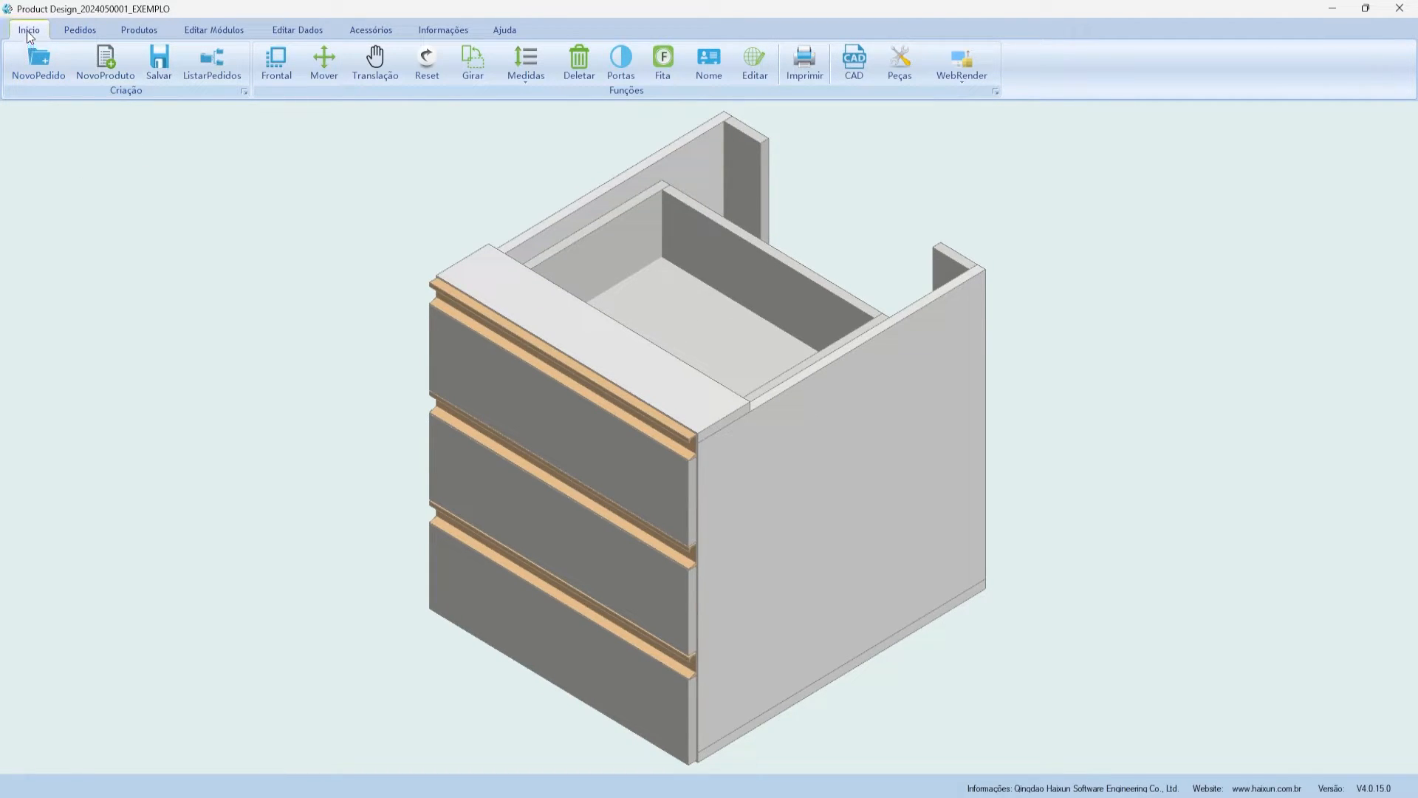
# - Browse the ribbon tabs from Pedidos through Ajuda, then return to the main design tab
pyautogui.click(81, 29)
pyautogui.click(139, 33)
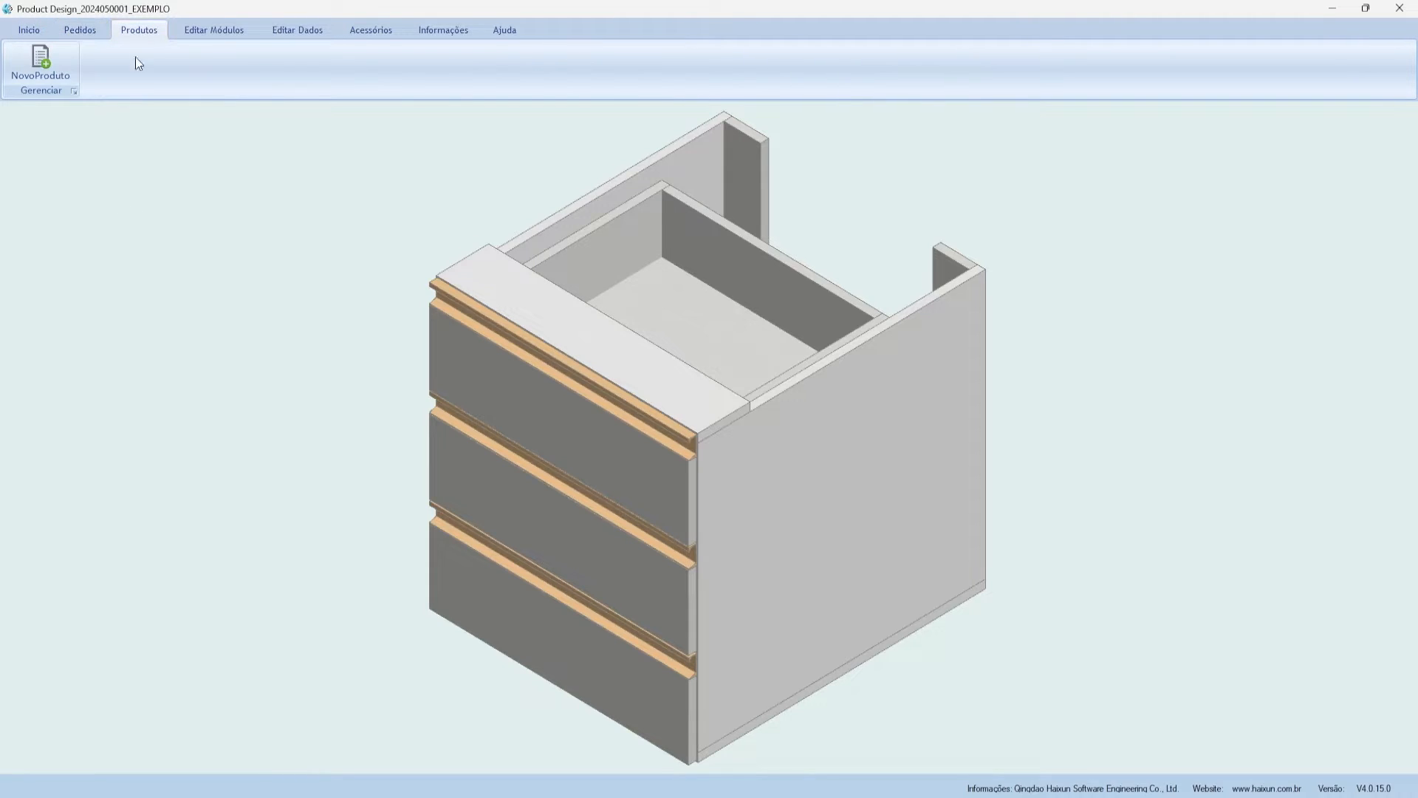
pyautogui.click(204, 33)
pyautogui.click(294, 29)
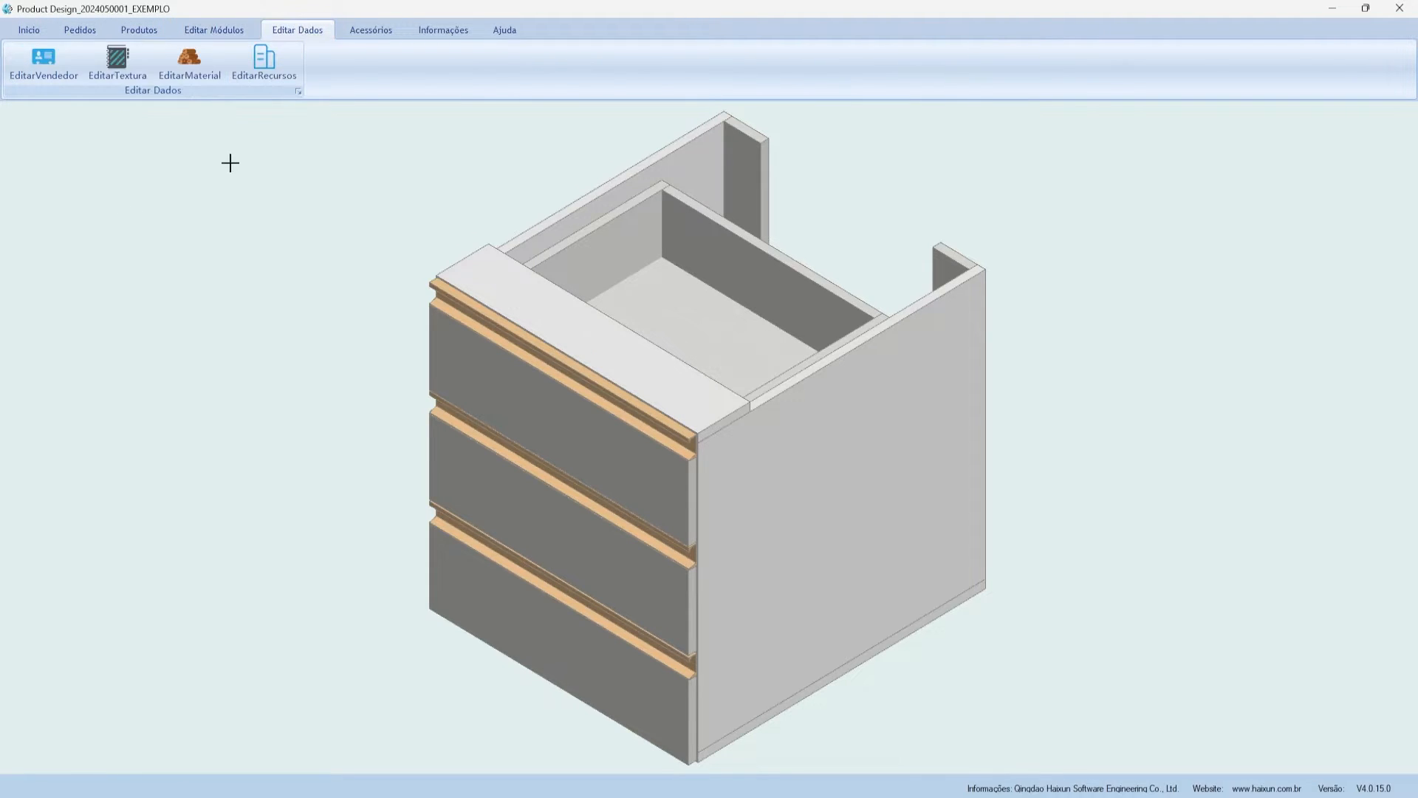
pyautogui.click(360, 31)
pyautogui.click(426, 33)
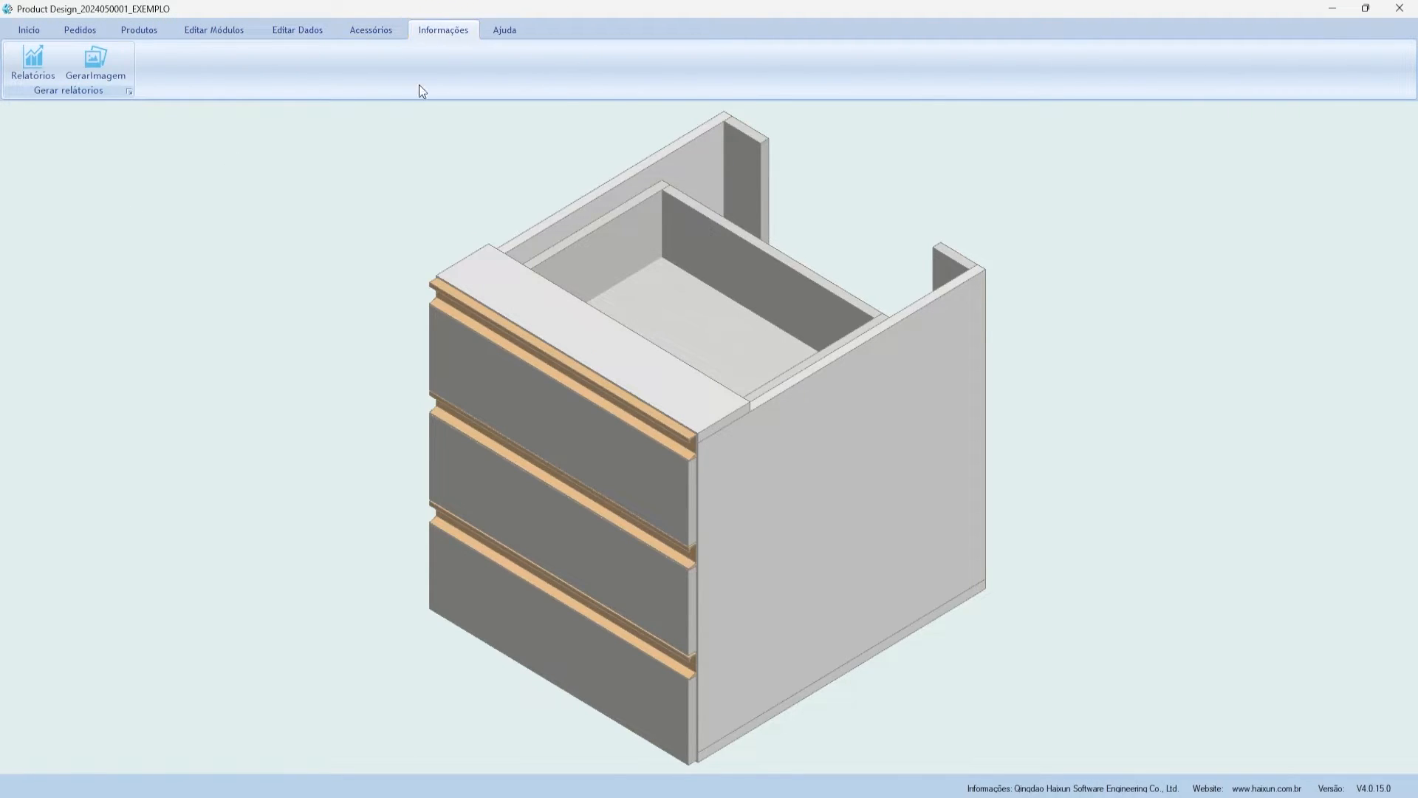
pyautogui.click(497, 31)
pyautogui.click(15, 31)
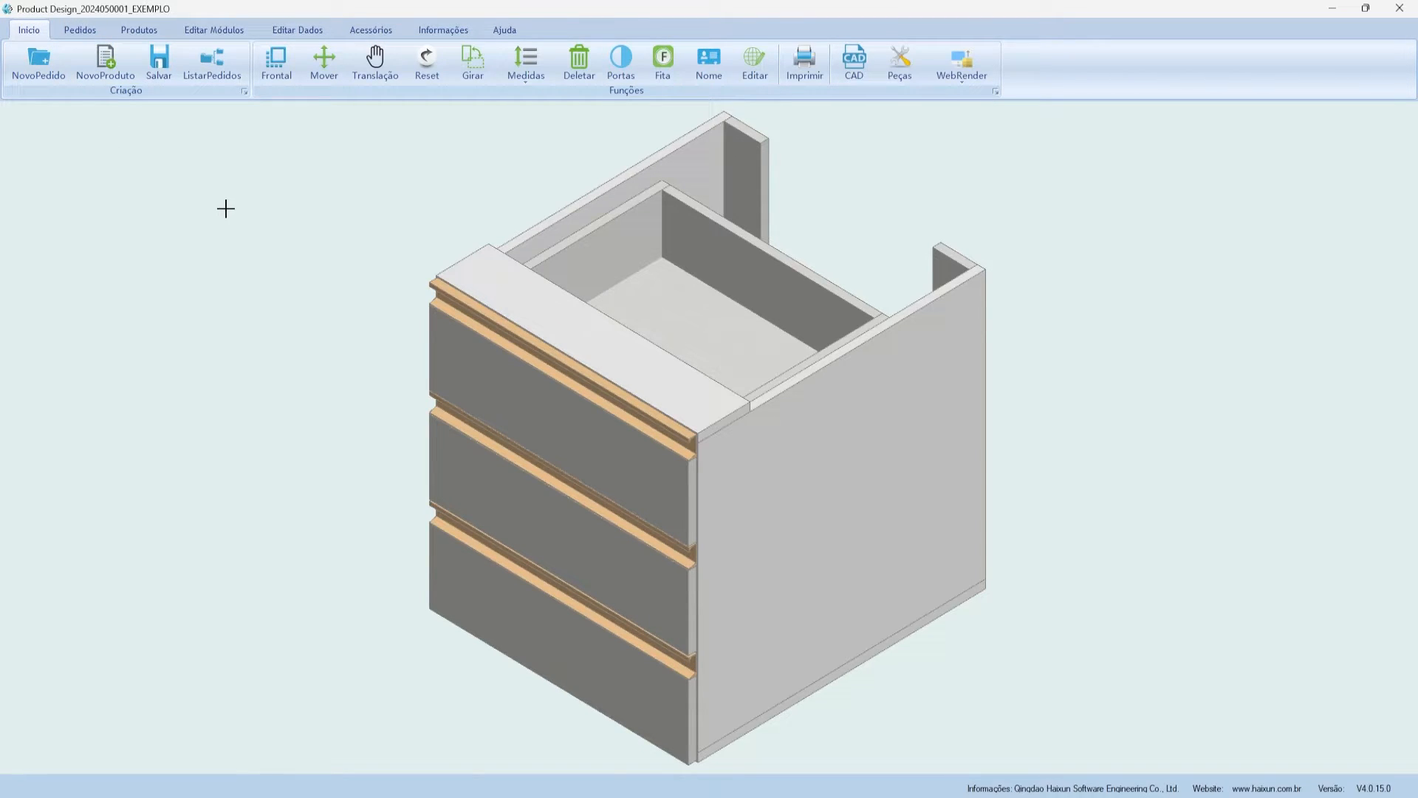
# - Start a new order with NovoPedido, confirming the cabinet reset
pyautogui.click(55, 77)
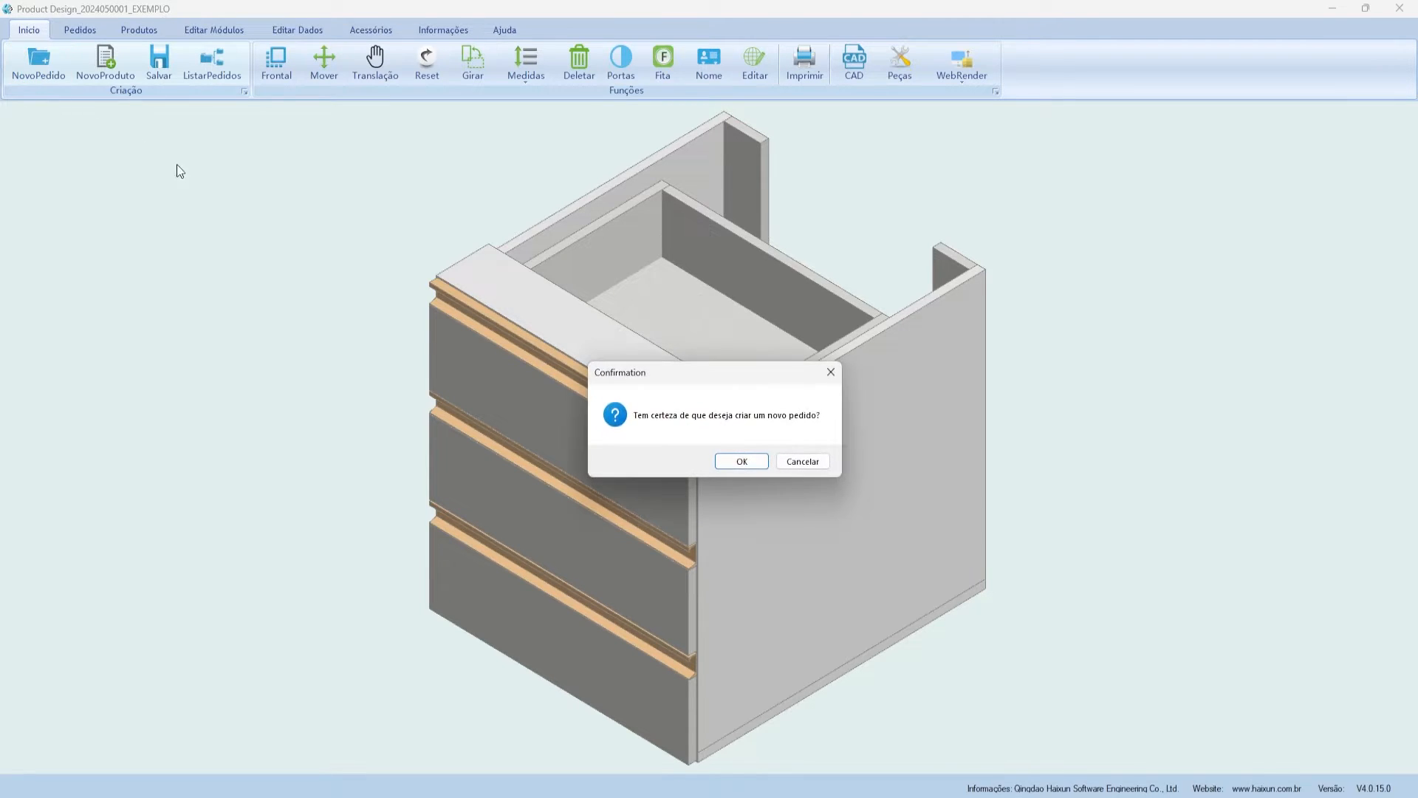
pyautogui.click(749, 462)
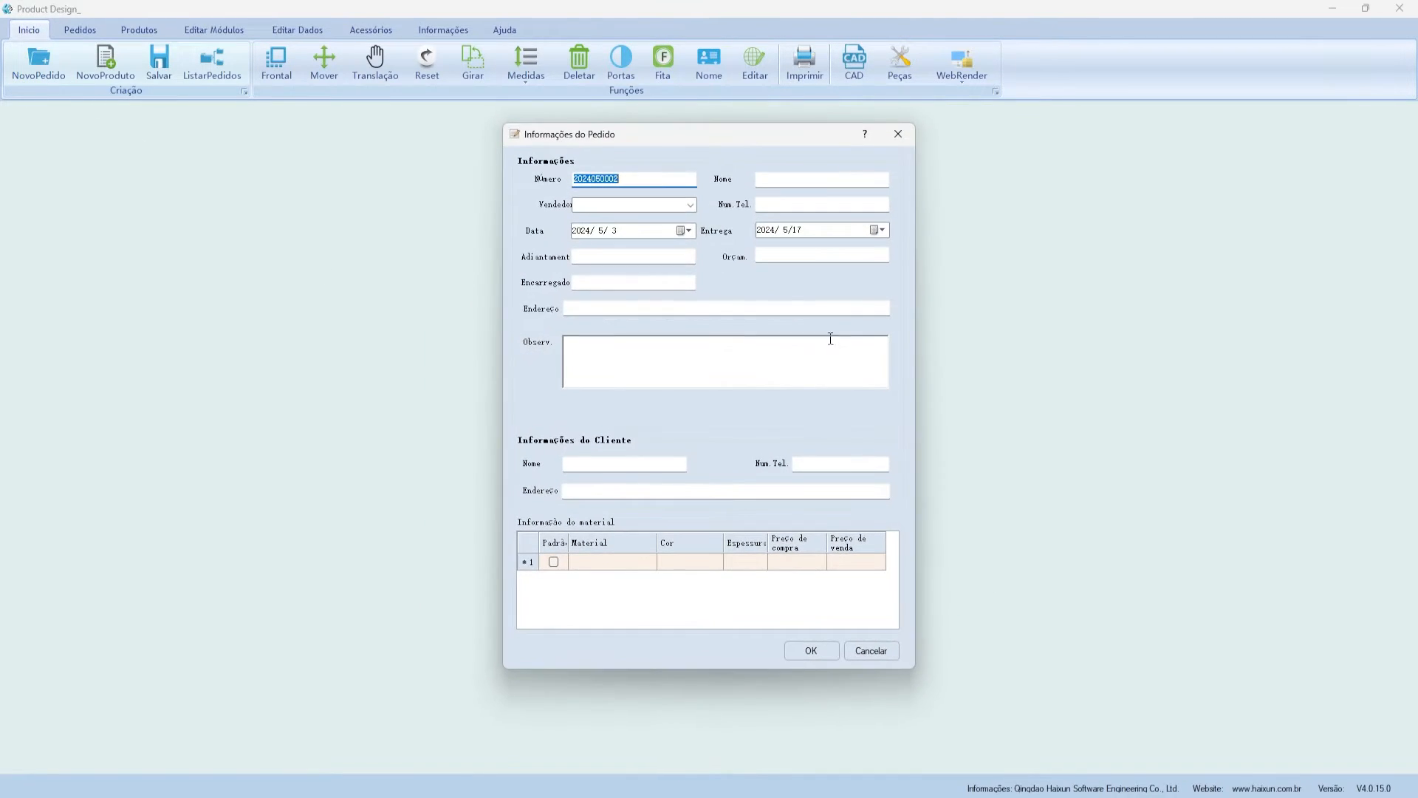
pyautogui.moveTo(573, 140); pyautogui.dragTo(536, 147)
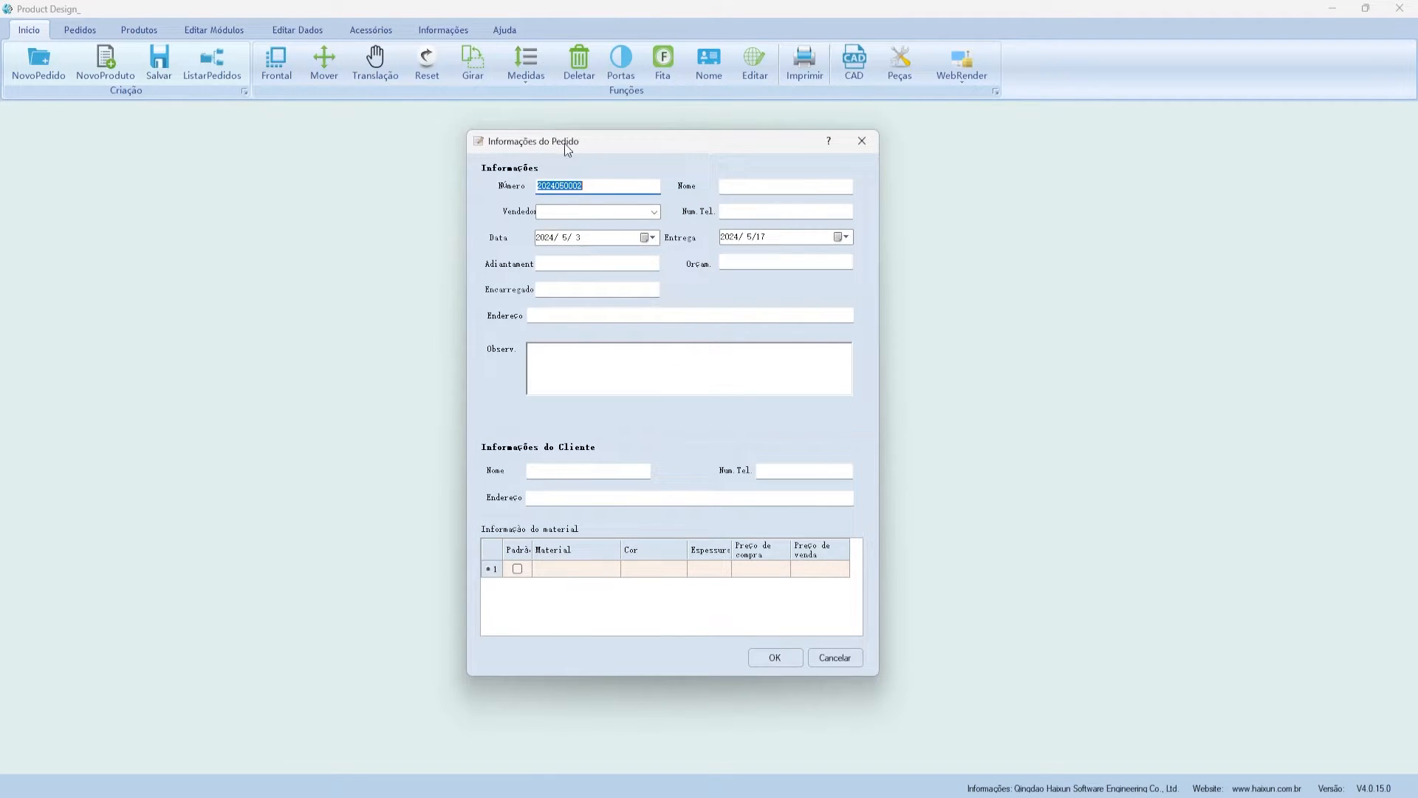
# - Step through the order form fields, from order name and vendor to notes and client phone
pyautogui.click(767, 189)
pyautogui.click(740, 215)
pyautogui.click(653, 213)
pyautogui.click(748, 236)
pyautogui.click(628, 261)
pyautogui.click(744, 262)
pyautogui.click(596, 291)
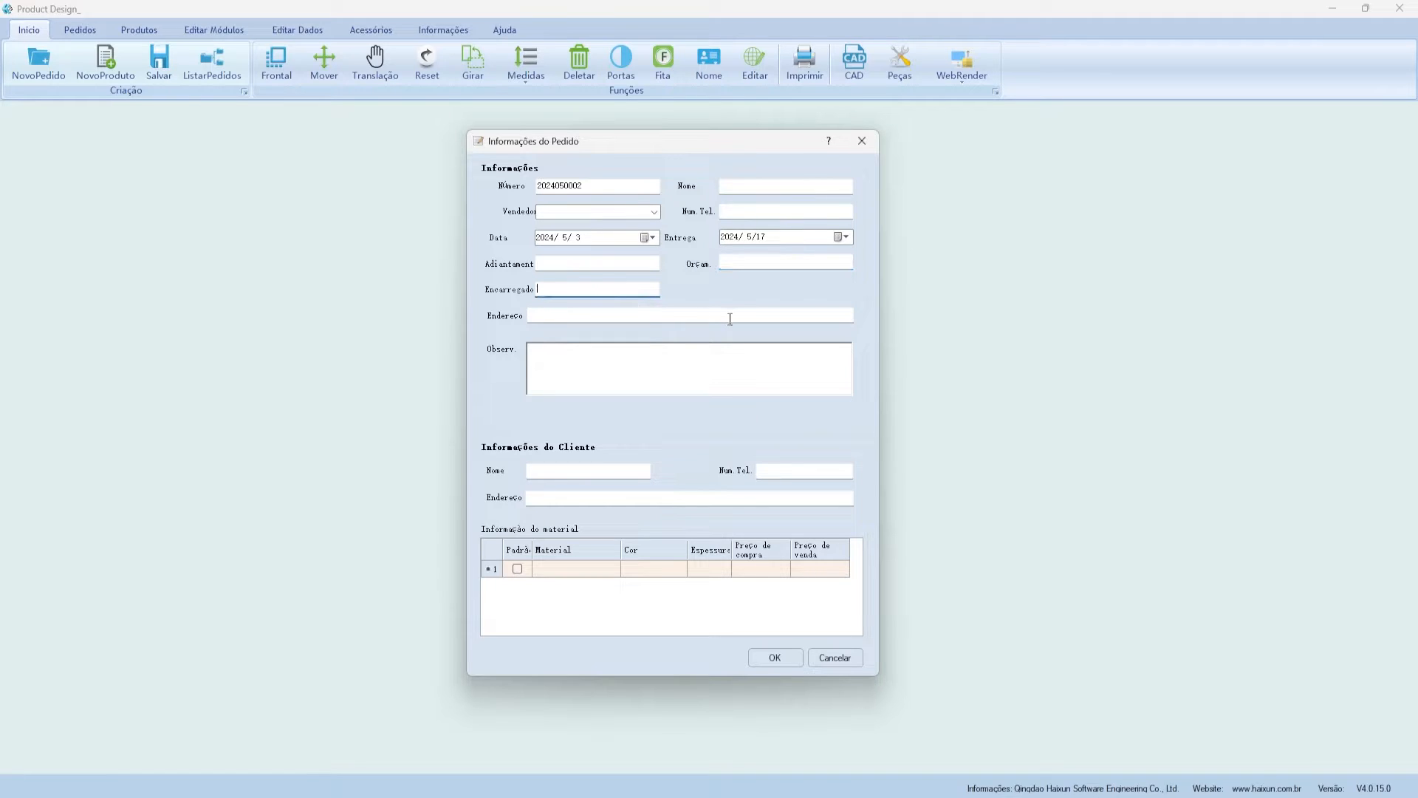
pyautogui.click(559, 313)
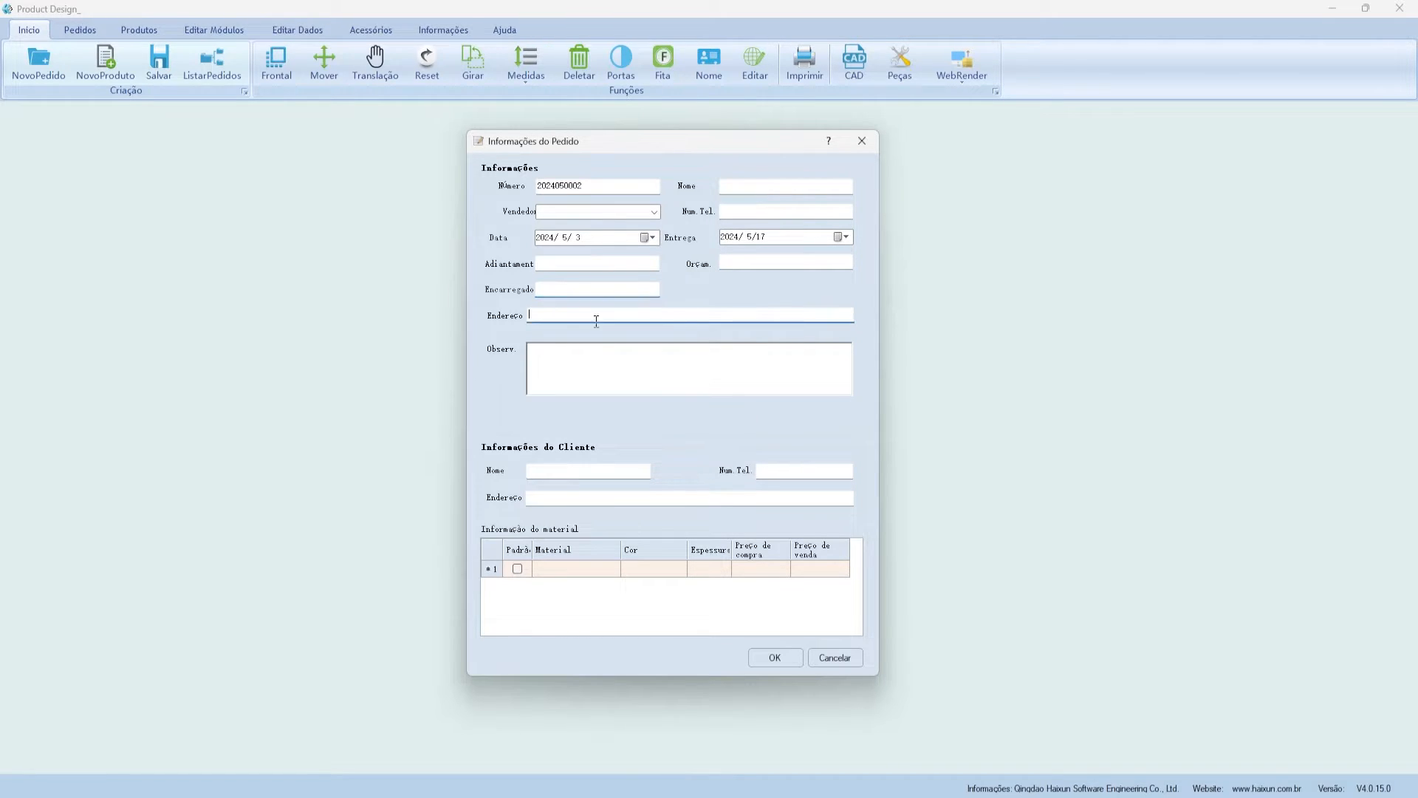
pyautogui.click(533, 352)
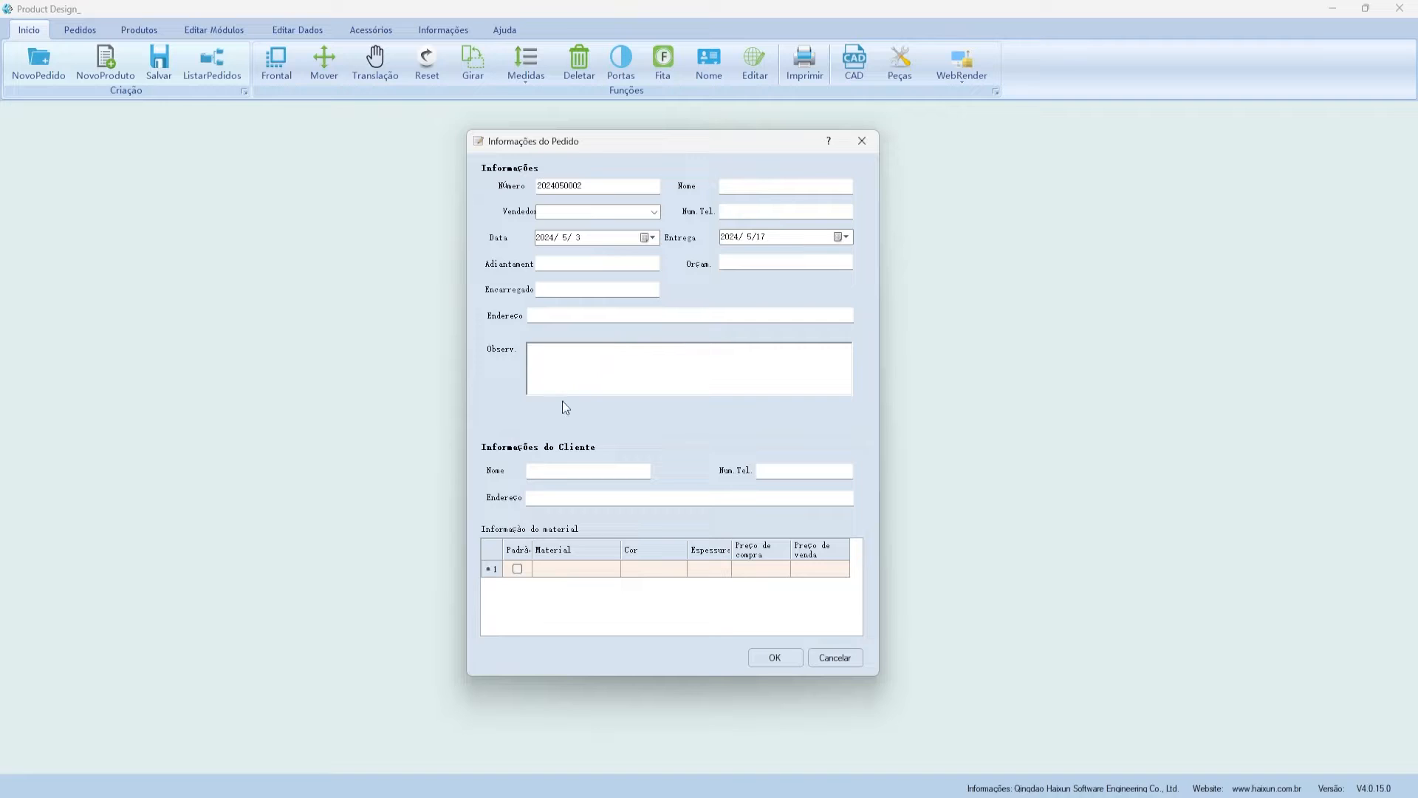
pyautogui.click(555, 471)
pyautogui.press('Tab')
pyautogui.press('Tab')
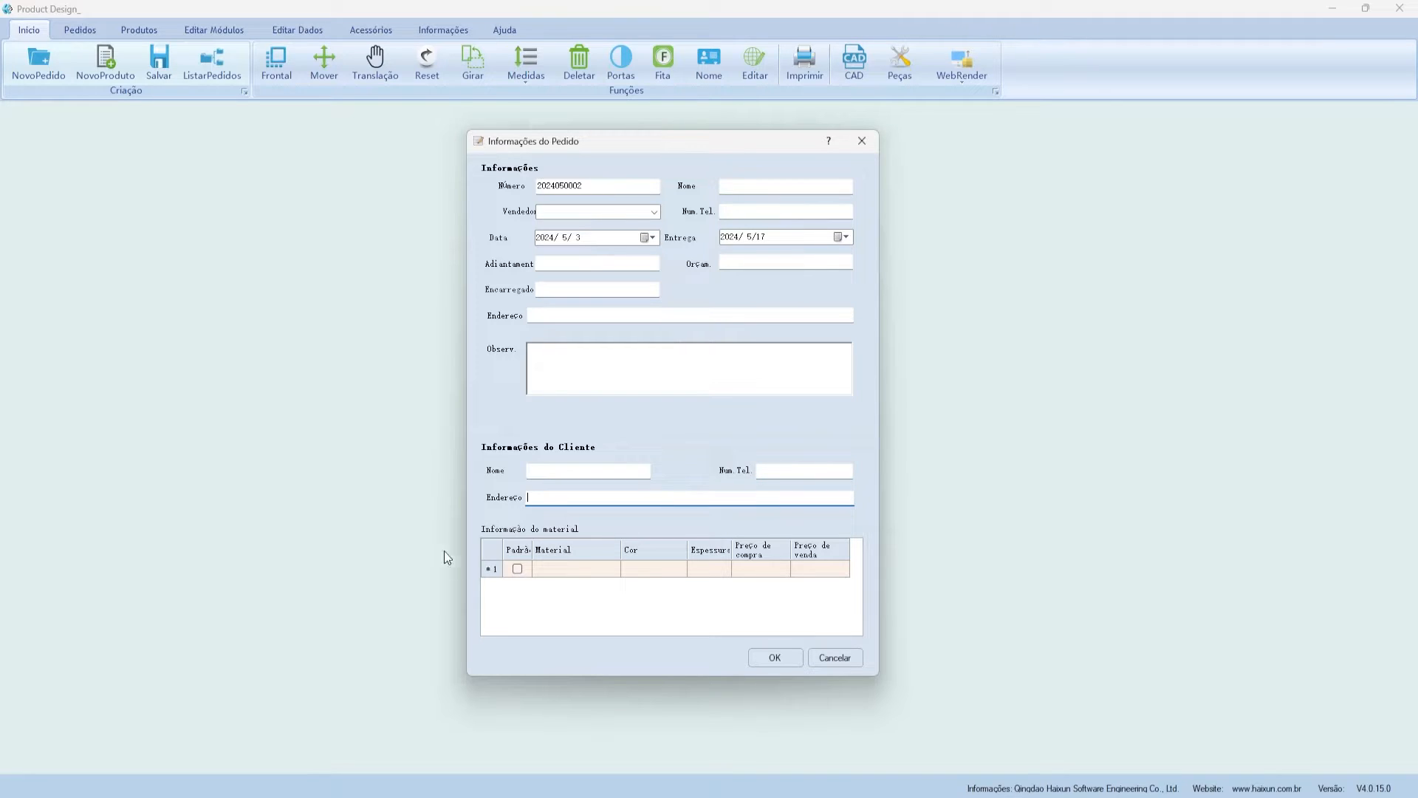
# - Browse the material list in Gerenciador de Material from the order's Material cell, then close it
pyautogui.click(567, 575)
pyautogui.scroll(-20, 537, 312)
pyautogui.scroll(-20, 537, 312)
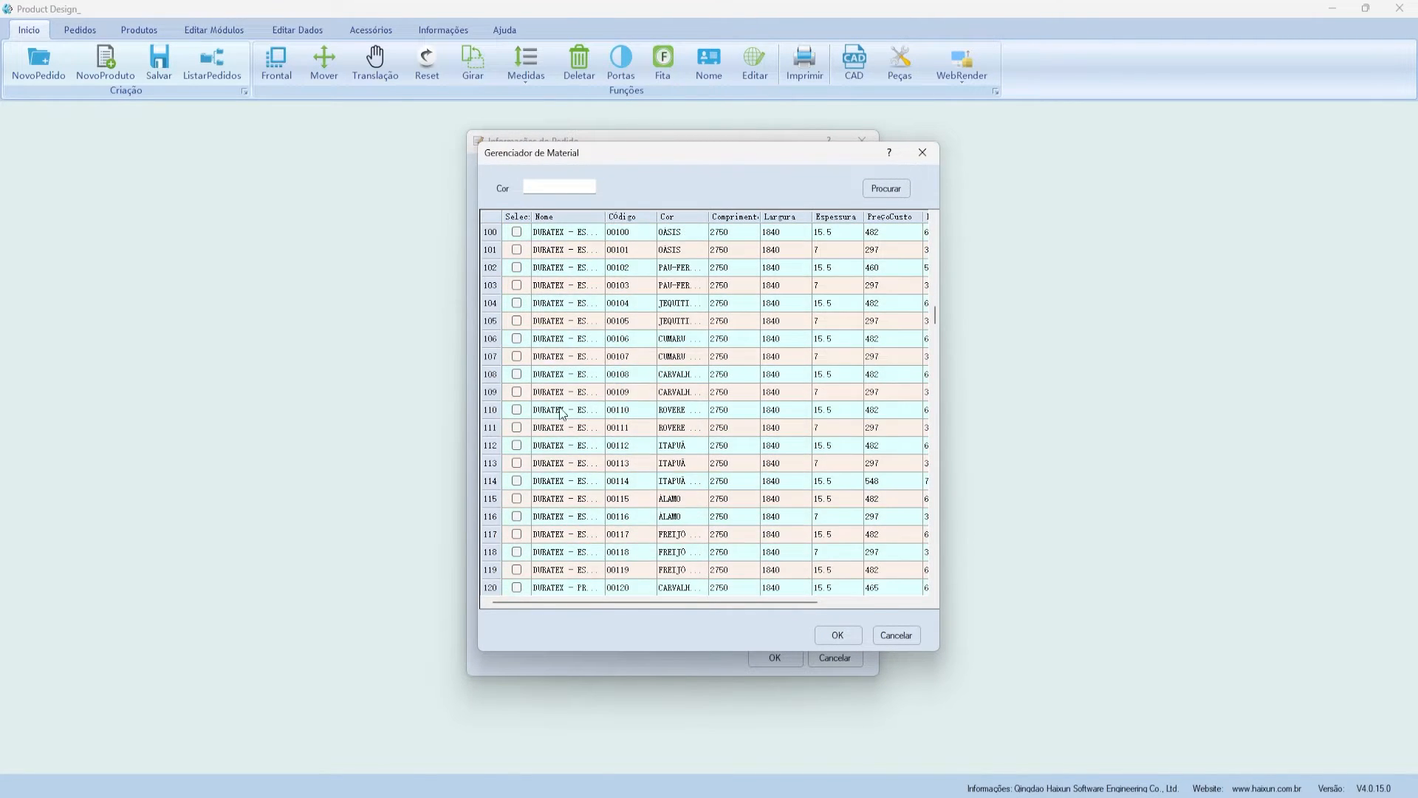
pyautogui.scroll(20, 557, 437)
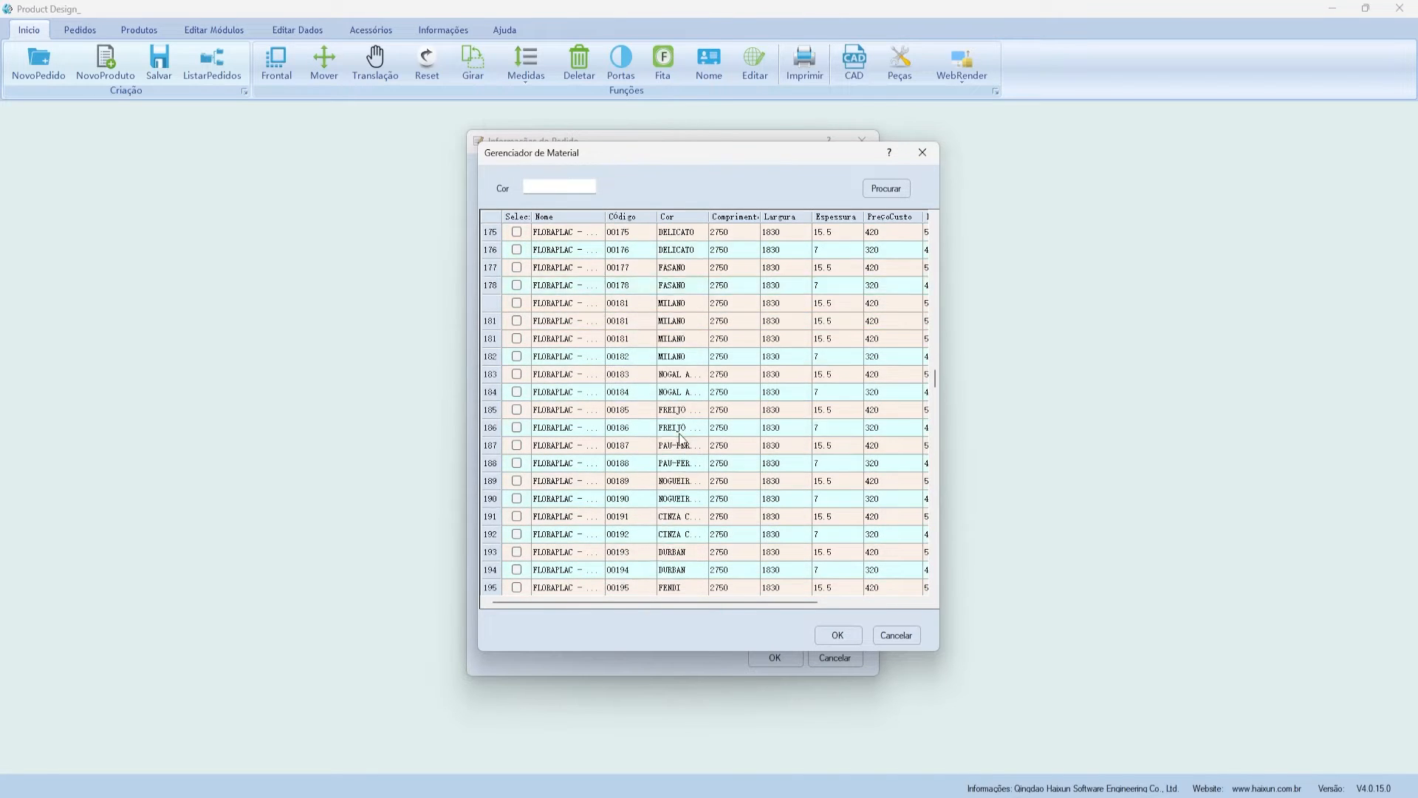
pyautogui.scroll(15, 681, 436)
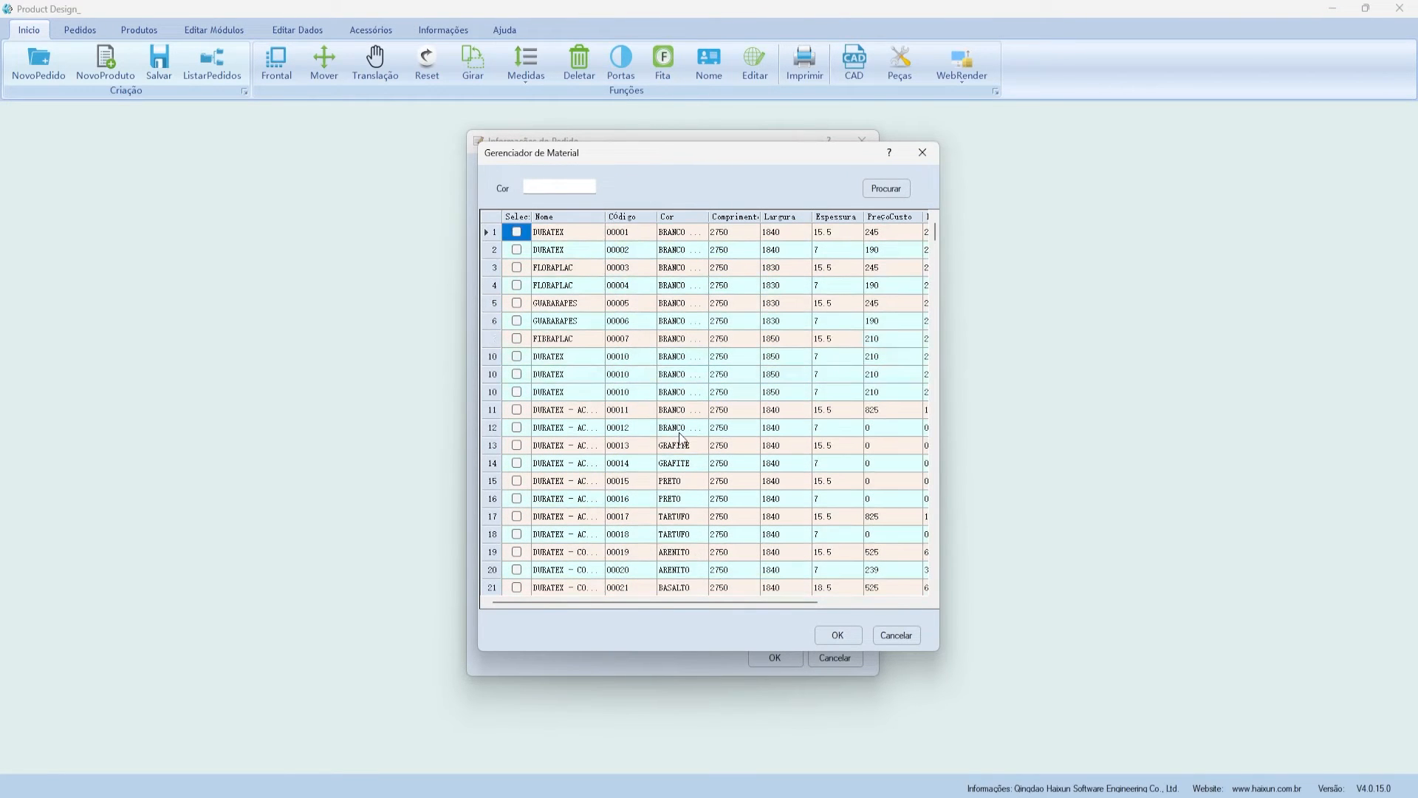
pyautogui.moveTo(600, 170); pyautogui.dragTo(916, 245)
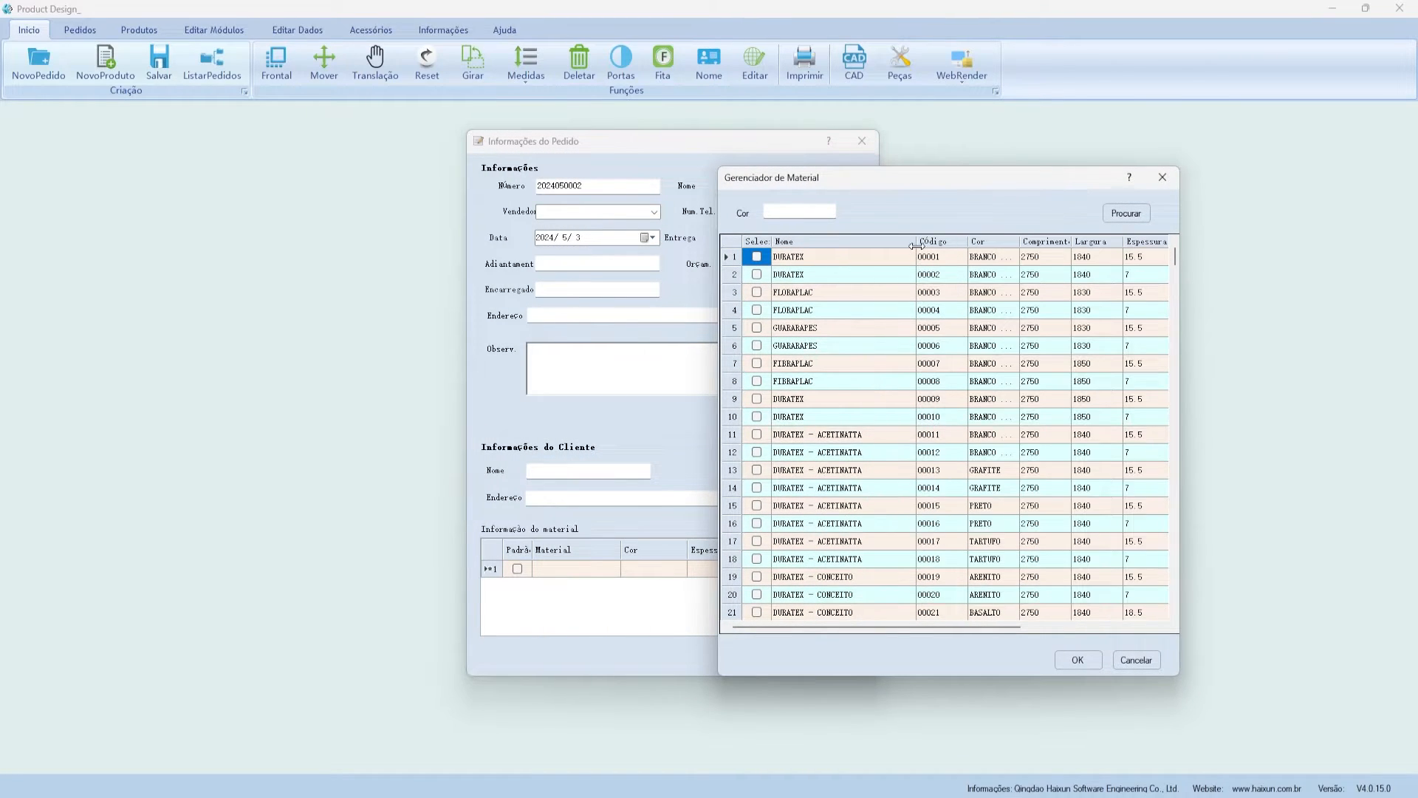
pyautogui.scroll(-8, 827, 474)
pyautogui.scroll(8, 826, 474)
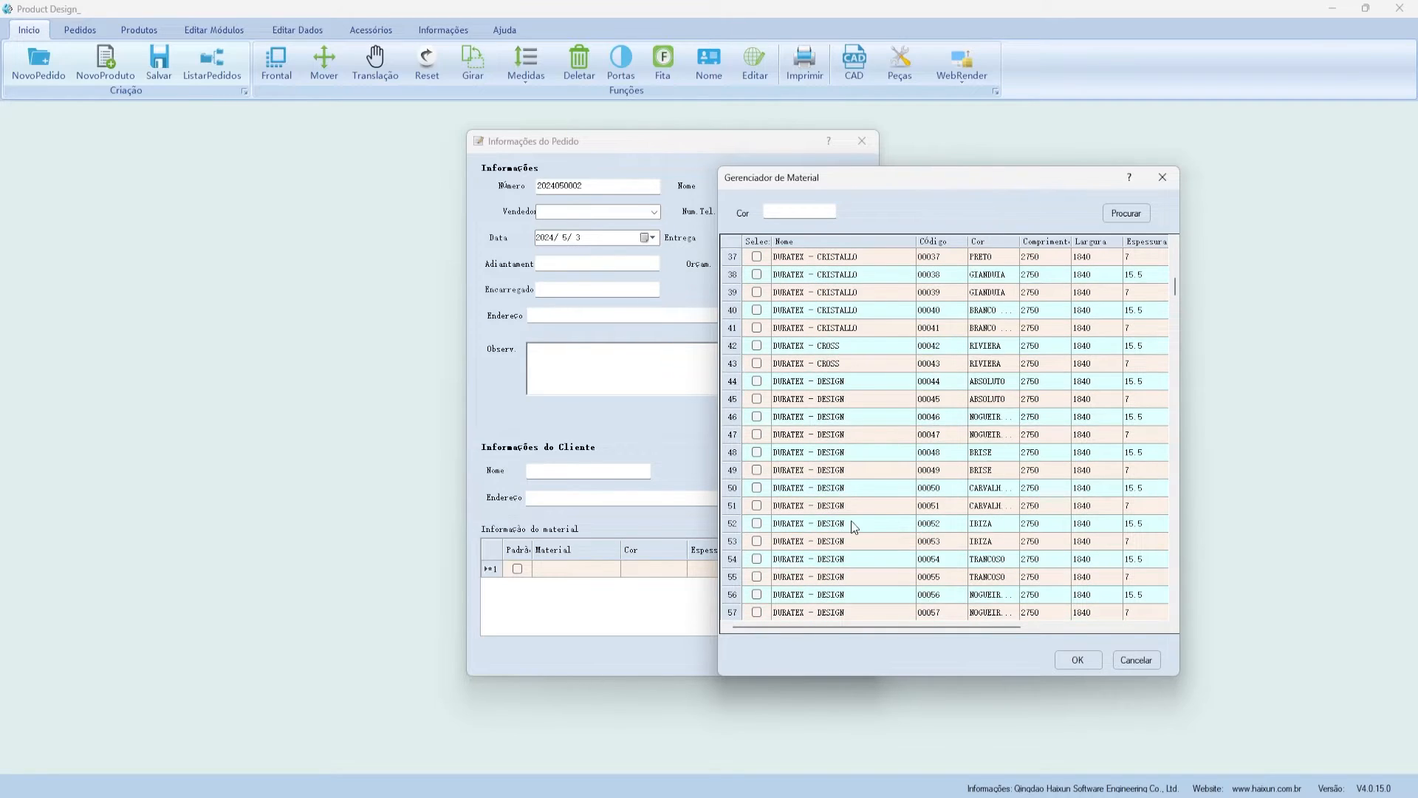
pyautogui.click(1163, 179)
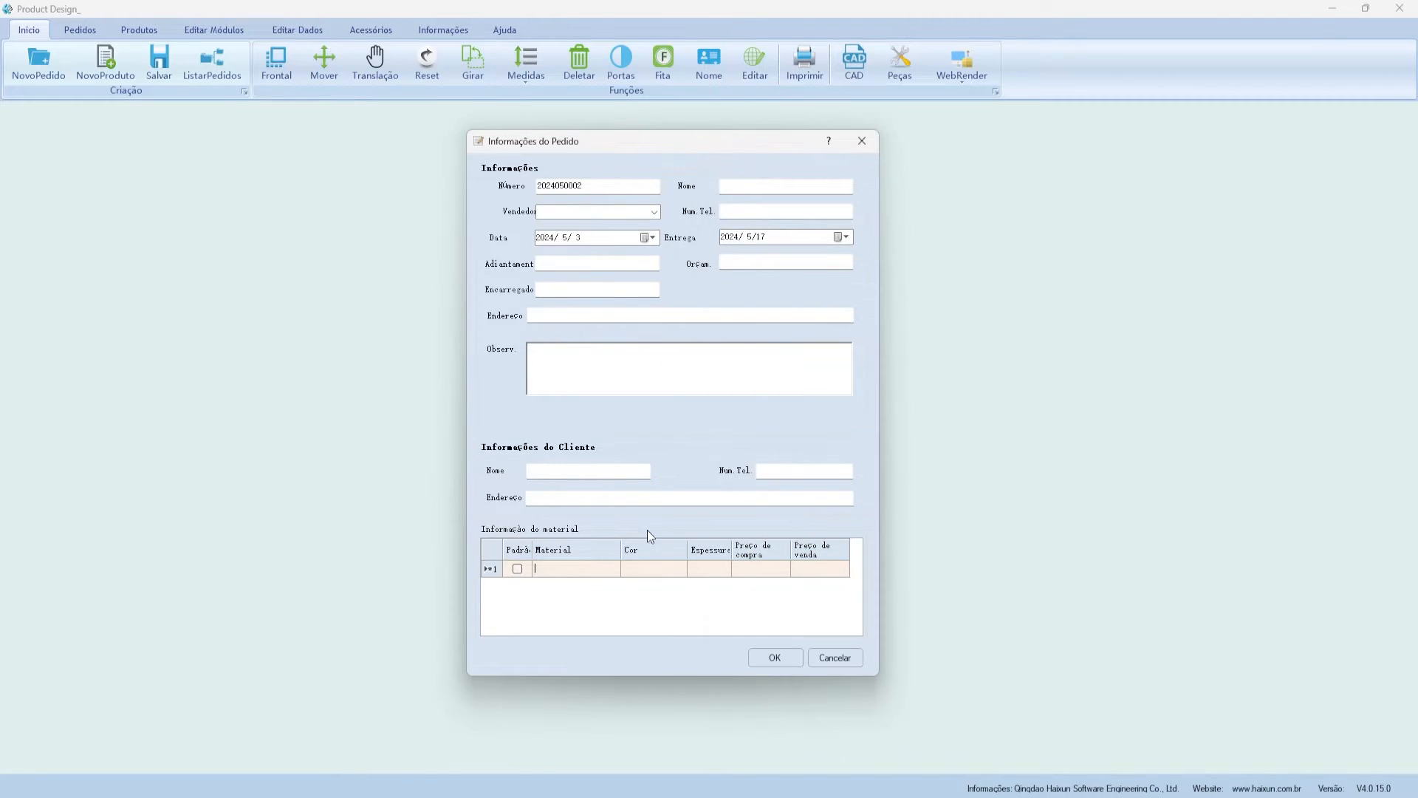
# - Reopen and close the material catalogue, then cancel the new order
pyautogui.click(589, 573)
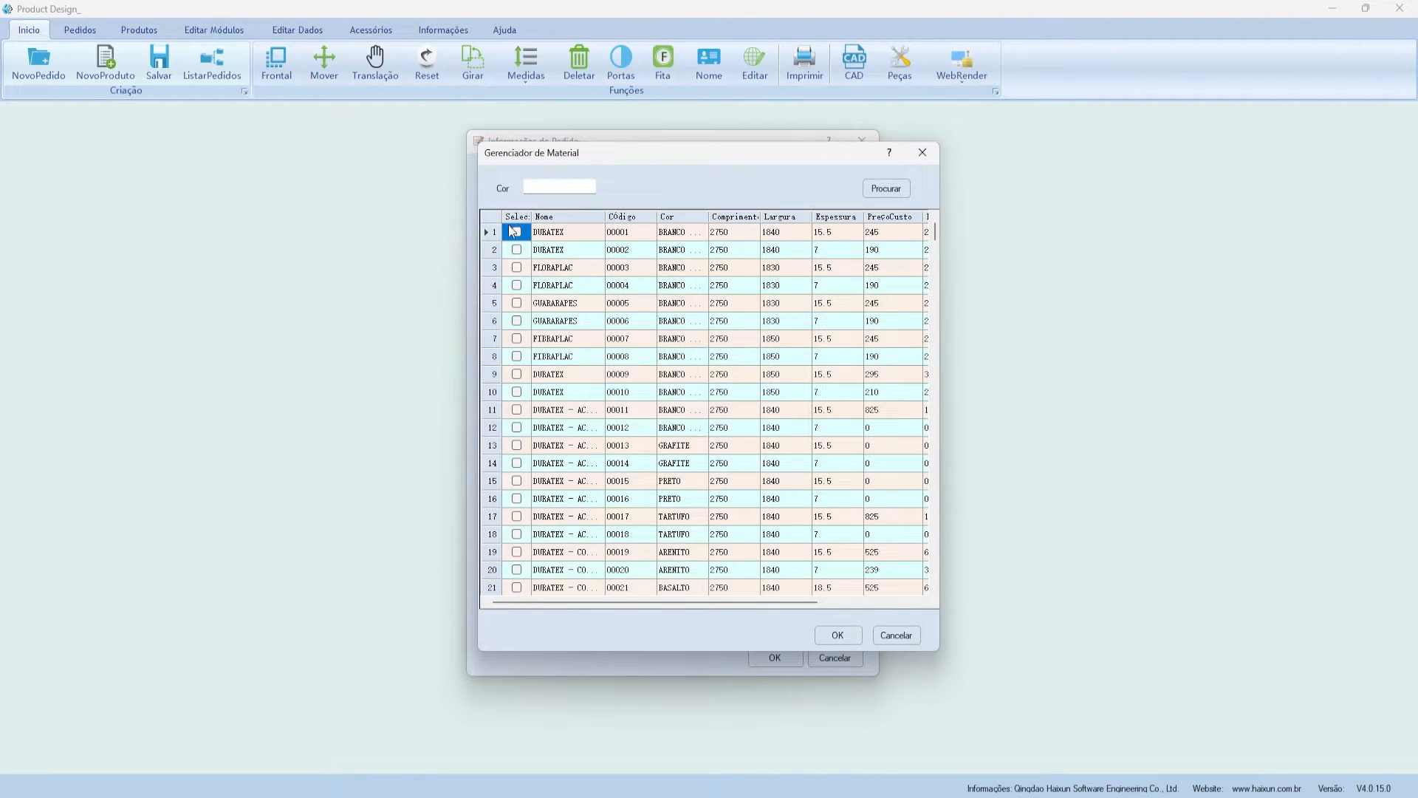
pyautogui.click(921, 154)
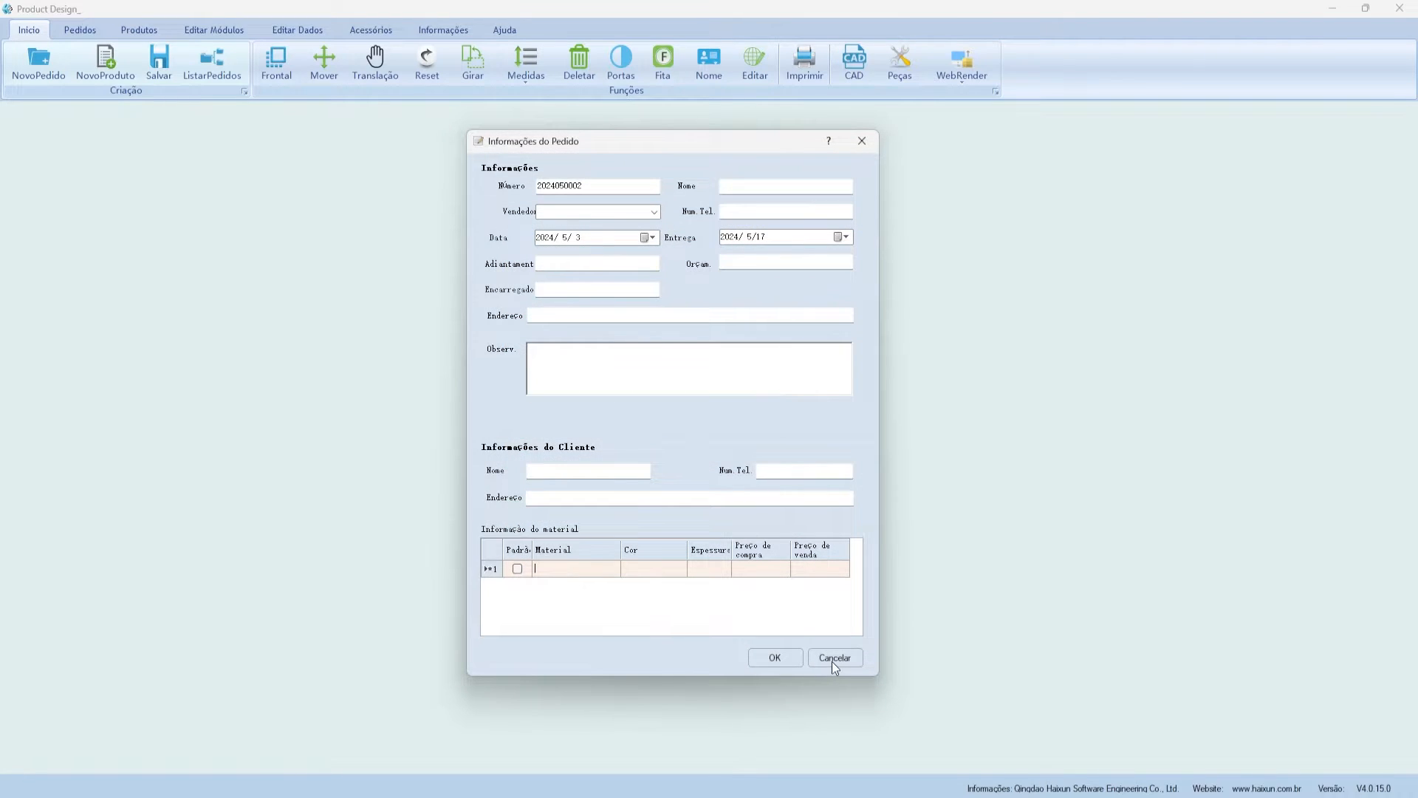
pyautogui.click(834, 660)
# - Open the EXEMPLO order from ListarPedidos, then reopen and close the order list
pyautogui.click(213, 65)
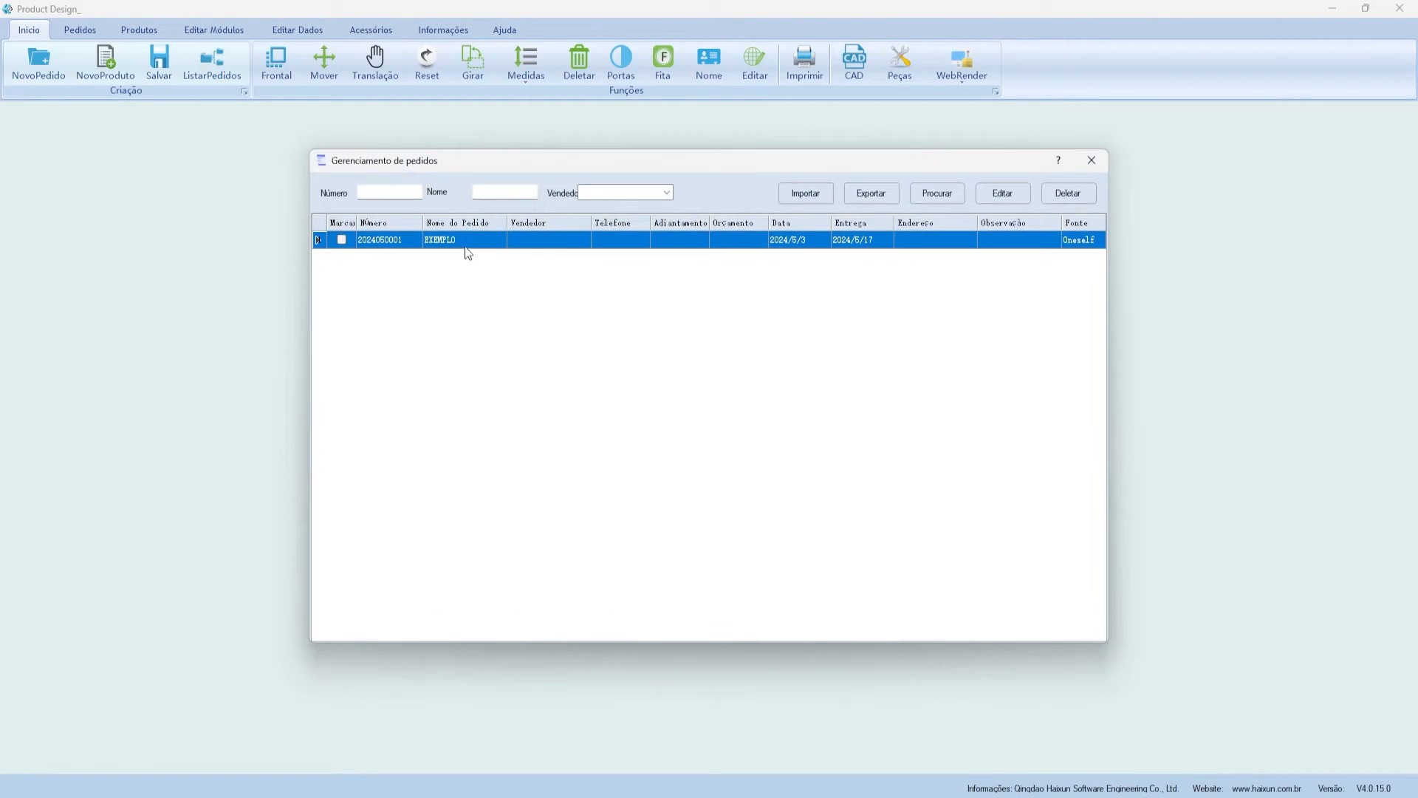
pyautogui.doubleClick(463, 243)
pyautogui.click(746, 456)
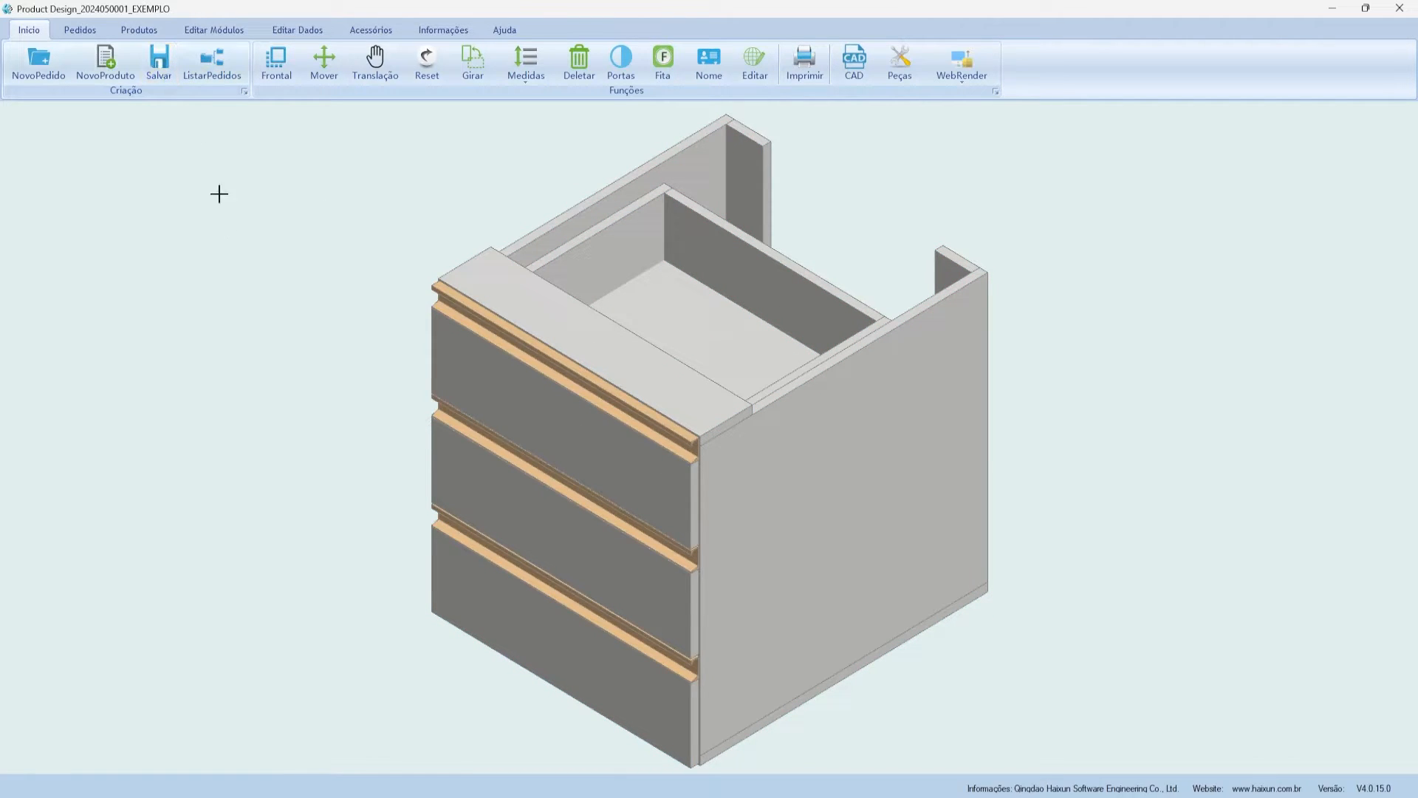
pyautogui.click(213, 78)
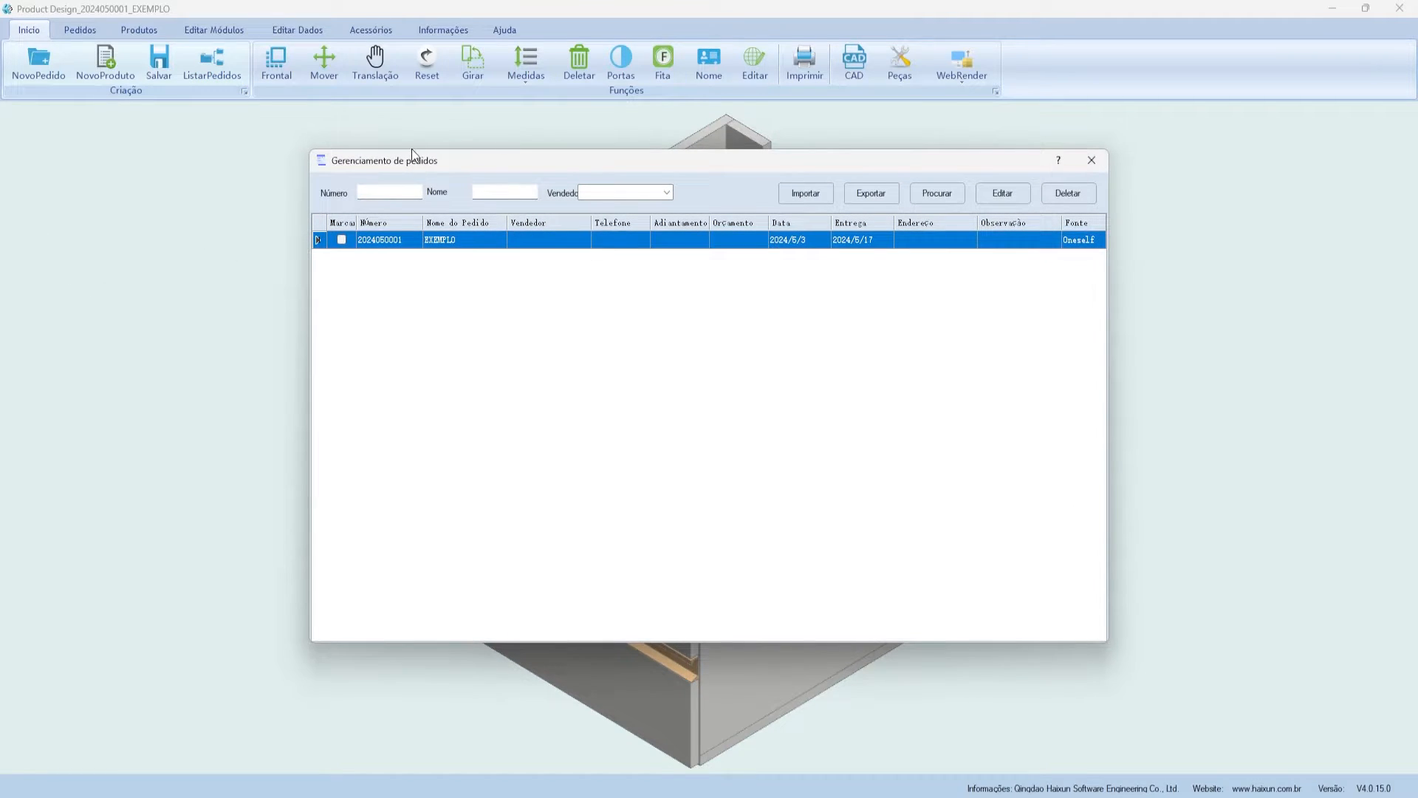
pyautogui.moveTo(412, 153); pyautogui.dragTo(379, 160)
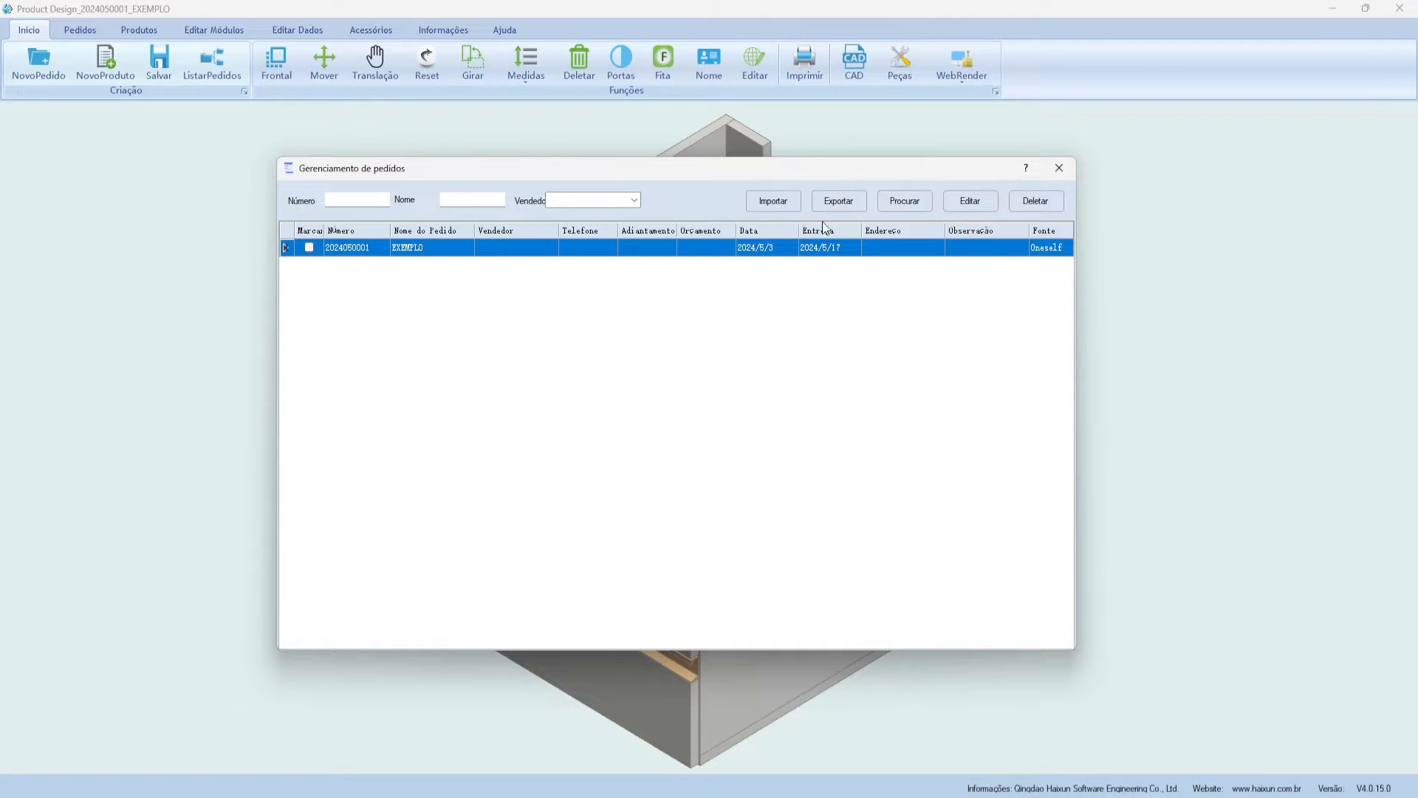
pyautogui.click(1059, 167)
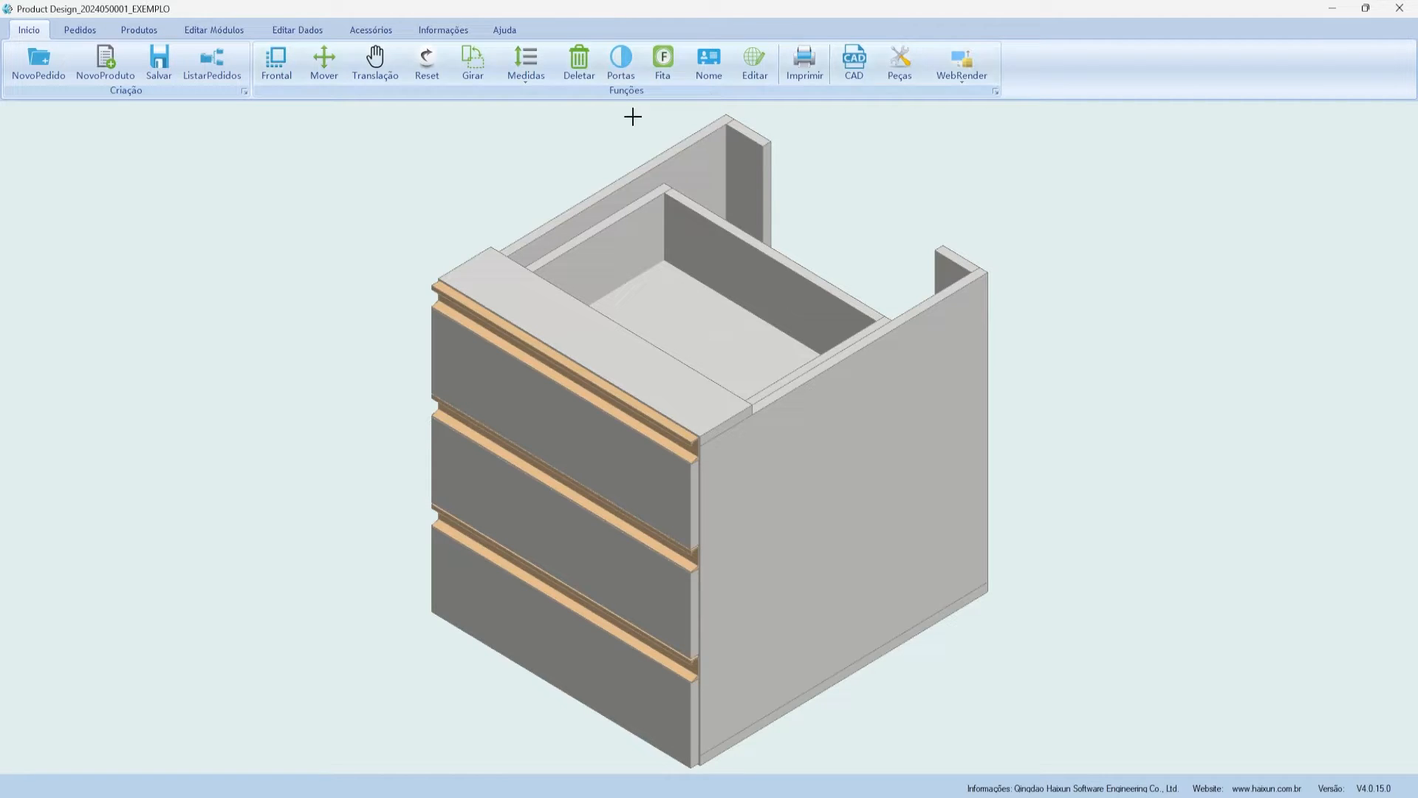
pyautogui.click(275, 62)
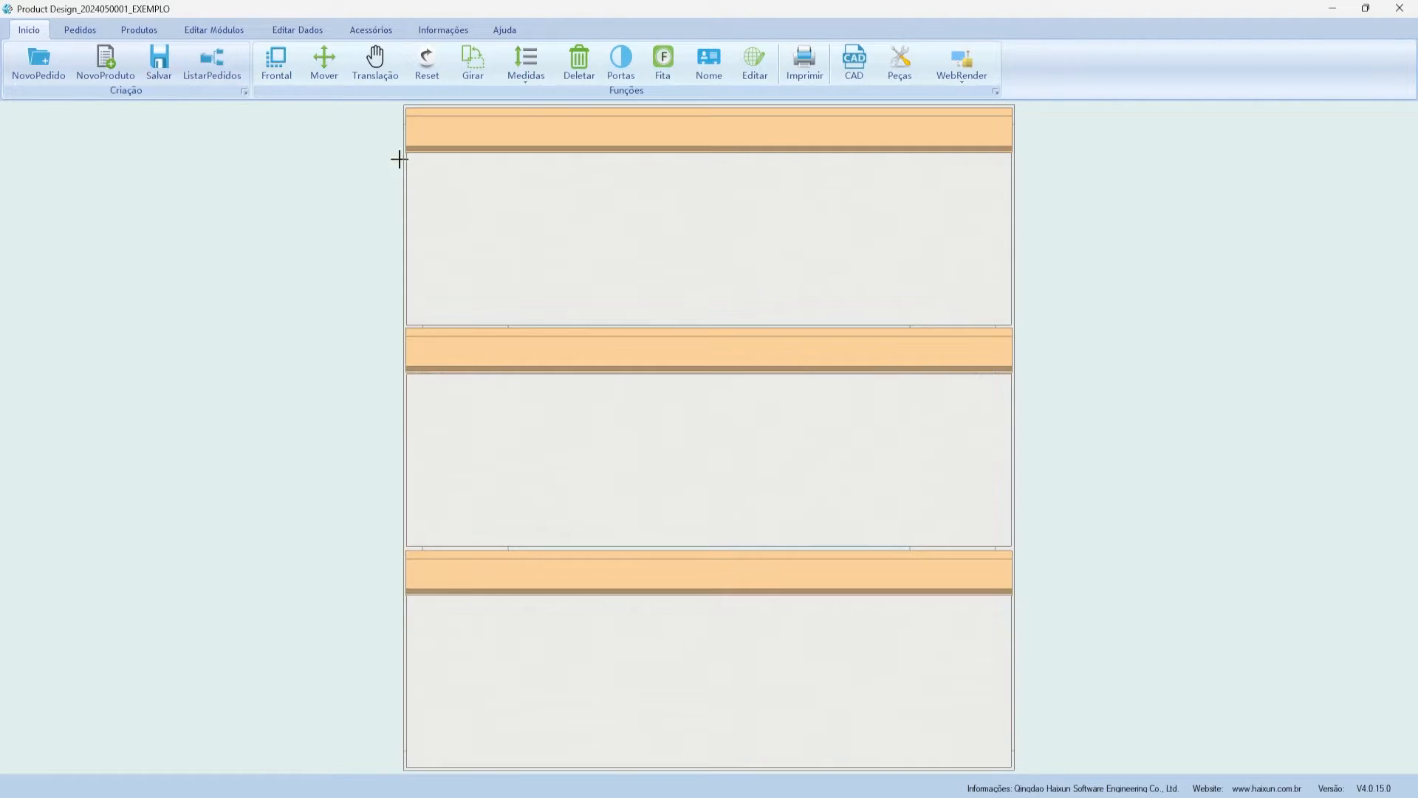
pyautogui.click(322, 74)
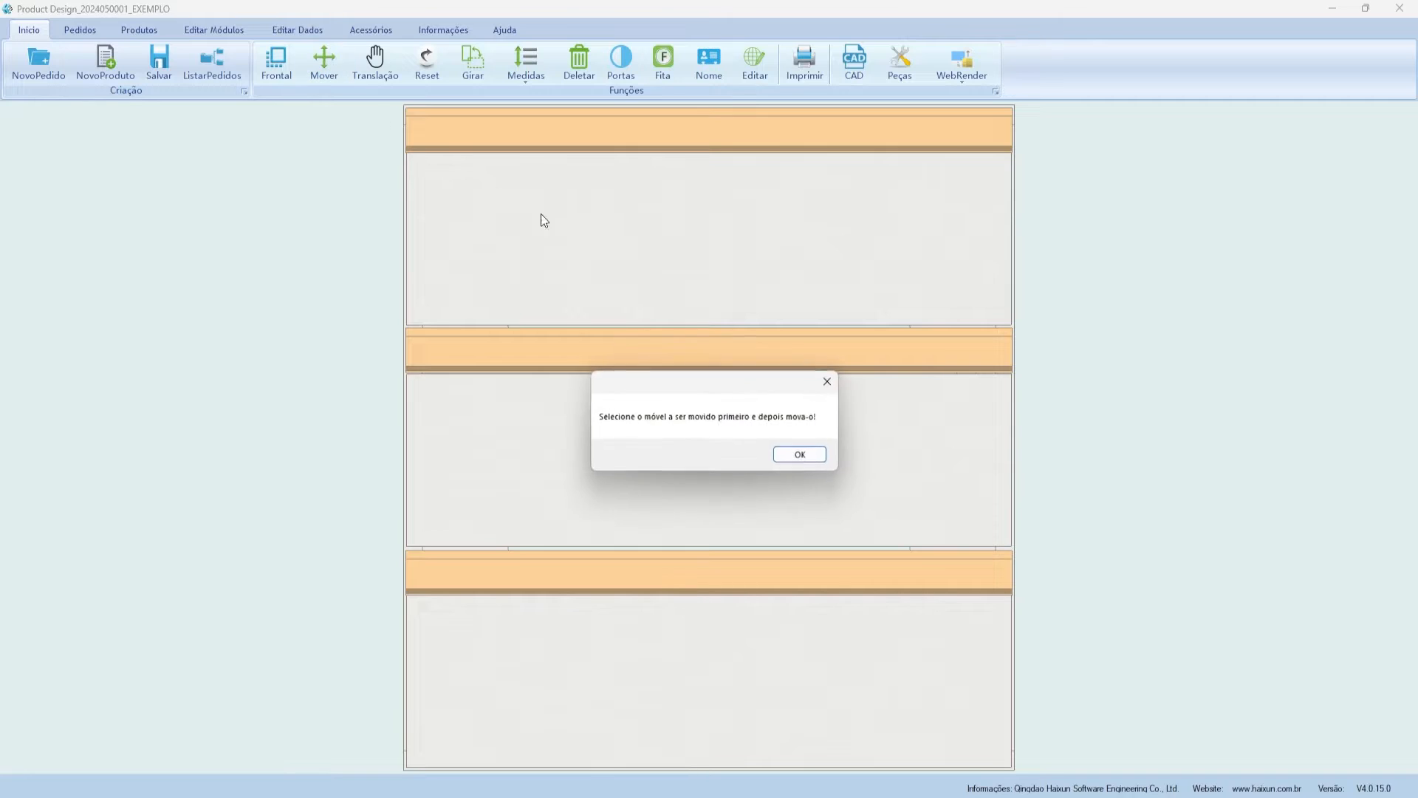
pyautogui.click(820, 455)
pyautogui.scroll(-3, 686, 295)
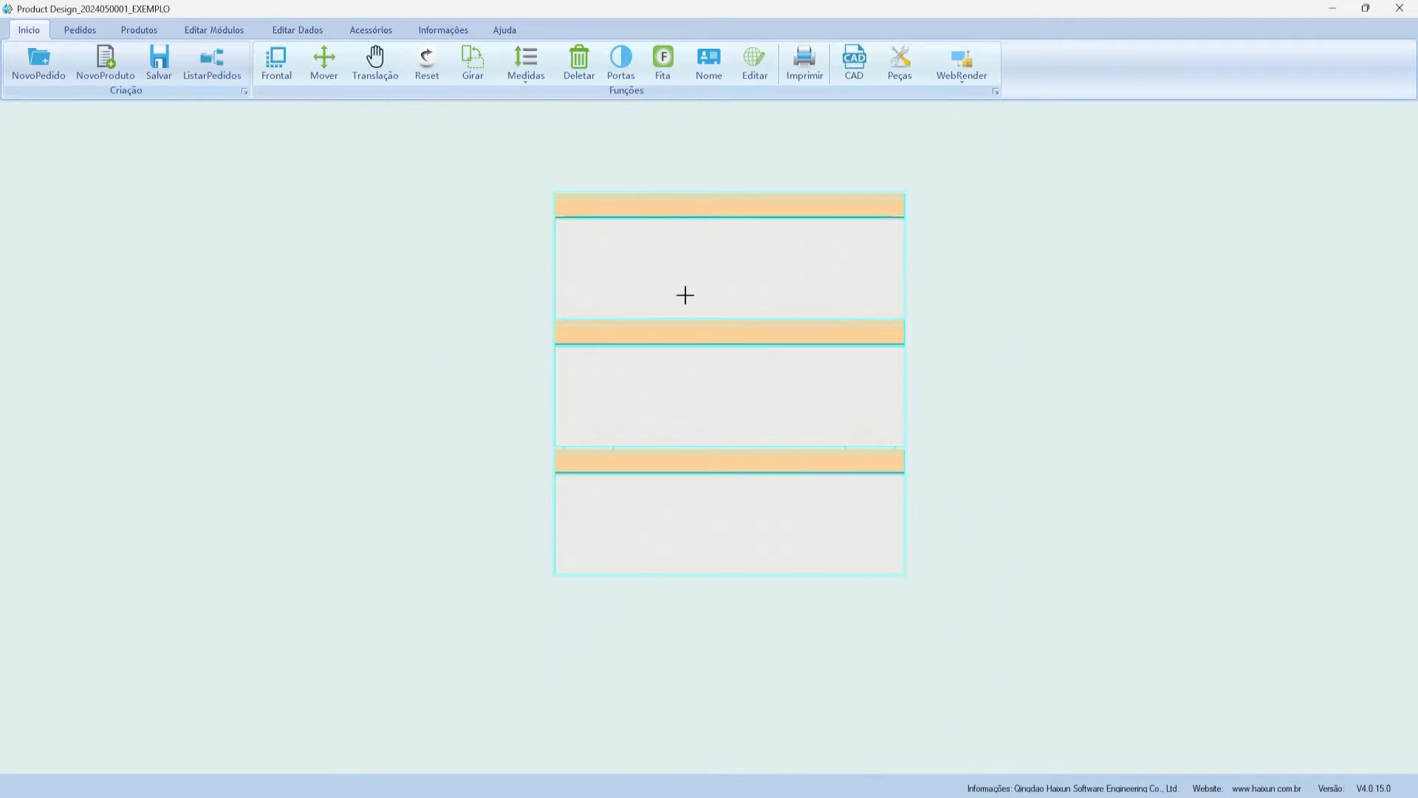
pyautogui.click(329, 61)
pyautogui.moveTo(706, 278); pyautogui.dragTo(503, 335)
pyautogui.click(375, 59)
pyautogui.click(433, 62)
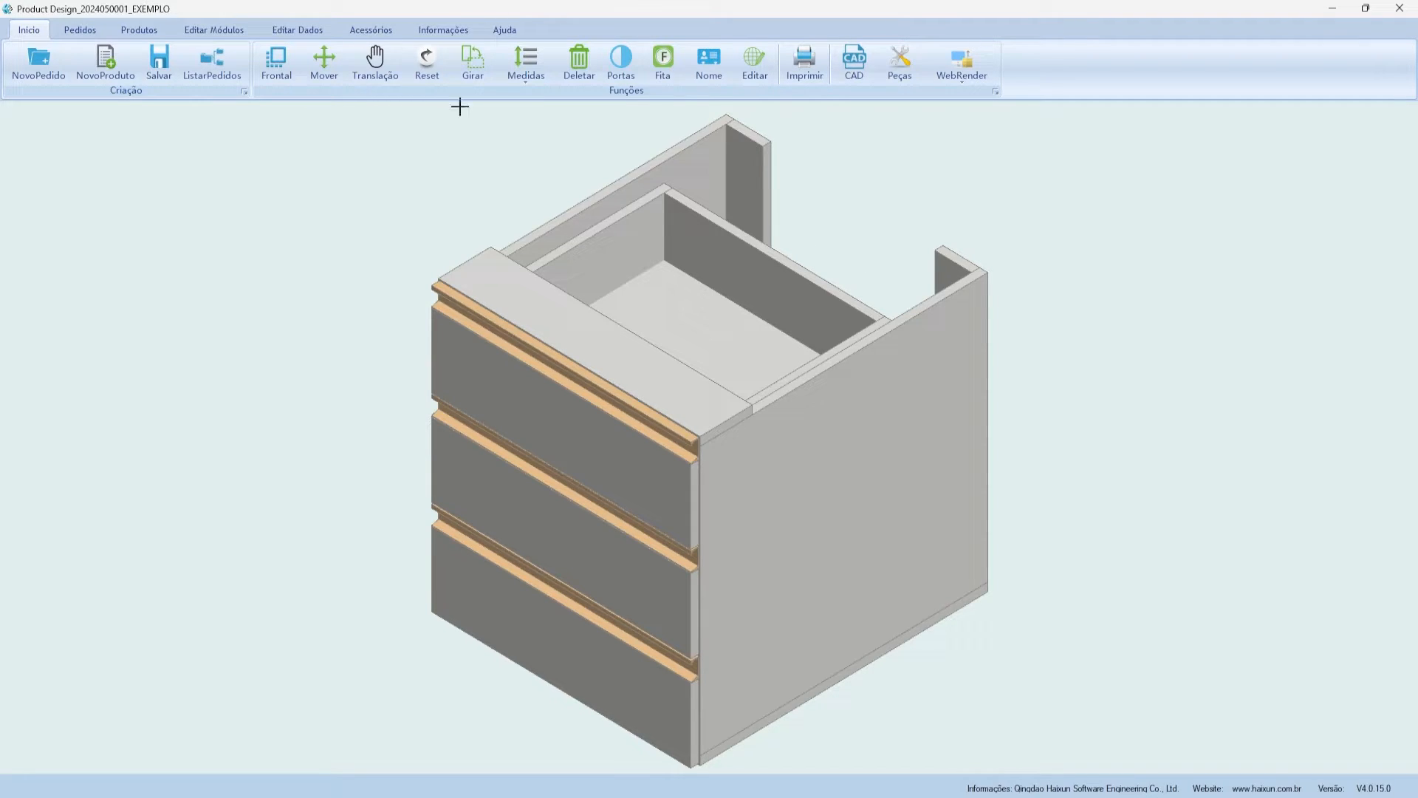
# - Select the whole cabinet, rotate it about the Z axis with Girar, and reset the view
pyautogui.click(469, 64)
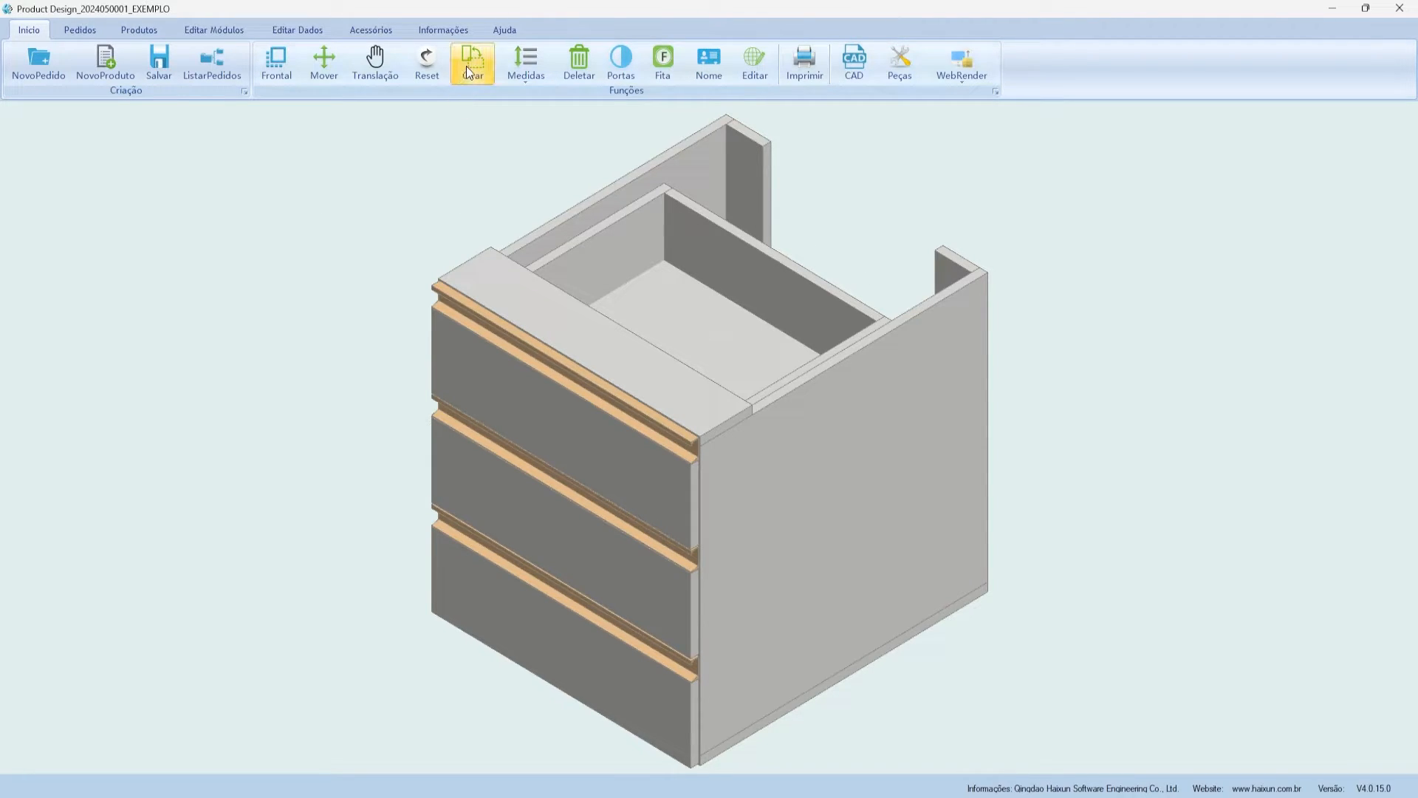
pyautogui.click(789, 455)
pyautogui.click(791, 408)
pyautogui.click(472, 63)
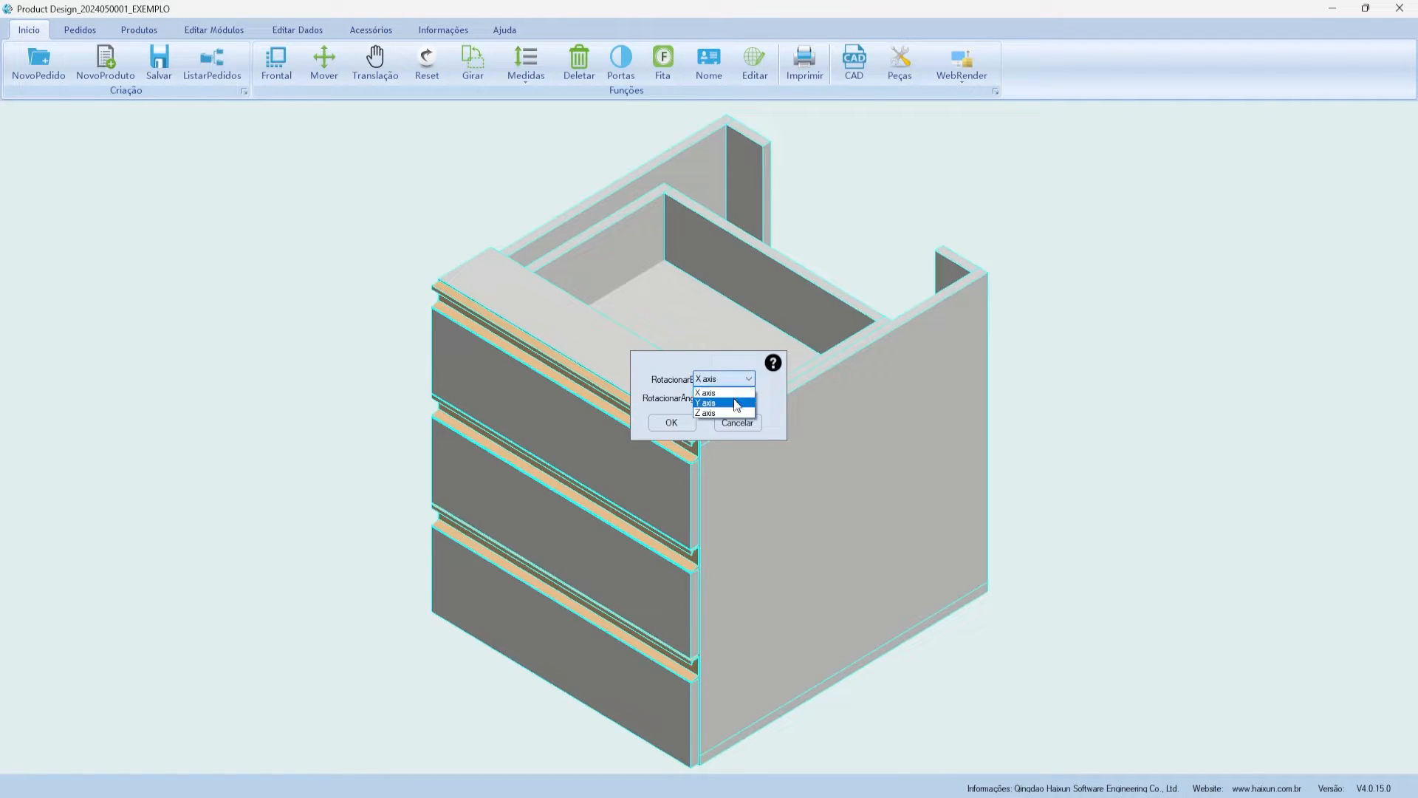
pyautogui.click(730, 399)
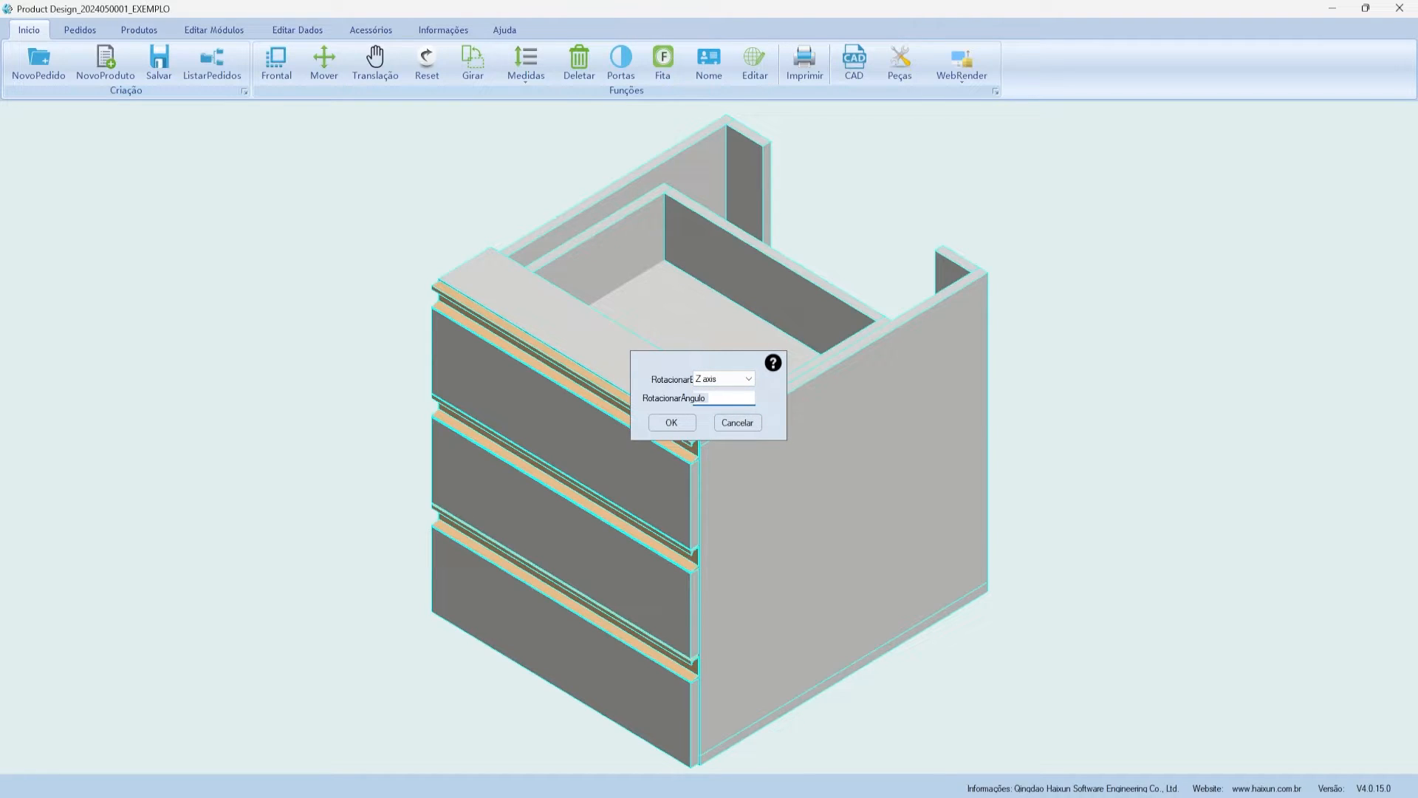
pyautogui.click(671, 423)
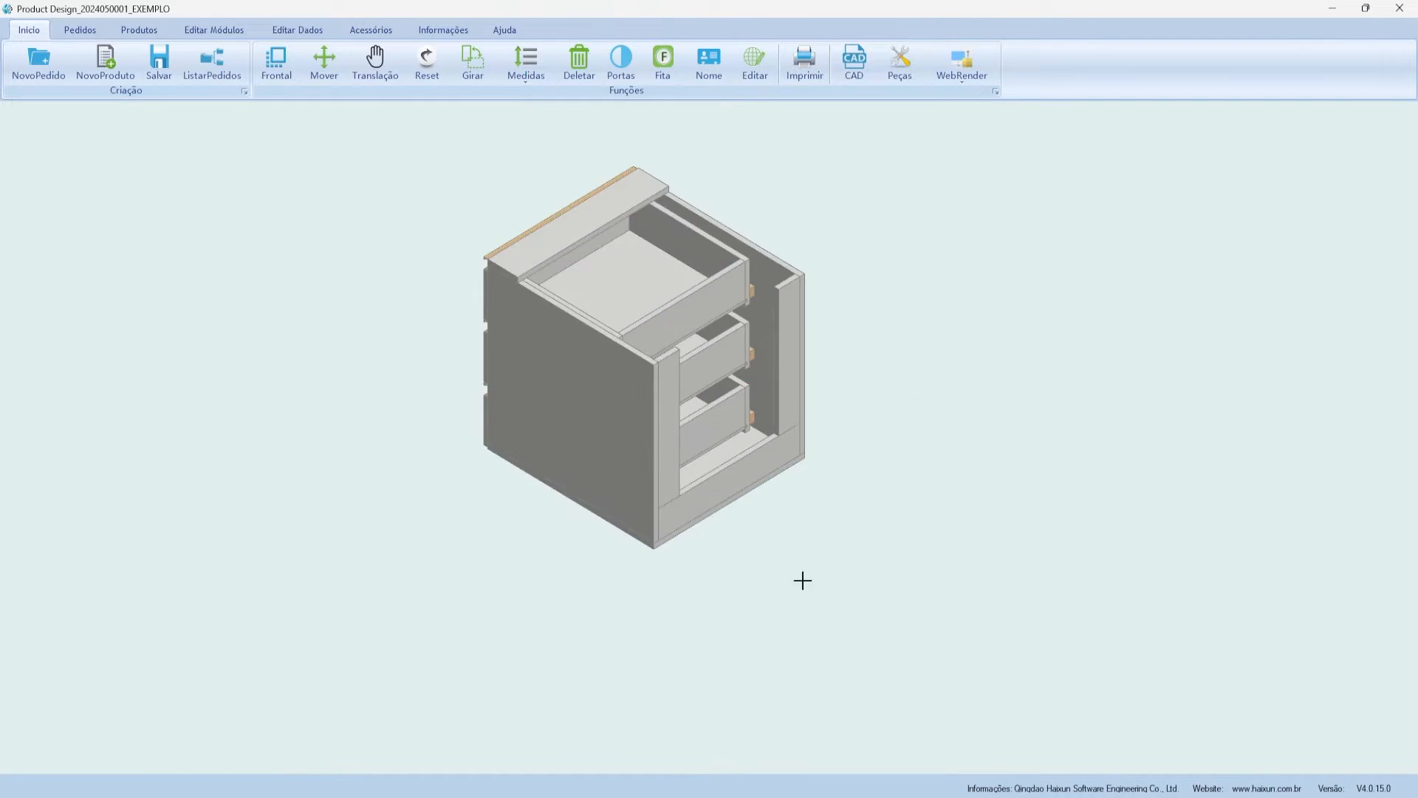
pyautogui.click(427, 63)
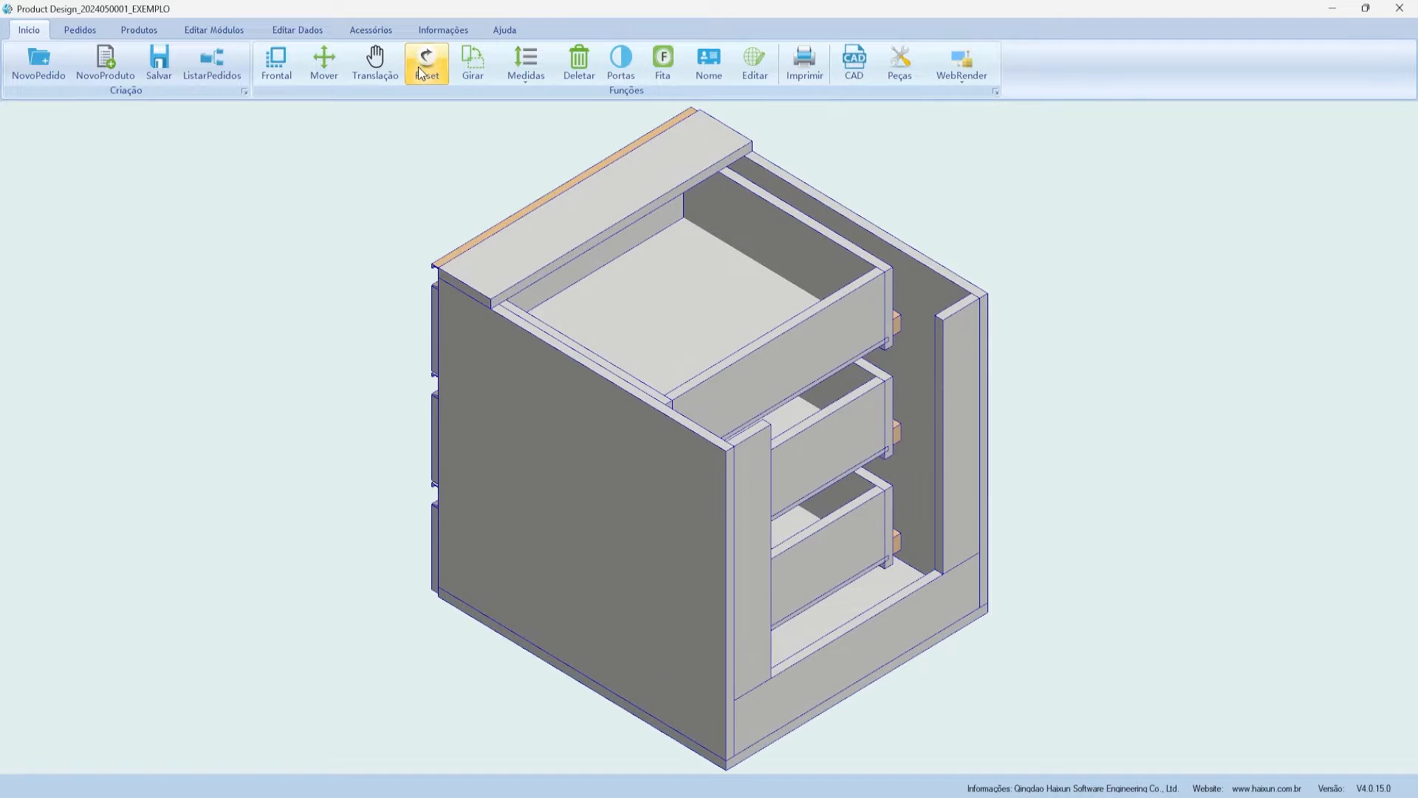
pyautogui.click(526, 65)
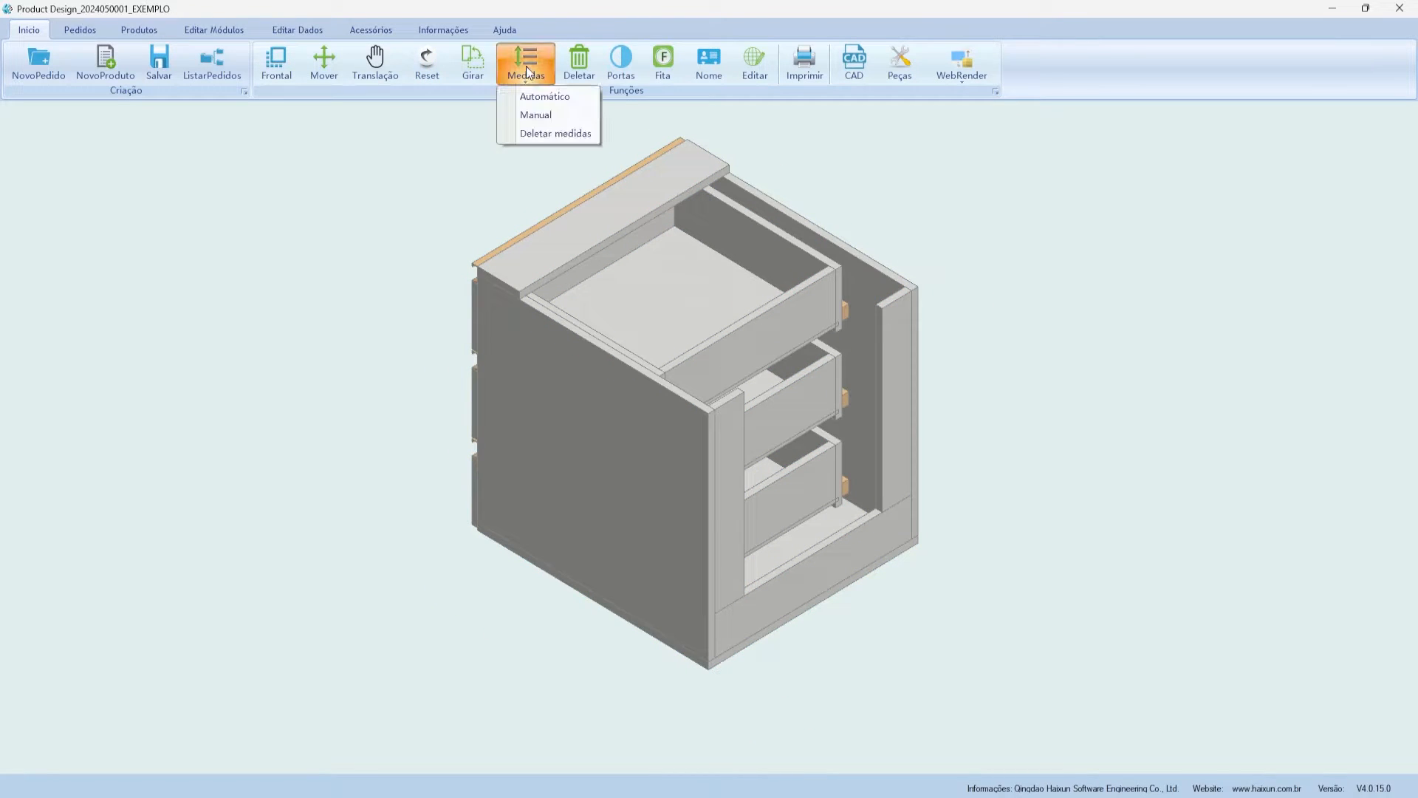
pyautogui.click(515, 75)
pyautogui.click(512, 76)
pyautogui.click(530, 98)
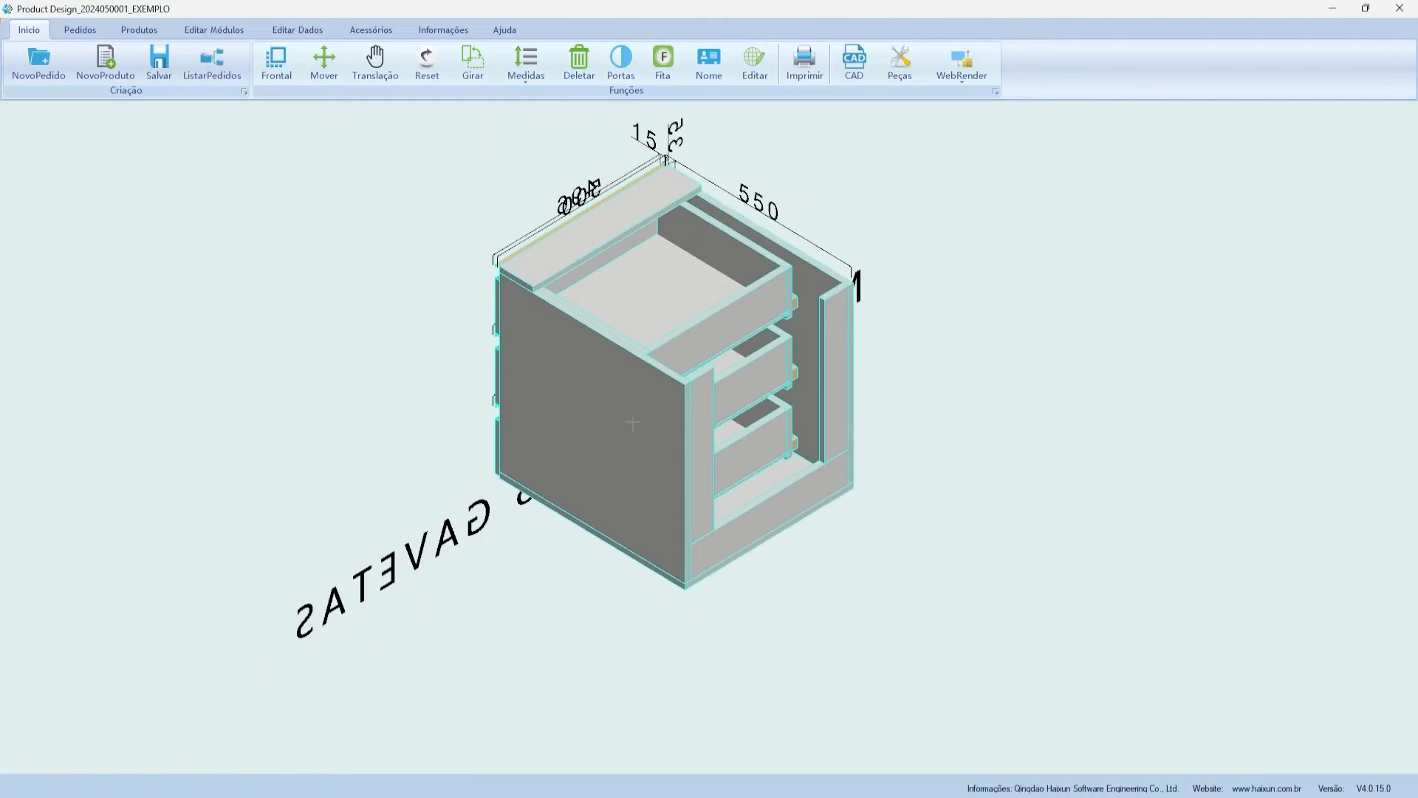
pyautogui.scroll(1, 708, 341)
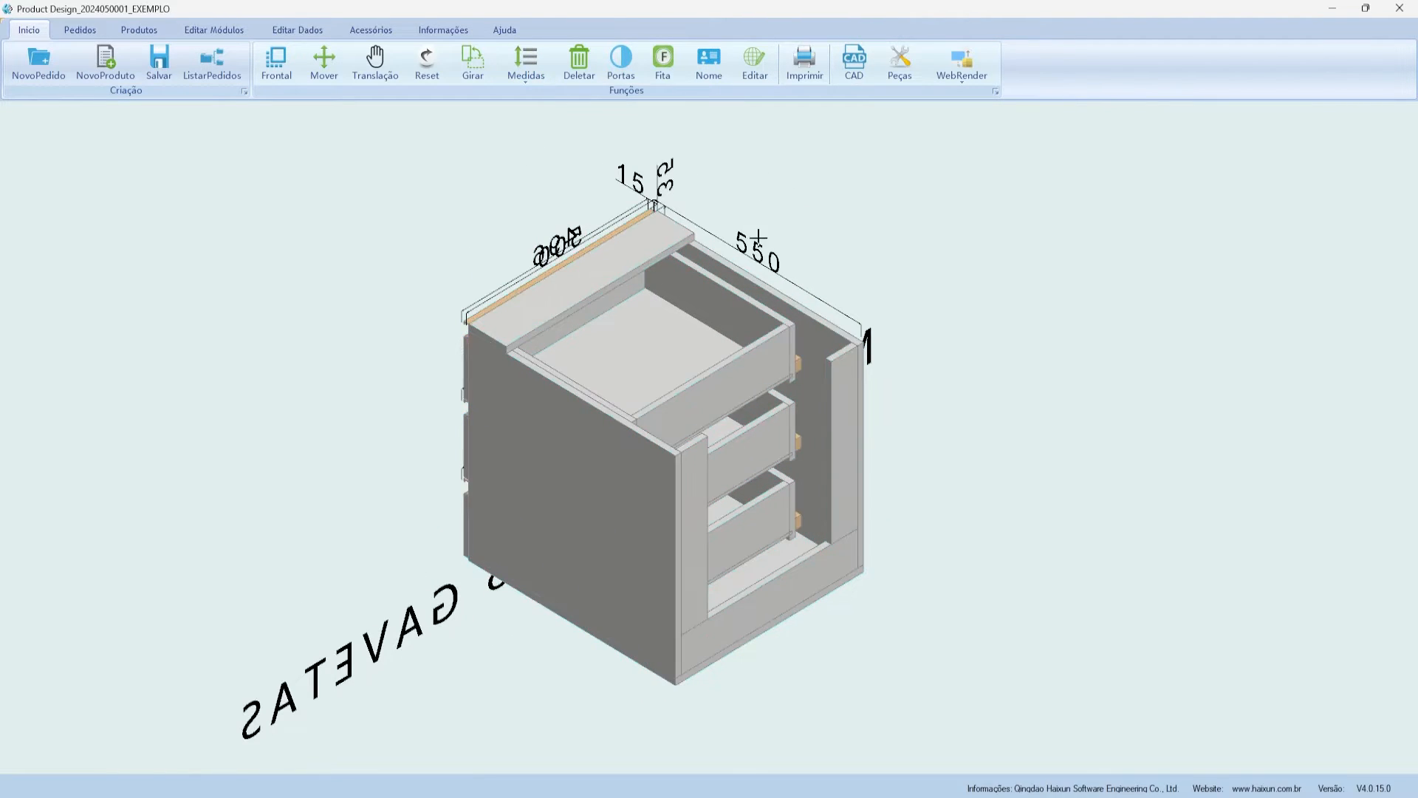
pyautogui.scroll(-4, 605, 353)
pyautogui.scroll(3, 672, 305)
pyautogui.scroll(-2, 436, 209)
pyautogui.scroll(2, 539, 411)
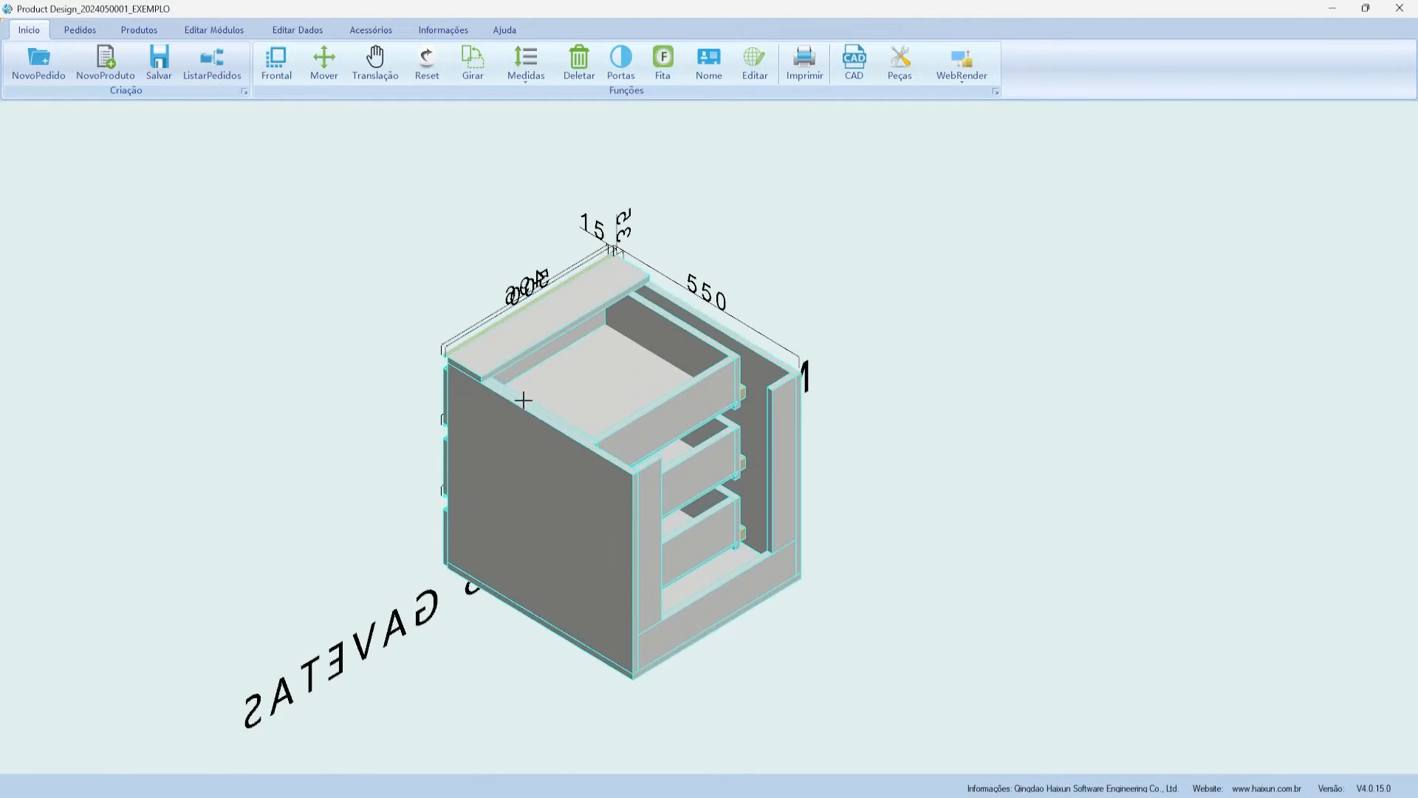
pyautogui.scroll(-4, 747, 307)
pyautogui.click(526, 65)
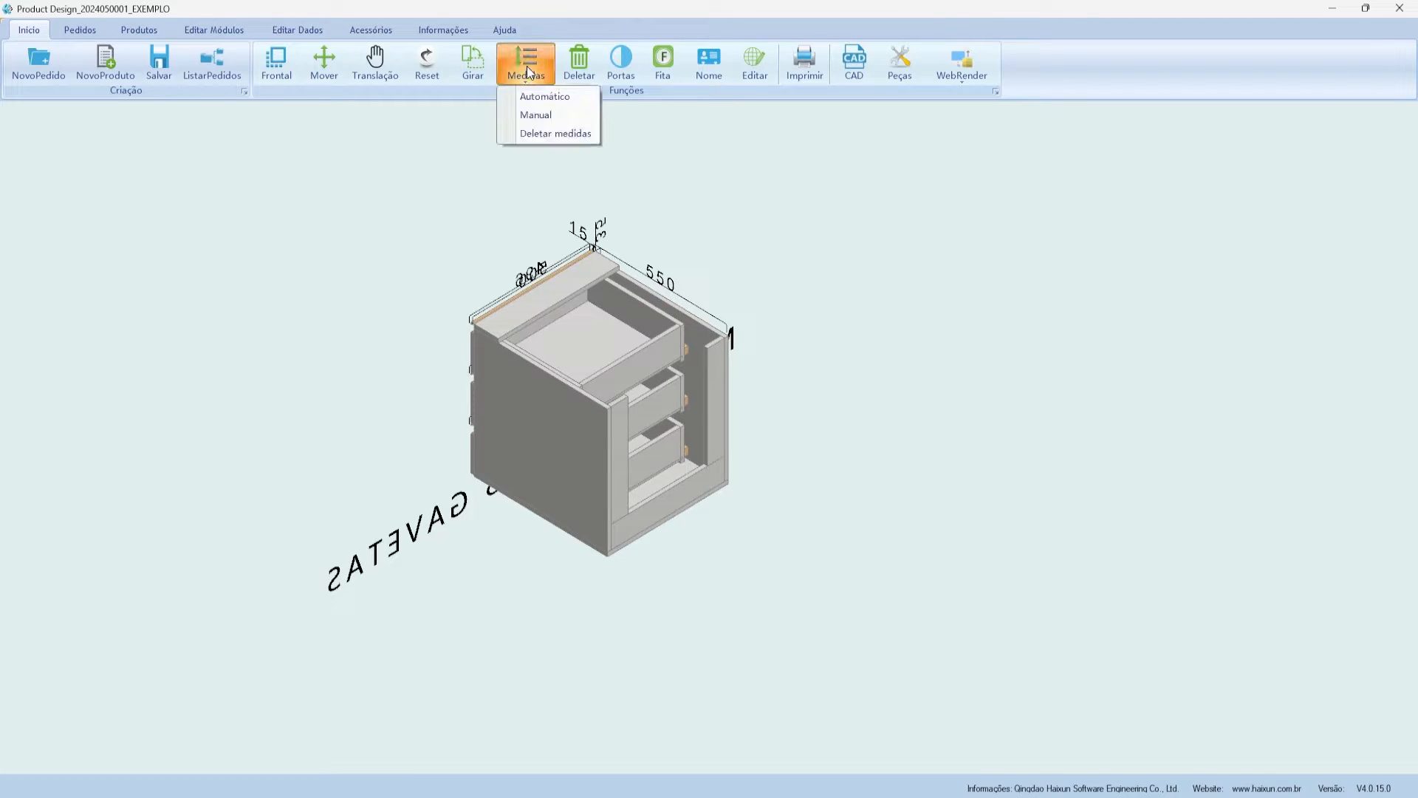
pyautogui.click(547, 114)
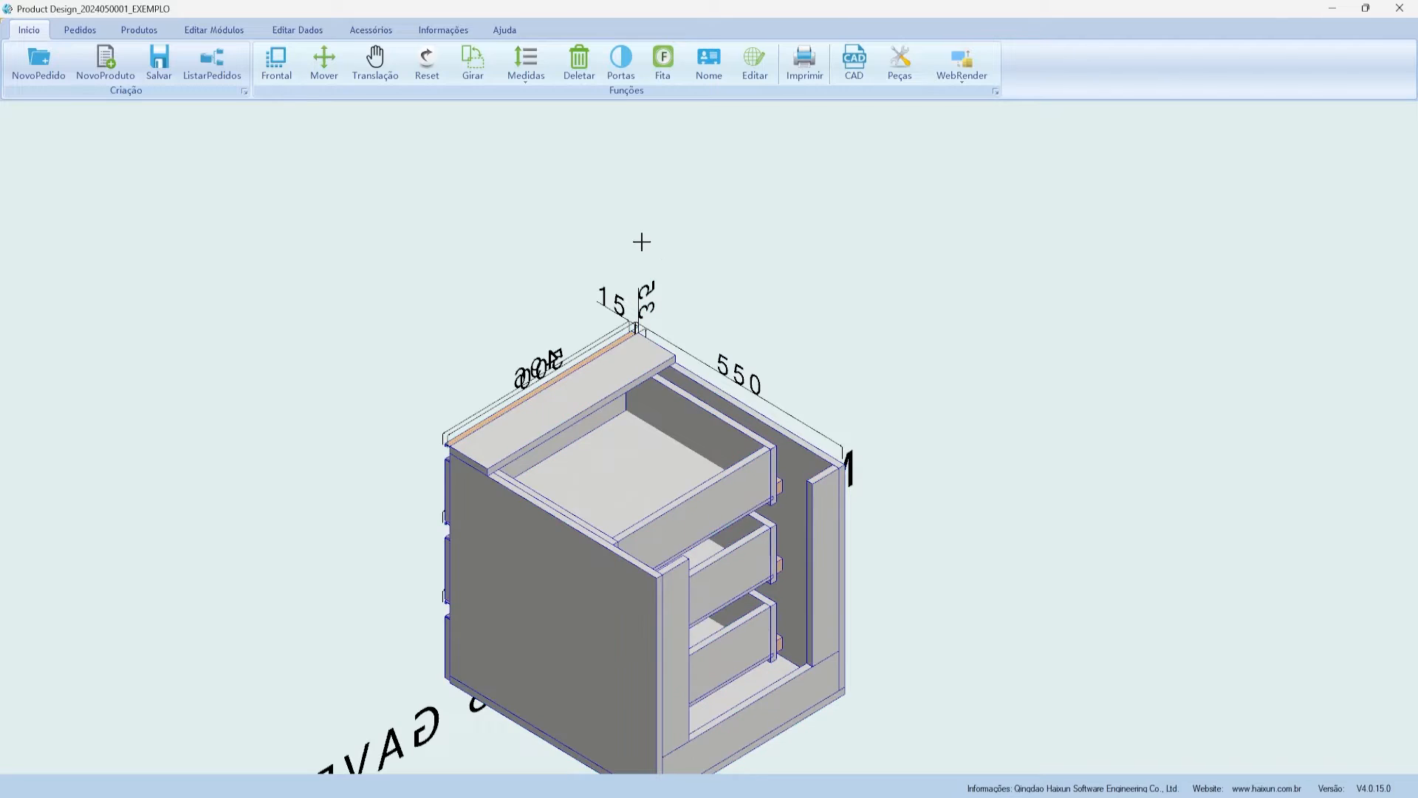
pyautogui.click(451, 443)
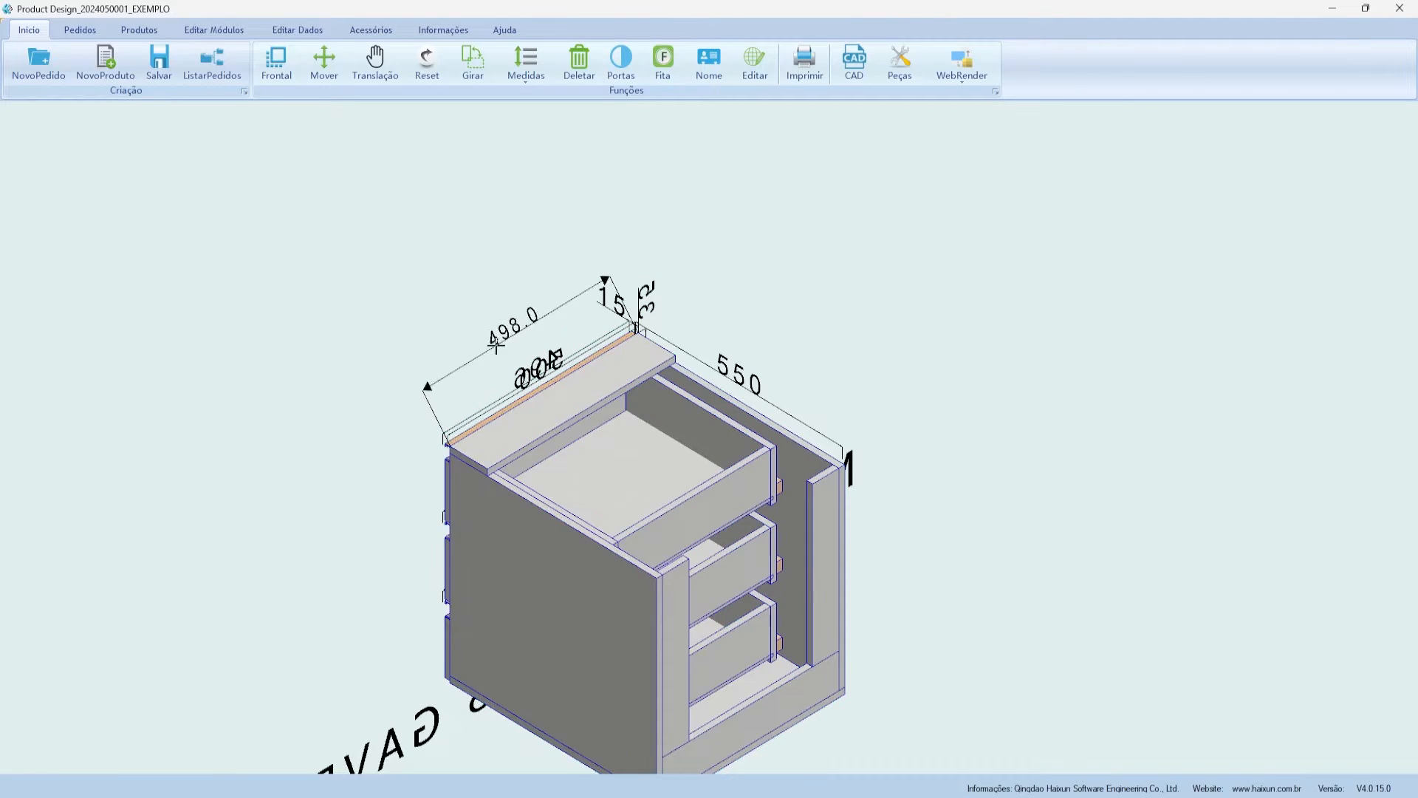
pyautogui.rightClick(463, 311)
pyautogui.click(473, 320)
pyautogui.scroll(-1, 466, 221)
pyautogui.scroll(1, 479, 155)
pyautogui.click(526, 67)
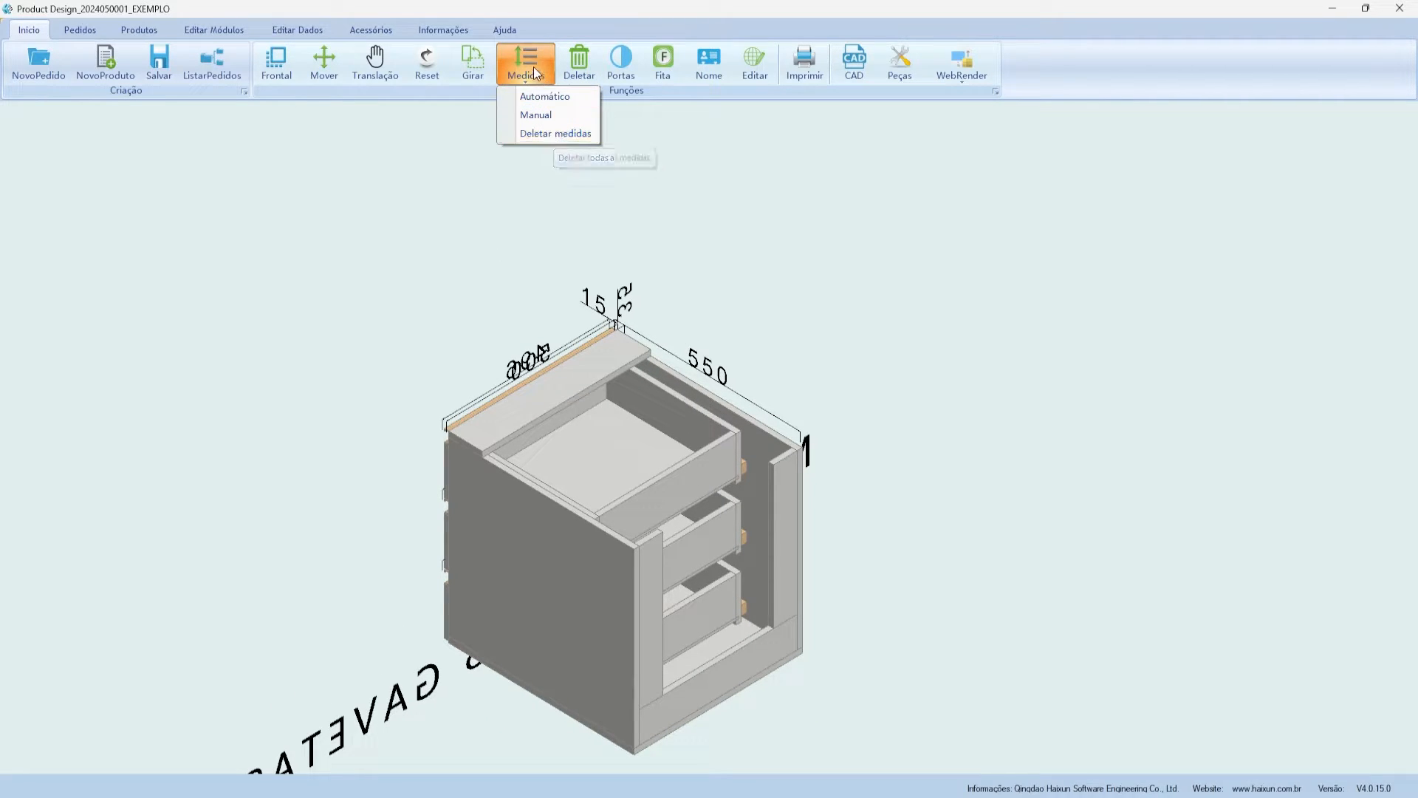
pyautogui.click(547, 134)
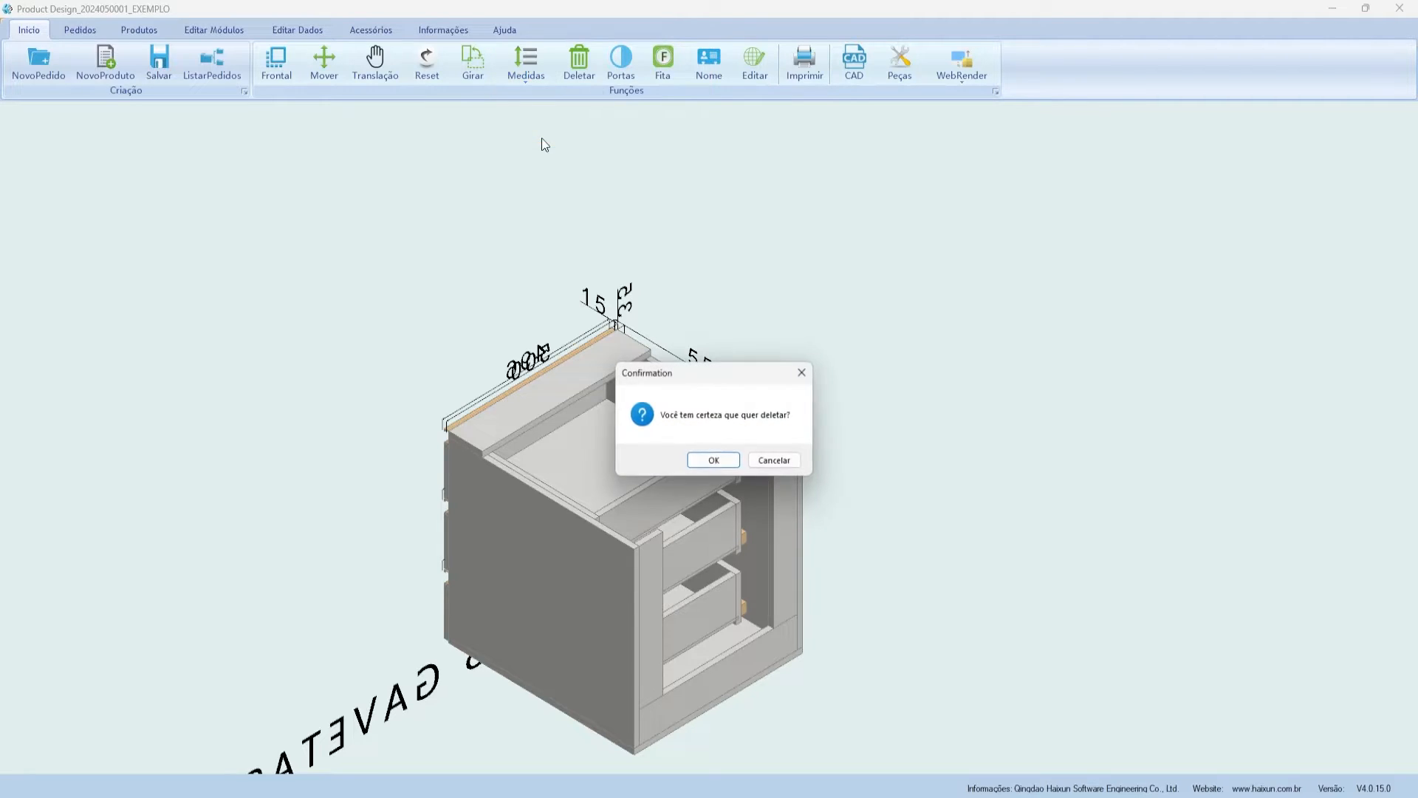
pyautogui.click(714, 460)
pyautogui.scroll(-2, 491, 554)
pyautogui.scroll(2, 576, 564)
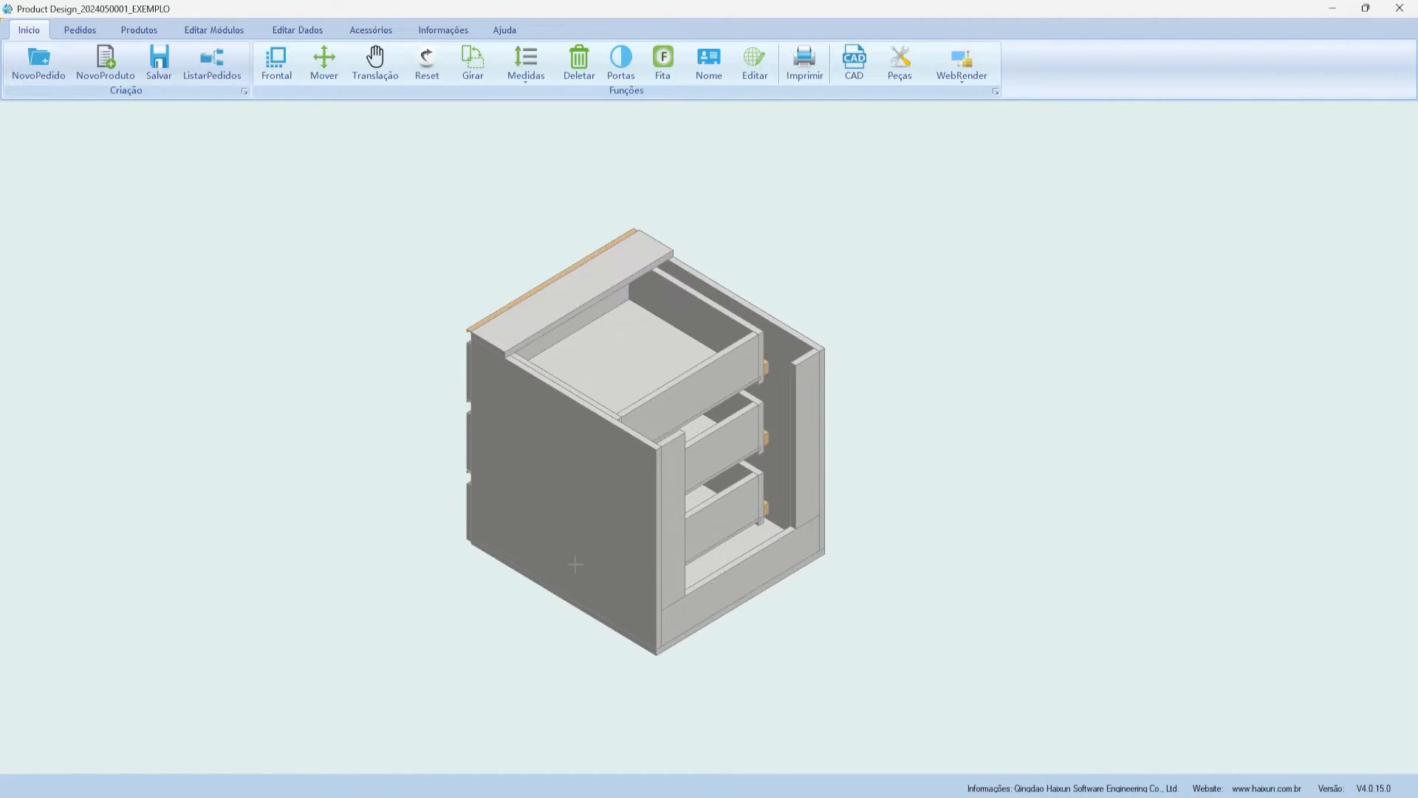
pyautogui.scroll(2, 476, 150)
pyautogui.rightClick(710, 205)
pyautogui.click(612, 345)
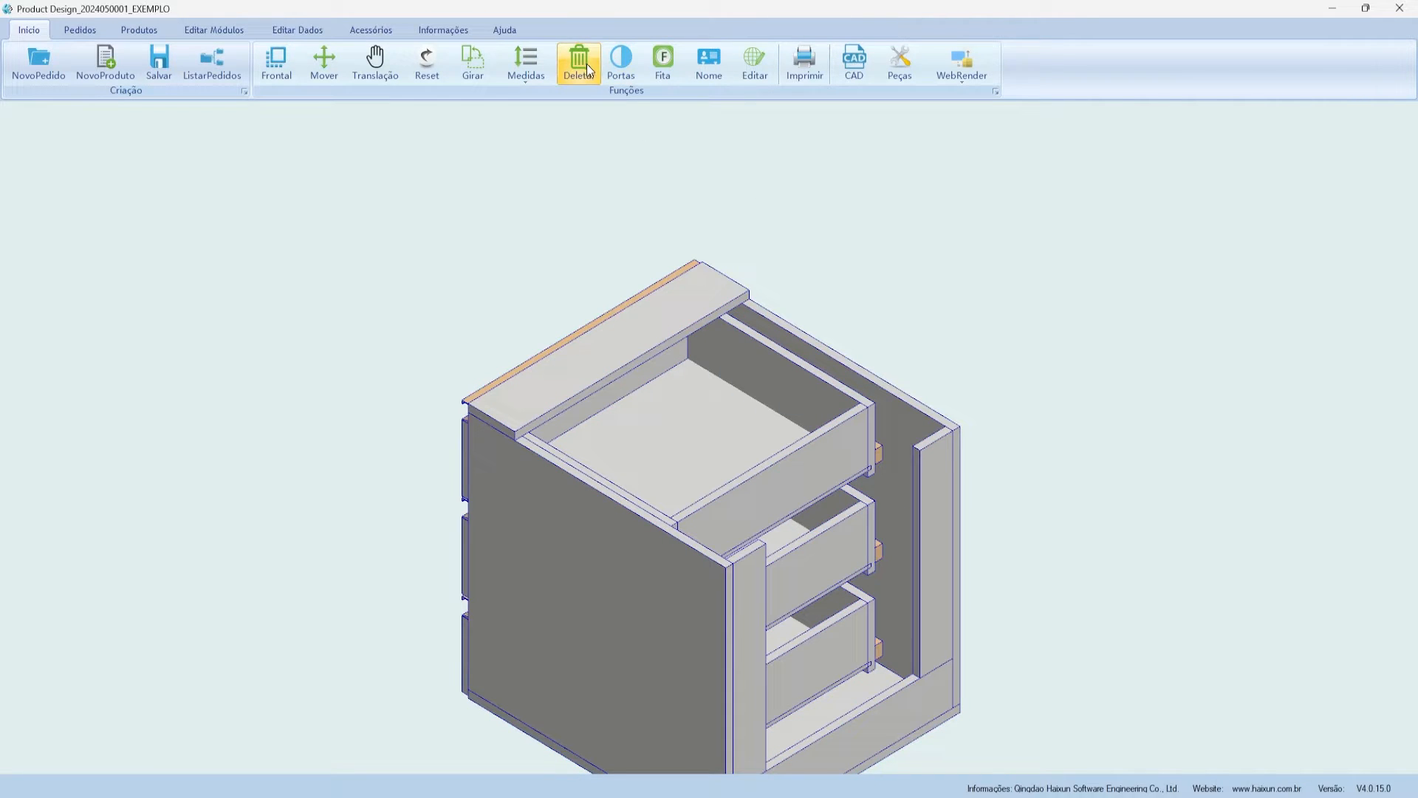
pyautogui.scroll(-2, 724, 247)
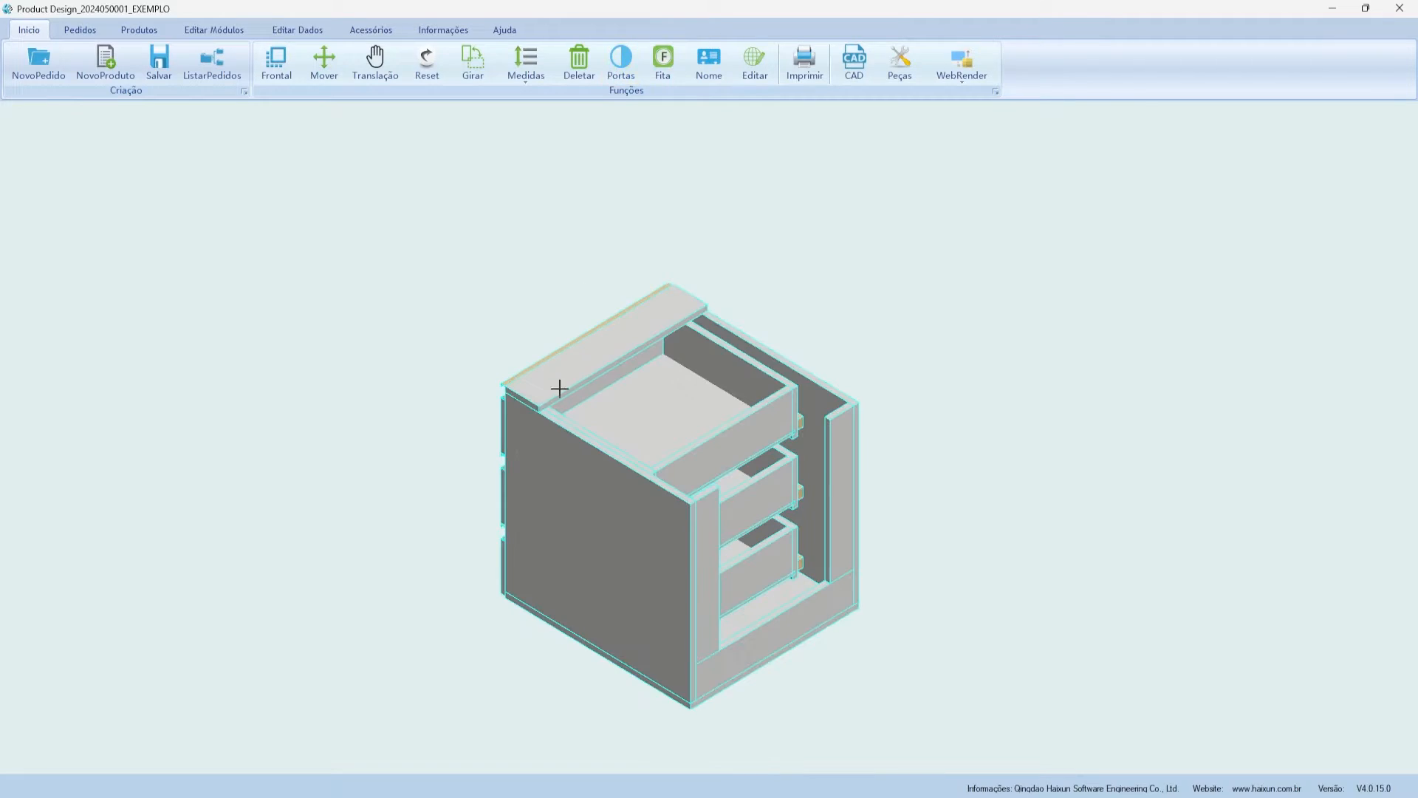
pyautogui.click(630, 245)
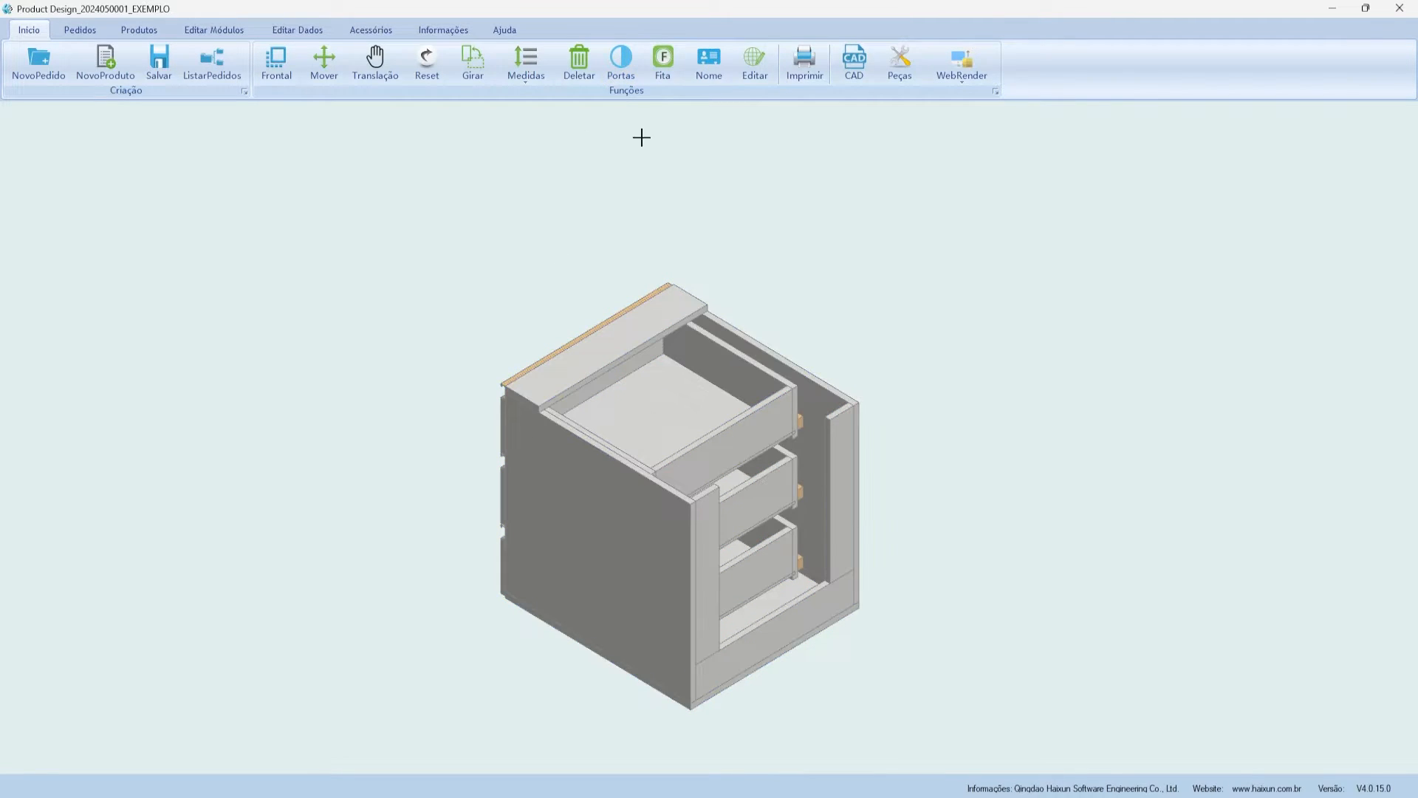
pyautogui.click(601, 326)
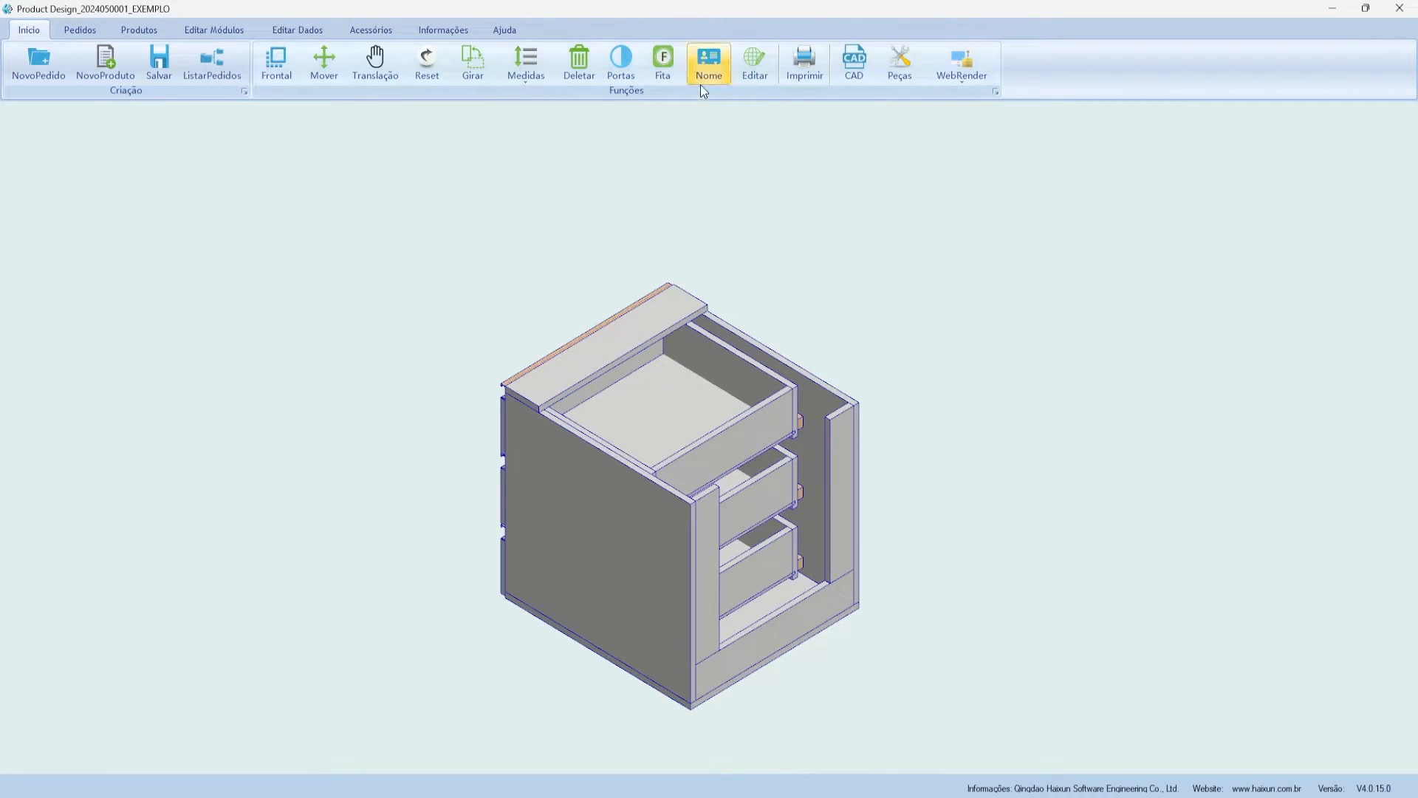
pyautogui.click(676, 69)
pyautogui.moveTo(696, 314); pyautogui.dragTo(645, 211)
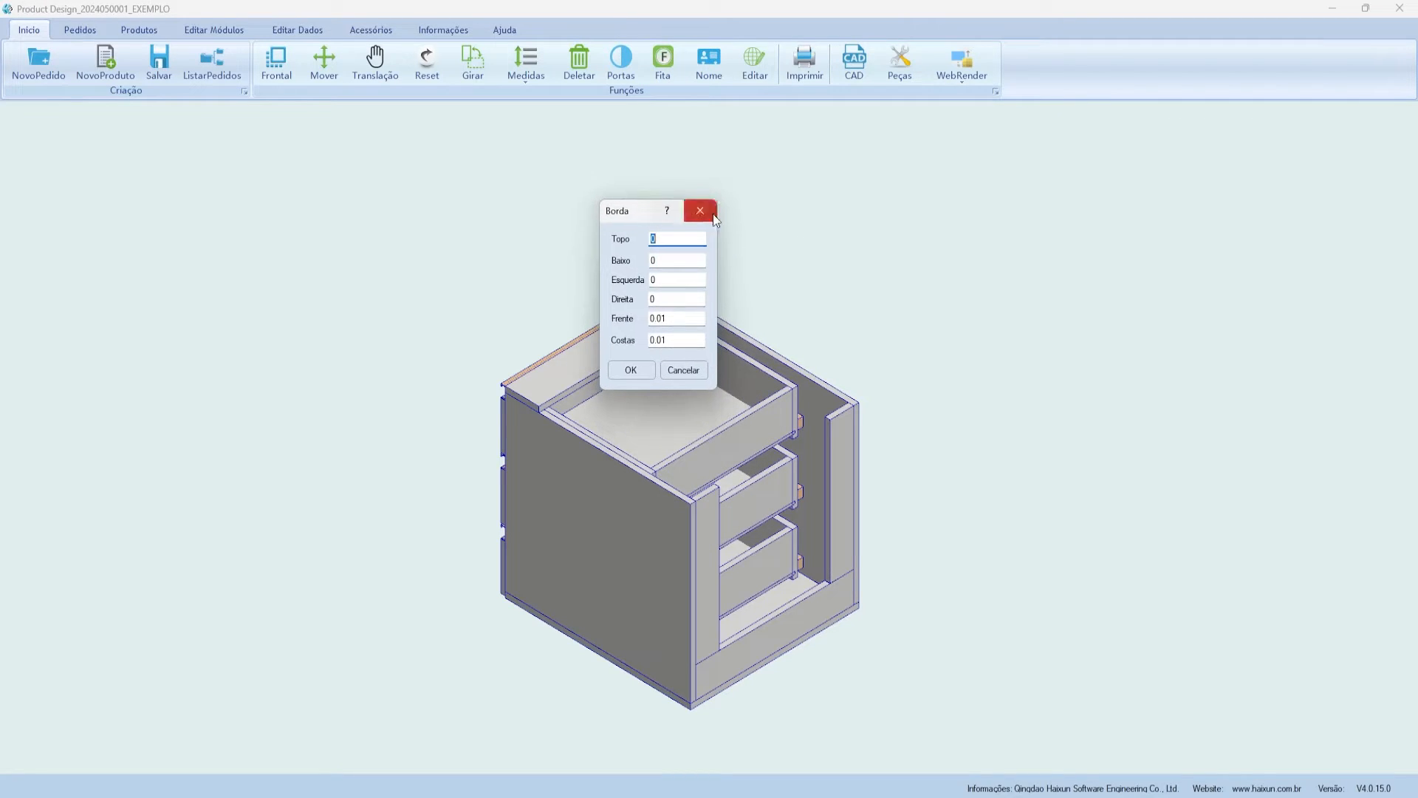
pyautogui.doubleClick(695, 316)
pyautogui.doubleClick(692, 339)
pyautogui.doubleClick(681, 238)
pyautogui.doubleClick(666, 338)
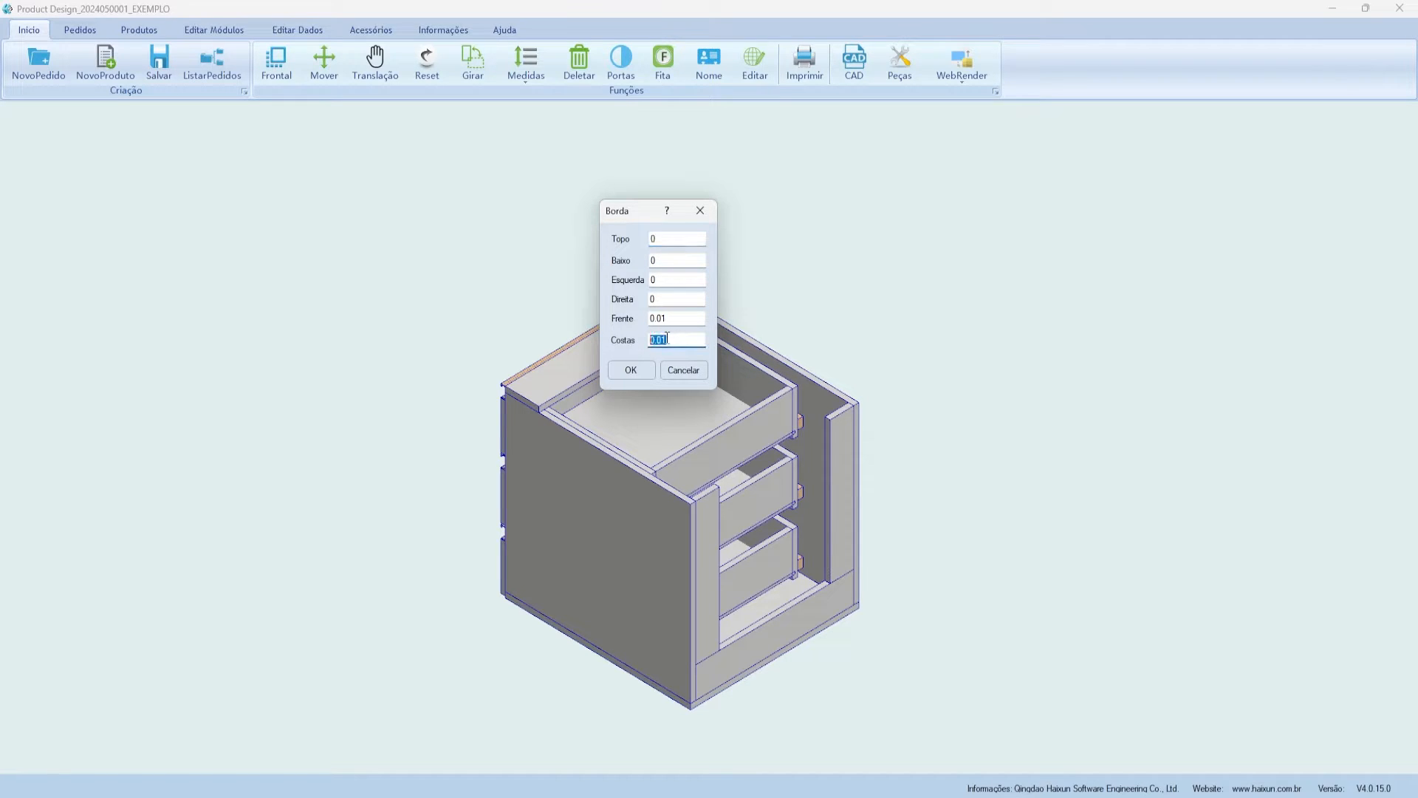
pyautogui.click(698, 212)
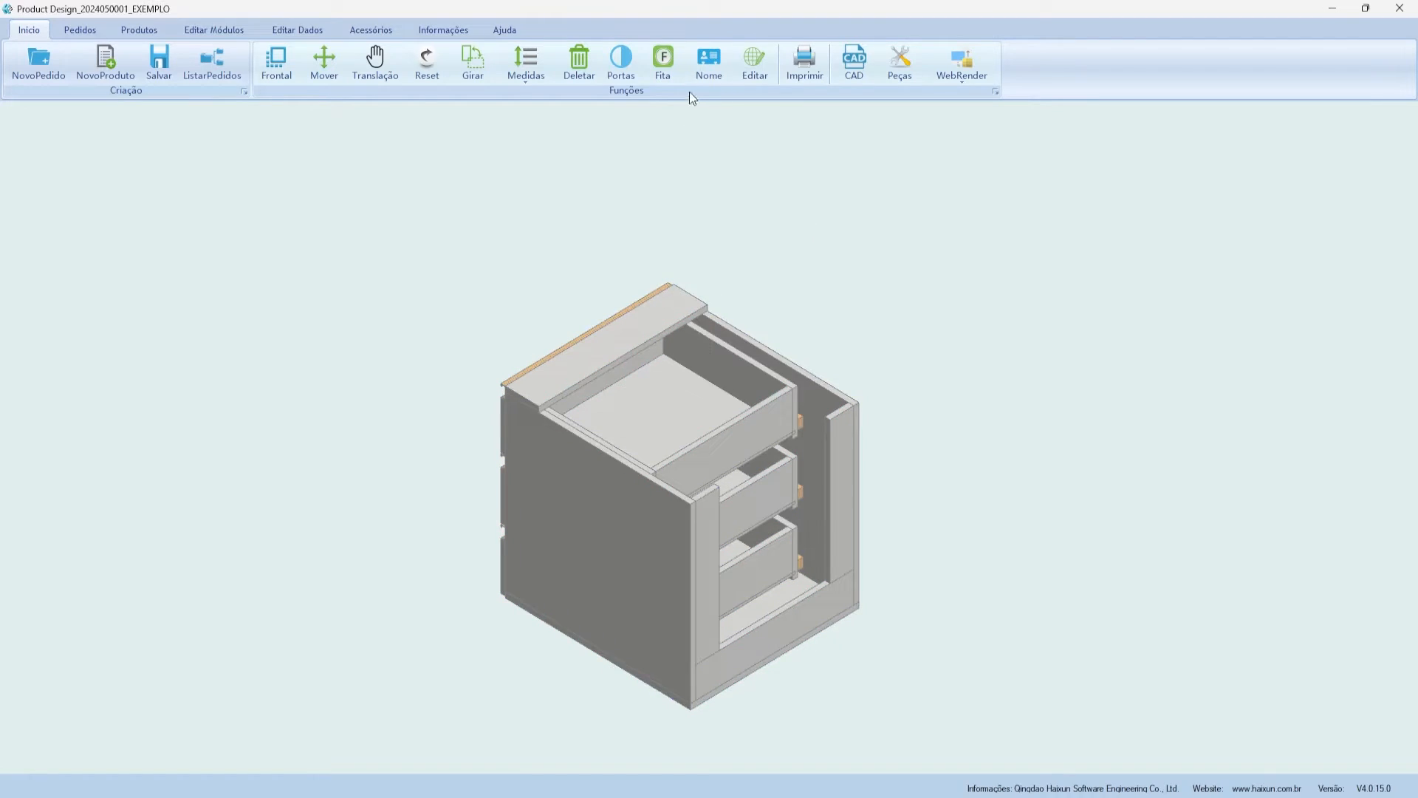
pyautogui.click(711, 67)
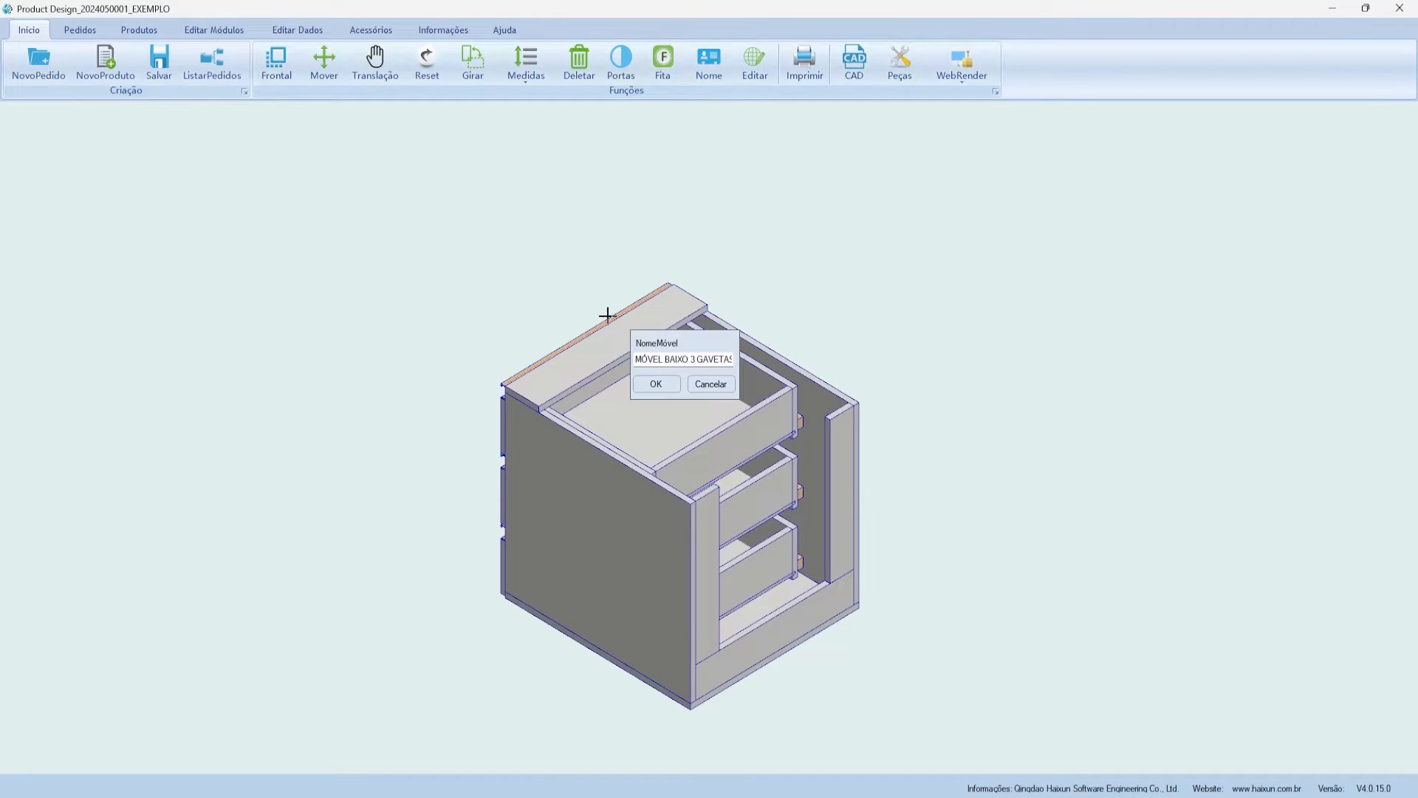
pyautogui.click(701, 386)
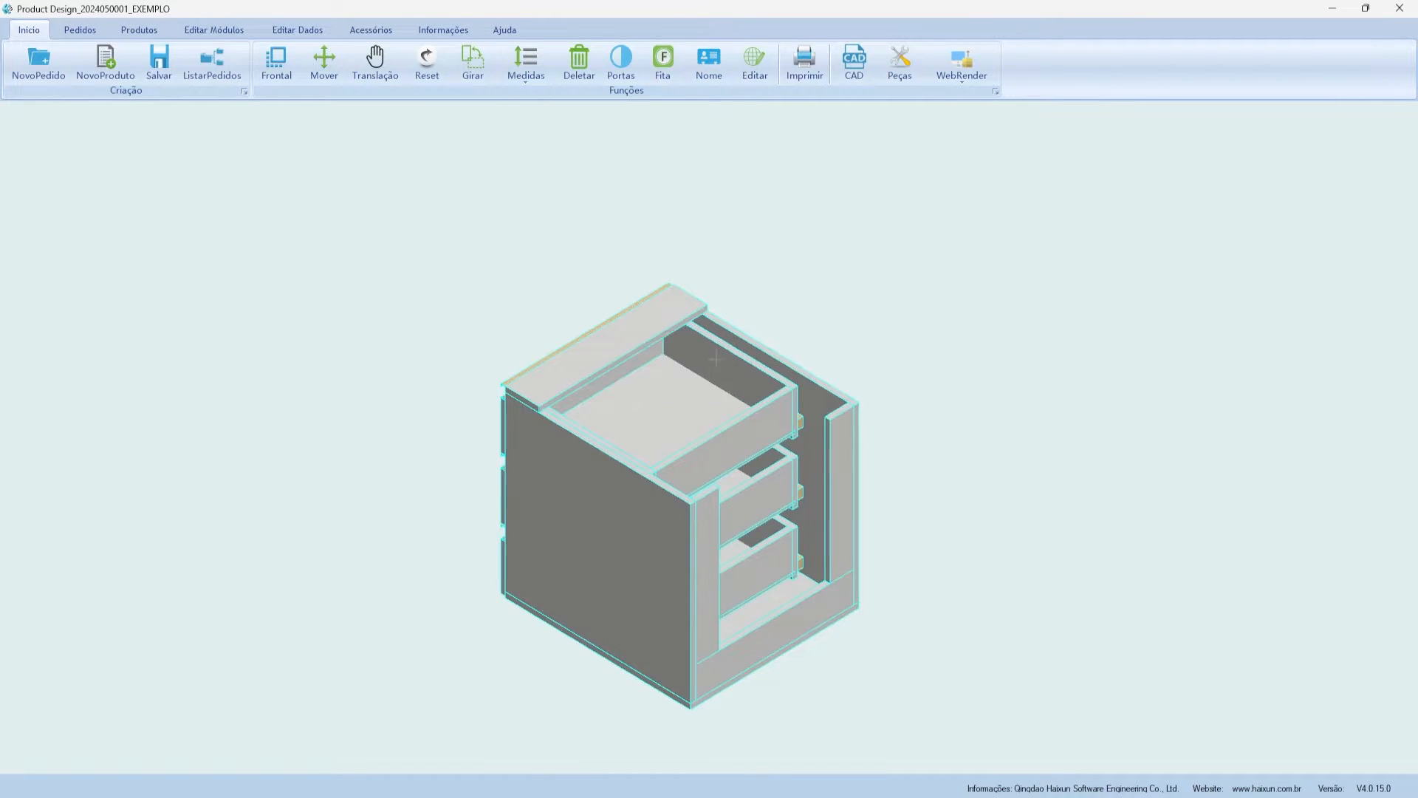
pyautogui.click(768, 65)
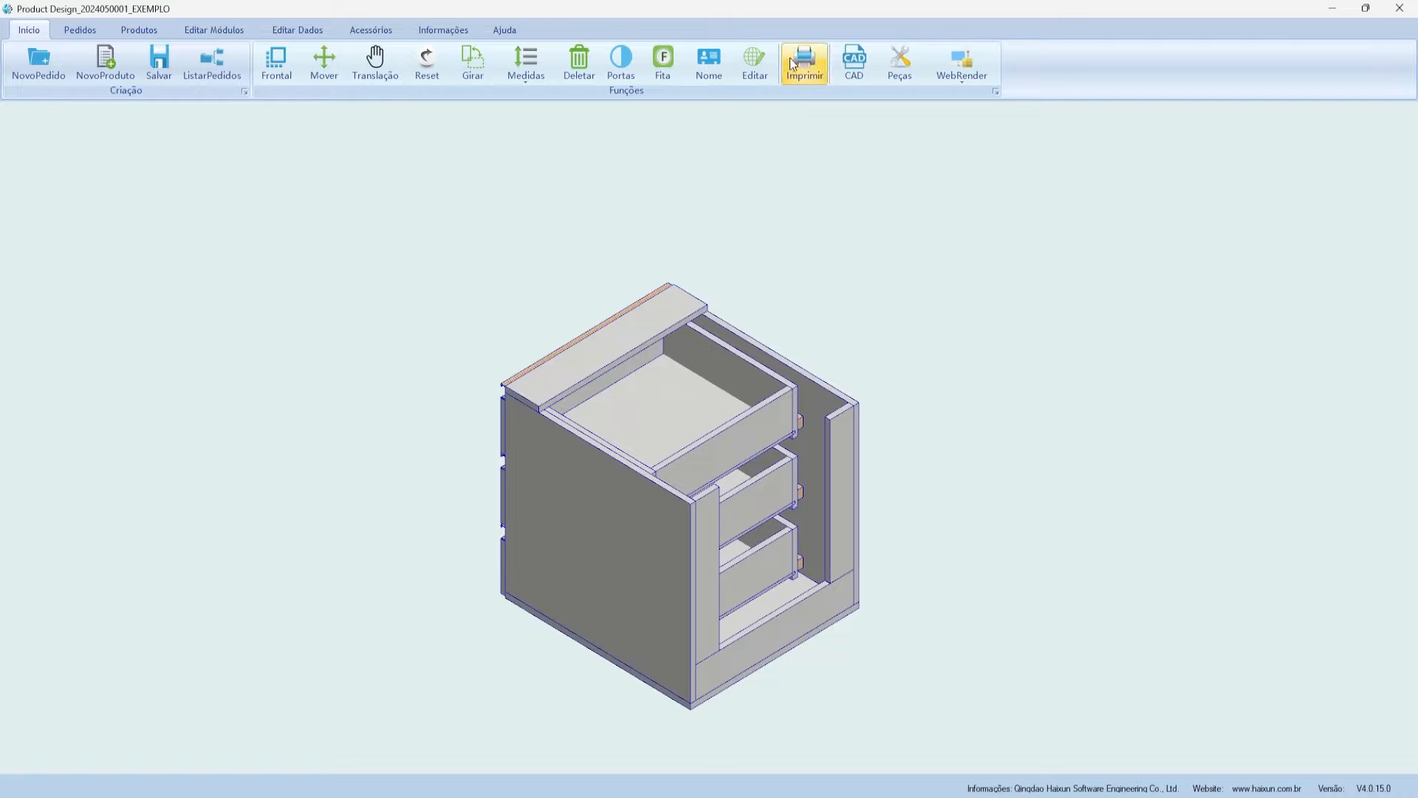
pyautogui.click(803, 74)
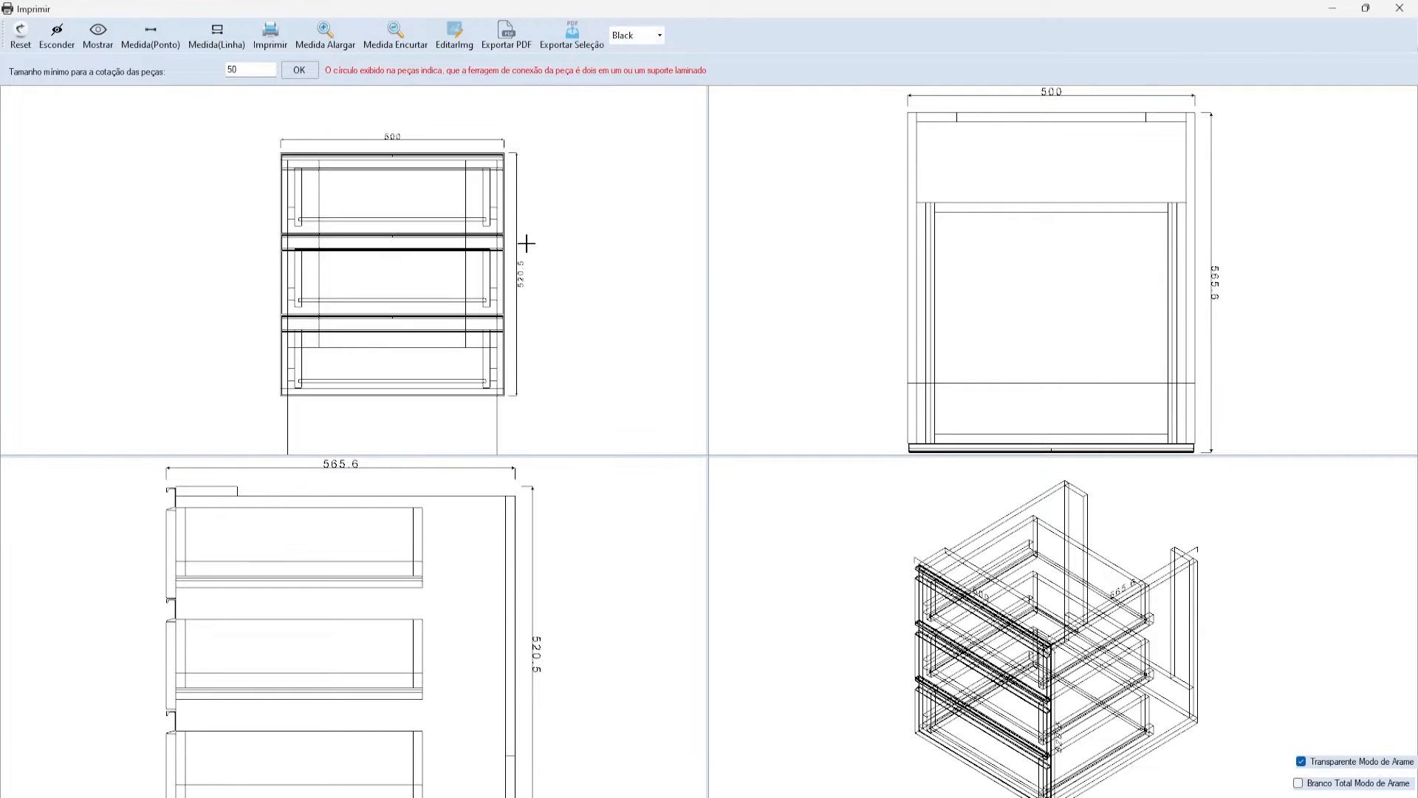
pyautogui.scroll(-1, 432, 167)
pyautogui.scroll(-3, 266, 545)
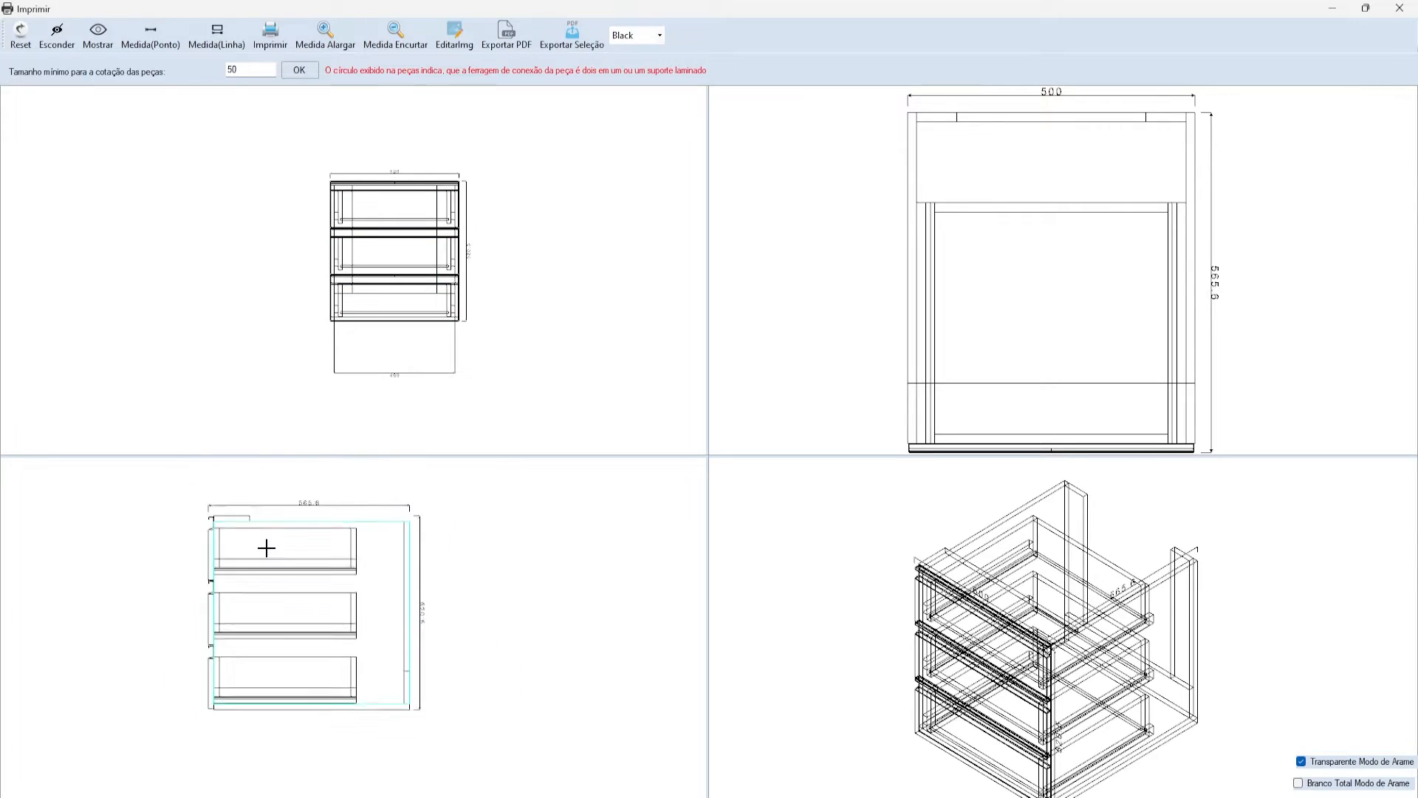
pyautogui.scroll(2, 242, 594)
pyautogui.scroll(-2, 247, 600)
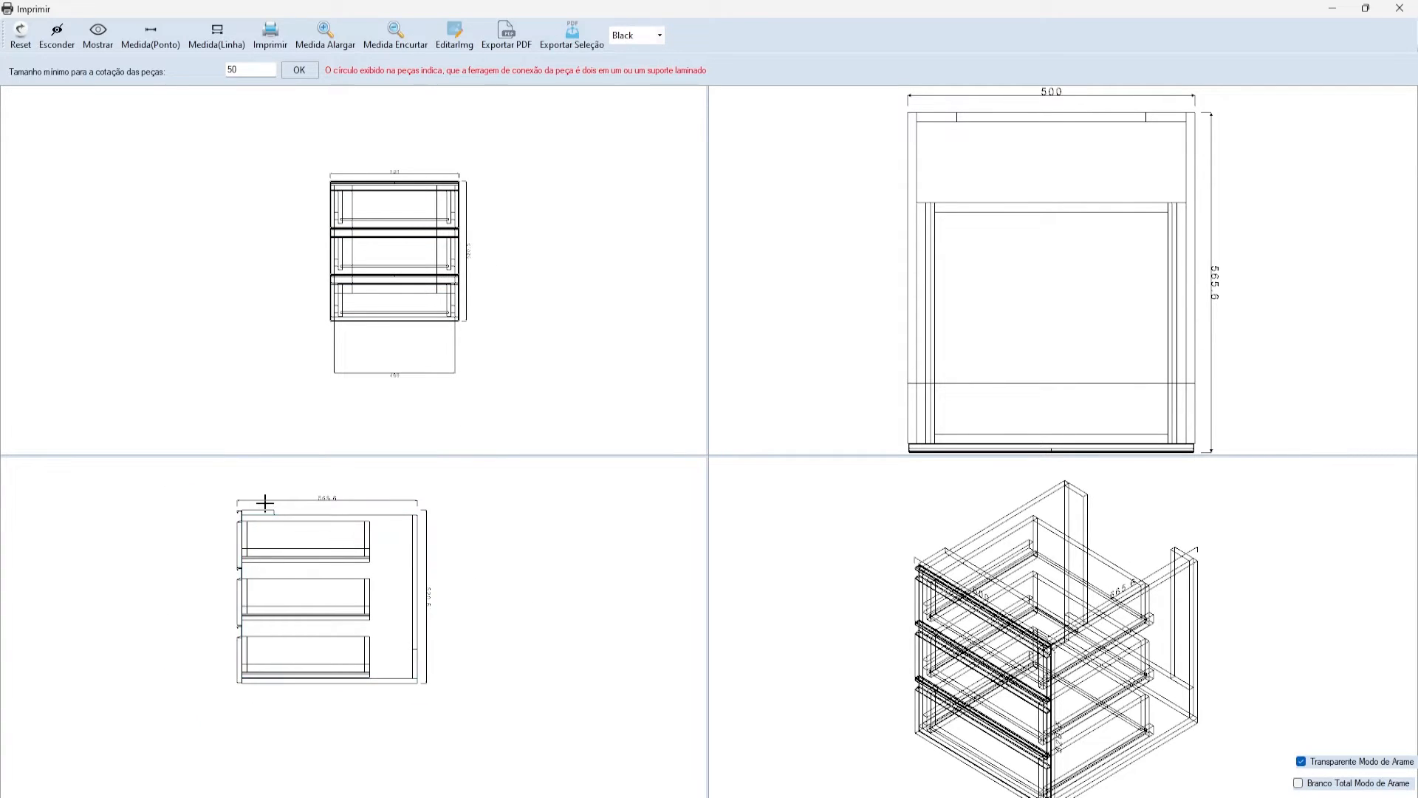
pyautogui.scroll(2, 265, 503)
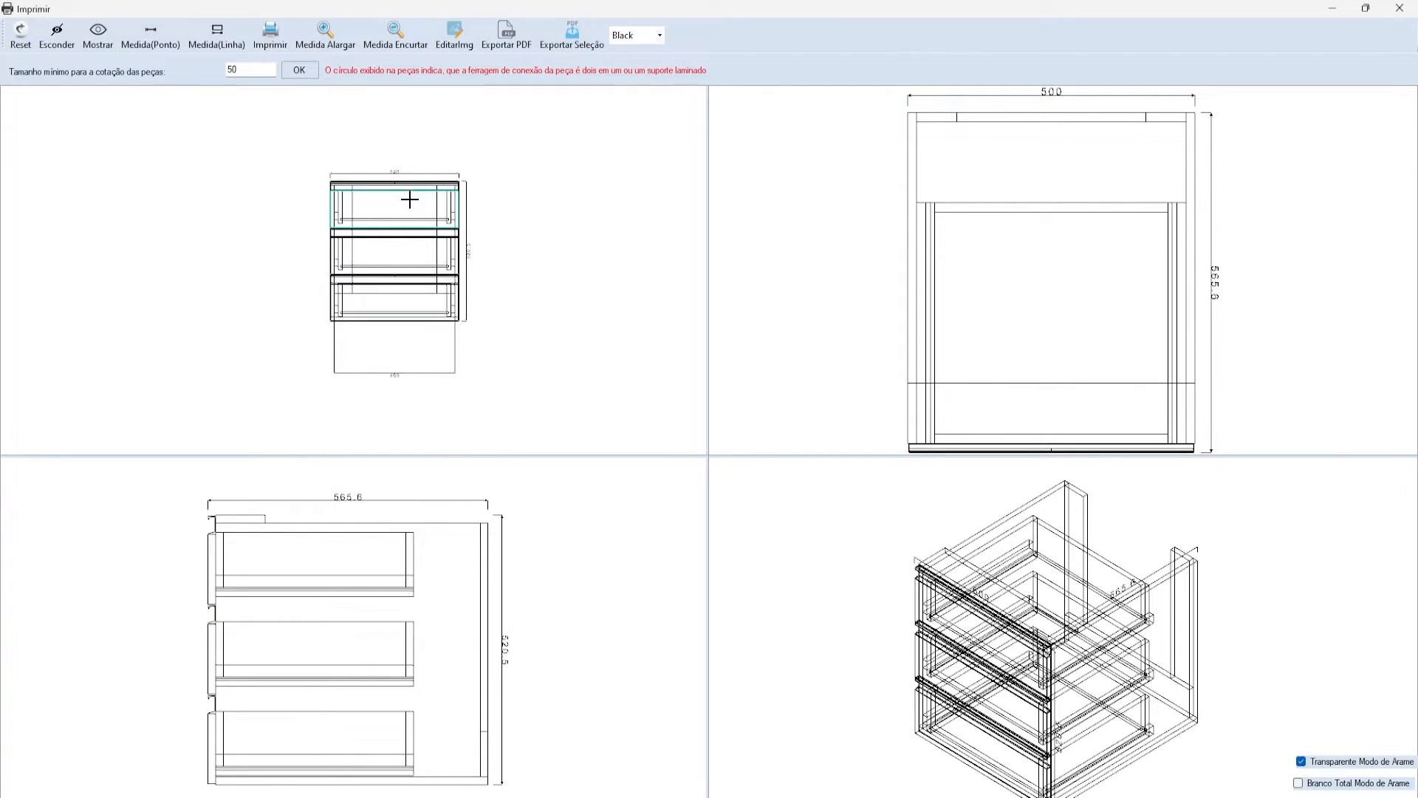
pyautogui.scroll(5, 410, 199)
pyautogui.scroll(-1, 453, 136)
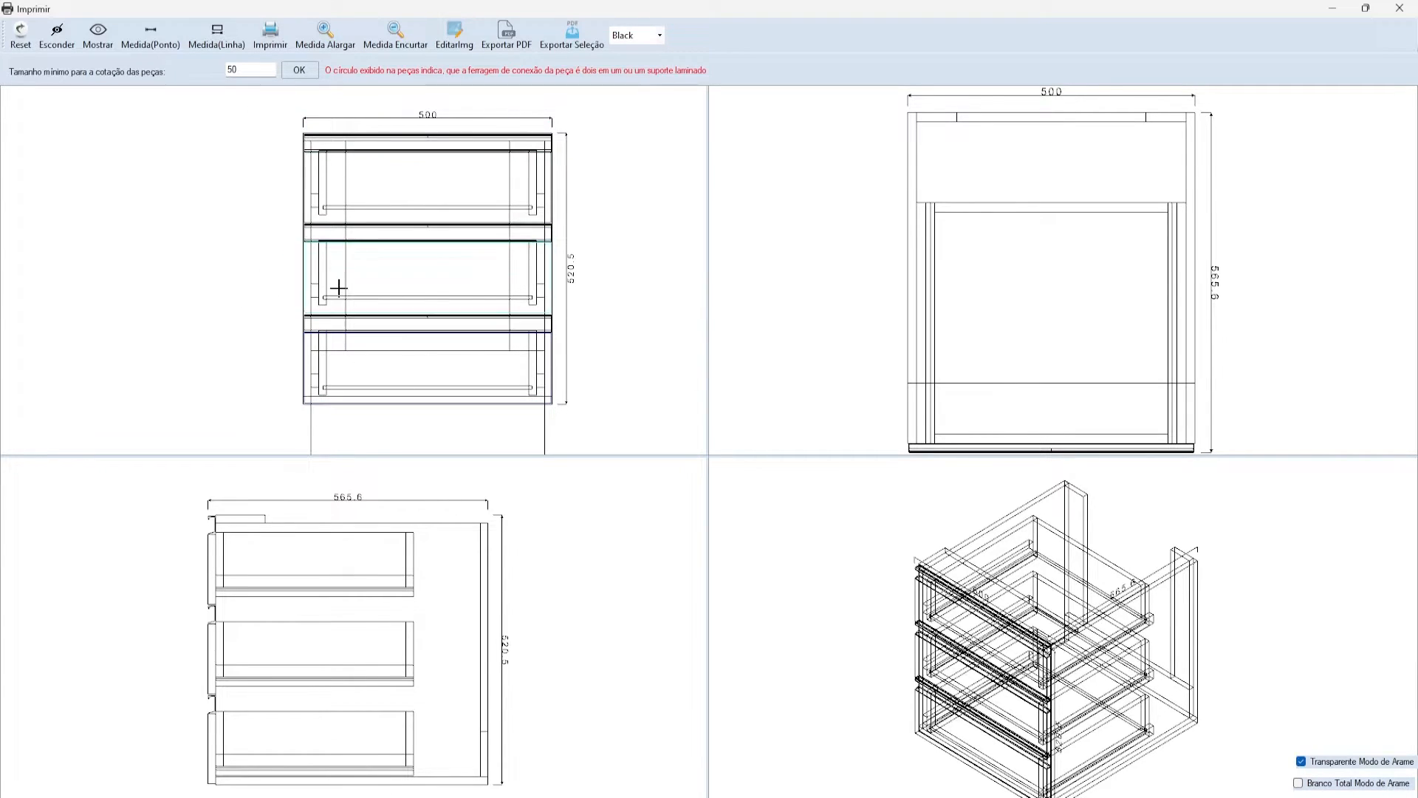
pyautogui.click(1400, 8)
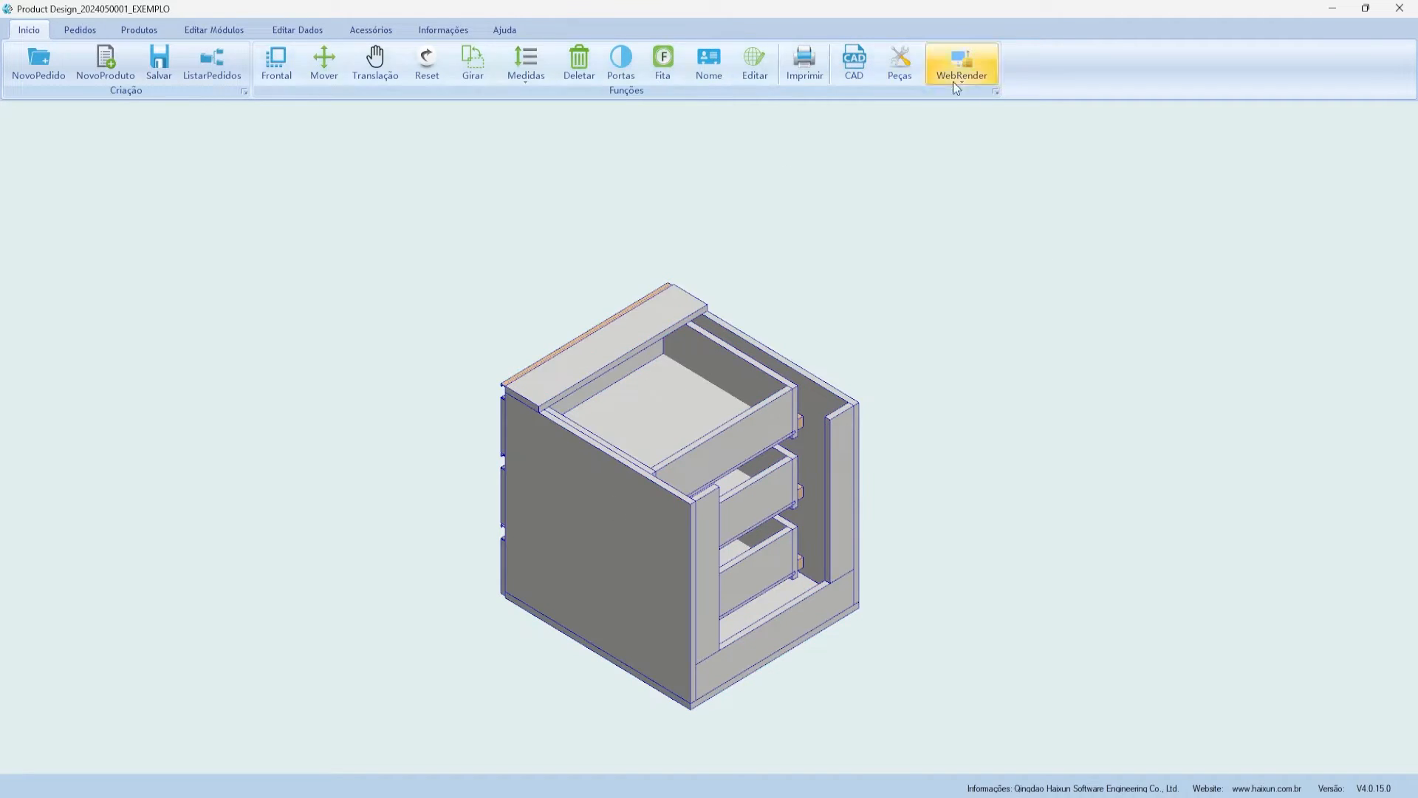
# - Open the Mapa de Peças parts map and view then dismiss the cabinet's QR code
pyautogui.click(904, 68)
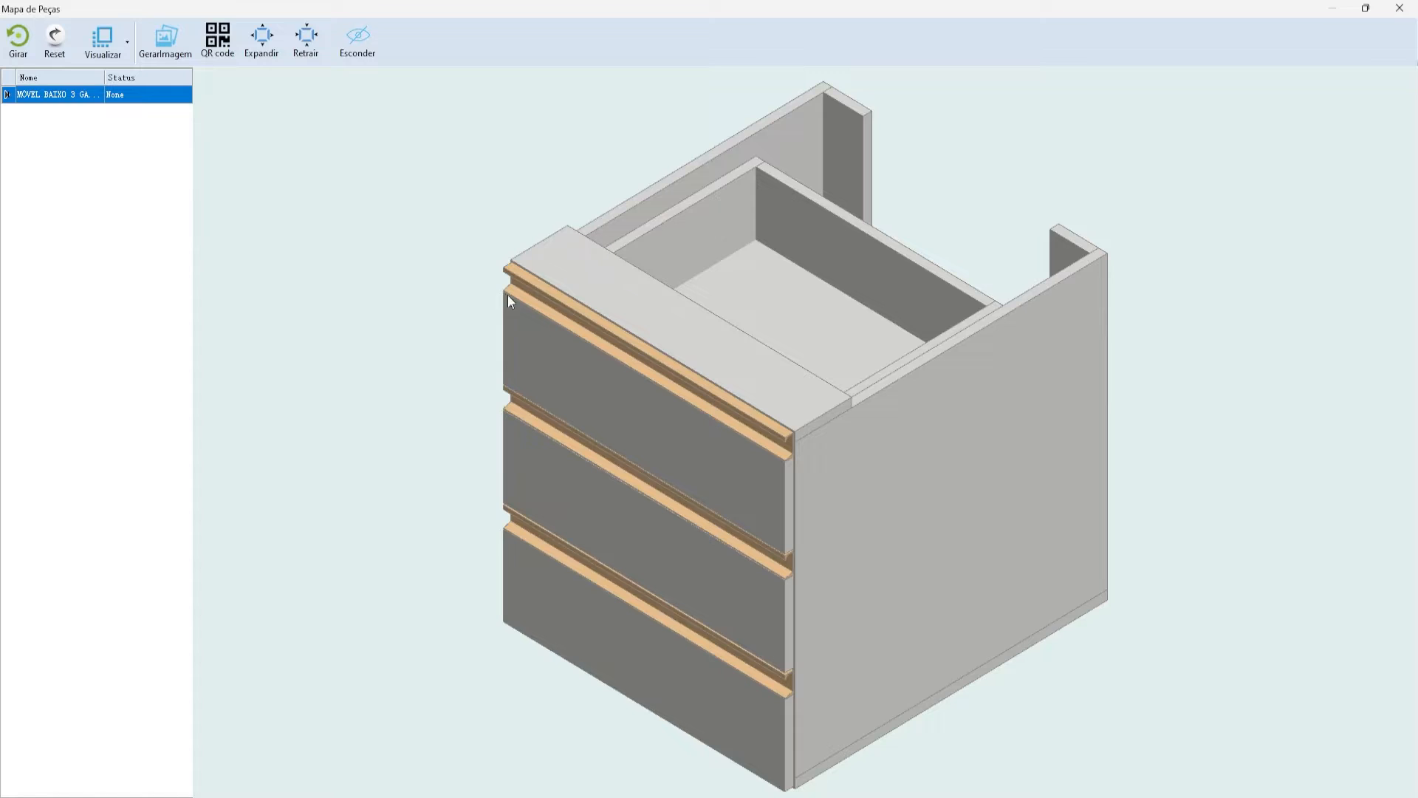
pyautogui.scroll(-3, 714, 349)
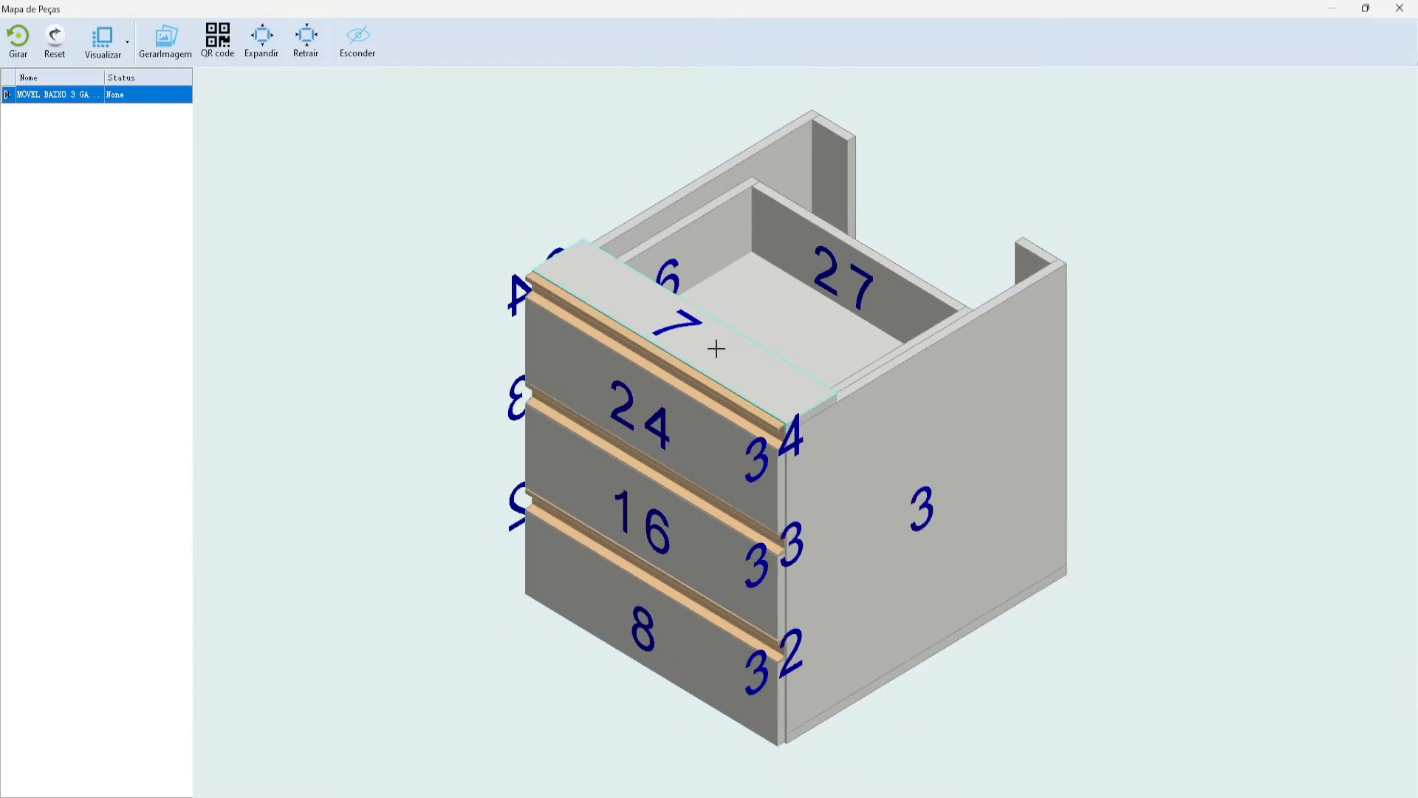
pyautogui.scroll(2, 701, 419)
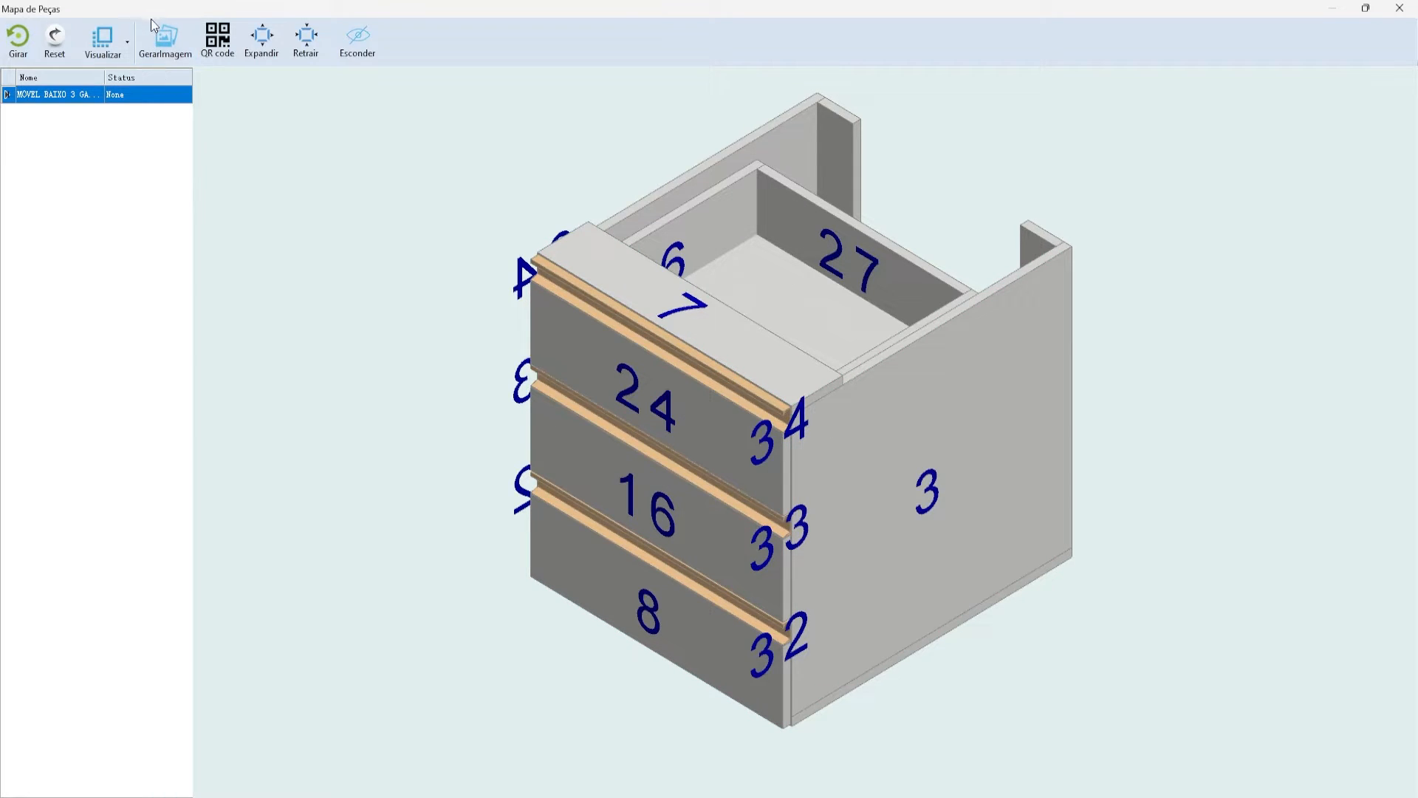
pyautogui.click(218, 50)
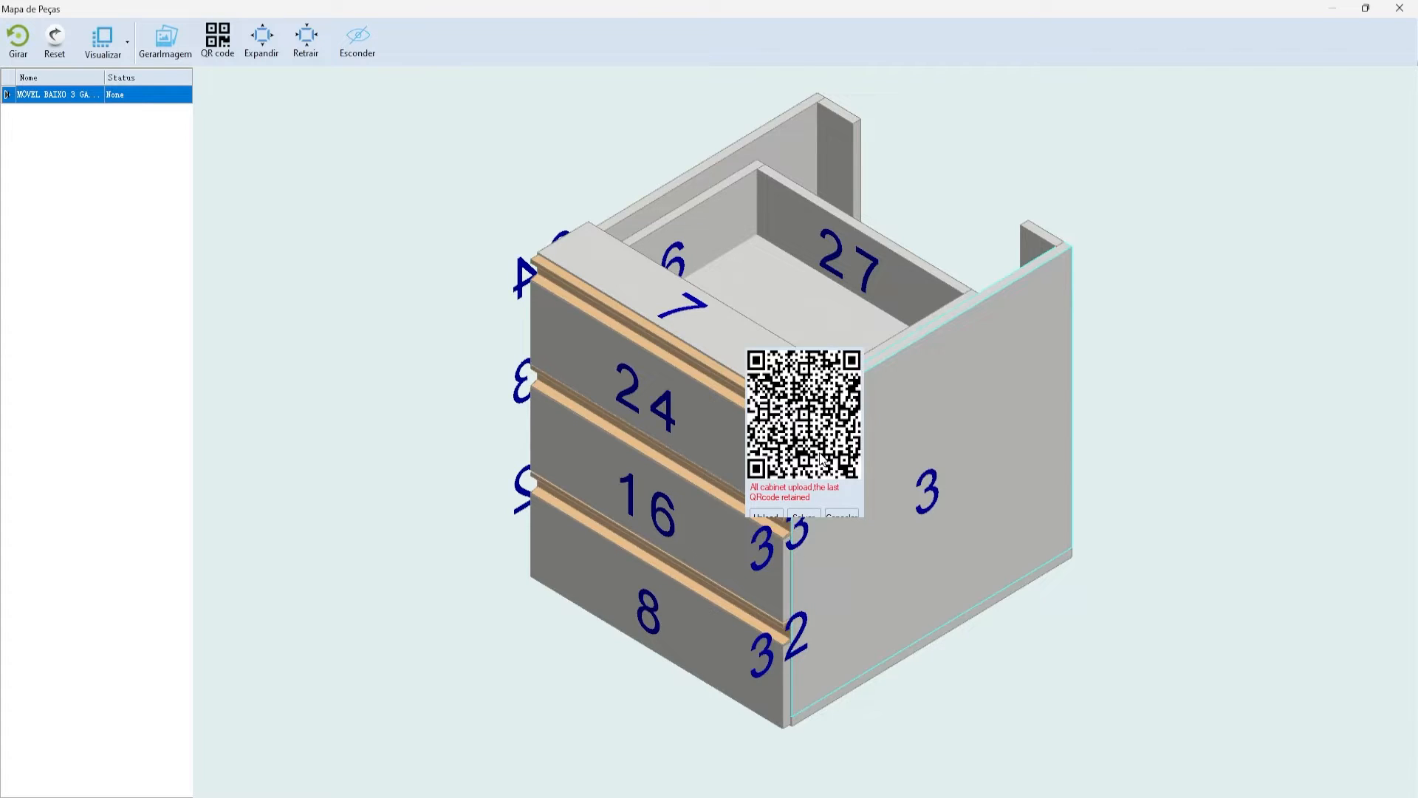
pyautogui.click(841, 514)
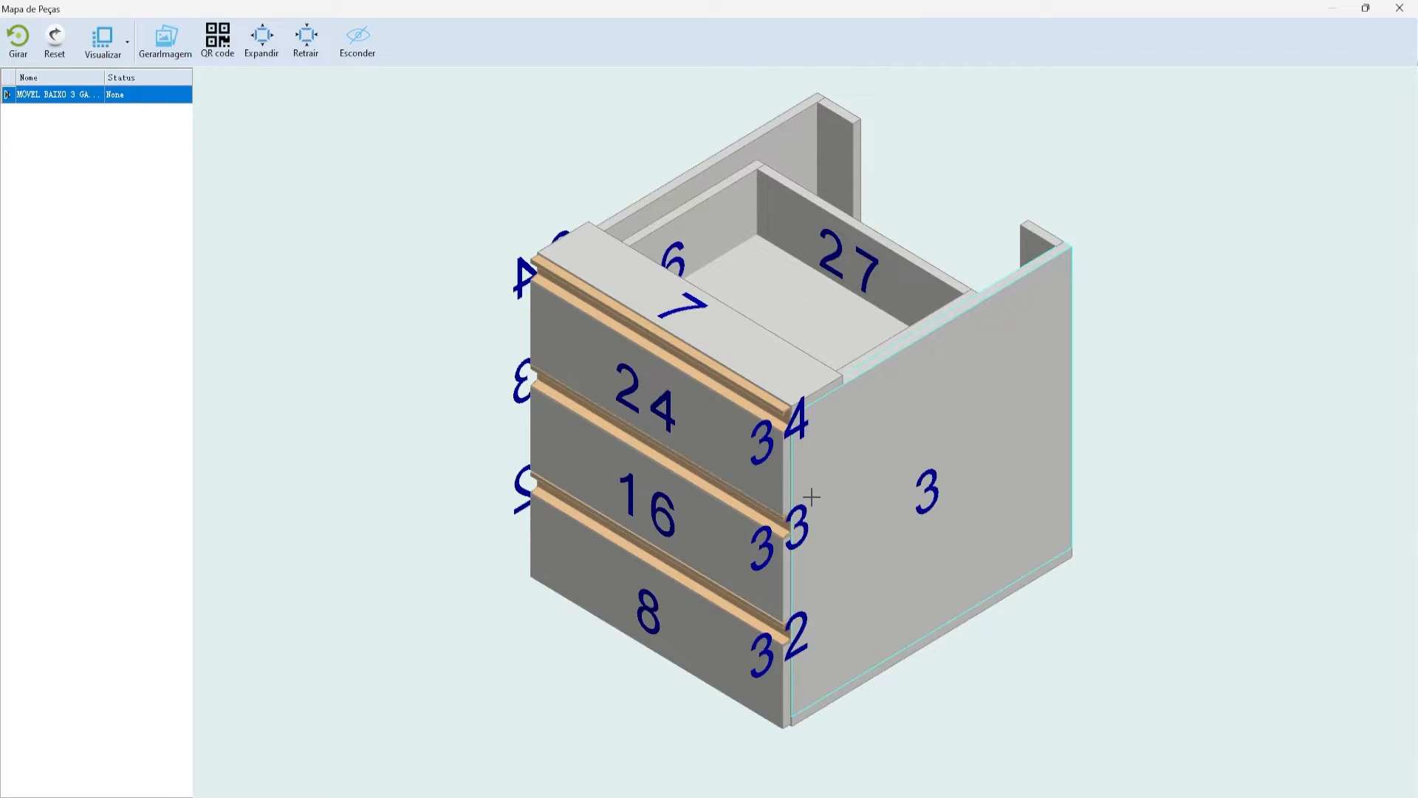
# - Explode the cabinet with Expandir, orbit around its separated panels, then reassemble with Retrair
pyautogui.click(261, 37)
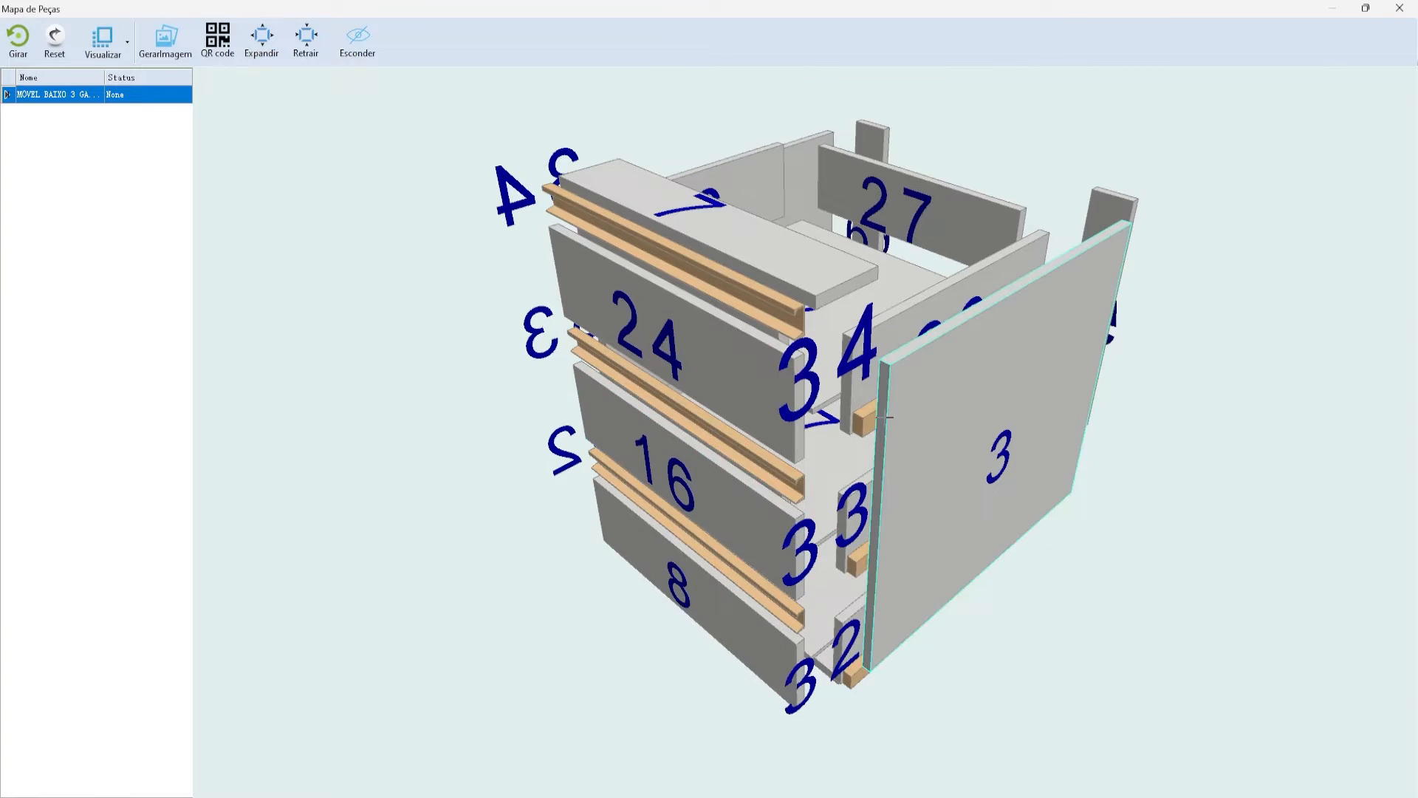
pyautogui.moveTo(873, 340); pyautogui.dragTo(859, 304, button='middle')
pyautogui.moveTo(665, 358); pyautogui.dragTo(1070, 405, button='middle')
pyautogui.moveTo(672, 392); pyautogui.dragTo(1147, 488, button='middle')
pyautogui.moveTo(707, 469); pyautogui.dragTo(304, 393, button='middle')
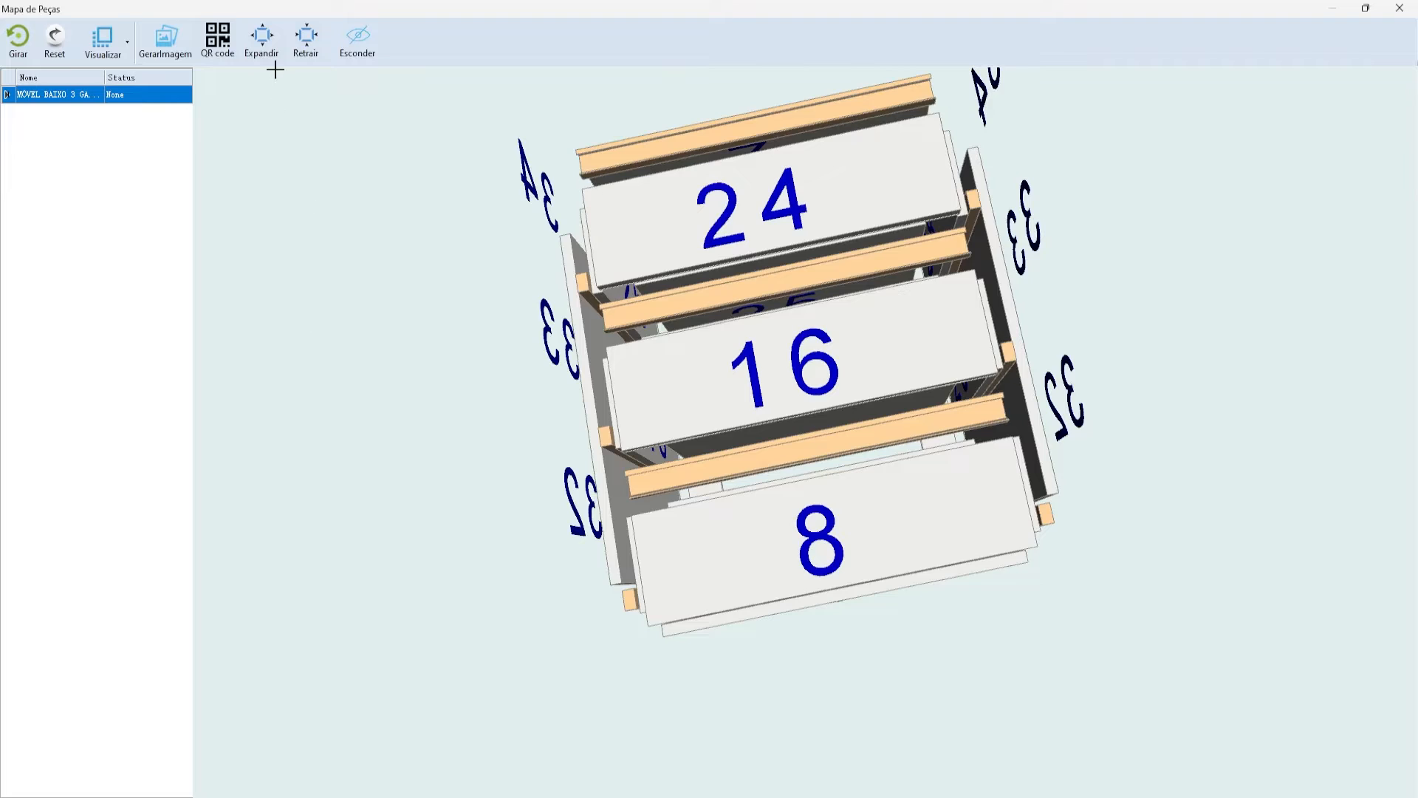
pyautogui.moveTo(675, 280); pyautogui.dragTo(829, 364, button='middle')
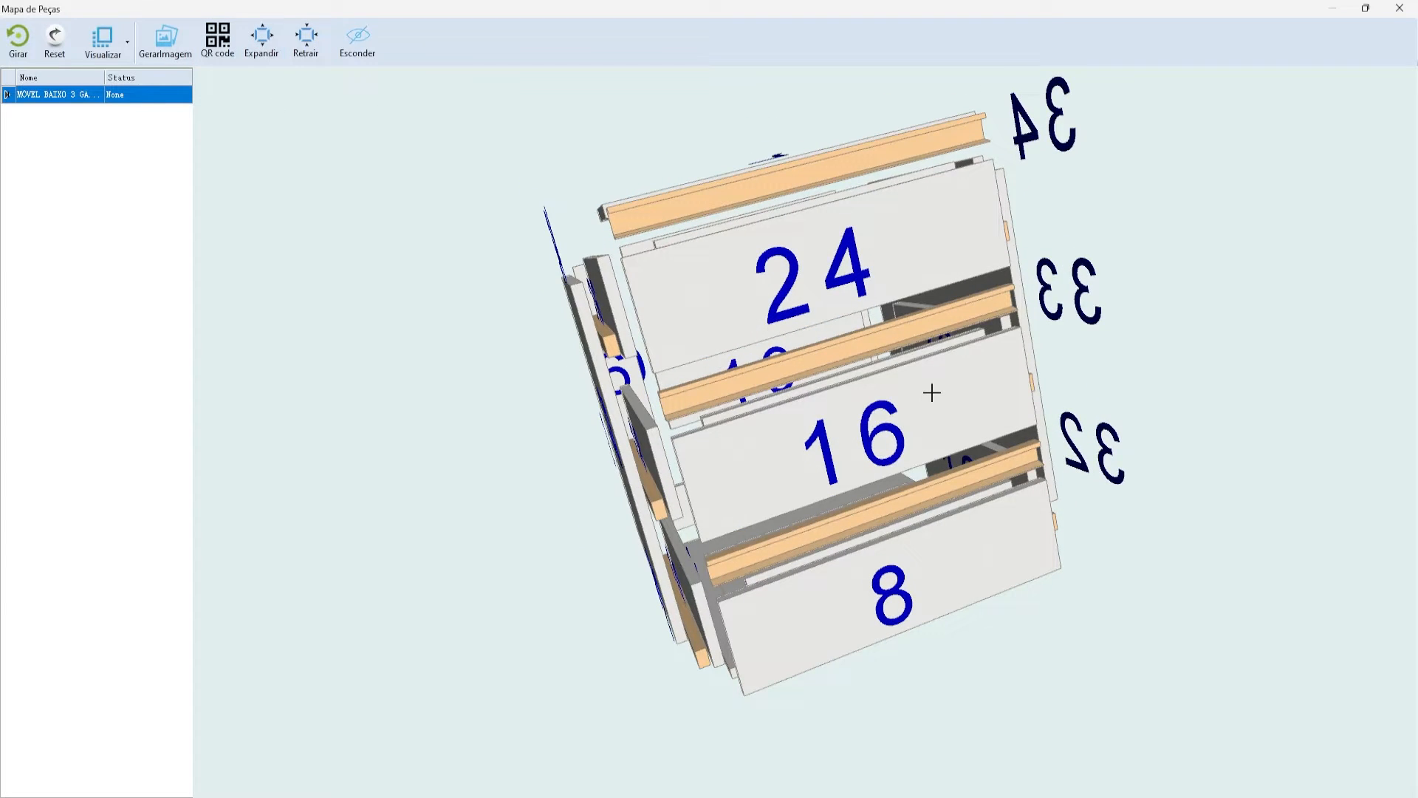
pyautogui.click(305, 37)
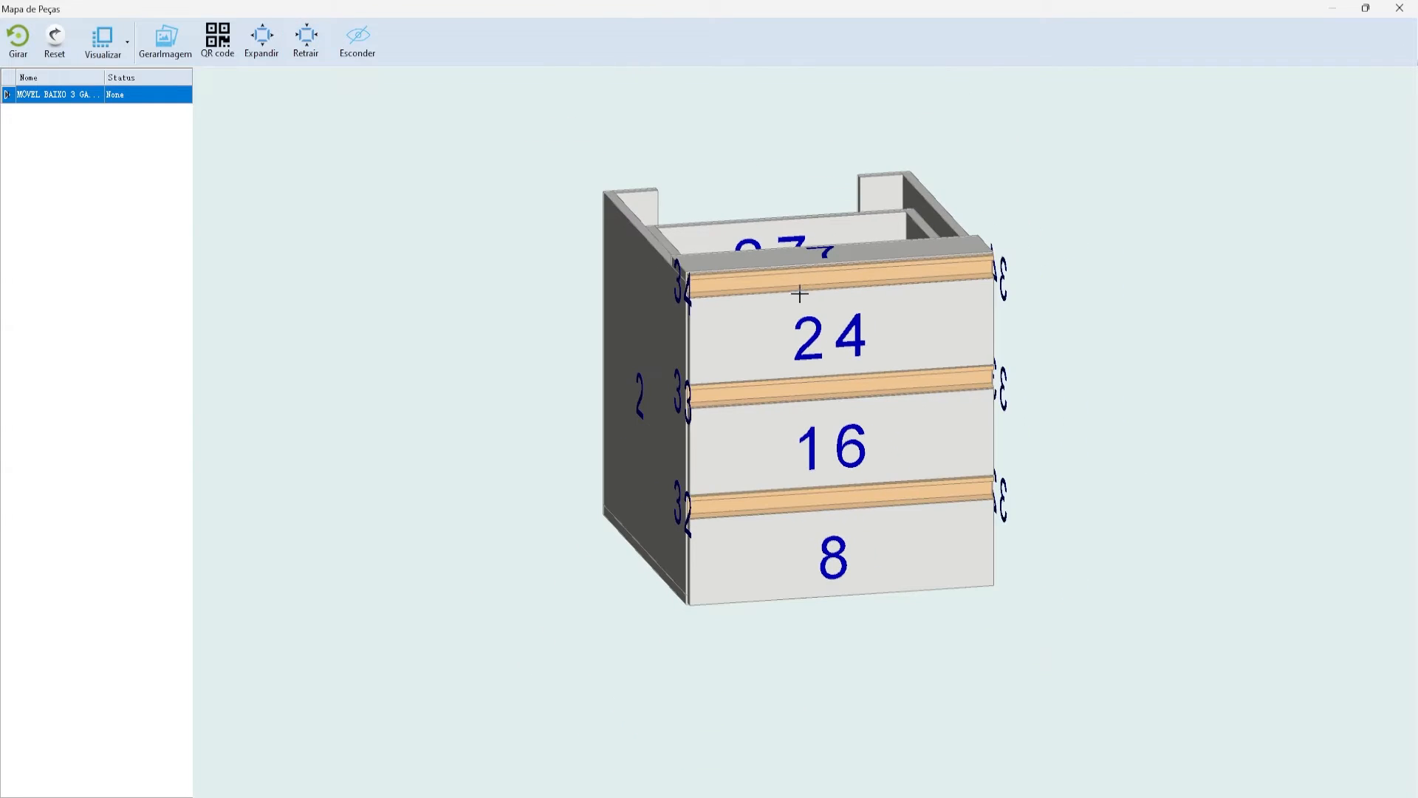
# - View the cabinet from the front, back, top, and two isometric presets
pyautogui.click(102, 40)
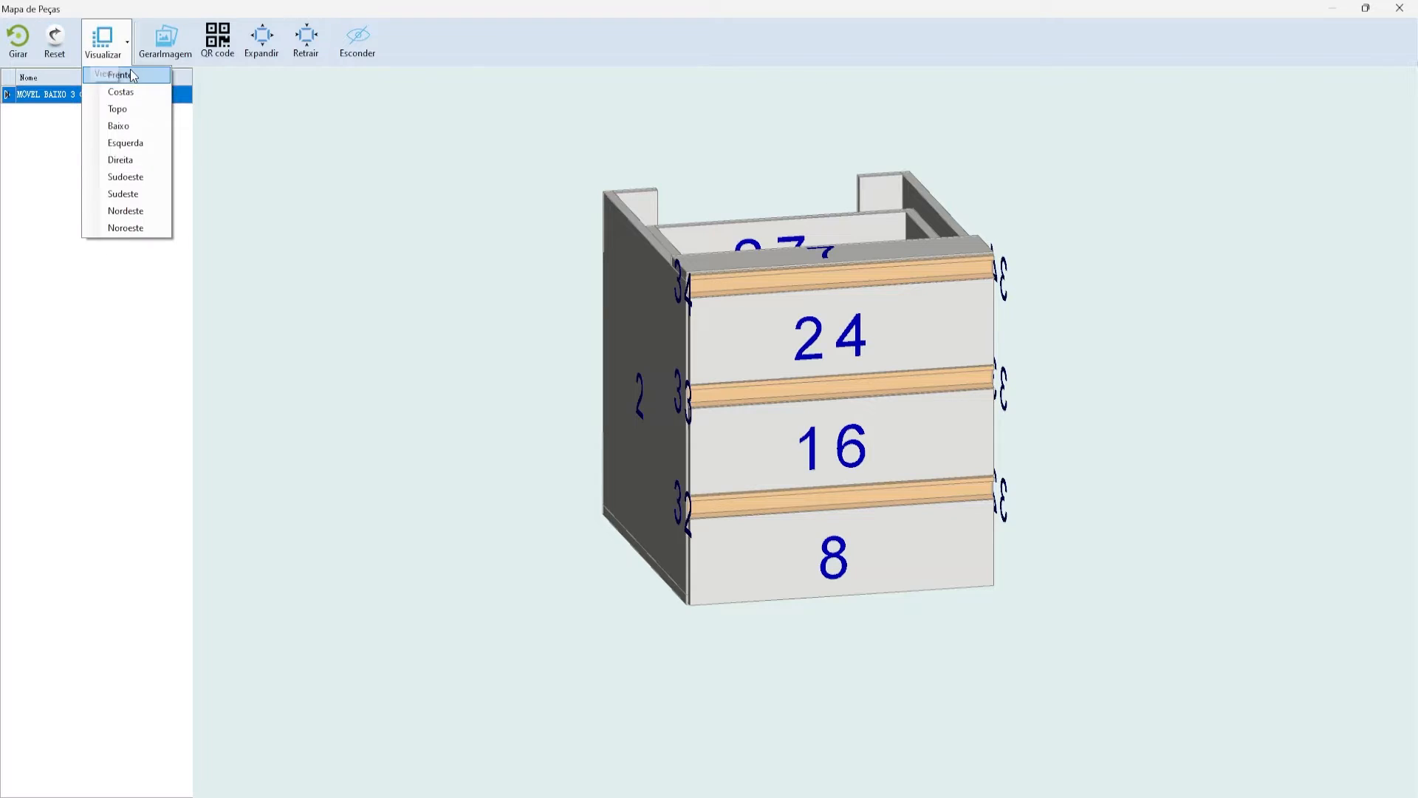
pyautogui.click(119, 74)
pyautogui.click(102, 40)
pyautogui.click(120, 92)
pyautogui.click(102, 41)
pyautogui.click(117, 109)
pyautogui.click(114, 57)
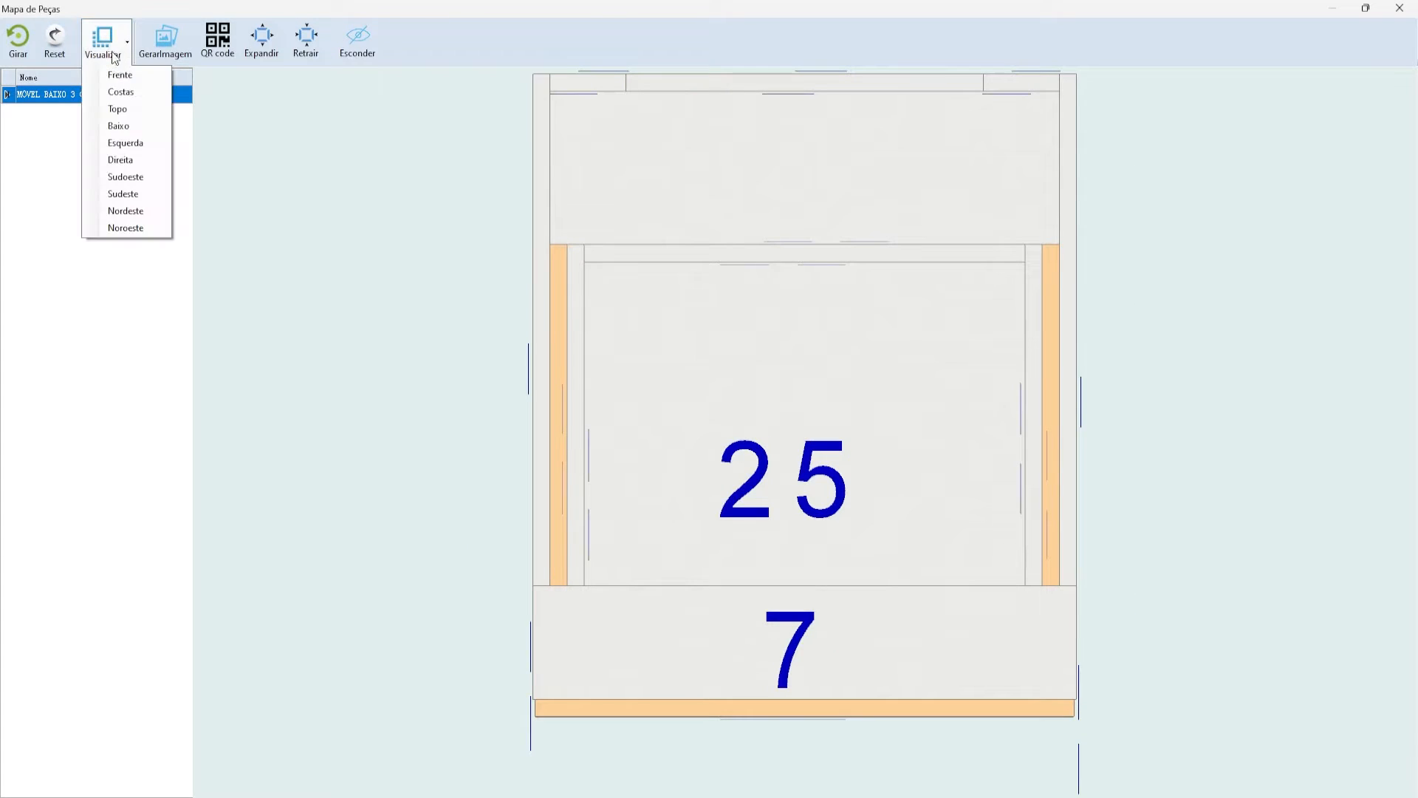
pyautogui.click(131, 184)
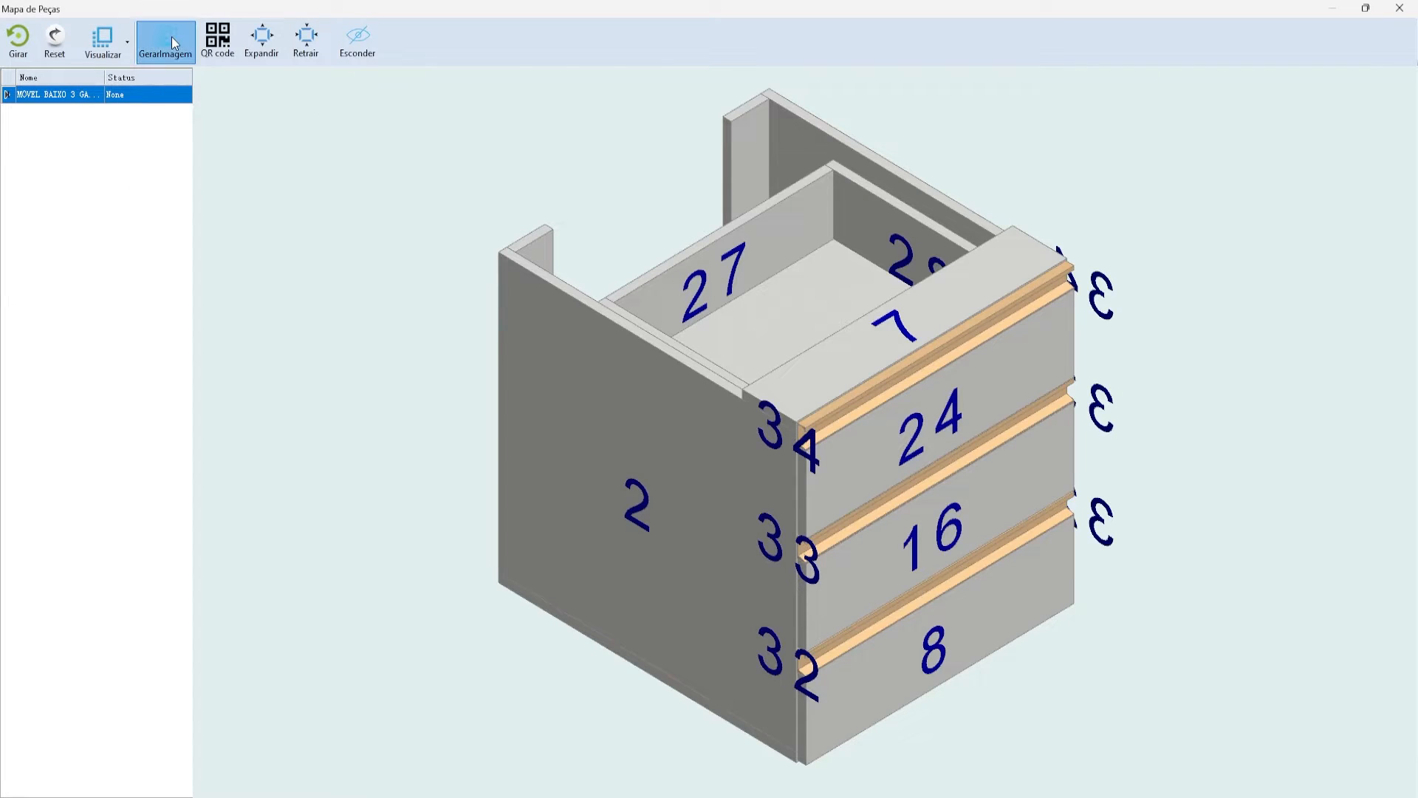
pyautogui.click(104, 41)
pyautogui.click(130, 194)
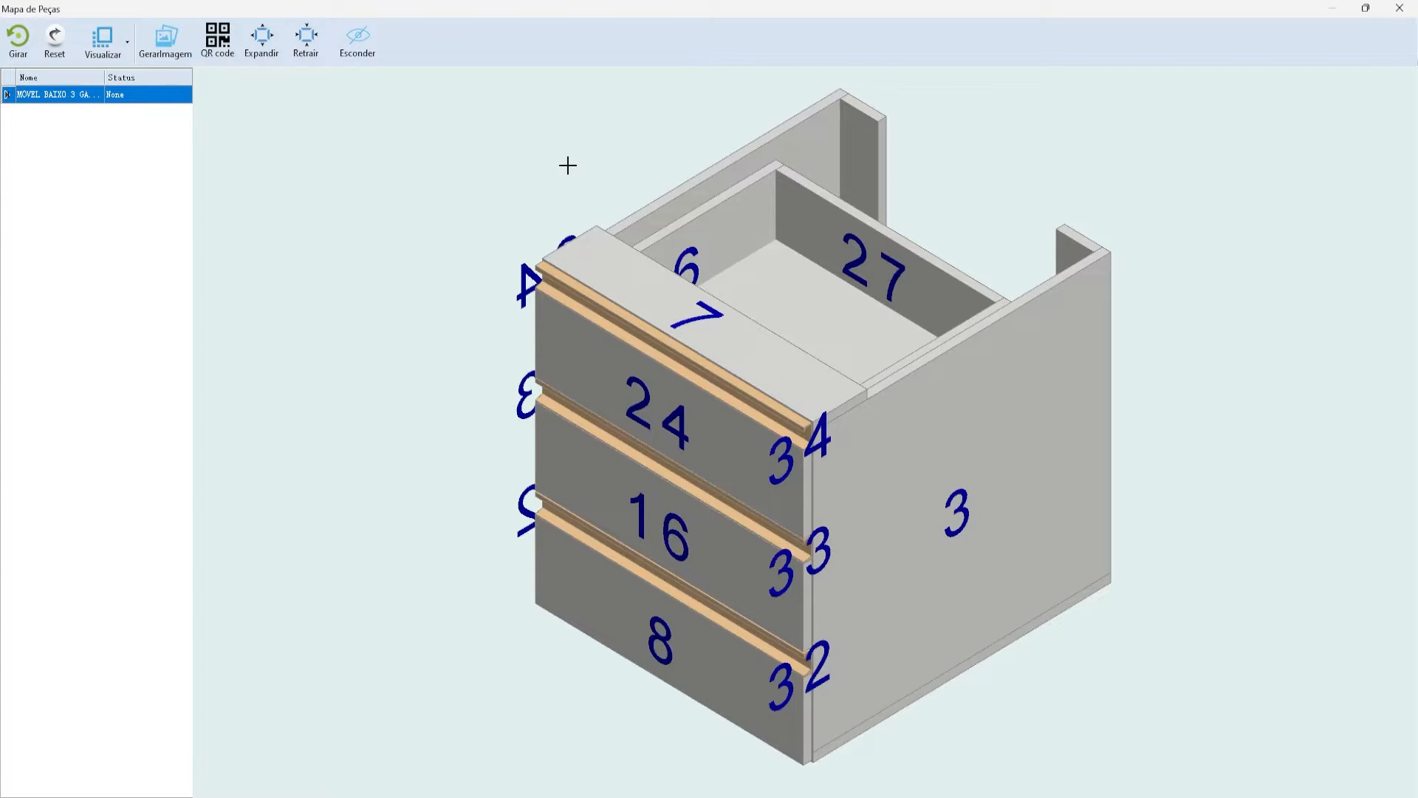
# - Zoom and orbit the cabinet slightly, then close the parts map
pyautogui.scroll(-3, 567, 166)
pyautogui.scroll(5, 551, 180)
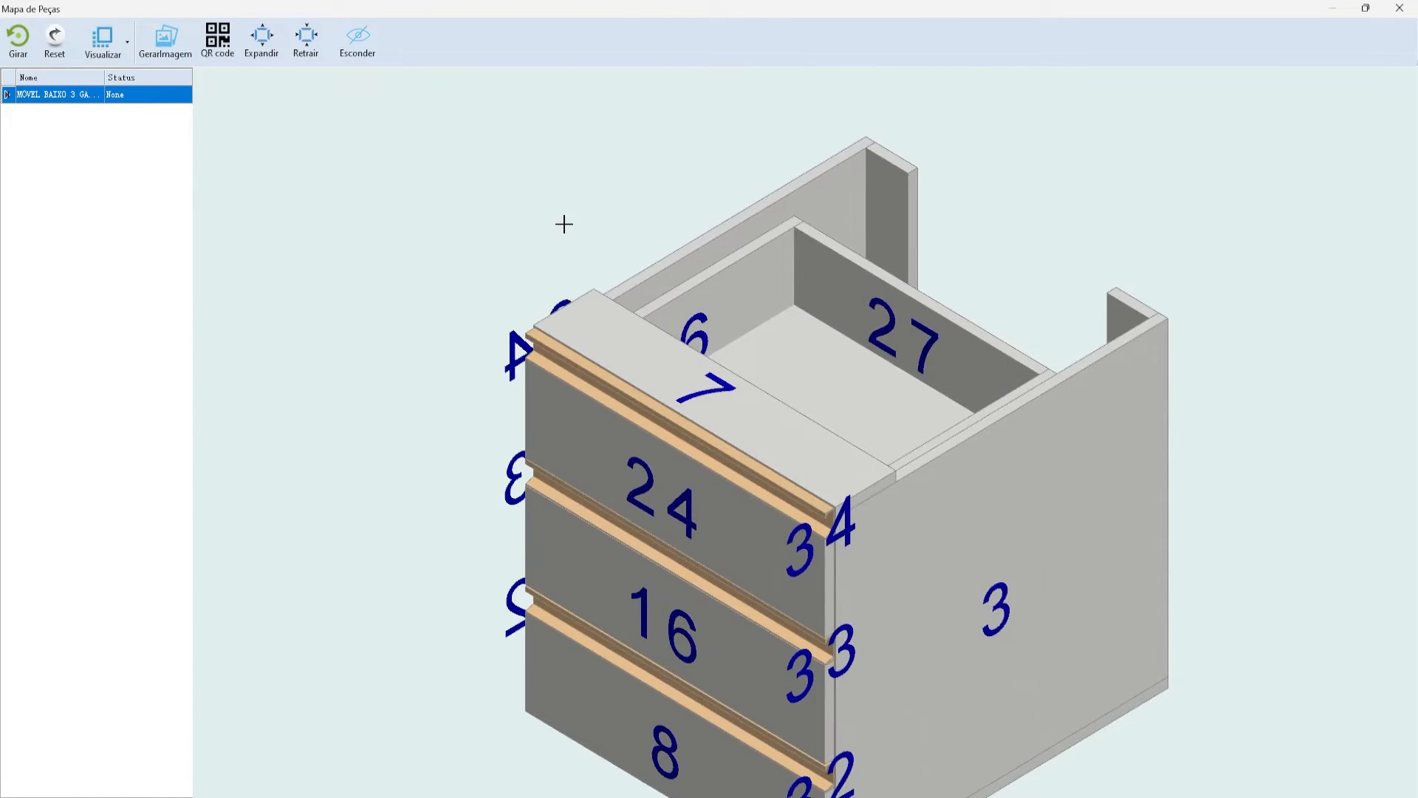
pyautogui.scroll(-3, 565, 224)
pyautogui.scroll(1, 781, 463)
pyautogui.moveTo(1264, 143); pyautogui.dragTo(1291, 112, button='middle')
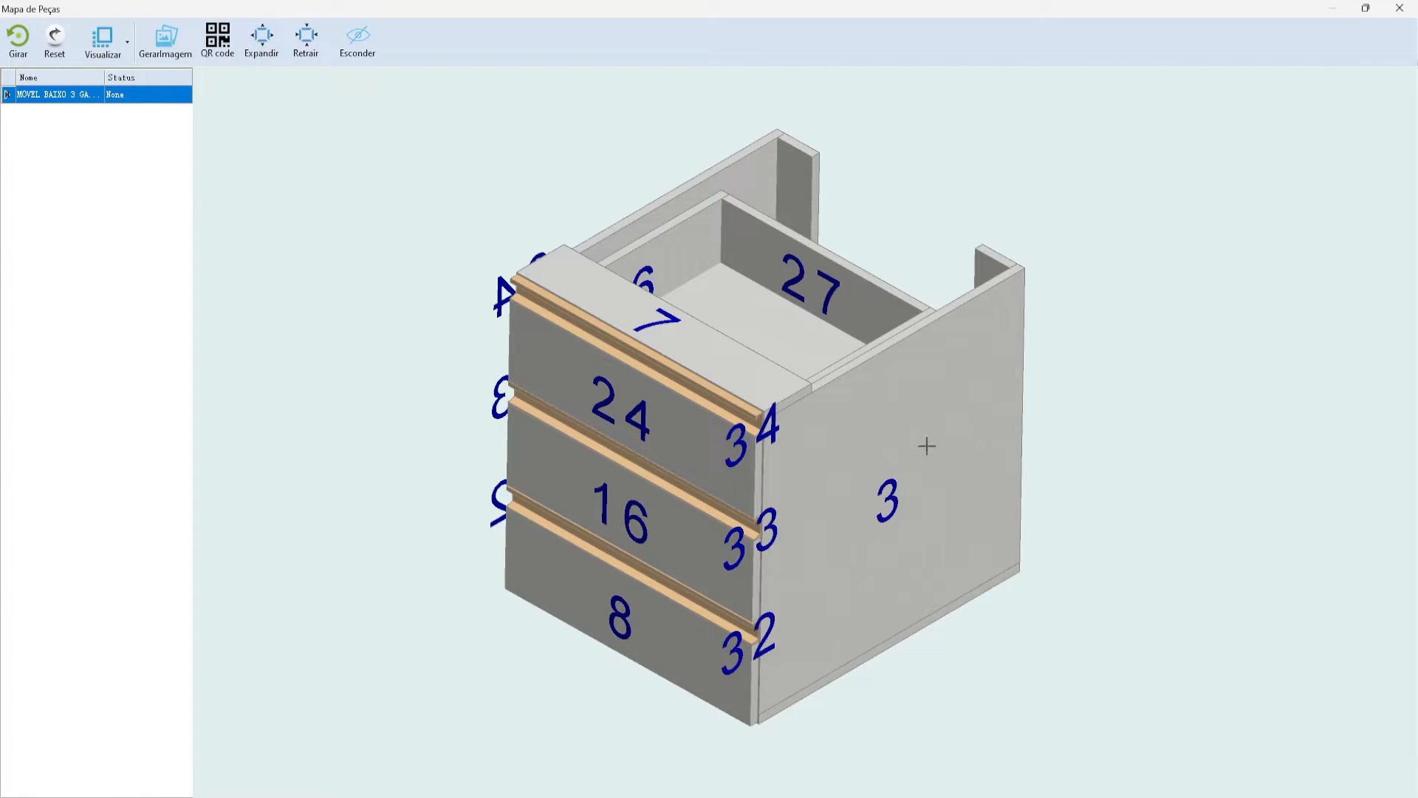
pyautogui.click(1400, 8)
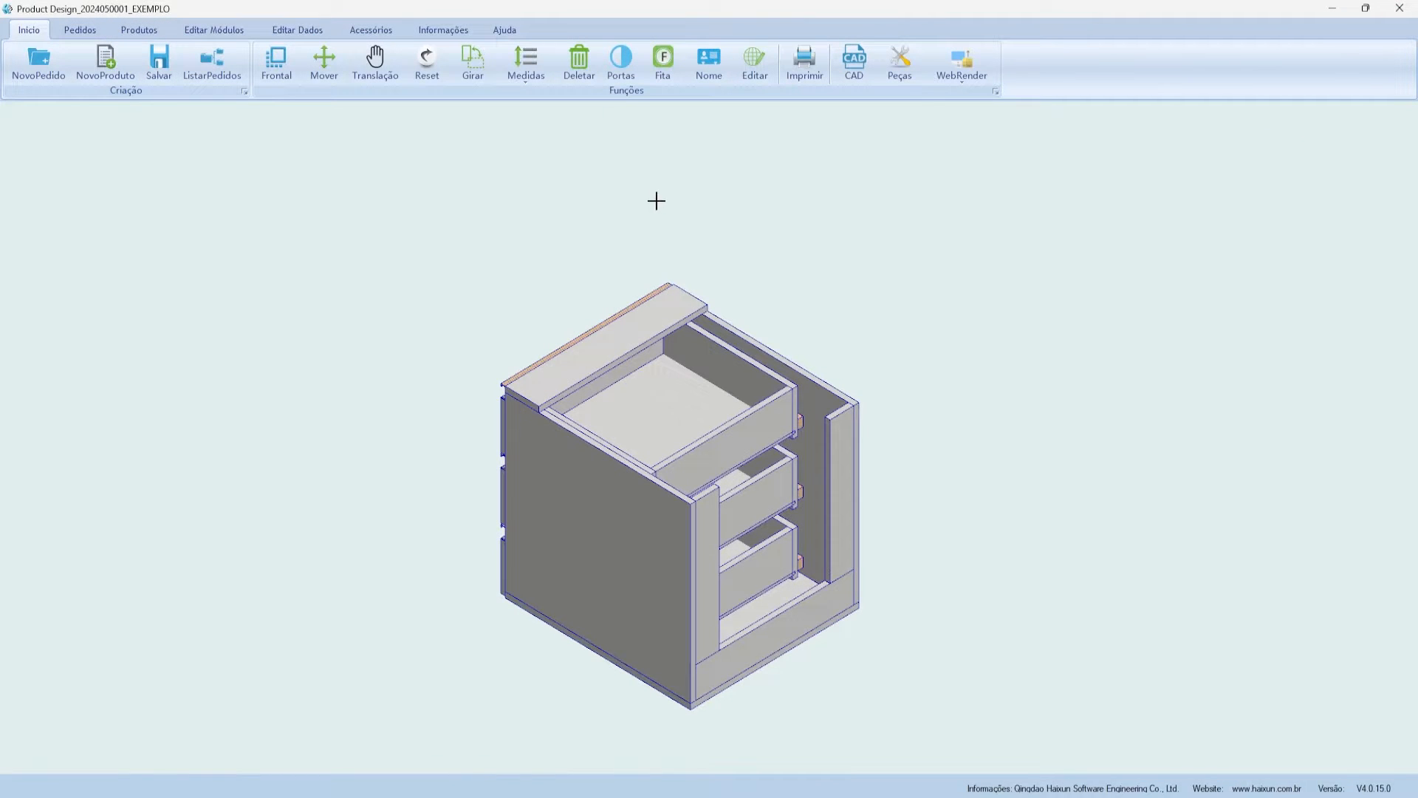
# - Open and close the Pedidos > Transferir order form, then switch to the Editar Módulos tab
pyautogui.click(69, 33)
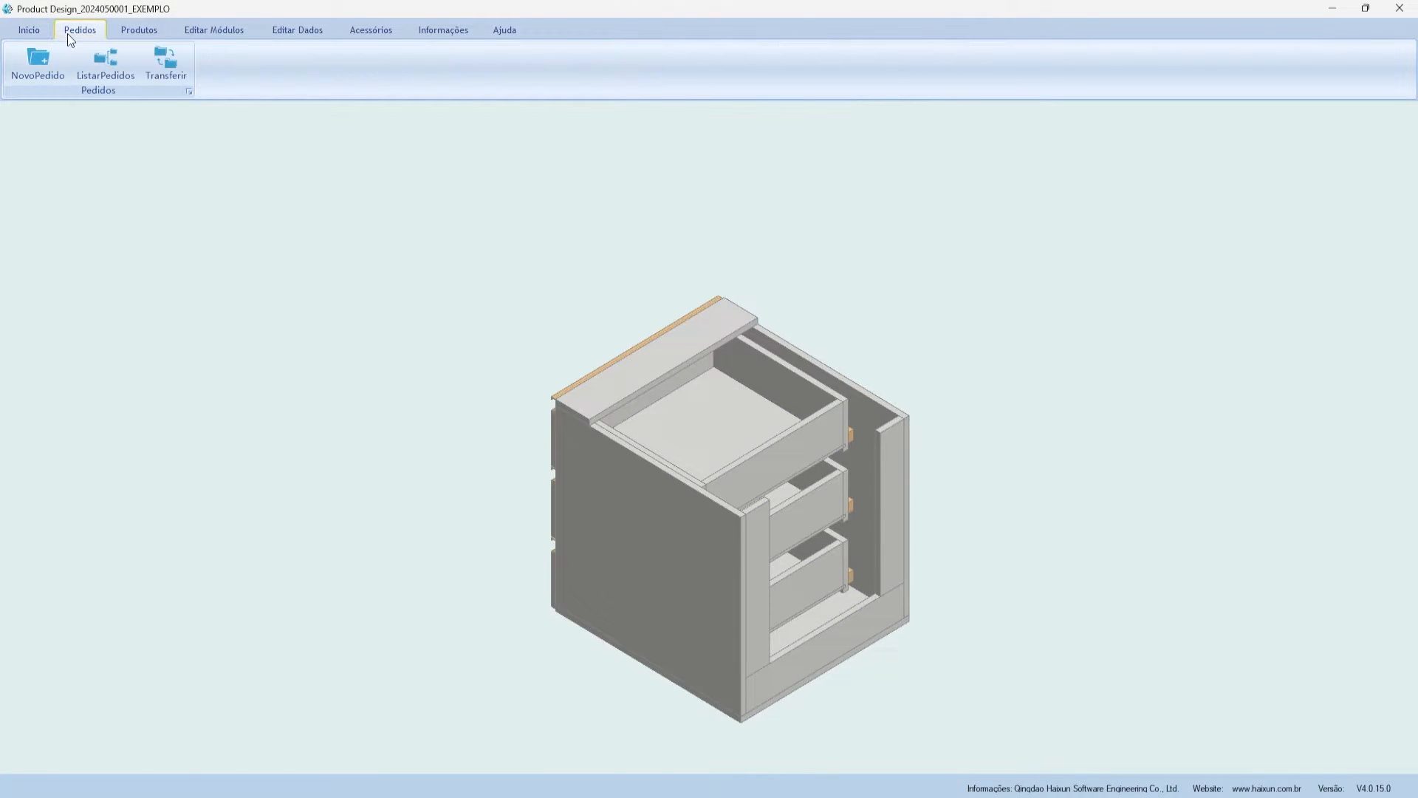
pyautogui.click(36, 32)
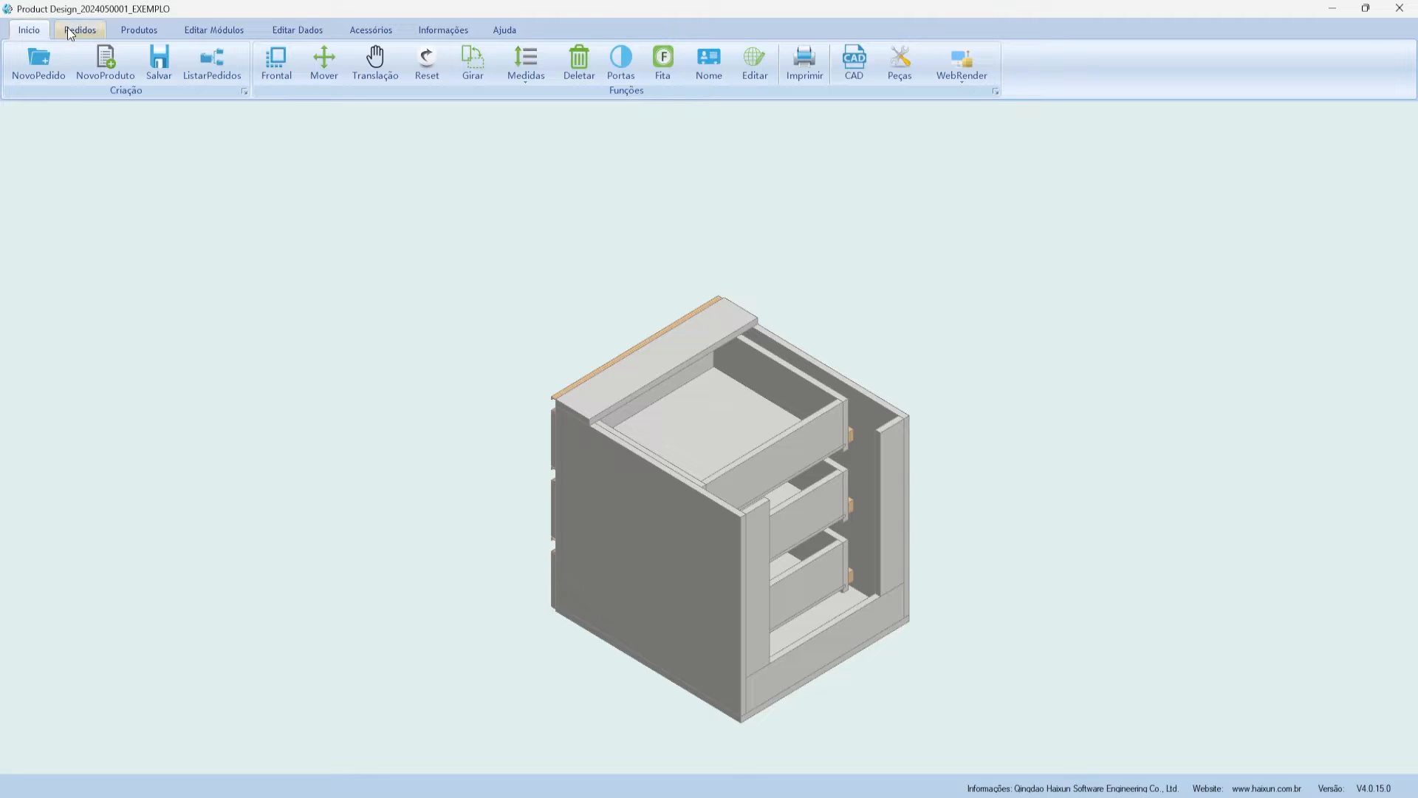
pyautogui.click(80, 32)
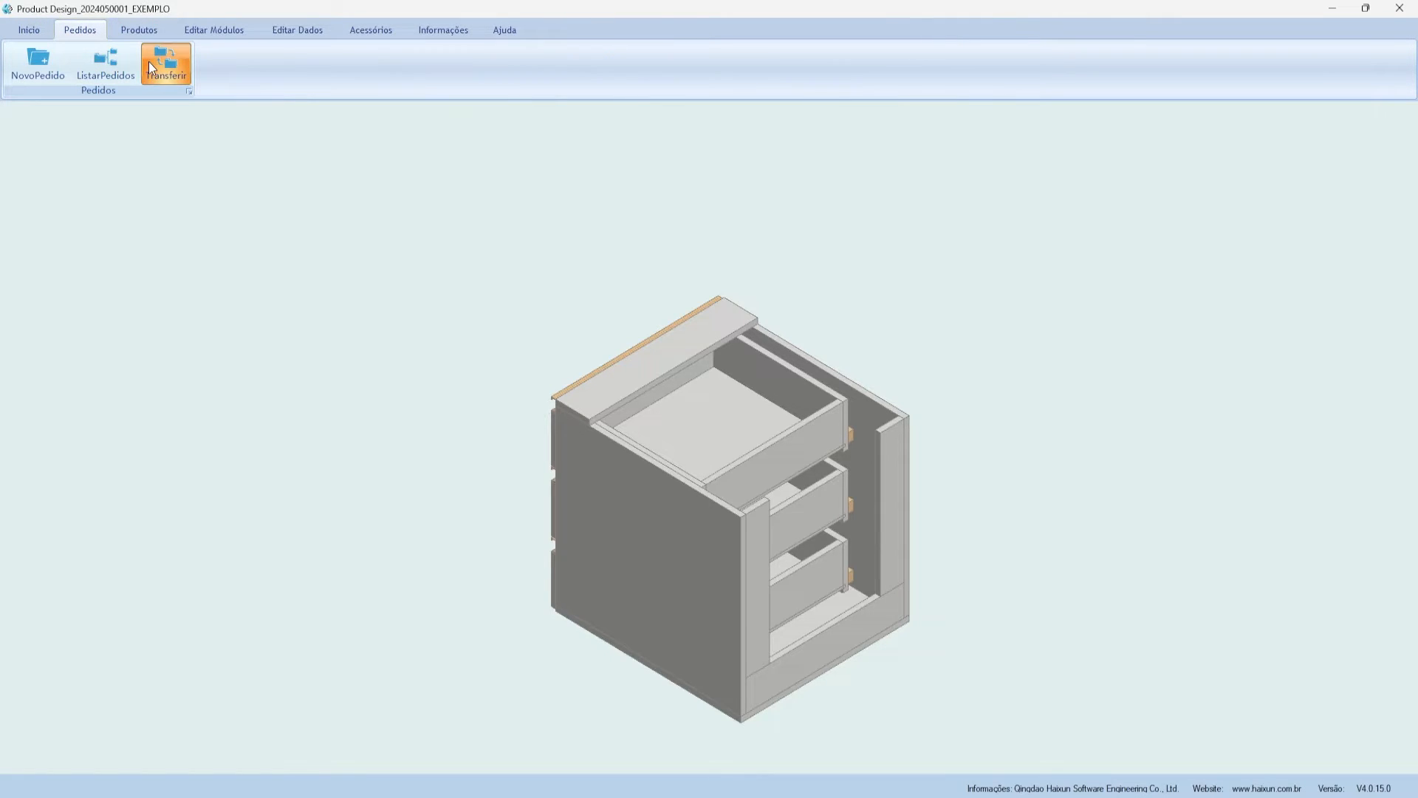
pyautogui.click(148, 63)
pyautogui.moveTo(653, 132); pyautogui.dragTo(693, 150)
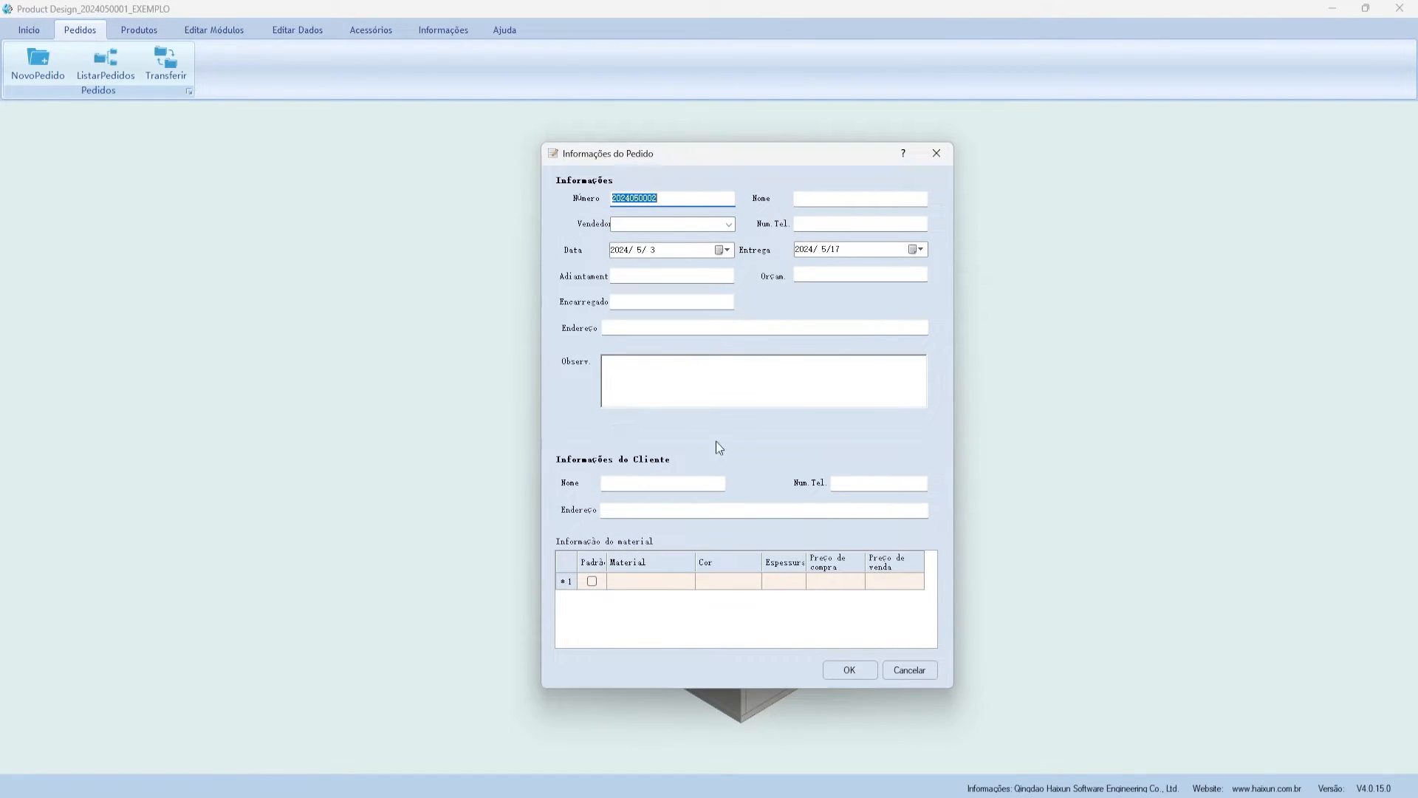
pyautogui.click(946, 152)
pyautogui.click(151, 35)
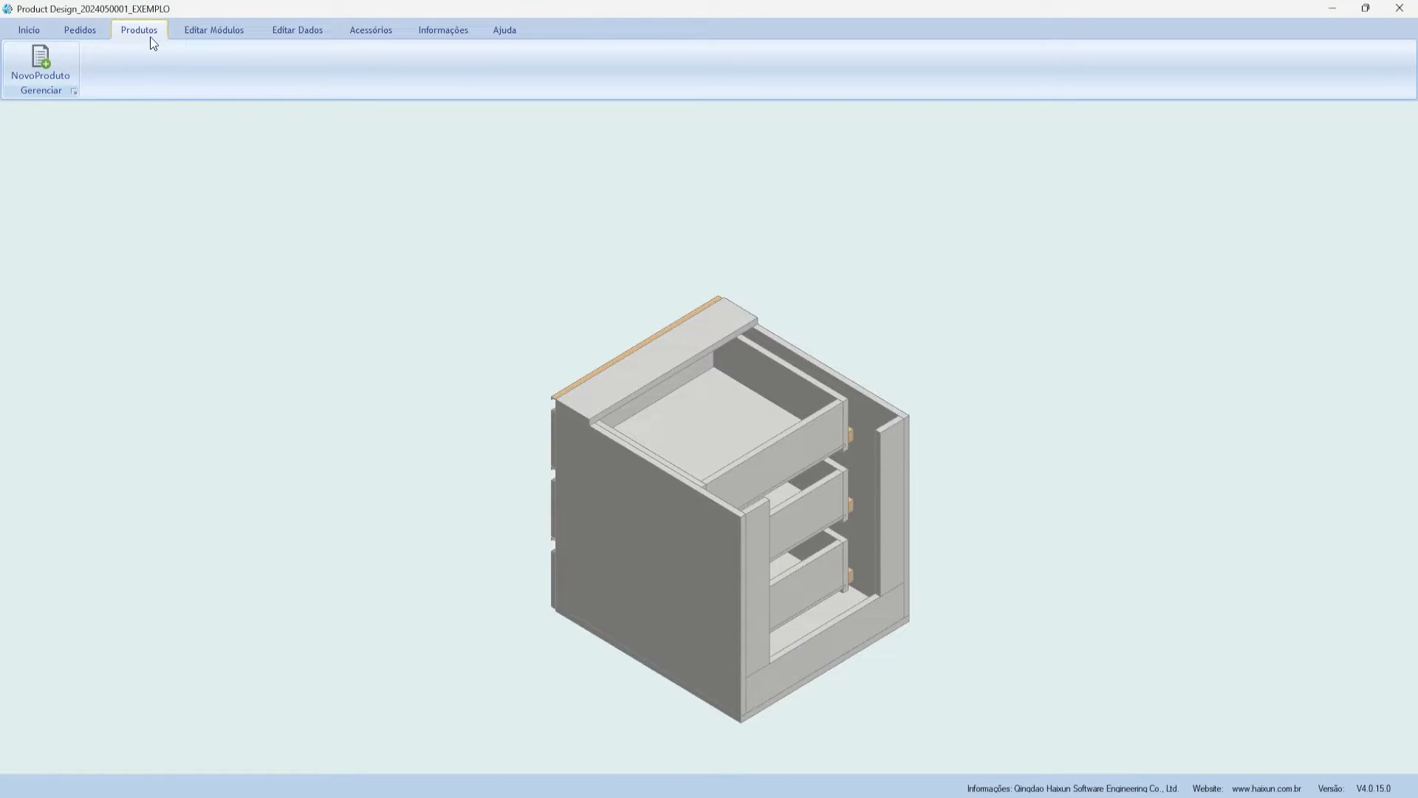
pyautogui.click(193, 34)
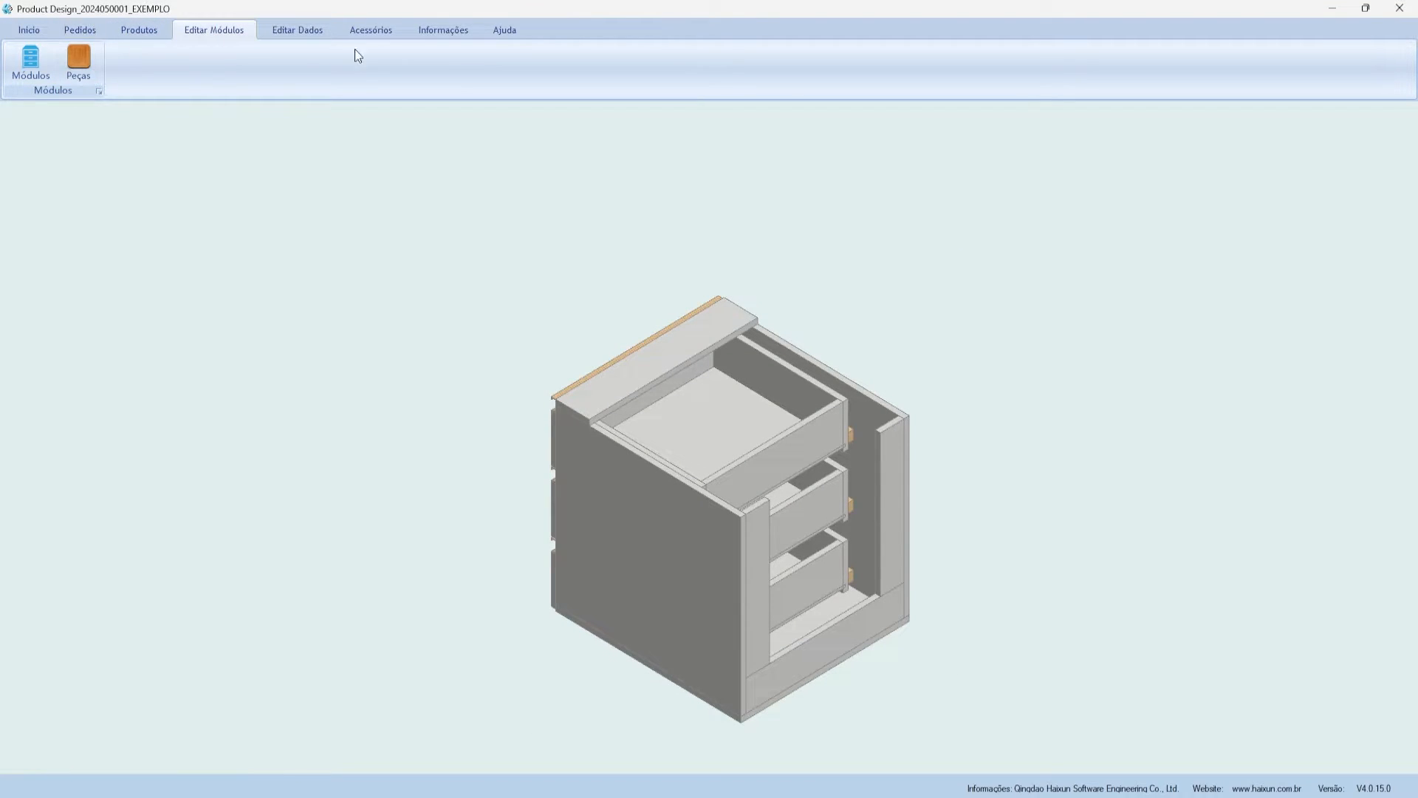
# - Open the module library and expand MÓDULOS CORPORATIVO > ESCRITÓRIO > ESCRIVANINHA
pyautogui.click(20, 80)
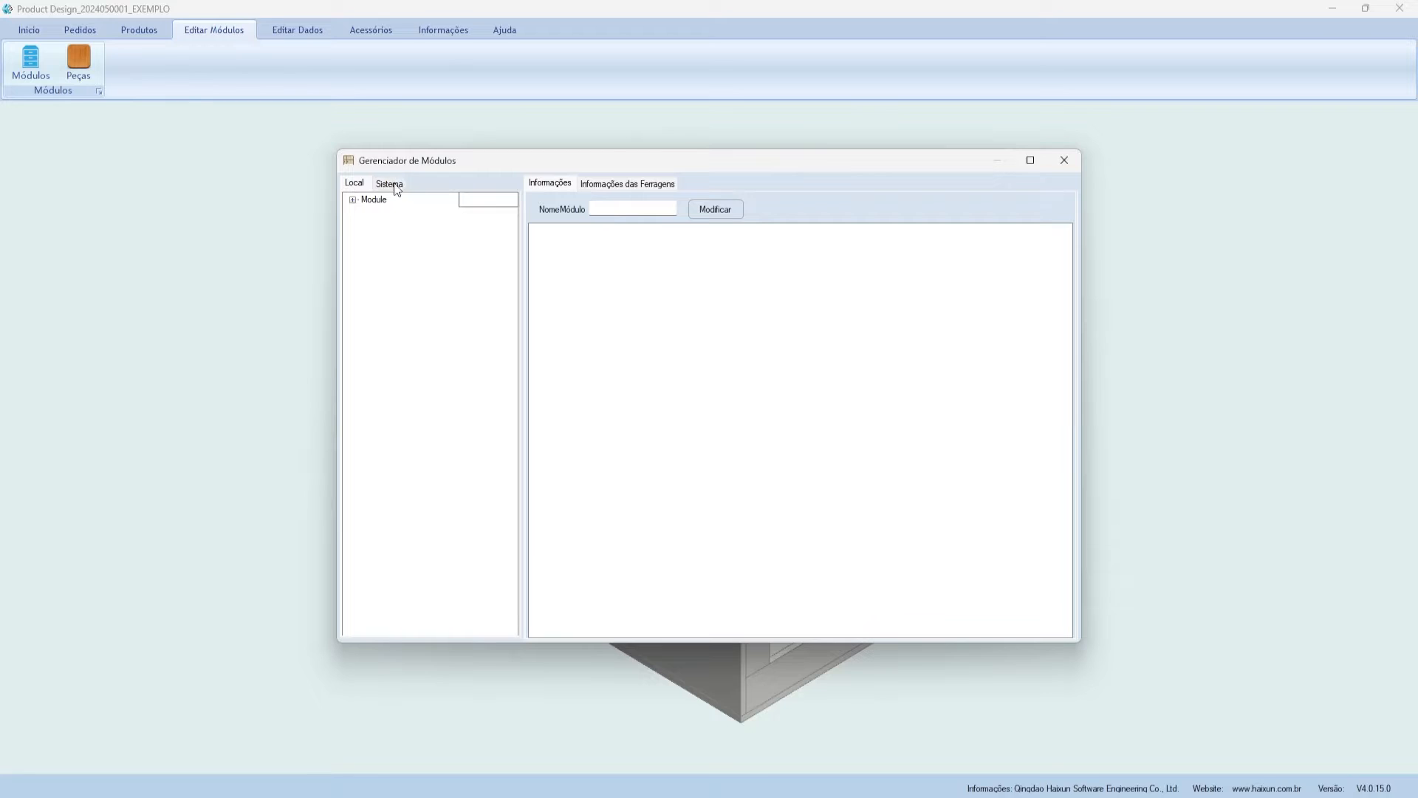
pyautogui.click(354, 200)
pyautogui.click(367, 213)
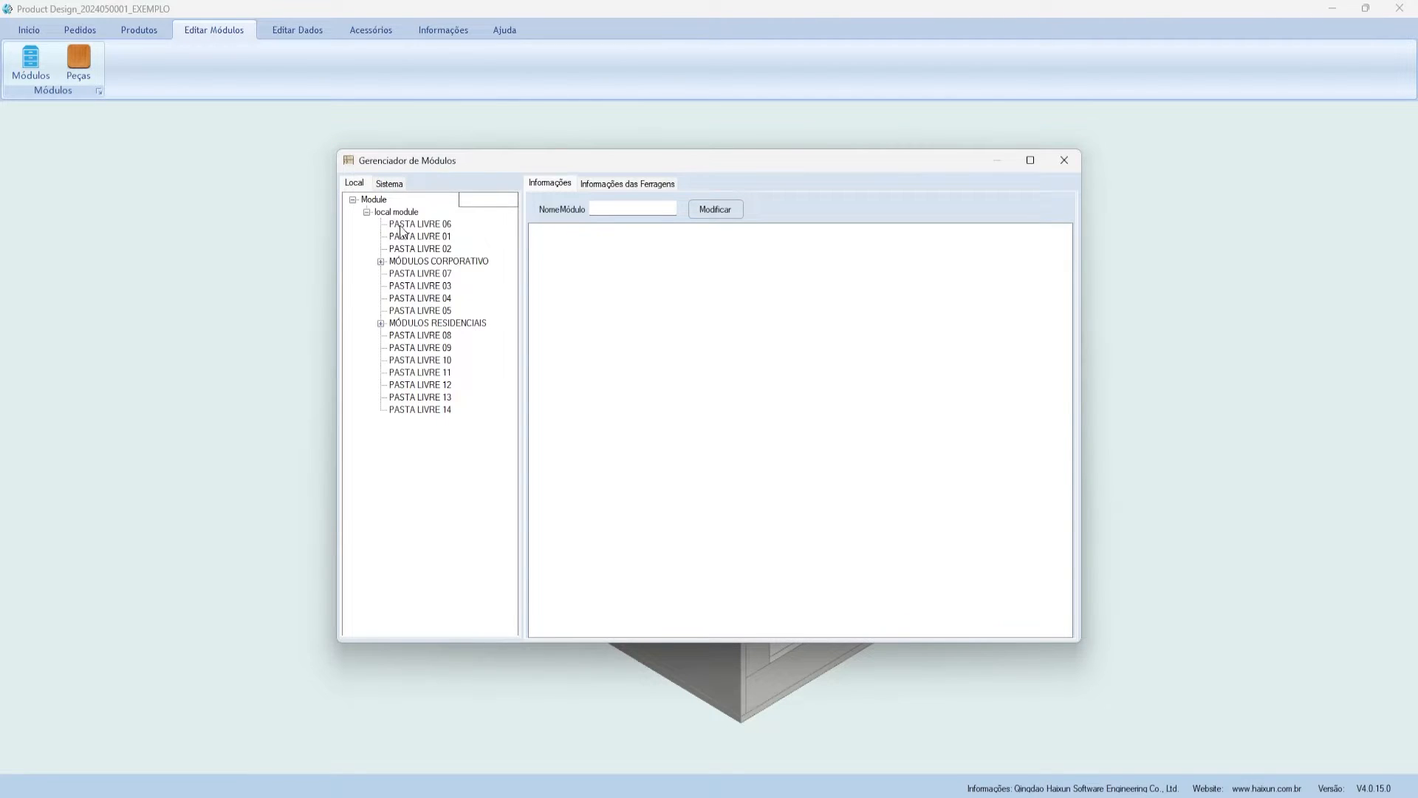
pyautogui.click(425, 263)
pyautogui.click(381, 261)
pyautogui.click(394, 274)
pyautogui.click(408, 286)
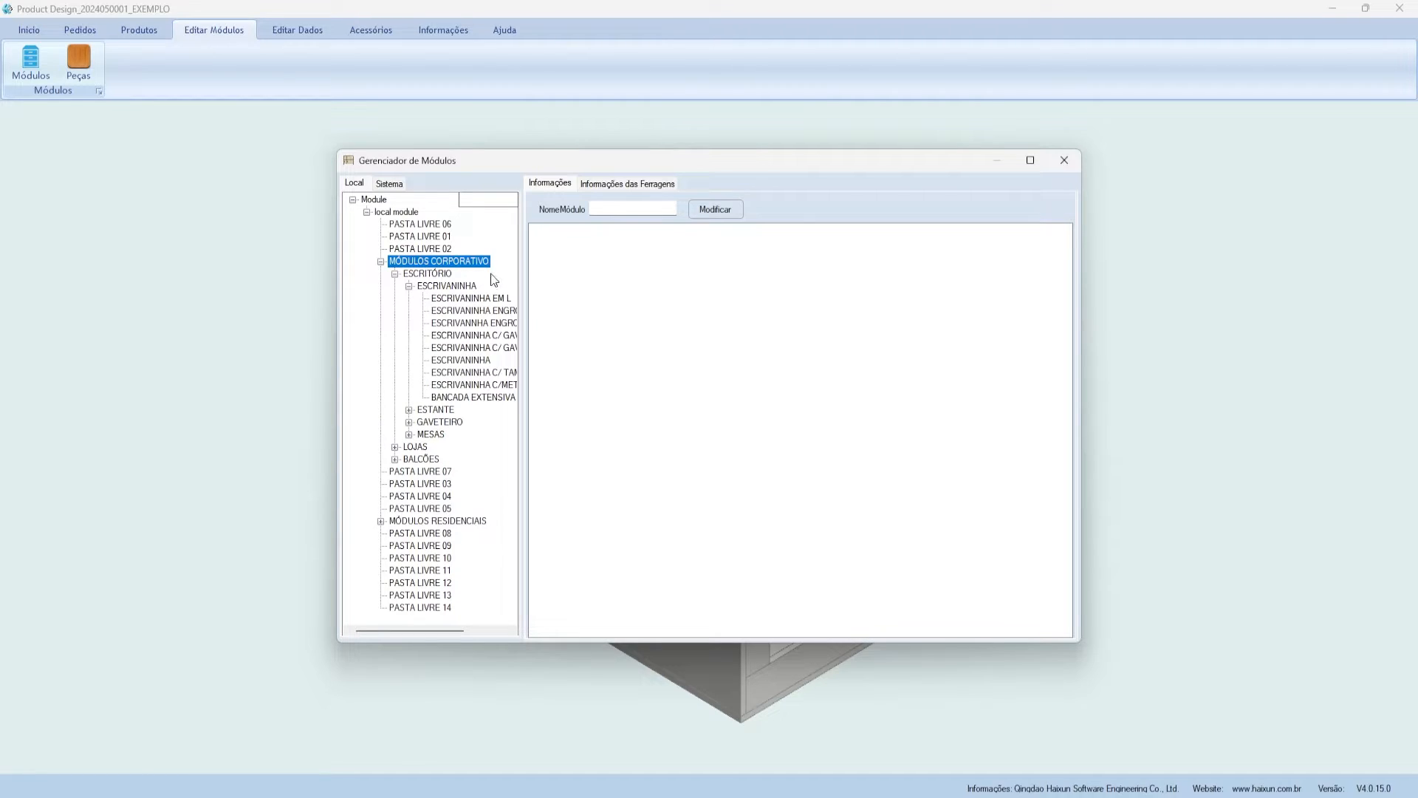
# - Preview the ESCRIVANINHA desk variants and their hardware info, then close the library and open Peças
pyautogui.click(477, 299)
pyautogui.click(474, 323)
pyautogui.click(476, 336)
pyautogui.click(476, 360)
pyautogui.click(475, 373)
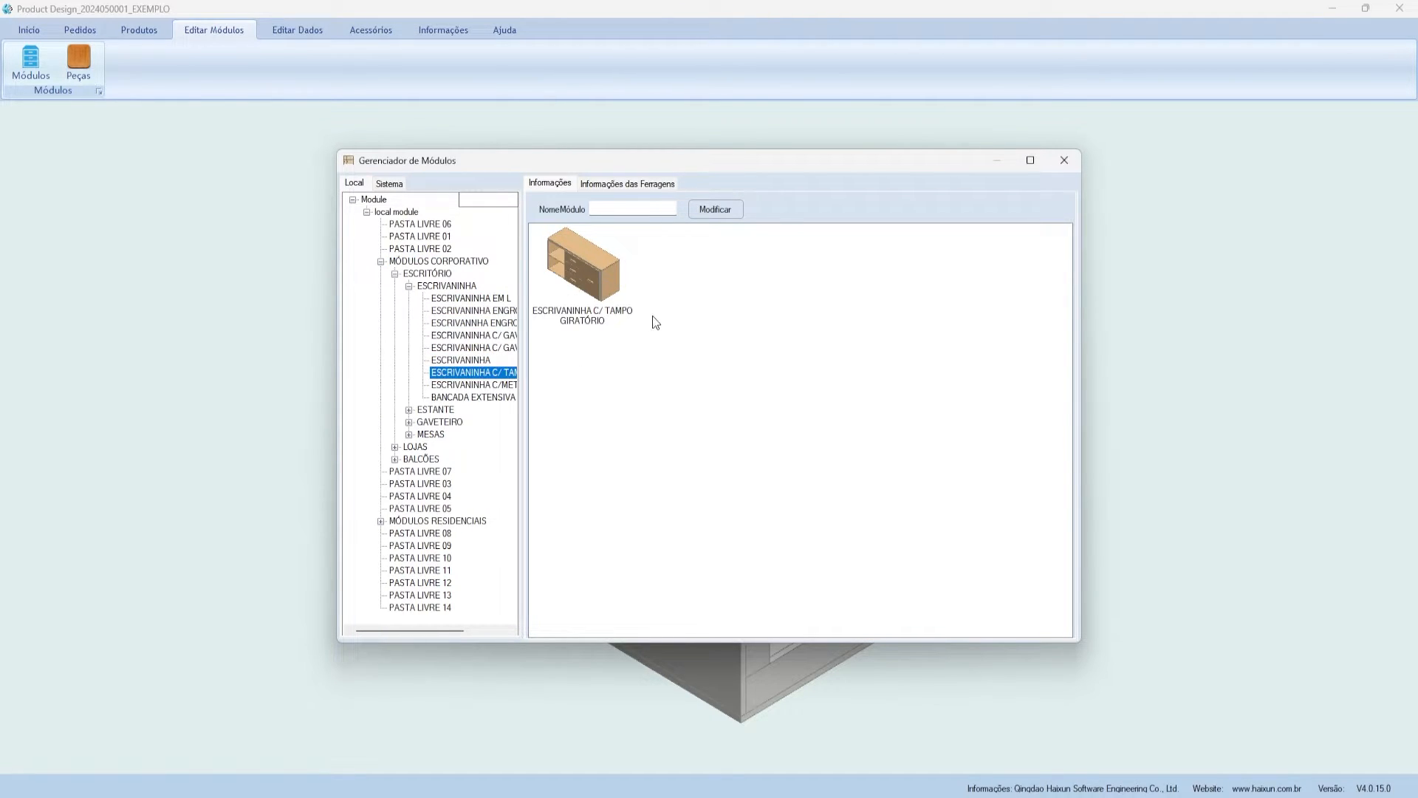
pyautogui.click(608, 185)
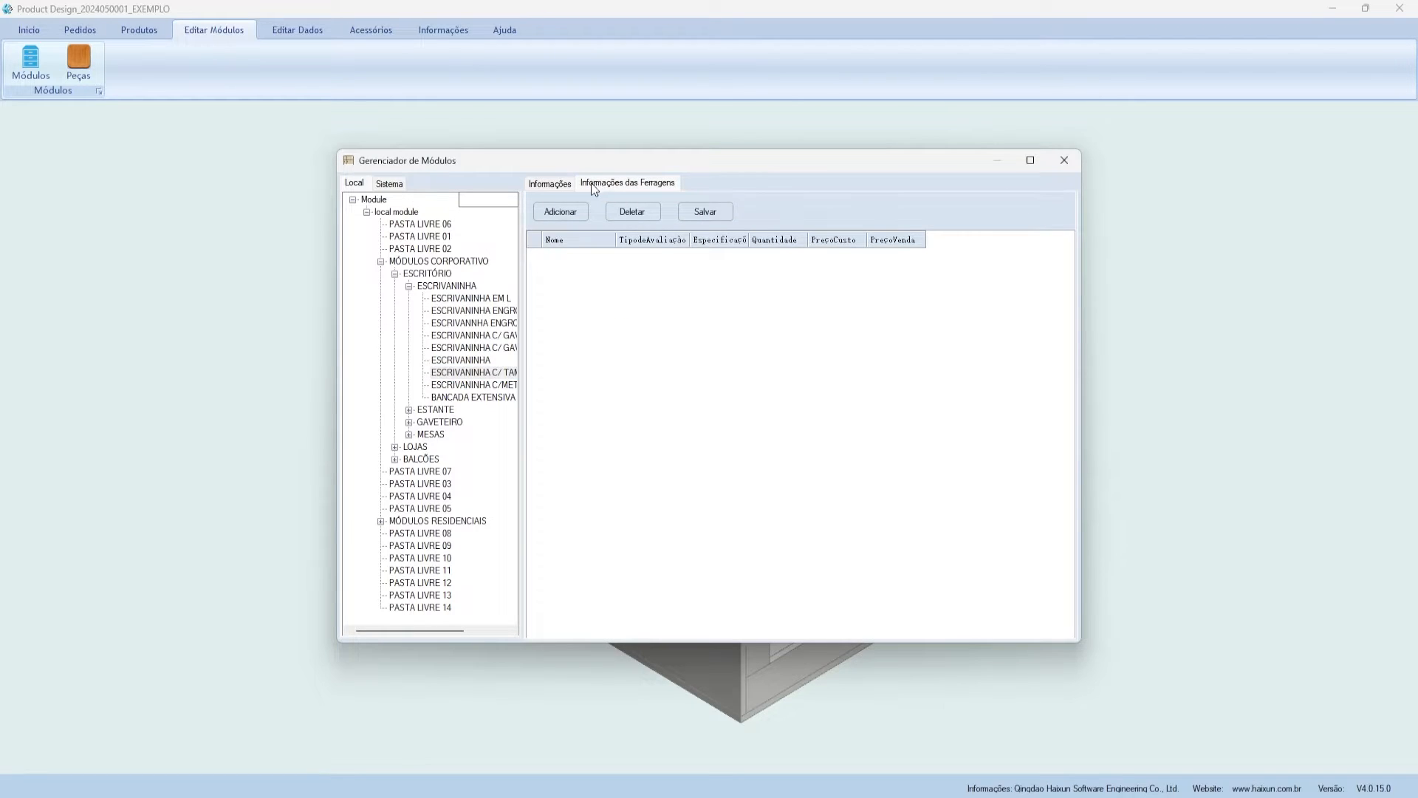
pyautogui.click(550, 183)
pyautogui.click(592, 239)
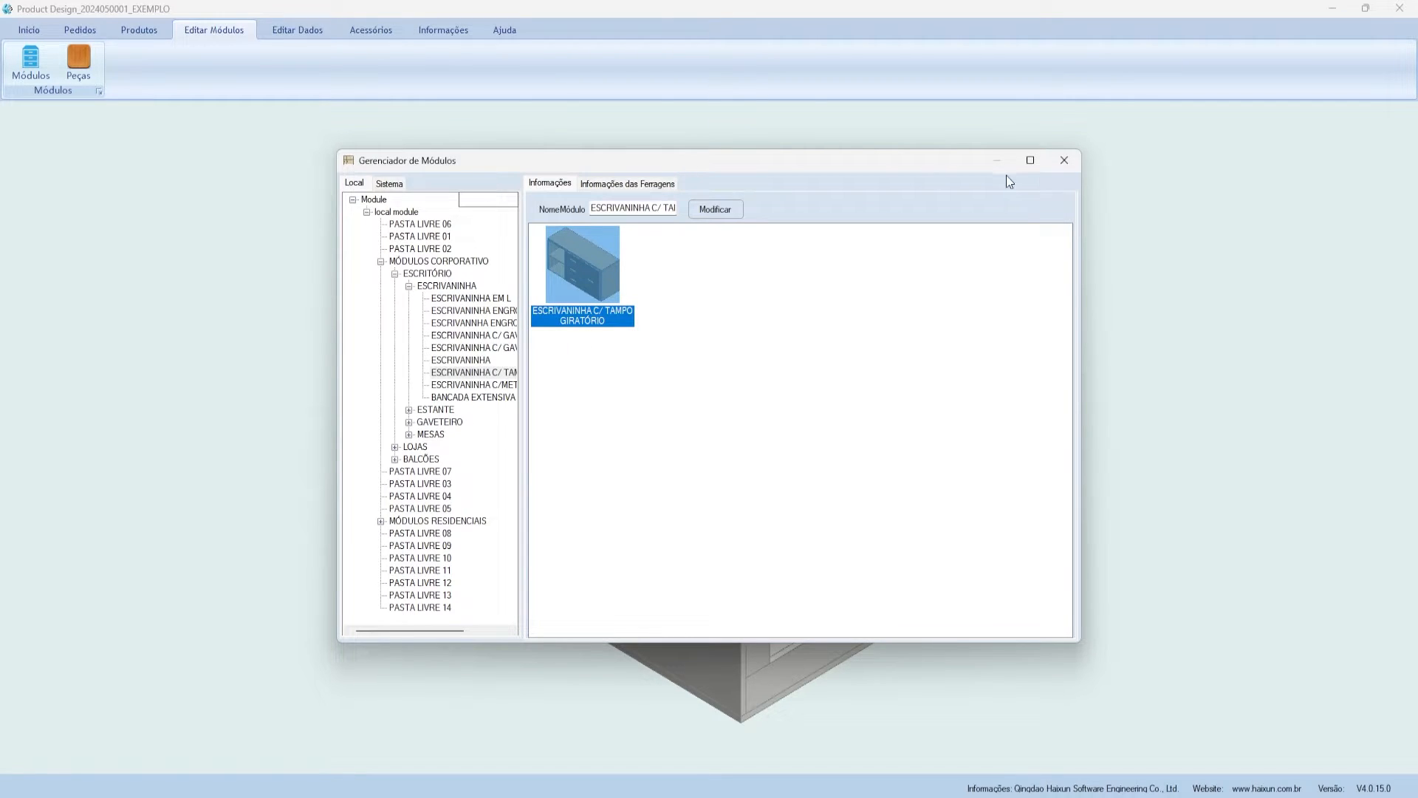
pyautogui.click(399, 183)
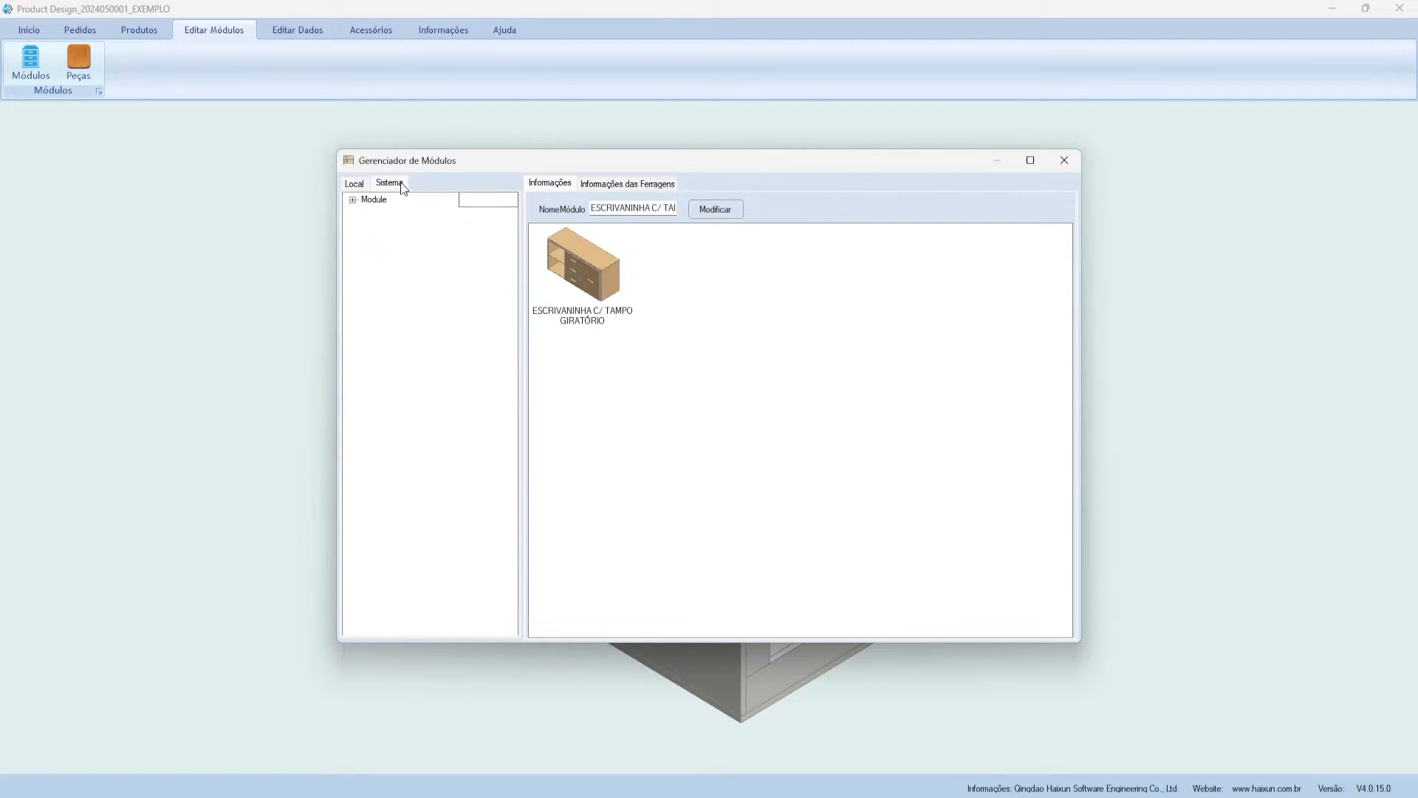
pyautogui.click(1065, 160)
pyautogui.click(79, 62)
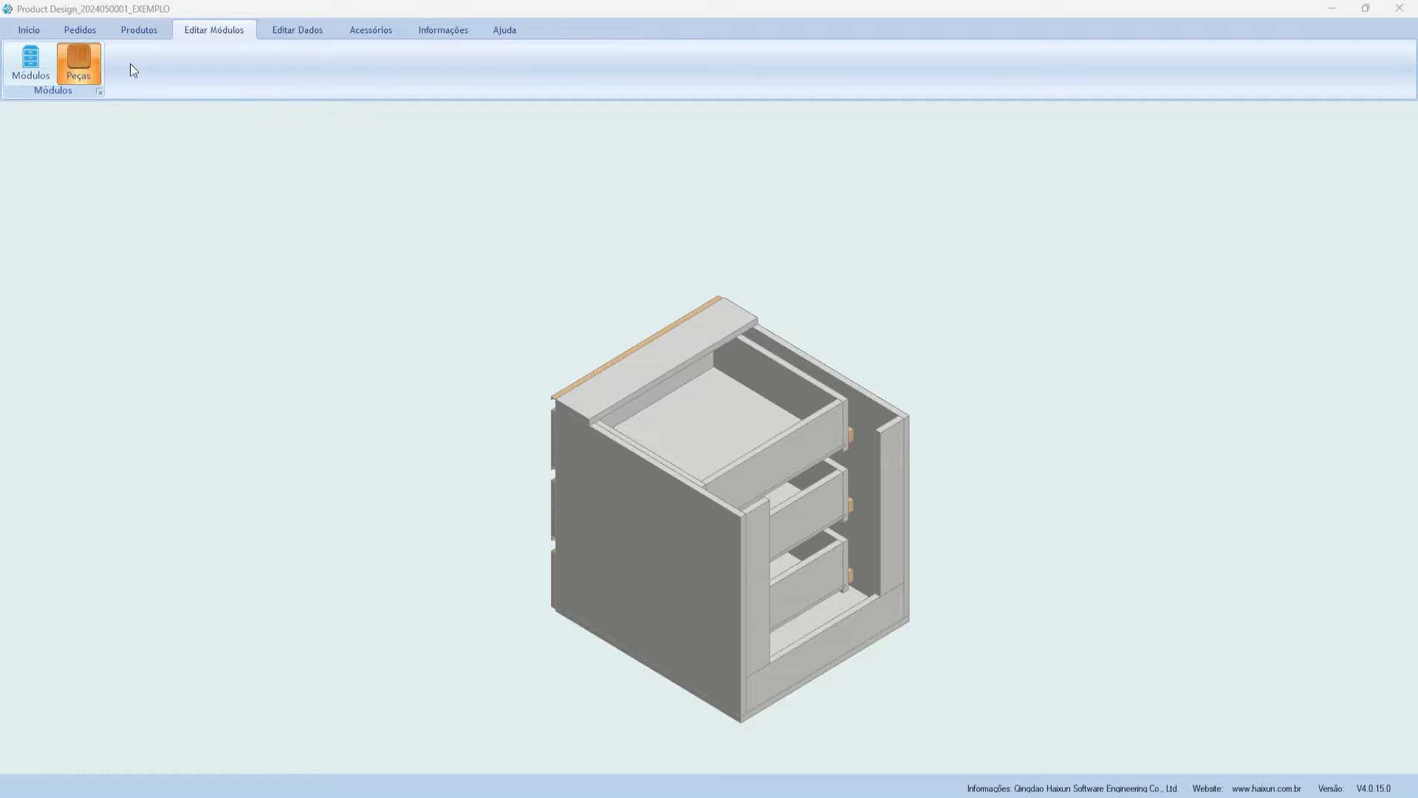
# - Expand the local cut plate folder and preview the Gaveta Puxador Recorte and TAMPO PARA 1 VIDRO parts
pyautogui.click(350, 218)
pyautogui.click(364, 230)
pyautogui.click(377, 243)
pyautogui.click(435, 267)
pyautogui.click(436, 280)
pyautogui.click(597, 303)
pyautogui.moveTo(583, 185); pyautogui.dragTo(676, 166)
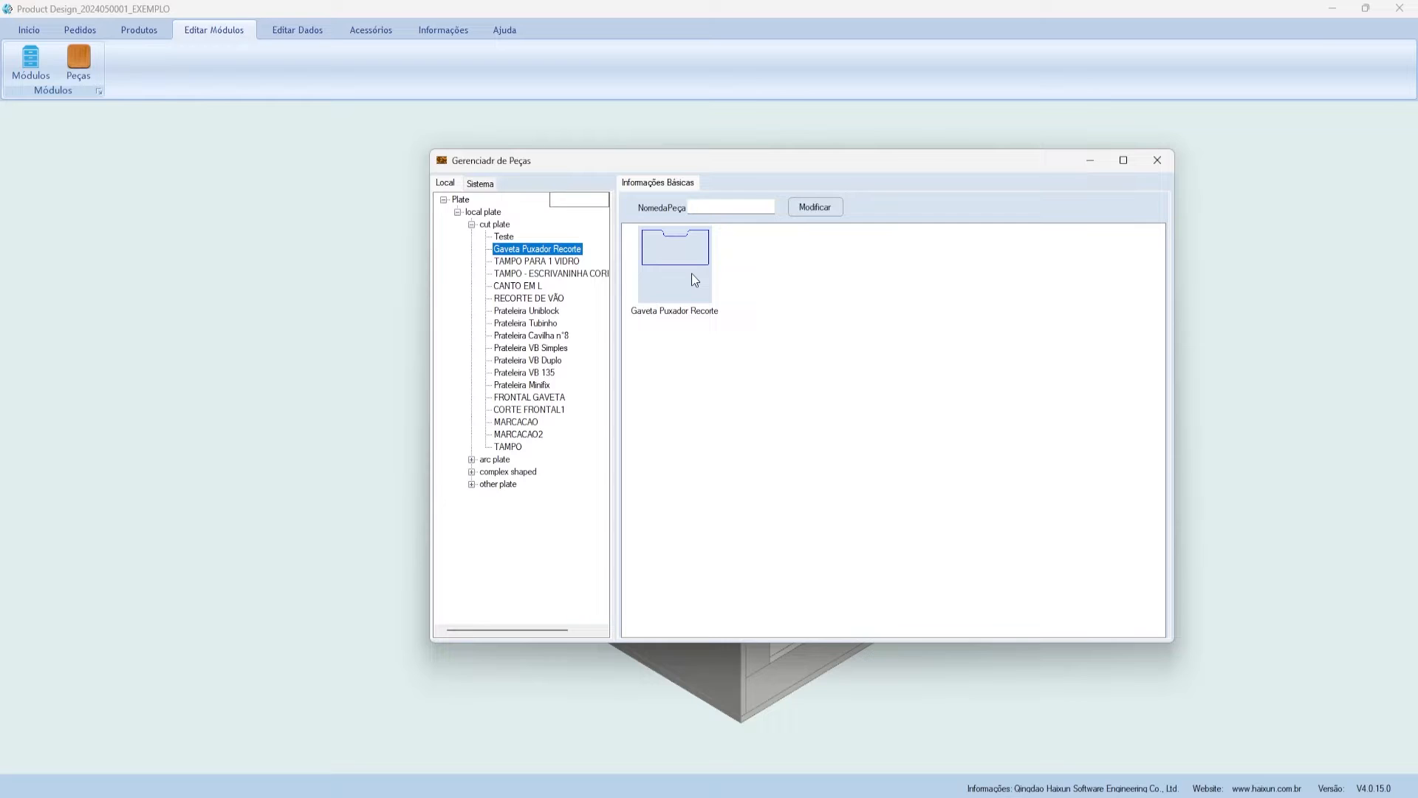
pyautogui.moveTo(654, 172); pyautogui.dragTo(605, 187)
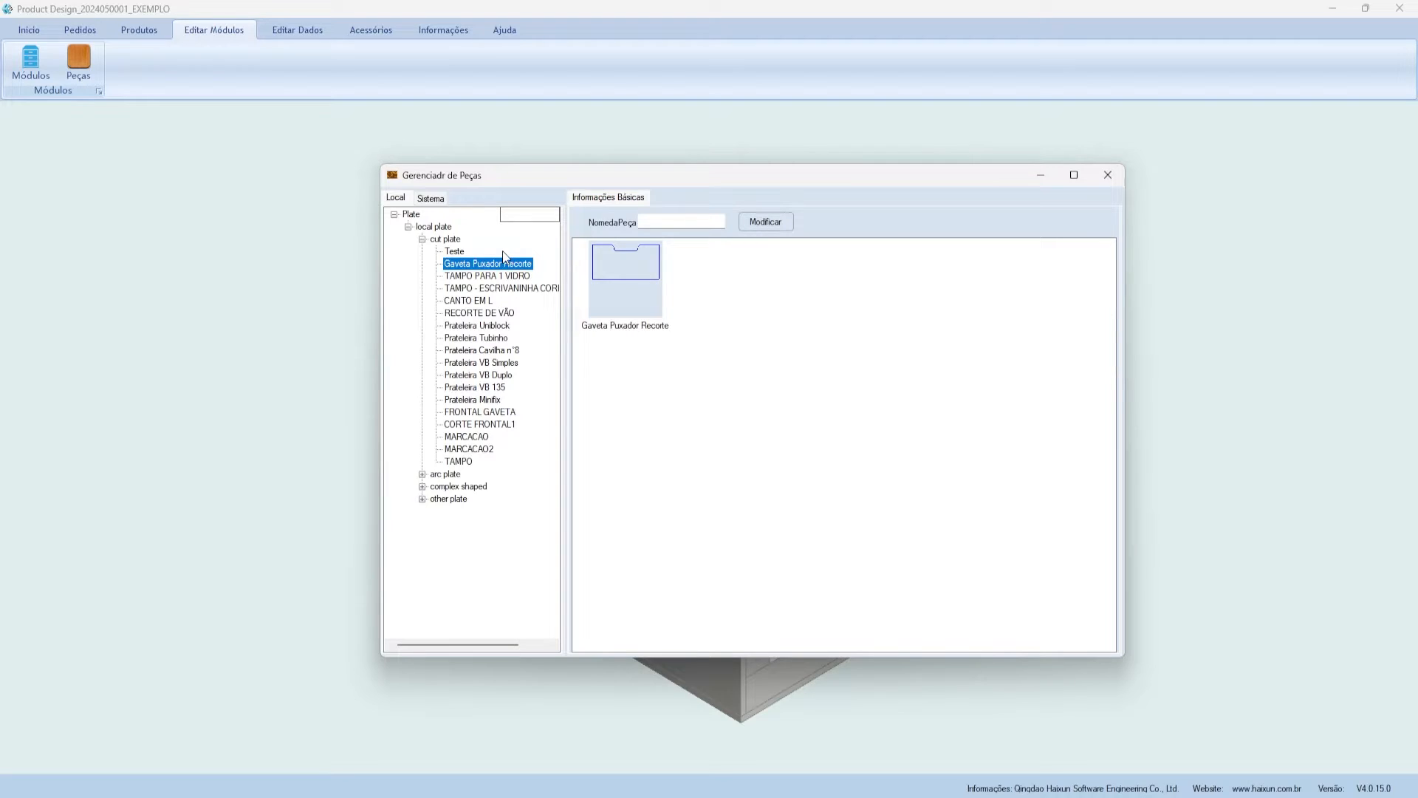
# - Preview the local RECORTE DE VÃO, Prateleira Uniblock and Prateleira Tubinho parts
pyautogui.click(450, 198)
pyautogui.click(407, 197)
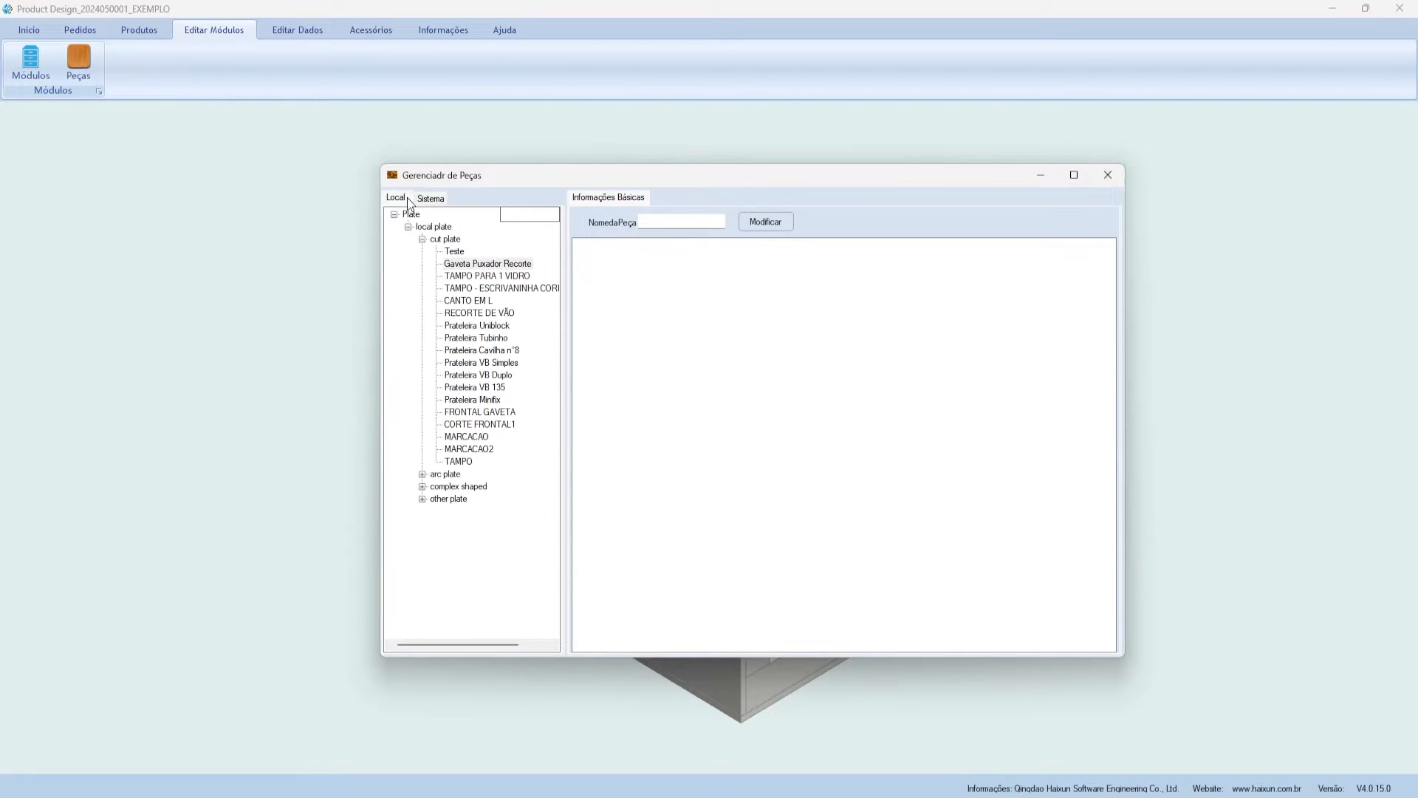
pyautogui.click(461, 313)
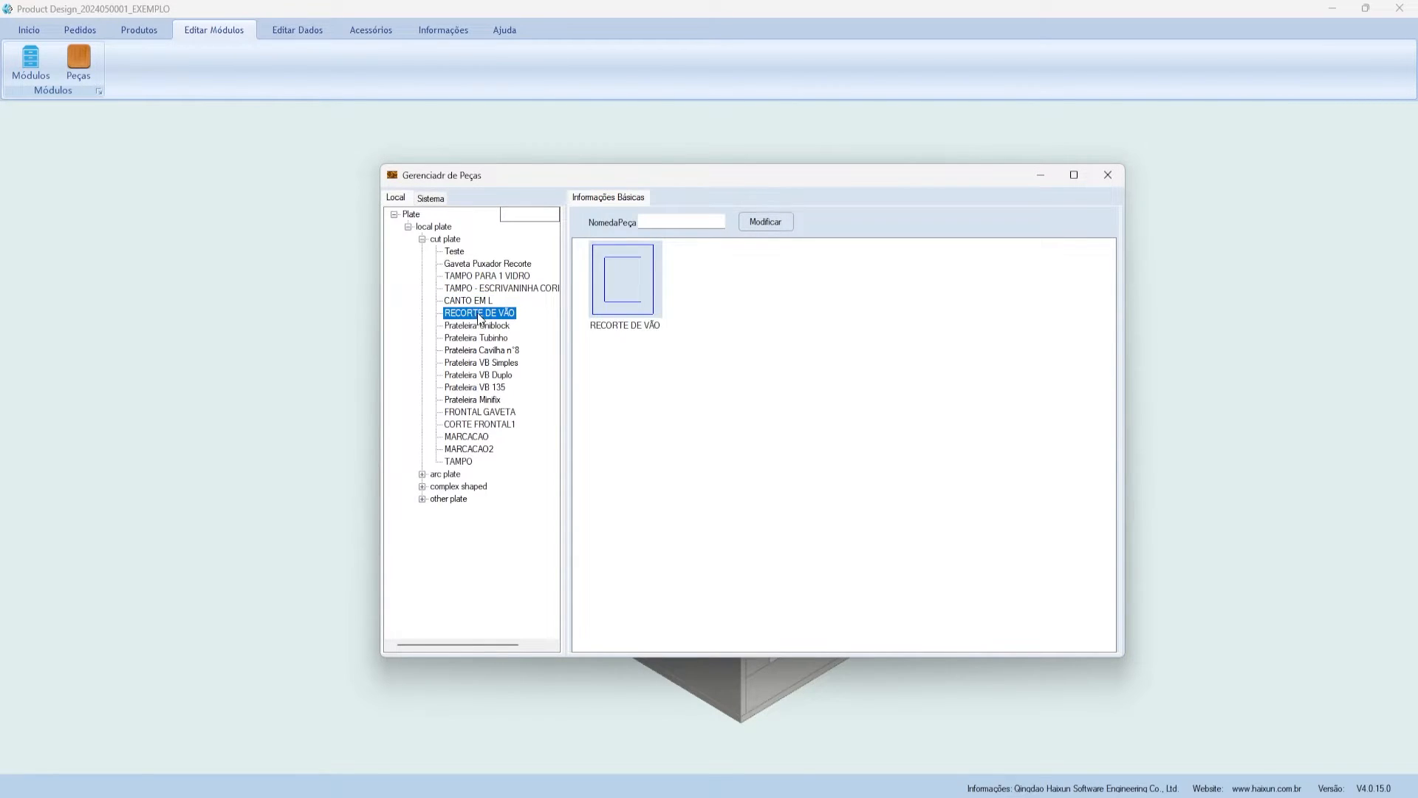
pyautogui.click(471, 324)
pyautogui.click(469, 337)
pyautogui.click(467, 325)
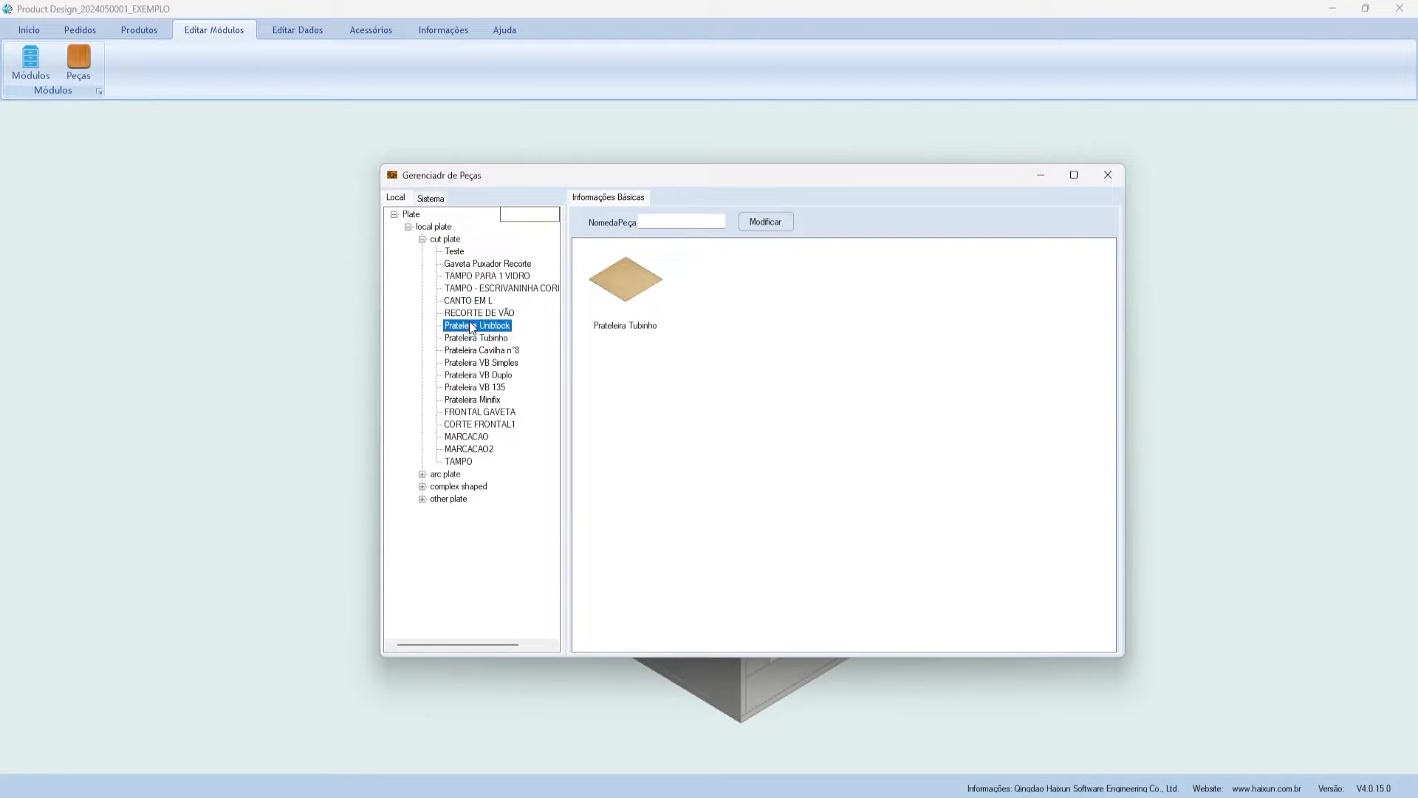
pyautogui.click(467, 313)
# - In the Sistema library, preview the common laminate, top, tatami bottom and back plate parts
pyautogui.click(430, 198)
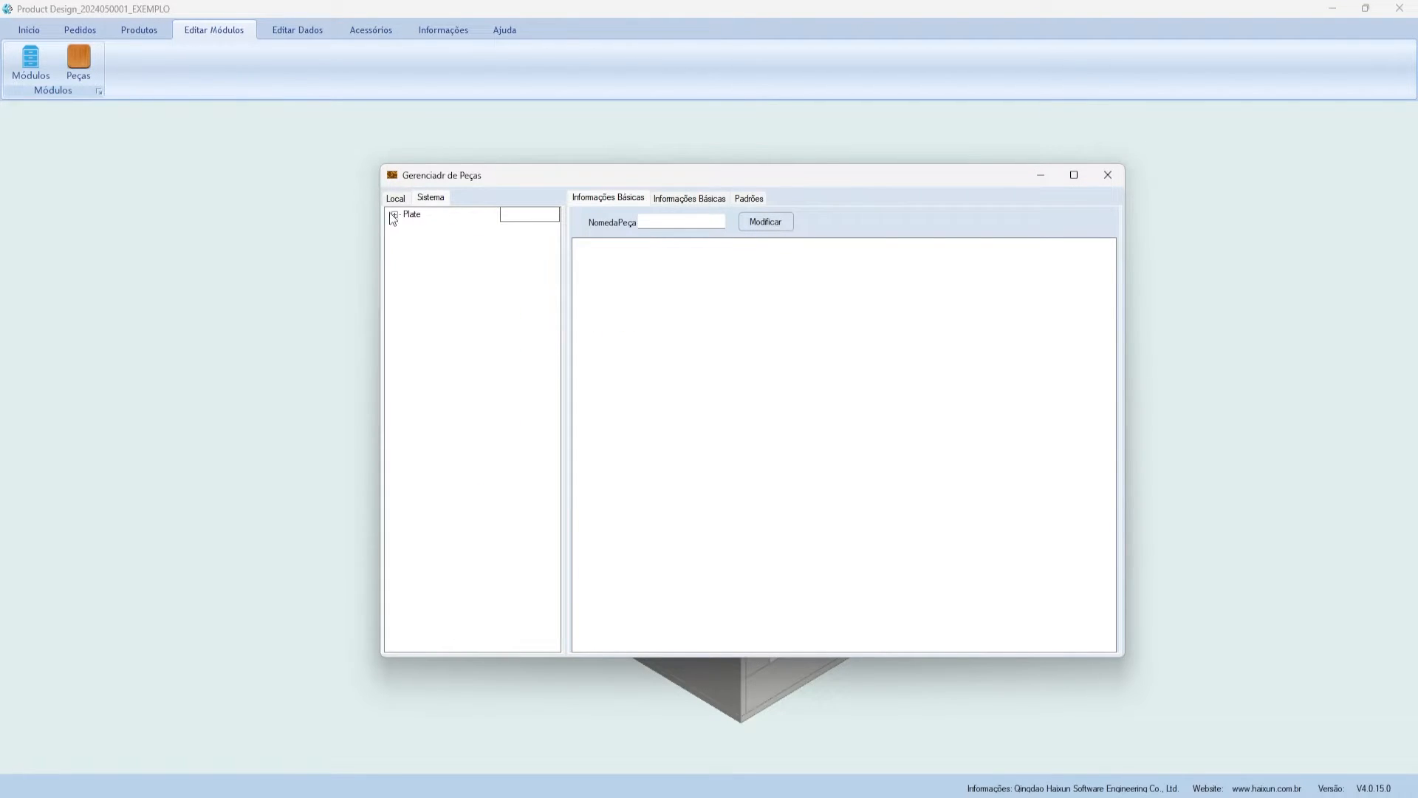
pyautogui.click(408, 227)
pyautogui.click(473, 251)
pyautogui.click(473, 275)
pyautogui.click(460, 313)
pyautogui.click(464, 341)
pyautogui.scroll(-2, 467, 347)
pyautogui.click(487, 411)
pyautogui.scroll(3, 486, 403)
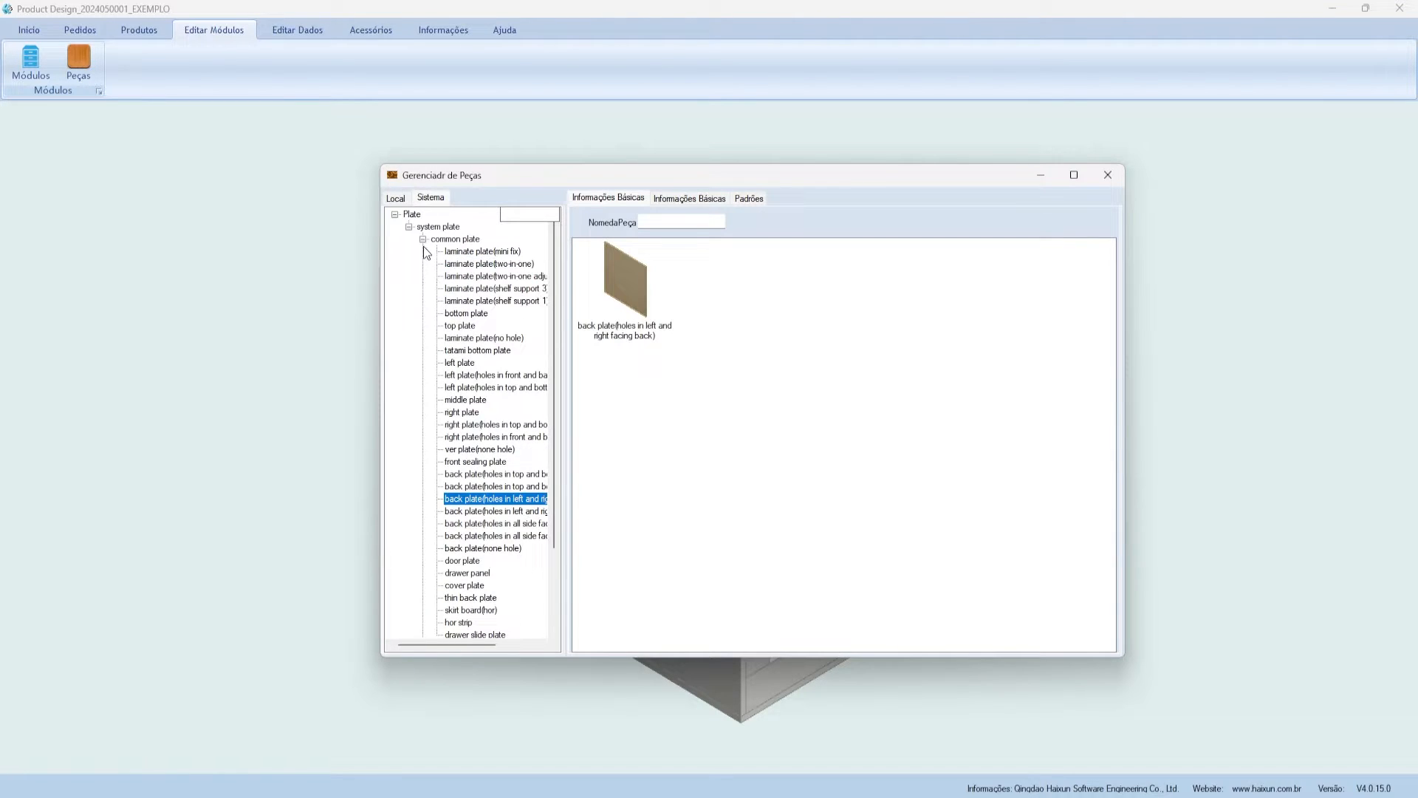
# - Preview the system cut plates: cut 3 angle, opposite angles, double bevel, 1 concave and triangle cut angle
pyautogui.click(422, 239)
pyautogui.click(423, 251)
pyautogui.click(451, 276)
pyautogui.click(470, 301)
pyautogui.click(471, 326)
pyautogui.click(473, 362)
pyautogui.click(475, 436)
# - Check the triangle cut angle part's grain direction and hole pattern settings, then close the parts manager
pyautogui.click(687, 198)
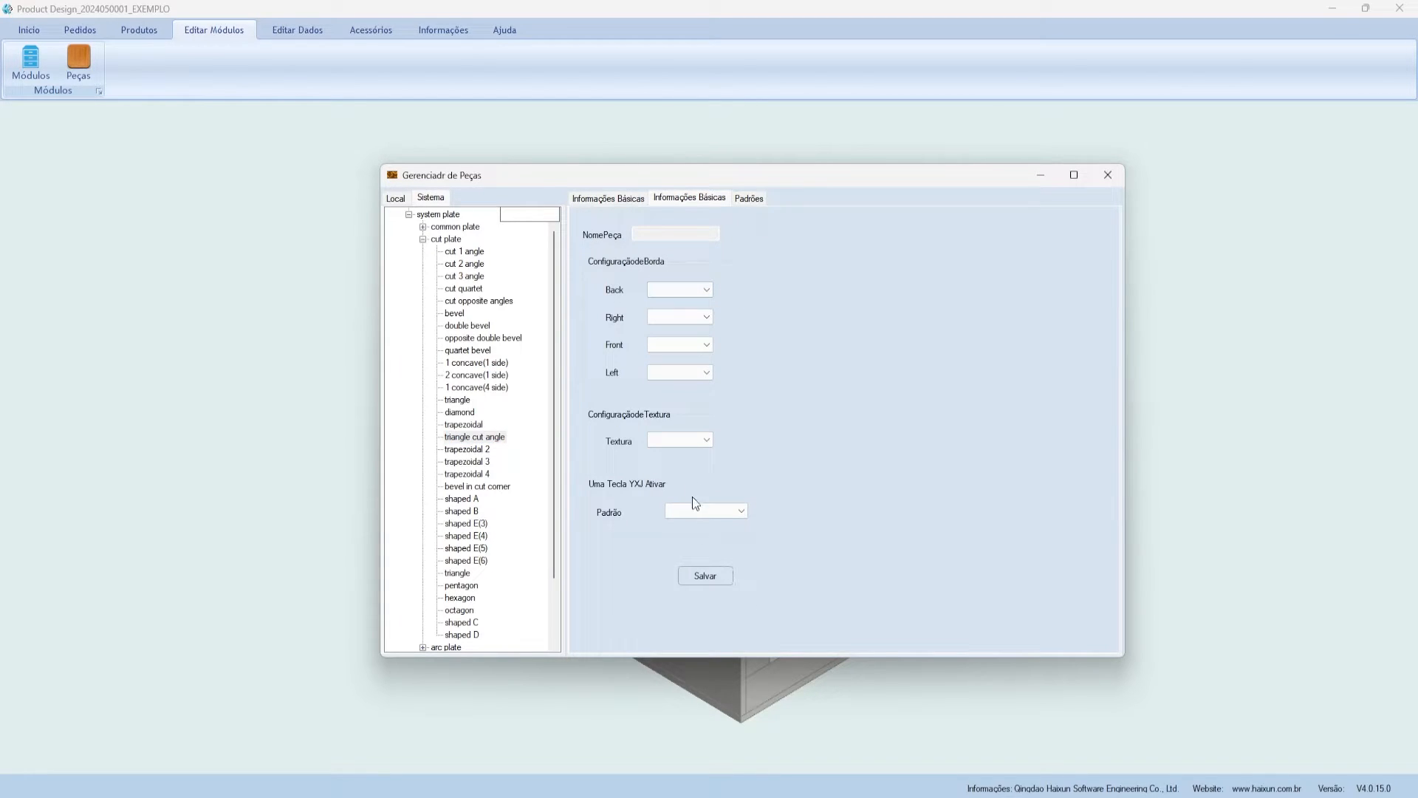
pyautogui.click(706, 441)
pyautogui.click(706, 441)
pyautogui.click(706, 441)
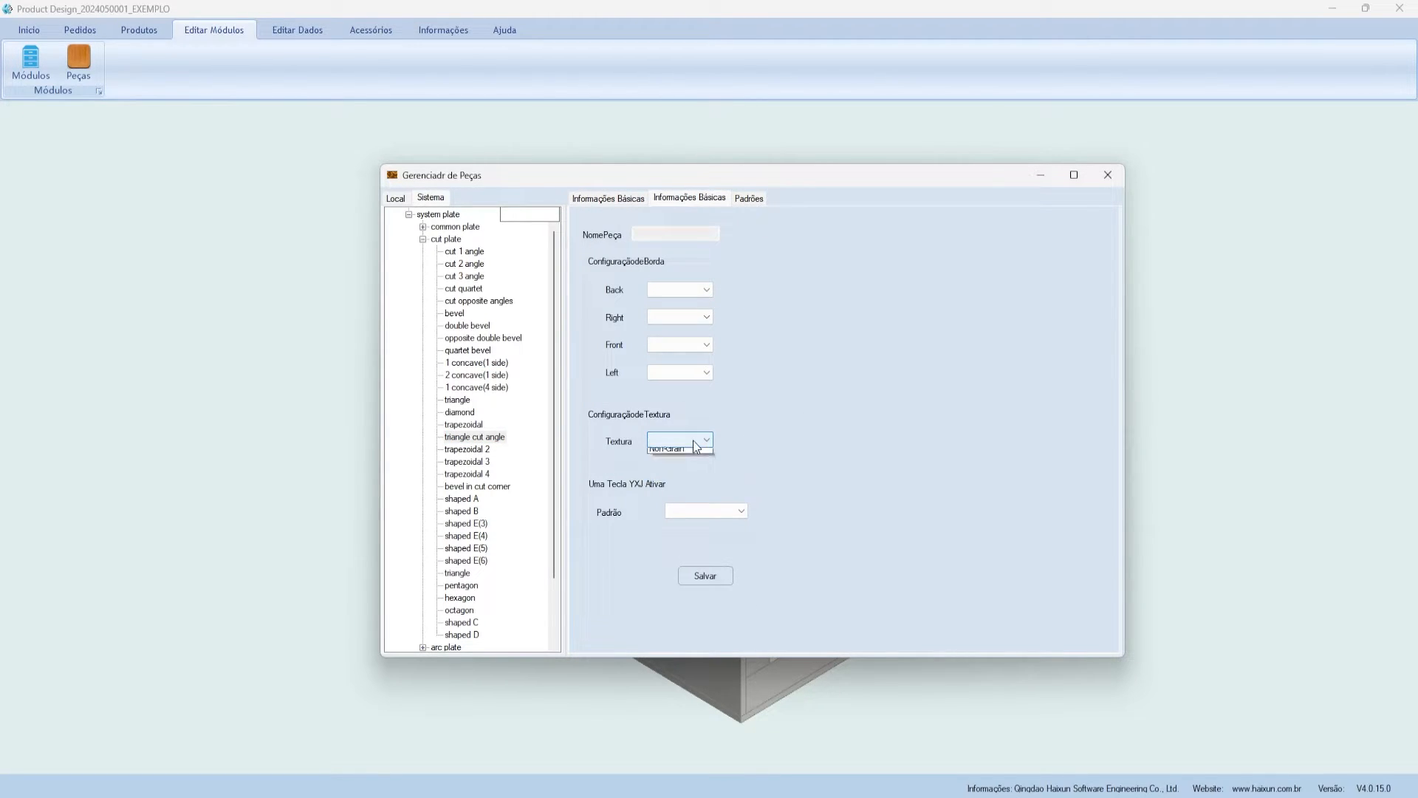
pyautogui.click(700, 510)
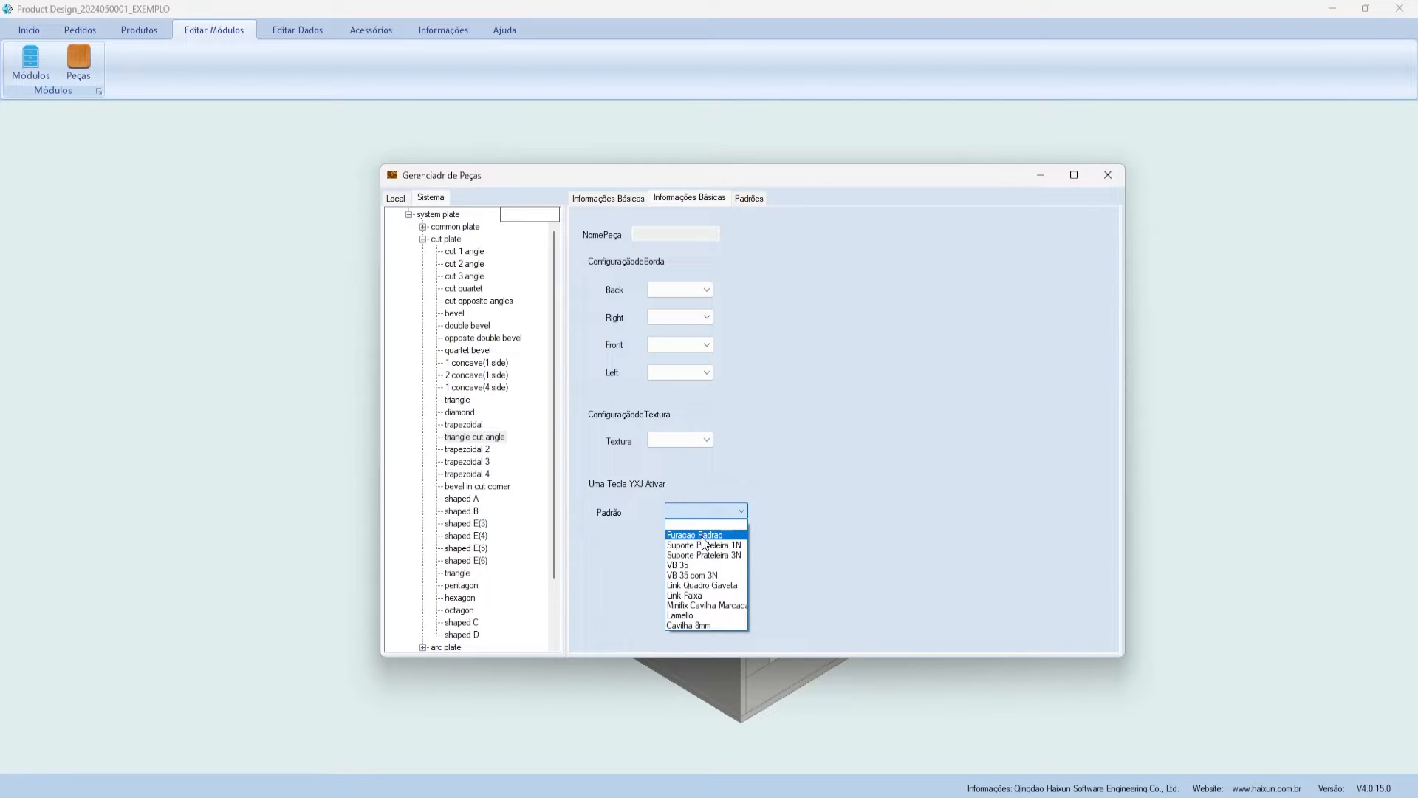
pyautogui.click(728, 233)
pyautogui.click(749, 198)
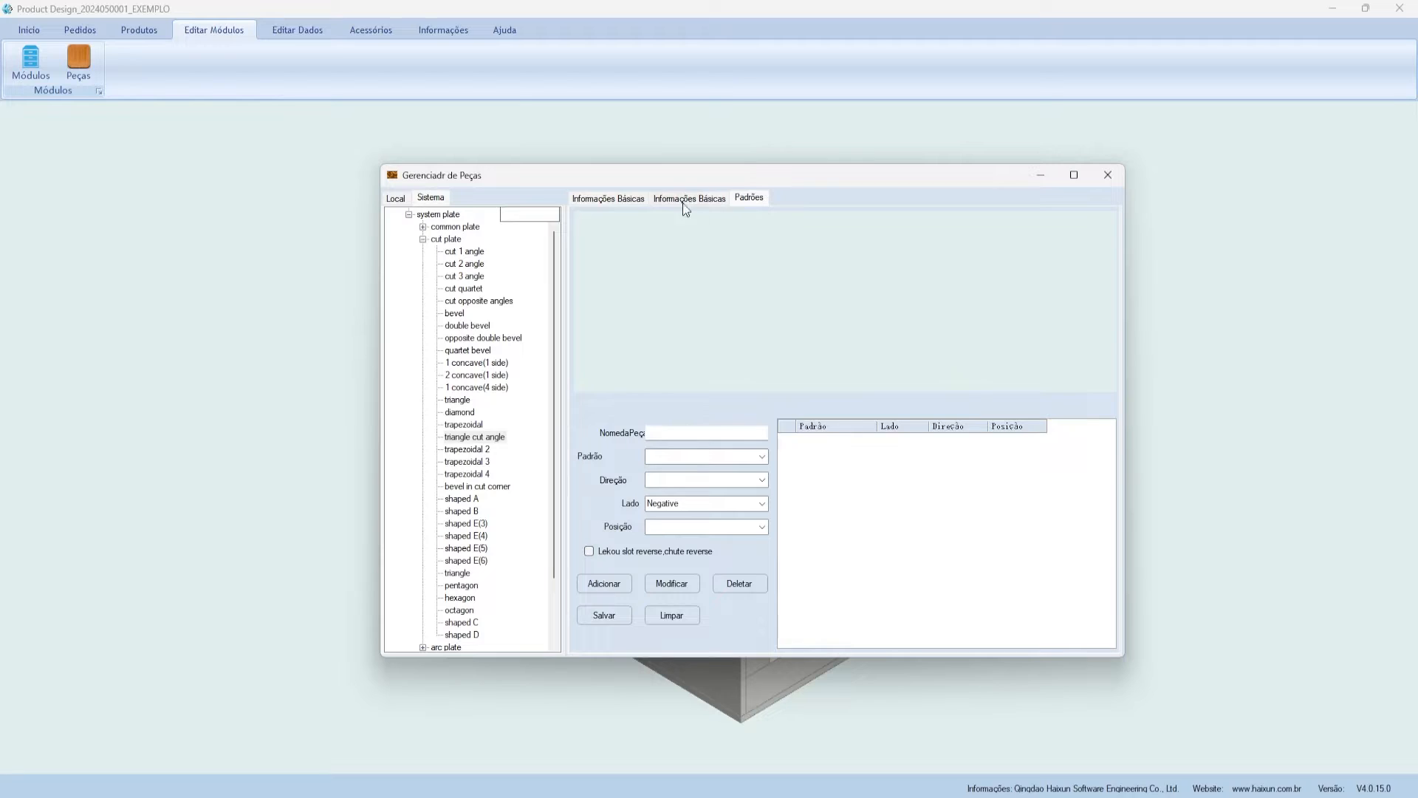
pyautogui.click(628, 198)
pyautogui.moveTo(656, 182); pyautogui.dragTo(622, 169)
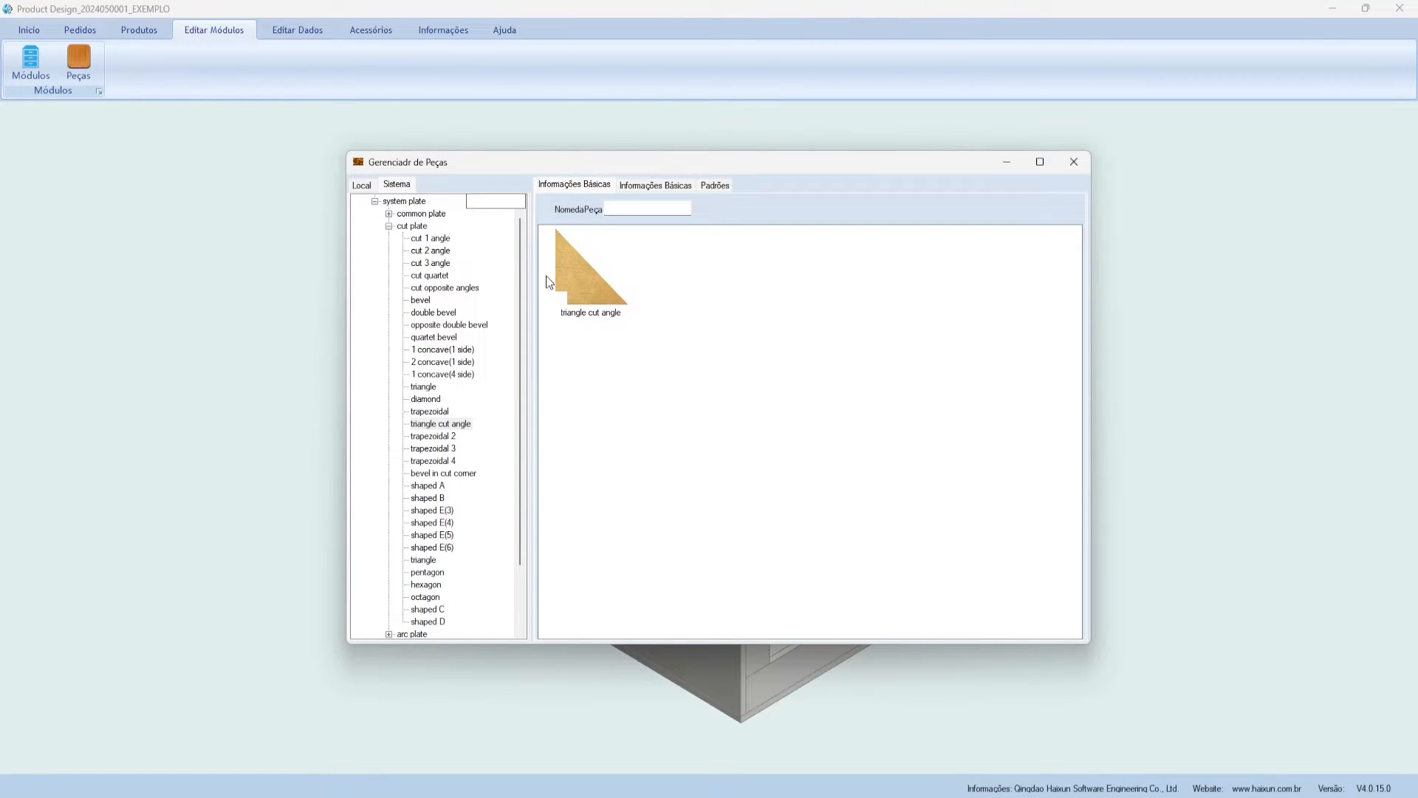
pyautogui.click(1074, 162)
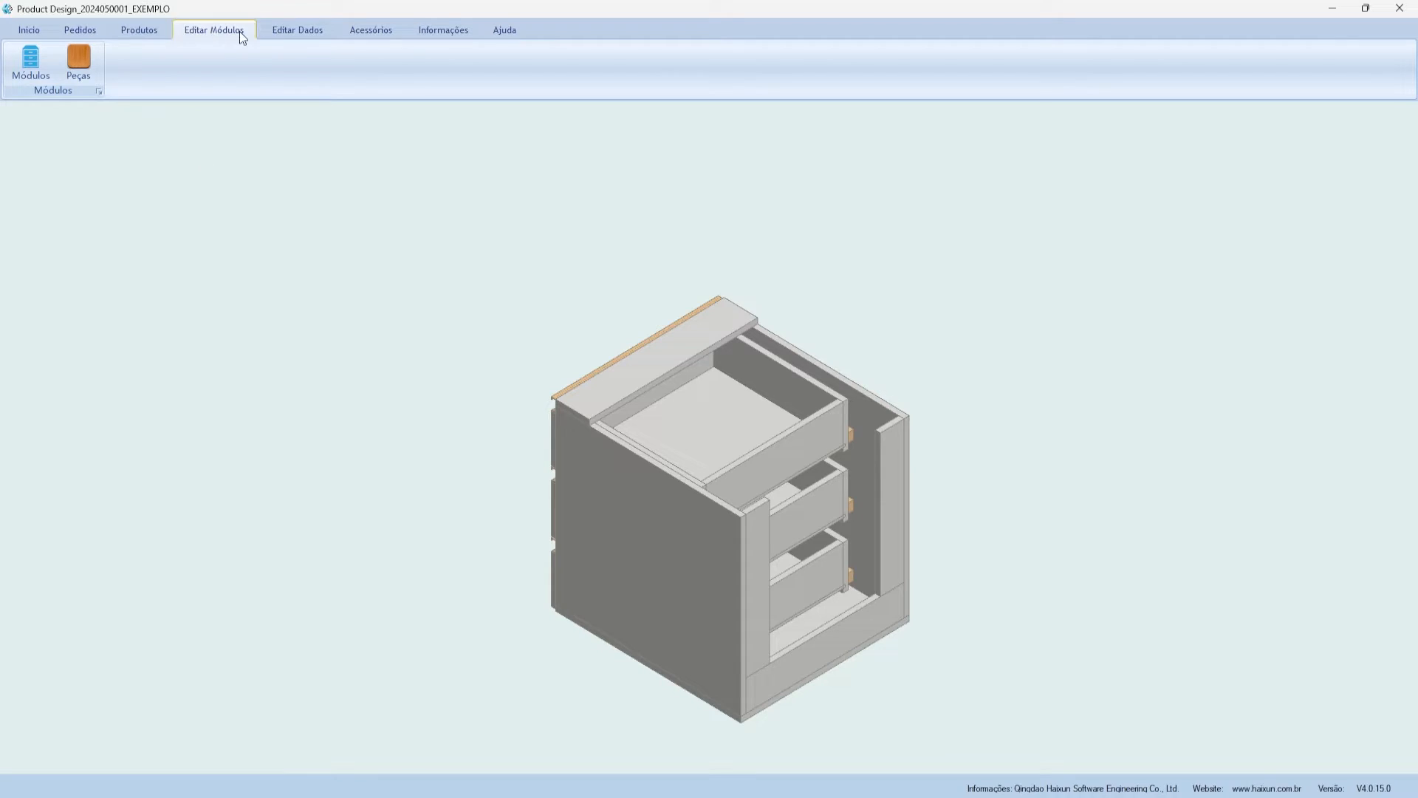
# - Open EditarVendedor under Editar Dados, check the Vendedor, Telefone and Endereço fields, and close it empty
pyautogui.click(287, 36)
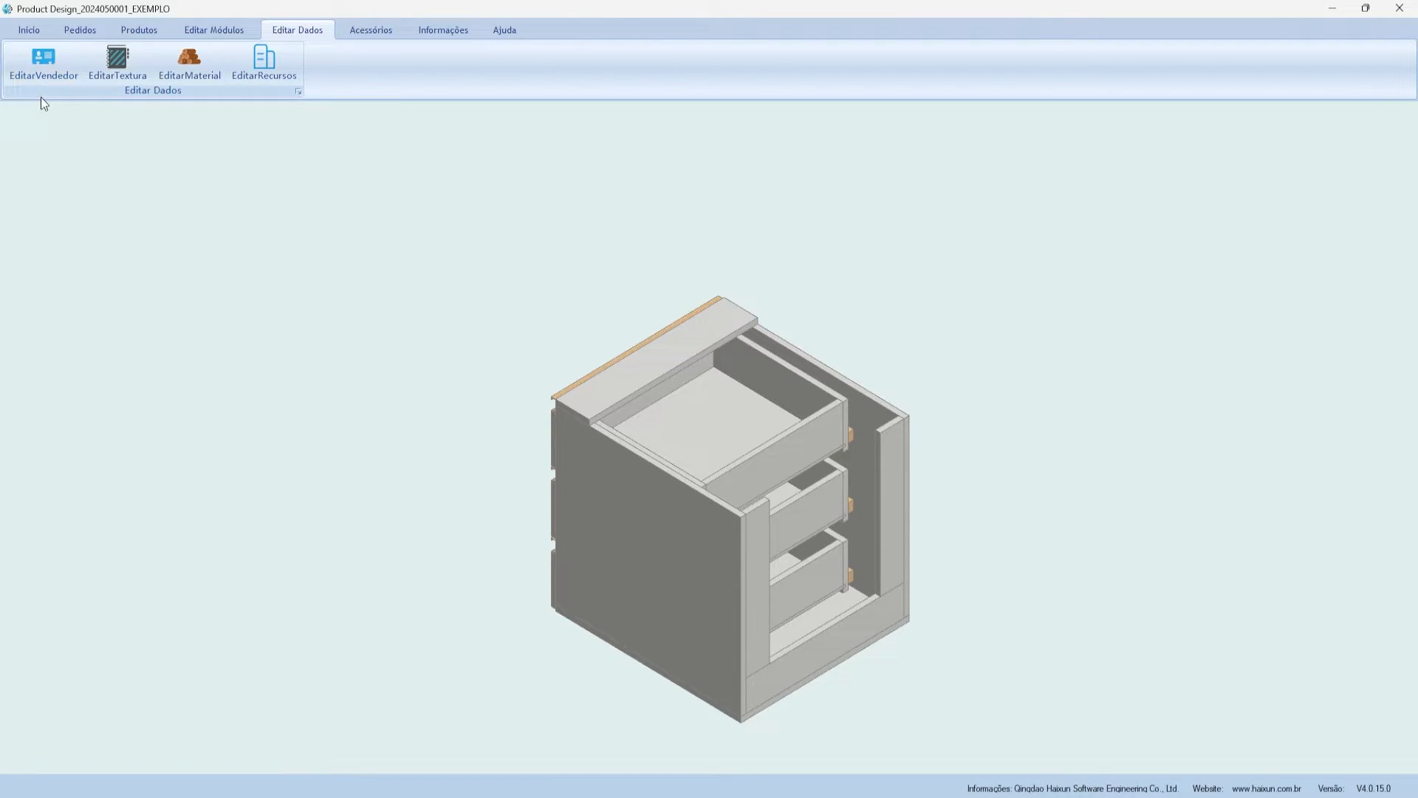
pyautogui.click(65, 71)
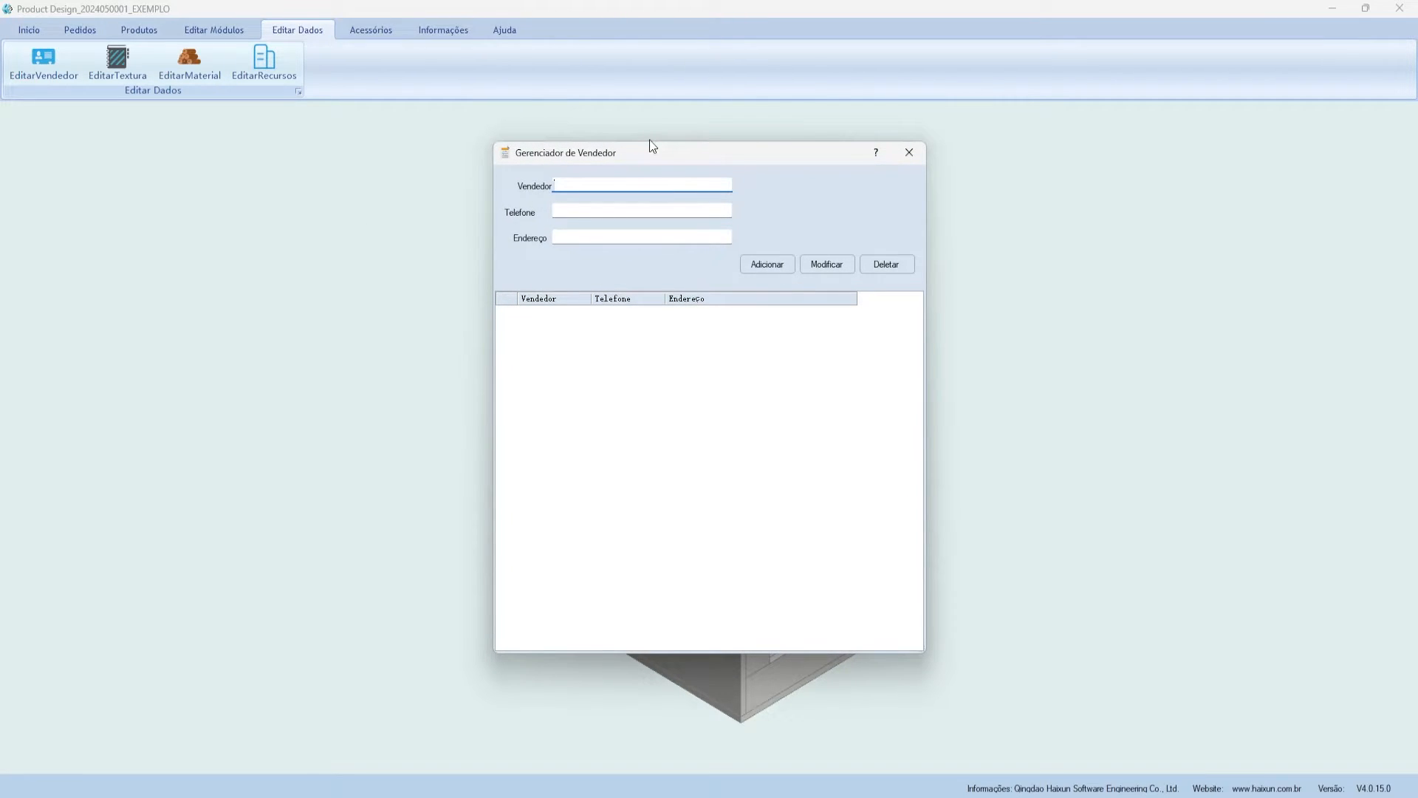
pyautogui.moveTo(591, 156); pyautogui.dragTo(570, 178)
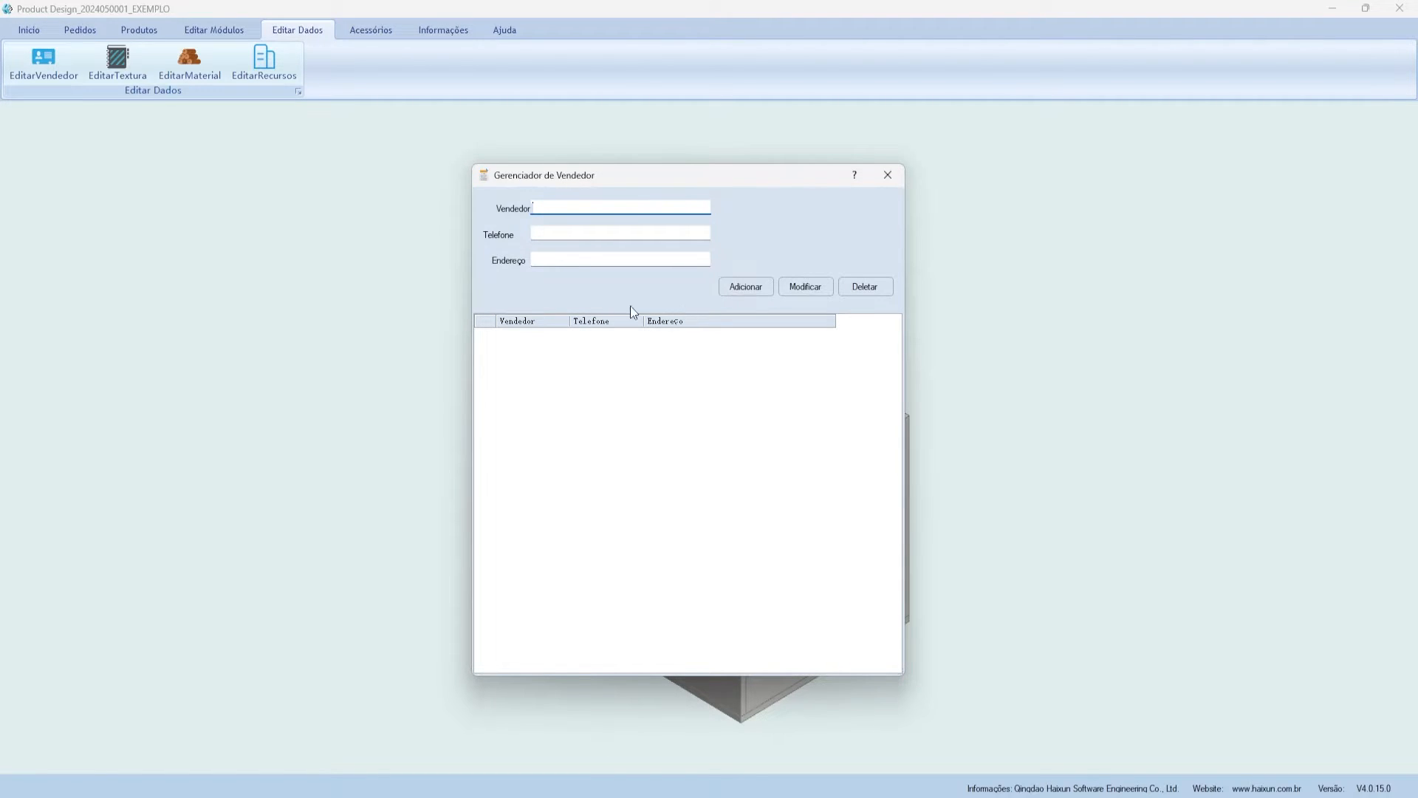
pyautogui.click(574, 231)
pyautogui.click(600, 258)
pyautogui.click(682, 427)
pyautogui.click(888, 176)
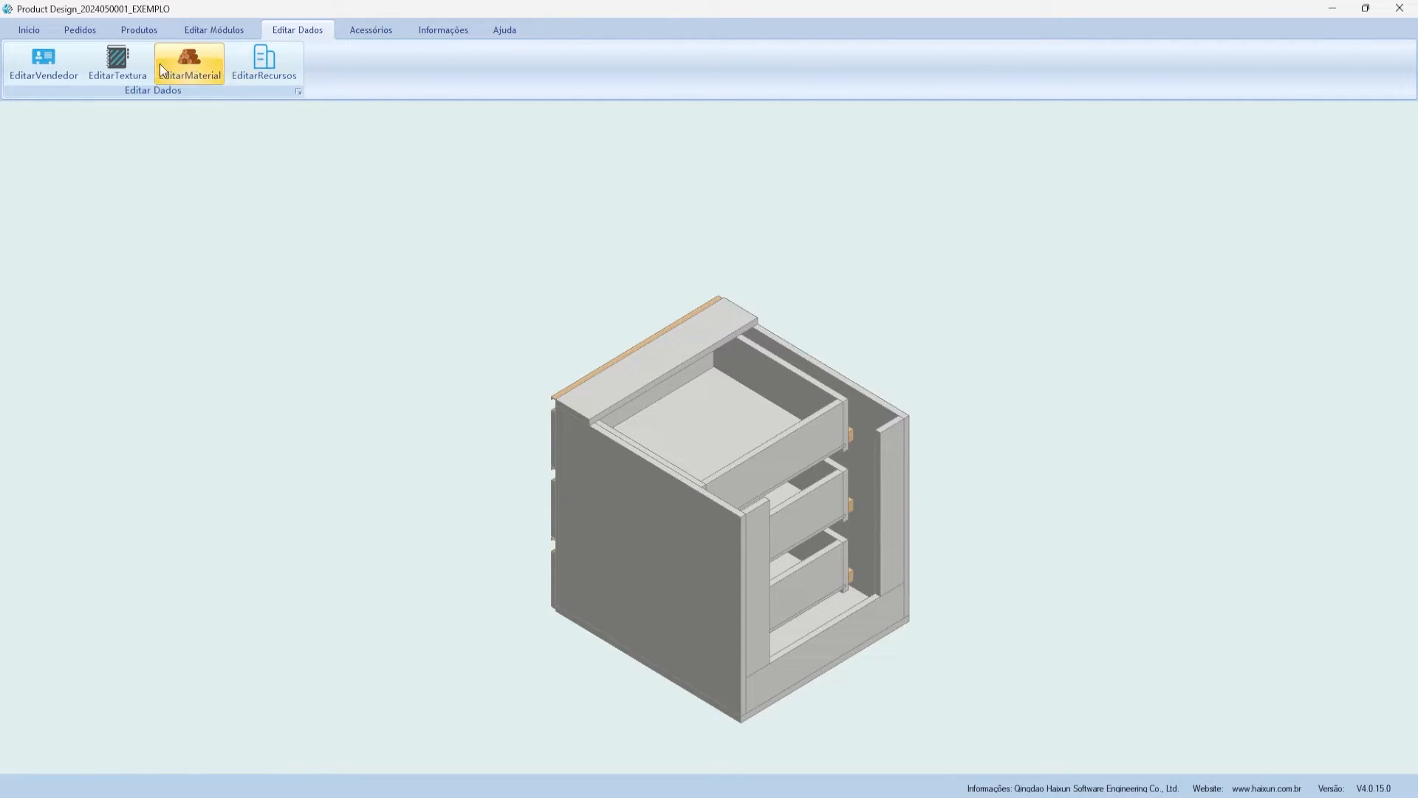
pyautogui.click(121, 77)
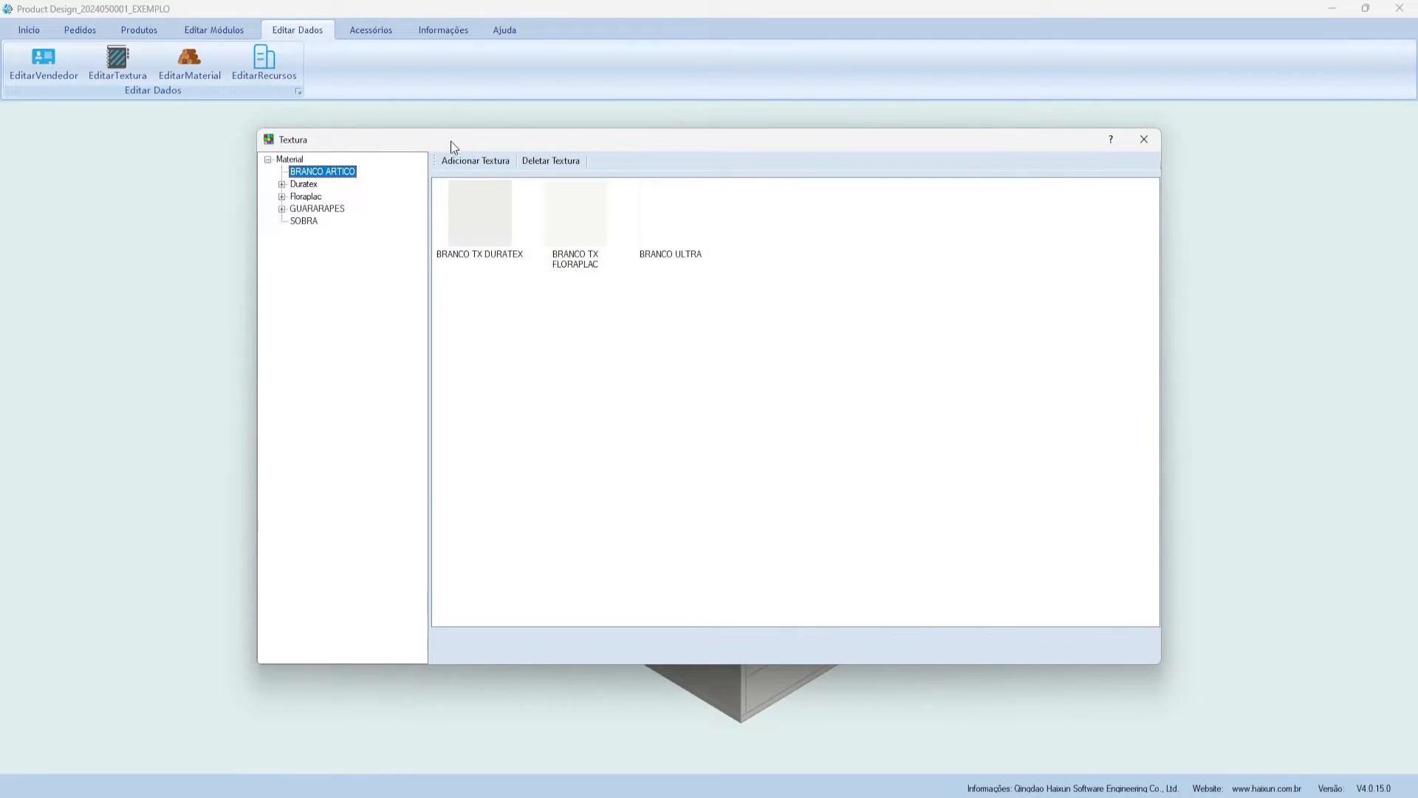
pyautogui.moveTo(452, 145); pyautogui.dragTo(509, 160)
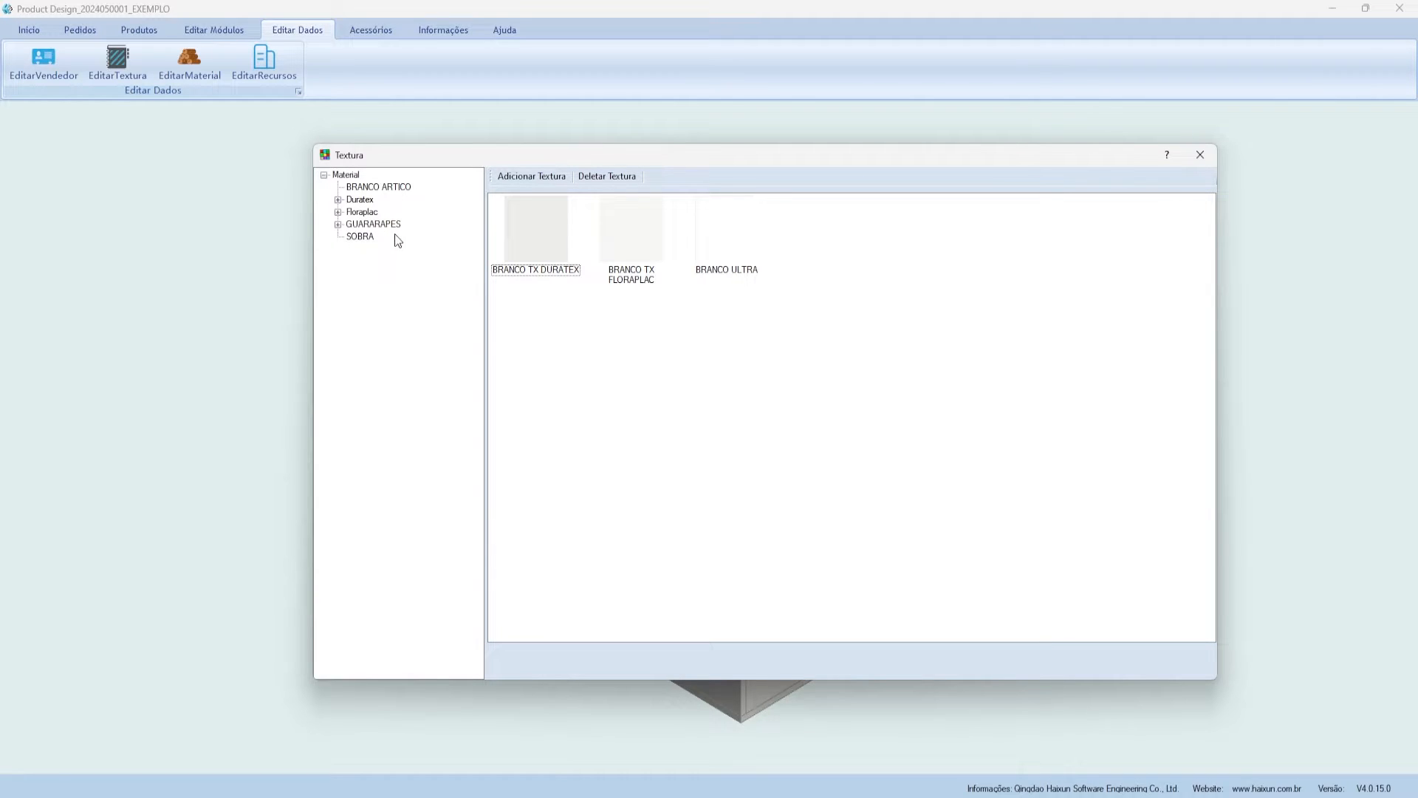
pyautogui.click(369, 237)
pyautogui.click(373, 224)
pyautogui.click(339, 224)
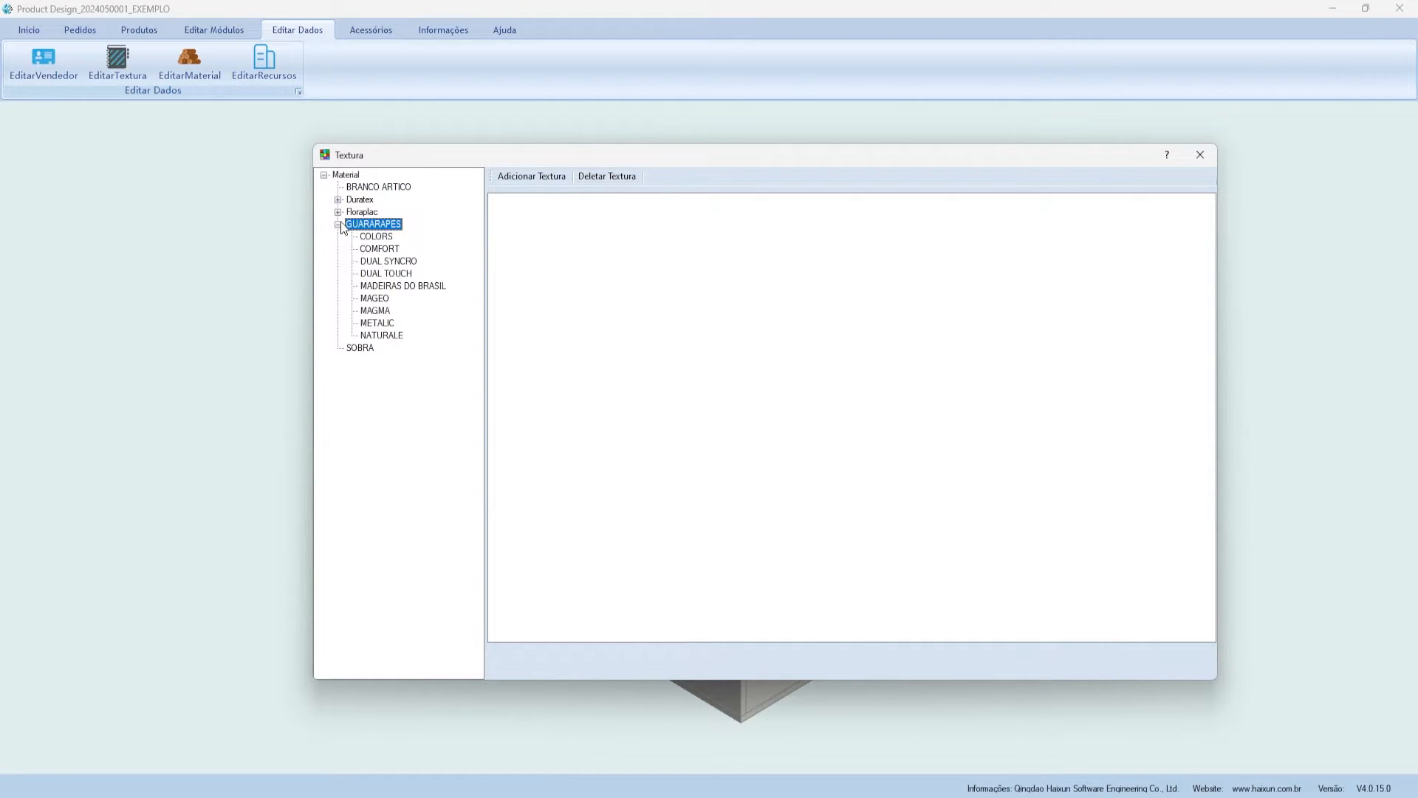
pyautogui.click(390, 238)
pyautogui.click(386, 263)
pyautogui.click(387, 274)
pyautogui.click(385, 286)
pyautogui.click(381, 298)
pyautogui.click(339, 212)
pyautogui.click(373, 224)
pyautogui.click(366, 250)
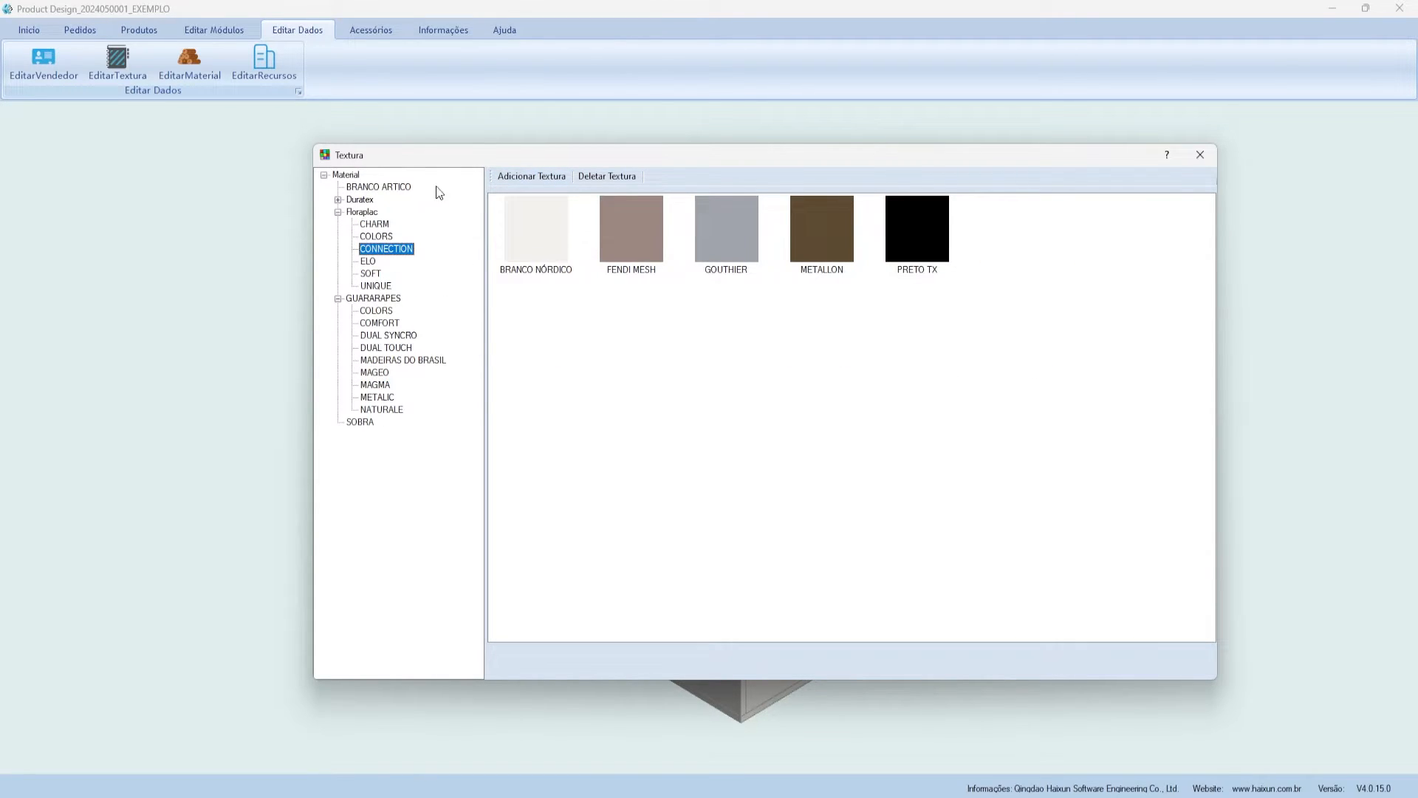
pyautogui.rightClick(348, 174)
pyautogui.click(547, 221)
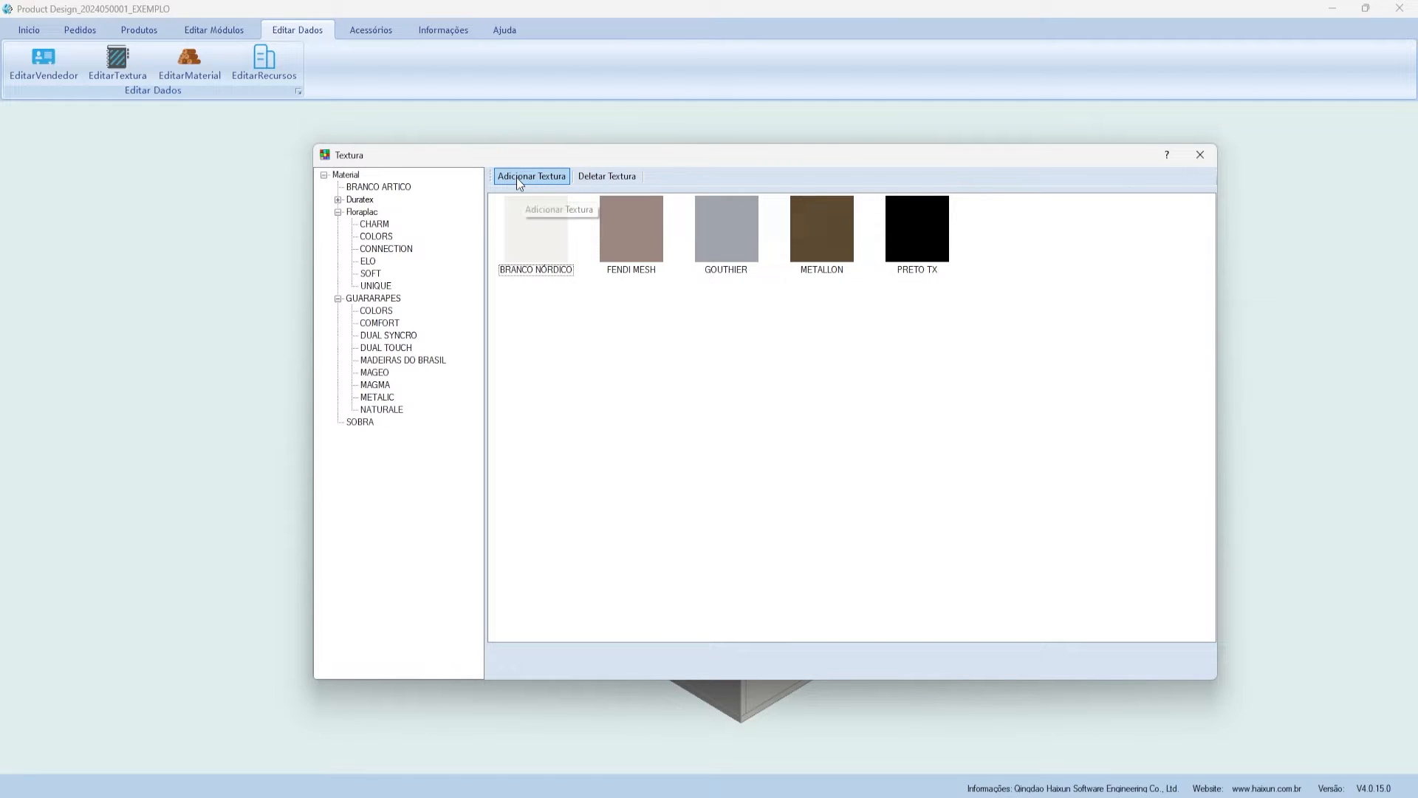
pyautogui.moveTo(529, 164)
pyautogui.mouseDown()
pyautogui.moveTo(555, 165)
pyautogui.moveTo(542, 166)
pyautogui.mouseUp()
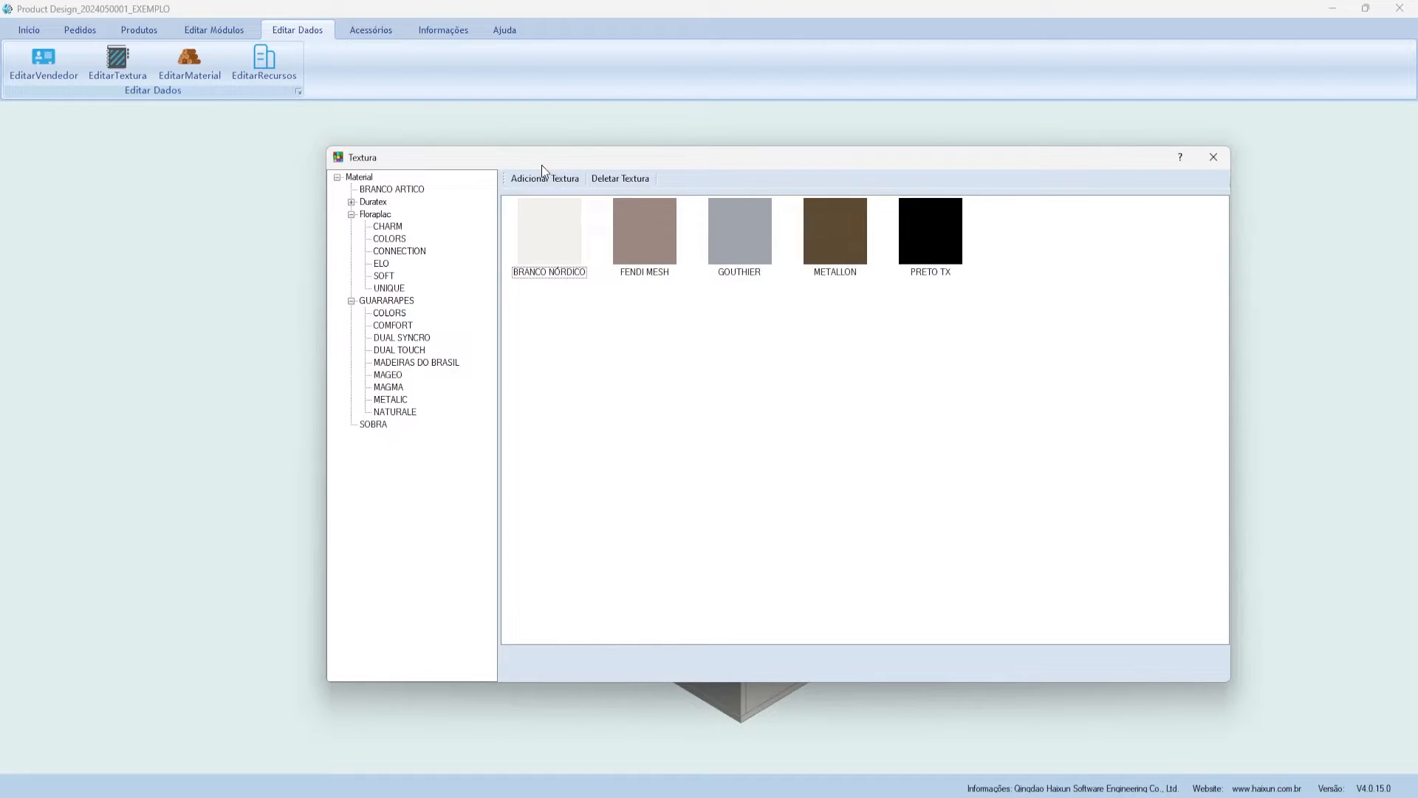
pyautogui.click(1214, 157)
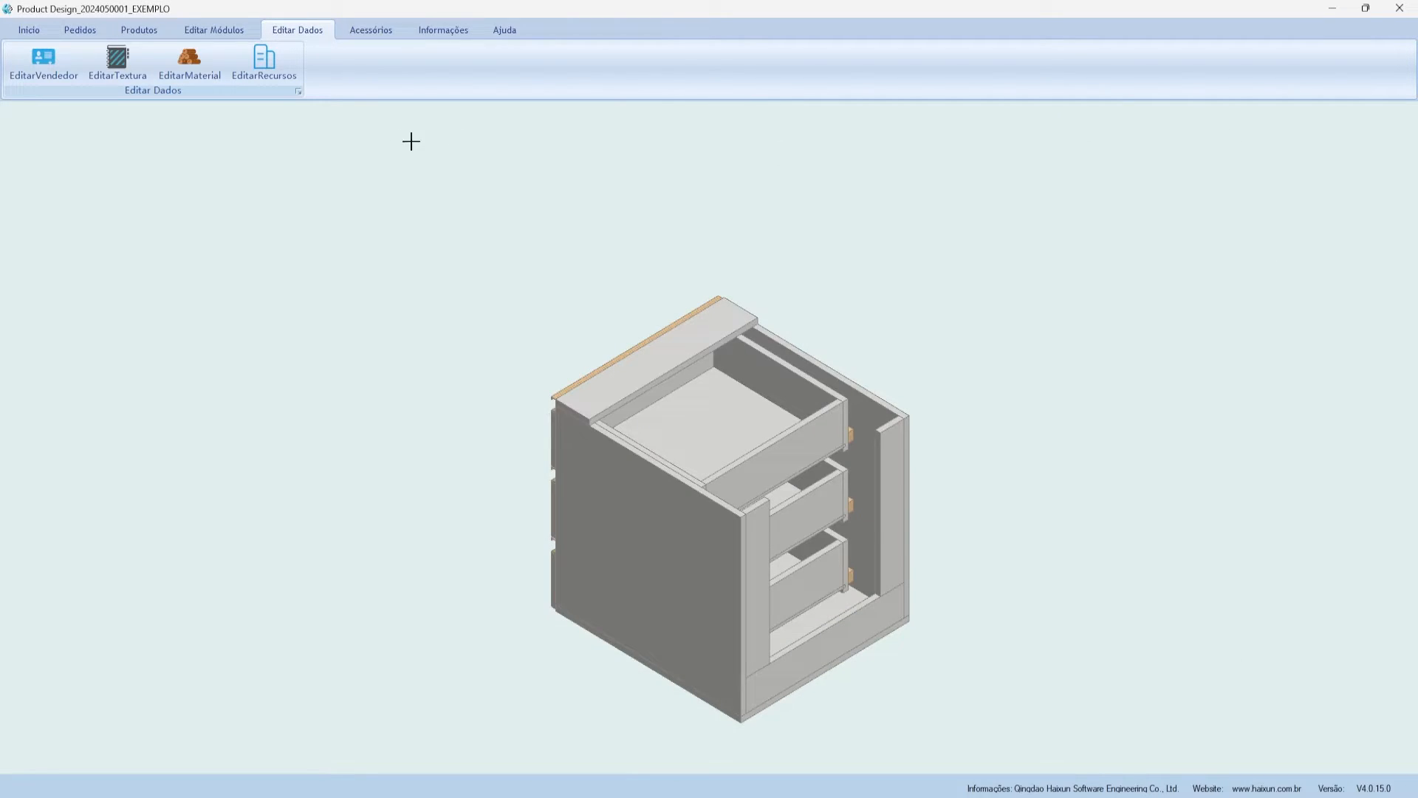
# - Inspect the FLORAPLAC 00004 material's price, colour, name and code in the material manager
pyautogui.click(167, 64)
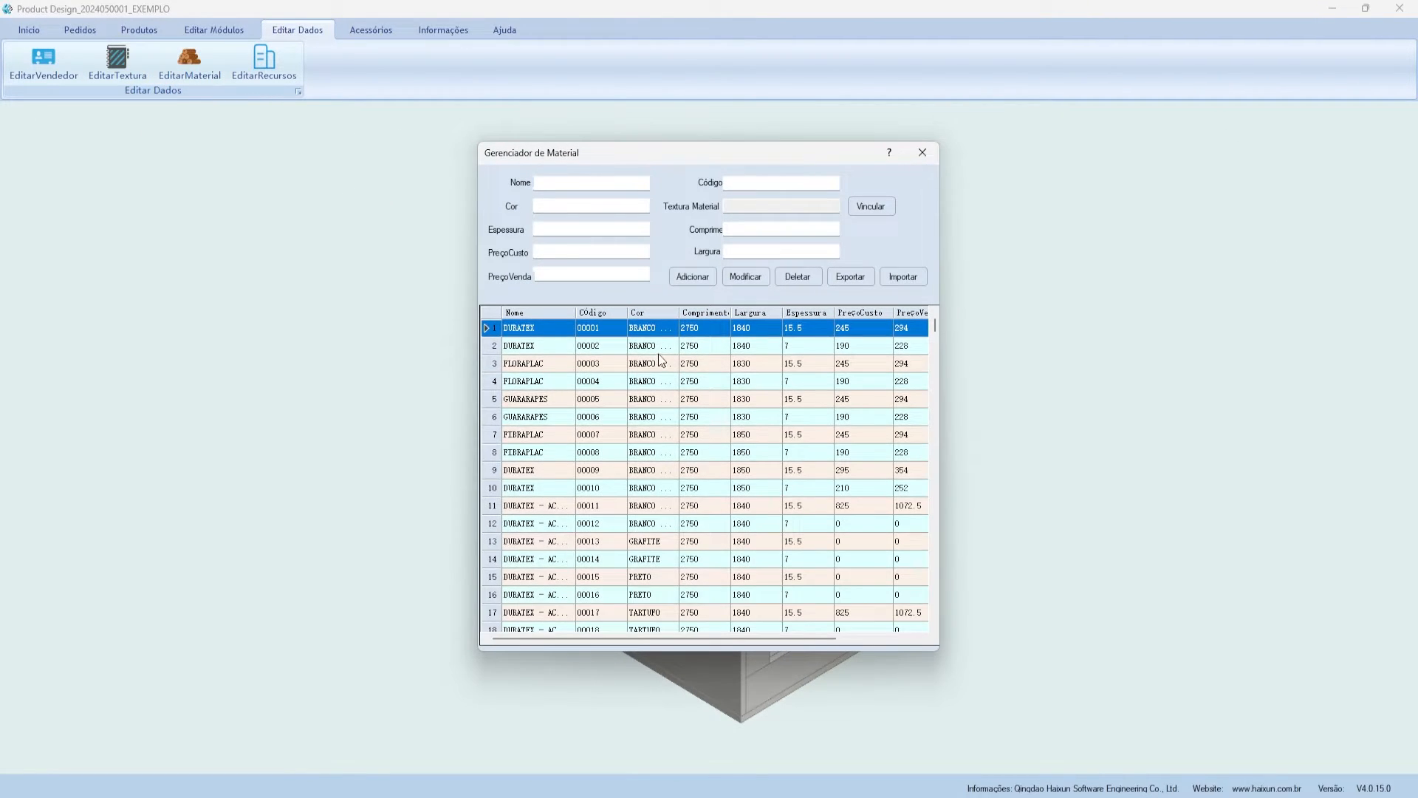
pyautogui.click(637, 379)
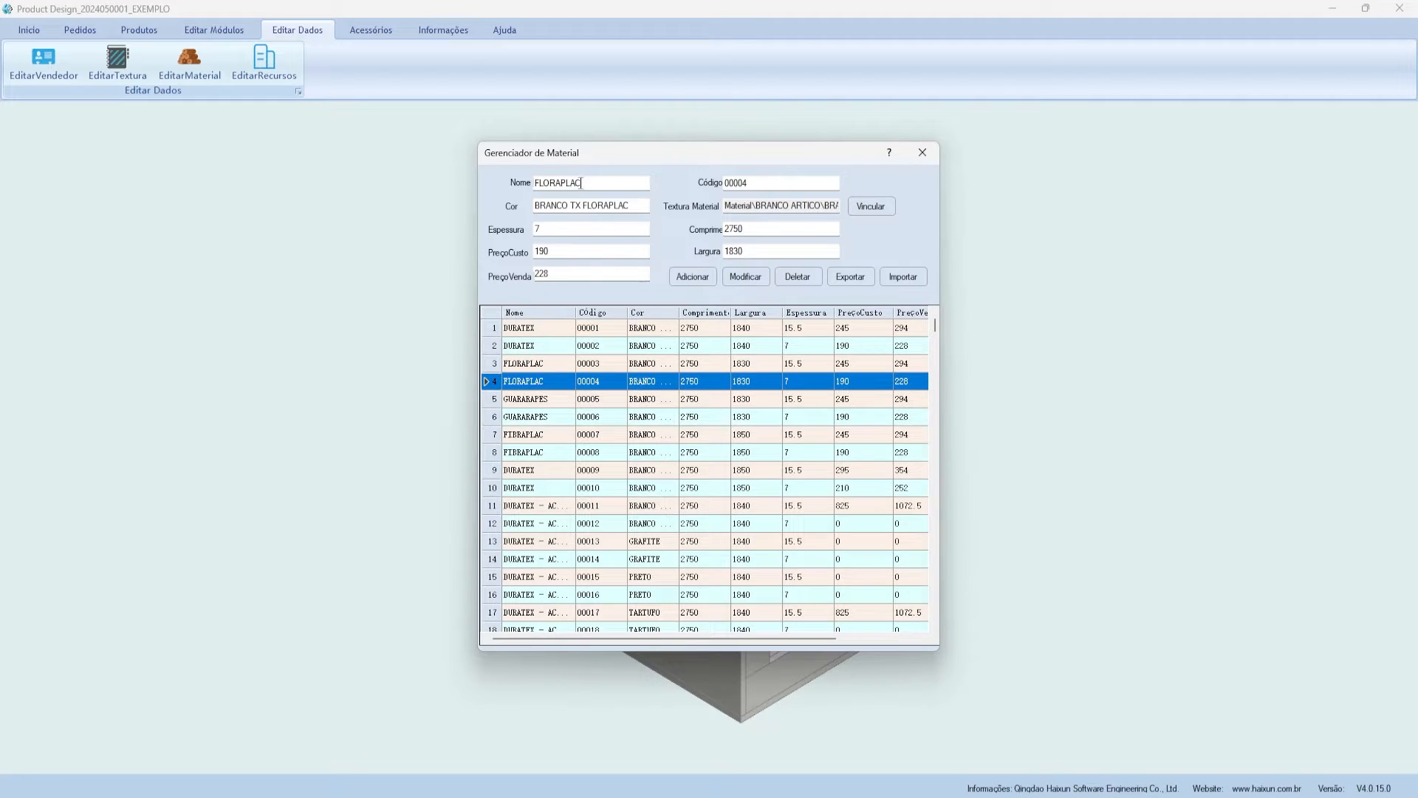
pyautogui.press('Tab')
pyautogui.press('Tab')
pyautogui.press('Tab')
pyautogui.press('Tab')
pyautogui.click(632, 211)
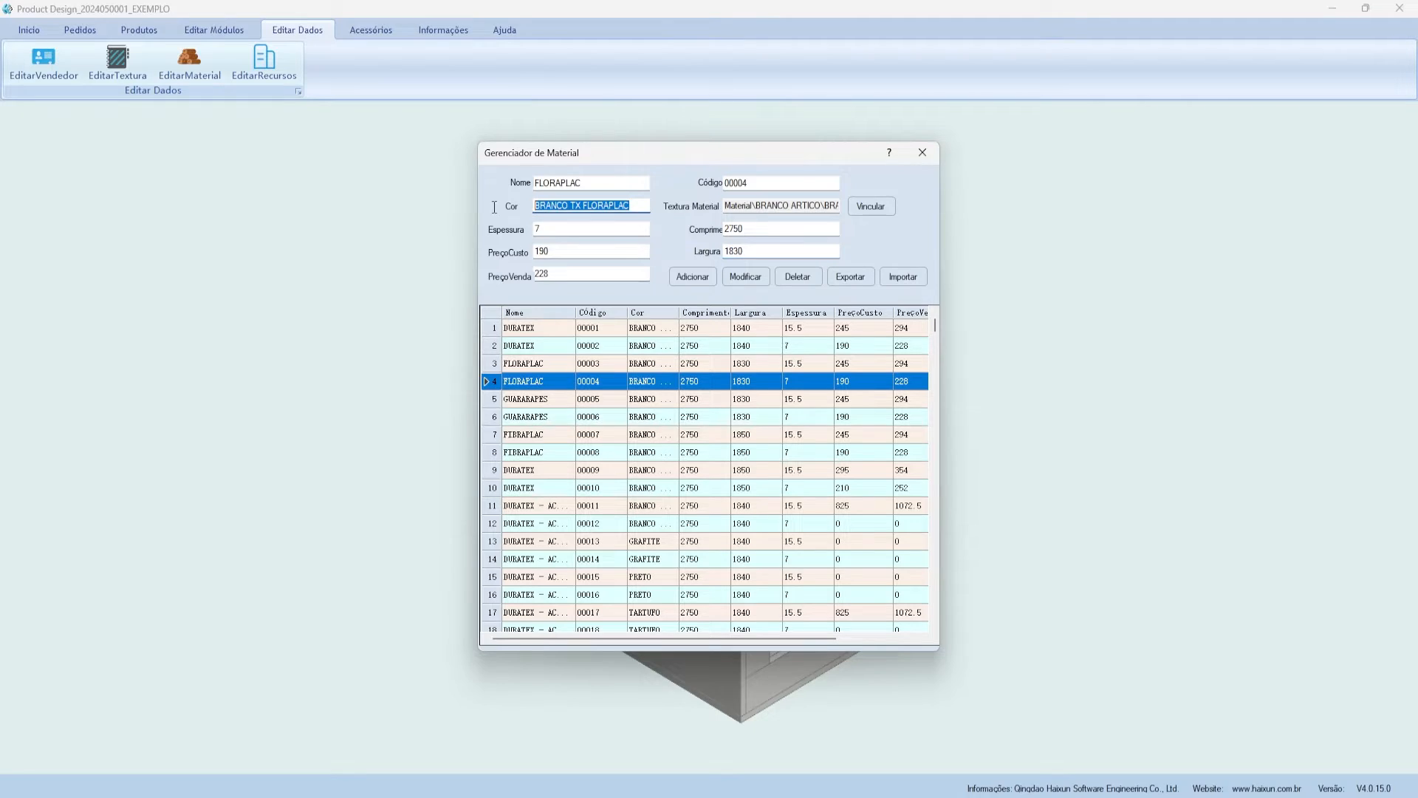
pyautogui.click(640, 183)
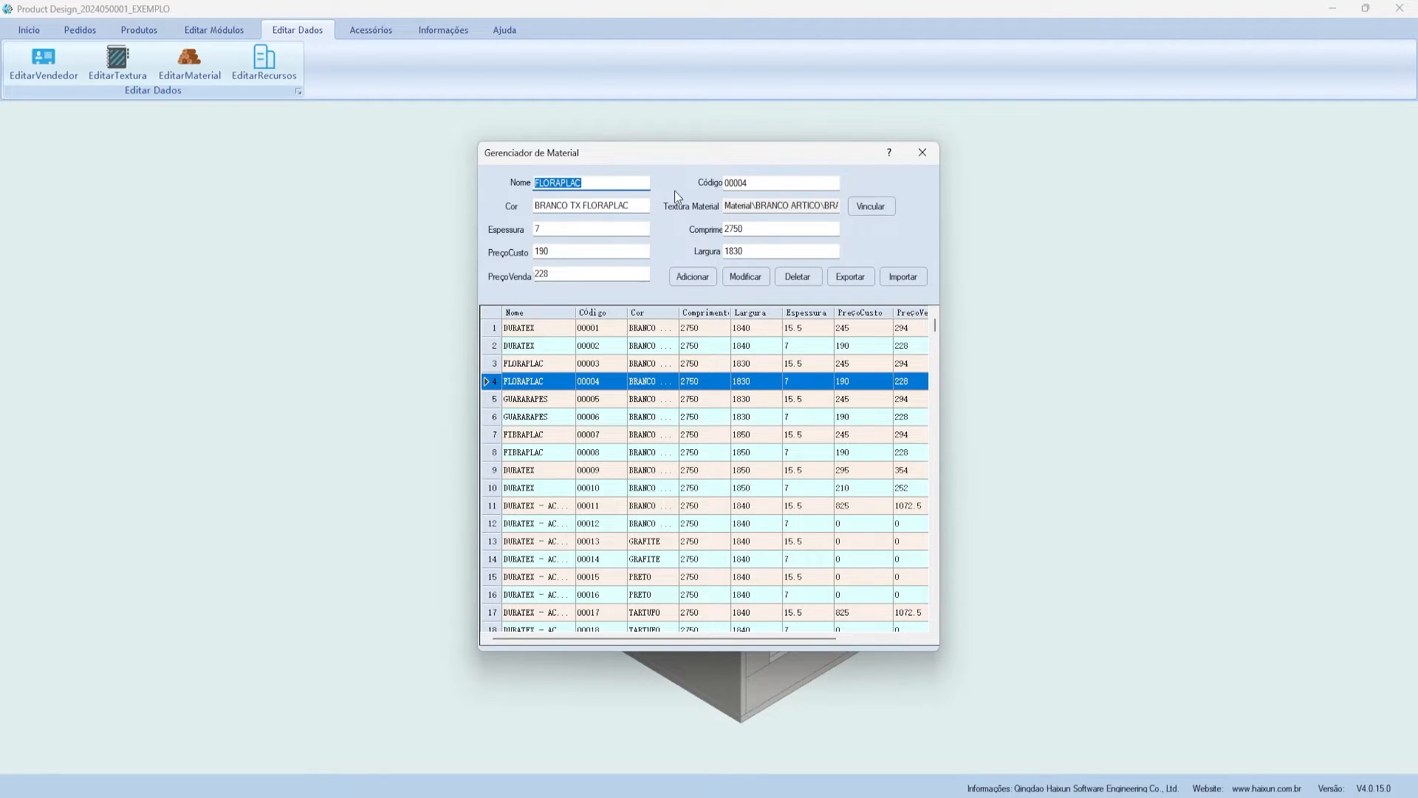
pyautogui.click(743, 181)
# - Export the material list, then load the SlideDoor resource in the resource manager
pyautogui.click(863, 275)
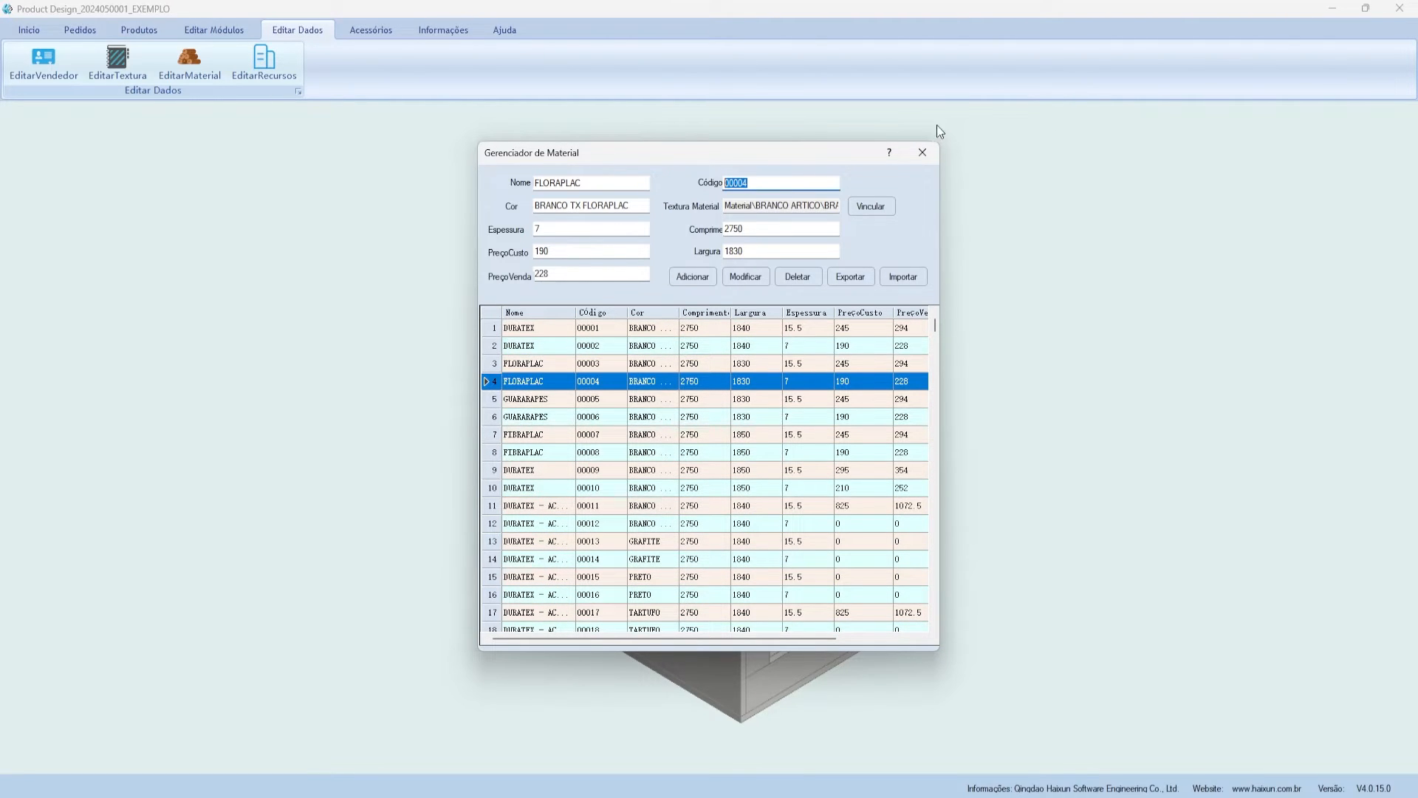
pyautogui.click(923, 152)
pyautogui.click(264, 63)
pyautogui.click(539, 314)
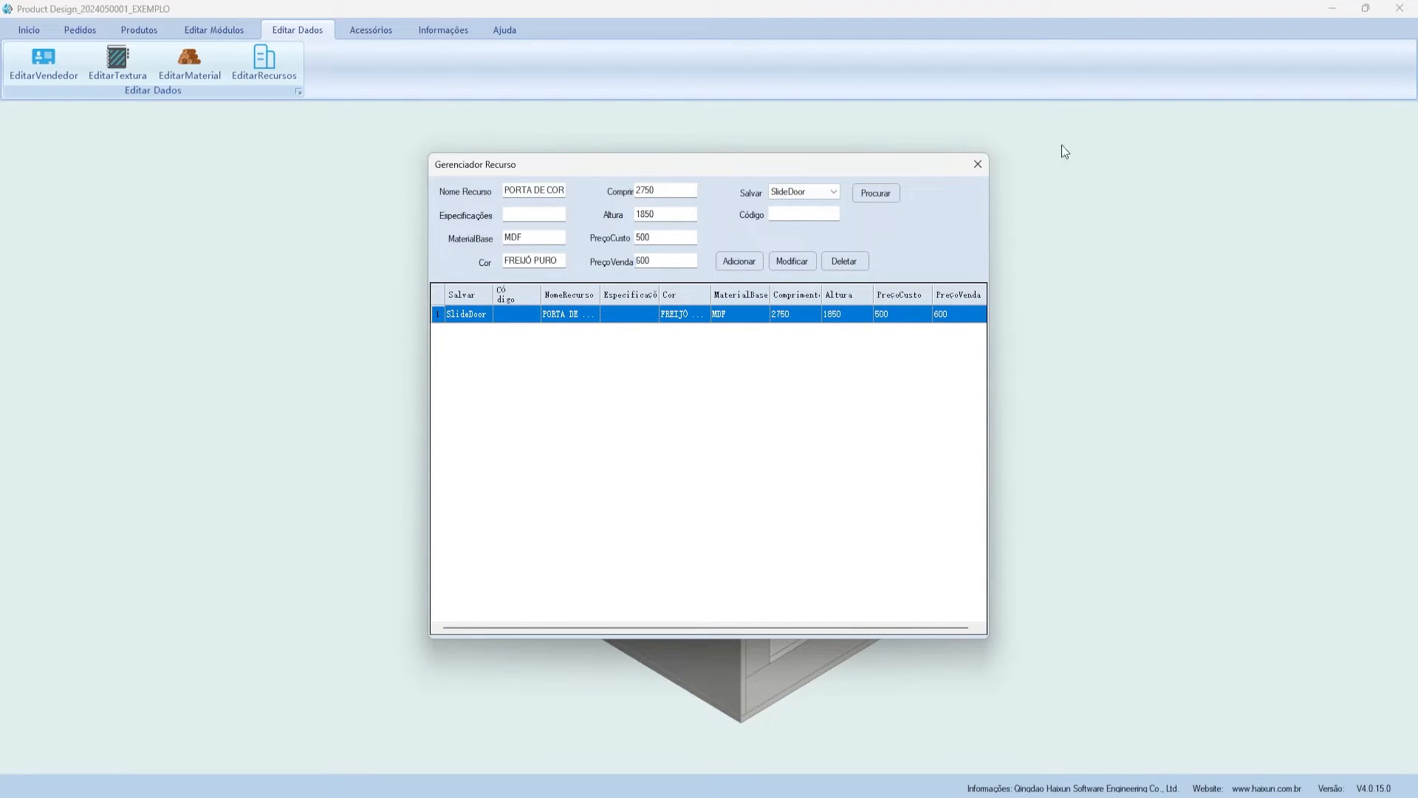
# - Close the resource manager with SlideDoor's type unchanged and switch to the Acessórios tab
pyautogui.moveTo(755, 170); pyautogui.dragTo(817, 128)
pyautogui.click(852, 152)
pyautogui.click(852, 152)
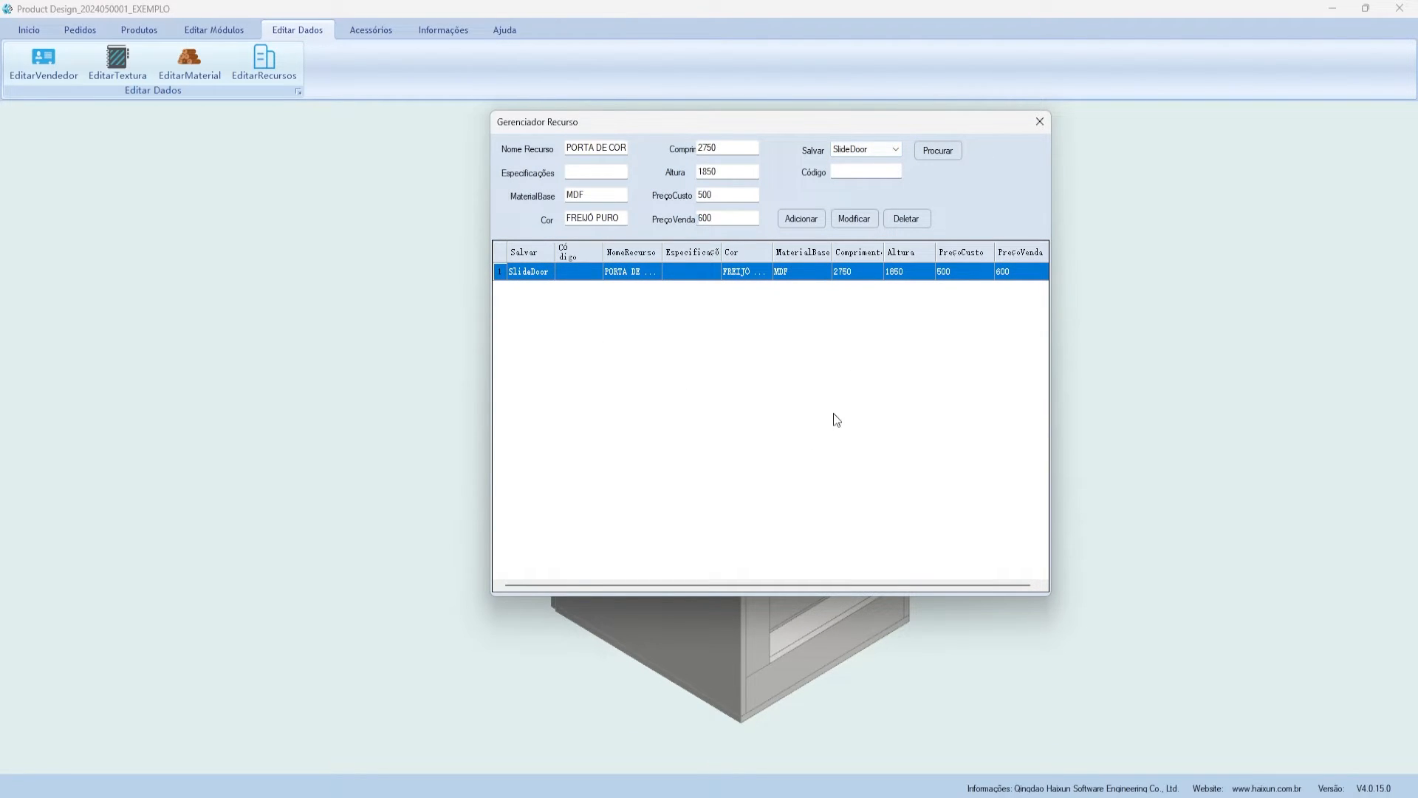
pyautogui.click(1040, 123)
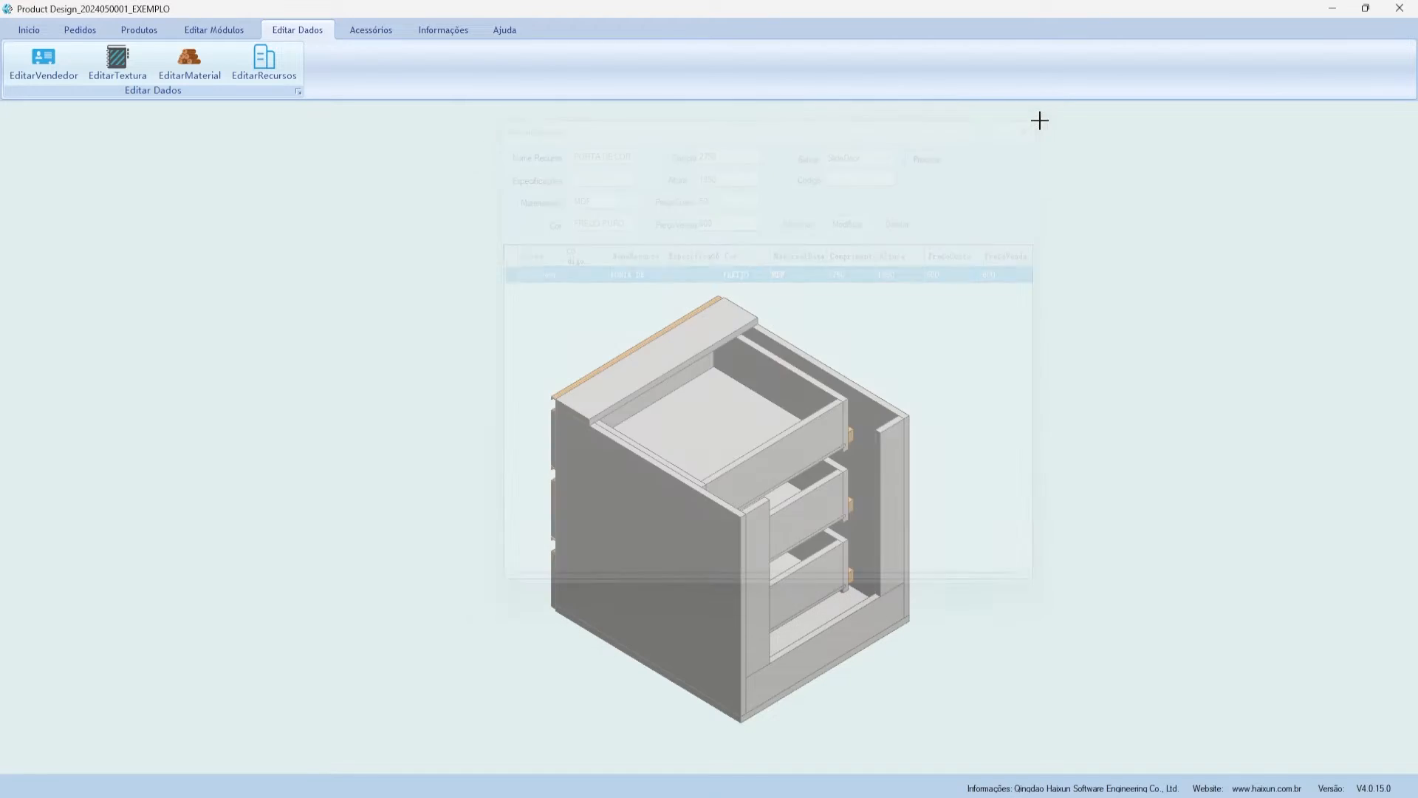
pyautogui.click(367, 32)
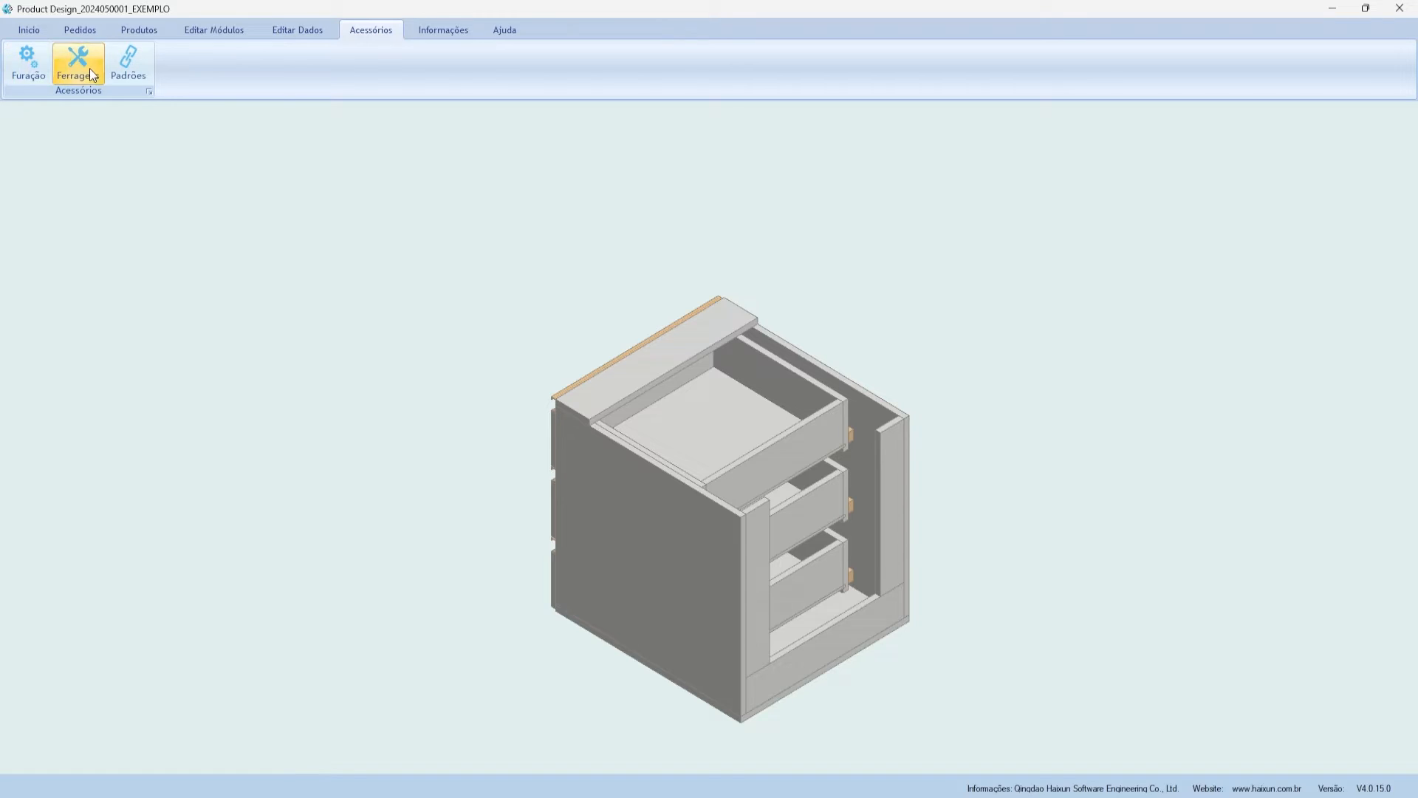
pyautogui.click(37, 76)
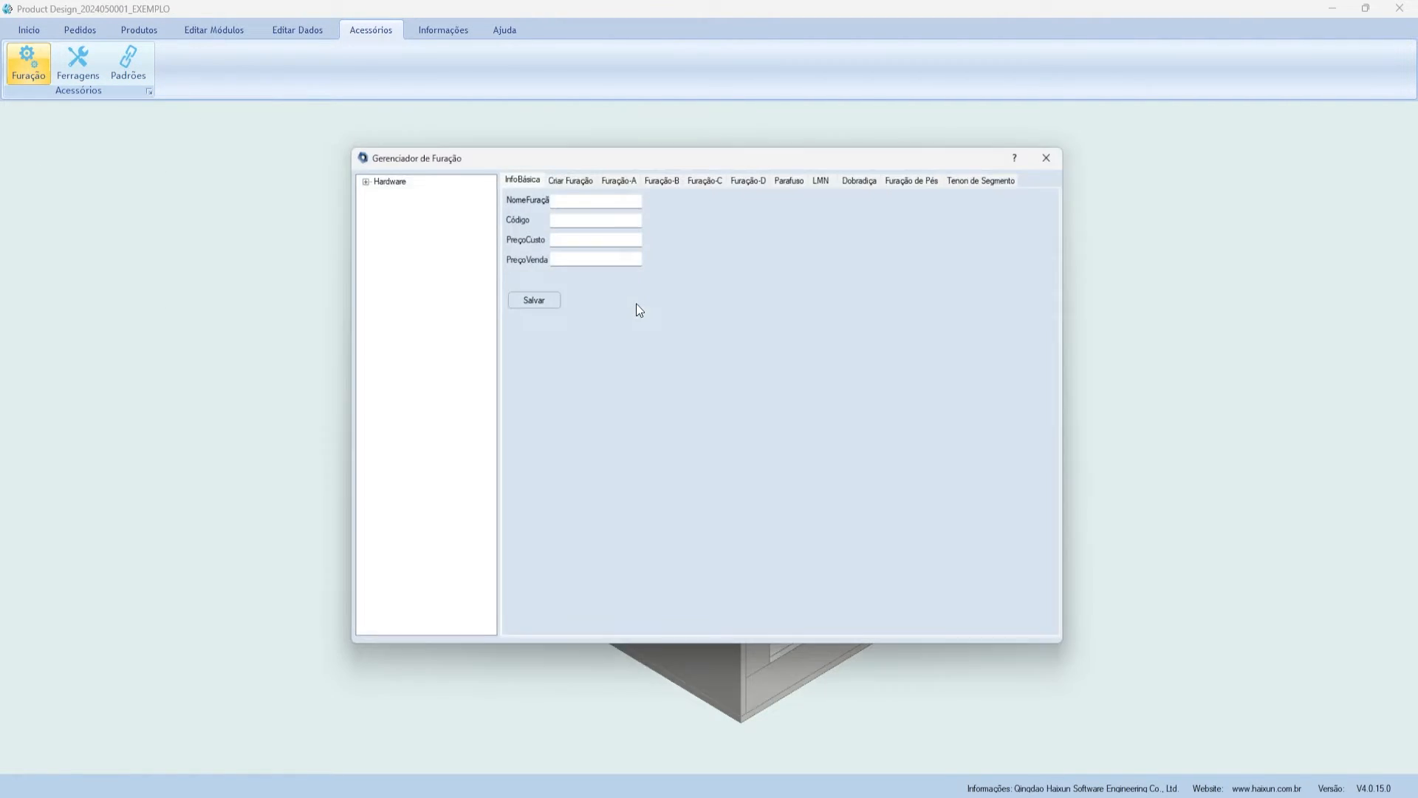
pyautogui.click(382, 185)
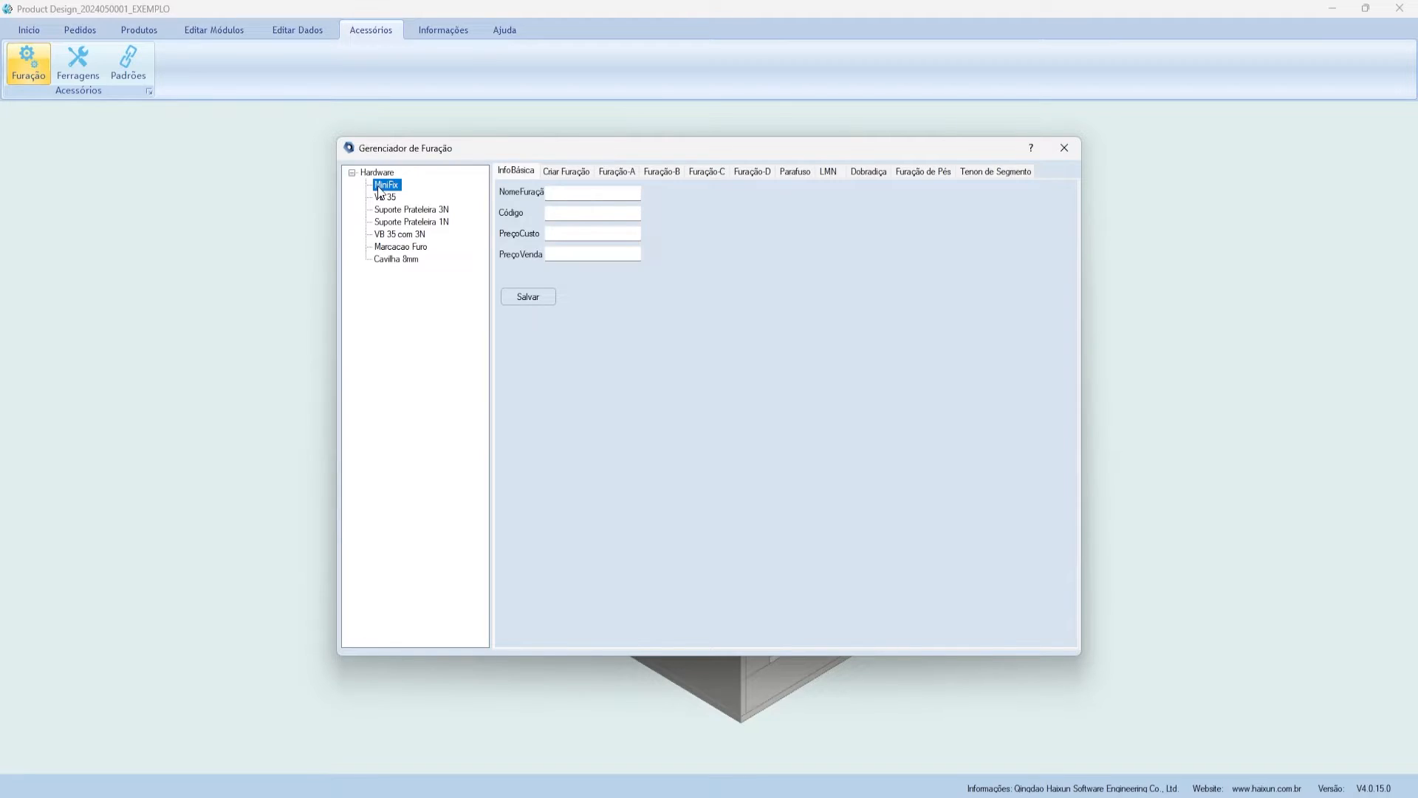
pyautogui.click(554, 174)
pyautogui.moveTo(567, 153); pyautogui.dragTo(559, 146)
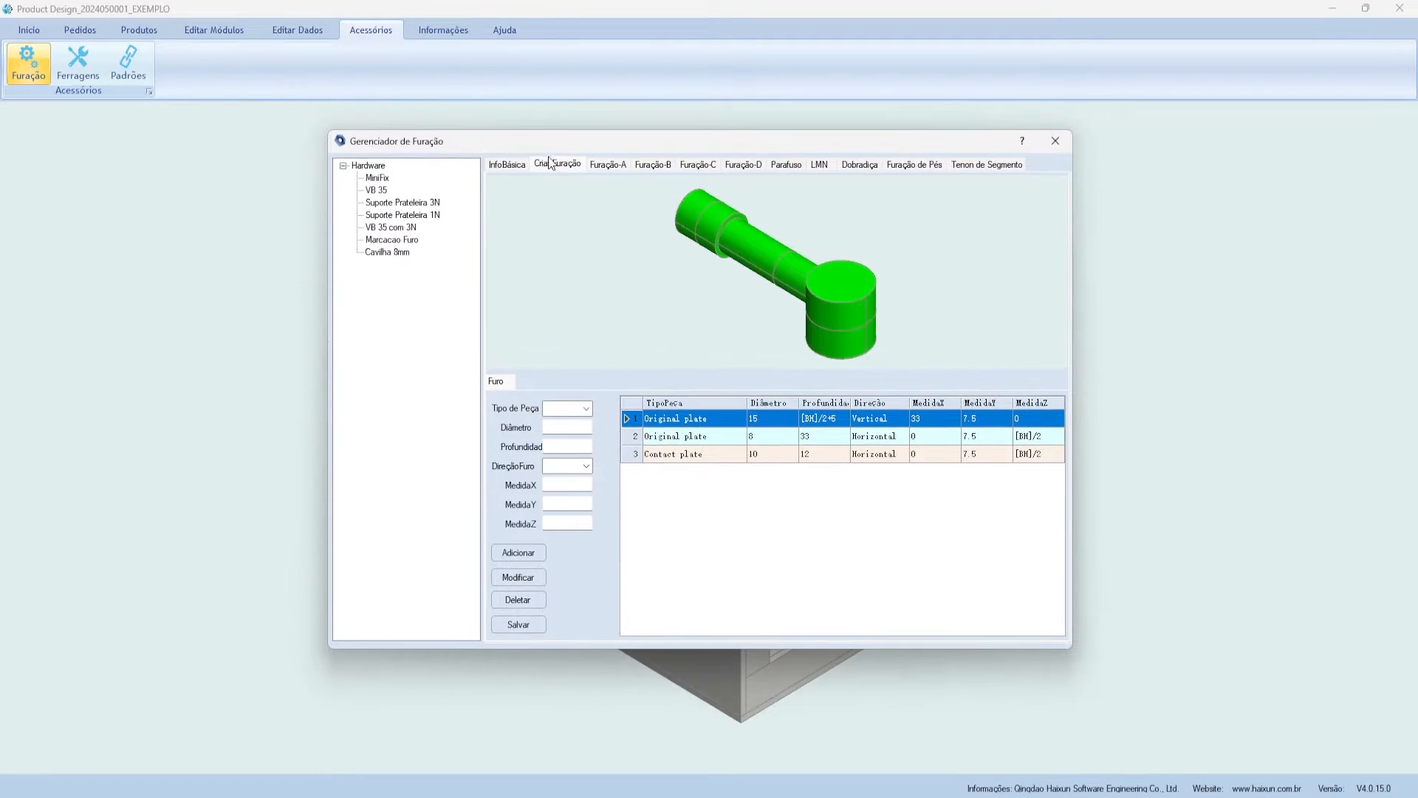
pyautogui.click(688, 417)
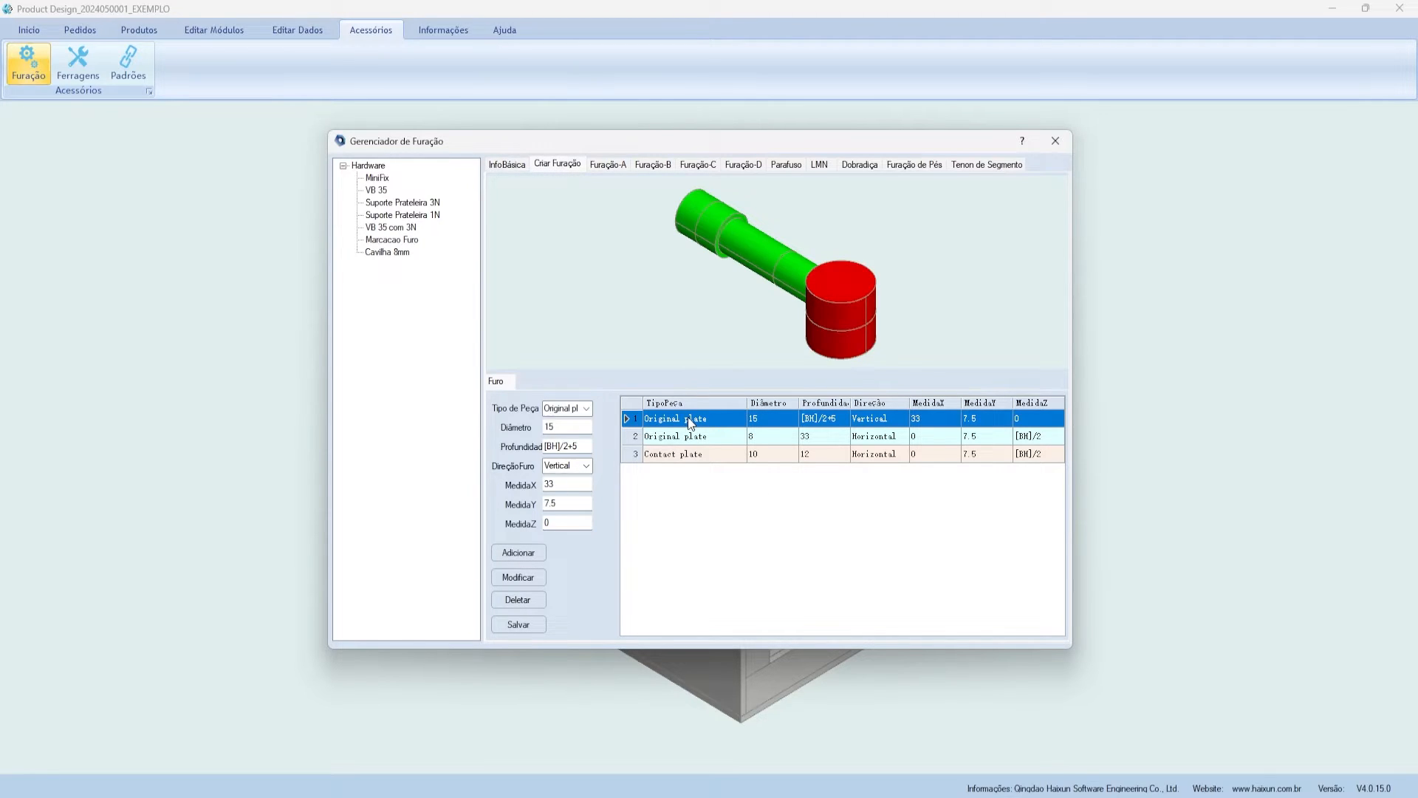
pyautogui.click(701, 435)
pyautogui.click(702, 452)
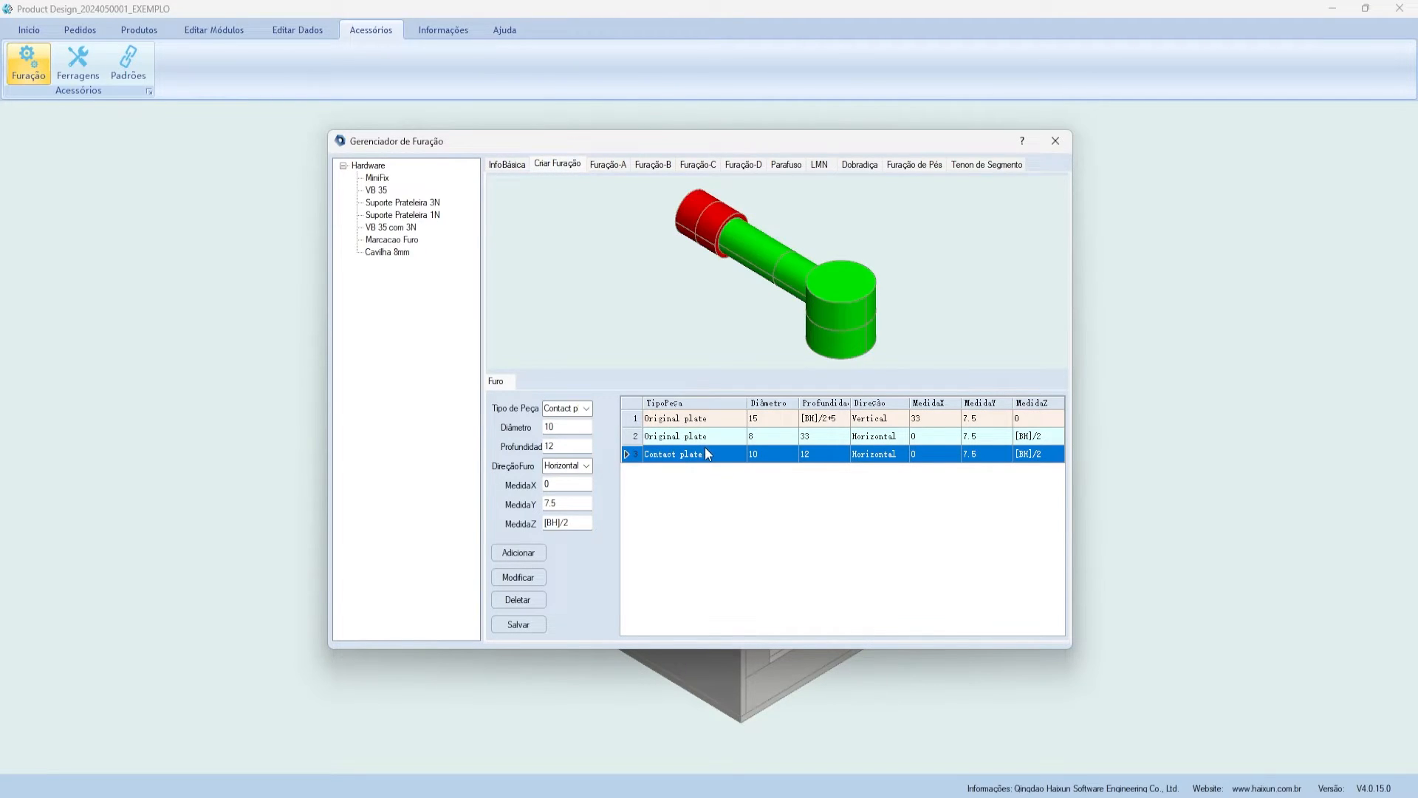
pyautogui.click(699, 436)
pyautogui.click(687, 418)
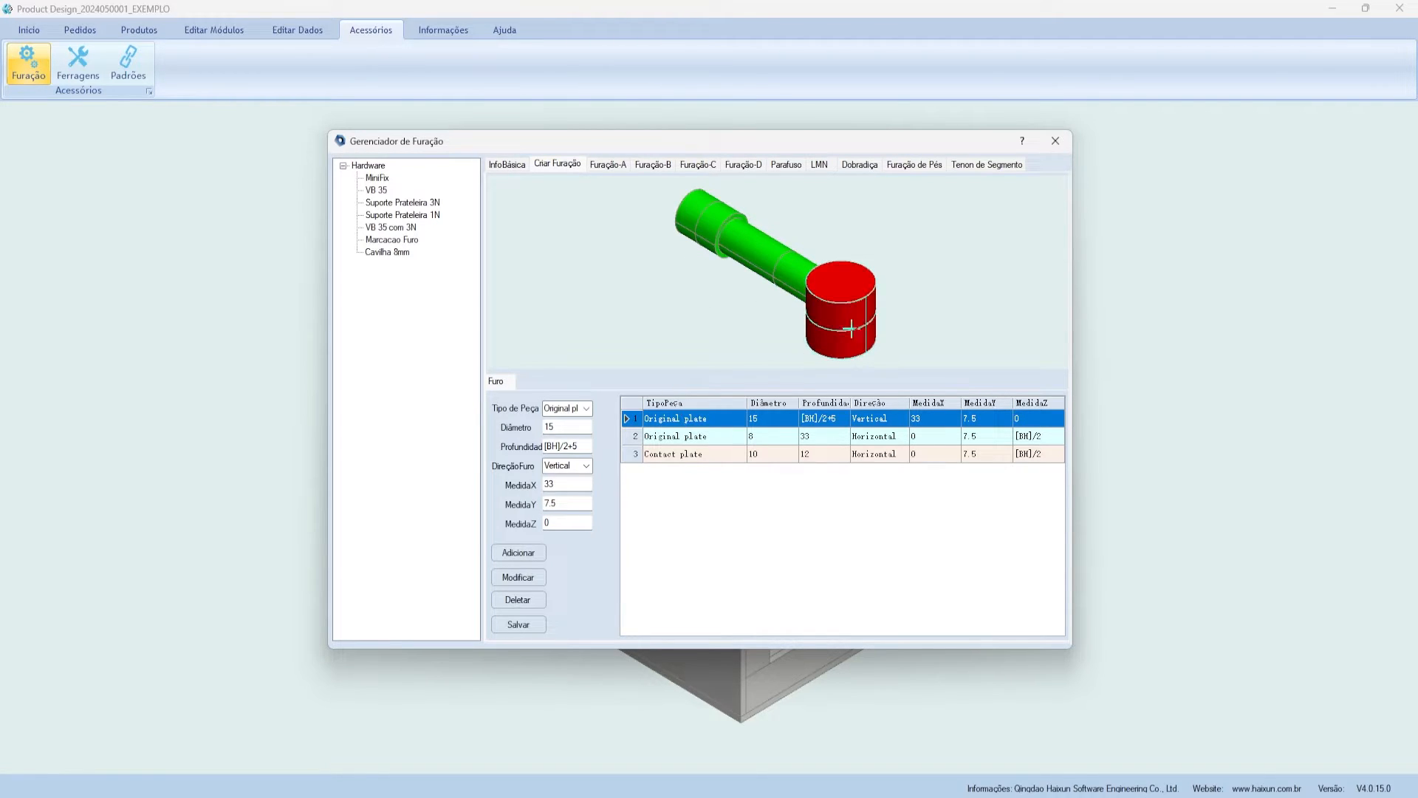
pyautogui.click(700, 434)
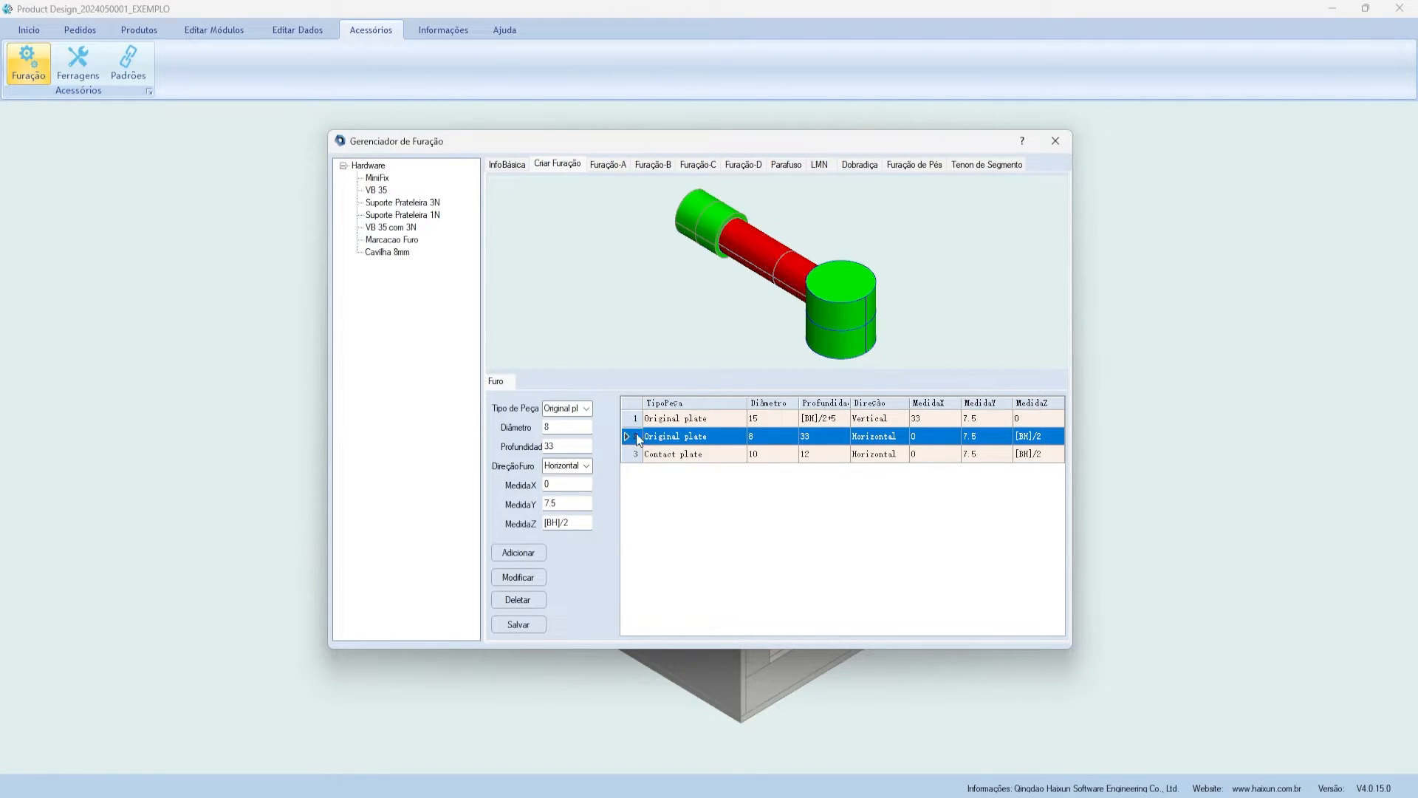
pyautogui.click(640, 453)
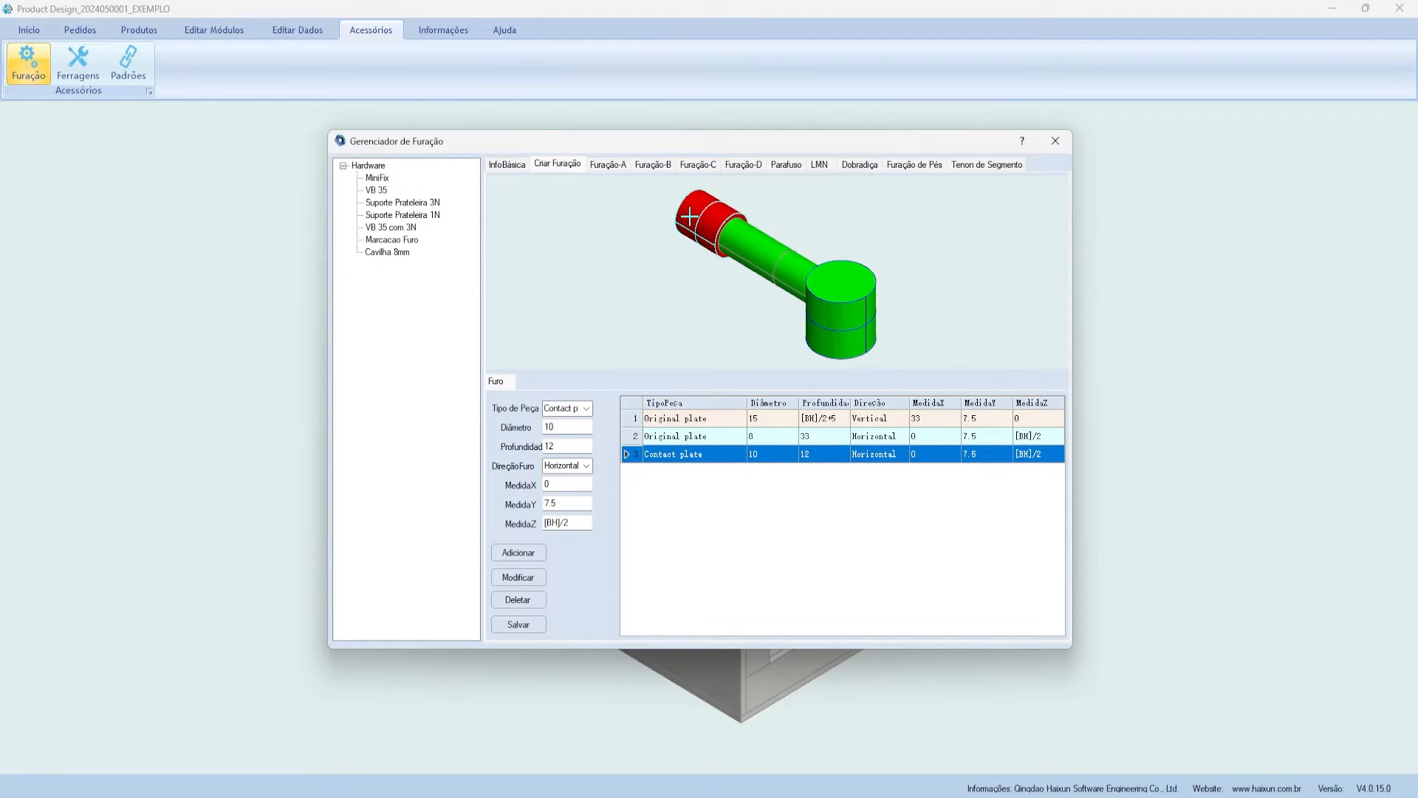
pyautogui.click(686, 436)
pyautogui.click(687, 420)
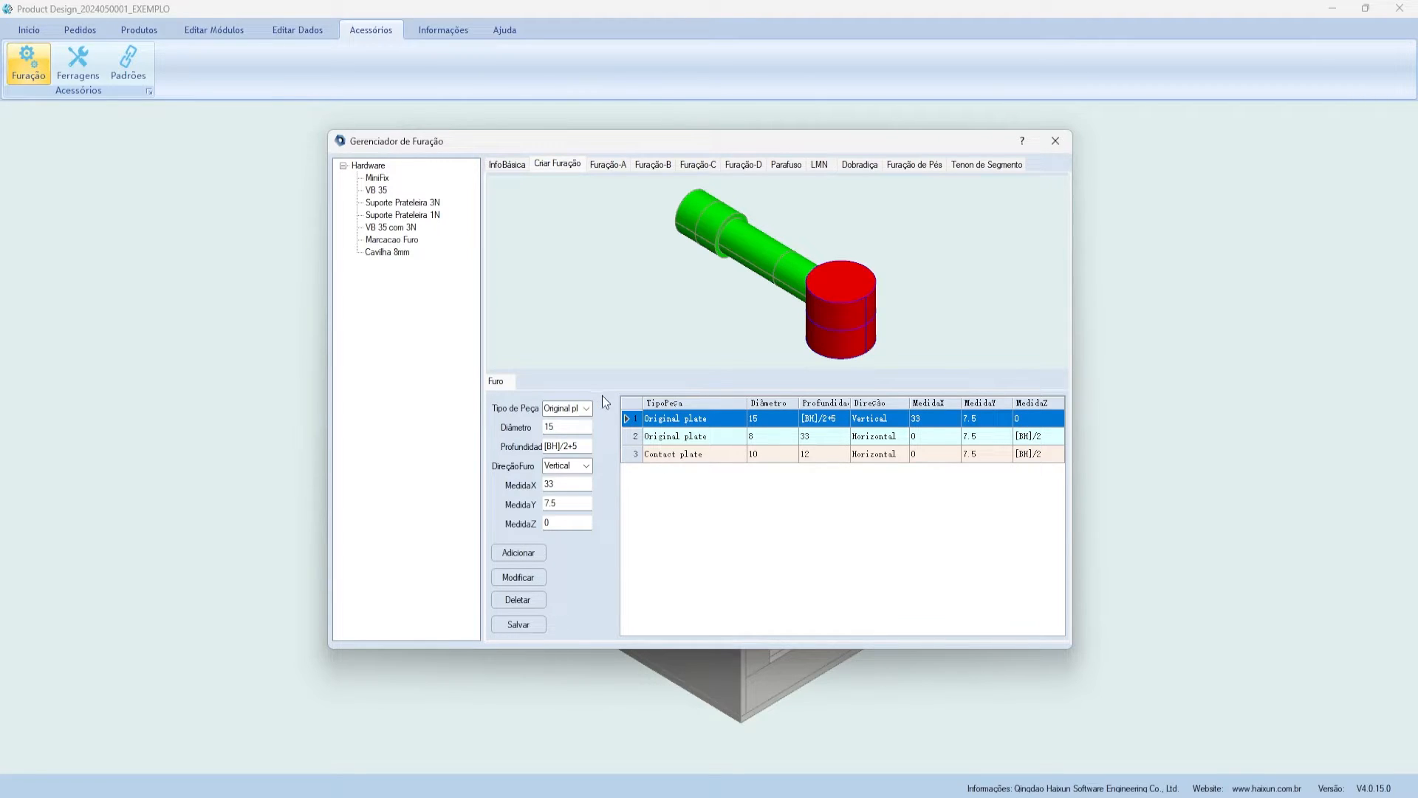
pyautogui.click(698, 436)
pyautogui.click(682, 454)
pyautogui.moveTo(602, 142)
pyautogui.mouseDown()
pyautogui.moveTo(588, 153)
pyautogui.moveTo(624, 159)
pyautogui.mouseUp()
pyautogui.click(616, 181)
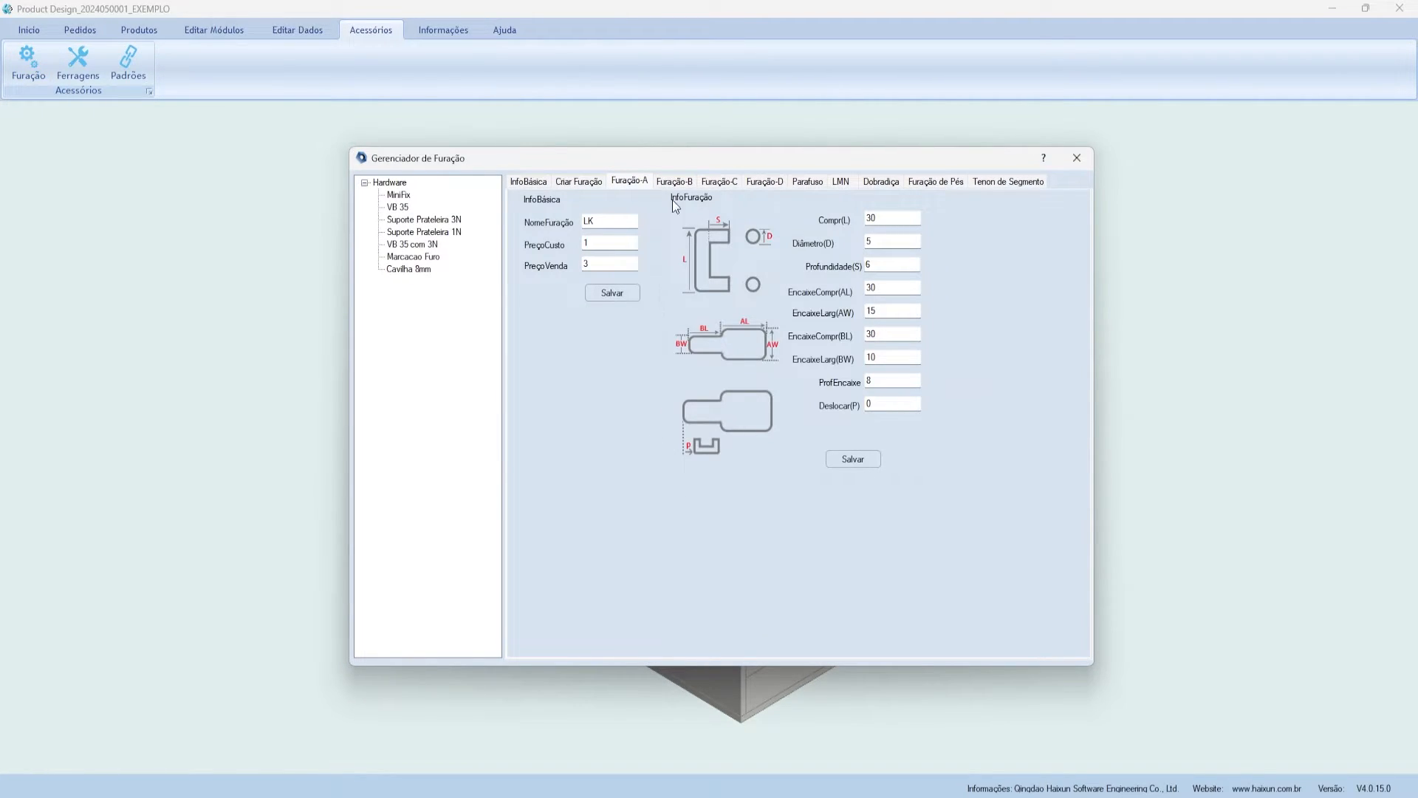
pyautogui.click(670, 181)
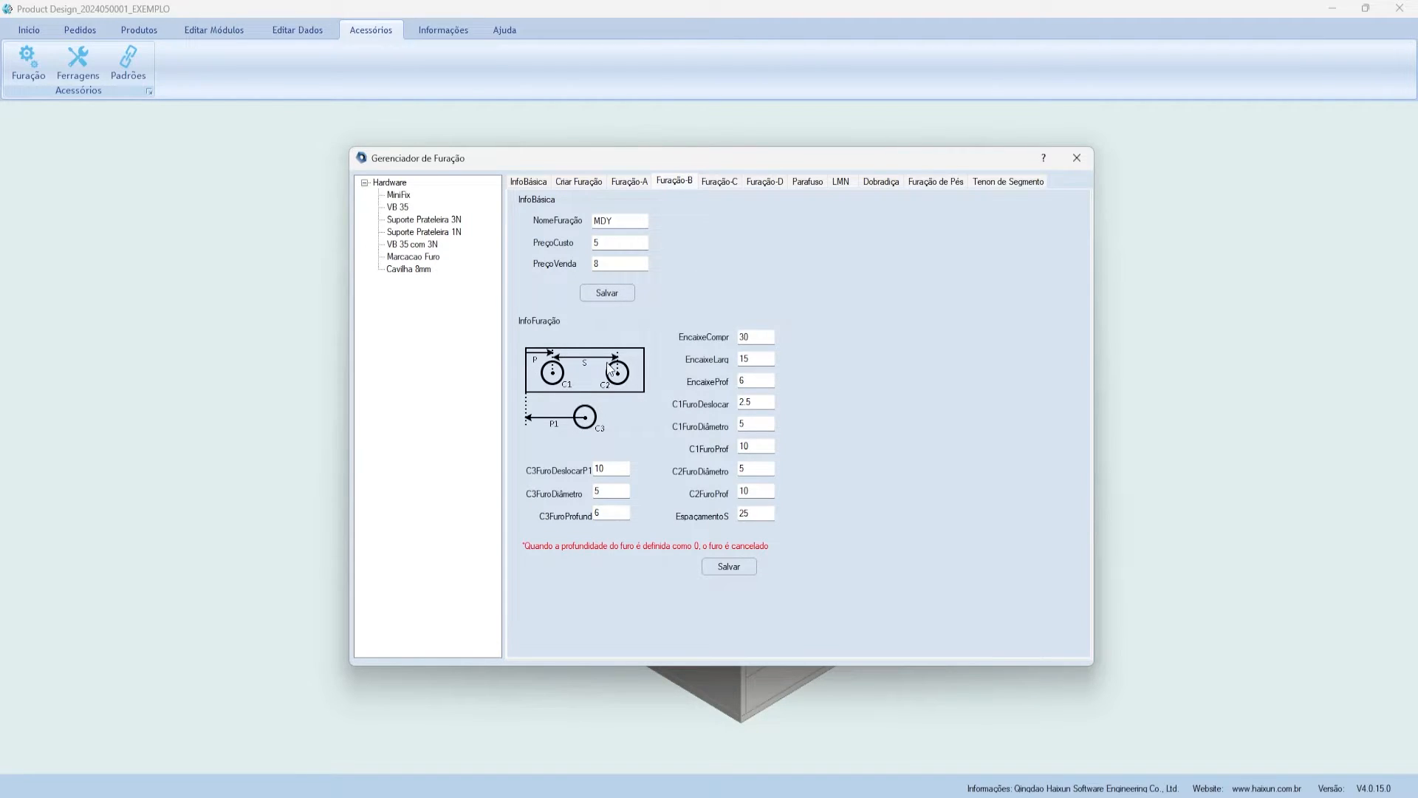
pyautogui.click(713, 182)
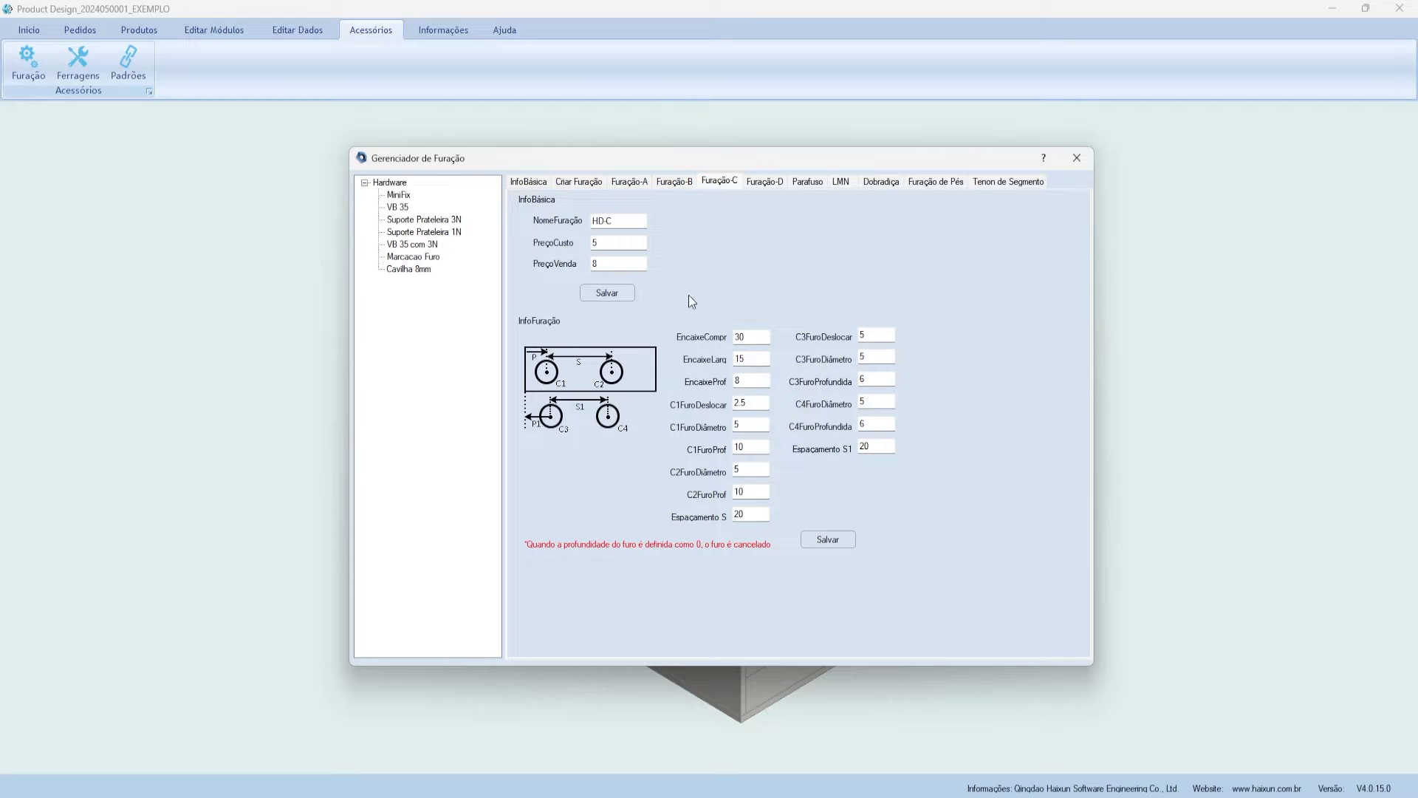
pyautogui.click(764, 181)
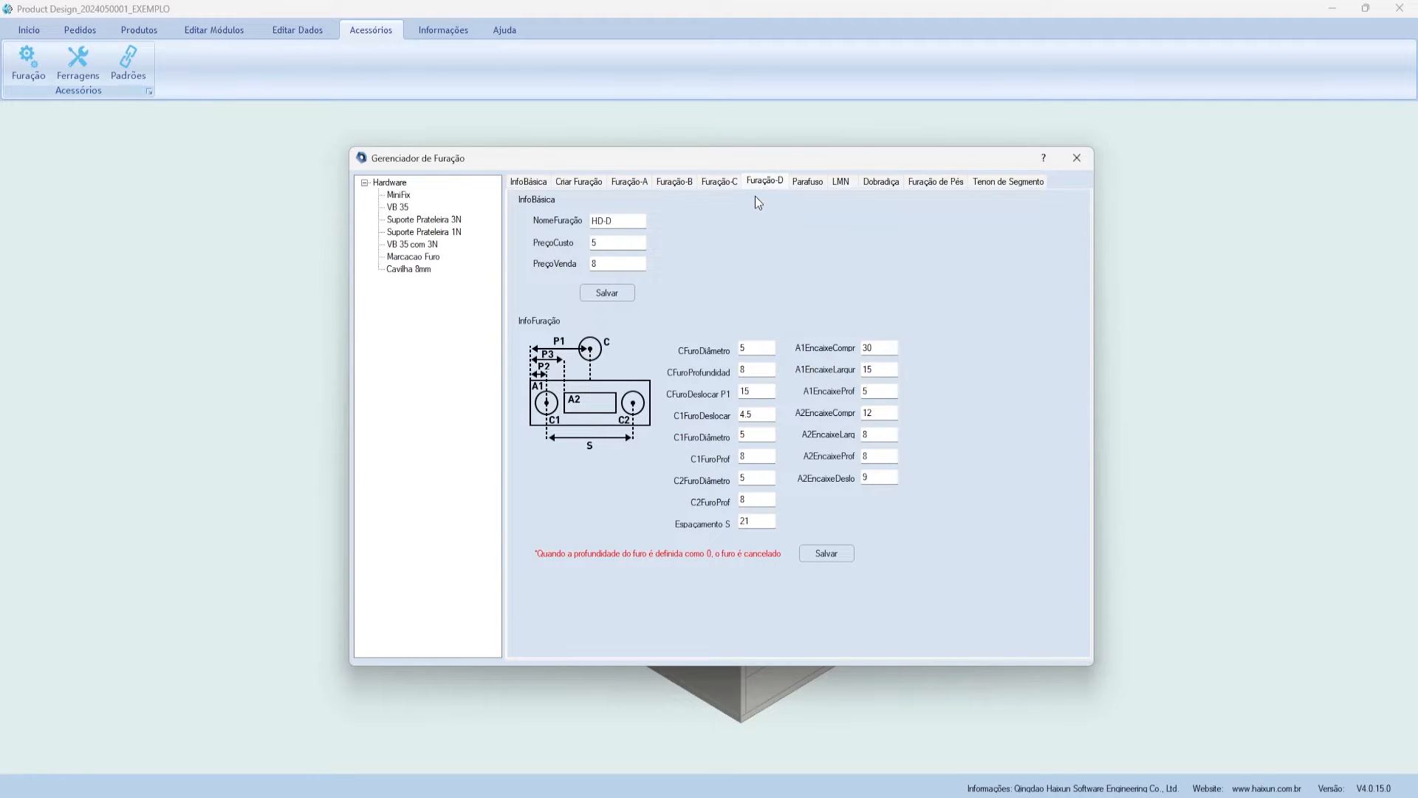
pyautogui.click(798, 180)
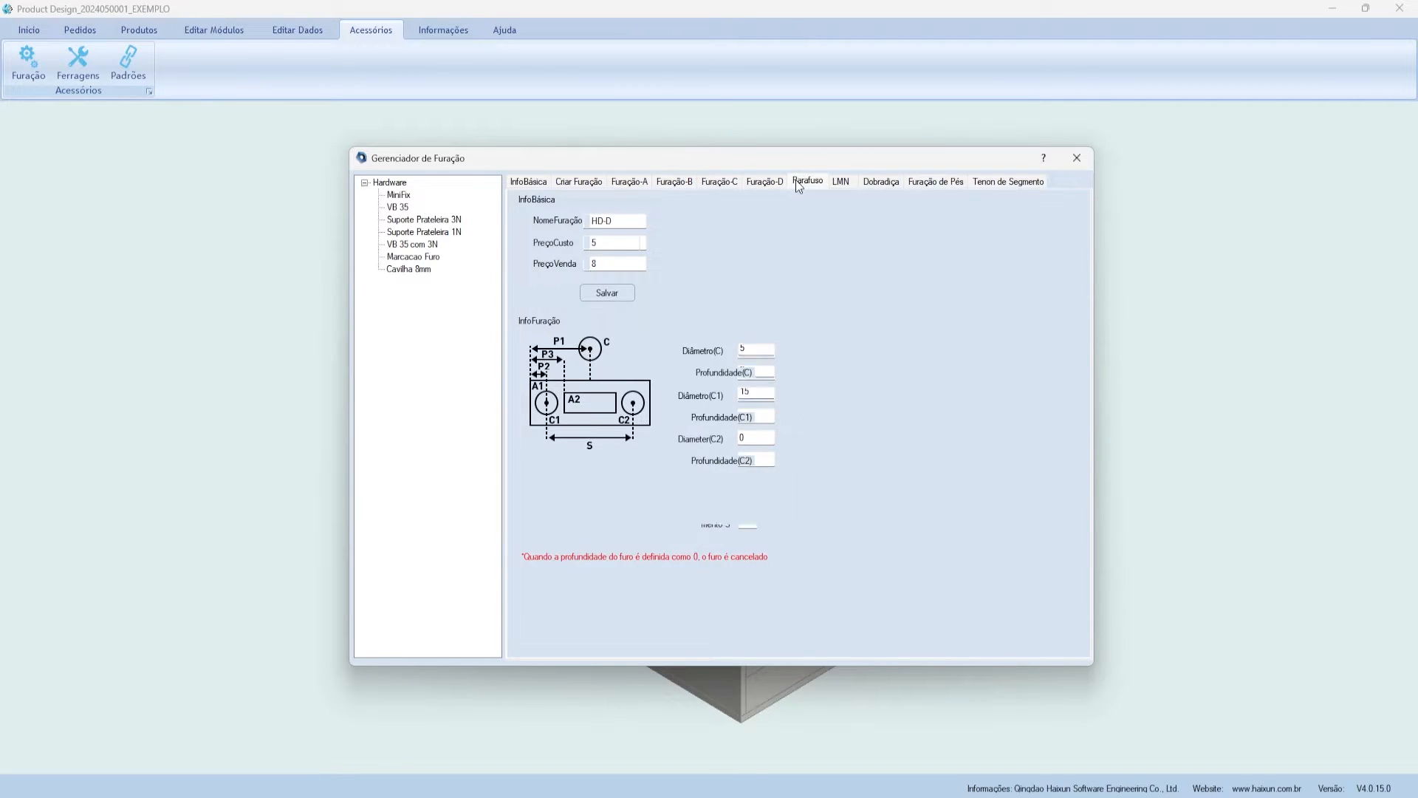
pyautogui.click(837, 184)
pyautogui.click(882, 185)
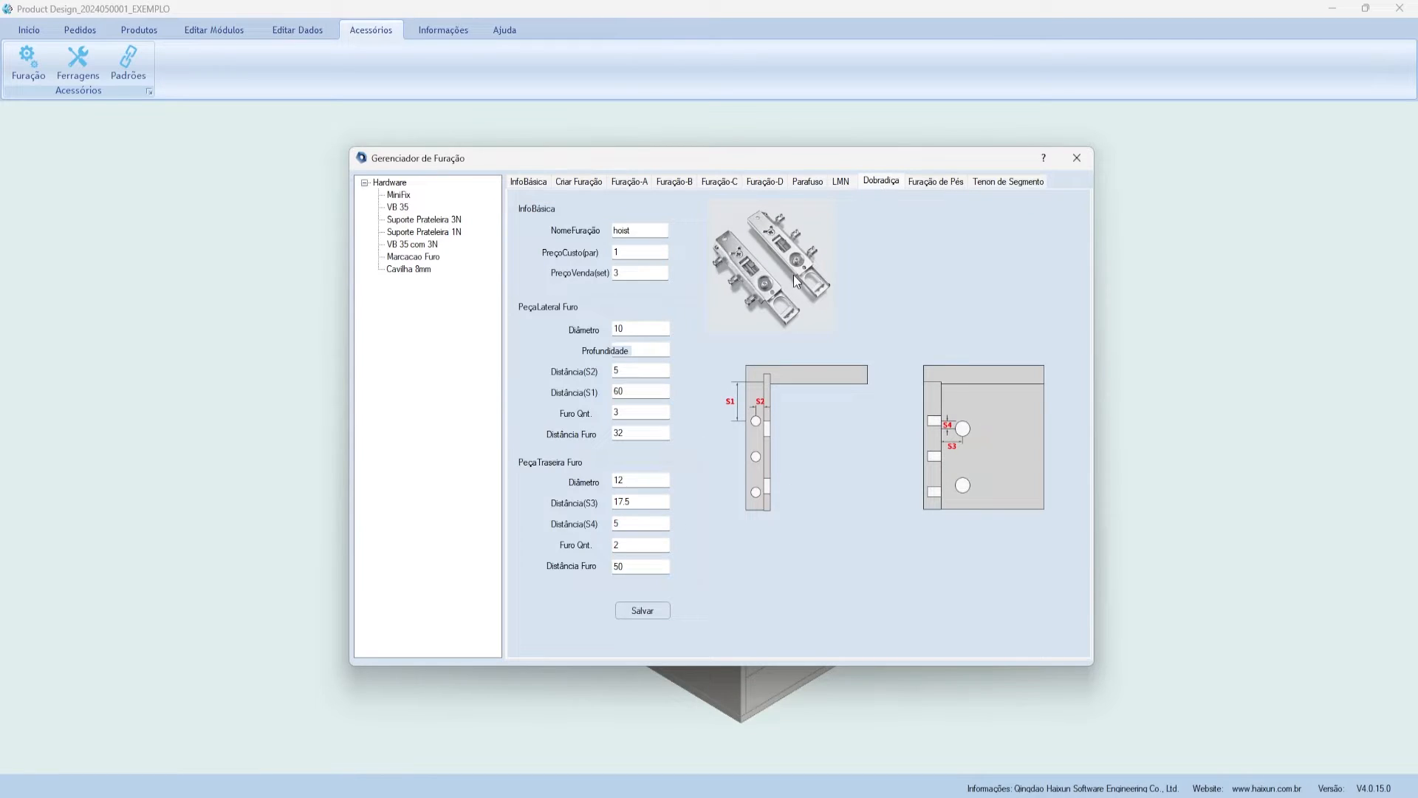
pyautogui.click(935, 181)
pyautogui.moveTo(937, 161); pyautogui.dragTo(959, 149)
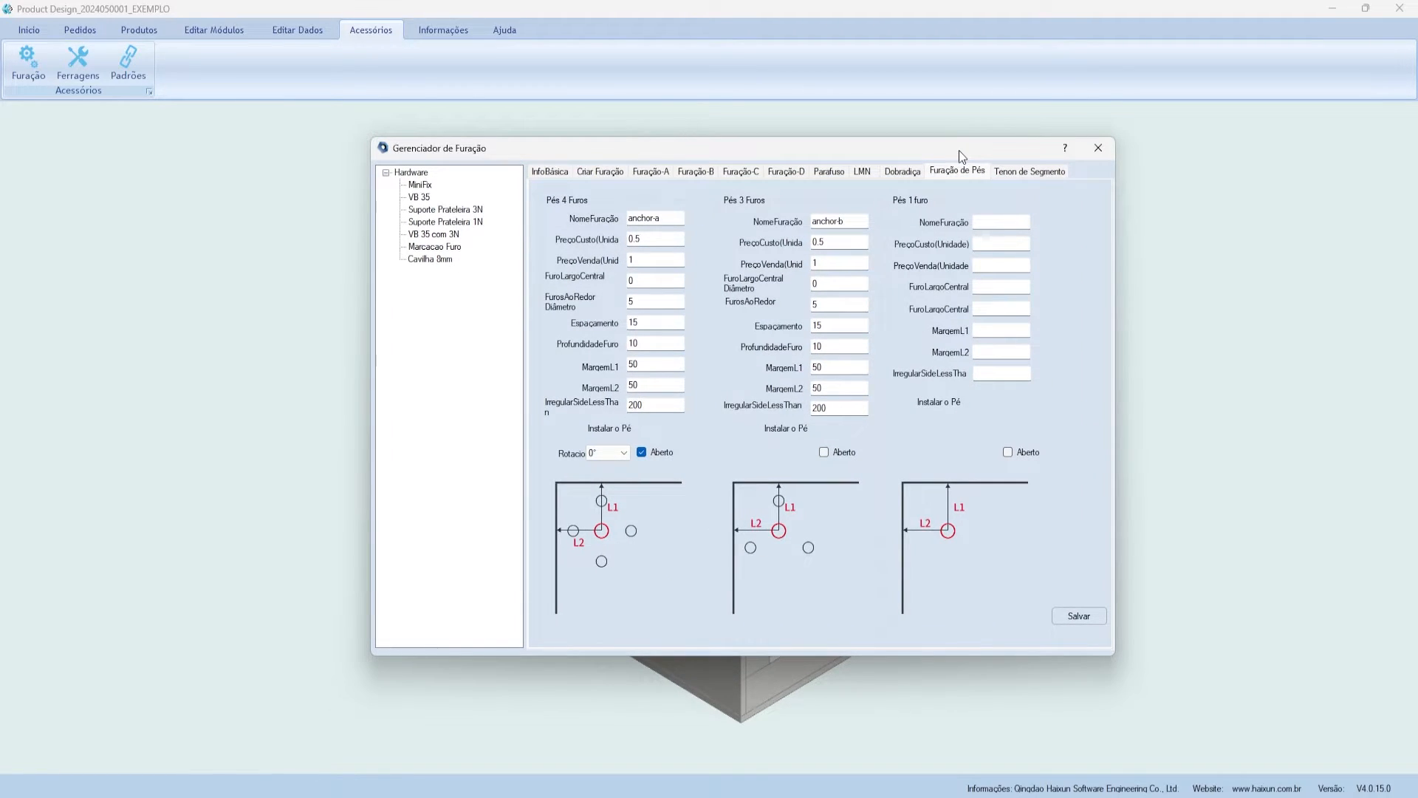
pyautogui.click(553, 172)
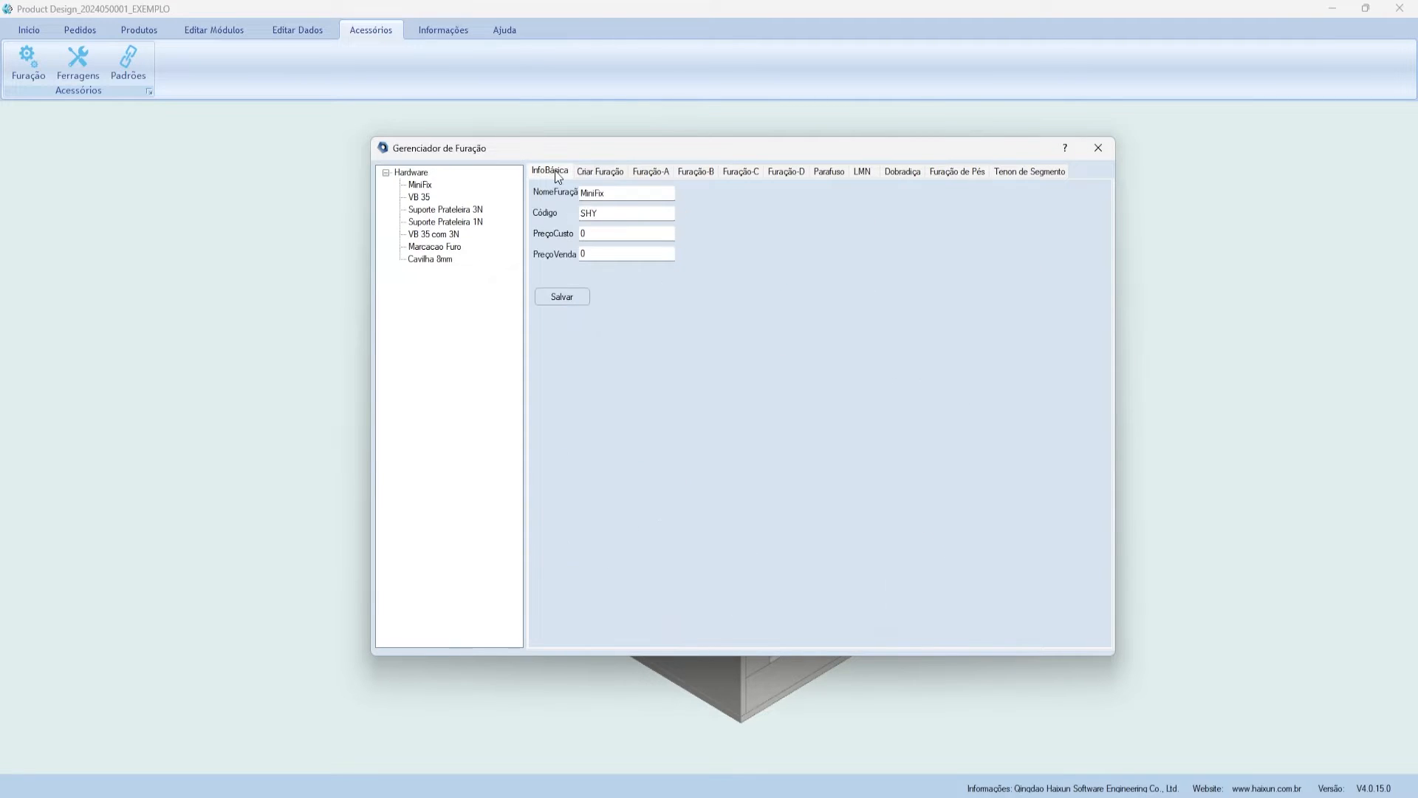
pyautogui.click(464, 191)
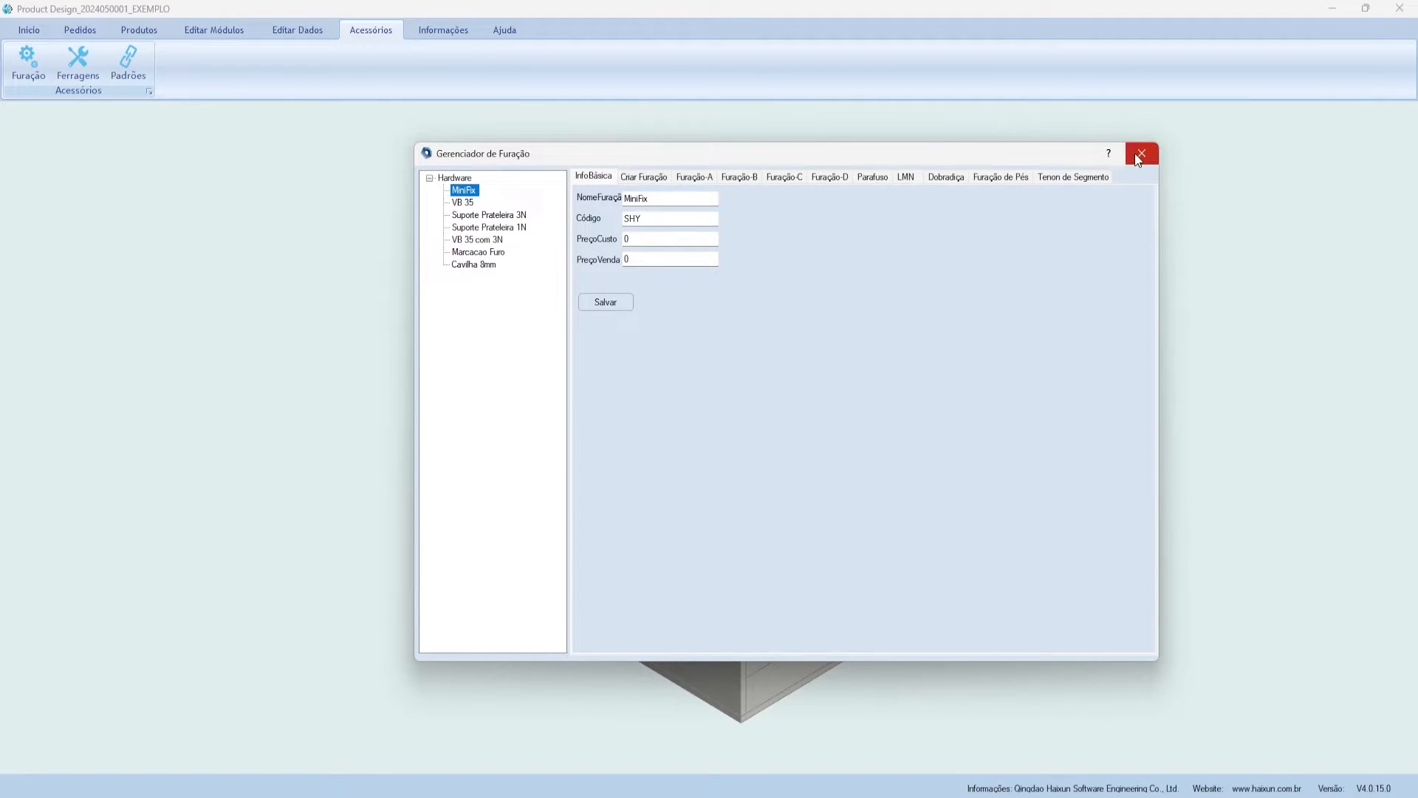
pyautogui.rightClick(453, 178)
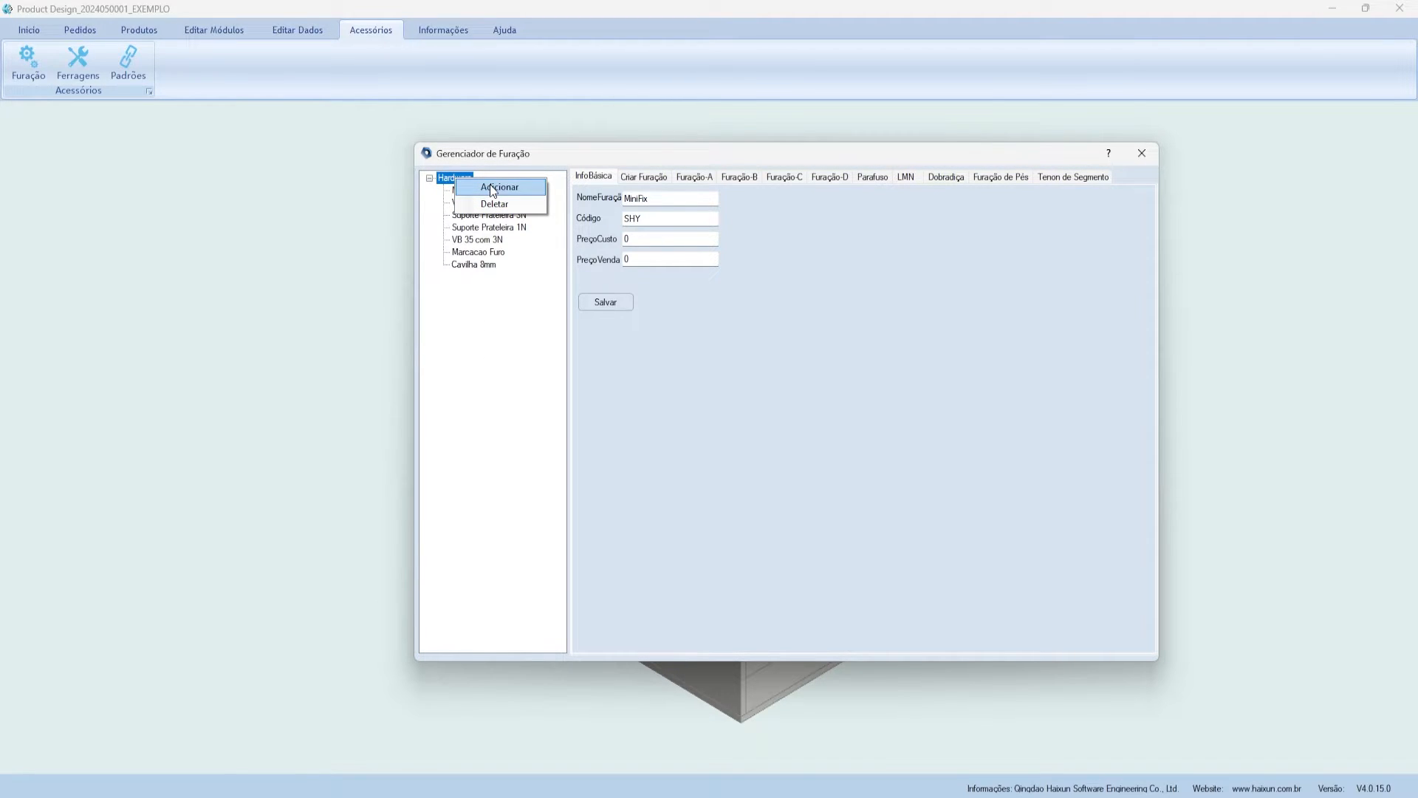
pyautogui.click(1142, 153)
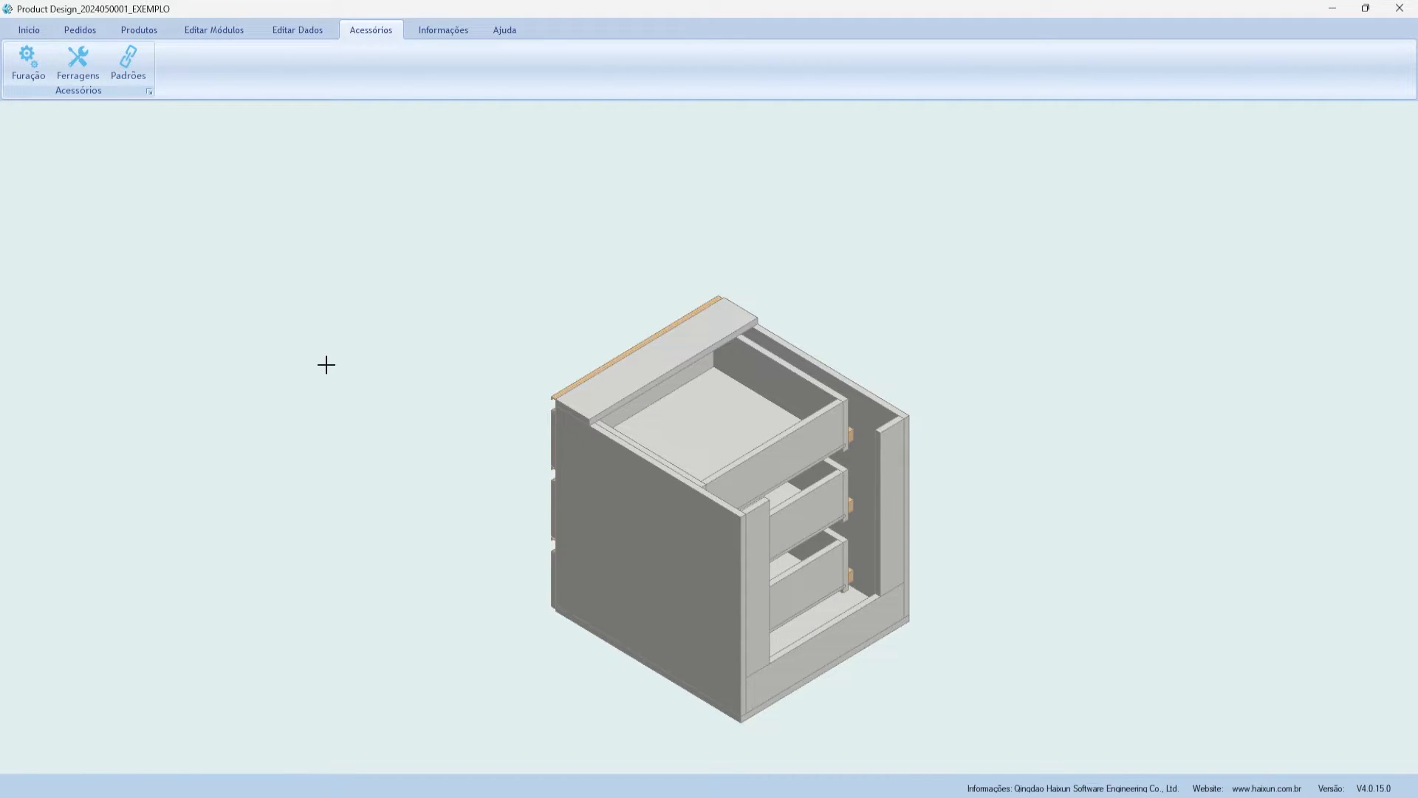
# - Open the patterns manager and load the Furacao Padrao link method's drilling data
pyautogui.click(123, 56)
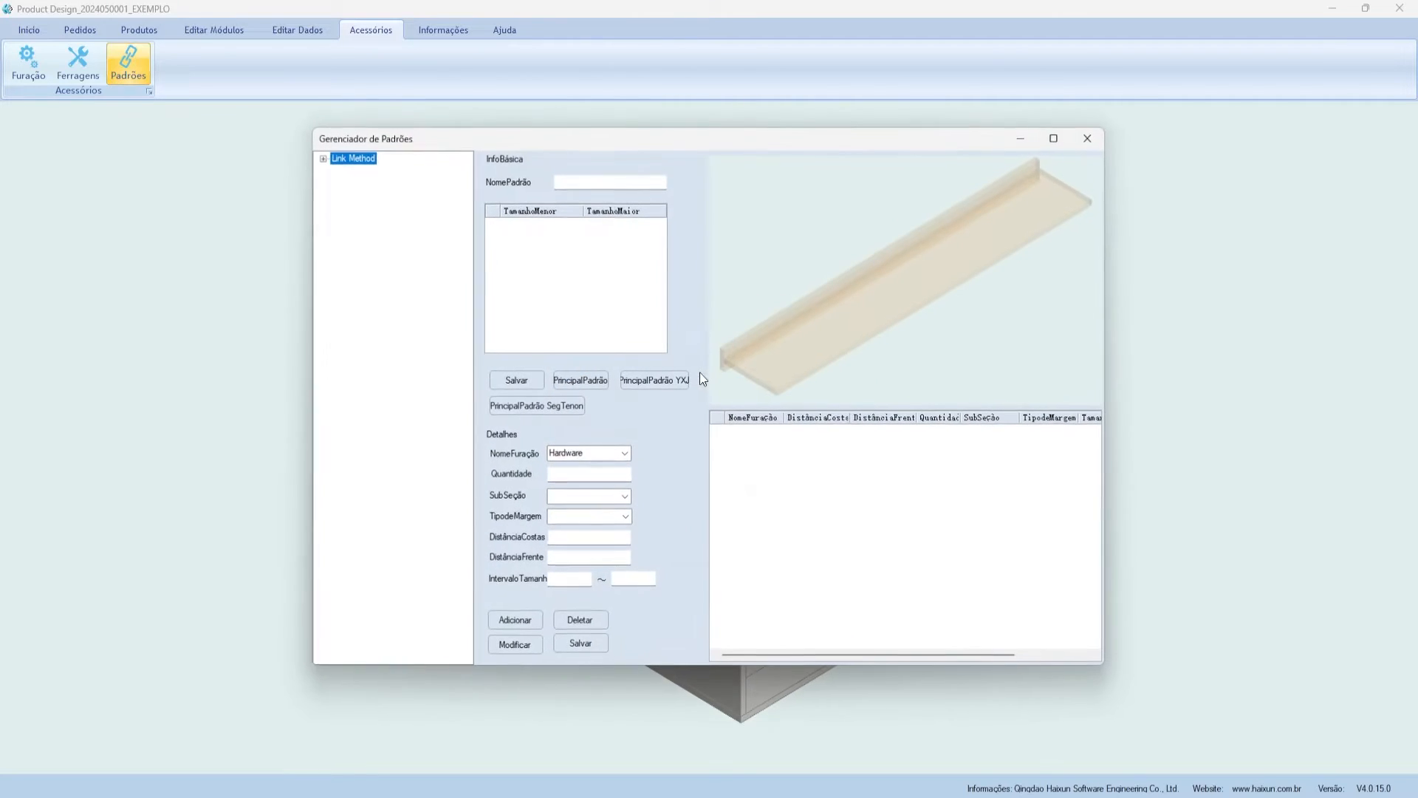
pyautogui.click(323, 158)
pyautogui.click(357, 171)
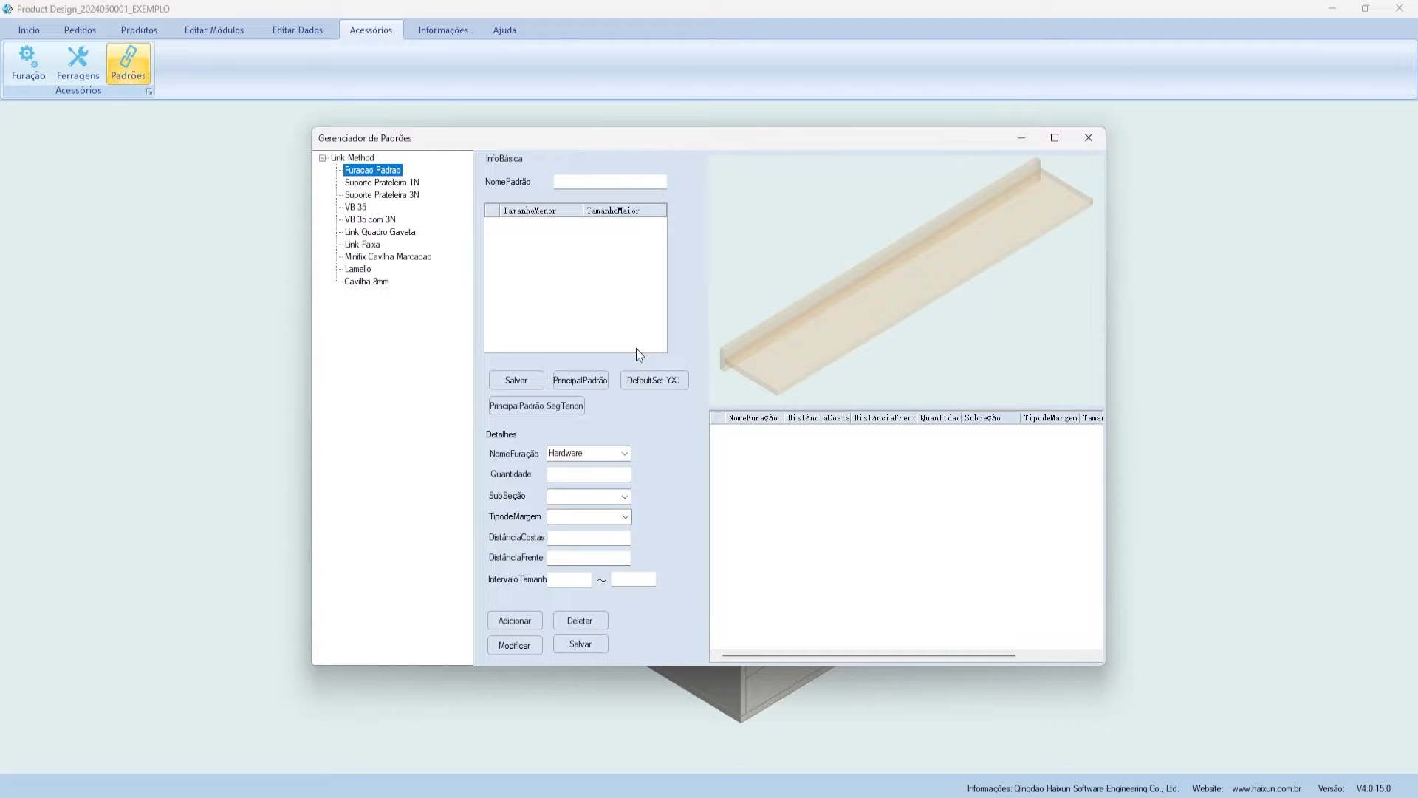
pyautogui.click(371, 173)
pyautogui.click(873, 334)
pyautogui.scroll(10, 874, 334)
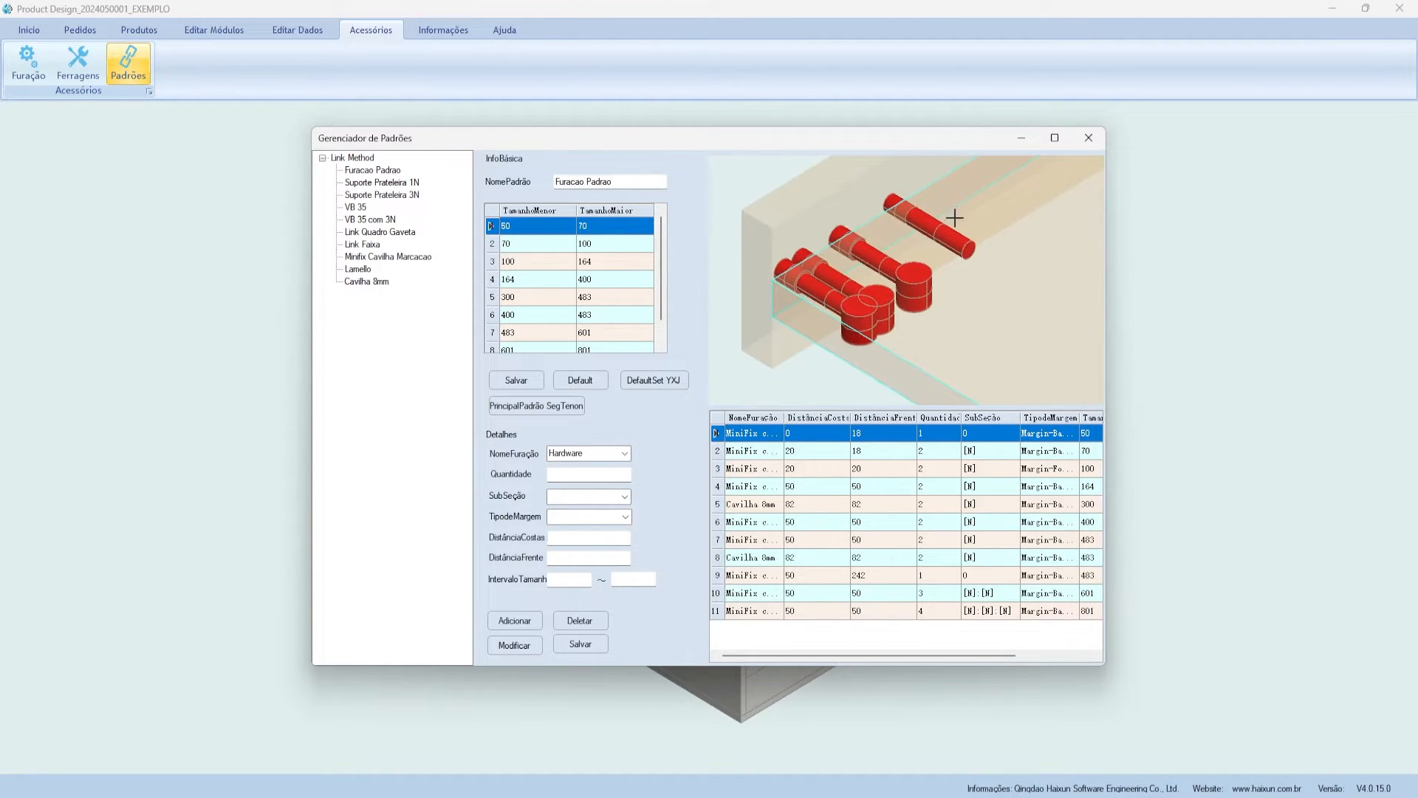
pyautogui.scroll(-4, 953, 215)
pyautogui.scroll(2, 801, 326)
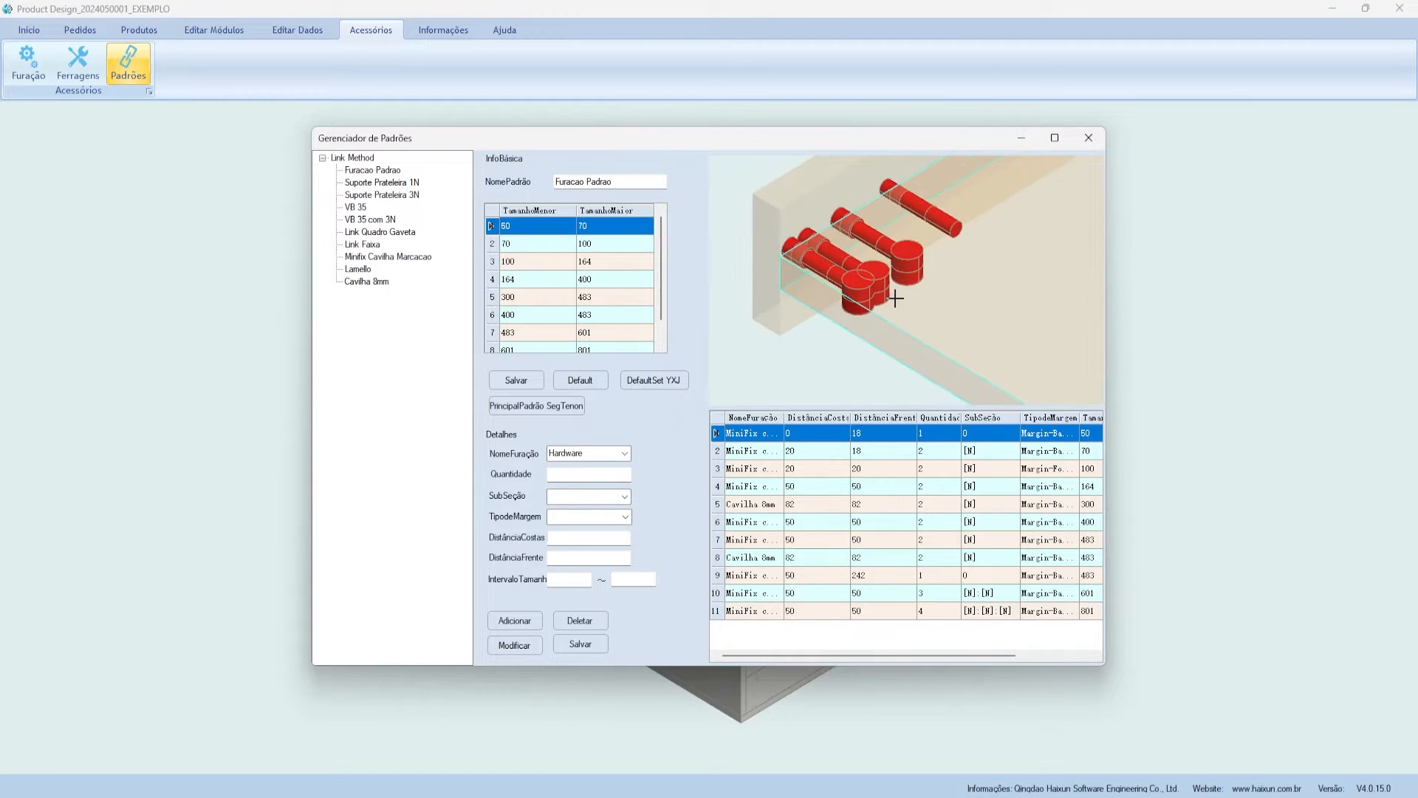
# - Preview the drilling rules for the 50–70 and 300–483 size ranges
pyautogui.click(643, 232)
pyautogui.scroll(-4, 782, 308)
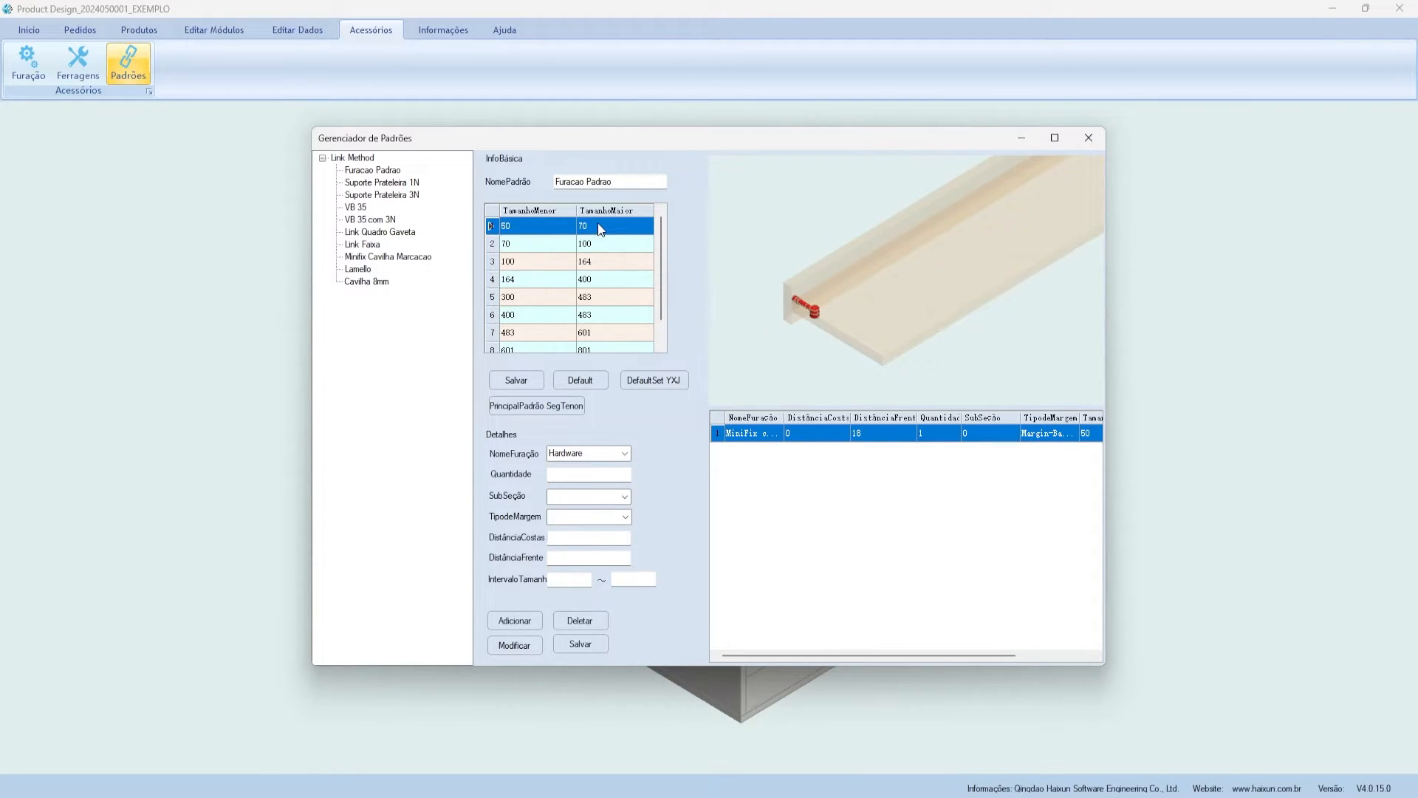
pyautogui.scroll(5, 798, 318)
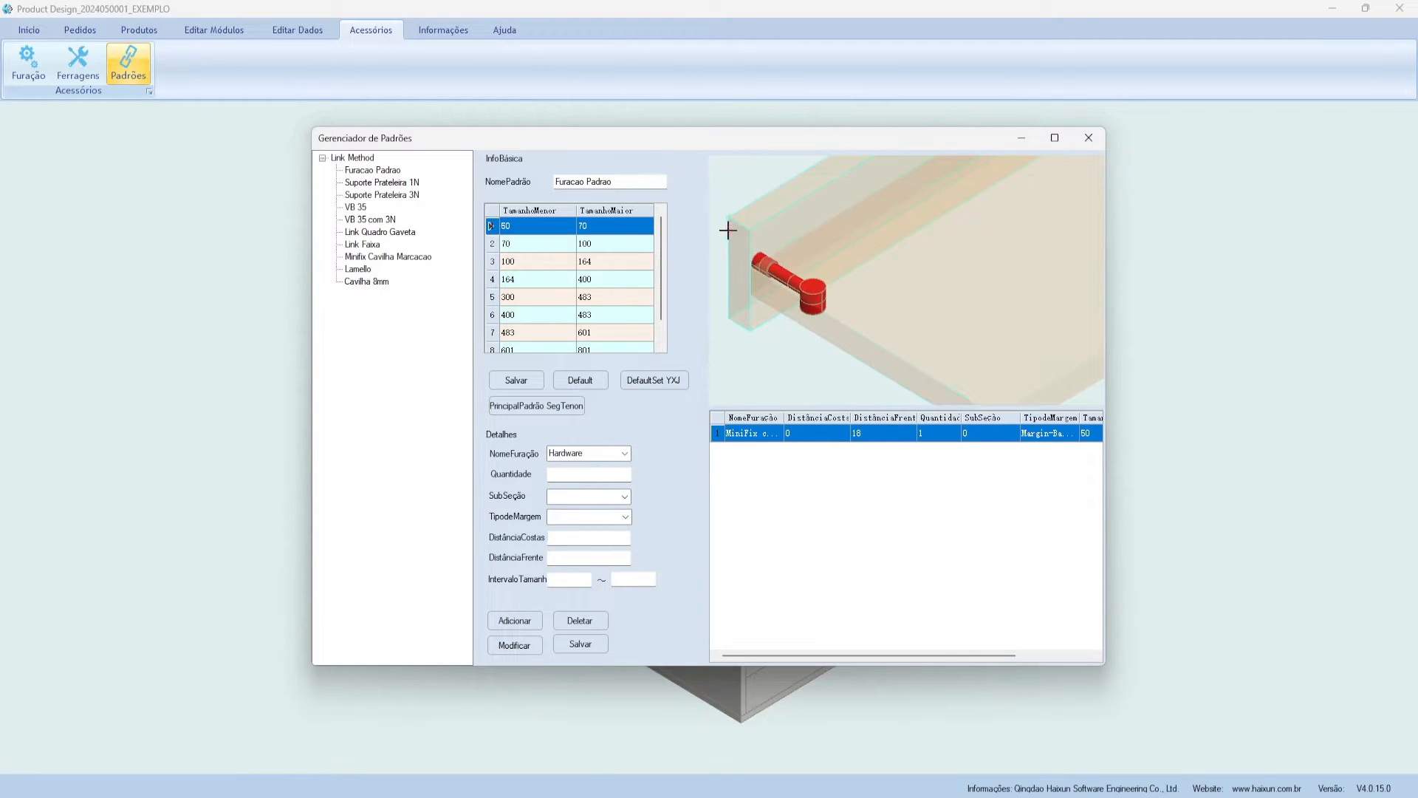
pyautogui.scroll(-1, 781, 260)
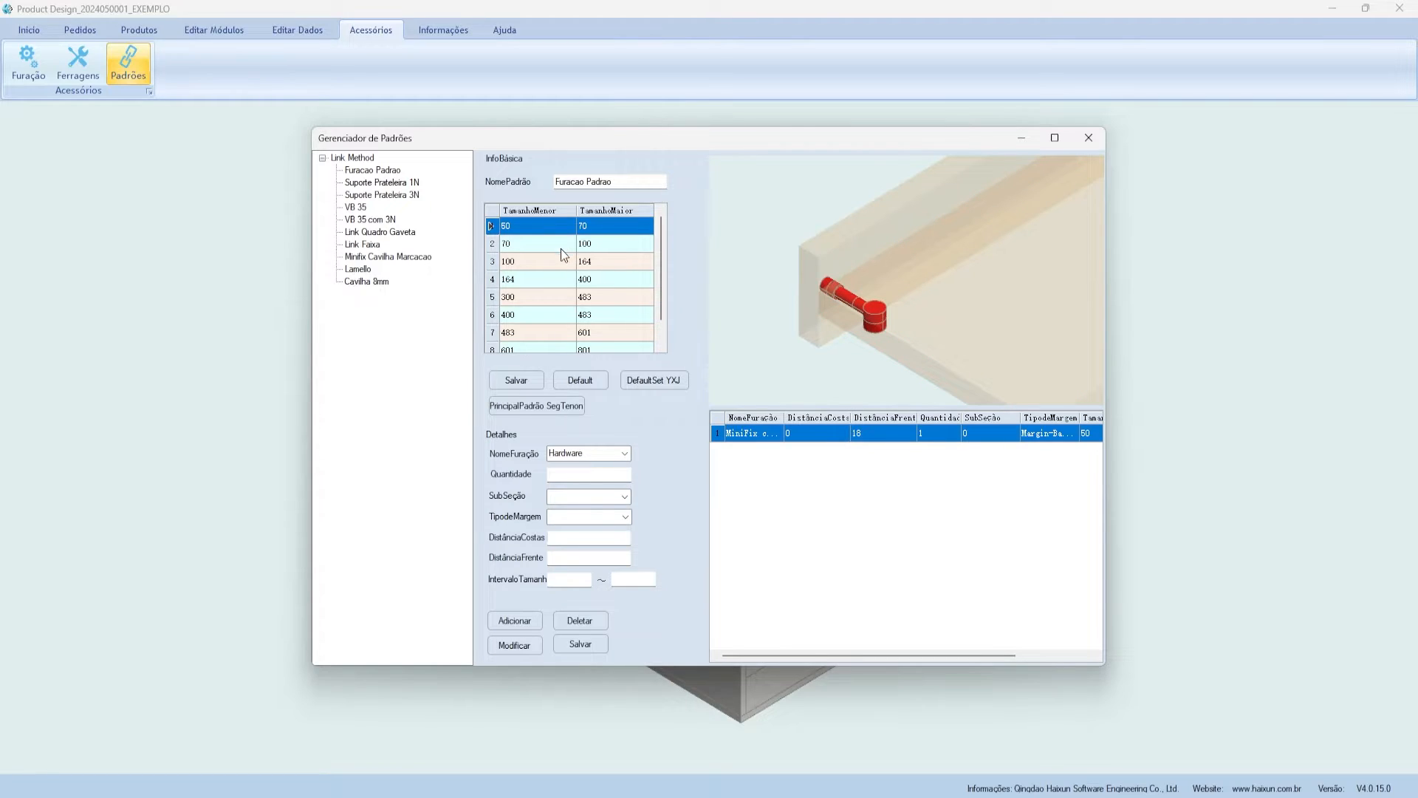
pyautogui.scroll(-1, 561, 255)
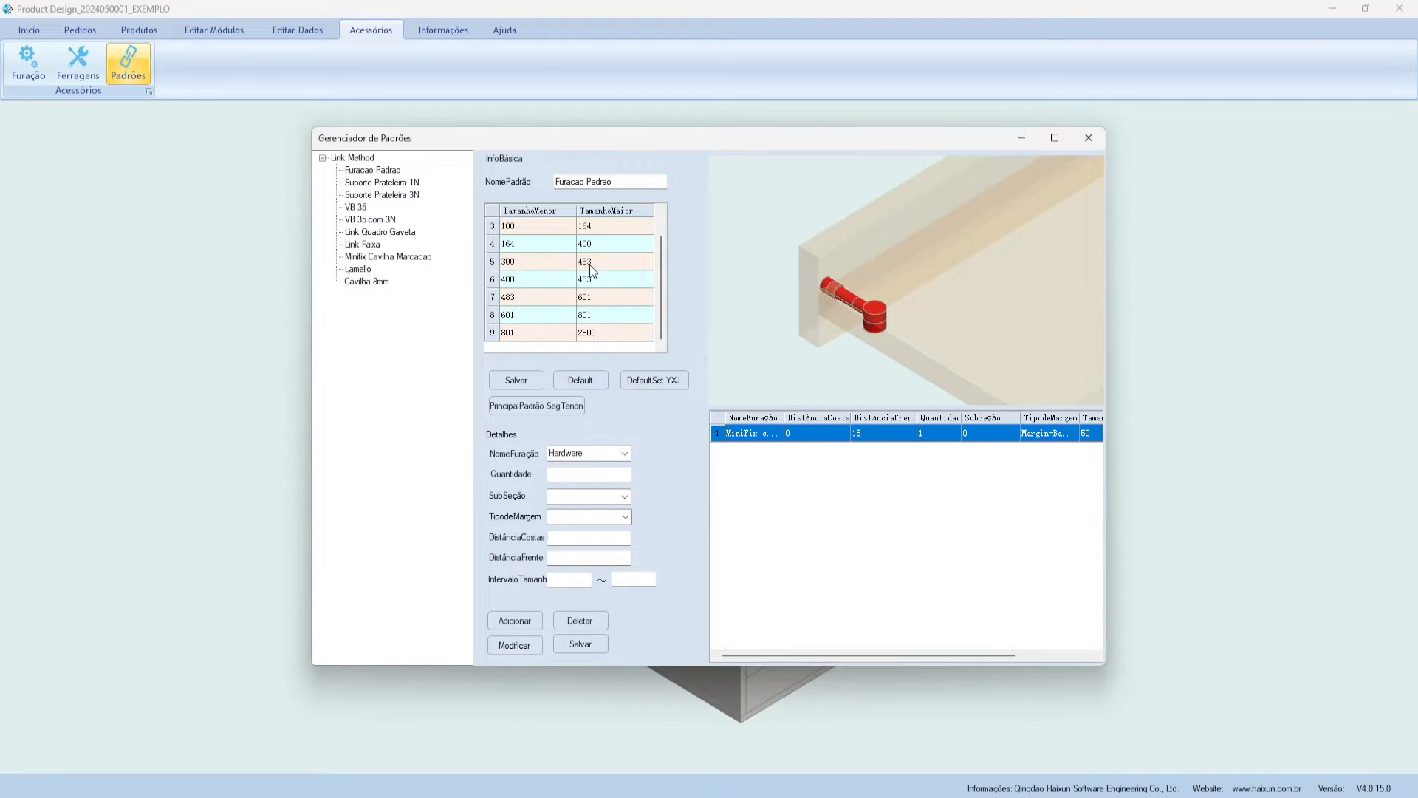
pyautogui.click(588, 264)
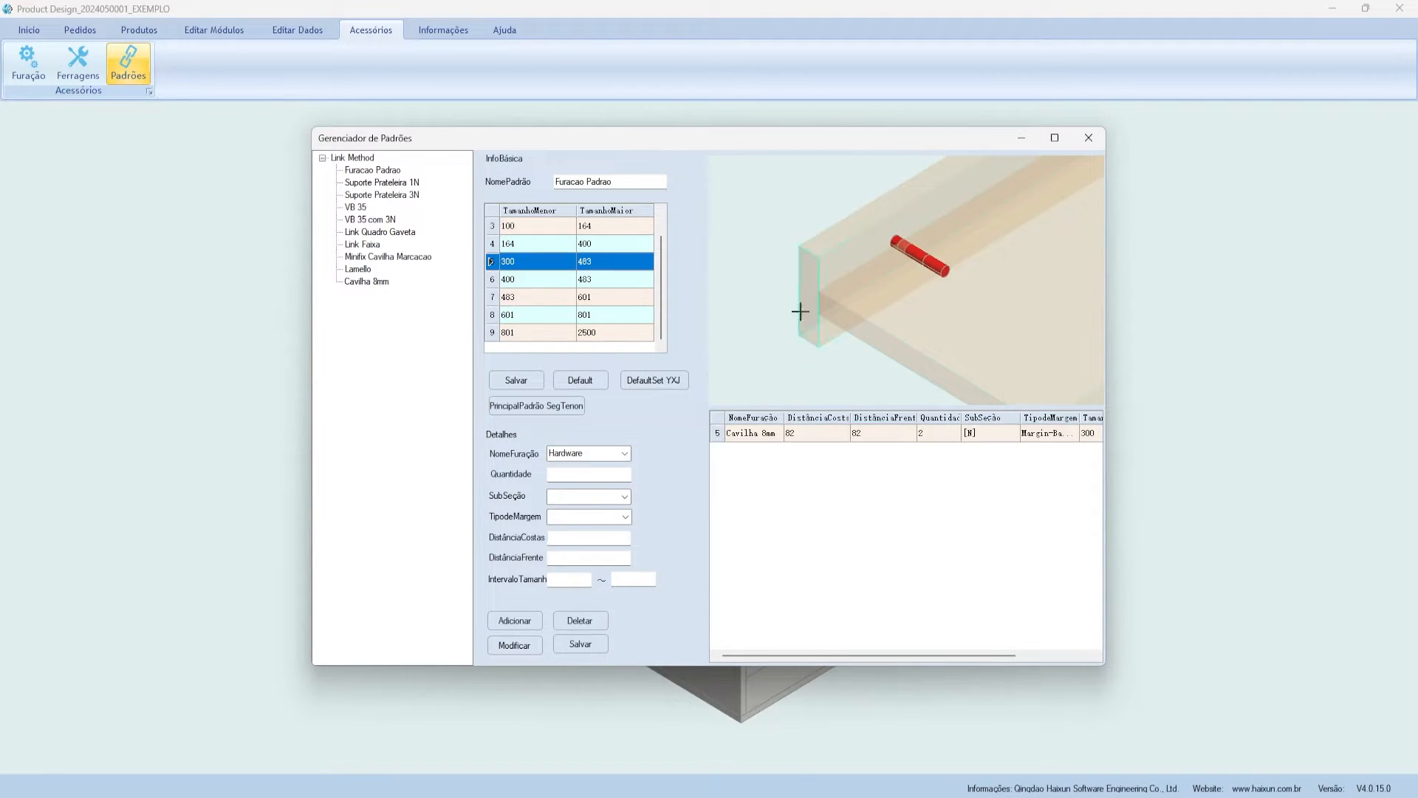
pyautogui.scroll(-3, 872, 314)
pyautogui.scroll(3, 988, 200)
pyautogui.scroll(-3, 1028, 211)
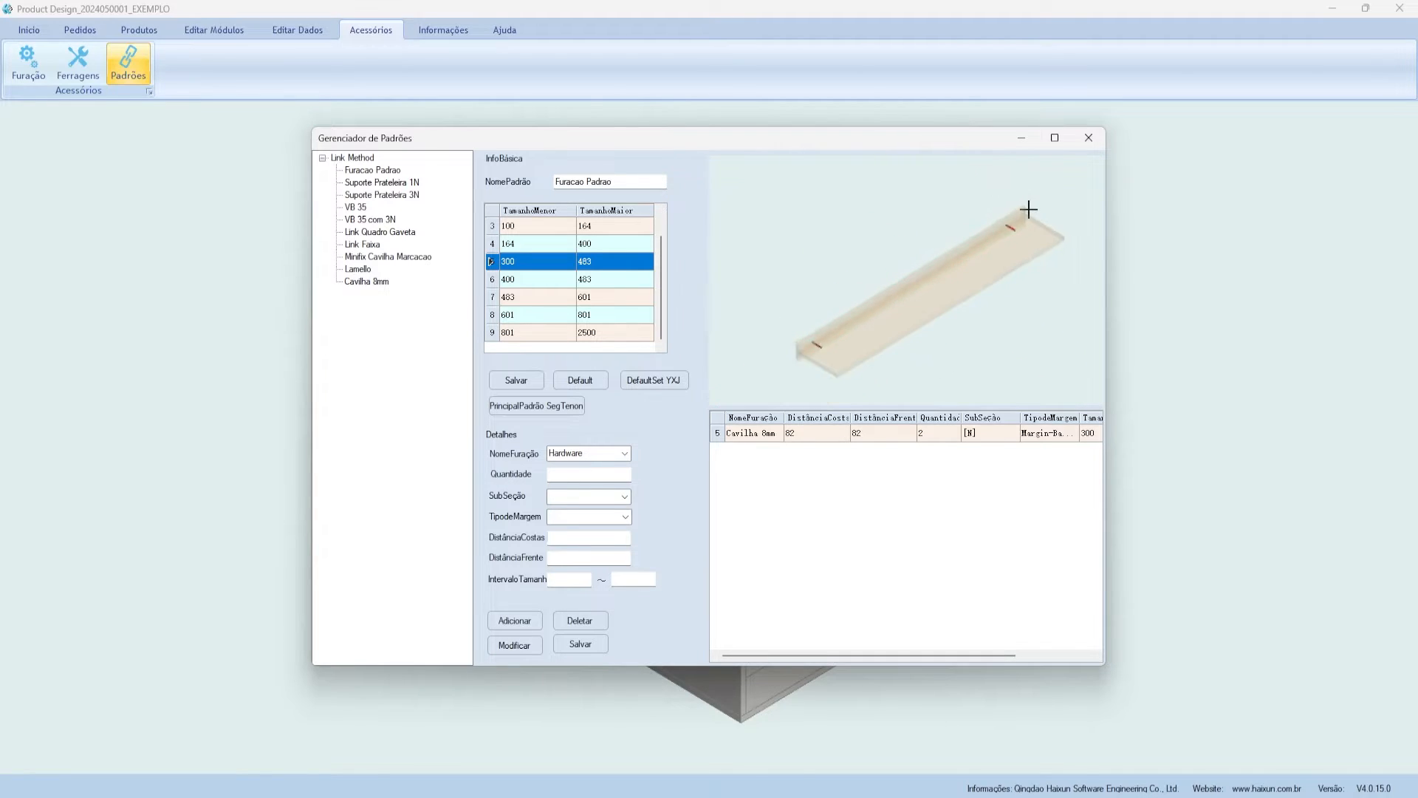
pyautogui.scroll(4, 887, 320)
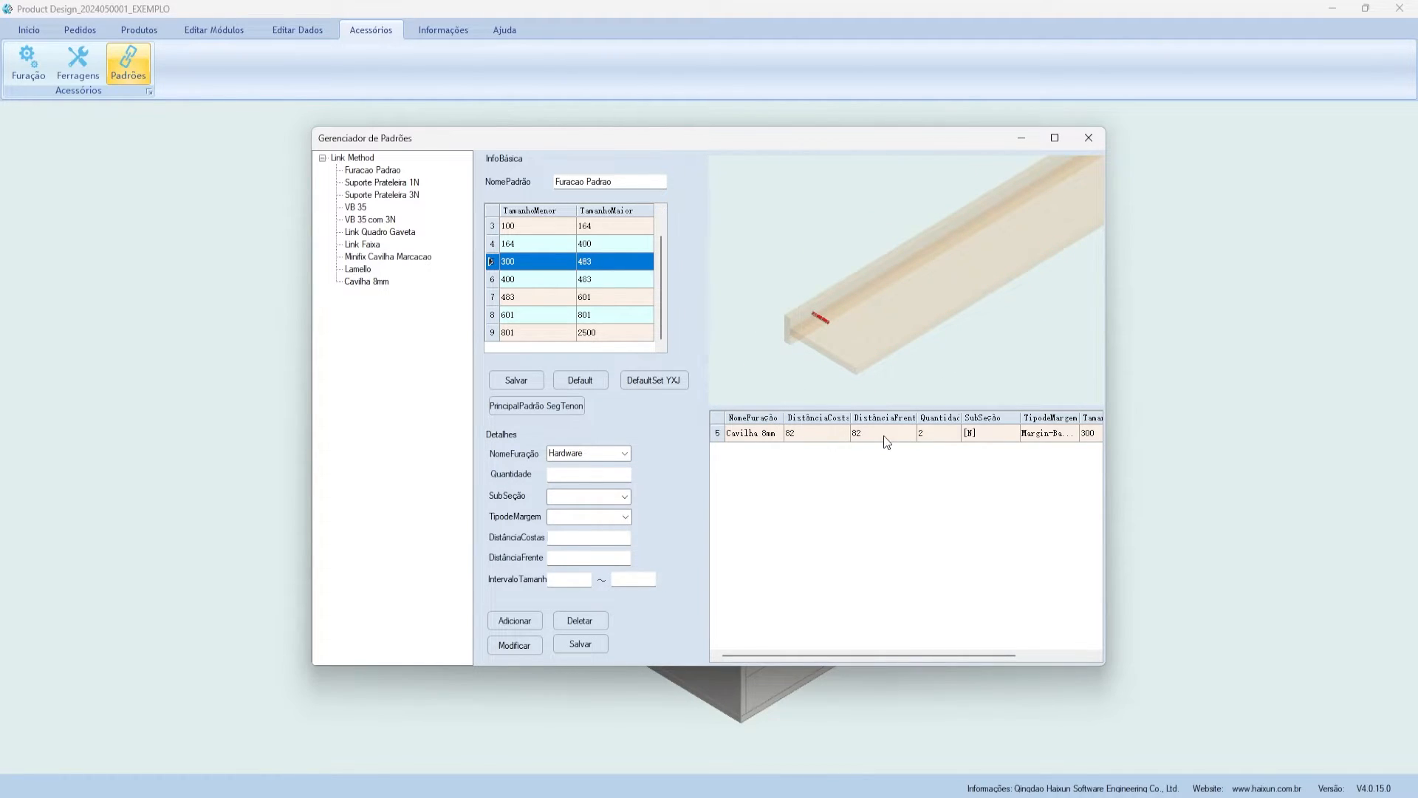
# - Check the 400–483 rule, return to 300–483, then list all eleven Furacao Padrao rules
pyautogui.click(510, 284)
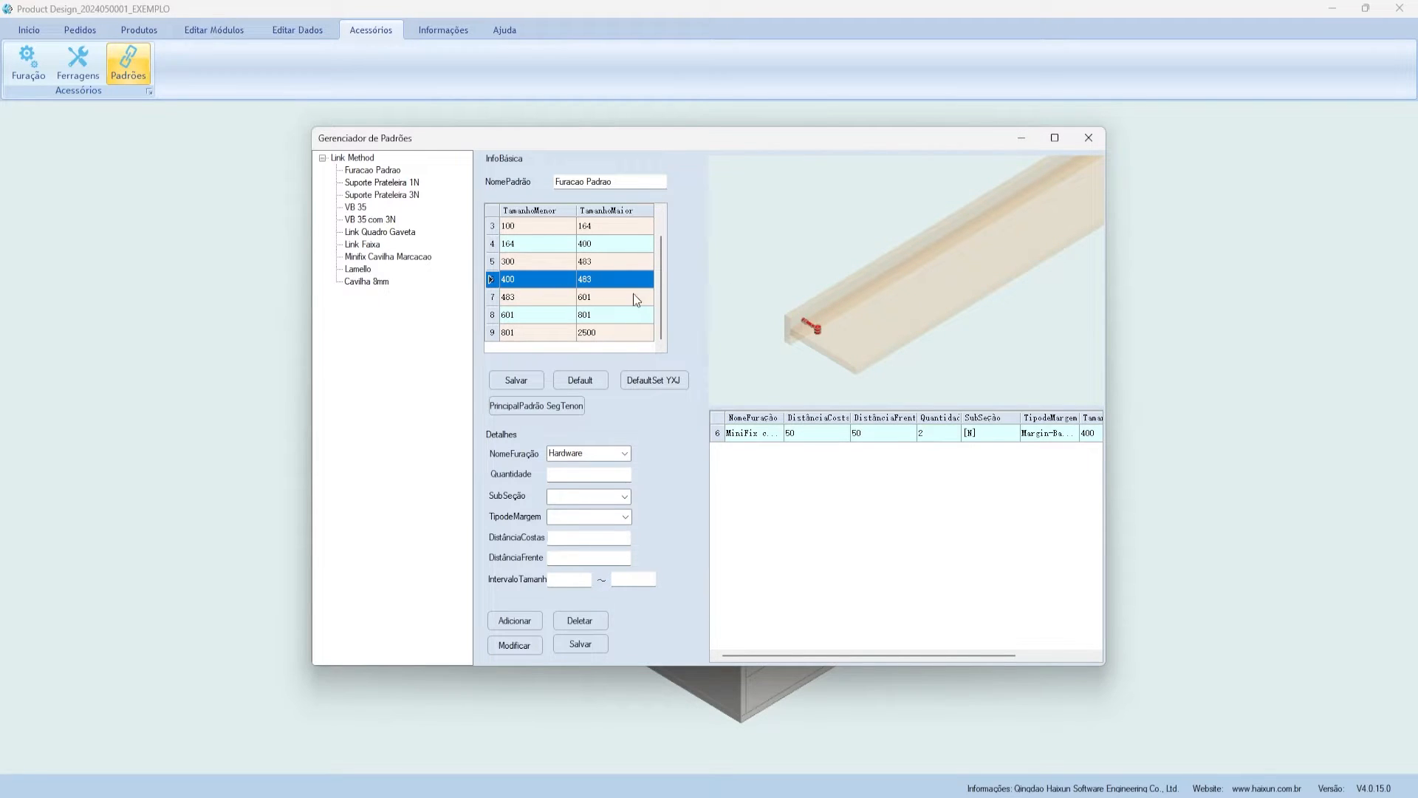
pyautogui.scroll(-3, 747, 310)
pyautogui.scroll(2, 827, 293)
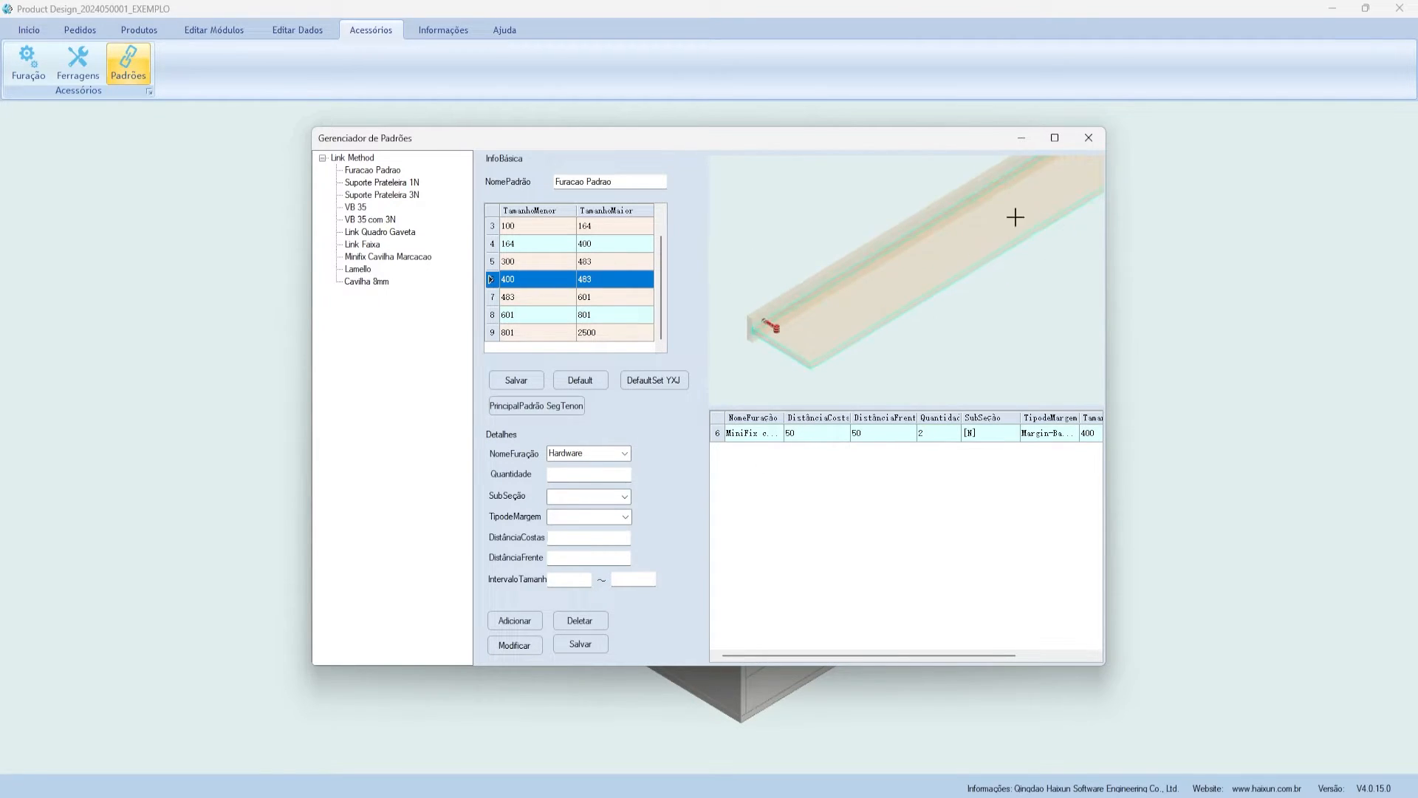
pyautogui.scroll(-3, 872, 314)
pyautogui.scroll(2, 923, 275)
pyautogui.click(561, 268)
pyautogui.click(557, 281)
pyautogui.click(560, 265)
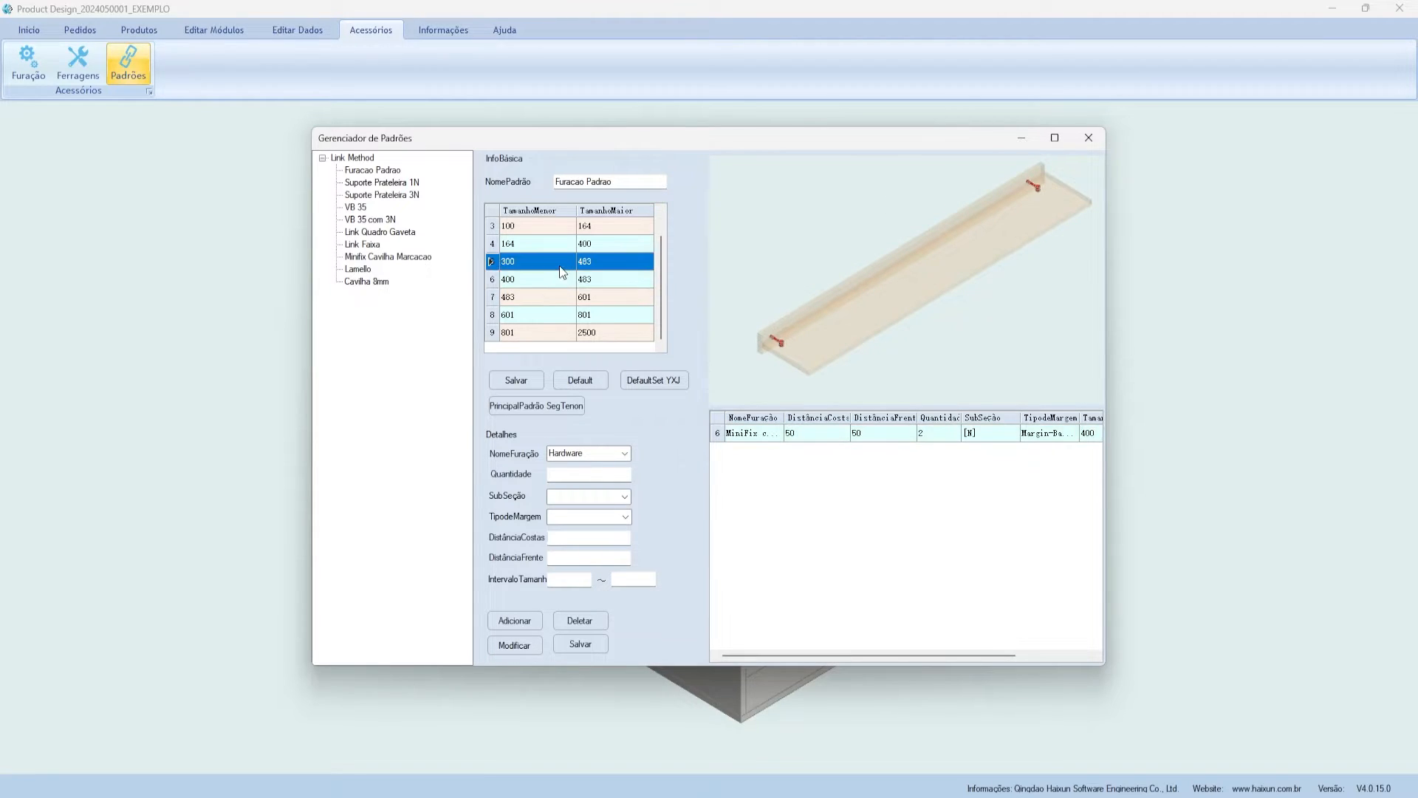
pyautogui.scroll(1, 565, 288)
pyautogui.click(374, 171)
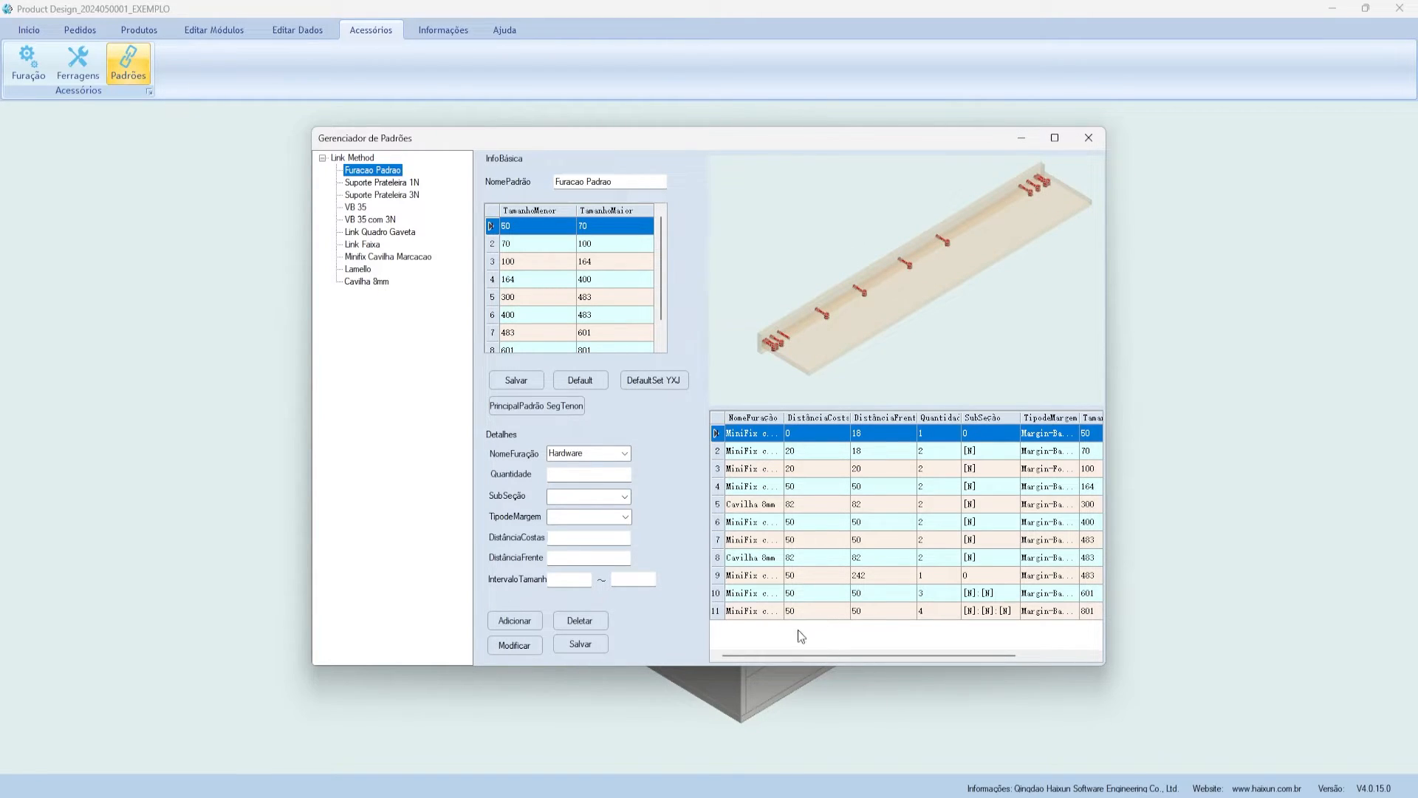
pyautogui.scroll(-1, 585, 336)
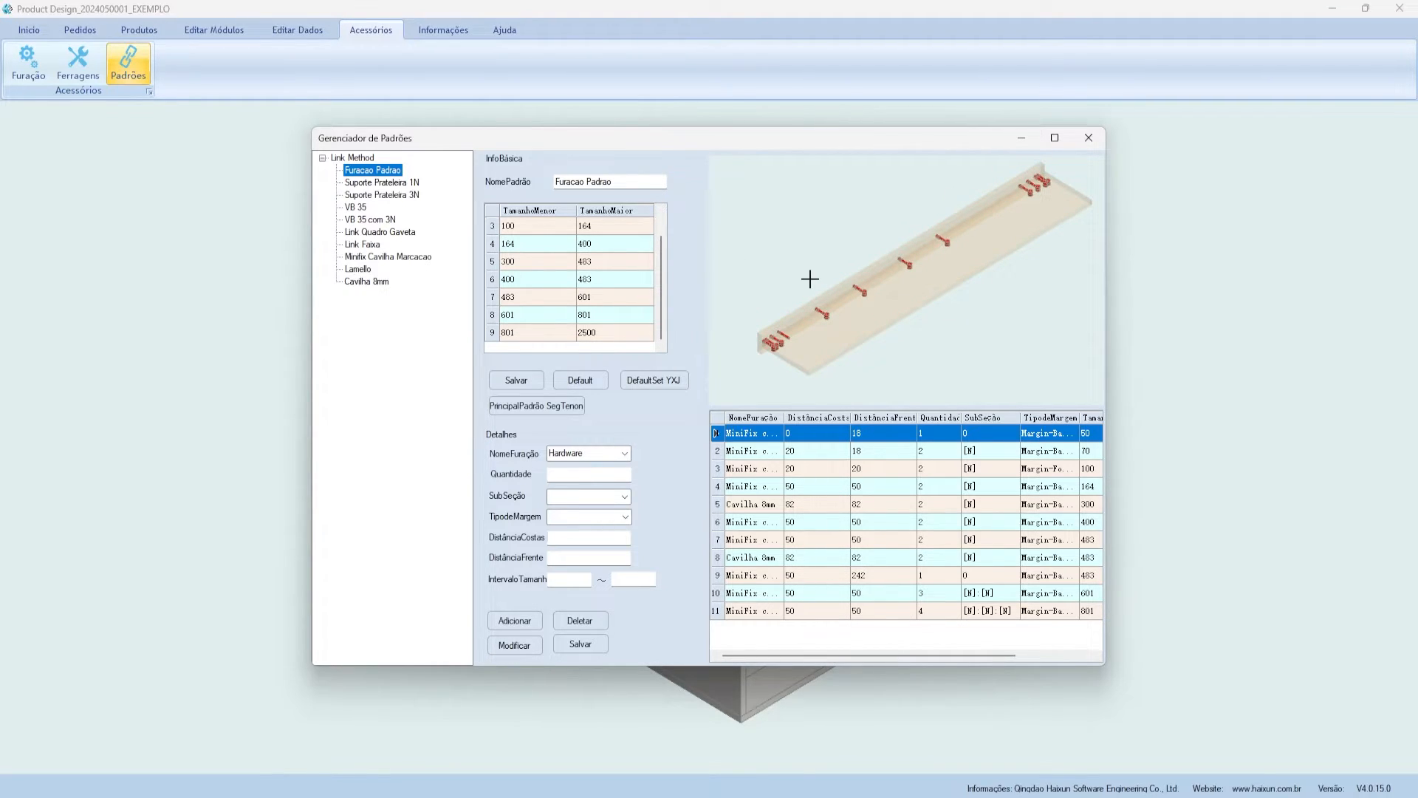
# - Compare the MiniFix and Cavilha 8mm rules in rows 7–8, including their 483–601 size ranges
pyautogui.click(848, 559)
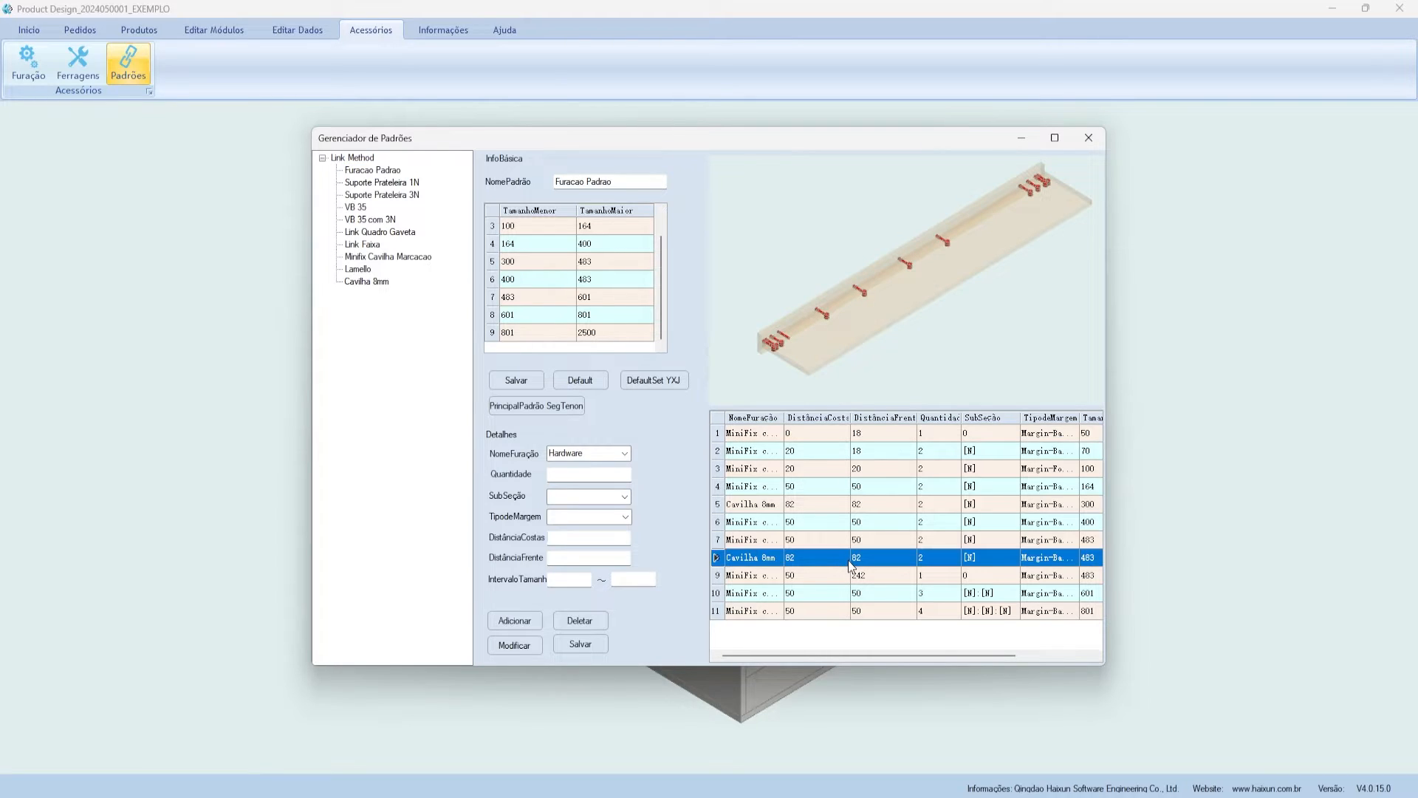
pyautogui.click(836, 539)
pyautogui.click(819, 558)
pyautogui.click(820, 540)
pyautogui.moveTo(927, 655); pyautogui.dragTo(1043, 654)
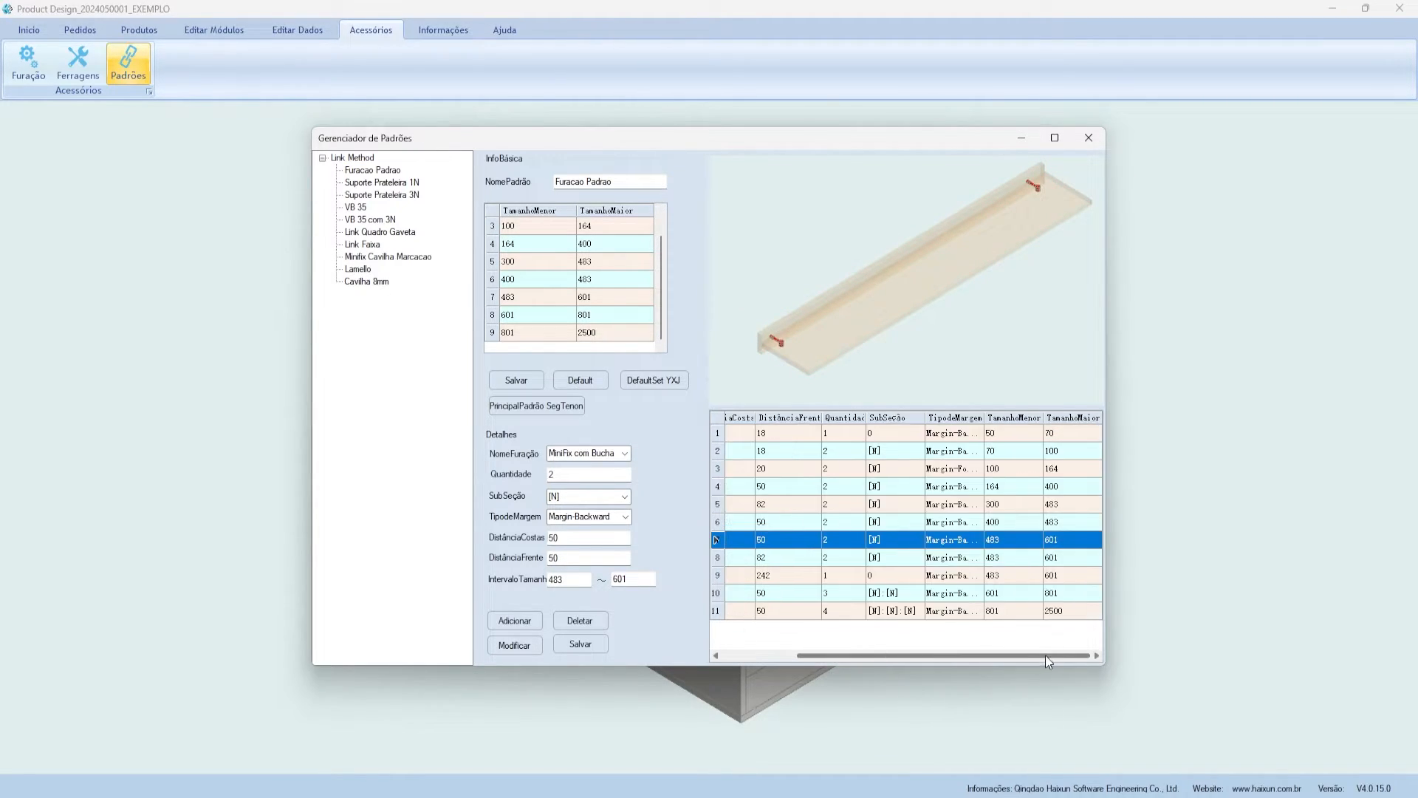
pyautogui.click(1003, 557)
pyautogui.click(1003, 539)
pyautogui.click(1003, 558)
pyautogui.click(1004, 542)
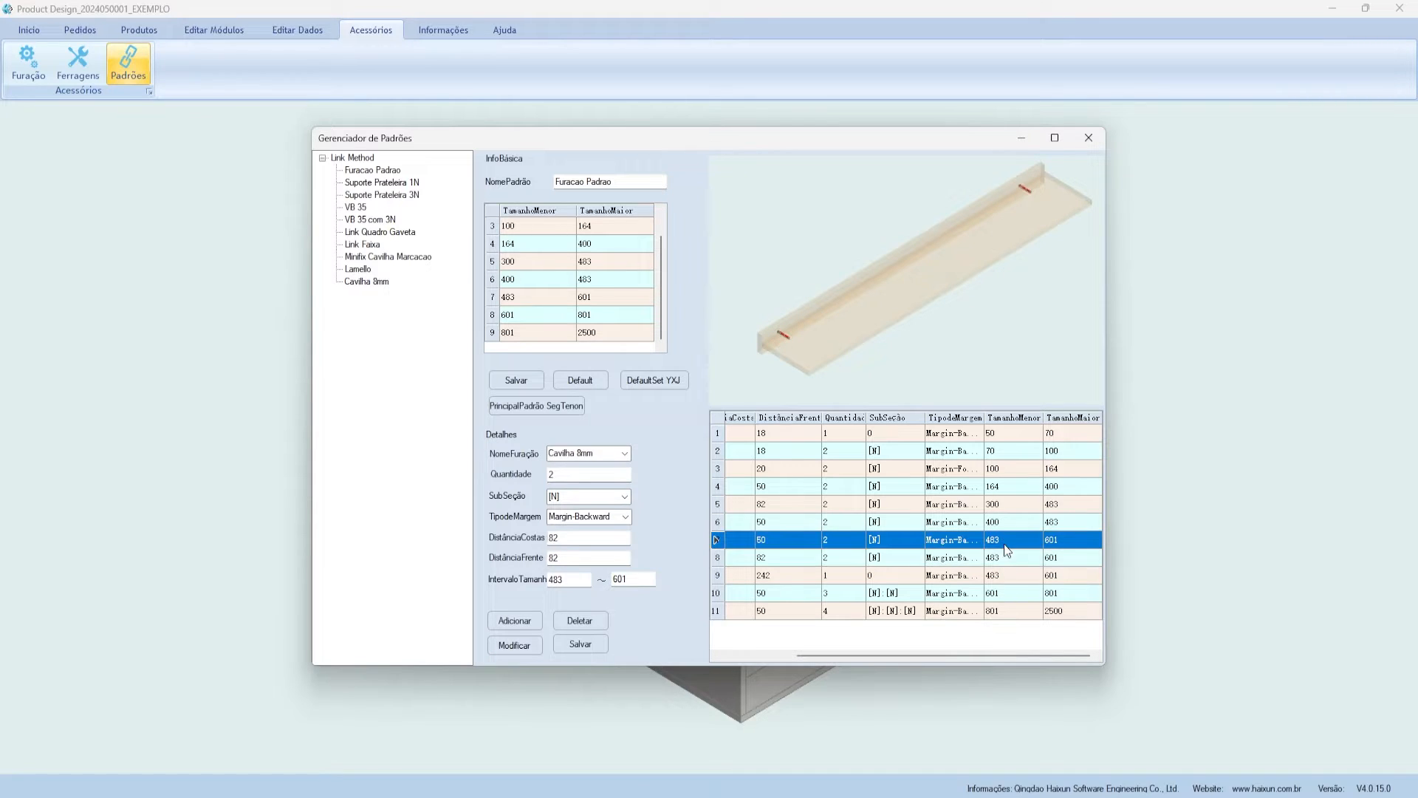
pyautogui.click(1063, 560)
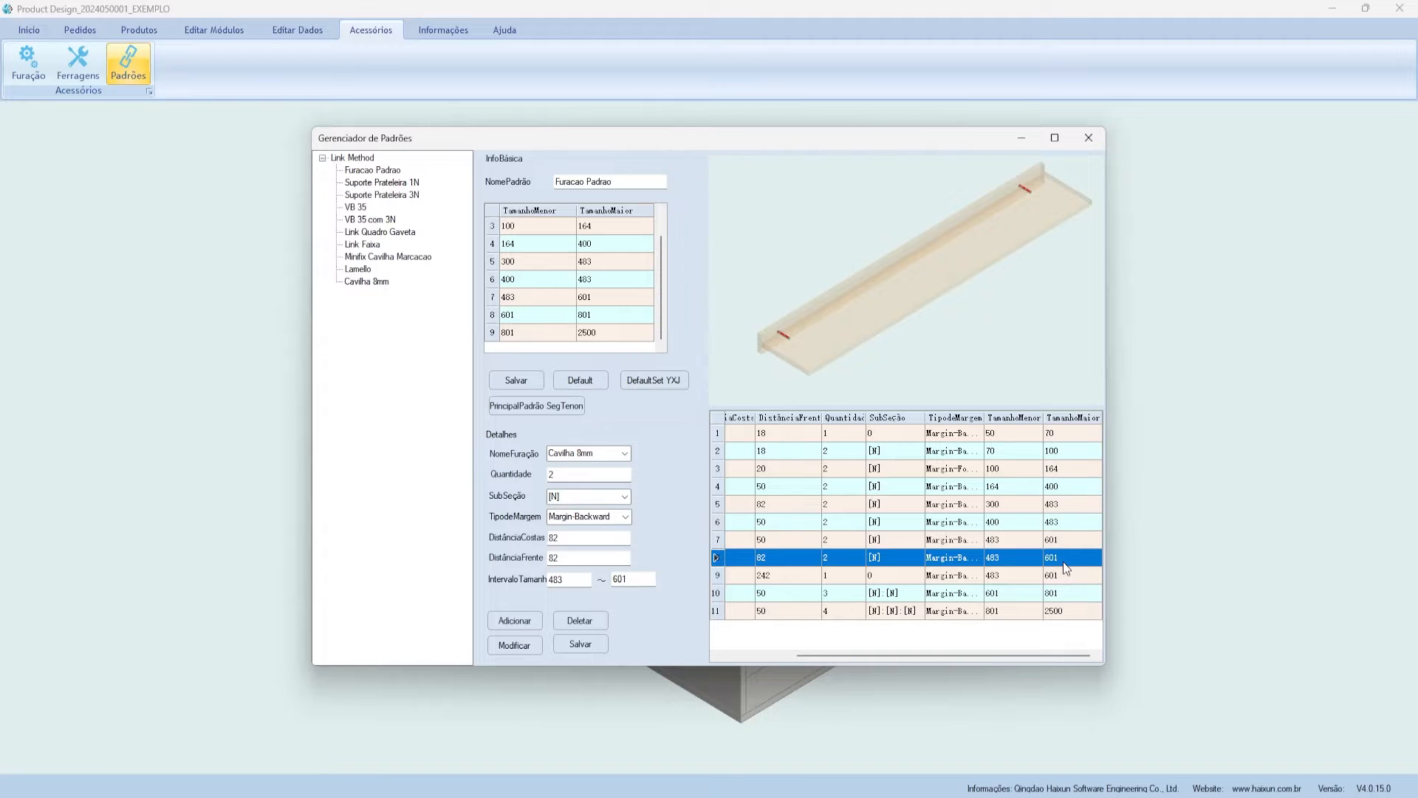
# - Review the Suporte Prateleira, VB 35, Minifix Cavilha Marcacao and Lamello standards, then open the hardware manager
pyautogui.click(397, 186)
pyautogui.click(392, 197)
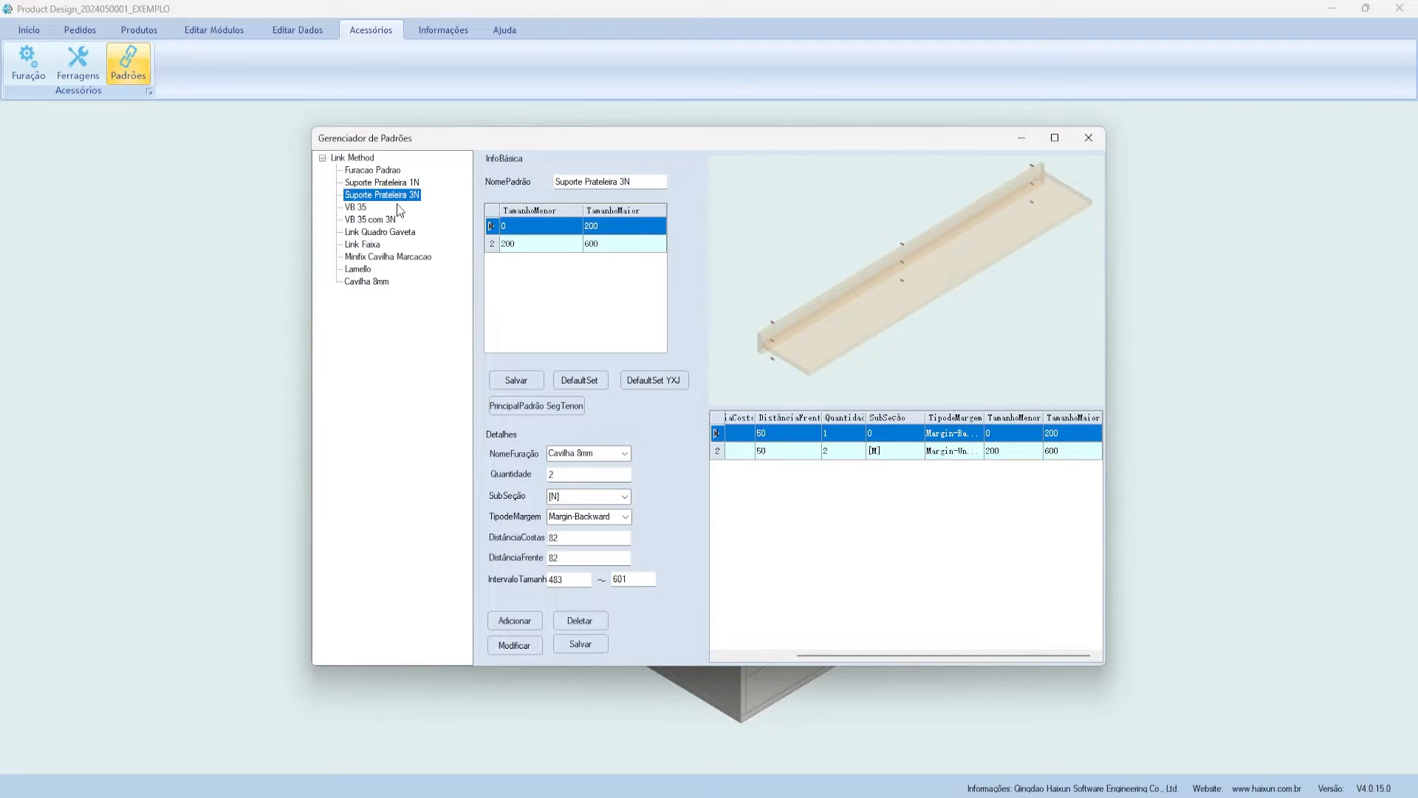
pyautogui.click(358, 209)
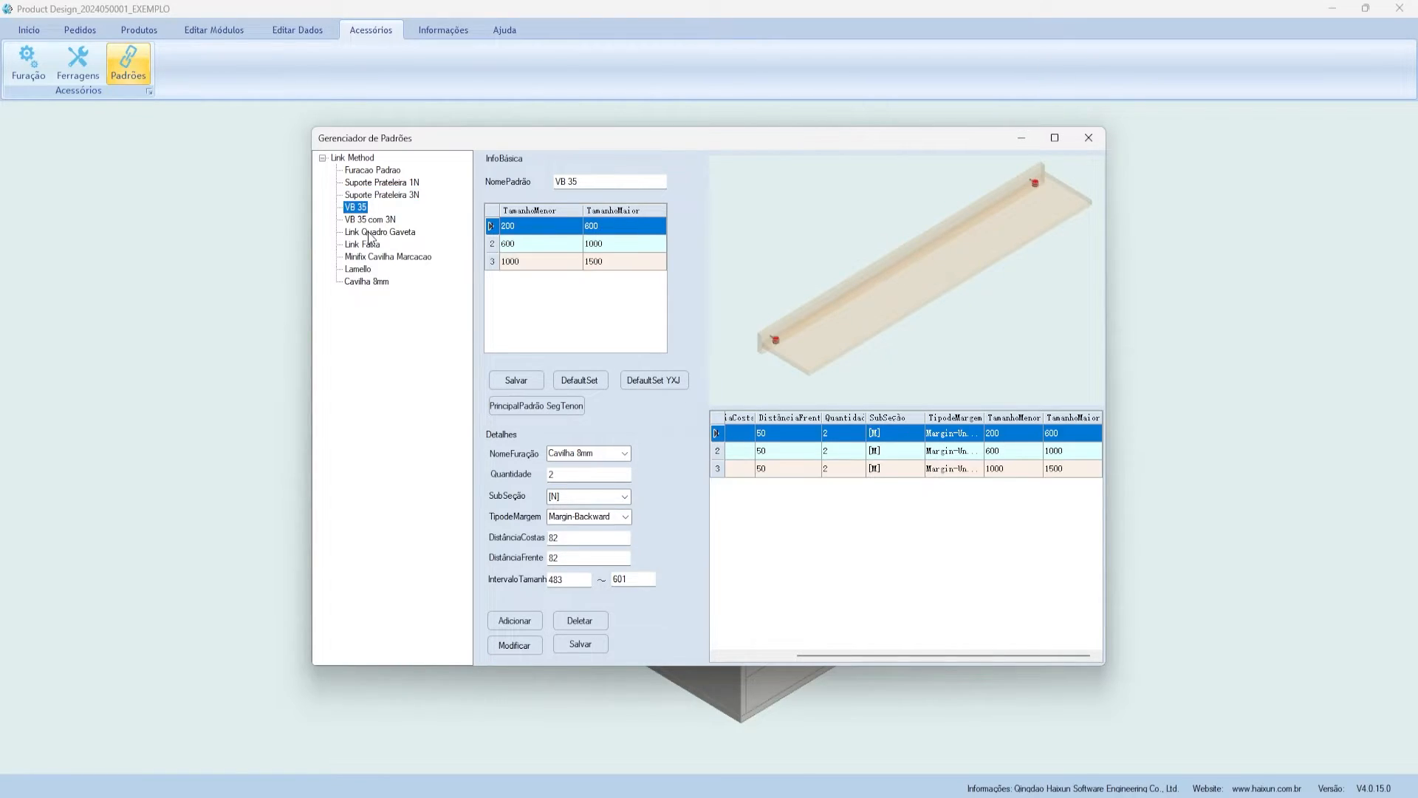
pyautogui.click(383, 257)
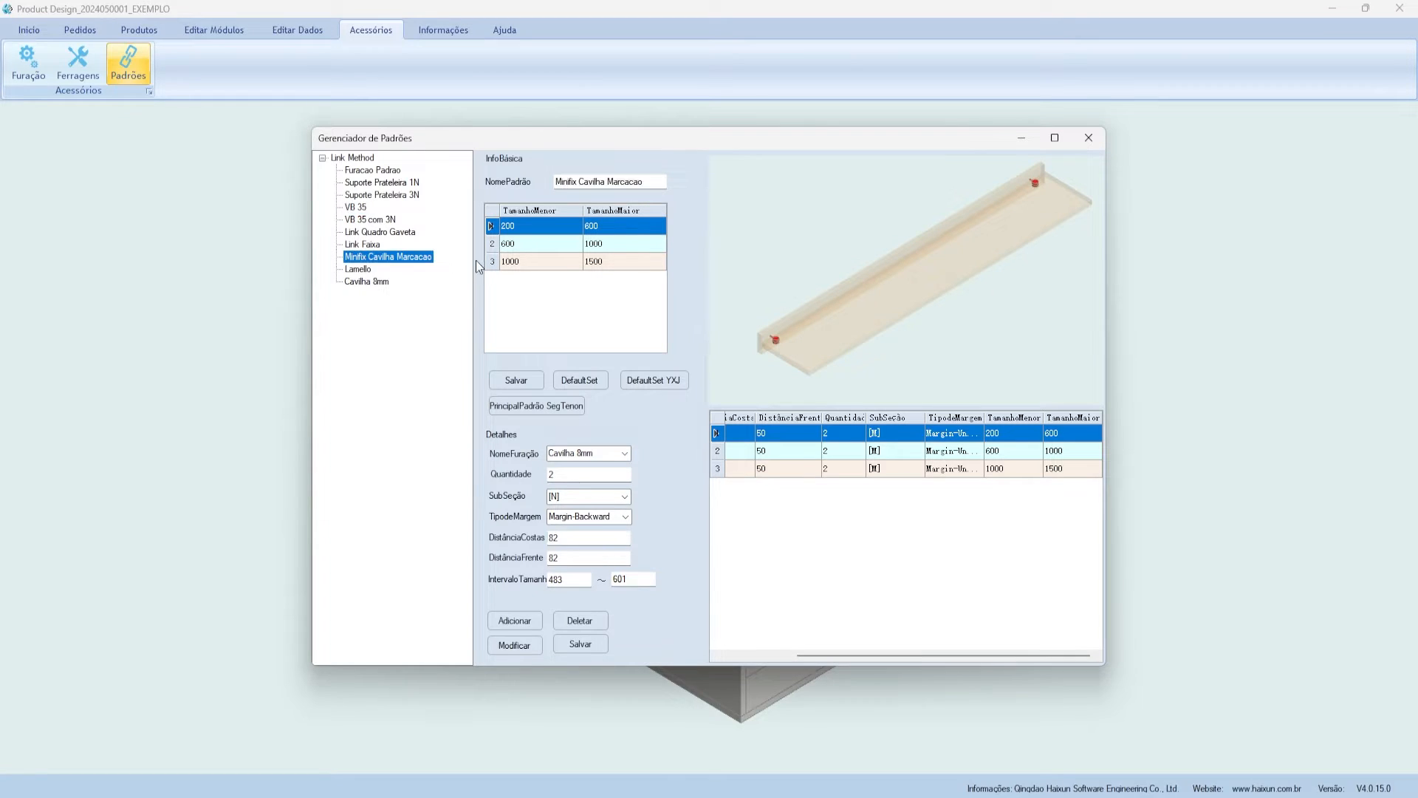
pyautogui.click(359, 269)
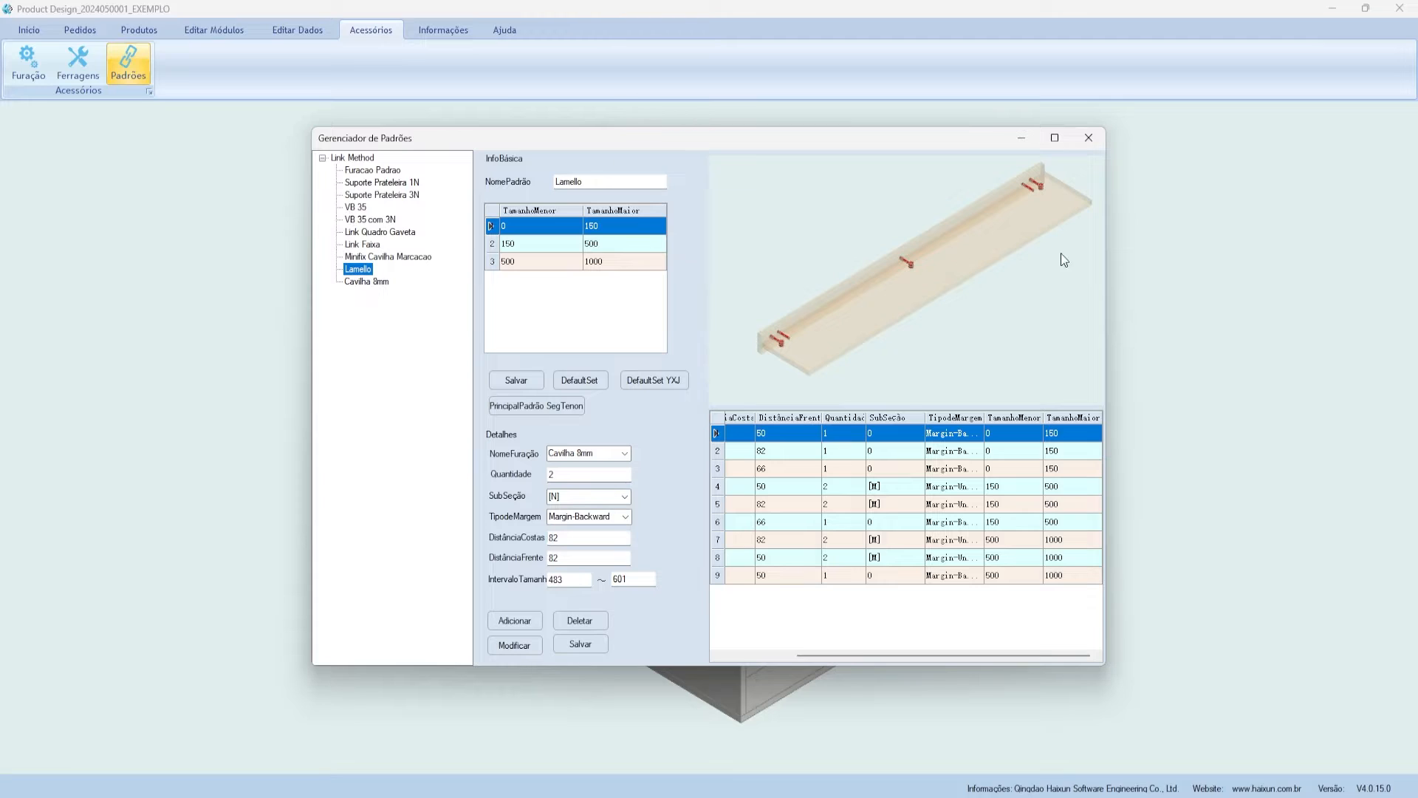
pyautogui.click(777, 654)
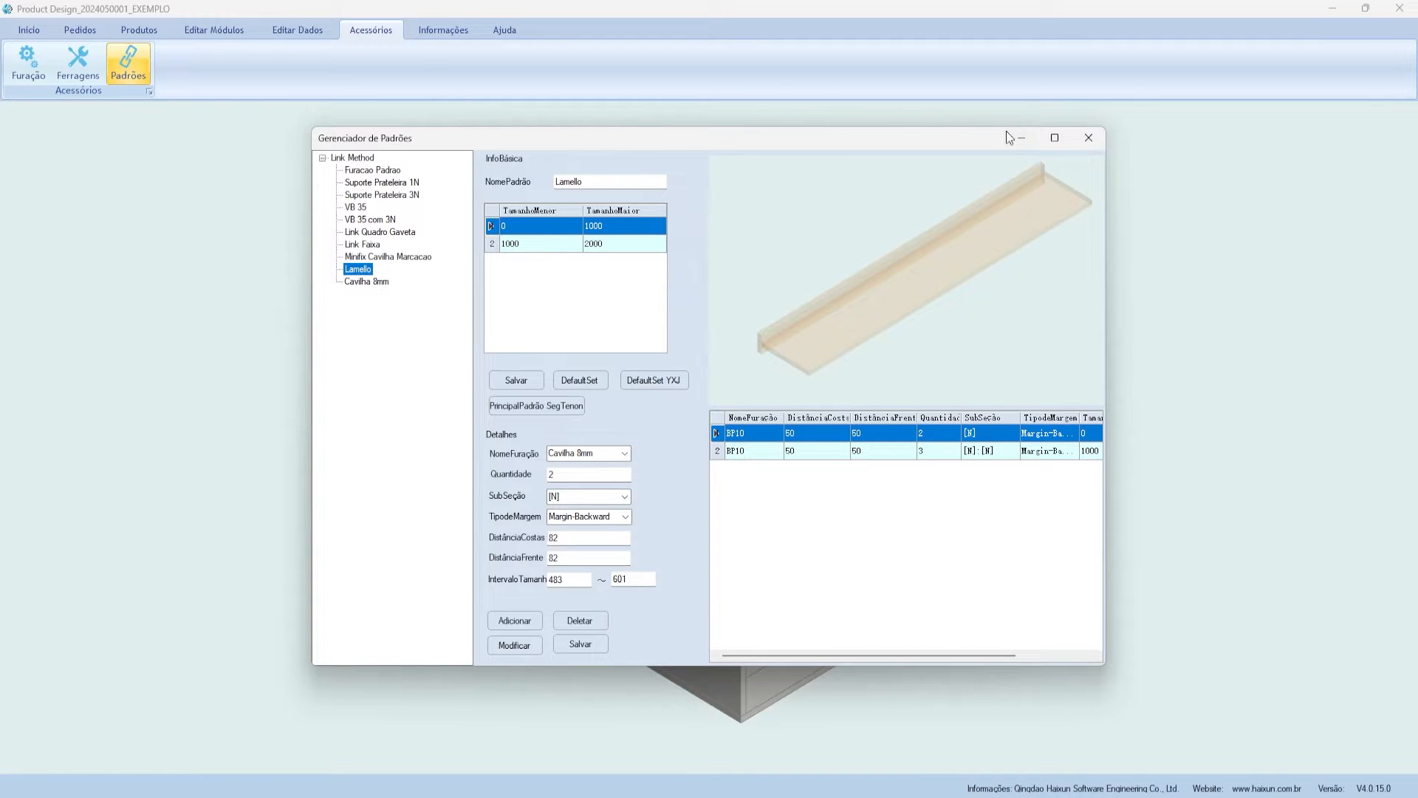
pyautogui.click(1095, 144)
pyautogui.click(82, 68)
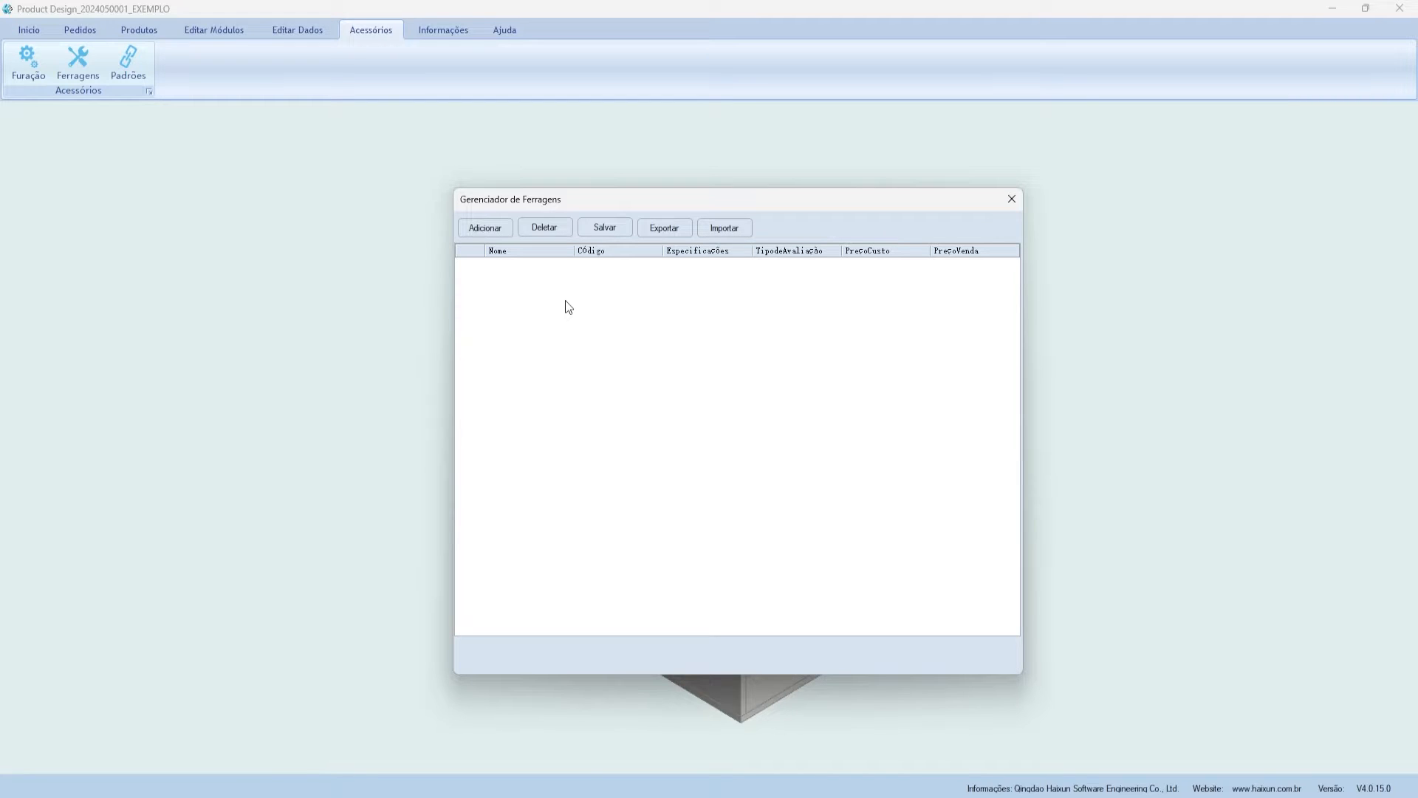
# - Move the empty Gerenciador de Ferragens window aside, then close it
pyautogui.moveTo(552, 196)
pyautogui.mouseDown()
pyautogui.moveTo(566, 174)
pyautogui.moveTo(552, 174)
pyautogui.moveTo(616, 175)
pyautogui.moveTo(538, 201)
pyautogui.mouseUp()
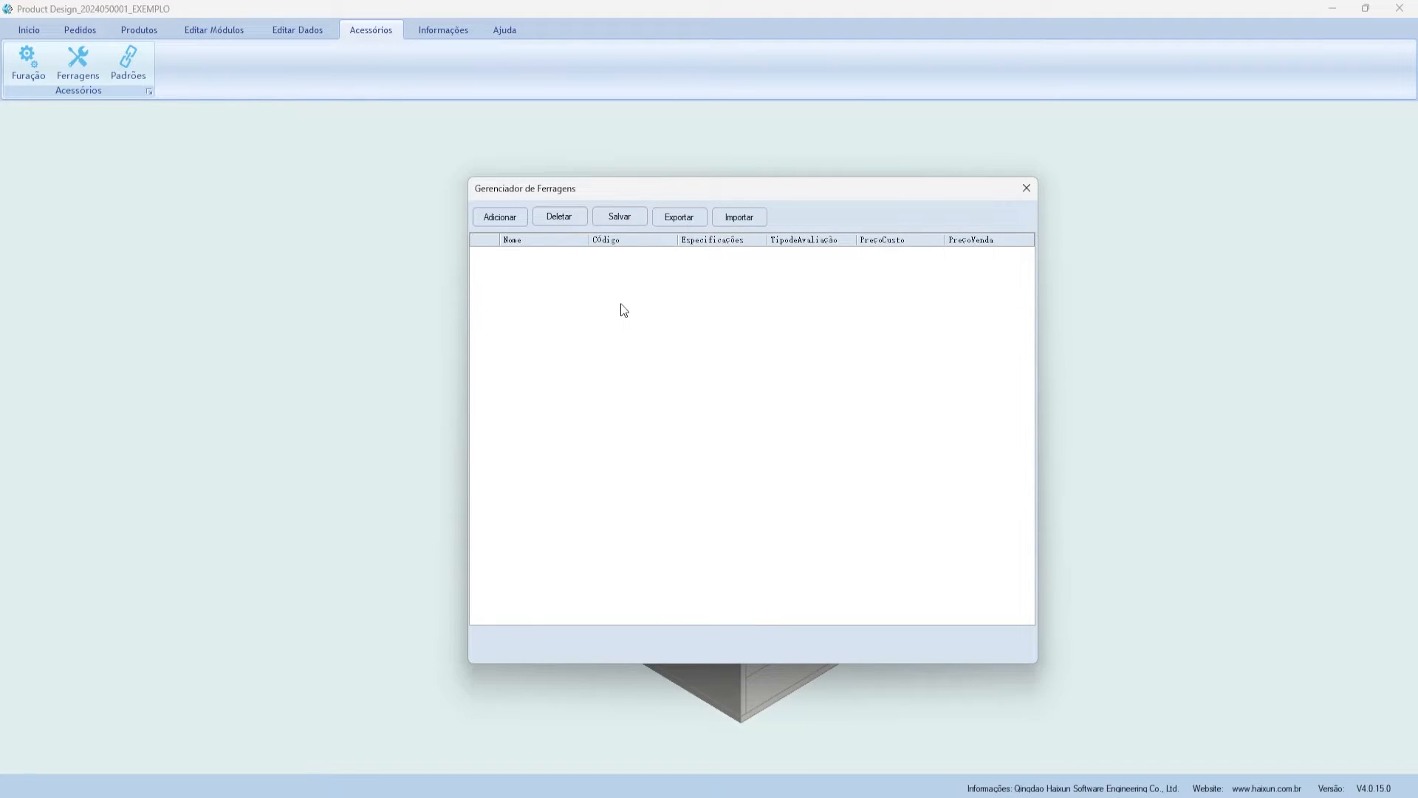
pyautogui.moveTo(507, 193); pyautogui.dragTo(523, 180)
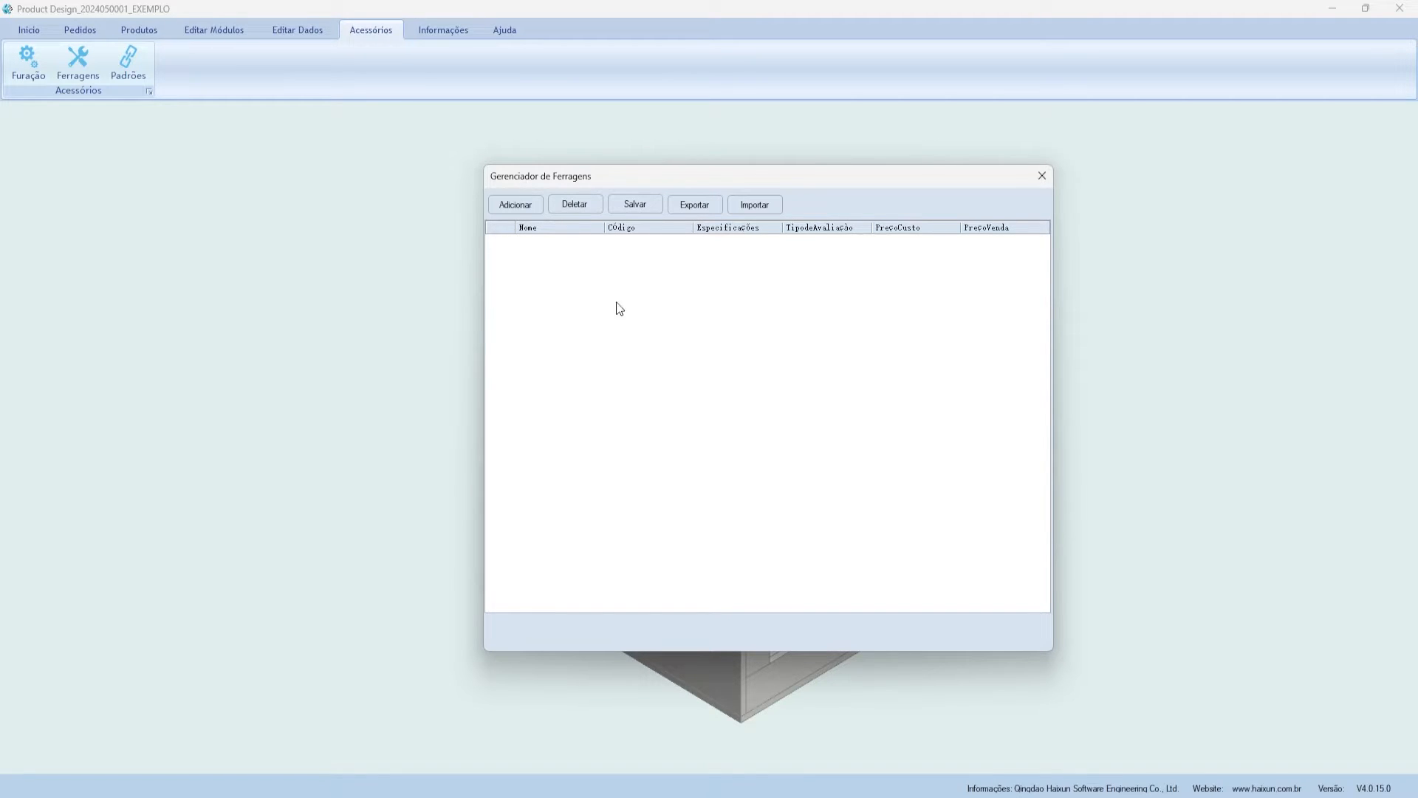
pyautogui.click(1042, 175)
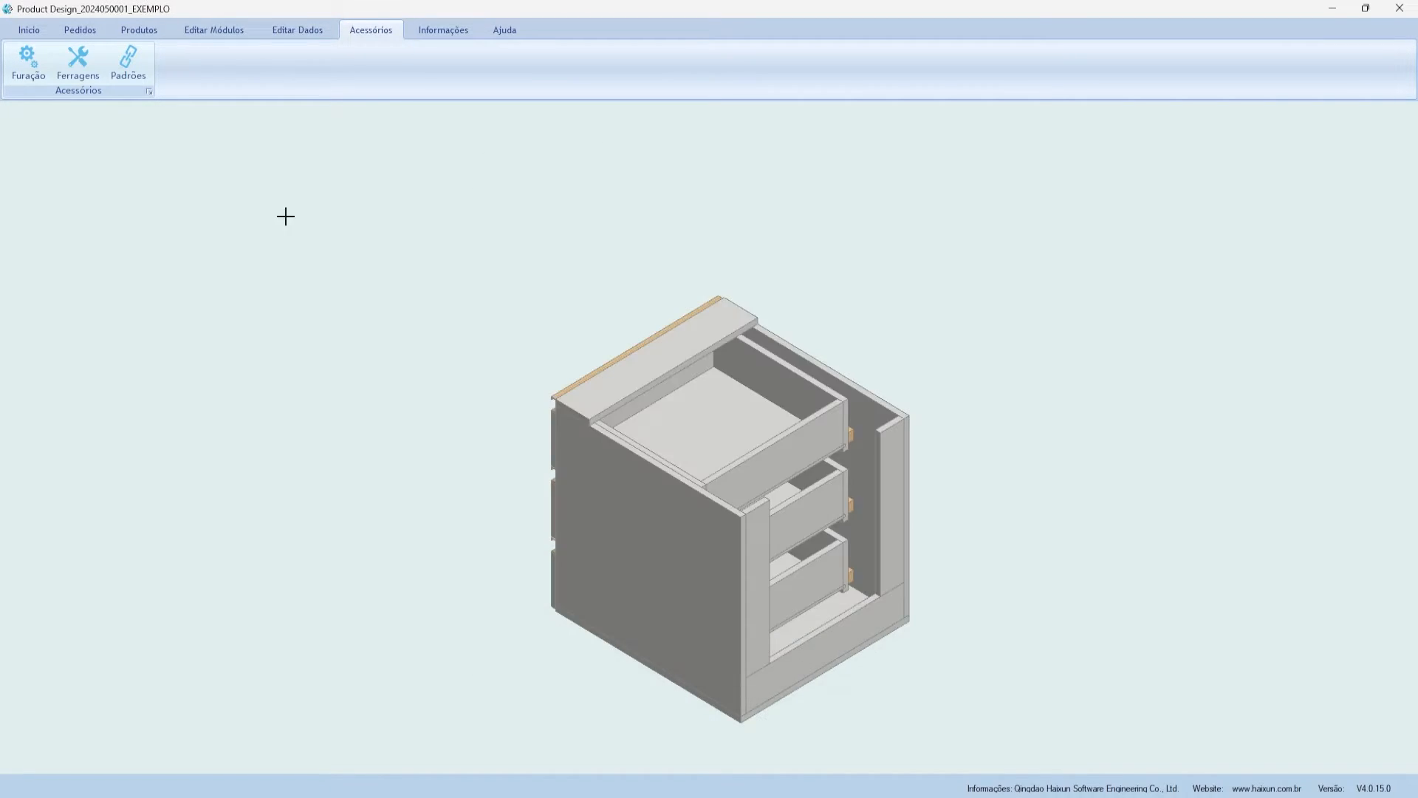
# - Load the cabinet's parts into the reports manager and view its hardware, standard hardware and supplements lists
pyautogui.click(436, 31)
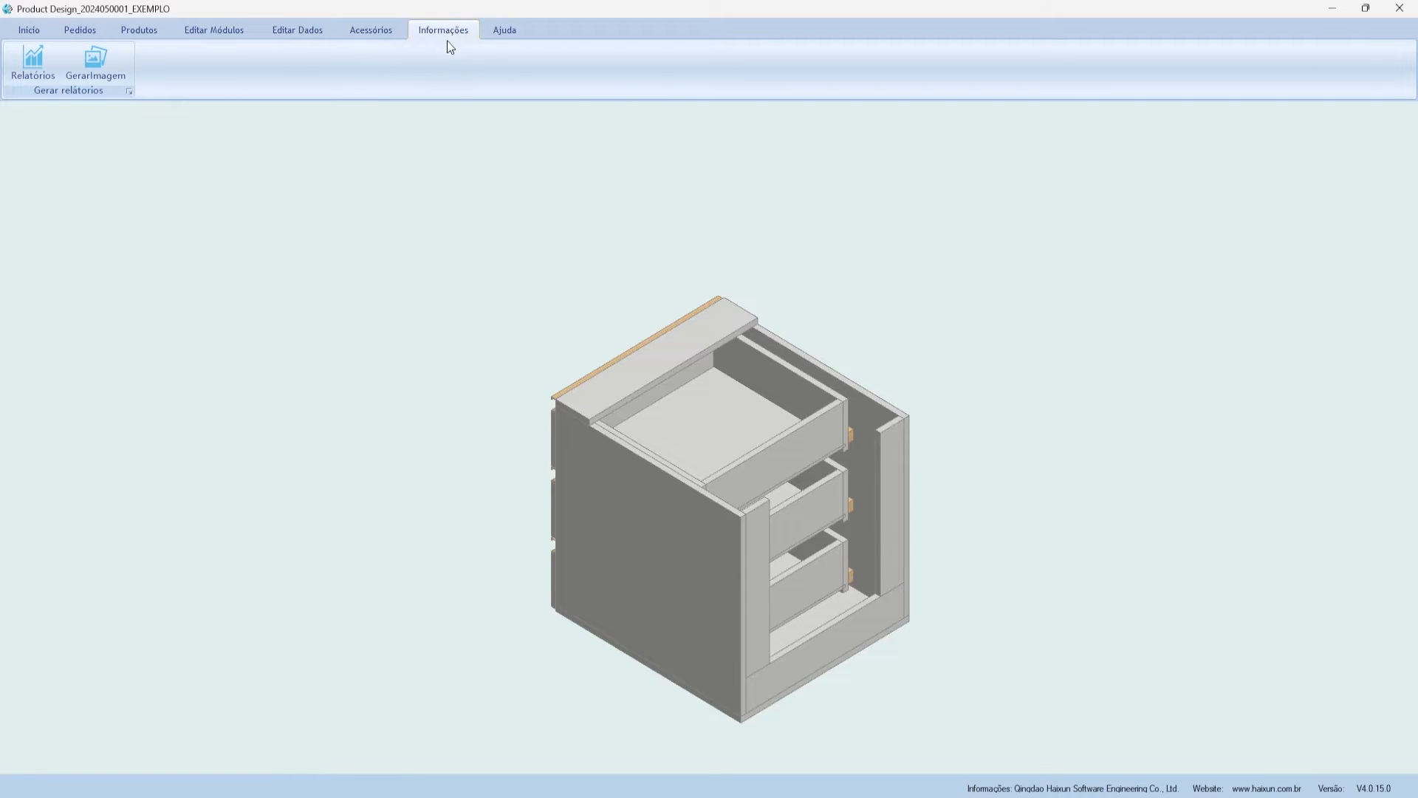
pyautogui.click(35, 65)
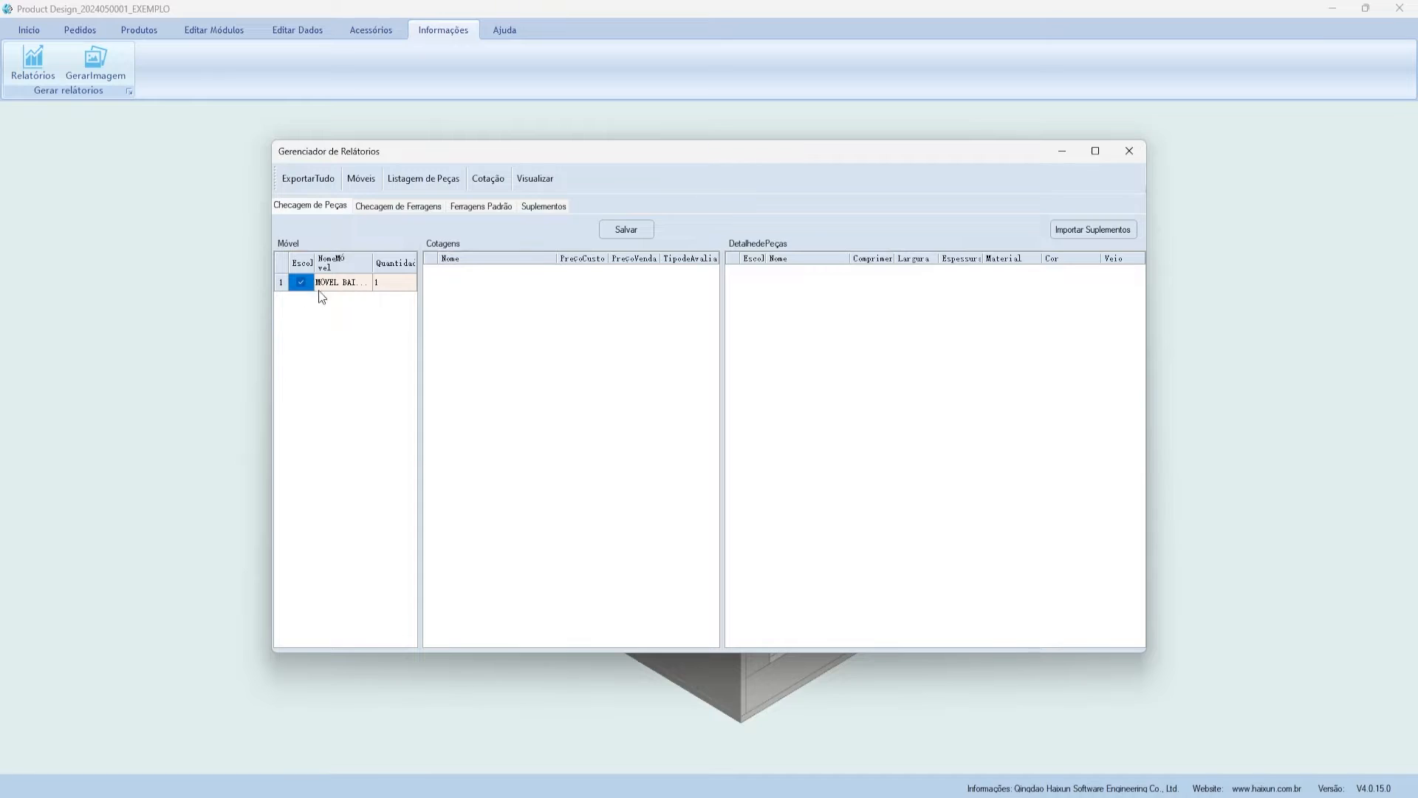
pyautogui.click(336, 282)
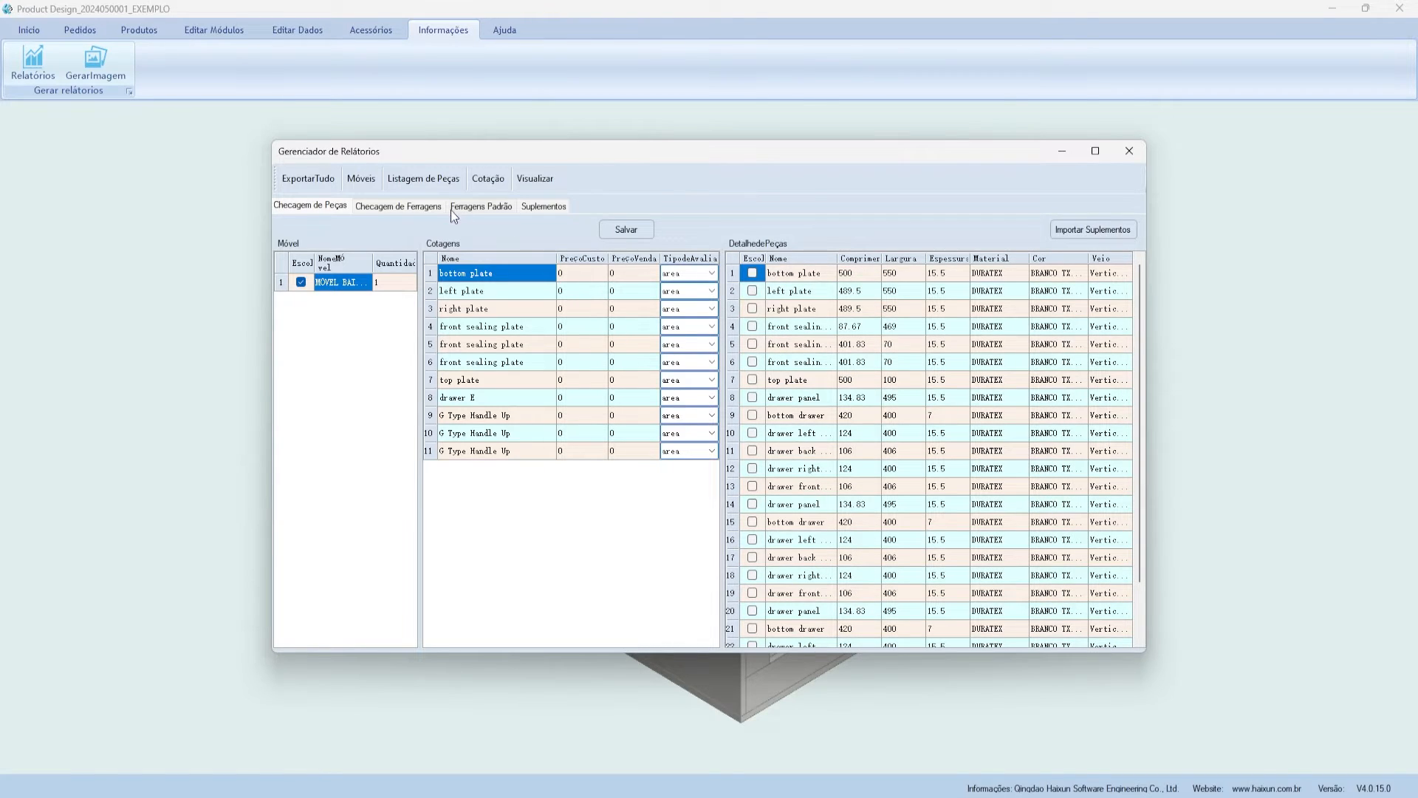
pyautogui.click(370, 206)
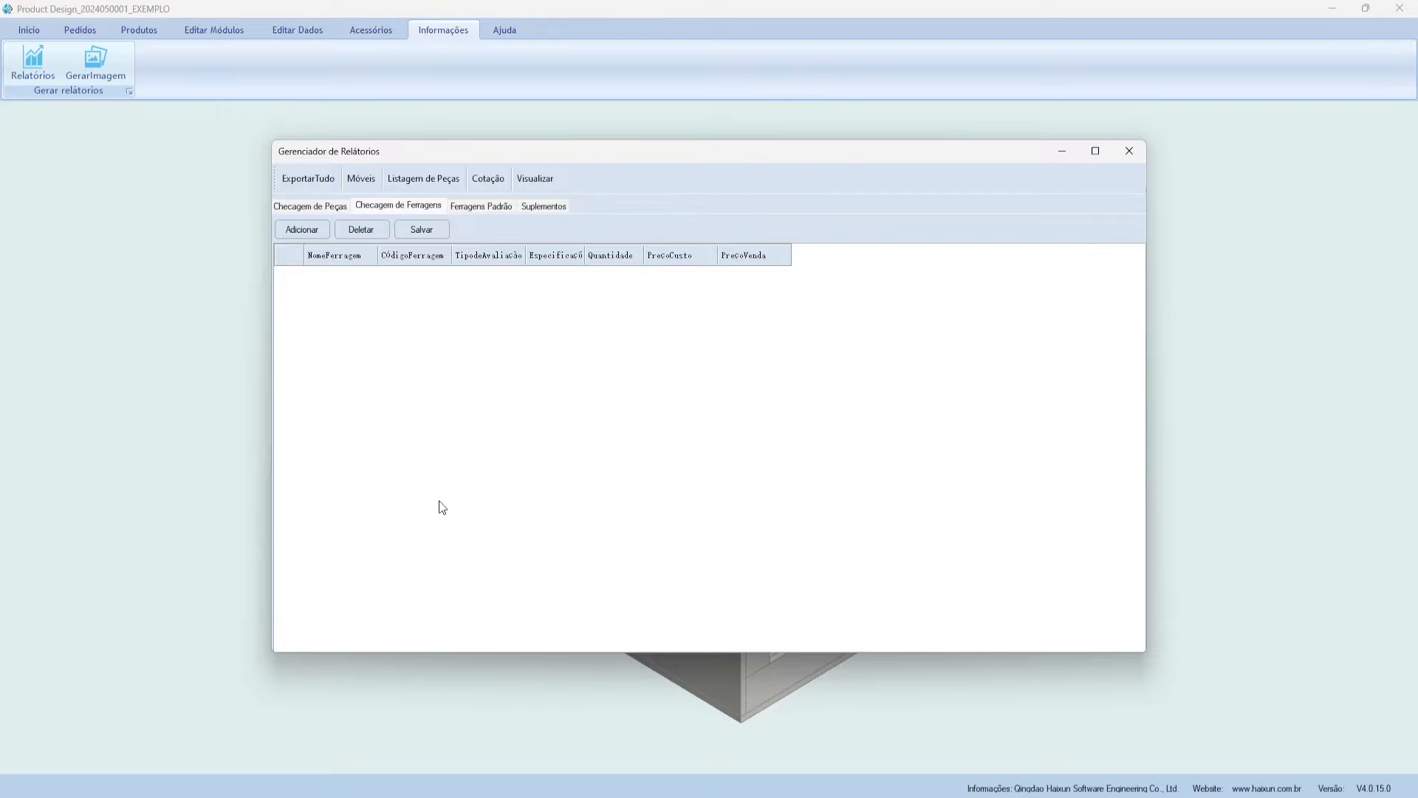
pyautogui.click(483, 206)
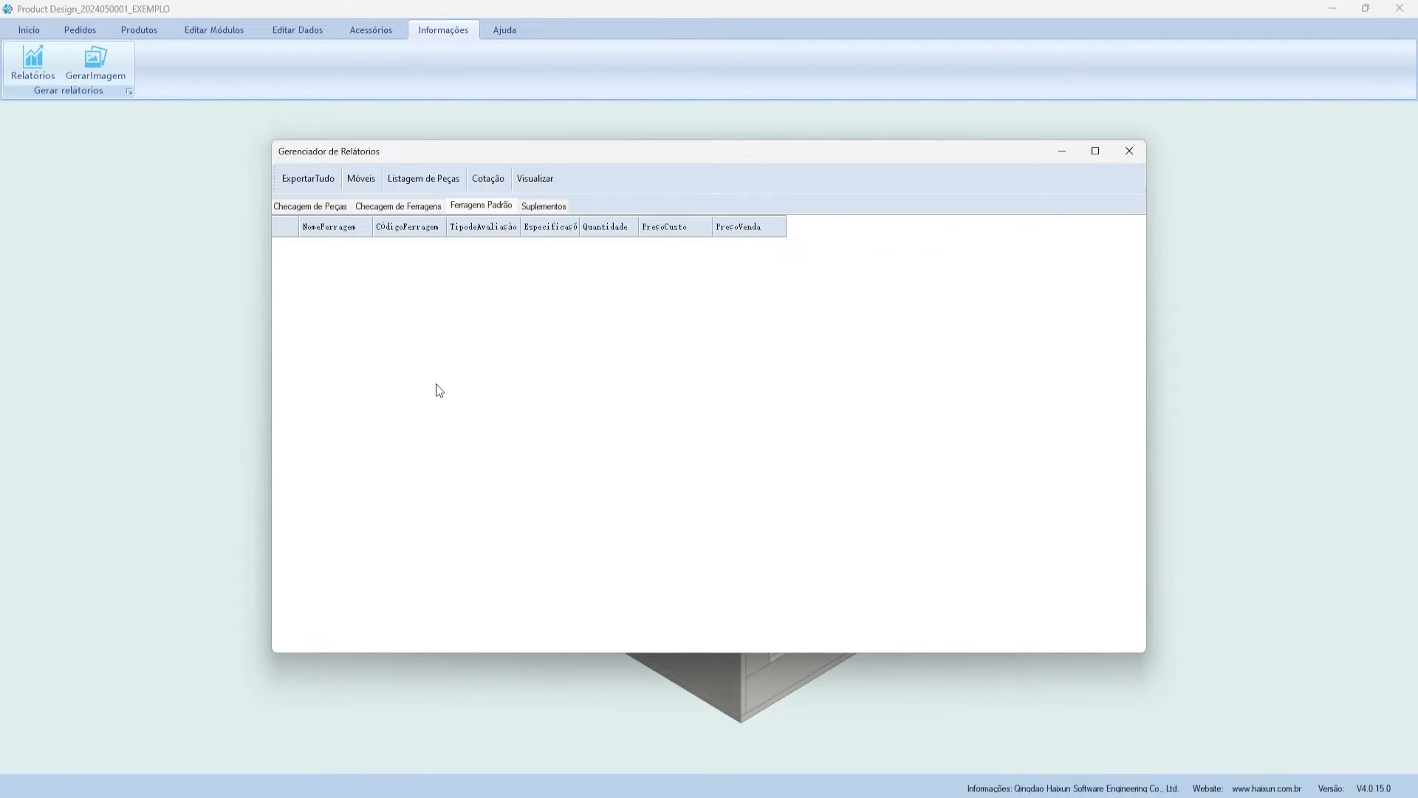
pyautogui.click(540, 205)
pyautogui.click(314, 207)
# - Reposition the Gerenciador de Relatórios window on screen
pyautogui.moveTo(423, 151); pyautogui.dragTo(374, 133)
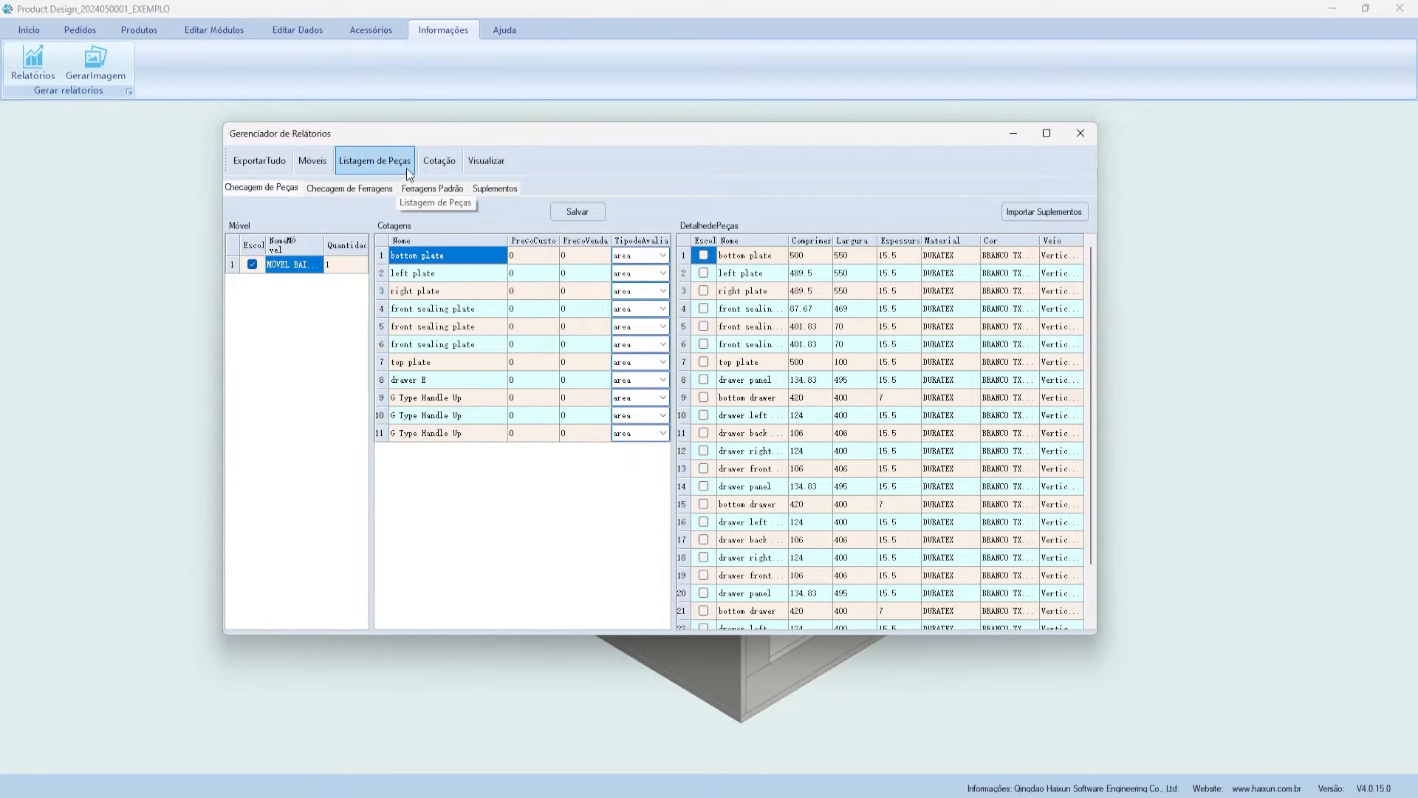
pyautogui.moveTo(418, 134); pyautogui.dragTo(461, 162)
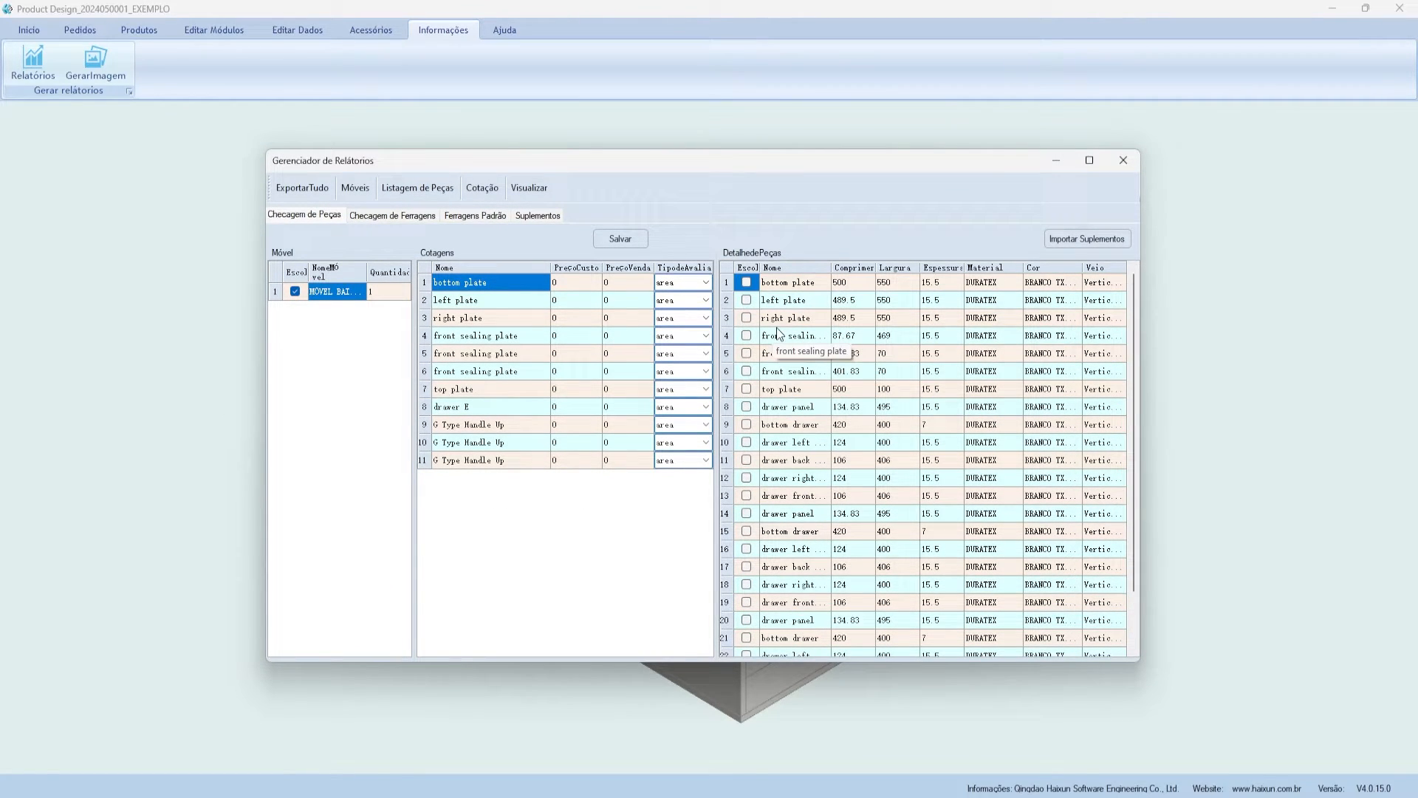
pyautogui.moveTo(516, 161); pyautogui.dragTo(584, 179)
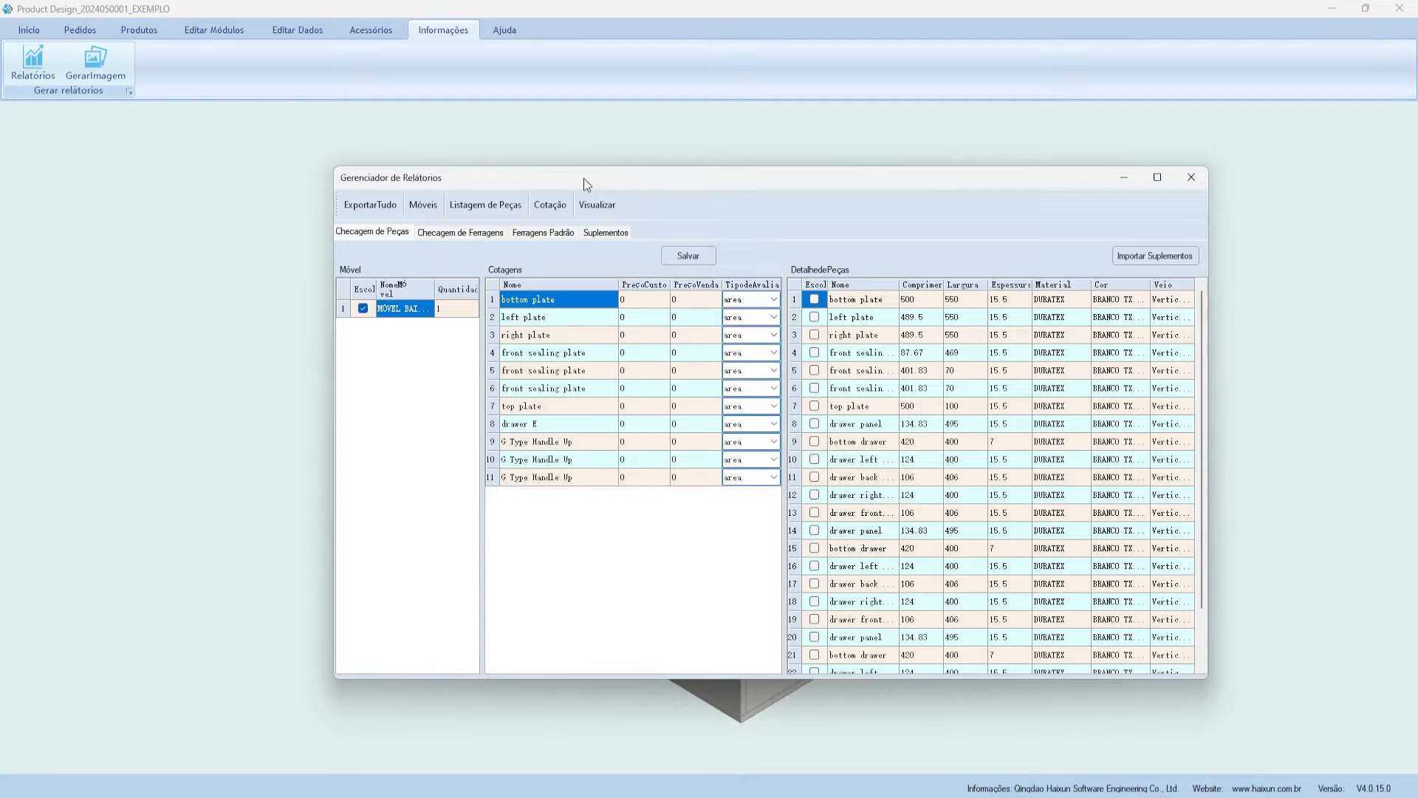
pyautogui.moveTo(584, 179); pyautogui.dragTo(247, 233)
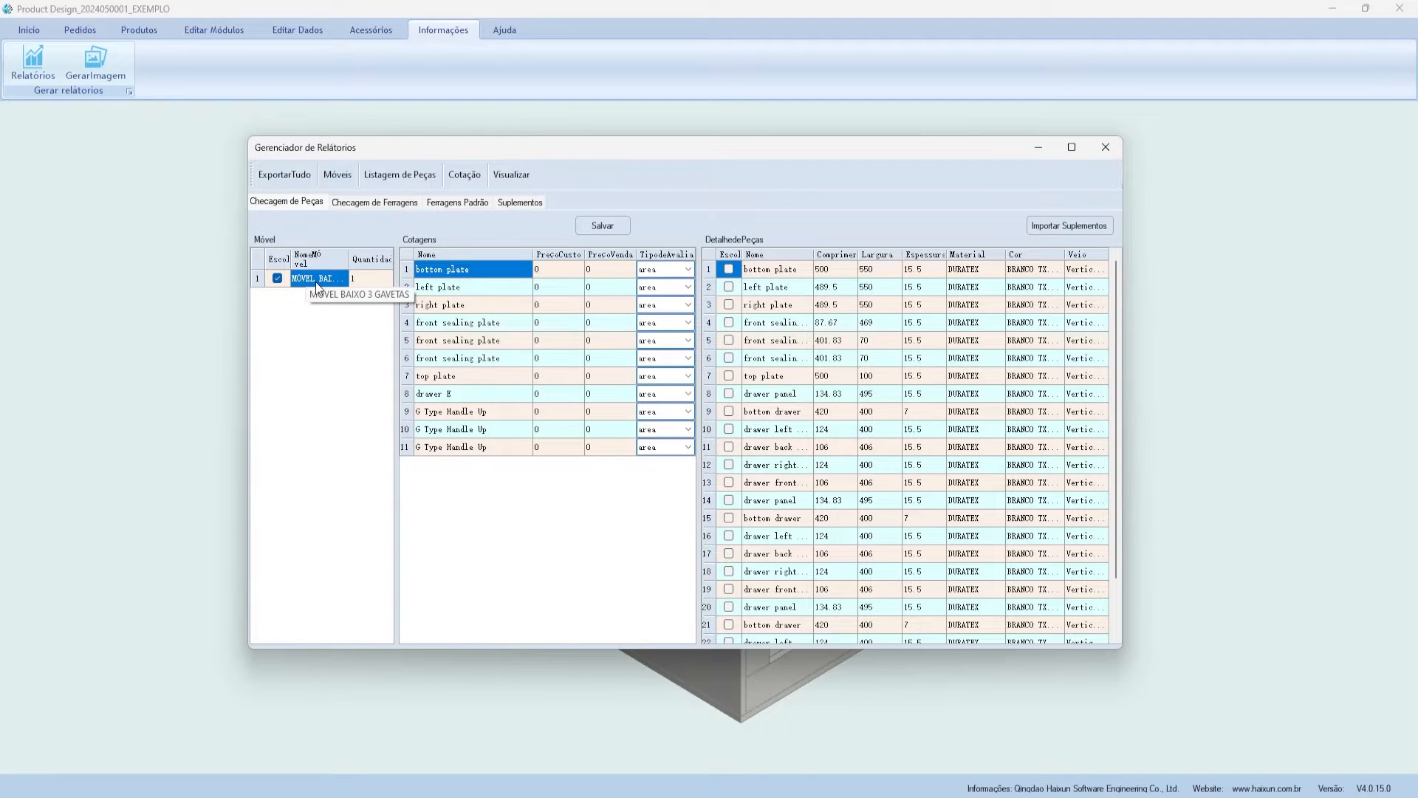
pyautogui.moveTo(487, 158); pyautogui.dragTo(517, 160)
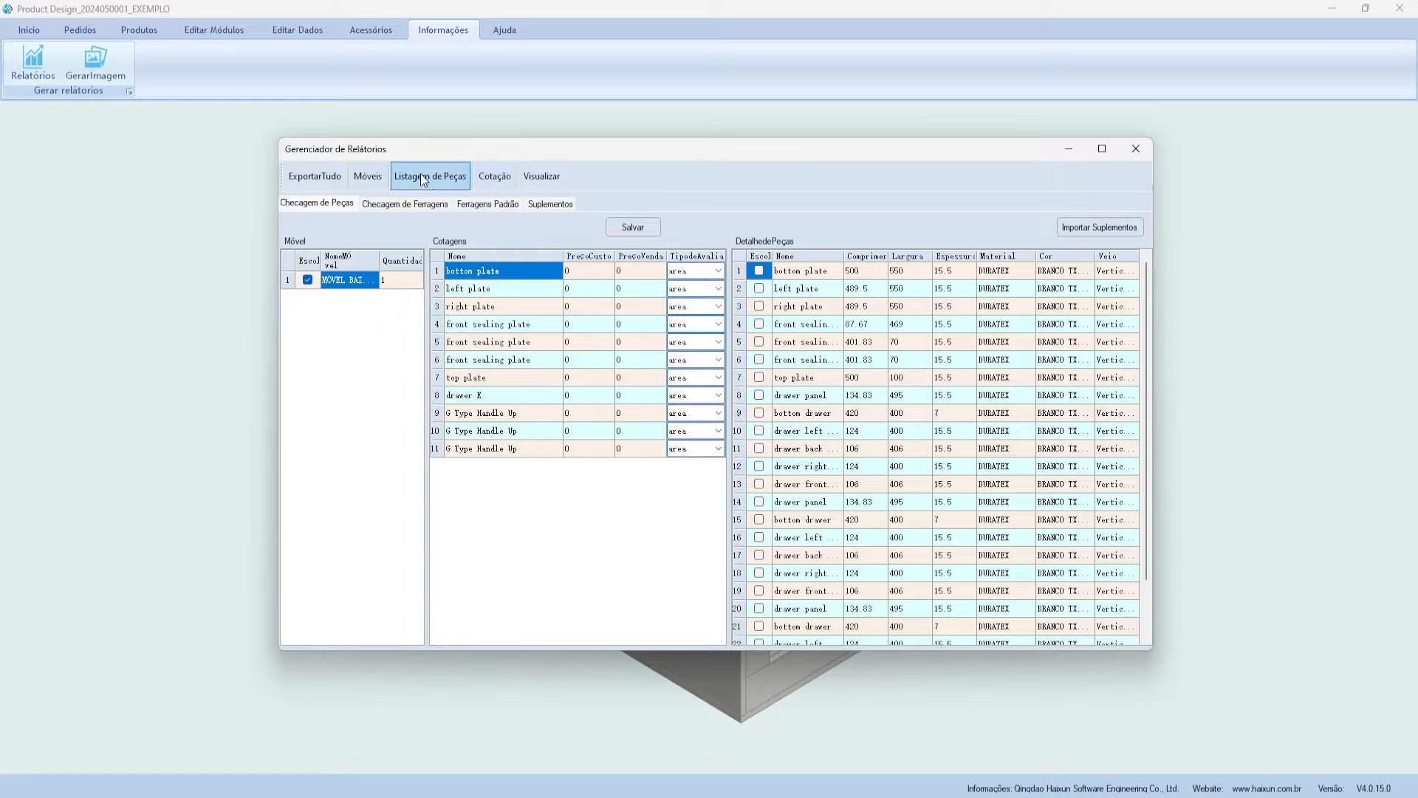
pyautogui.moveTo(486, 155); pyautogui.dragTo(490, 150)
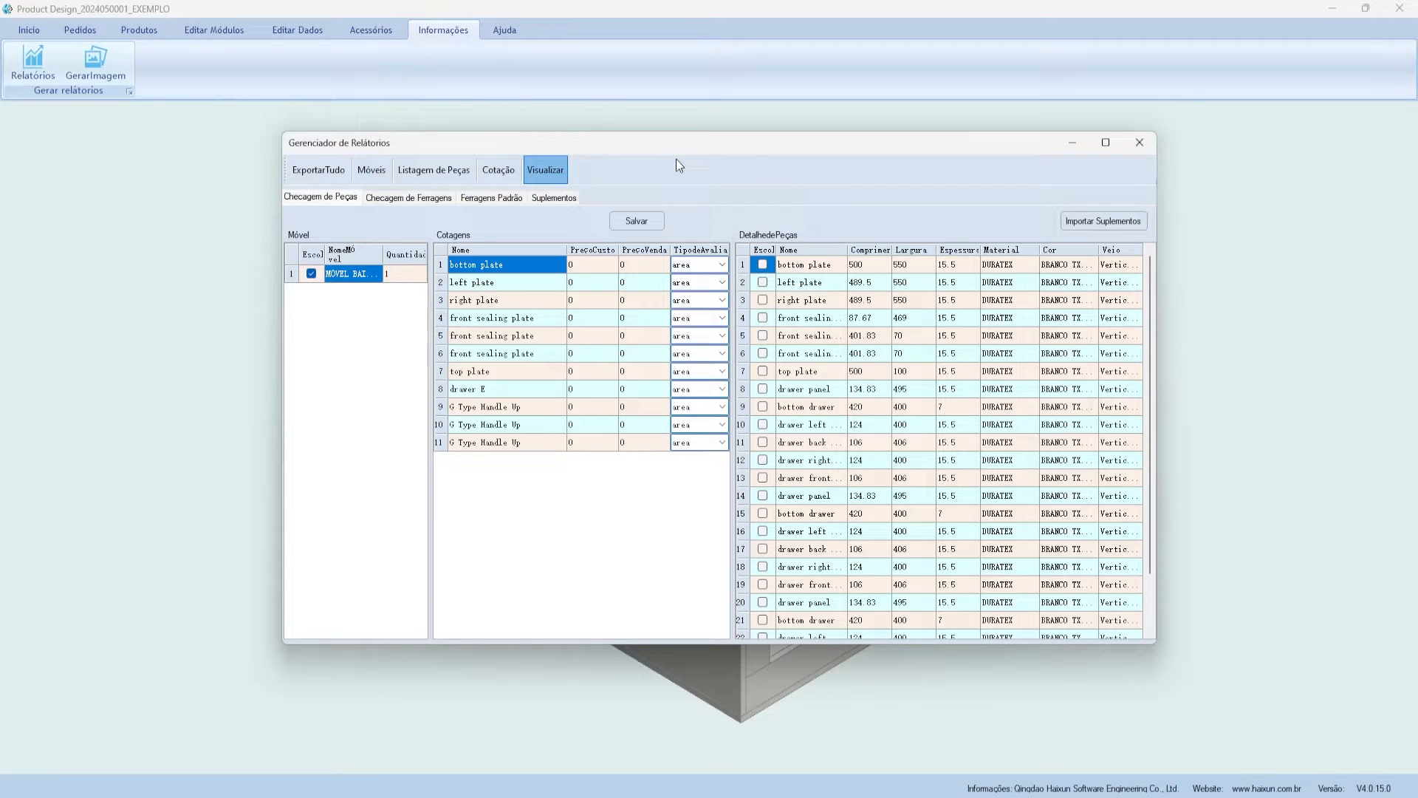
# - Review the plate table's Length, Width and Quantity columns in the ListagemdePeças sheet
pyautogui.scroll(-3, 384, 445)
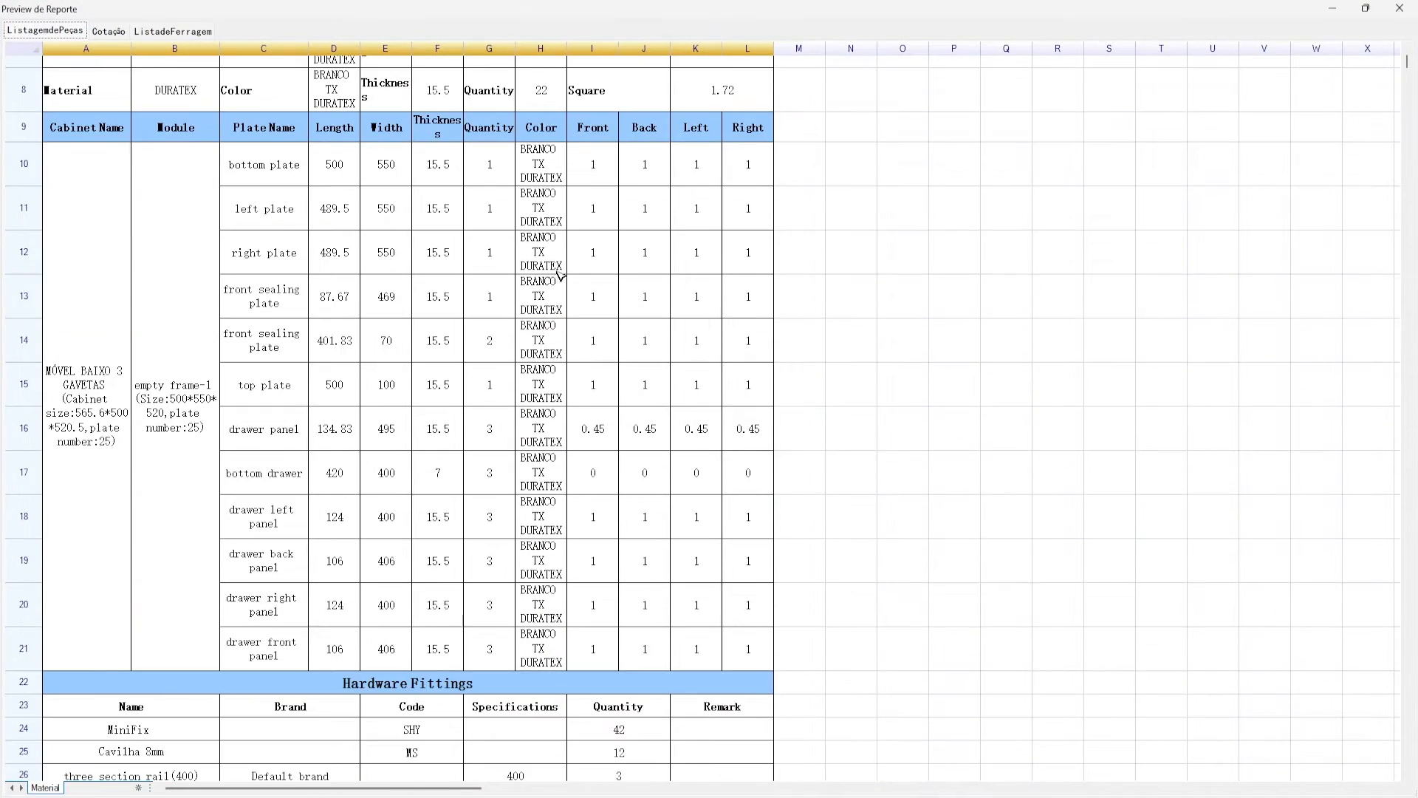
pyautogui.scroll(3, 385, 446)
pyautogui.scroll(-3, 481, 250)
pyautogui.moveTo(274, 166); pyautogui.dragTo(266, 653)
pyautogui.moveTo(342, 158); pyautogui.dragTo(338, 610)
pyautogui.moveTo(394, 159); pyautogui.dragTo(392, 600)
pyautogui.moveTo(474, 156); pyautogui.dragTo(407, 560)
pyautogui.moveTo(505, 155); pyautogui.dragTo(493, 552)
# - Check the plates' edge values, including the bottom and top Front edges and right Back edge
pyautogui.click(573, 168)
pyautogui.moveTo(540, 151); pyautogui.dragTo(549, 594)
pyautogui.click(607, 391)
pyautogui.scroll(-1, 660, 357)
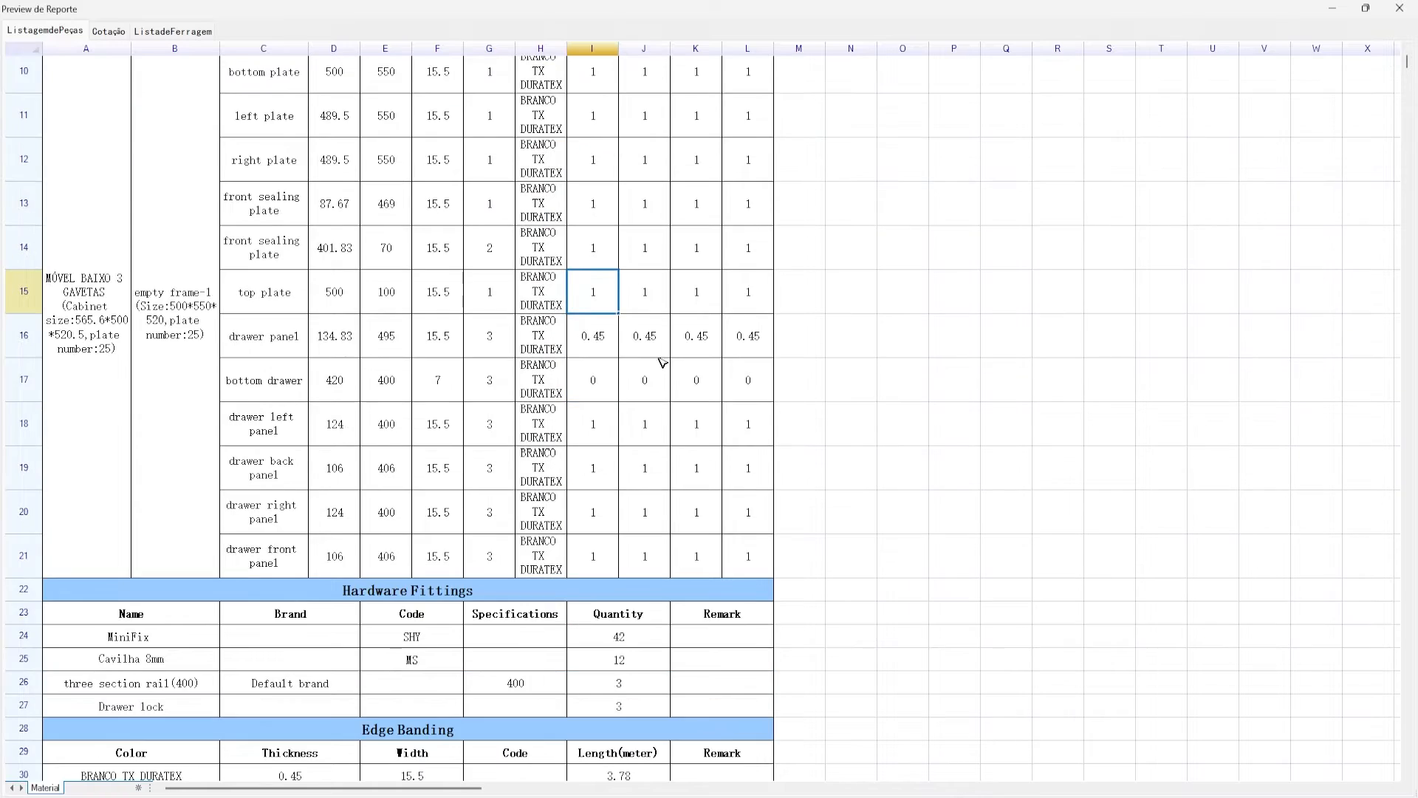
pyautogui.scroll(2, 653, 339)
pyautogui.moveTo(609, 224); pyautogui.dragTo(763, 418)
pyautogui.scroll(-1, 738, 377)
pyautogui.click(641, 254)
pyautogui.scroll(-2, 632, 278)
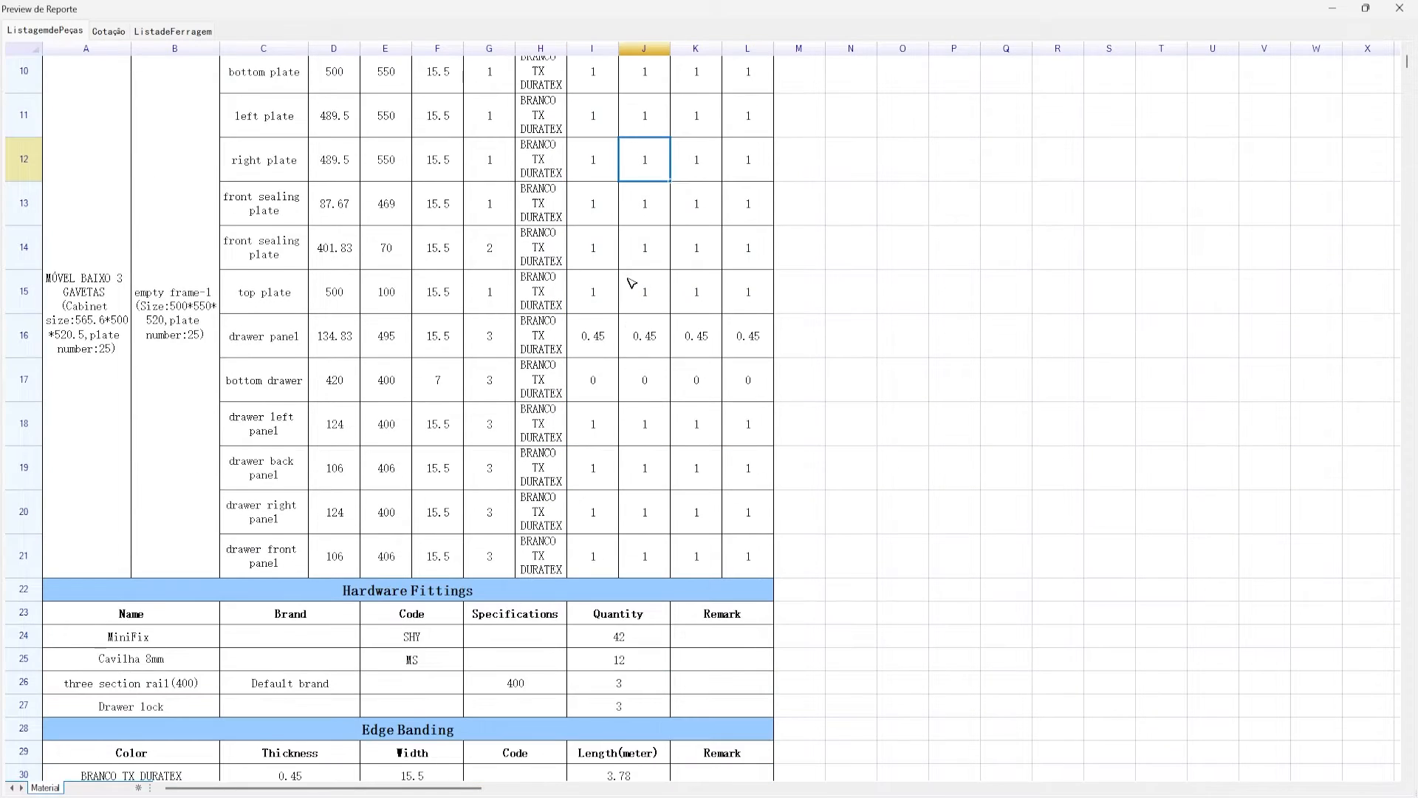
pyautogui.scroll(-3, 672, 290)
pyautogui.scroll(2, 654, 290)
# - Inspect the four hardware fitting rows, including the Cavilha 8mm and three section rail quantities and the Drawer lock remark
pyautogui.click(592, 376)
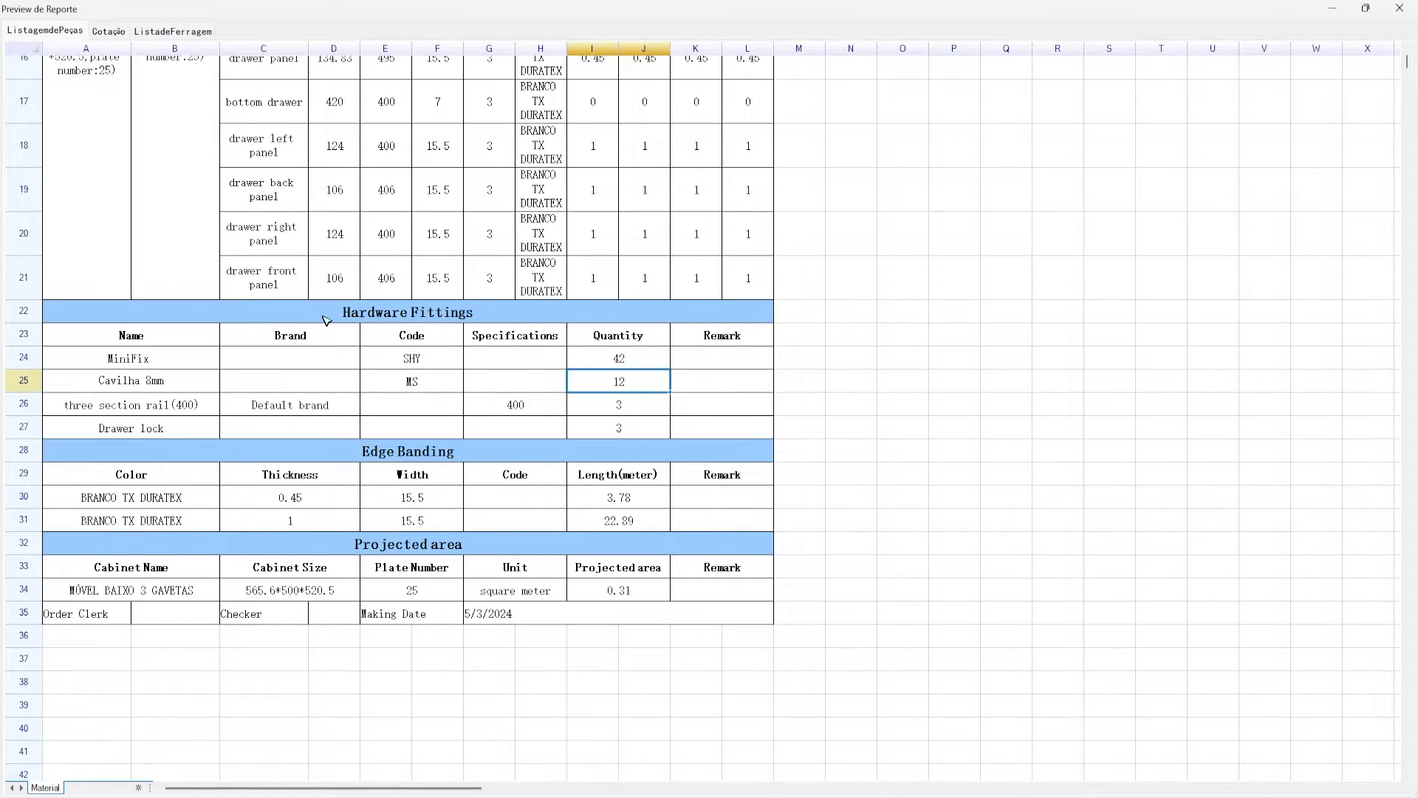
pyautogui.moveTo(326, 326); pyautogui.dragTo(361, 344)
pyautogui.moveTo(161, 362); pyautogui.dragTo(750, 447)
pyautogui.click(624, 407)
pyautogui.moveTo(115, 360); pyautogui.dragTo(770, 426)
pyautogui.click(714, 435)
pyautogui.moveTo(108, 424); pyautogui.dragTo(72, 431)
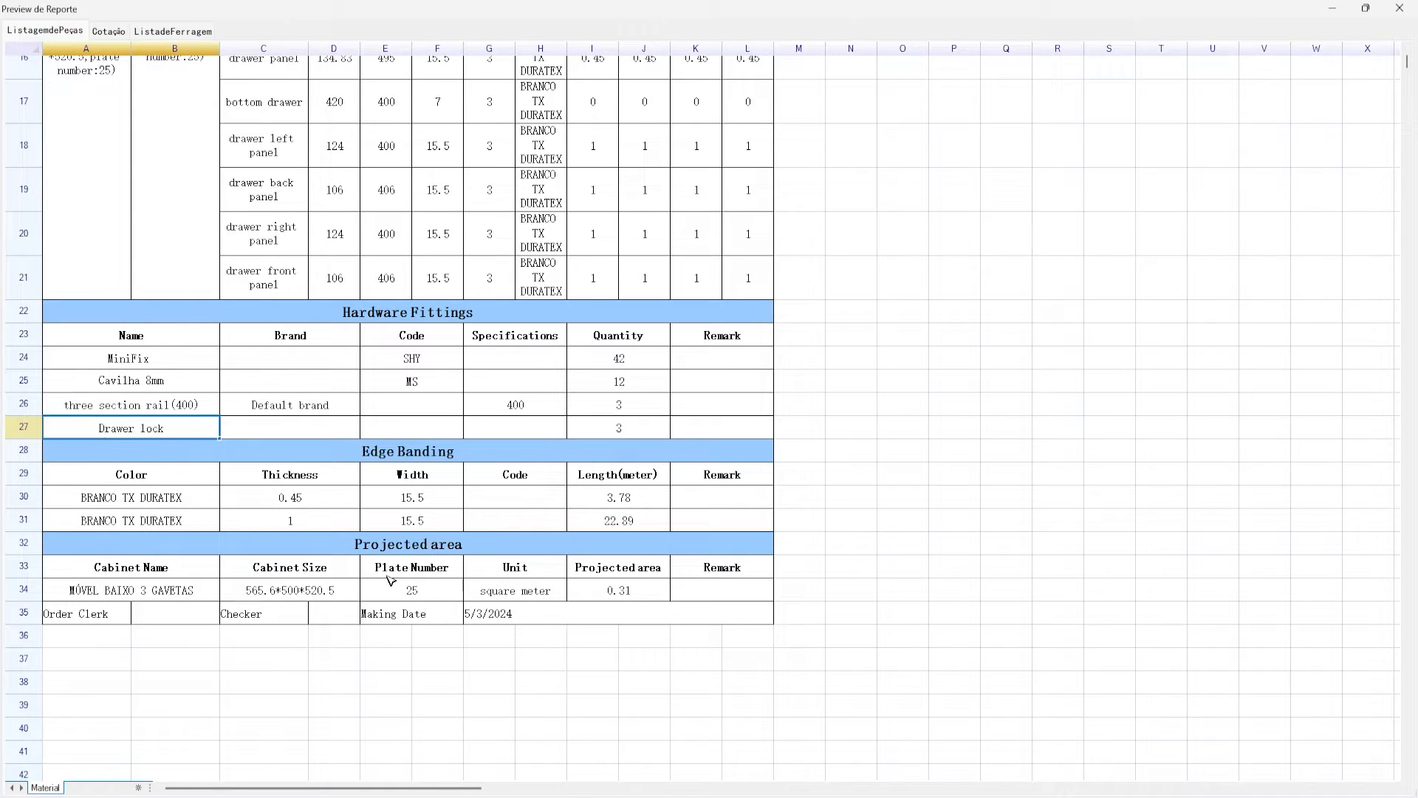
# - Look over the Drawer lock, three section rail, Cavilha 8mm and MiniFix hardware entries
pyautogui.moveTo(387, 566); pyautogui.dragTo(395, 586)
pyautogui.click(217, 388)
pyautogui.click(200, 404)
pyautogui.click(148, 389)
pyautogui.click(178, 366)
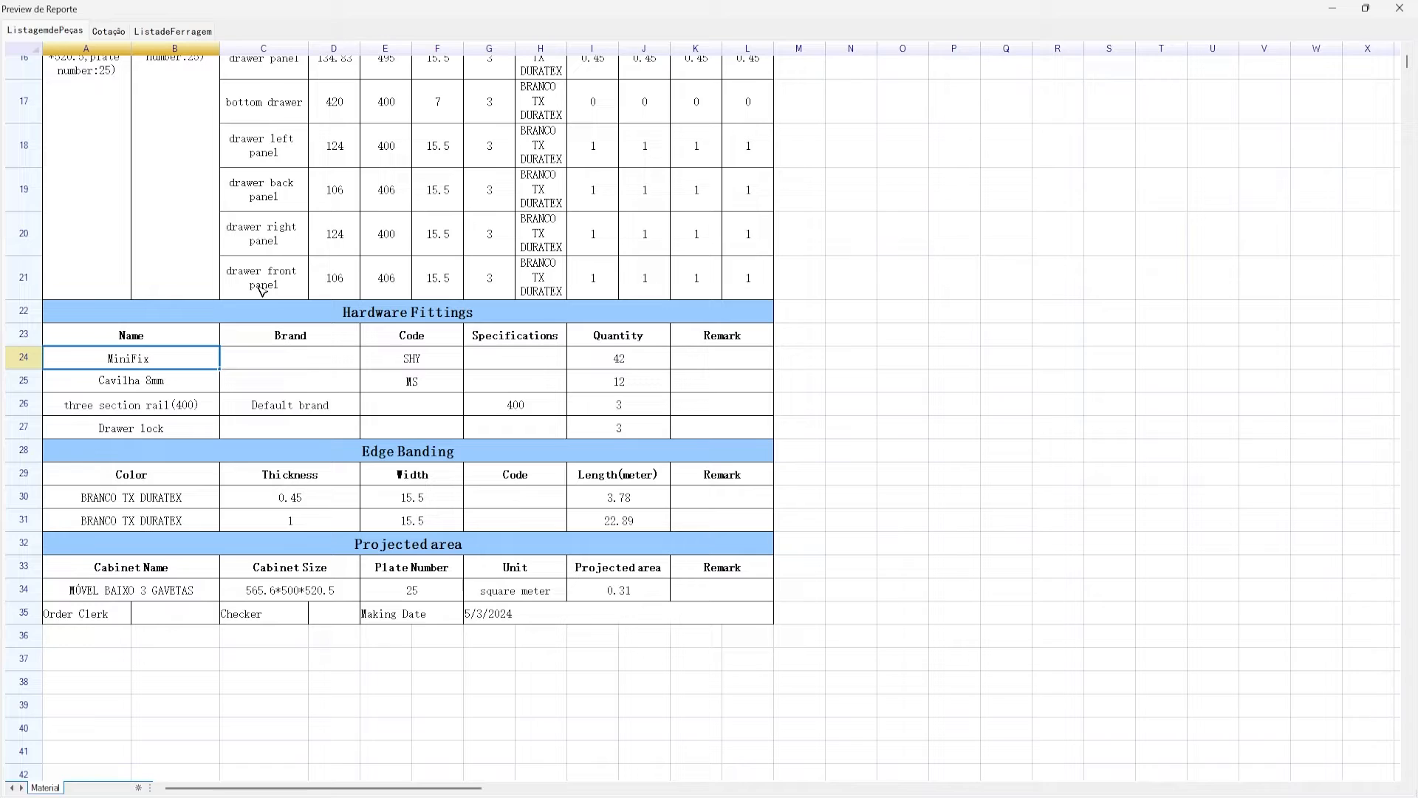
pyautogui.click(140, 378)
pyautogui.click(137, 362)
pyautogui.click(146, 384)
pyautogui.click(138, 362)
pyautogui.click(144, 407)
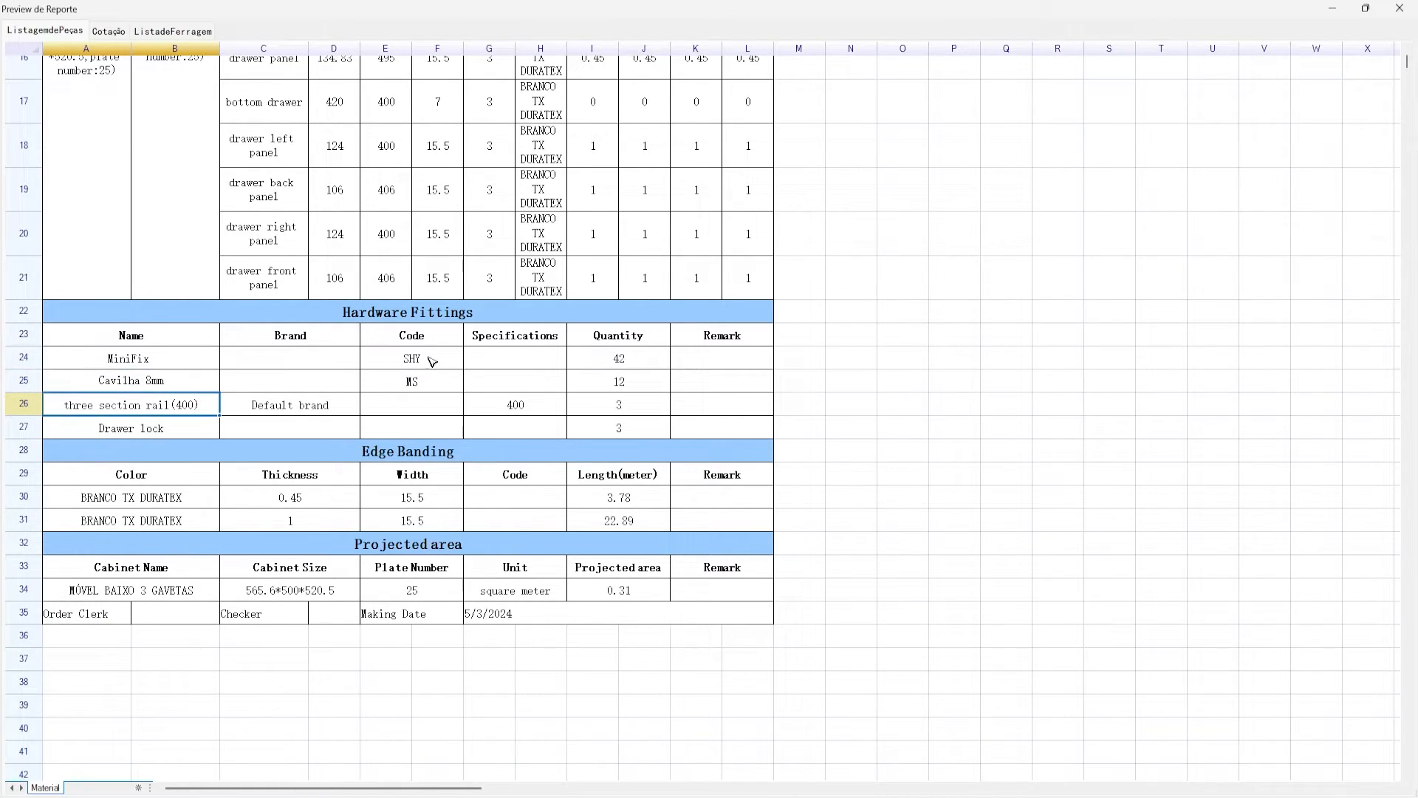
# - Review the Edge Banding colours, thicknesses 0.45 and 1, and the 15.5 widths
pyautogui.scroll(-1, 432, 359)
pyautogui.click(87, 407)
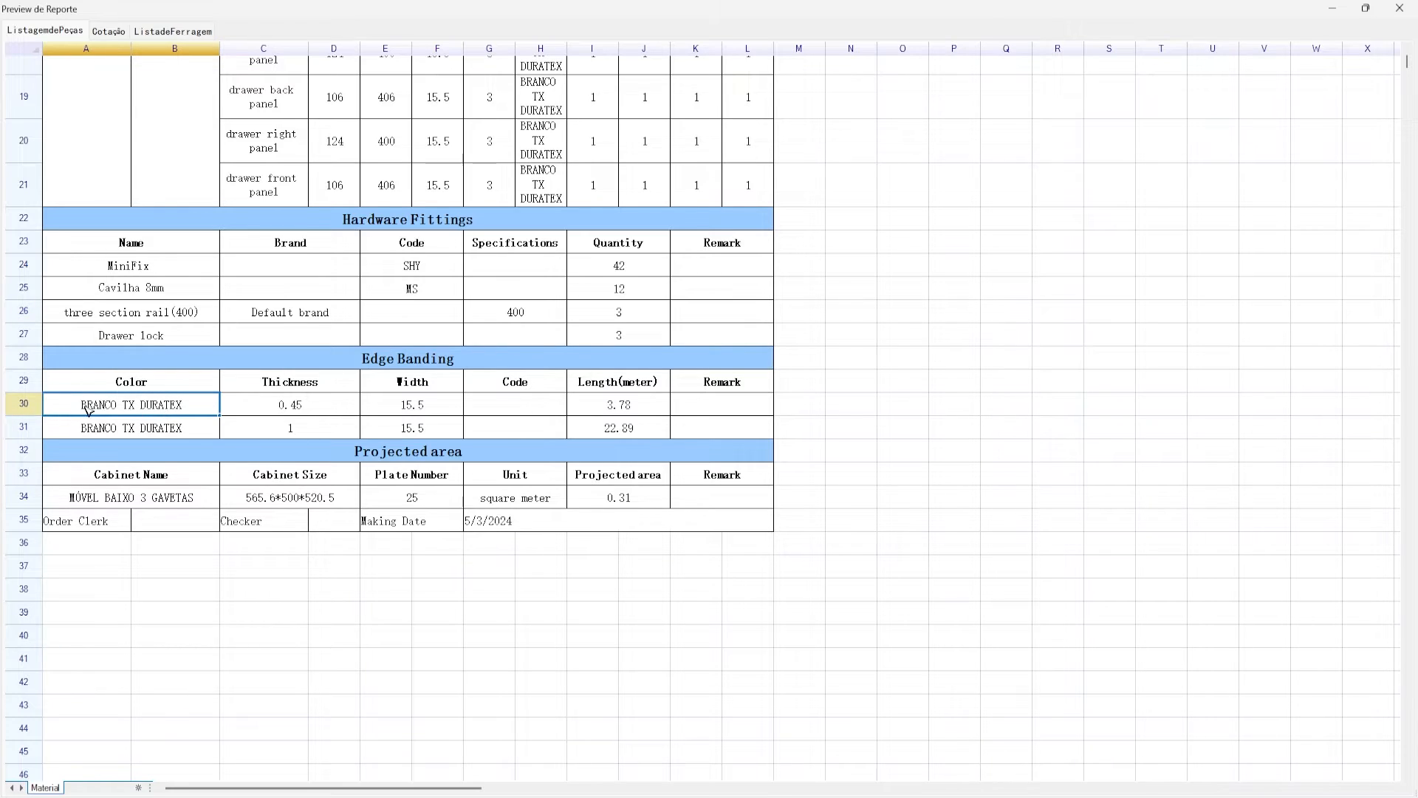
pyautogui.click(244, 414)
pyautogui.click(388, 358)
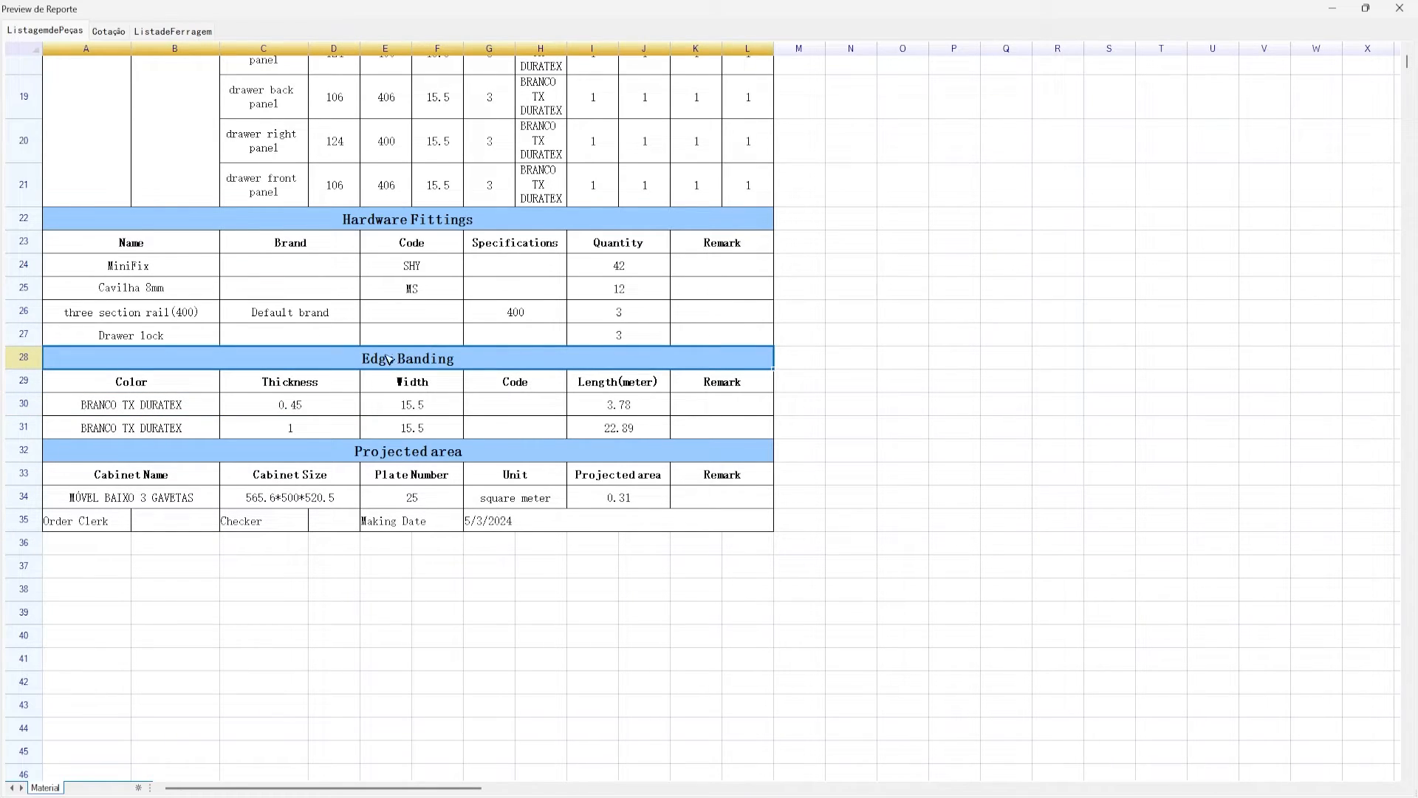
pyautogui.click(288, 426)
pyautogui.write('1')
pyautogui.press('Up')
pyautogui.click(306, 435)
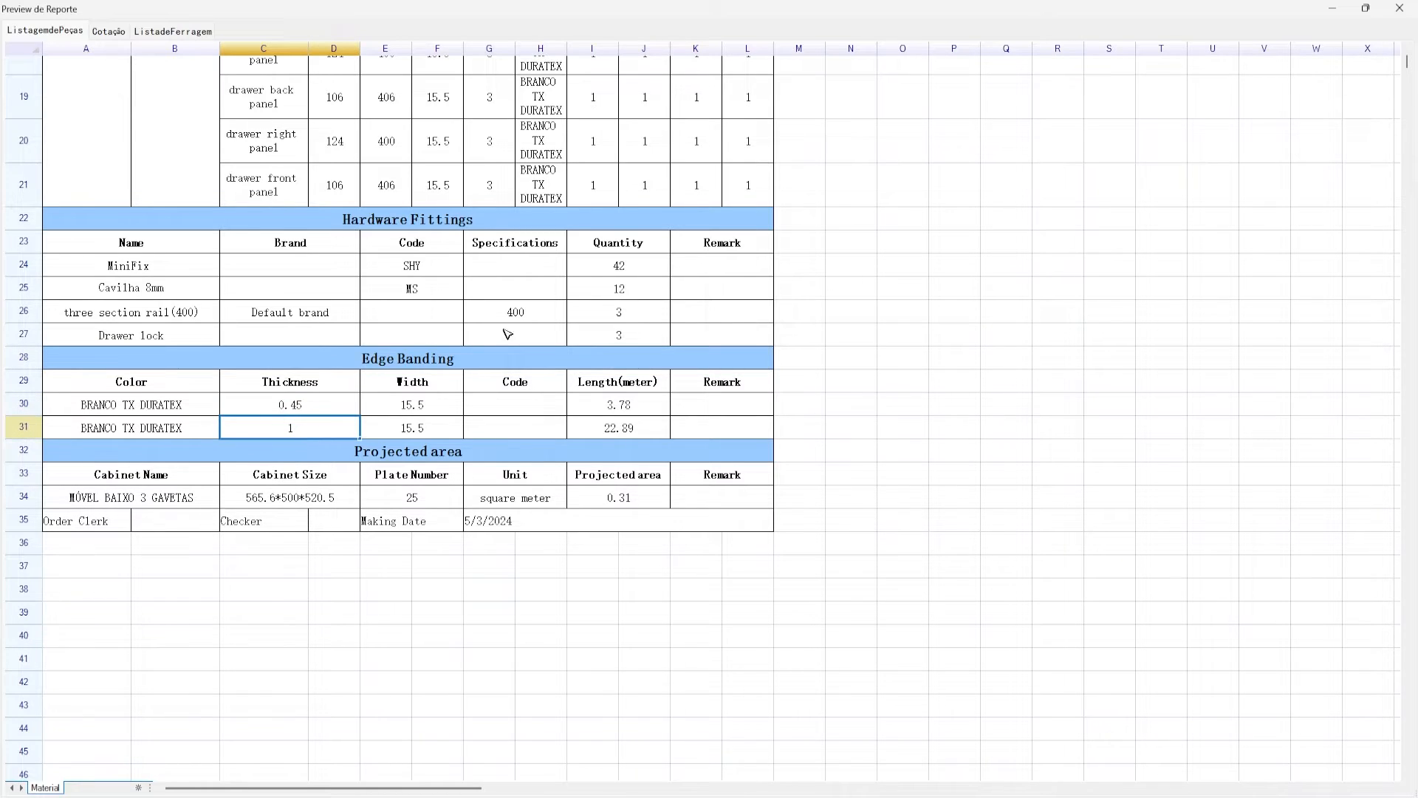
pyautogui.click(410, 411)
pyautogui.click(412, 431)
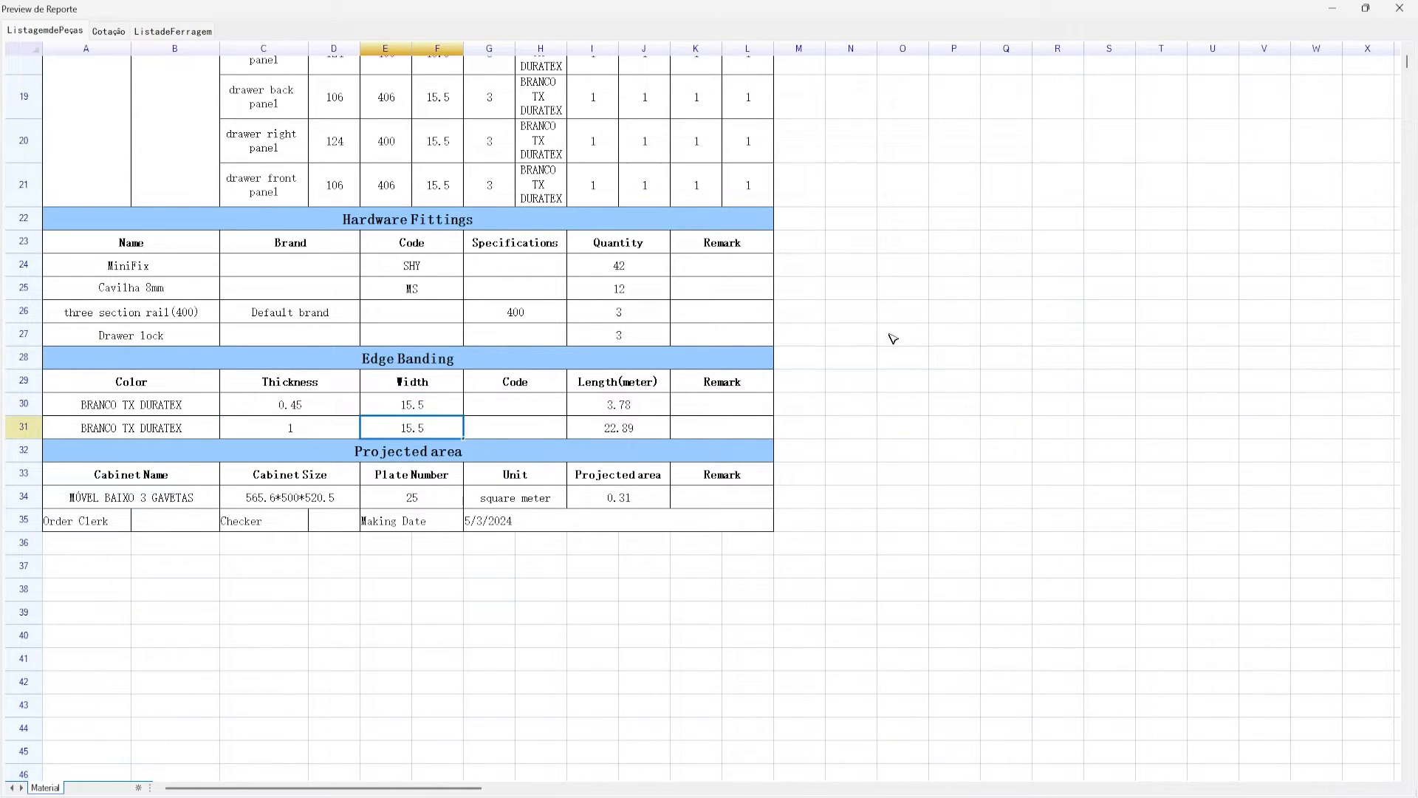
# - Compare the edge banding lengths of 3.78 m and 22.89 m
pyautogui.click(620, 406)
pyautogui.click(623, 427)
pyautogui.click(623, 409)
pyautogui.click(624, 428)
pyautogui.click(623, 408)
pyautogui.click(624, 429)
pyautogui.click(606, 410)
pyautogui.click(641, 384)
pyautogui.click(609, 411)
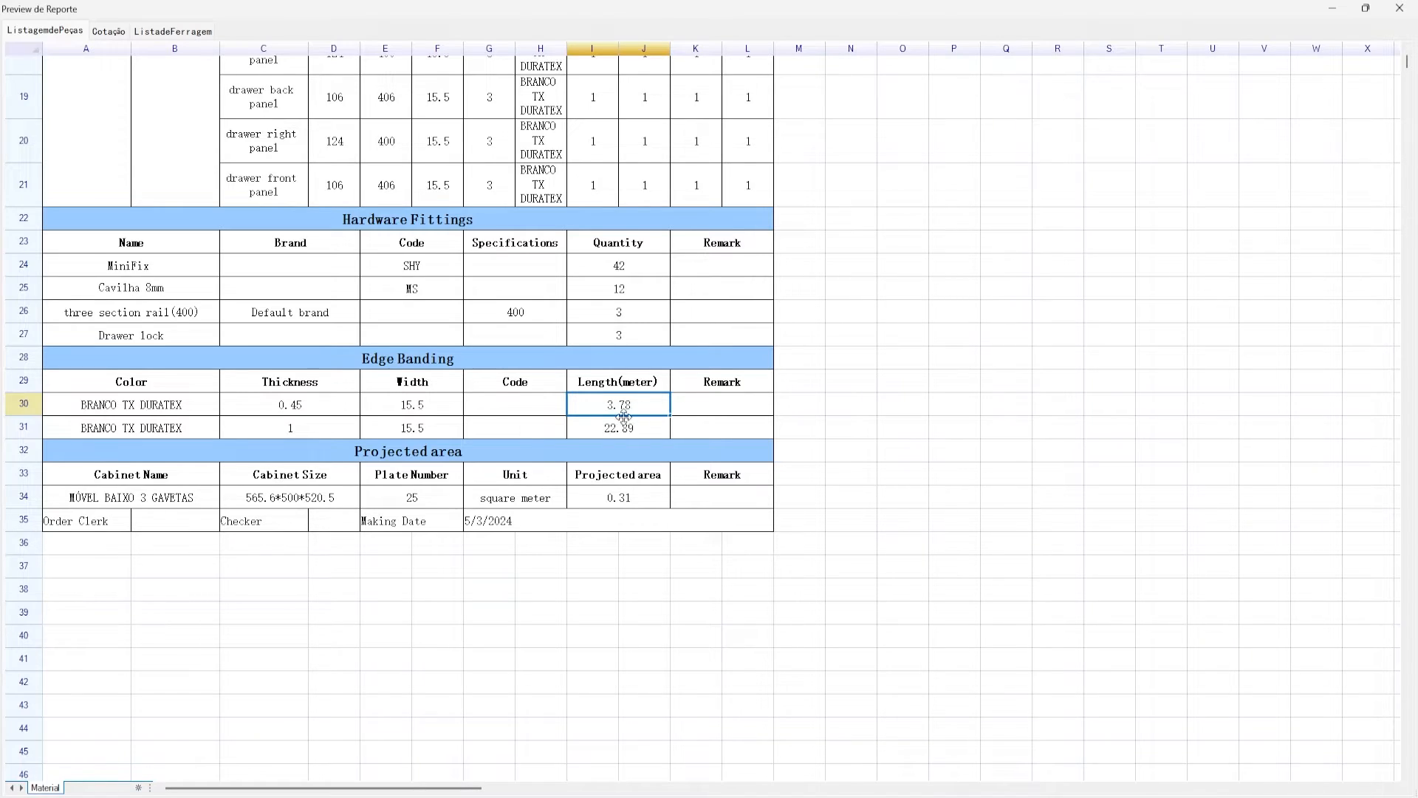
pyautogui.scroll(-1, 624, 407)
pyautogui.click(629, 338)
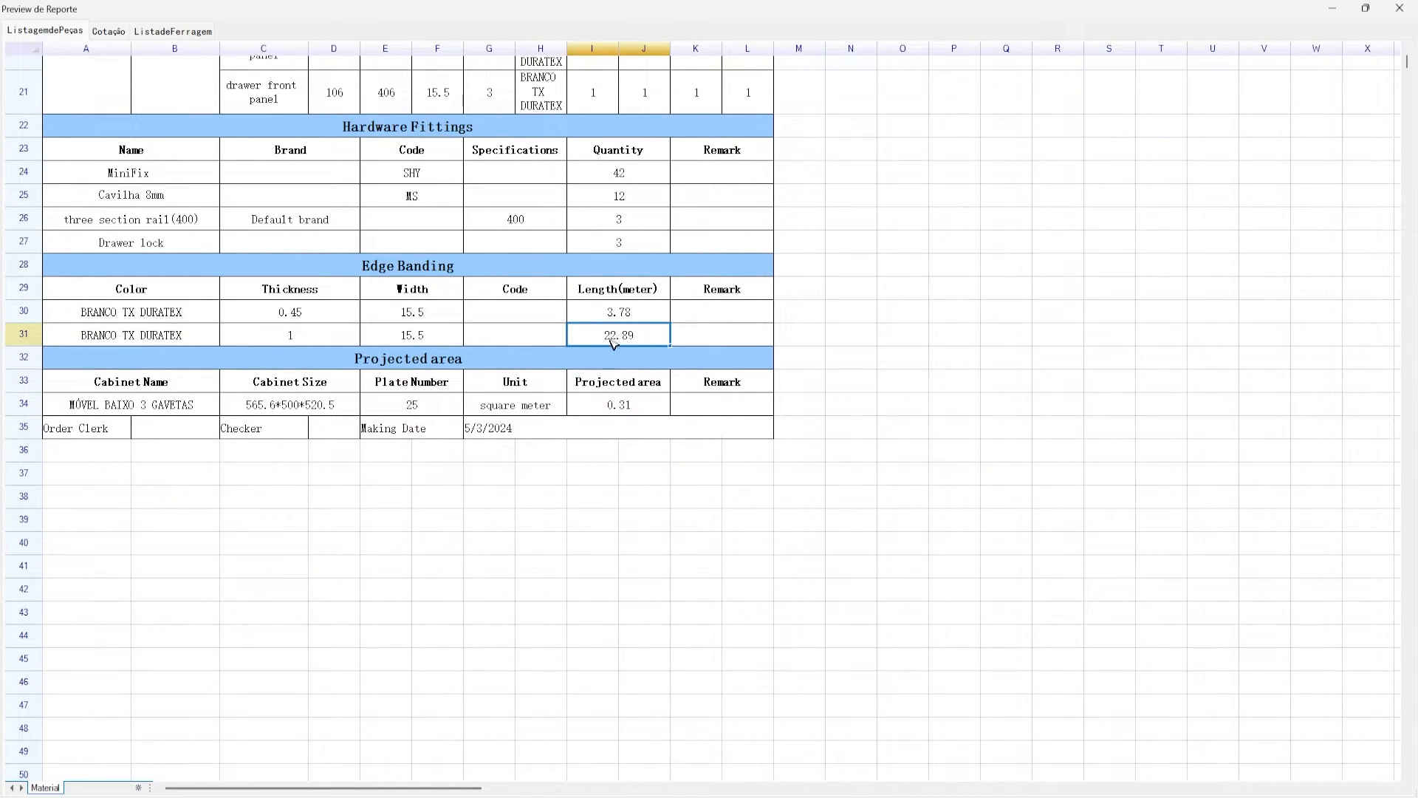
# - Review the Projected area table: MÓVEL BAIXO 3 GAVETAS, 565.6*500*520.5, 25 plates, 0.31 m²
pyautogui.click(649, 367)
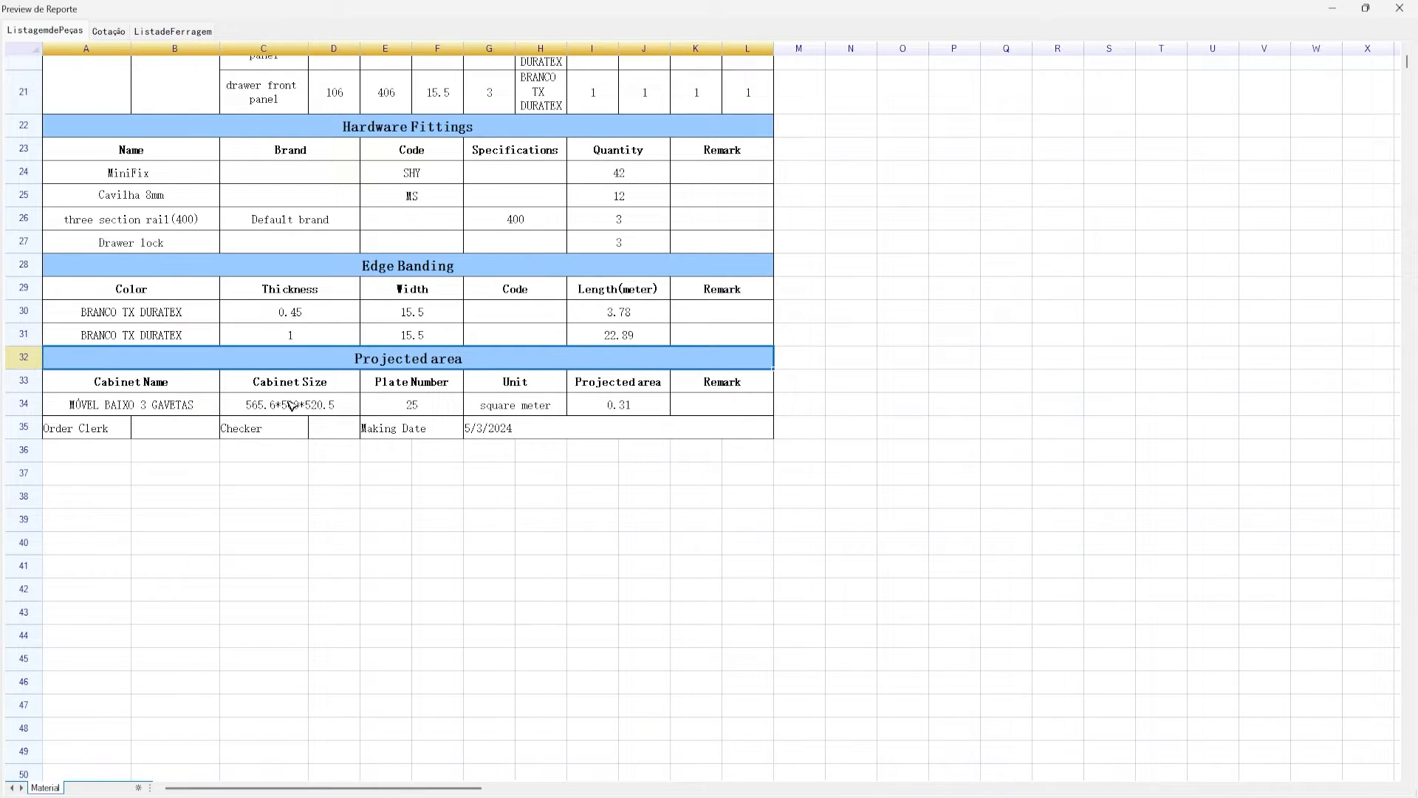
pyautogui.click(292, 406)
pyautogui.click(204, 406)
pyautogui.click(576, 384)
pyautogui.click(560, 407)
pyautogui.click(605, 407)
pyautogui.click(472, 409)
pyautogui.click(409, 412)
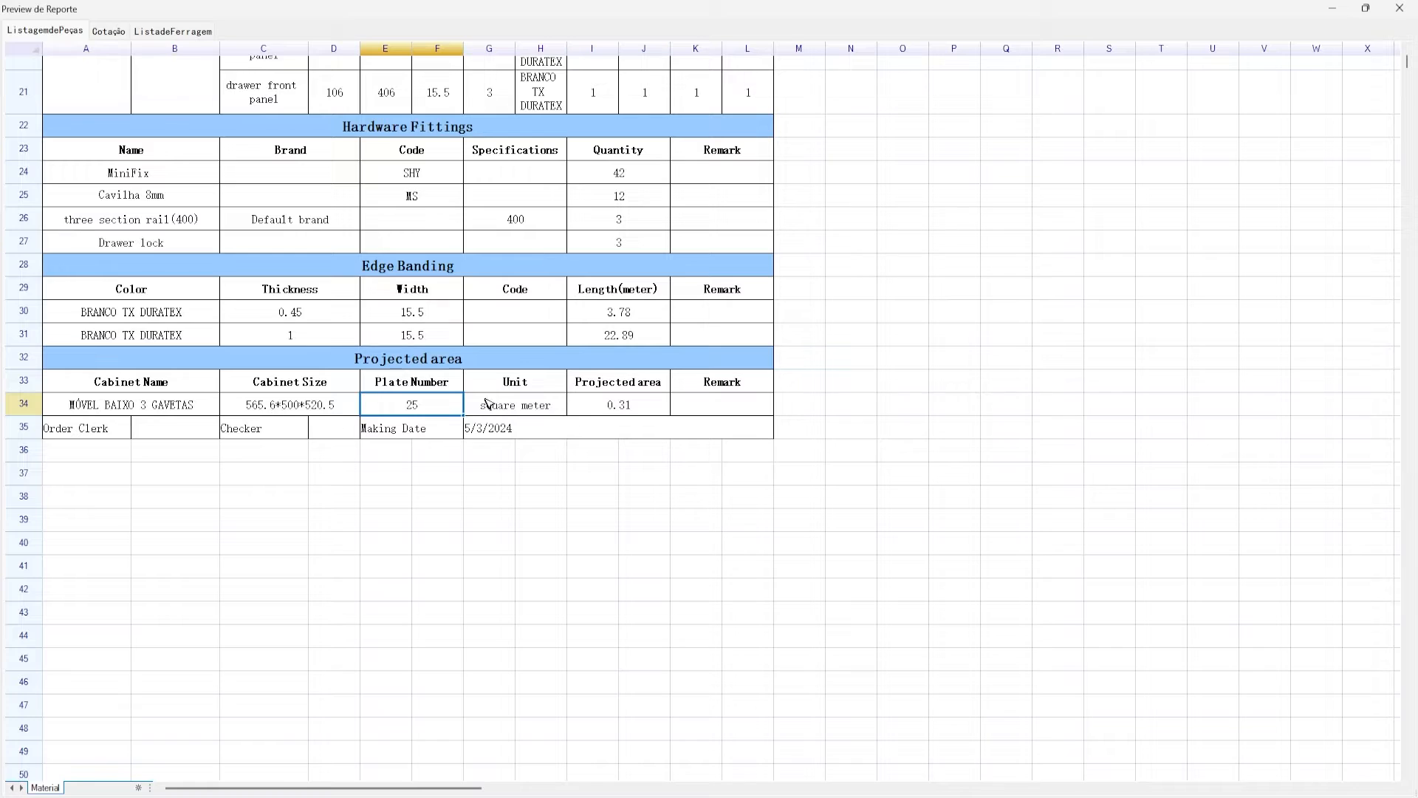
pyautogui.click(281, 402)
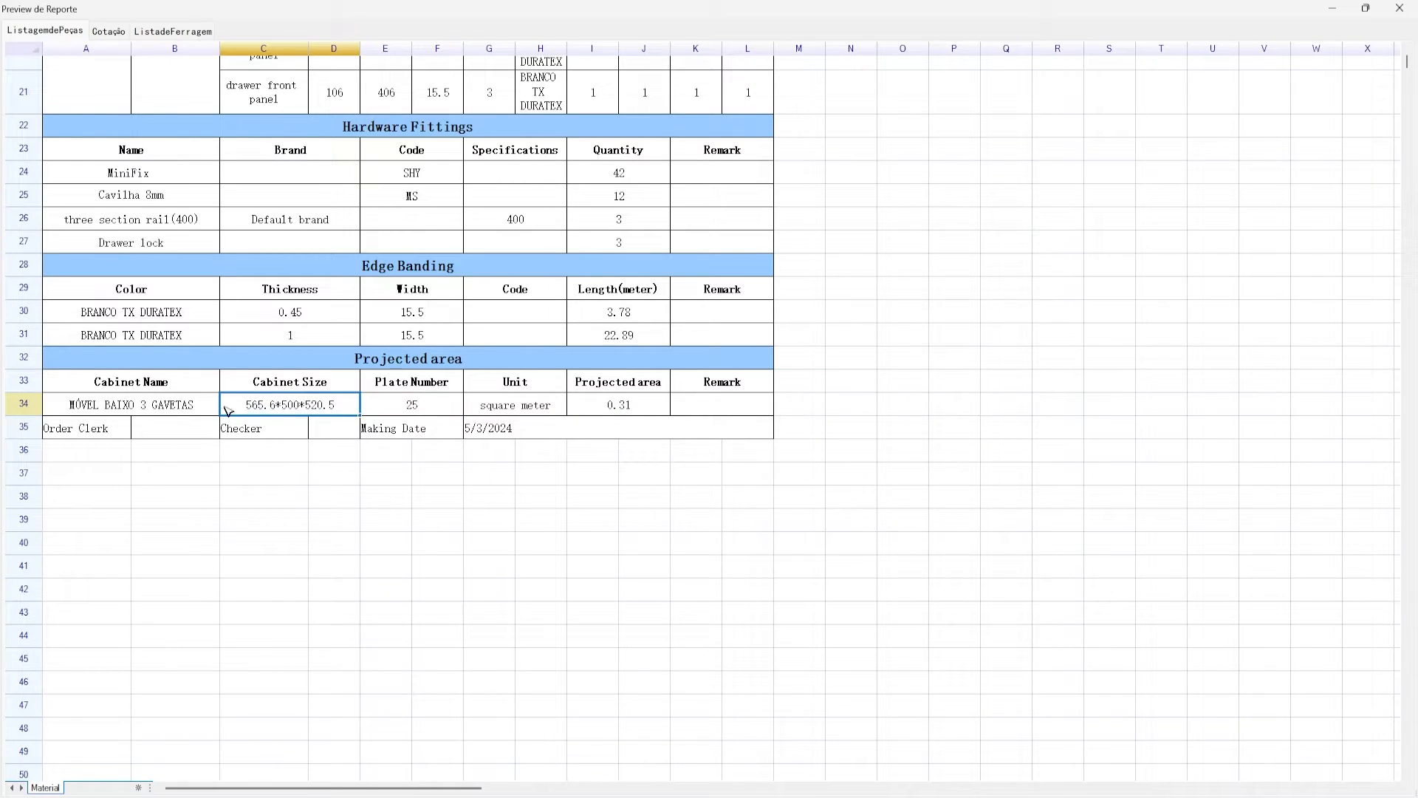
pyautogui.click(172, 409)
pyautogui.click(605, 405)
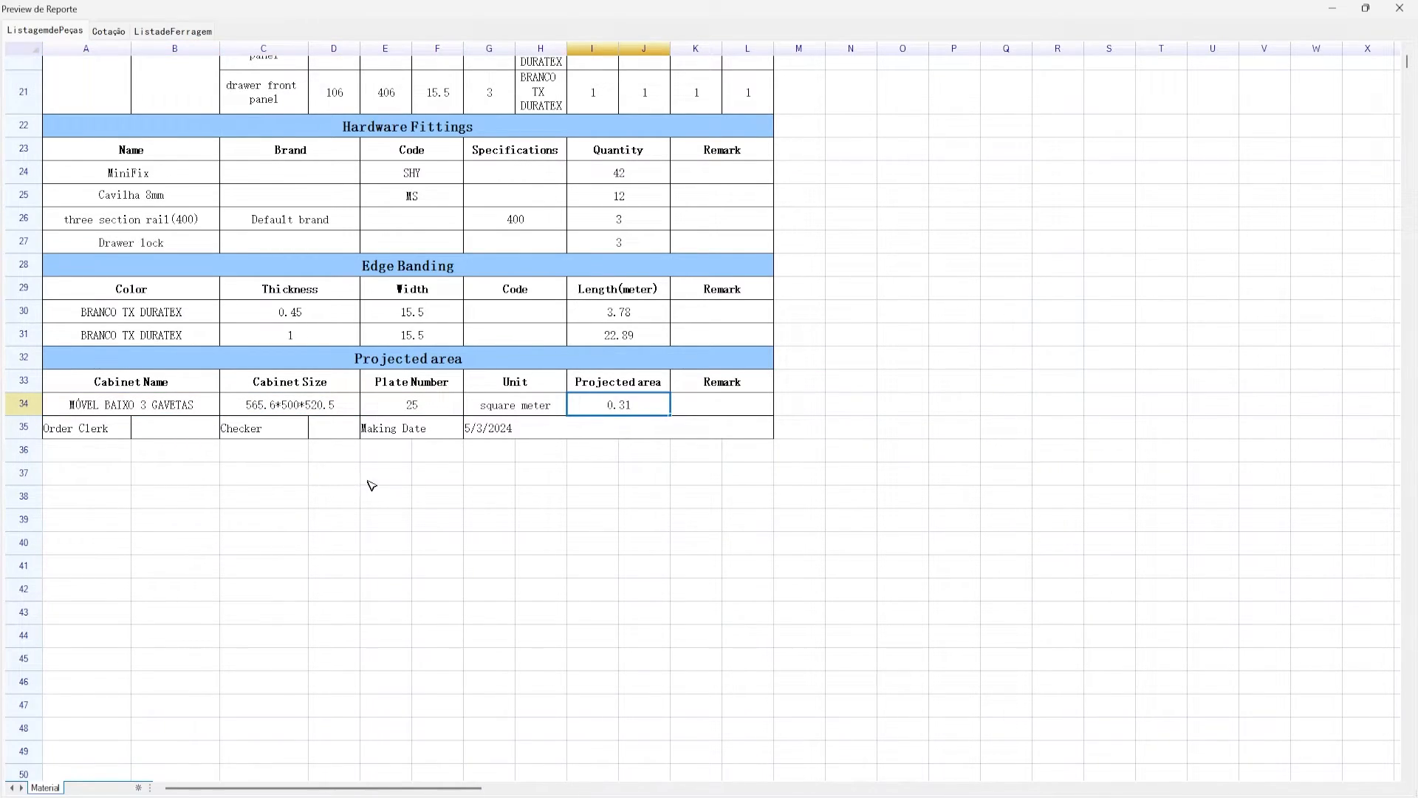
pyautogui.scroll(2, 414, 488)
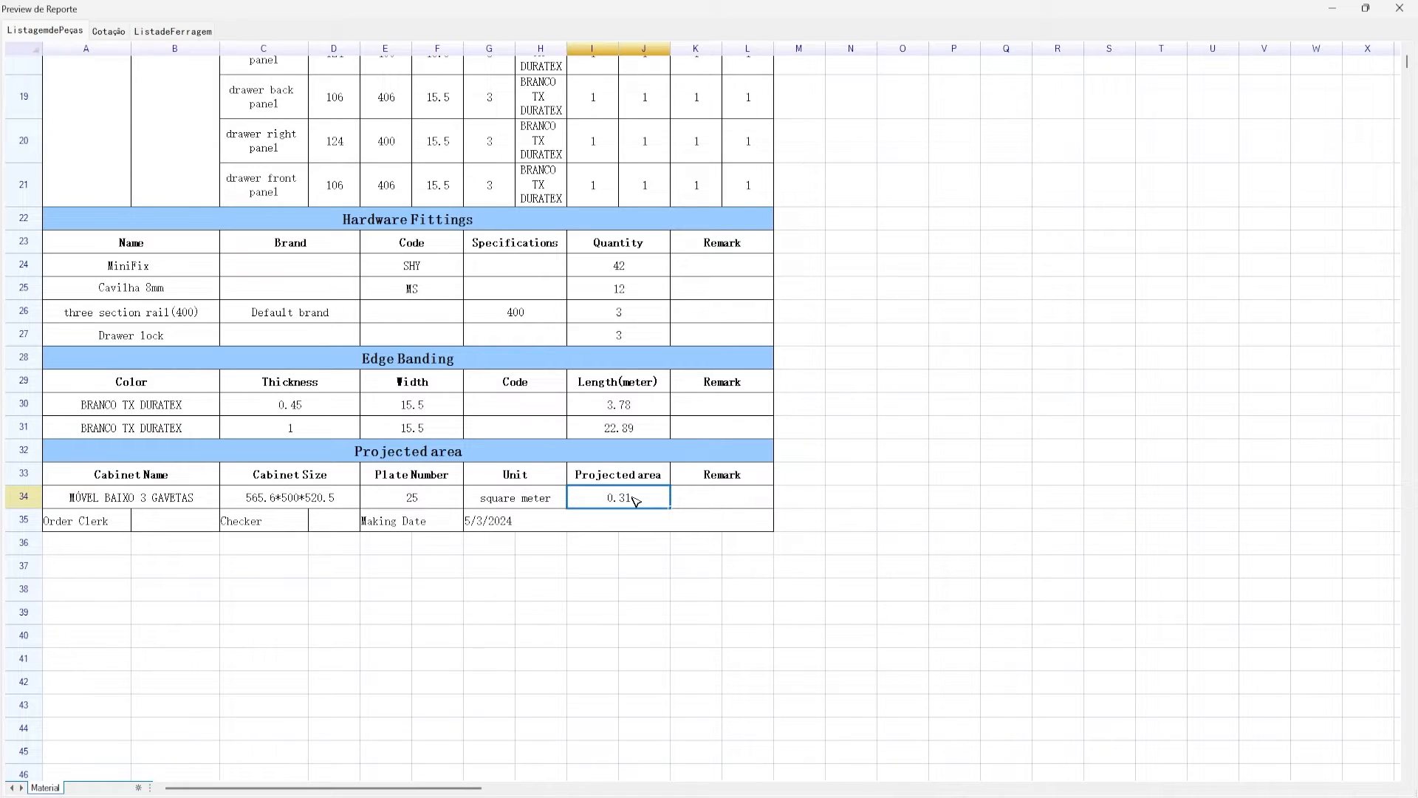
# - Scroll the report preview back to the top and close Preview de Reporte
pyautogui.scroll(6, 532, 452)
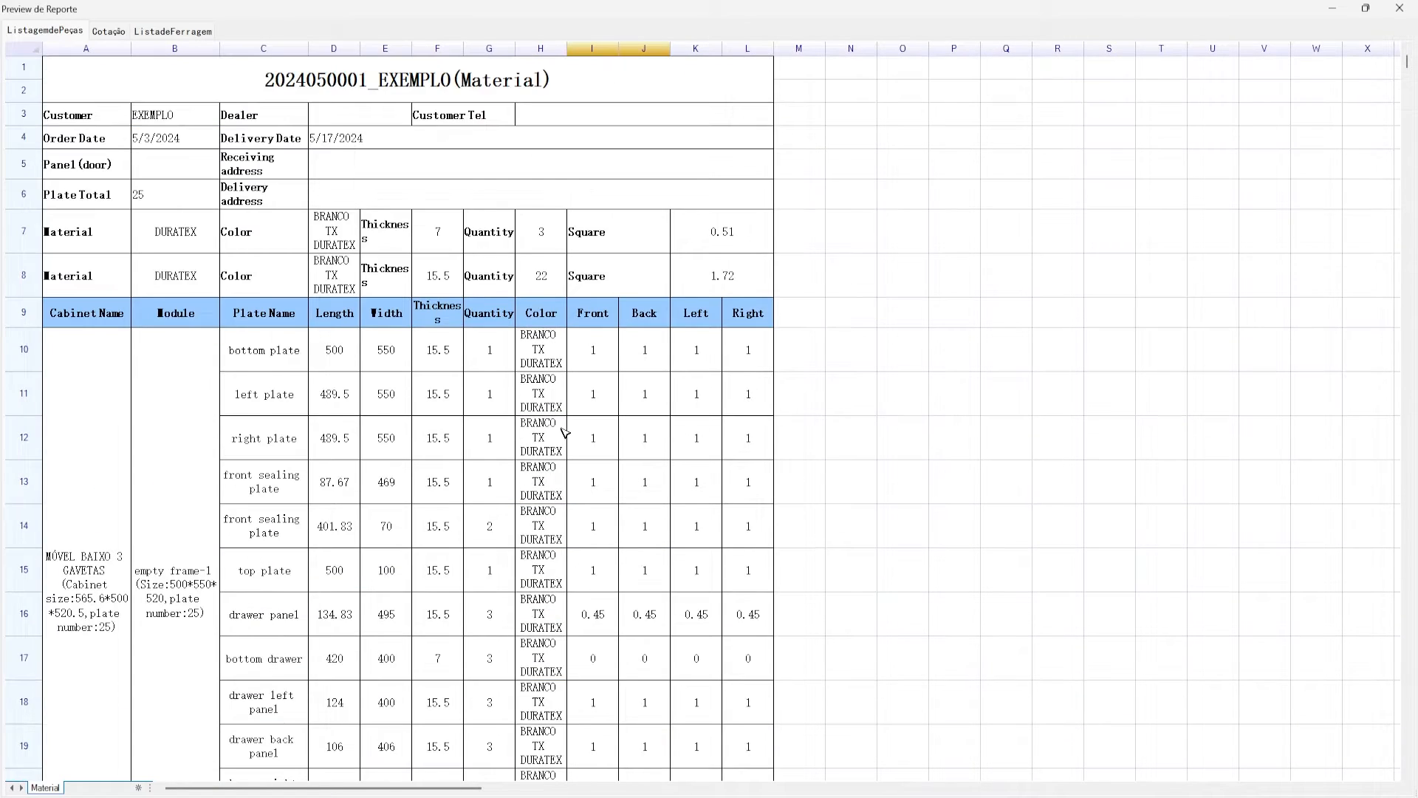
pyautogui.scroll(-2, 509, 308)
pyautogui.click(478, 227)
pyautogui.scroll(1, 504, 319)
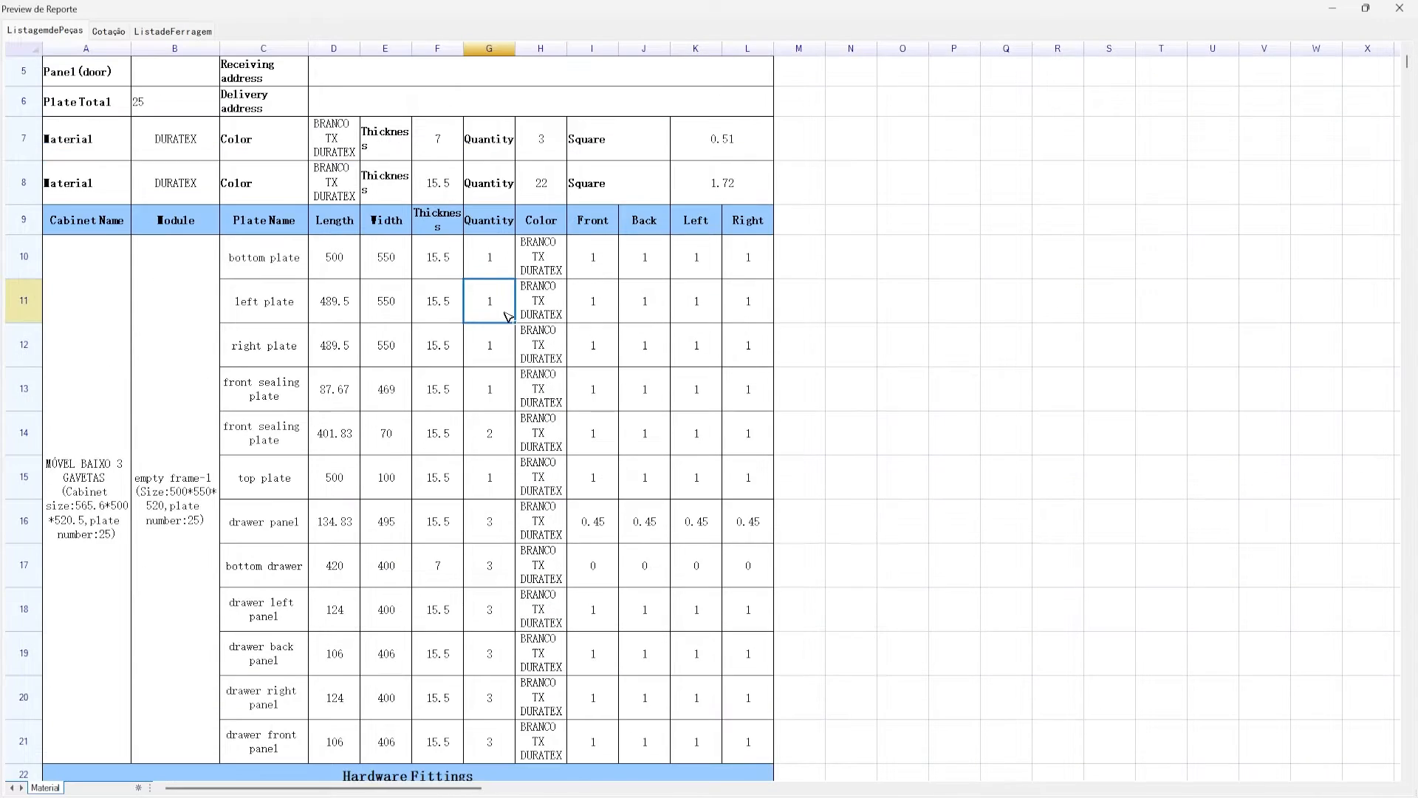
pyautogui.scroll(1, 508, 316)
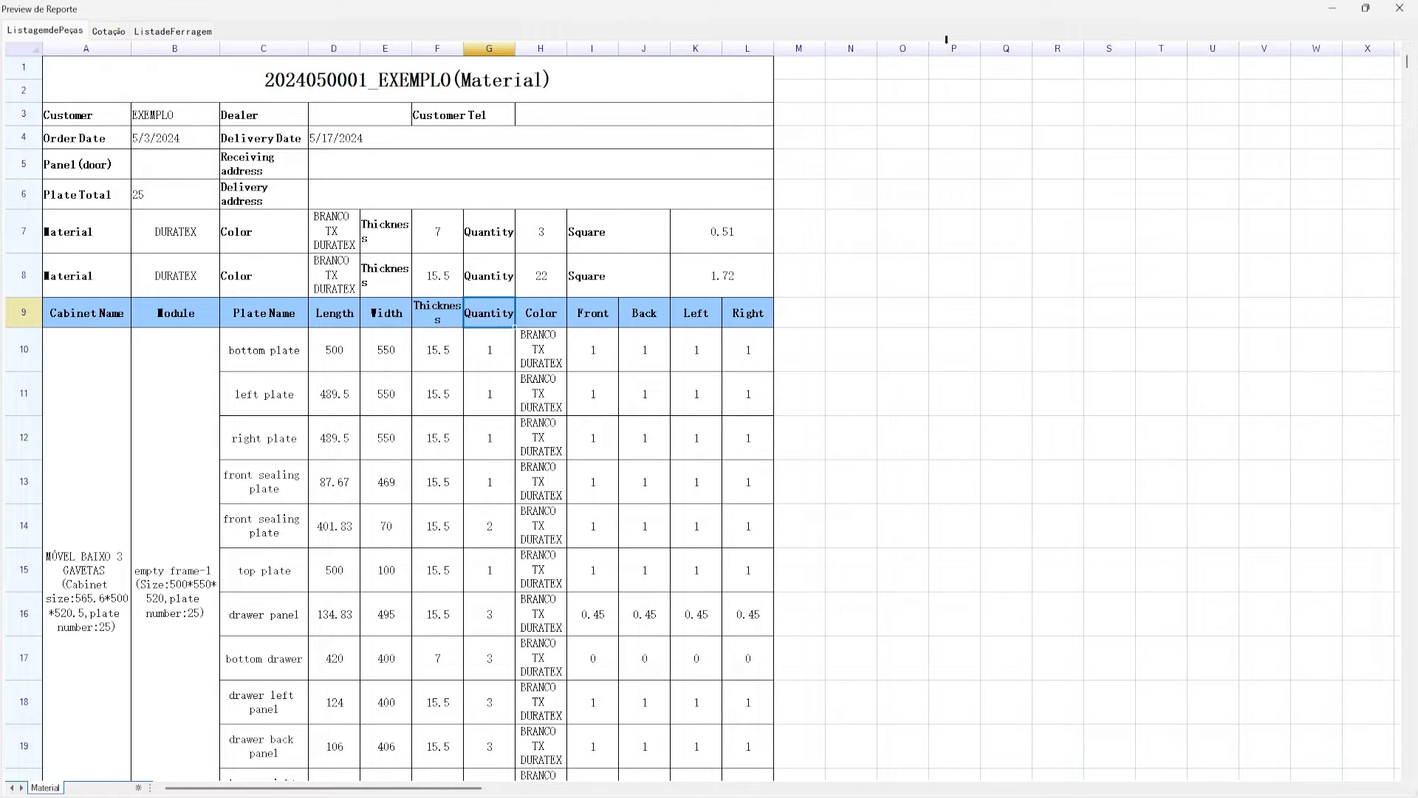
pyautogui.click(1399, 8)
# - Shift the Gerenciador de Relatórios dialog left, then close it
pyautogui.moveTo(477, 141); pyautogui.dragTo(459, 143)
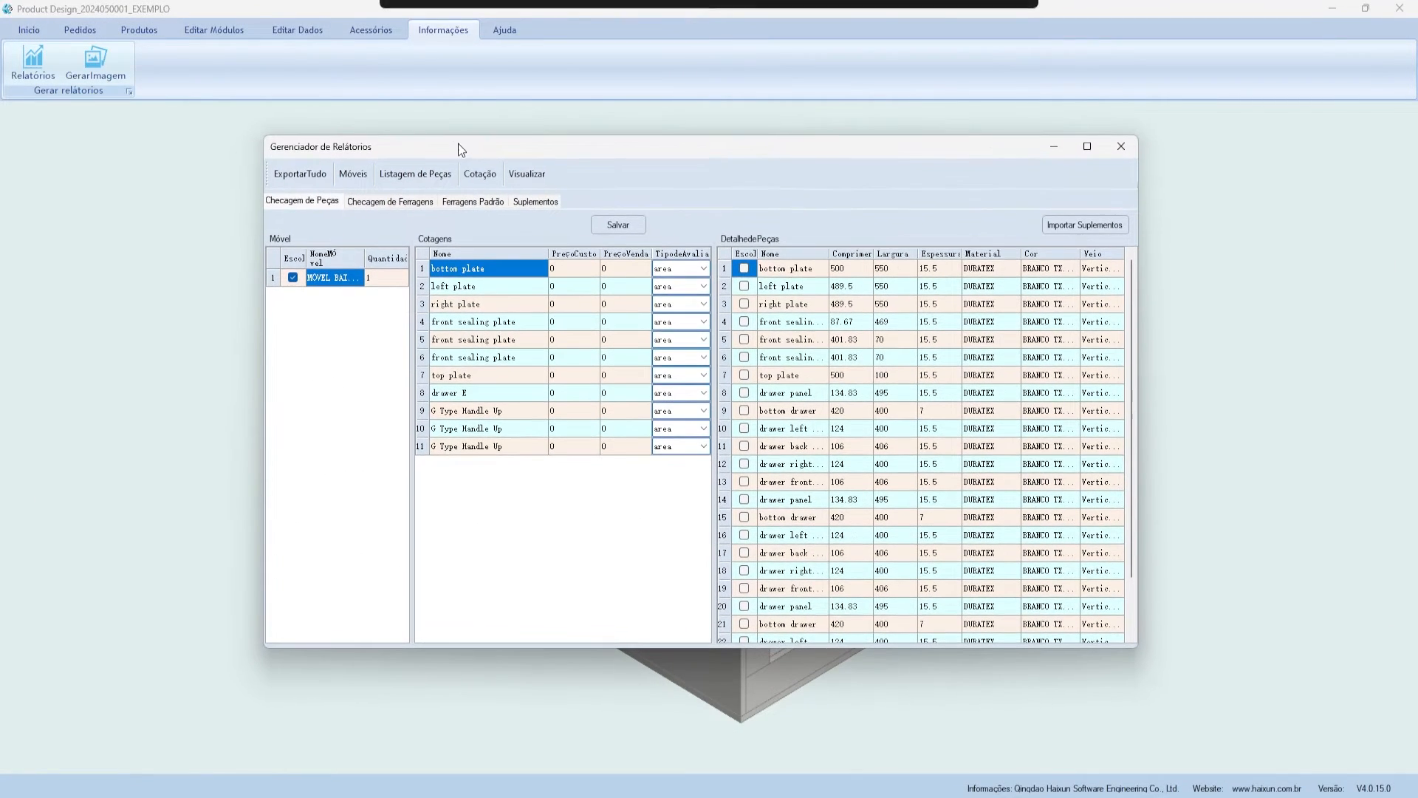
pyautogui.moveTo(348, 147); pyautogui.dragTo(319, 144)
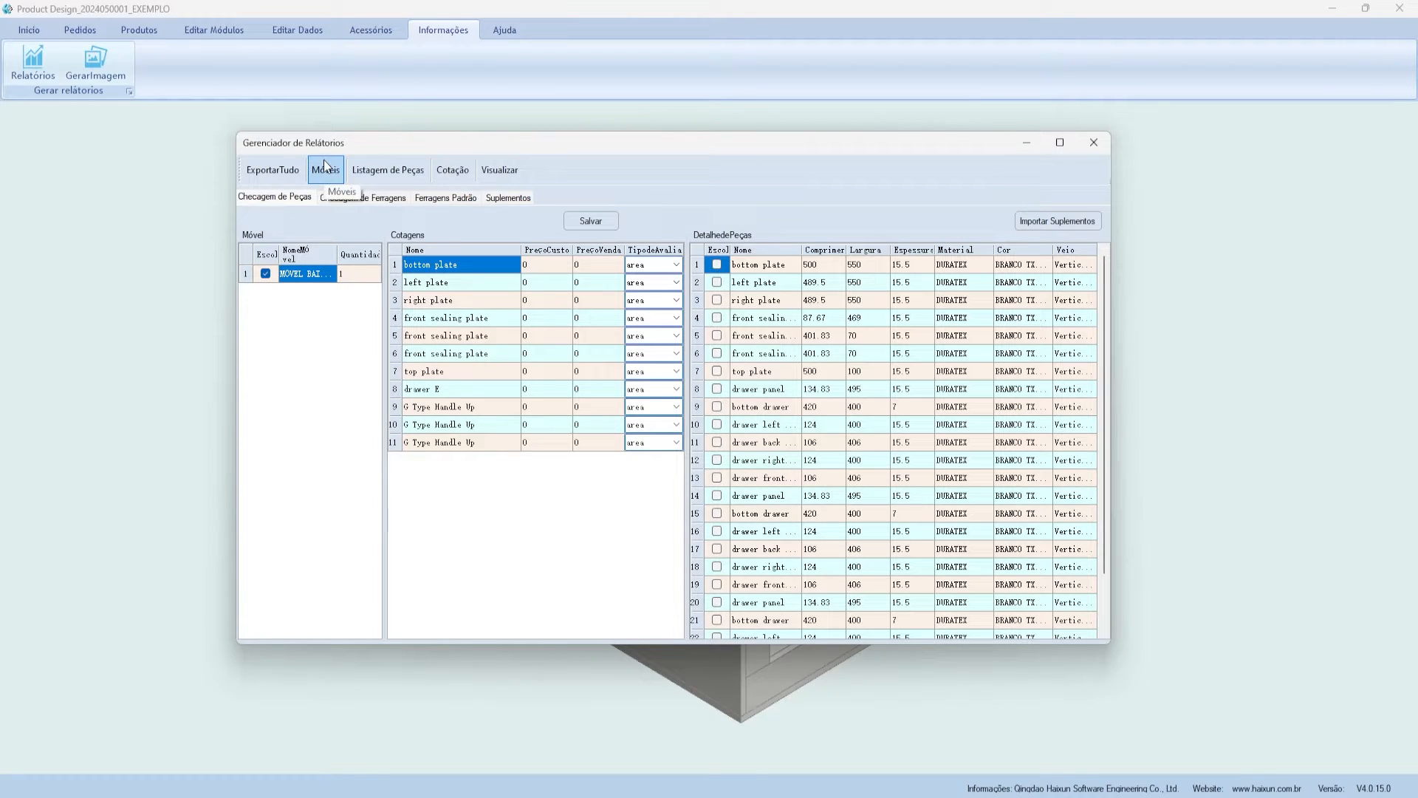
pyautogui.moveTo(362, 147); pyautogui.dragTo(353, 148)
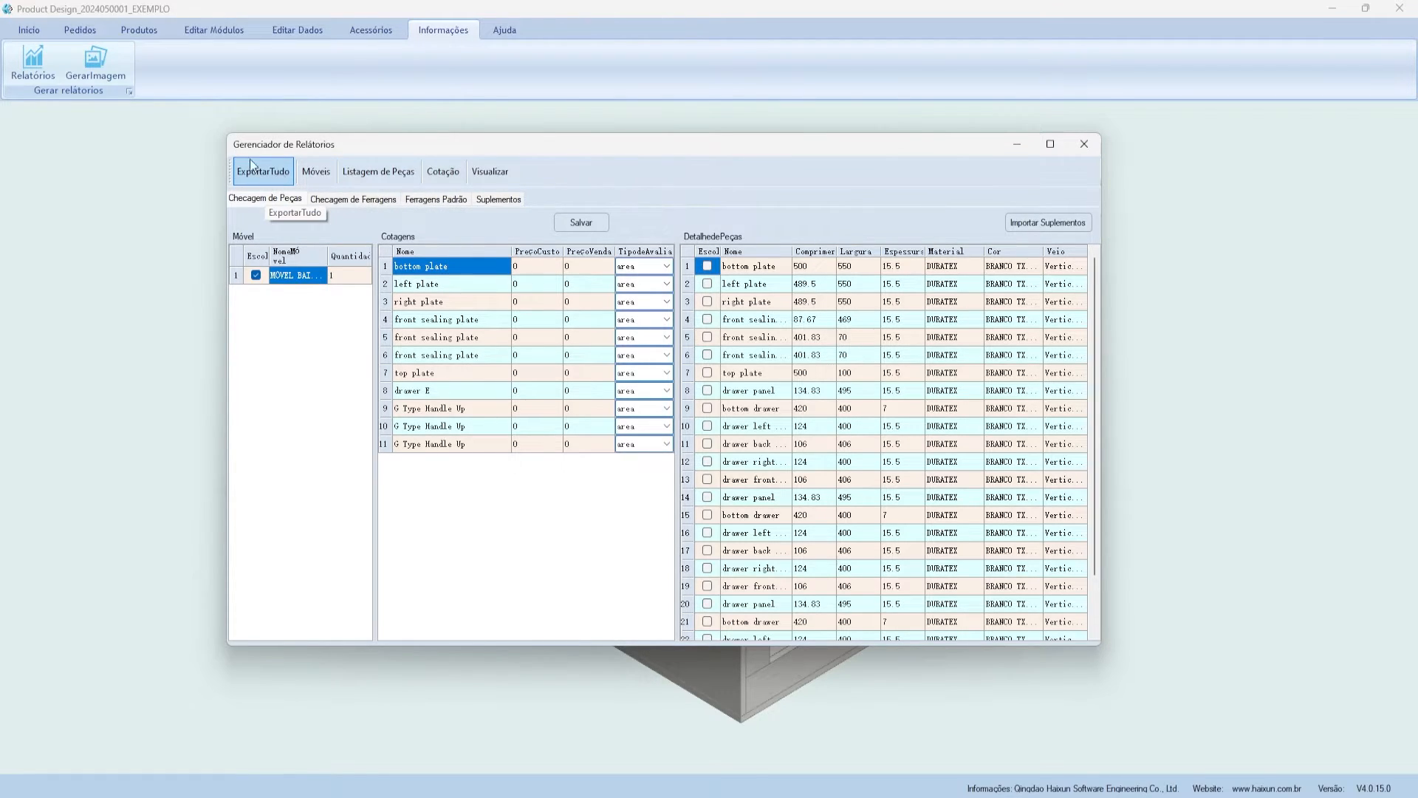
pyautogui.click(1096, 154)
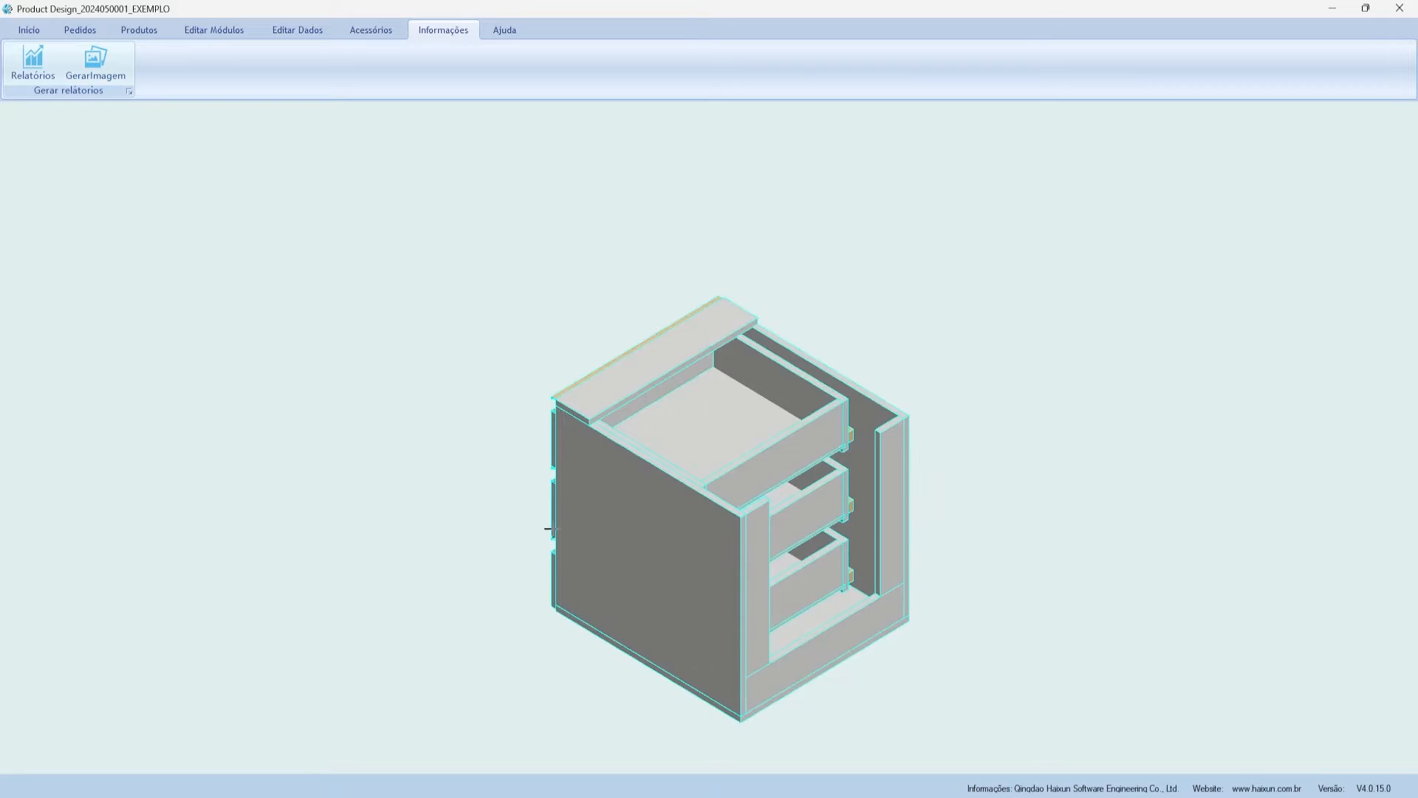
# - Switch to the Ajuda ribbon to show ExportarDados, ImportarDados, Servidor, Atalhos and Configurar
pyautogui.click(505, 29)
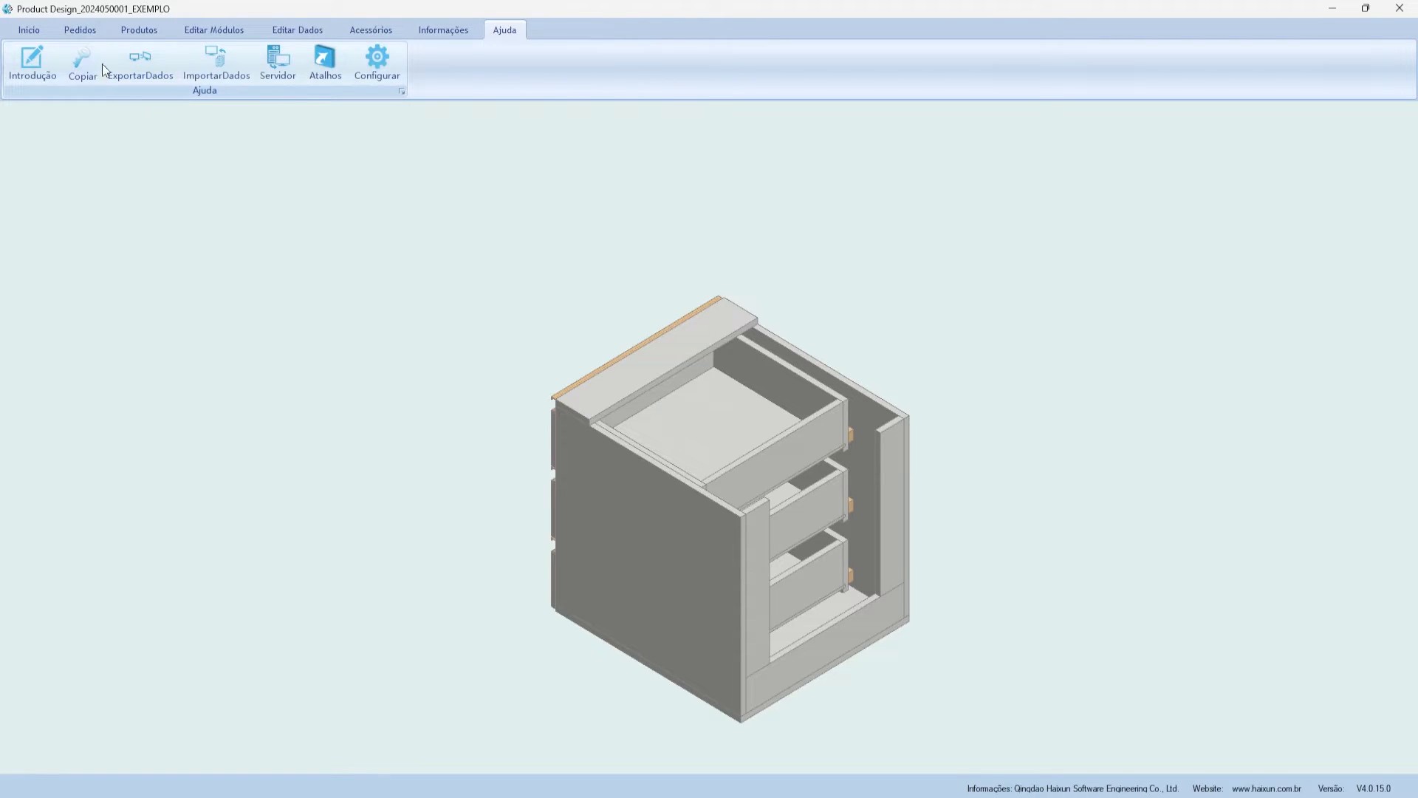
# - Open Configuração de Rede, keep Uso Nativo as Server, leave IP Nativo unchanged, and close it
pyautogui.click(290, 66)
pyautogui.moveTo(654, 331); pyautogui.dragTo(485, 162)
pyautogui.click(535, 231)
pyautogui.click(538, 235)
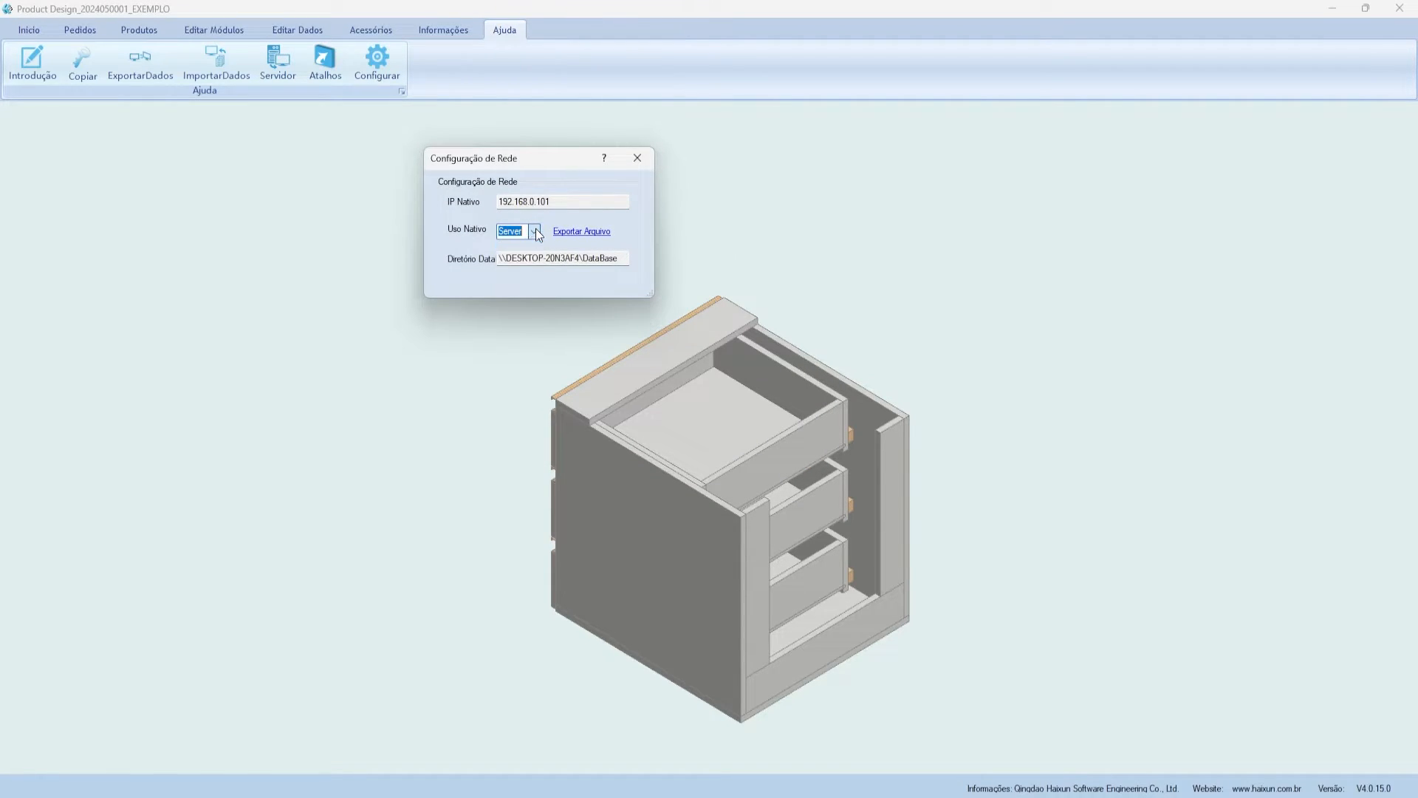
pyautogui.click(595, 257)
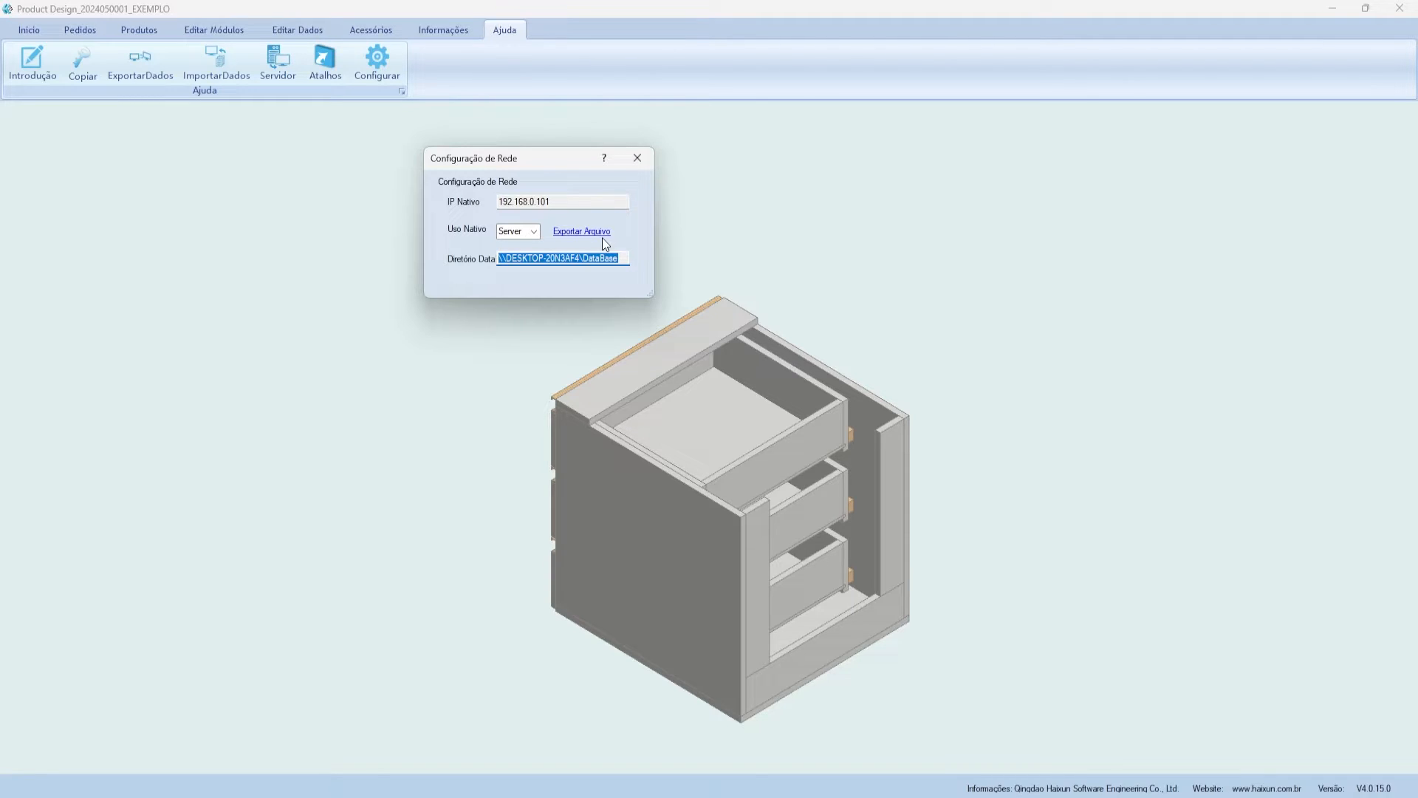
pyautogui.click(517, 231)
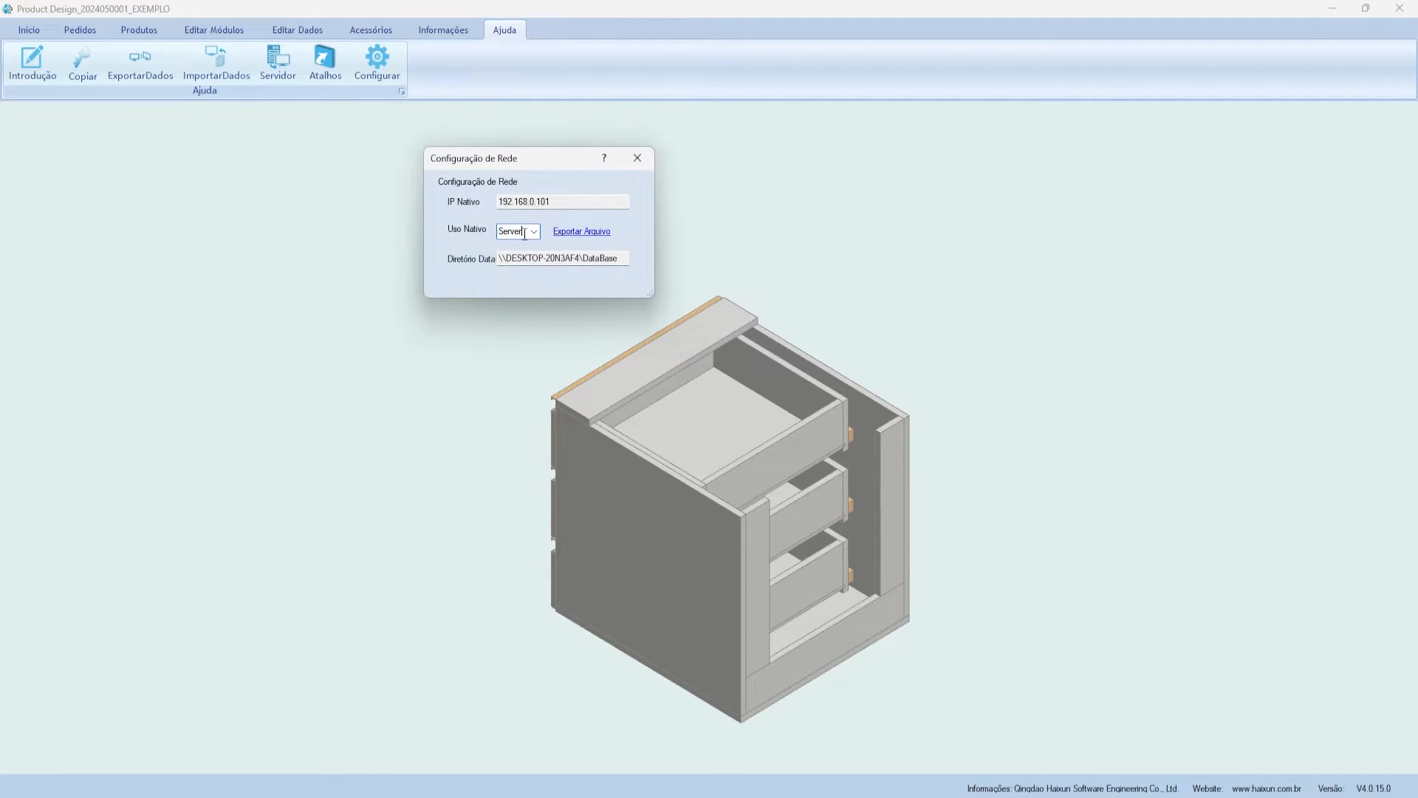
pyautogui.click(558, 261)
pyautogui.click(518, 204)
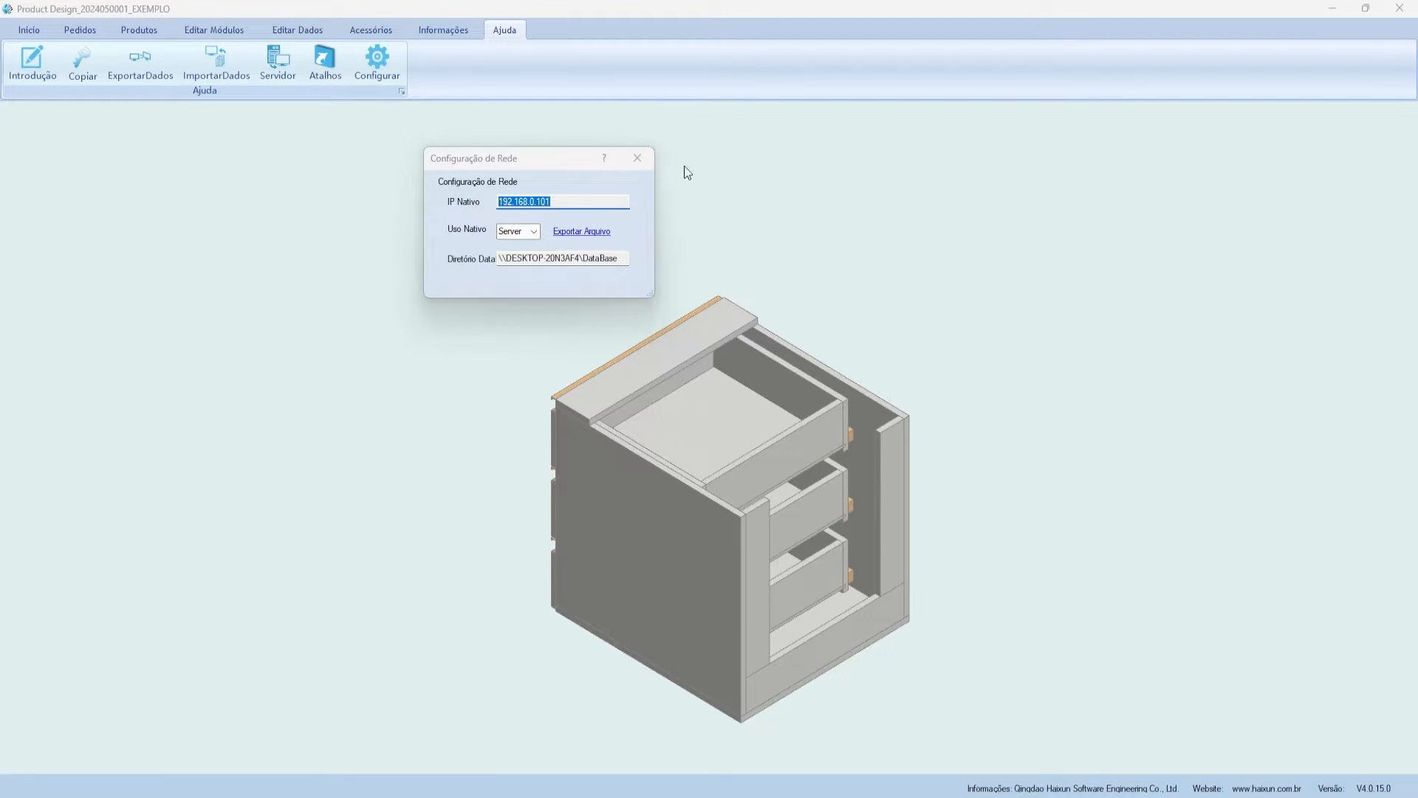
pyautogui.click(638, 157)
# - Open Configuração de Atalhos and scroll through the assigned shortcuts such as Copy and Paste
pyautogui.click(318, 65)
pyautogui.scroll(-18, 650, 340)
pyautogui.scroll(15, 617, 342)
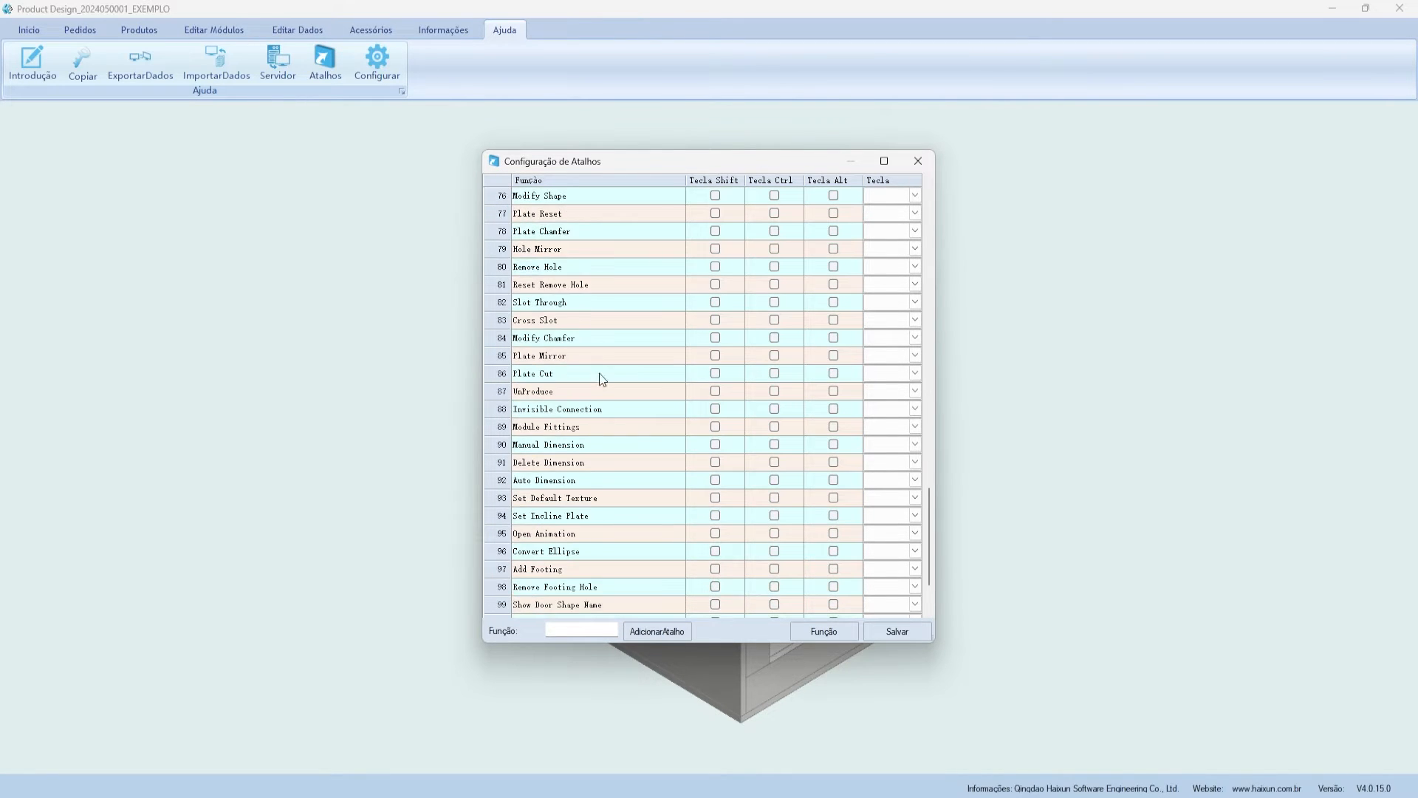
pyautogui.scroll(4, 645, 378)
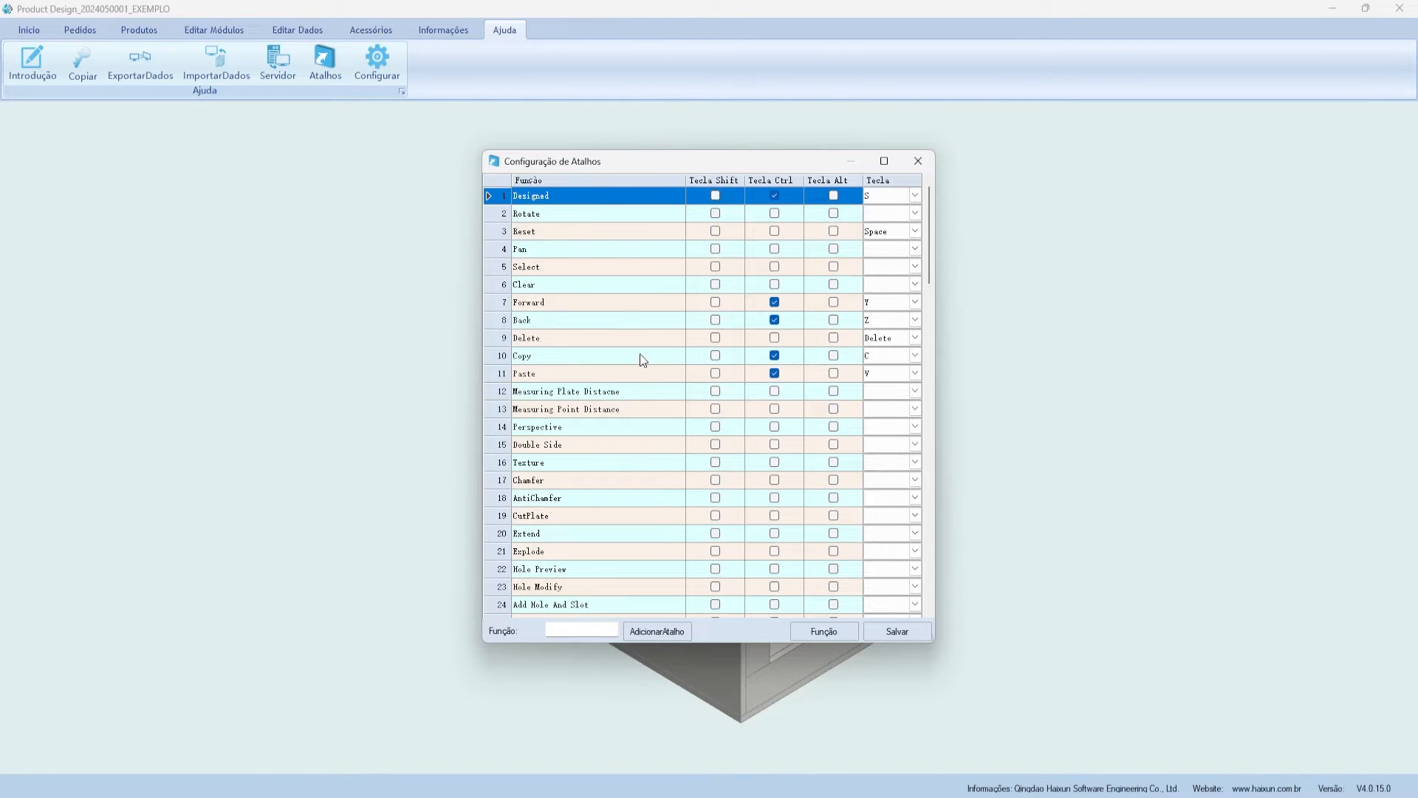
pyautogui.moveTo(567, 164); pyautogui.dragTo(506, 155)
pyautogui.scroll(-9, 579, 362)
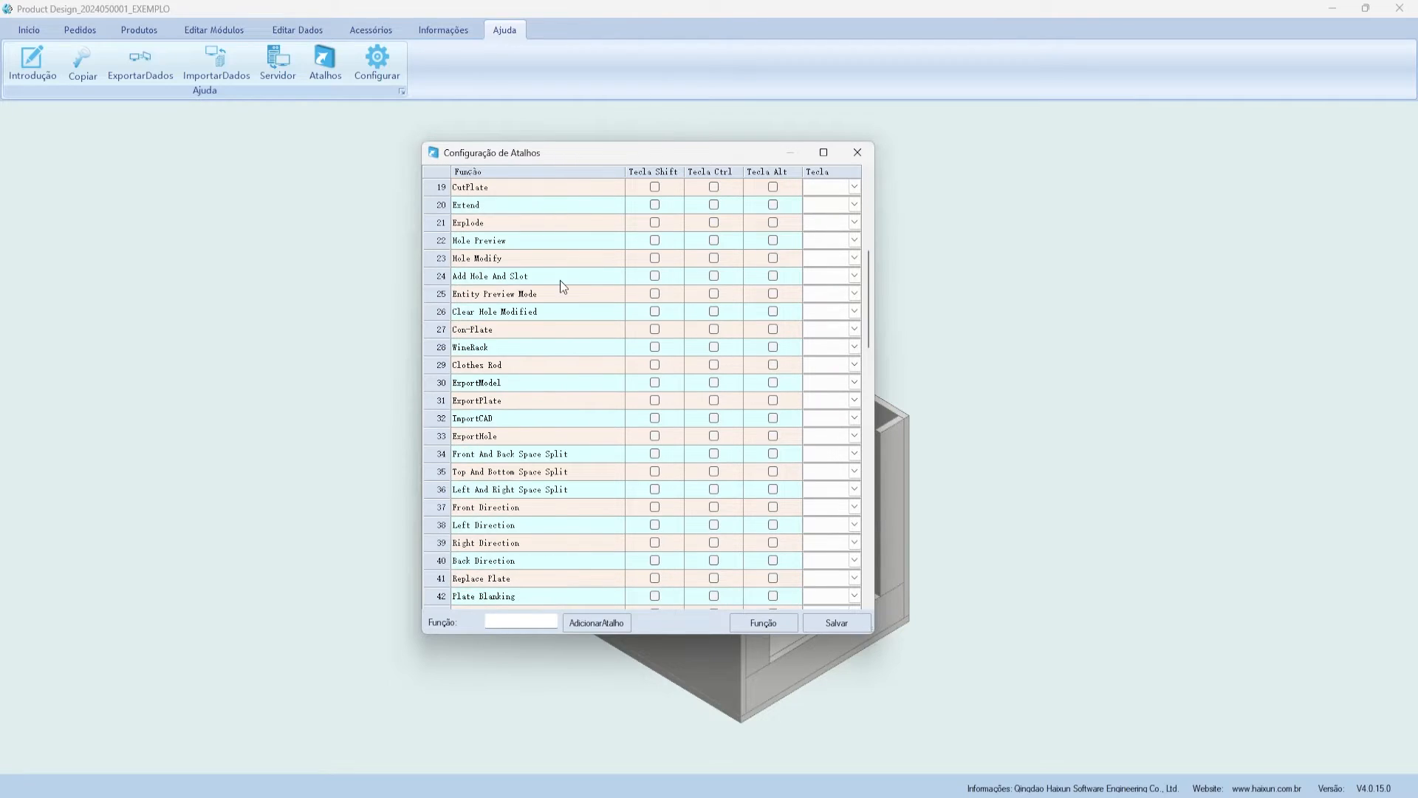
pyautogui.scroll(3, 560, 281)
pyautogui.moveTo(510, 156); pyautogui.dragTo(539, 182)
pyautogui.scroll(3, 572, 193)
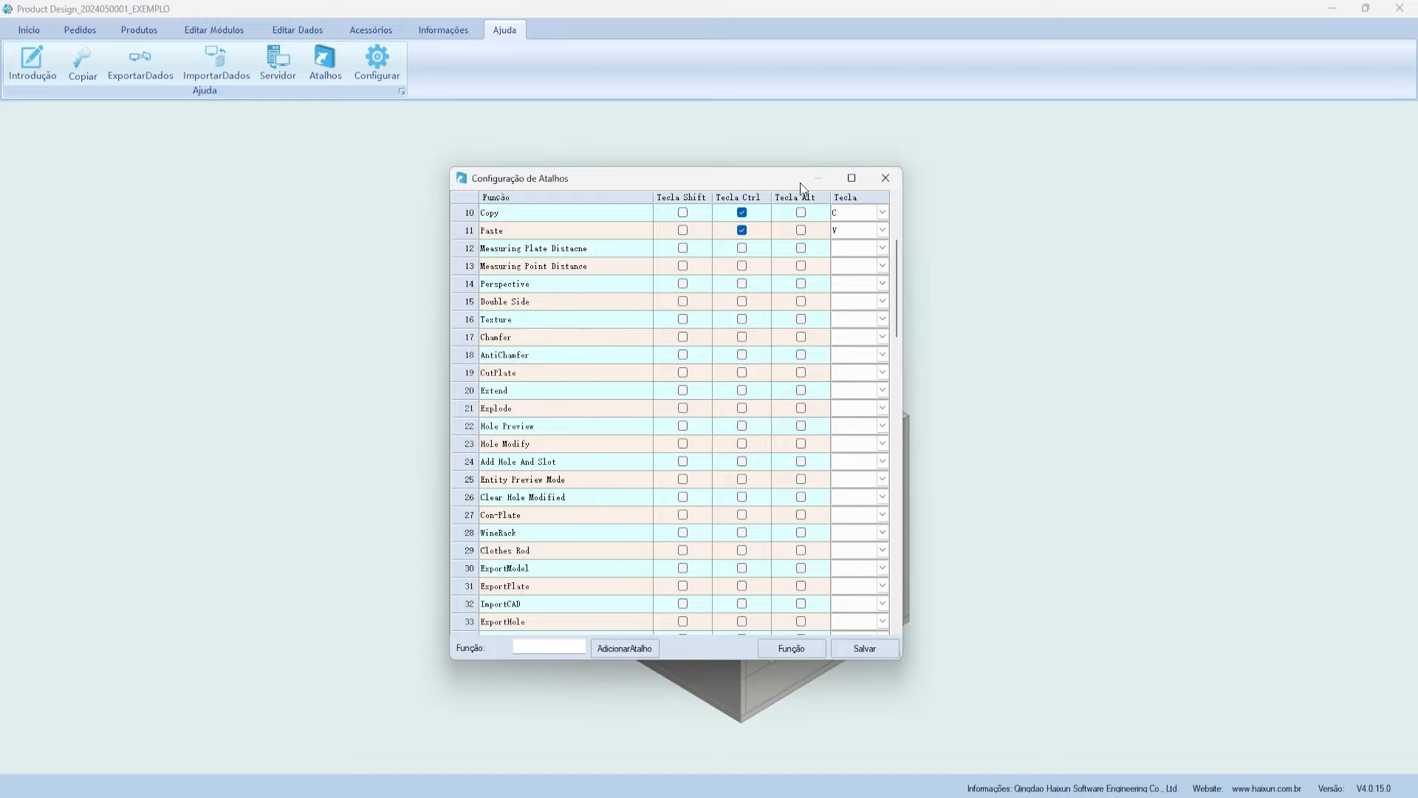
# - Close the shortcut list and scroll through the Configurar dialog's sections
pyautogui.click(881, 179)
pyautogui.click(365, 64)
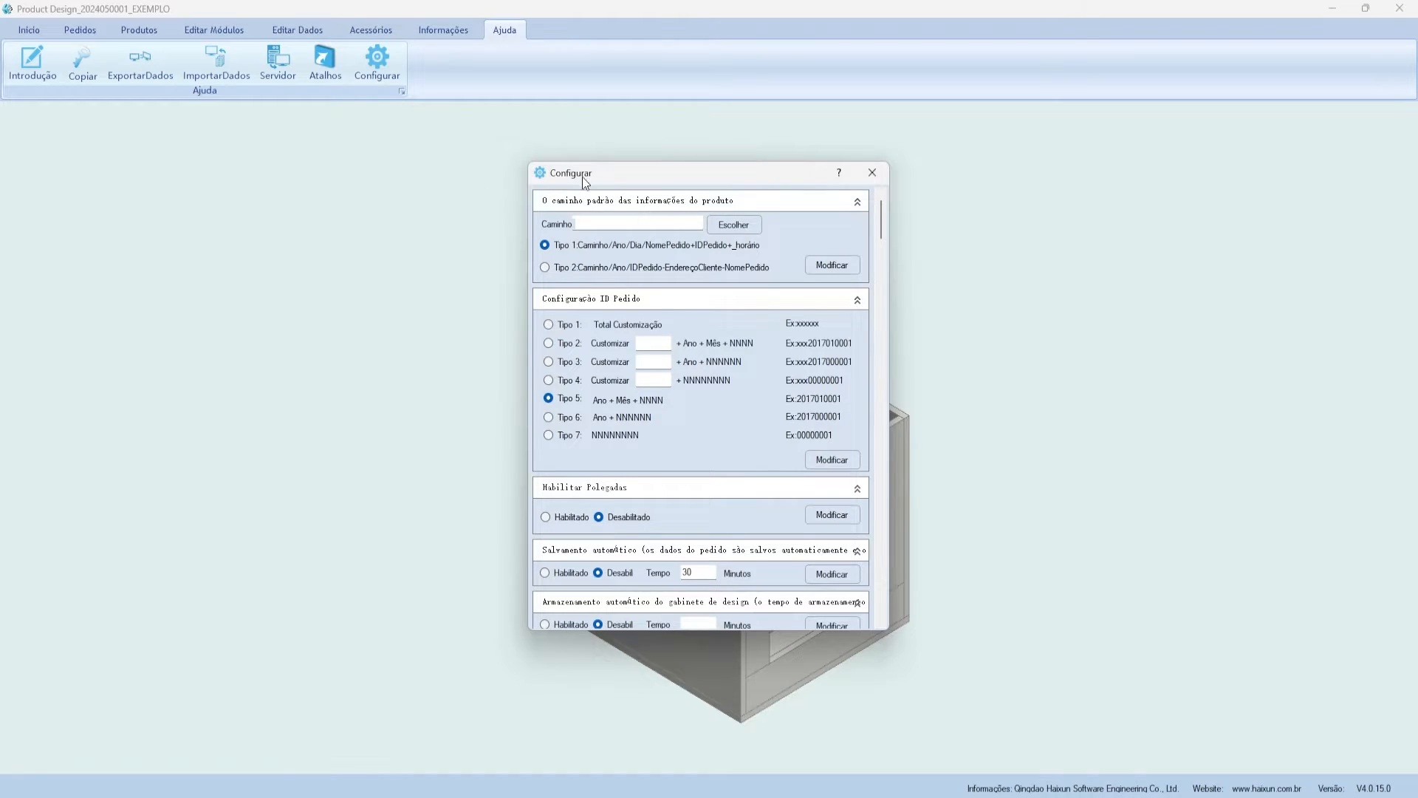
pyautogui.moveTo(582, 176); pyautogui.dragTo(546, 169)
pyautogui.scroll(-15, 702, 399)
pyautogui.scroll(-20, 701, 381)
pyautogui.scroll(-5, 676, 297)
pyautogui.scroll(2, 676, 299)
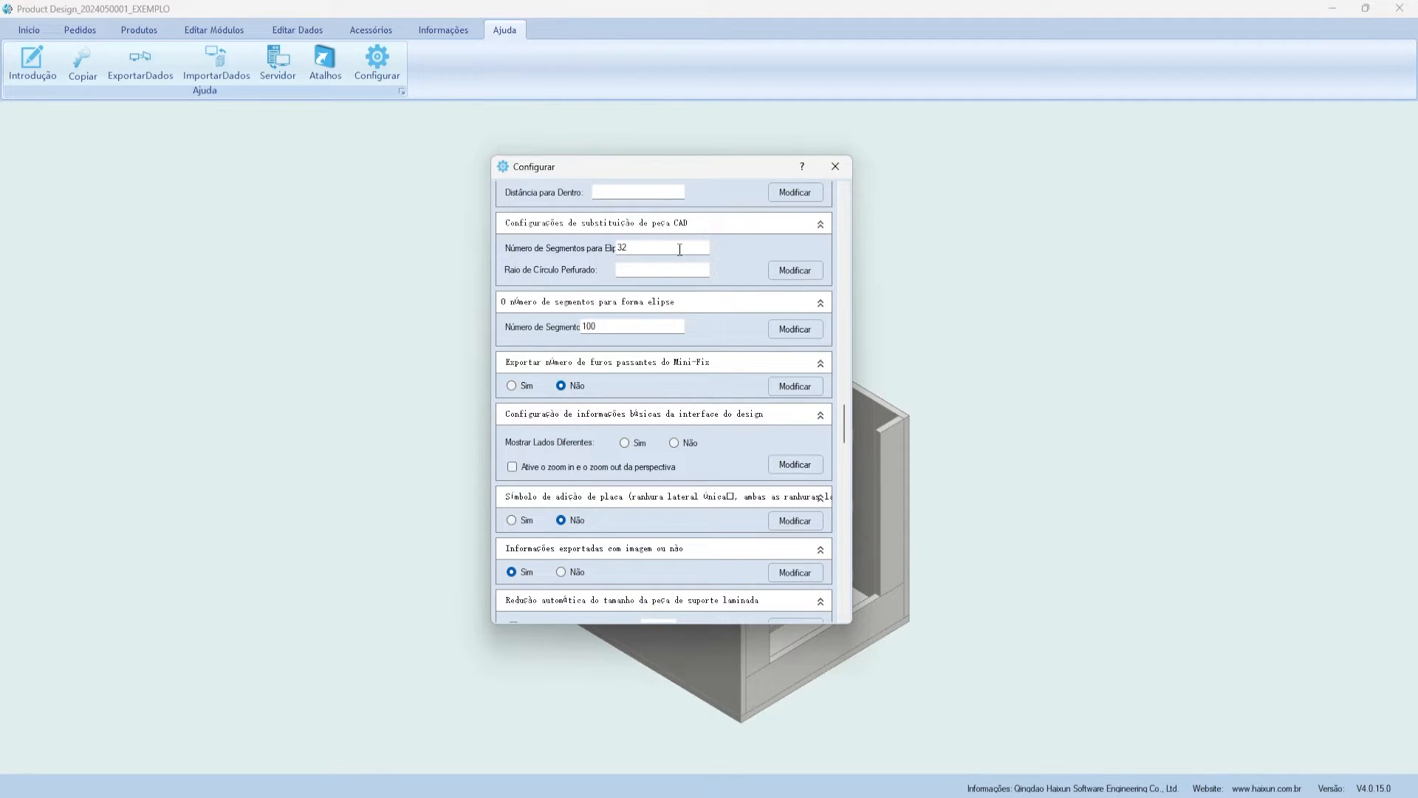
pyautogui.scroll(-15, 679, 252)
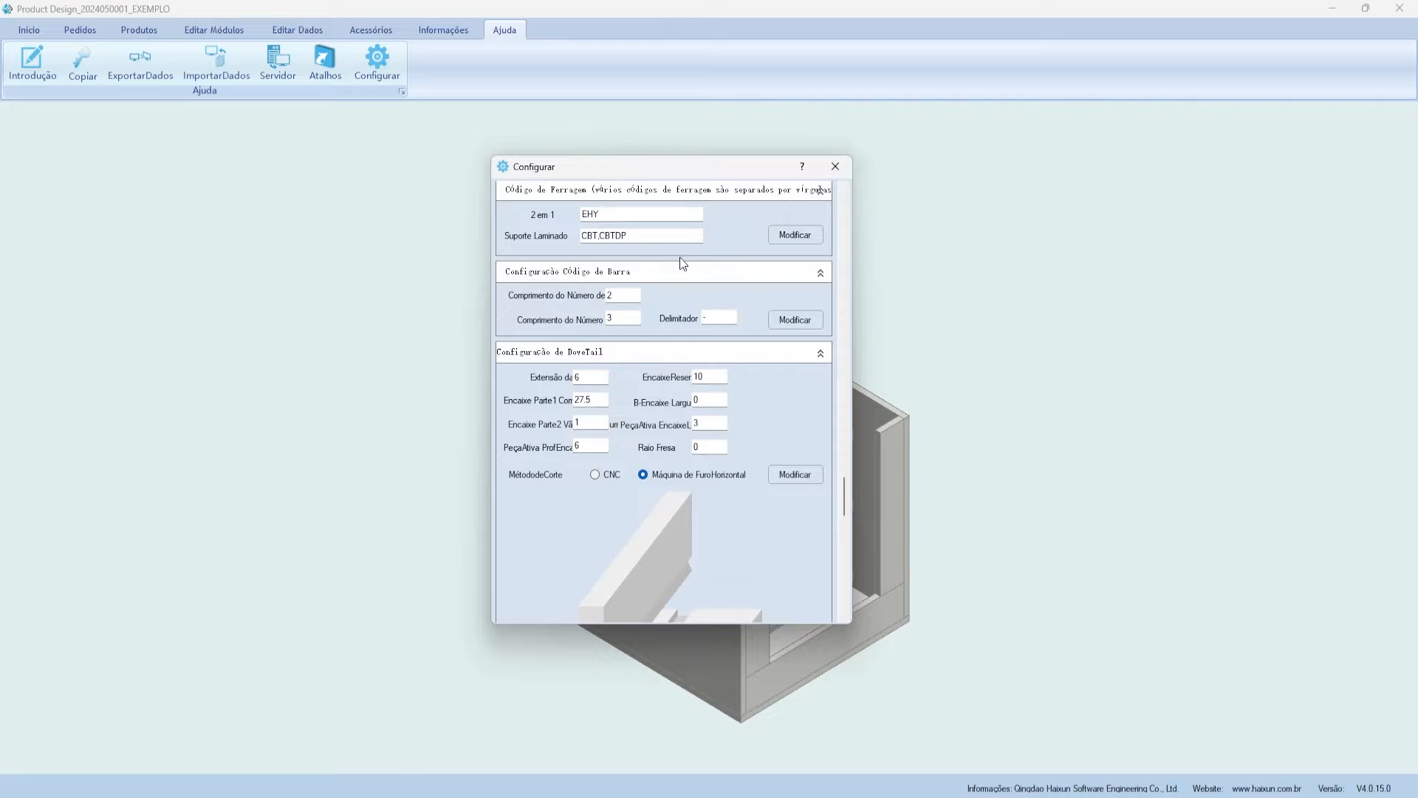
pyautogui.scroll(-3, 680, 257)
pyautogui.scroll(2, 706, 352)
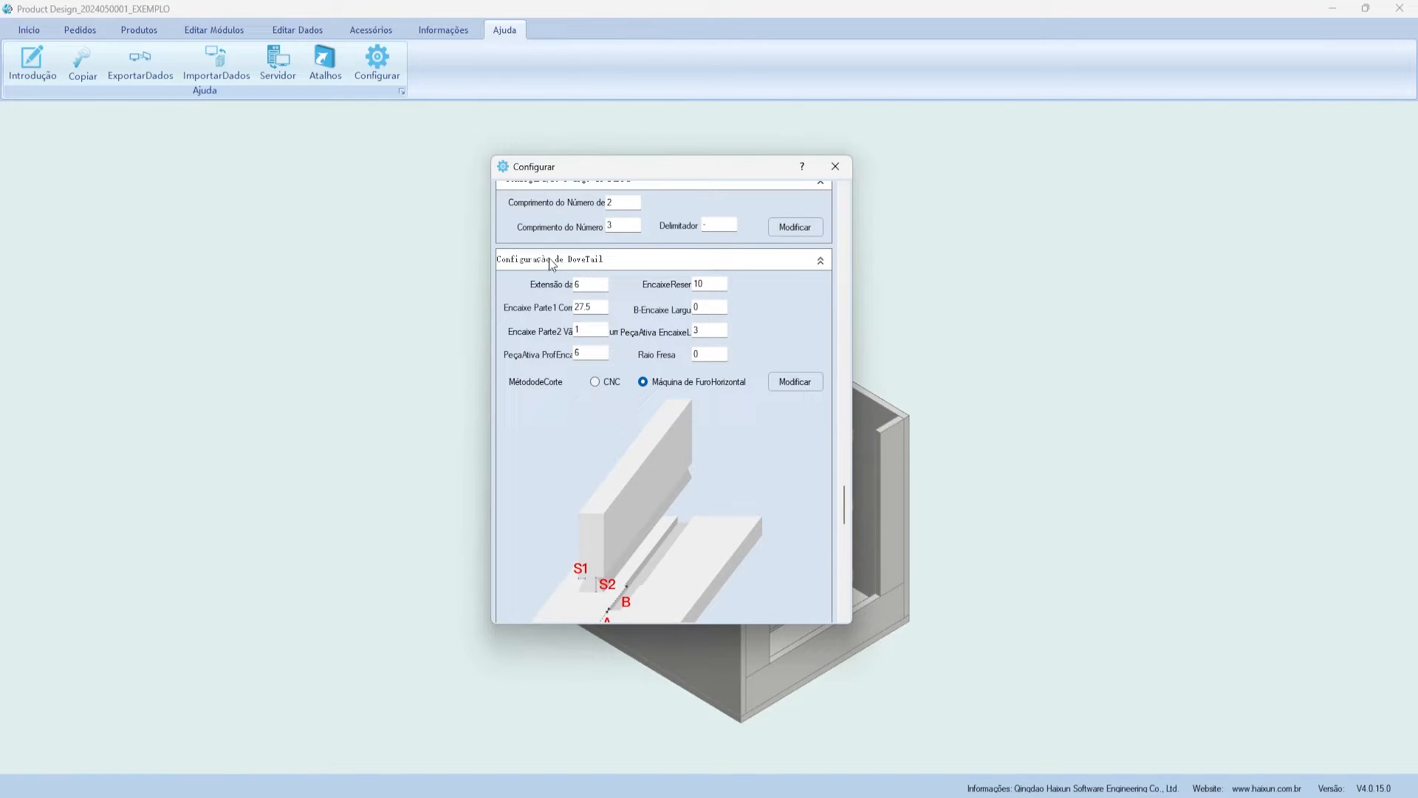
pyautogui.scroll(-2, 598, 340)
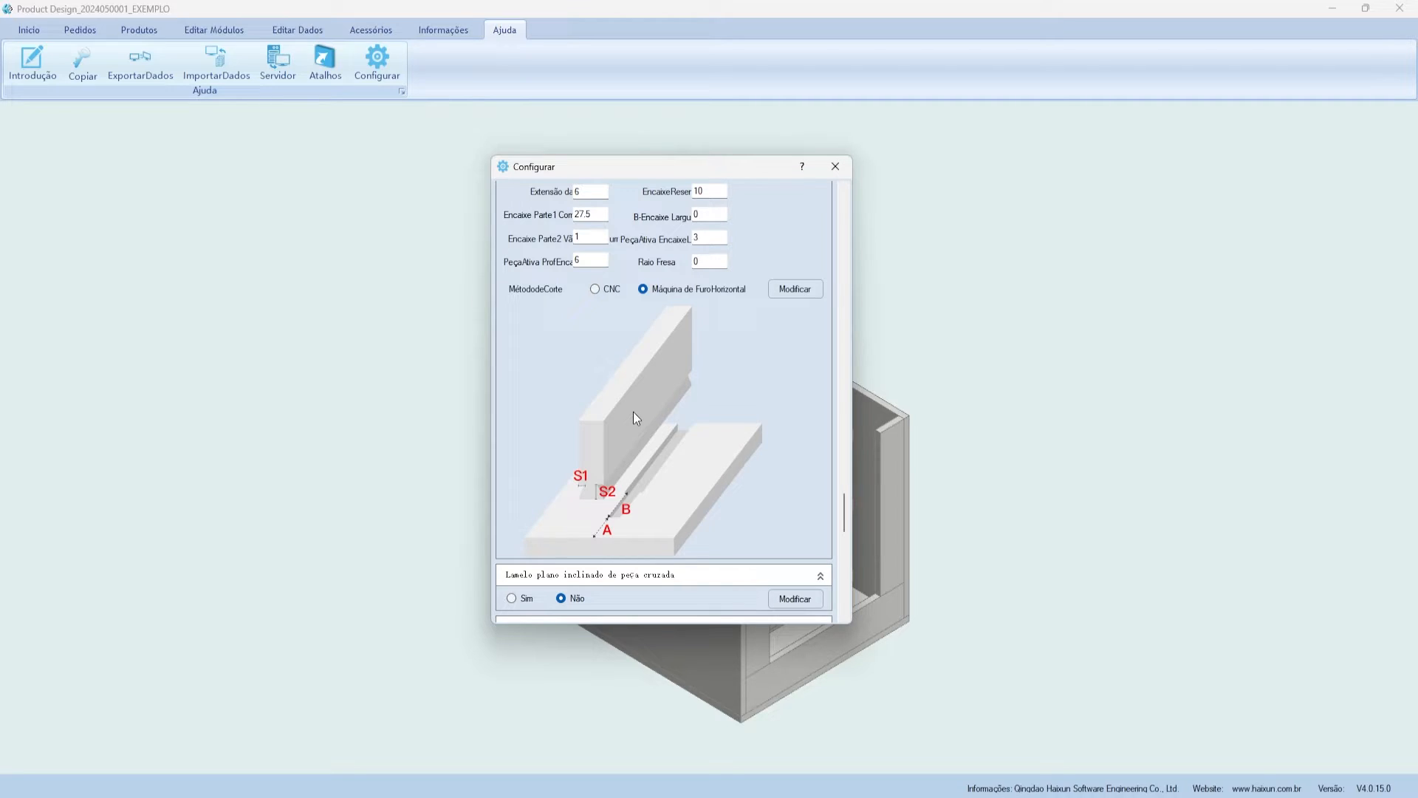
pyautogui.scroll(2, 621, 381)
# - Check the Encaixe Parte1 DoveTail value 27.5, review remaining settings, and close without changes
pyautogui.click(580, 306)
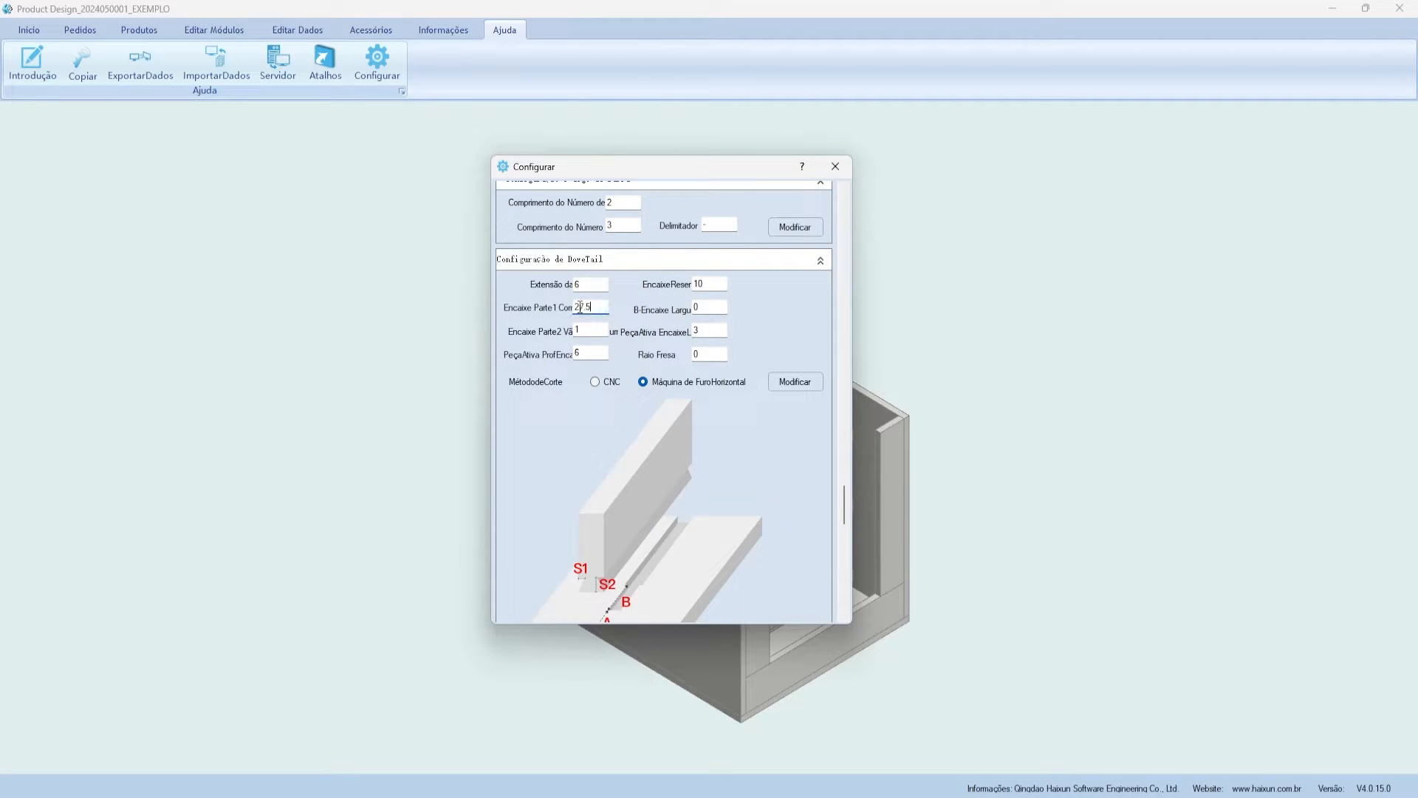
pyautogui.doubleClick(581, 306)
pyautogui.scroll(-2, 622, 366)
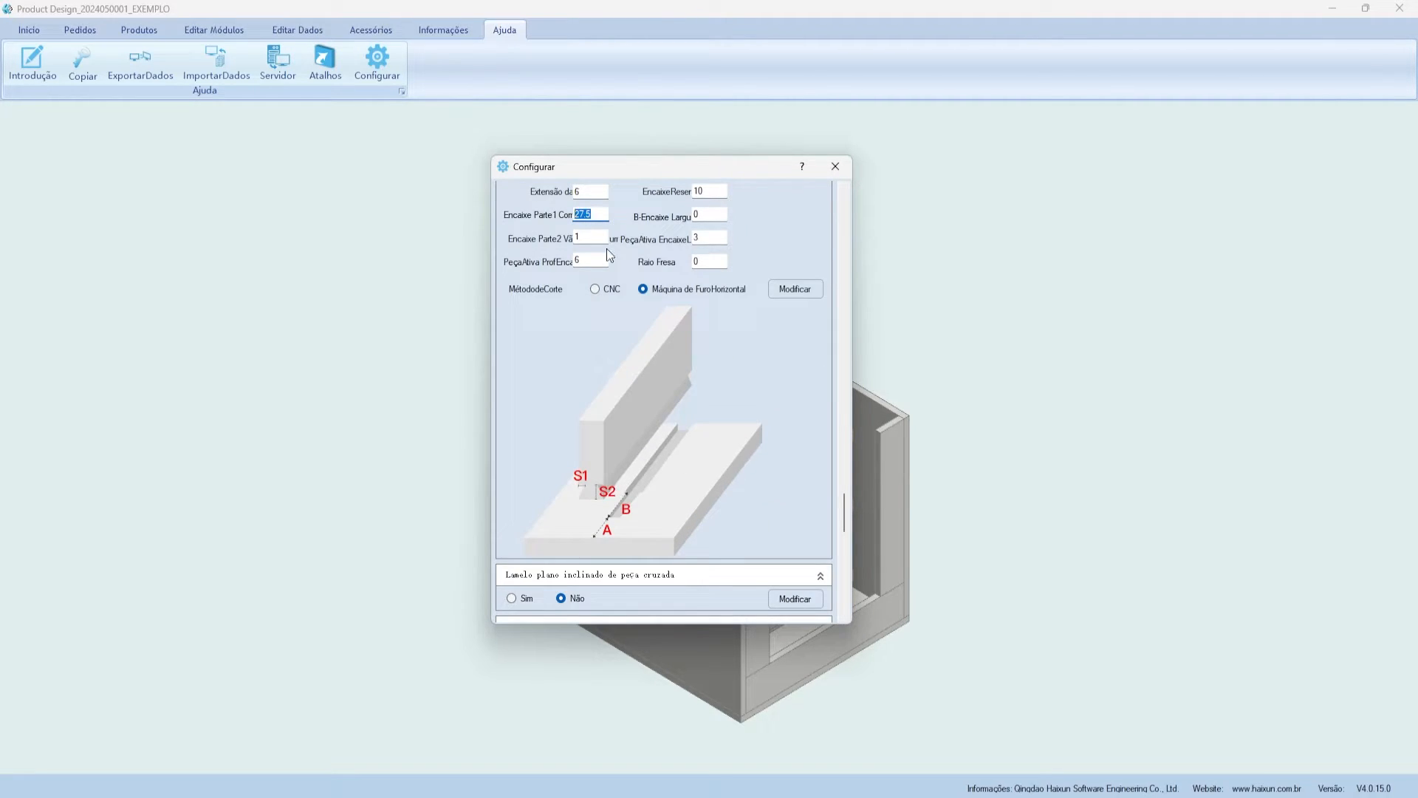
pyautogui.scroll(2, 562, 277)
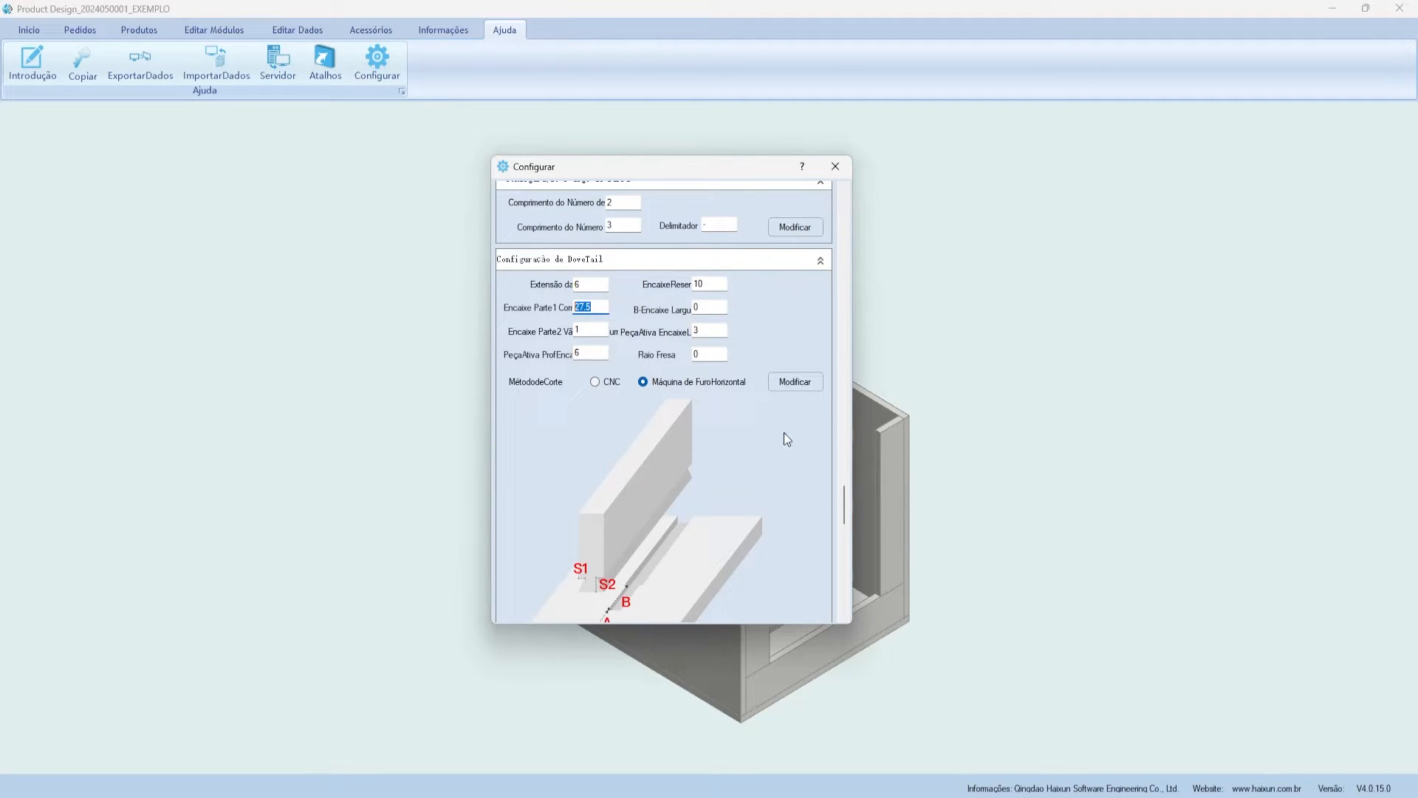
pyautogui.scroll(-2, 787, 439)
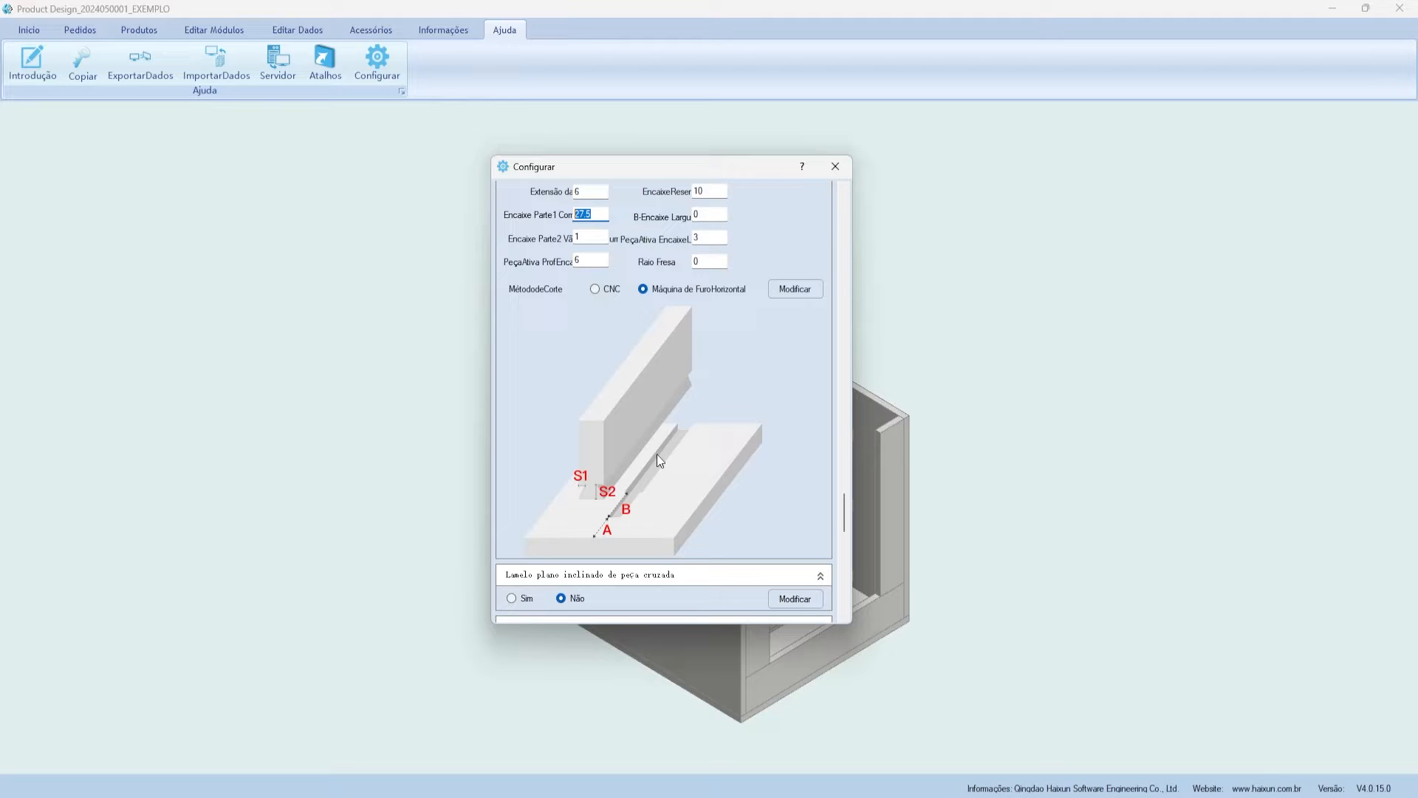
pyautogui.scroll(-4, 655, 375)
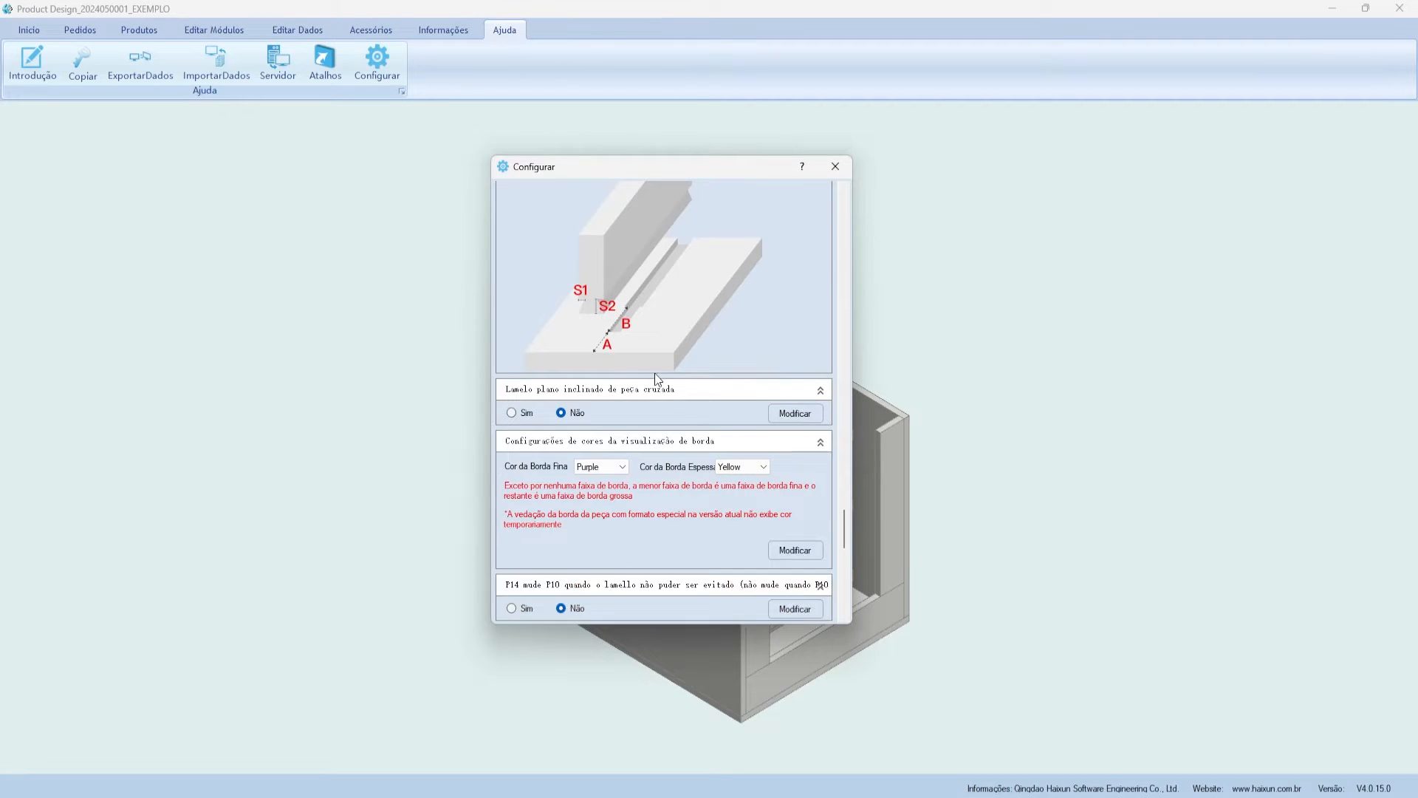
pyautogui.scroll(-2, 661, 362)
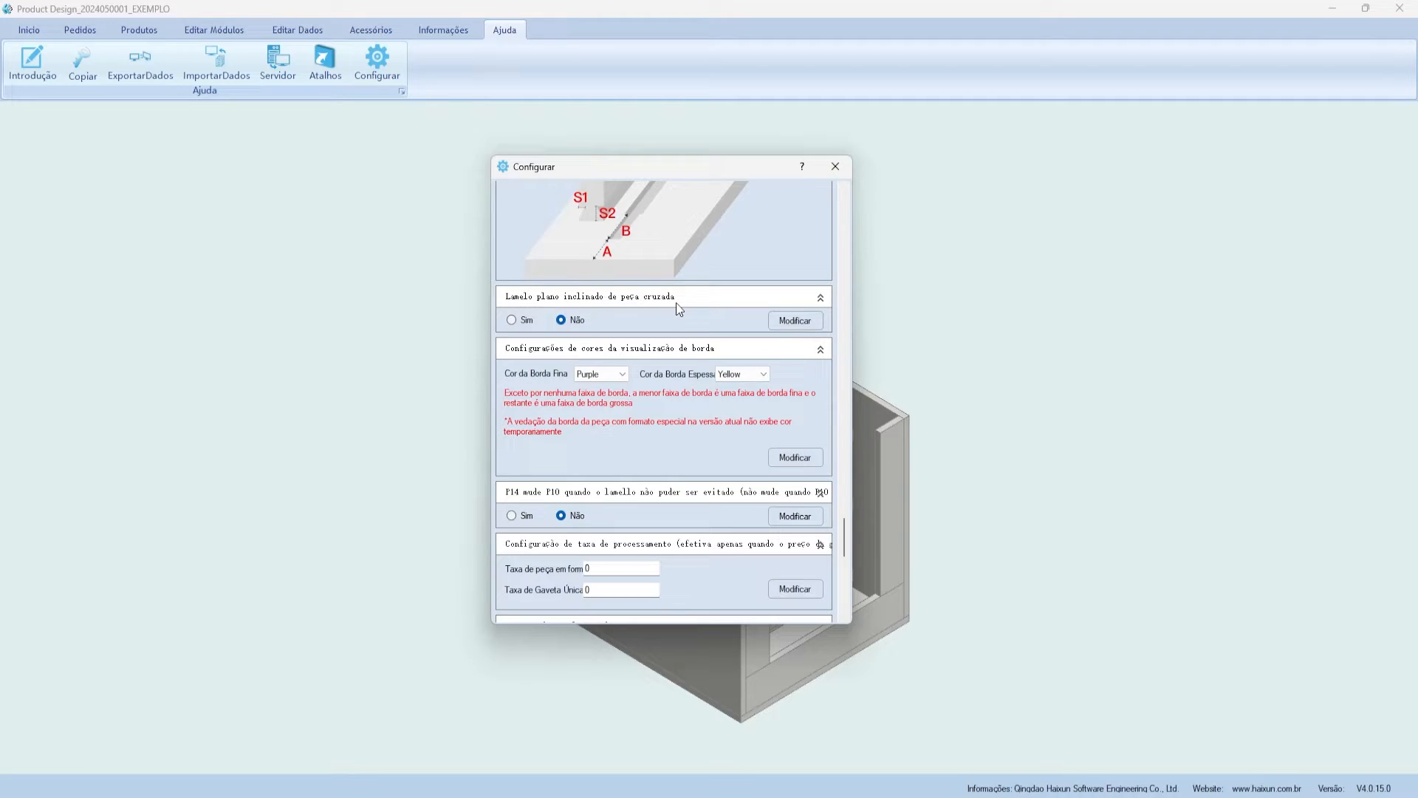
pyautogui.scroll(-10, 672, 307)
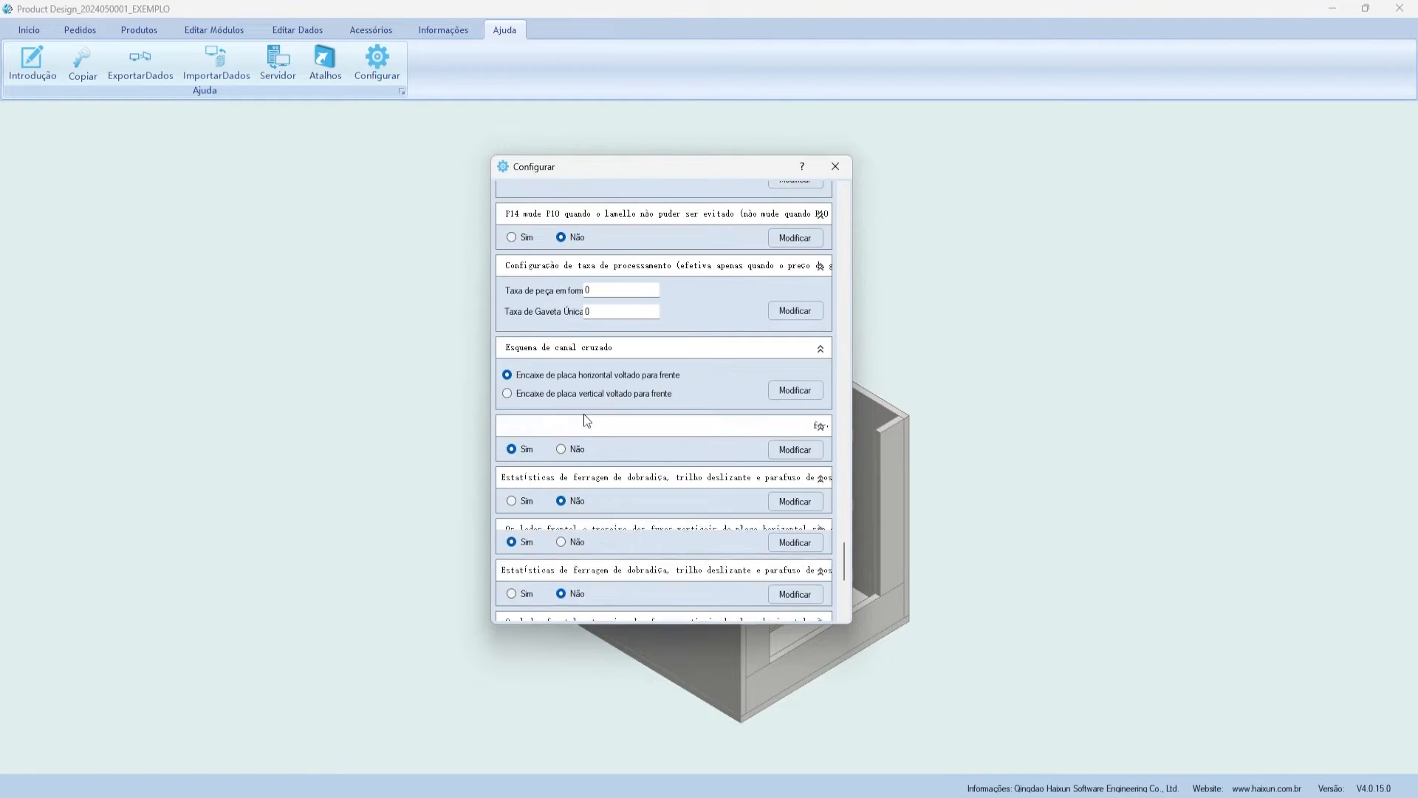
pyautogui.scroll(-3, 642, 403)
pyautogui.scroll(20, 665, 476)
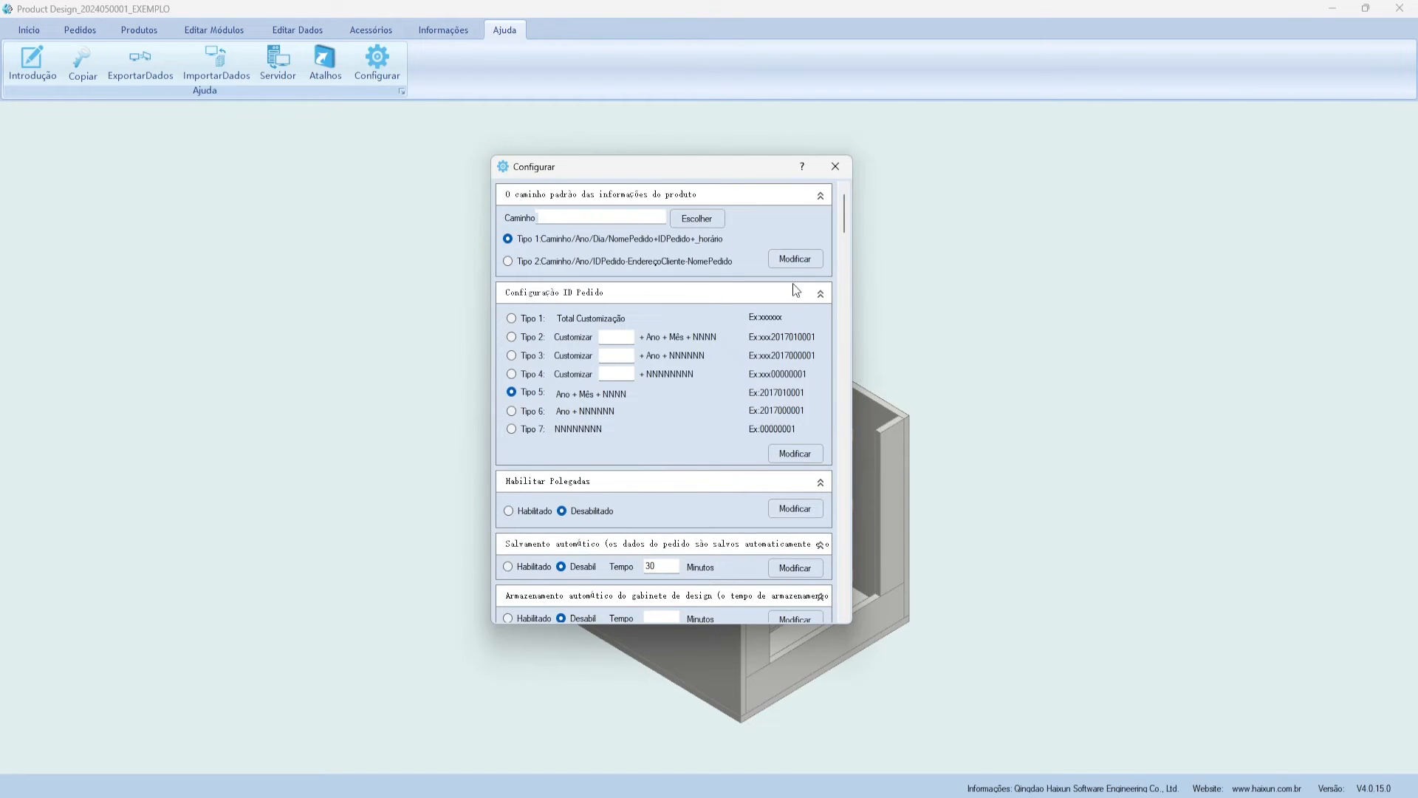
pyautogui.click(836, 166)
# - Browse the Início, Produtos, Editar Módulos and Pedidos ribbon tabs
pyautogui.click(29, 29)
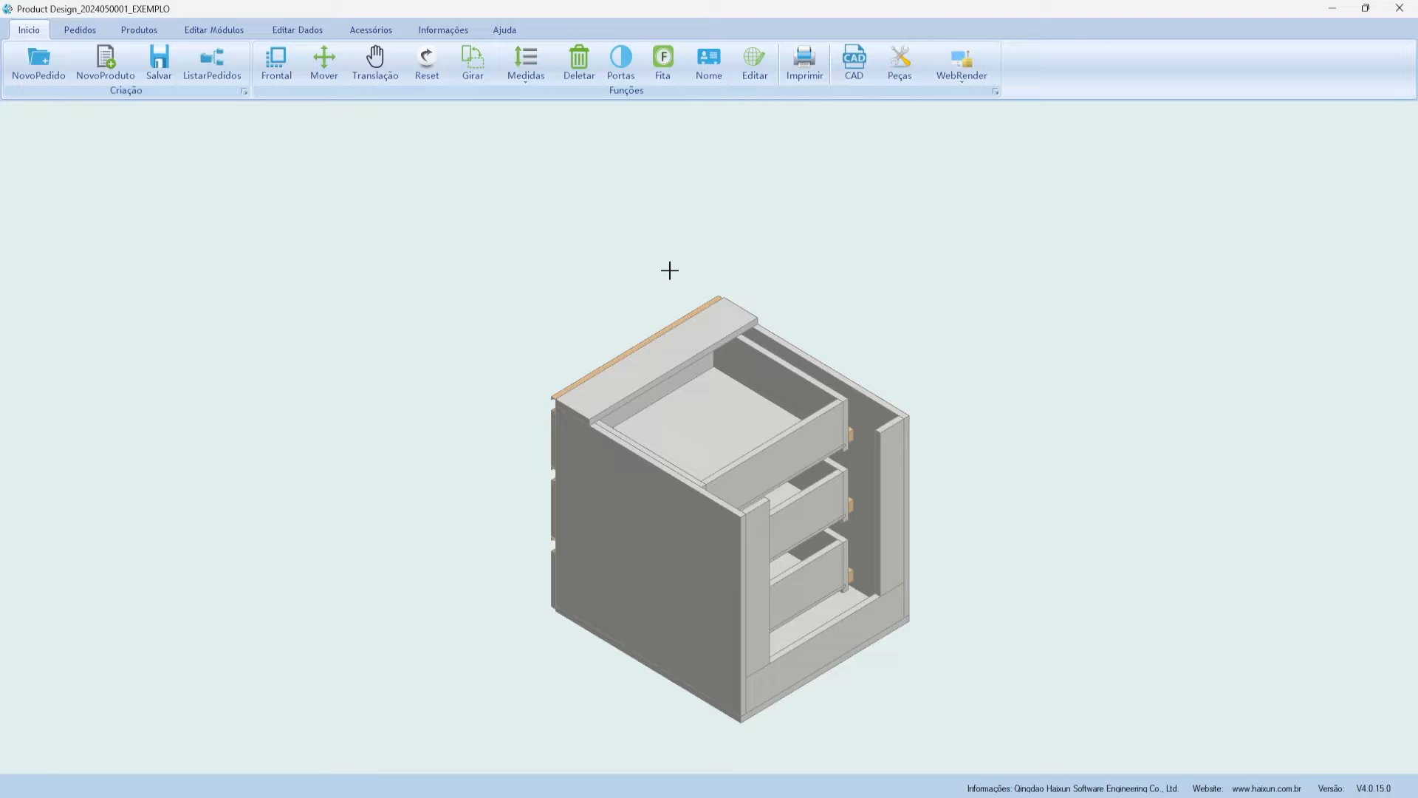
pyautogui.click(139, 30)
pyautogui.click(93, 33)
pyautogui.click(31, 33)
pyautogui.click(139, 30)
pyautogui.click(209, 32)
pyautogui.click(74, 32)
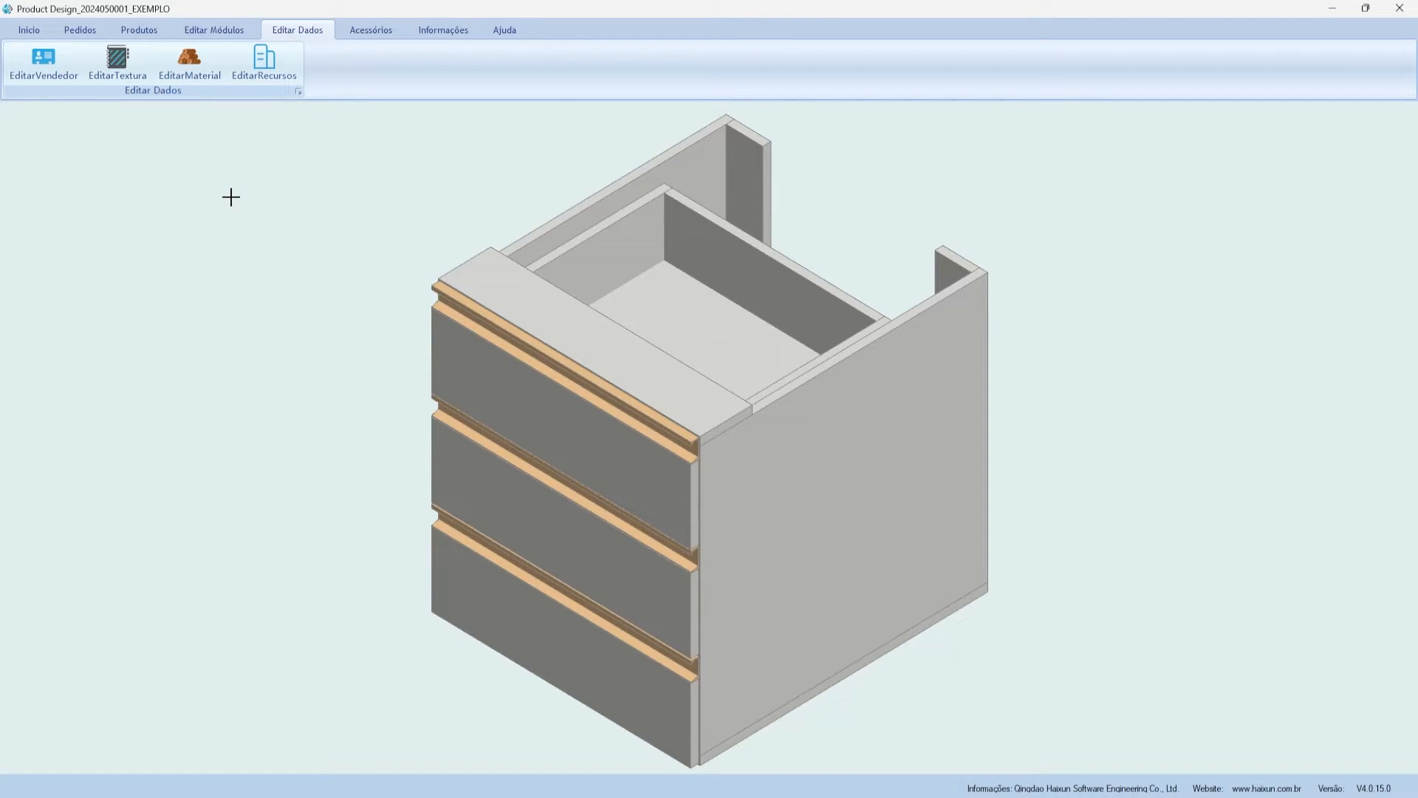
# - Open the EditarTextura manager and bring up the Material category's options
pyautogui.click(122, 60)
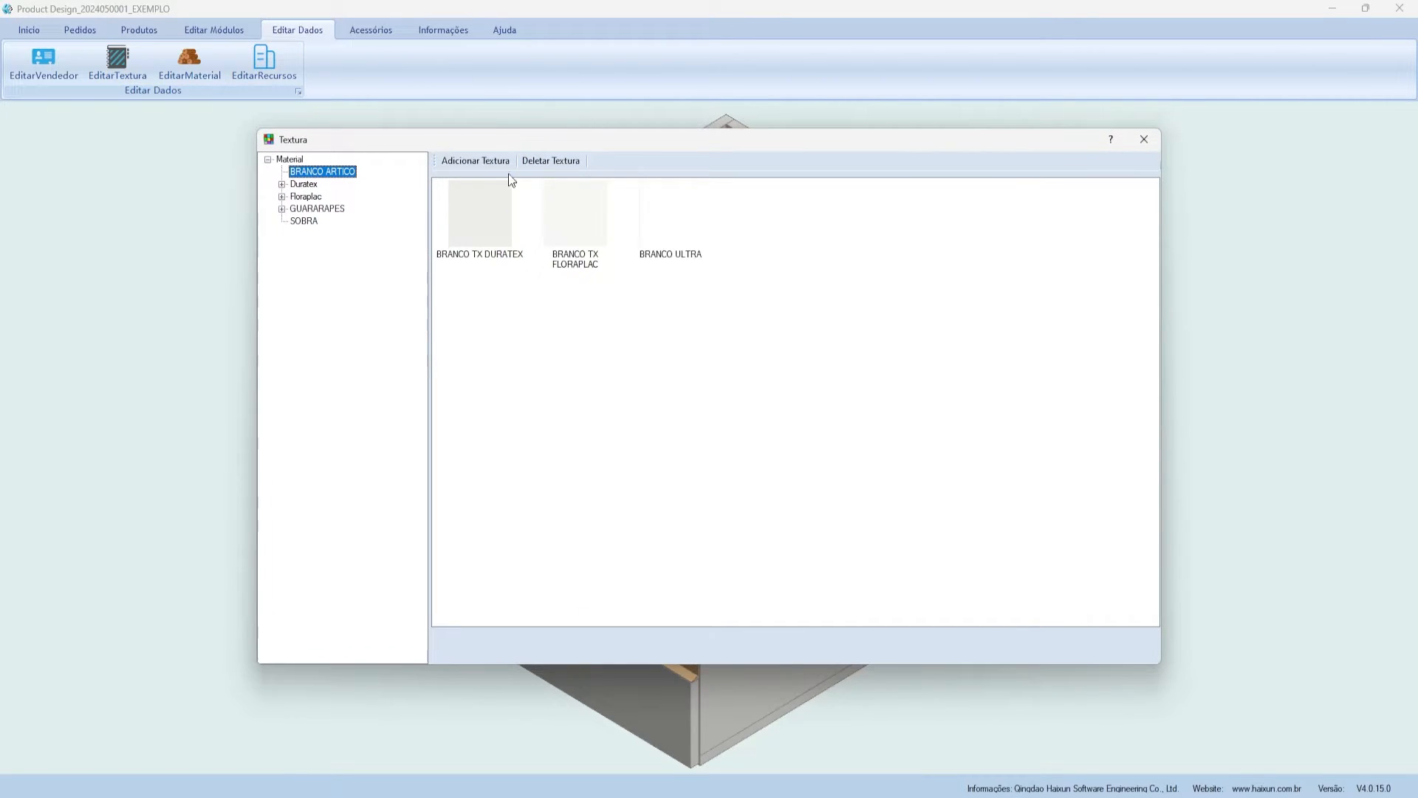
pyautogui.moveTo(368, 137); pyautogui.dragTo(422, 134)
pyautogui.moveTo(342, 157)
pyautogui.mouseDown()
pyautogui.moveTo(345, 137)
pyautogui.moveTo(363, 140)
pyautogui.moveTo(336, 149)
pyautogui.moveTo(350, 160)
pyautogui.mouseUp()
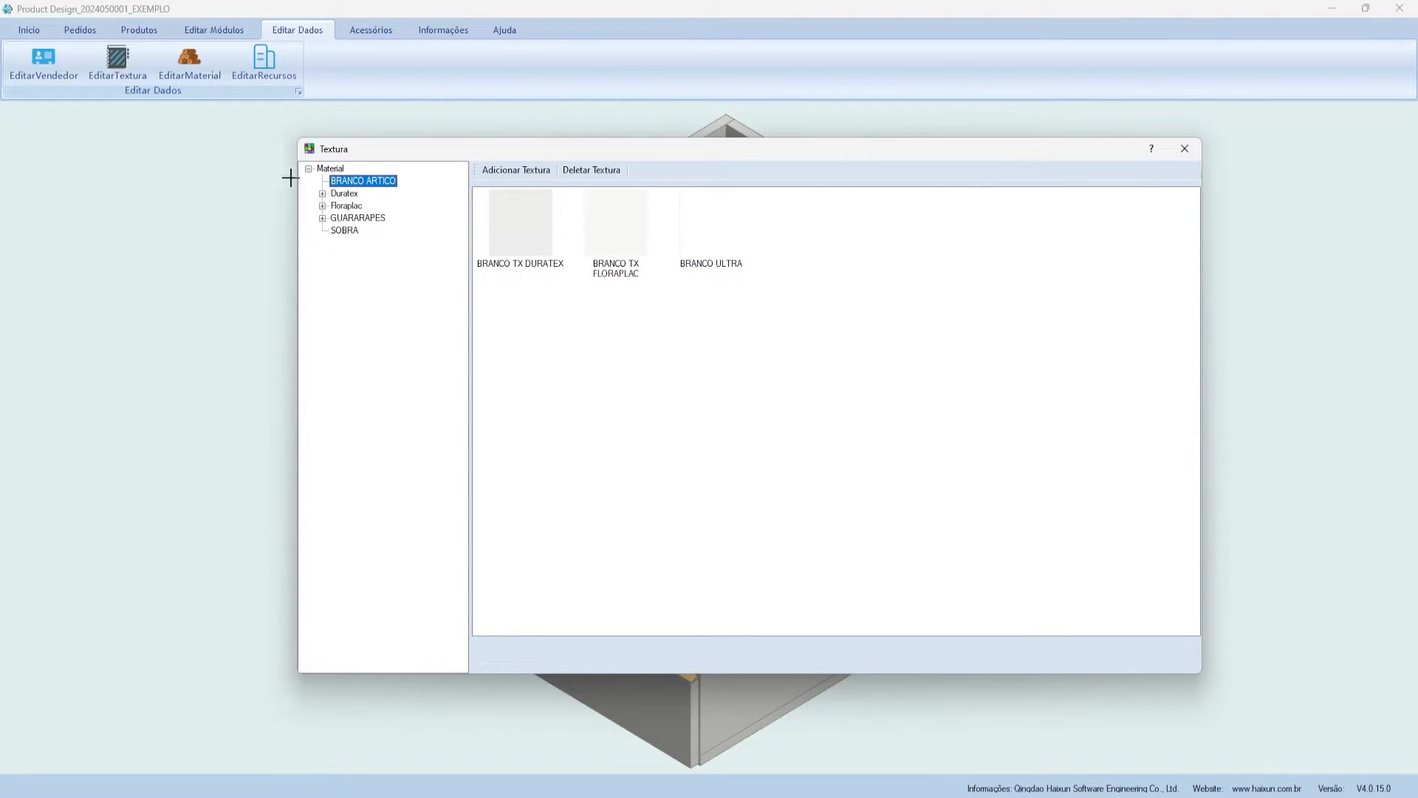
pyautogui.rightClick(329, 169)
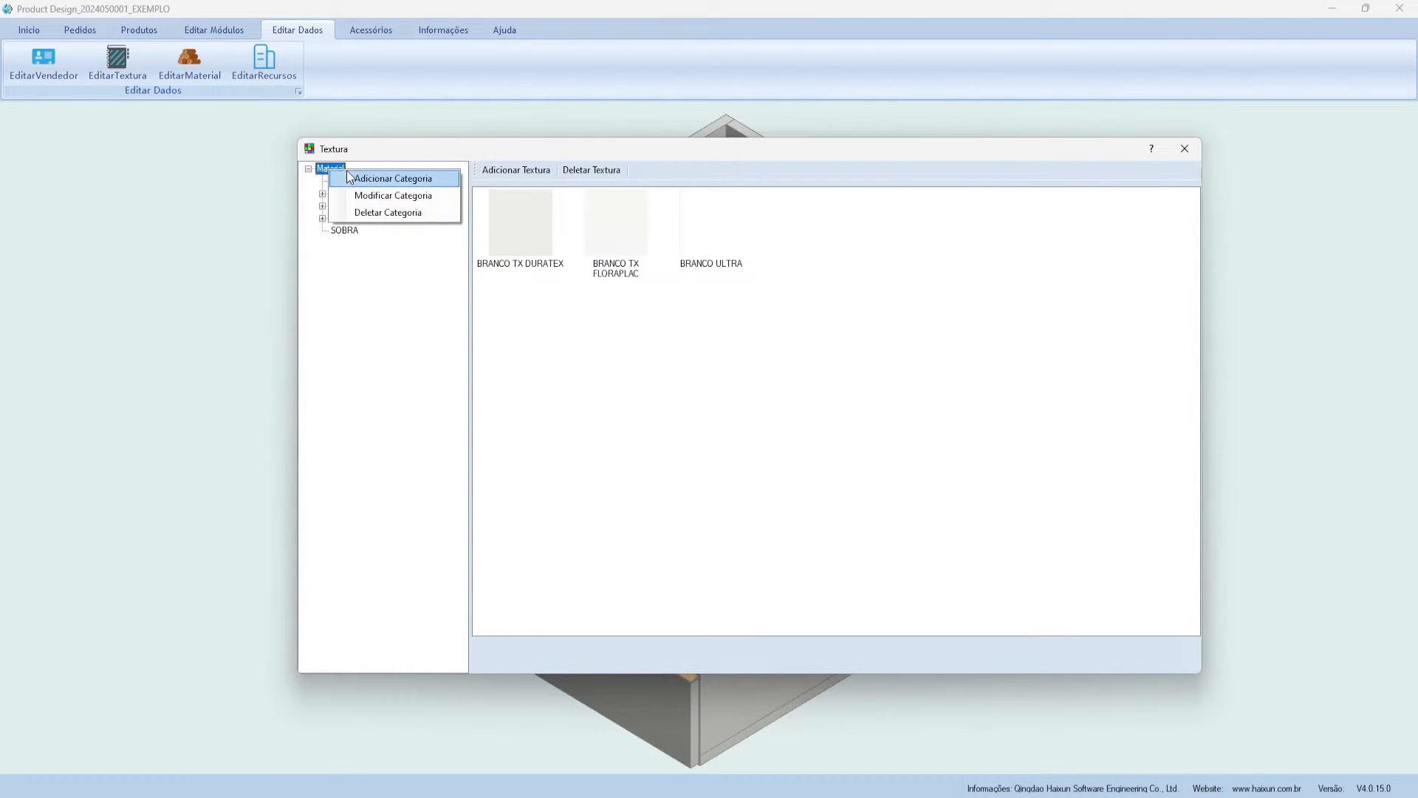
pyautogui.rightClick(325, 170)
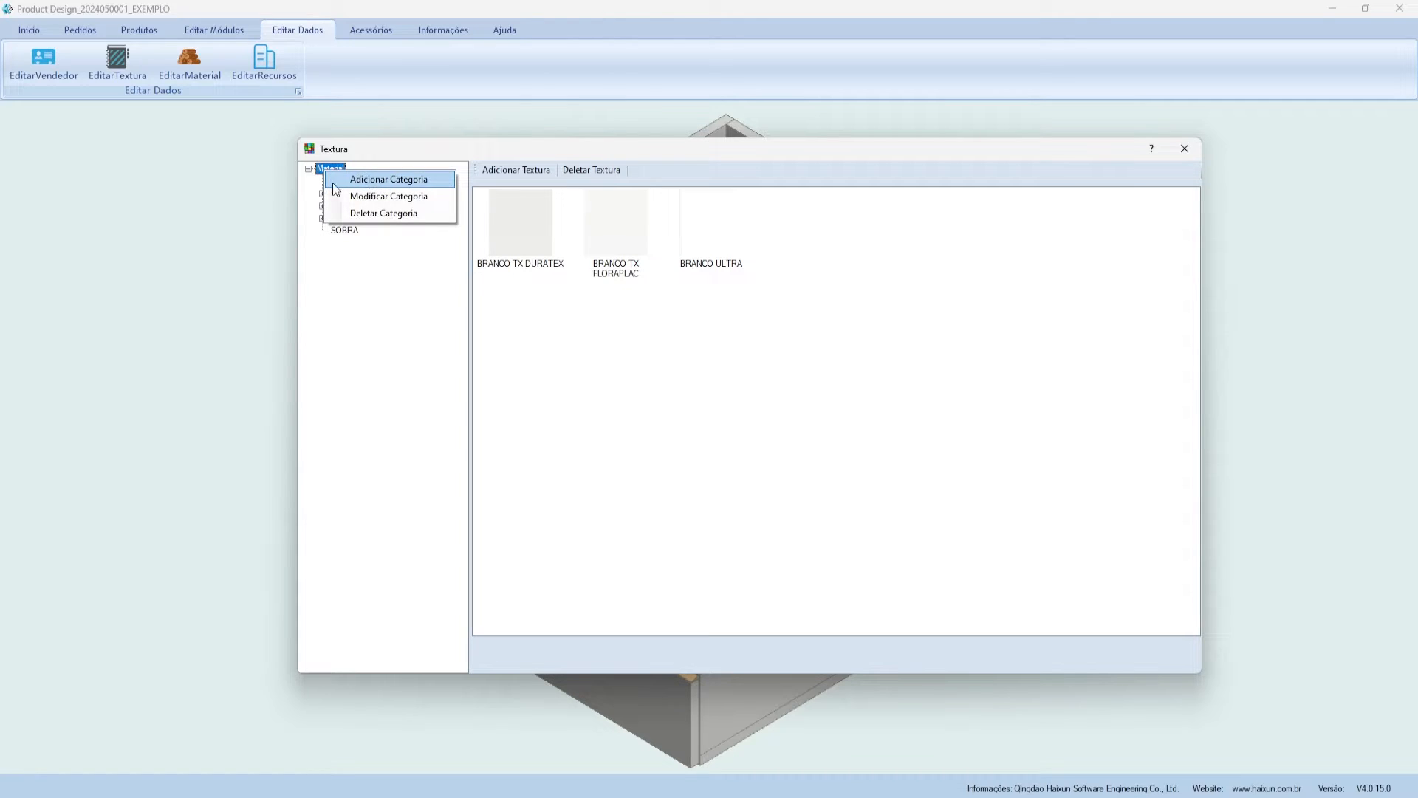
# - Add a texture category named EXEMPLO under Material and select it
pyautogui.click(444, 181)
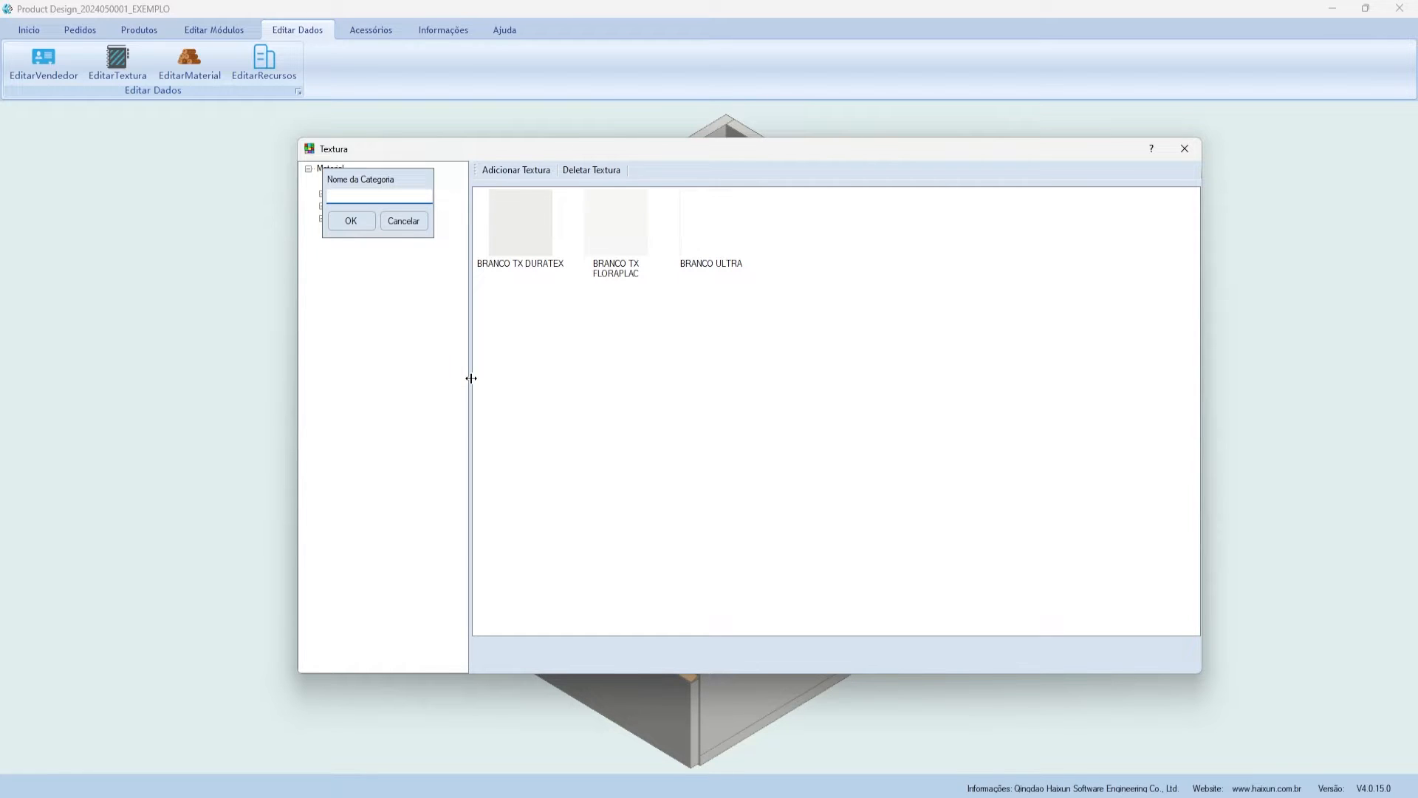
pyautogui.write('EXEMPLO')
pyautogui.click(359, 222)
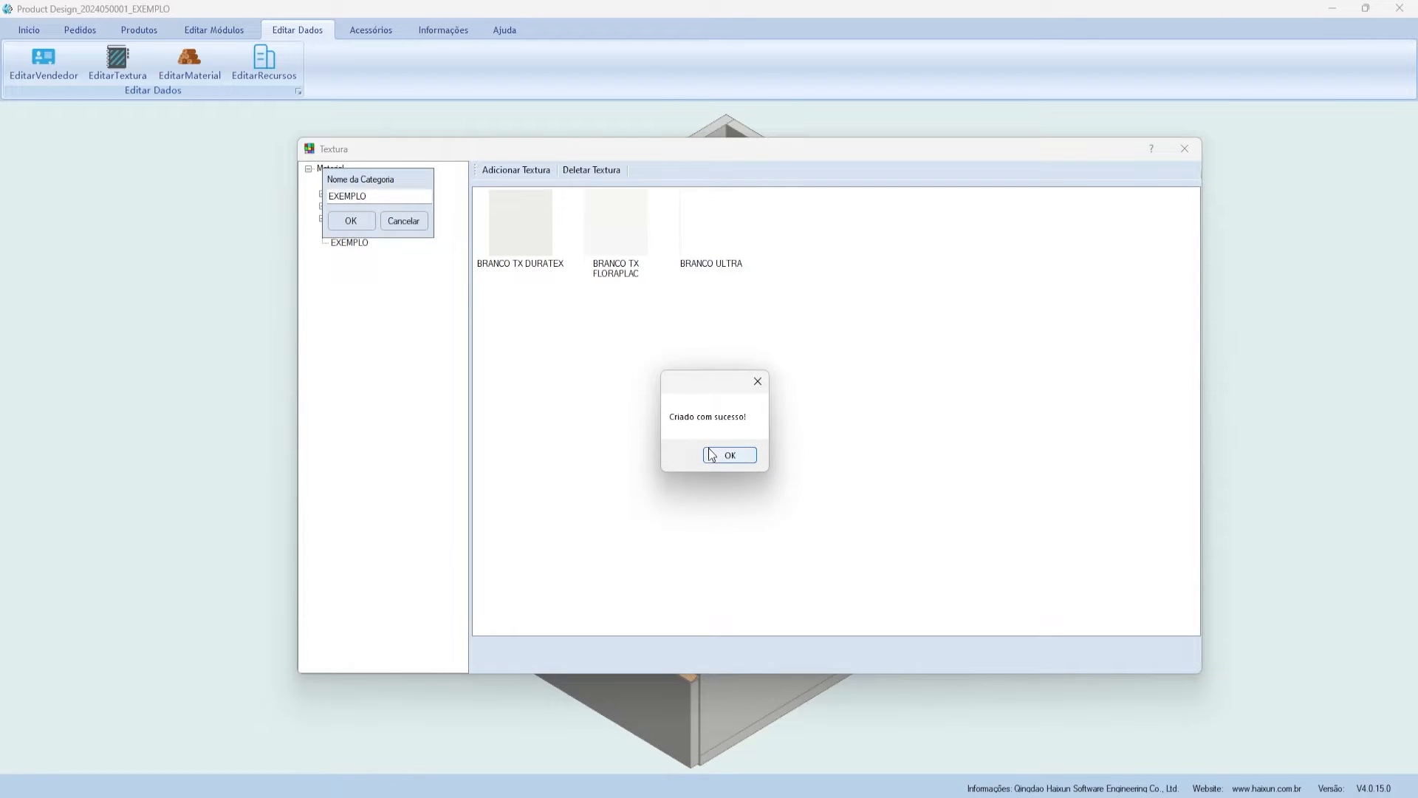
pyautogui.click(711, 453)
pyautogui.click(357, 243)
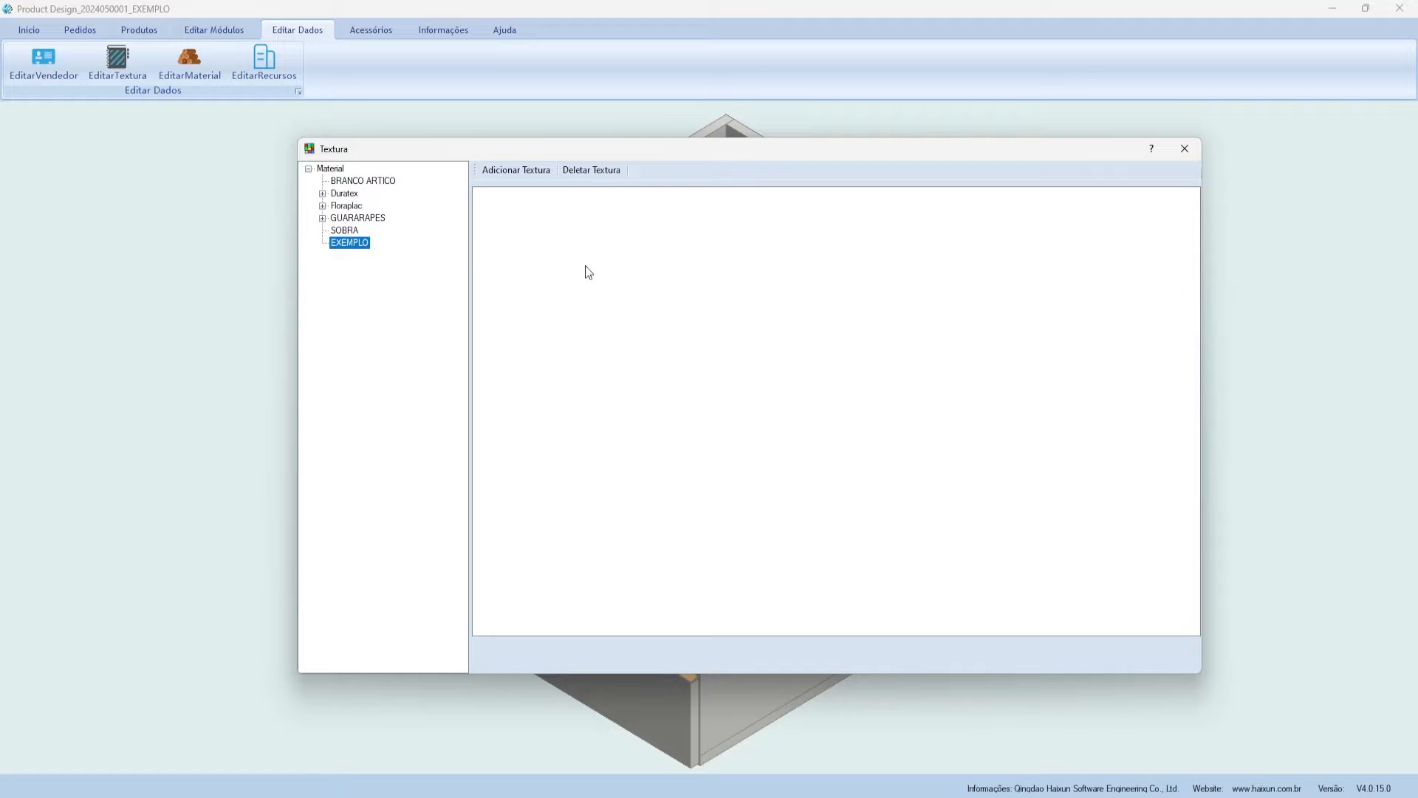
pyautogui.moveTo(549, 157); pyautogui.dragTo(545, 149)
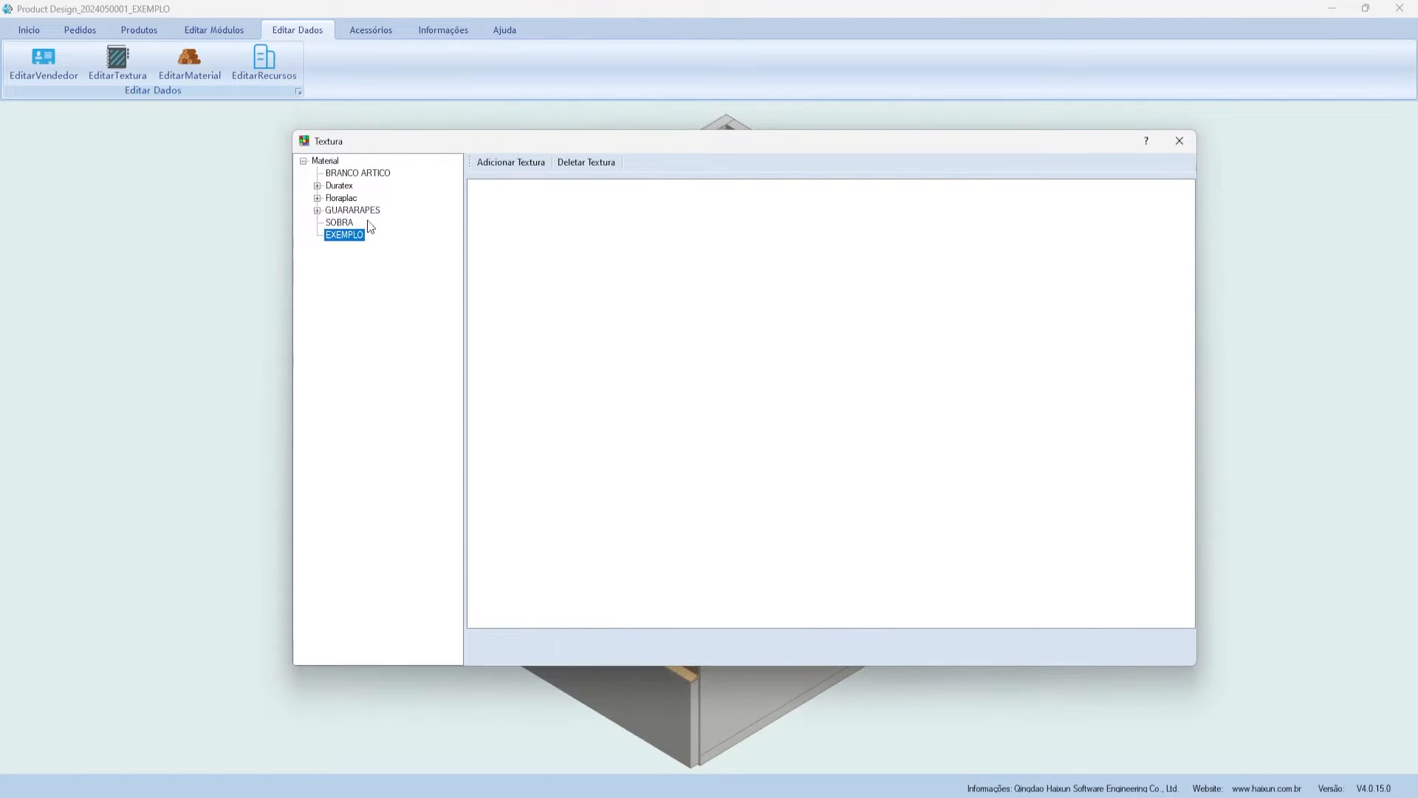
# - Import the desktop image mdf-pau-ferro-natural-cristallo-18mm-2-faces as the first texture in the EXEMPLO category
pyautogui.click(499, 164)
pyautogui.scroll(20, 373, 275)
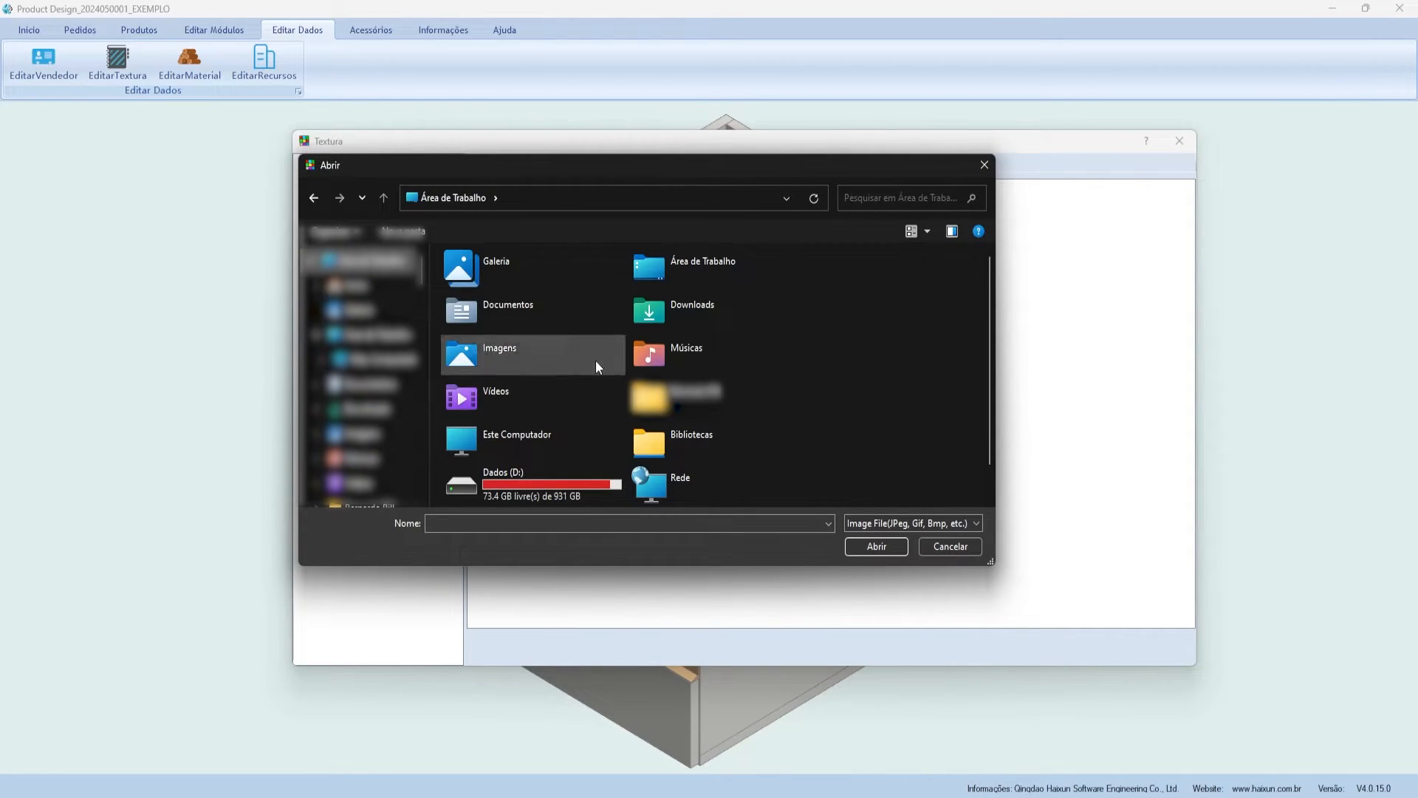
pyautogui.scroll(-1, 637, 352)
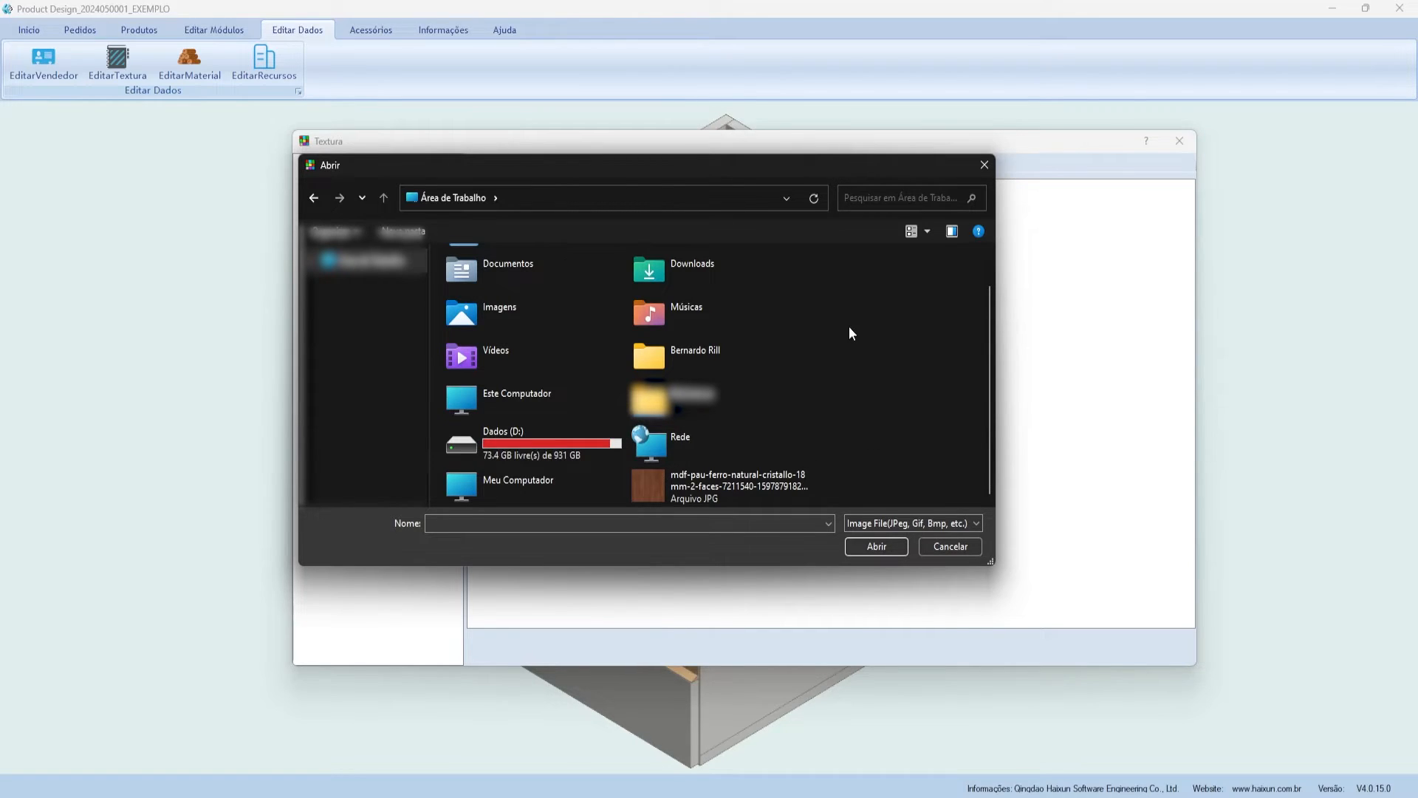
pyautogui.moveTo(560, 167); pyautogui.dragTo(632, 188)
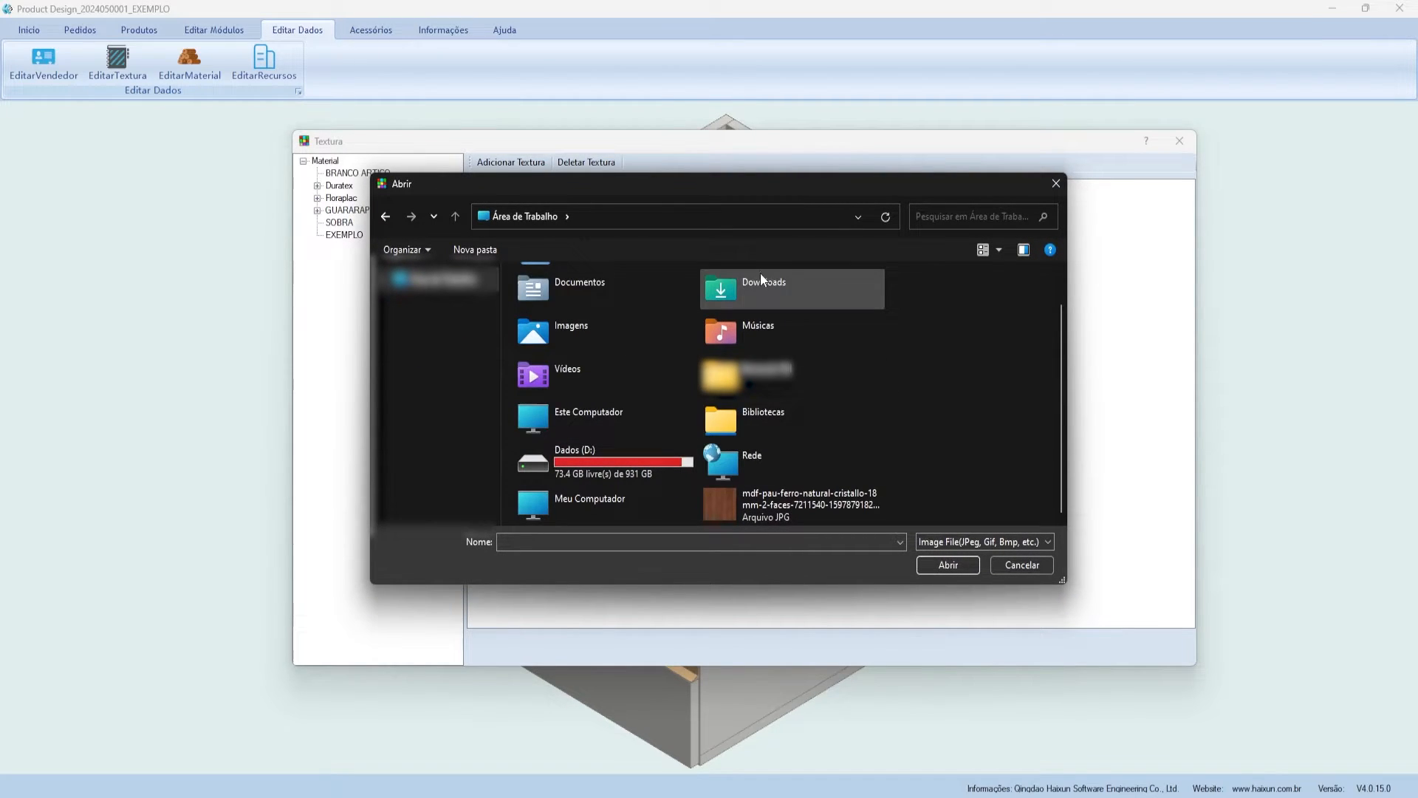
pyautogui.moveTo(495, 176); pyautogui.dragTo(462, 168)
pyautogui.click(773, 517)
pyautogui.click(944, 583)
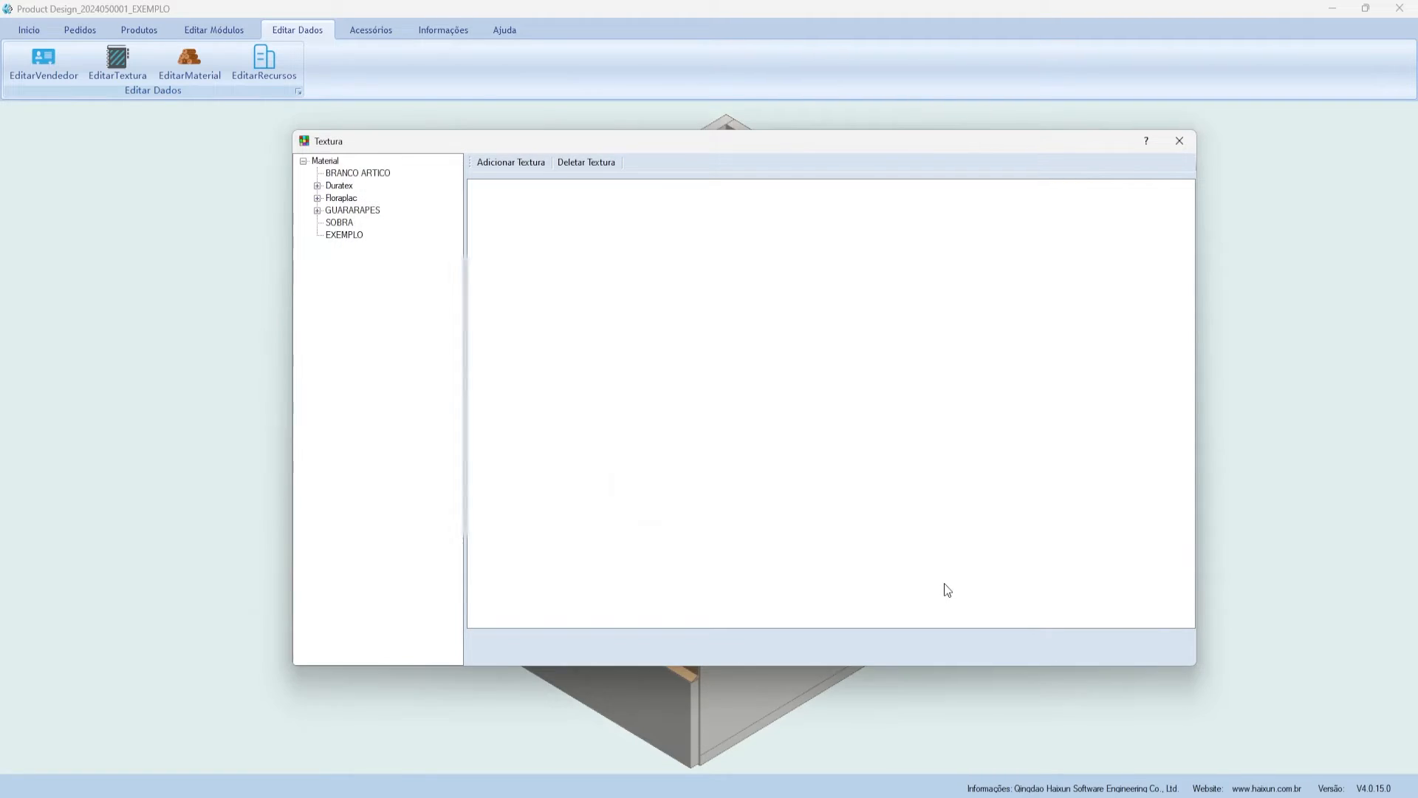
pyautogui.click(752, 454)
pyautogui.click(498, 222)
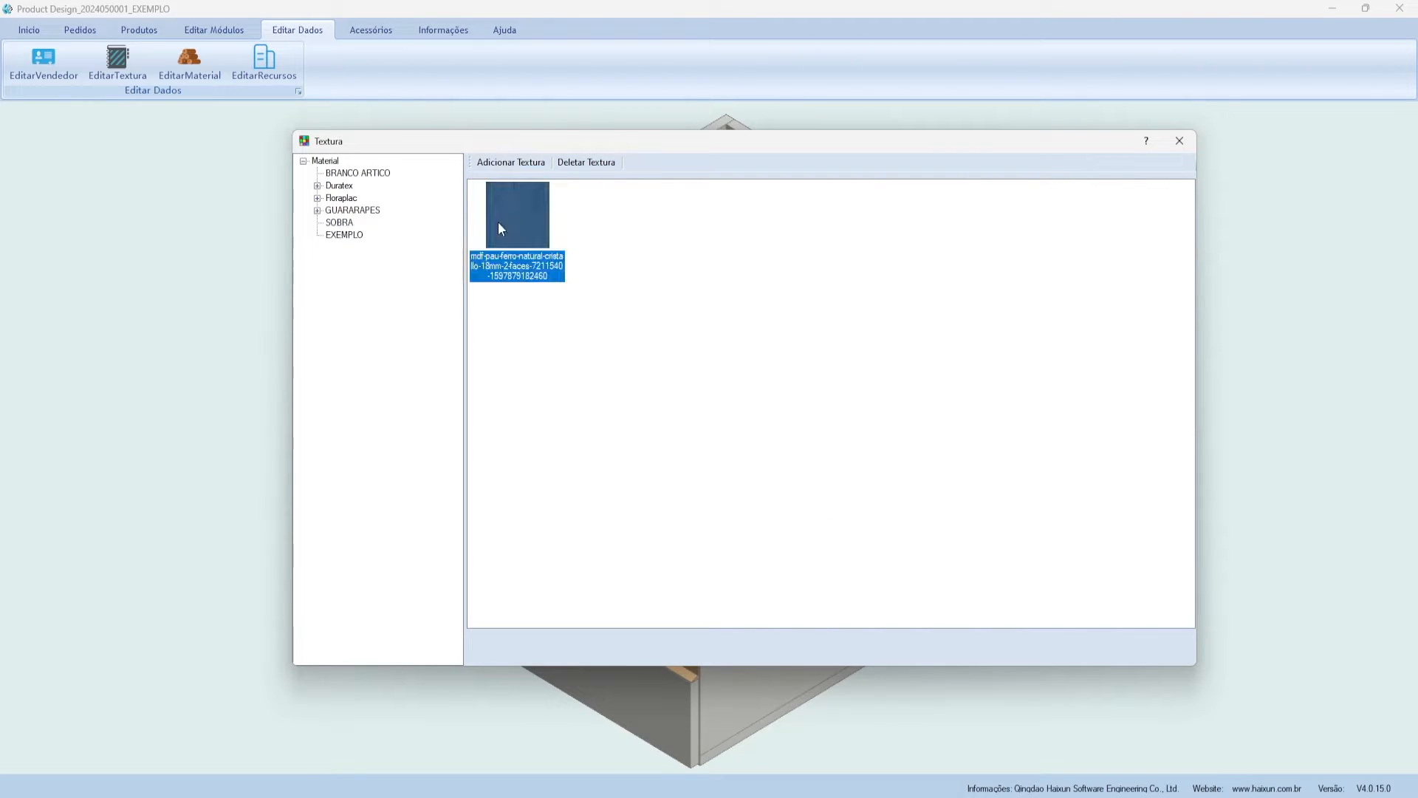
# - Rename the new texture to PAU FERRO NATURAL via Modificar Nome and close the Textura window
pyautogui.rightClick(498, 221)
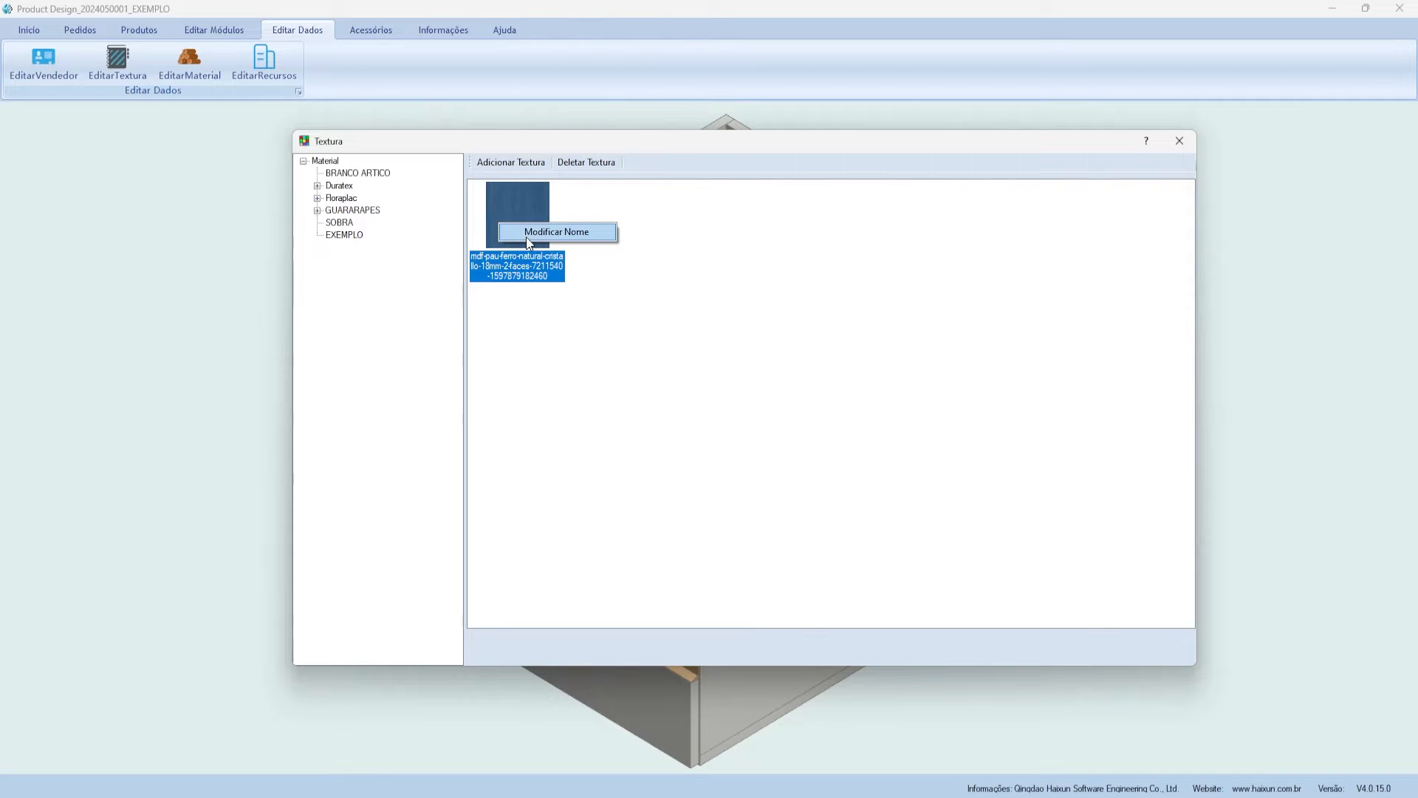
pyautogui.click(529, 232)
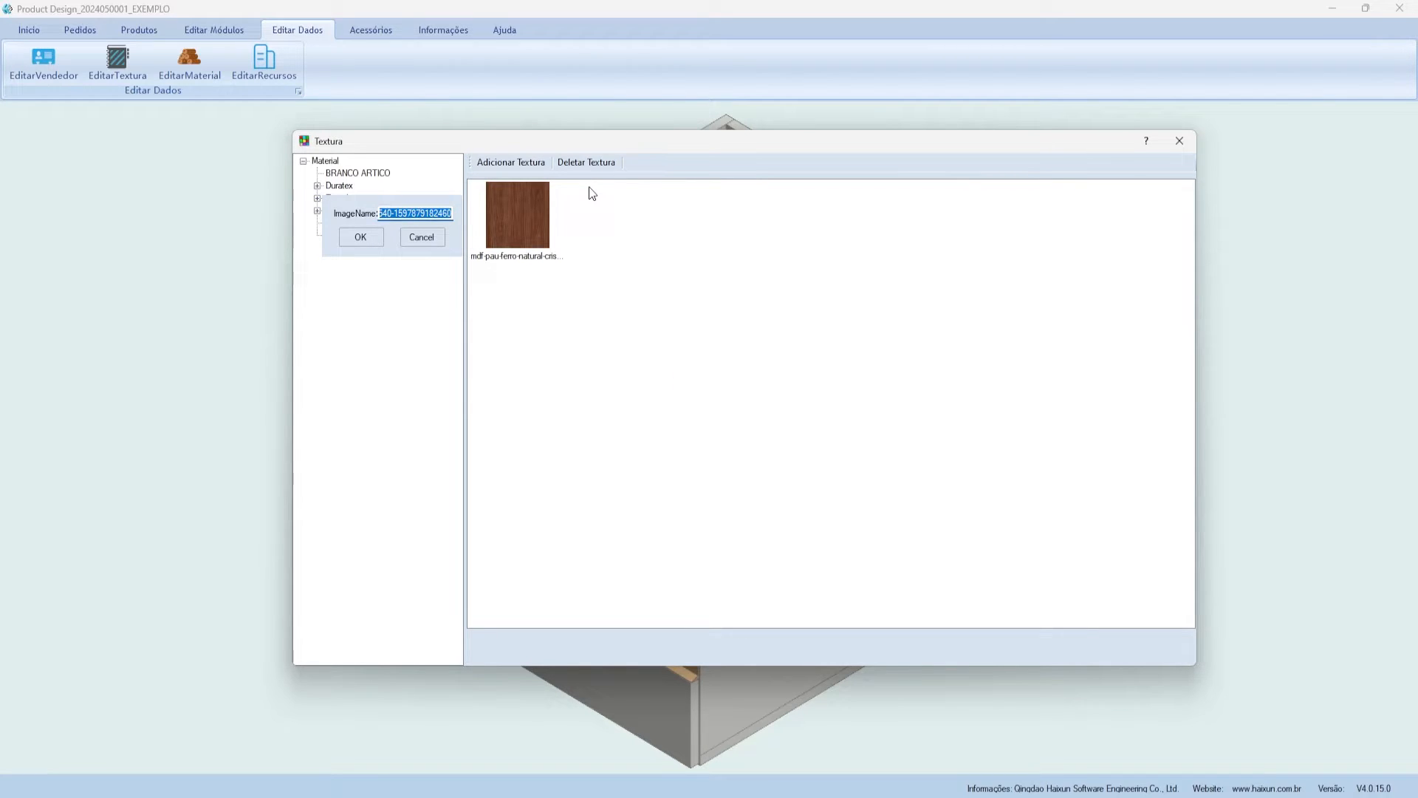
pyautogui.write('P')
pyautogui.write('AU FERRO NATI')
pyautogui.write('R')
pyautogui.write('URAL')
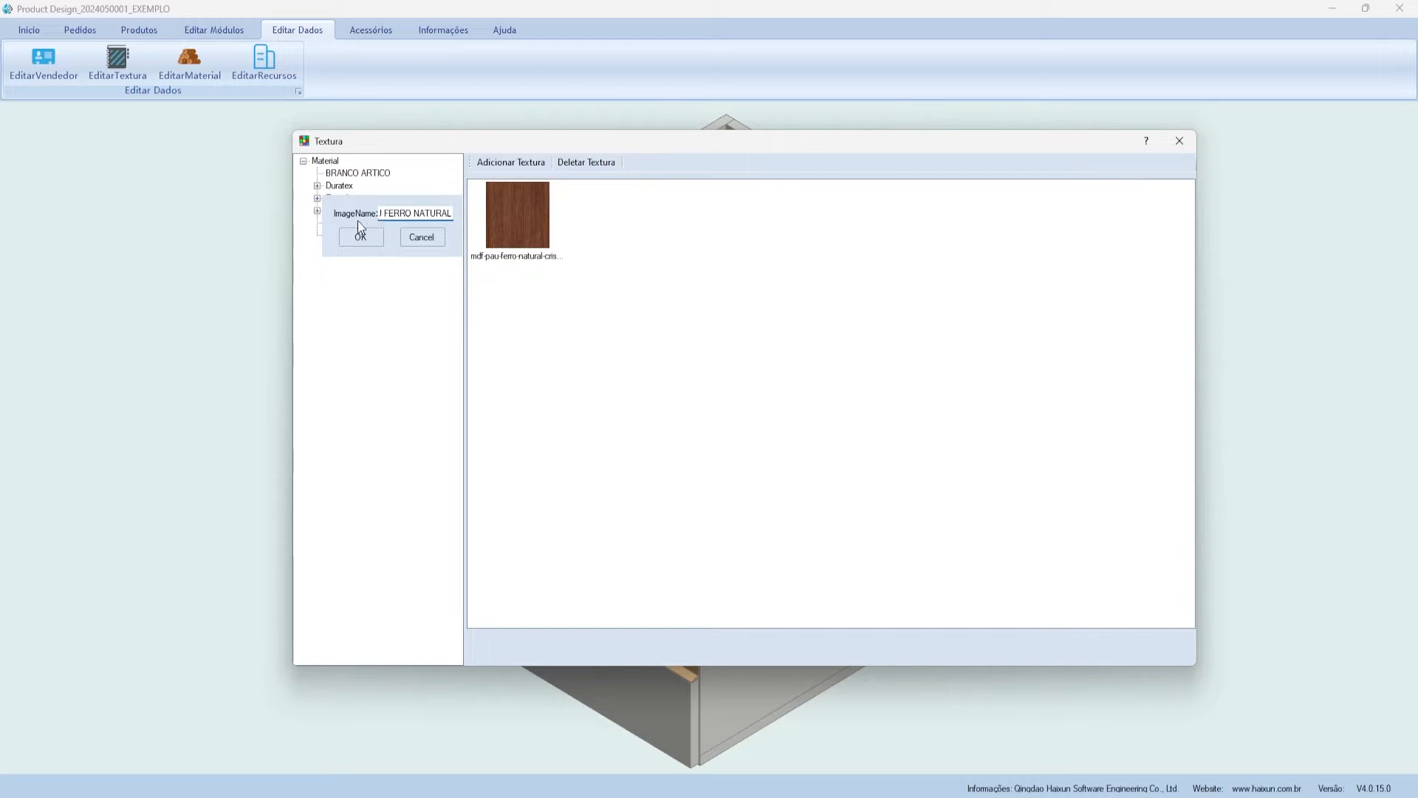
pyautogui.click(358, 234)
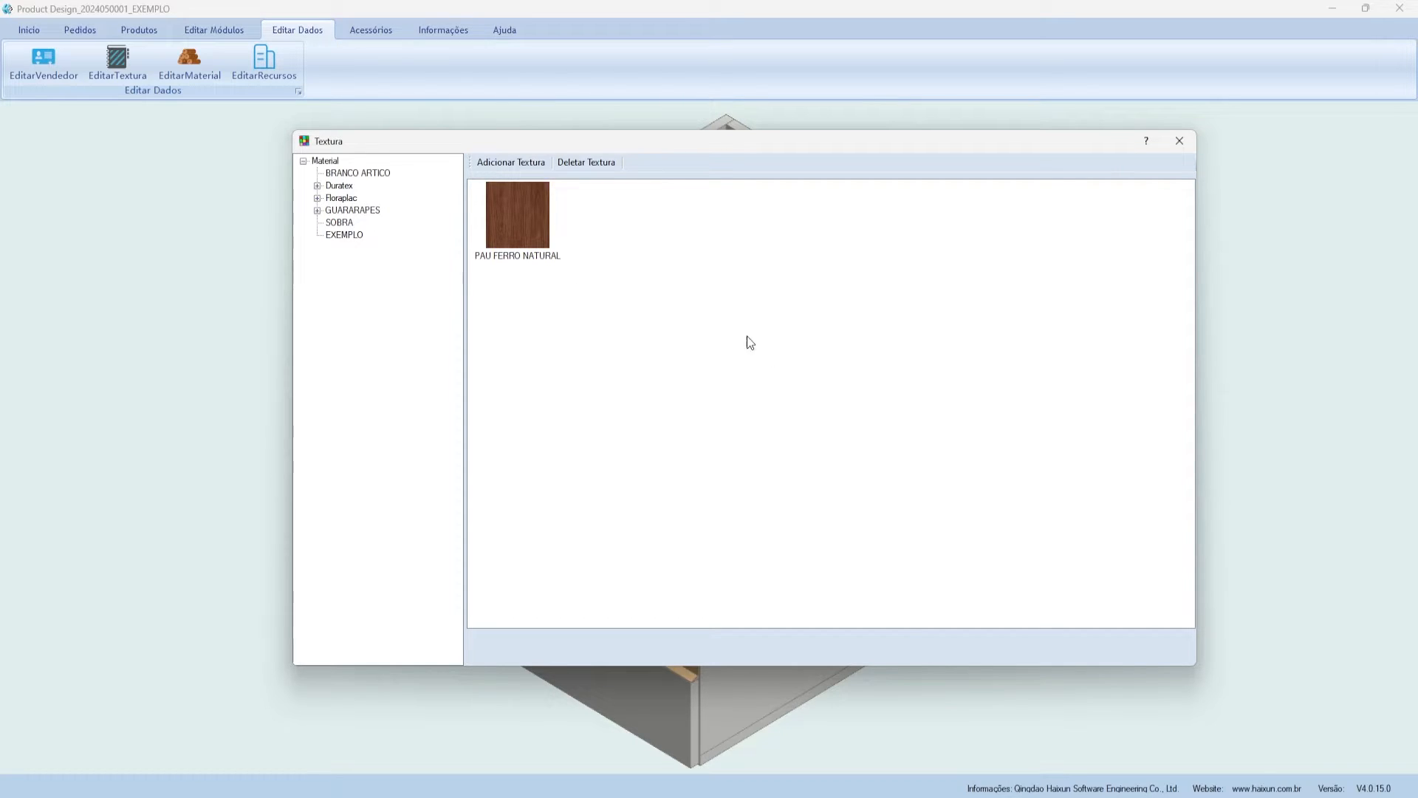
pyautogui.click(1181, 145)
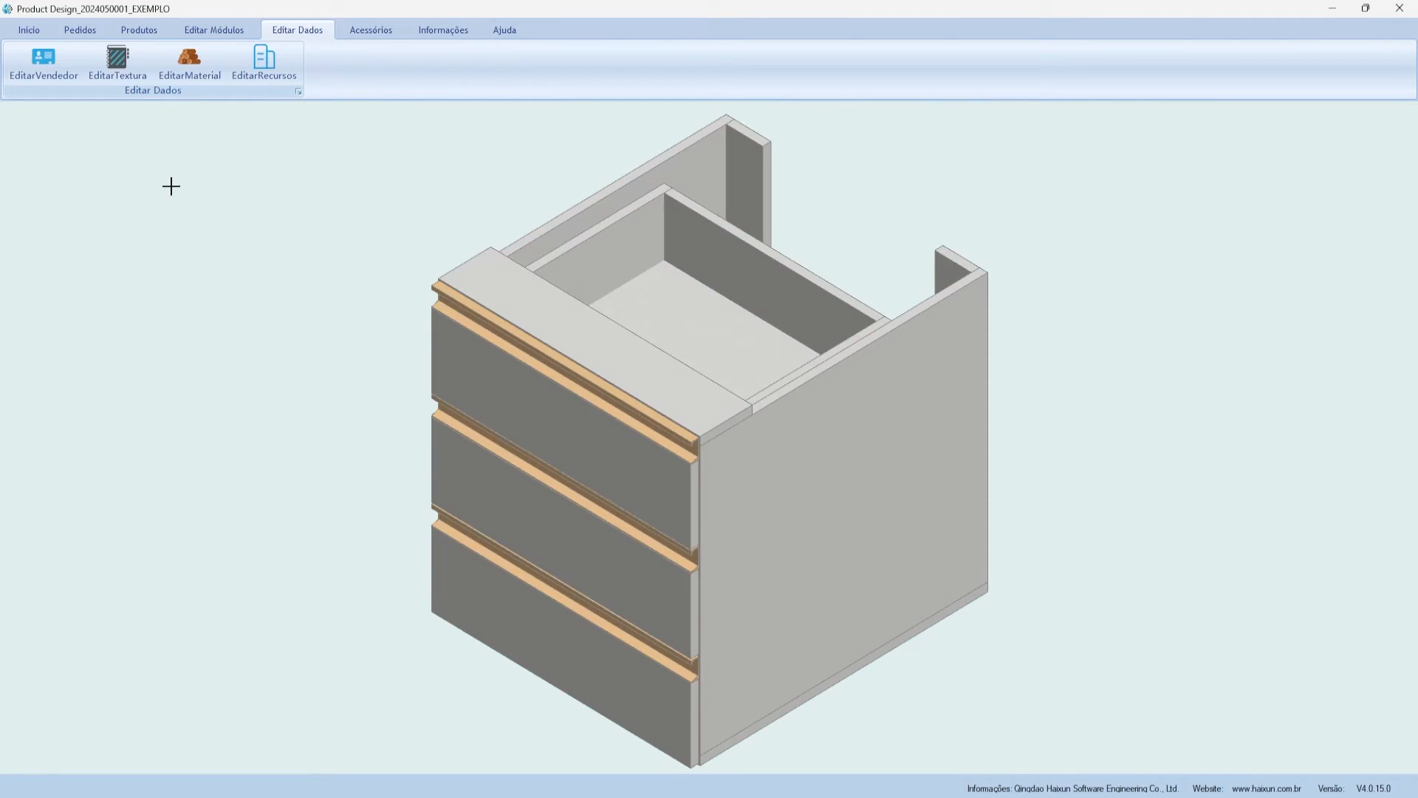
# - Start a new material named DURATEX - PAU FERRO NATURAL, colour PAU FERRO NATURAL, thickness 18
pyautogui.click(193, 63)
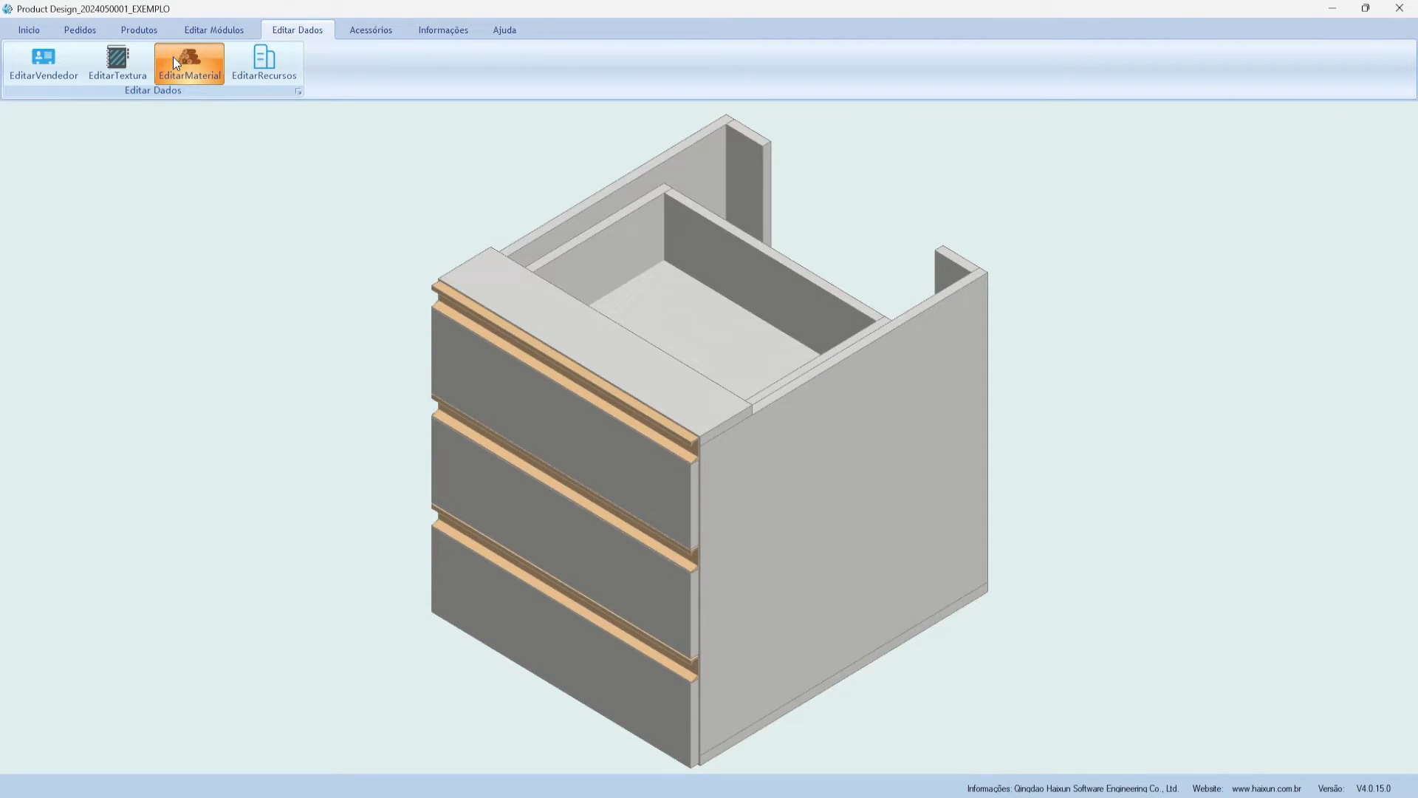
pyautogui.moveTo(550, 148)
pyautogui.mouseDown()
pyautogui.moveTo(484, 149)
pyautogui.moveTo(543, 172)
pyautogui.mouseUp()
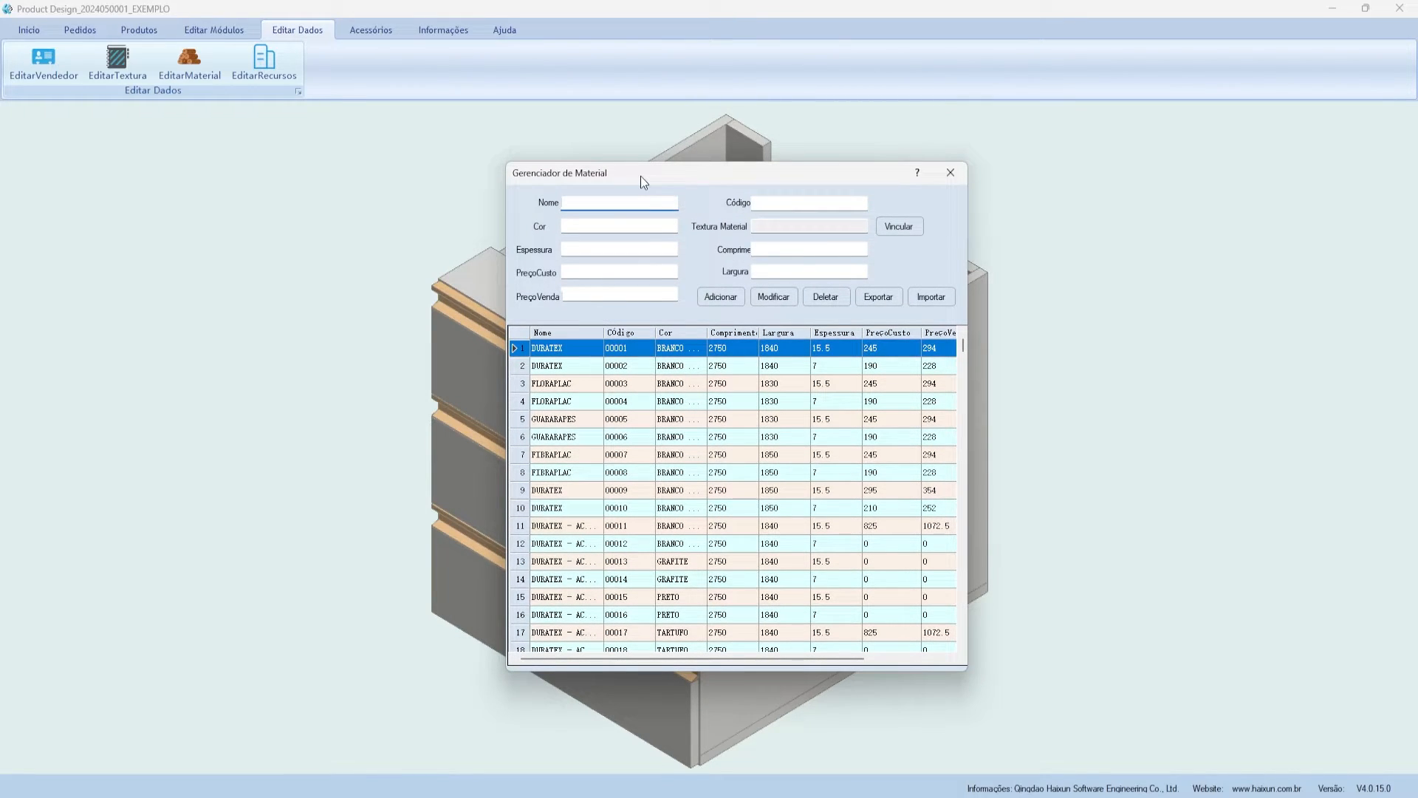
pyautogui.write('DURATE')
pyautogui.write('X - PAU FERRO')
pyautogui.write(' NATURAL')
pyautogui.moveTo(591, 202); pyautogui.dragTo(678, 203)
pyautogui.hotkey('ctrl', 'c')
pyautogui.click(606, 227)
pyautogui.hotkey('ctrl', 'v')
pyautogui.press('Tab')
pyautogui.write('18')
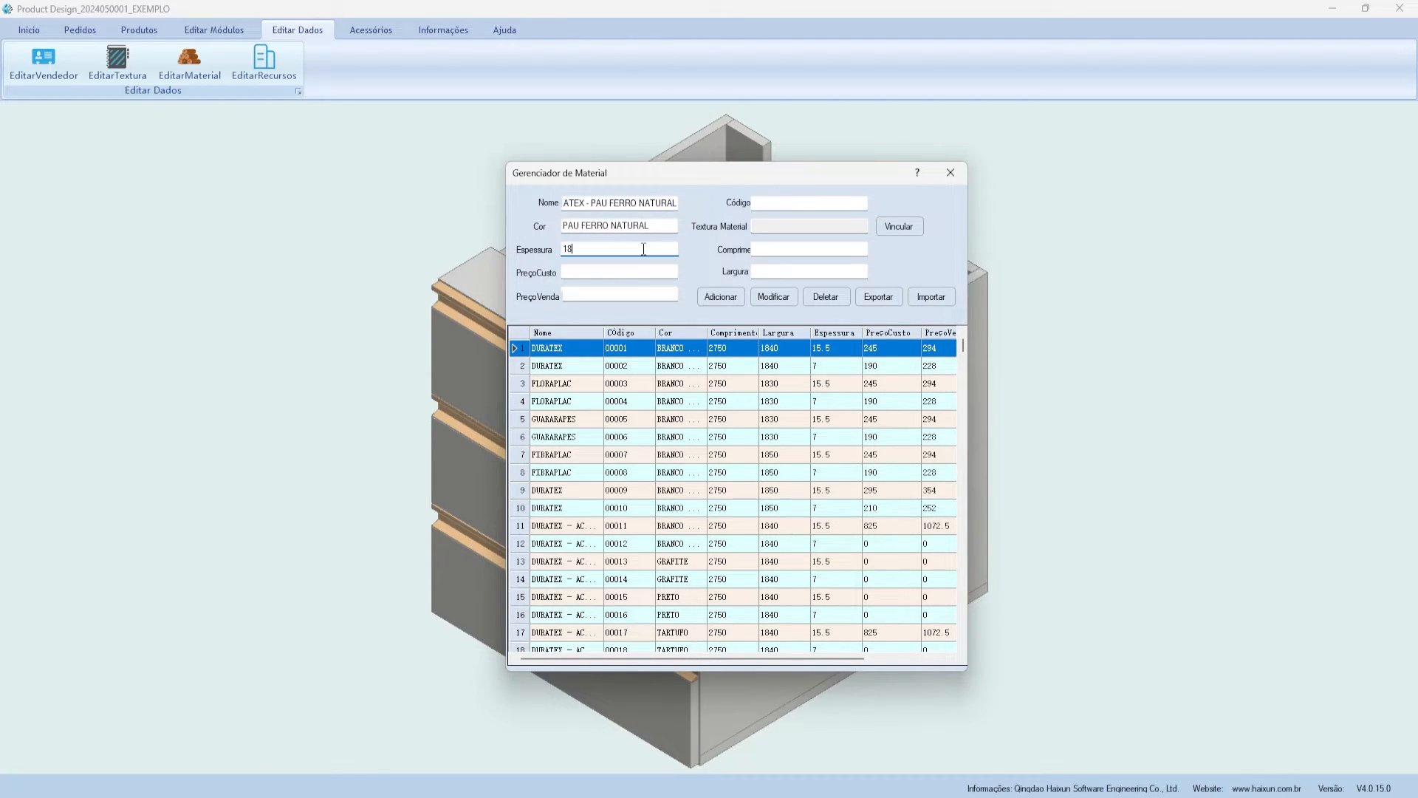
# - Set the material's cost price to 180, sale price to 220 and code to 0230
pyautogui.click(611, 275)
pyautogui.write('180')
pyautogui.click(598, 294)
pyautogui.write('220')
pyautogui.click(762, 201)
pyautogui.write('0230')
pyautogui.scroll(-3, 642, 439)
pyautogui.scroll(4, 643, 439)
pyautogui.moveTo(773, 203); pyautogui.dragTo(796, 171)
pyautogui.click(811, 198)
# - Enter the sheet size as 2750 length by 1850 width
pyautogui.click(809, 240)
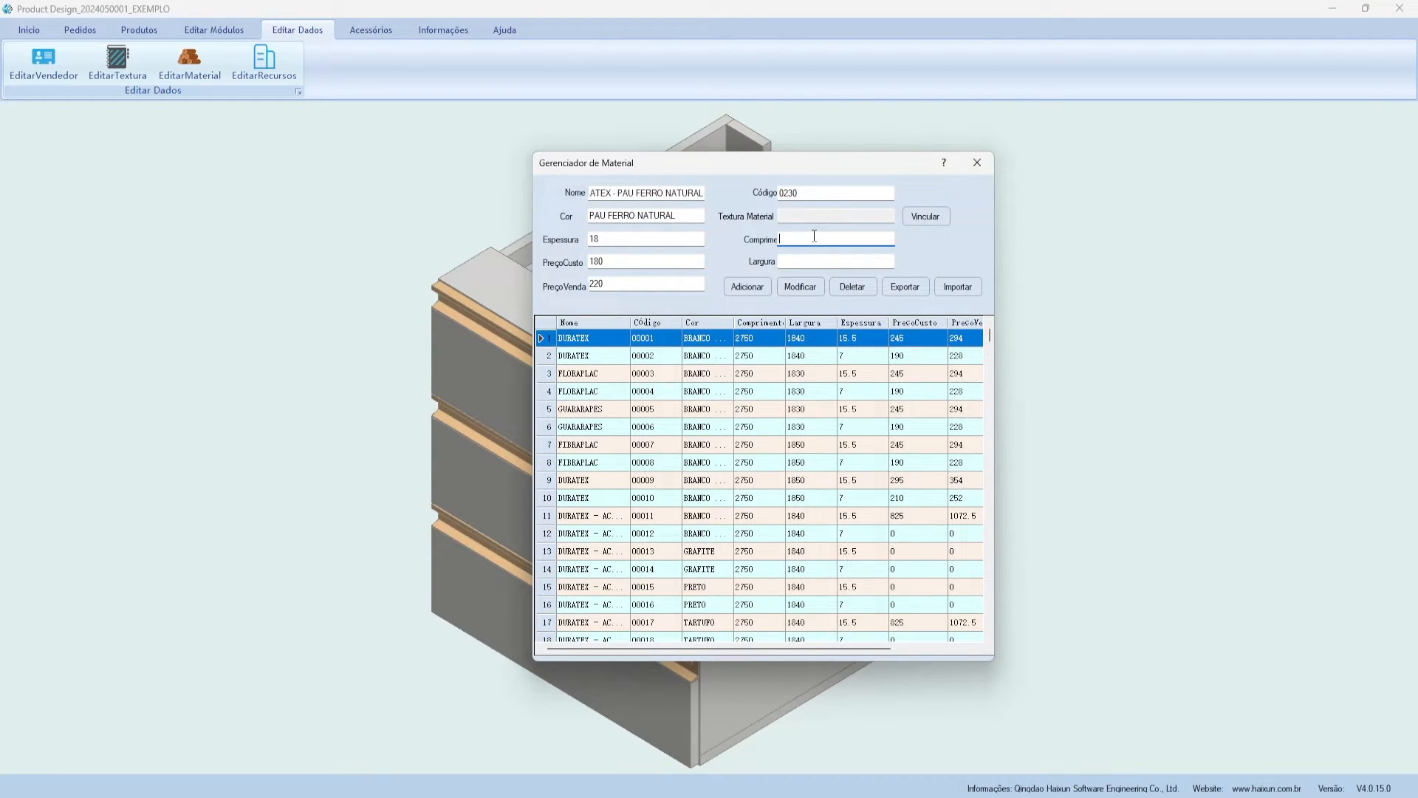
pyautogui.write('2750')
pyautogui.click(800, 261)
pyautogui.write('1850')
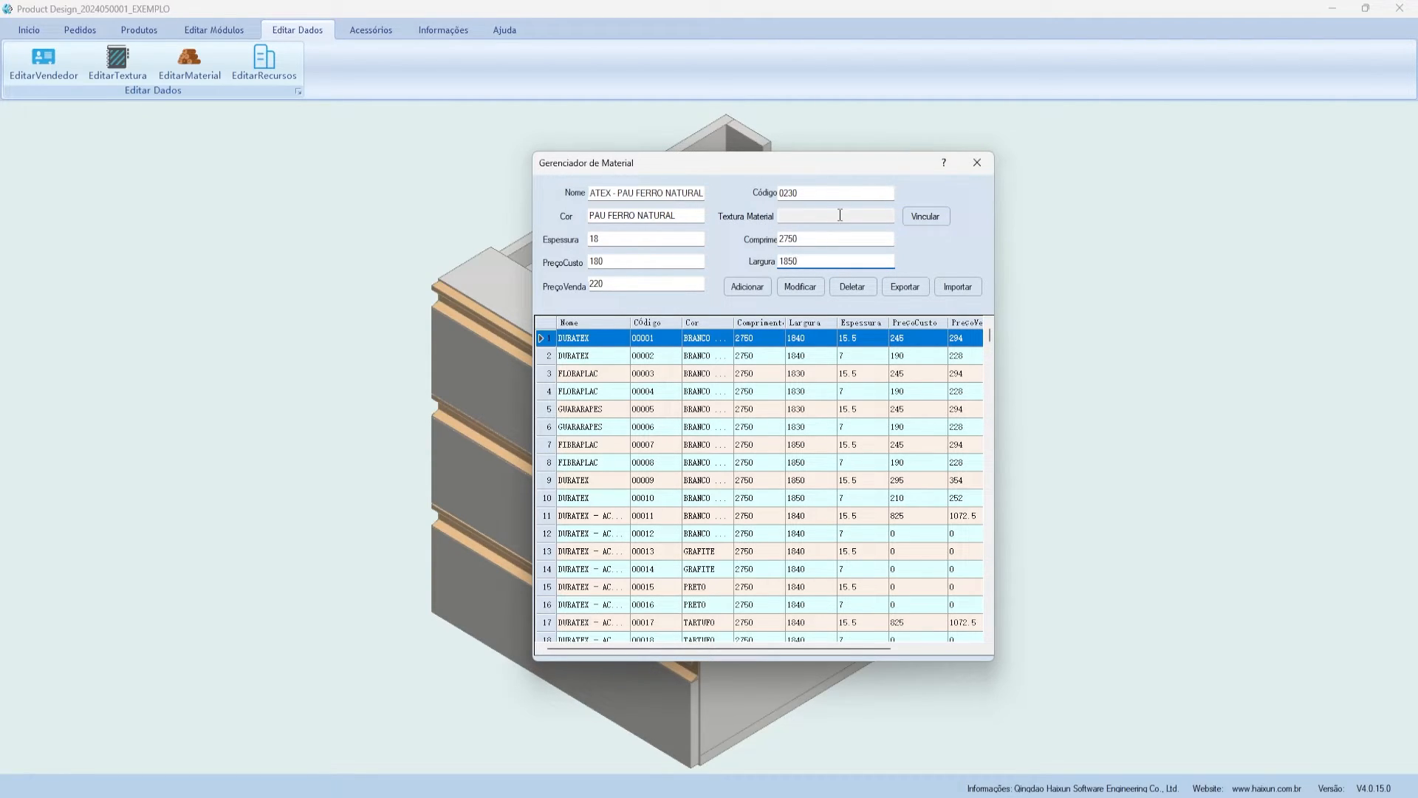
pyautogui.click(789, 216)
# - Link the EXEMPLO category's PAU FERRO NATURAL texture to the material with Vincular
pyautogui.click(923, 218)
pyautogui.moveTo(517, 143); pyautogui.dragTo(589, 166)
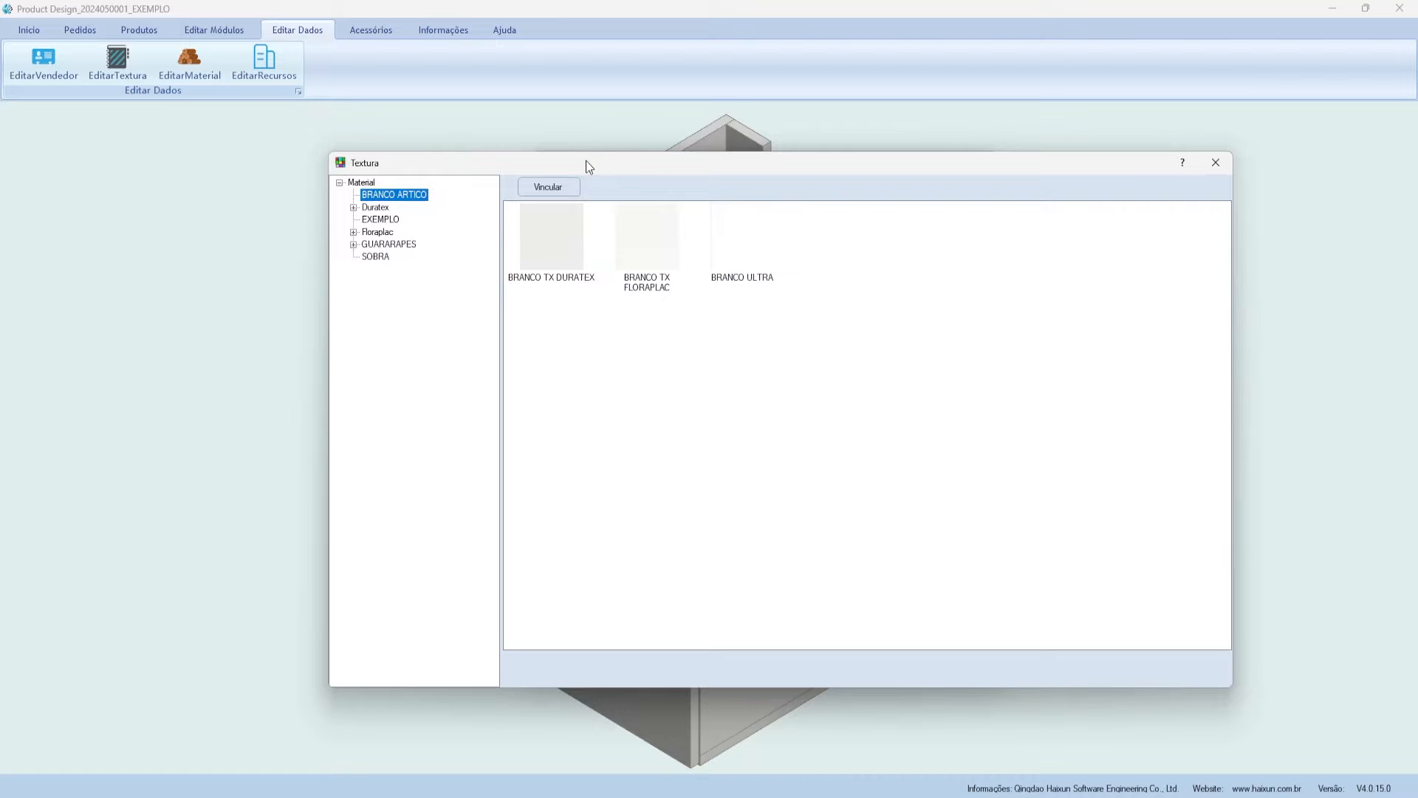
pyautogui.click(398, 220)
pyautogui.click(531, 222)
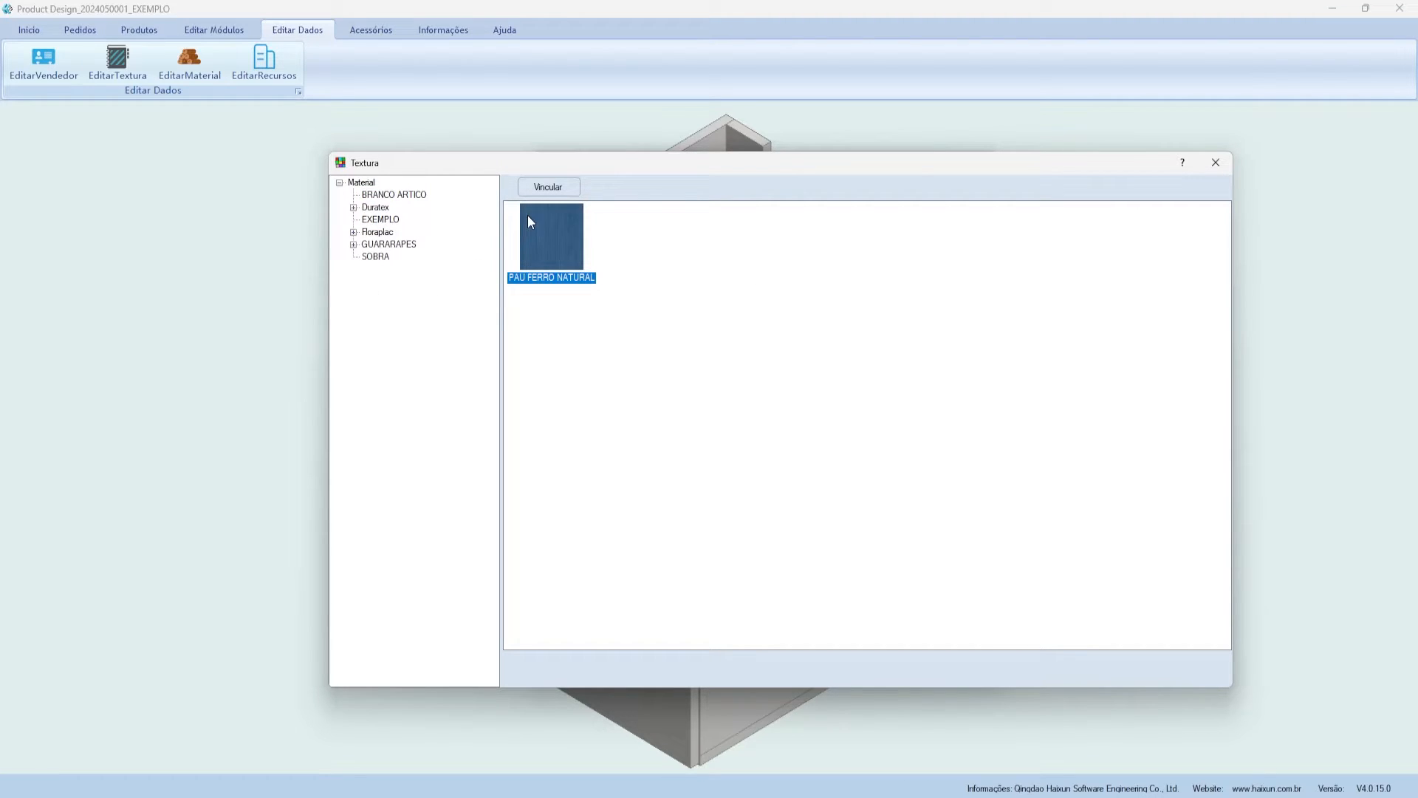
pyautogui.click(553, 189)
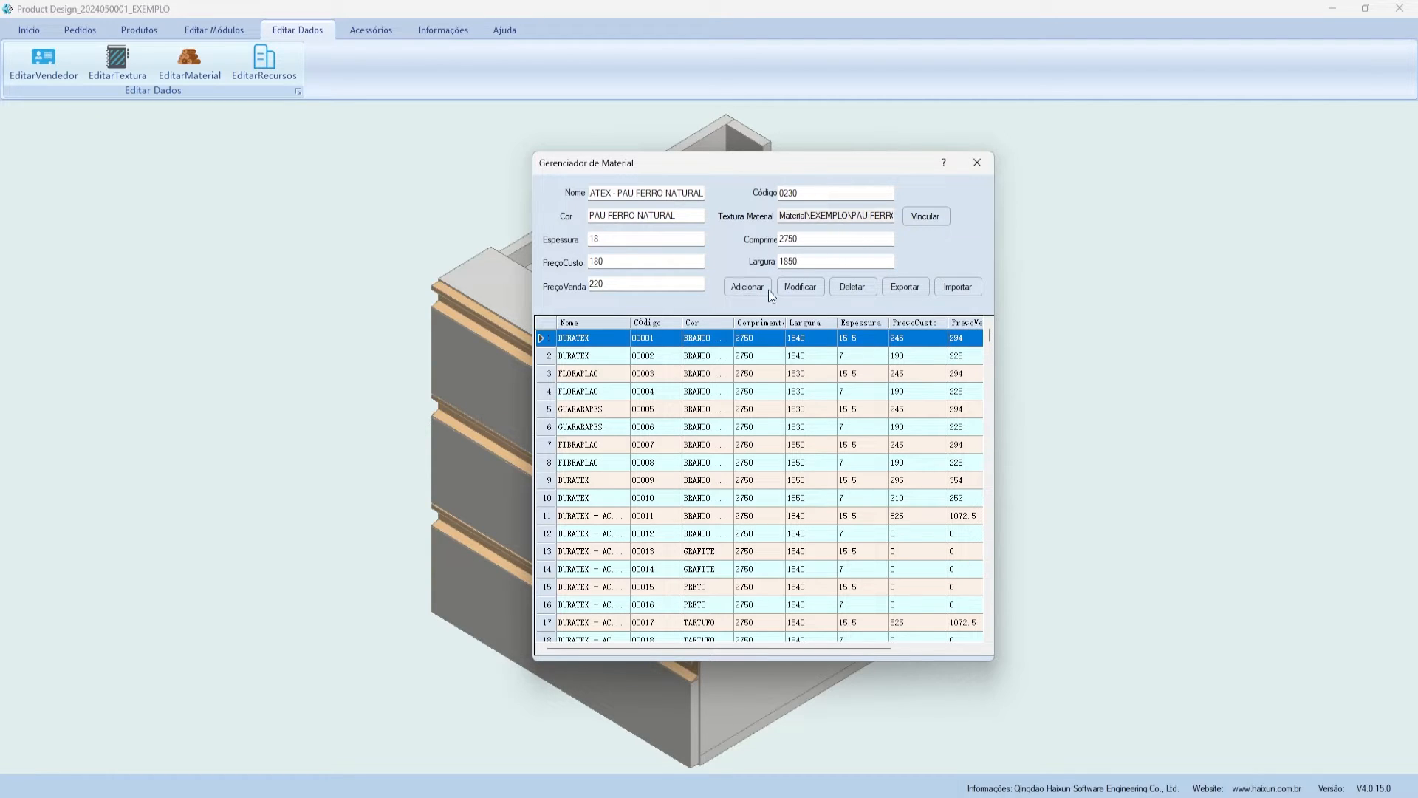
# - Add the PAU FERRO NATURAL material, code 0230, to the grid, check its row, and close Gerenciador de Material
pyautogui.scroll(-12, 774, 392)
pyautogui.moveTo(990, 367); pyautogui.dragTo(839, 640)
pyautogui.moveTo(994, 373); pyautogui.dragTo(989, 637)
pyautogui.click(543, 623)
pyautogui.moveTo(718, 648)
pyautogui.mouseDown()
pyautogui.moveTo(880, 655)
pyautogui.moveTo(715, 648)
pyautogui.mouseUp()
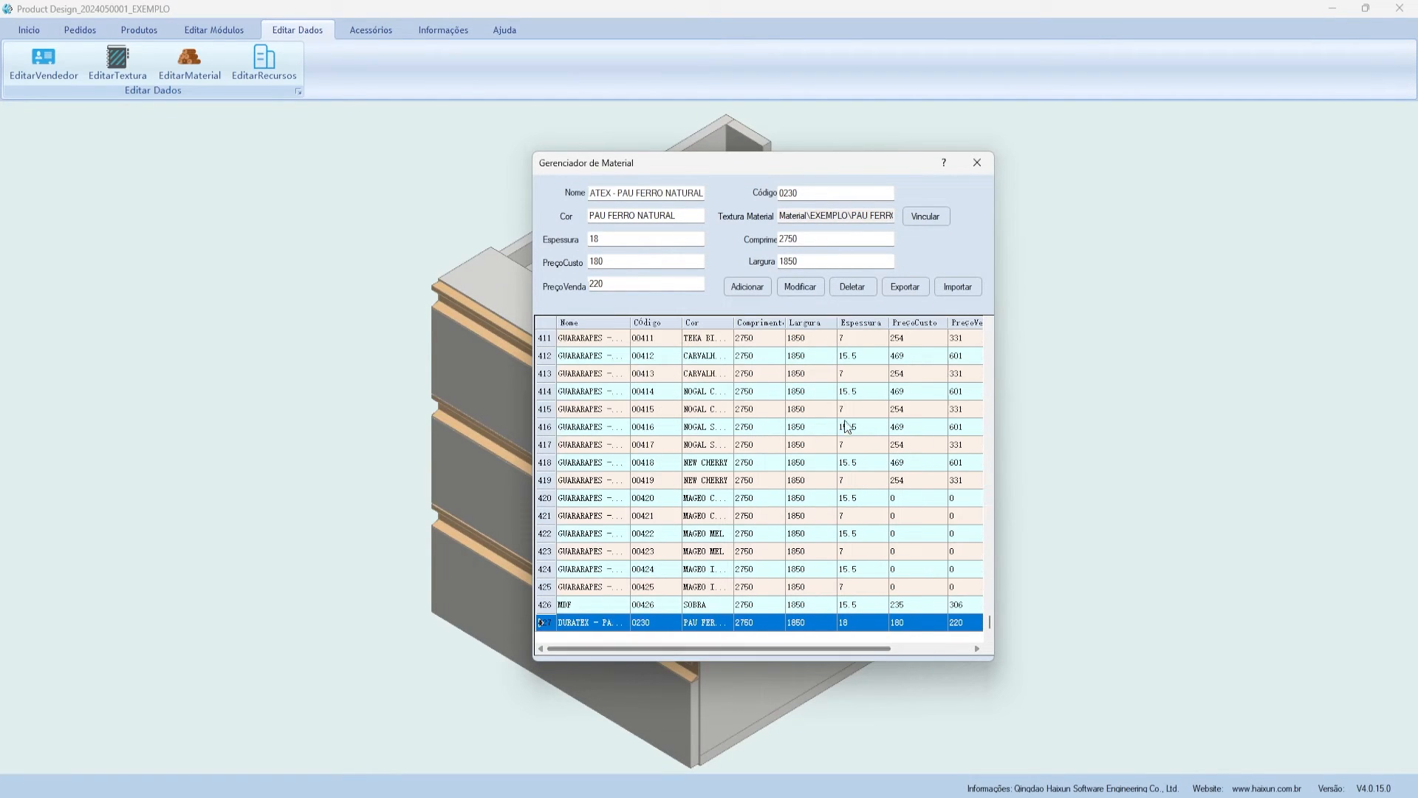
pyautogui.click(977, 162)
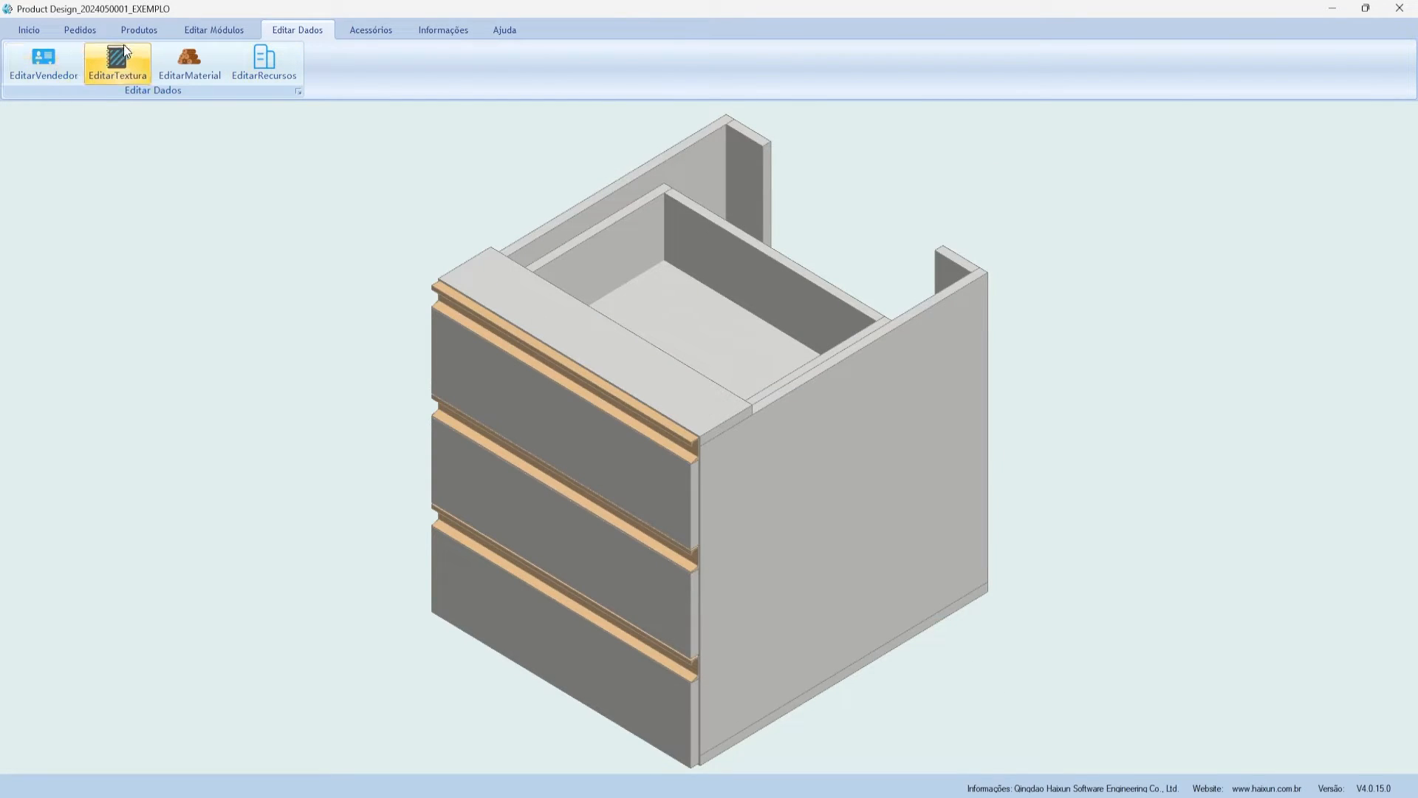
# - In EditarVendedor, enter the vendor's name and phone number, leave the address blank, and add the vendor
pyautogui.click(48, 62)
pyautogui.moveTo(556, 162); pyautogui.dragTo(607, 192)
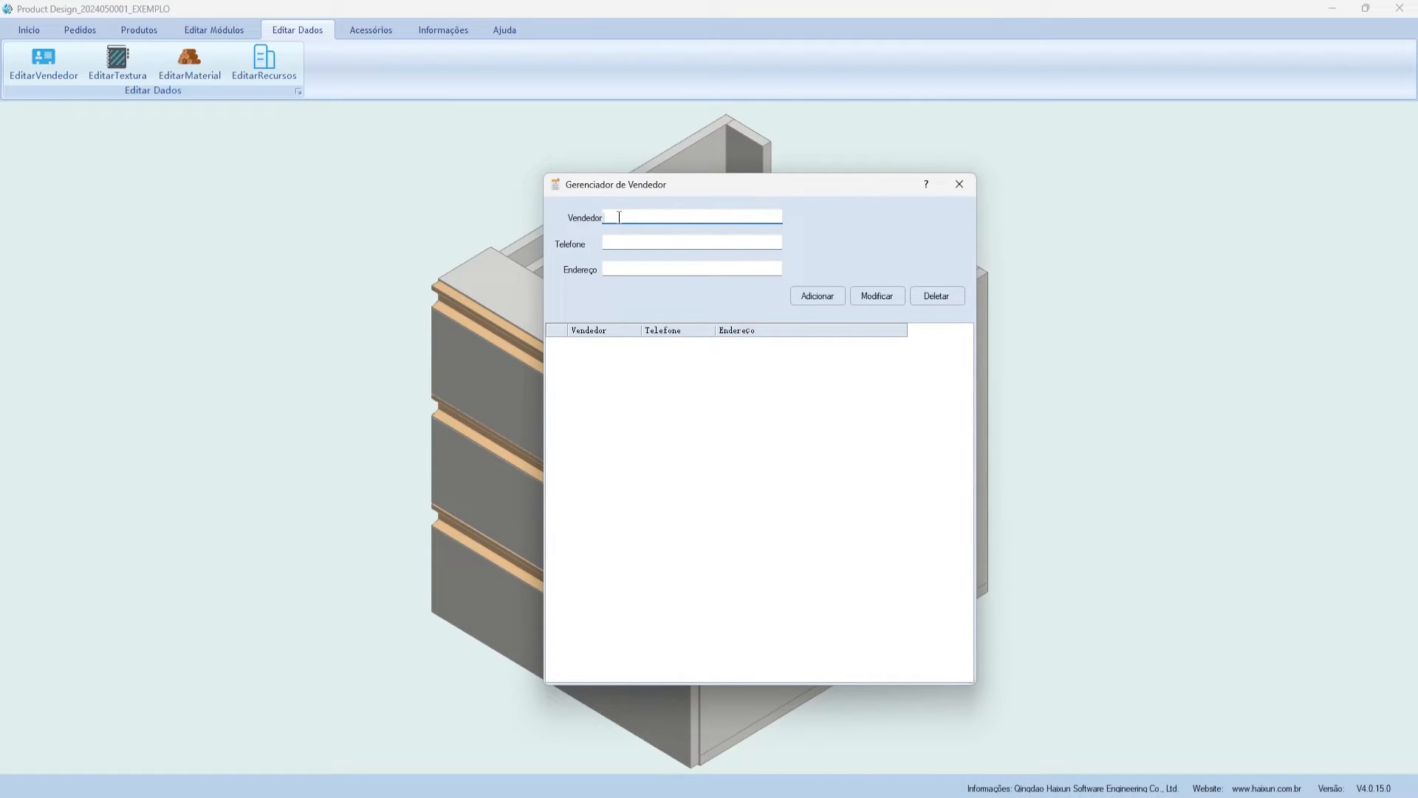
pyautogui.write('Joa')
pyautogui.press('BackSpace')
pyautogui.write('ão')
pyautogui.click(648, 243)
pyautogui.click(660, 270)
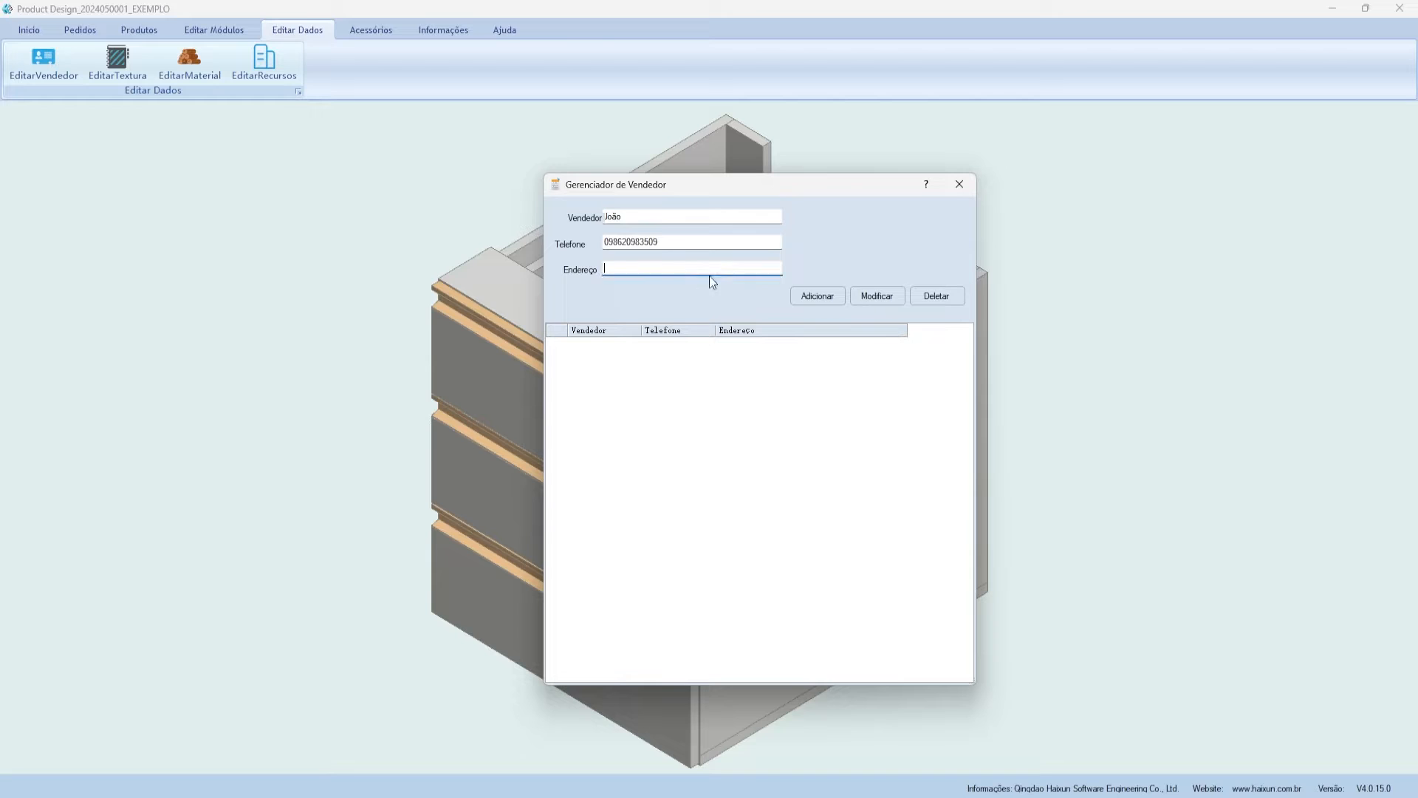
pyautogui.click(816, 297)
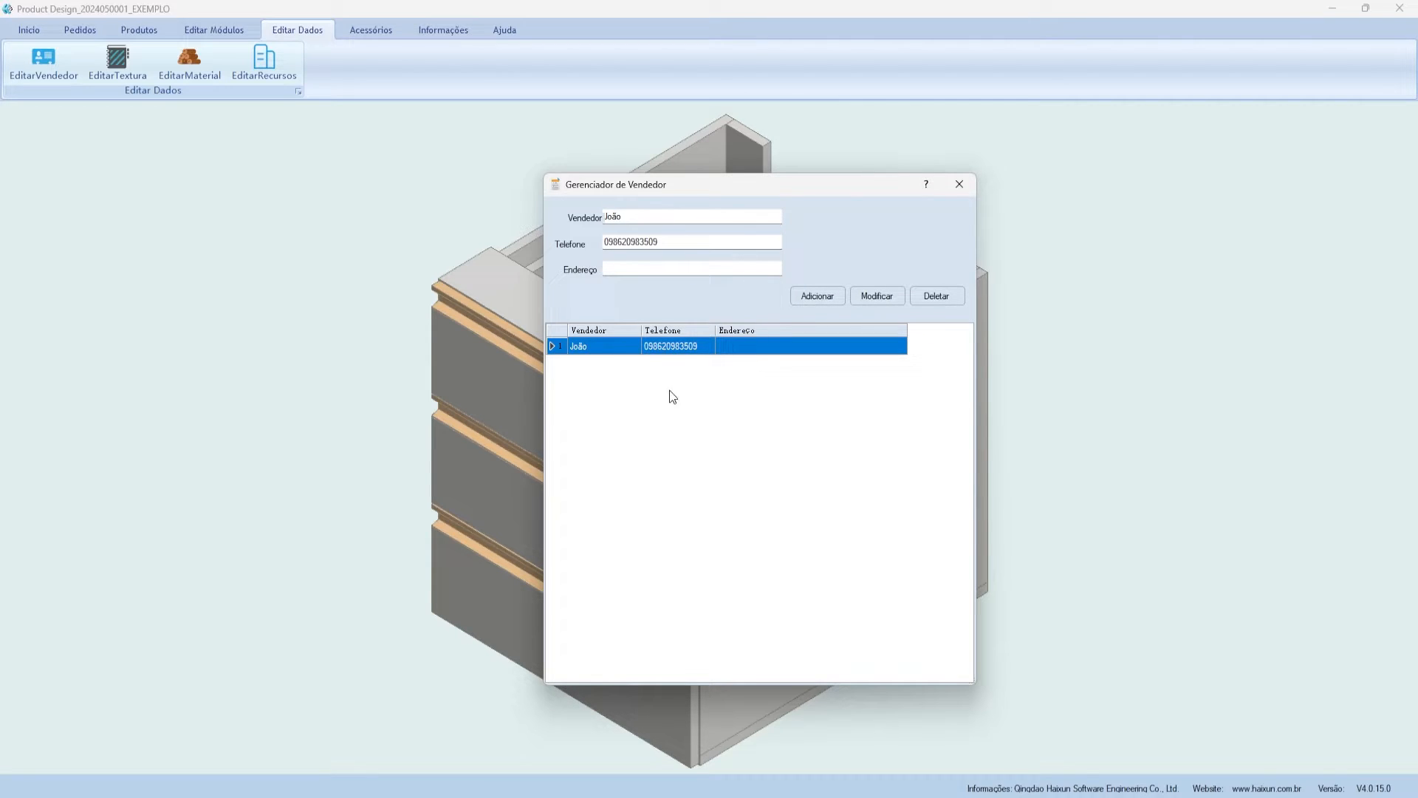
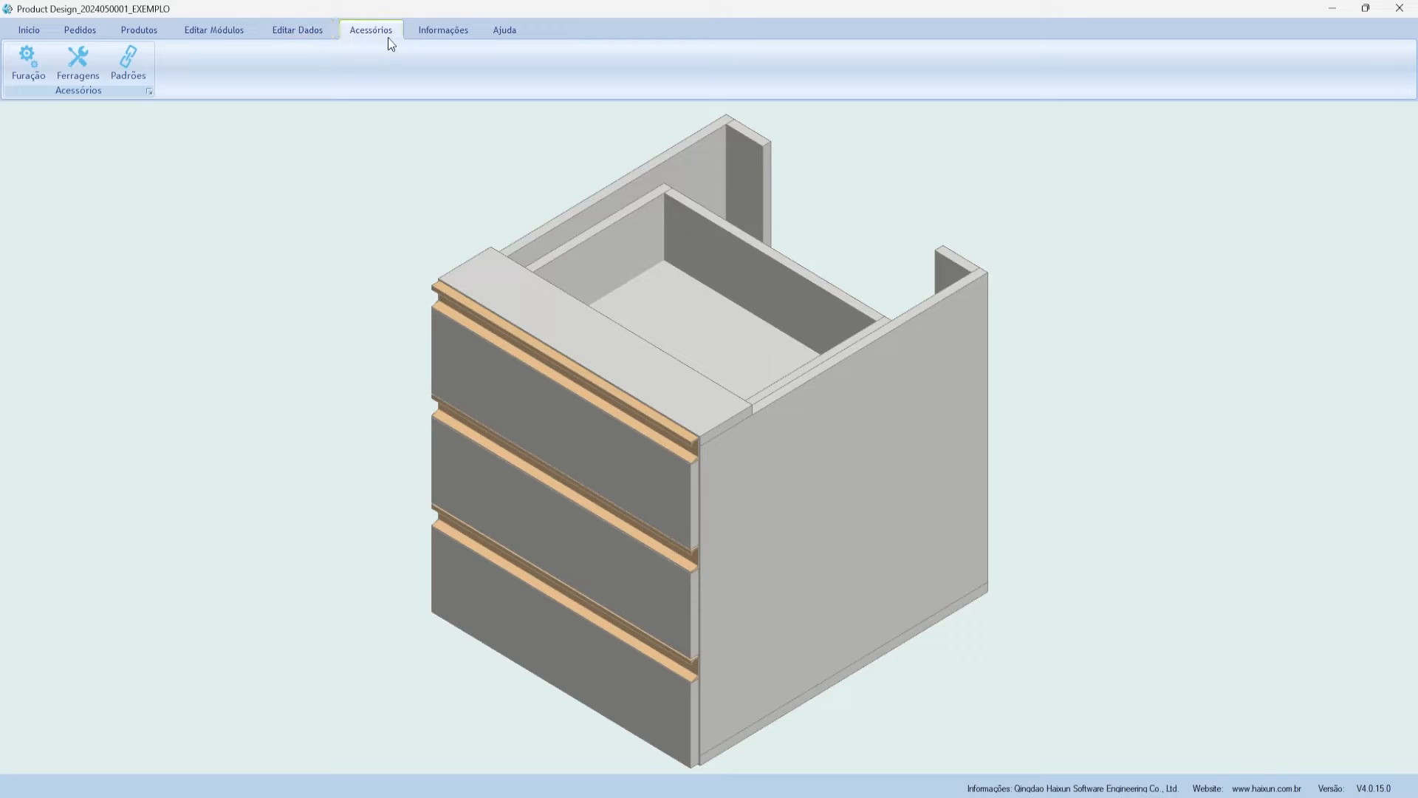
# - Add a new hardware row named Passa fio with specification 60mm
pyautogui.click(81, 68)
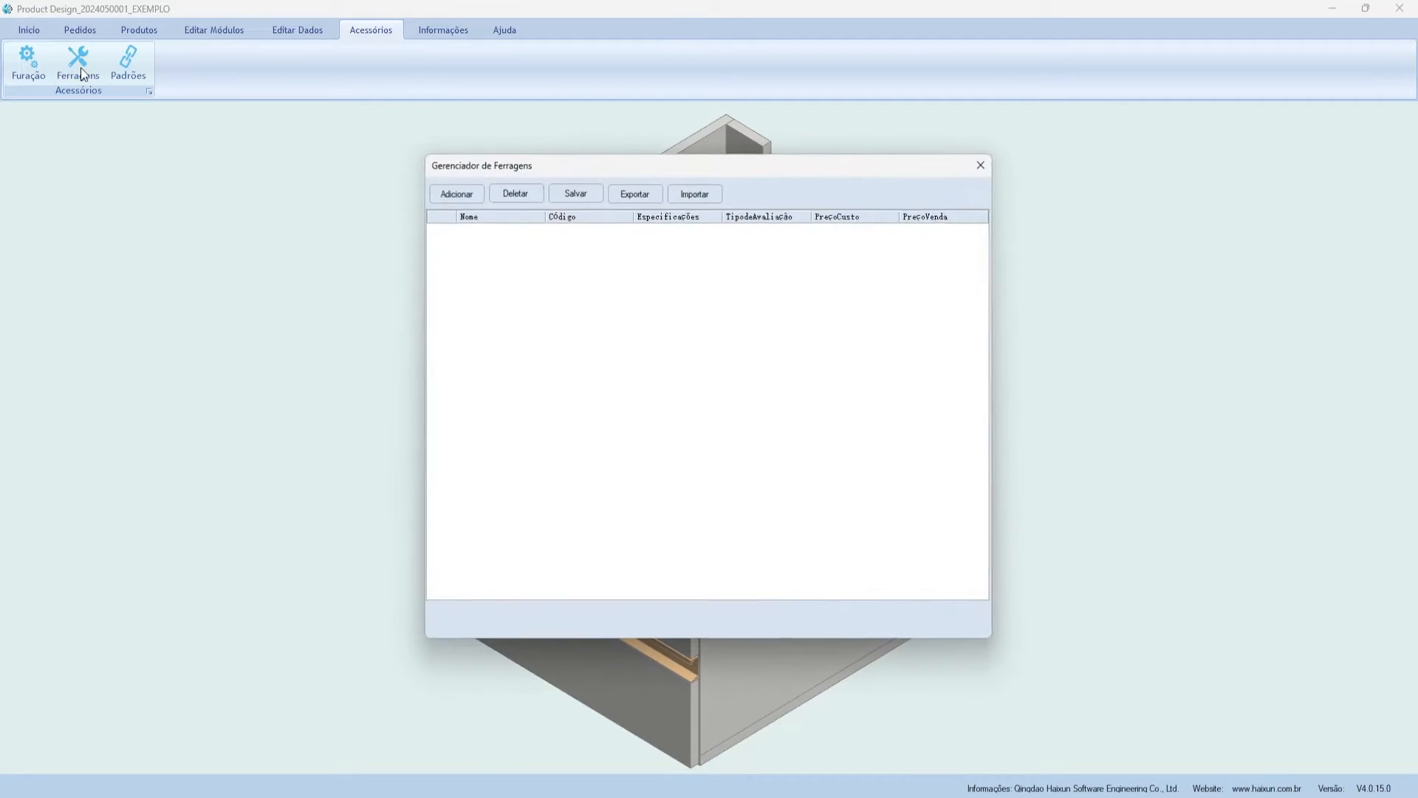
pyautogui.moveTo(503, 169)
pyautogui.mouseDown()
pyautogui.moveTo(528, 150)
pyautogui.moveTo(517, 164)
pyautogui.mouseUp()
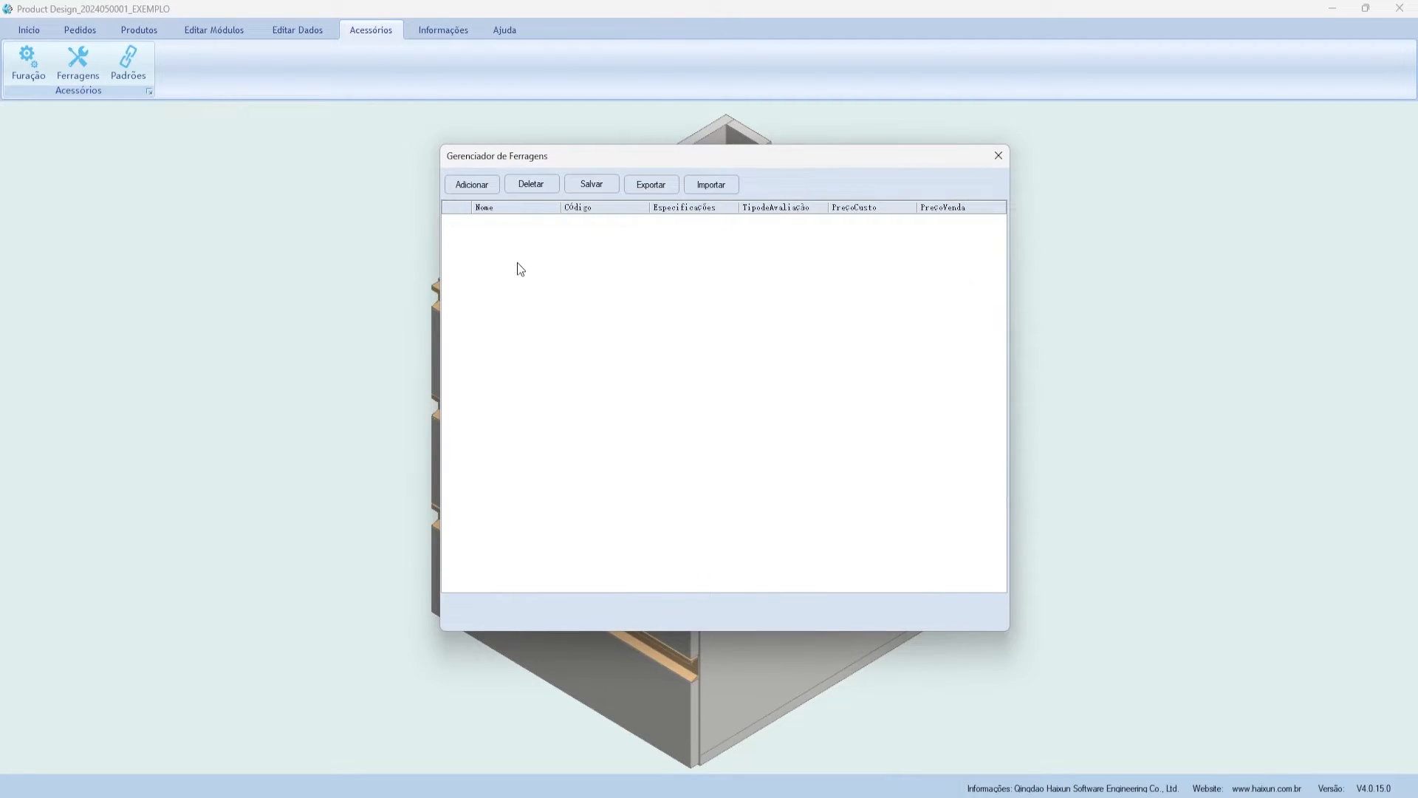
pyautogui.click(494, 186)
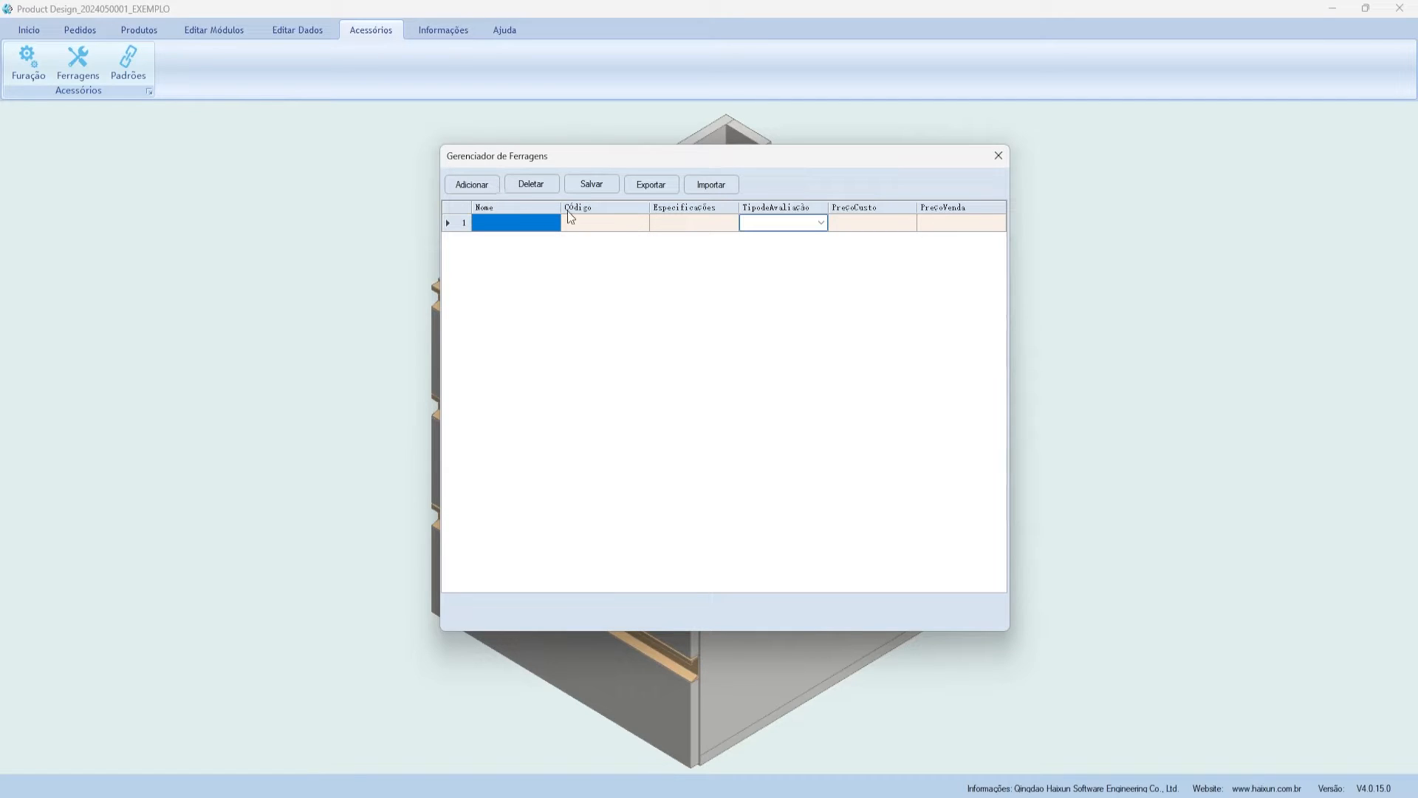
pyautogui.click(544, 230)
pyautogui.write('Passa fio')
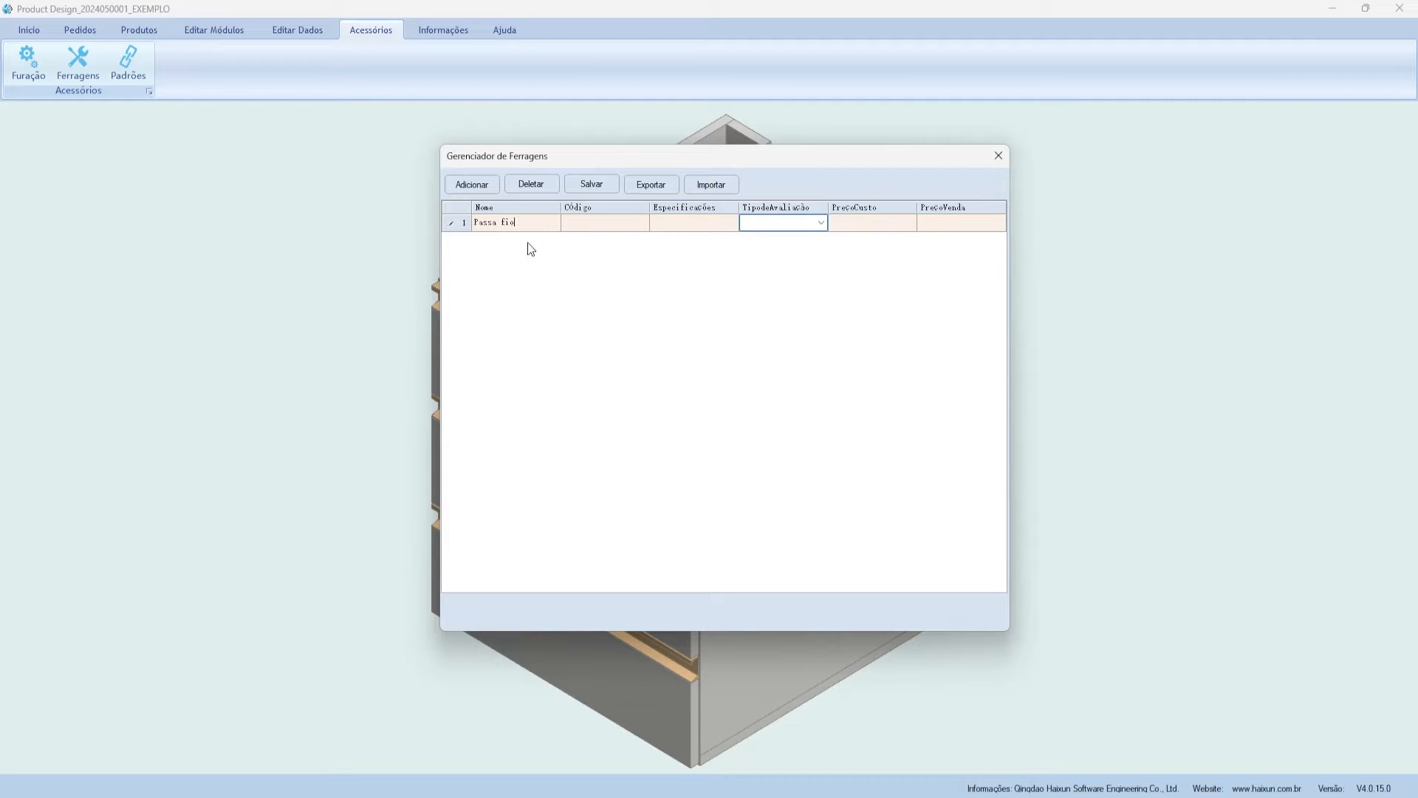
pyautogui.press('Return')
pyautogui.click(592, 223)
pyautogui.press('Tab')
pyautogui.write('60mm')
# - Set the row's evaluation type to number and cost price 5, then save it
pyautogui.click(821, 223)
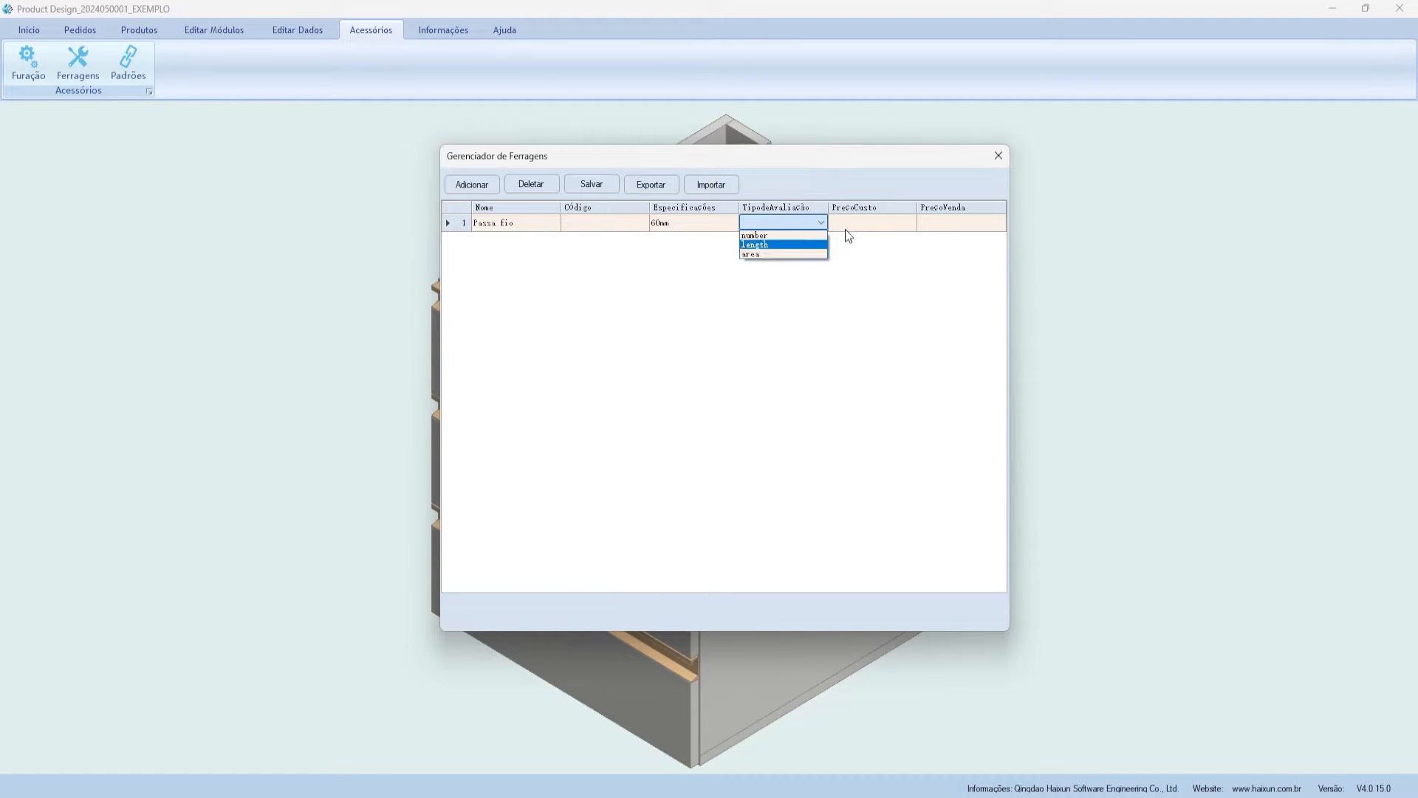
pyautogui.click(777, 237)
pyautogui.hotkey('shift', 'Tab')
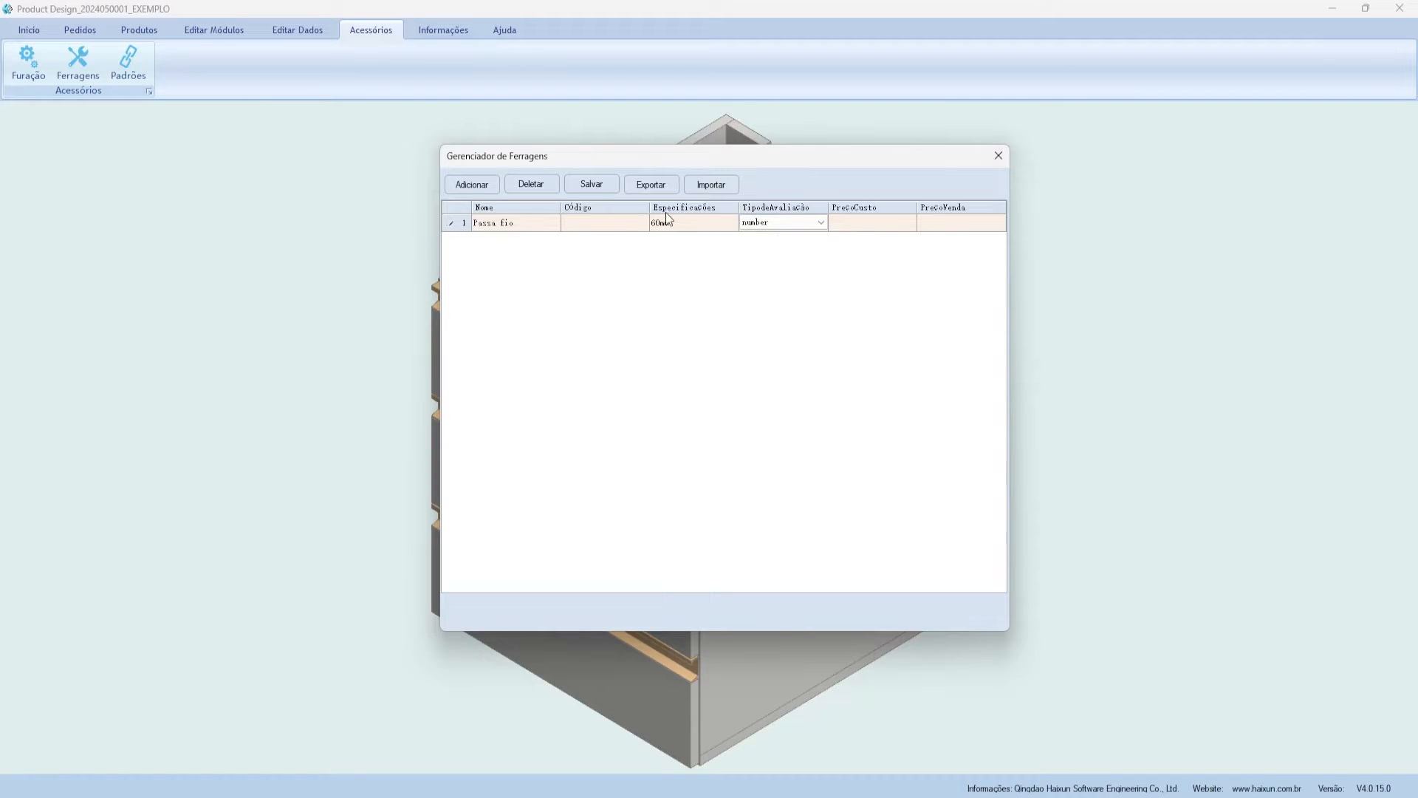
pyautogui.click(861, 222)
pyautogui.write('5')
pyautogui.click(958, 225)
pyautogui.click(592, 184)
pyautogui.click(772, 451)
# - Give the Passa fio item code 001, save again, and close the hardware manager
pyautogui.click(633, 224)
pyautogui.write('001')
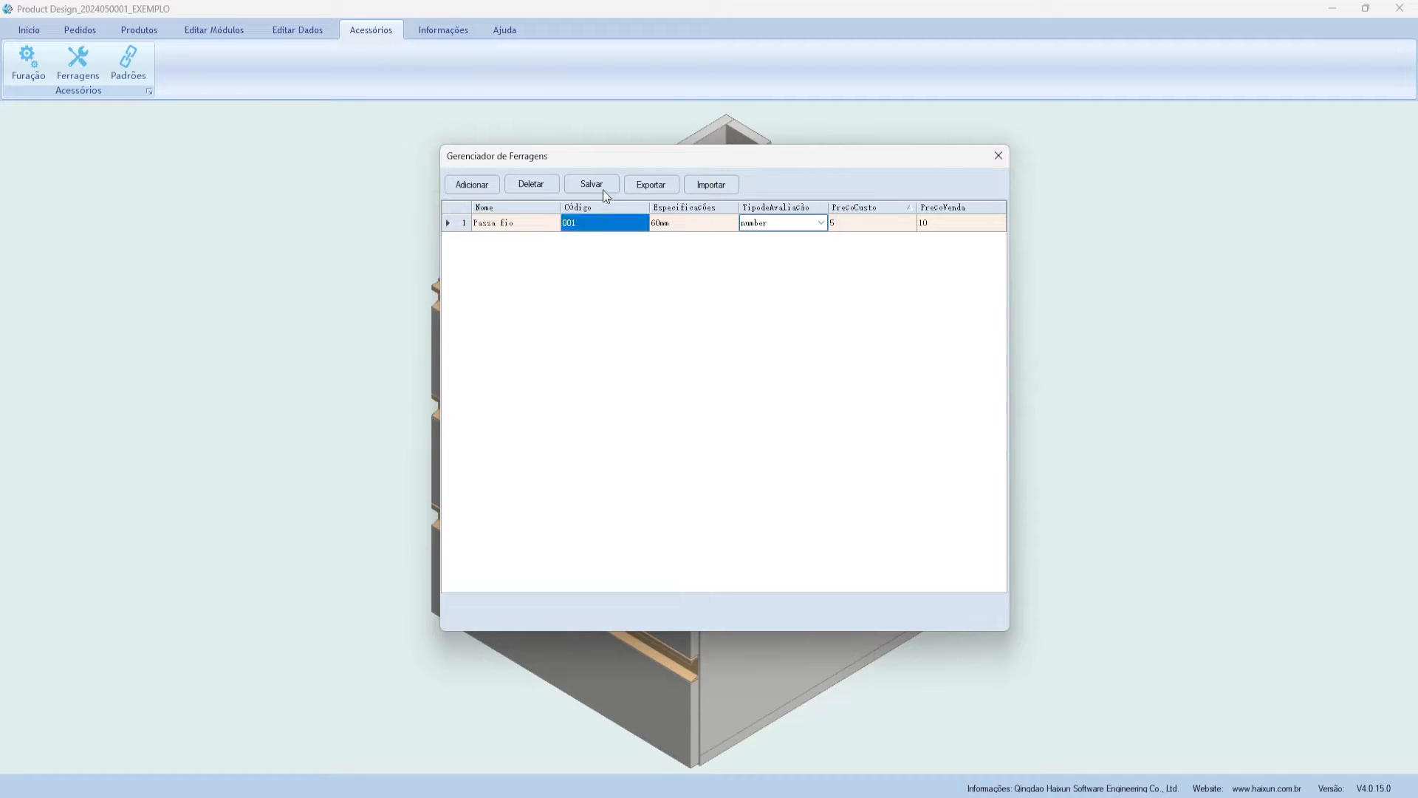
pyautogui.click(603, 189)
pyautogui.click(722, 452)
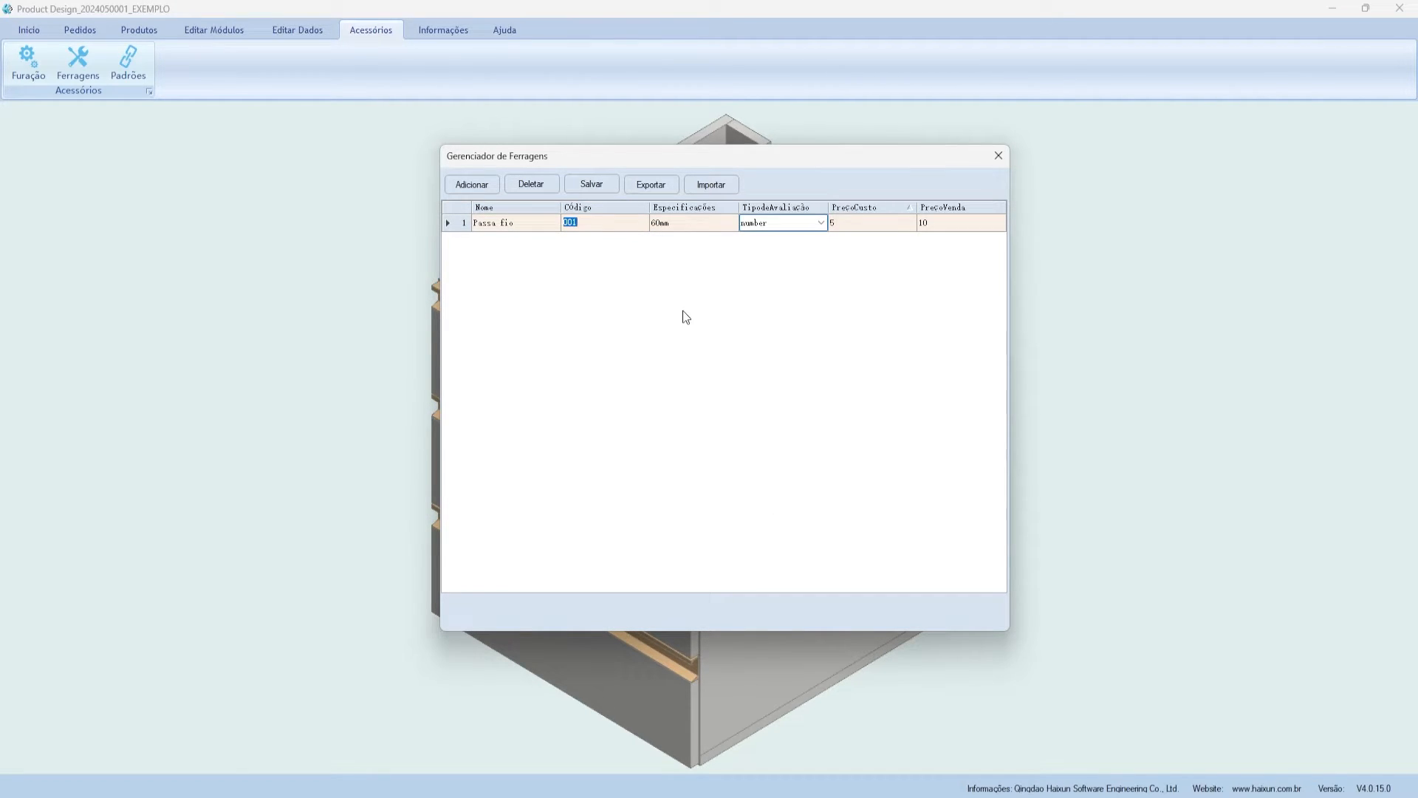
pyautogui.click(820, 222)
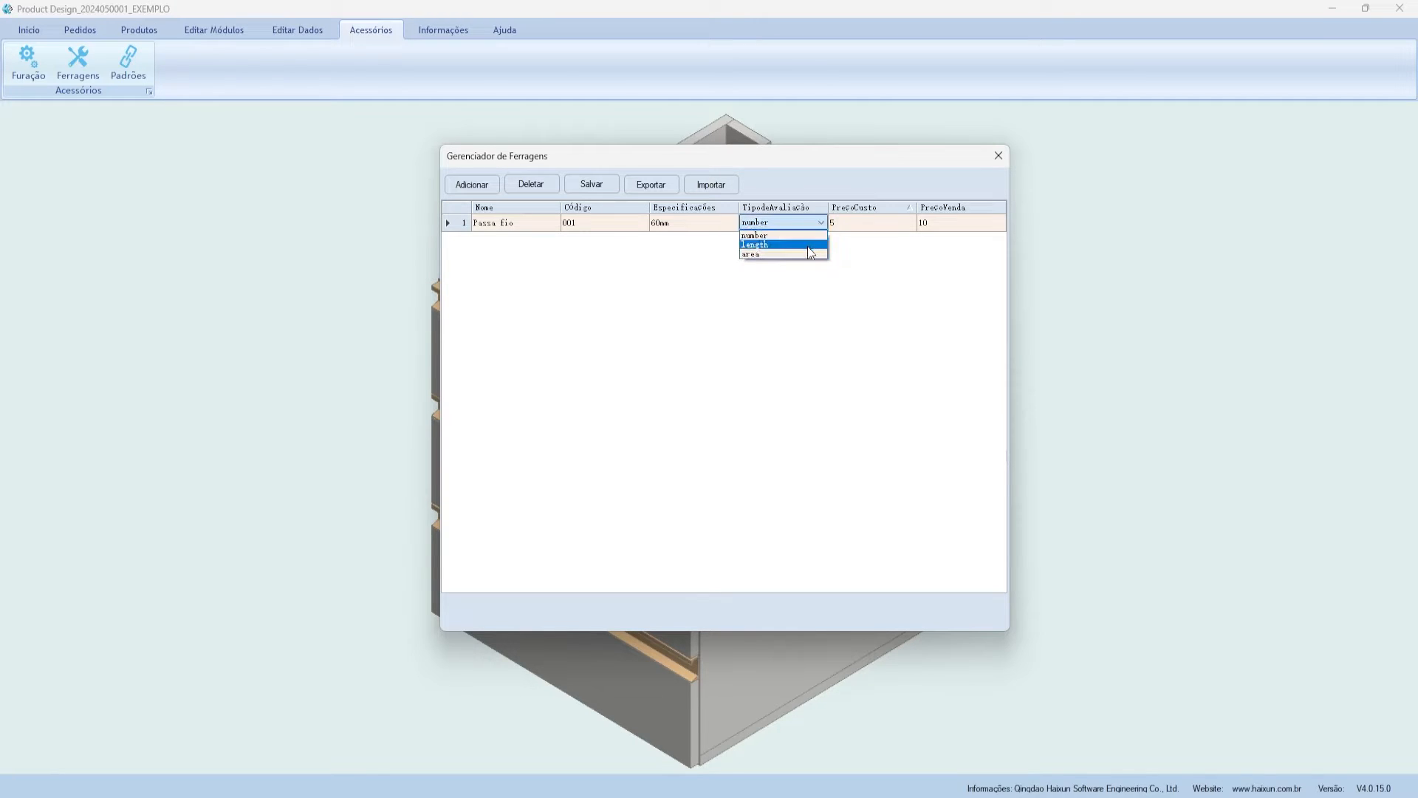
pyautogui.click(805, 226)
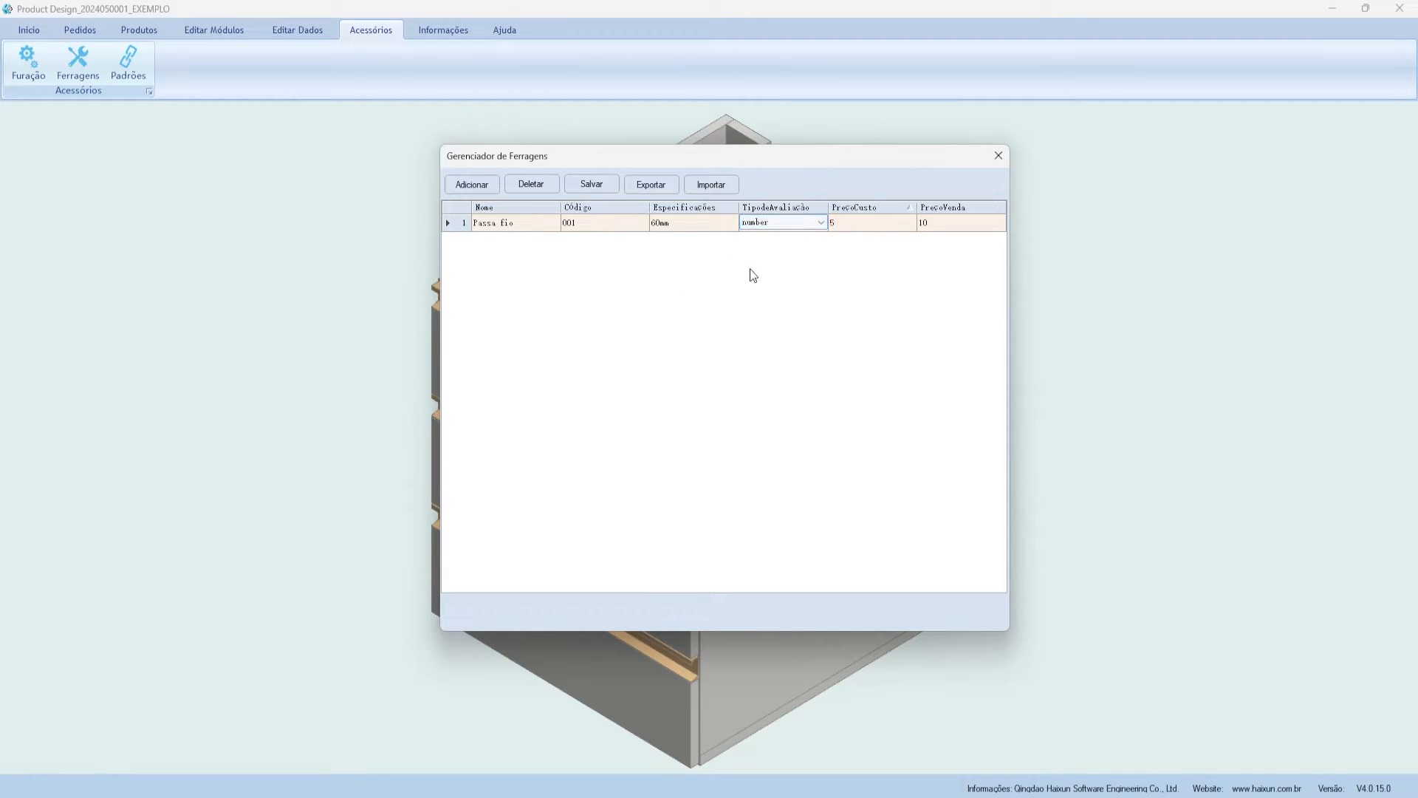
pyautogui.moveTo(616, 161); pyautogui.dragTo(547, 167)
pyautogui.click(781, 232)
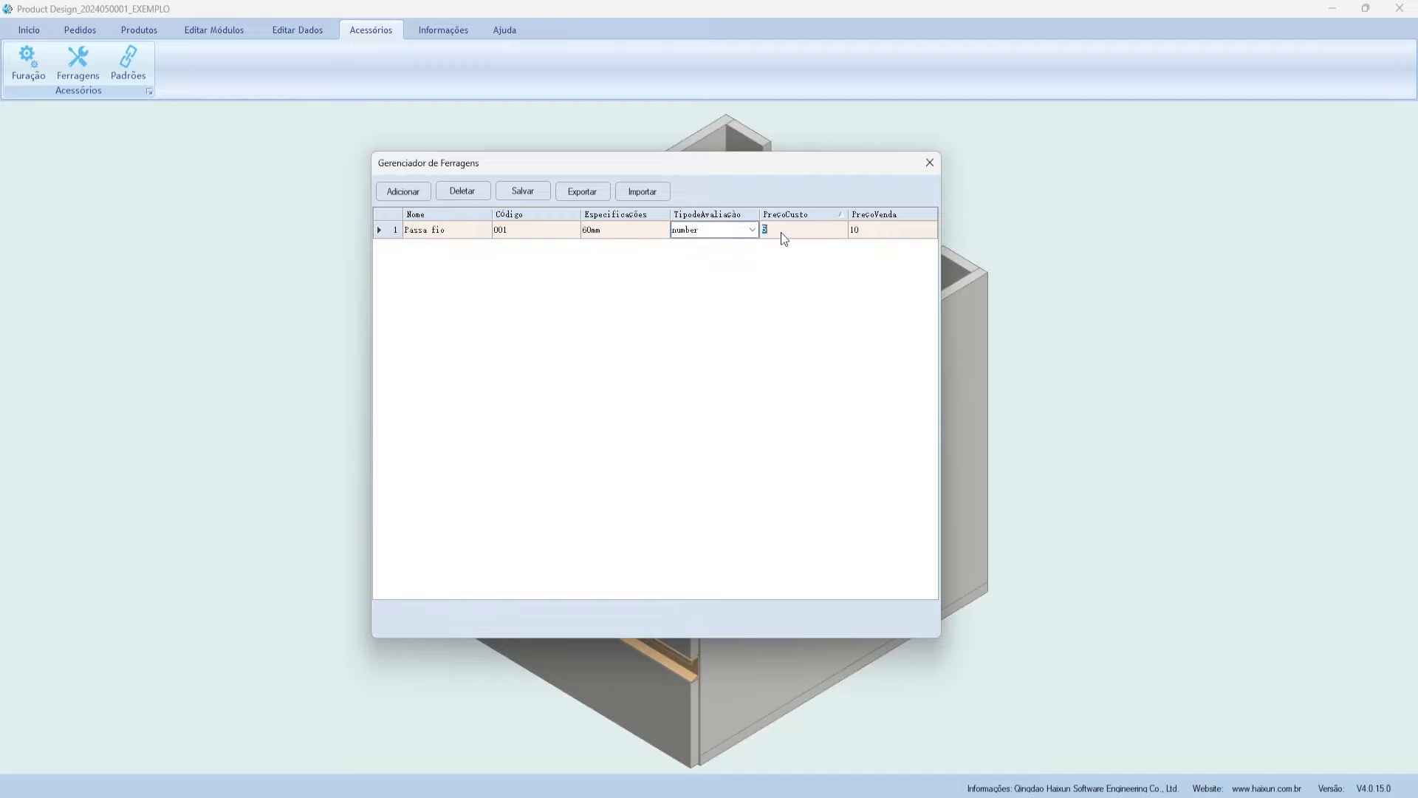
pyautogui.click(929, 164)
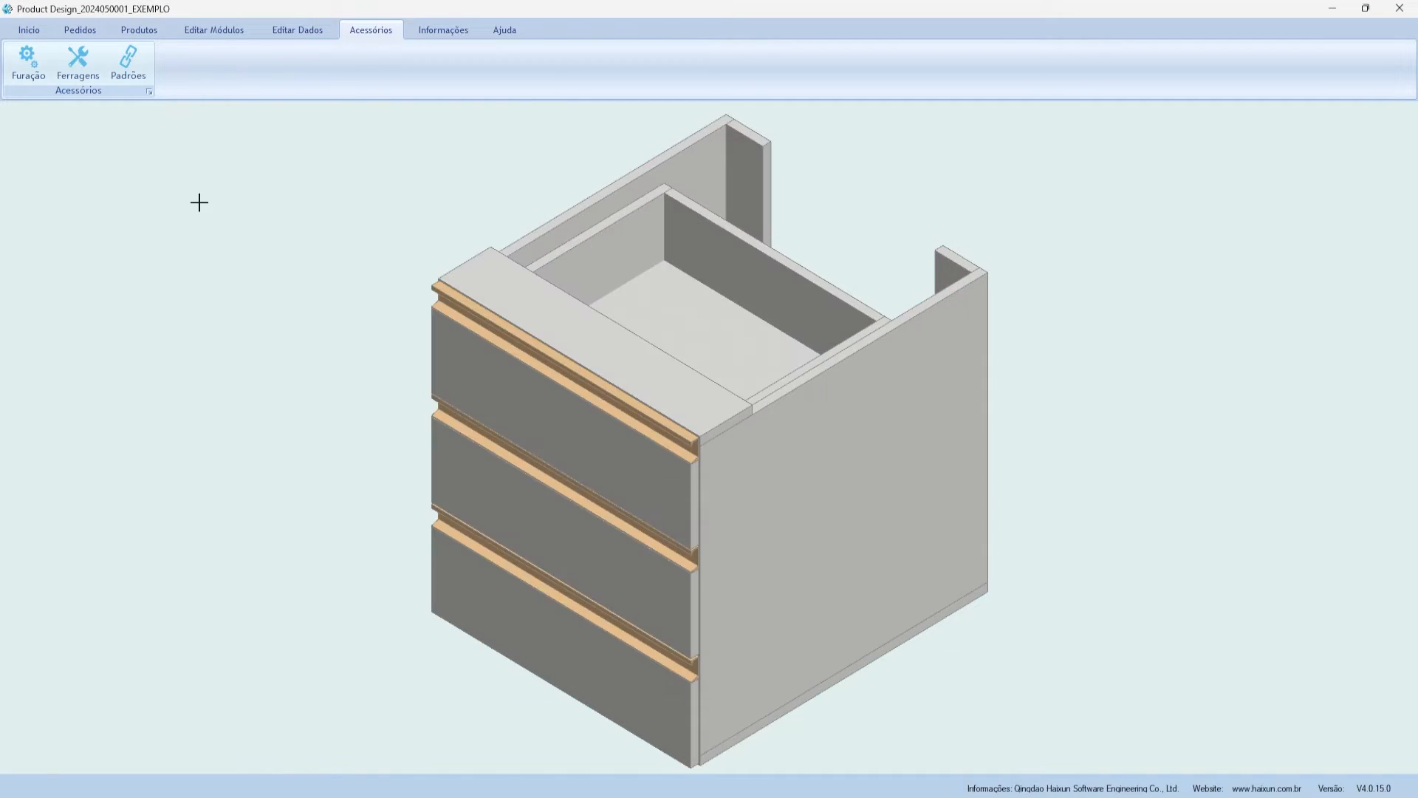
# - Inspect the MiniFix drilling preset's name, code and prices under Hardware, then close the manager
pyautogui.click(28, 74)
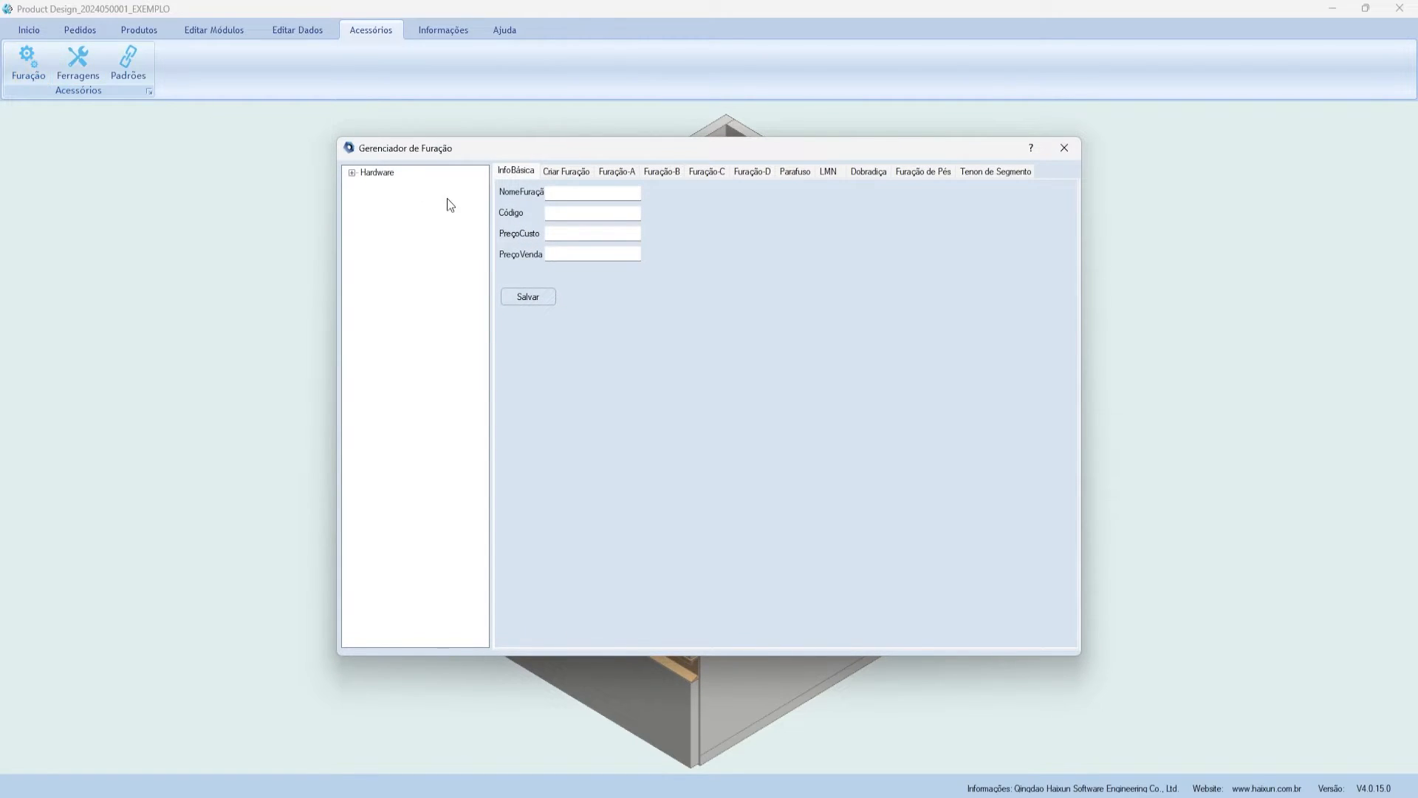
pyautogui.click(352, 173)
pyautogui.click(387, 184)
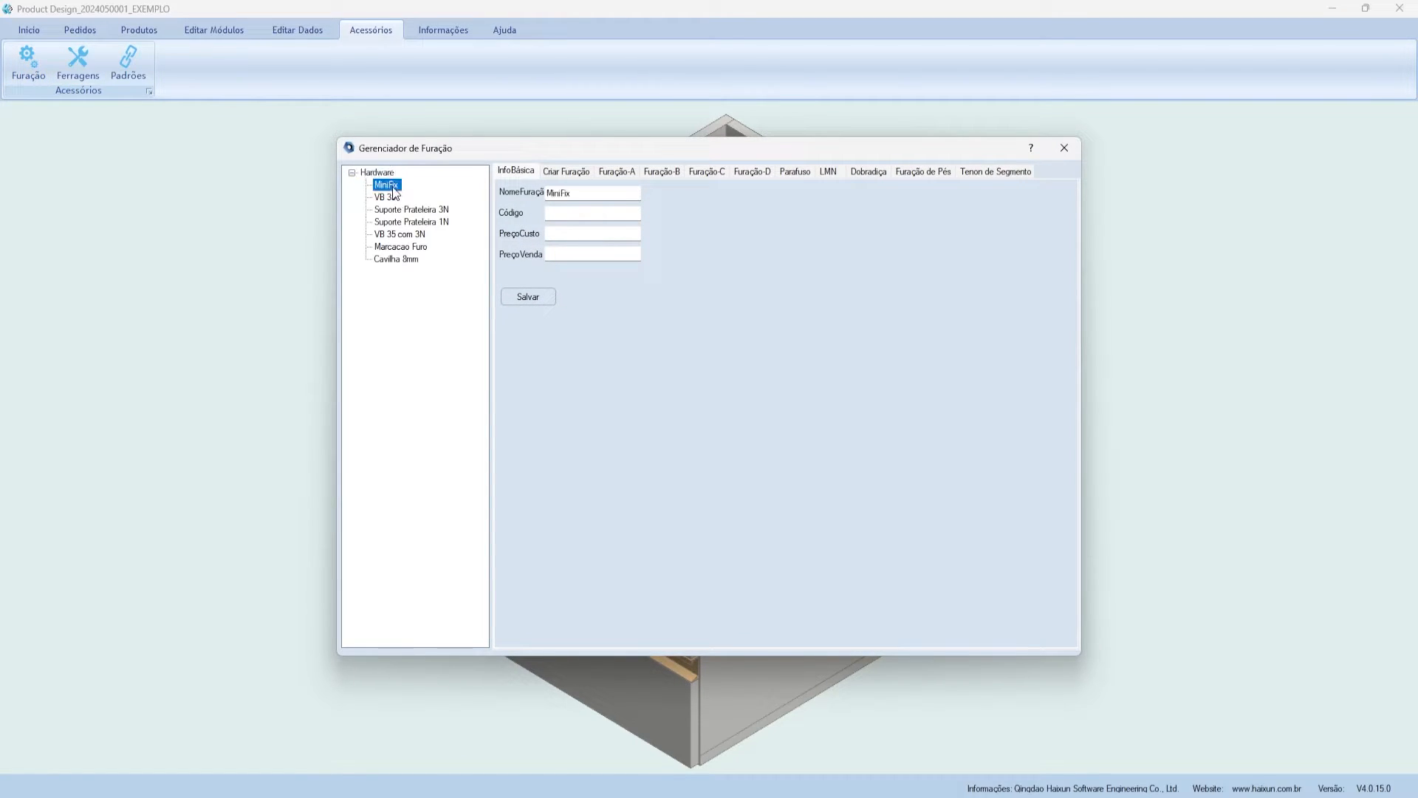
pyautogui.moveTo(579, 212); pyautogui.dragTo(522, 212)
pyautogui.click(573, 254)
pyautogui.moveTo(611, 190); pyautogui.dragTo(548, 193)
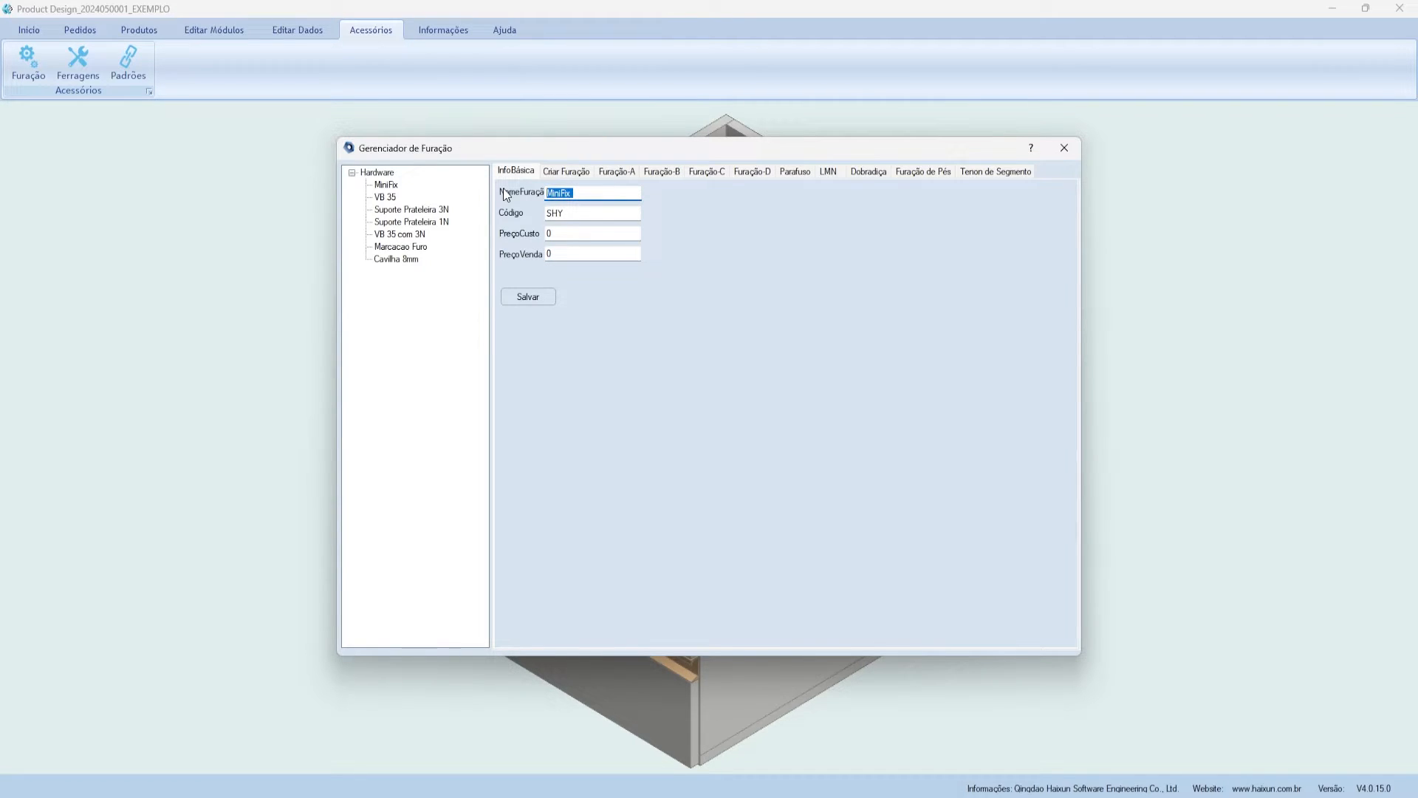
pyautogui.click(562, 233)
pyautogui.press('Tab')
pyautogui.click(1064, 148)
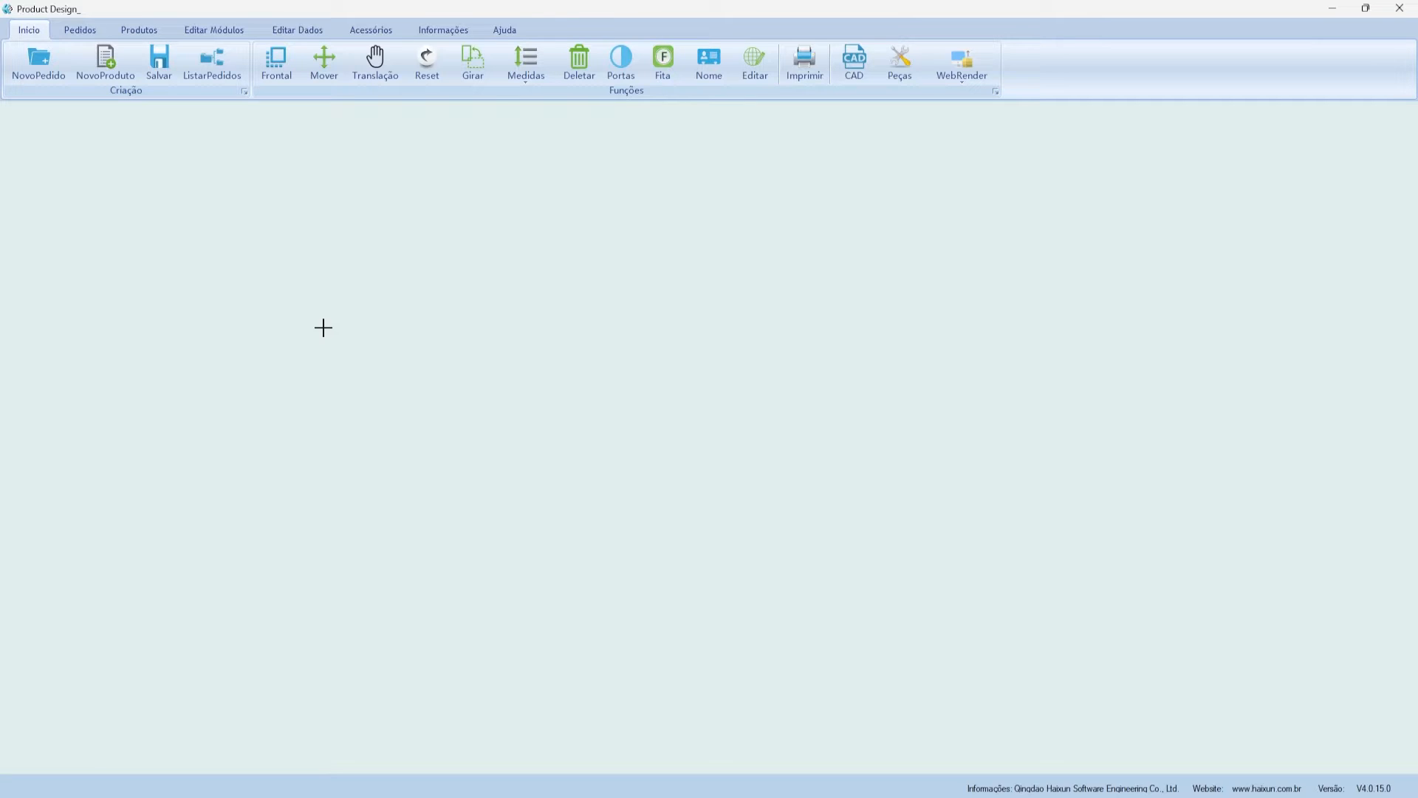
# - Start a new order, pick its salesperson, and name it EXEMPLO
pyautogui.click(33, 65)
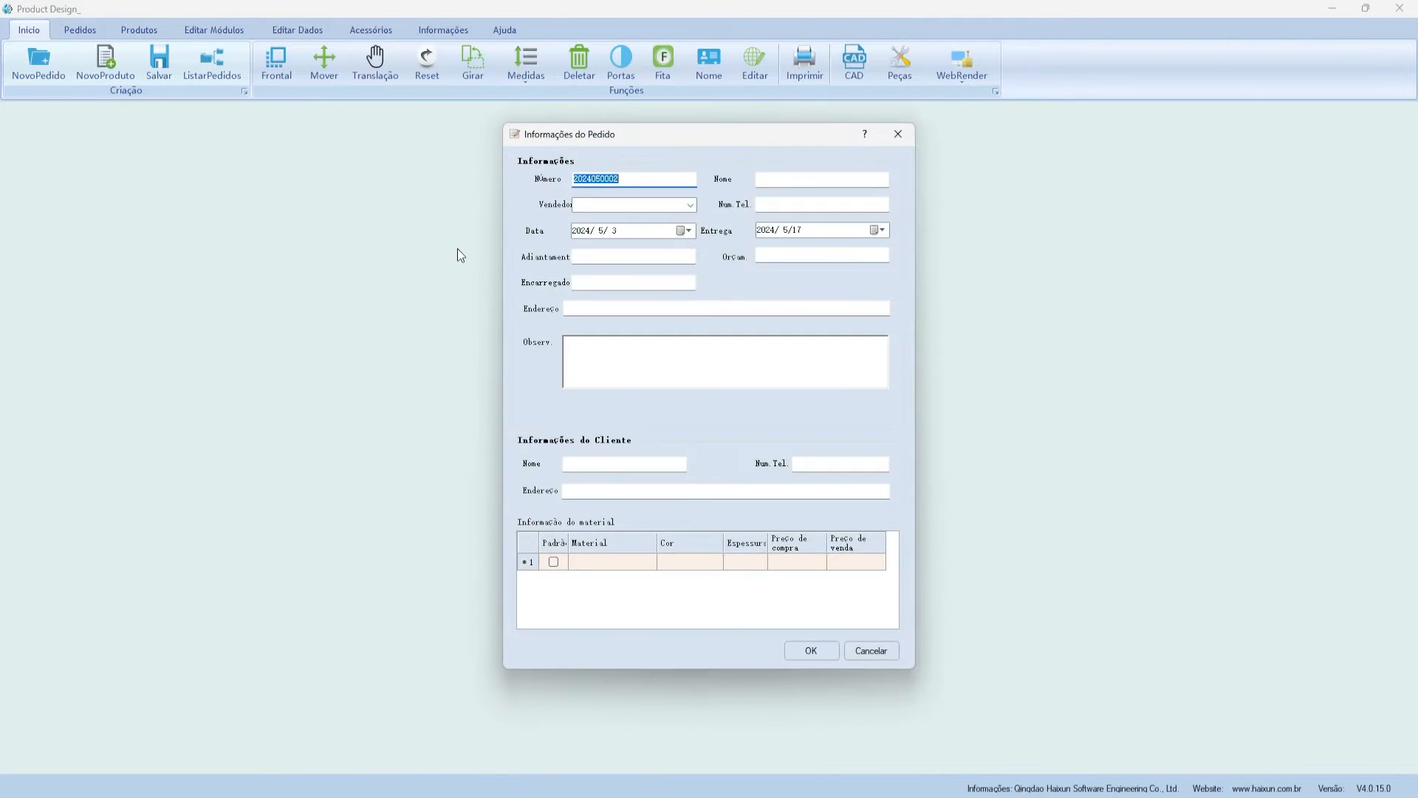
pyautogui.moveTo(596, 152); pyautogui.dragTo(587, 184)
pyautogui.click(613, 213)
pyautogui.doubleClick(608, 212)
pyautogui.click(836, 213)
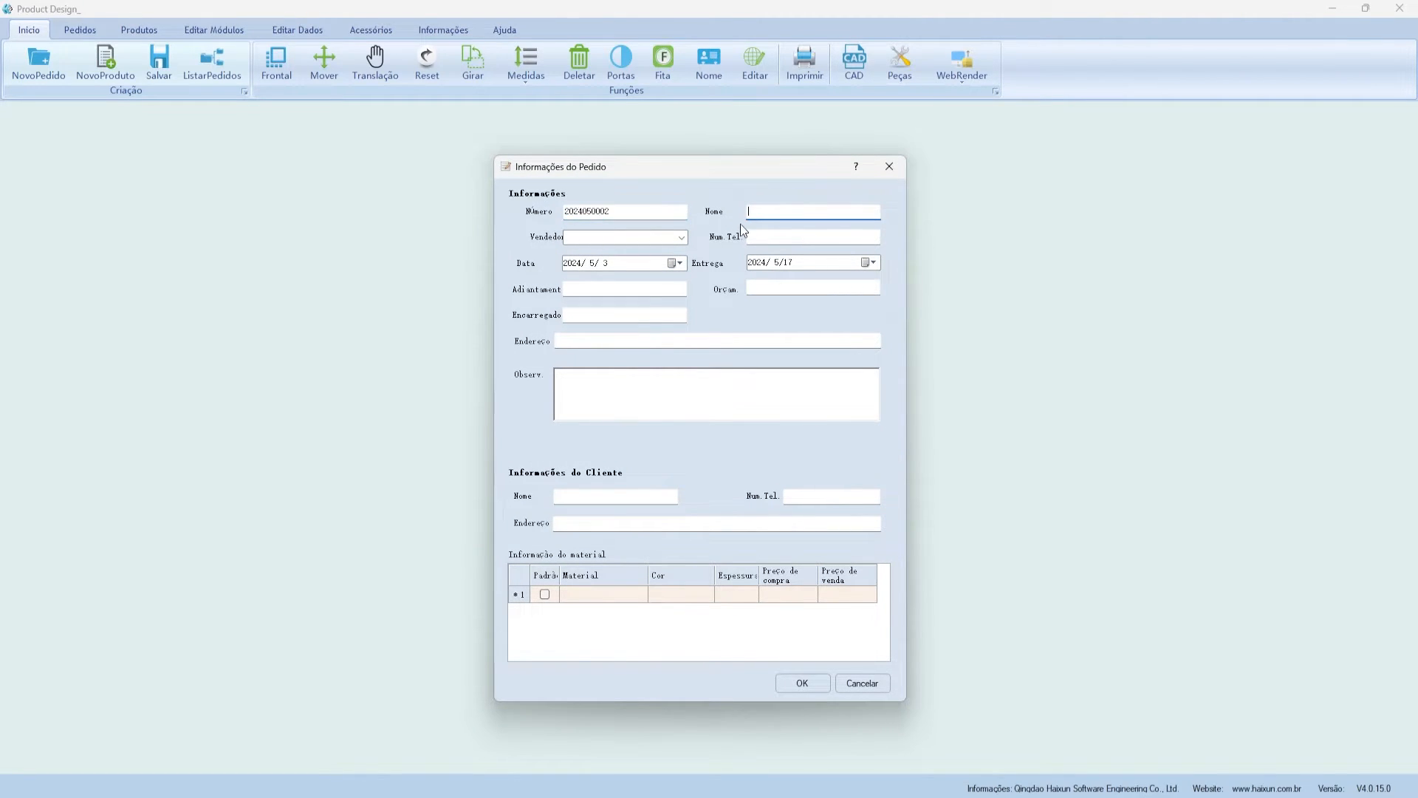
pyautogui.click(664, 238)
pyautogui.click(681, 237)
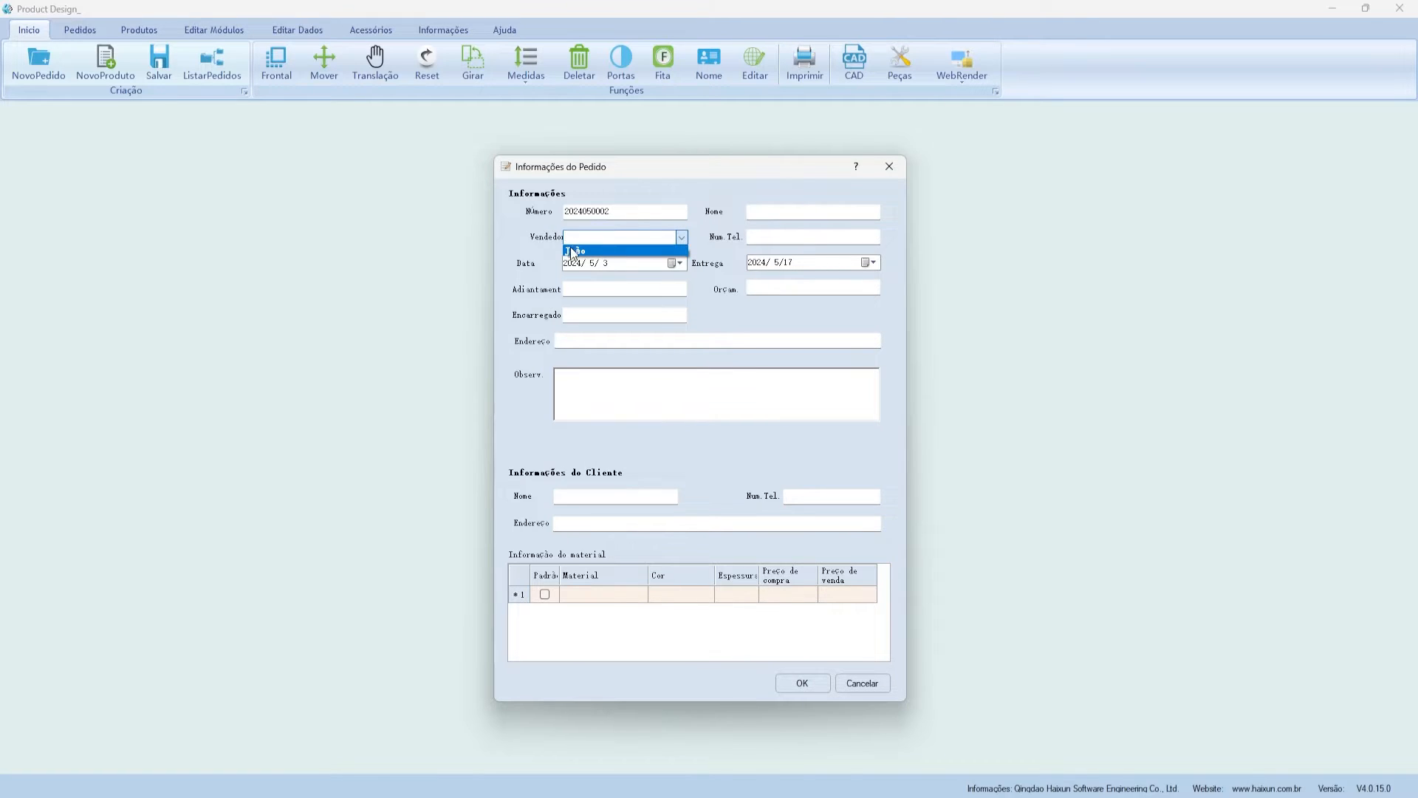
pyautogui.click(597, 251)
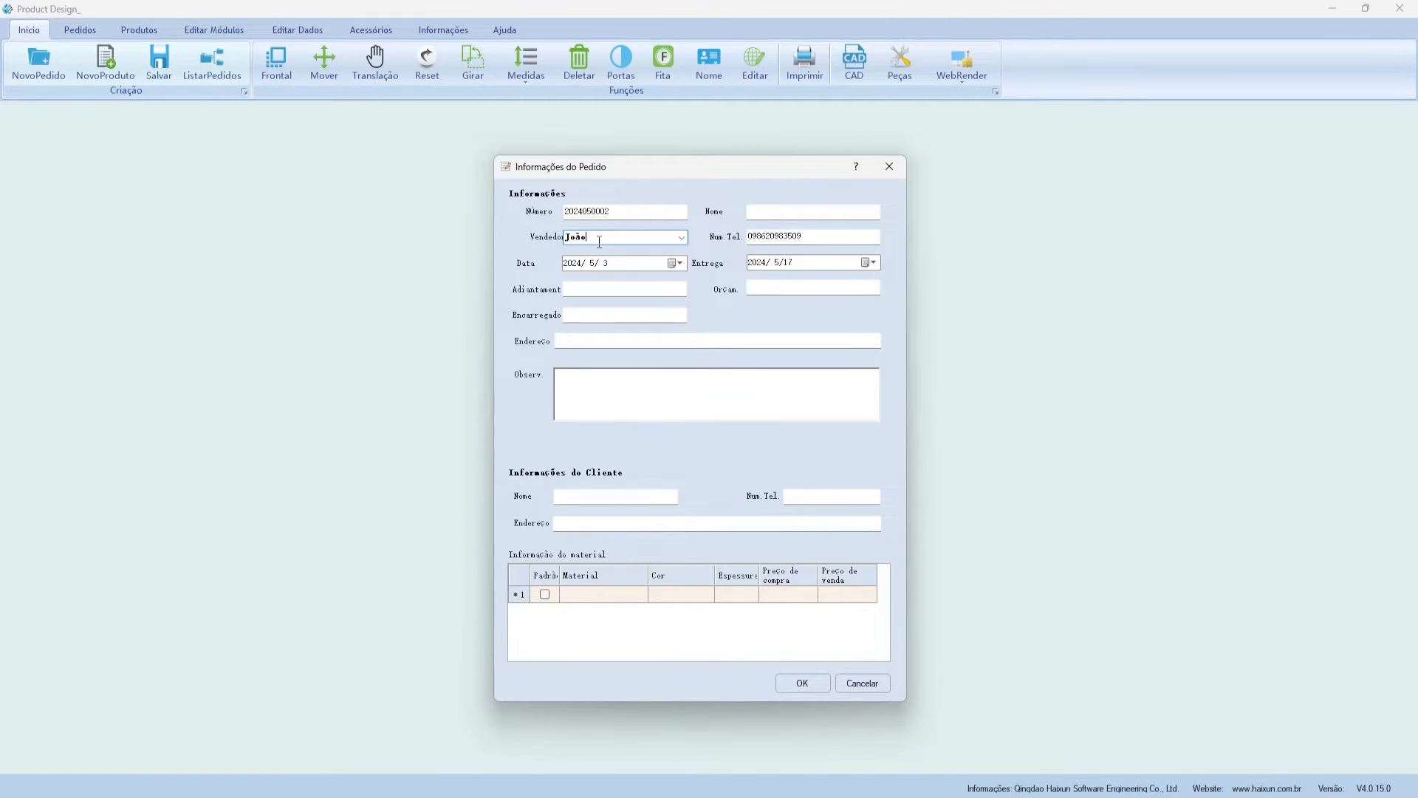
pyautogui.click(627, 214)
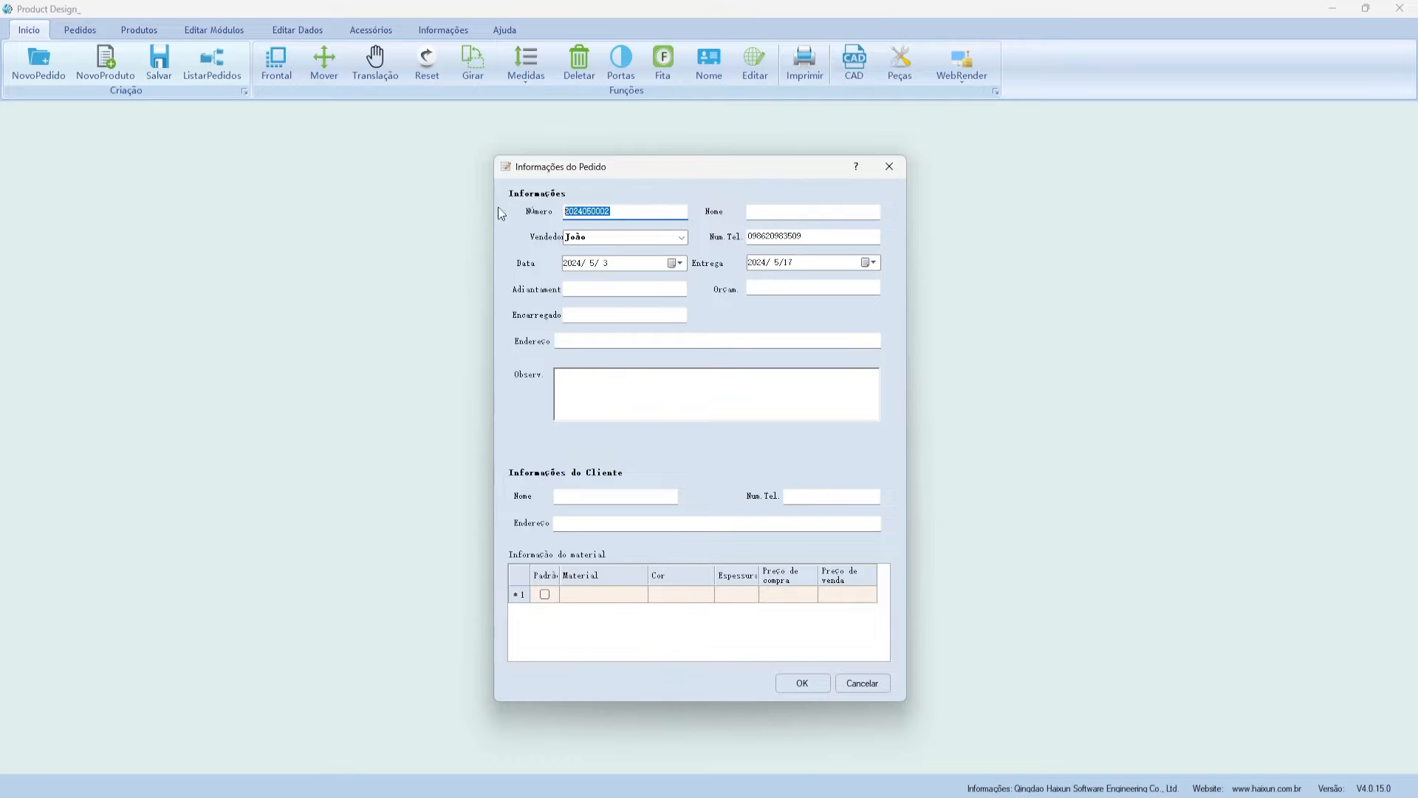
pyautogui.click(811, 214)
pyautogui.write('EXEMPLO')
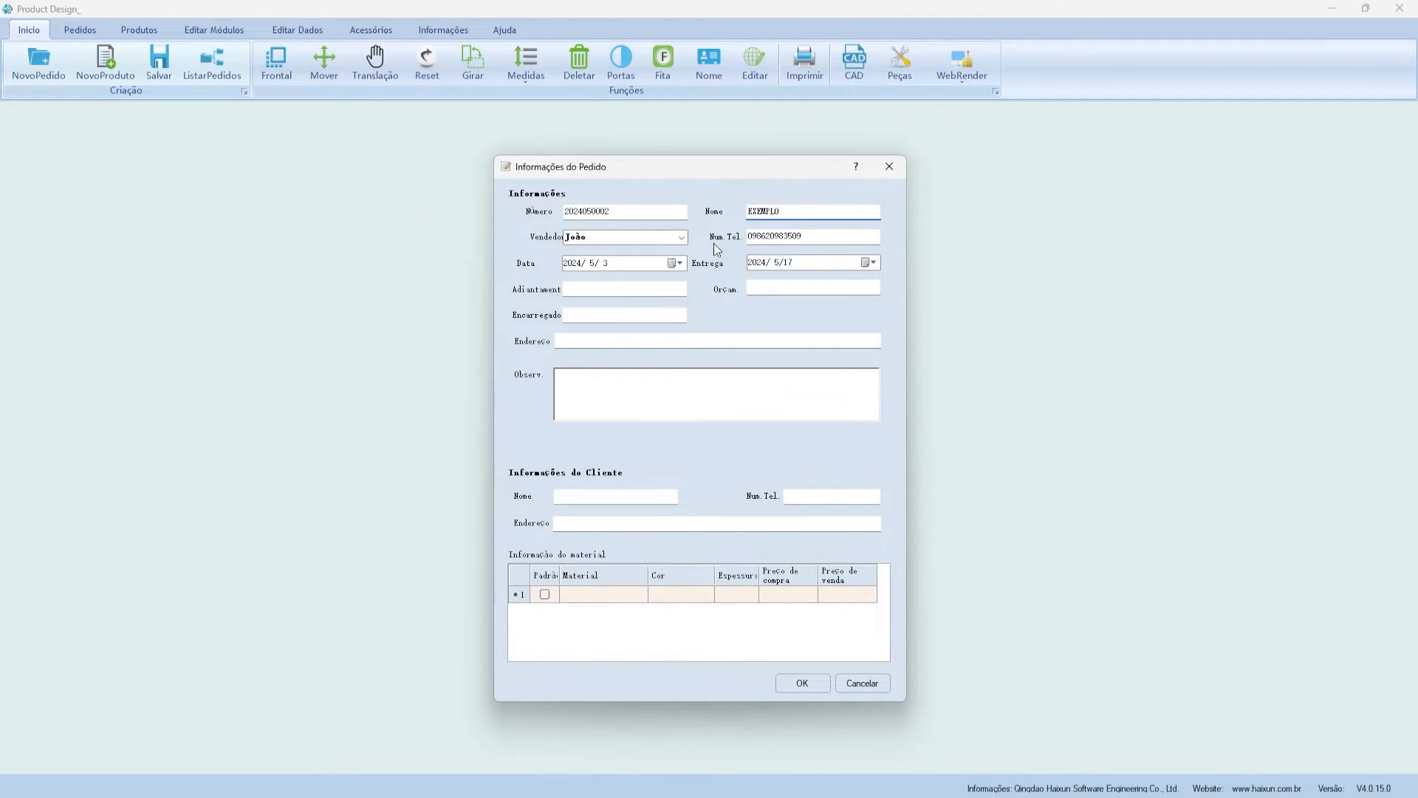
# - Enter advance 2500, budget 5000, and the name of the person in charge
pyautogui.click(617, 289)
pyautogui.write('2500')
pyautogui.click(751, 288)
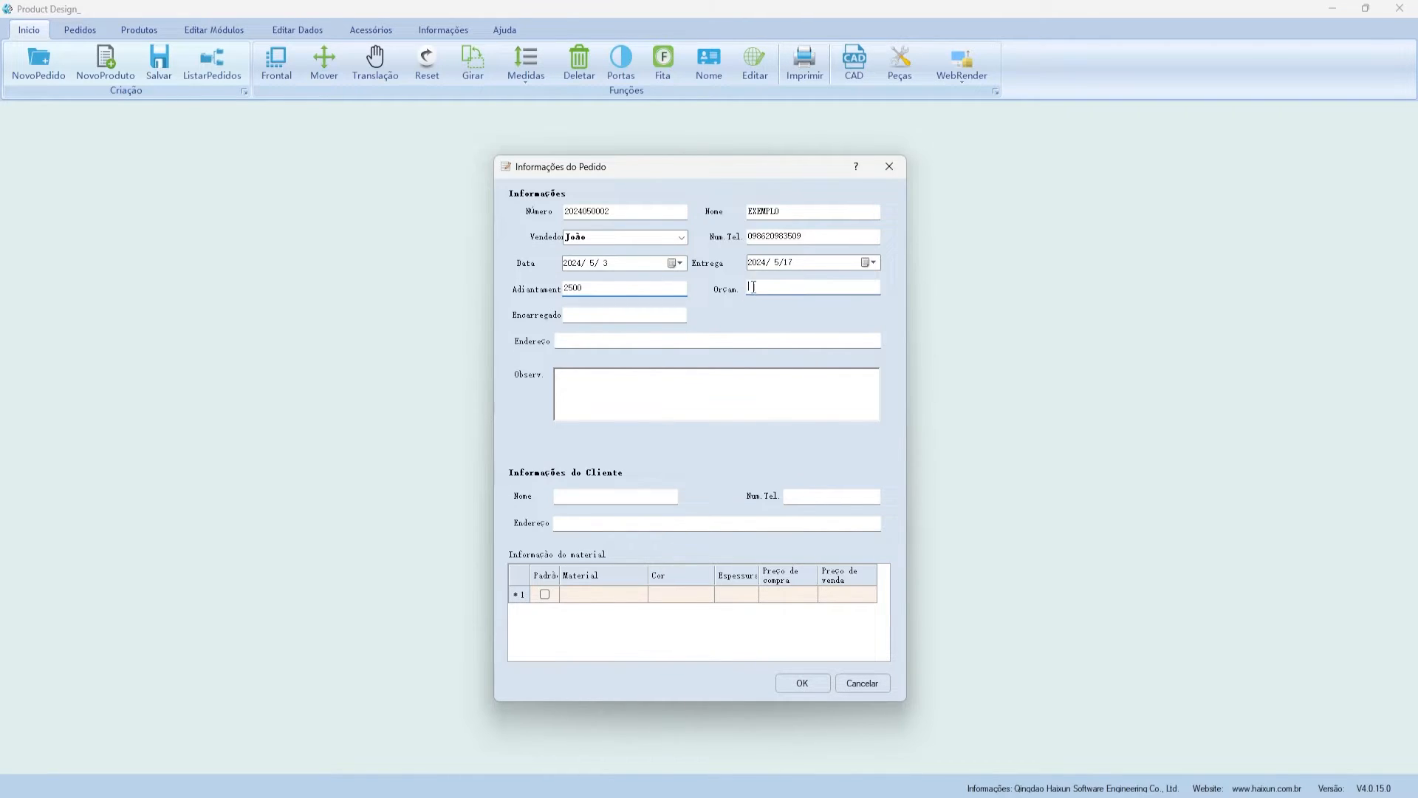
pyautogui.write('5000')
pyautogui.click(582, 289)
pyautogui.click(620, 311)
pyautogui.write('Joa')
pyautogui.press('BackSpace')
pyautogui.write('ão')
# - Type placeholder text into the Observ notes box
pyautogui.click(629, 340)
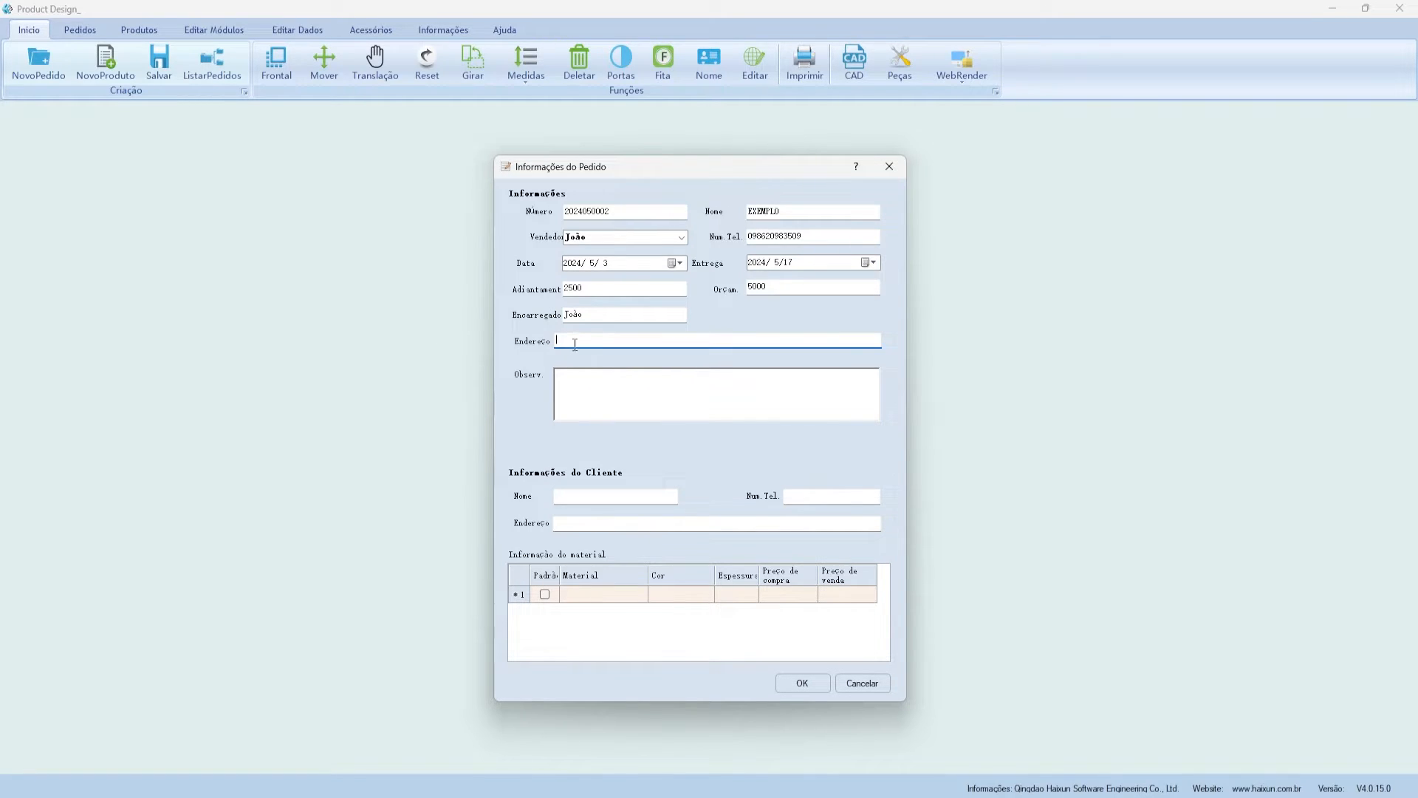
pyautogui.click(776, 395)
pyautogui.write('awkfjawpfoawkgopawkg.')
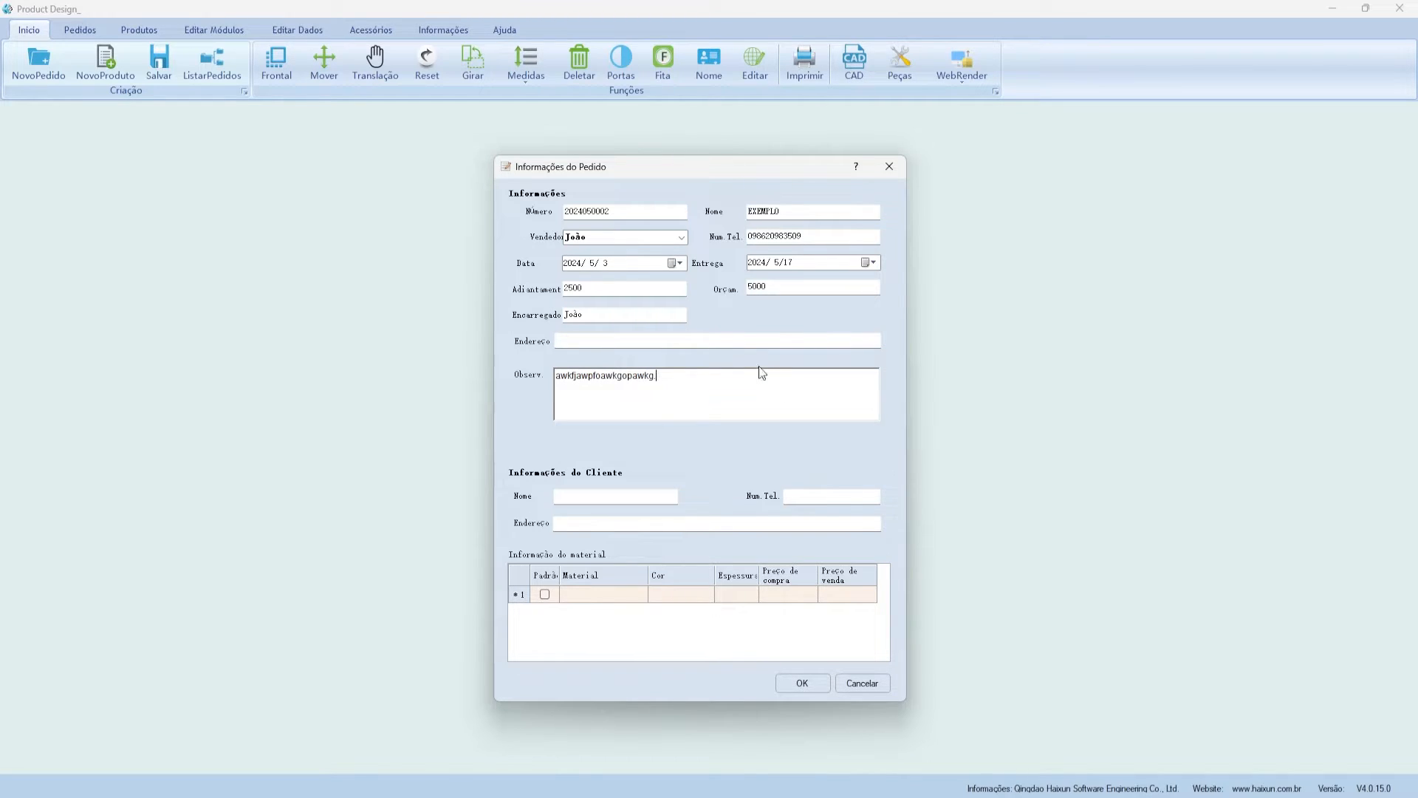
pyautogui.moveTo(726, 373); pyautogui.dragTo(535, 347)
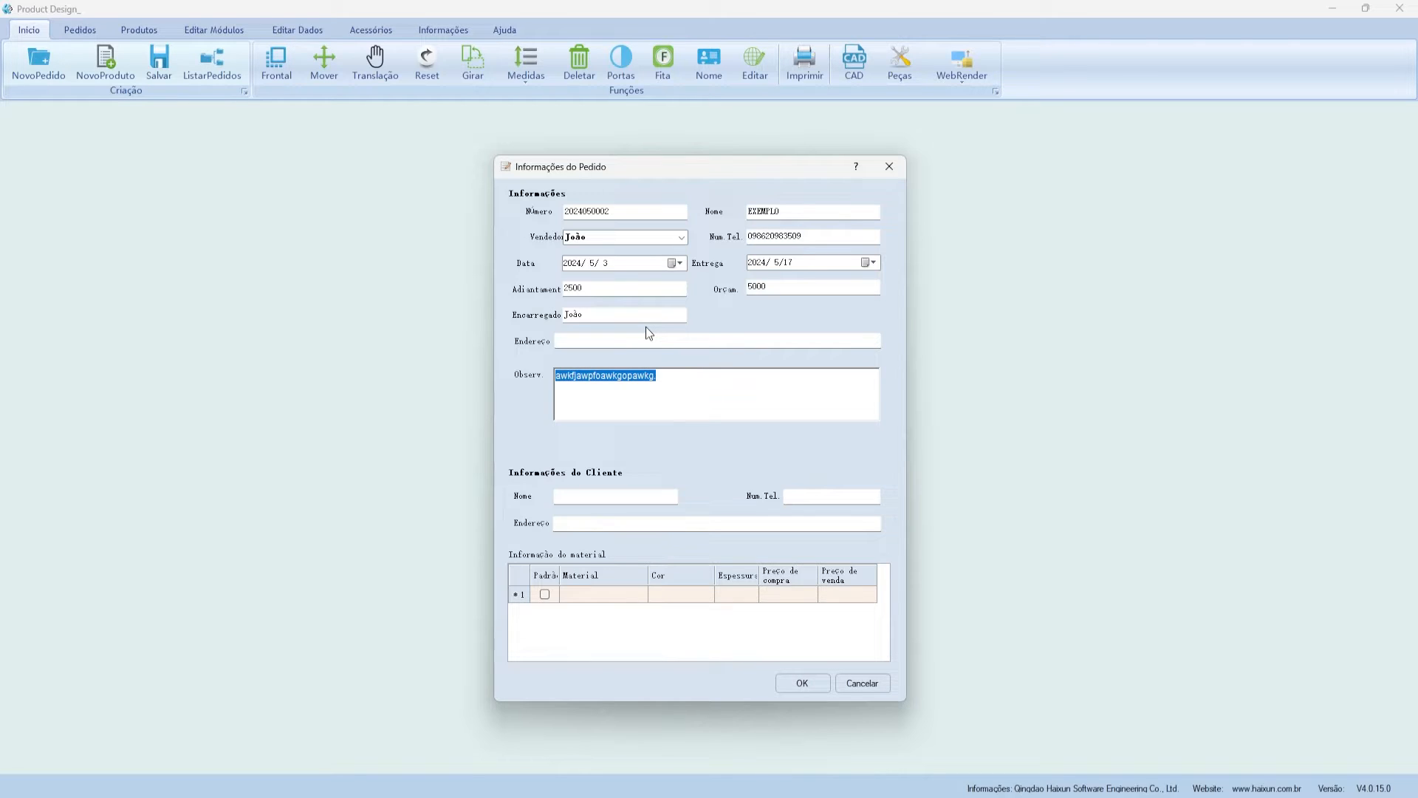
pyautogui.click(614, 340)
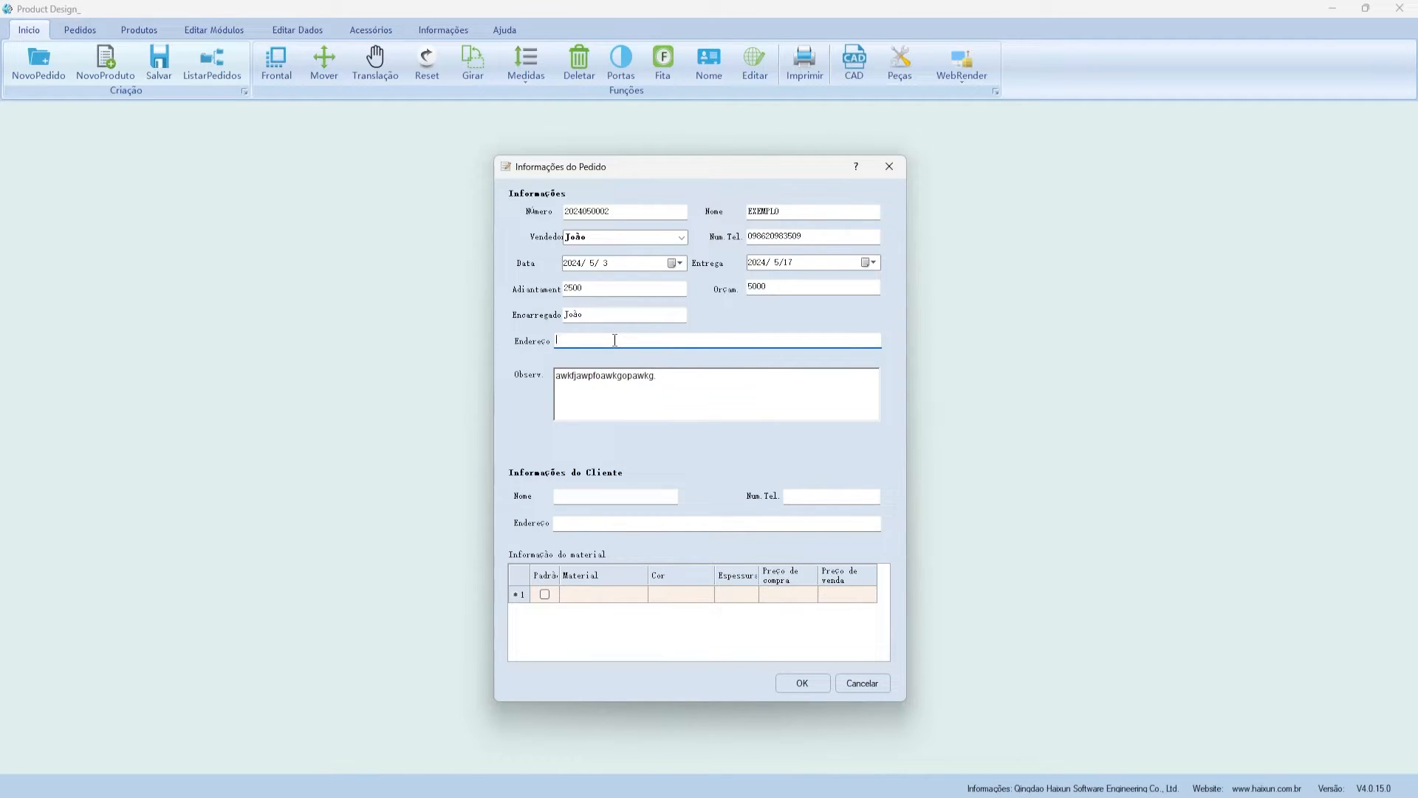
pyautogui.click(667, 396)
# - Copy EXEMPLO into the client Nome field and bring up row 1's material catalogue
pyautogui.moveTo(807, 211); pyautogui.dragTo(695, 211)
pyautogui.hotkey('ctrl', 'c')
pyautogui.click(597, 495)
pyautogui.hotkey('ctrl', 'v')
pyautogui.moveTo(614, 497); pyautogui.dragTo(441, 493)
pyautogui.click(804, 497)
pyautogui.click(591, 523)
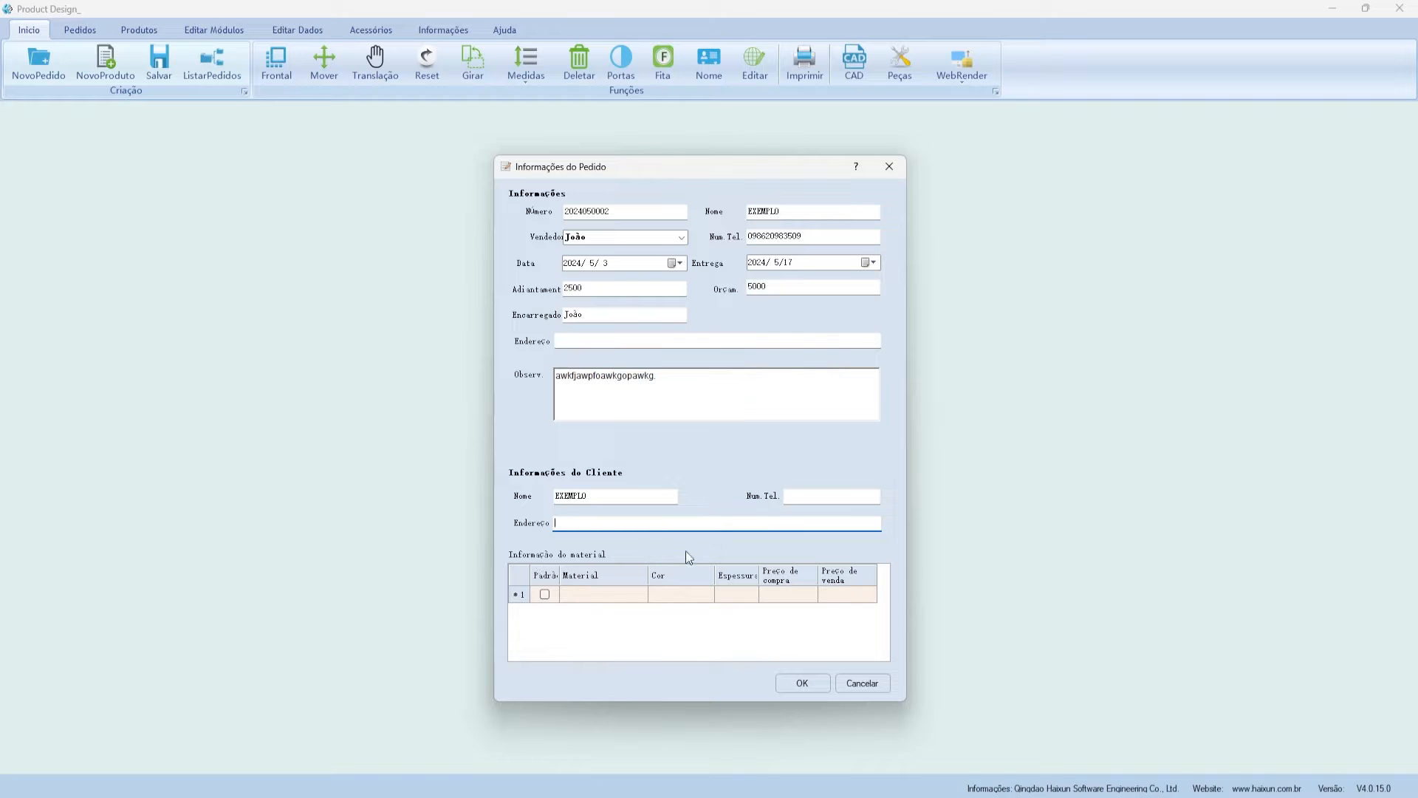
pyautogui.click(589, 599)
# - Add the wood material from row 427 to the order, check its prices, and save the order
pyautogui.moveTo(574, 151); pyautogui.dragTo(739, 147)
pyautogui.scroll(-8, 1099, 265)
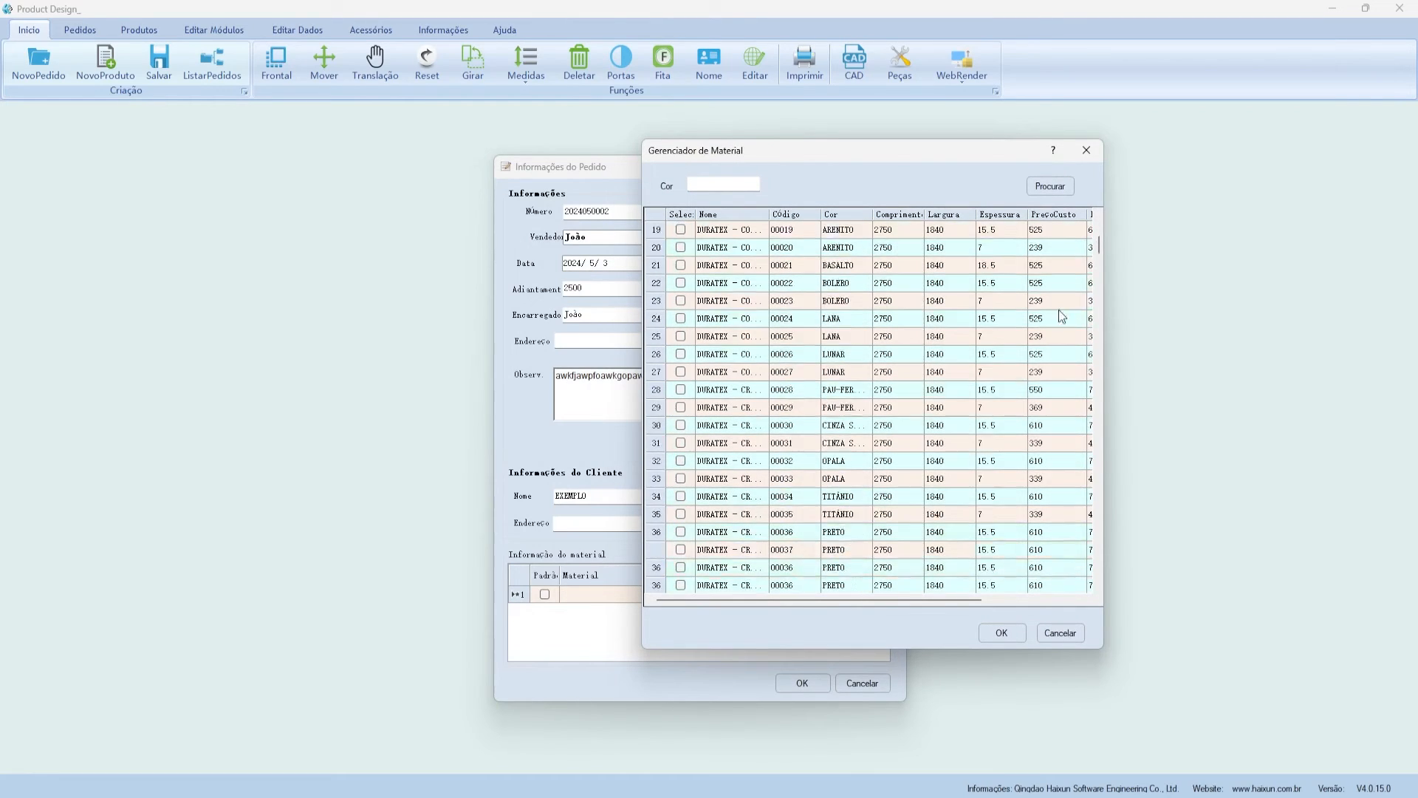
pyautogui.moveTo(1099, 265); pyautogui.dragTo(1096, 587)
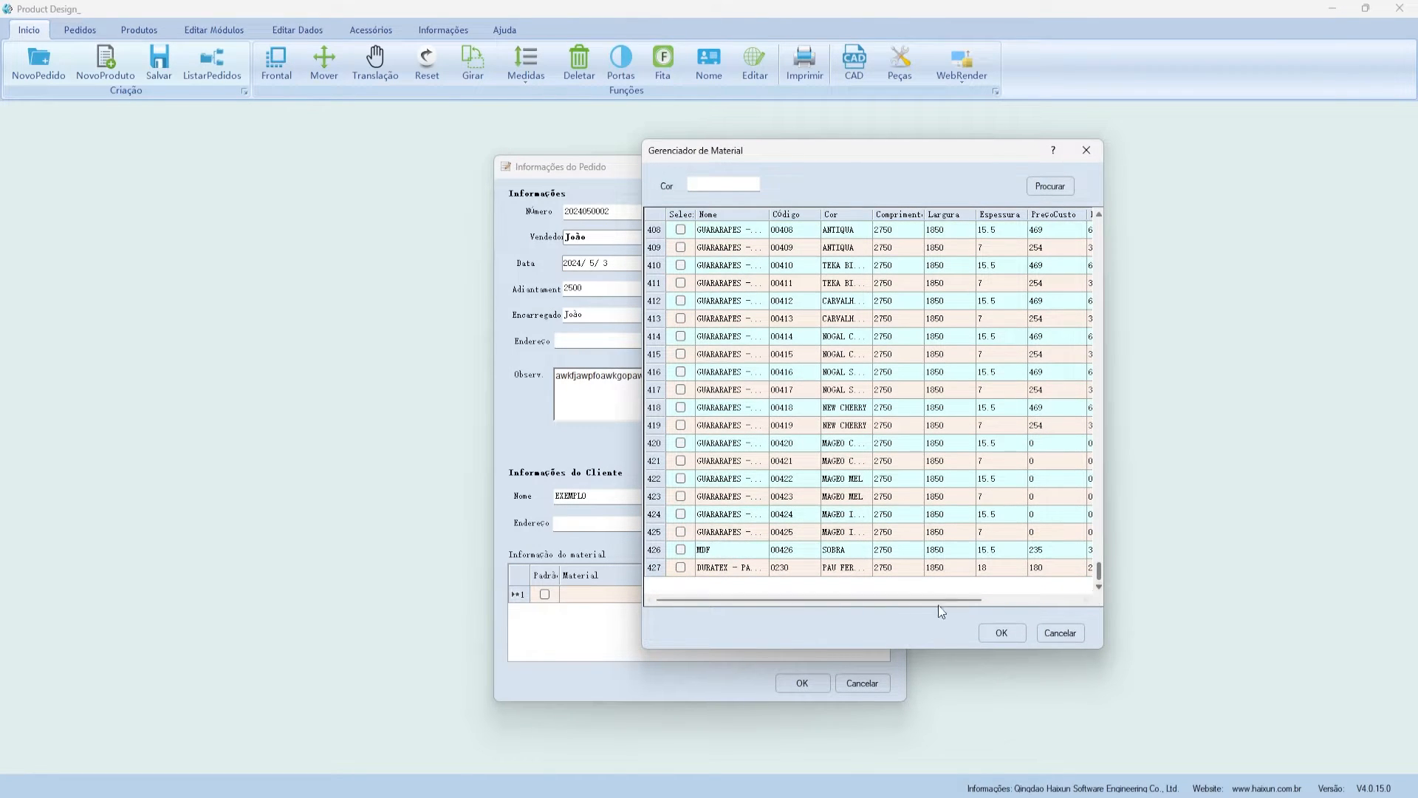
pyautogui.click(681, 568)
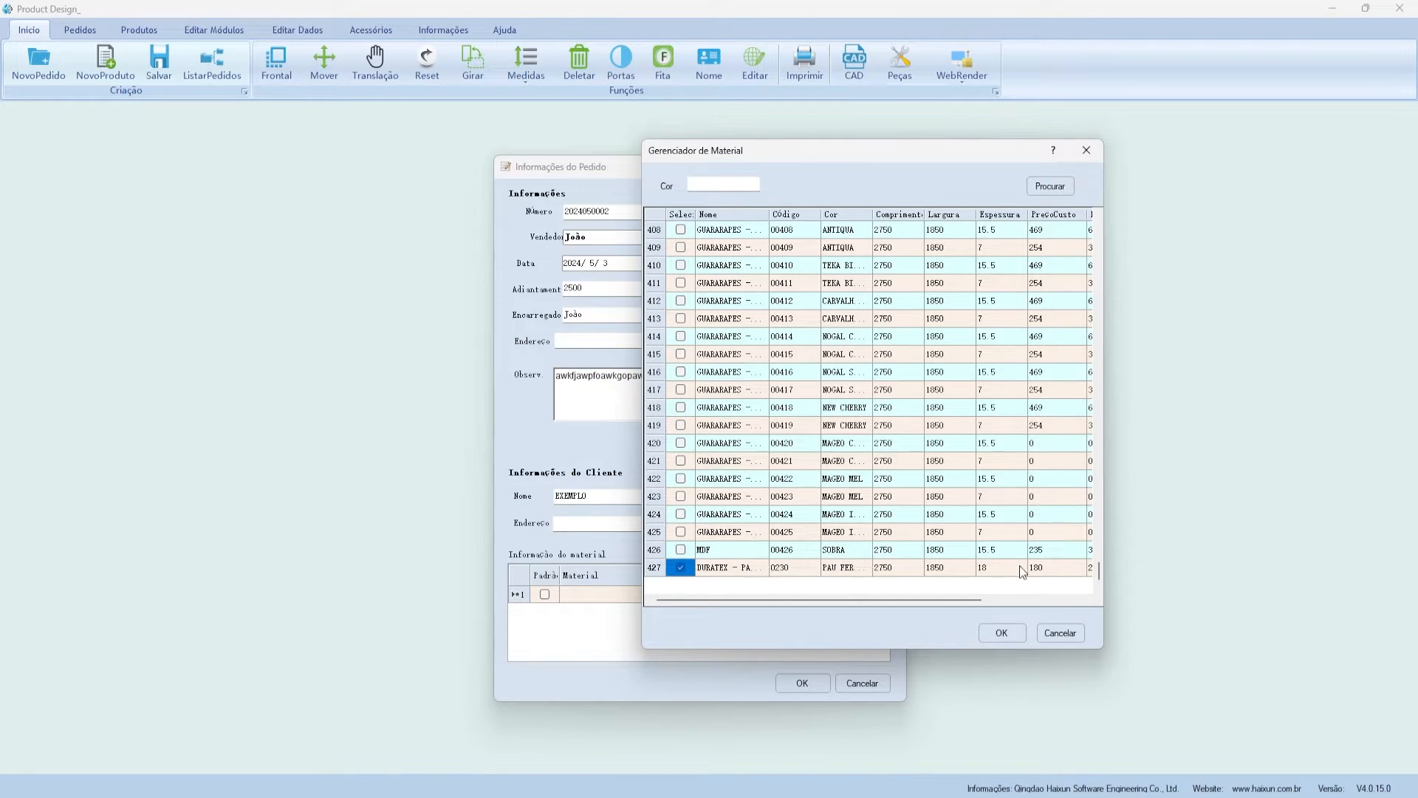
pyautogui.click(1003, 633)
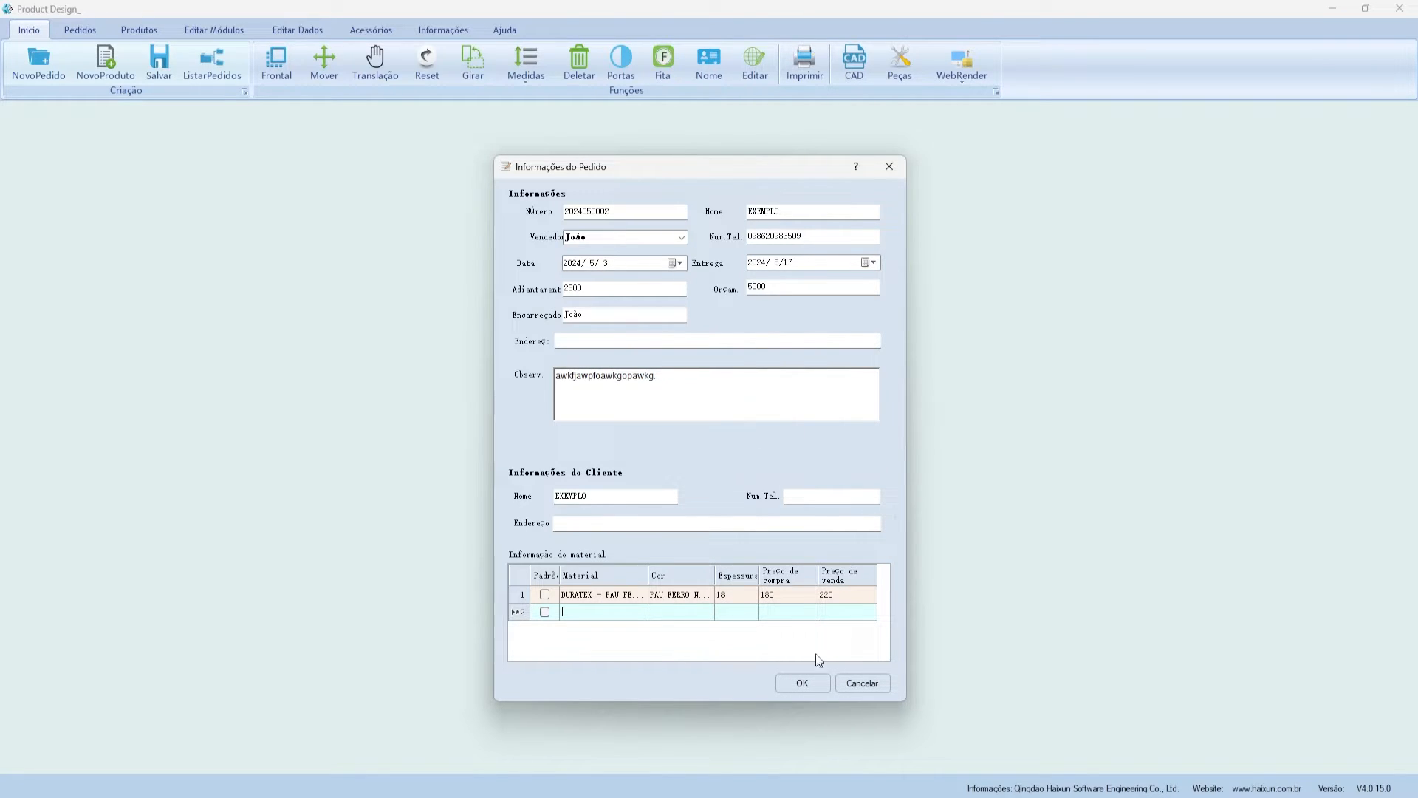
pyautogui.click(784, 594)
pyautogui.press('Tab')
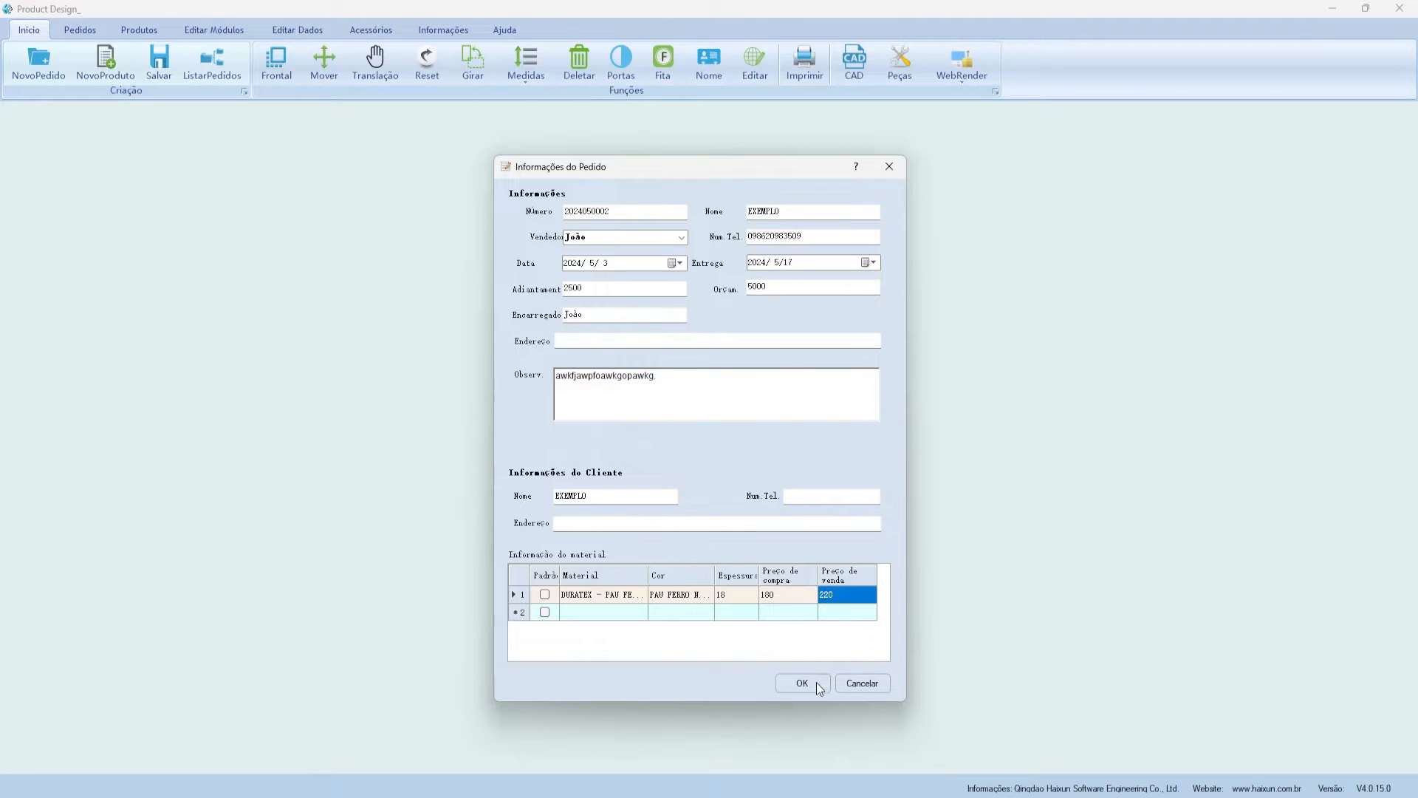
pyautogui.click(817, 684)
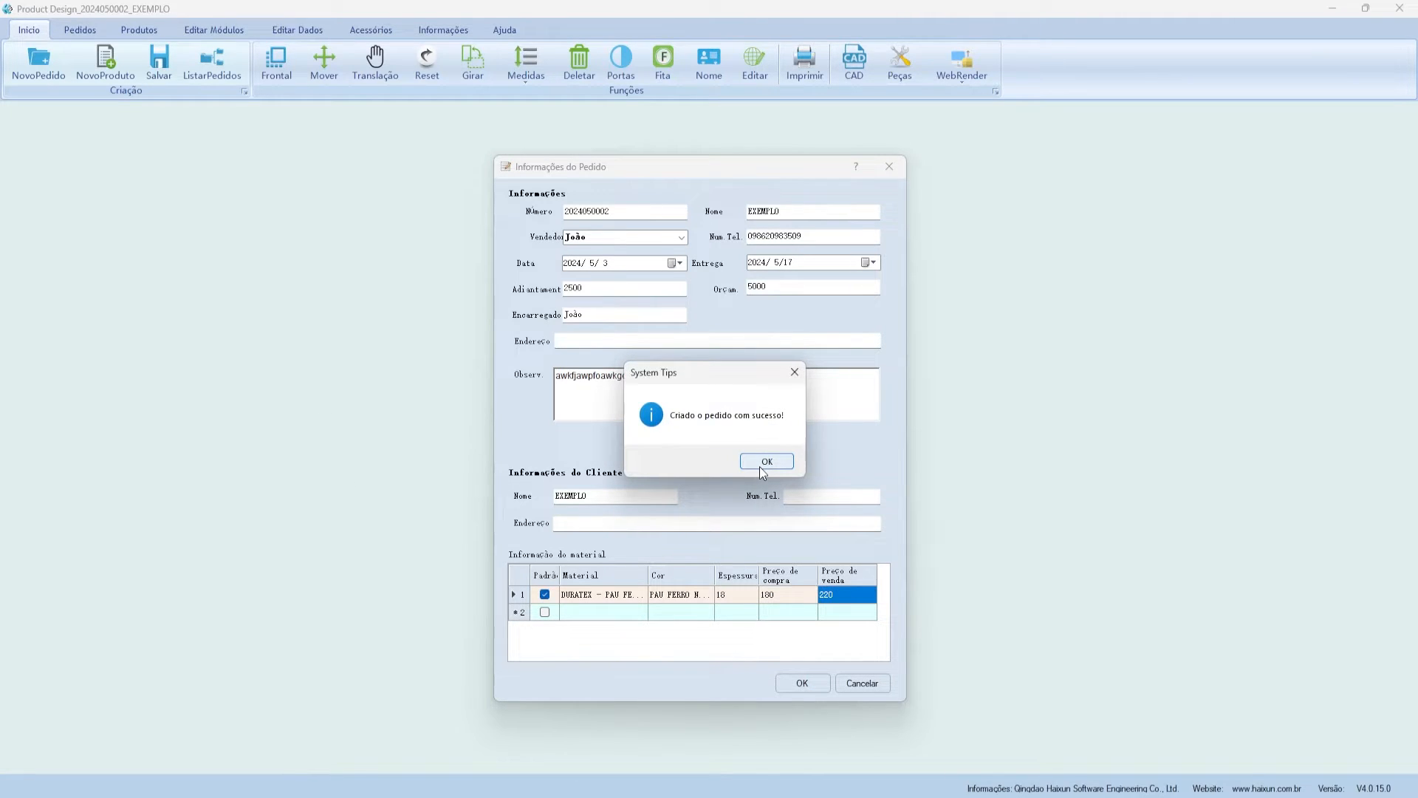
pyautogui.click(763, 464)
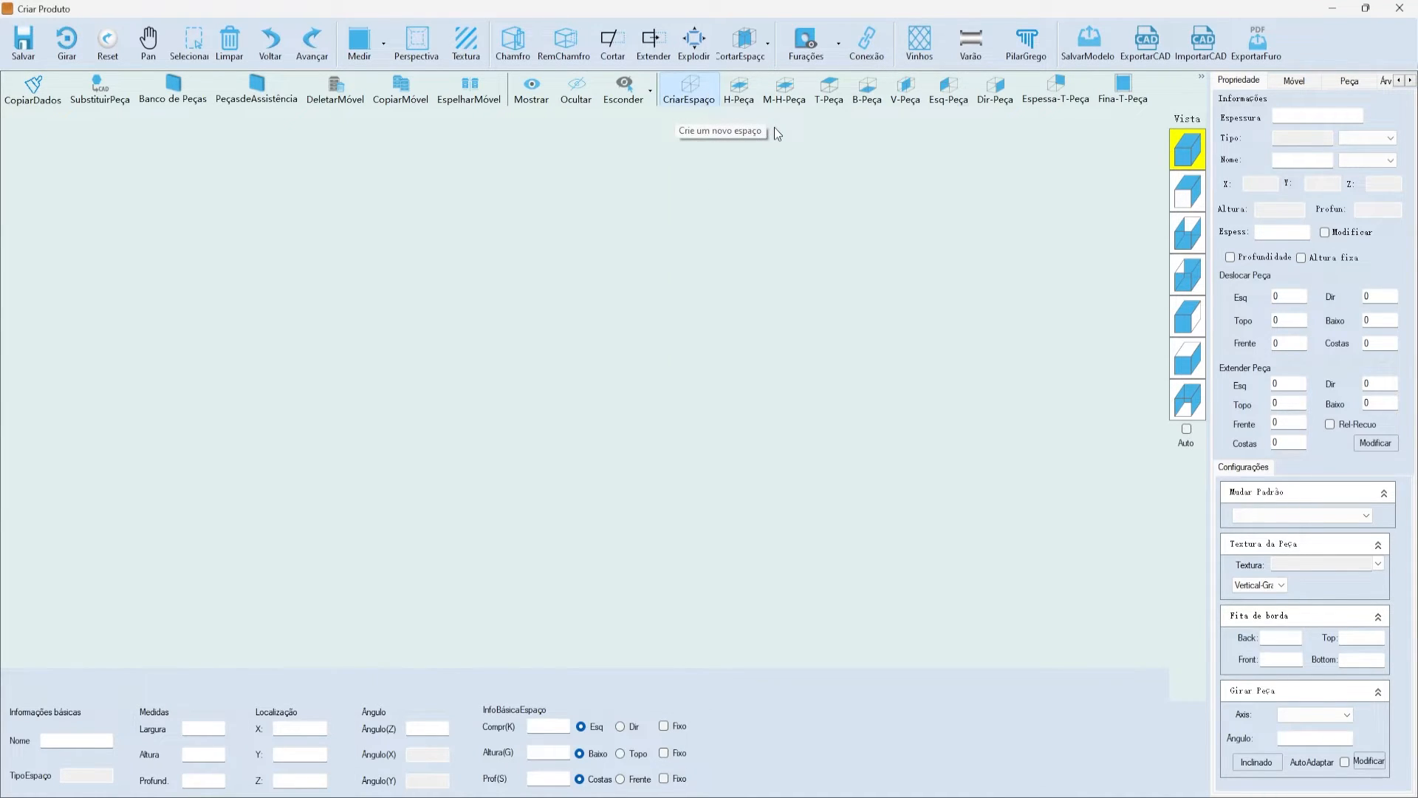
# - Create the empty frame-1 space at 800 × 700 × 550 with 18 mm strip thickness
pyautogui.moveTo(774, 127); pyautogui.dragTo(407, 146)
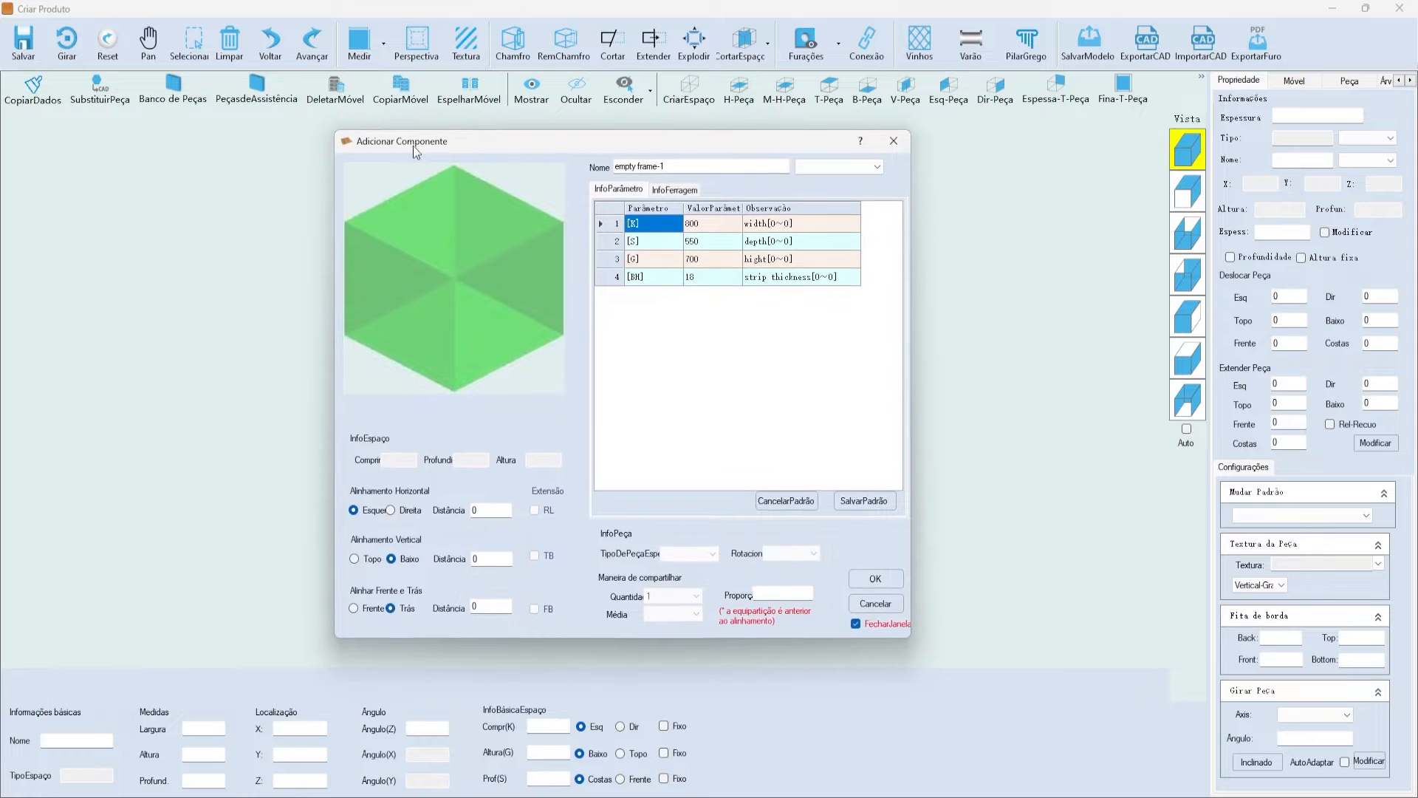
pyautogui.doubleClick(694, 223)
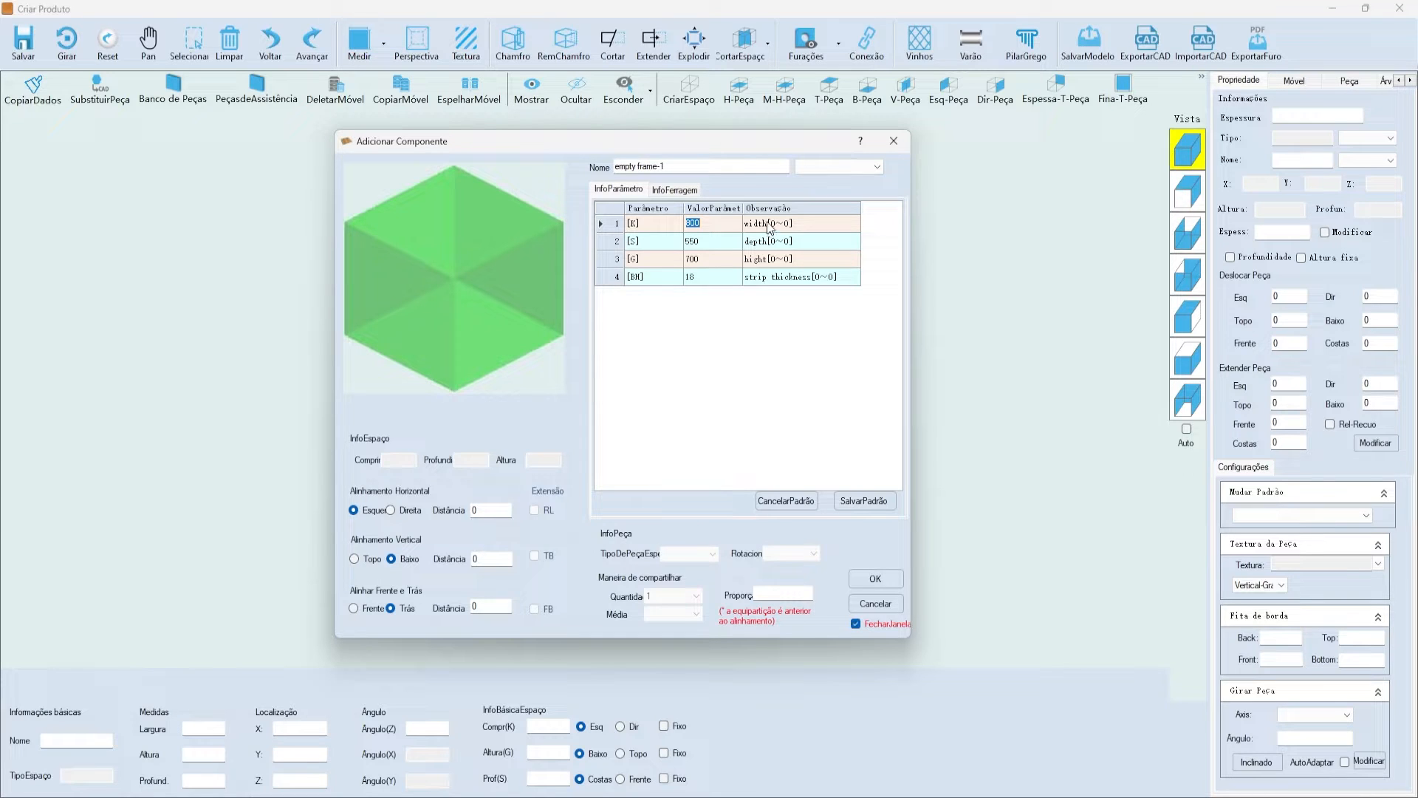
pyautogui.click(711, 278)
pyautogui.moveTo(695, 144); pyautogui.dragTo(775, 162)
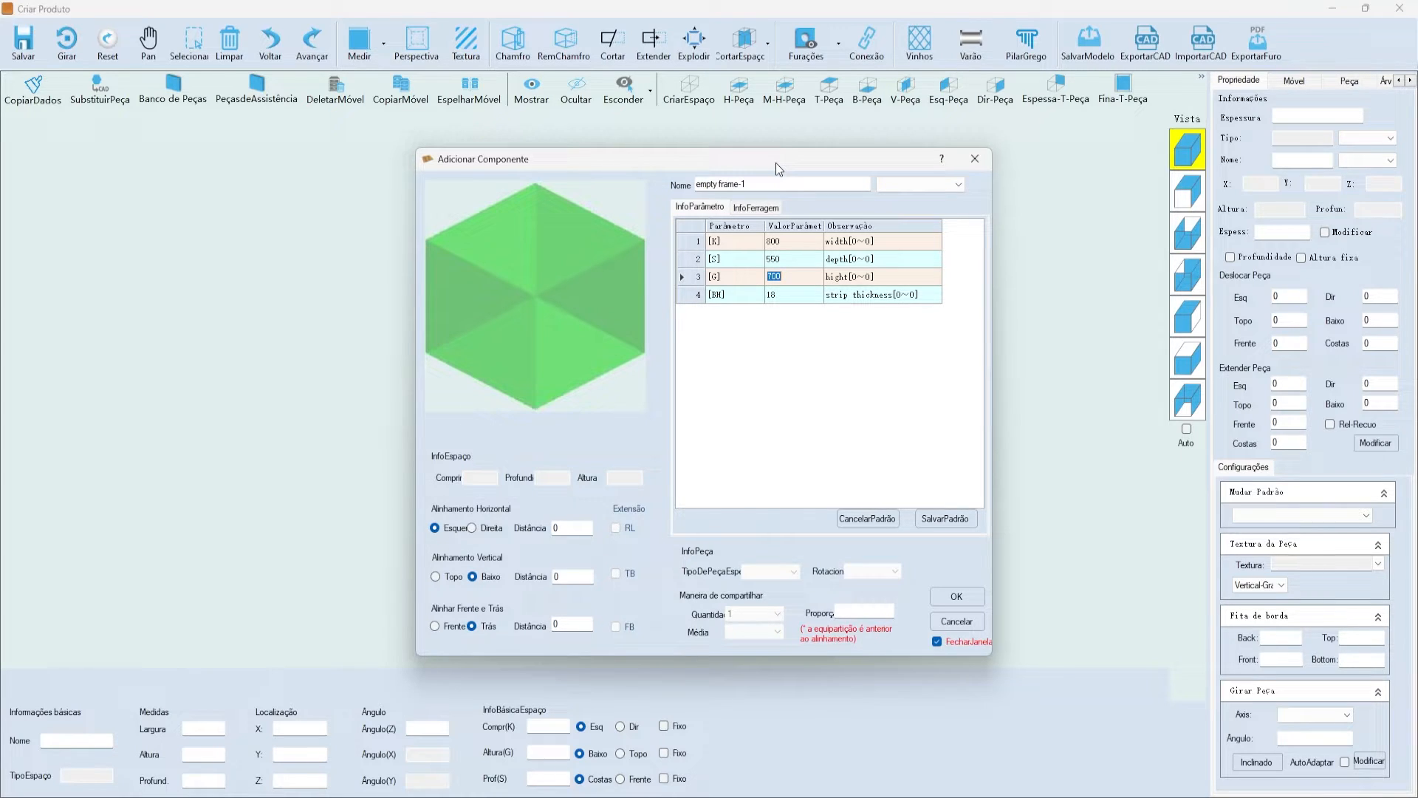
pyautogui.moveTo(780, 161); pyautogui.dragTo(751, 134)
pyautogui.click(762, 268)
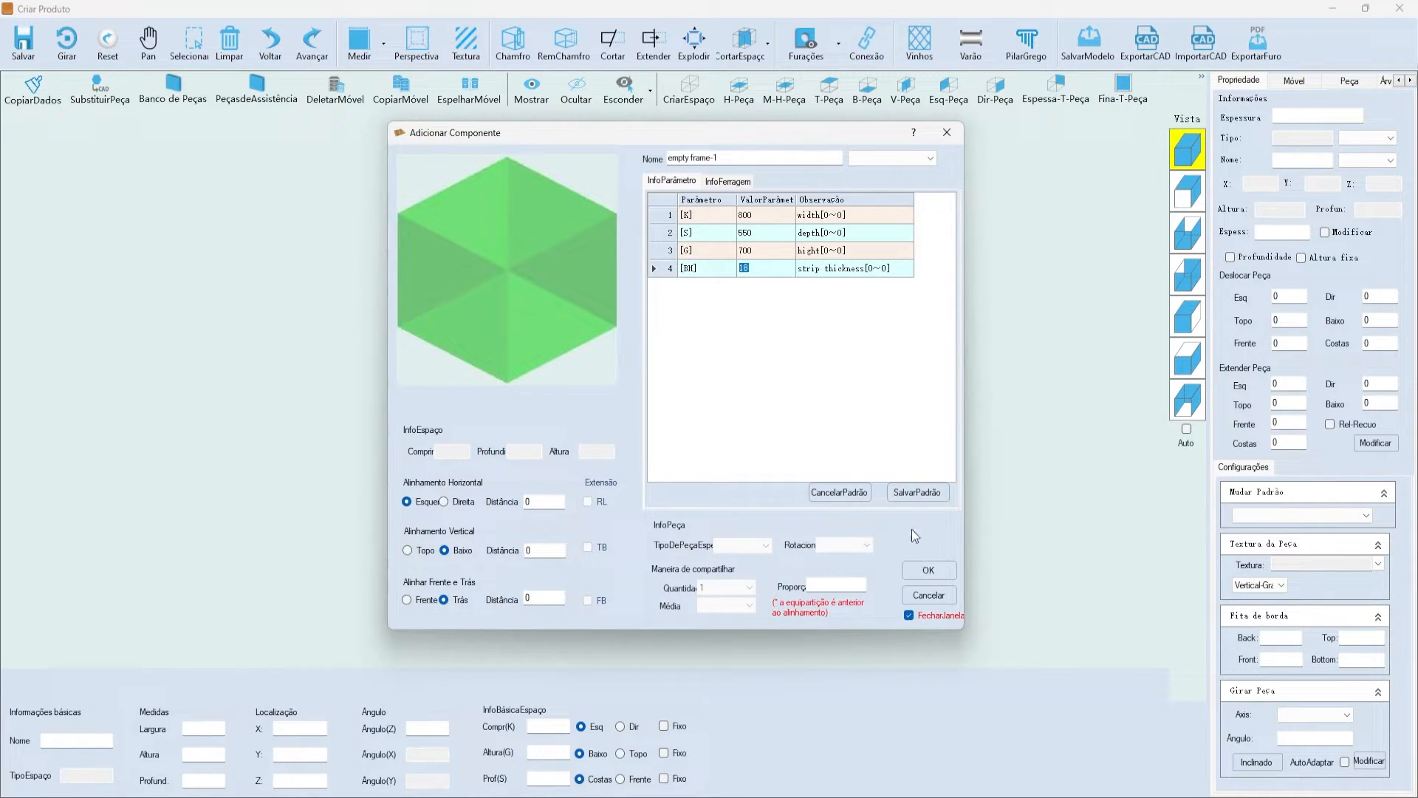
pyautogui.click(938, 575)
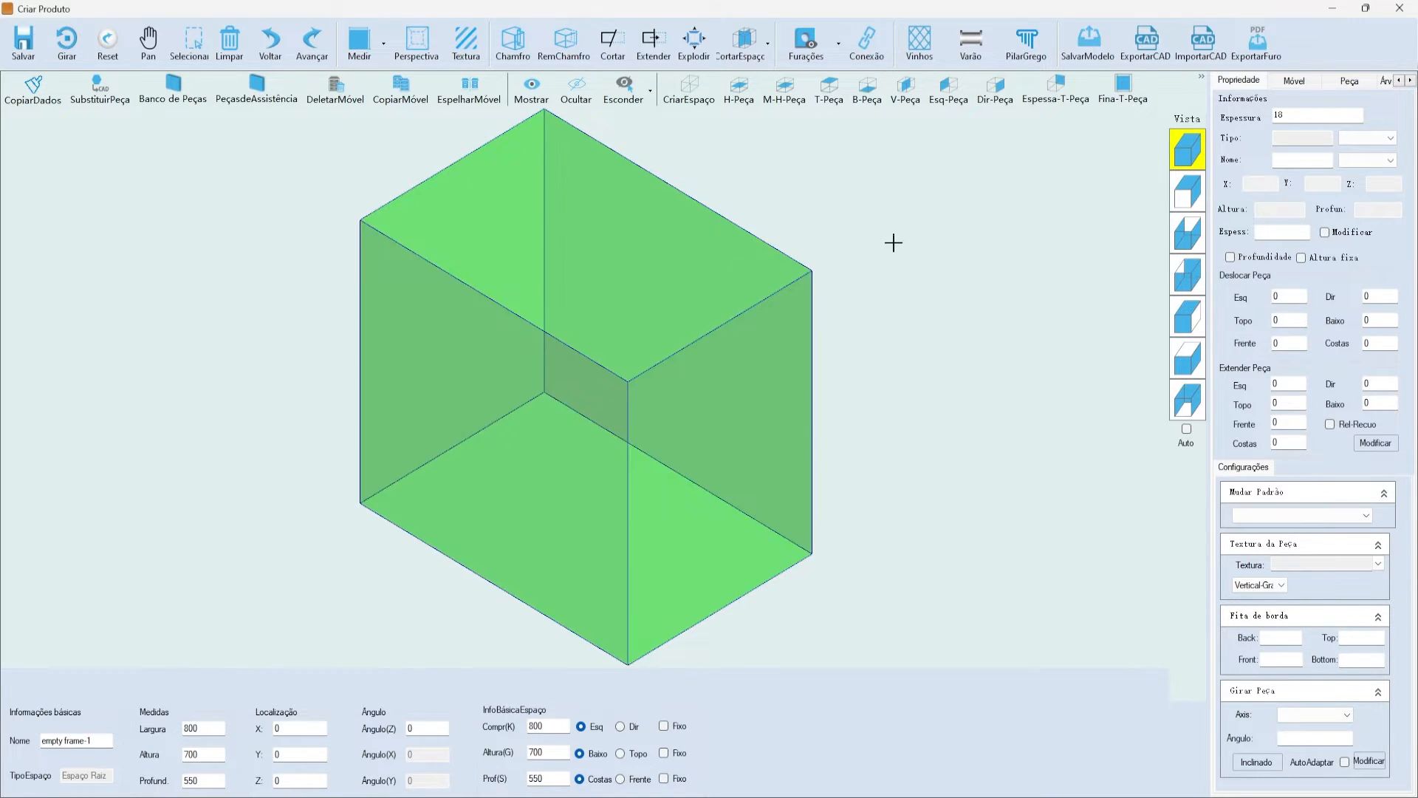
pyautogui.click(750, 44)
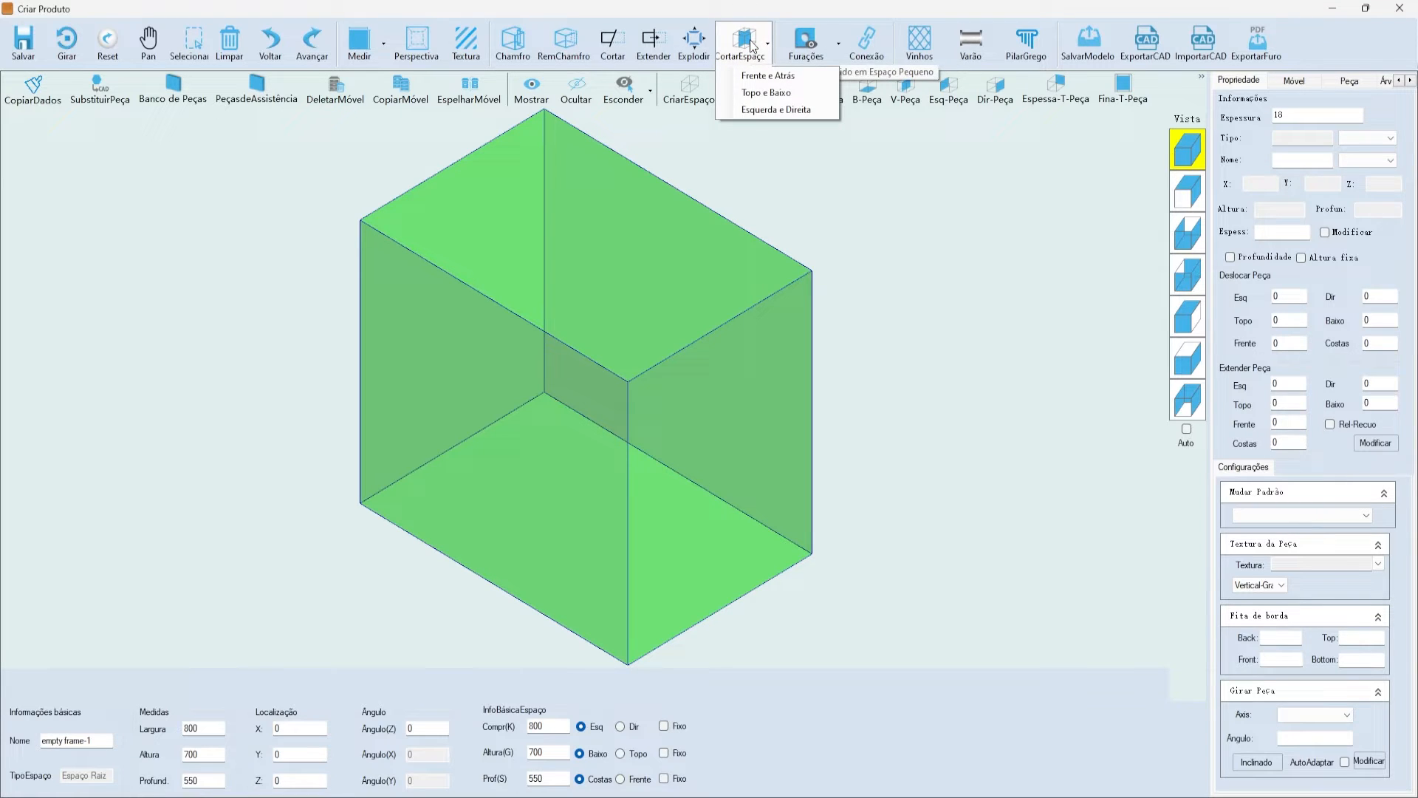
# - Split the space top and bottom using an 80 mm bottom margin
pyautogui.click(803, 94)
pyautogui.moveTo(891, 211); pyautogui.dragTo(884, 262)
pyautogui.press('BackSpace')
pyautogui.press('BackSpace')
pyautogui.press('Tab')
pyautogui.press('BackSpace')
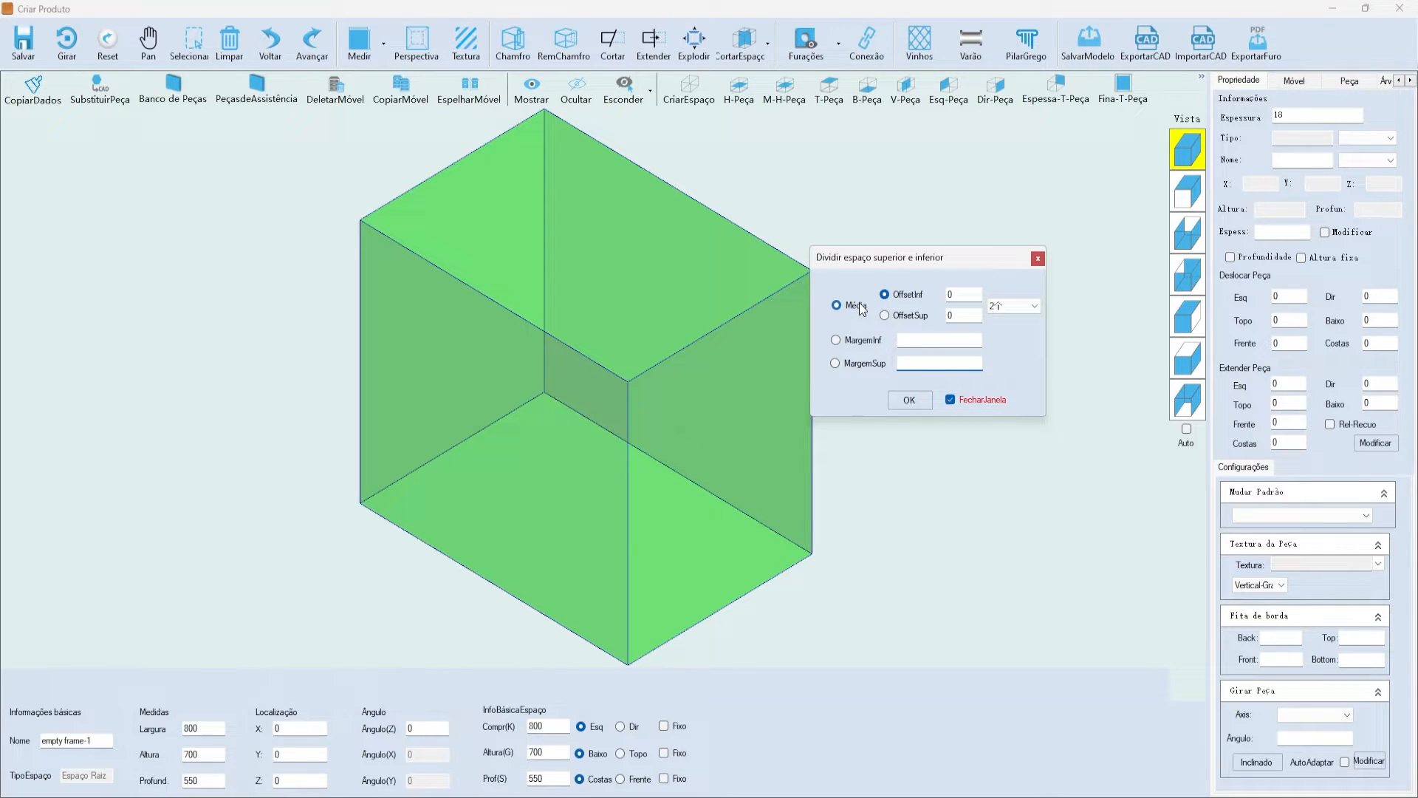
pyautogui.click(1027, 307)
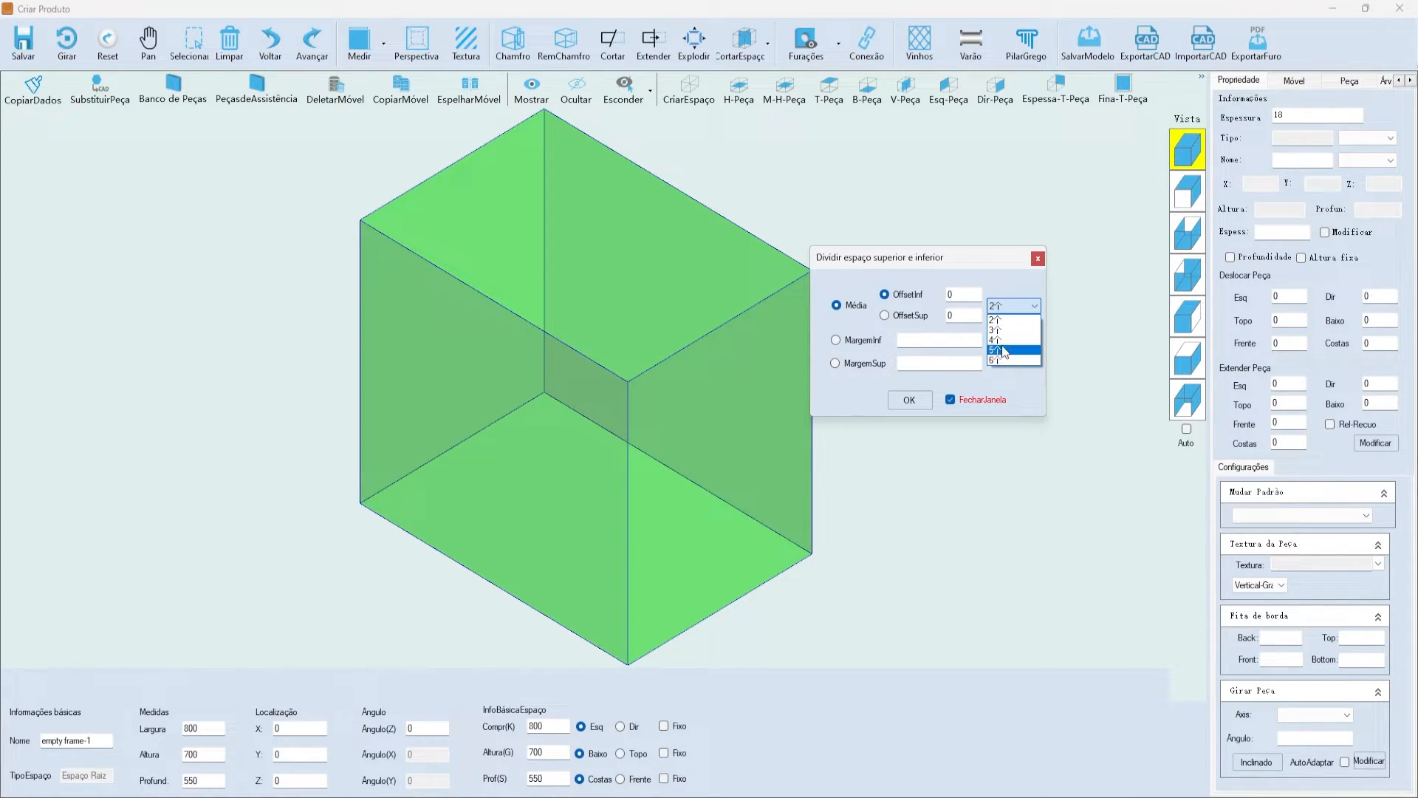
pyautogui.click(1005, 308)
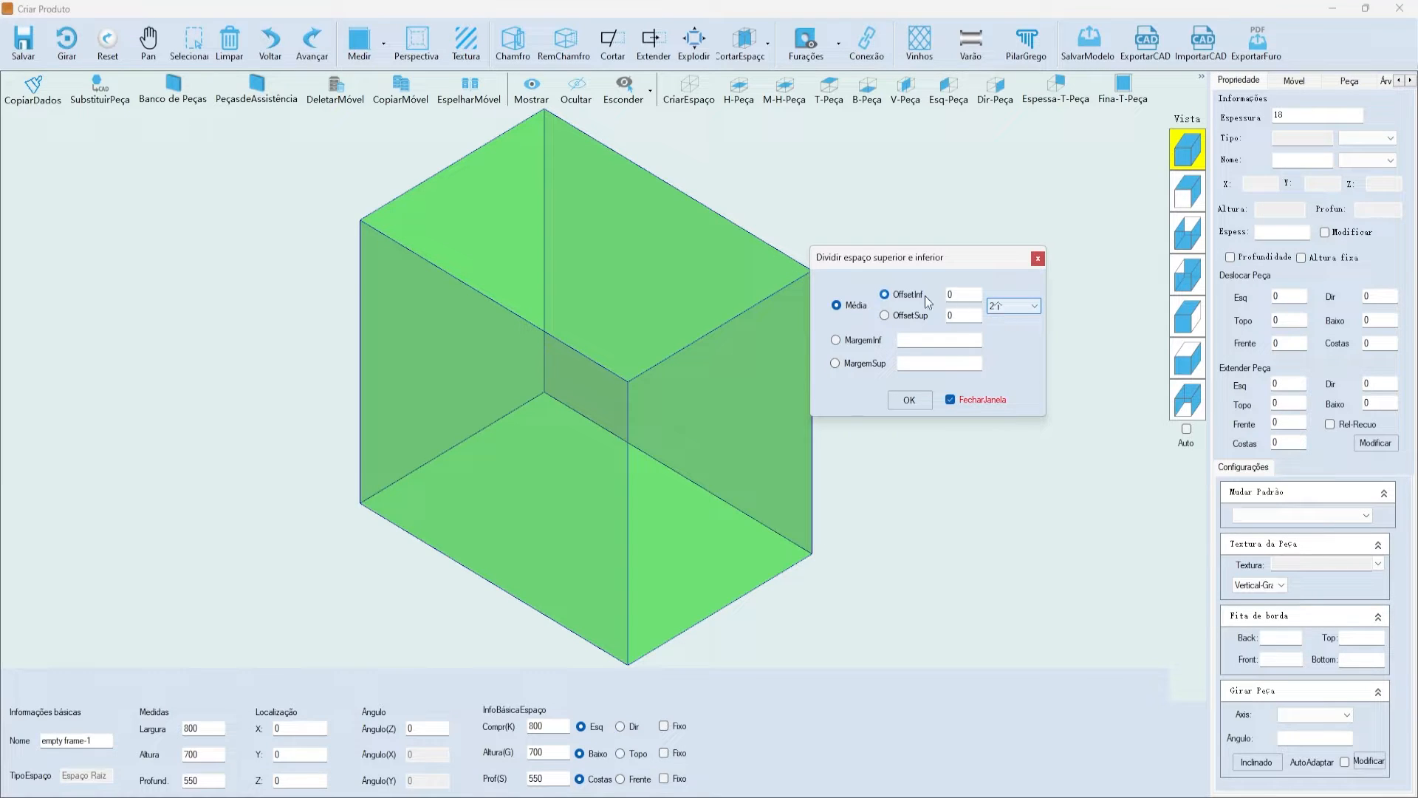
pyautogui.click(858, 340)
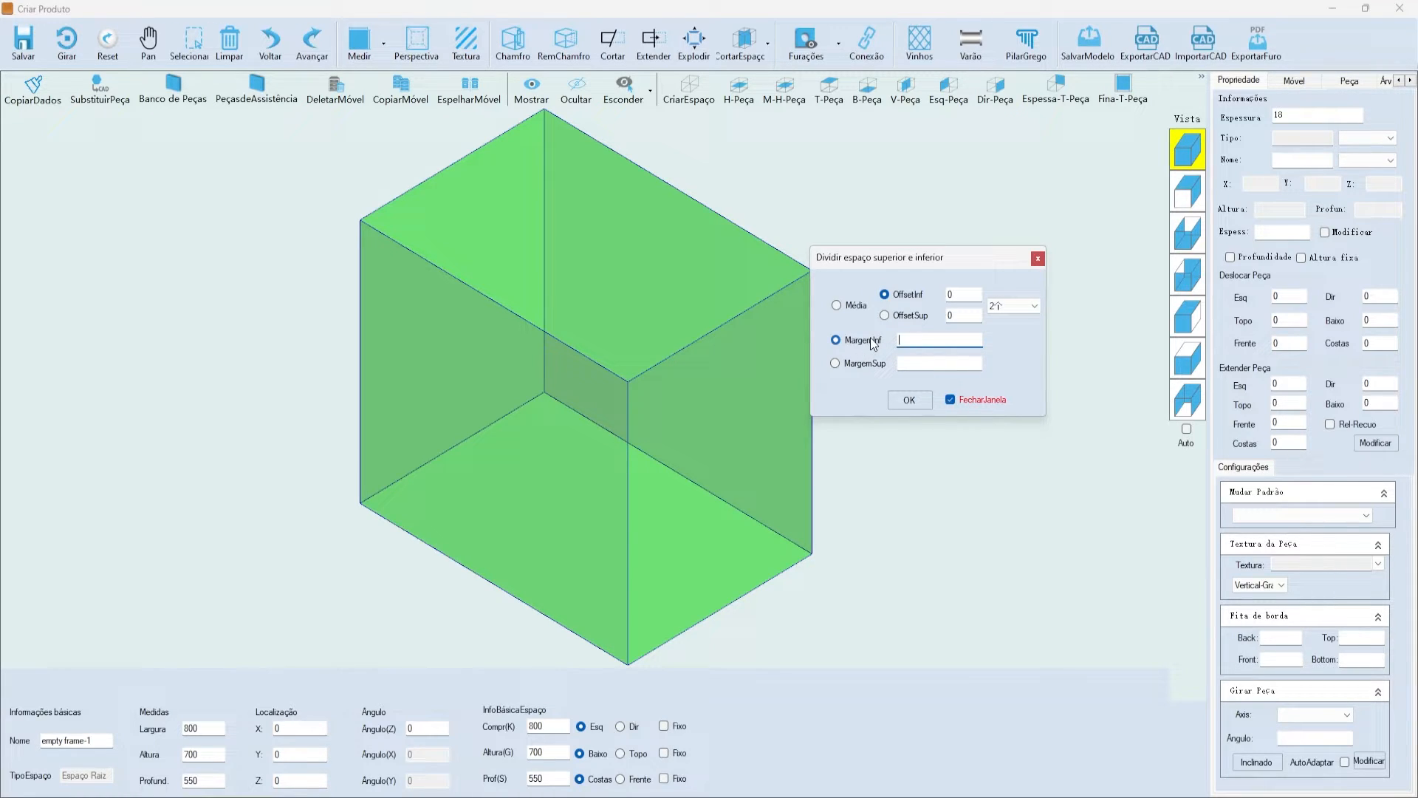
pyautogui.write('80')
pyautogui.click(907, 400)
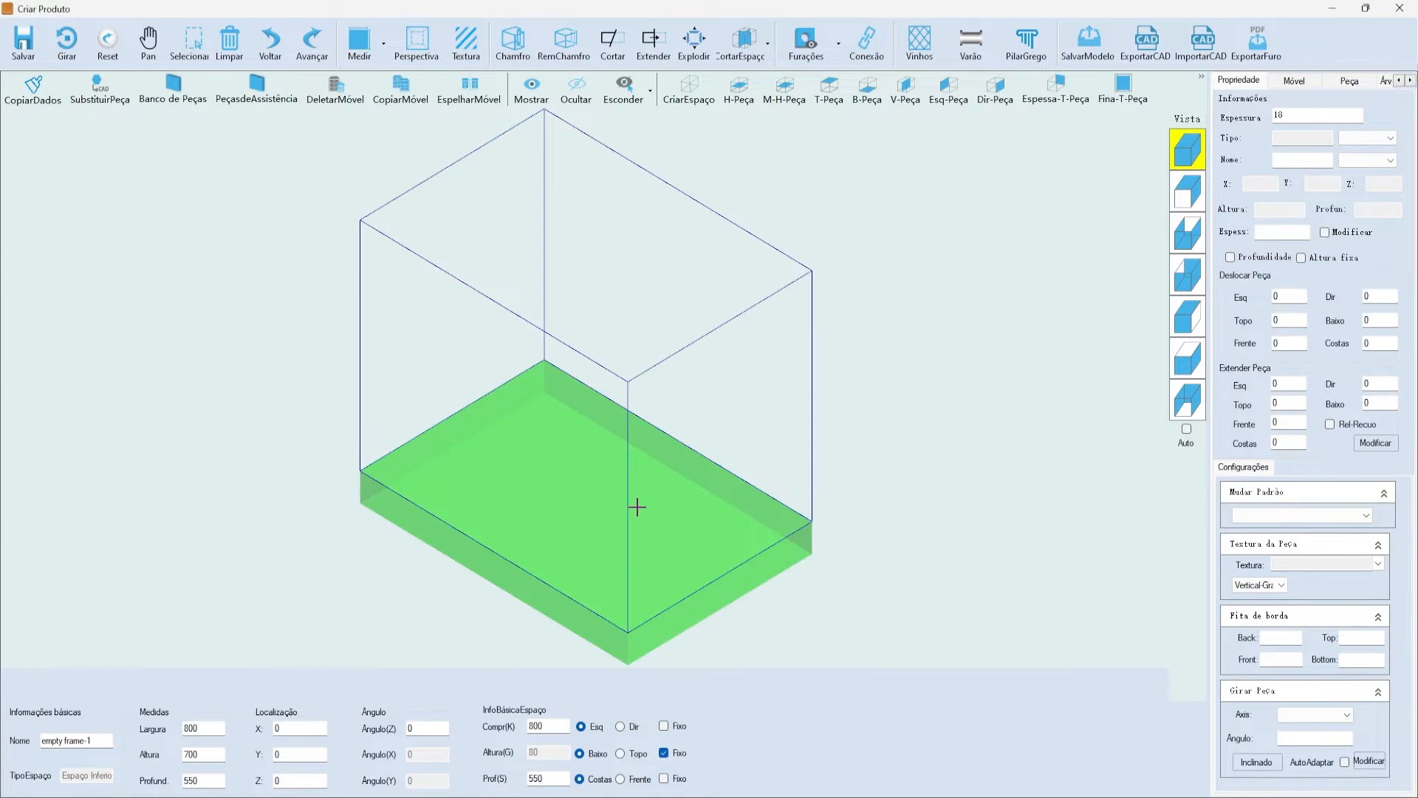
# - Select the 620 mm space above the 80 mm base
pyautogui.click(638, 507)
pyautogui.click(722, 579)
pyautogui.click(720, 506)
pyautogui.click(722, 576)
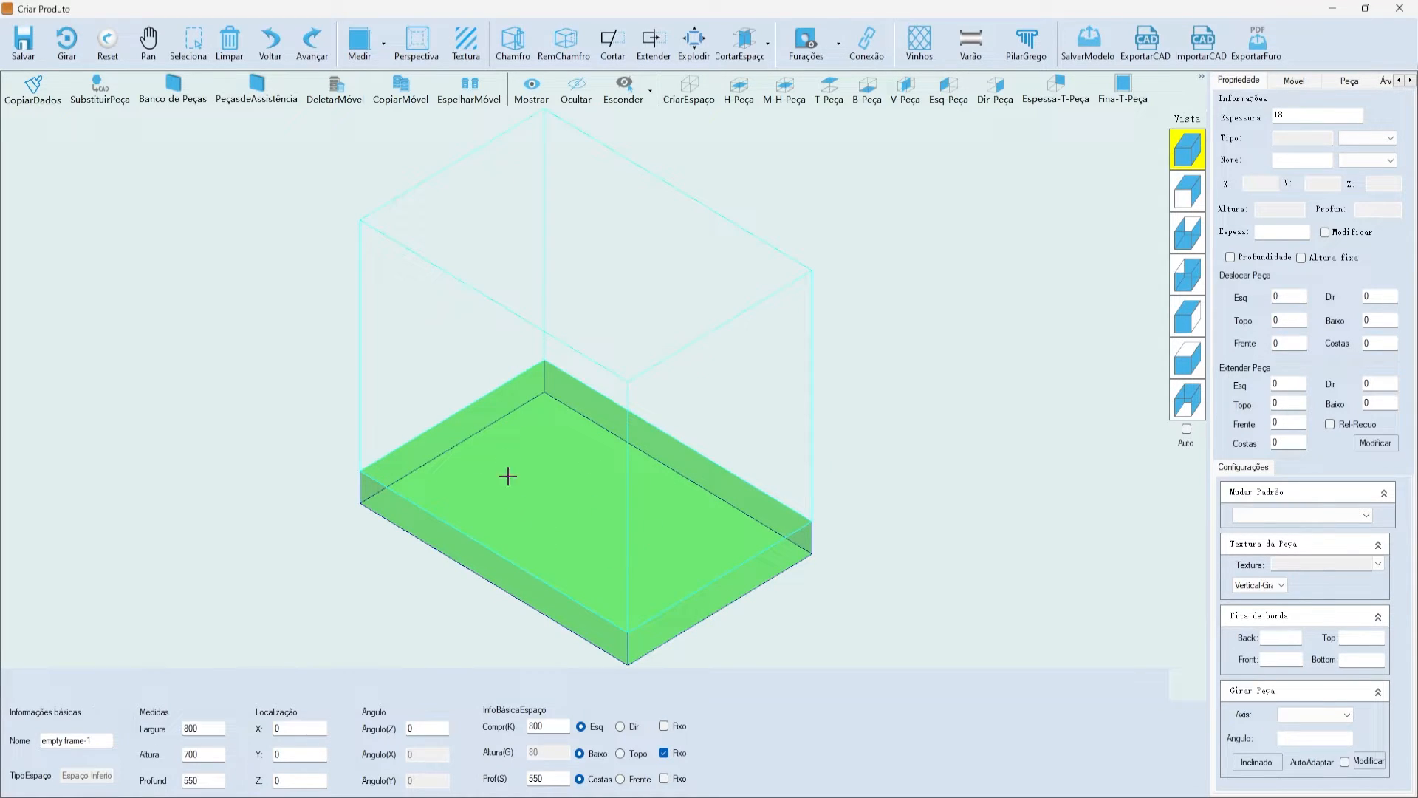
pyautogui.click(501, 436)
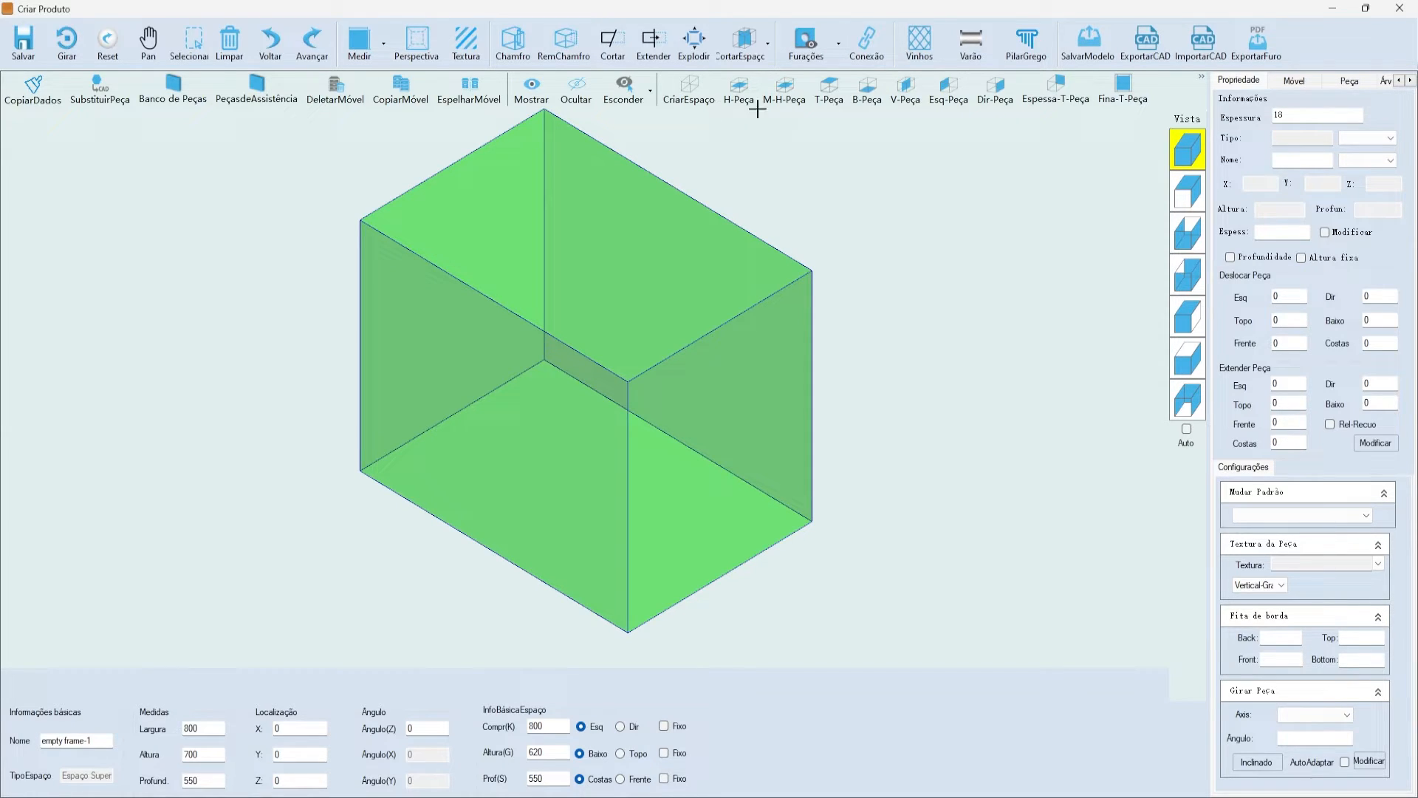
# - Add bottom, left and right panels, then select the 764 × 602 × 550 interior
pyautogui.click(884, 92)
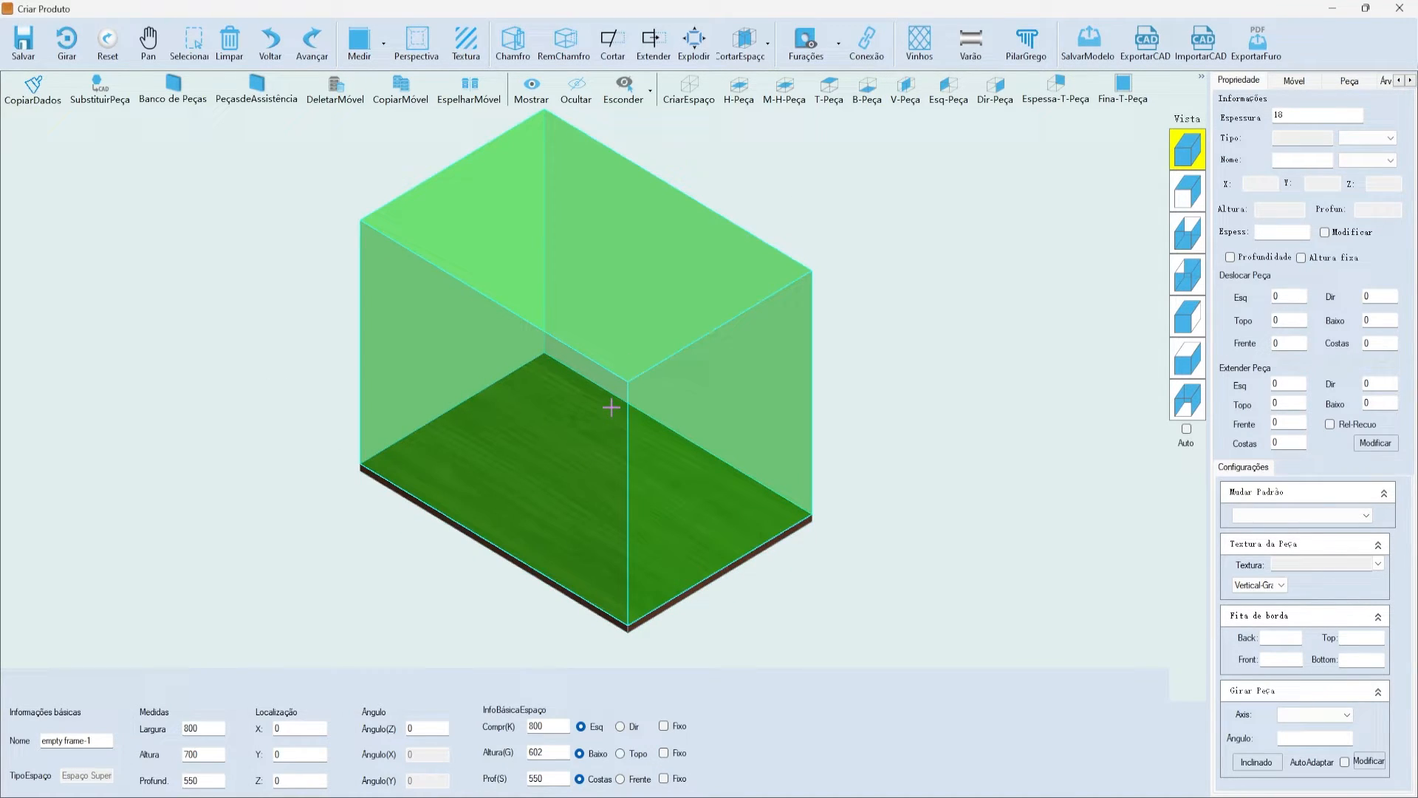
pyautogui.click(948, 92)
pyautogui.click(995, 94)
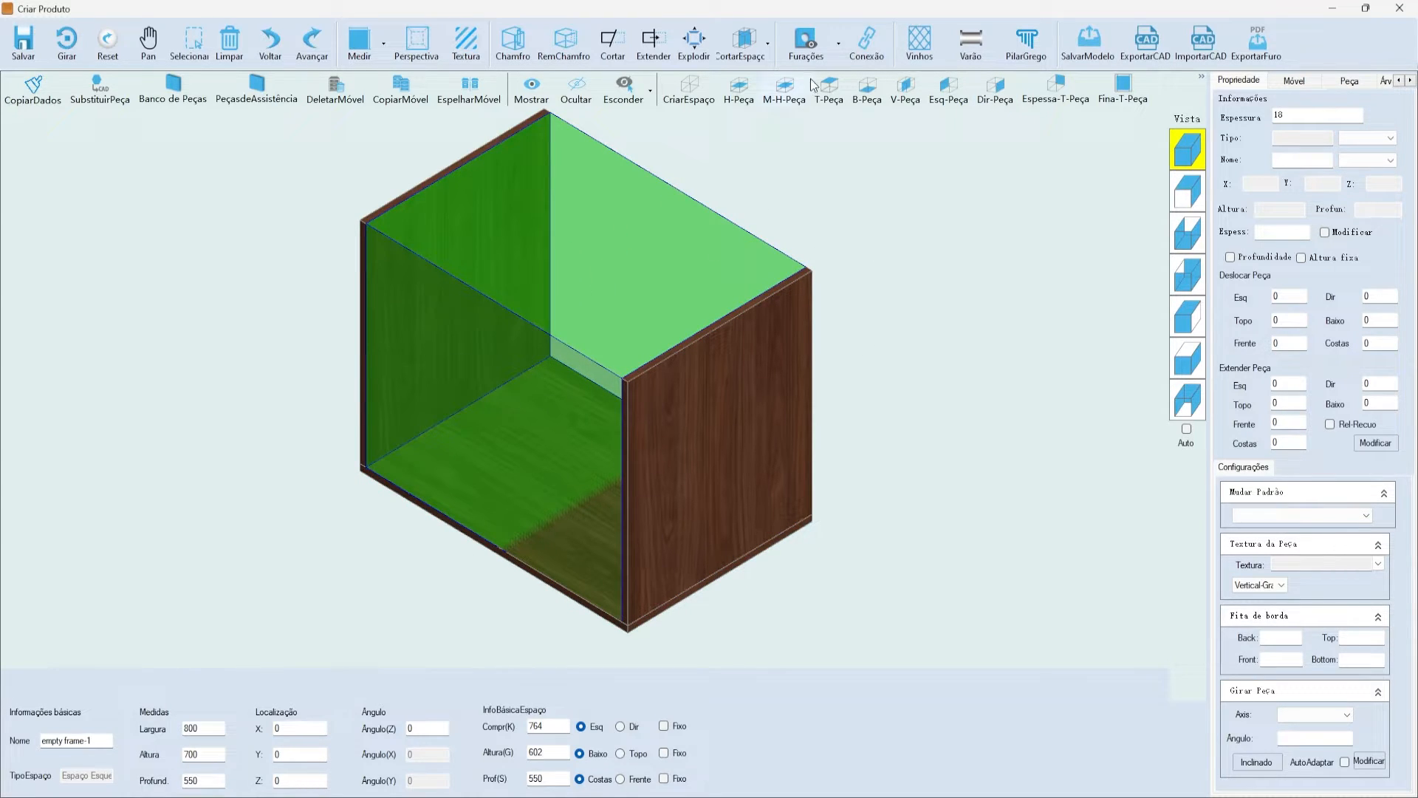
pyautogui.click(748, 39)
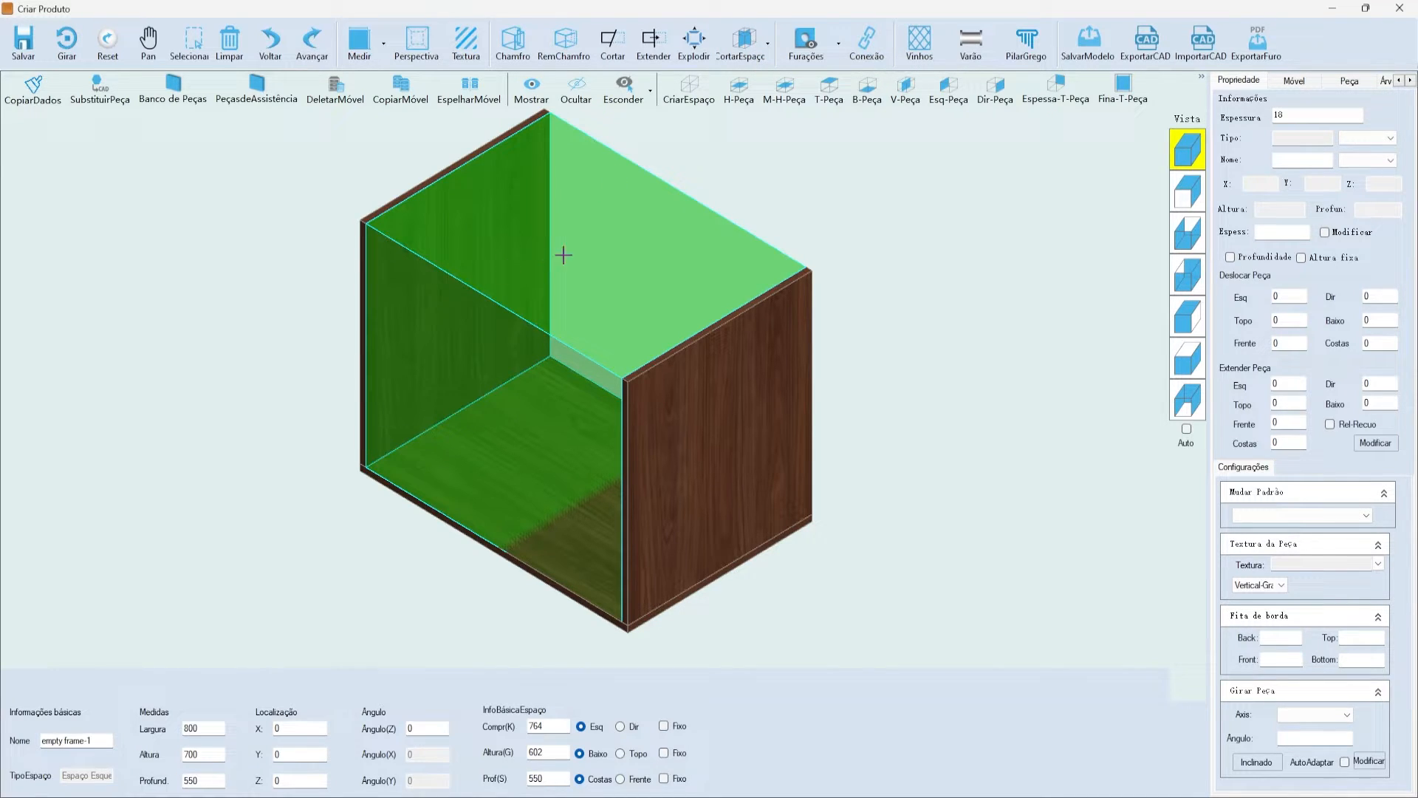
# - Split an 18 mm top margin off the interior and select the thin top strip
pyautogui.click(767, 42)
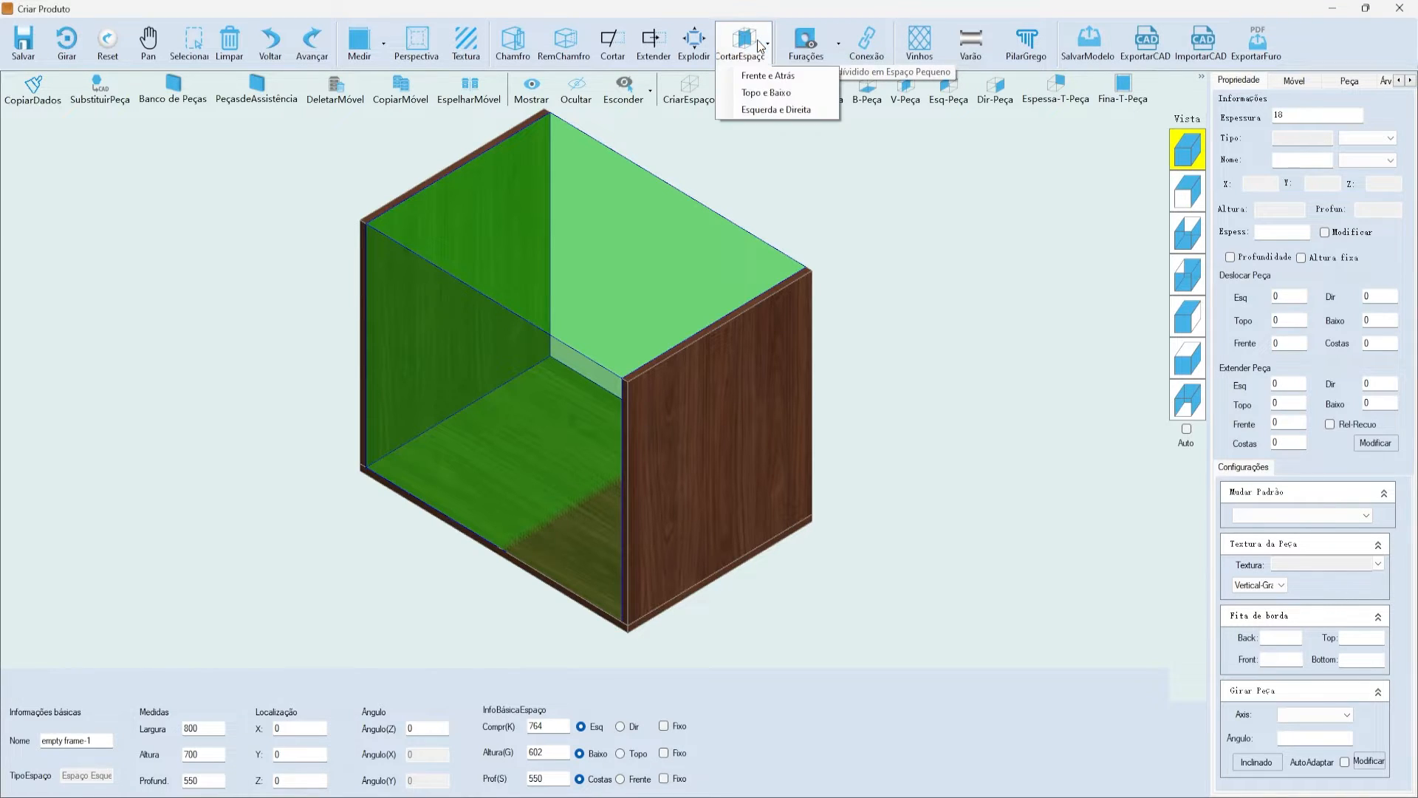
pyautogui.click(785, 94)
pyautogui.moveTo(889, 255); pyautogui.dragTo(866, 190)
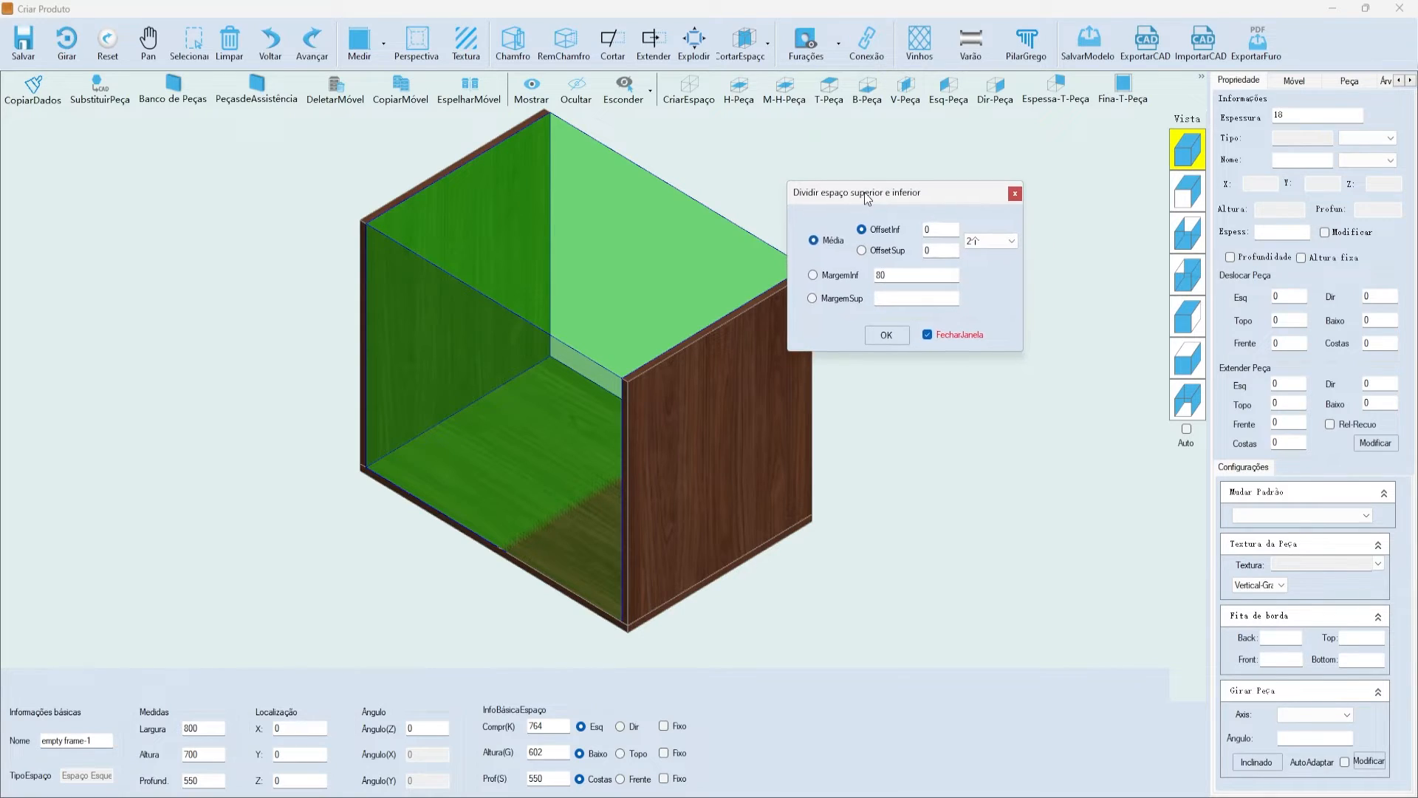
pyautogui.click(852, 298)
pyautogui.click(883, 340)
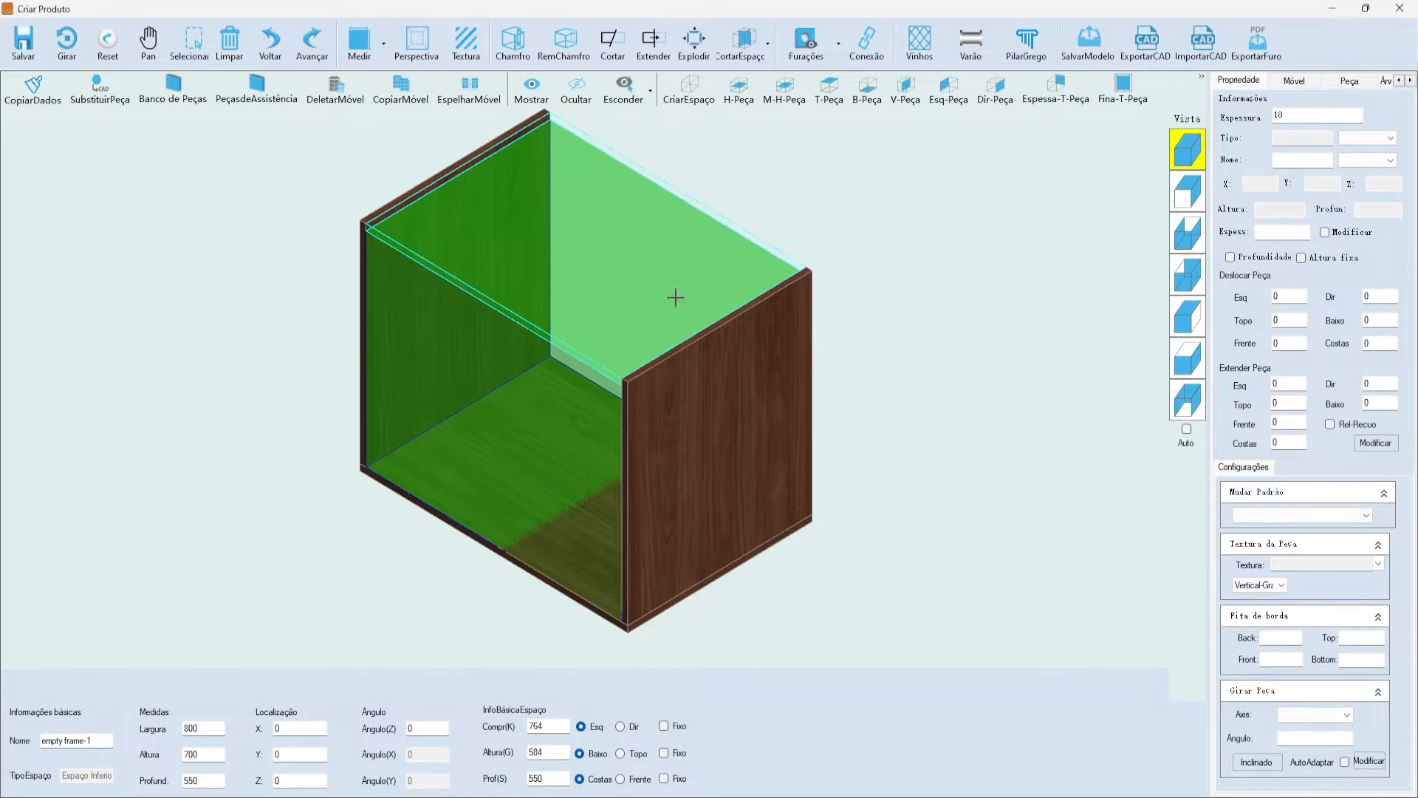
pyautogui.click(565, 244)
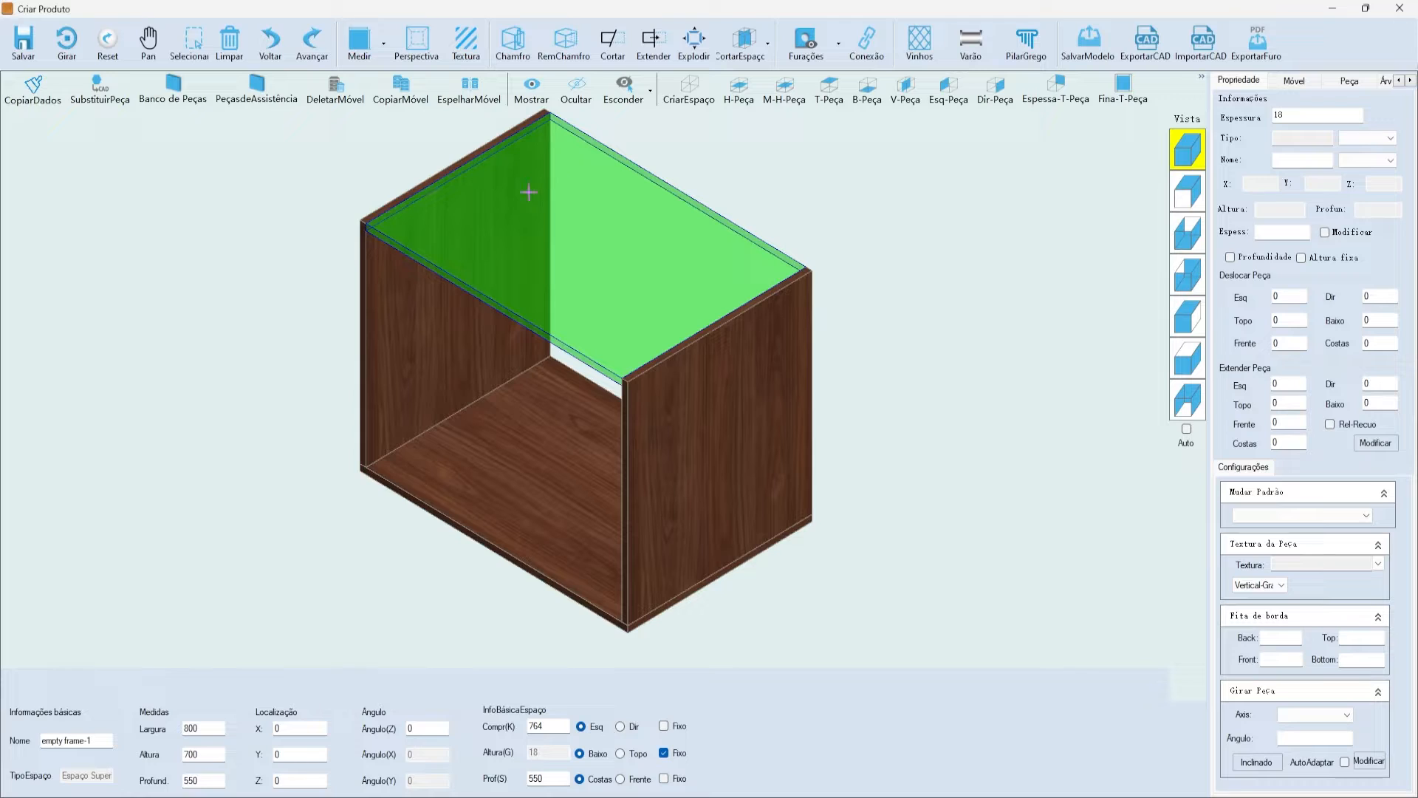
pyautogui.click(749, 50)
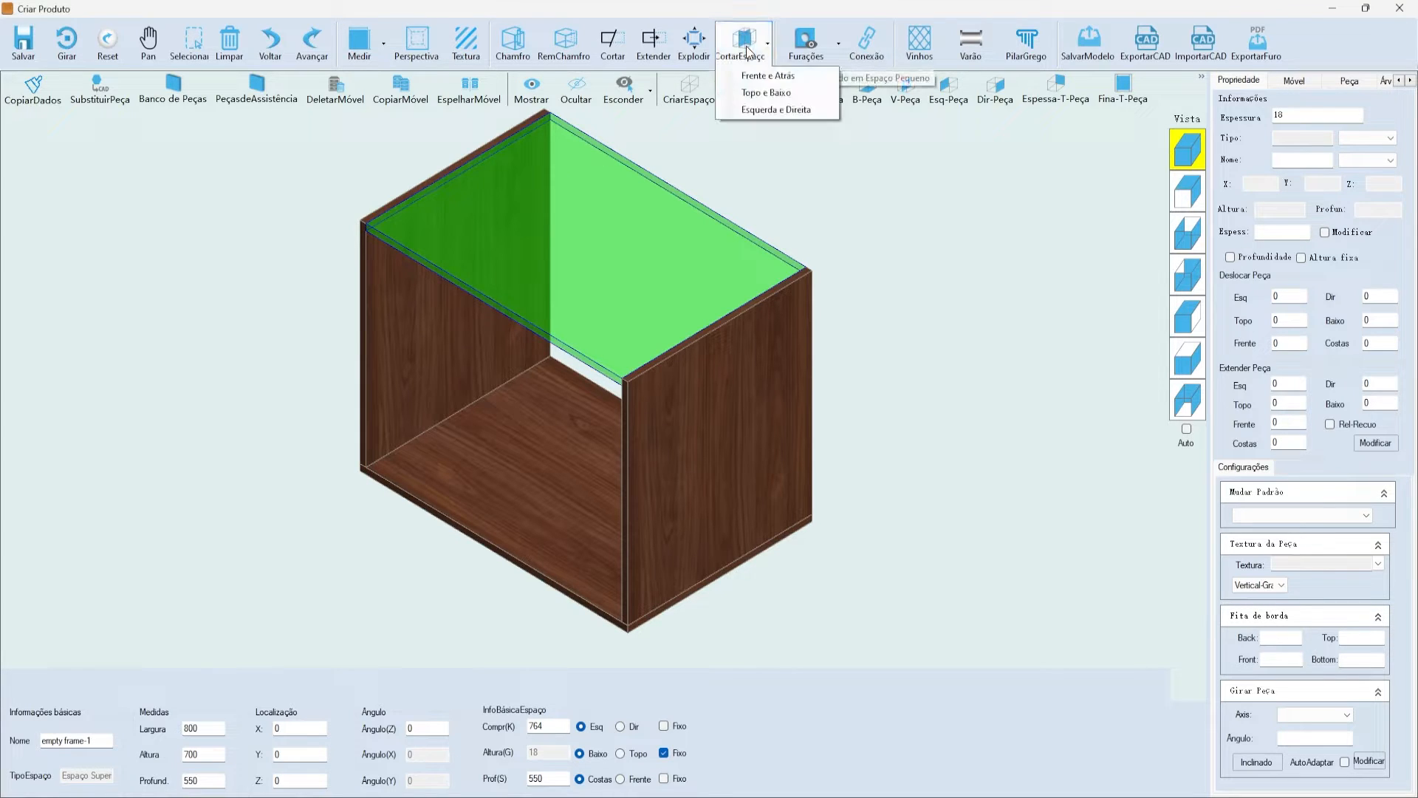
# - Split a front strip off the top space and fill it with a wood rail
pyautogui.click(769, 77)
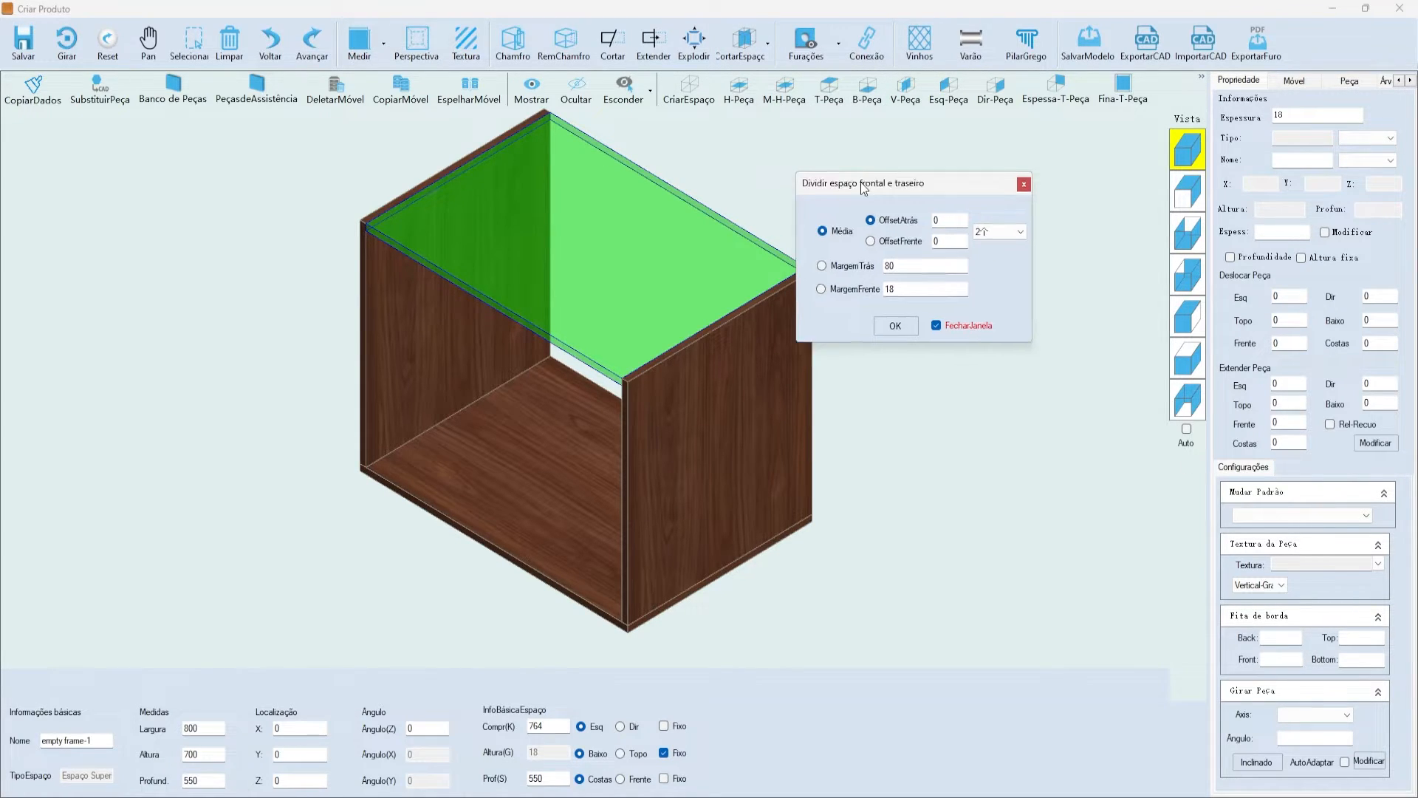
pyautogui.moveTo(863, 189); pyautogui.dragTo(892, 159)
pyautogui.click(886, 260)
pyautogui.doubleClick(934, 260)
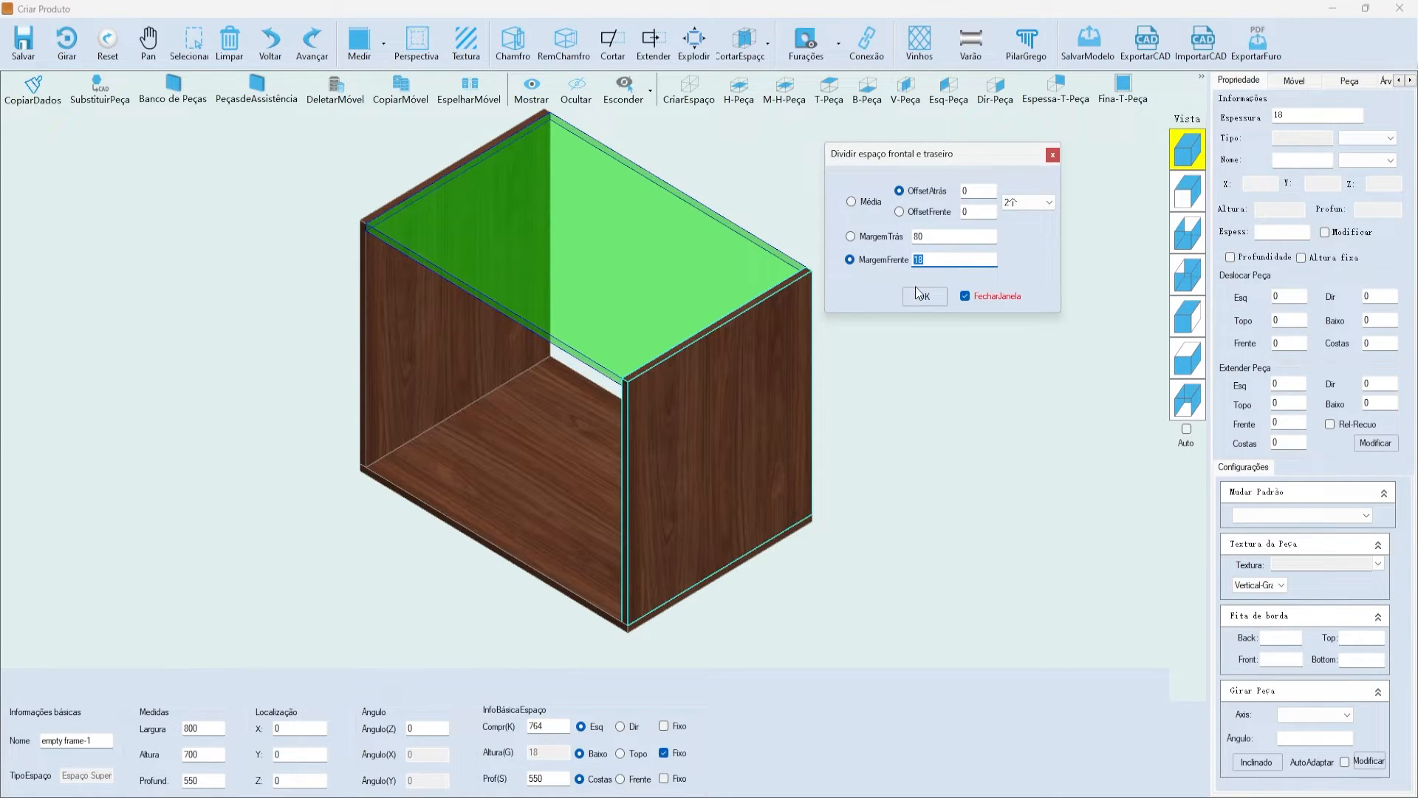
pyautogui.write('1')
pyautogui.click(926, 299)
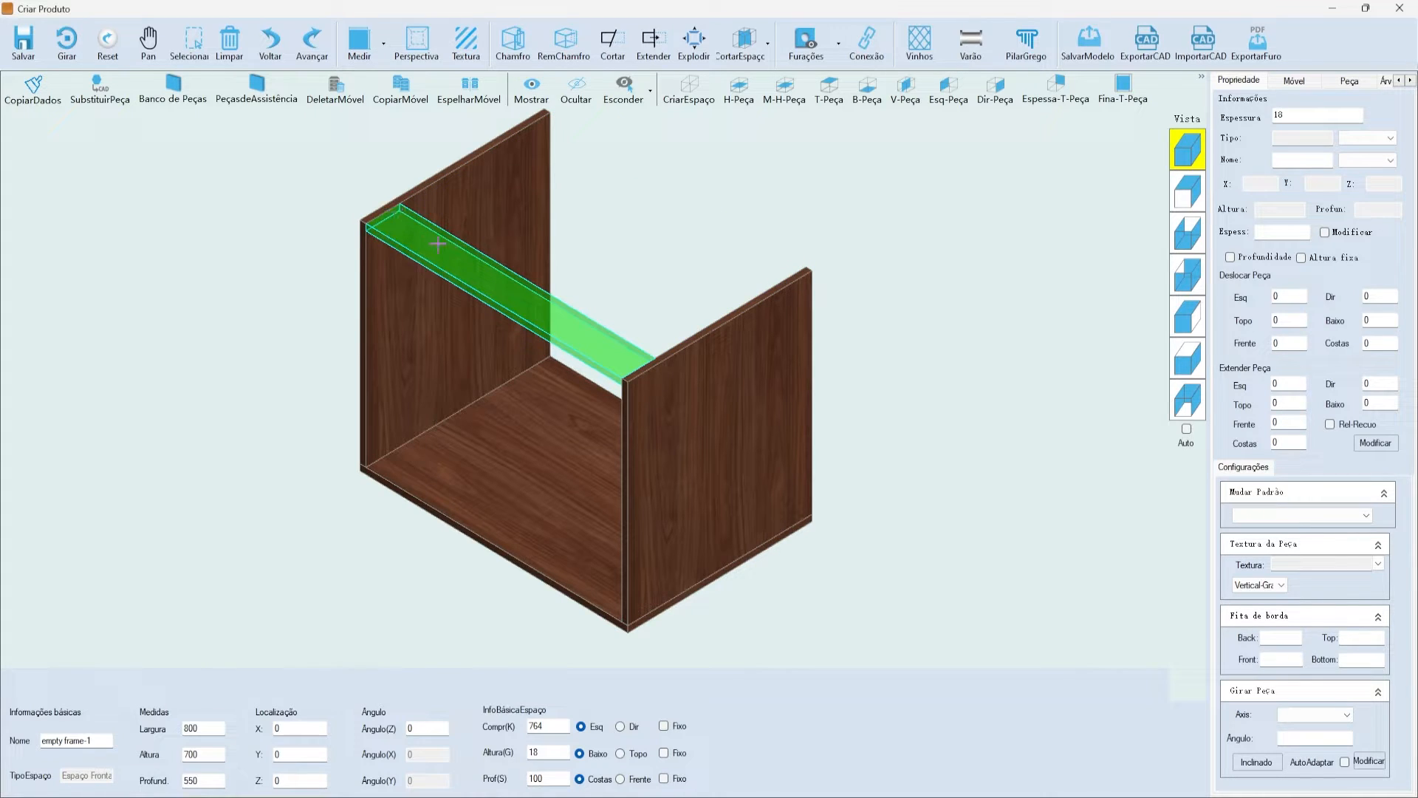
pyautogui.click(828, 93)
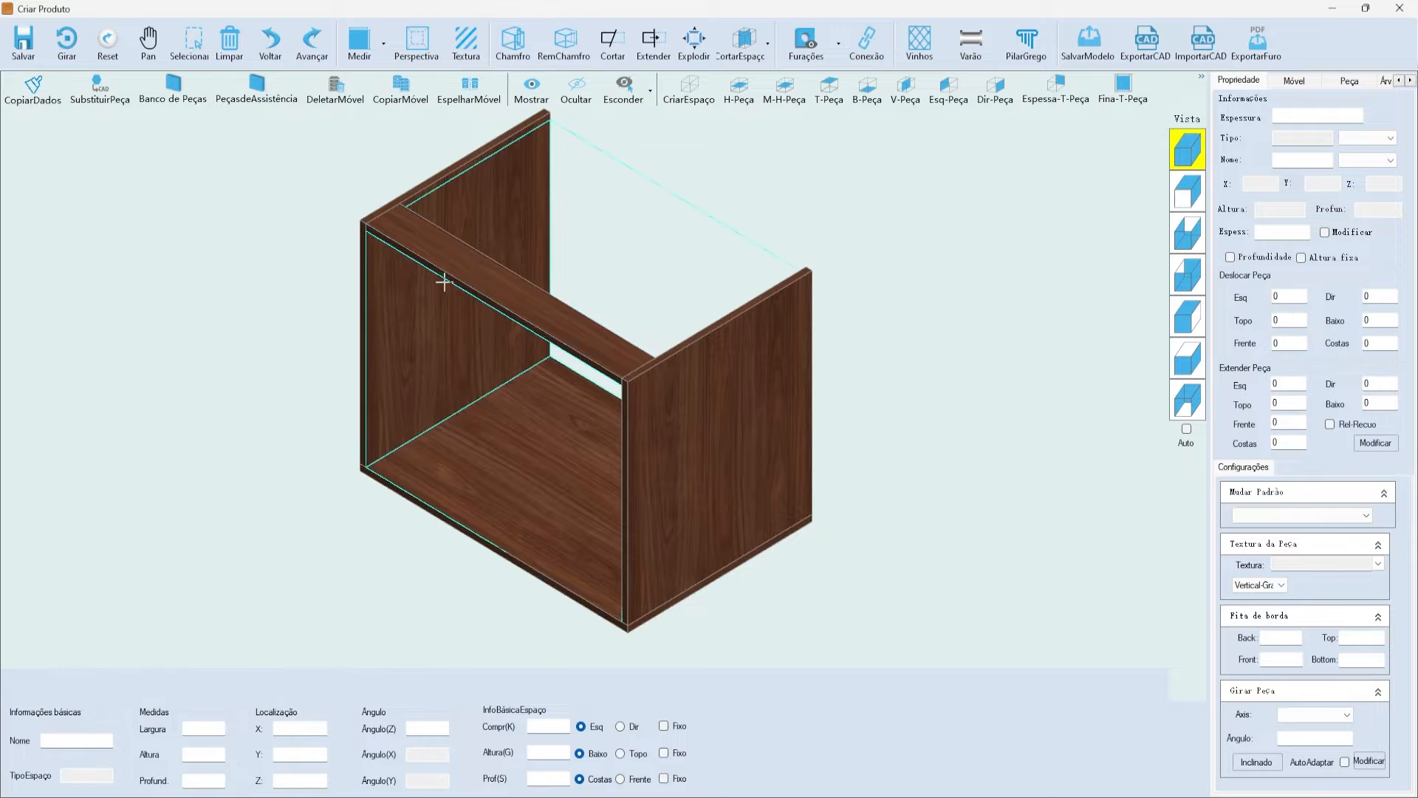
pyautogui.click(547, 237)
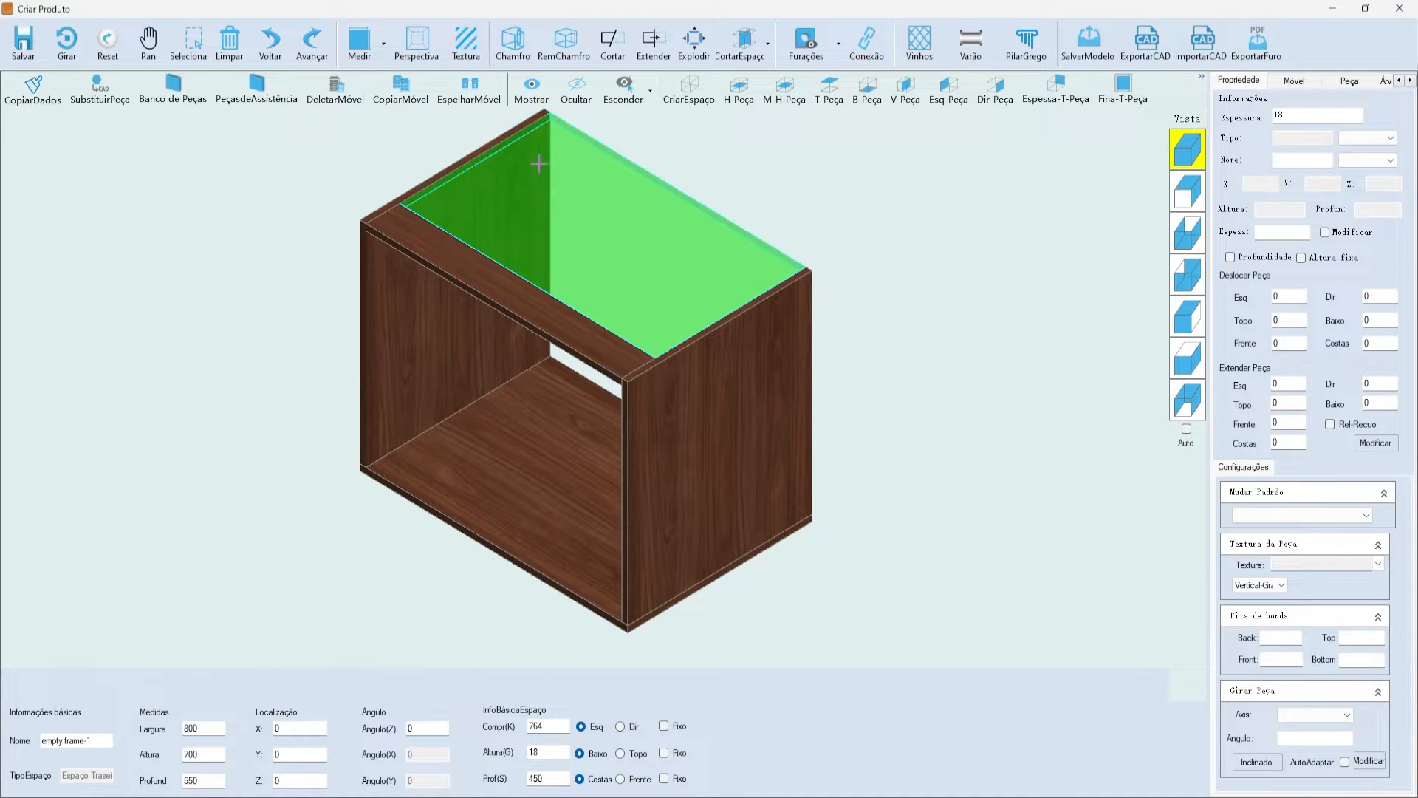
# - Split a 100 mm strip off the back and fill it with the rear top rail
pyautogui.click(743, 41)
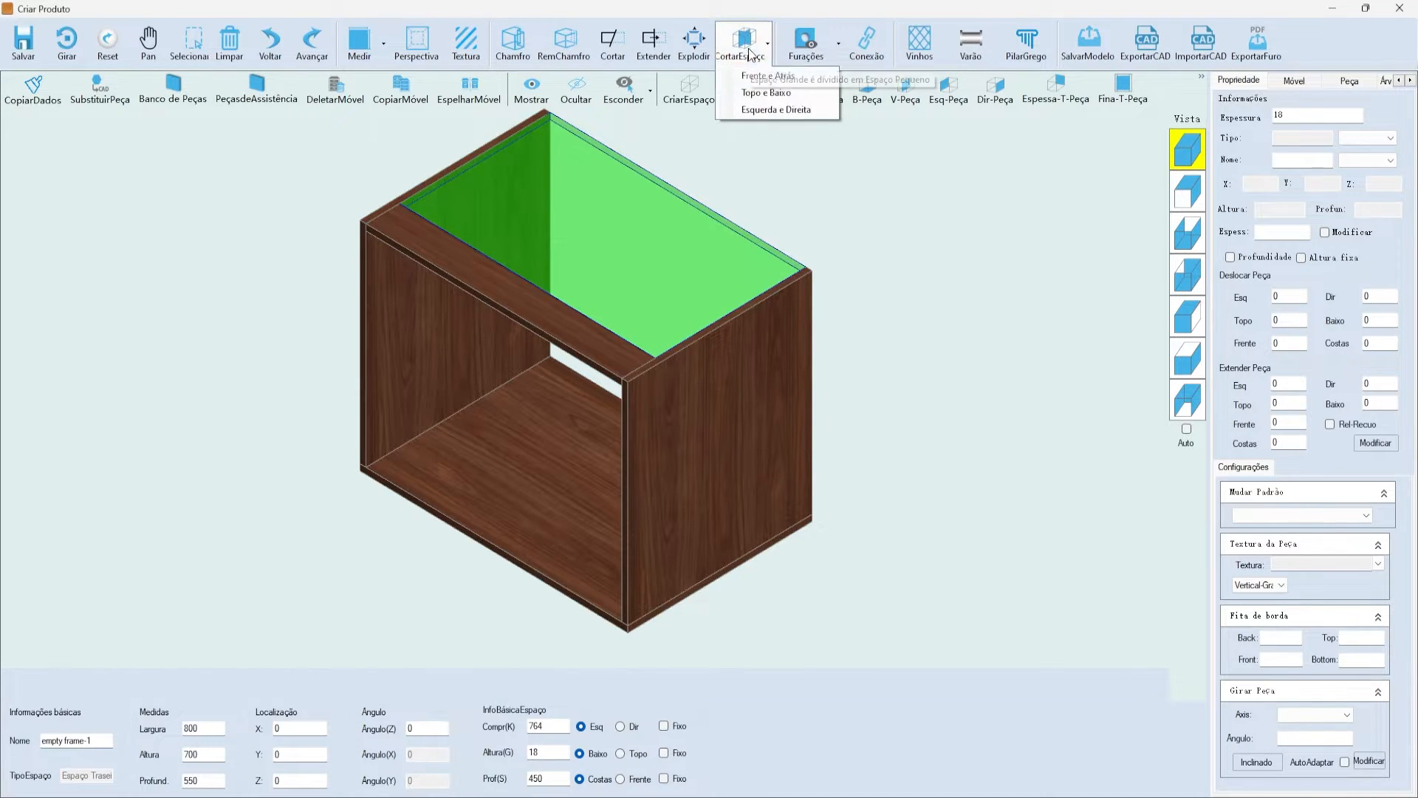
pyautogui.click(775, 76)
pyautogui.doubleClick(918, 237)
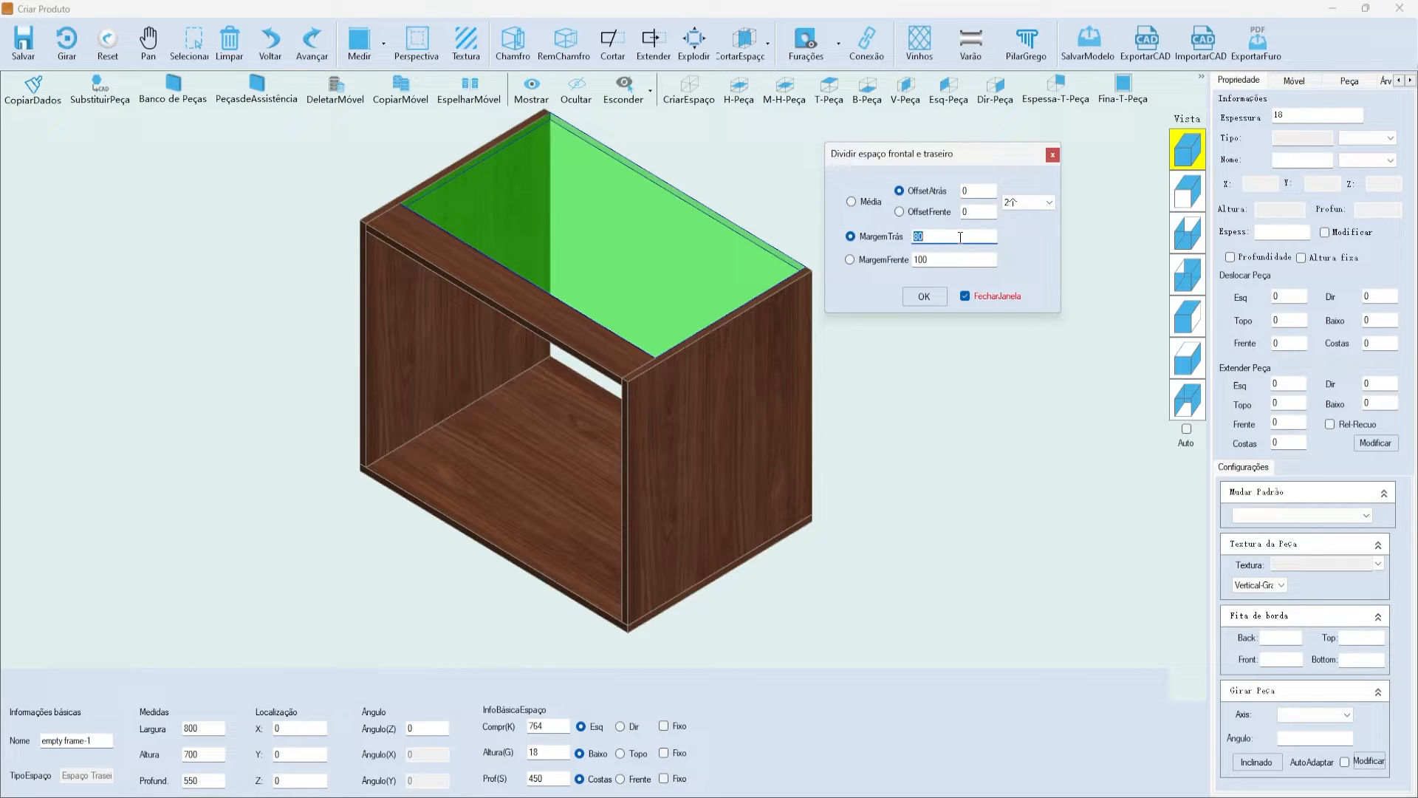
pyautogui.click(924, 296)
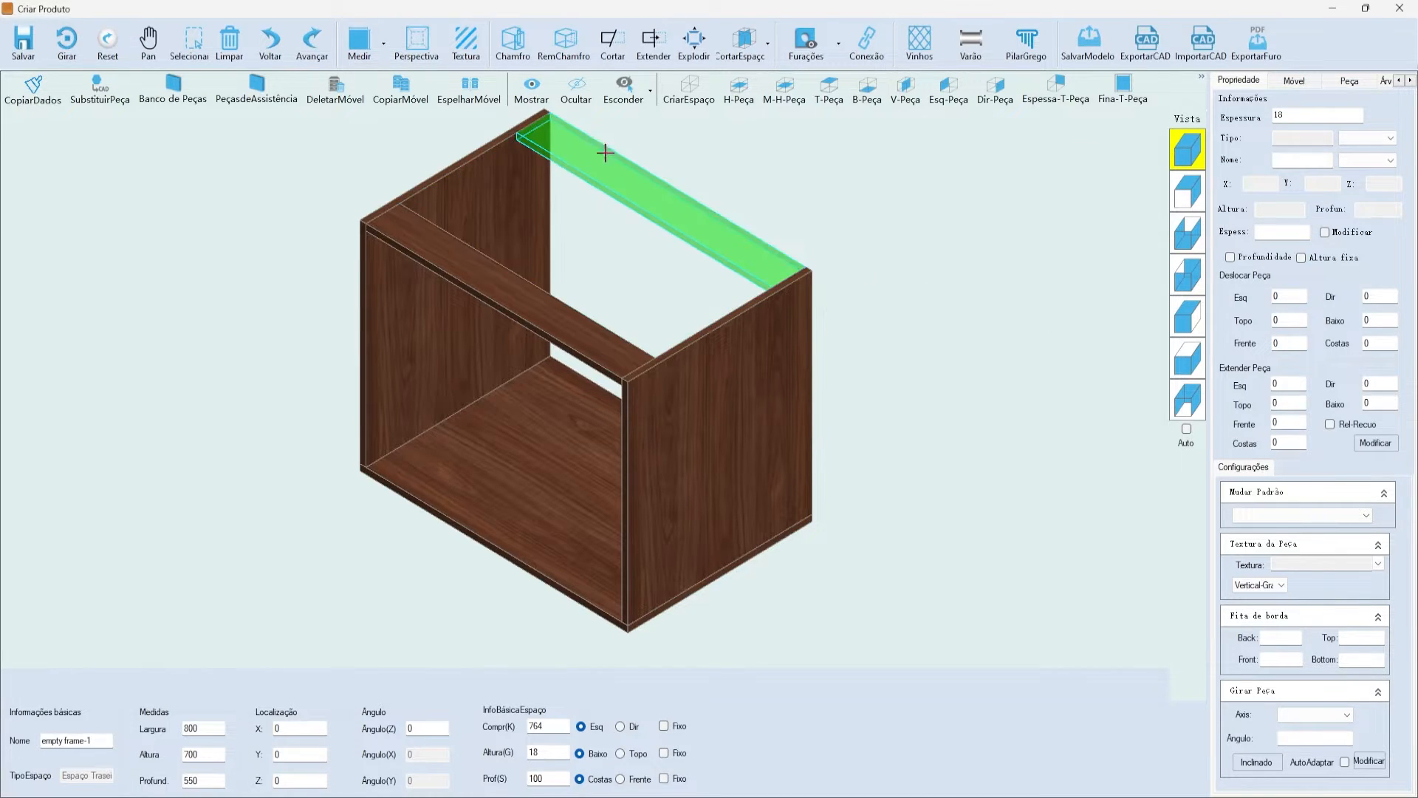
pyautogui.click(824, 93)
pyautogui.click(688, 209)
pyautogui.click(820, 214)
pyautogui.click(614, 234)
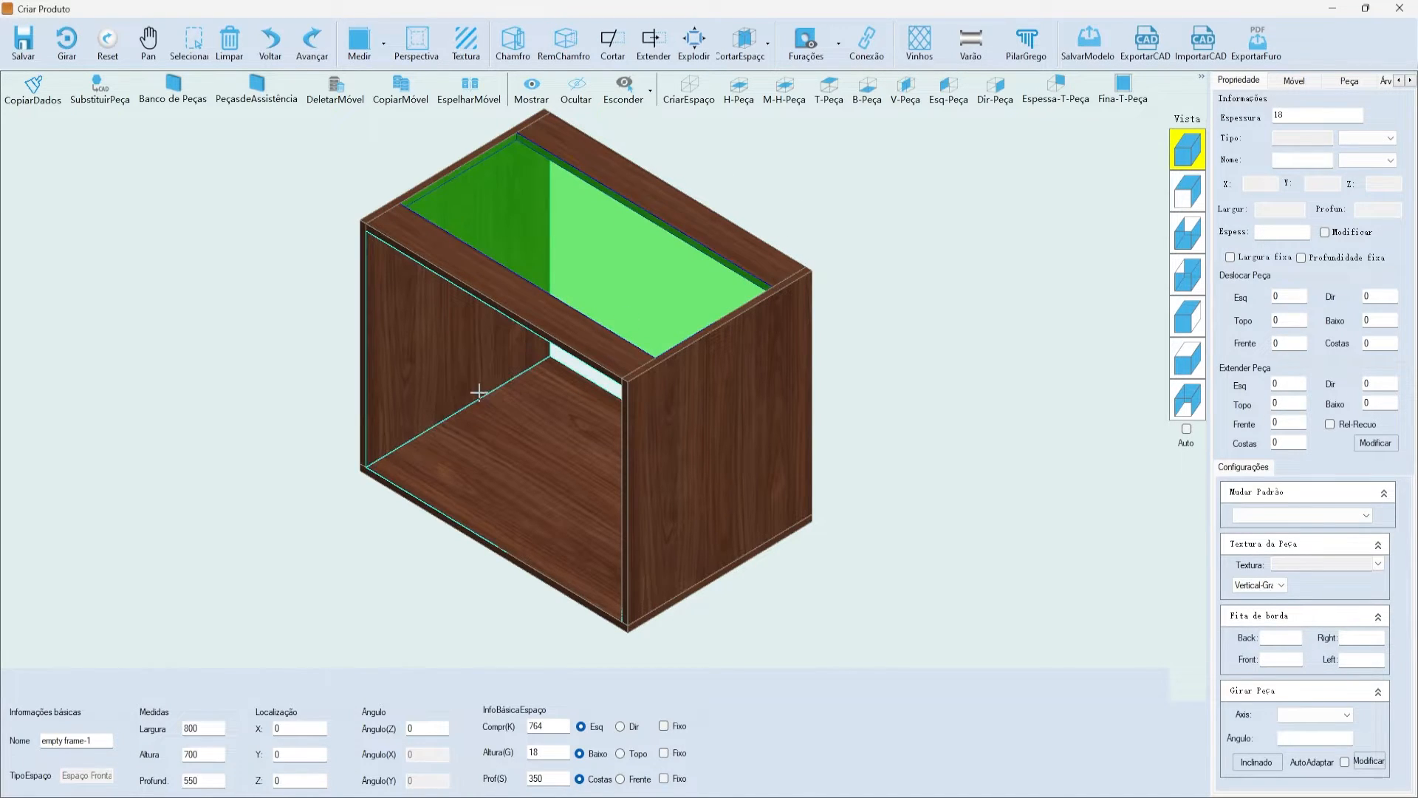
pyautogui.click(563, 387)
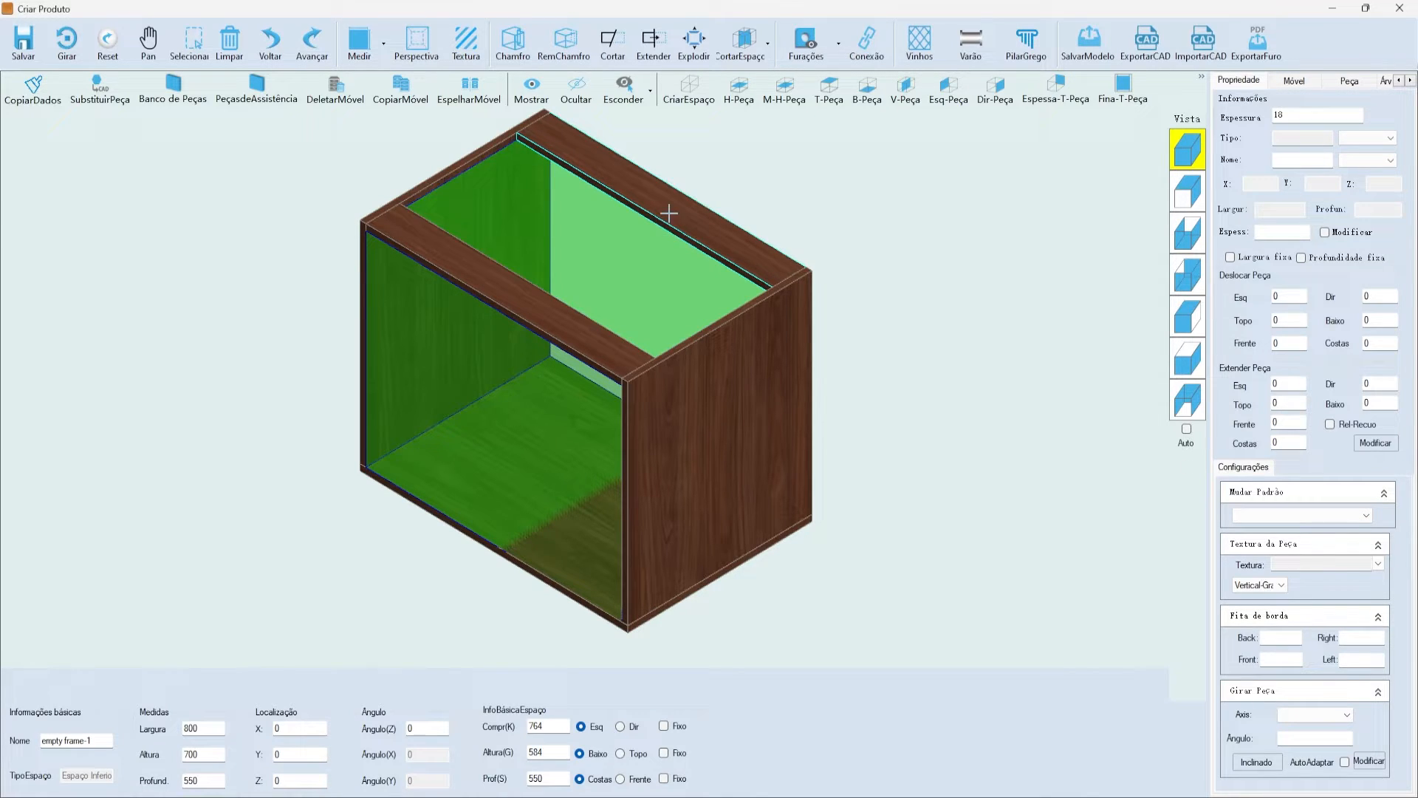
# - Split an 18 mm-deep rear space off the lower interior with a front-back split
pyautogui.click(741, 43)
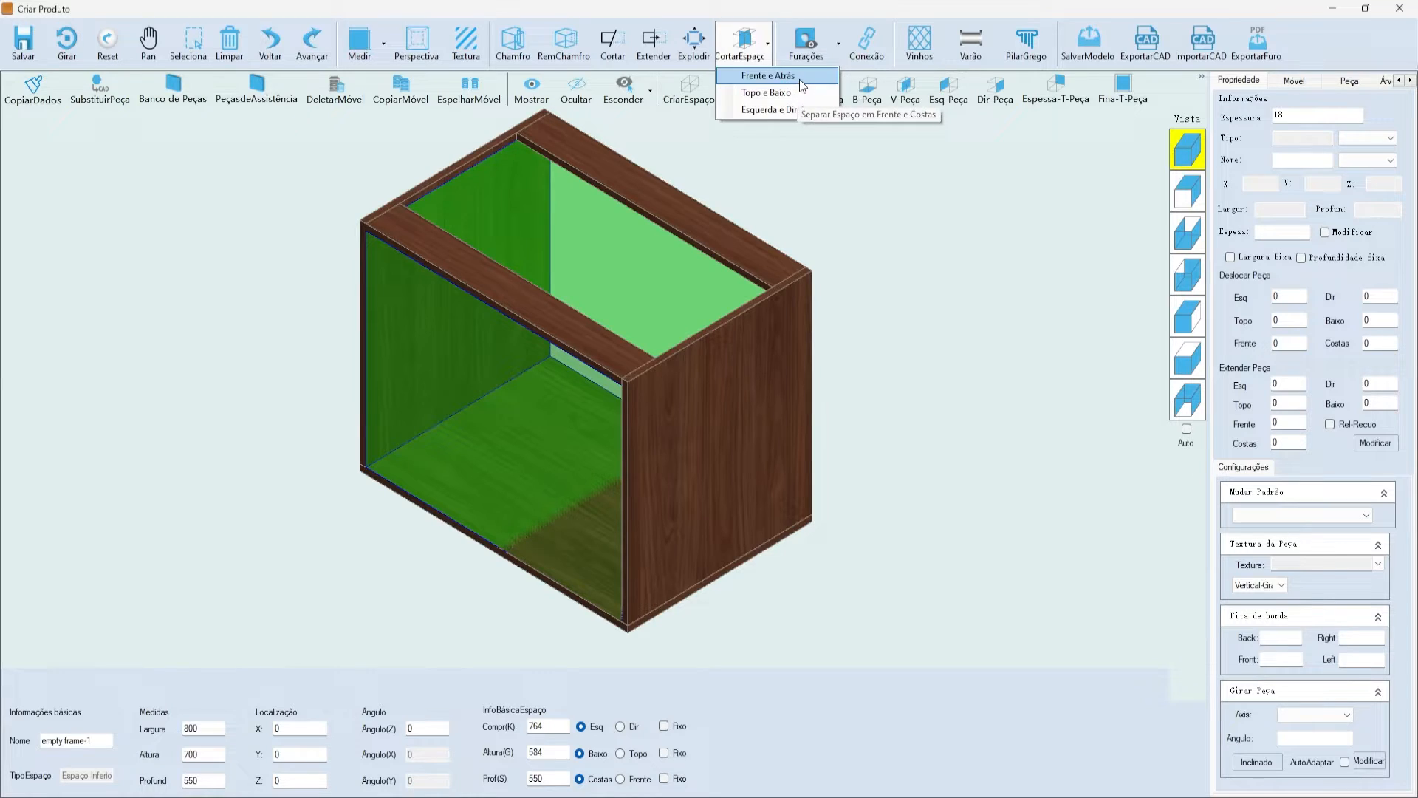
pyautogui.click(768, 77)
pyautogui.click(891, 238)
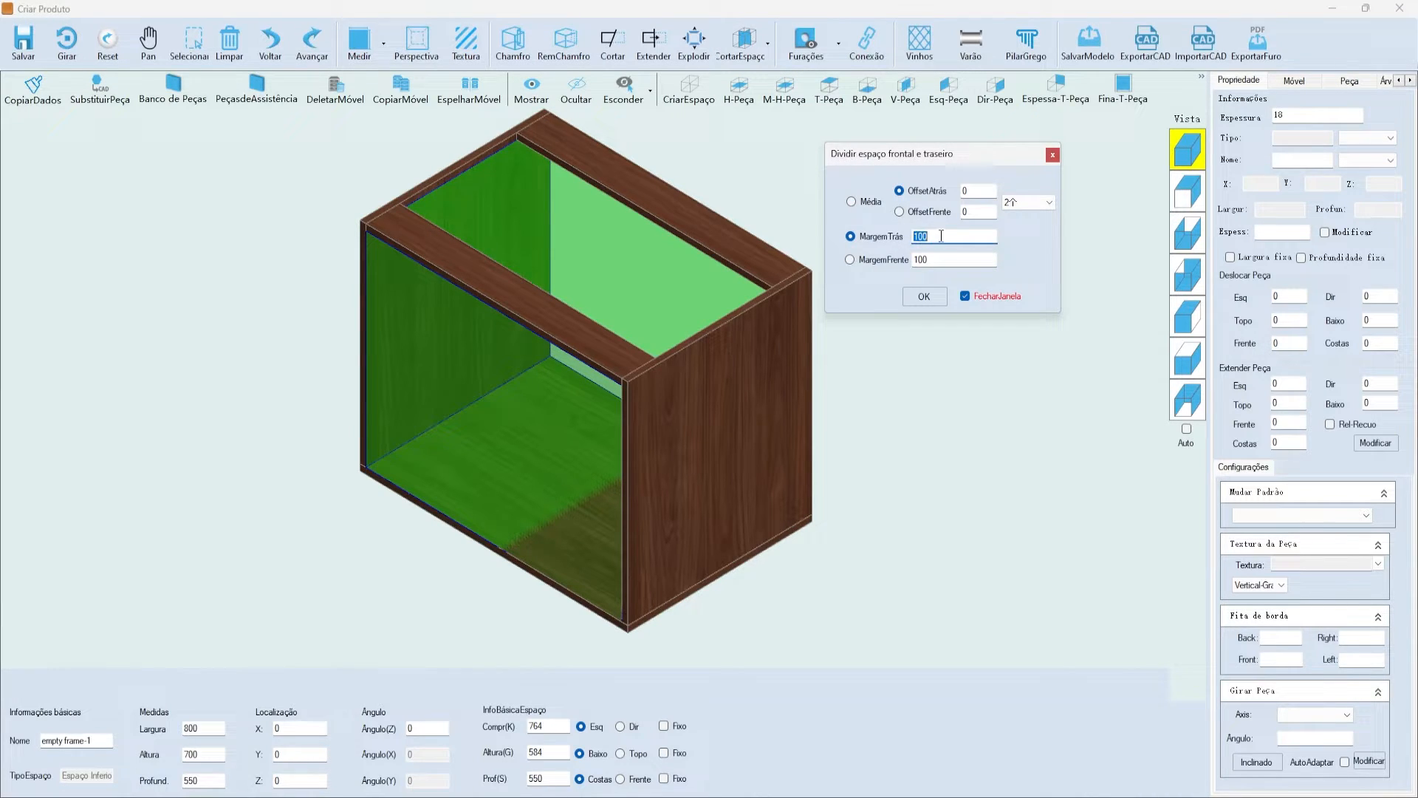
pyautogui.write('18')
pyautogui.press('Return')
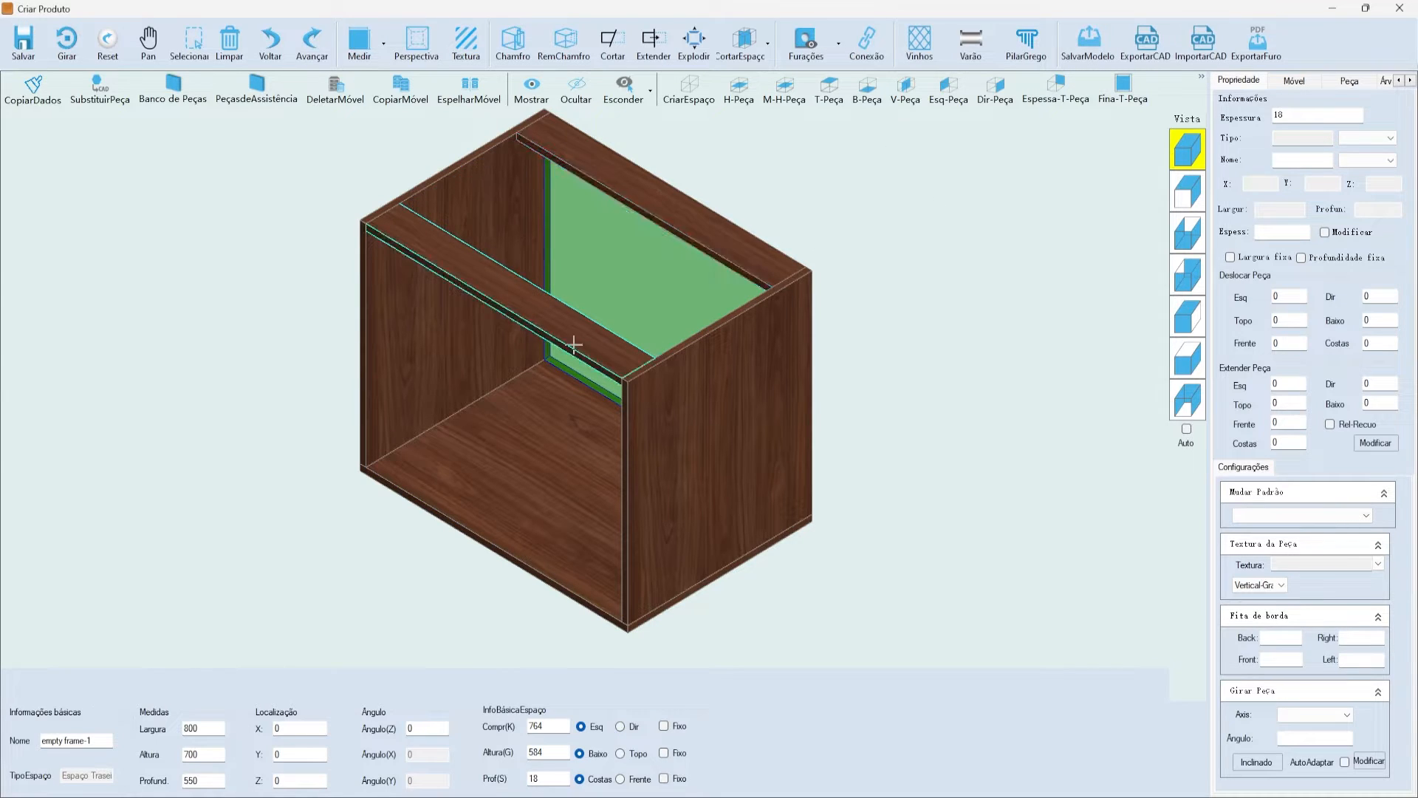
pyautogui.click(1307, 80)
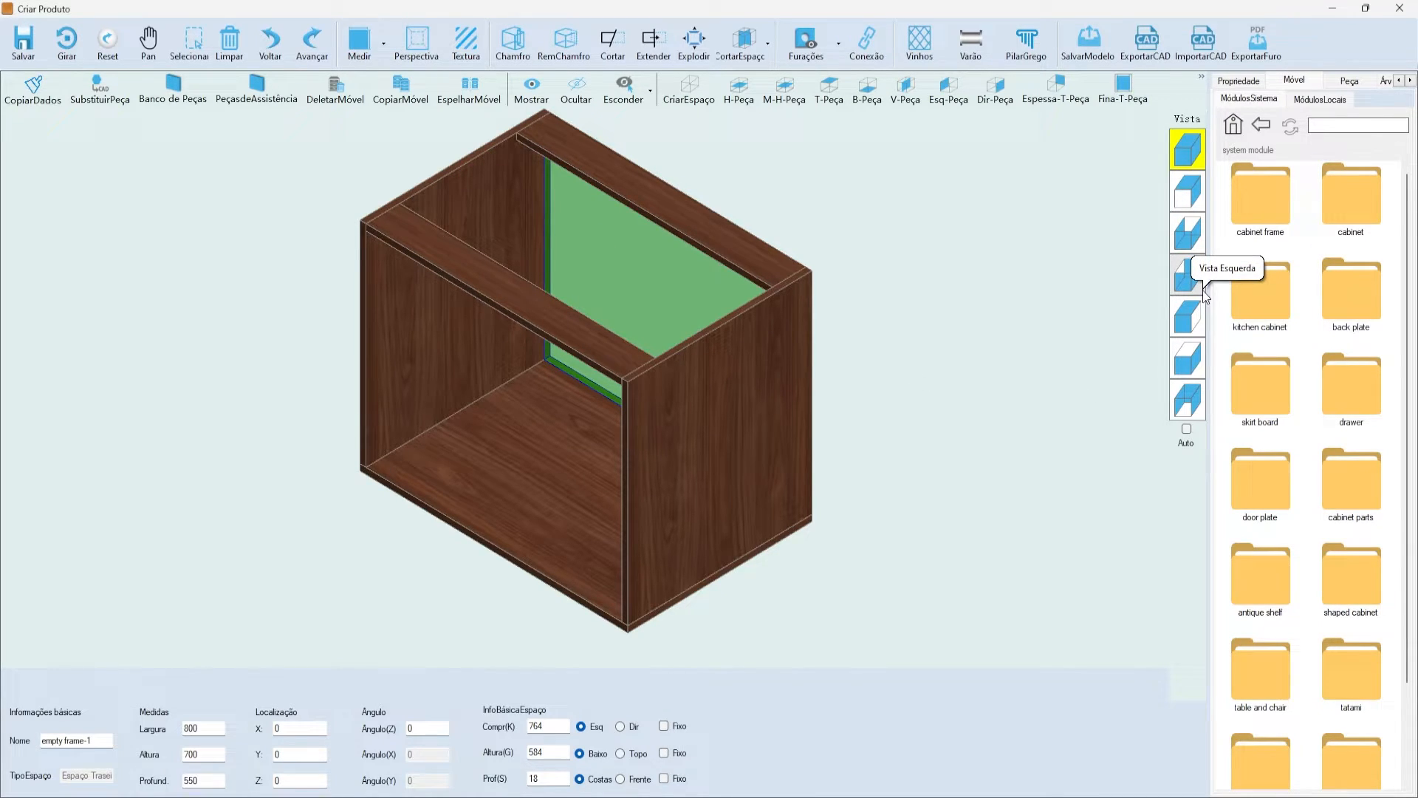
# - Start adding back plate A from the back plate folder with CHJ slot distance 18
pyautogui.doubleClick(1355, 288)
pyautogui.click(1261, 201)
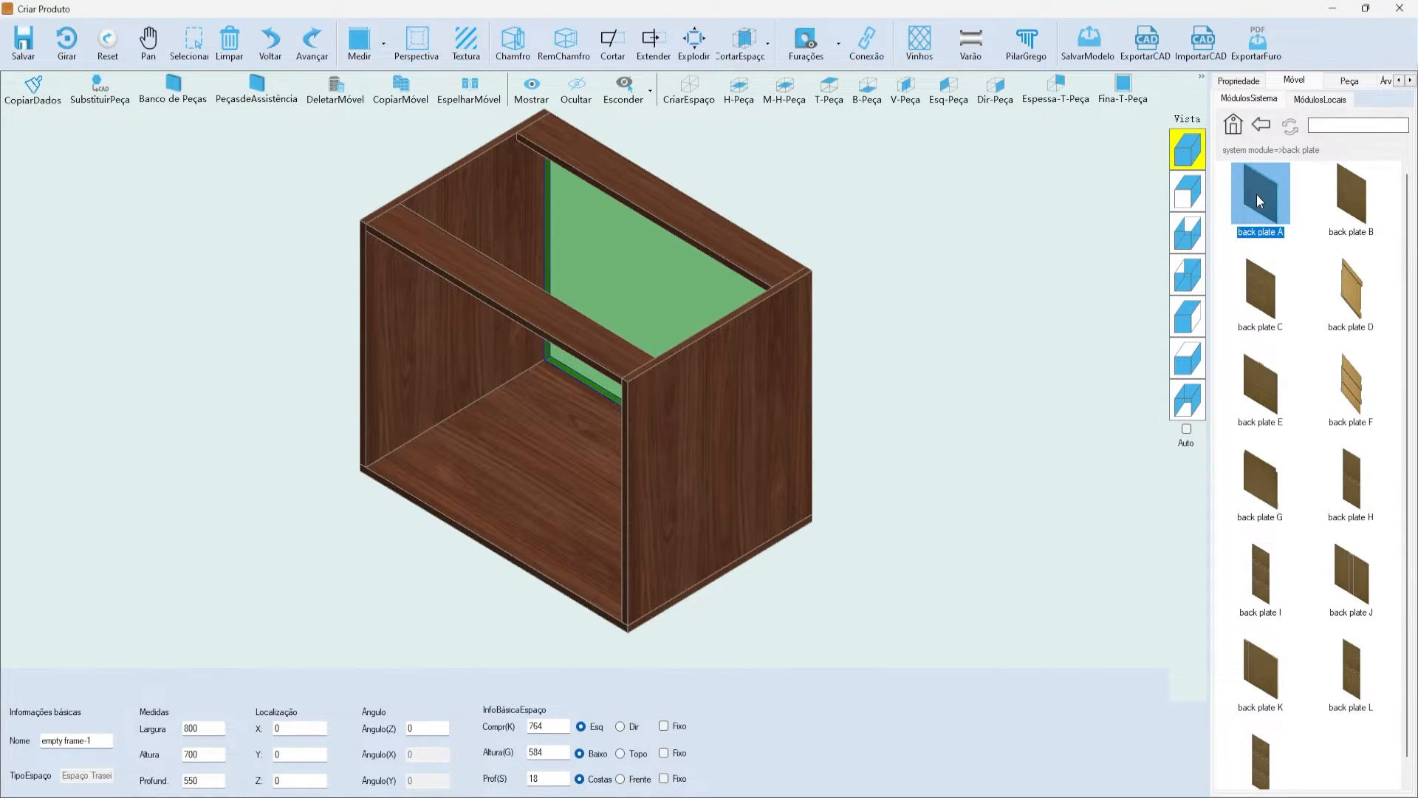
pyautogui.doubleClick(1261, 200)
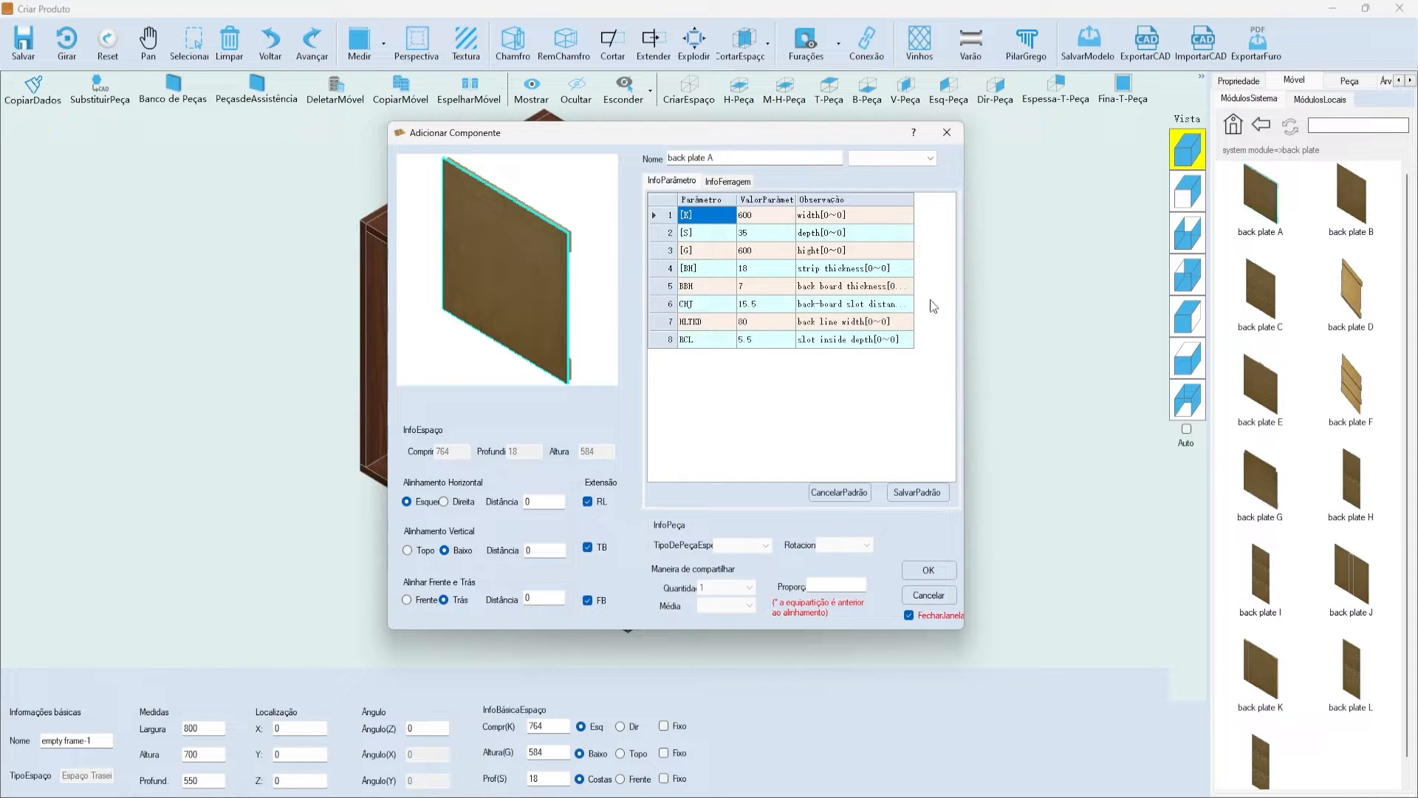
pyautogui.click(784, 311)
pyautogui.write('18')
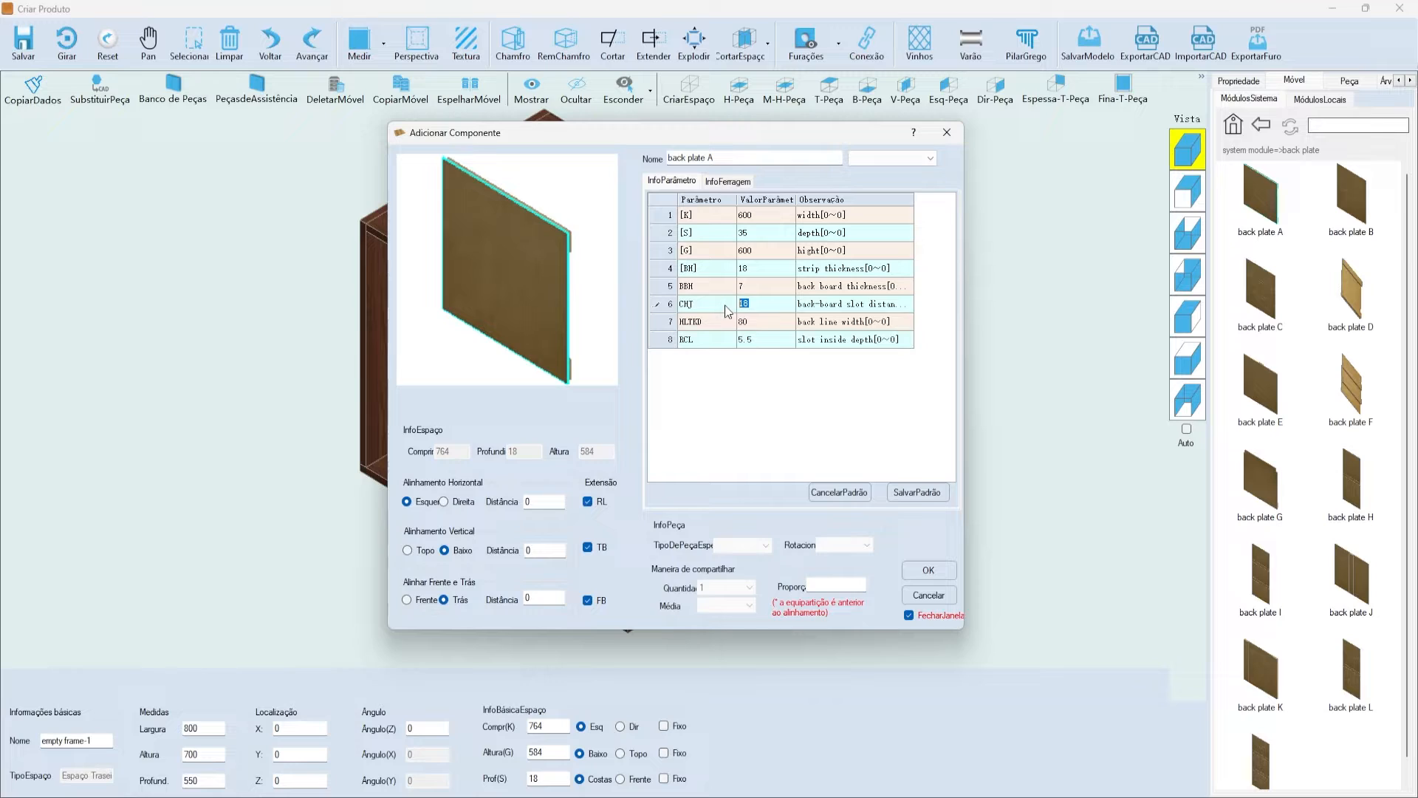
# - Review the RCL, BH, BBH and HLTKD values, place back plate A, then select the right side panel
pyautogui.click(781, 338)
pyautogui.click(767, 268)
pyautogui.click(756, 285)
pyautogui.click(768, 267)
pyautogui.click(774, 303)
pyautogui.click(769, 339)
pyautogui.click(759, 322)
pyautogui.click(760, 341)
pyautogui.click(931, 567)
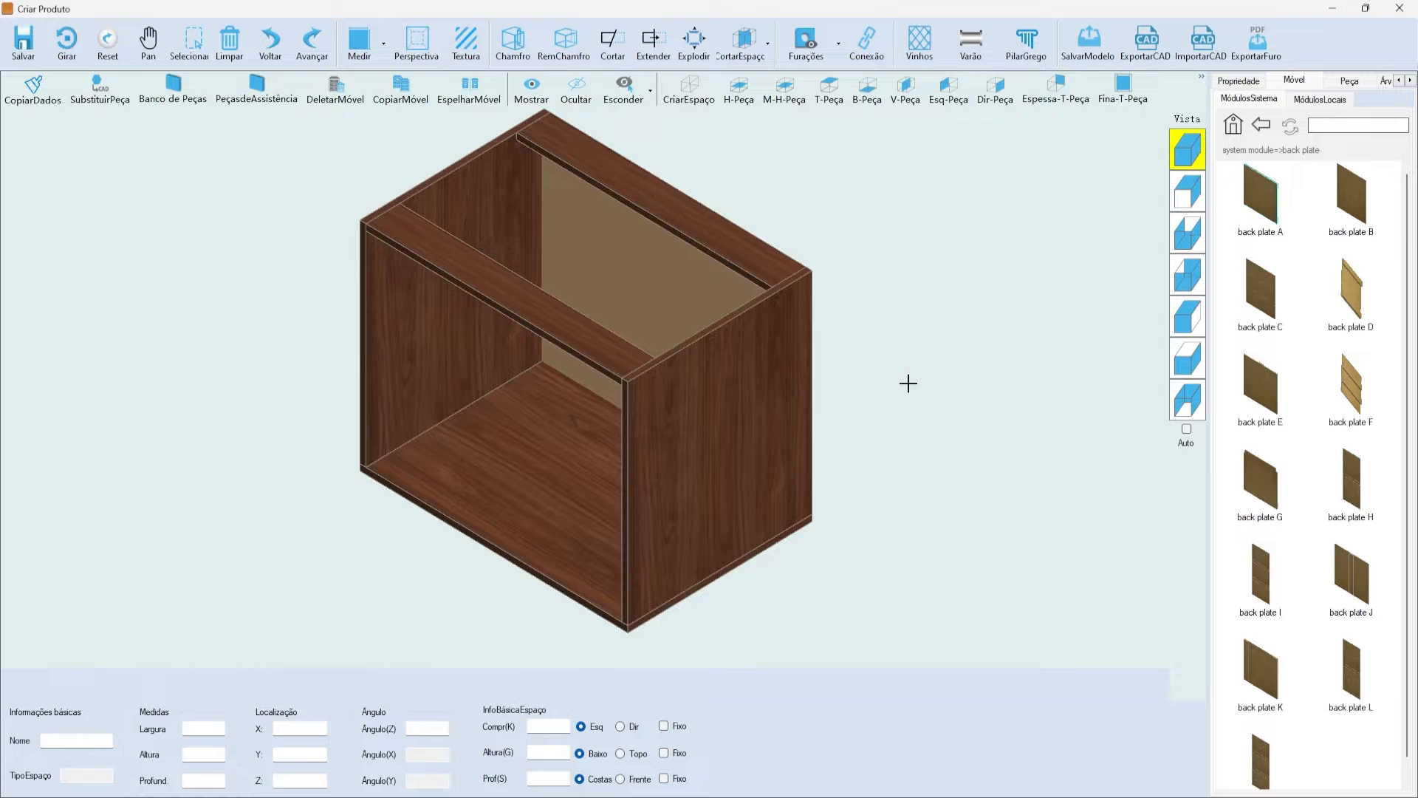
pyautogui.click(738, 326)
# - Zoom in on the back panel's corners, then select the cabinet's 764 × 584 × 532 interior space
pyautogui.scroll(5, 809, 288)
pyautogui.scroll(5, 809, 288)
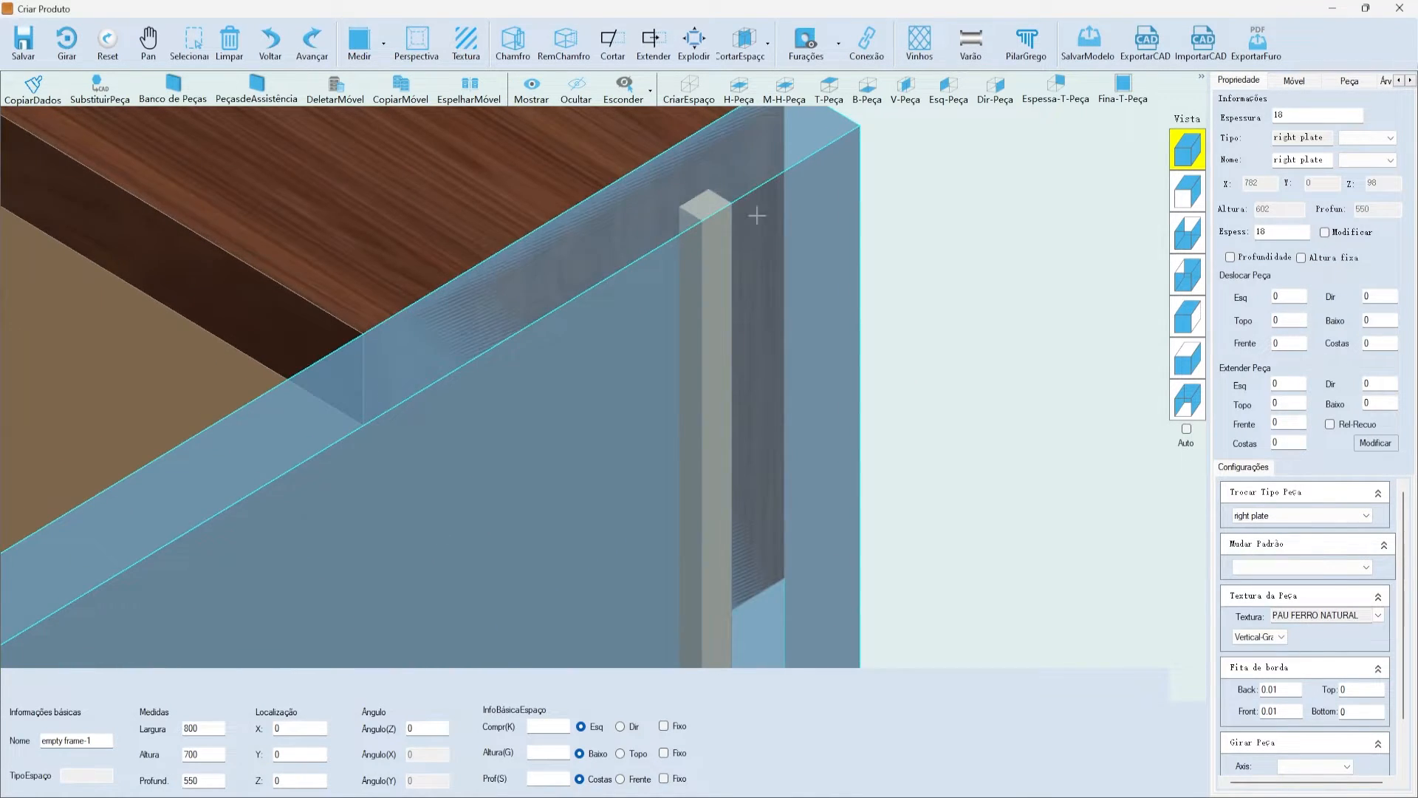
pyautogui.scroll(-6, 754, 215)
pyautogui.scroll(3, 710, 402)
pyautogui.scroll(-8, 775, 465)
pyautogui.click(753, 532)
pyautogui.click(649, 285)
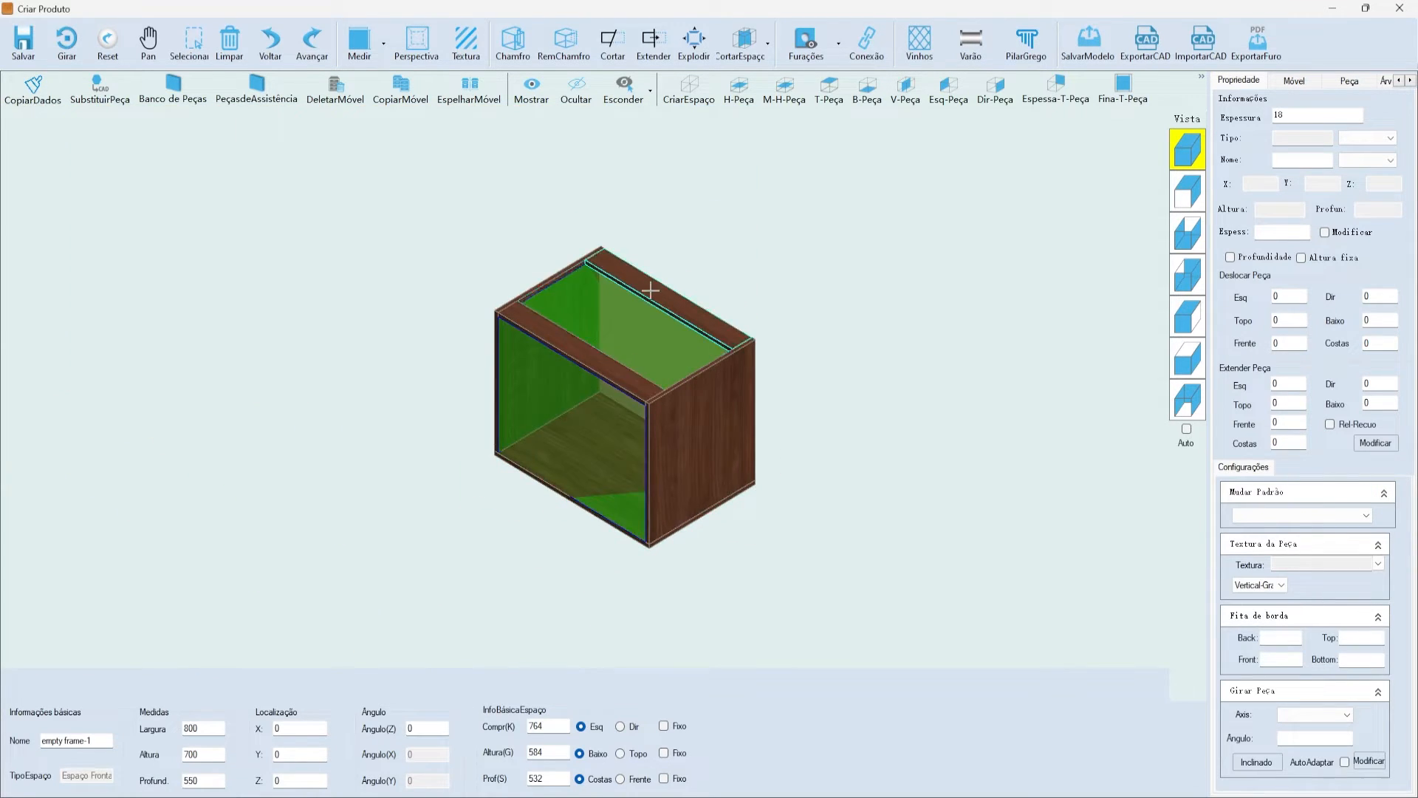
pyautogui.scroll(2, 462, 421)
pyautogui.scroll(-2, 517, 333)
pyautogui.scroll(2, 586, 246)
pyautogui.scroll(-1, 586, 246)
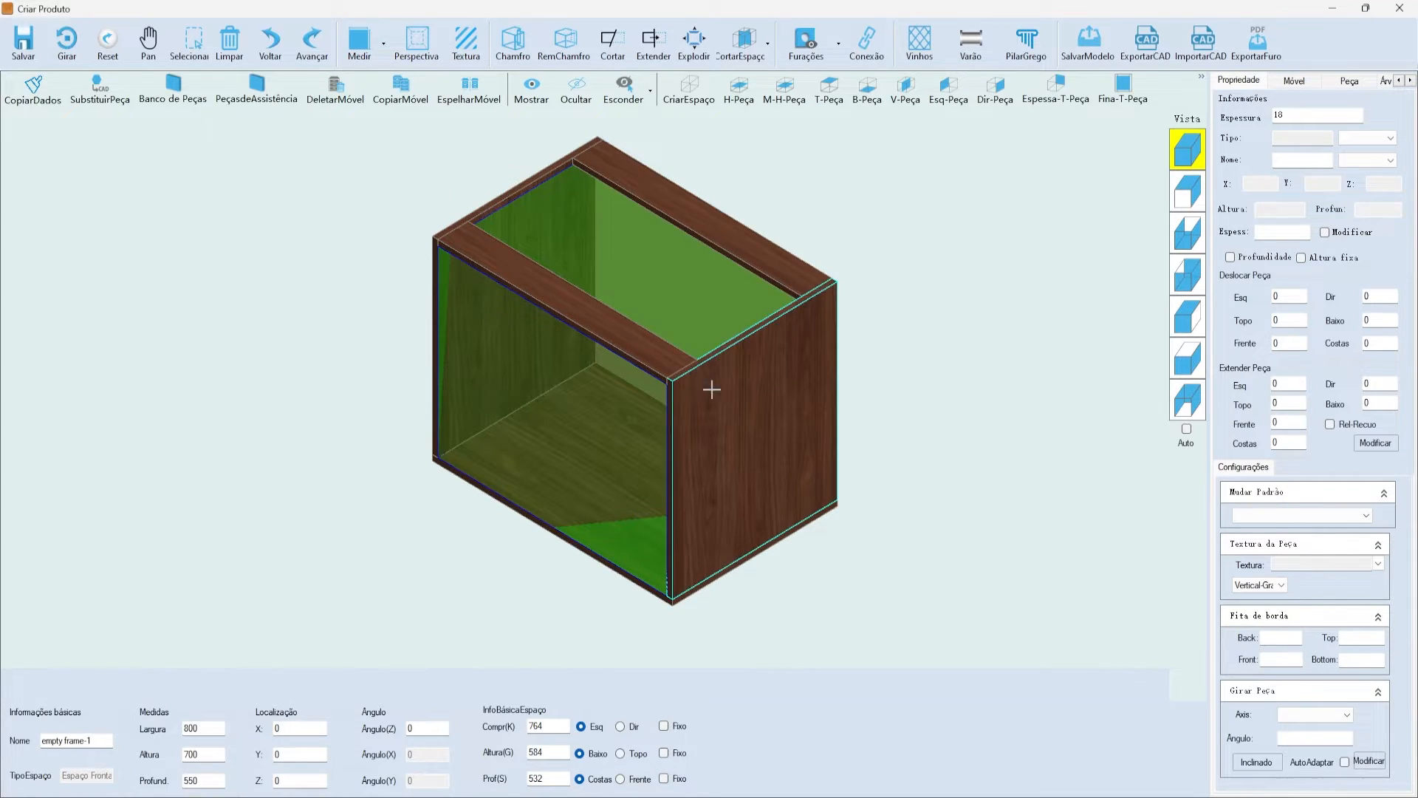
# - Show the Personalizada custom piece list, abandoning a PeçaVertical attempt and reopening the list
pyautogui.click(1201, 76)
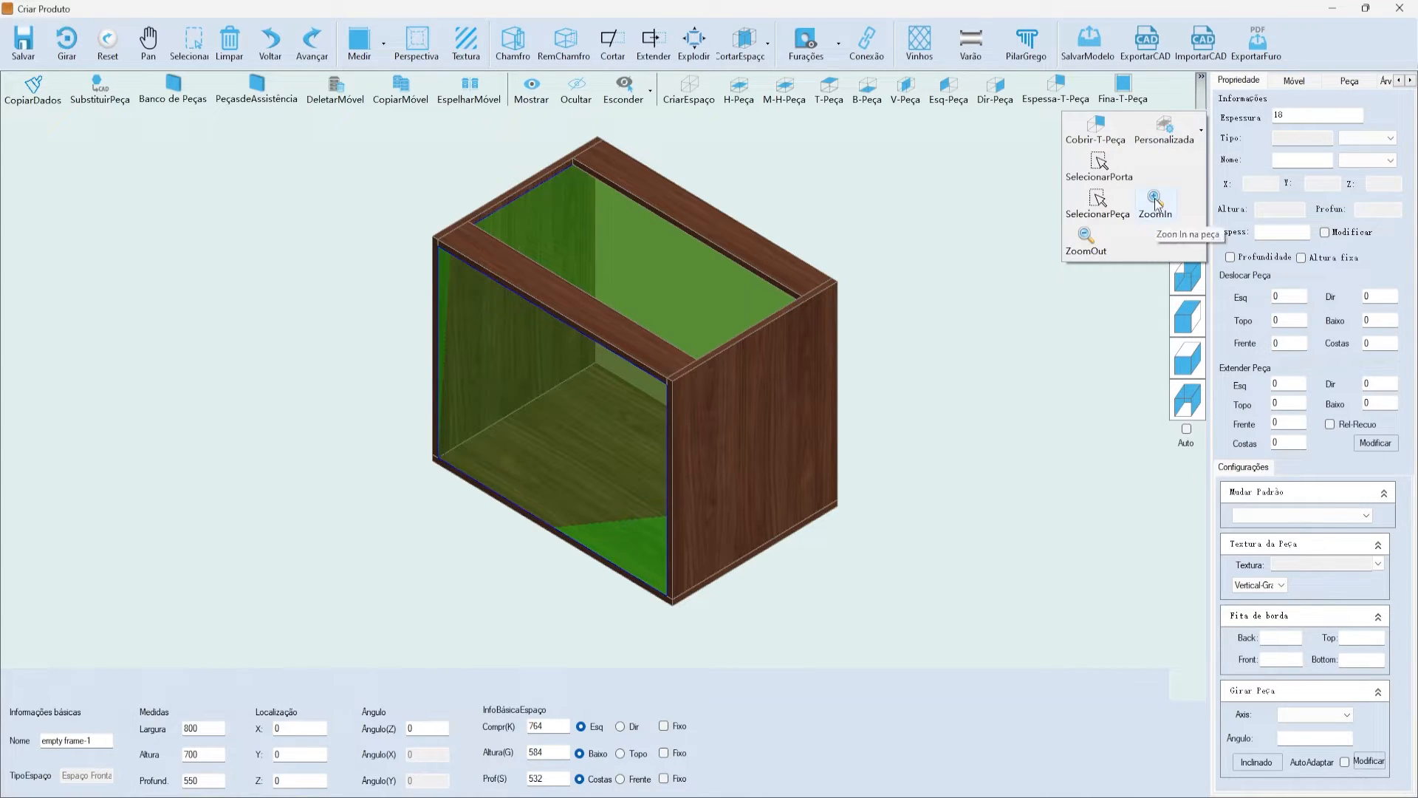
pyautogui.click(1173, 139)
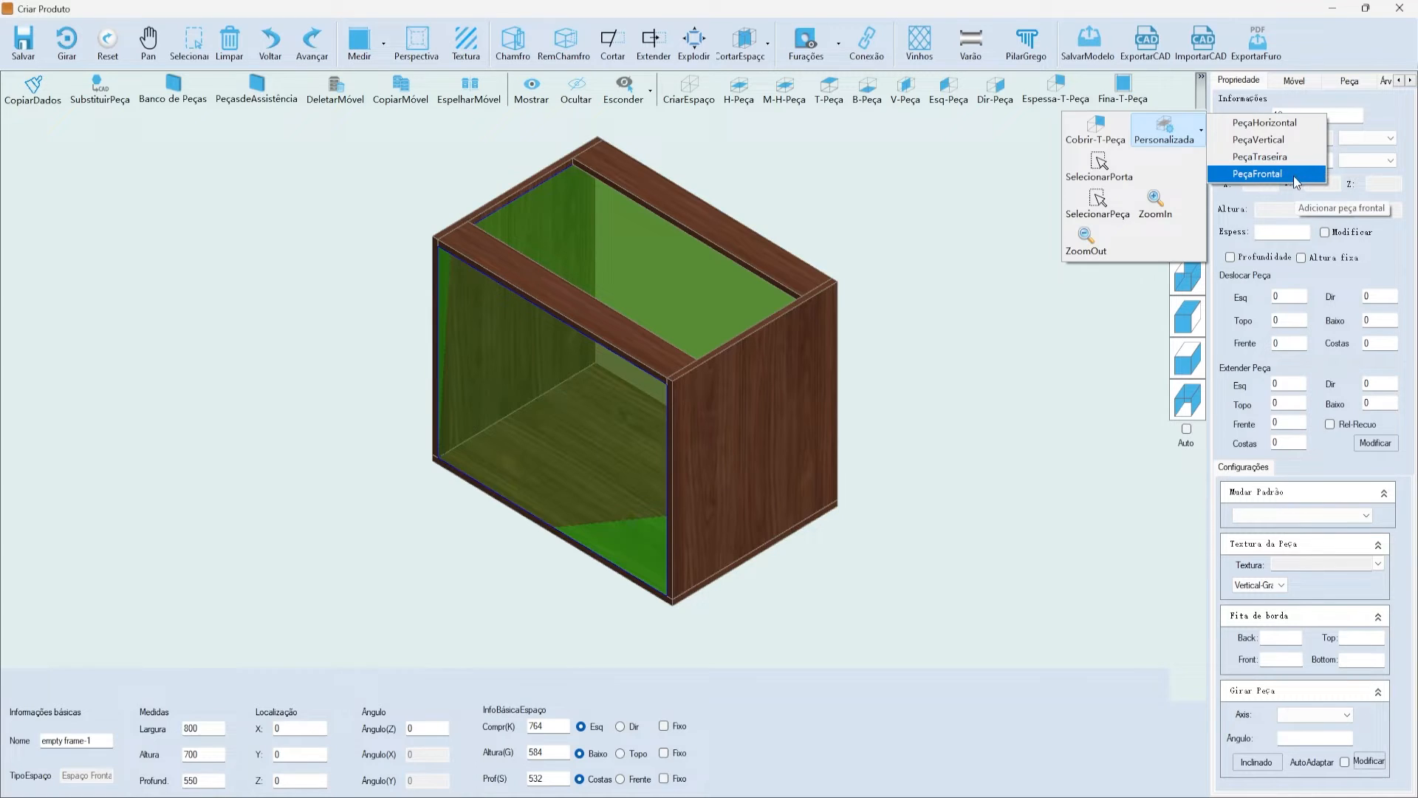
pyautogui.click(1302, 139)
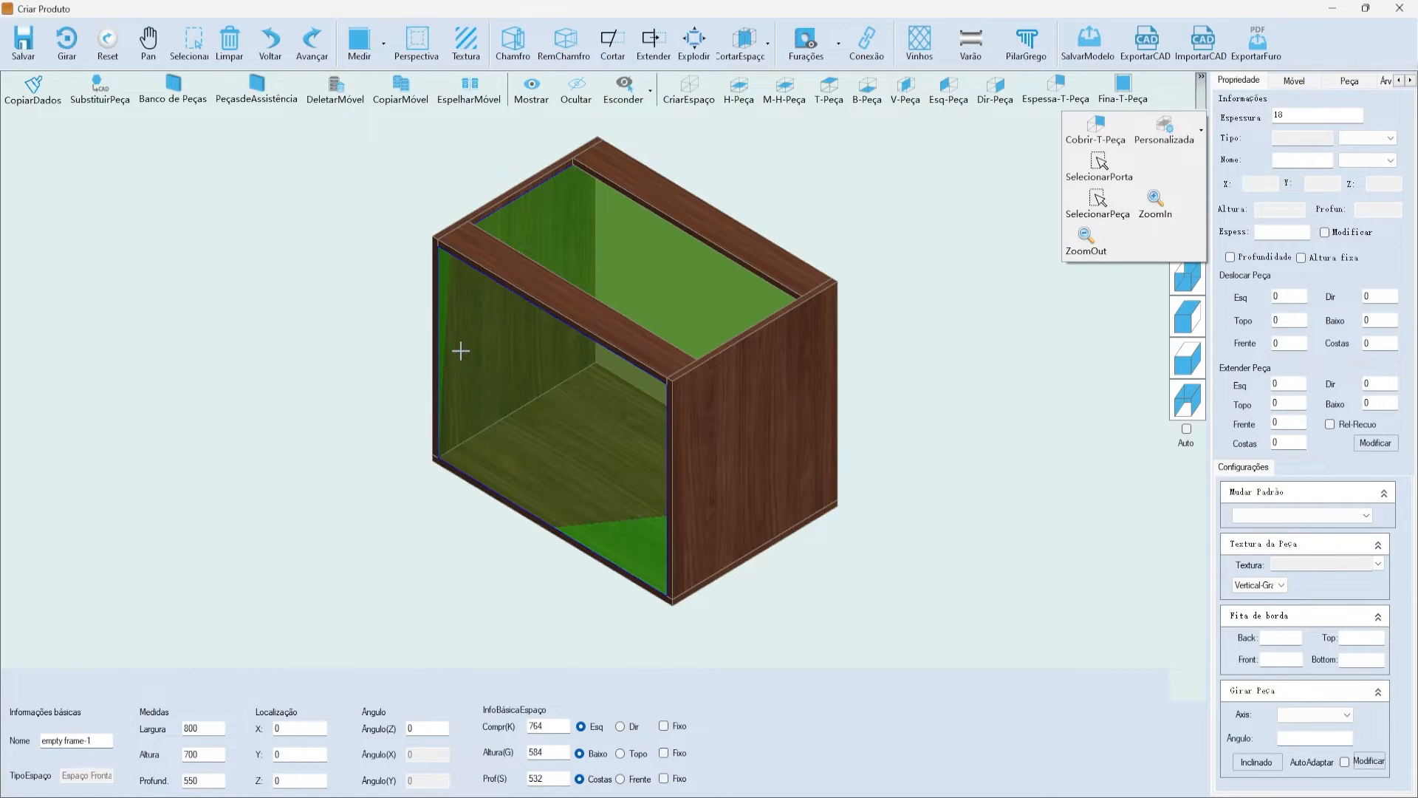
pyautogui.click(518, 121)
pyautogui.click(1201, 90)
pyautogui.click(1186, 133)
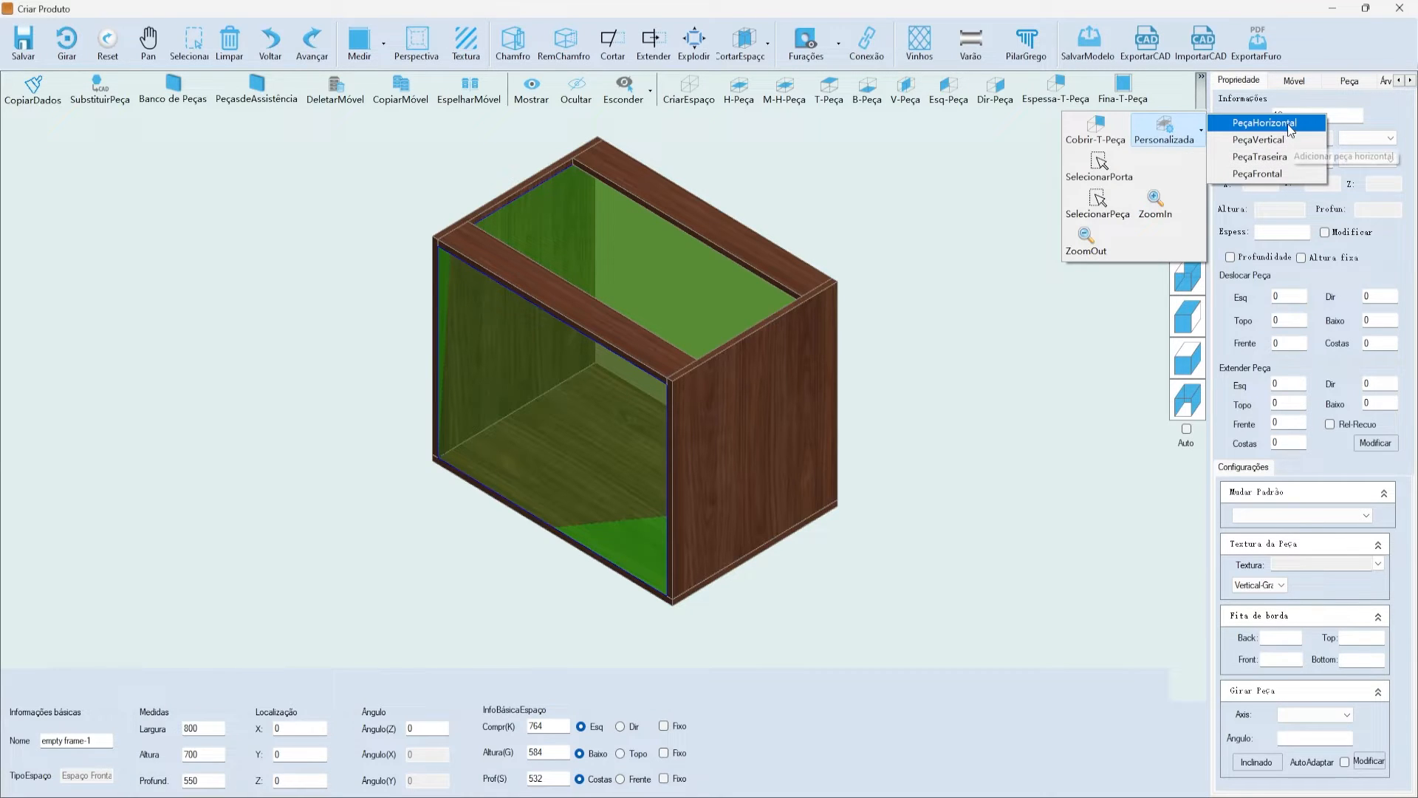
# - Start a horizontal shelf using laminate plate (mini fix), evenly placed as a single piece
pyautogui.click(1310, 127)
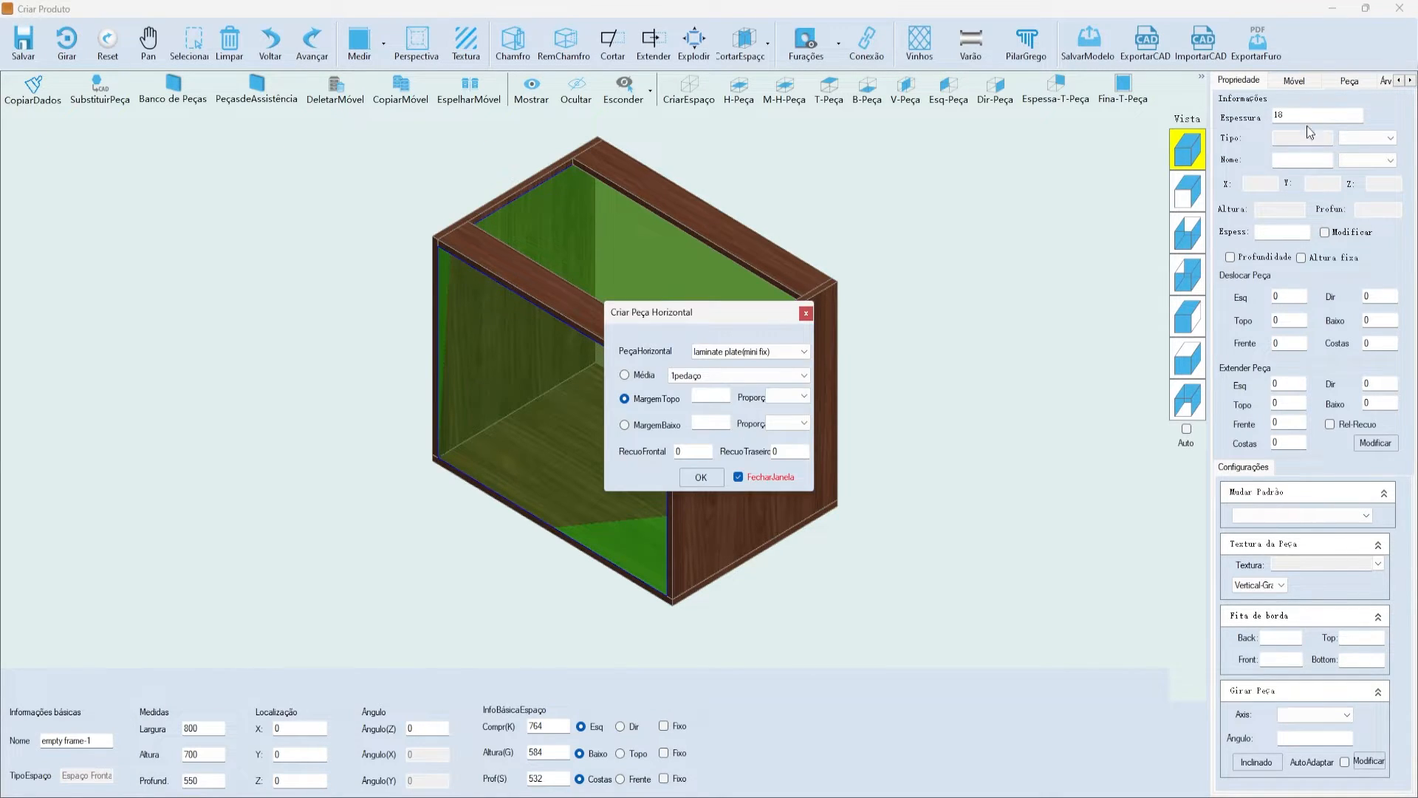
pyautogui.moveTo(717, 310); pyautogui.dragTo(944, 243)
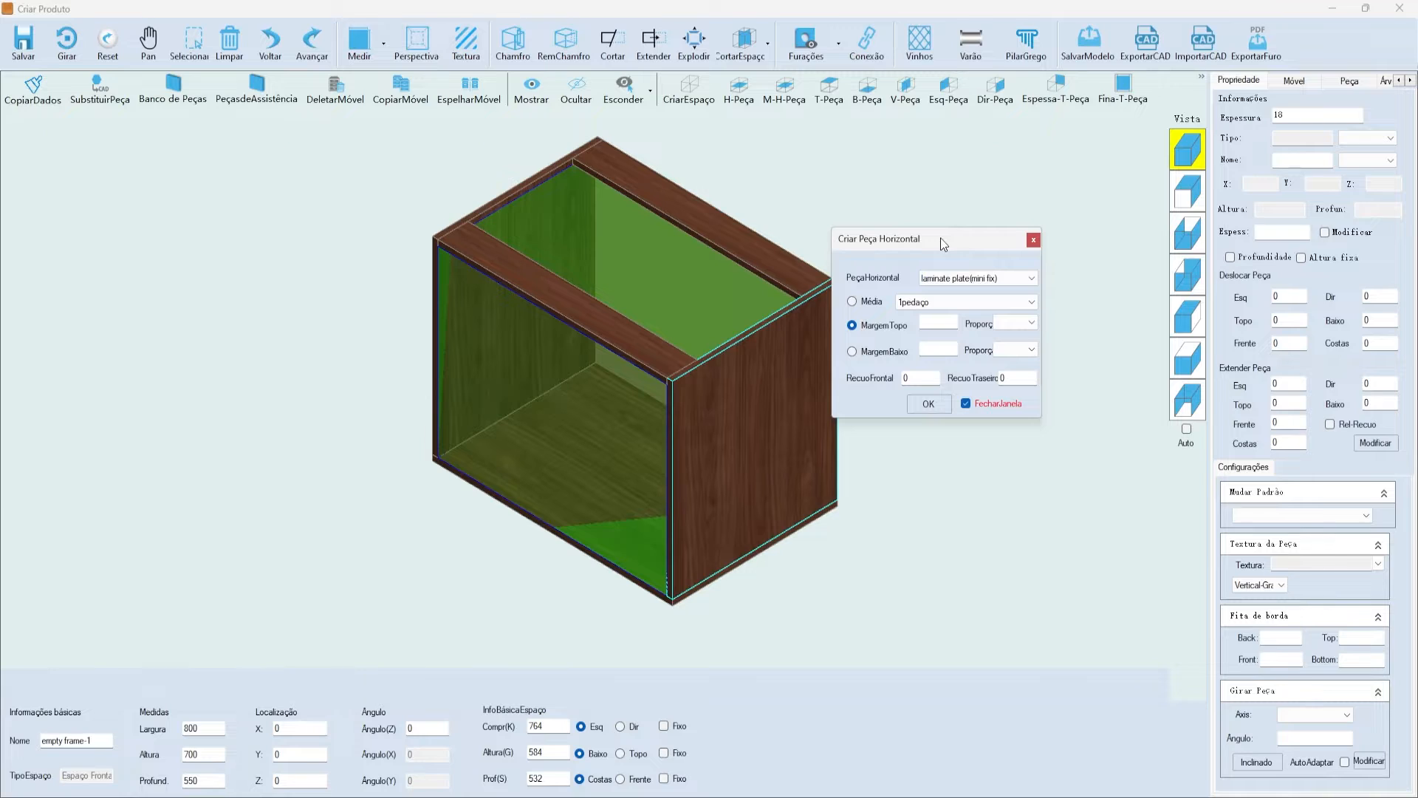
pyautogui.click(979, 278)
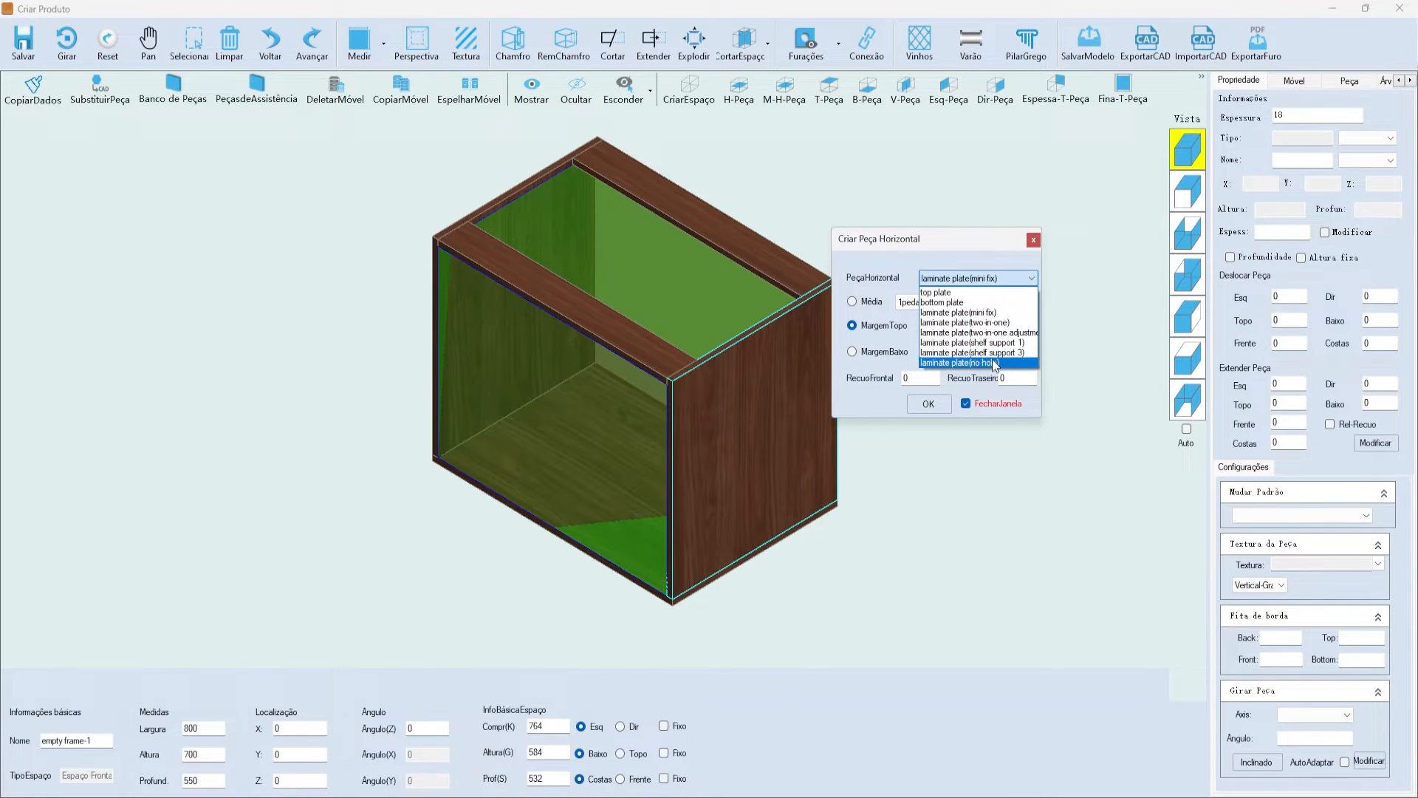
pyautogui.click(978, 279)
pyautogui.click(852, 301)
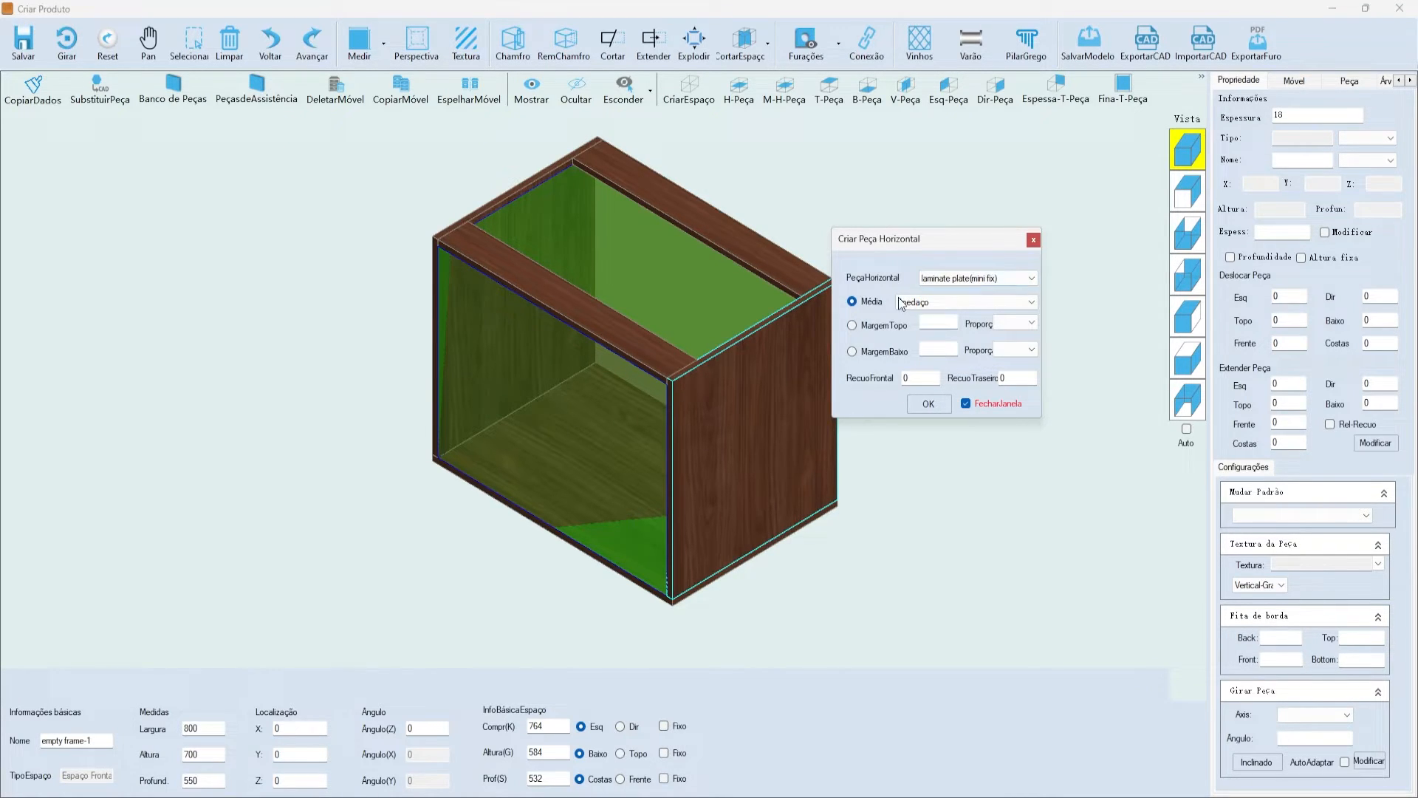
pyautogui.click(904, 303)
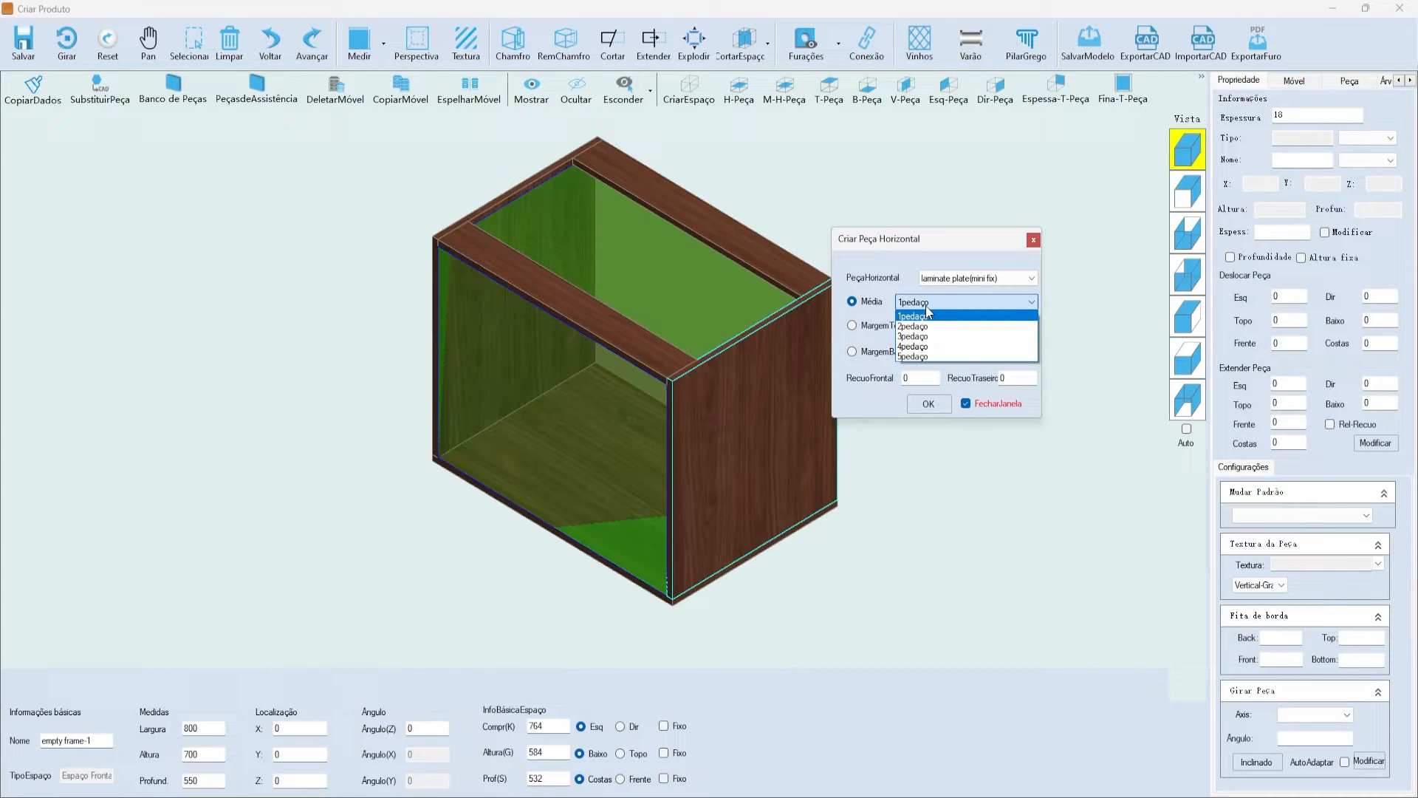
pyautogui.click(927, 312)
pyautogui.moveTo(870, 246); pyautogui.dragTo(857, 312)
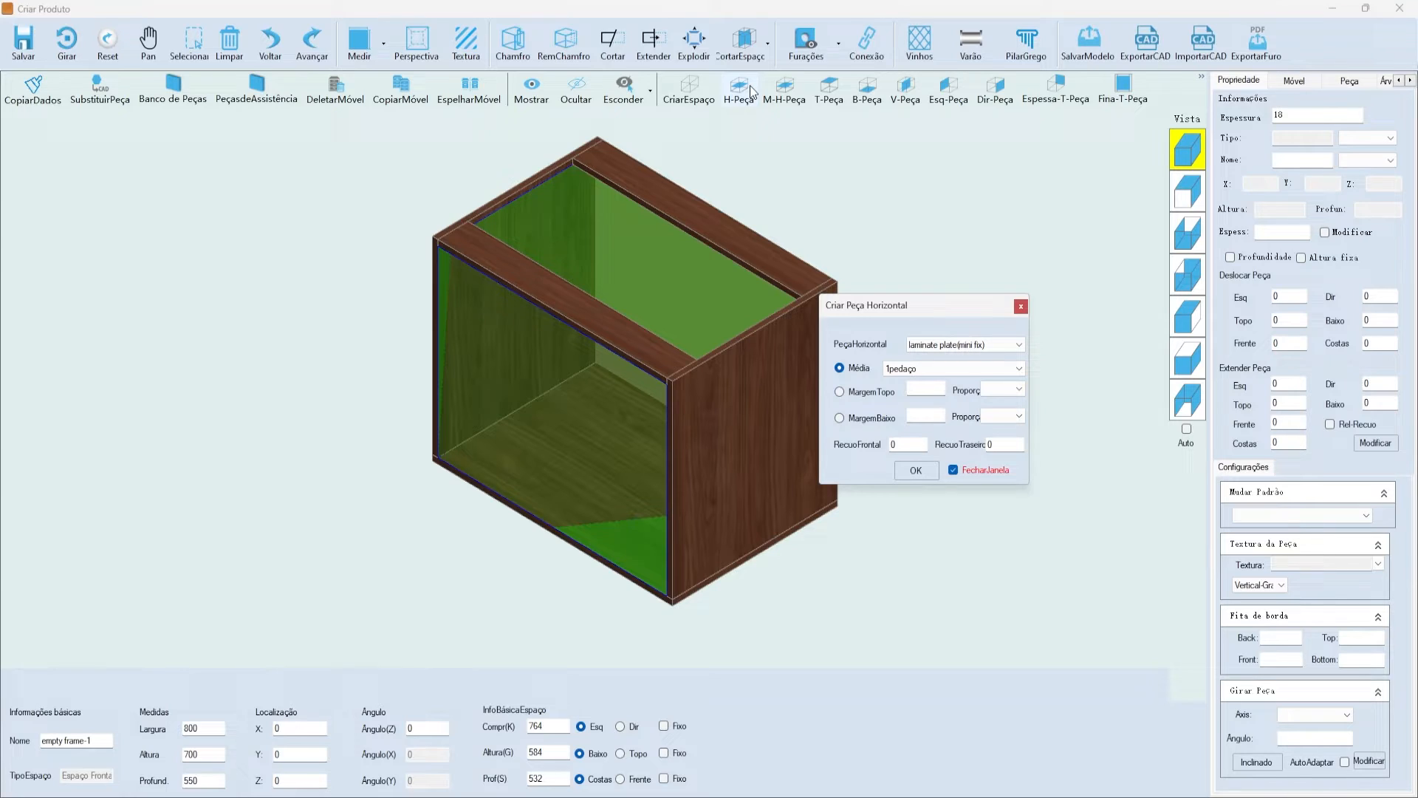
pyautogui.moveTo(847, 312); pyautogui.dragTo(809, 291)
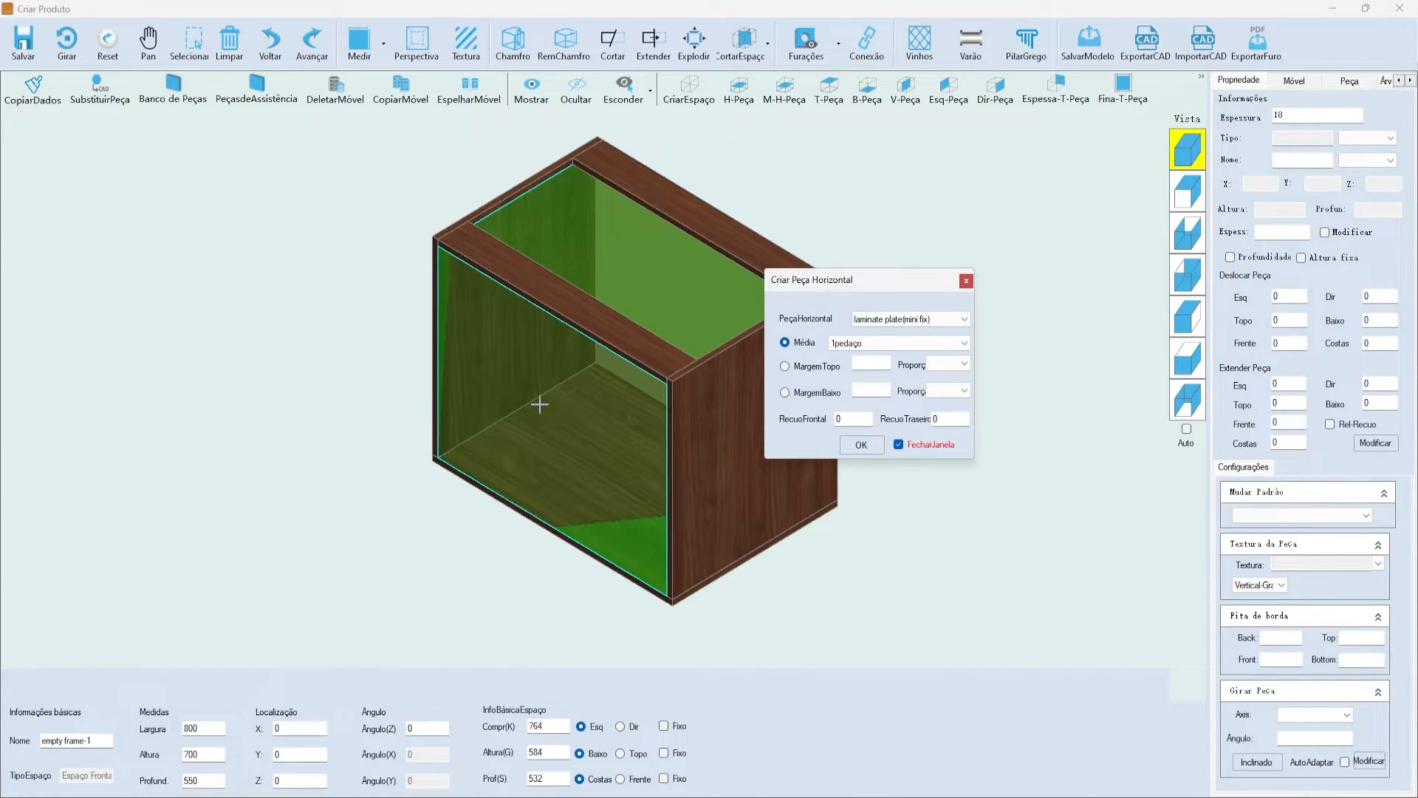
pyautogui.click(877, 344)
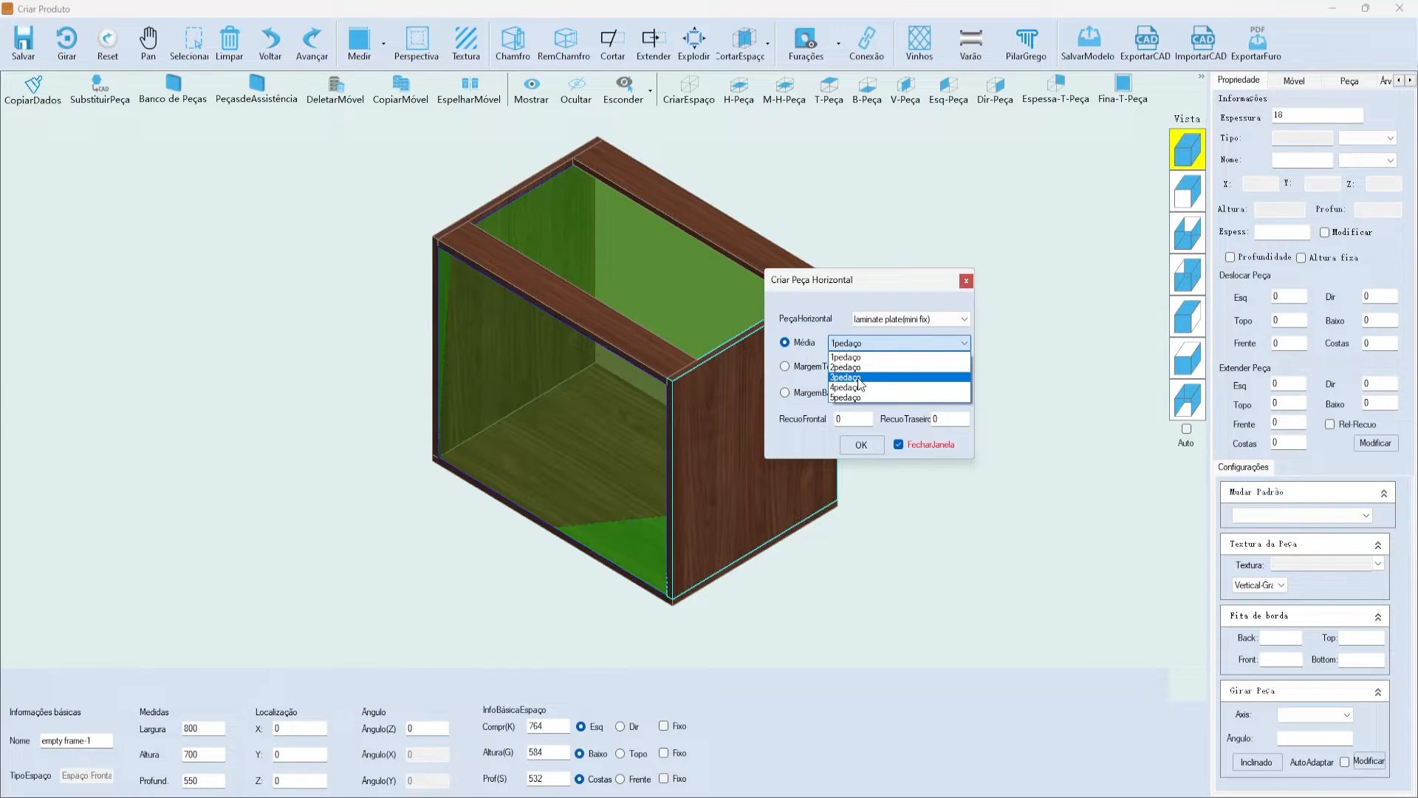
pyautogui.click(869, 356)
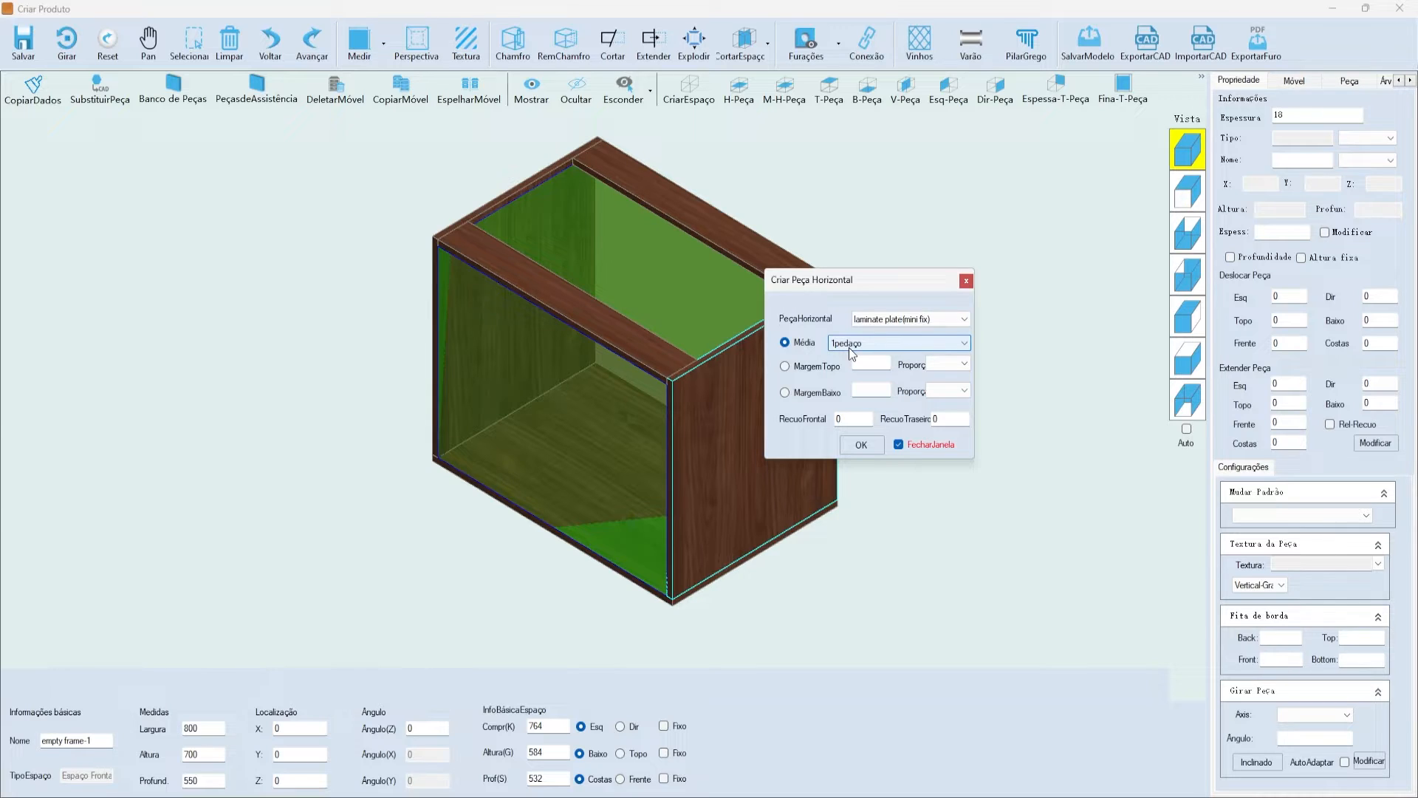
pyautogui.moveTo(831, 286); pyautogui.dragTo(860, 286)
# - Set the shelf's front setback to 20, keep even placement, and add the middle shelf
pyautogui.click(899, 424)
pyautogui.doubleClick(877, 417)
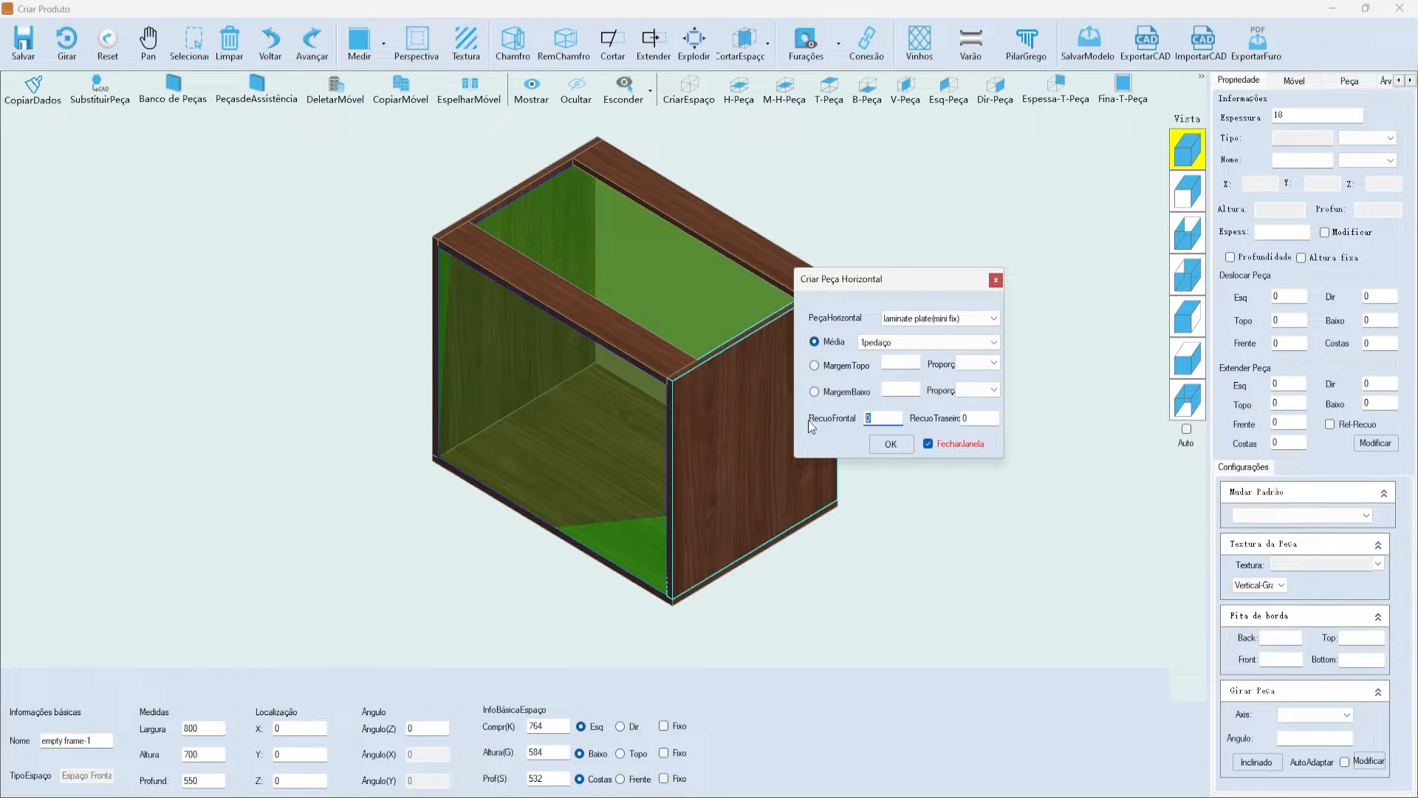
pyautogui.write('20')
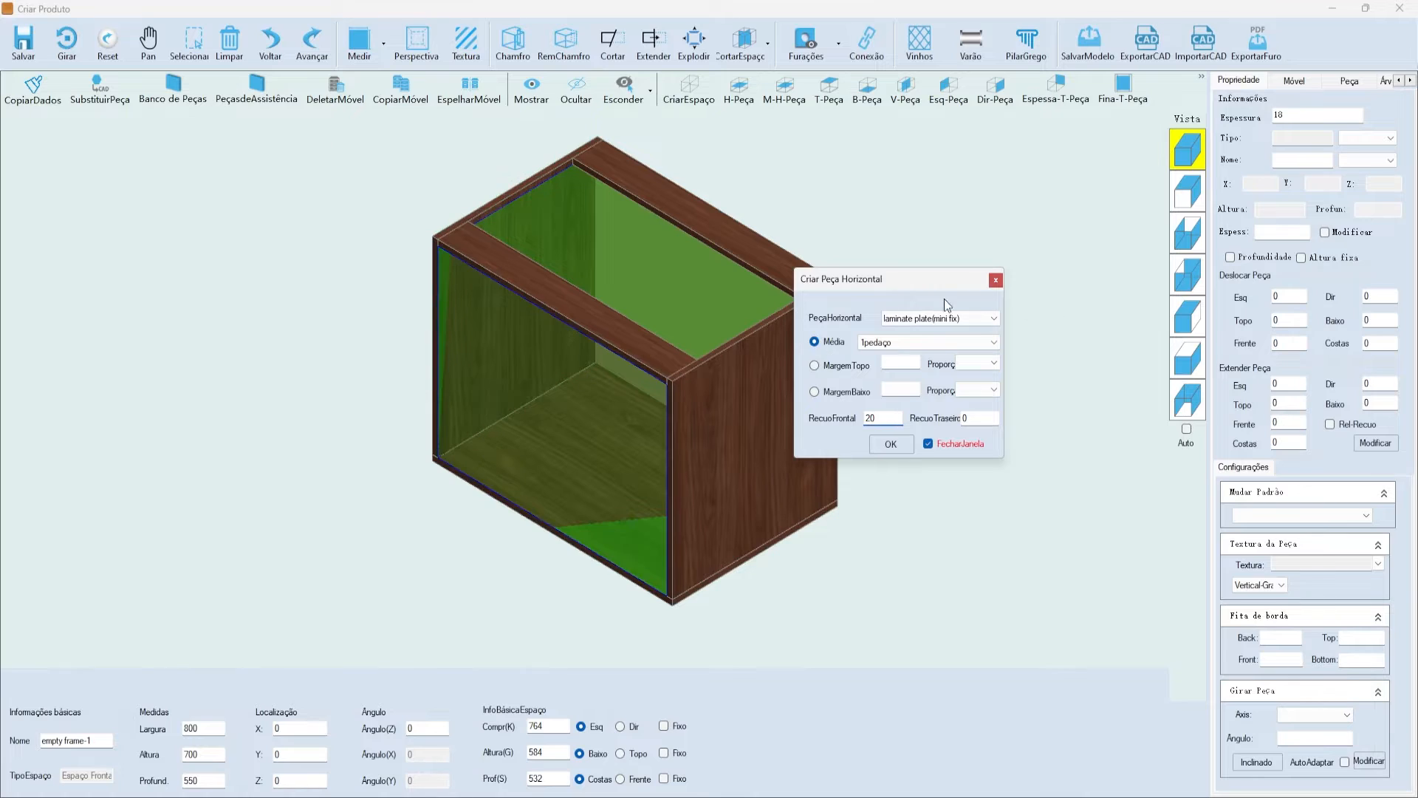
pyautogui.moveTo(841, 284); pyautogui.dragTo(810, 271)
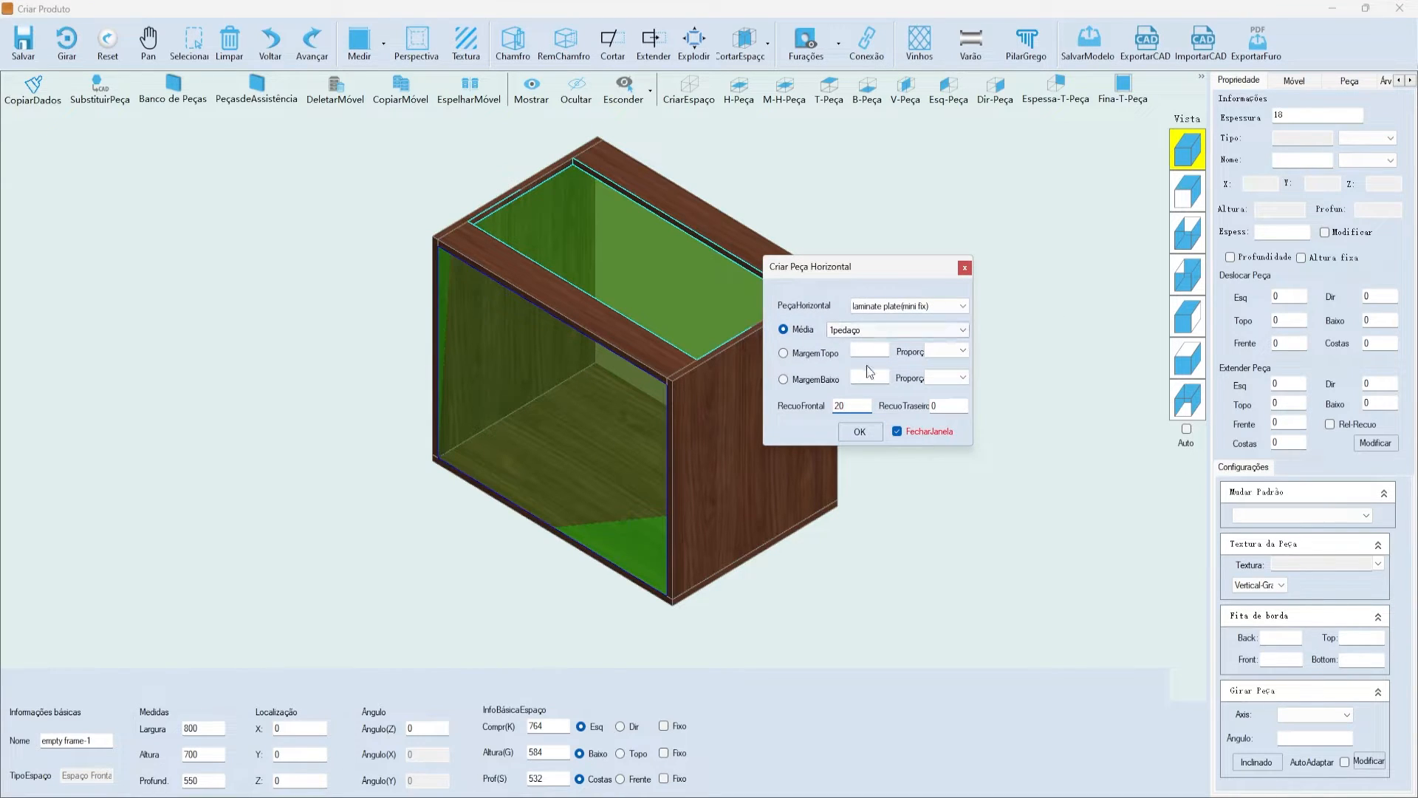
pyautogui.click(888, 352)
pyautogui.click(797, 332)
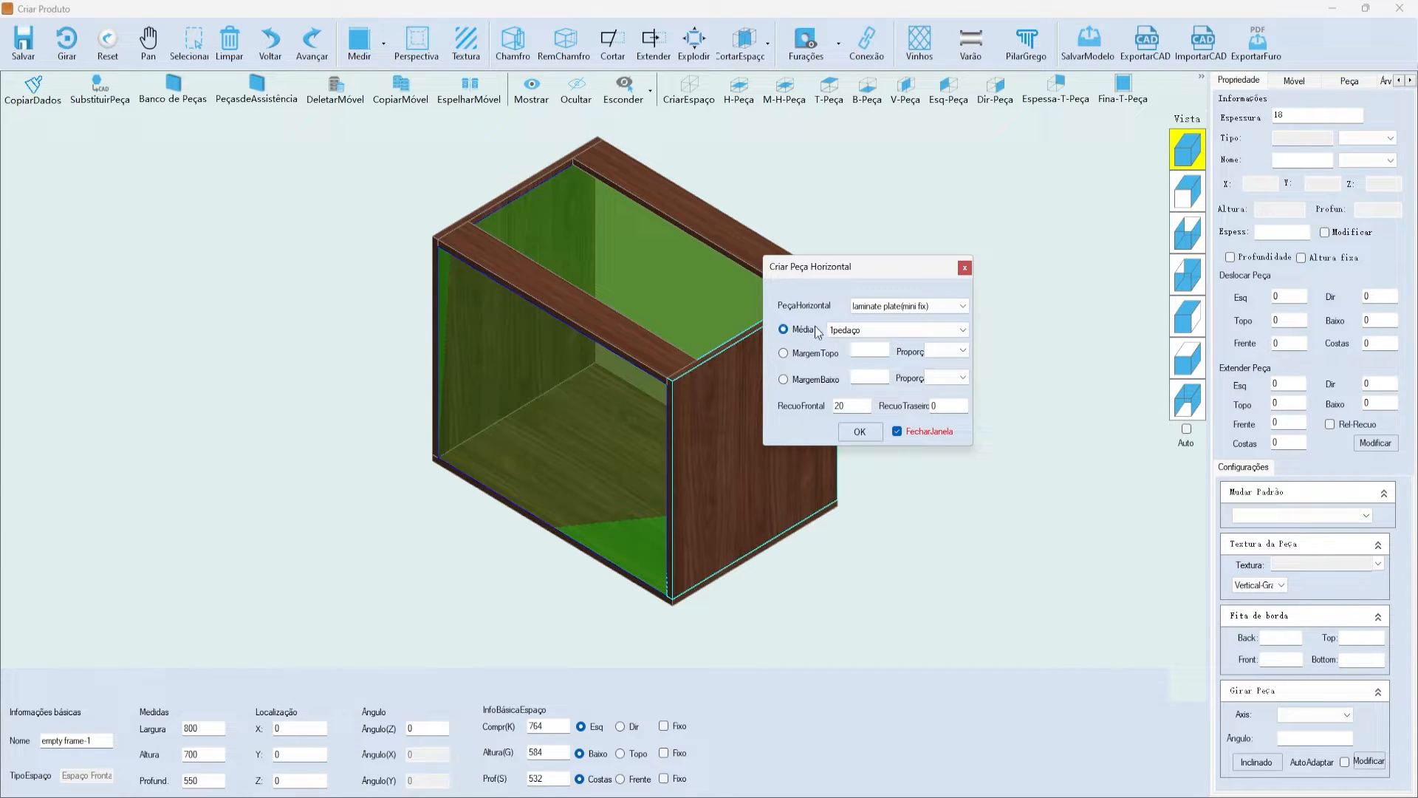
pyautogui.moveTo(851, 407); pyautogui.dragTo(789, 398)
pyautogui.click(862, 434)
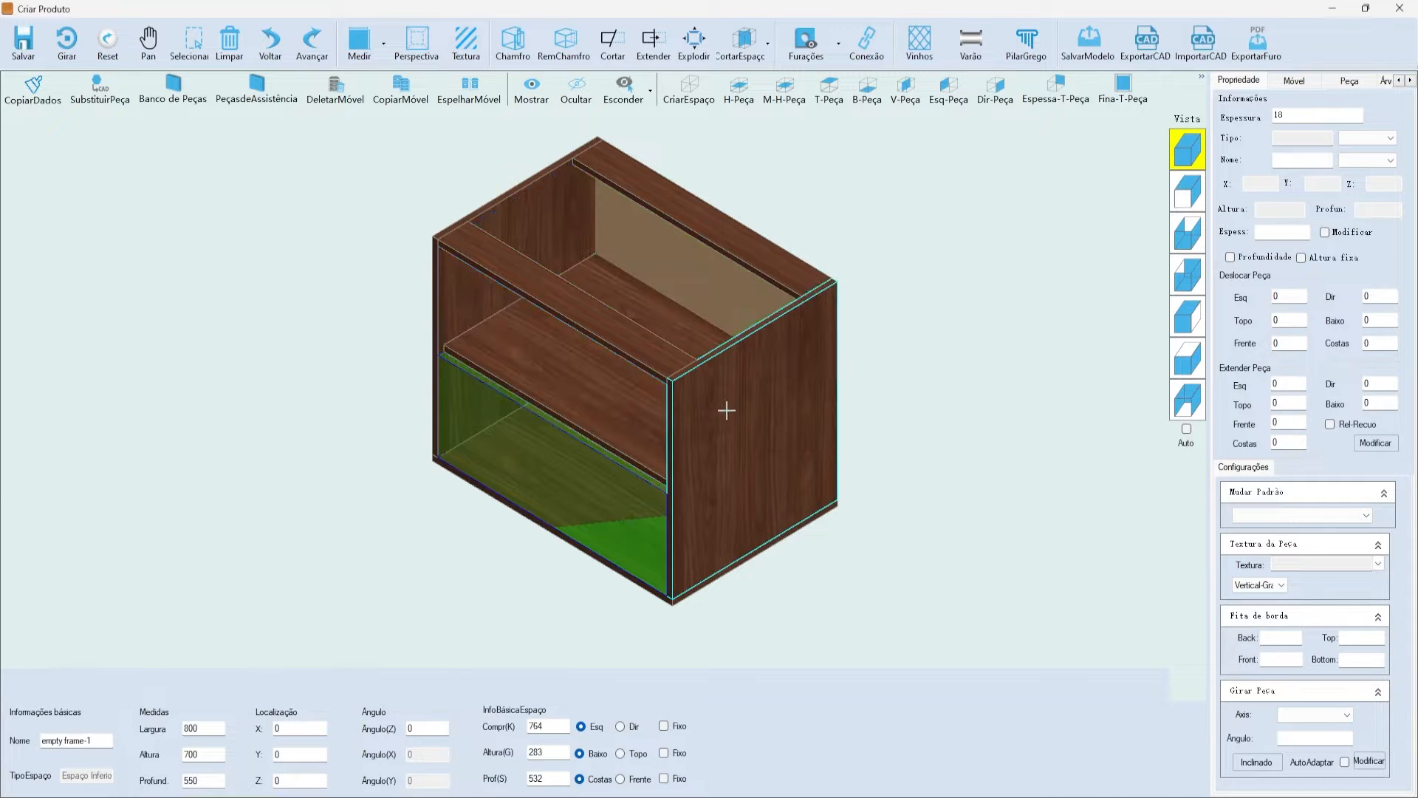
pyautogui.scroll(5, 412, 374)
pyautogui.scroll(2, 496, 230)
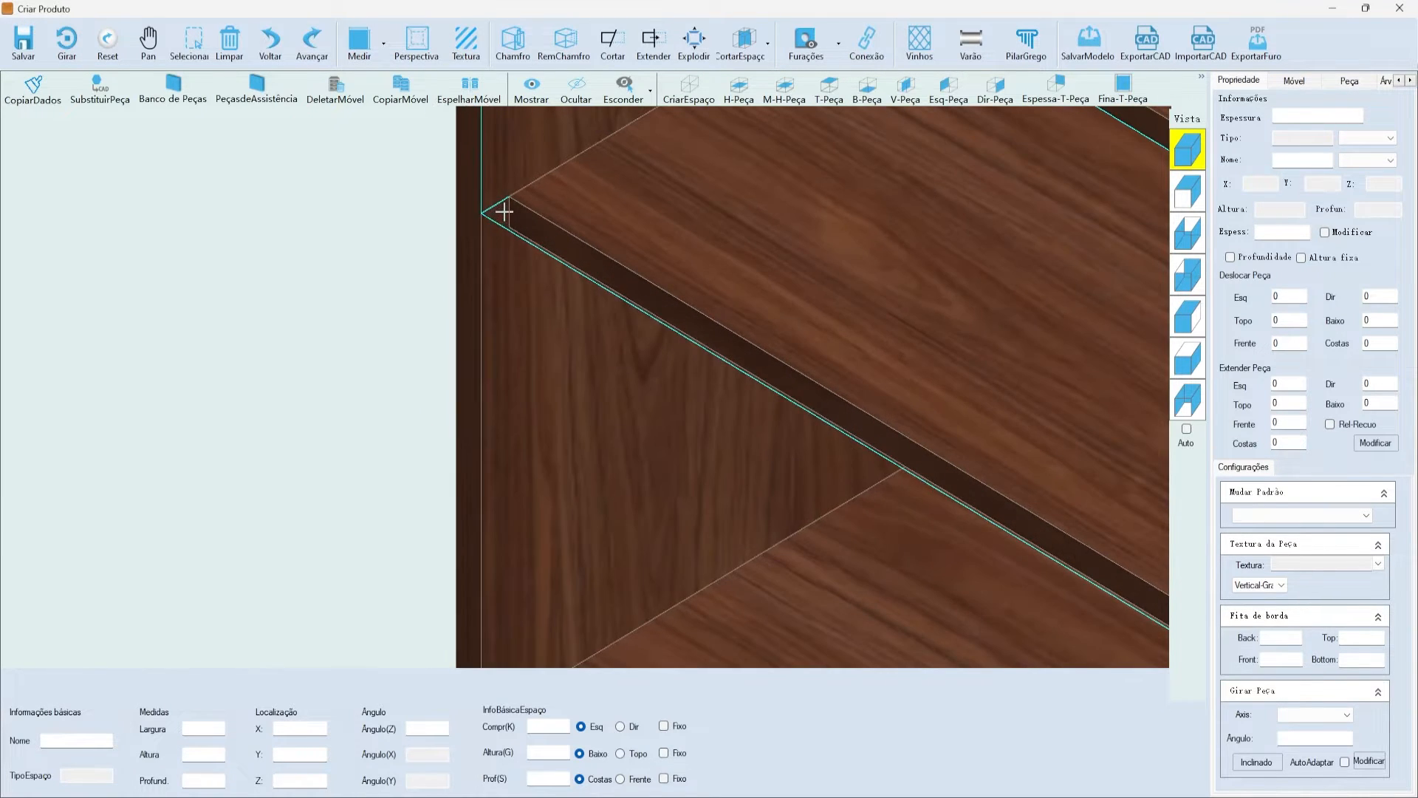
pyautogui.click(529, 256)
pyautogui.scroll(-3, 345, 377)
pyautogui.scroll(4, 375, 215)
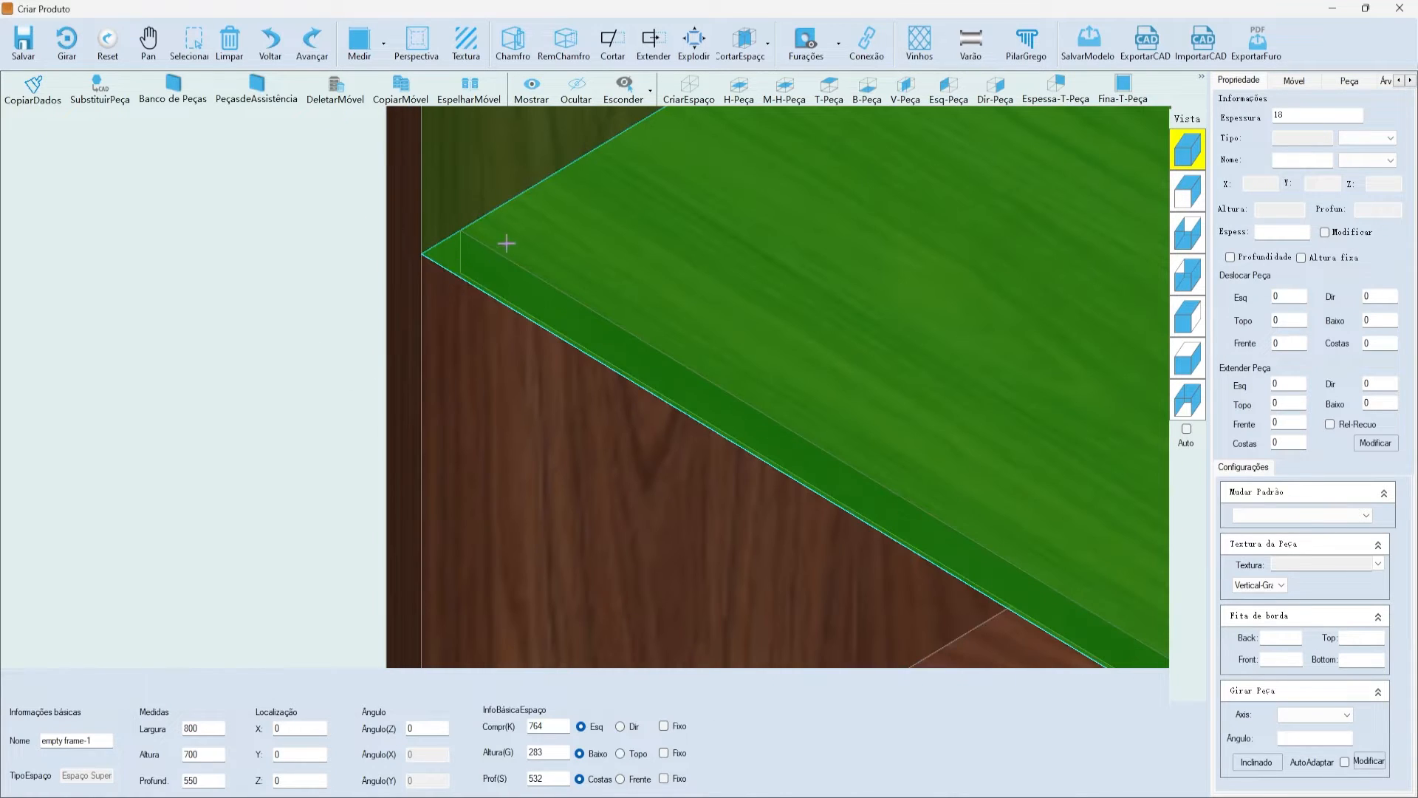
pyautogui.scroll(-1, 446, 247)
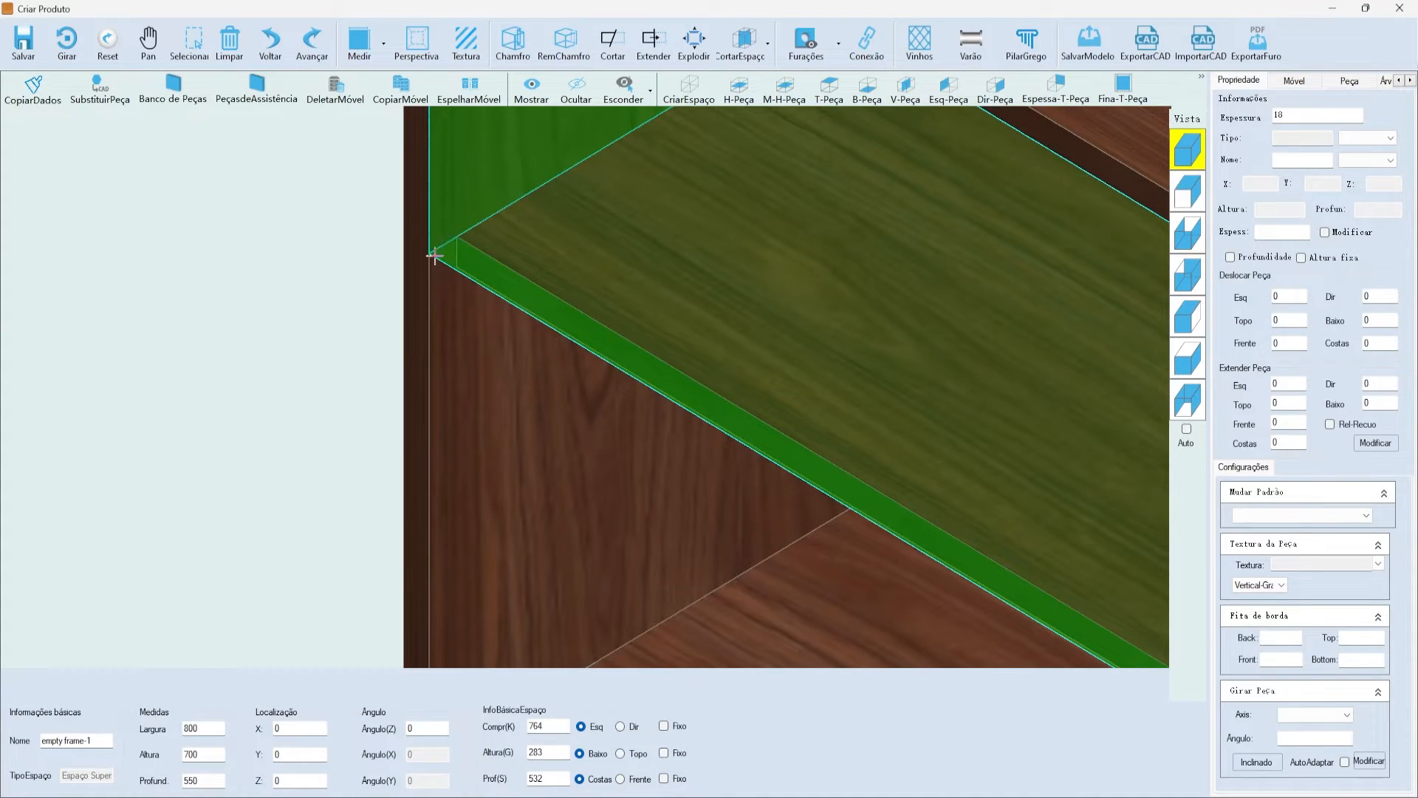
pyautogui.scroll(-5, 458, 281)
pyautogui.click(685, 459)
pyautogui.scroll(3, 684, 459)
pyautogui.click(561, 448)
pyautogui.scroll(-2, 575, 452)
pyautogui.click(747, 527)
pyautogui.scroll(-5, 748, 526)
pyautogui.scroll(4, 500, 393)
pyautogui.scroll(-3, 633, 254)
pyautogui.scroll(2, 706, 468)
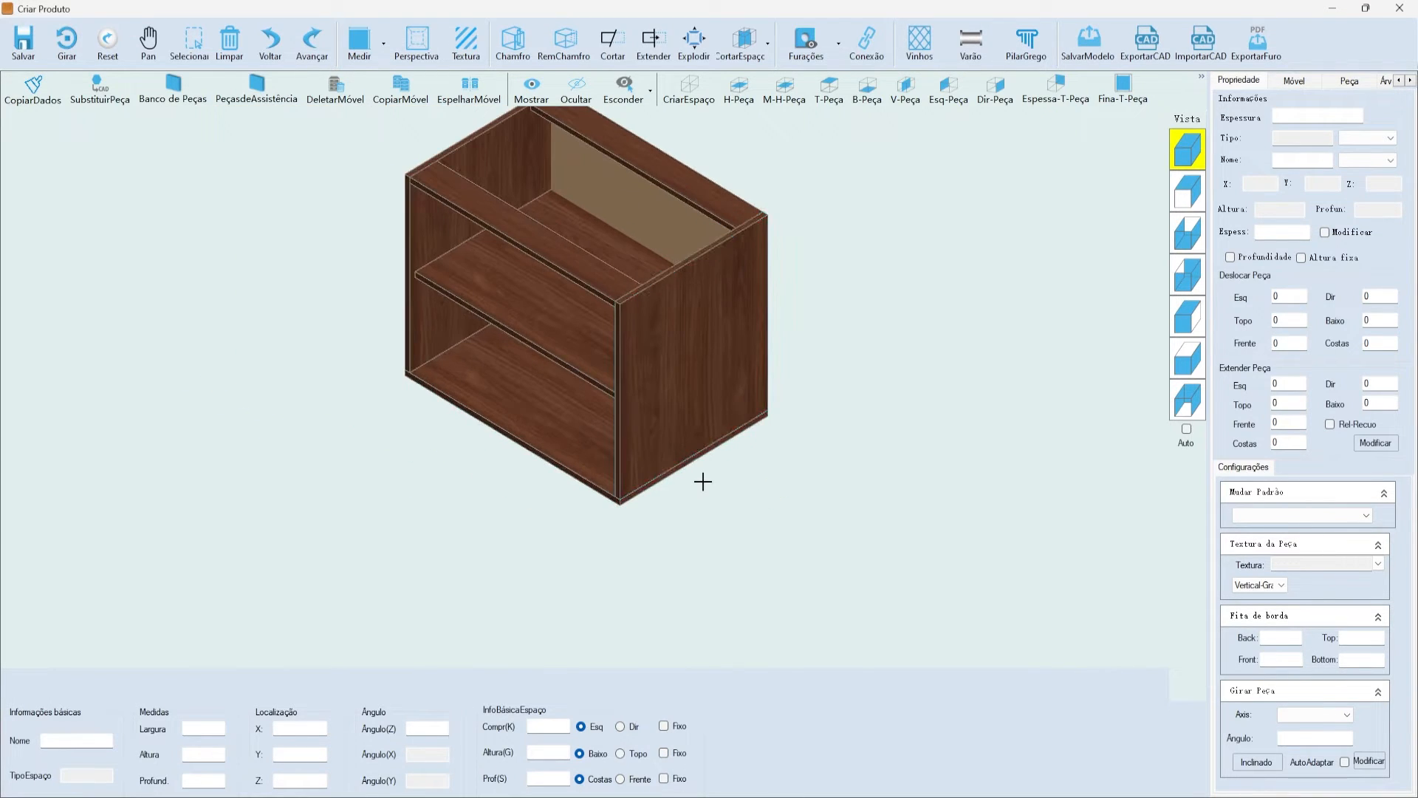
pyautogui.click(690, 482)
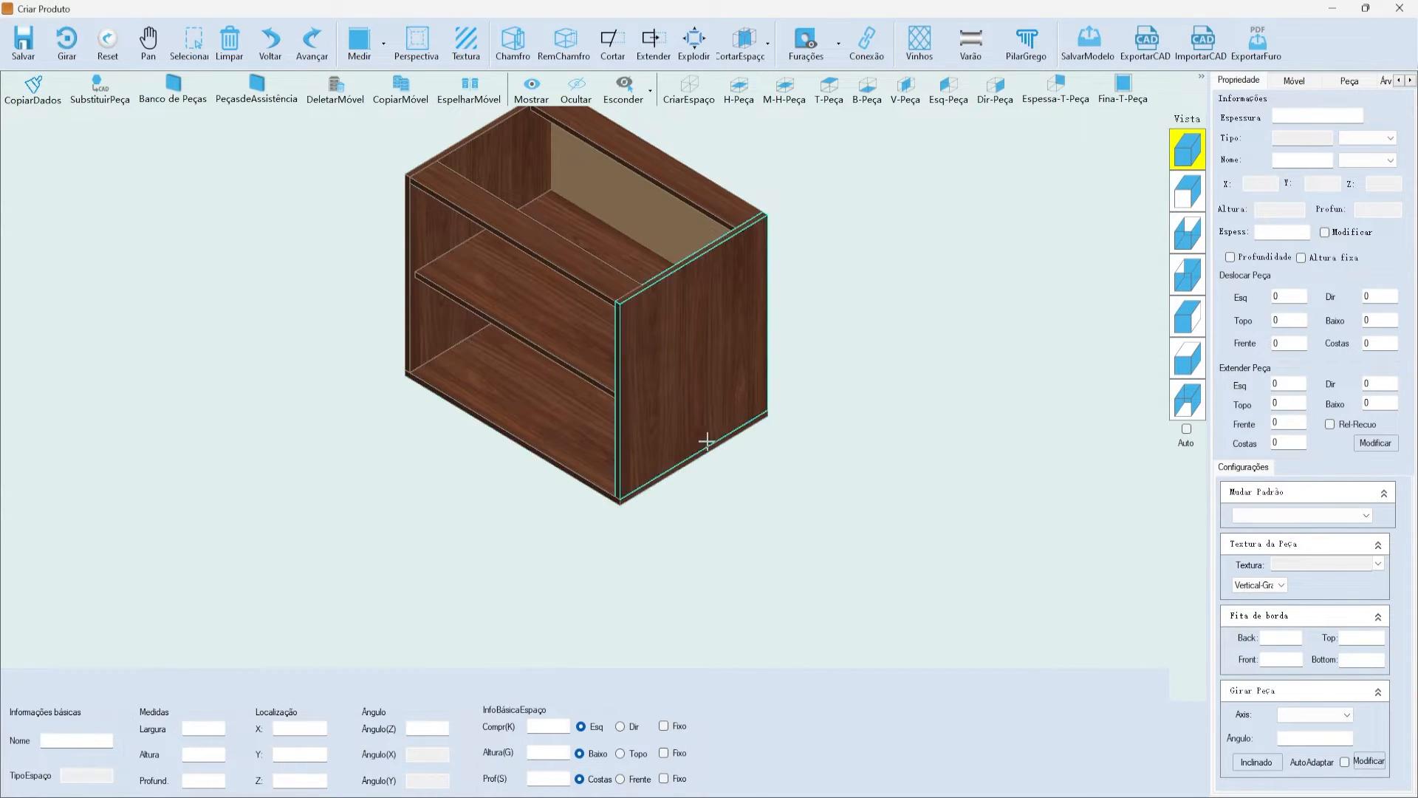
# - In the Móvel library, open system module > skirt board and add skirt board J
pyautogui.click(1293, 81)
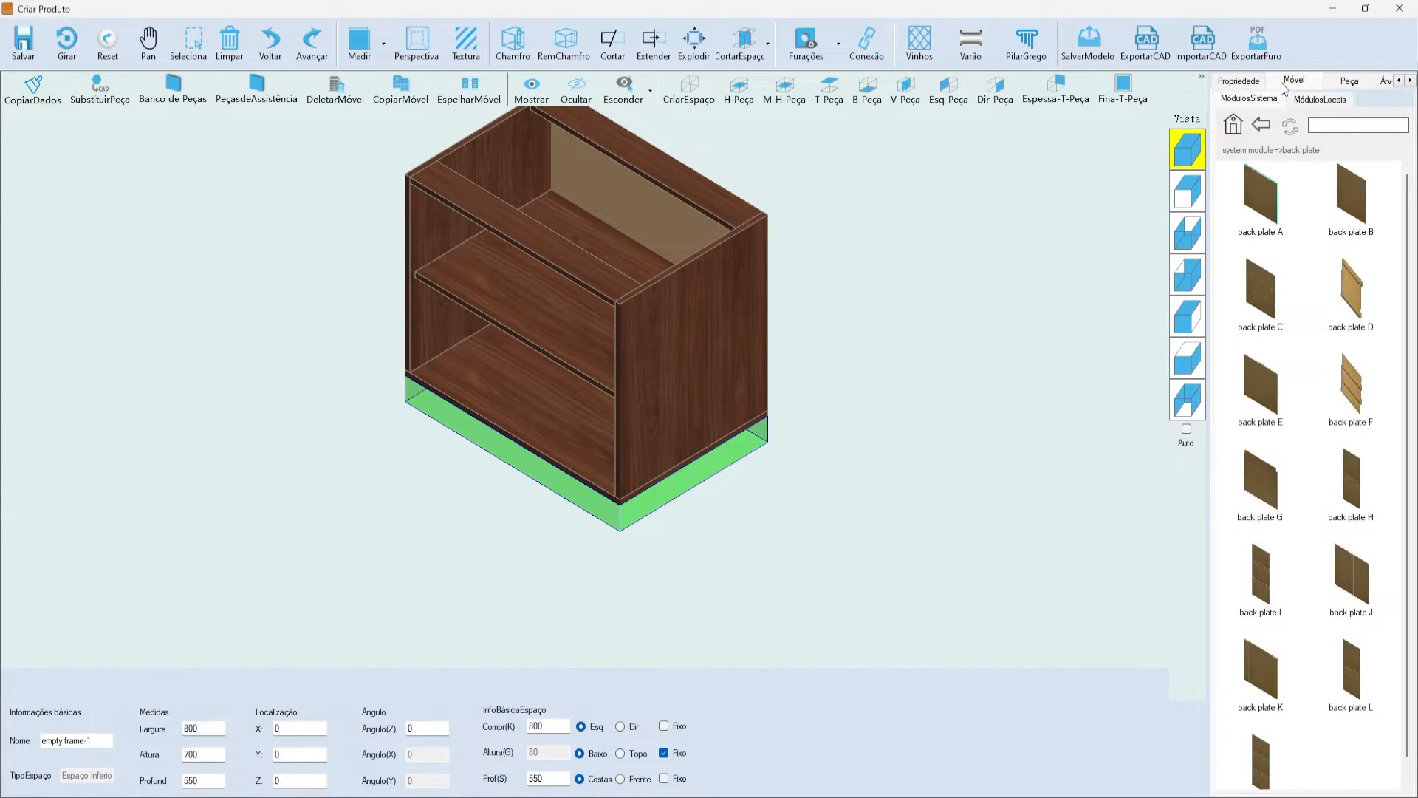
pyautogui.click(1233, 126)
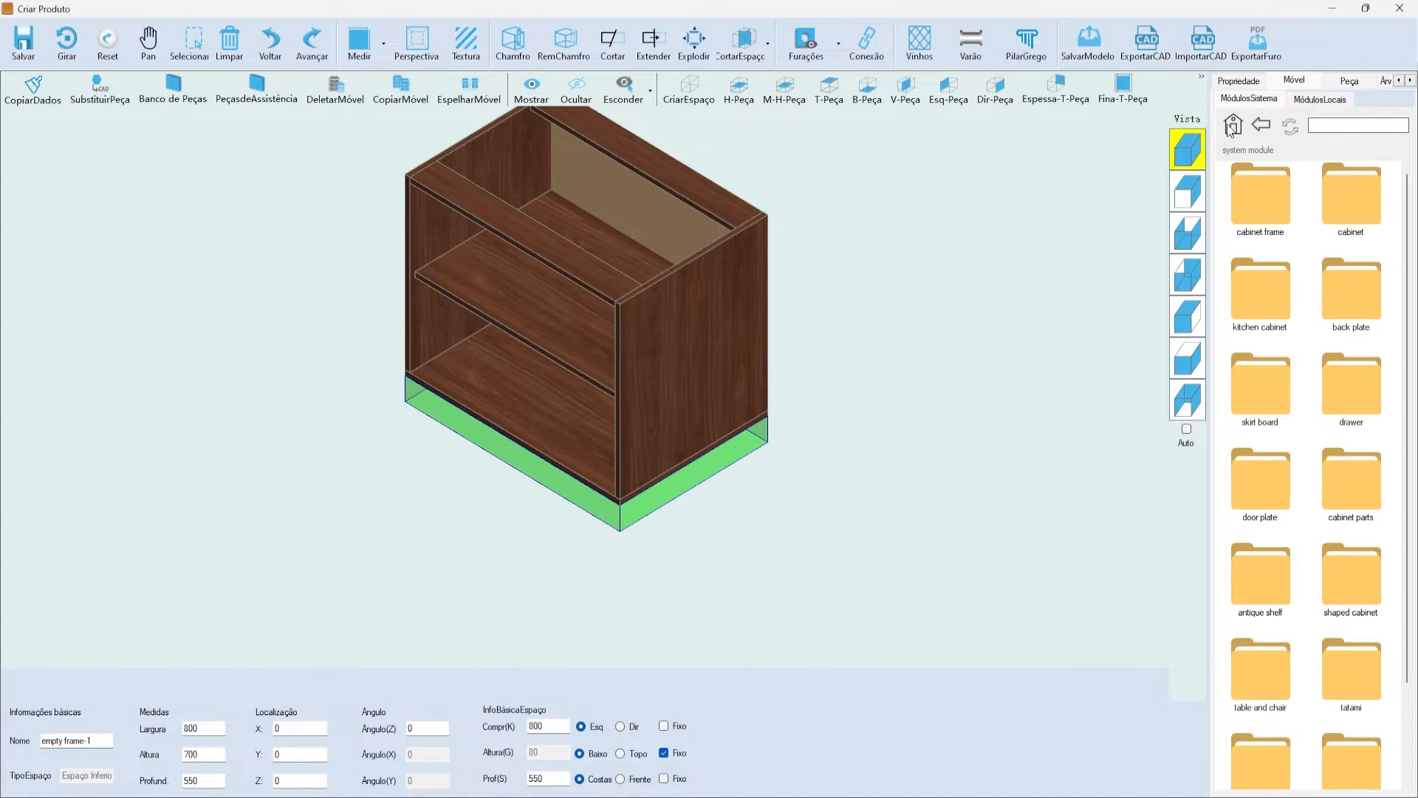
pyautogui.scroll(-3, 1313, 179)
pyautogui.scroll(3, 1313, 179)
pyautogui.doubleClick(1264, 399)
pyautogui.scroll(-1, 1306, 230)
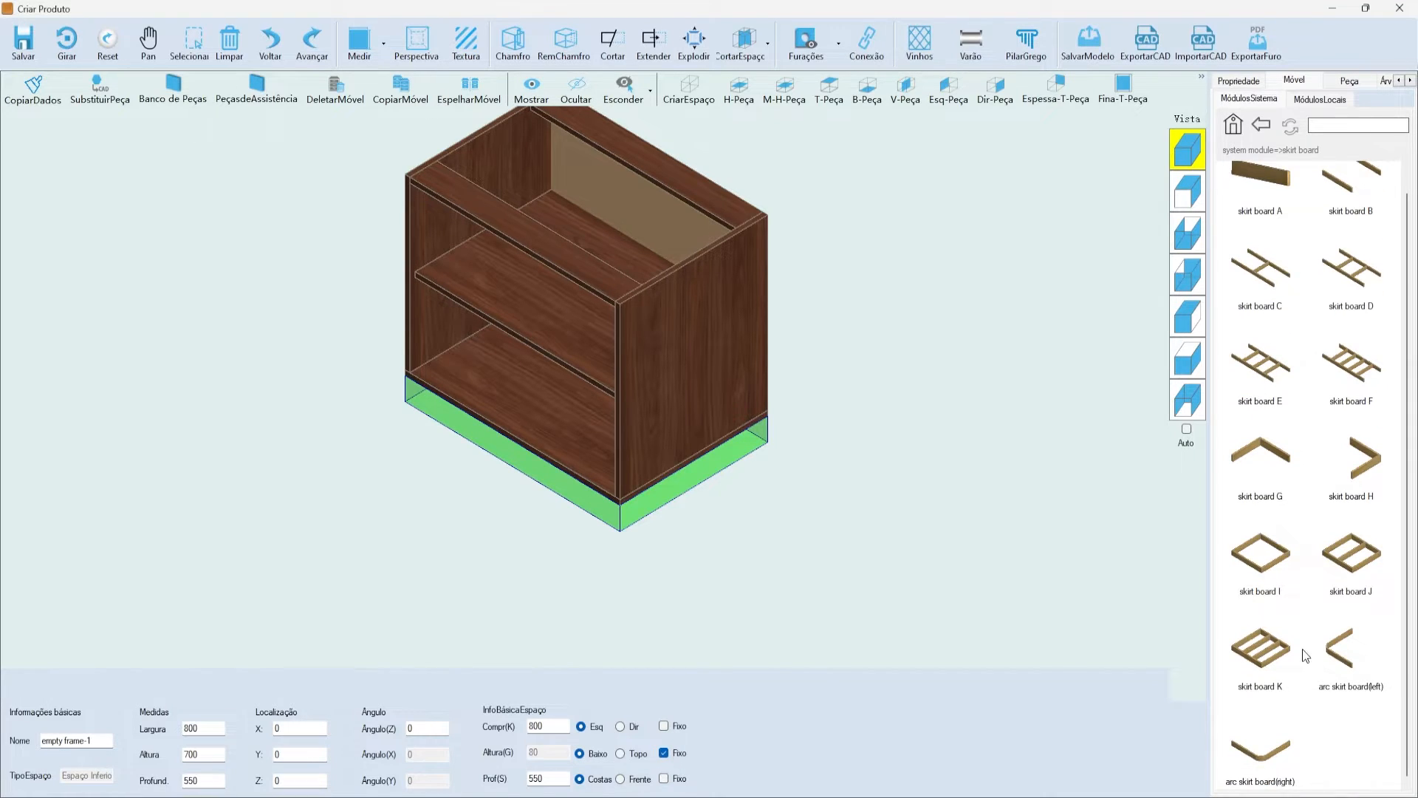
pyautogui.scroll(1, 1304, 646)
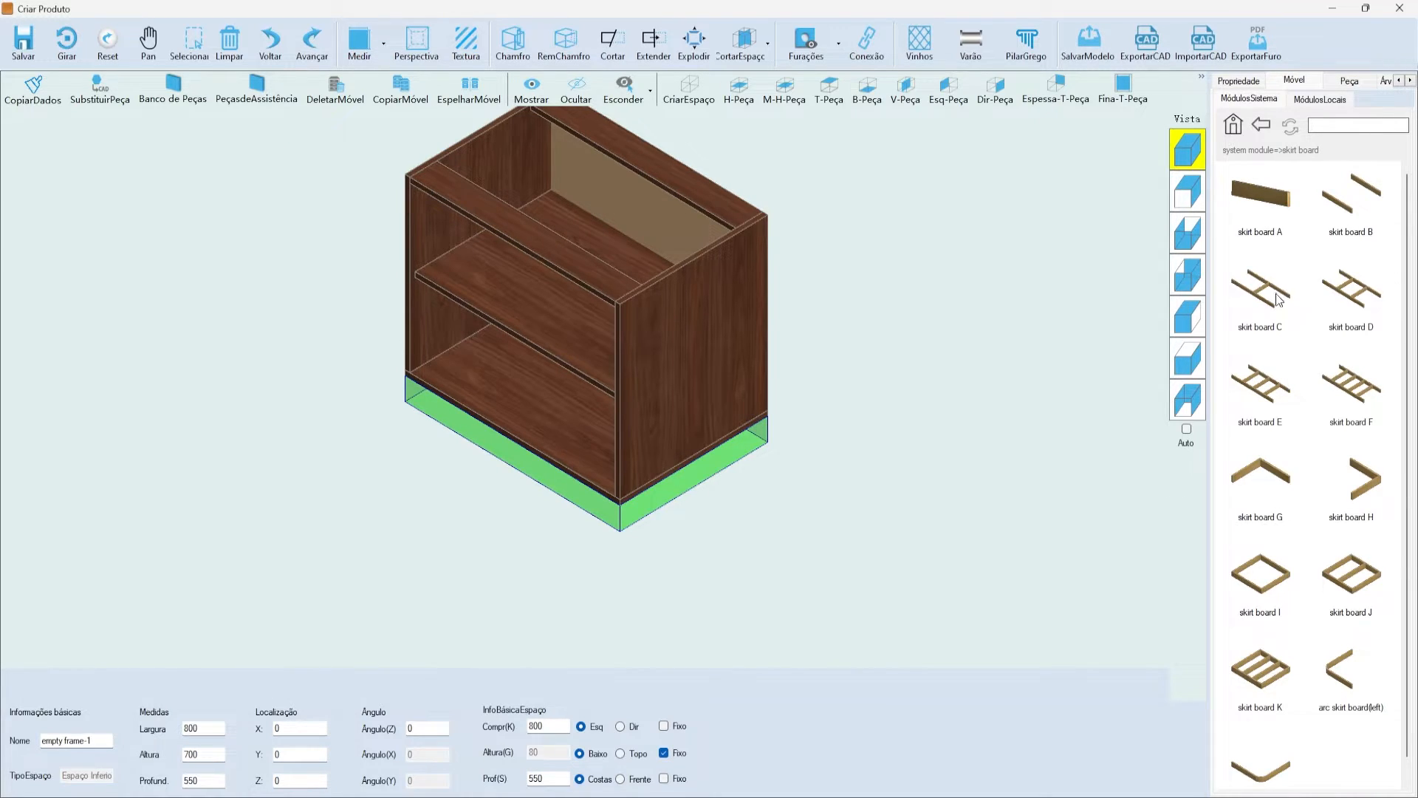
pyautogui.scroll(-1, 1307, 410)
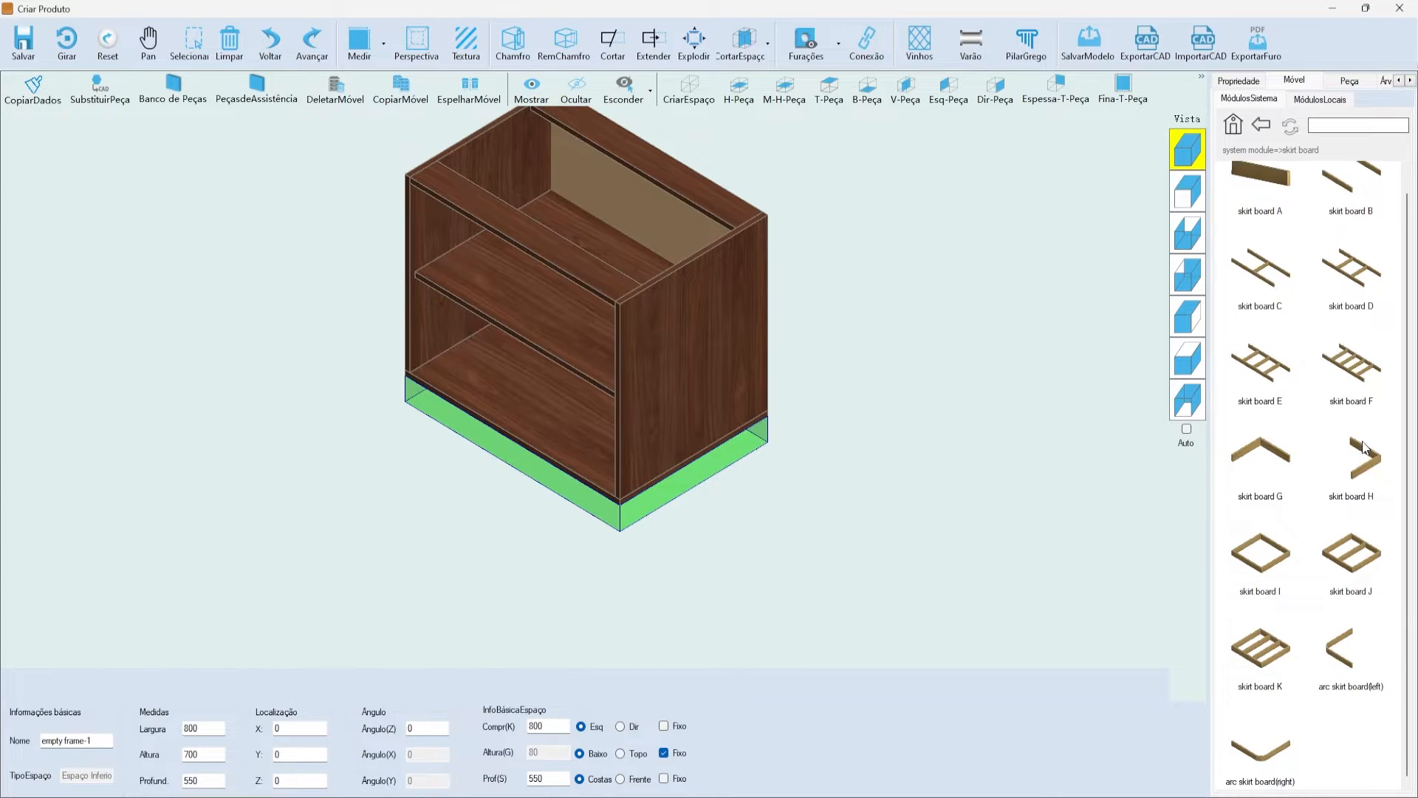
pyautogui.doubleClick(1349, 559)
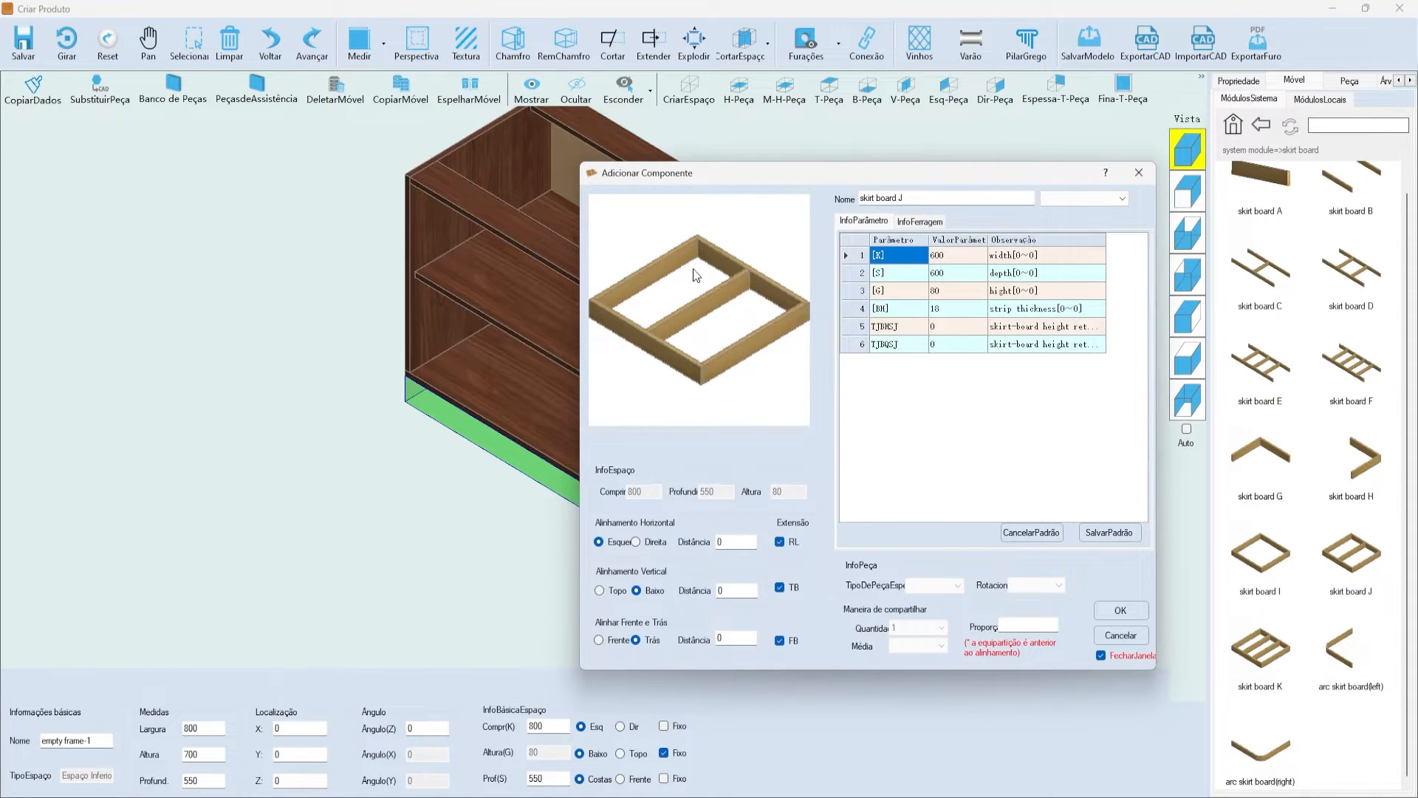
# - Set skirt board J's TJBHSJ and TJBQSJ setbacks to 10 and add it beneath the cabinet
pyautogui.moveTo(657, 187); pyautogui.dragTo(716, 216)
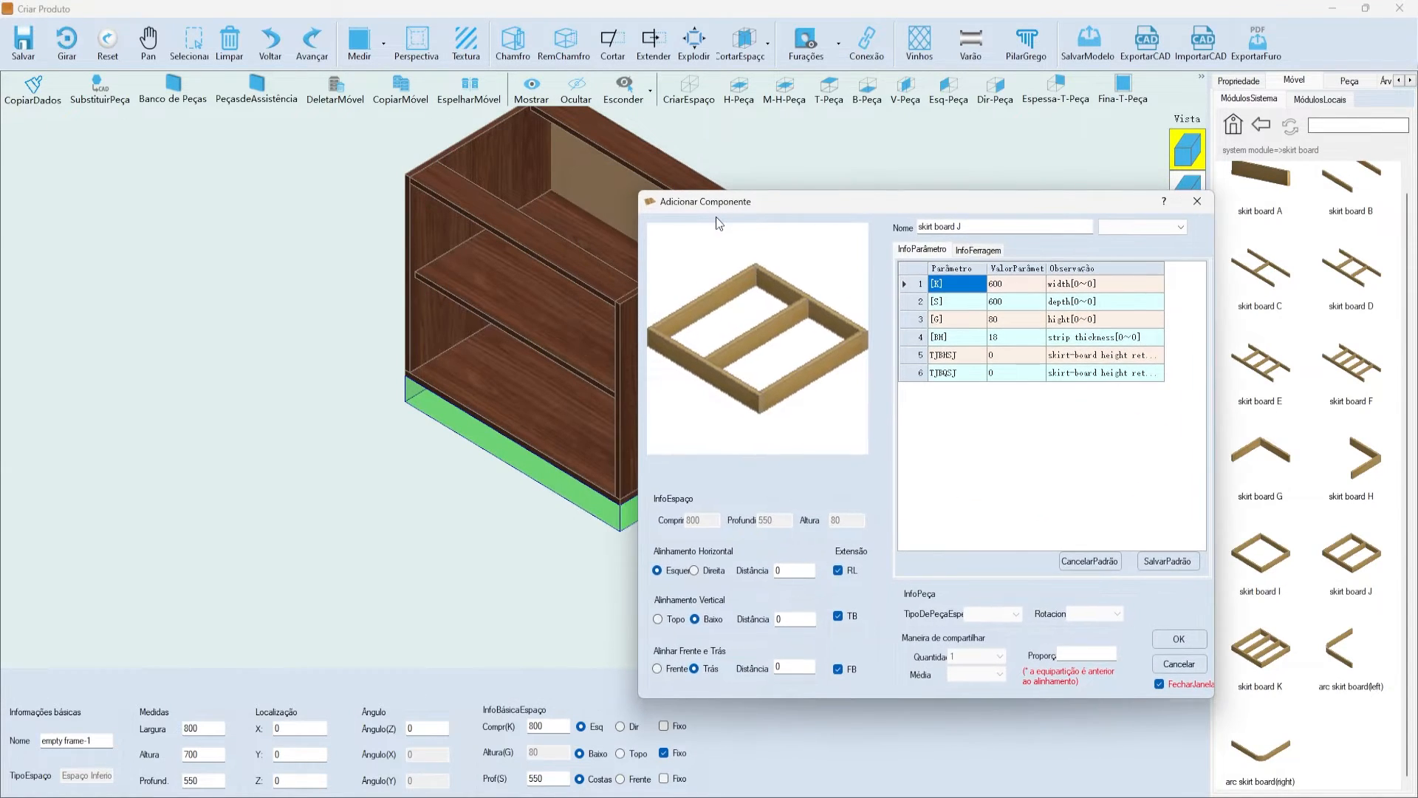
pyautogui.click(998, 337)
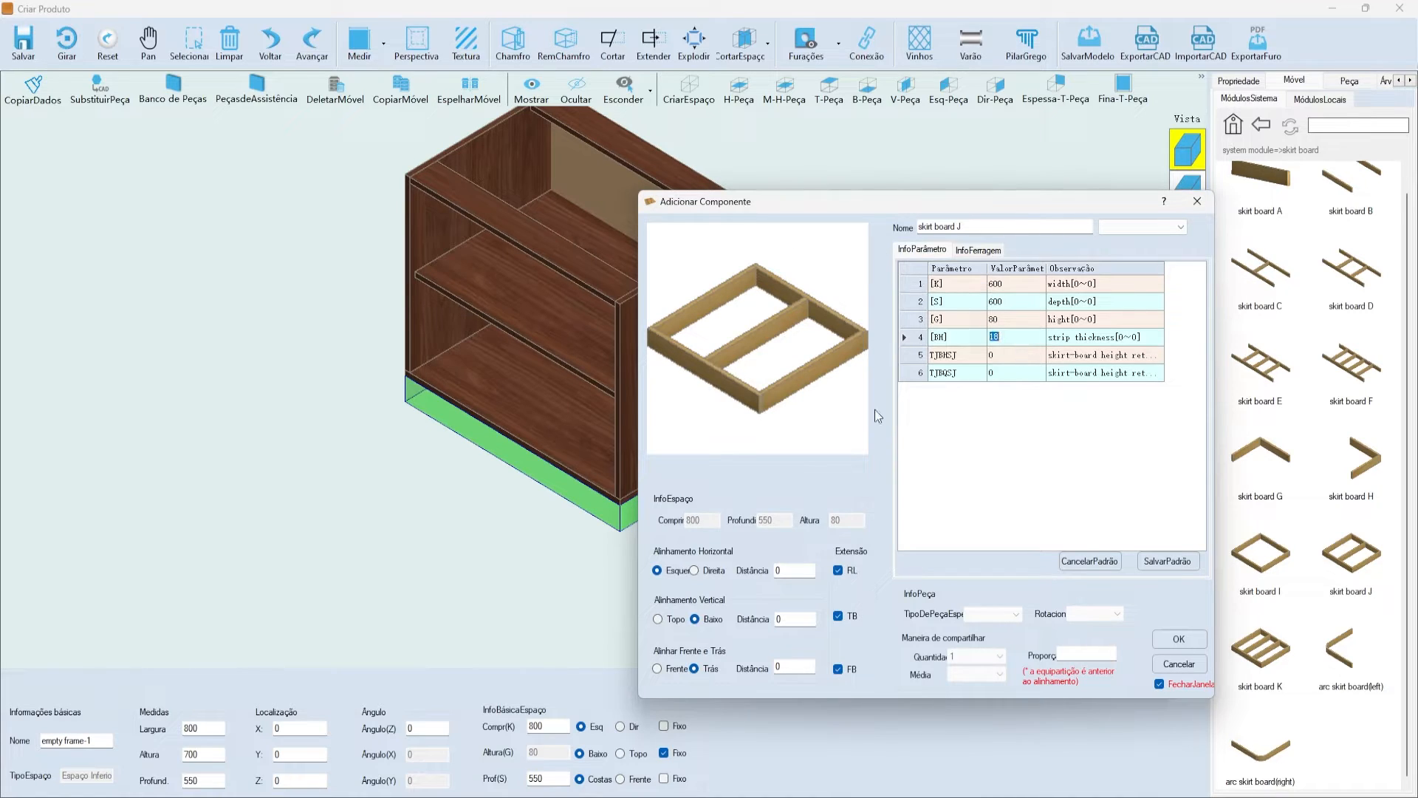
pyautogui.moveTo(968, 208); pyautogui.dragTo(879, 202)
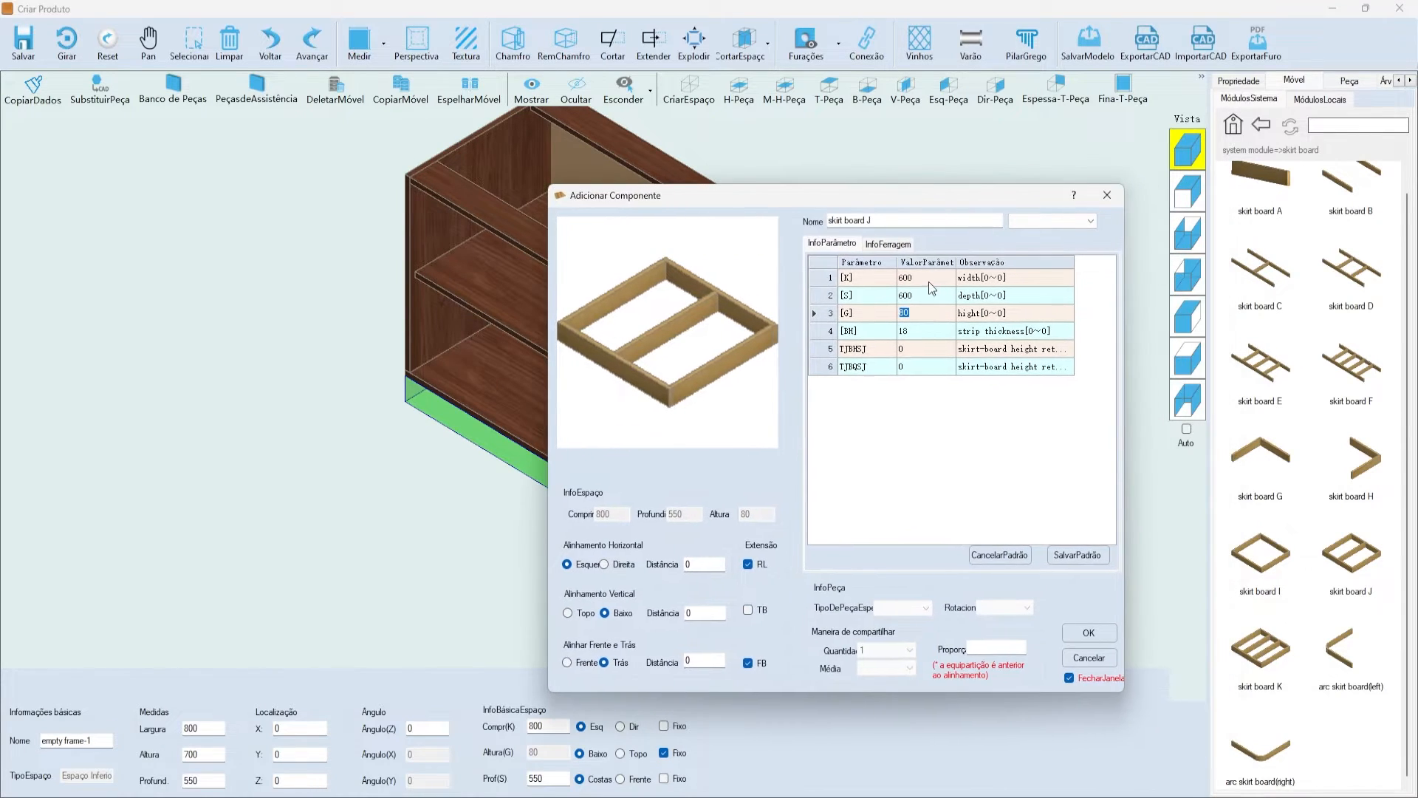
pyautogui.click(930, 295)
pyautogui.click(930, 312)
pyautogui.click(920, 278)
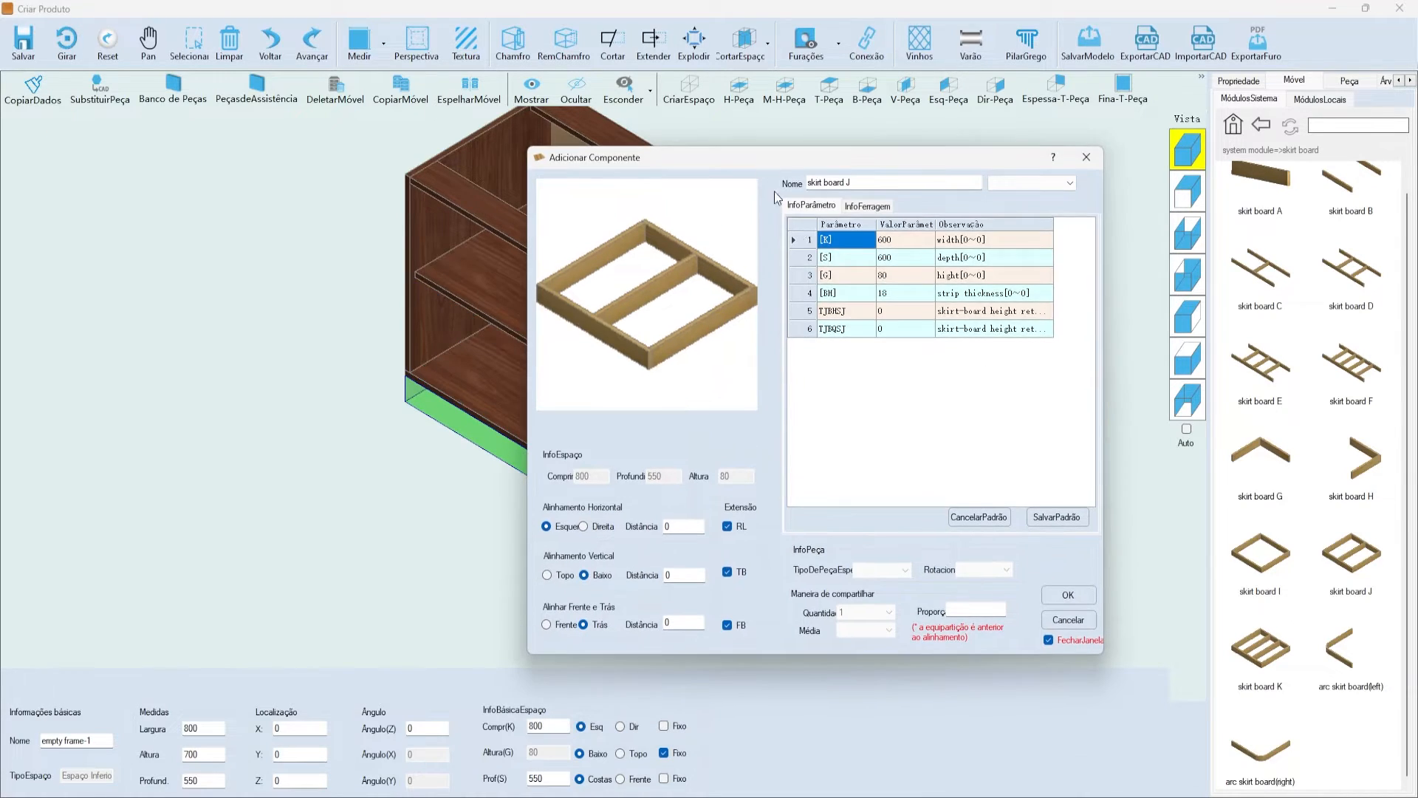
pyautogui.click(924, 275)
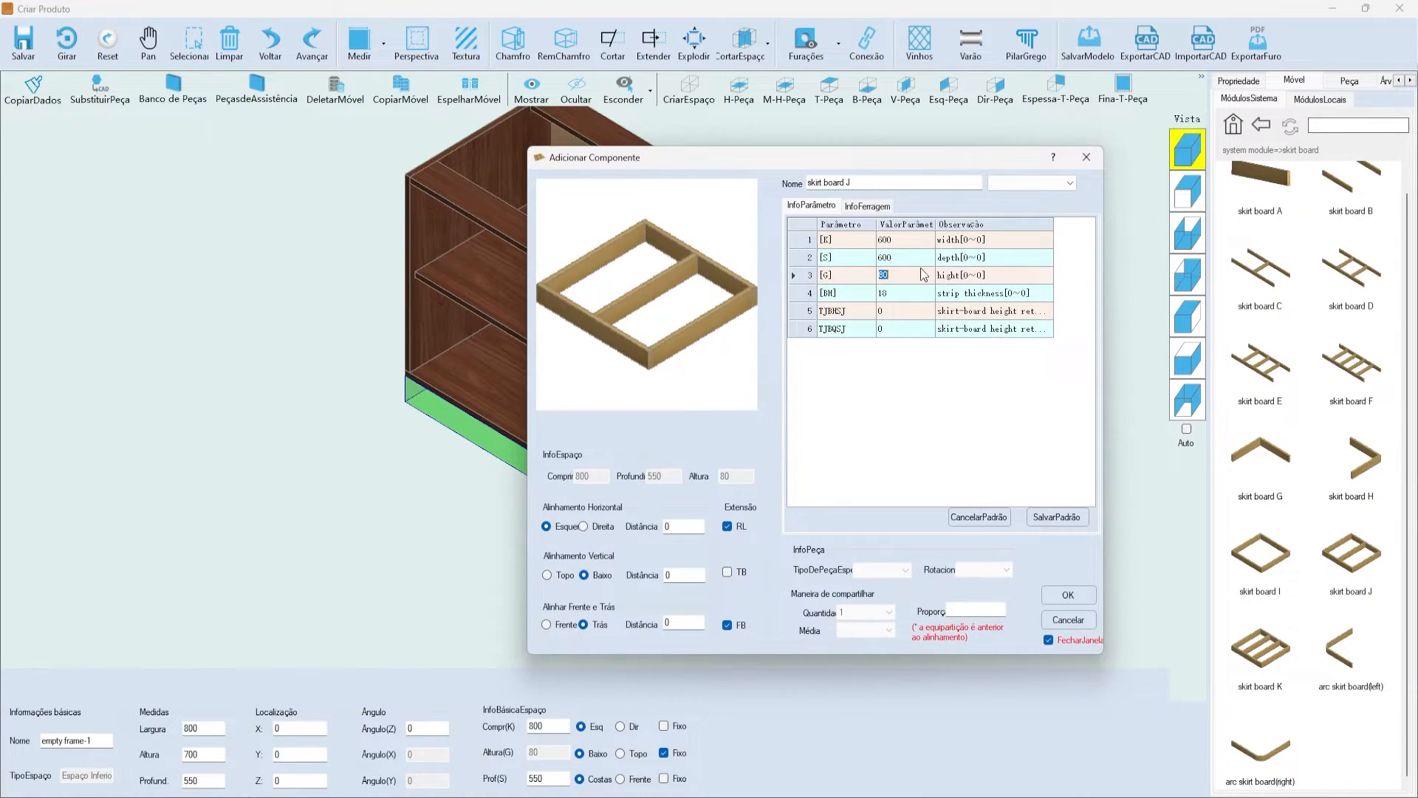
pyautogui.click(911, 313)
pyautogui.click(890, 327)
pyautogui.click(887, 294)
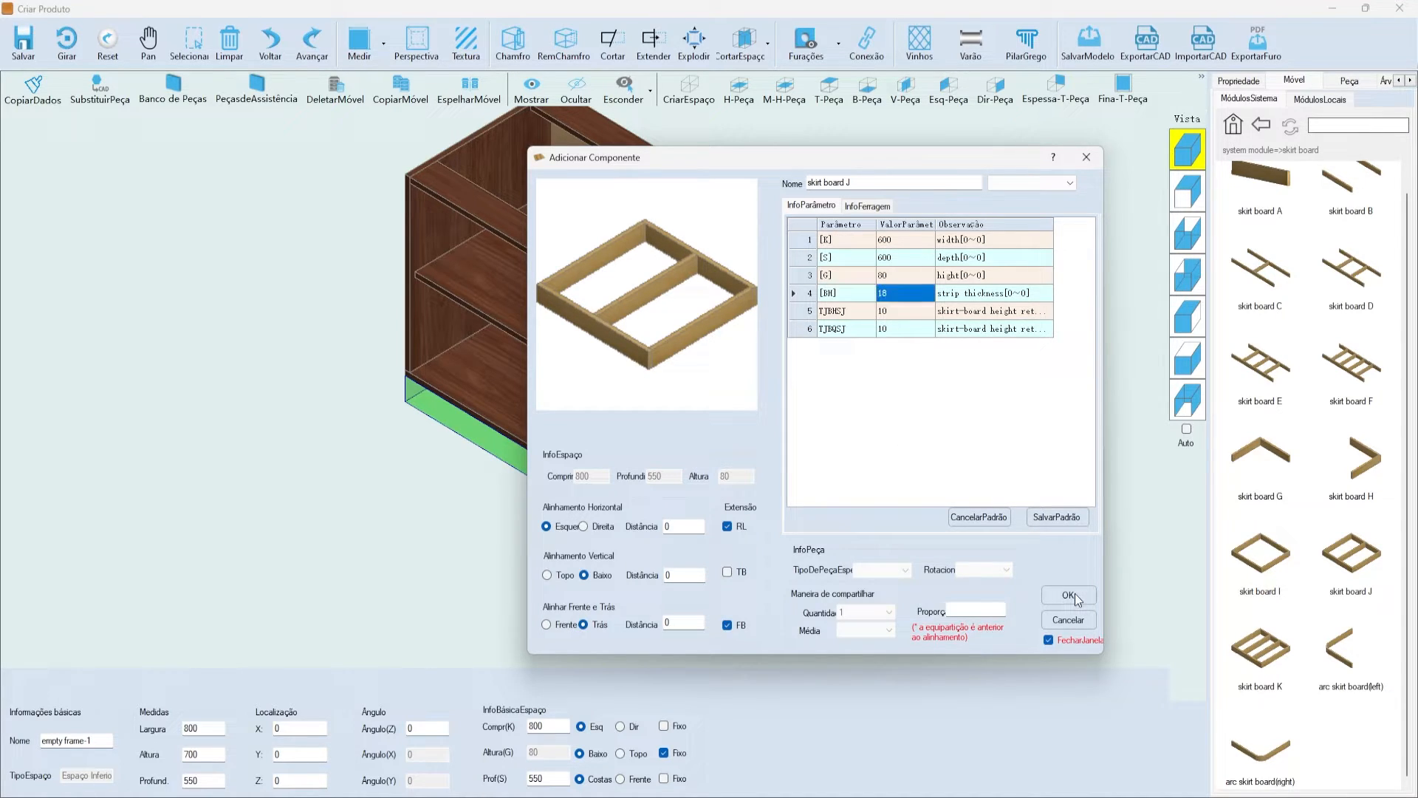
pyautogui.click(1075, 595)
pyautogui.scroll(5, 680, 463)
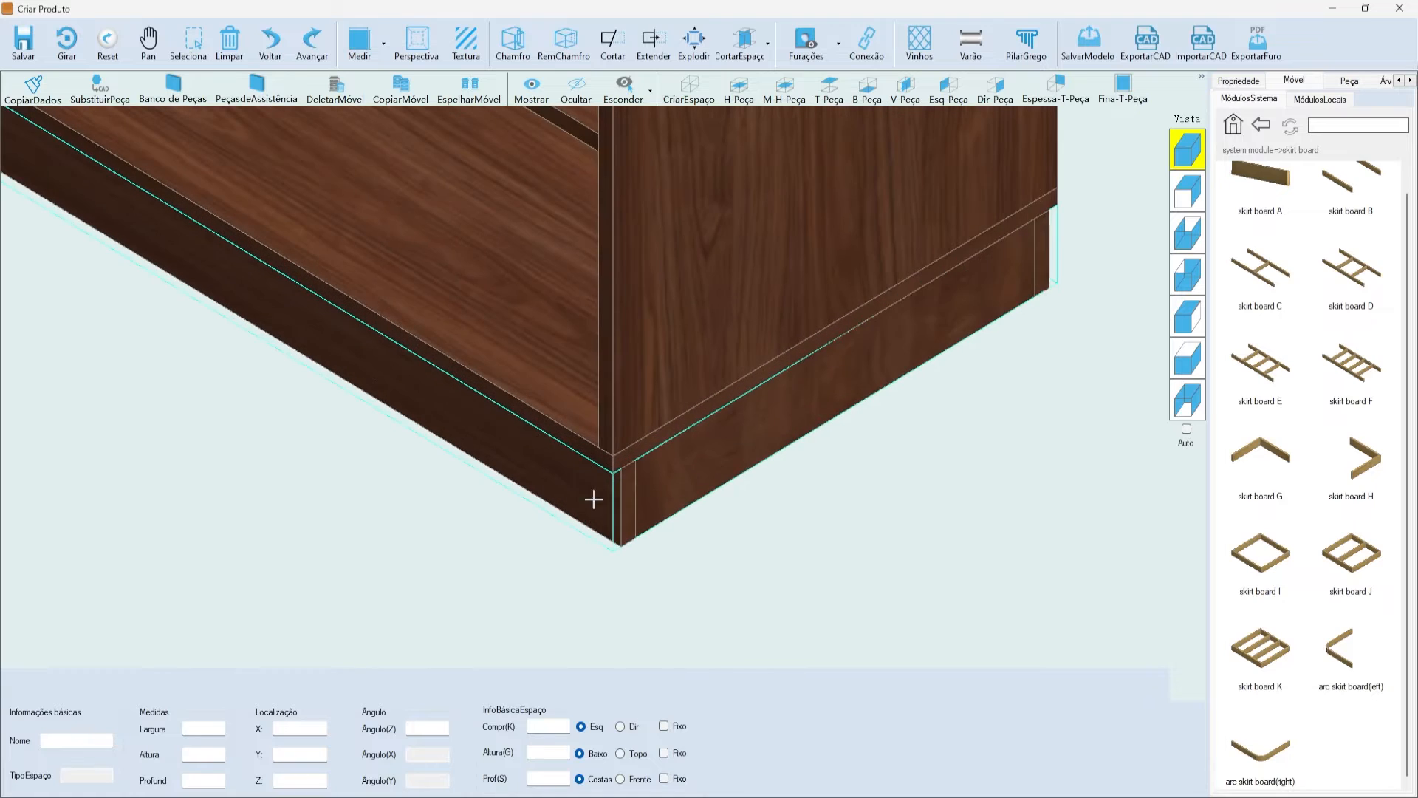
pyautogui.scroll(-5, 619, 470)
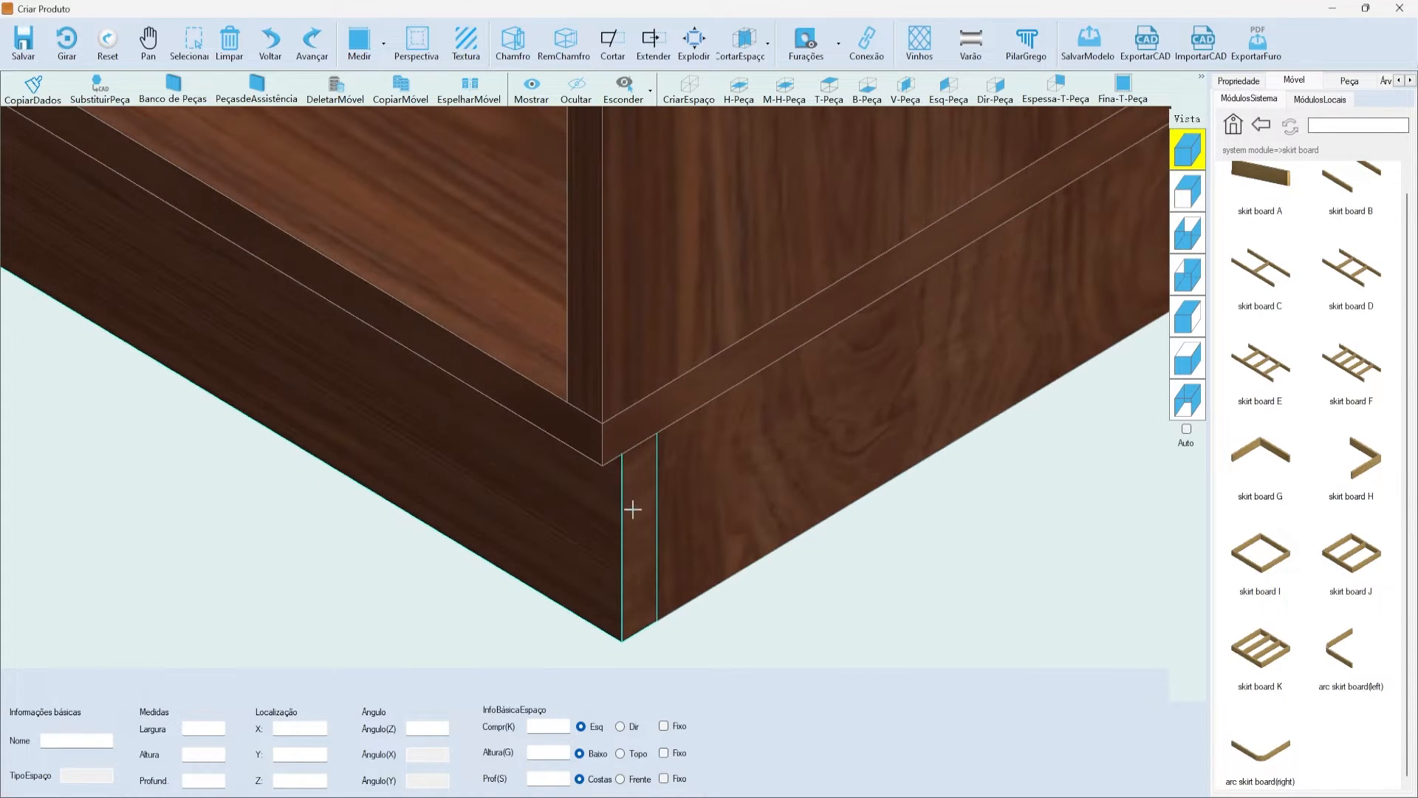
pyautogui.scroll(-6, 756, 392)
pyautogui.scroll(3, 750, 355)
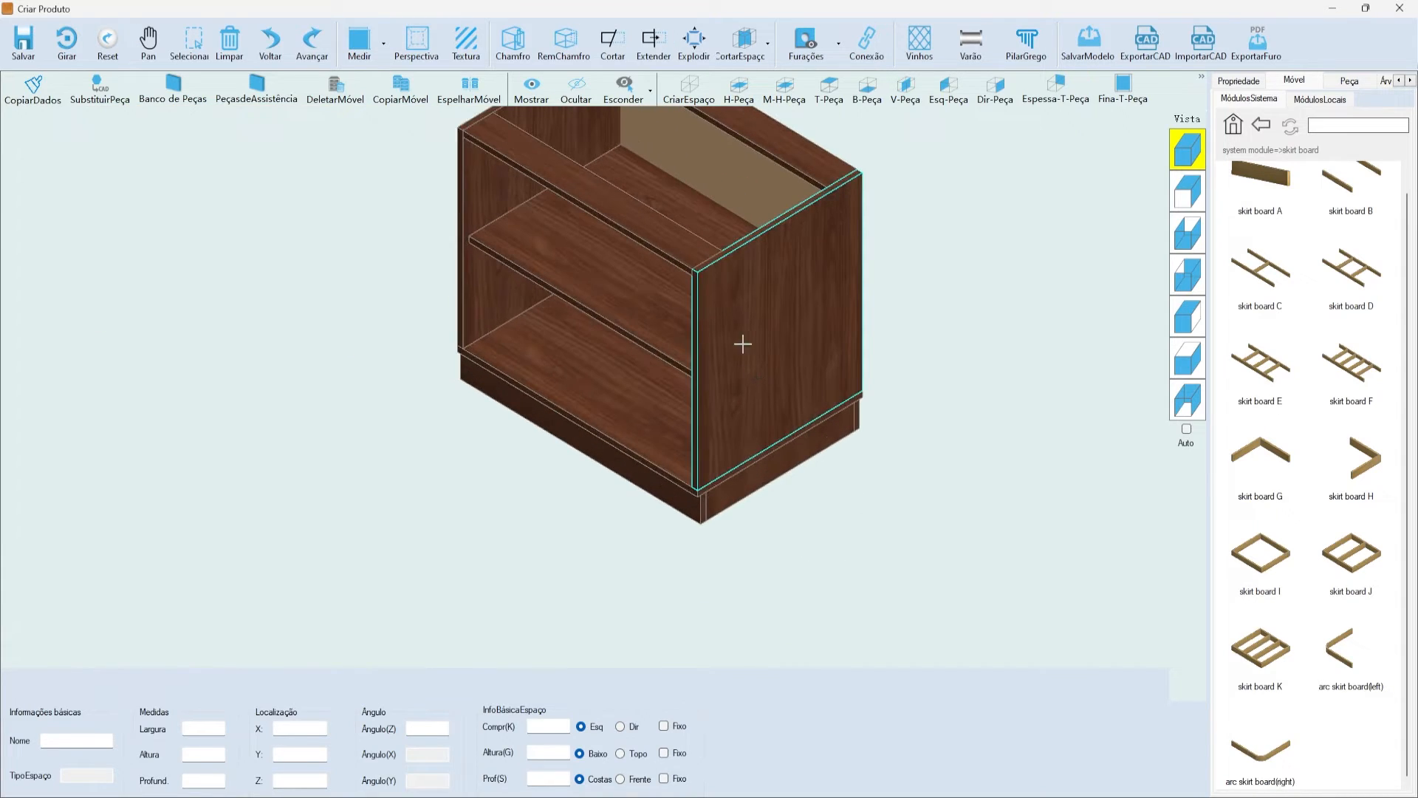
pyautogui.scroll(2, 681, 235)
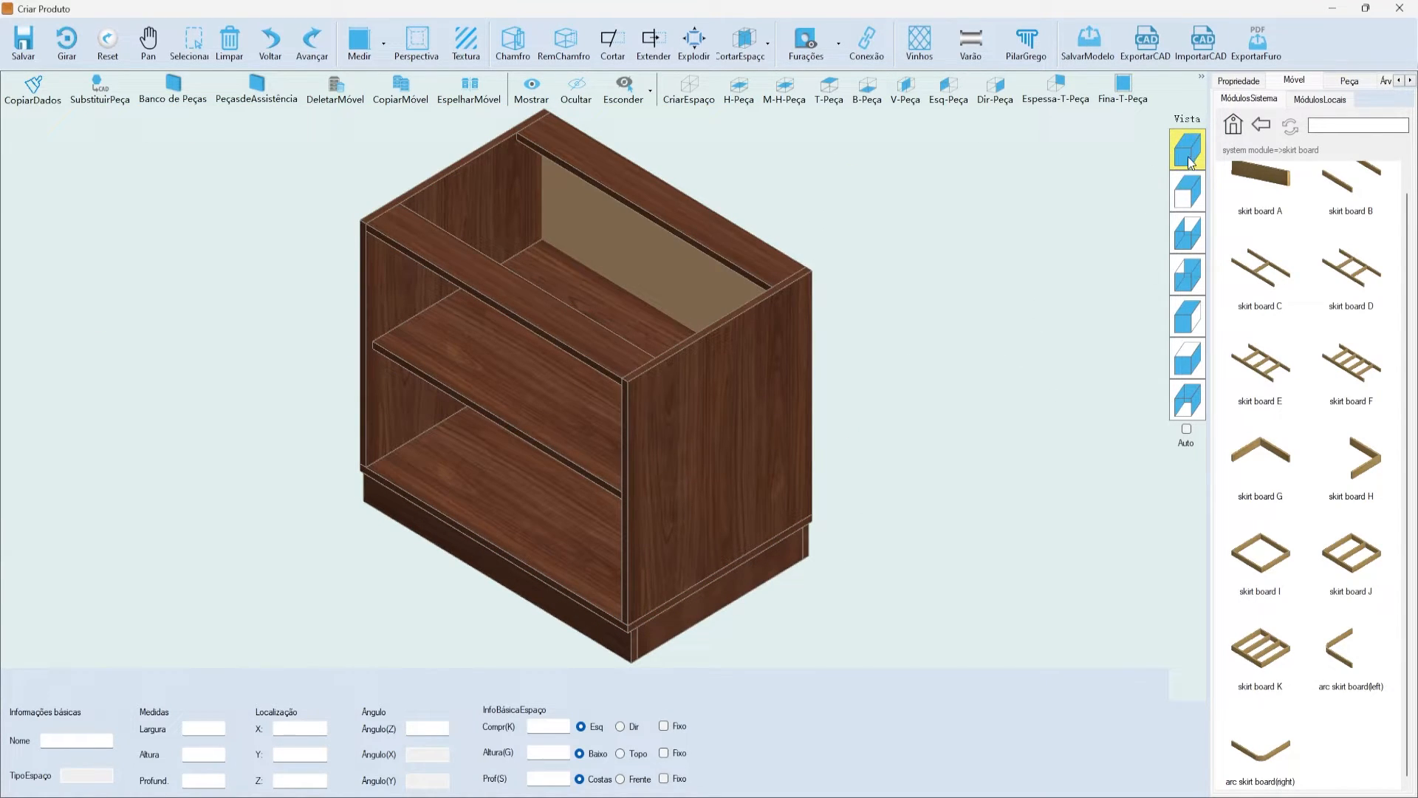
pyautogui.click(1188, 191)
pyautogui.click(1188, 233)
pyautogui.click(1188, 273)
pyautogui.click(1188, 316)
pyautogui.click(1188, 358)
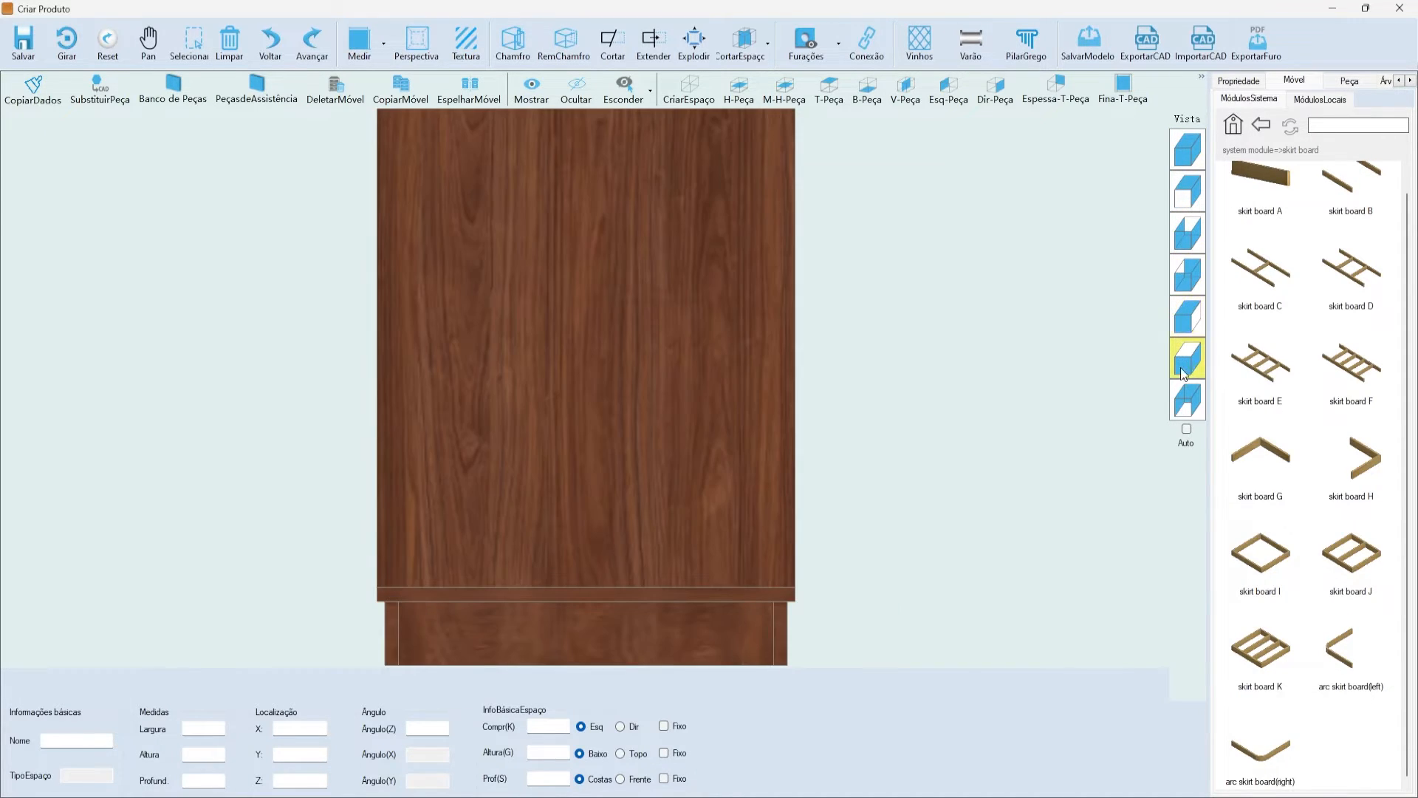
pyautogui.click(1188, 399)
pyautogui.click(1186, 150)
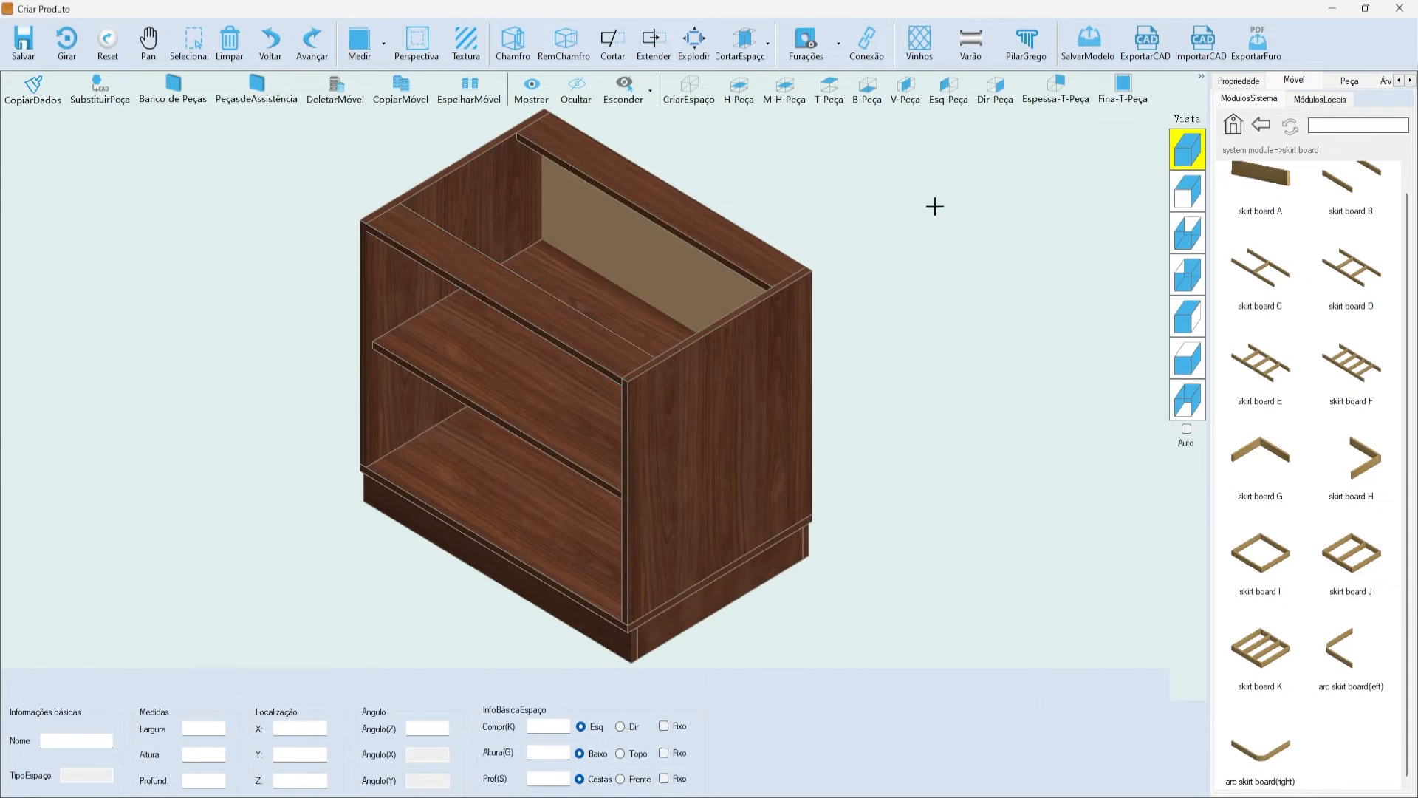
# - Switch to the front view and select the upper and lower cabinet spaces
pyautogui.click(493, 380)
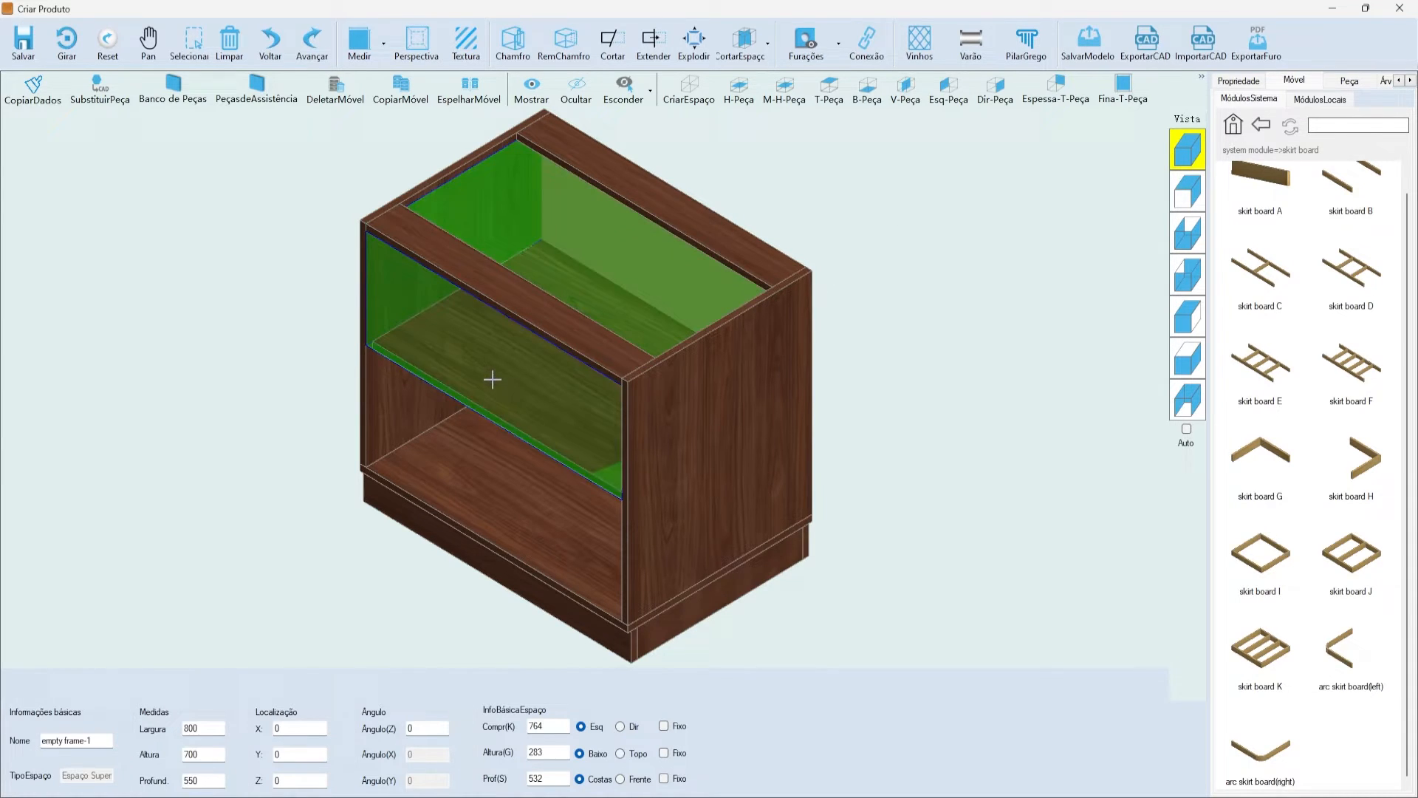
pyautogui.click(934, 345)
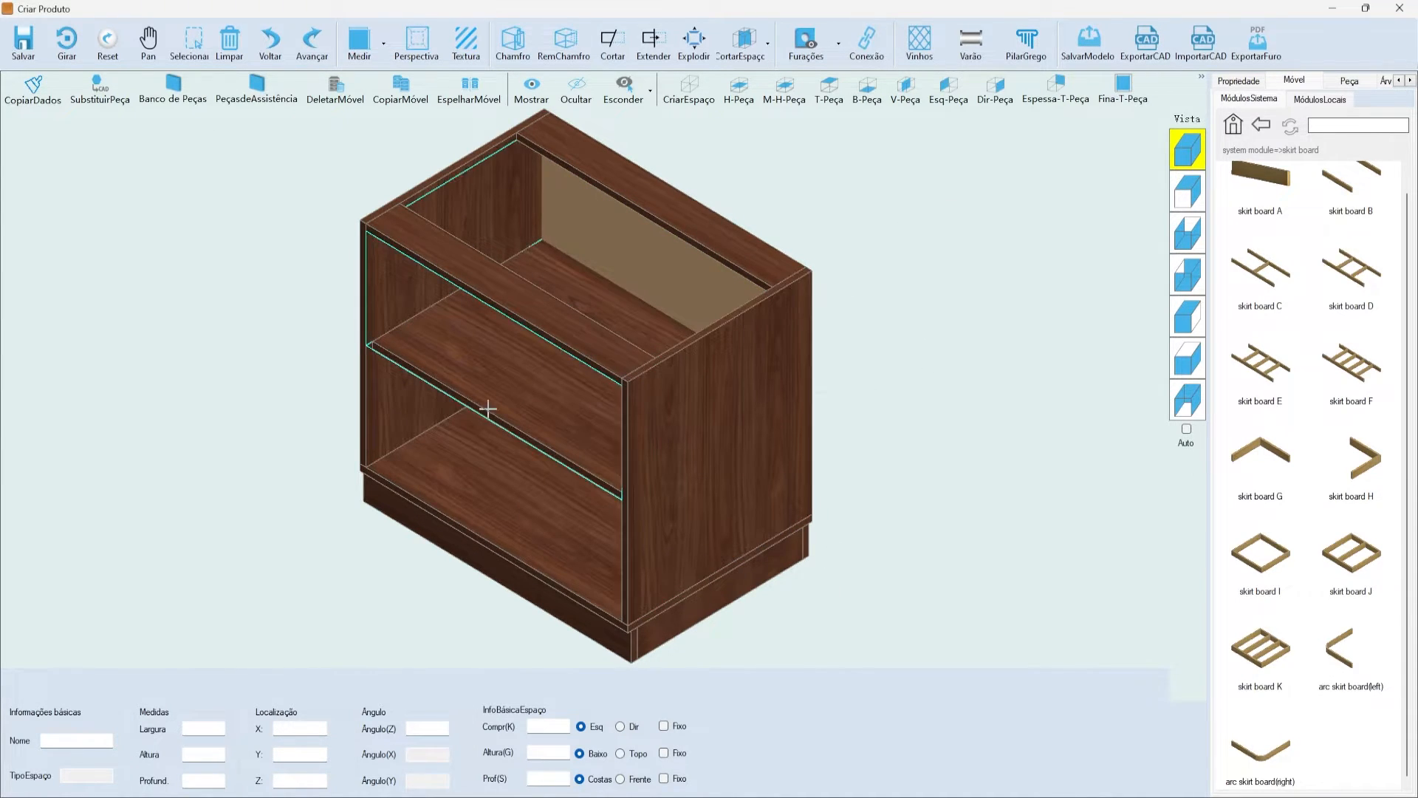
pyautogui.click(1188, 191)
pyautogui.click(676, 308)
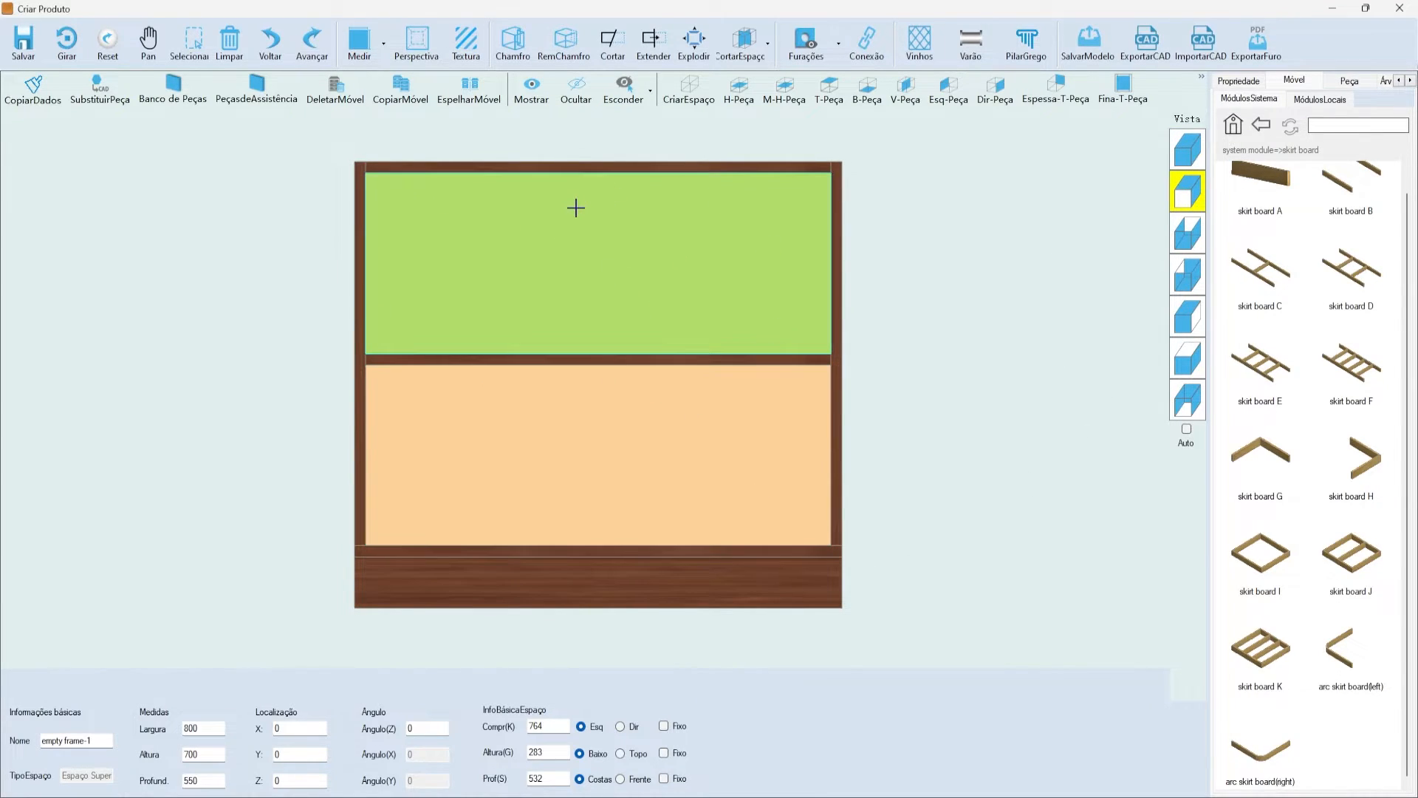
pyautogui.click(742, 462)
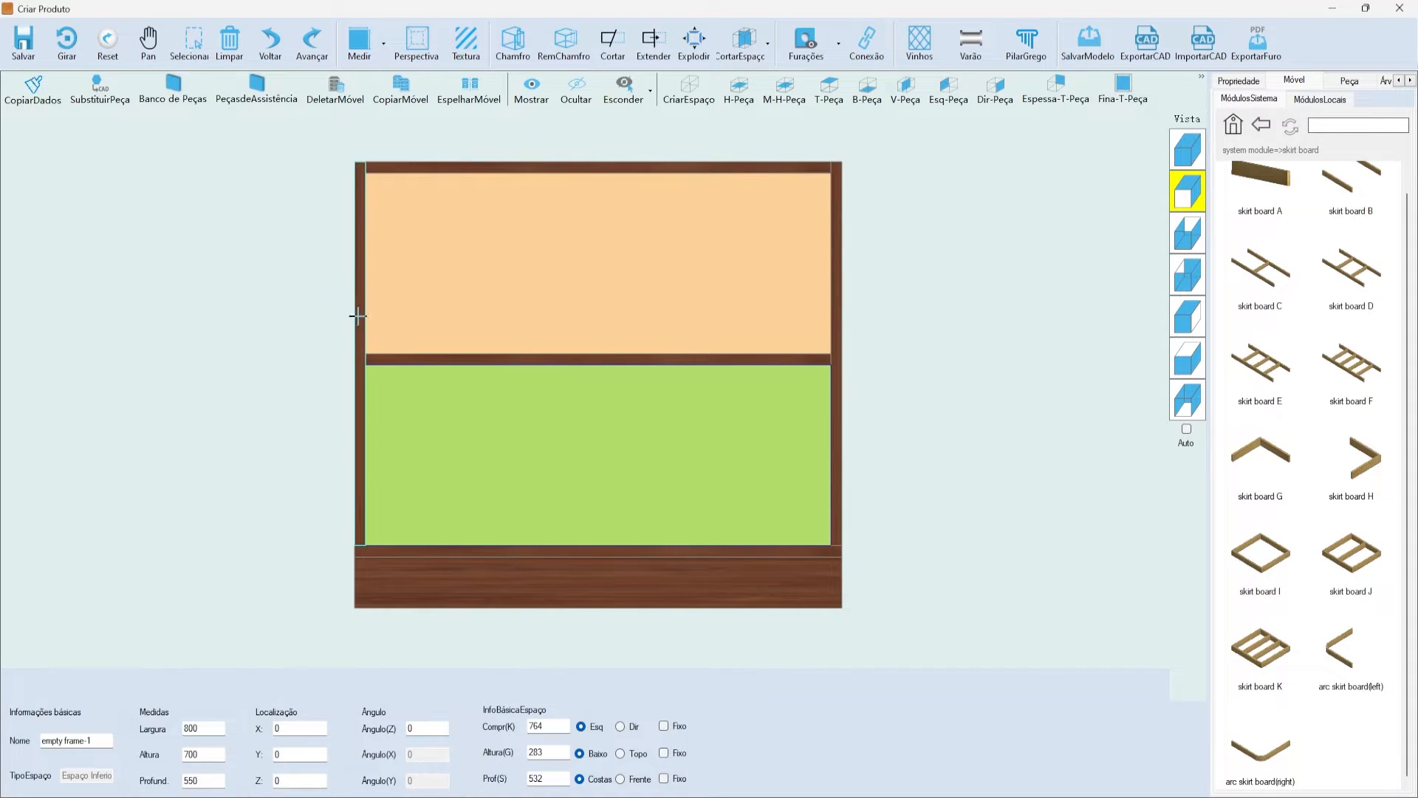
pyautogui.click(904, 451)
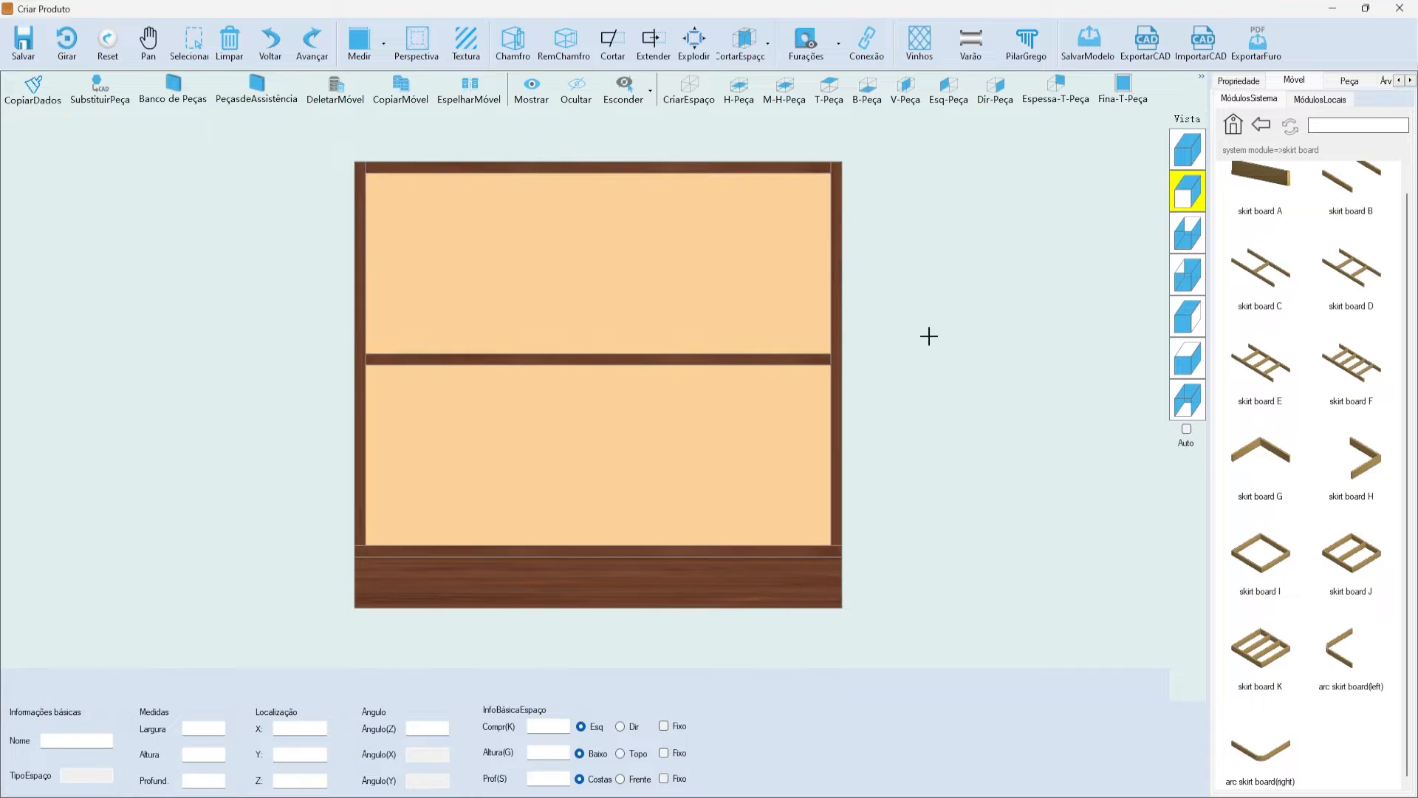
pyautogui.click(608, 230)
pyautogui.click(711, 489)
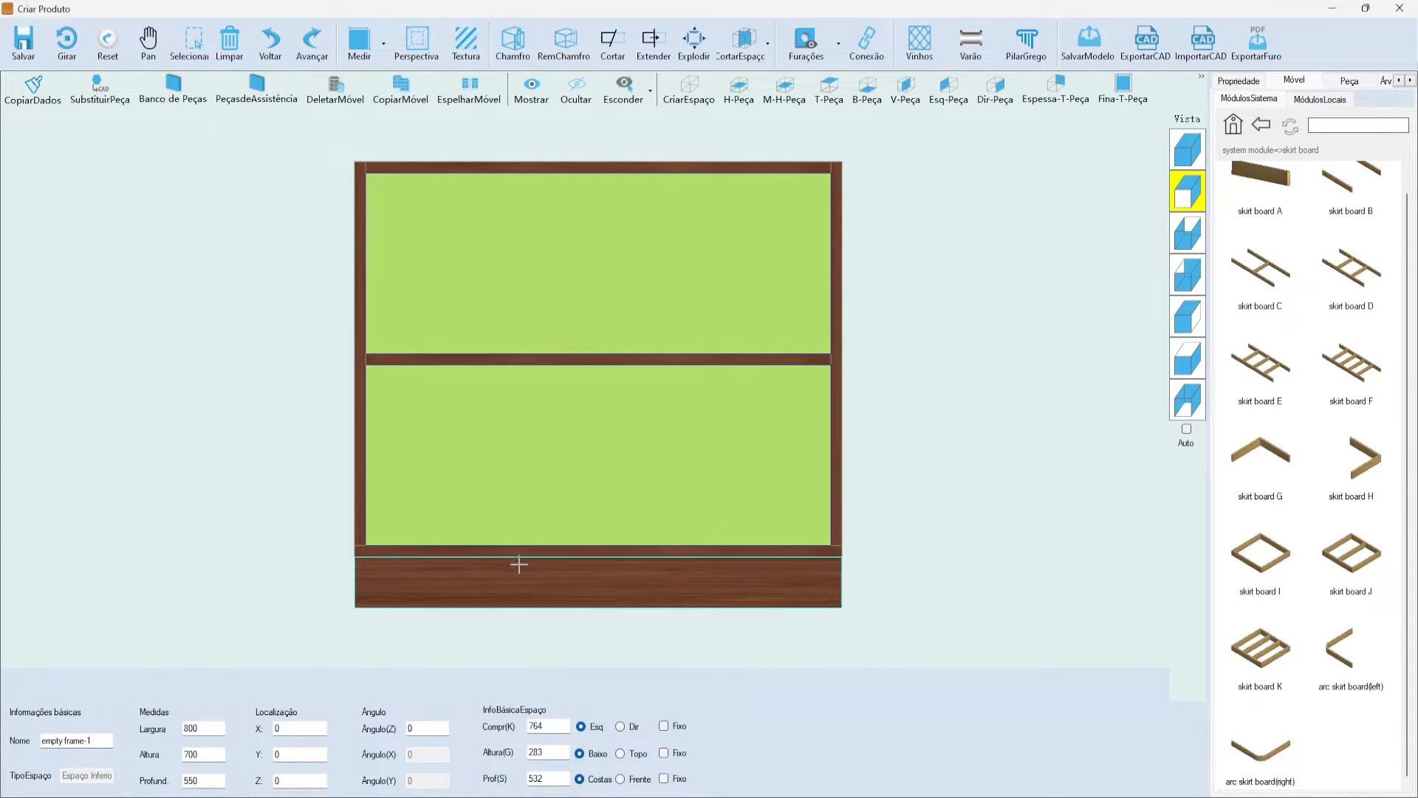
pyautogui.click(933, 328)
pyautogui.click(761, 295)
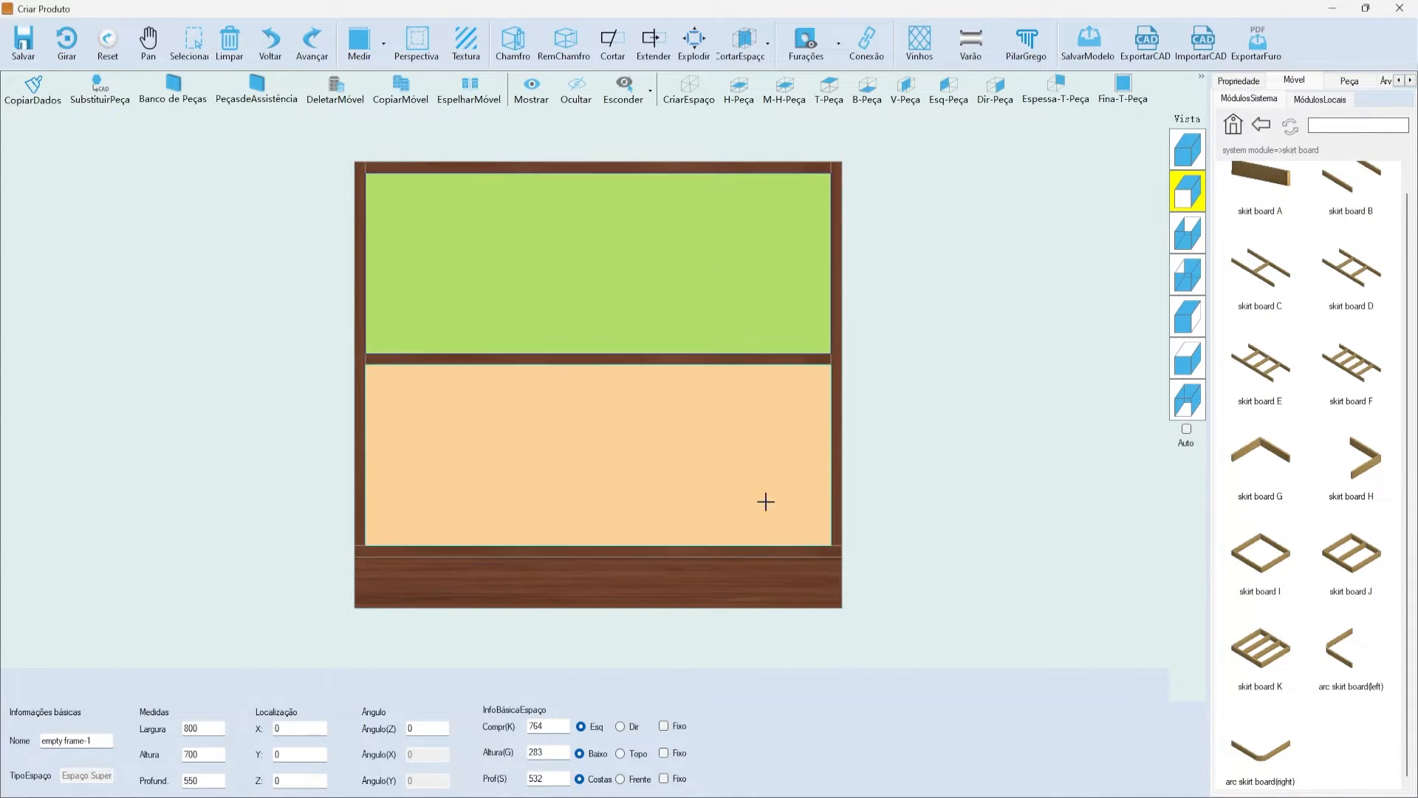
pyautogui.click(697, 459)
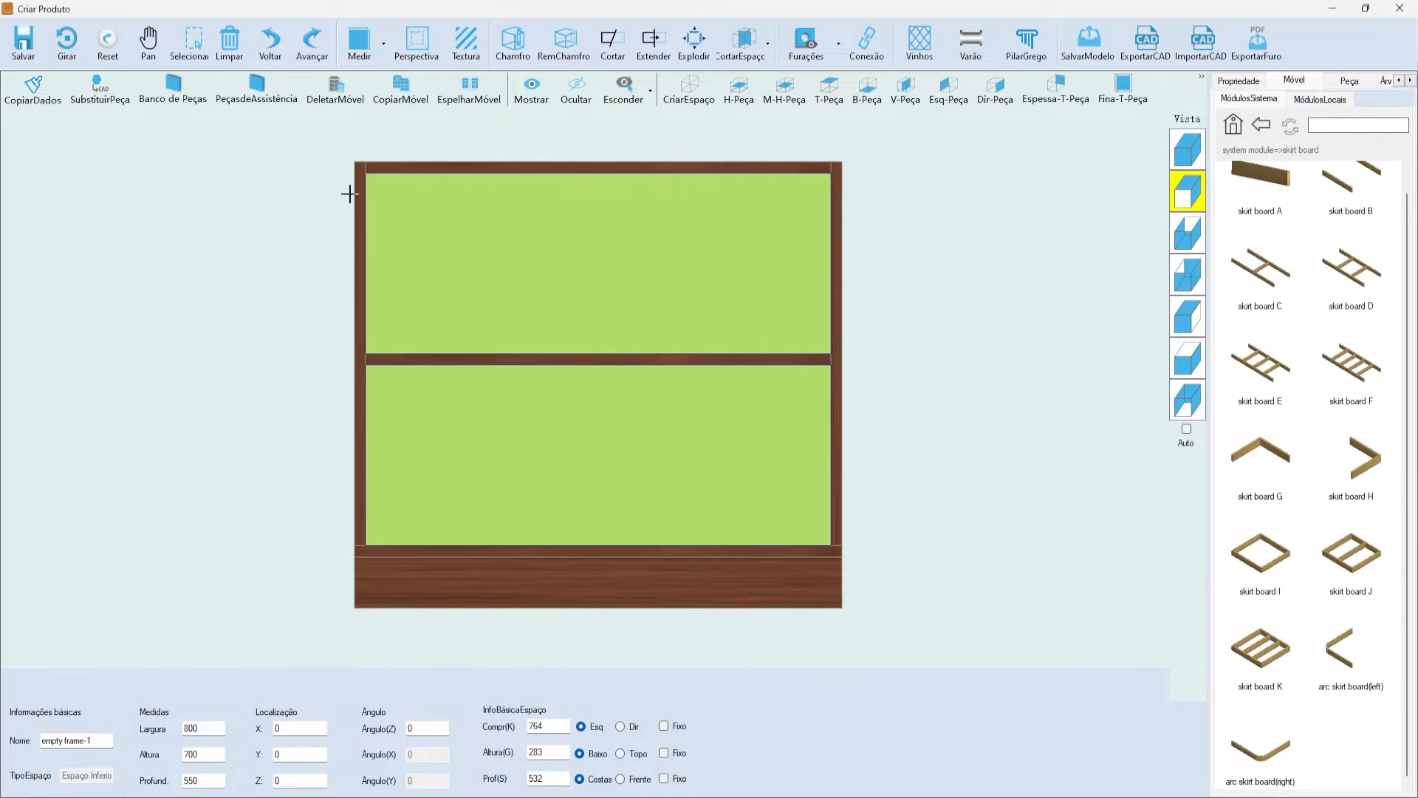
# - In the isometric 3D view, select the cabinet's whole empty frame and reset the module library to top-level folders
pyautogui.click(1187, 145)
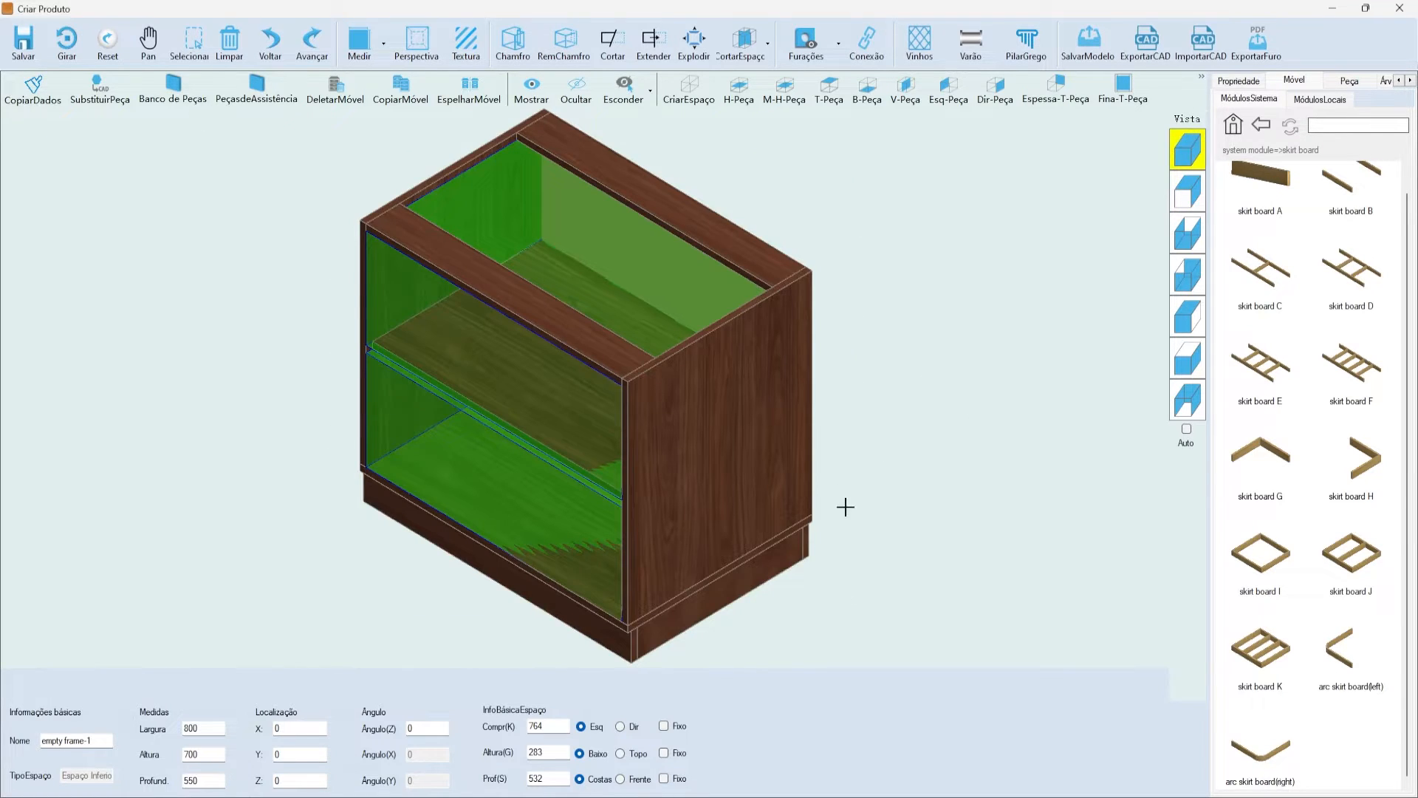
pyautogui.scroll(5, 465, 458)
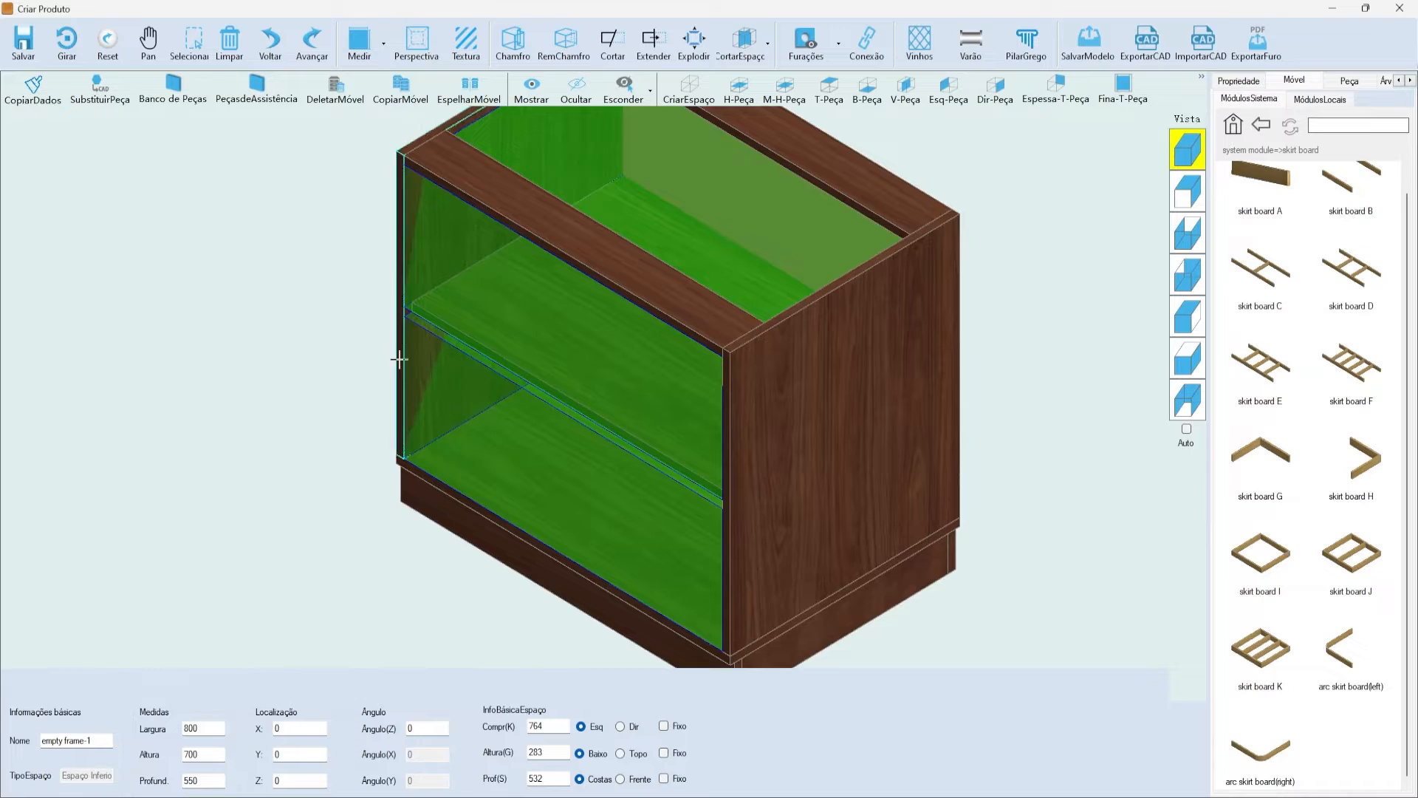
pyautogui.click(535, 504)
pyautogui.click(507, 421)
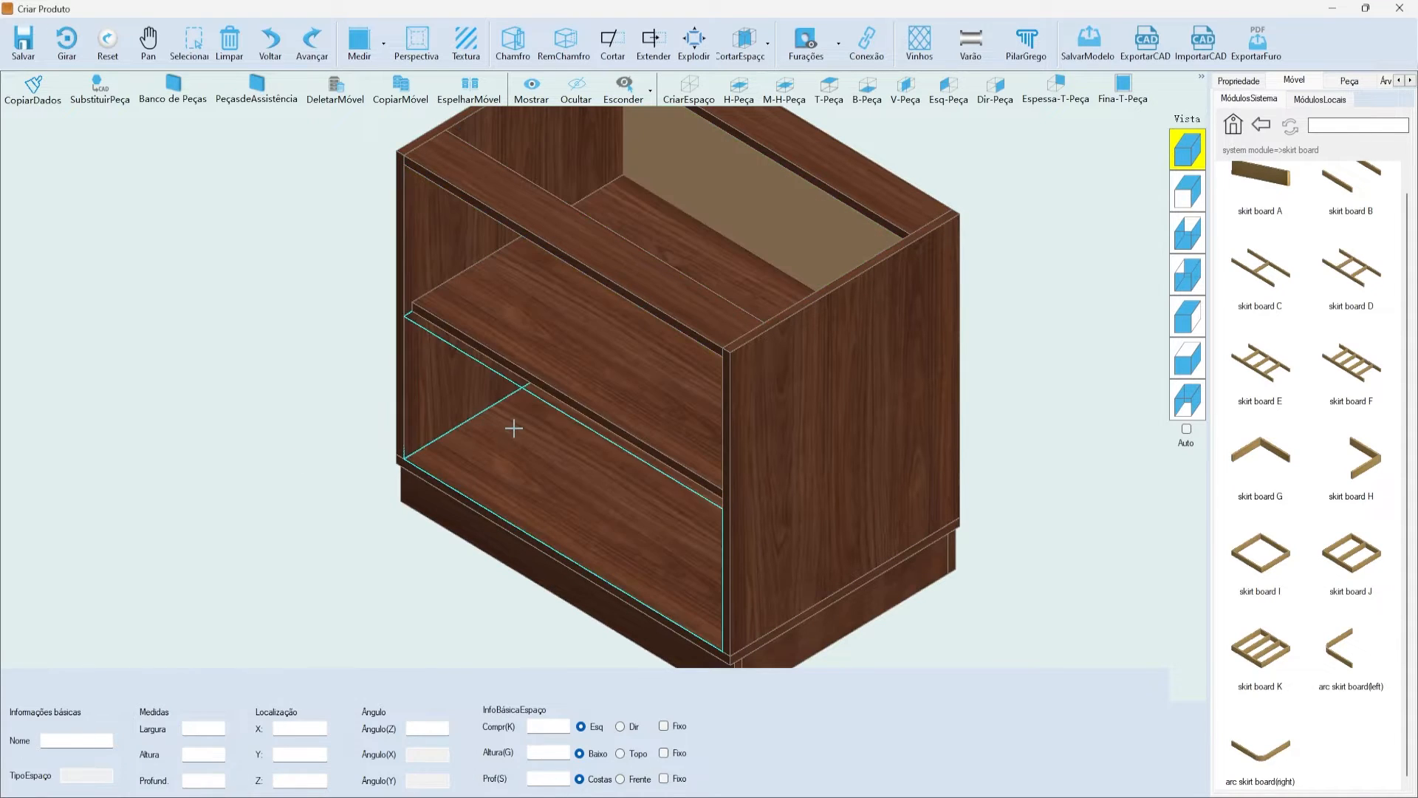
pyautogui.scroll(-1, 550, 517)
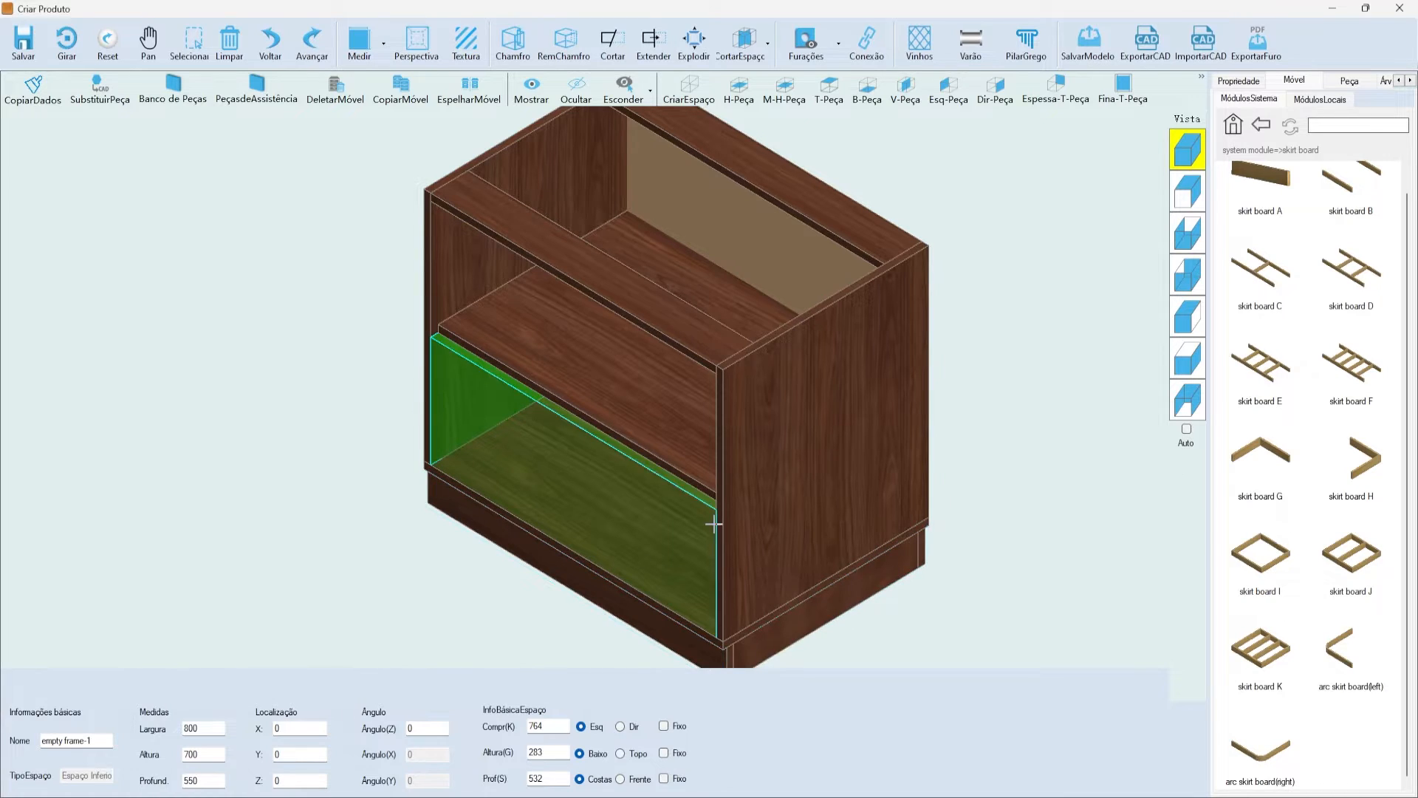
pyautogui.click(306, 349)
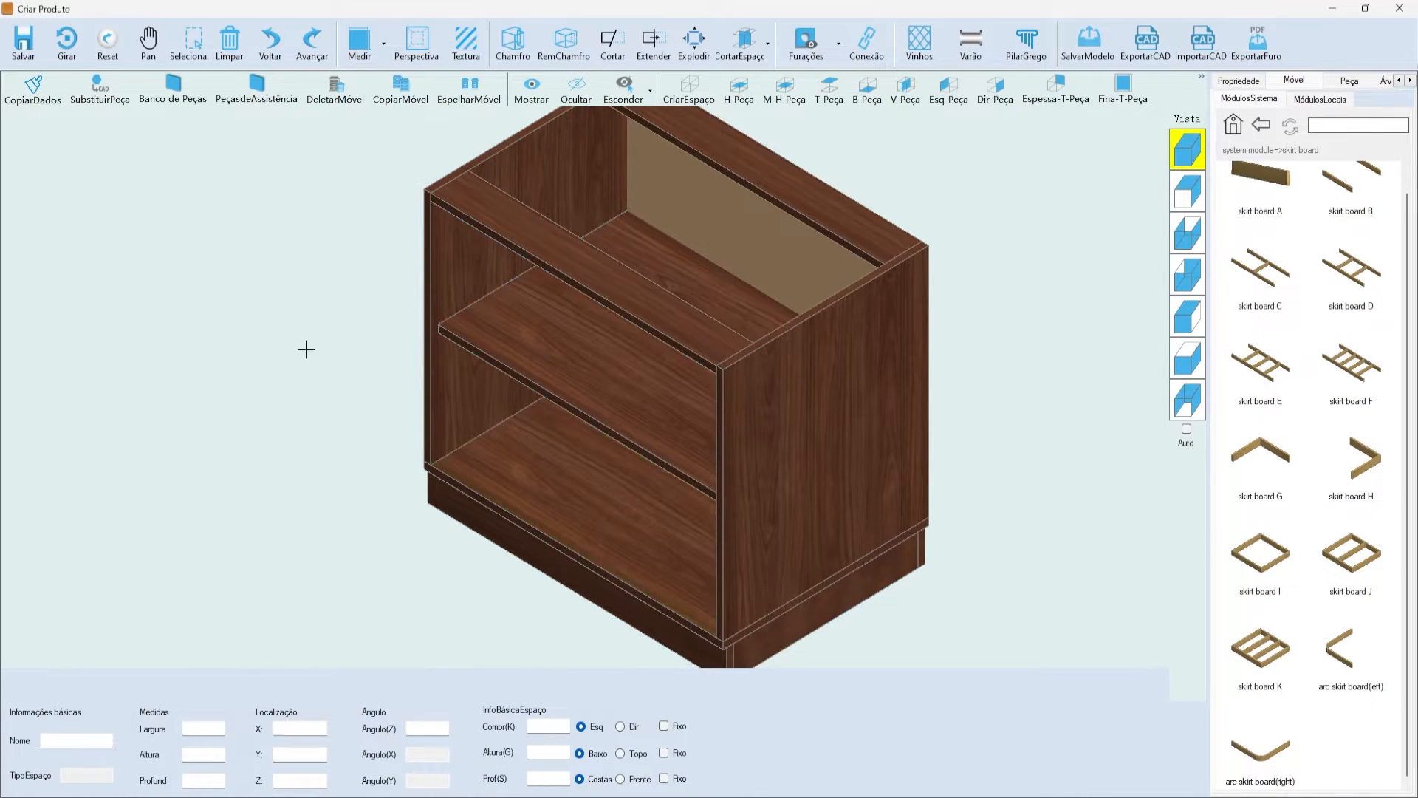
pyautogui.click(475, 263)
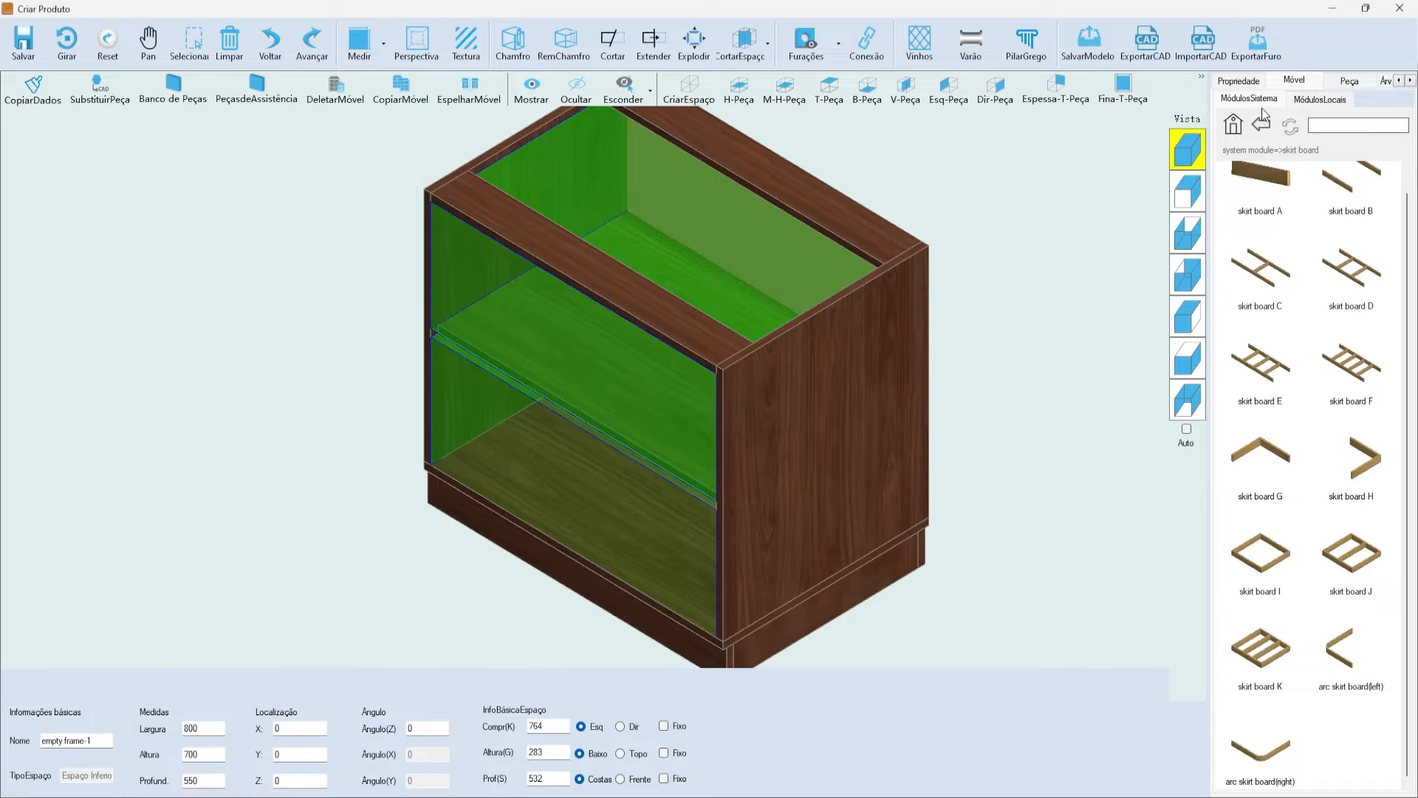
pyautogui.click(1244, 127)
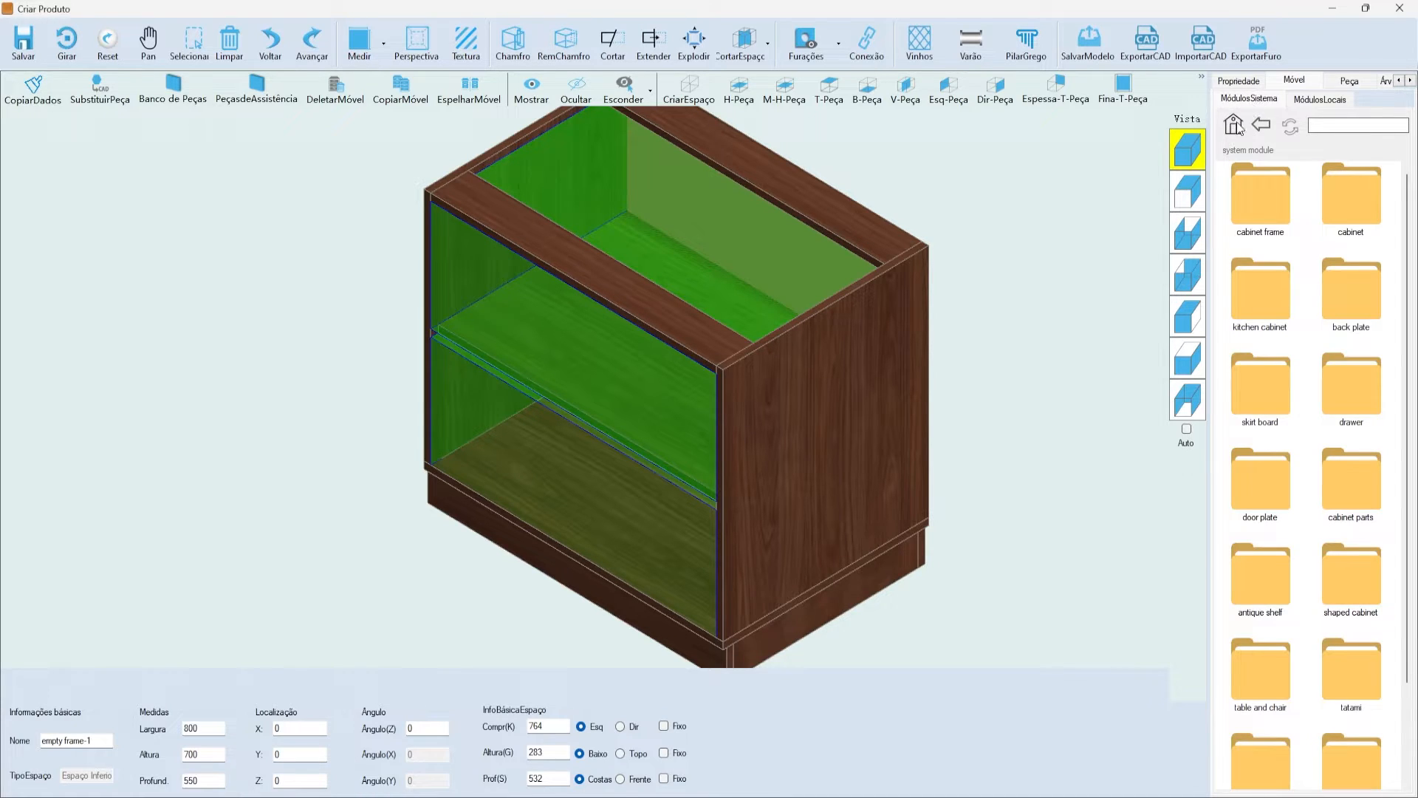
# - Apply the Swing Door-G Type Handle '2 Doors (Lower Cabinet)' model to the cabinet space
pyautogui.scroll(-2, 1319, 308)
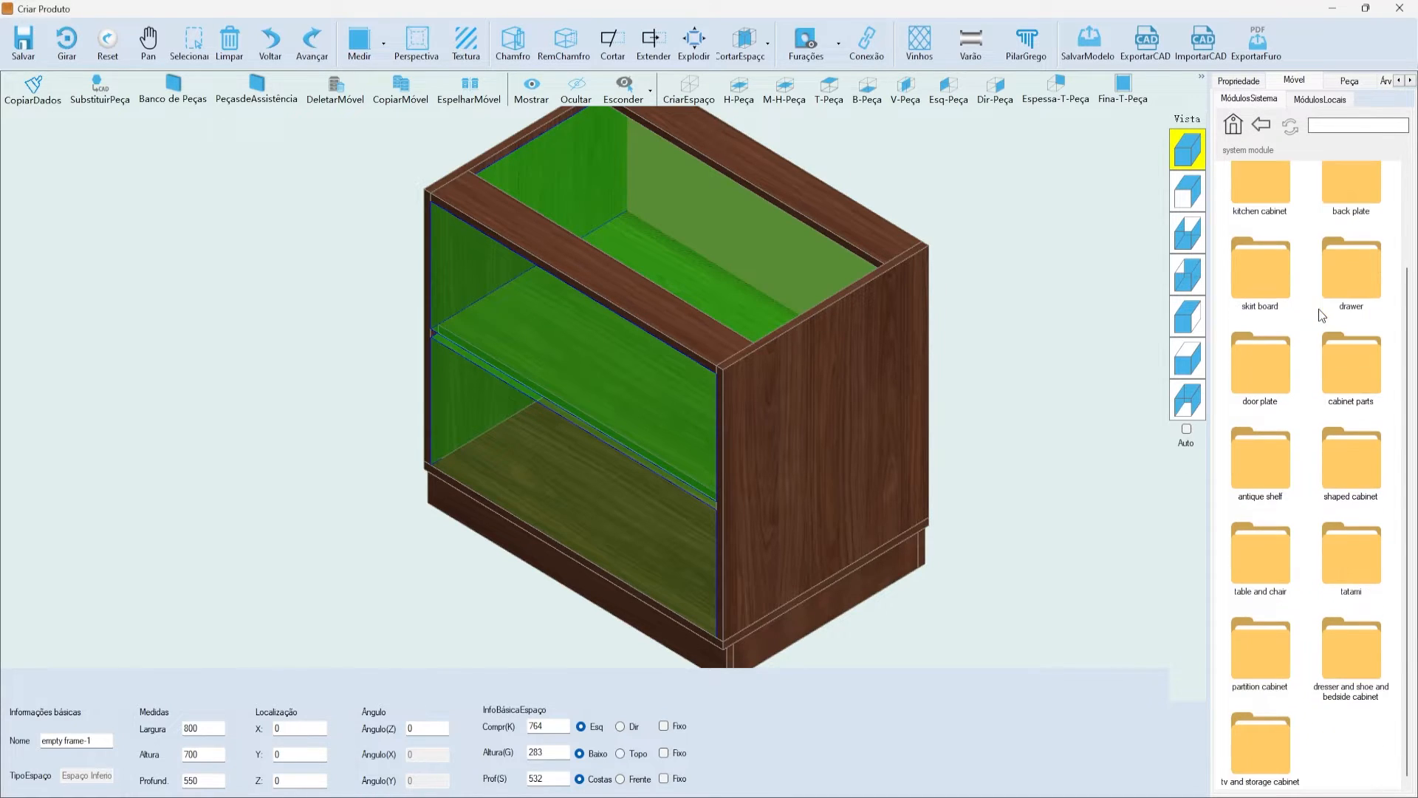
pyautogui.doubleClick(1259, 388)
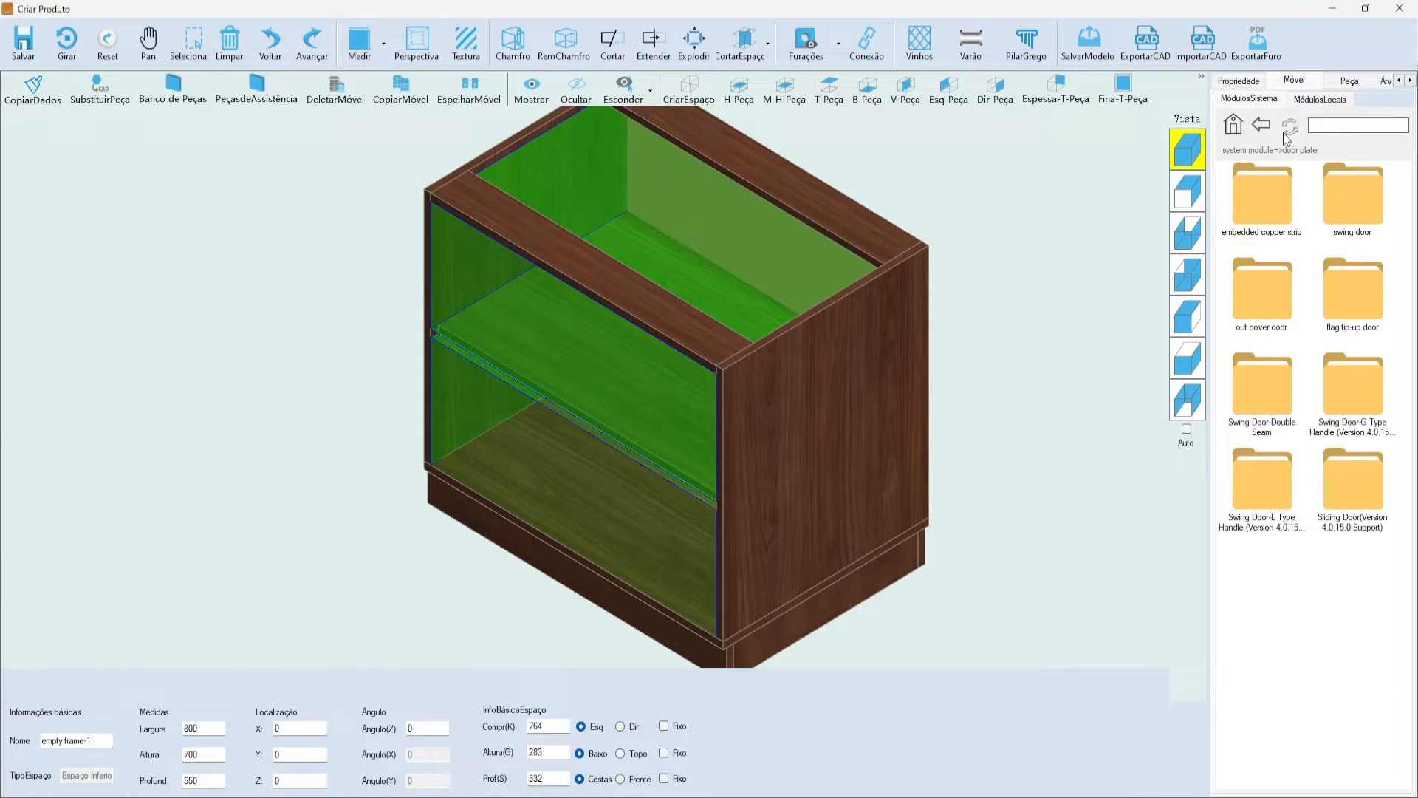
pyautogui.click(1361, 402)
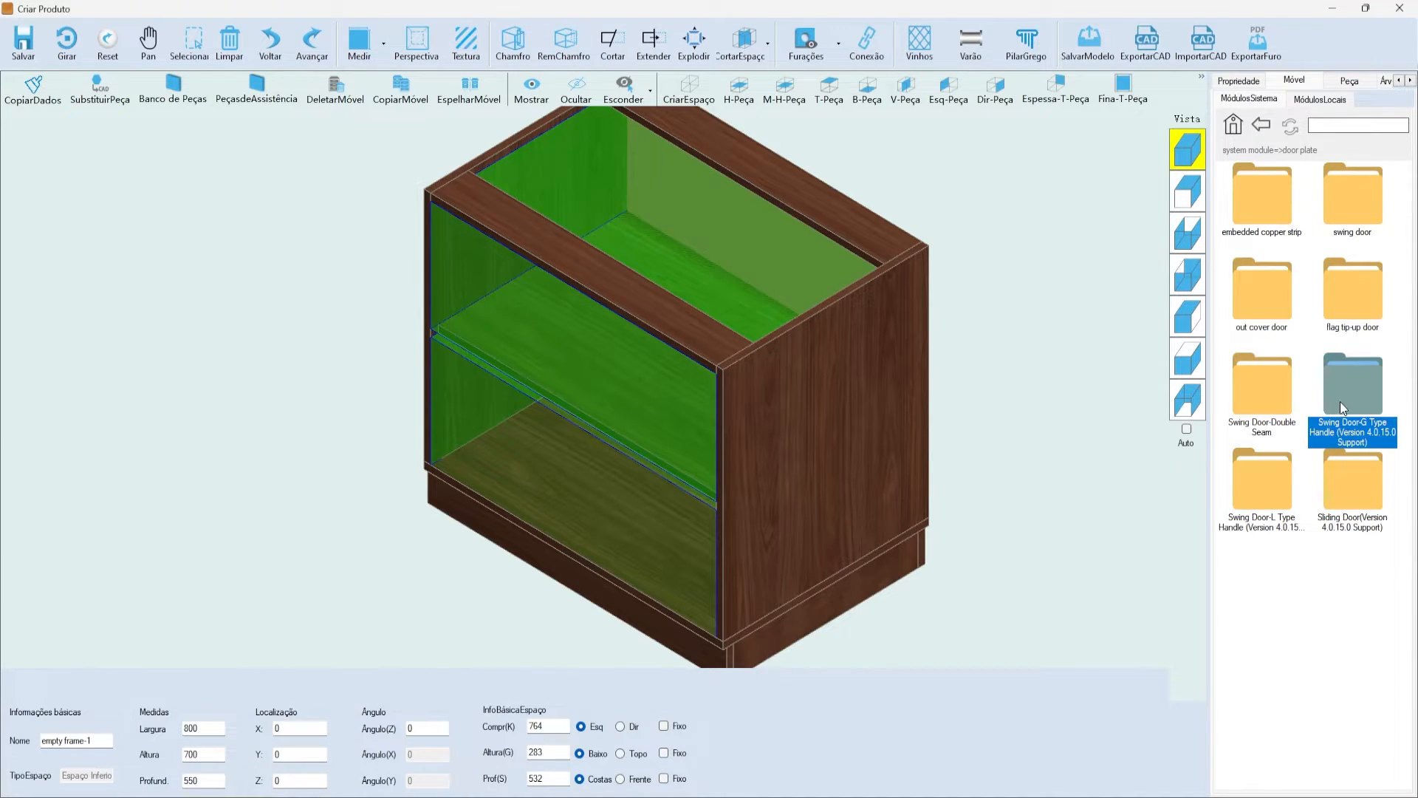
pyautogui.doubleClick(1340, 401)
pyautogui.scroll(-3, 1314, 421)
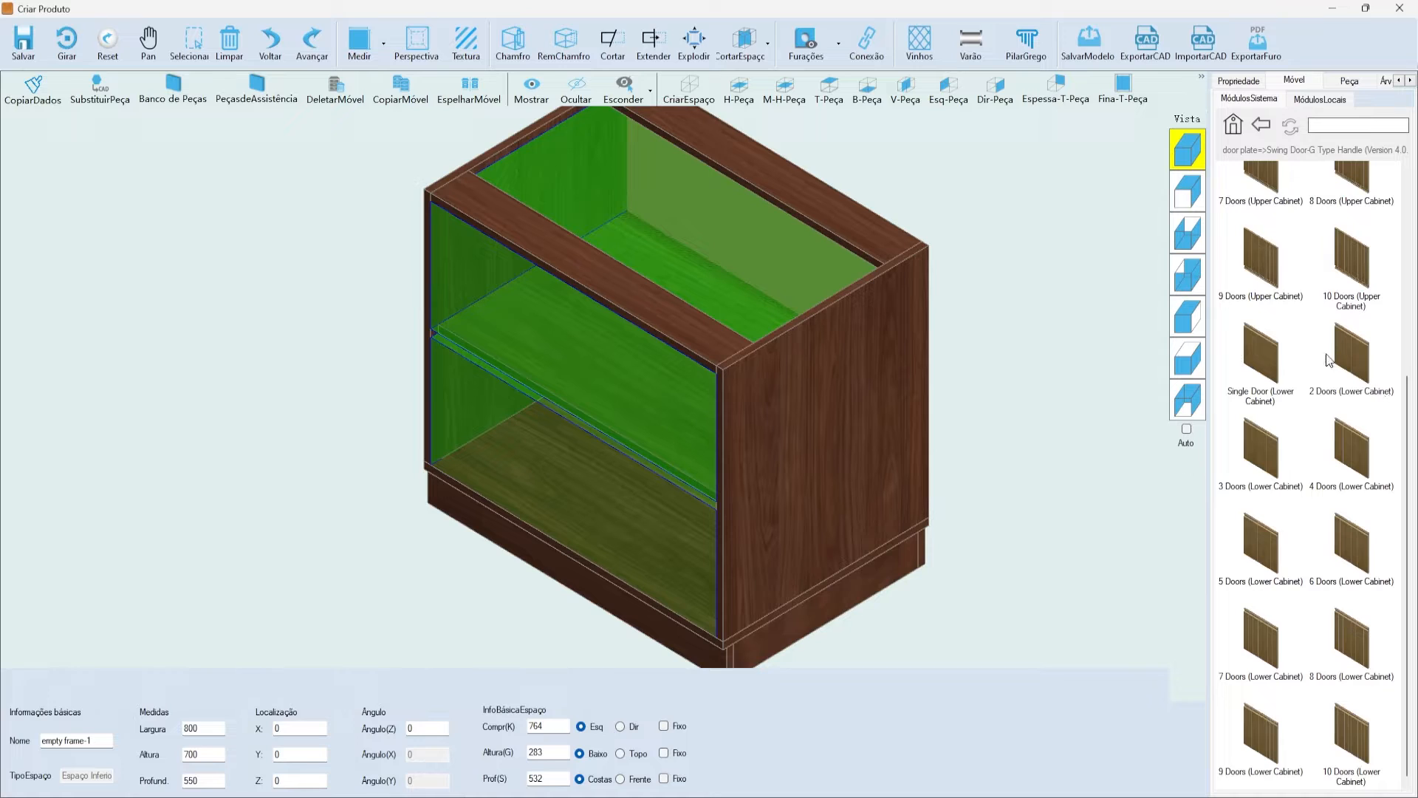
pyautogui.click(1366, 354)
pyautogui.click(773, 389)
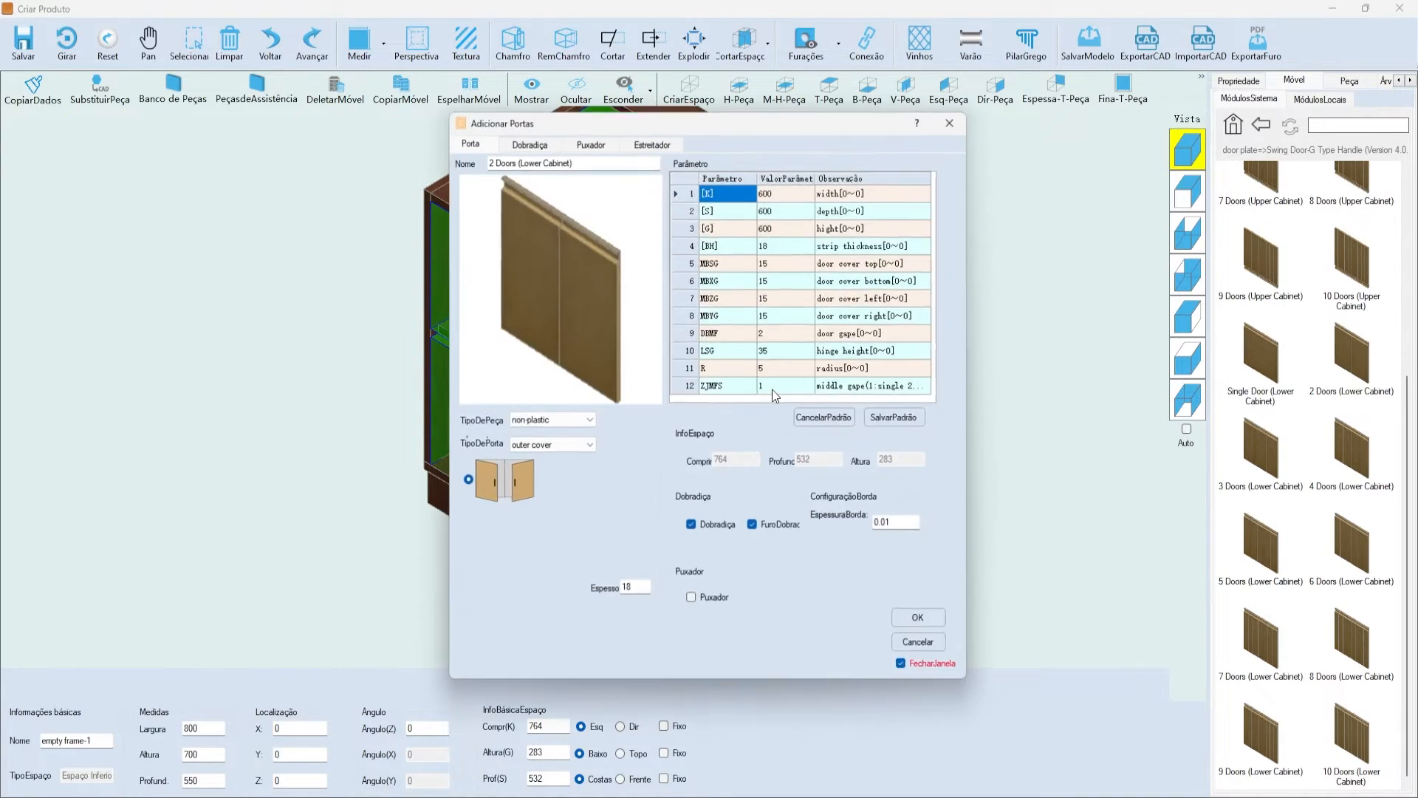
# - Move the Adicionar Portas window aside and sort the door parameters by value
pyautogui.moveTo(657, 112); pyautogui.dragTo(669, 125)
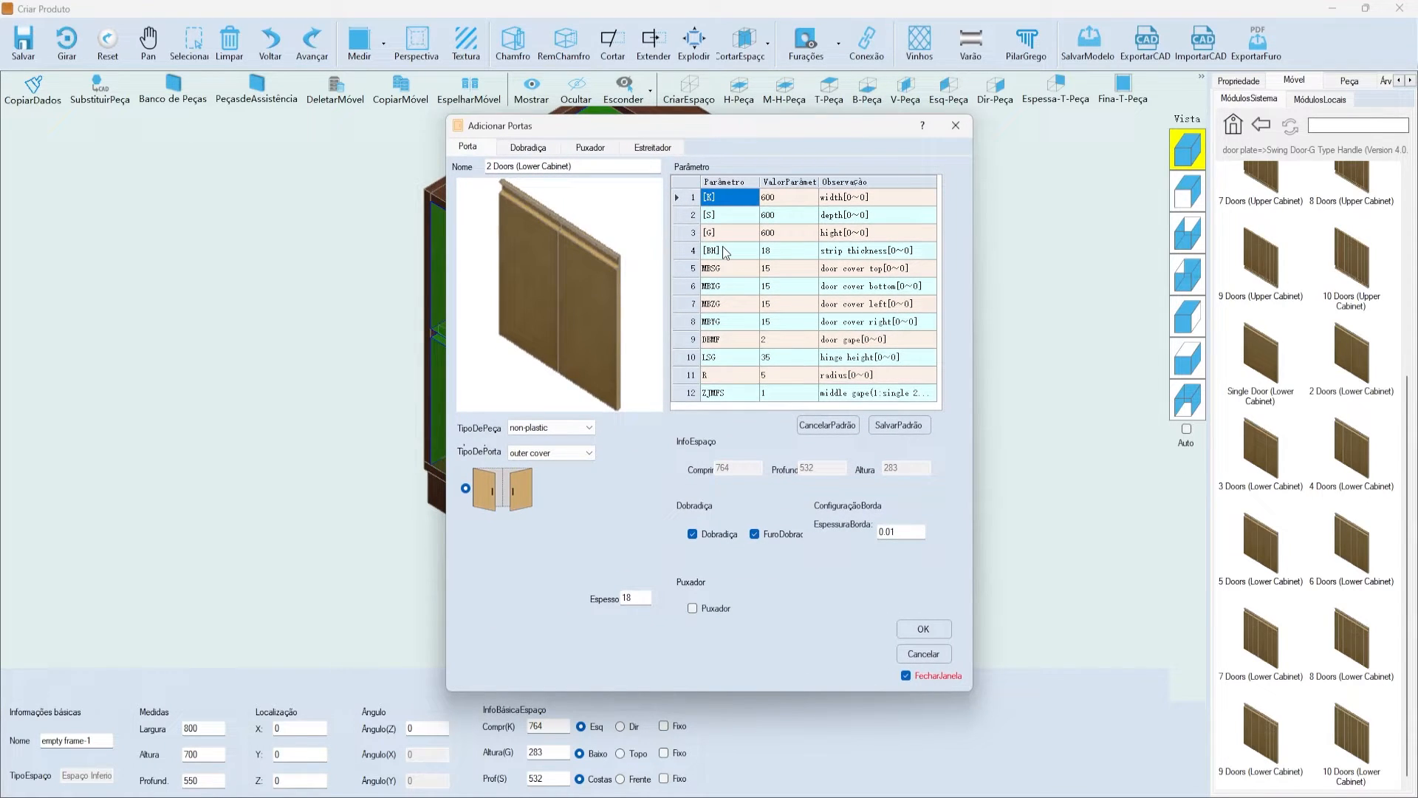
pyautogui.moveTo(652, 127); pyautogui.dragTo(611, 120)
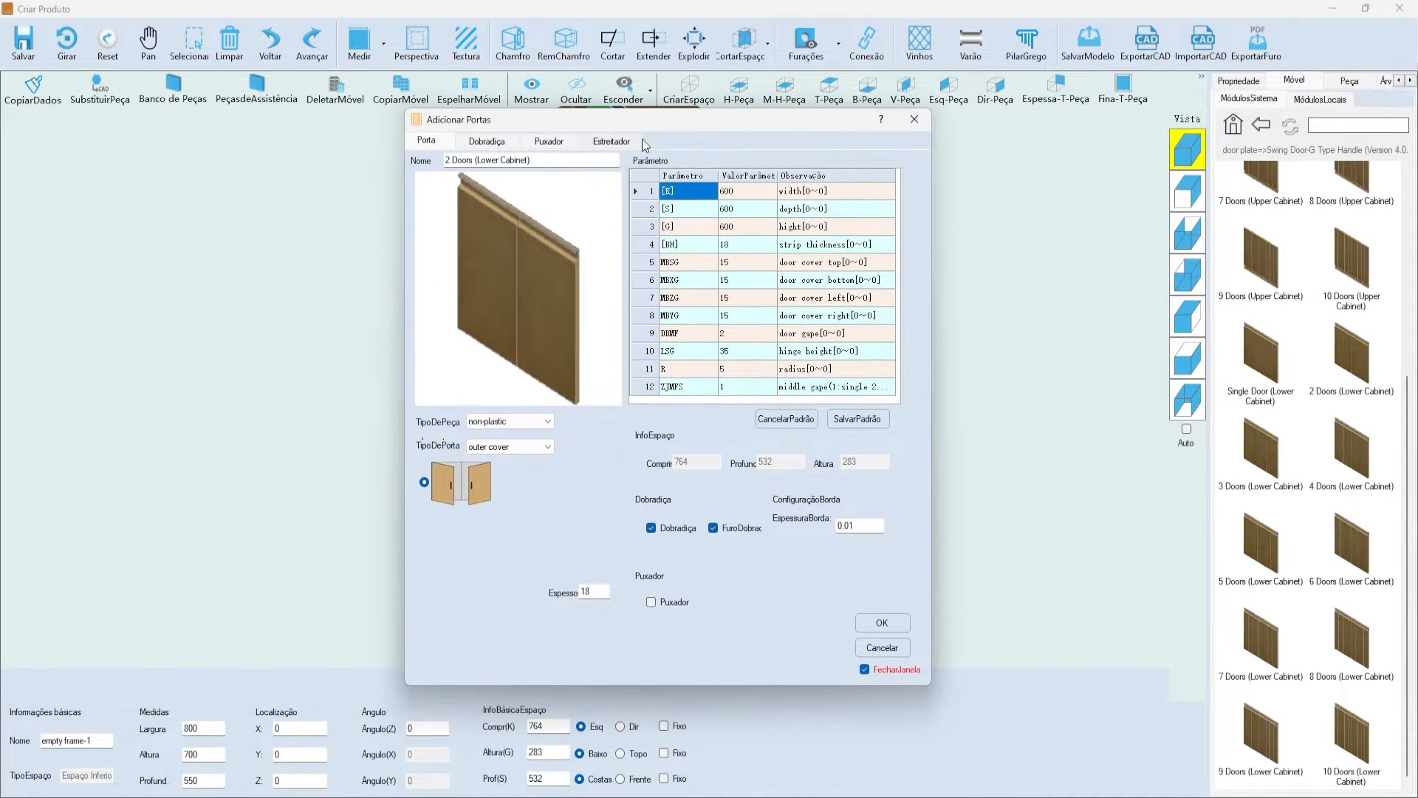
pyautogui.click(734, 245)
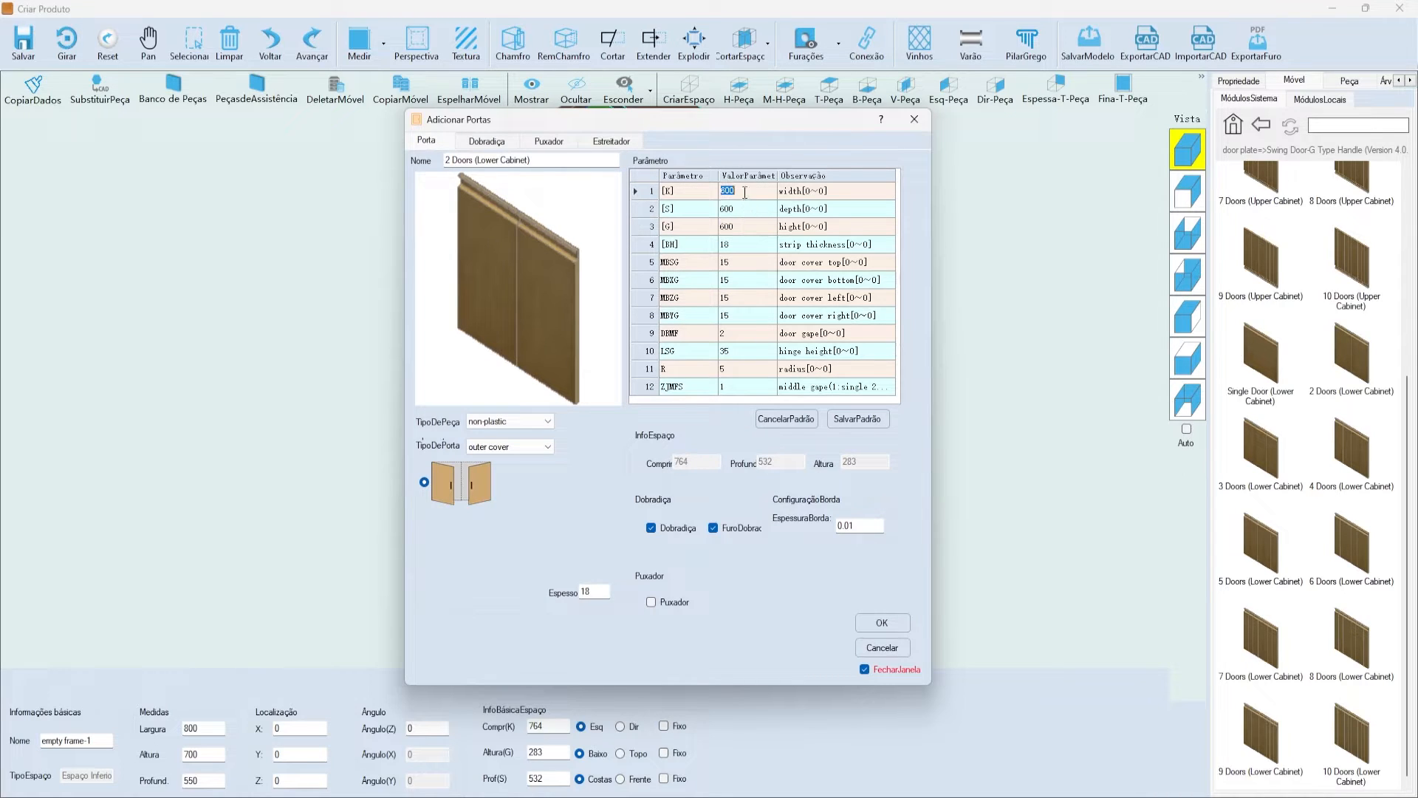
pyautogui.moveTo(724, 136); pyautogui.dragTo(1088, 161)
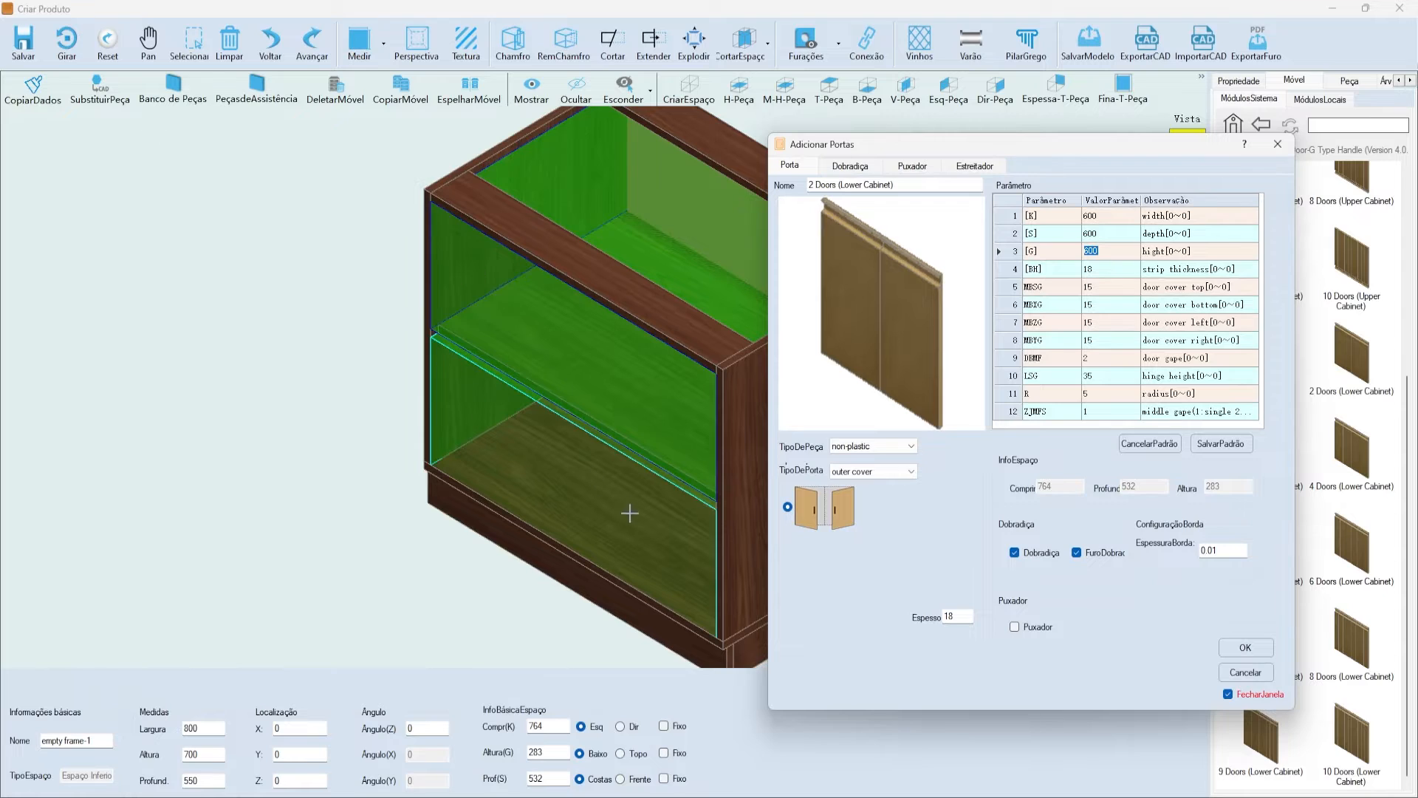
pyautogui.moveTo(1157, 140); pyautogui.dragTo(961, 137)
pyautogui.click(928, 213)
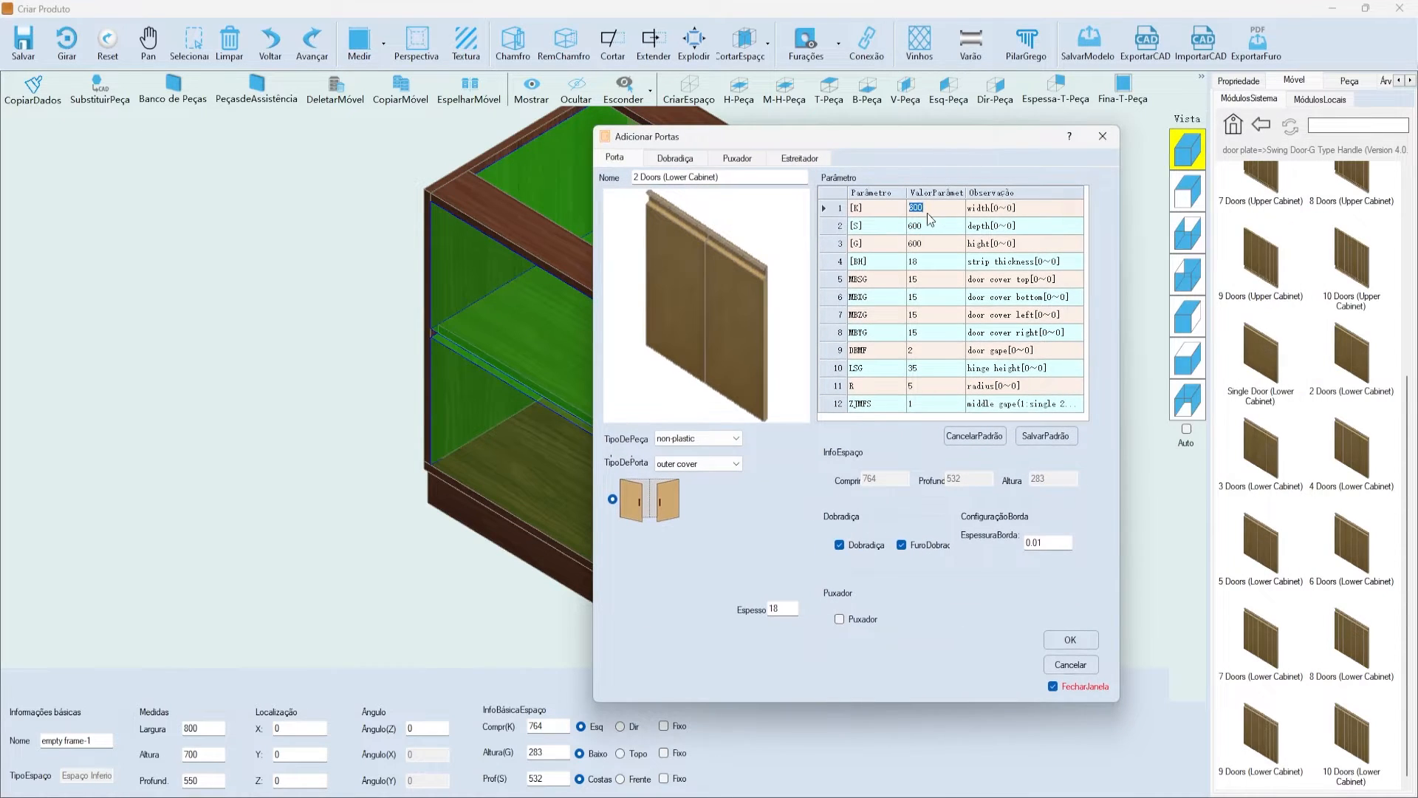
pyautogui.click(933, 242)
pyautogui.click(935, 229)
pyautogui.click(932, 196)
pyautogui.click(931, 195)
# - Review the hinge height, door gap 2 and strip thickness 18 parameters and descriptions
pyautogui.click(919, 281)
pyautogui.click(893, 355)
pyautogui.click(976, 313)
pyautogui.click(956, 275)
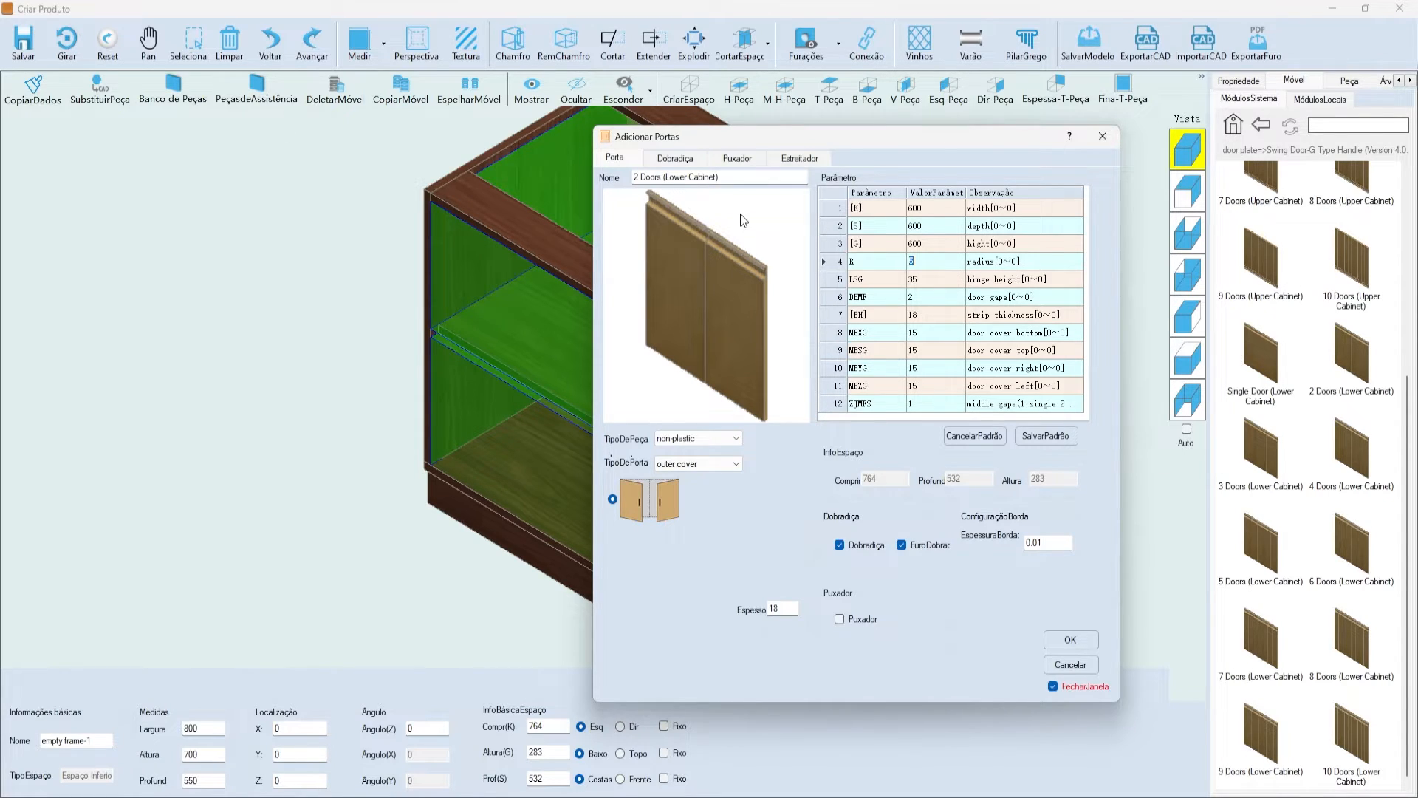
pyautogui.click(958, 283)
pyautogui.click(1001, 281)
pyautogui.click(954, 282)
pyautogui.click(1002, 297)
pyautogui.click(937, 297)
pyautogui.click(952, 312)
pyautogui.click(933, 304)
# - Inspect the door cover values and descriptions, then open the door mounting type choices
pyautogui.click(957, 334)
pyautogui.click(1012, 330)
pyautogui.click(1013, 338)
pyautogui.click(988, 349)
pyautogui.click(943, 391)
pyautogui.click(995, 388)
pyautogui.click(988, 331)
pyautogui.click(1032, 354)
pyautogui.click(937, 363)
pyautogui.click(699, 462)
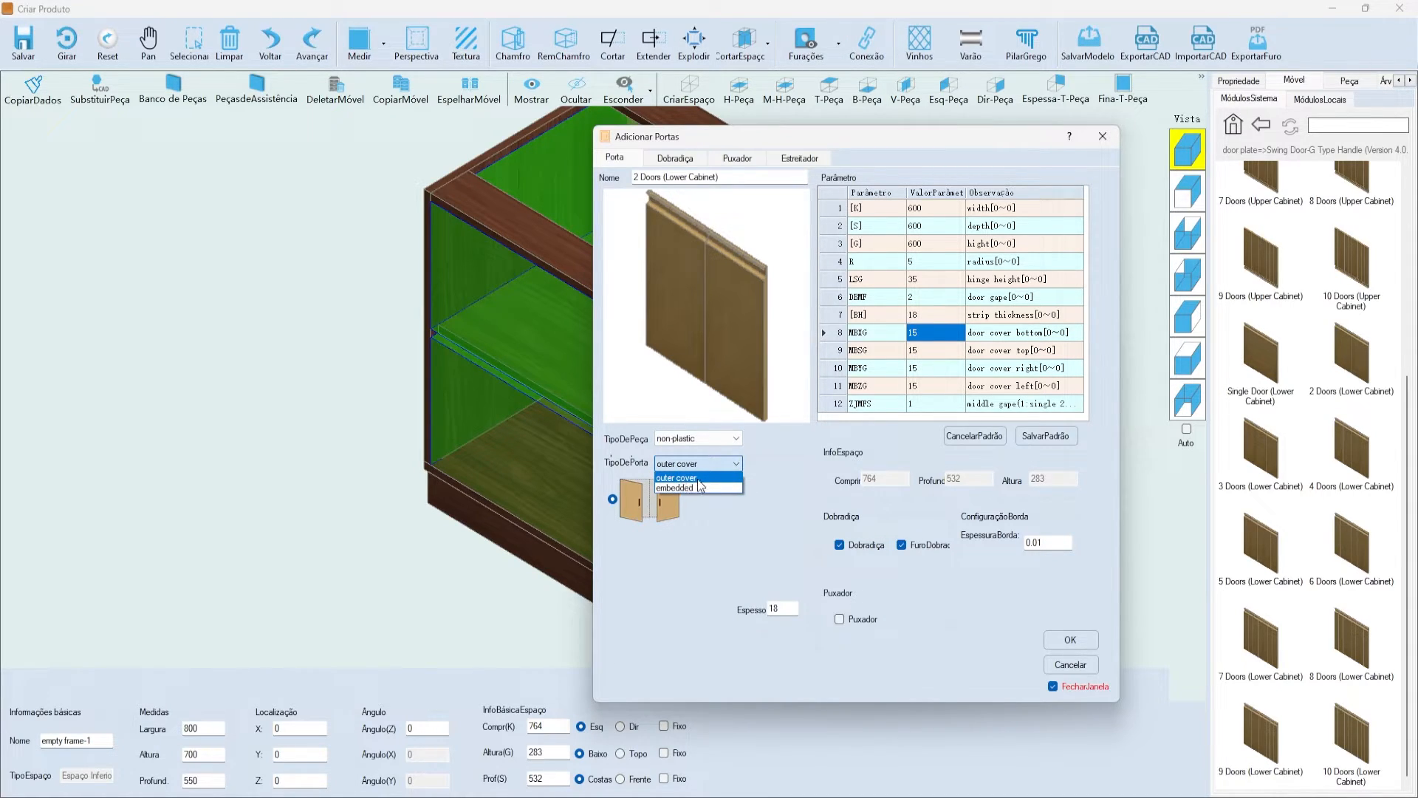
# - Set the door covers to 18 against the zoomed cabinet edges, check the door gap, and show the Dobradiça hinge settings
pyautogui.moveTo(787, 141); pyautogui.dragTo(978, 141)
pyautogui.scroll(5, 544, 421)
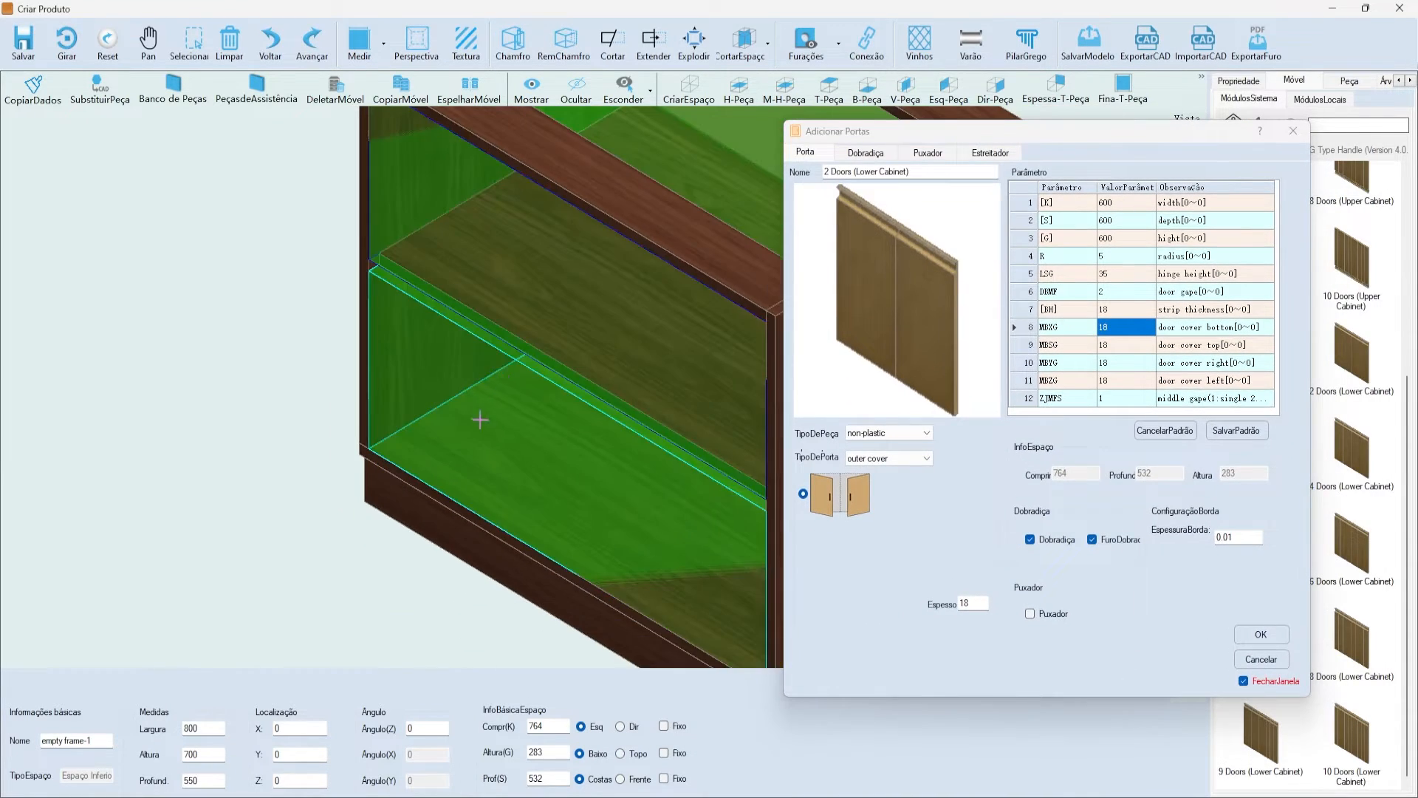
pyautogui.scroll(5, 413, 277)
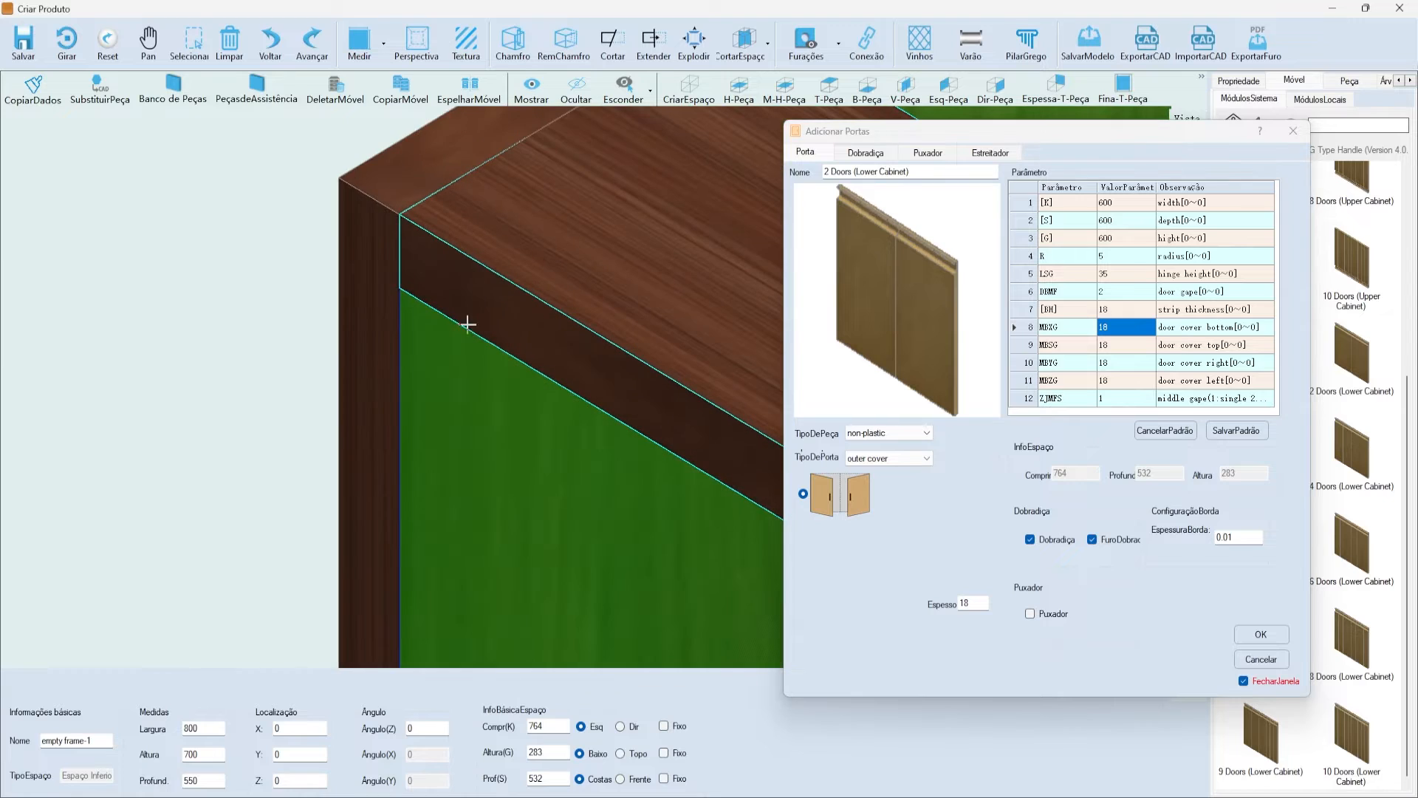
pyautogui.click(1107, 322)
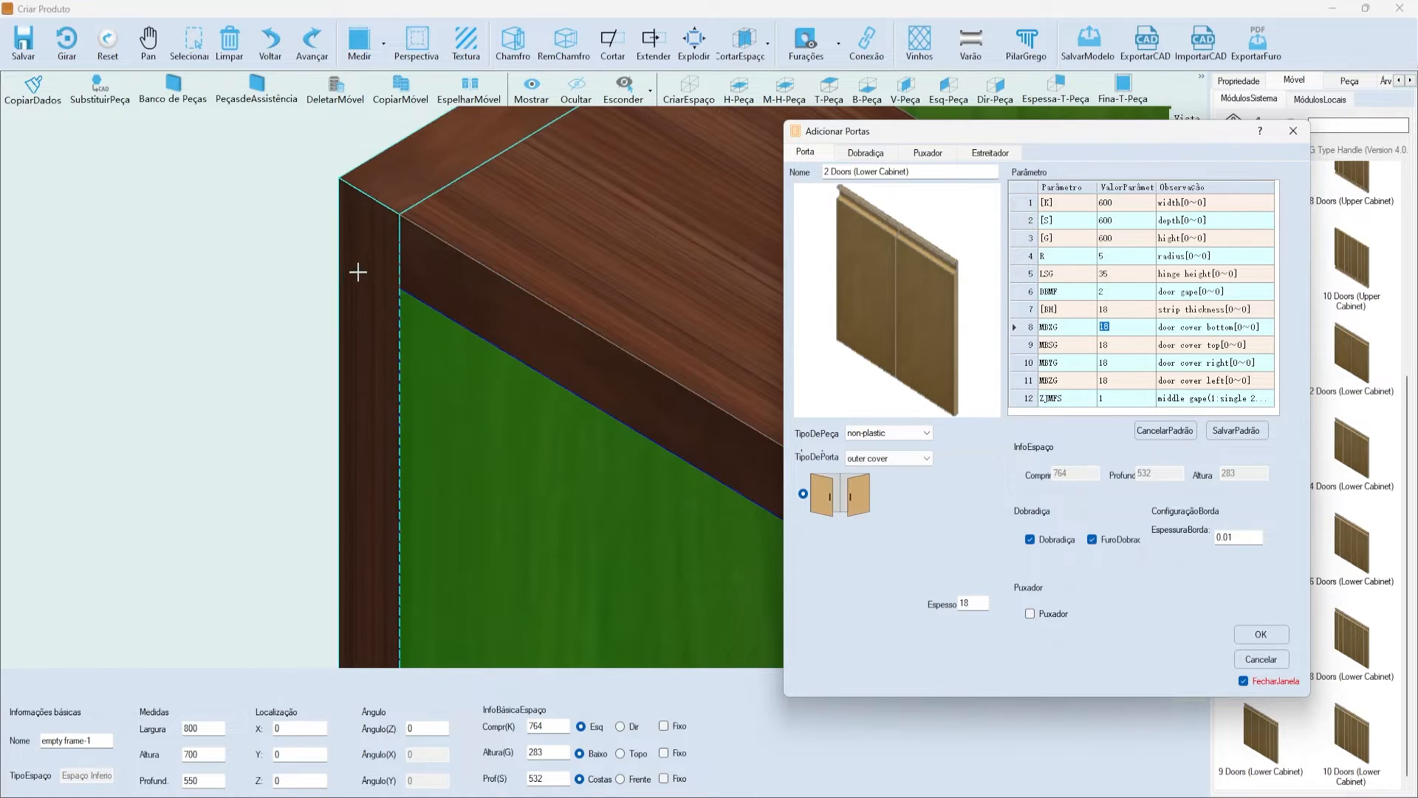
pyautogui.scroll(-3, 360, 271)
pyautogui.click(1145, 328)
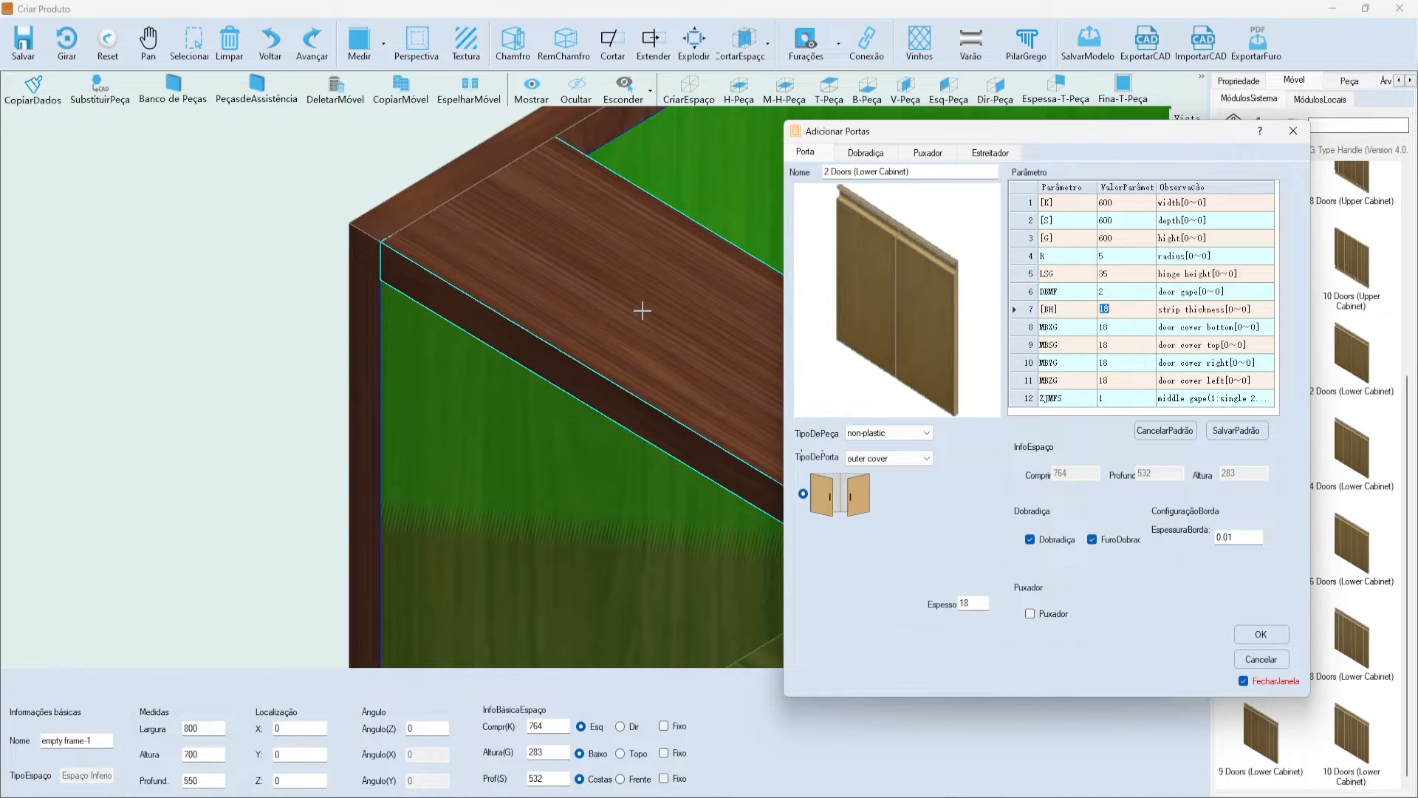
pyautogui.scroll(-2, 663, 312)
pyautogui.click(1113, 291)
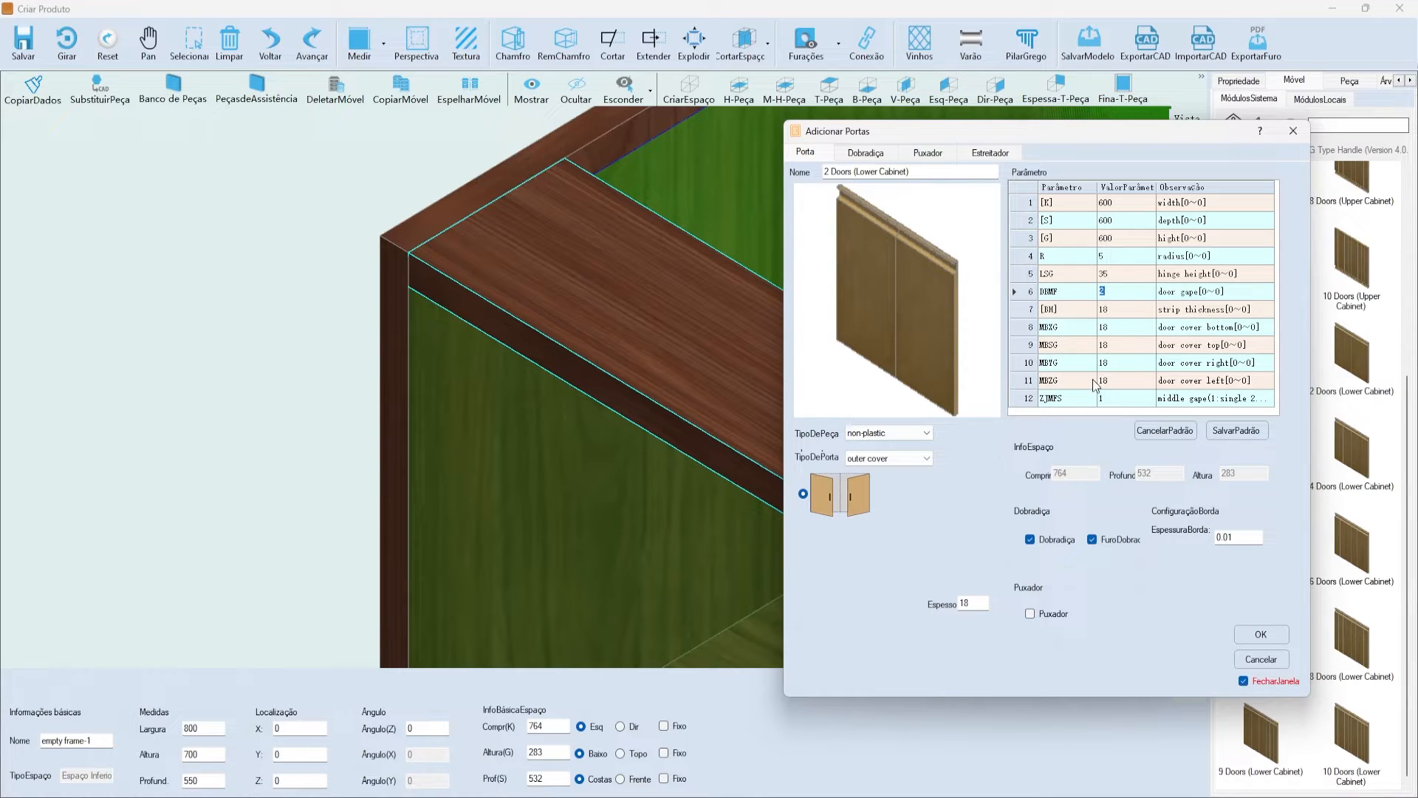
pyautogui.click(851, 151)
pyautogui.moveTo(881, 134); pyautogui.dragTo(667, 132)
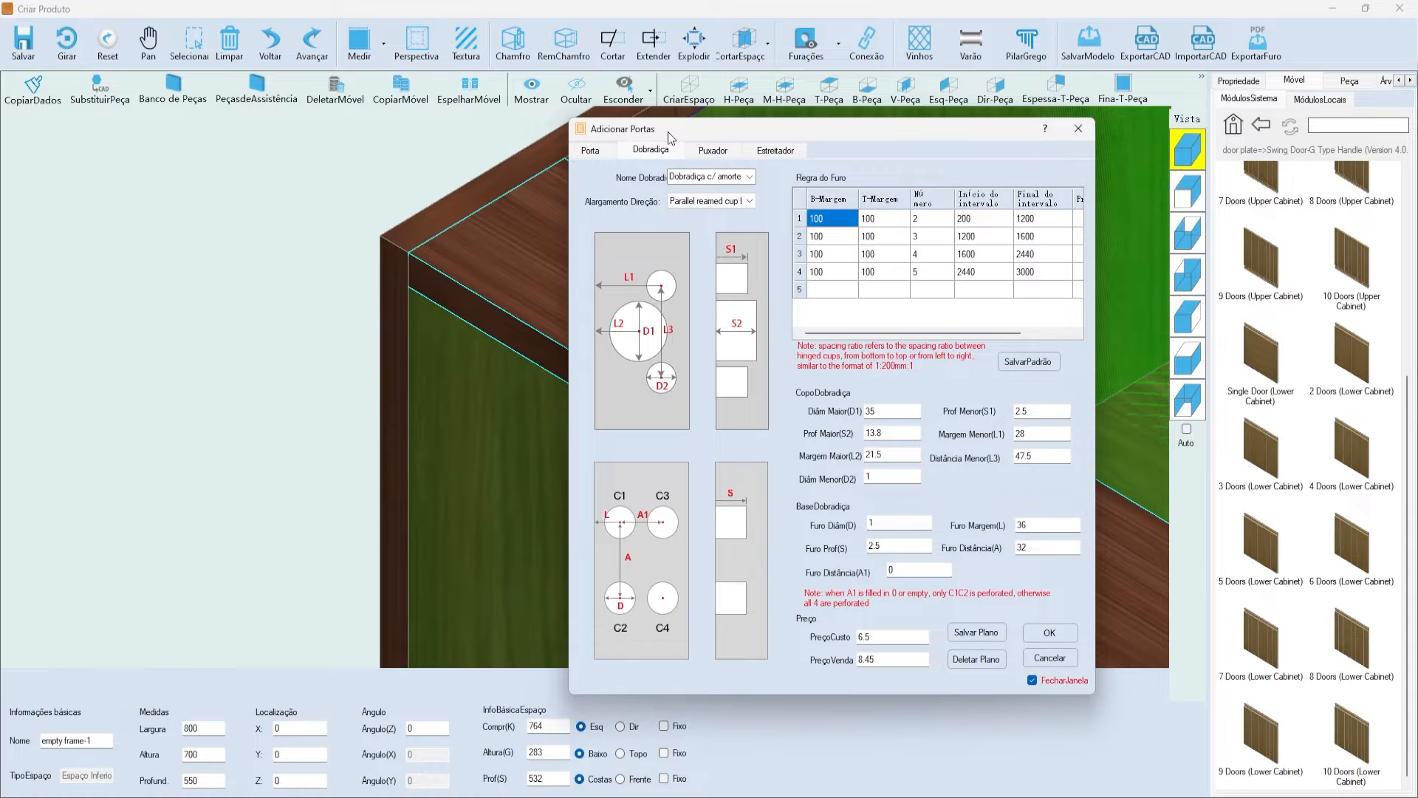
pyautogui.click(750, 200)
pyautogui.click(749, 200)
pyautogui.click(976, 219)
pyautogui.click(1033, 219)
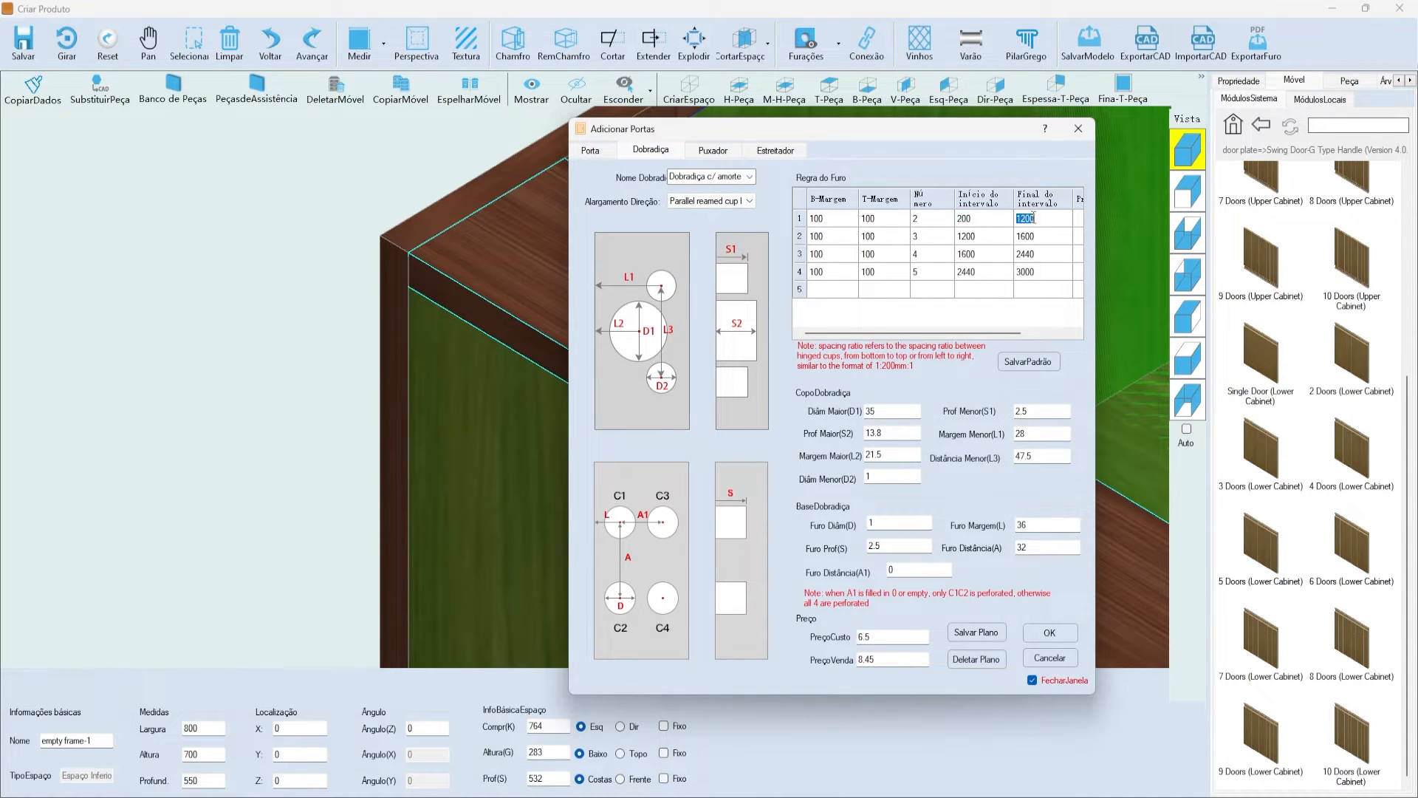
pyautogui.click(990, 220)
pyautogui.click(1025, 218)
pyautogui.click(920, 219)
pyautogui.click(972, 236)
pyautogui.click(908, 237)
pyautogui.click(960, 254)
pyautogui.click(1033, 254)
pyautogui.click(941, 260)
pyautogui.click(840, 215)
pyautogui.click(870, 219)
pyautogui.moveTo(793, 135); pyautogui.dragTo(630, 136)
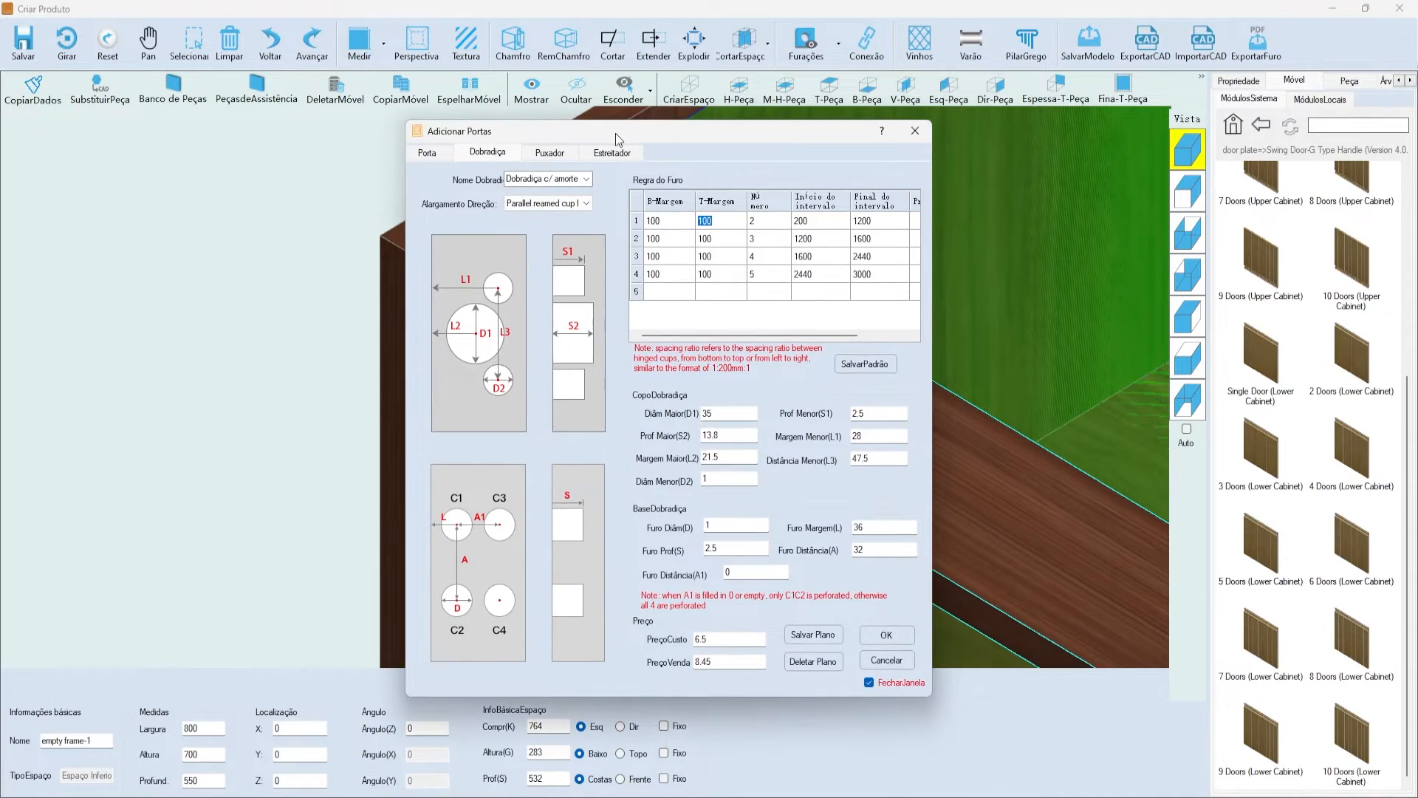
pyautogui.moveTo(889, 130); pyautogui.dragTo(879, 137)
pyautogui.click(985, 260)
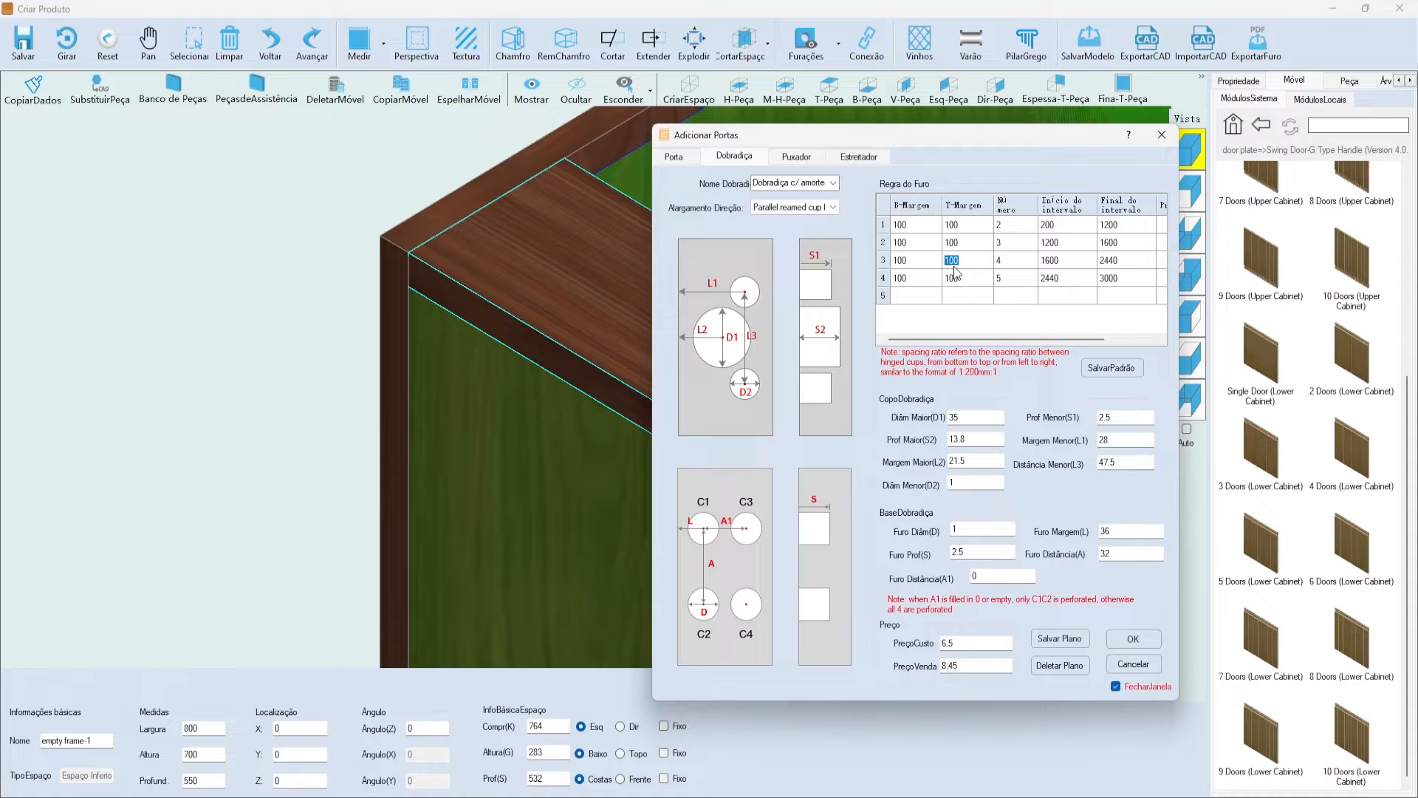
# - Leave hinge cup fields D1, L2, D2 and Furo Diâm unchanged, then show the Puxador handle settings
pyautogui.moveTo(854, 133); pyautogui.dragTo(882, 140)
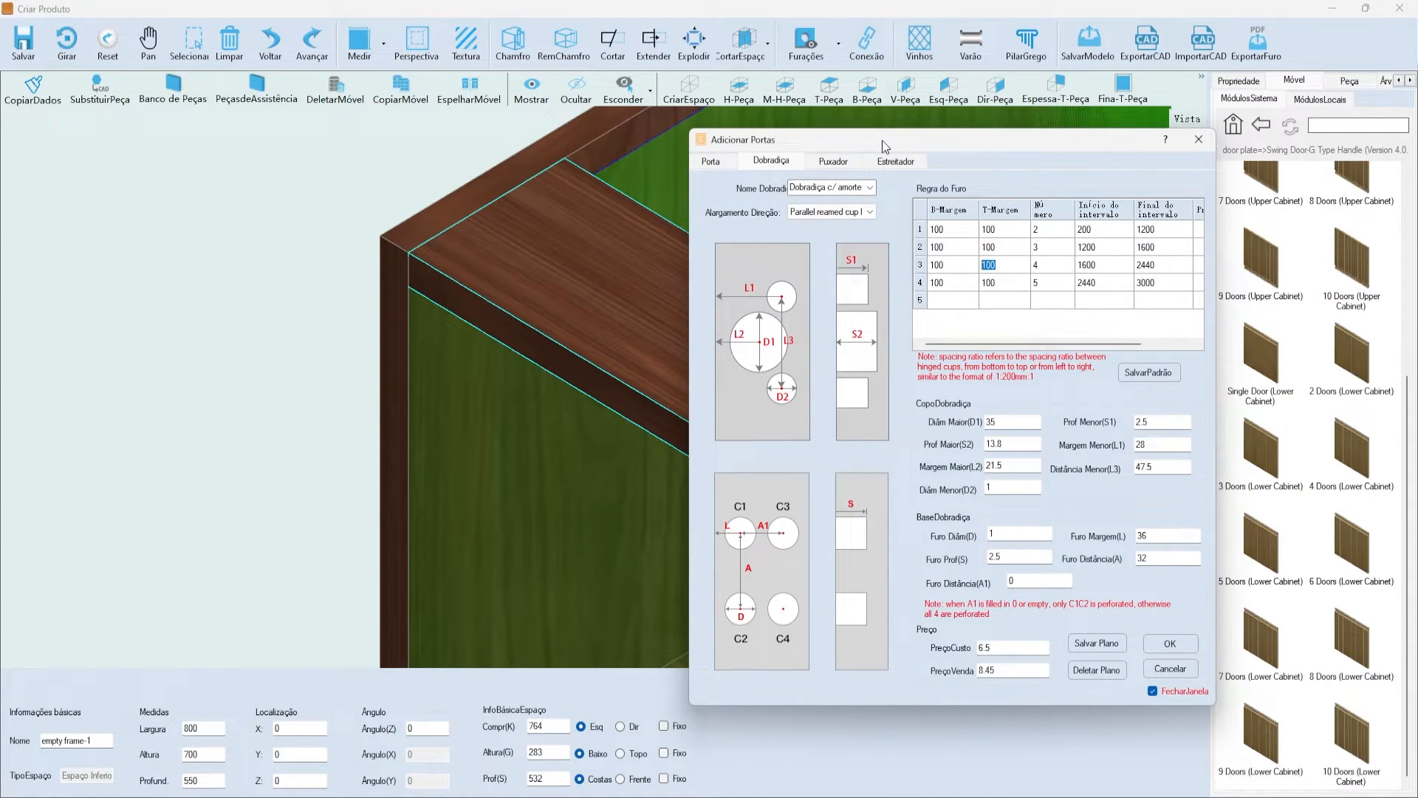
pyautogui.click(1058, 264)
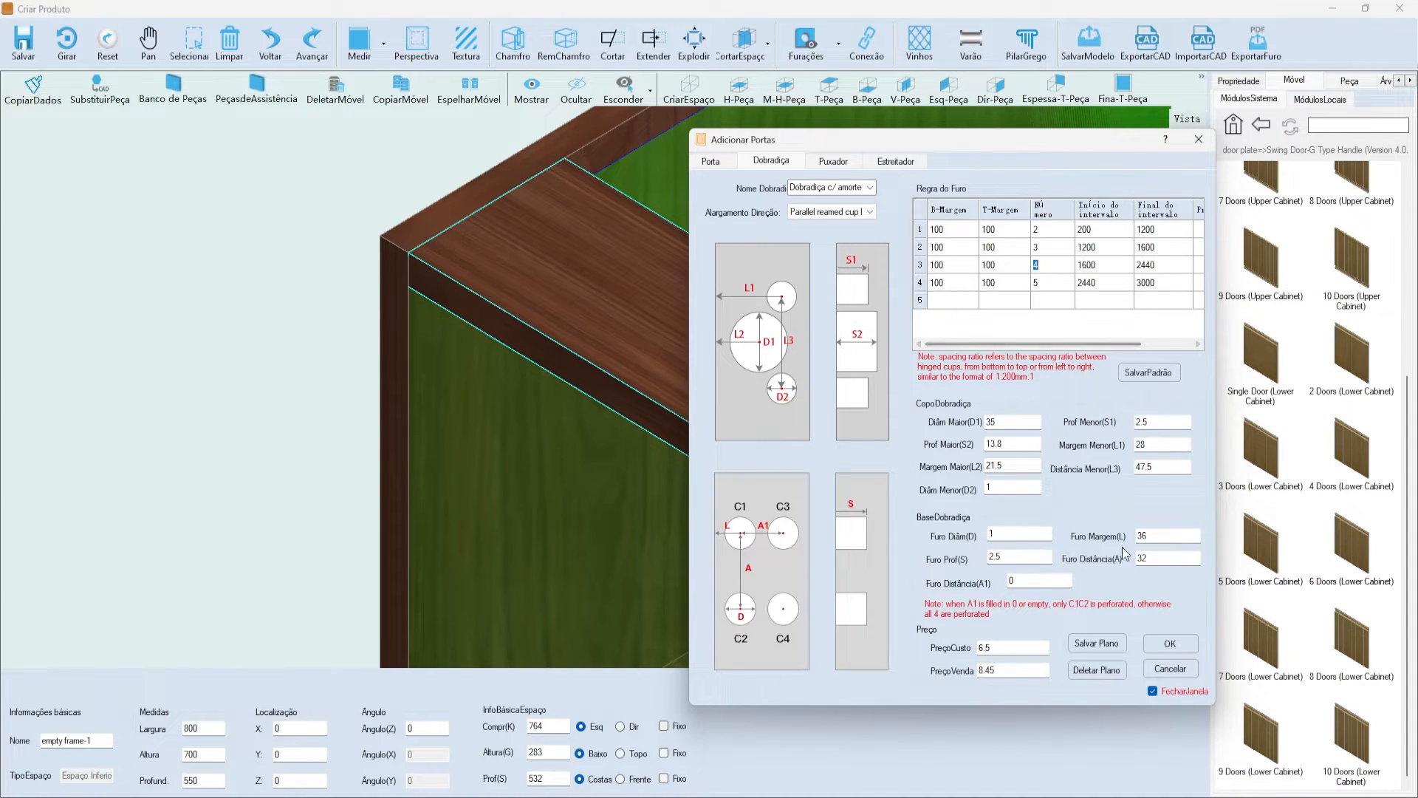
pyautogui.doubleClick(994, 421)
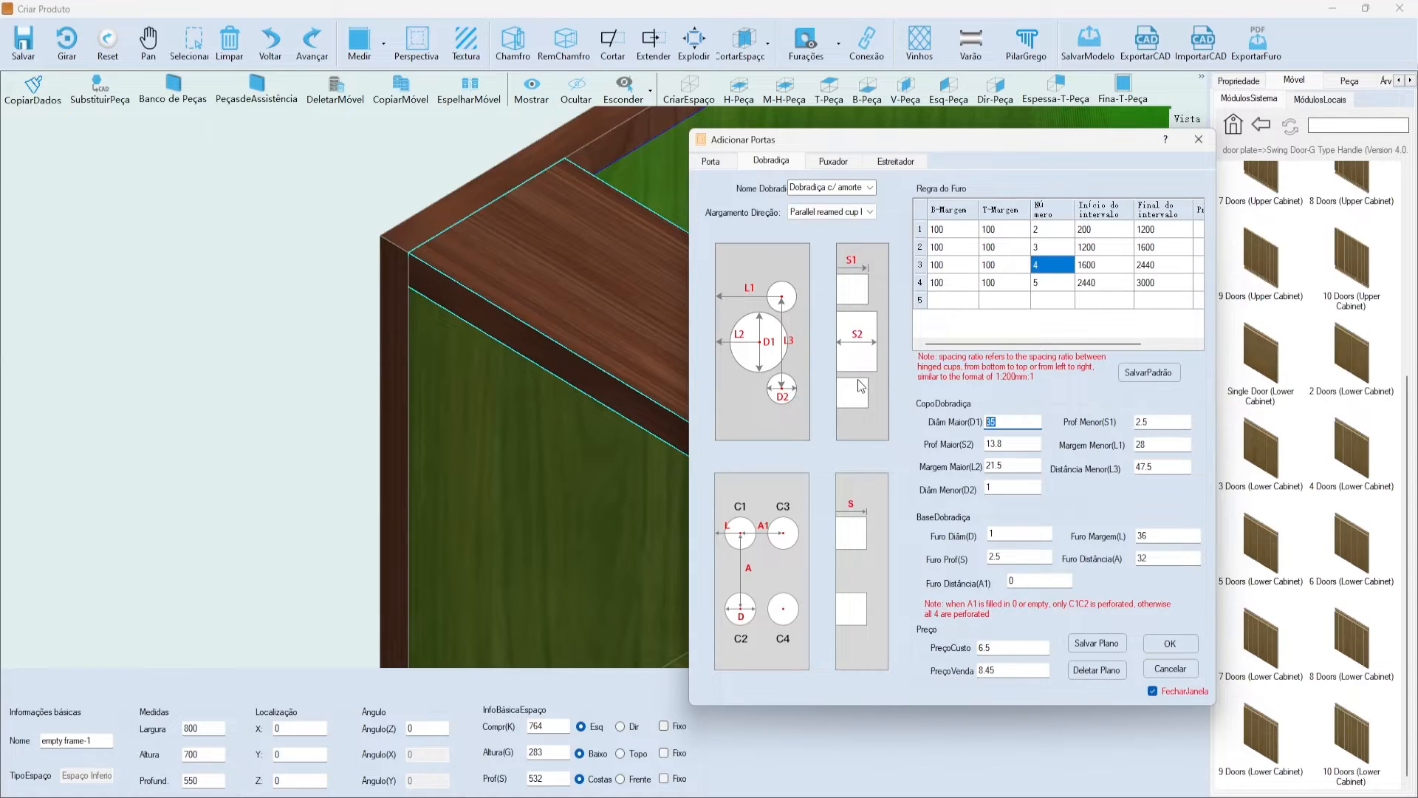
pyautogui.click(1021, 460)
pyautogui.click(989, 484)
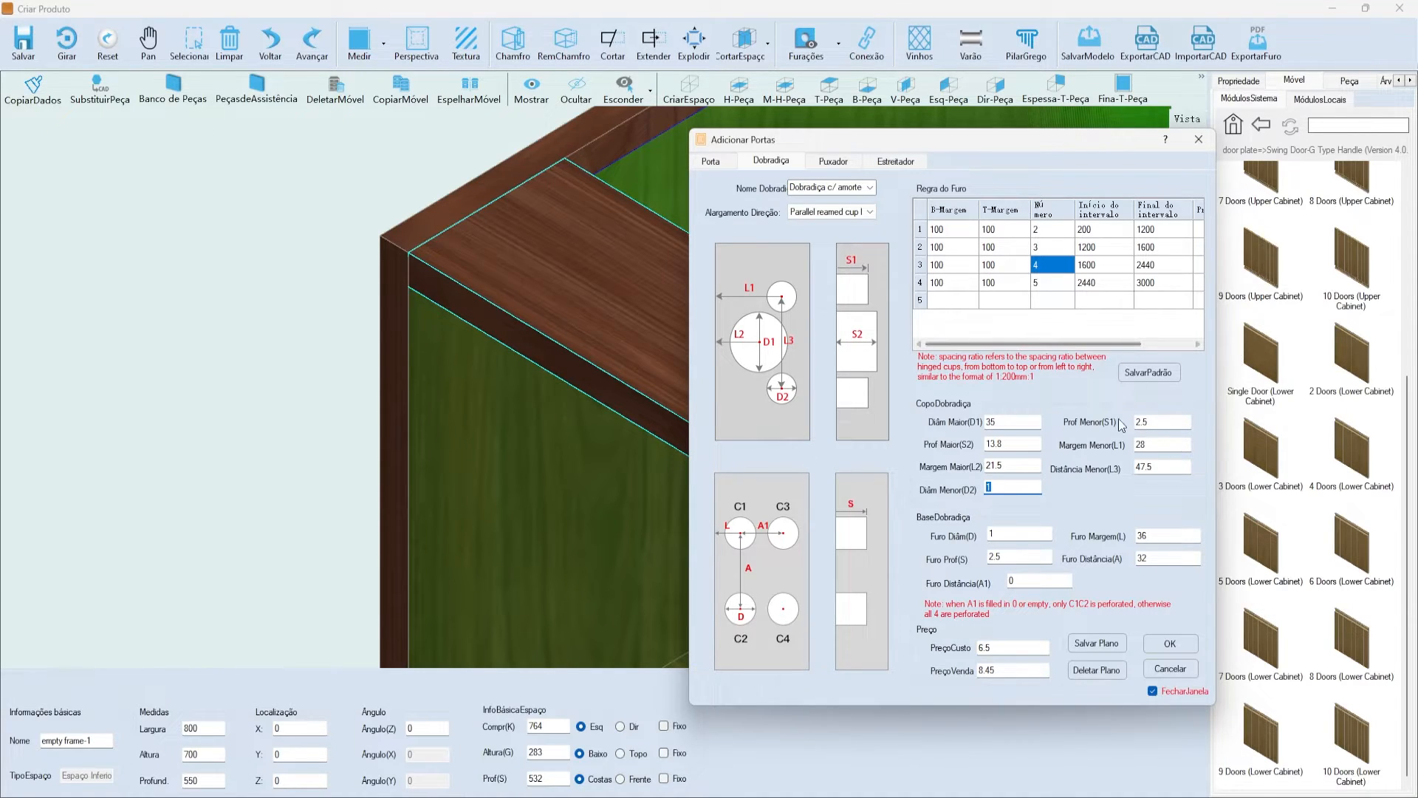
pyautogui.click(1019, 421)
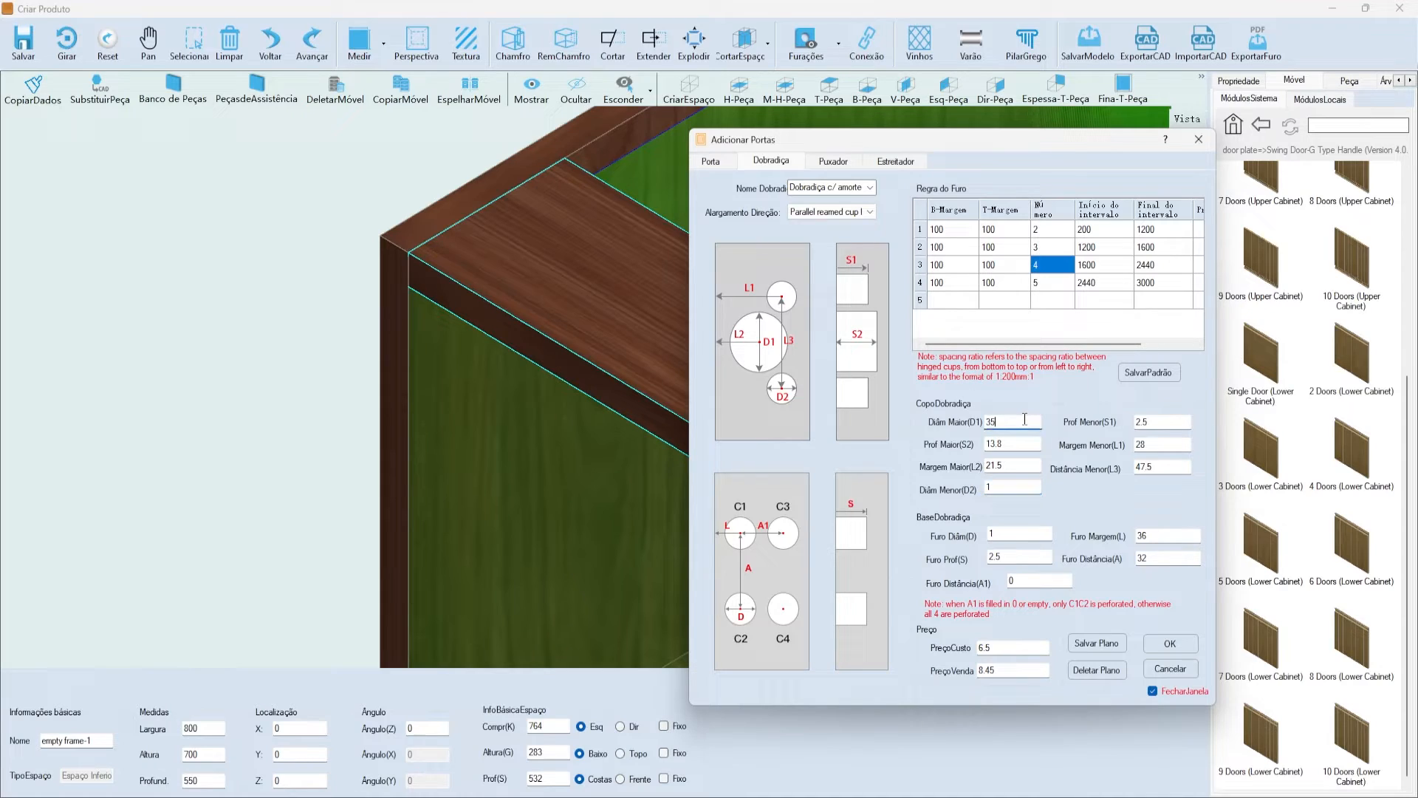
pyautogui.click(1009, 488)
pyautogui.click(1010, 467)
pyautogui.click(1018, 534)
pyautogui.moveTo(1029, 647); pyautogui.dragTo(977, 670)
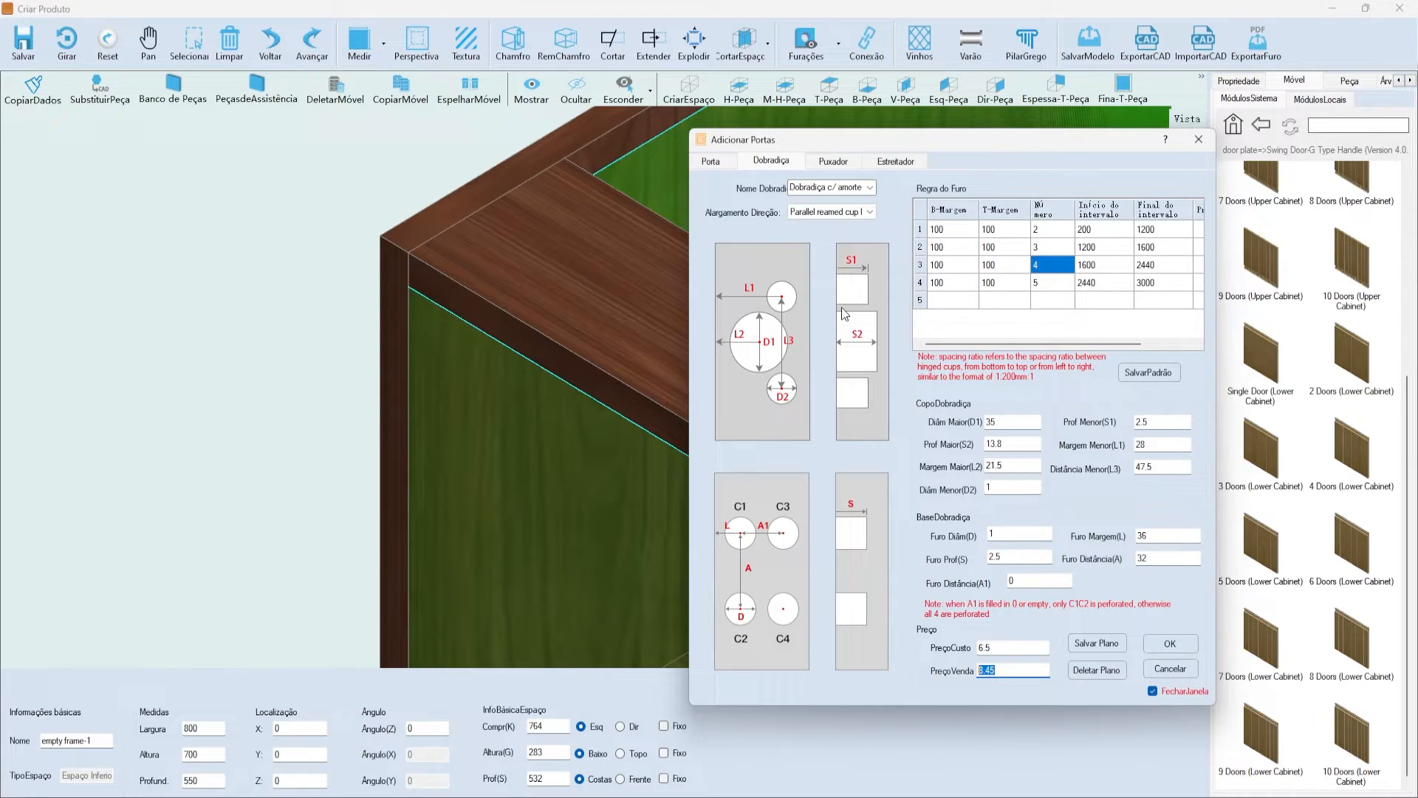
pyautogui.click(830, 157)
pyautogui.moveTo(832, 143); pyautogui.dragTo(718, 144)
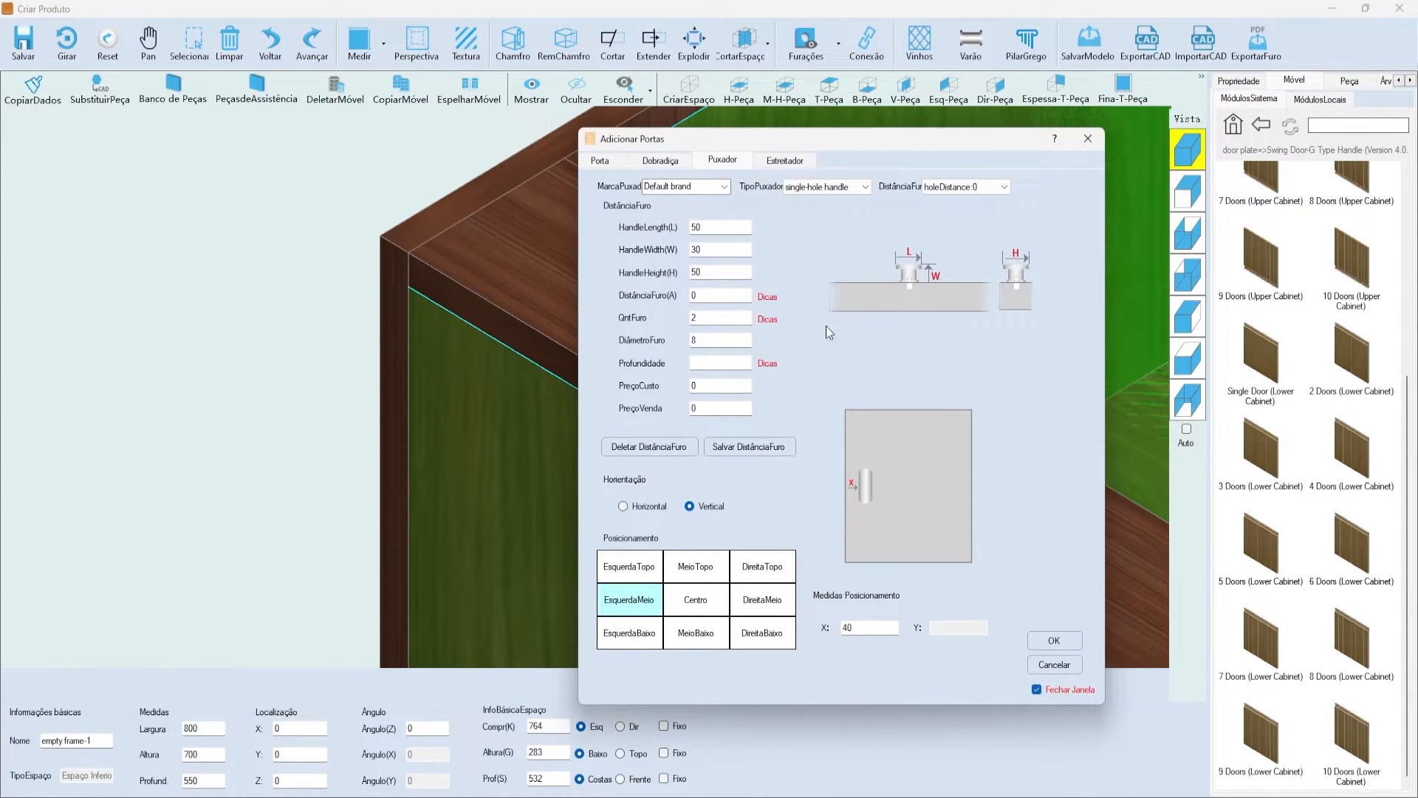
pyautogui.click(599, 161)
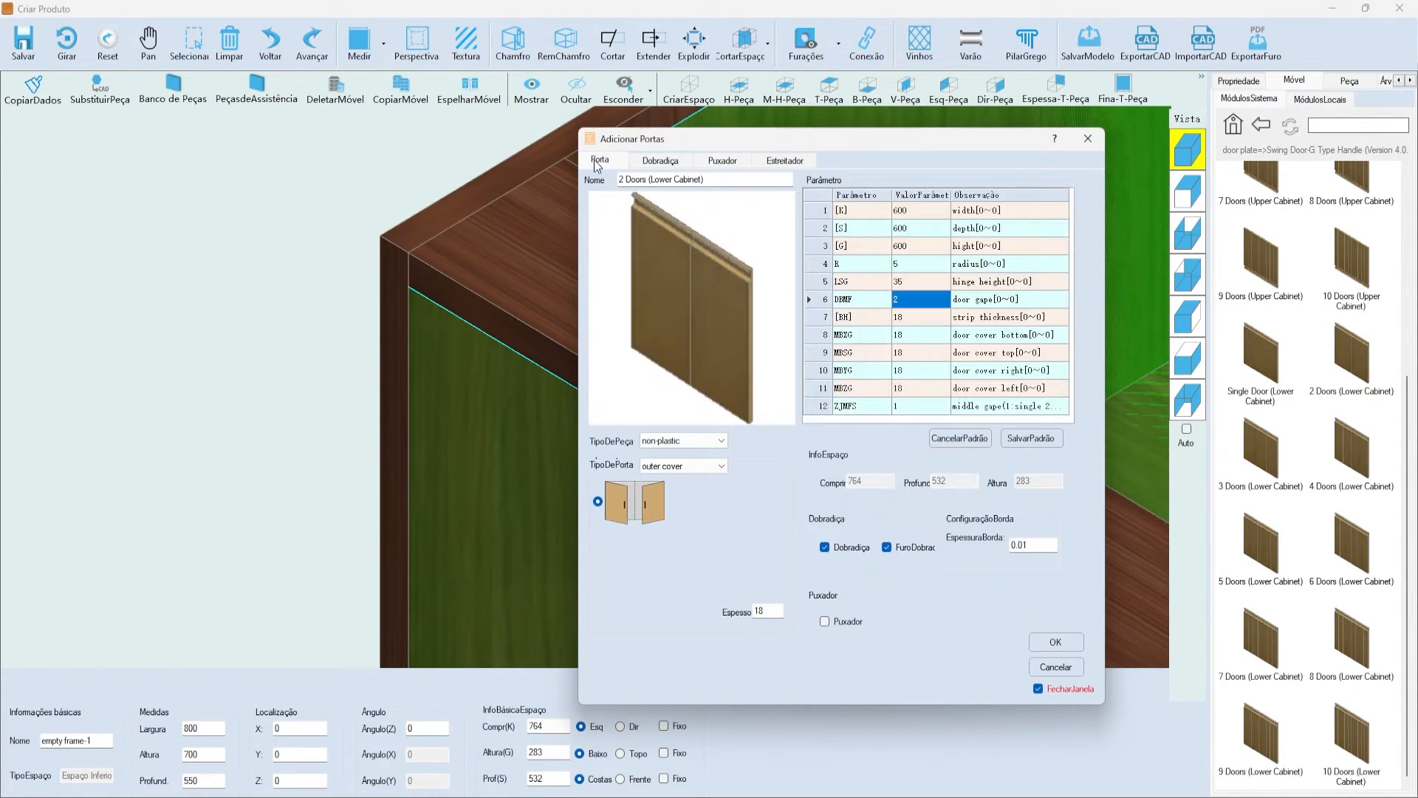
pyautogui.click(722, 159)
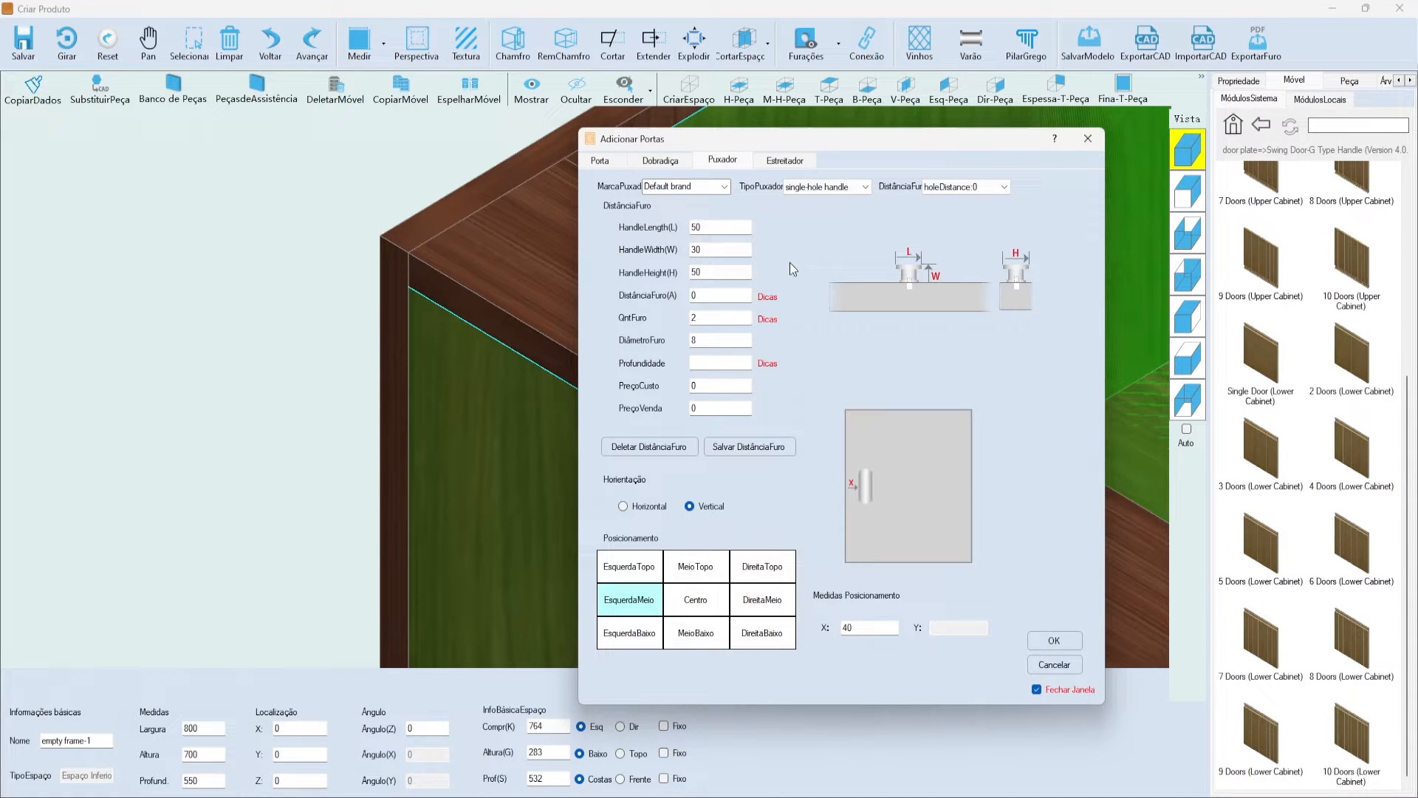
pyautogui.moveTo(826, 135); pyautogui.dragTo(773, 135)
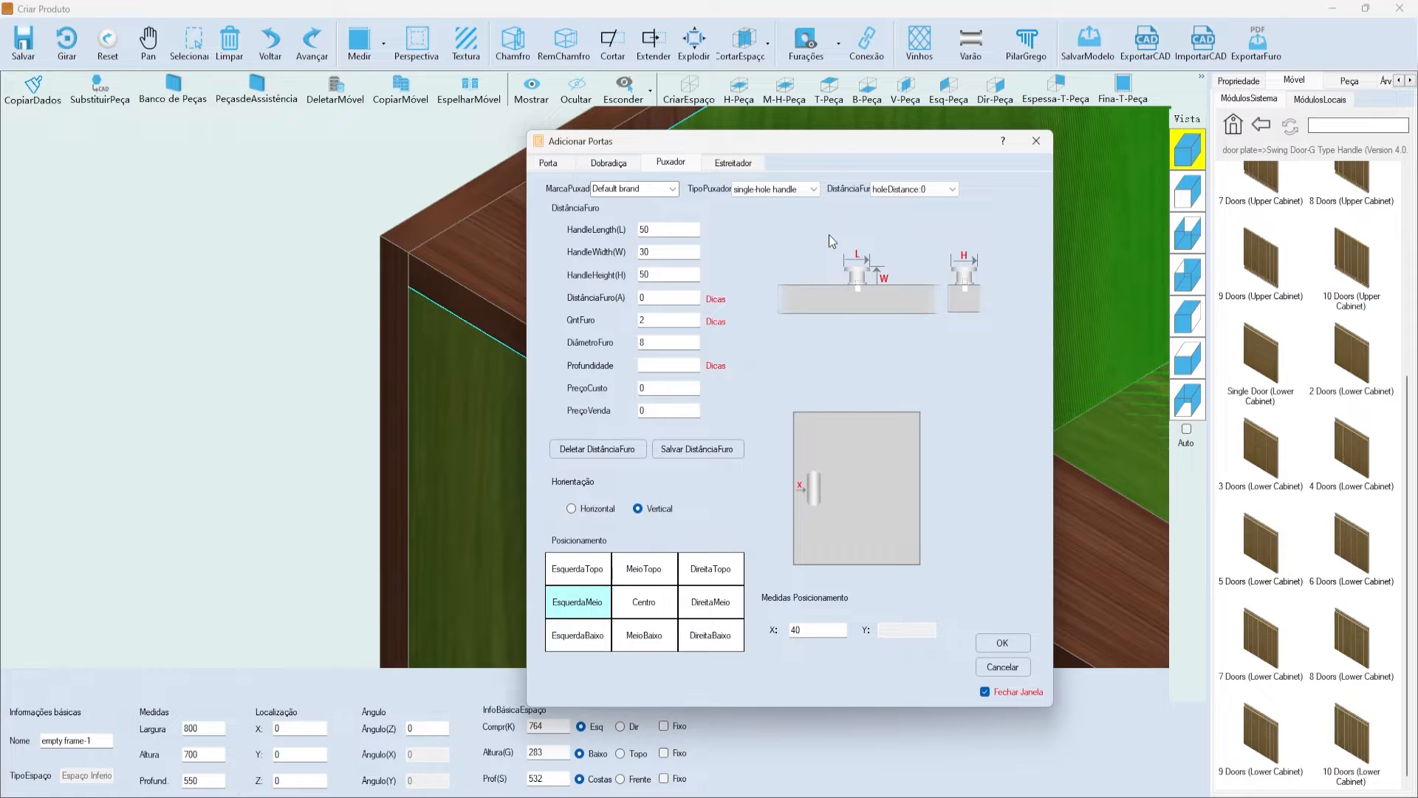
pyautogui.click(789, 189)
pyautogui.click(761, 203)
pyautogui.click(775, 189)
pyautogui.click(762, 204)
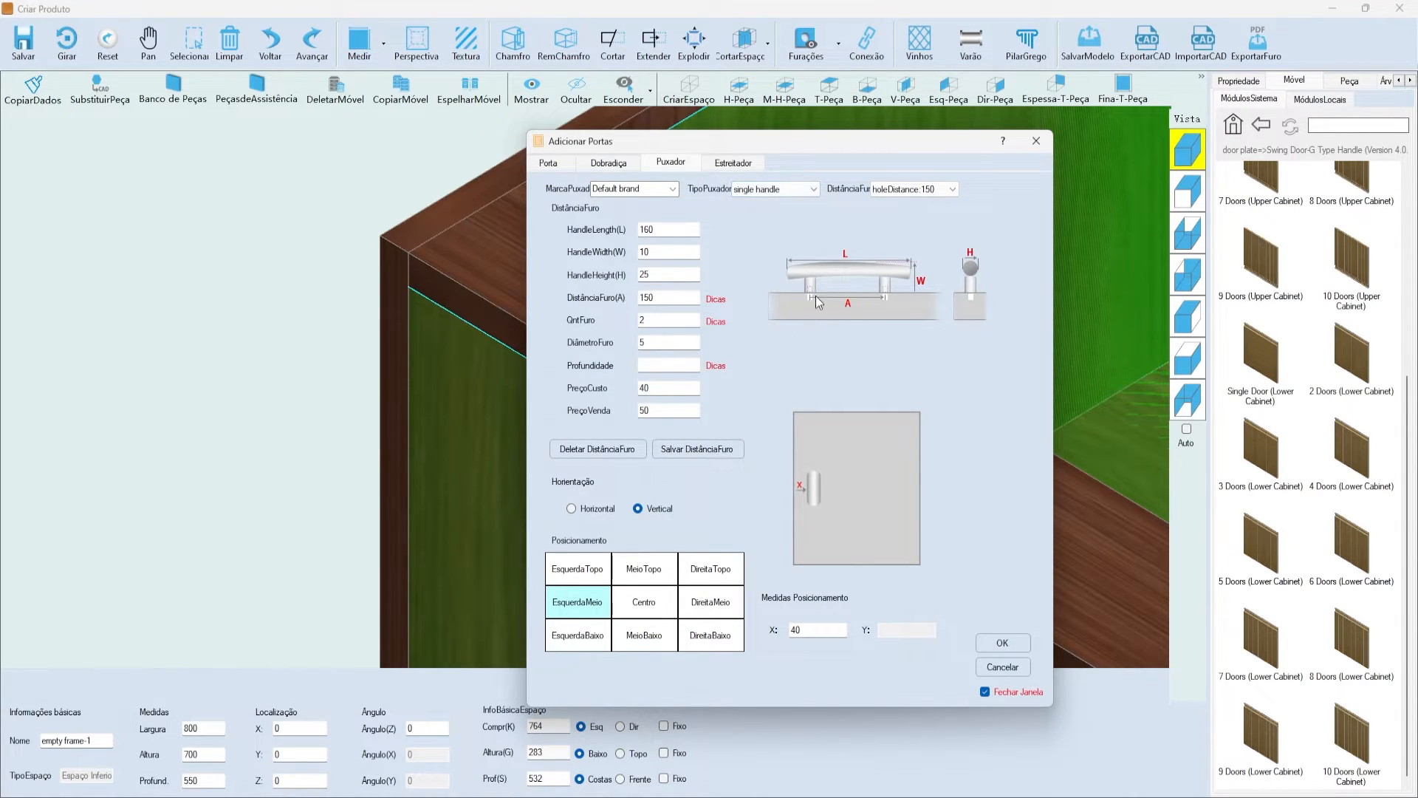
pyautogui.click(772, 189)
pyautogui.click(762, 213)
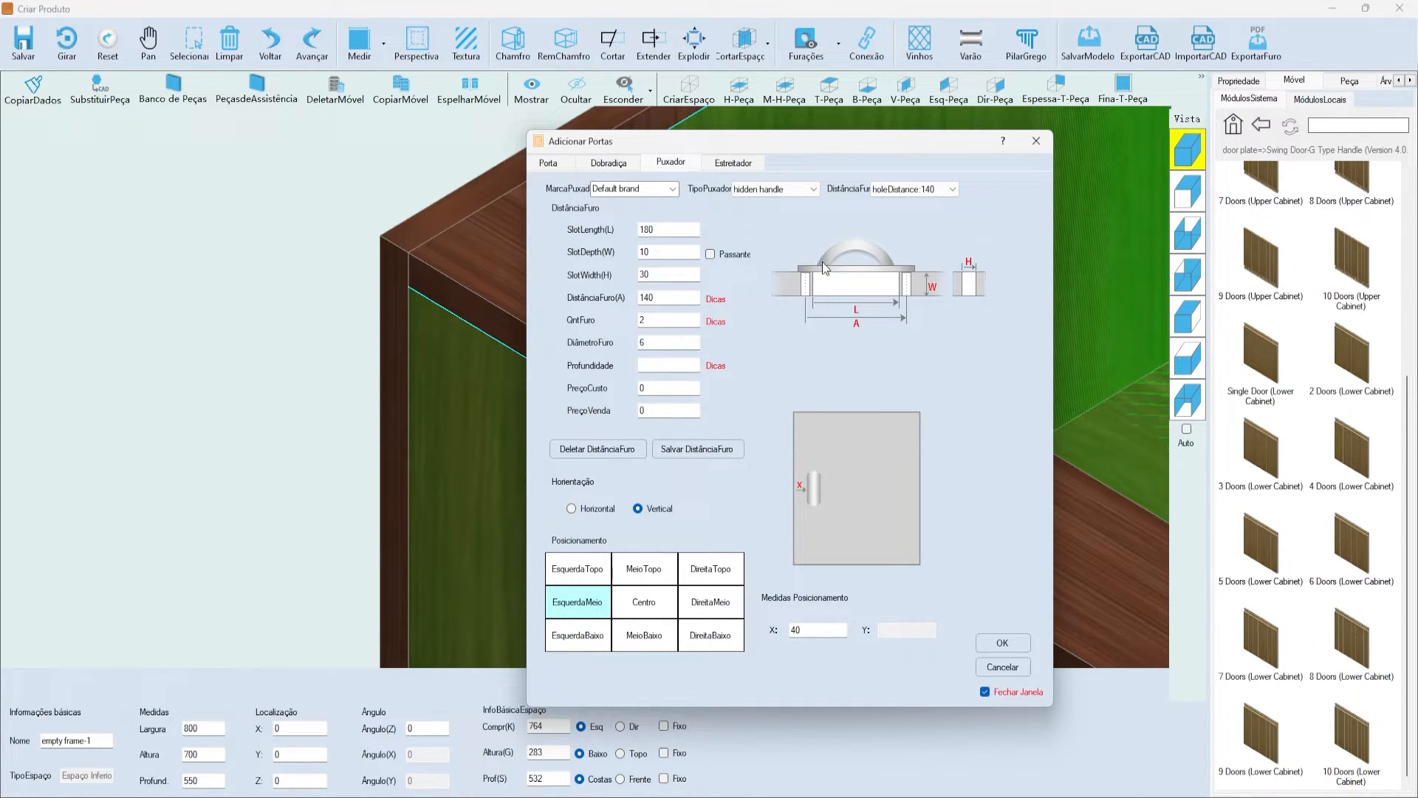
pyautogui.click(813, 189)
pyautogui.click(773, 220)
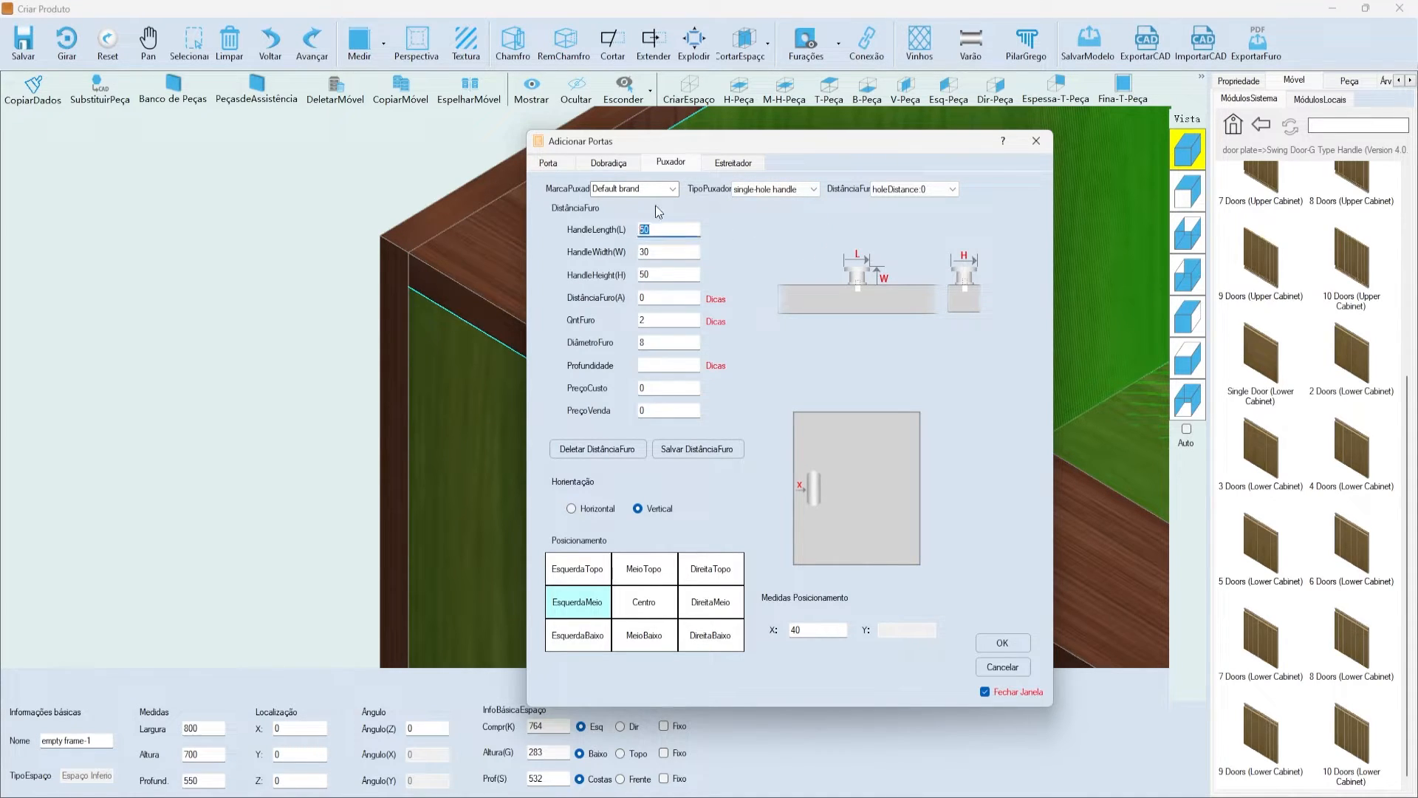
pyautogui.click(644, 189)
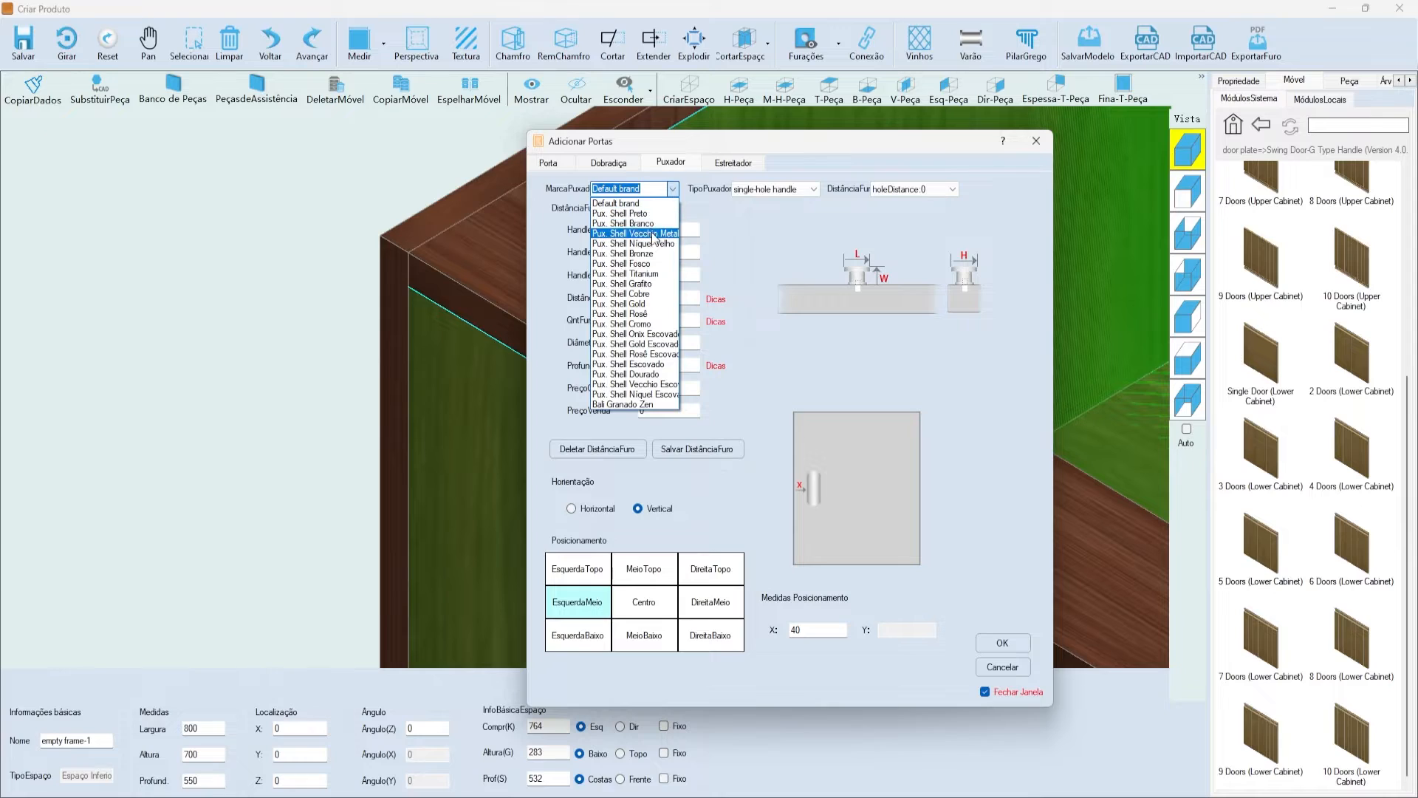
pyautogui.click(674, 190)
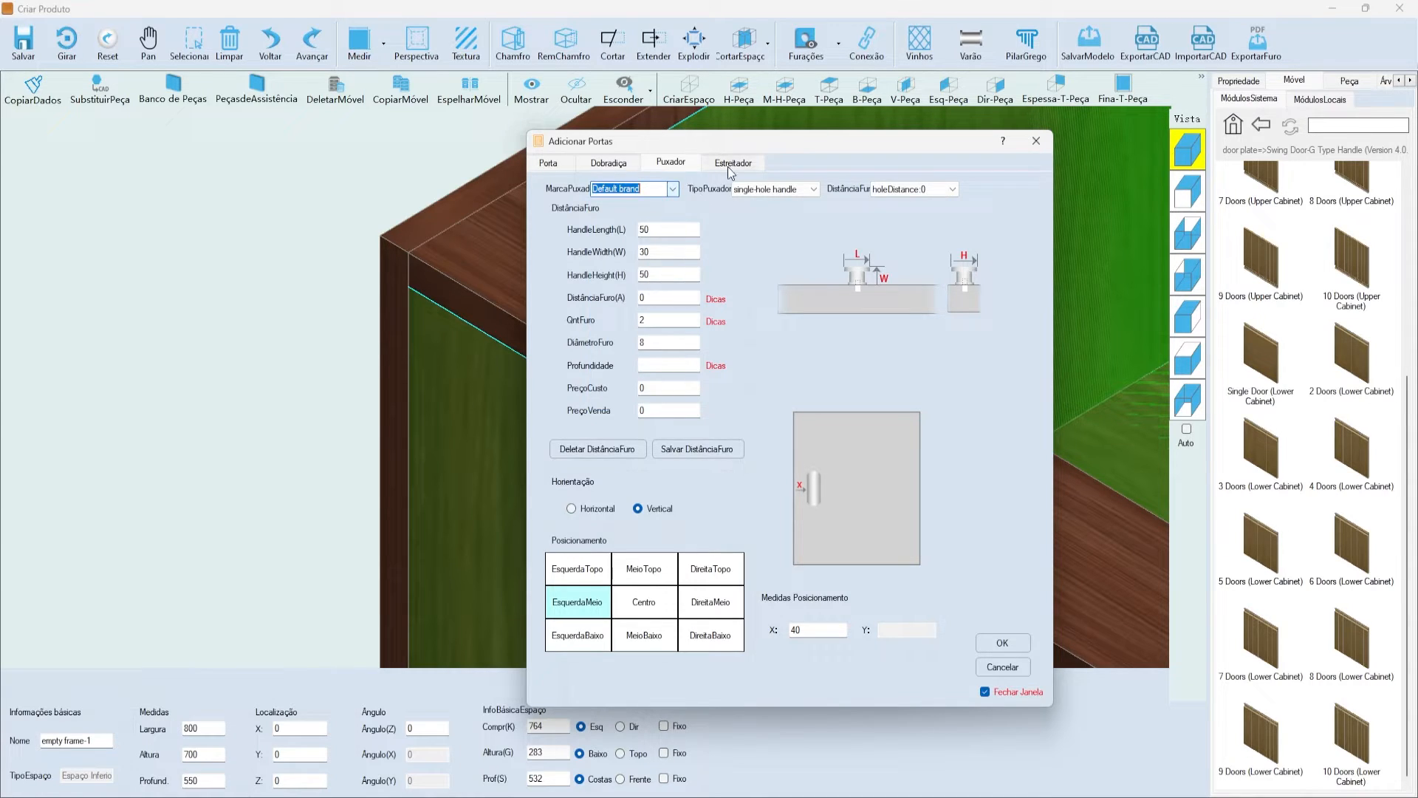
pyautogui.click(730, 166)
pyautogui.moveTo(740, 149); pyautogui.dragTo(795, 179)
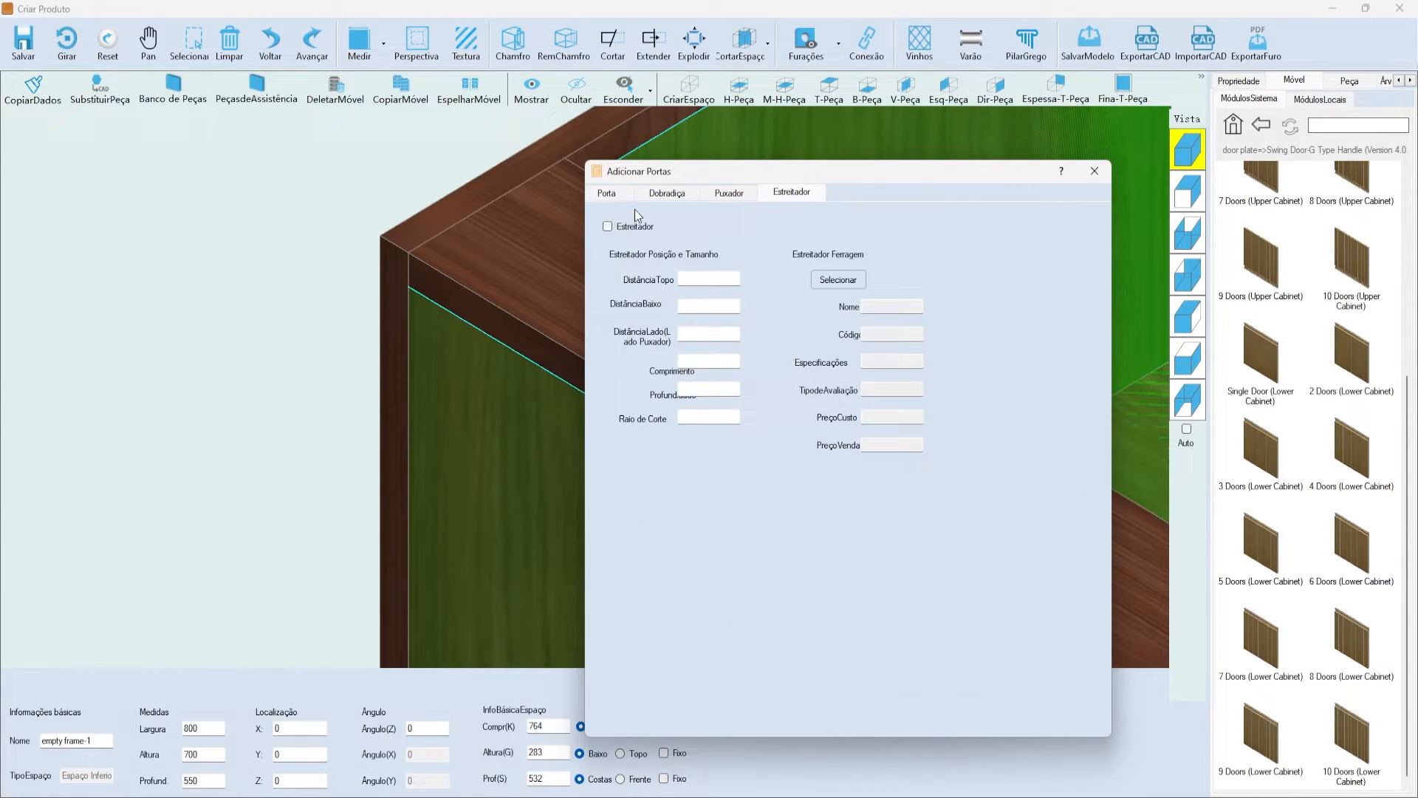
pyautogui.click(732, 195)
pyautogui.click(777, 195)
pyautogui.click(750, 194)
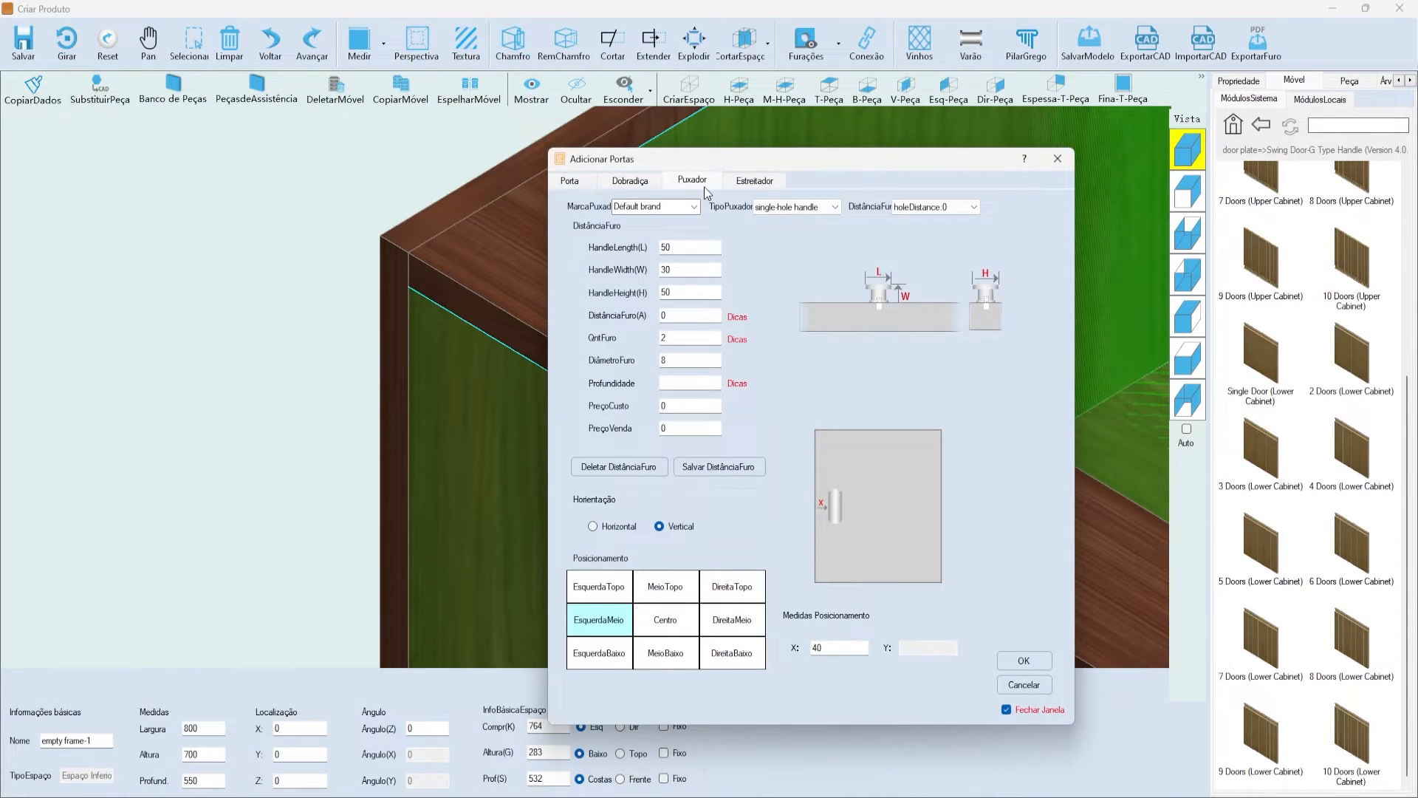
# - Try several handle positions and orientations, settling on a vertical handle at MeioTopo
pyautogui.click(599, 587)
pyautogui.click(665, 587)
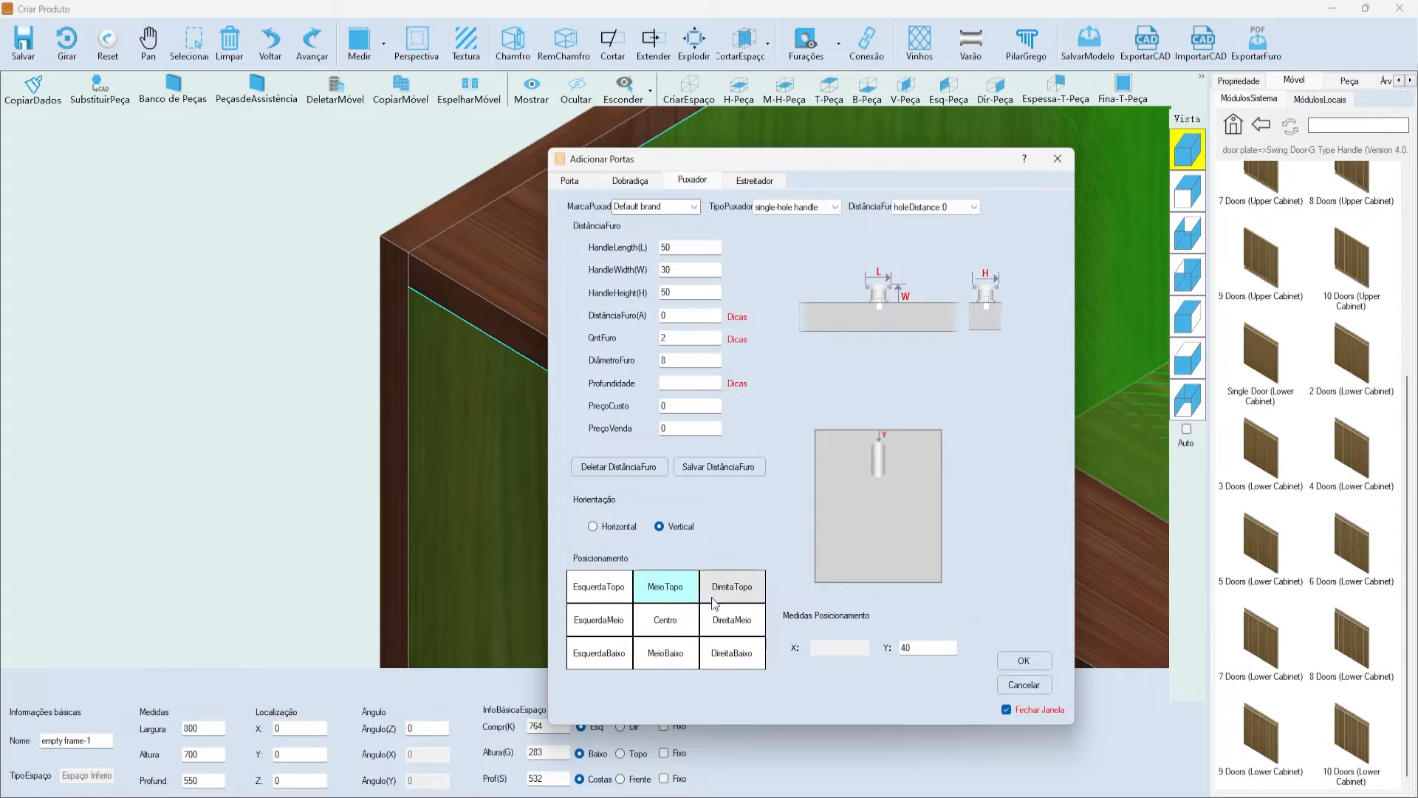
pyautogui.click(731, 653)
pyautogui.click(671, 618)
pyautogui.click(670, 584)
pyautogui.click(607, 527)
pyautogui.click(659, 526)
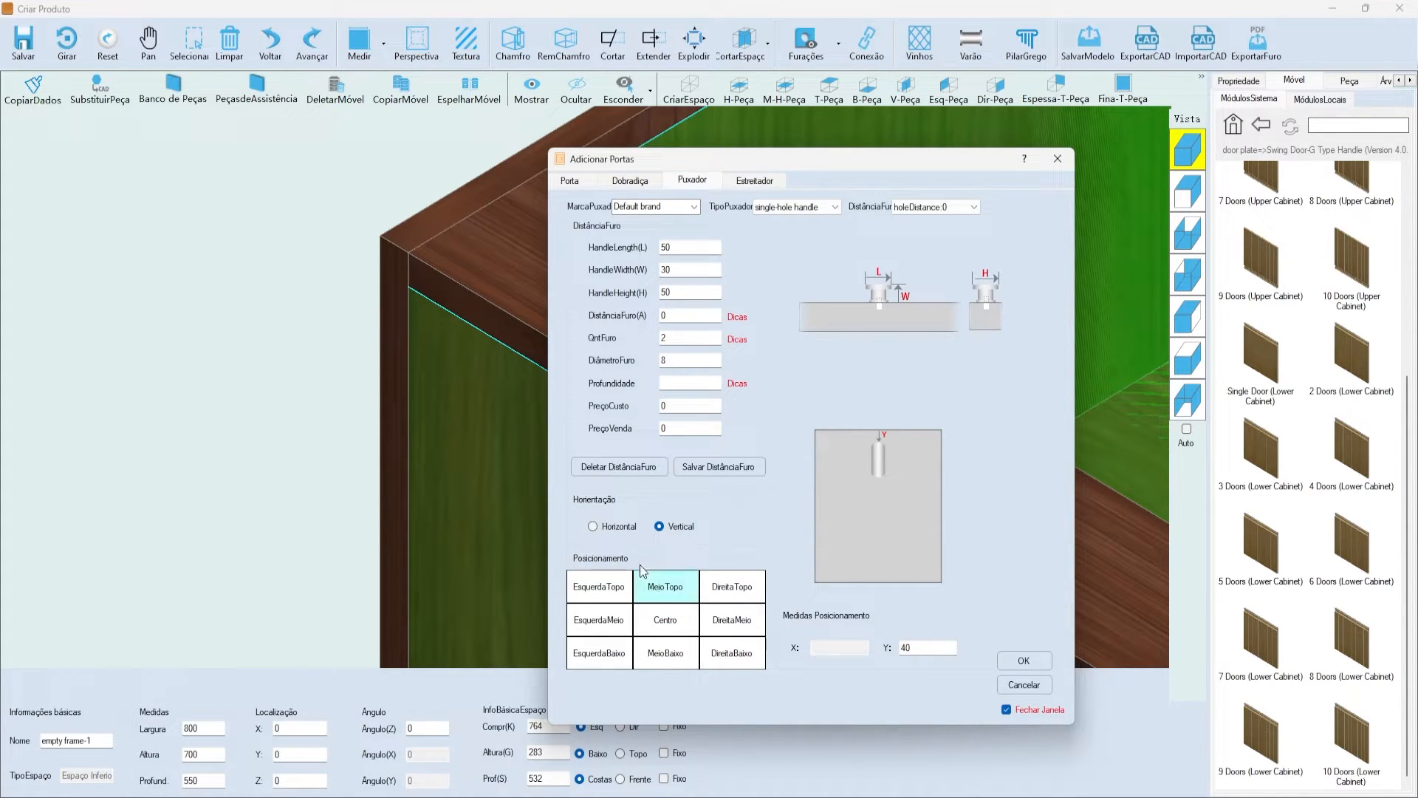
pyautogui.click(607, 580)
pyautogui.click(602, 617)
pyautogui.click(665, 620)
pyautogui.click(661, 656)
pyautogui.click(665, 586)
# - Review the handle size, hole and price fields, then return to the Porta general parameters
pyautogui.doubleClick(906, 648)
pyautogui.moveTo(713, 249); pyautogui.dragTo(501, 244)
pyautogui.moveTo(711, 270); pyautogui.dragTo(579, 272)
pyautogui.moveTo(687, 248); pyautogui.dragTo(592, 270)
pyautogui.moveTo(681, 293); pyautogui.dragTo(519, 281)
pyautogui.moveTo(687, 316); pyautogui.dragTo(580, 330)
pyautogui.click(684, 336)
pyautogui.doubleClick(674, 360)
pyautogui.click(681, 384)
pyautogui.doubleClick(693, 406)
pyautogui.moveTo(685, 431); pyautogui.dragTo(622, 433)
pyautogui.click(625, 179)
pyautogui.click(575, 179)
pyautogui.moveTo(643, 163); pyautogui.dragTo(627, 165)
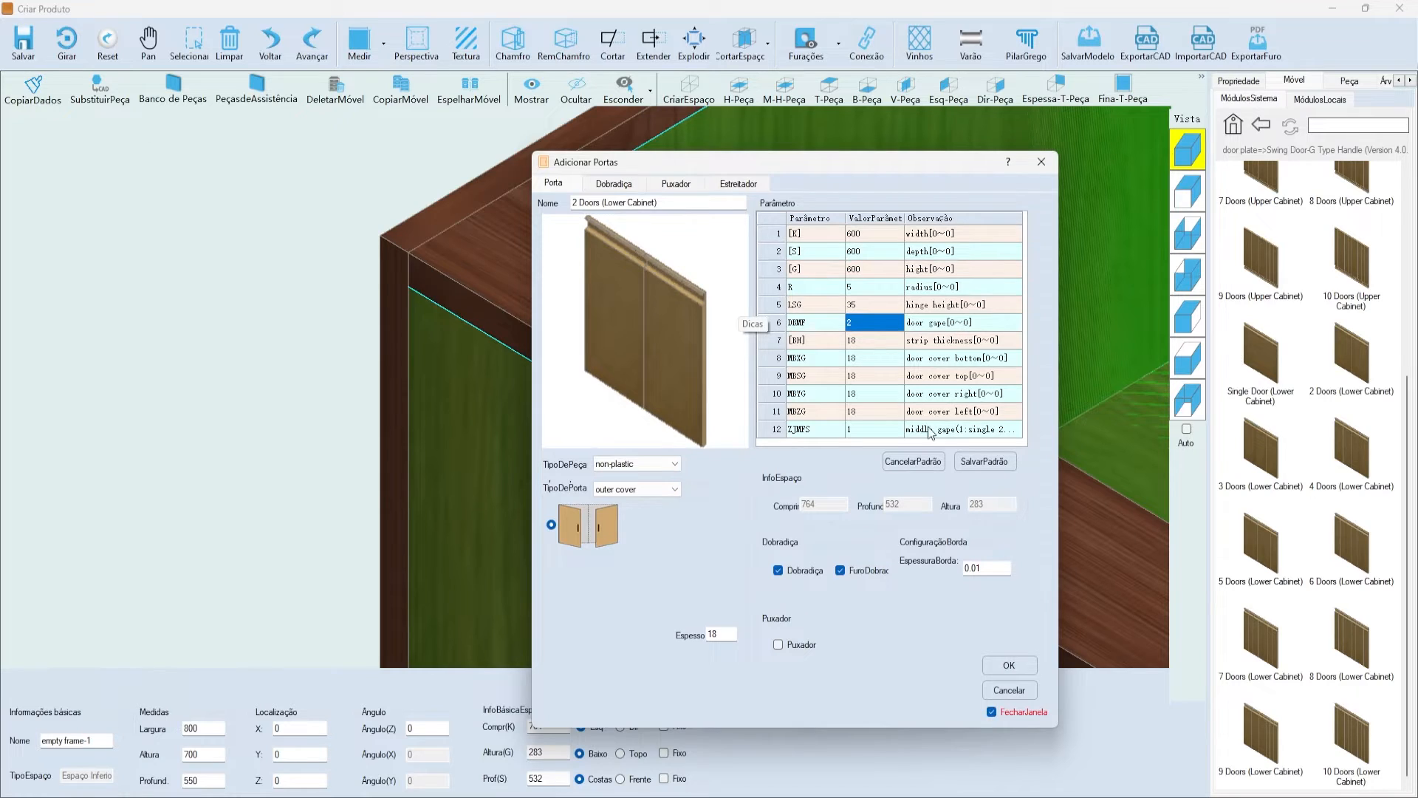
# - Confirm adding the two G Type Handle swing doors and view the whole cabinet
pyautogui.moveTo(667, 170); pyautogui.dragTo(630, 160)
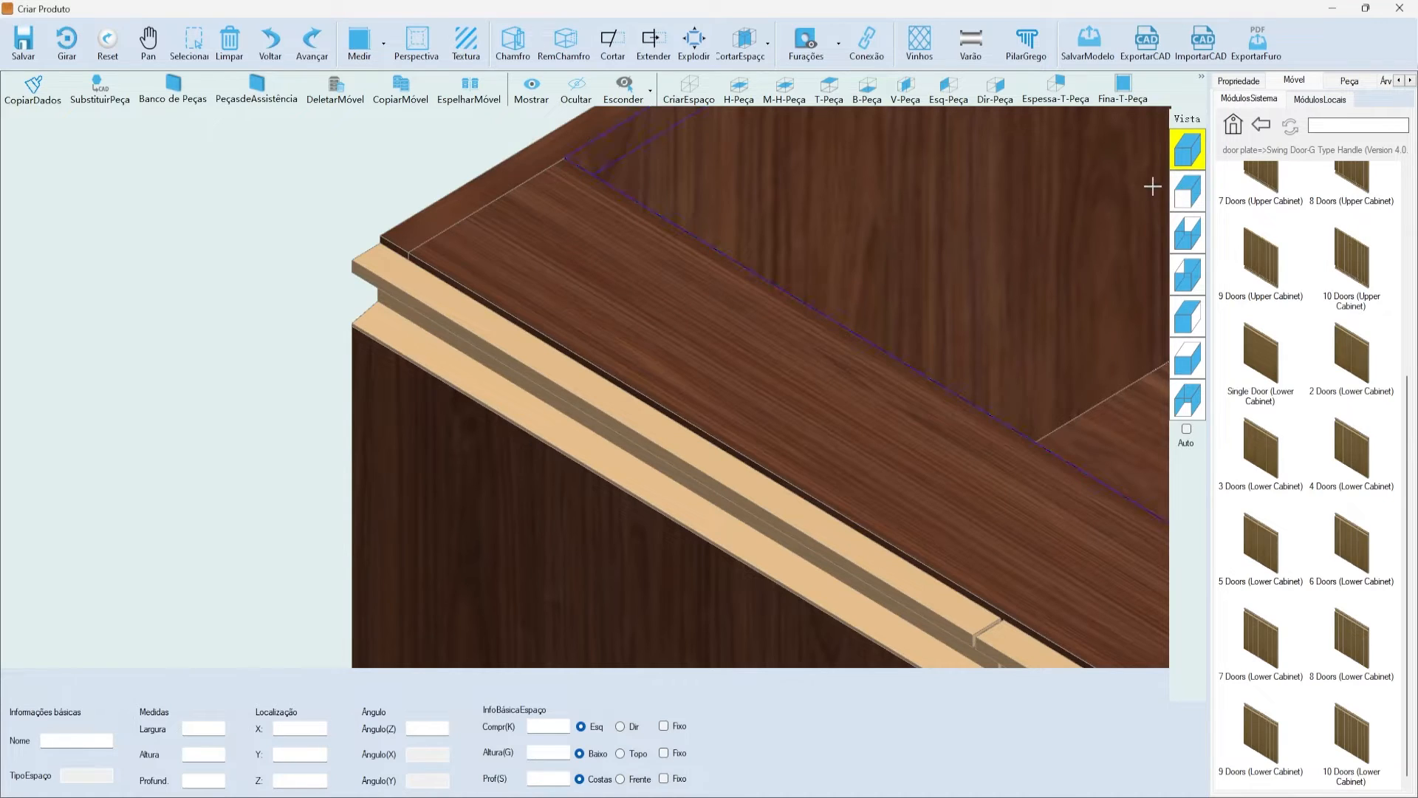
pyautogui.click(1152, 187)
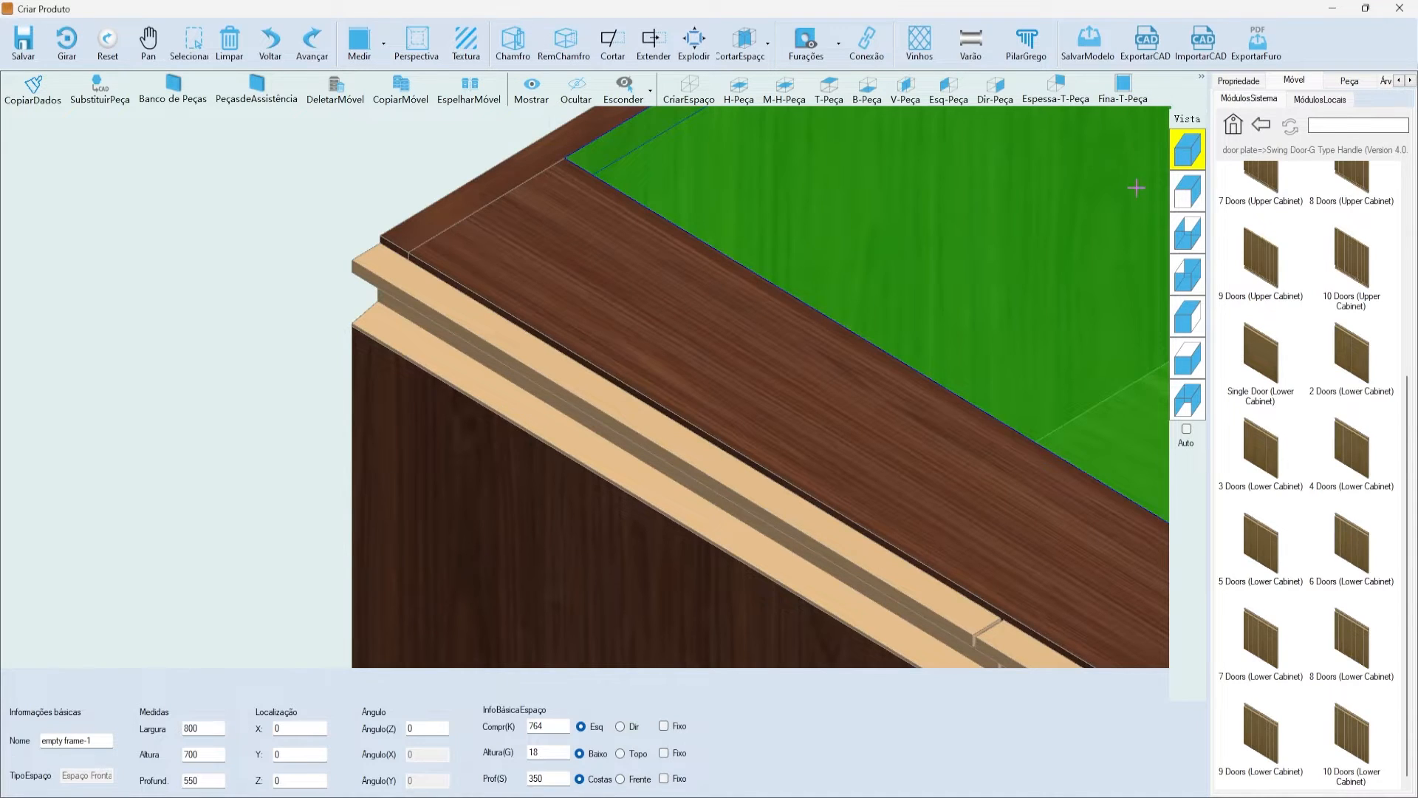
pyautogui.click(1187, 150)
pyautogui.click(1035, 197)
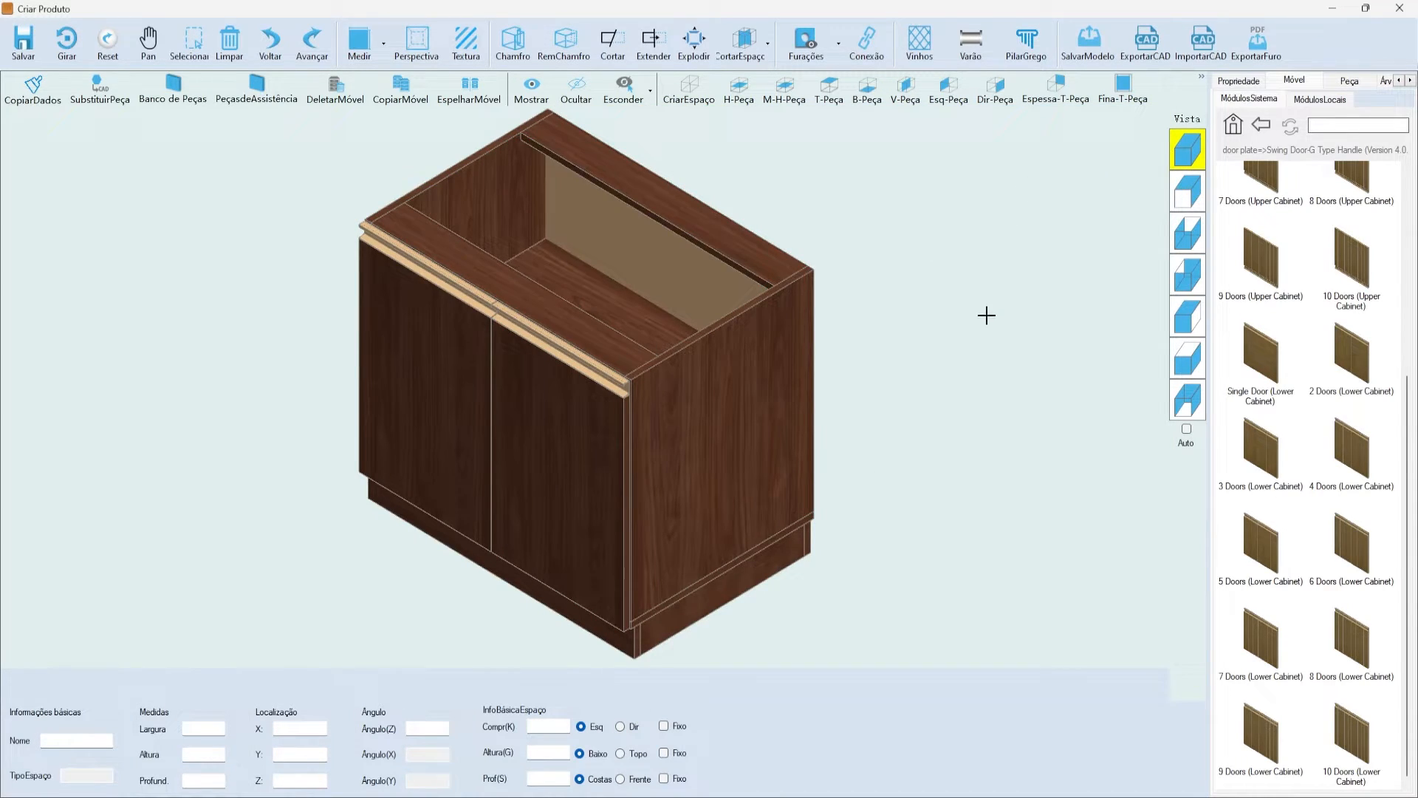
pyautogui.click(557, 453)
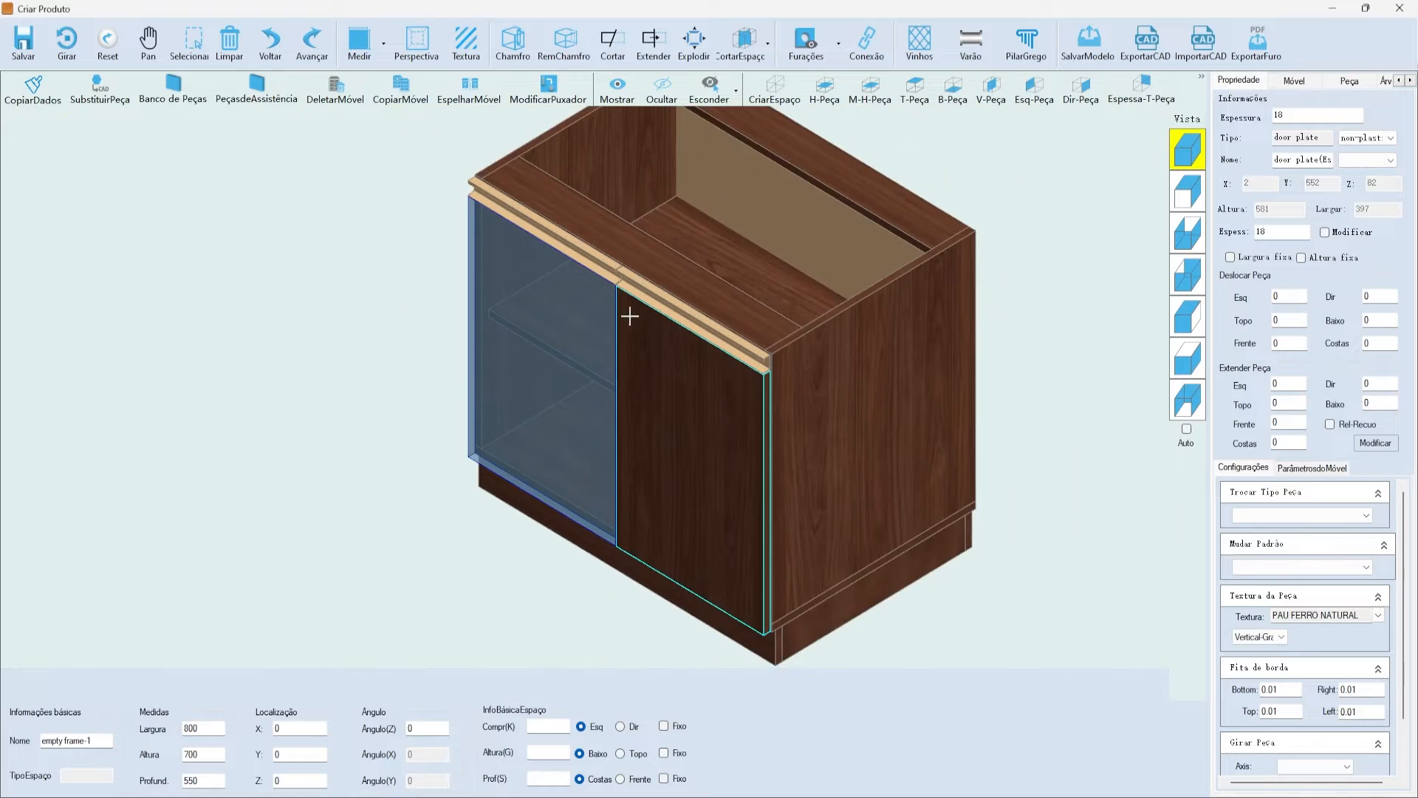
# - Inspect the top handle rail and the right door of the new pair
pyautogui.scroll(3, 722, 301)
pyautogui.click(722, 301)
pyautogui.scroll(-3, 769, 387)
pyautogui.scroll(5, 766, 385)
pyautogui.scroll(-6, 786, 426)
pyautogui.click(397, 350)
pyautogui.scroll(-3, 444, 328)
pyautogui.scroll(3, 624, 404)
pyautogui.click(656, 398)
pyautogui.click(896, 241)
pyautogui.scroll(-3, 889, 481)
# - Compare the left and right door properties, then select the cabinet's right side panel
pyautogui.click(547, 386)
pyautogui.click(684, 459)
pyautogui.click(580, 381)
pyautogui.click(647, 413)
pyautogui.click(601, 355)
pyautogui.scroll(-3, 623, 281)
pyautogui.scroll(1, 576, 298)
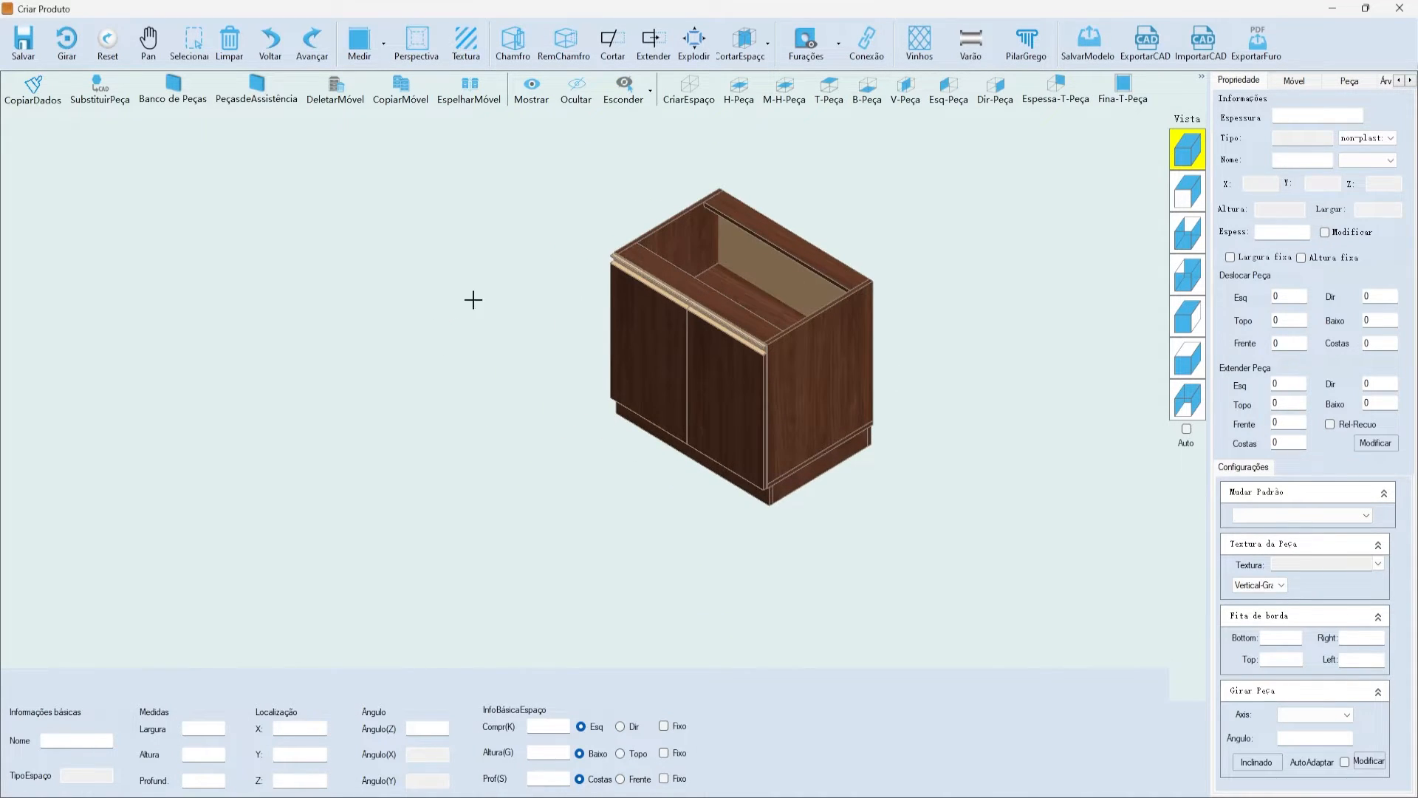
pyautogui.scroll(2, 993, 288)
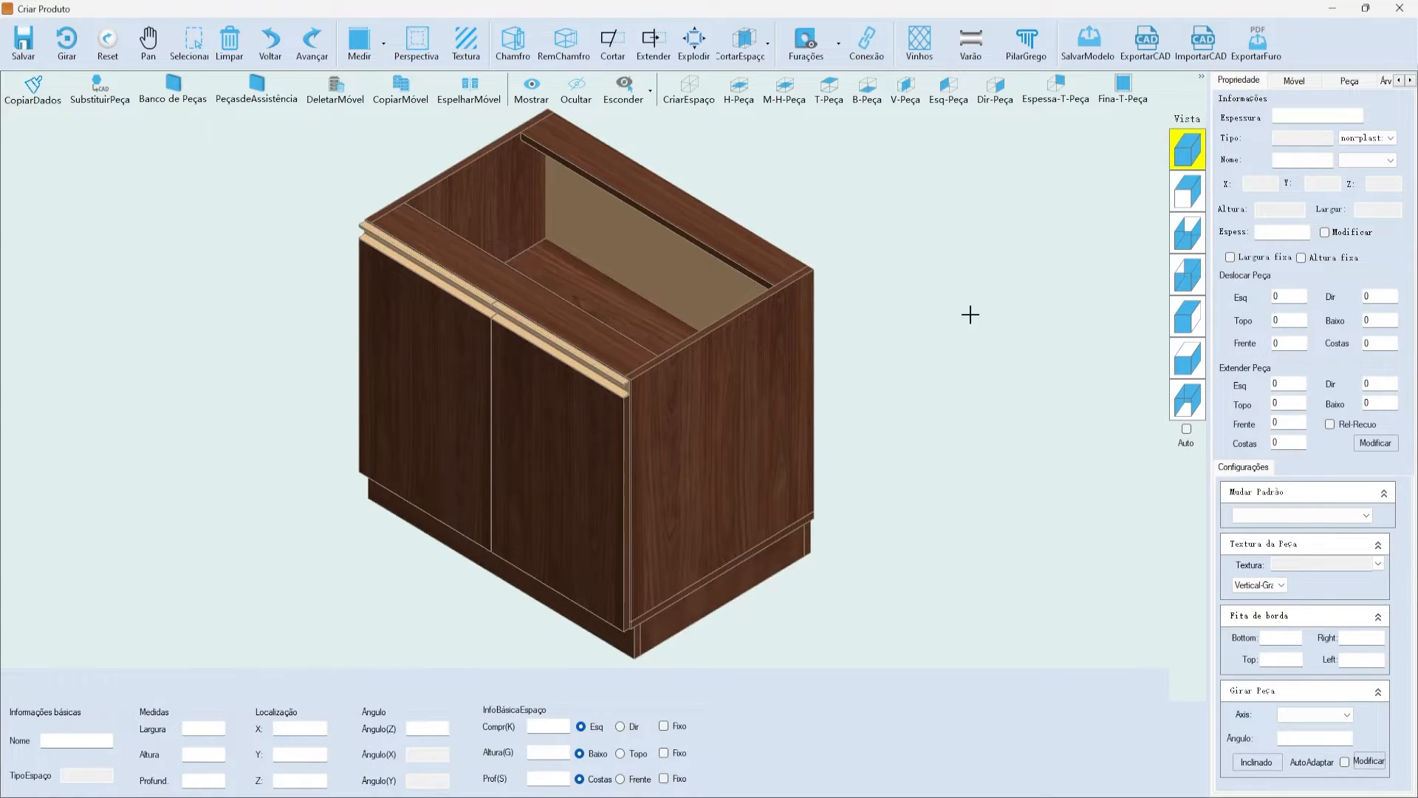
pyautogui.click(797, 404)
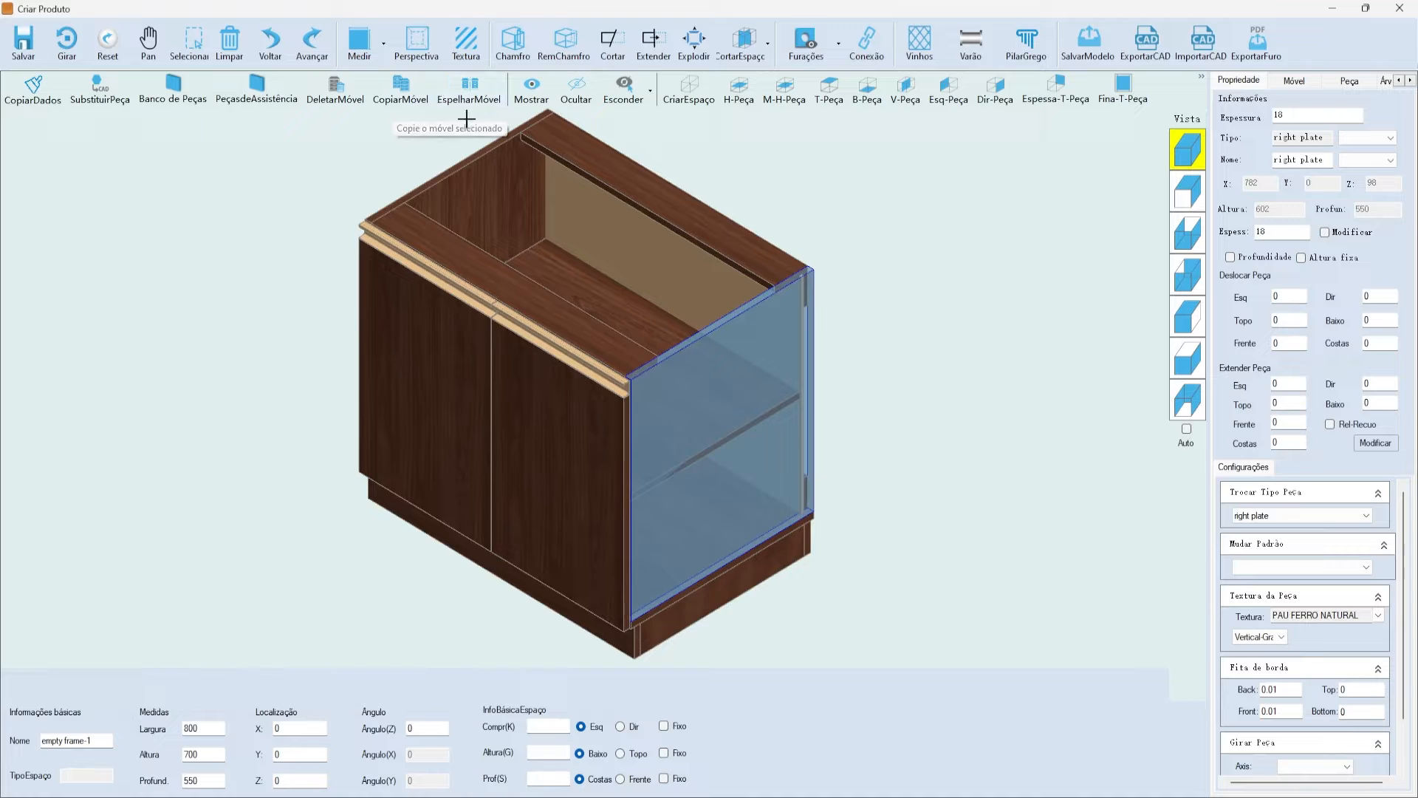
# - Copy the cabinet with CopiarMóvel to the Direita at Distância 800.00
pyautogui.click(400, 90)
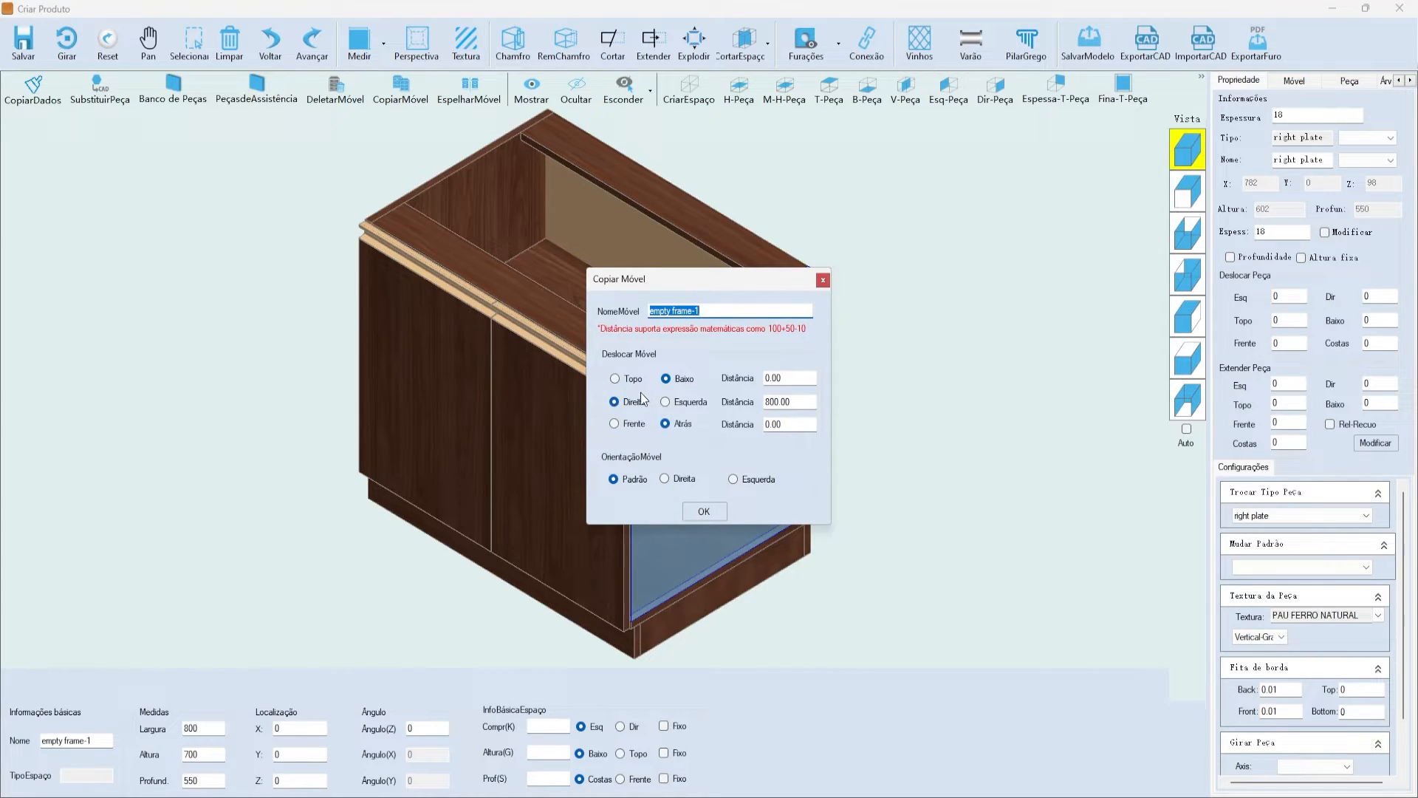
pyautogui.click(763, 401)
pyautogui.moveTo(751, 277); pyautogui.dragTo(1120, 259)
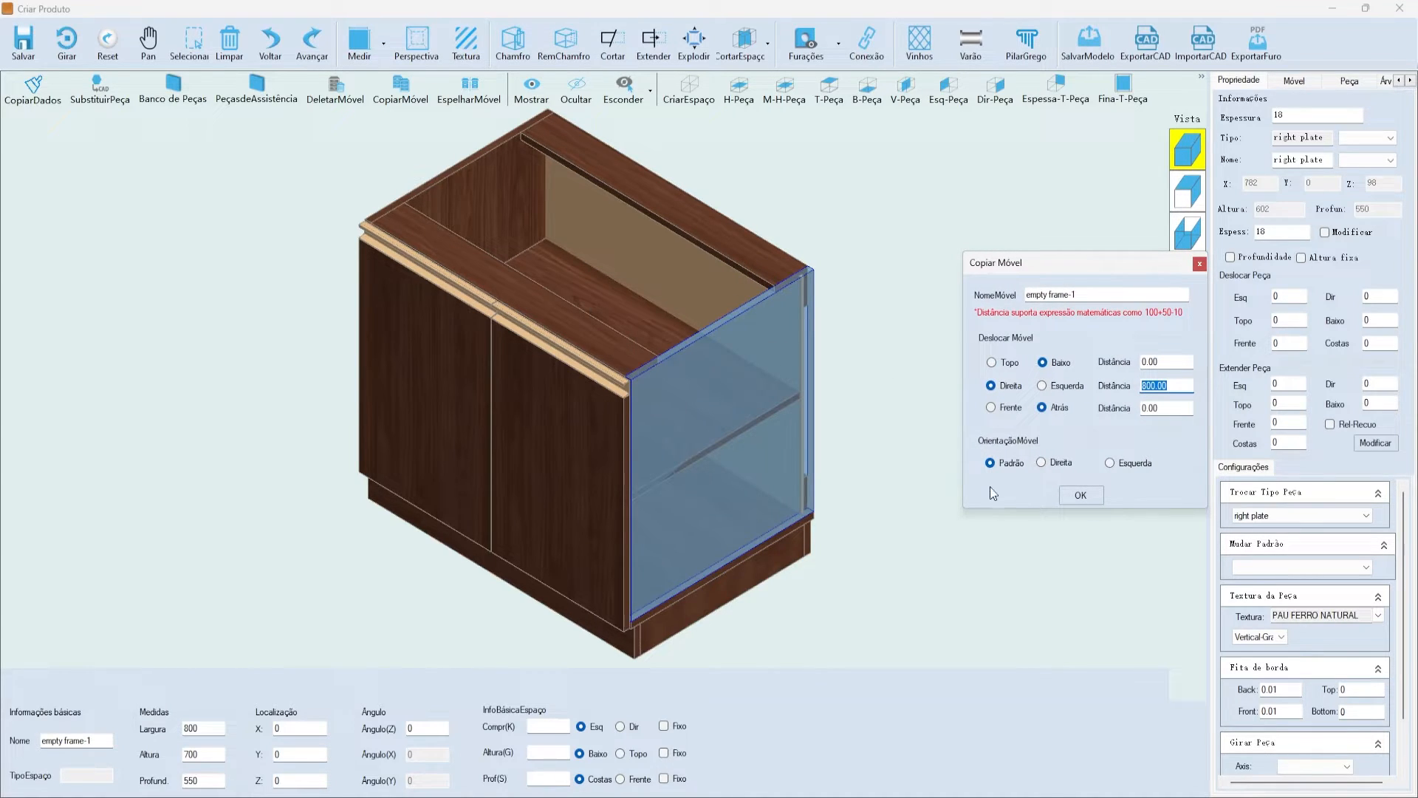
pyautogui.click(1074, 496)
pyautogui.press('Escape')
pyautogui.scroll(-4, 665, 273)
pyautogui.scroll(6, 674, 278)
pyautogui.scroll(-8, 738, 399)
pyautogui.scroll(5, 769, 459)
pyautogui.scroll(3, 717, 362)
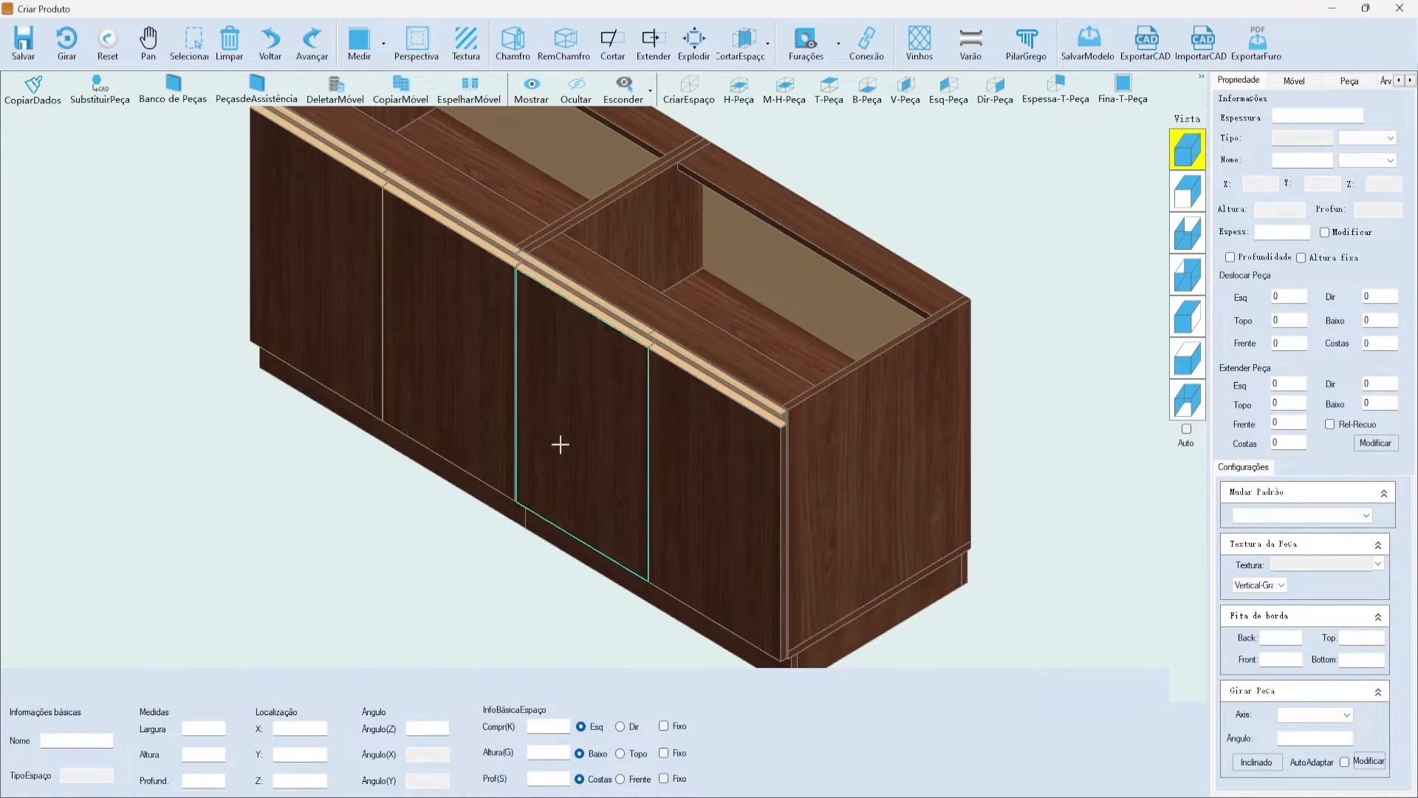
# - Delete both doors of the copied right cabinet, keeping the cabinet itself
pyautogui.scroll(-2, 823, 481)
pyautogui.scroll(2, 523, 317)
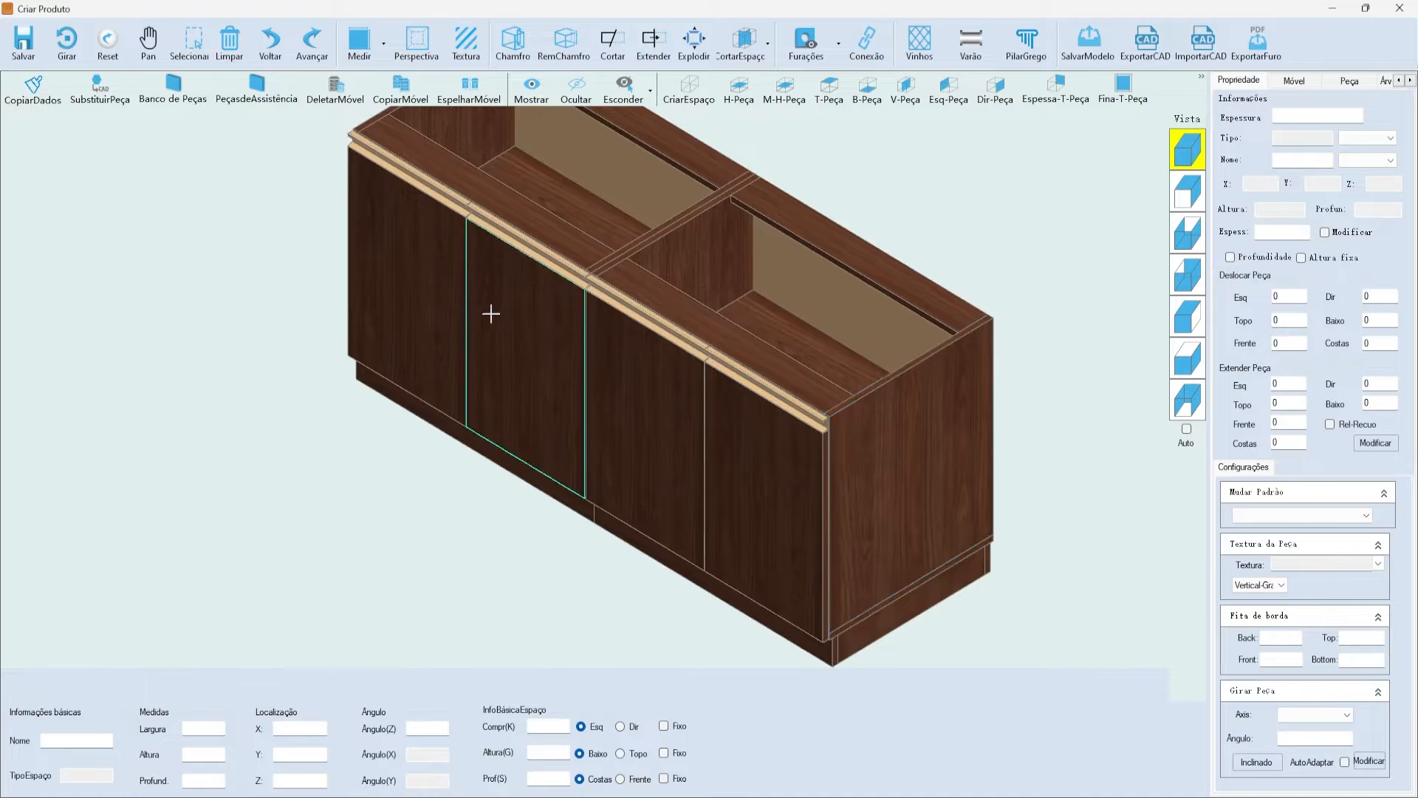
pyautogui.scroll(2, 715, 399)
pyautogui.click(715, 405)
pyautogui.press('Delete')
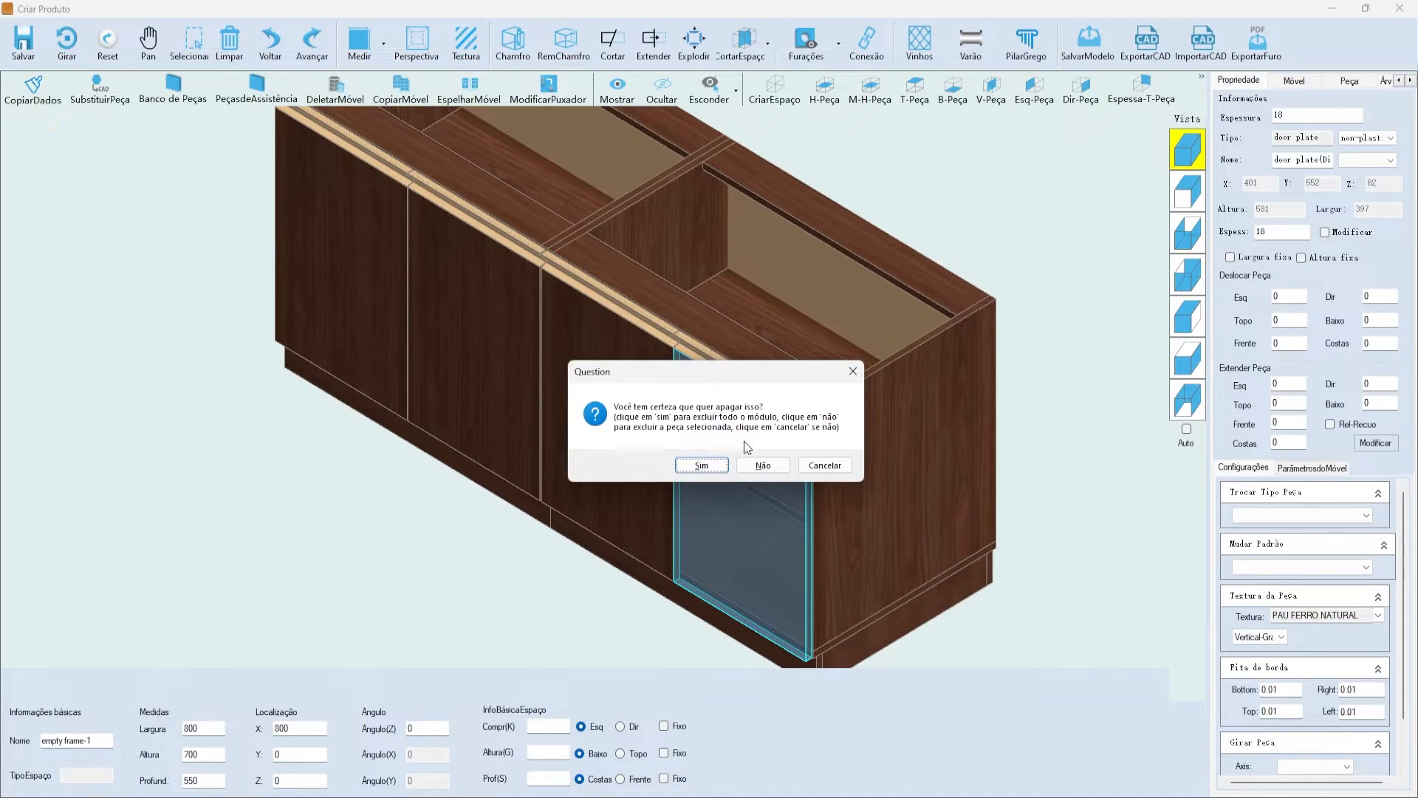
pyautogui.click(759, 461)
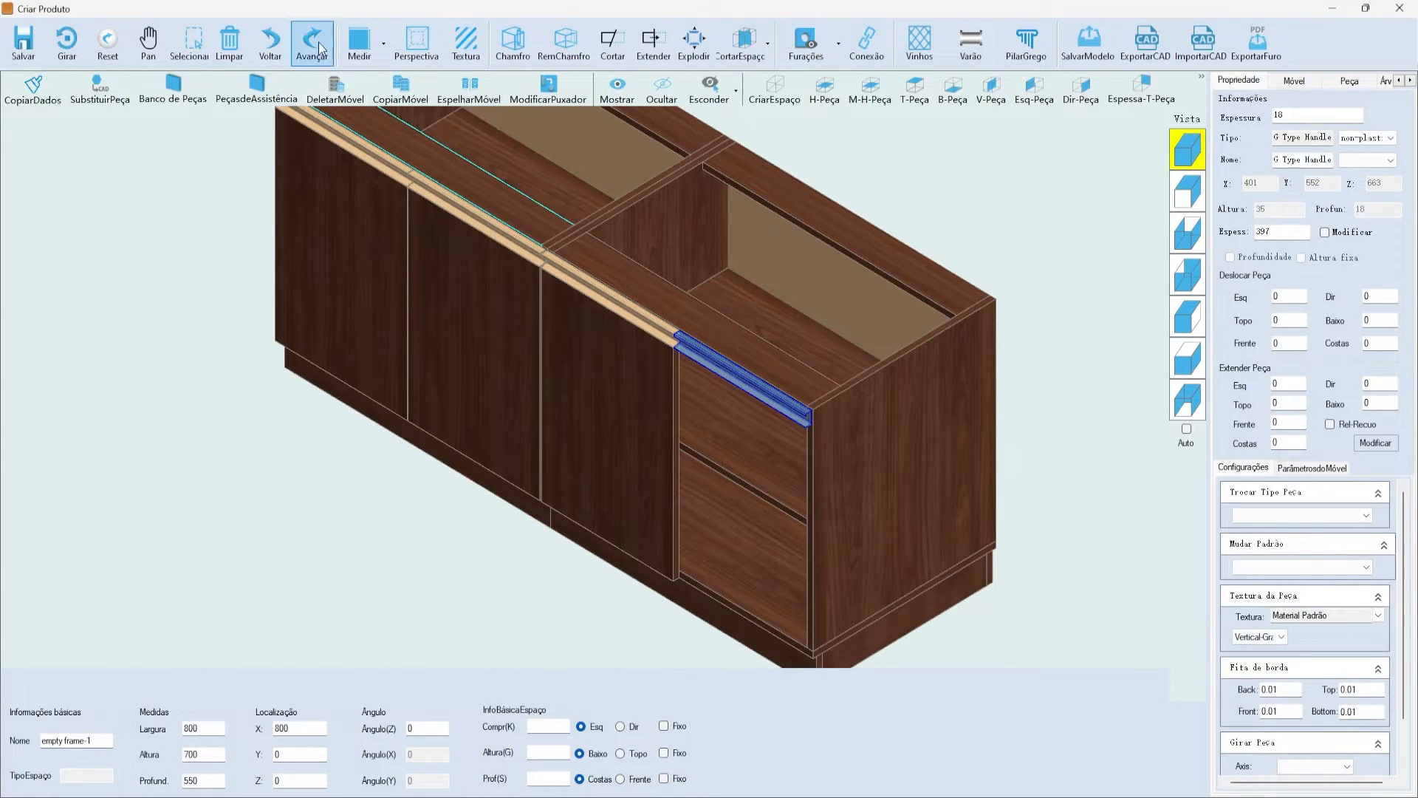
pyautogui.click(270, 41)
pyautogui.click(551, 410)
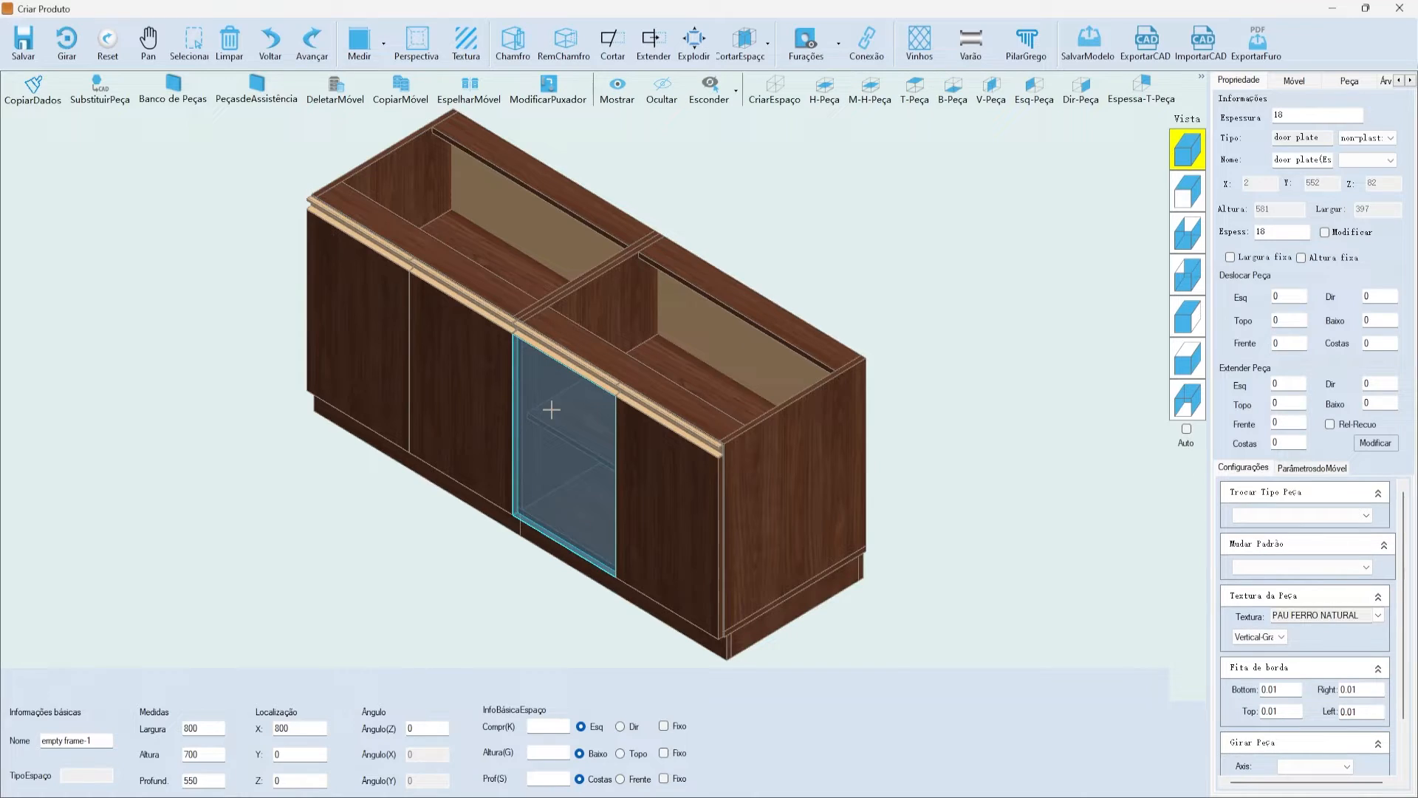
pyautogui.press('Delete')
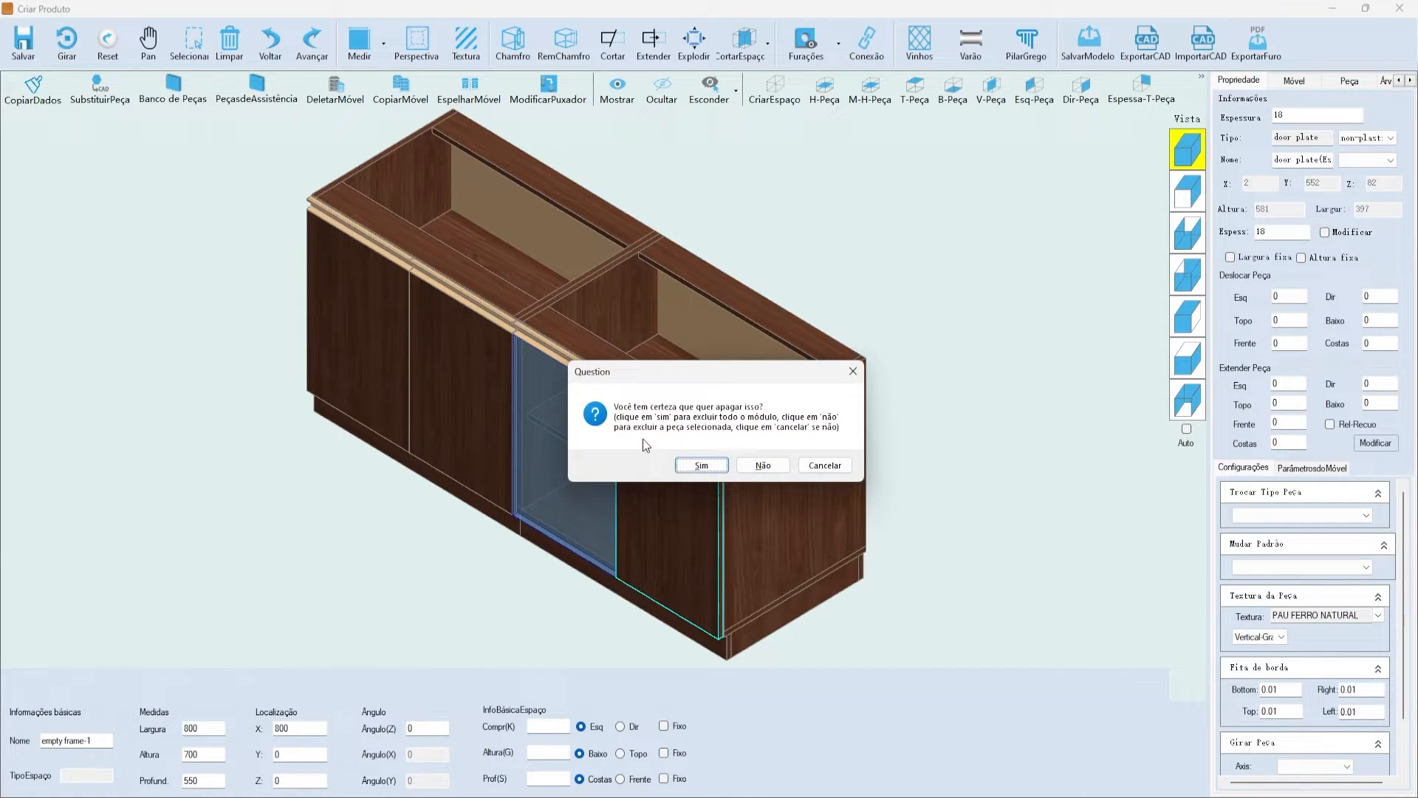
pyautogui.moveTo(653, 377); pyautogui.dragTo(817, 194)
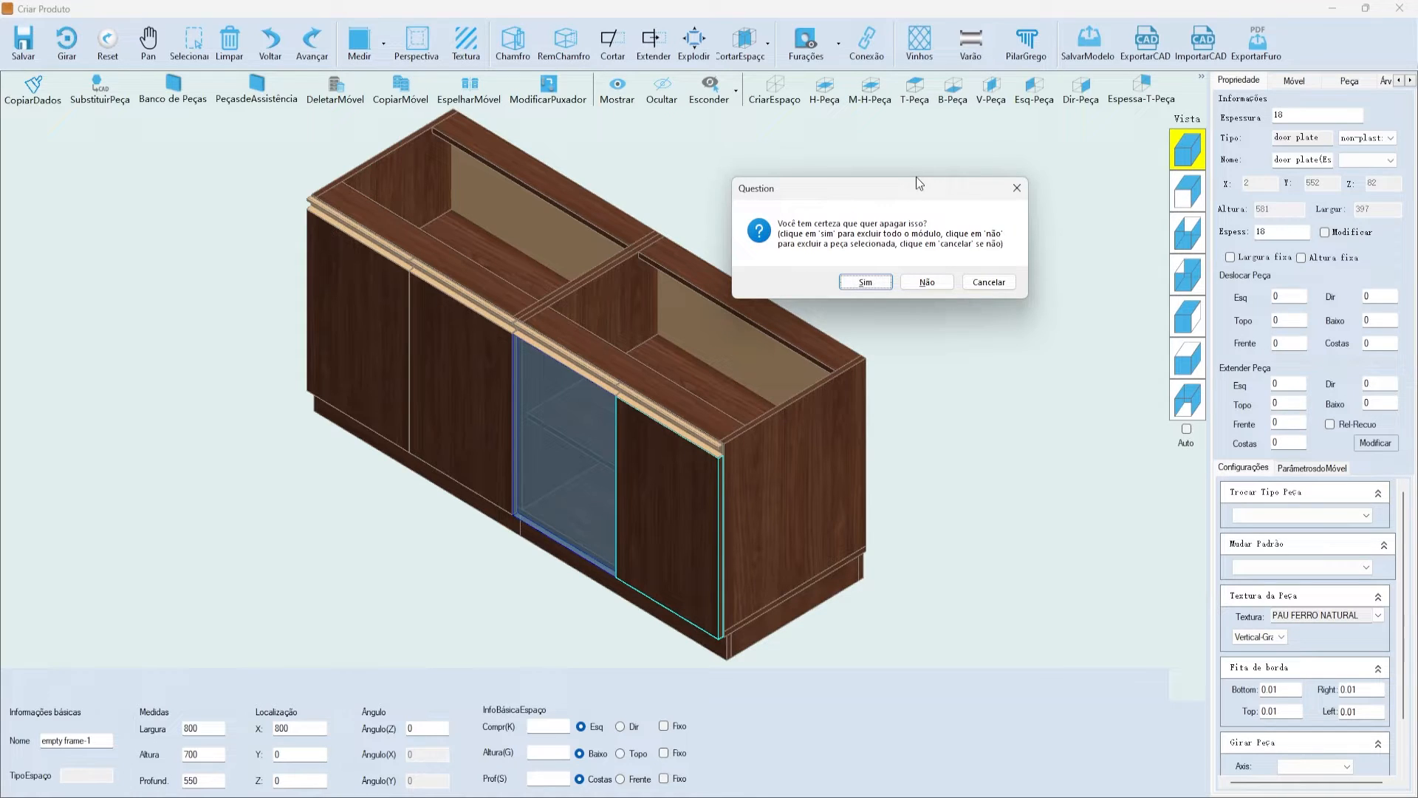
pyautogui.moveTo(916, 178); pyautogui.dragTo(999, 203)
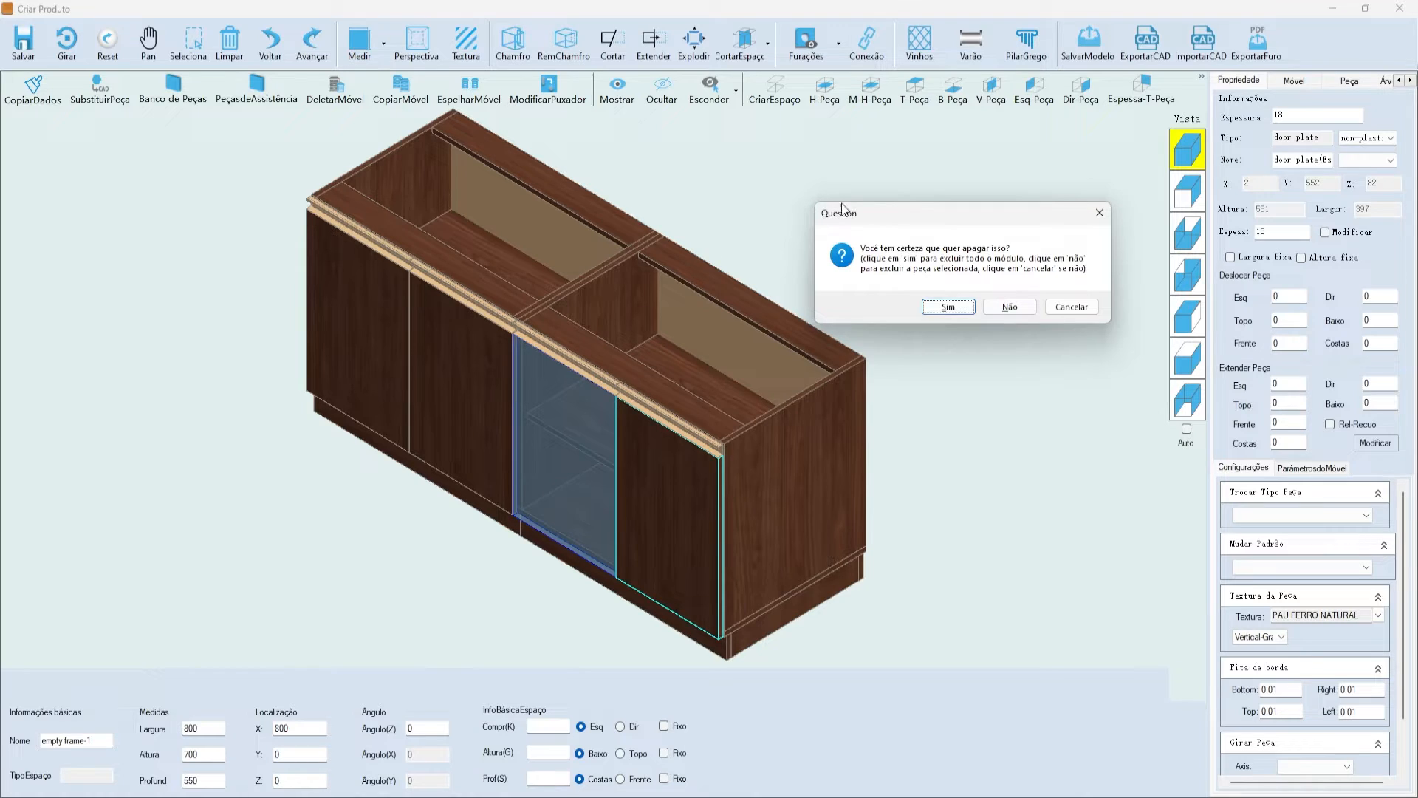
pyautogui.click(950, 307)
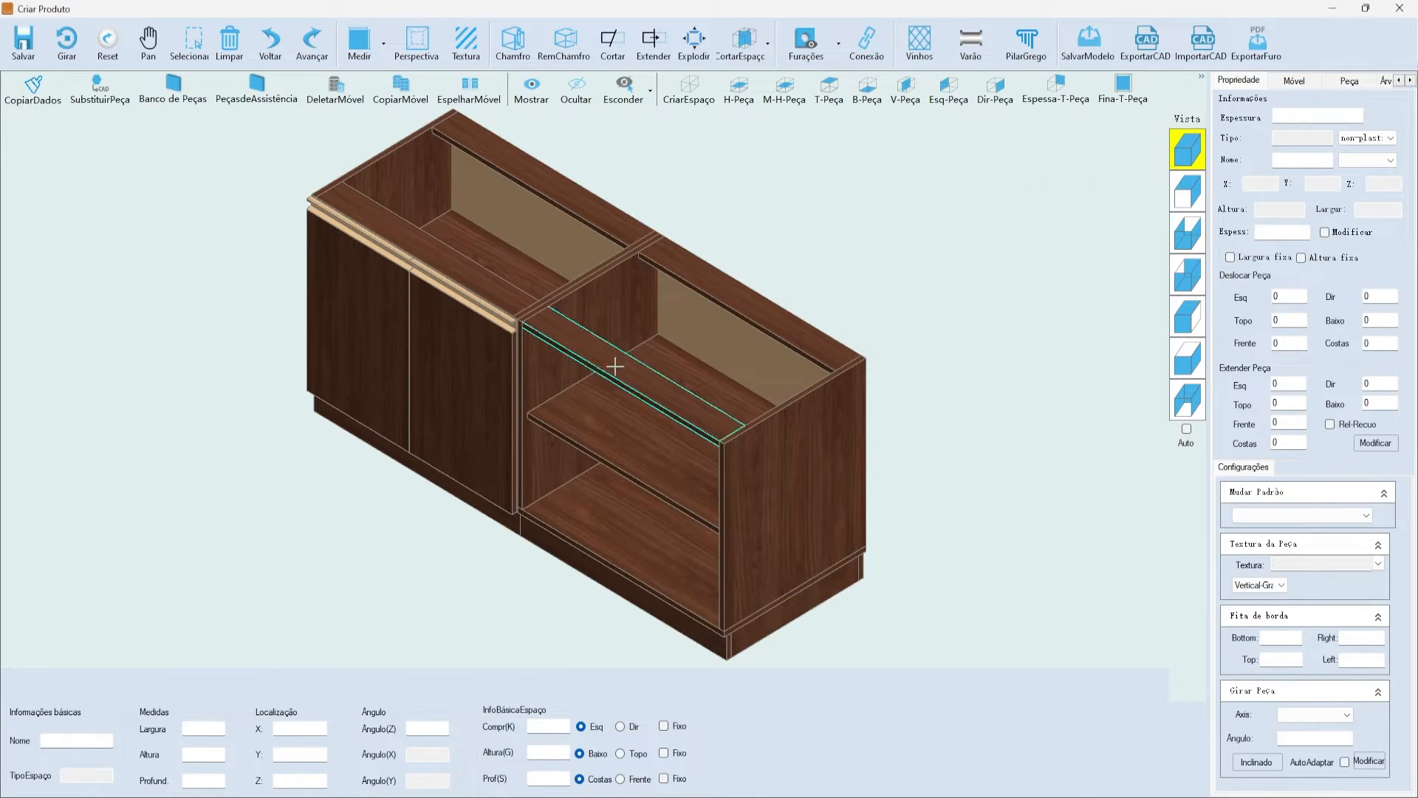
# - Delete the right cabinet's middle shelf in front view, then reselect its empty space in isometric
pyautogui.click(601, 465)
pyautogui.click(1186, 191)
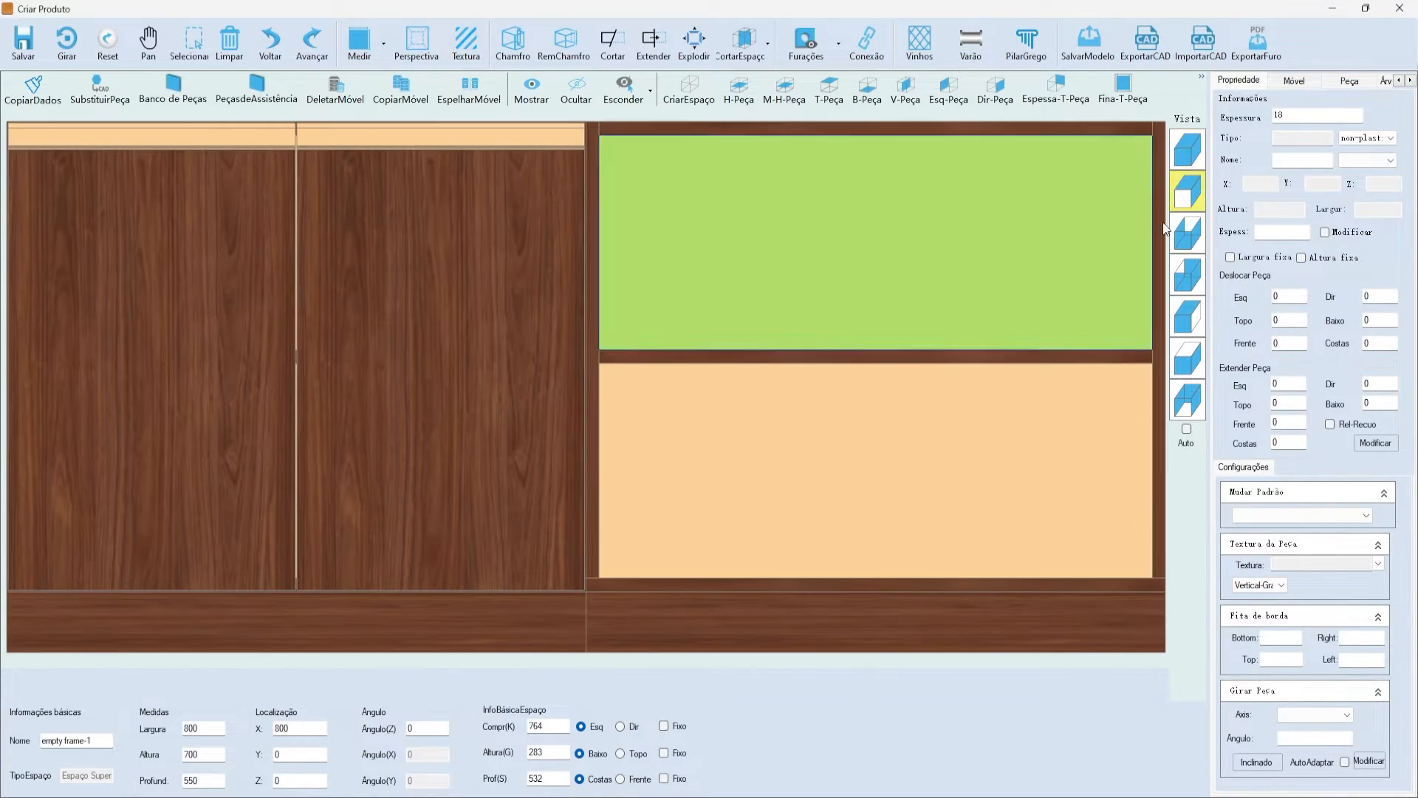
pyautogui.click(785, 358)
pyautogui.press('Delete')
pyautogui.press('Return')
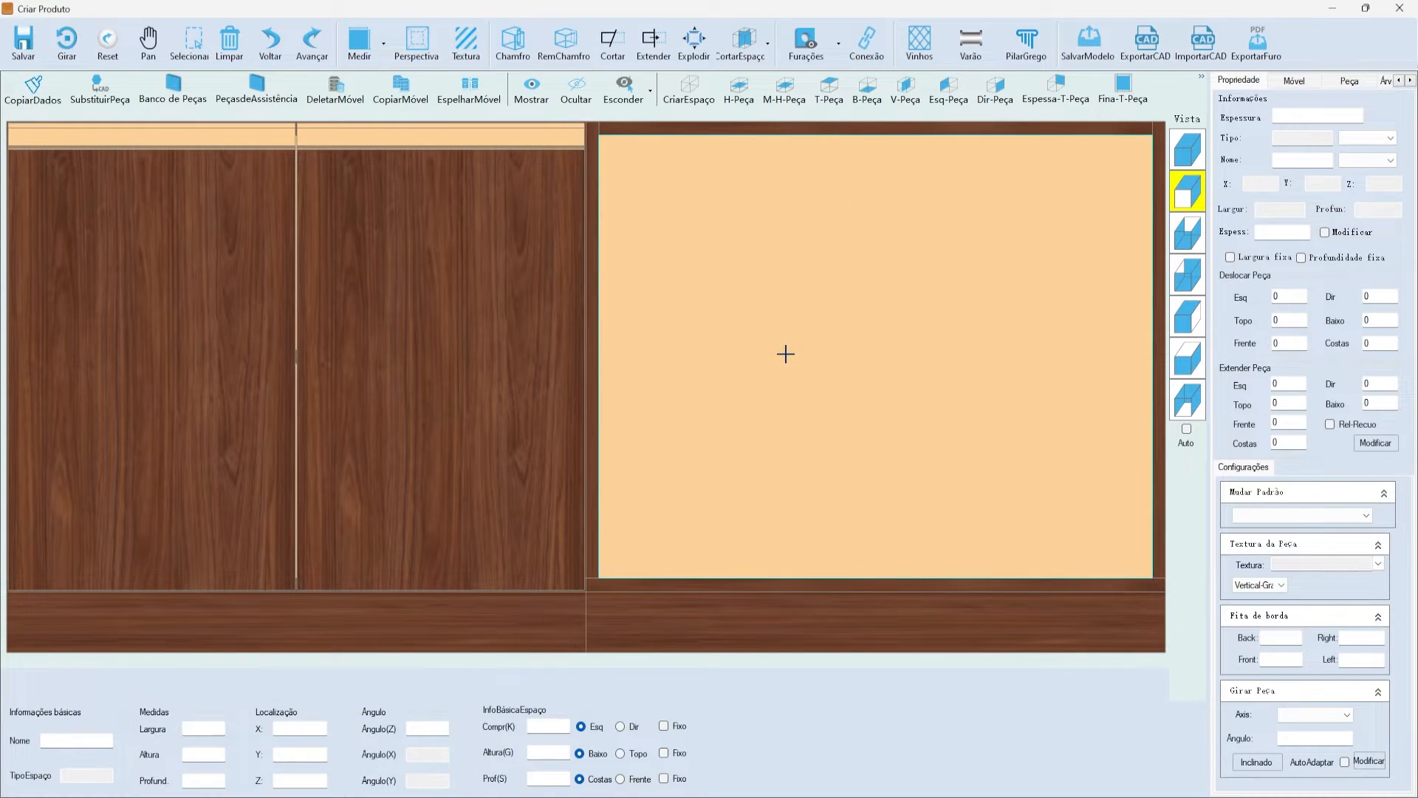
pyautogui.click(1188, 148)
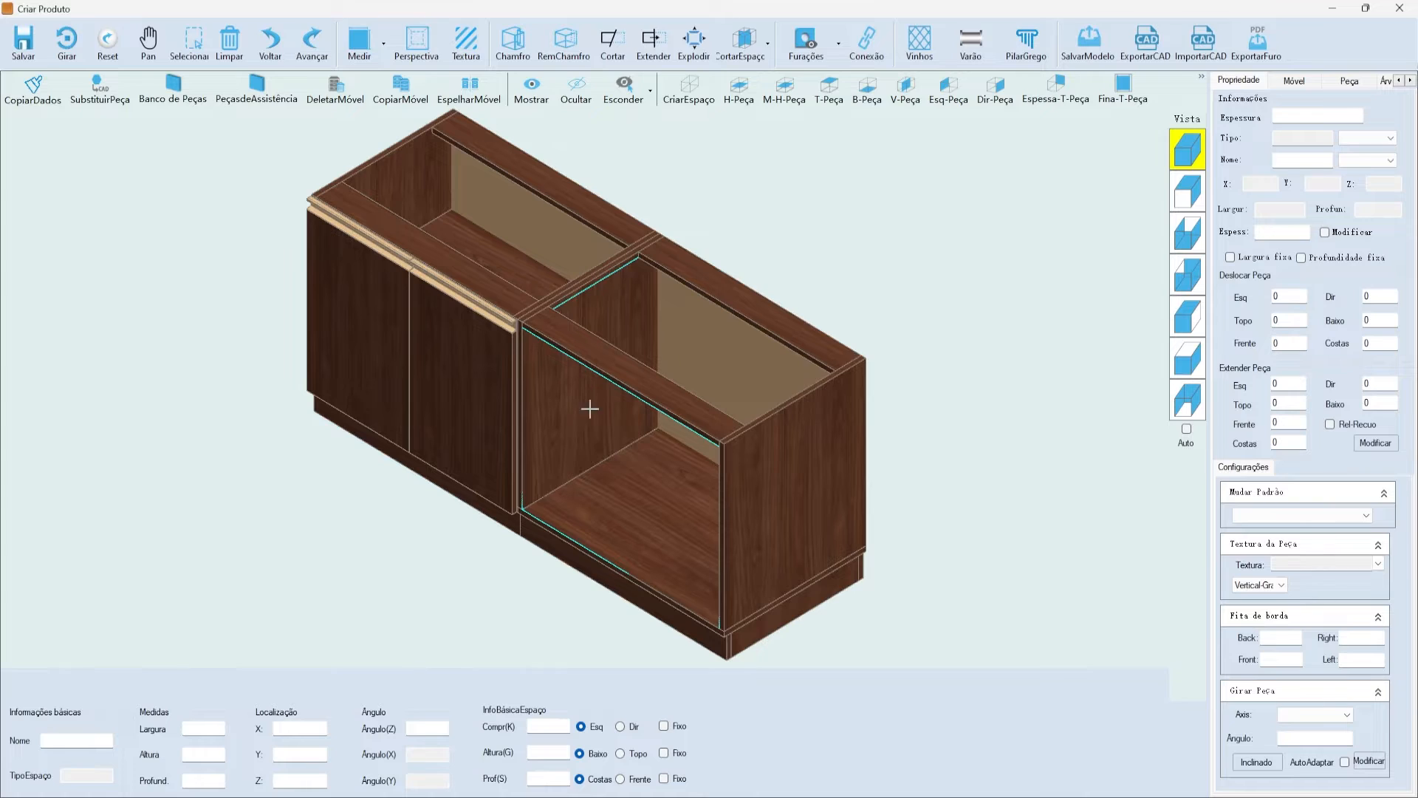
pyautogui.click(597, 484)
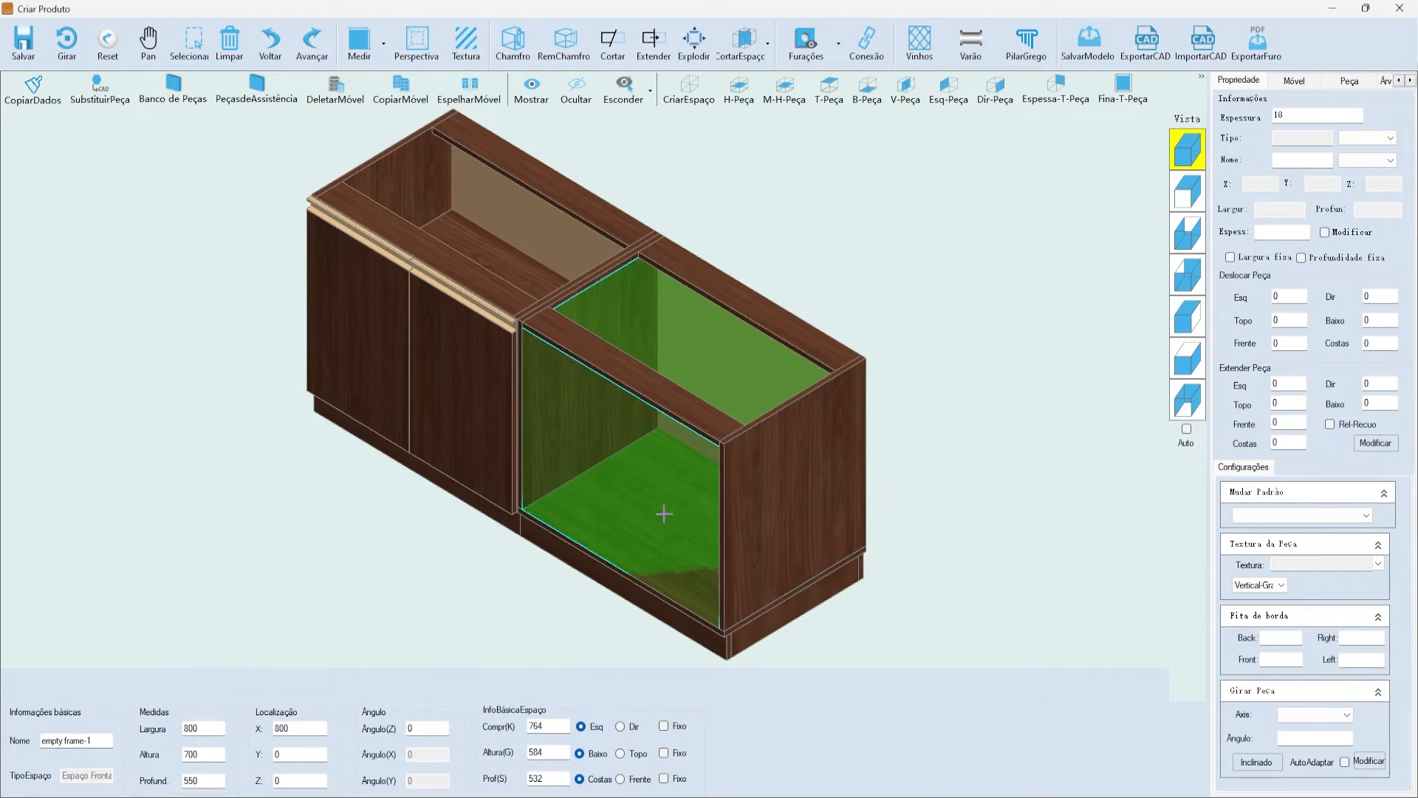
# - Pick drawer A from the Móvel drawer module library for the right cabinet space
pyautogui.click(1300, 85)
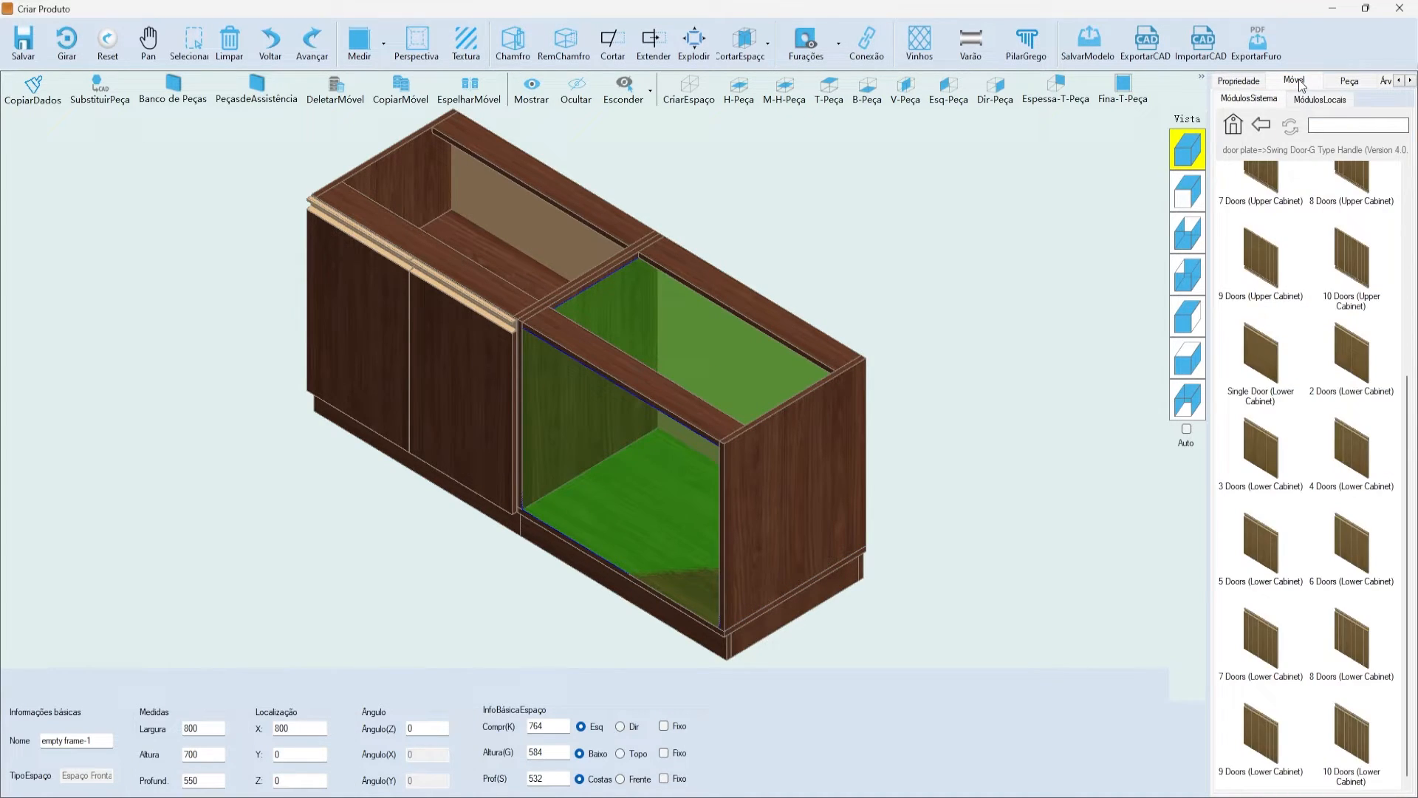
pyautogui.click(1244, 126)
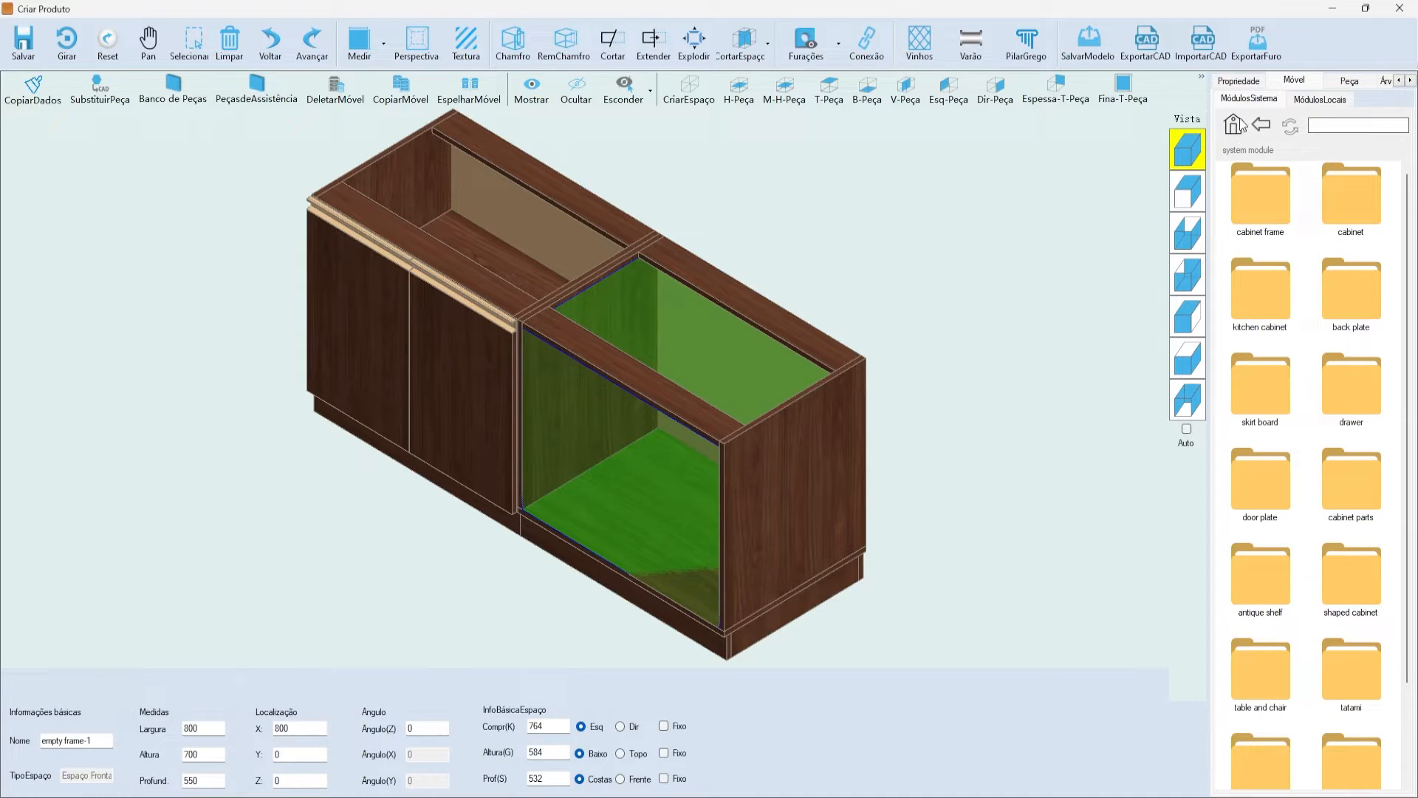
pyautogui.doubleClick(1341, 402)
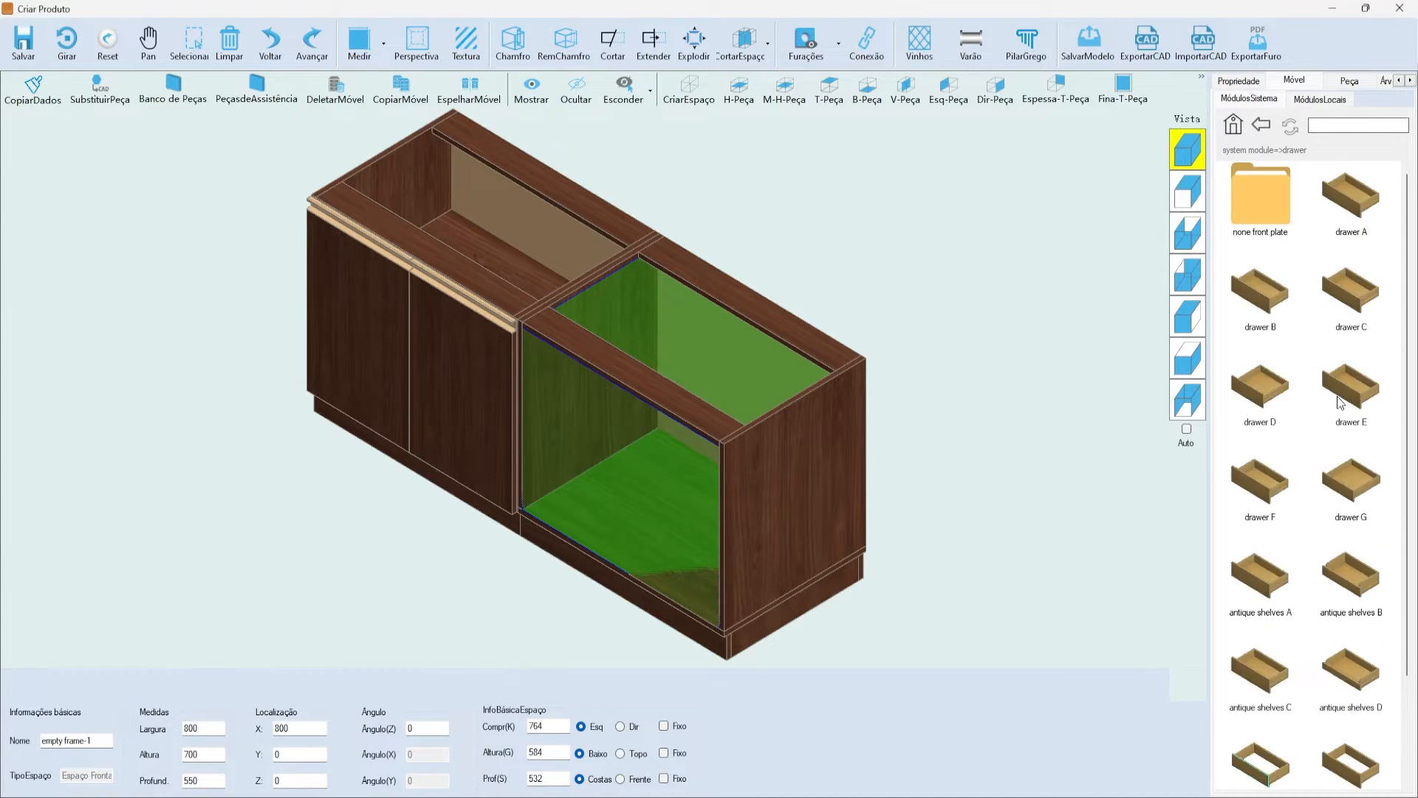
pyautogui.click(1347, 188)
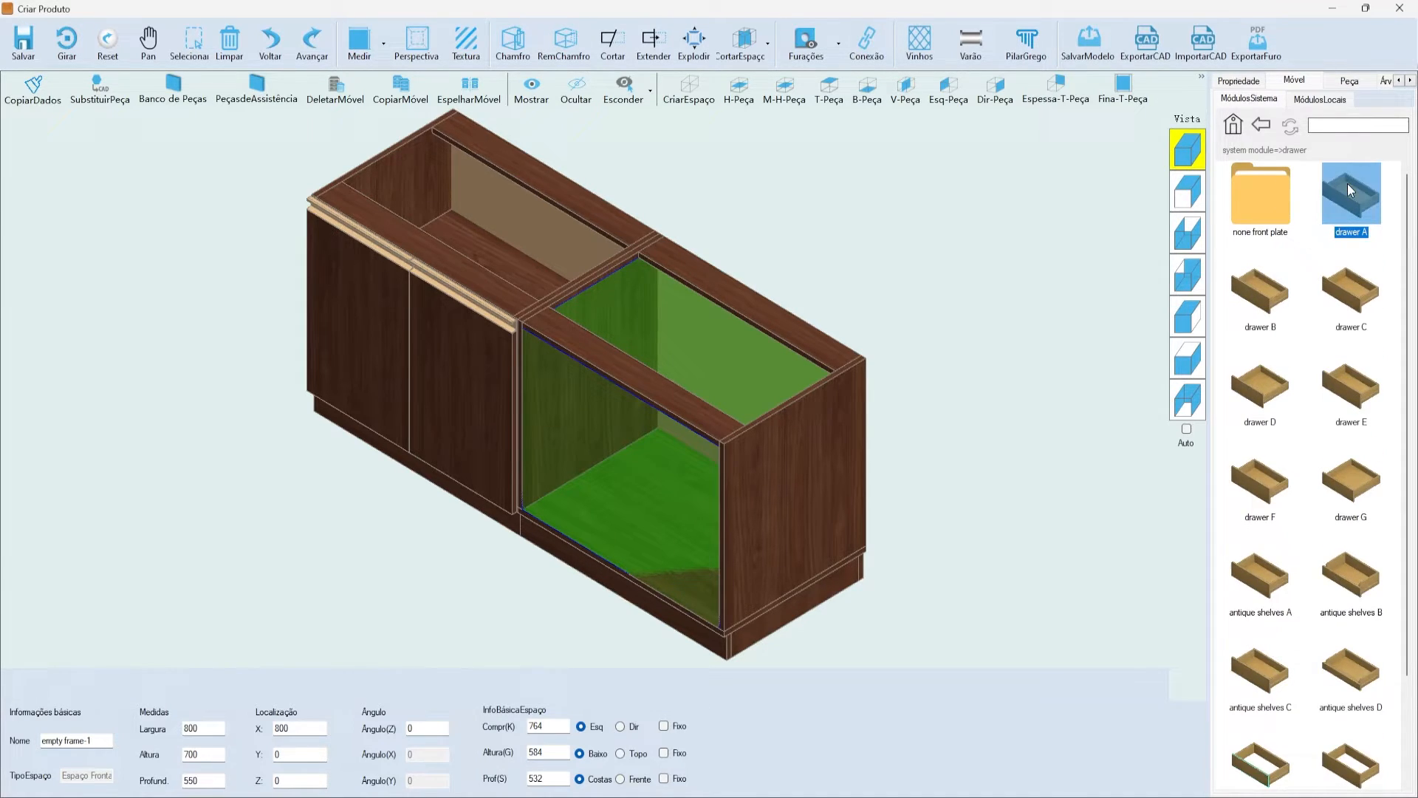
pyautogui.doubleClick(1350, 190)
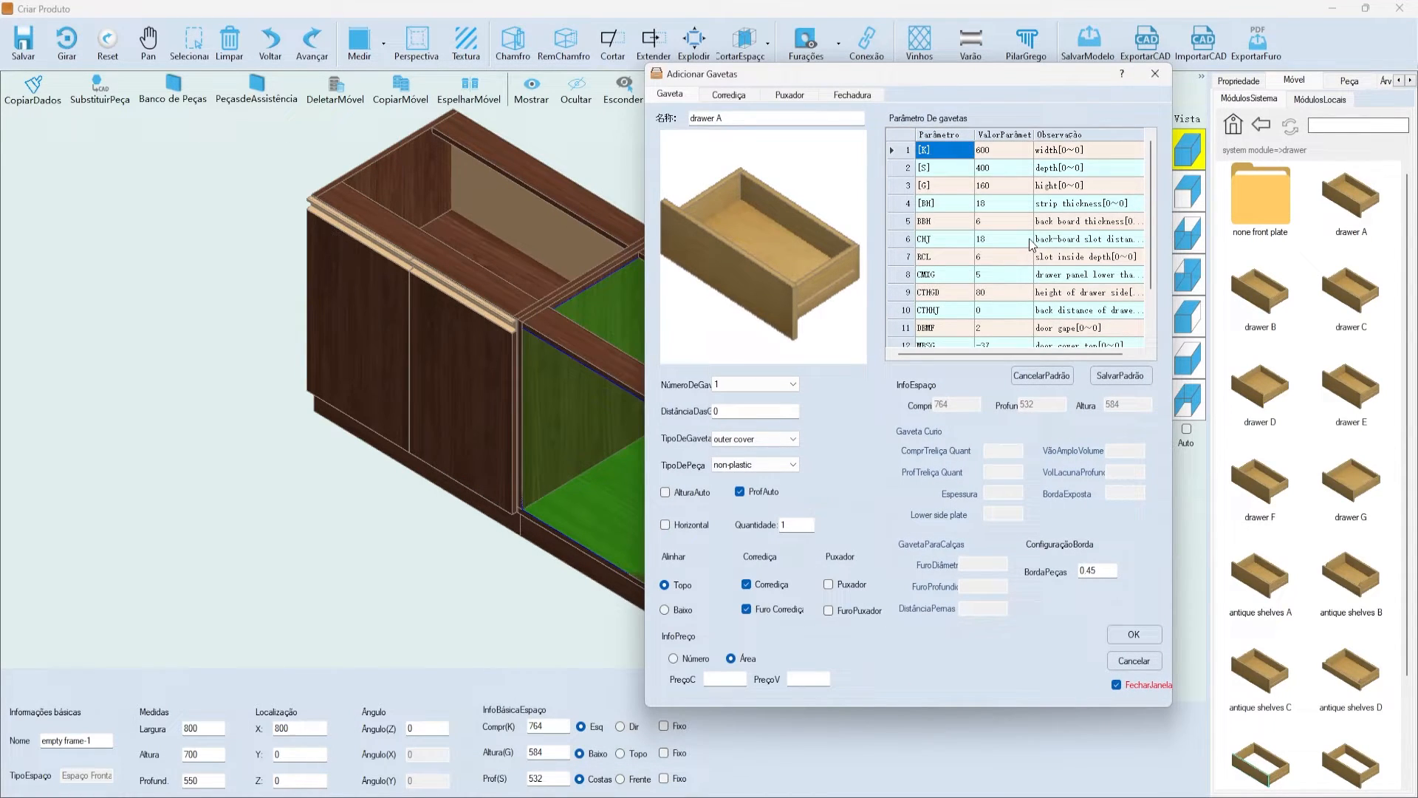
pyautogui.scroll(-2, 1016, 251)
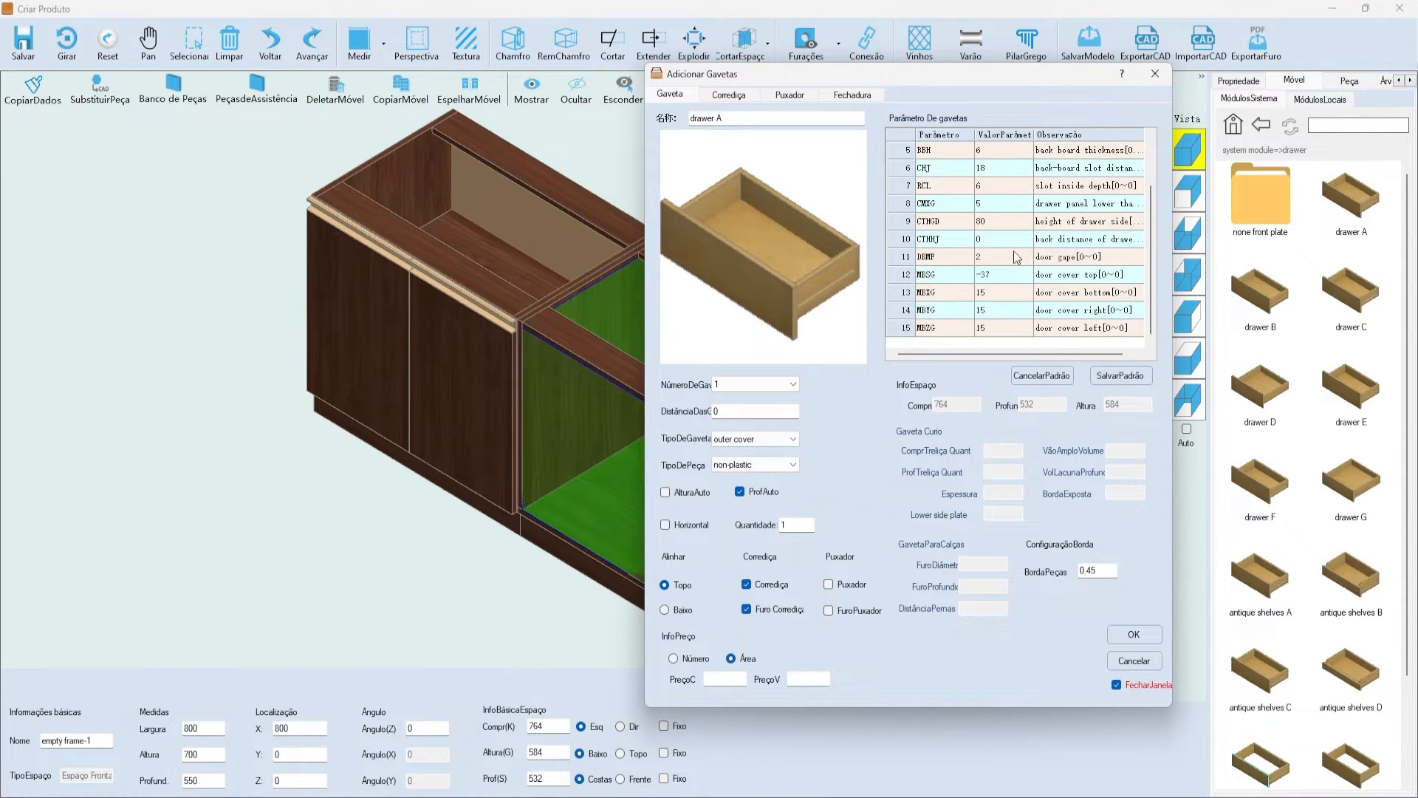
# - Set 3 embedded drawers with AlturaAuto on, ProfAuto off and depth 400
pyautogui.click(754, 383)
pyautogui.click(738, 383)
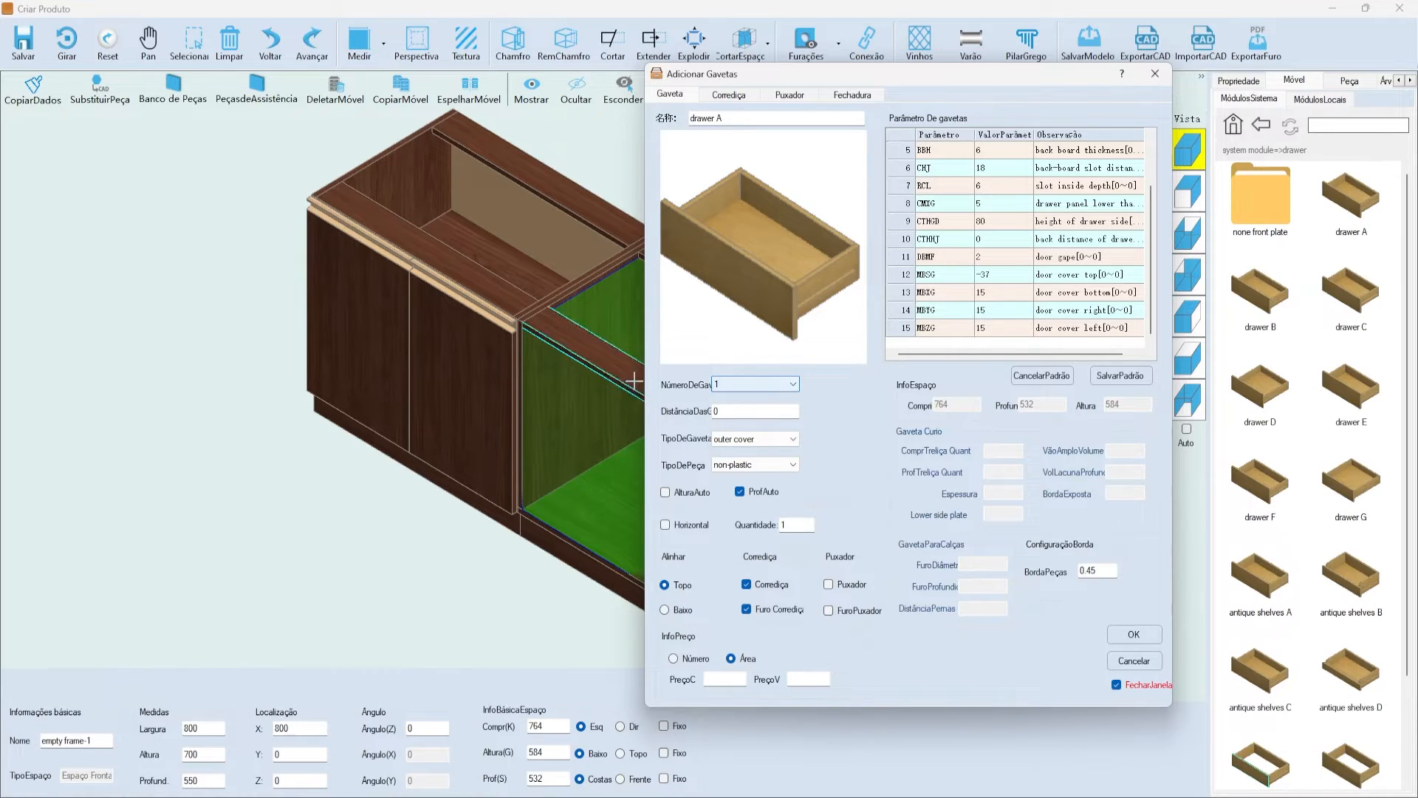
pyautogui.moveTo(739, 412); pyautogui.dragTo(652, 411)
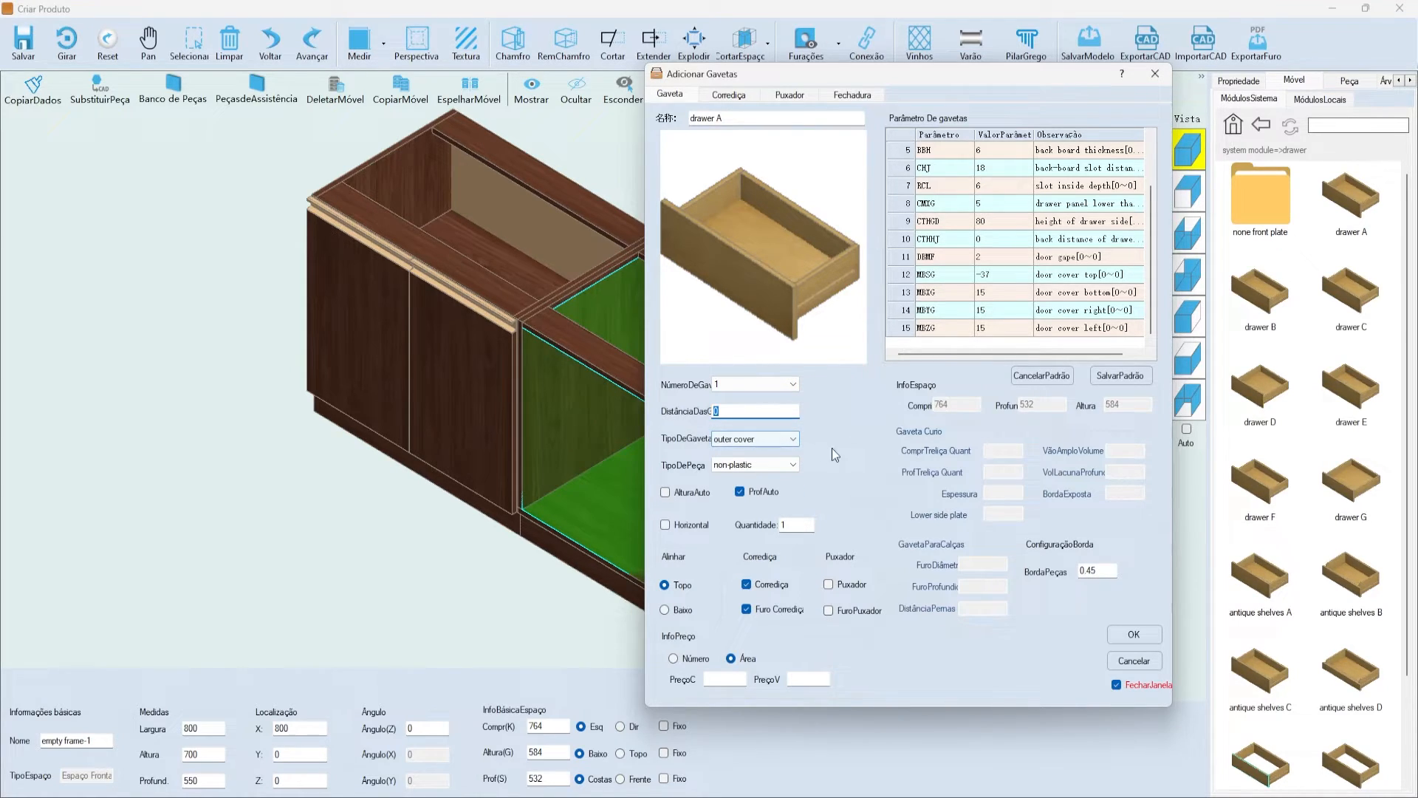
pyautogui.click(774, 440)
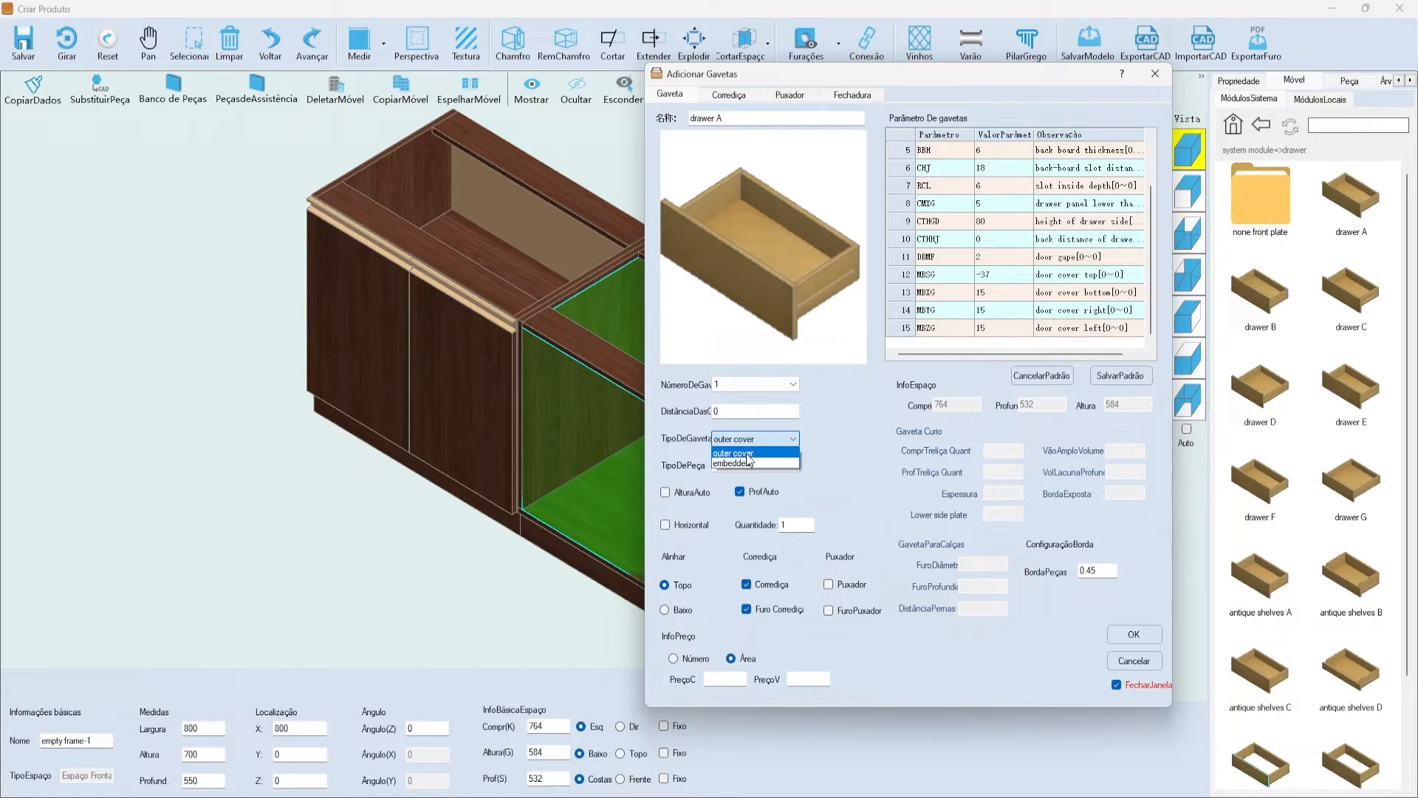
pyautogui.click(732, 464)
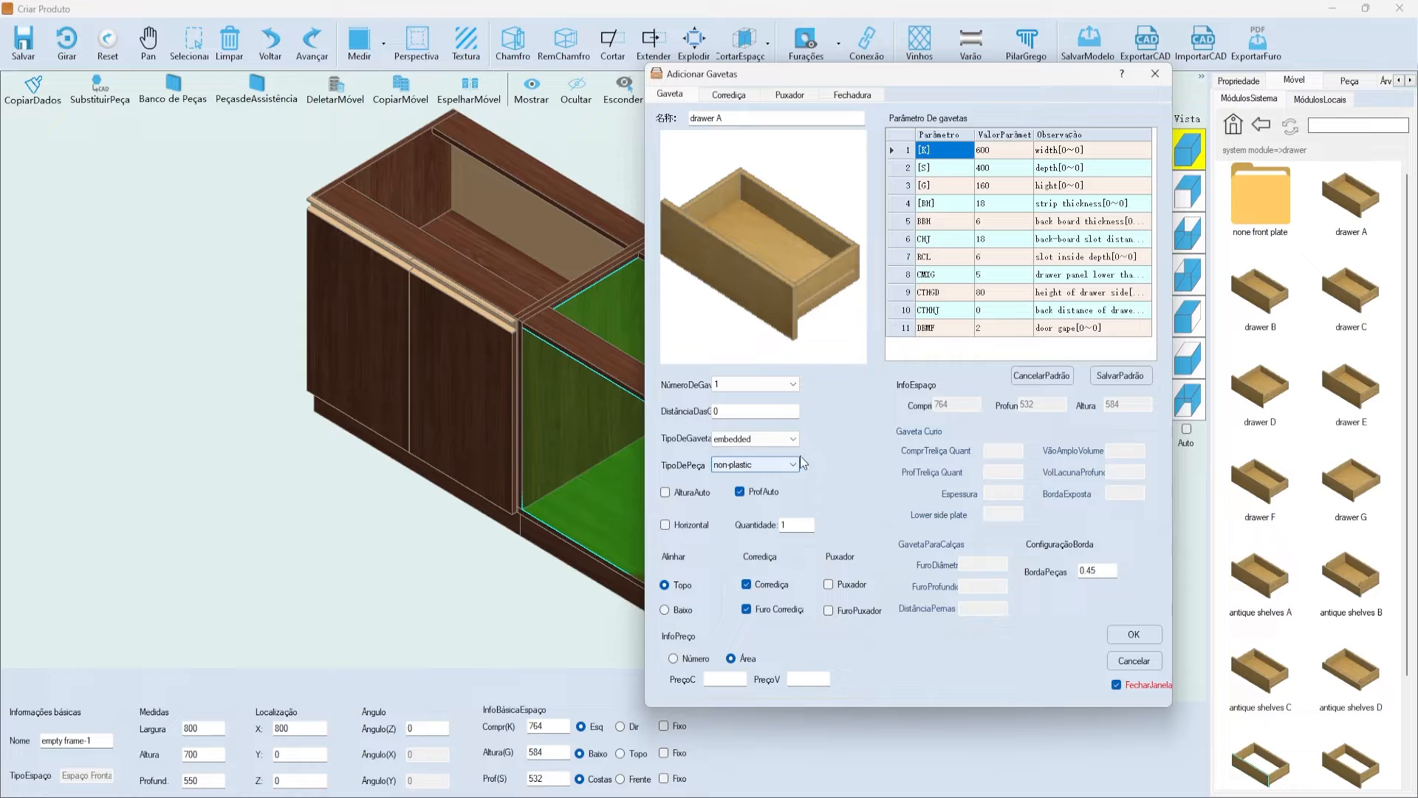
pyautogui.click(762, 383)
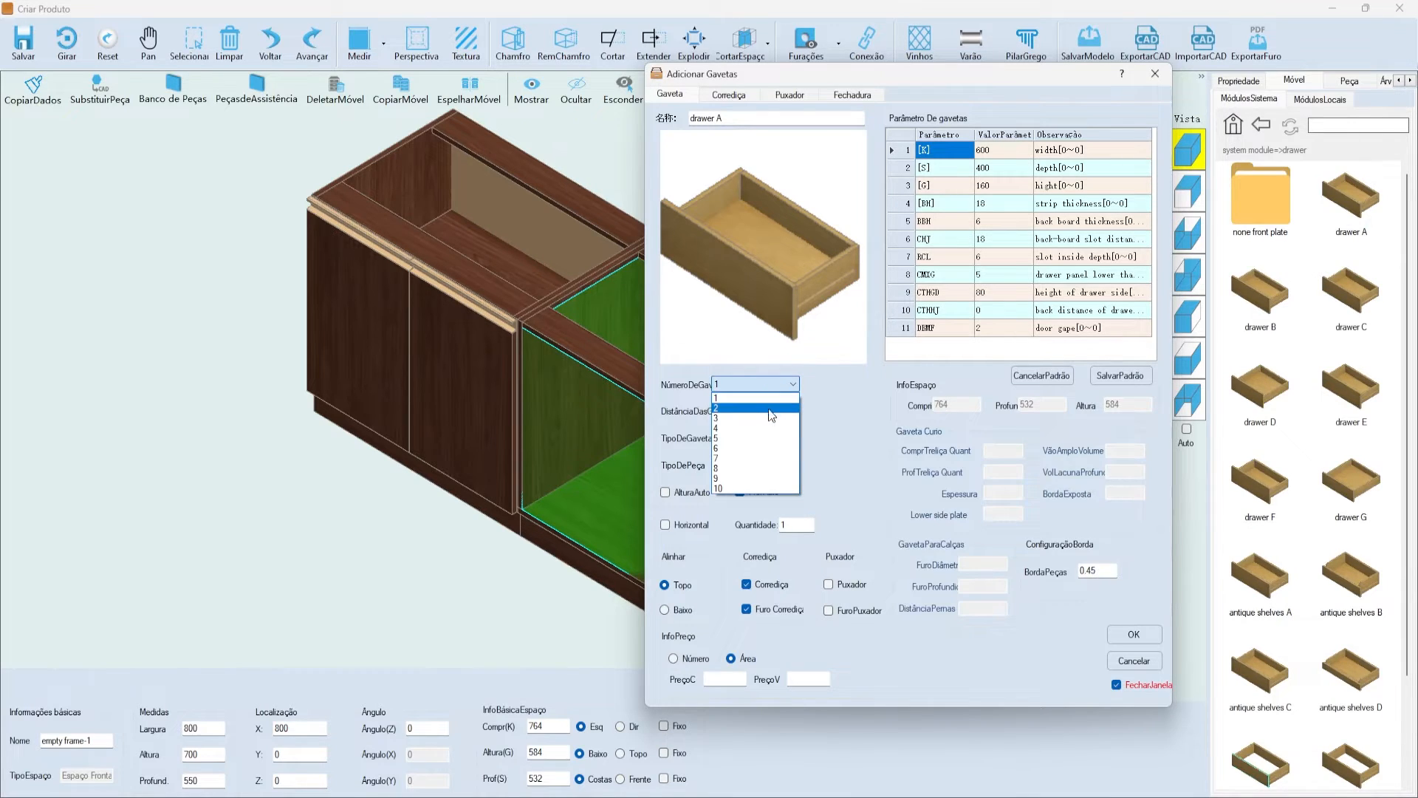
pyautogui.click(769, 419)
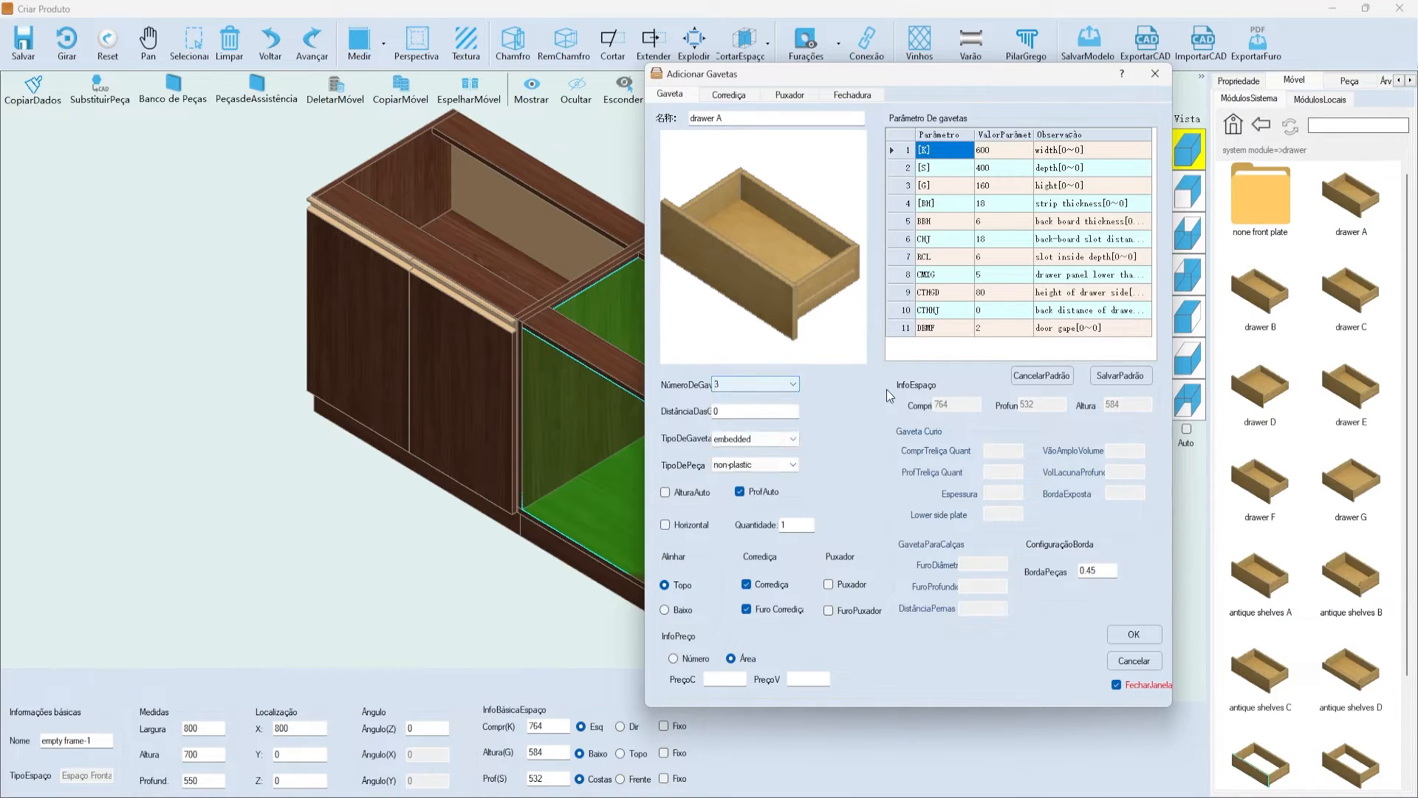
pyautogui.click(684, 492)
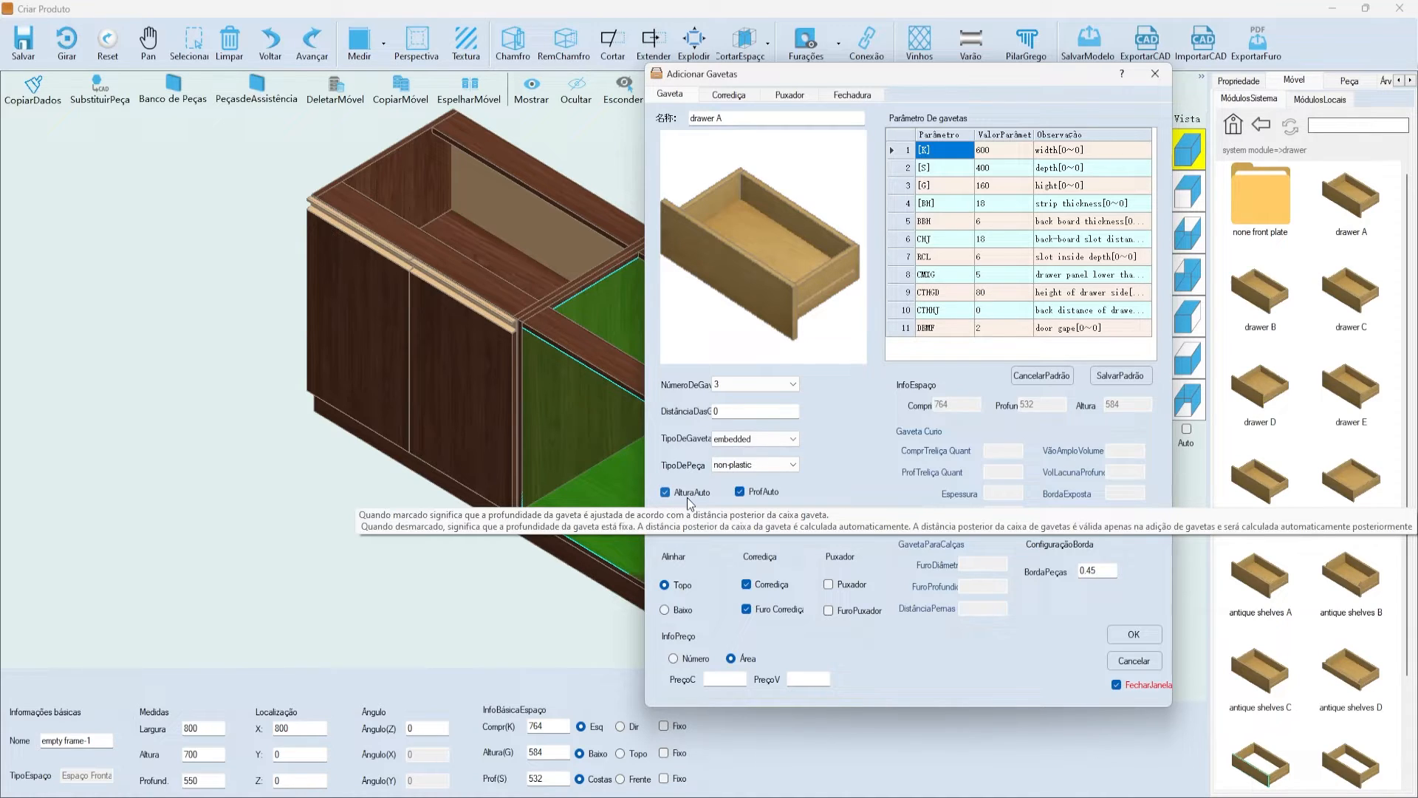
pyautogui.click(746, 497)
pyautogui.click(997, 167)
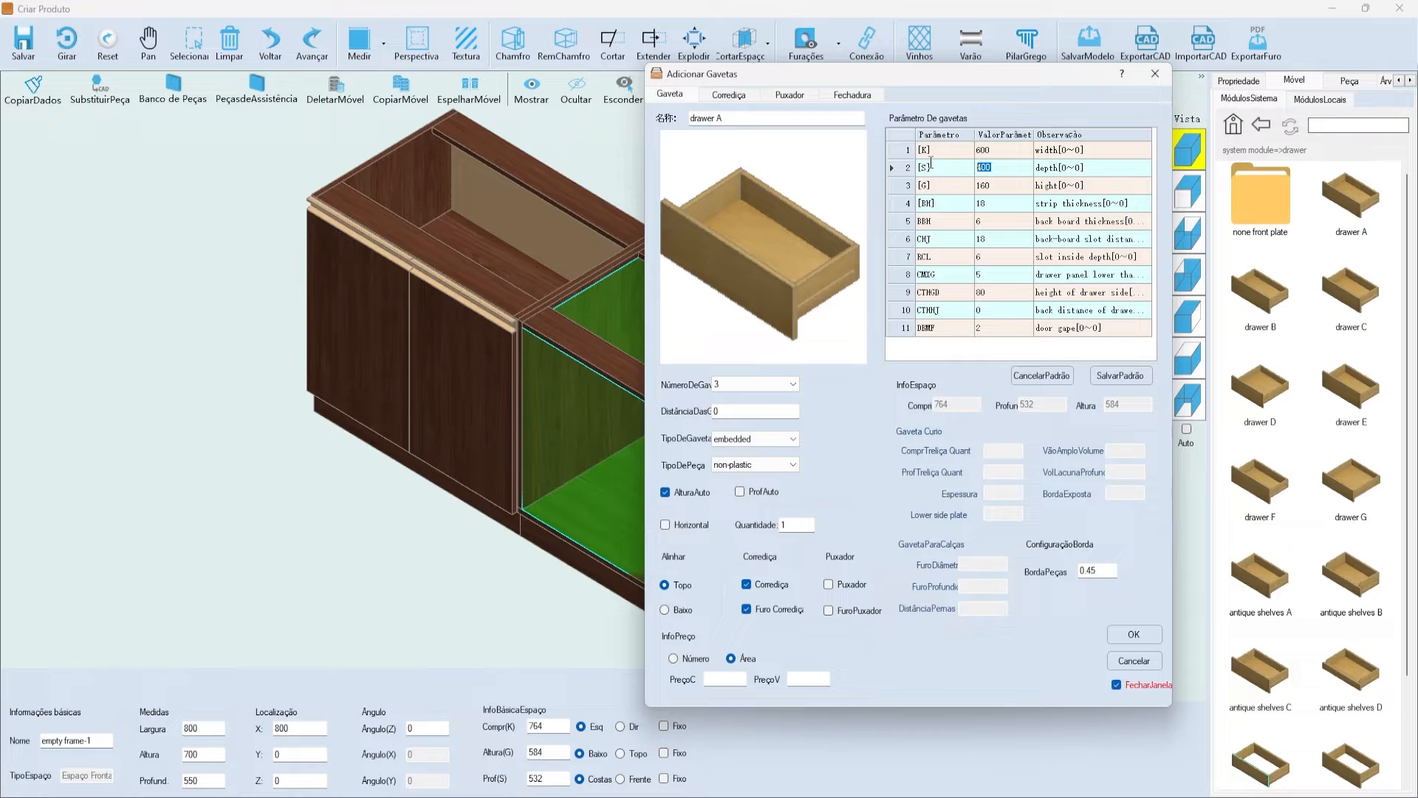
pyautogui.click(997, 166)
# - Review the Soprano slide-length rules in Corrediça, including the 350 and 400 rows
pyautogui.click(729, 95)
pyautogui.moveTo(765, 78); pyautogui.dragTo(718, 109)
pyautogui.scroll(-1, 718, 202)
pyautogui.scroll(1, 719, 203)
pyautogui.click(643, 188)
pyautogui.click(641, 201)
pyautogui.click(639, 221)
pyautogui.scroll(-1, 640, 218)
pyautogui.scroll(1, 638, 207)
pyautogui.click(638, 200)
pyautogui.click(654, 189)
pyautogui.scroll(-1, 727, 188)
pyautogui.scroll(1, 727, 186)
pyautogui.click(642, 199)
pyautogui.scroll(-1, 647, 207)
pyautogui.click(634, 189)
pyautogui.click(641, 205)
pyautogui.click(669, 220)
pyautogui.scroll(1, 711, 212)
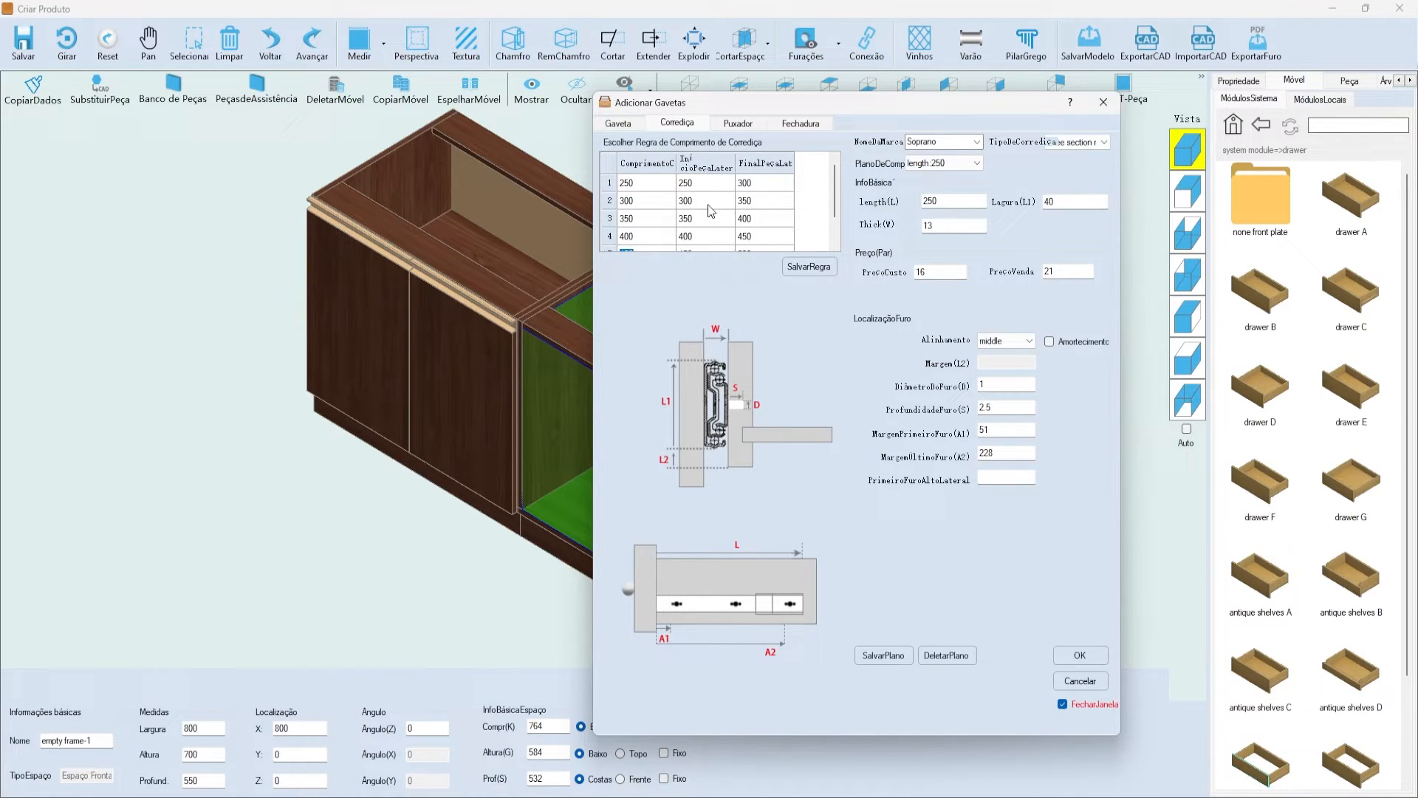
# - Confirm the drawer depth is 400 and look over the slide-length rule rows
pyautogui.click(619, 123)
pyautogui.moveTo(661, 101); pyautogui.dragTo(635, 102)
pyautogui.click(927, 197)
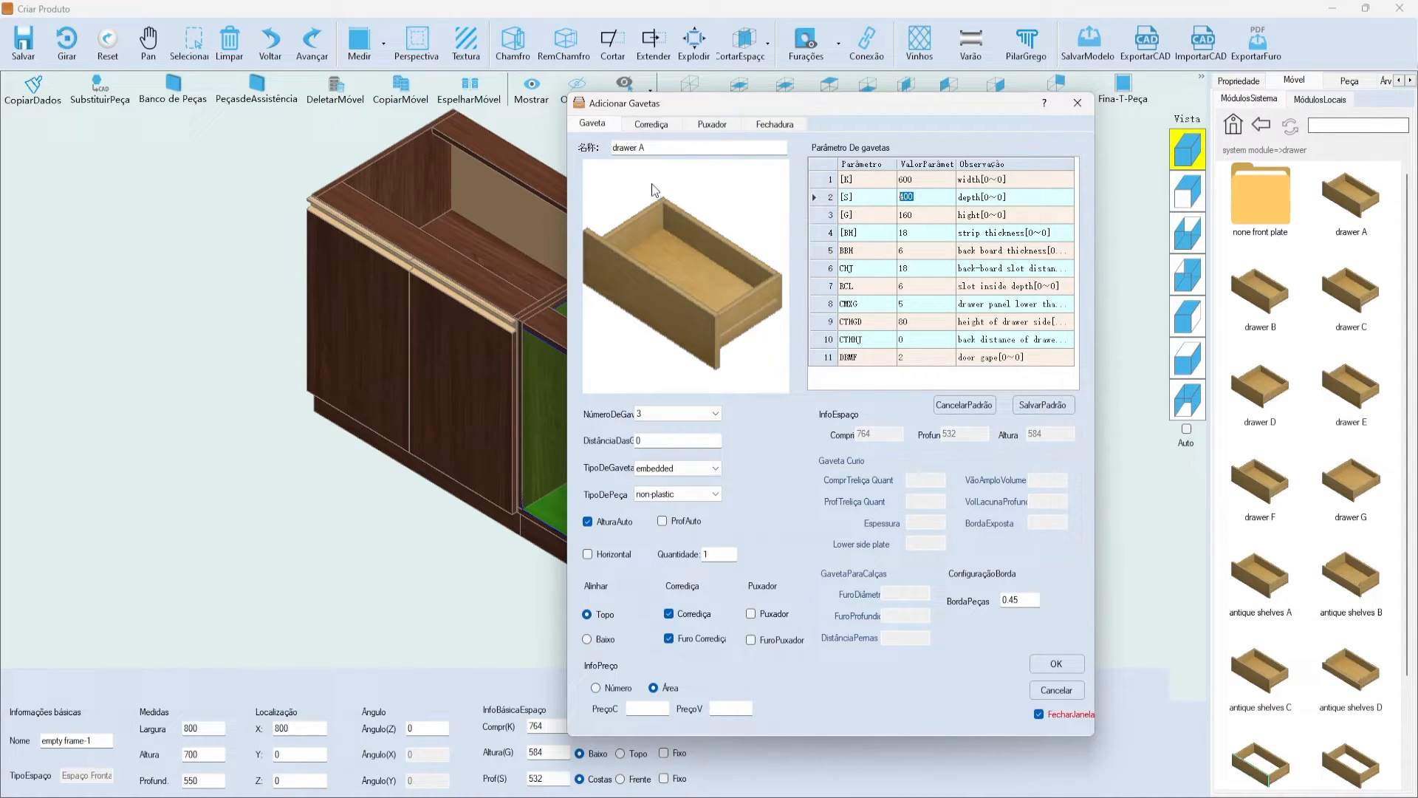
pyautogui.click(653, 125)
pyautogui.click(605, 219)
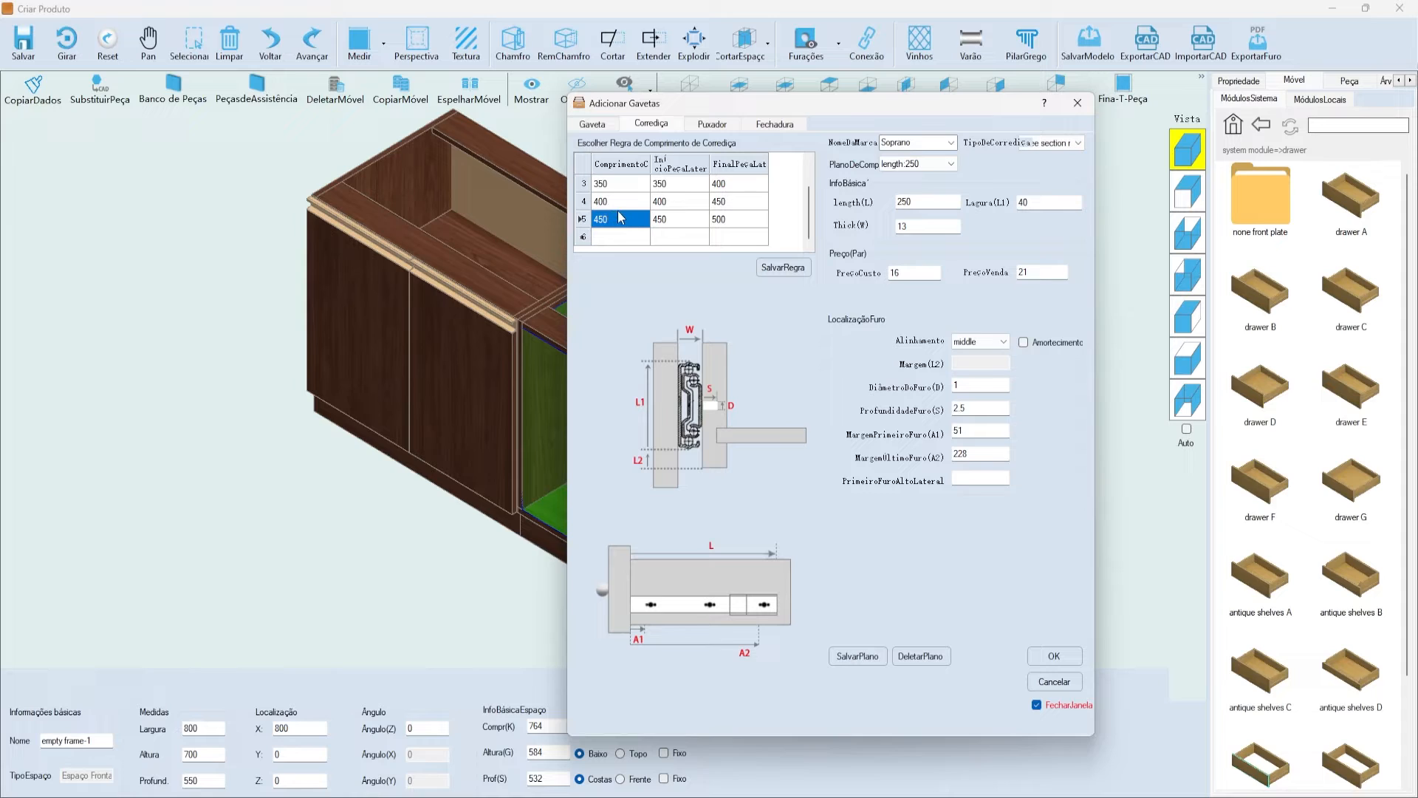
pyautogui.click(591, 124)
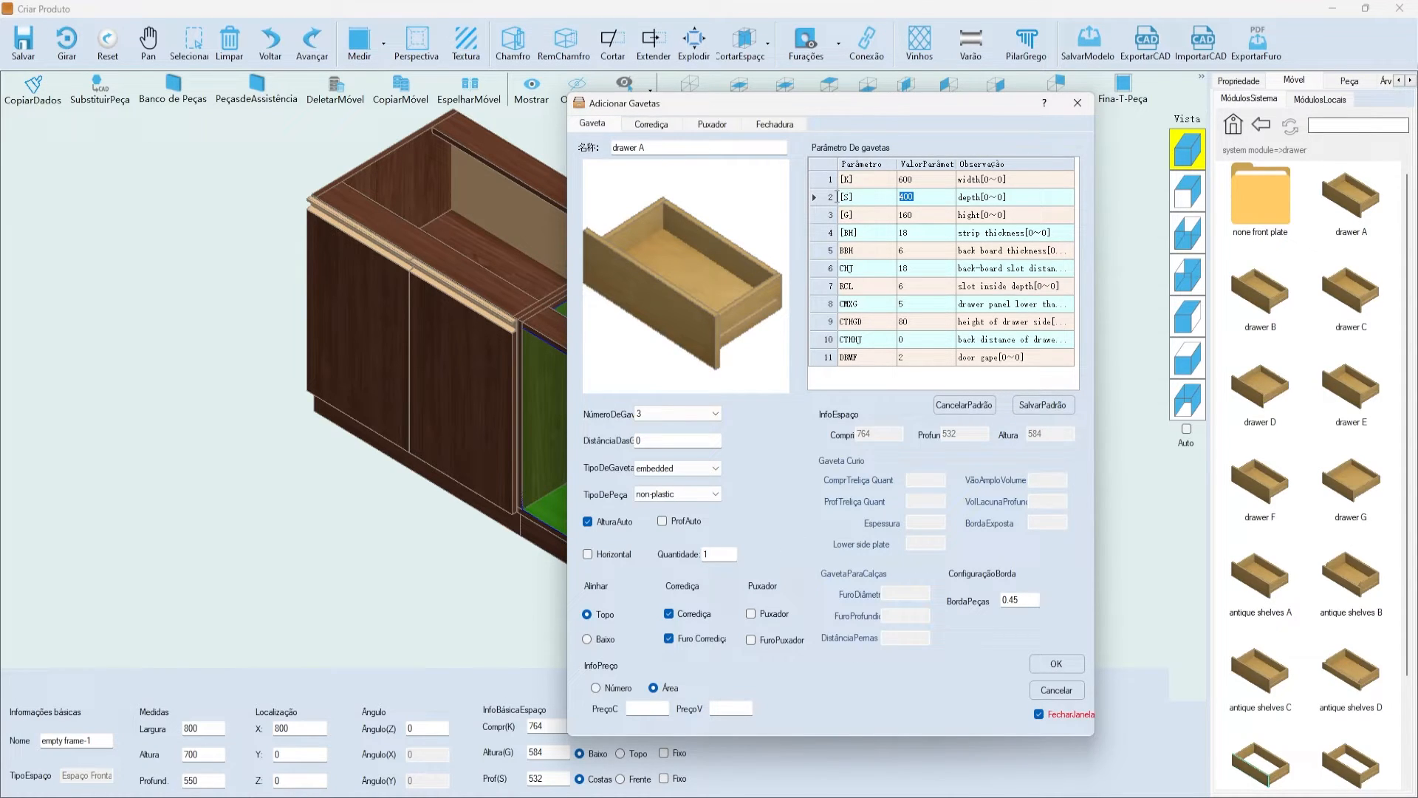
pyautogui.click(651, 124)
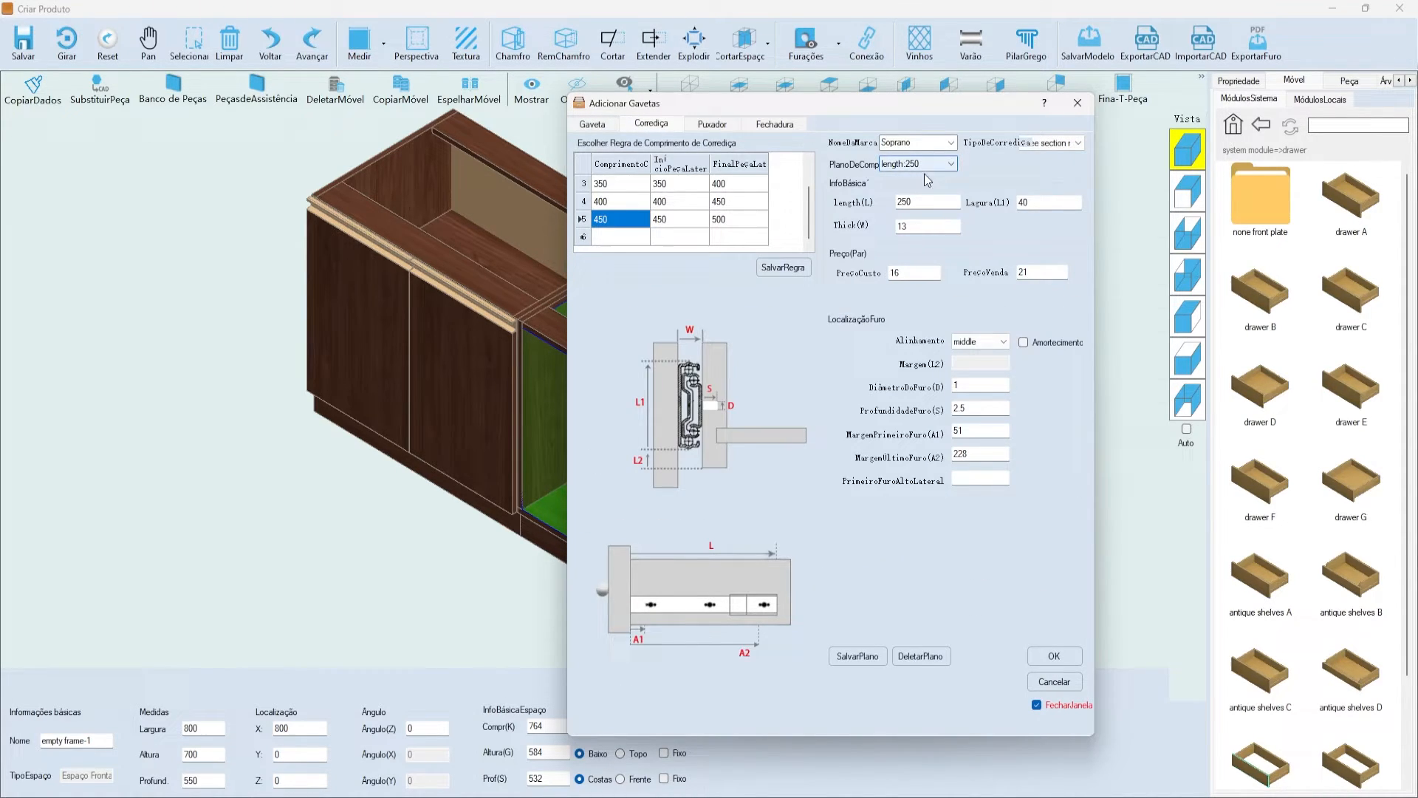
# - Set the 400 slide rule's PlanoDeComp to length:400 and recheck Gaveta depth 400
pyautogui.click(583, 201)
pyautogui.click(951, 163)
pyautogui.click(914, 207)
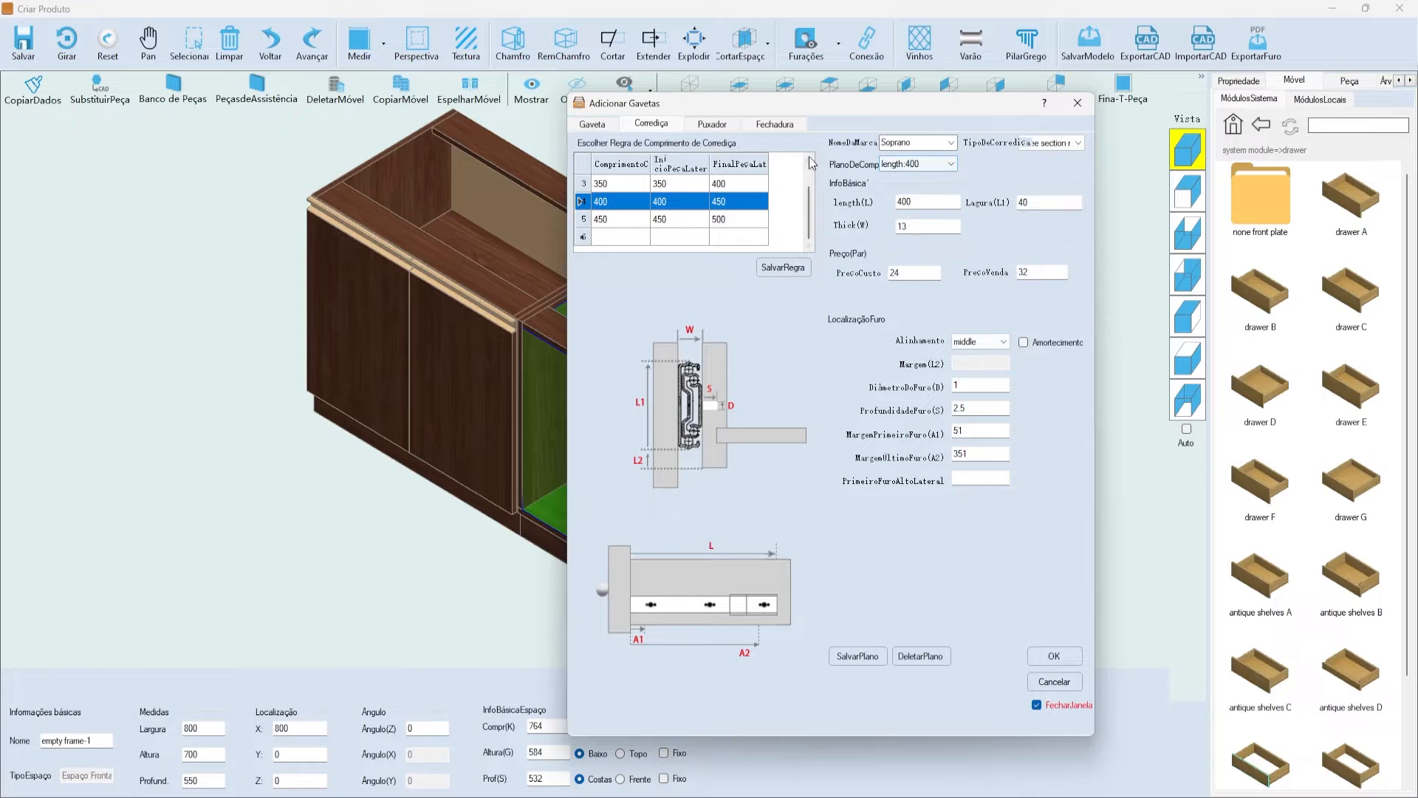
pyautogui.click(593, 122)
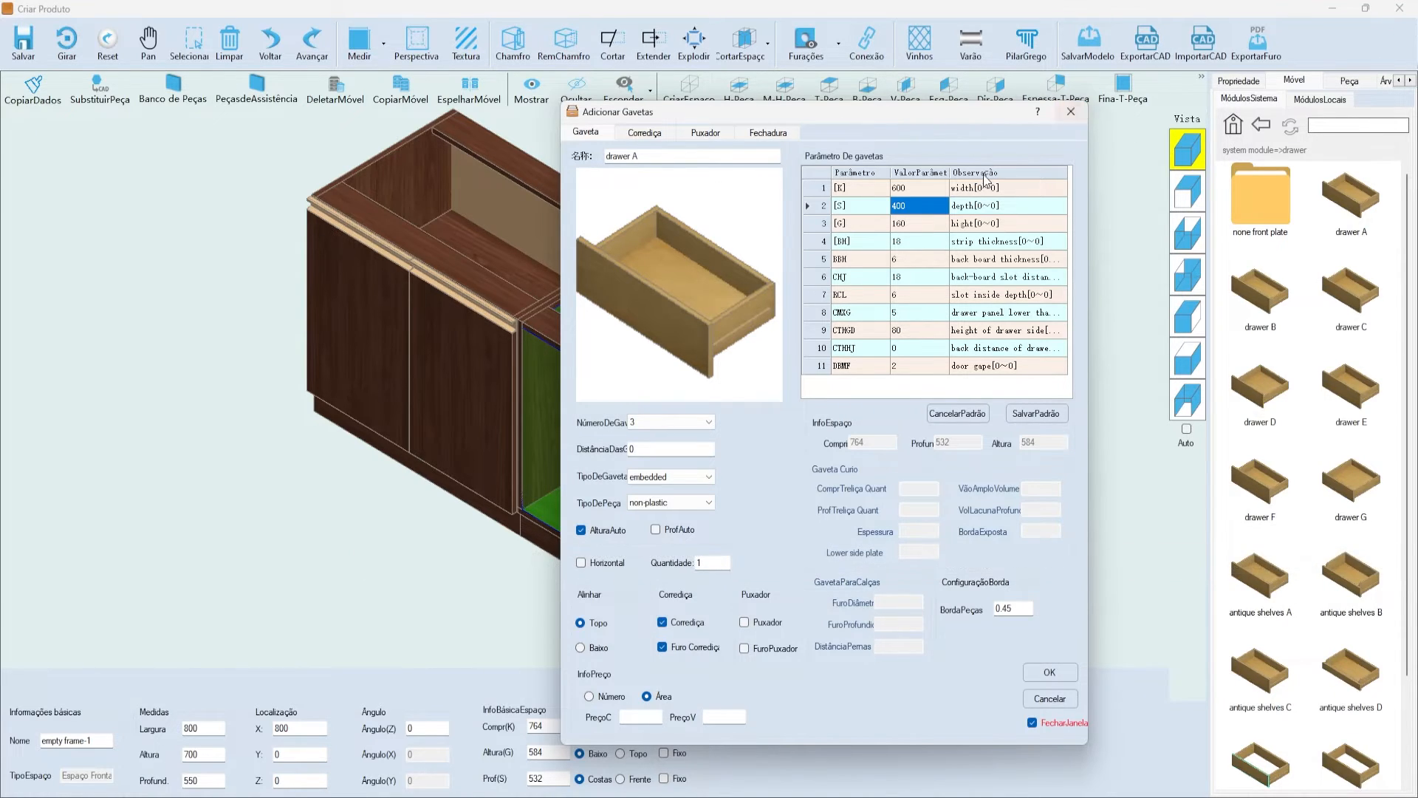
pyautogui.click(907, 208)
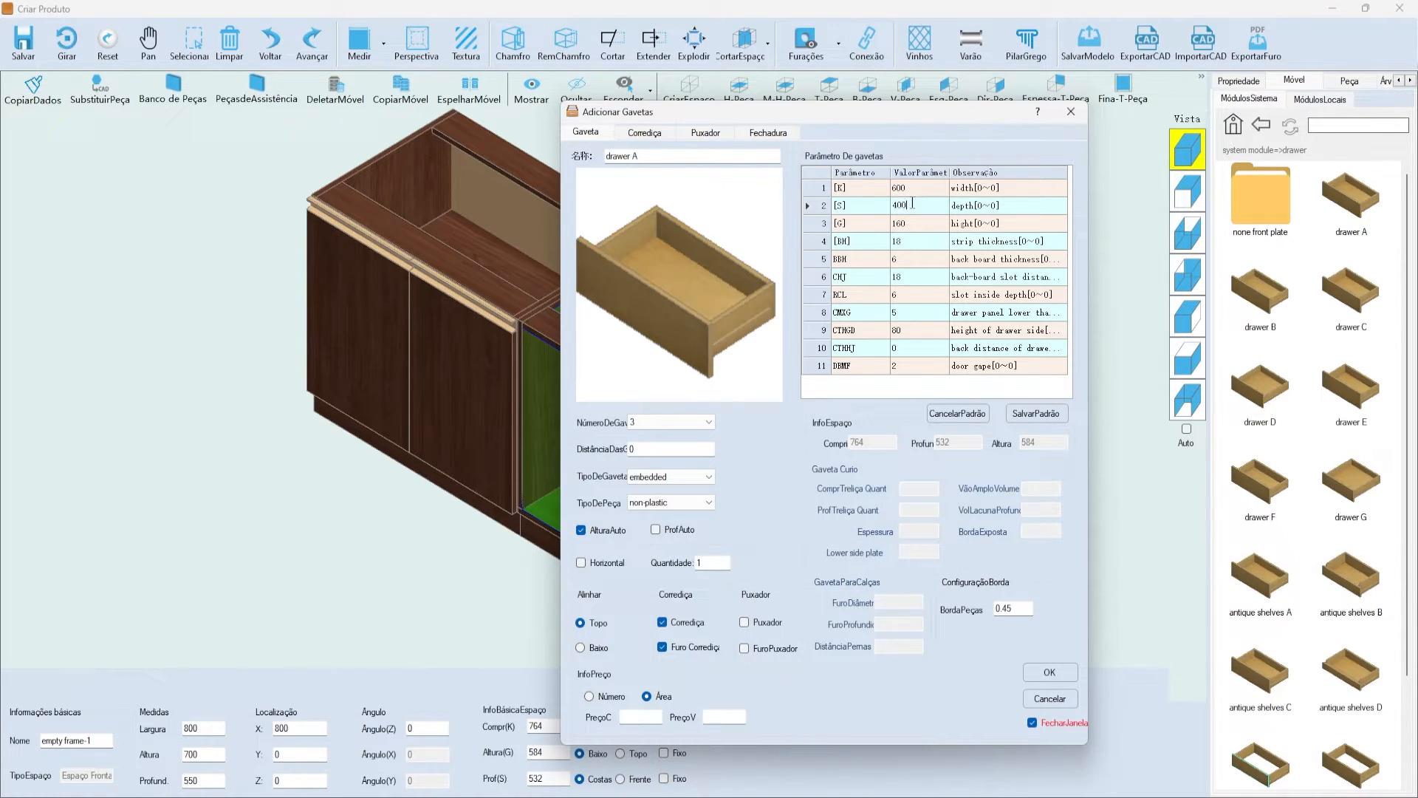
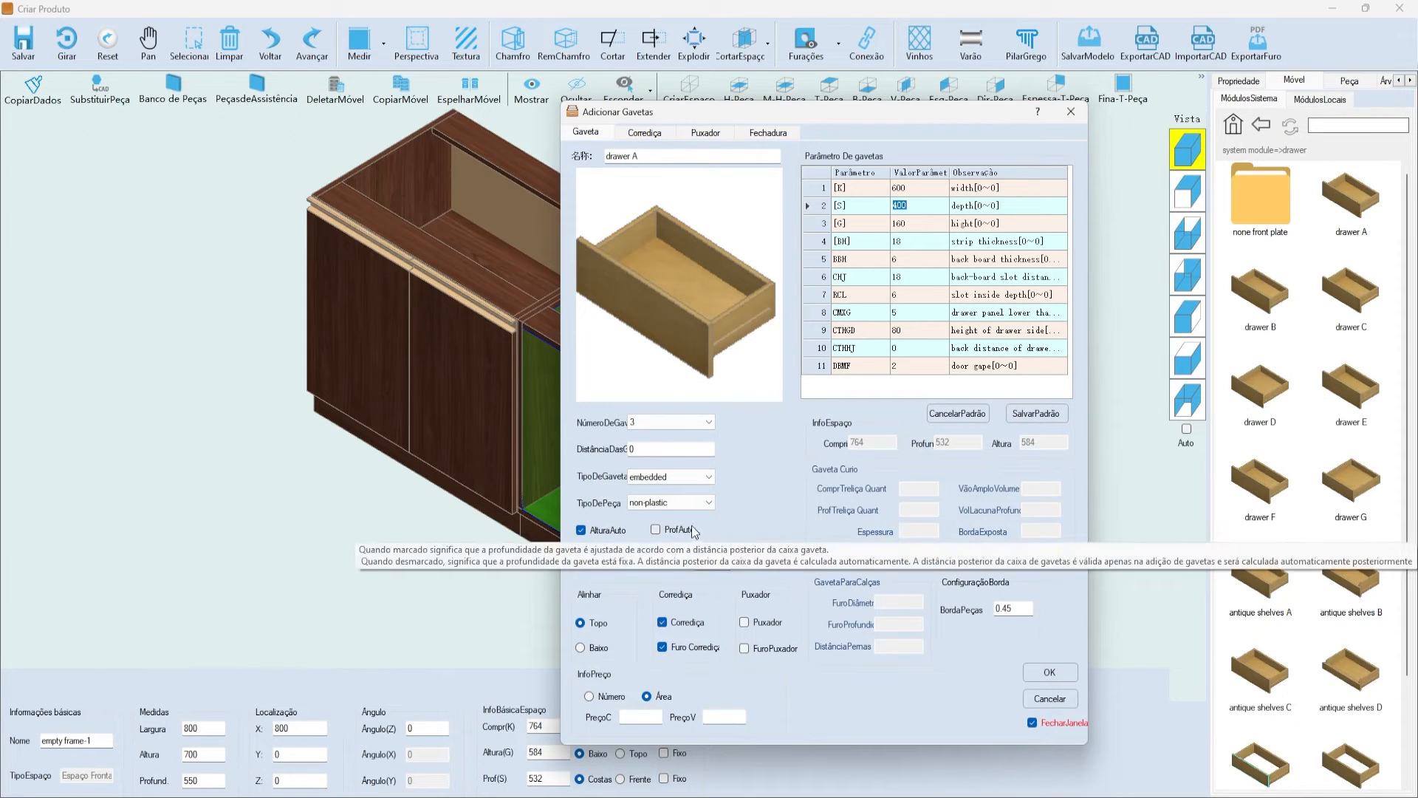
# - Turn on automatic drawer height and briefly try, then undo, the horizontal drawer layout
pyautogui.click(932, 206)
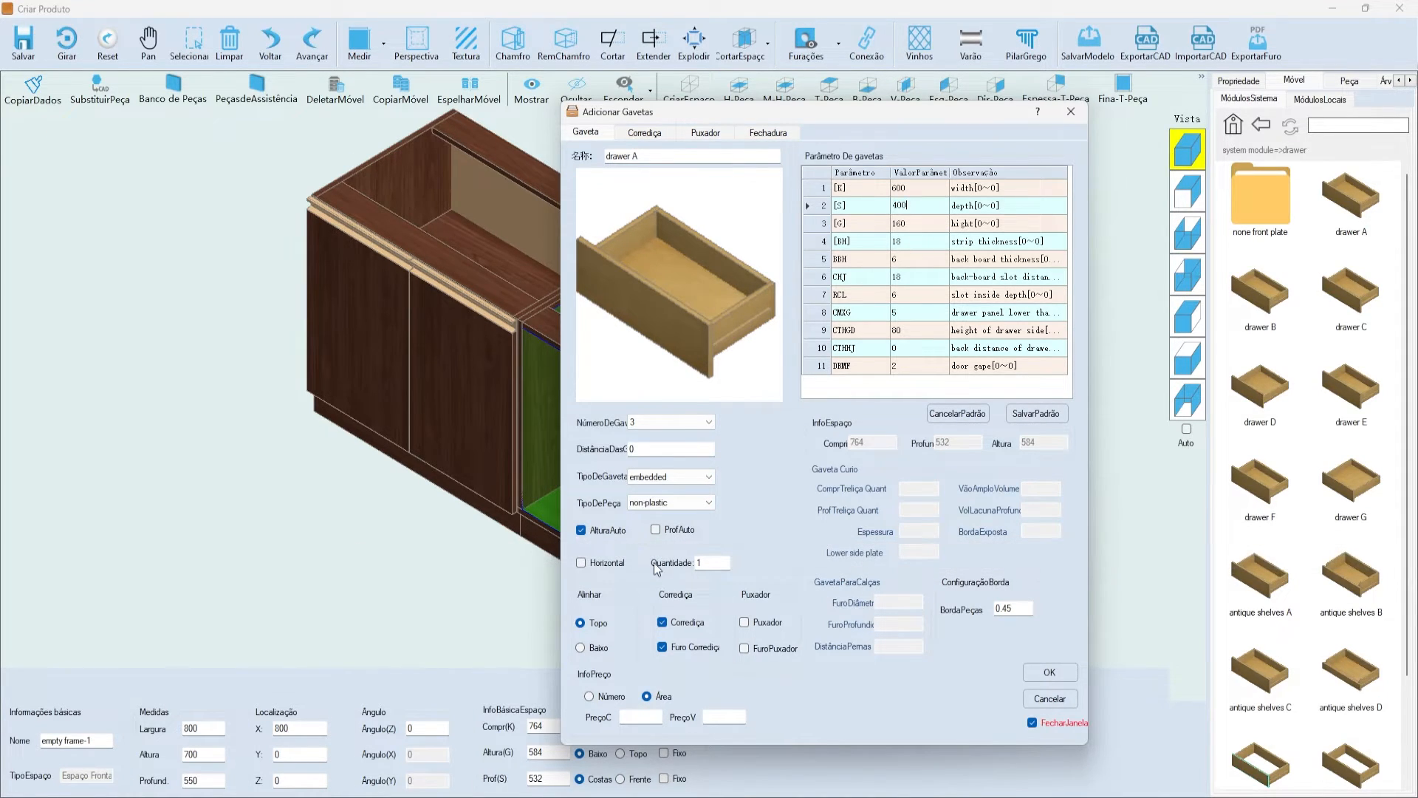
pyautogui.click(581, 531)
pyautogui.moveTo(858, 112); pyautogui.dragTo(965, 69)
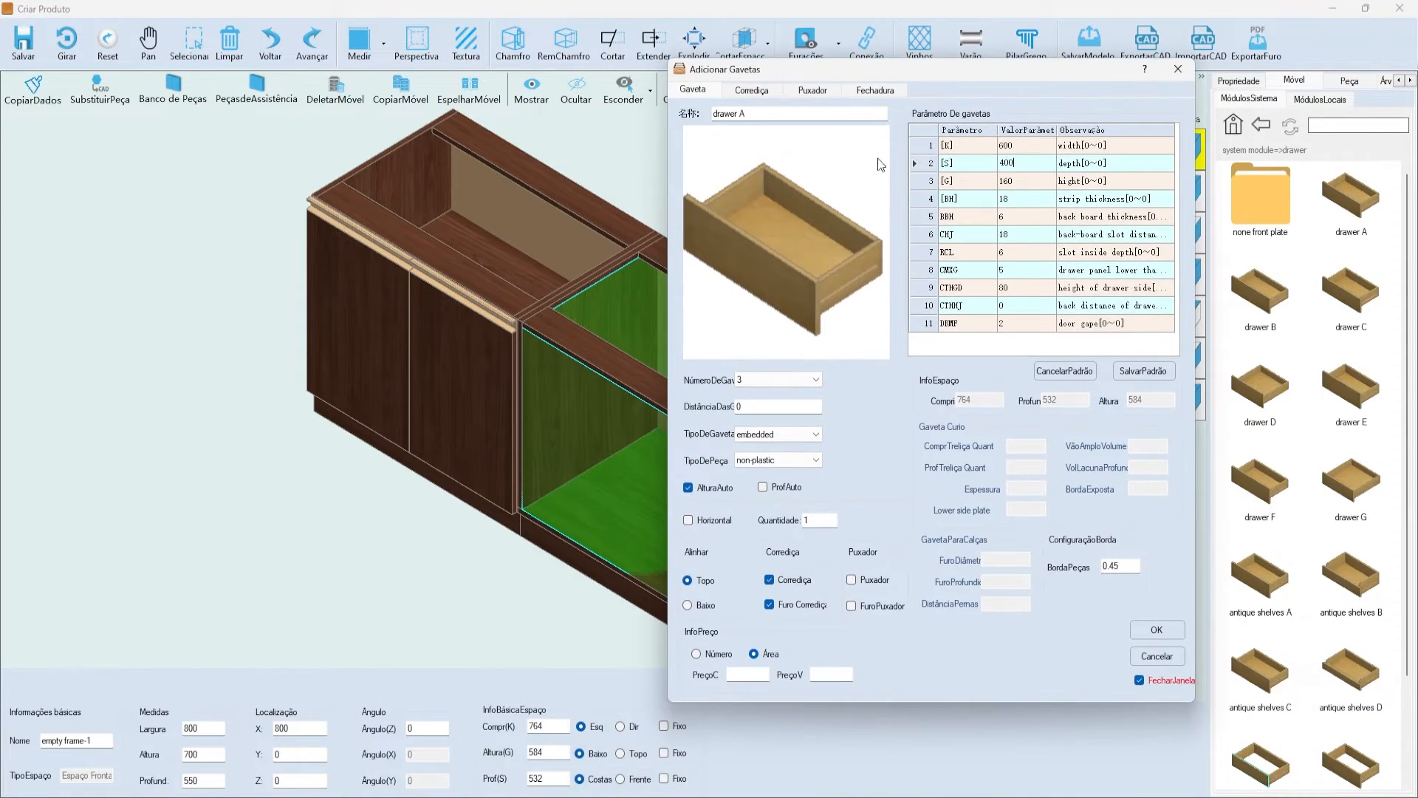
pyautogui.click(713, 520)
pyautogui.click(717, 521)
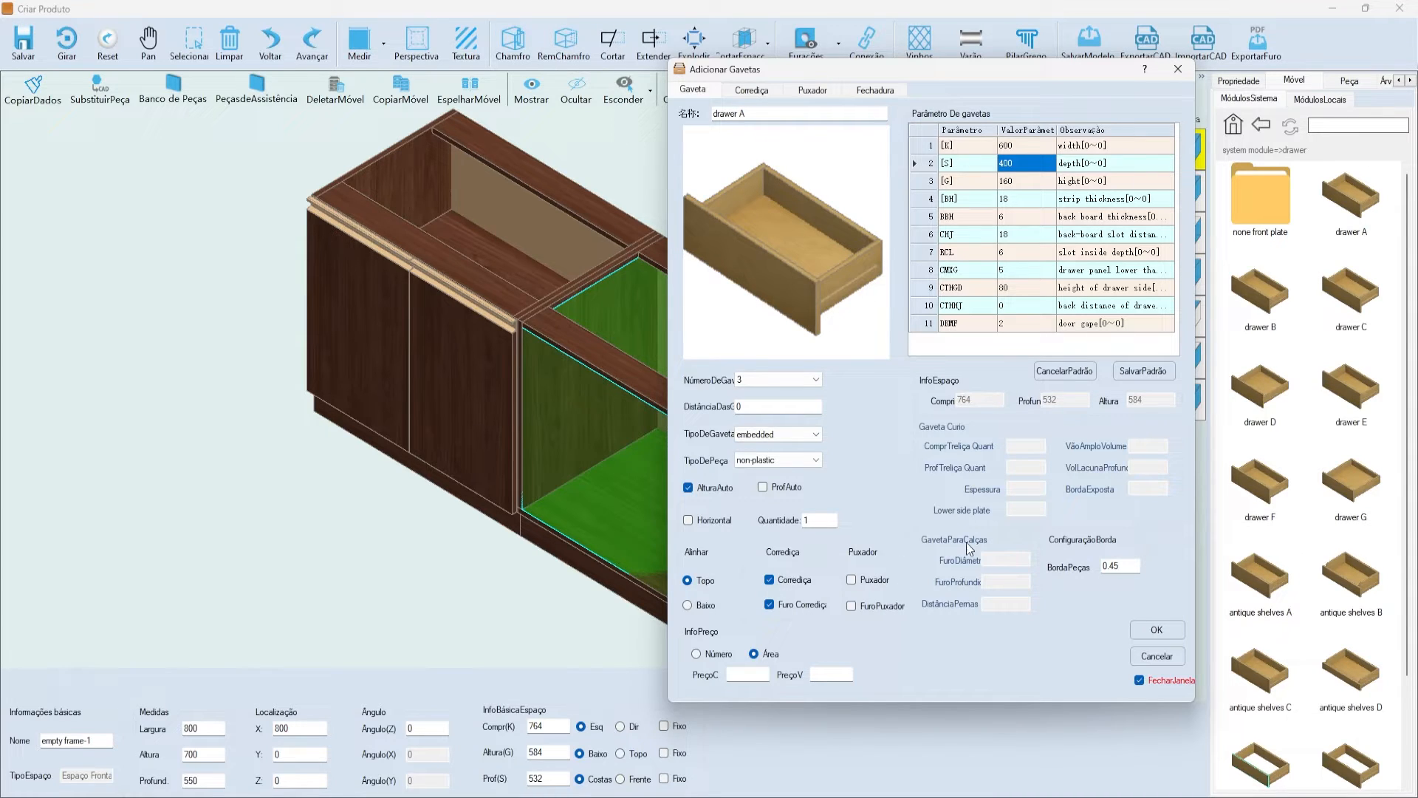
# - Look over the edge band, RCL, back board and strip thickness values in the parameter grid
pyautogui.moveTo(1113, 565); pyautogui.dragTo(1042, 567)
pyautogui.click(989, 254)
pyautogui.doubleClick(1024, 220)
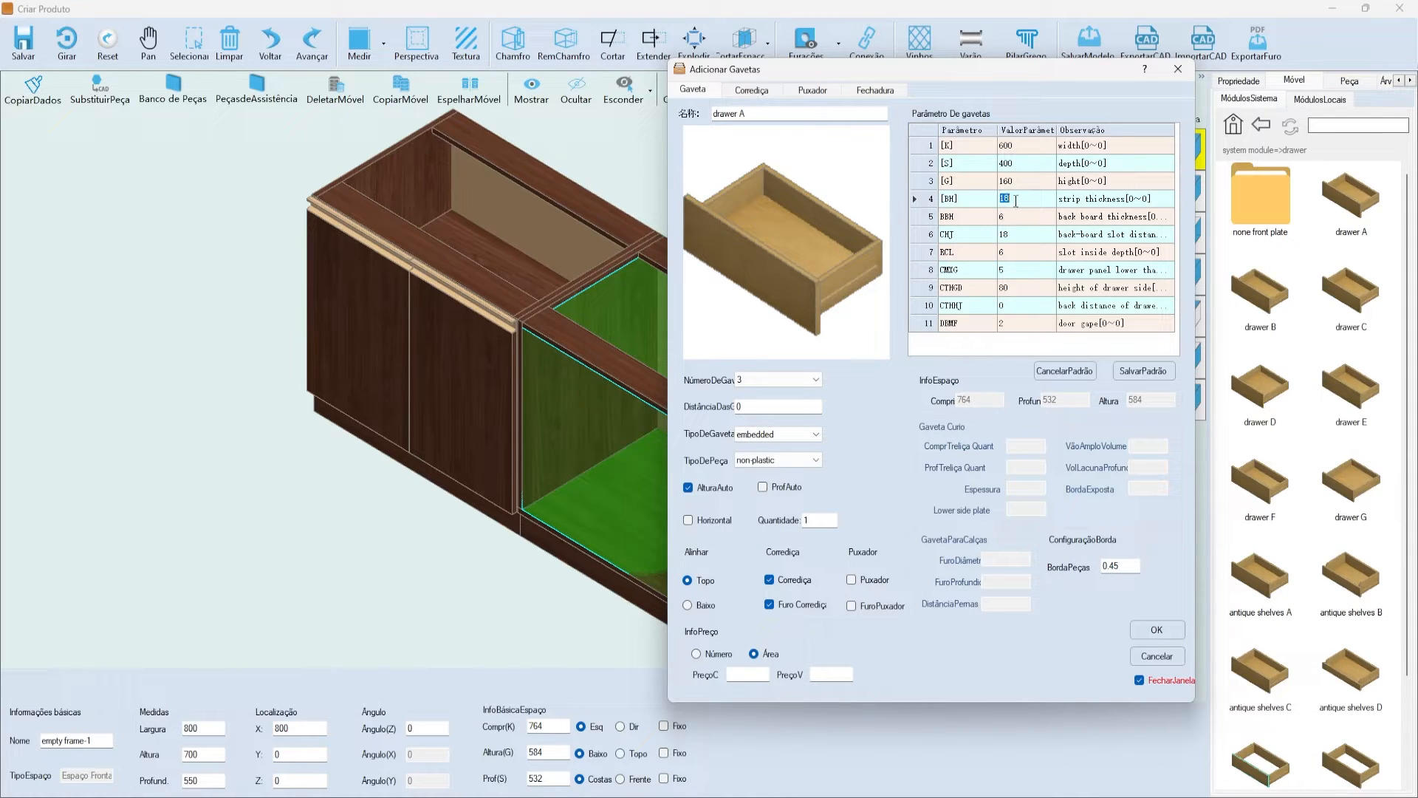
pyautogui.click(1016, 201)
pyautogui.moveTo(910, 69); pyautogui.dragTo(786, 90)
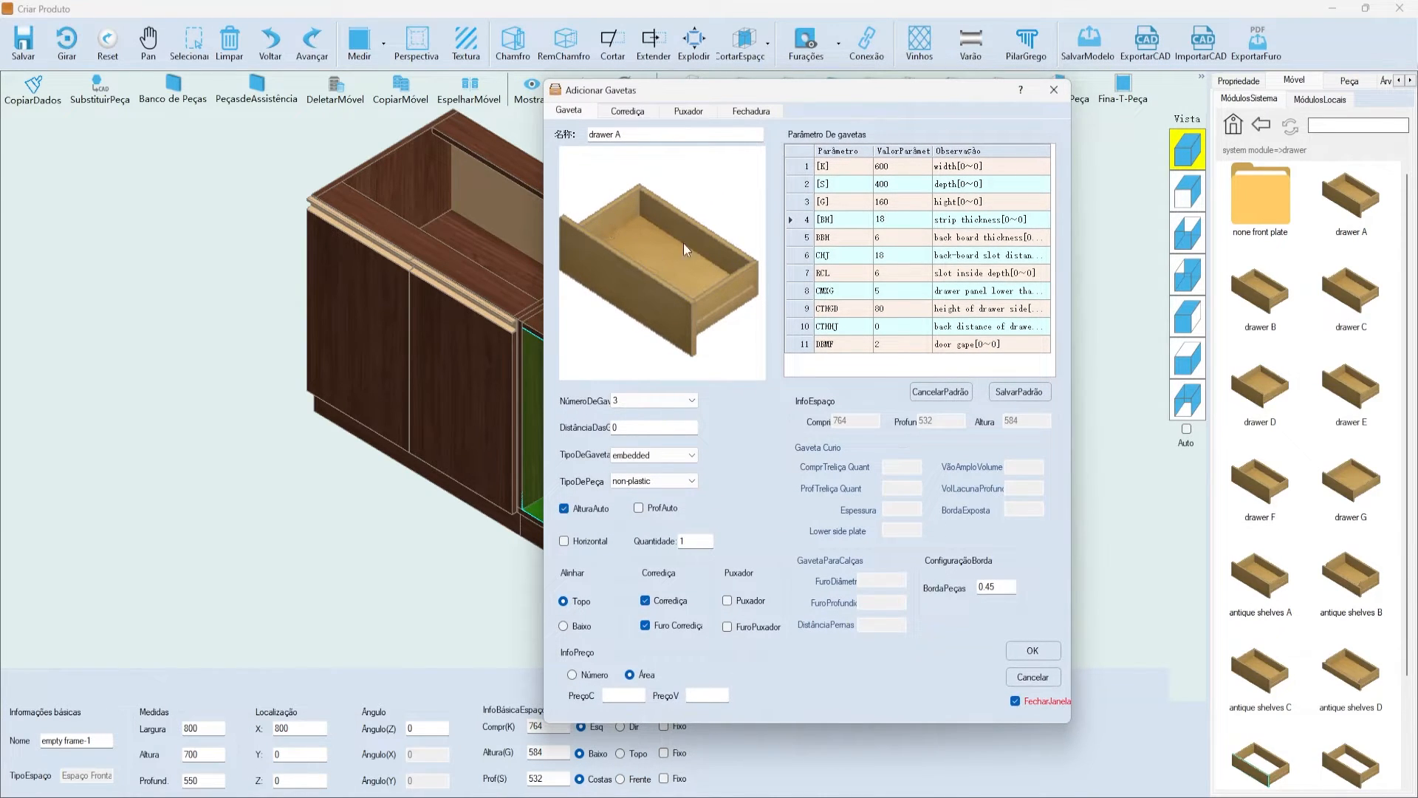
# - Check slot distance 18, slot depth 6, panel lower 5, side height 80 and back distance 0
pyautogui.click(934, 296)
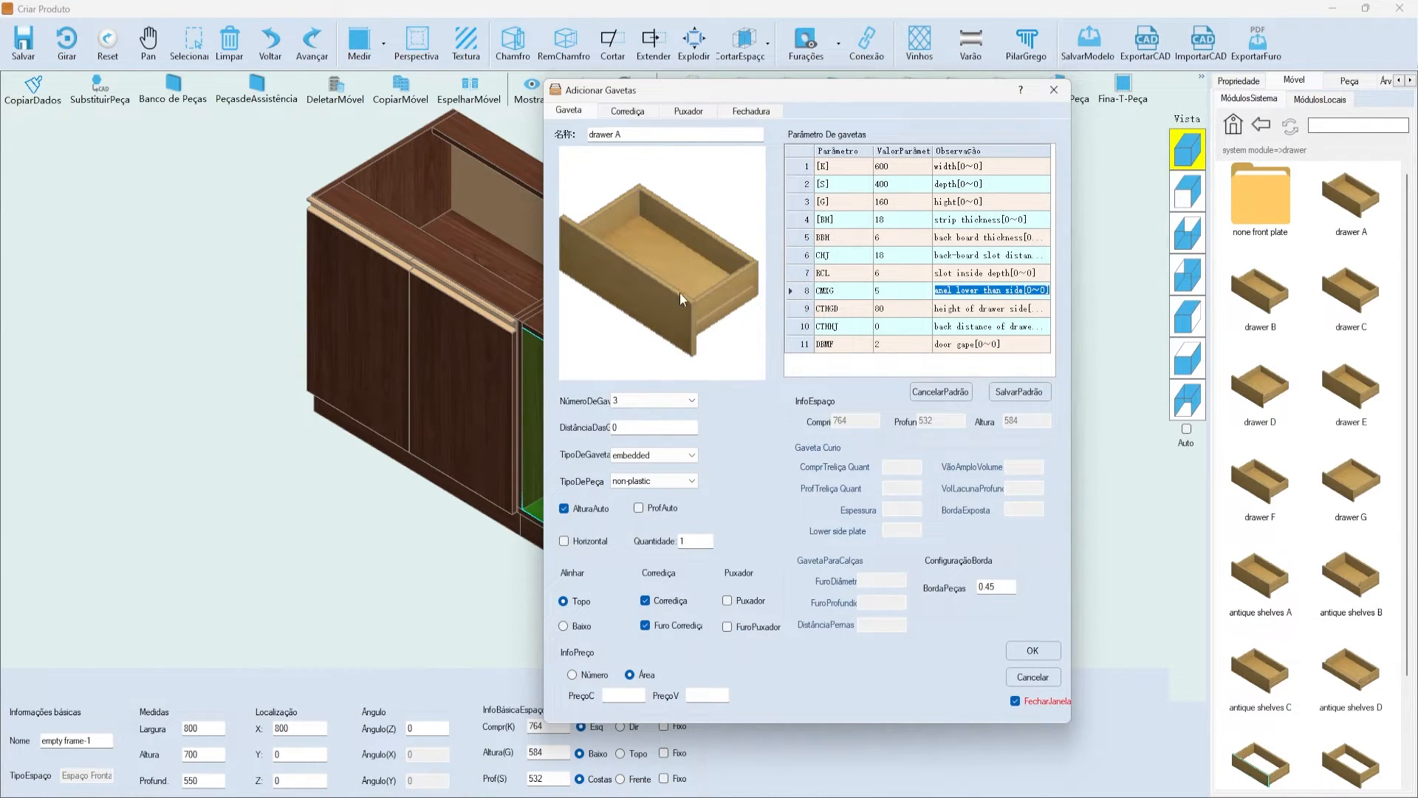
pyautogui.click(923, 271)
pyautogui.click(917, 250)
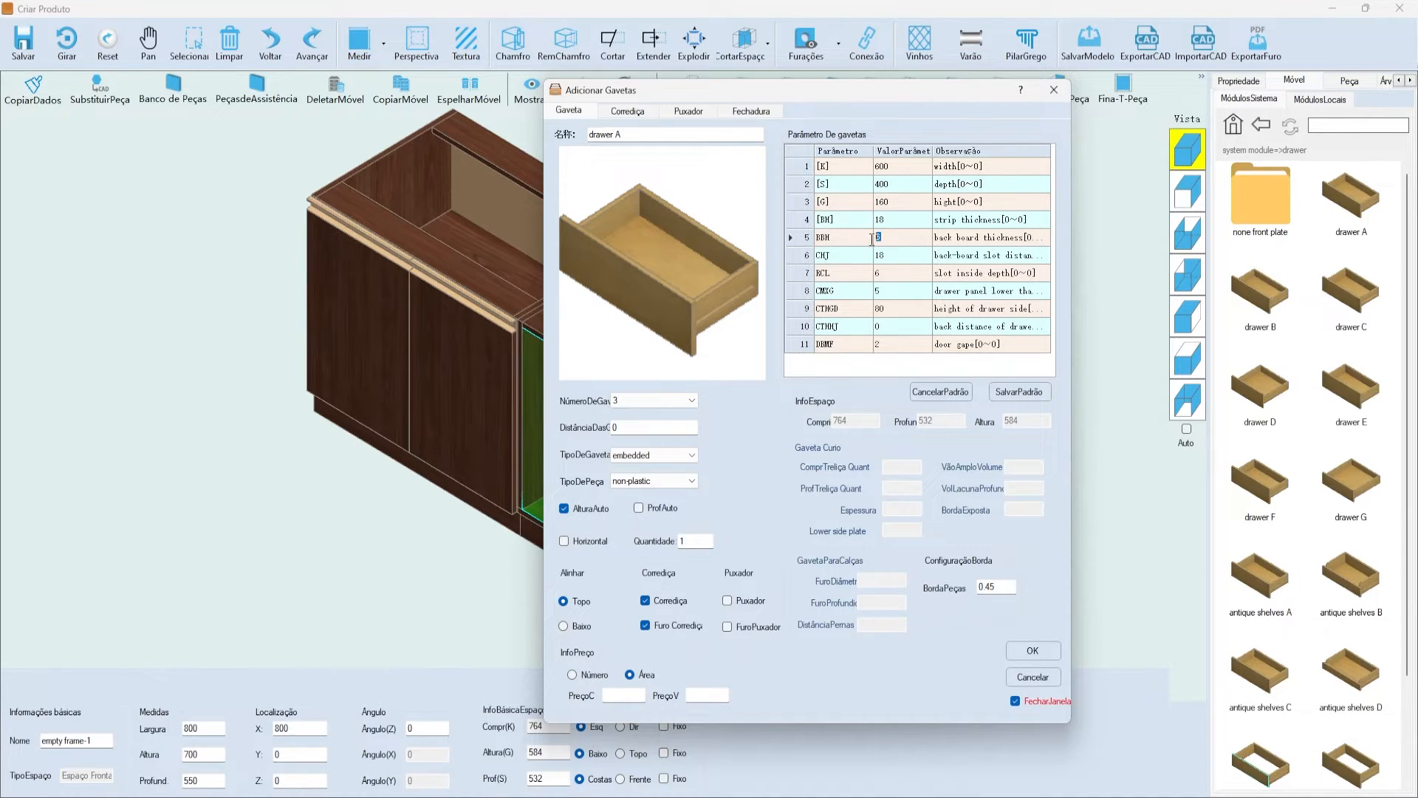
pyautogui.click(898, 255)
pyautogui.click(879, 272)
pyautogui.click(913, 305)
pyautogui.click(908, 296)
pyautogui.click(895, 309)
pyautogui.click(904, 308)
pyautogui.click(915, 329)
# - Change DistânciaDas, the spacing between drawers, from 0 to 2
pyautogui.click(652, 441)
pyautogui.doubleClick(652, 441)
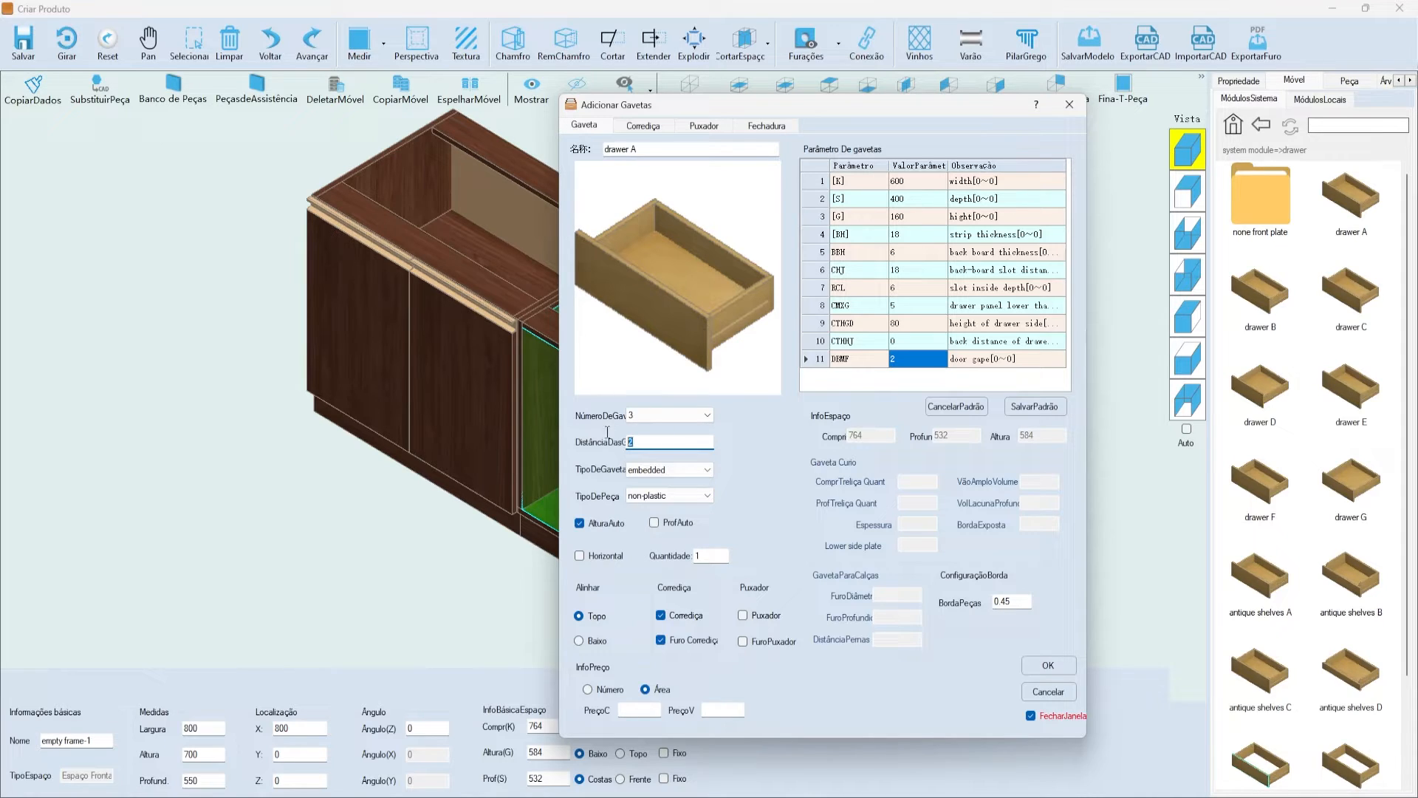
pyautogui.click(894, 359)
pyautogui.click(916, 361)
pyautogui.moveTo(632, 104); pyautogui.dragTo(548, 87)
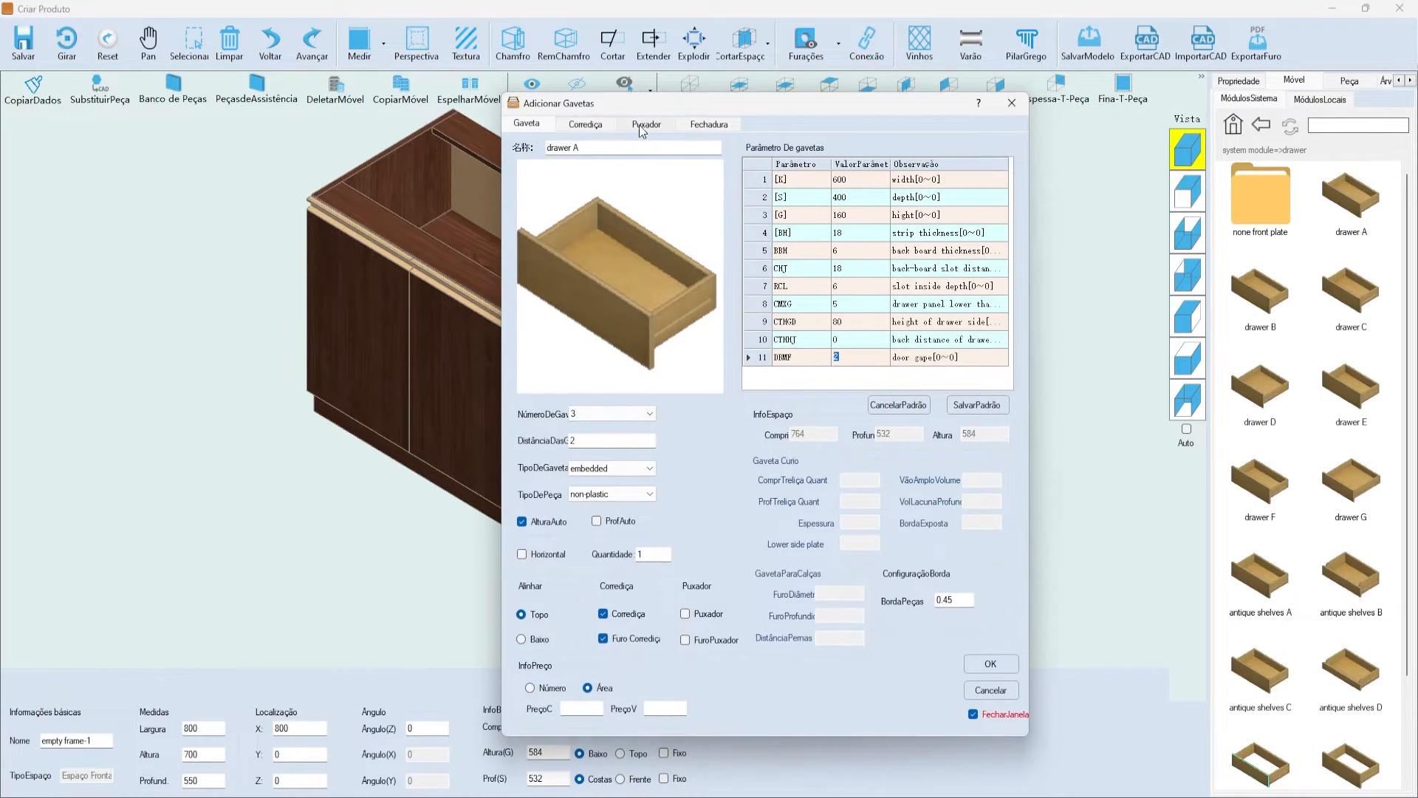
# - In Corrediça, keep middle slide-hole alignment and review the hole diameter and depth
pyautogui.click(576, 108)
pyautogui.click(621, 110)
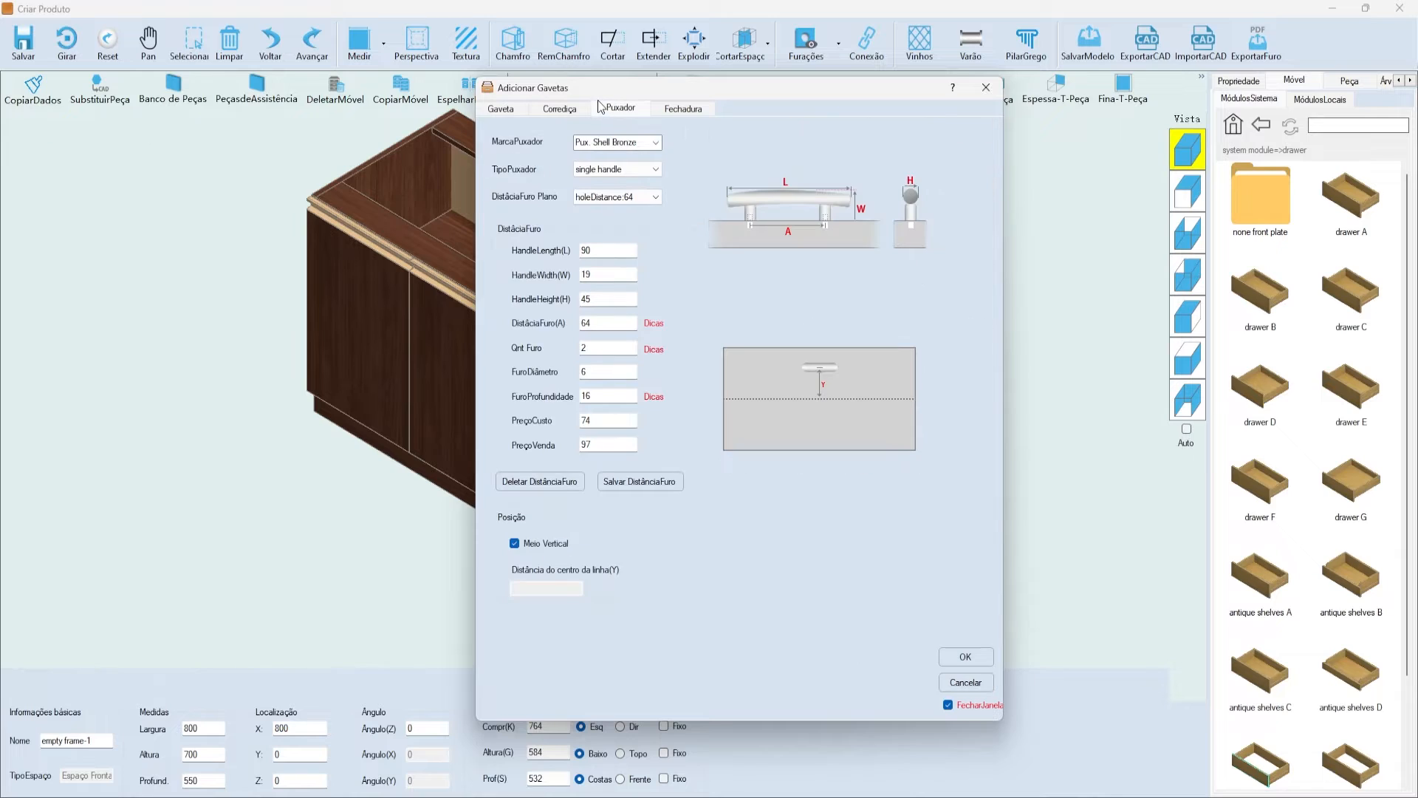
pyautogui.click(560, 108)
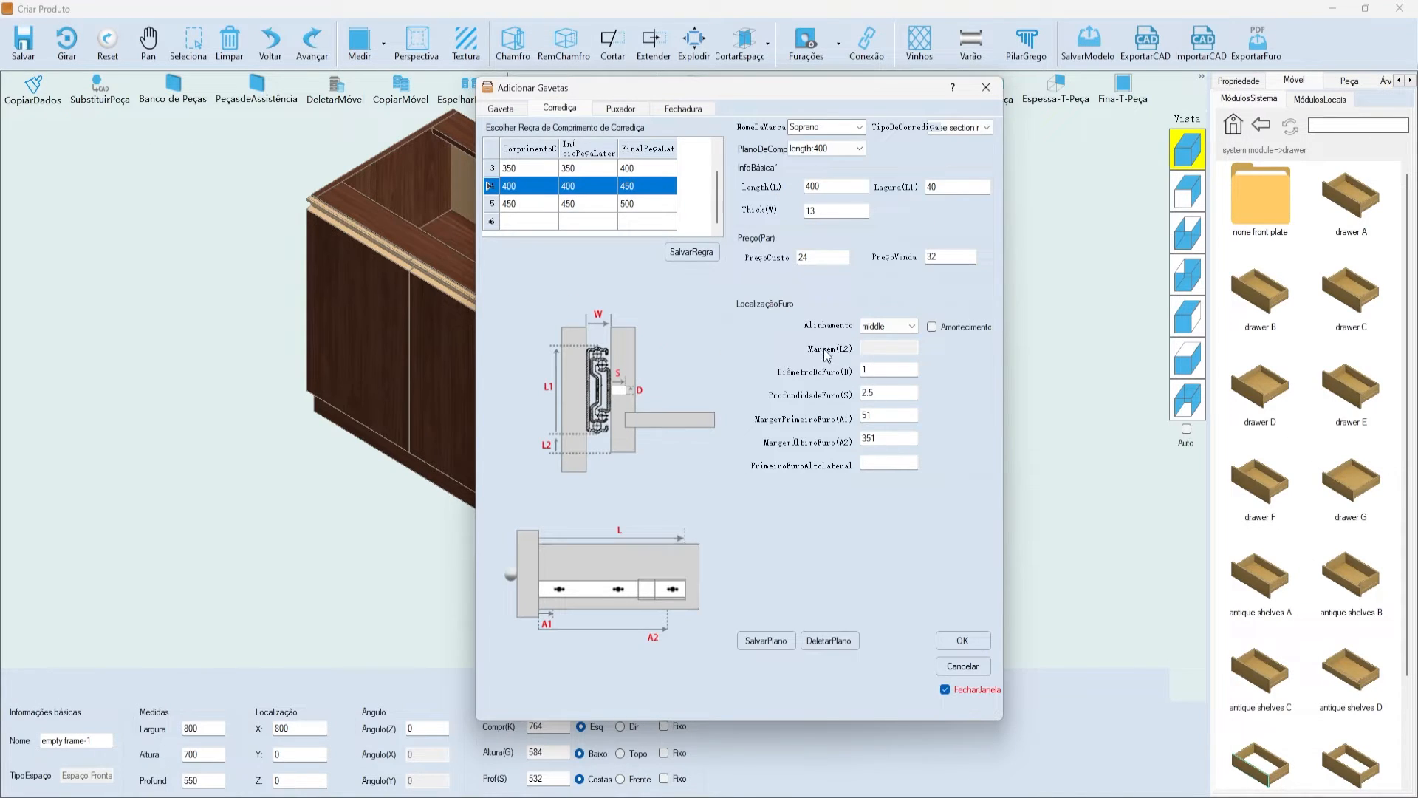
pyautogui.click(879, 326)
pyautogui.click(879, 326)
pyautogui.click(879, 326)
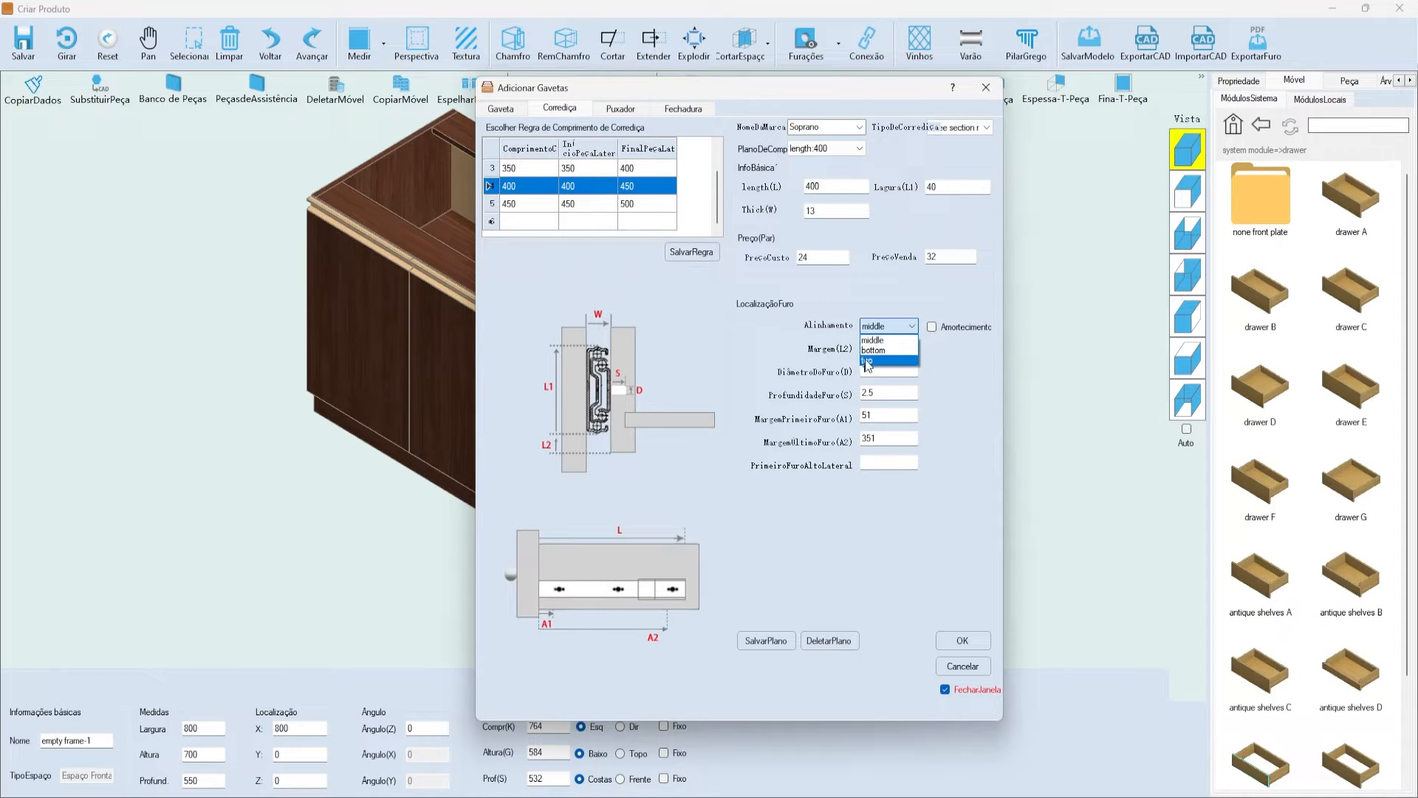
pyautogui.click(873, 340)
pyautogui.click(890, 369)
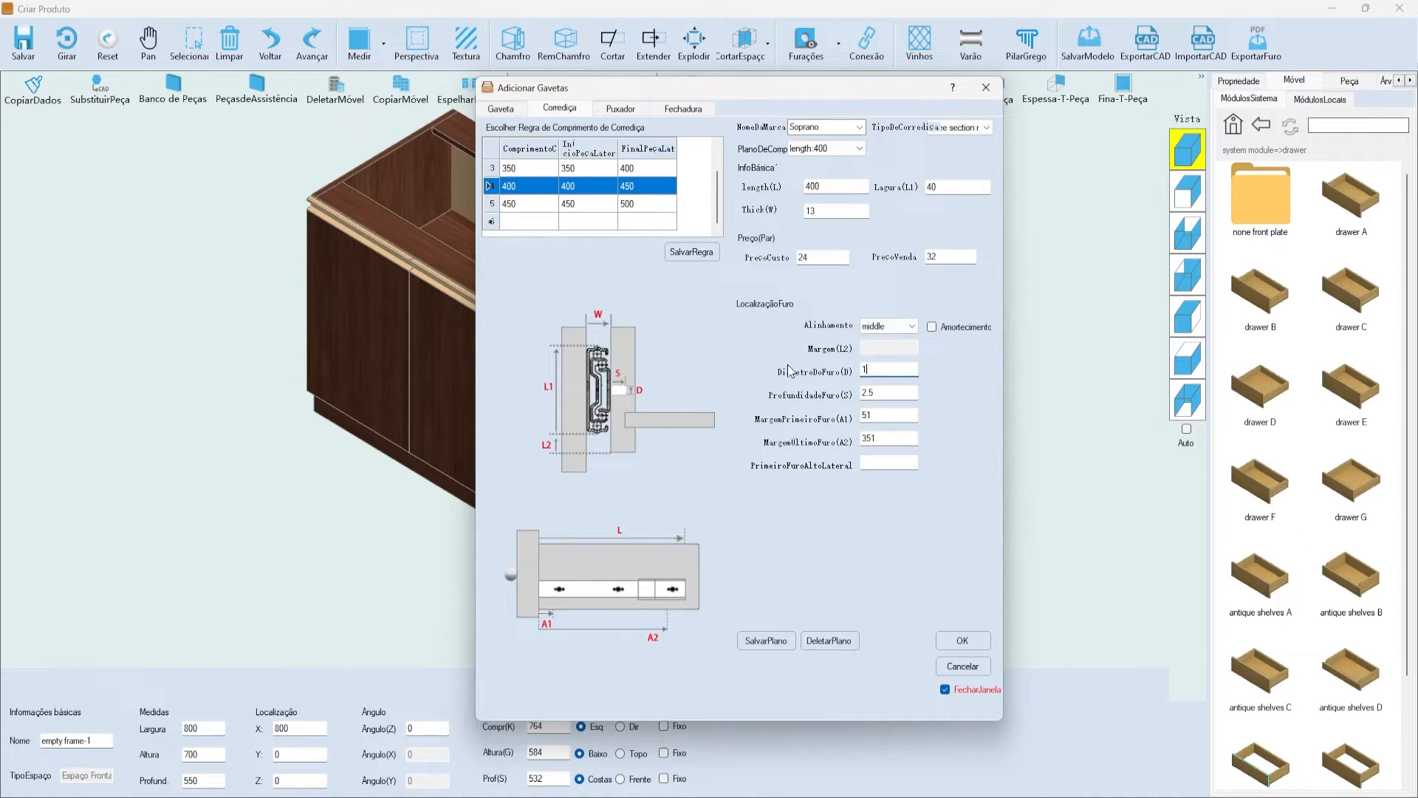
pyautogui.moveTo(904, 369); pyautogui.dragTo(821, 360)
pyautogui.click(873, 393)
pyautogui.press('Tab')
# - Leave Amortecimento soft-close off and show the Pux. Shell Bronze handle settings
pyautogui.moveTo(813, 87); pyautogui.dragTo(868, 76)
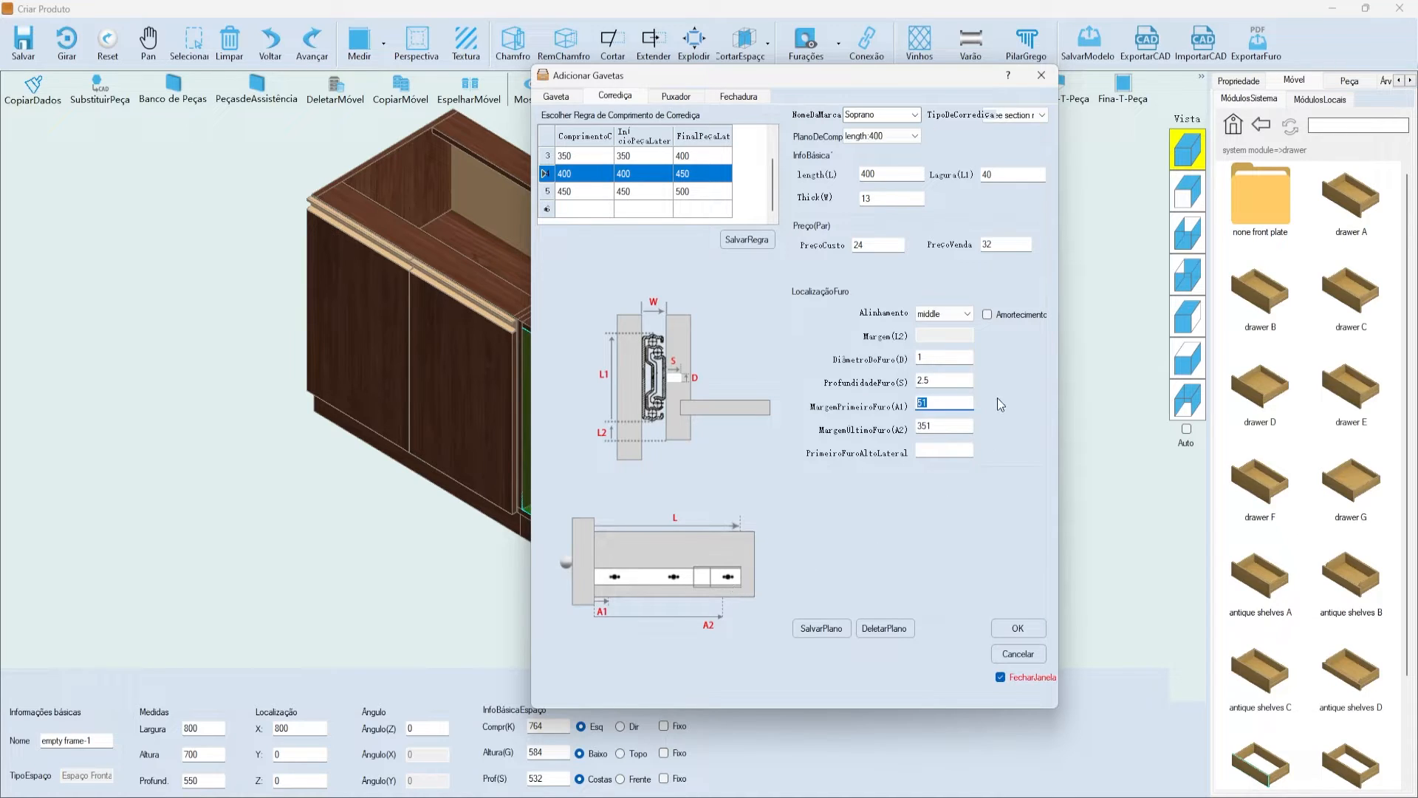
pyautogui.click(991, 318)
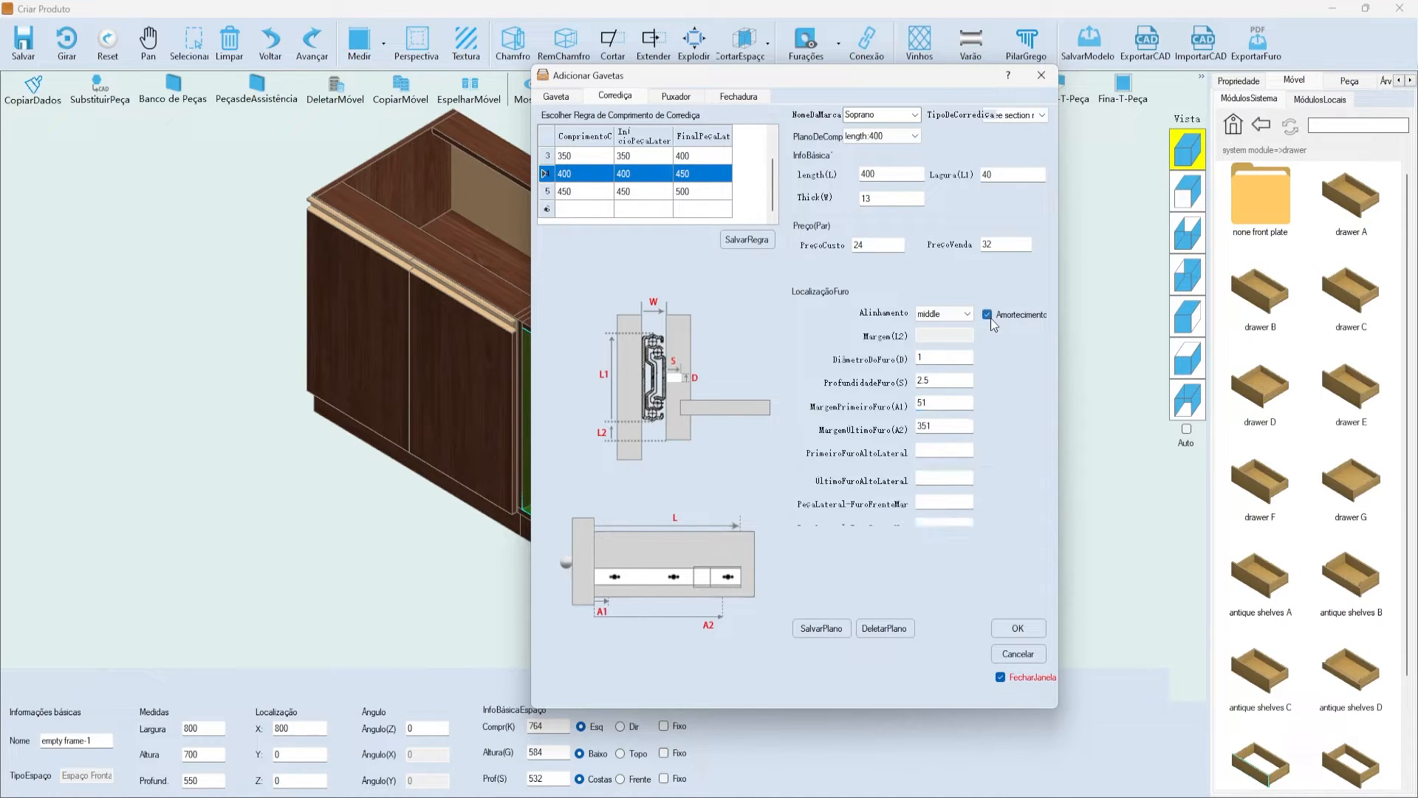
pyautogui.click(991, 317)
pyautogui.moveTo(840, 76); pyautogui.dragTo(914, 79)
pyautogui.click(760, 105)
pyautogui.moveTo(766, 79); pyautogui.dragTo(696, 67)
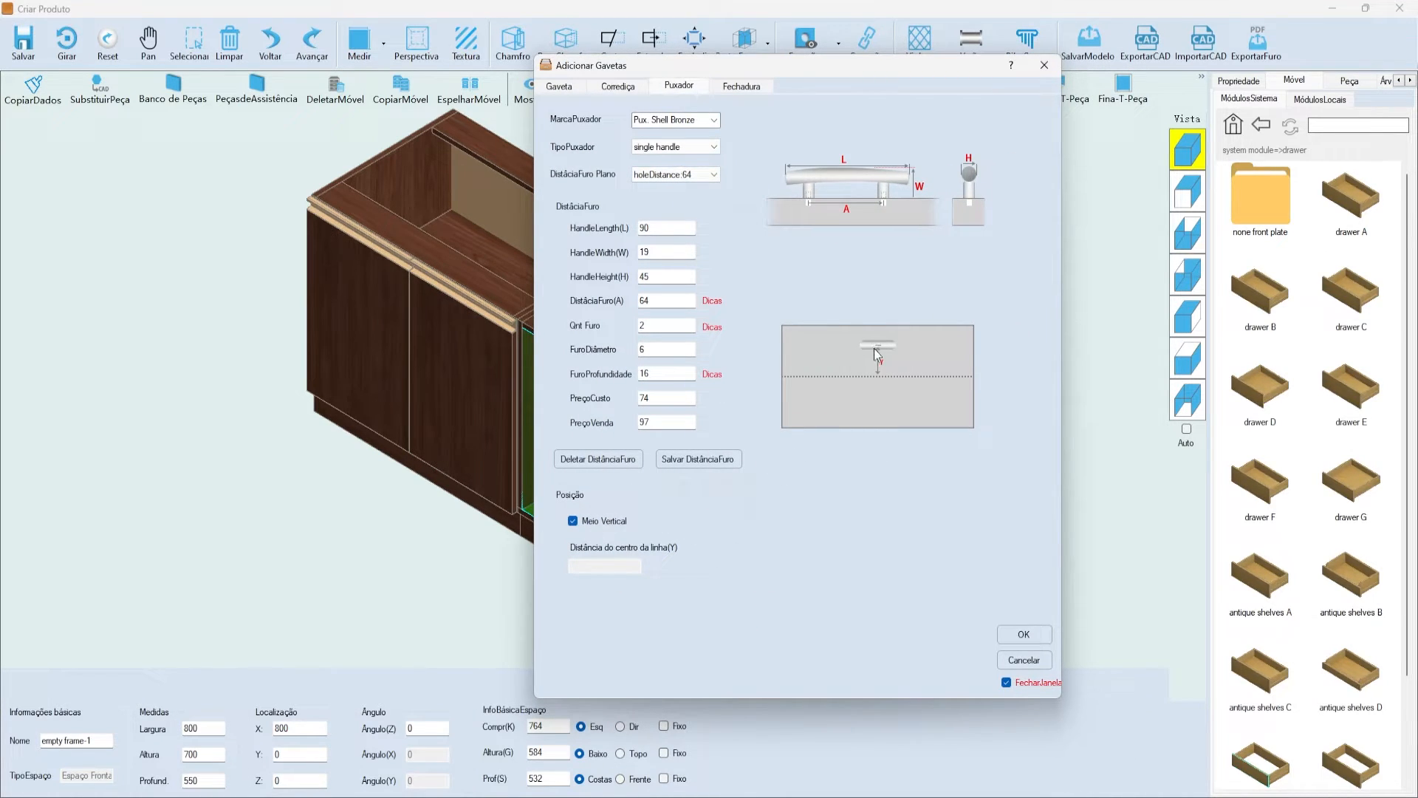
# - Keep the handle vertically centered with Meio Vertical after briefly unchecking it
pyautogui.click(589, 518)
pyautogui.press('Tab')
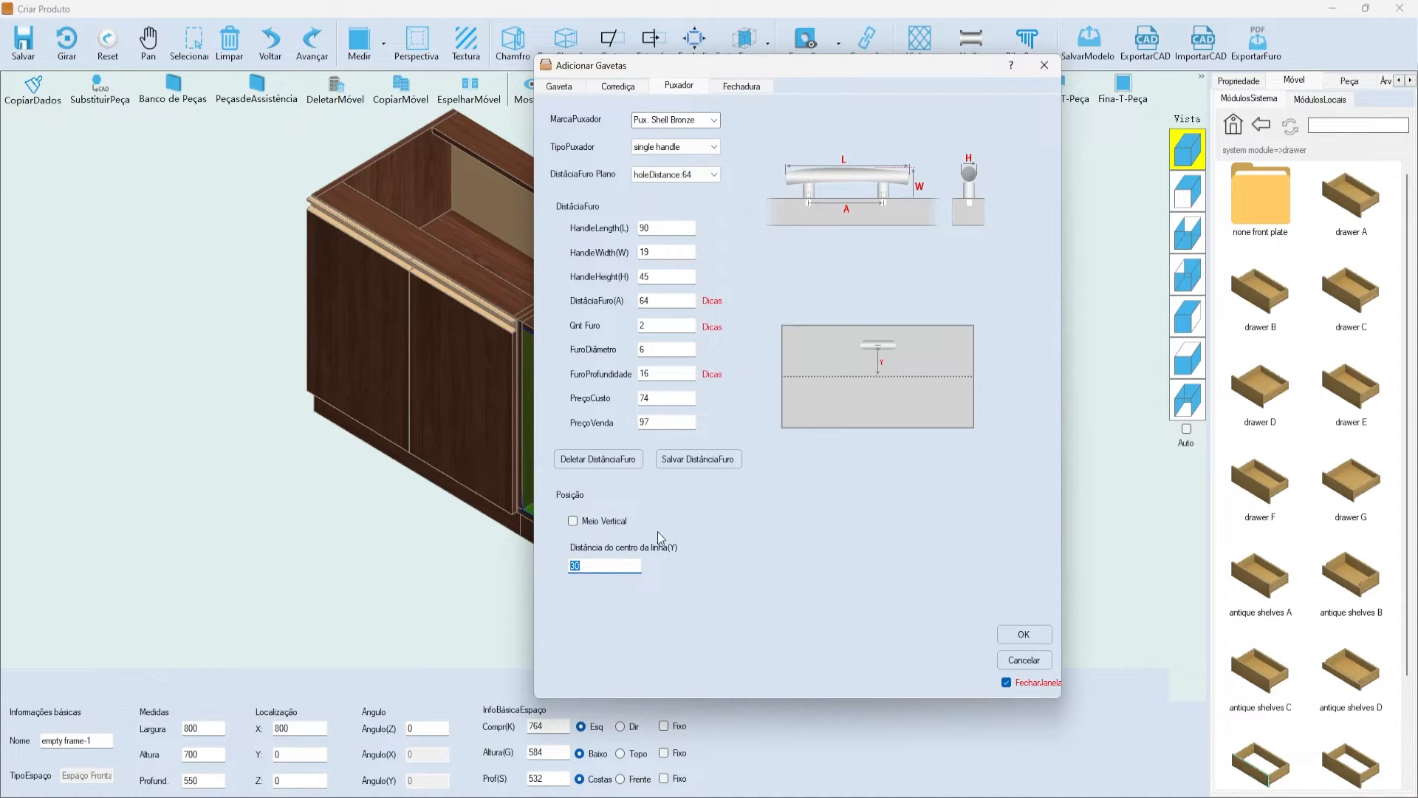
pyautogui.click(610, 526)
# - Enable Fechadura and FuroFechadura with the lock hole kept in the middle (Tp-Meio)
pyautogui.click(727, 88)
pyautogui.moveTo(705, 65); pyautogui.dragTo(715, 108)
pyautogui.click(566, 162)
pyautogui.click(605, 240)
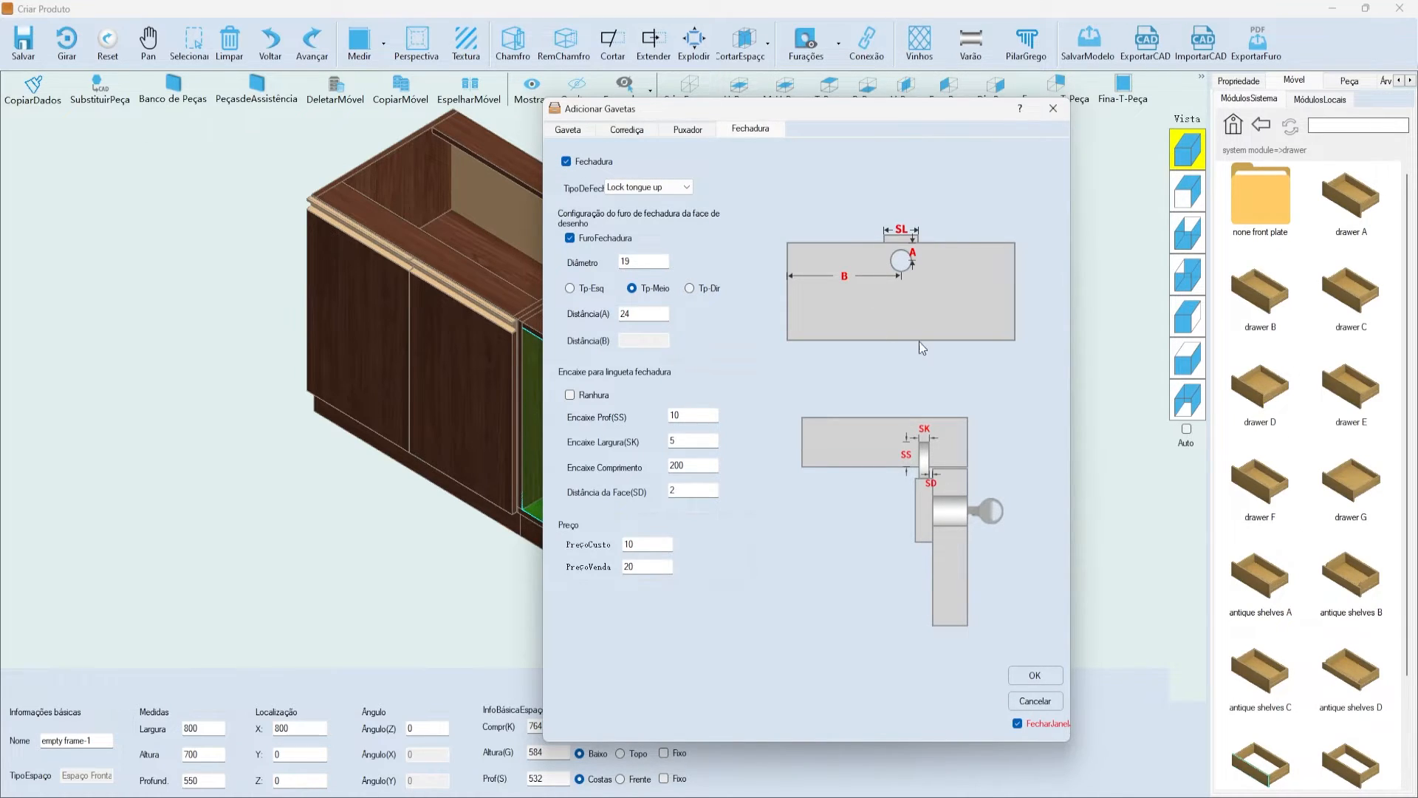
pyautogui.click(570, 288)
pyautogui.click(632, 288)
pyautogui.click(707, 288)
pyautogui.click(632, 288)
# - Return to the Gaveta settings and add the three drawers with OK
pyautogui.click(628, 130)
pyautogui.click(573, 132)
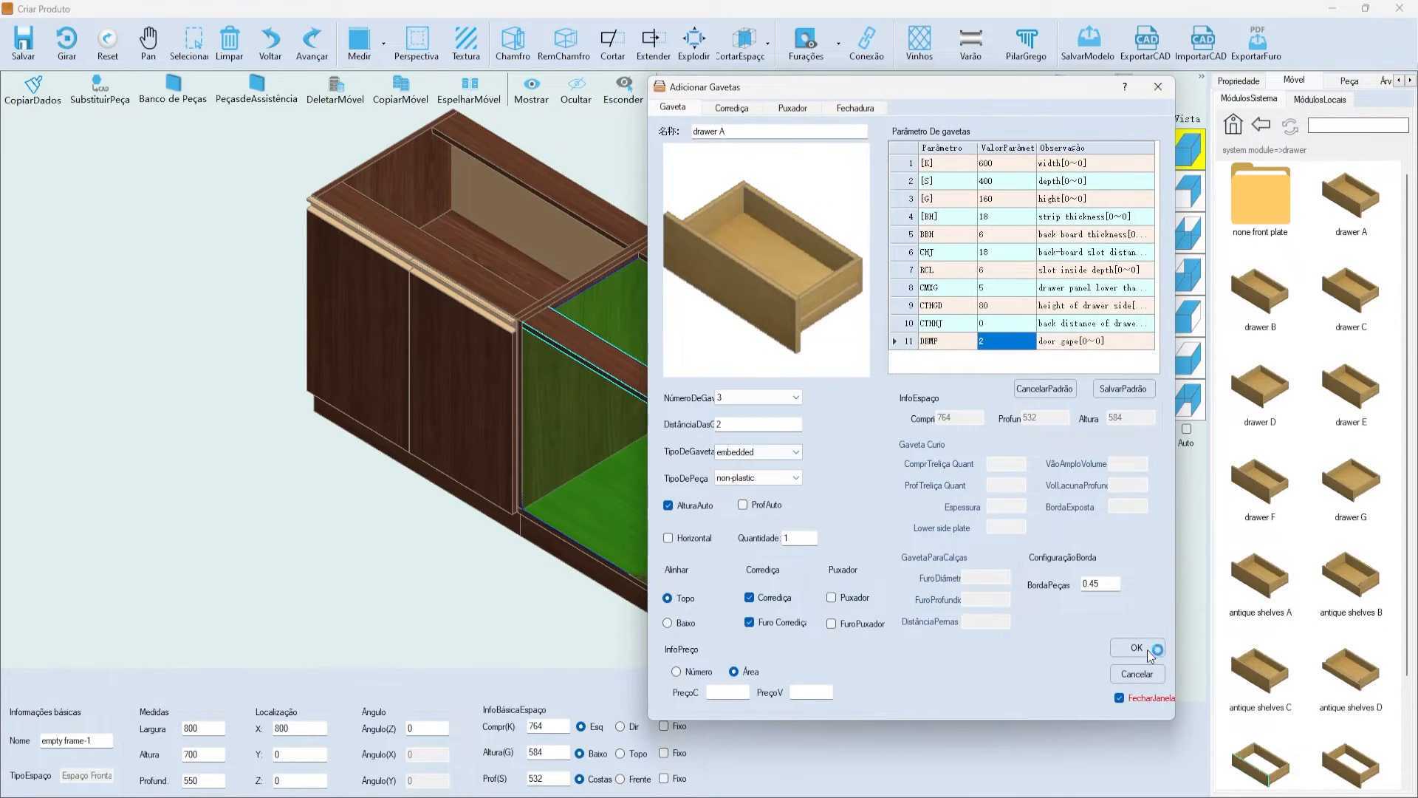
pyautogui.click(1138, 648)
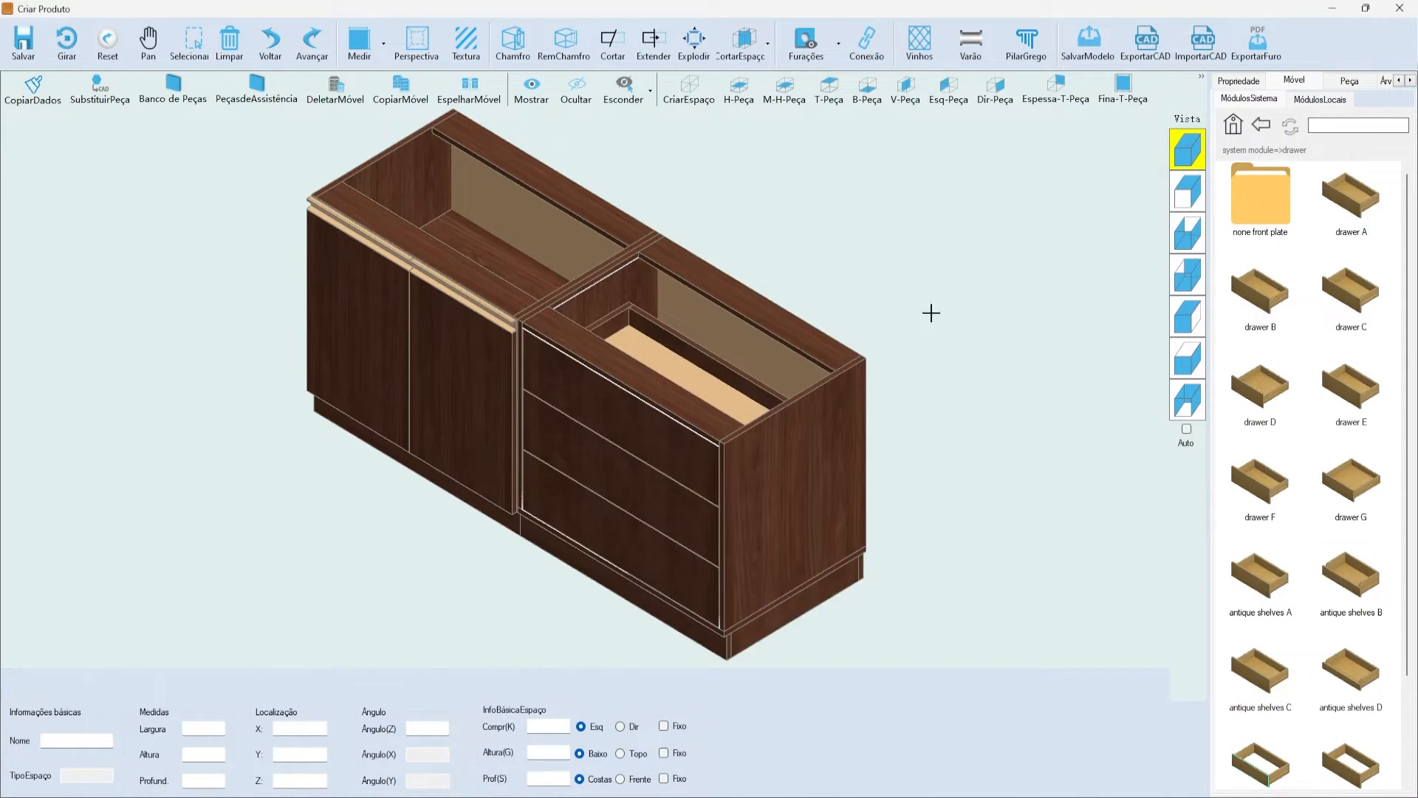
# - Switch to the front view and click through the middle, front and bottom drawer panels
pyautogui.scroll(5, 453, 414)
pyautogui.click(649, 358)
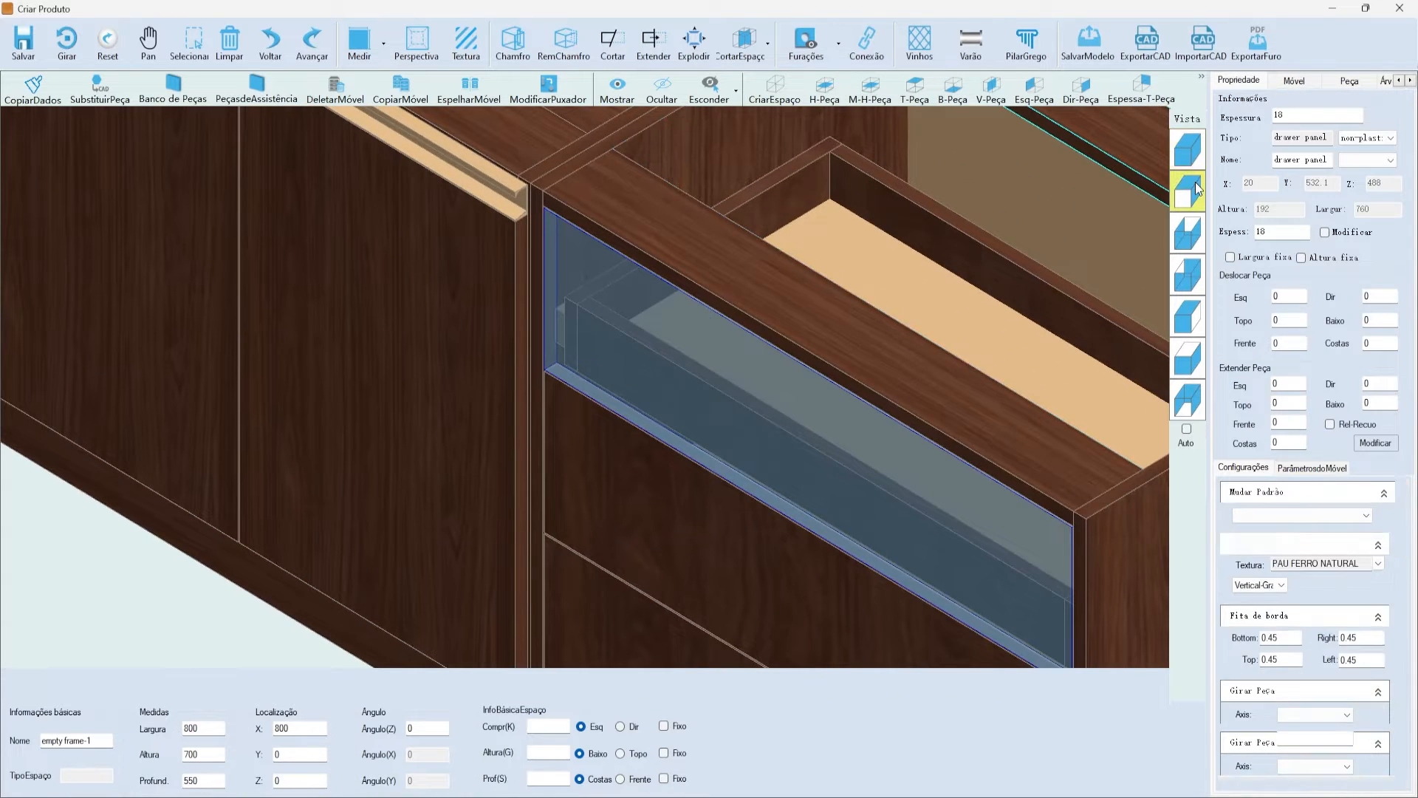
pyautogui.click(1188, 190)
pyautogui.scroll(-3, 665, 449)
pyautogui.scroll(4, 919, 313)
pyautogui.click(816, 357)
pyautogui.click(748, 512)
pyautogui.click(827, 474)
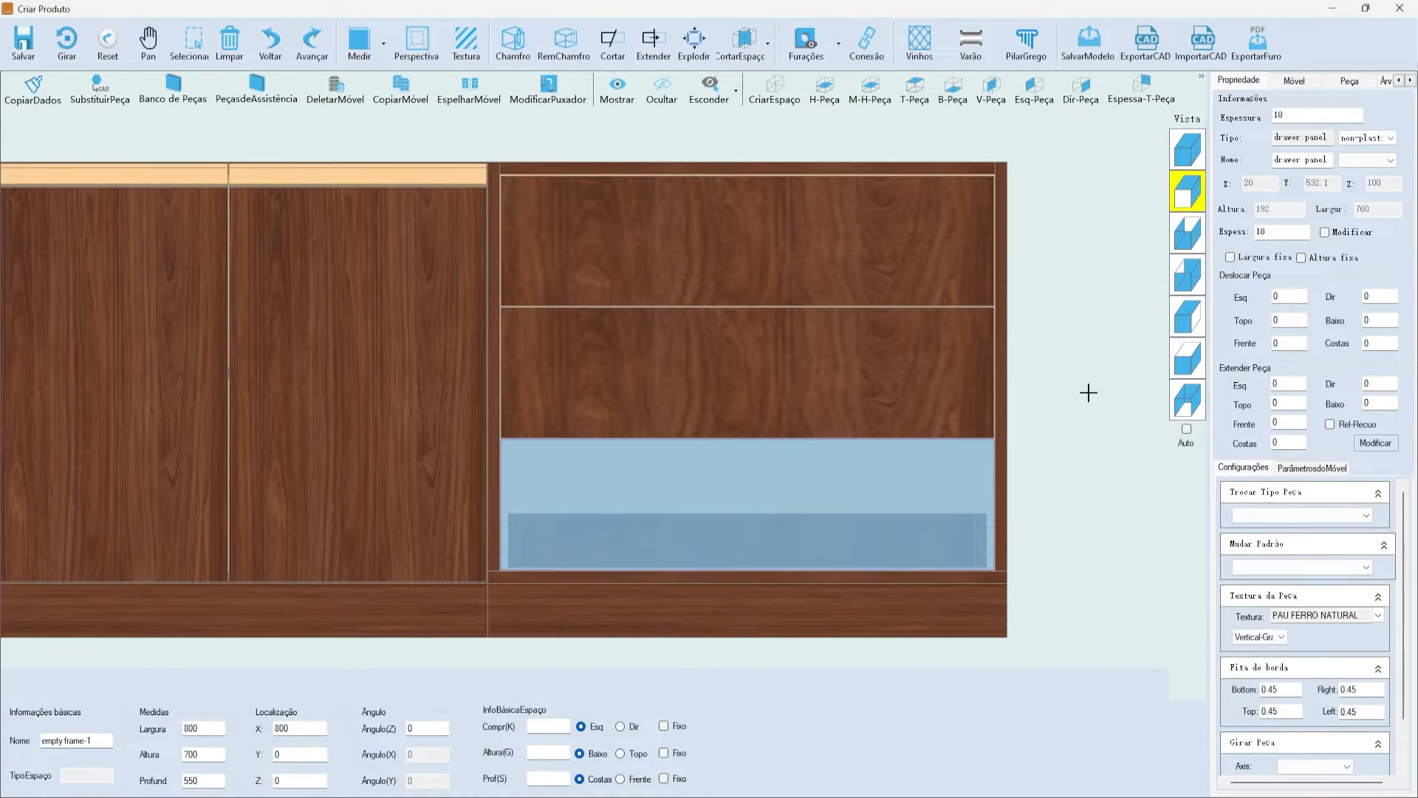
# - Select the top drawer's panel
pyautogui.click(861, 190)
pyautogui.click(862, 190)
pyautogui.scroll(-1, 724, 266)
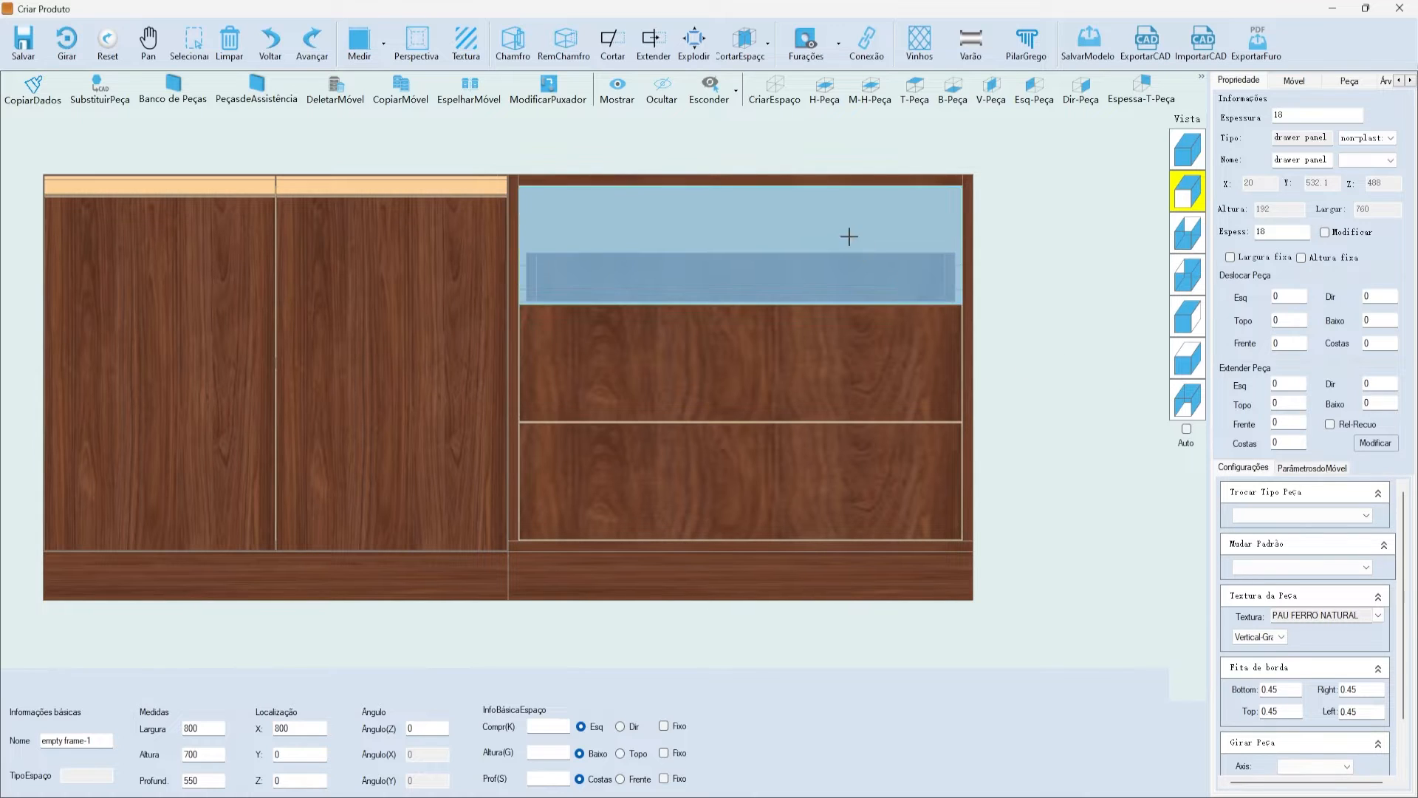
pyautogui.click(814, 269)
pyautogui.click(1033, 267)
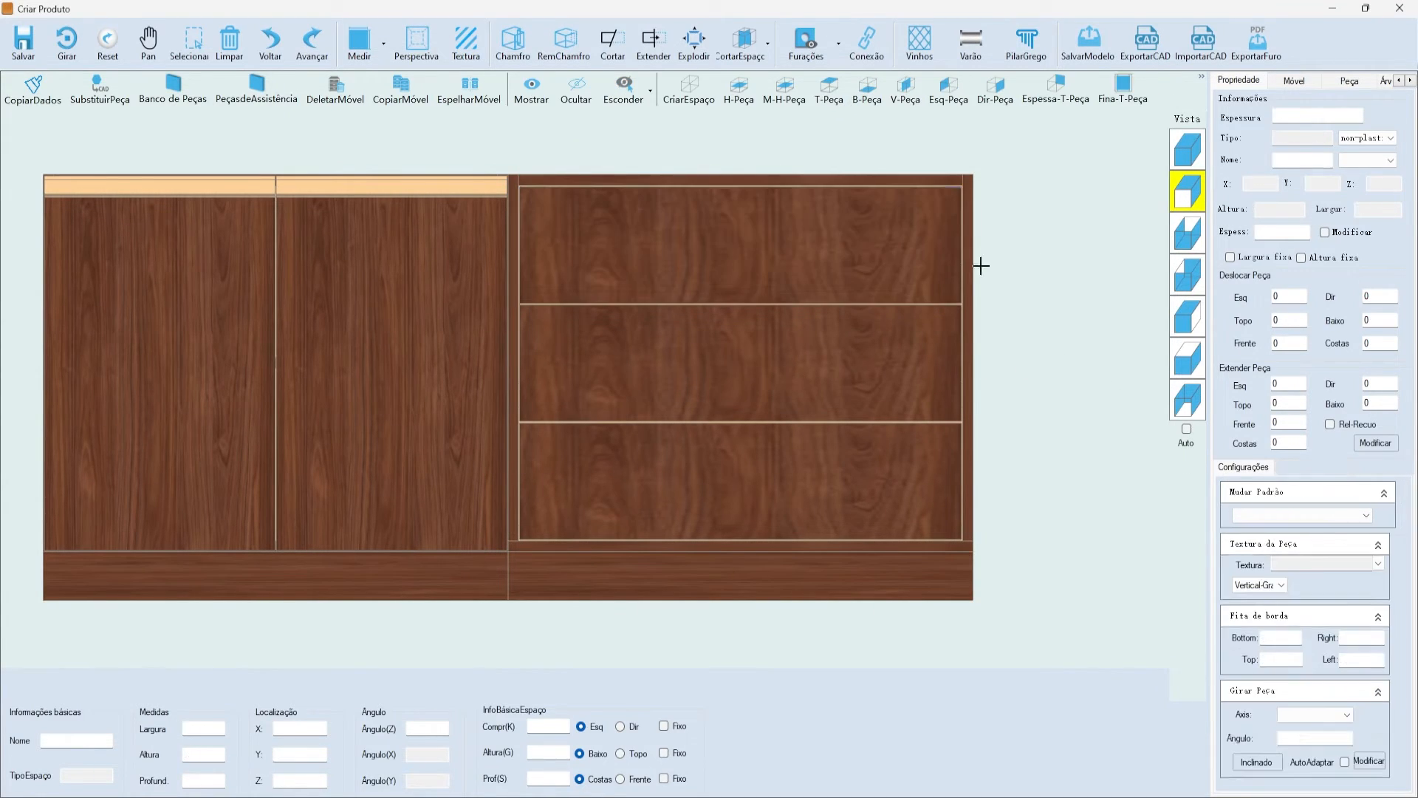
pyautogui.click(942, 255)
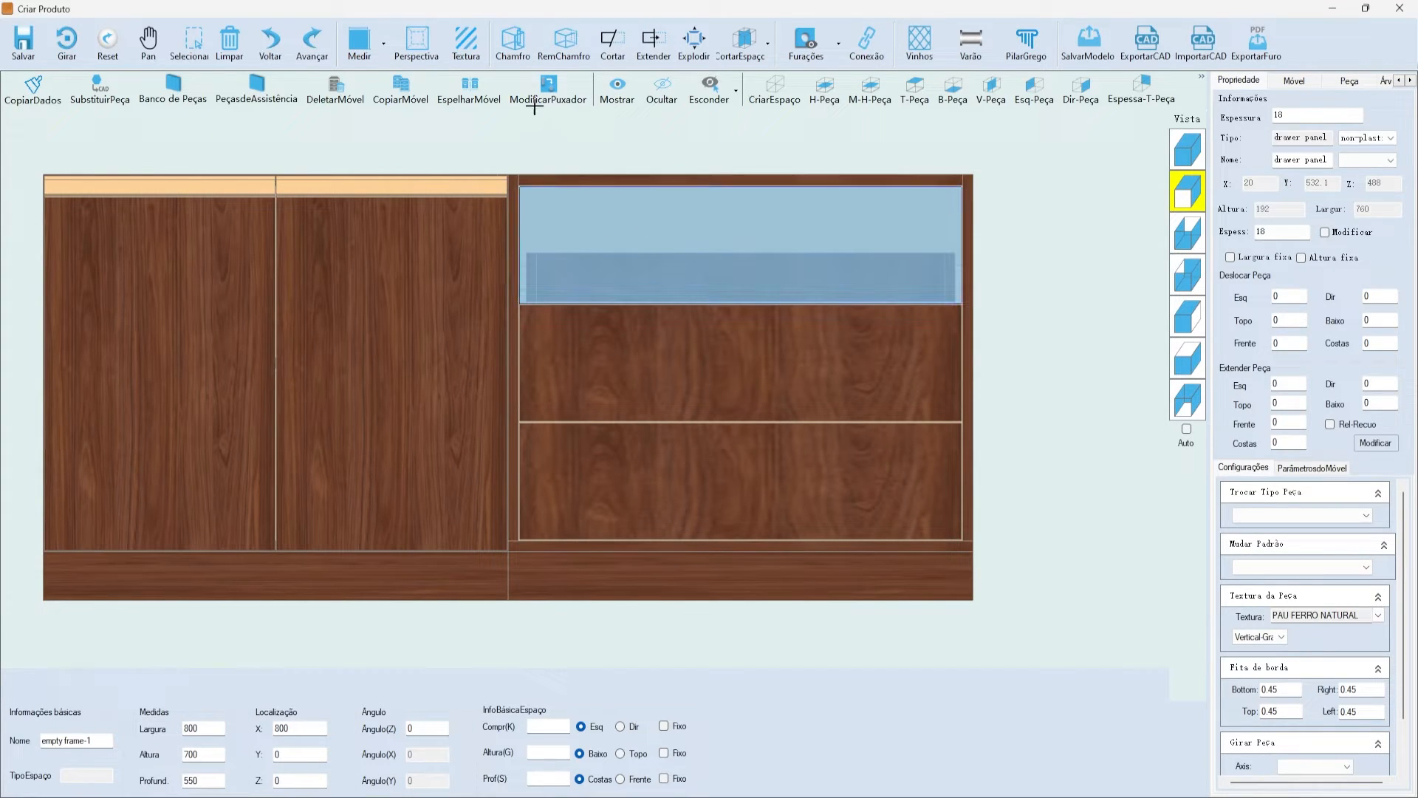
# - Review the handle and slide tabs of Modificação da alça, then close it
pyautogui.click(550, 87)
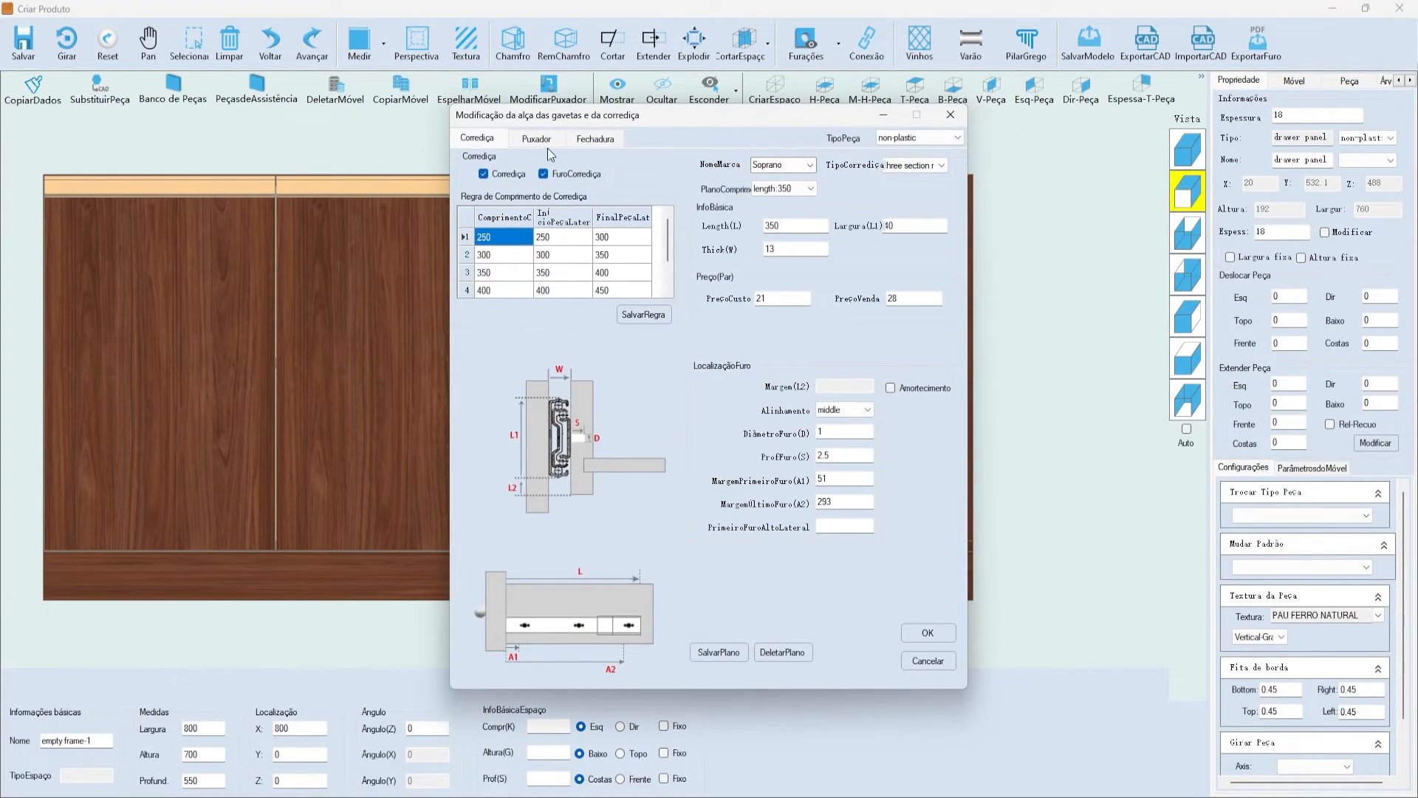
pyautogui.click(547, 146)
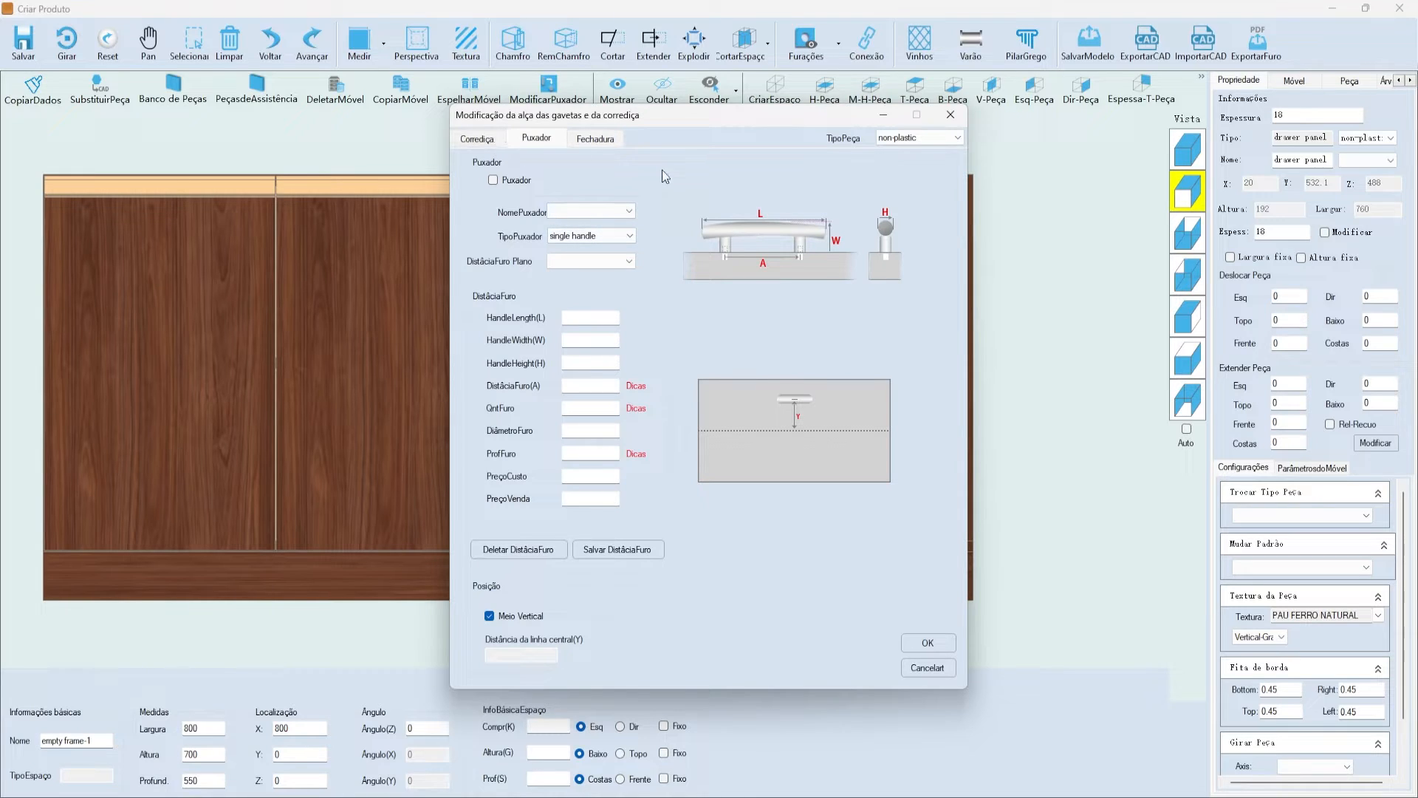
pyautogui.click(498, 138)
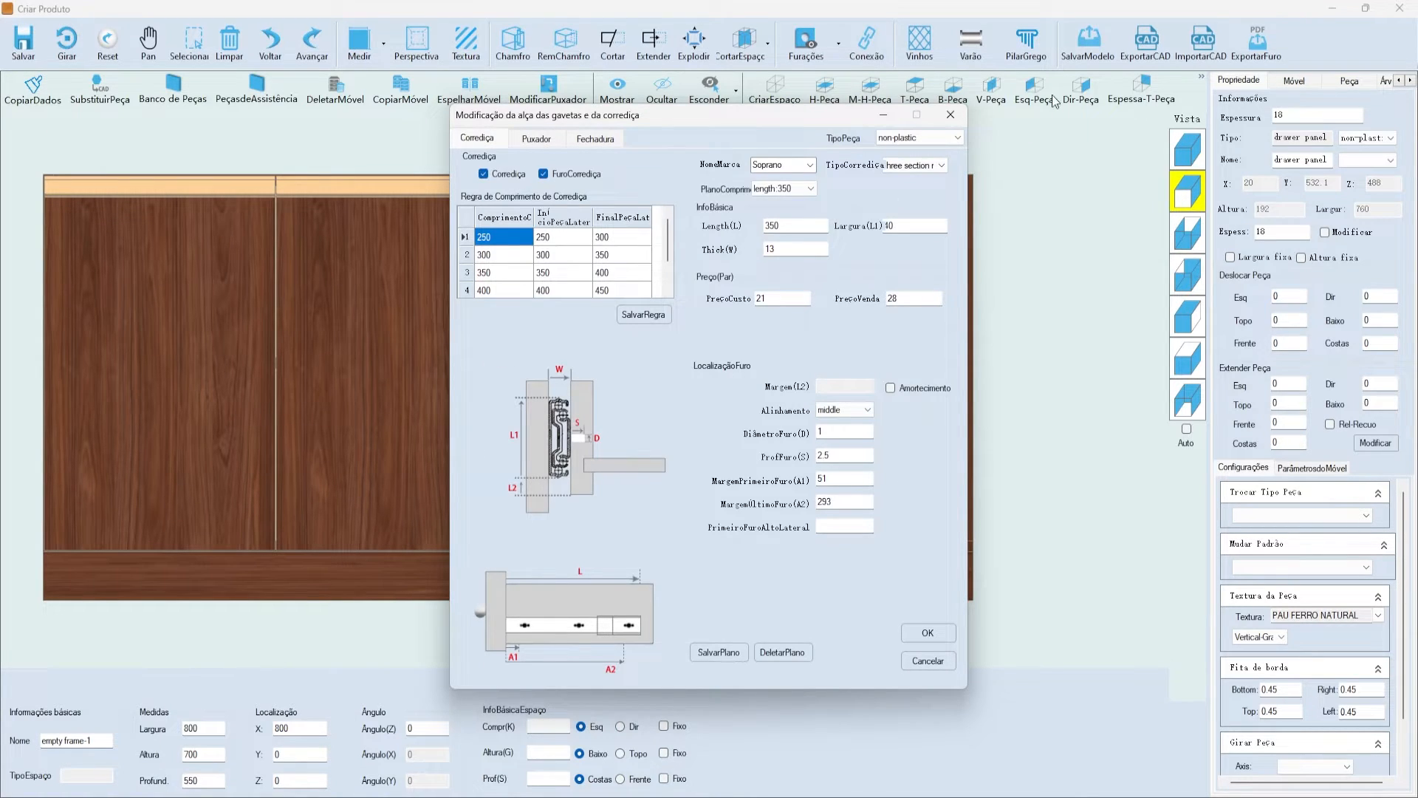
pyautogui.click(951, 115)
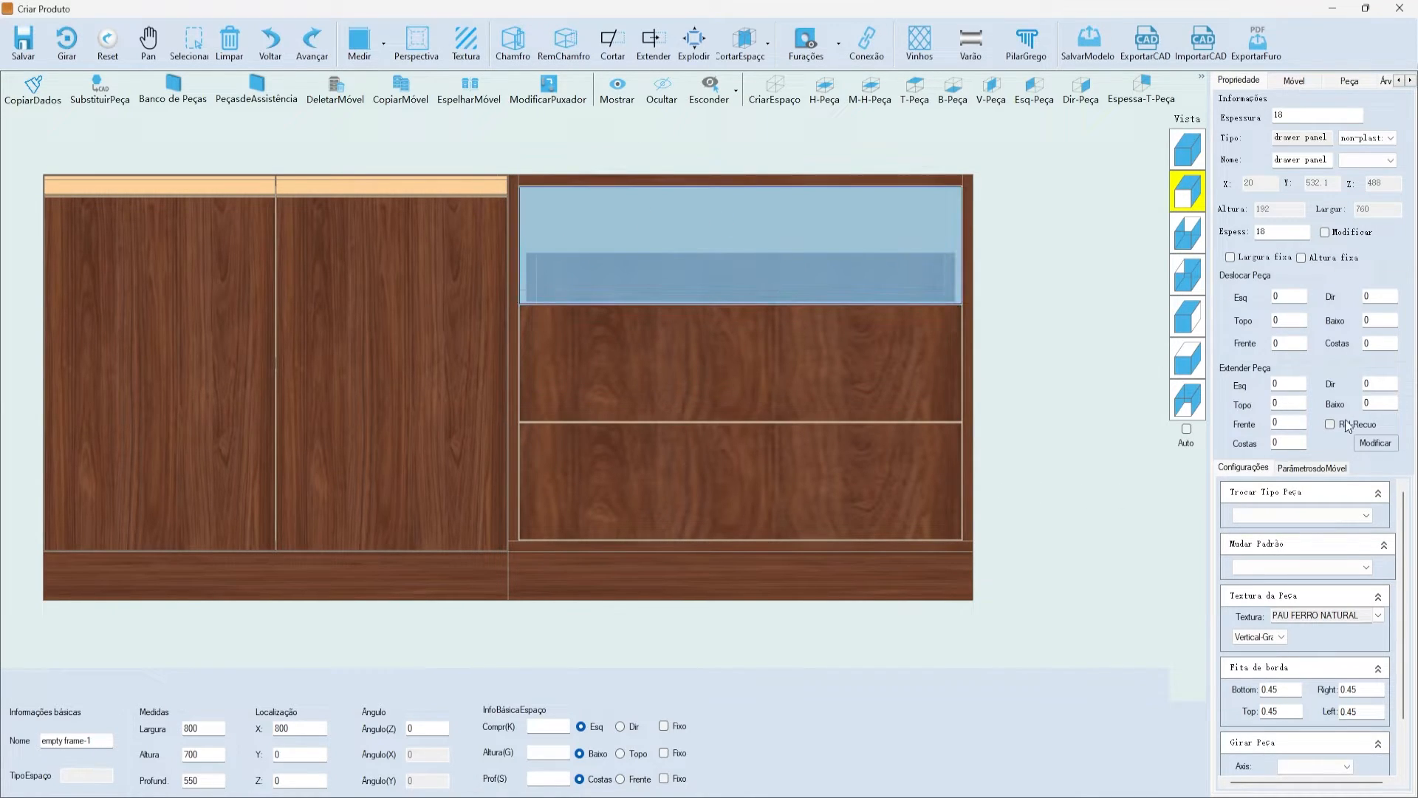
# - Change CMXG from 5 to 20 in the ParâmetrosdoMóvel table
pyautogui.click(1313, 468)
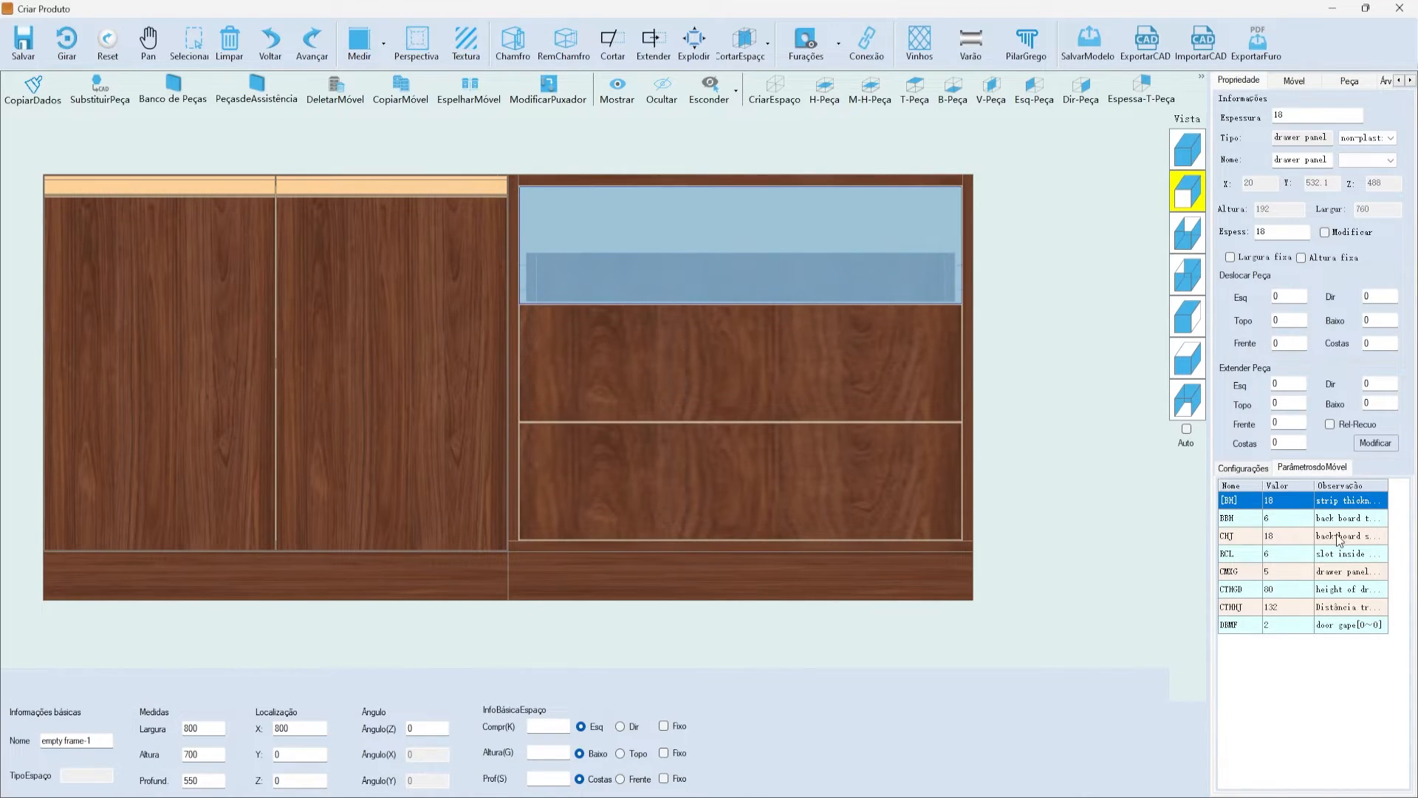
pyautogui.click(1303, 514)
pyautogui.click(1295, 557)
pyautogui.click(1296, 584)
pyautogui.click(1292, 576)
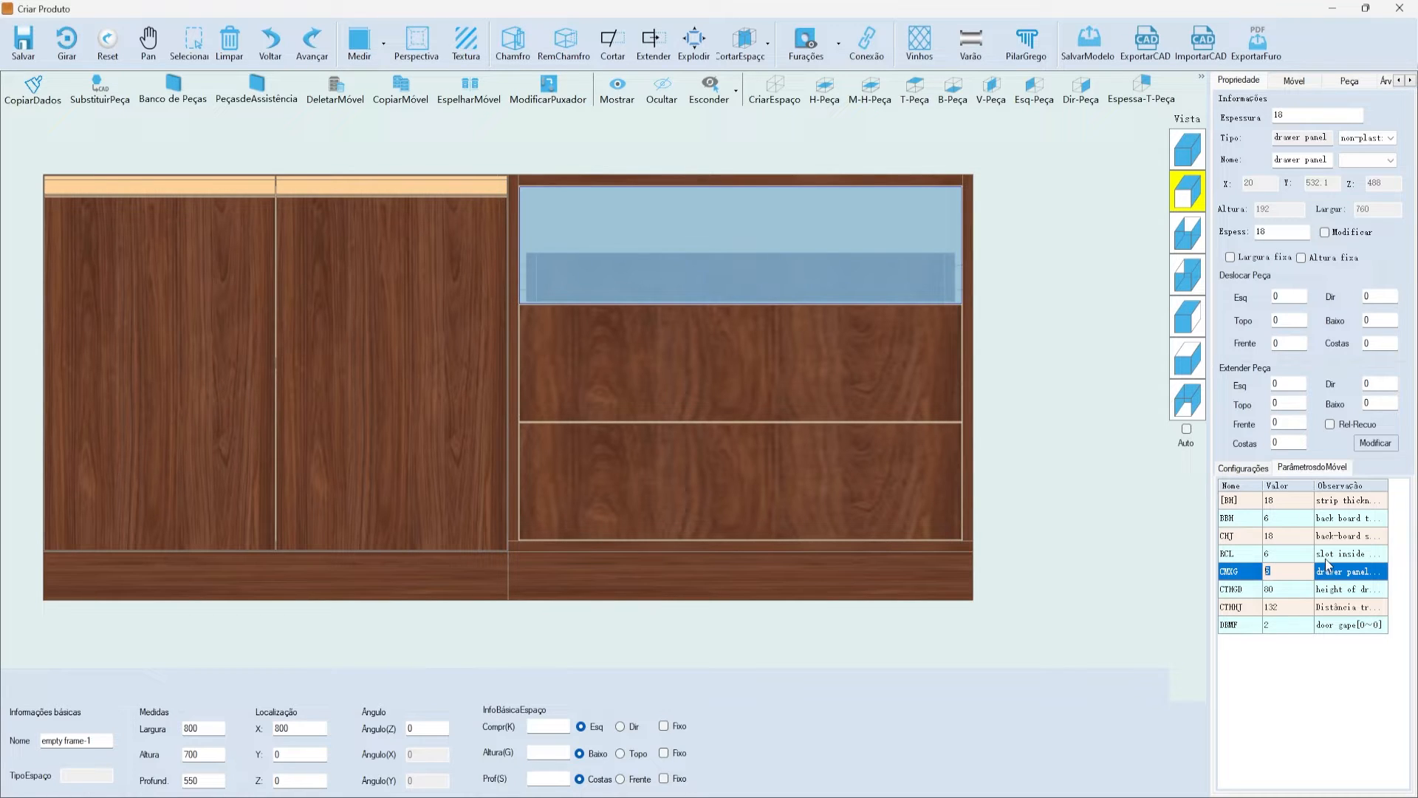
pyautogui.write('20')
pyautogui.press('Return')
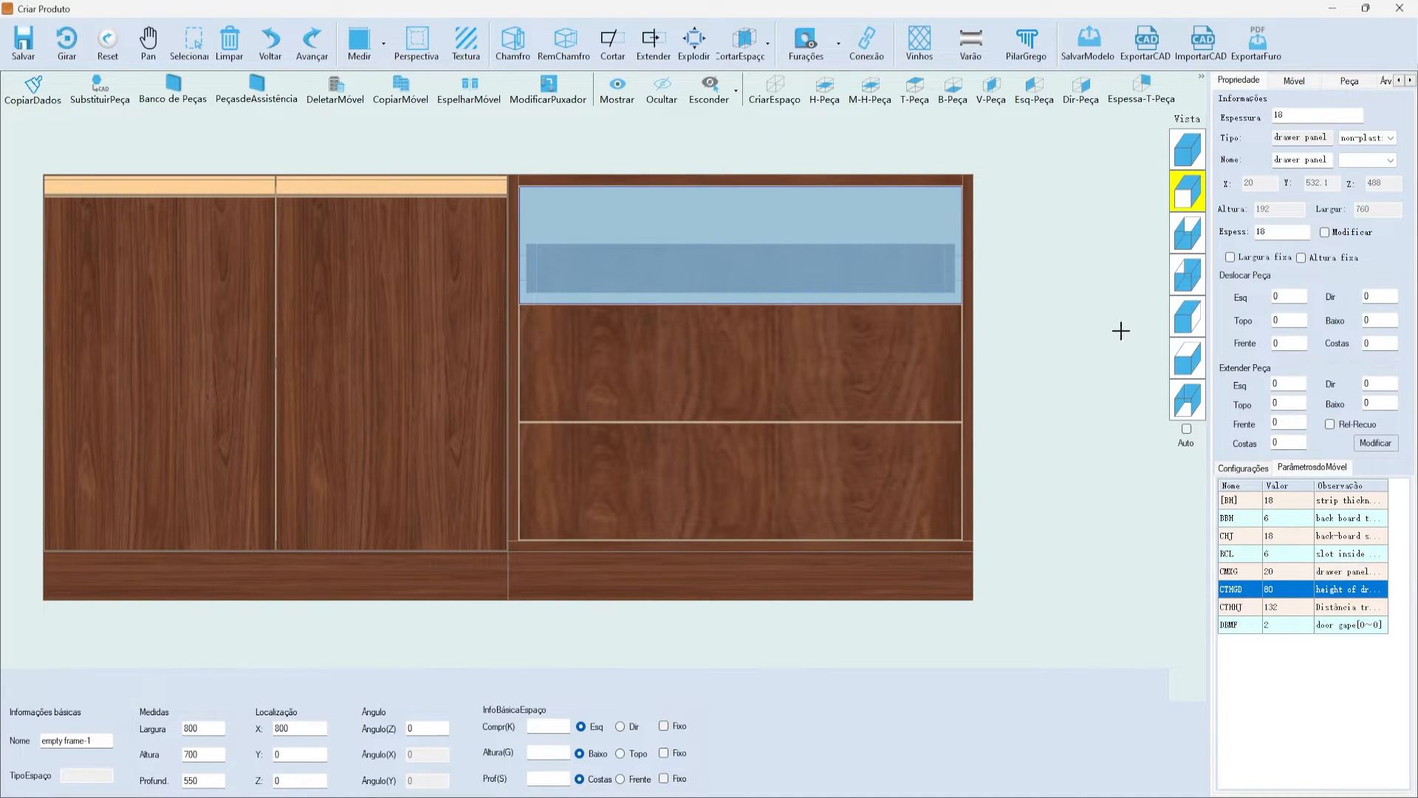
# - Check the middle and bottom drawer panels and switch to the isometric 3D view
pyautogui.scroll(6, 741, 295)
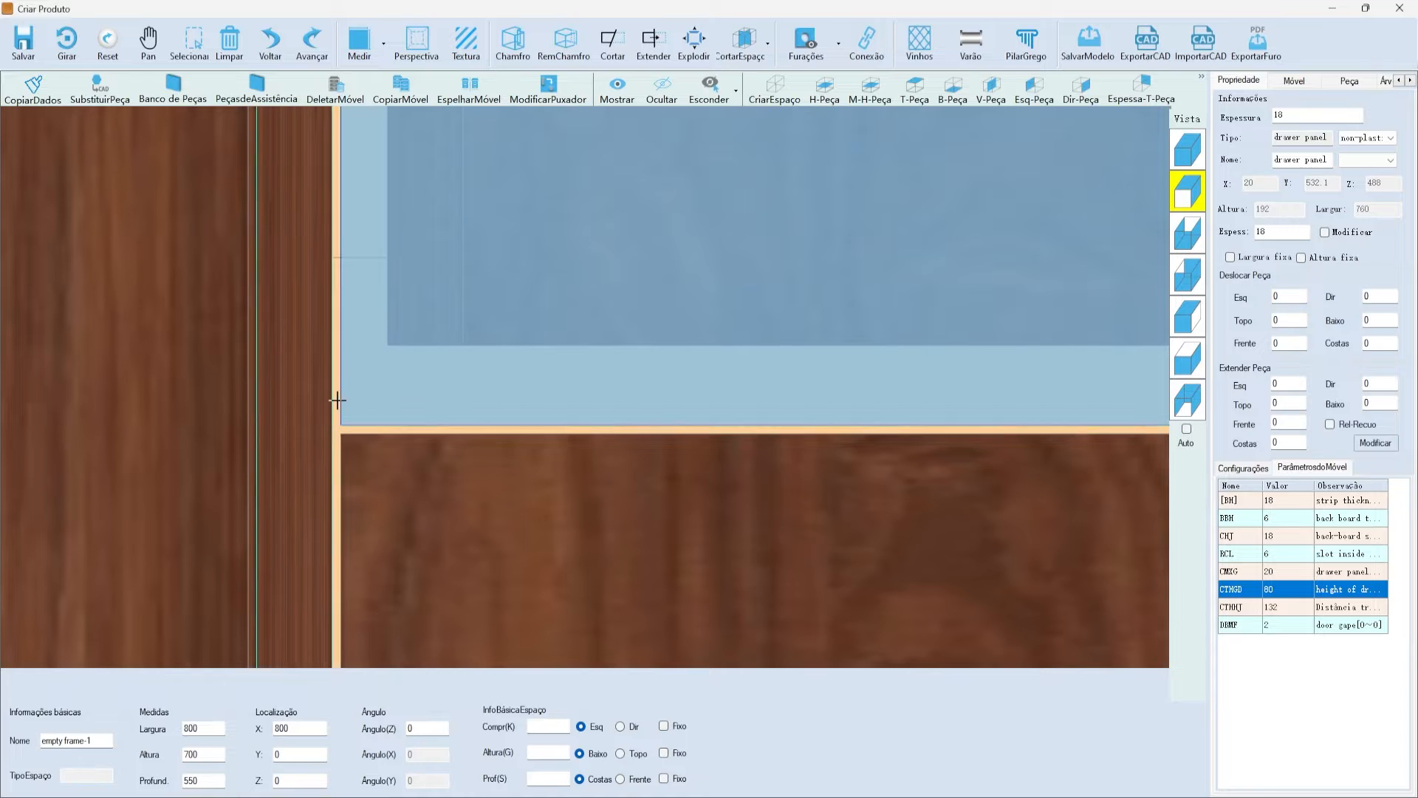
pyautogui.scroll(-8, 326, 388)
pyautogui.click(628, 430)
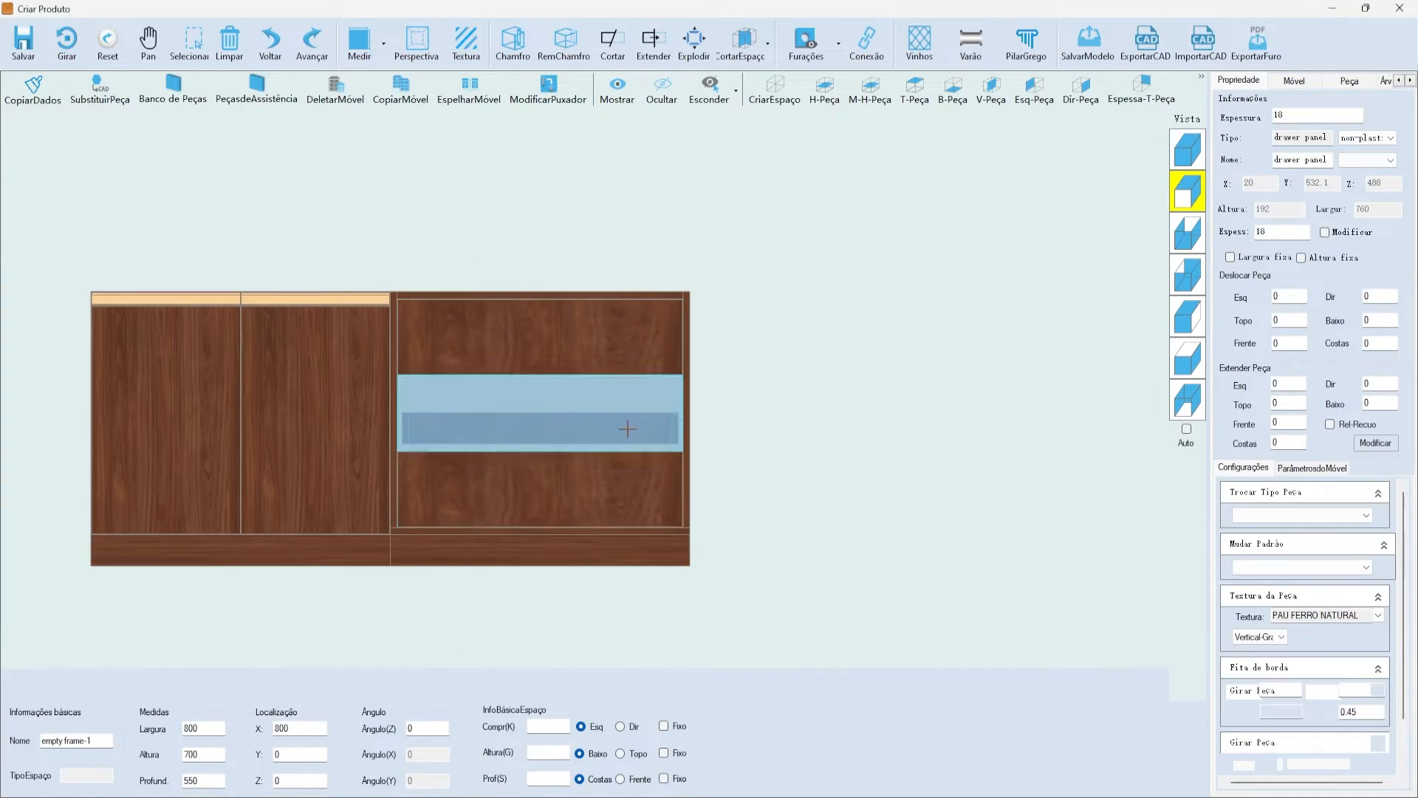
pyautogui.scroll(3, 596, 494)
pyautogui.click(589, 481)
pyautogui.click(1020, 456)
pyautogui.click(1195, 150)
pyautogui.scroll(-2, 754, 199)
pyautogui.scroll(4, 753, 201)
pyautogui.click(719, 291)
pyautogui.click(671, 140)
pyautogui.scroll(-3, 667, 135)
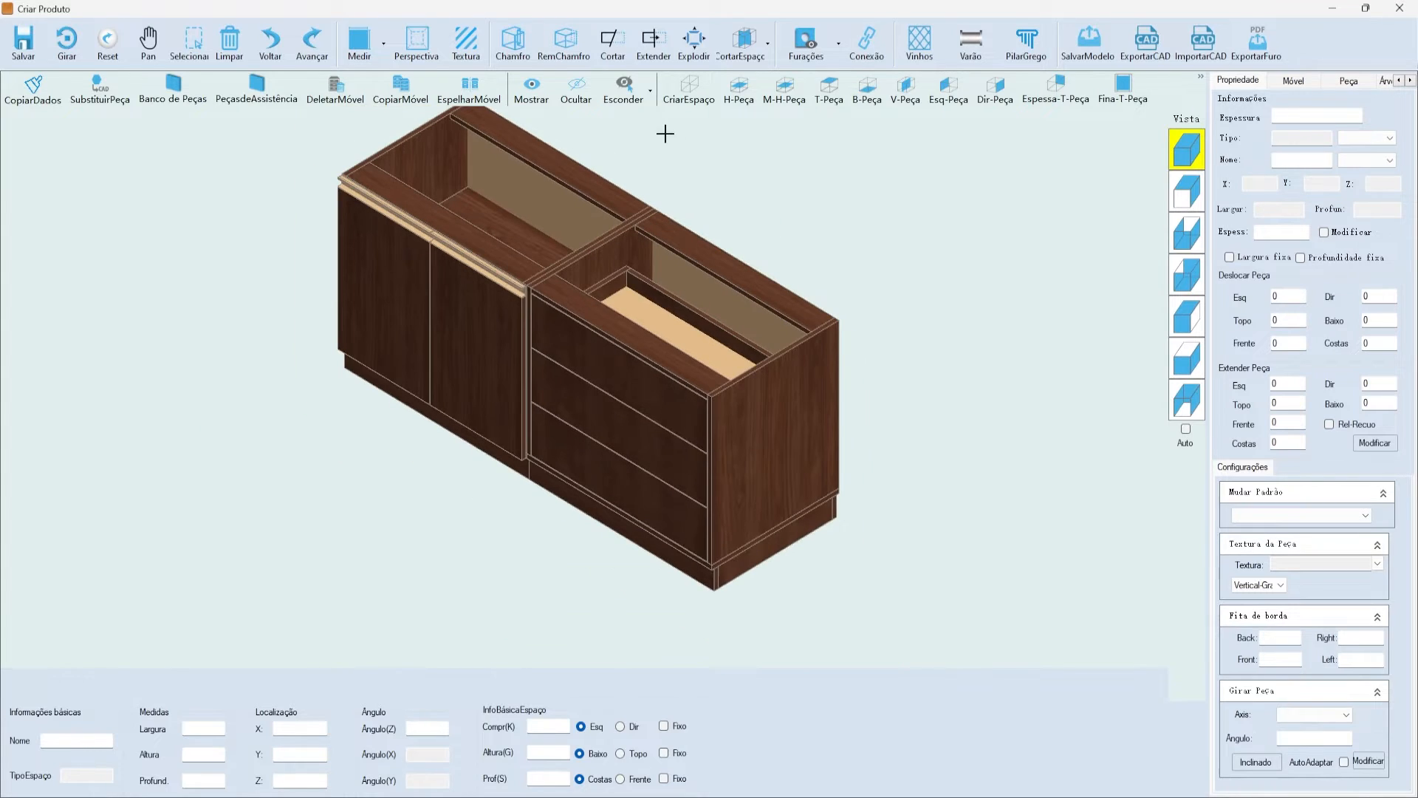
# - Fit the cabinet in isometric view and choose PASTA LIVRE 01 as the module save folder
pyautogui.scroll(-2, 750, 465)
pyautogui.scroll(2, 916, 529)
pyautogui.scroll(-1, 915, 275)
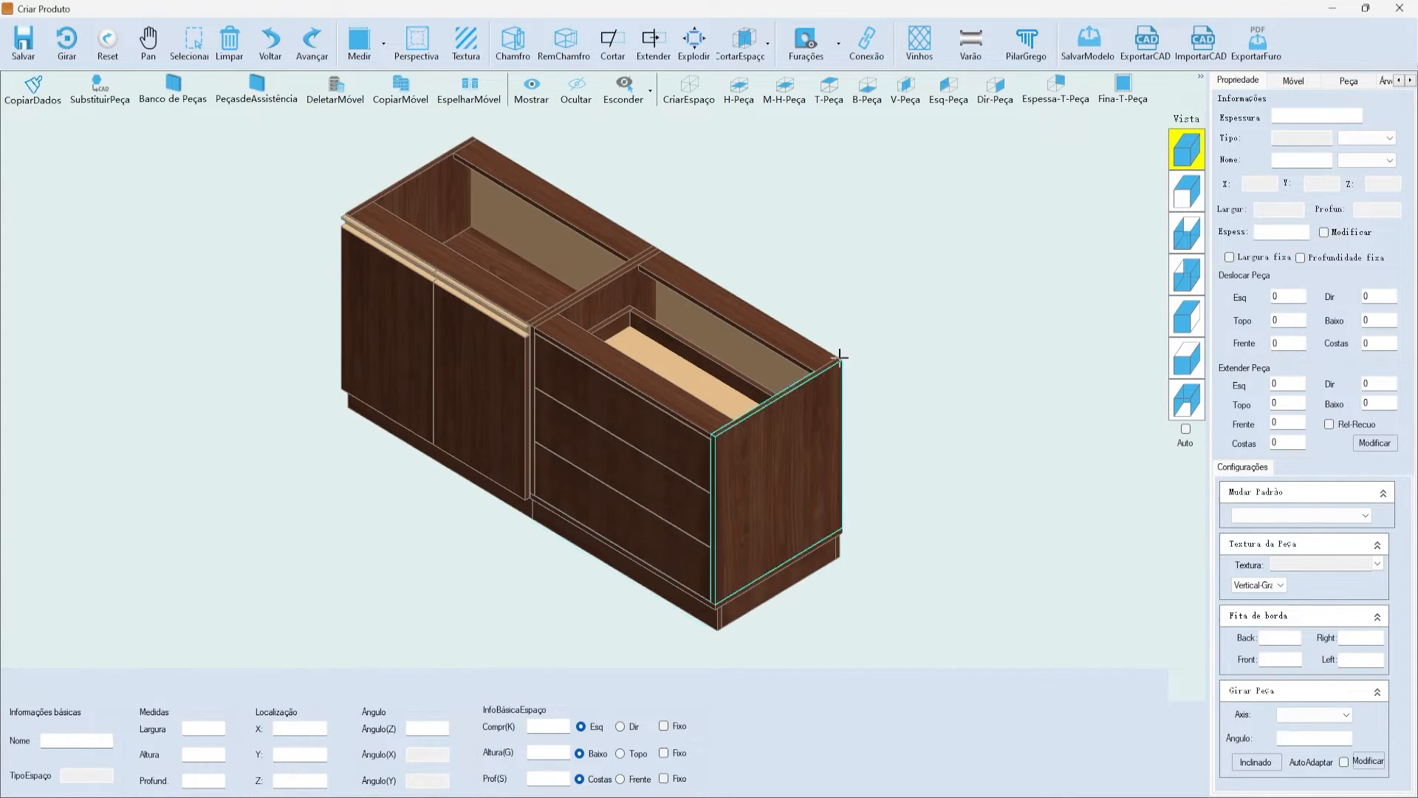
pyautogui.scroll(-1, 1116, 213)
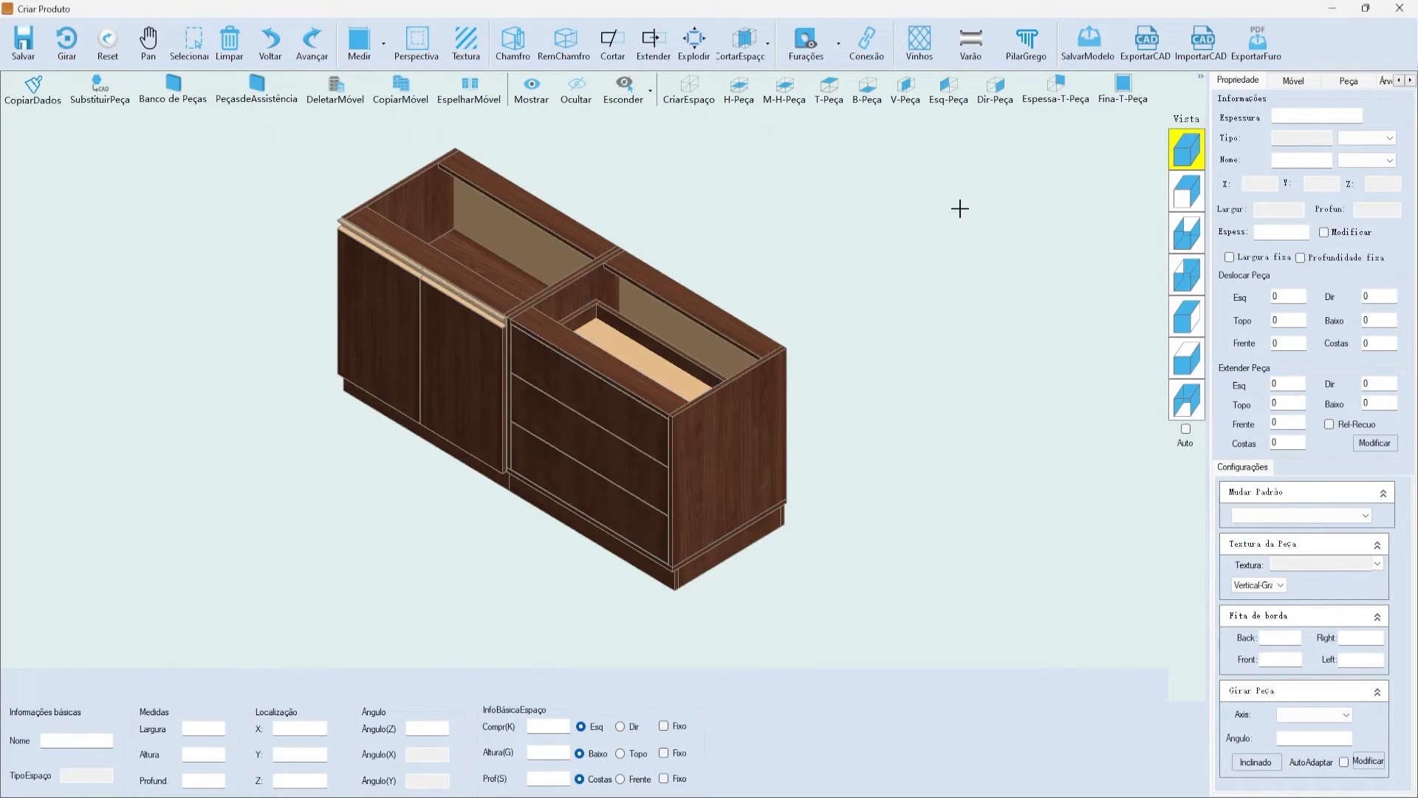
pyautogui.click(1182, 144)
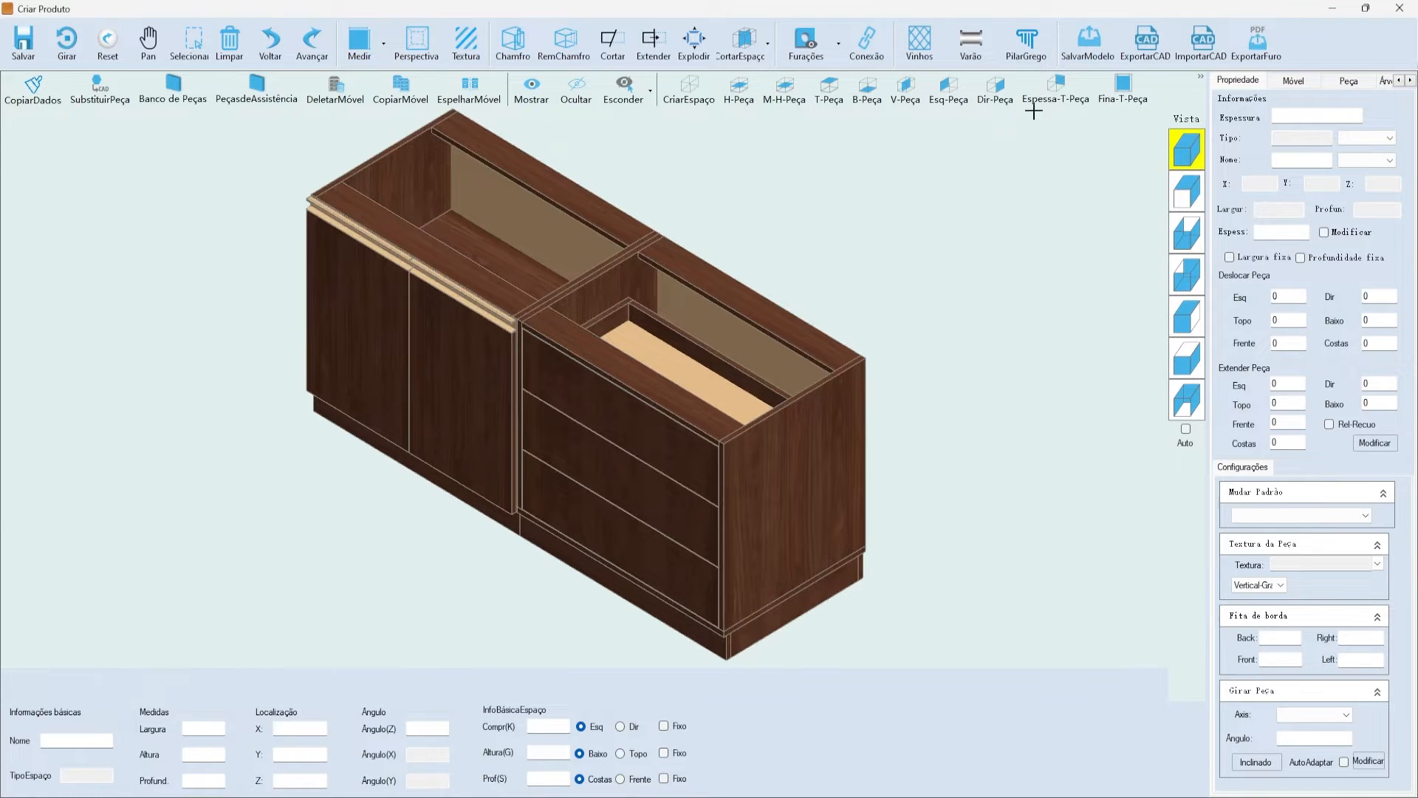
pyautogui.click(1099, 46)
pyautogui.moveTo(680, 210); pyautogui.dragTo(759, 215)
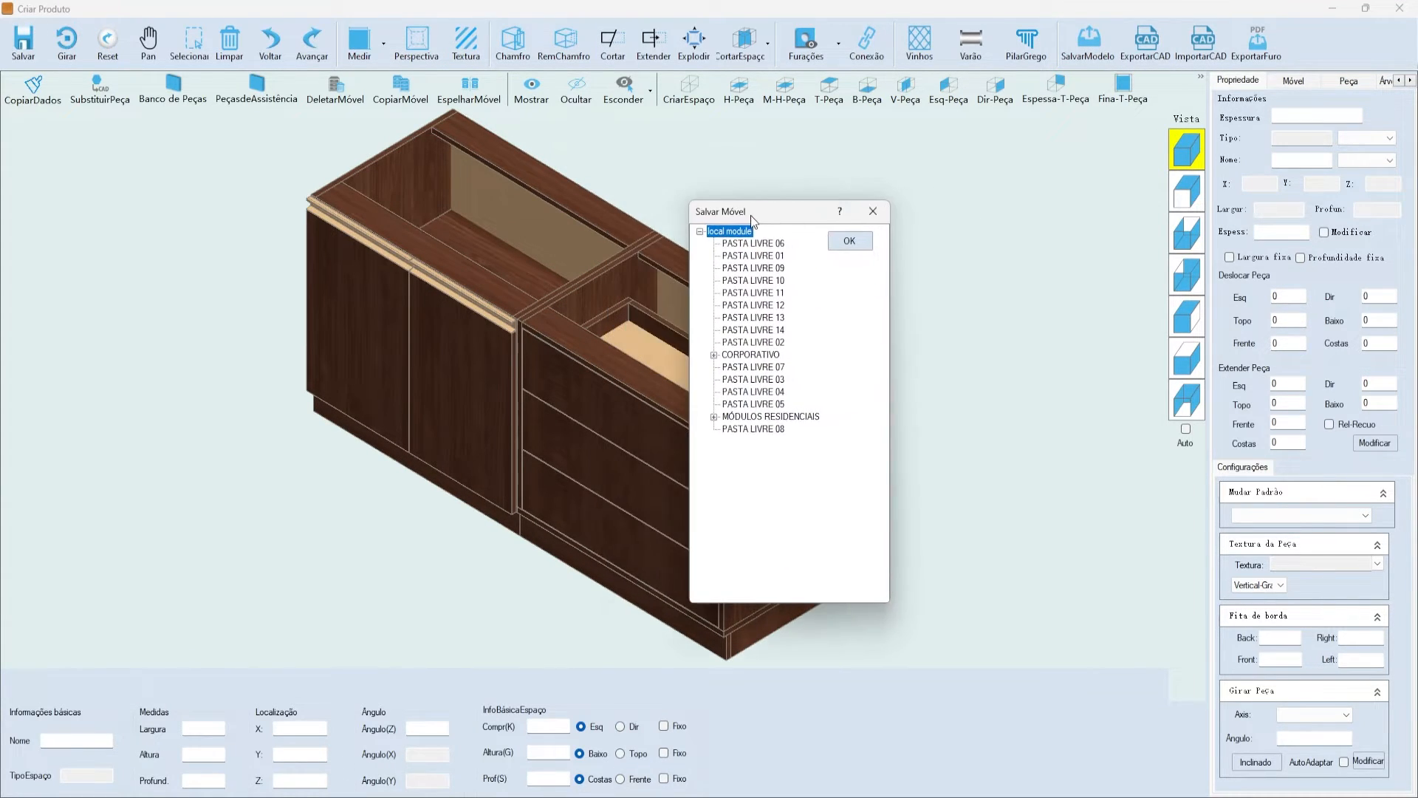
pyautogui.click(789, 256)
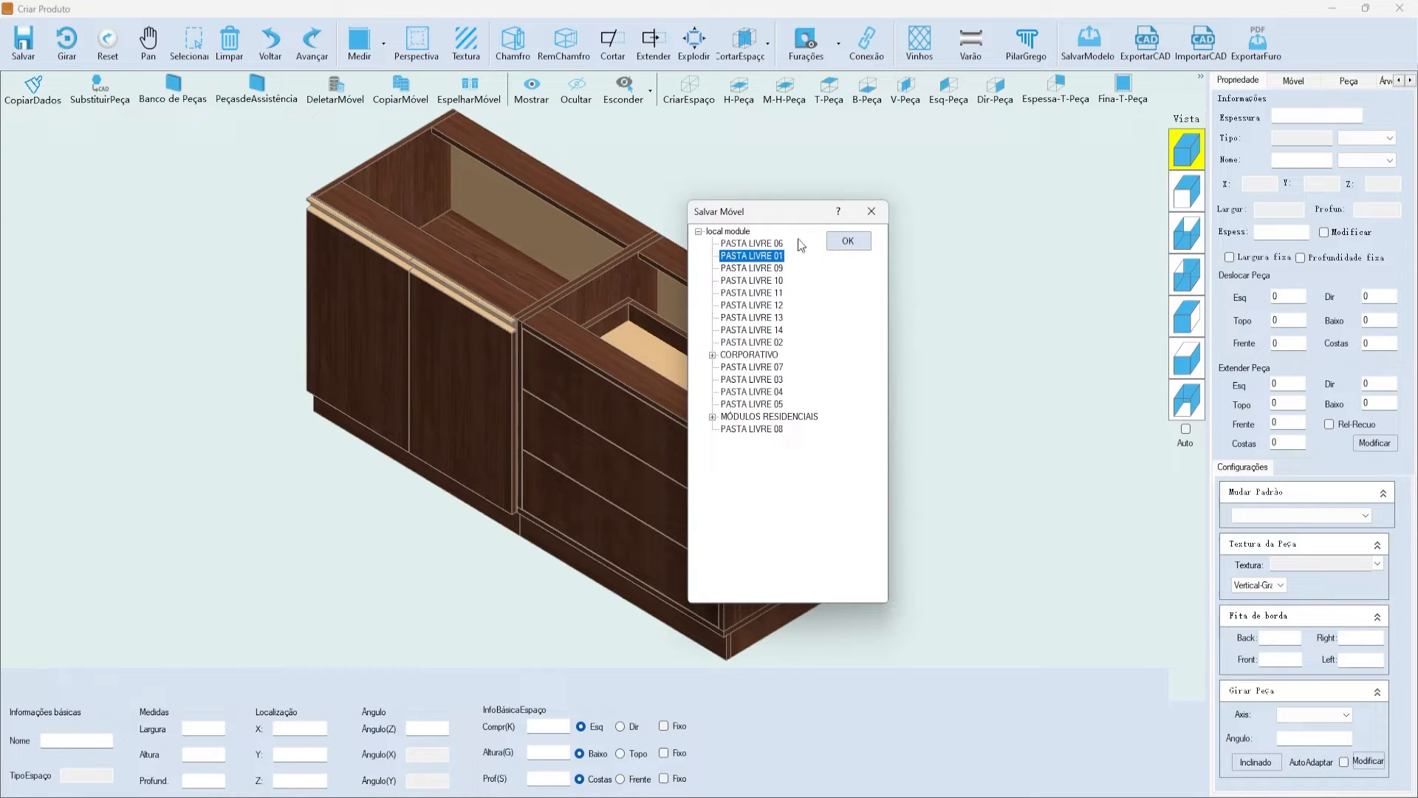
pyautogui.click(849, 243)
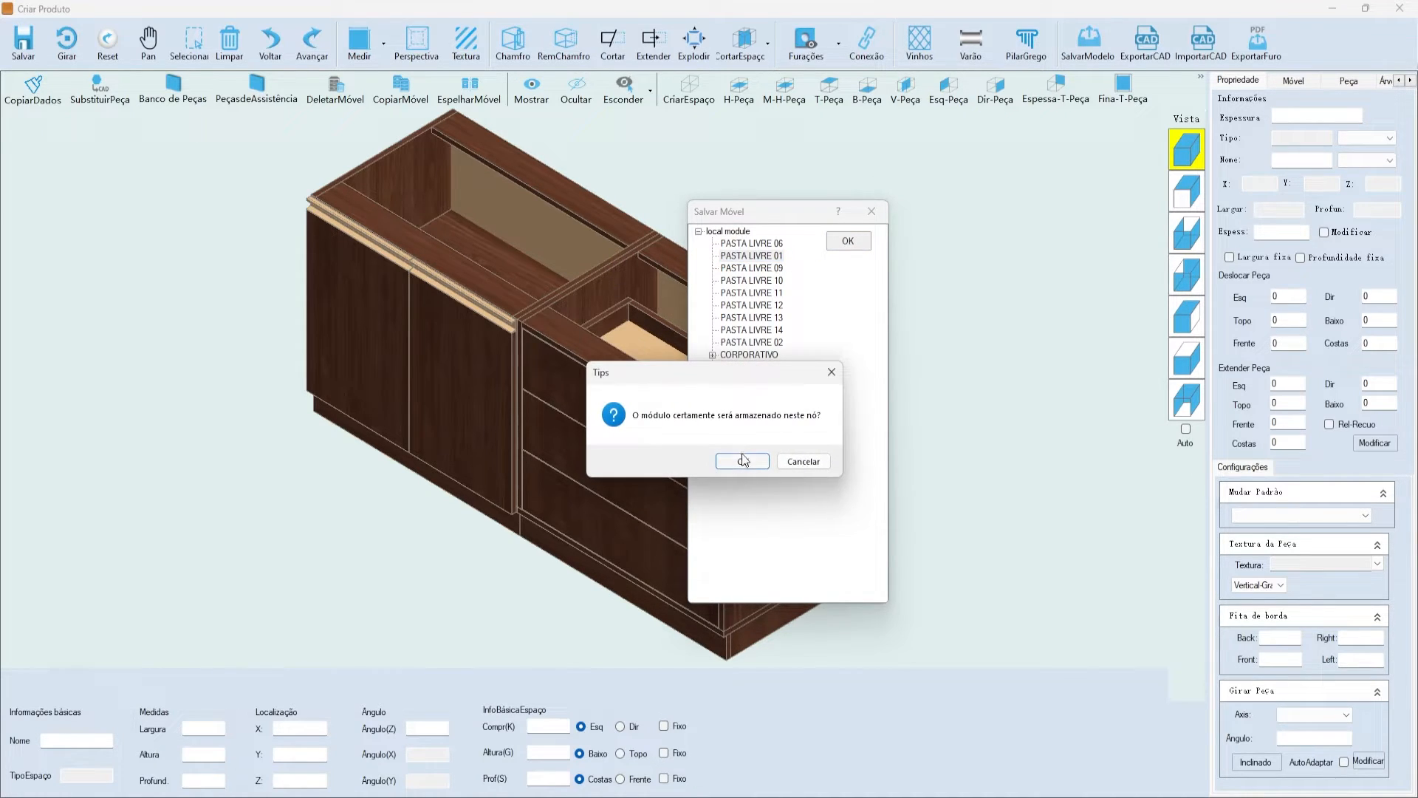
pyautogui.click(743, 461)
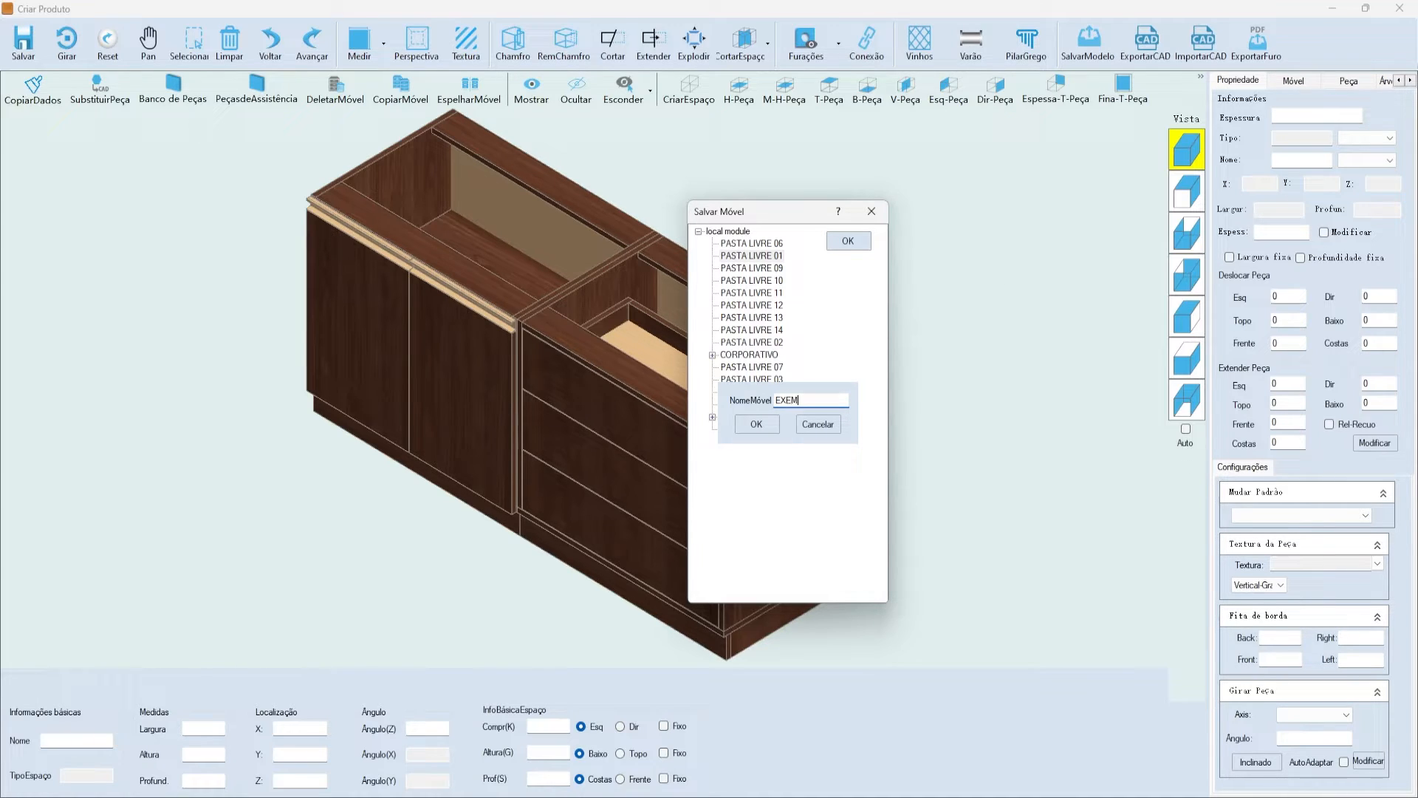
# - Name the module 'EXEMPLO MÓVEL SALVO' and save it
pyautogui.write('EXEMPLO MÓVEL SALVO')
pyautogui.press('Return')
pyautogui.click(750, 452)
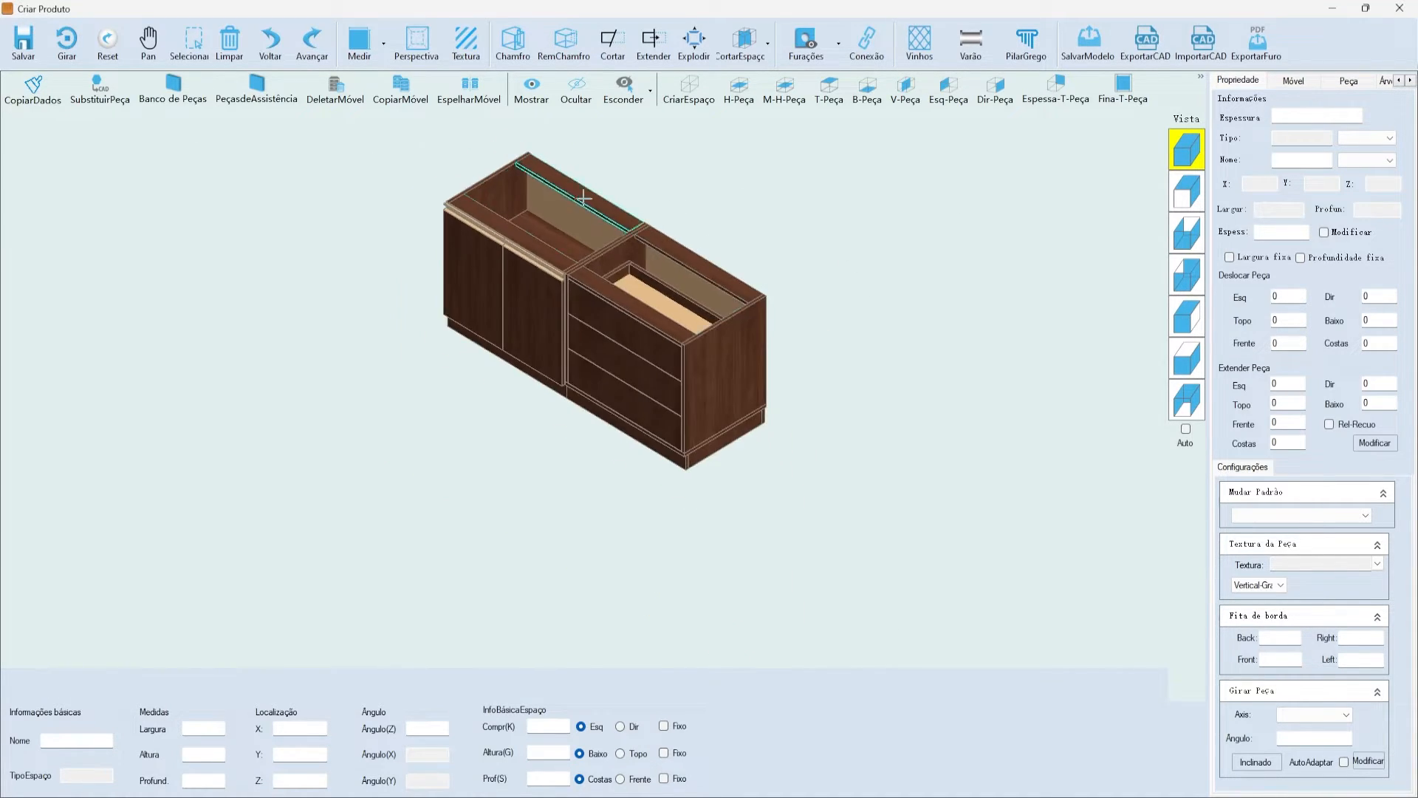
# - Open PASTA LIVRE 01 in MódulosLocais and empty the scene with Limpar
pyautogui.click(1294, 80)
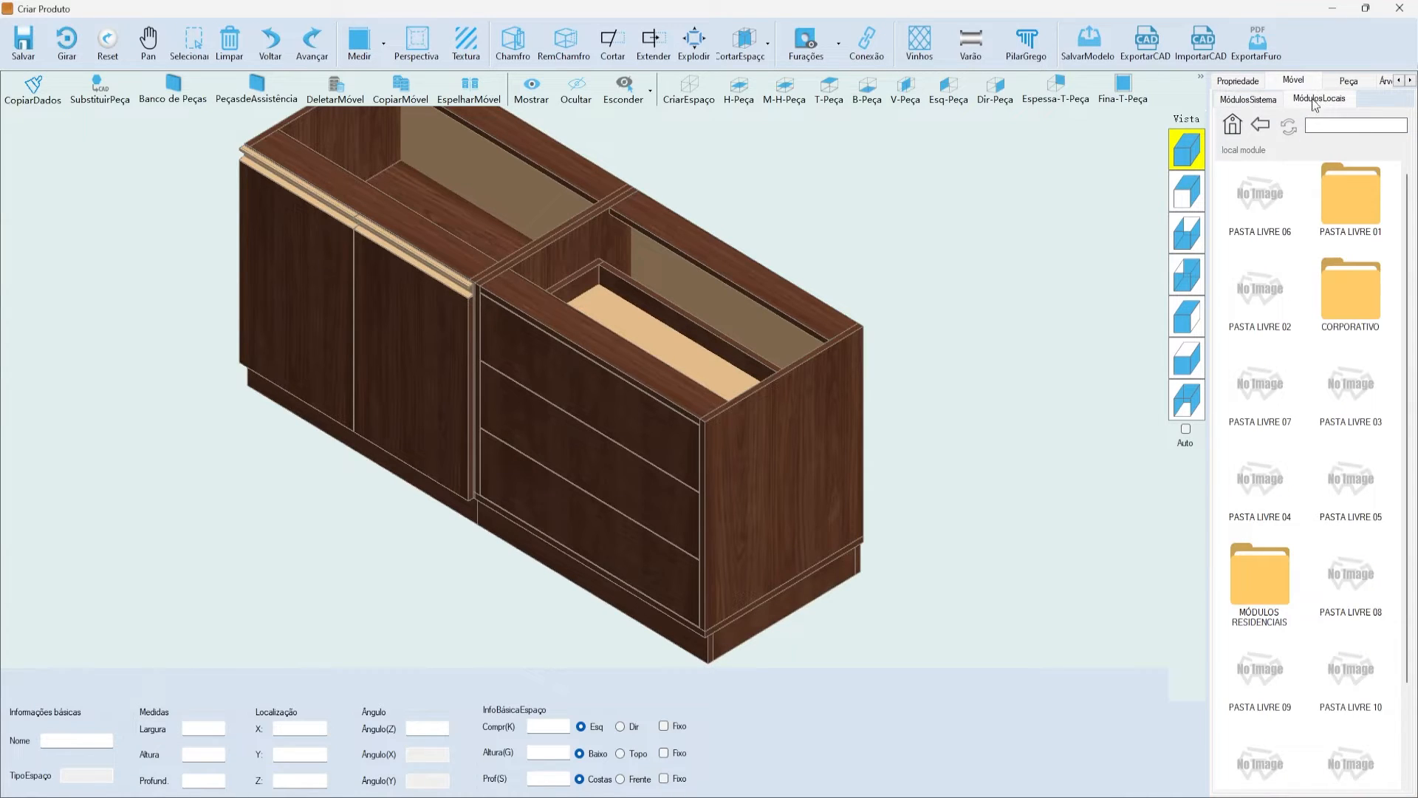
pyautogui.doubleClick(1351, 198)
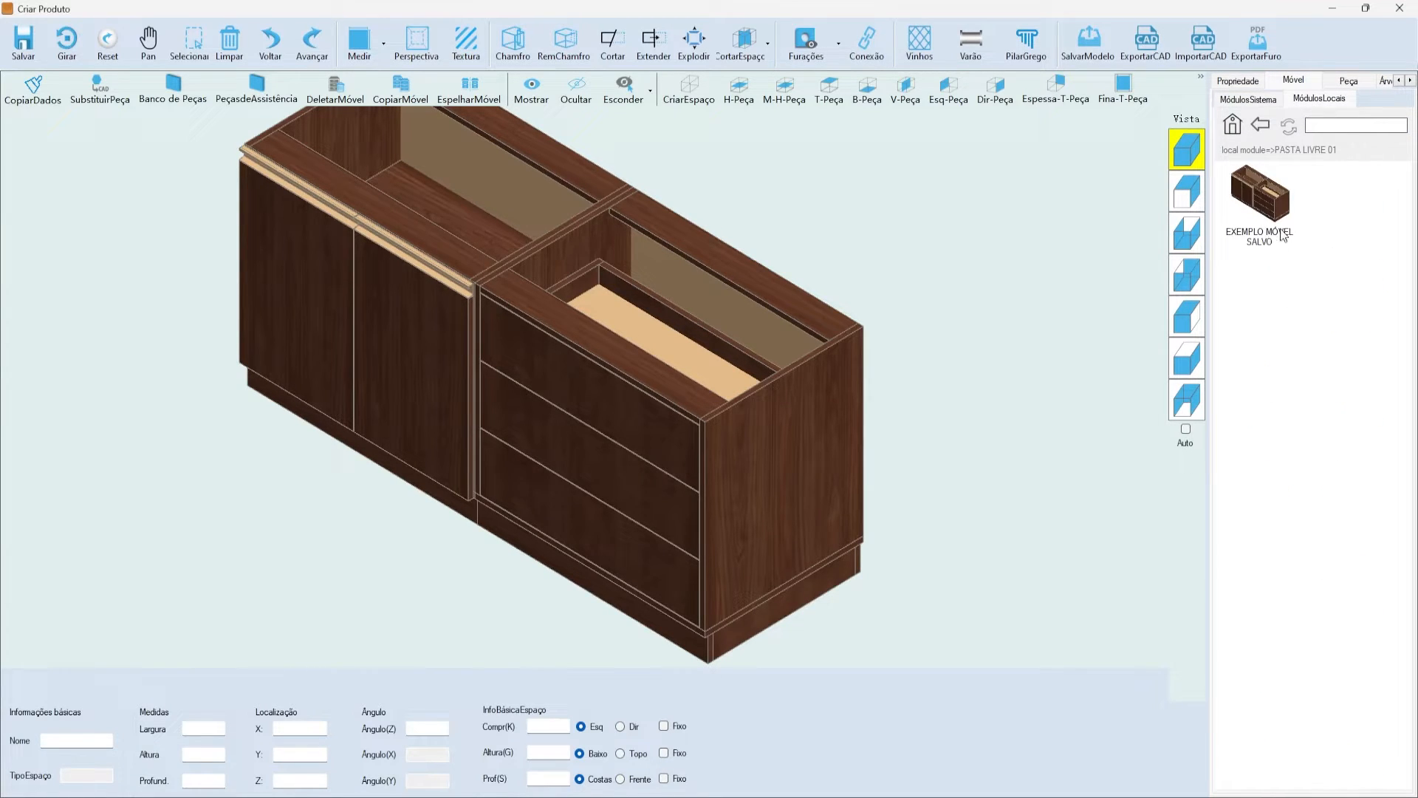
pyautogui.scroll(-3, 941, 295)
pyautogui.scroll(3, 959, 532)
pyautogui.scroll(-3, 798, 452)
pyautogui.scroll(3, 817, 215)
pyautogui.click(229, 41)
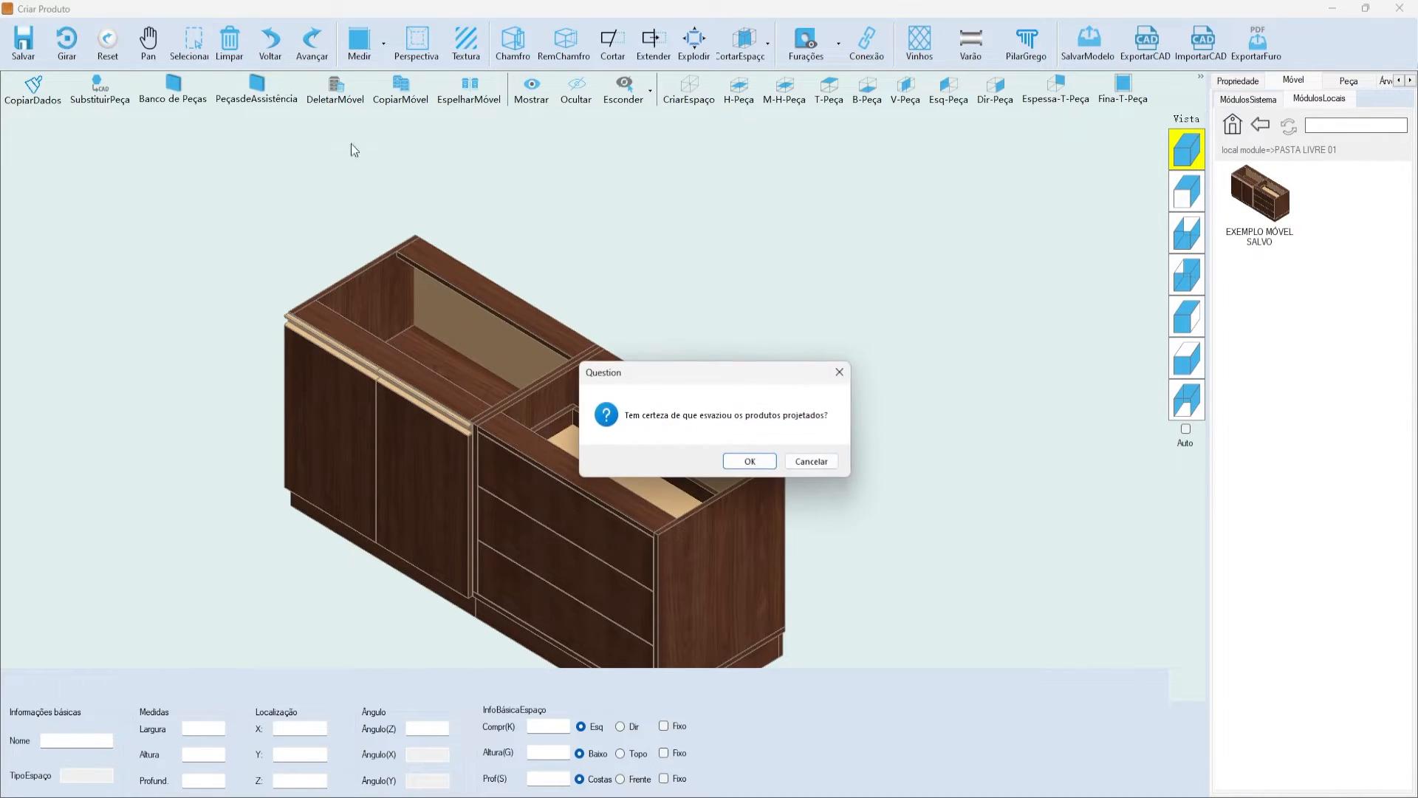
pyautogui.click(750, 461)
# - Insert the saved EXEMPLO MÓVEL SALVO cabinet through Adicionar Componente
pyautogui.click(1263, 196)
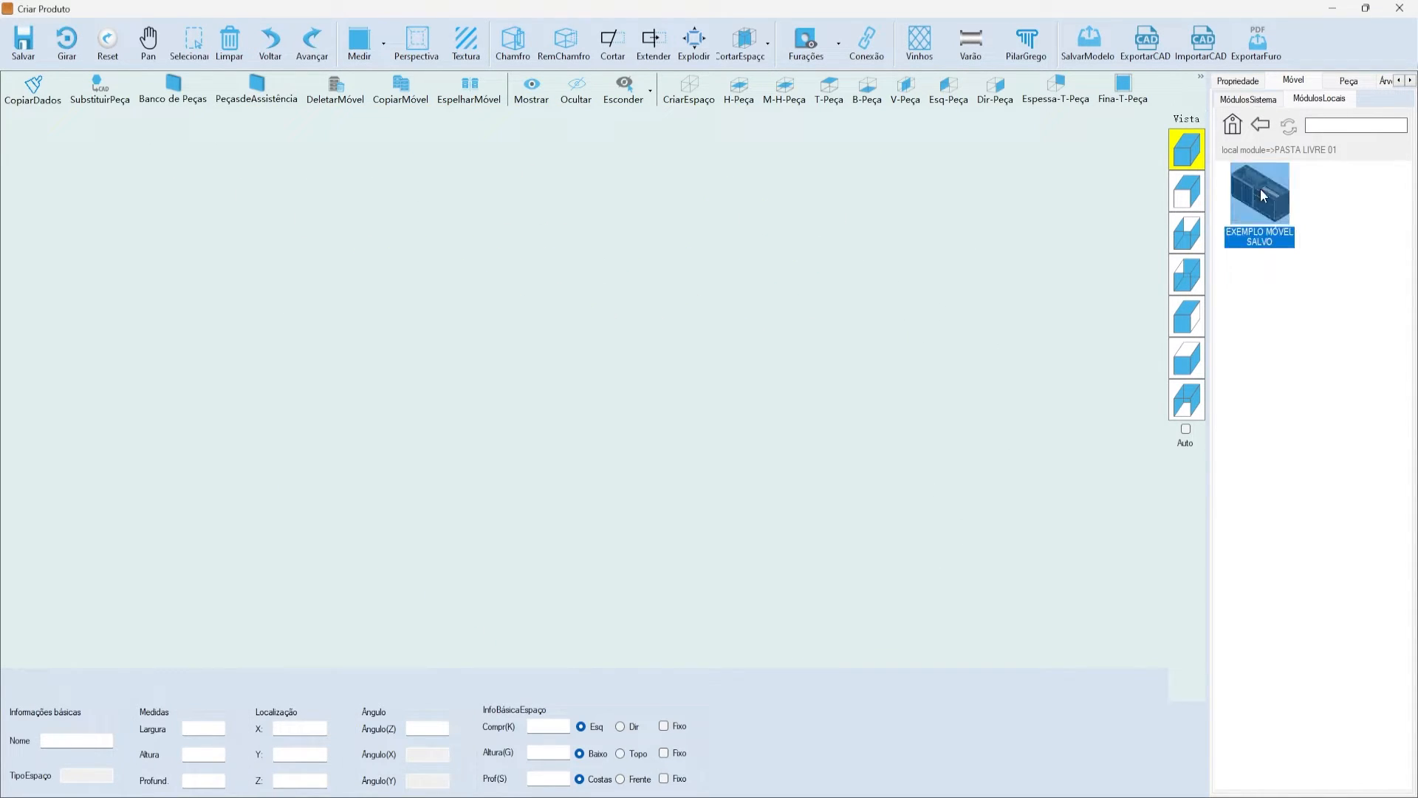
pyautogui.doubleClick(1226, 186)
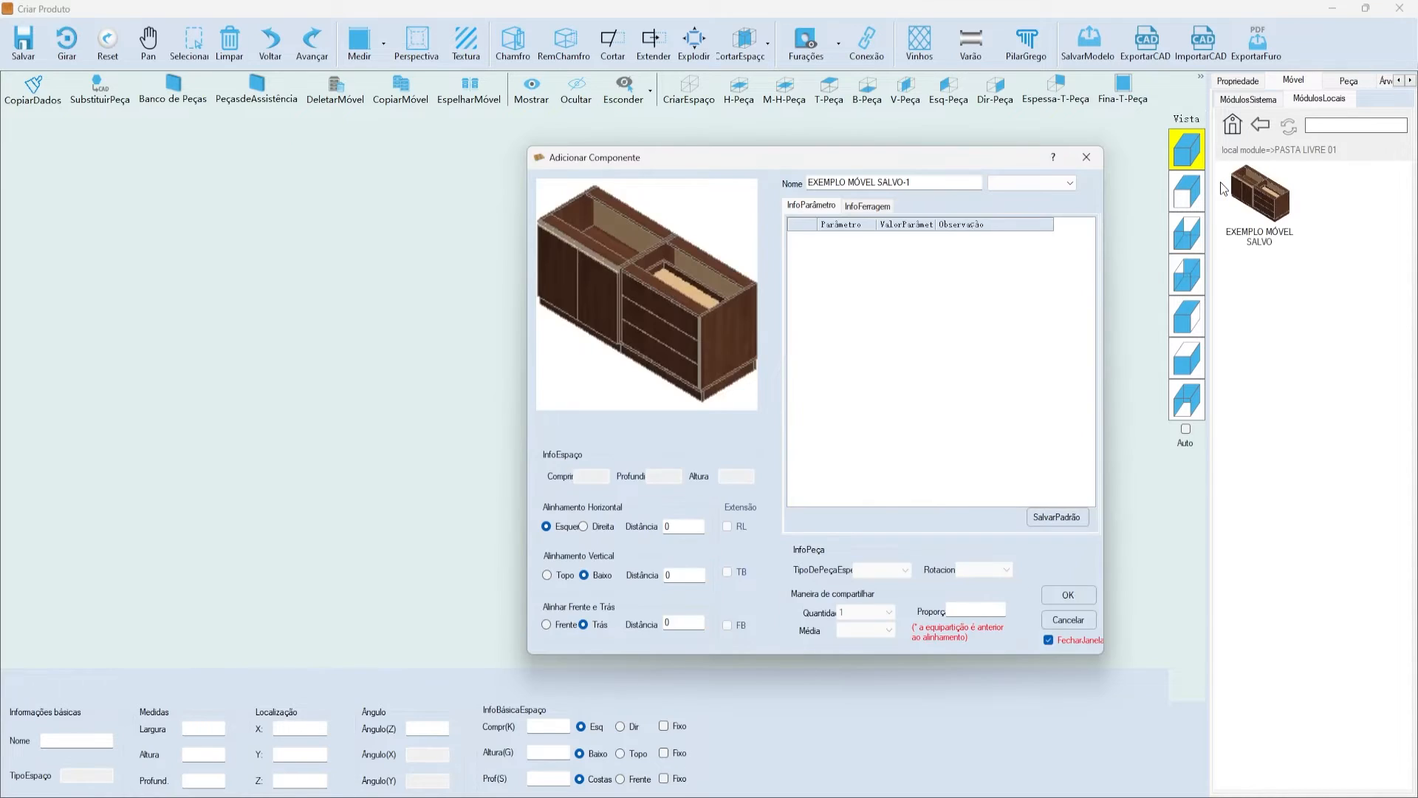
pyautogui.click(1061, 601)
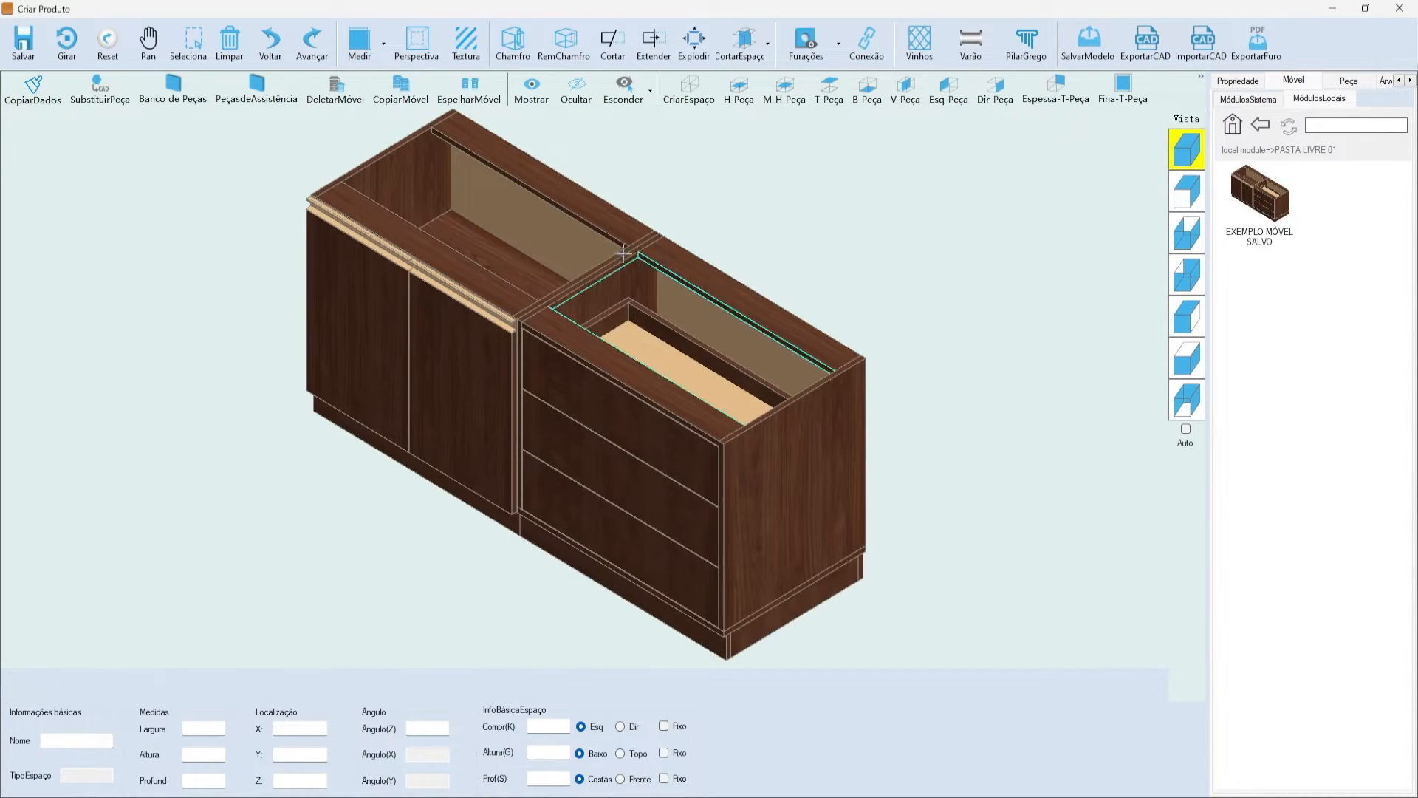
# - Inspect the drawer panels and back top rail, then turn on the drilling hole preview
pyautogui.click(696, 286)
pyautogui.rightClick(698, 282)
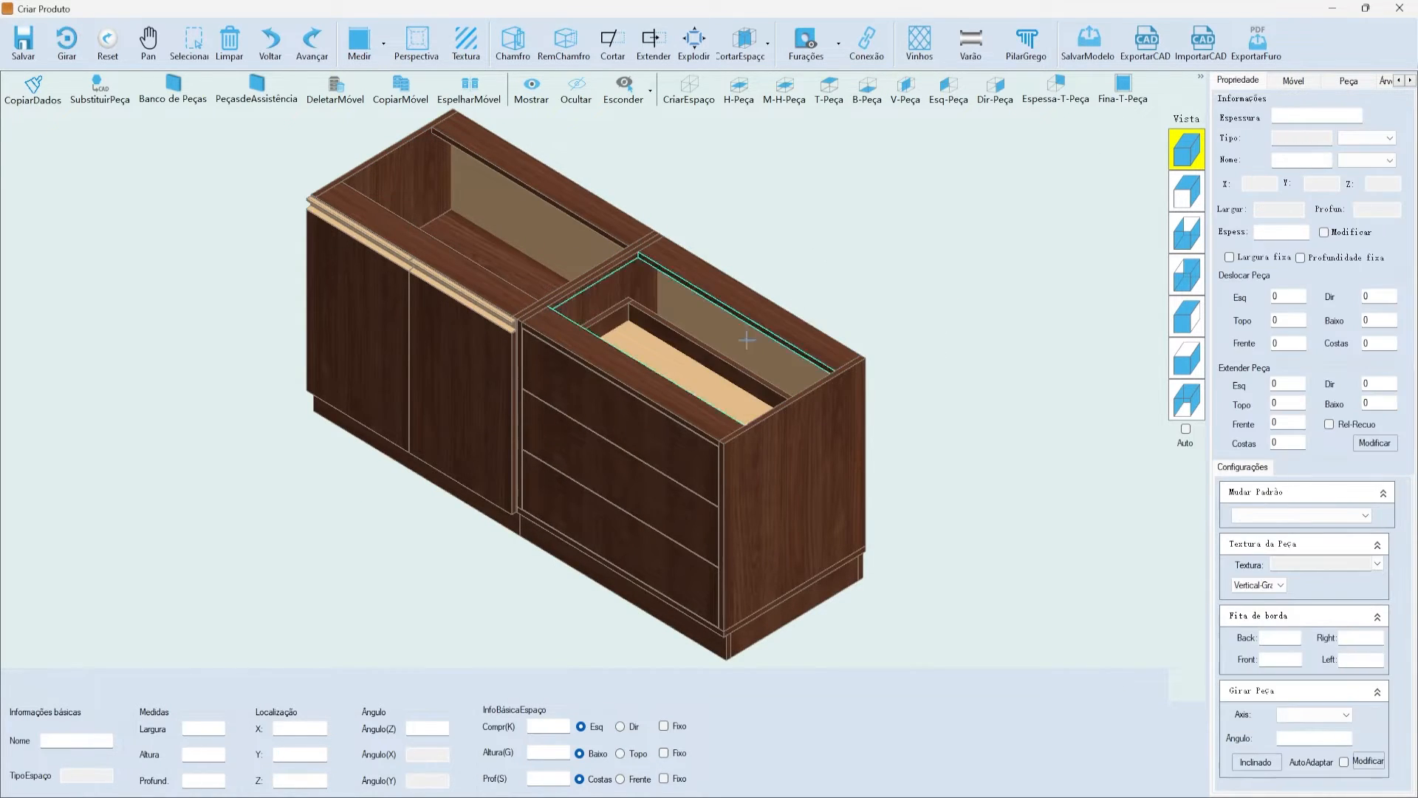
pyautogui.click(648, 411)
pyautogui.click(829, 212)
pyautogui.click(634, 427)
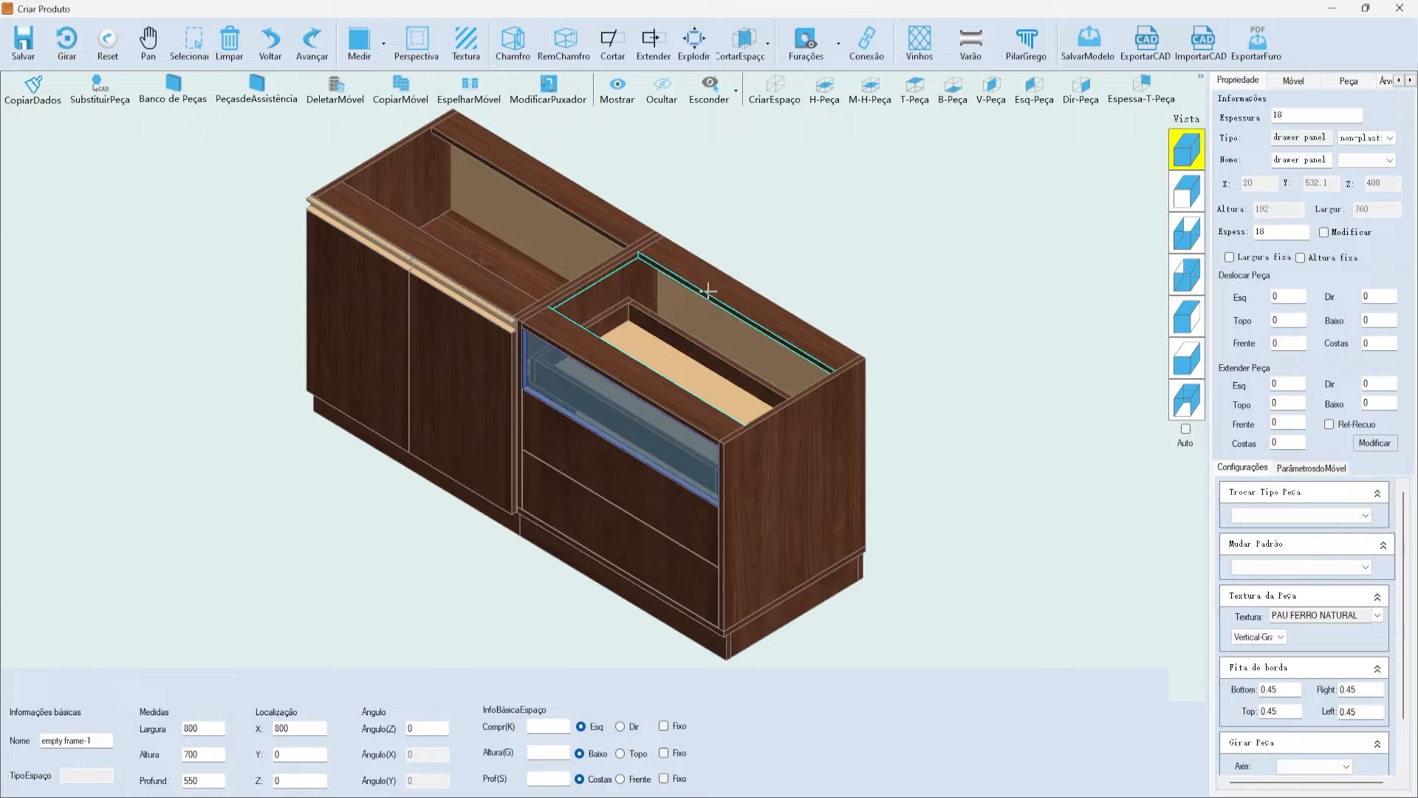
pyautogui.click(817, 229)
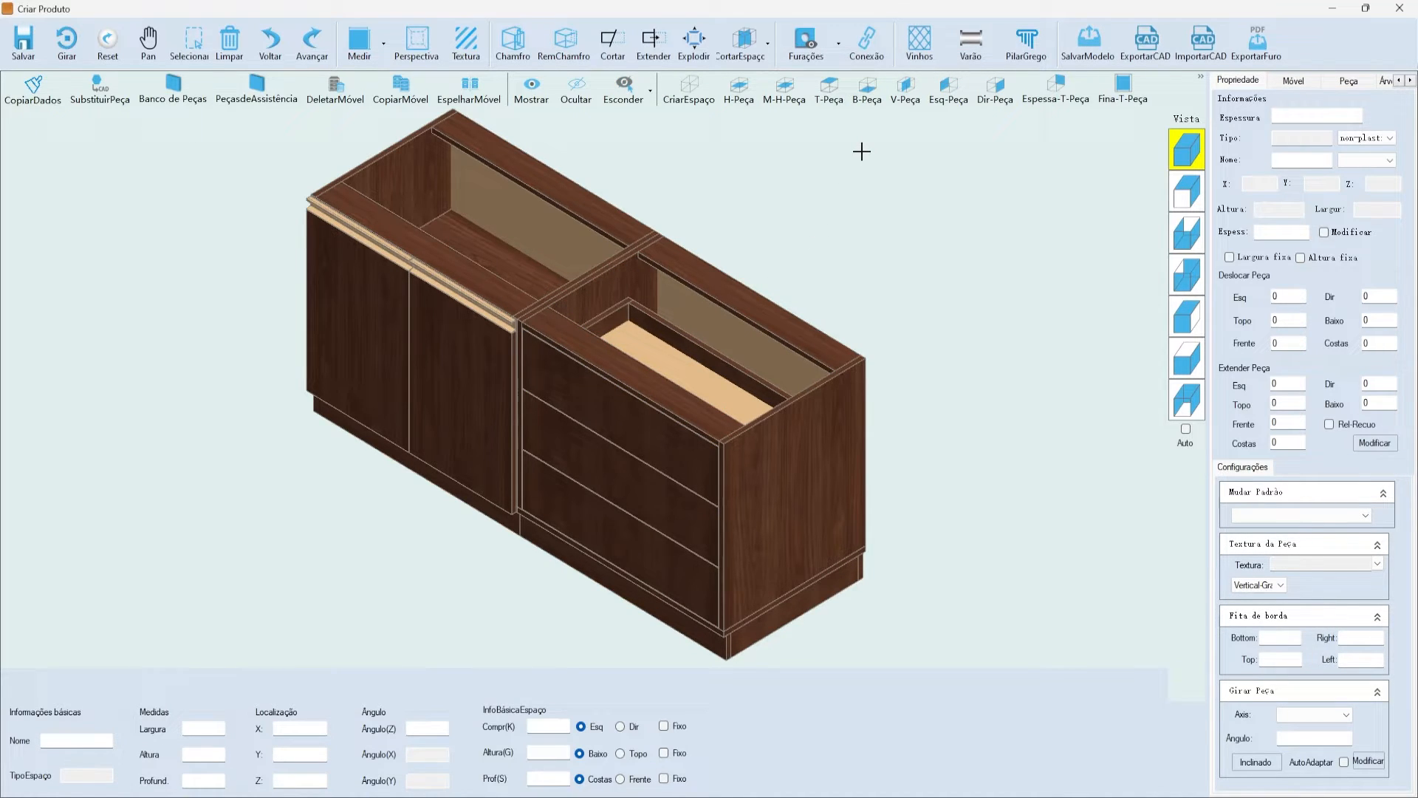
pyautogui.click(768, 310)
pyautogui.click(786, 220)
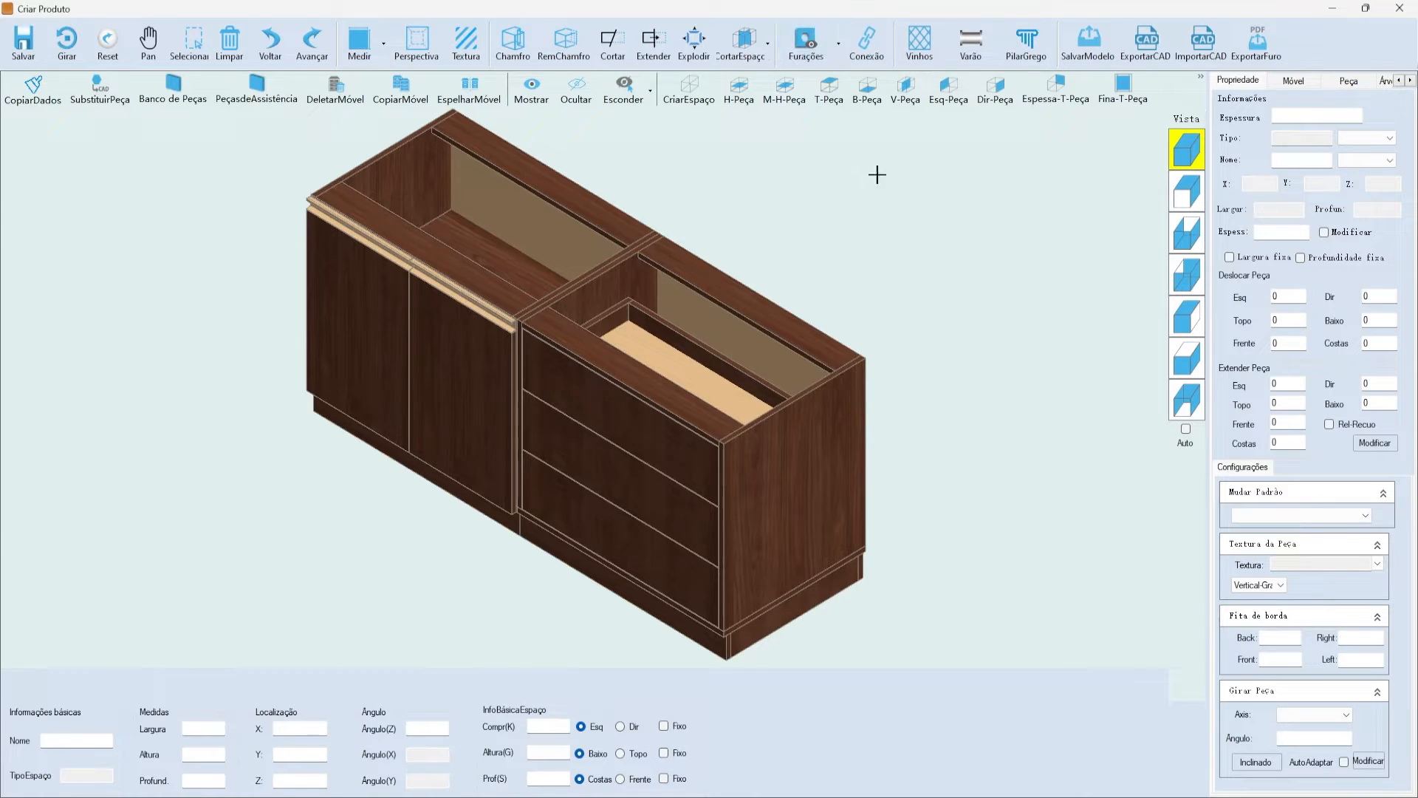
pyautogui.click(791, 41)
pyautogui.click(822, 77)
pyautogui.click(866, 44)
pyautogui.click(411, 70)
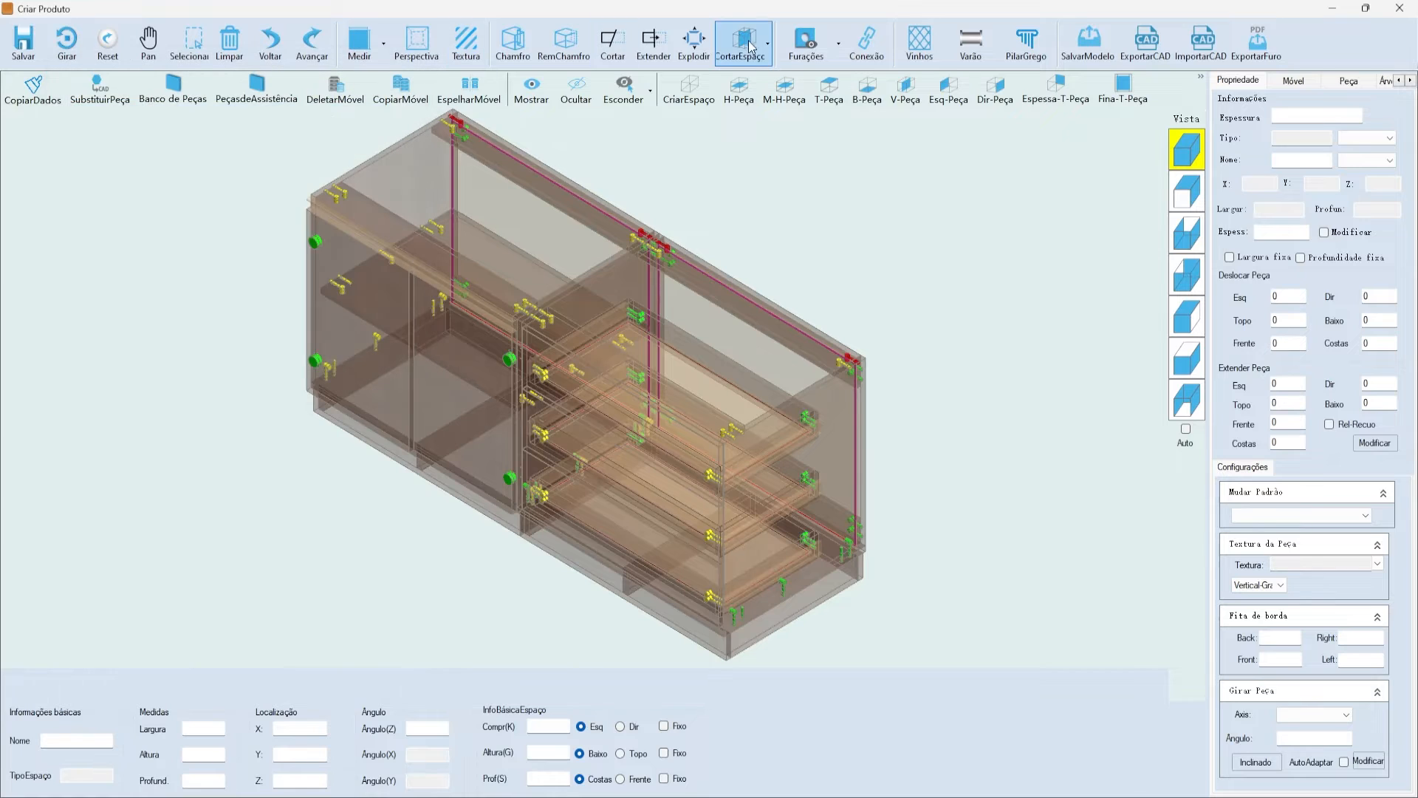
pyautogui.click(804, 38)
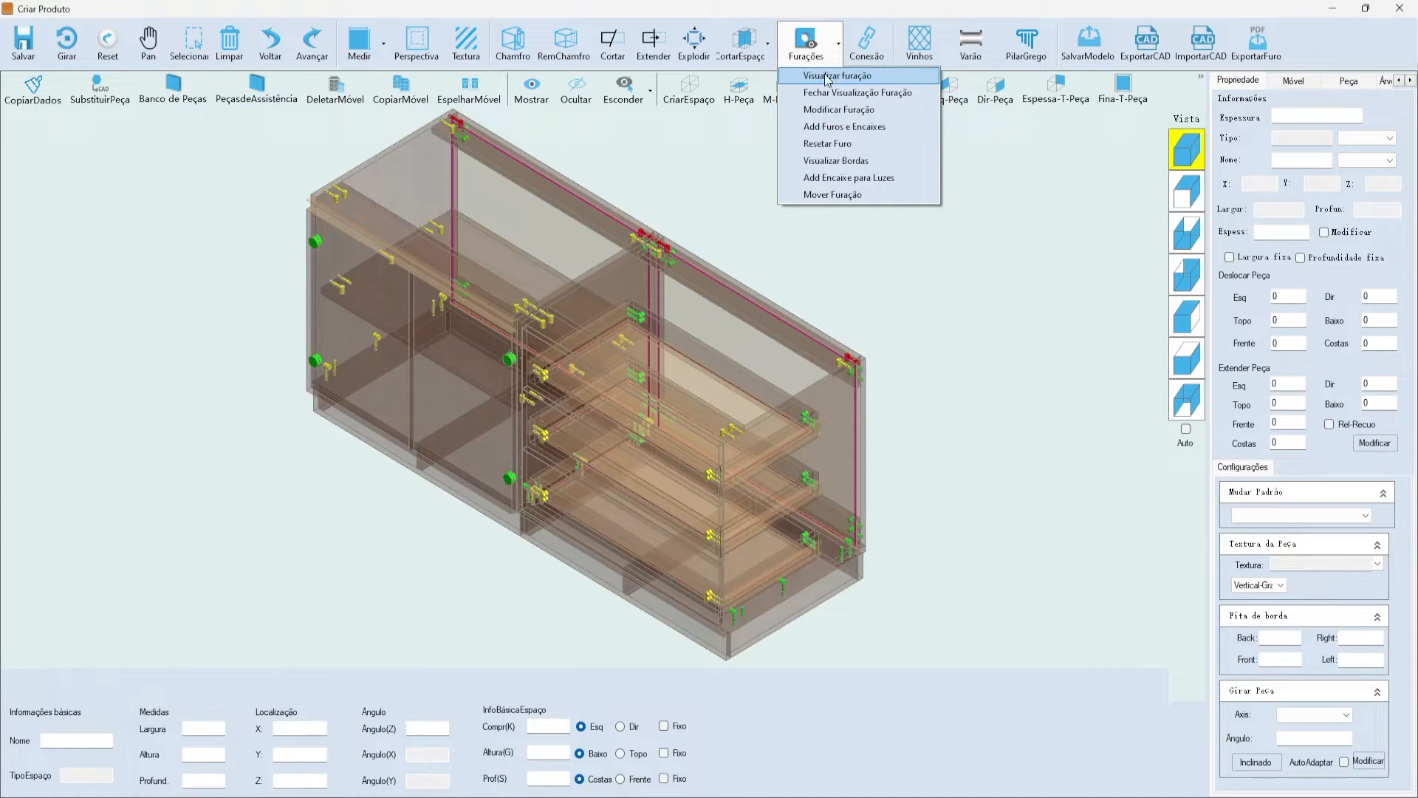
pyautogui.click(1029, 379)
pyautogui.scroll(-2, 947, 363)
pyautogui.scroll(5, 554, 443)
pyautogui.scroll(-3, 650, 510)
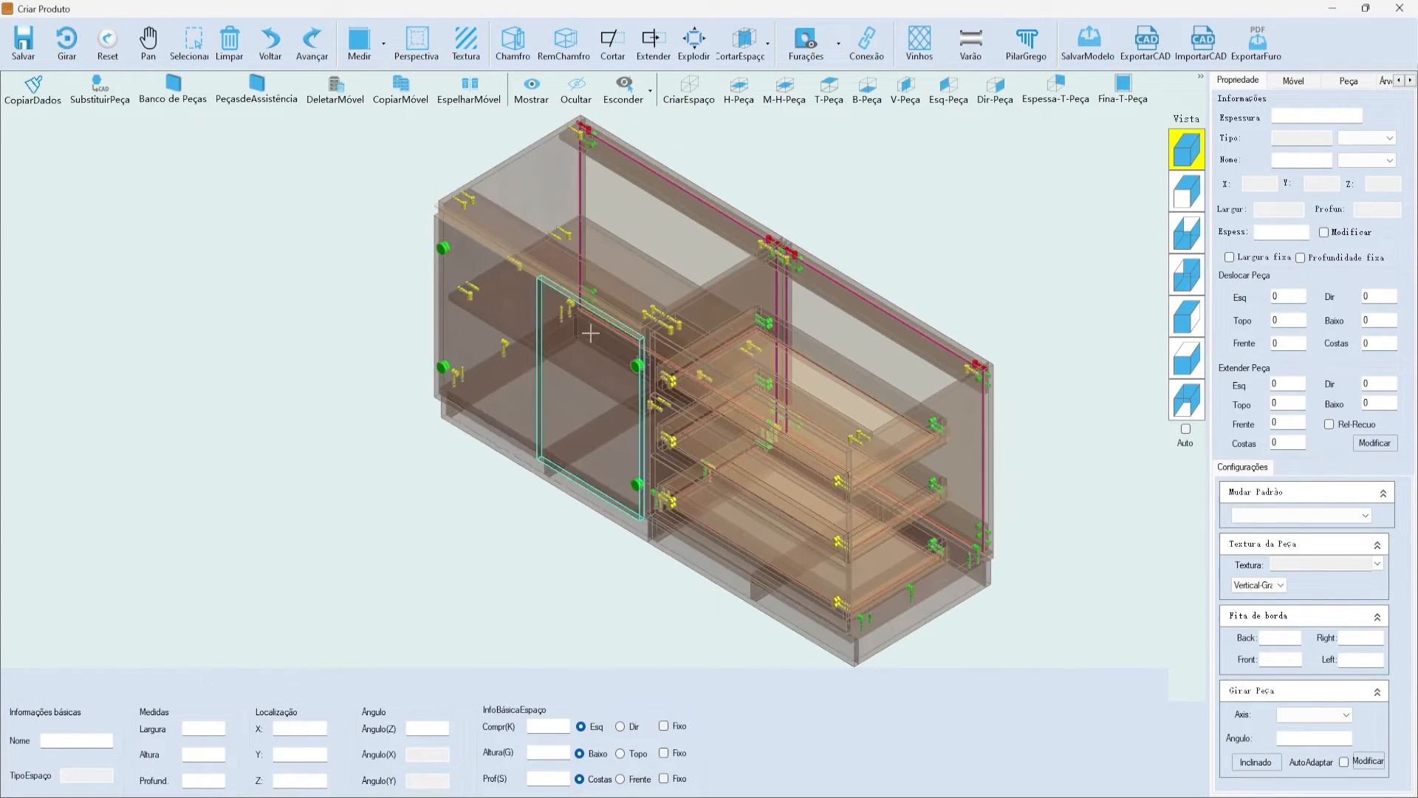
pyautogui.scroll(5, 443, 222)
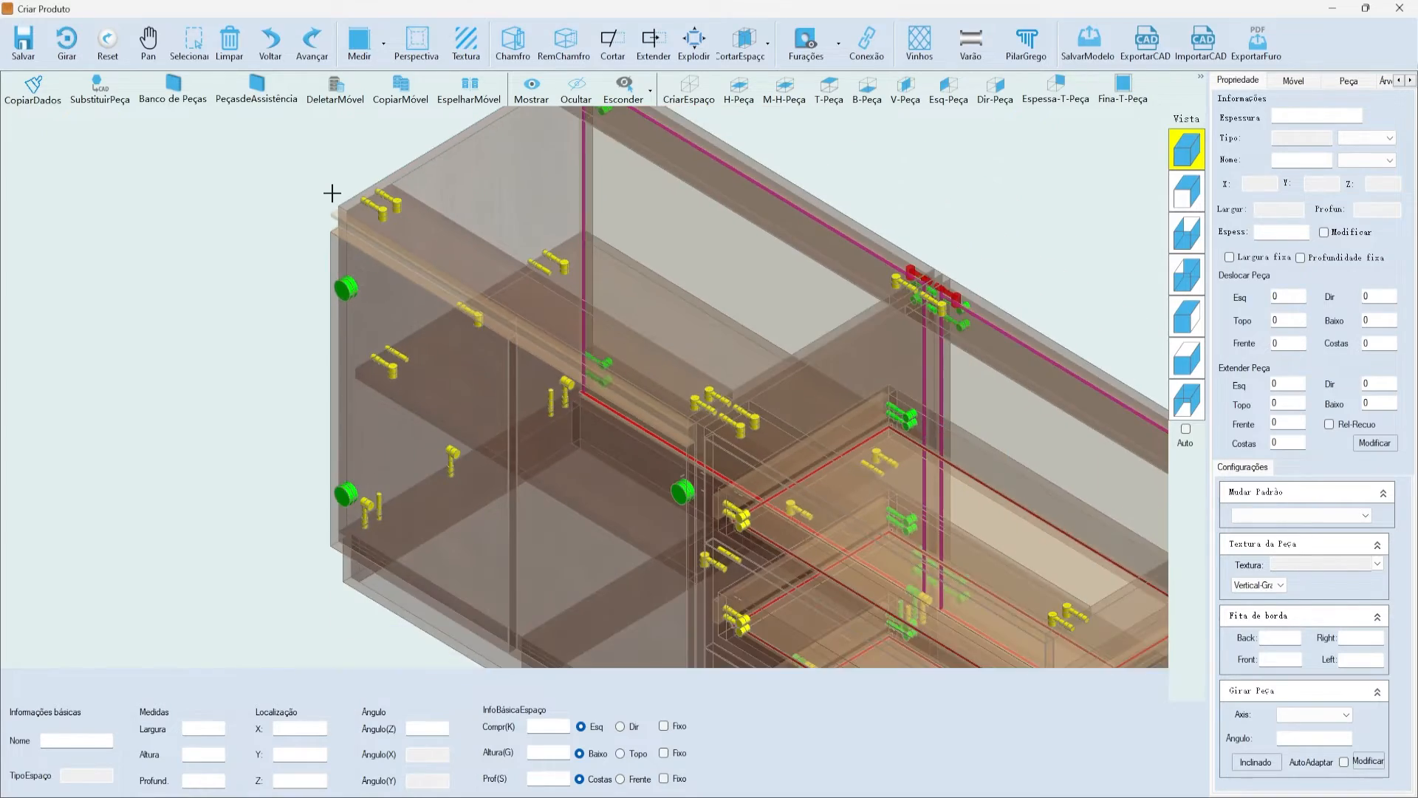
pyautogui.scroll(-4, 516, 215)
pyautogui.scroll(7, 447, 295)
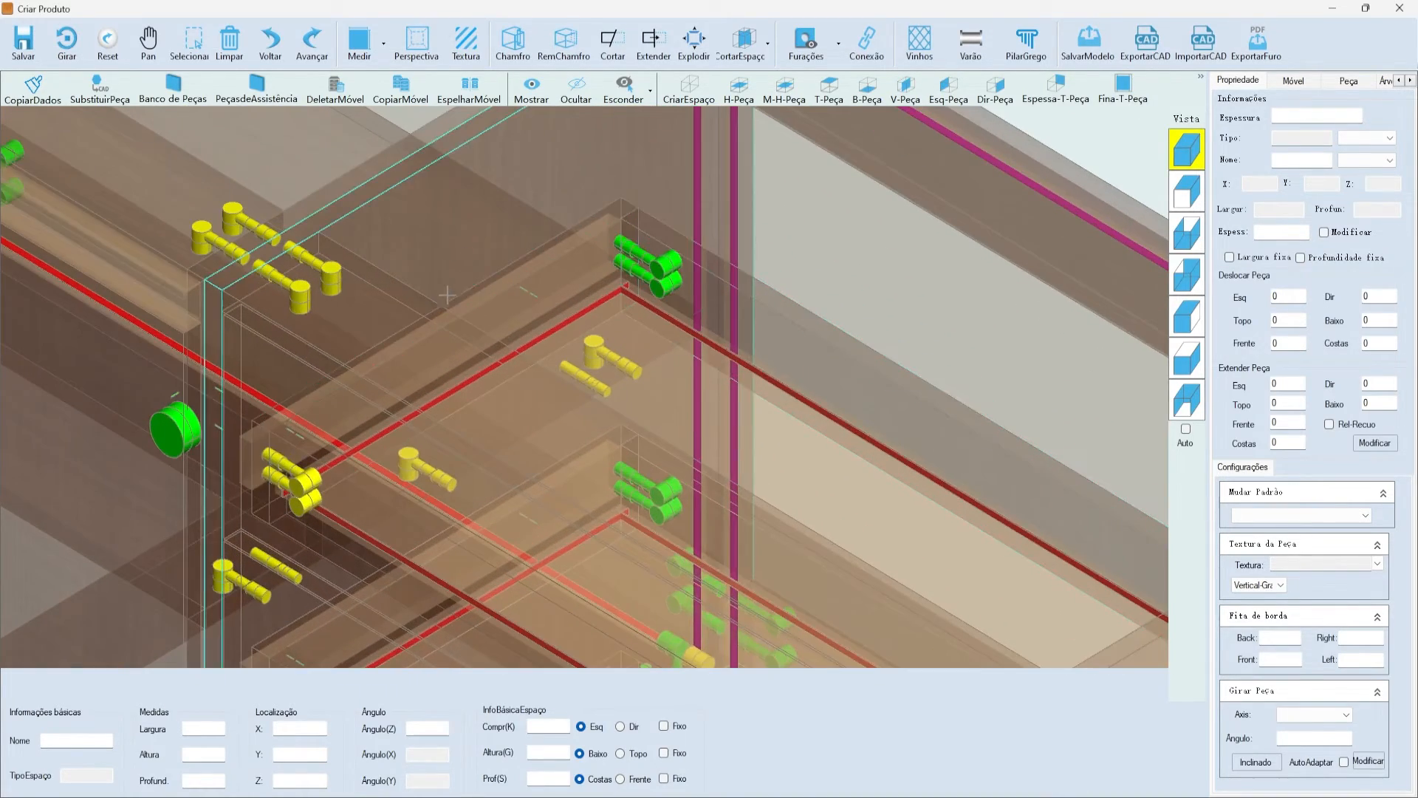
pyautogui.scroll(-2, 523, 281)
pyautogui.scroll(6, 478, 314)
pyautogui.scroll(-7, 561, 293)
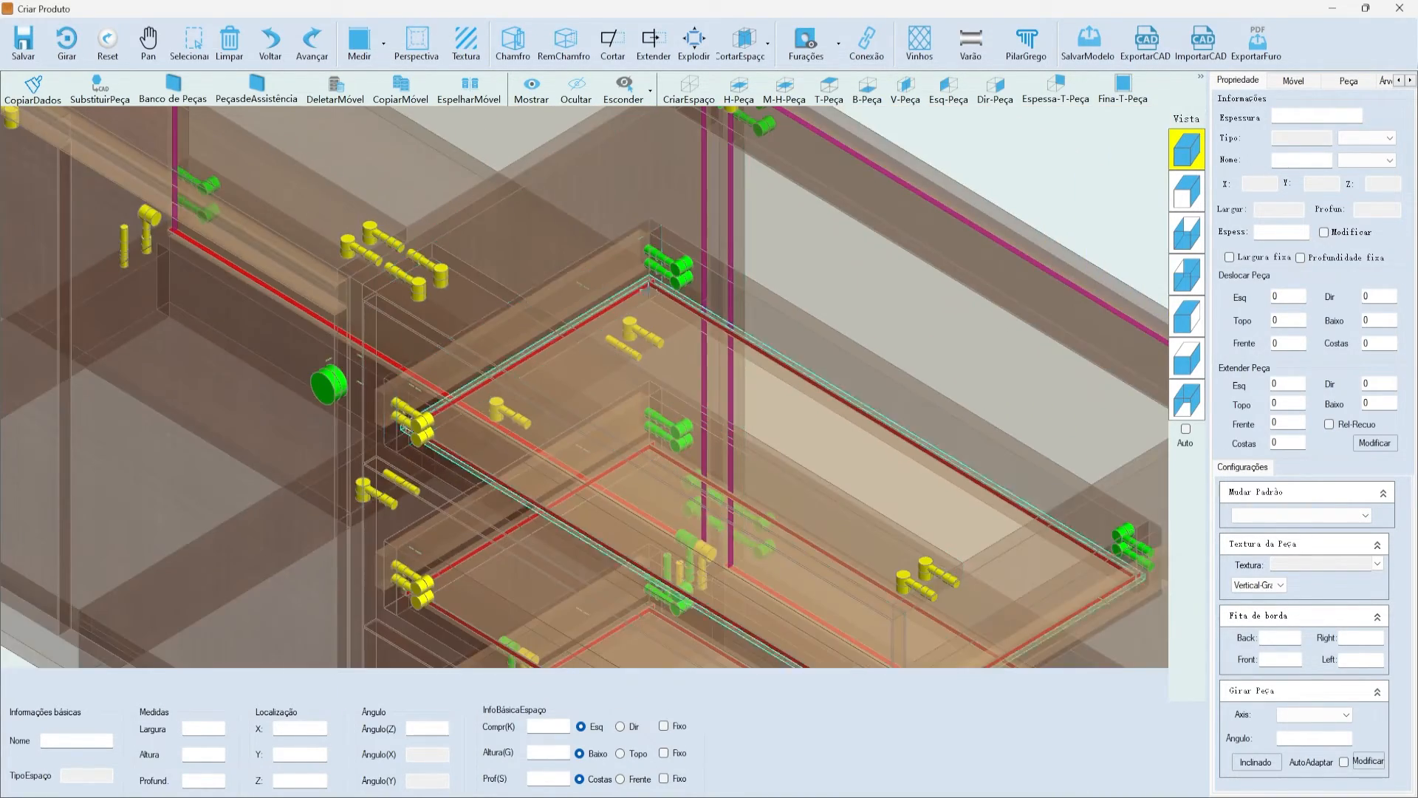
pyautogui.scroll(4, 648, 290)
pyautogui.scroll(-9, 648, 290)
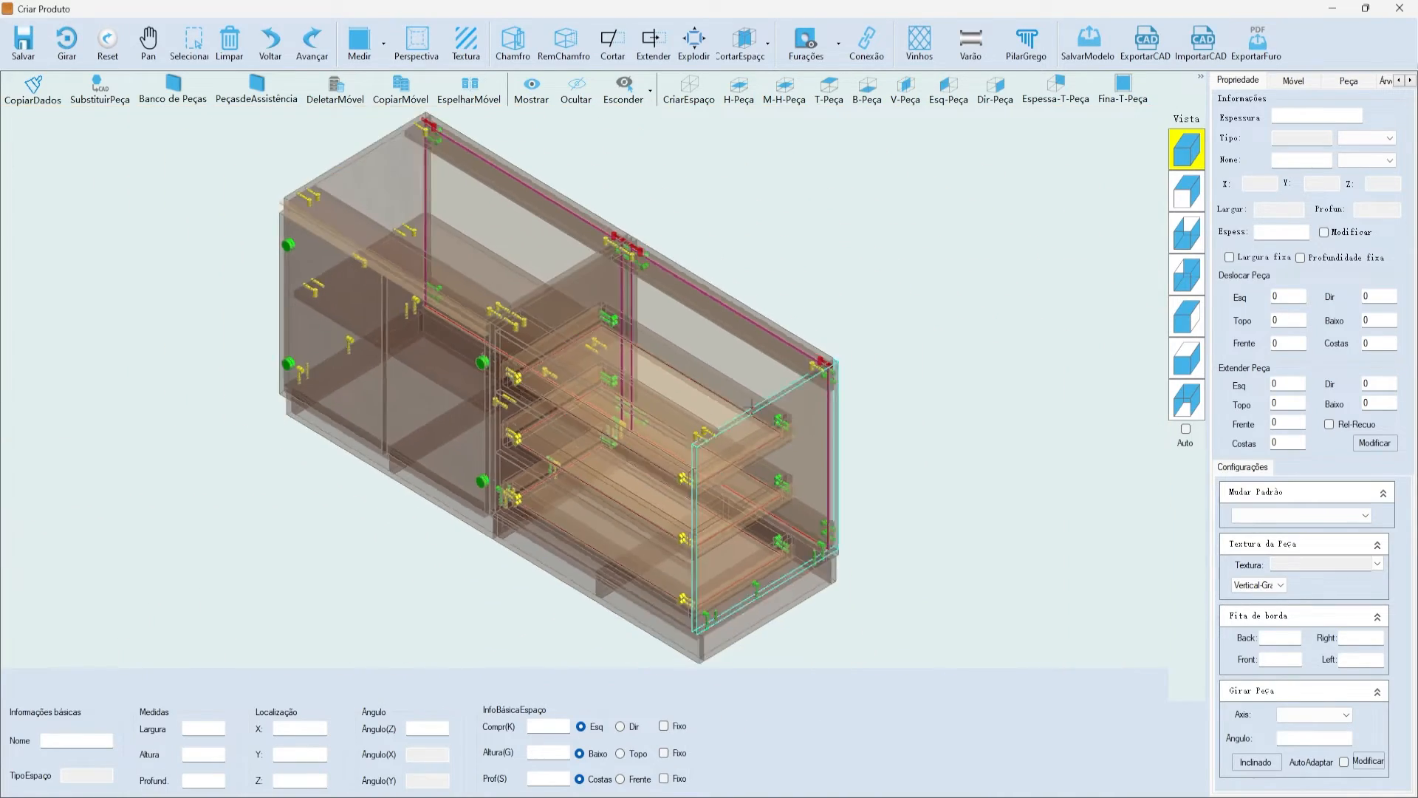
pyautogui.scroll(8, 805, 355)
pyautogui.scroll(-2, 829, 248)
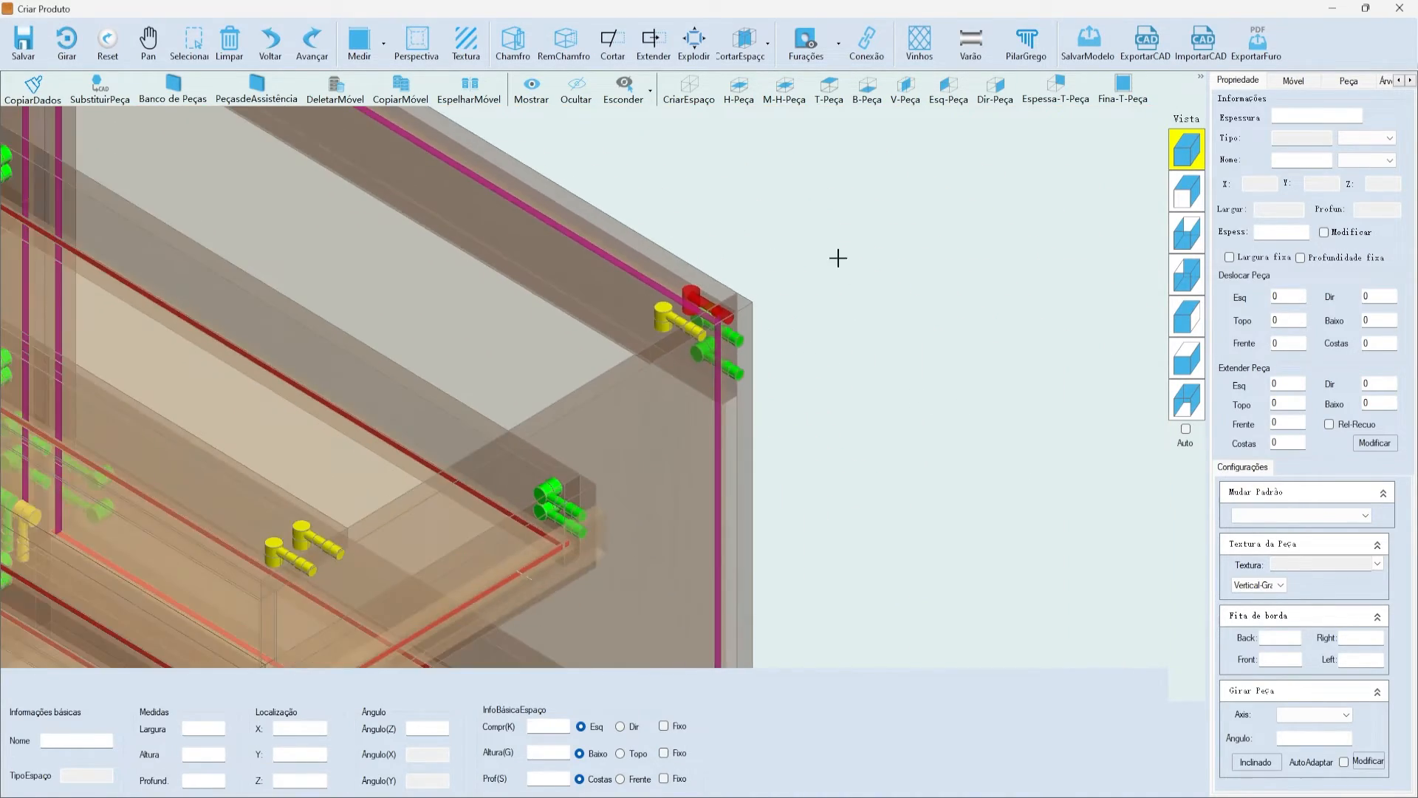
pyautogui.scroll(-5, 608, 196)
pyautogui.scroll(8, 650, 171)
pyautogui.scroll(-10, 650, 171)
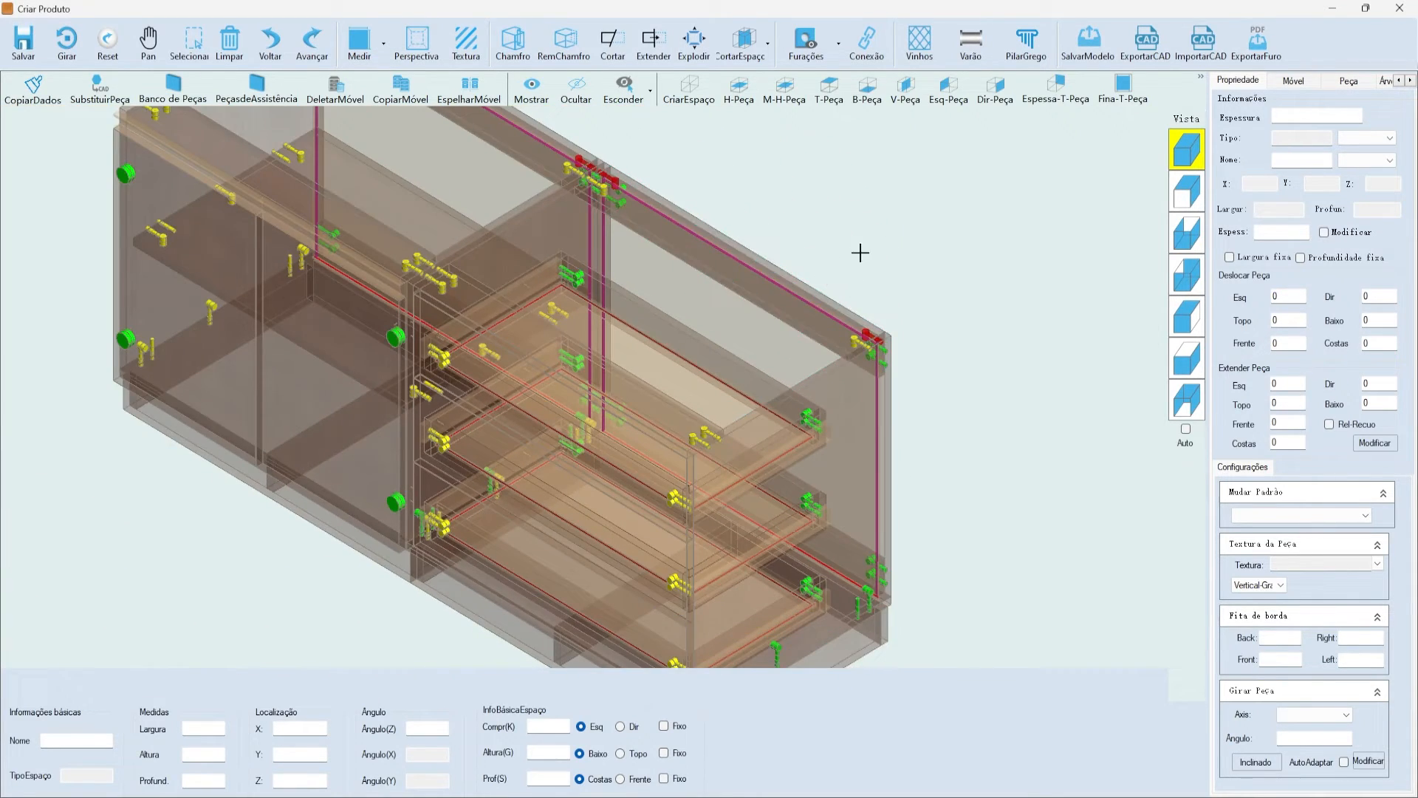
pyautogui.scroll(-6, 886, 325)
pyautogui.scroll(4, 851, 441)
pyautogui.scroll(-3, 864, 529)
pyautogui.scroll(7, 741, 162)
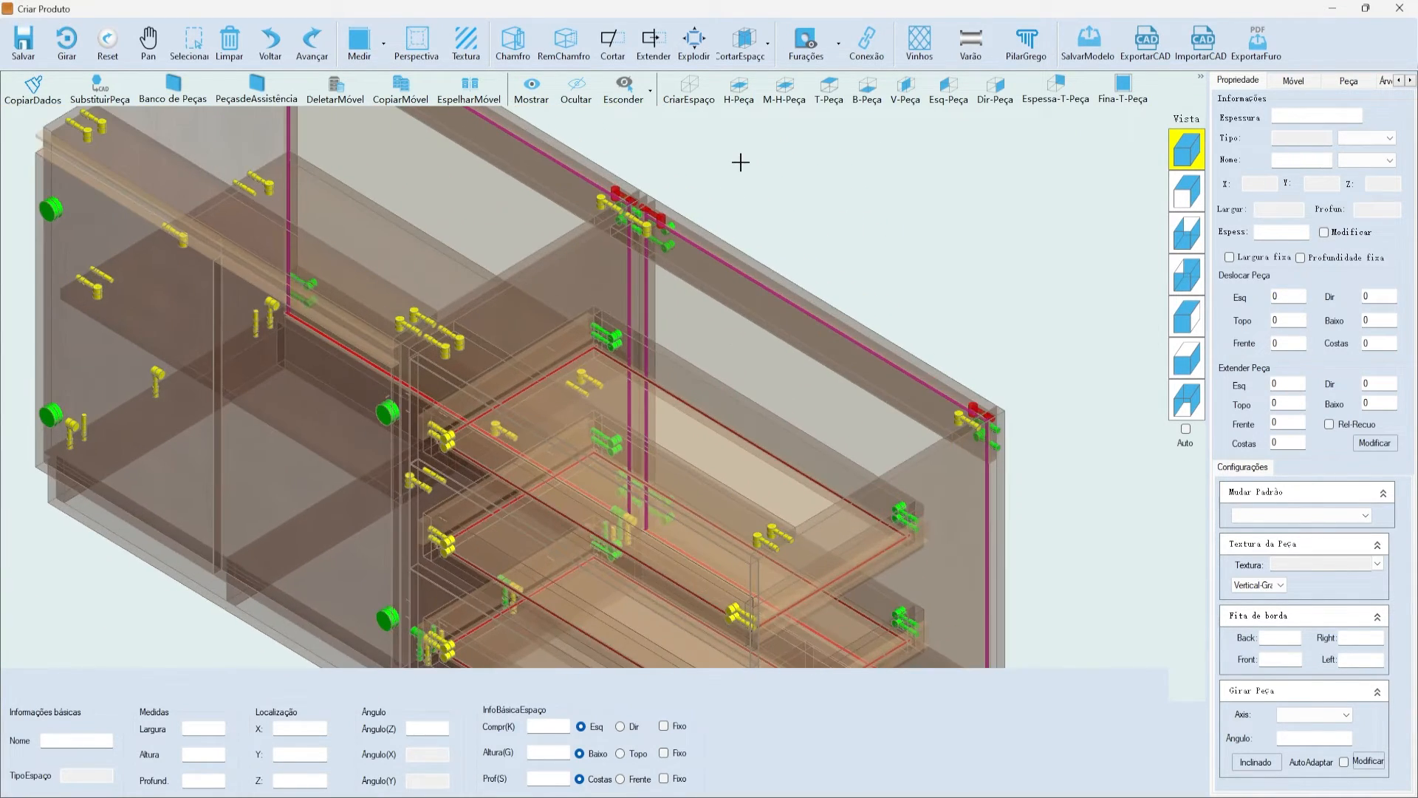
pyautogui.scroll(-6, 741, 162)
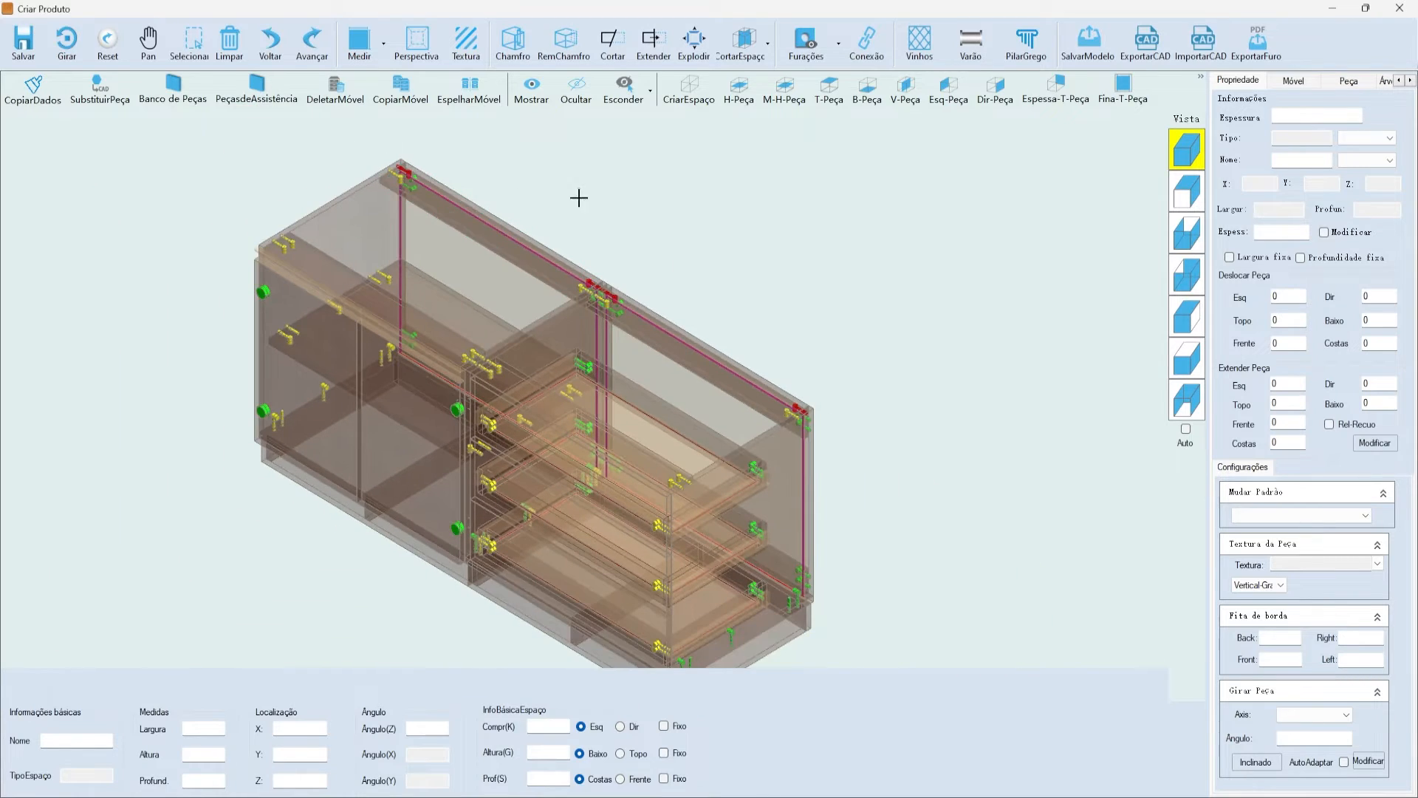
pyautogui.click(1176, 159)
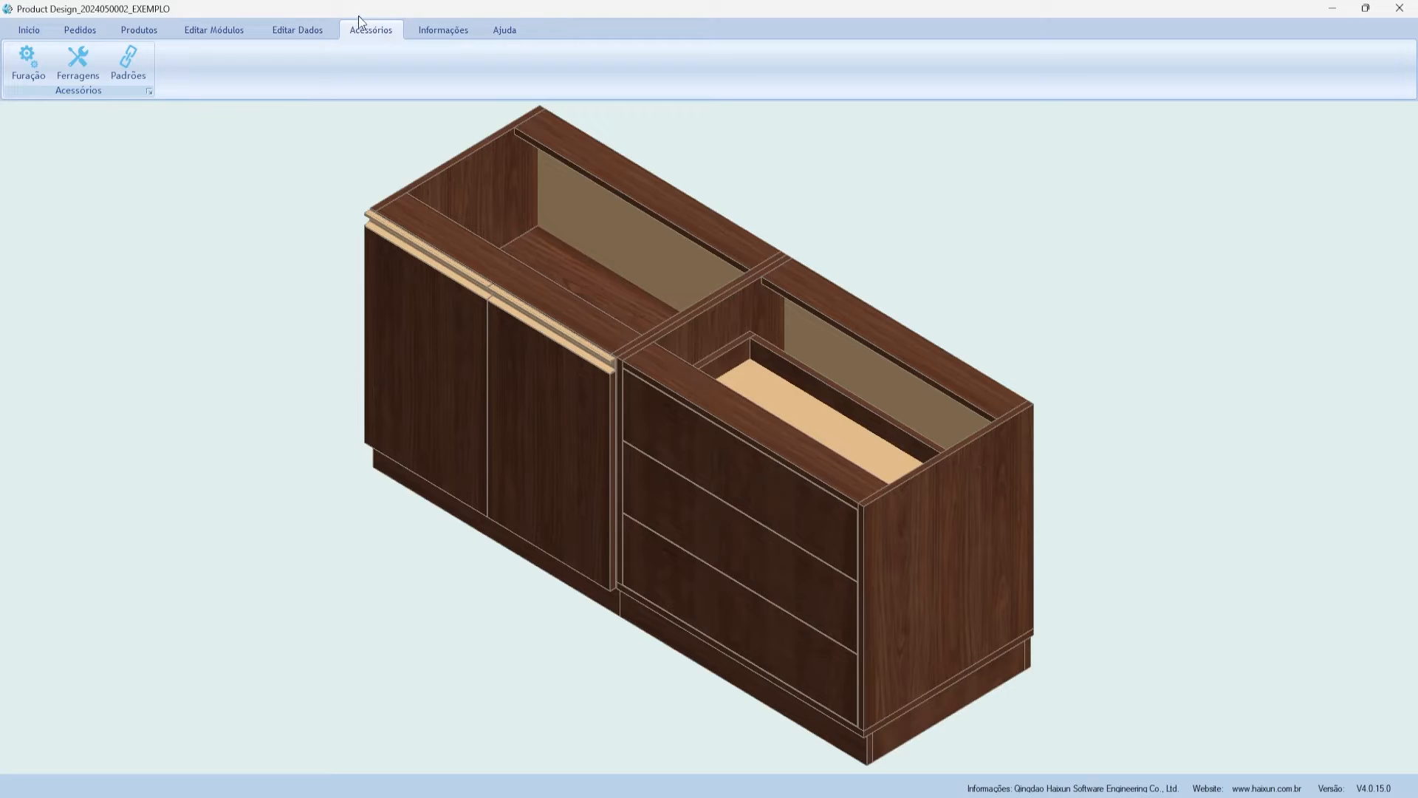
# - Open the drilling manager and start adding a new pattern under Hardware
pyautogui.click(21, 77)
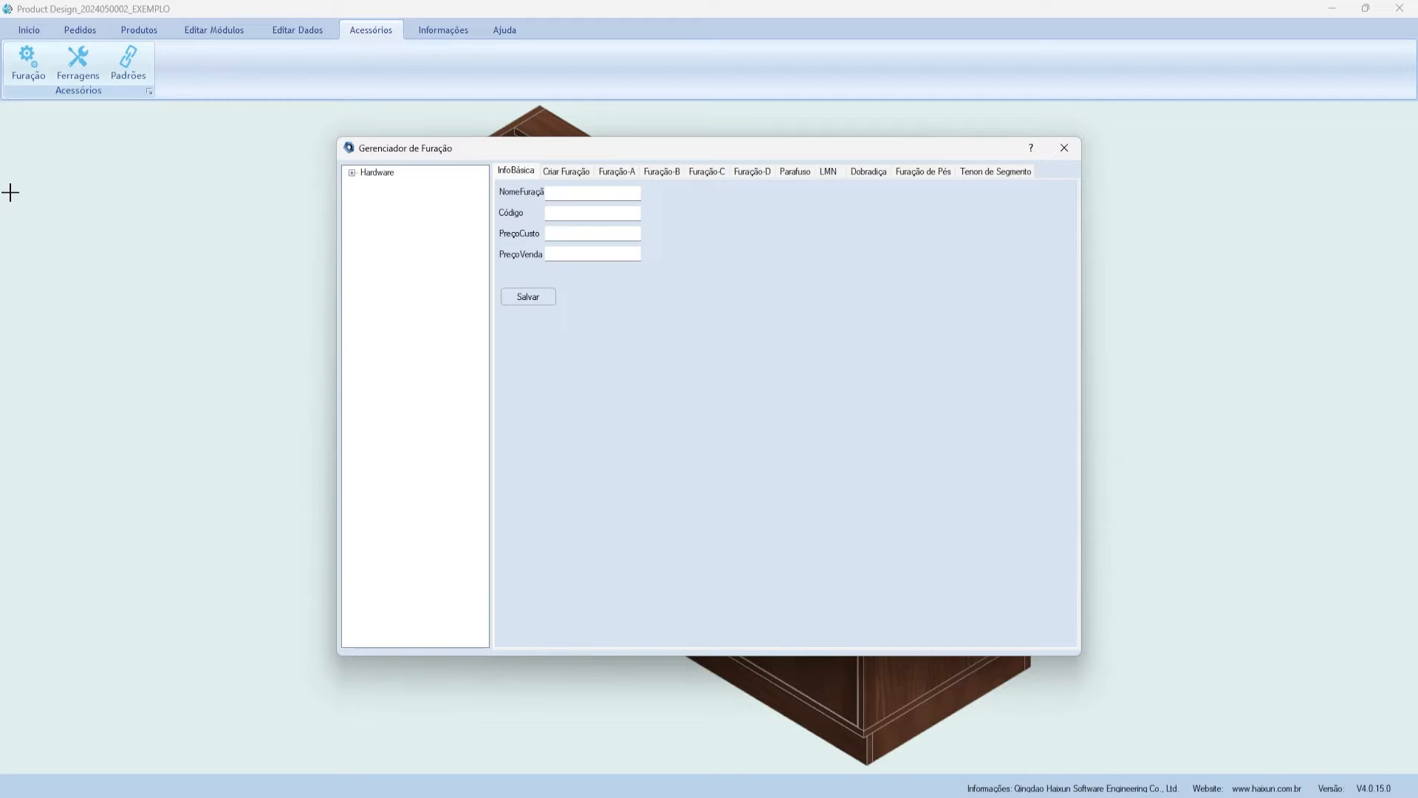
pyautogui.moveTo(374, 154)
pyautogui.mouseDown()
pyautogui.moveTo(362, 122)
pyautogui.moveTo(371, 151)
pyautogui.moveTo(354, 144)
pyautogui.mouseUp()
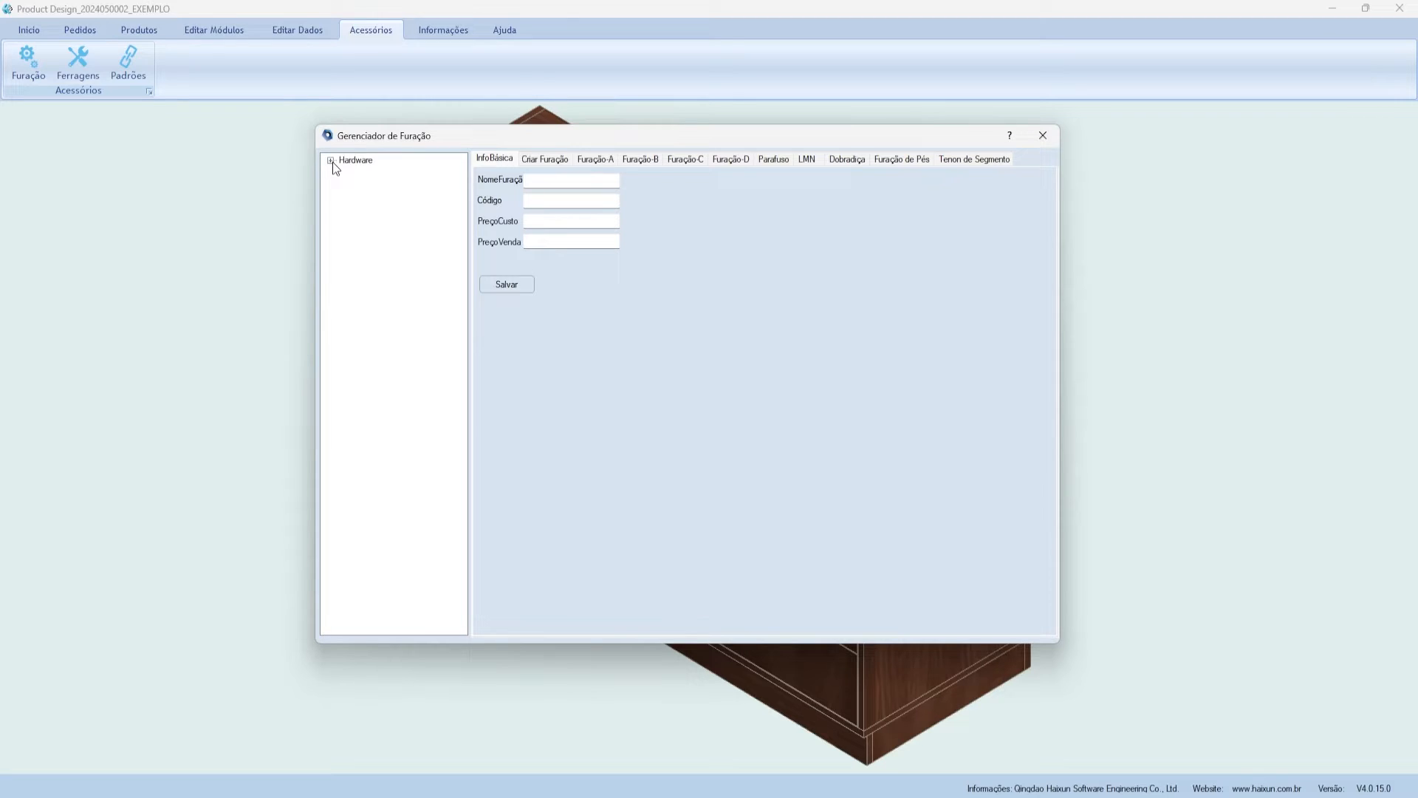
pyautogui.click(331, 160)
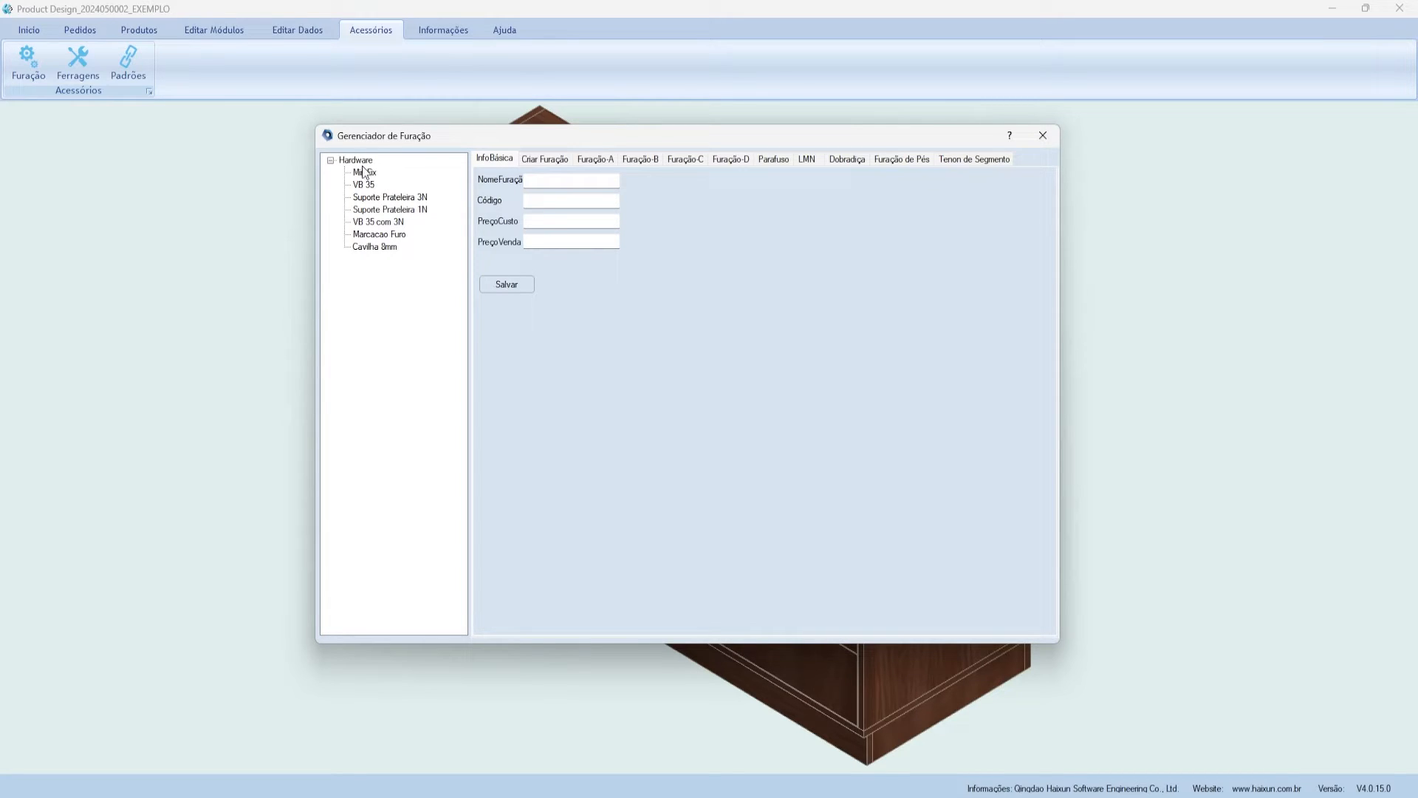
pyautogui.rightClick(356, 160)
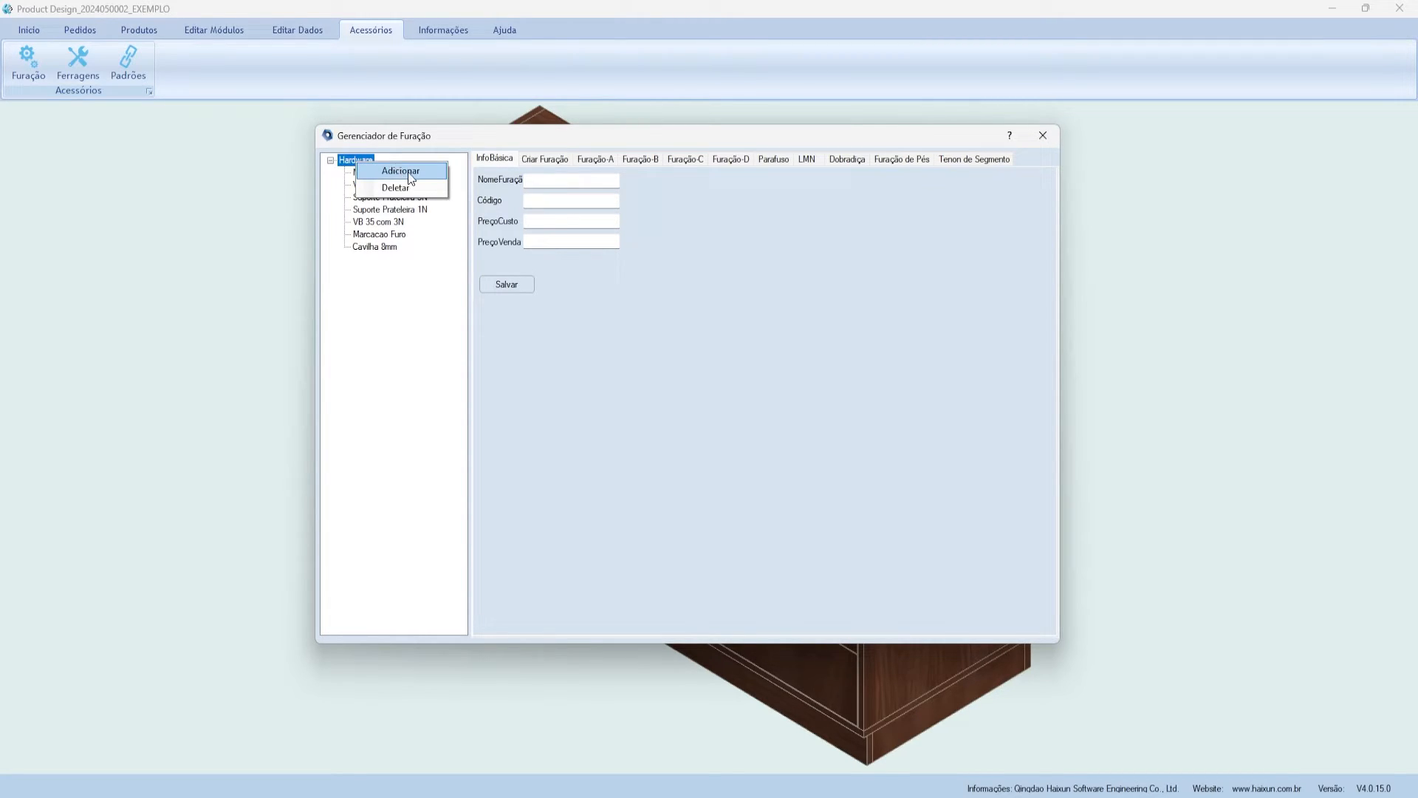
pyautogui.click(431, 174)
# - Name the new pattern MINIFIX EXEMPLO with code MINFIX and confirm its creation
pyautogui.click(415, 184)
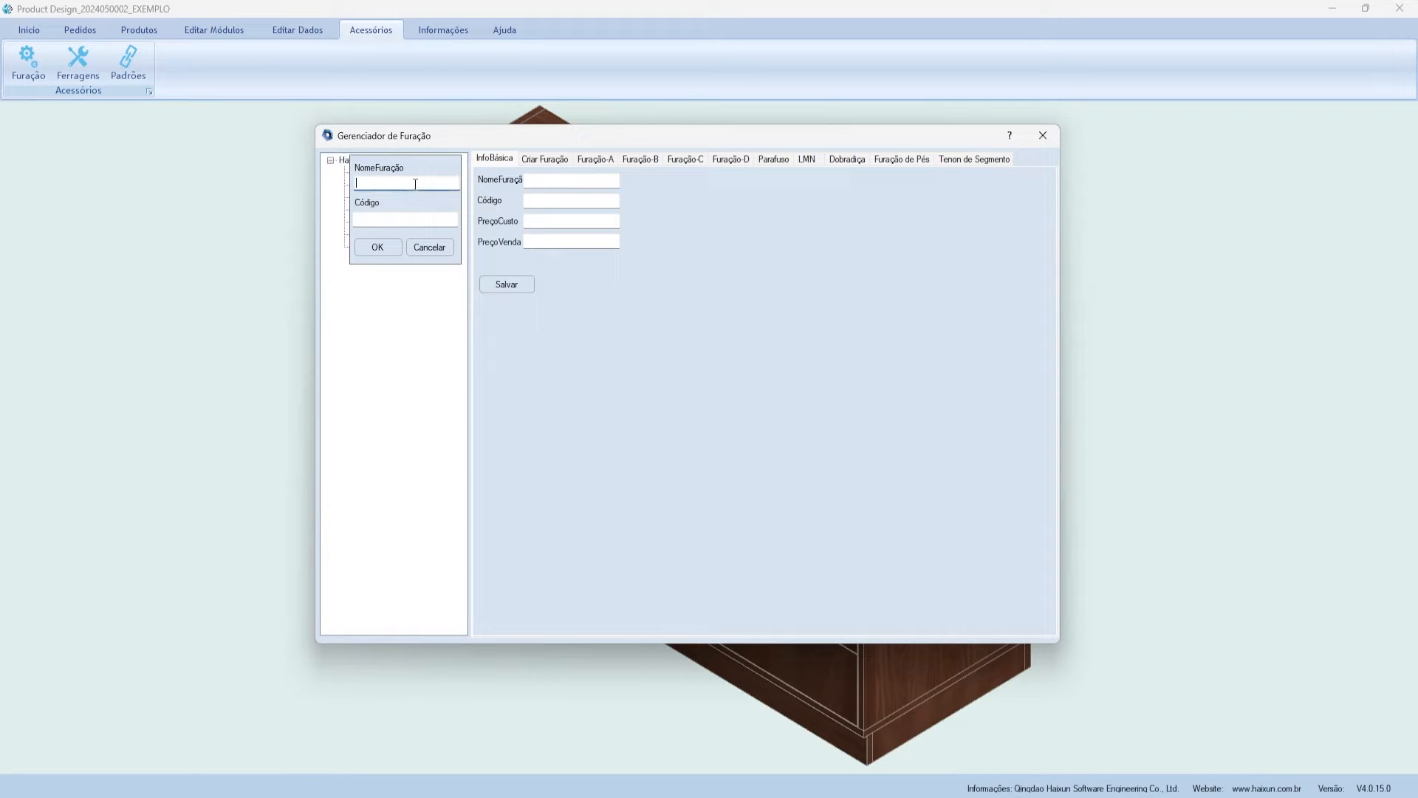
pyautogui.write('mini')
pyautogui.press('BackSpace')
pyautogui.press('BackSpace')
pyautogui.press('BackSpace')
pyautogui.press('BackSpace')
pyautogui.write('MINIFIX EXEMPLO')
pyautogui.moveTo(431, 184); pyautogui.dragTo(286, 163)
pyautogui.click(372, 218)
pyautogui.write('MINFIX')
pyautogui.moveTo(406, 221); pyautogui.dragTo(331, 203)
pyautogui.click(377, 247)
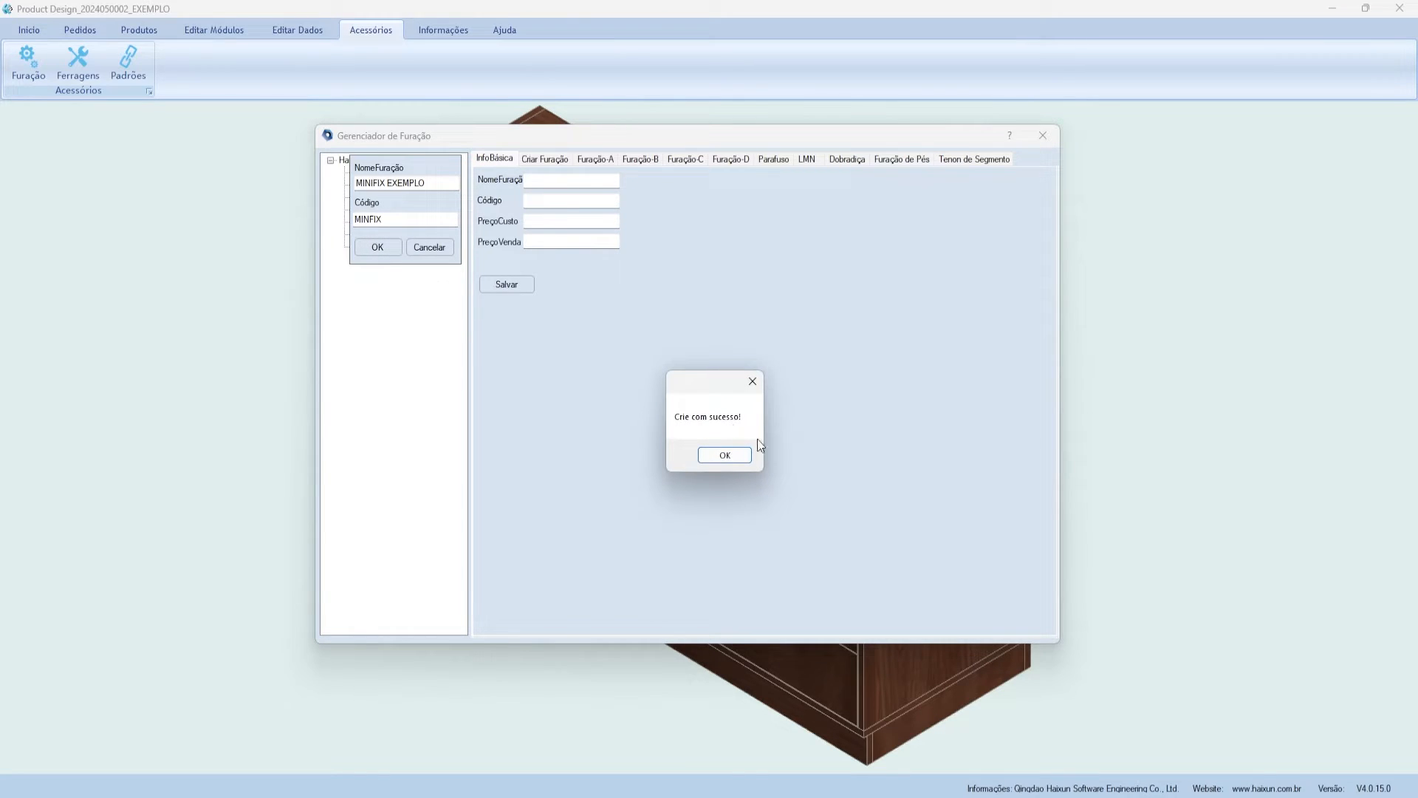
pyautogui.click(741, 459)
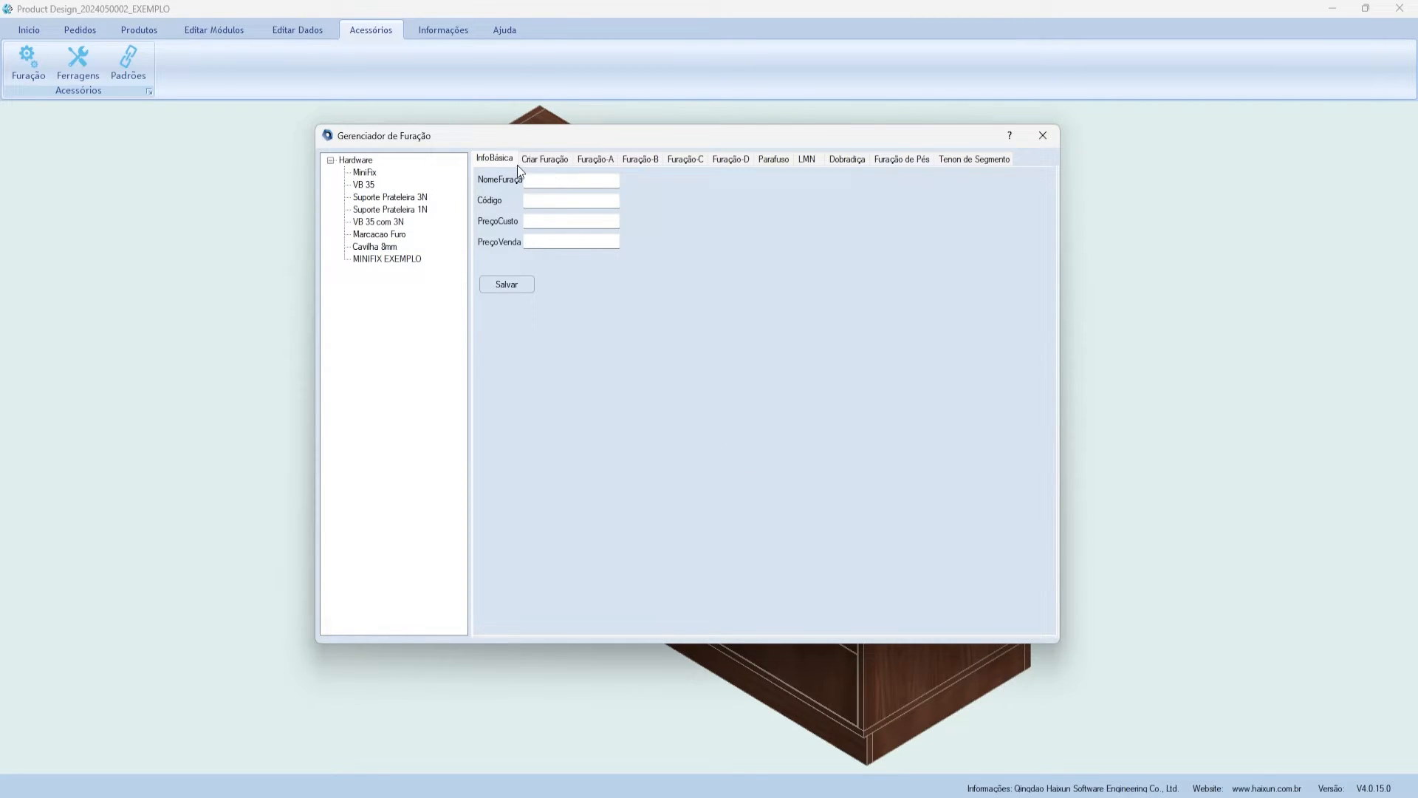
# - Load MINIFIX EXEMPLO, check code MINFIX and zero cost and sale prices, then go to Criar Furação
pyautogui.click(372, 259)
pyautogui.click(370, 260)
pyautogui.moveTo(615, 183); pyautogui.dragTo(525, 181)
pyautogui.press('Tab')
pyautogui.press('Tab')
pyautogui.press('Tab')
pyautogui.moveTo(529, 135); pyautogui.dragTo(534, 154)
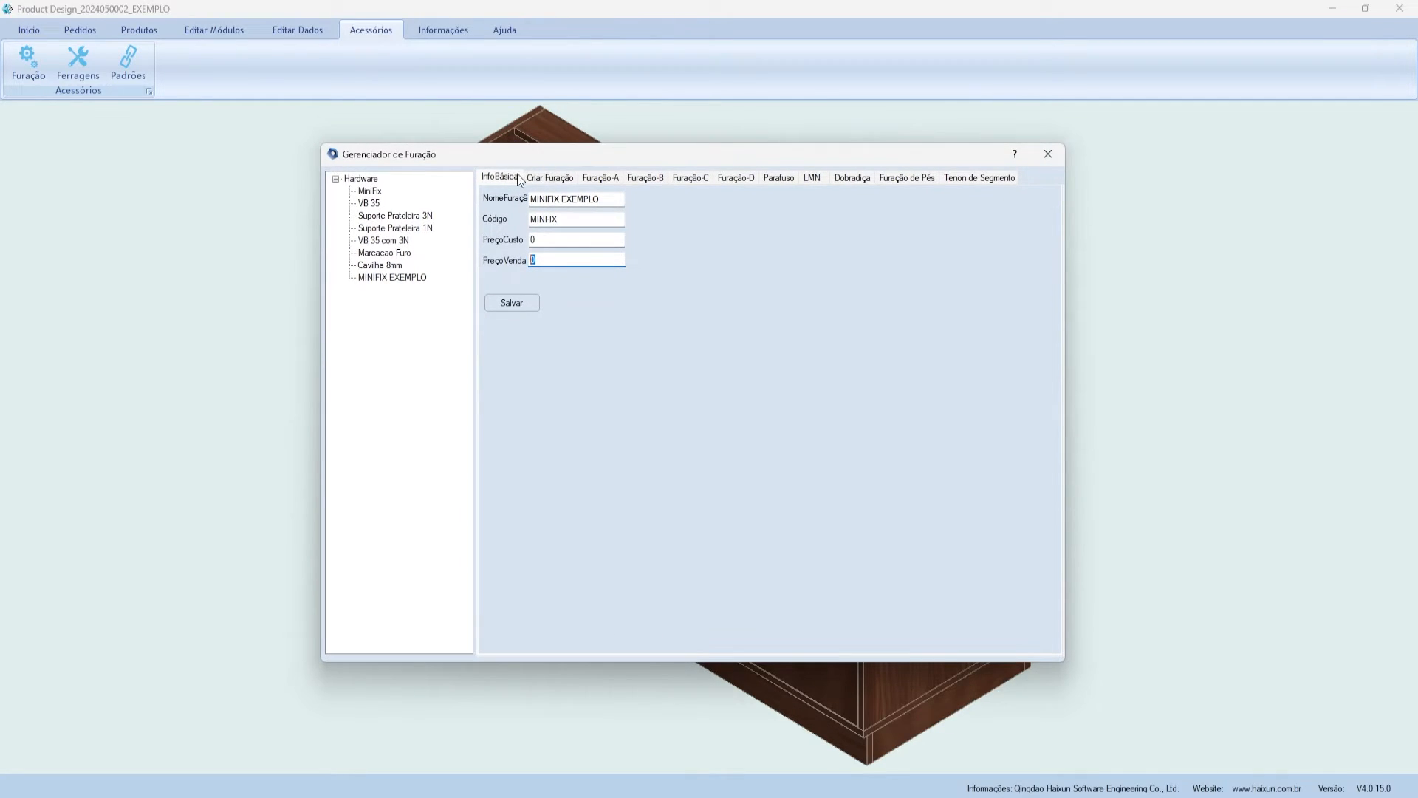
pyautogui.doubleClick(536, 237)
pyautogui.doubleClick(556, 260)
pyautogui.moveTo(569, 154); pyautogui.dragTo(549, 152)
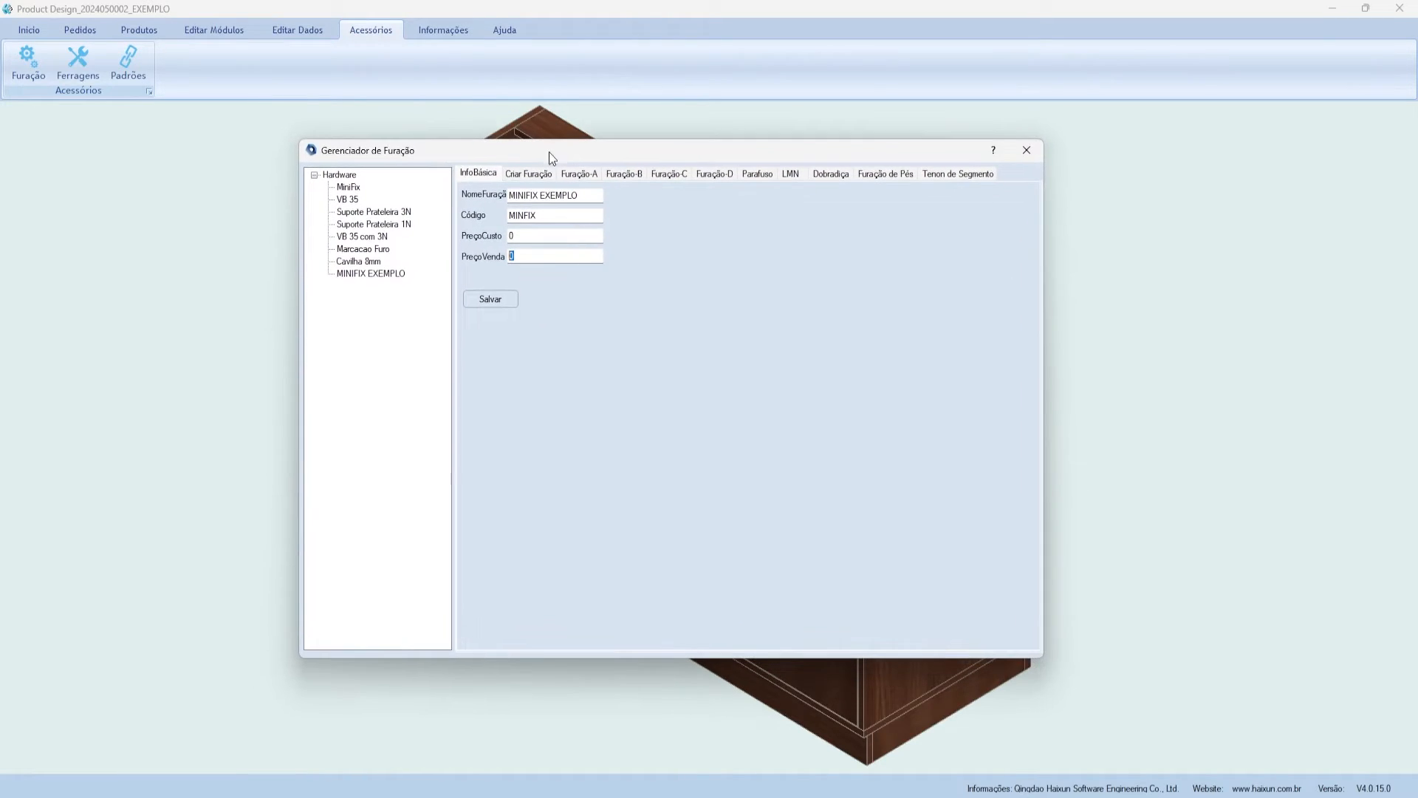
pyautogui.moveTo(421, 159); pyautogui.dragTo(433, 162)
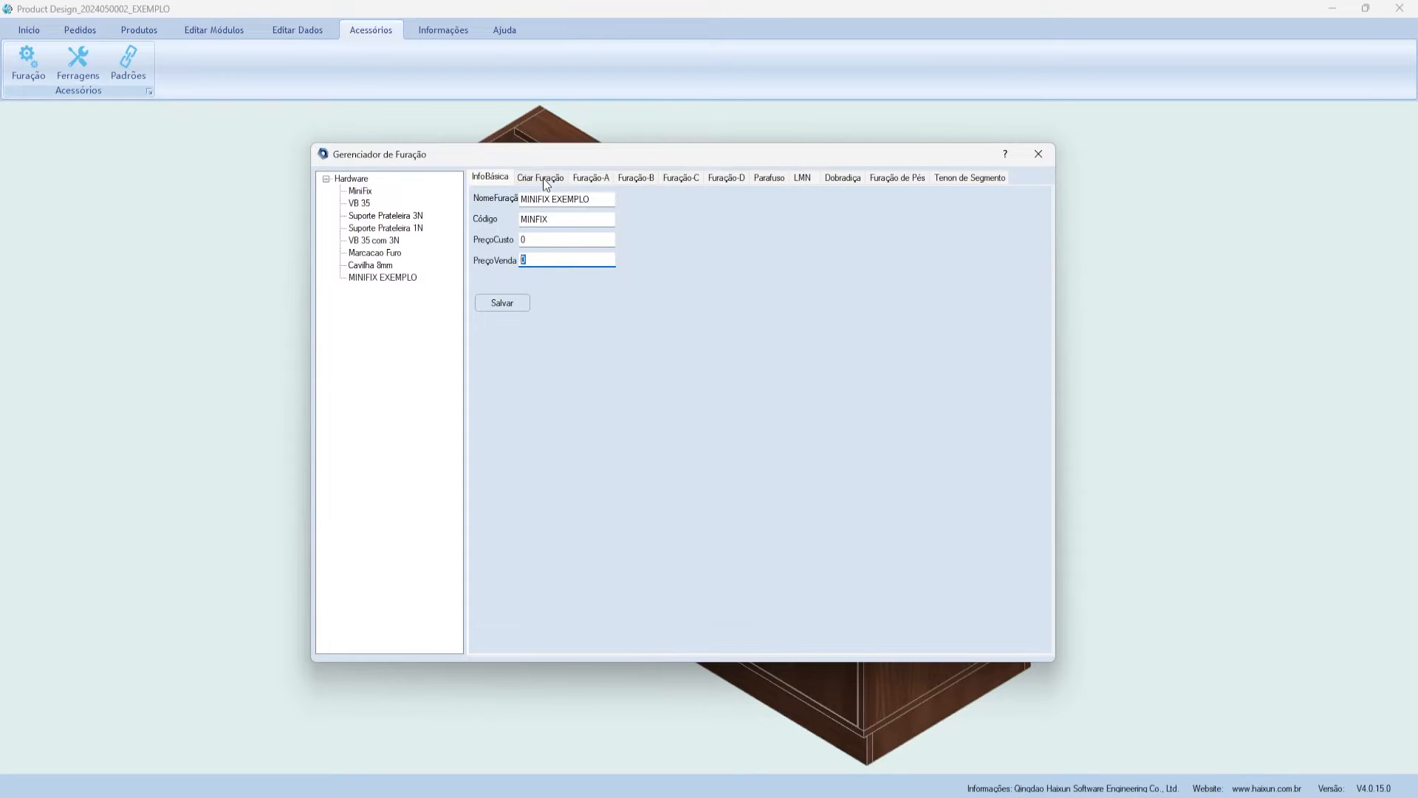
pyautogui.click(543, 179)
# - Show the Tipo de Peça choices, Original plate and Contact plate, for the first hole
pyautogui.moveTo(551, 156); pyautogui.dragTo(552, 176)
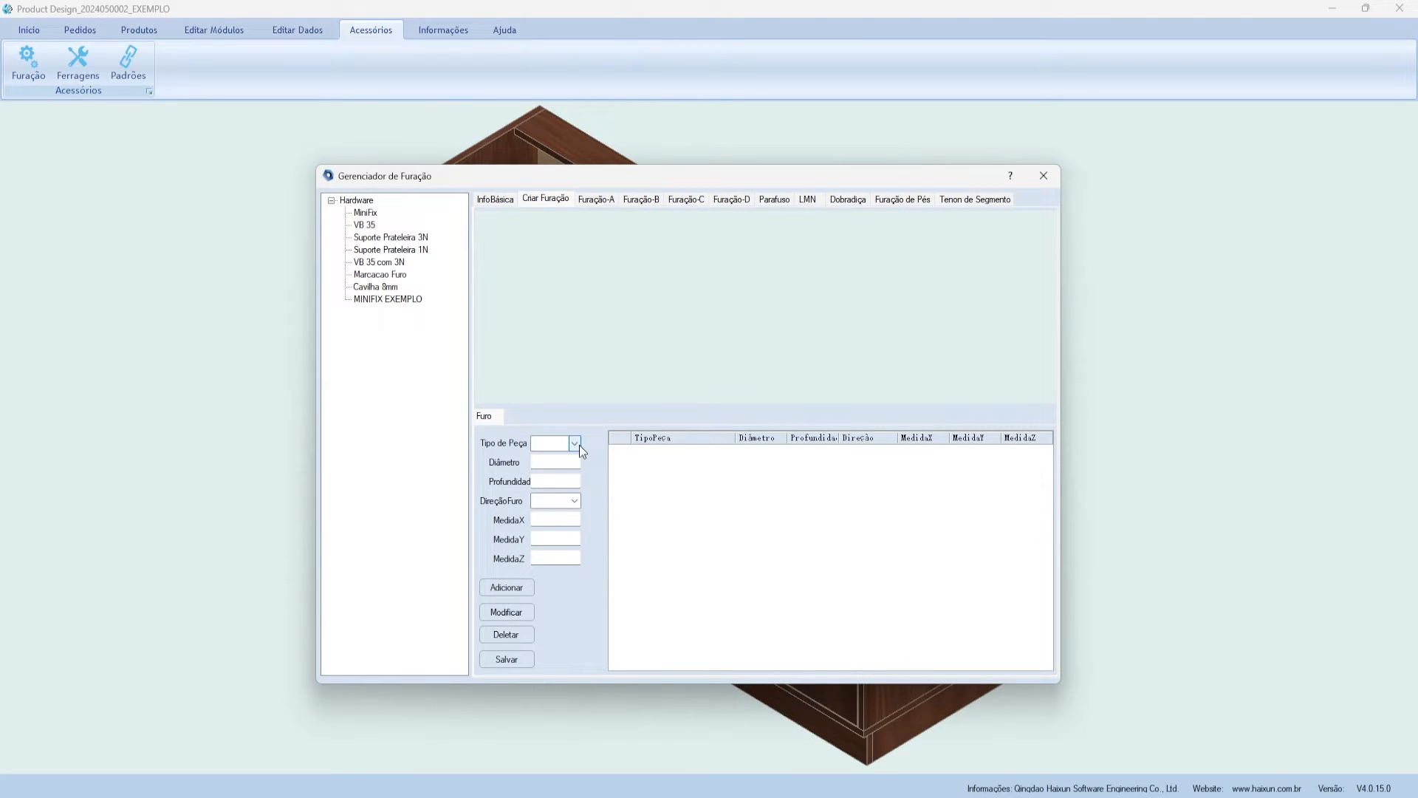
pyautogui.click(575, 443)
pyautogui.click(578, 443)
pyautogui.click(580, 443)
# - Define the first hole as Original plate with diameter 15 and depth [BH]/2+5
pyautogui.click(570, 458)
pyautogui.click(563, 461)
pyautogui.write('15')
pyautogui.click(548, 480)
pyautogui.write('[BH]/2')
pyautogui.moveTo(566, 478); pyautogui.dragTo(529, 483)
pyautogui.click(575, 480)
pyautogui.moveTo(549, 481)
pyautogui.mouseDown()
pyautogui.moveTo(532, 485)
pyautogui.moveTo(563, 481)
pyautogui.moveTo(532, 480)
pyautogui.mouseUp()
pyautogui.click(549, 481)
pyautogui.click(563, 481)
pyautogui.click(547, 481)
pyautogui.doubleClick(538, 481)
pyautogui.click(554, 481)
pyautogui.write('+5')
pyautogui.moveTo(576, 481); pyautogui.dragTo(531, 480)
pyautogui.click(569, 484)
# - Make the hole vertical at X 33, Y 7.5, Z 0 and add it to the pattern
pyautogui.click(574, 502)
pyautogui.click(563, 518)
pyautogui.write('33')
pyautogui.click(538, 541)
pyautogui.write('7.5')
pyautogui.click(546, 552)
pyautogui.write('0')
pyautogui.moveTo(559, 552); pyautogui.dragTo(534, 550)
pyautogui.click(551, 554)
pyautogui.click(557, 540)
pyautogui.moveTo(560, 540); pyautogui.dragTo(534, 531)
pyautogui.moveTo(551, 538); pyautogui.dragTo(480, 506)
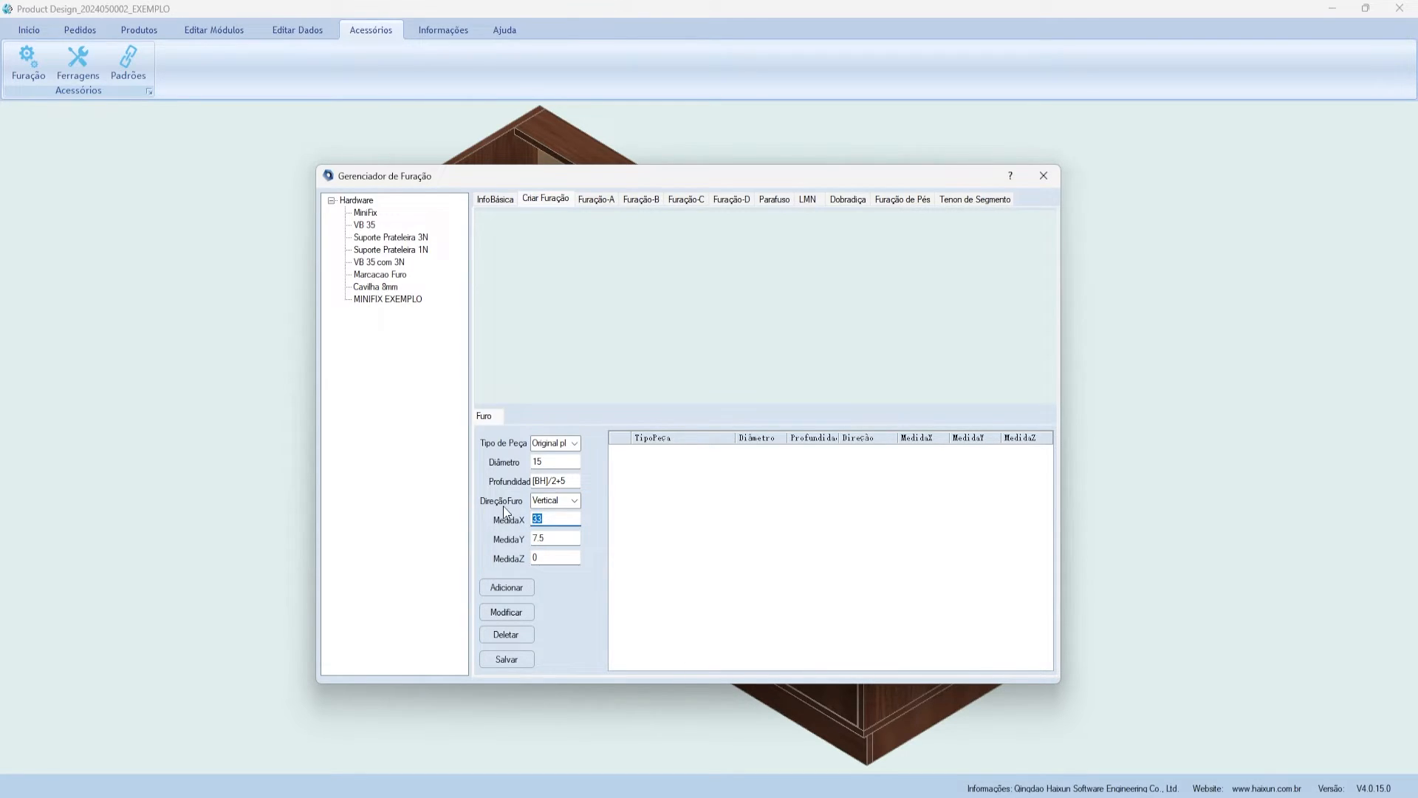
pyautogui.click(517, 589)
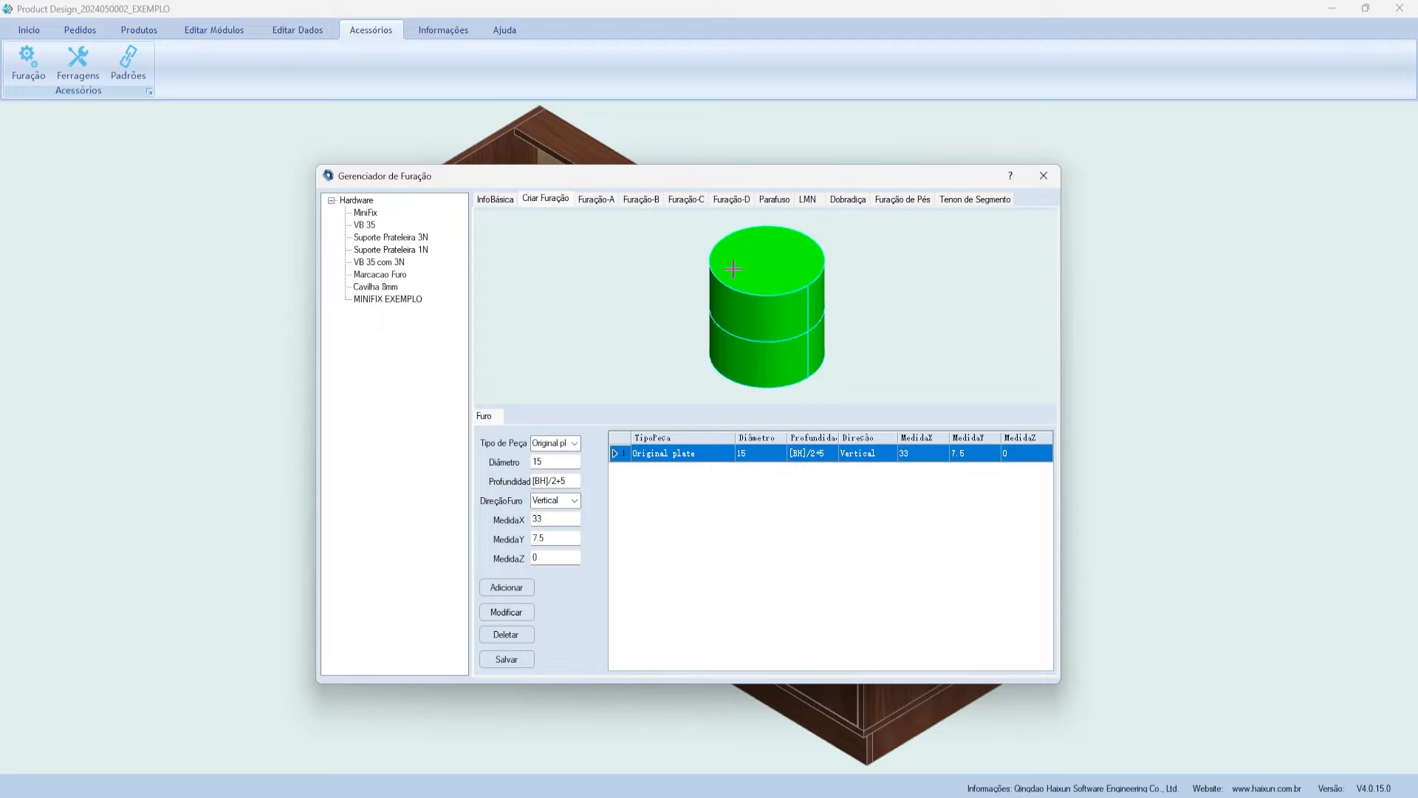
# - Keep Original plate for the second hole with diameter 8, depth 33 and Horizontal direction
pyautogui.click(574, 444)
pyautogui.click(570, 461)
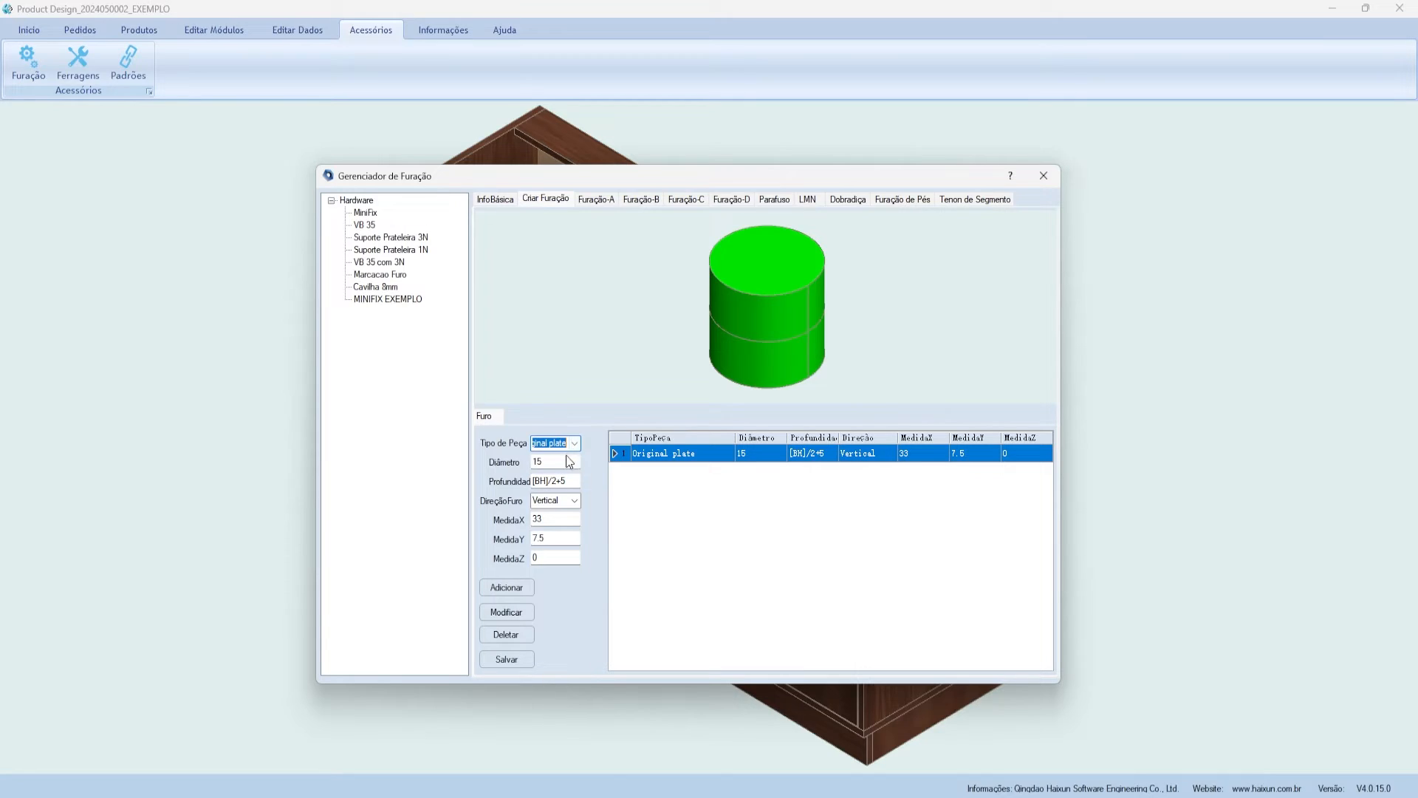
pyautogui.press('Tab')
pyautogui.press('Tab')
pyautogui.write('33')
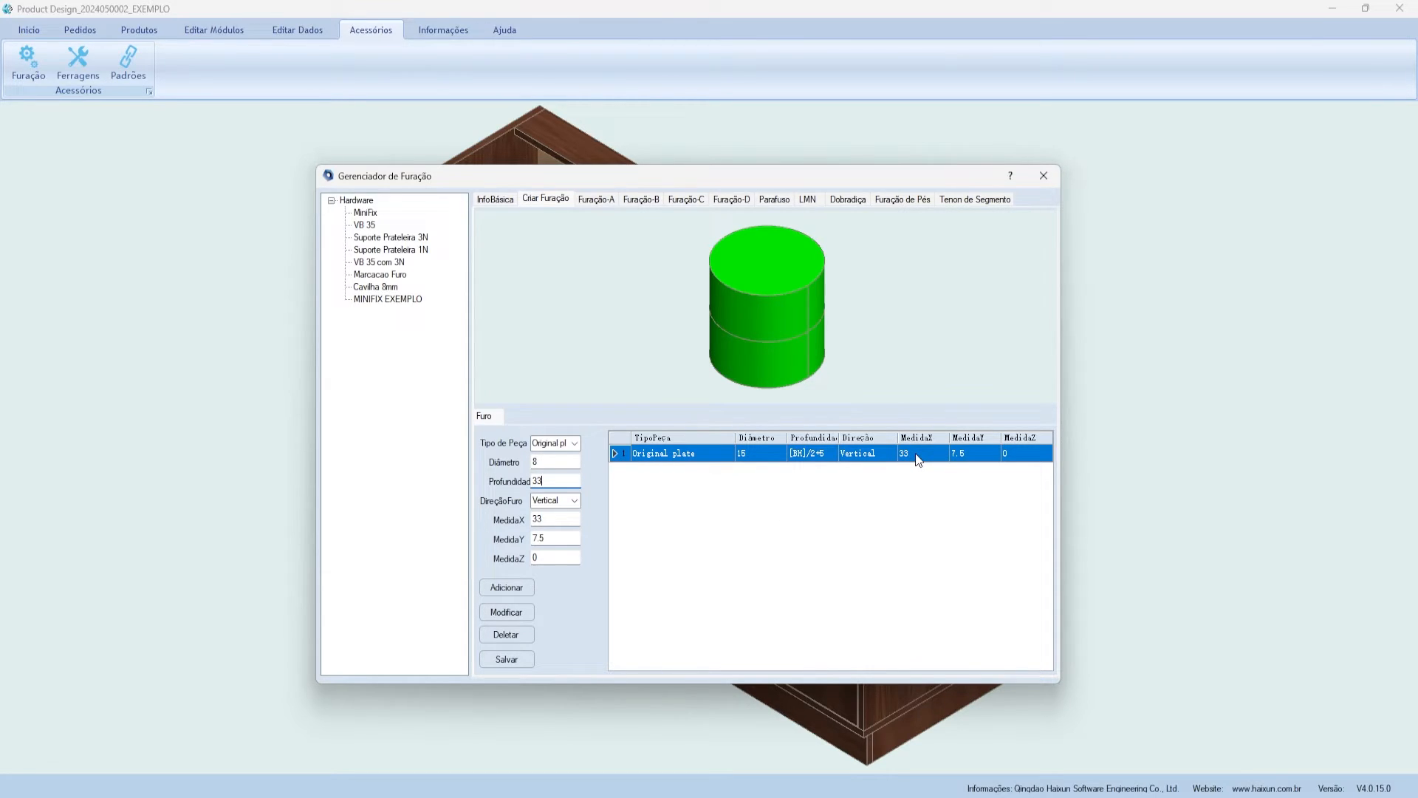
pyautogui.moveTo(550, 481); pyautogui.dragTo(495, 486)
pyautogui.click(575, 503)
pyautogui.click(564, 517)
# - Position the horizontal hole at X 0, Y 7.5, Z [BH]/2 and add it
pyautogui.moveTo(559, 519); pyautogui.dragTo(458, 514)
pyautogui.write('0')
pyautogui.click(557, 537)
pyautogui.moveTo(557, 537); pyautogui.dragTo(427, 522)
pyautogui.moveTo(554, 557); pyautogui.dragTo(506, 561)
pyautogui.write('[BH]/2')
pyautogui.moveTo(564, 555); pyautogui.dragTo(520, 549)
pyautogui.click(517, 587)
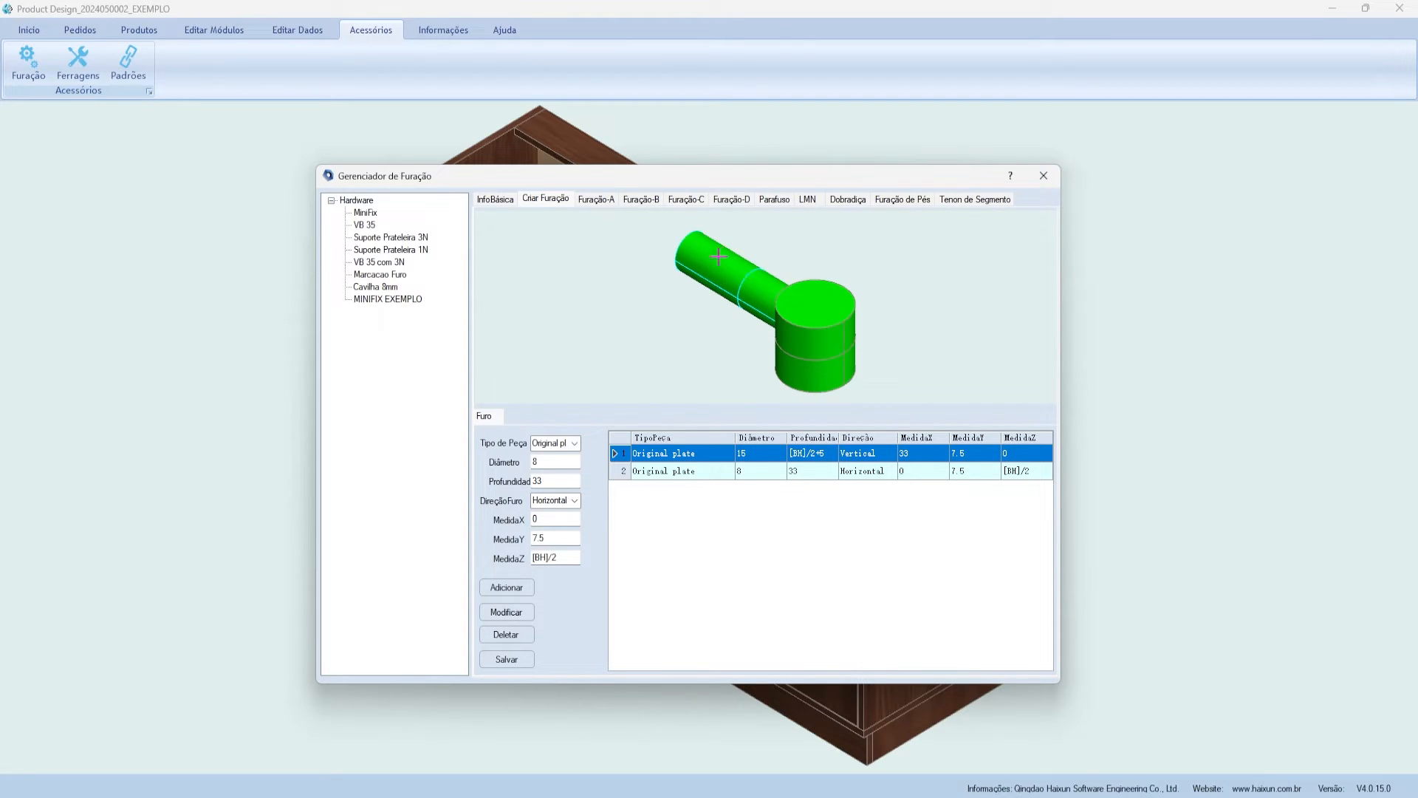
# - Add a third hole: Contact plate, diameter 10, depth 12, horizontal
pyautogui.click(575, 443)
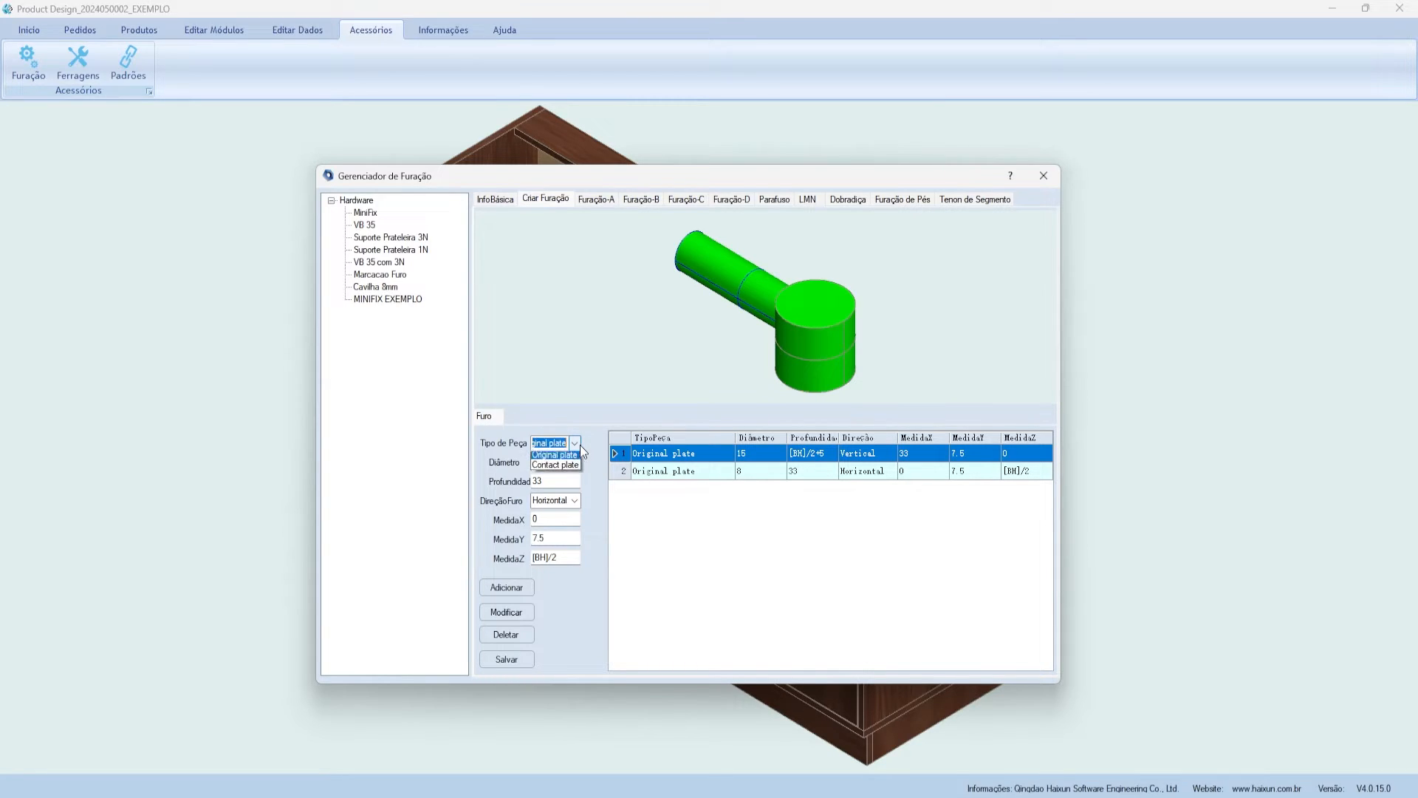
pyautogui.press('Tab')
pyautogui.write('10')
pyautogui.press('Tab')
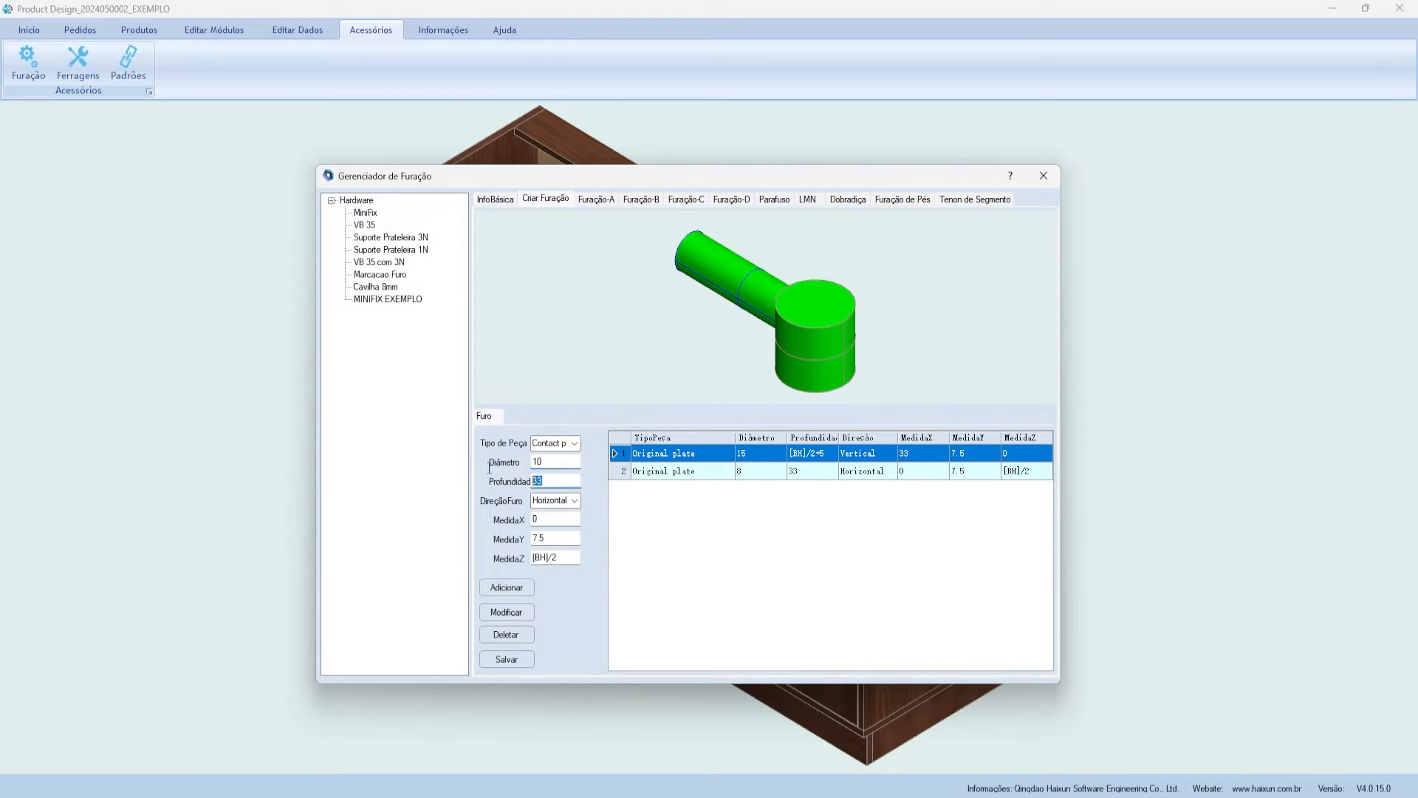
pyautogui.write('12')
pyautogui.doubleClick(547, 518)
pyautogui.doubleClick(546, 538)
pyautogui.doubleClick(580, 559)
pyautogui.click(508, 588)
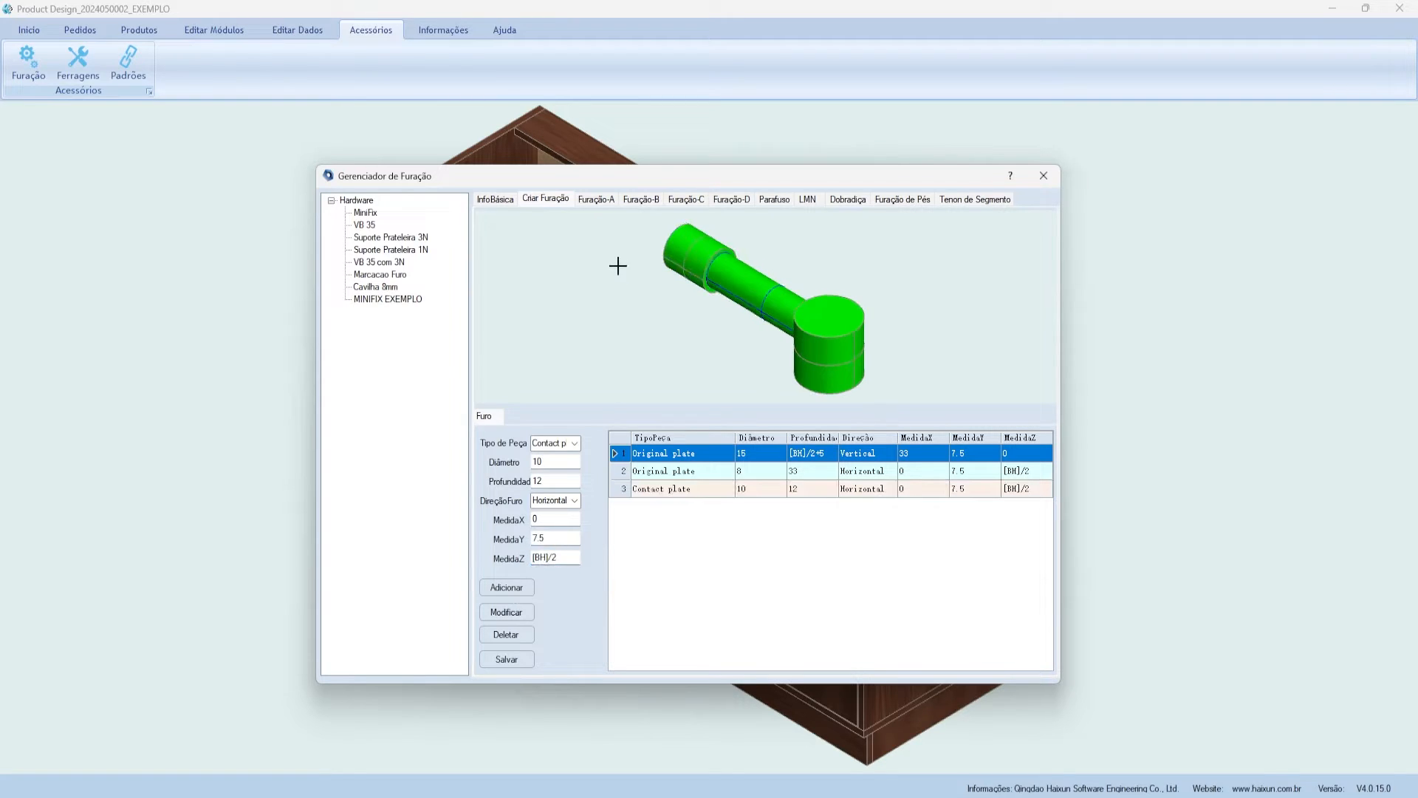
# - Save the MINIFIX EXEMPLO hole definitions and close the drilling manager
pyautogui.scroll(-1, 783, 378)
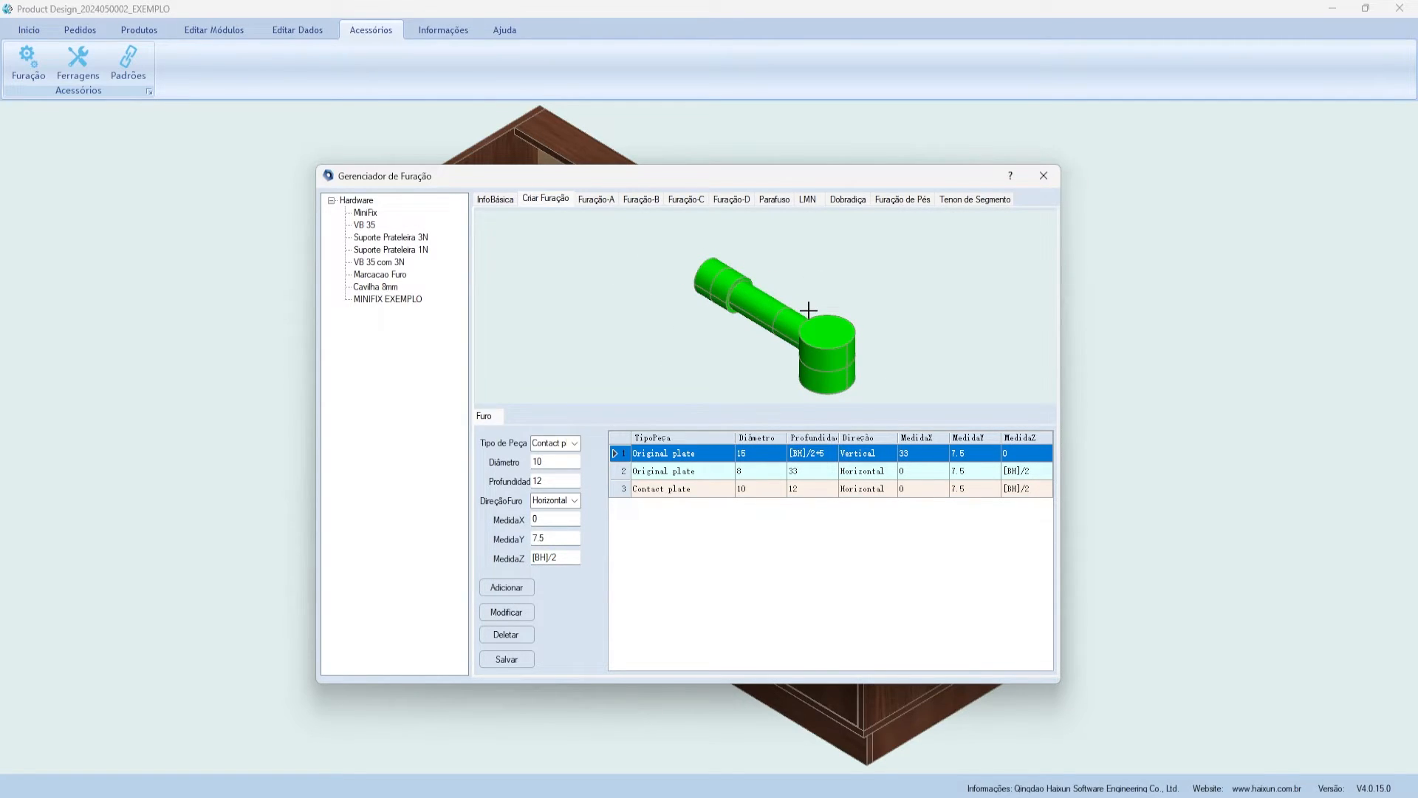
pyautogui.click(512, 661)
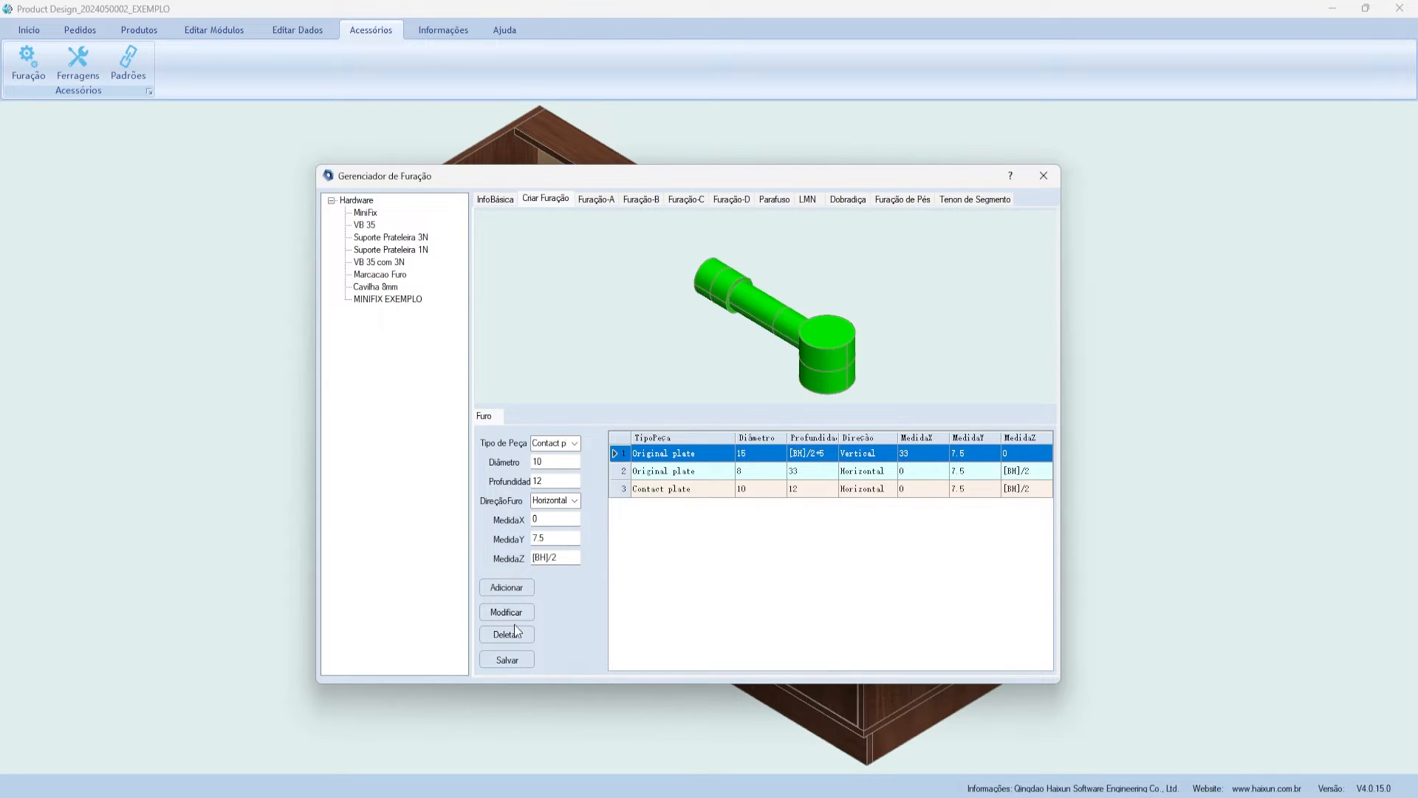
pyautogui.click(747, 457)
pyautogui.click(1044, 175)
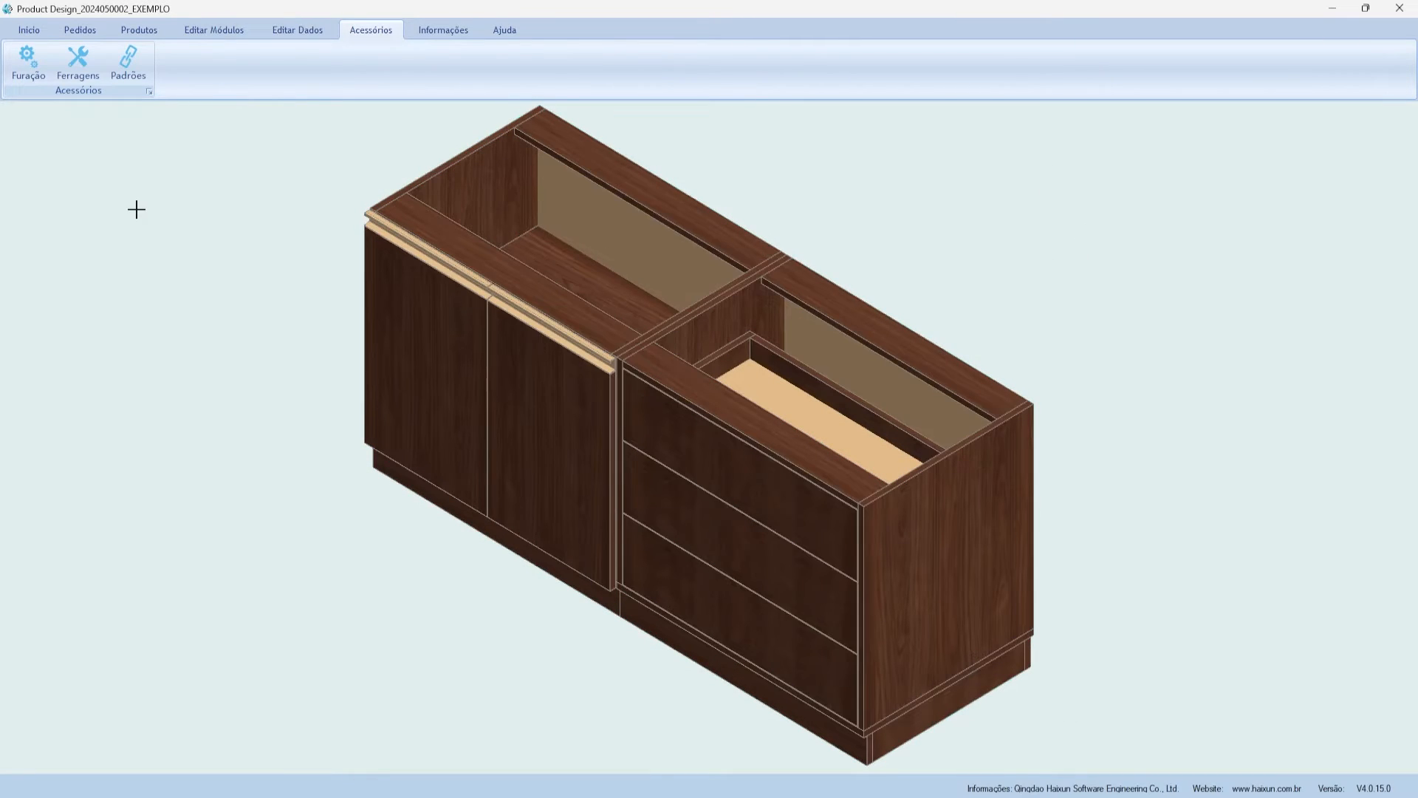
# - Open the patterns manager and expand the Link Method group
pyautogui.click(128, 69)
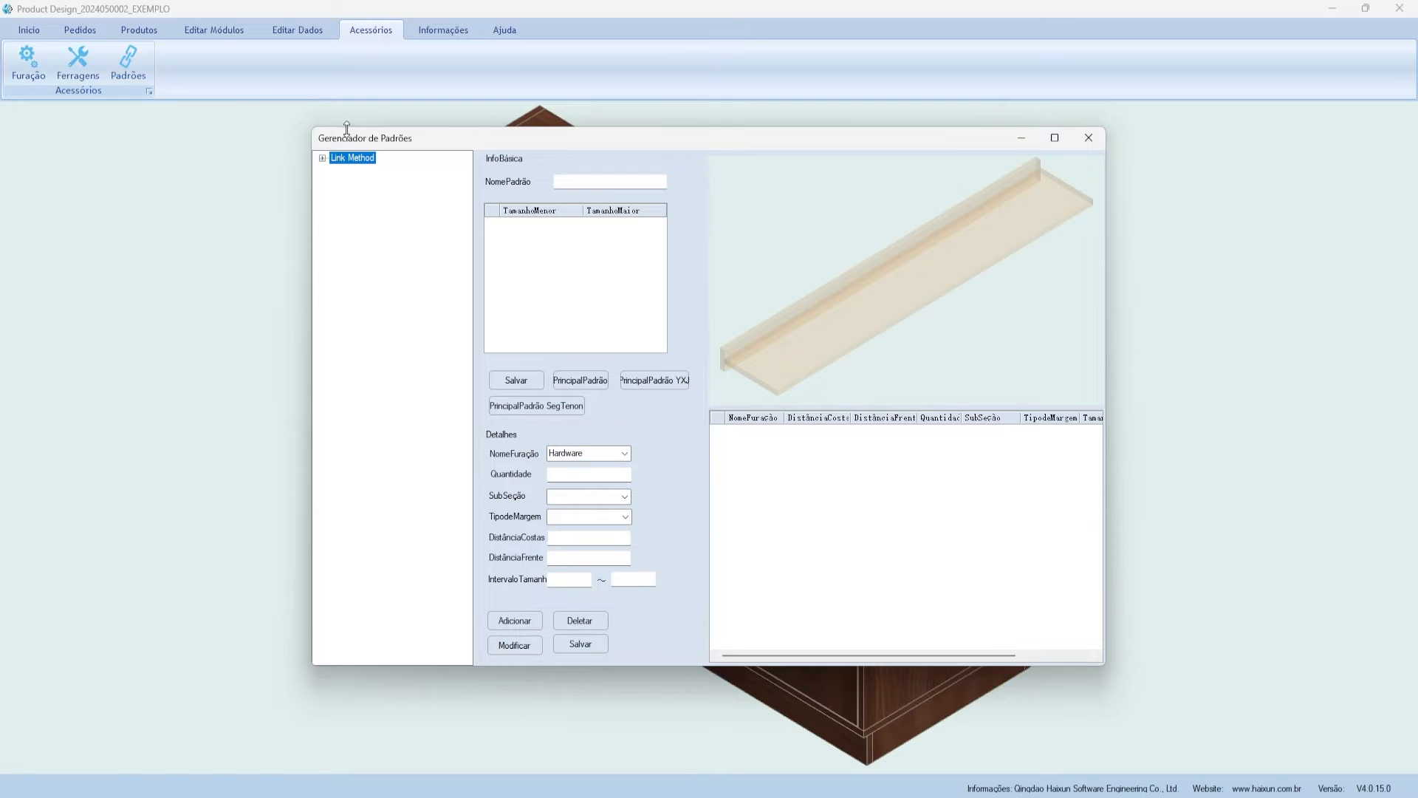
pyautogui.click(322, 158)
pyautogui.moveTo(340, 146); pyautogui.dragTo(295, 153)
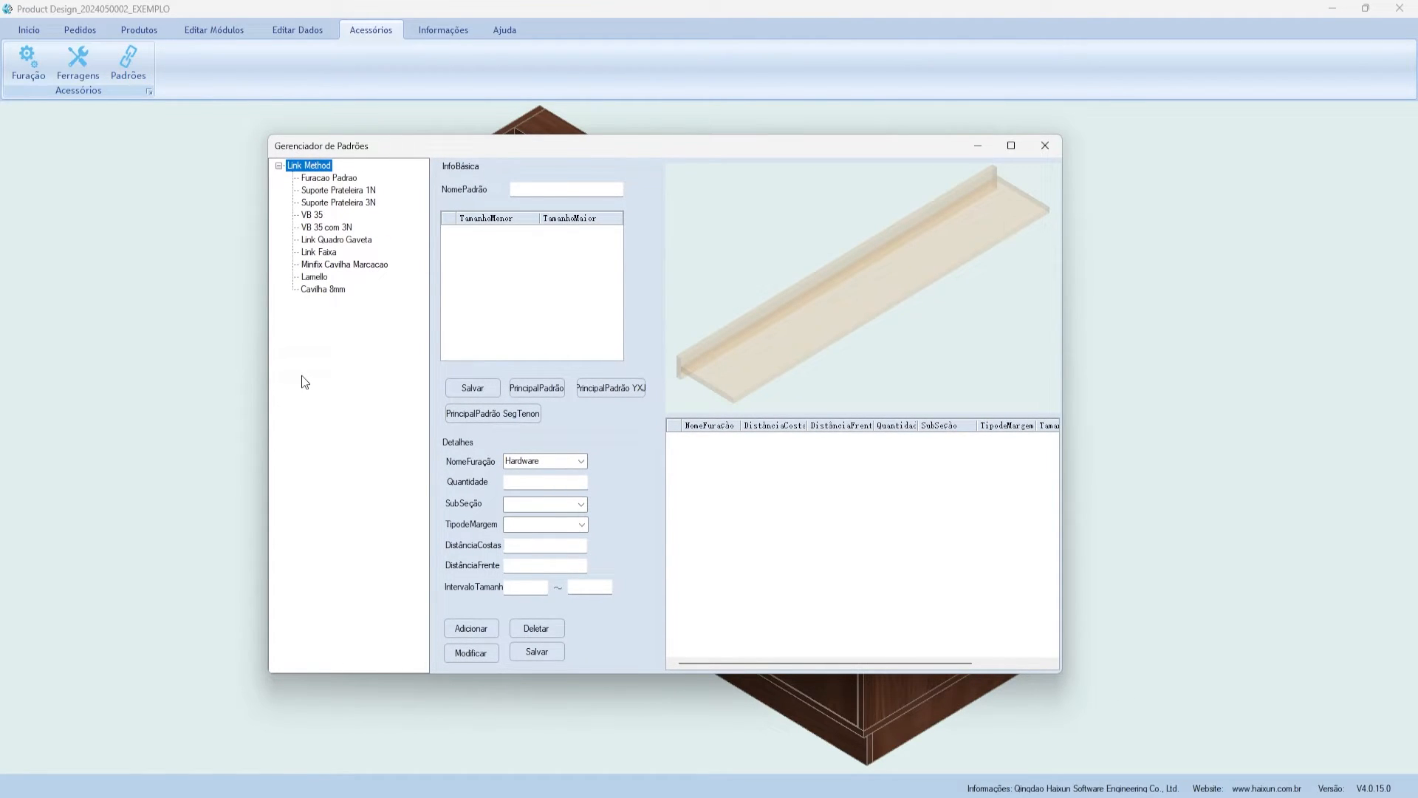
pyautogui.rightClick(314, 166)
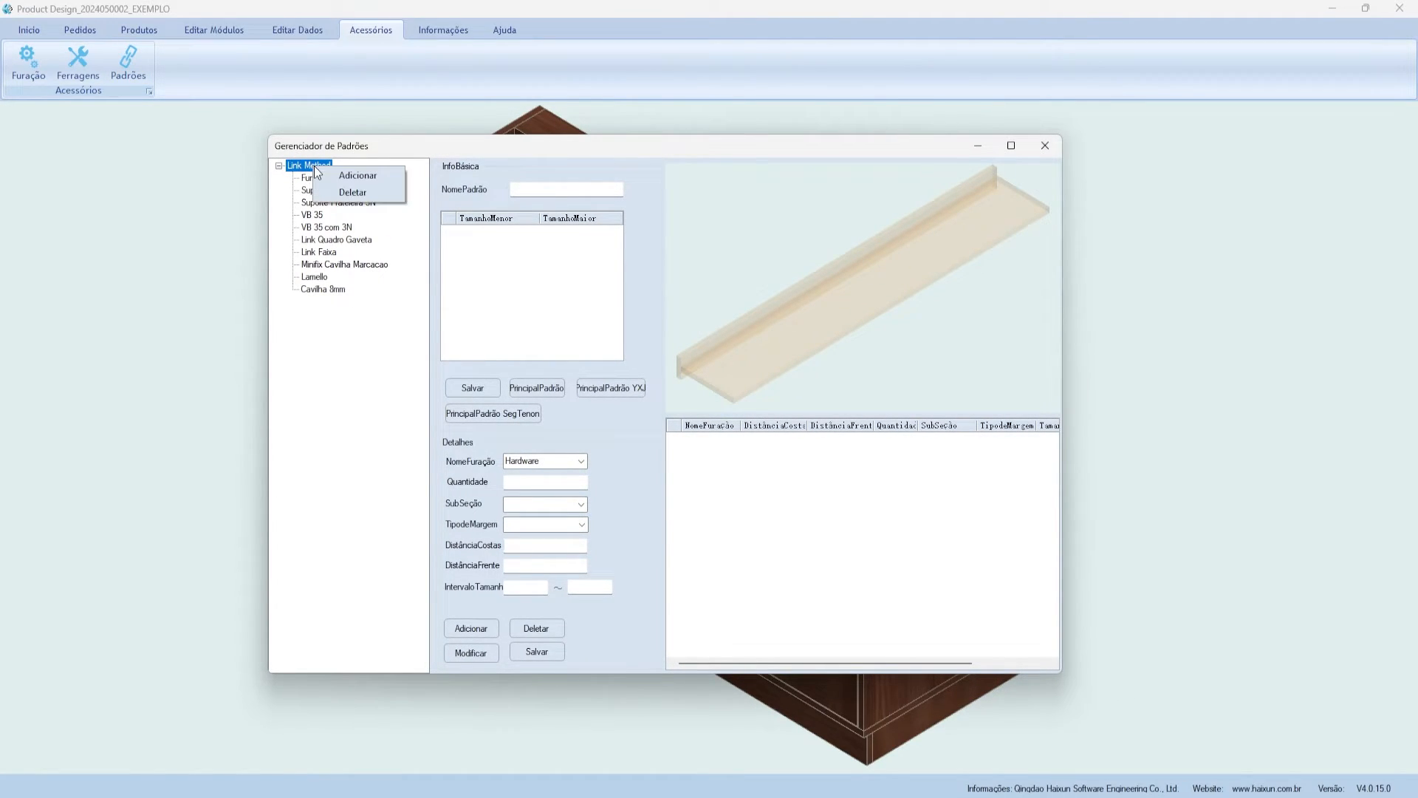
pyautogui.click(362, 378)
pyautogui.moveTo(373, 145); pyautogui.dragTo(415, 143)
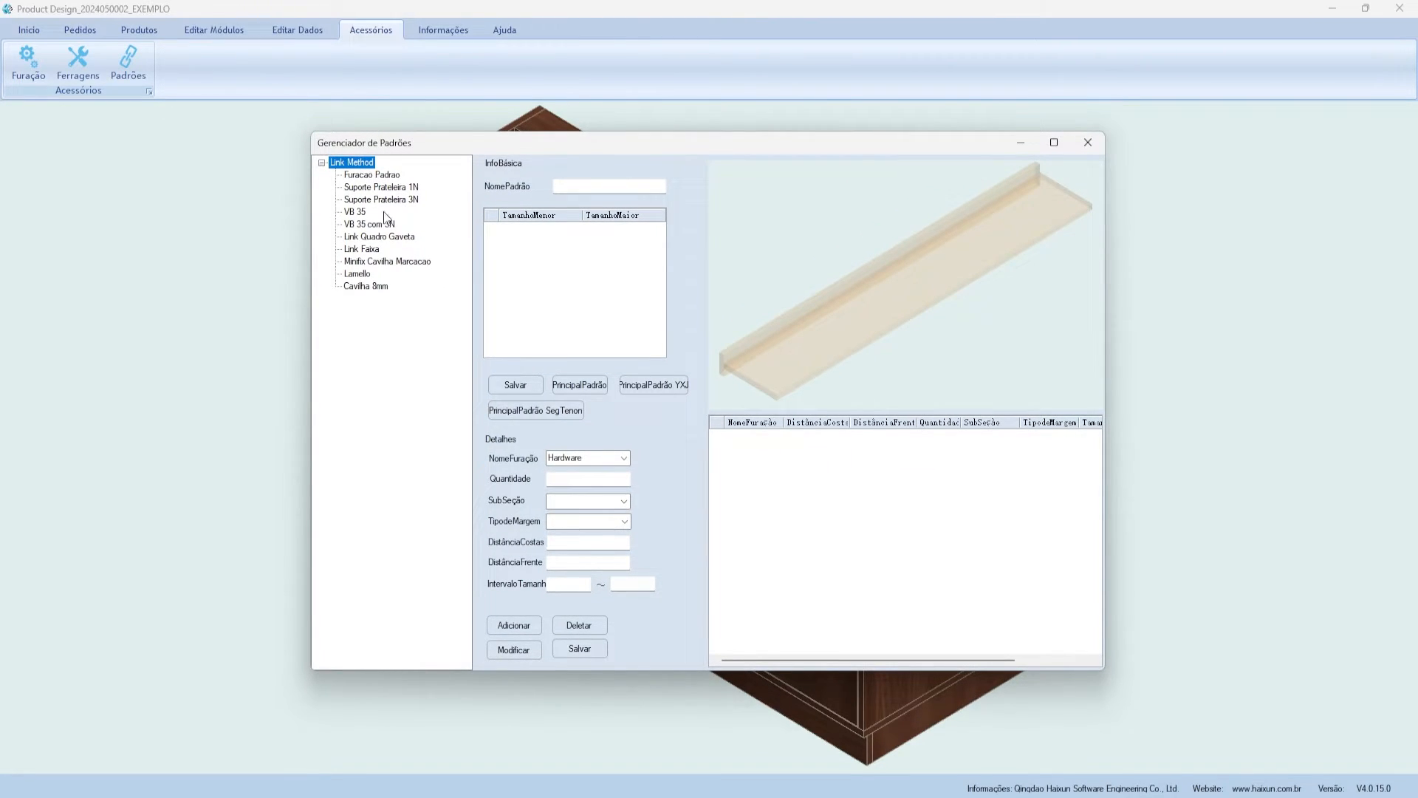
# - Add pattern MINIFIX EXEMPLO under Link Method, confirm it, and select the new node
pyautogui.rightClick(344, 162)
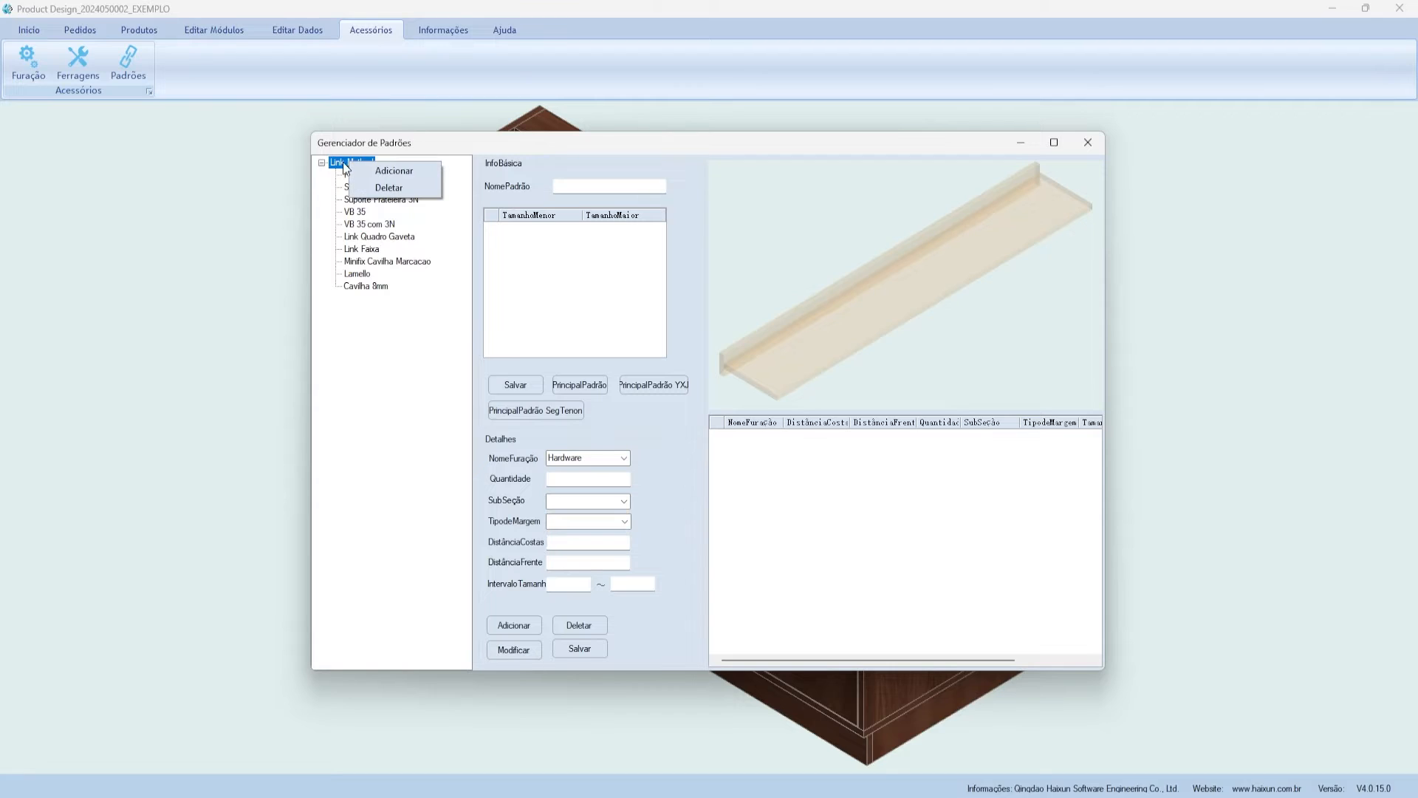
pyautogui.click(356, 169)
pyautogui.click(382, 187)
pyautogui.write('MINIFIX EXE')
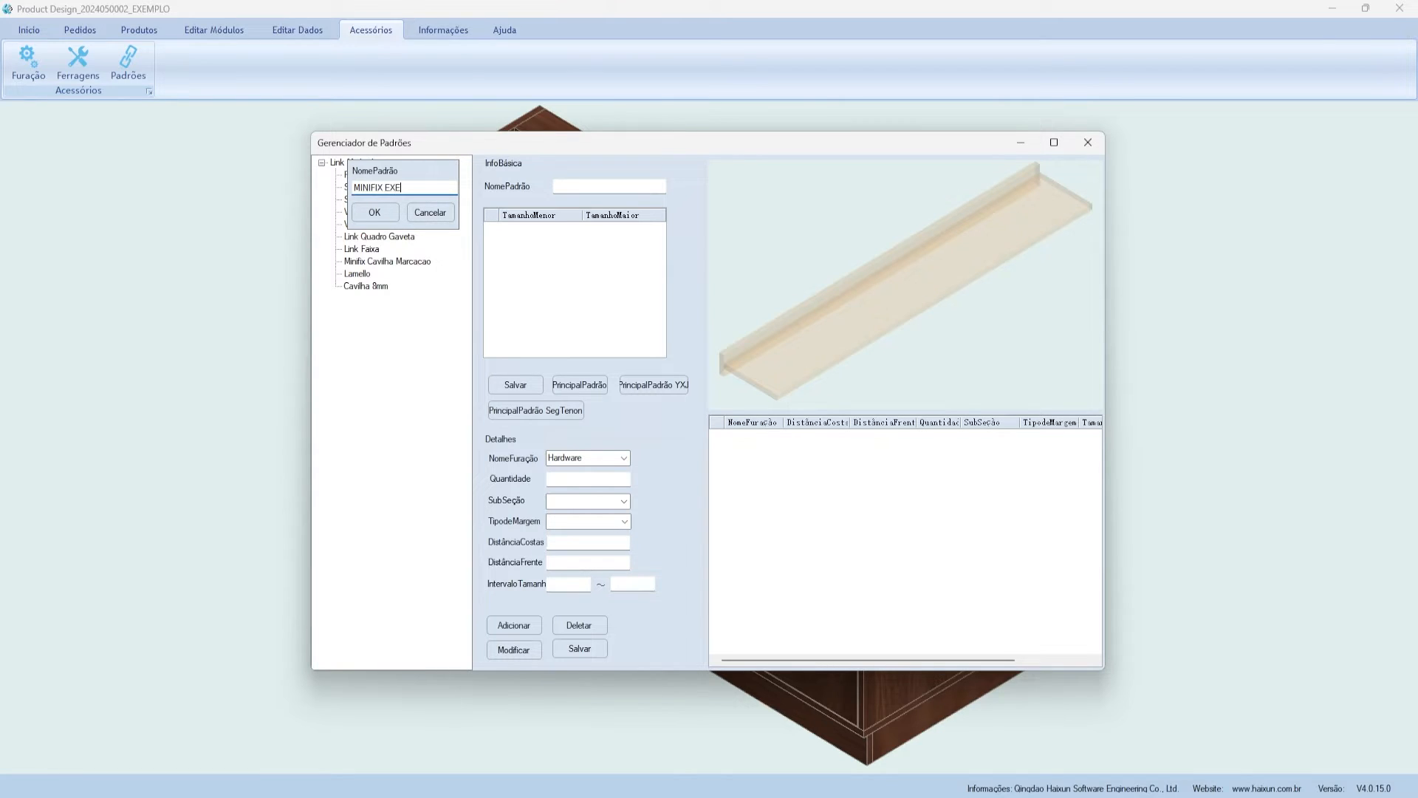
pyautogui.write('MPLO')
pyautogui.click(375, 212)
pyautogui.click(754, 455)
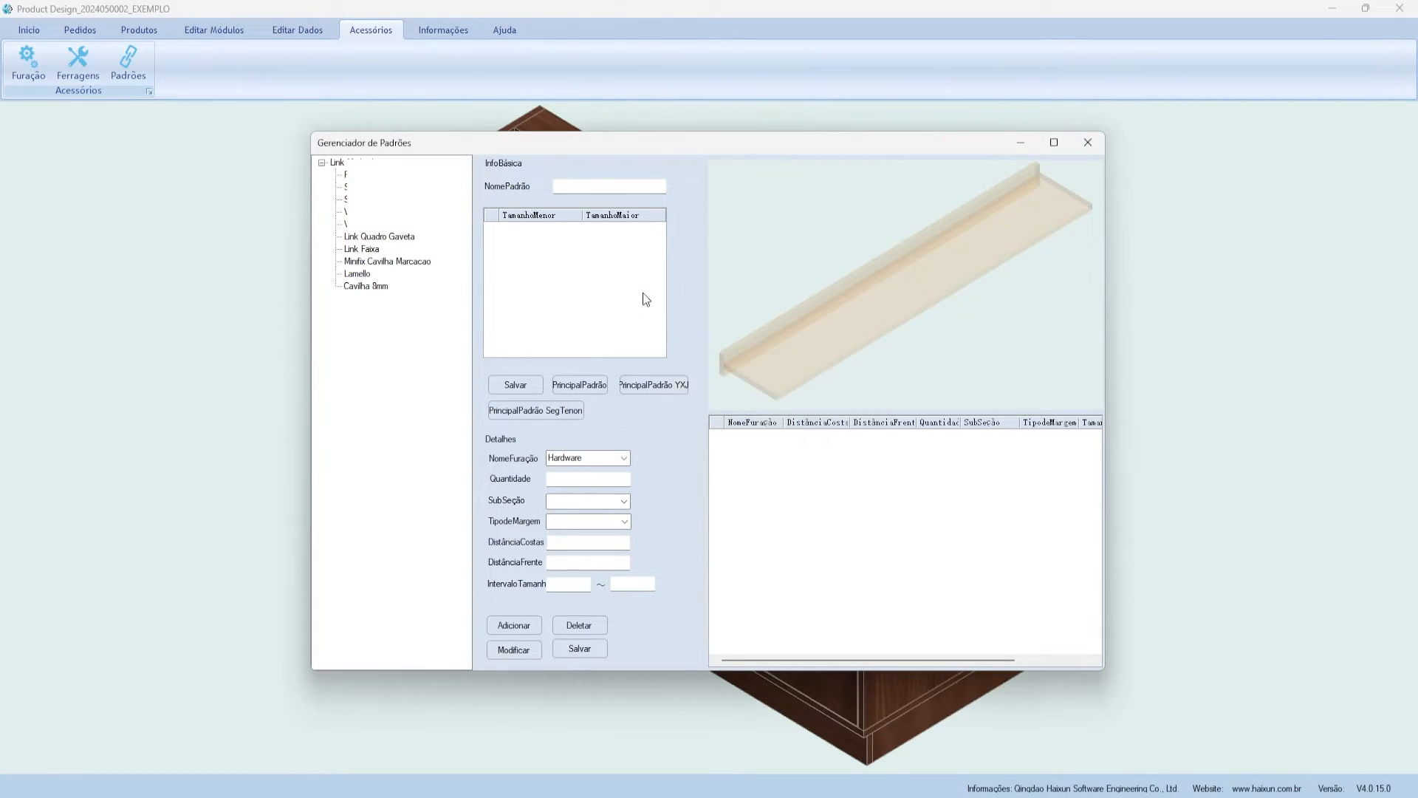
pyautogui.click(378, 299)
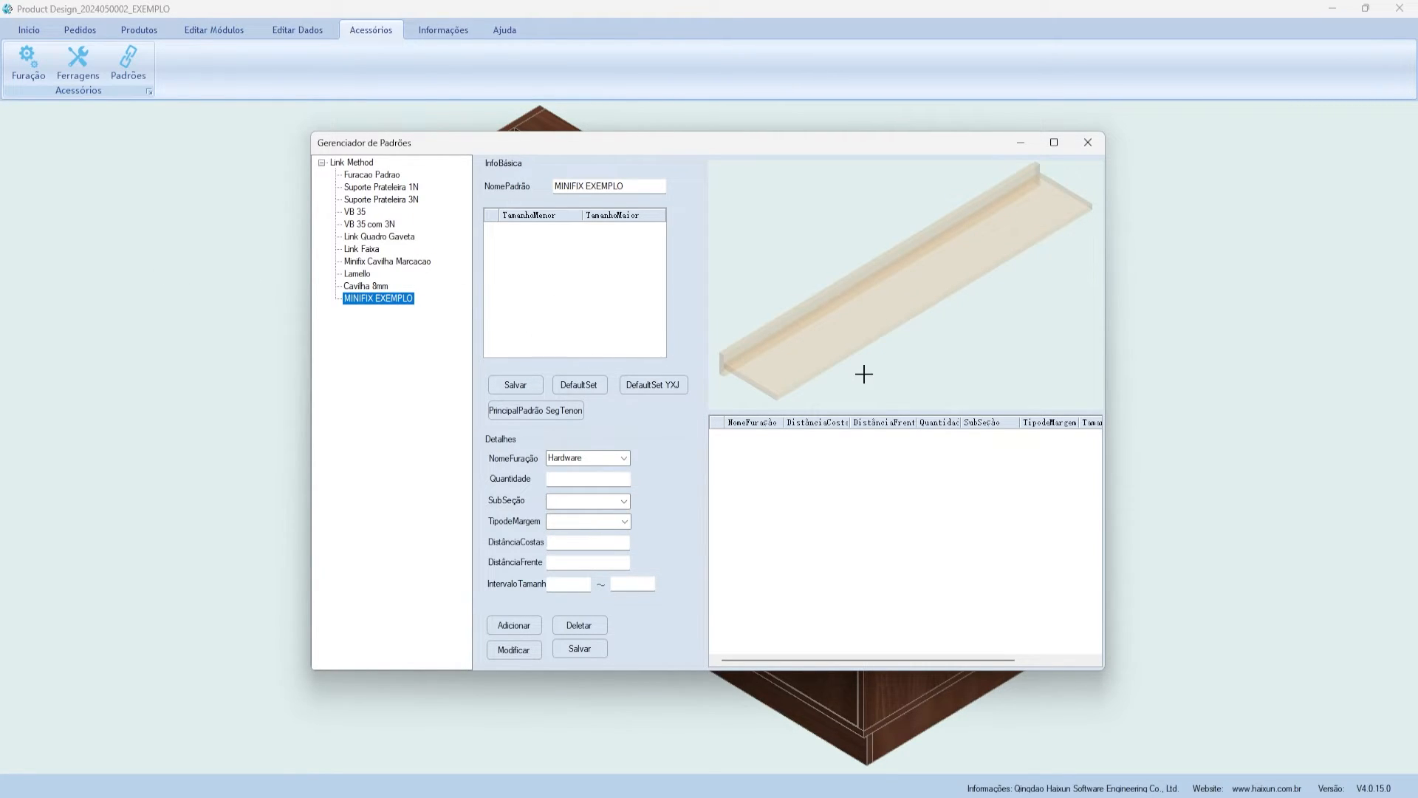
# - Pick the MINIFIX EXEMPLO hole in NomeFuração and enter quantity 1
pyautogui.moveTo(663, 145); pyautogui.dragTo(709, 140)
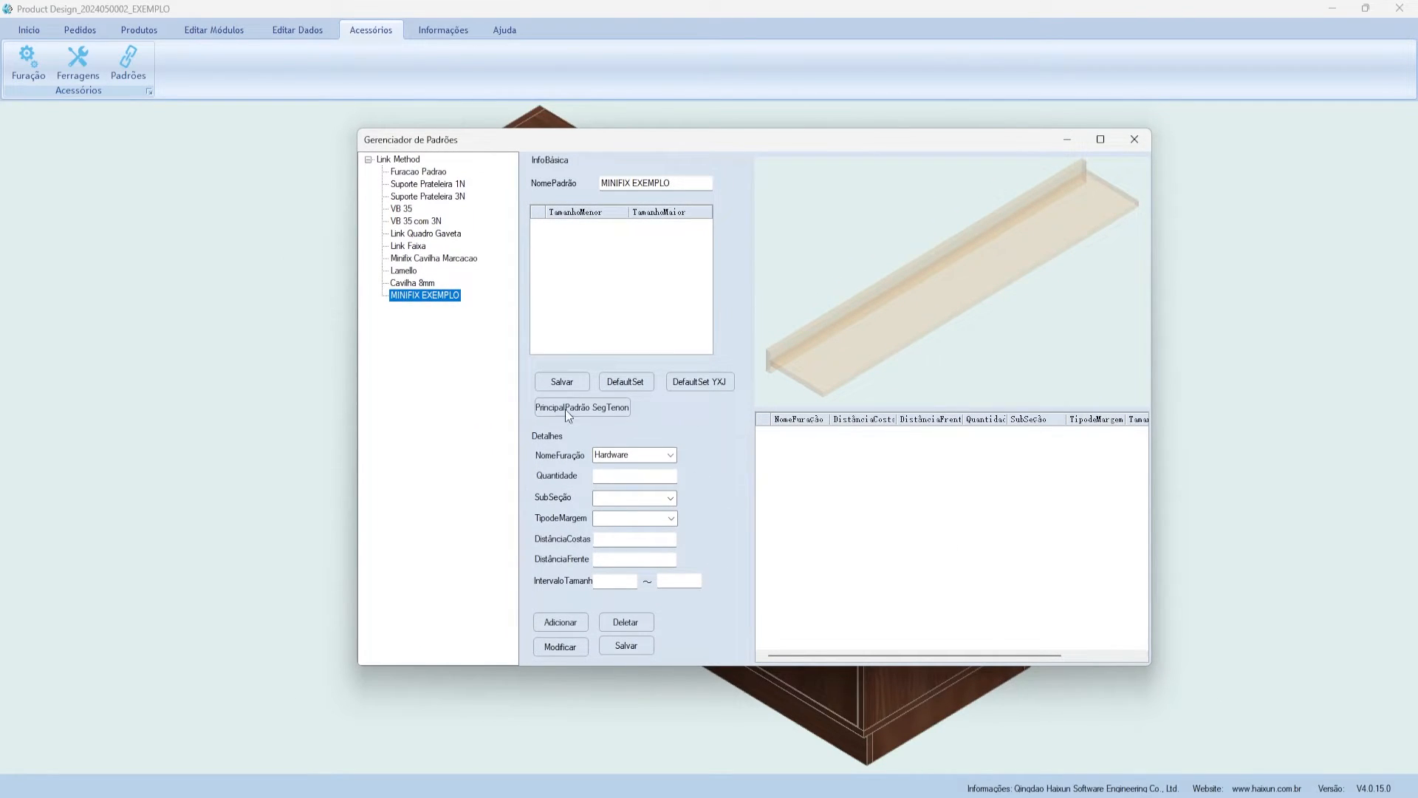
pyautogui.click(881, 761)
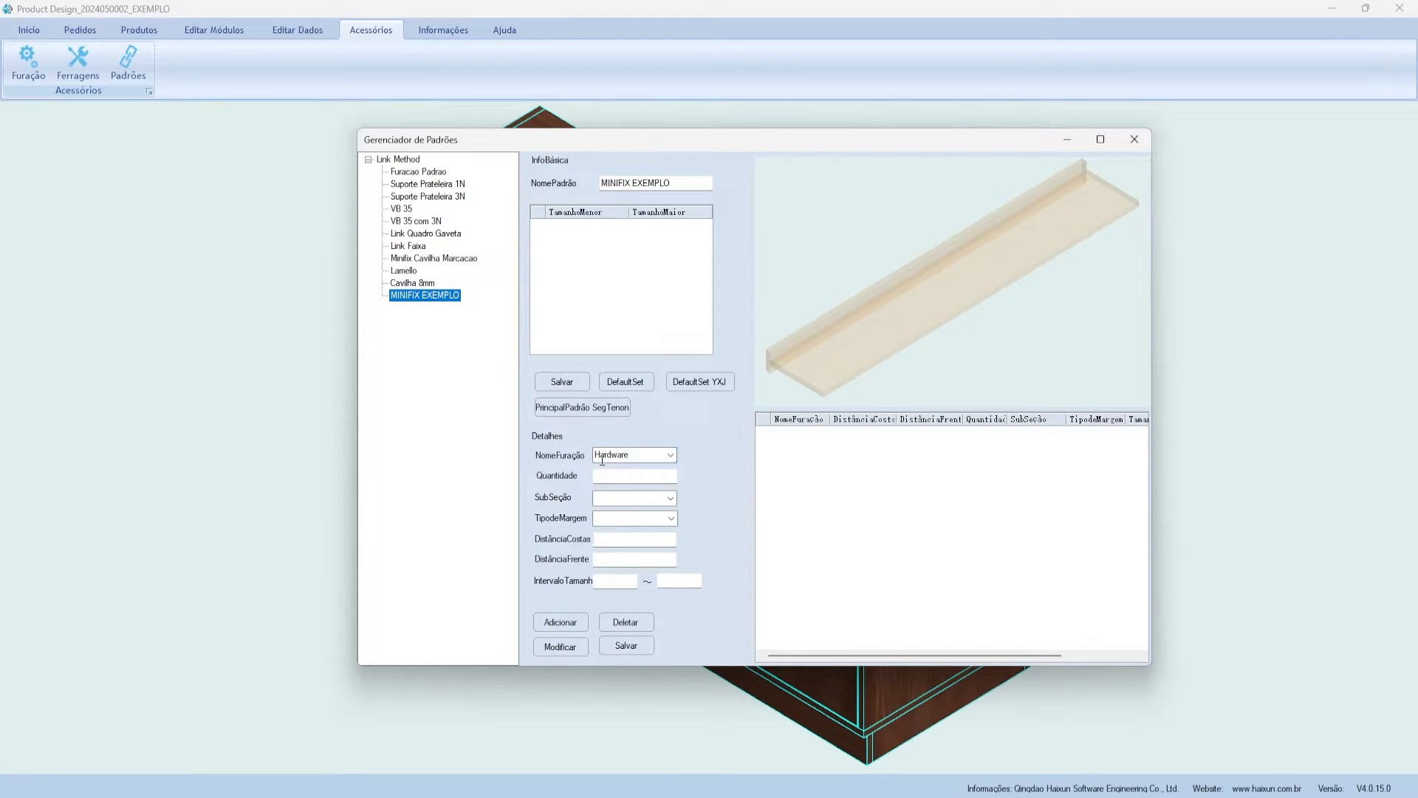
pyautogui.click(671, 455)
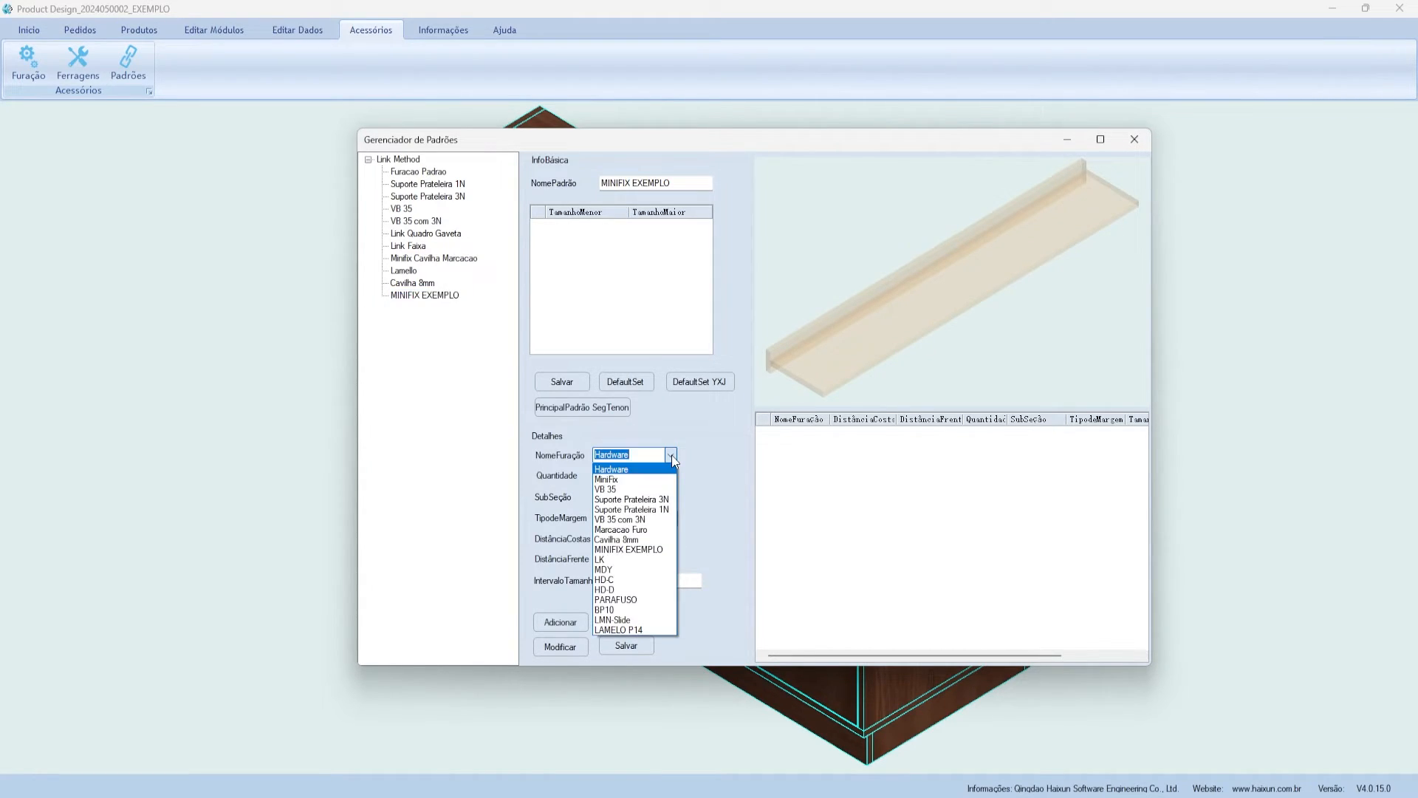
pyautogui.click(652, 549)
pyautogui.click(611, 477)
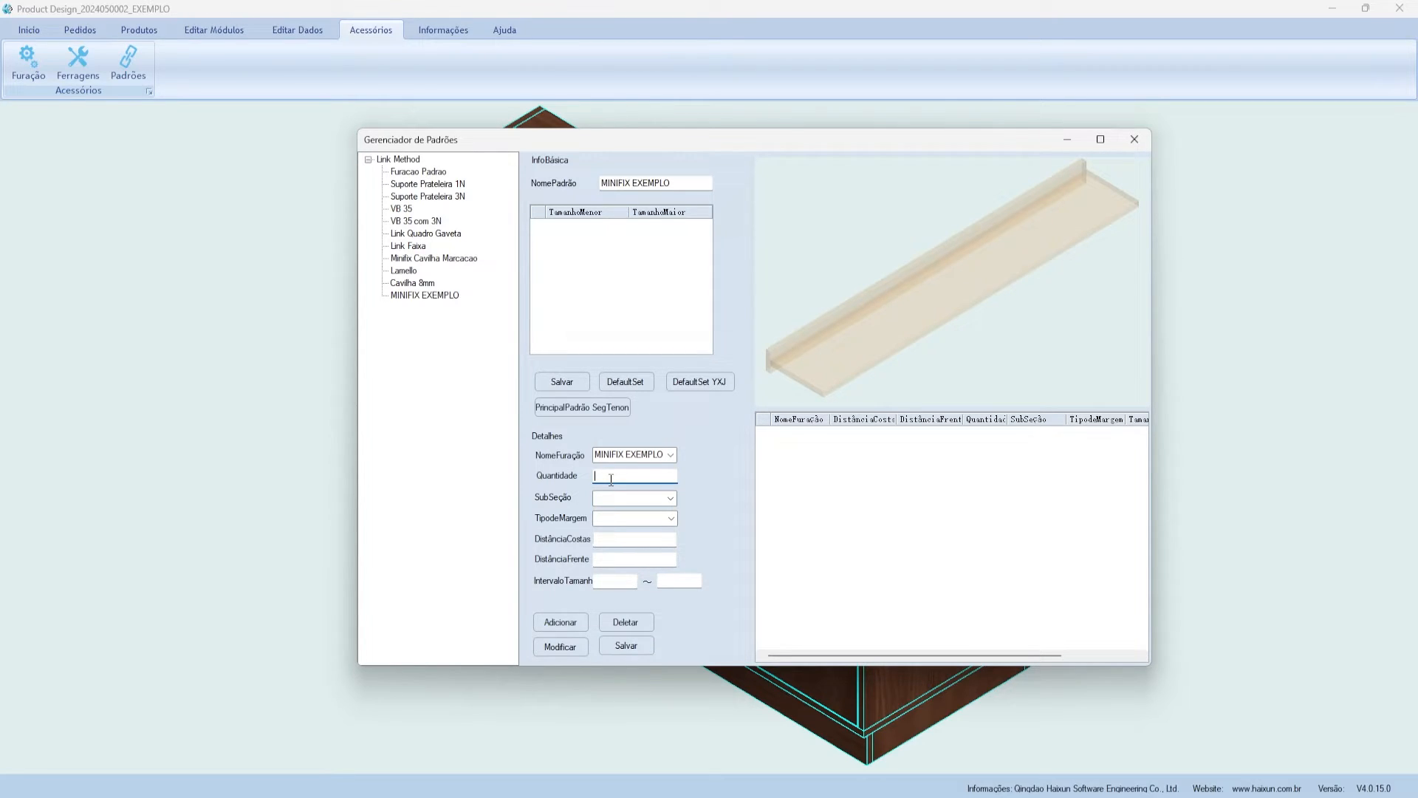
pyautogui.write('1')
# - Set the subsection to 0, keeping quantity at 1
pyautogui.click(654, 498)
pyautogui.click(669, 499)
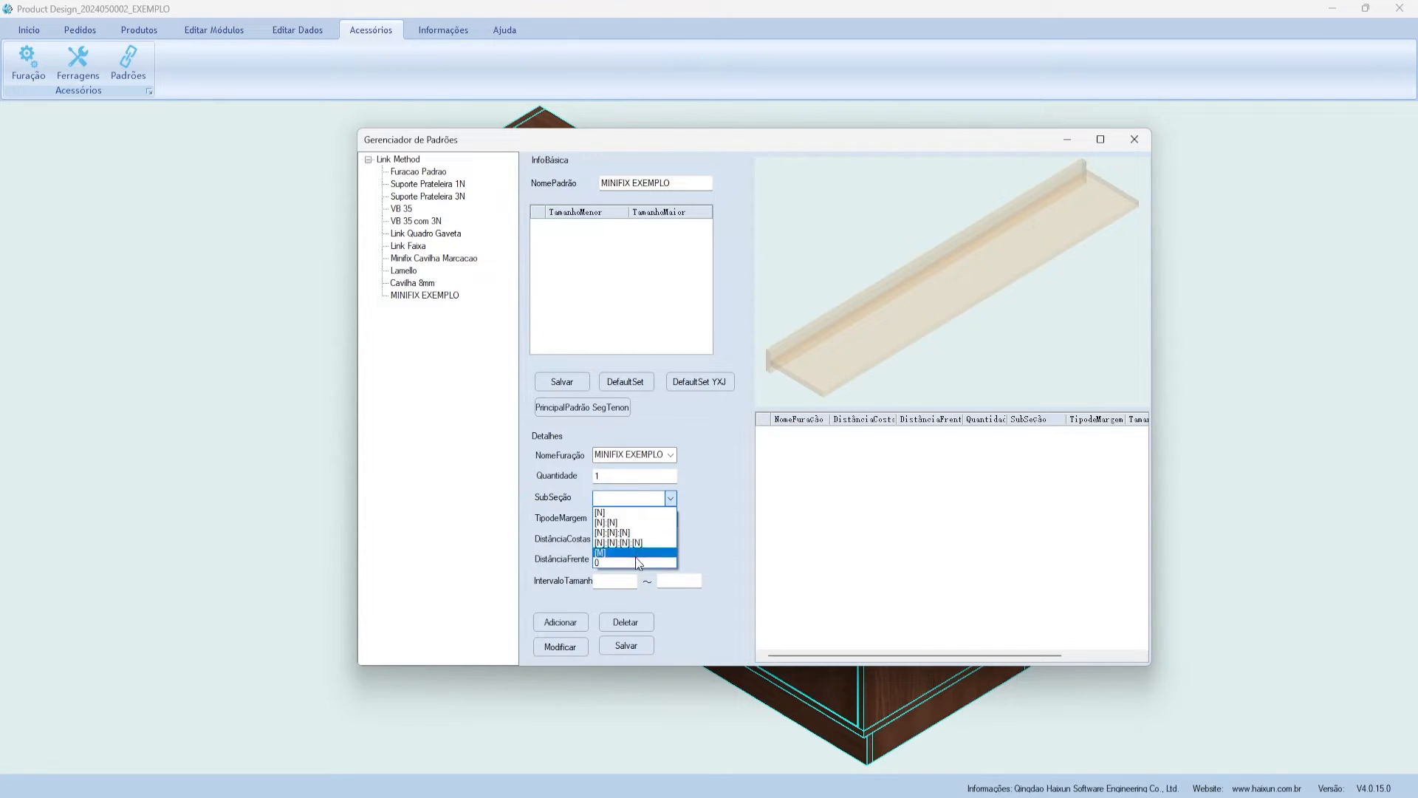
pyautogui.click(633, 493)
pyautogui.moveTo(614, 478); pyautogui.dragTo(592, 477)
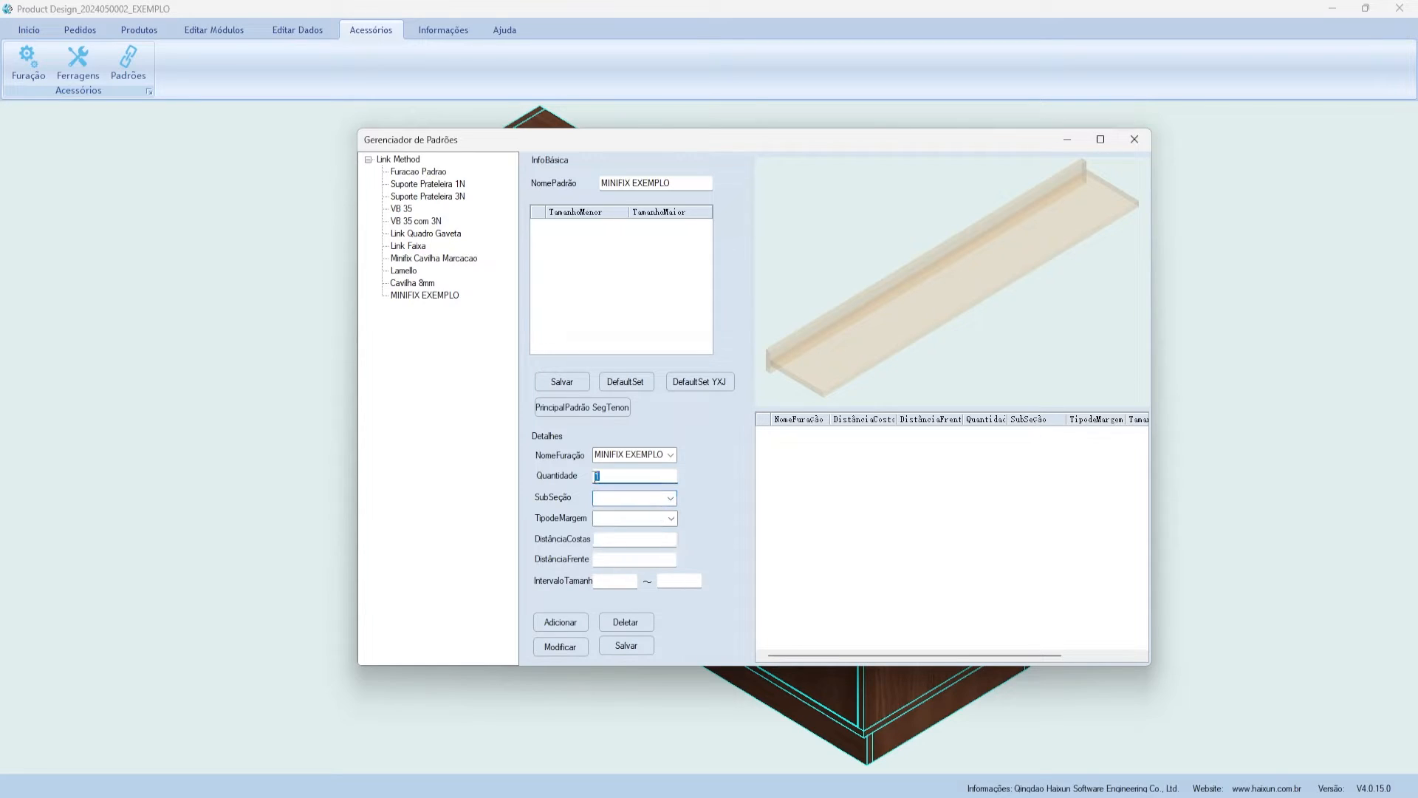
pyautogui.click(609, 494)
pyautogui.click(671, 498)
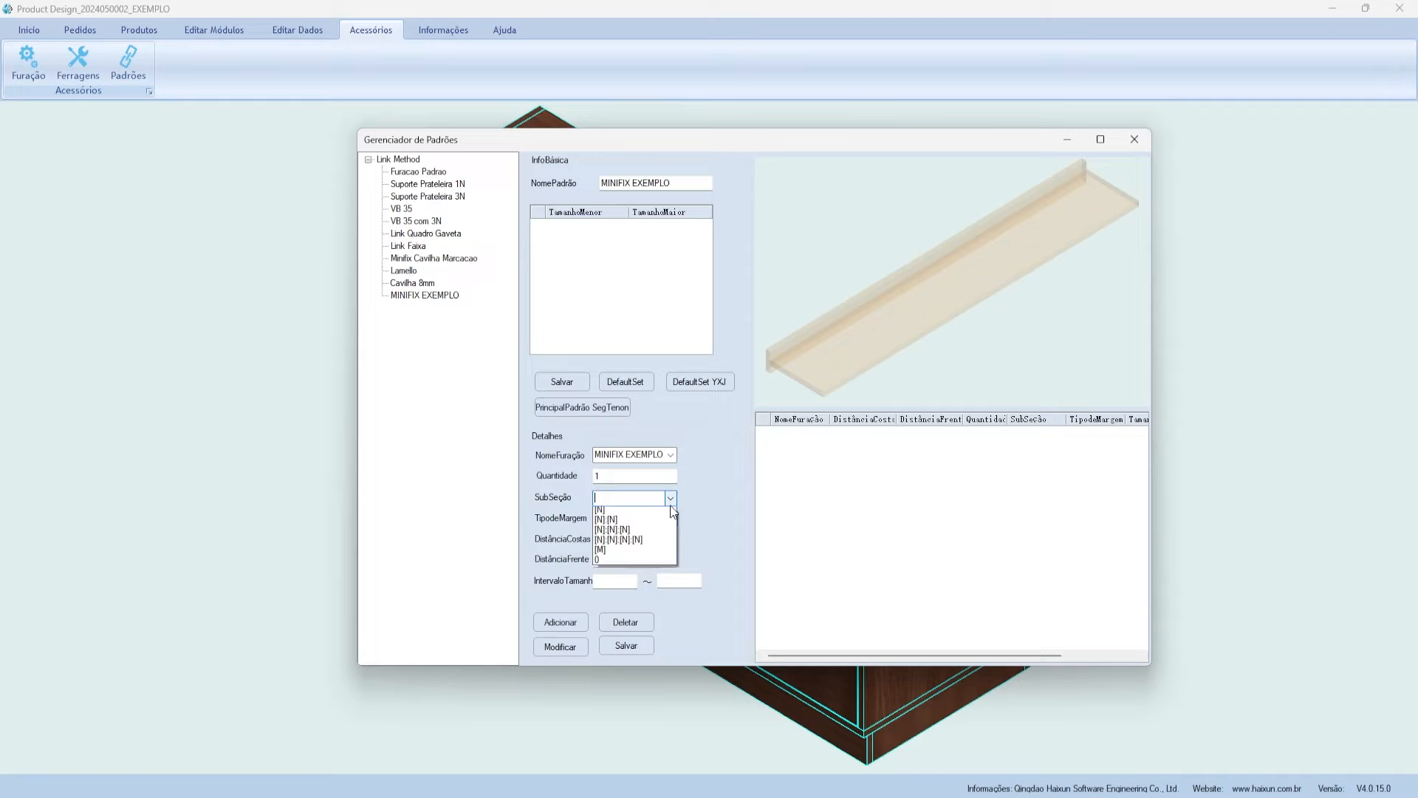
pyautogui.click(607, 561)
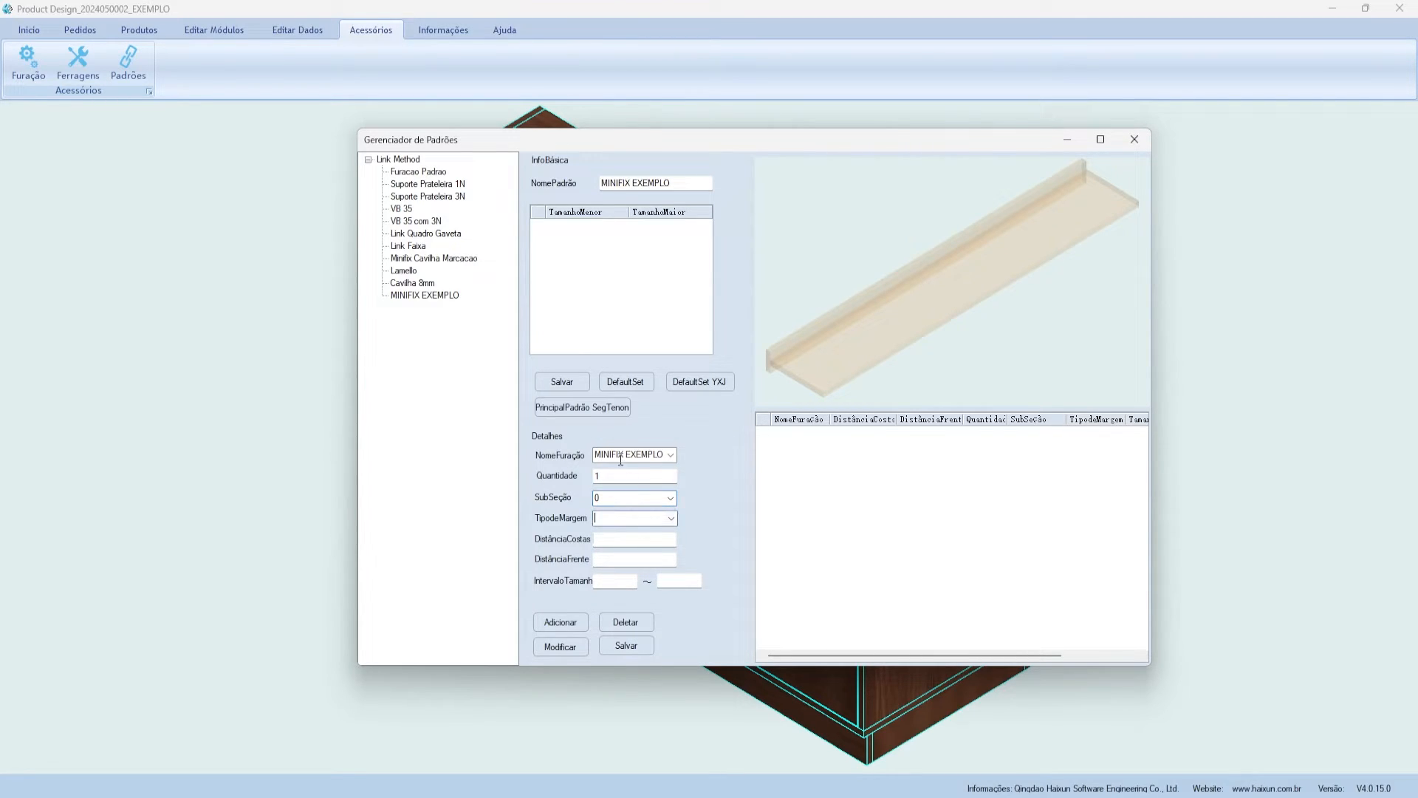
pyautogui.click(602, 476)
pyautogui.press('BackSpace')
pyautogui.write('2')
pyautogui.click(671, 498)
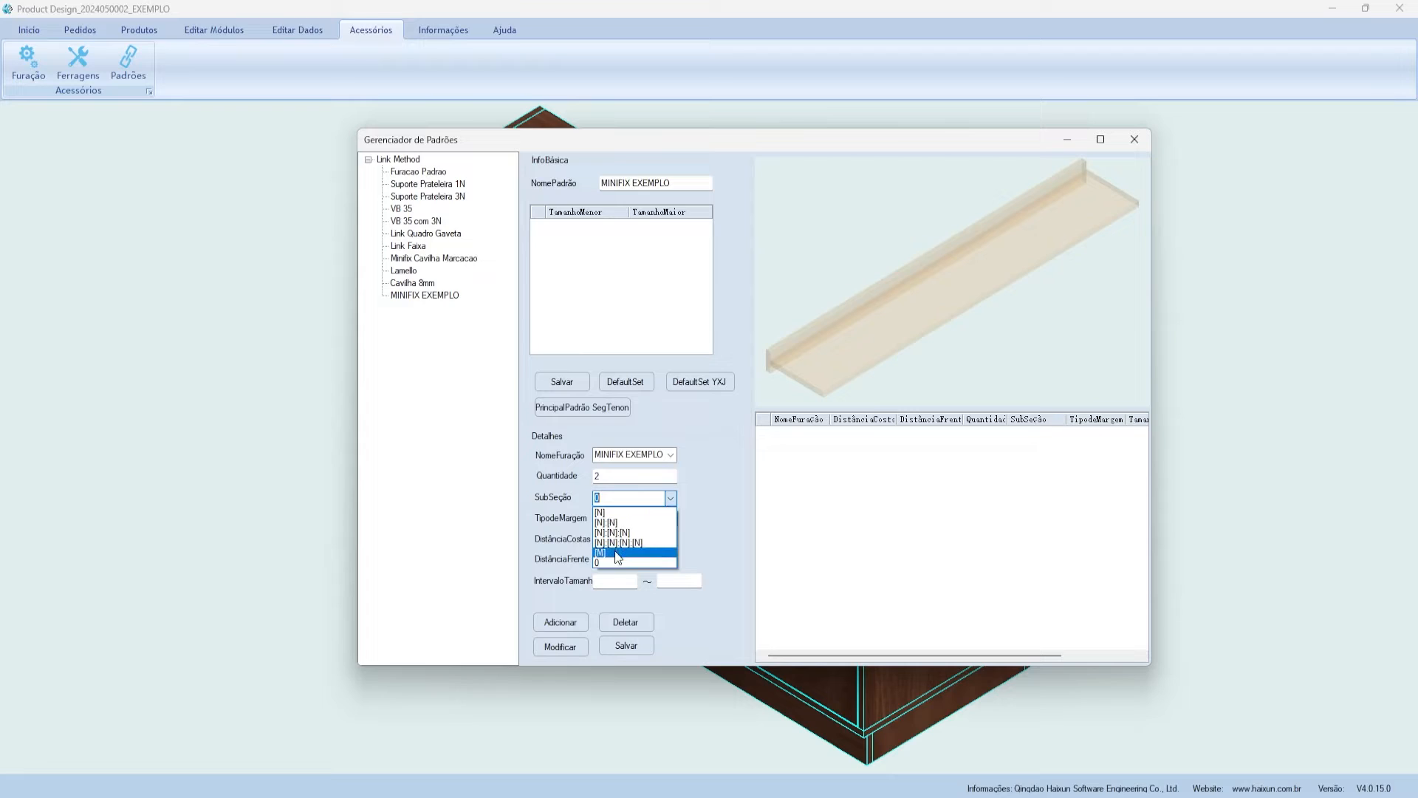
pyautogui.click(615, 562)
pyautogui.moveTo(609, 478); pyautogui.dragTo(587, 478)
pyautogui.write('1')
pyautogui.click(613, 518)
# - Set margin type Margin-Balance with subsection 0
pyautogui.click(669, 517)
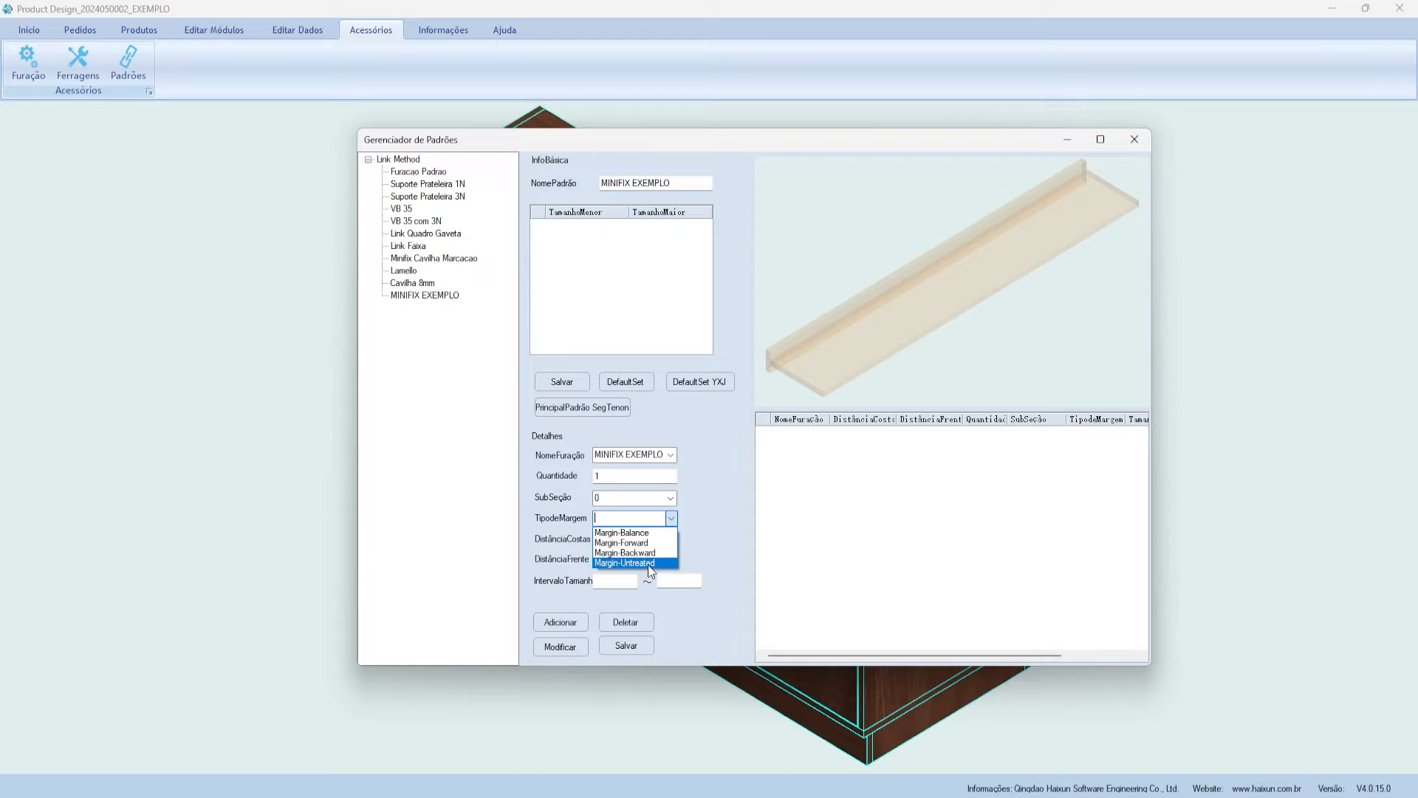
pyautogui.click(626, 534)
pyautogui.click(637, 519)
pyautogui.doubleClick(634, 521)
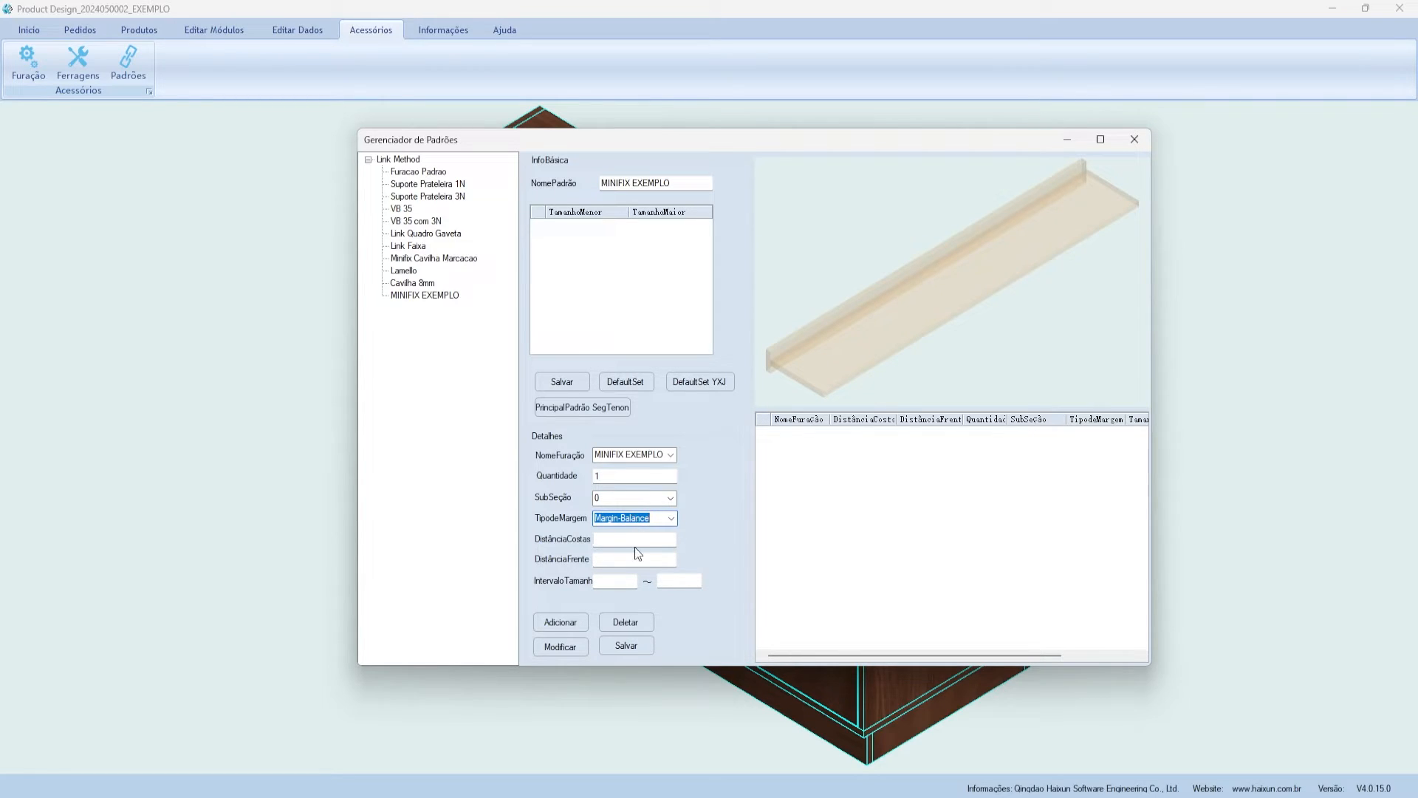
pyautogui.doubleClick(597, 477)
pyautogui.click(597, 496)
pyautogui.write('0')
pyautogui.press('Tab')
# - Enter back and front distances 48 and size range 0 to 150, then add the rule
pyautogui.write('48')
pyautogui.click(652, 556)
pyautogui.write('48')
pyautogui.press('Tab')
pyautogui.write('0')
pyautogui.click(679, 581)
pyautogui.write('150')
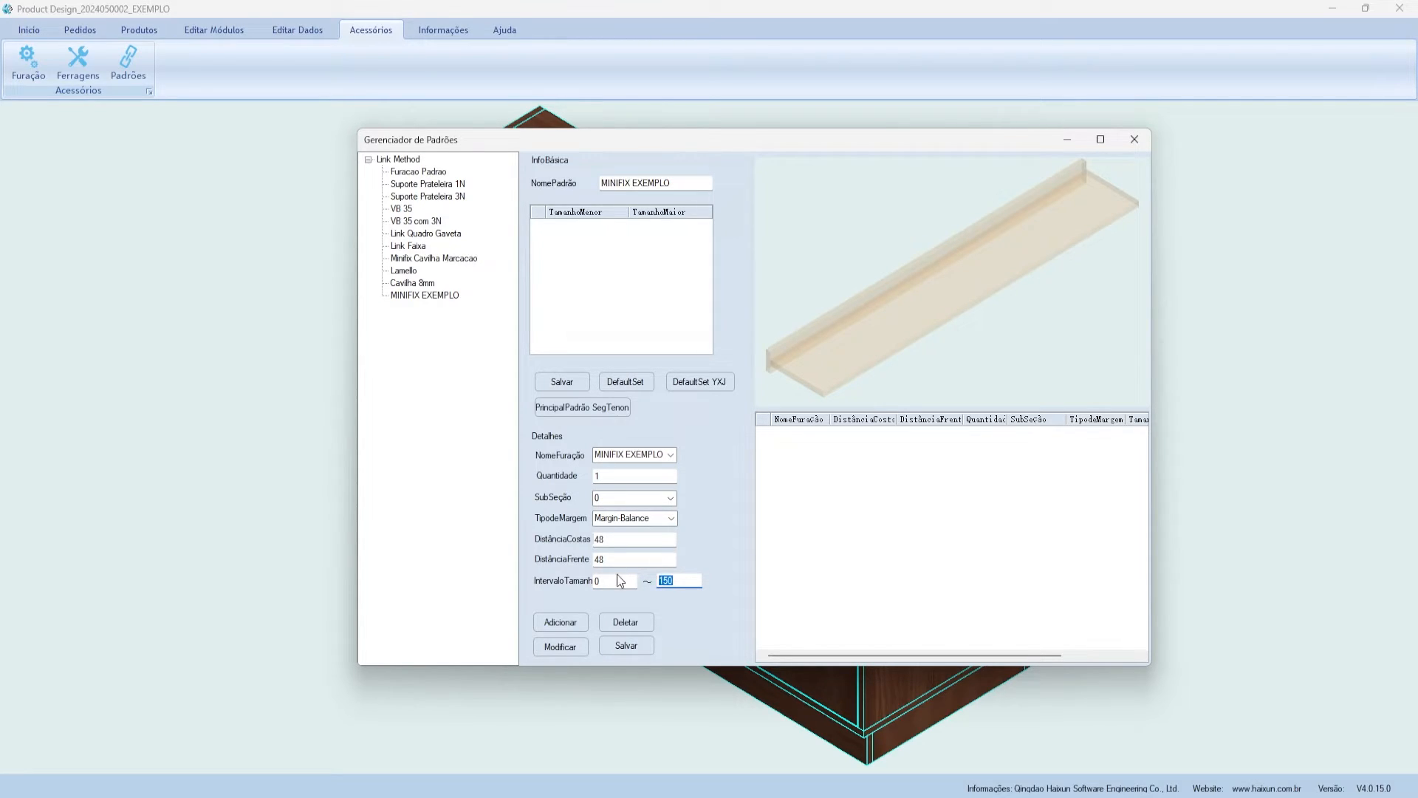
pyautogui.moveTo(609, 476); pyautogui.dragTo(570, 469)
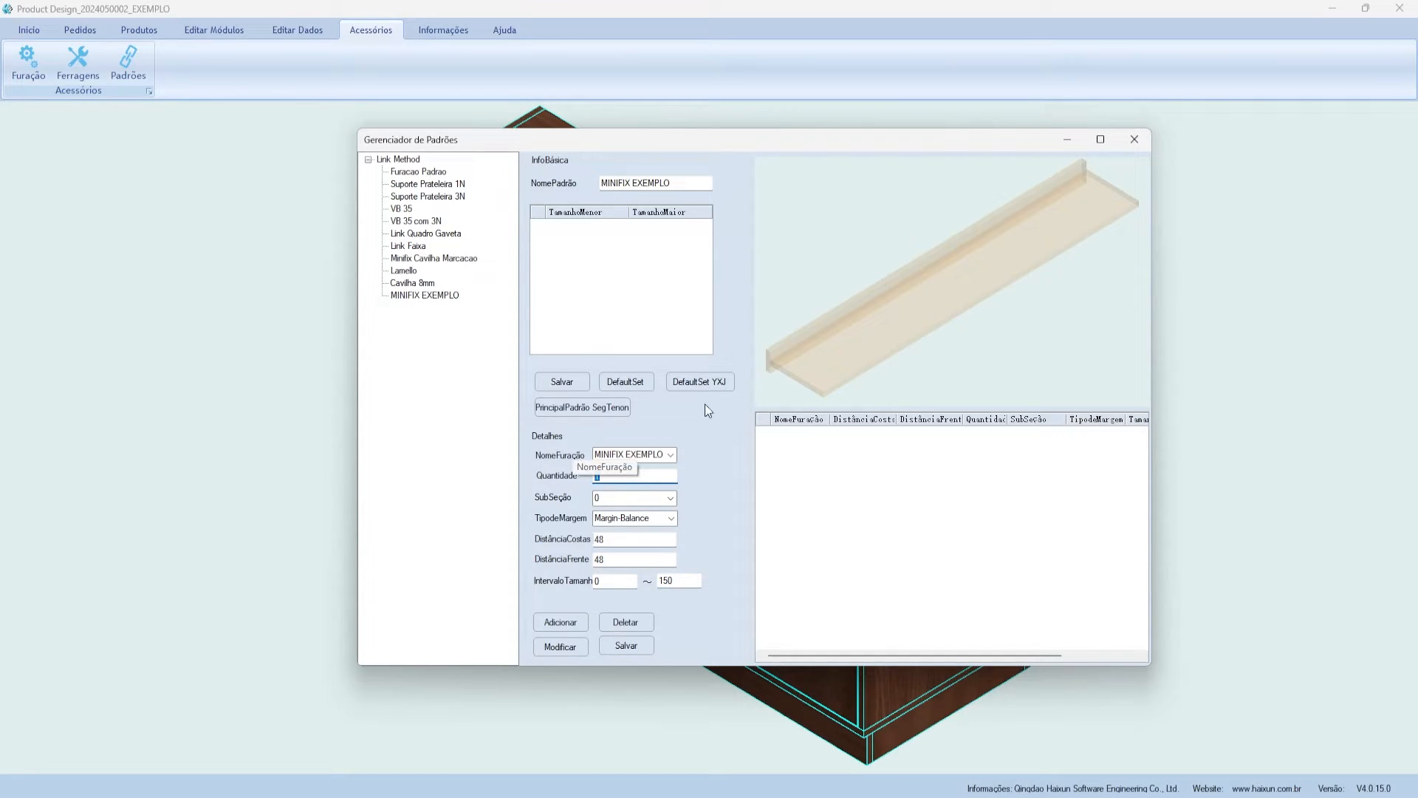
pyautogui.click(617, 583)
pyautogui.press('Tab')
pyautogui.click(577, 622)
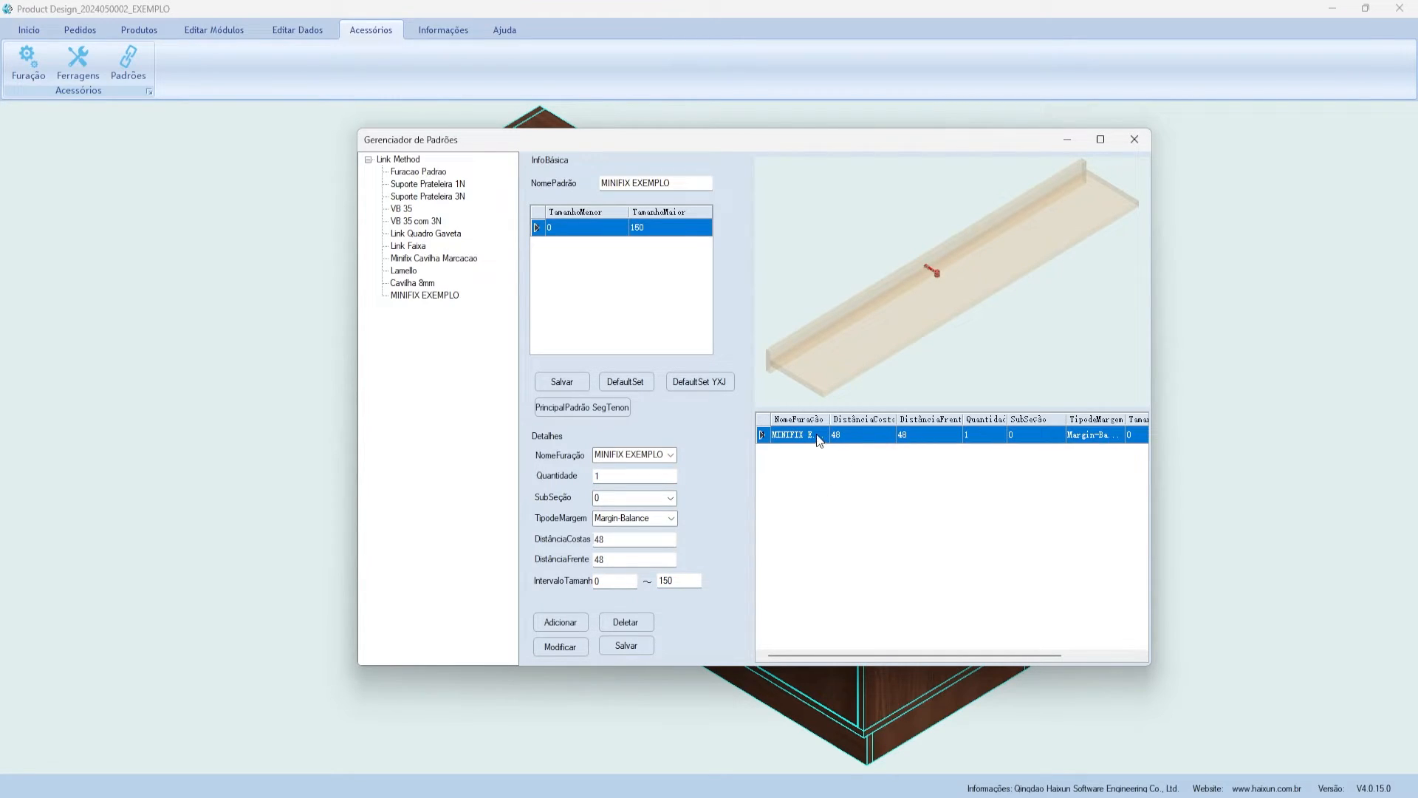
# - Check the minimum and maximum size values of the existing MINIFIX EXEMPLO rule
pyautogui.scroll(5, 921, 265)
pyautogui.scroll(-6, 867, 241)
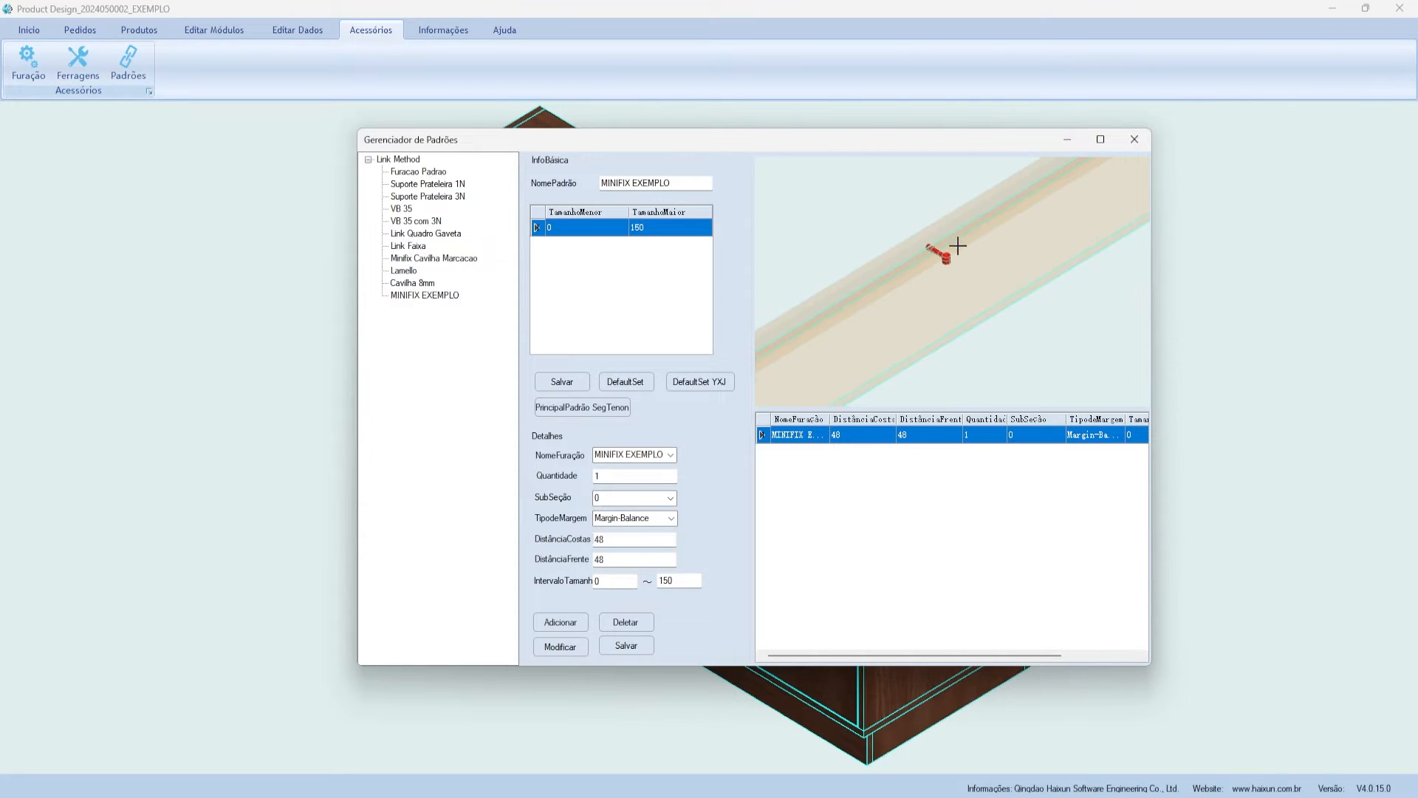
pyautogui.scroll(-2, 829, 301)
pyautogui.scroll(4, 1012, 250)
pyautogui.scroll(-4, 830, 339)
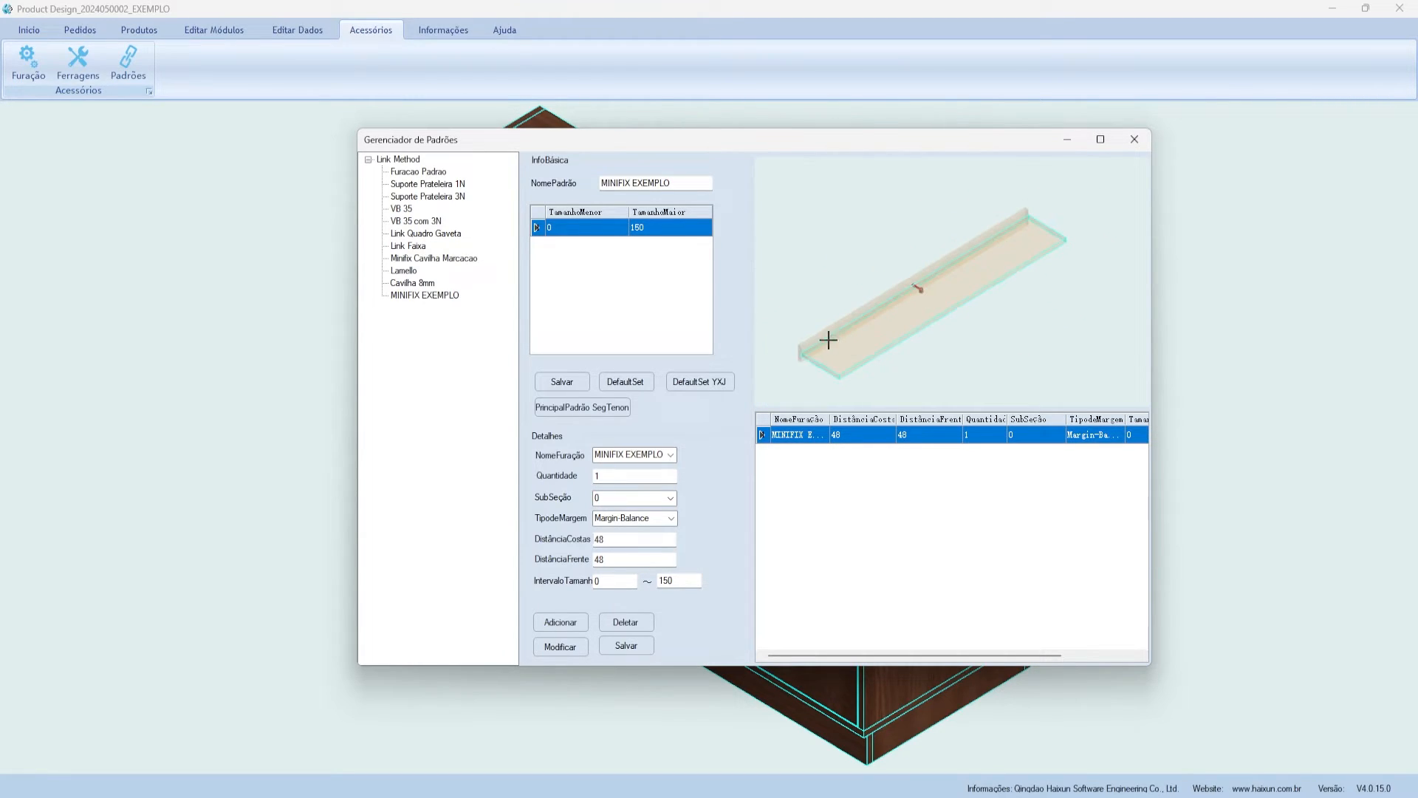
pyautogui.scroll(2, 856, 329)
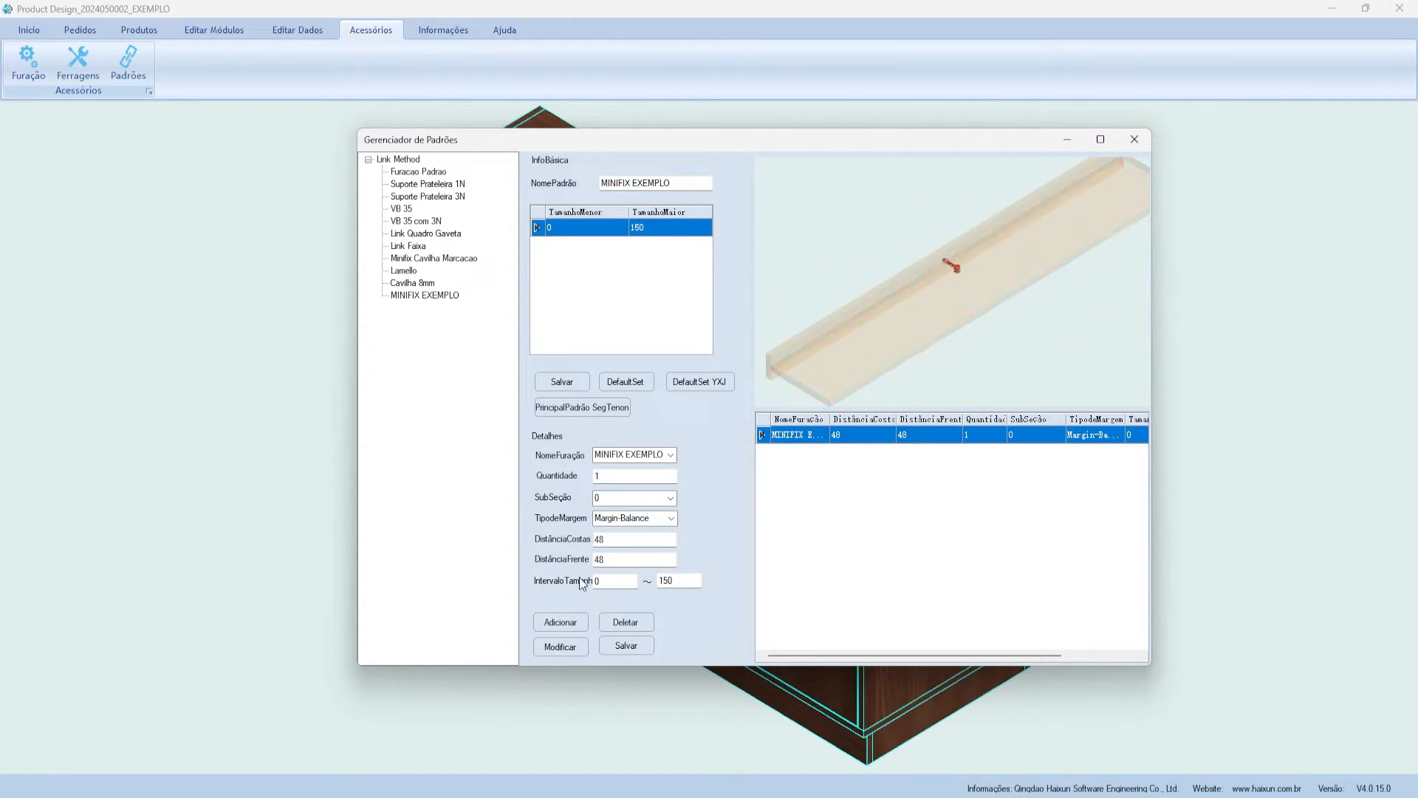
pyautogui.click(629, 582)
pyautogui.click(700, 581)
pyautogui.click(627, 581)
pyautogui.click(694, 580)
# - Add a rule for sizes 150 to 500 with 2 holes and subsection [N]
pyautogui.moveTo(618, 579); pyautogui.dragTo(584, 557)
pyautogui.write('150')
pyautogui.press('Tab')
pyautogui.write('500')
pyautogui.doubleClick(597, 476)
pyautogui.write('2')
pyautogui.click(671, 499)
pyautogui.click(637, 513)
pyautogui.click(569, 622)
# - Review the rule list and bring up the subsection layouts for the next rule
pyautogui.scroll(-3, 803, 311)
pyautogui.scroll(3, 1000, 215)
pyautogui.scroll(-3, 1036, 198)
pyautogui.scroll(1, 960, 219)
pyautogui.scroll(1, 889, 266)
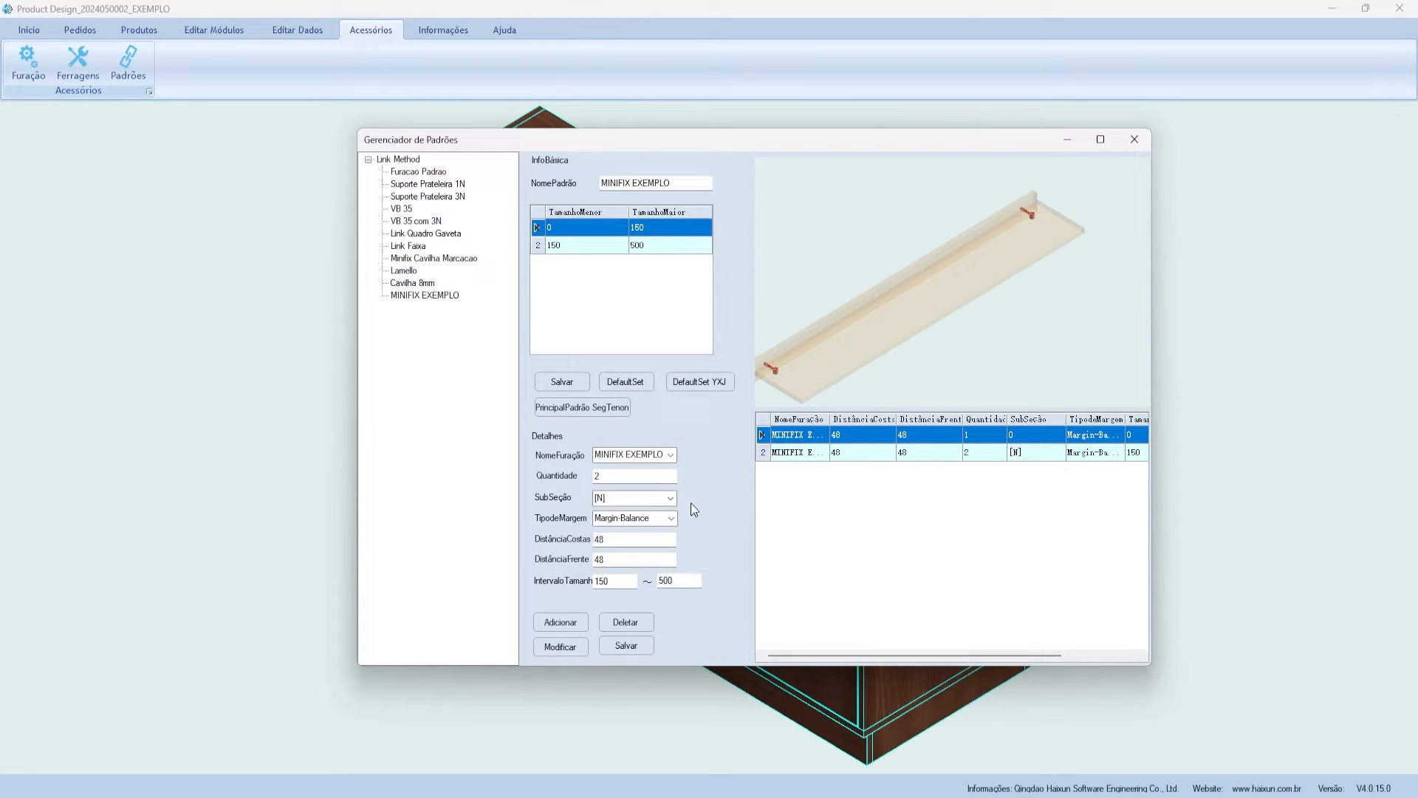
pyautogui.click(671, 498)
# - Add a rule for sizes 500–1500 with 3 holes and subsection [N]:[N]
pyautogui.click(628, 519)
pyautogui.moveTo(605, 476); pyautogui.dragTo(591, 477)
pyautogui.write('3')
pyautogui.doubleClick(606, 582)
pyautogui.write('500')
pyautogui.click(659, 581)
pyautogui.write('1')
pyautogui.click(547, 622)
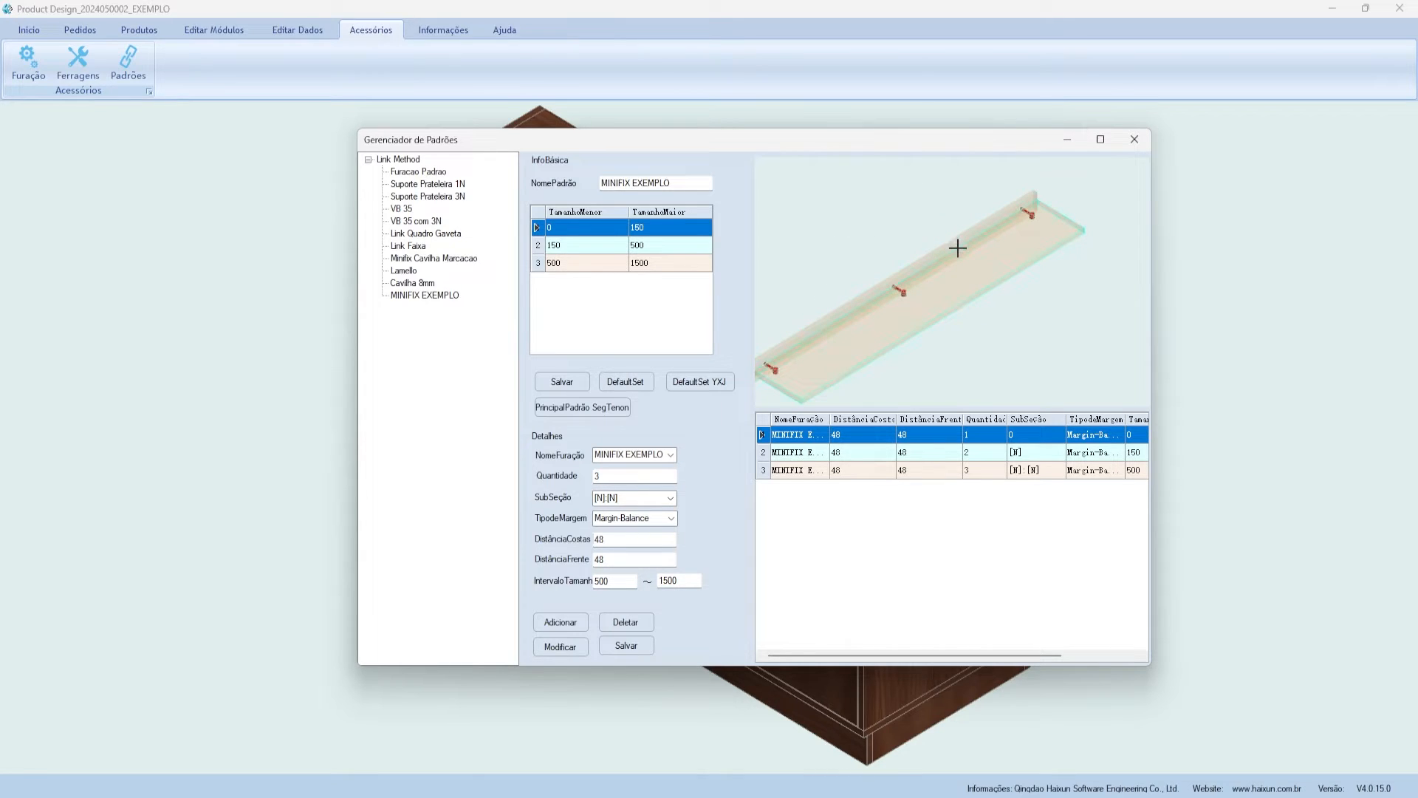
# - Add a rule for sizes 1500–2500 with 4 holes and subsection [N]:[N]:[N]
pyautogui.moveTo(637, 499); pyautogui.dragTo(573, 499)
pyautogui.moveTo(635, 581); pyautogui.dragTo(584, 583)
pyautogui.write('1')
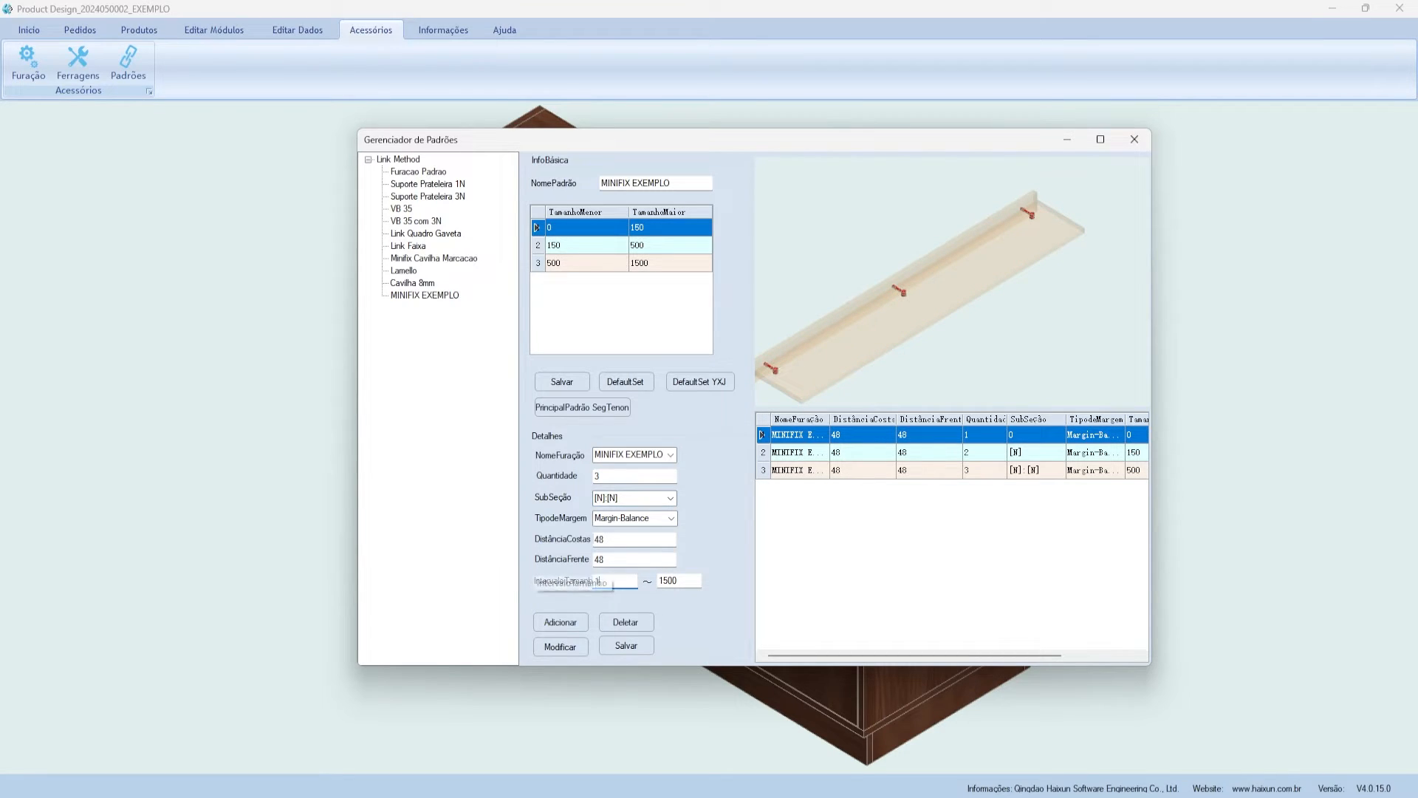
pyautogui.write('500')
pyautogui.click(678, 581)
pyautogui.doubleClick(613, 583)
pyautogui.moveTo(681, 582); pyautogui.dragTo(658, 584)
pyautogui.write('25')
pyautogui.doubleClick(604, 475)
pyautogui.write('4')
pyautogui.click(675, 500)
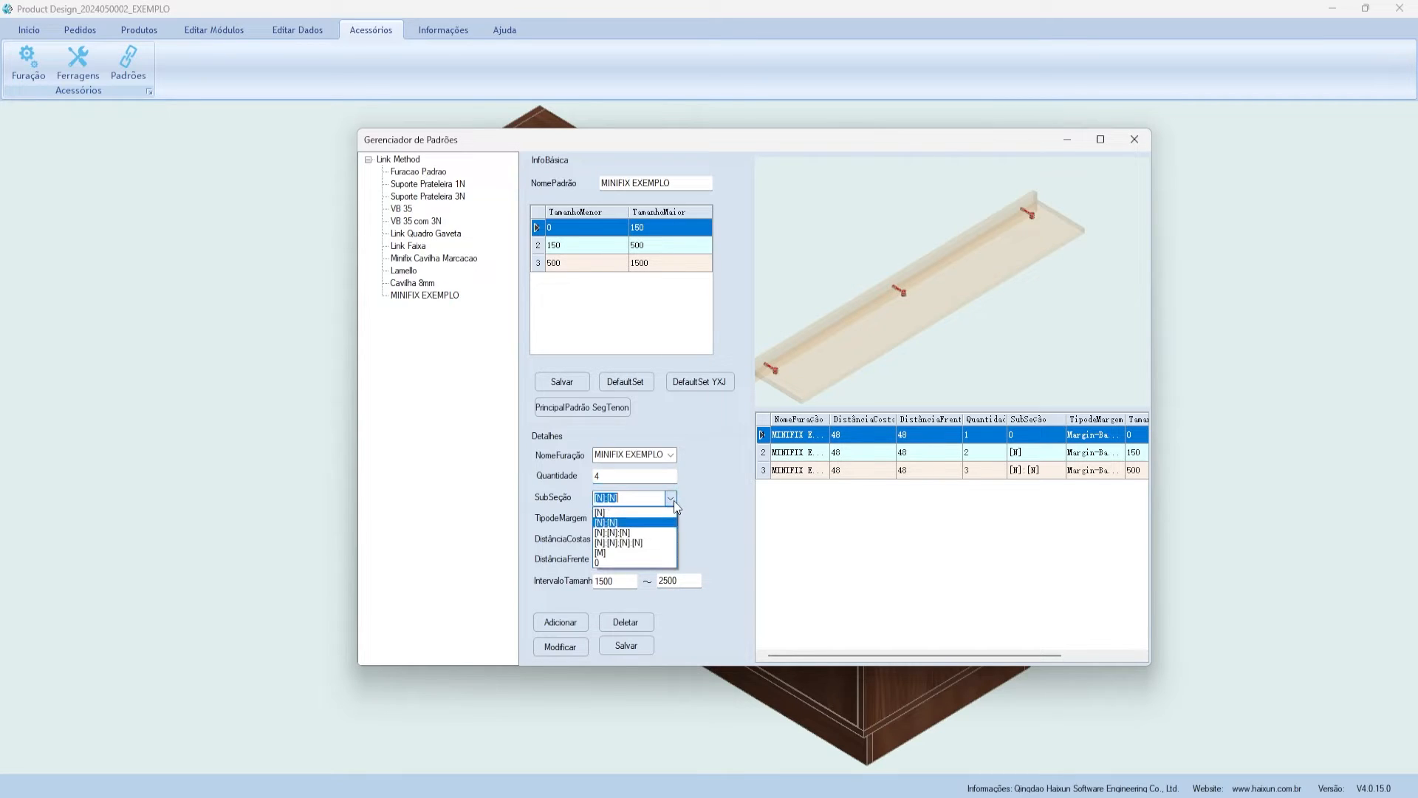
pyautogui.click(619, 532)
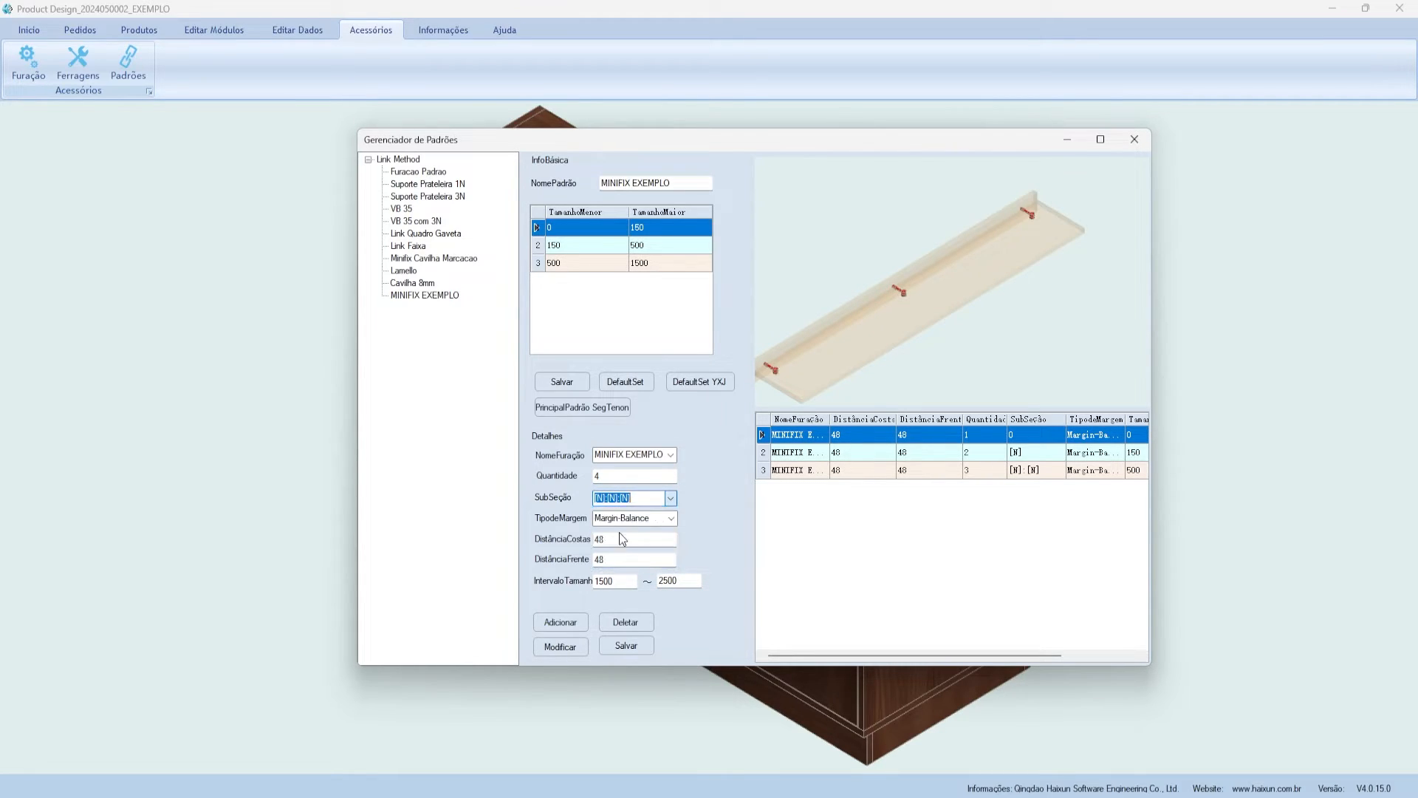
pyautogui.click(560, 622)
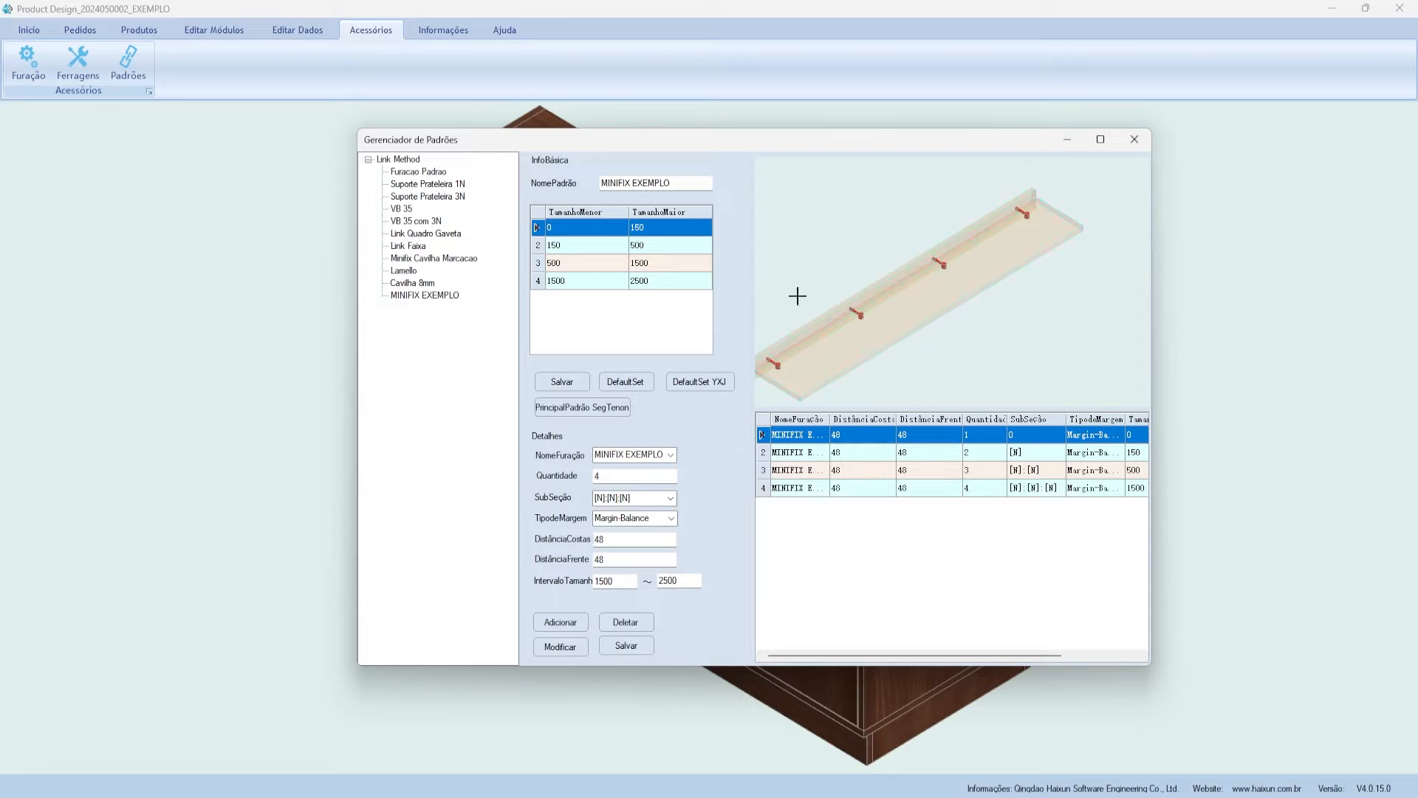
pyautogui.moveTo(629, 498); pyautogui.dragTo(593, 500)
# - Move Gerenciador de Padrões aside, save the MINIFIX EXEMPLO pattern and acknowledge the success message
pyautogui.click(950, 174)
pyautogui.moveTo(903, 156); pyautogui.dragTo(793, 166)
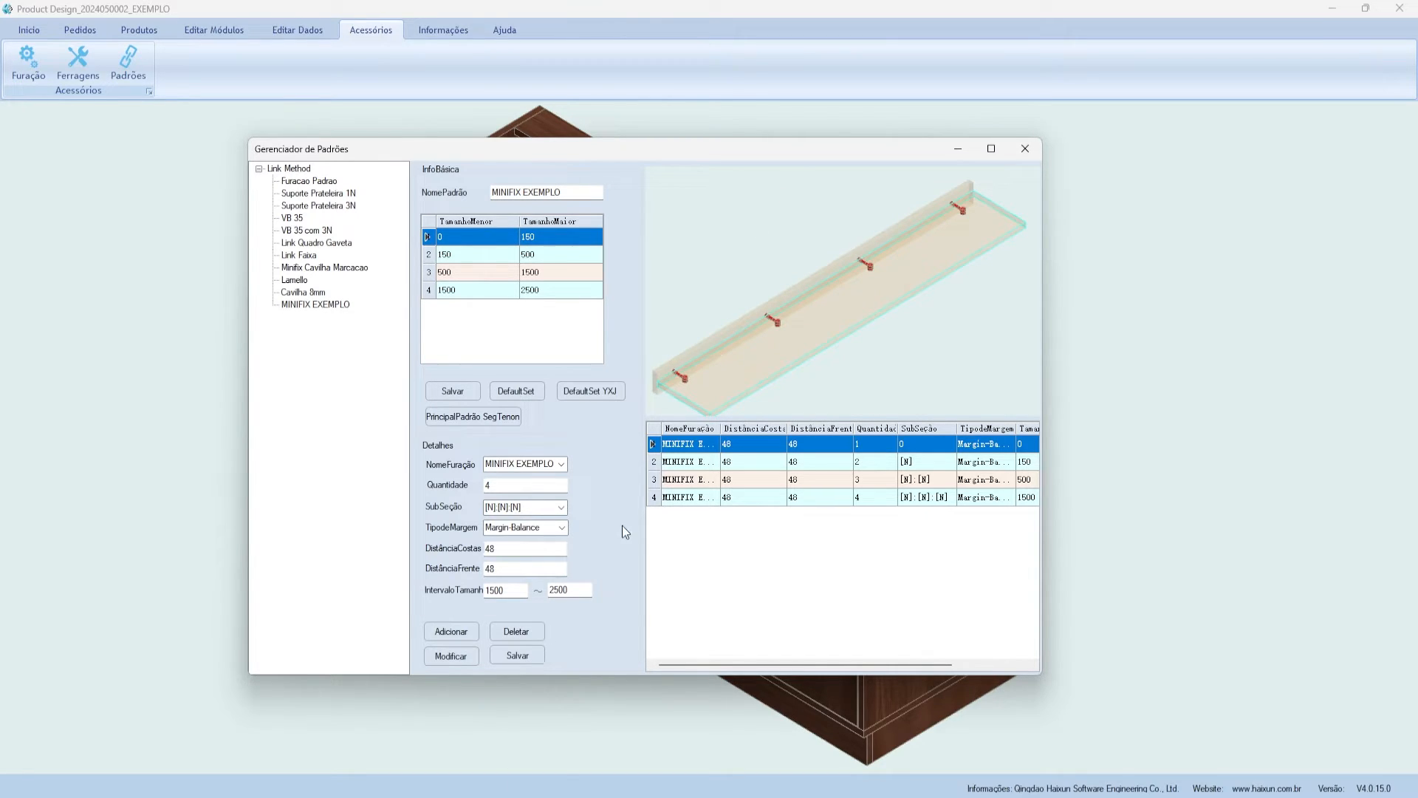
pyautogui.click(720, 460)
pyautogui.click(469, 390)
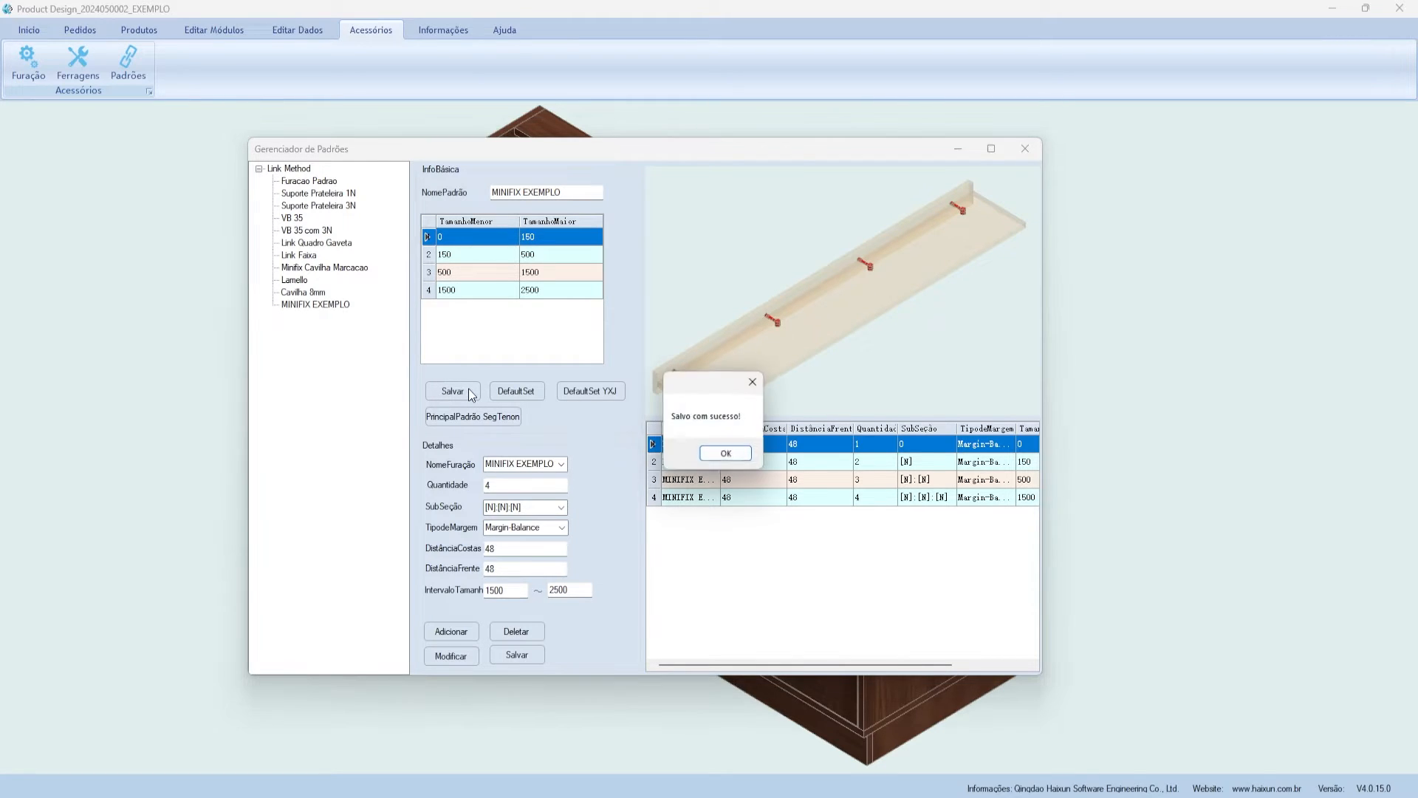
pyautogui.click(726, 453)
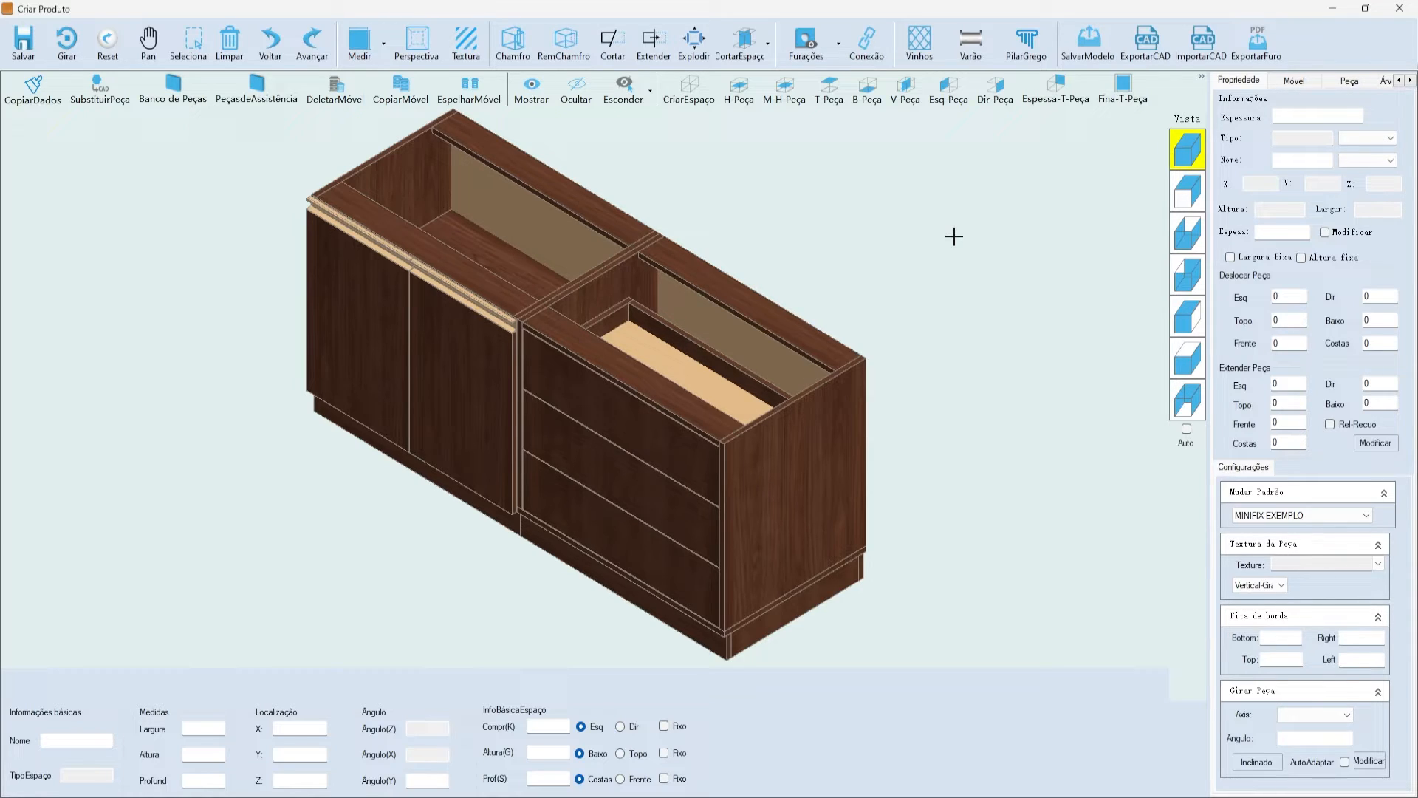
# - Select the right cabinet's top plate and bring up the Furações drilling options
pyautogui.click(751, 295)
pyautogui.click(955, 256)
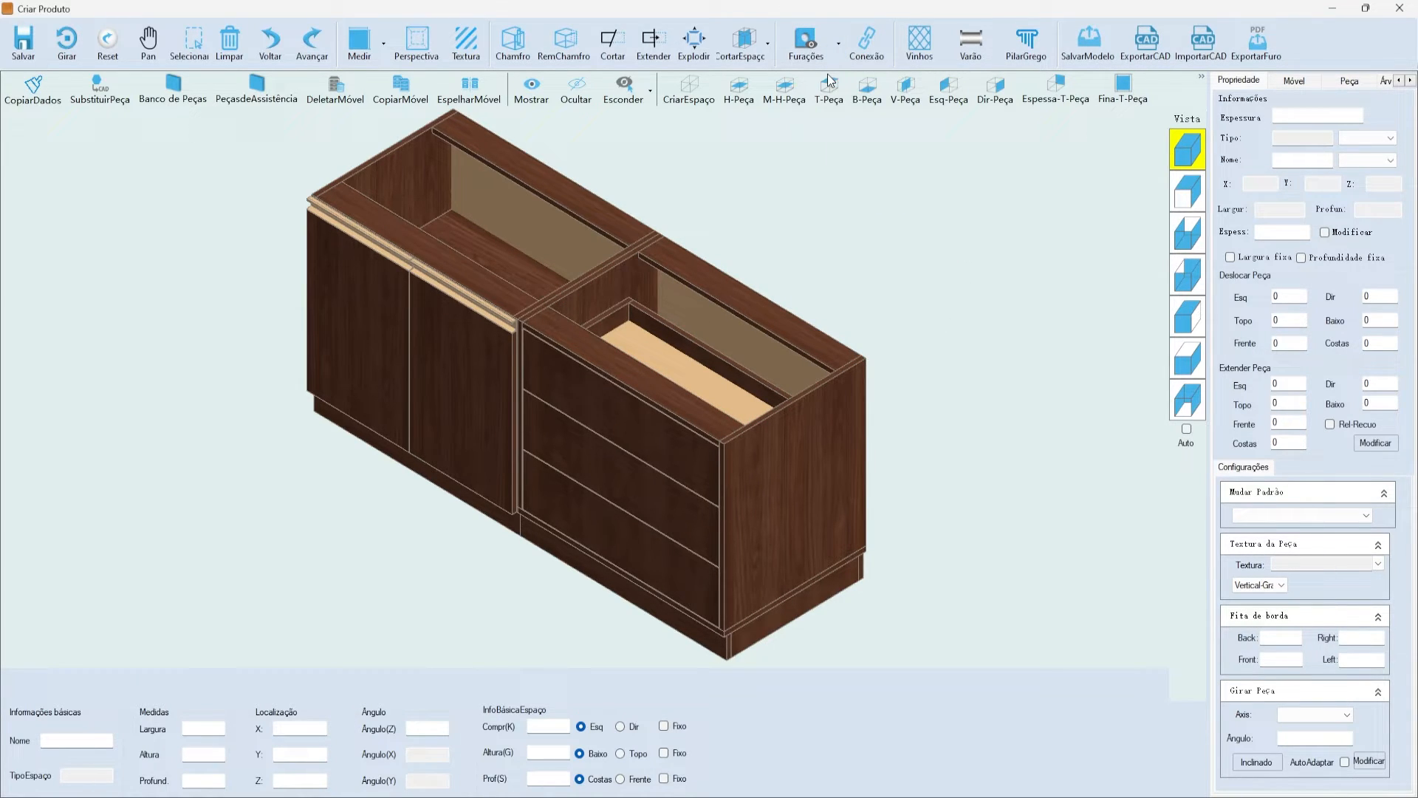
# - Dismiss the drilling checklist, select the top plate and zoom in on its corner connectors
pyautogui.moveTo(340, 69); pyautogui.dragTo(391, 118)
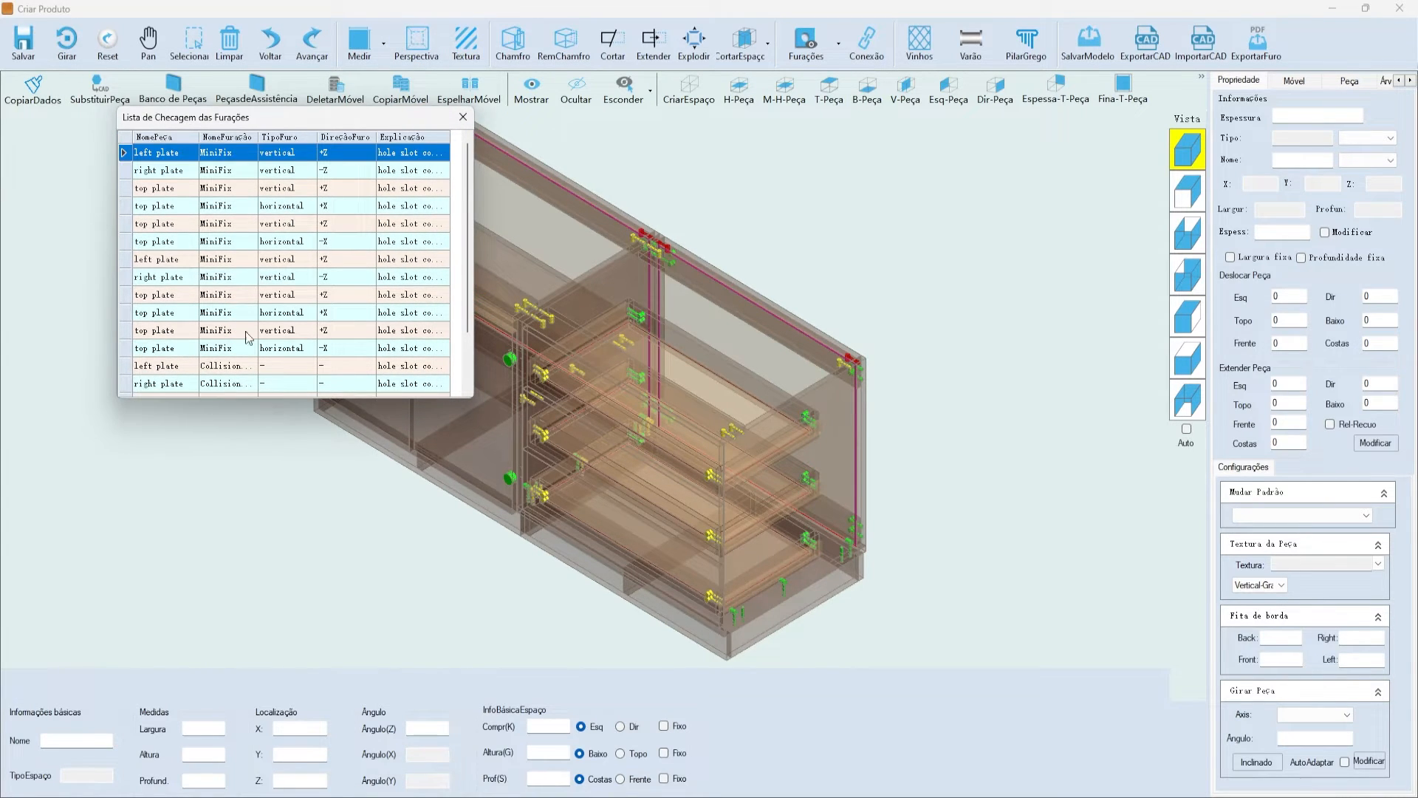
pyautogui.click(462, 118)
pyautogui.scroll(10, 794, 212)
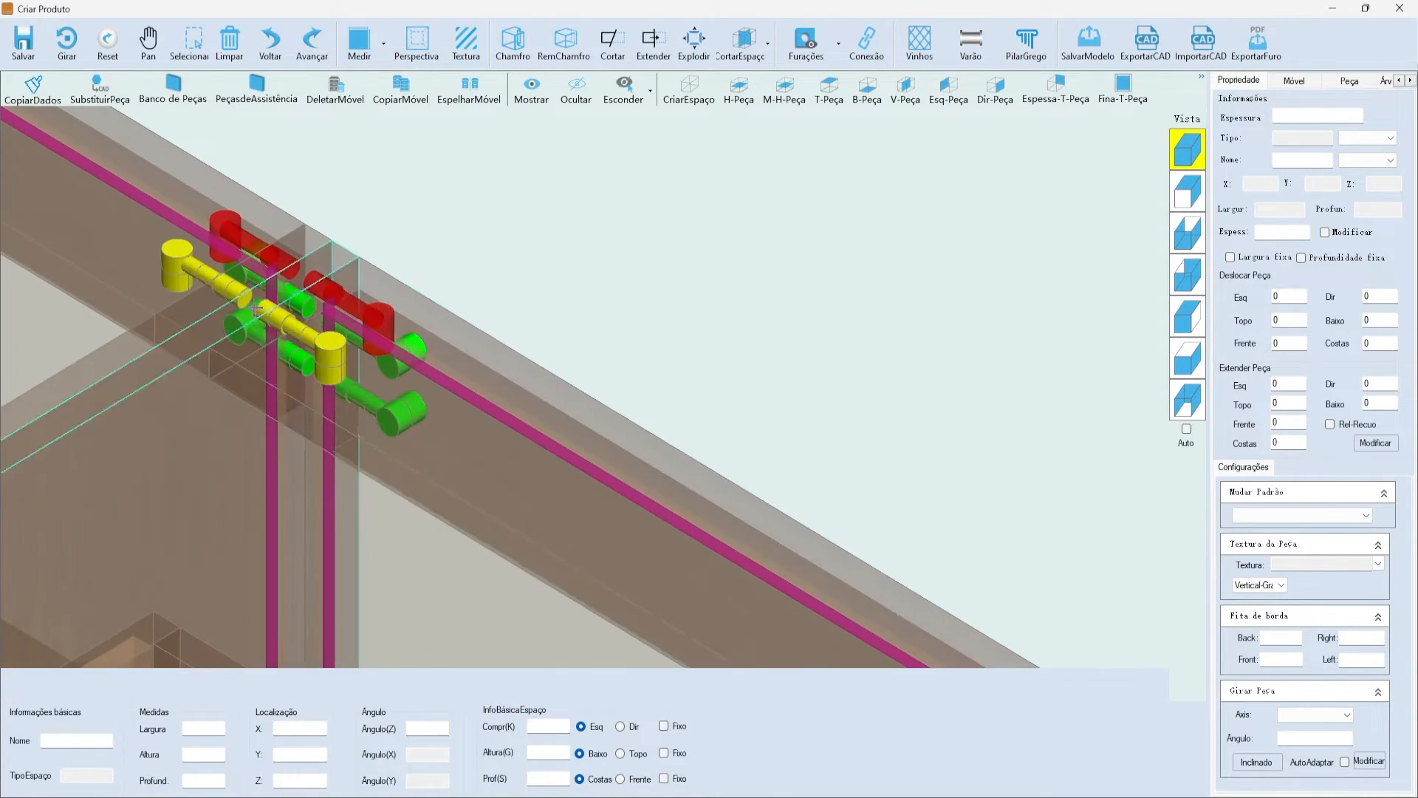
pyautogui.click(422, 314)
pyautogui.scroll(-10, 393, 367)
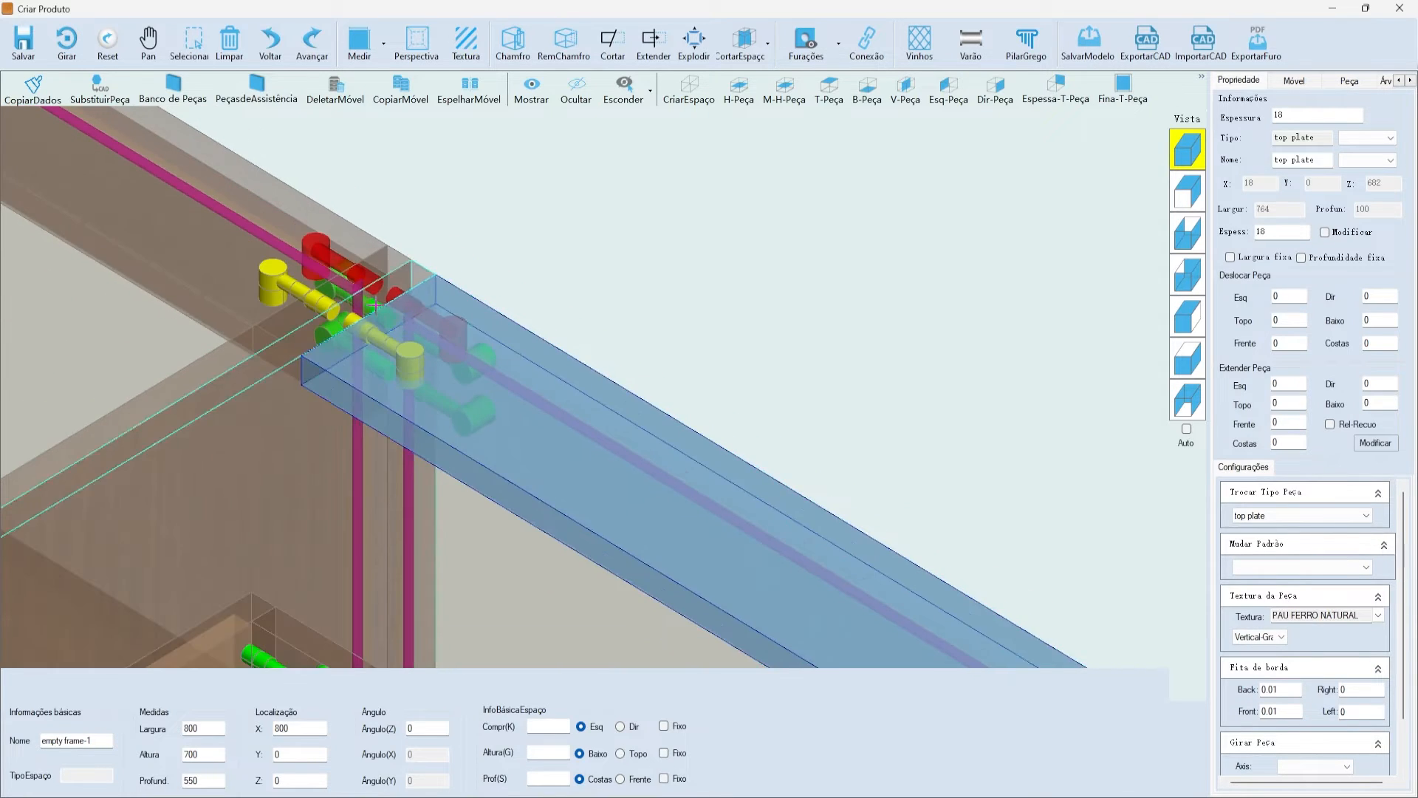
pyautogui.scroll(-3, 619, 281)
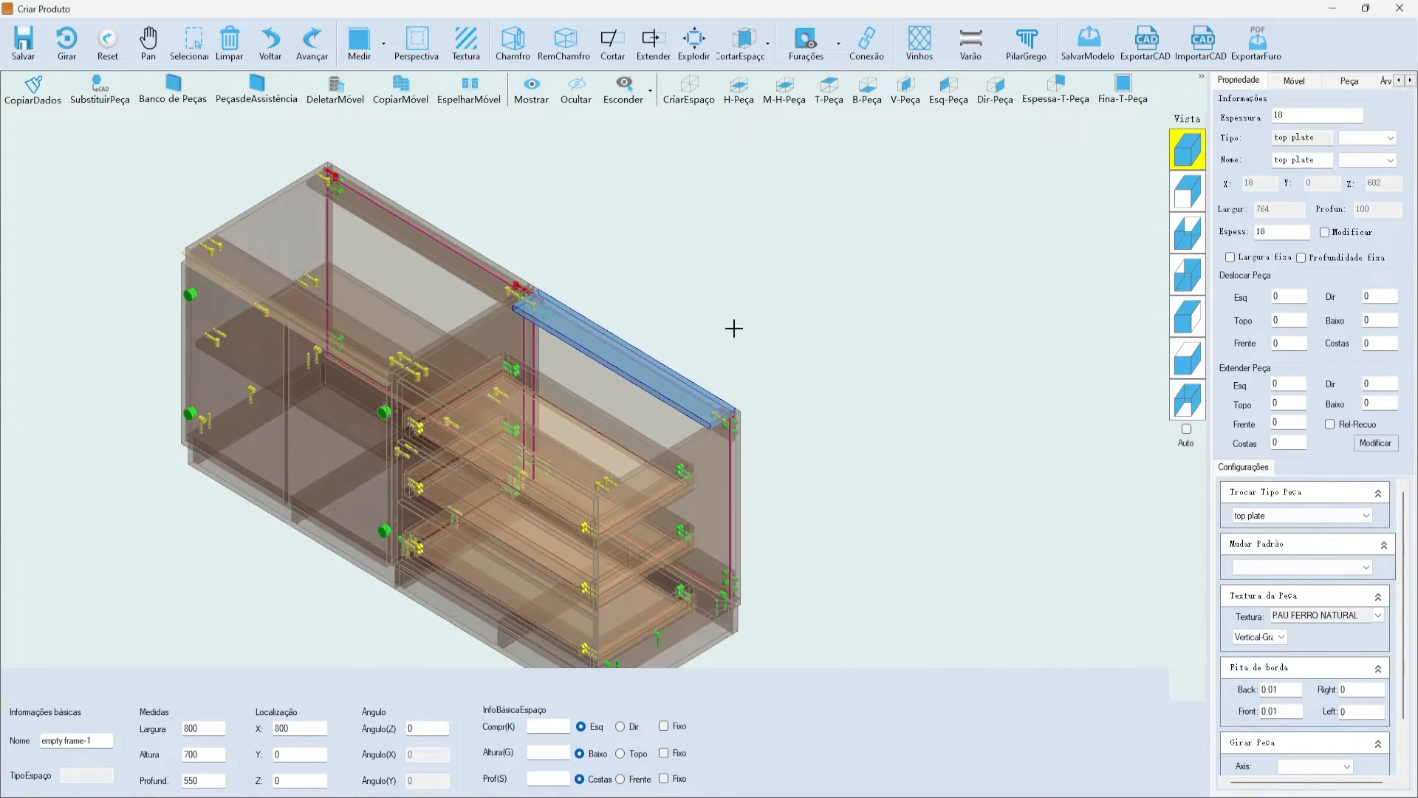
pyautogui.scroll(5, 820, 399)
pyautogui.scroll(3, 805, 414)
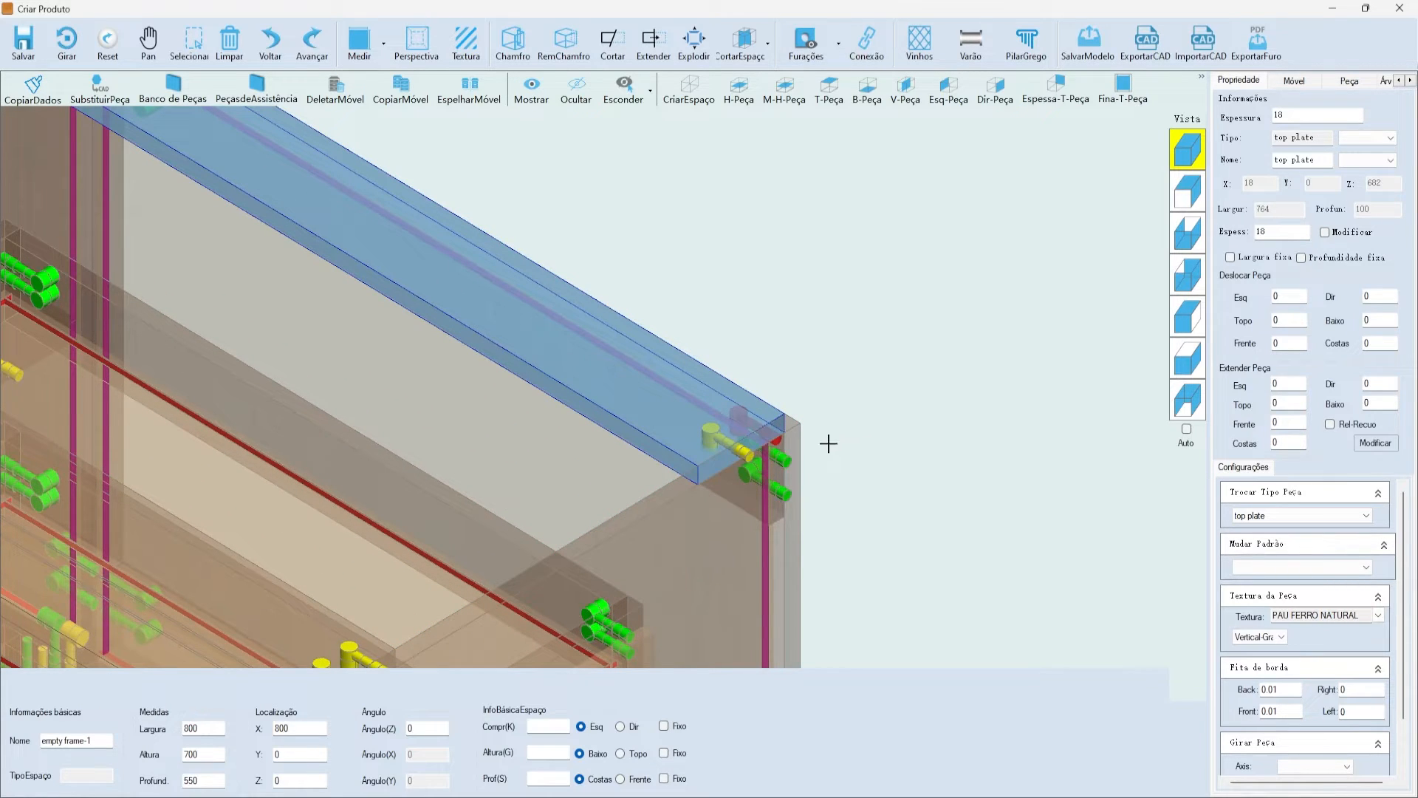
pyautogui.scroll(5, 735, 427)
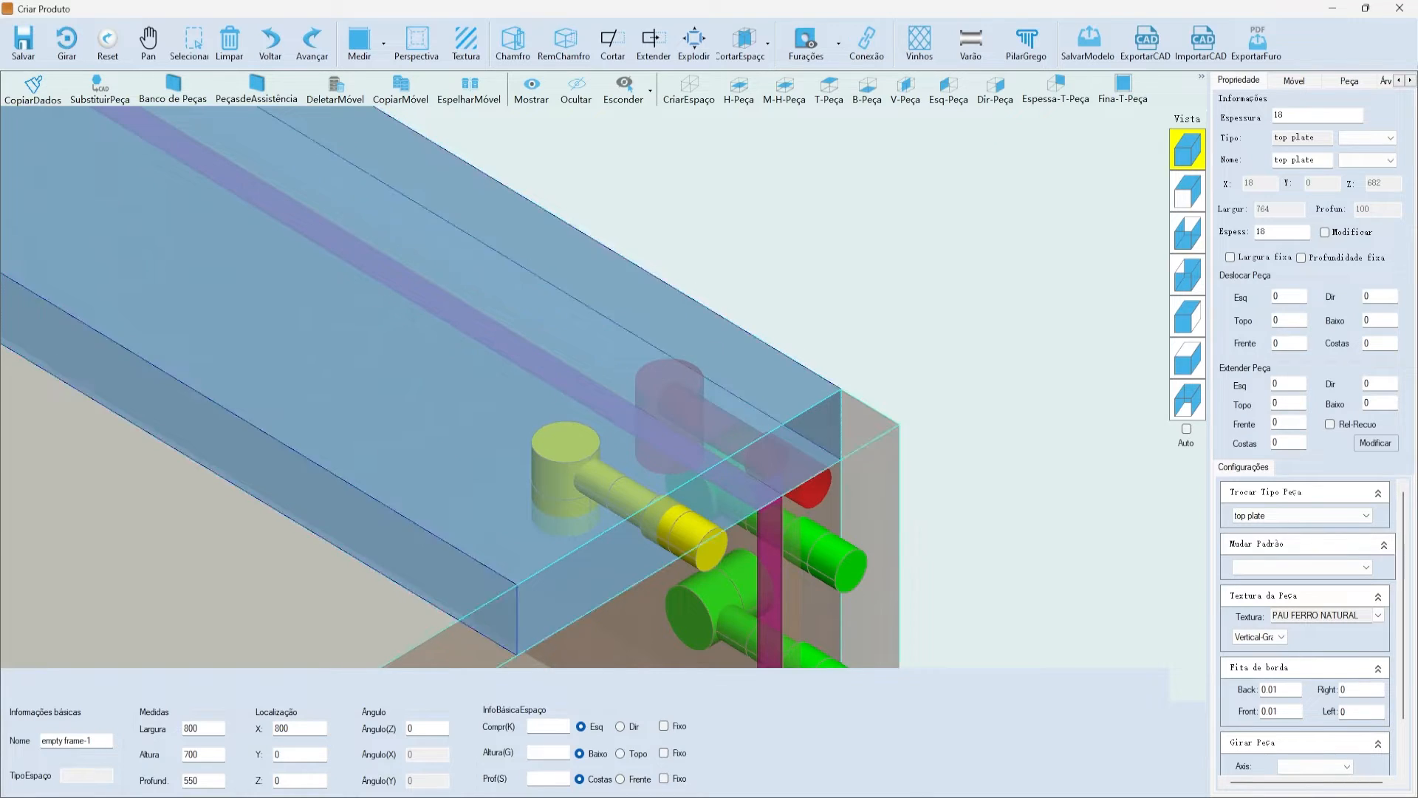
pyautogui.scroll(-5, 573, 310)
# - Set the top plate's pattern to MINIFIX EXEMPLO and regenerate Visualizar Furação
pyautogui.click(1289, 564)
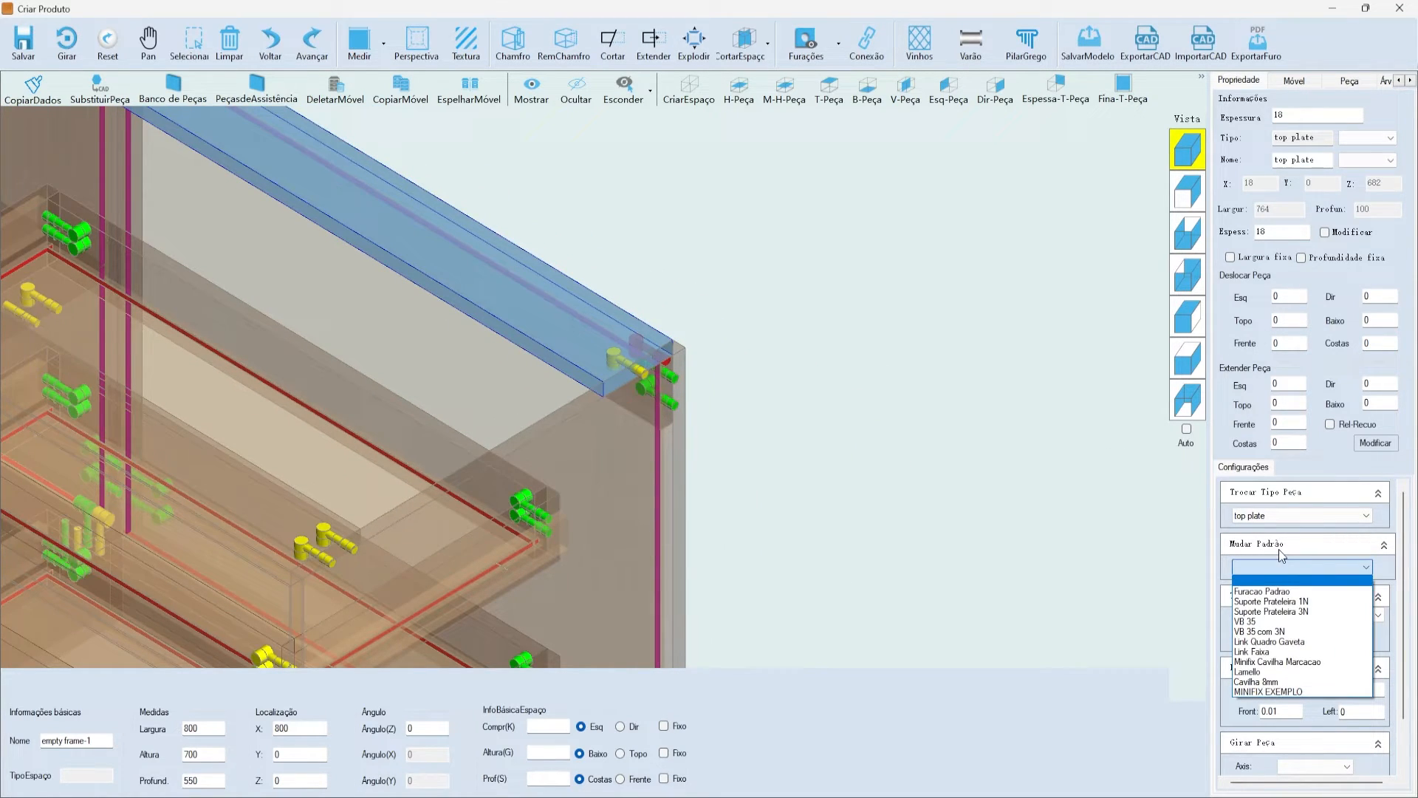
pyautogui.click(1278, 691)
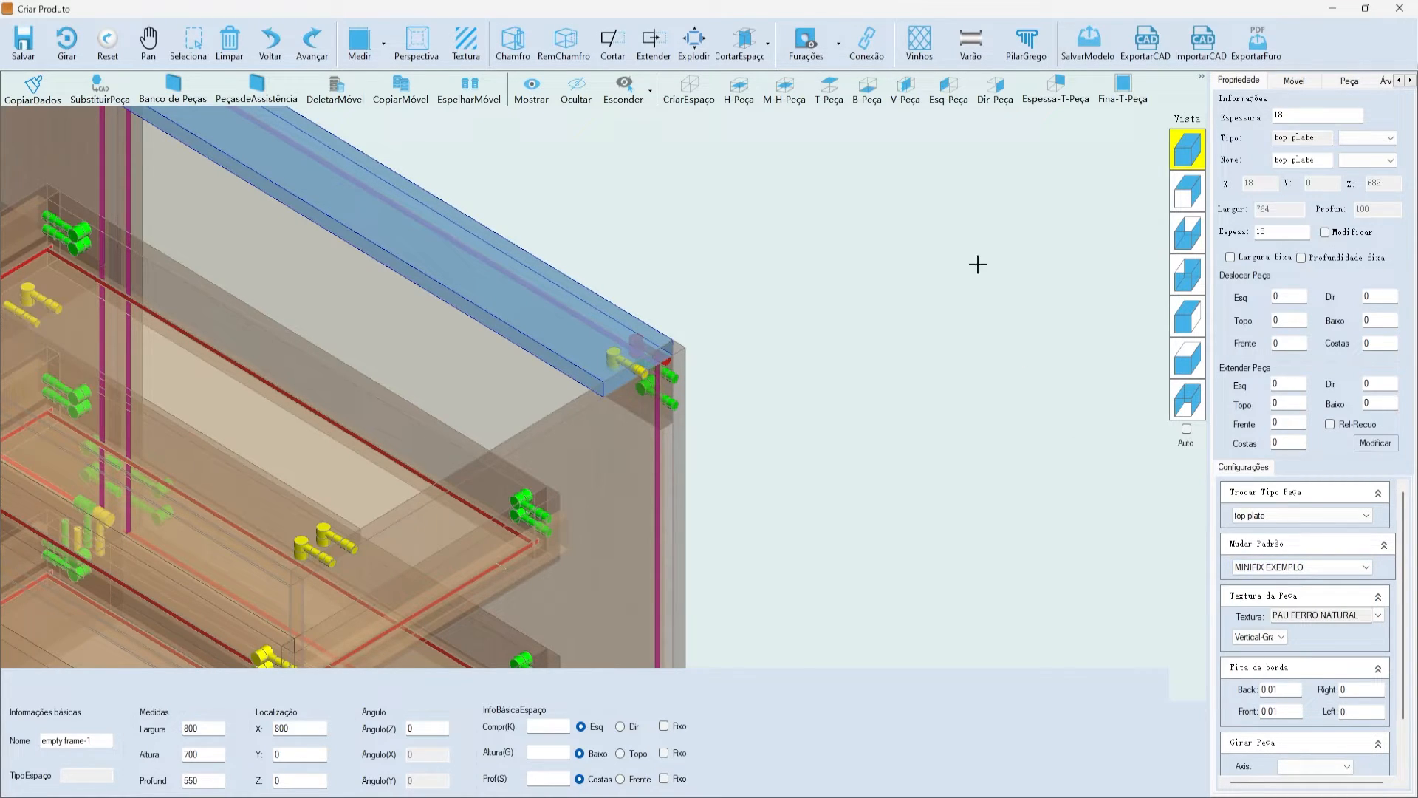
pyautogui.click(839, 37)
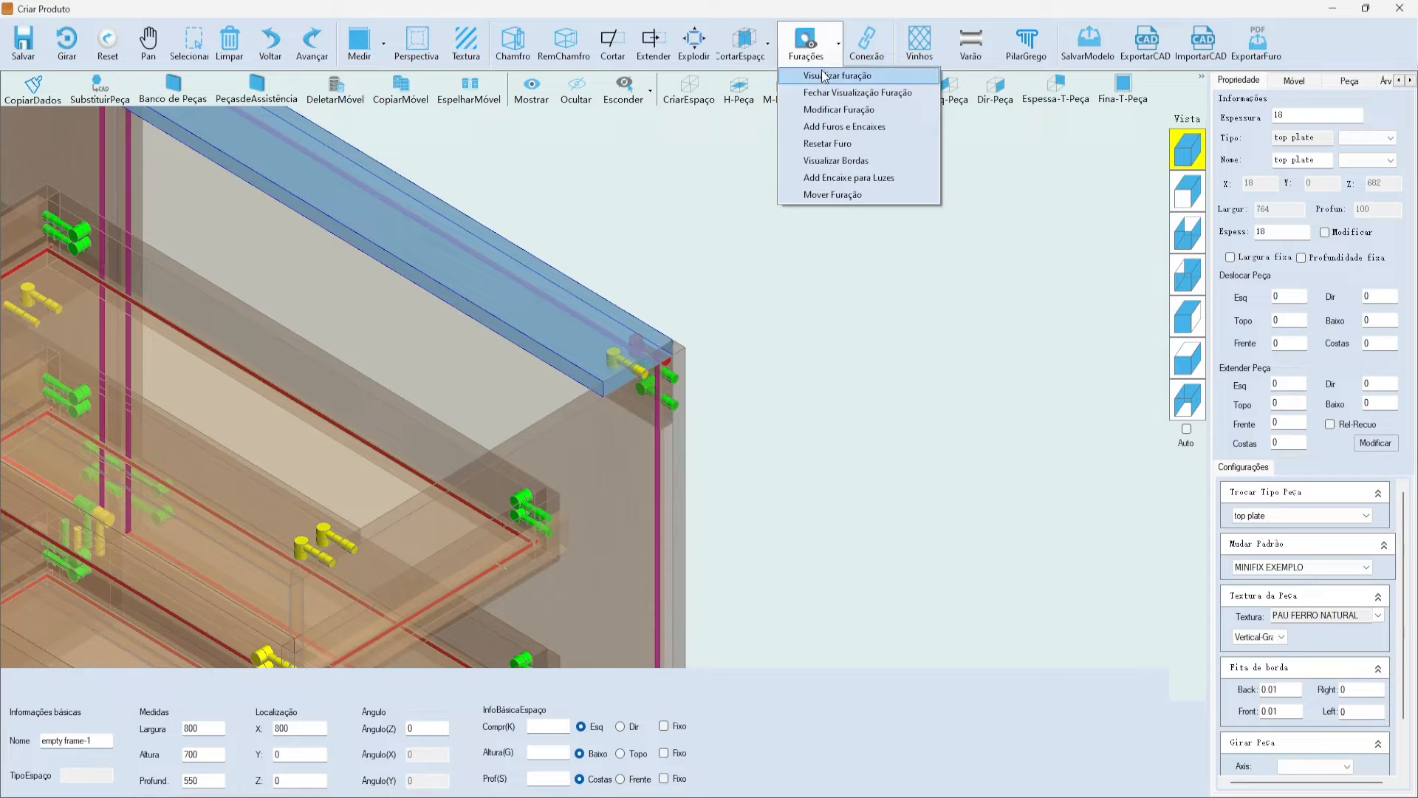
pyautogui.click(823, 73)
pyautogui.click(820, 59)
pyautogui.click(823, 74)
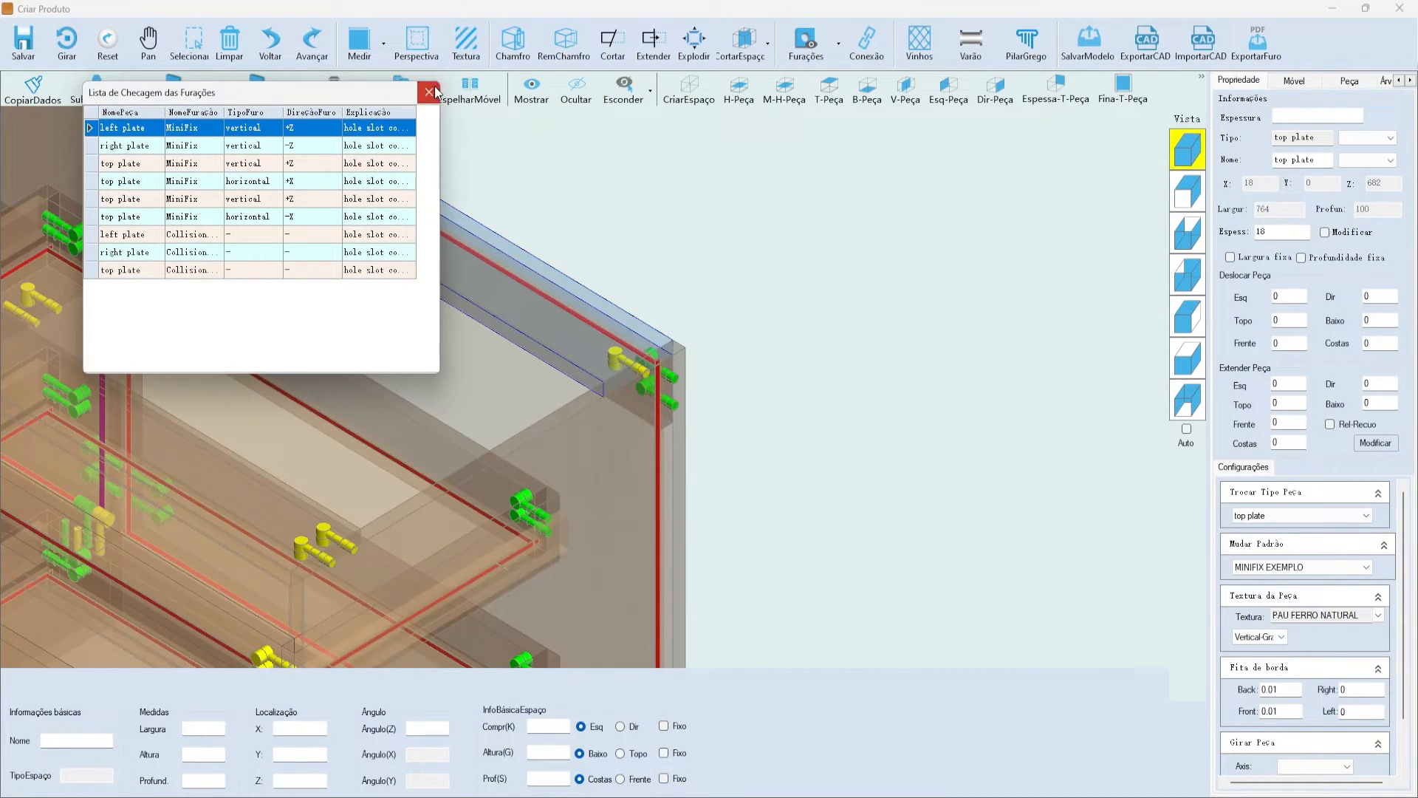
# - Close the checklist and zoom in on the top plate's corner connectors to verify them
pyautogui.click(1201, 139)
pyautogui.scroll(10, 671, 269)
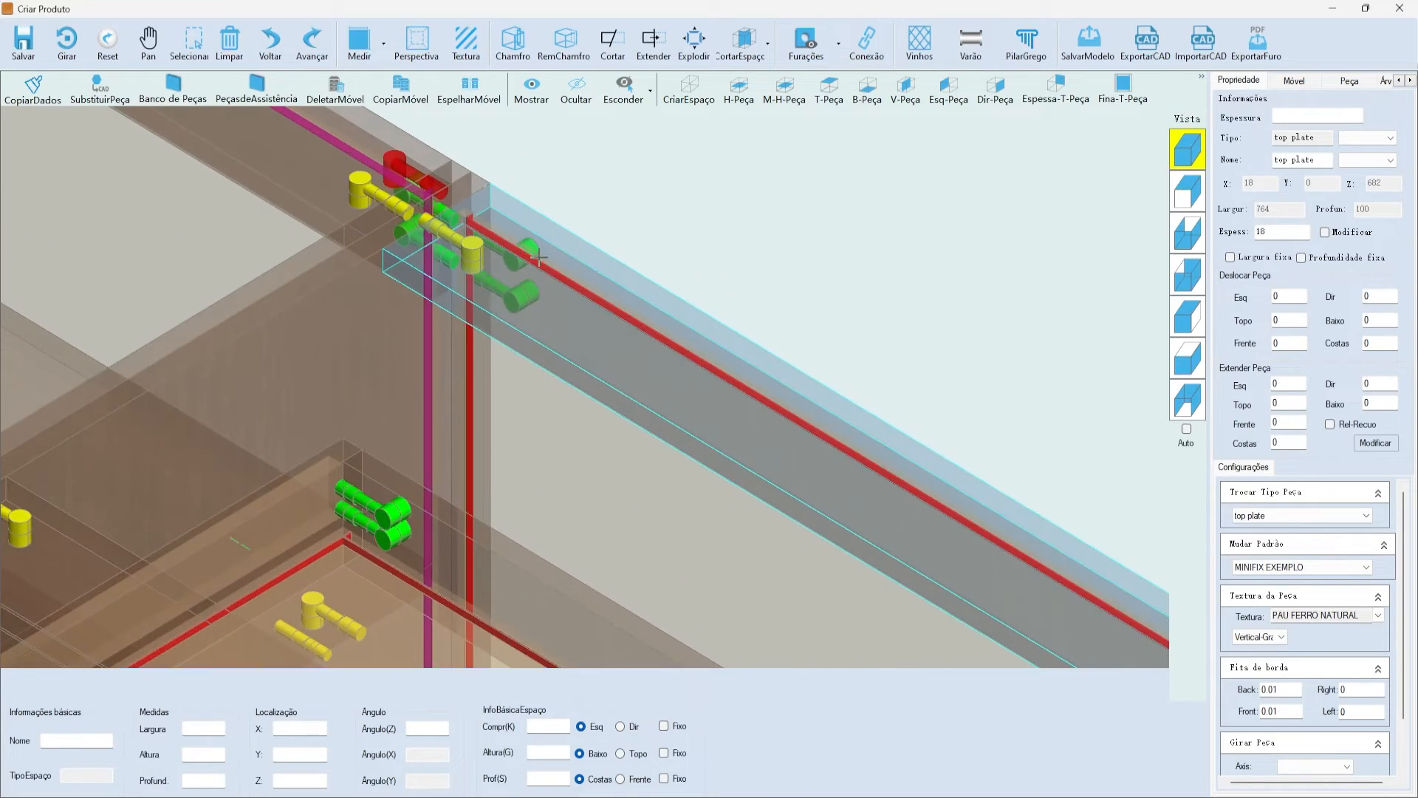
pyautogui.scroll(-5, 533, 362)
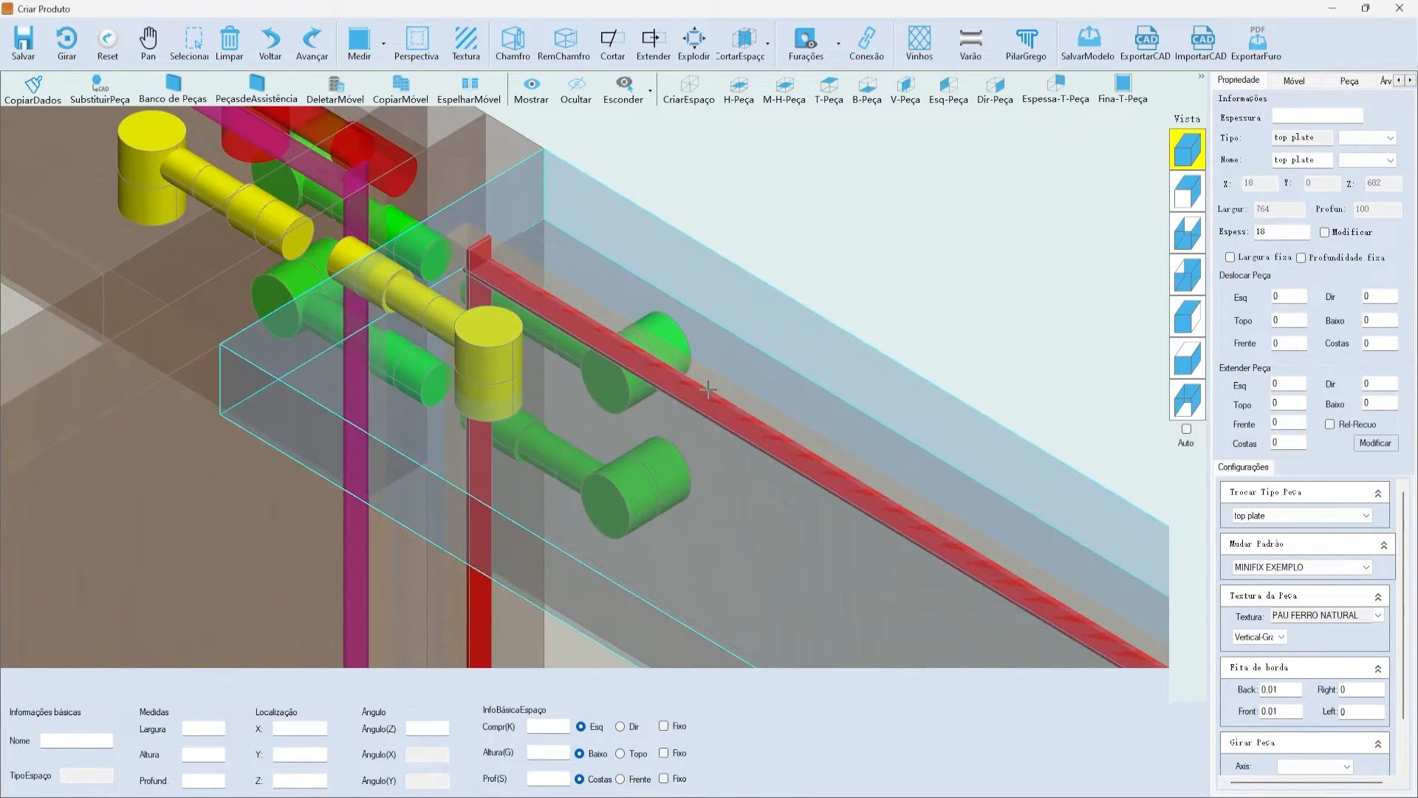
pyautogui.scroll(5, 532, 414)
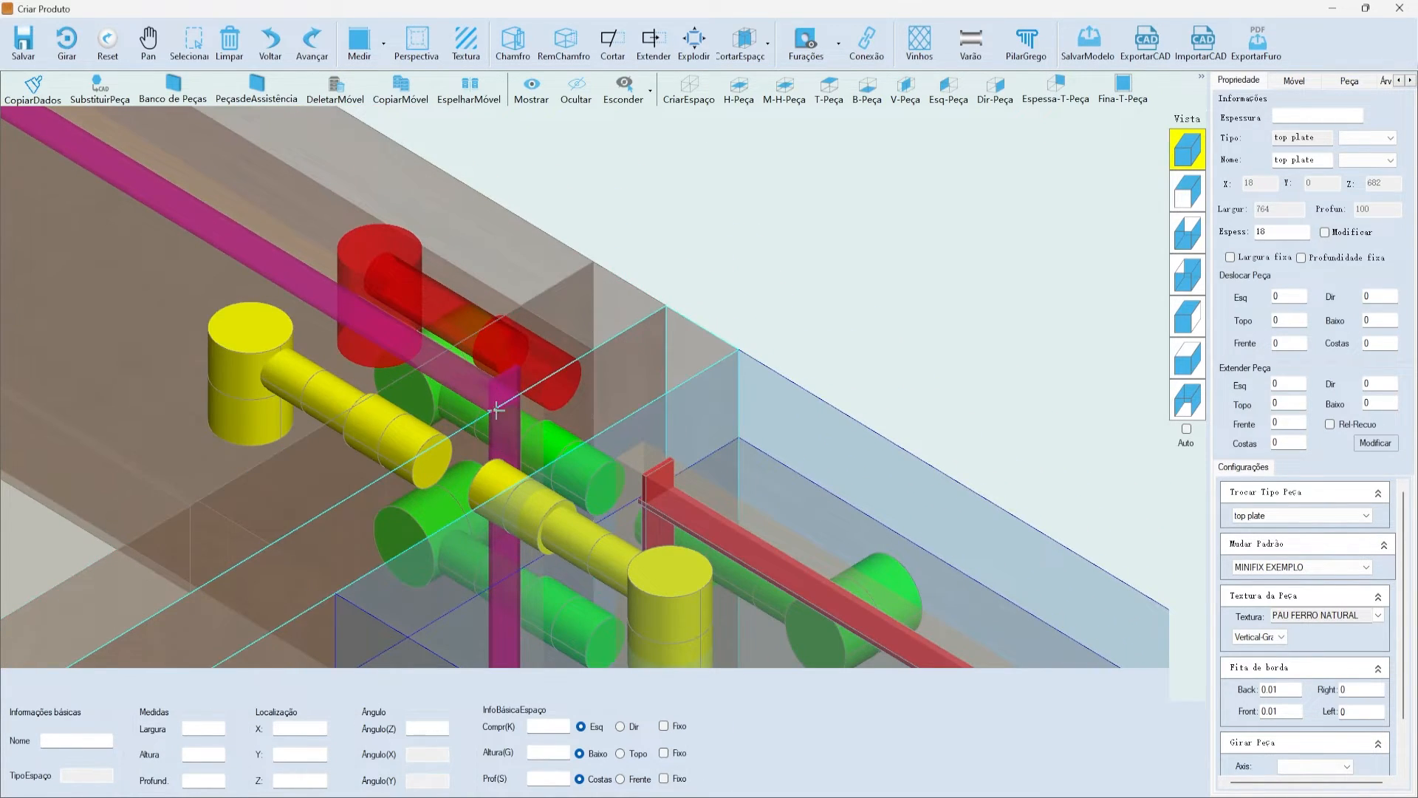
pyautogui.scroll(-5, 500, 278)
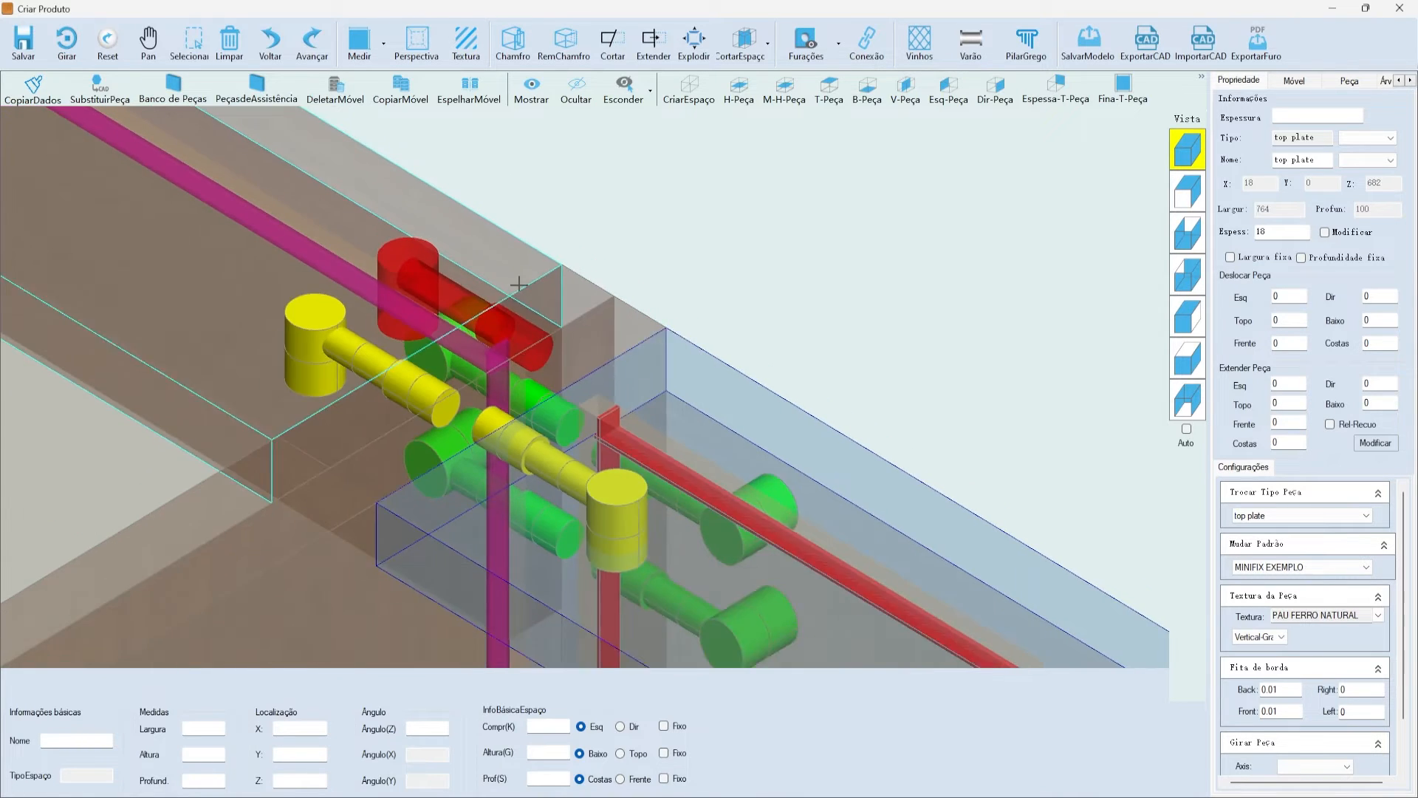
pyautogui.scroll(5, 521, 281)
pyautogui.click(583, 419)
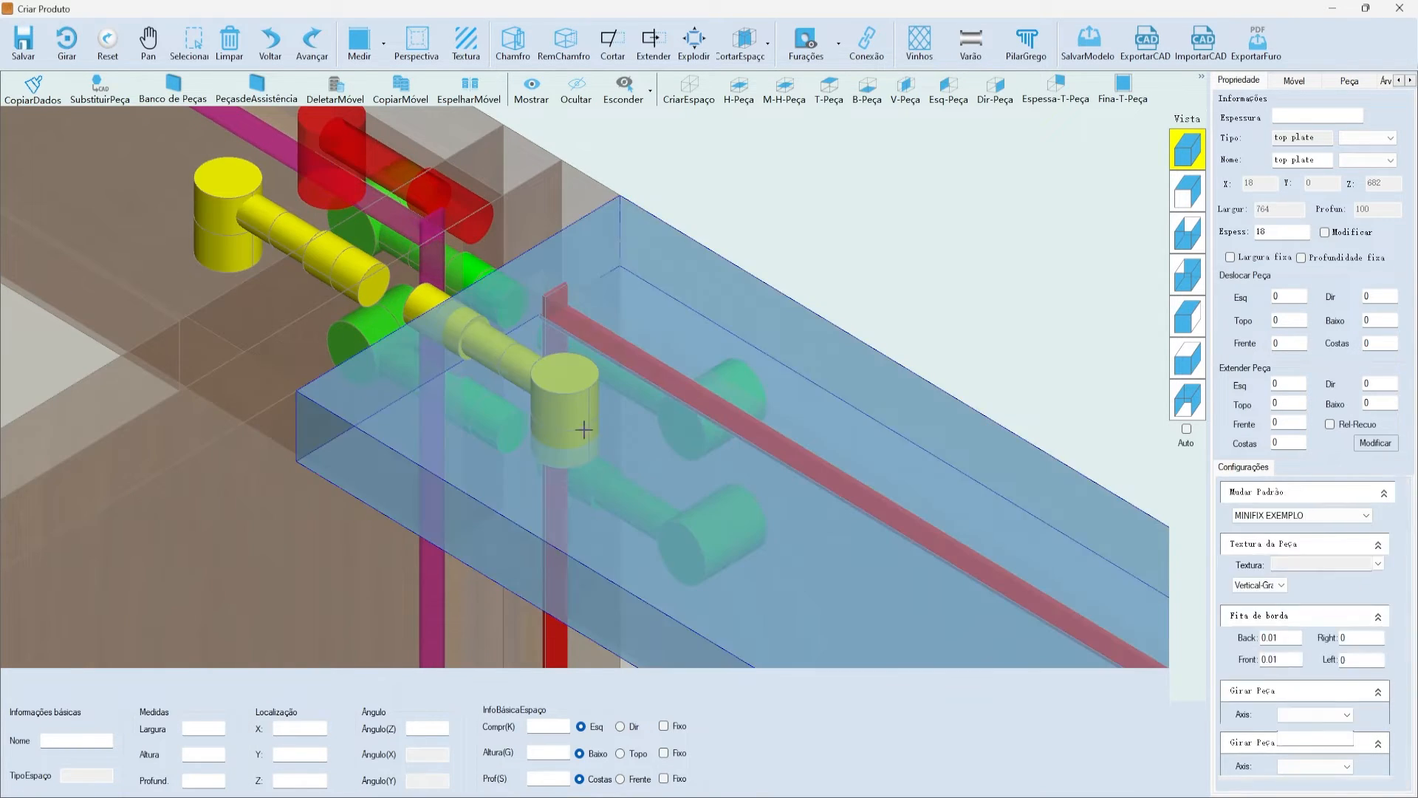
pyautogui.scroll(-8, 512, 353)
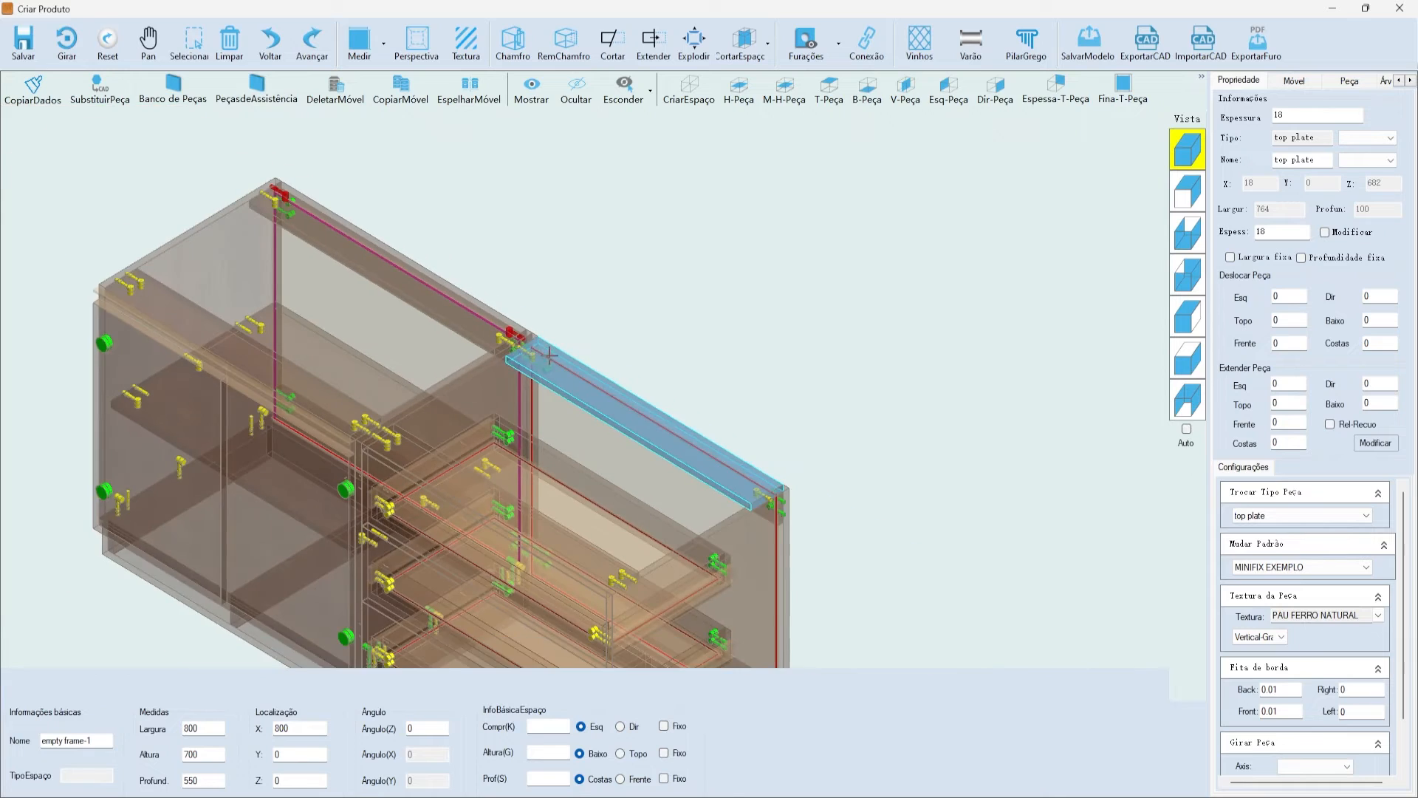
pyautogui.click(569, 308)
# - View the top plate in front and isometric views, zooming in on it
pyautogui.scroll(3, 684, 390)
pyautogui.click(669, 381)
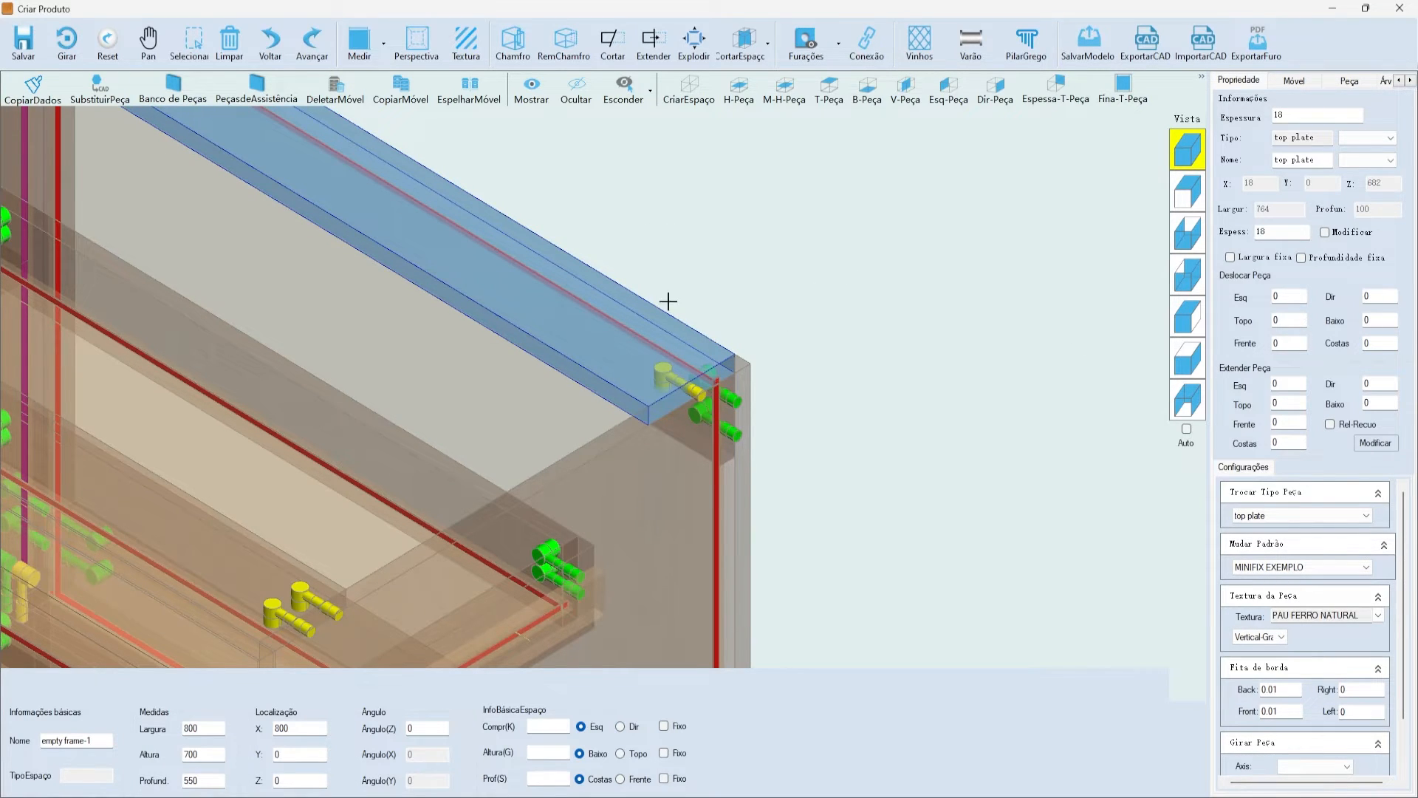
pyautogui.scroll(1, 626, 343)
pyautogui.click(1188, 358)
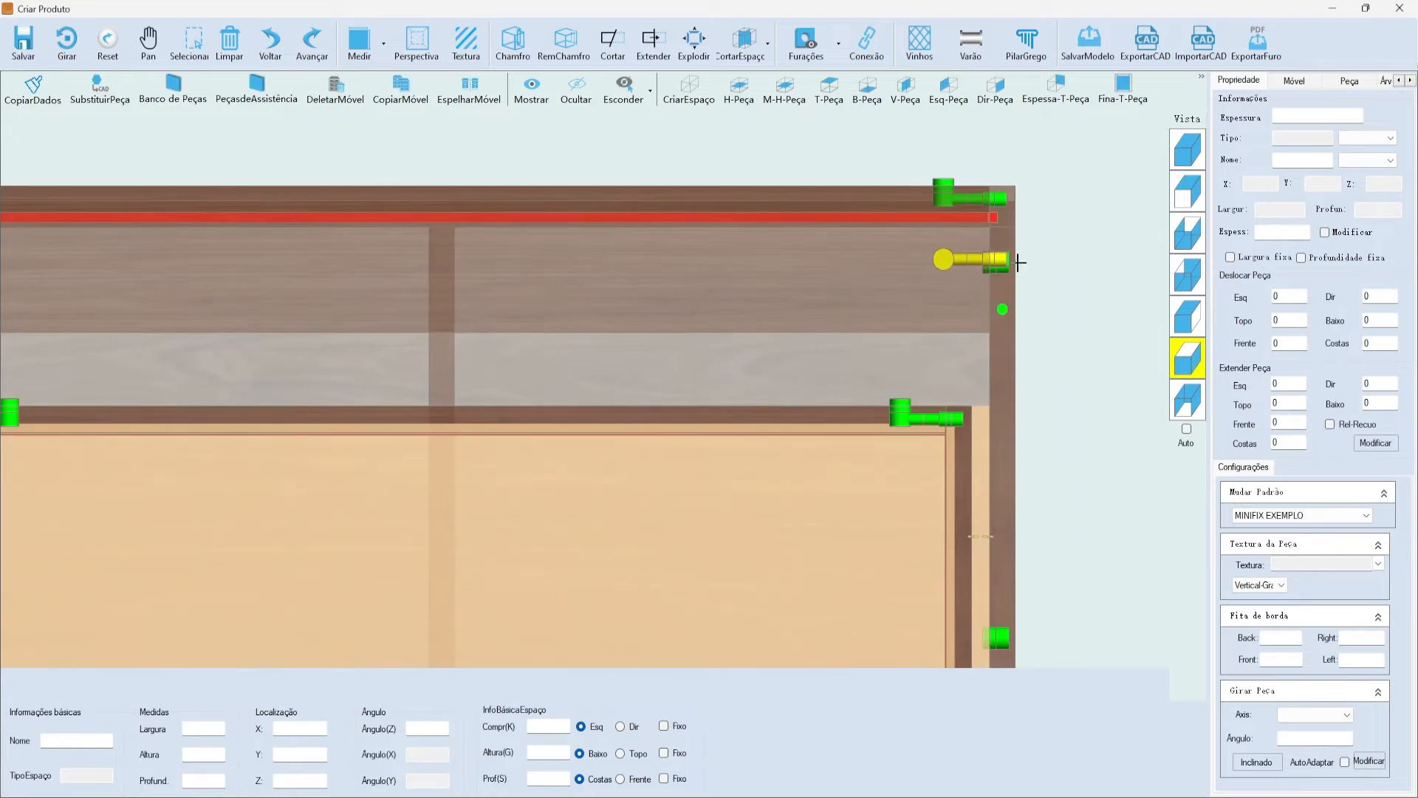
pyautogui.click(1018, 262)
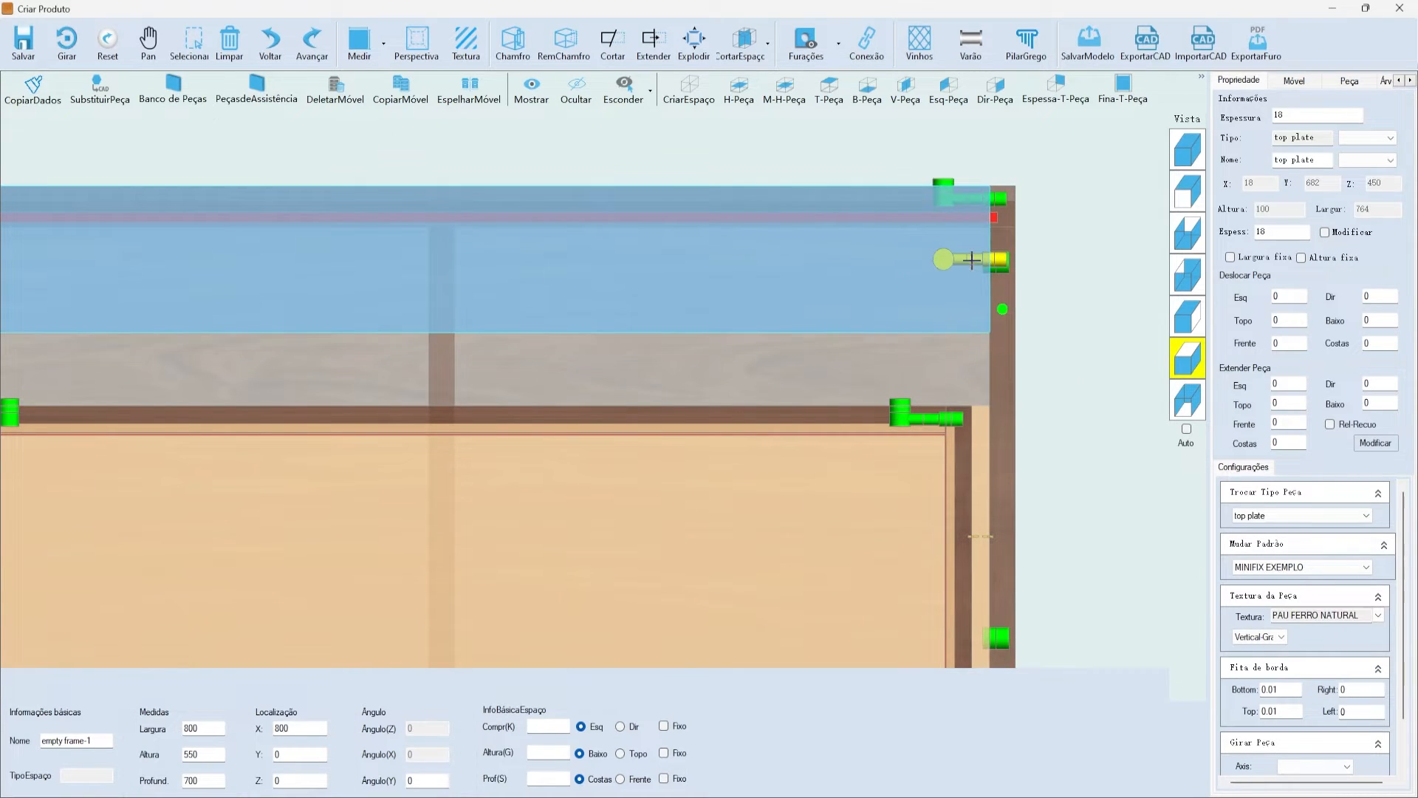
pyautogui.click(1188, 153)
pyautogui.scroll(2, 804, 313)
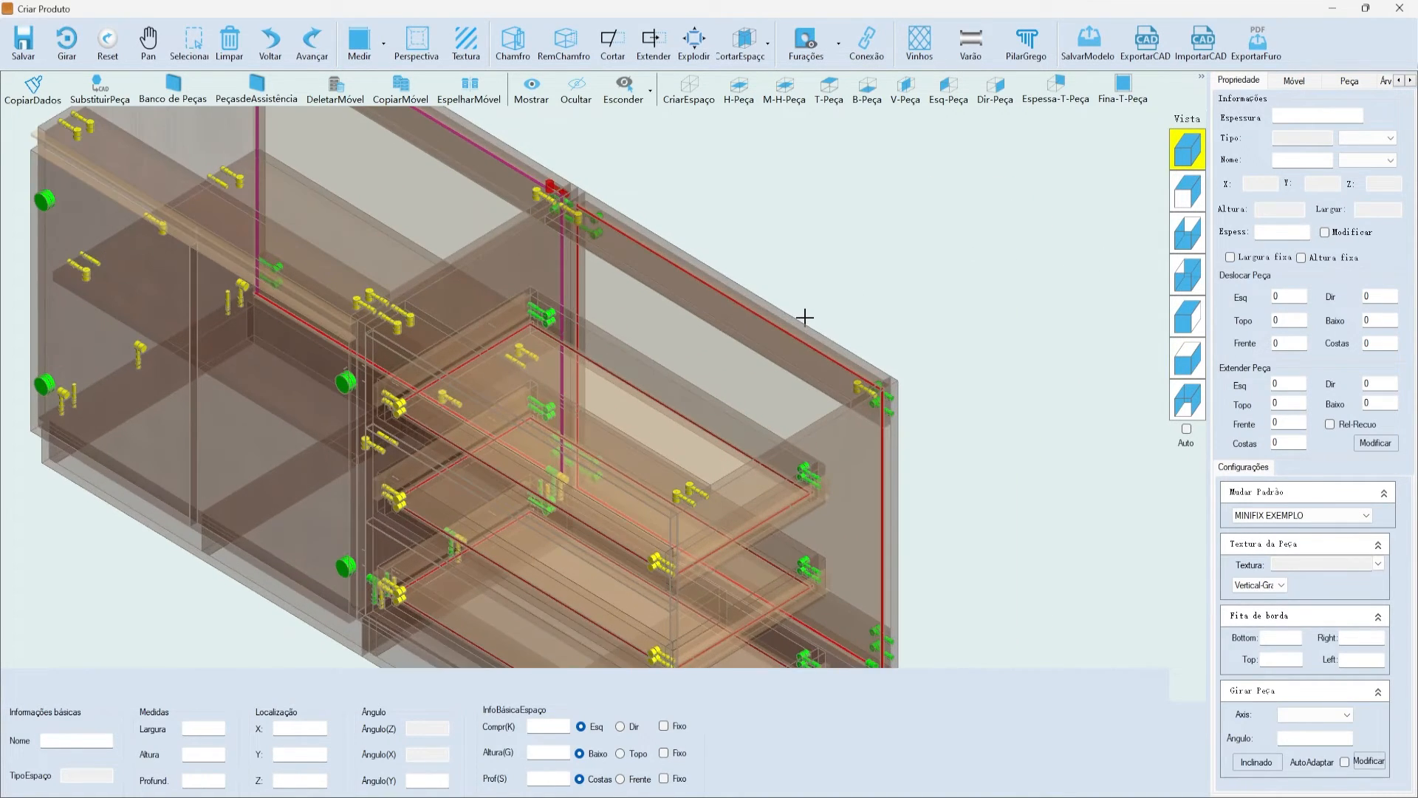
pyautogui.scroll(-1, 804, 313)
pyautogui.scroll(2, 652, 298)
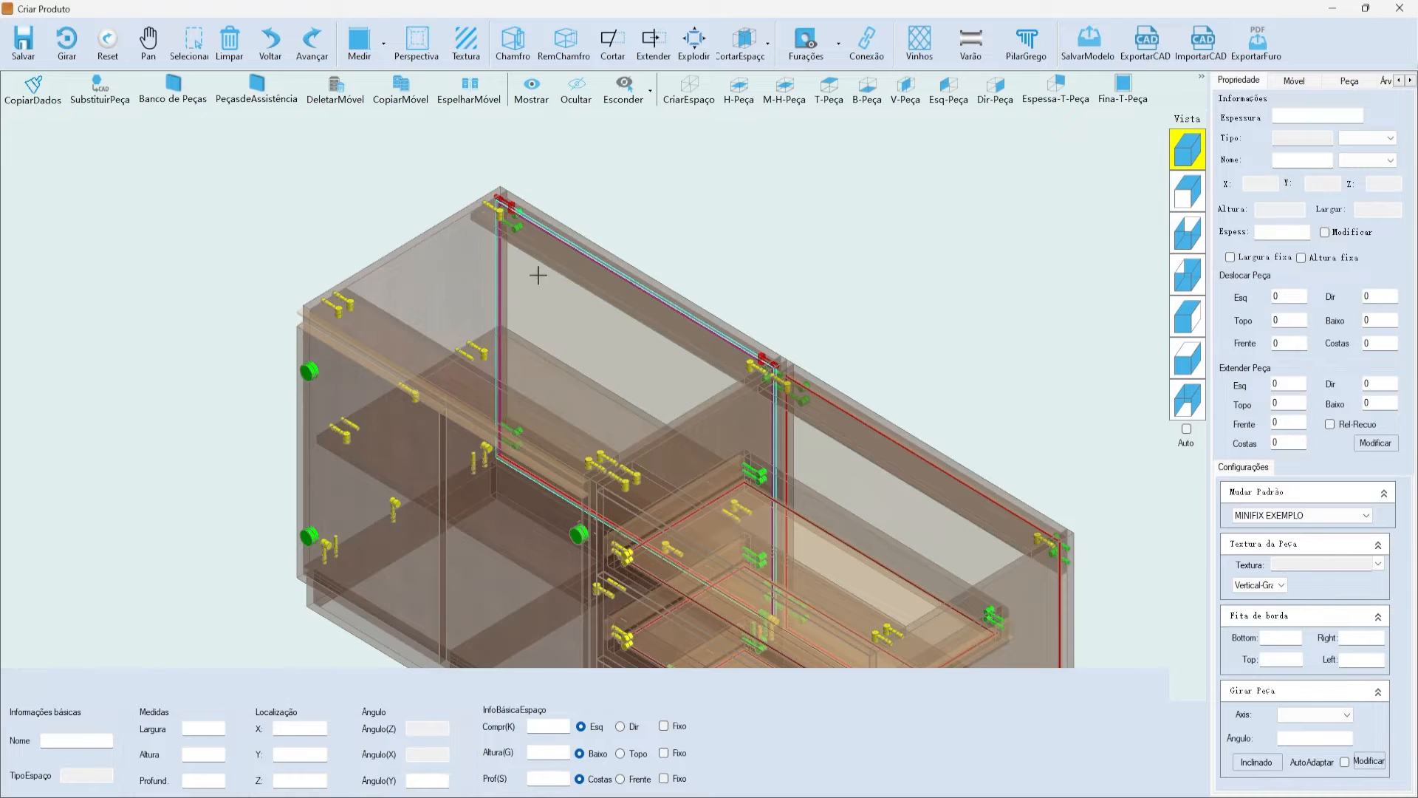
pyautogui.scroll(2, 675, 288)
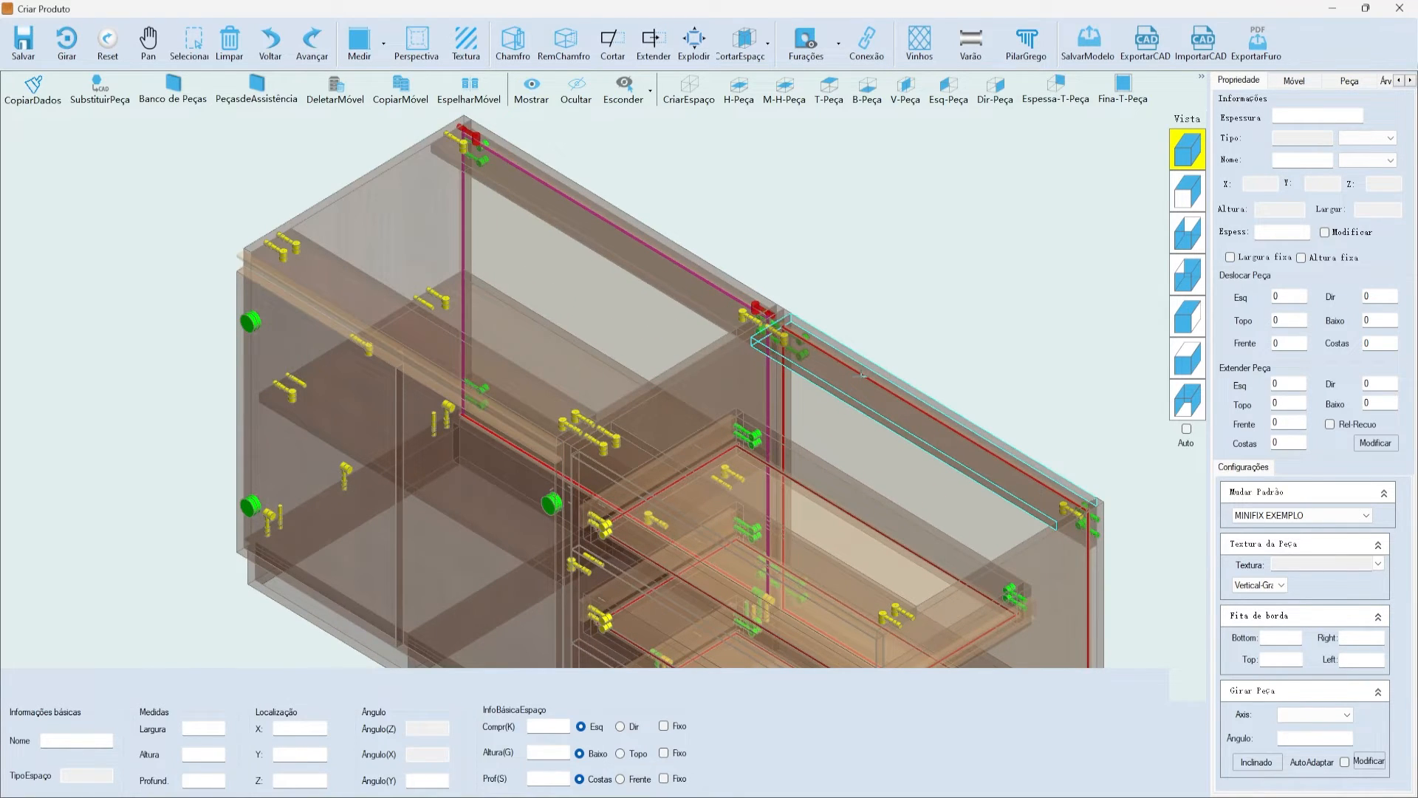
pyautogui.scroll(-3, 641, 247)
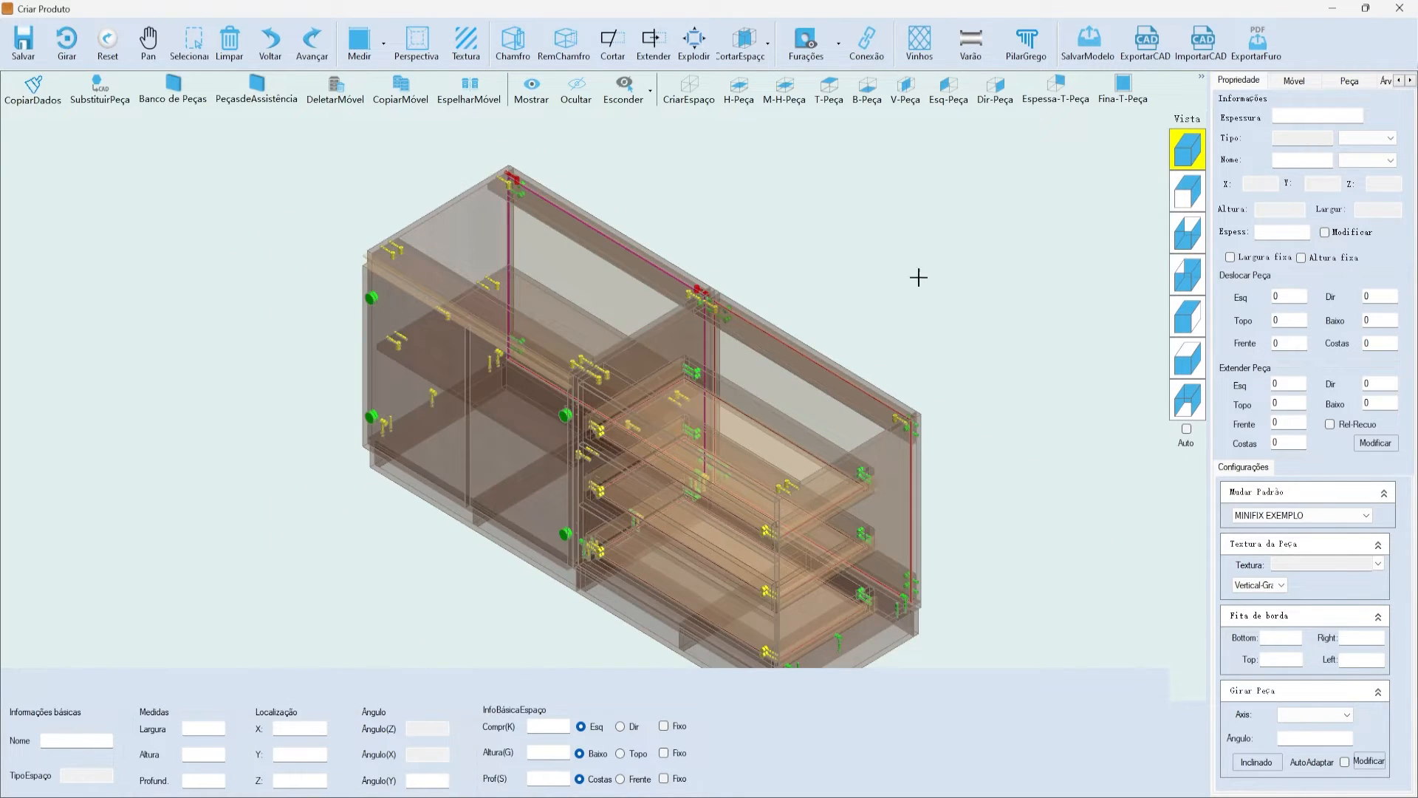
pyautogui.scroll(5, 938, 405)
# - Select the top plate and confirm its hole pattern stays MINIFIX EXEMPLO
pyautogui.click(673, 280)
pyautogui.scroll(3, 806, 253)
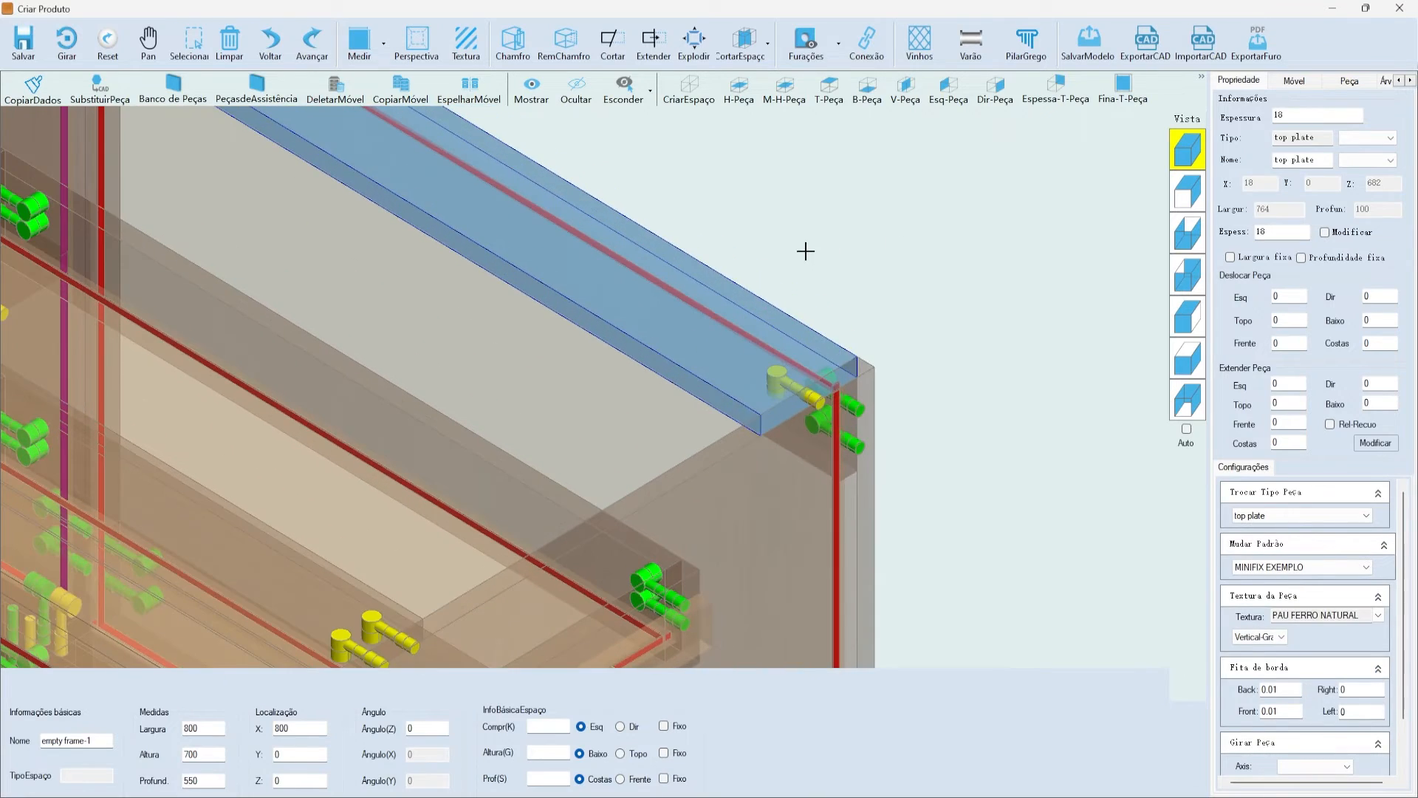
pyautogui.click(1273, 568)
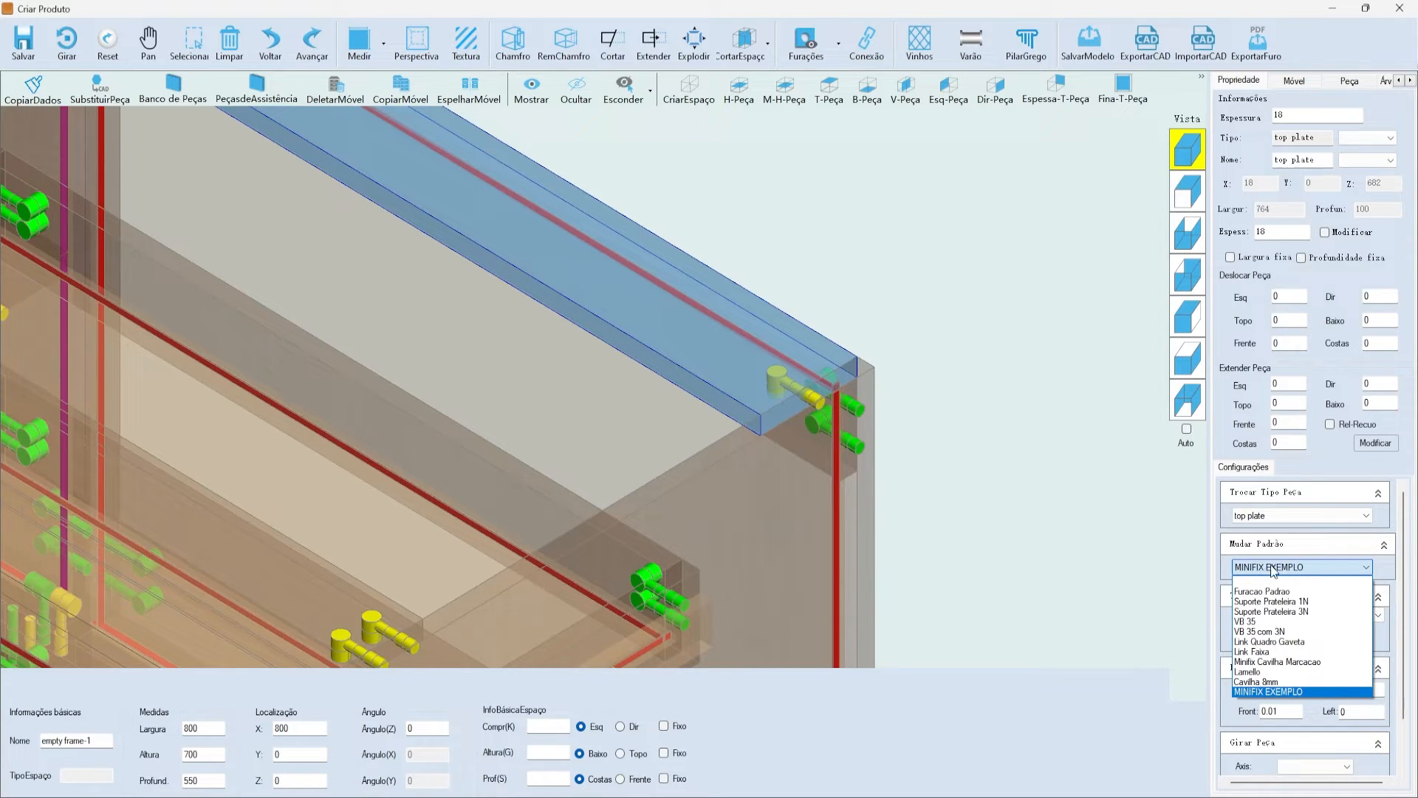
pyautogui.click(1265, 567)
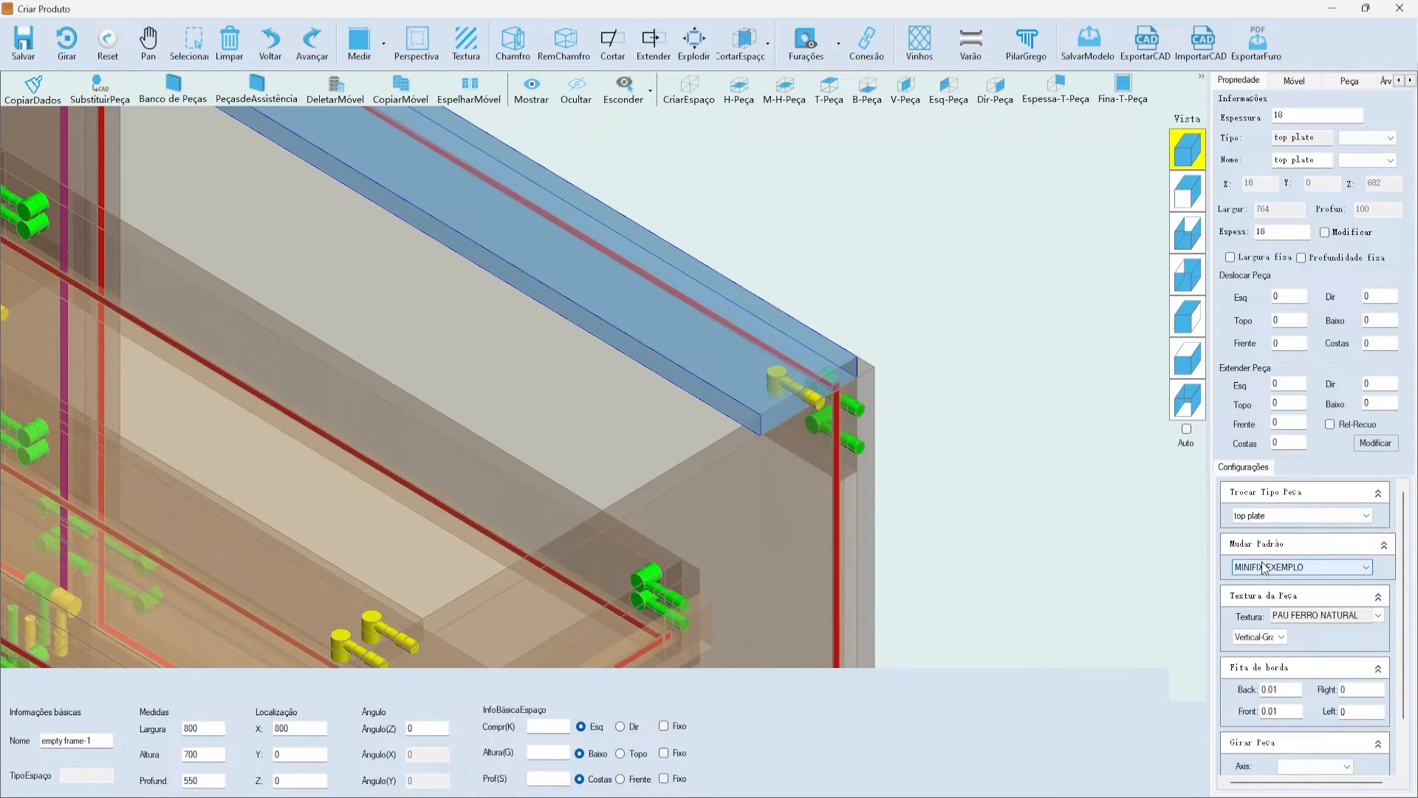
pyautogui.scroll(-5, 914, 557)
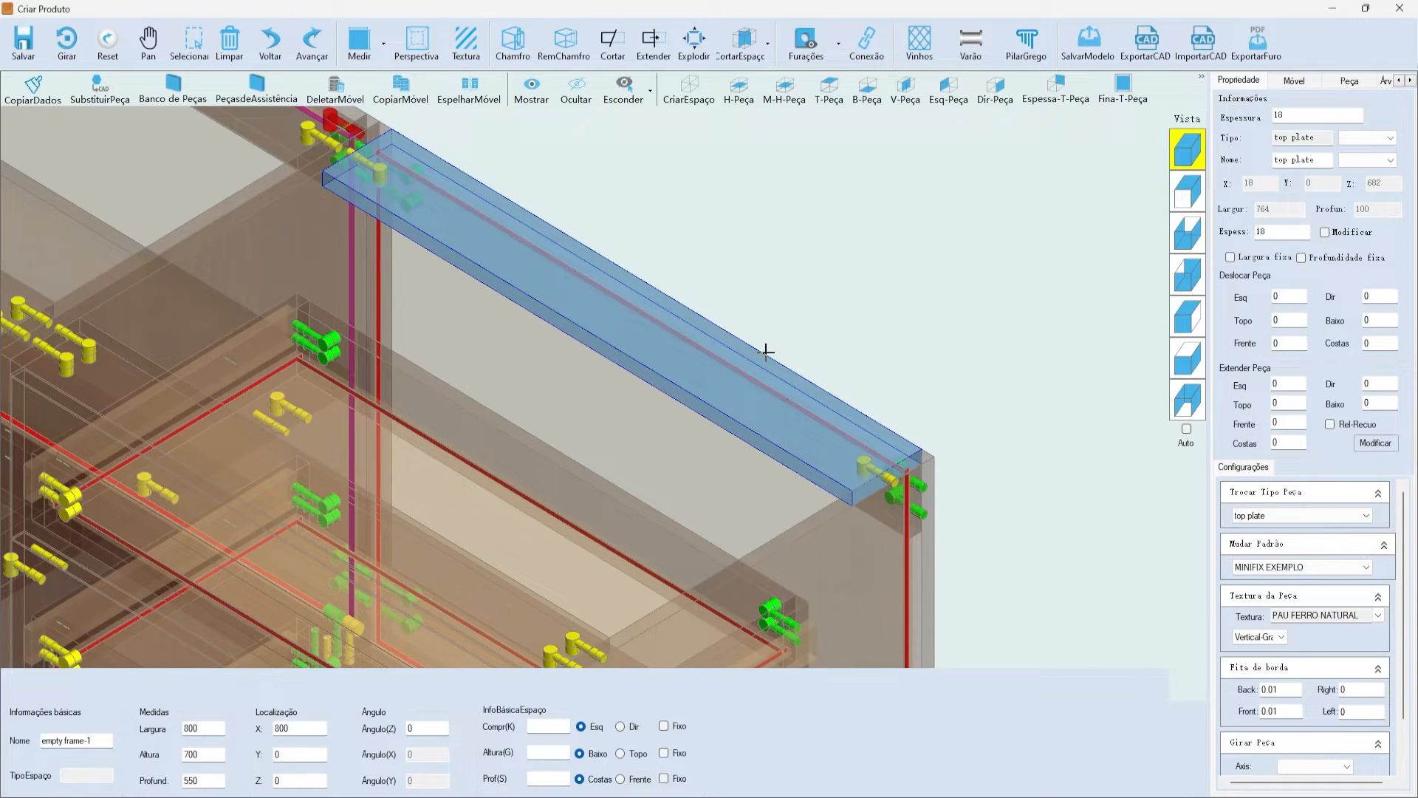
# - Reselect the top plate and check its hole pattern list without changing it
pyautogui.click(750, 378)
pyautogui.click(750, 379)
pyautogui.click(1297, 569)
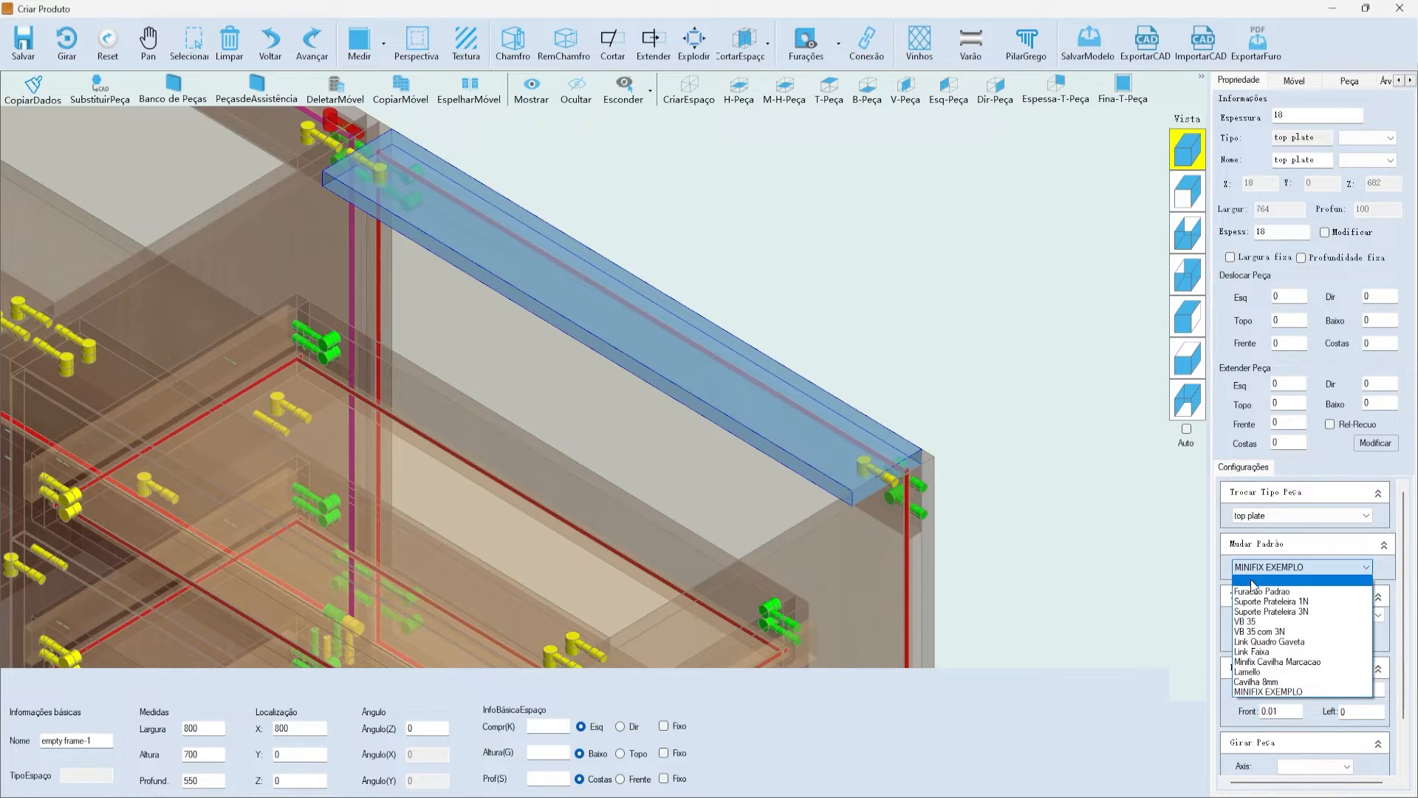
pyautogui.click(1300, 566)
pyautogui.click(927, 225)
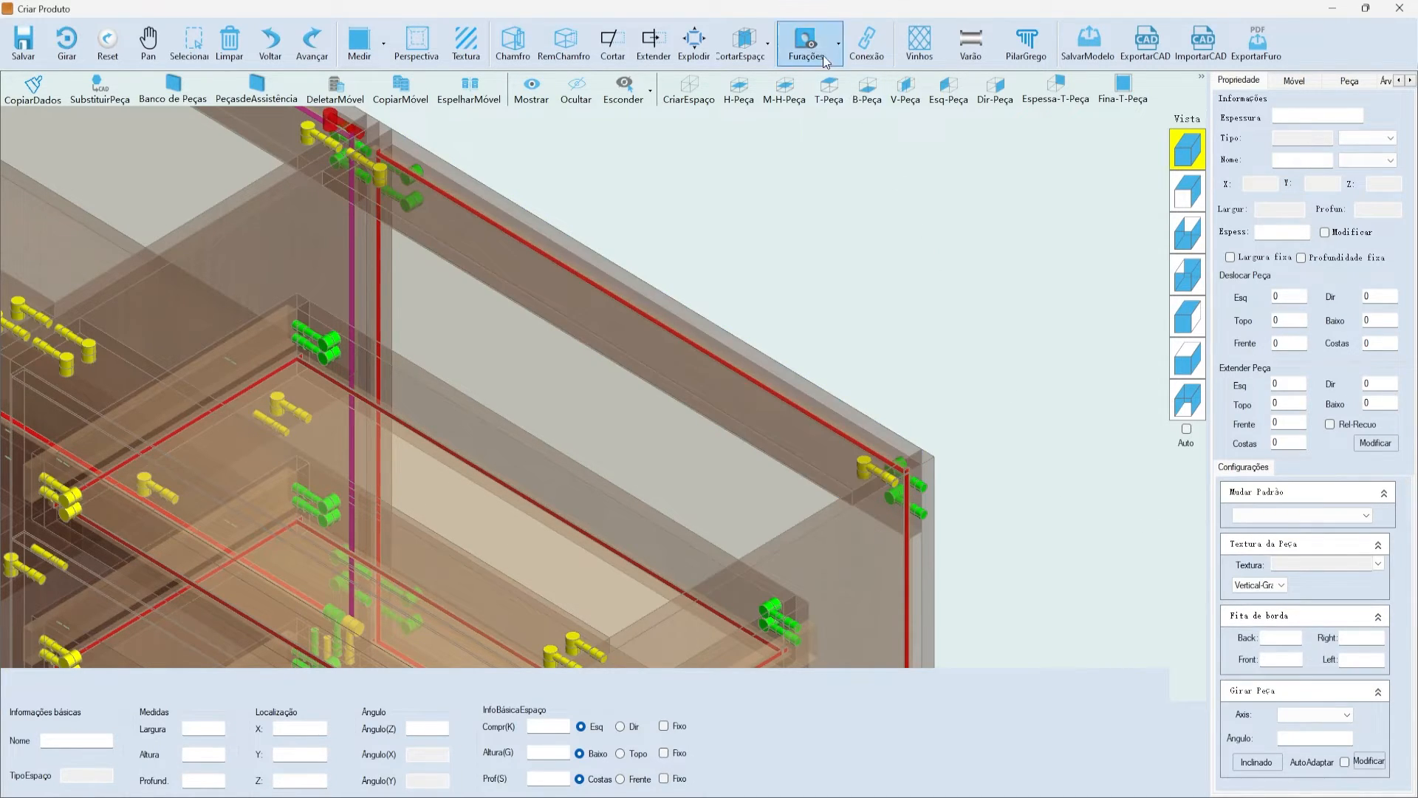
# - Run Visualizar Furação, close the hole check list and select the top plate again
pyautogui.click(818, 44)
pyautogui.click(813, 76)
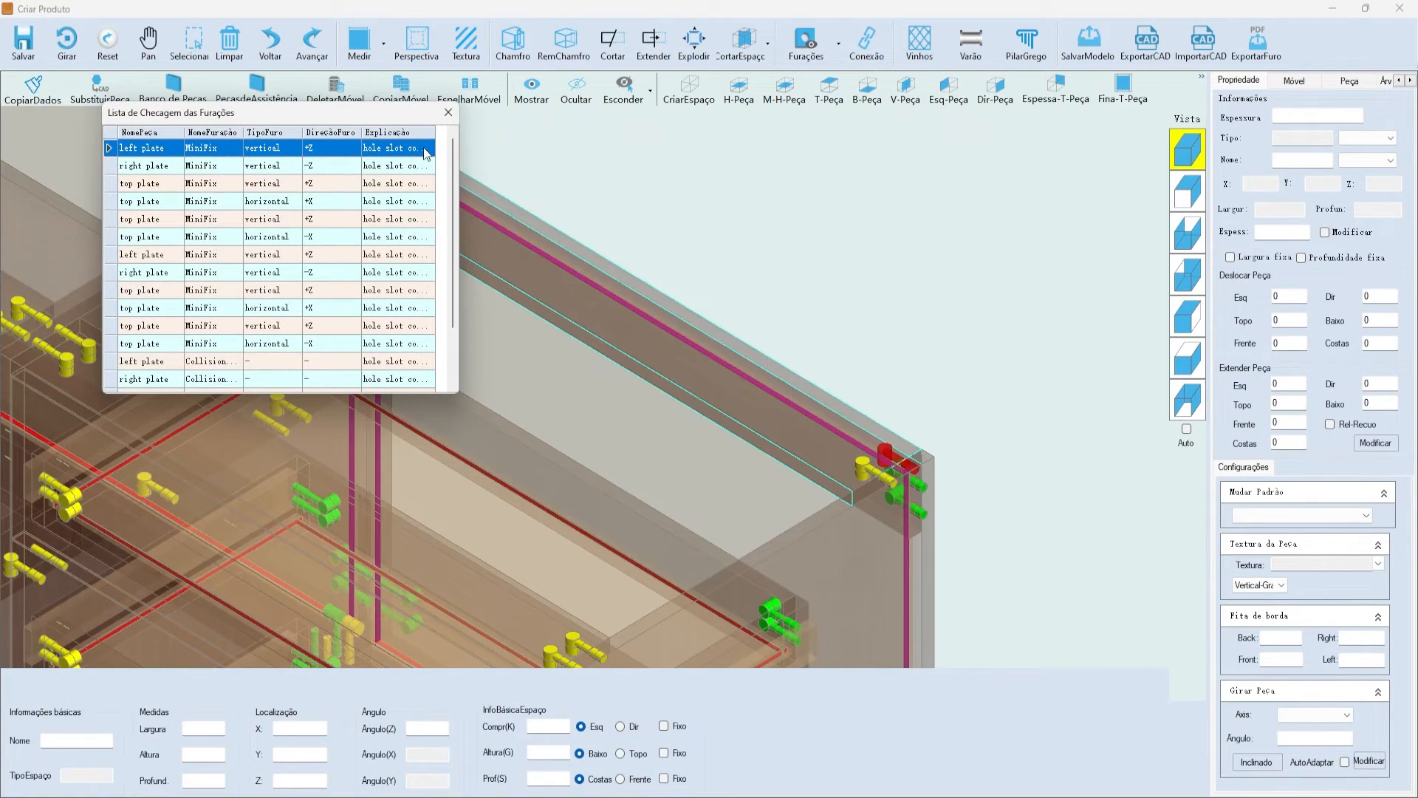
pyautogui.click(448, 112)
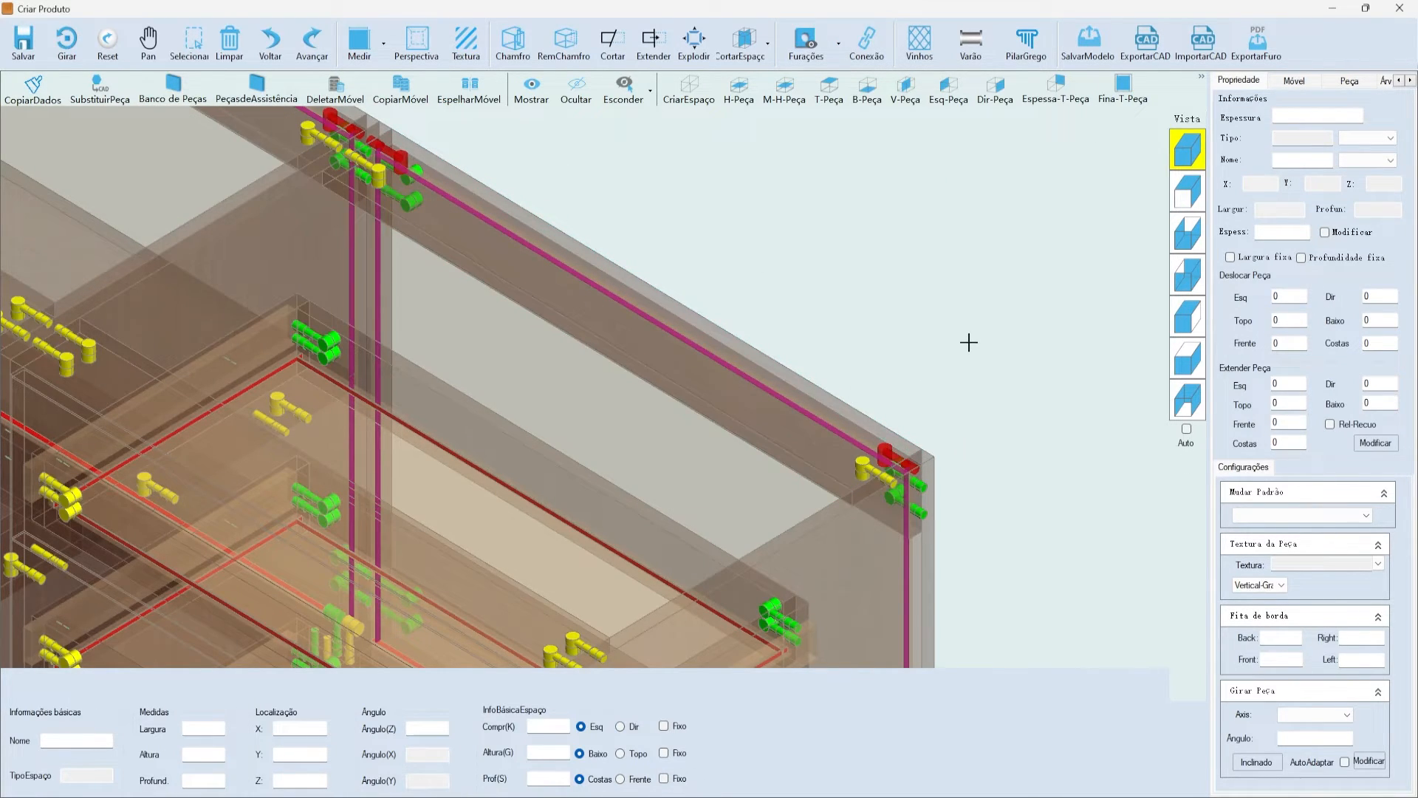
pyautogui.click(543, 273)
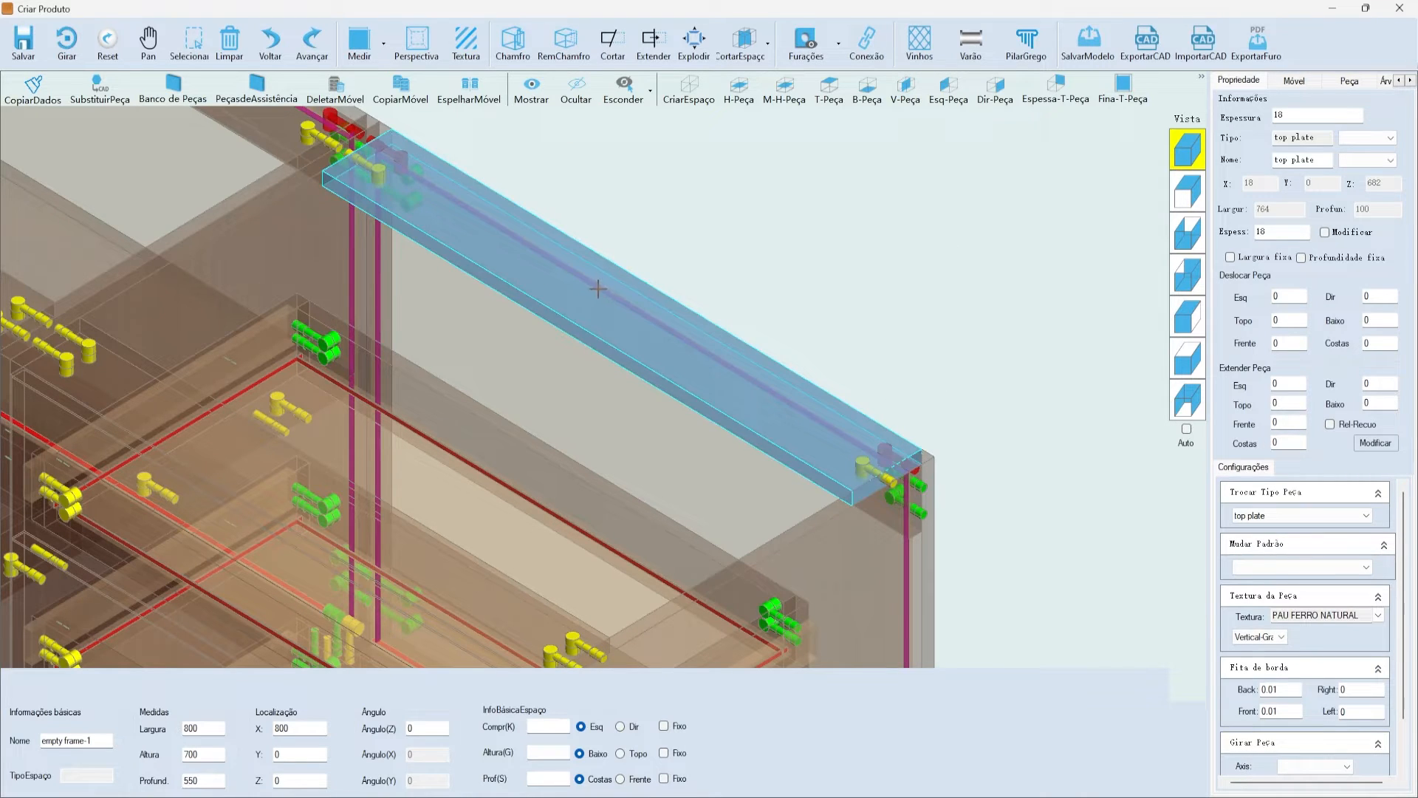
pyautogui.click(808, 54)
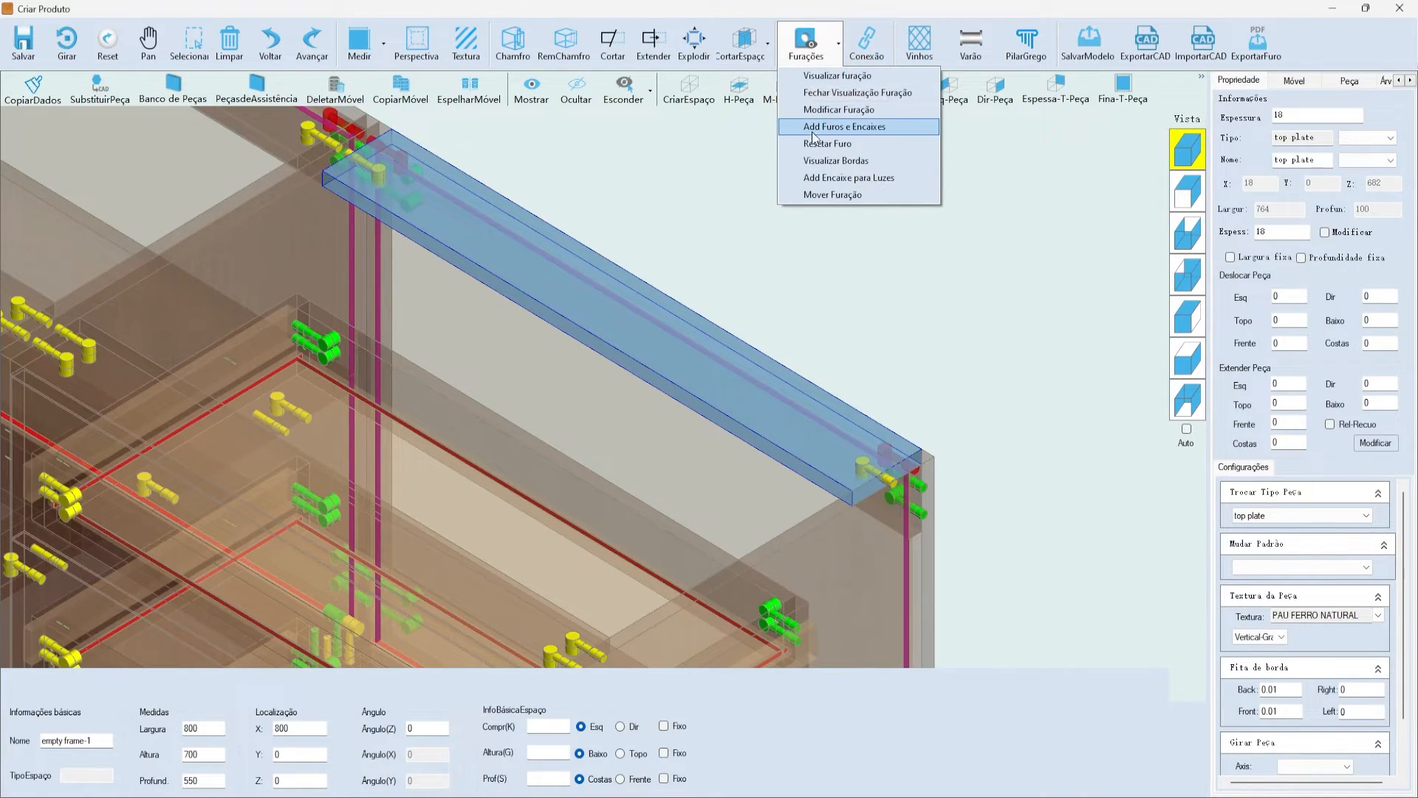
# - In Modificar Furo, compare the top plate's edge hole rows and pick the right-edge row
pyautogui.click(831, 111)
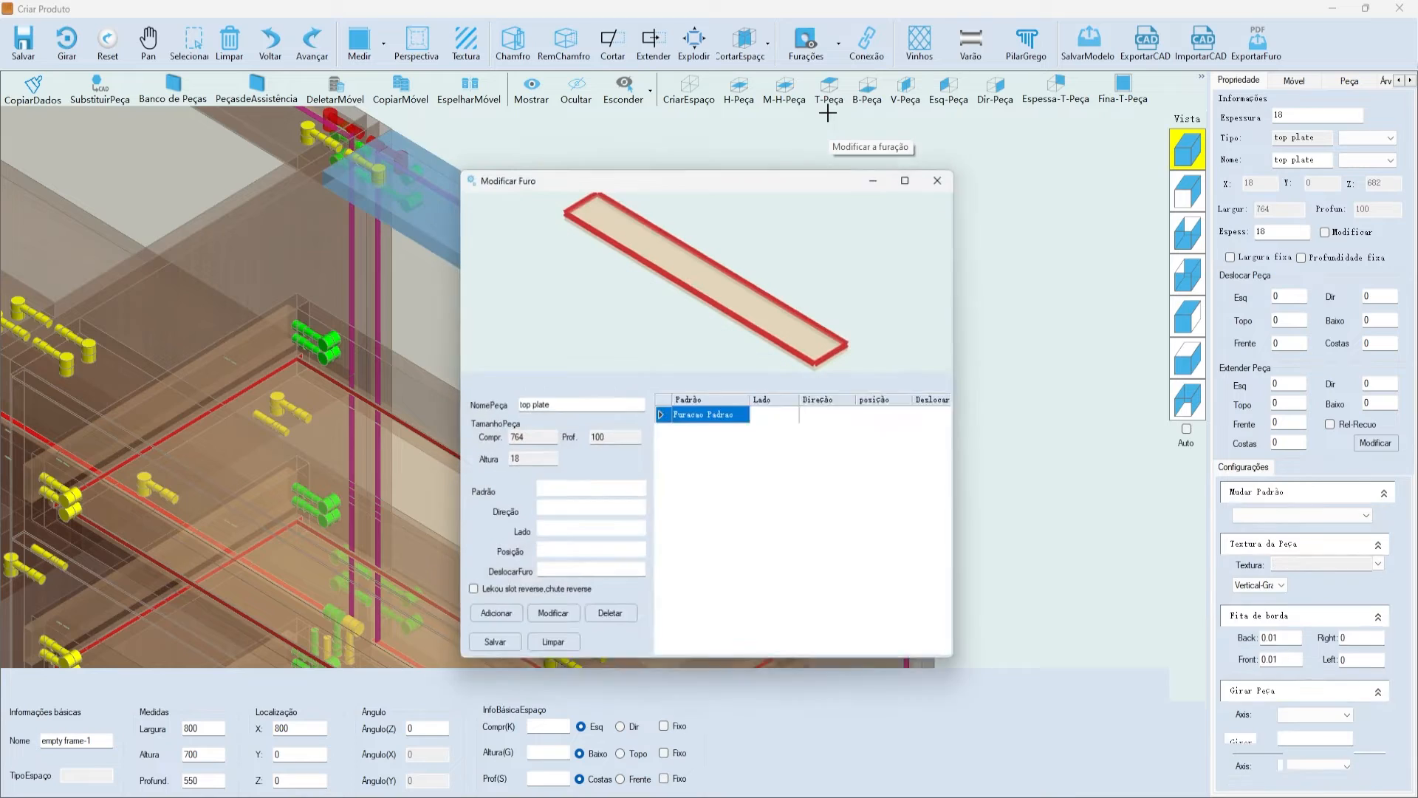
pyautogui.moveTo(717, 173); pyautogui.dragTo(773, 142)
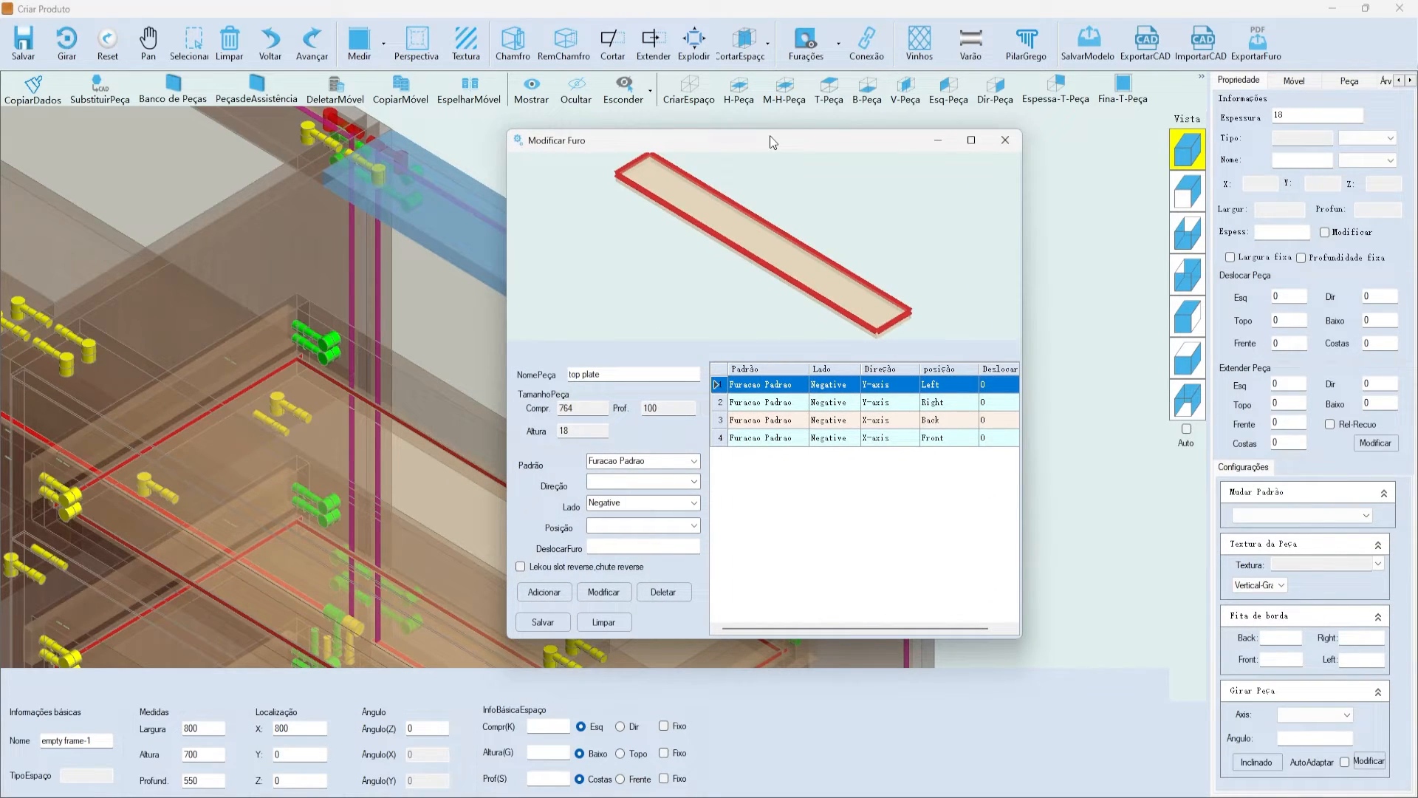
pyautogui.click(790, 385)
pyautogui.click(807, 403)
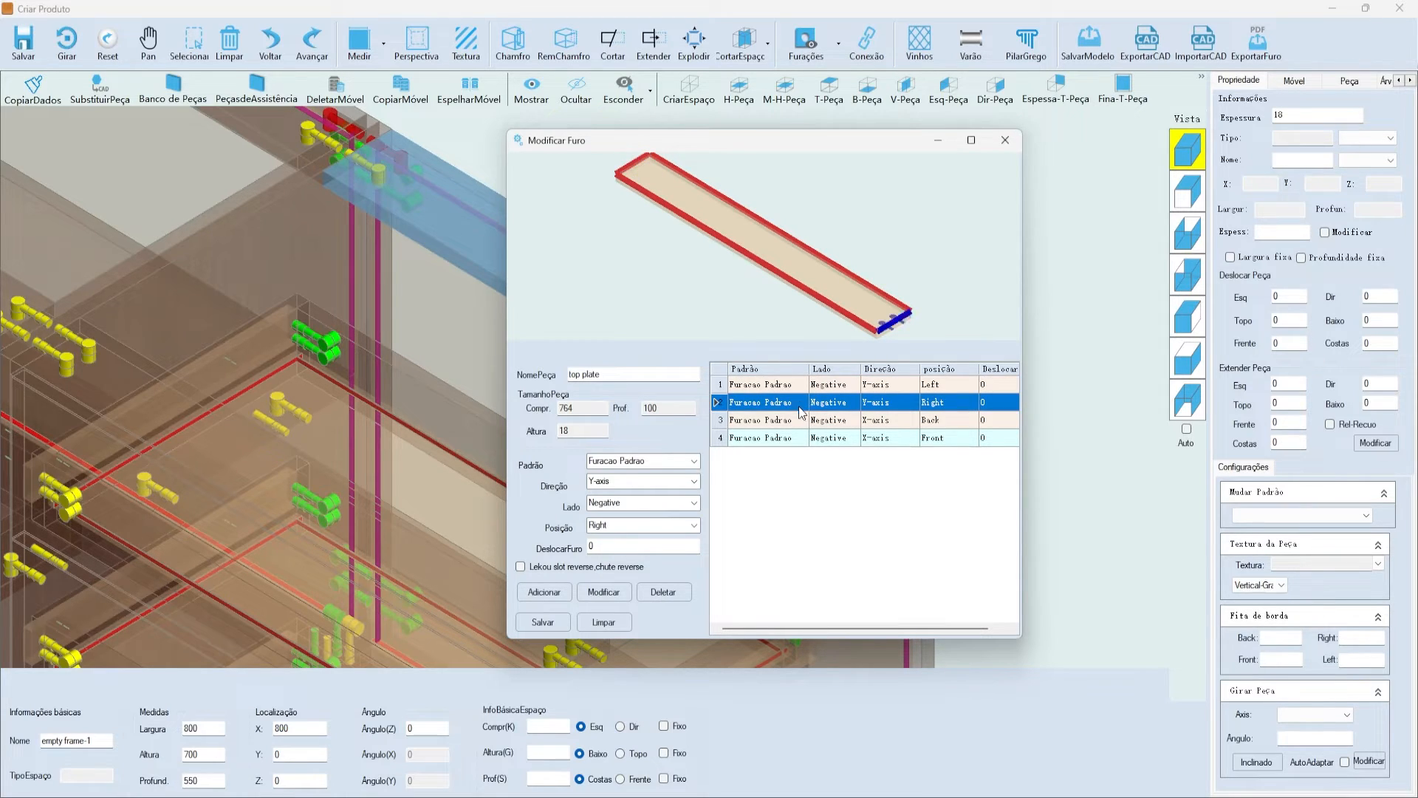
pyautogui.click(796, 421)
pyautogui.click(789, 438)
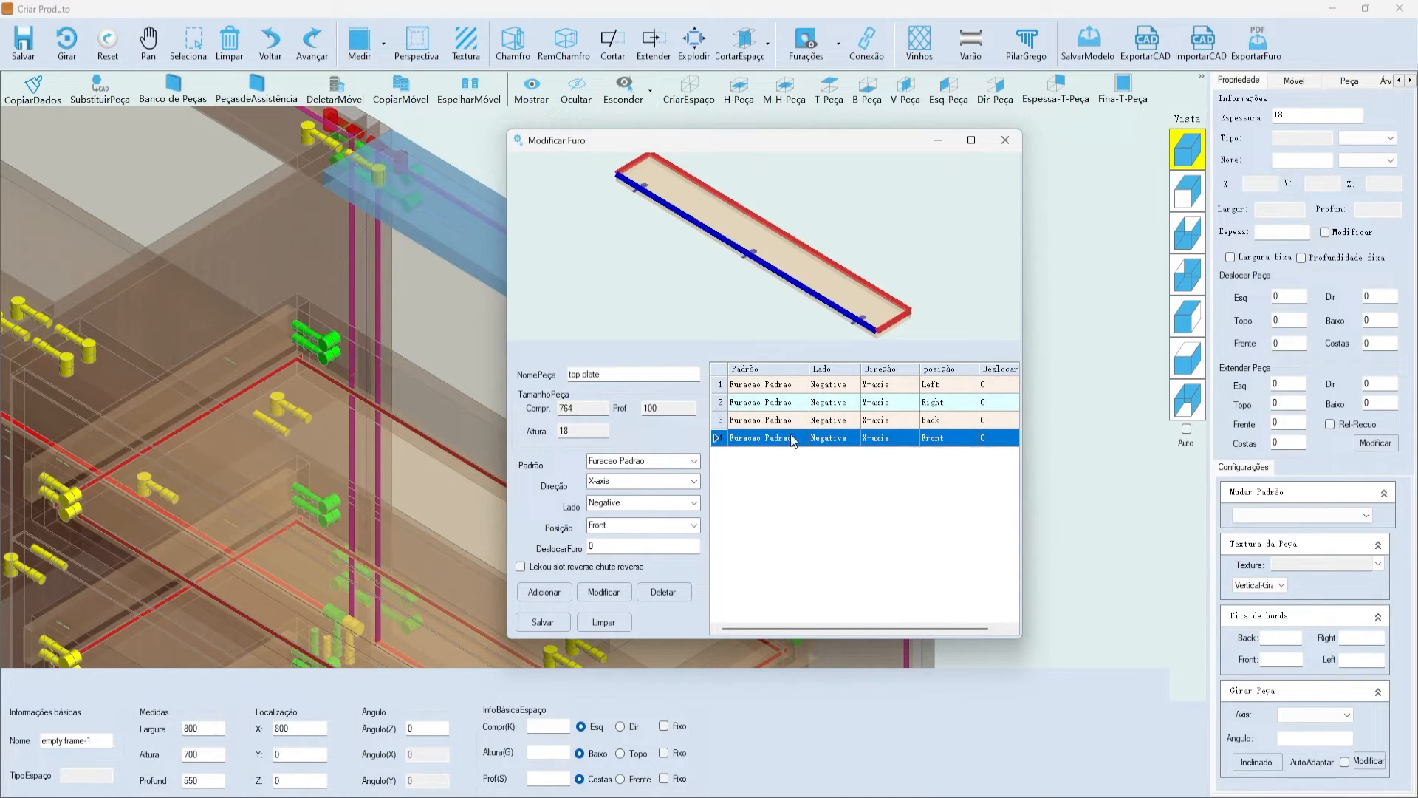
pyautogui.click(798, 388)
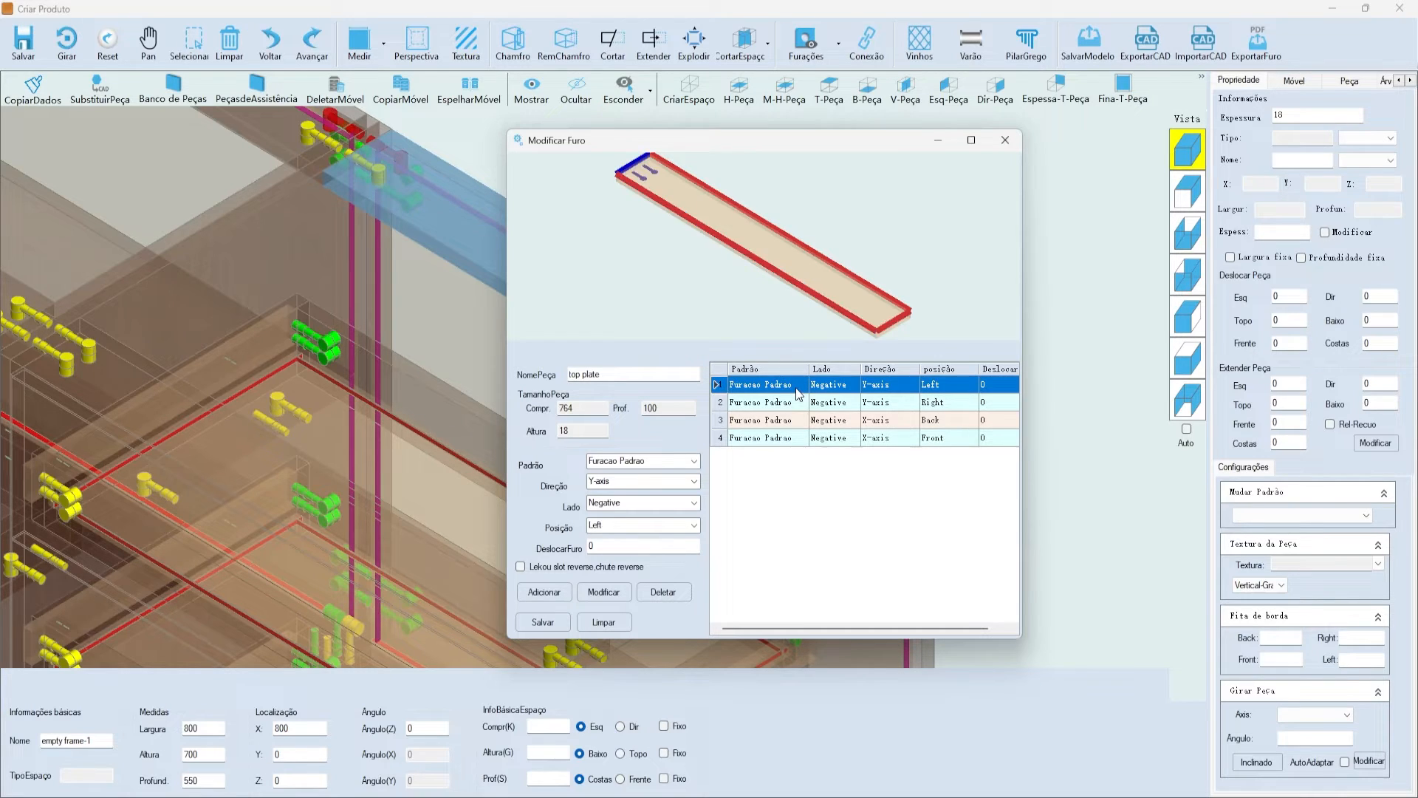
pyautogui.click(799, 406)
pyautogui.click(789, 392)
pyautogui.click(789, 403)
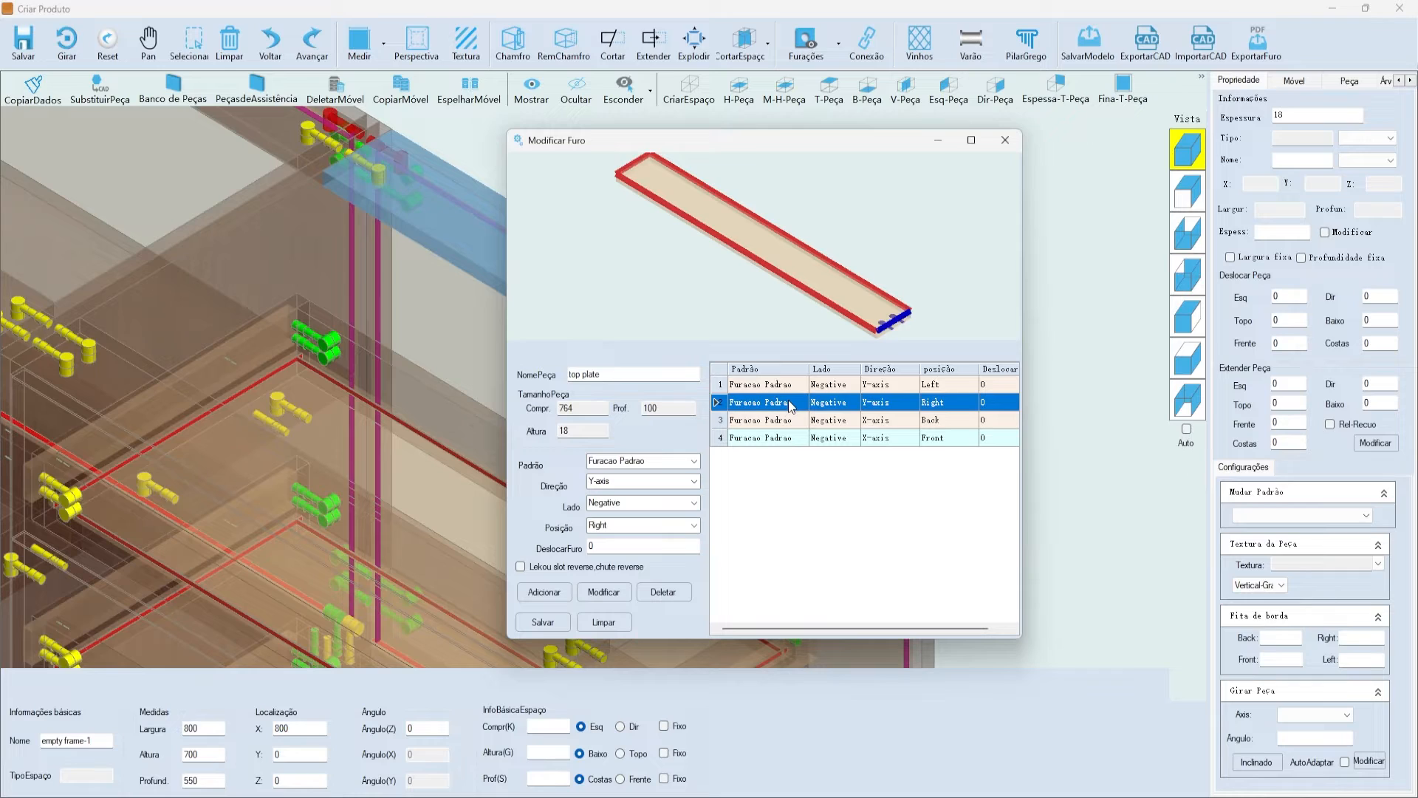
# - Assign the MINIFIX EXEMPLO pattern to the right-edge hole row
pyautogui.click(620, 461)
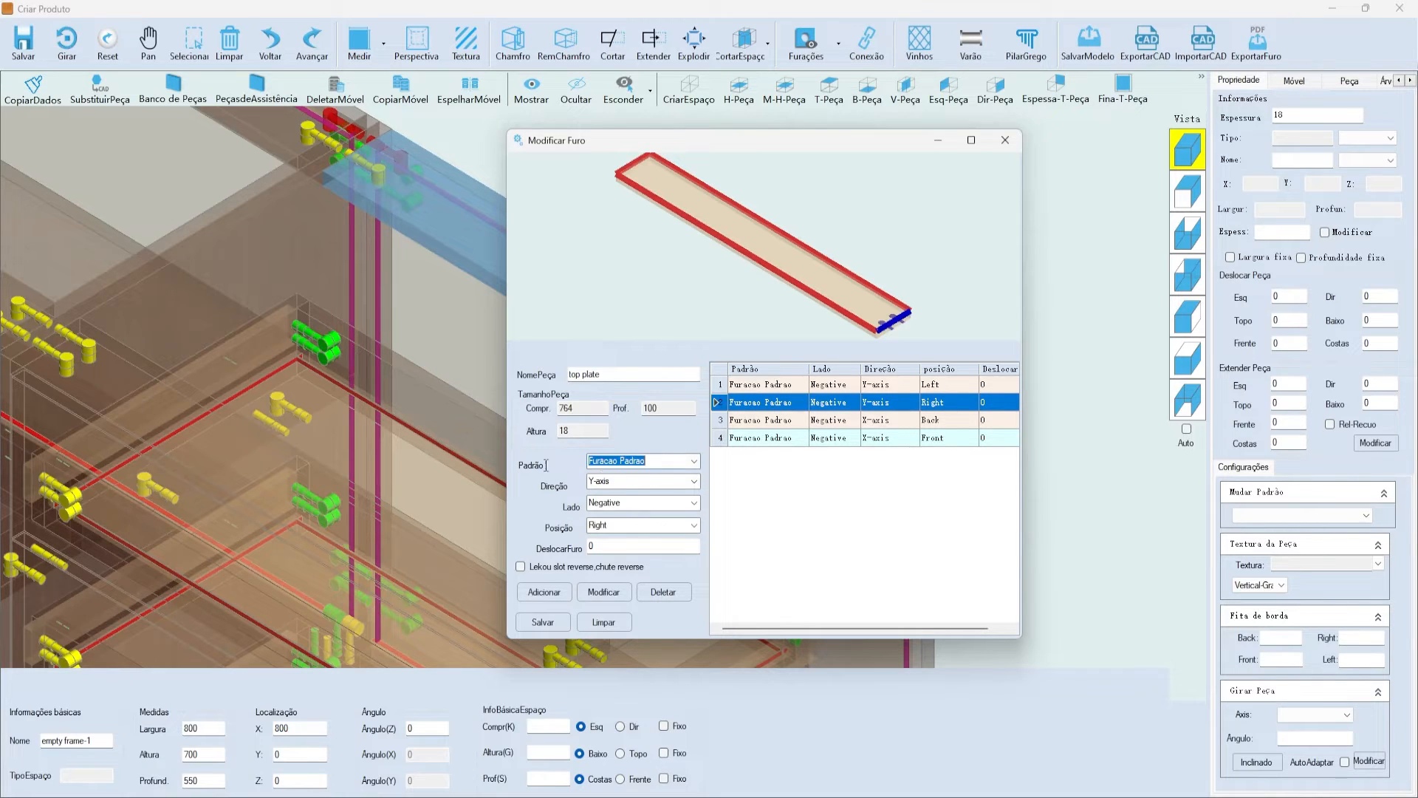
pyautogui.click(693, 464)
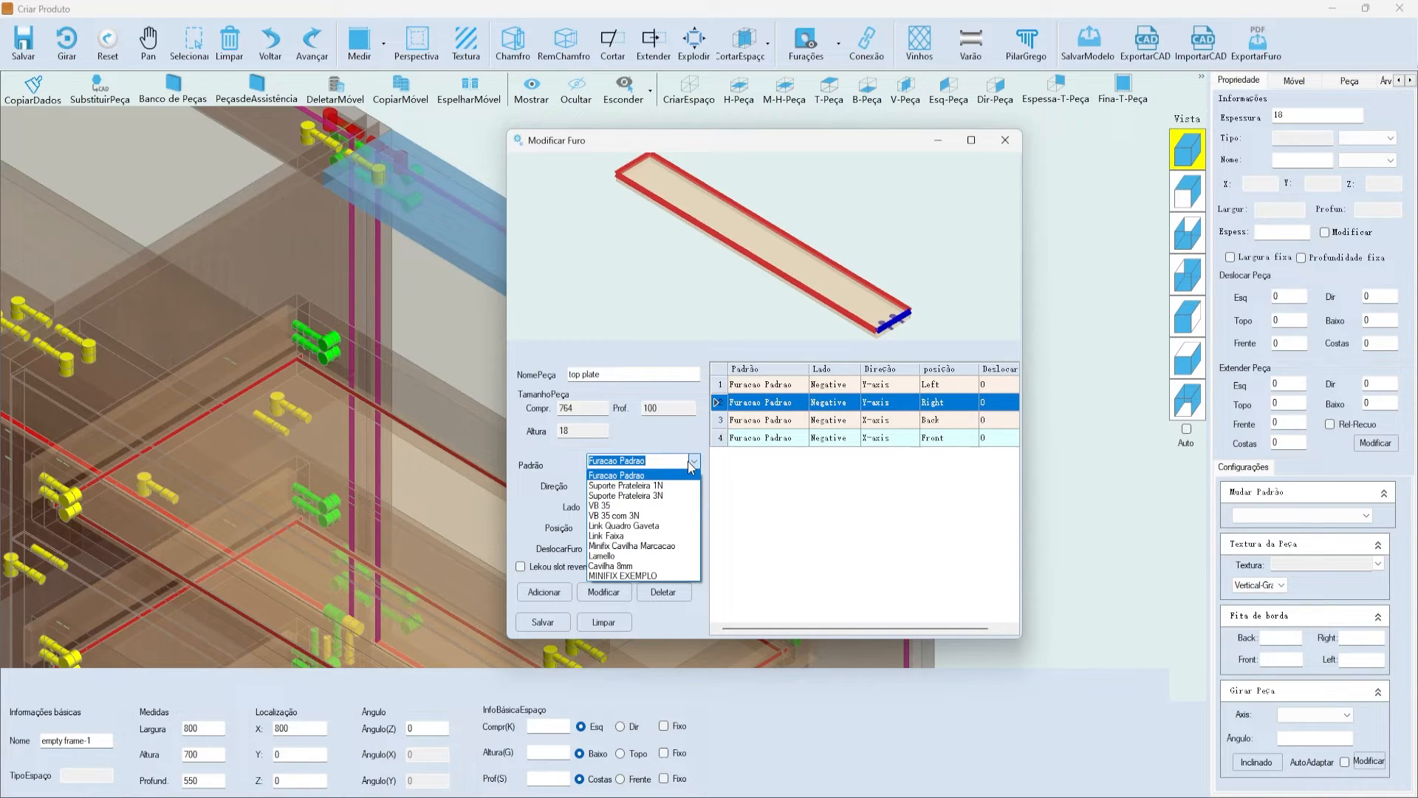
pyautogui.click(752, 405)
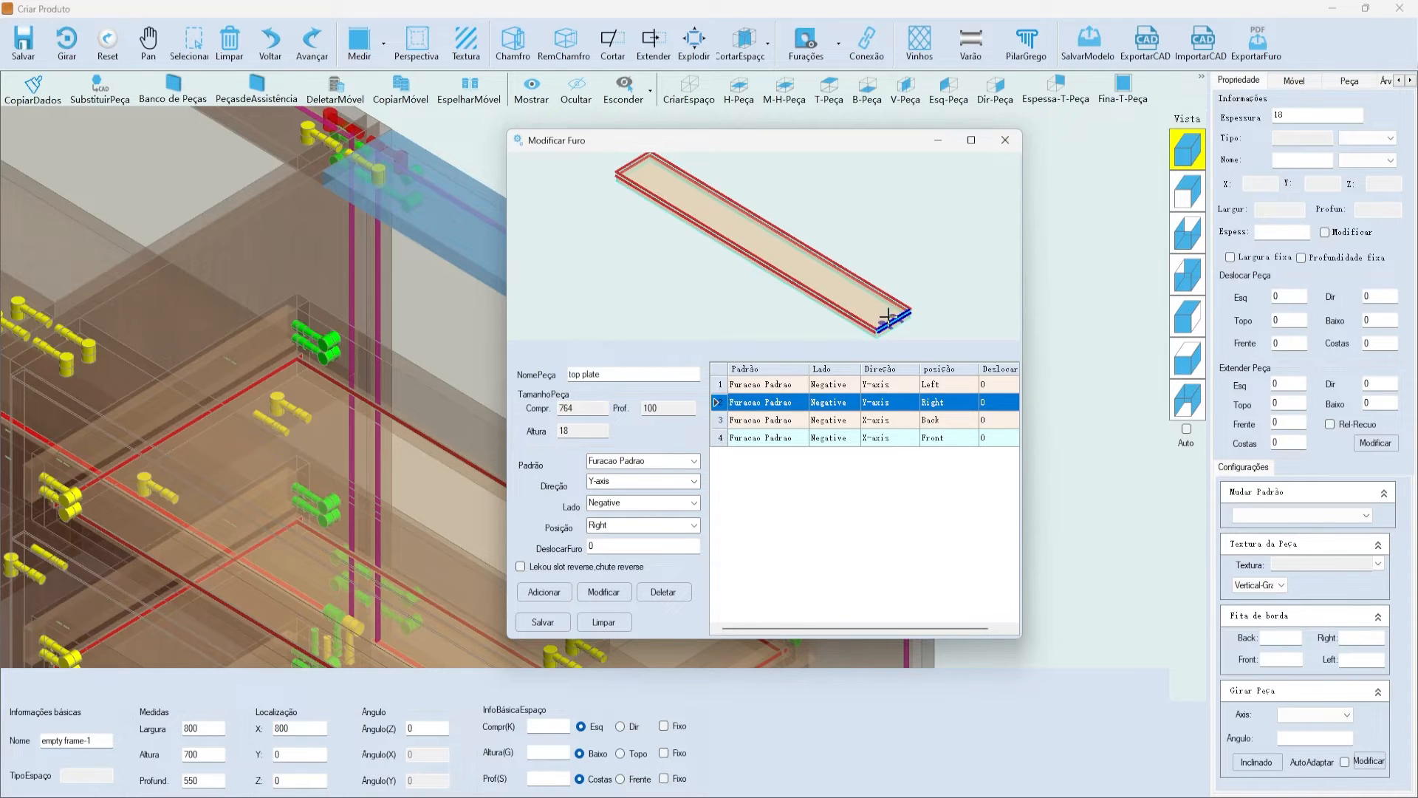
pyautogui.click(694, 461)
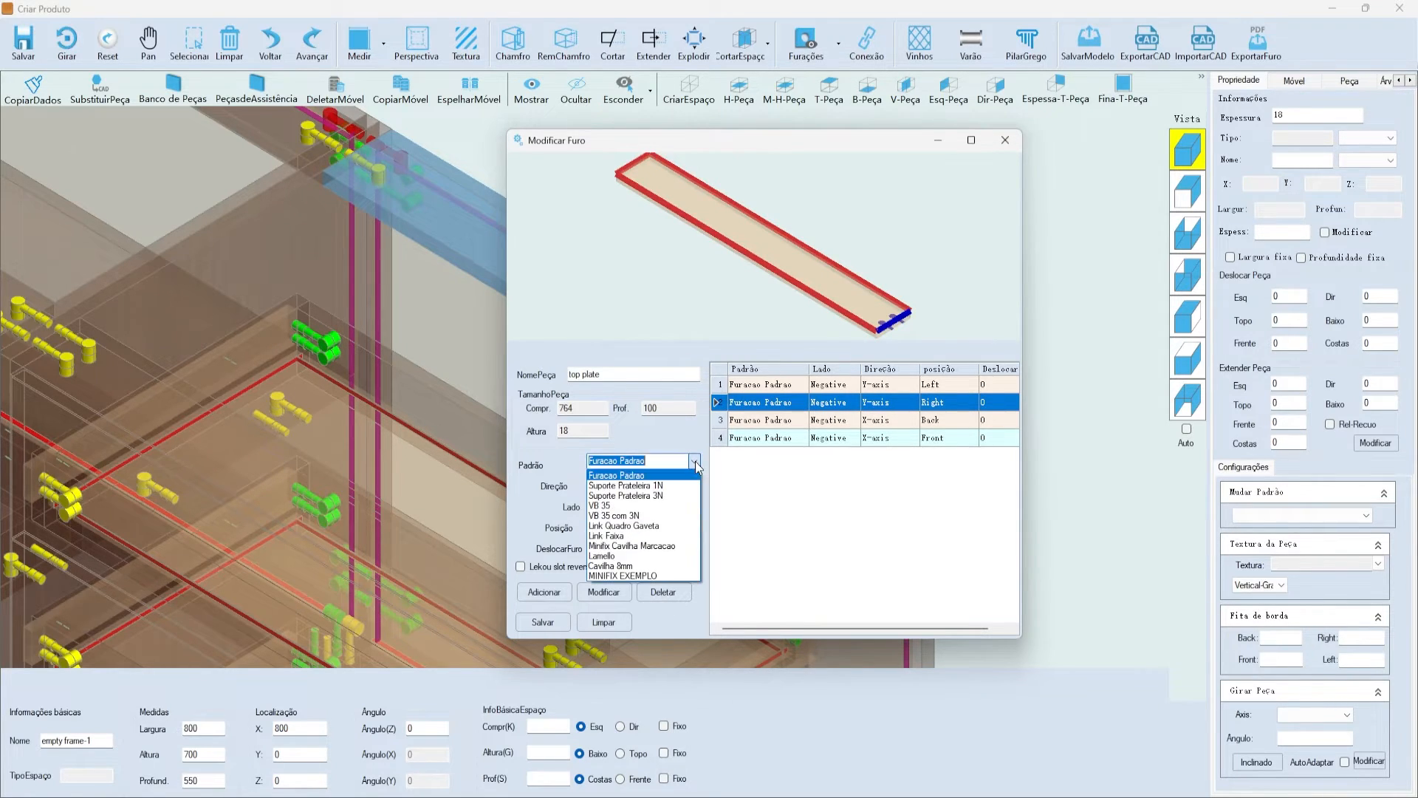
pyautogui.click(634, 577)
pyautogui.click(613, 600)
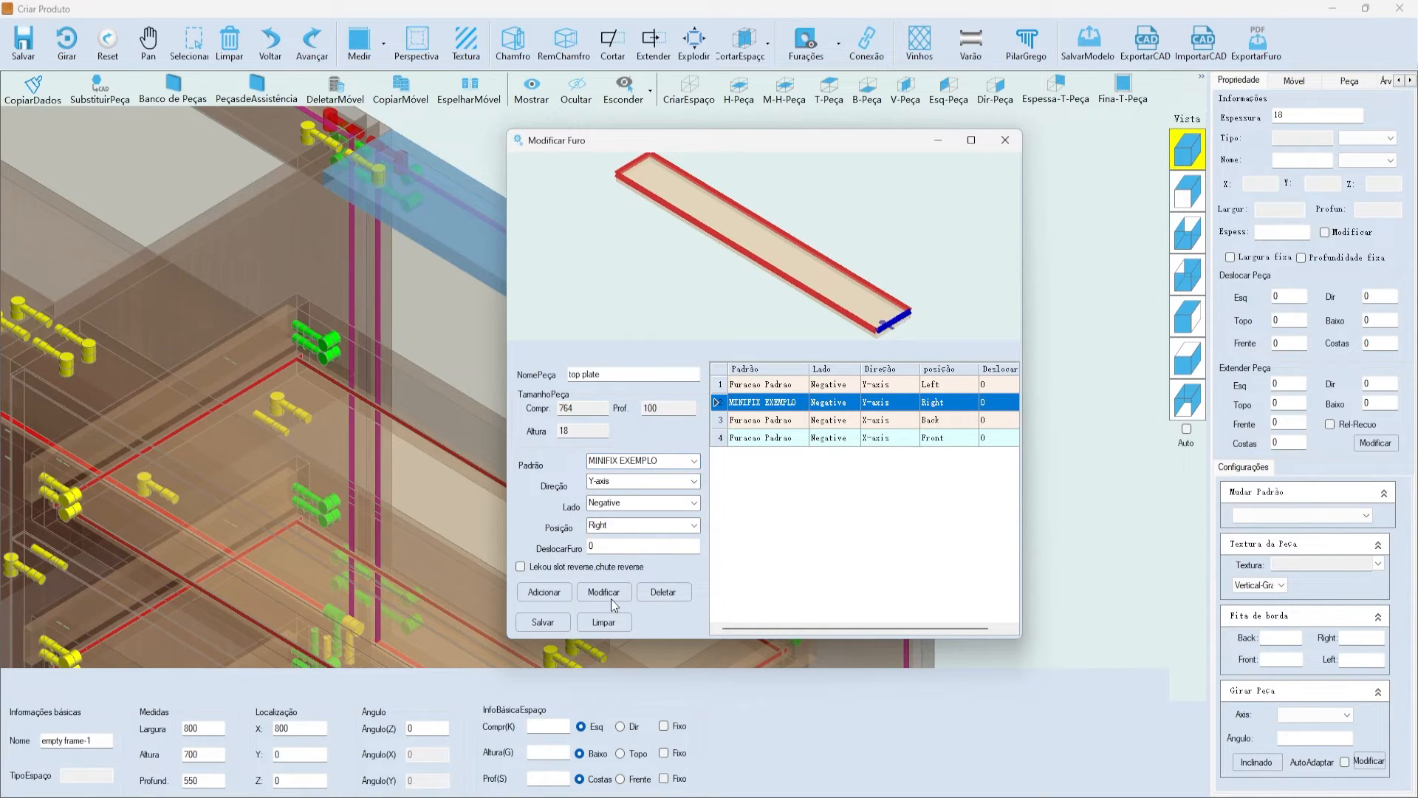
# - Compare the left and right rows in the preview and save the top plate's holes
pyautogui.scroll(5, 877, 259)
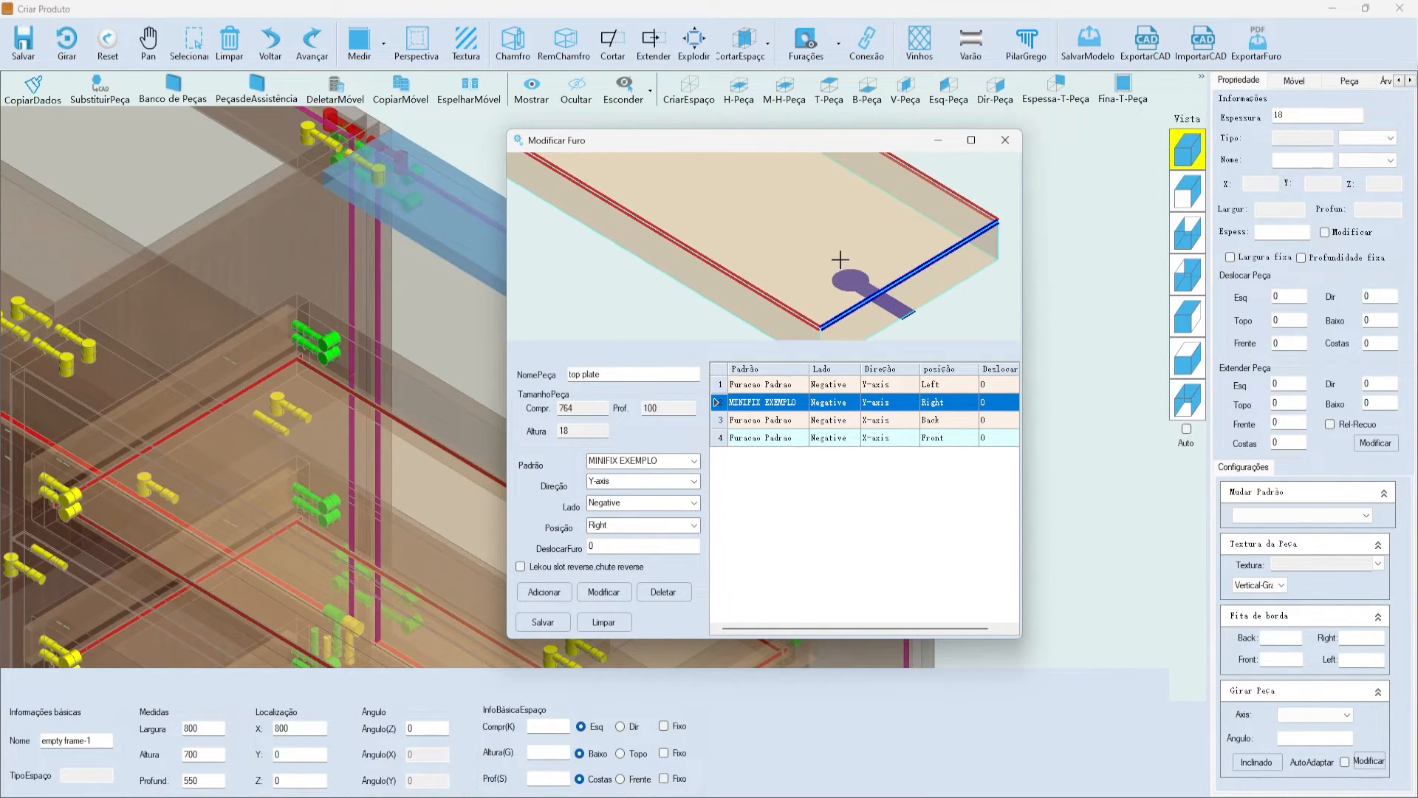
pyautogui.scroll(-6, 857, 329)
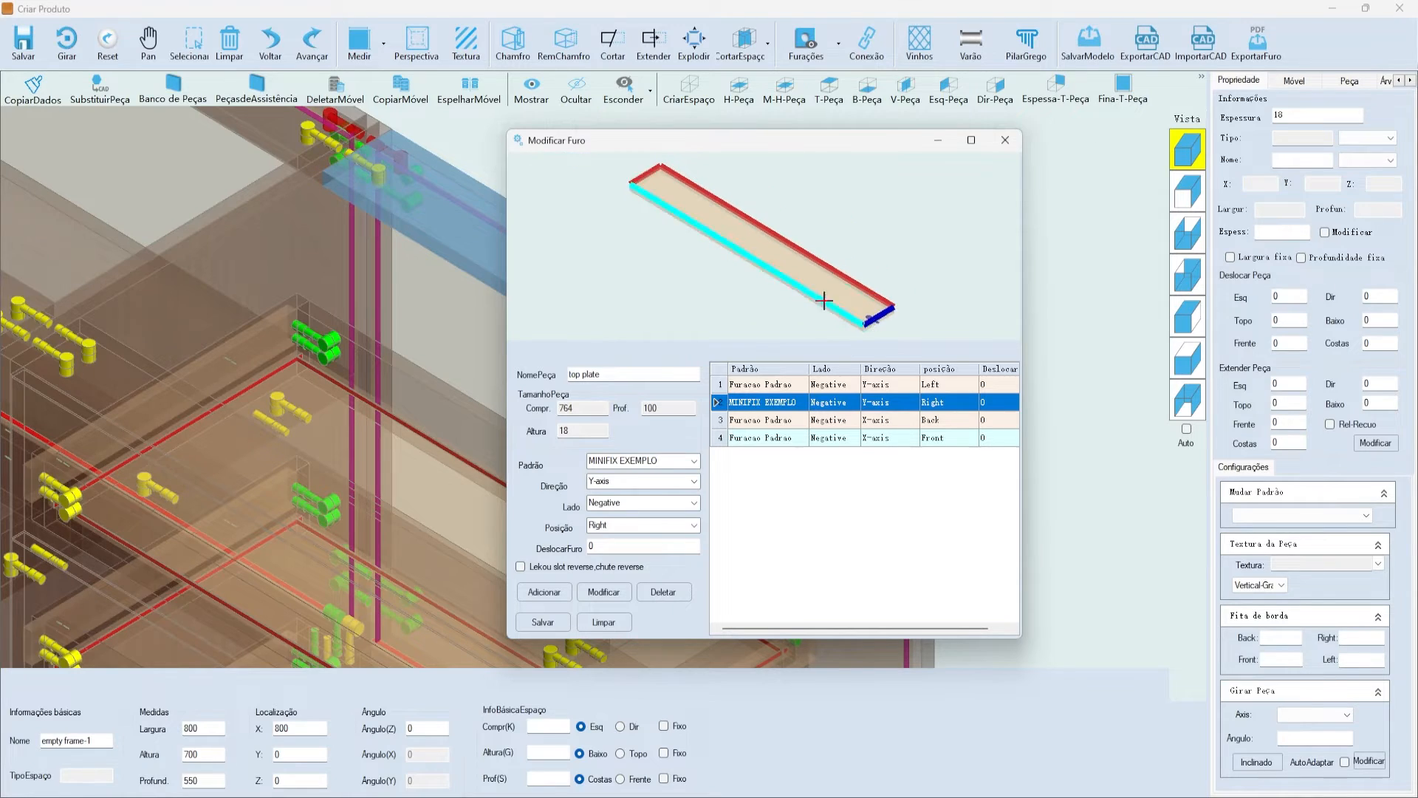
pyautogui.click(781, 385)
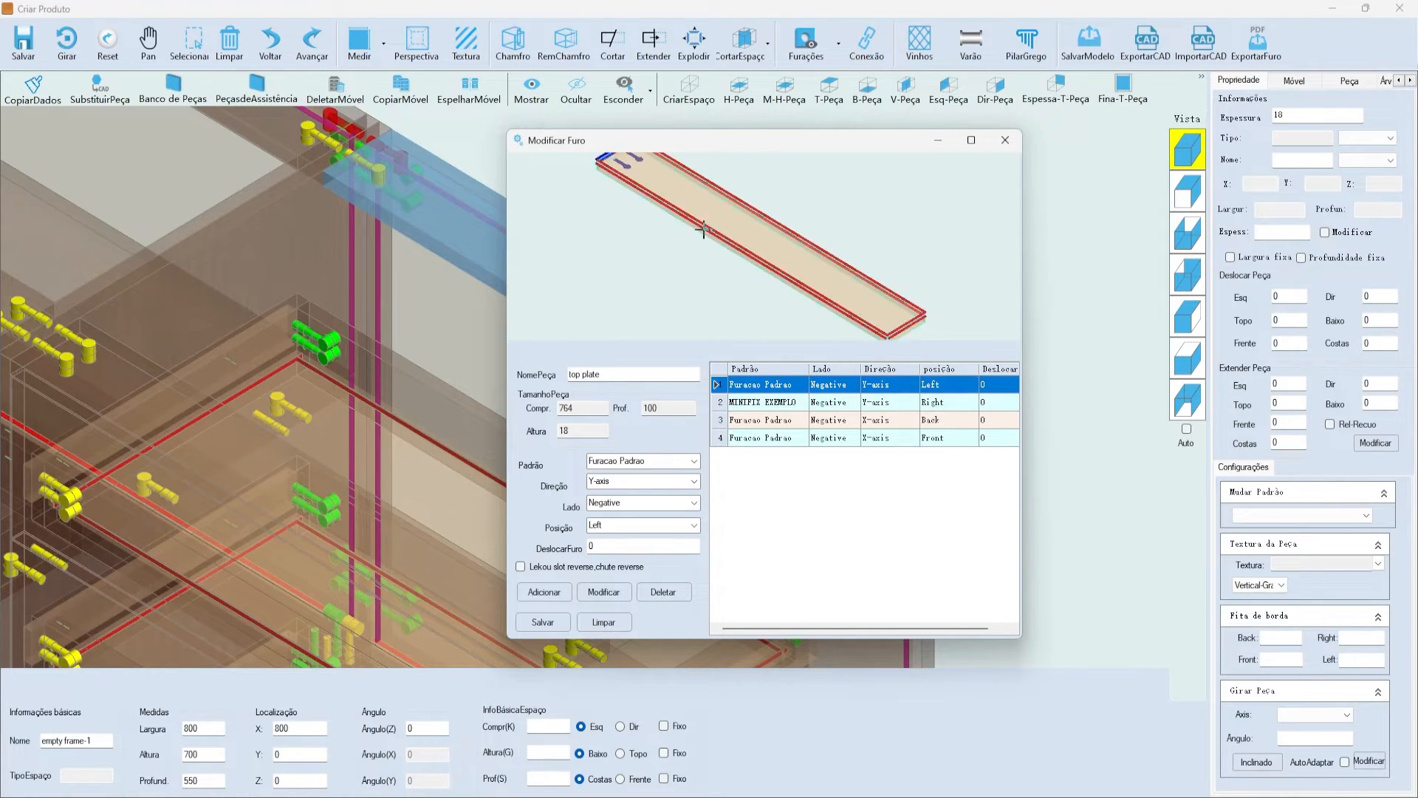
pyautogui.click(768, 402)
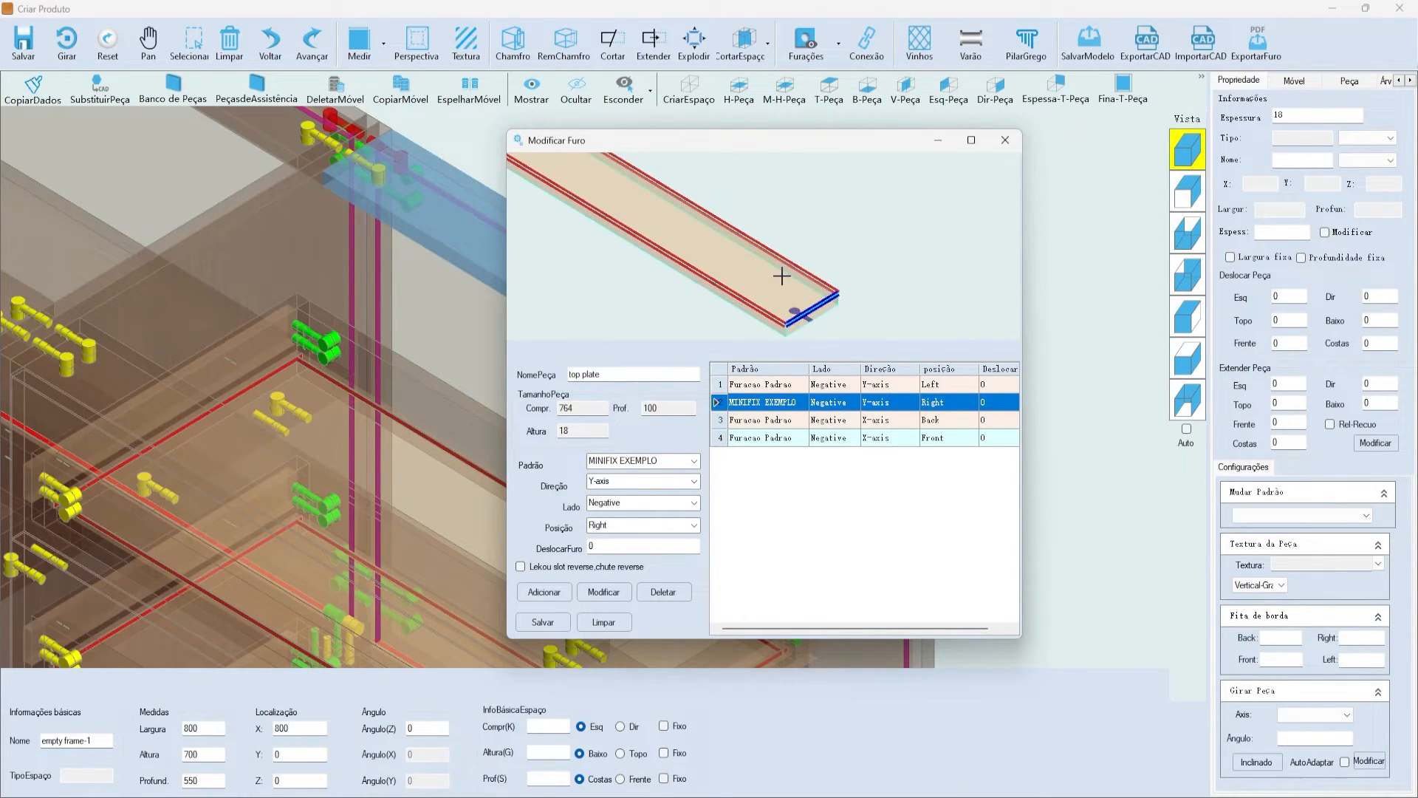
pyautogui.scroll(-3, 821, 311)
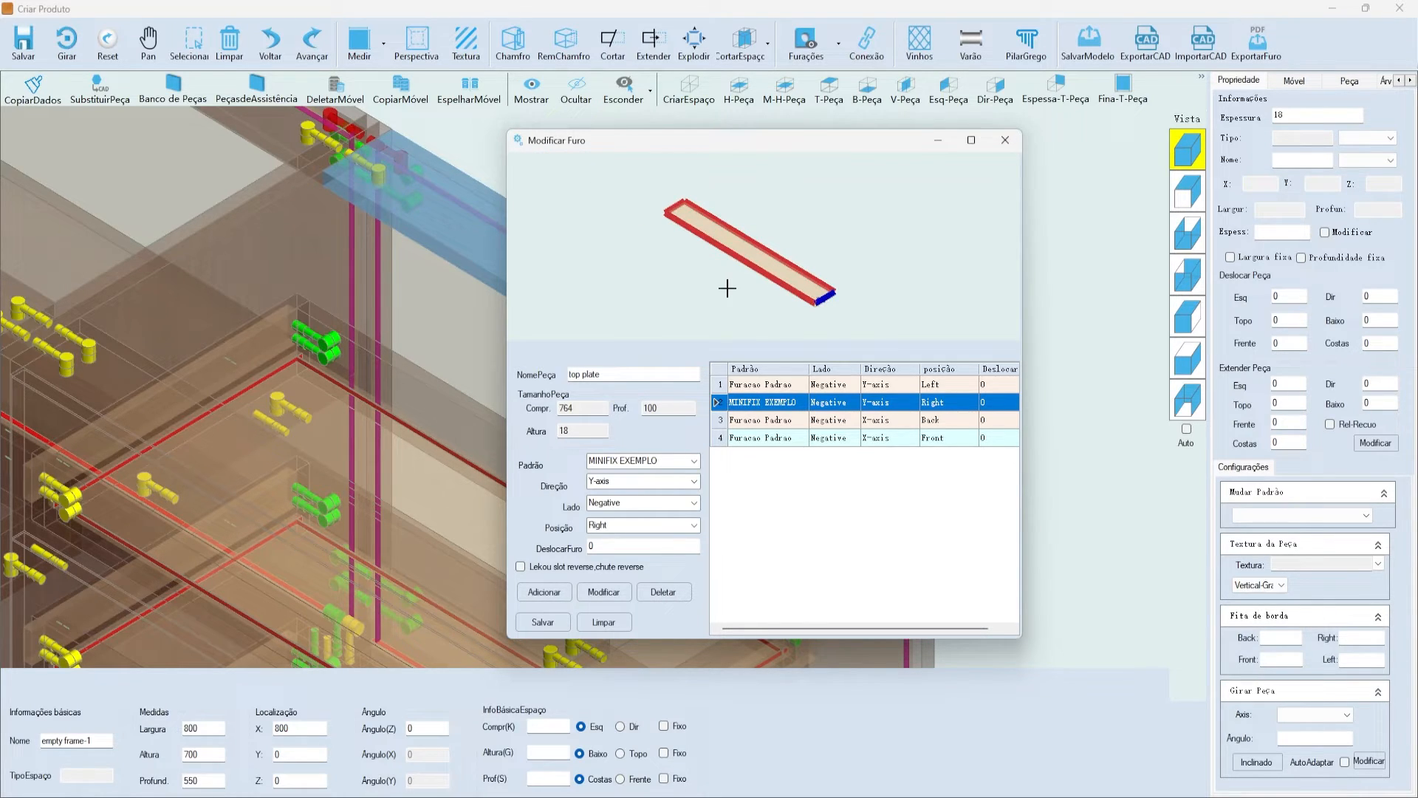
pyautogui.click(543, 622)
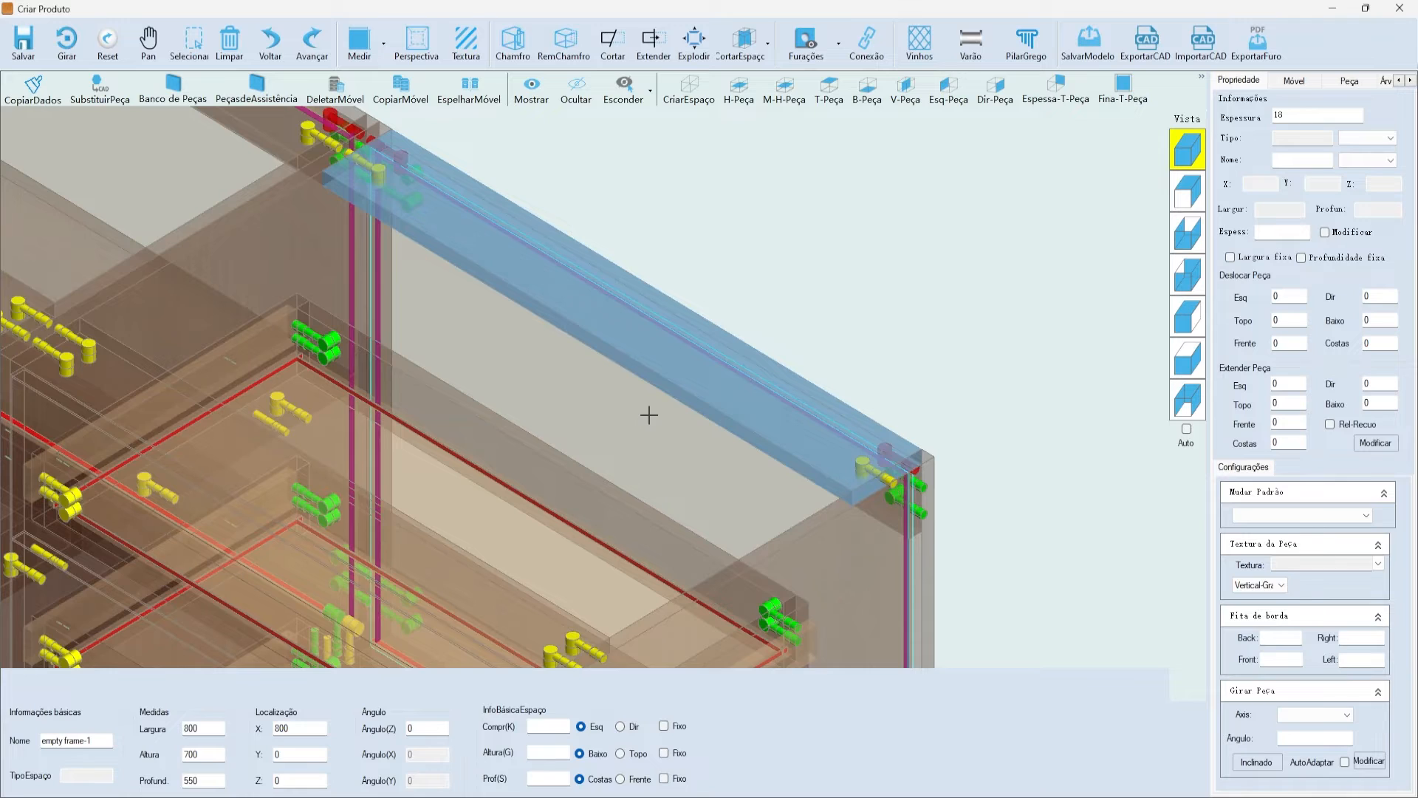
# - Show the hole preview with Furações > Visualizar furação
pyautogui.click(896, 316)
pyautogui.click(797, 48)
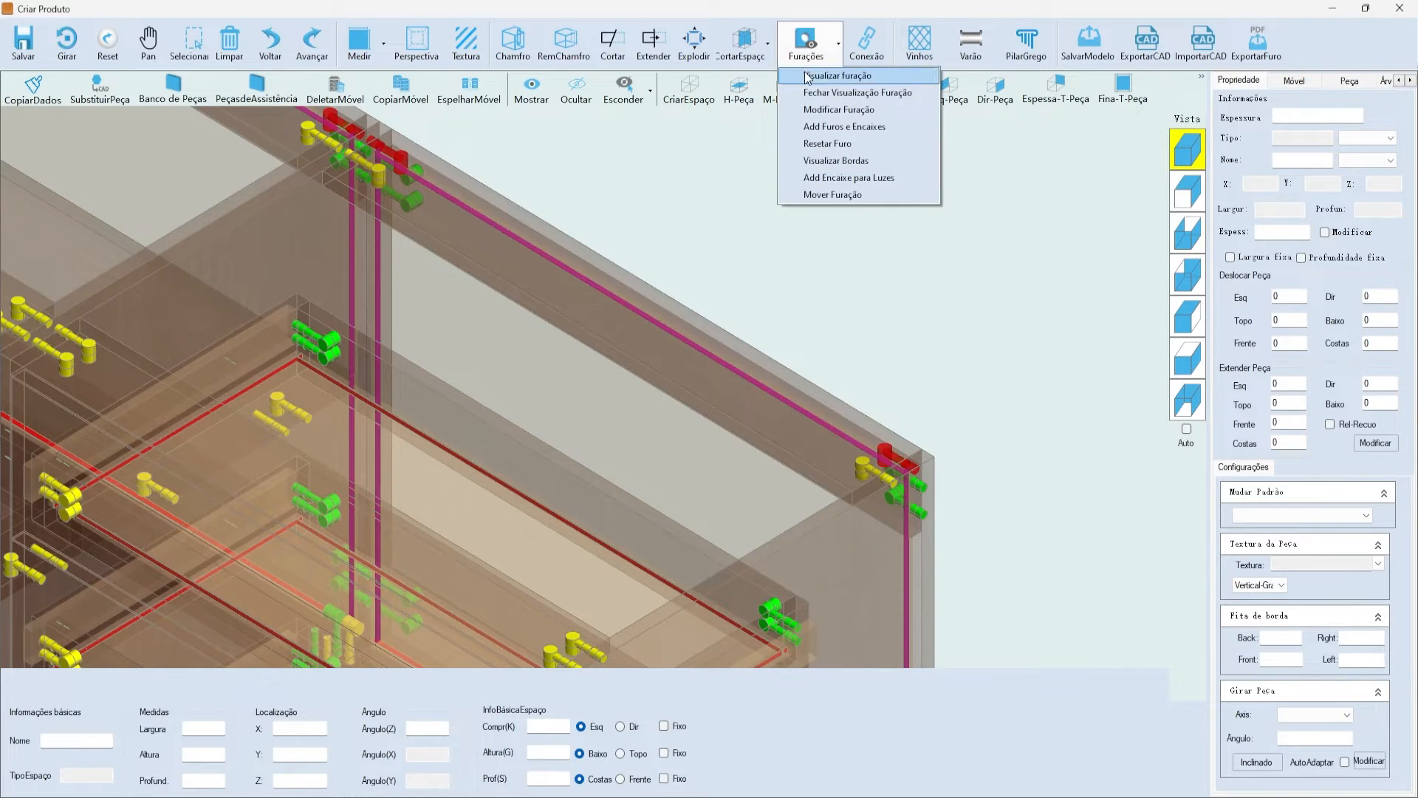
pyautogui.click(808, 76)
pyautogui.click(802, 50)
pyautogui.click(810, 77)
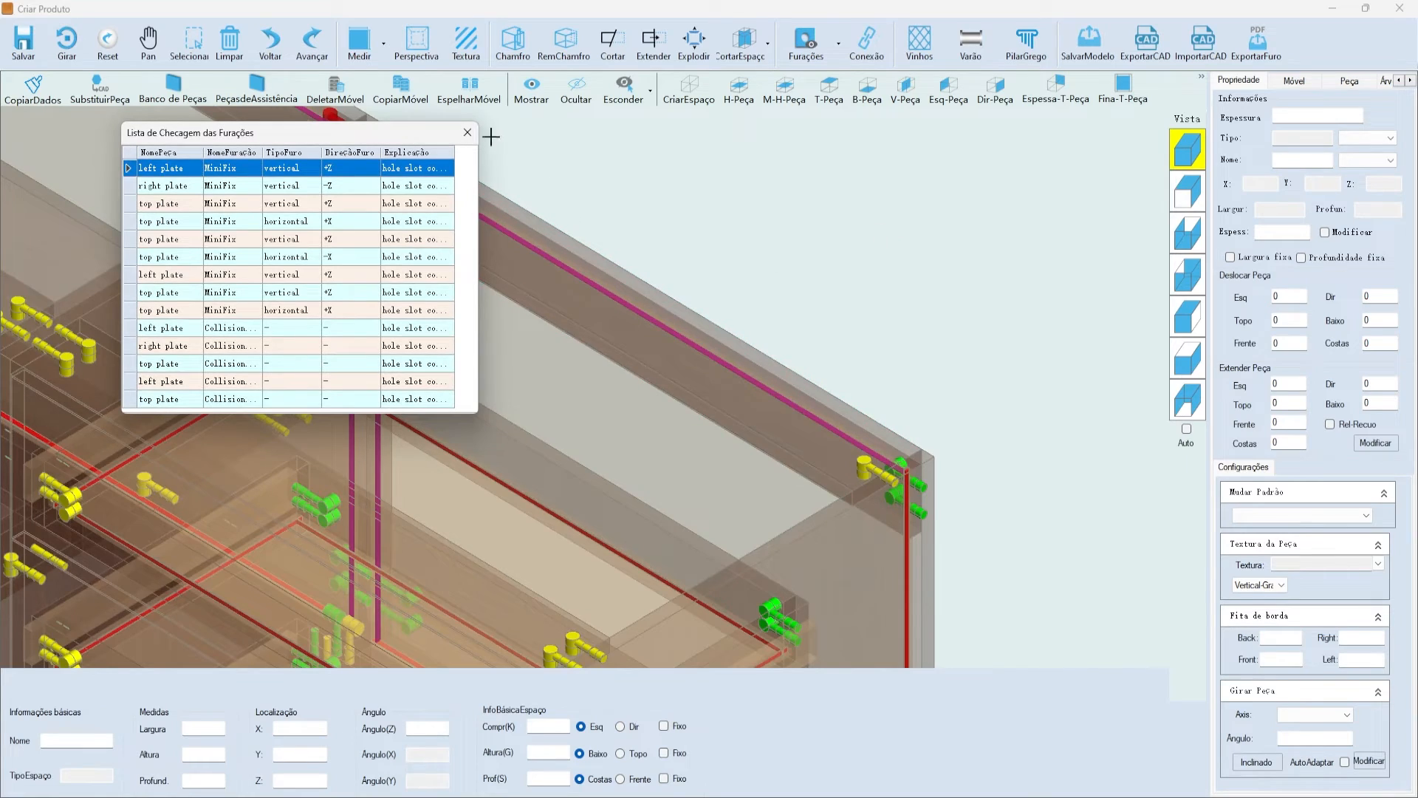
# - Close the hole checklist and zoom in on the selected top plate
pyautogui.click(469, 135)
pyautogui.scroll(-2, 857, 484)
pyautogui.scroll(5, 864, 482)
pyautogui.click(820, 487)
pyautogui.scroll(-5, 822, 489)
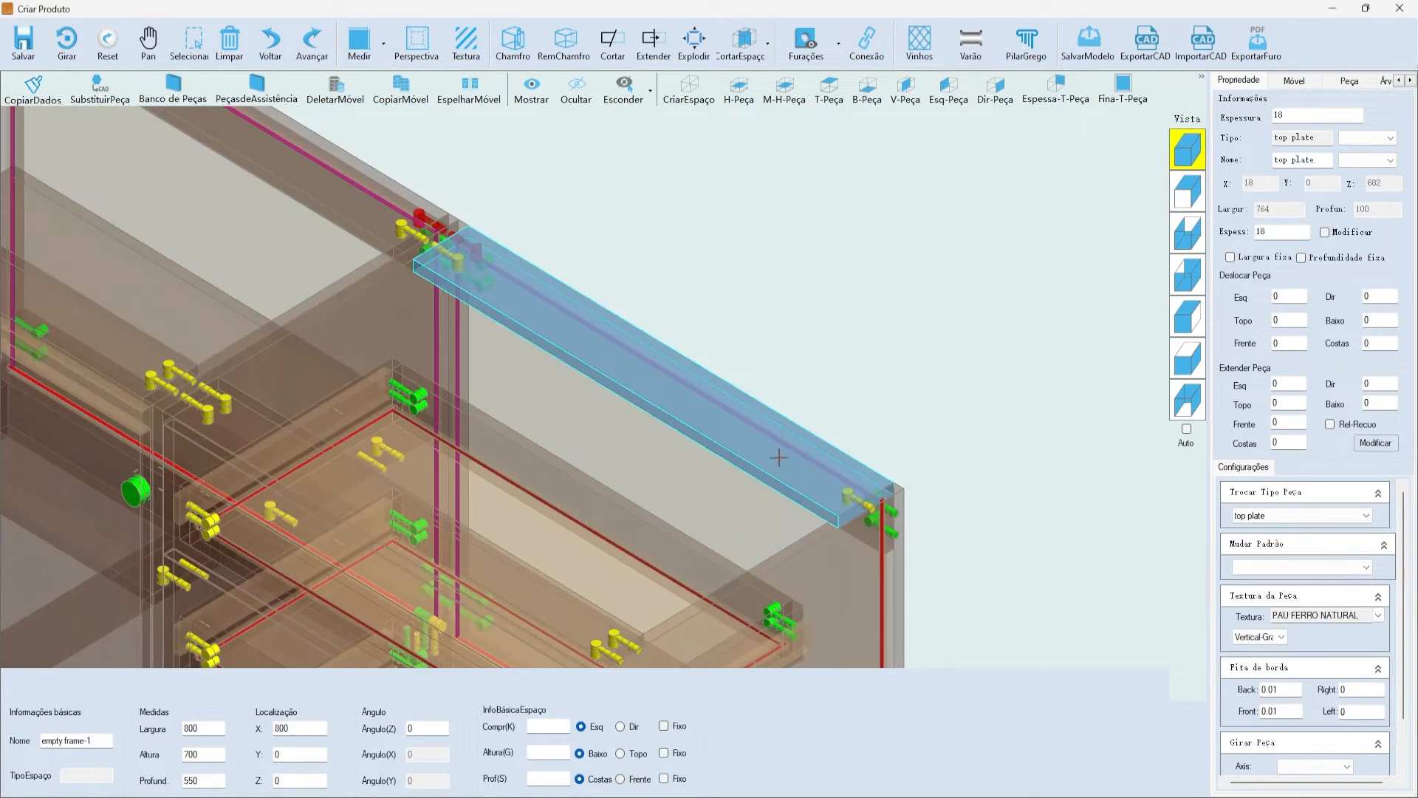
pyautogui.scroll(5, 422, 248)
pyautogui.scroll(3, 419, 248)
pyautogui.scroll(-5, 599, 321)
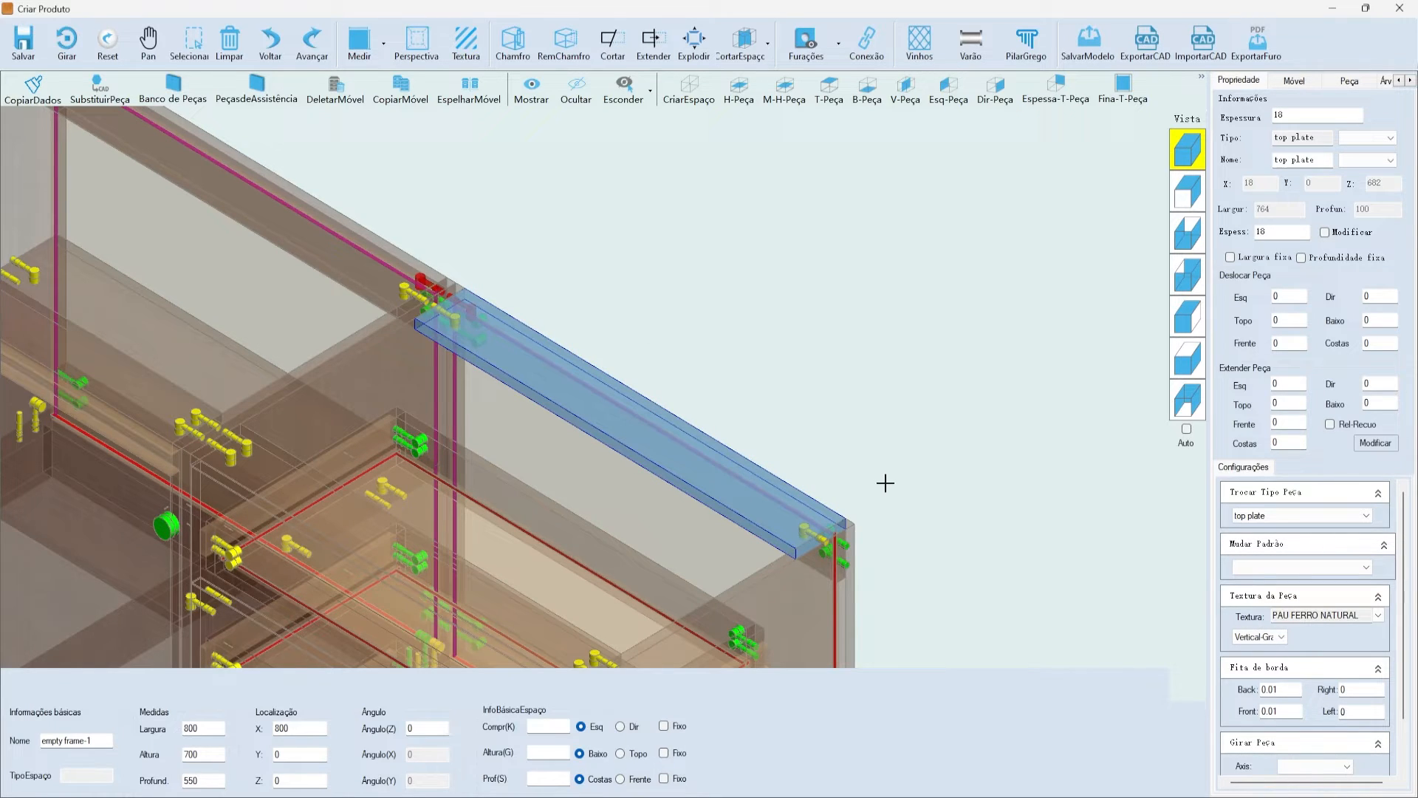
# - Check the top plate's hole pattern list without changing the pattern
pyautogui.click(1282, 568)
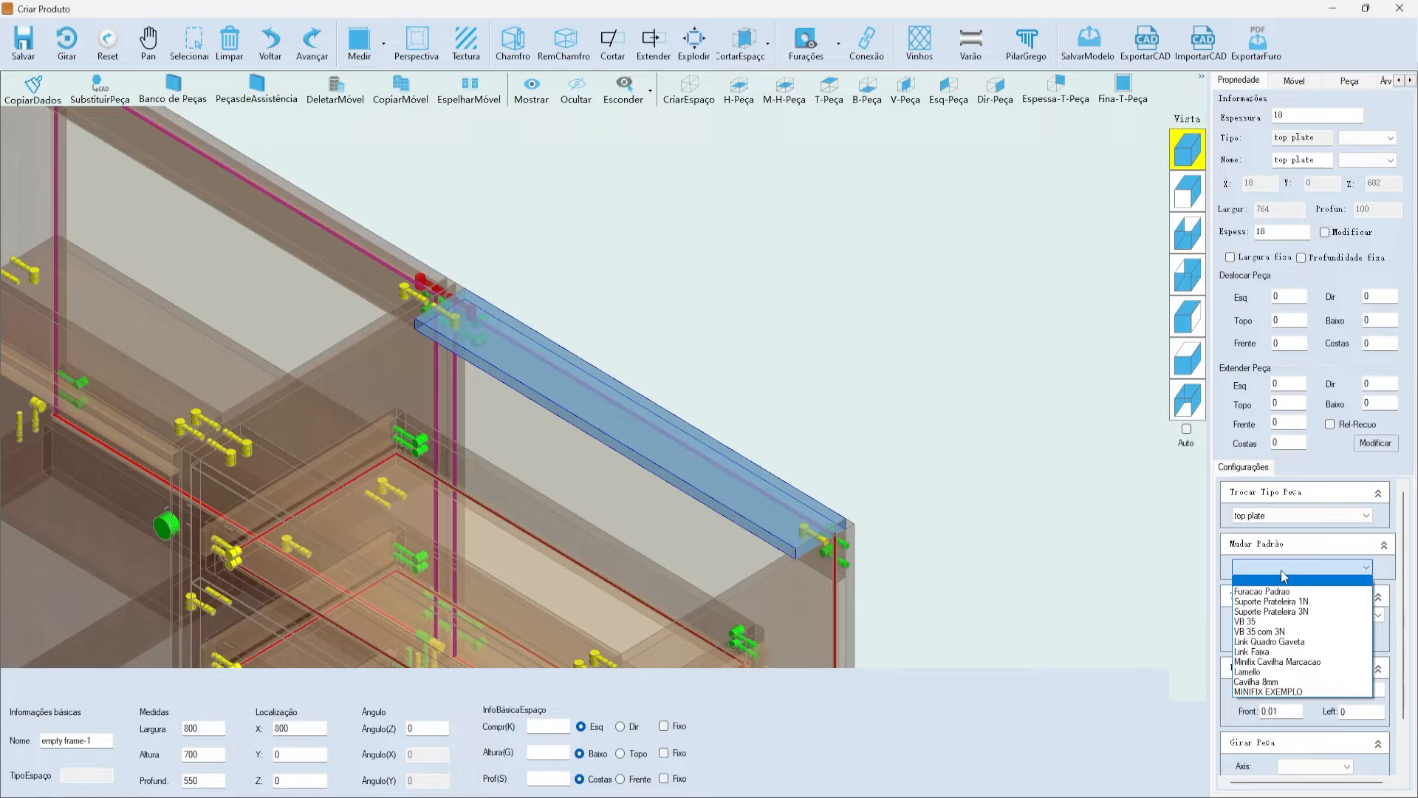
pyautogui.click(1283, 576)
pyautogui.click(773, 379)
pyautogui.click(737, 462)
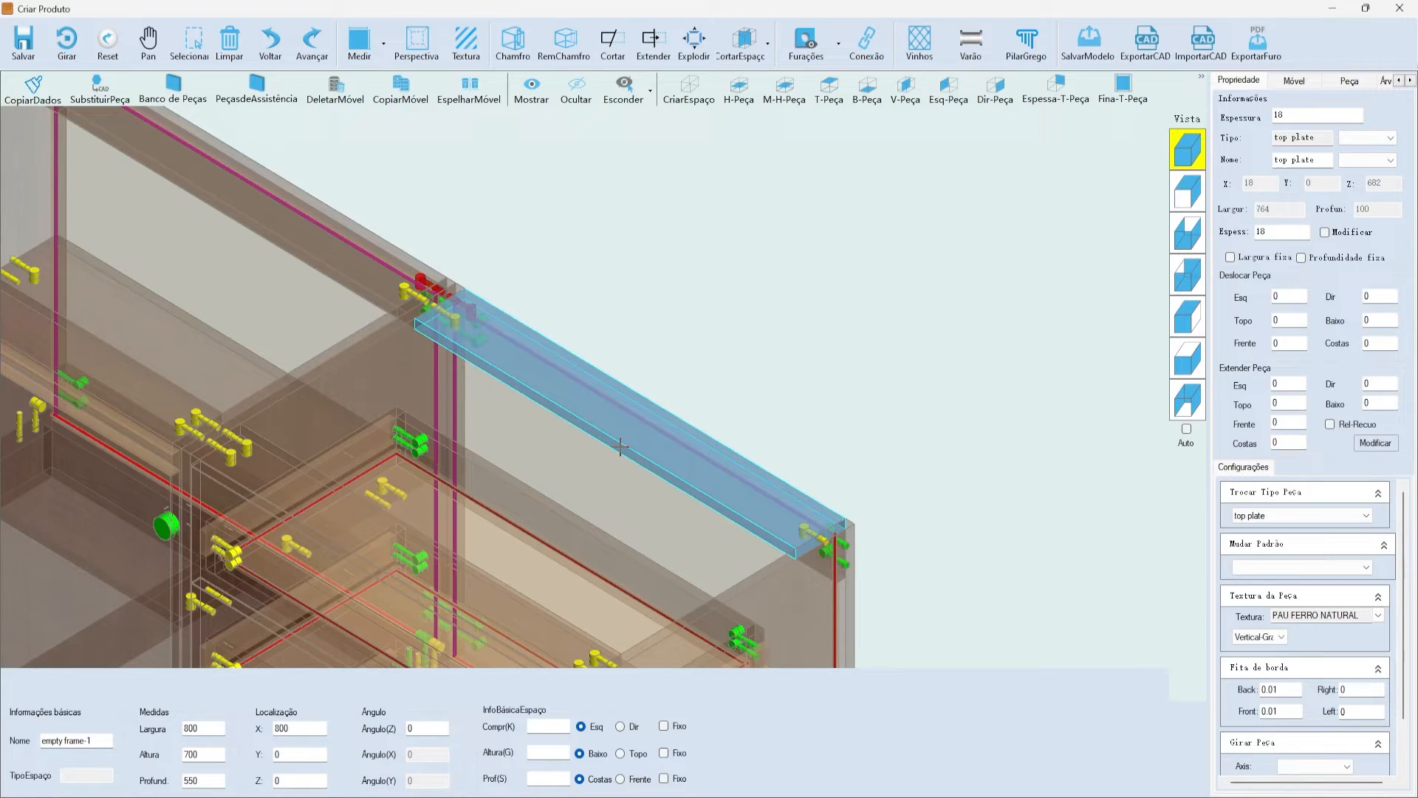
pyautogui.click(756, 367)
pyautogui.click(569, 370)
# - Zoom on the top plate's left joint and open its hole-position editor
pyautogui.scroll(5, 473, 327)
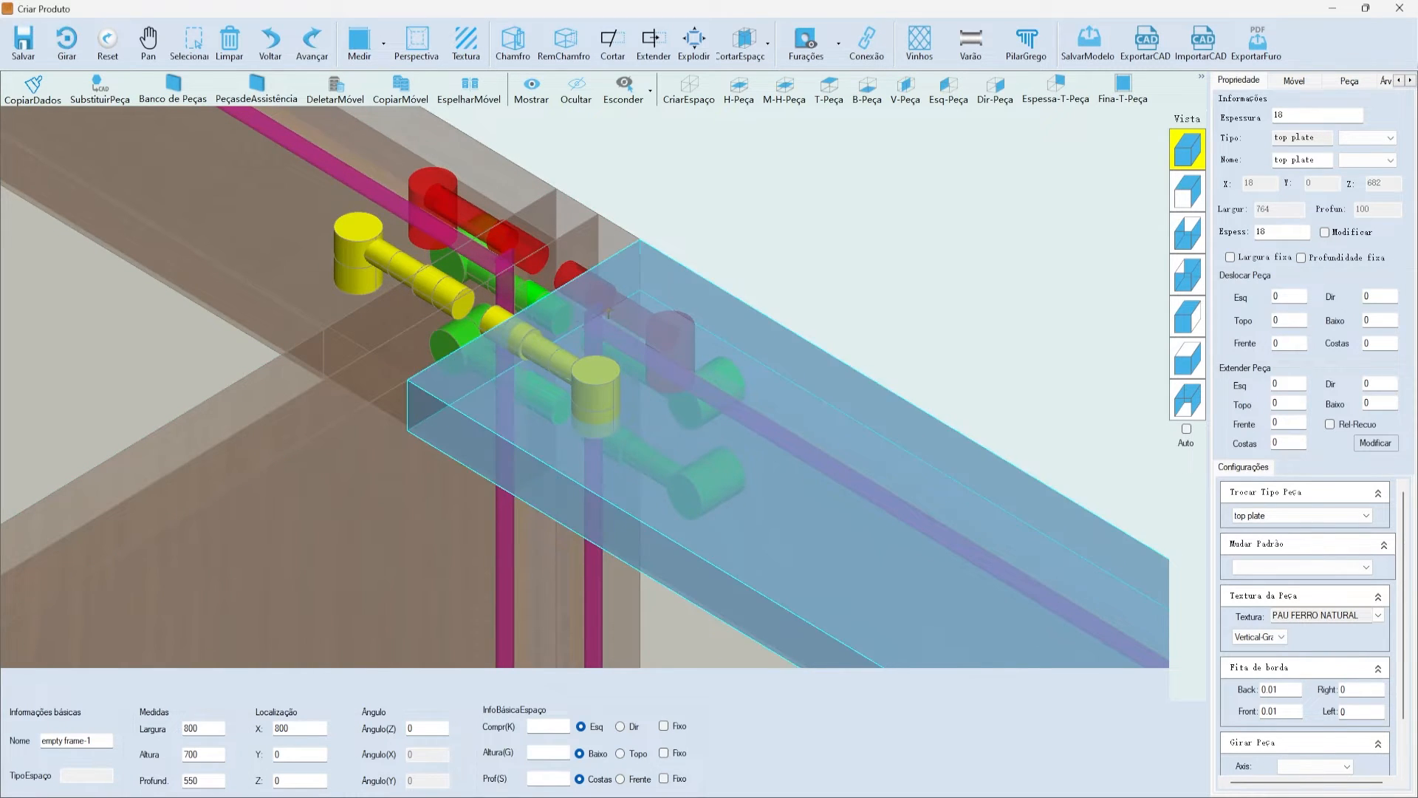
pyautogui.scroll(-5, 596, 312)
pyautogui.scroll(3, 557, 325)
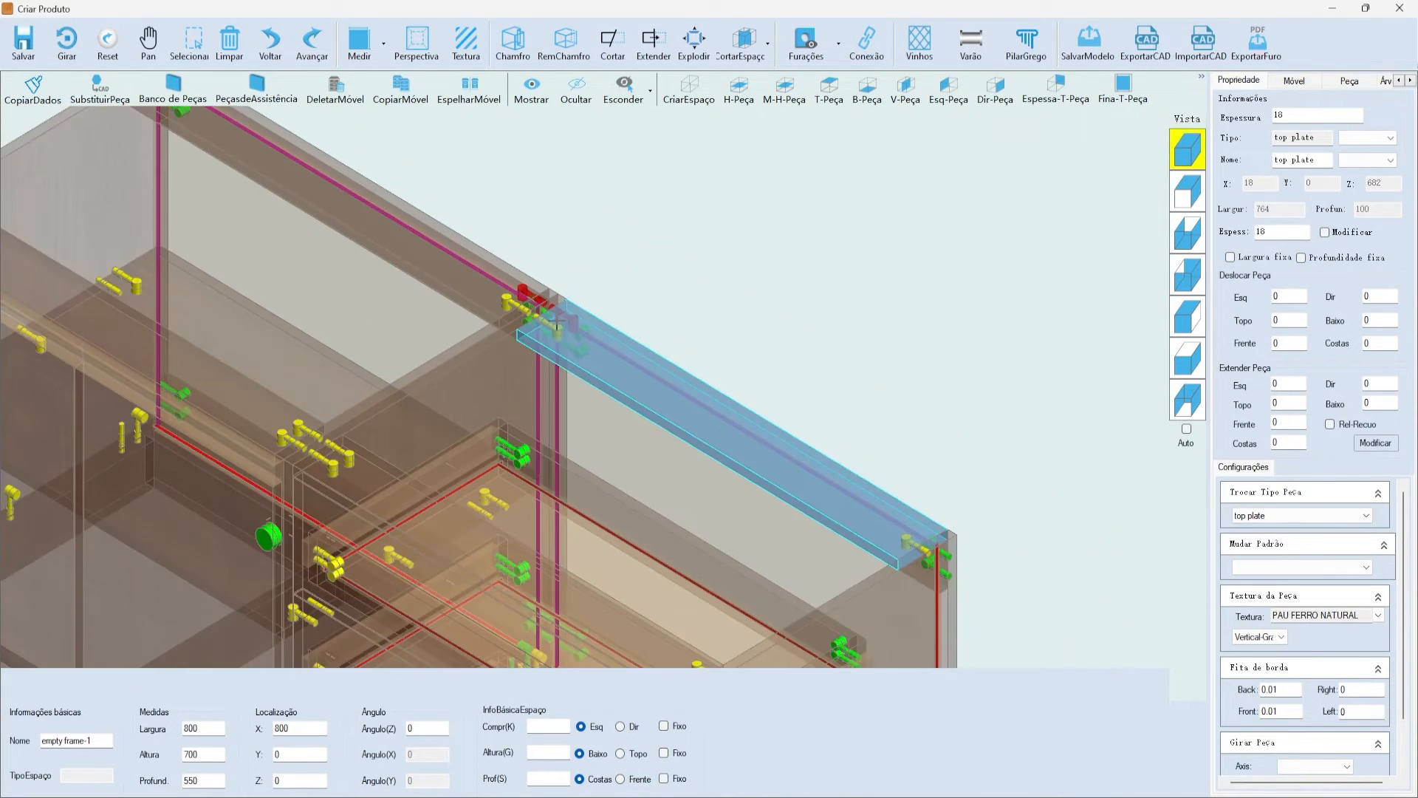
pyautogui.scroll(4, 557, 326)
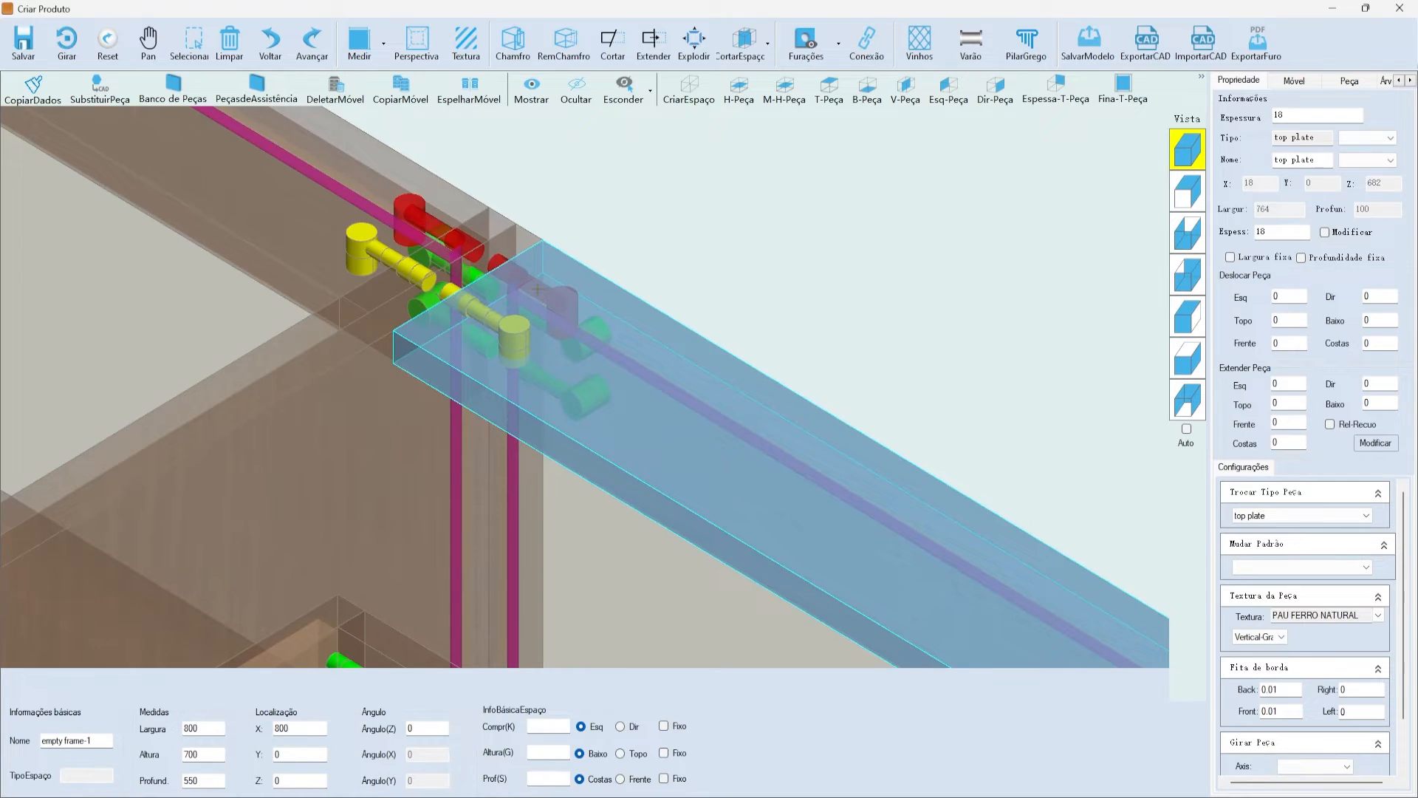
pyautogui.click(709, 295)
pyautogui.click(634, 368)
pyautogui.click(815, 59)
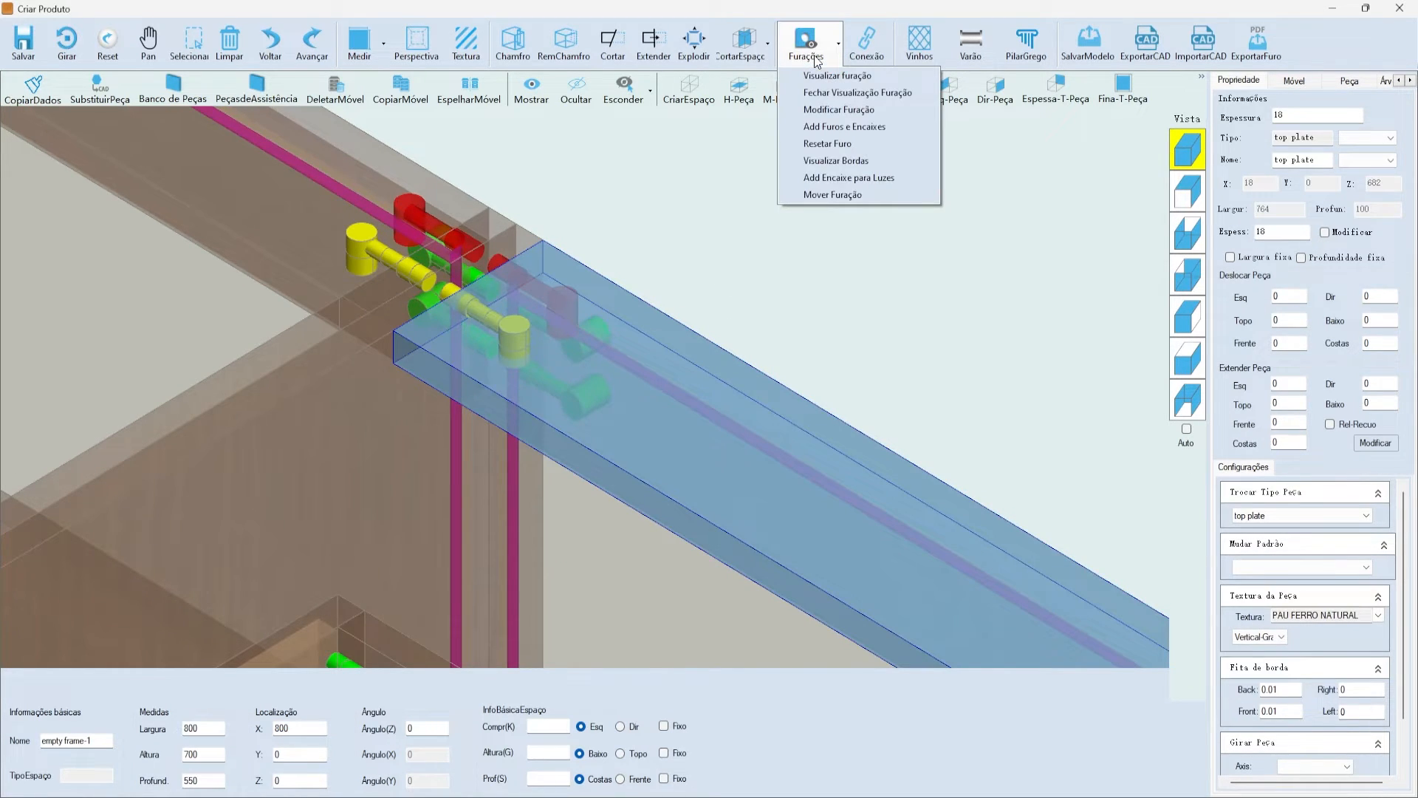
pyautogui.click(833, 194)
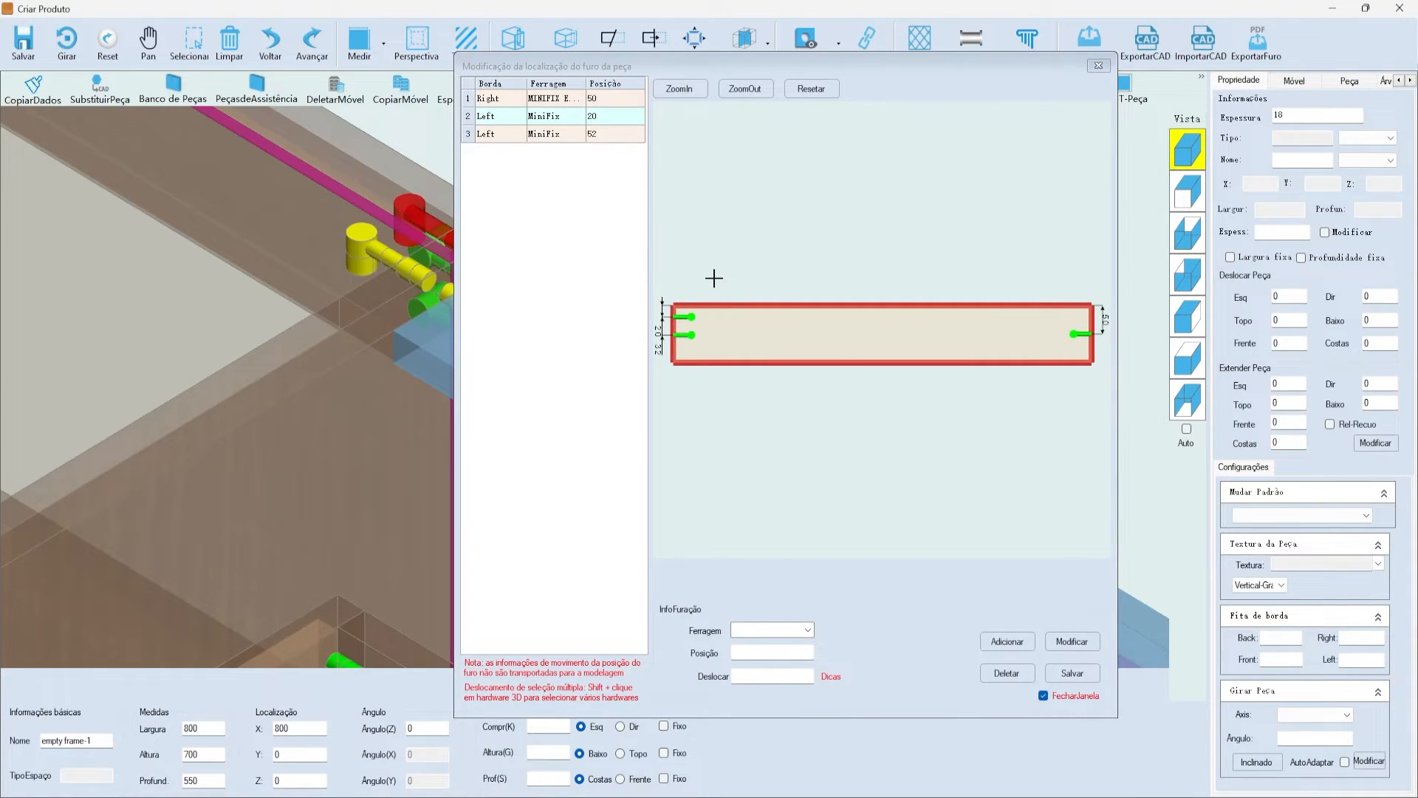
# - Shift the left MiniFix holes at 20 and 52 by 15, to 35 and 67
pyautogui.click(692, 316)
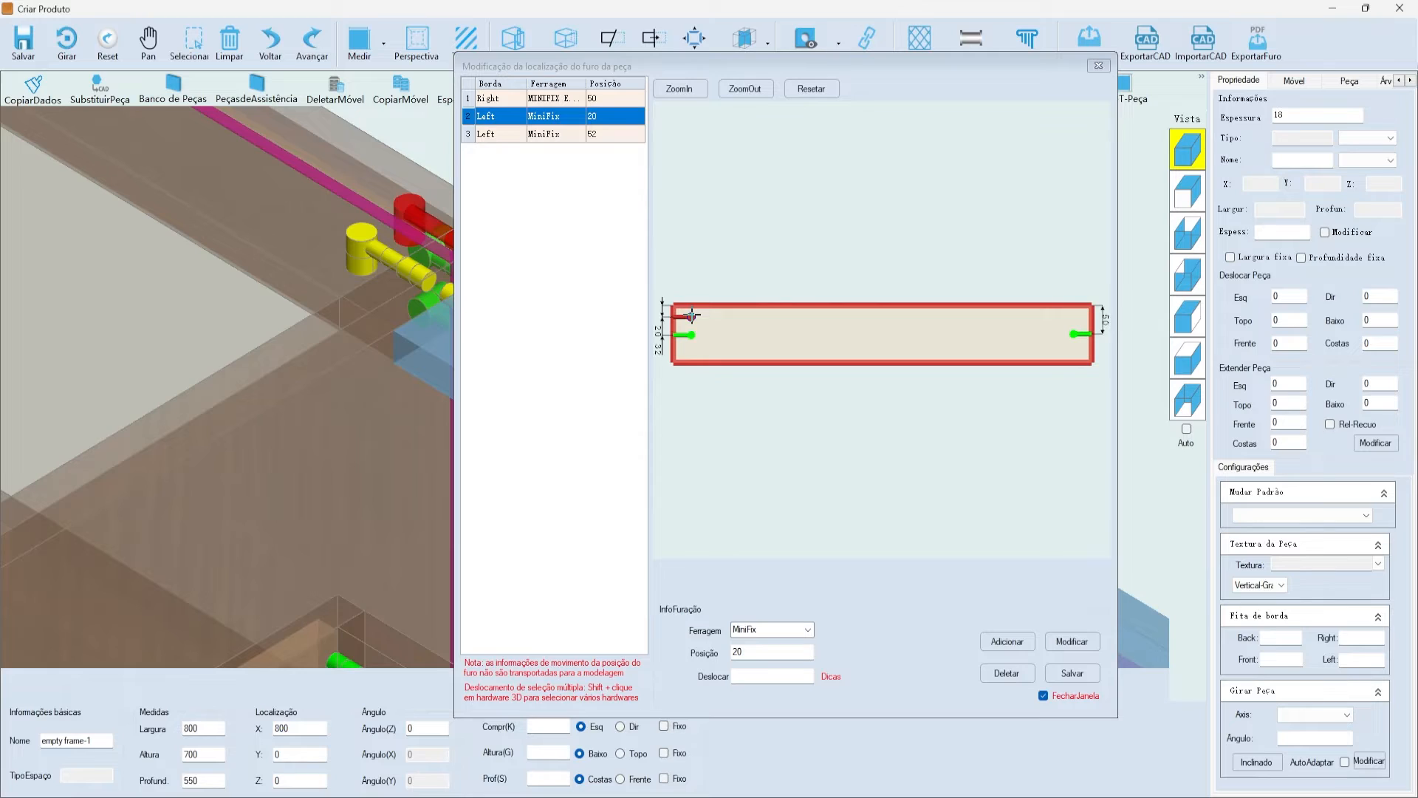
pyautogui.keyDown('shift'); pyautogui.click(692, 335); pyautogui.keyUp('shift')
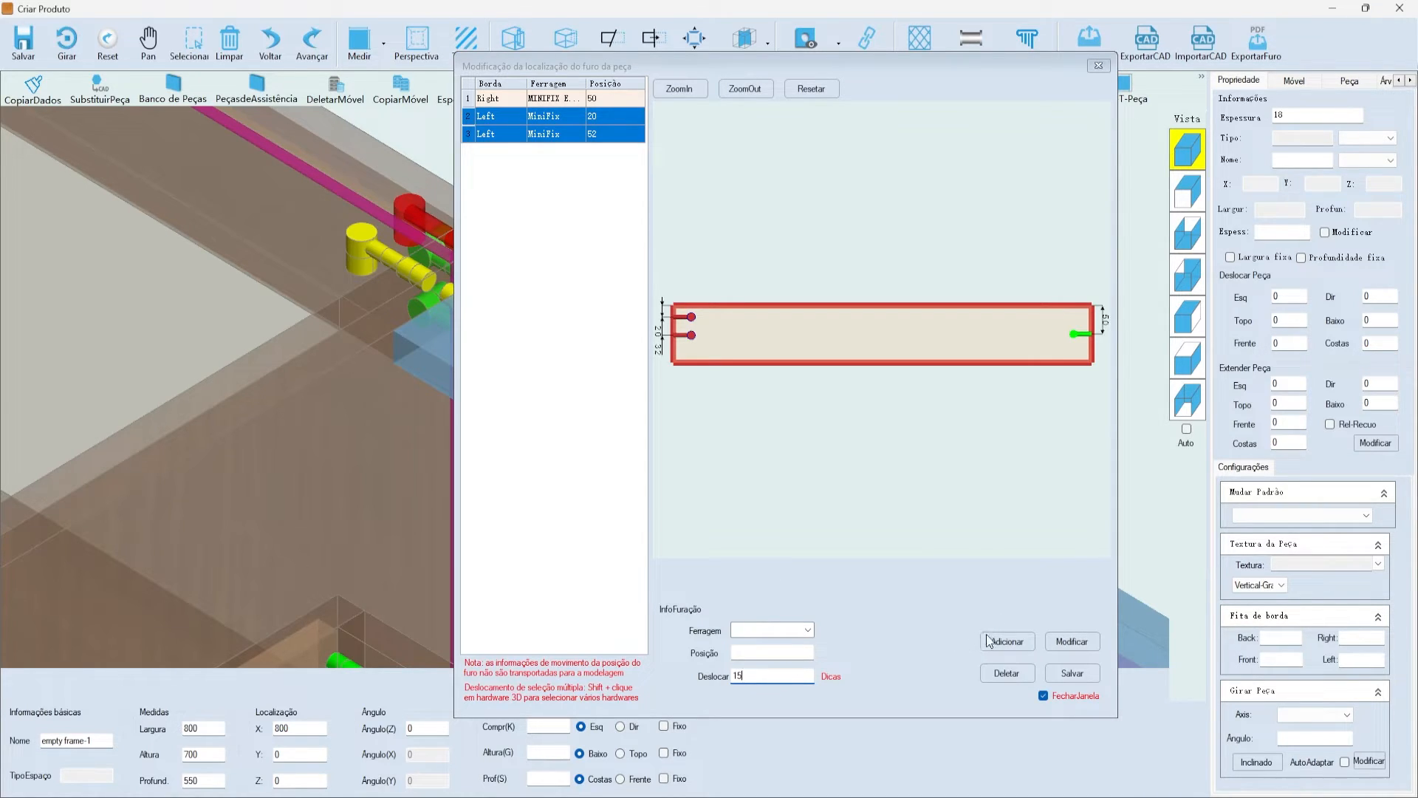
pyautogui.click(1079, 642)
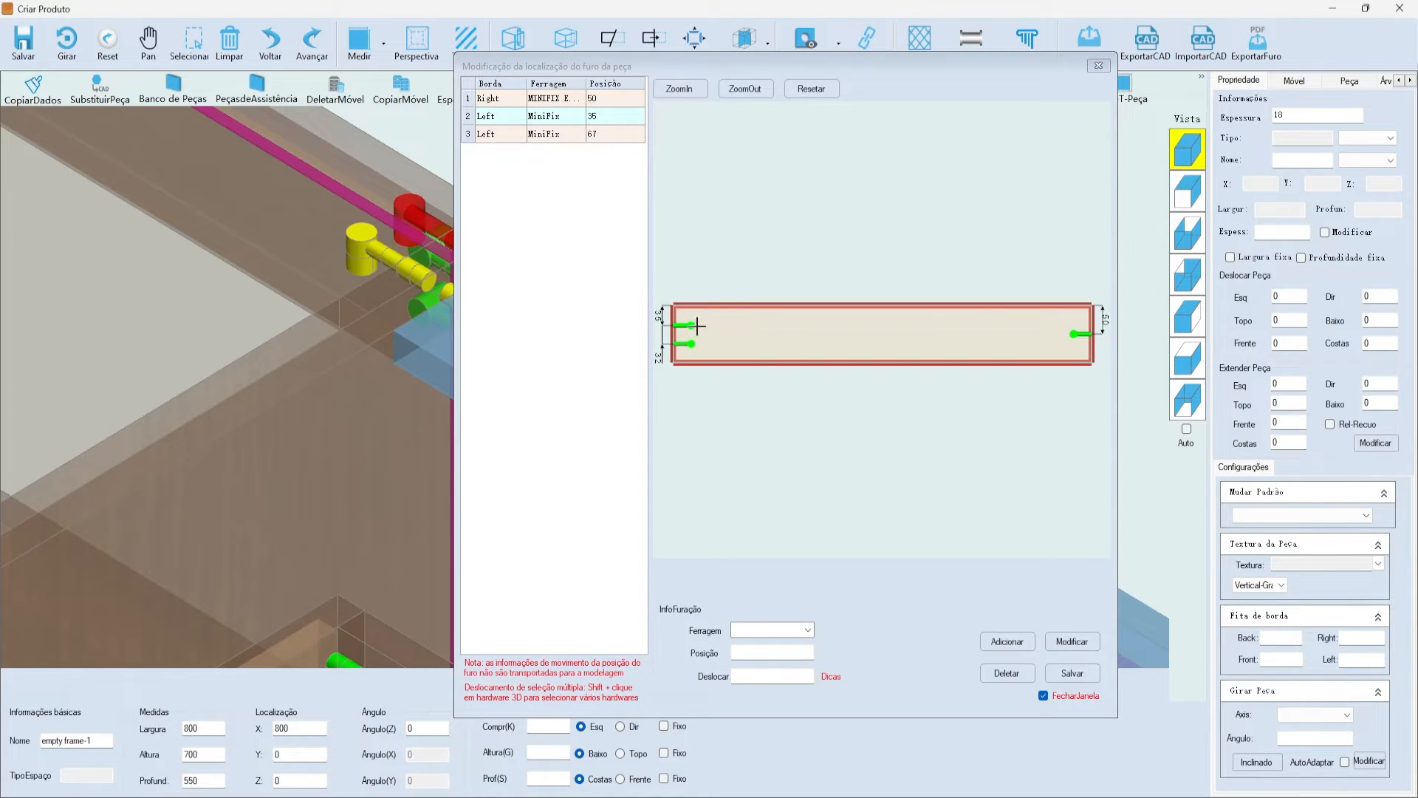
pyautogui.scroll(5, 653, 318)
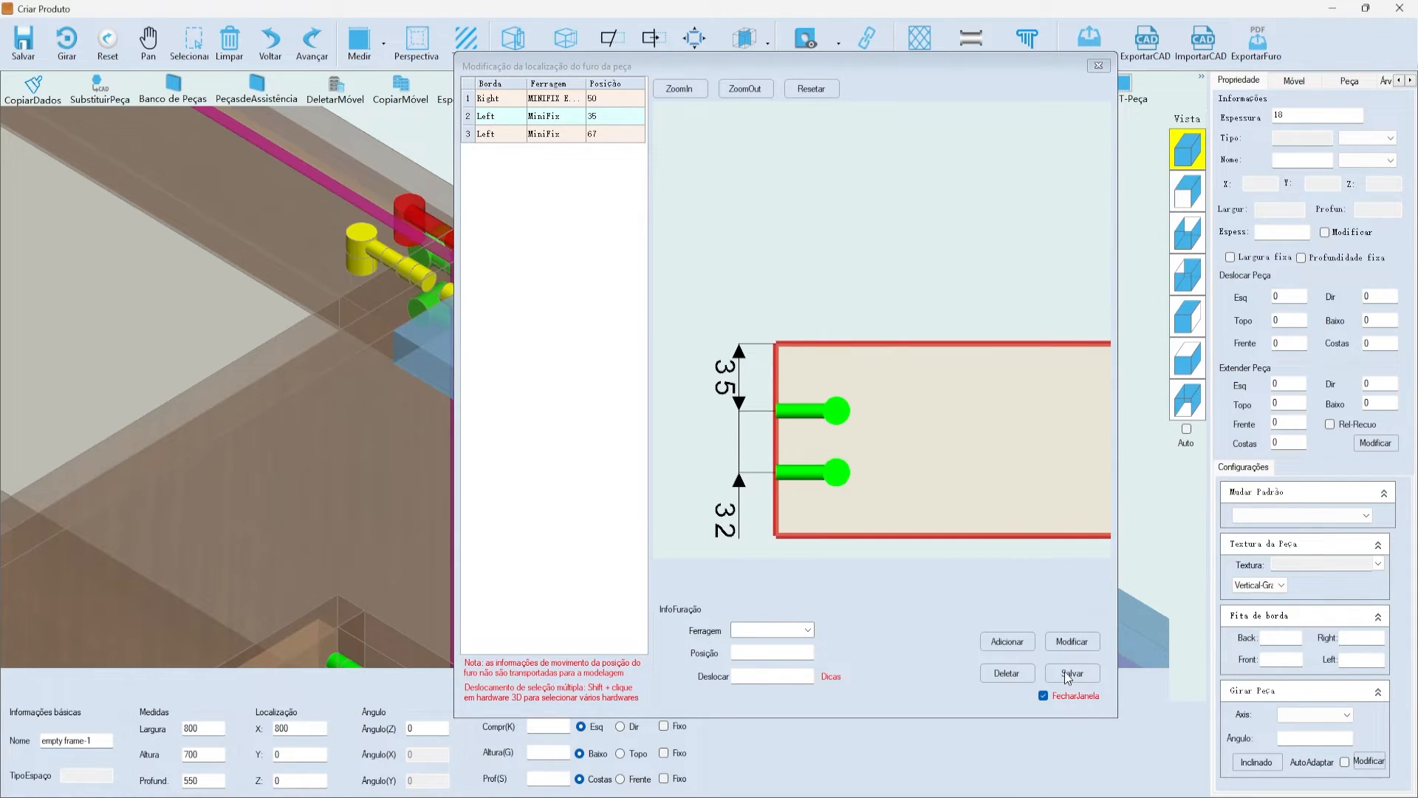
pyautogui.press('Escape')
pyautogui.click(781, 203)
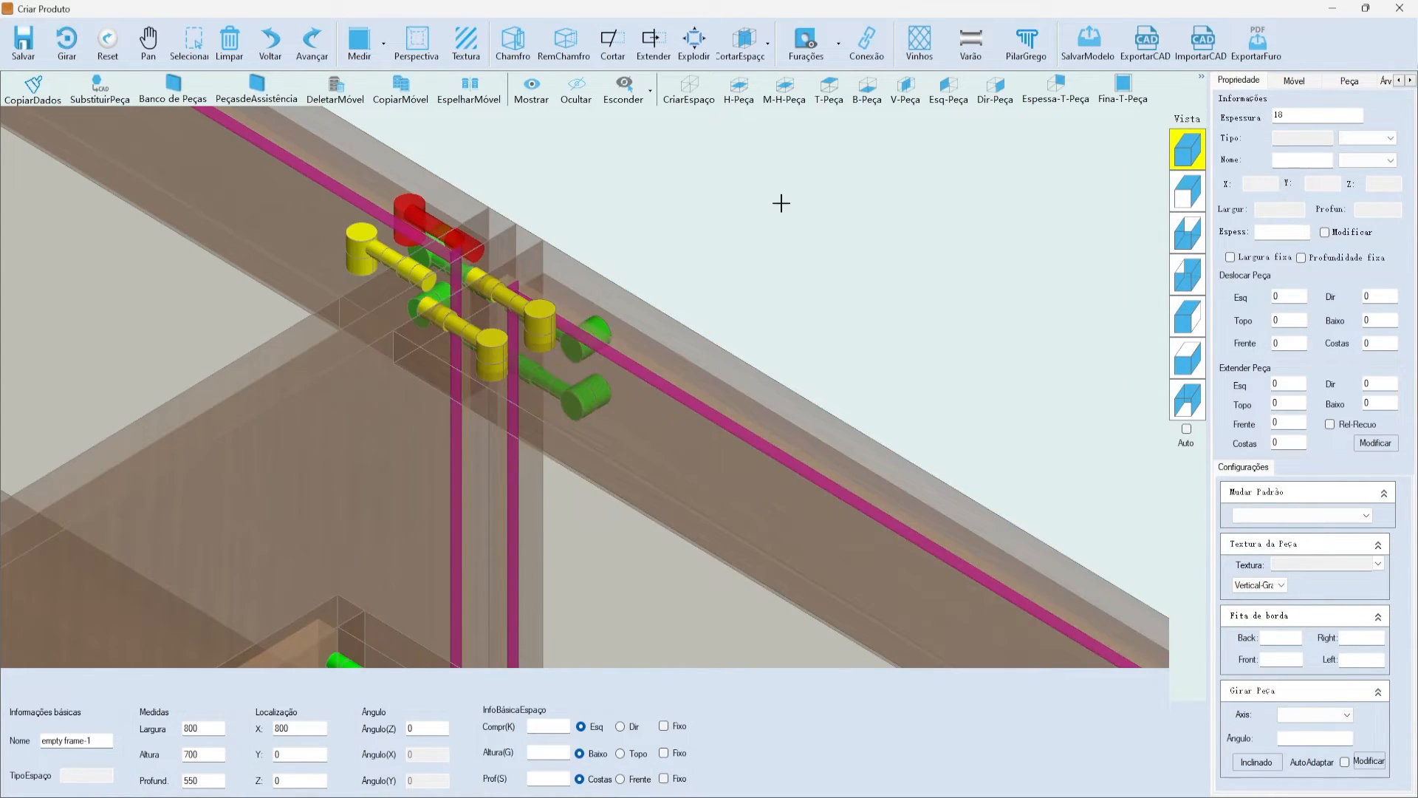
pyautogui.scroll(3, 447, 244)
pyautogui.click(783, 458)
pyautogui.click(1188, 358)
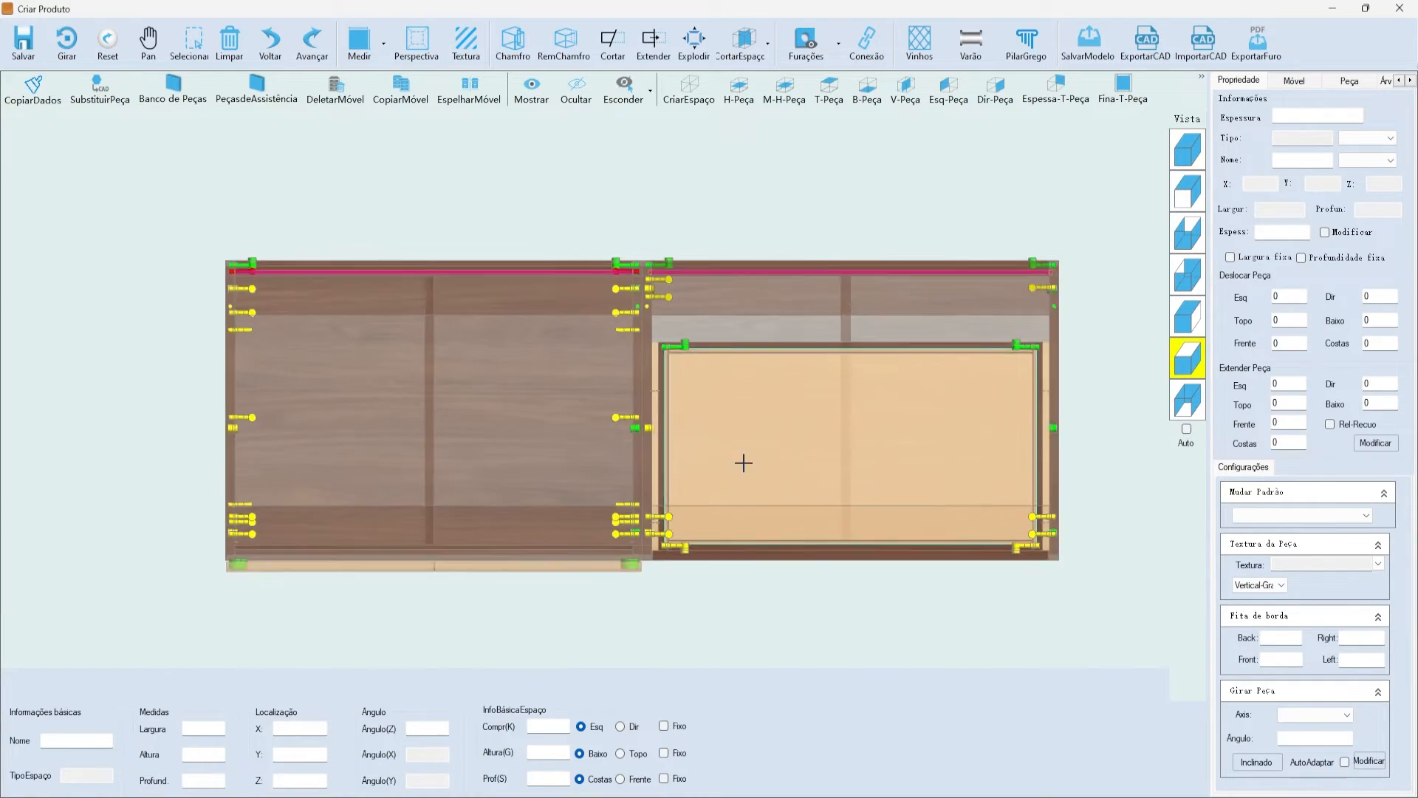
pyautogui.scroll(5, 744, 465)
pyautogui.click(535, 340)
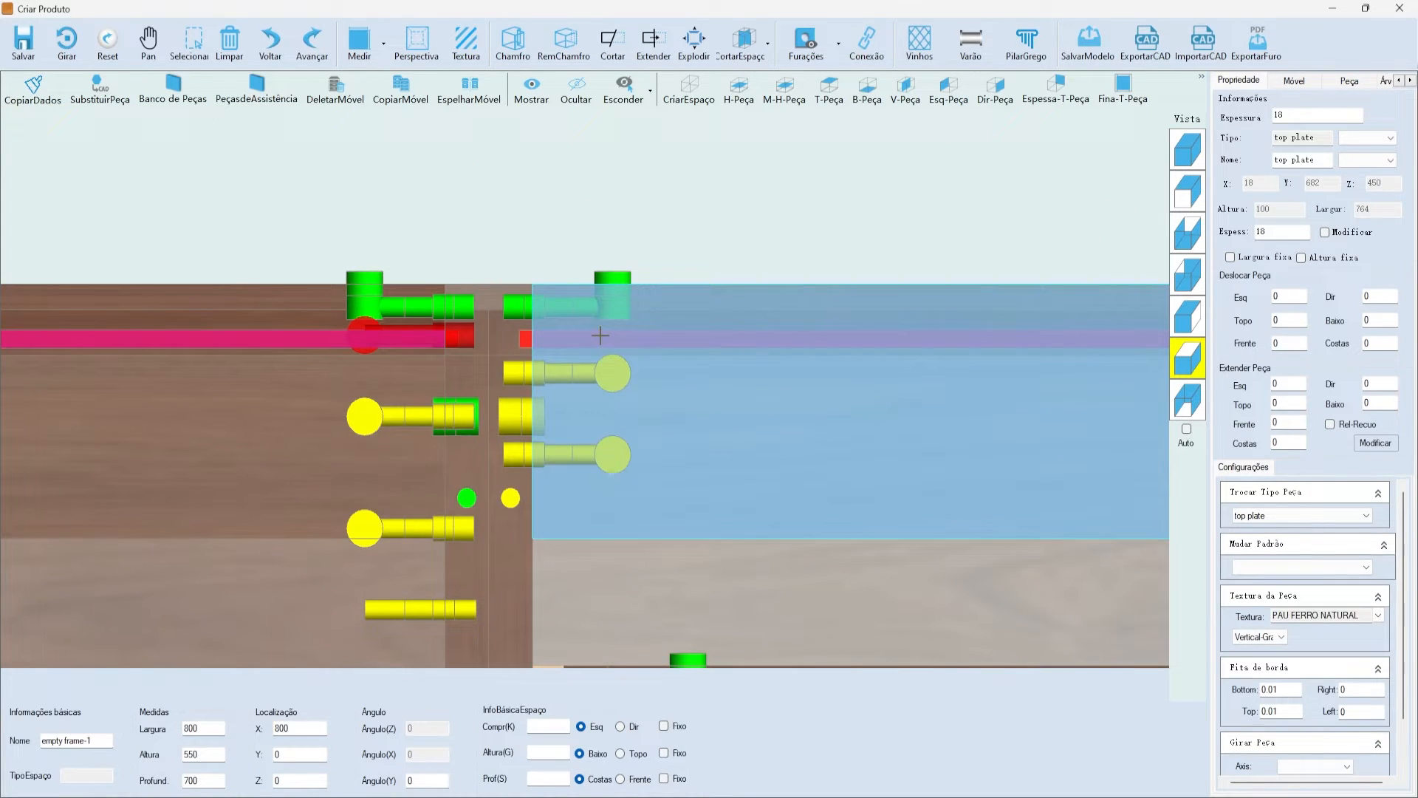
pyautogui.click(1188, 153)
pyautogui.scroll(5, 674, 244)
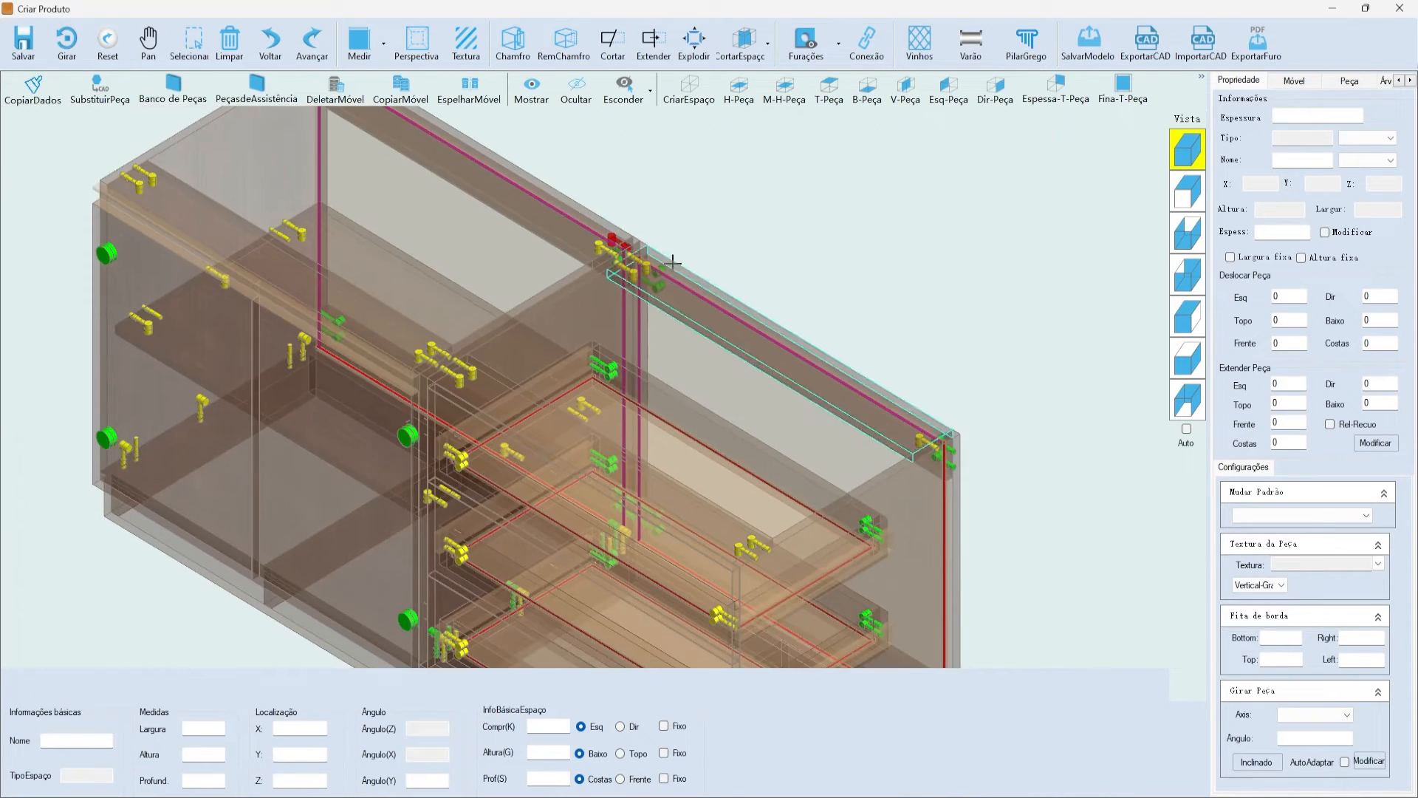
pyautogui.click(806, 41)
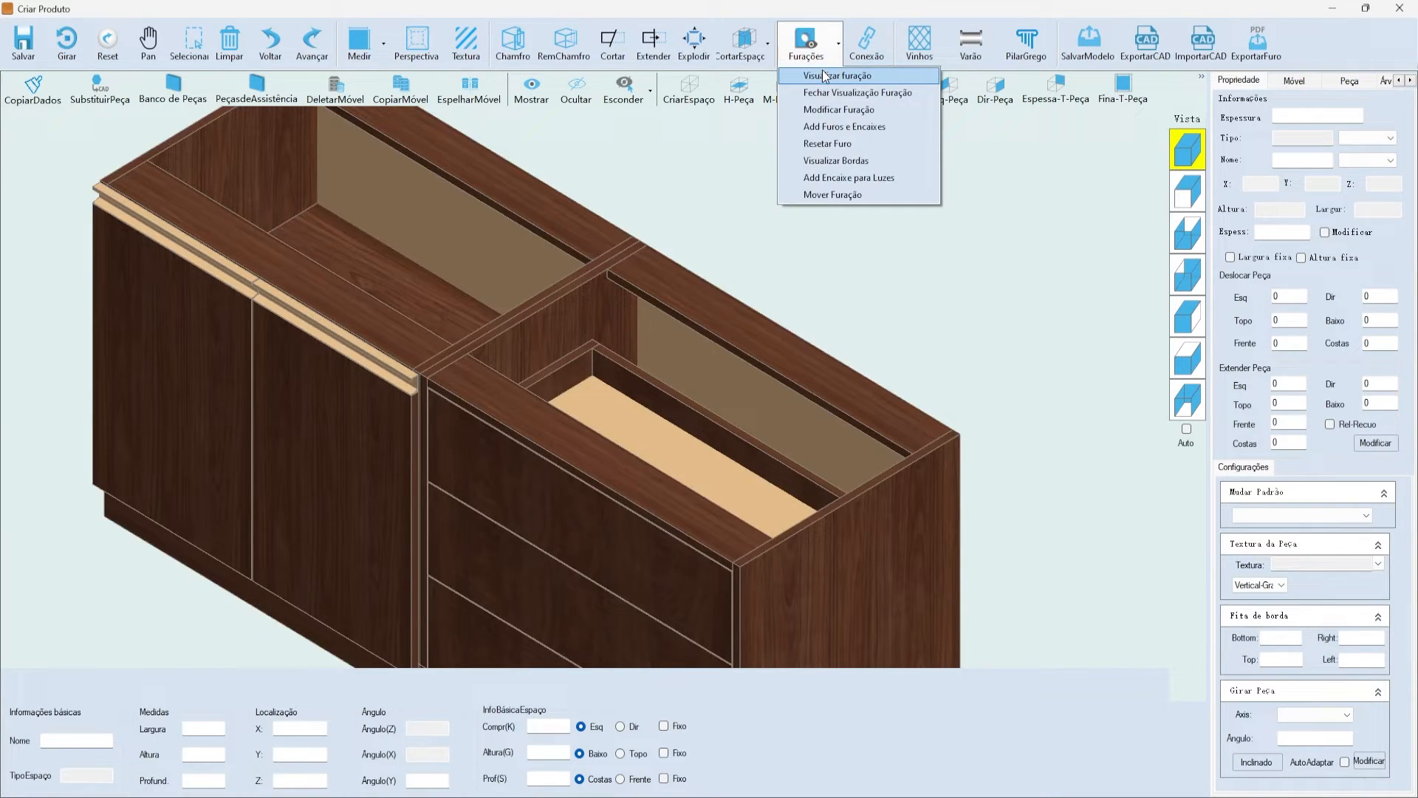
pyautogui.click(822, 71)
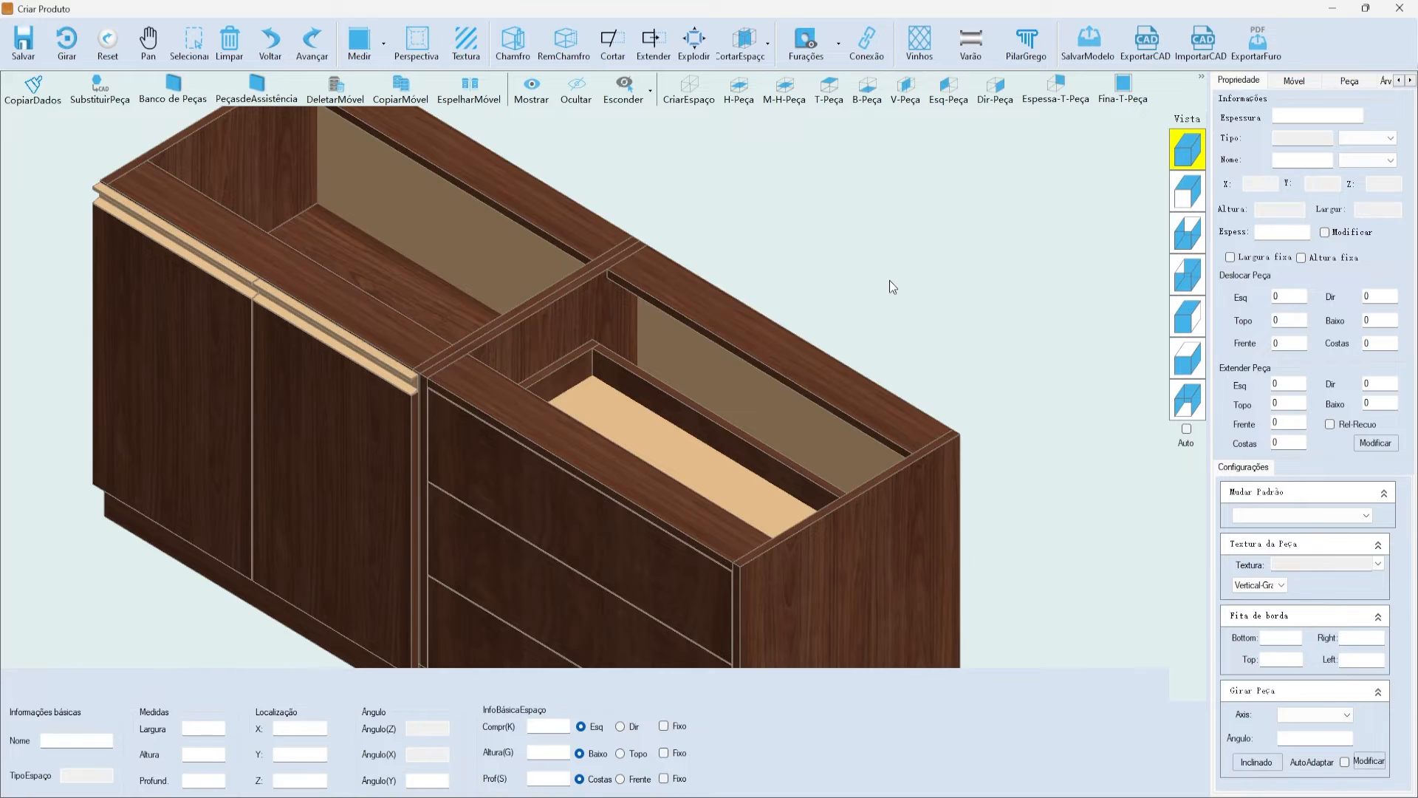
pyautogui.click(484, 154)
pyautogui.scroll(5, 634, 226)
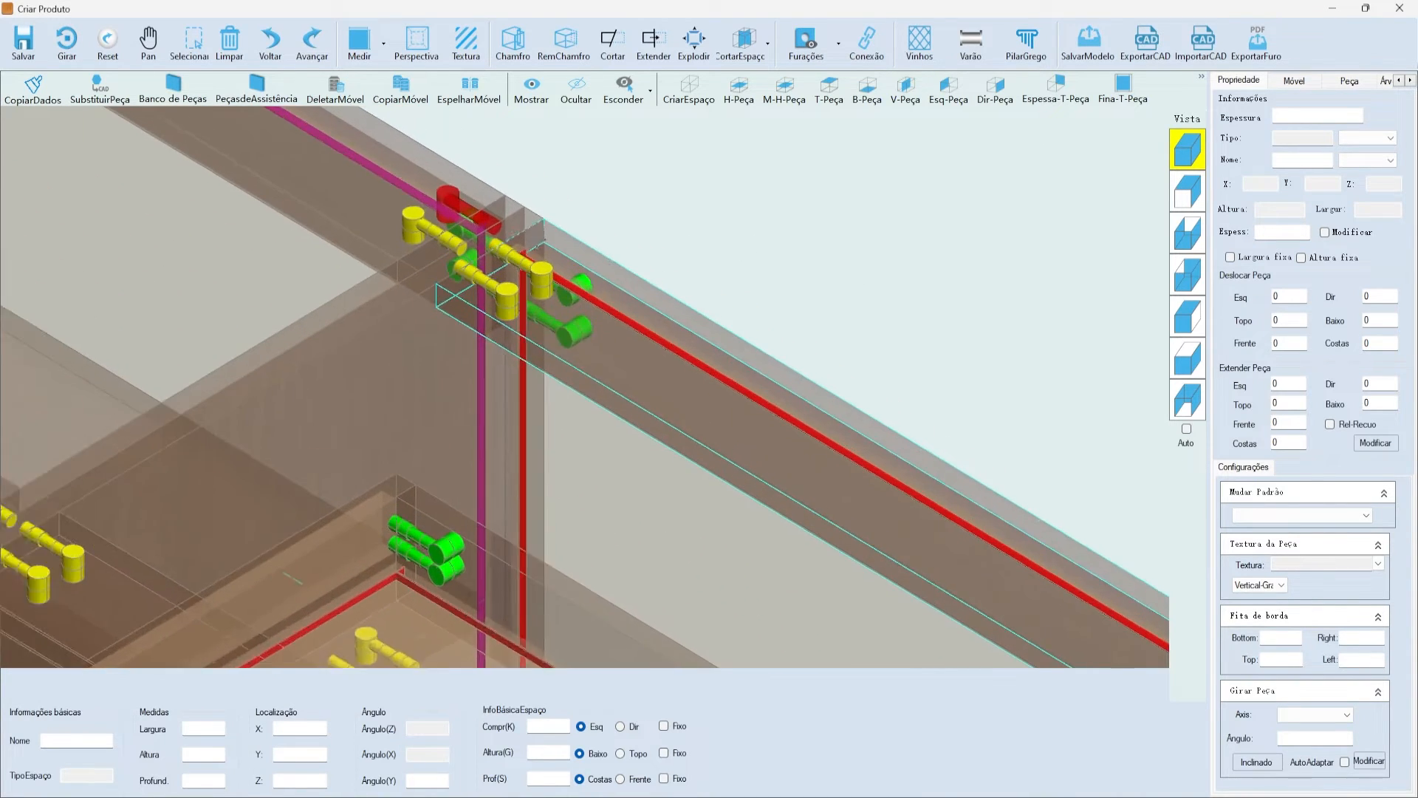
pyautogui.scroll(3, 526, 240)
pyautogui.scroll(-7, 550, 221)
pyautogui.scroll(3, 934, 459)
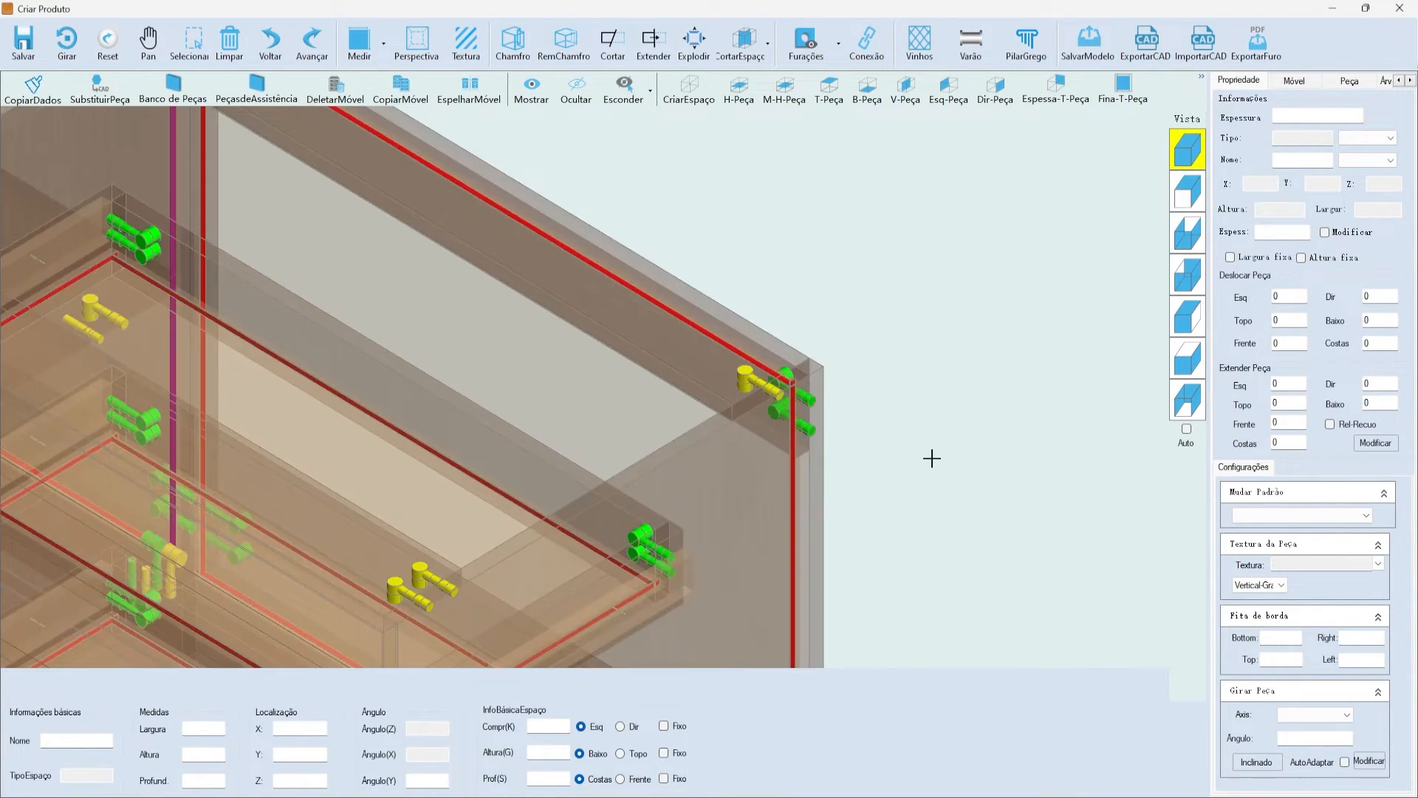
pyautogui.scroll(2, 934, 459)
pyautogui.scroll(-3, 876, 508)
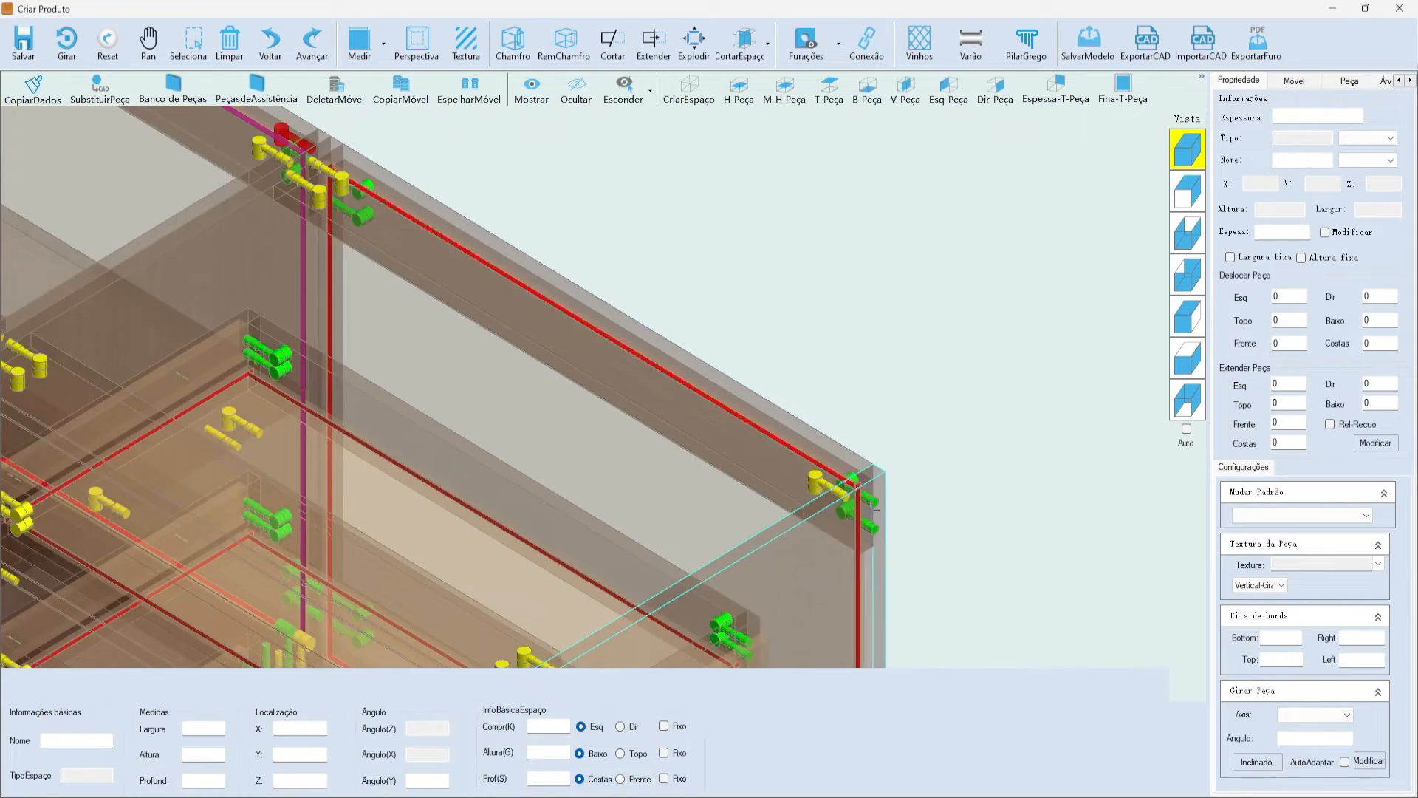
pyautogui.scroll(-3, 875, 509)
pyautogui.scroll(8, 576, 325)
pyautogui.click(630, 291)
pyautogui.scroll(-6, 574, 240)
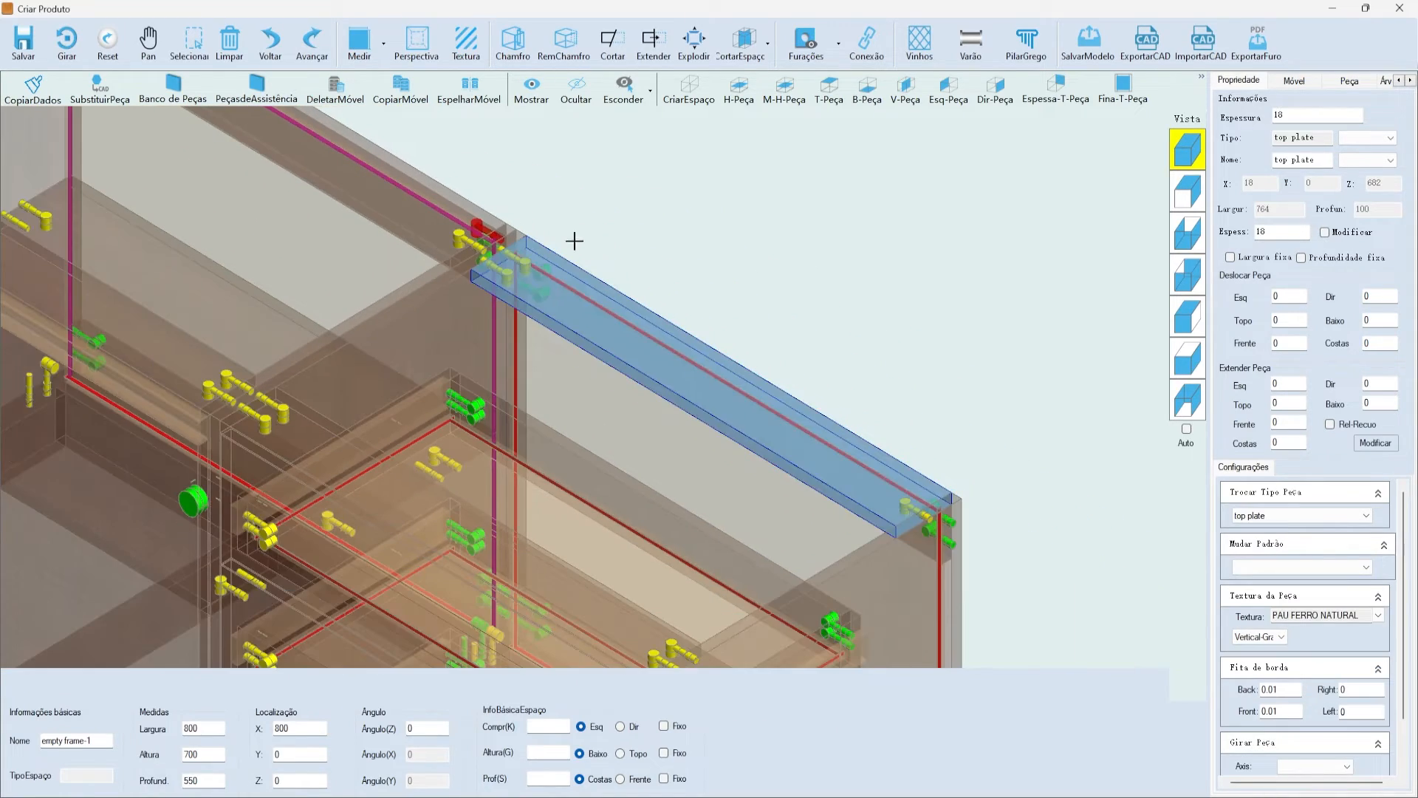
pyautogui.click(575, 240)
pyautogui.scroll(-2, 622, 342)
pyautogui.scroll(3, 739, 355)
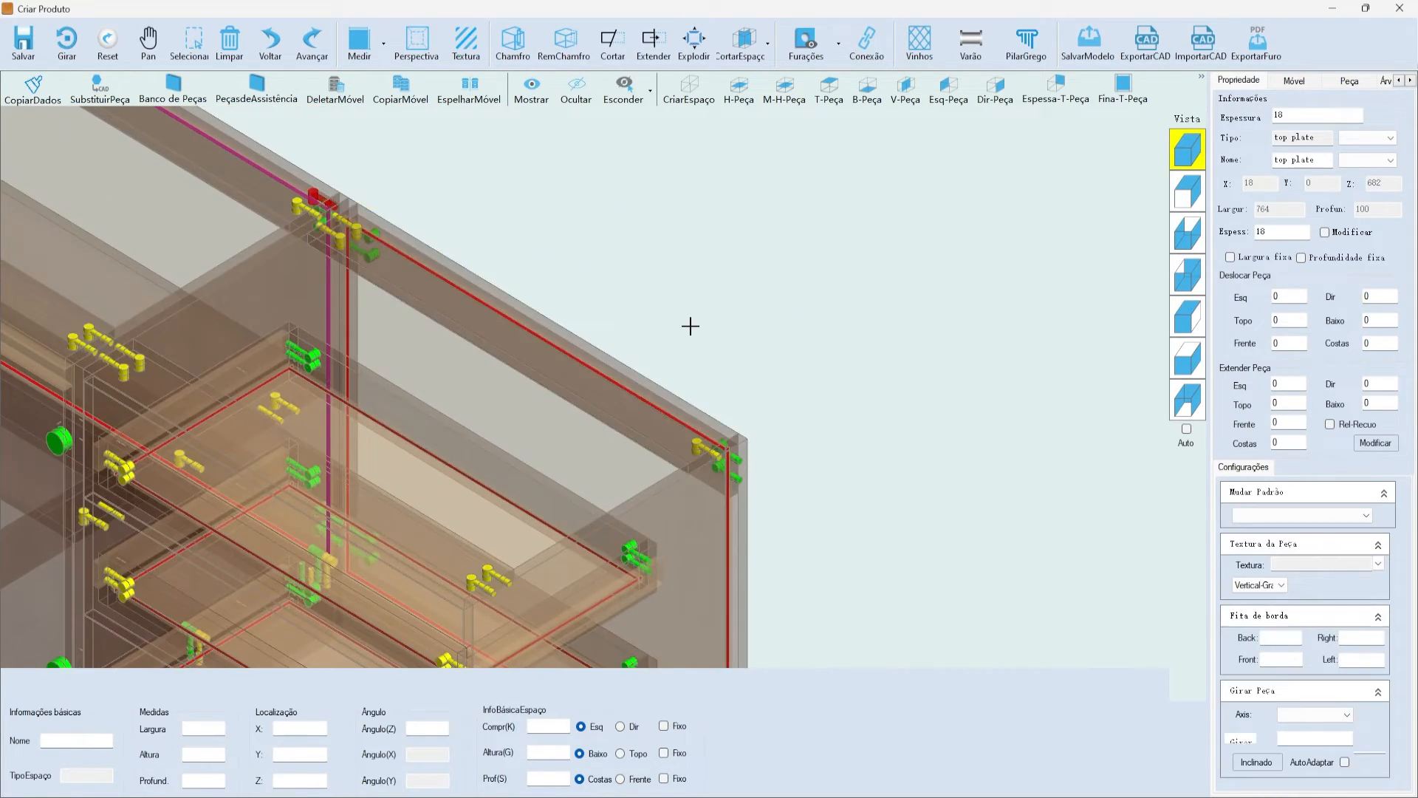
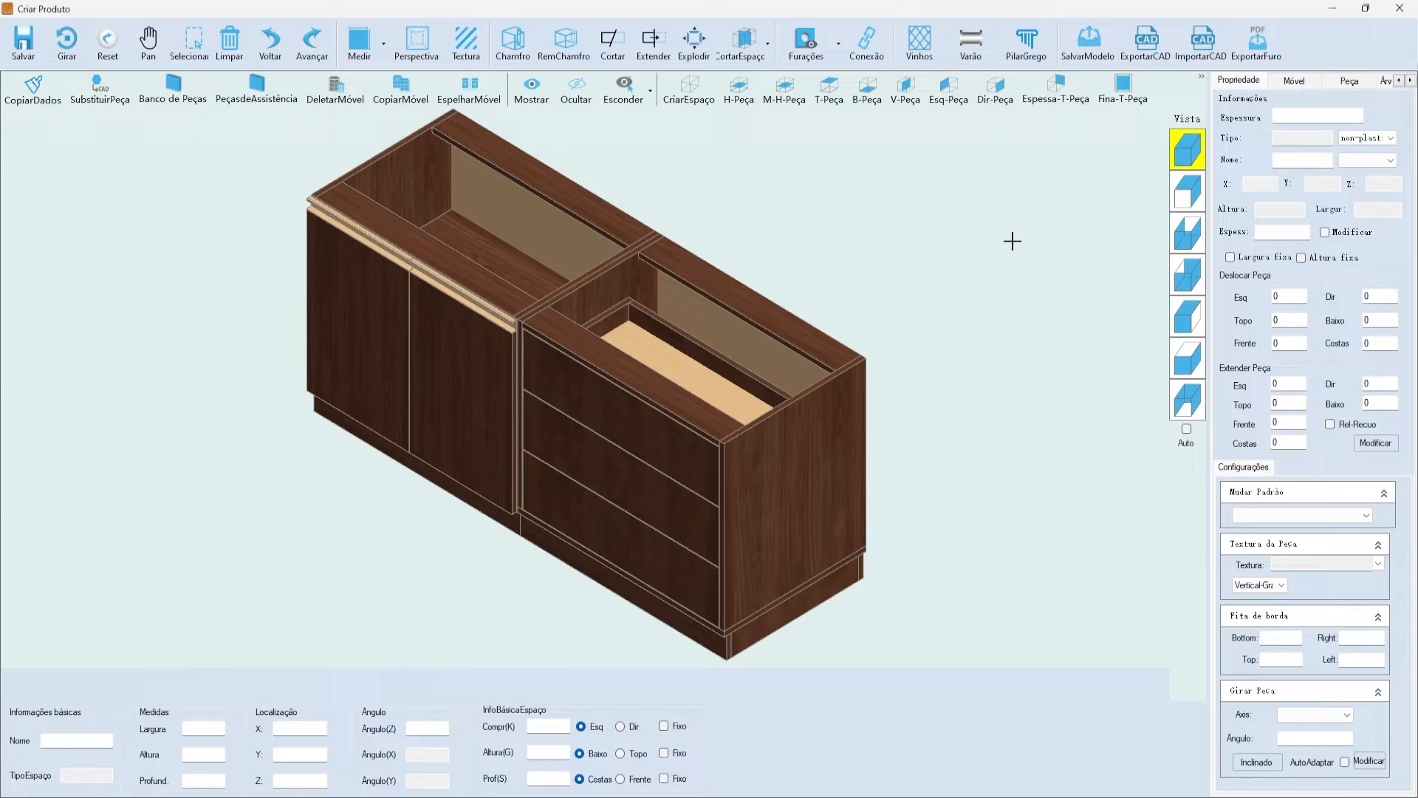
# - Drag the common-plate drawer panel onto the selected top drawer front to start replacing it
pyautogui.click(644, 415)
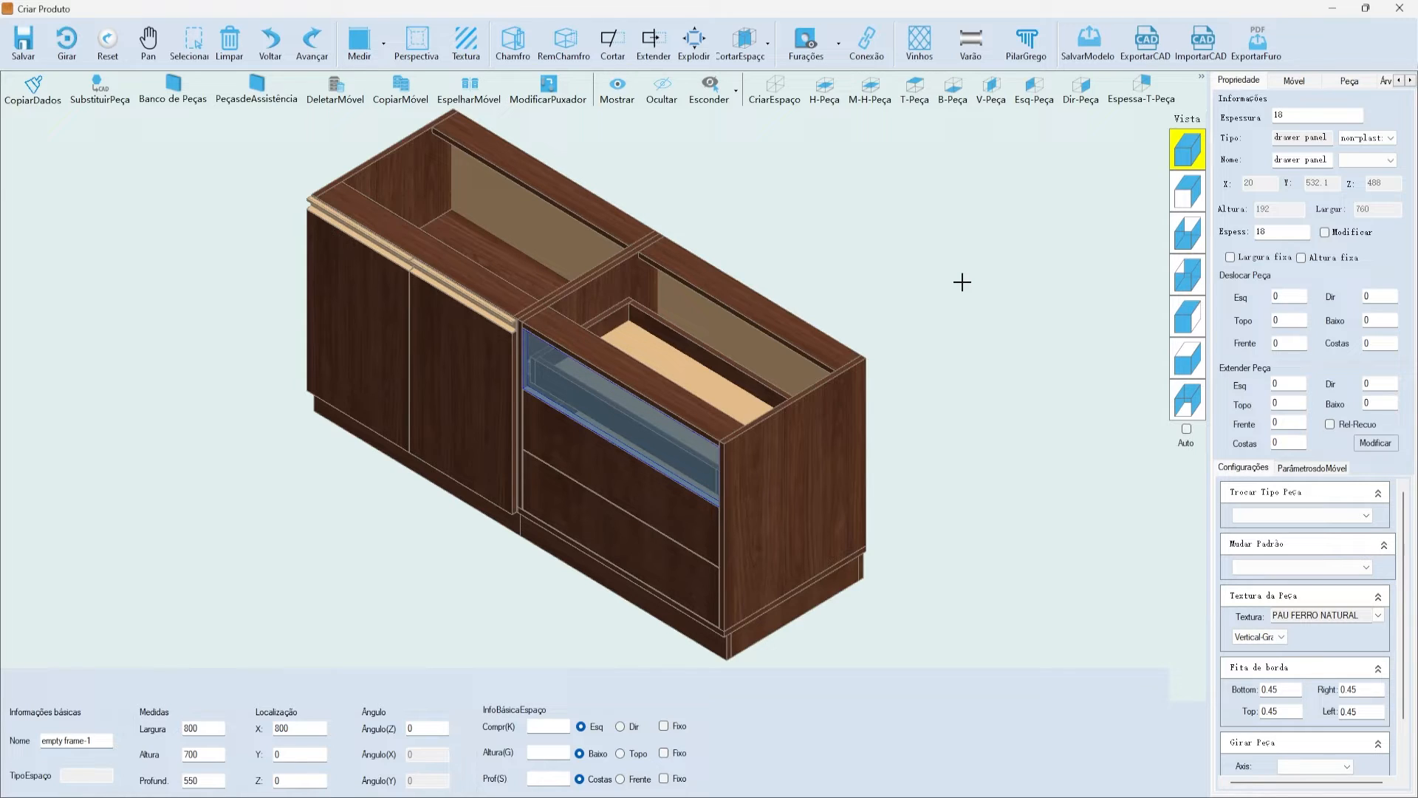
pyautogui.click(967, 278)
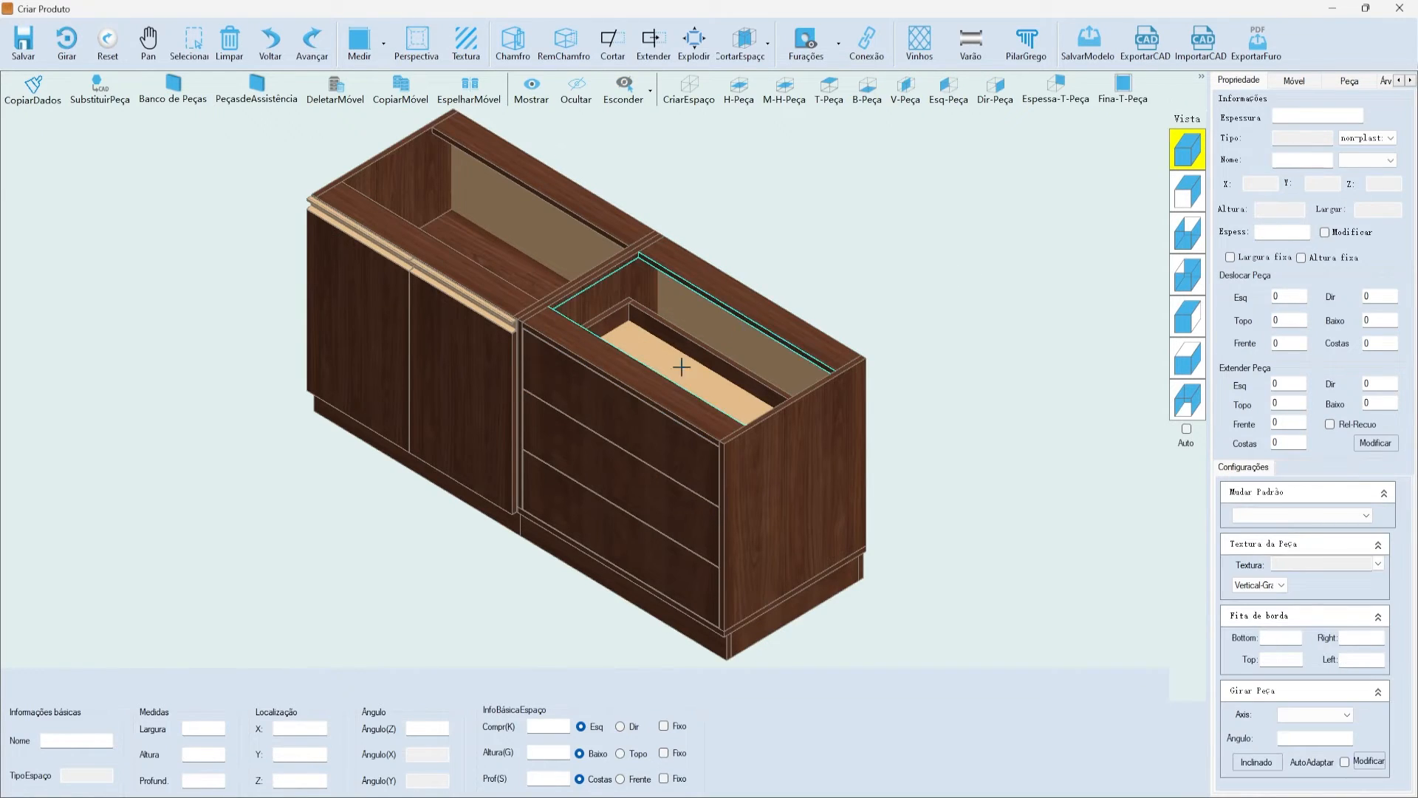
pyautogui.click(624, 420)
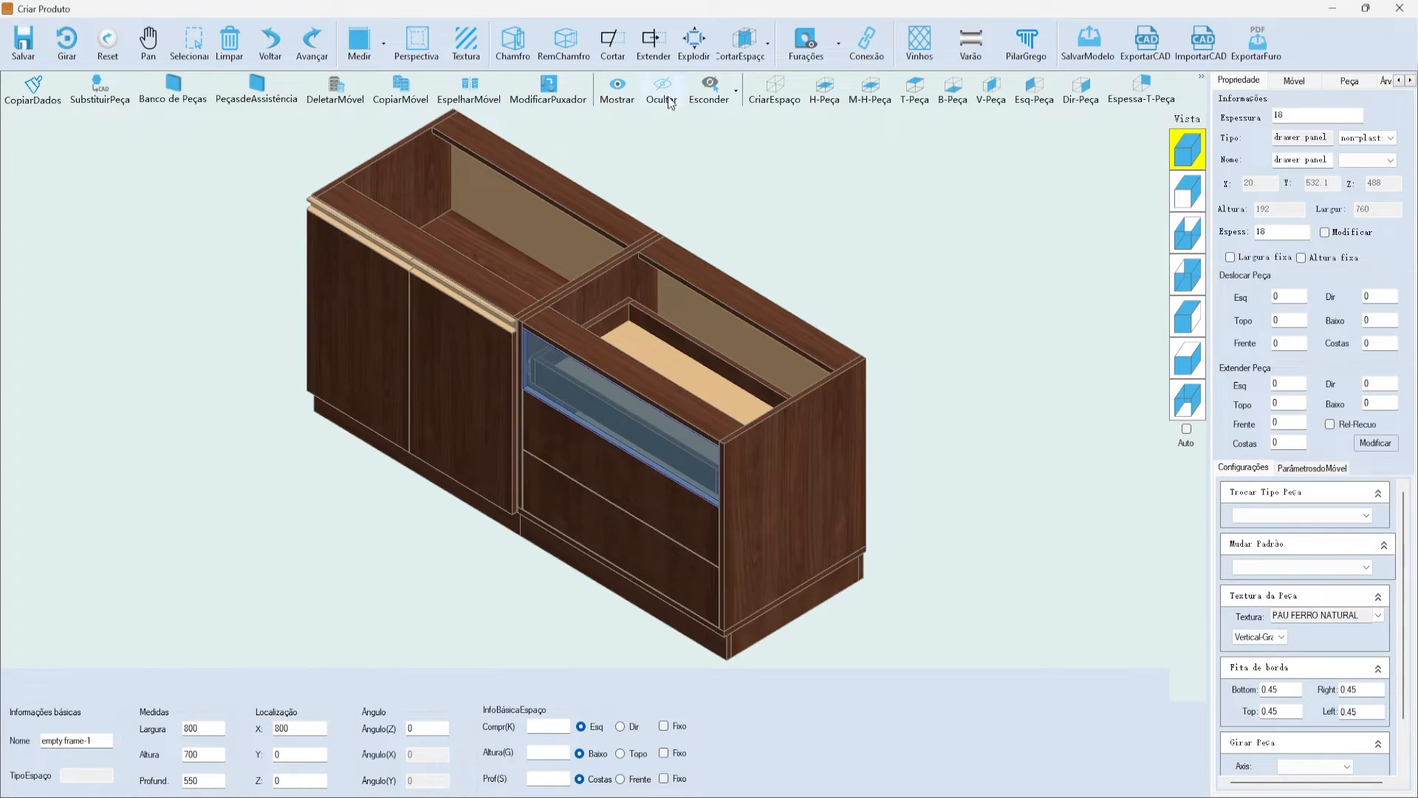
pyautogui.click(1349, 80)
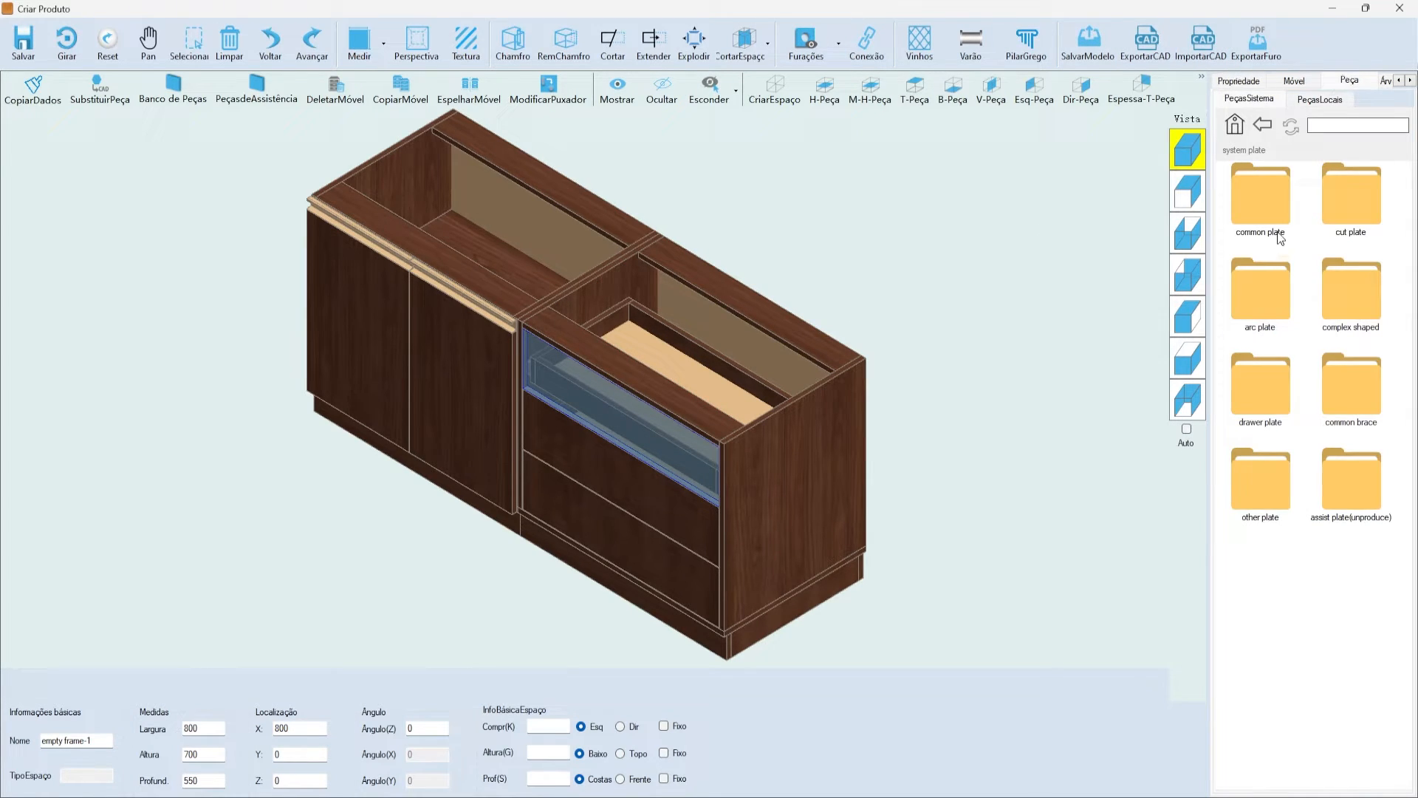
pyautogui.doubleClick(1269, 198)
pyautogui.scroll(-5, 1300, 259)
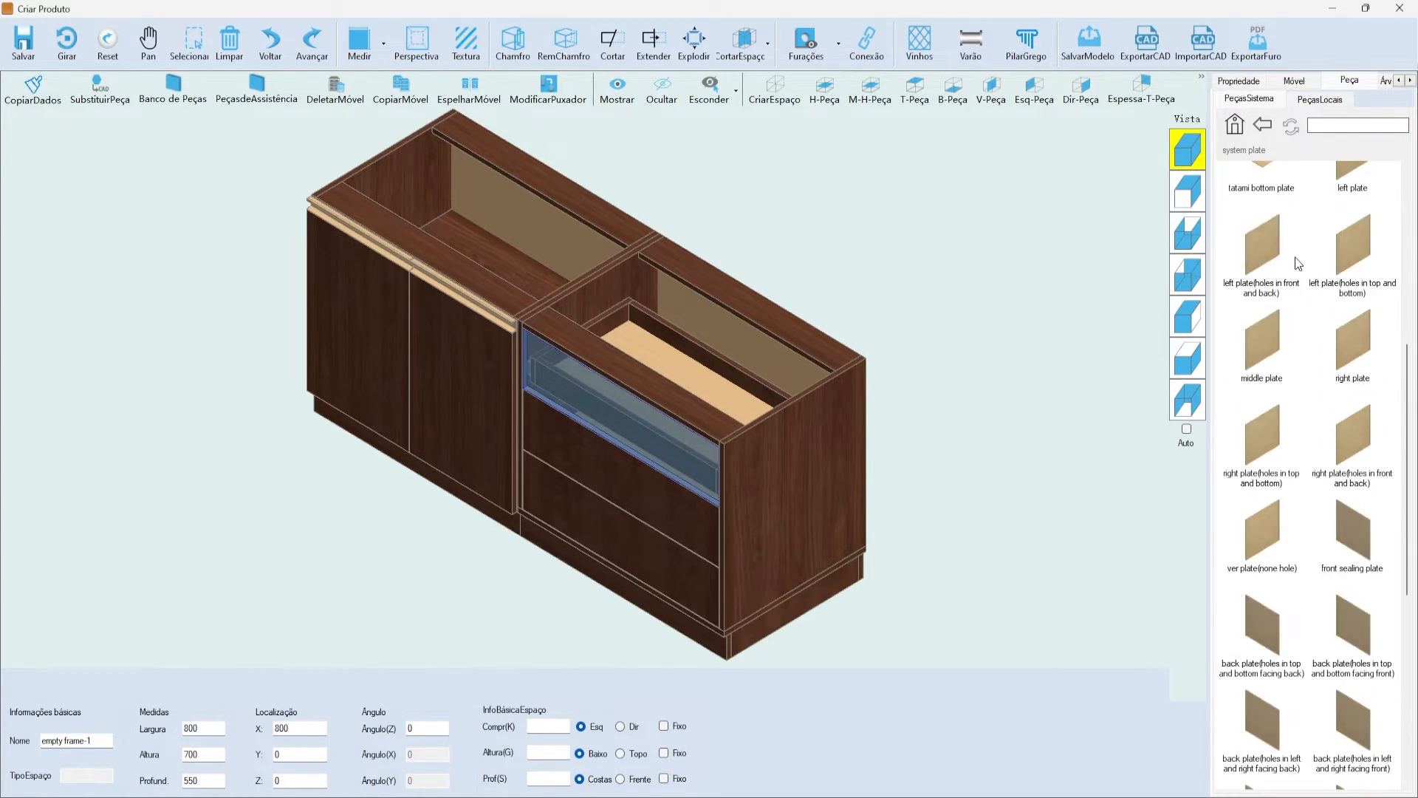
pyautogui.click(1260, 566)
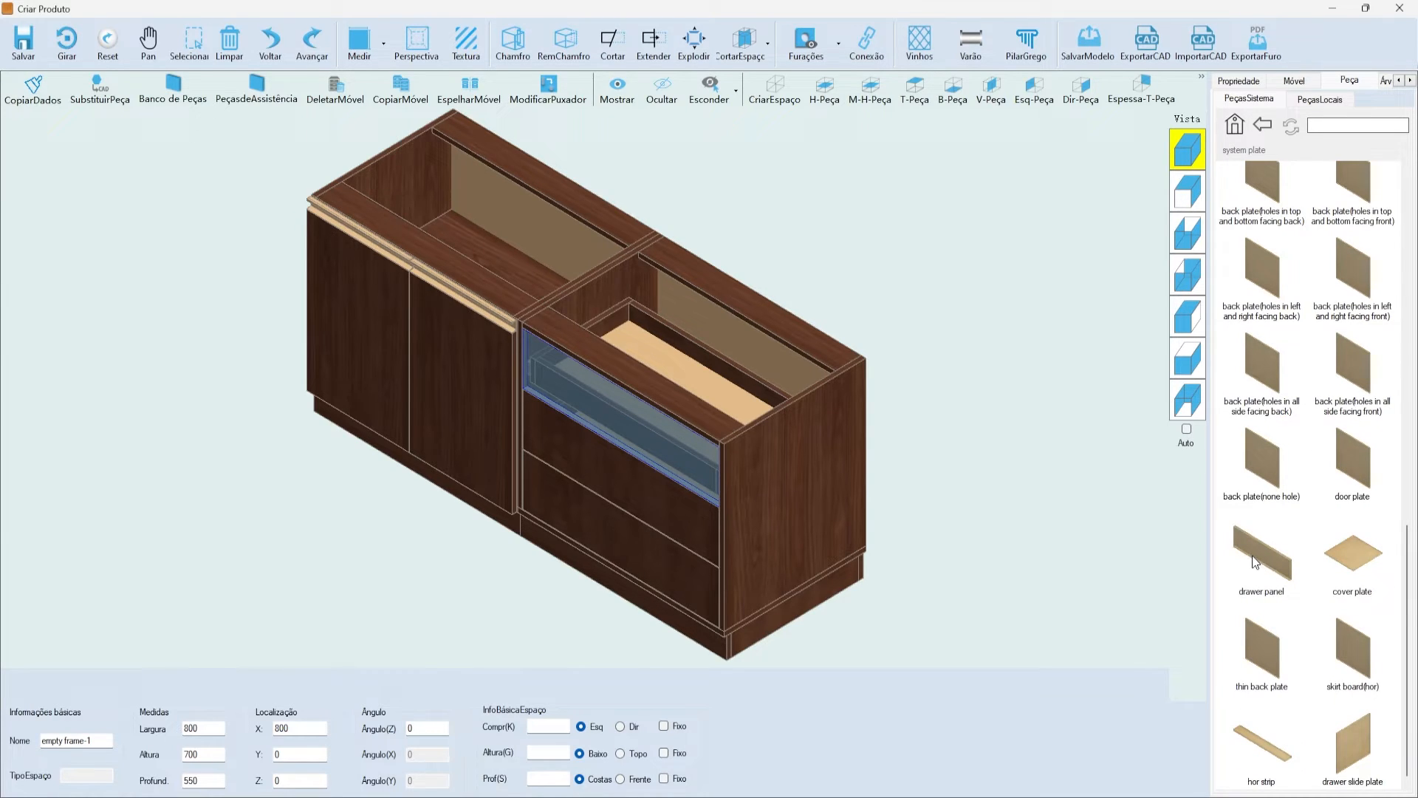
pyautogui.moveTo(1166, 536); pyautogui.dragTo(892, 387)
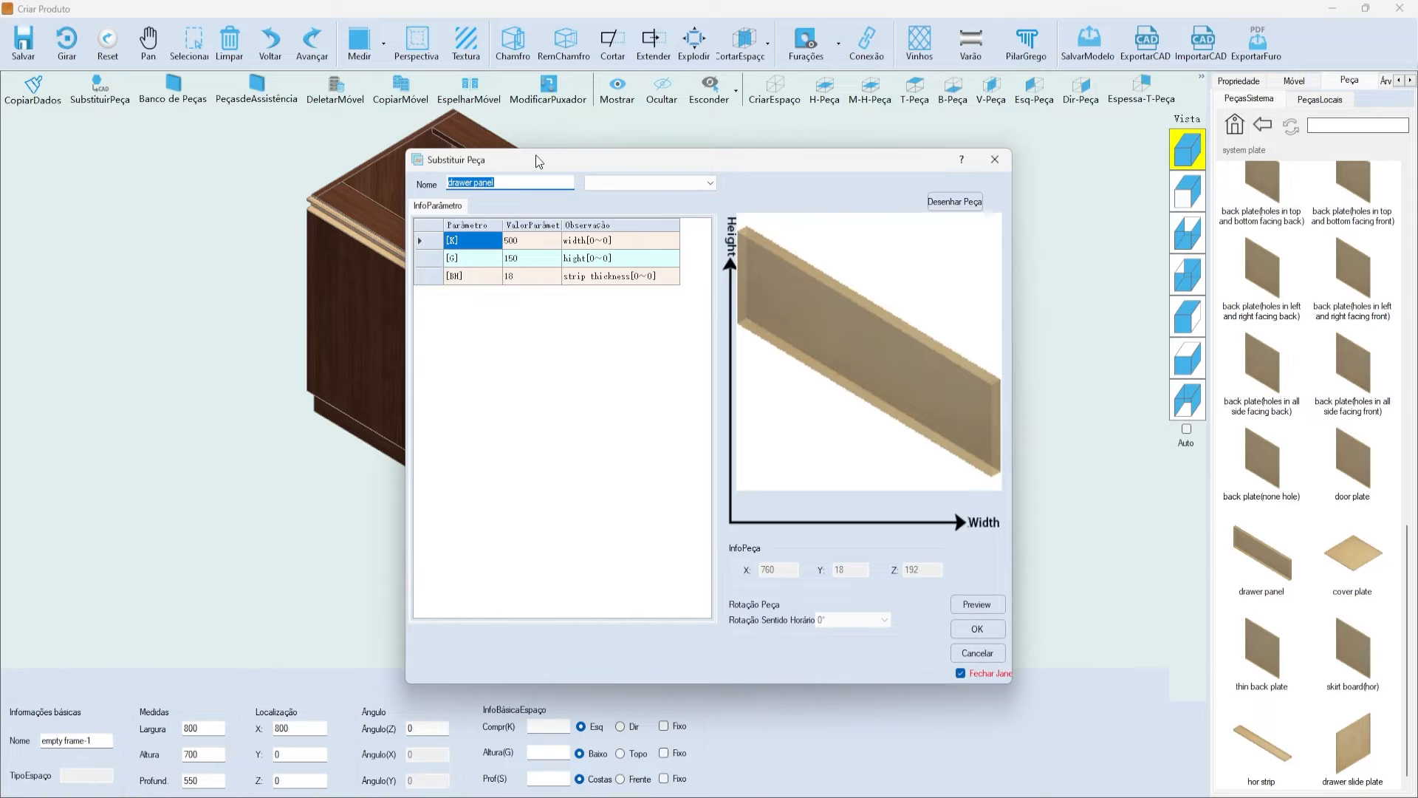
# - Open the Desenhar Forma drawing grid from Substituir Peça and enlarge its window
pyautogui.click(981, 607)
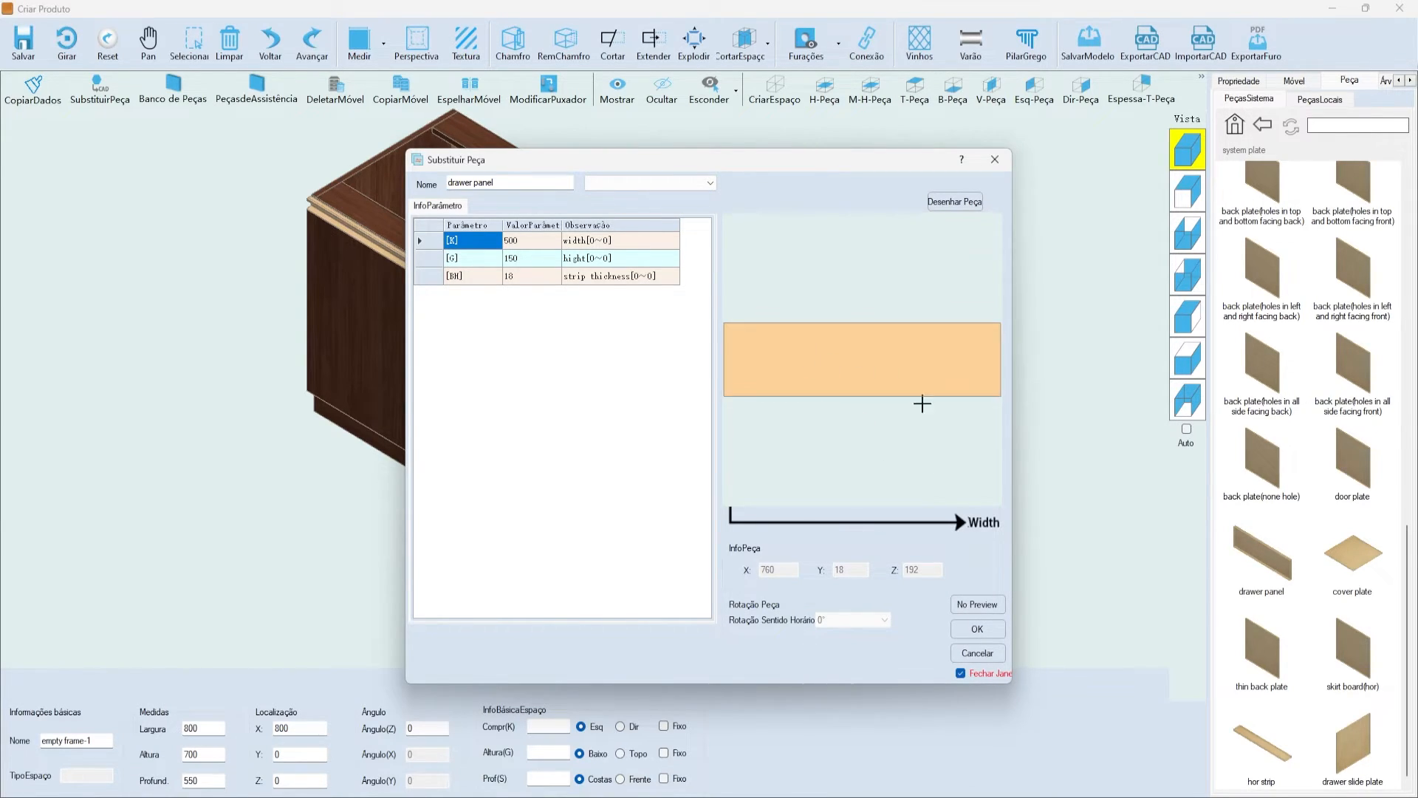
pyautogui.click(969, 602)
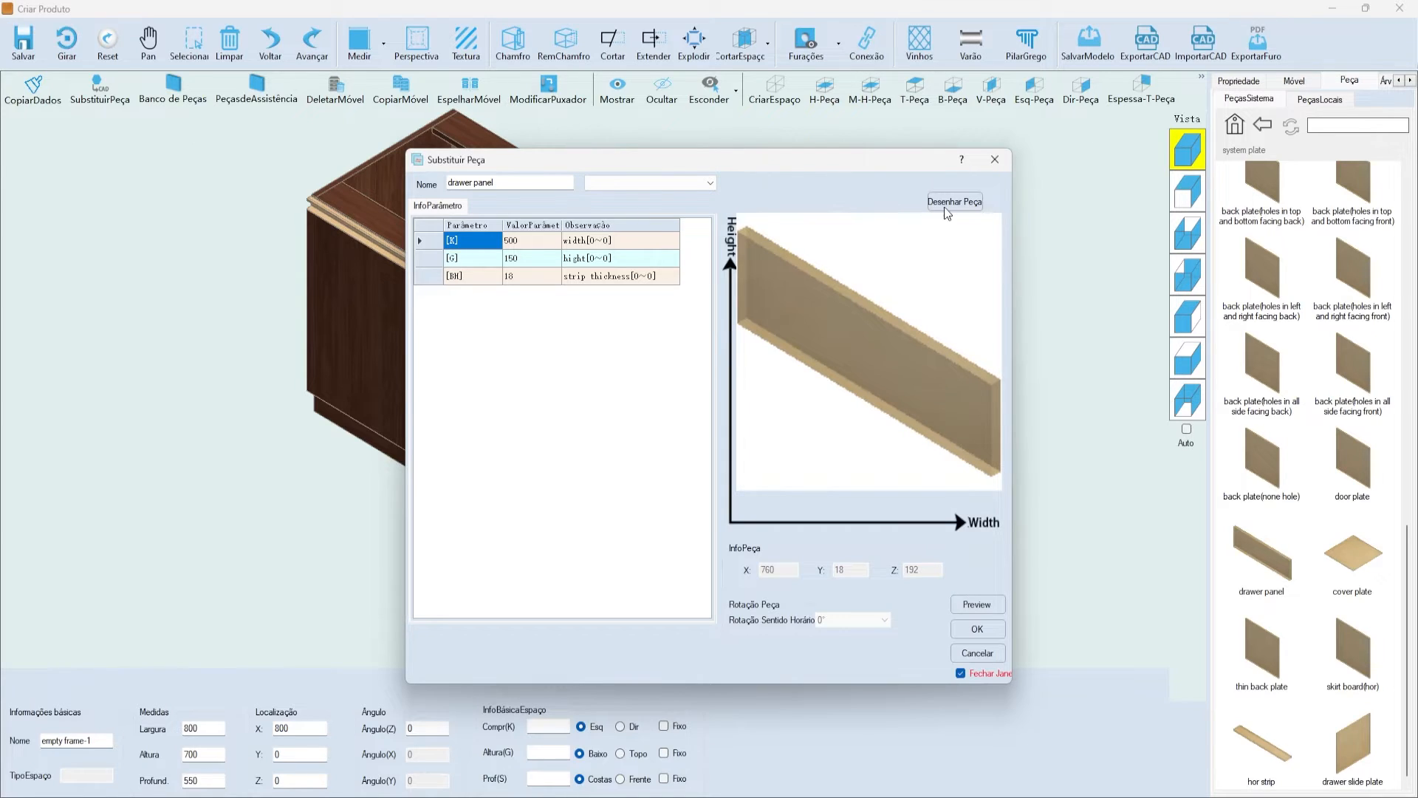
pyautogui.moveTo(906, 165); pyautogui.dragTo(897, 148)
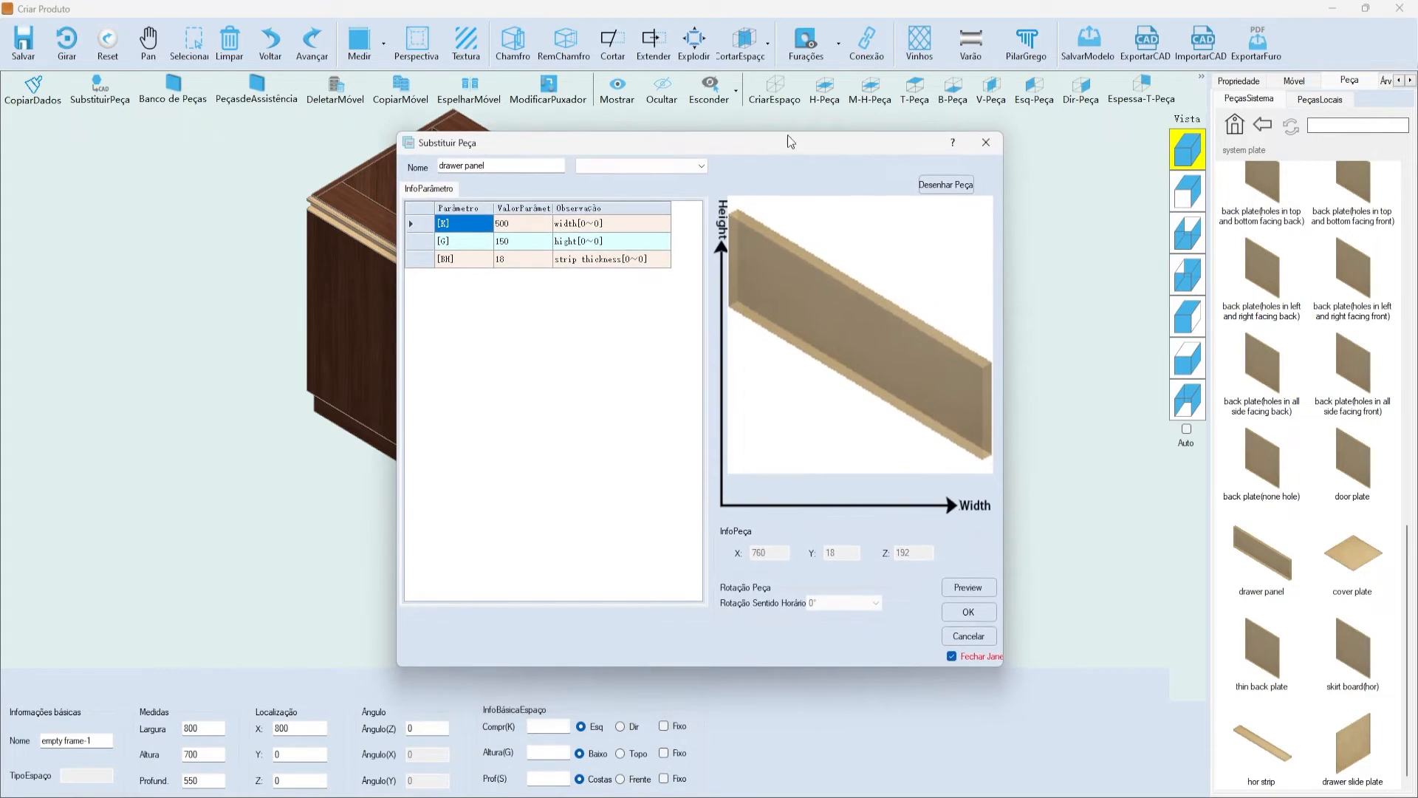
pyautogui.click(957, 188)
pyautogui.moveTo(752, 189); pyautogui.dragTo(551, 118)
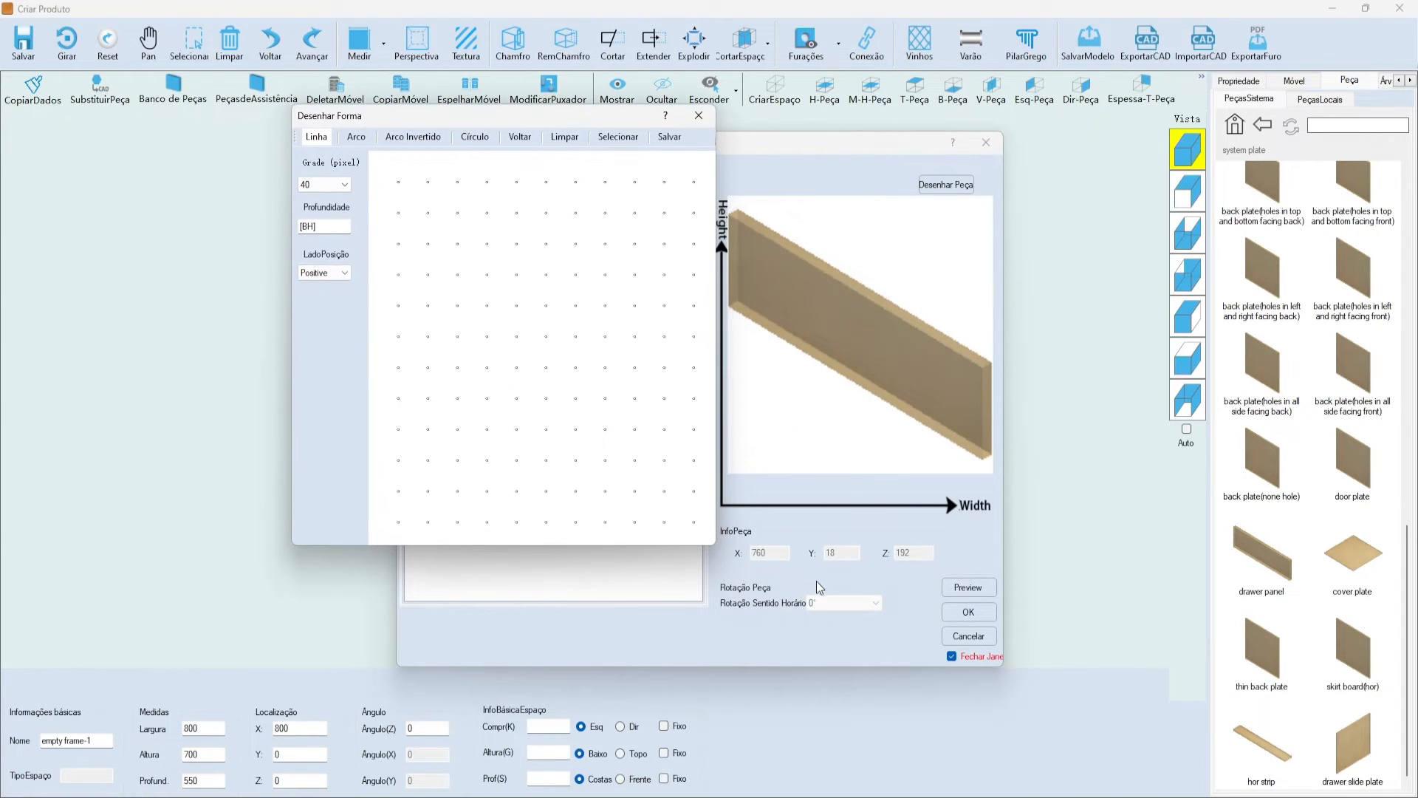
pyautogui.moveTo(716, 546); pyautogui.dragTo(1173, 708)
# - Draw the left part of the top edge and curve it down into the notch
pyautogui.click(534, 147)
pyautogui.moveTo(547, 118); pyautogui.dragTo(492, 79)
pyautogui.moveTo(1121, 670); pyautogui.dragTo(1171, 662)
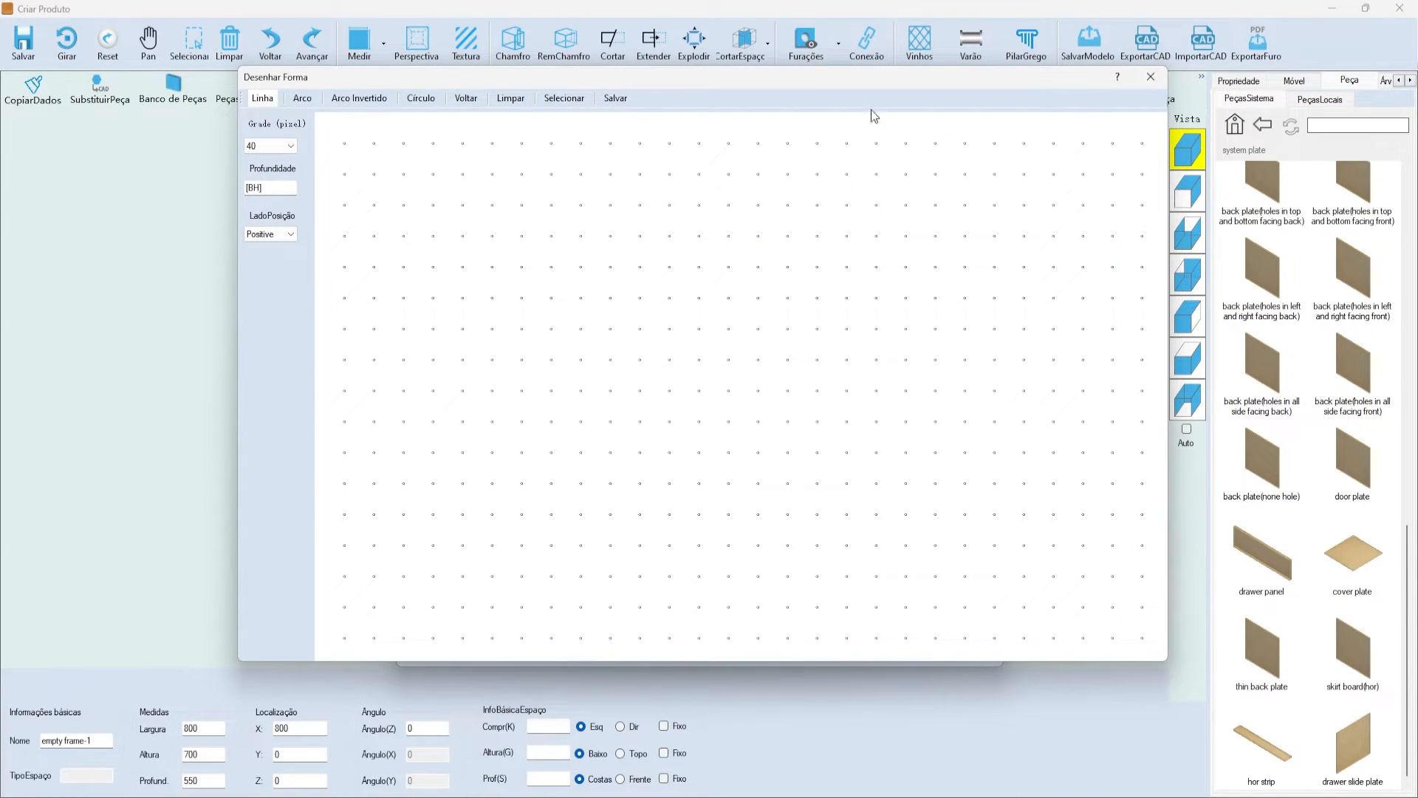
pyautogui.moveTo(625, 85); pyautogui.dragTo(515, 86)
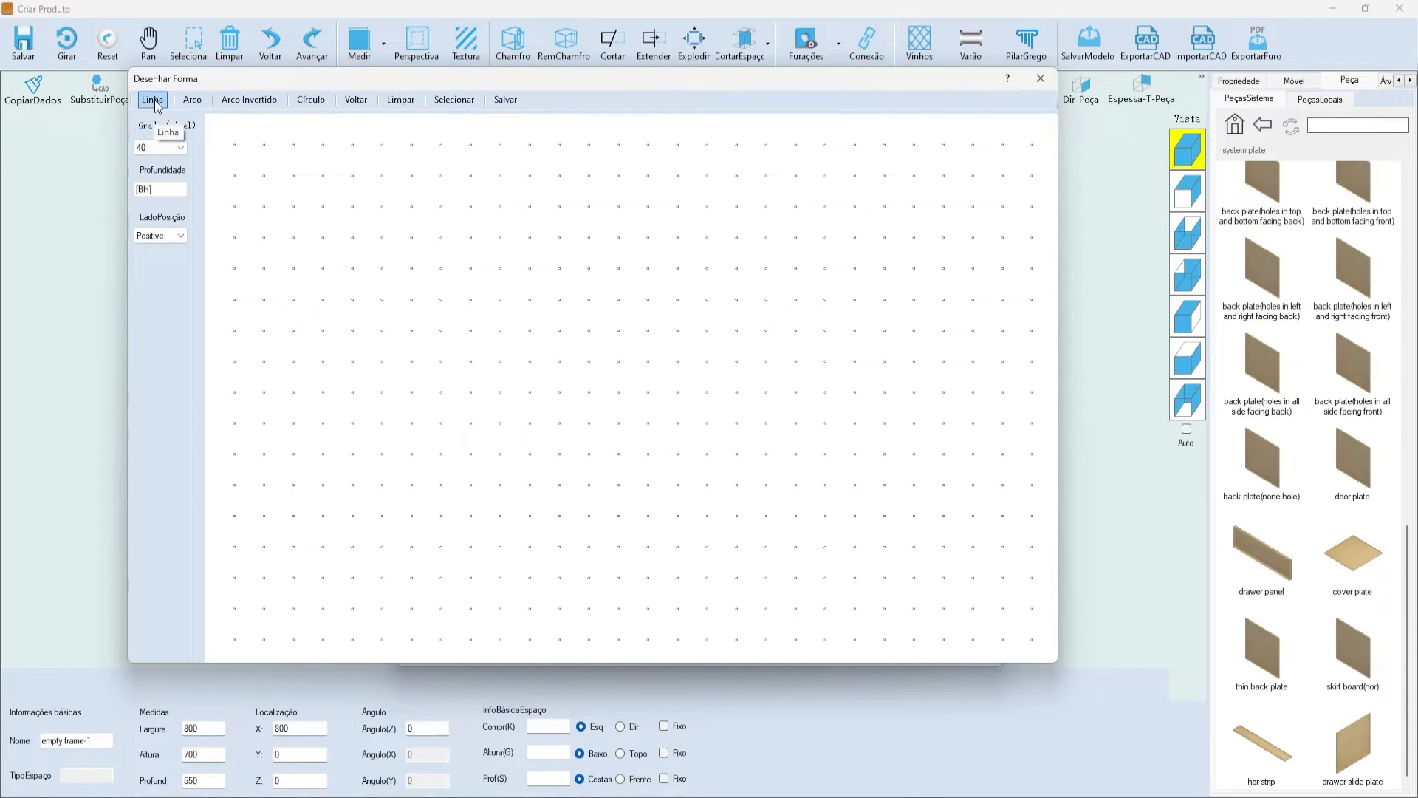
pyautogui.moveTo(234, 145); pyautogui.dragTo(500, 145)
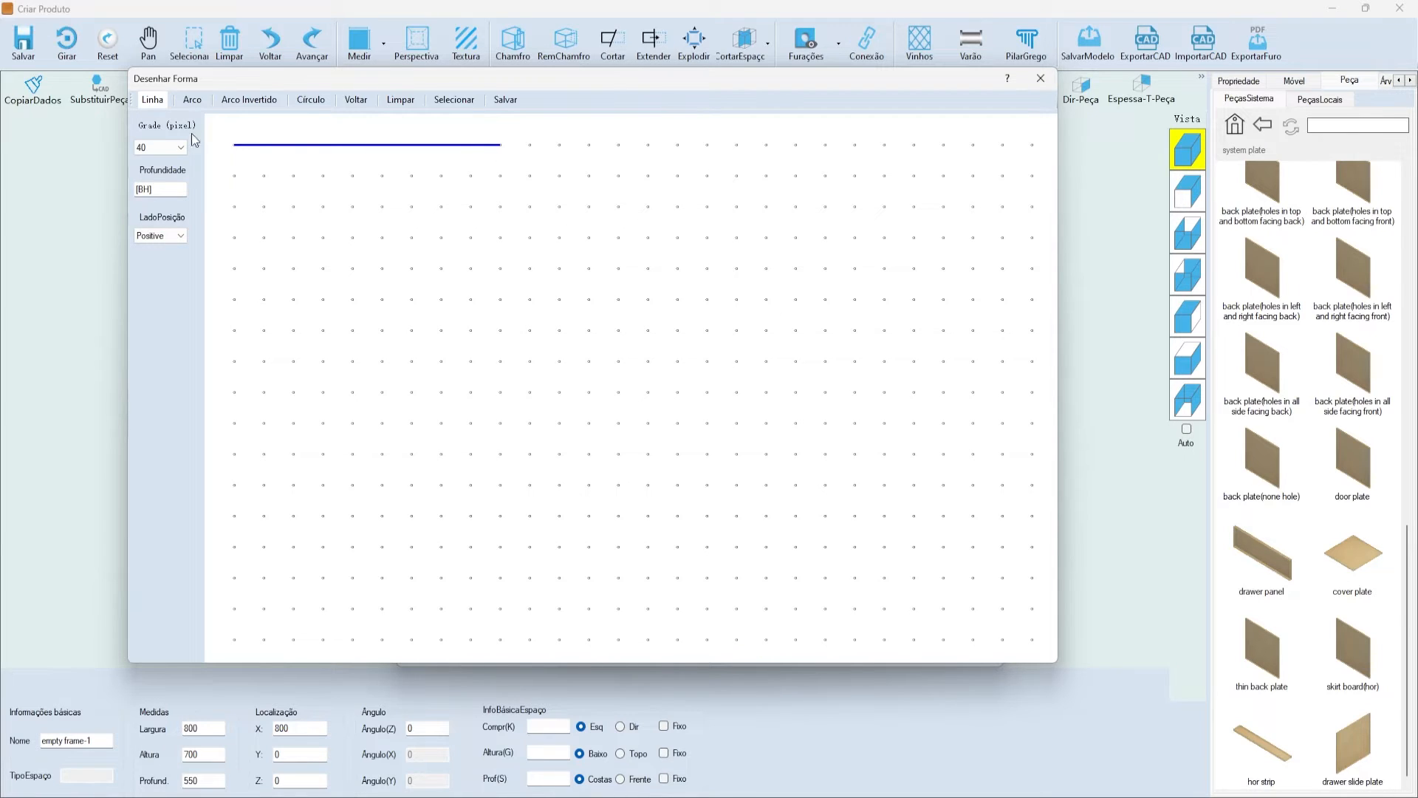
pyautogui.click(195, 103)
pyautogui.moveTo(505, 147); pyautogui.dragTo(530, 176)
pyautogui.click(259, 99)
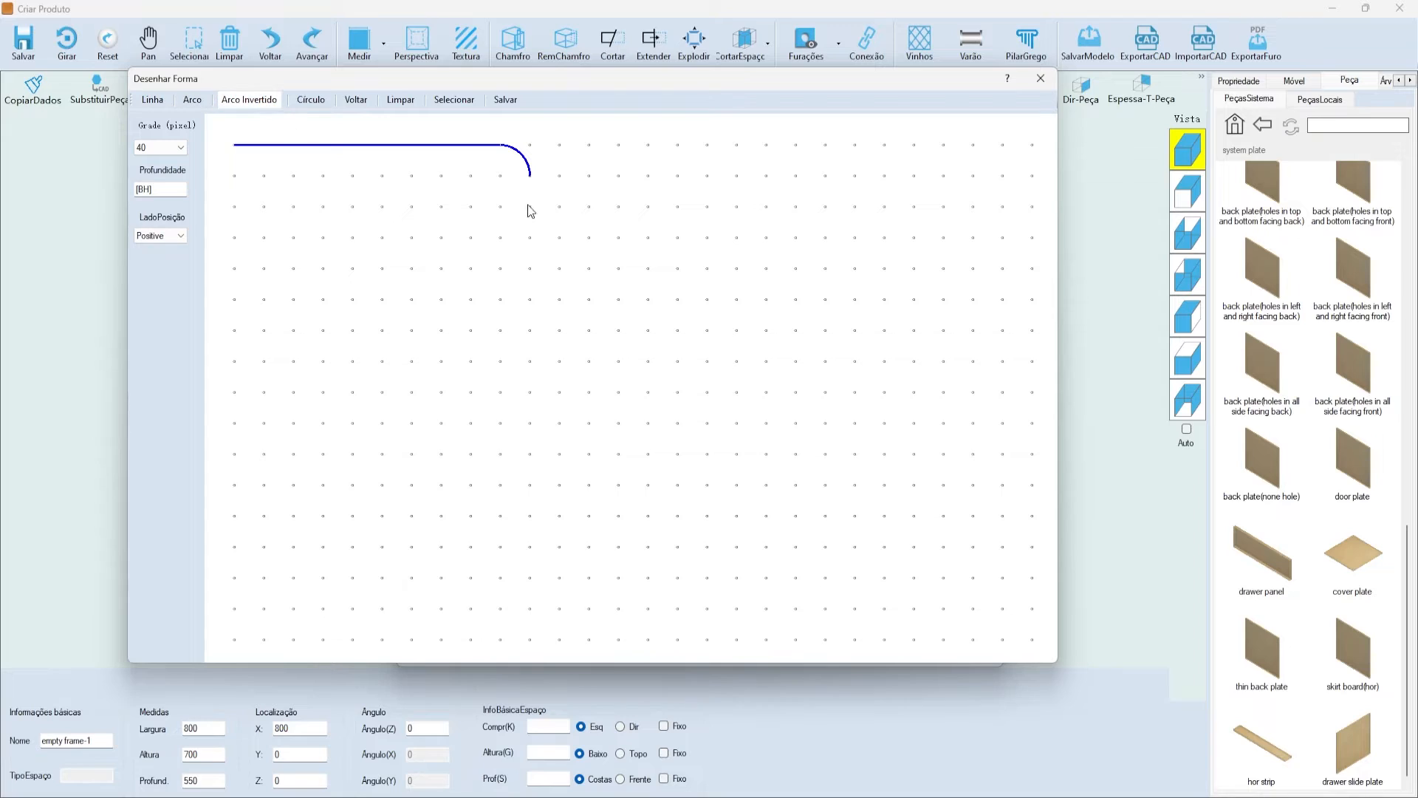
pyautogui.moveTo(533, 184); pyautogui.dragTo(764, 207)
# - Round the notch bottom back up to the top edge with inverted and regular arcs
pyautogui.click(152, 100)
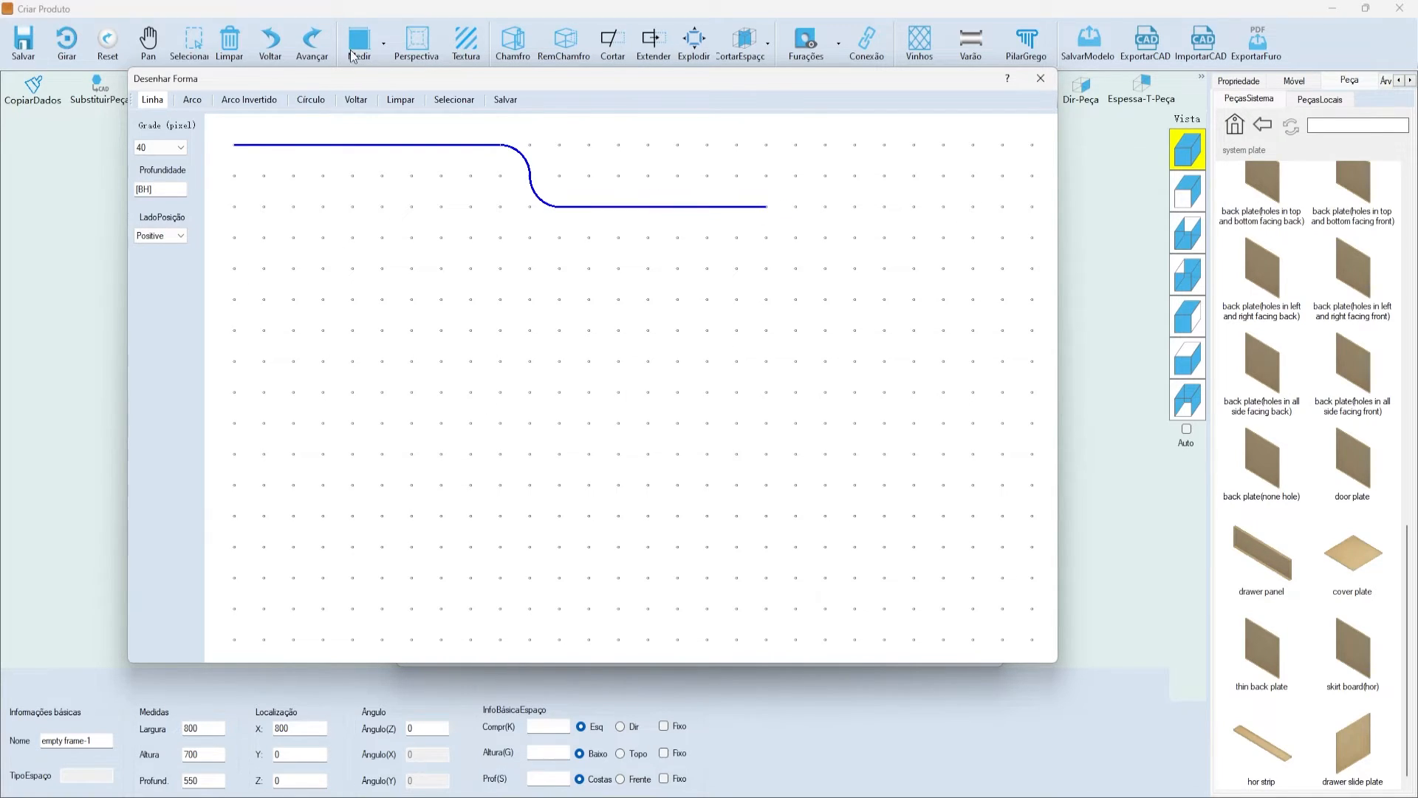
pyautogui.click(191, 100)
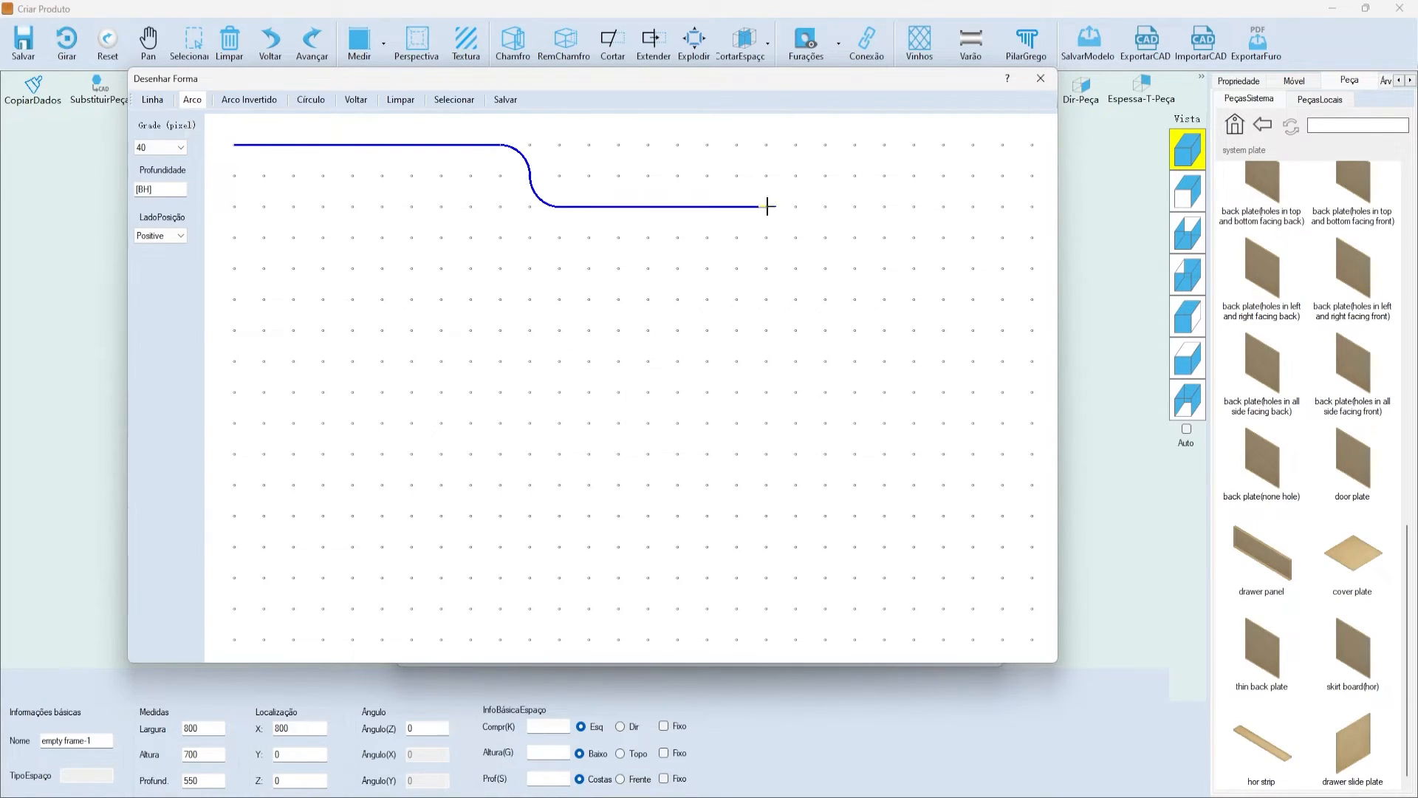
pyautogui.click(247, 100)
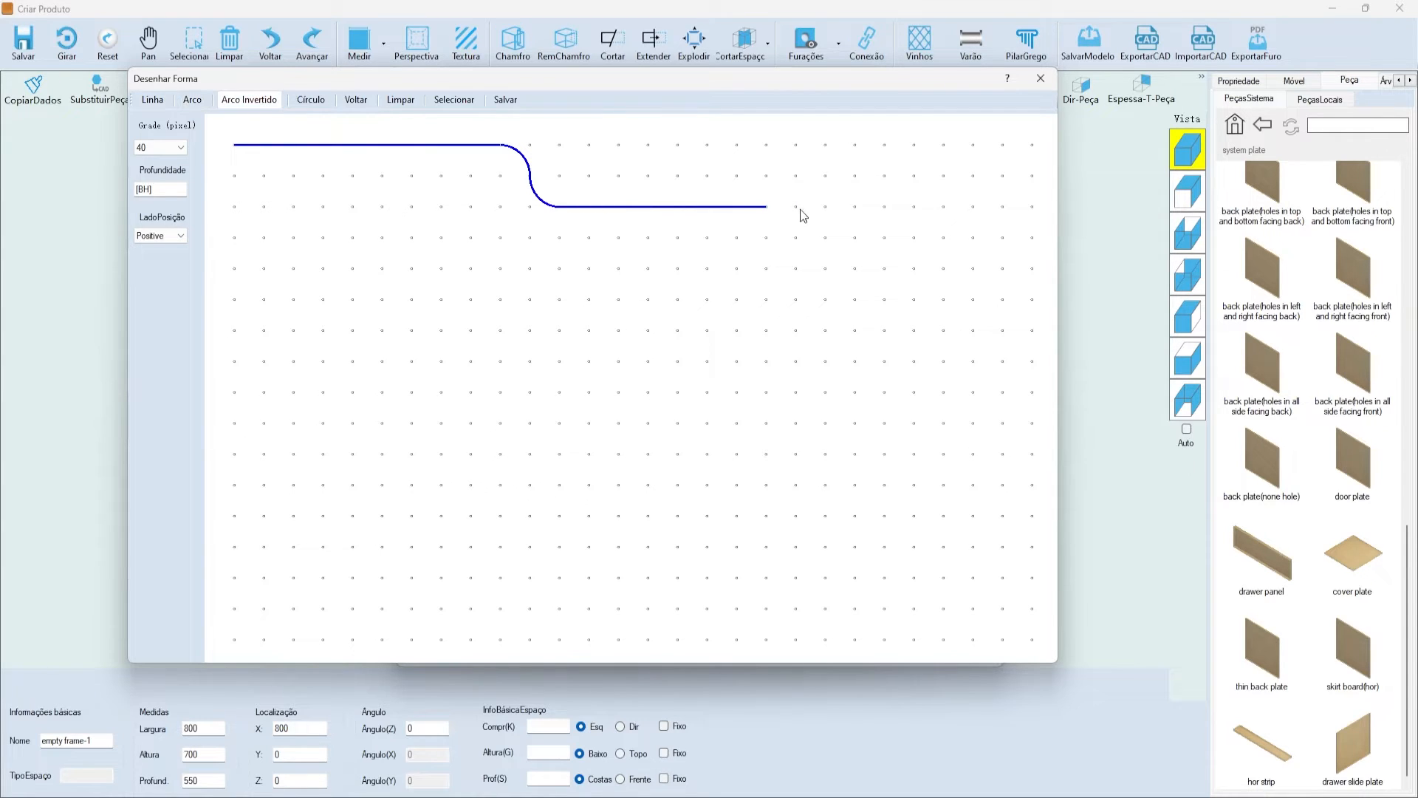
pyautogui.click(796, 176)
pyautogui.click(185, 102)
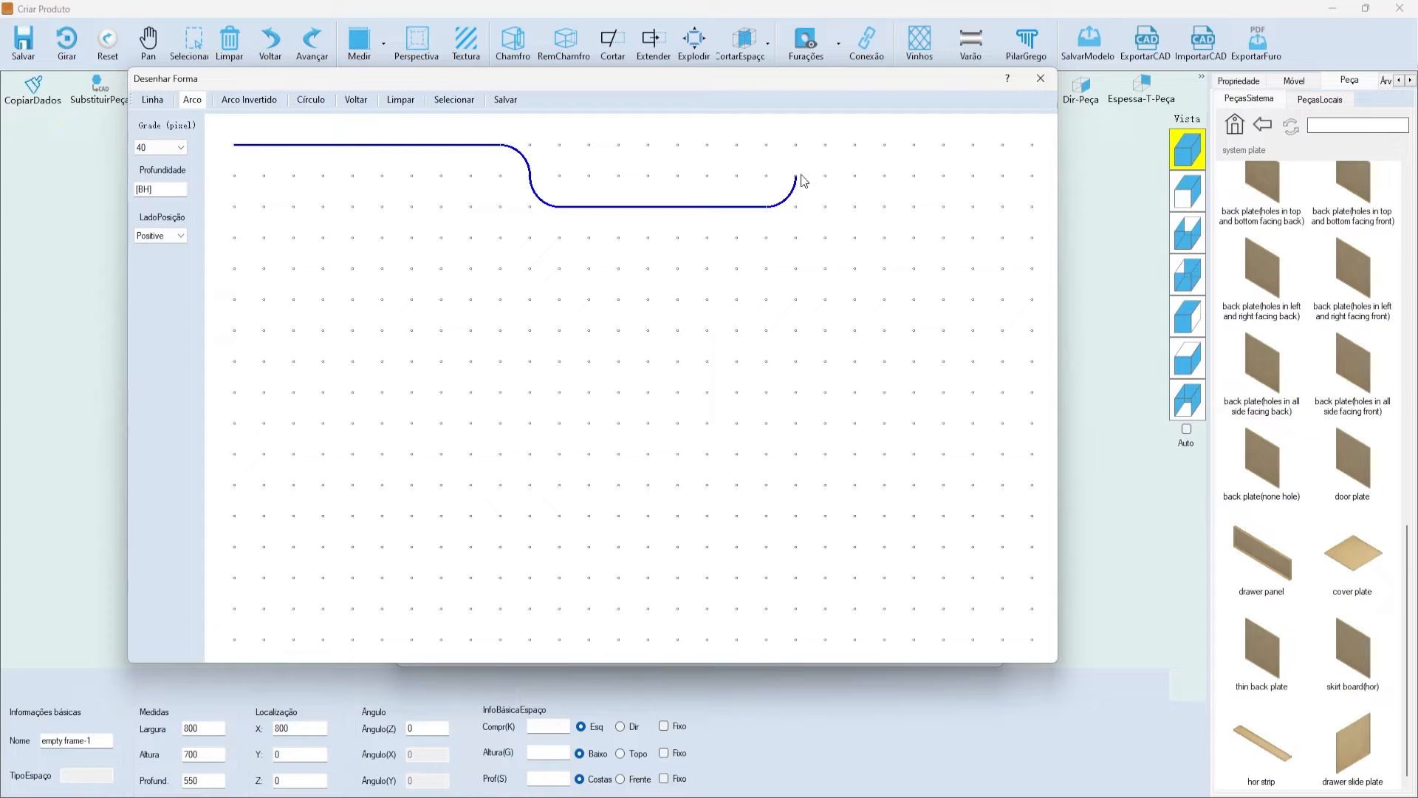
pyautogui.click(825, 145)
# - Finish the top, right, bottom and left edges to close the outline, then save it
pyautogui.click(152, 99)
pyautogui.click(826, 145)
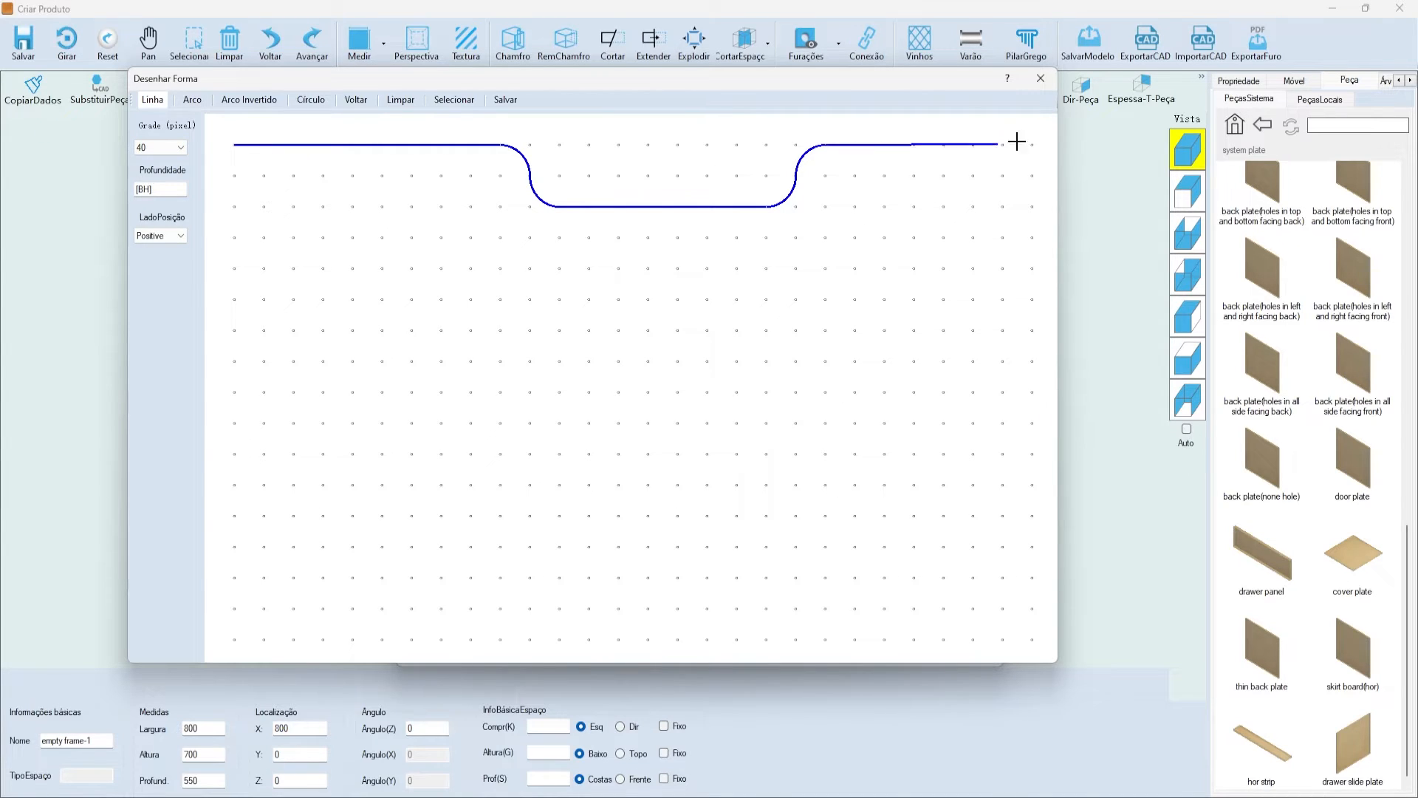
pyautogui.click(1035, 145)
pyautogui.click(1032, 639)
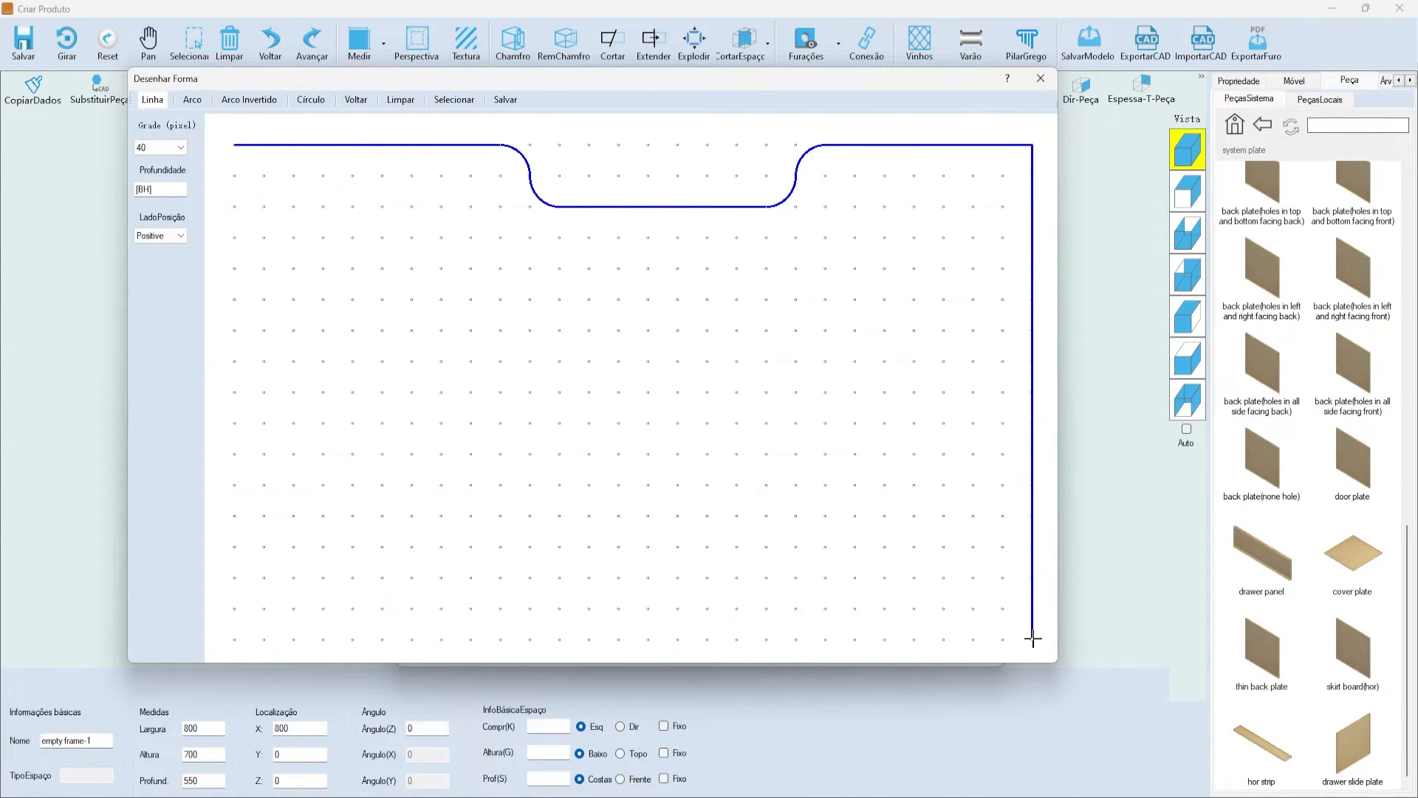
pyautogui.click(235, 639)
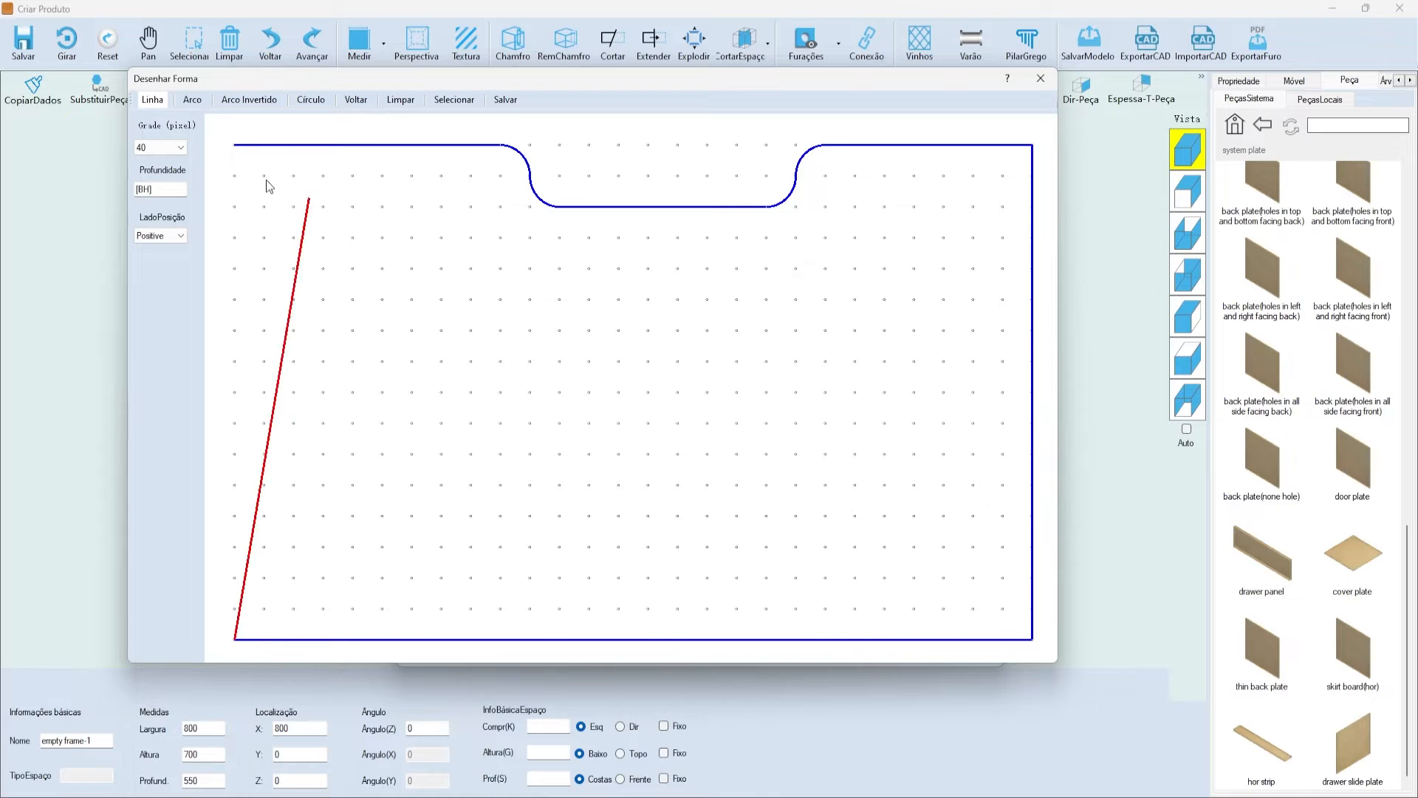
pyautogui.click(236, 148)
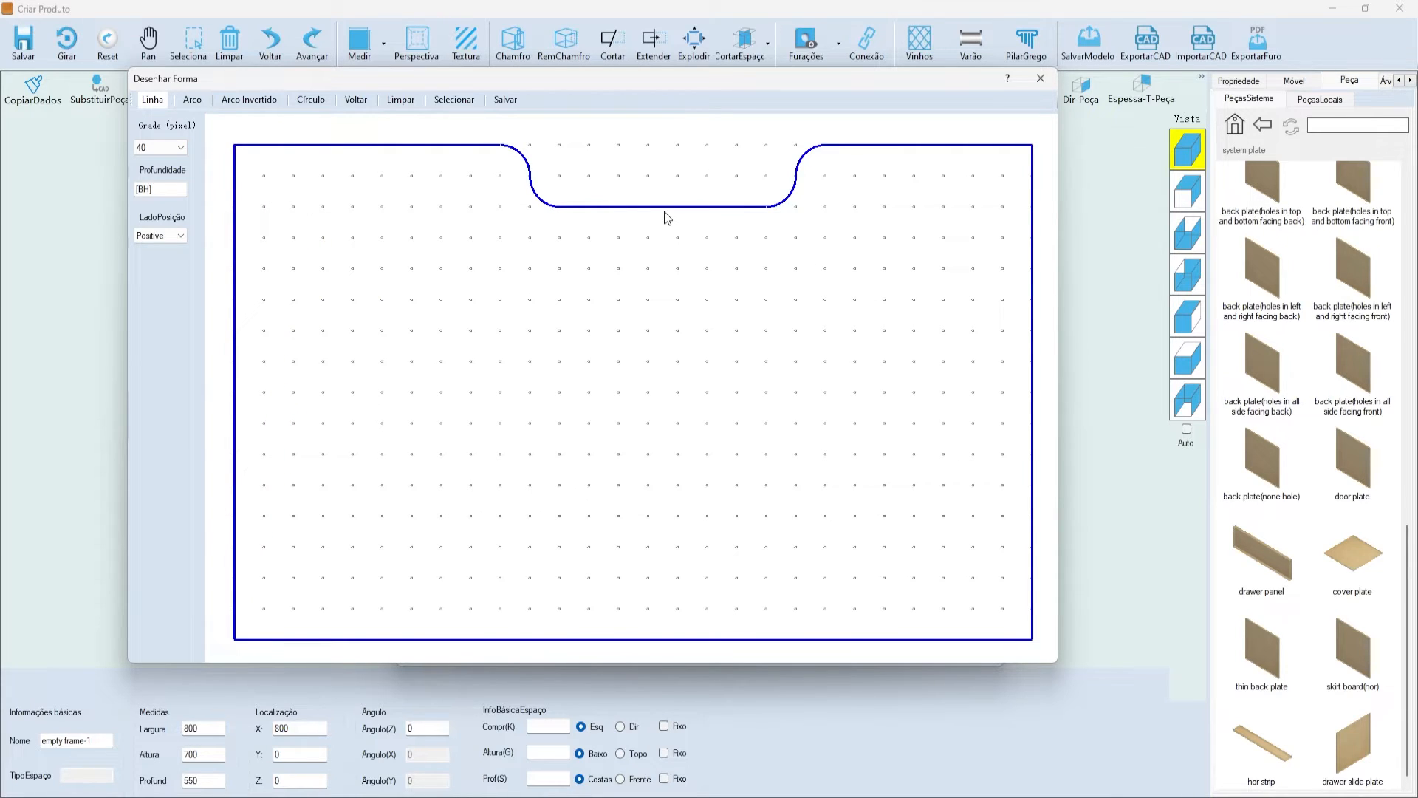
pyautogui.click(506, 100)
# - Save the shape into the local plate > cut plate category
pyautogui.moveTo(758, 177)
pyautogui.mouseDown()
pyautogui.moveTo(653, 175)
pyautogui.moveTo(735, 177)
pyautogui.mouseUp()
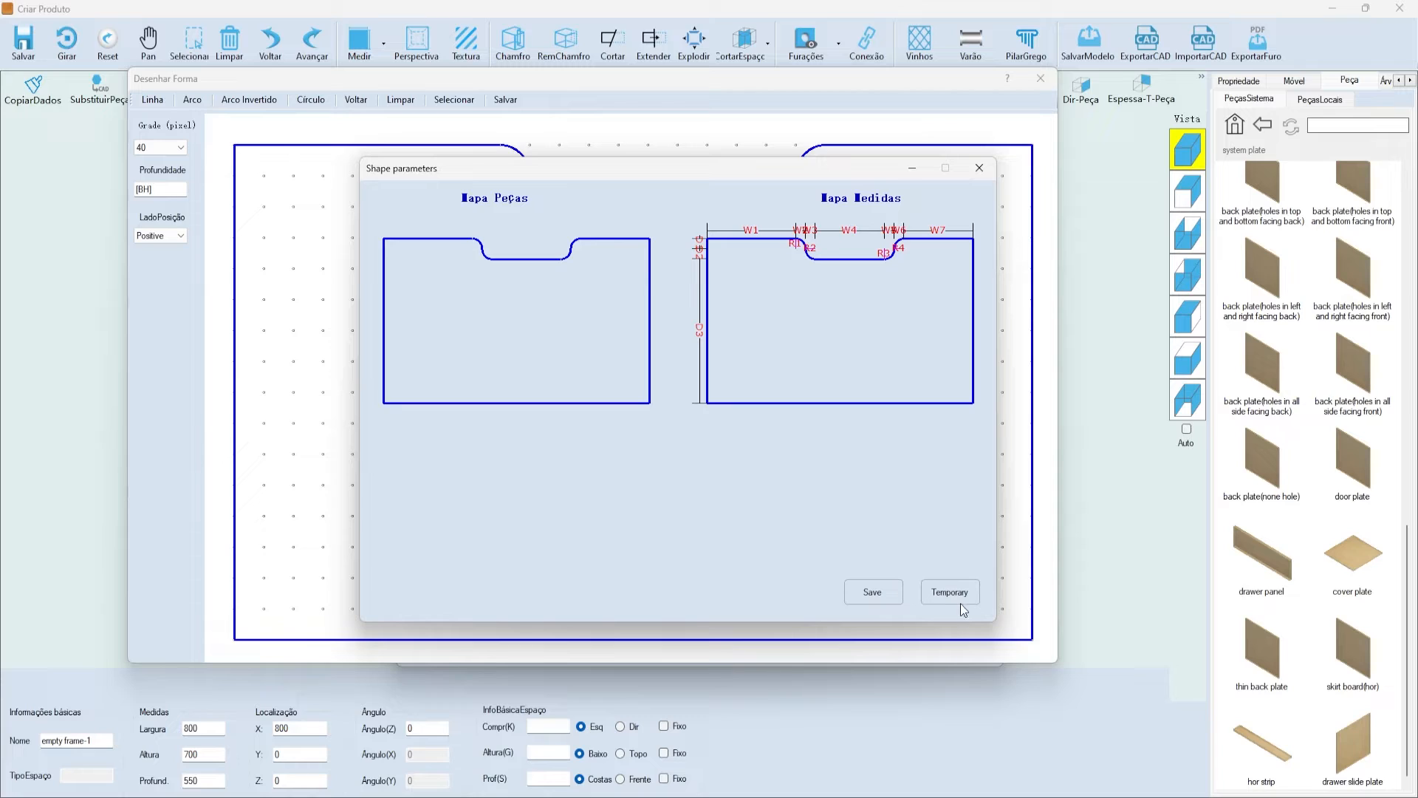
pyautogui.moveTo(570, 173); pyautogui.dragTo(549, 183)
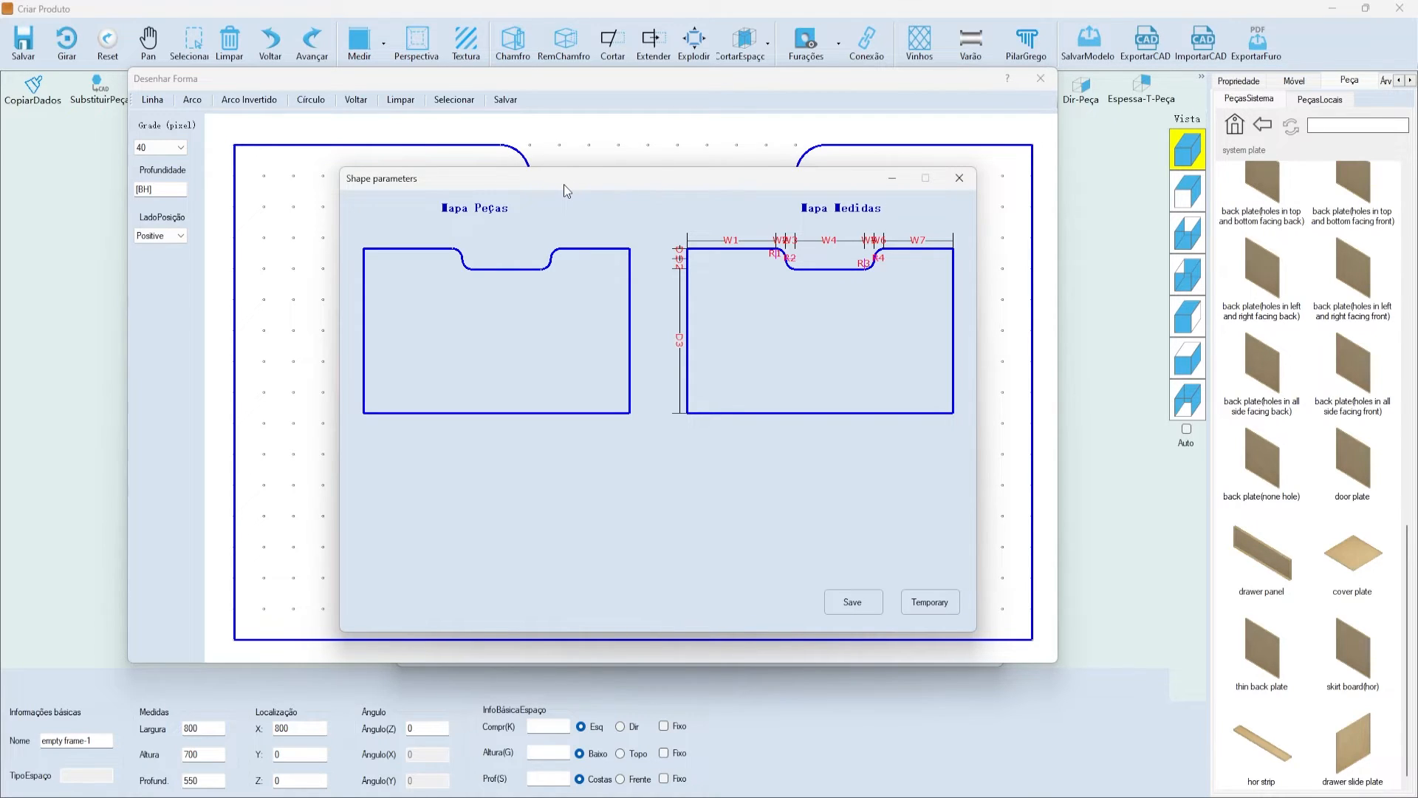
pyautogui.click(864, 605)
pyautogui.click(633, 238)
pyautogui.click(669, 251)
pyautogui.doubleClick(674, 252)
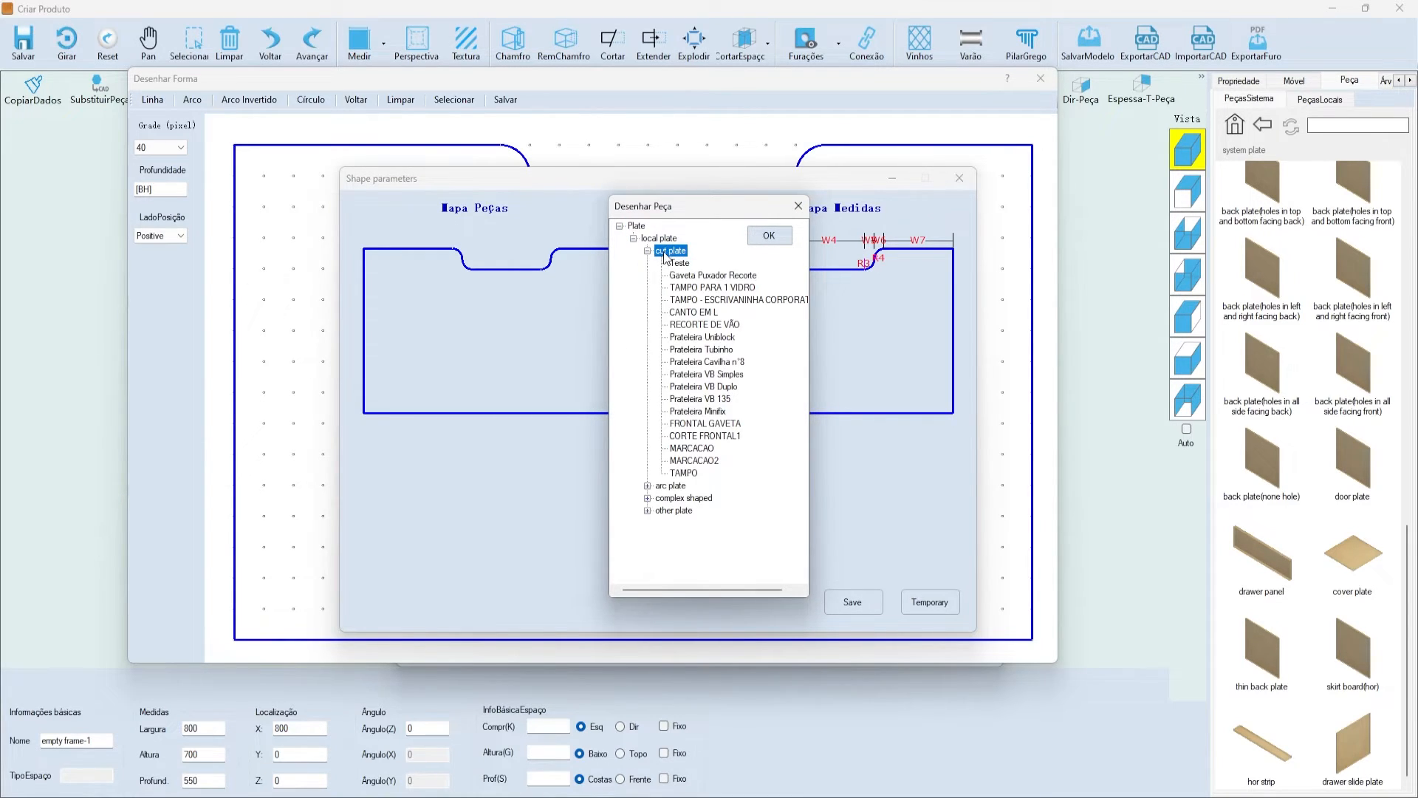
pyautogui.click(767, 237)
pyautogui.click(752, 457)
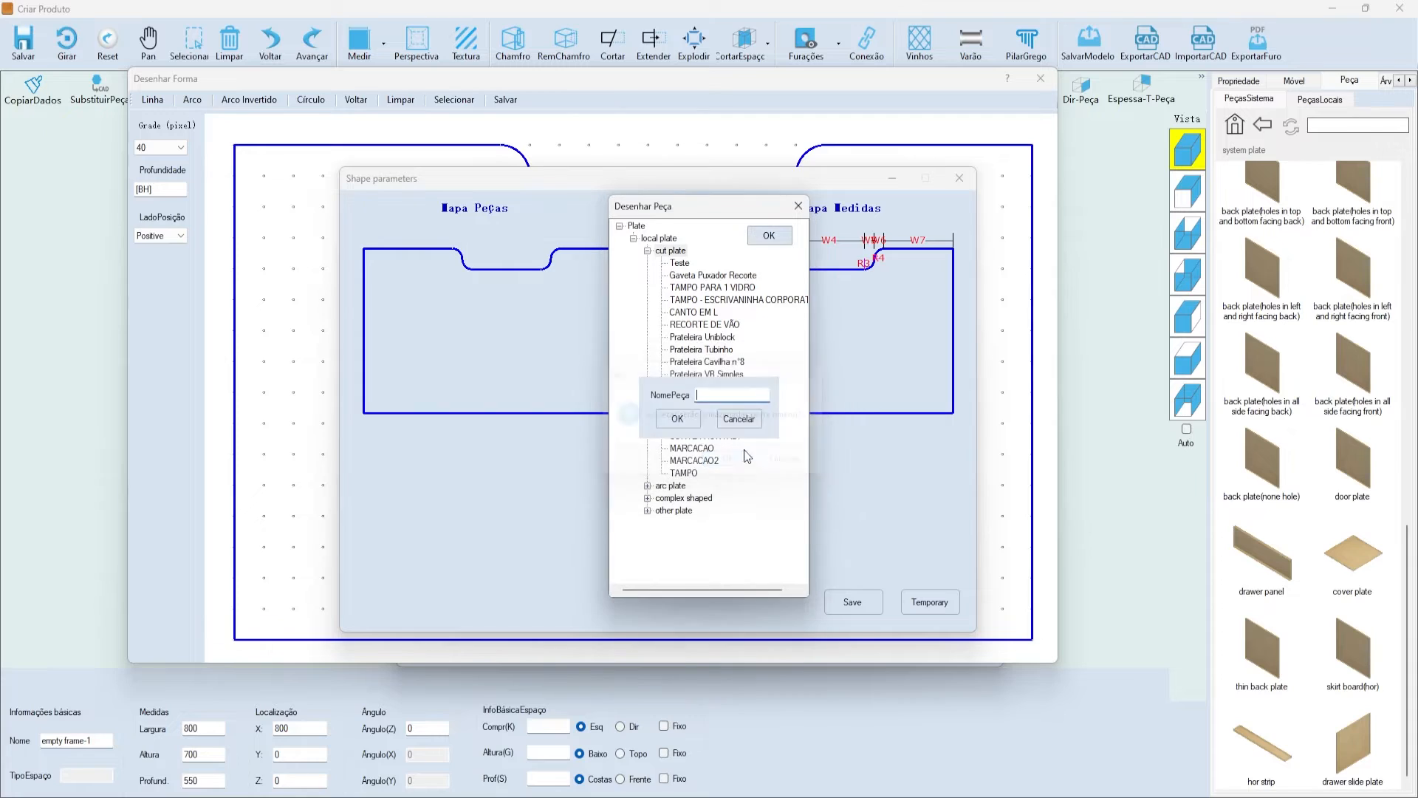
# - Name the new part 'EXEMPLO PEÇA' and confirm the save
pyautogui.write('EXEMPLO PEÇA')
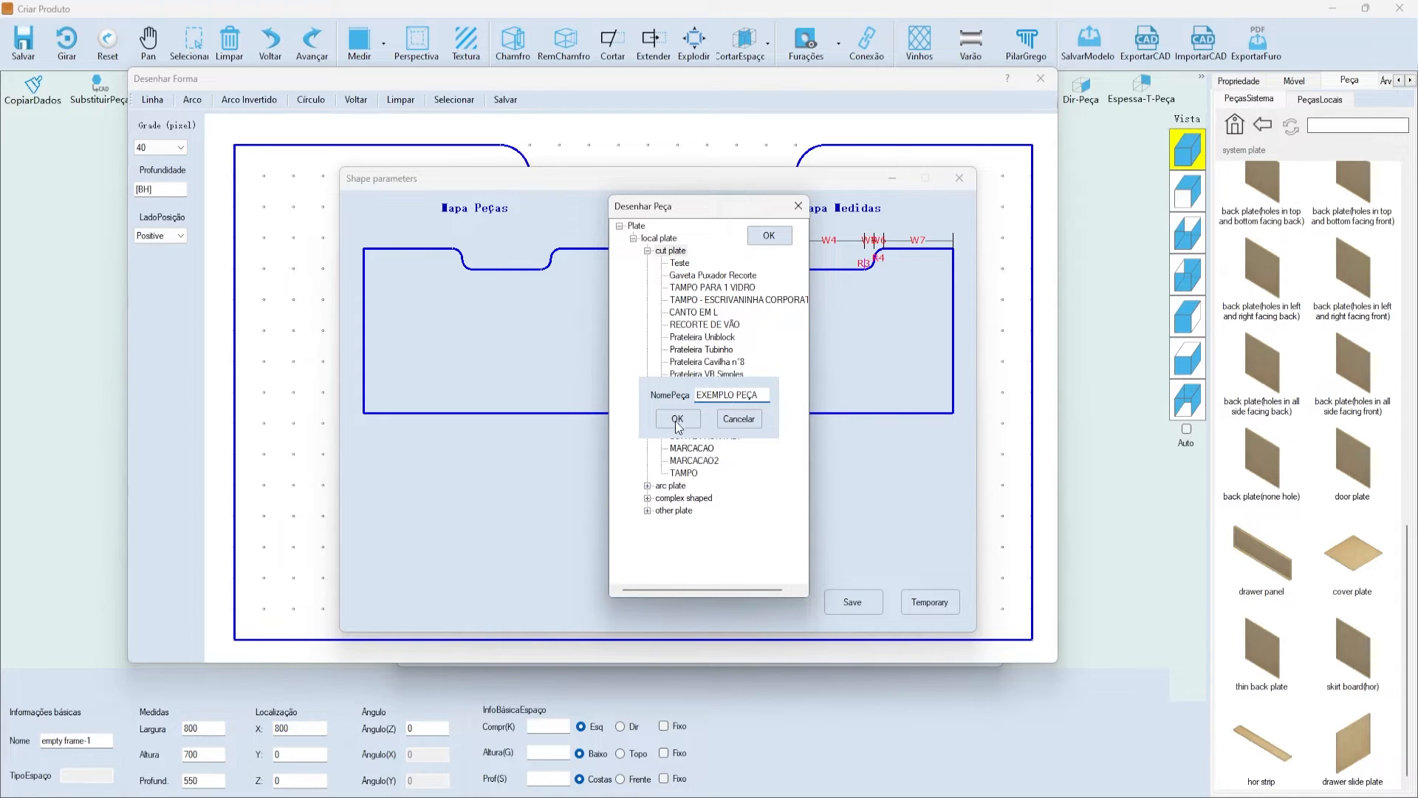
pyautogui.click(678, 424)
pyautogui.click(725, 458)
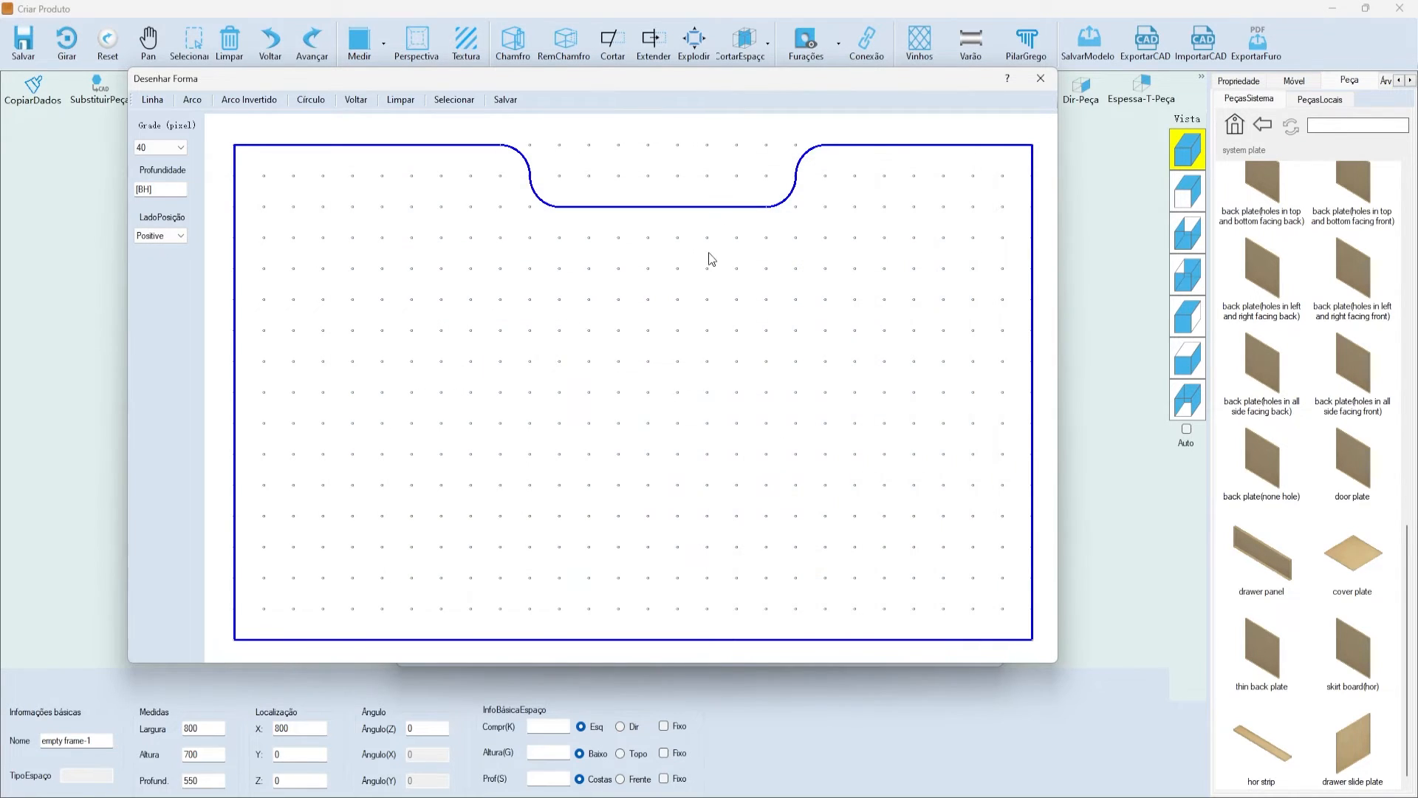
# - Close the drawing window and inspect the R1, R2, W7, W6 and W1 parameter values
pyautogui.click(1041, 78)
pyautogui.moveTo(650, 144); pyautogui.dragTo(666, 110)
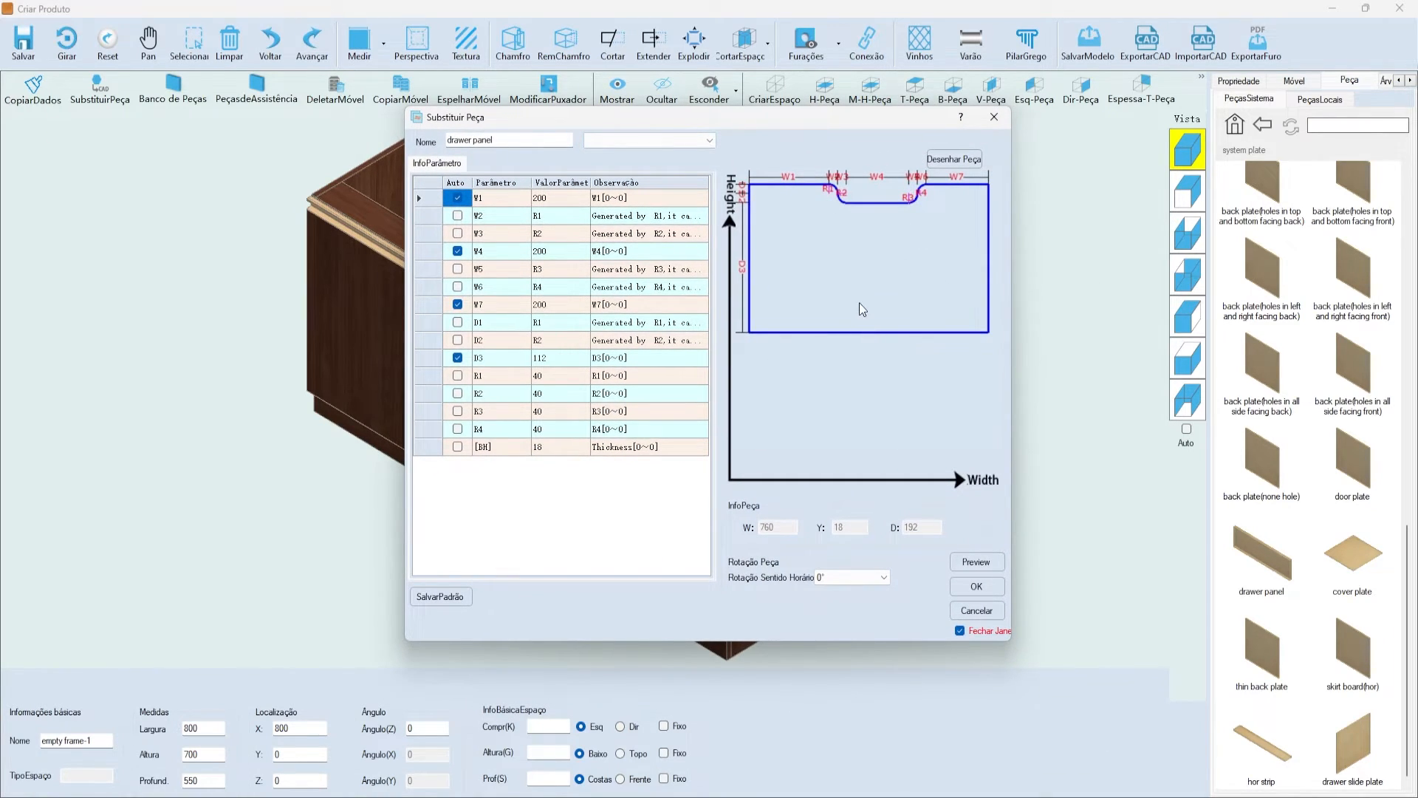
pyautogui.click(566, 375)
pyautogui.click(546, 394)
pyautogui.moveTo(543, 118); pyautogui.dragTo(508, 126)
pyautogui.click(501, 310)
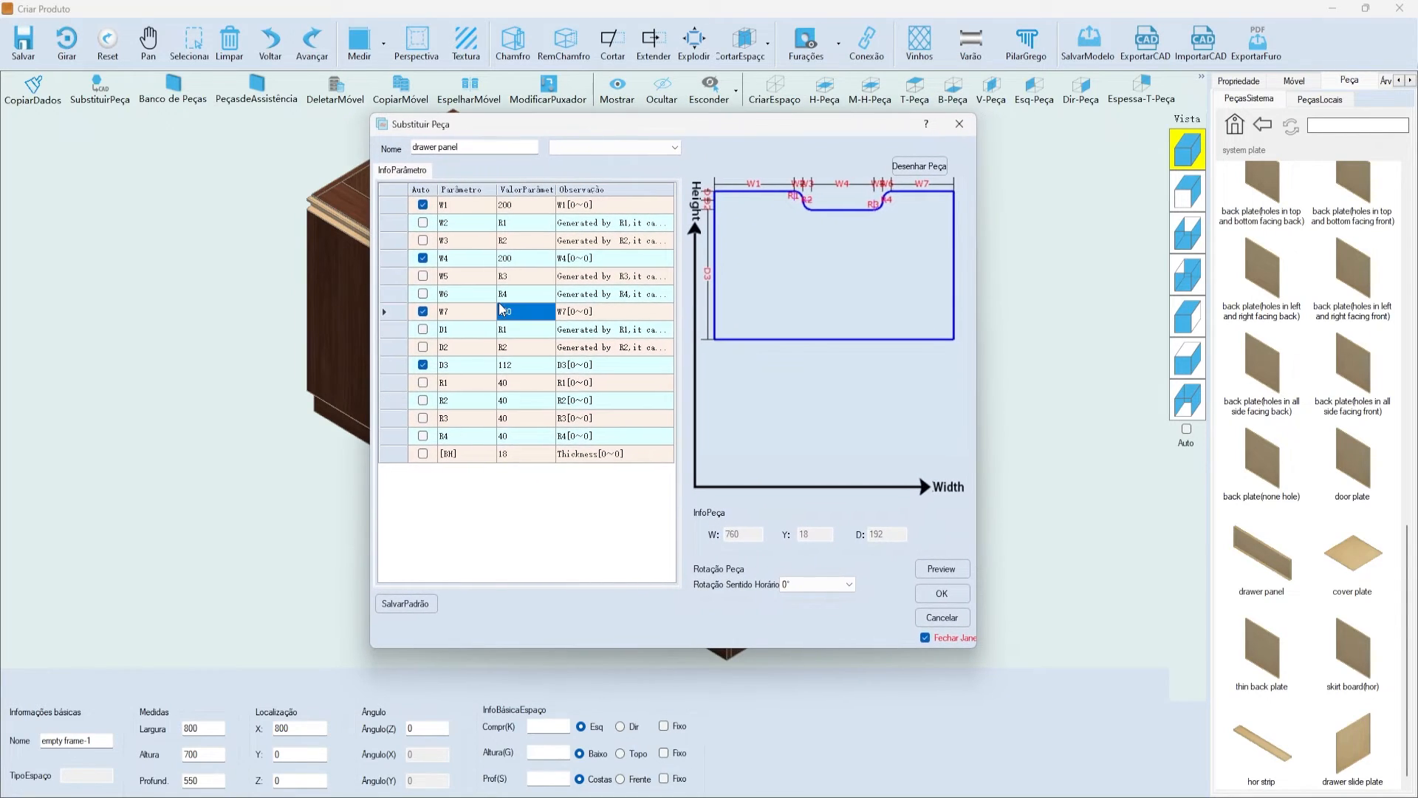
pyautogui.click(509, 293)
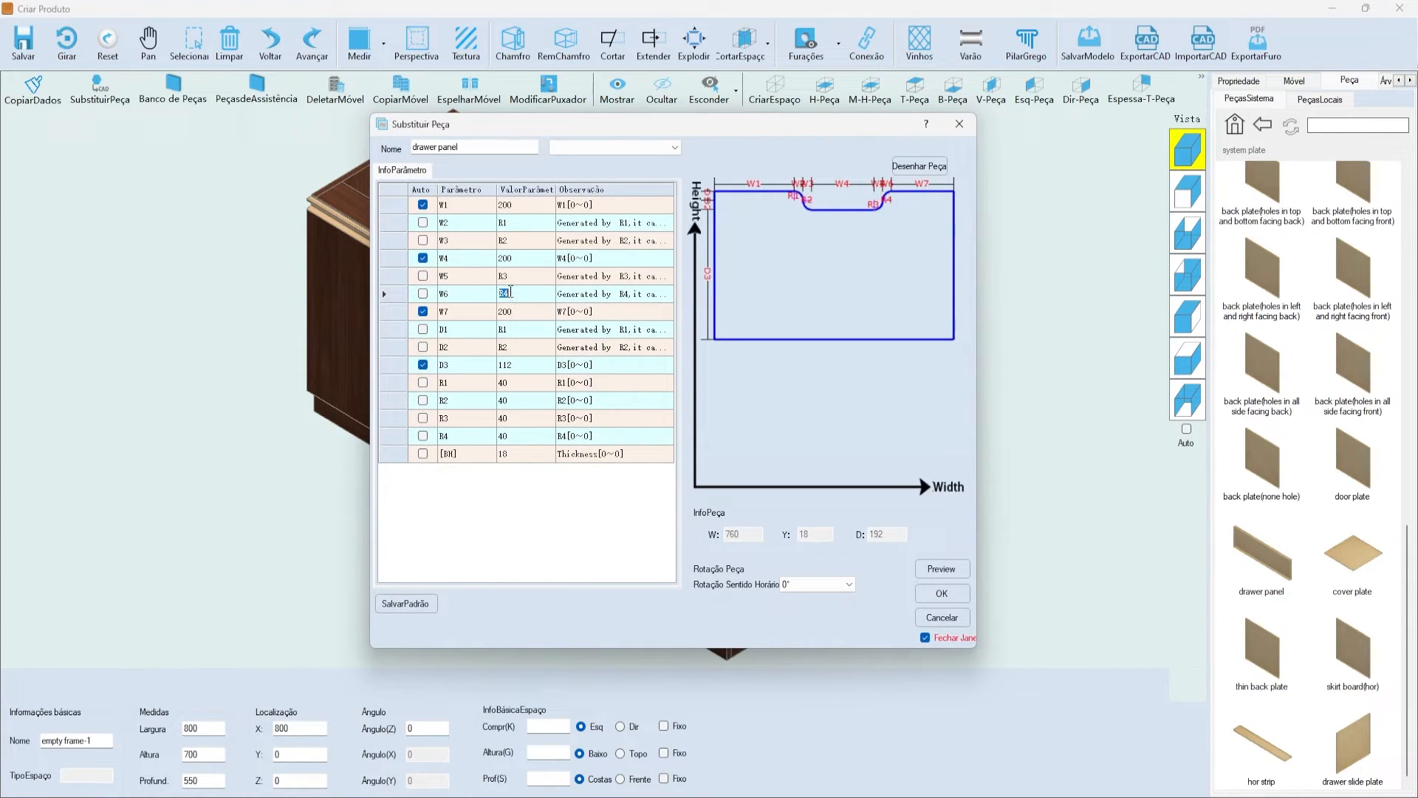
pyautogui.press('Delete')
pyautogui.click(508, 209)
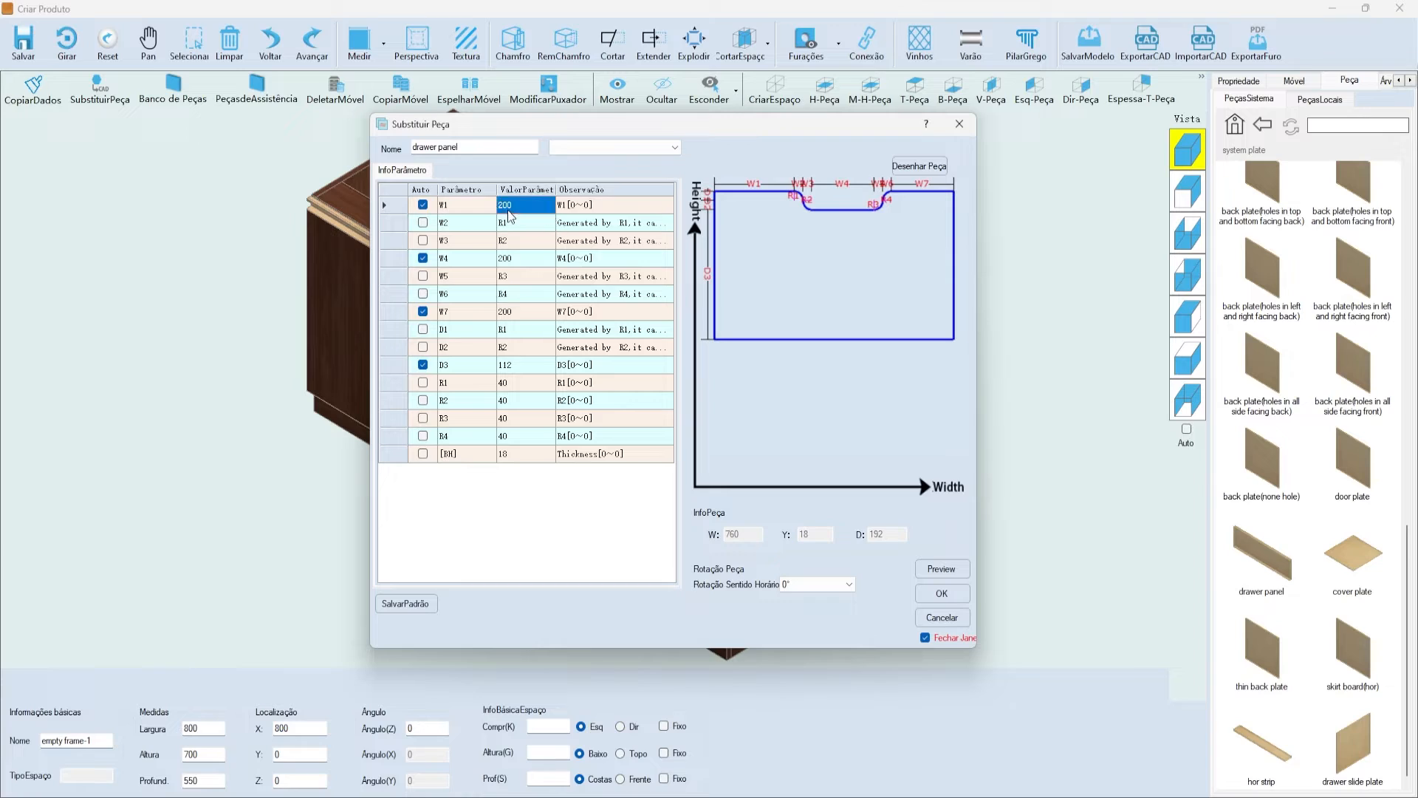
pyautogui.click(473, 209)
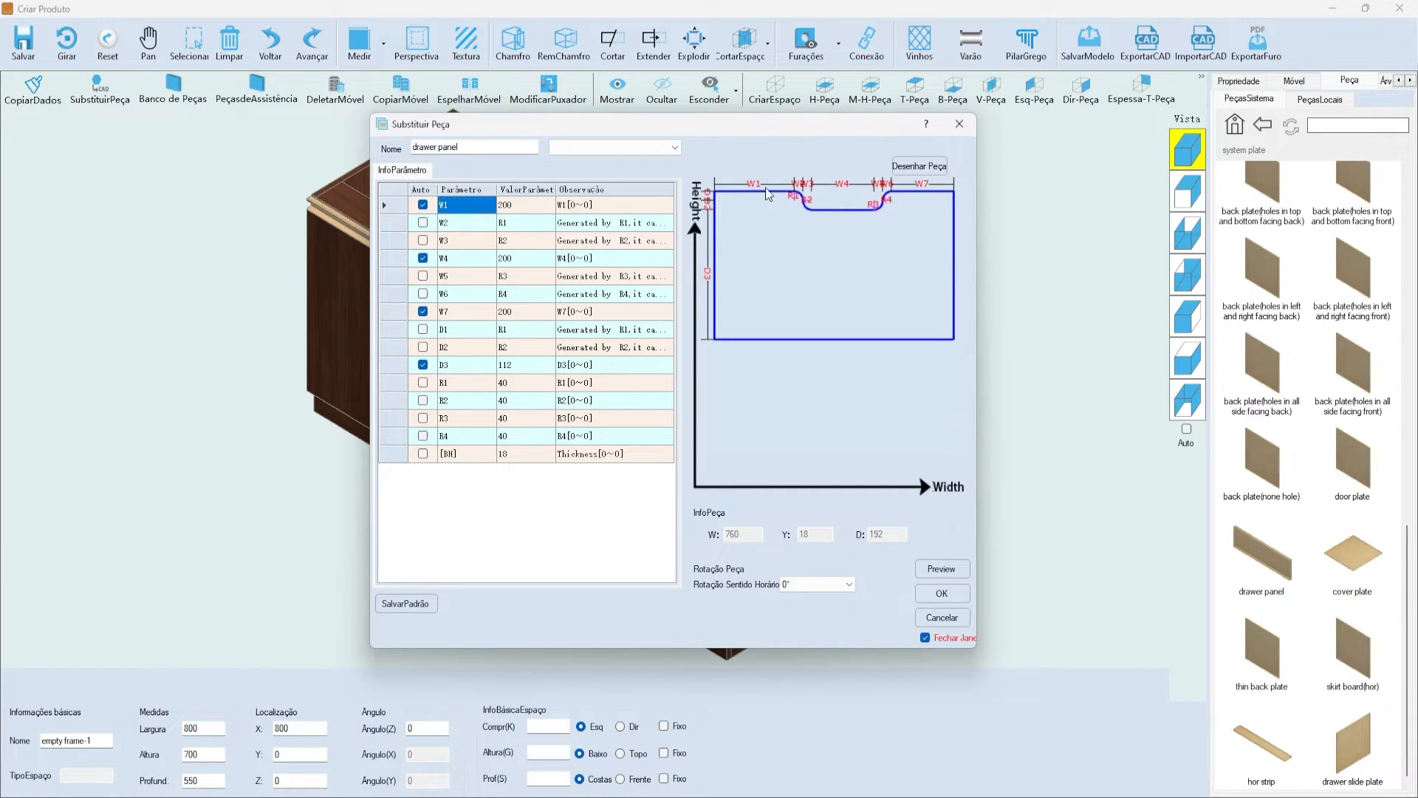
# - Check the W7 value of 200 and W4's automatic setting, then preview the notched shape
pyautogui.click(486, 311)
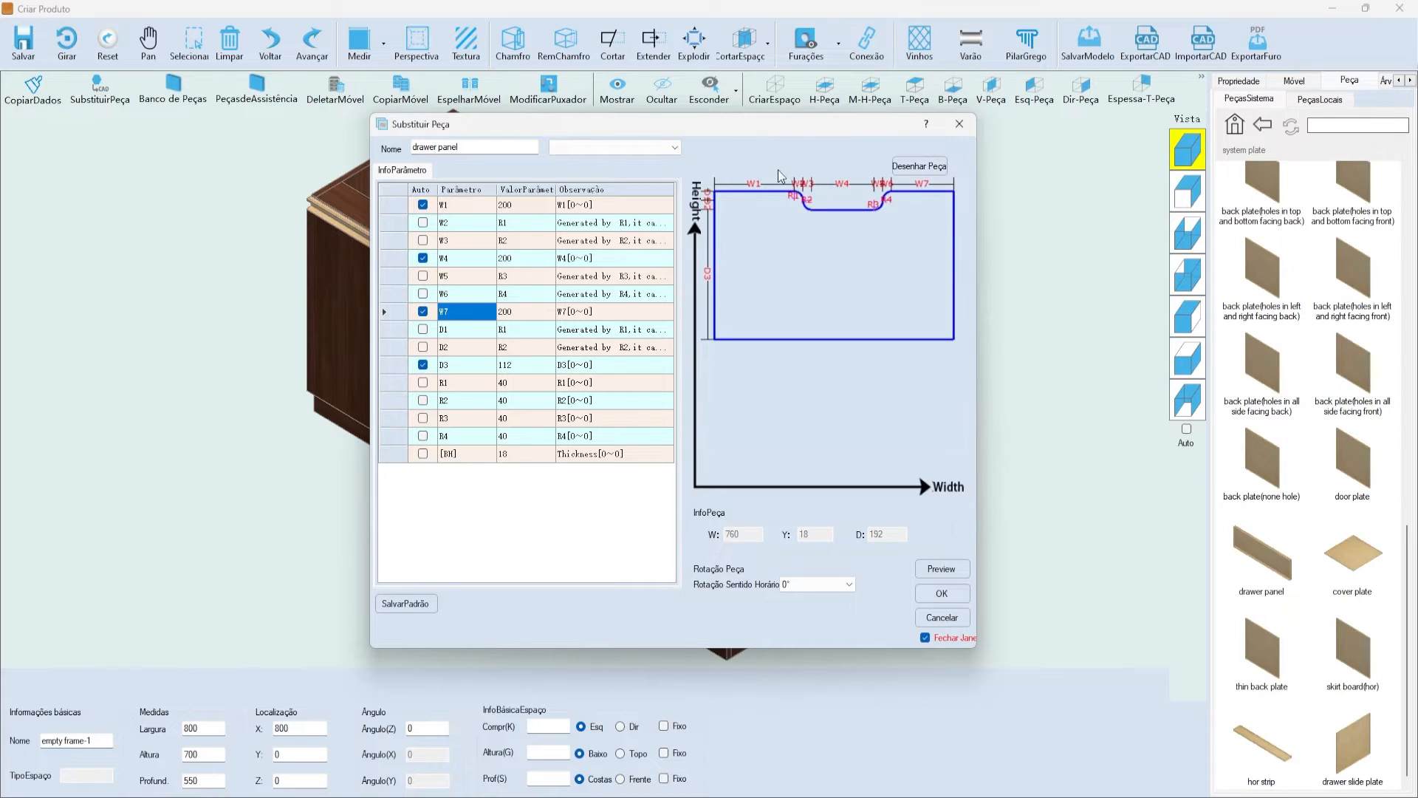
pyautogui.click(550, 314)
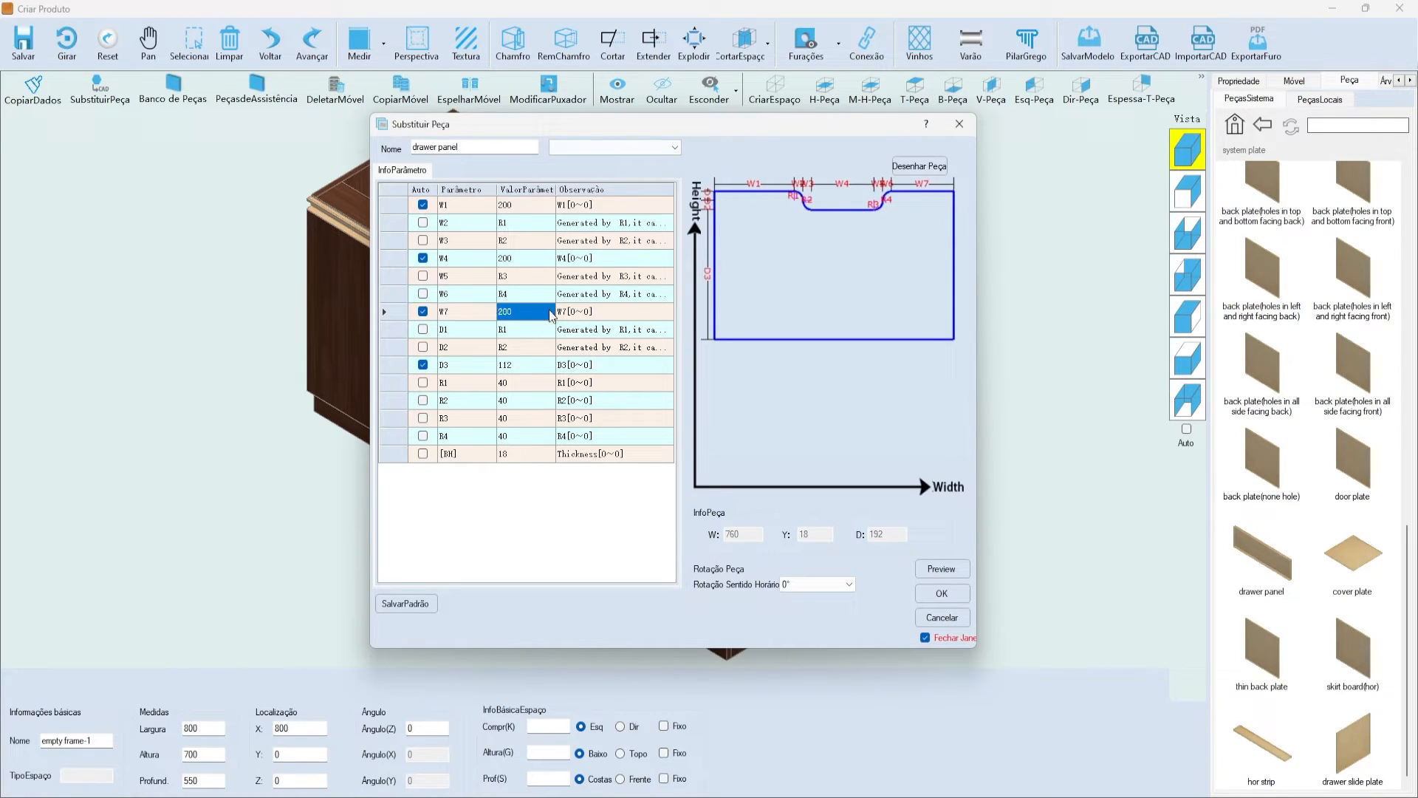
pyautogui.click(479, 312)
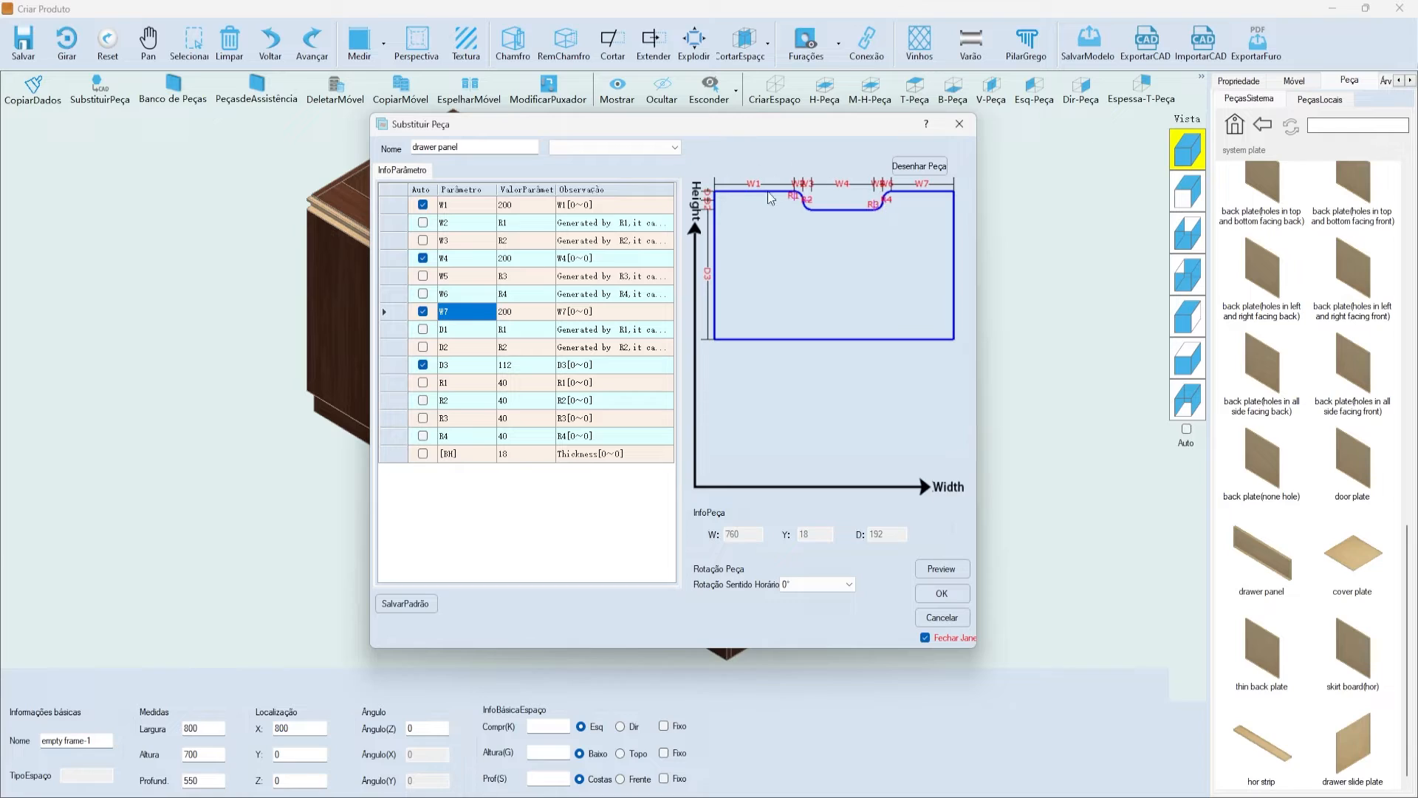
pyautogui.click(467, 367)
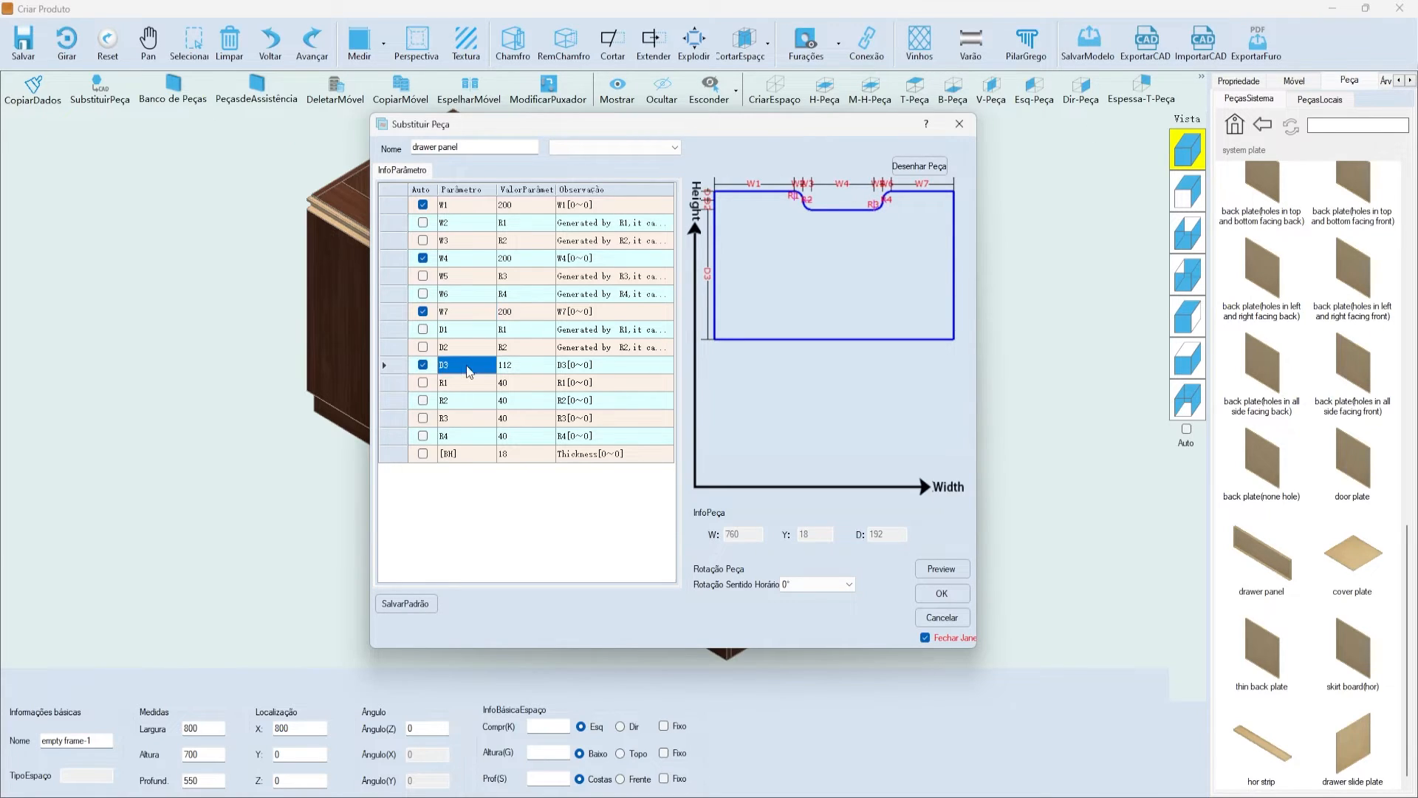
pyautogui.click(449, 271)
pyautogui.click(433, 261)
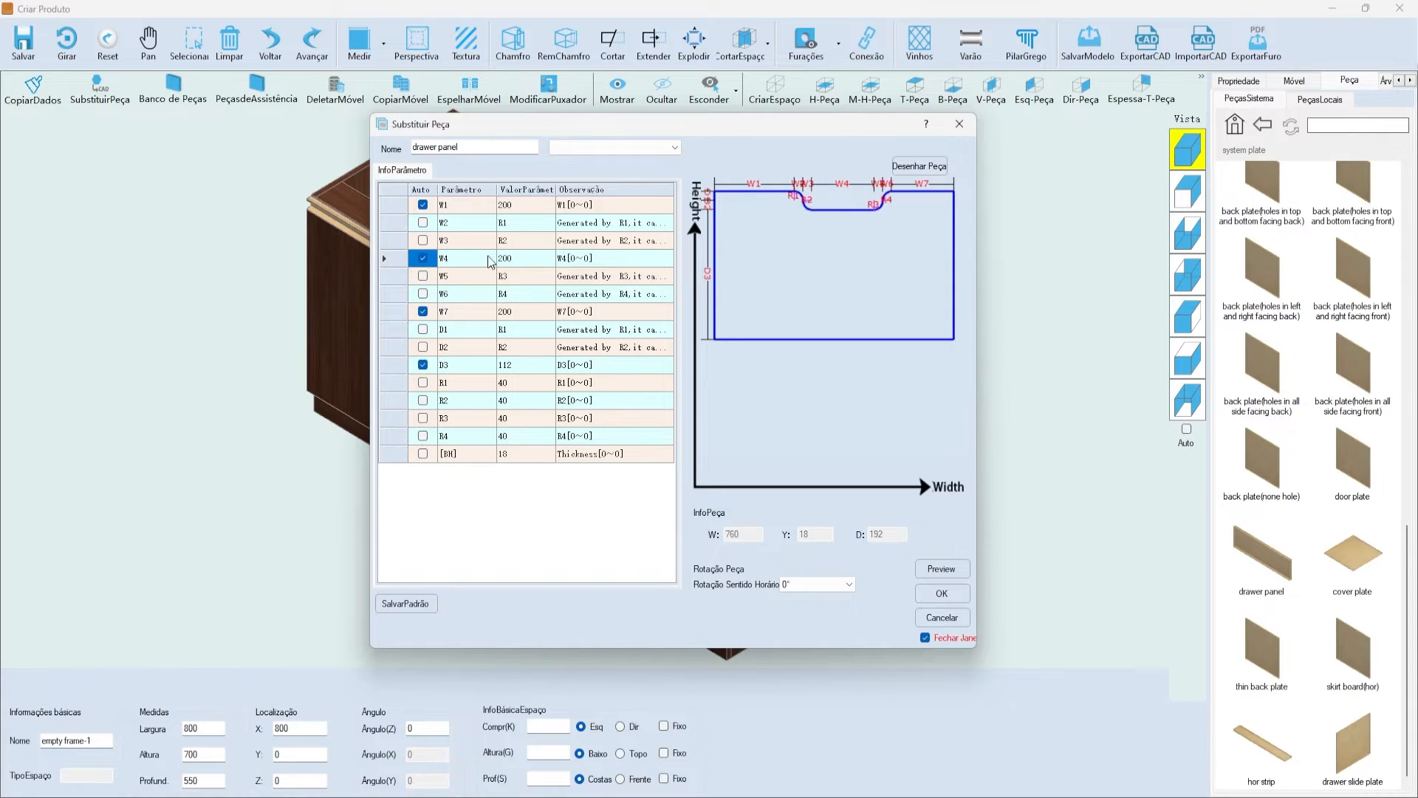
pyautogui.click(943, 570)
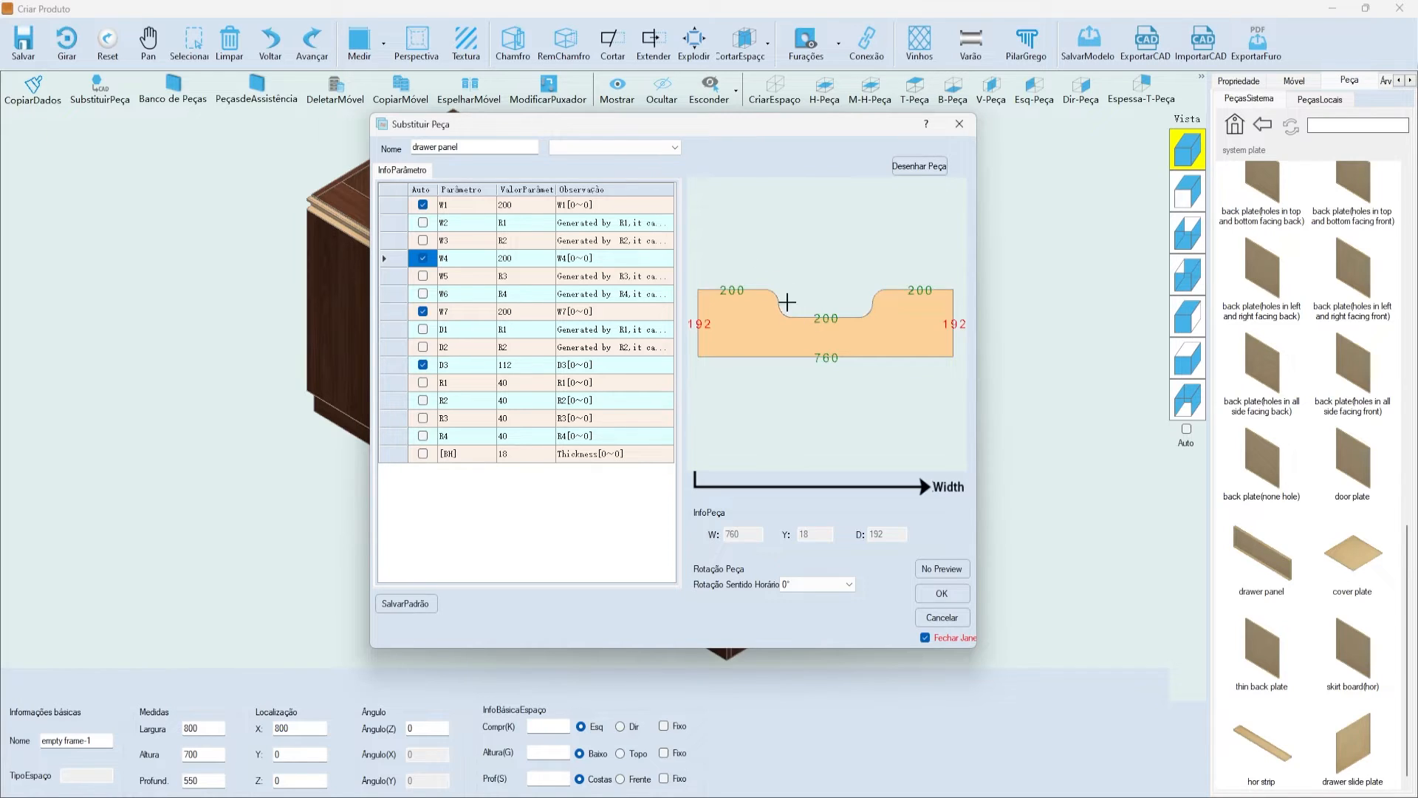
# - Set the corner radii R1–R4 to 15 and preview the panel
pyautogui.click(964, 569)
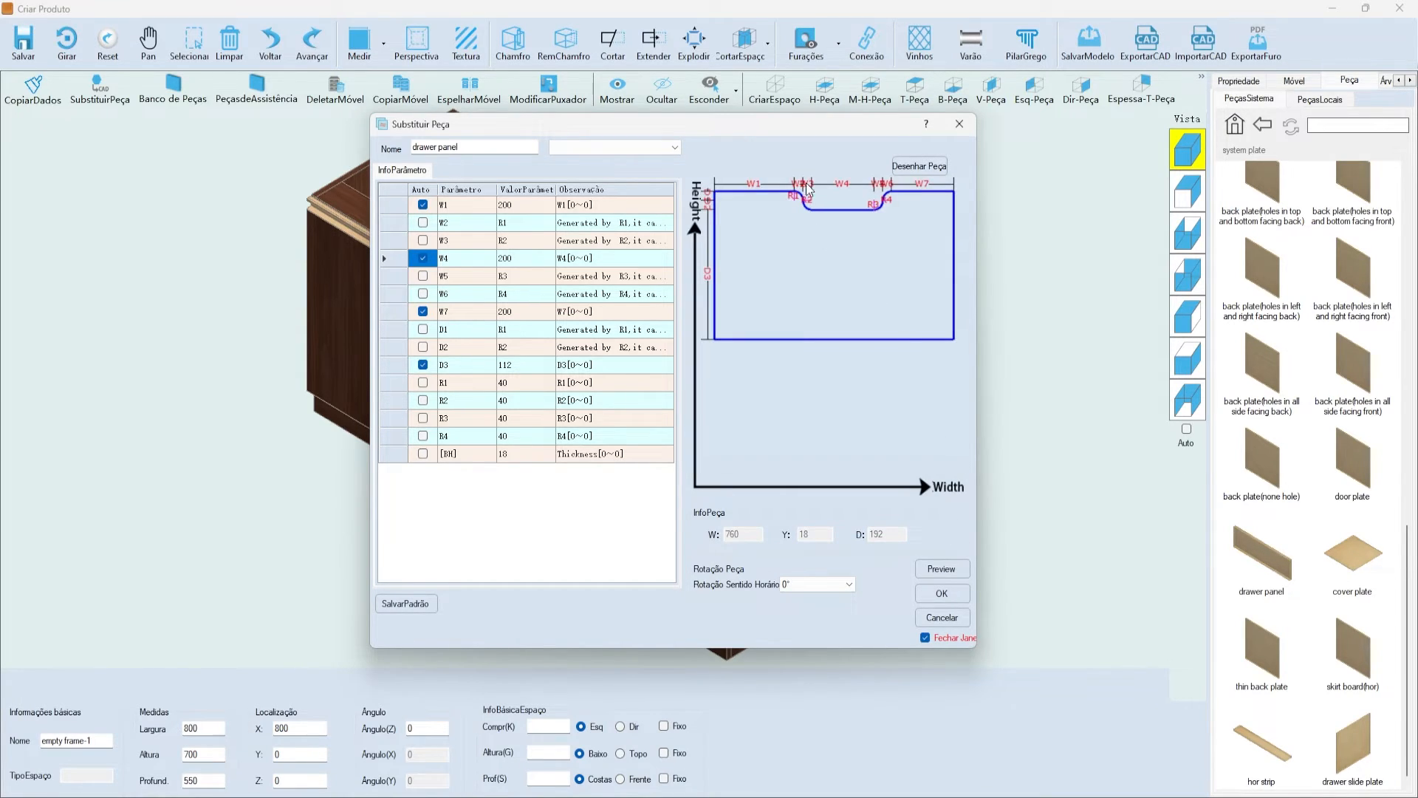
pyautogui.click(470, 400)
pyautogui.click(505, 400)
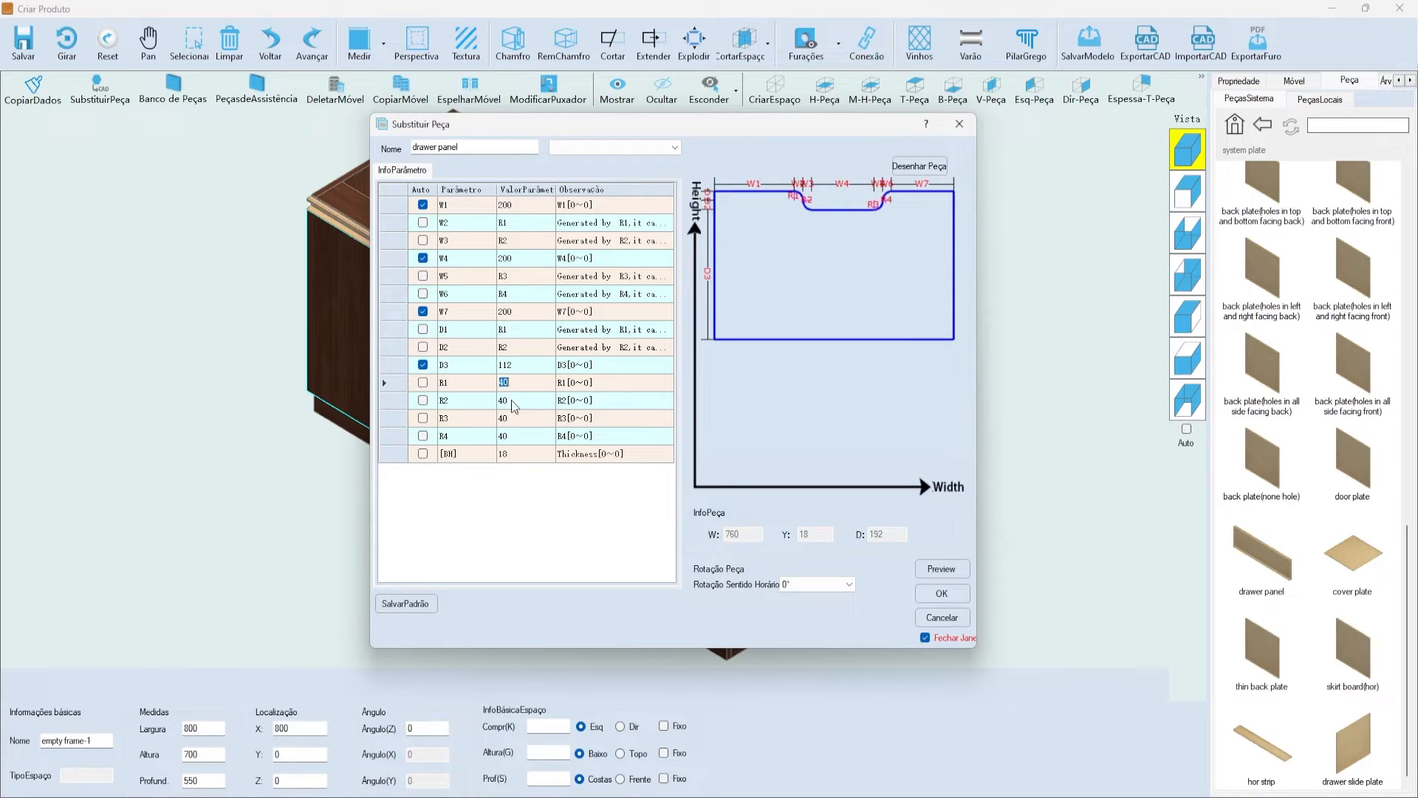
pyautogui.click(510, 436)
pyautogui.click(510, 383)
pyautogui.moveTo(523, 384); pyautogui.dragTo(479, 383)
pyautogui.write('15')
pyautogui.click(517, 401)
pyautogui.write('15')
pyautogui.click(515, 418)
pyautogui.write('15')
pyautogui.click(518, 436)
pyautogui.write('15')
pyautogui.click(539, 418)
pyautogui.click(935, 572)
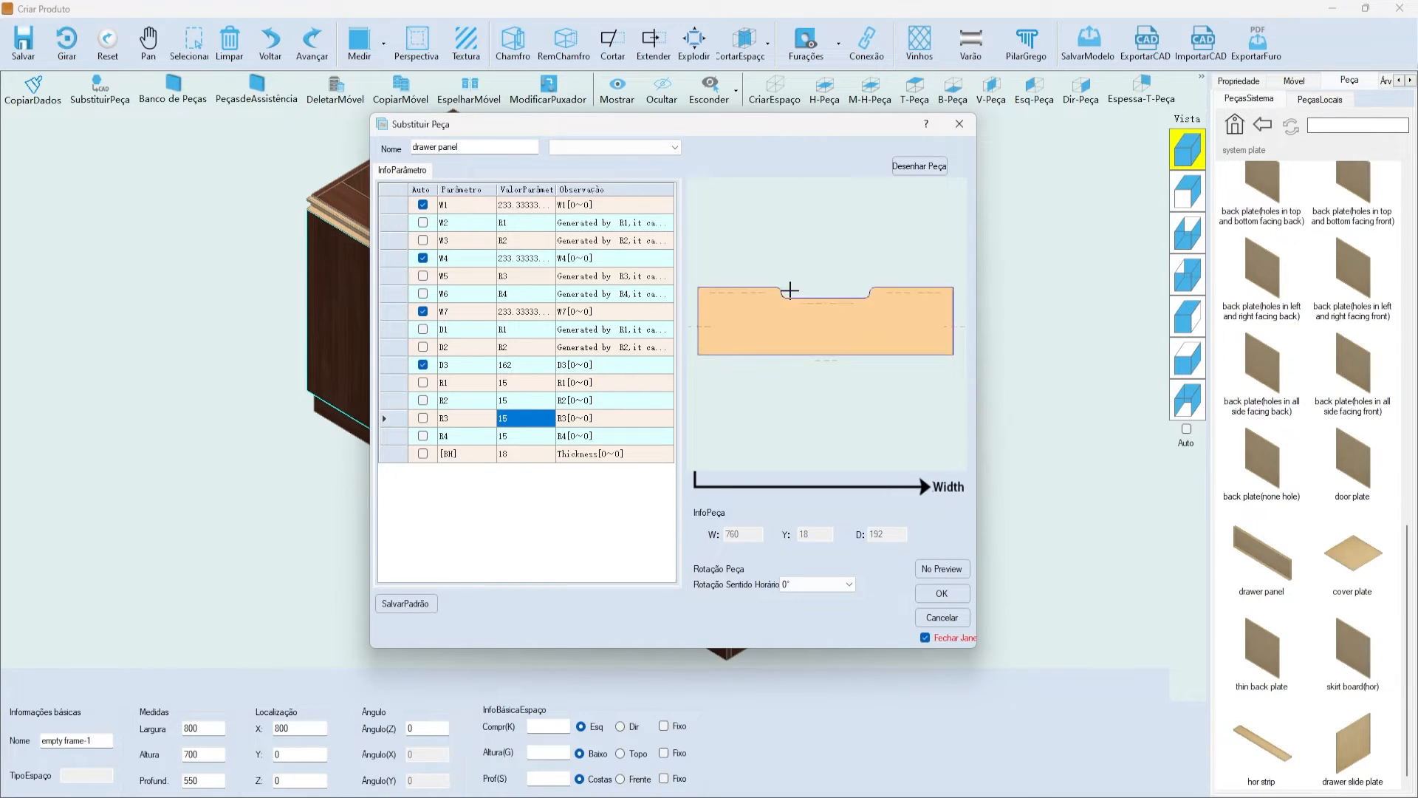
# - Turn off automatic W4 and set the notch width to 100, then preview
pyautogui.scroll(5, 804, 291)
pyautogui.scroll(-5, 738, 274)
pyautogui.scroll(2, 753, 268)
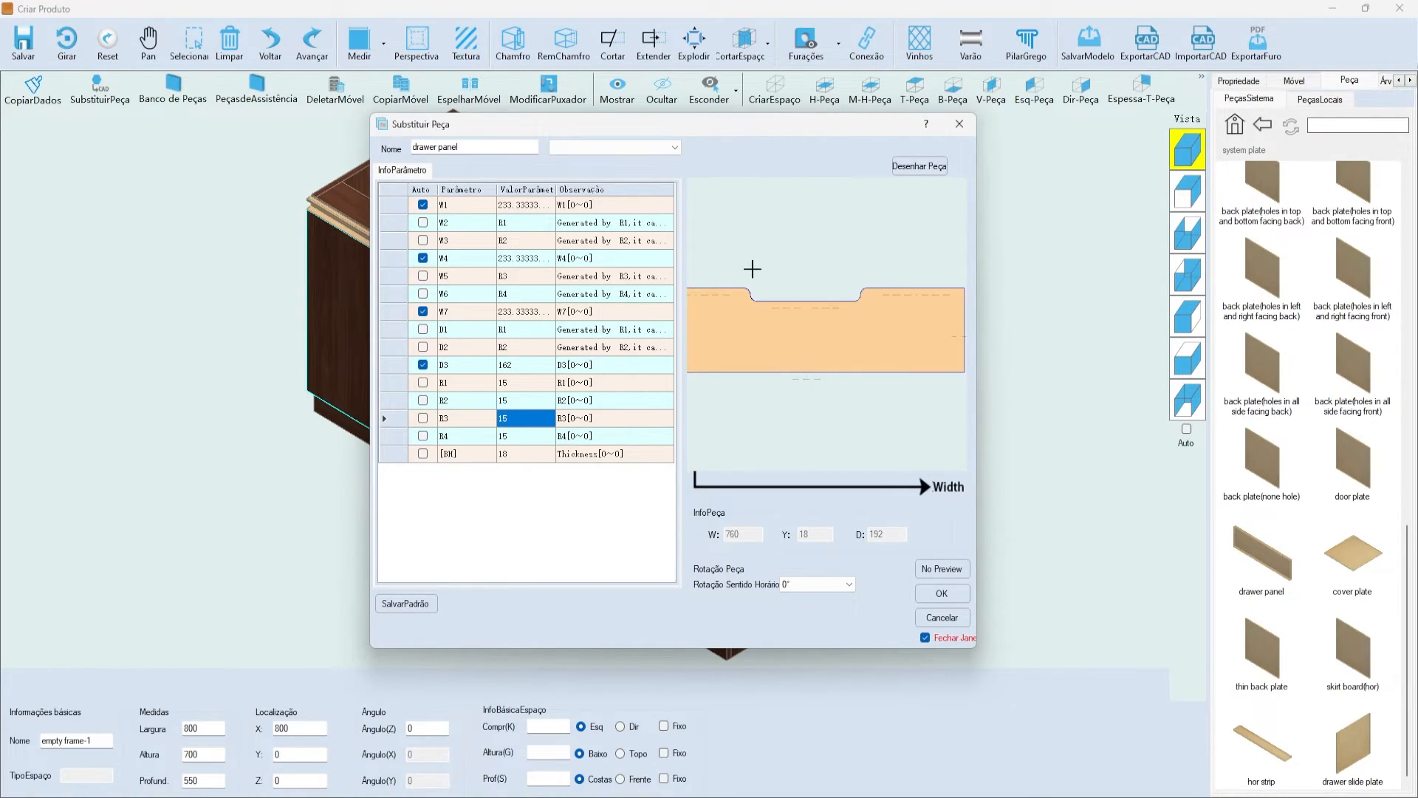
pyautogui.scroll(-1, 752, 269)
pyautogui.scroll(-1, 870, 270)
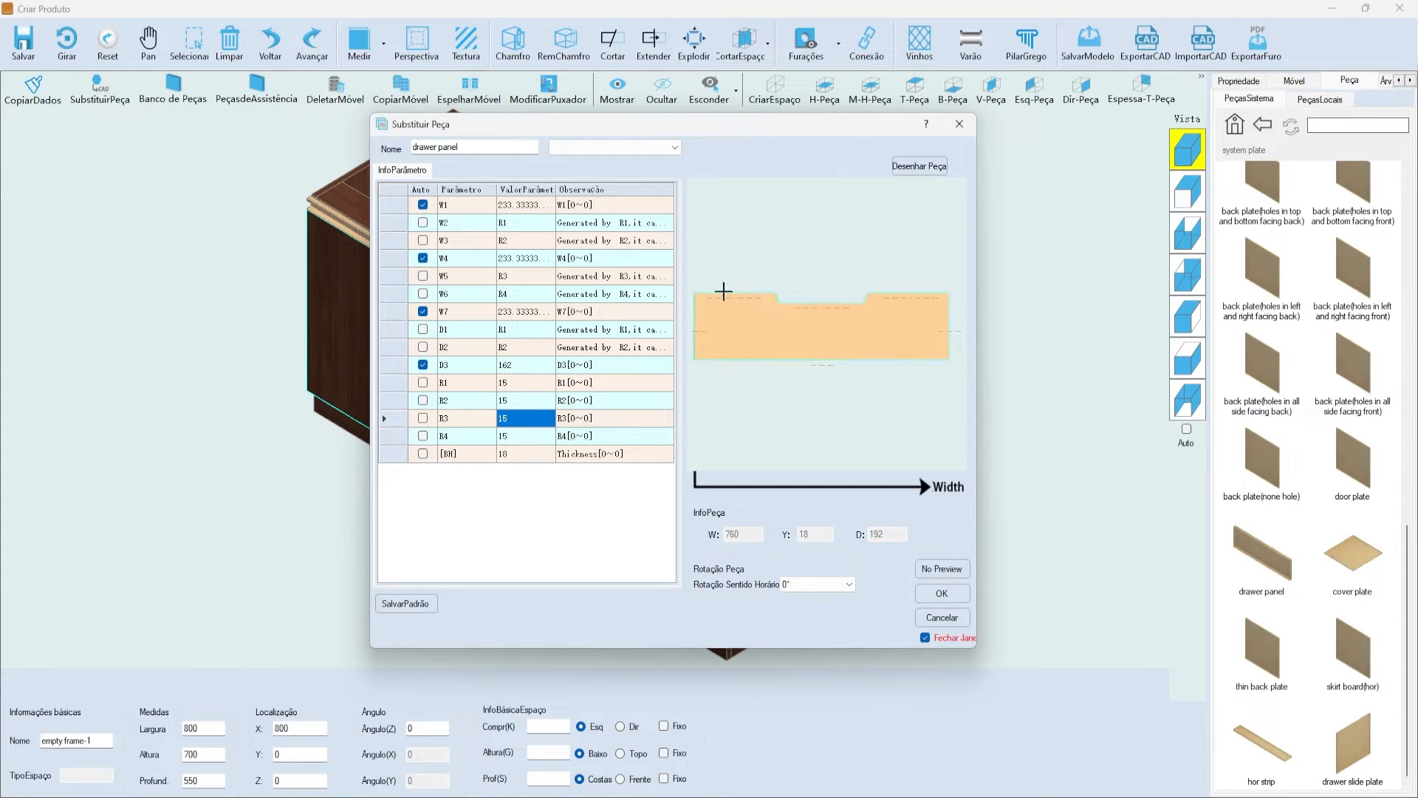
pyautogui.click(940, 565)
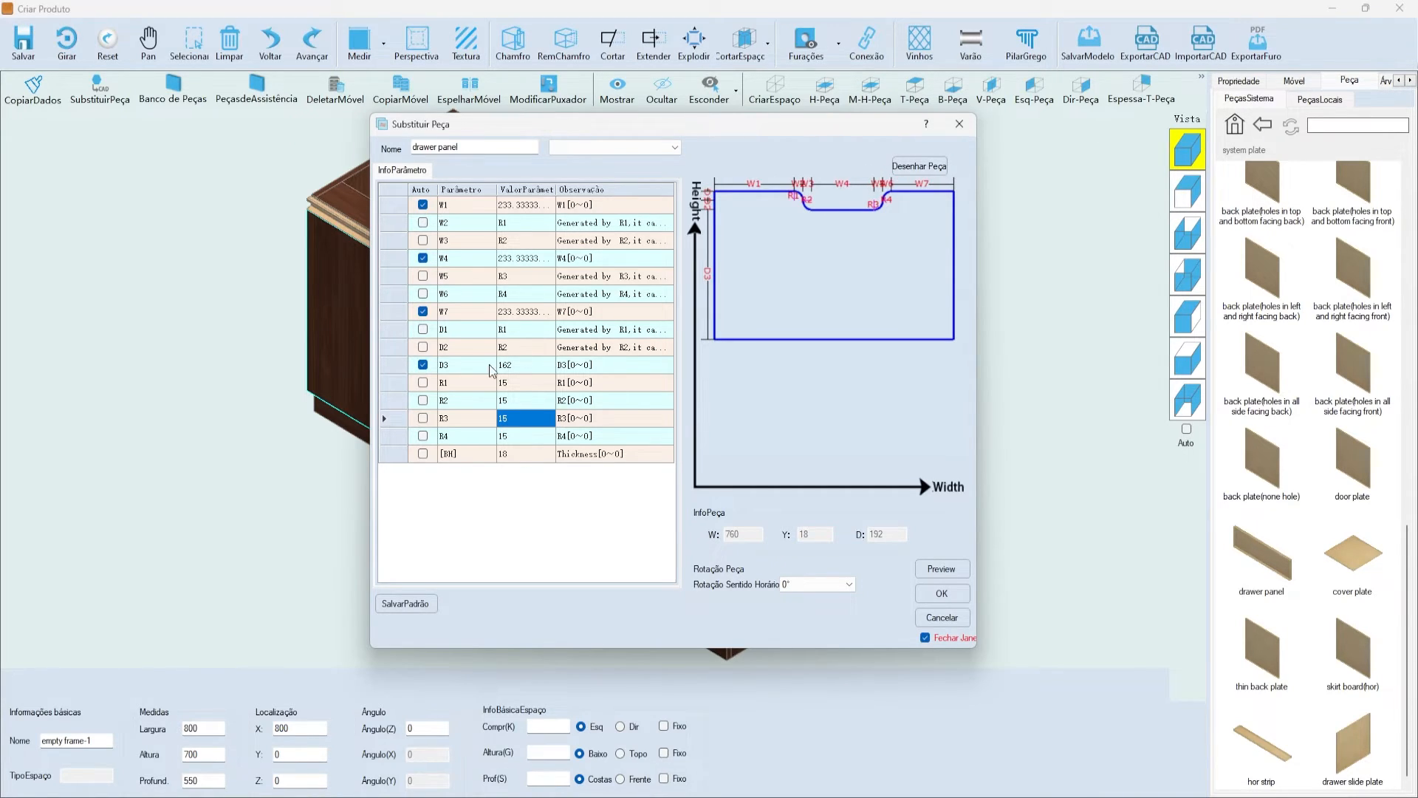
pyautogui.click(452, 258)
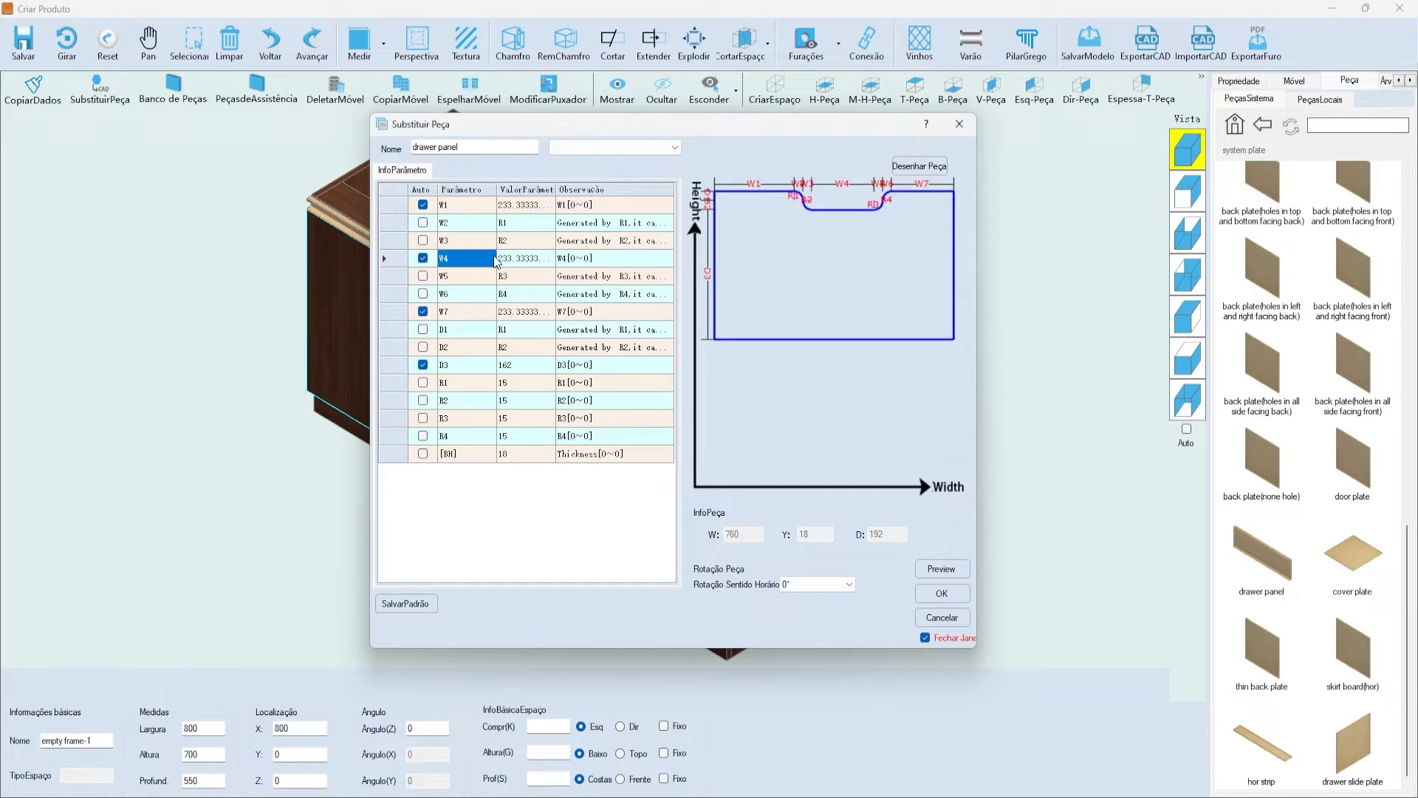
pyautogui.click(422, 258)
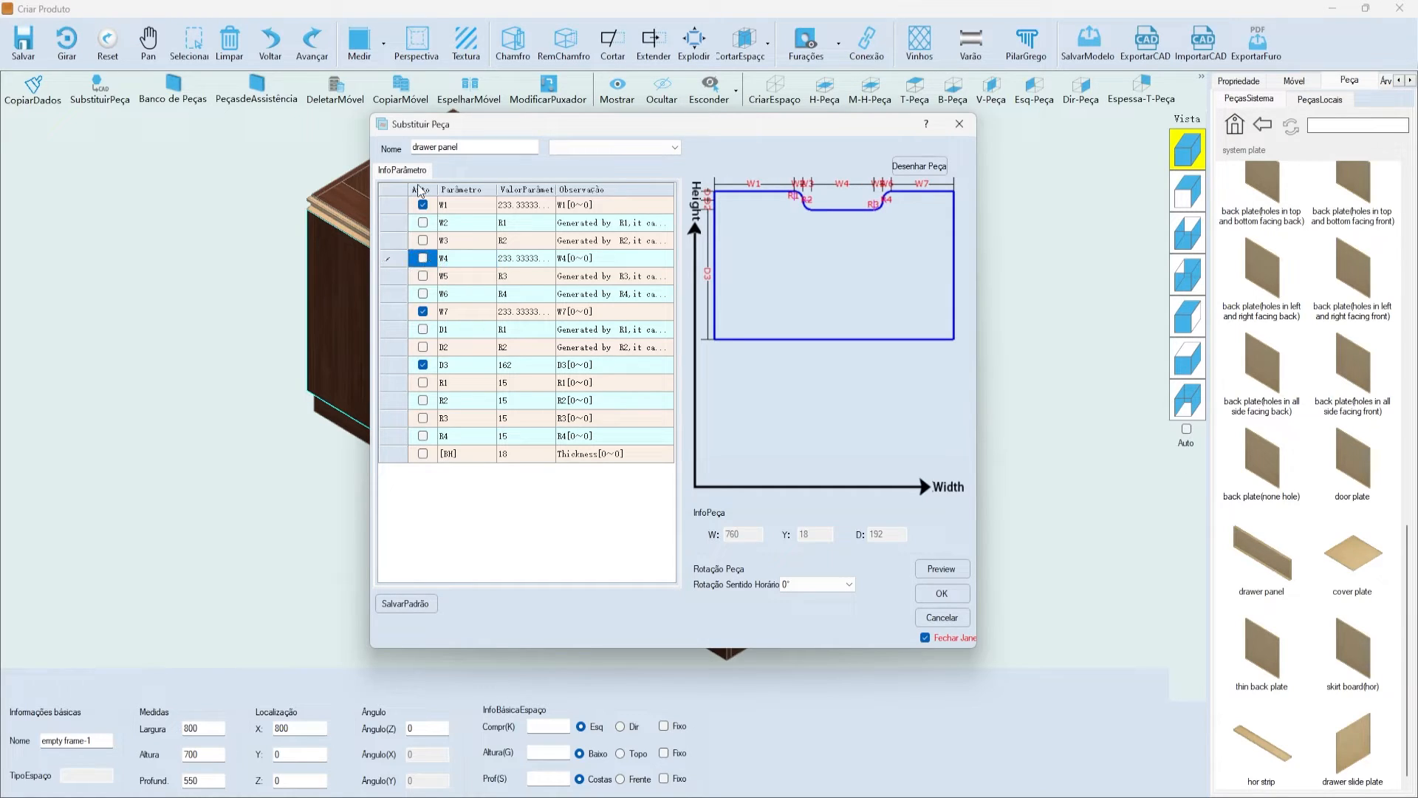
pyautogui.click(521, 259)
pyautogui.write('100')
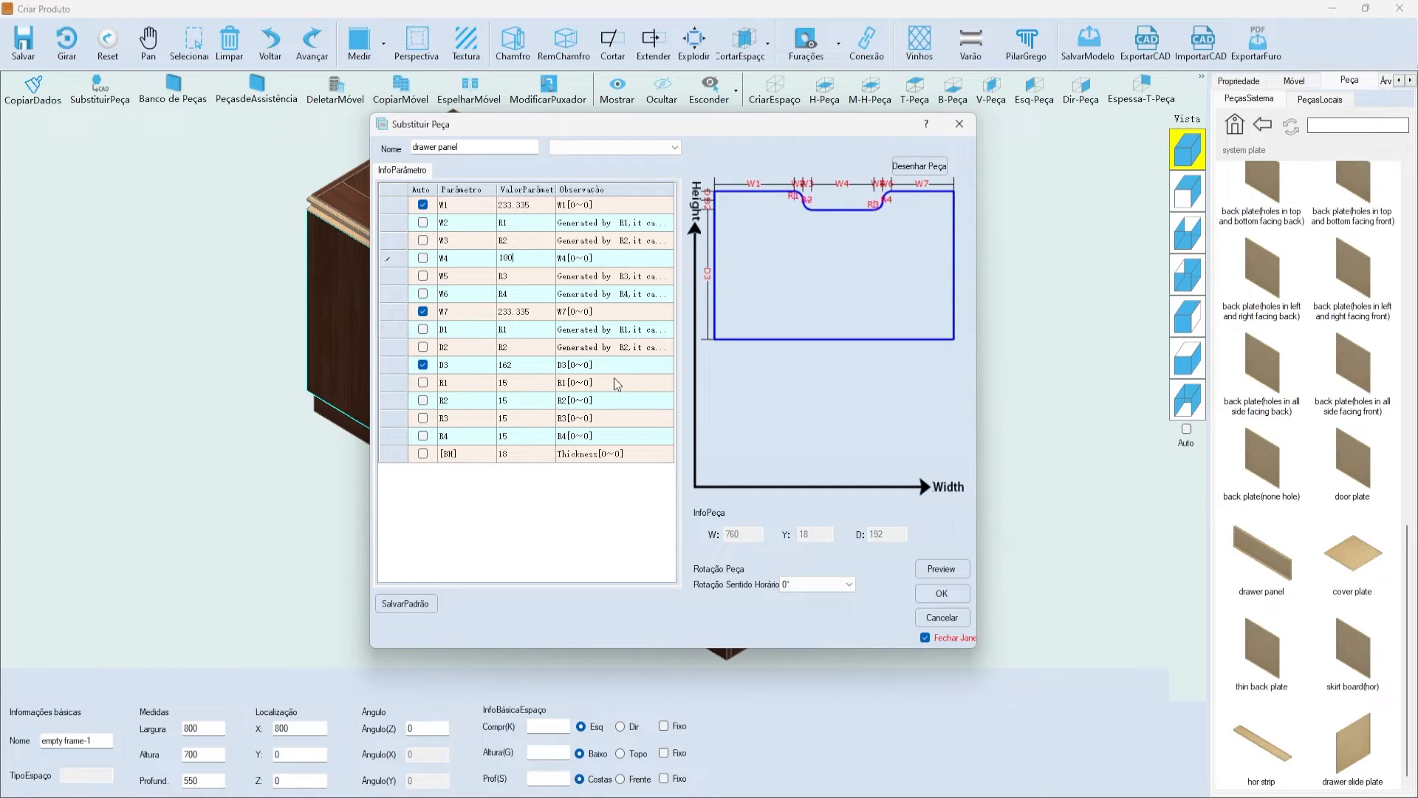
pyautogui.click(949, 572)
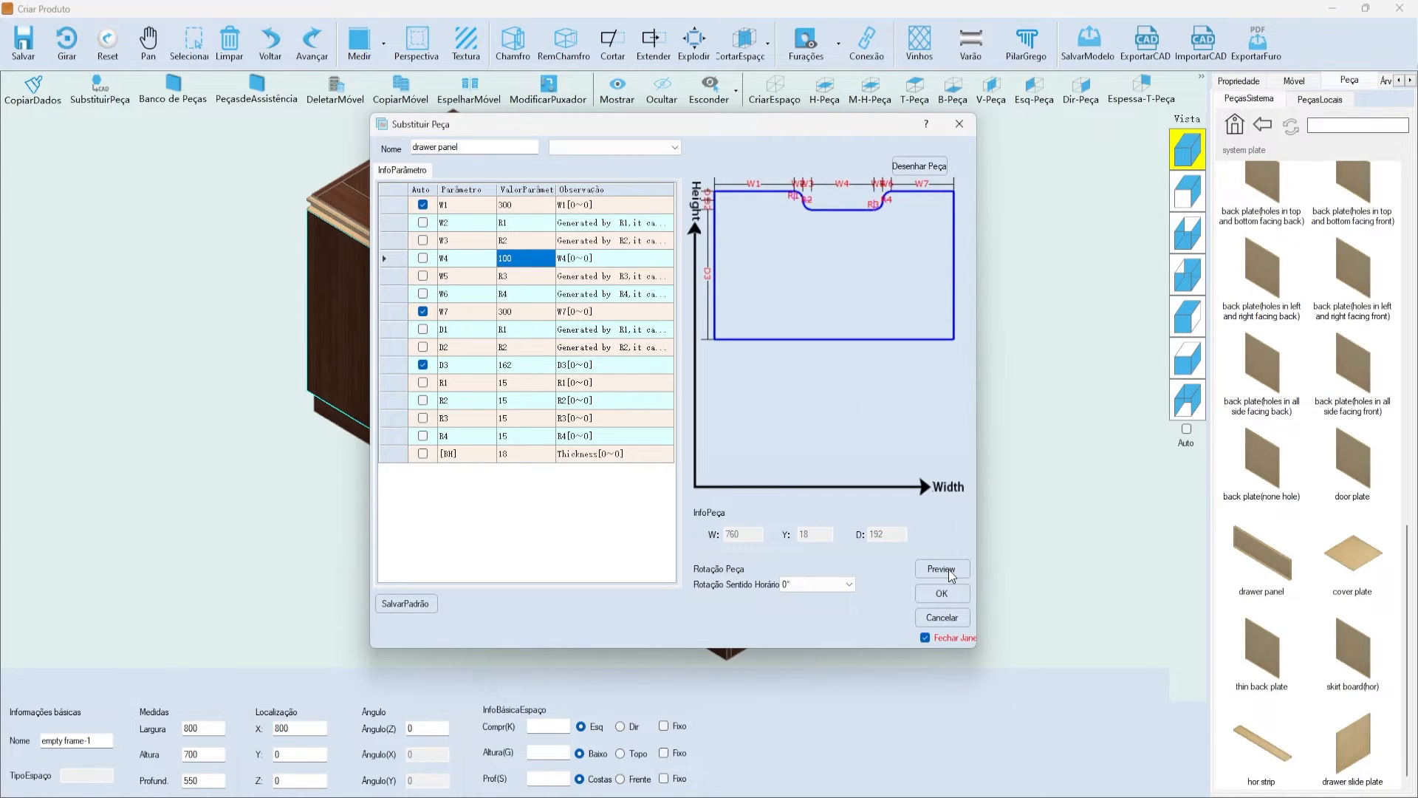
pyautogui.click(952, 576)
# - Change the W4 notch width to 150 and preview again
pyautogui.scroll(6, 810, 311)
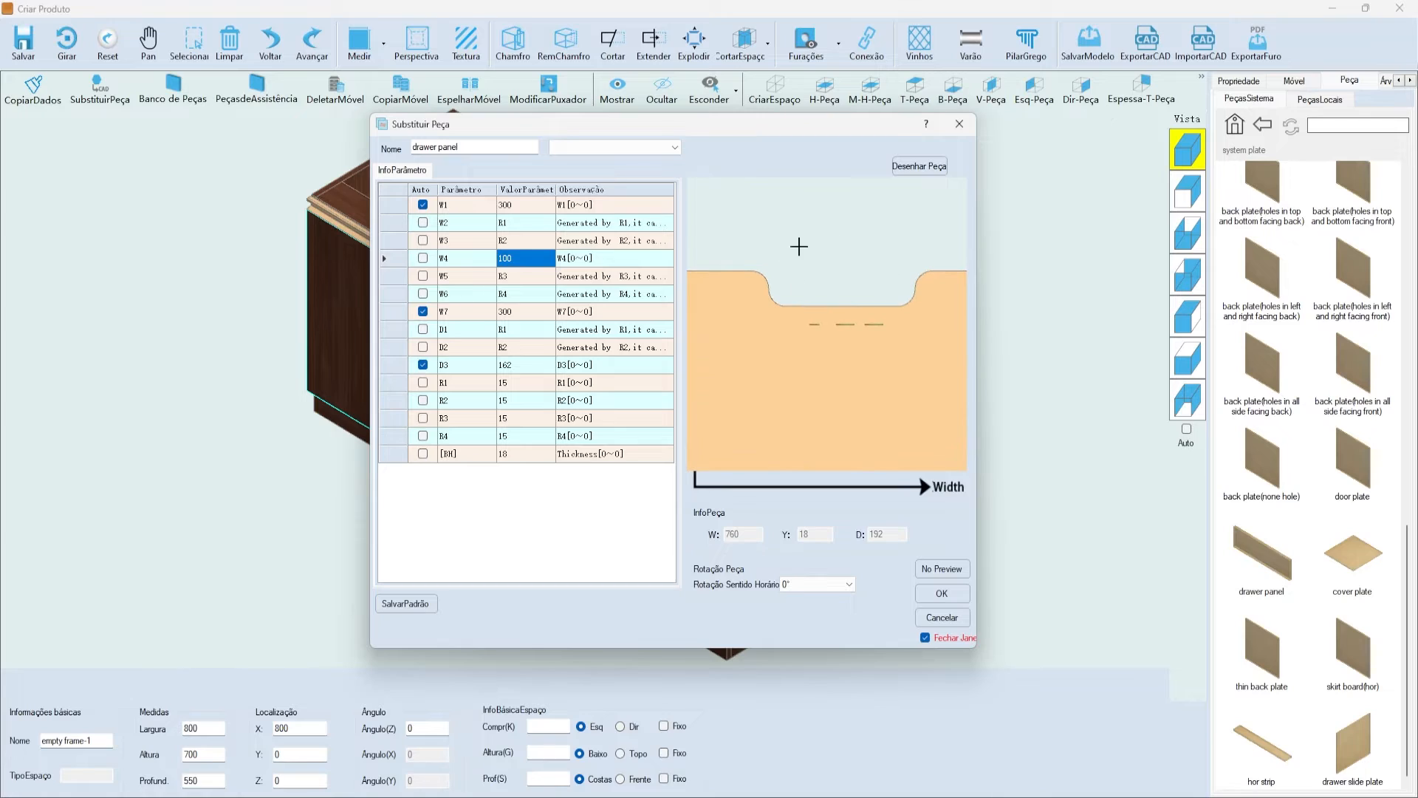
pyautogui.scroll(-5, 861, 281)
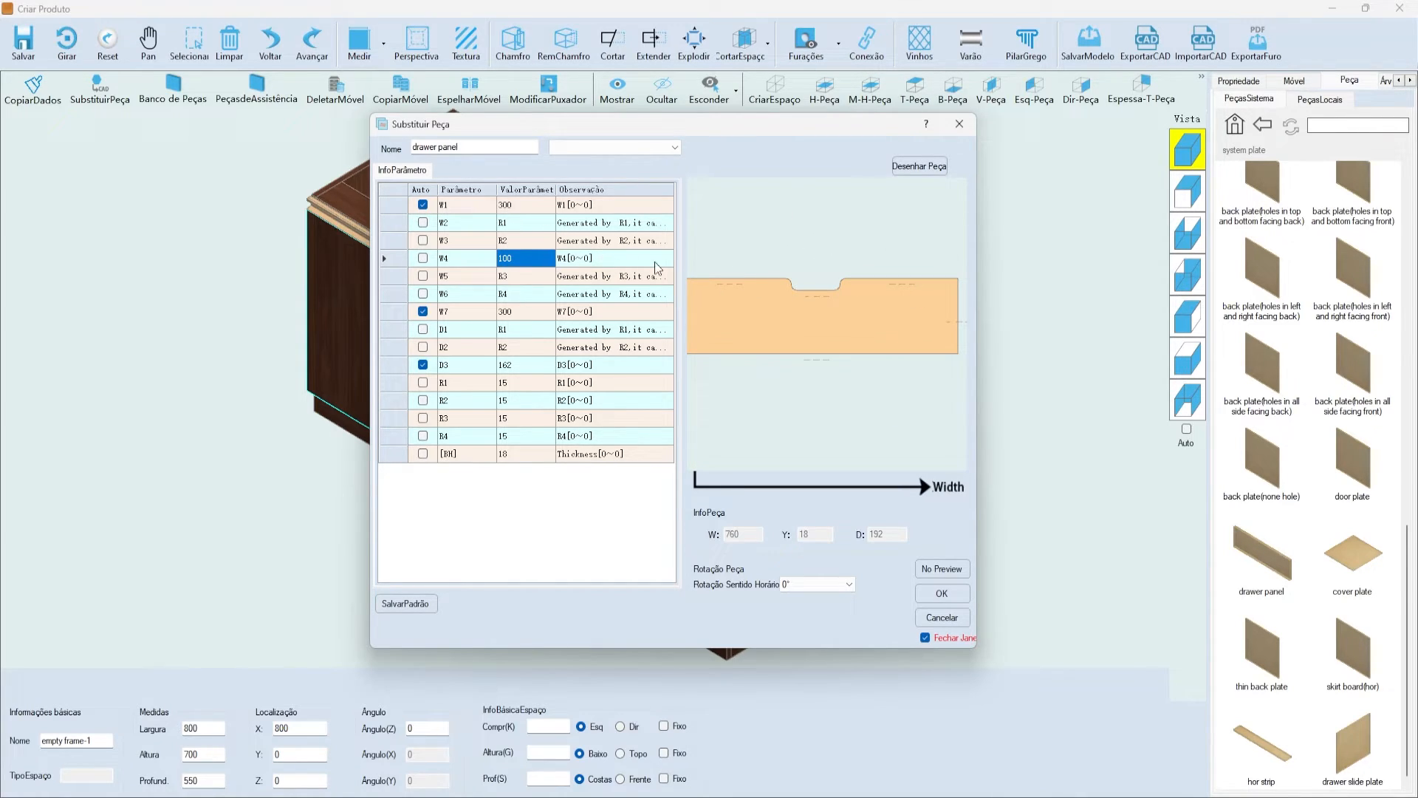
pyautogui.click(942, 569)
pyautogui.click(529, 259)
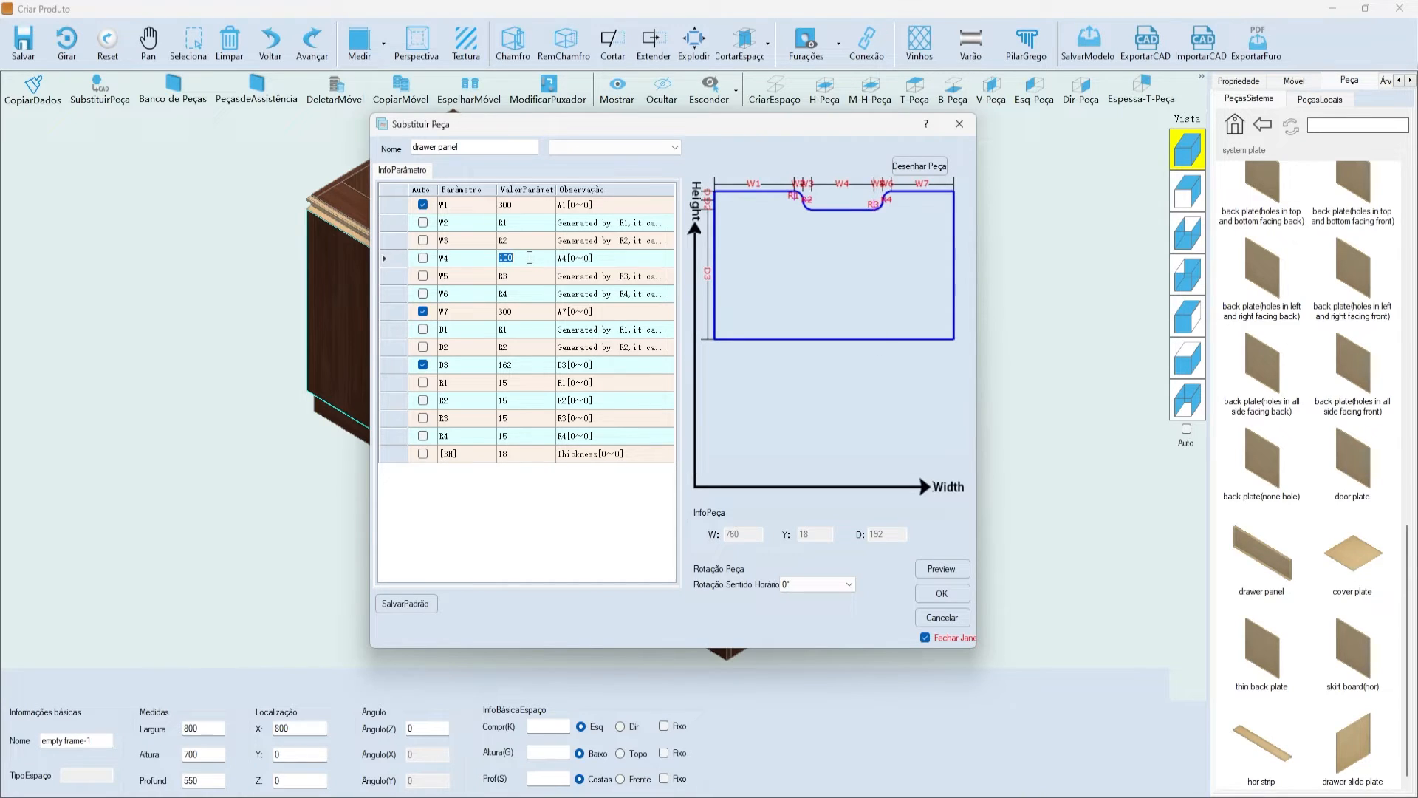
pyautogui.click(926, 569)
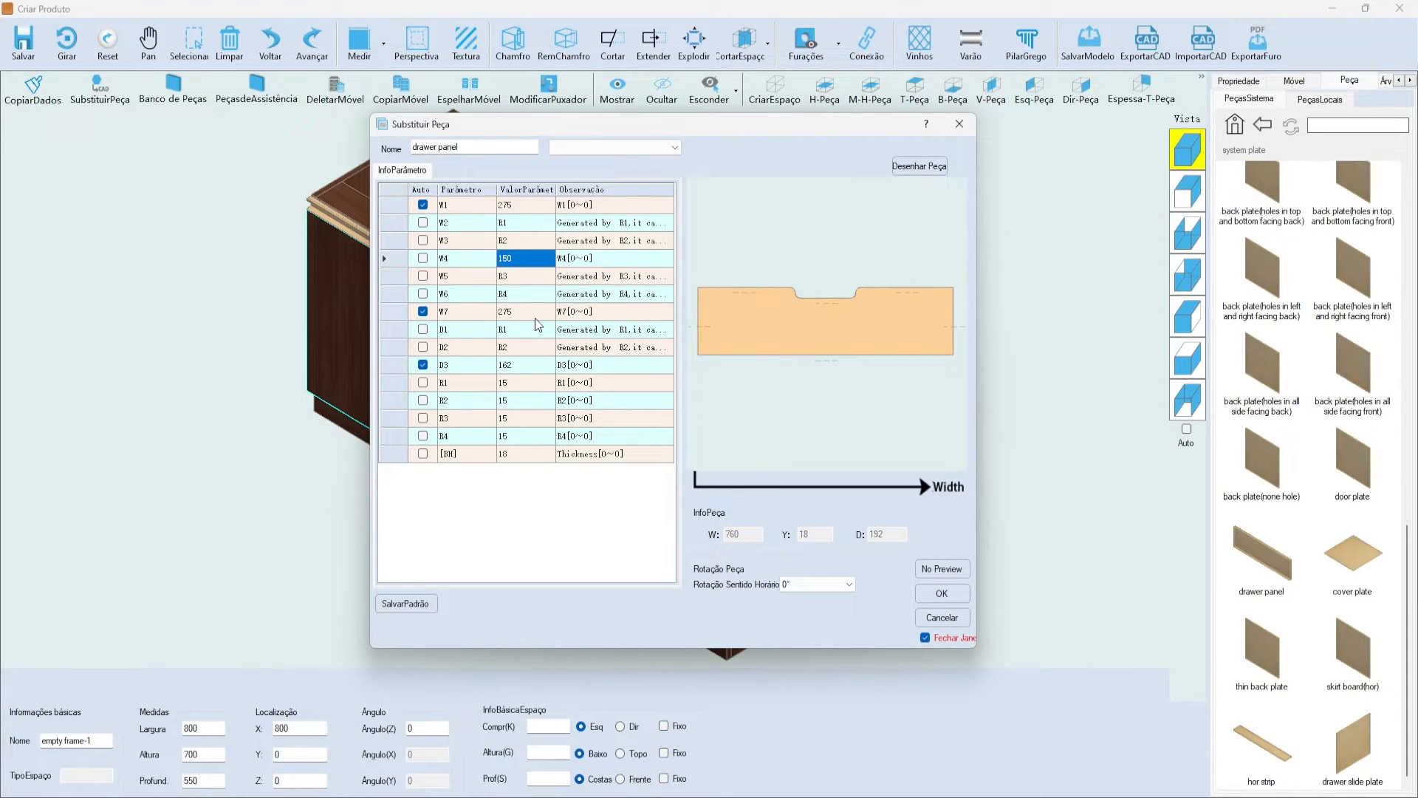
# - Save the parameters as default, apply the notched shape, and view the cabinets from the front
pyautogui.click(405, 604)
pyautogui.click(744, 452)
pyautogui.click(960, 594)
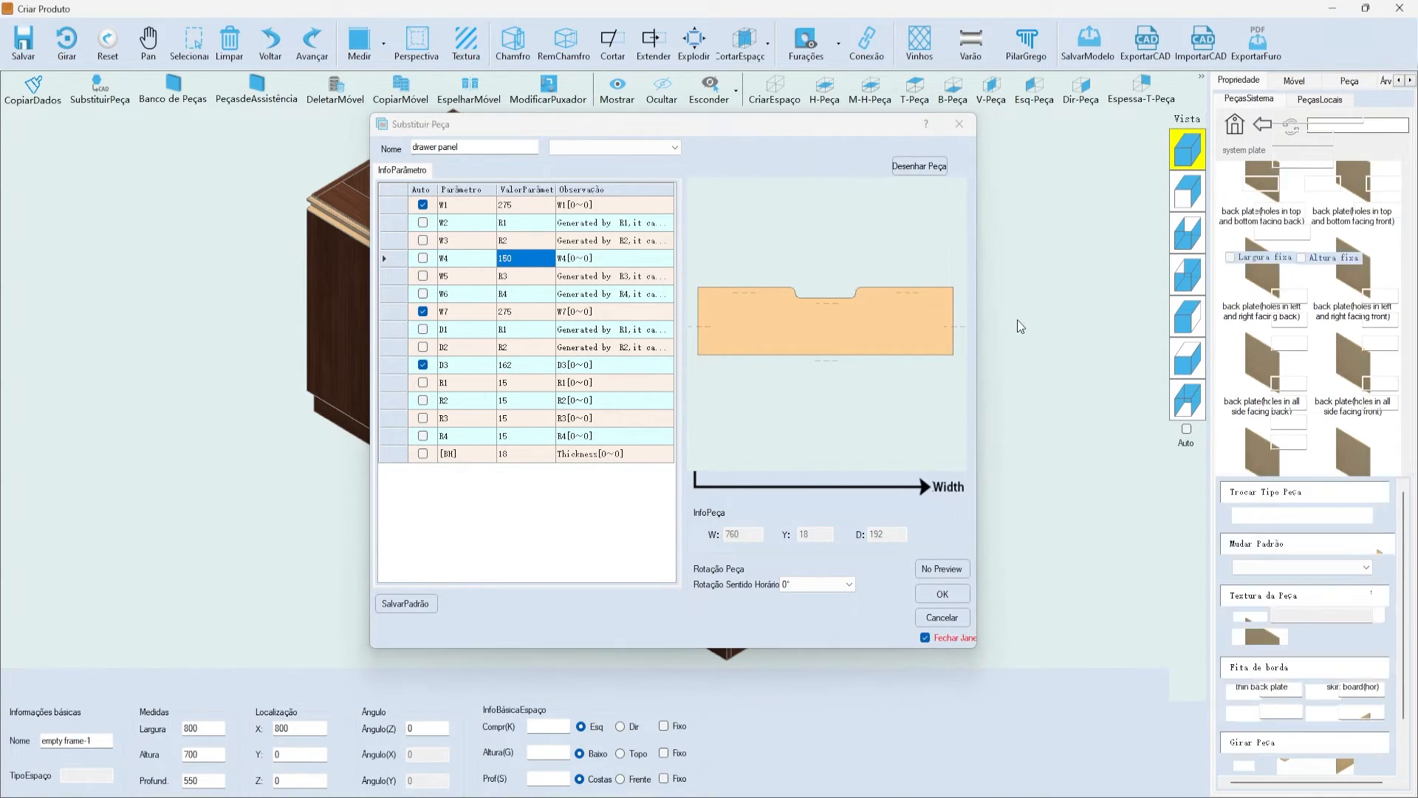
pyautogui.click(1026, 293)
pyautogui.click(1188, 192)
pyautogui.scroll(1, 793, 277)
pyautogui.scroll(-4, 792, 268)
# - Select the top drawer front and browse the local cut plate folder in the parts library
pyautogui.click(914, 248)
pyautogui.scroll(3, 927, 238)
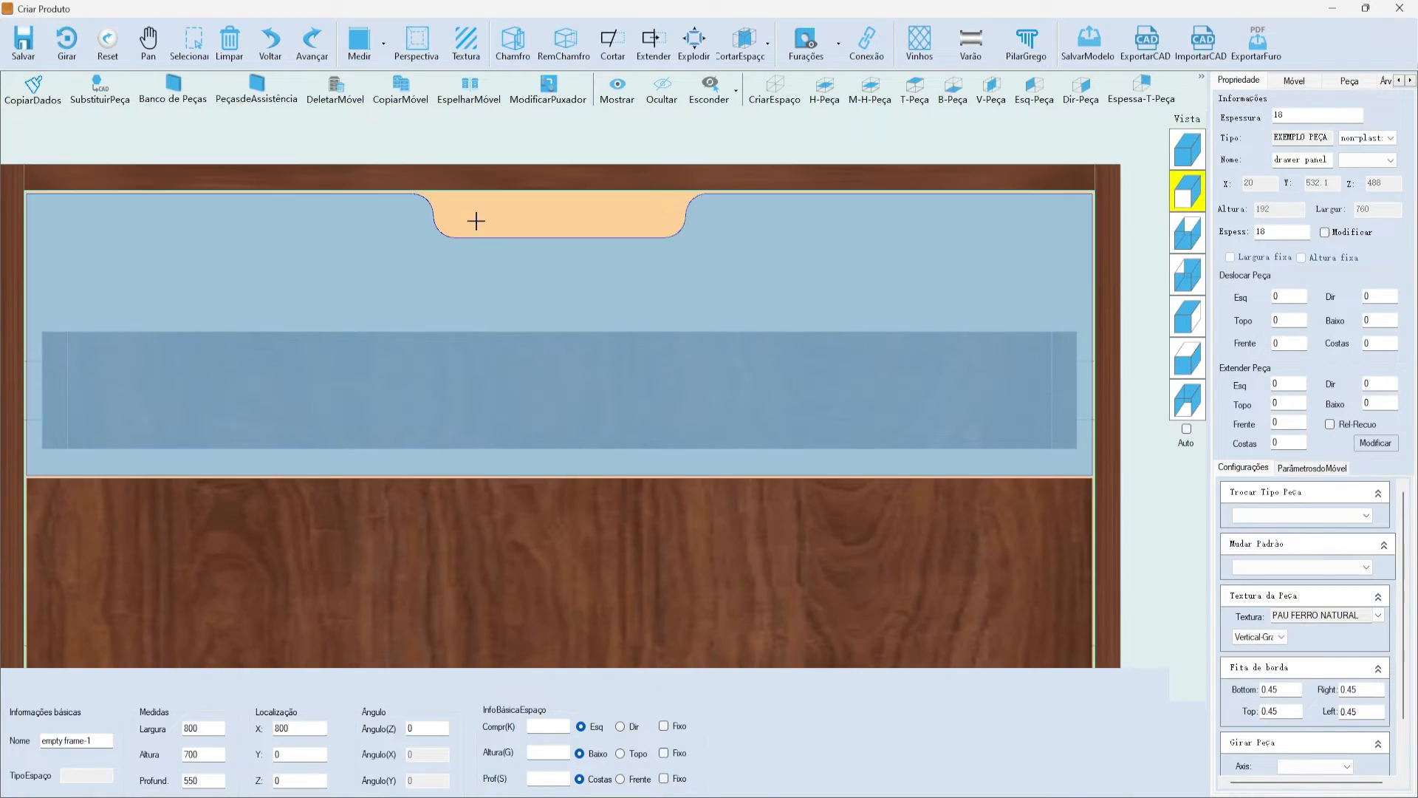
pyautogui.click(1359, 81)
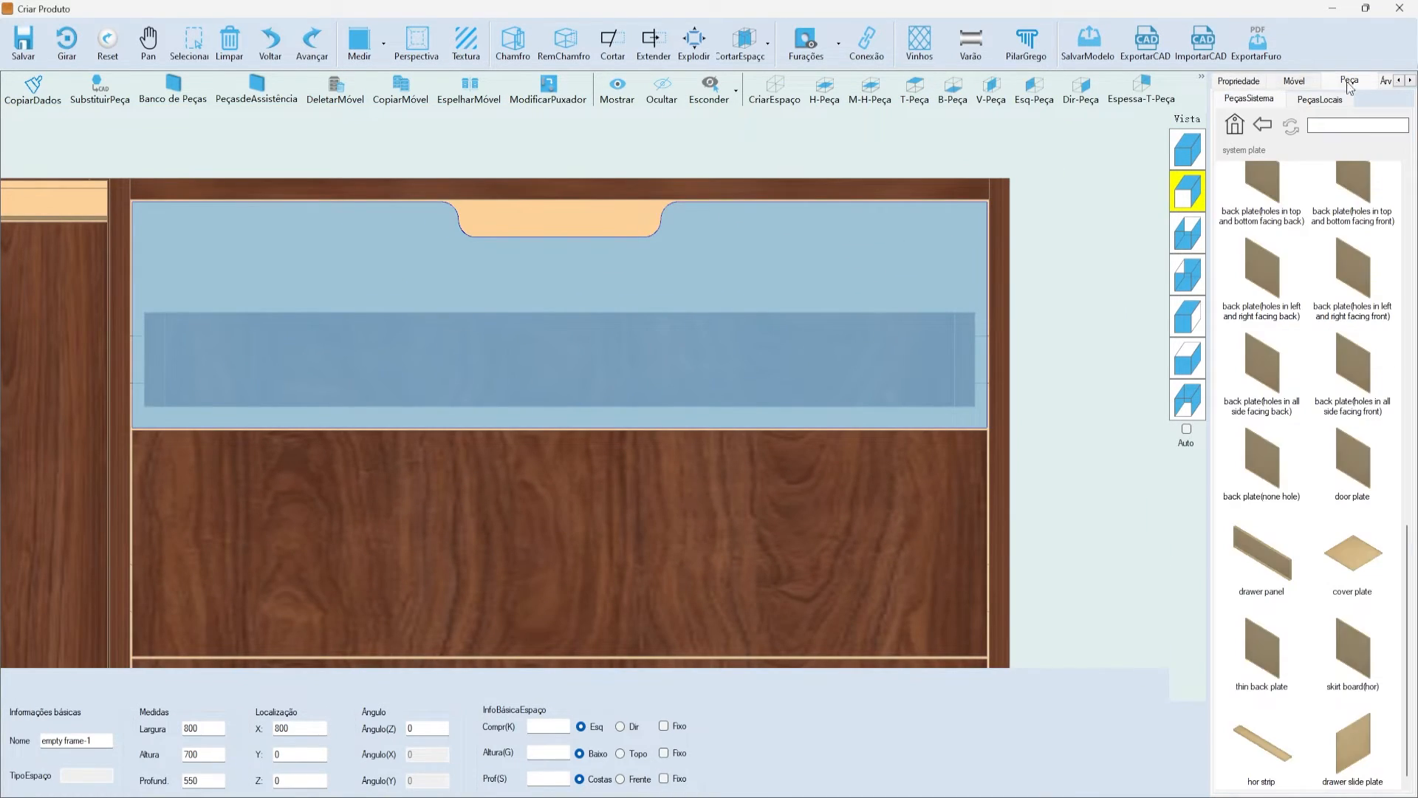
pyautogui.click(1306, 102)
pyautogui.doubleClick(1271, 211)
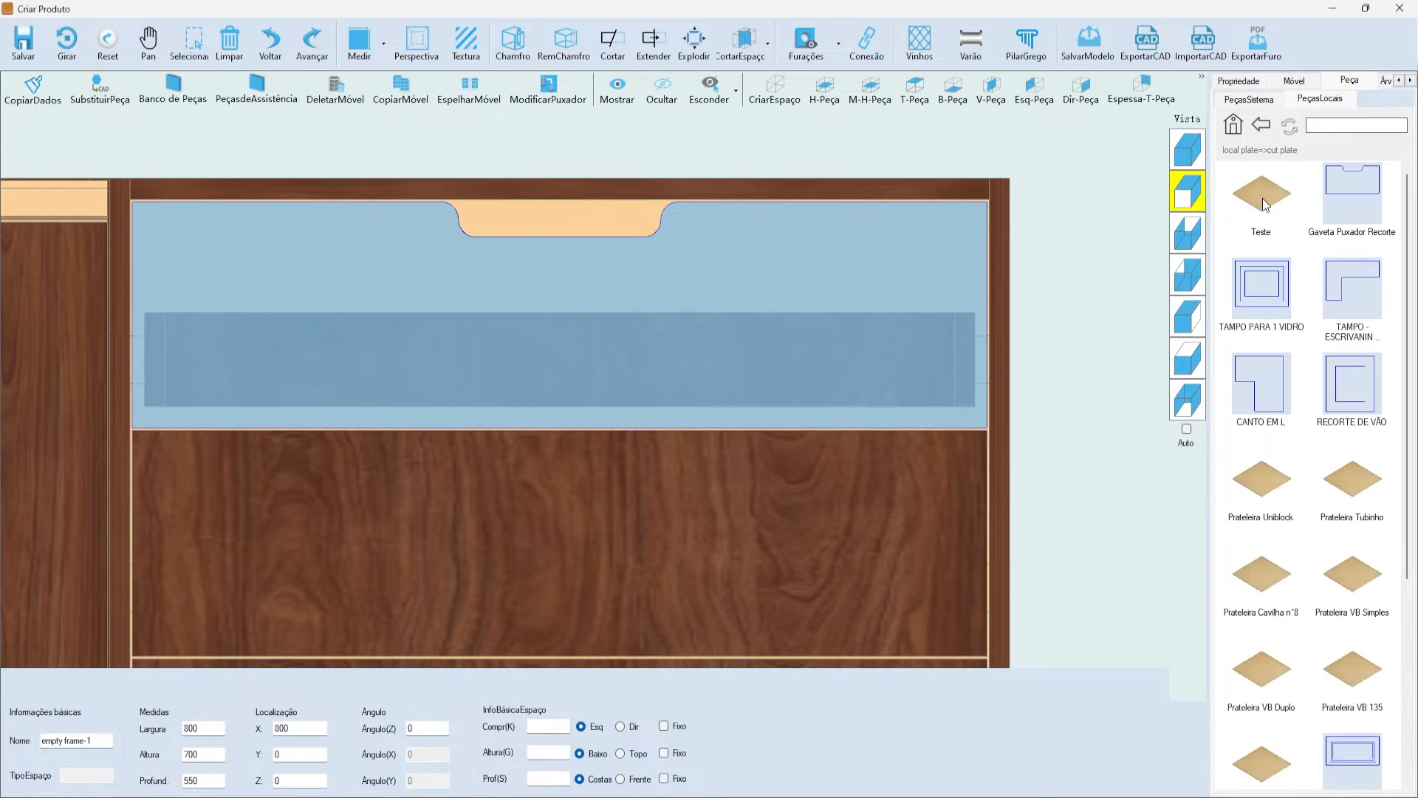
pyautogui.scroll(-5, 1289, 233)
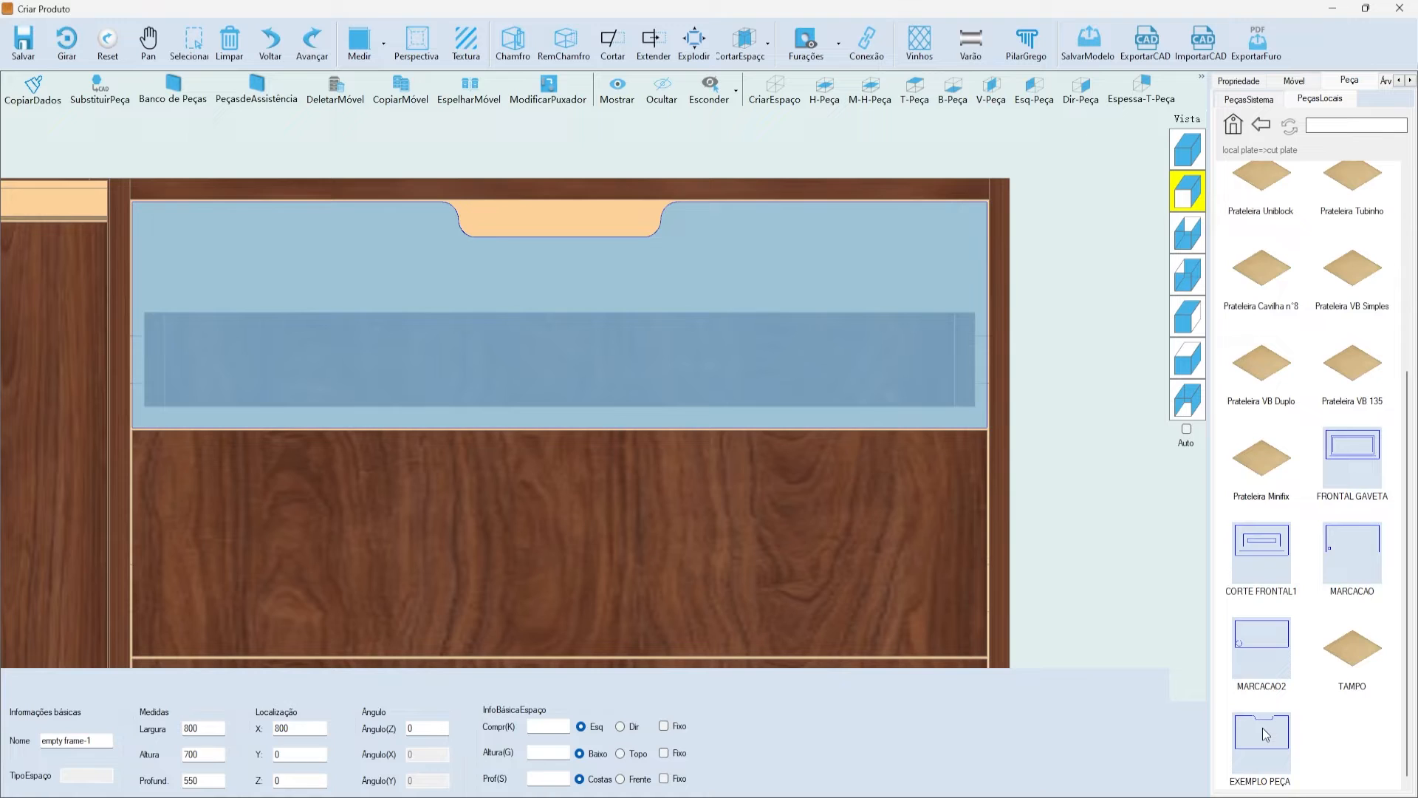
pyautogui.scroll(-5, 898, 288)
pyautogui.scroll(2, 845, 305)
# - Replace the second drawer front with EXEMPLO PEÇA, preview it and confirm the replacement
pyautogui.click(792, 362)
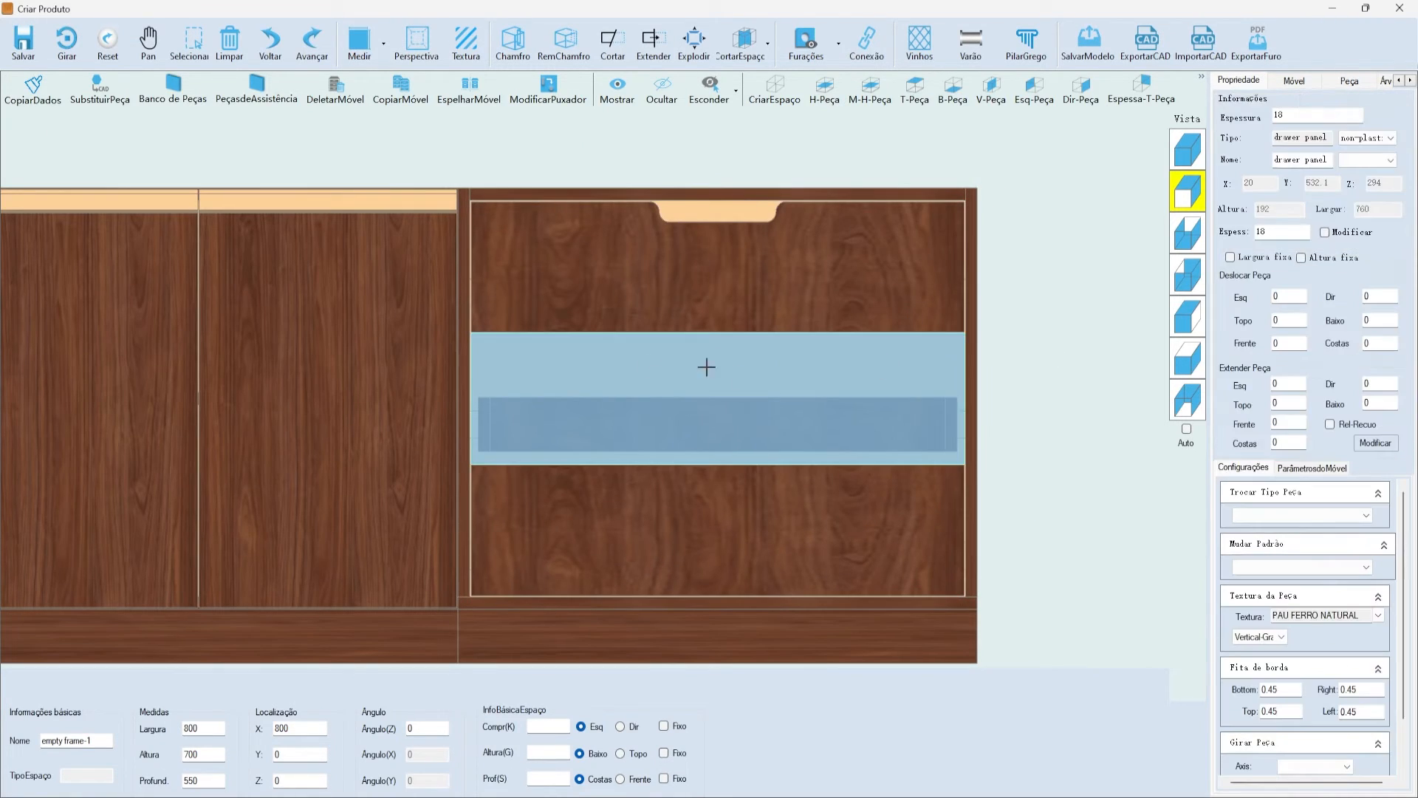
pyautogui.click(1350, 81)
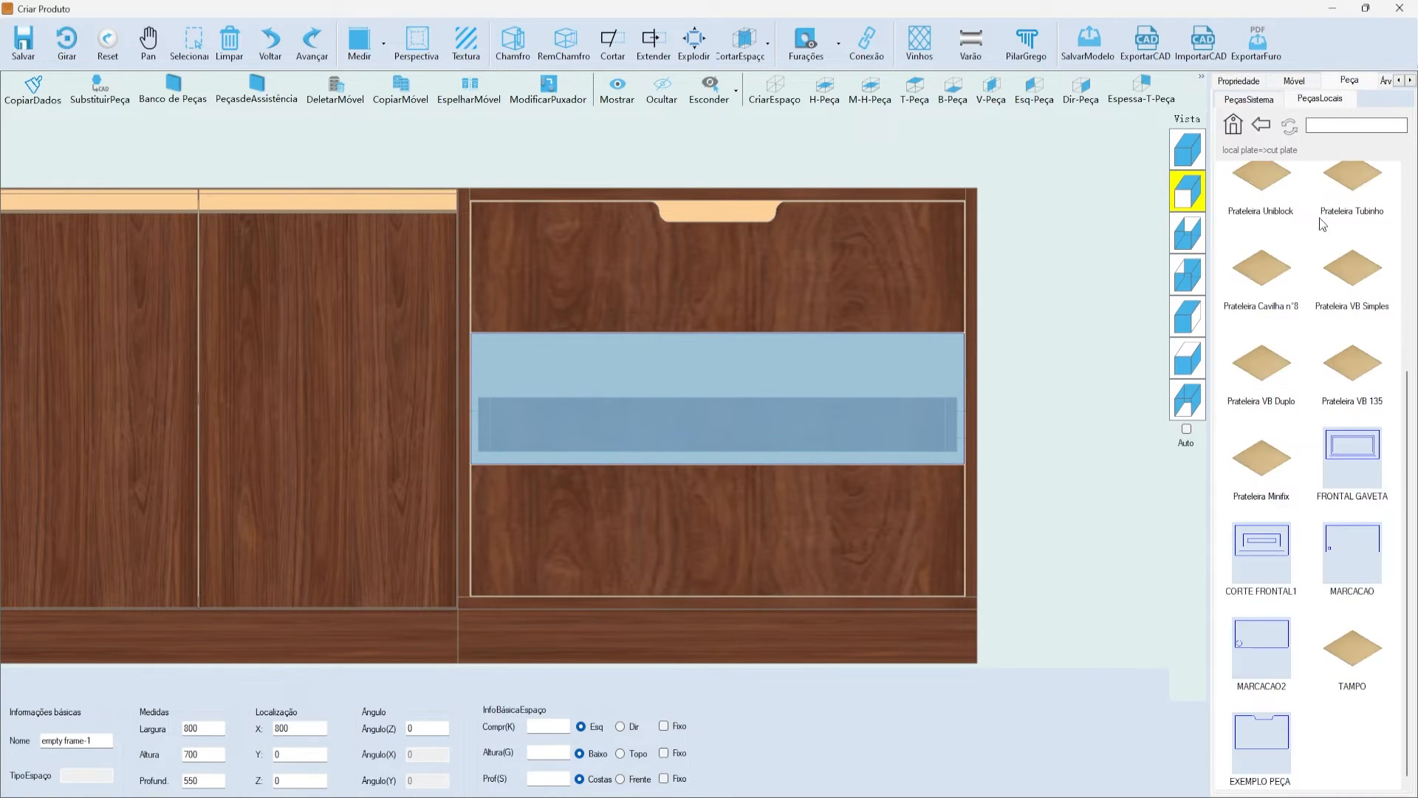
pyautogui.doubleClick(1280, 720)
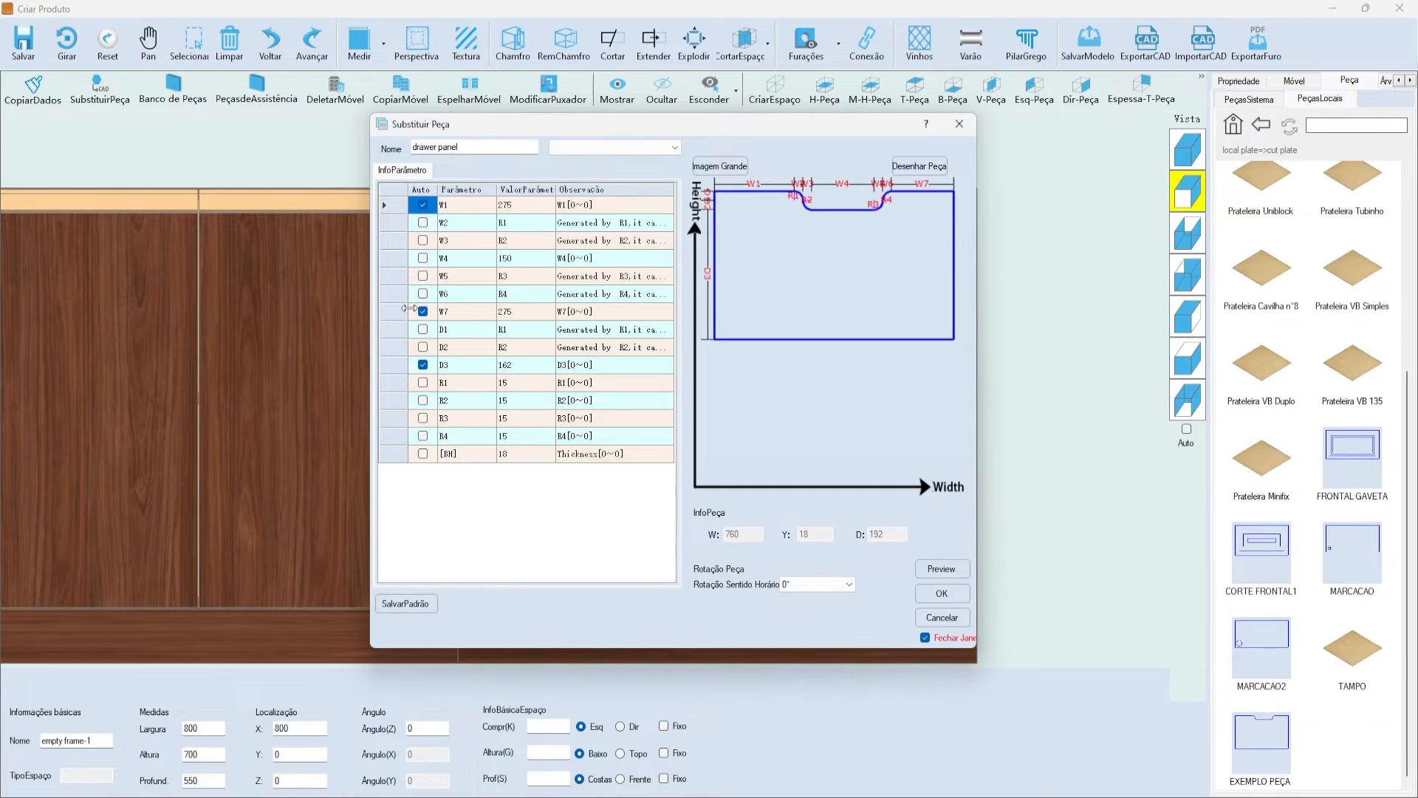
pyautogui.click(942, 569)
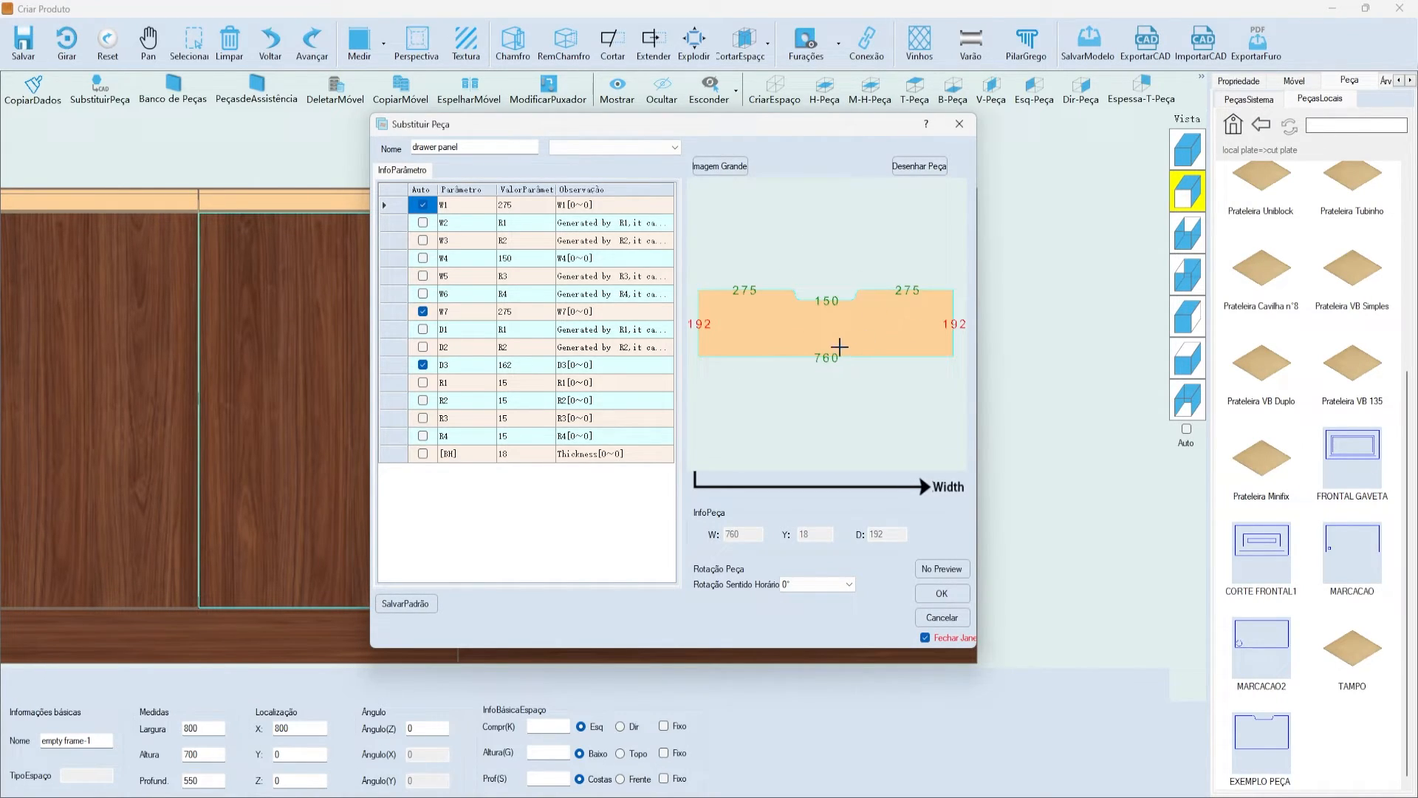
pyautogui.click(960, 124)
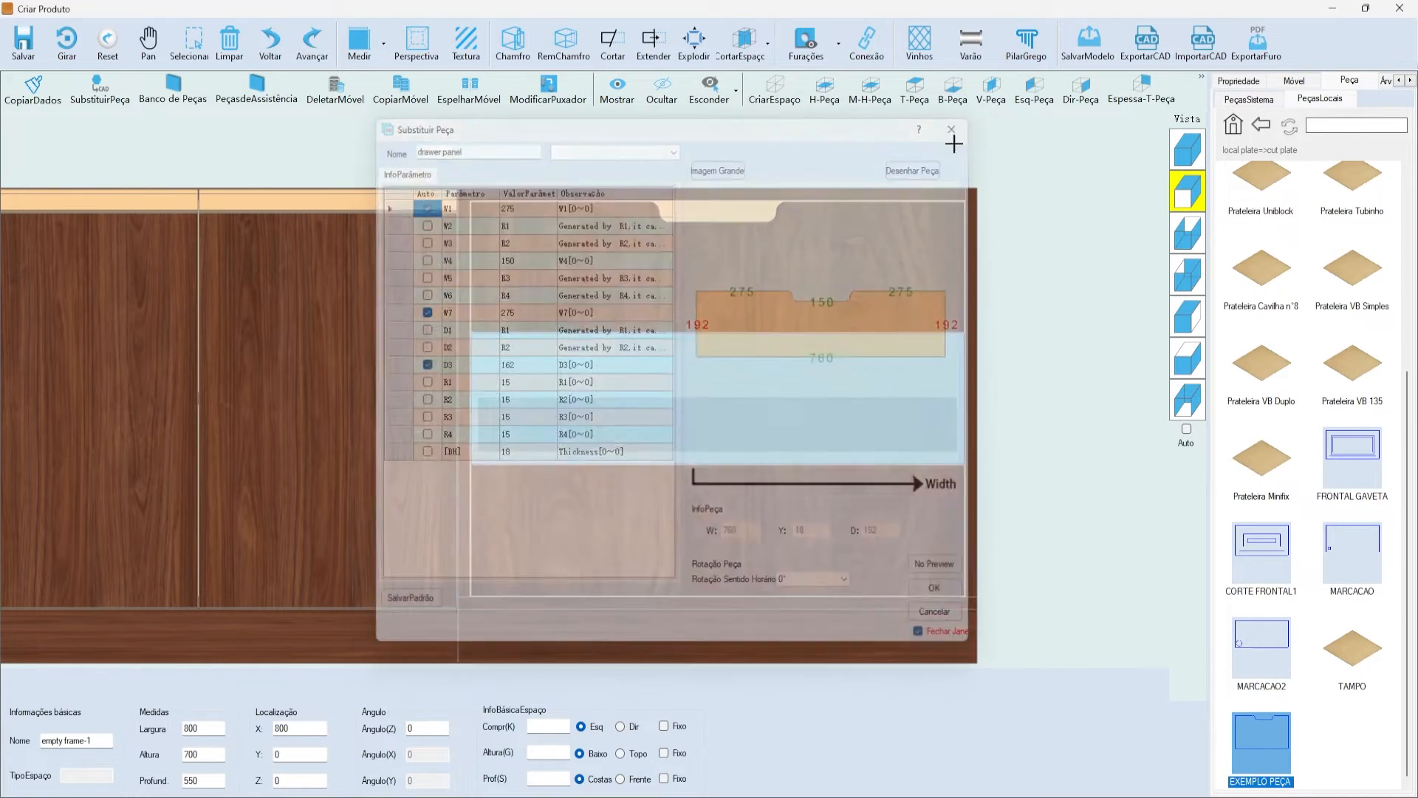
pyautogui.click(758, 287)
pyautogui.scroll(-1, 773, 268)
pyautogui.scroll(1, 775, 267)
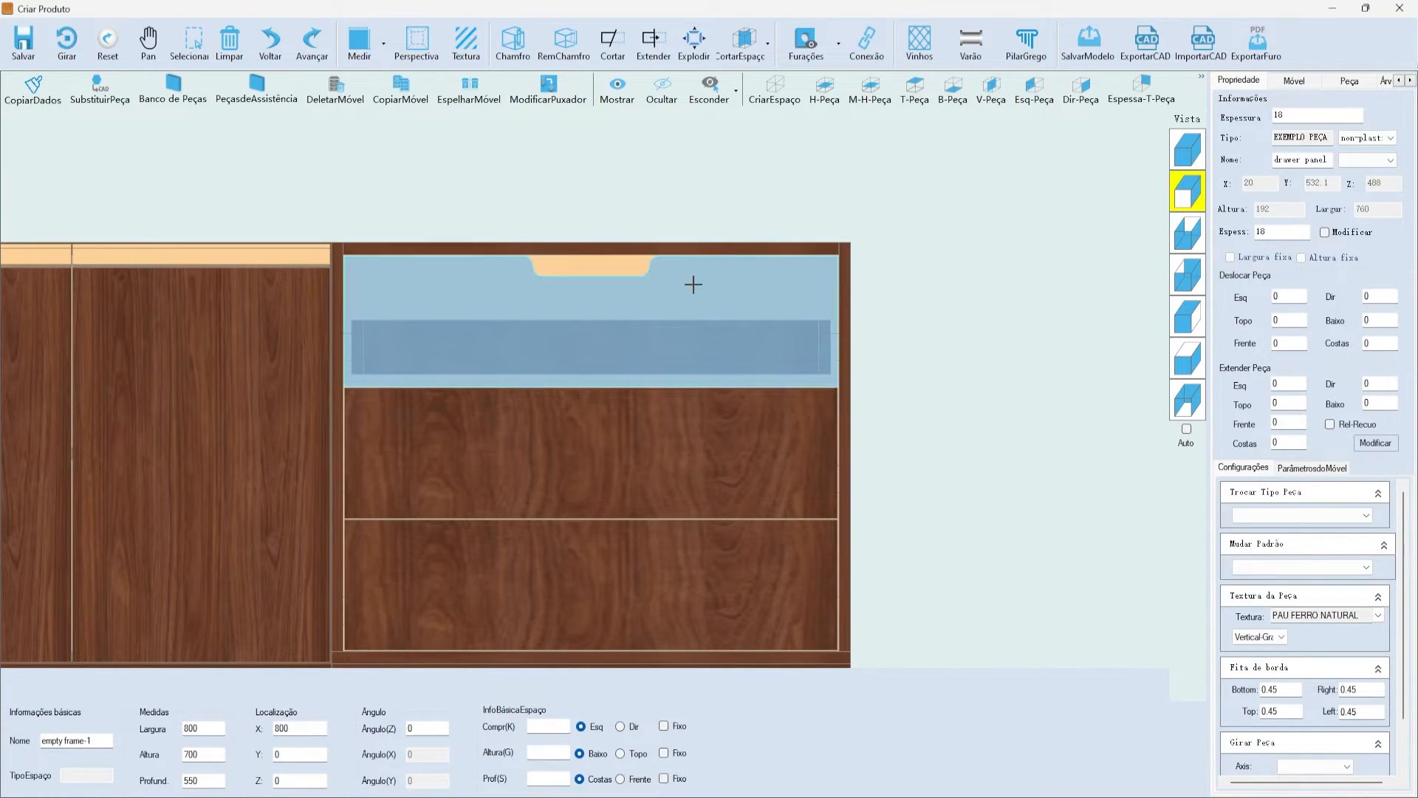
pyautogui.rightClick(771, 276)
pyautogui.click(750, 286)
pyautogui.rightClick(750, 286)
pyautogui.moveTo(856, 399)
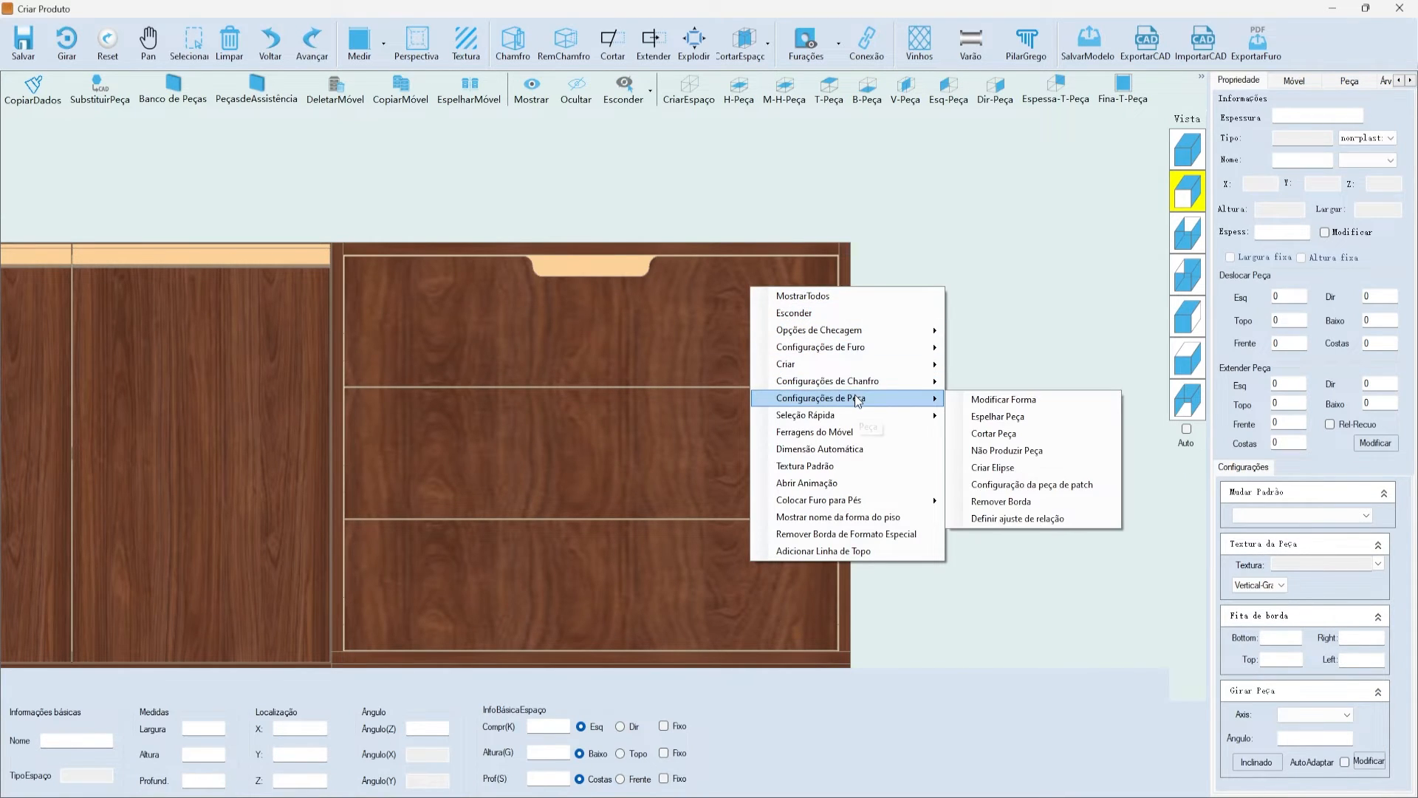
pyautogui.click(1000, 399)
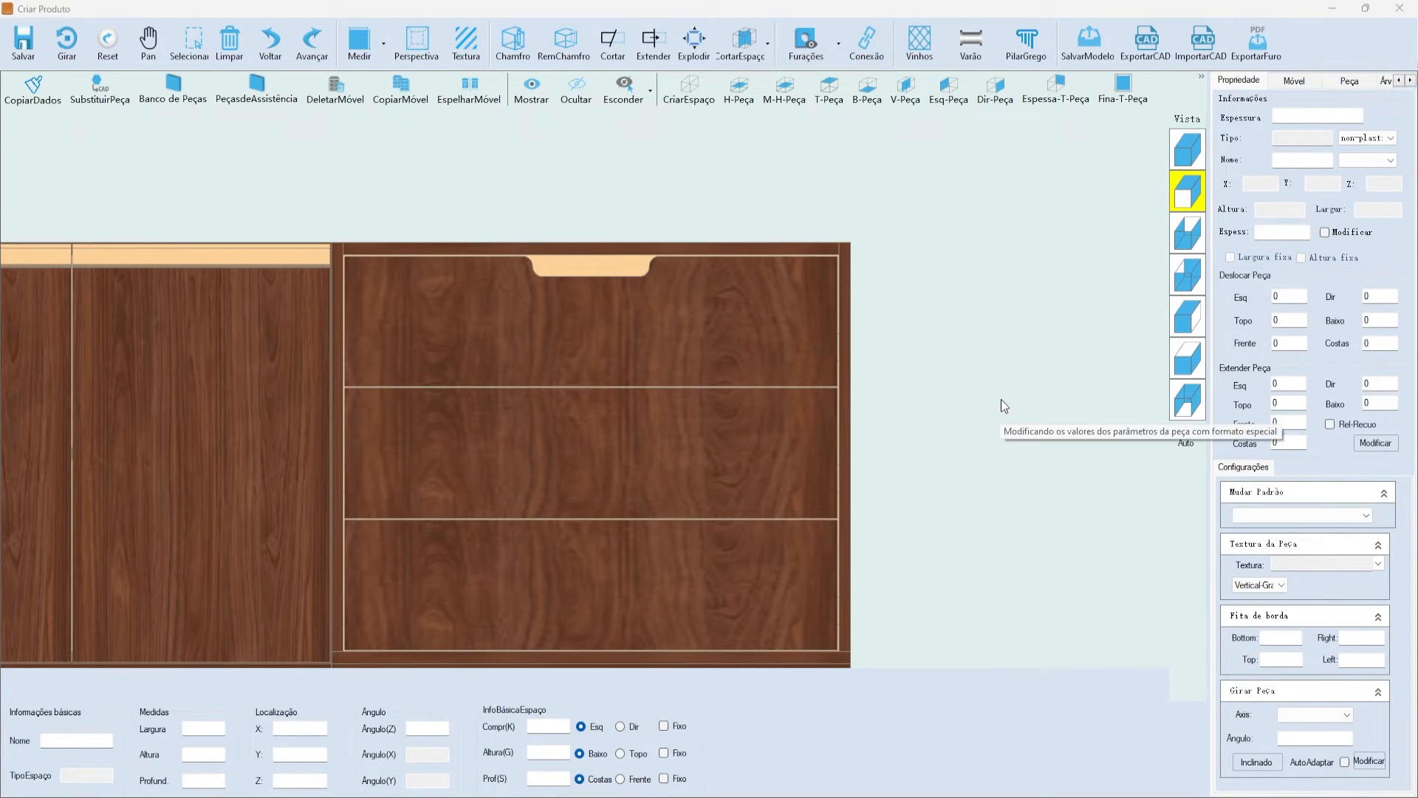
pyautogui.moveTo(591, 161); pyautogui.dragTo(681, 117)
pyautogui.moveTo(927, 120); pyautogui.dragTo(1002, 132)
pyautogui.click(706, 348)
pyautogui.click(723, 404)
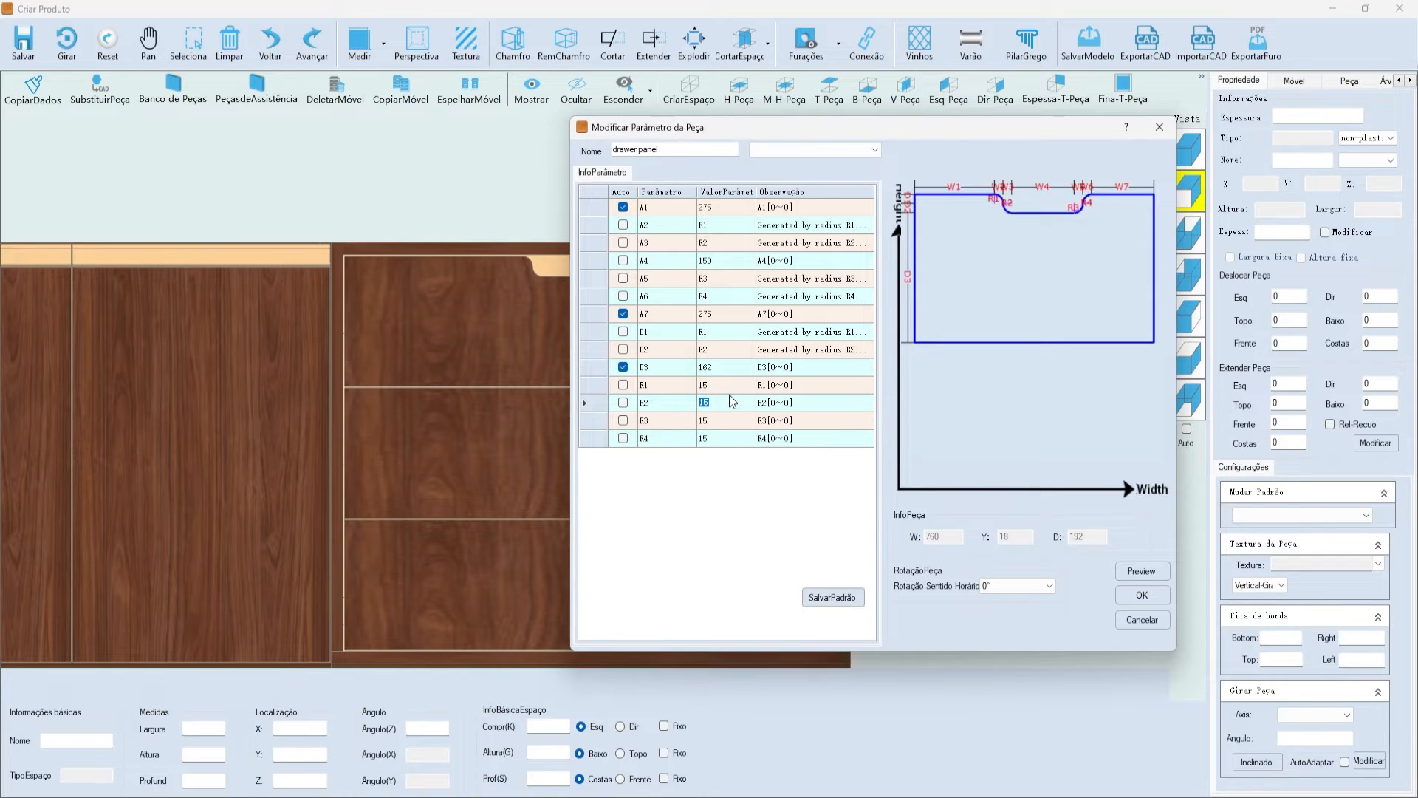
pyautogui.moveTo(774, 126); pyautogui.dragTo(730, 139)
pyautogui.click(1130, 140)
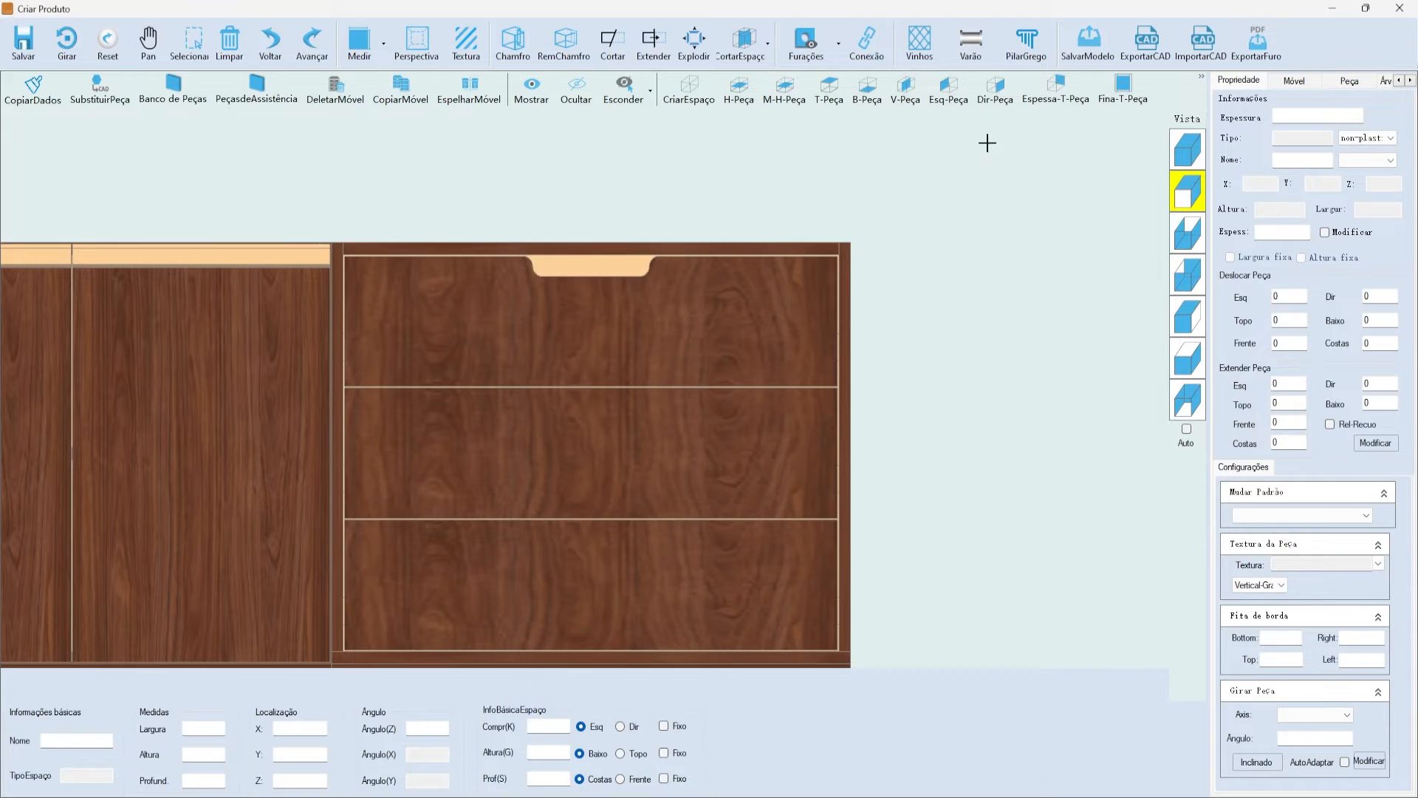
pyautogui.click(673, 298)
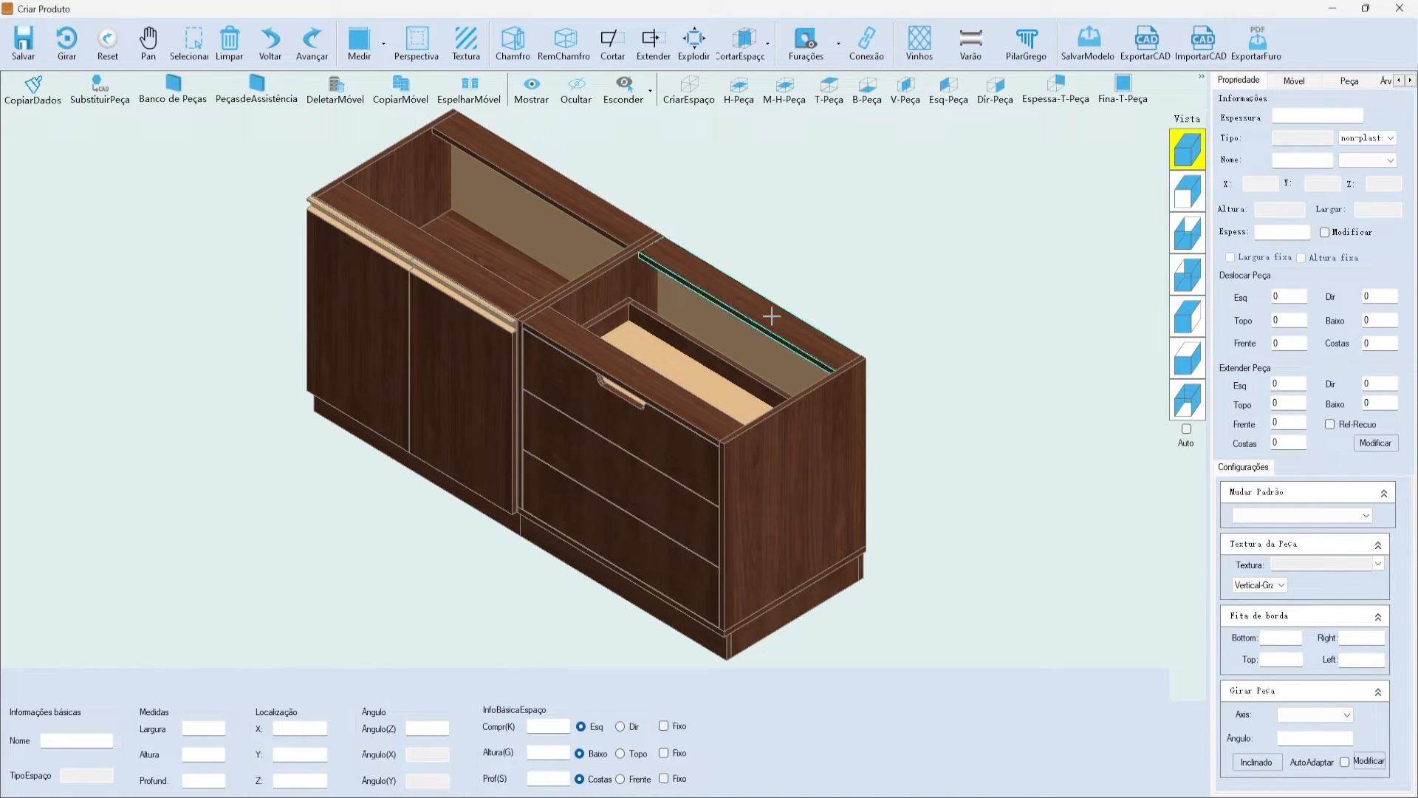
# - Select and deselect the top drawer front to inspect its notch in the 3D view
pyautogui.click(639, 442)
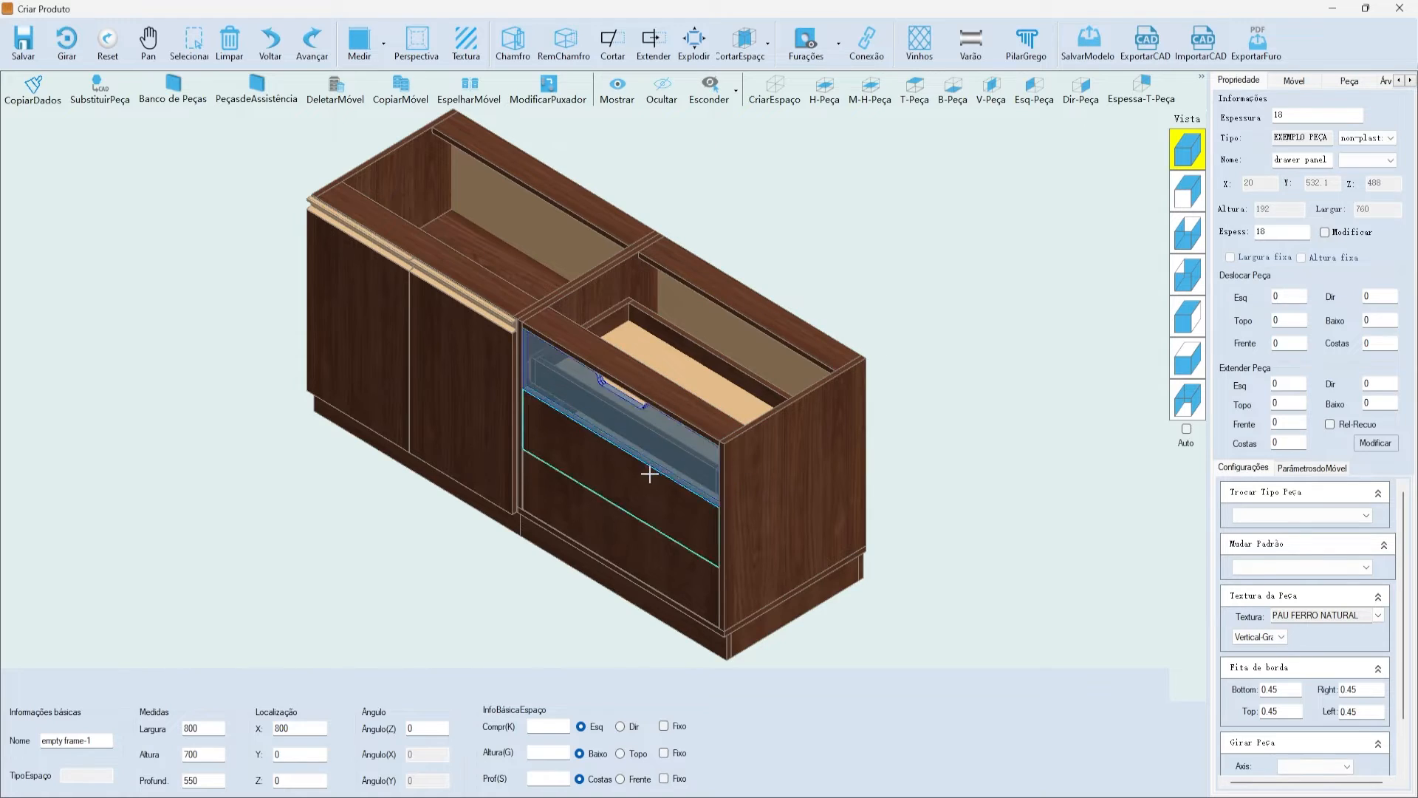
pyautogui.click(659, 454)
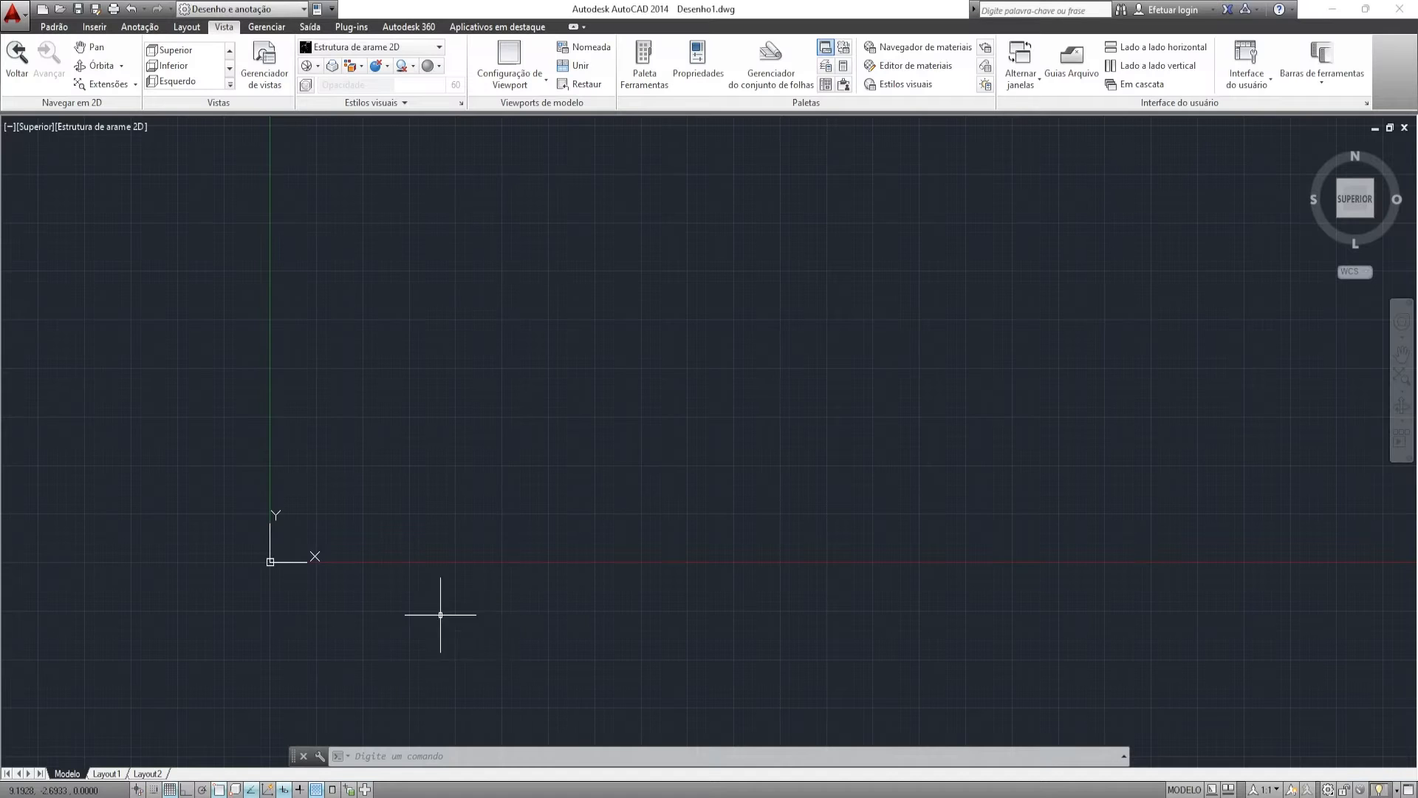
pyautogui.scroll(-1, 587, 369)
pyautogui.scroll(1, 519, 325)
# - Draw the 760 by 192 panel rectangle
pyautogui.click(65, 30)
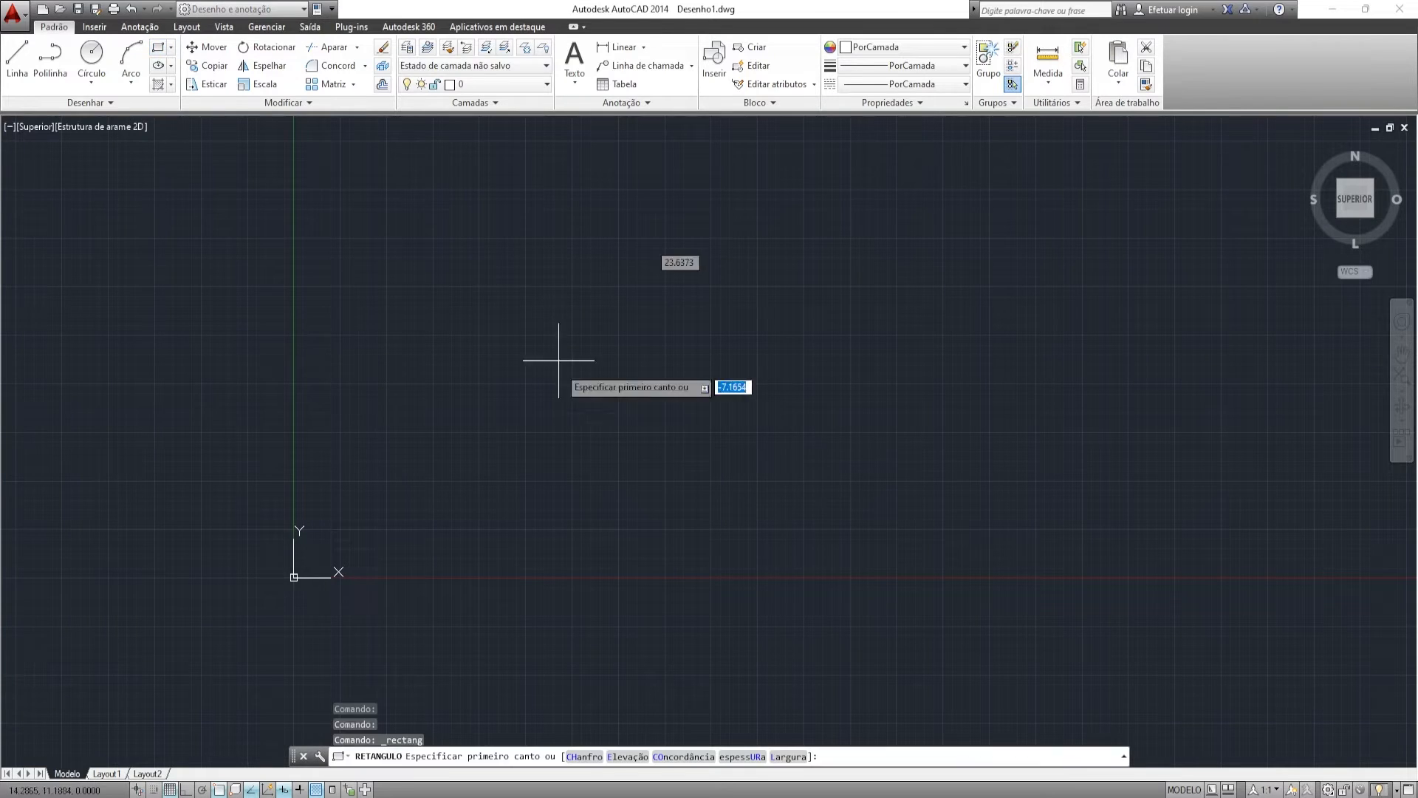
pyautogui.click(298, 343)
pyautogui.write('760')
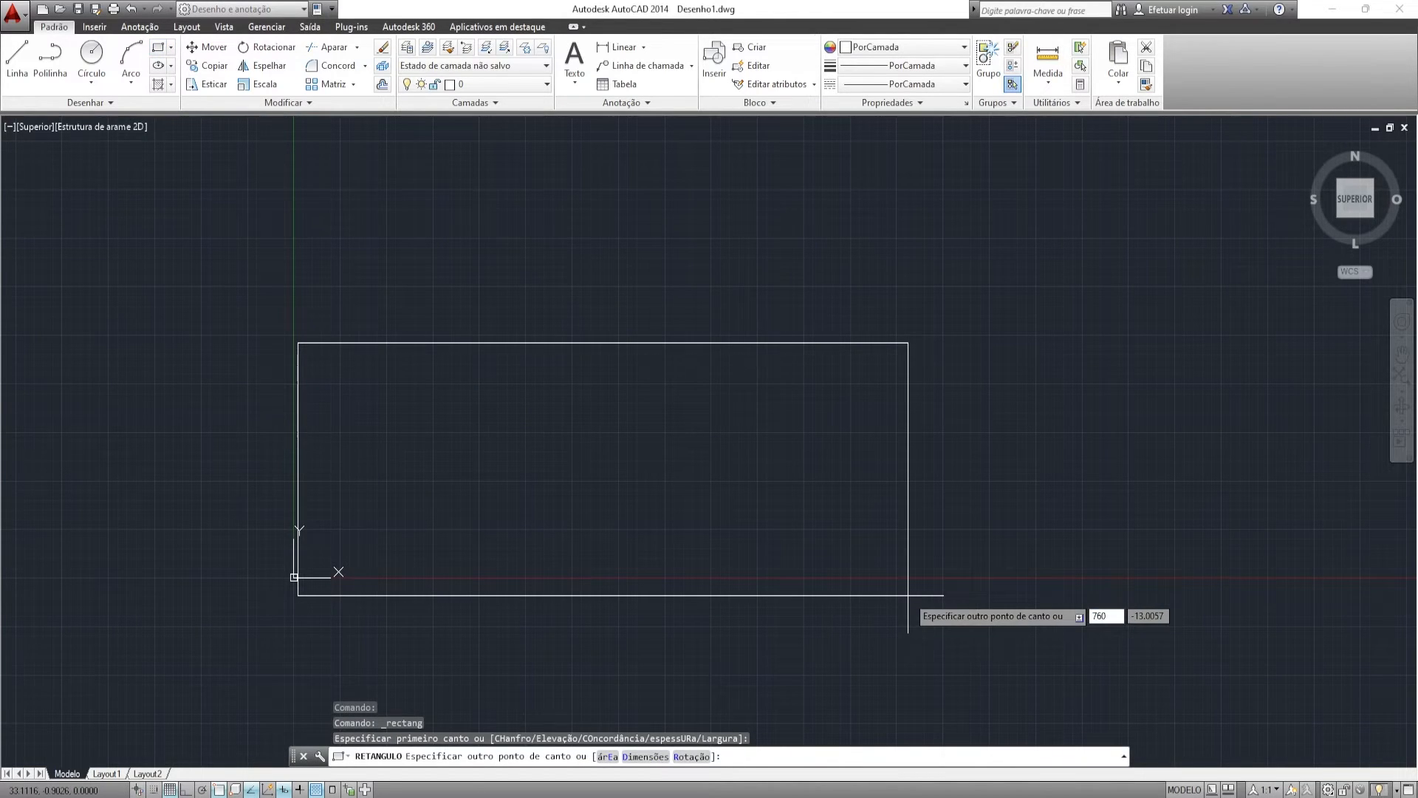
pyautogui.press('Tab')
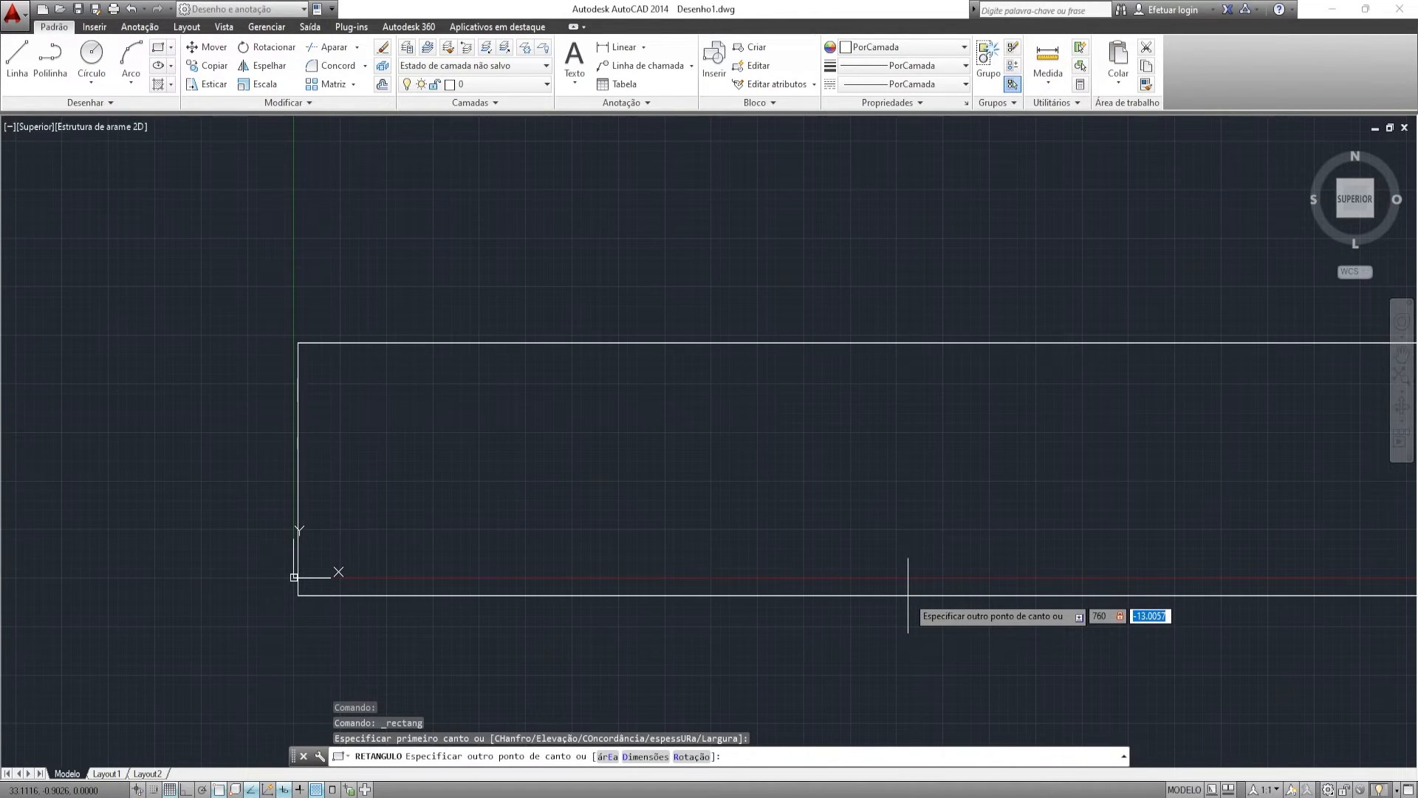
pyautogui.write('192')
pyautogui.press('Return')
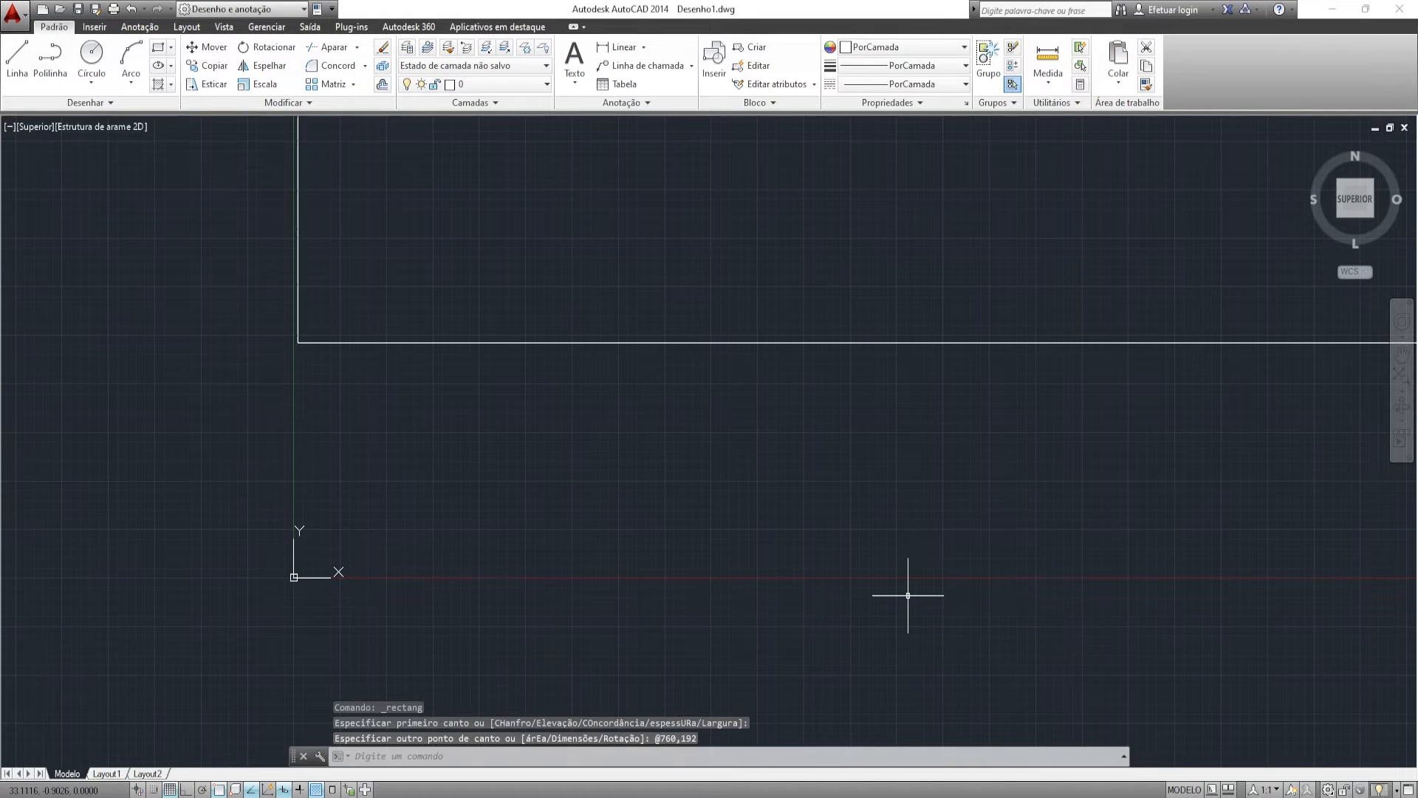
# - Move the UCS origin to the rectangle's corner and fit the drawing in view
pyautogui.click(294, 570)
pyautogui.click(294, 577)
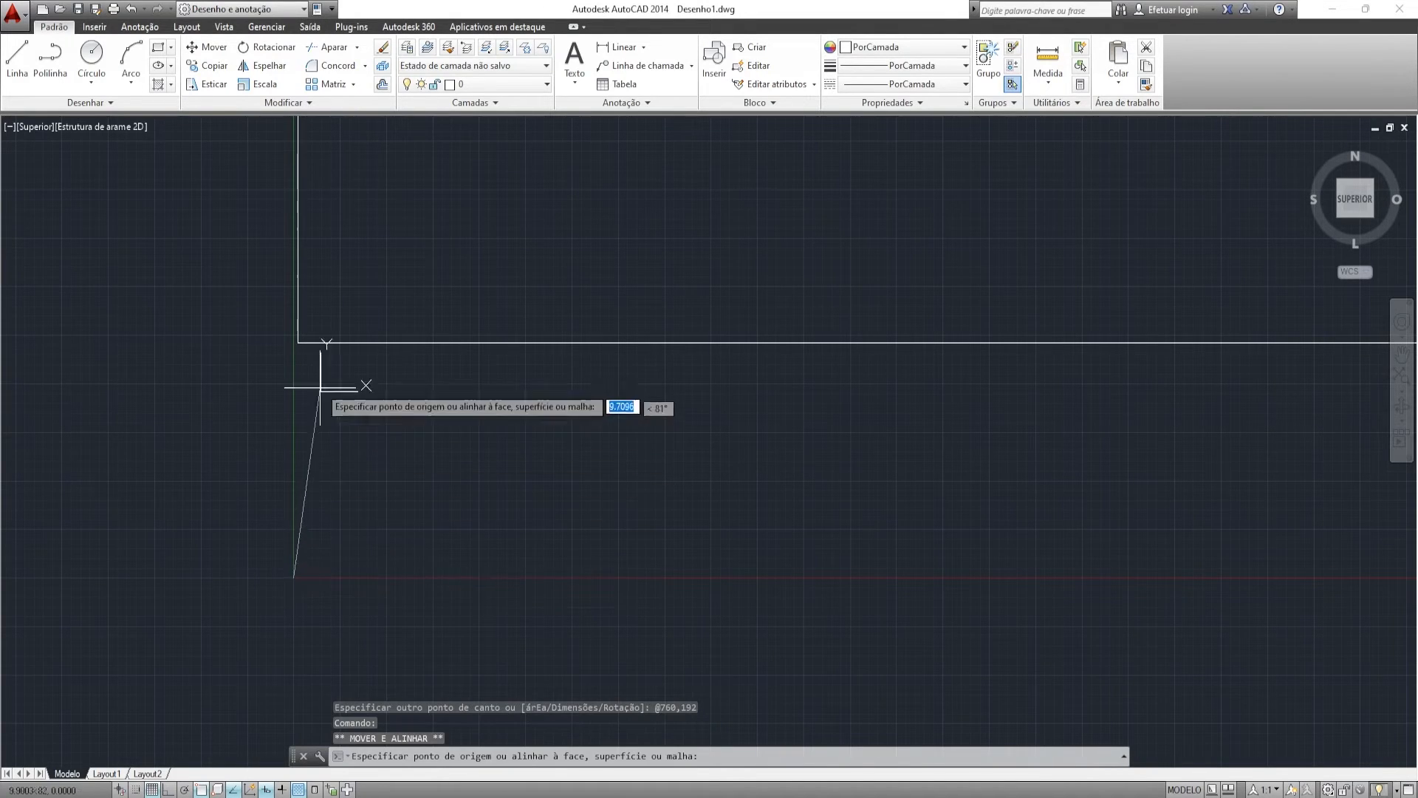
pyautogui.click(298, 342)
pyautogui.press('Escape')
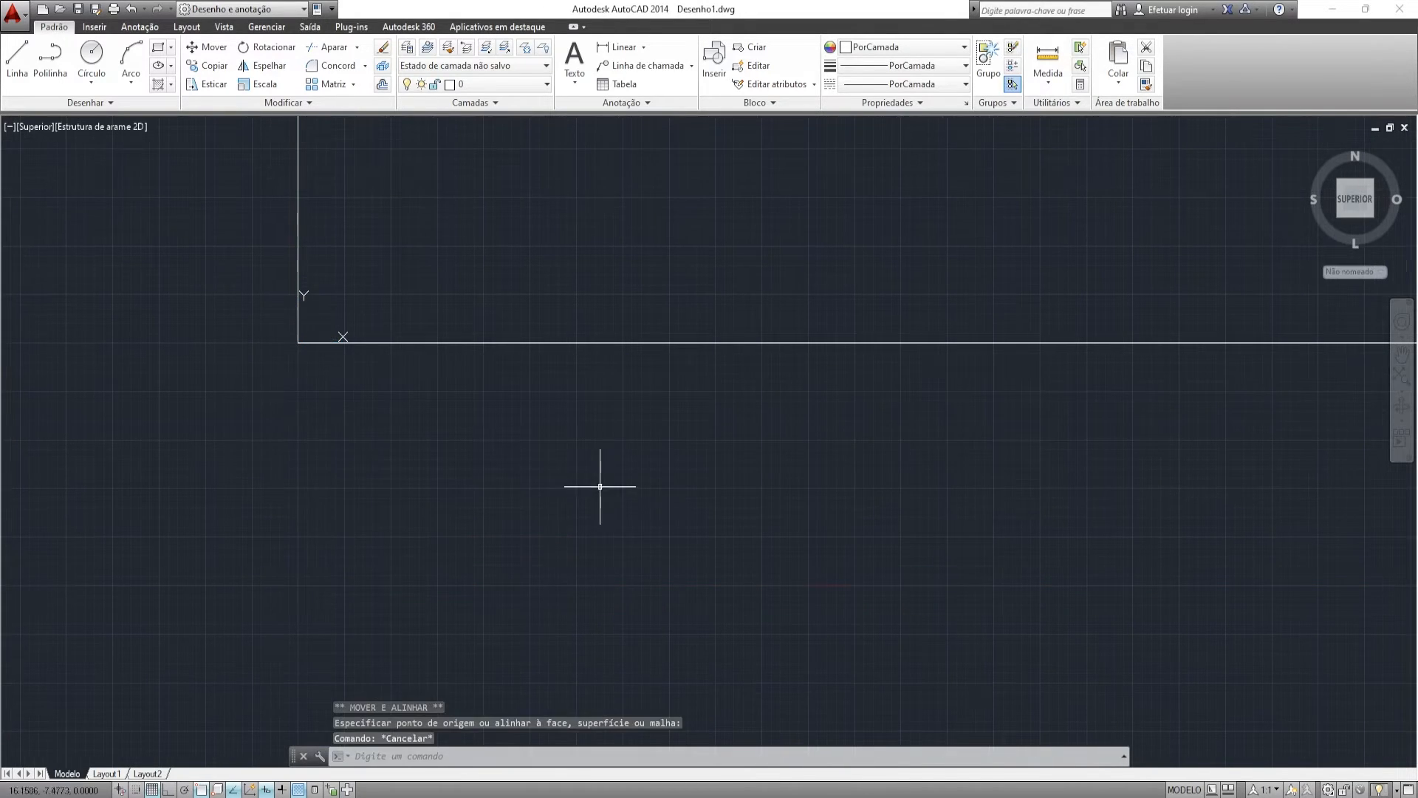
pyautogui.click(1361, 196)
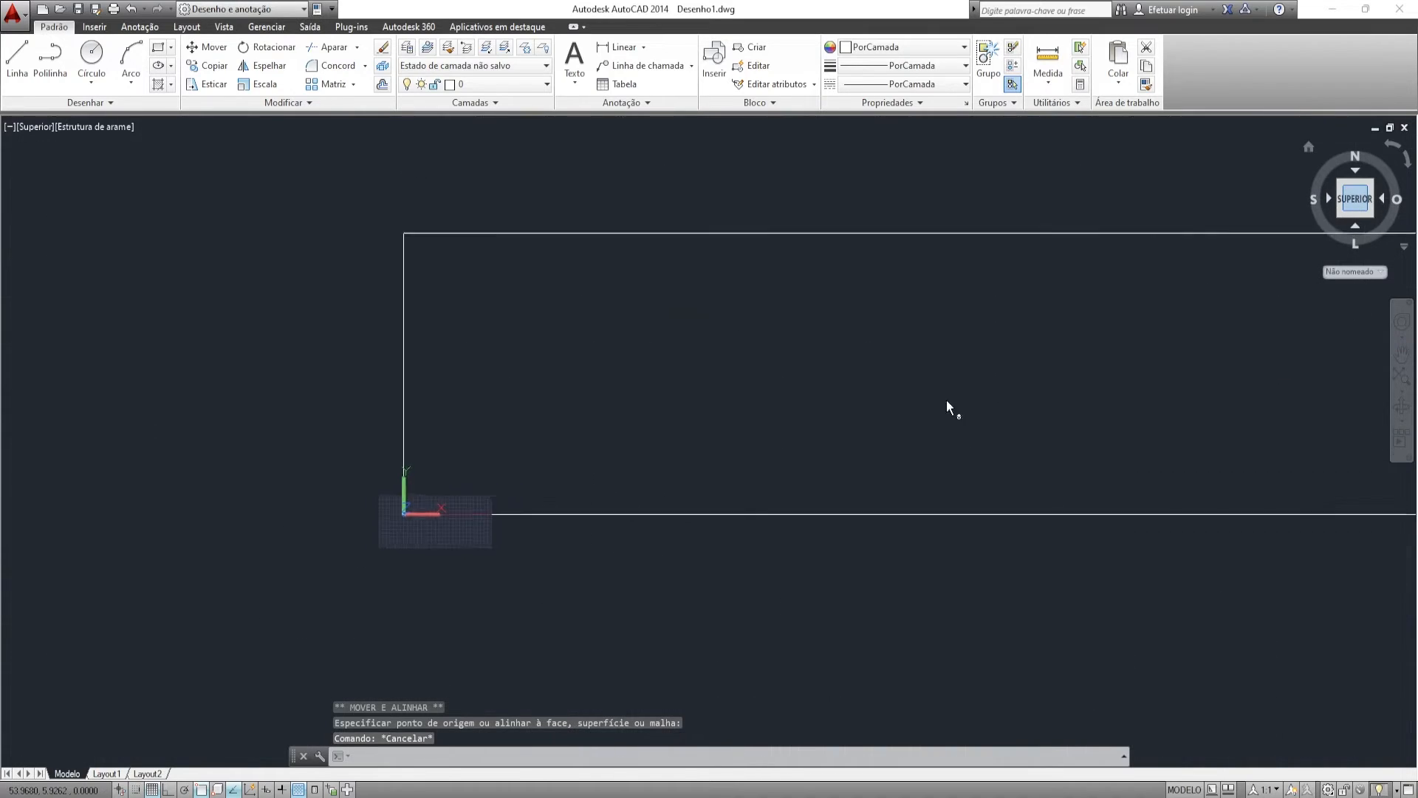
pyautogui.click(805, 329)
pyautogui.click(707, 370)
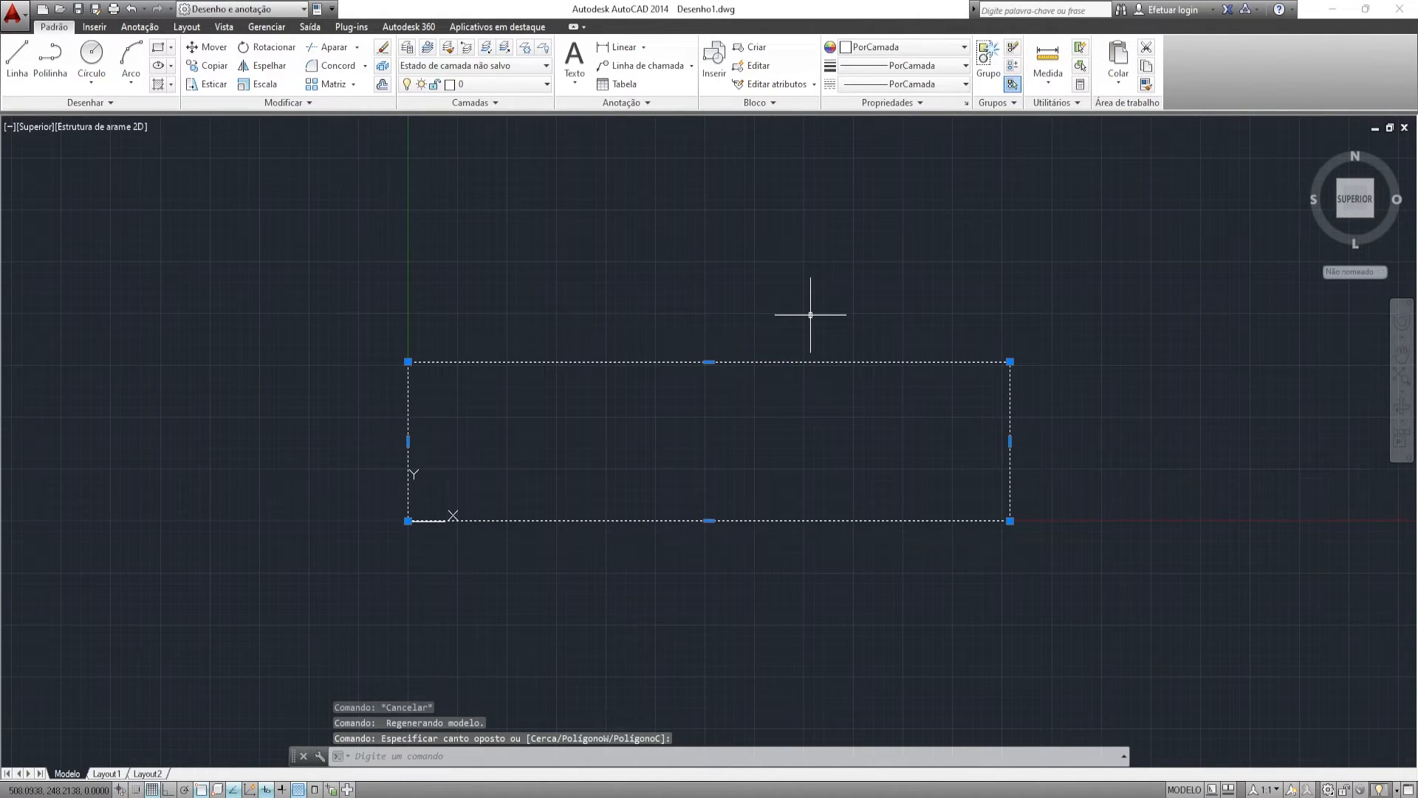
pyautogui.scroll(2, 810, 314)
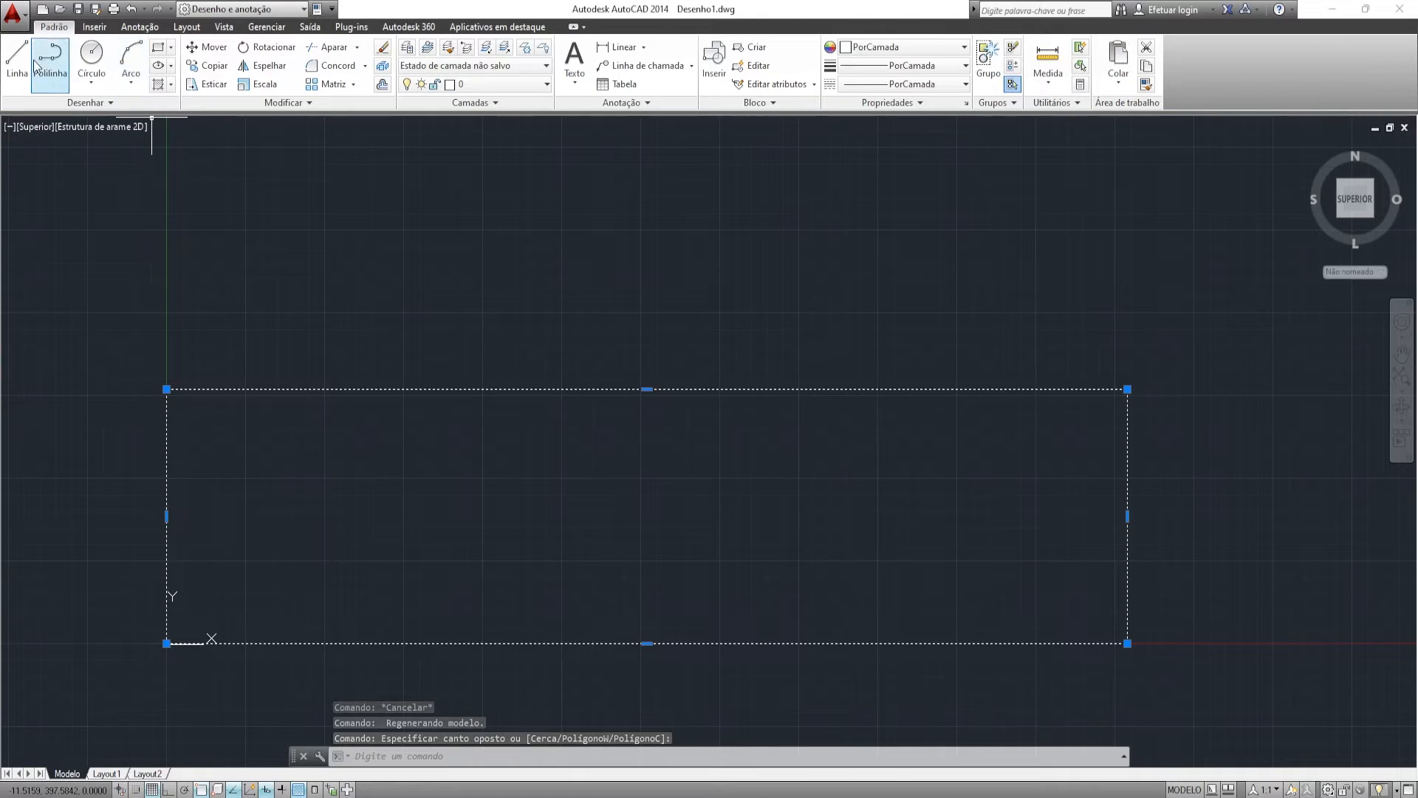
pyautogui.press('Escape')
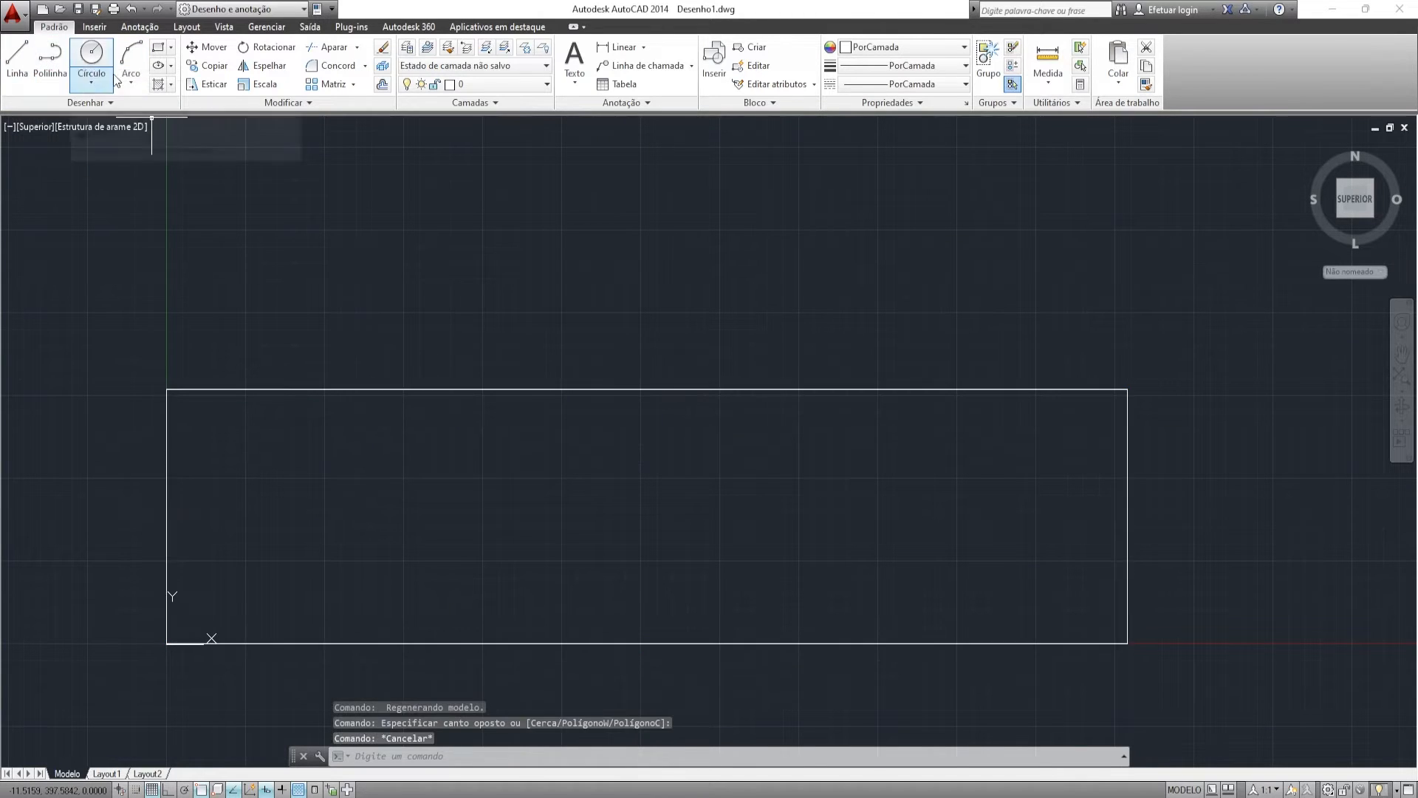
# - Draw a 150 by 30 rectangle above the panel, redoing a wrongly sized first attempt
pyautogui.click(157, 46)
pyautogui.click(426, 337)
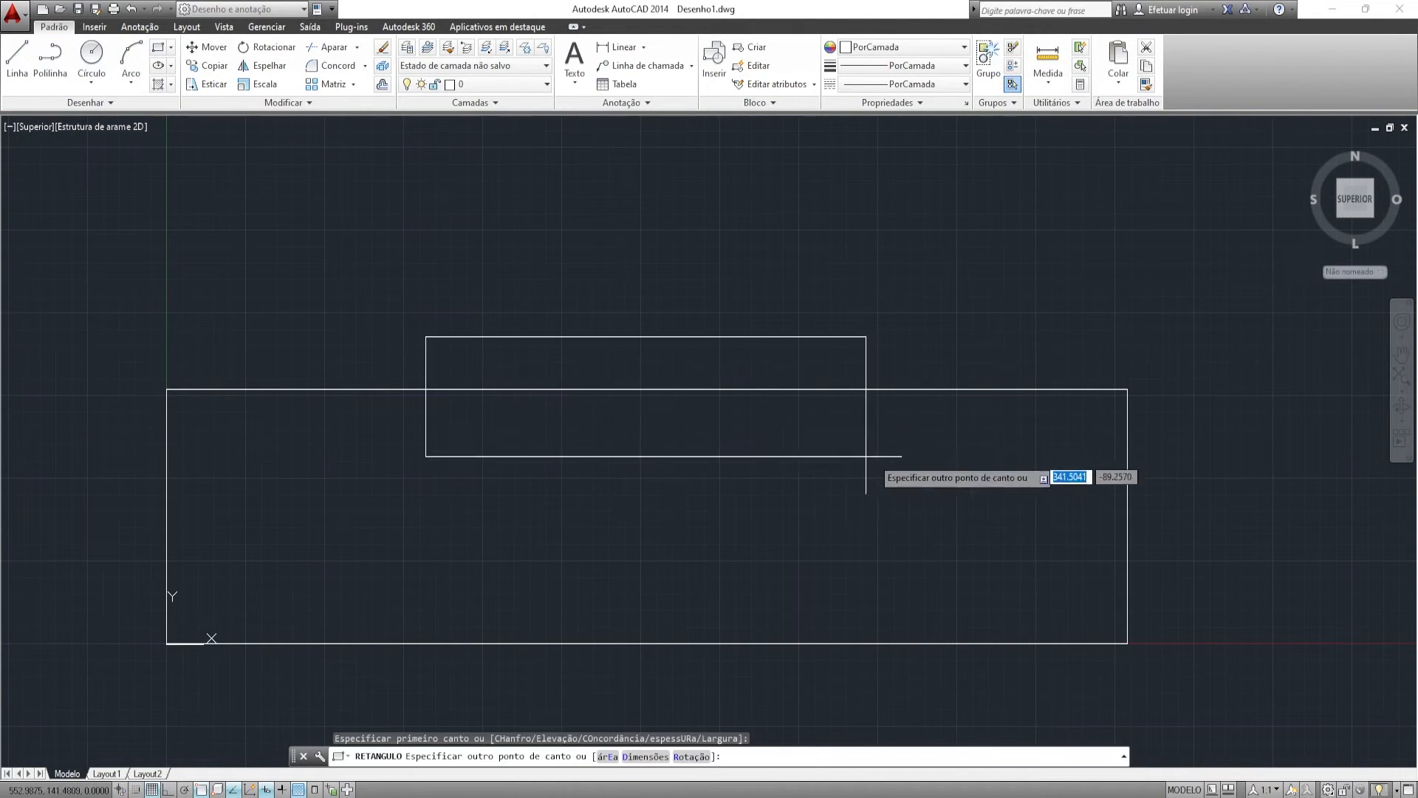
pyautogui.write('150')
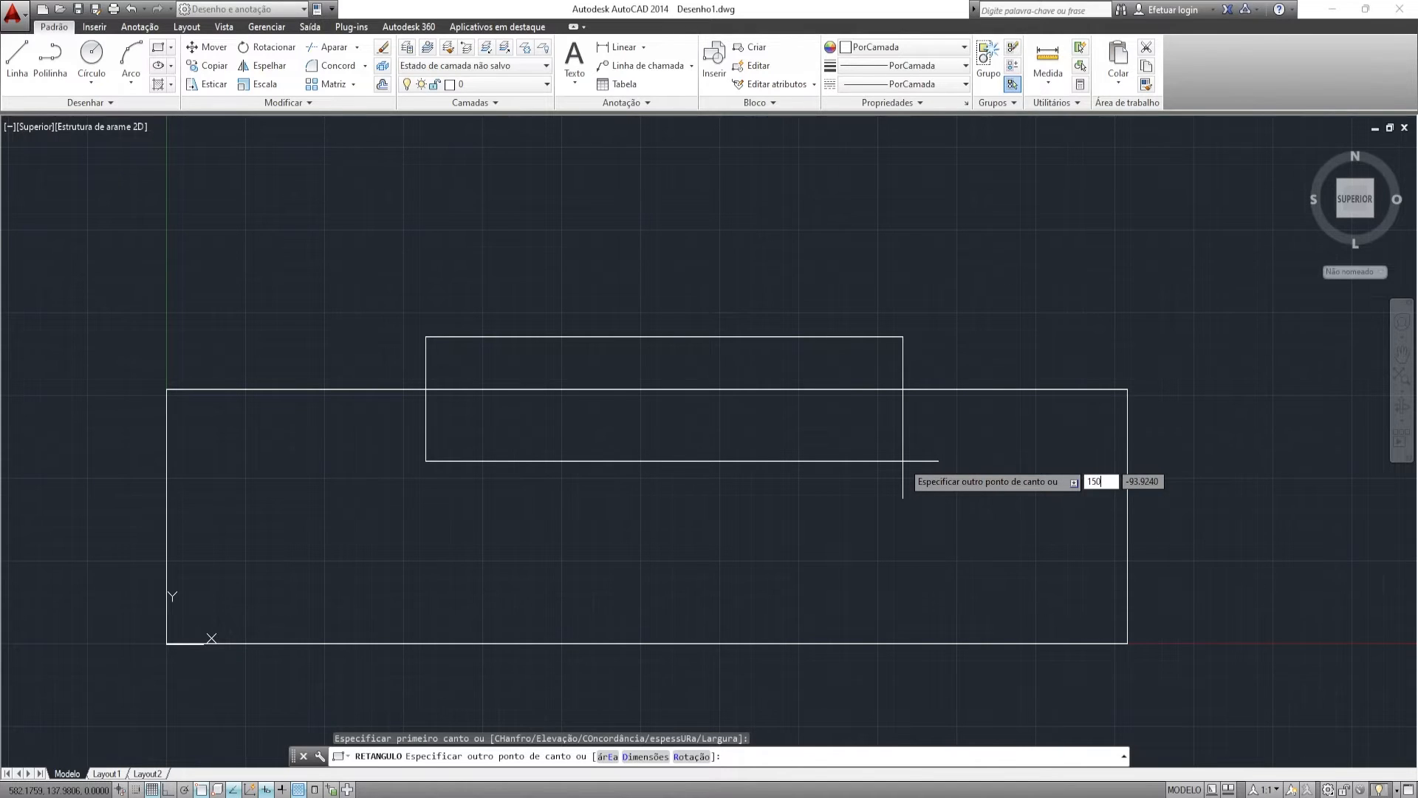
pyautogui.press('Return')
pyautogui.click(649, 318)
pyautogui.press('Escape')
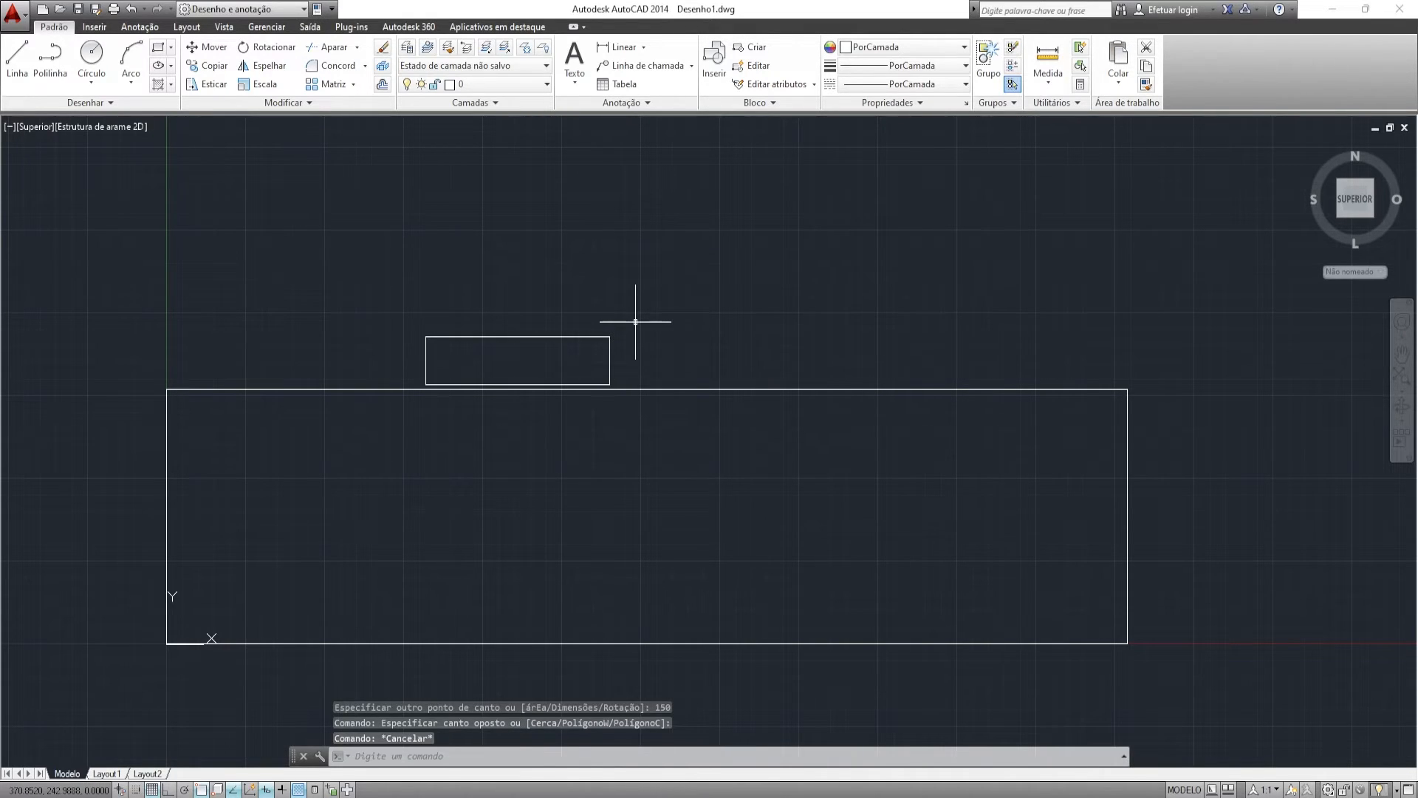
pyautogui.hotkey('ctrl', 'z')
pyautogui.click(158, 47)
pyautogui.click(439, 321)
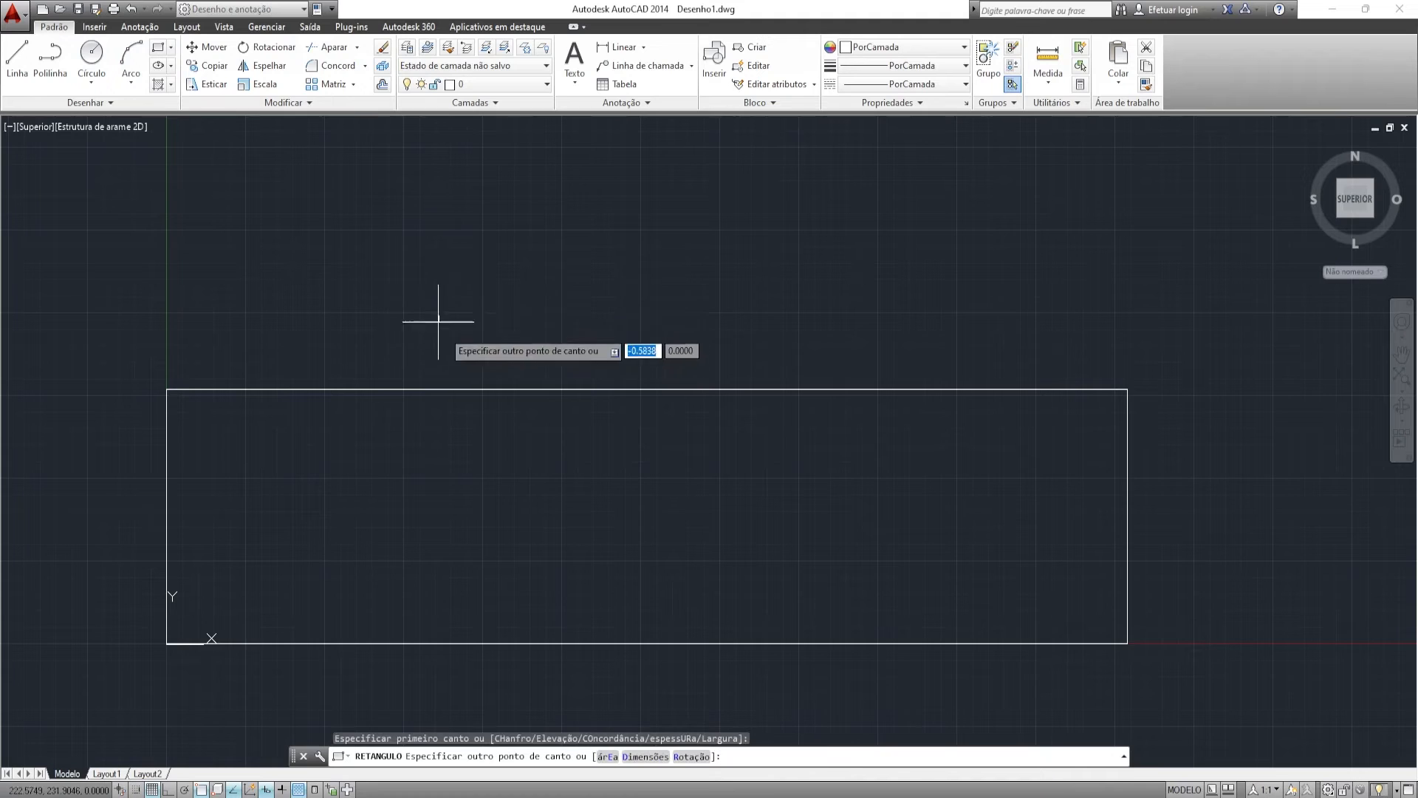
pyautogui.write('150')
pyautogui.press('Tab')
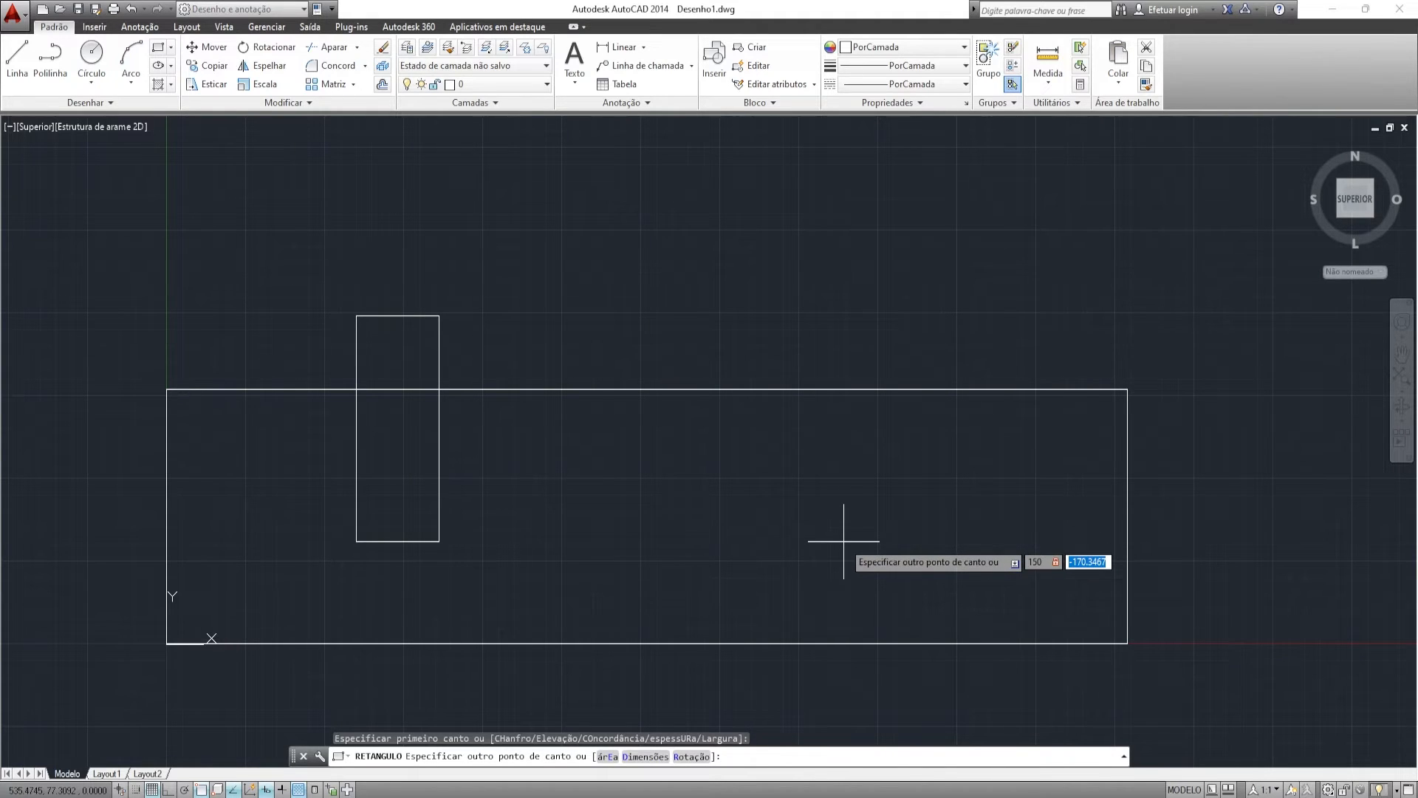
pyautogui.press('Return')
# - Move the small rectangle's top midpoint onto the midpoint of the panel's top edge
pyautogui.moveTo(674, 241); pyautogui.dragTo(577, 292)
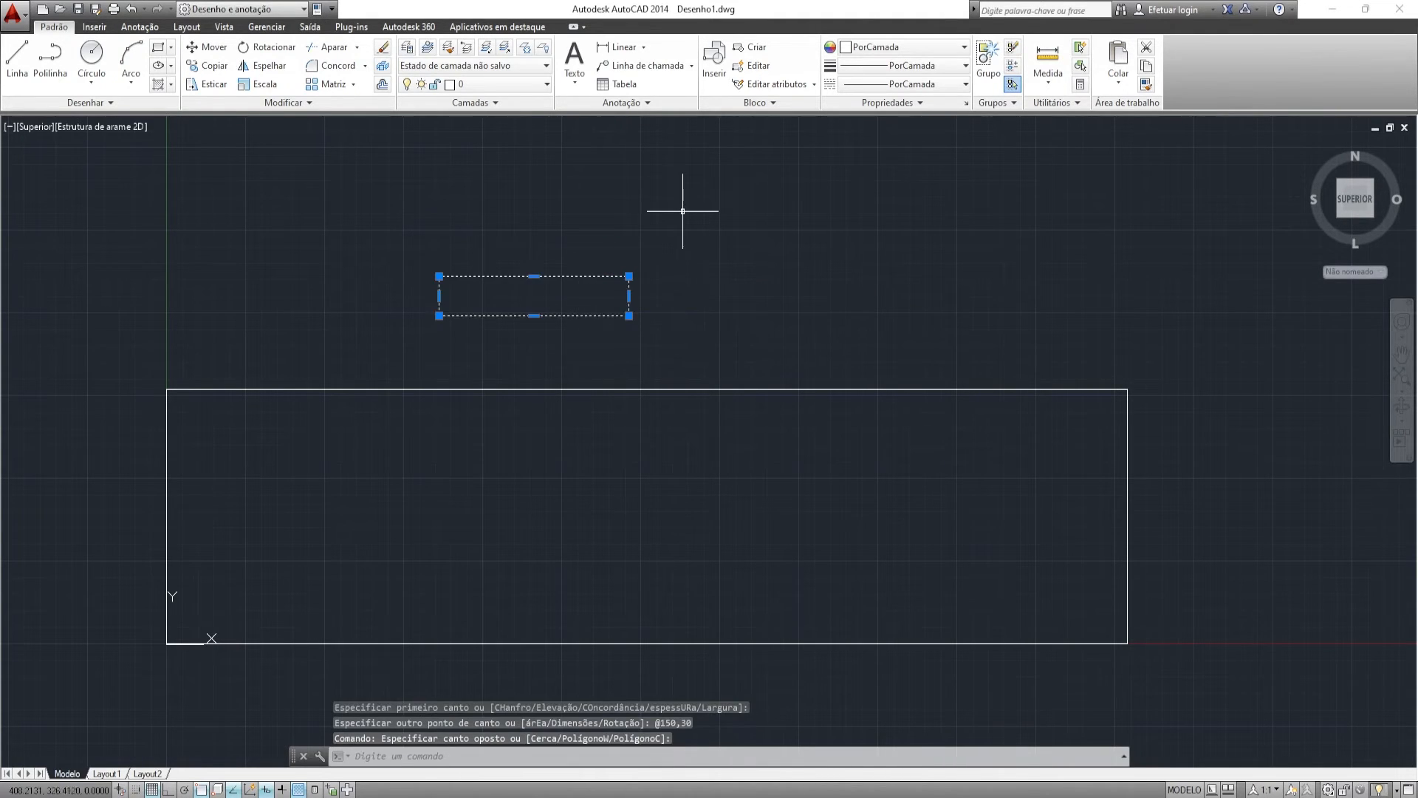
pyautogui.write('m')
pyautogui.press('Return')
pyautogui.click(534, 276)
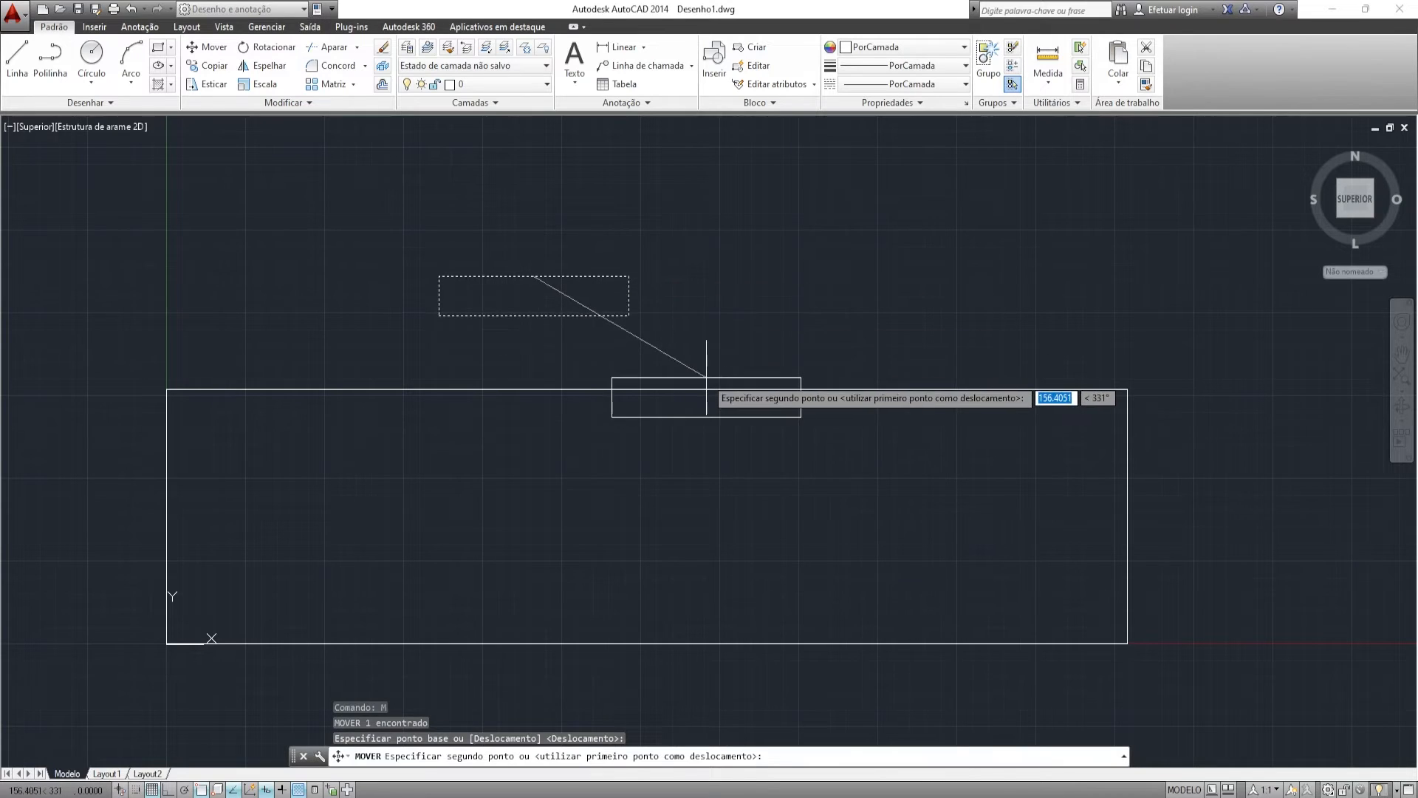
pyautogui.click(647, 390)
pyautogui.scroll(4, 640, 431)
pyautogui.moveTo(569, 423)
pyautogui.mouseDown(button='middle')
pyautogui.moveTo(639, 431)
pyautogui.moveTo(702, 408)
pyautogui.moveTo(615, 415)
pyautogui.mouseUp(button='middle')
pyautogui.scroll(-2, 640, 432)
pyautogui.click(752, 367)
pyautogui.scroll(-3, 724, 370)
# - Explode the large rectangle into separate lines with EXPLODIR
pyautogui.moveTo(729, 379); pyautogui.dragTo(665, 380, button='middle')
pyautogui.scroll(2, 671, 380)
pyautogui.press('Escape')
pyautogui.click(892, 377)
pyautogui.click(797, 462)
pyautogui.moveTo(794, 464); pyautogui.dragTo(861, 400, button='middle')
pyautogui.write('explodir')
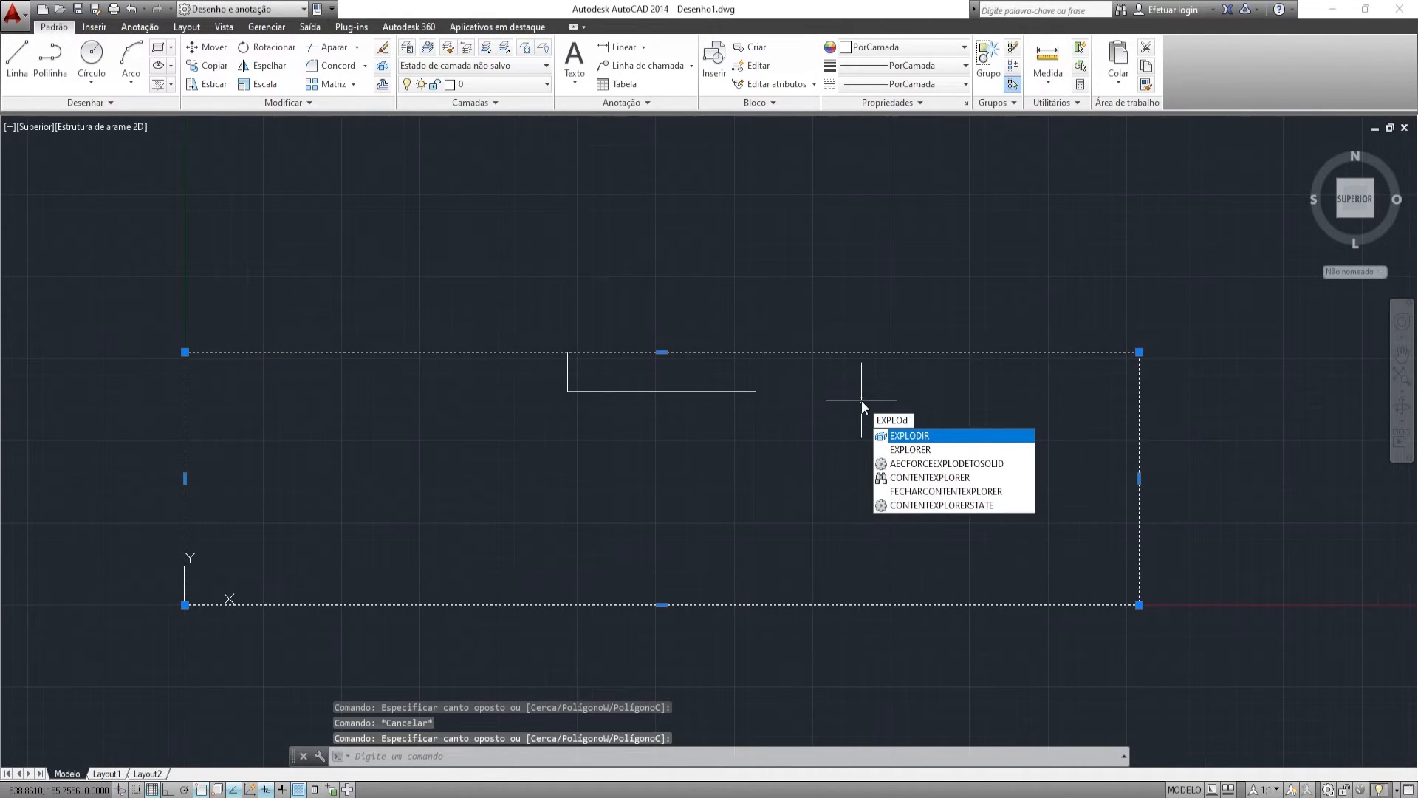
pyautogui.press('Return')
# - Explode the small rectangle as well and delete its top line
pyautogui.click(792, 371)
pyautogui.click(749, 391)
pyautogui.moveTo(751, 388); pyautogui.dragTo(763, 425, button='middle')
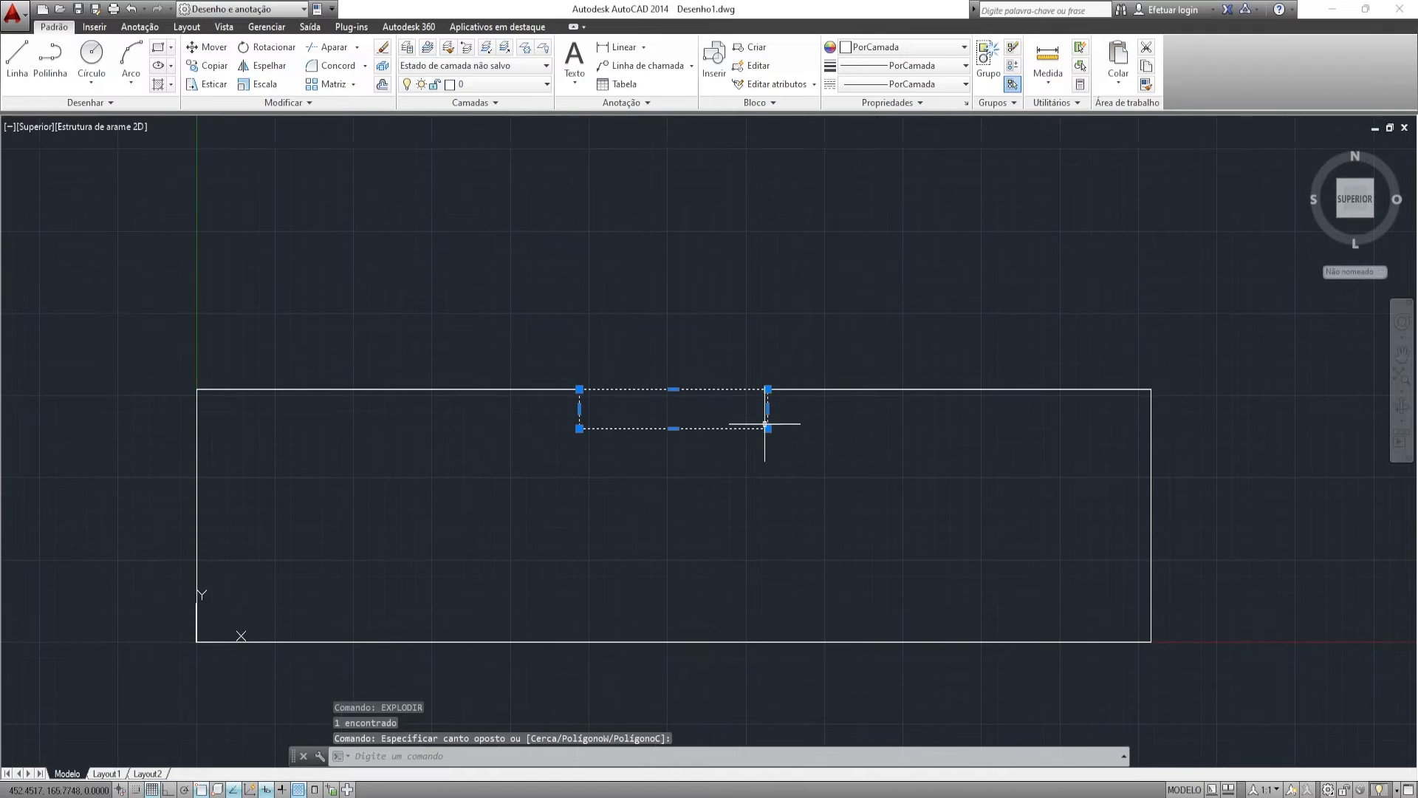
pyautogui.press('BackSpace')
pyautogui.press('BackSpace')
pyautogui.write('odir')
pyautogui.press('Return')
pyautogui.click(758, 391)
pyautogui.press('Delete')
# - Select the notch's side lines and the panel's top edge to check them
pyautogui.click(589, 393)
pyautogui.click(554, 384)
pyautogui.press('Escape')
pyautogui.click(616, 427)
pyautogui.press('Escape')
pyautogui.click(761, 412)
pyautogui.click(765, 412)
pyautogui.press('Escape')
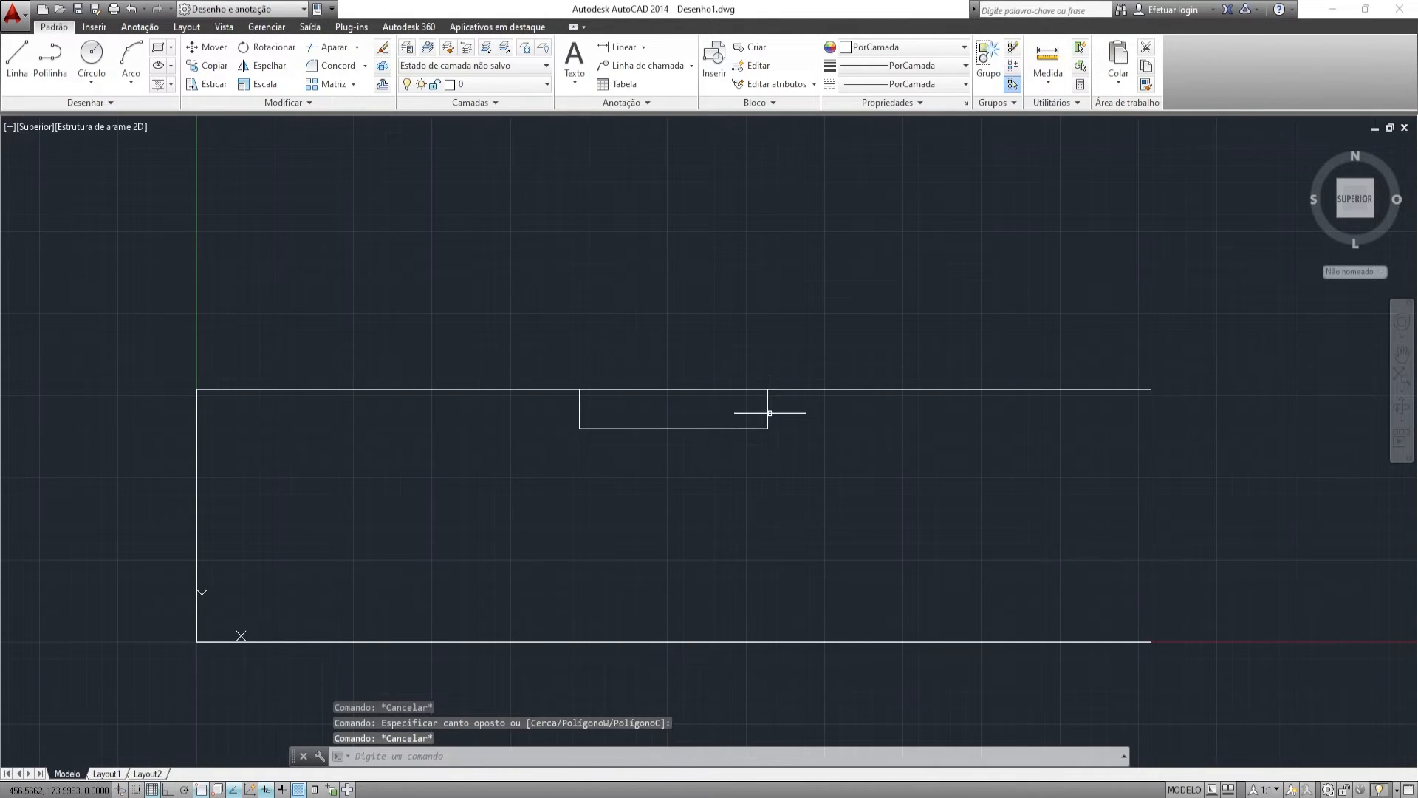
pyautogui.click(768, 412)
pyautogui.press('Escape')
pyautogui.click(601, 391)
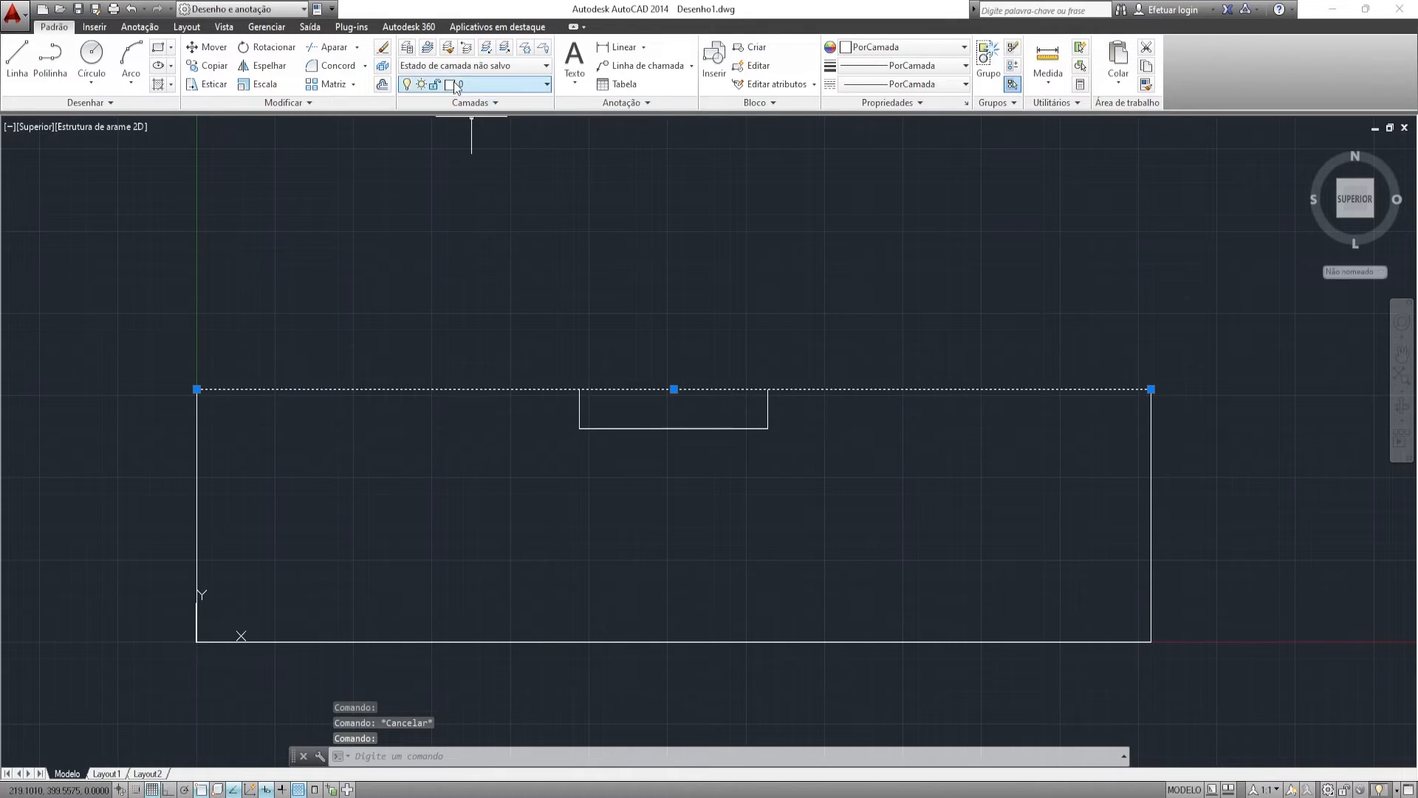
# - Trim away the panel's top edge across the notch using all edges as boundaries
pyautogui.click(330, 46)
pyautogui.rightClick(687, 352)
pyautogui.click(688, 347)
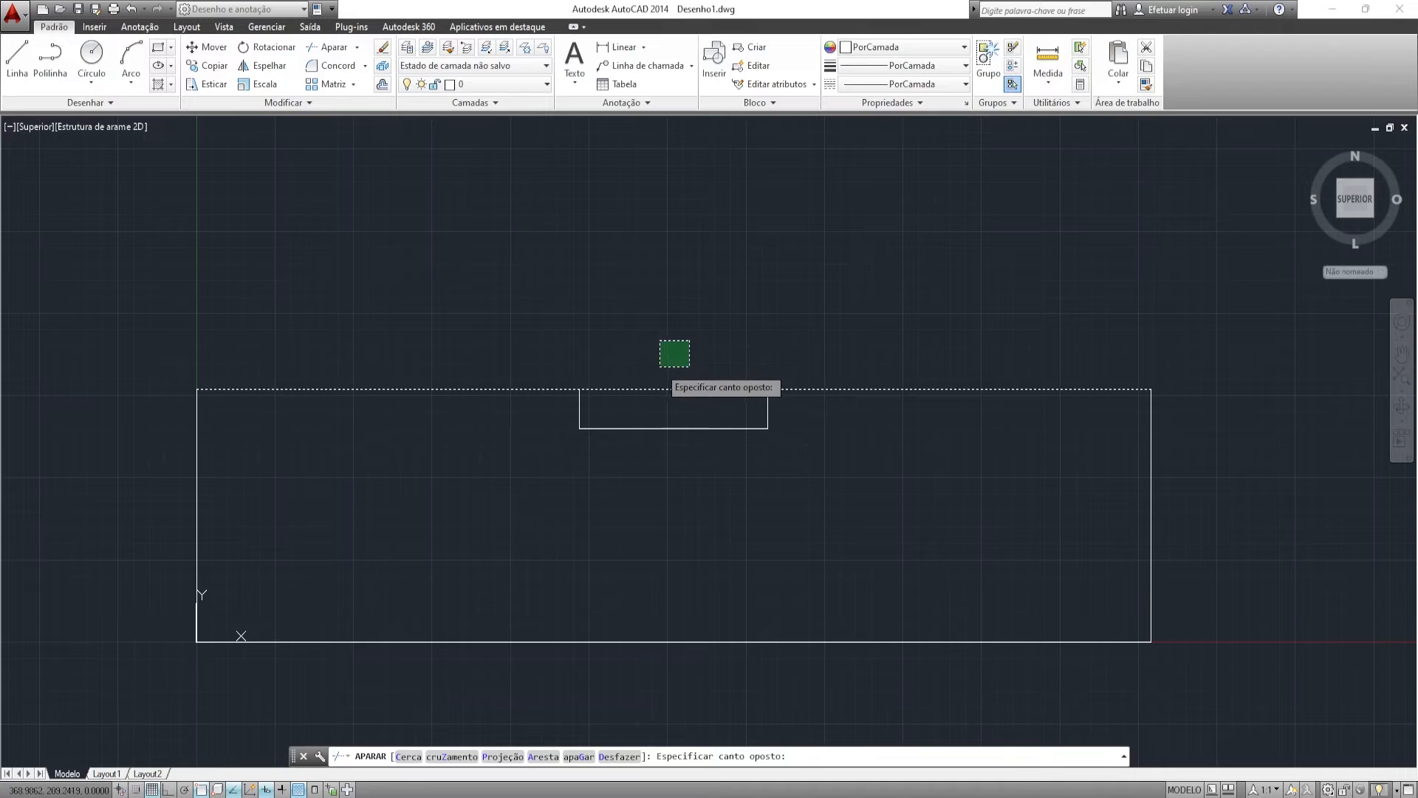
pyautogui.click(660, 363)
pyautogui.press('Escape')
pyautogui.press('Escape')
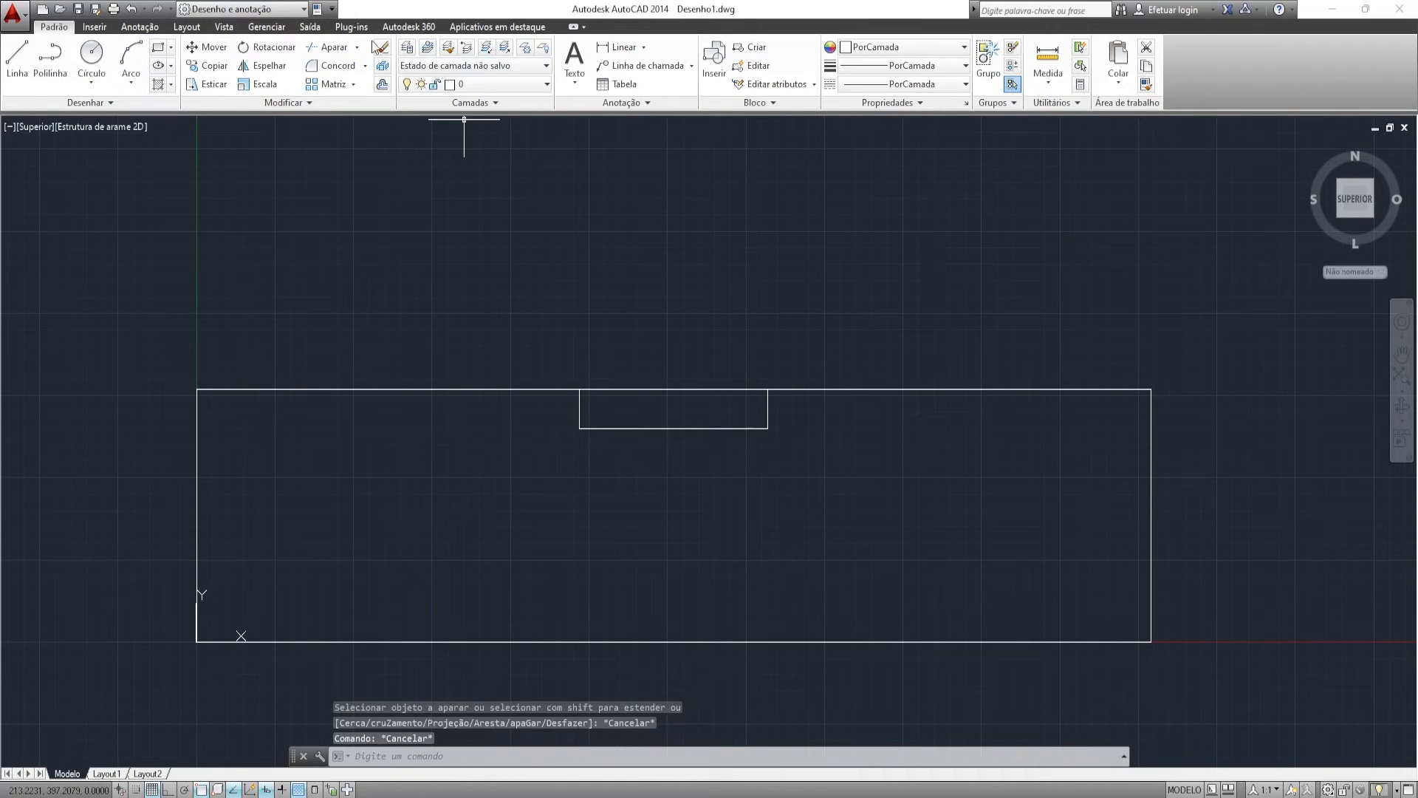
pyautogui.press('Escape')
pyautogui.click(333, 48)
pyautogui.rightClick(727, 336)
pyautogui.click(691, 340)
pyautogui.click(642, 405)
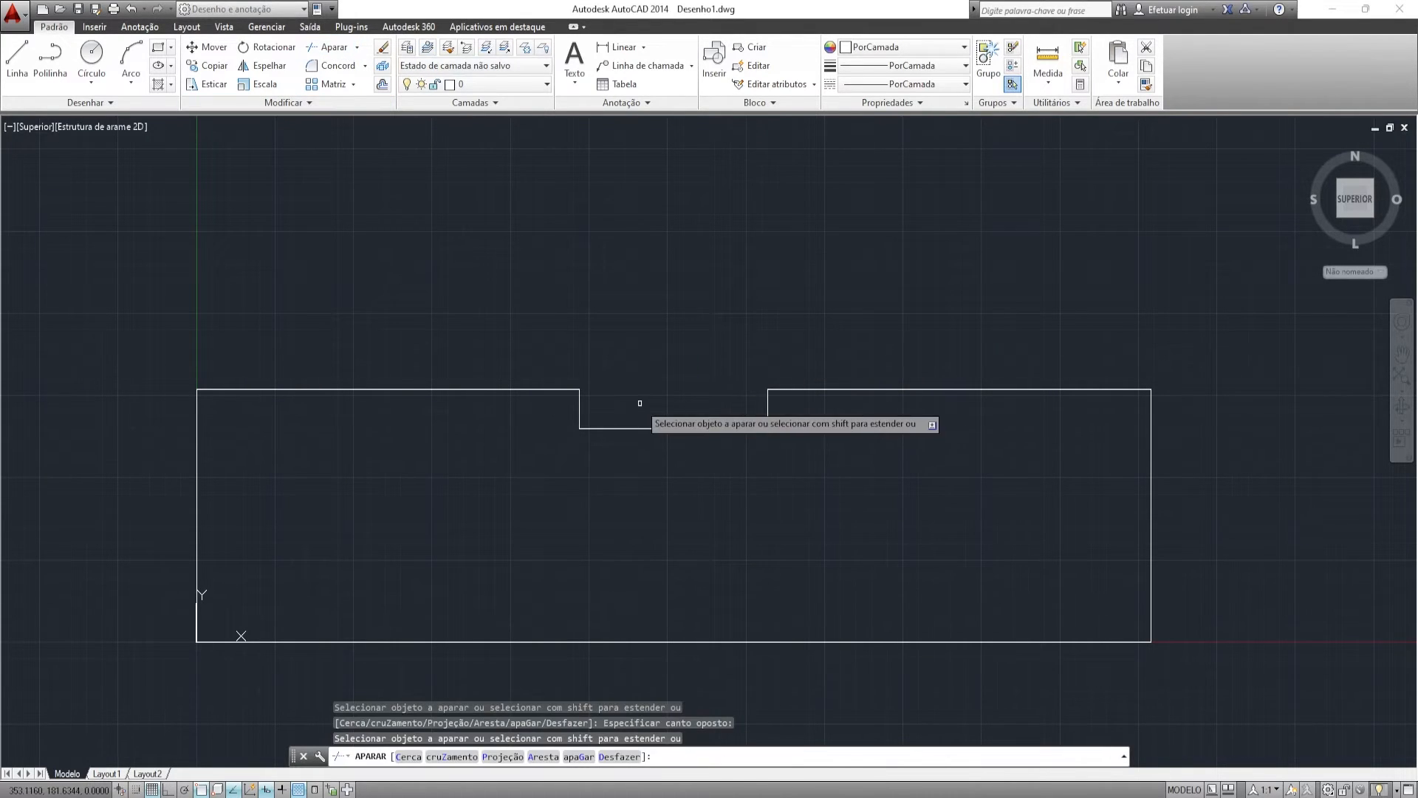
pyautogui.press('Escape')
# - Check the lines around the notch by selecting them, and recentre the view on it
pyautogui.moveTo(773, 331); pyautogui.dragTo(815, 333, button='middle')
pyautogui.click(642, 417)
pyautogui.click(609, 408)
pyautogui.press('Escape')
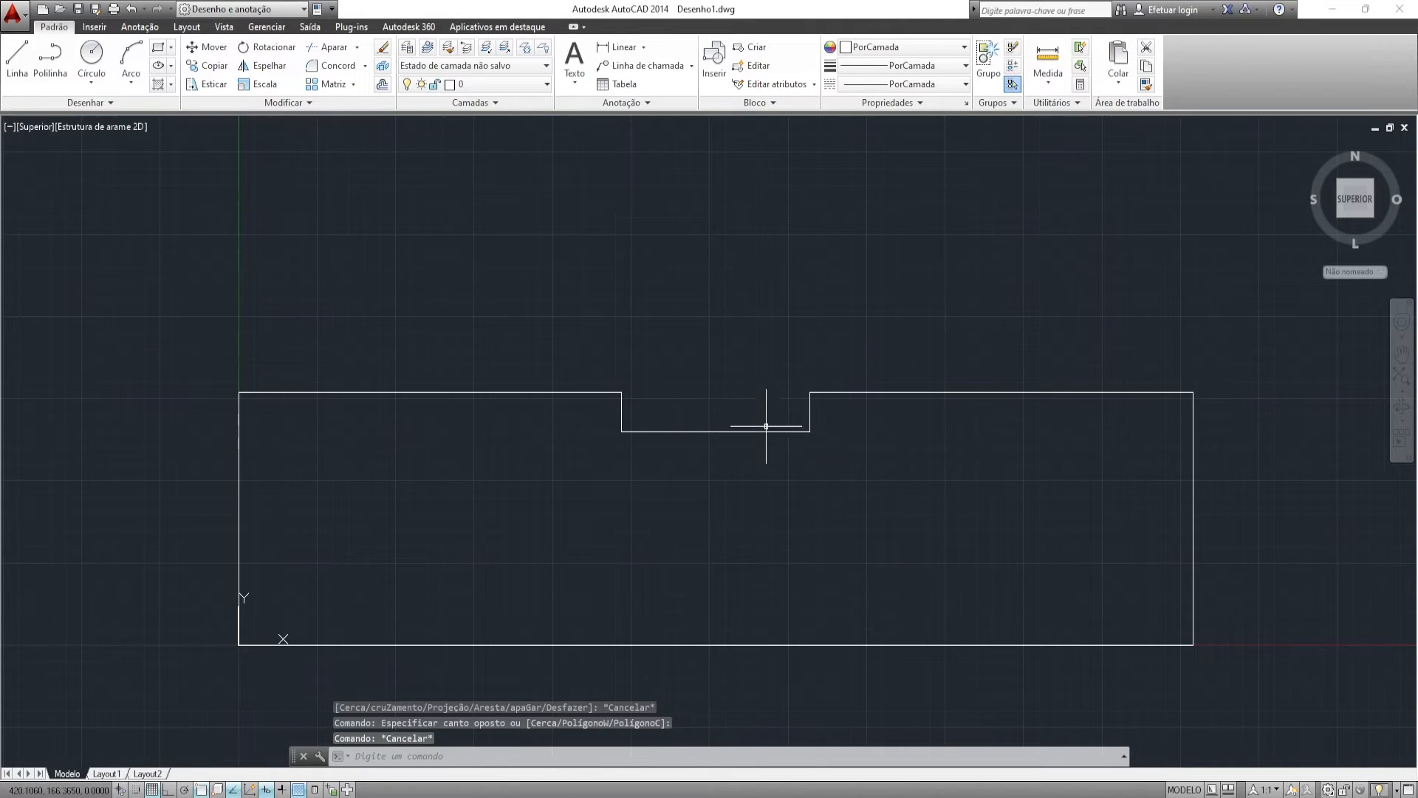
pyautogui.moveTo(767, 425); pyautogui.dragTo(744, 439)
pyautogui.press('Escape')
pyautogui.moveTo(832, 421); pyautogui.dragTo(802, 418)
pyautogui.press('Escape')
pyautogui.moveTo(867, 386); pyautogui.dragTo(836, 404)
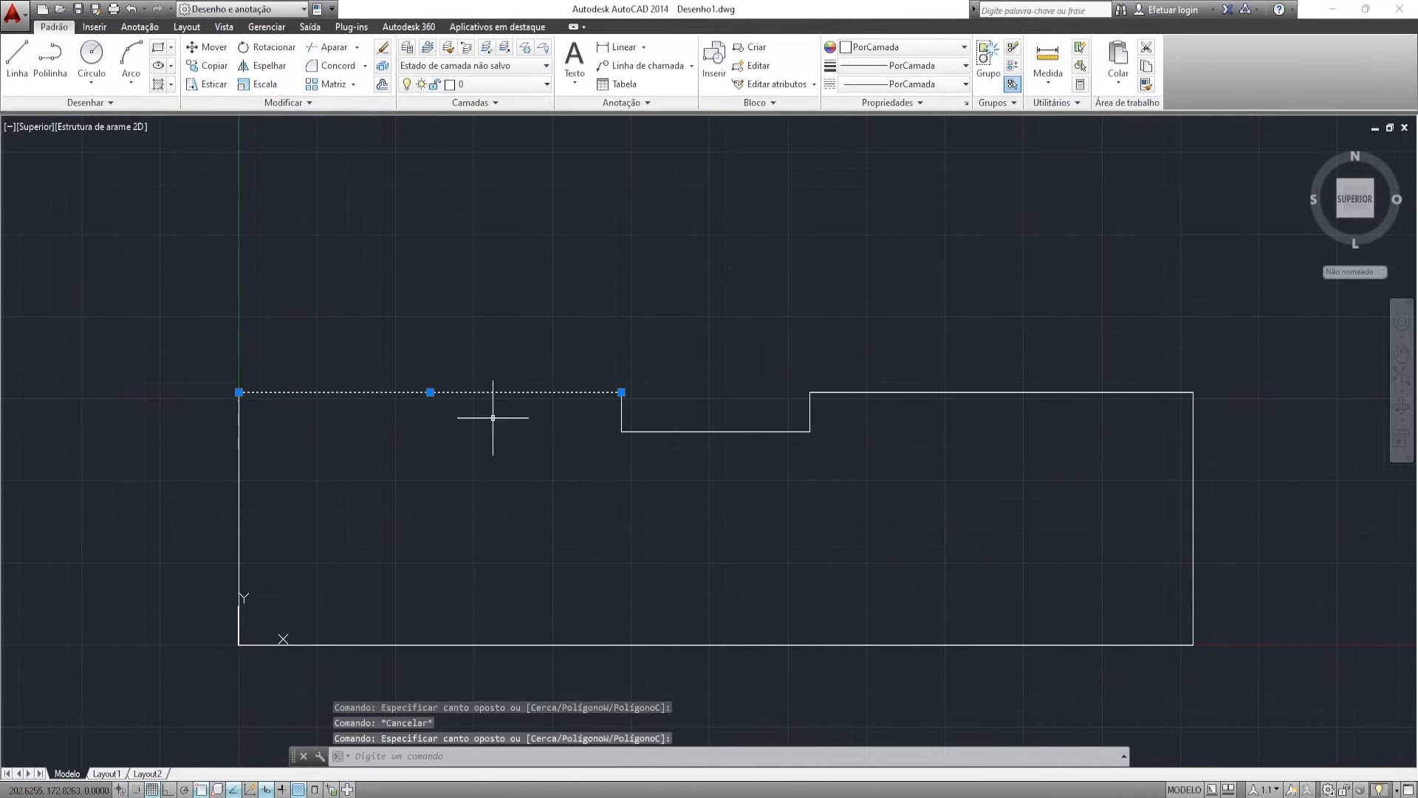
pyautogui.press('Escape')
pyautogui.moveTo(717, 365); pyautogui.dragTo(633, 374, button='middle')
pyautogui.scroll(2, 540, 410)
pyautogui.moveTo(514, 385); pyautogui.dragTo(556, 390, button='middle')
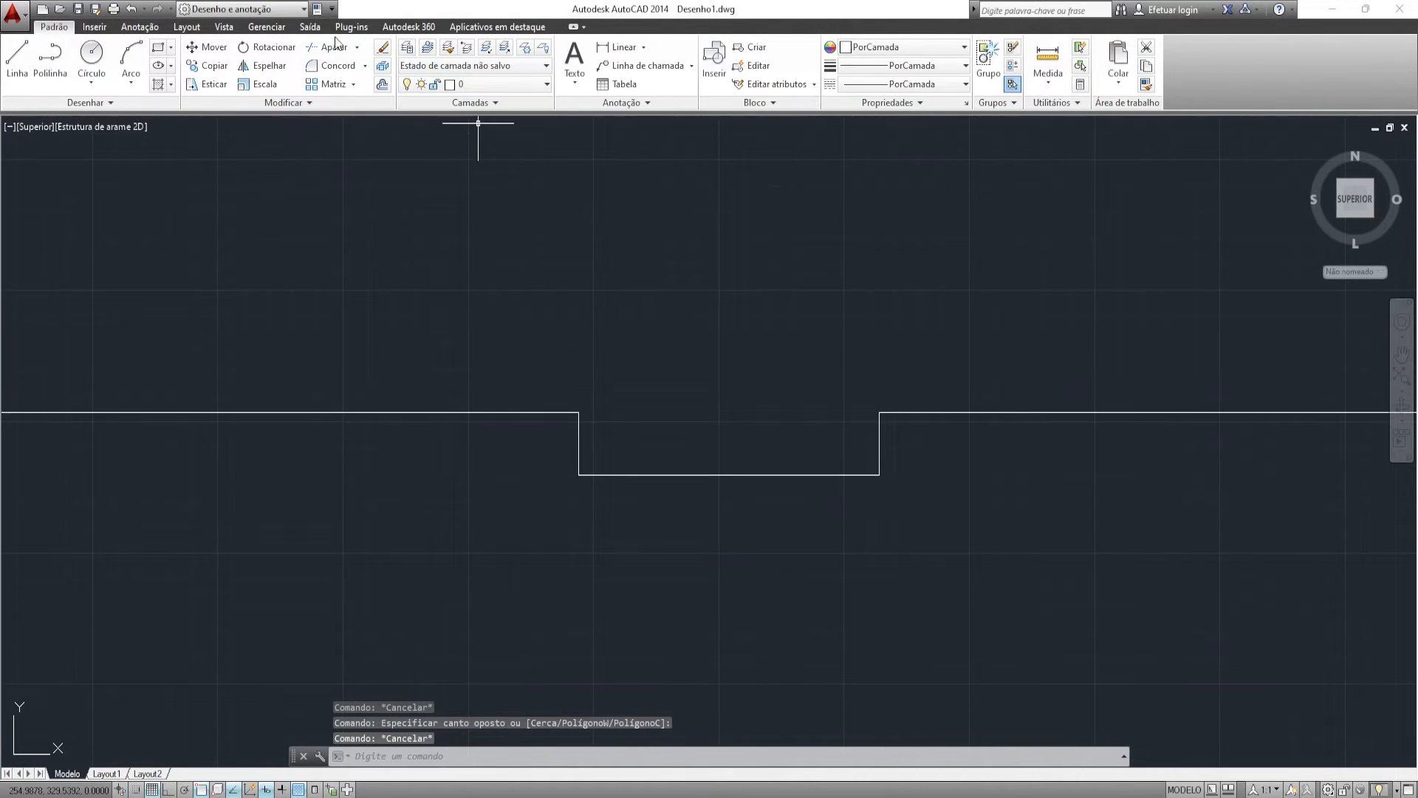
pyautogui.click(339, 67)
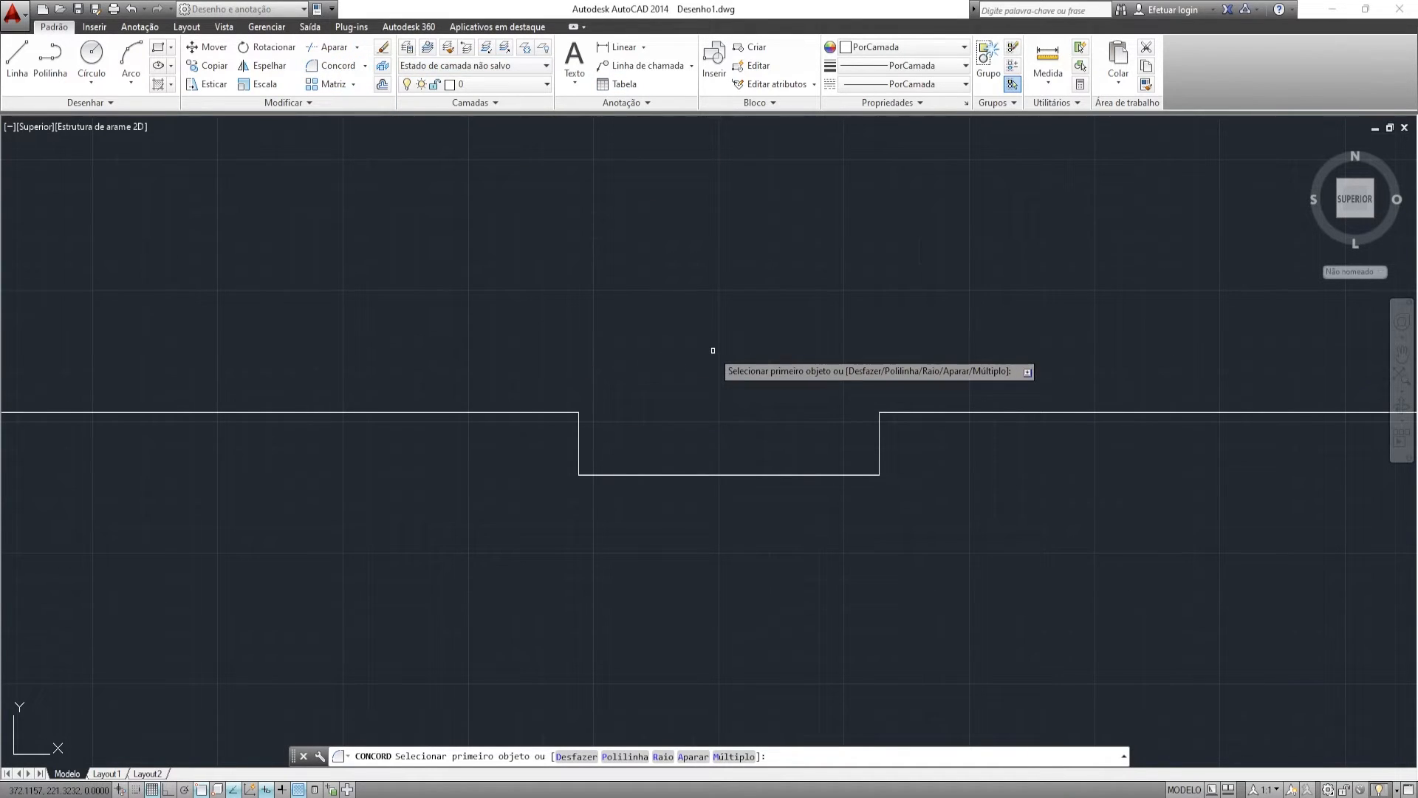
# - Round the notch's upper-left, lower-left and lower-right corners with radius 15 fillets
pyautogui.press('Return')
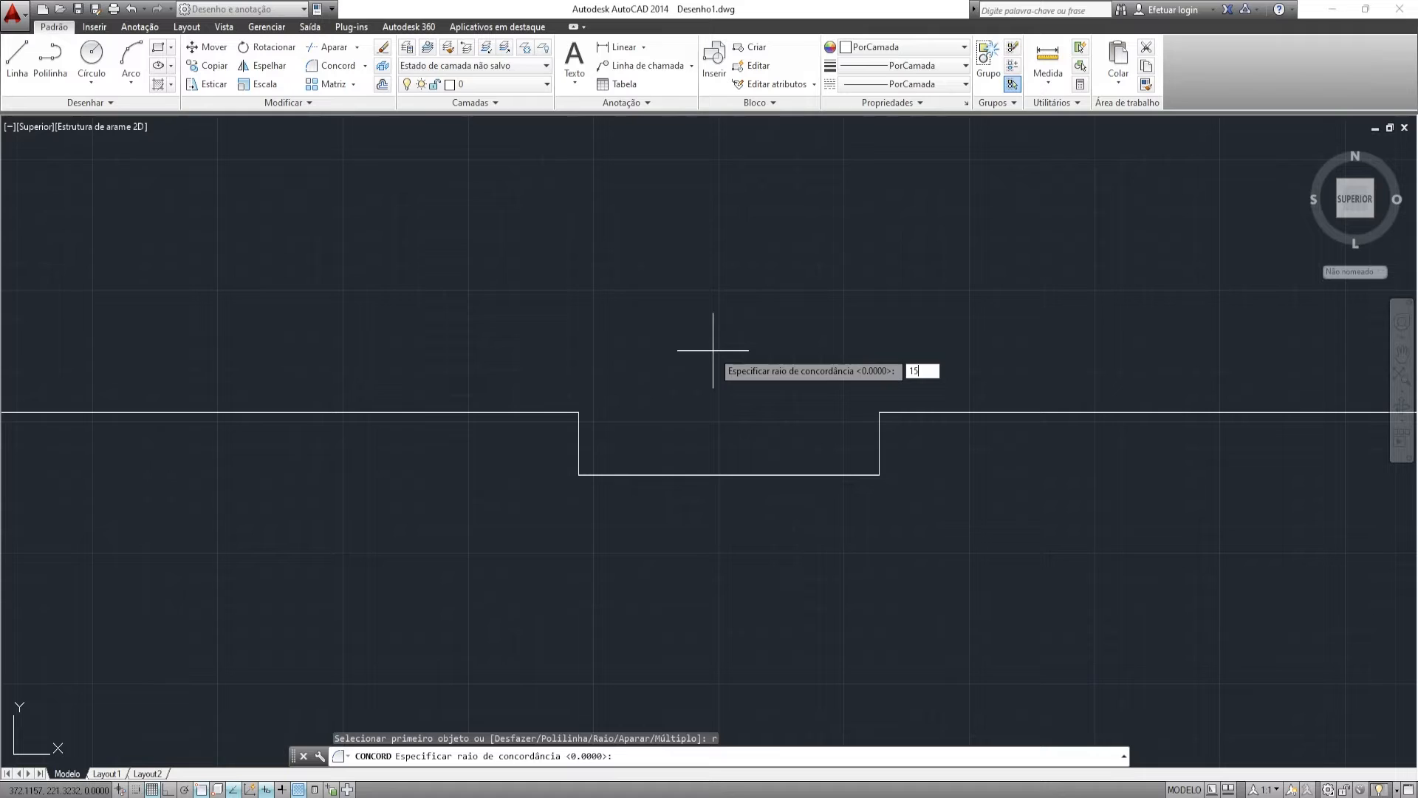
pyautogui.press('Return')
pyautogui.click(527, 411)
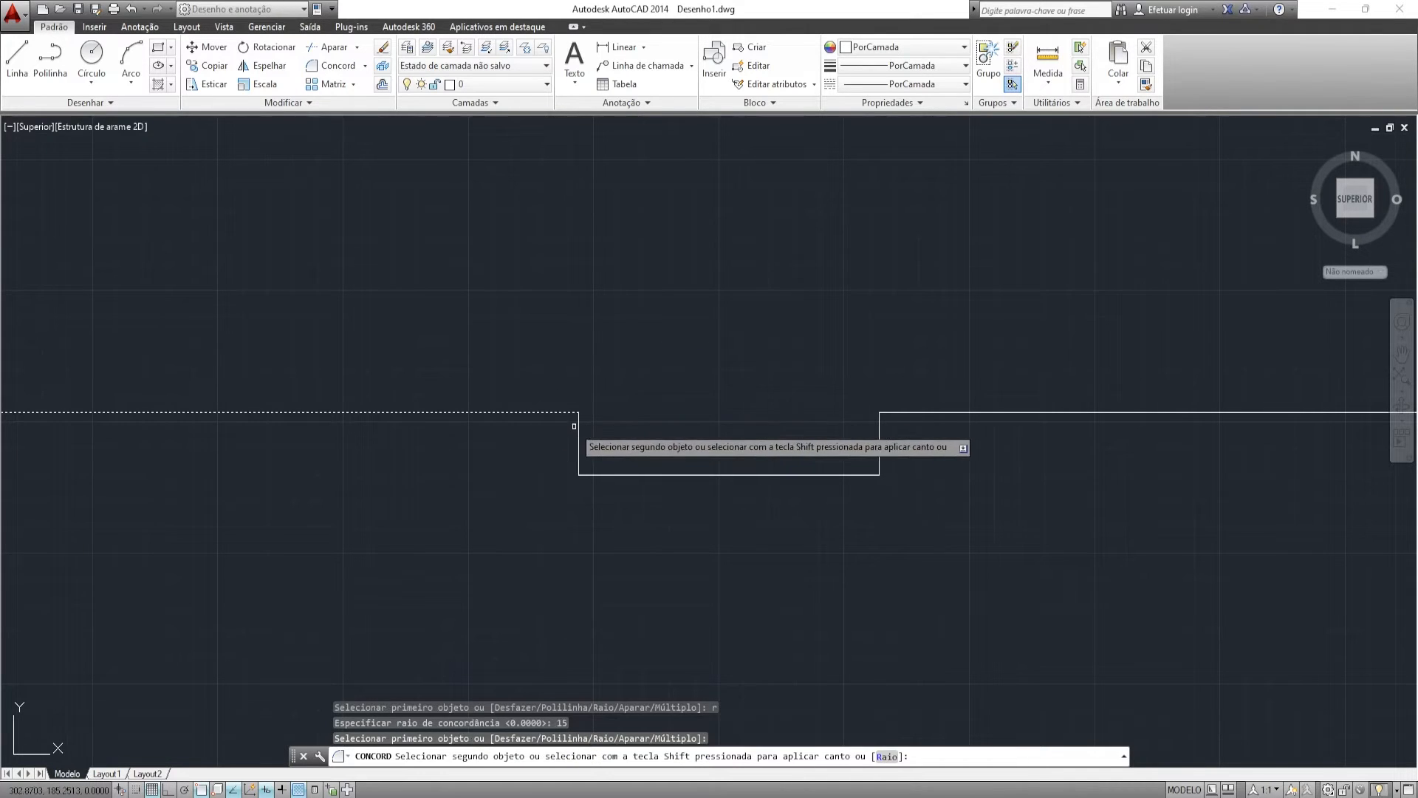
pyautogui.click(577, 428)
pyautogui.press('Return')
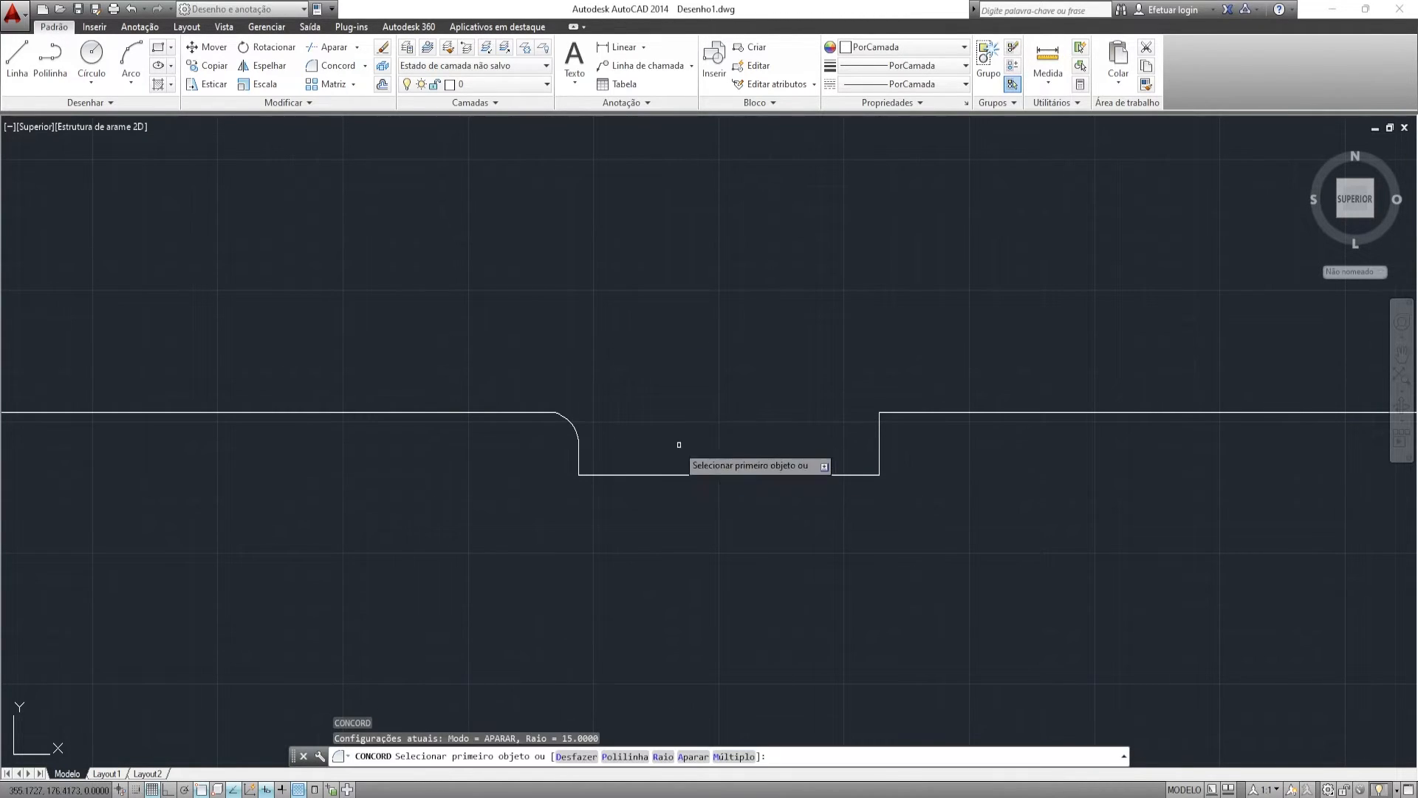
pyautogui.click(580, 456)
pyautogui.click(594, 474)
pyautogui.press('Return')
pyautogui.click(870, 475)
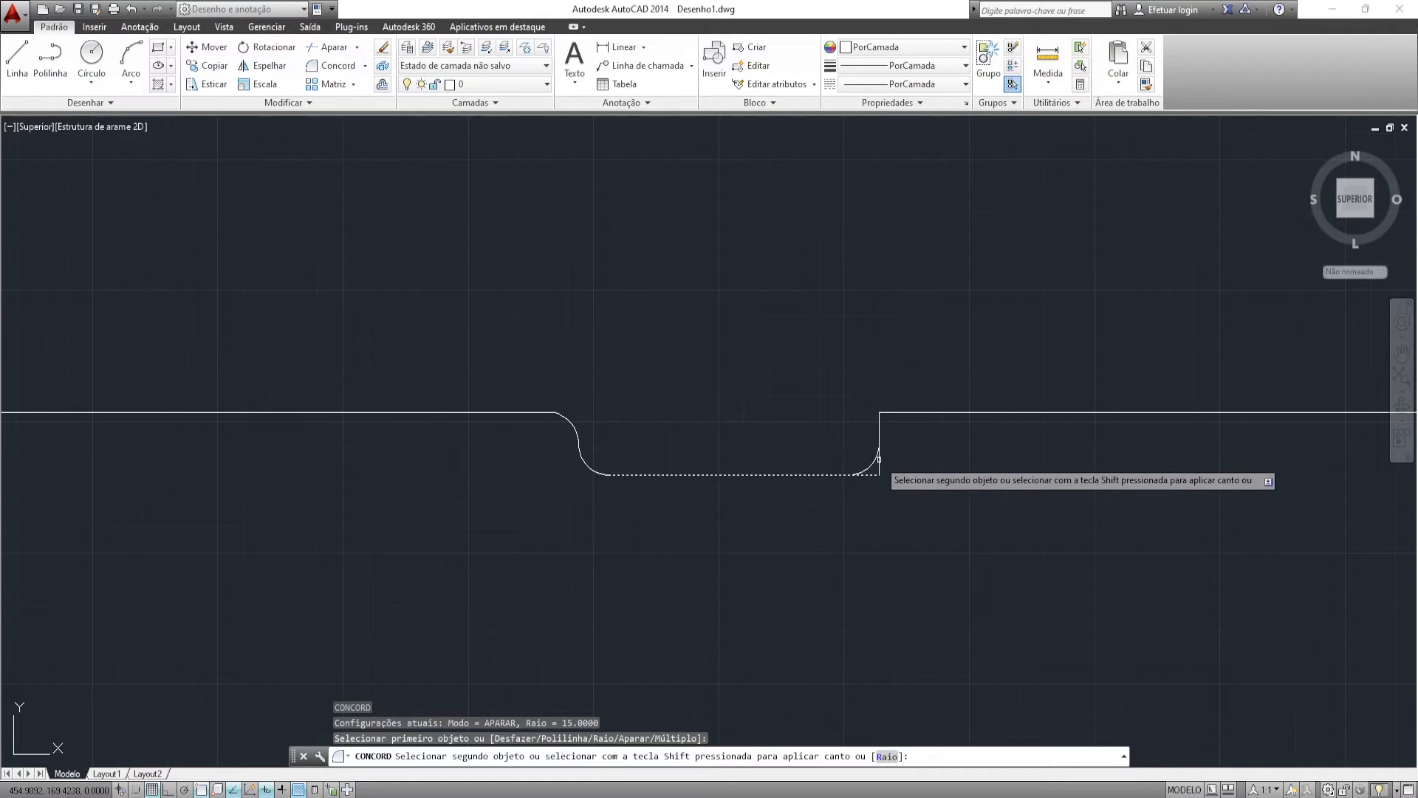
pyautogui.click(879, 458)
# - Measure a distance from a fillet end with MEDIRGEOM
pyautogui.scroll(-2, 1001, 371)
pyautogui.scroll(-2, 1001, 371)
pyautogui.moveTo(989, 377); pyautogui.dragTo(729, 386, button='middle')
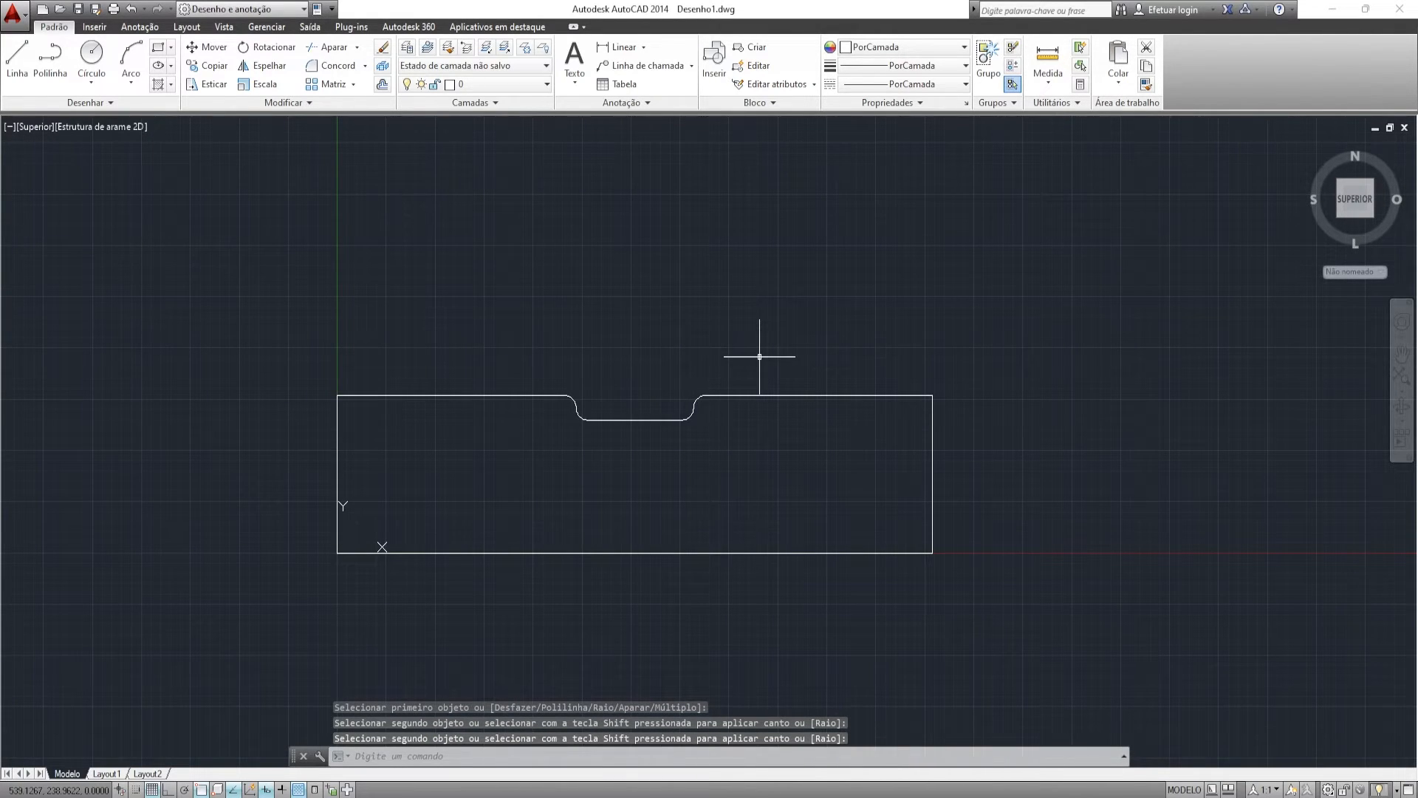
pyautogui.click(1047, 63)
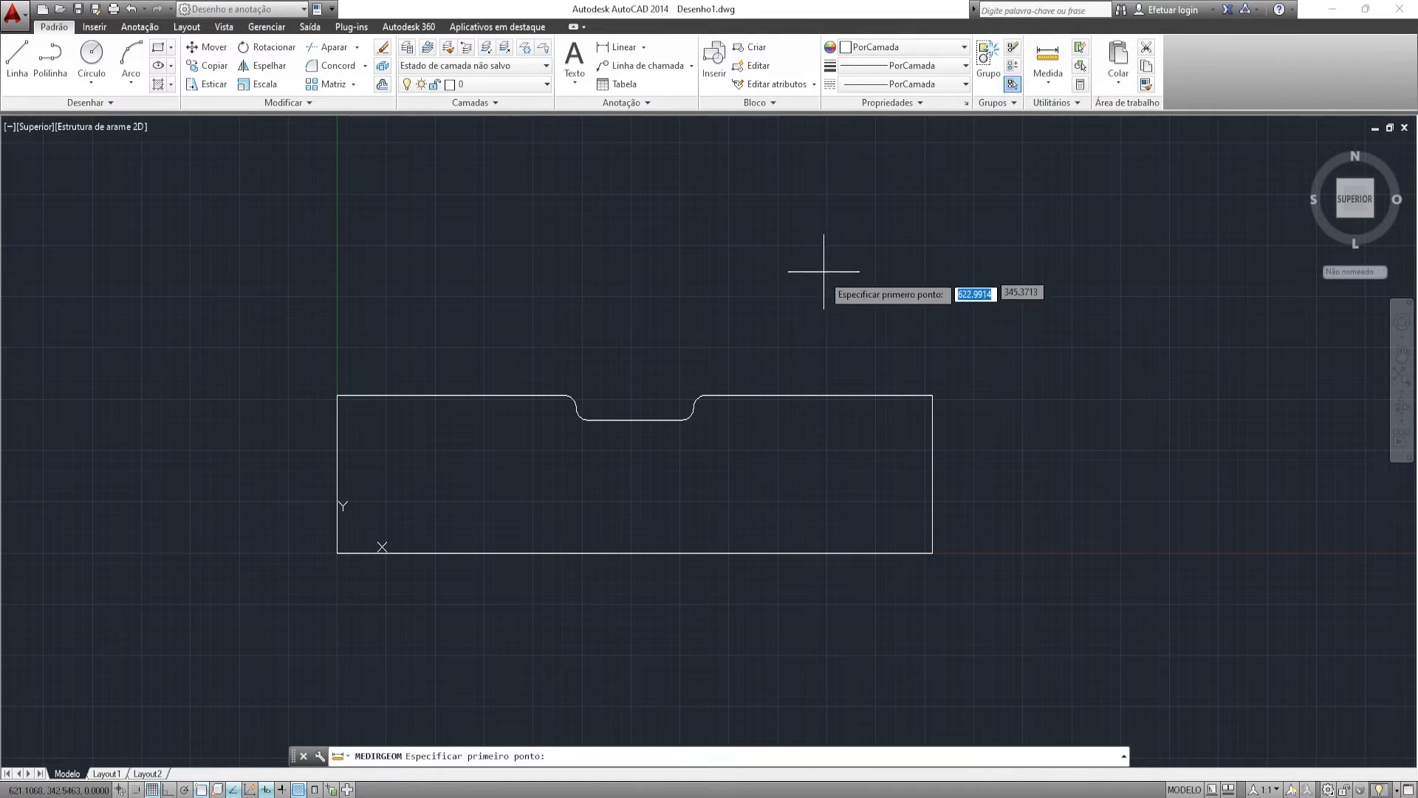
pyautogui.click(706, 395)
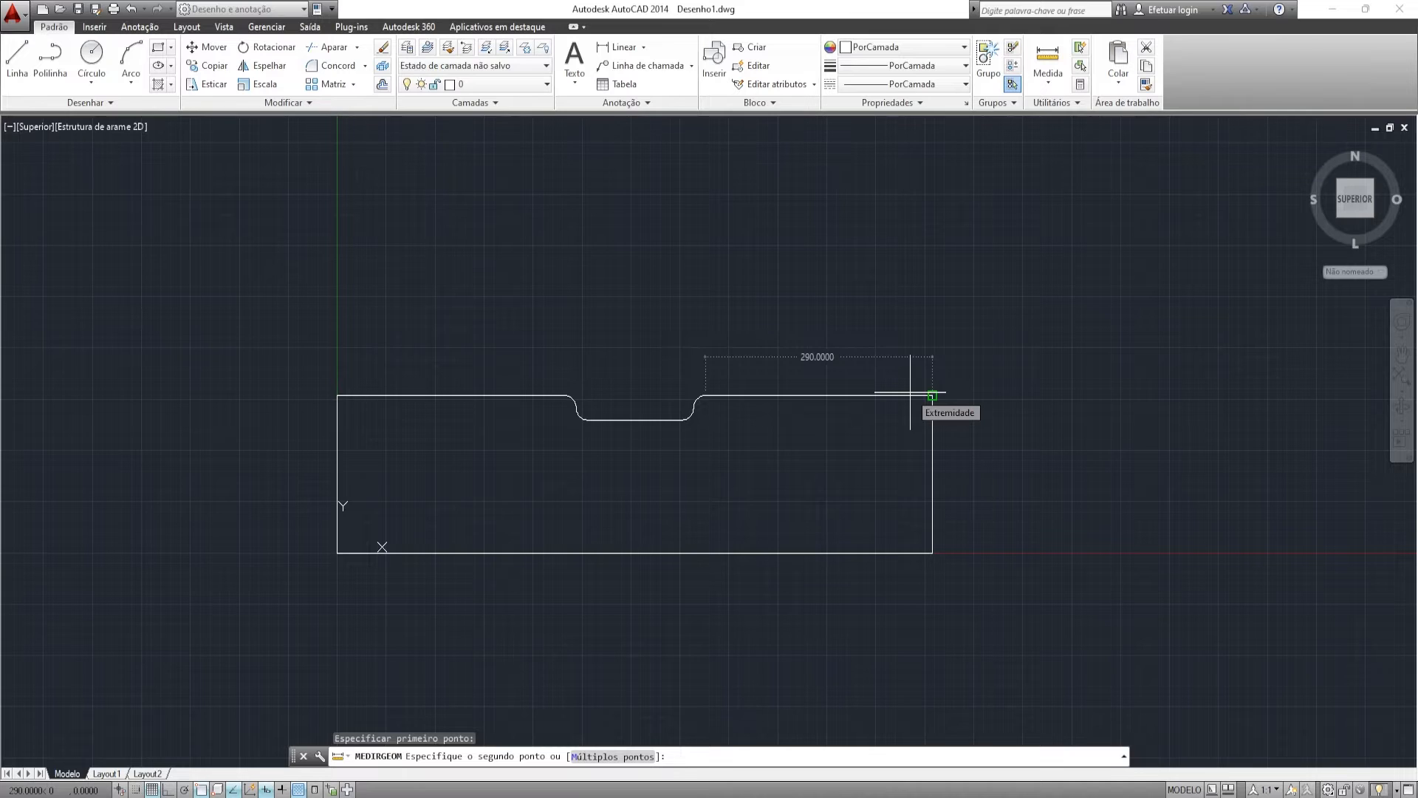
pyautogui.press('Escape')
pyautogui.moveTo(661, 310); pyautogui.dragTo(778, 326, button='middle')
pyautogui.scroll(-2, 823, 392)
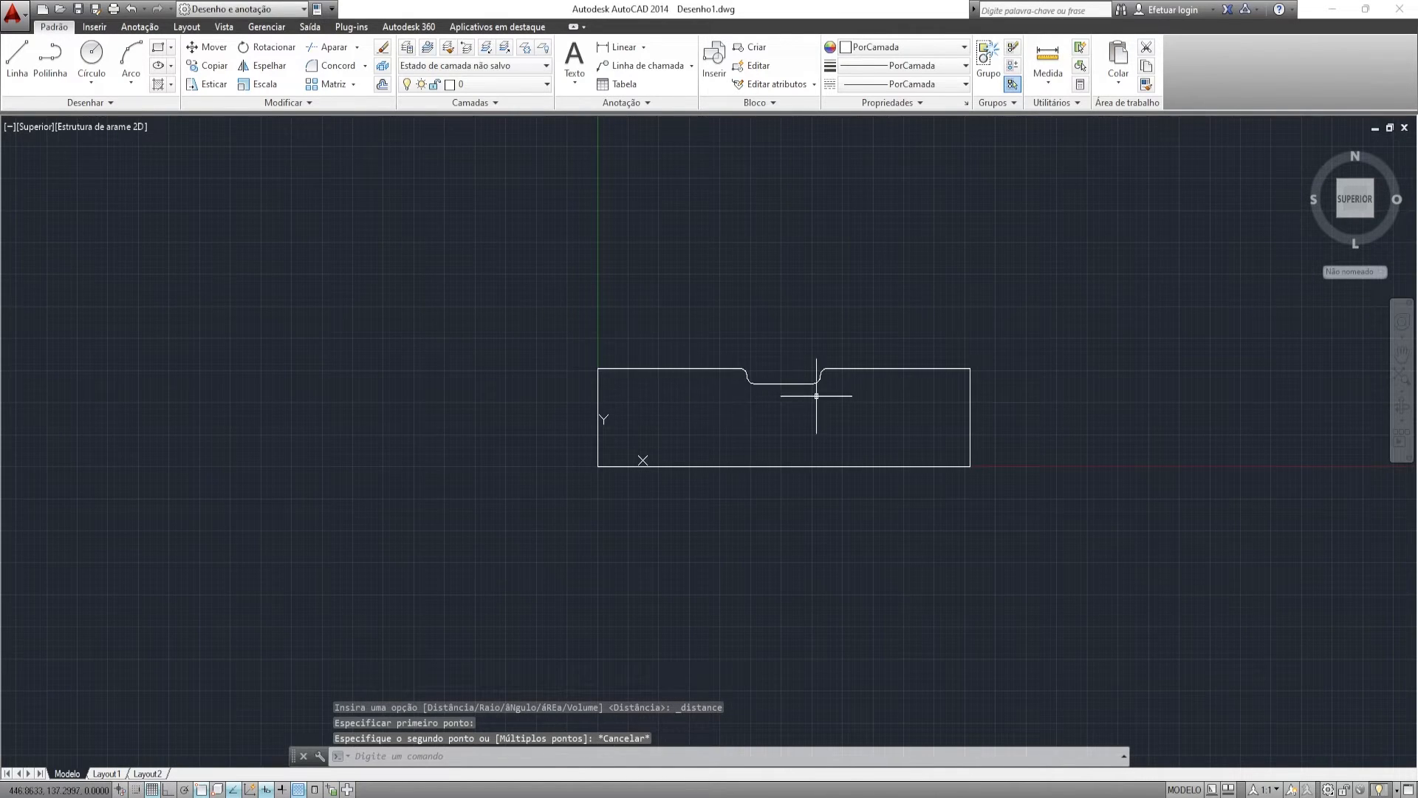
pyautogui.press('Escape')
pyautogui.moveTo(792, 386); pyautogui.dragTo(678, 401, button='middle')
# - Select the whole panel outline and join its lines into polylines
pyautogui.click(869, 398)
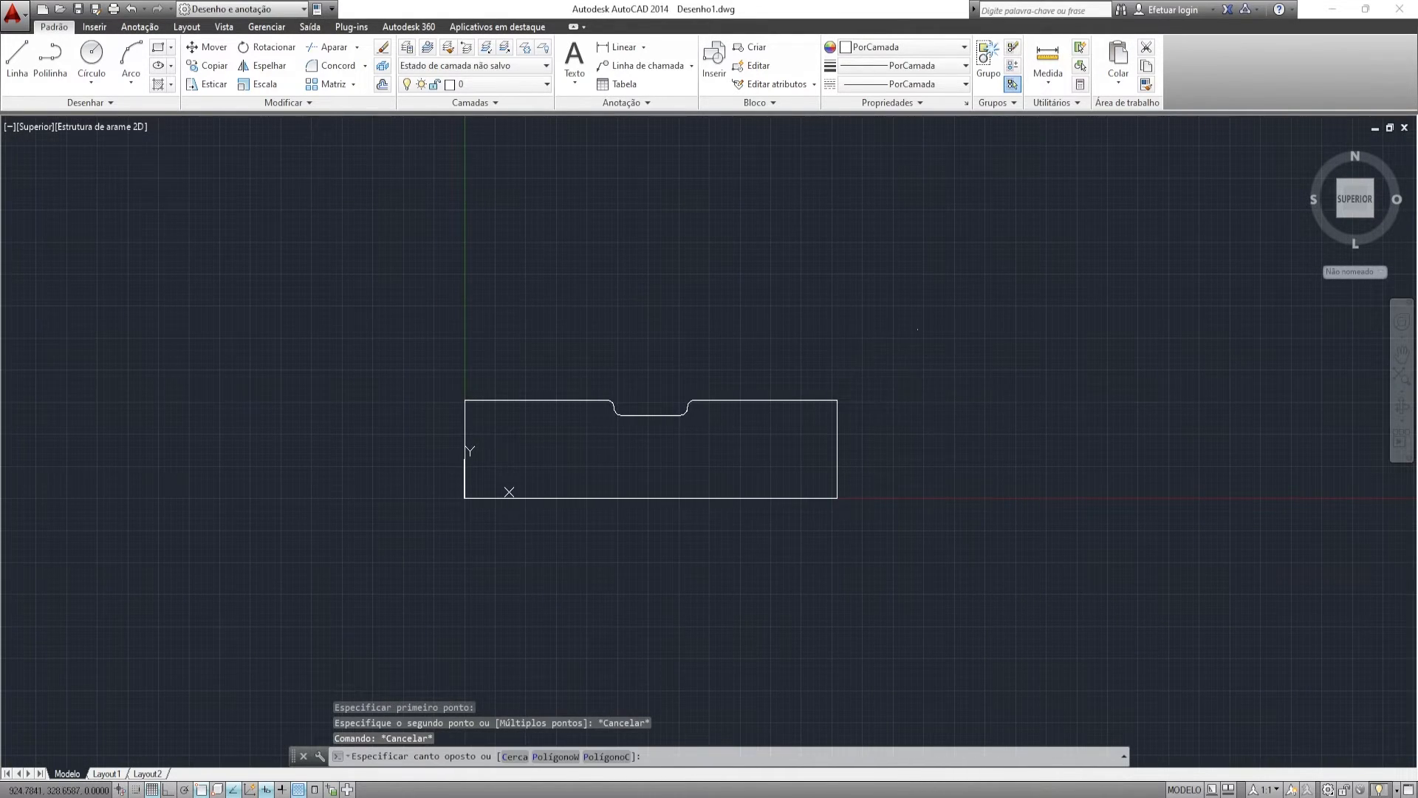
pyautogui.click(344, 571)
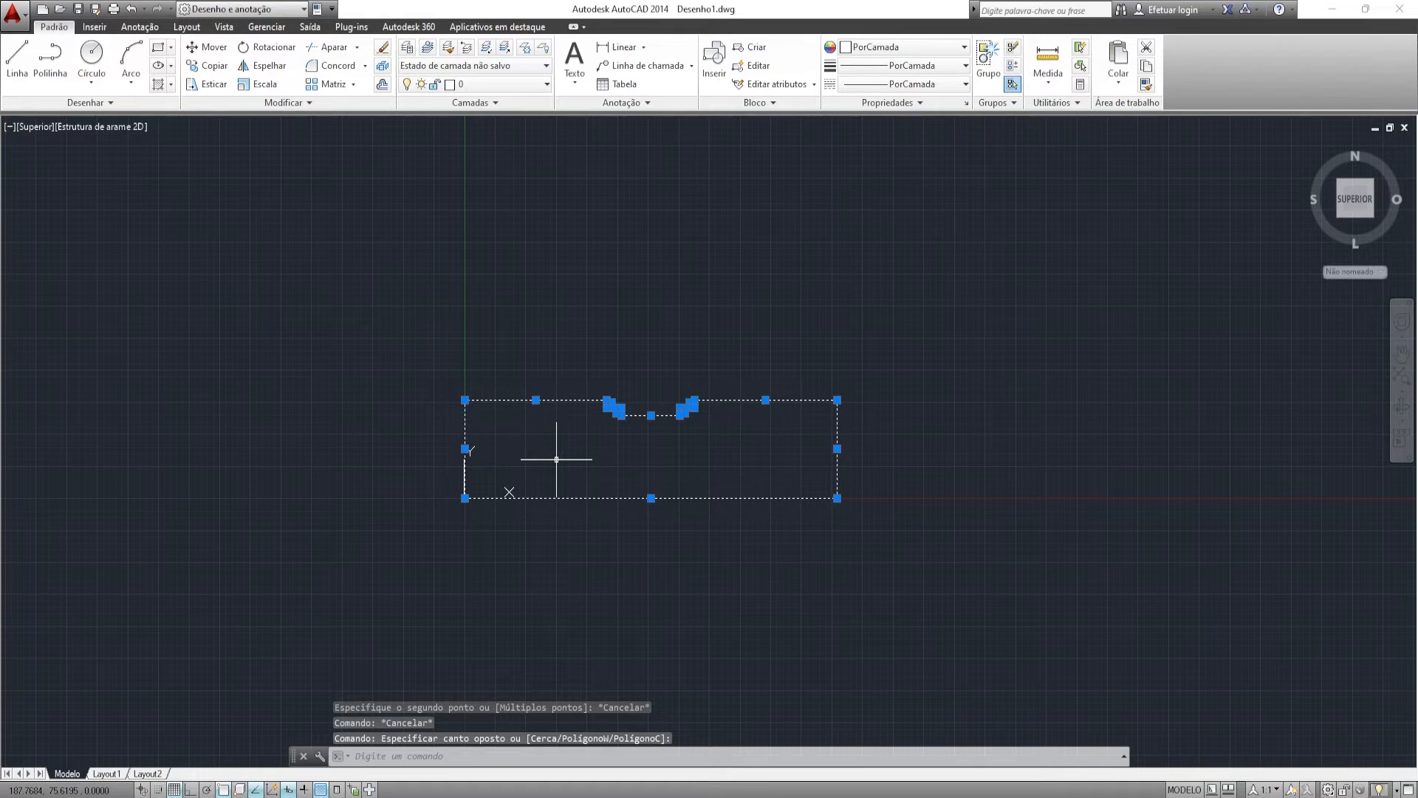
pyautogui.press('Return')
pyautogui.click(792, 358)
pyautogui.click(768, 417)
pyautogui.moveTo(776, 366); pyautogui.dragTo(792, 354, button='middle')
pyautogui.press('Escape')
# - Select the left and right polylines and join them with UNIR into one outline
pyautogui.click(557, 363)
pyautogui.click(511, 409)
pyautogui.moveTo(567, 365); pyautogui.dragTo(648, 346, button='middle')
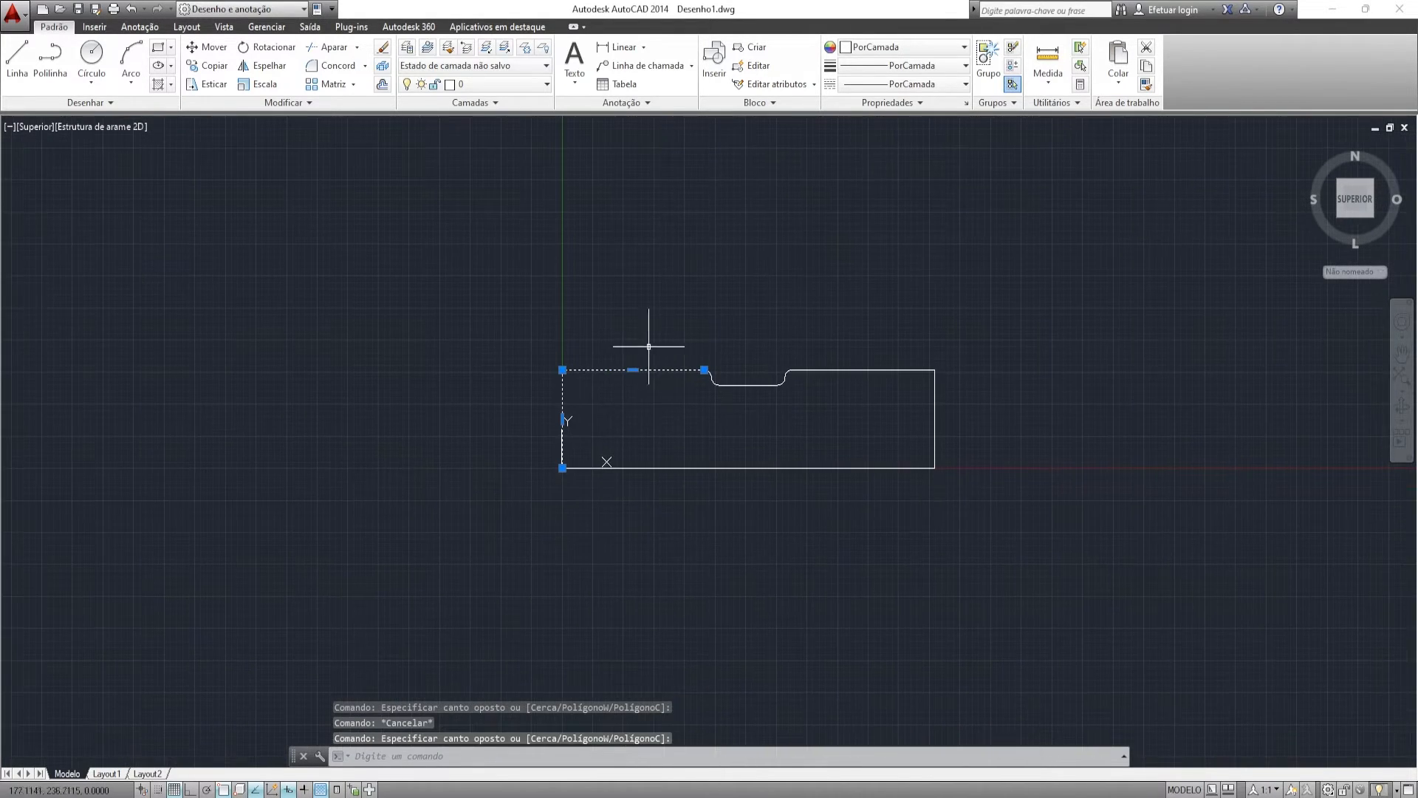
pyautogui.scroll(2, 647, 351)
pyautogui.press('Escape')
pyautogui.click(661, 360)
pyautogui.click(614, 393)
pyautogui.moveTo(614, 393); pyautogui.dragTo(660, 368, button='middle')
pyautogui.click(735, 460)
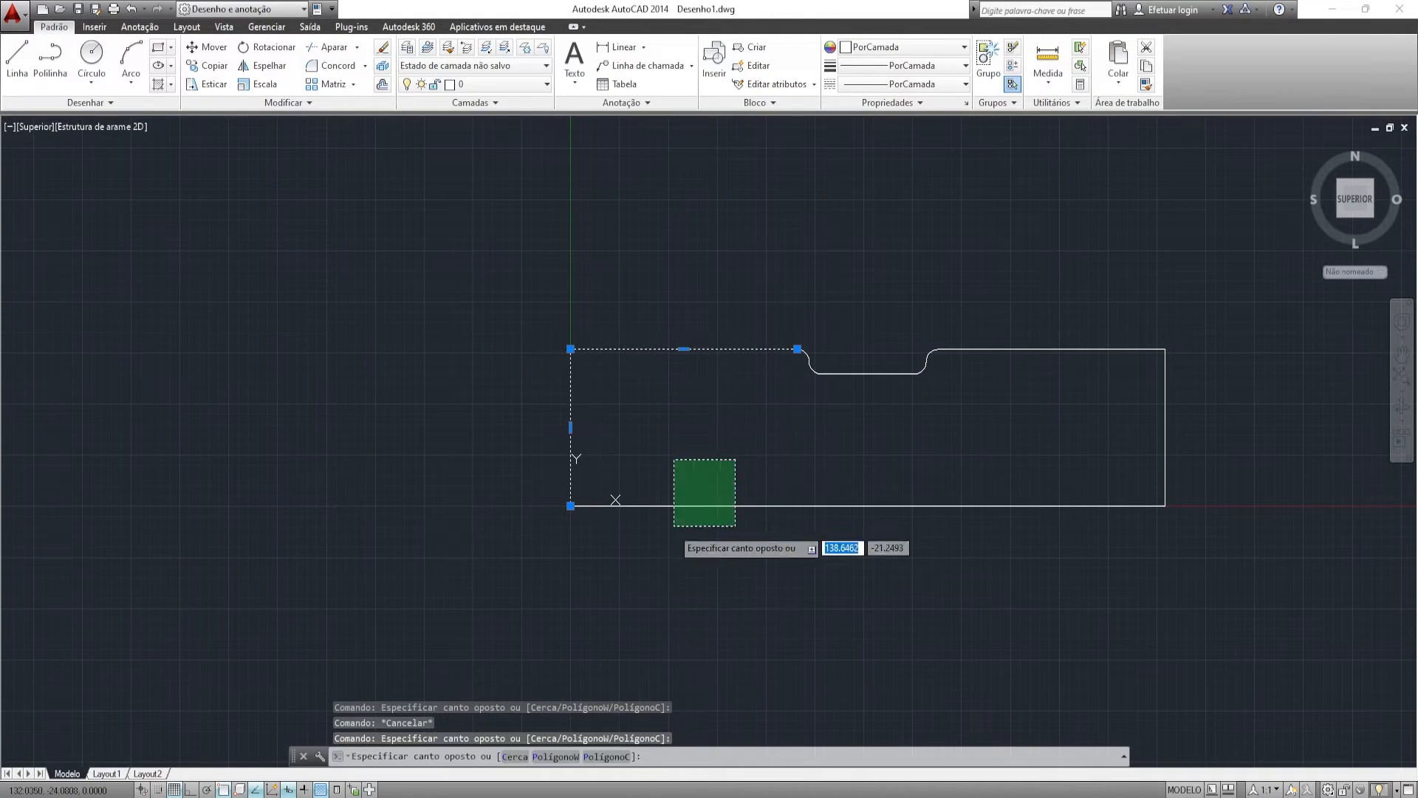
pyautogui.click(685, 517)
pyautogui.write('unir')
pyautogui.press('Return')
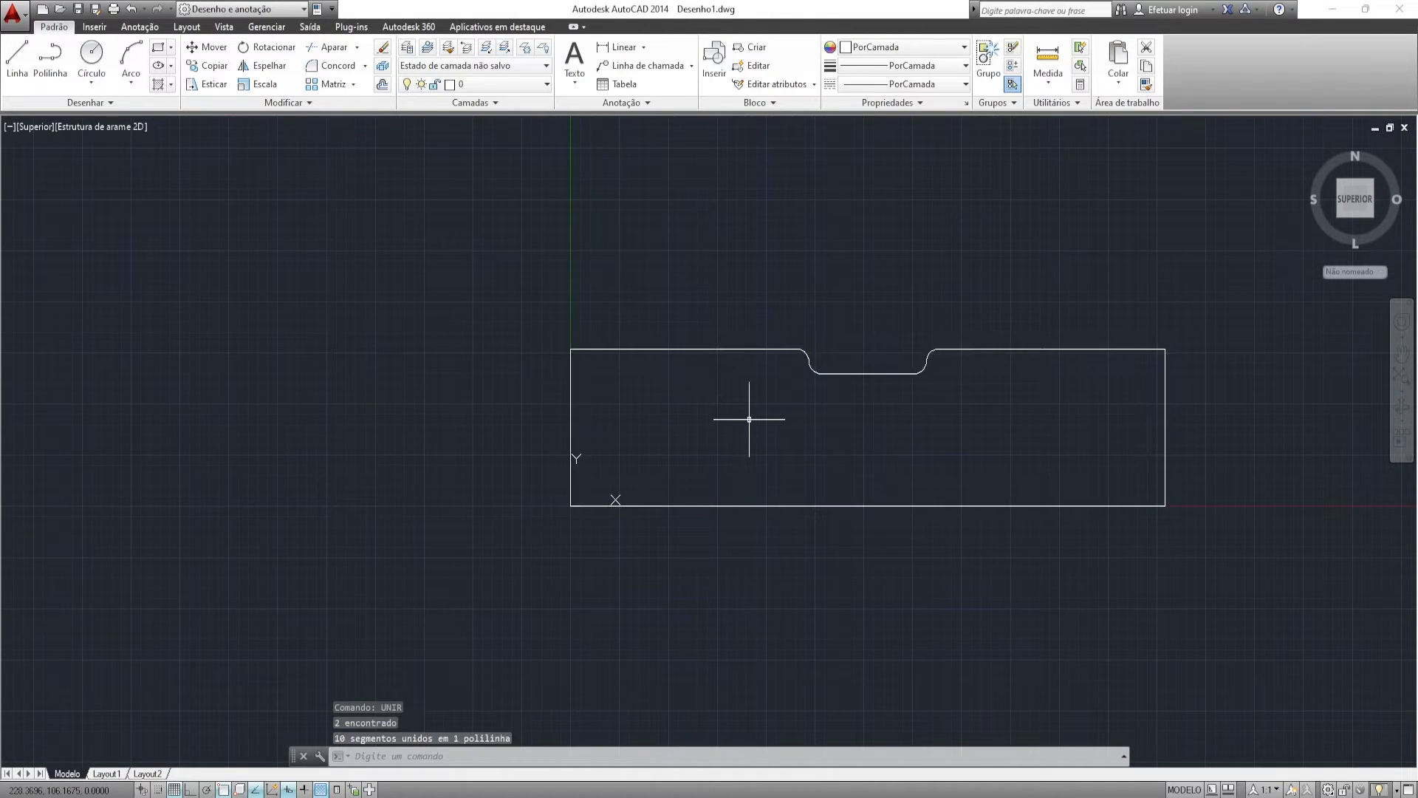
# - Select the joined outline to confirm it is a single polyline, then centre it on screen
pyautogui.click(678, 483)
pyautogui.click(639, 523)
pyautogui.moveTo(946, 400); pyautogui.dragTo(745, 441, button='middle')
pyautogui.moveTo(596, 363); pyautogui.dragTo(622, 317, button='middle')
pyautogui.press('Escape')
pyautogui.click(843, 310)
pyautogui.click(820, 356)
pyautogui.moveTo(846, 334); pyautogui.dragTo(833, 301, button='middle')
pyautogui.press('Escape')
pyautogui.moveTo(670, 262); pyautogui.dragTo(700, 320, button='middle')
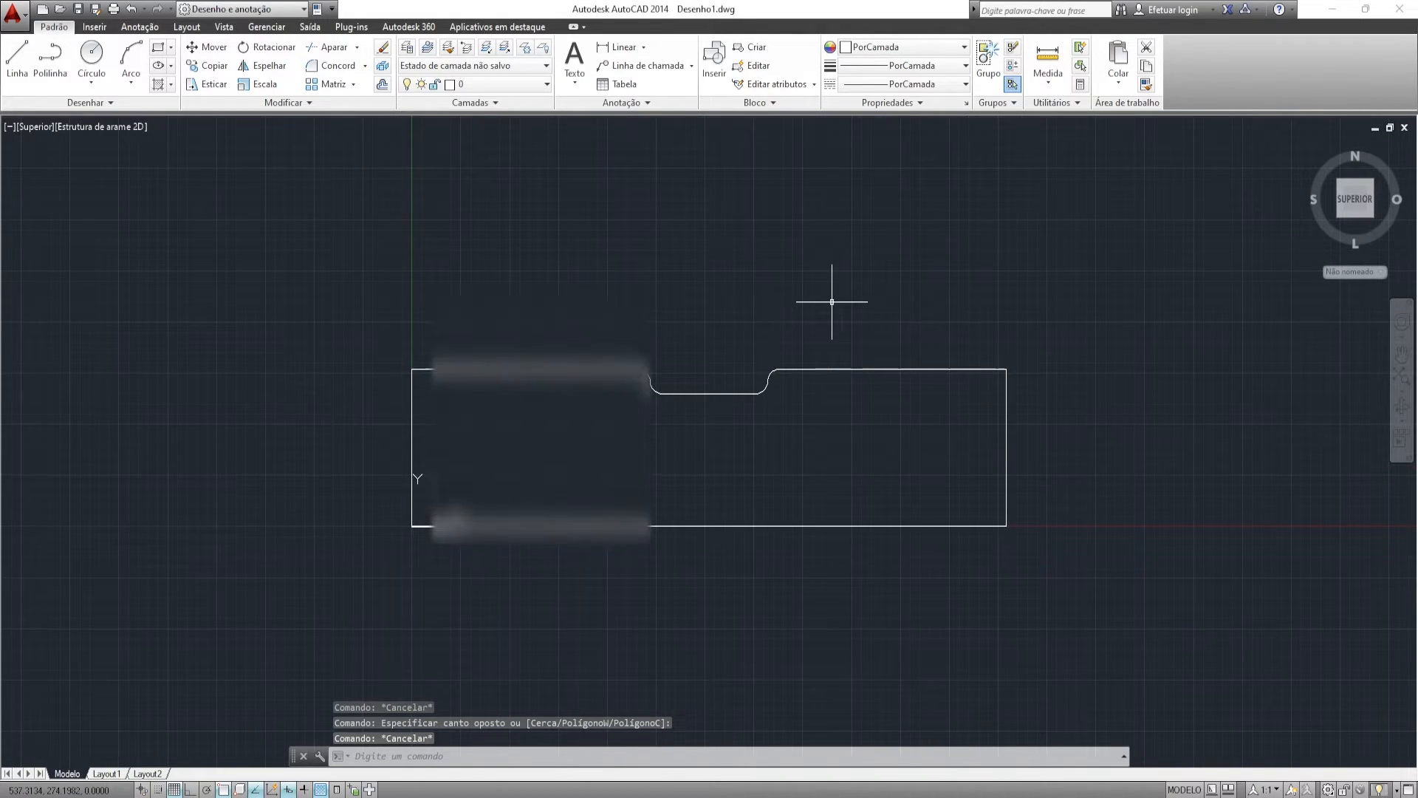
# - Save the panel to the desktop as AutoCAD 2013 DXF 'EXEMPLO FRENTE DE GAVETA', then switch to Criar Produto
pyautogui.hotkey('ctrl', 's')
pyautogui.click(383, 548)
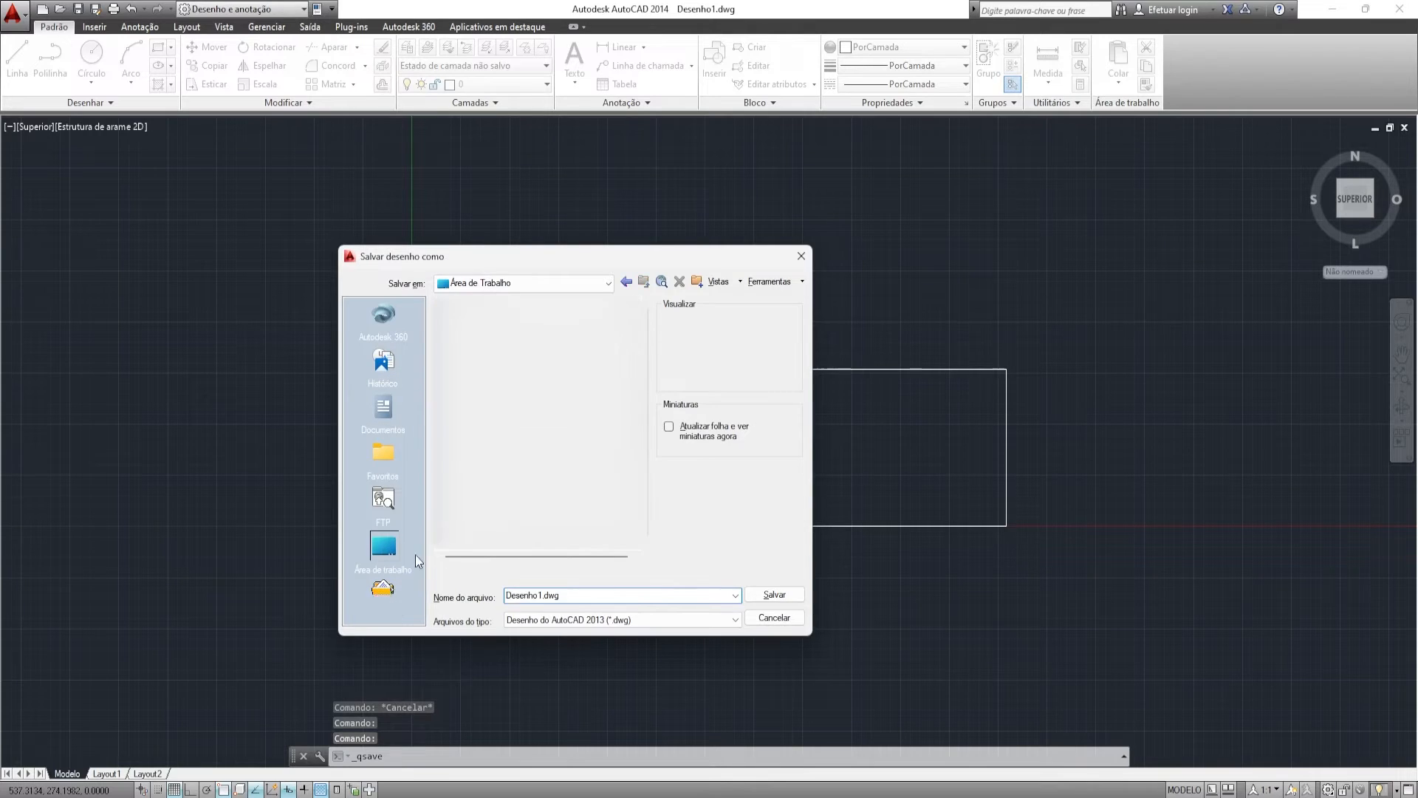
pyautogui.click(588, 619)
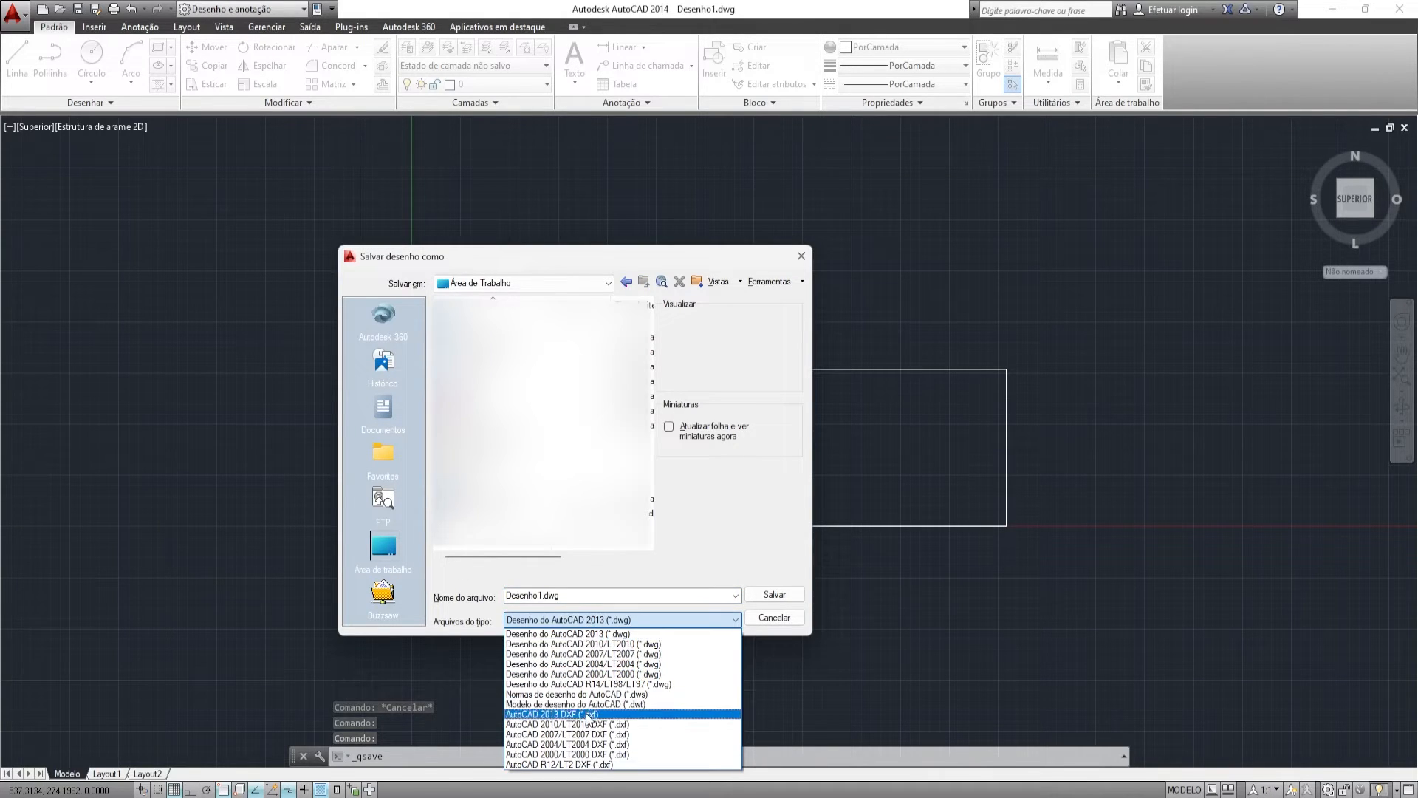
pyautogui.click(589, 696)
pyautogui.click(575, 596)
pyautogui.click(575, 595)
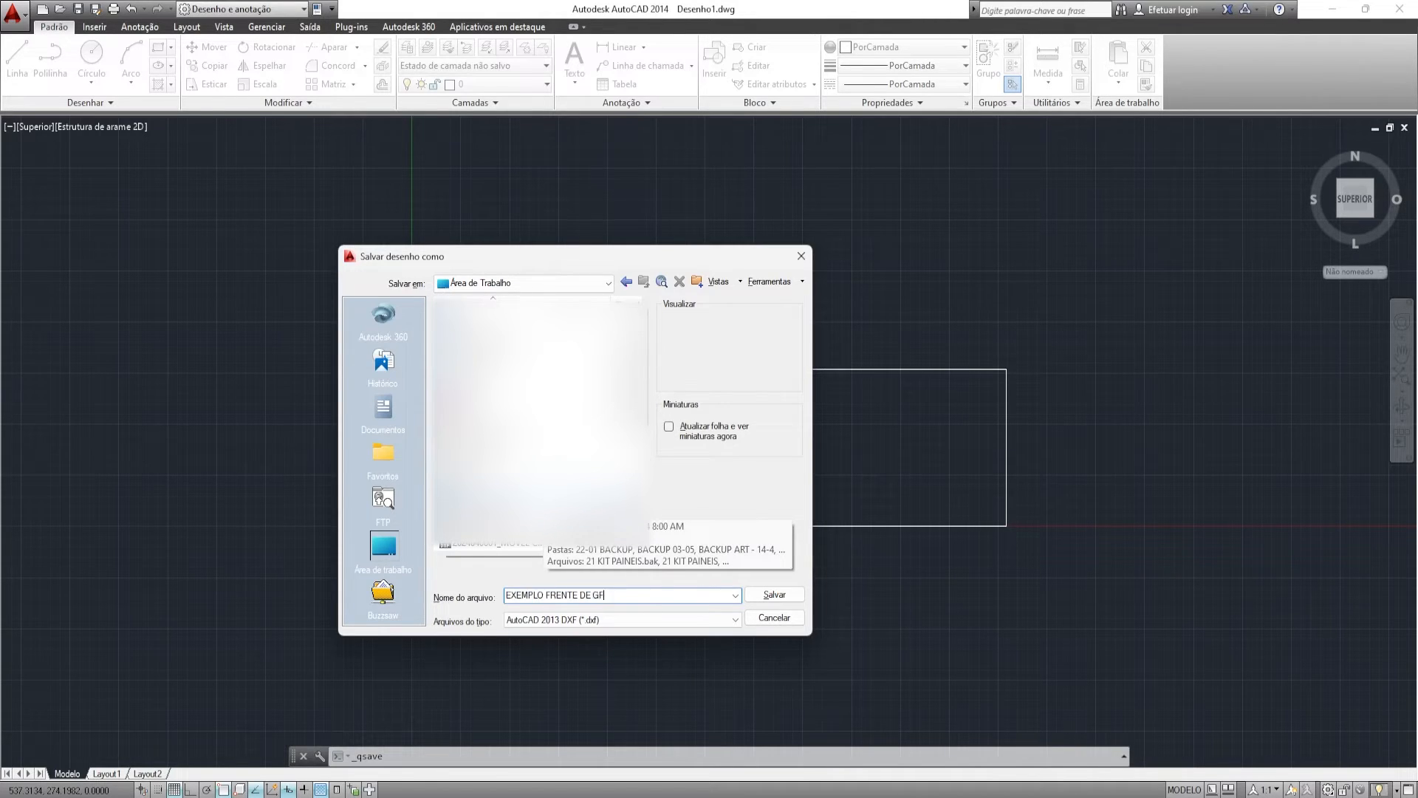
pyautogui.write('EXEMPLO FRENTE DE GAVETA')
pyautogui.press('Return')
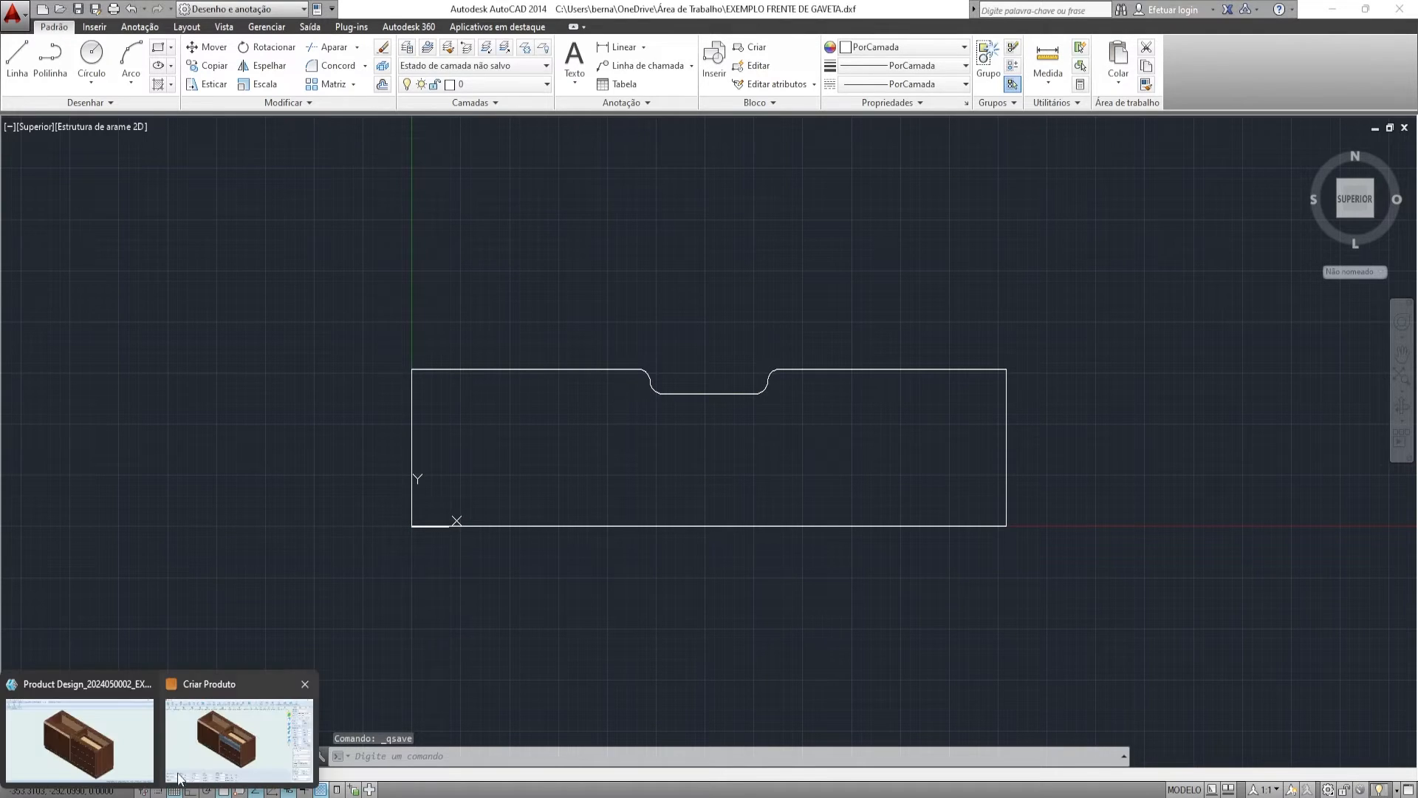
pyautogui.click(274, 720)
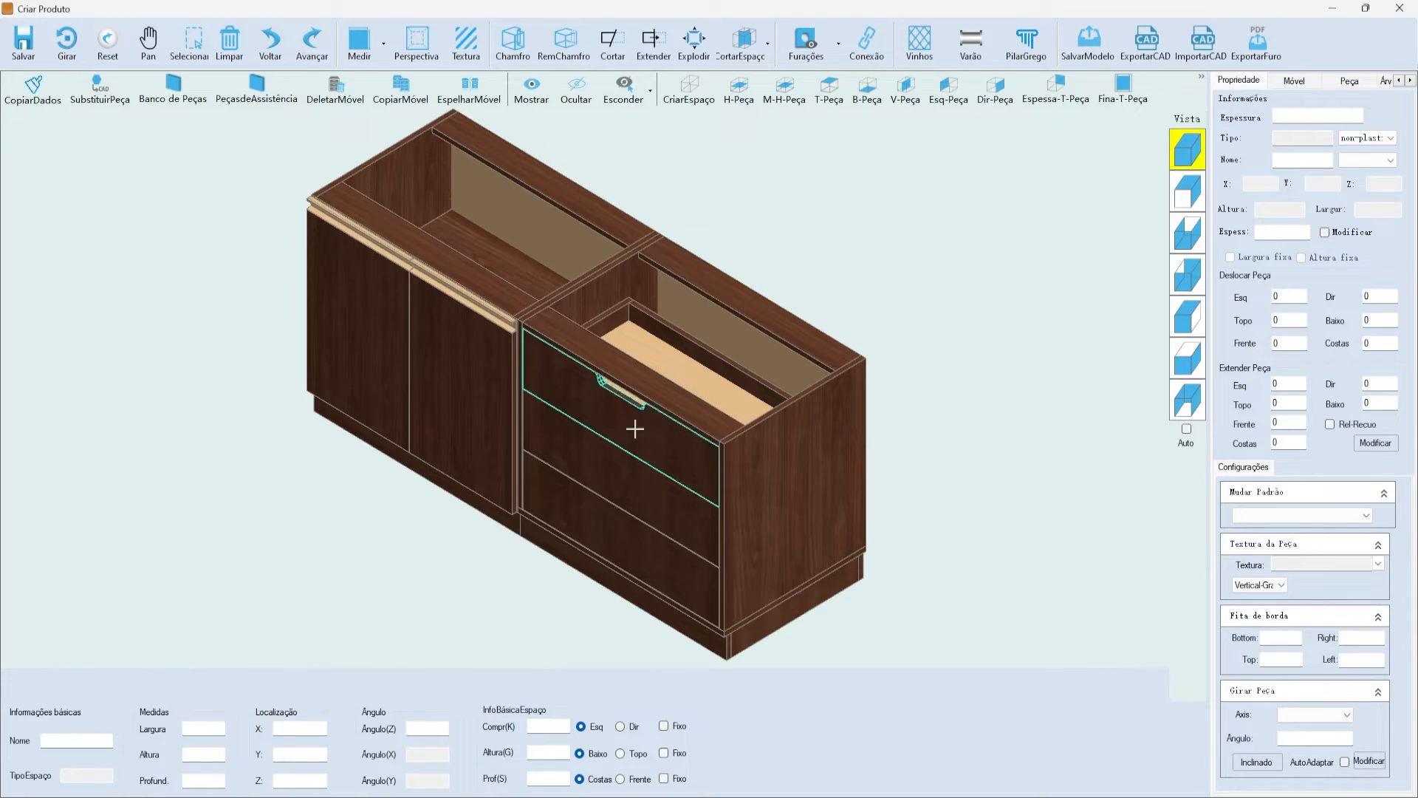
# - Select the middle drawer front and open the SubstituirPeça part replacement tool
pyautogui.click(633, 489)
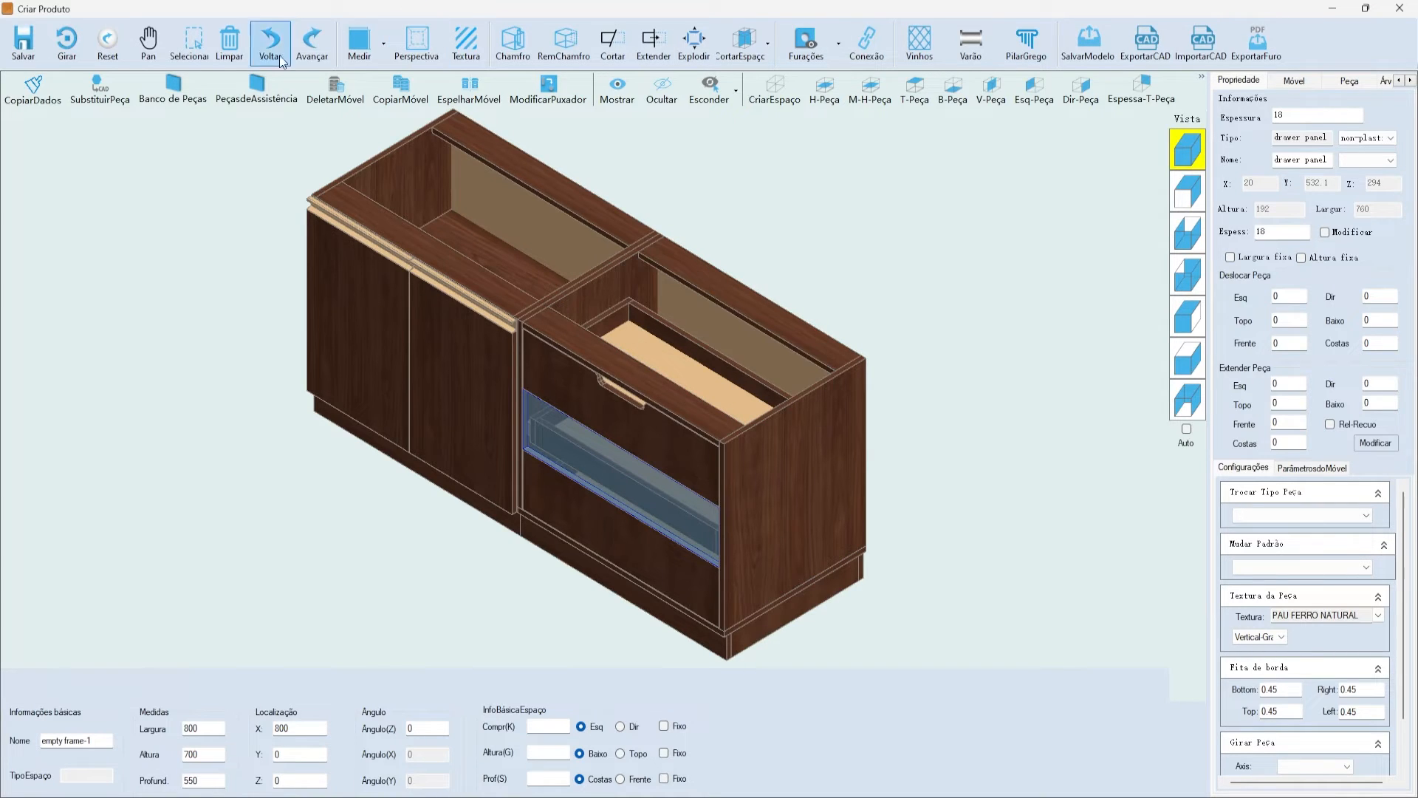
pyautogui.click(95, 93)
pyautogui.moveTo(448, 96); pyautogui.dragTo(449, 79)
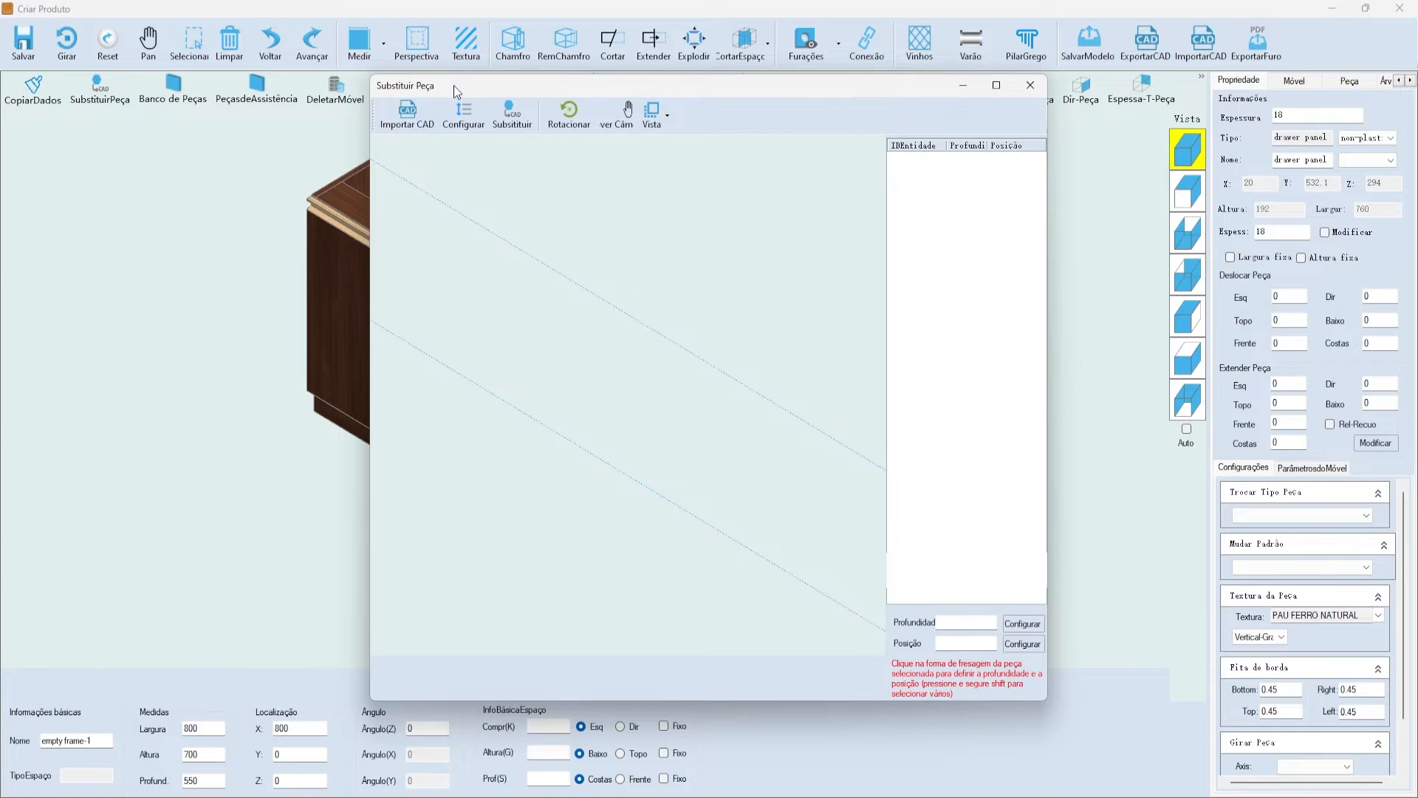
# - Import the EXEMPLO FRENTE DE GAVETA DXF through Importar CAD and dismiss the warning
pyautogui.click(409, 118)
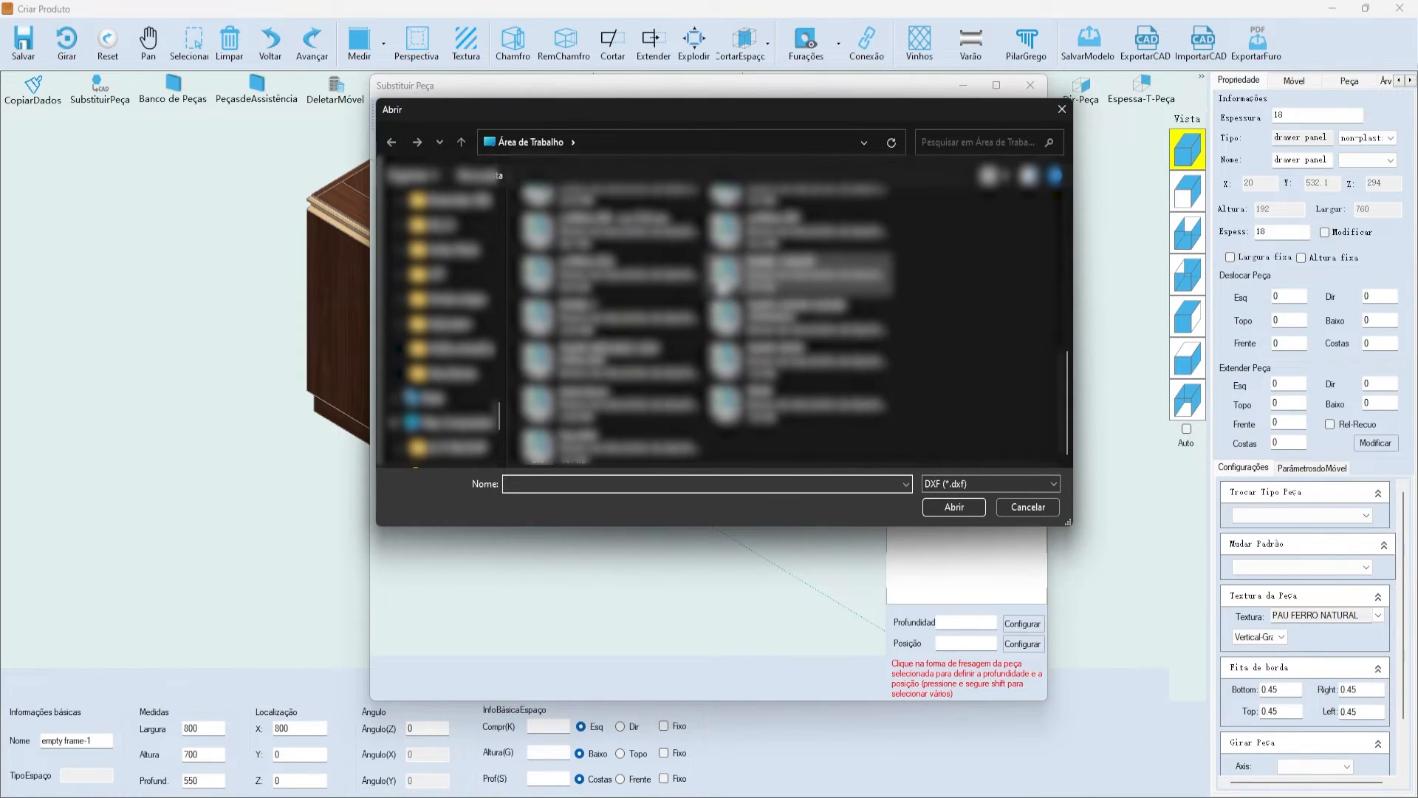
pyautogui.scroll(3, 792, 377)
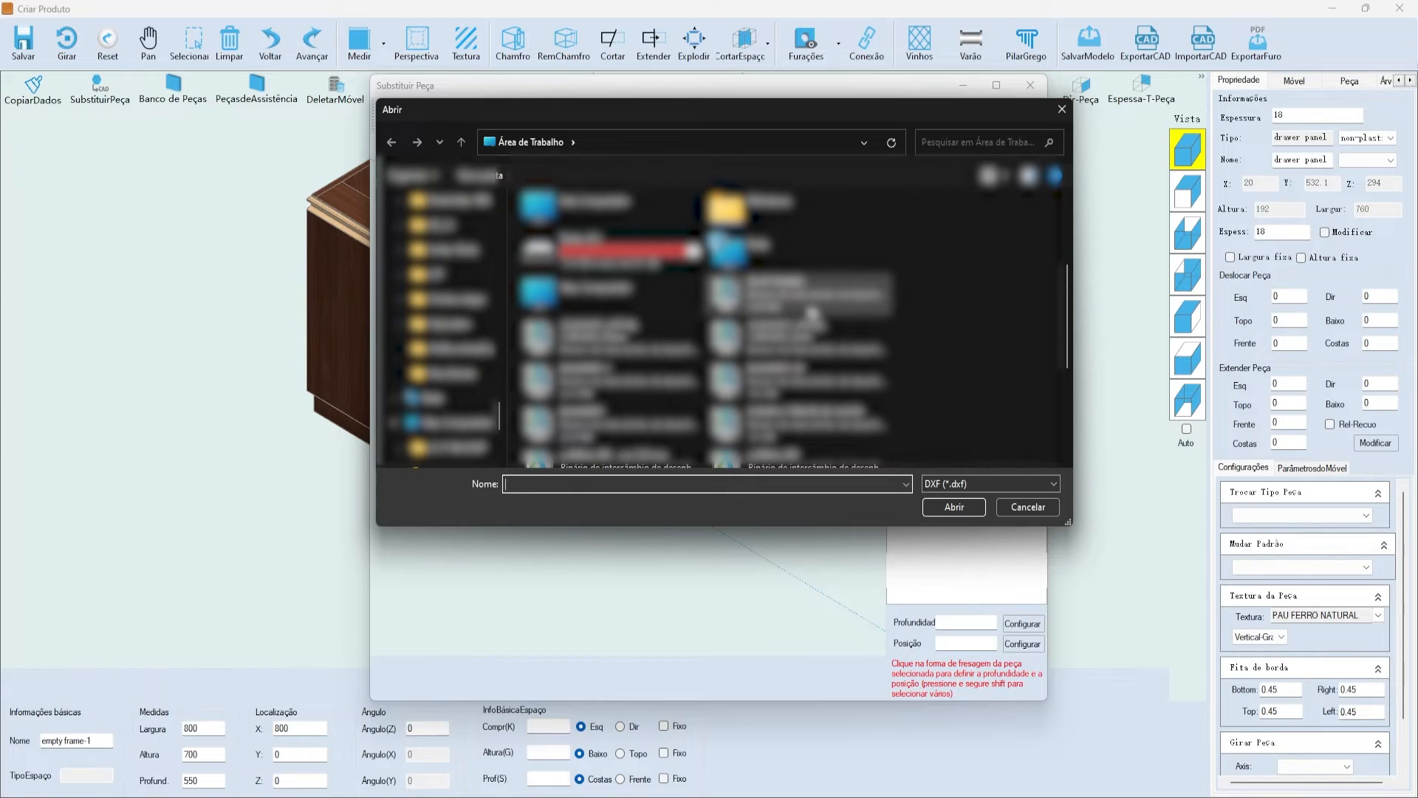
pyautogui.scroll(-3, 812, 332)
pyautogui.click(811, 358)
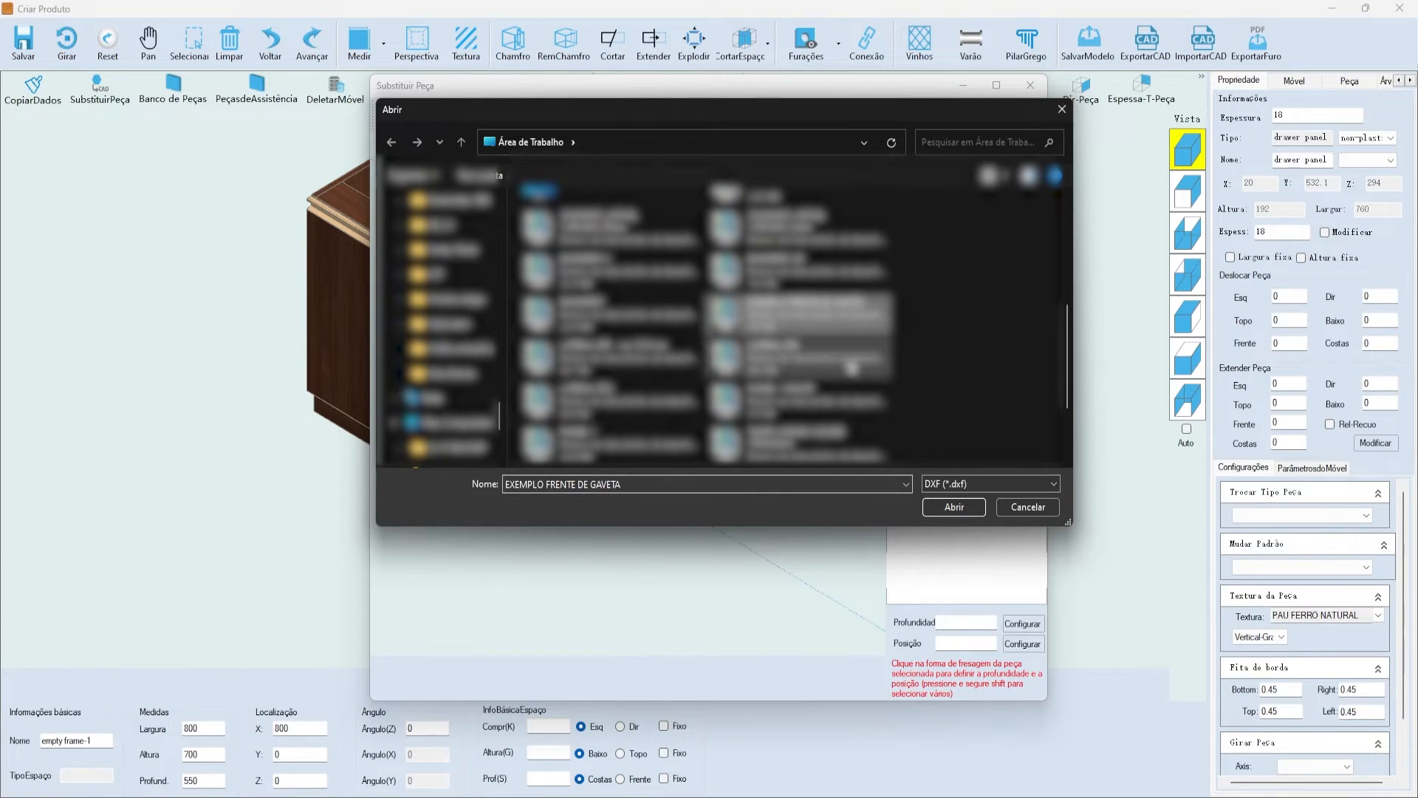
pyautogui.click(960, 506)
pyautogui.click(763, 452)
pyautogui.click(252, 793)
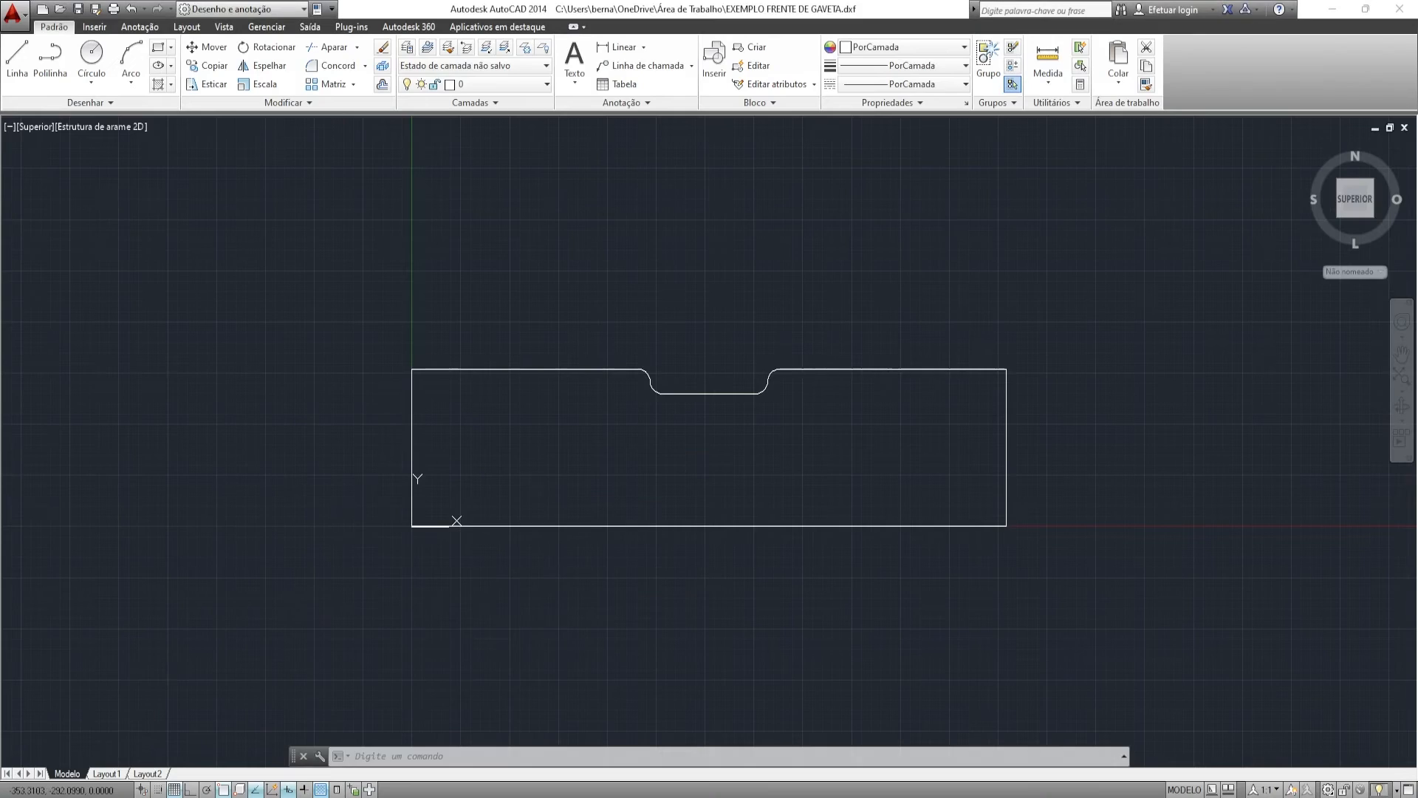
# - Close the EXEMPLO FRENTE DE GAVETA drawing without saving and return to the Substituir Peça window
pyautogui.click(1405, 126)
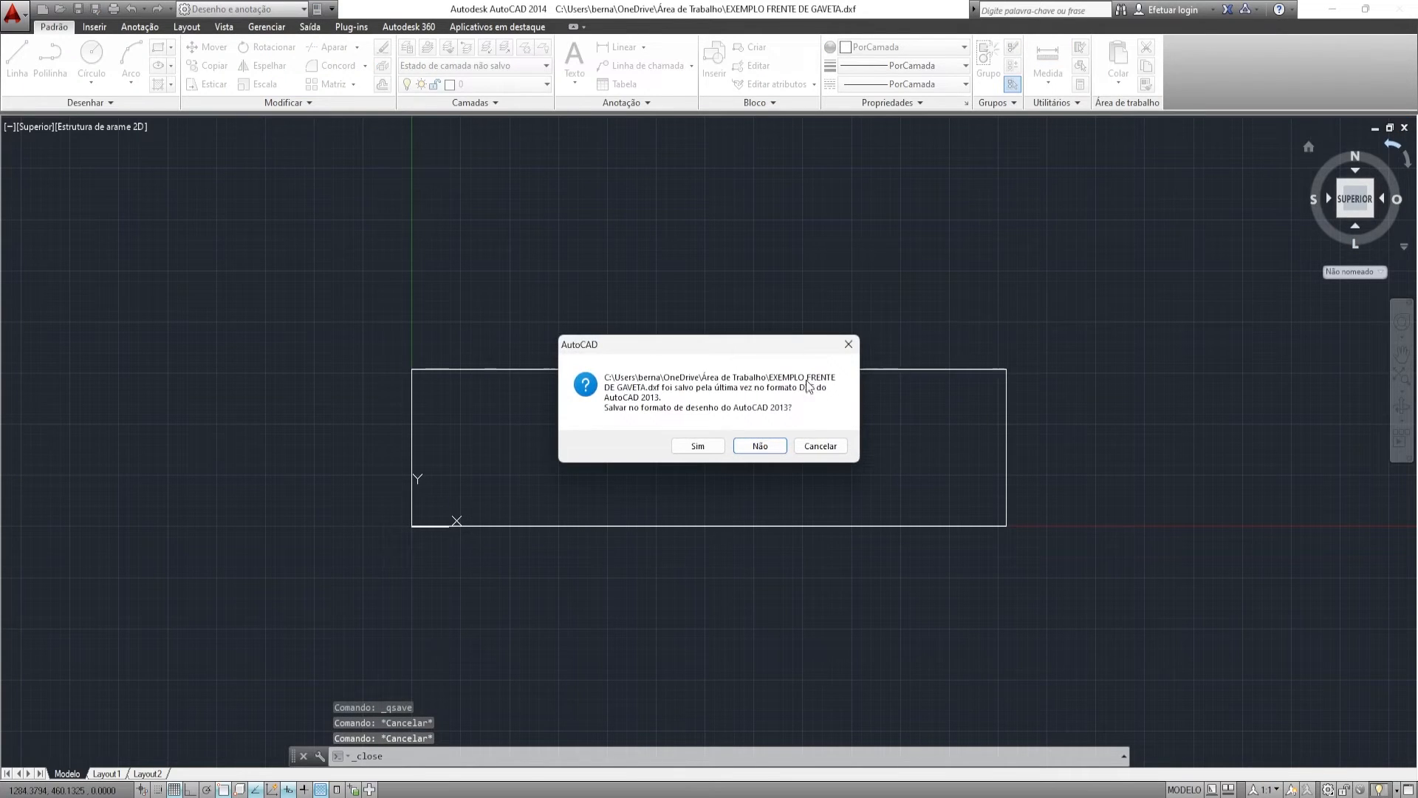
pyautogui.click(760, 447)
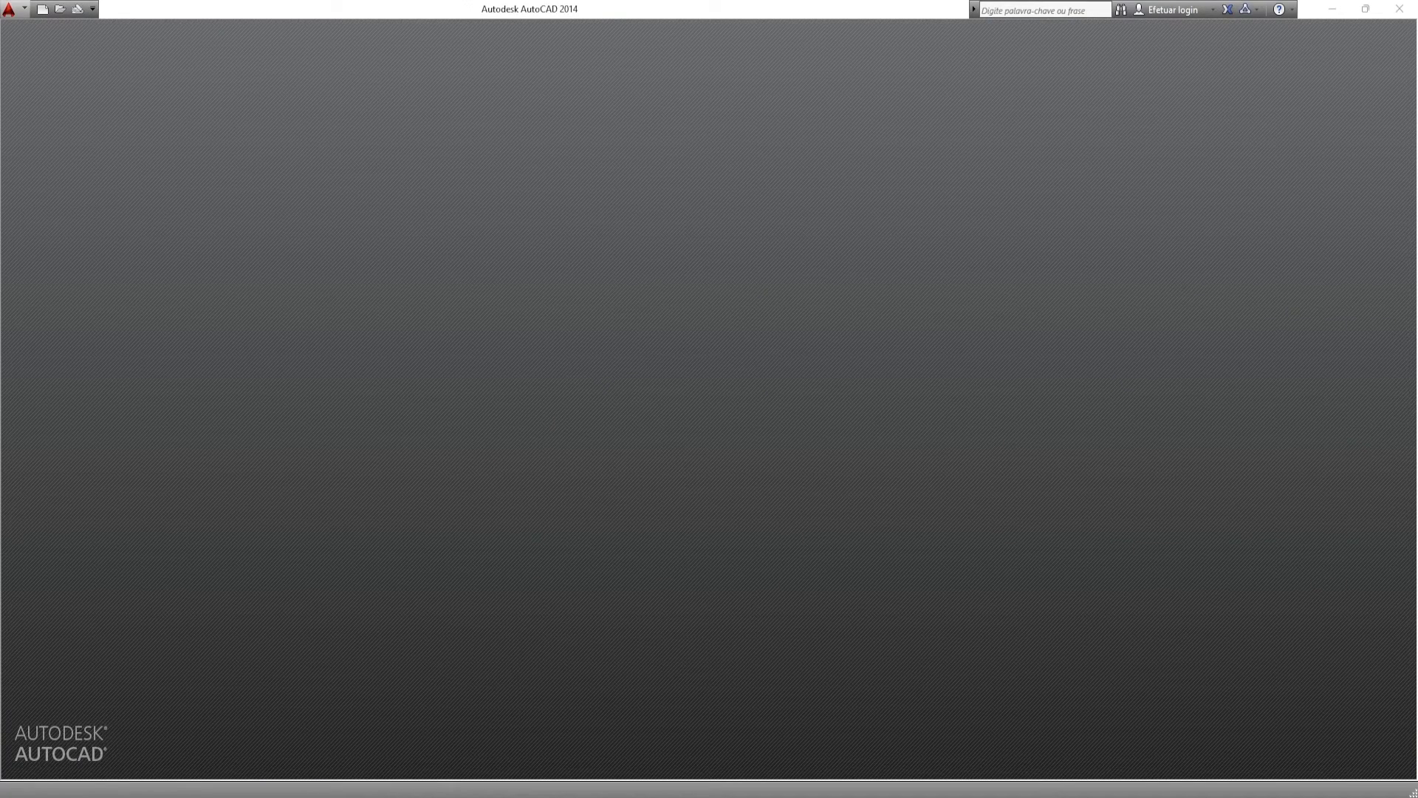
pyautogui.moveTo(248, 790)
pyautogui.click(258, 756)
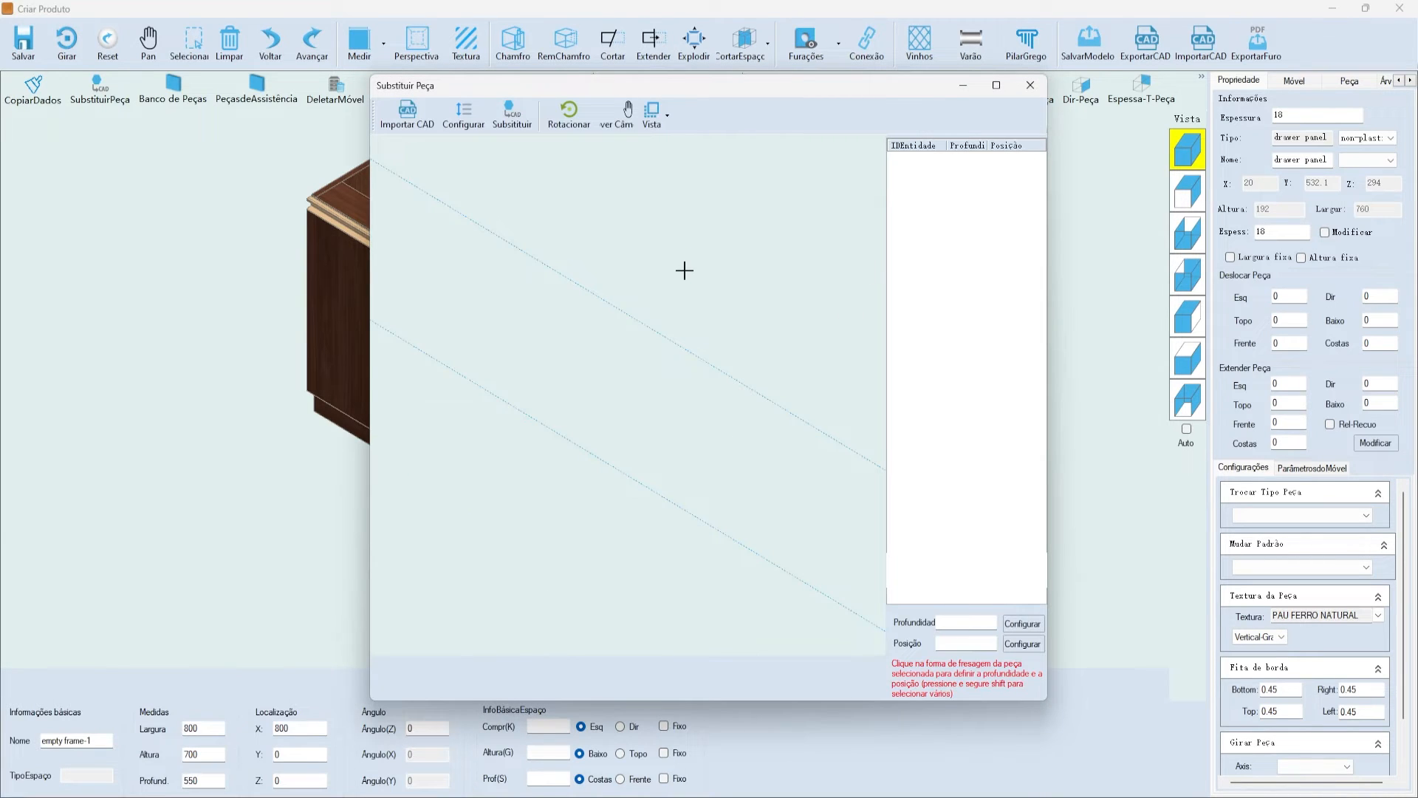
# - Load EXEMPLO FRENTE DE GAVETA.dxf into the replacement preview
pyautogui.click(407, 114)
pyautogui.scroll(3, 817, 325)
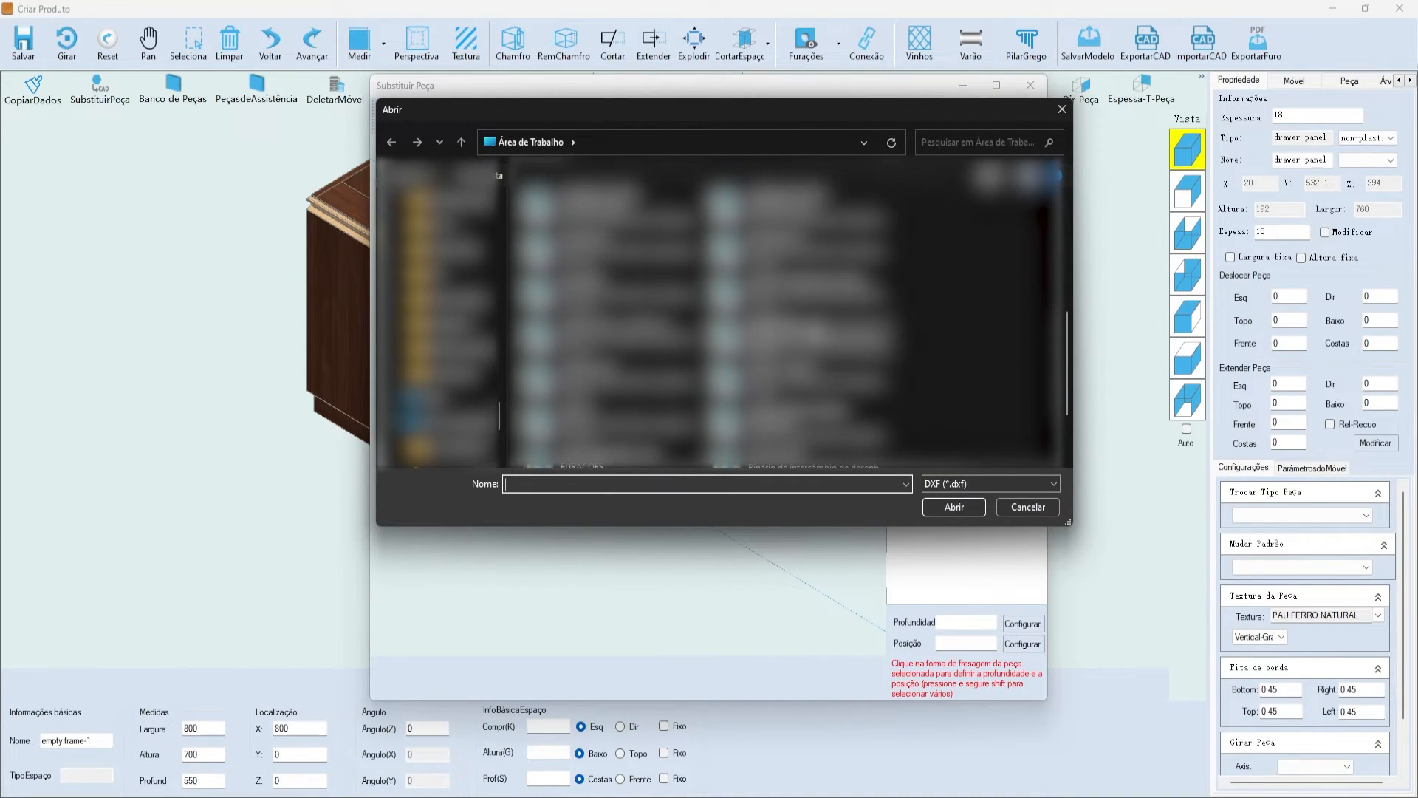
pyautogui.click(809, 429)
pyautogui.click(947, 509)
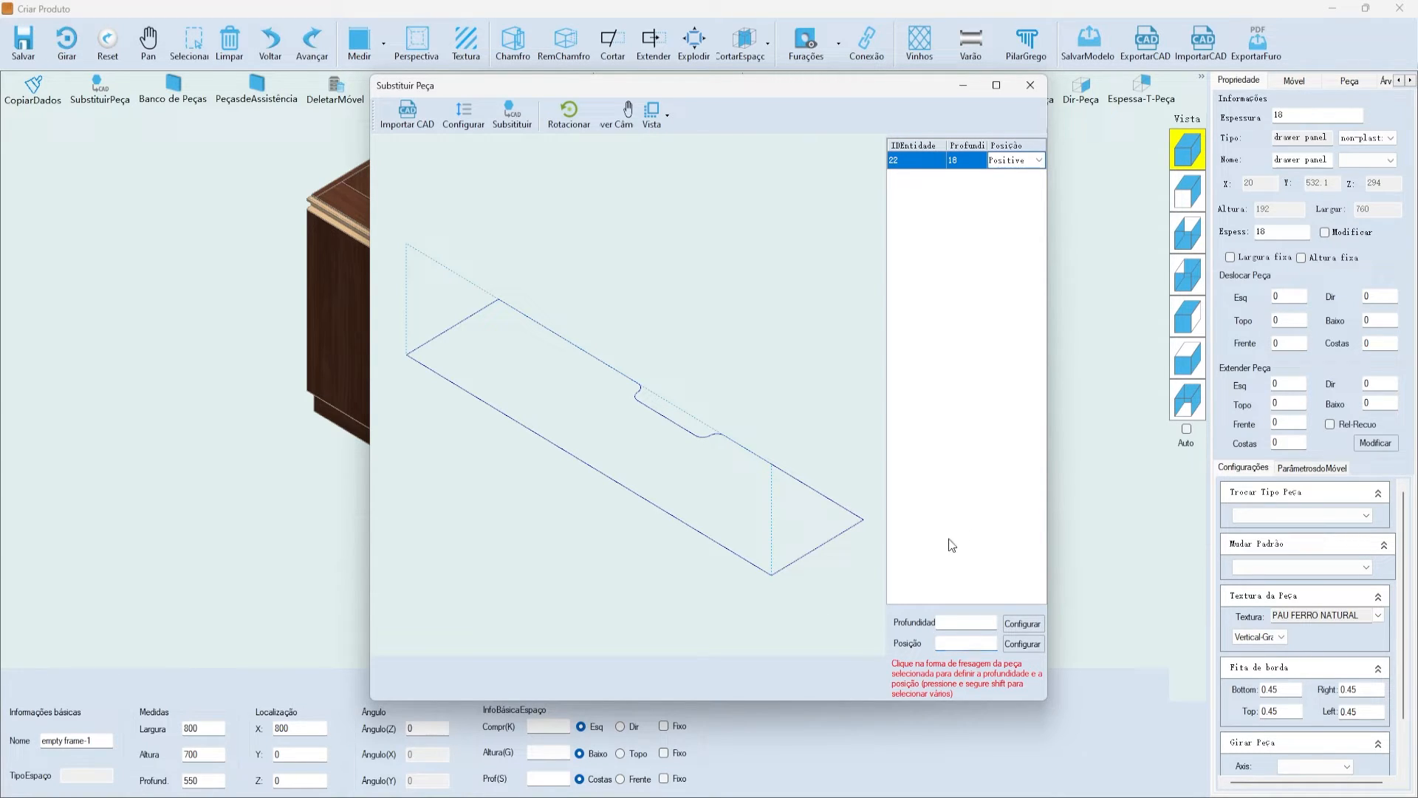
# - Convert the outline to a solid panel, rotate it twice so the notch sits on top, and substitute it
pyautogui.click(459, 103)
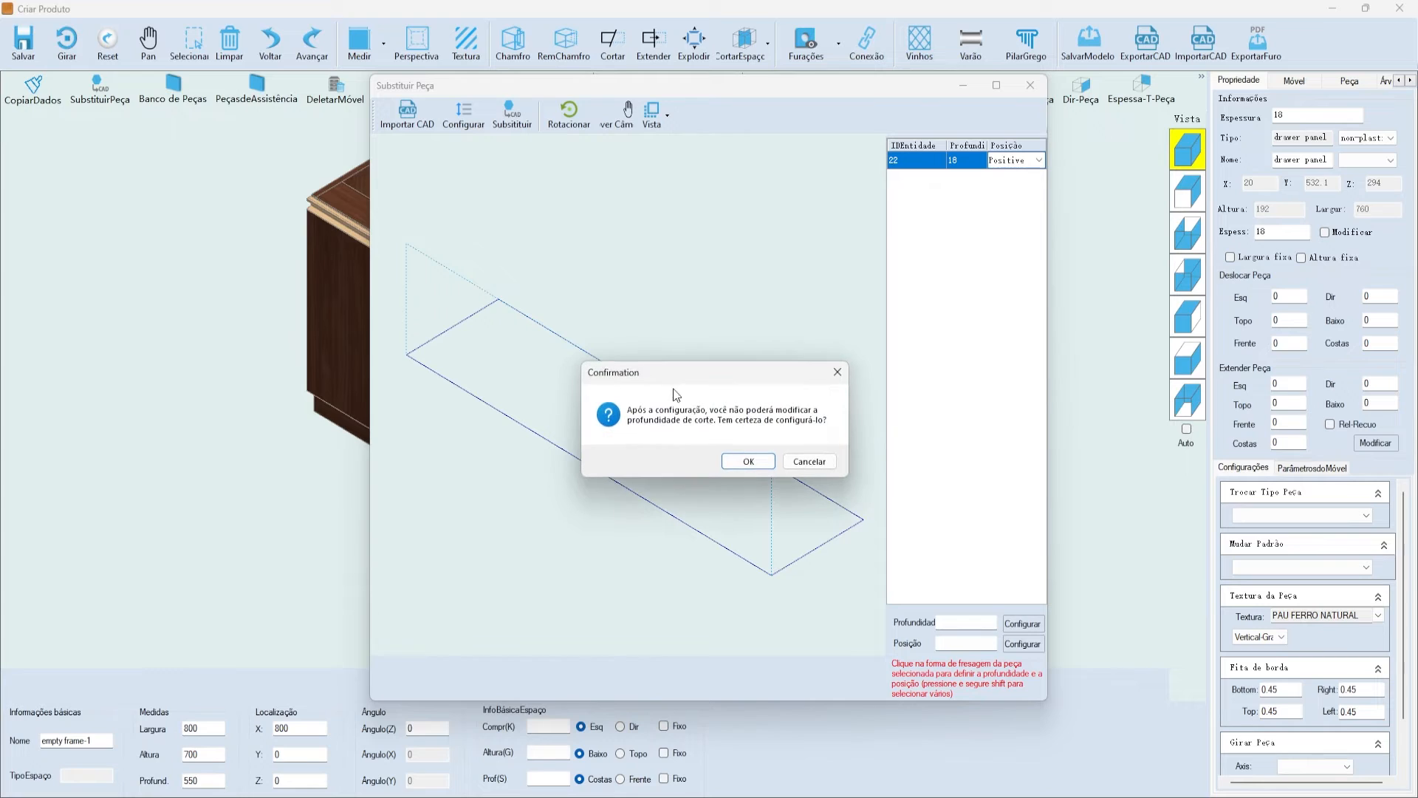
pyautogui.click(739, 462)
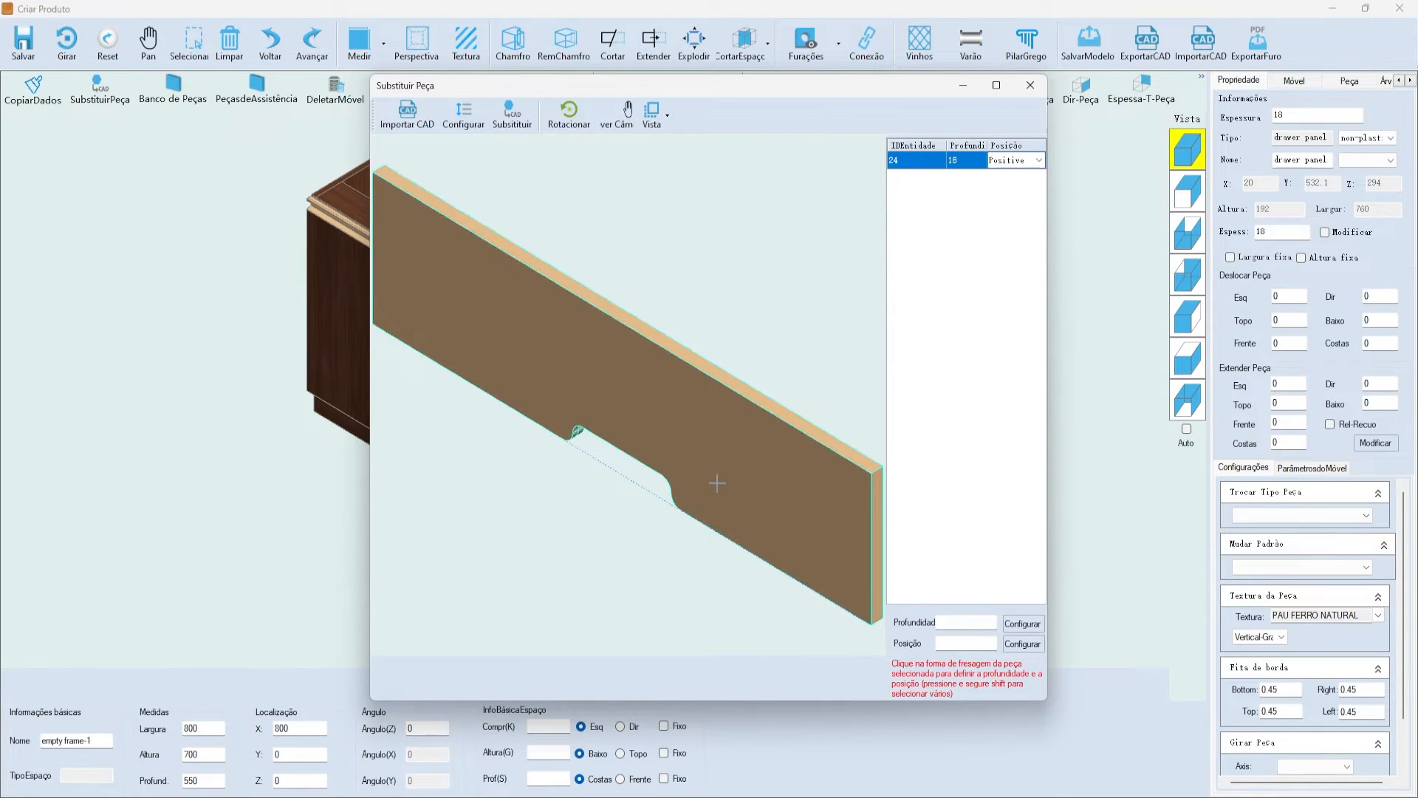
pyautogui.scroll(-2, 720, 476)
pyautogui.click(471, 124)
pyautogui.click(471, 124)
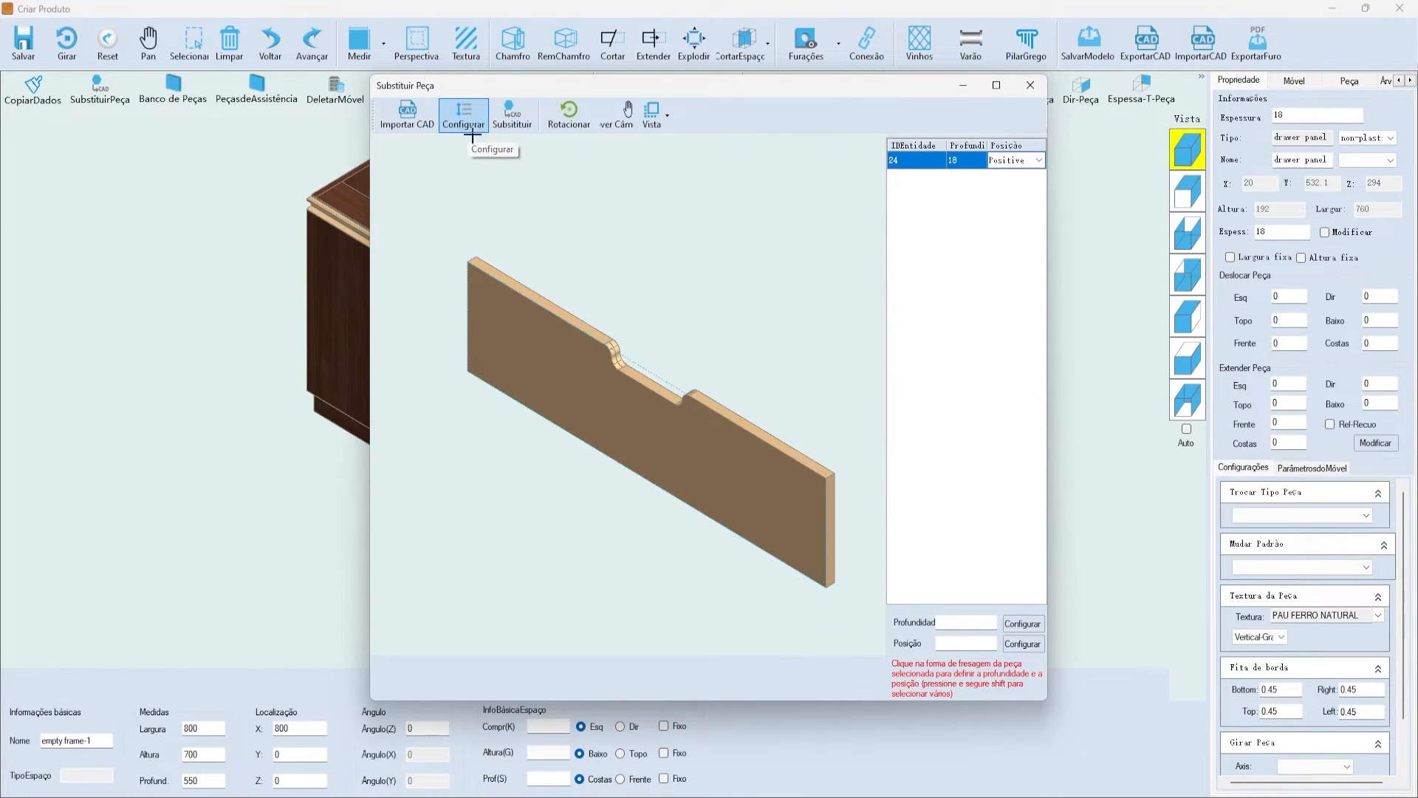
pyautogui.click(513, 116)
# - Check the notched drawer front from the front and angled views, then select it to review its data
pyautogui.scroll(4, 624, 415)
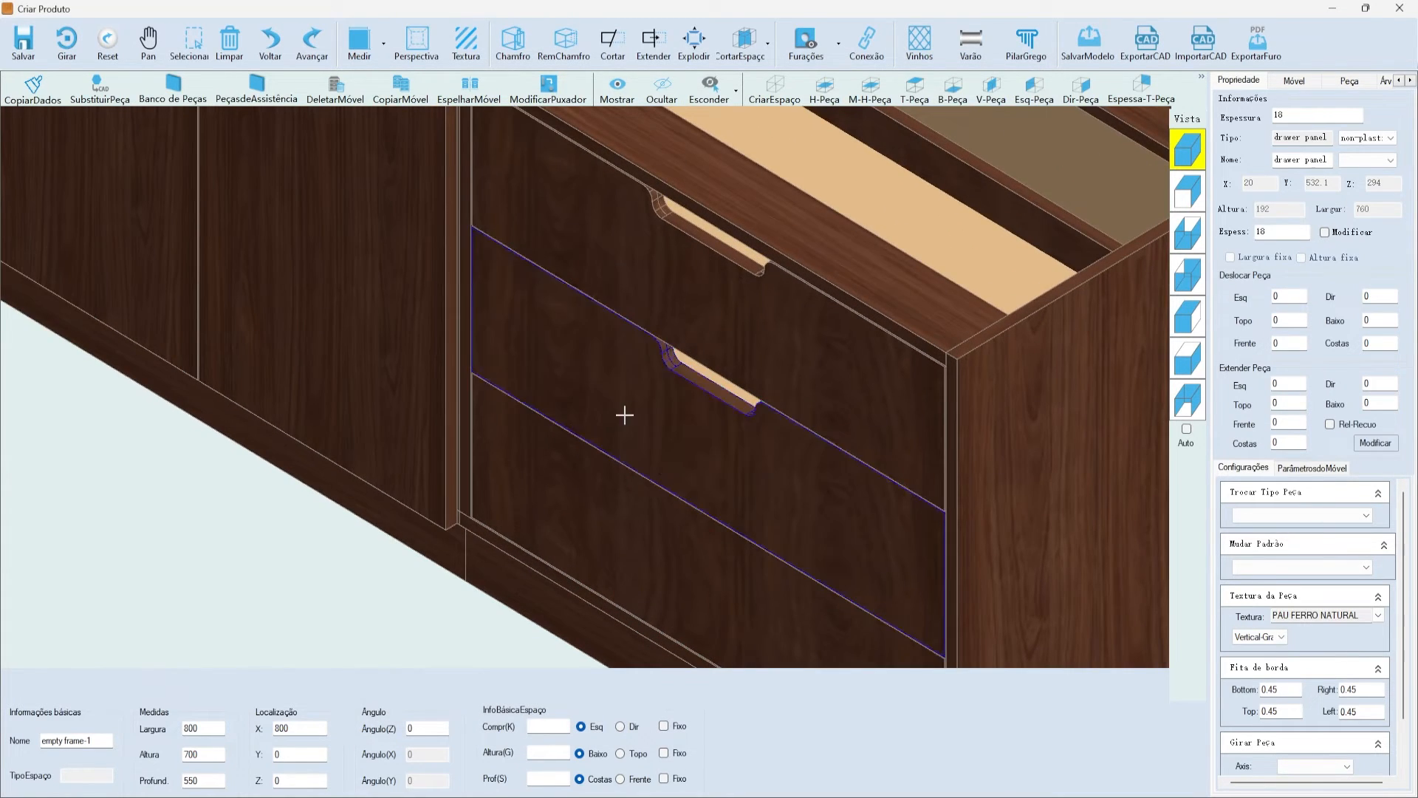
pyautogui.scroll(-2, 624, 415)
pyautogui.click(1187, 194)
pyautogui.scroll(-2, 874, 345)
pyautogui.scroll(1, 874, 345)
pyautogui.click(715, 351)
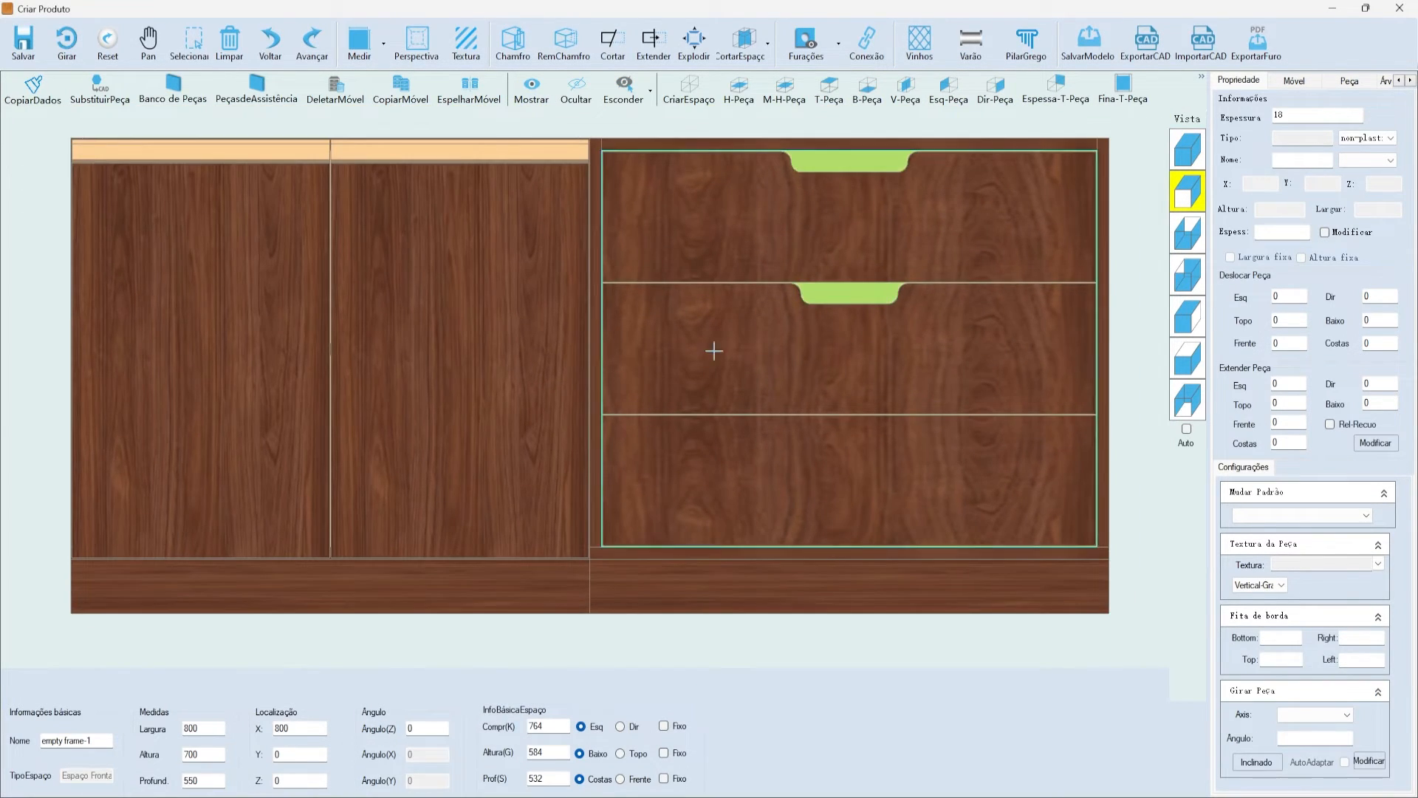
pyautogui.scroll(-3, 715, 351)
pyautogui.scroll(3, 880, 339)
pyautogui.click(953, 326)
pyautogui.scroll(3, 932, 443)
pyautogui.scroll(-5, 928, 430)
pyautogui.scroll(3, 933, 270)
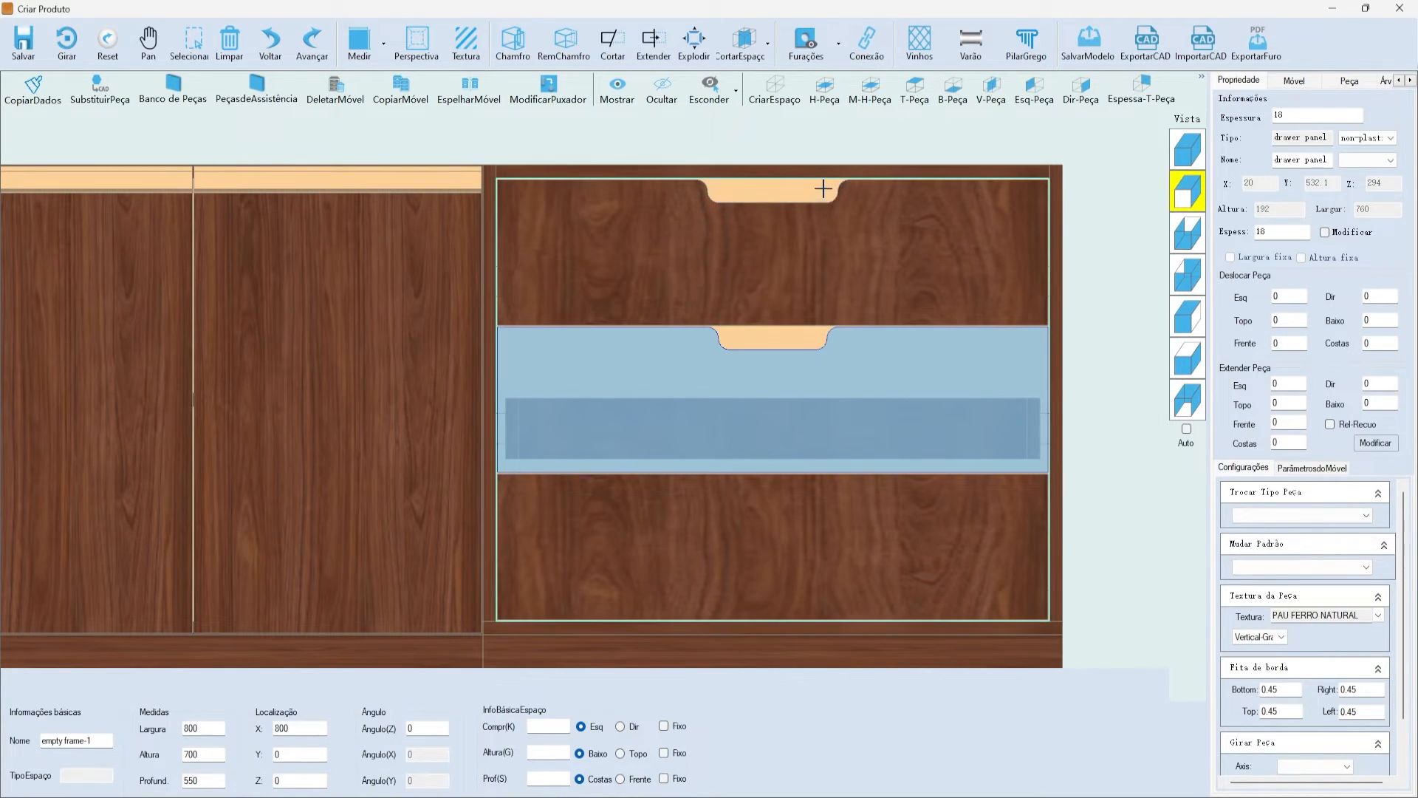
pyautogui.scroll(-1, 768, 425)
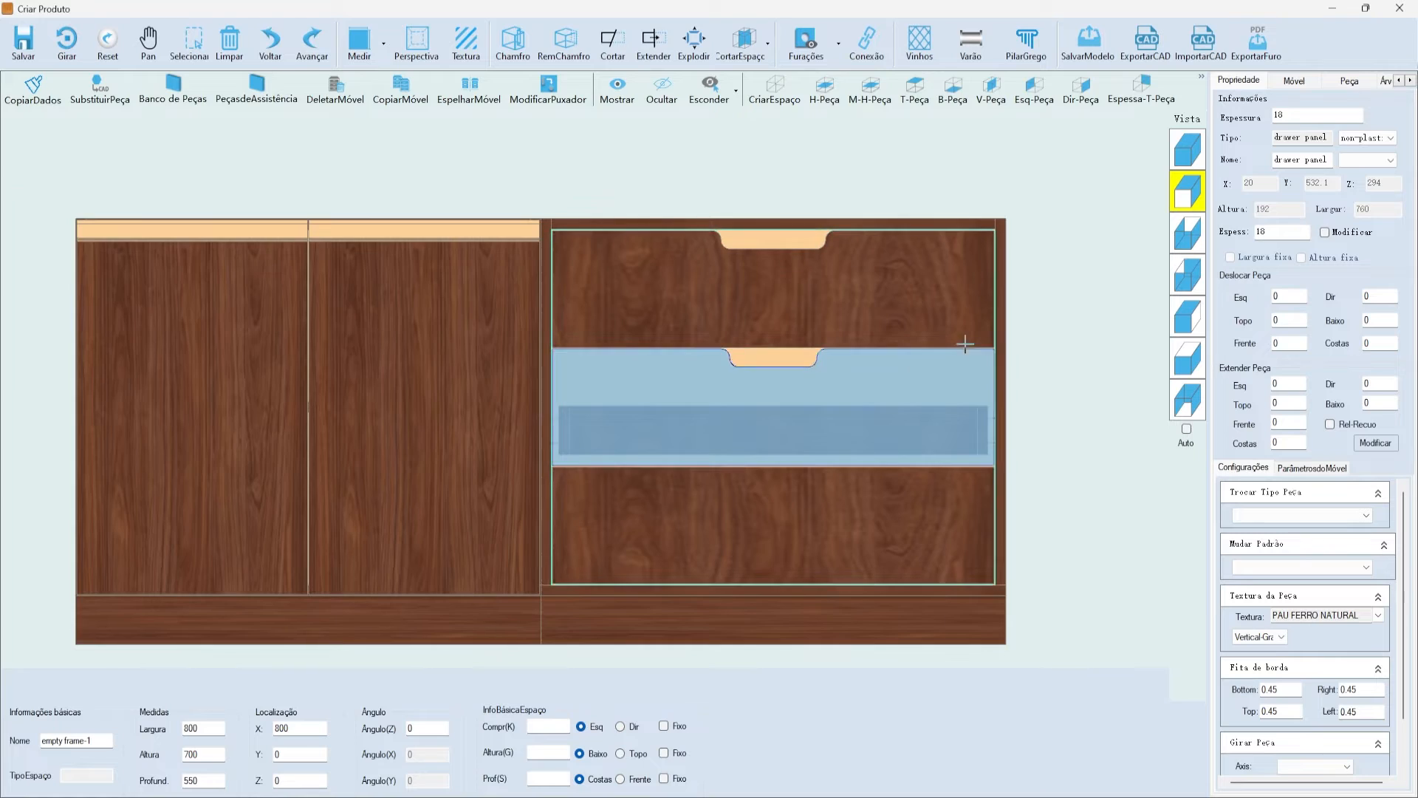
pyautogui.scroll(1, 842, 333)
pyautogui.click(1188, 150)
pyautogui.click(666, 478)
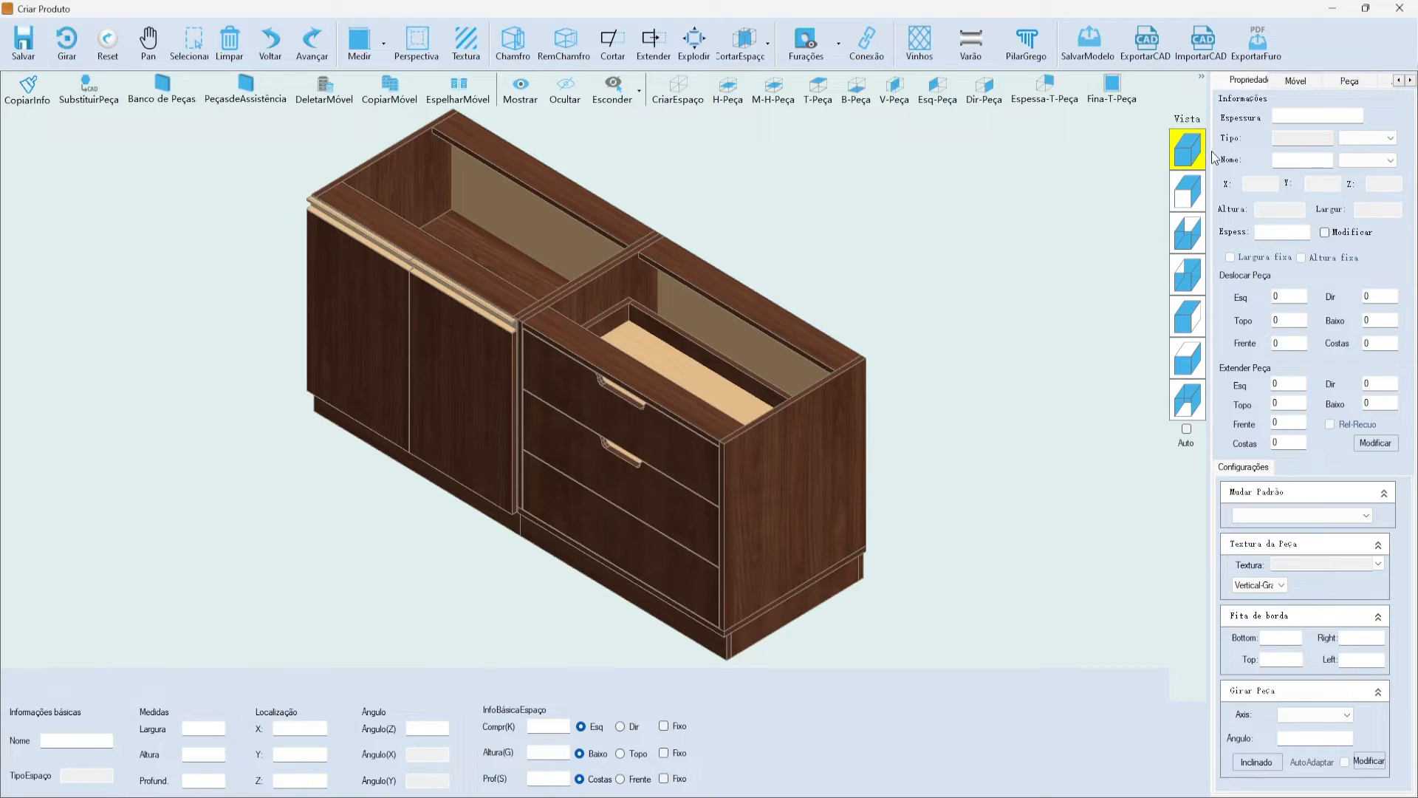
# - Select the cabinet's back top plate and open its Chamfro notch-cutting dialog
pyautogui.scroll(-3, 956, 276)
pyautogui.scroll(2, 612, 224)
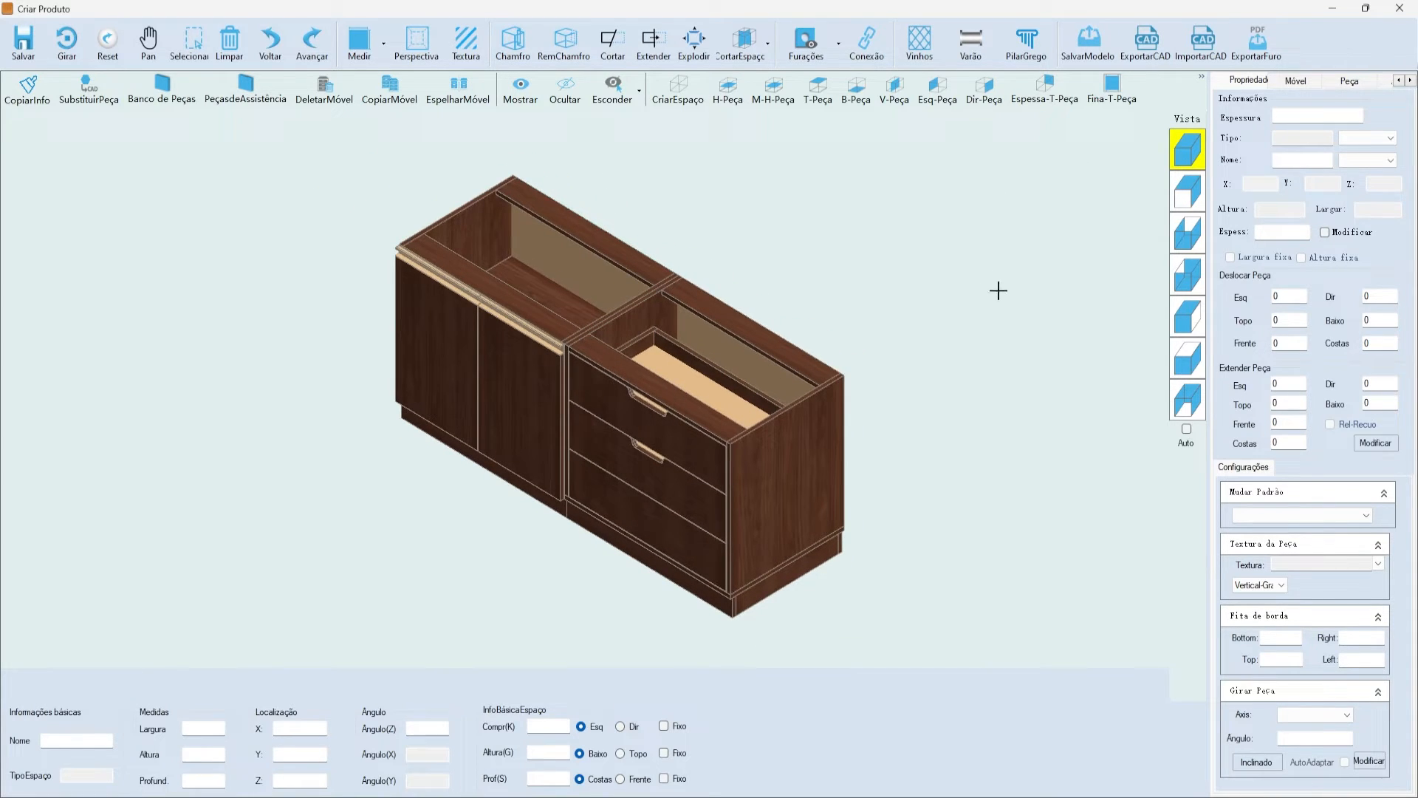
pyautogui.scroll(1, 589, 206)
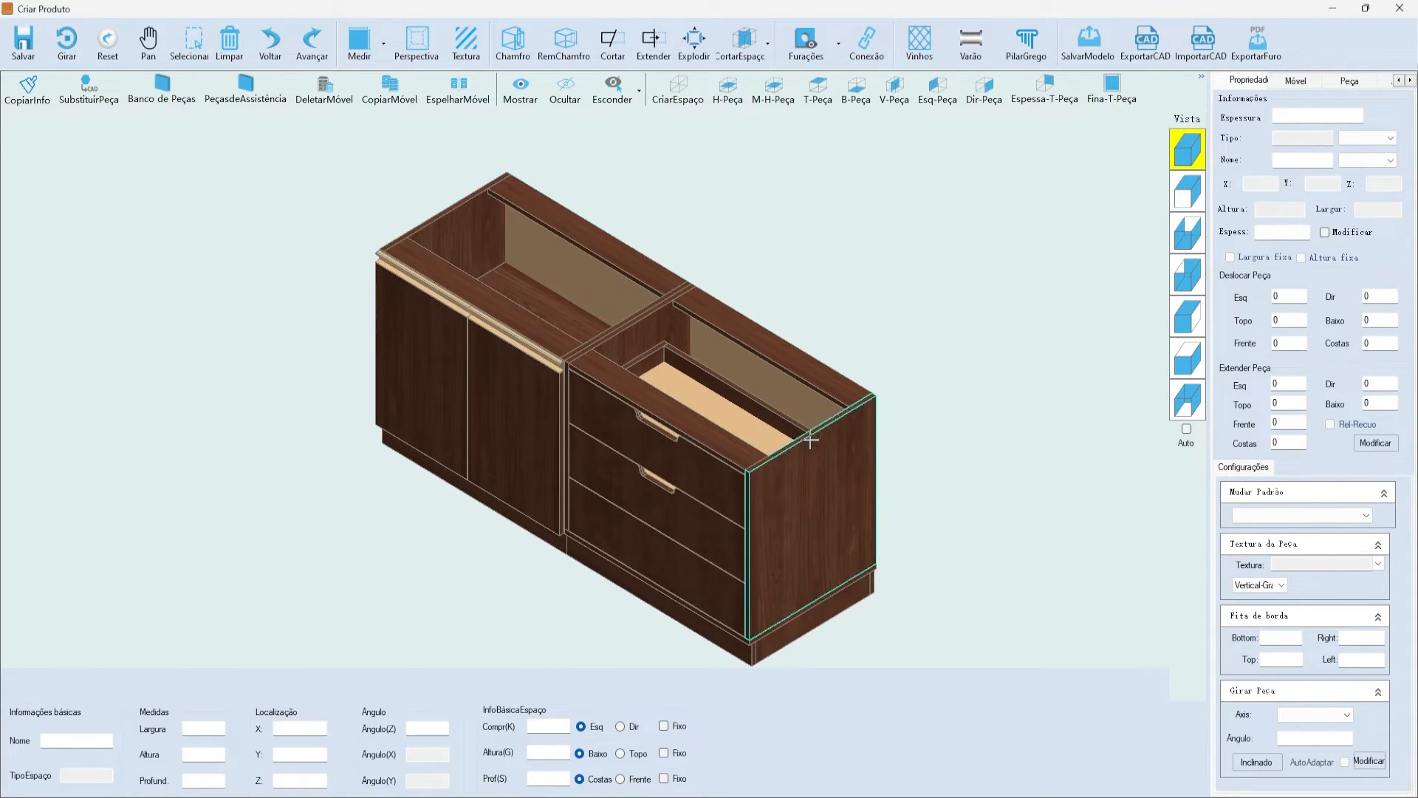
pyautogui.click(584, 222)
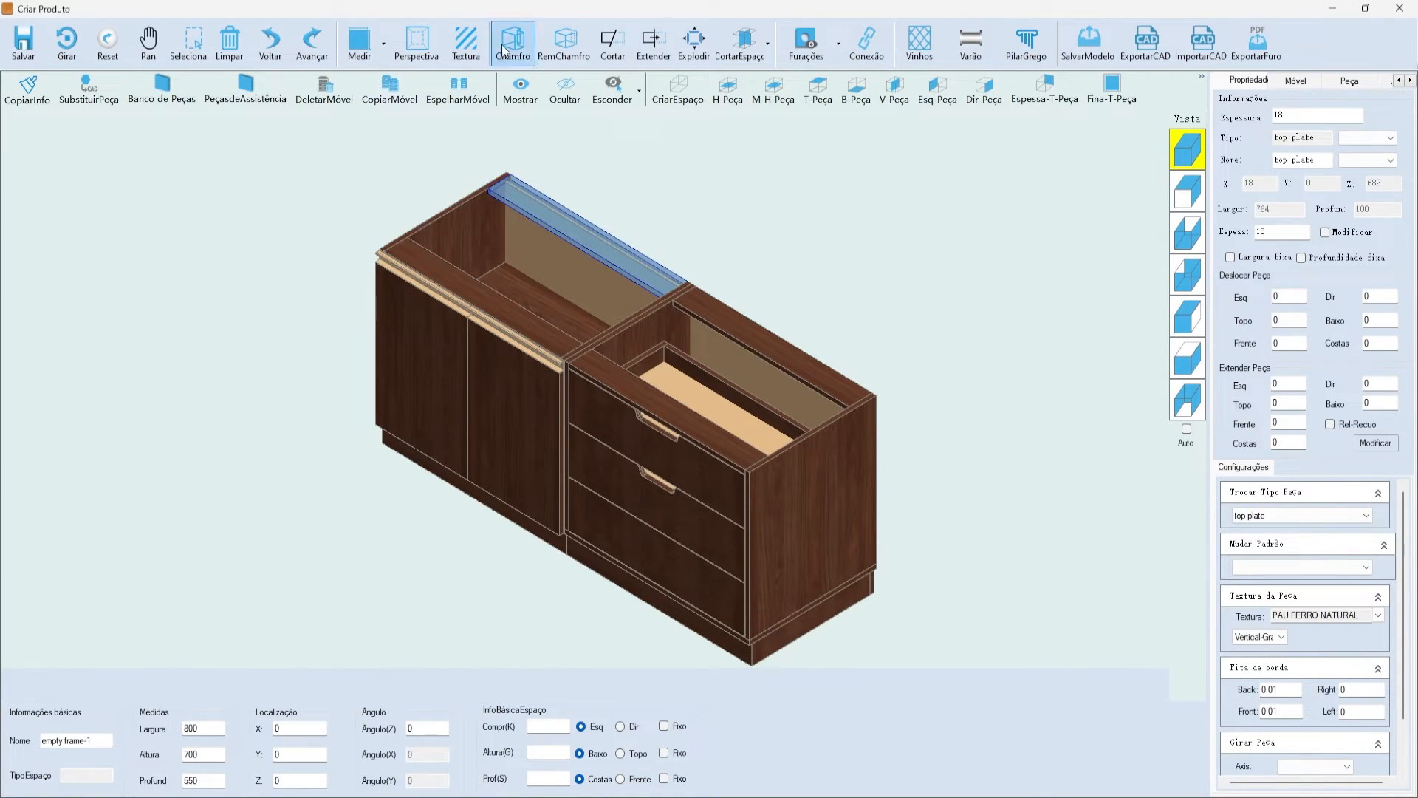
pyautogui.click(526, 57)
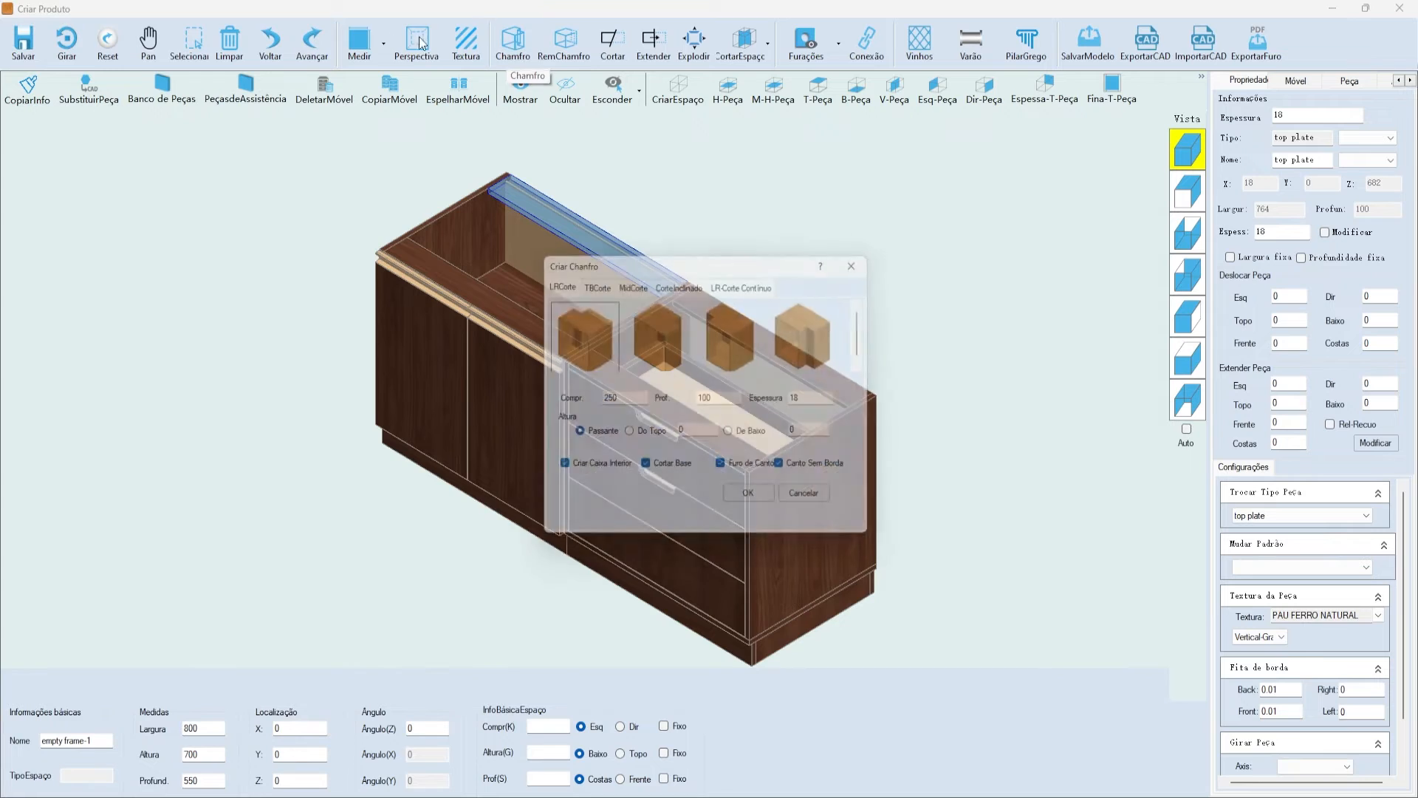
pyautogui.moveTo(698, 256); pyautogui.dragTo(702, 176)
pyautogui.moveTo(600, 177); pyautogui.dragTo(664, 181)
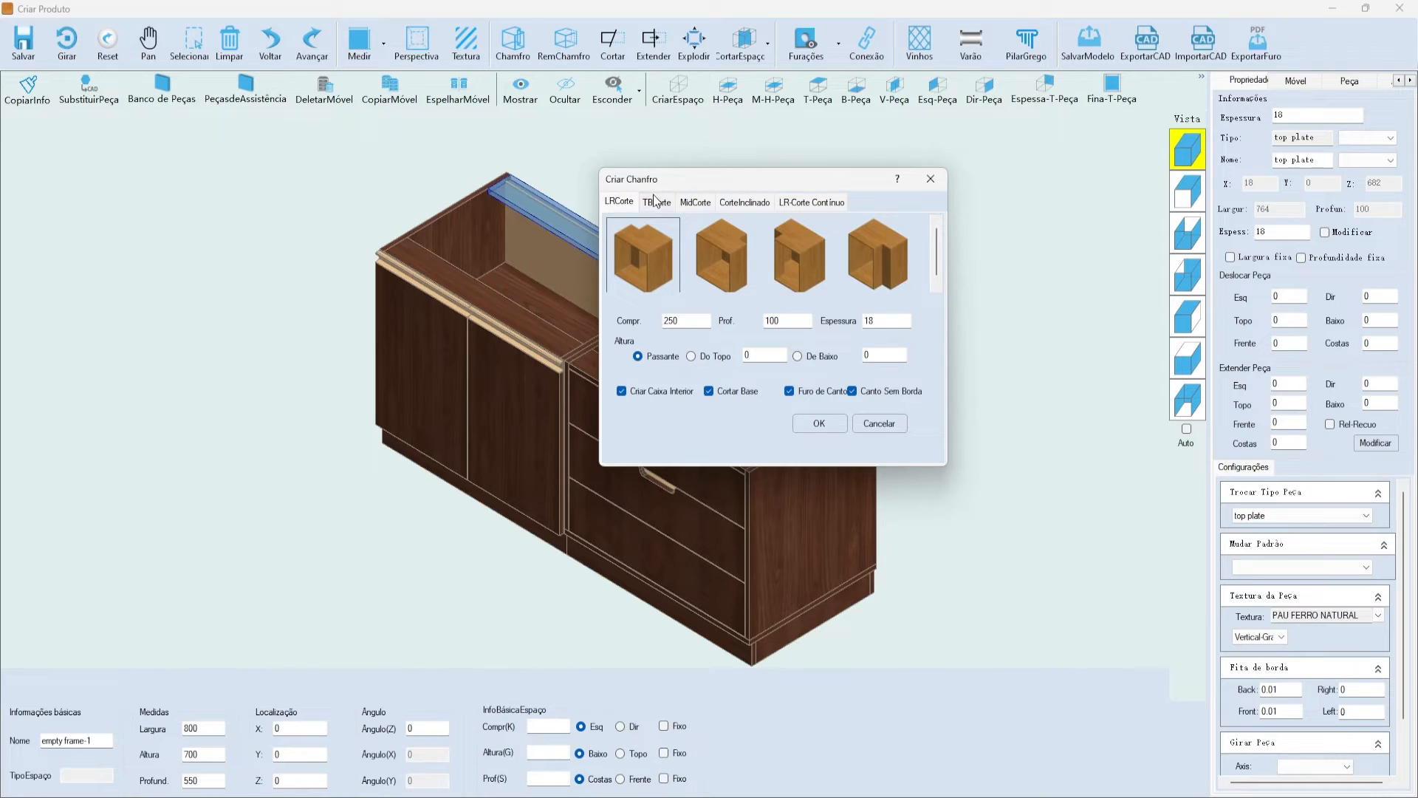
# - Browse the TBCorte and LRCorte options, then show MidCorte with a middle cut 100 long and 150 deep
pyautogui.click(656, 201)
pyautogui.click(586, 207)
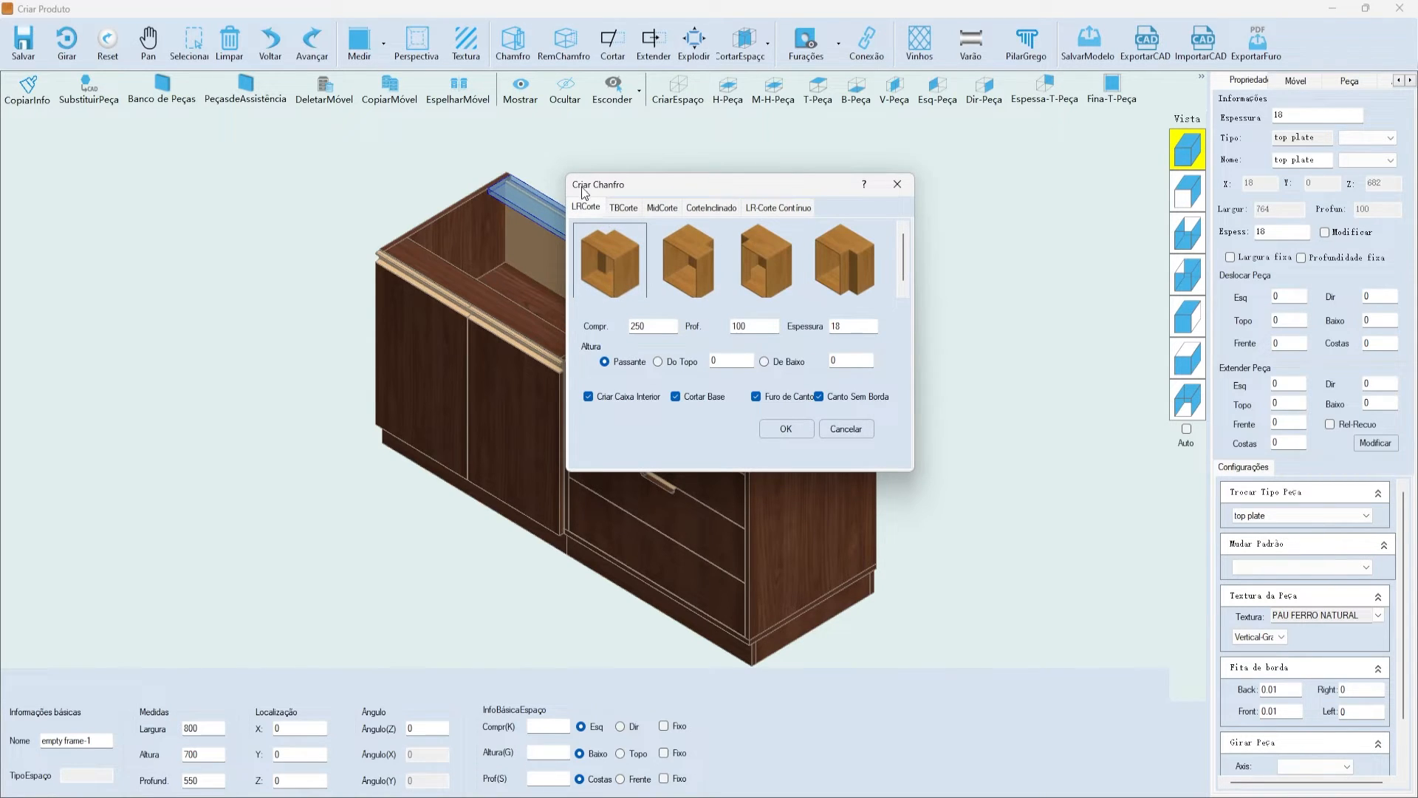
pyautogui.moveTo(614, 184); pyautogui.dragTo(660, 221)
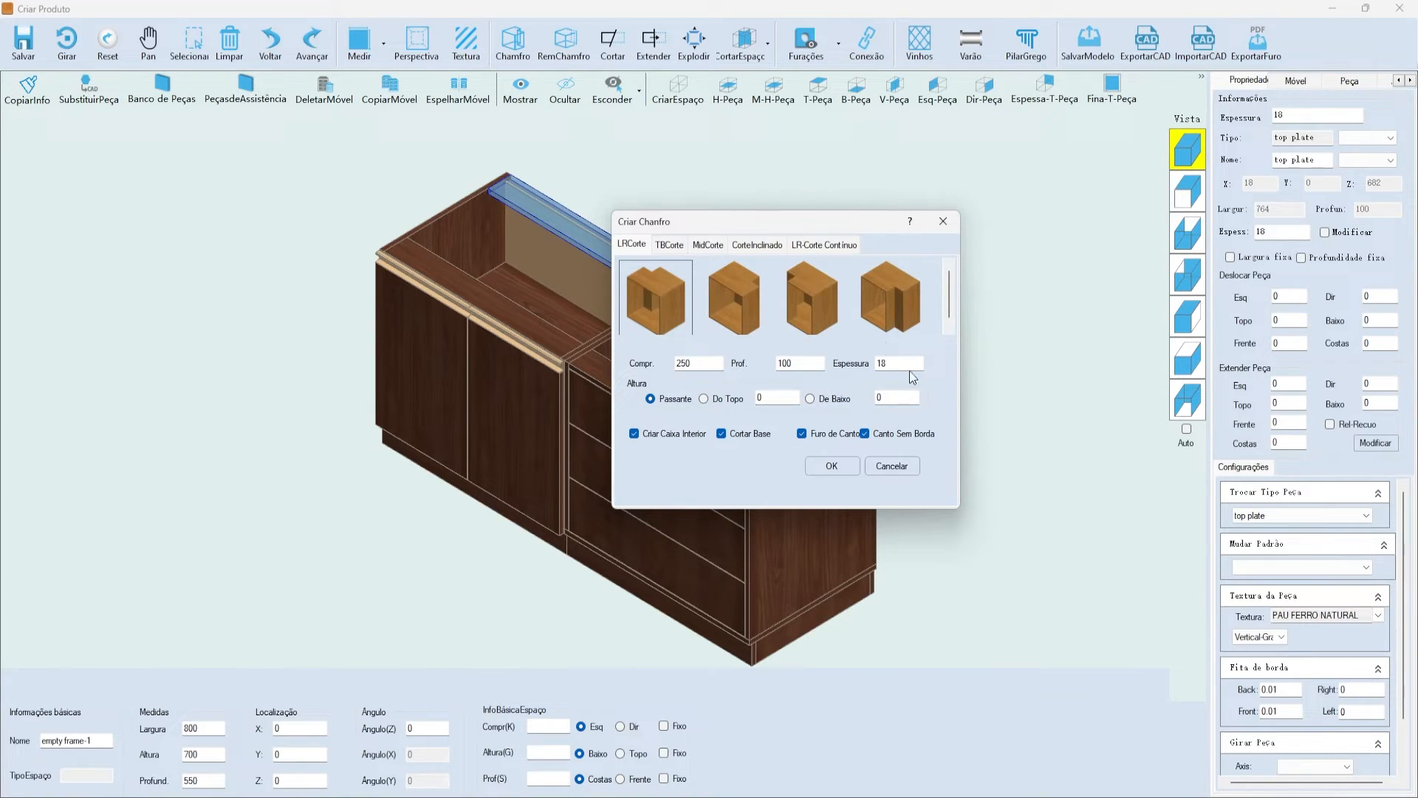
pyautogui.click(670, 244)
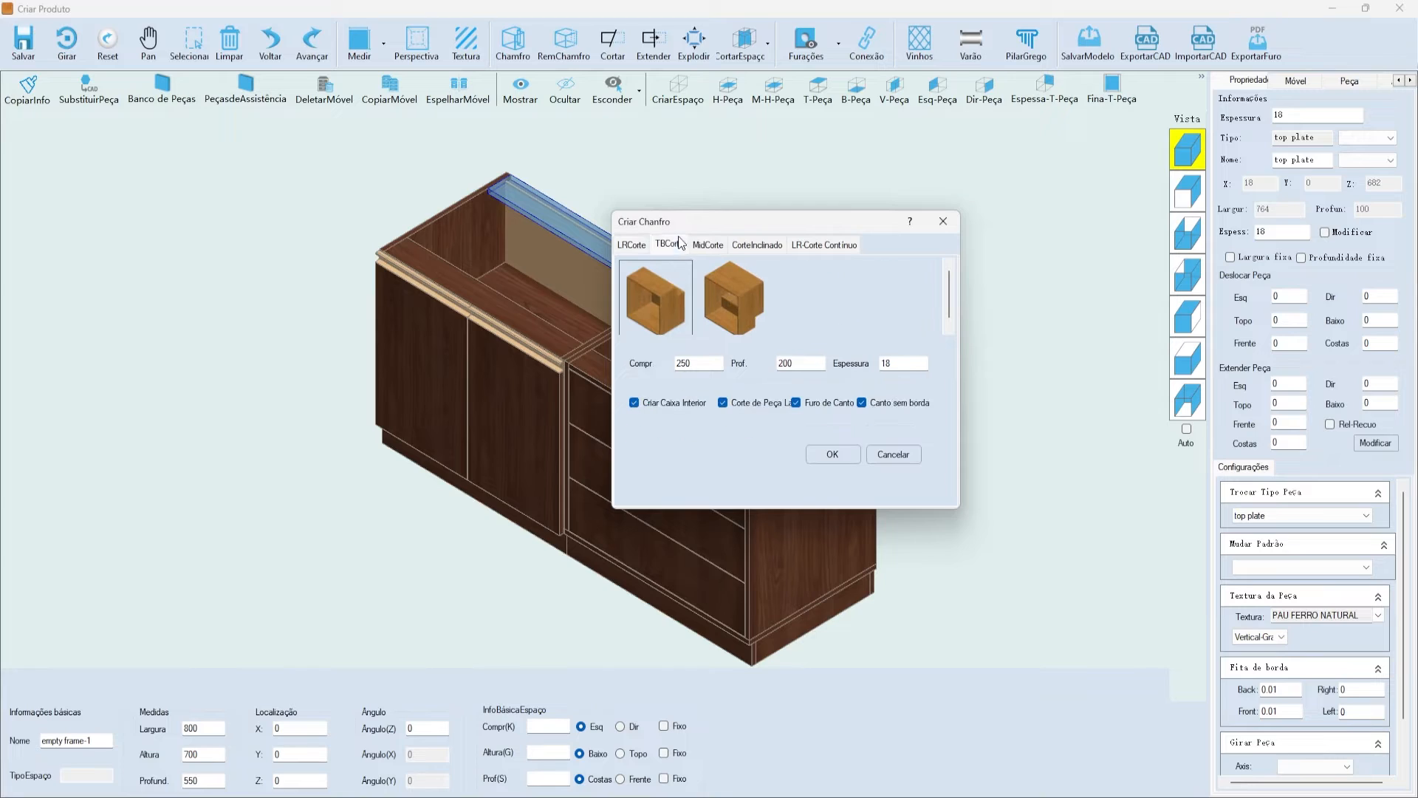
pyautogui.moveTo(698, 223); pyautogui.dragTo(876, 296)
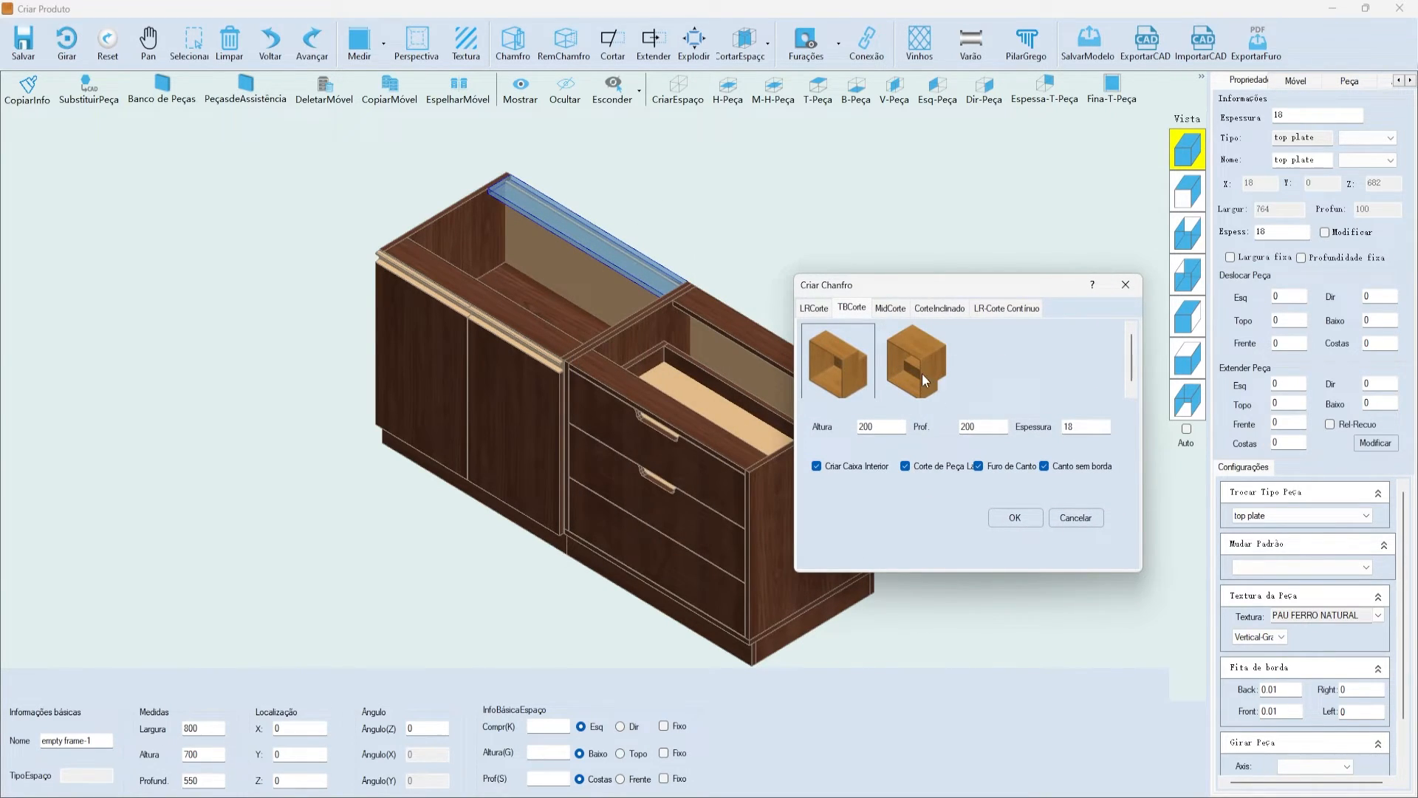
pyautogui.click(891, 307)
pyautogui.moveTo(894, 291); pyautogui.dragTo(850, 291)
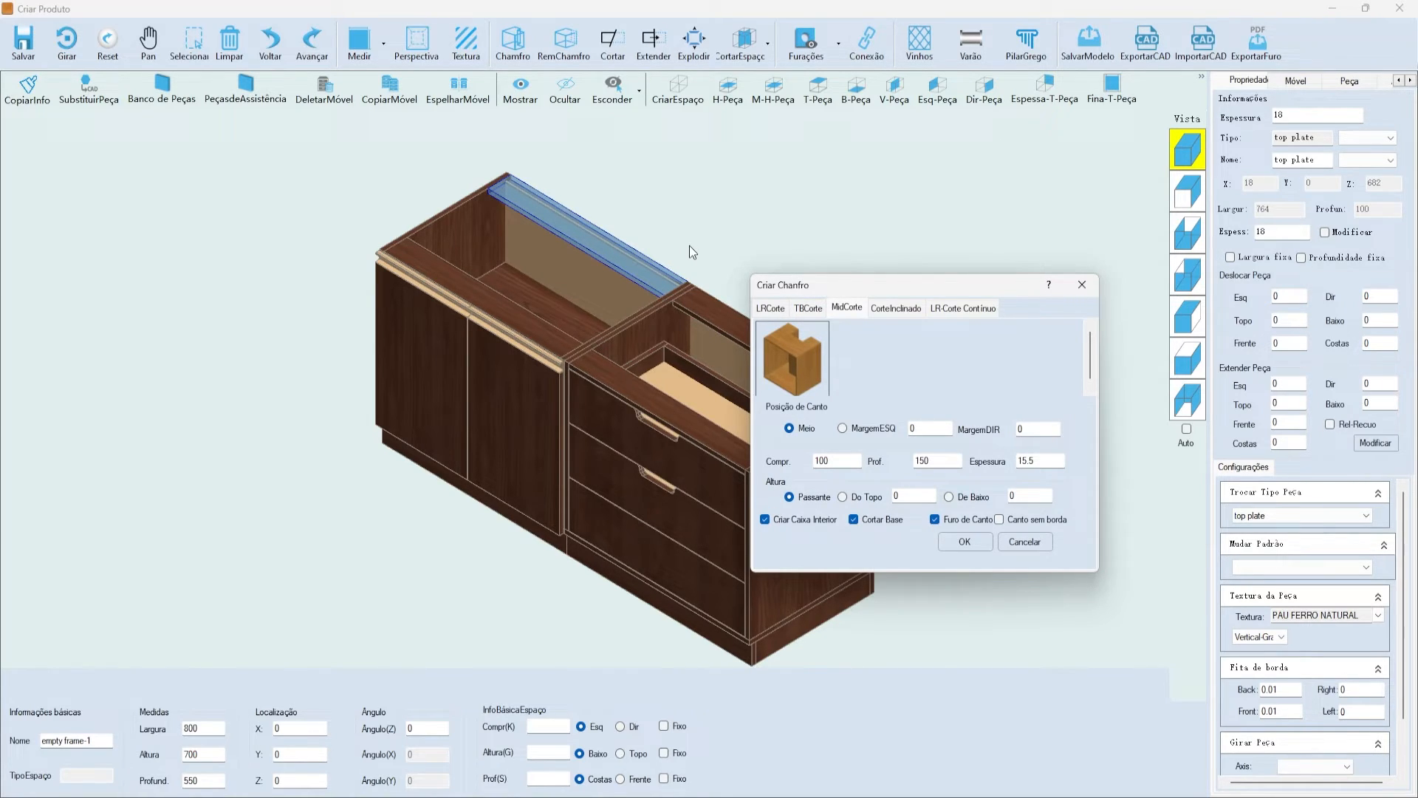
# - Inspect the left and right margin values in the Criar Chanfro dialog
pyautogui.moveTo(748, 280); pyautogui.dragTo(631, 258)
pyautogui.moveTo(813, 404); pyautogui.dragTo(745, 406)
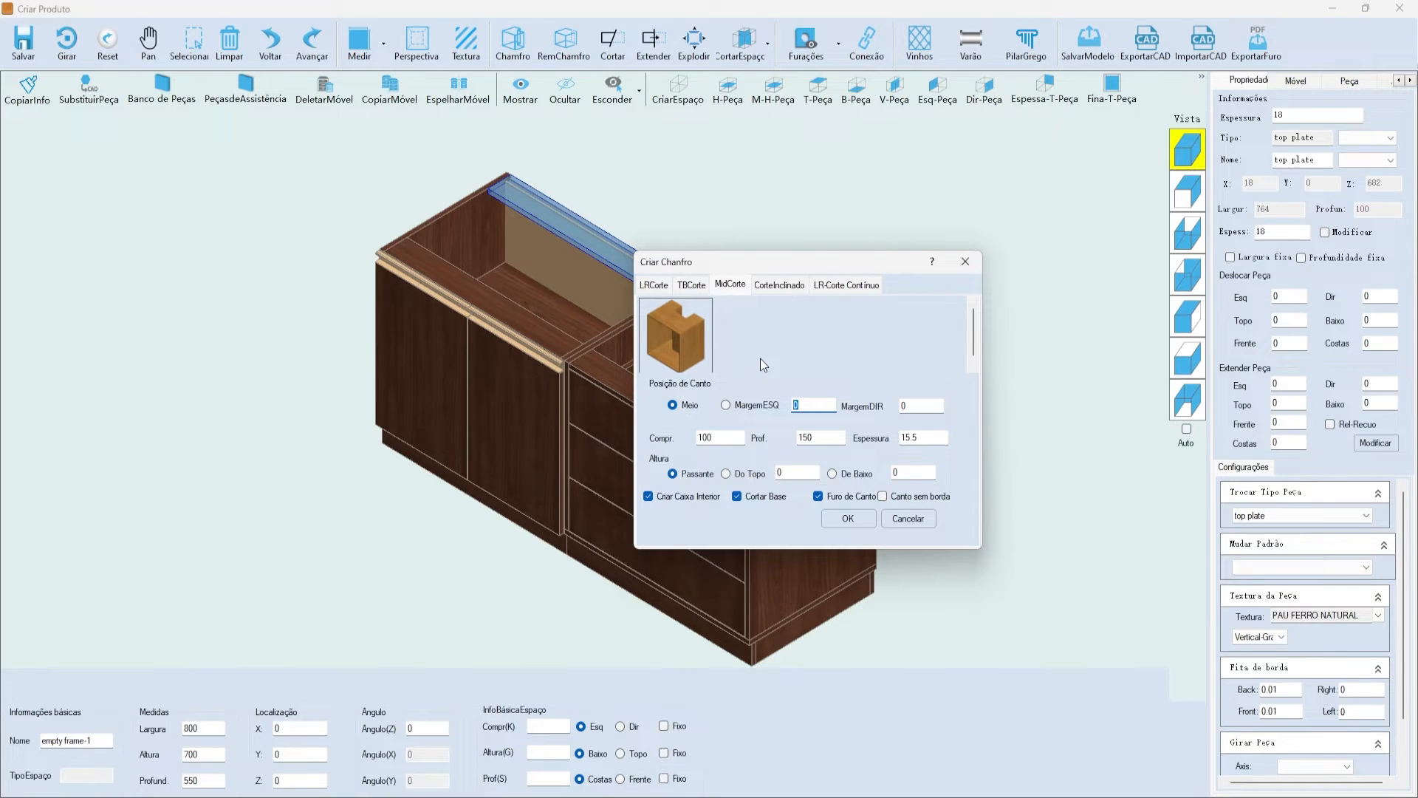
pyautogui.moveTo(932, 407); pyautogui.dragTo(885, 406)
pyautogui.moveTo(710, 260); pyautogui.dragTo(808, 273)
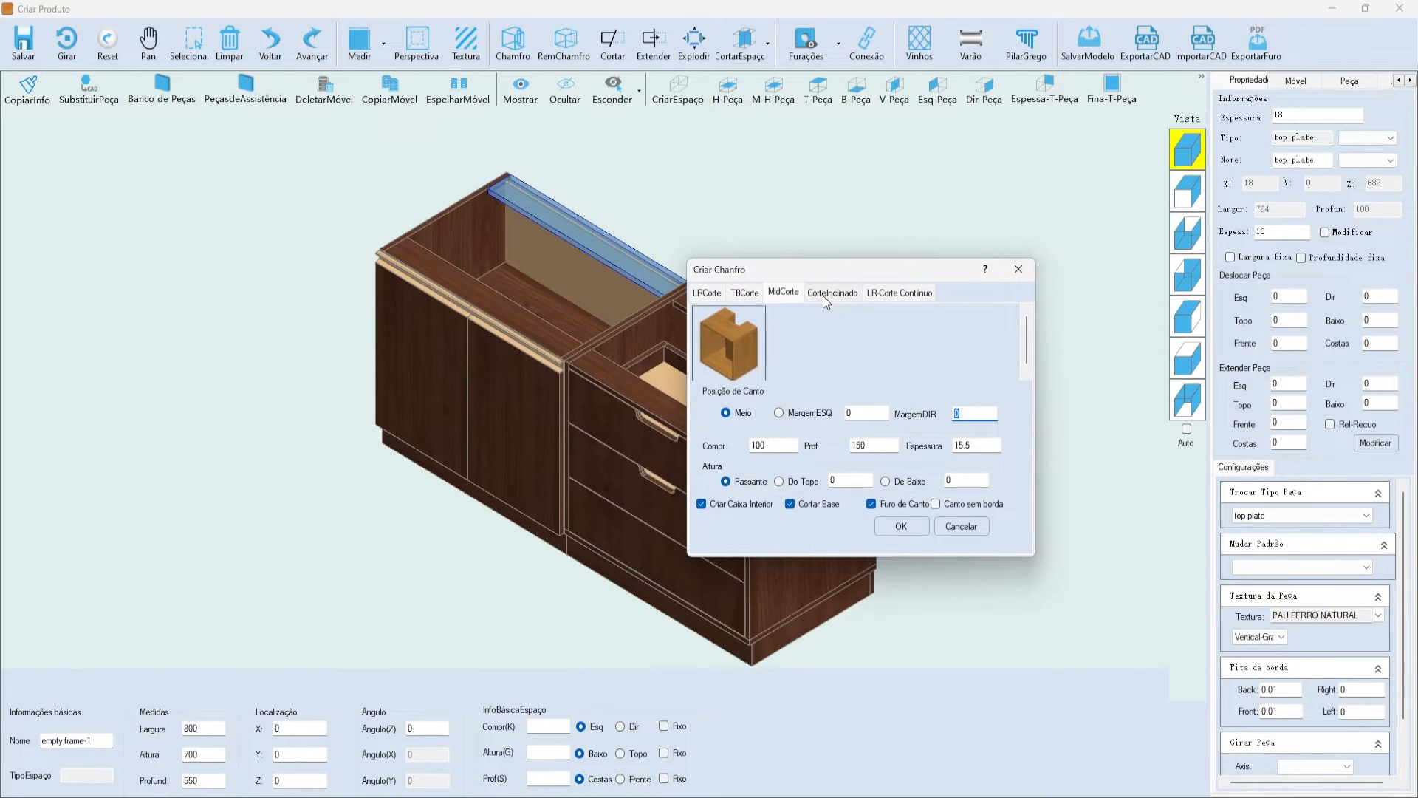
# - Review the CorteInclinado and LR-Corte Contínuo tabs, then return to LRCorte (250 long, 100 deep, 18 thick)
pyautogui.click(833, 292)
pyautogui.moveTo(814, 387); pyautogui.dragTo(810, 415)
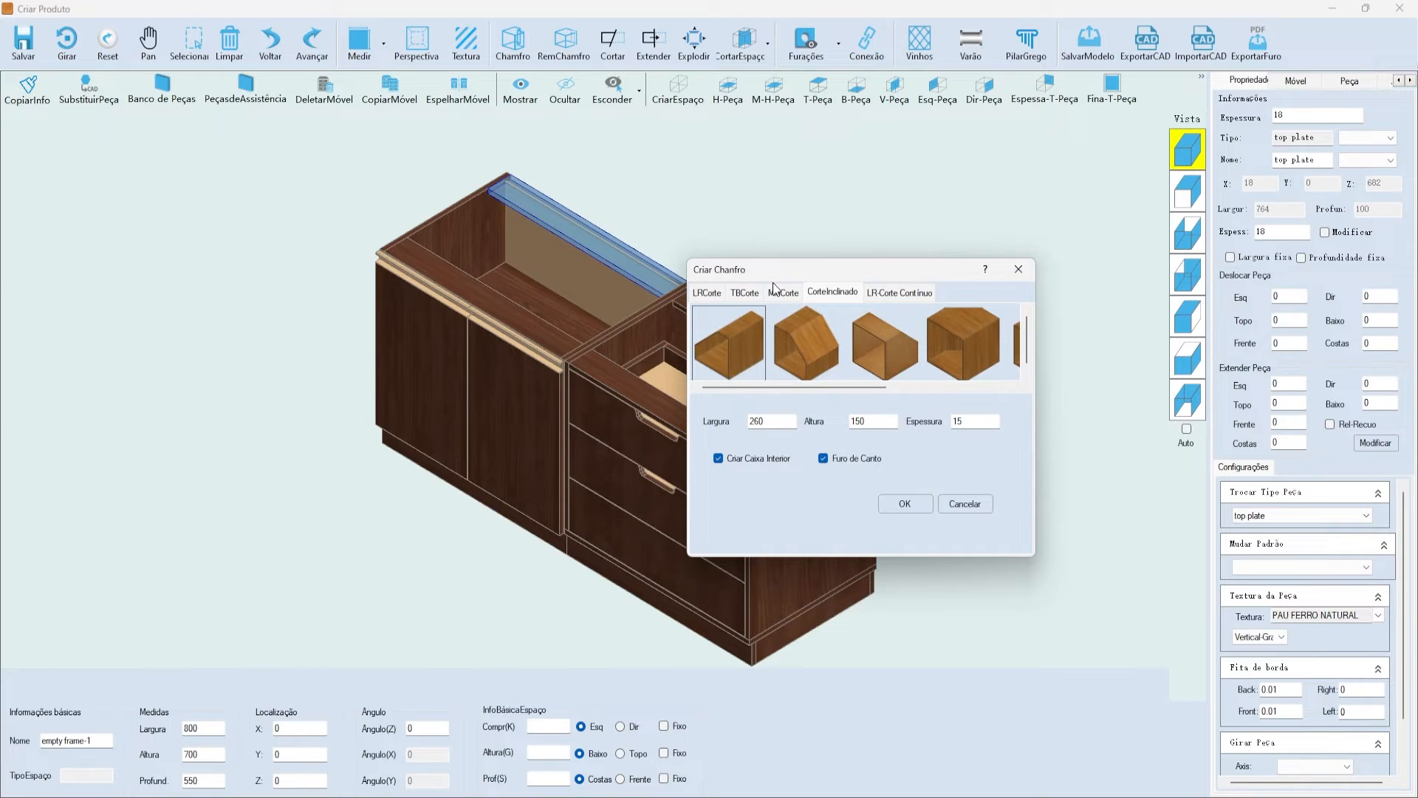
pyautogui.moveTo(822, 388); pyautogui.dragTo(944, 391)
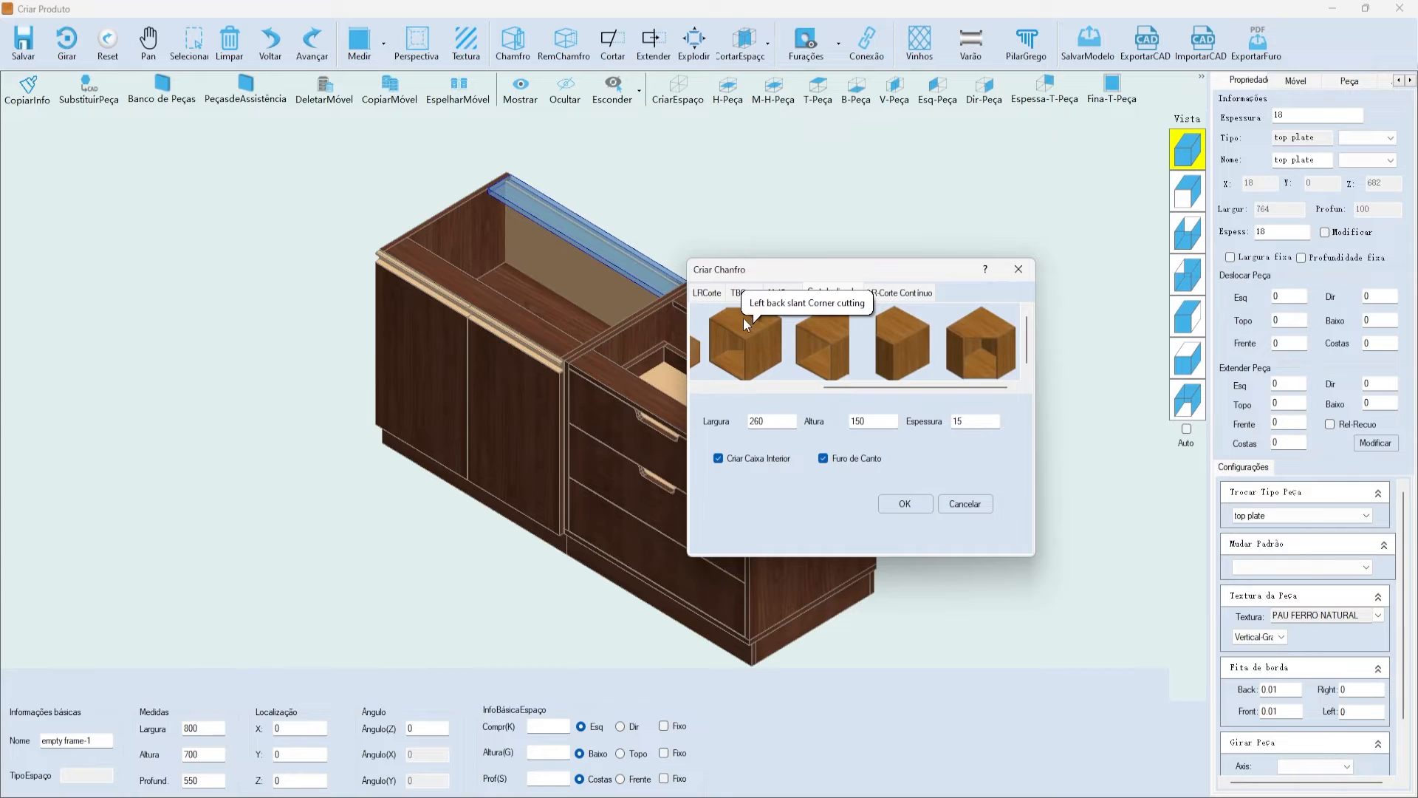
pyautogui.moveTo(759, 269); pyautogui.dragTo(890, 281)
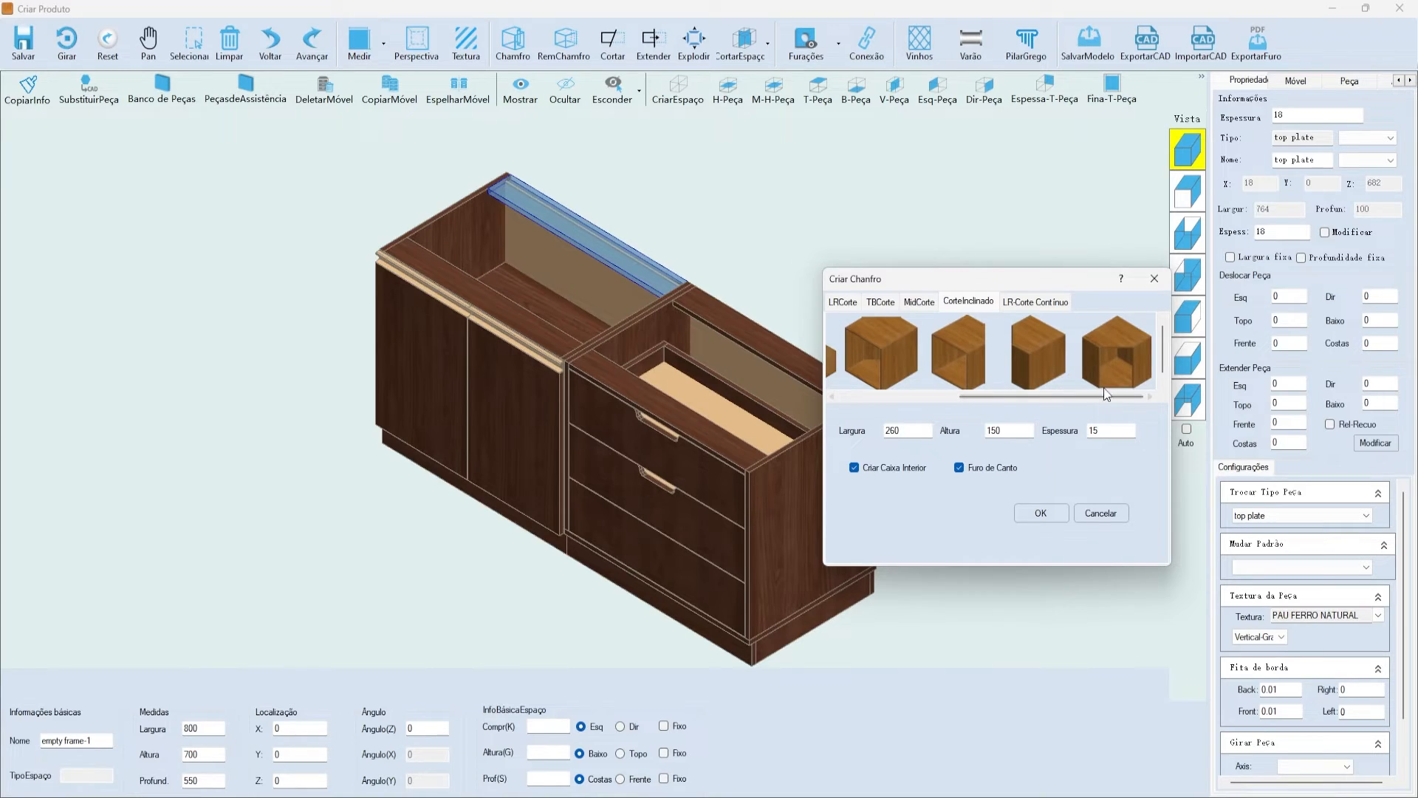
pyautogui.moveTo(1007, 285); pyautogui.dragTo(899, 282)
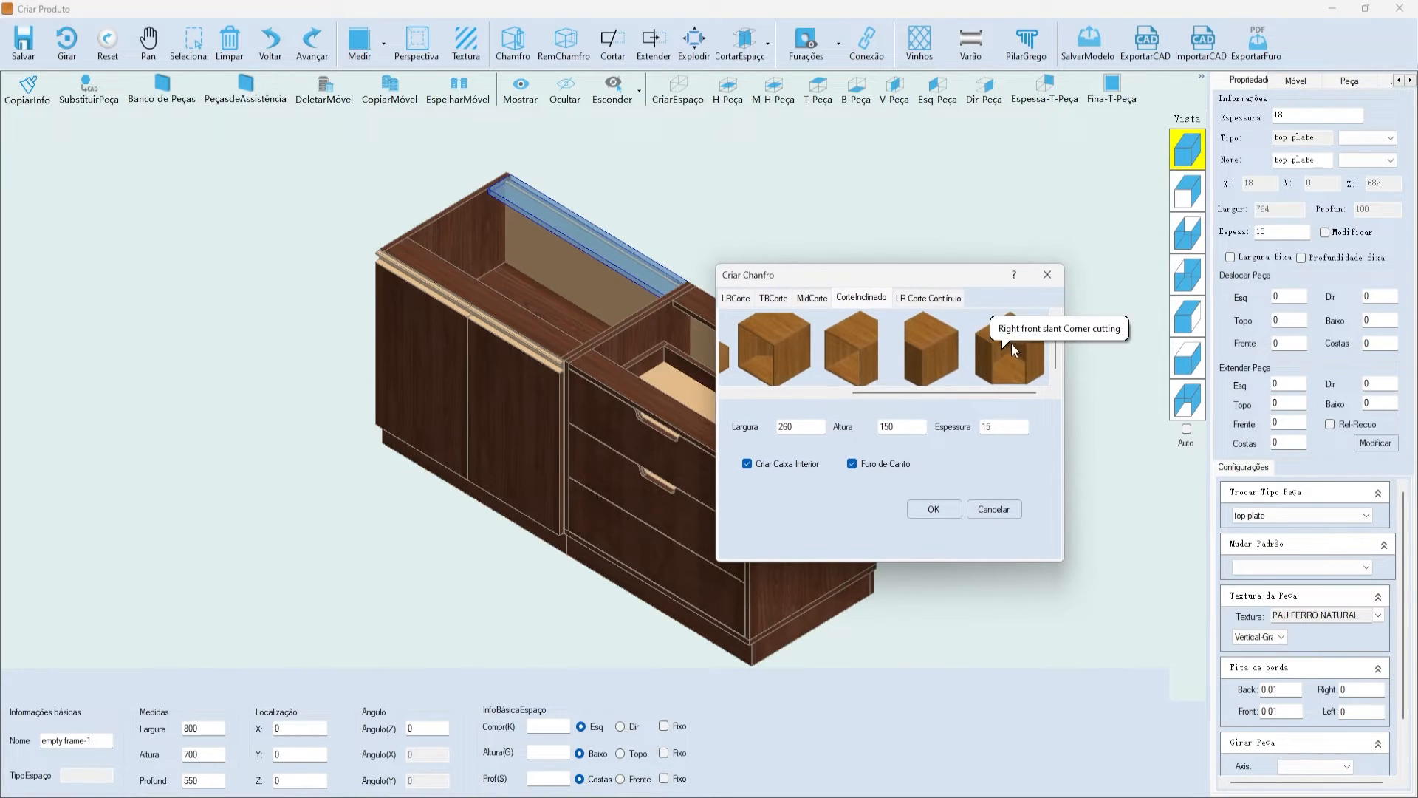
pyautogui.moveTo(930, 276); pyautogui.dragTo(965, 280)
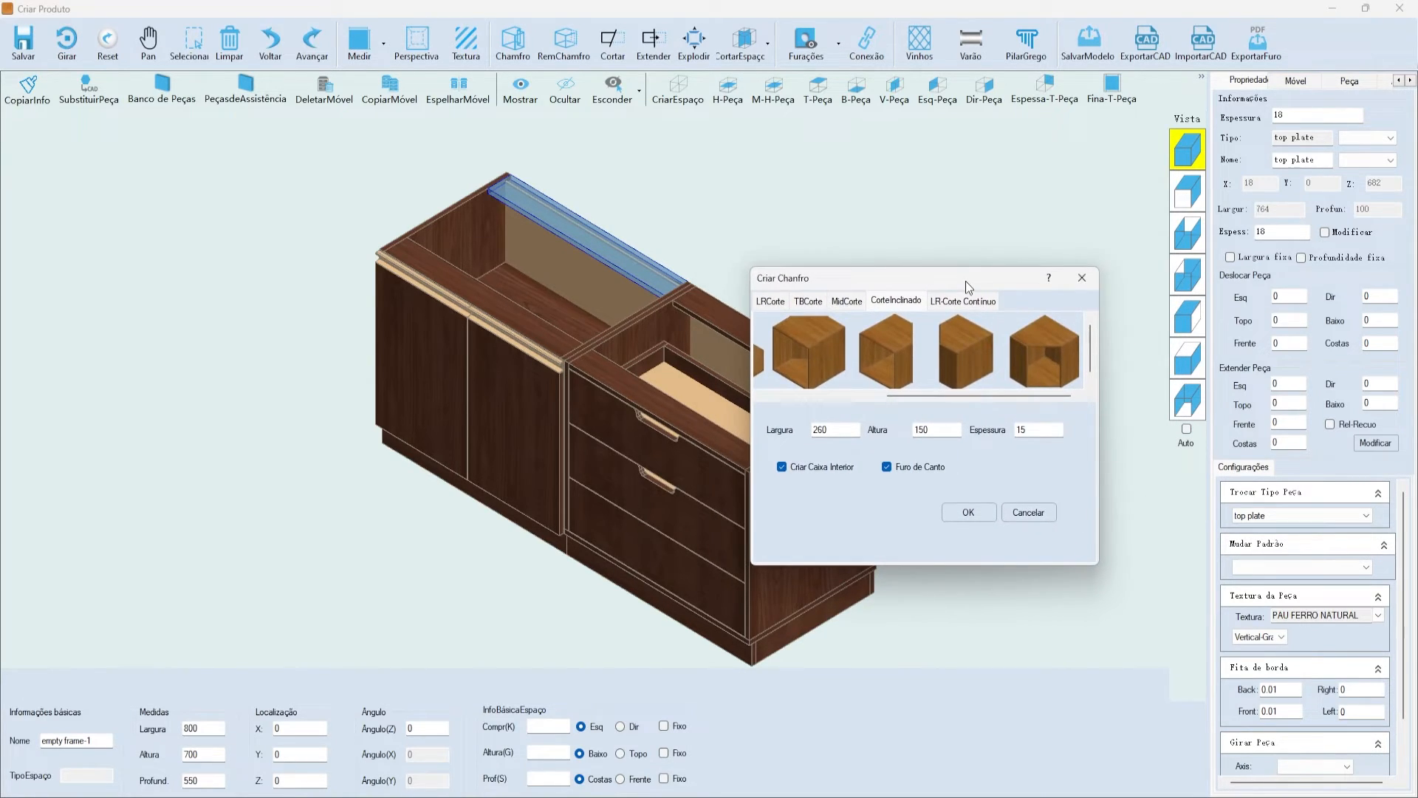
pyautogui.click(962, 300)
pyautogui.moveTo(950, 277); pyautogui.dragTo(906, 292)
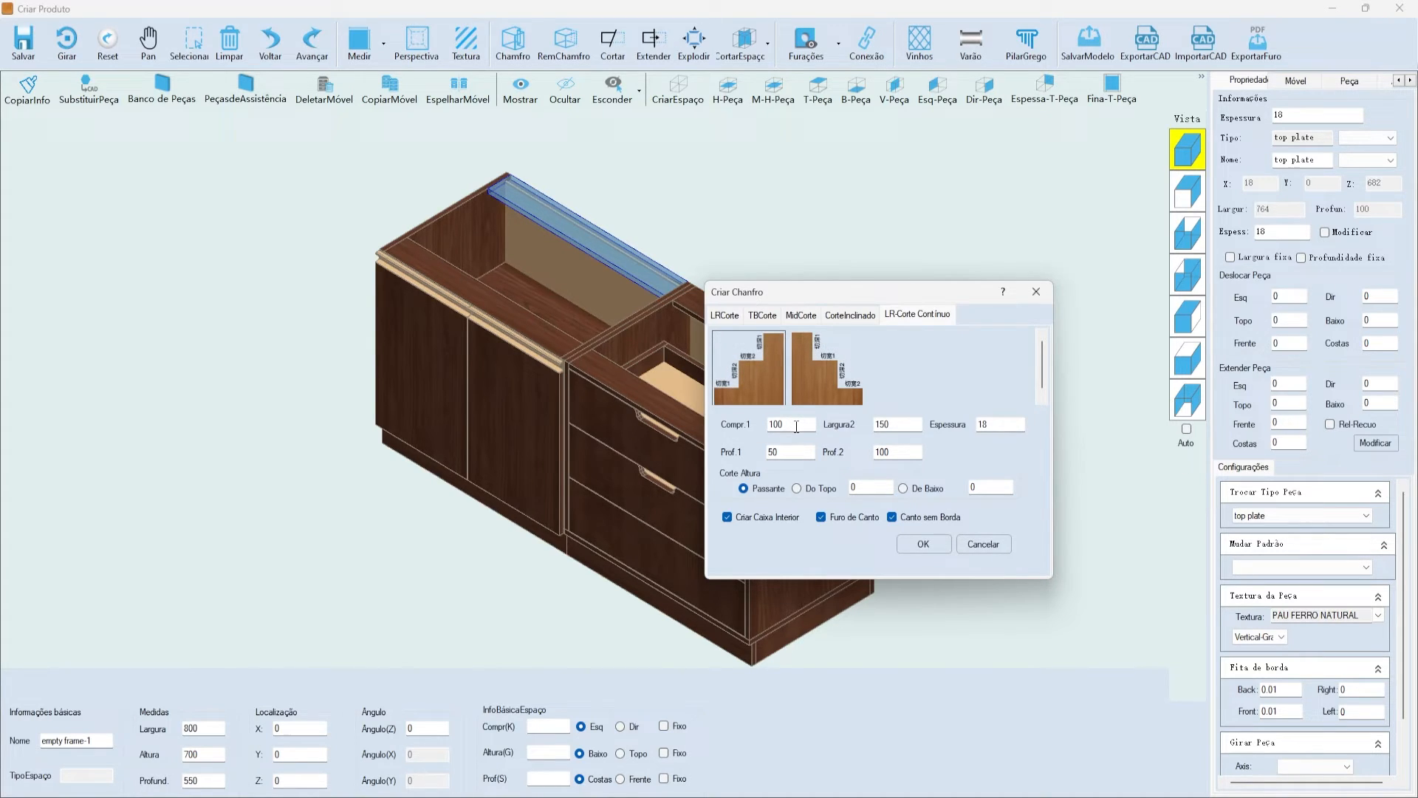
pyautogui.click(725, 314)
pyautogui.moveTo(764, 297); pyautogui.dragTo(853, 186)
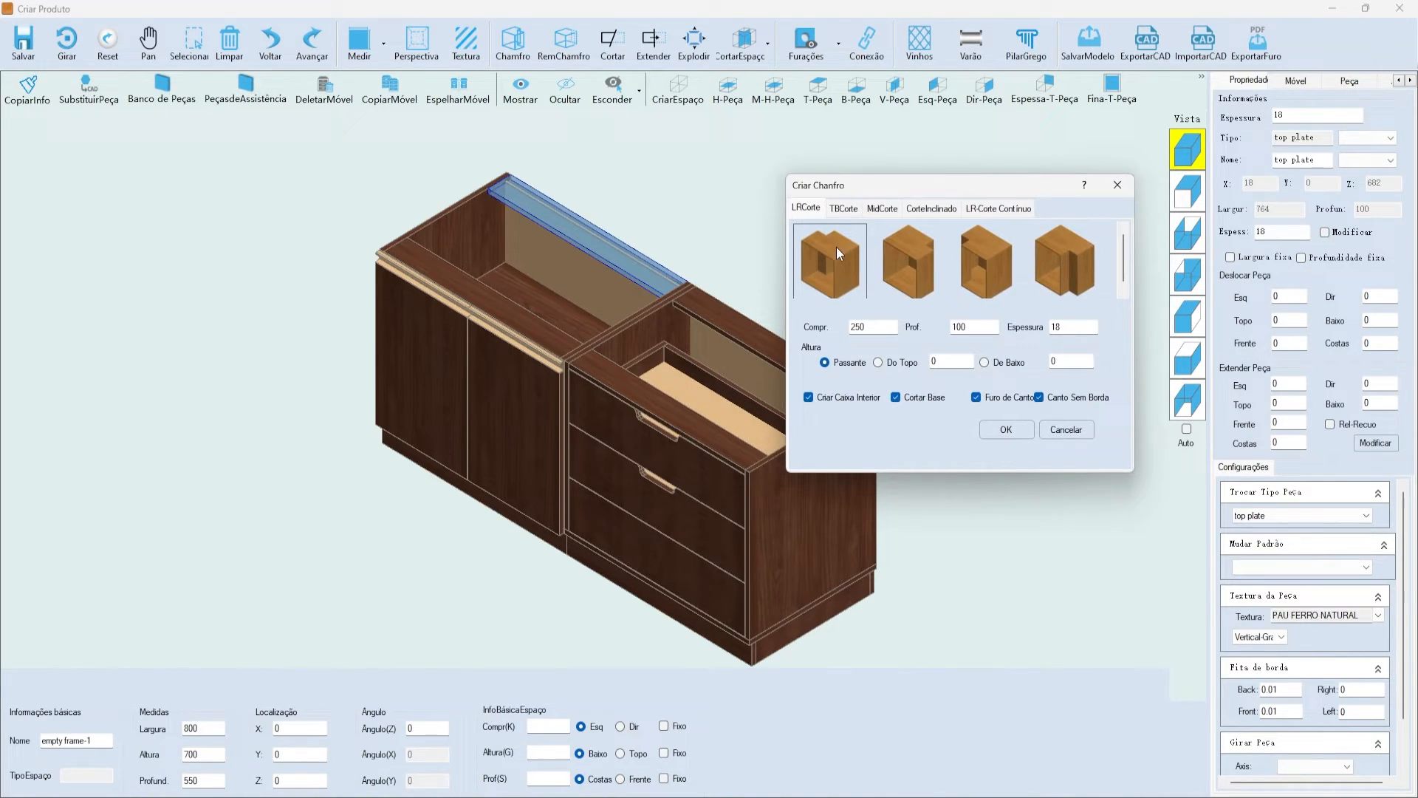
# - Change the corner notch length to 150, keeping depth 100, thickness 18 and inner box creation on
pyautogui.doubleClick(869, 326)
pyautogui.write('150')
pyautogui.doubleClick(969, 327)
pyautogui.doubleClick(1065, 328)
pyautogui.click(809, 398)
pyautogui.click(830, 399)
pyautogui.moveTo(904, 186); pyautogui.dragTo(750, 220)
pyautogui.click(927, 361)
pyautogui.doubleClick(902, 361)
pyautogui.moveTo(844, 228); pyautogui.dragTo(954, 250)
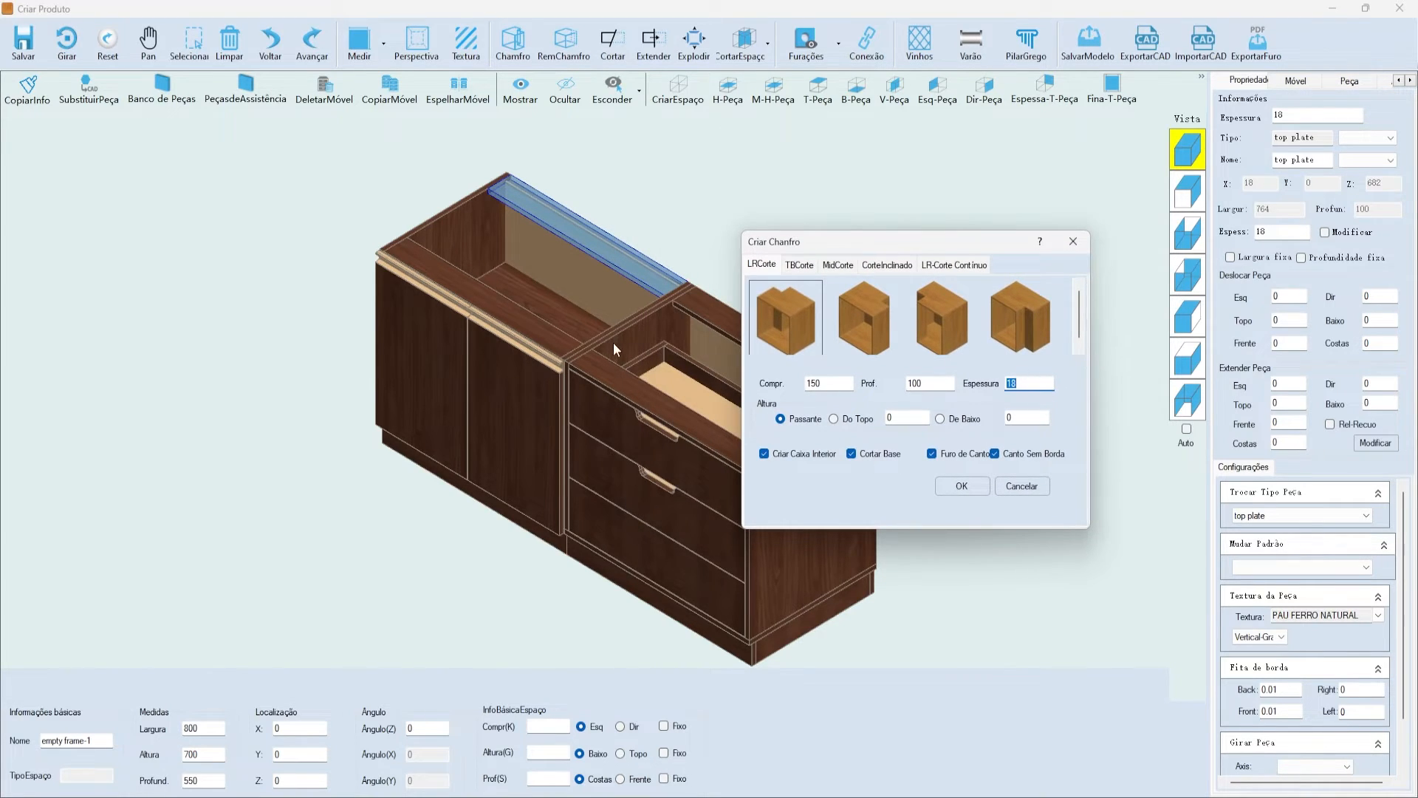
pyautogui.moveTo(934, 247); pyautogui.dragTo(966, 258)
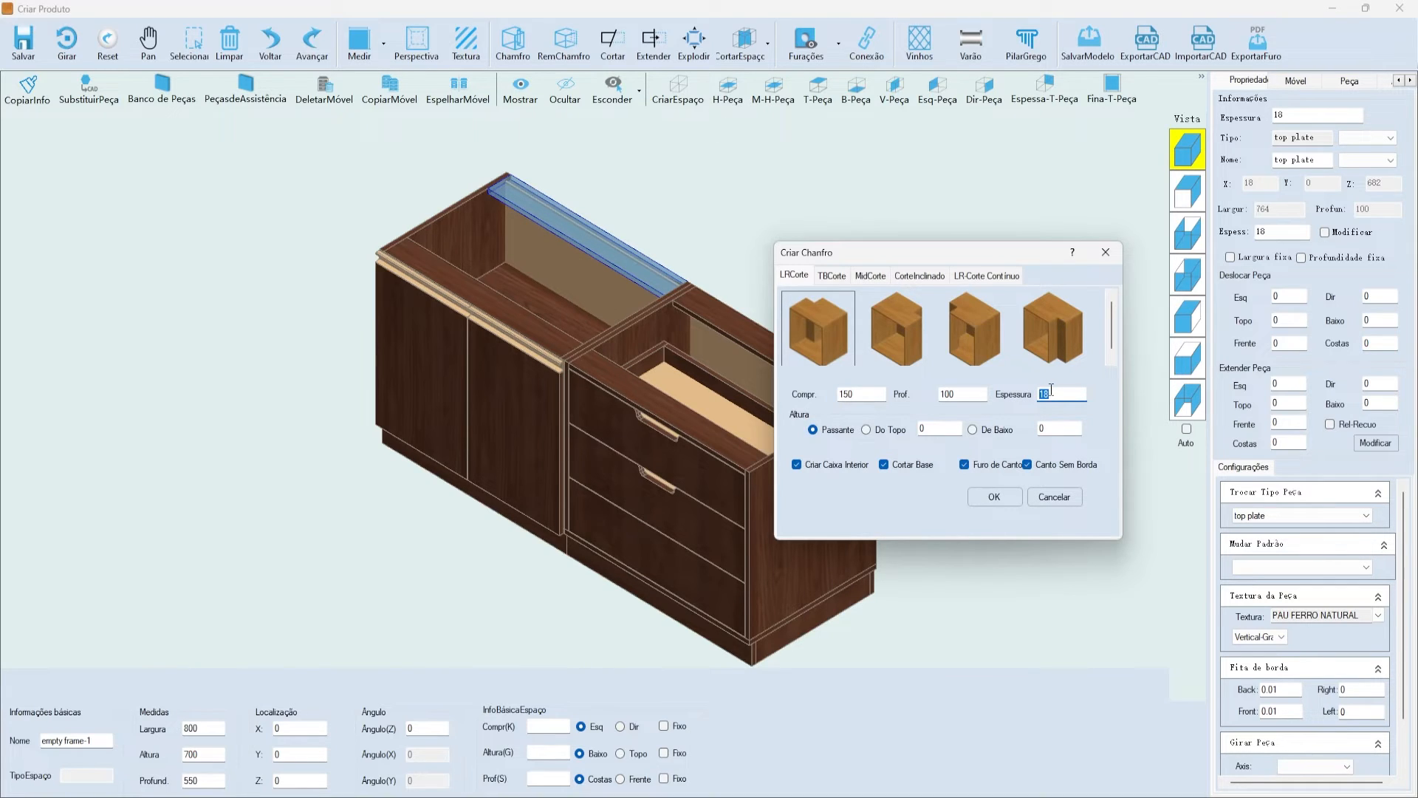
pyautogui.moveTo(990, 260); pyautogui.dragTo(1001, 214)
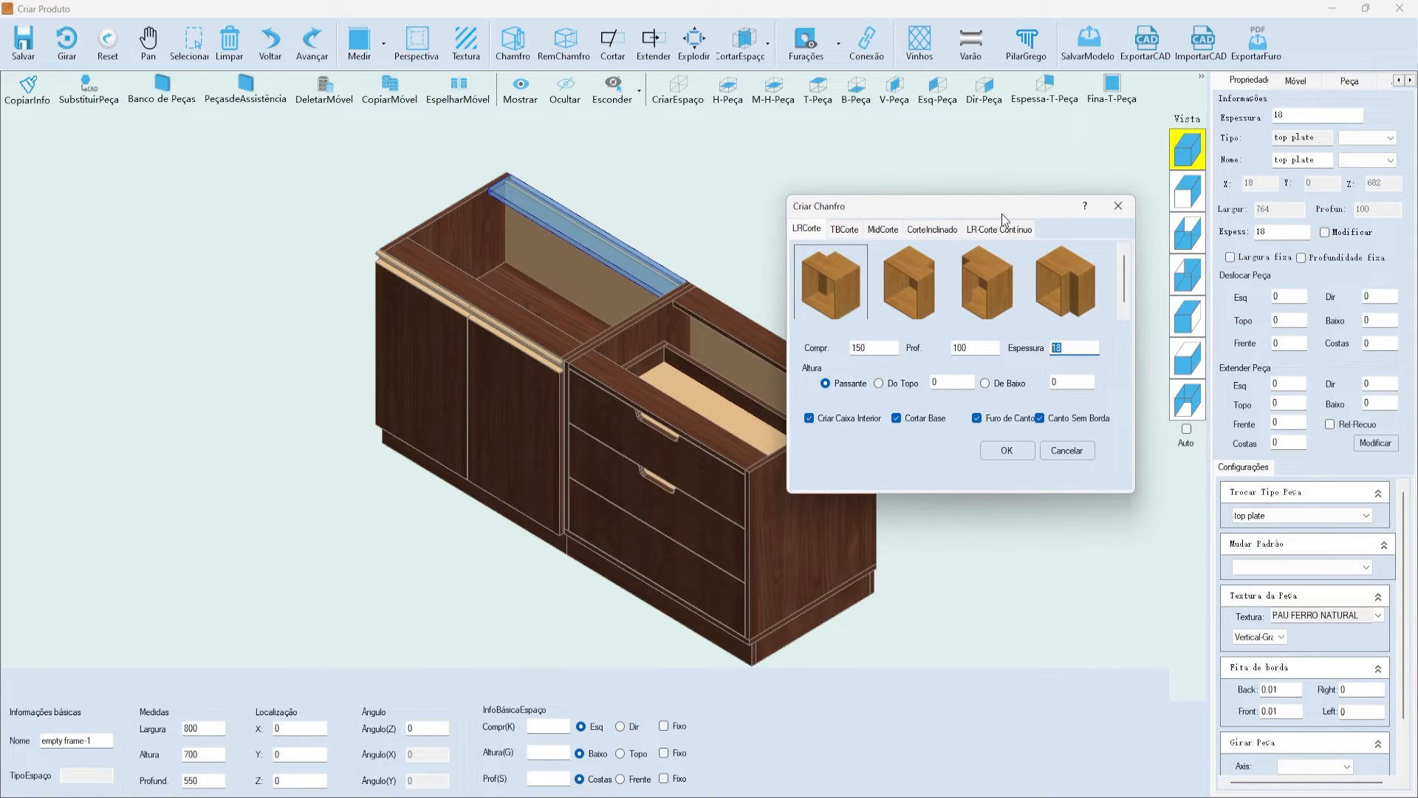
pyautogui.moveTo(978, 206); pyautogui.dragTo(938, 210)
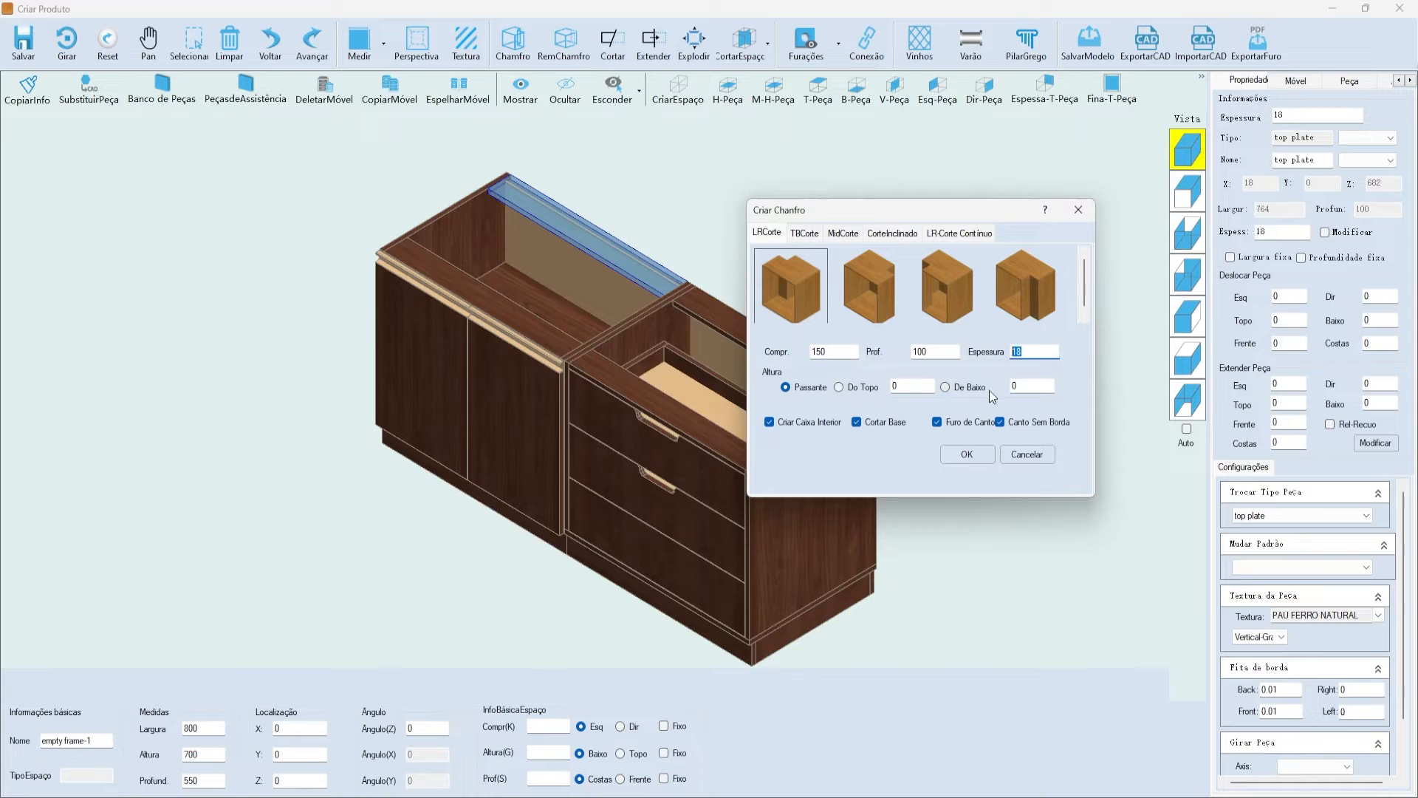
# - Limit the notch to 200 from the top (Do Topo) and apply it to the top plate
pyautogui.click(853, 389)
pyautogui.click(924, 382)
pyautogui.write('200')
pyautogui.click(969, 456)
pyautogui.scroll(8, 409, 136)
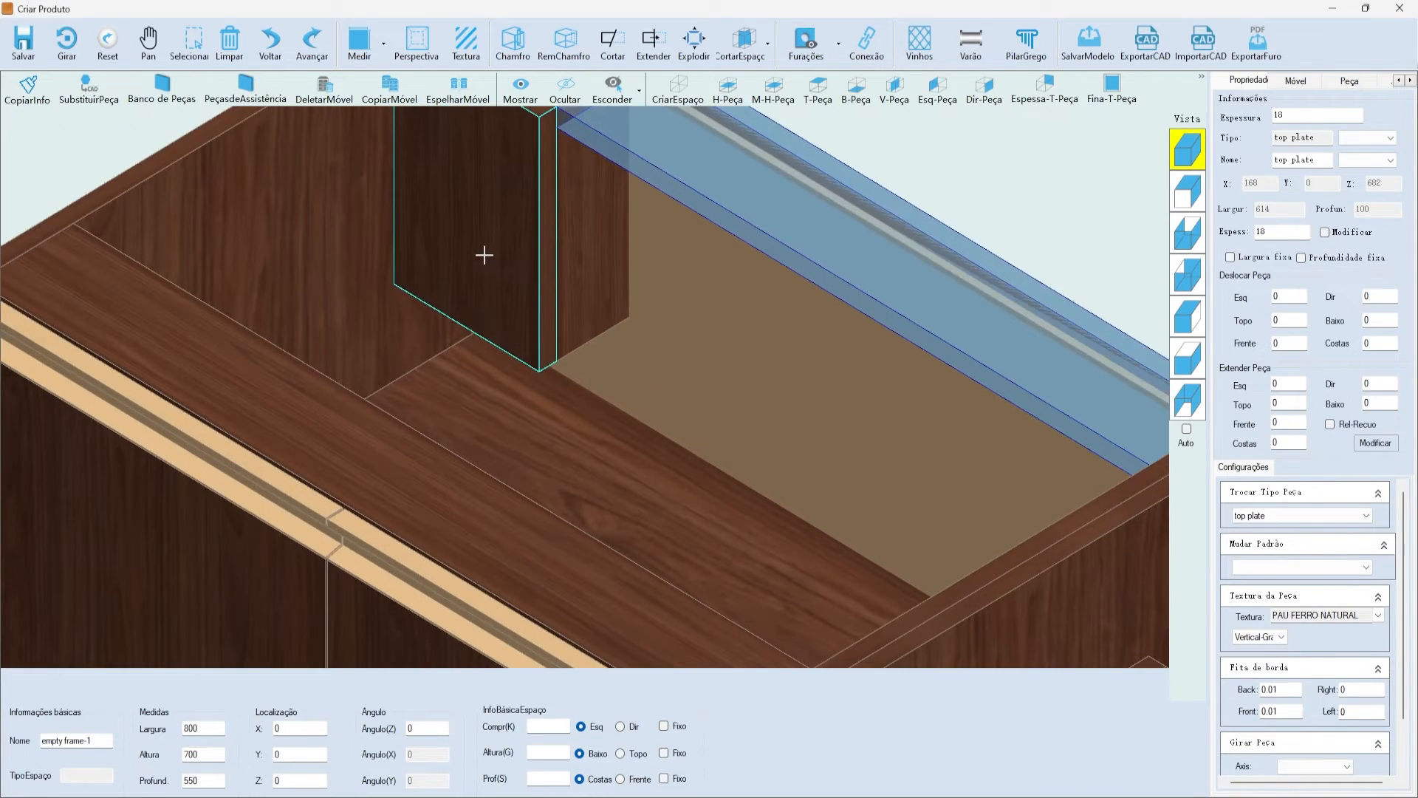
# - Select the vertical back plate and open Modificar Chanfro from its Configurações de Chanfro menu
pyautogui.click(484, 255)
pyautogui.scroll(-5, 484, 255)
pyautogui.scroll(3, 541, 348)
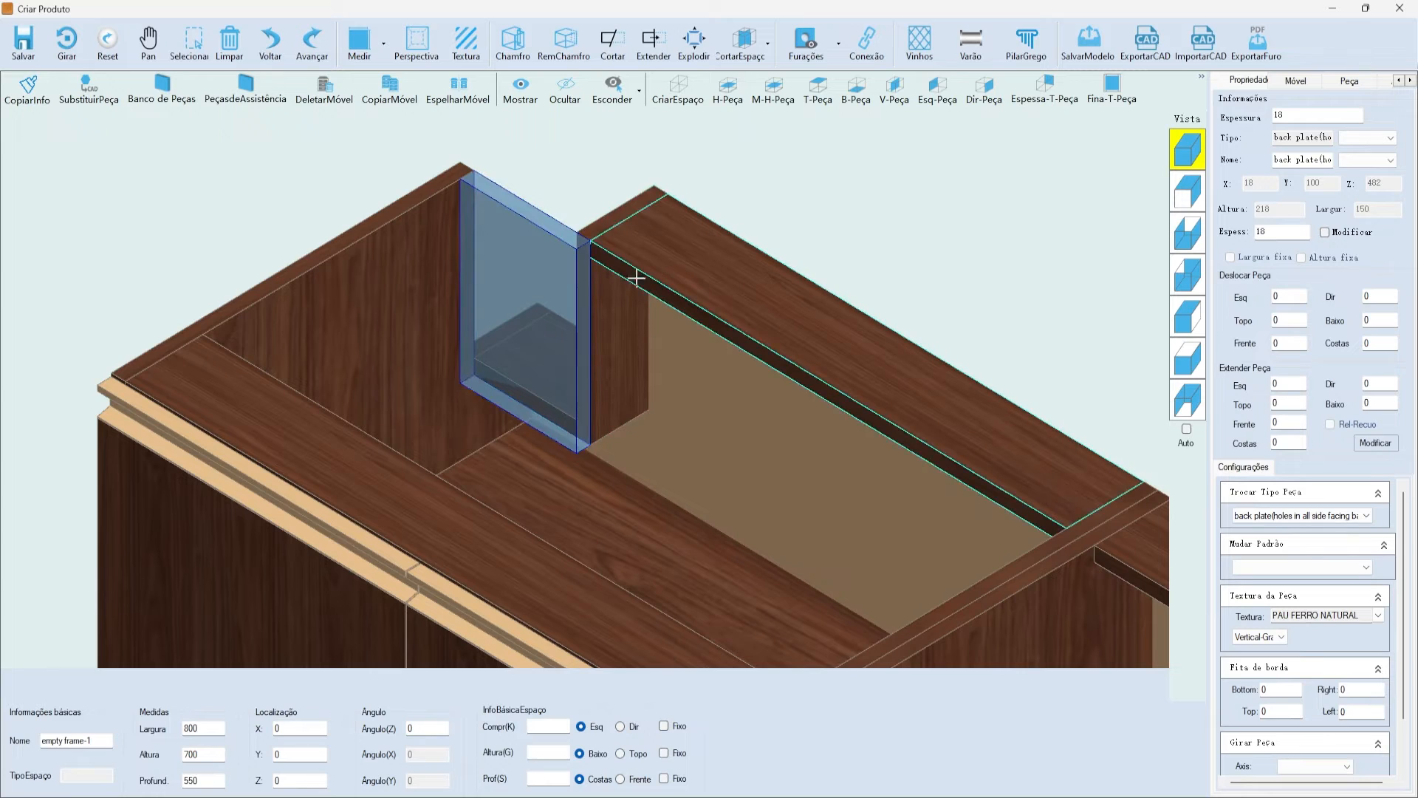
pyautogui.rightClick(535, 273)
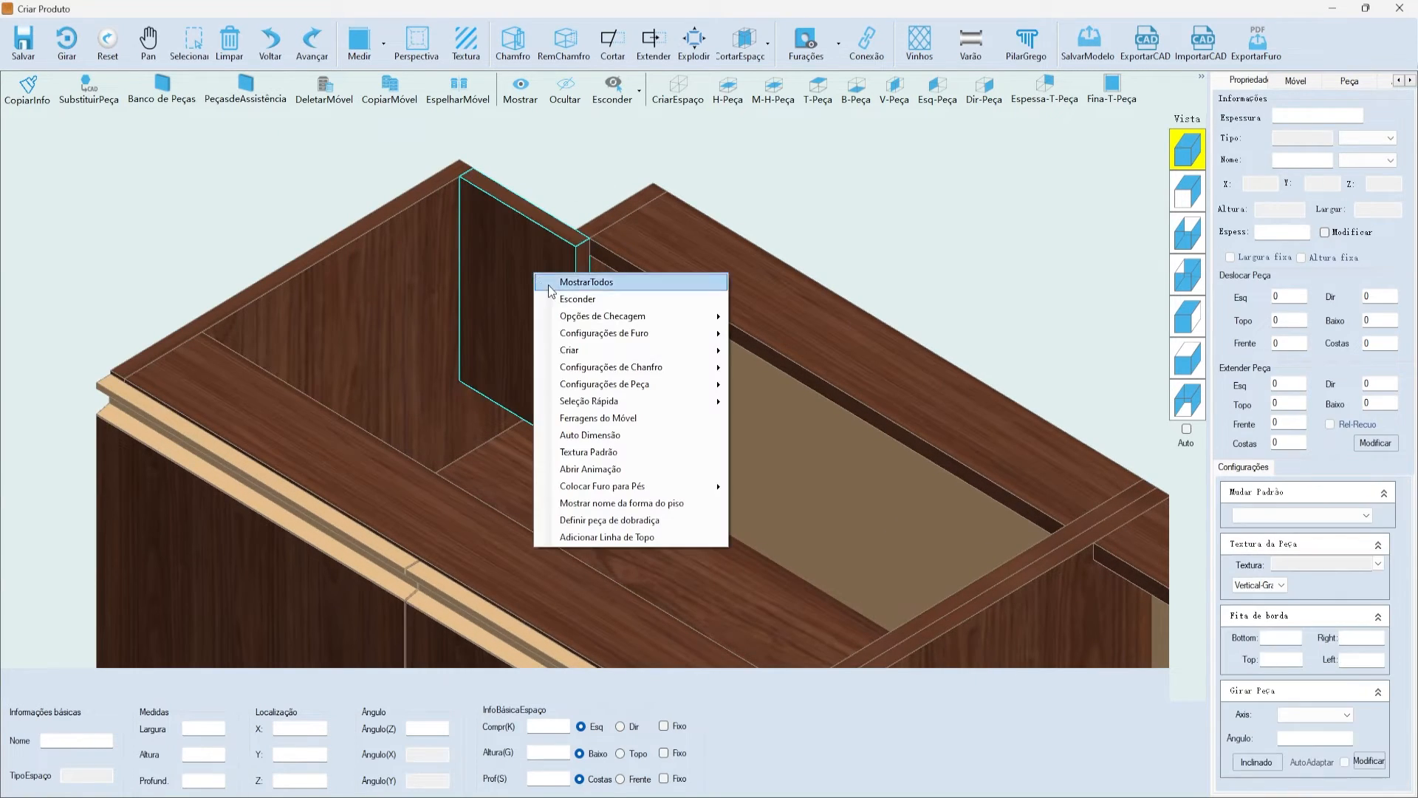
pyautogui.moveTo(643, 367)
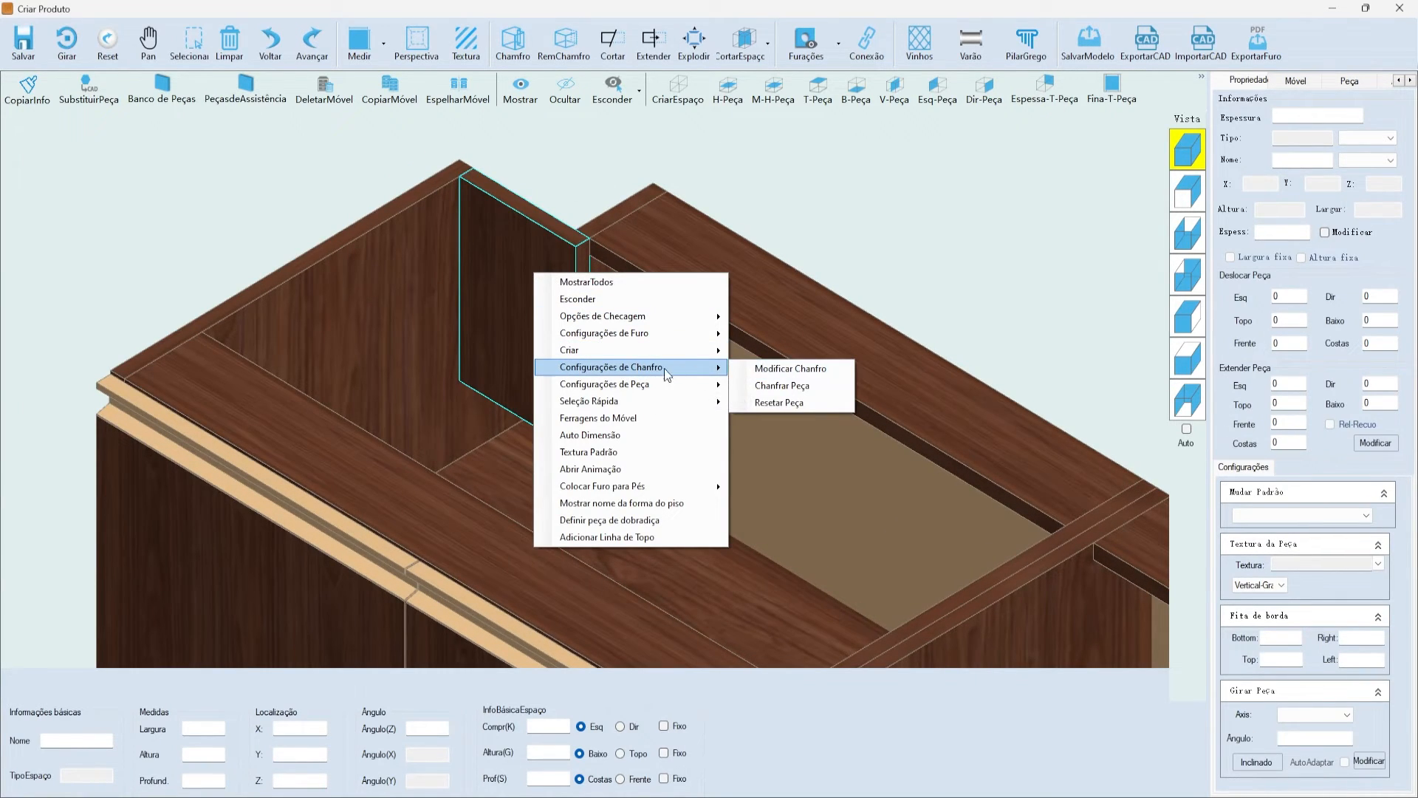
pyautogui.click(804, 376)
pyautogui.moveTo(703, 248); pyautogui.dragTo(889, 156)
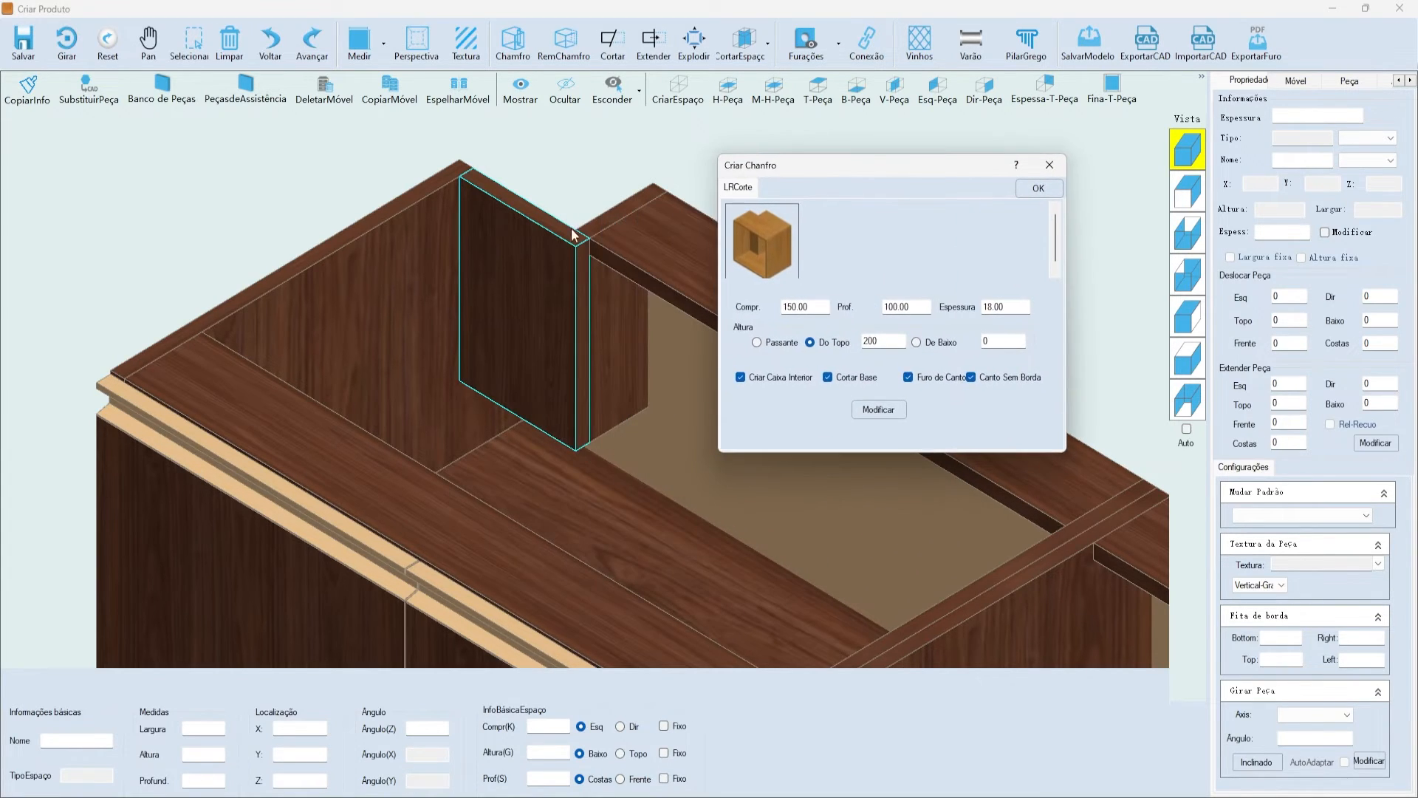
pyautogui.moveTo(747, 167); pyautogui.dragTo(687, 180)
# - Switch the notch to Passante so it runs full height, then apply and confirm the modification
pyautogui.click(843, 355)
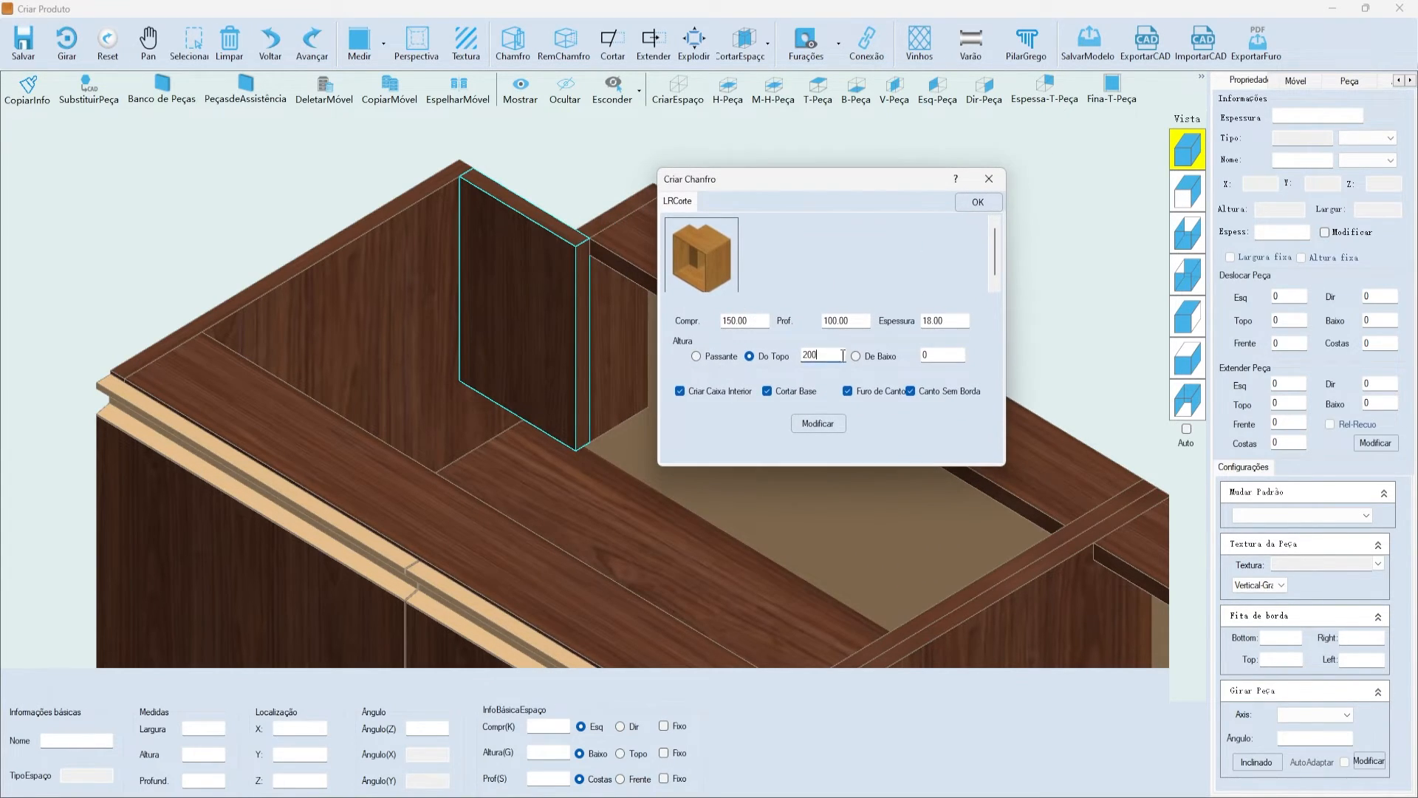
pyautogui.click(708, 359)
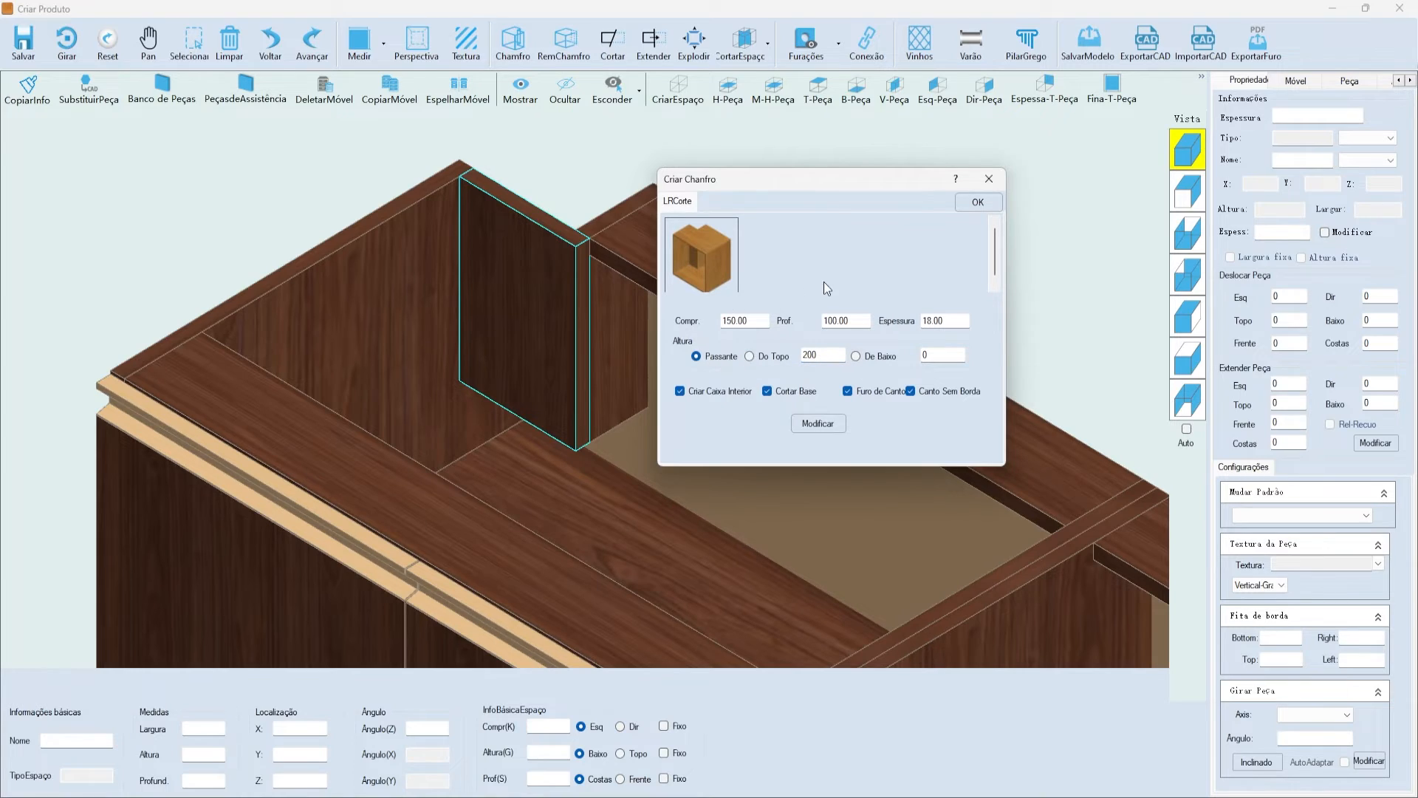
pyautogui.click(820, 424)
pyautogui.click(737, 454)
pyautogui.moveTo(698, 181); pyautogui.dragTo(830, 199)
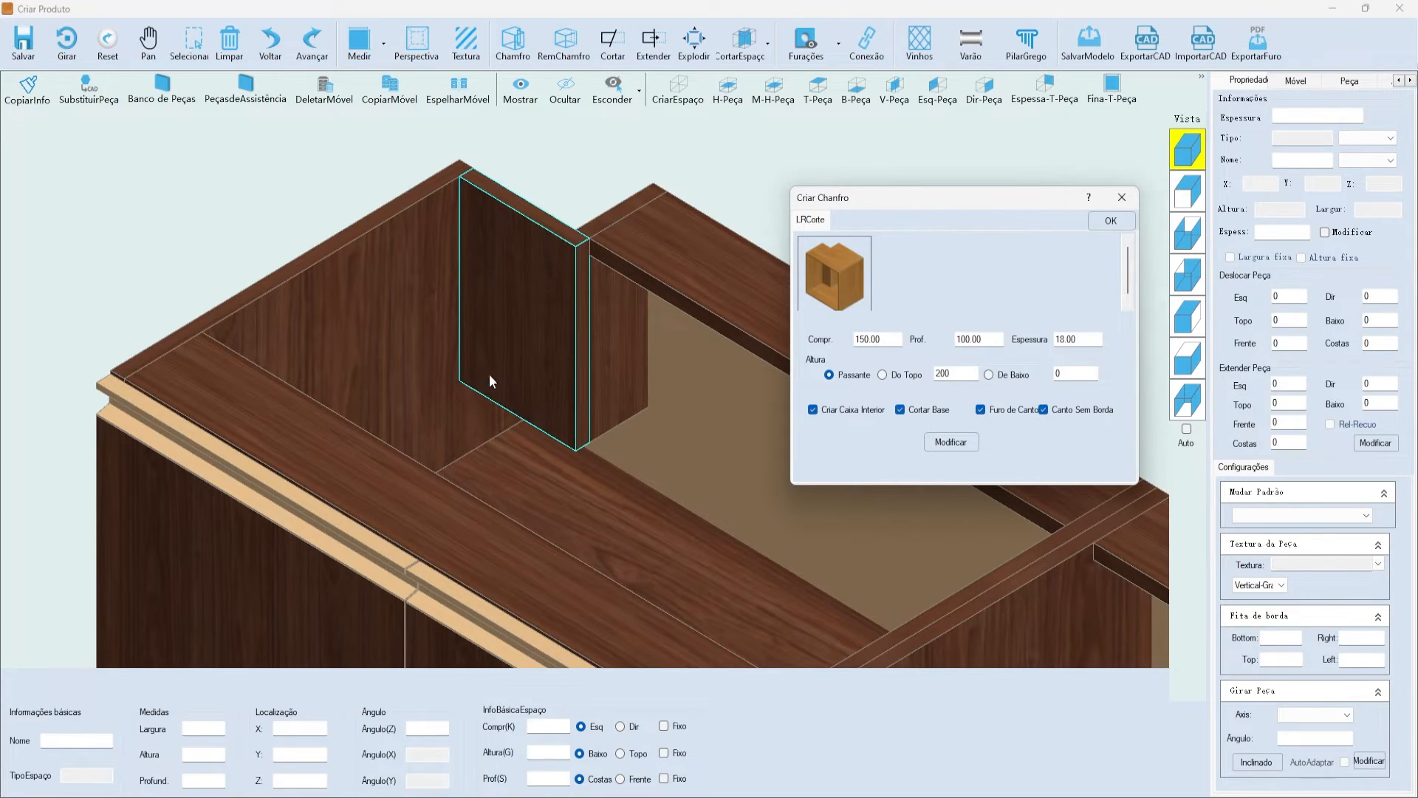
pyautogui.click(951, 443)
pyautogui.click(734, 456)
pyautogui.click(1094, 224)
pyautogui.click(738, 461)
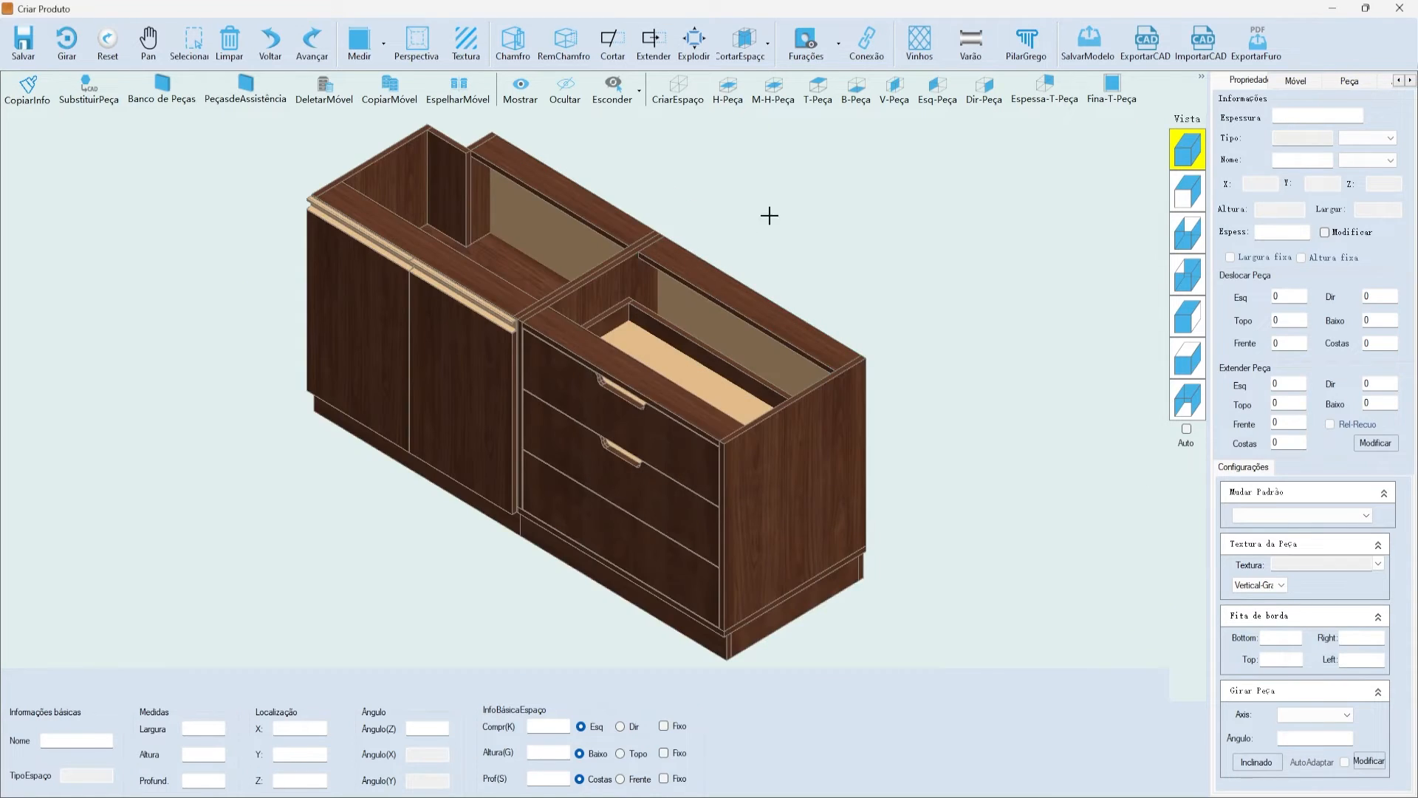
# - Select the vertical divider, bottom panel, back panel and top strip in turn to inspect them
pyautogui.scroll(5, 568, 279)
pyautogui.click(568, 280)
pyautogui.click(580, 328)
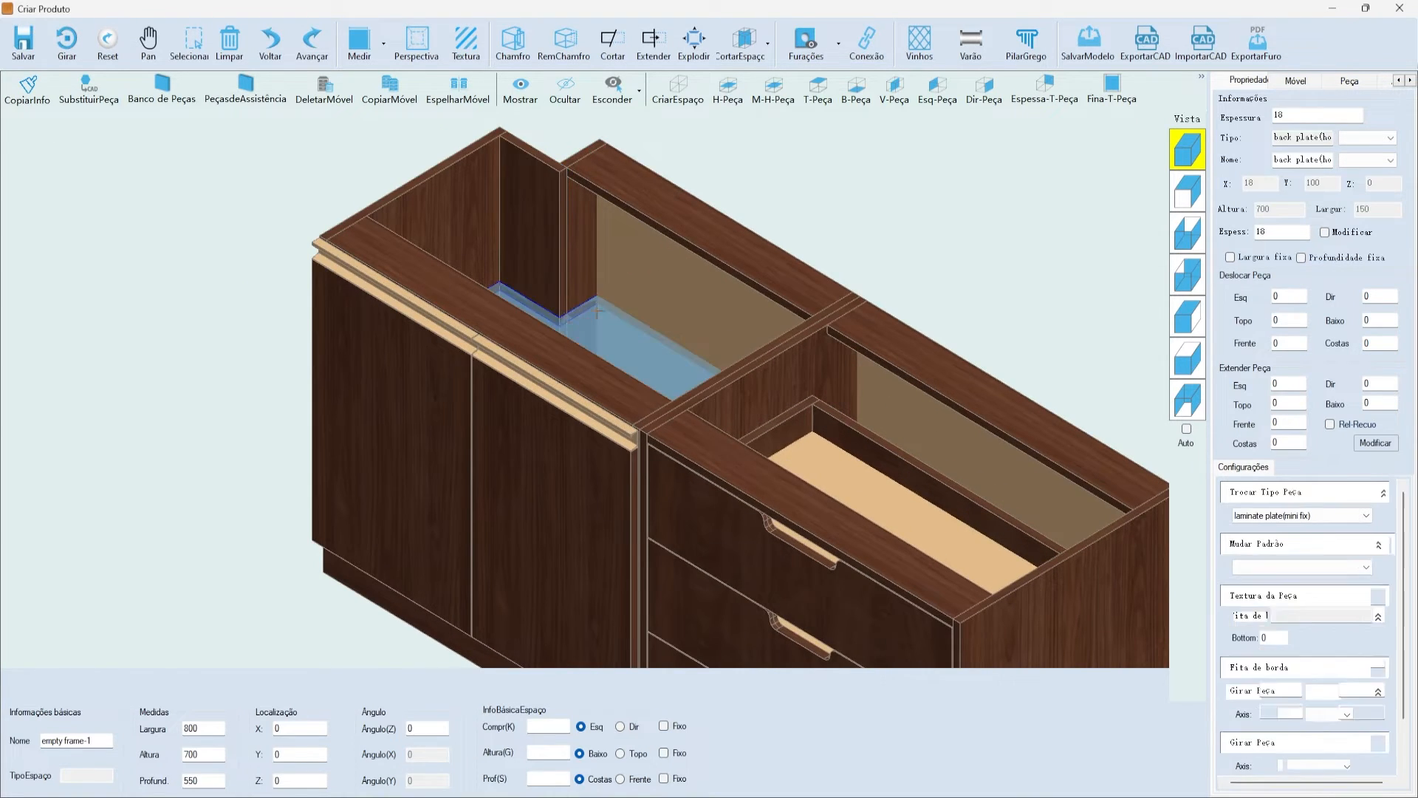
pyautogui.scroll(3, 580, 328)
pyautogui.click(713, 332)
pyautogui.scroll(-1, 717, 332)
pyautogui.scroll(3, 706, 221)
pyautogui.scroll(-5, 668, 273)
pyautogui.scroll(3, 656, 238)
pyautogui.click(648, 226)
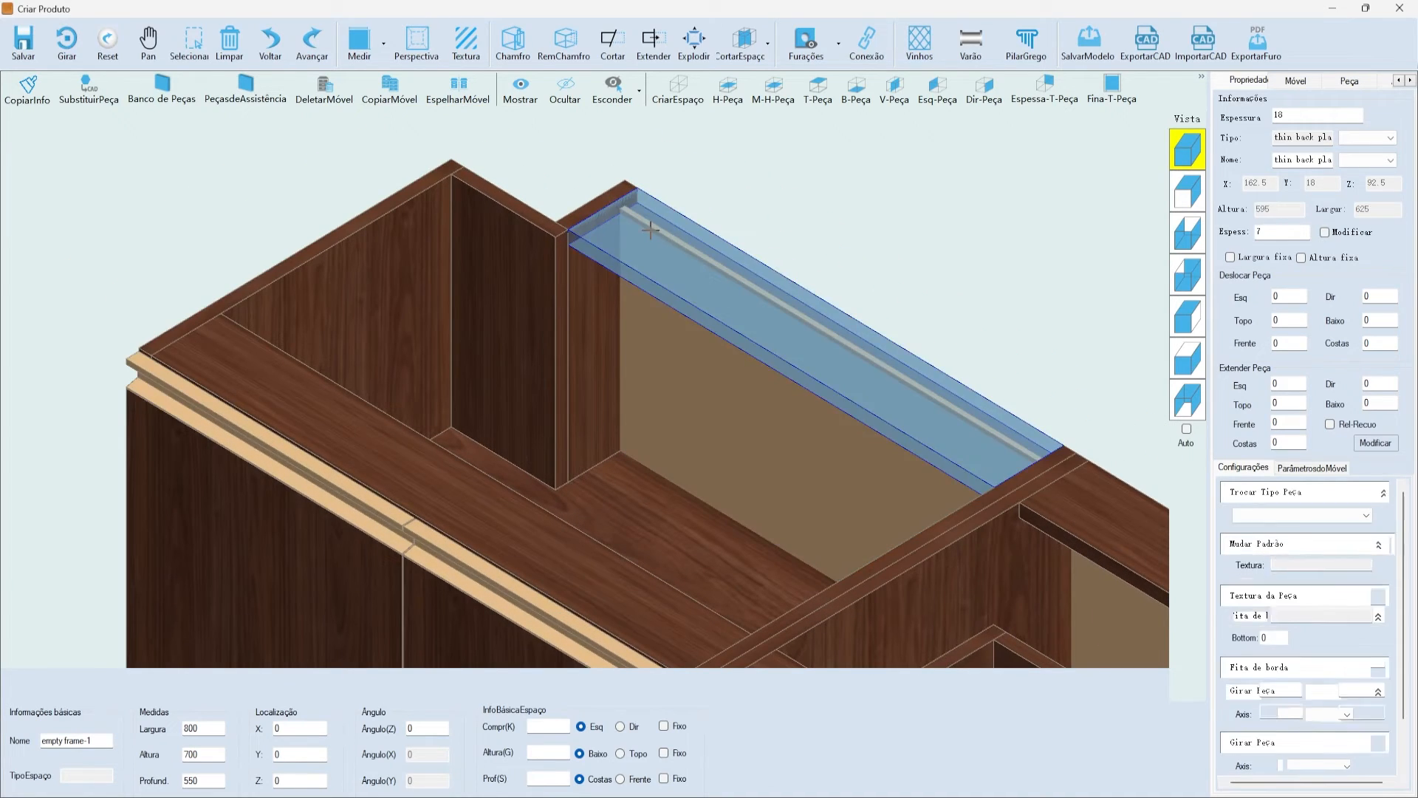
pyautogui.click(593, 185)
pyautogui.click(564, 218)
pyautogui.click(569, 174)
# - Select the long top plate and open its Chamfro settings, showing the 150 by 100 corner cut
pyautogui.click(1188, 275)
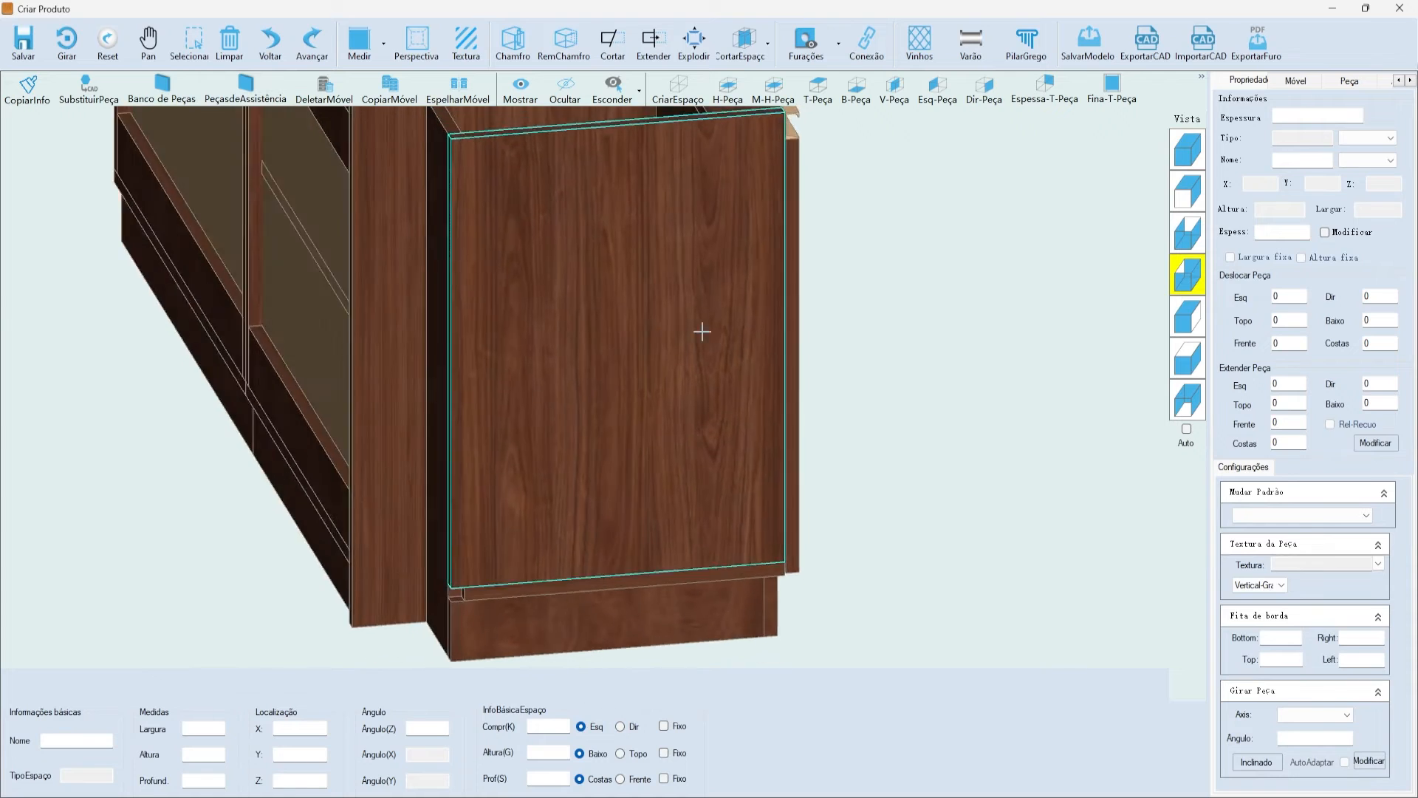
pyautogui.scroll(-5, 690, 345)
pyautogui.scroll(3, 596, 320)
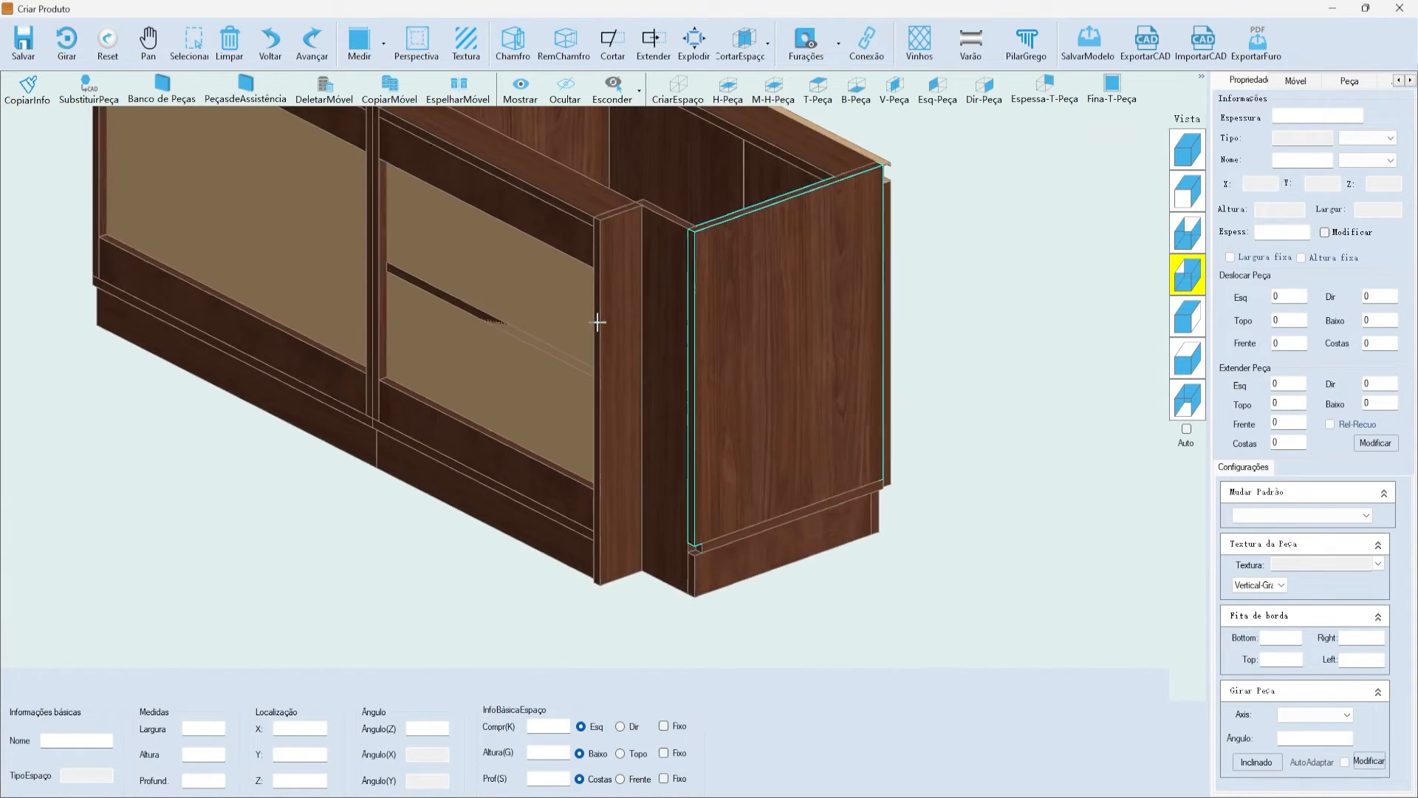
pyautogui.scroll(2, 728, 468)
pyautogui.scroll(-3, 706, 459)
pyautogui.click(1163, 153)
pyautogui.scroll(3, 620, 158)
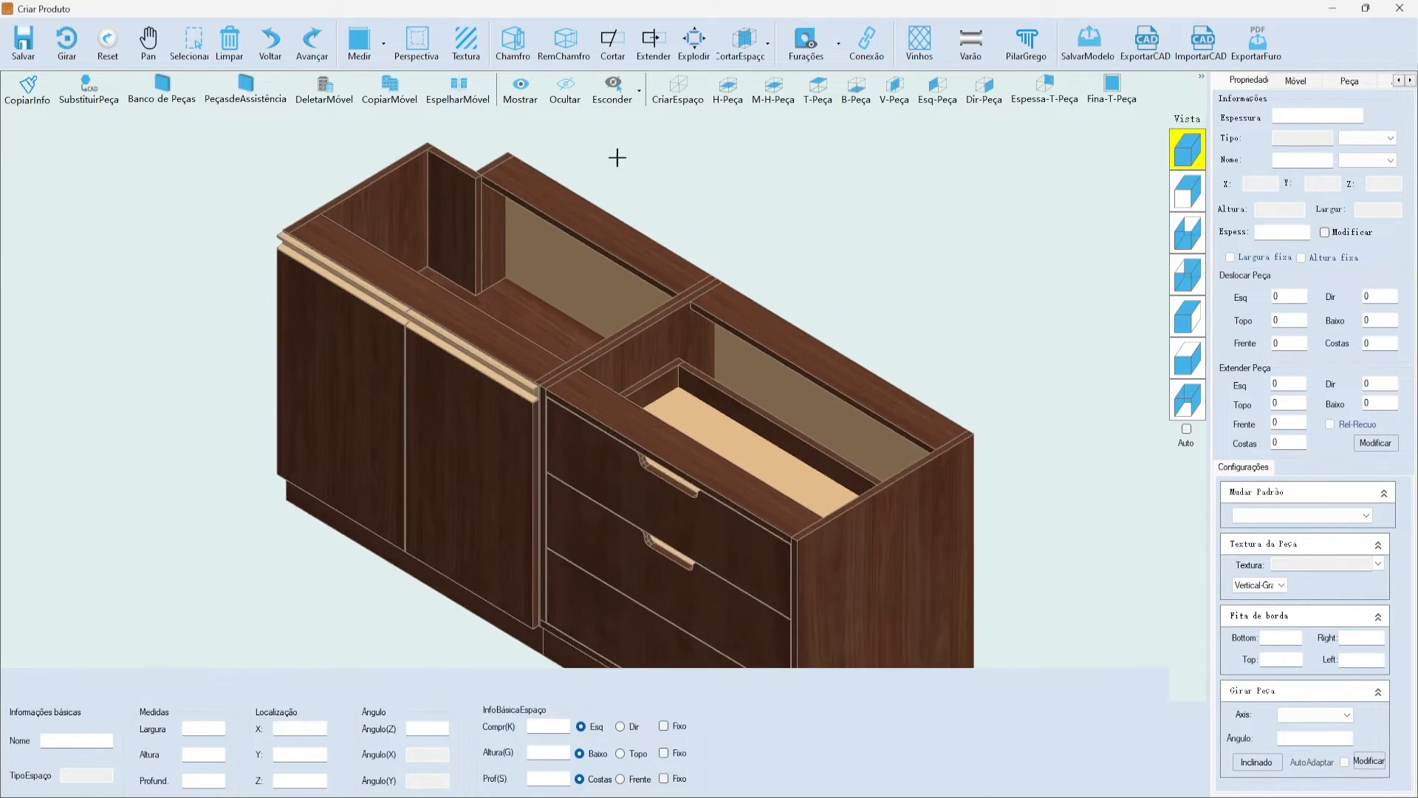
pyautogui.click(698, 279)
pyautogui.scroll(3, 428, 185)
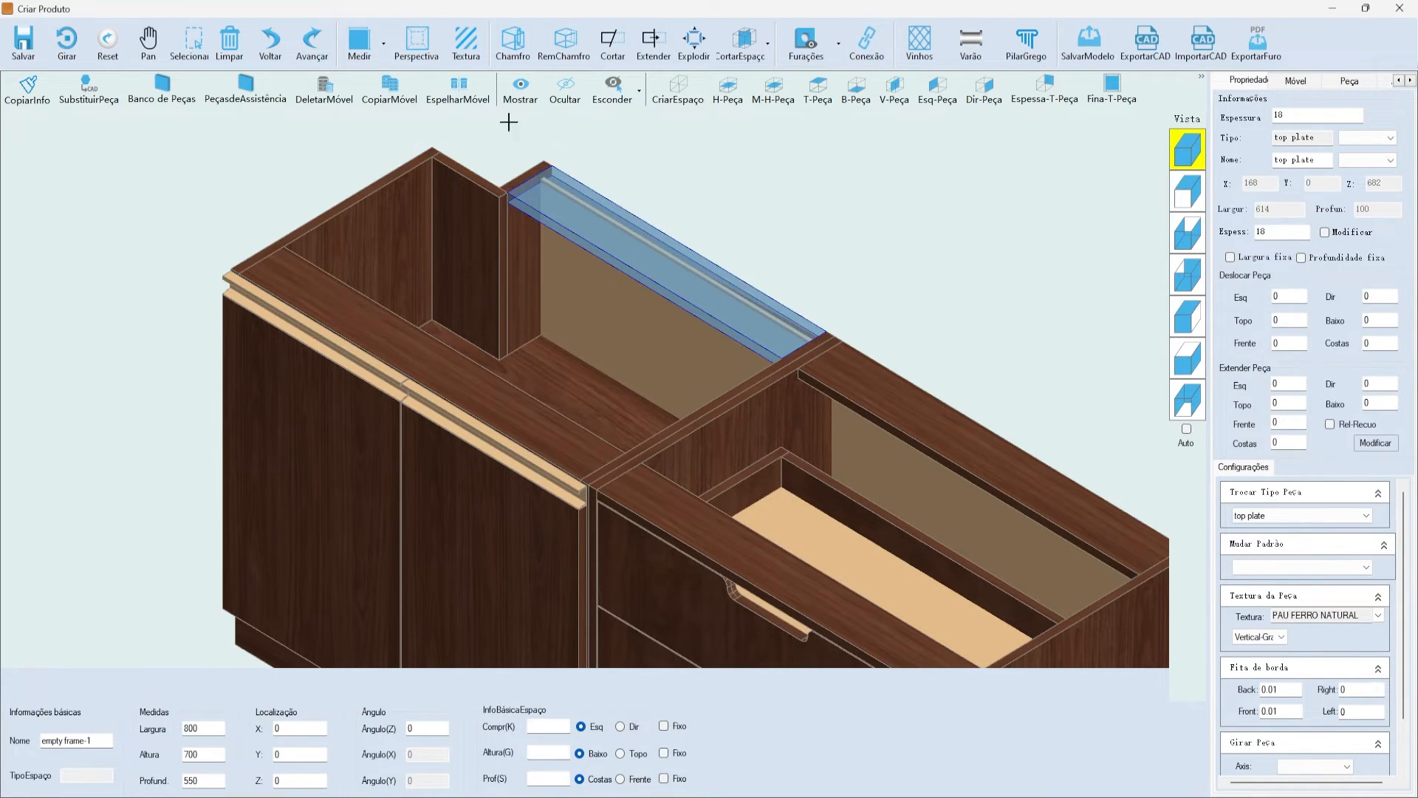
pyautogui.click(513, 41)
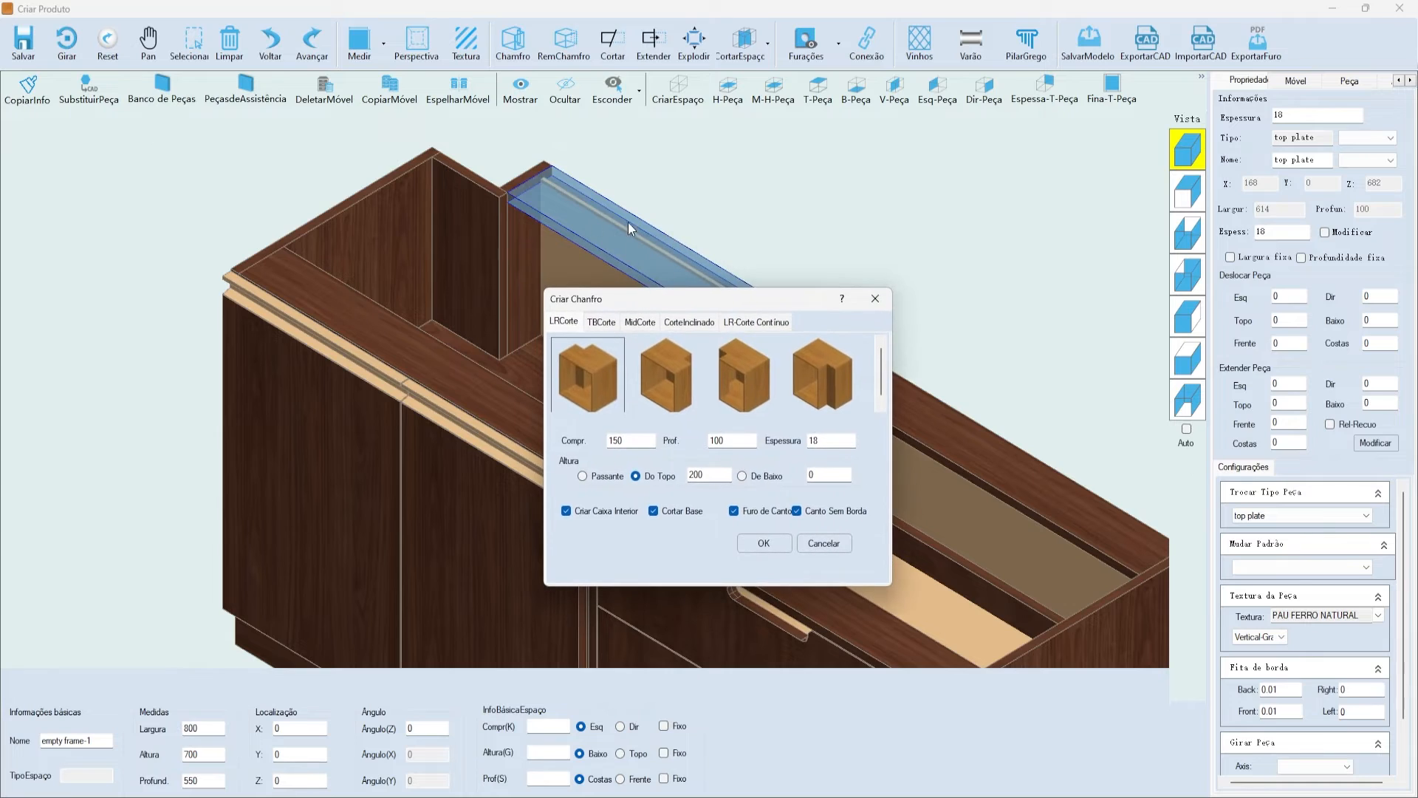
# - Cut a 200 by 100 full-height notch of the second corner style into the top plate
pyautogui.moveTo(668, 297); pyautogui.dragTo(786, 211)
pyautogui.click(829, 253)
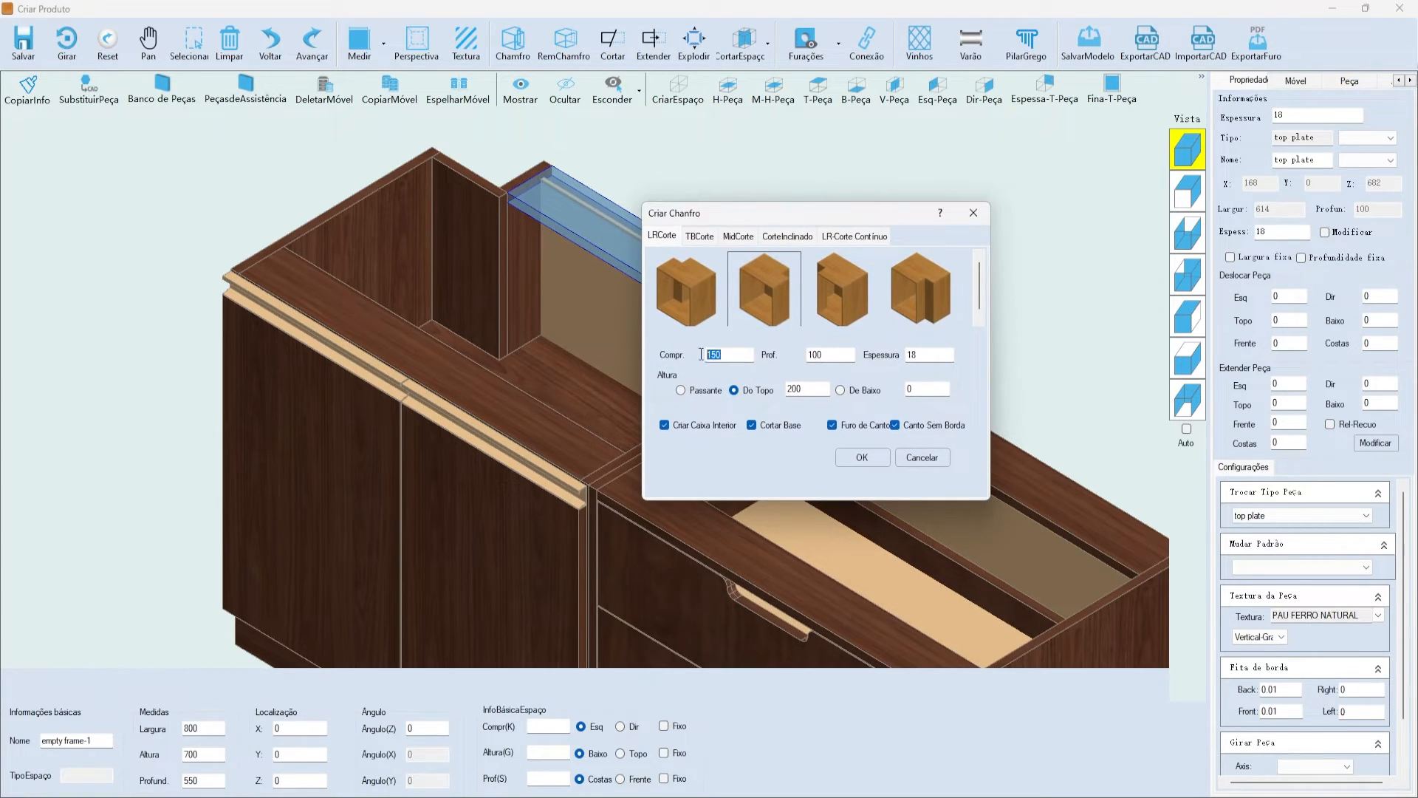
pyautogui.write('200')
pyautogui.press('Tab')
pyautogui.click(688, 390)
pyautogui.moveTo(707, 215); pyautogui.dragTo(736, 222)
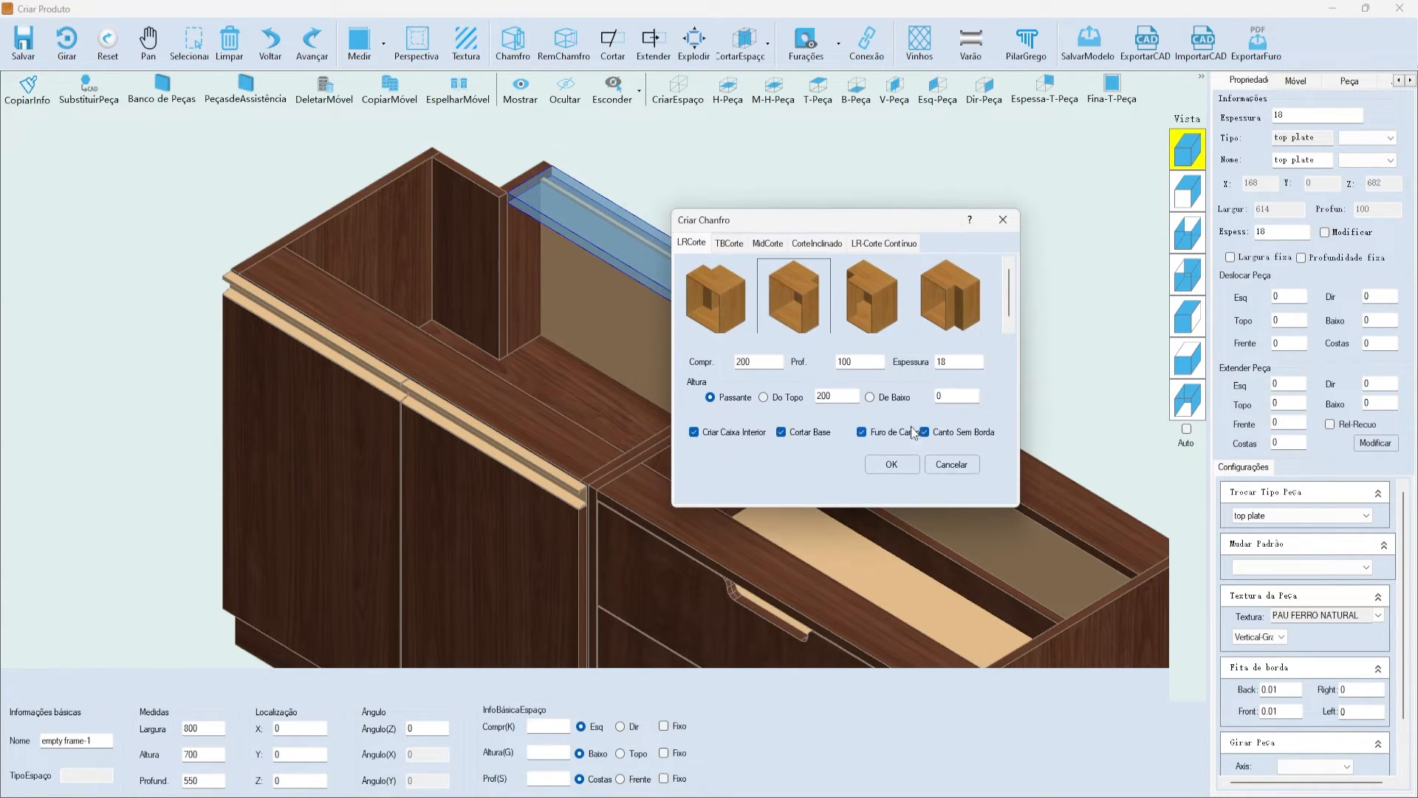
pyautogui.click(892, 466)
pyautogui.scroll(5, 665, 234)
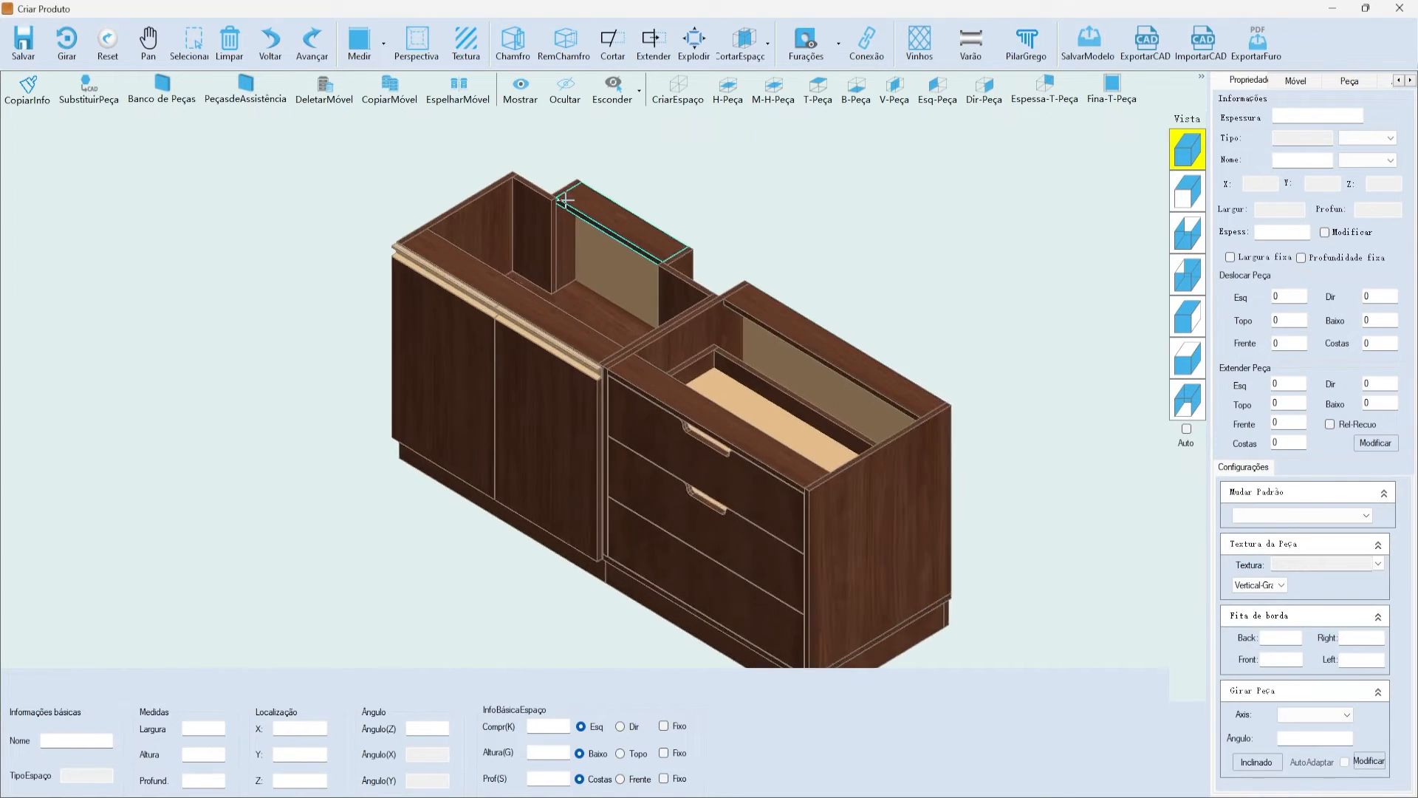
pyautogui.click(665, 234)
pyautogui.click(1188, 358)
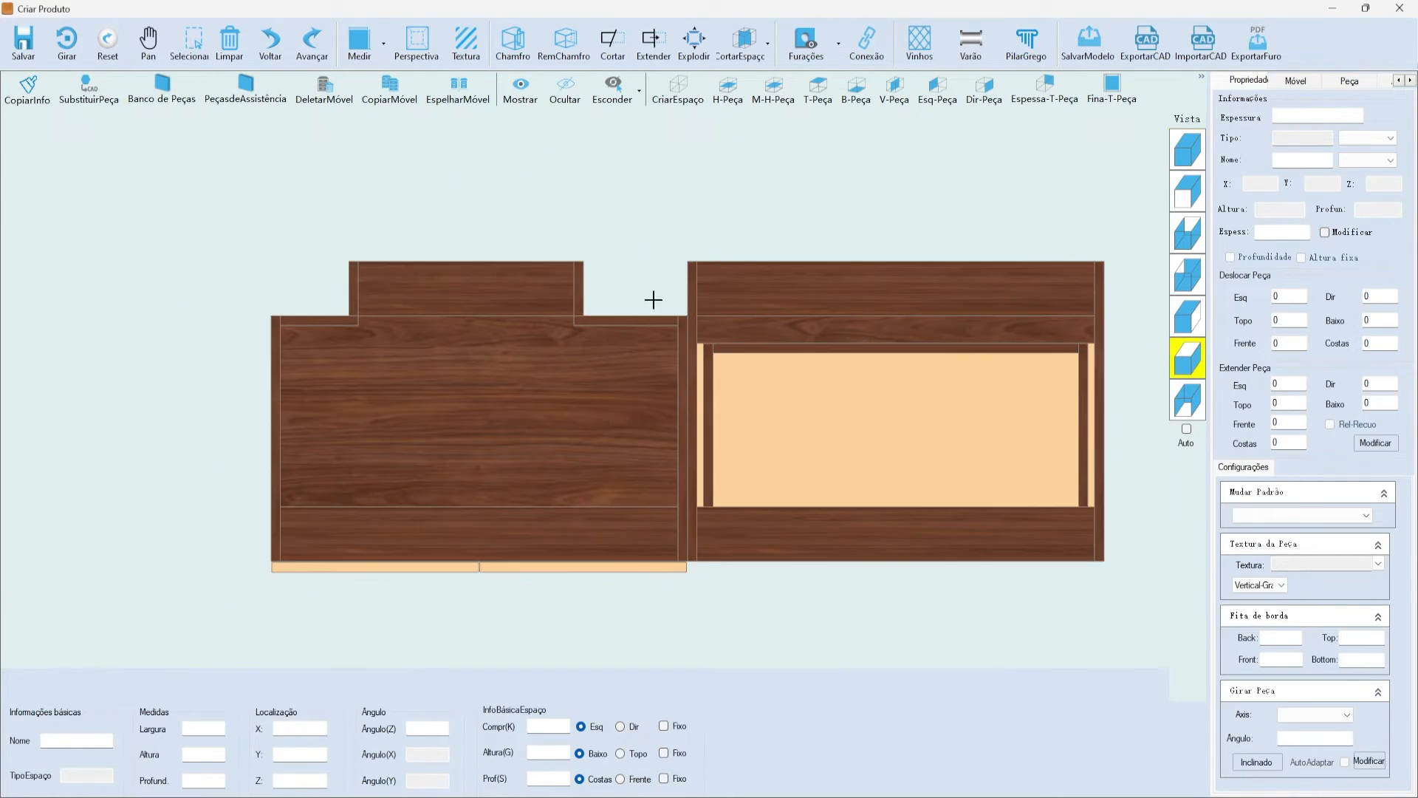
pyautogui.scroll(-3, 632, 290)
pyautogui.scroll(2, 633, 308)
pyautogui.scroll(2, 480, 266)
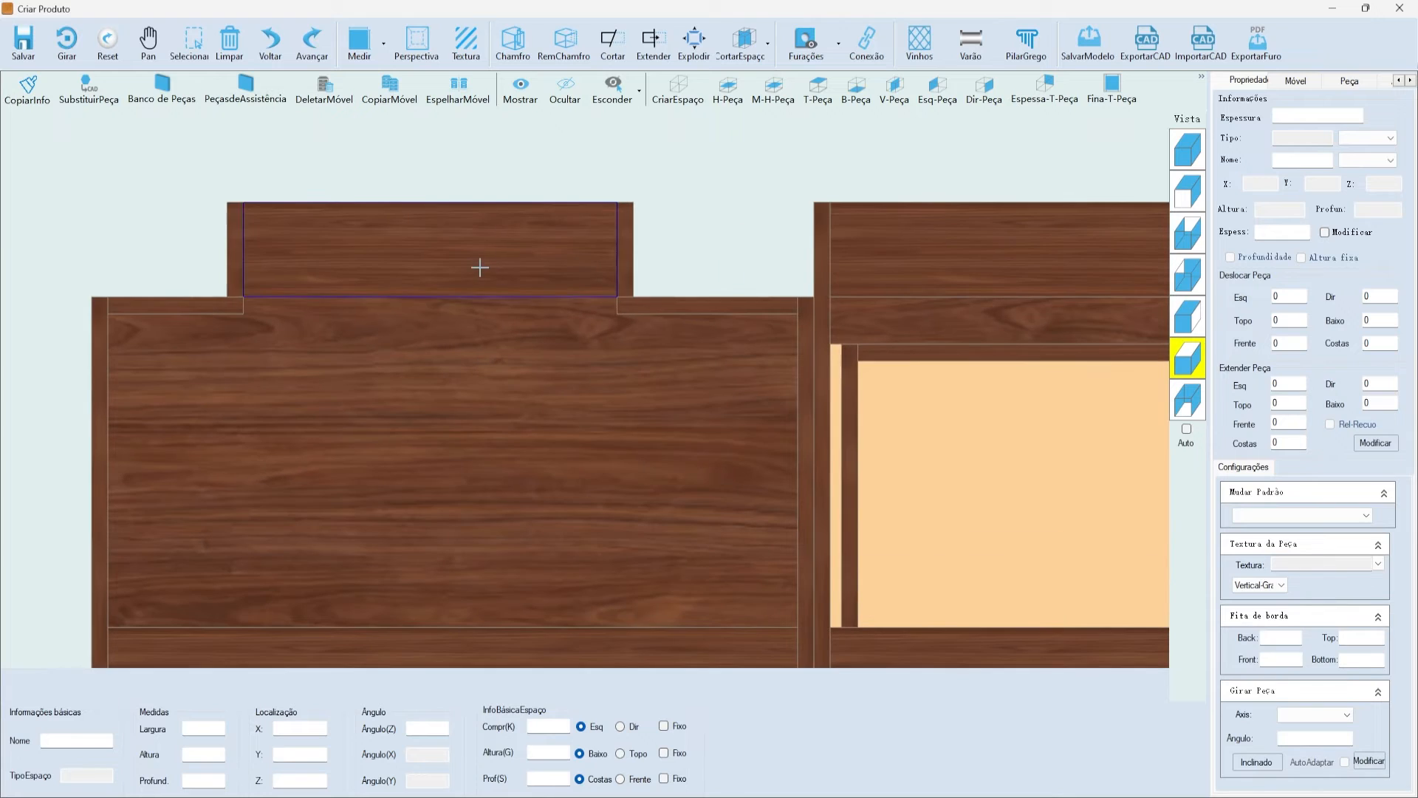
pyautogui.click(546, 262)
pyautogui.scroll(-1, 763, 256)
pyautogui.scroll(3, 656, 263)
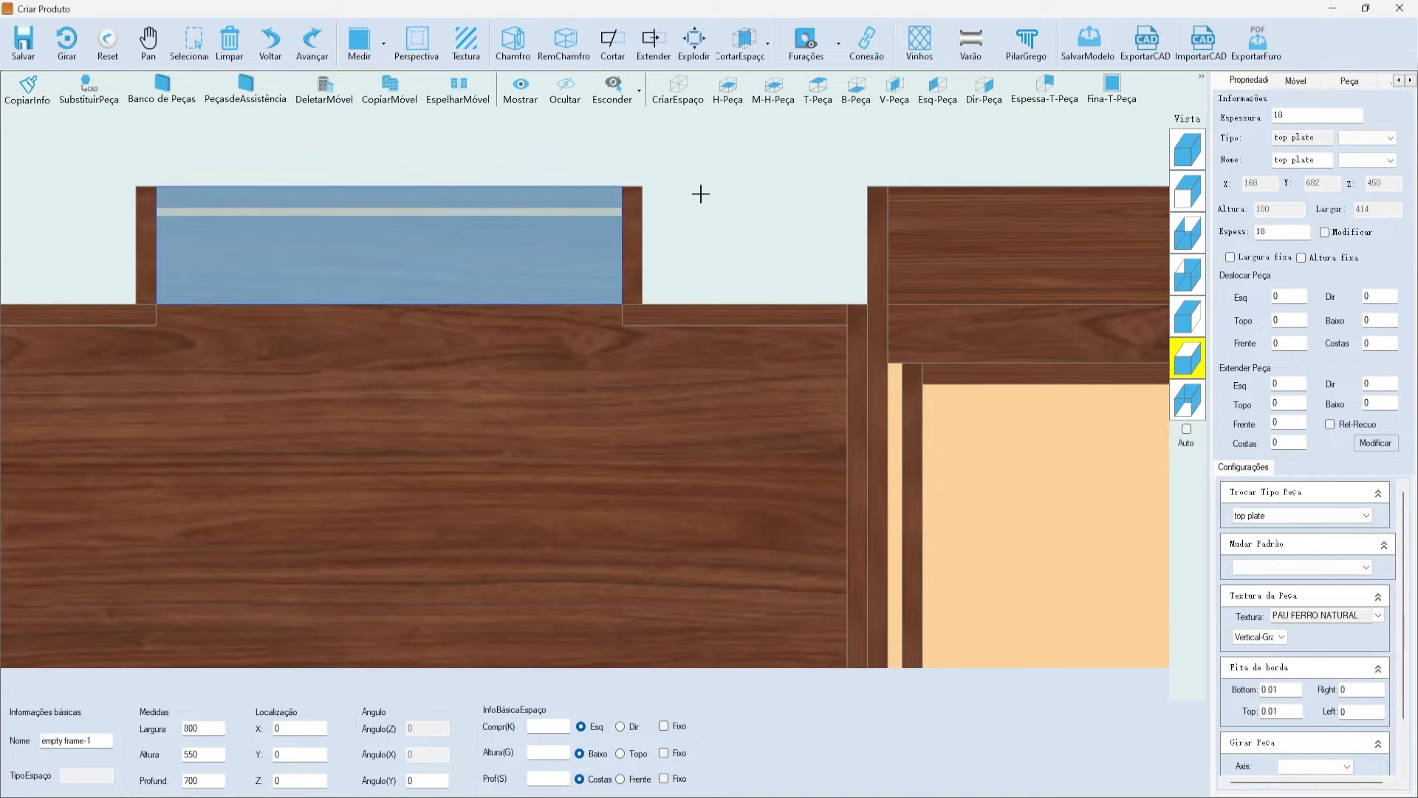
pyautogui.click(685, 260)
pyautogui.scroll(-4, 724, 252)
pyautogui.scroll(2, 723, 251)
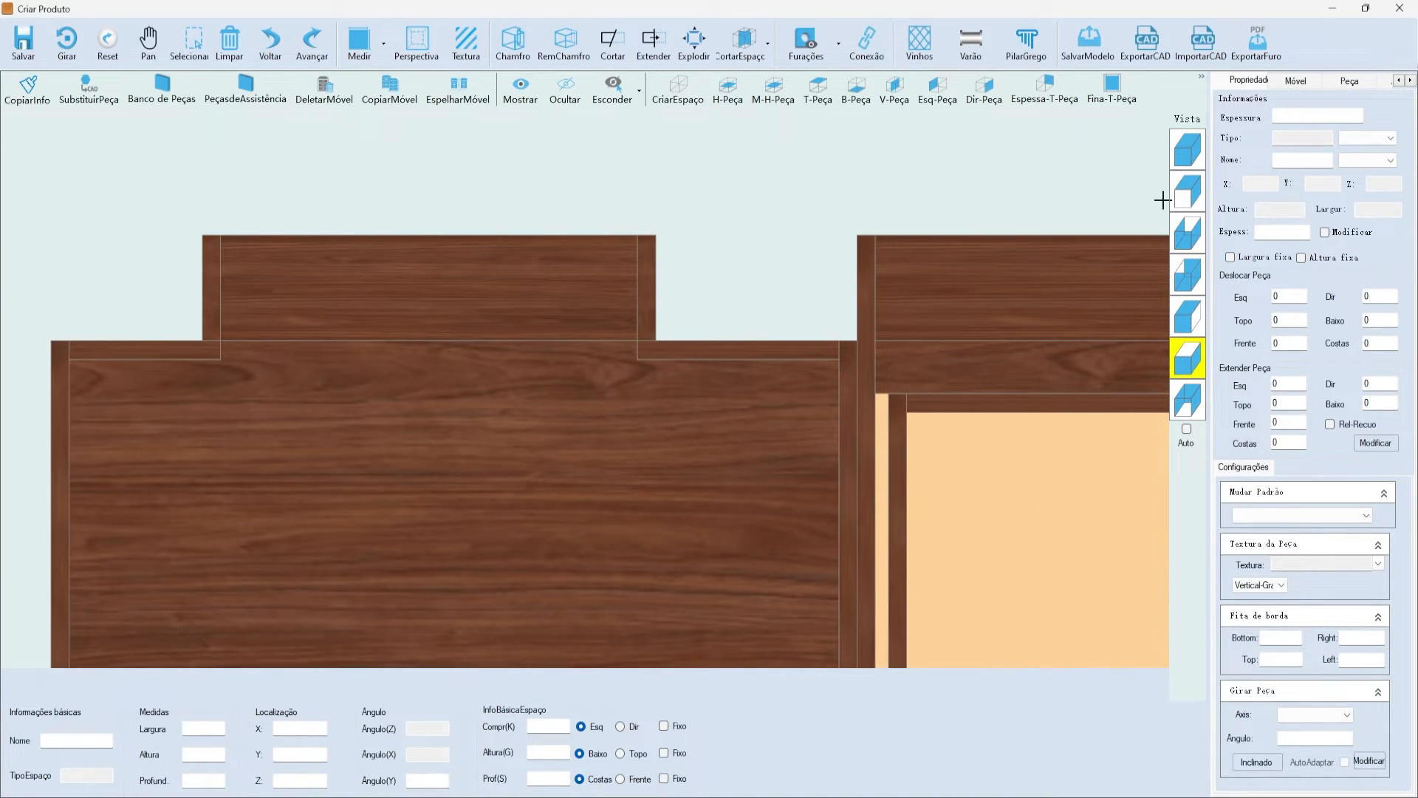
pyautogui.click(1188, 150)
pyautogui.scroll(-1, 994, 266)
pyautogui.scroll(3, 998, 369)
pyautogui.scroll(2, 665, 225)
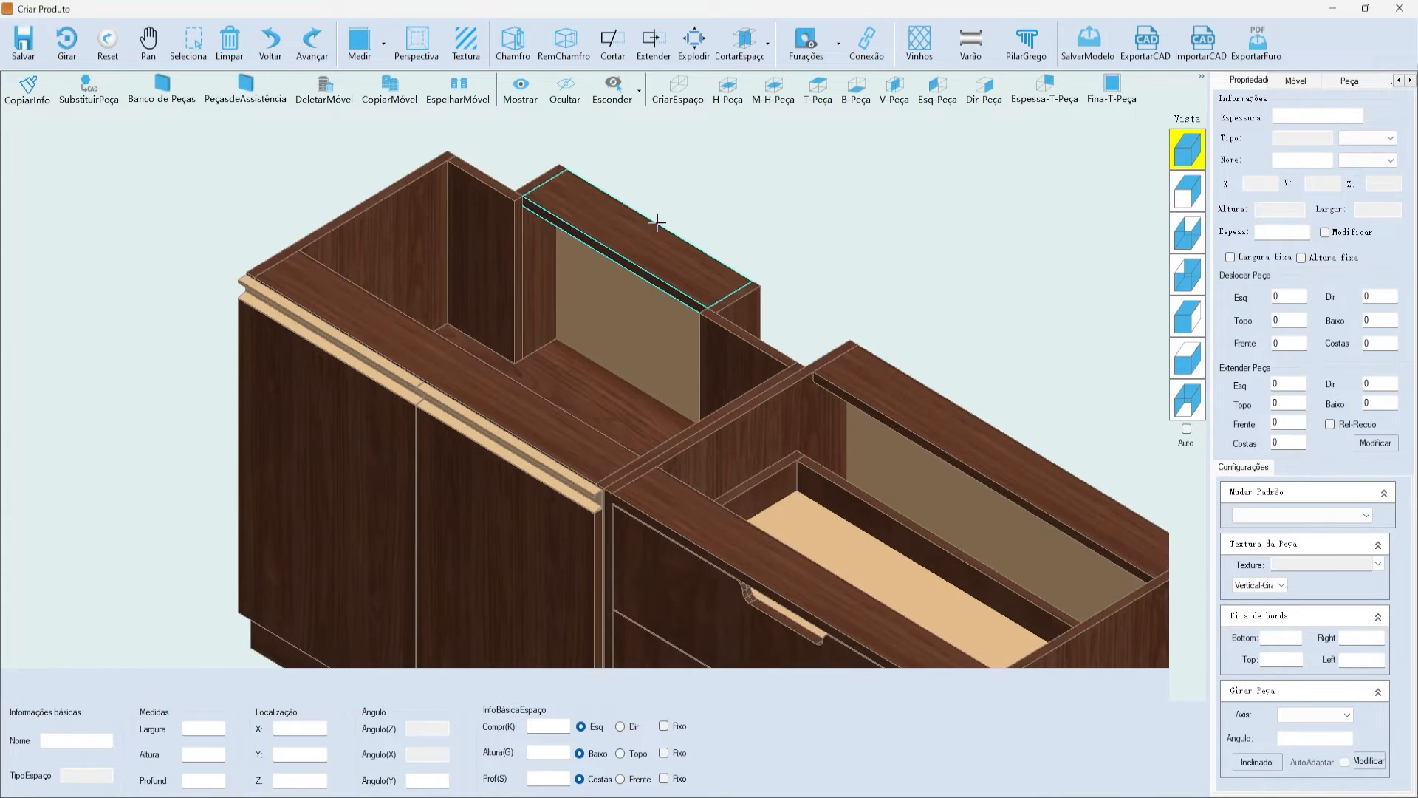
pyautogui.scroll(-3, 656, 222)
pyautogui.click(712, 238)
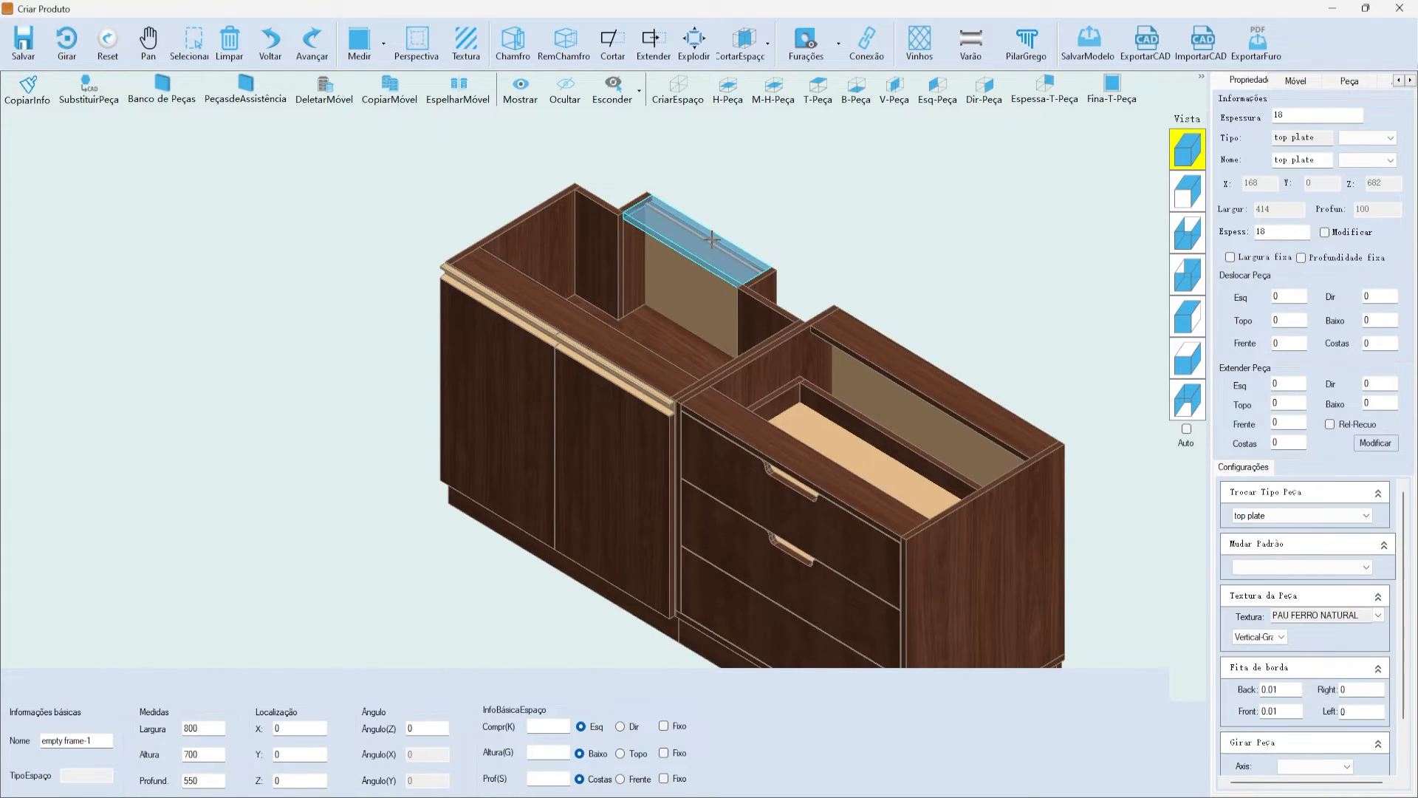
pyautogui.click(754, 211)
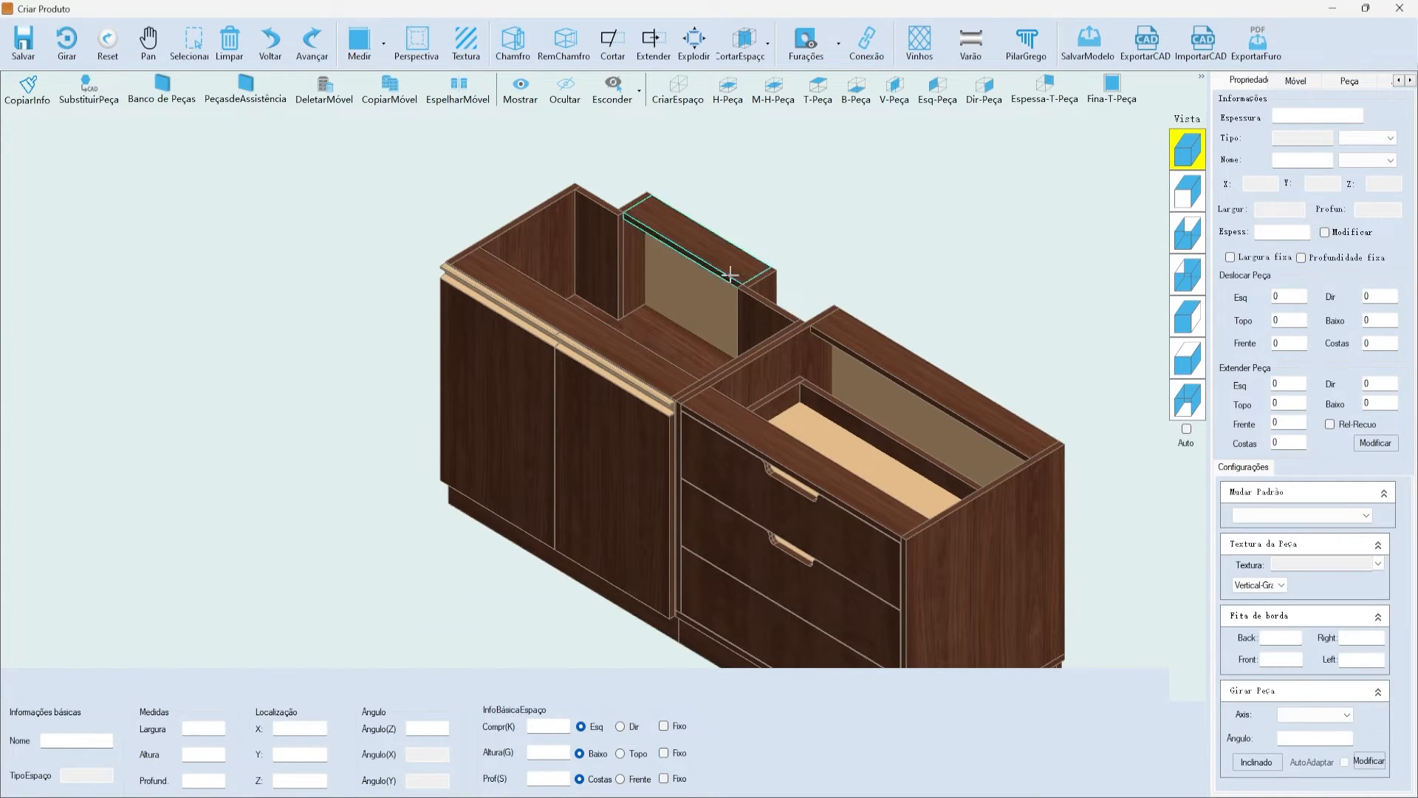
pyautogui.scroll(-1, 720, 258)
pyautogui.scroll(2, 738, 214)
pyautogui.click(747, 262)
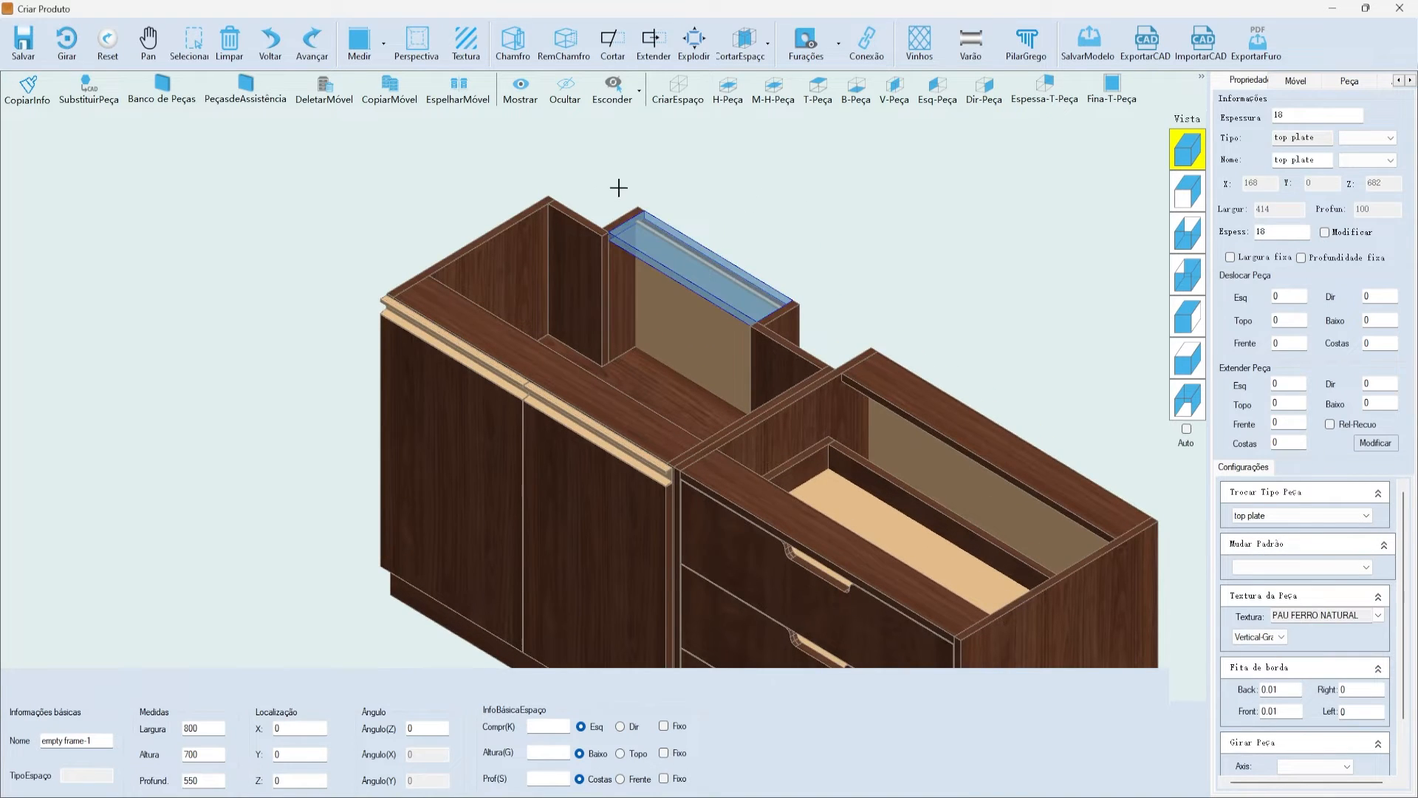
# - Cut a centred 100 by 150 mid notch, 18 thick with no edge banding, into the top plate
pyautogui.click(527, 49)
pyautogui.moveTo(550, 260); pyautogui.dragTo(814, 209)
pyautogui.click(902, 223)
pyautogui.moveTo(903, 201); pyautogui.dragTo(1016, 220)
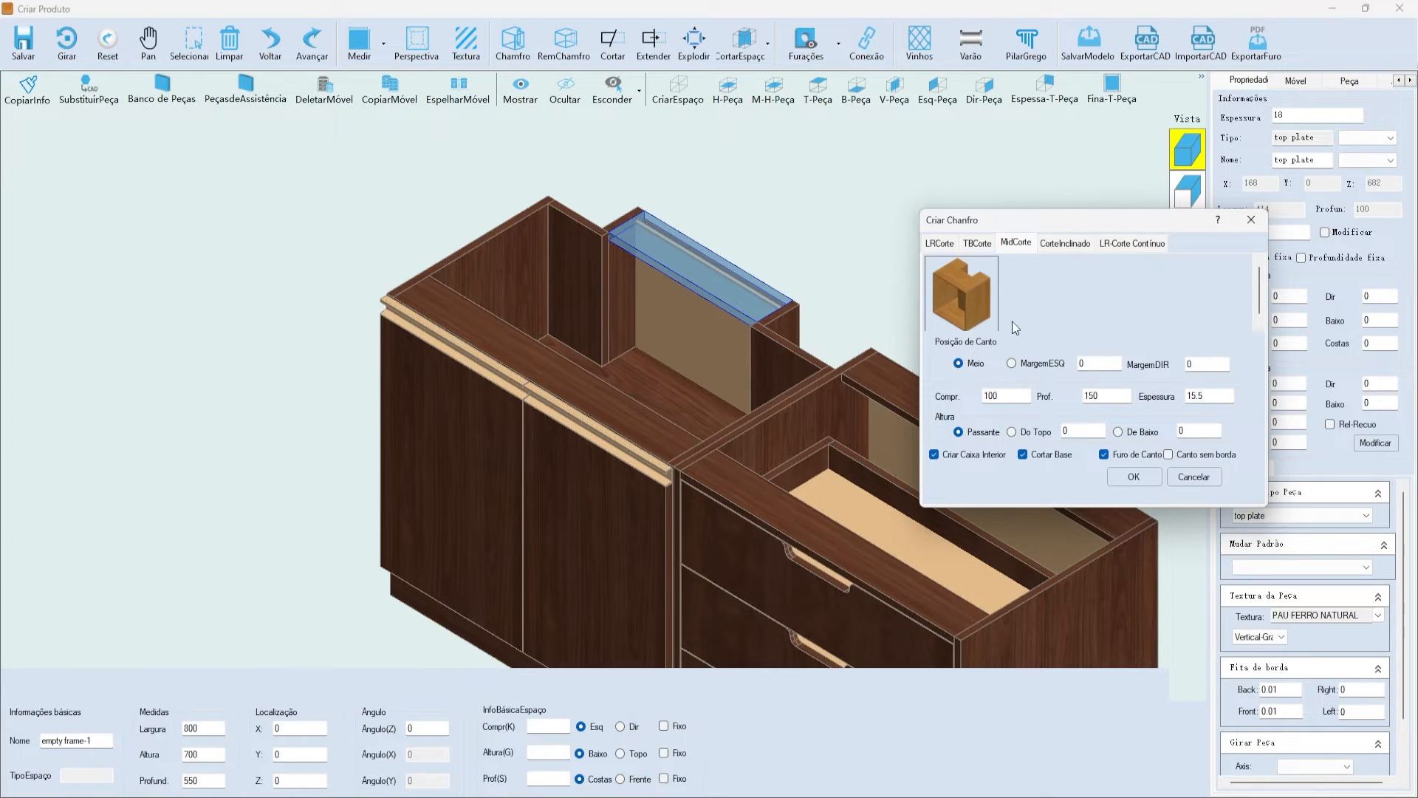
pyautogui.moveTo(1017, 221); pyautogui.dragTo(960, 222)
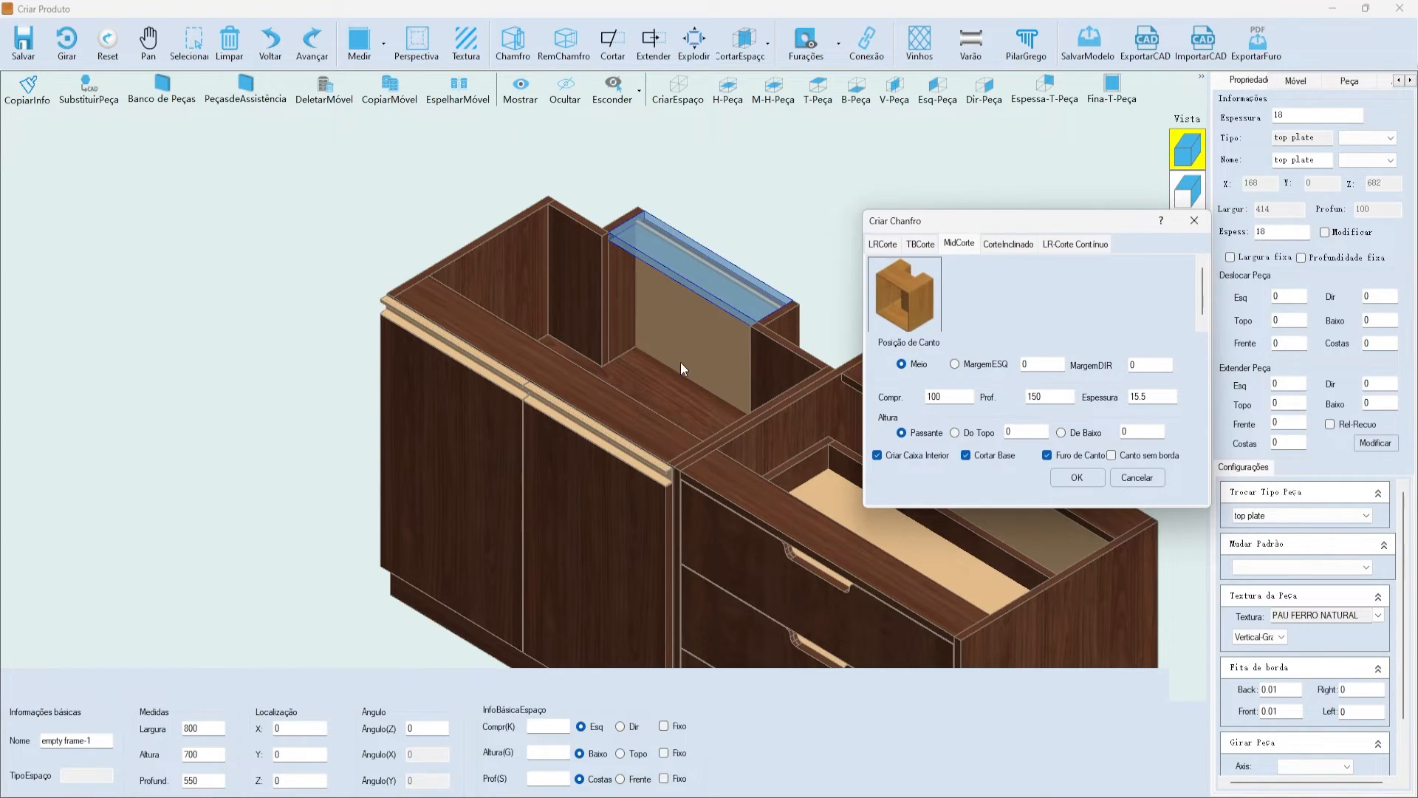
pyautogui.click(1148, 366)
pyautogui.click(1024, 362)
pyautogui.moveTo(992, 249); pyautogui.dragTo(889, 284)
pyautogui.press('Tab')
pyautogui.press('Tab')
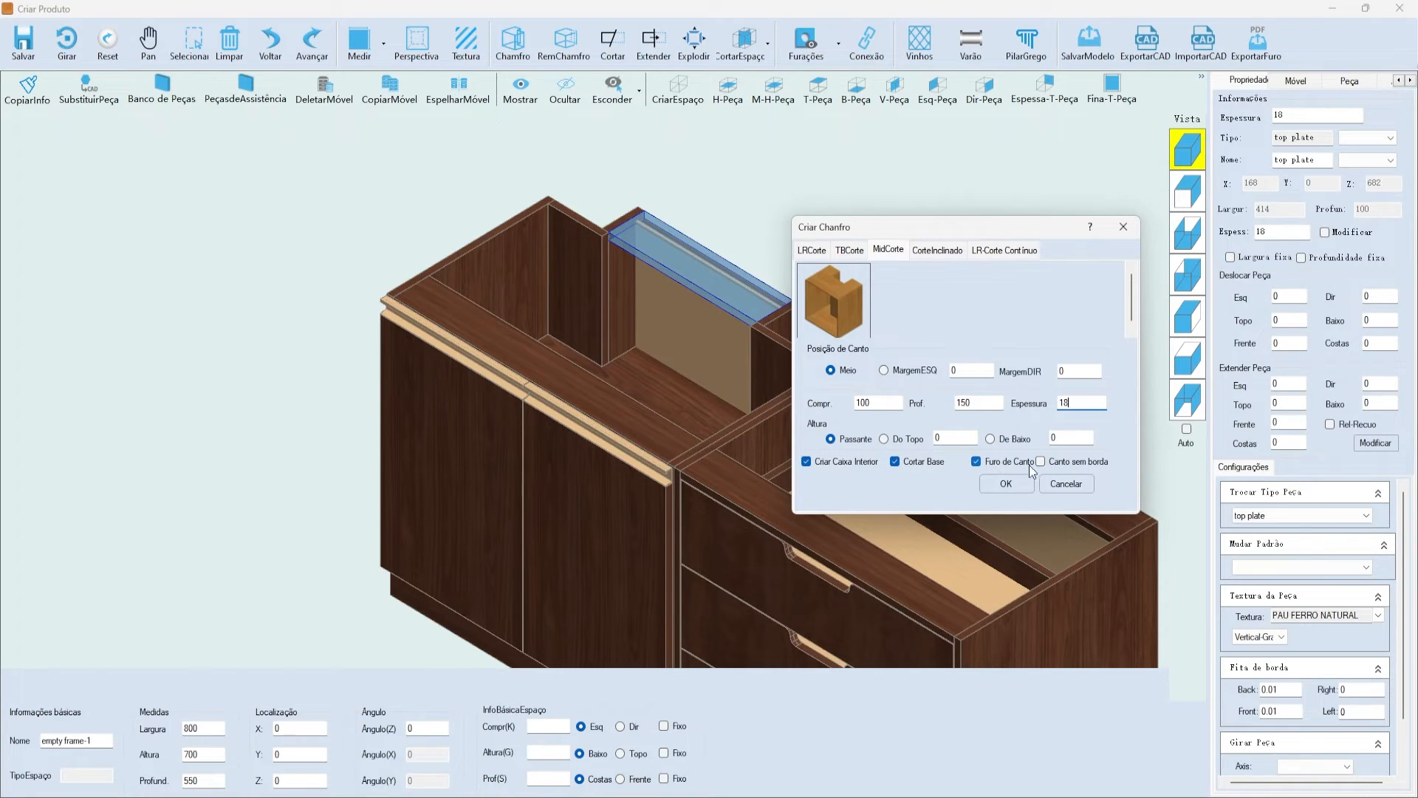
pyautogui.click(1047, 464)
pyautogui.click(1007, 484)
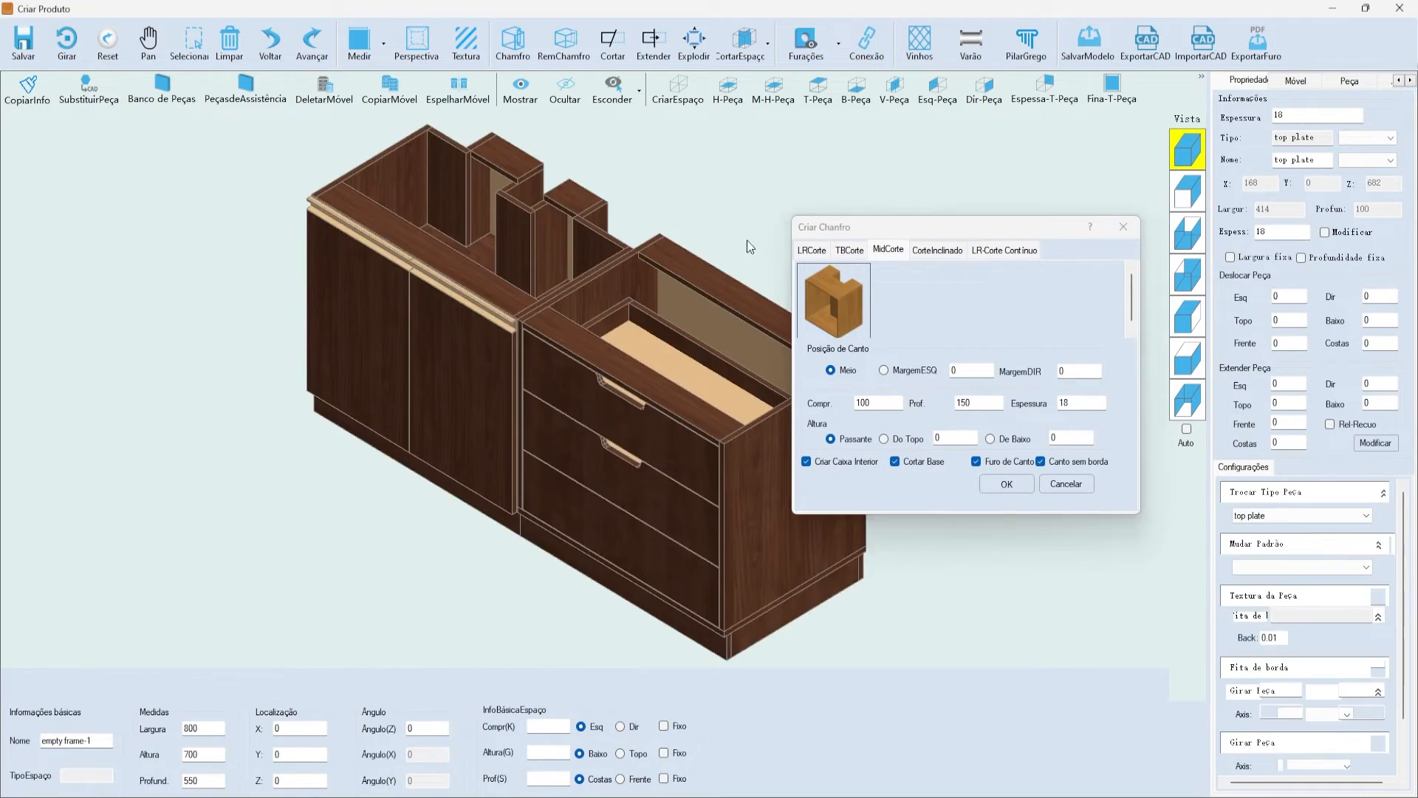
pyautogui.scroll(5, 580, 291)
pyautogui.click(693, 317)
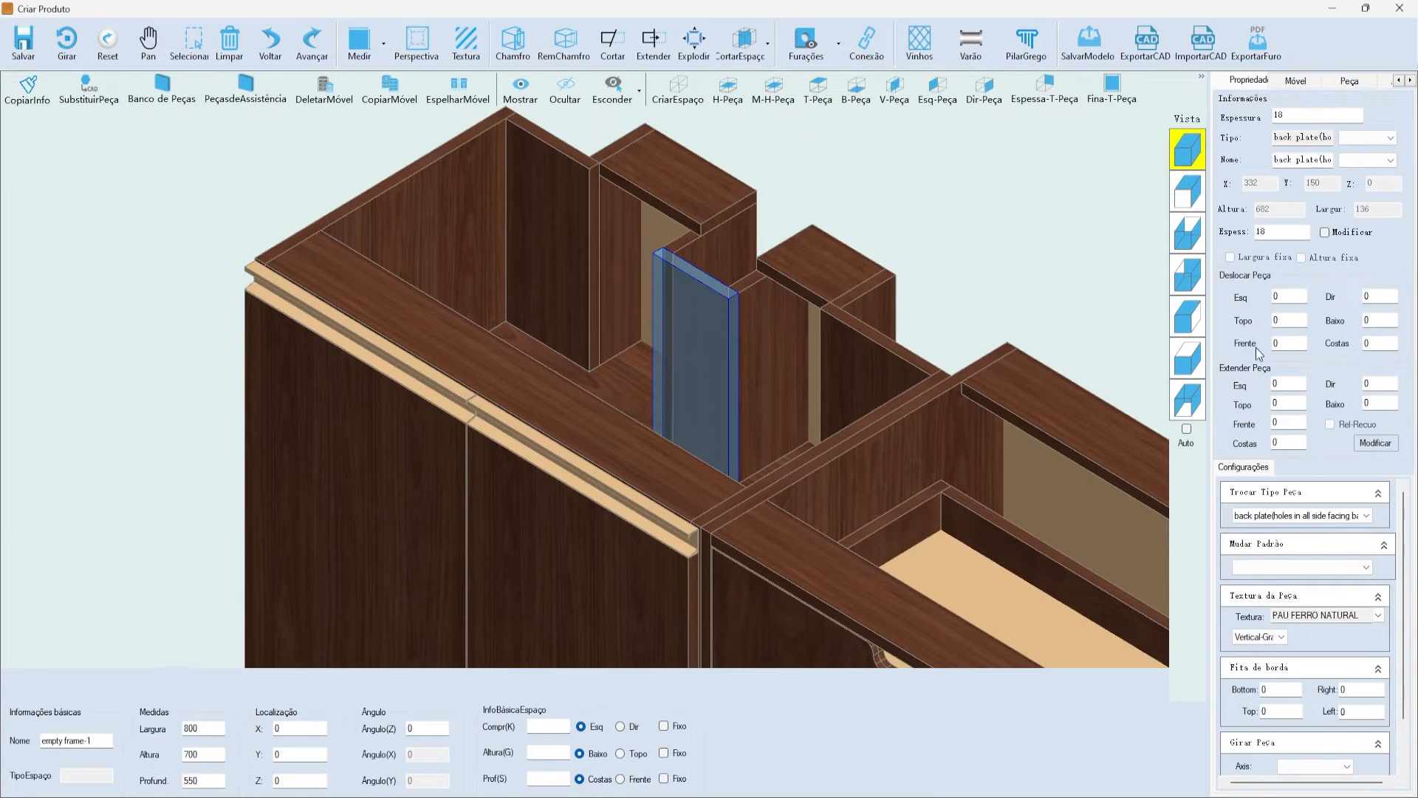
pyautogui.click(1188, 358)
pyautogui.scroll(2, 658, 266)
pyautogui.scroll(2, 380, 402)
pyautogui.scroll(2, 358, 275)
pyautogui.scroll(1, 487, 404)
pyautogui.scroll(-2, 605, 212)
pyautogui.scroll(-3, 783, 221)
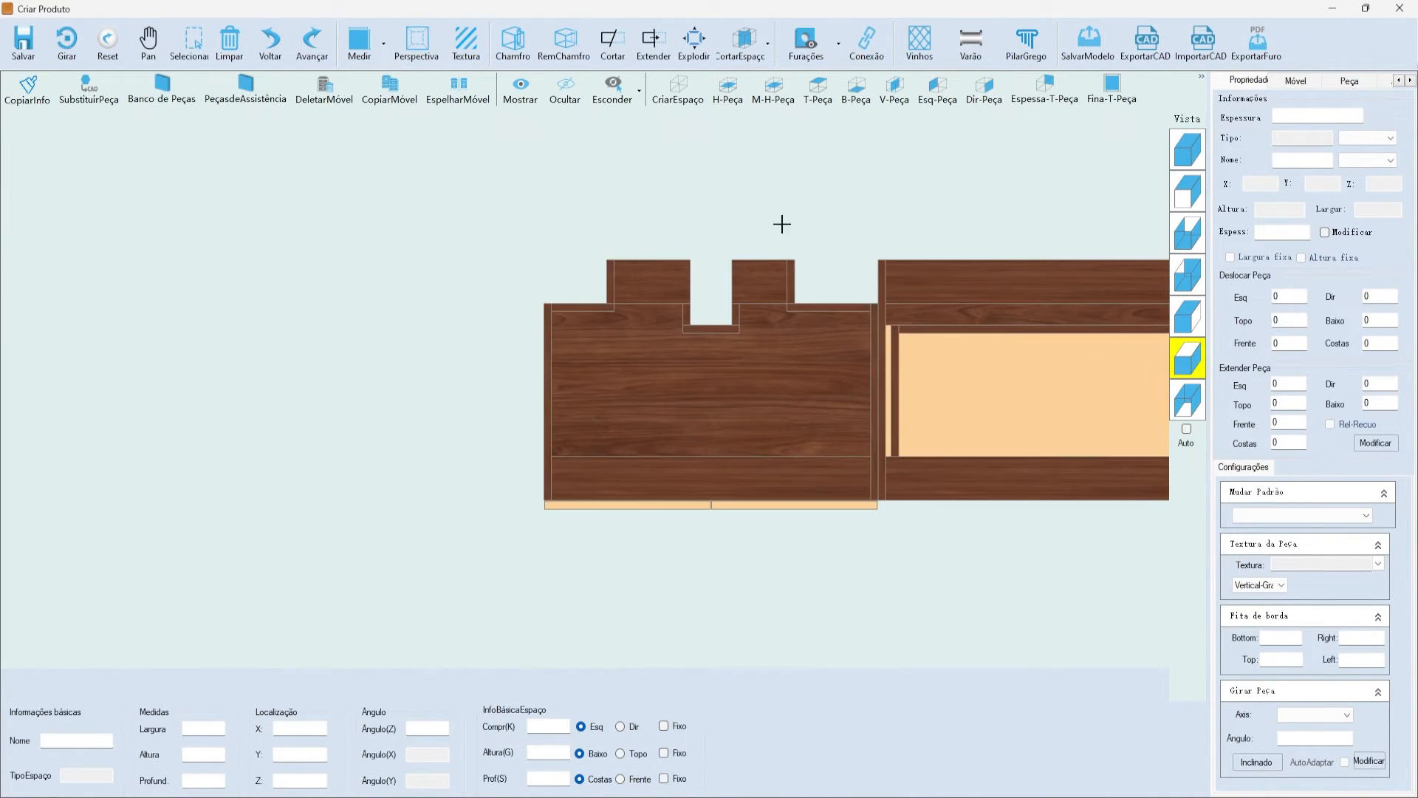
pyautogui.scroll(1, 723, 303)
pyautogui.click(1188, 150)
pyautogui.scroll(-2, 551, 308)
pyautogui.scroll(1, 759, 214)
pyautogui.scroll(-1, 802, 223)
pyautogui.scroll(2, 914, 433)
pyautogui.scroll(-2, 752, 522)
pyautogui.scroll(-1, 752, 521)
pyautogui.scroll(1, 739, 429)
pyautogui.scroll(1, 702, 377)
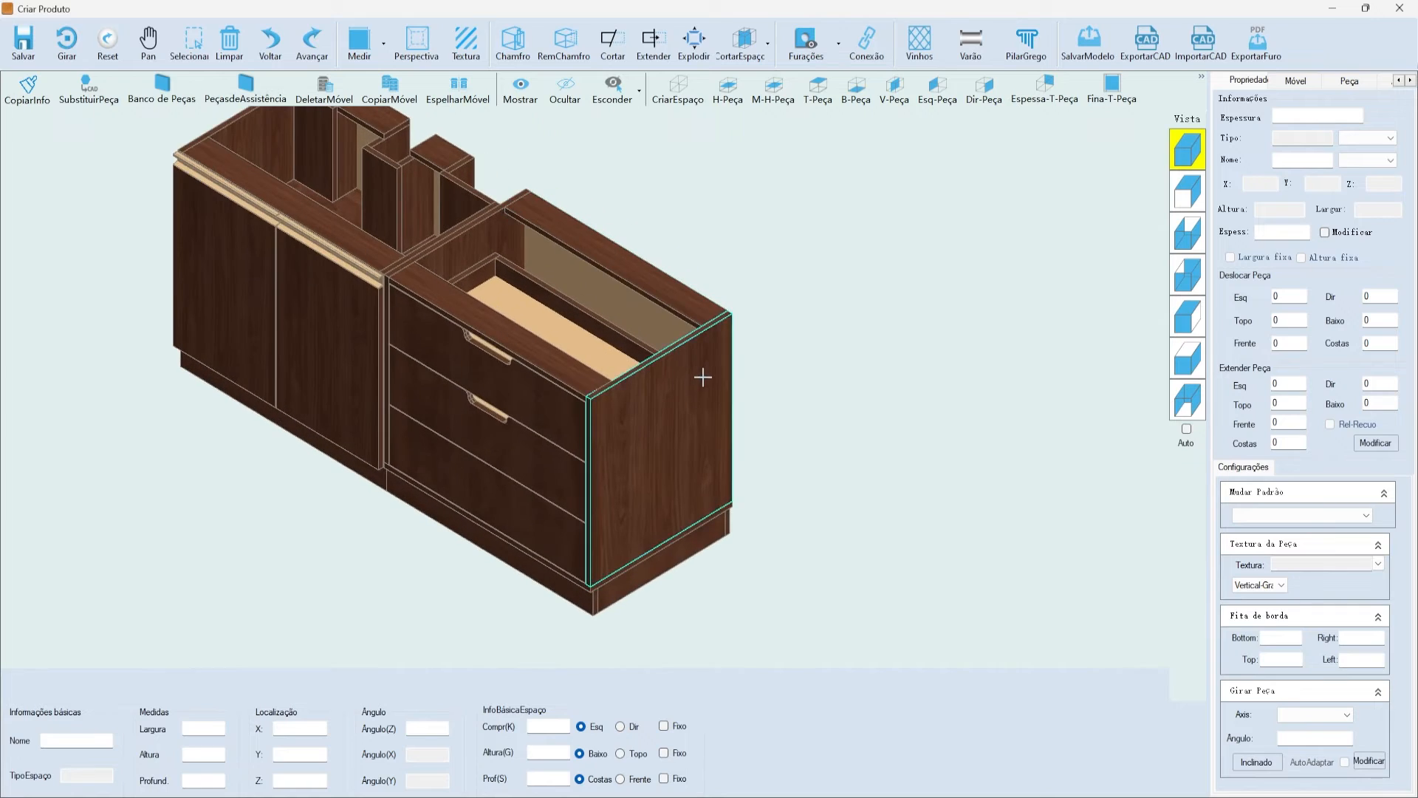
pyautogui.click(731, 307)
pyautogui.scroll(-1, 739, 287)
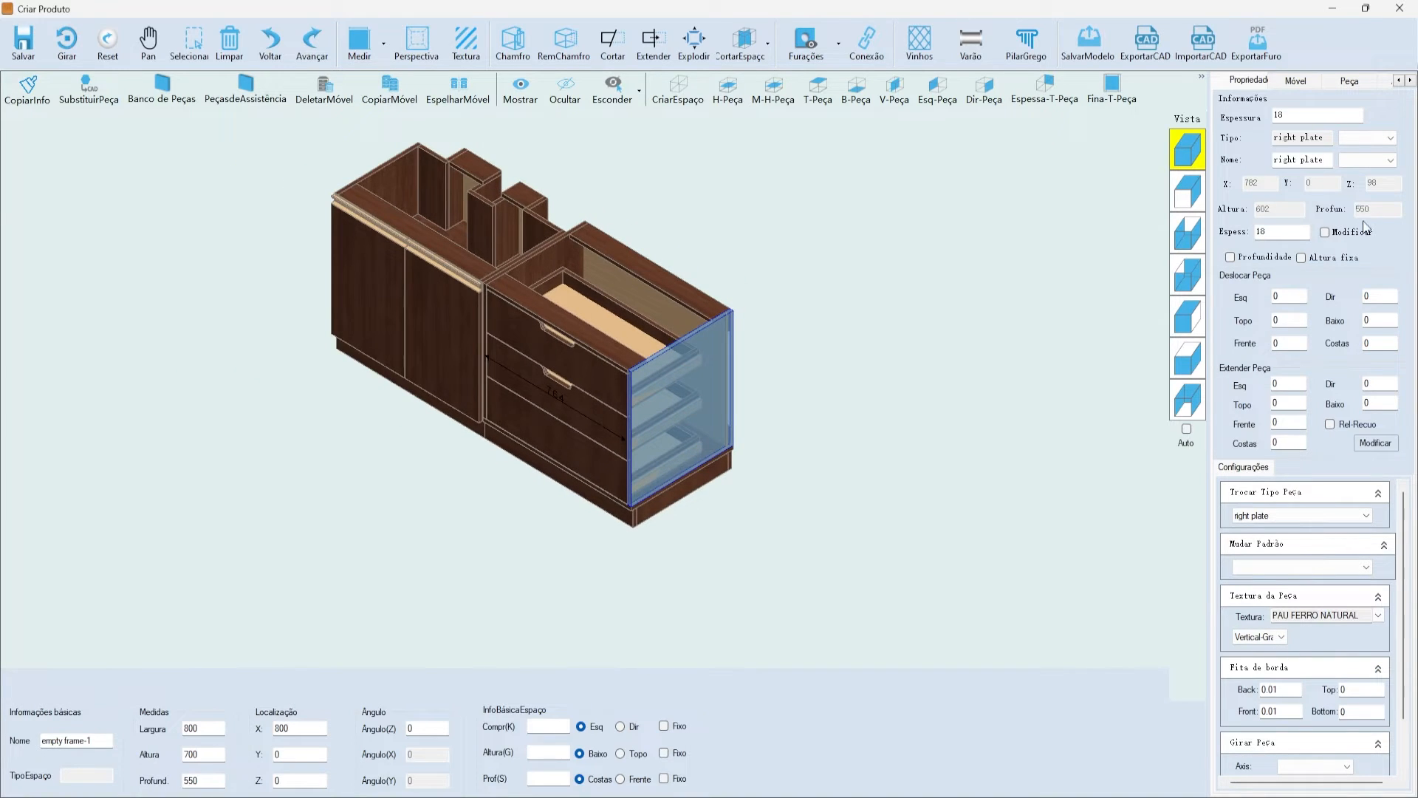
pyautogui.click(752, 414)
pyautogui.click(722, 389)
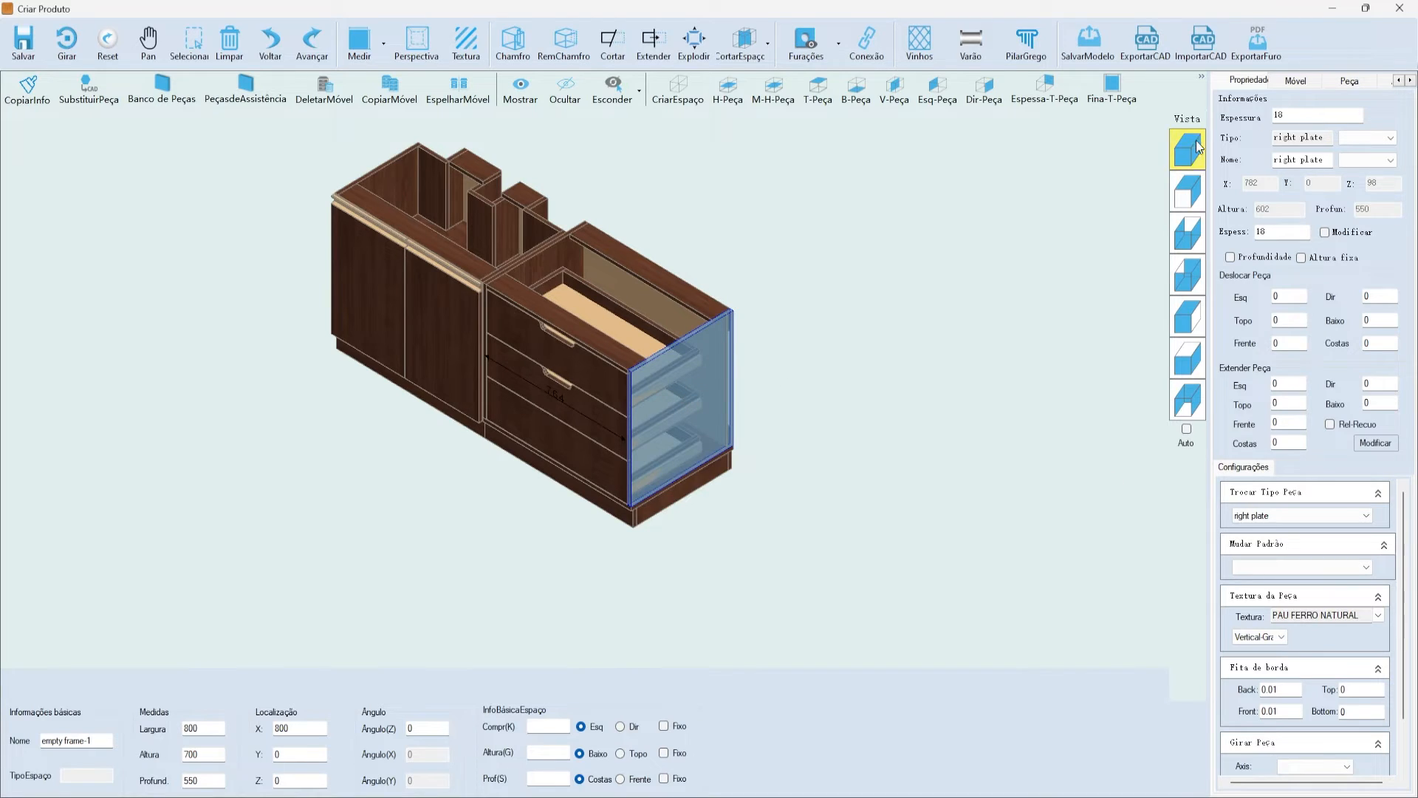
pyautogui.click(1295, 81)
# - Add a 1200 × 2100 × 600 common frame module from the cabinet frame folder beside the drawer unit
pyautogui.click(1241, 102)
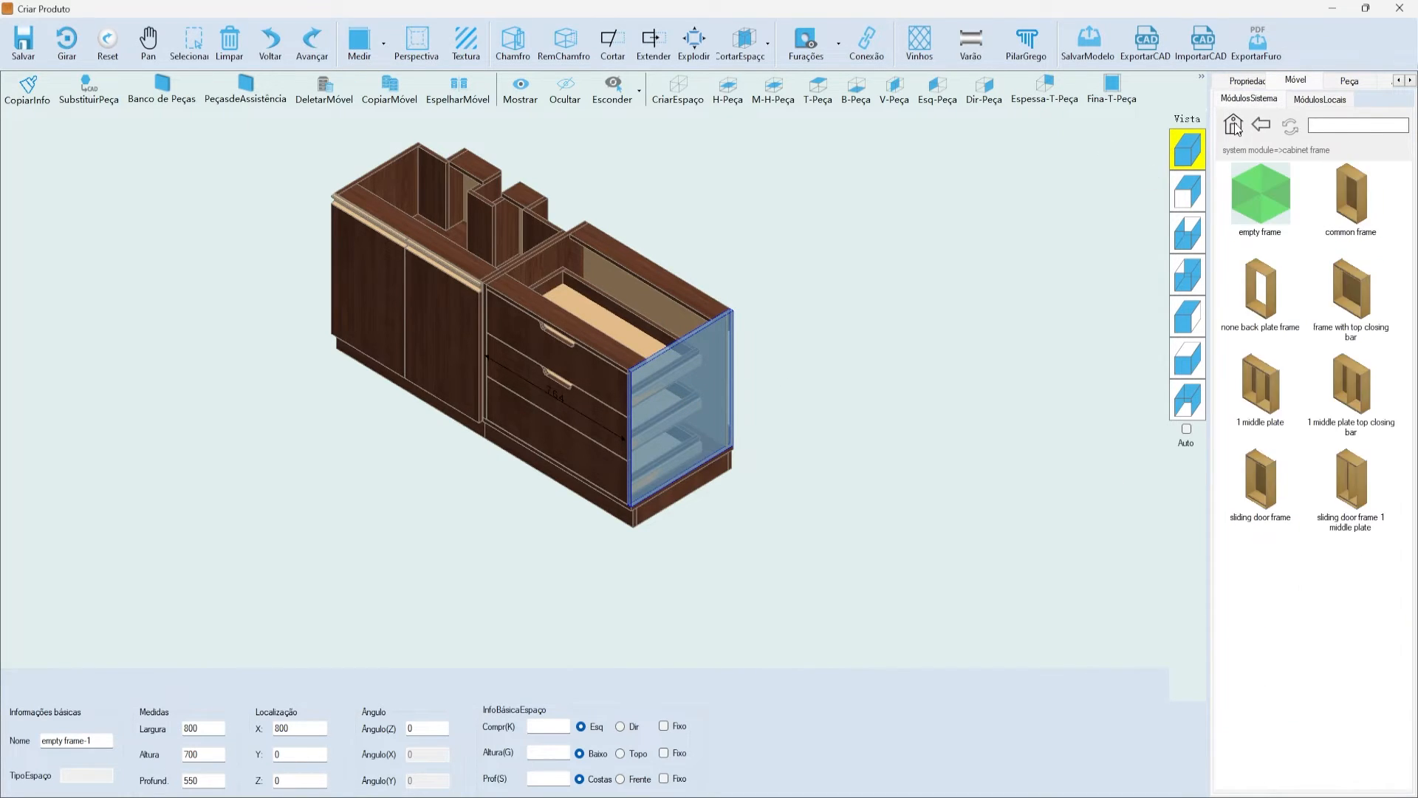
pyautogui.doubleClick(1258, 209)
pyautogui.doubleClick(1351, 195)
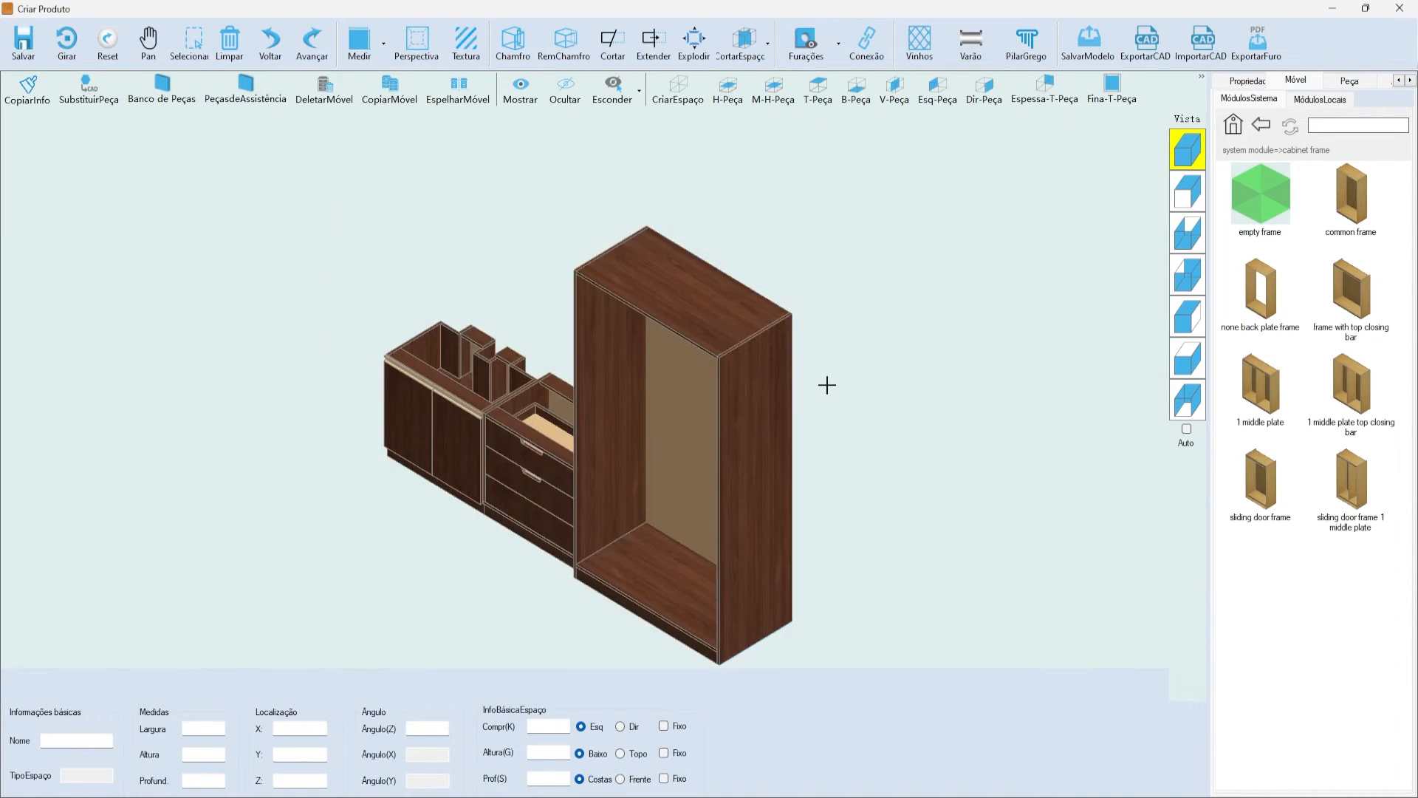
pyautogui.scroll(-2, 443, 218)
pyautogui.scroll(3, 594, 263)
# - Select the new tall cabinet's top plate and check its chamfer settings without changes
pyautogui.click(636, 244)
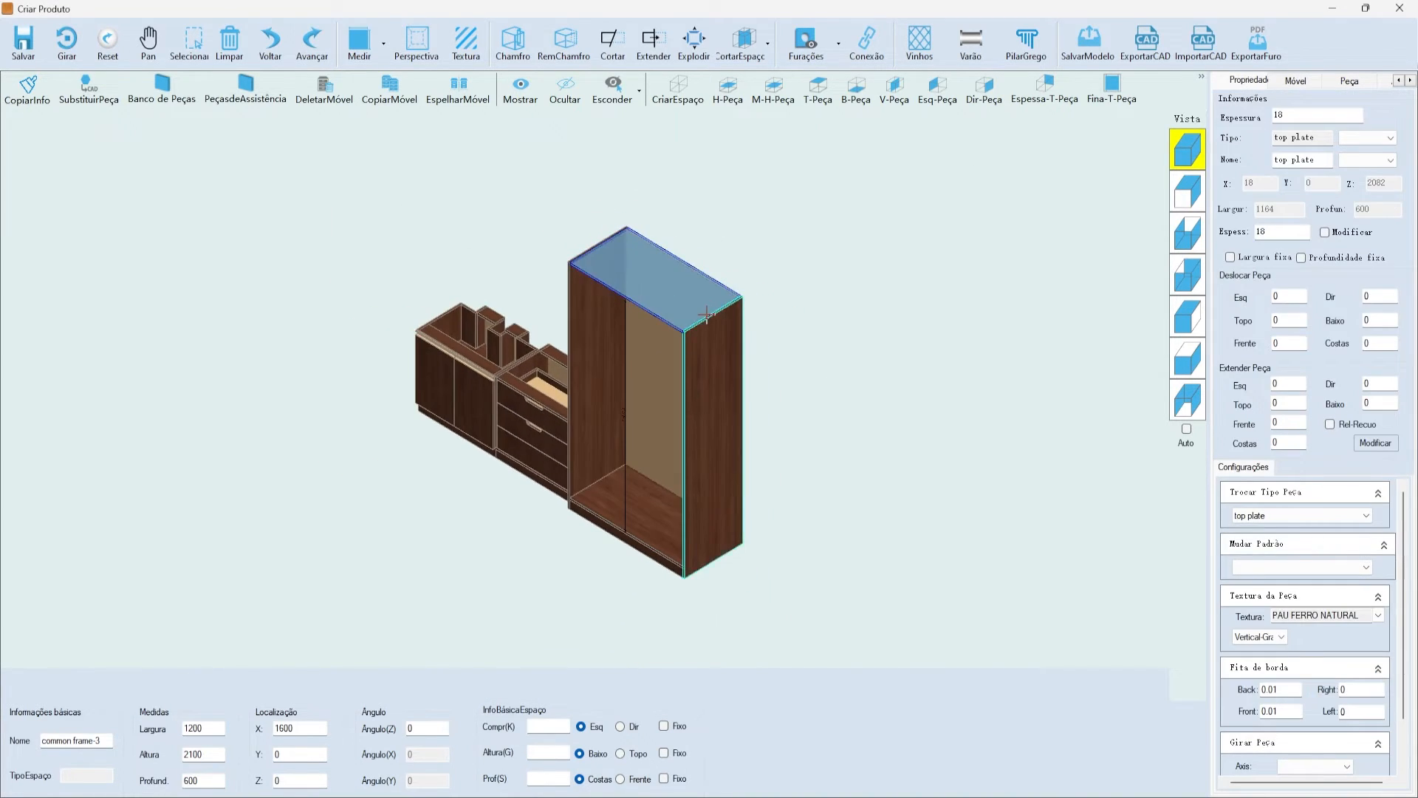
pyautogui.click(515, 41)
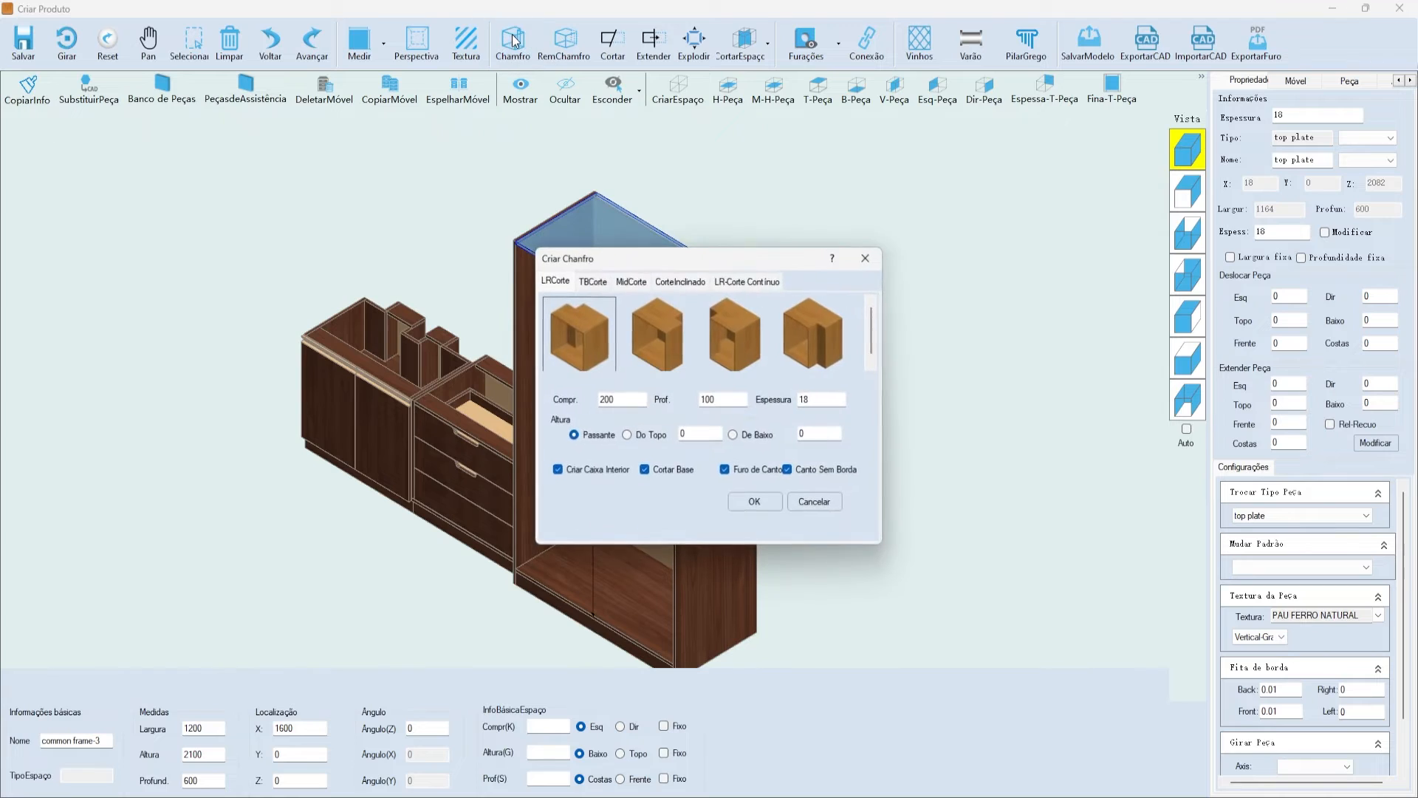
pyautogui.click(866, 257)
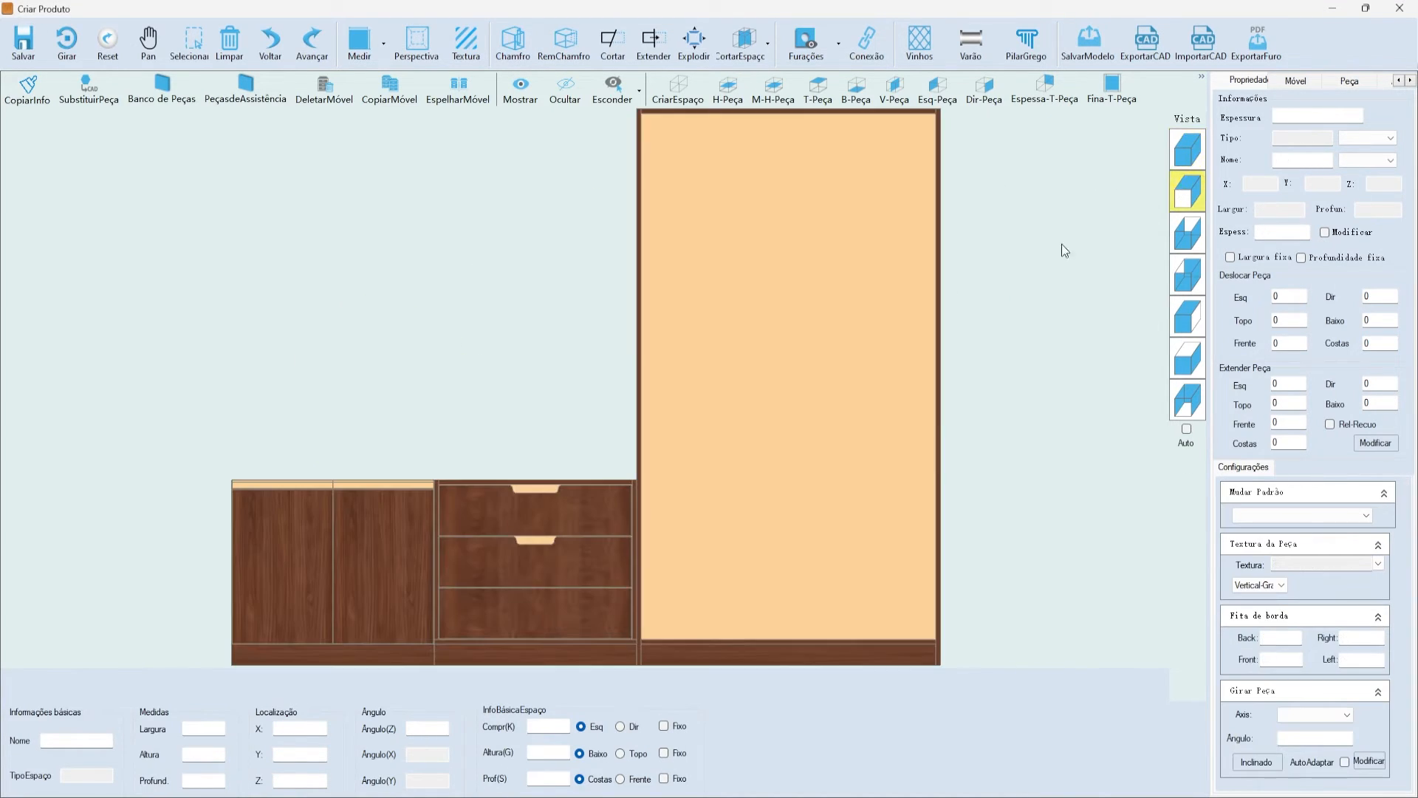
# - Add four evenly spaced horizontal shelves (Média 4pedaço) to the tall cabinet's interior
pyautogui.click(702, 351)
pyautogui.click(1201, 77)
pyautogui.click(1190, 125)
pyautogui.click(1261, 122)
pyautogui.click(706, 376)
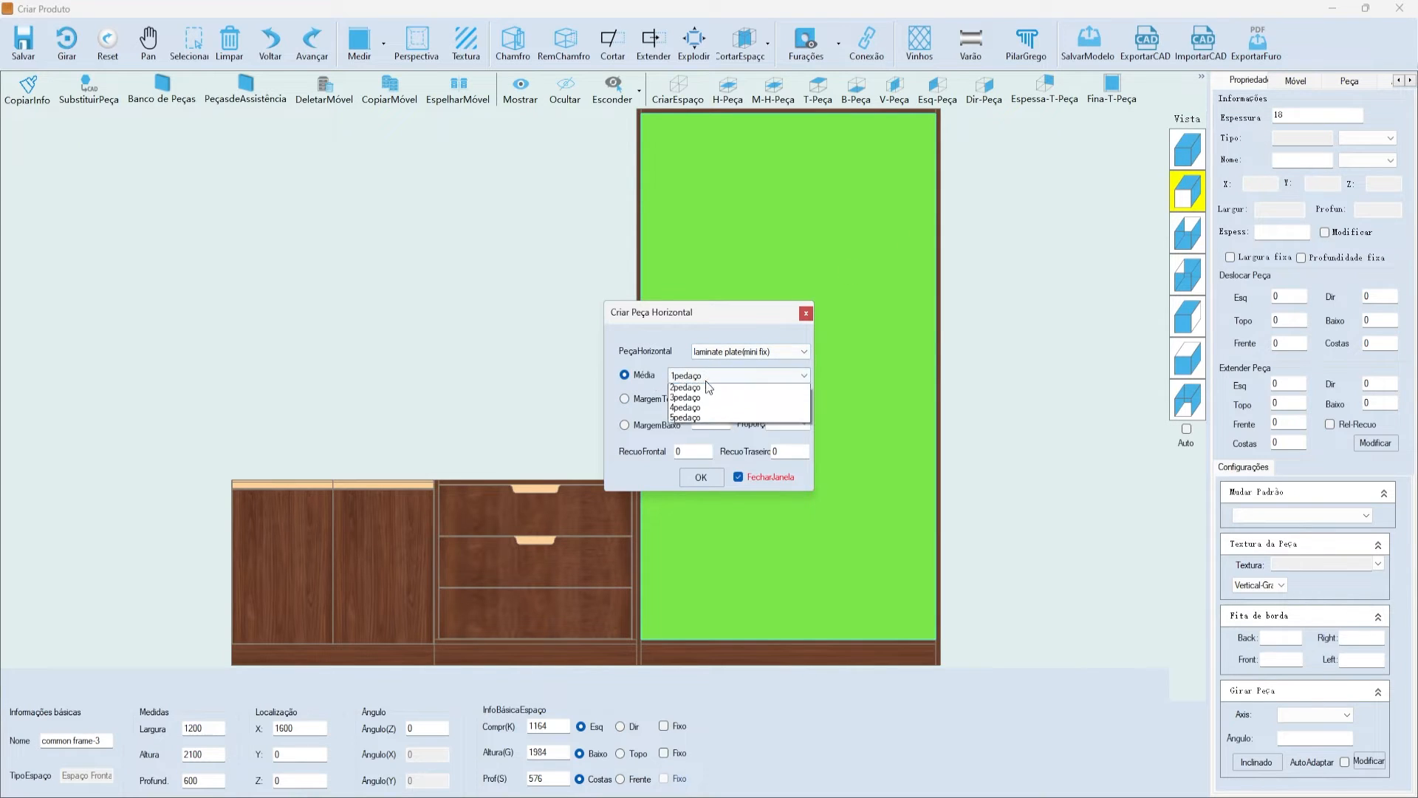
pyautogui.click(708, 422)
pyautogui.click(702, 477)
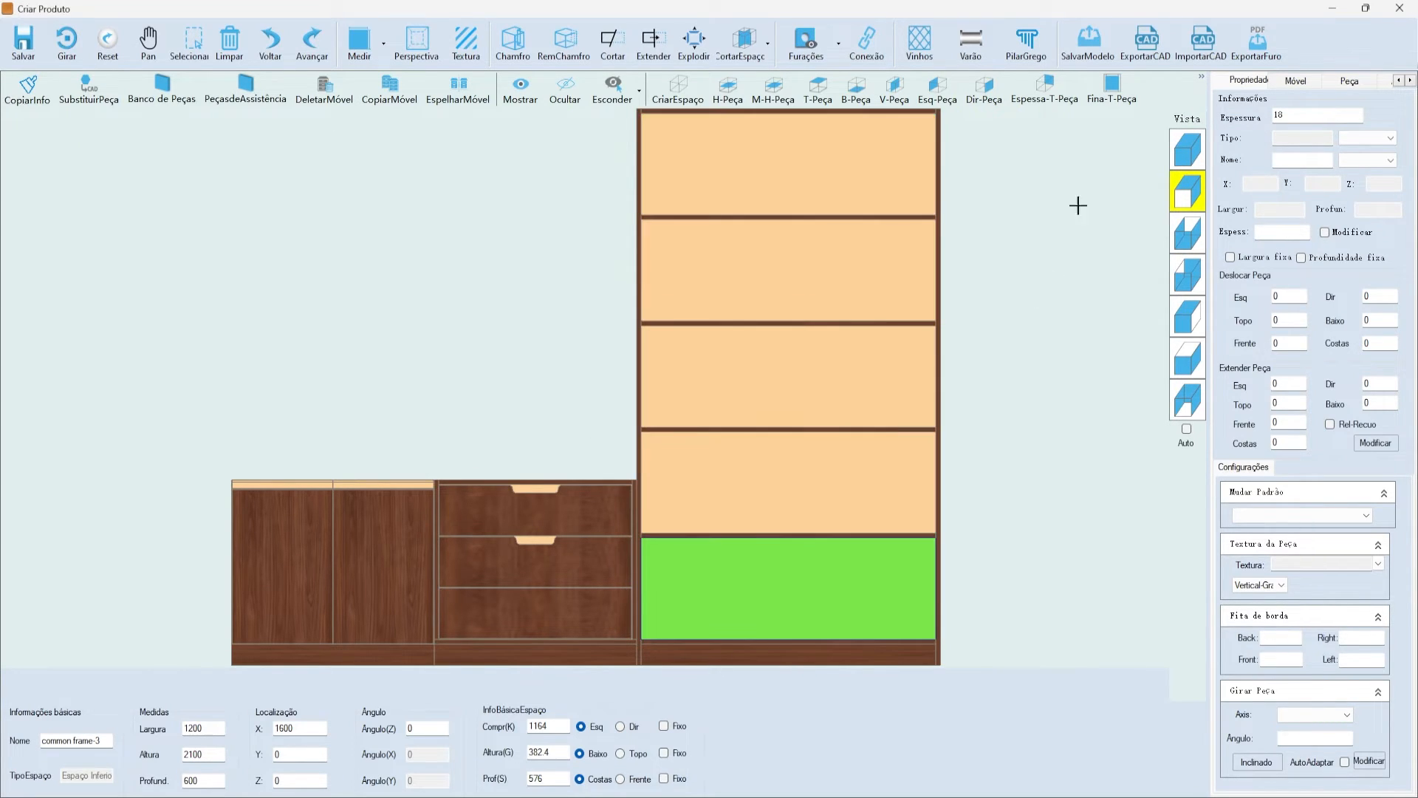
# - Switch to the isometric 3-D view and select the tall cabinet's top plate
pyautogui.click(1187, 149)
pyautogui.click(733, 267)
pyautogui.scroll(3, 742, 414)
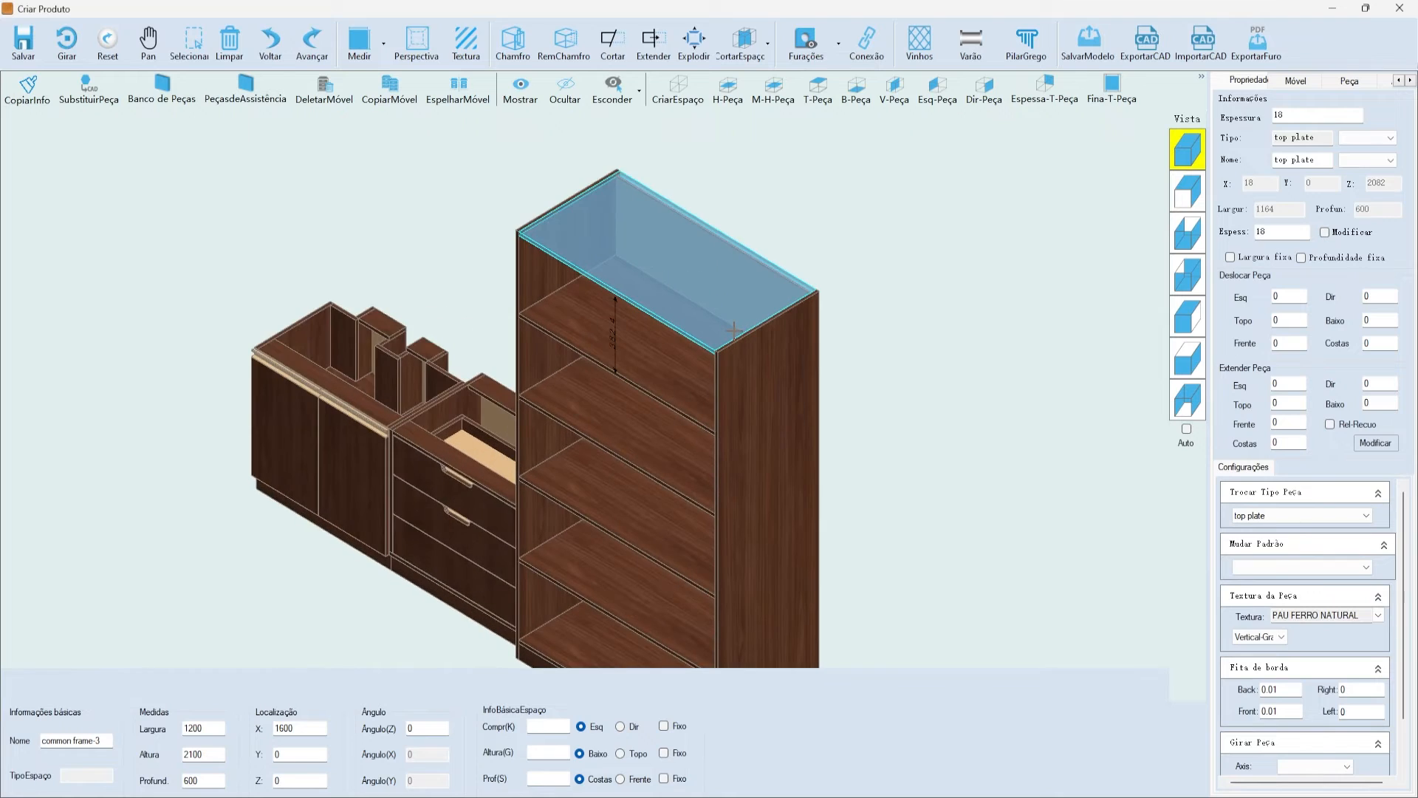
# - Apply the second CorteInclinado shape to the top: width 500, height 250, thickness 18
pyautogui.click(517, 50)
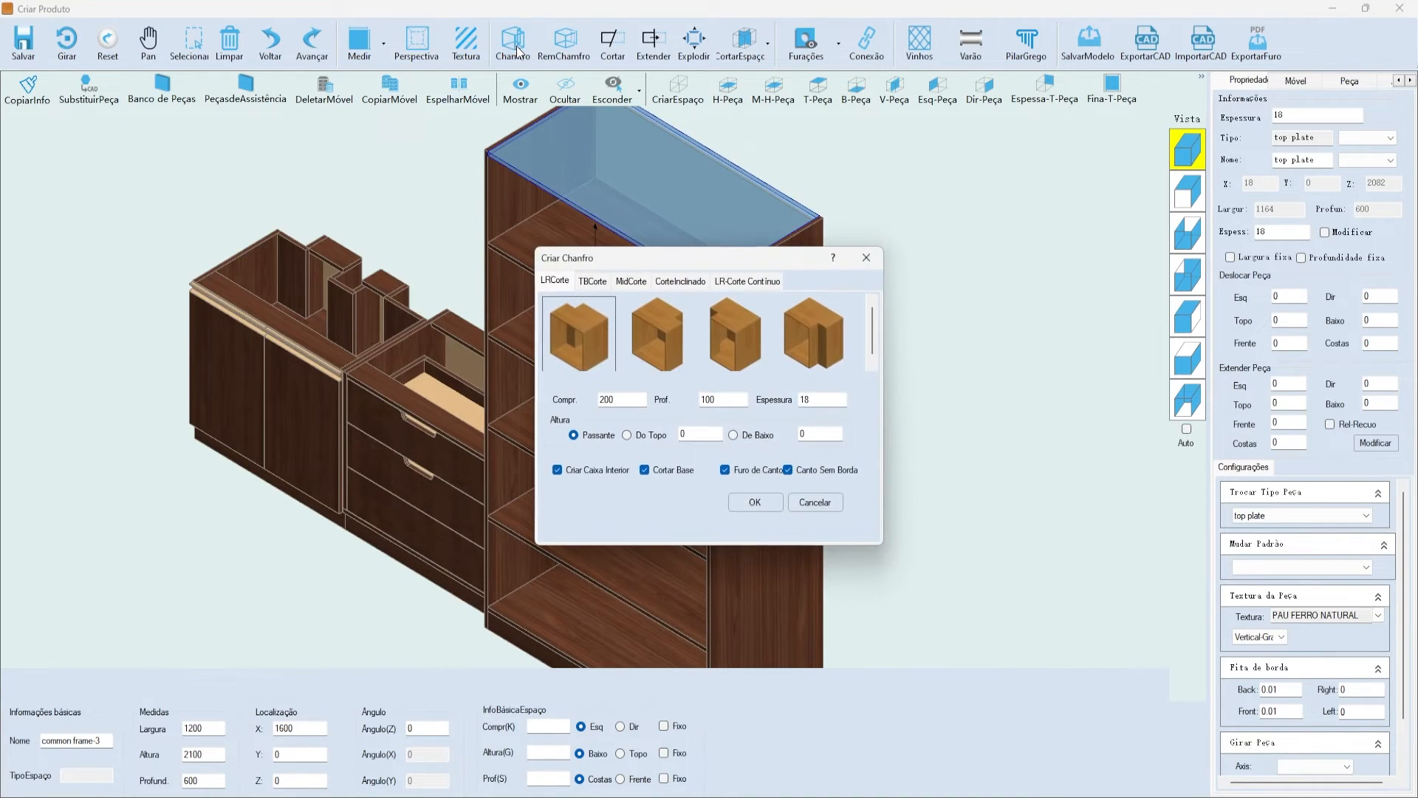
pyautogui.click(665, 281)
pyautogui.moveTo(702, 259); pyautogui.dragTo(792, 230)
pyautogui.moveTo(756, 348)
pyautogui.mouseDown()
pyautogui.moveTo(832, 350)
pyautogui.moveTo(750, 330)
pyautogui.mouseUp()
pyautogui.click(747, 311)
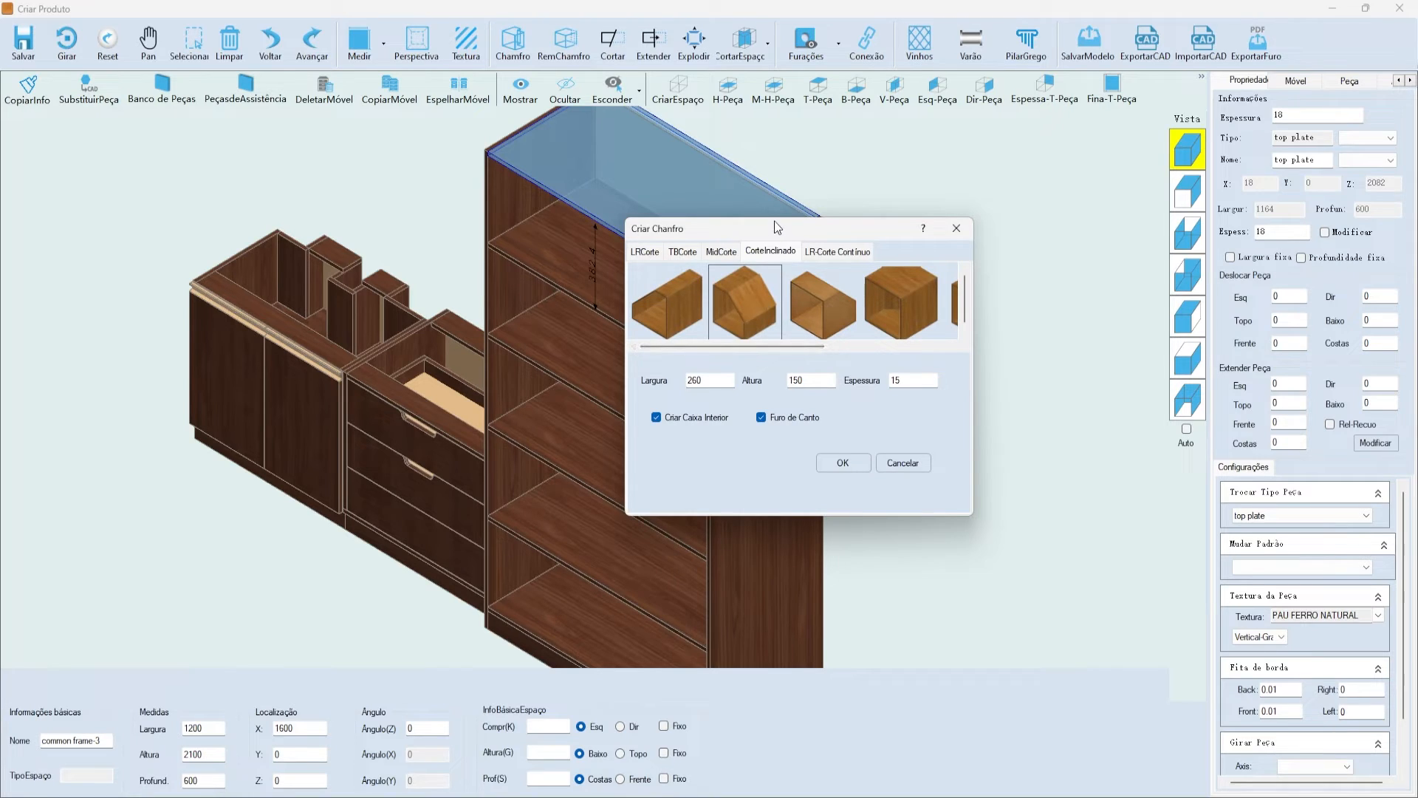
pyautogui.moveTo(776, 224); pyautogui.dragTo(842, 215)
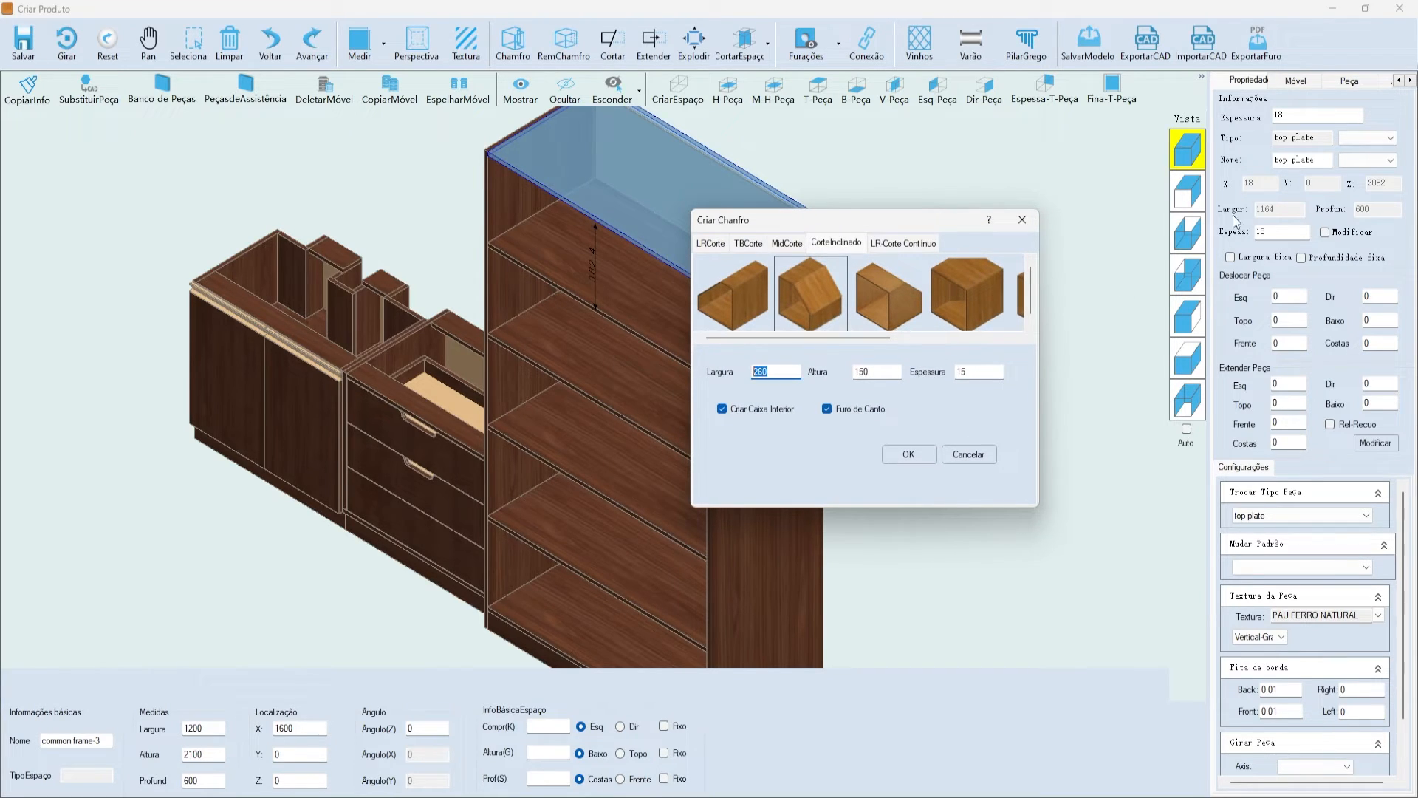
pyautogui.moveTo(788, 224); pyautogui.dragTo(631, 243)
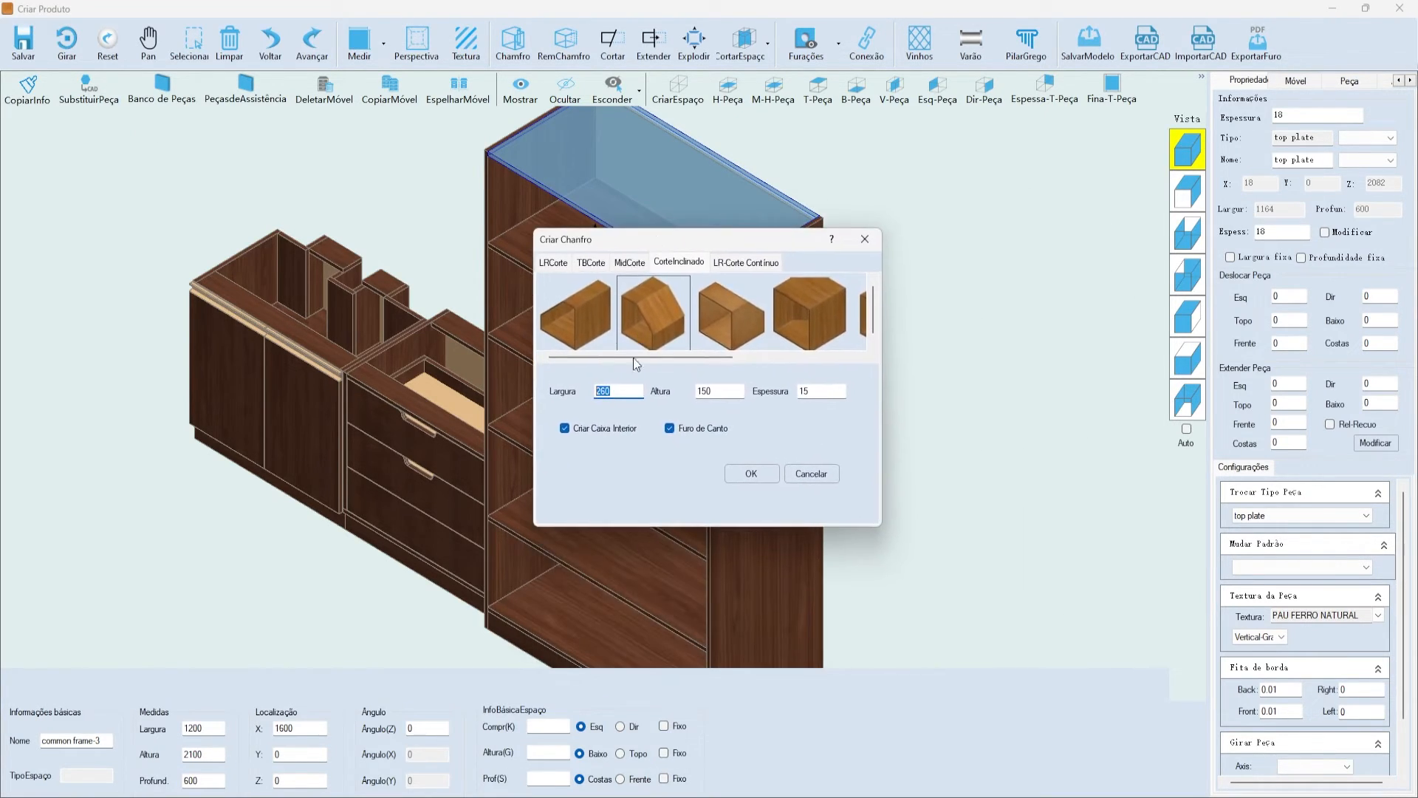
pyautogui.write('500')
pyautogui.press('Tab')
pyautogui.click(751, 474)
# - Inspect the slanted cut in the front view and back in the isometric view
pyautogui.click(1187, 190)
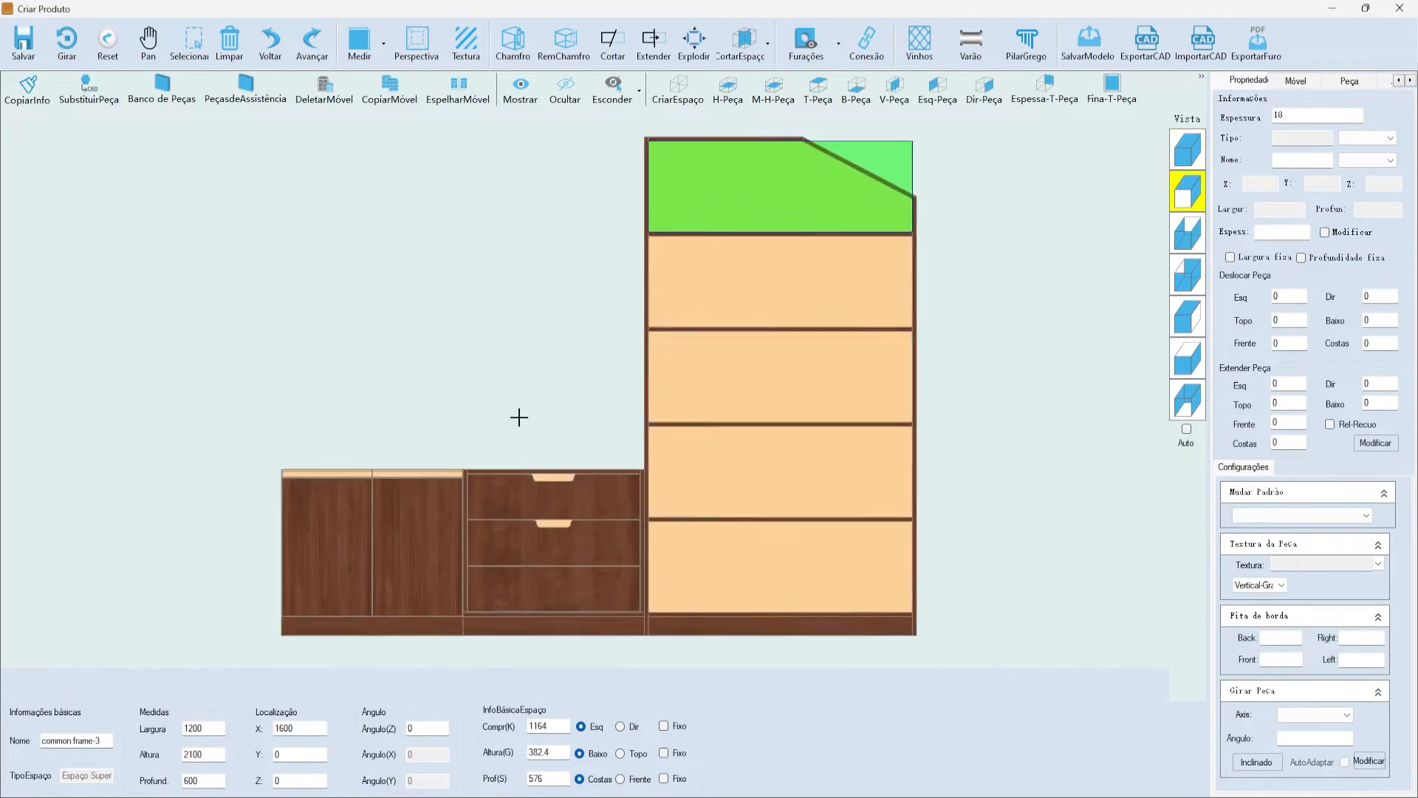
pyautogui.scroll(5, 719, 190)
pyautogui.scroll(2, 692, 159)
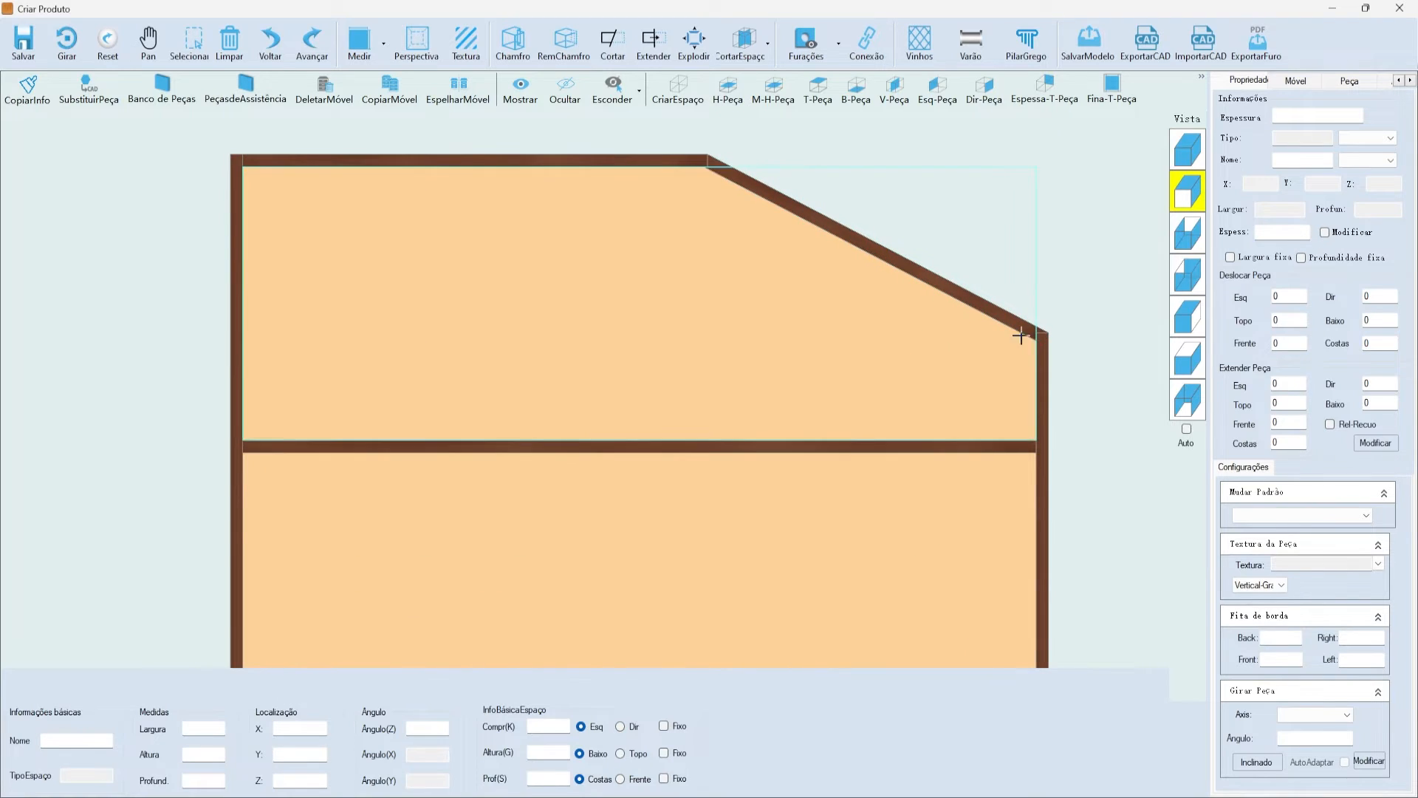
pyautogui.scroll(-1, 1020, 325)
pyautogui.click(1187, 150)
pyautogui.scroll(3, 770, 339)
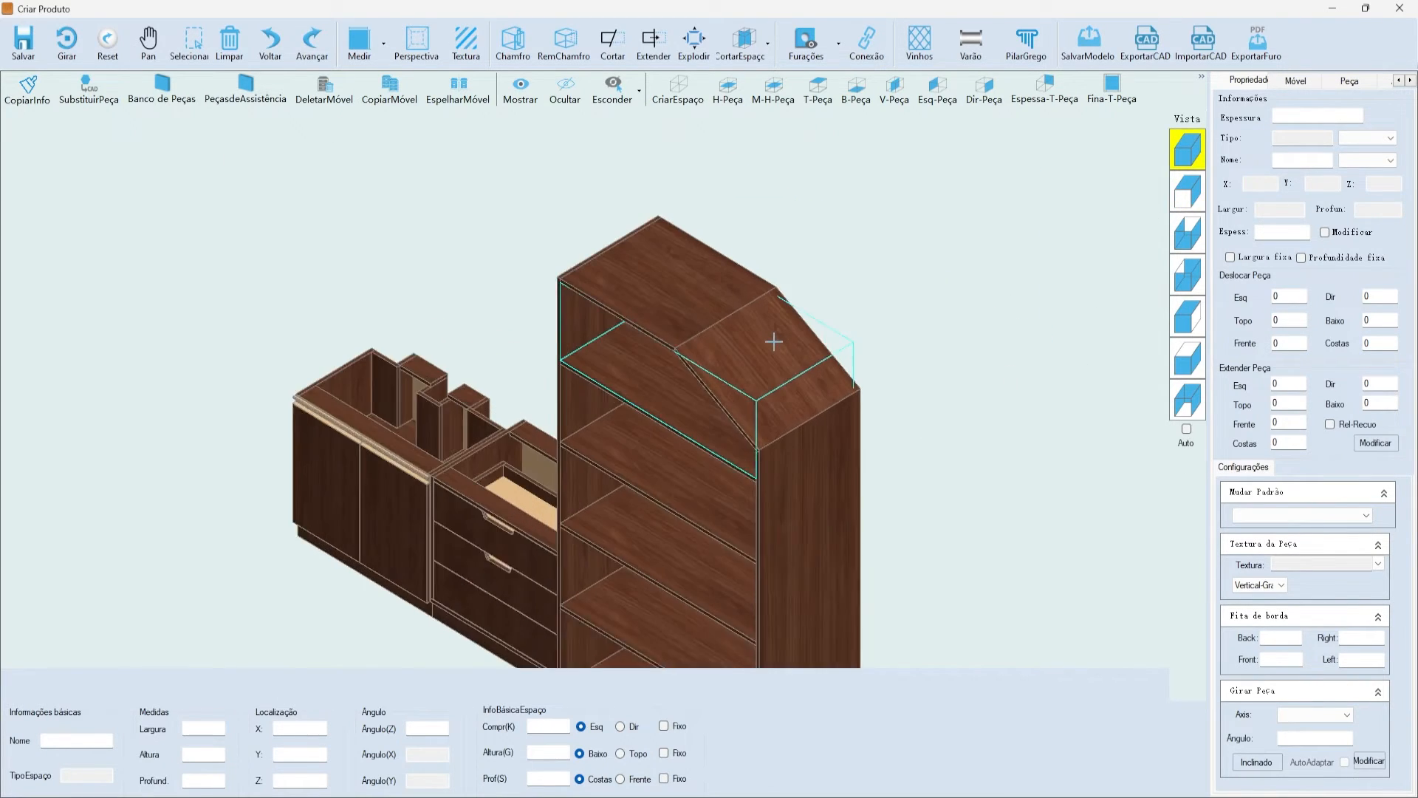
pyautogui.scroll(-1, 760, 390)
pyautogui.scroll(3, 780, 441)
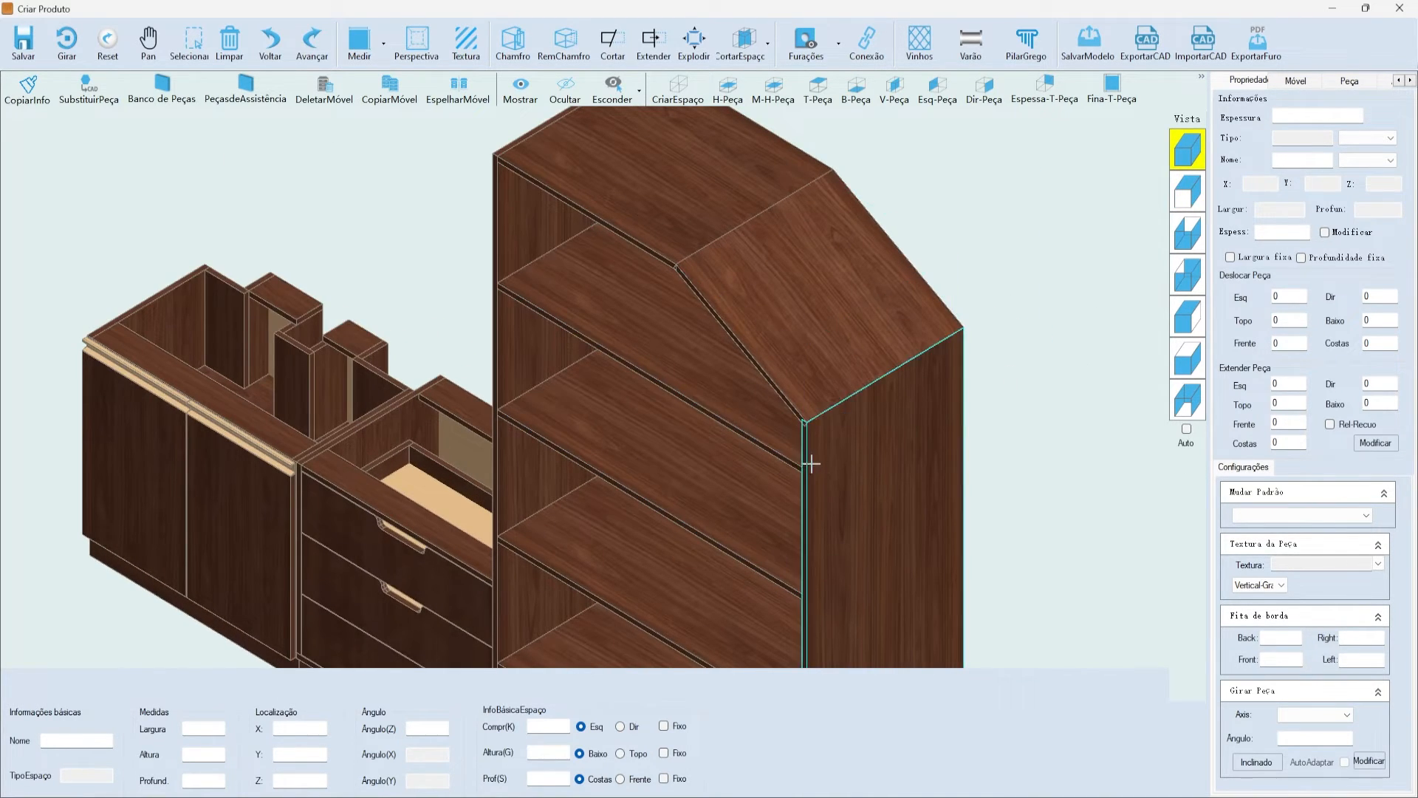
pyautogui.scroll(-1, 835, 503)
pyautogui.scroll(1, 776, 392)
# - Modify the slanted cut to 700 wide by 500 high and save the change
pyautogui.rightClick(705, 266)
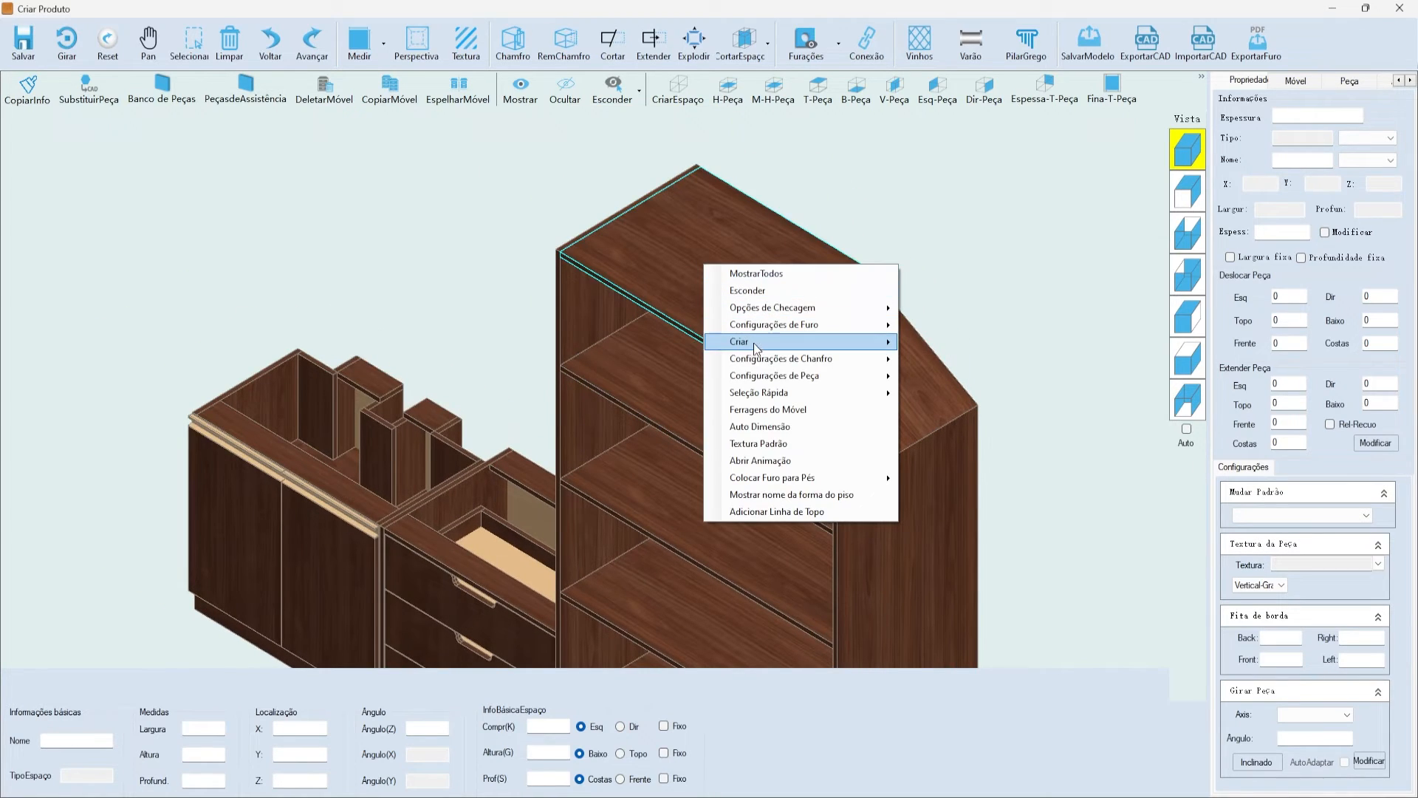
pyautogui.moveTo(872, 359)
pyautogui.click(954, 365)
pyautogui.moveTo(651, 255); pyautogui.dragTo(590, 232)
pyautogui.doubleClick(662, 386)
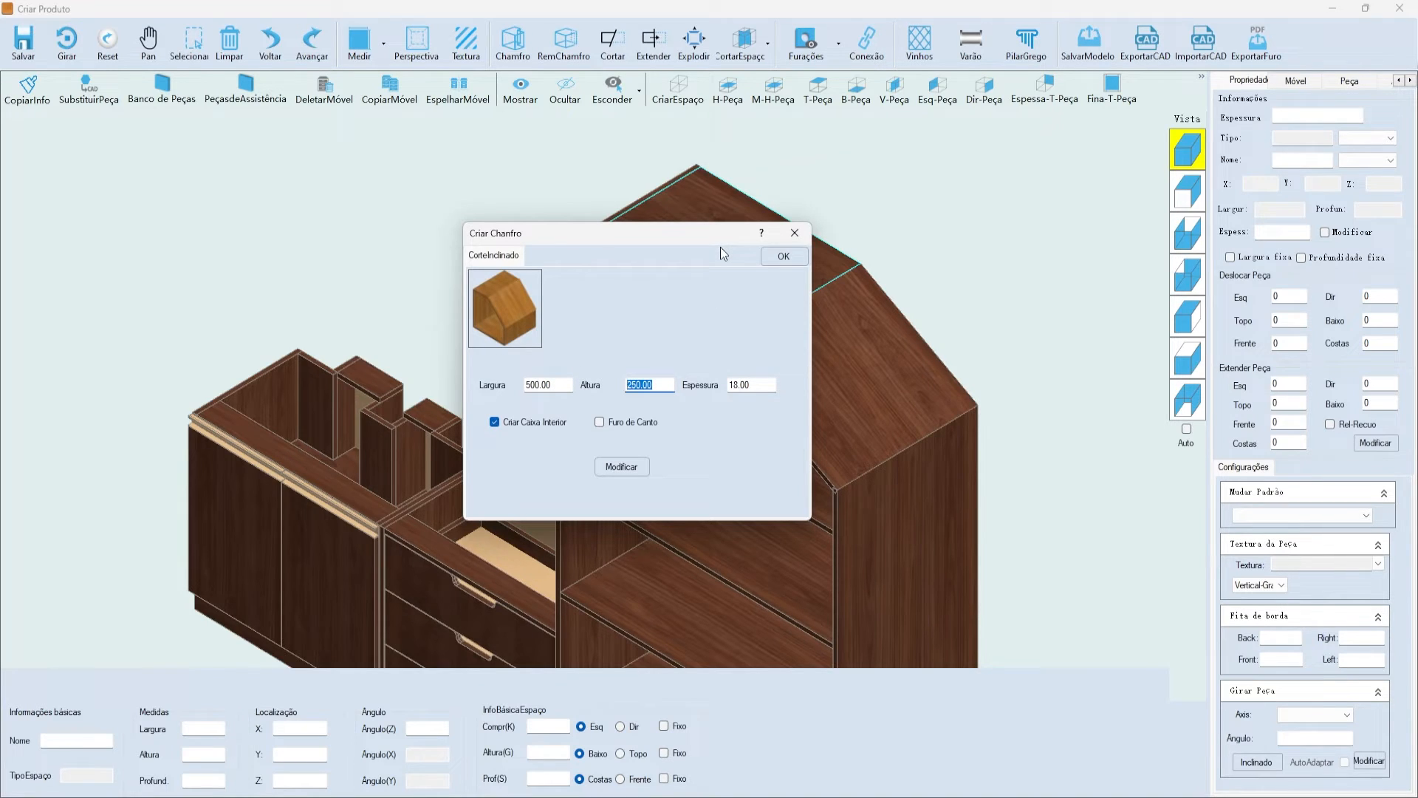
pyautogui.write('500')
pyautogui.doubleClick(561, 385)
pyautogui.write('7')
pyautogui.click(621, 467)
pyautogui.click(738, 455)
pyautogui.click(784, 257)
pyautogui.click(765, 461)
pyautogui.click(1187, 194)
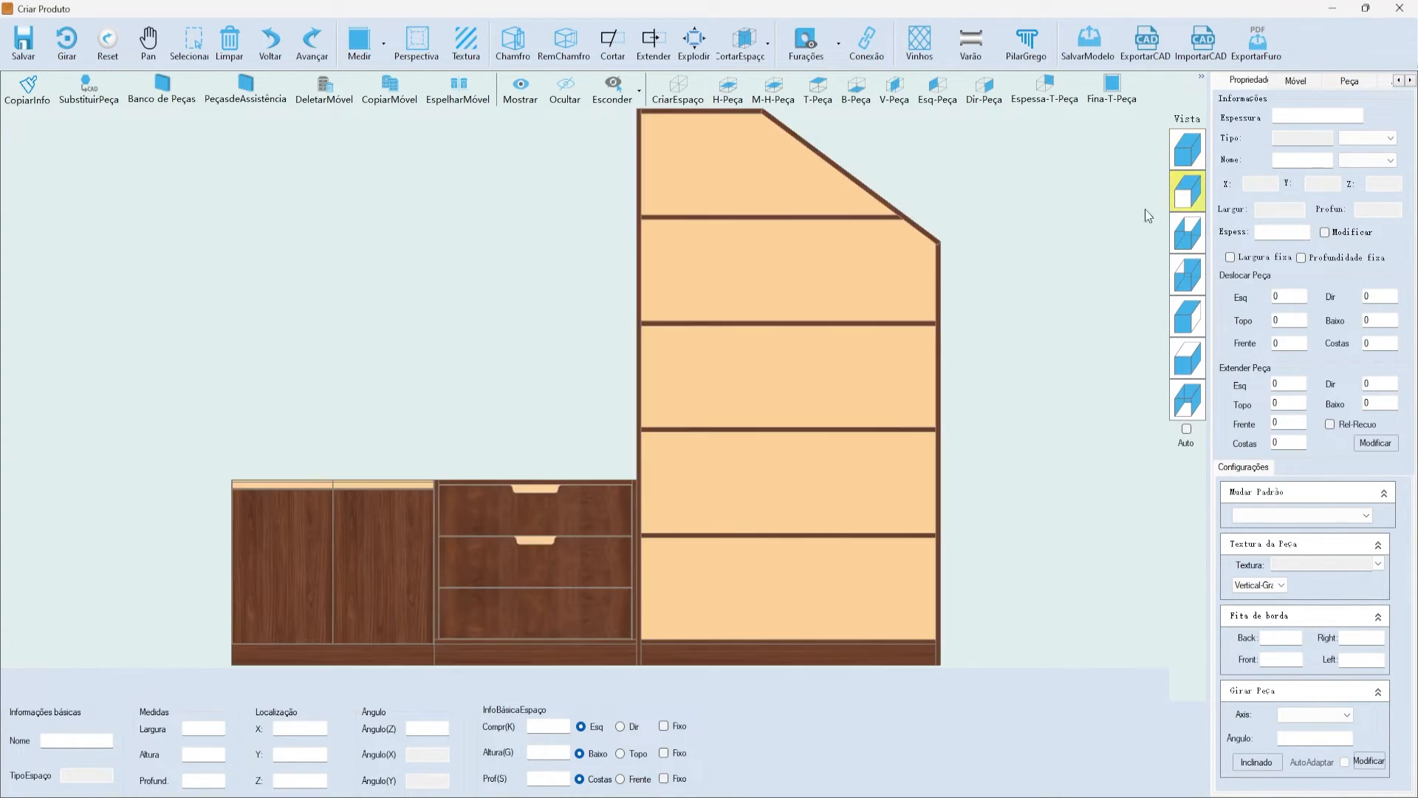
pyautogui.scroll(3, 916, 224)
pyautogui.scroll(2, 890, 199)
pyautogui.click(884, 218)
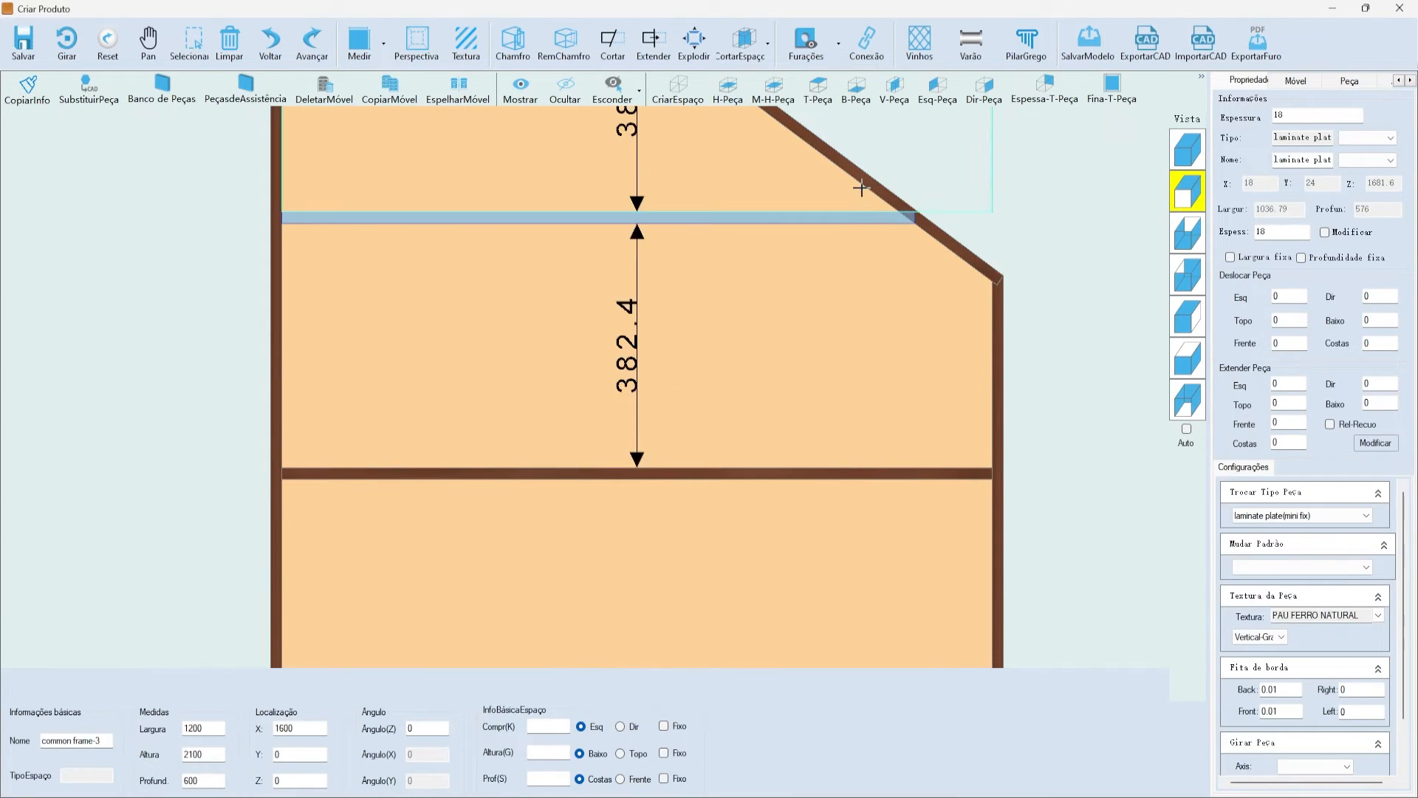
pyautogui.click(1012, 278)
pyautogui.scroll(-3, 946, 254)
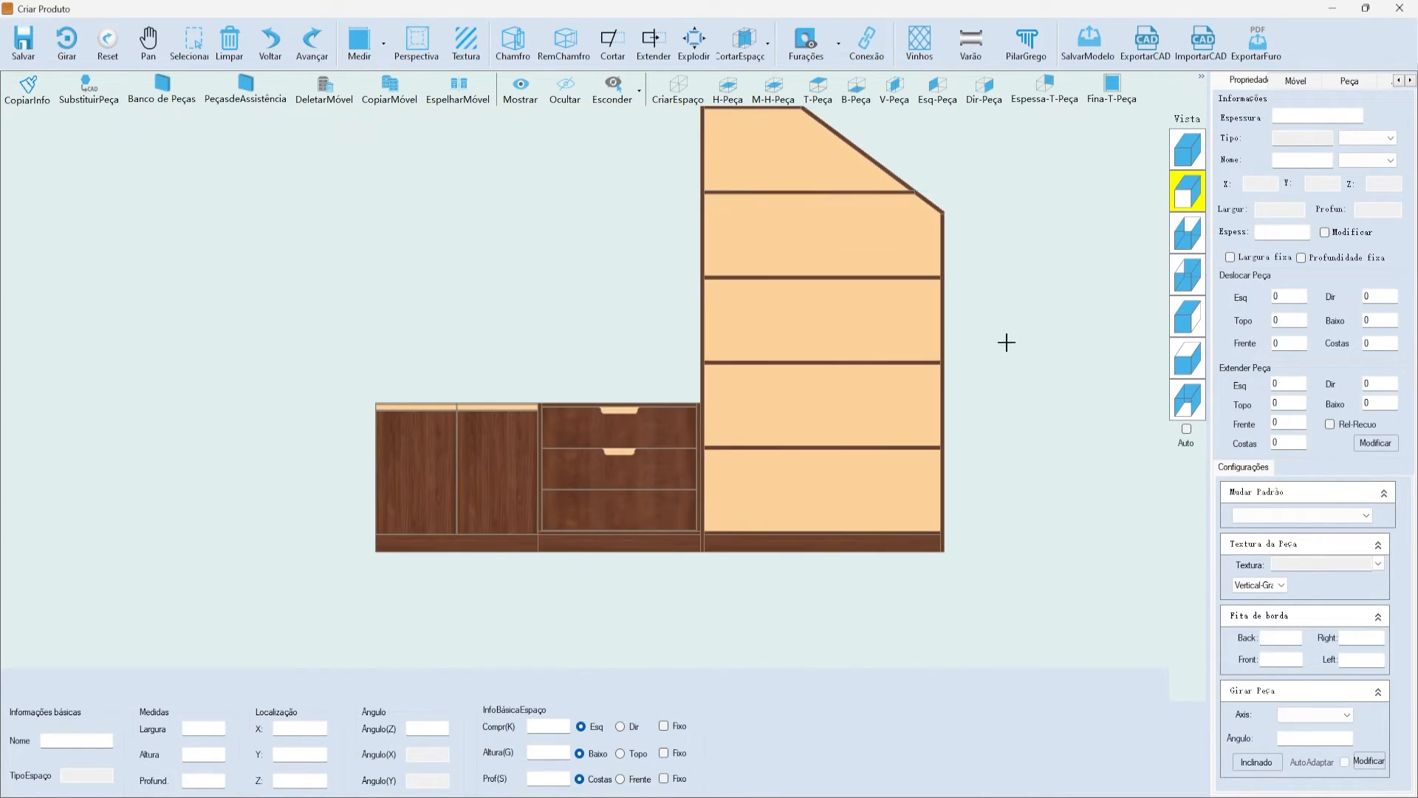
pyautogui.scroll(1, 1007, 338)
pyautogui.scroll(-2, 843, 222)
pyautogui.scroll(-2, 975, 174)
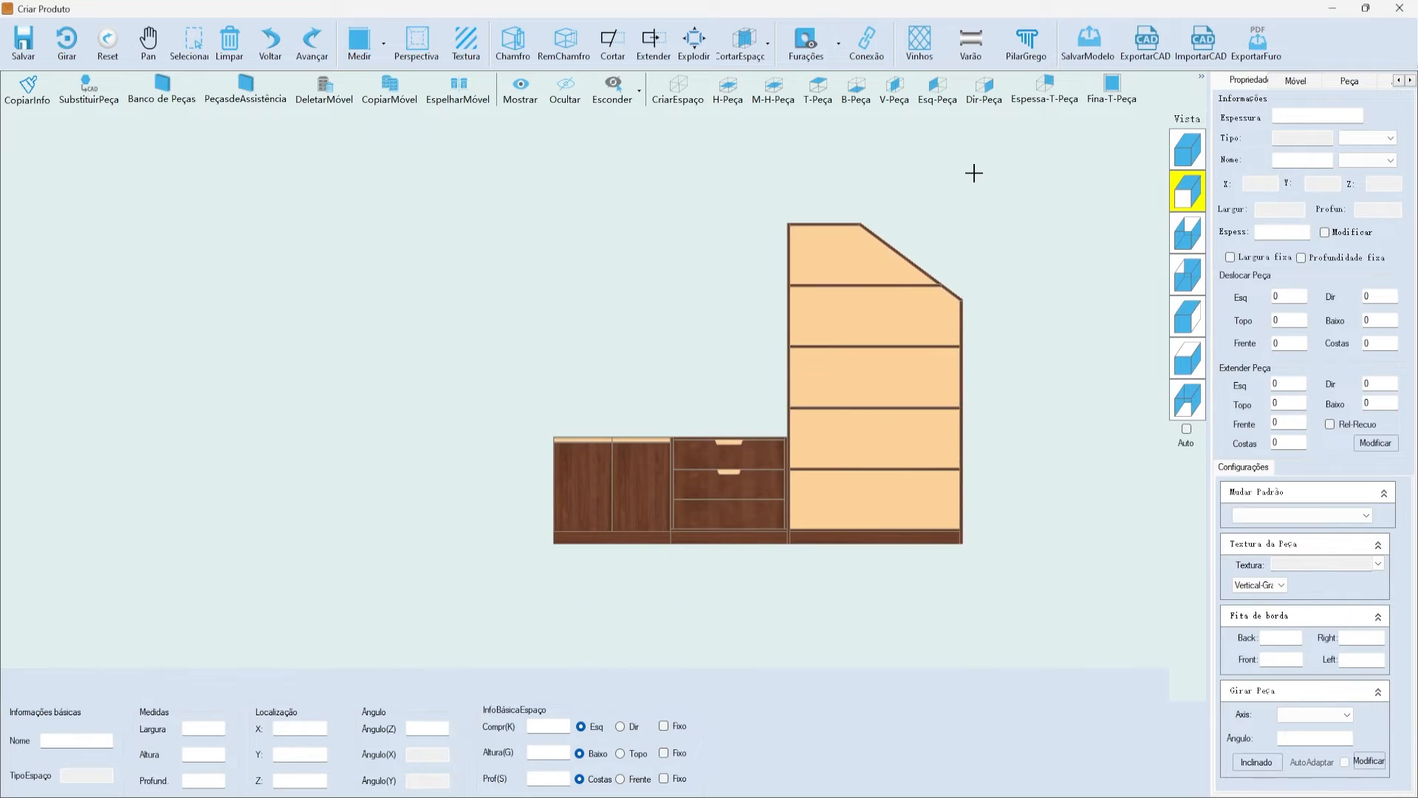
pyautogui.scroll(5, 857, 231)
pyautogui.scroll(1, 857, 225)
pyautogui.scroll(-3, 998, 275)
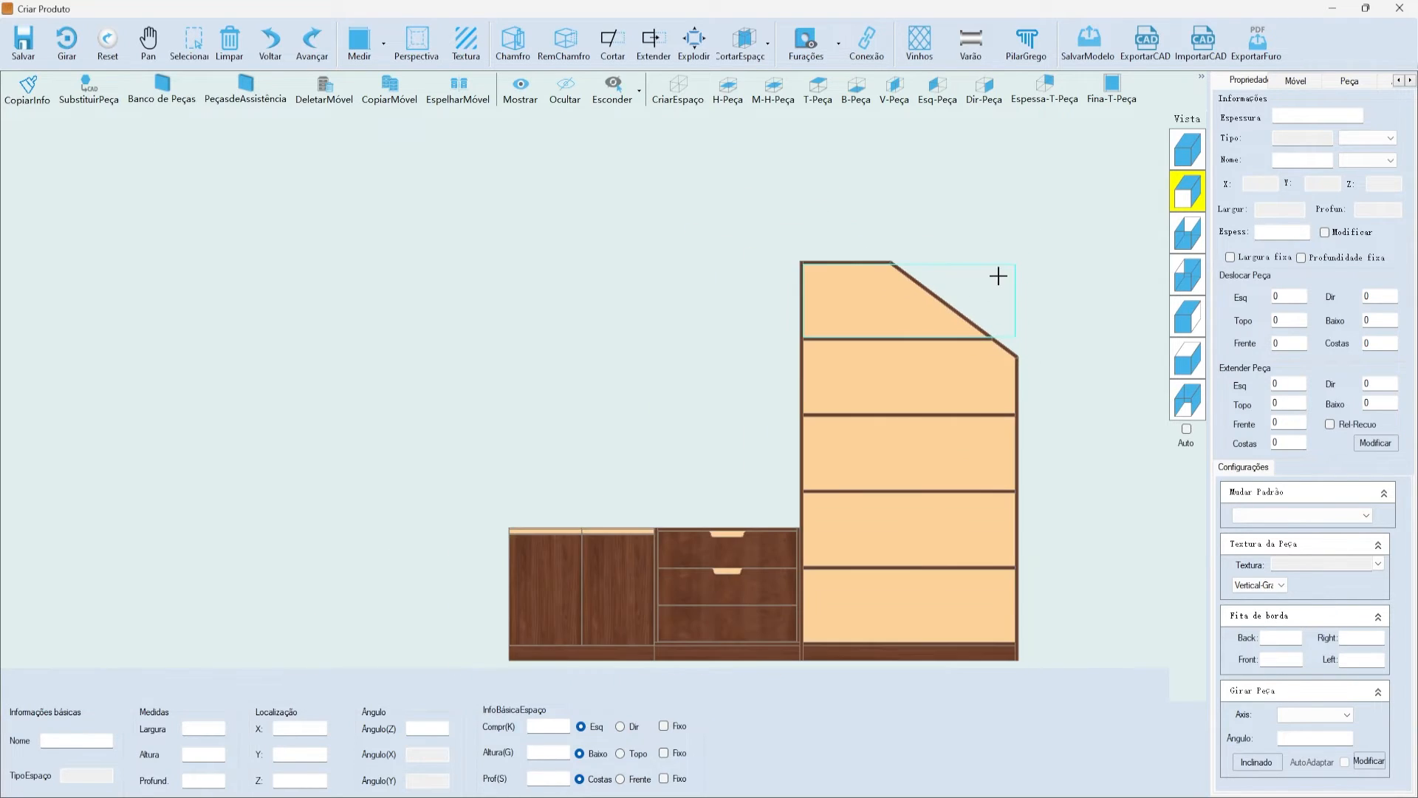
pyautogui.scroll(-3, 941, 231)
pyautogui.scroll(4, 931, 256)
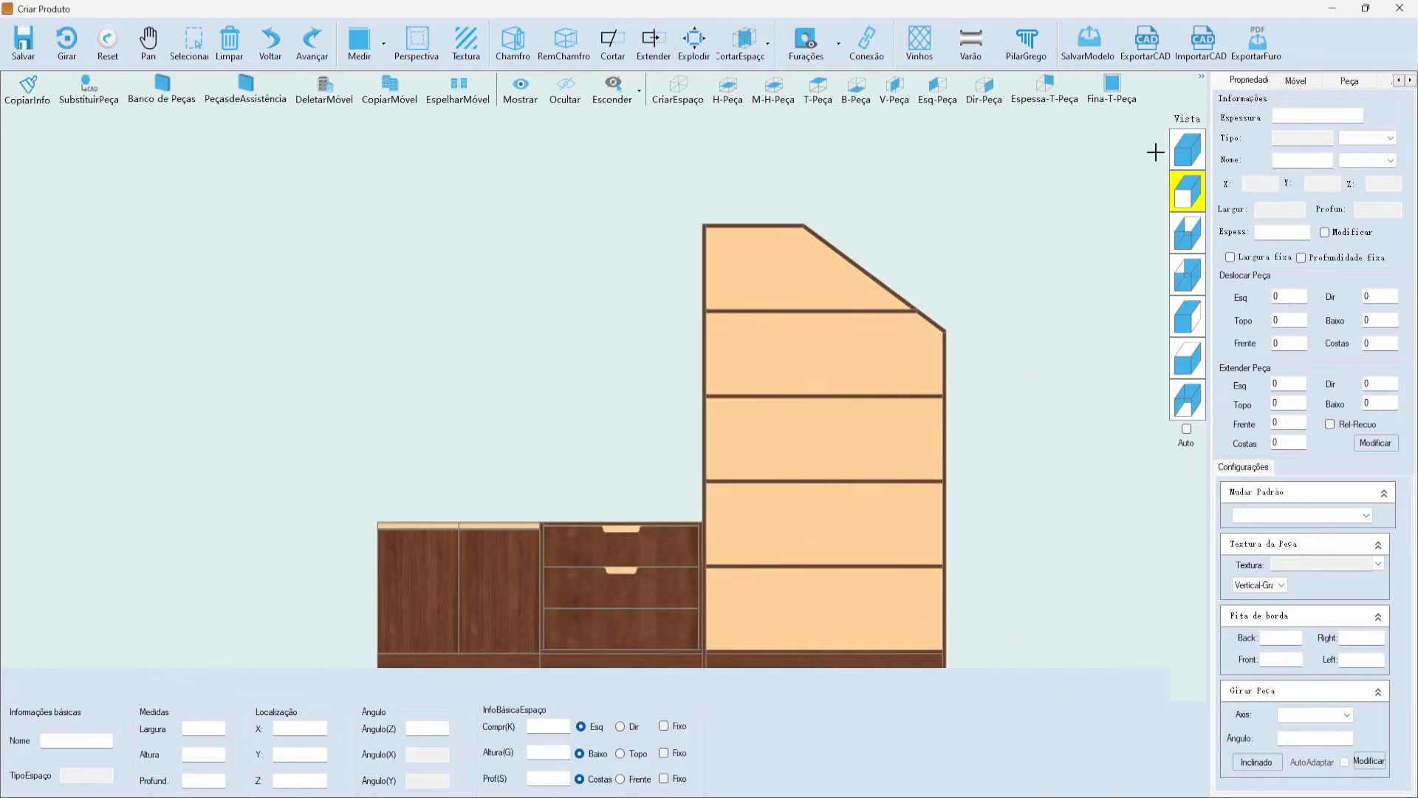
pyautogui.click(1187, 150)
pyautogui.click(763, 431)
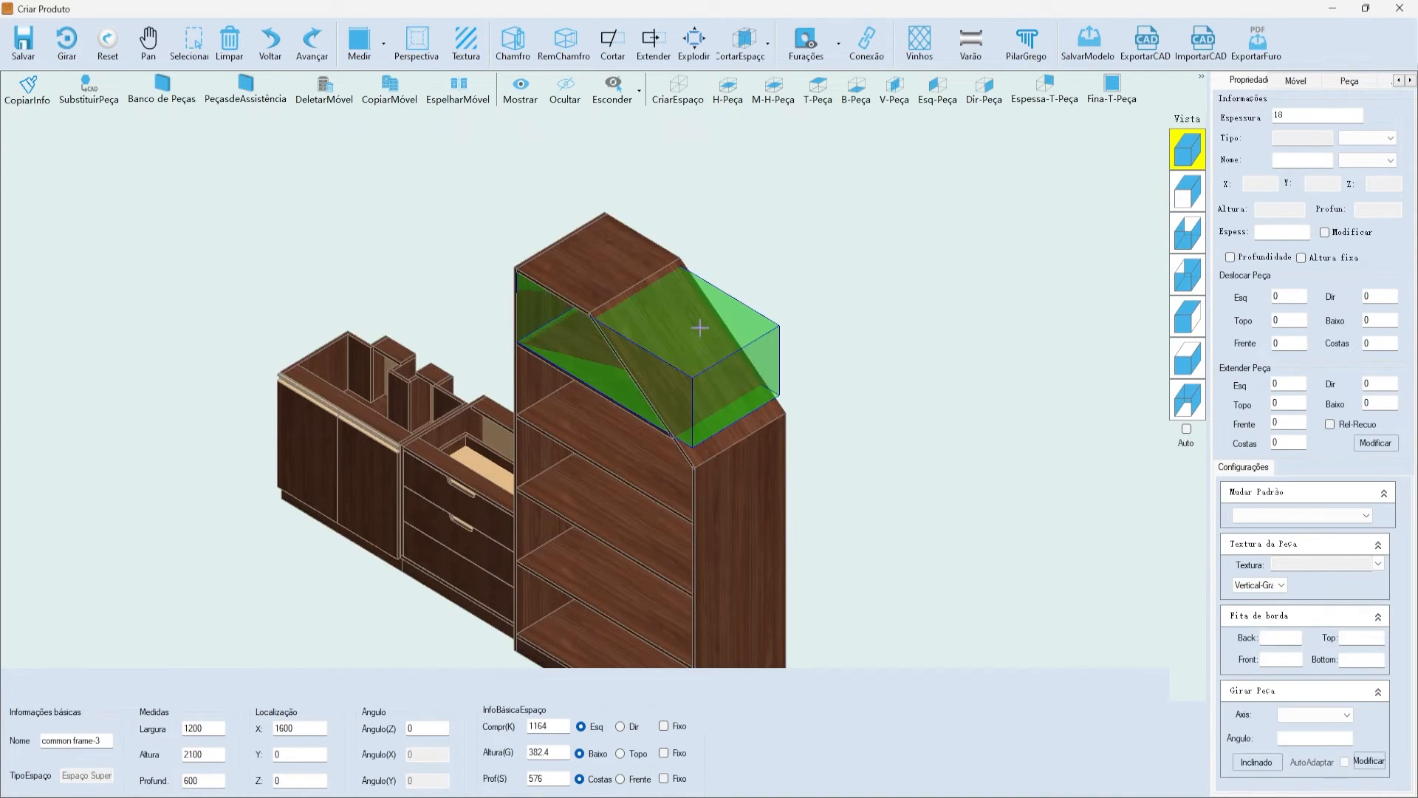
# - Remove the slanted cut from the tall cabinet's top plate with RemChamfro
pyautogui.scroll(-2, 694, 310)
pyautogui.click(668, 321)
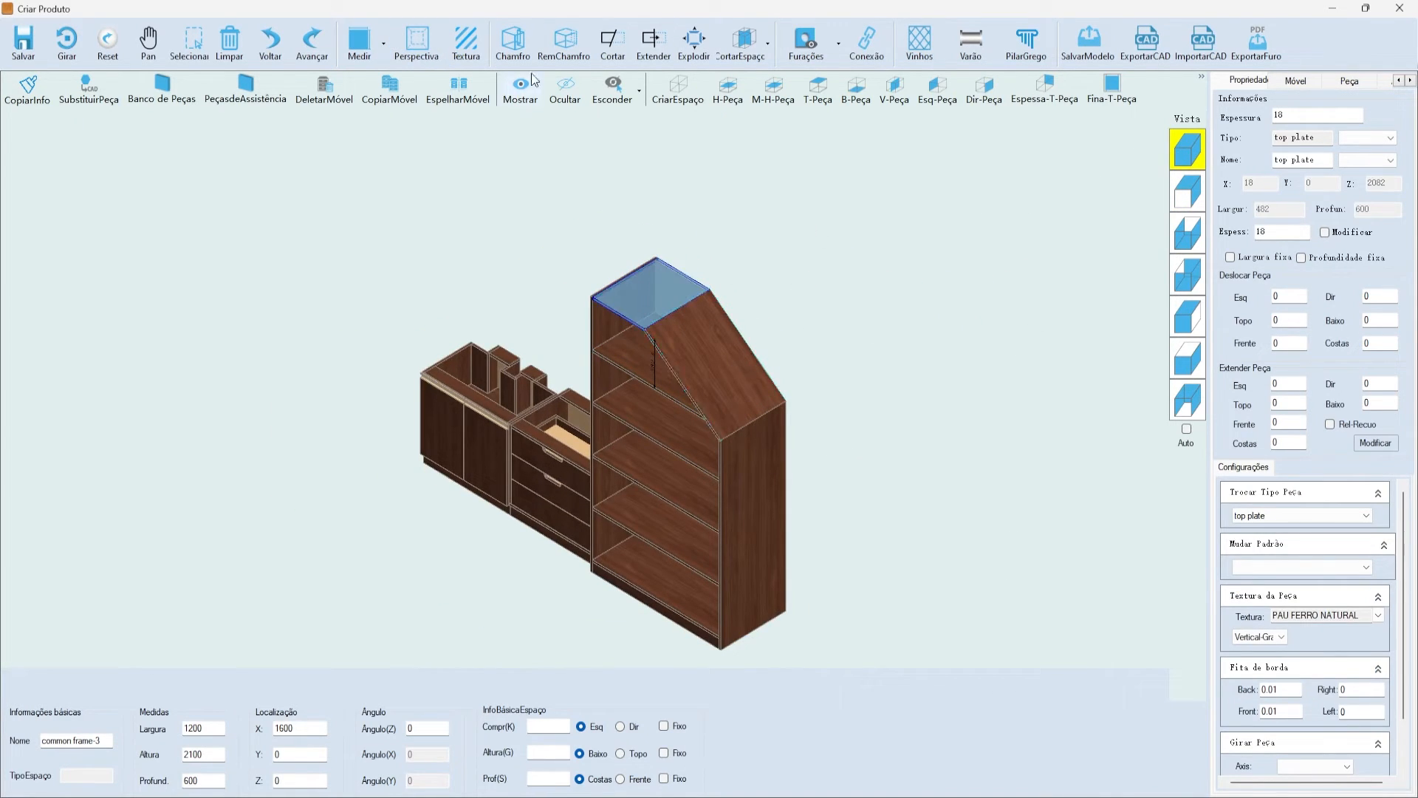
pyautogui.click(564, 40)
pyautogui.click(715, 459)
# - Start a continuous LR-Corte cut on the flat top plate using the second shape
pyautogui.click(669, 278)
pyautogui.click(513, 41)
pyautogui.click(747, 281)
pyautogui.moveTo(720, 260); pyautogui.dragTo(391, 300)
pyautogui.click(404, 411)
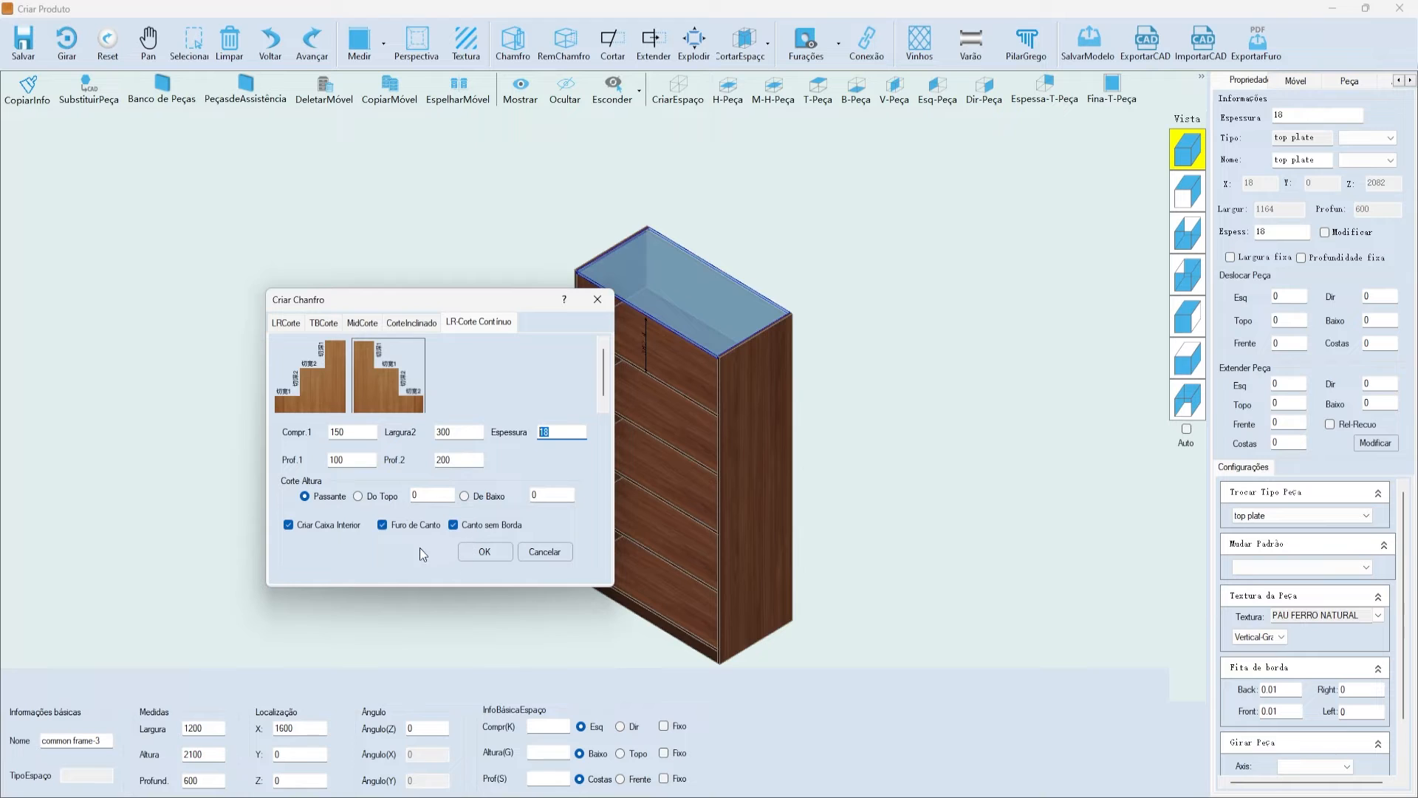
# - Apply the 150/300 by 100/200 stepped continuous cut and check it in top view
pyautogui.click(483, 552)
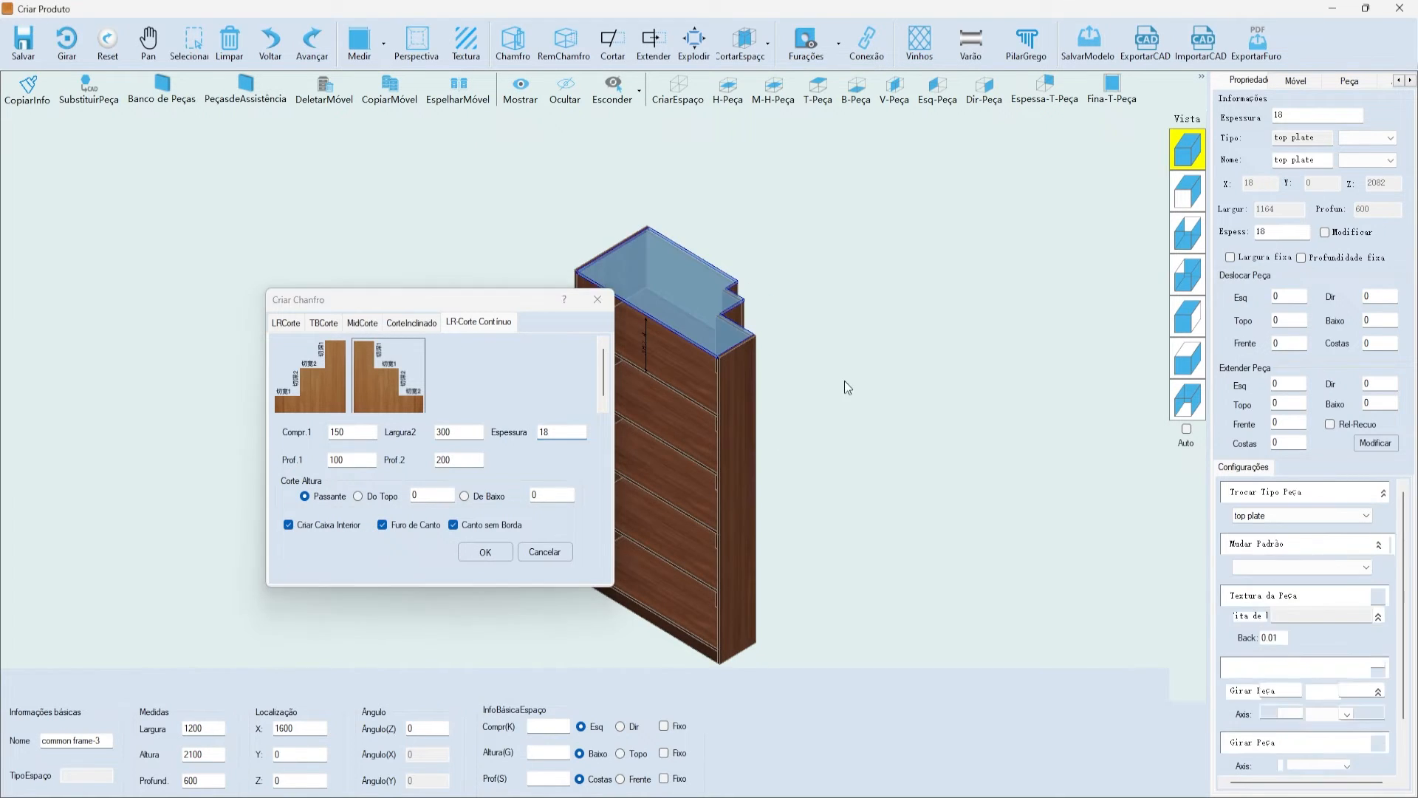
pyautogui.scroll(5, 845, 389)
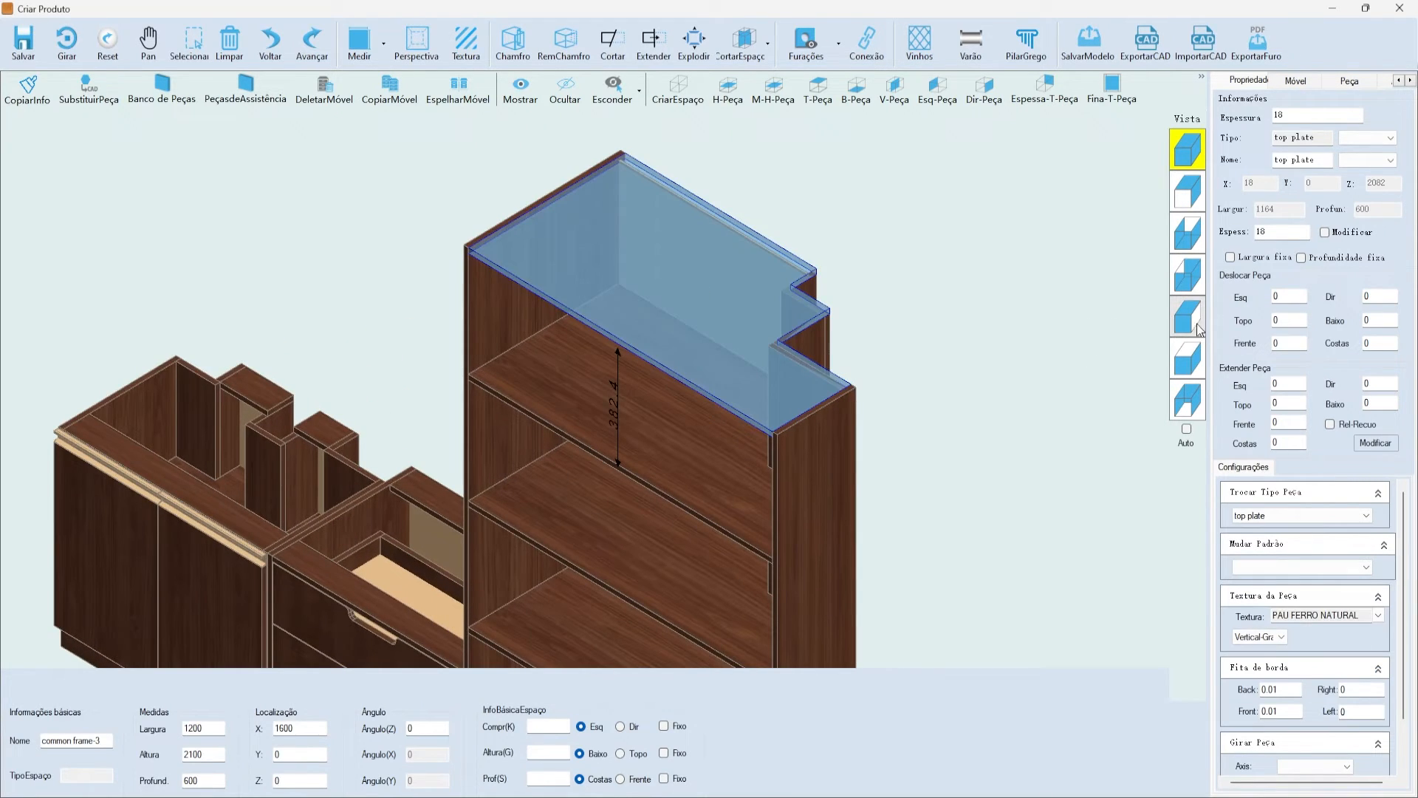
pyautogui.click(1188, 359)
pyautogui.scroll(4, 813, 373)
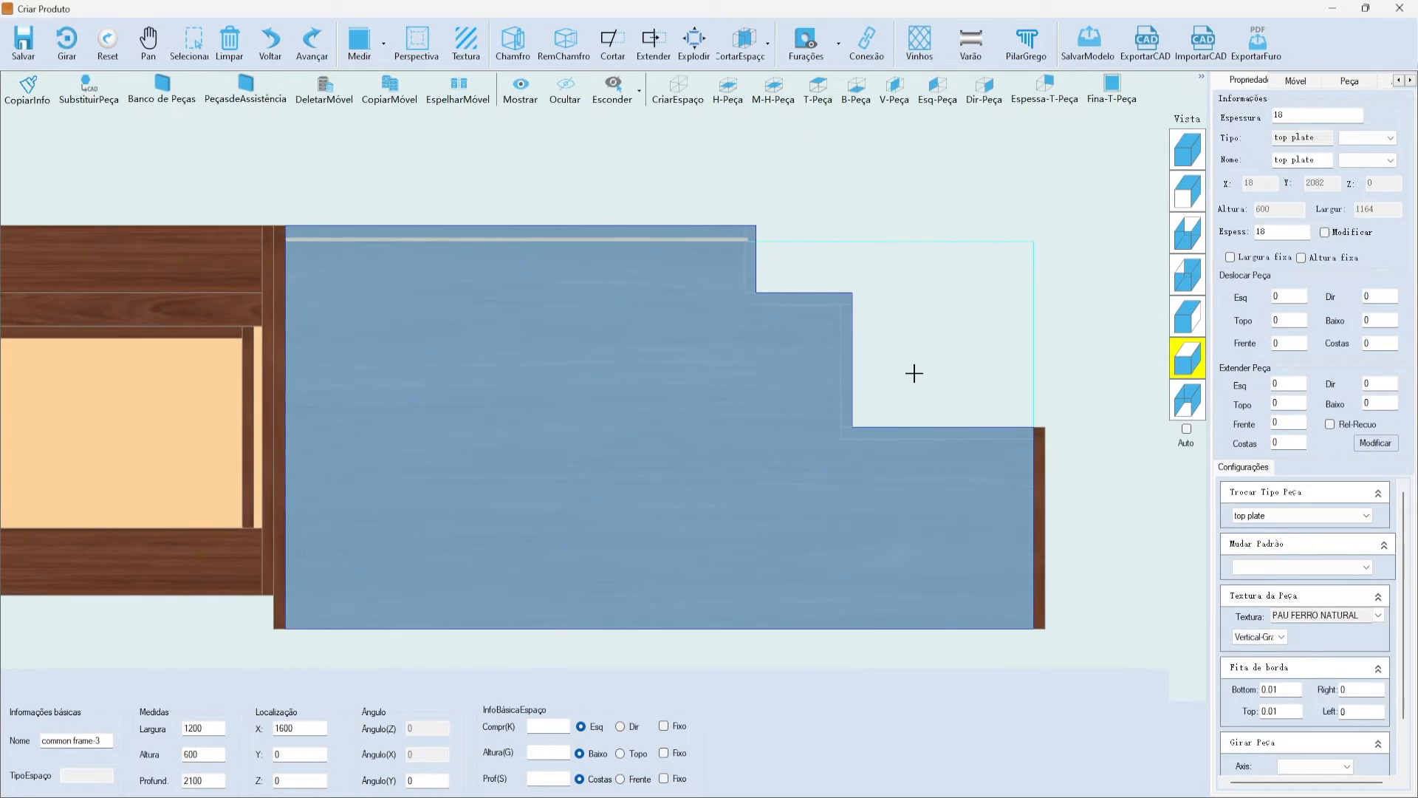
pyautogui.scroll(-3, 1064, 466)
pyautogui.scroll(3, 1005, 413)
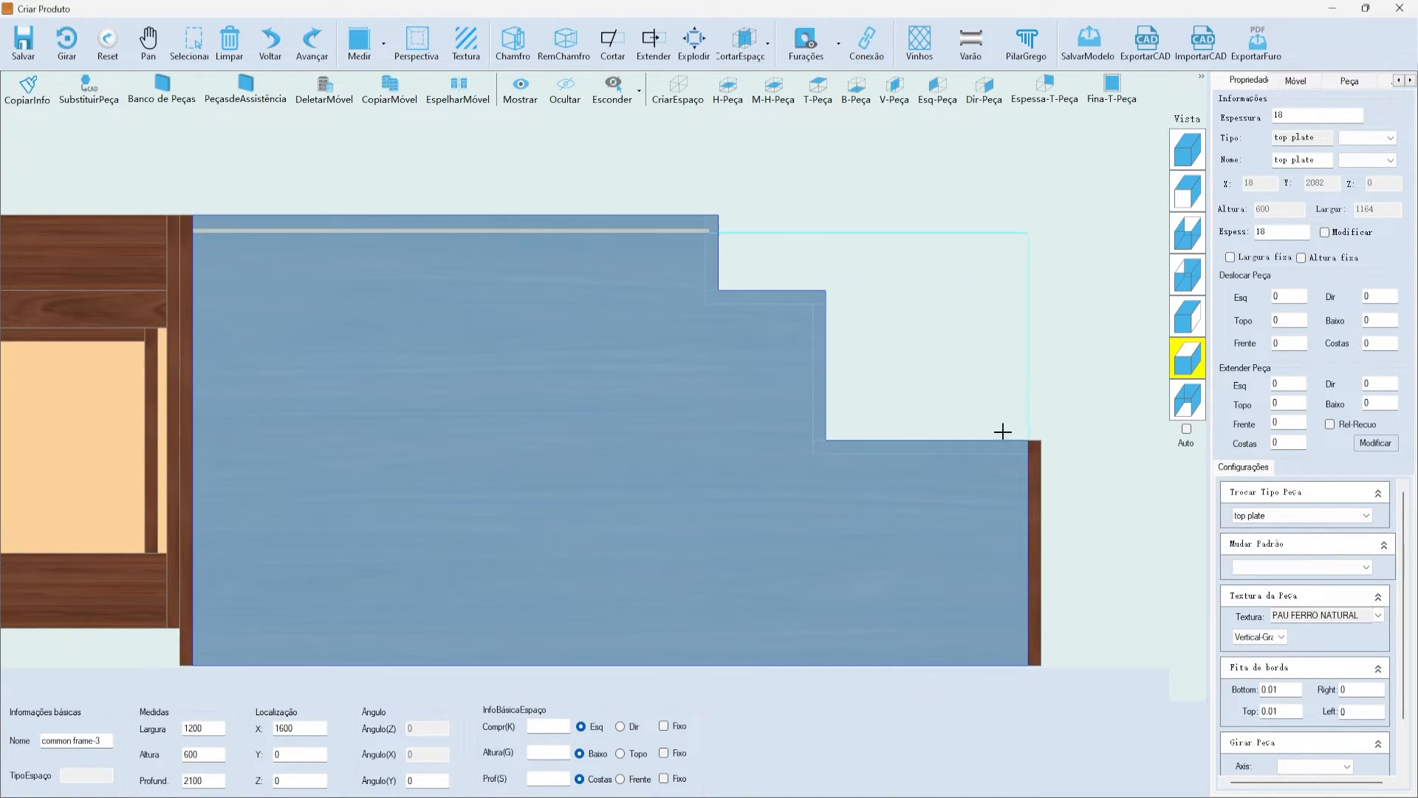
pyautogui.scroll(-4, 909, 222)
# - Inspect the cut in front and isometric views, selecting compartments and the top plate
pyautogui.click(1188, 191)
pyautogui.scroll(3, 949, 152)
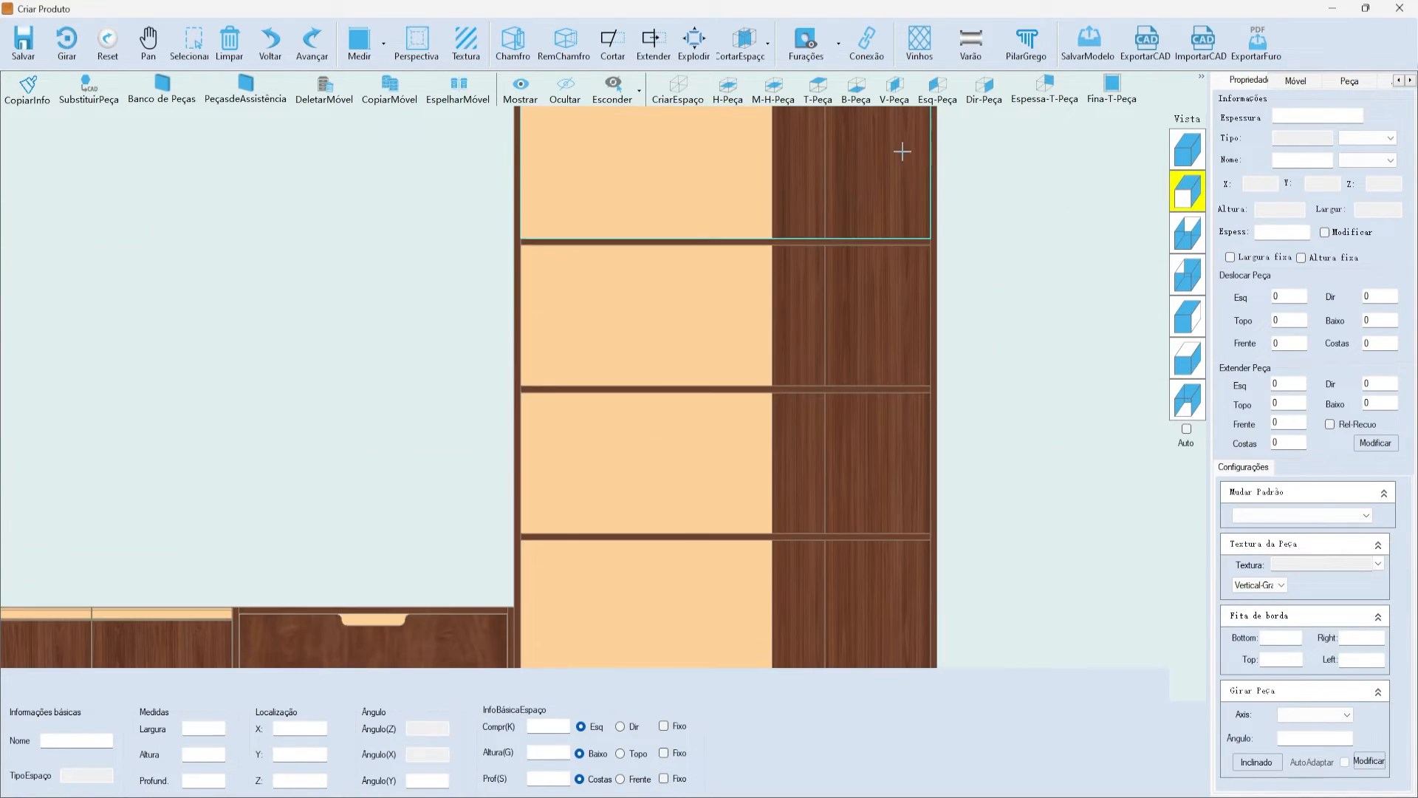
pyautogui.click(783, 176)
pyautogui.keyDown('ctrl'); pyautogui.click(798, 303); pyautogui.keyUp('ctrl')
pyautogui.click(1188, 152)
pyautogui.click(713, 386)
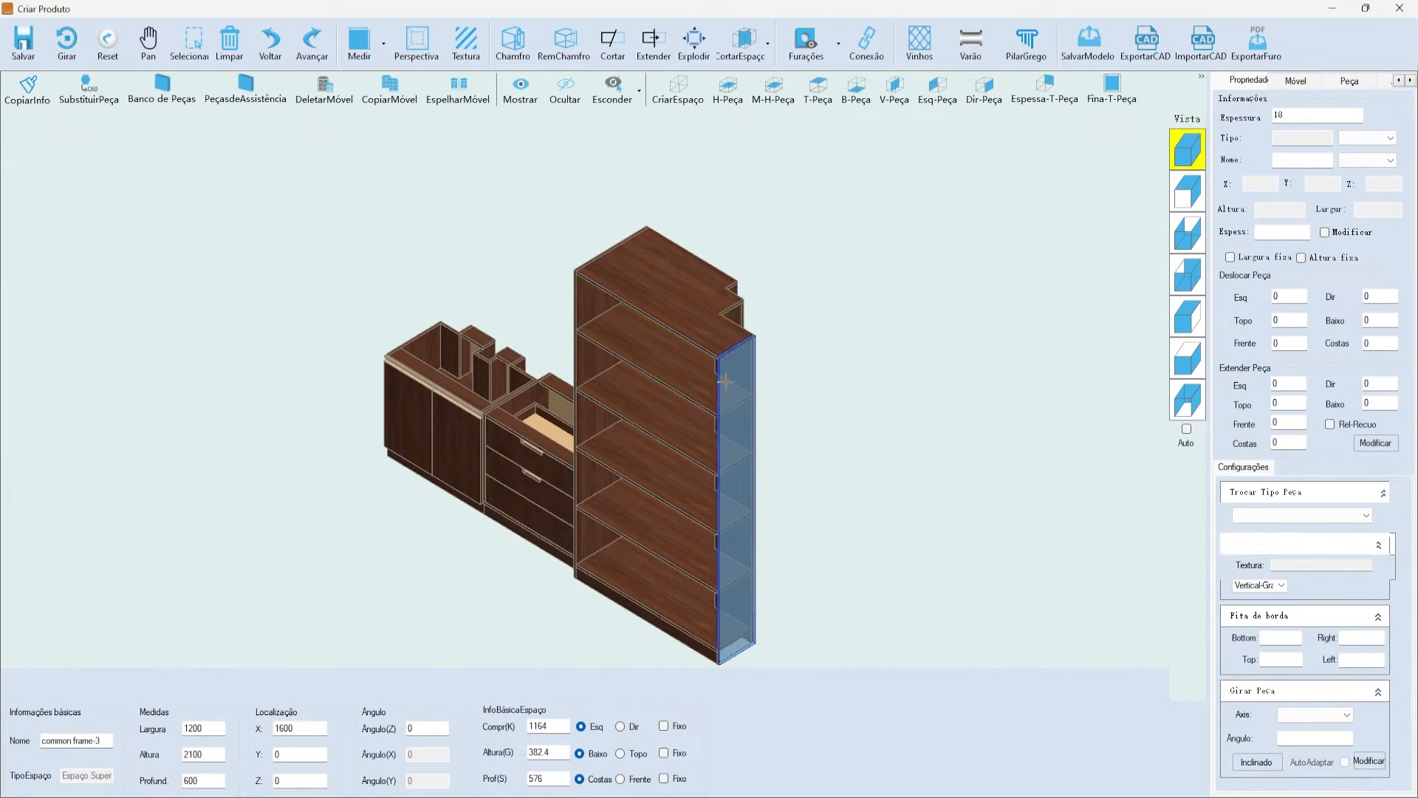
pyautogui.scroll(5, 713, 386)
pyautogui.scroll(-5, 764, 446)
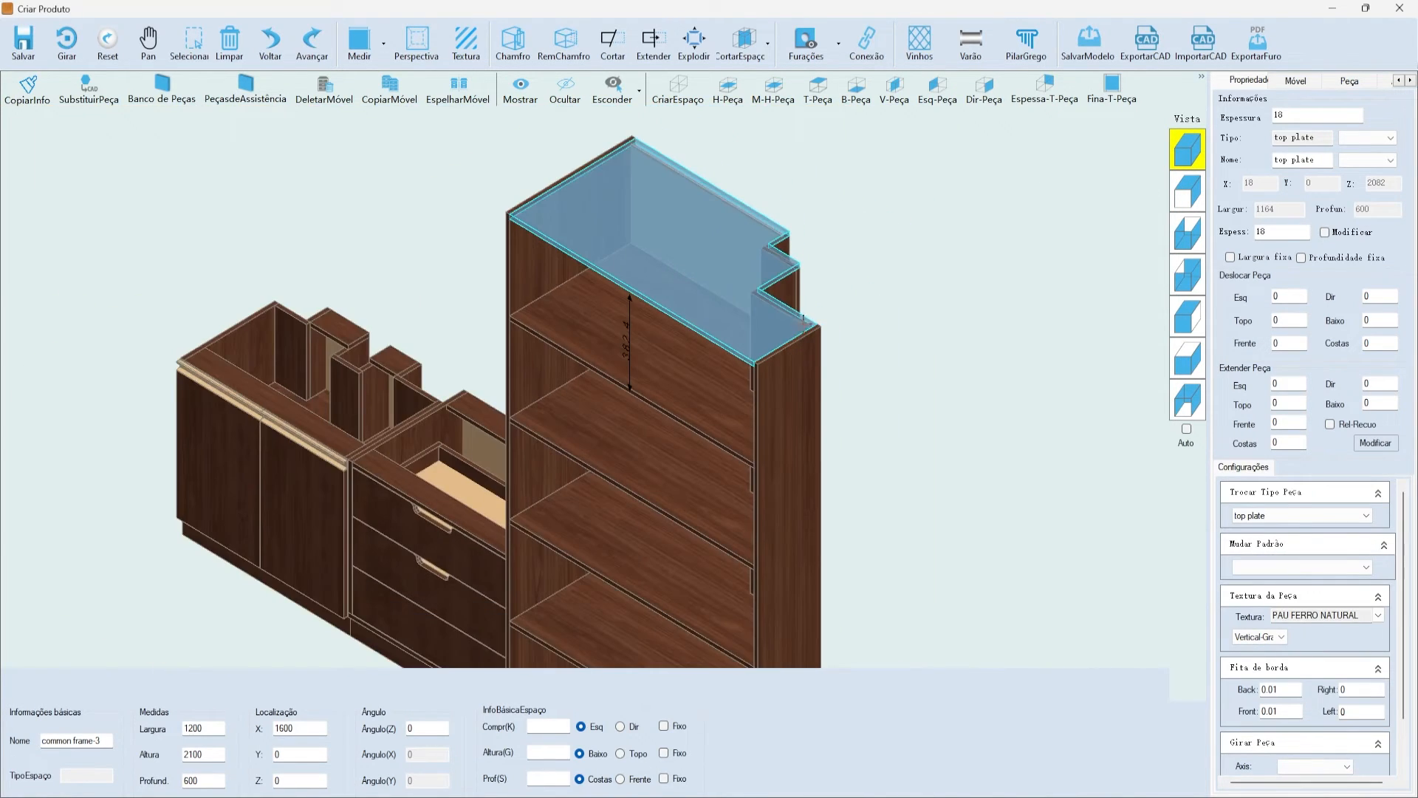
pyautogui.click(804, 250)
pyautogui.scroll(-3, 704, 274)
pyautogui.click(713, 253)
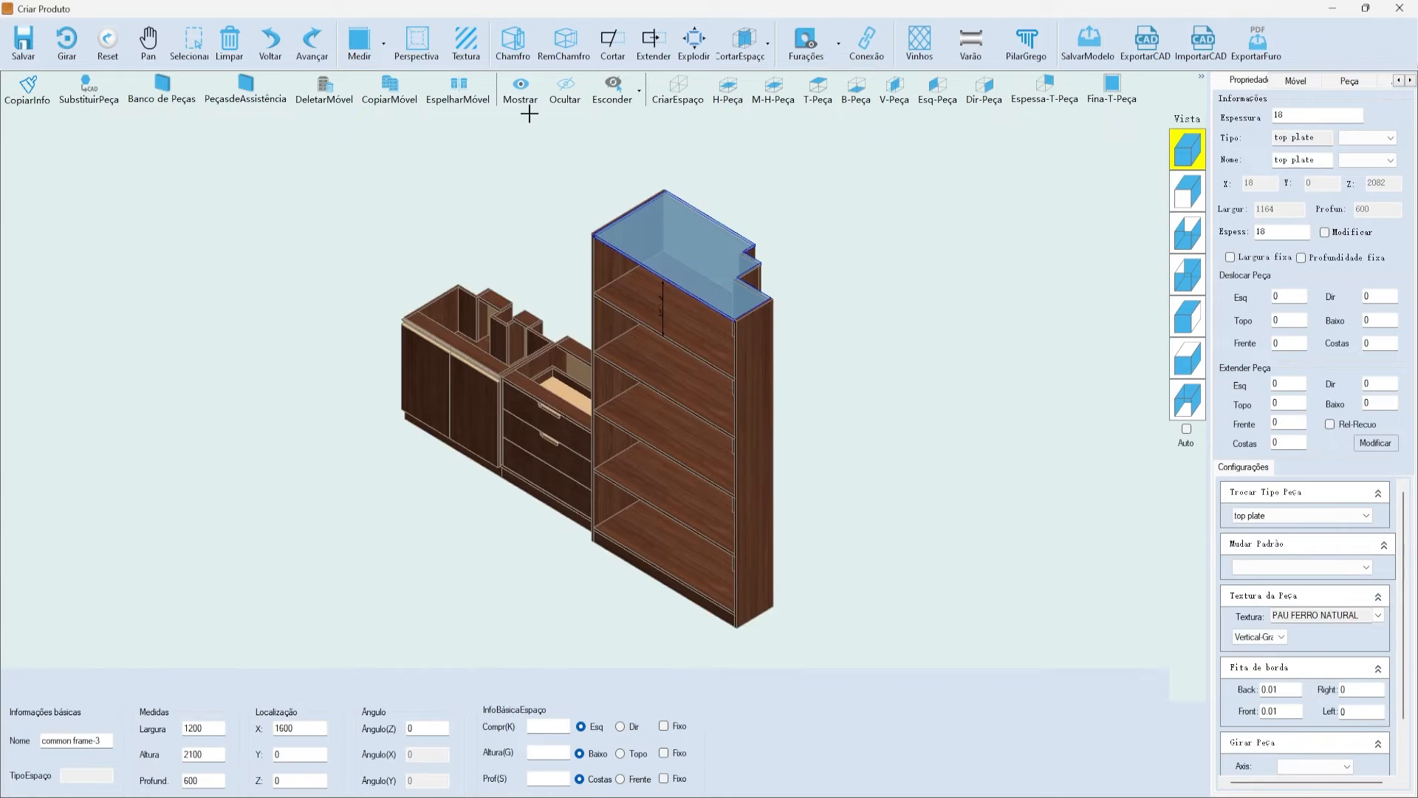
# - Browse the inclined, middle and top/bottom chamfer options, then close without applying
pyautogui.click(514, 40)
pyautogui.click(688, 281)
pyautogui.click(639, 282)
pyautogui.moveTo(641, 259); pyautogui.dragTo(591, 324)
pyautogui.click(645, 299)
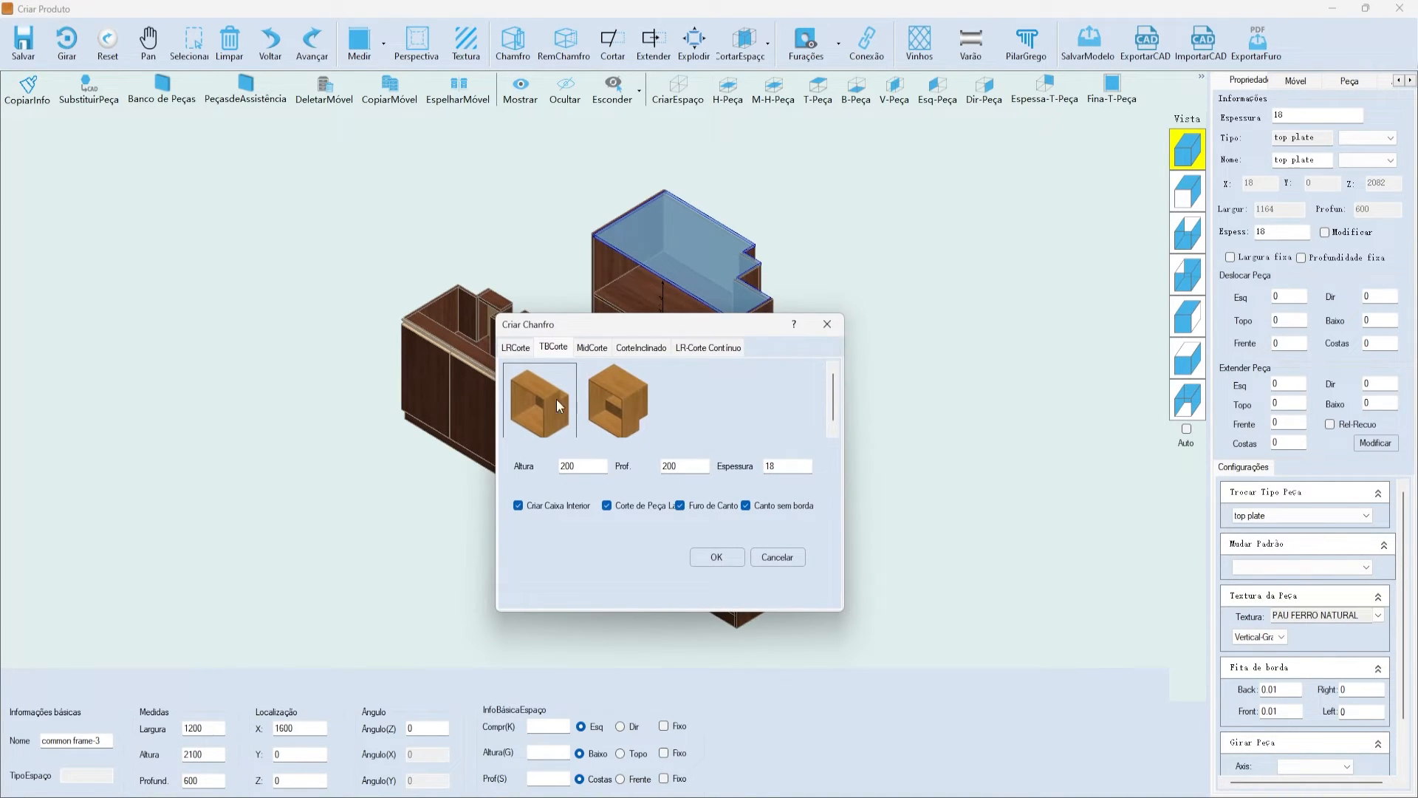
pyautogui.click(640, 347)
pyautogui.click(579, 349)
pyautogui.click(561, 347)
pyautogui.click(827, 323)
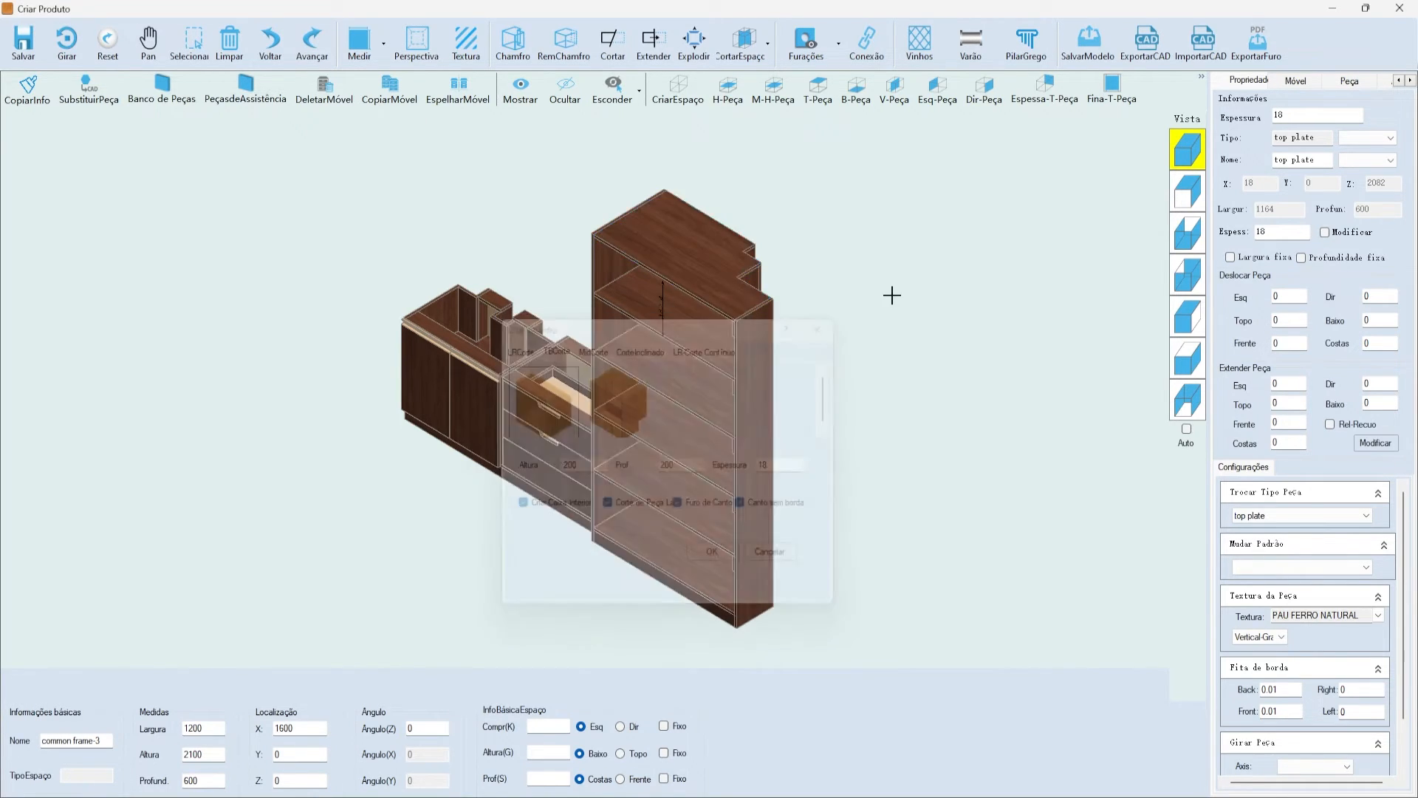
# - Remove the stepped cut with RemChamfro and reopen the top/bottom cut options
pyautogui.click(564, 43)
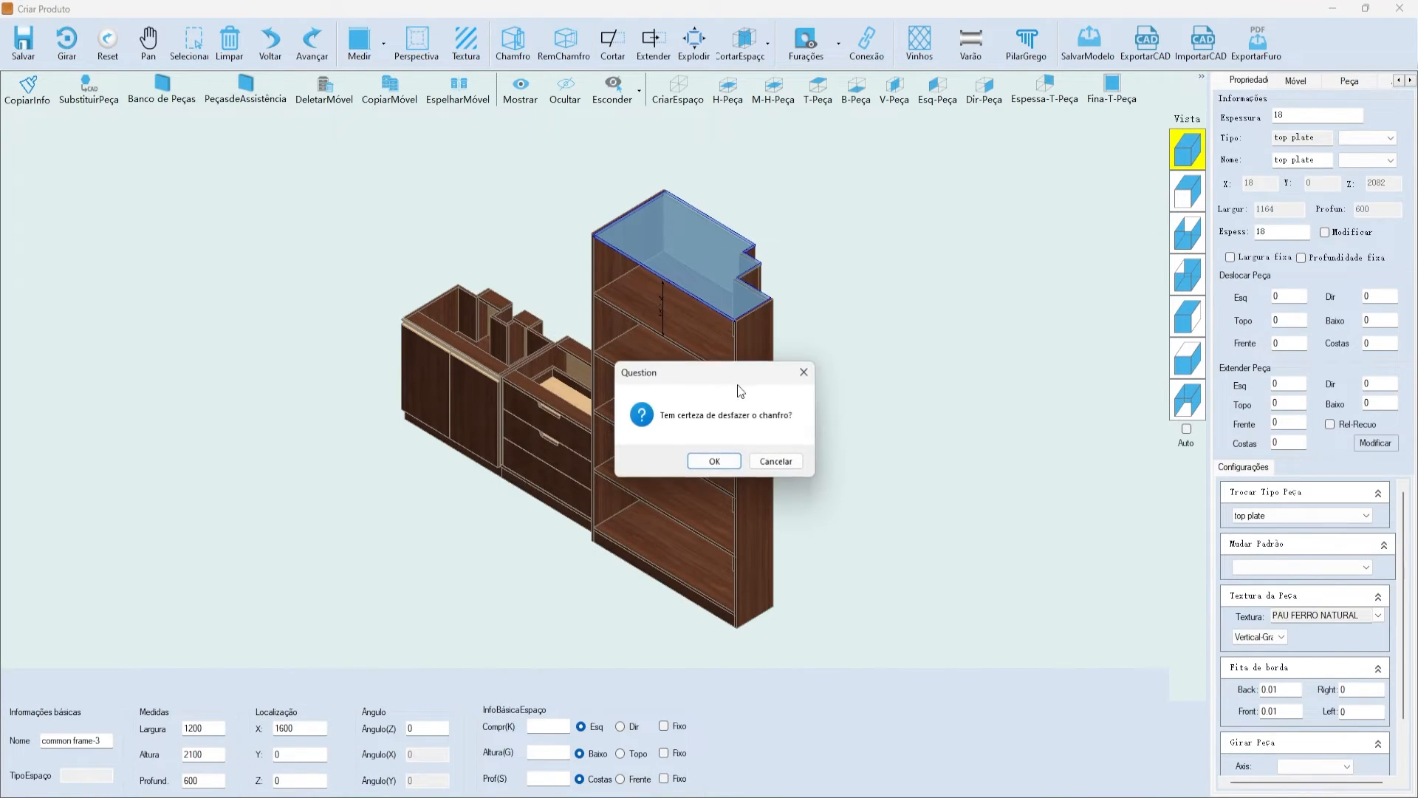
pyautogui.click(714, 461)
pyautogui.click(527, 47)
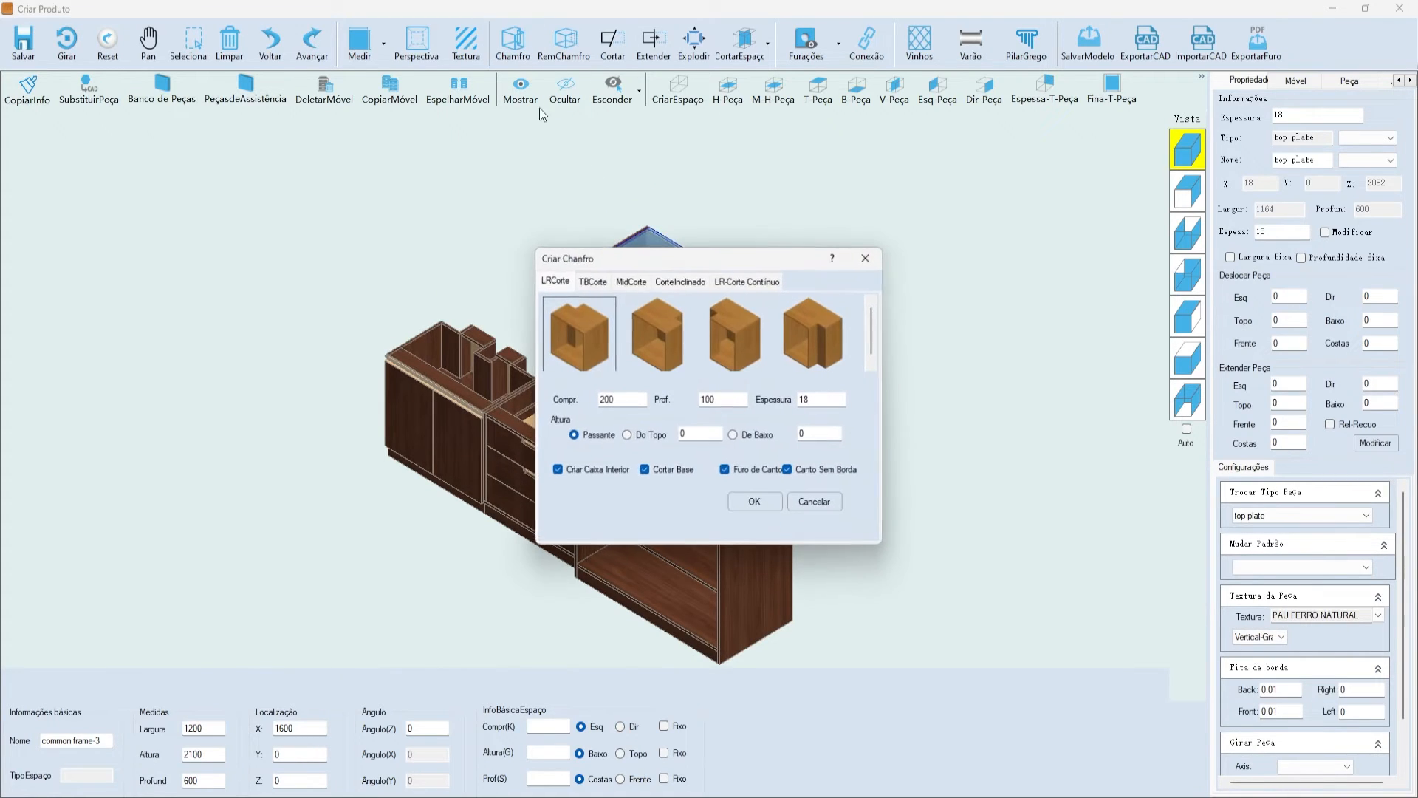
pyautogui.click(593, 280)
# - Apply the first TBCorte shape with height 250 to the top plate
pyautogui.moveTo(622, 266); pyautogui.dragTo(477, 323)
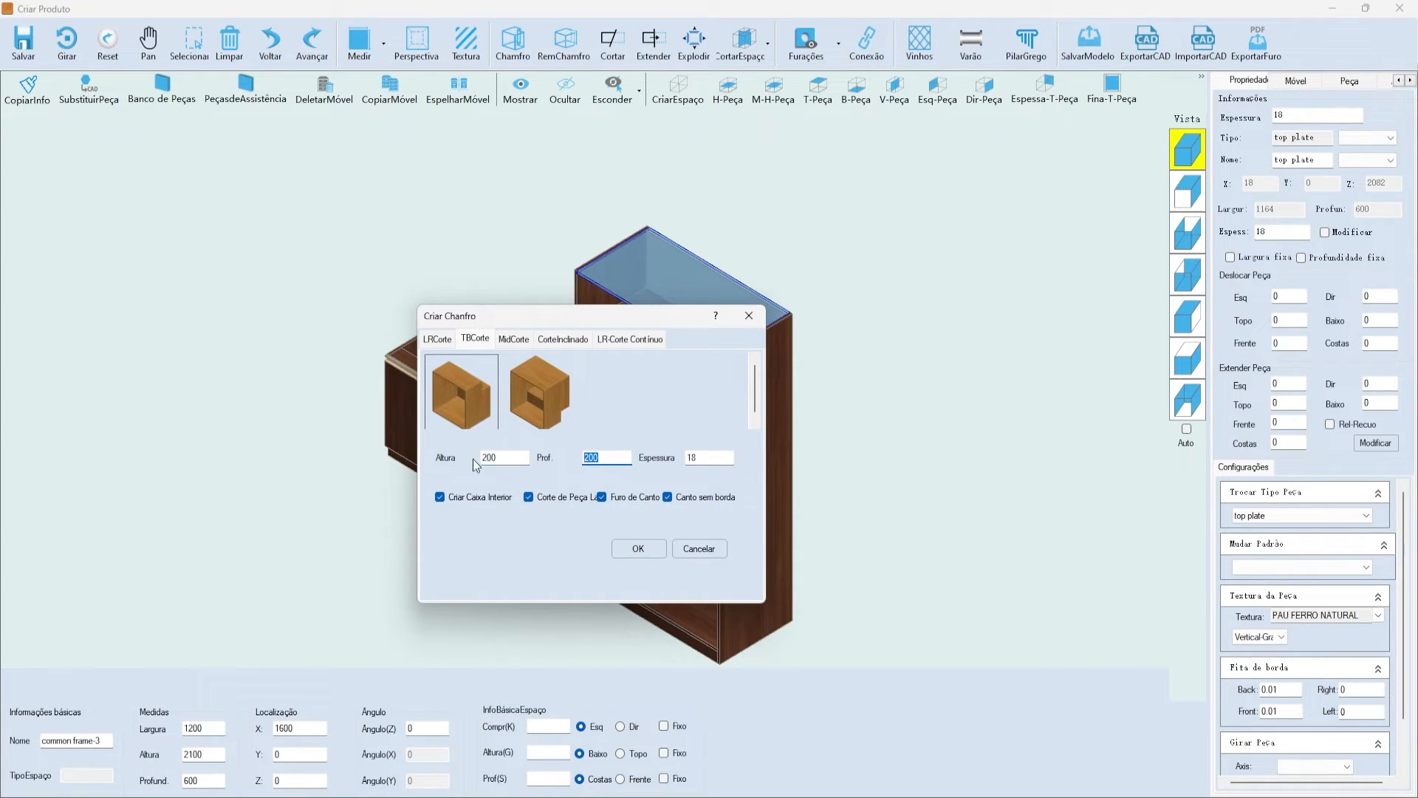
pyautogui.moveTo(555, 322); pyautogui.dragTo(471, 412)
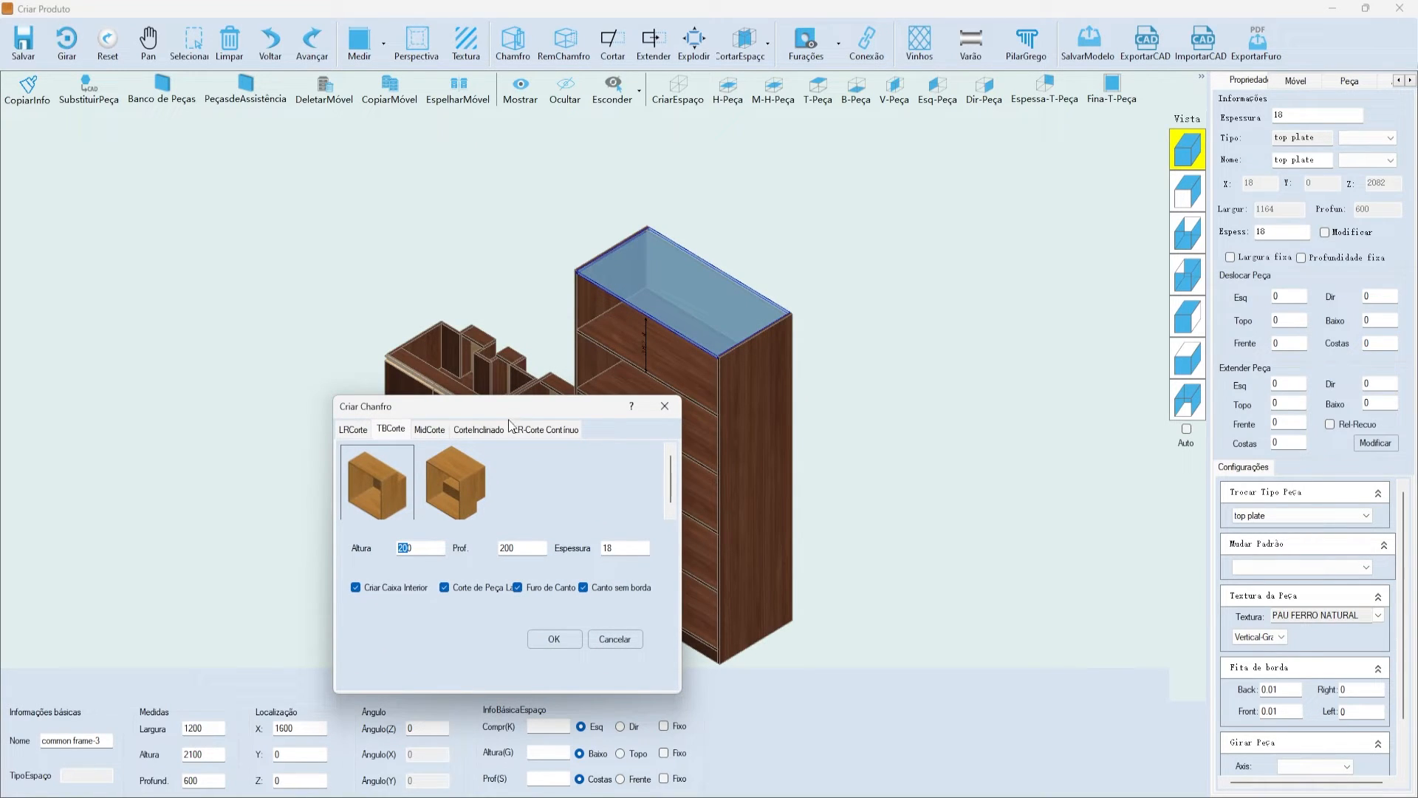
pyautogui.moveTo(446, 410); pyautogui.dragTo(484, 310)
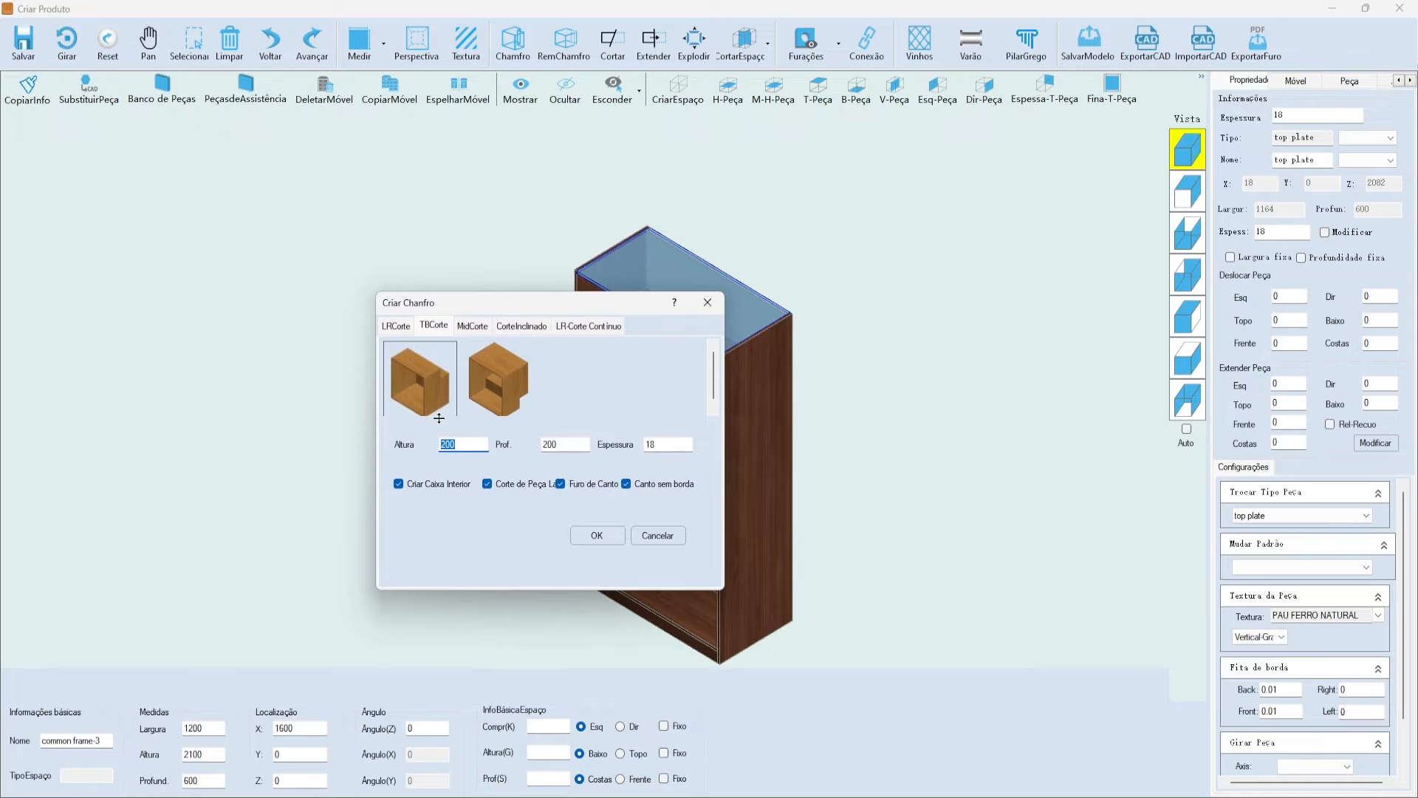
pyautogui.click(483, 387)
pyautogui.click(421, 370)
pyautogui.click(468, 445)
pyautogui.write('250')
pyautogui.click(597, 536)
# - Check the side and top plates, then display the connector drilling
pyautogui.scroll(5, 791, 263)
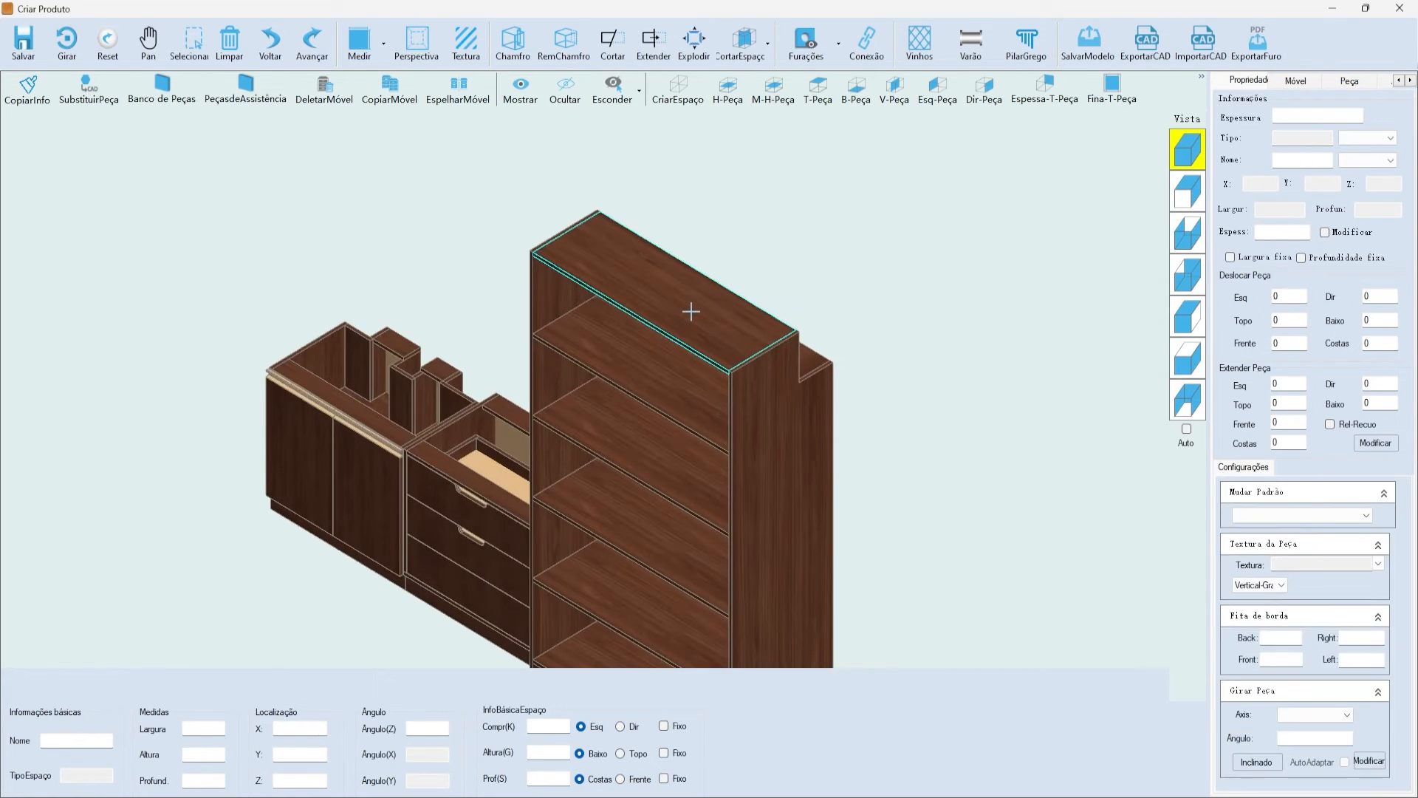
pyautogui.scroll(-4, 813, 185)
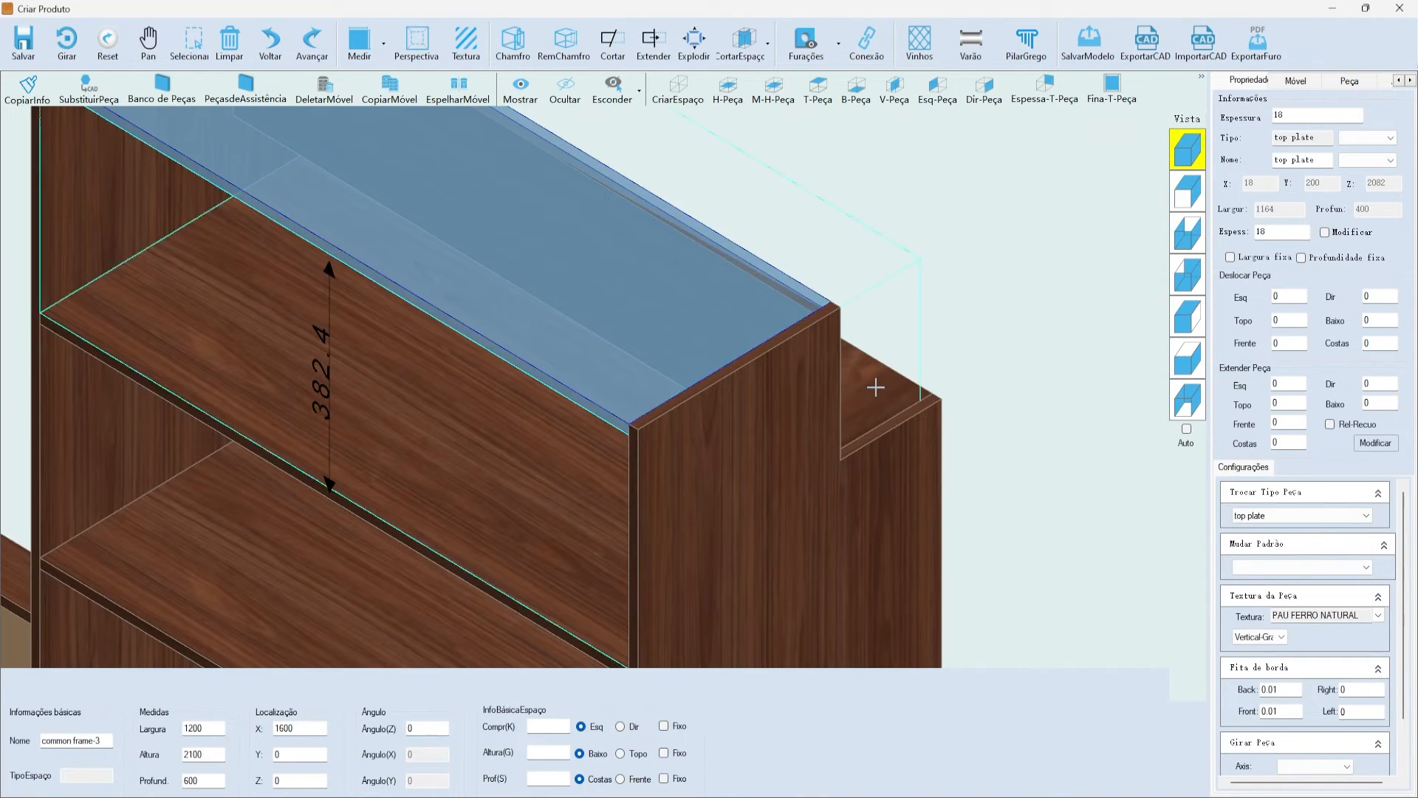
pyautogui.click(898, 399)
pyautogui.scroll(4, 797, 251)
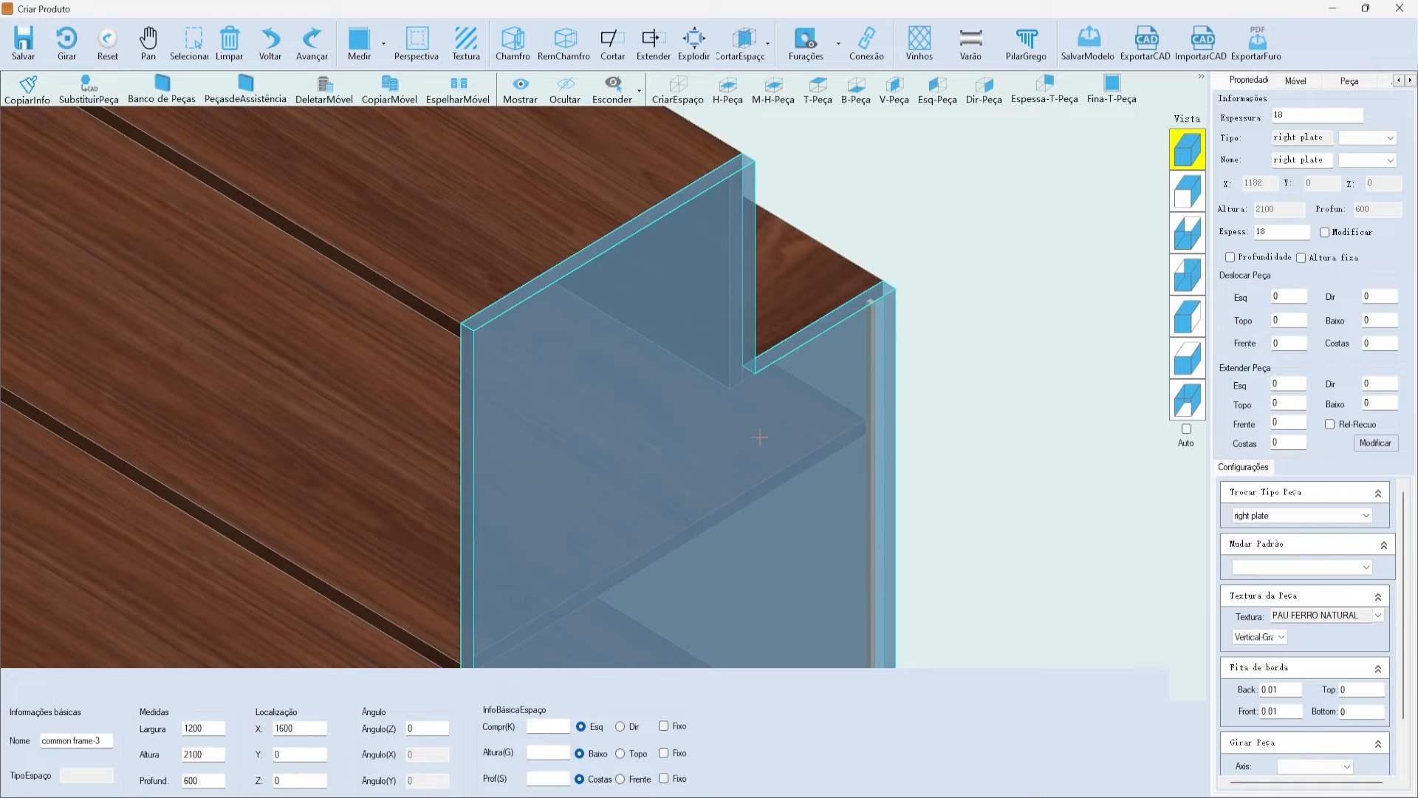
pyautogui.scroll(-1, 830, 215)
pyautogui.scroll(4, 898, 340)
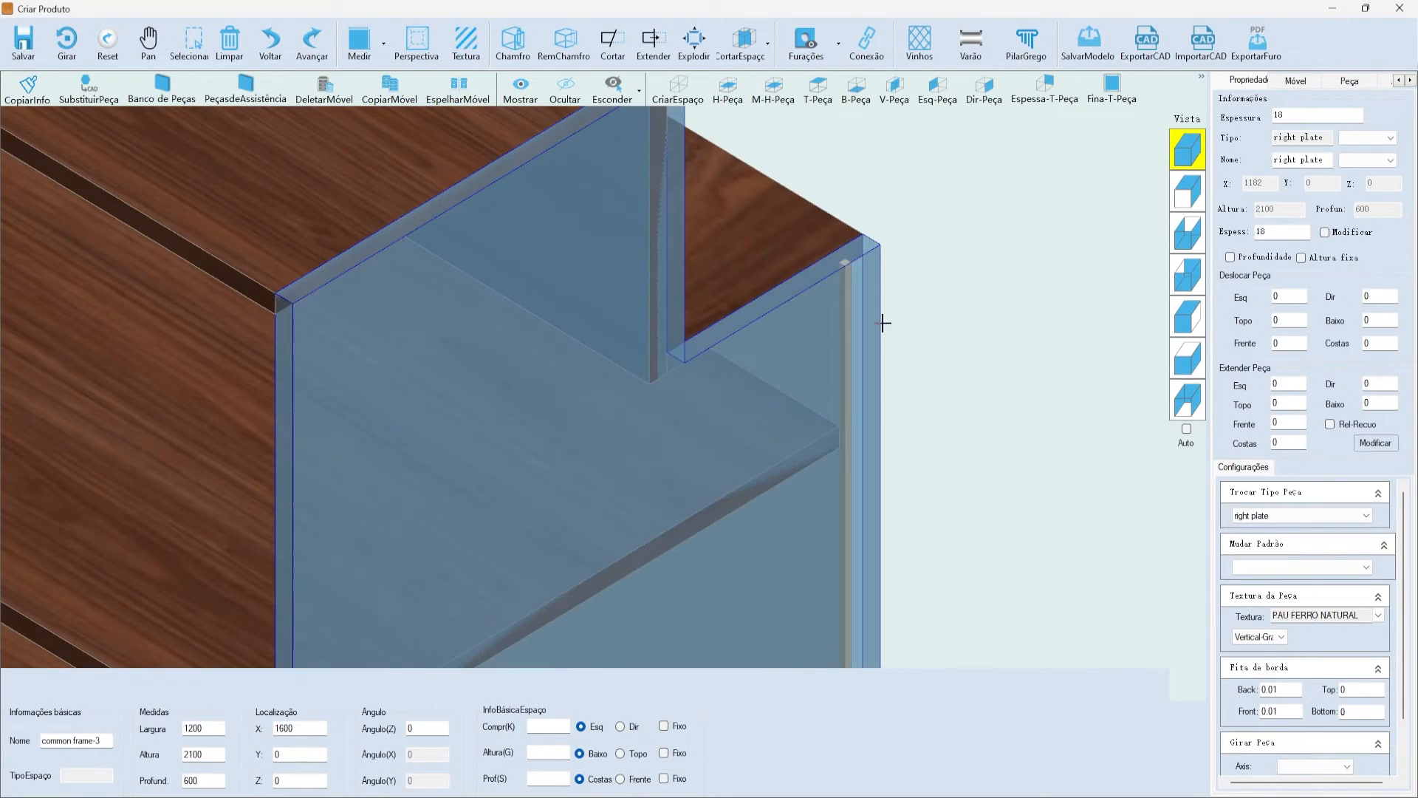
pyautogui.scroll(-2, 894, 341)
pyautogui.scroll(-5, 894, 340)
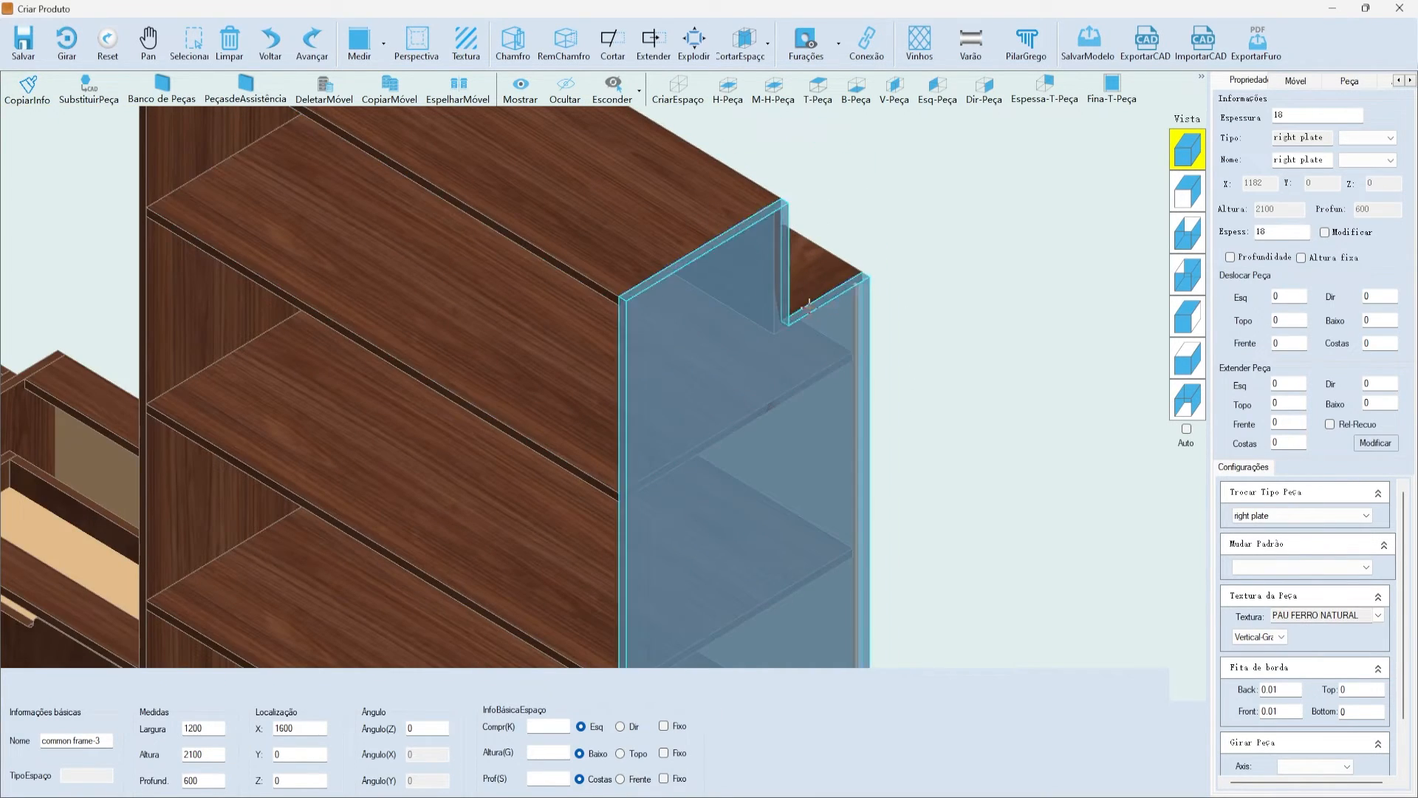
pyautogui.scroll(1, 685, 239)
pyautogui.click(686, 239)
pyautogui.scroll(-5, 679, 229)
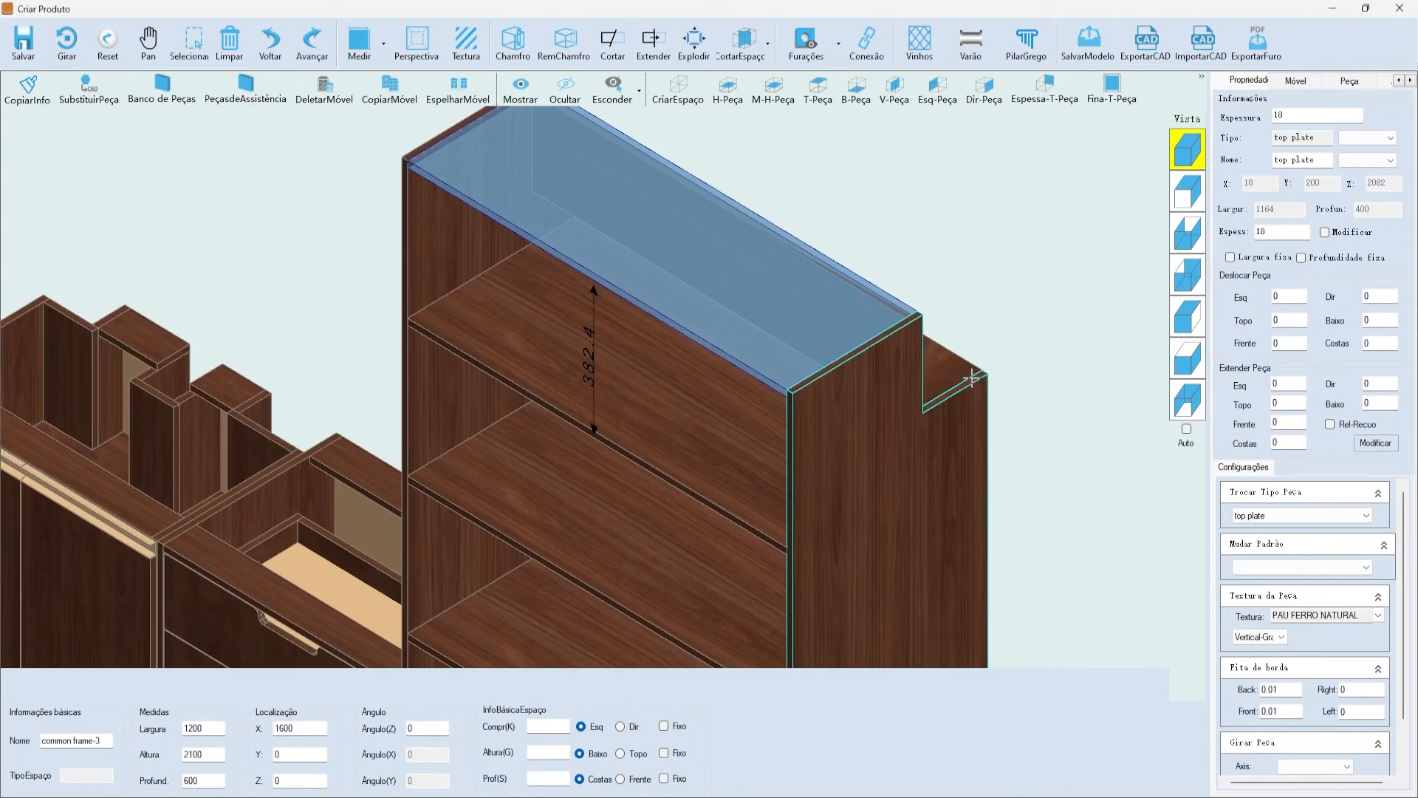
pyautogui.scroll(2, 632, 340)
pyautogui.click(407, 189)
pyautogui.scroll(-5, 402, 187)
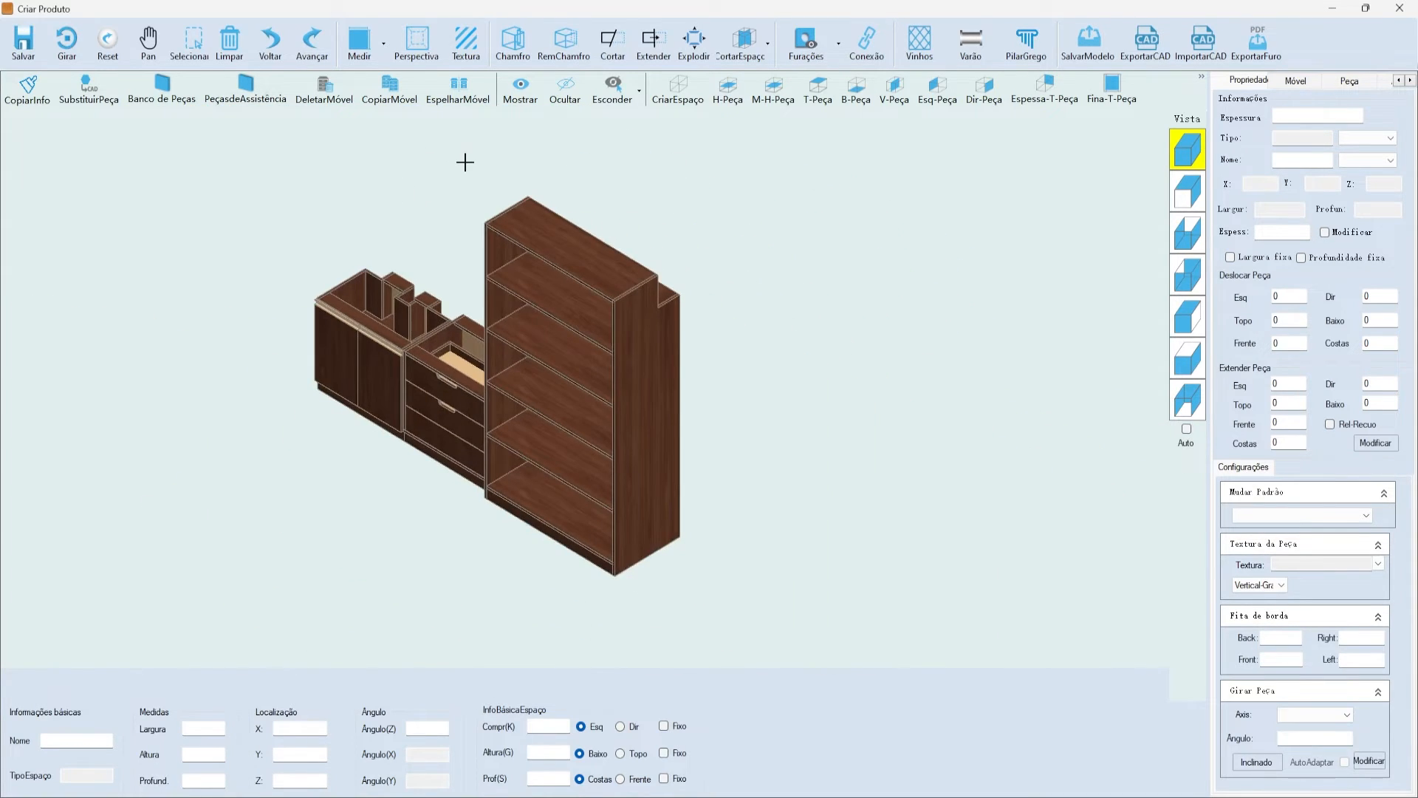
pyautogui.scroll(2, 446, 195)
pyautogui.click(803, 63)
pyautogui.click(812, 75)
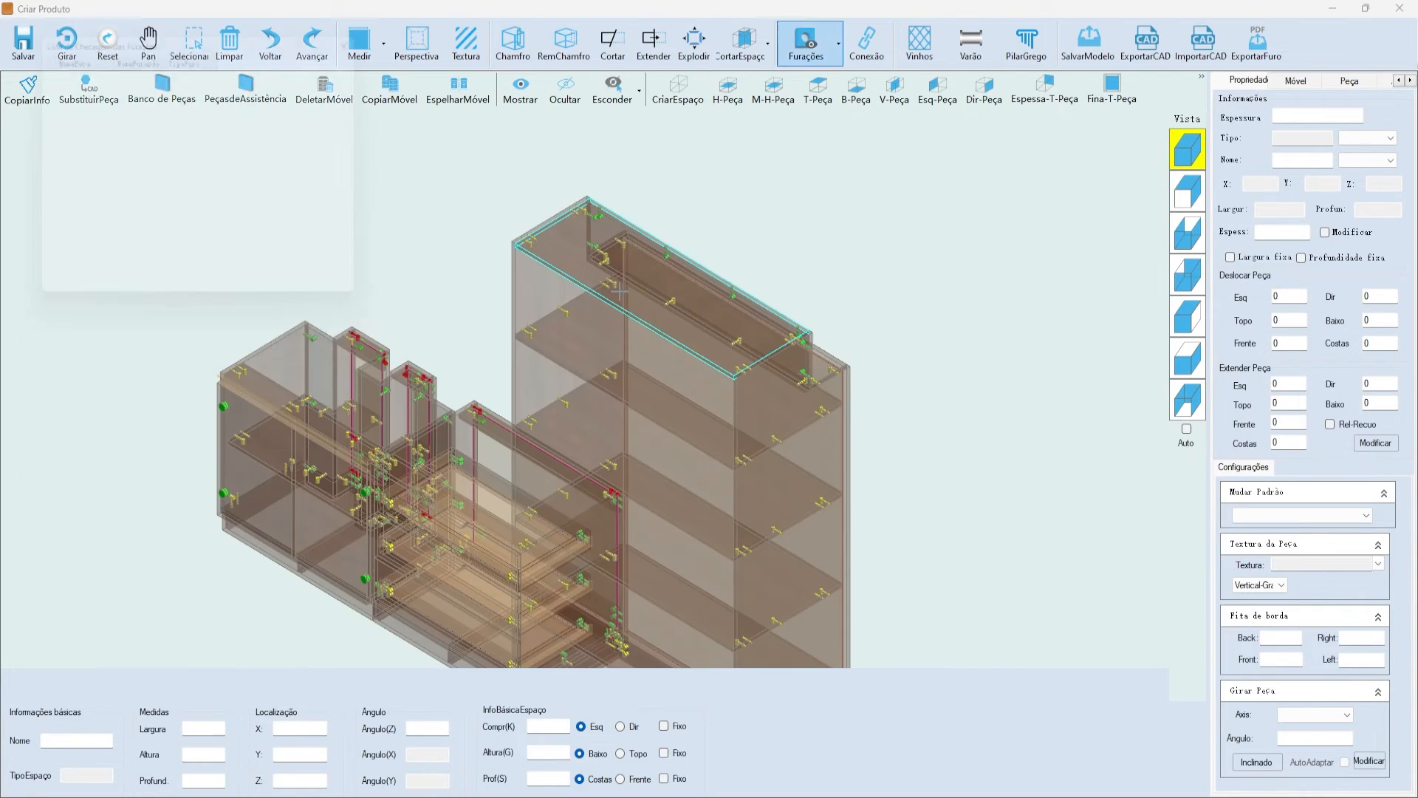
# - Inspect the tall cabinet's upper and lower stepped top plates and right side plate
pyautogui.scroll(3, 647, 204)
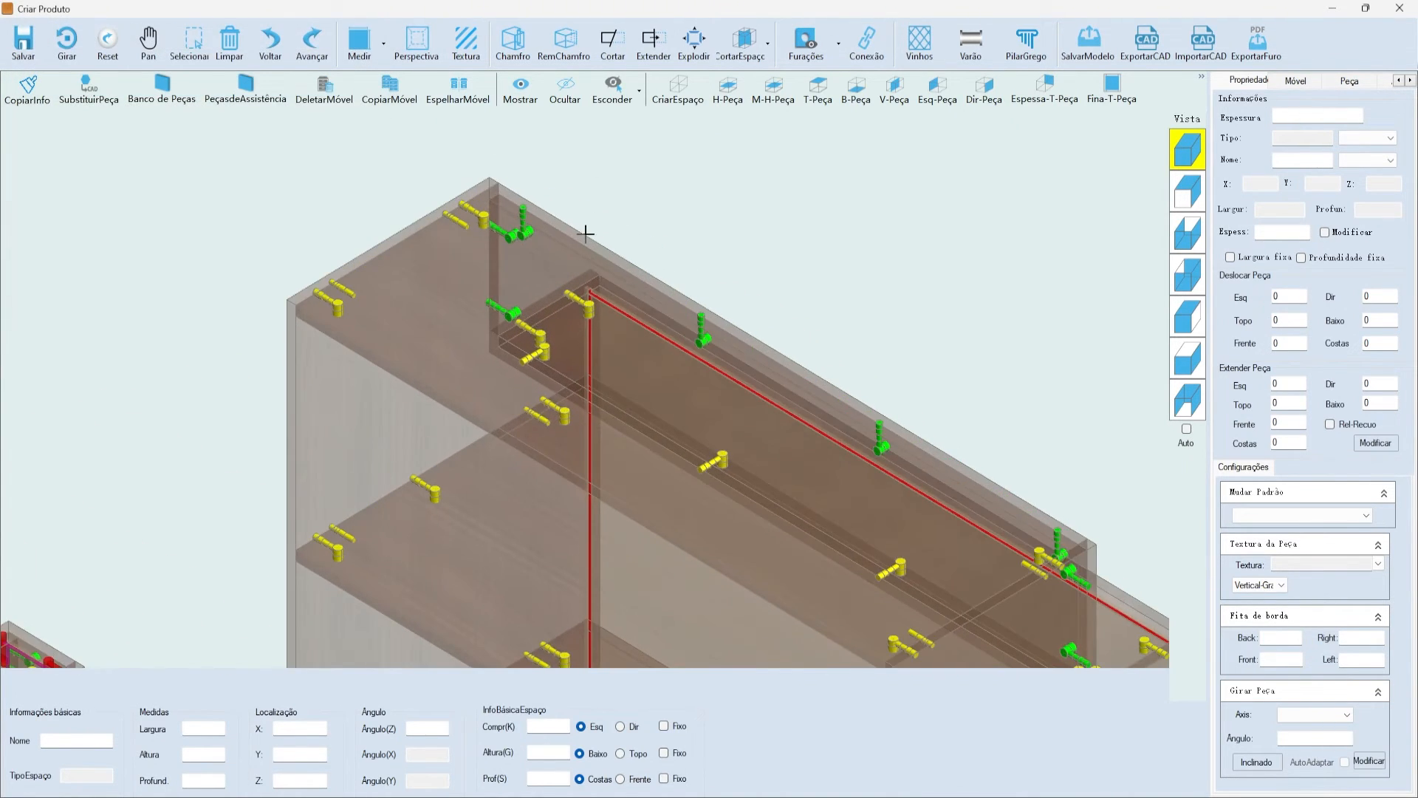
pyautogui.click(557, 246)
pyautogui.scroll(2, 473, 233)
pyautogui.scroll(-4, 463, 228)
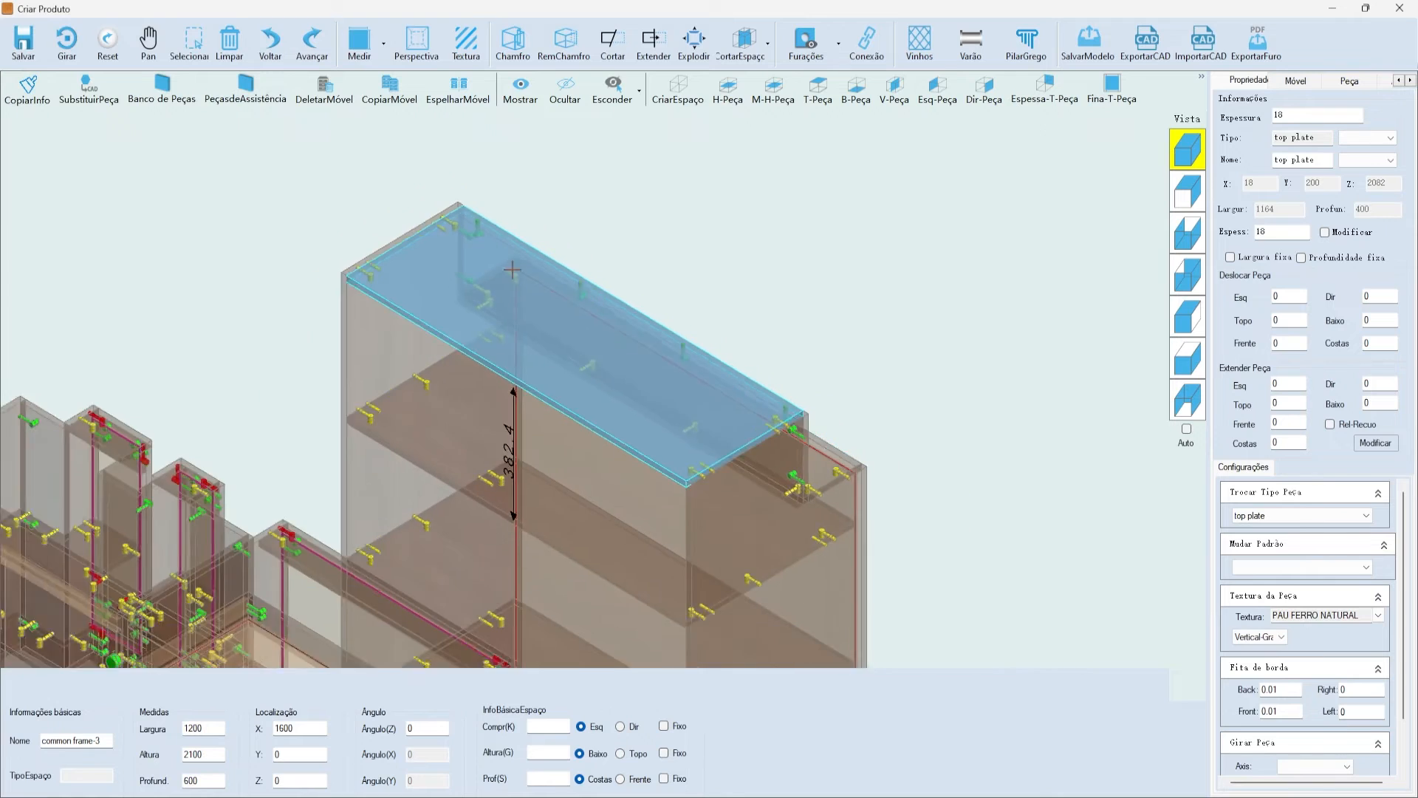
pyautogui.scroll(6, 756, 450)
pyautogui.scroll(-4, 756, 450)
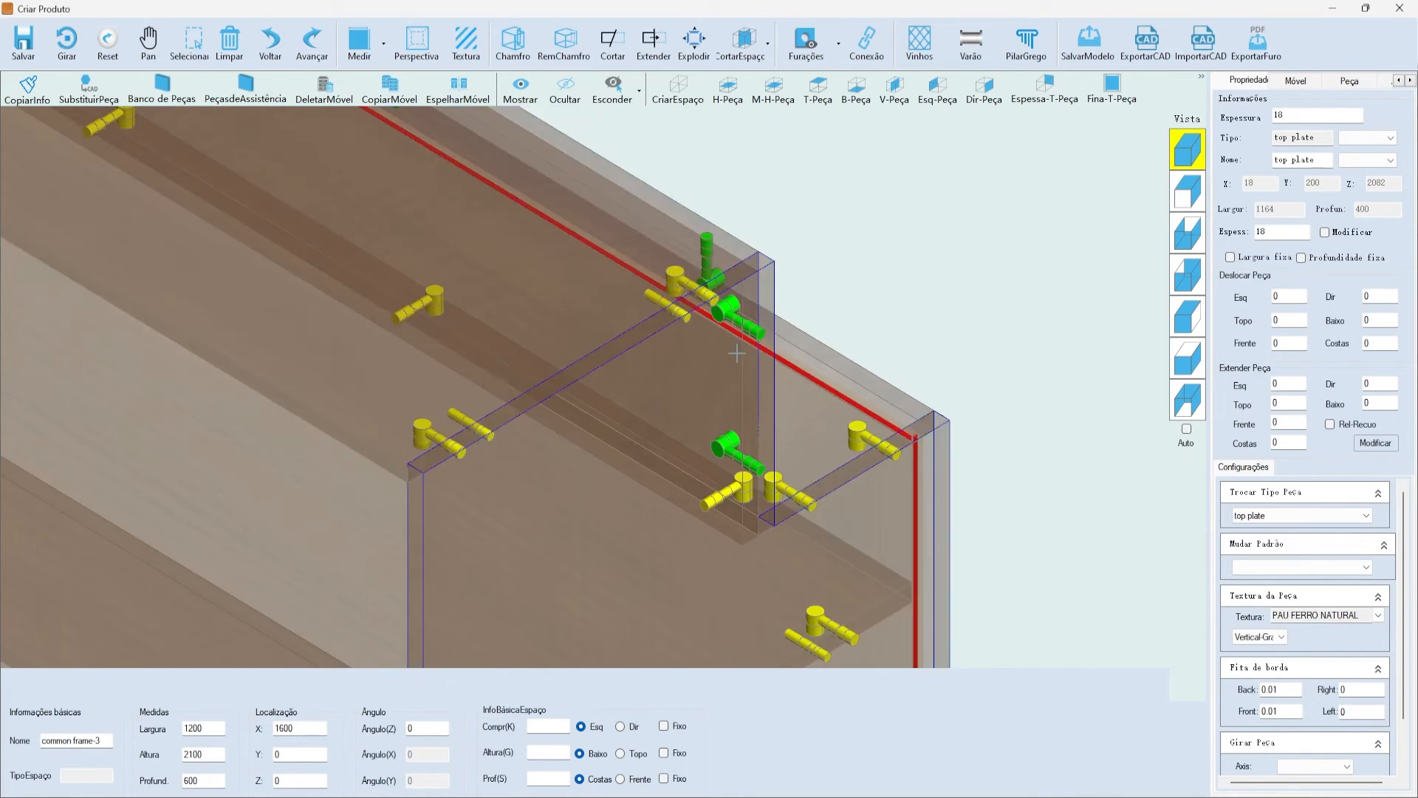
pyautogui.click(724, 432)
pyautogui.scroll(5, 728, 414)
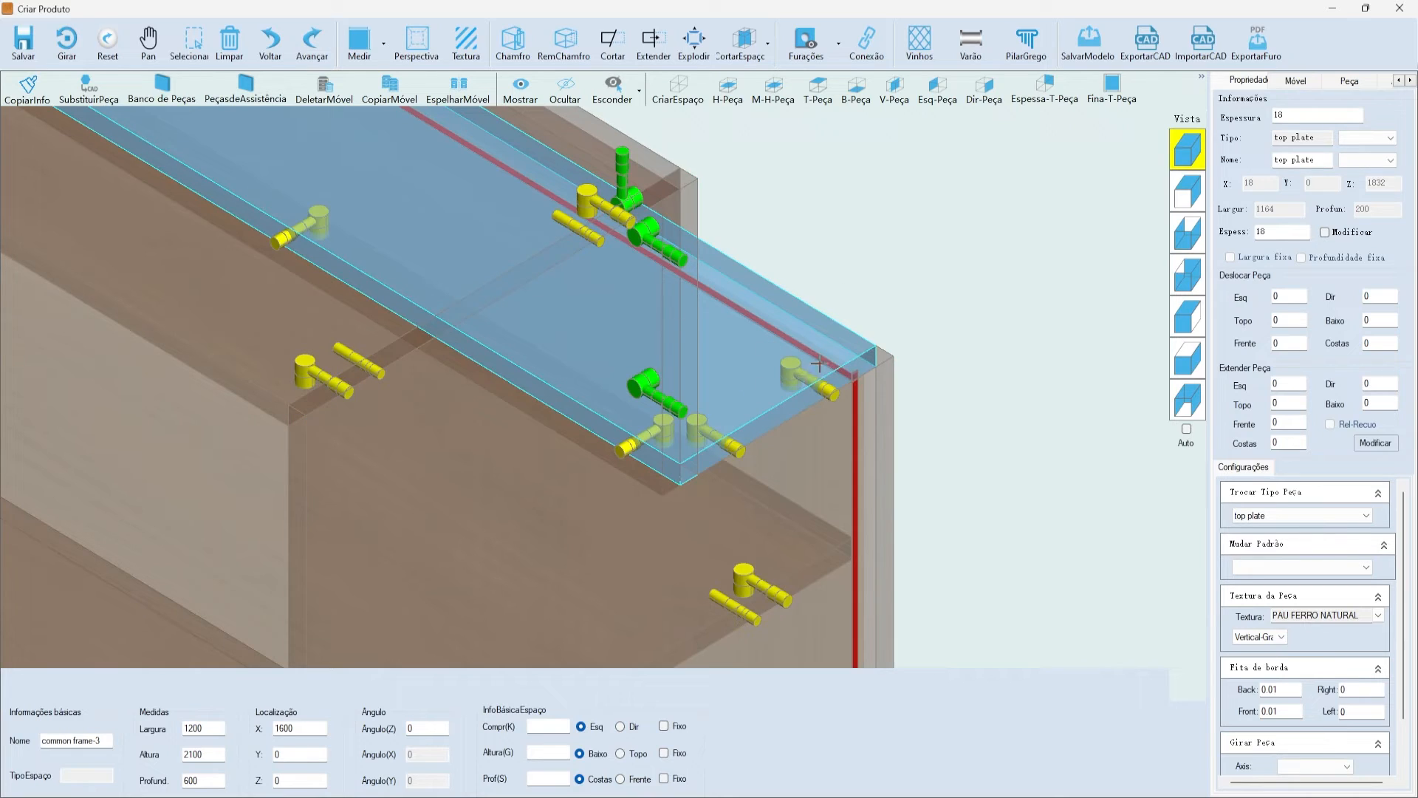
pyautogui.click(826, 469)
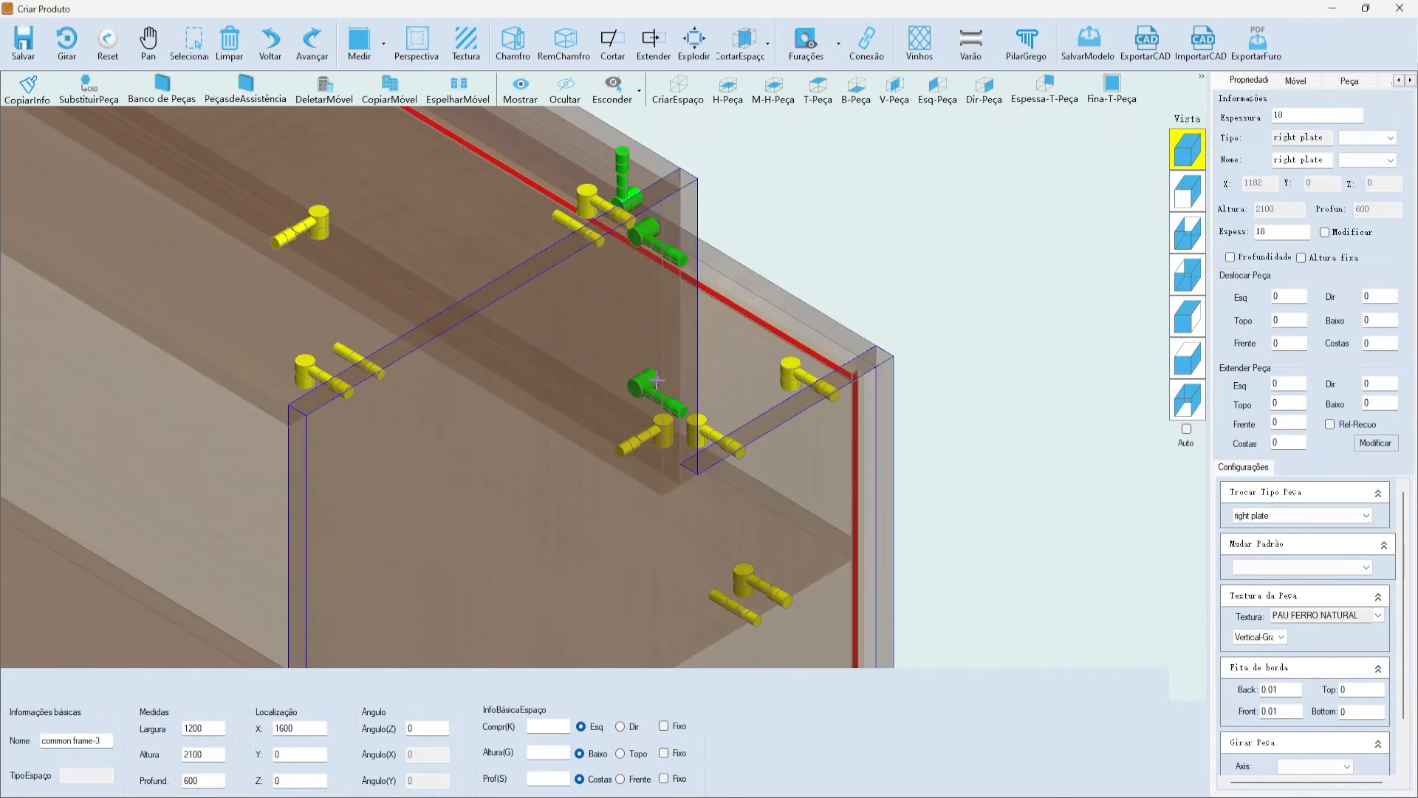
pyautogui.scroll(-3, 643, 319)
pyautogui.scroll(2, 599, 252)
pyautogui.scroll(-3, 414, 428)
# - Check the back plate in front view, then select the top plate in isometric view
pyautogui.click(1188, 192)
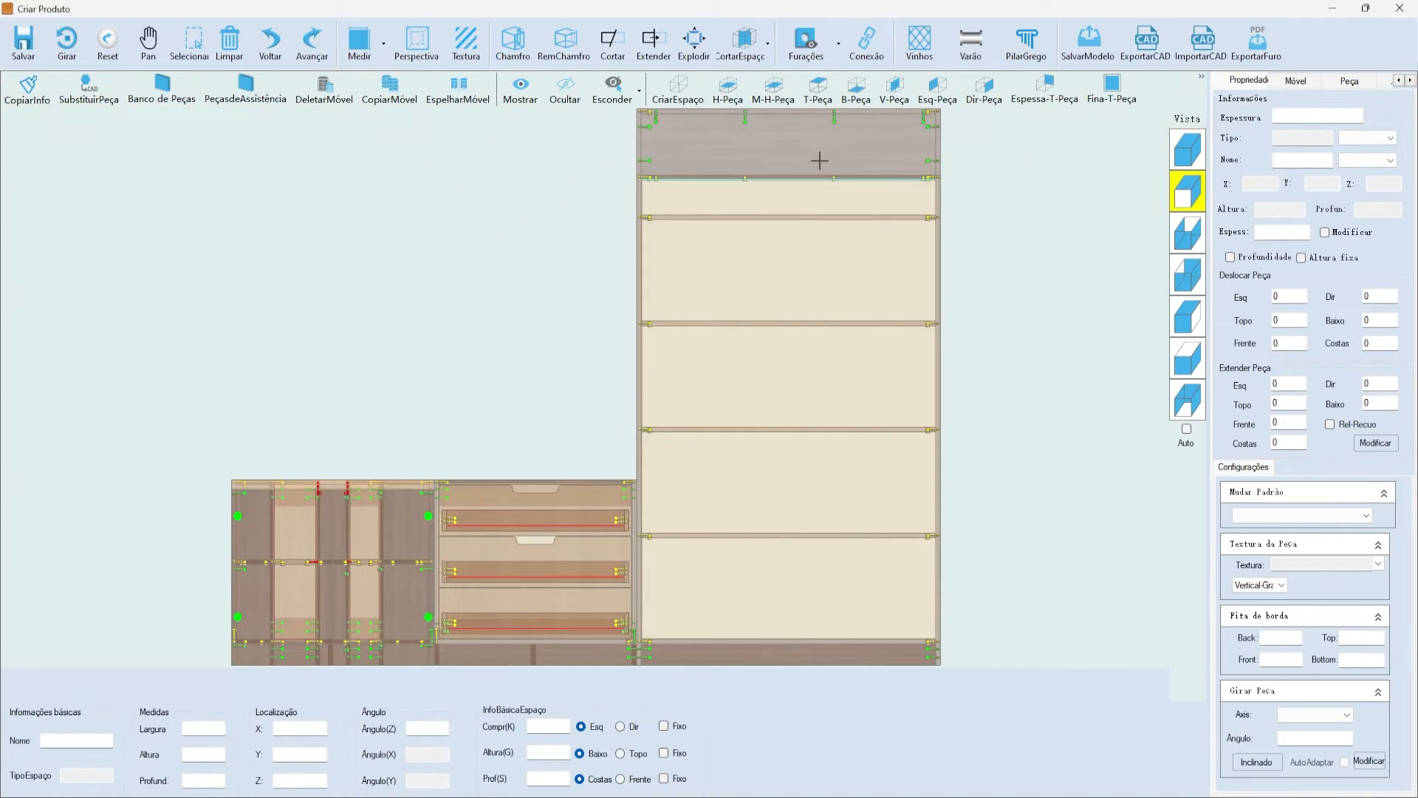
pyautogui.click(797, 156)
pyautogui.scroll(3, 770, 153)
pyautogui.scroll(-2, 739, 185)
pyautogui.scroll(4, 1052, 326)
pyautogui.scroll(2, 1052, 260)
pyautogui.scroll(-2, 1052, 260)
pyautogui.click(1187, 147)
pyautogui.scroll(5, 1016, 250)
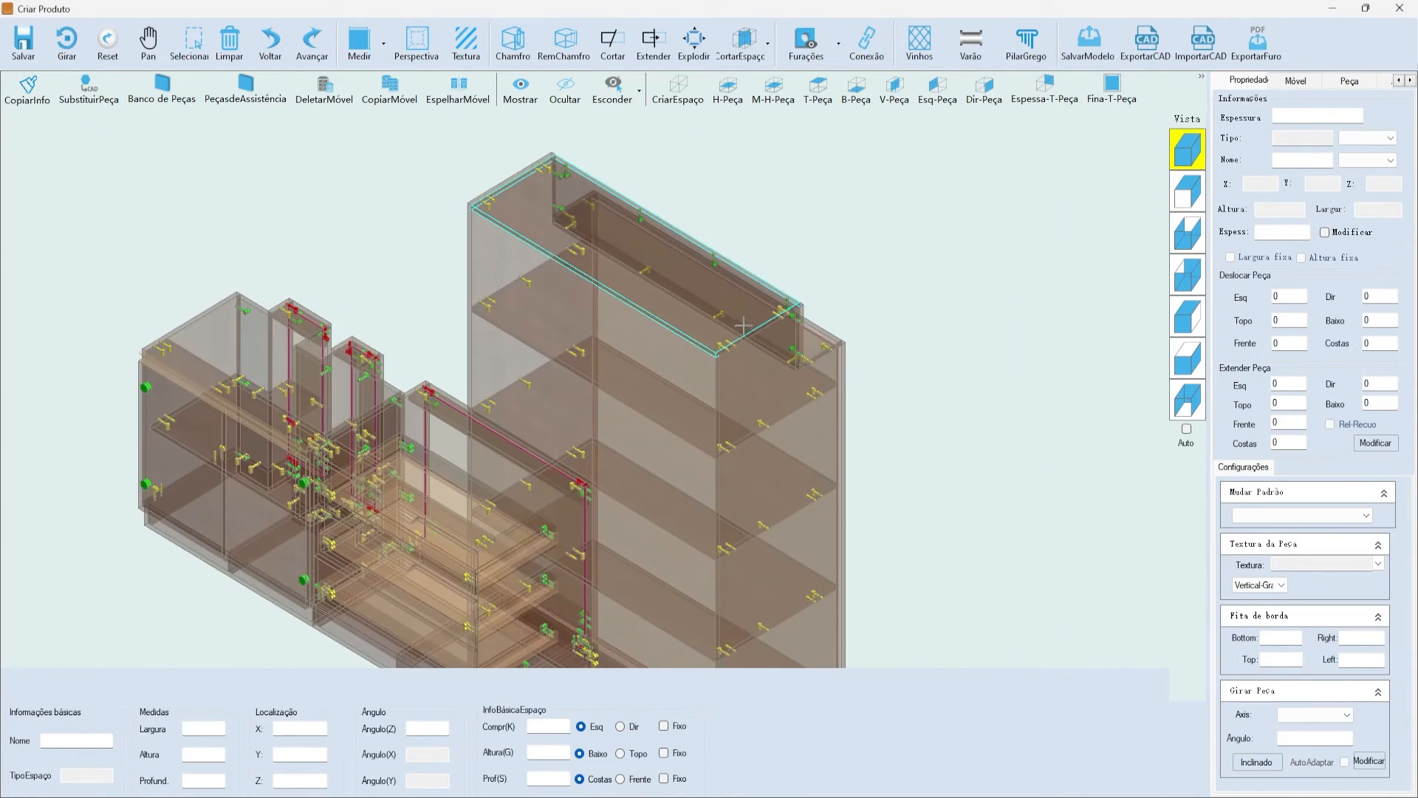
pyautogui.scroll(-2, 762, 302)
pyautogui.scroll(3, 825, 289)
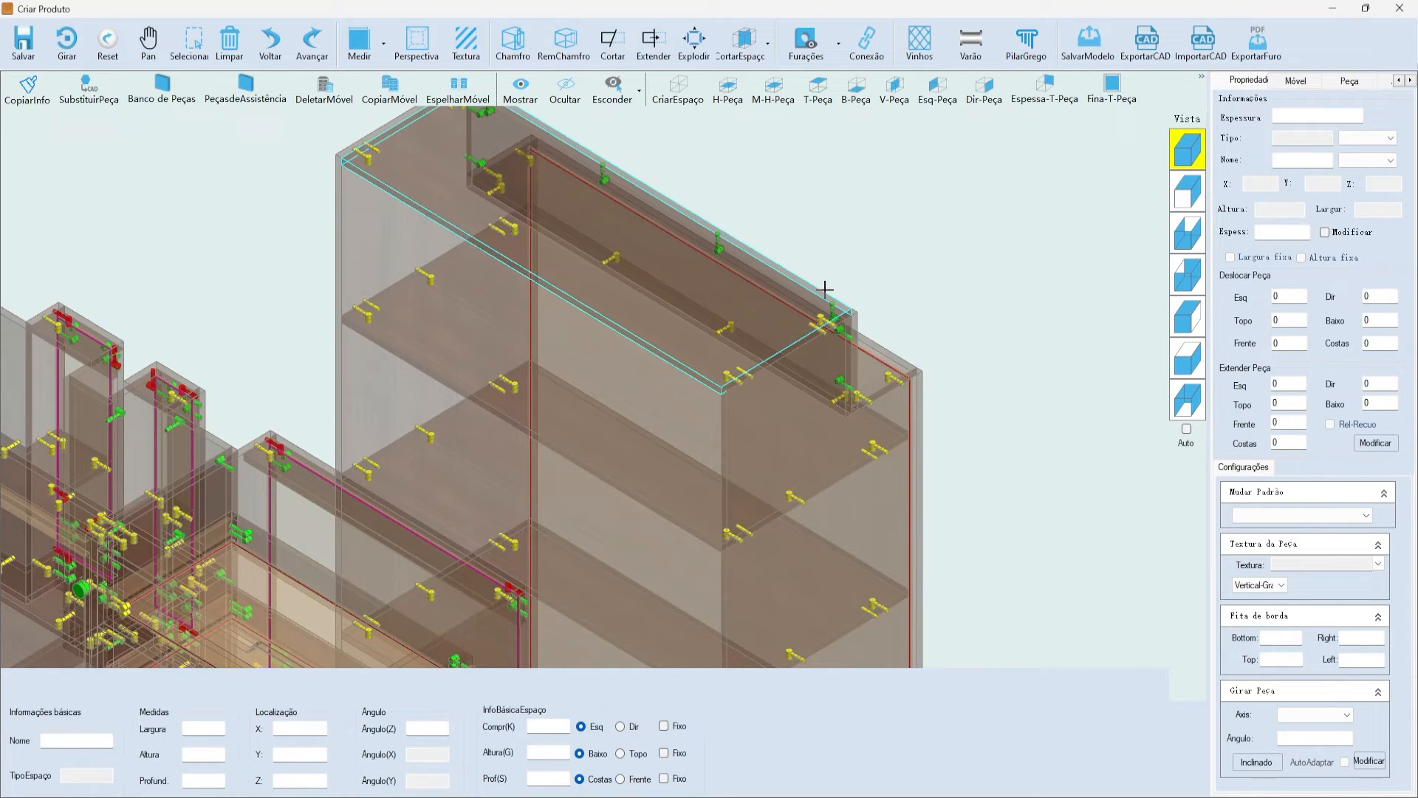
pyautogui.scroll(-2, 880, 276)
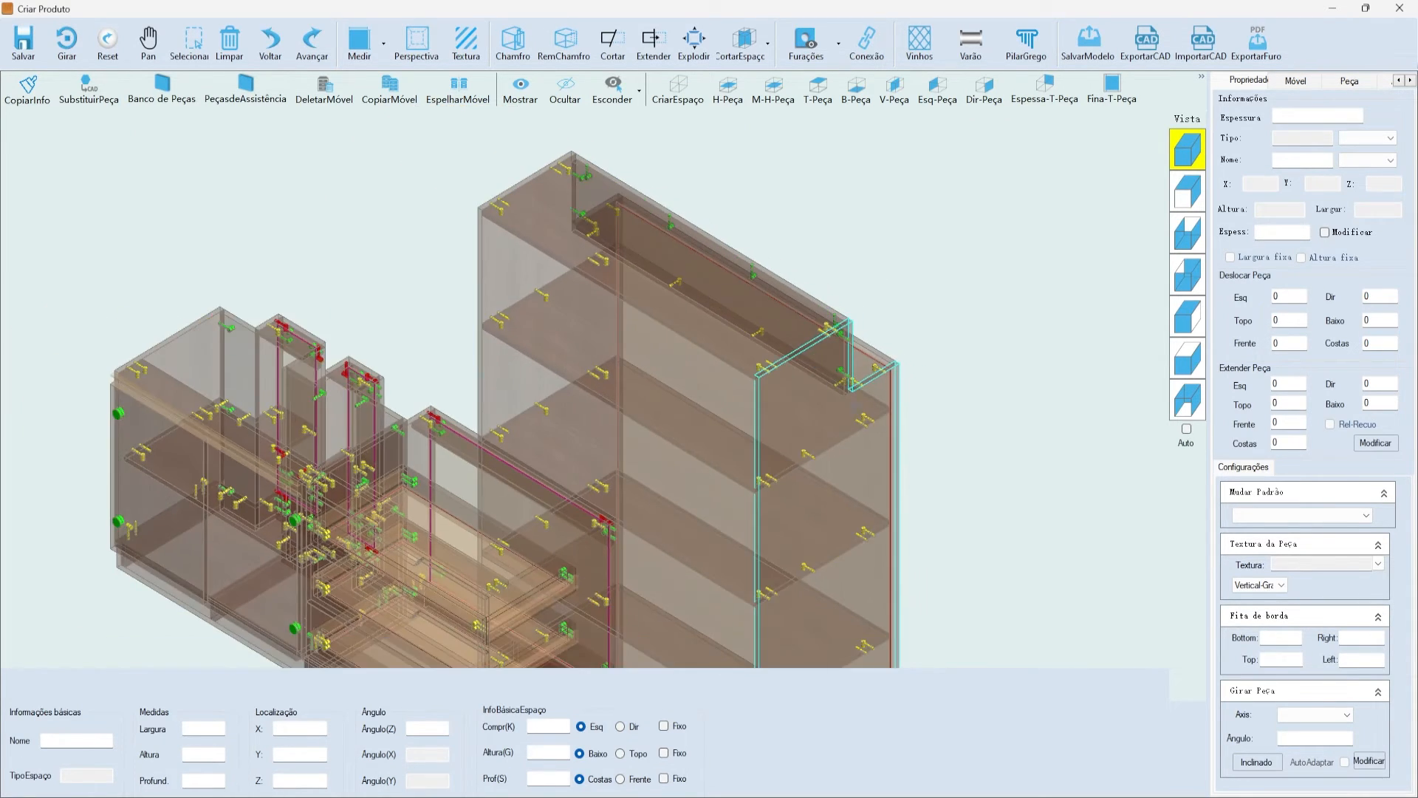
pyautogui.scroll(4, 984, 345)
pyautogui.scroll(2, 705, 240)
pyautogui.scroll(-5, 705, 240)
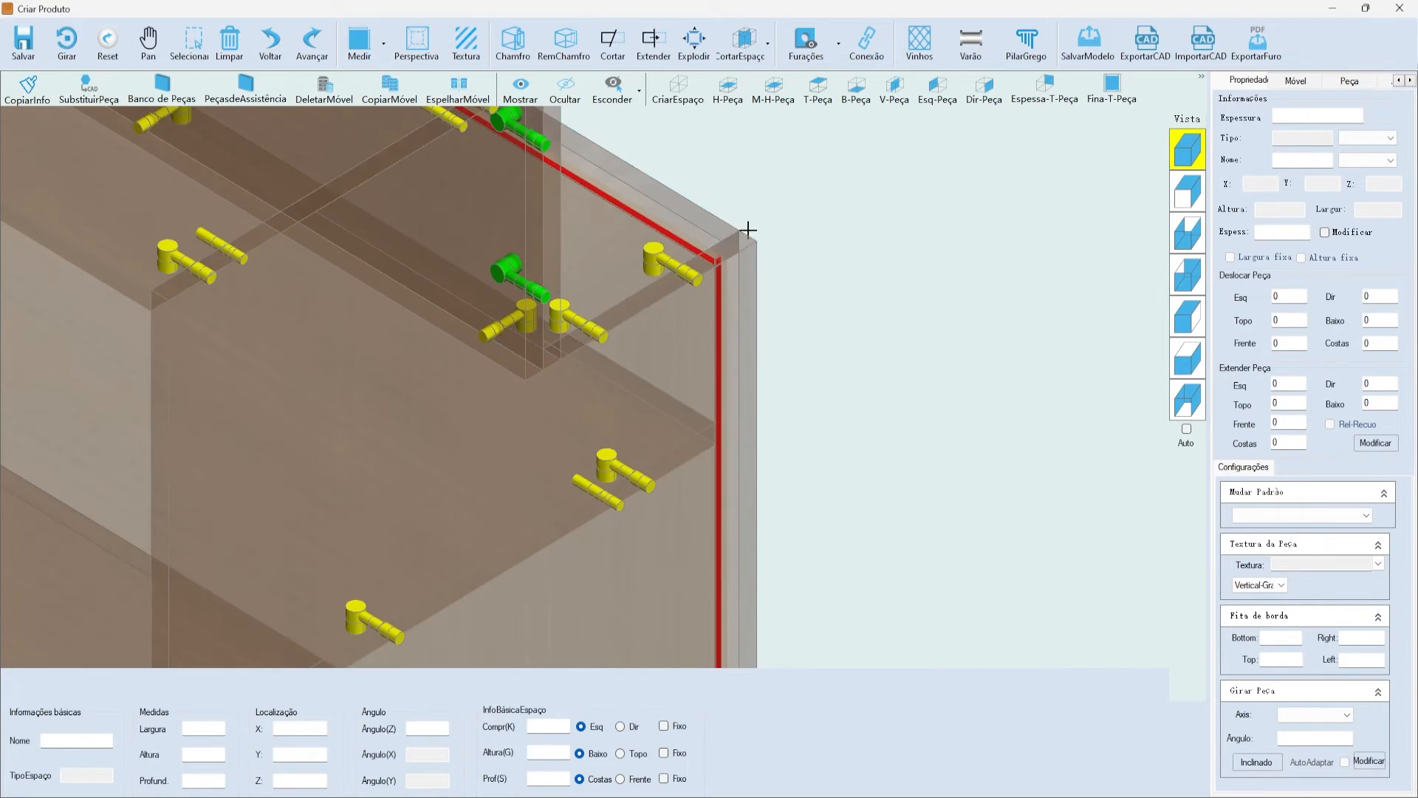
pyautogui.scroll(-1, 704, 271)
pyautogui.scroll(5, 827, 266)
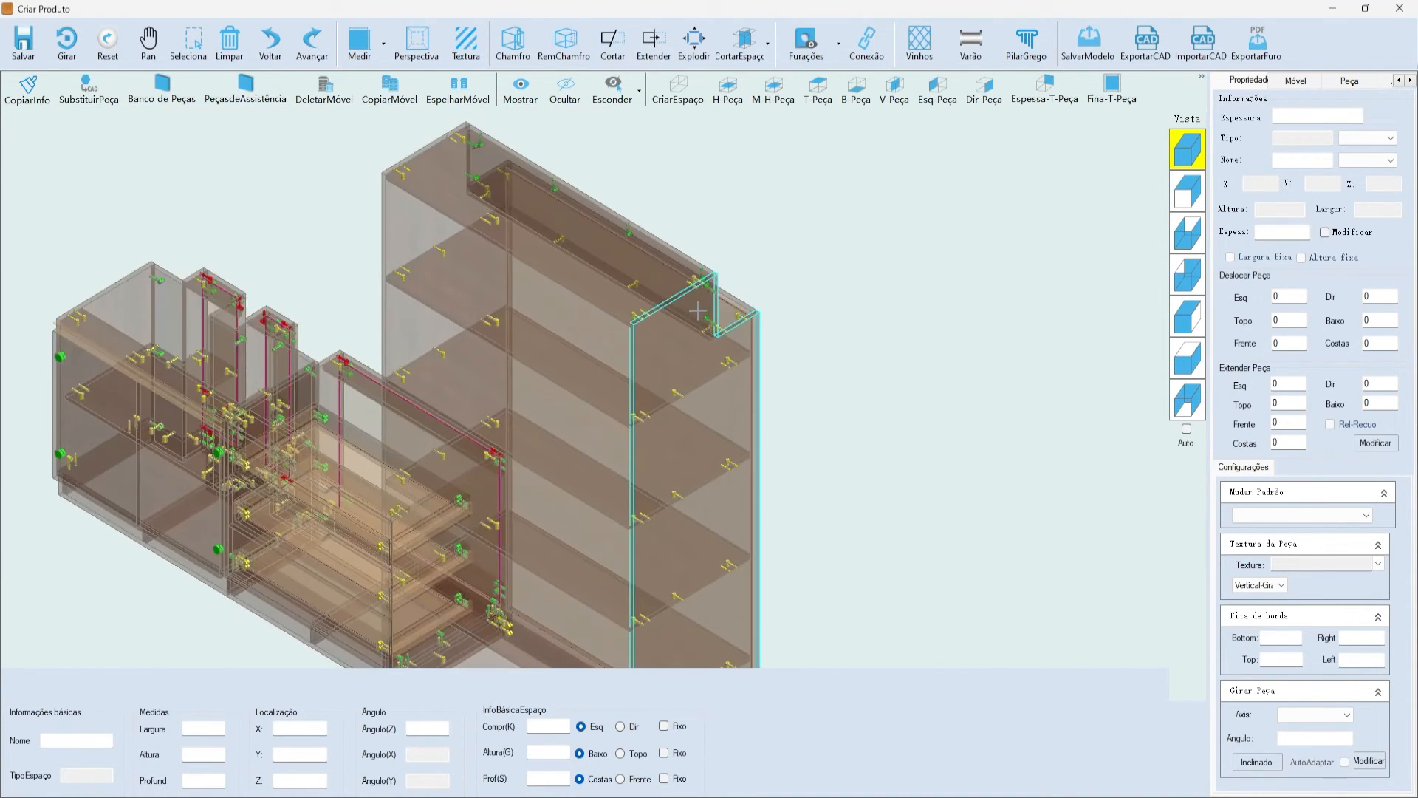
pyautogui.scroll(-6, 827, 266)
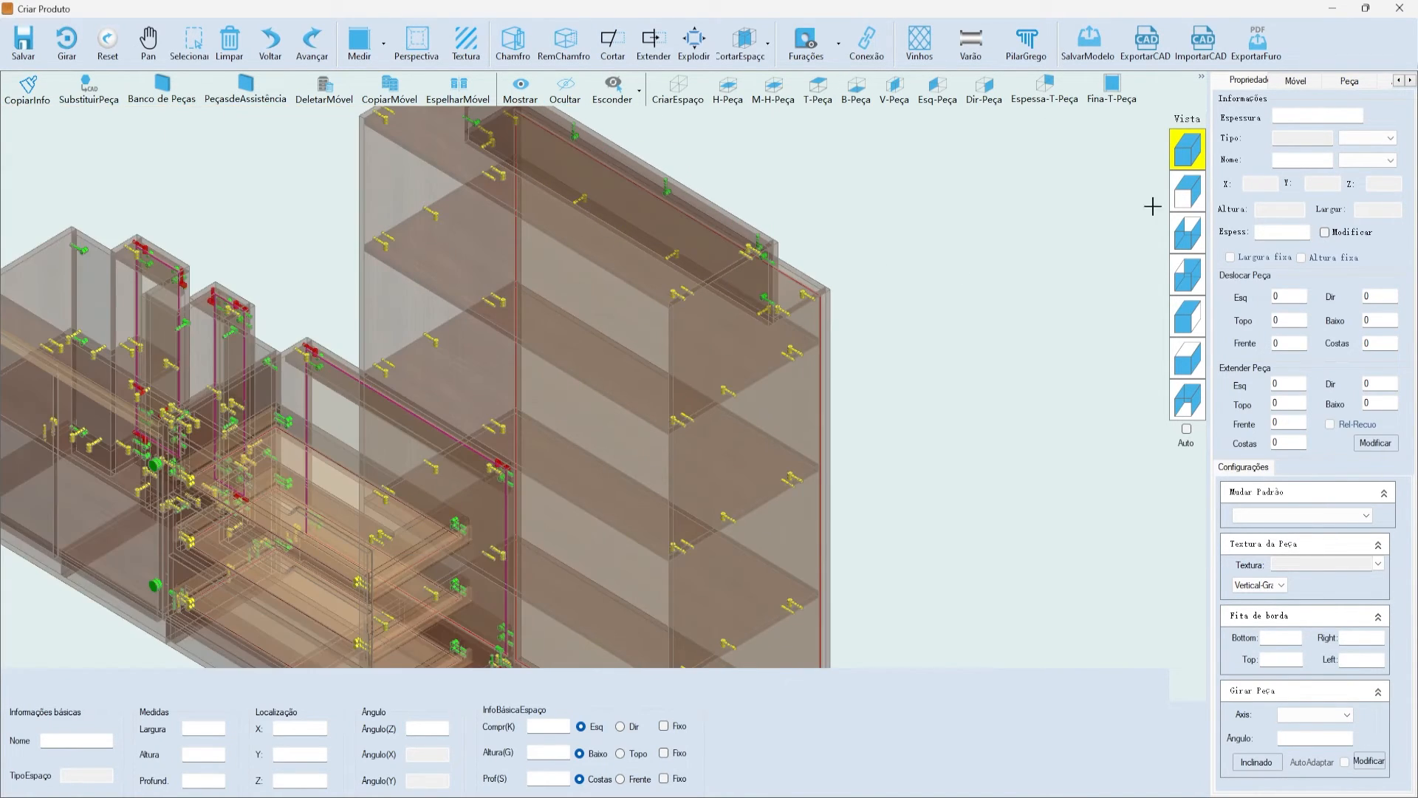
pyautogui.click(687, 292)
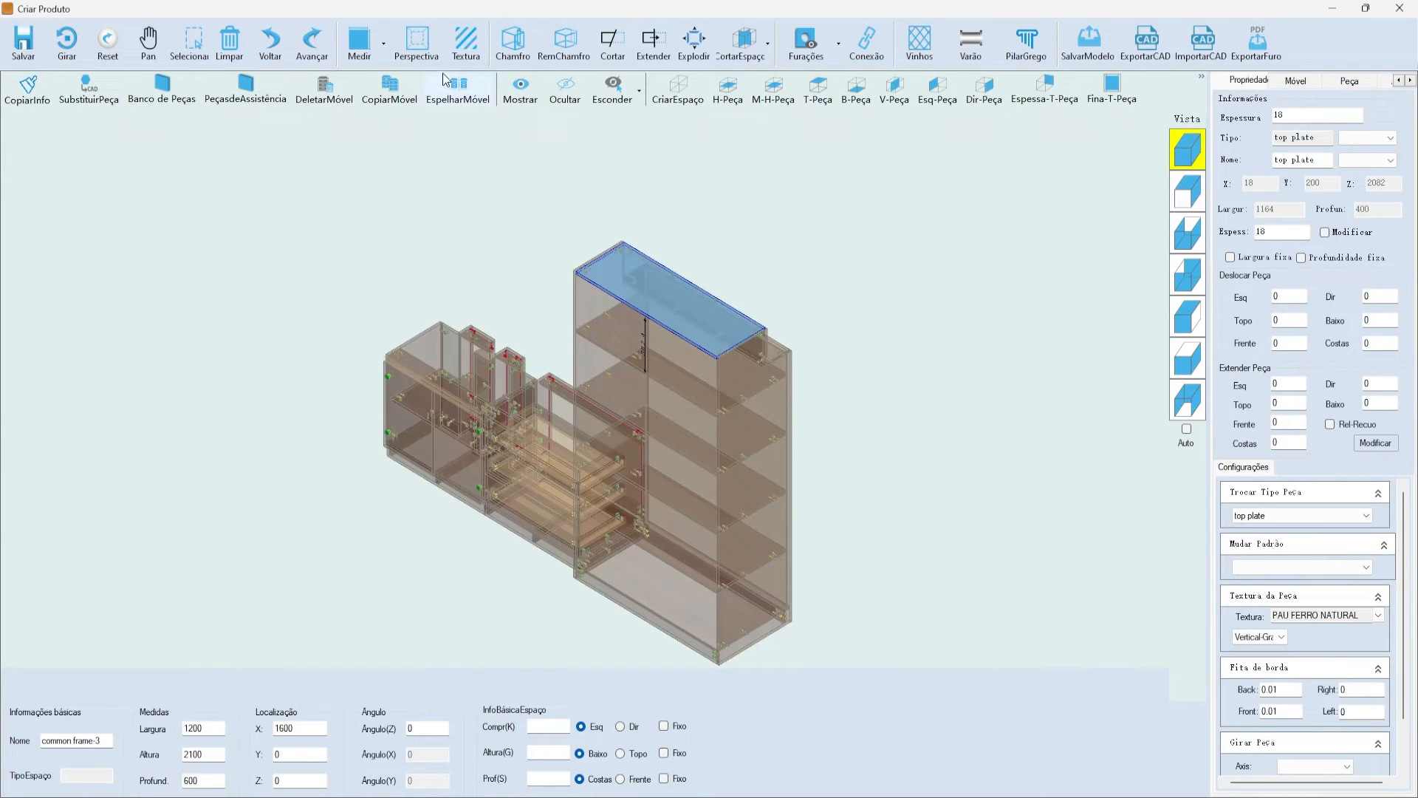
# - Remove the existing chamfer, show cabinets as solid, and reselect the top plate
pyautogui.click(565, 40)
pyautogui.press('Return')
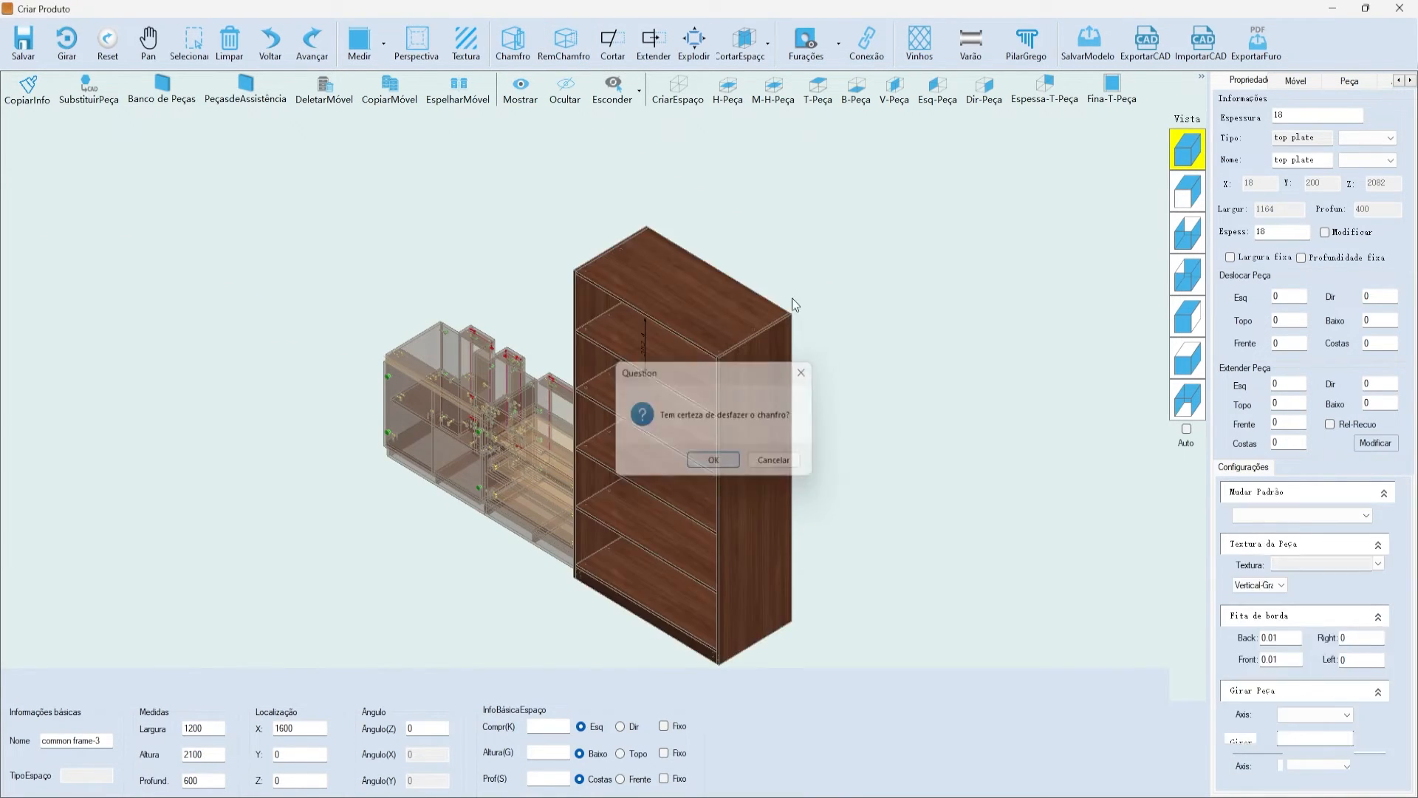
pyautogui.click(804, 40)
pyautogui.click(828, 77)
pyautogui.click(848, 181)
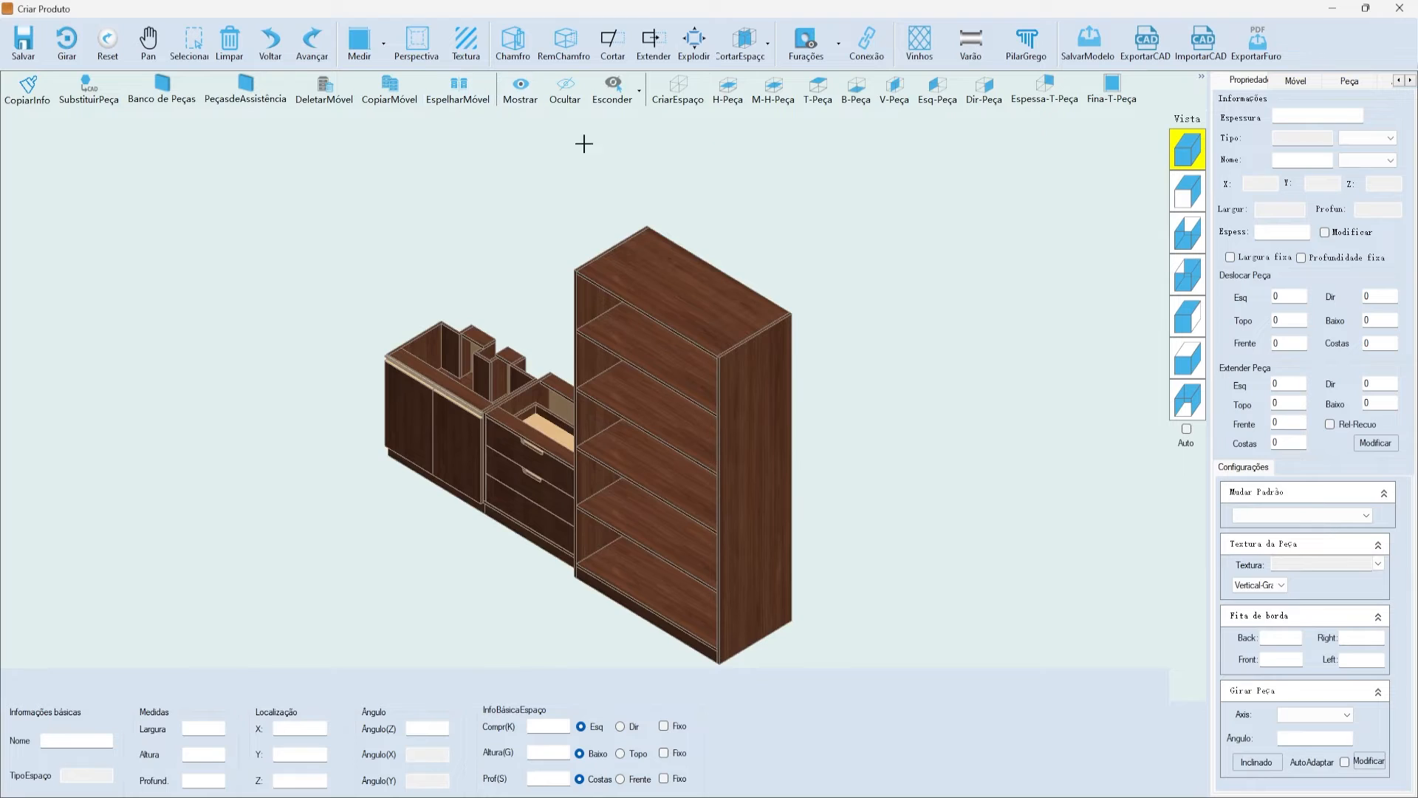
pyautogui.click(668, 274)
# - Apply the fourth CorteInclinado shape, 500 by 250 by 18, to the top plate
pyautogui.click(513, 41)
pyautogui.click(630, 281)
pyautogui.click(595, 282)
pyautogui.click(628, 283)
pyautogui.click(681, 282)
pyautogui.click(727, 281)
pyautogui.click(687, 276)
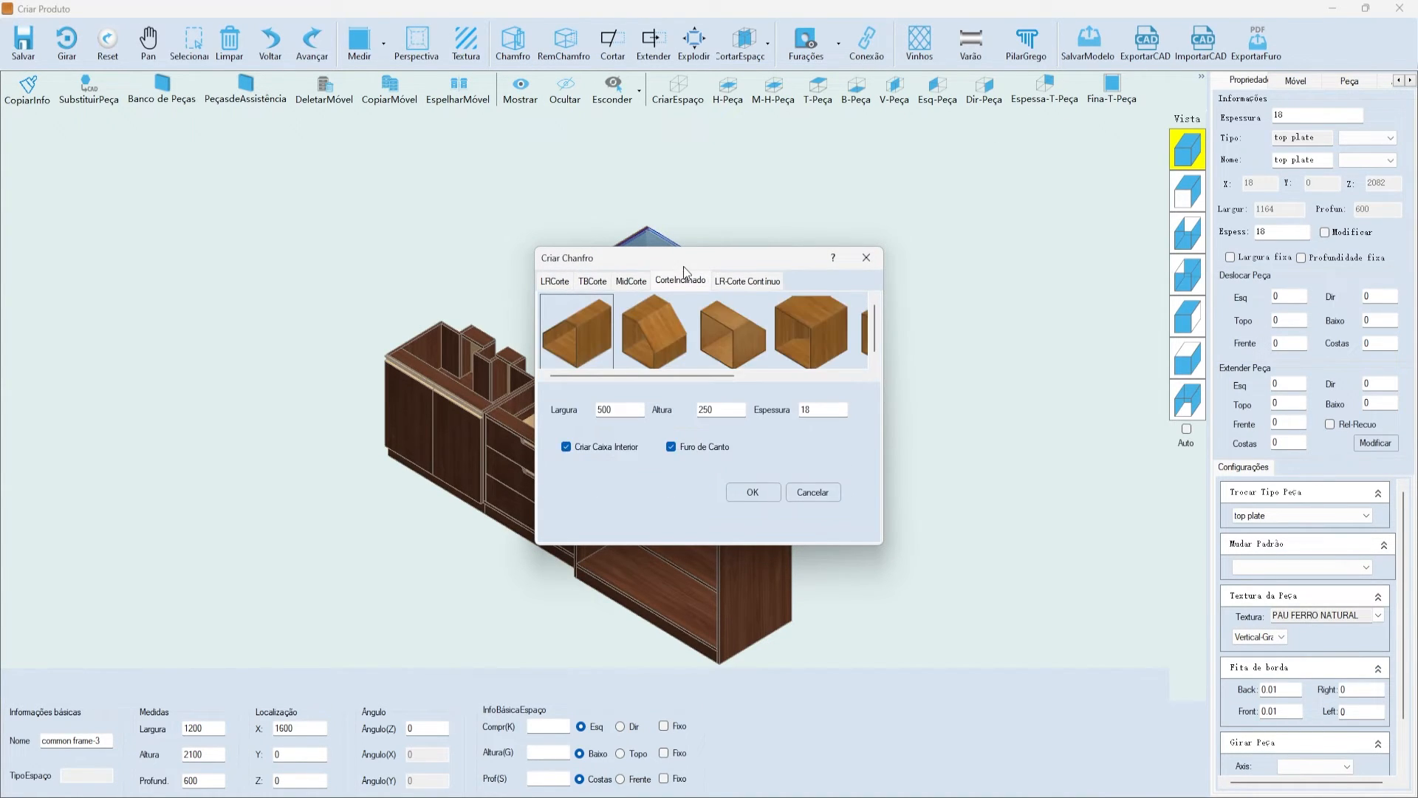
pyautogui.moveTo(685, 269); pyautogui.dragTo(606, 284)
pyautogui.moveTo(658, 391); pyautogui.dragTo(774, 393)
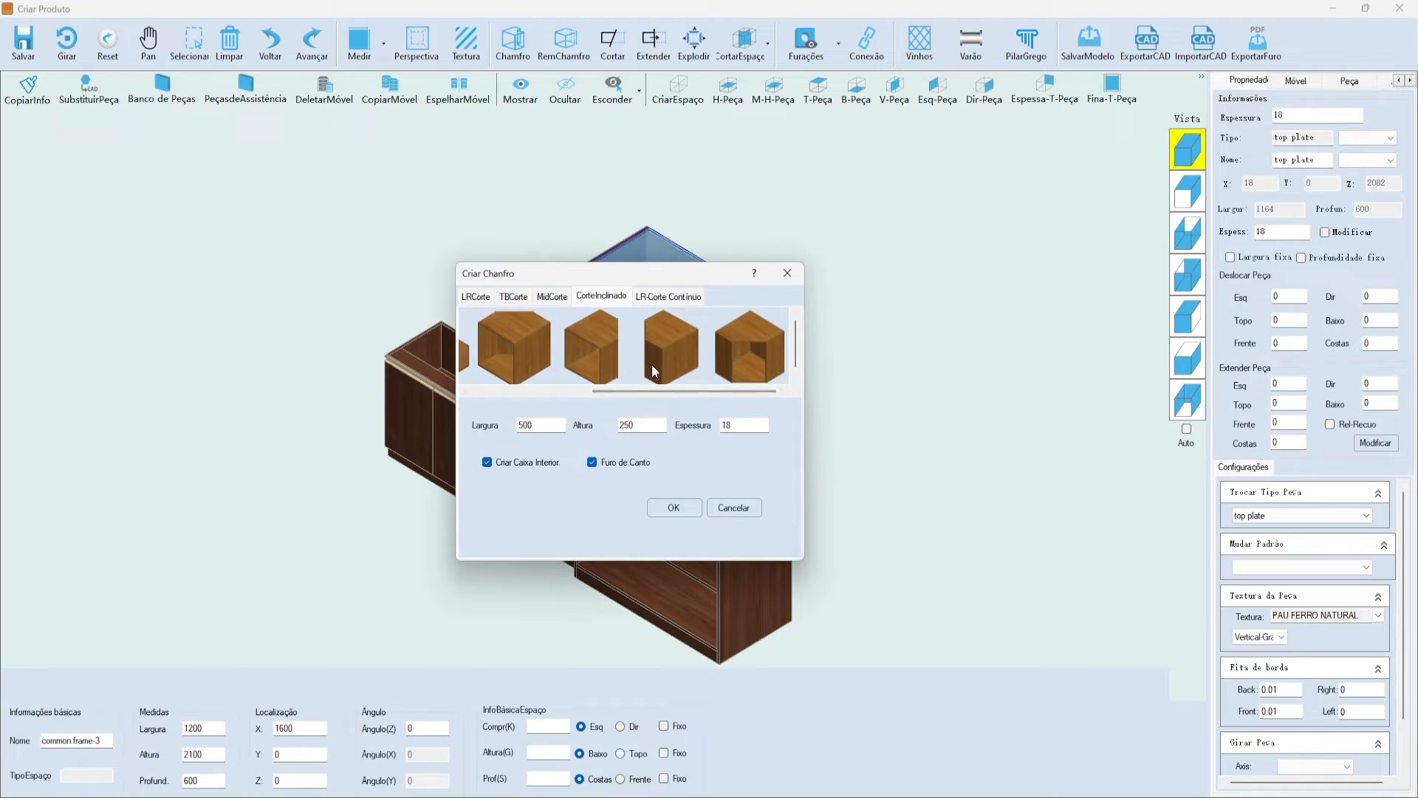
pyautogui.click(751, 340)
pyautogui.moveTo(670, 276); pyautogui.dragTo(491, 234)
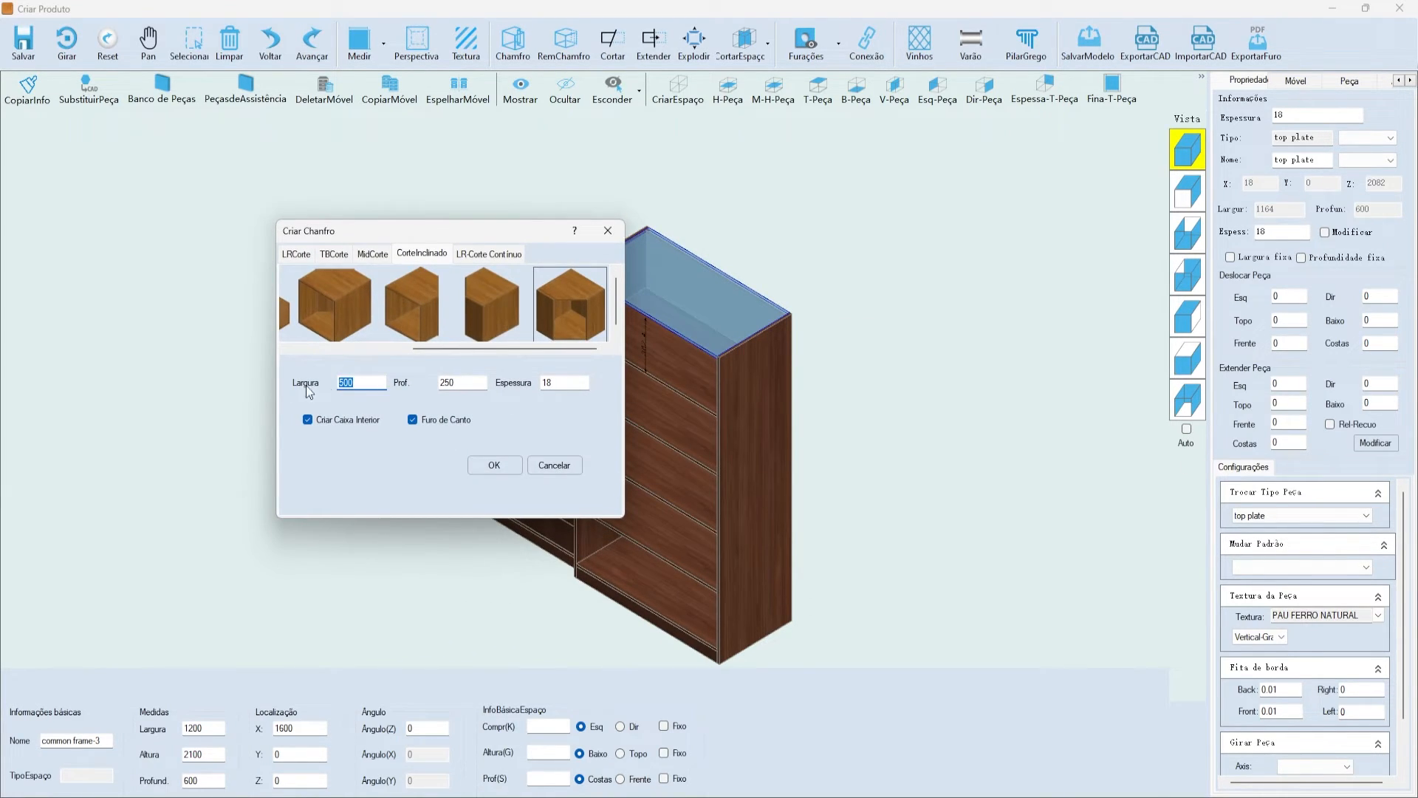
pyautogui.click(502, 467)
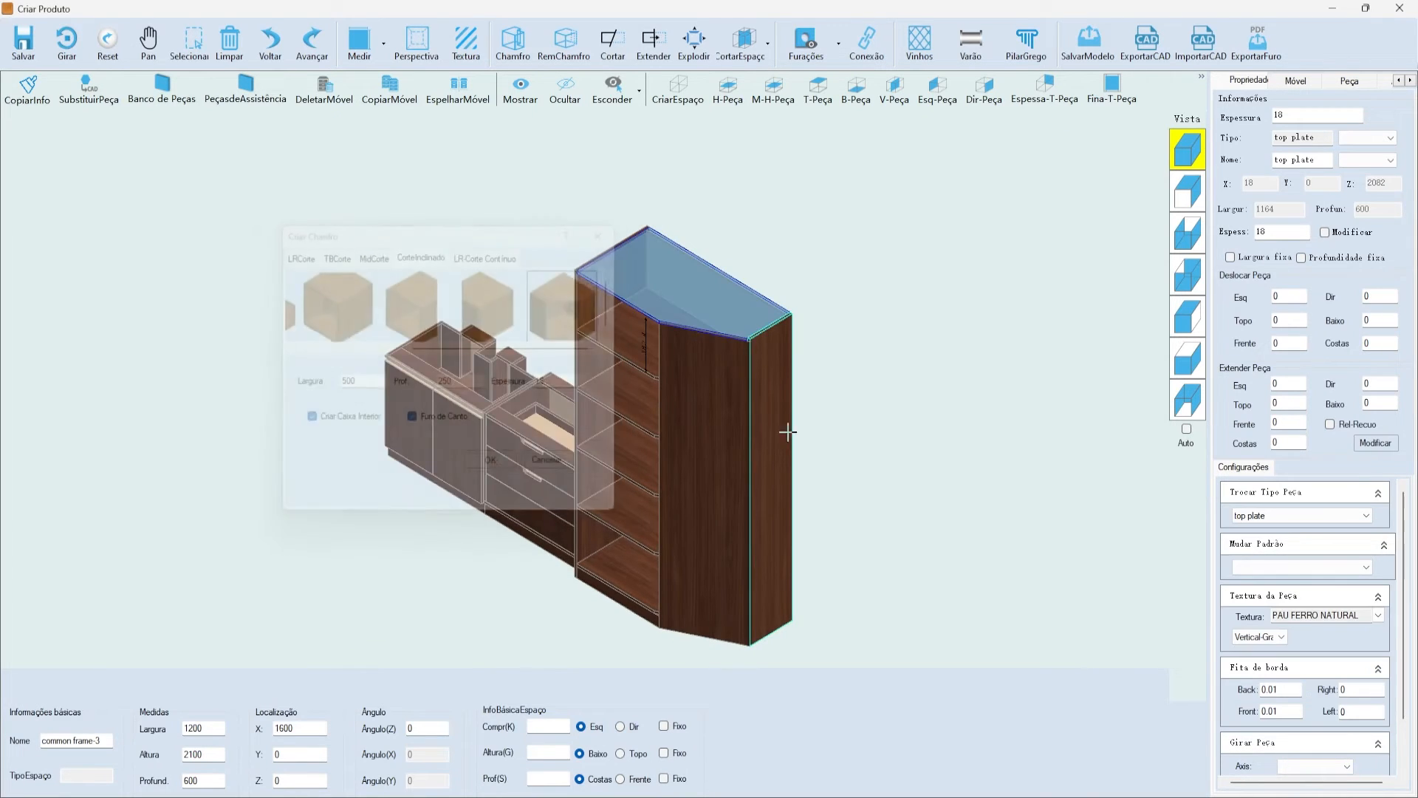
# - Check the angled corner in front and isometric views, then open a tall-cabinet piece's context menu
pyautogui.click(814, 501)
pyautogui.click(690, 367)
pyautogui.click(1188, 191)
pyautogui.scroll(2, 920, 167)
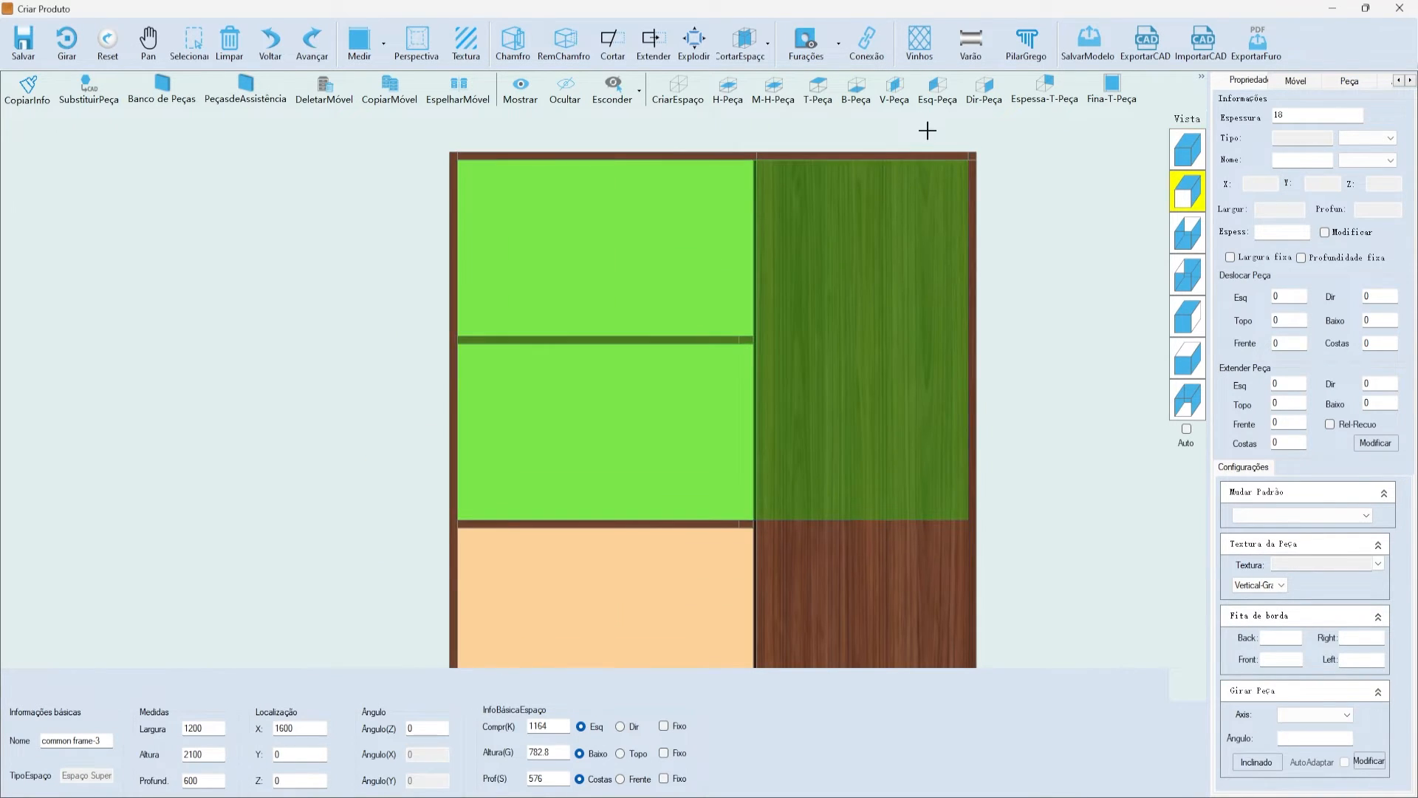
pyautogui.click(975, 231)
pyautogui.scroll(-4, 896, 165)
pyautogui.scroll(3, 909, 345)
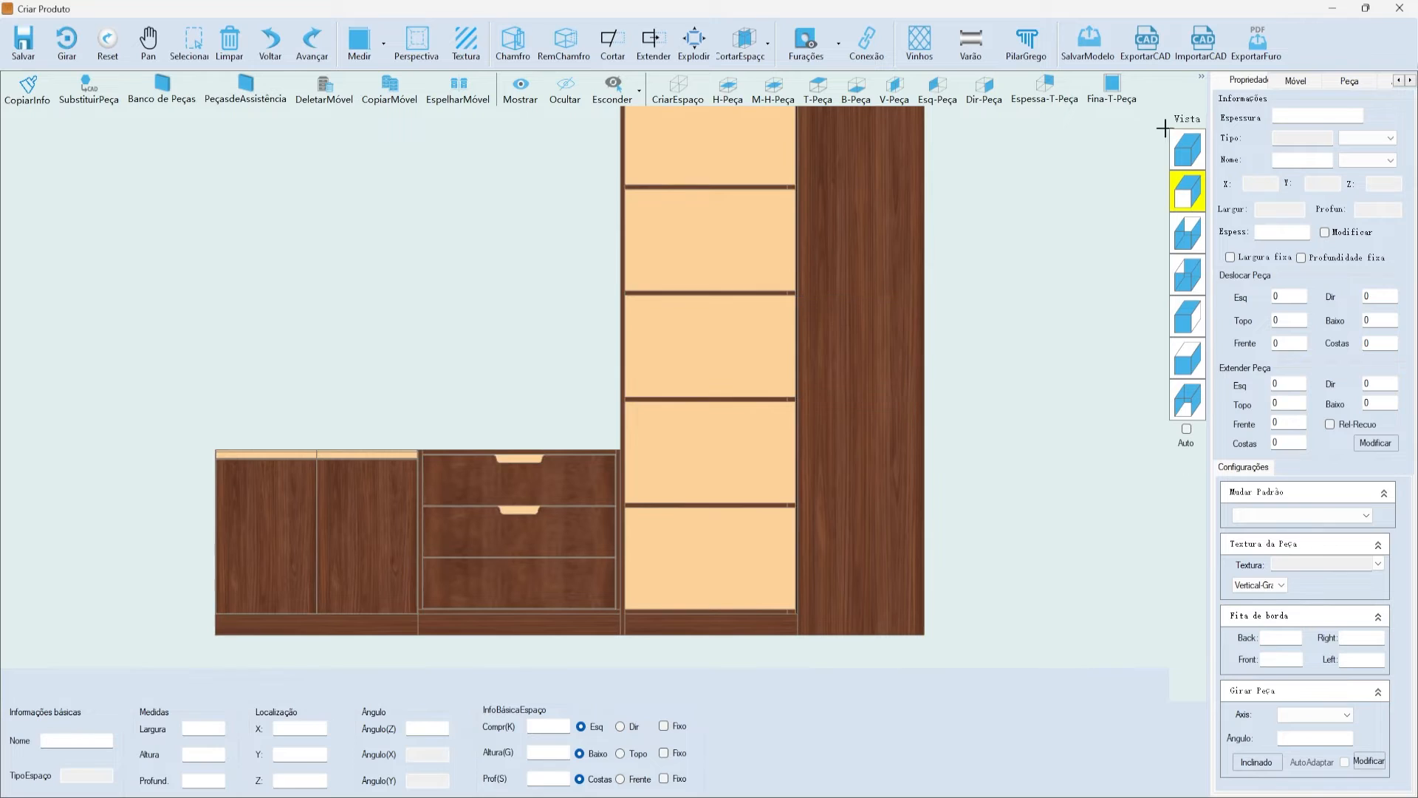
pyautogui.click(1189, 152)
pyautogui.scroll(4, 690, 383)
pyautogui.scroll(-4, 705, 387)
pyautogui.scroll(-1, 720, 317)
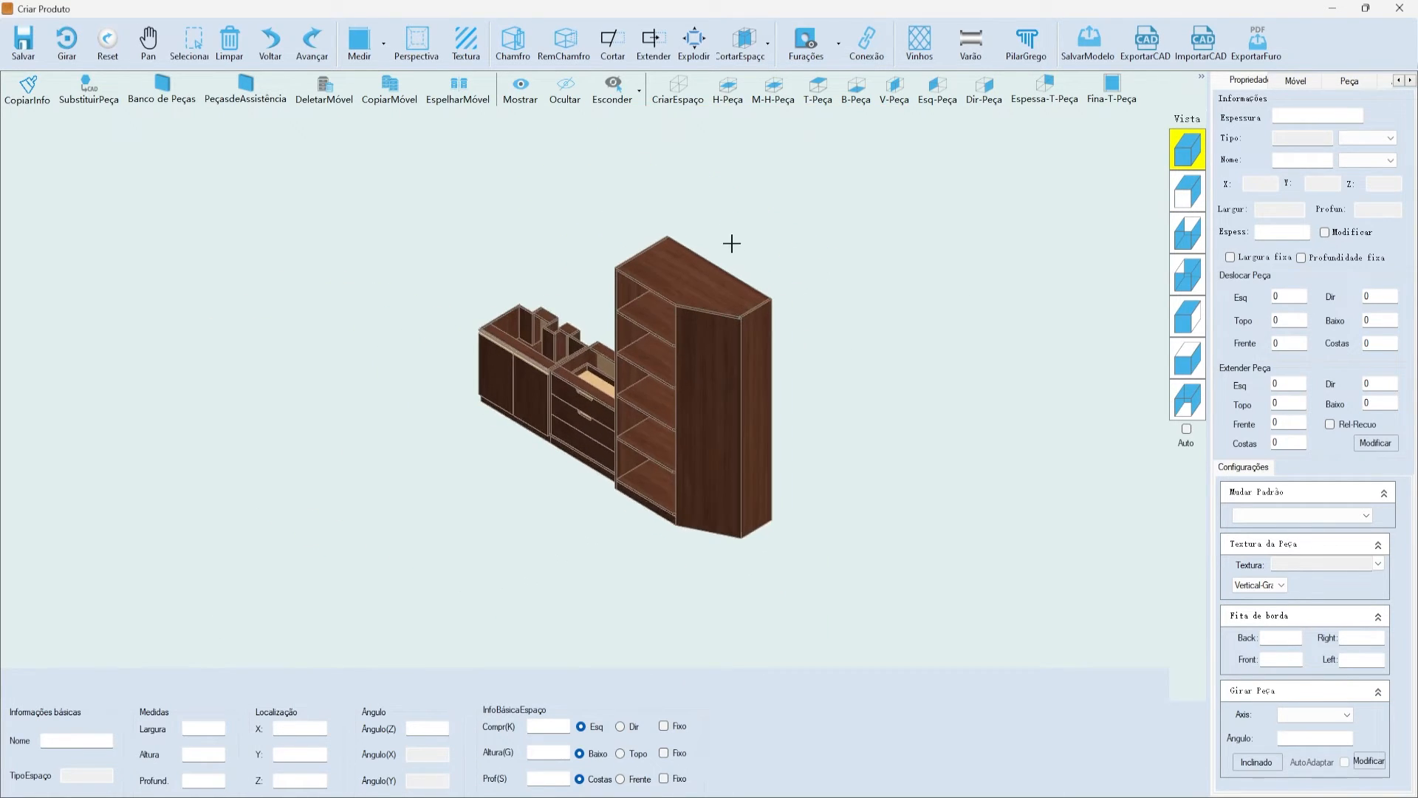
pyautogui.scroll(3, 724, 317)
pyautogui.click(716, 294)
pyautogui.rightClick(716, 296)
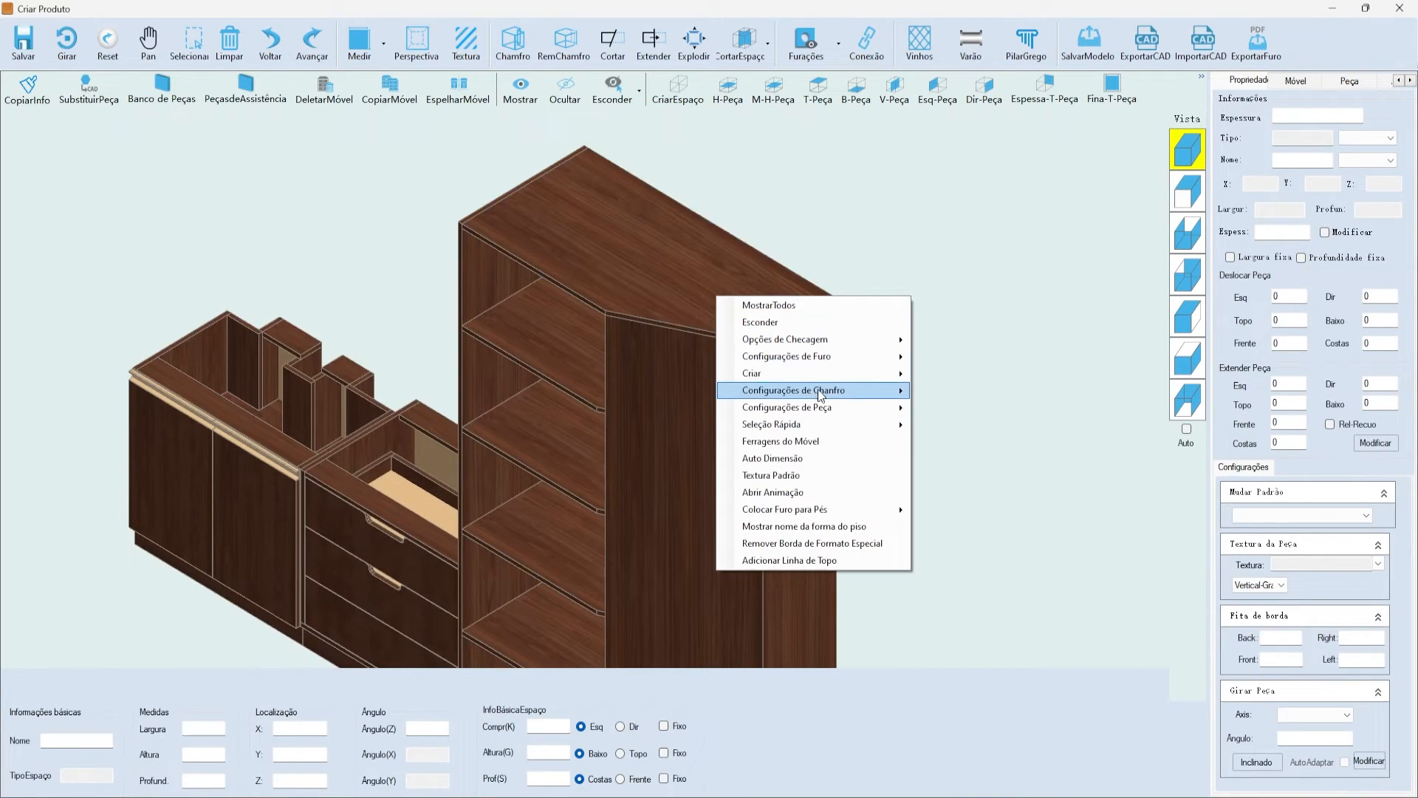
pyautogui.moveTo(820, 407)
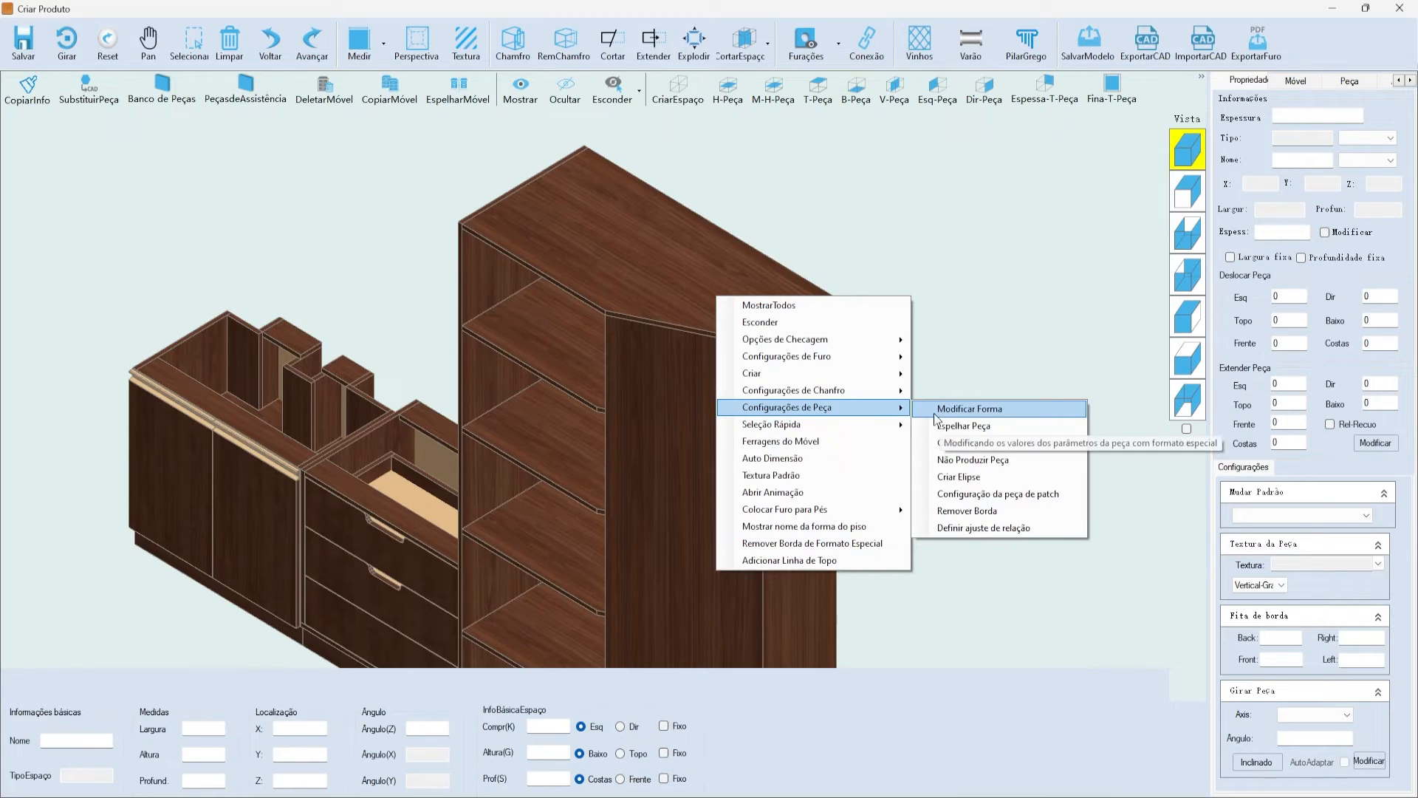
# - Reapply the slanted corner chamfer through all shelves with Criar Caixa Interior unchecked
pyautogui.click(949, 391)
pyautogui.click(601, 450)
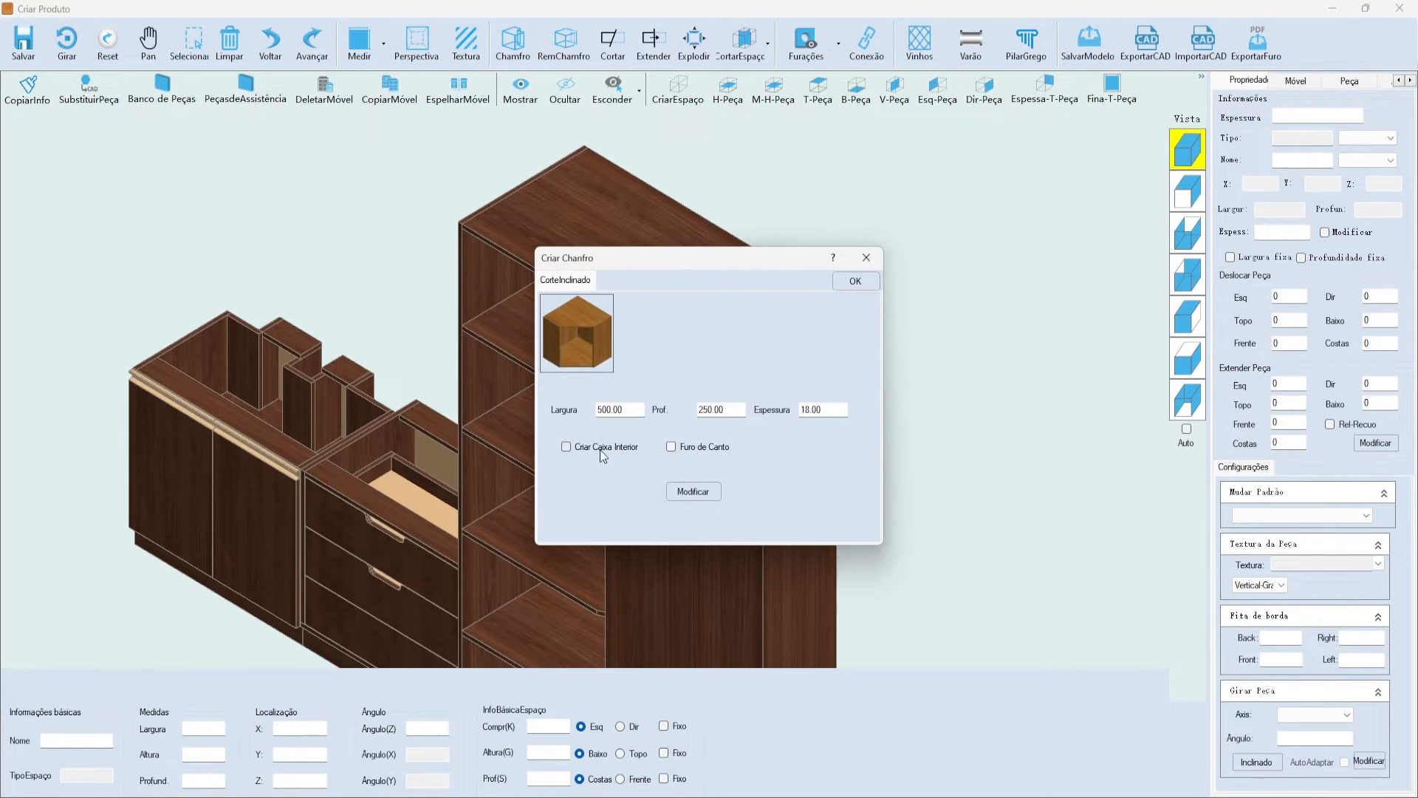
pyautogui.click(695, 492)
pyautogui.click(728, 452)
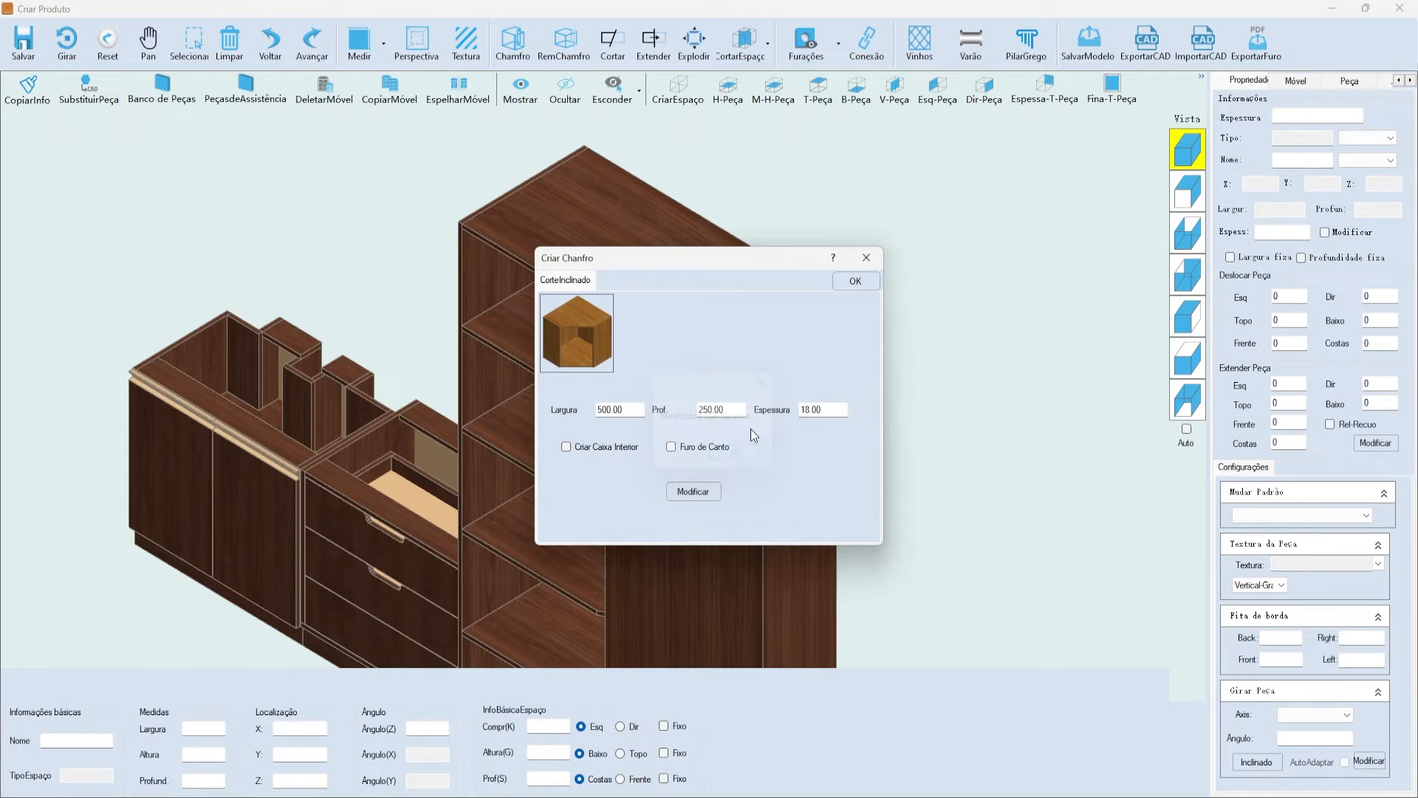
pyautogui.click(851, 285)
pyautogui.click(768, 461)
# - Inspect the chamfered cabinet in front and isometric views, then select the tall cabinet's top plate
pyautogui.scroll(-1, 763, 329)
pyautogui.scroll(3, 689, 557)
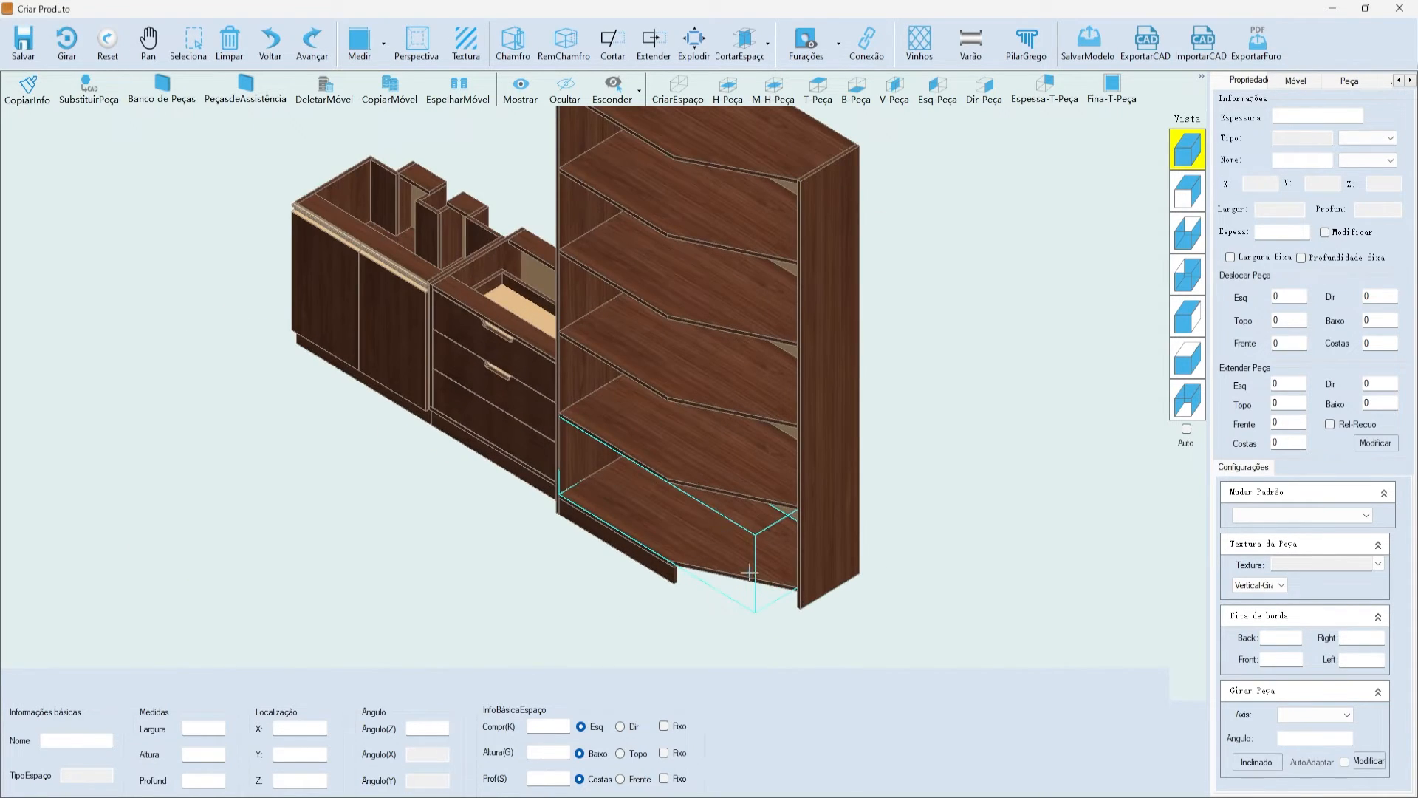
pyautogui.scroll(2, 741, 554)
pyautogui.scroll(-3, 690, 563)
pyautogui.scroll(1, 688, 295)
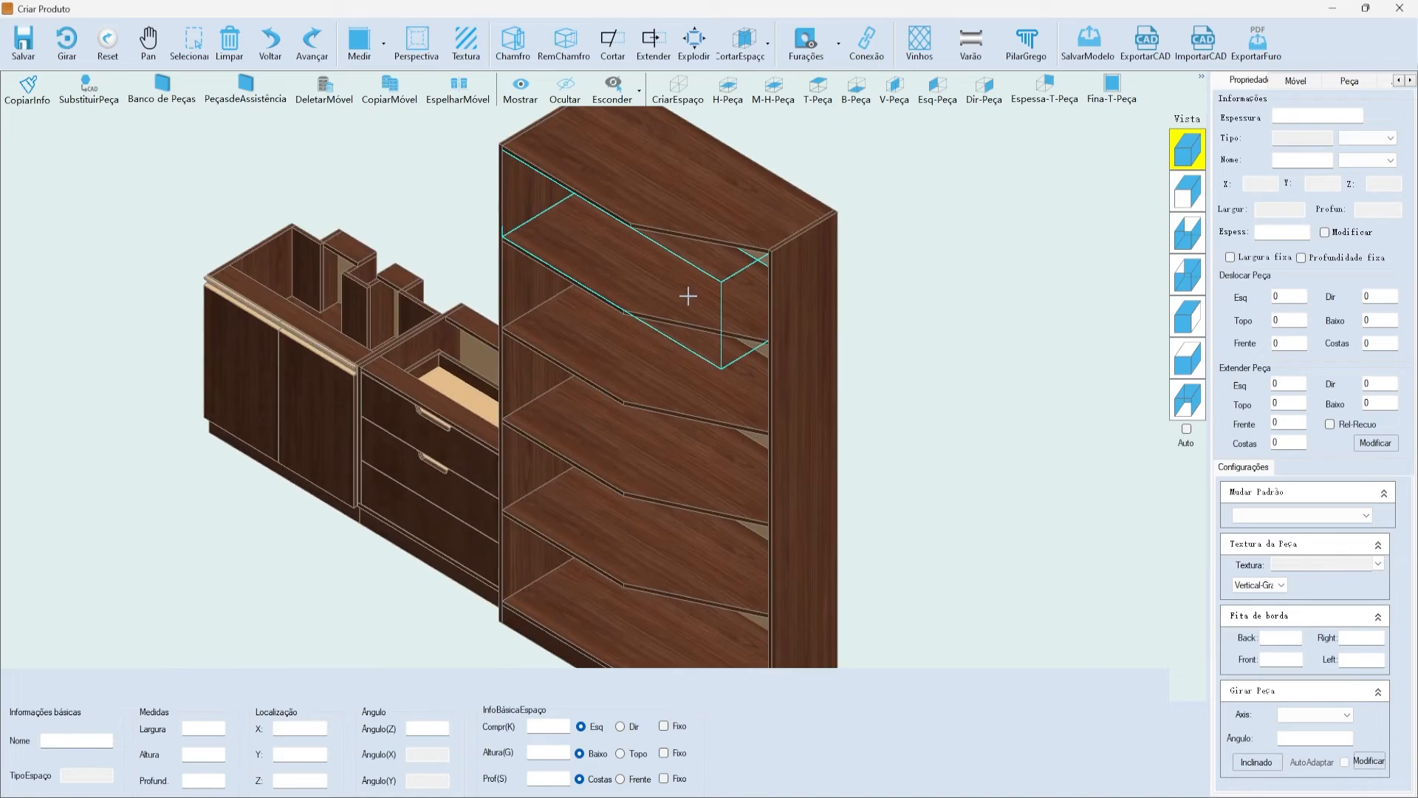
pyautogui.scroll(2, 688, 296)
pyautogui.scroll(-3, 620, 209)
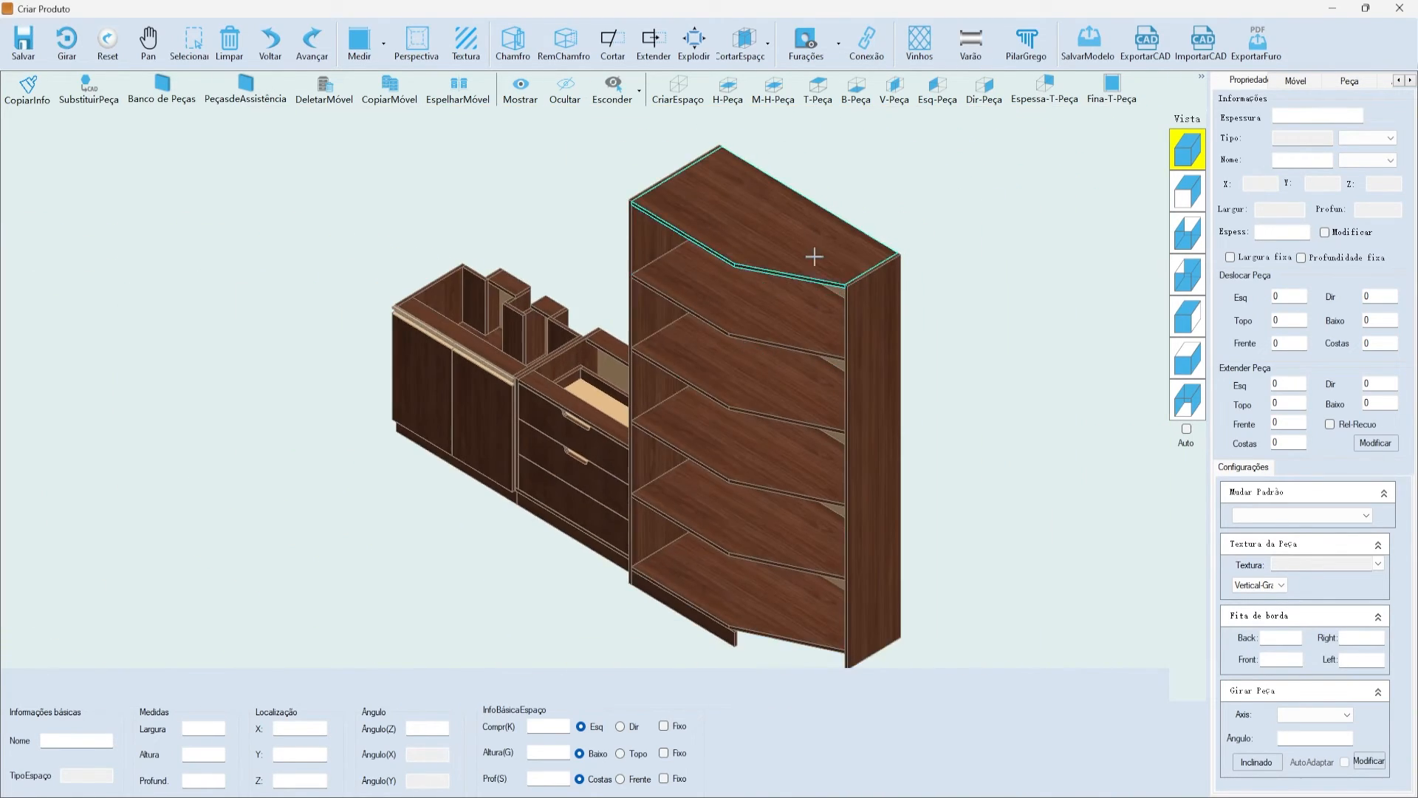
pyautogui.scroll(2, 776, 411)
pyautogui.scroll(-2, 813, 491)
pyautogui.scroll(3, 816, 210)
pyautogui.scroll(-3, 813, 222)
pyautogui.scroll(1, 810, 228)
pyautogui.scroll(1, 963, 272)
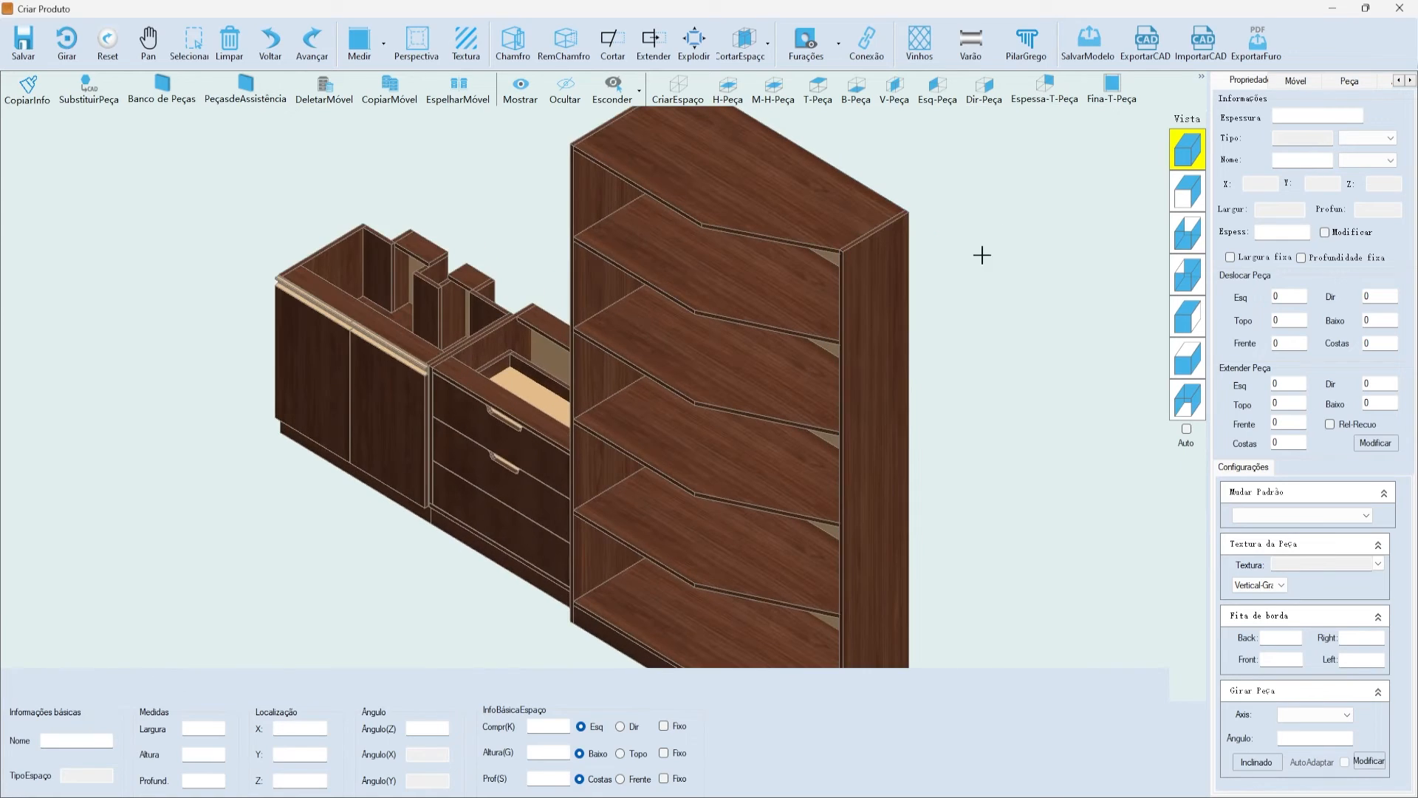
pyautogui.click(1188, 191)
pyautogui.scroll(-1, 968, 313)
pyautogui.scroll(3, 968, 229)
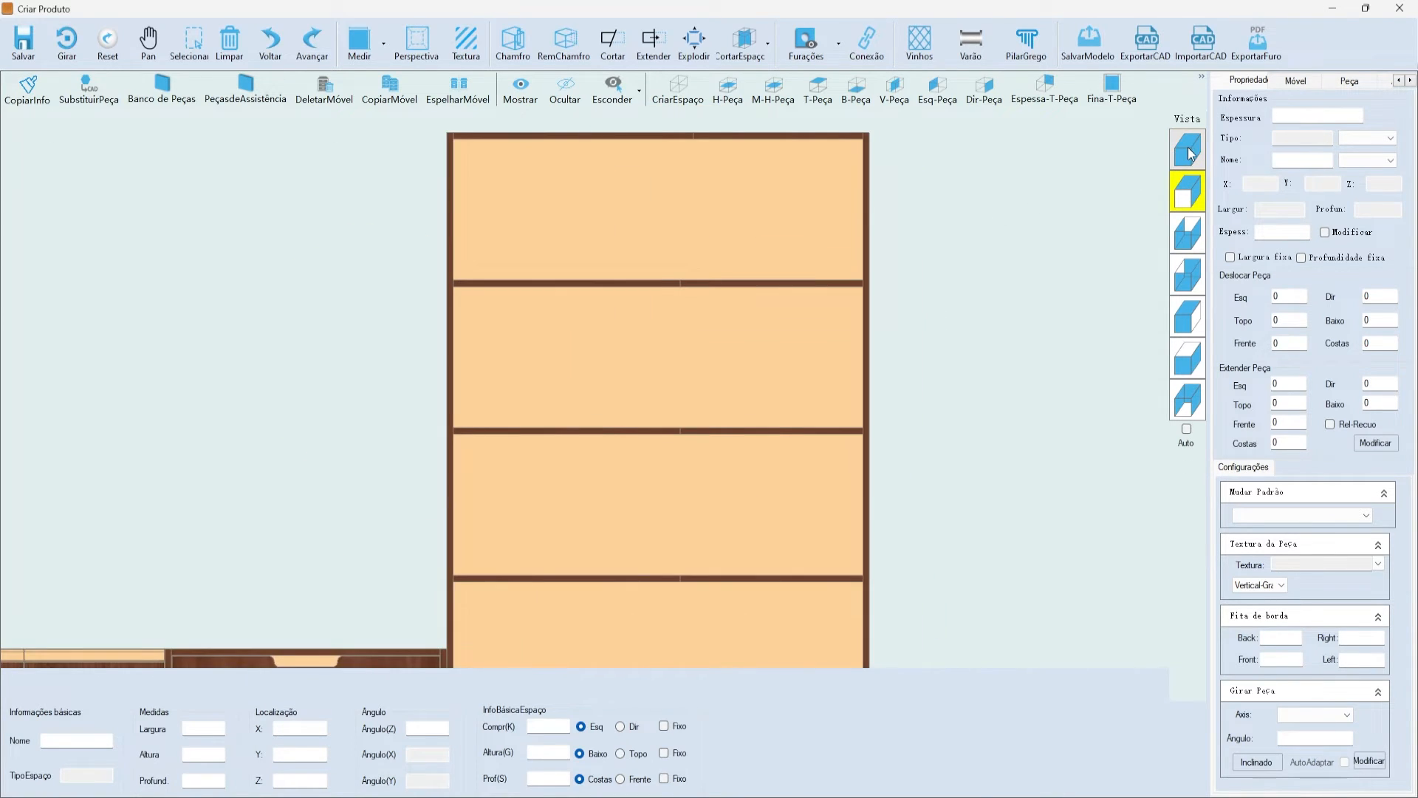
pyautogui.click(1188, 150)
pyautogui.scroll(-1, 739, 332)
pyautogui.scroll(2, 724, 317)
pyautogui.scroll(-1, 720, 354)
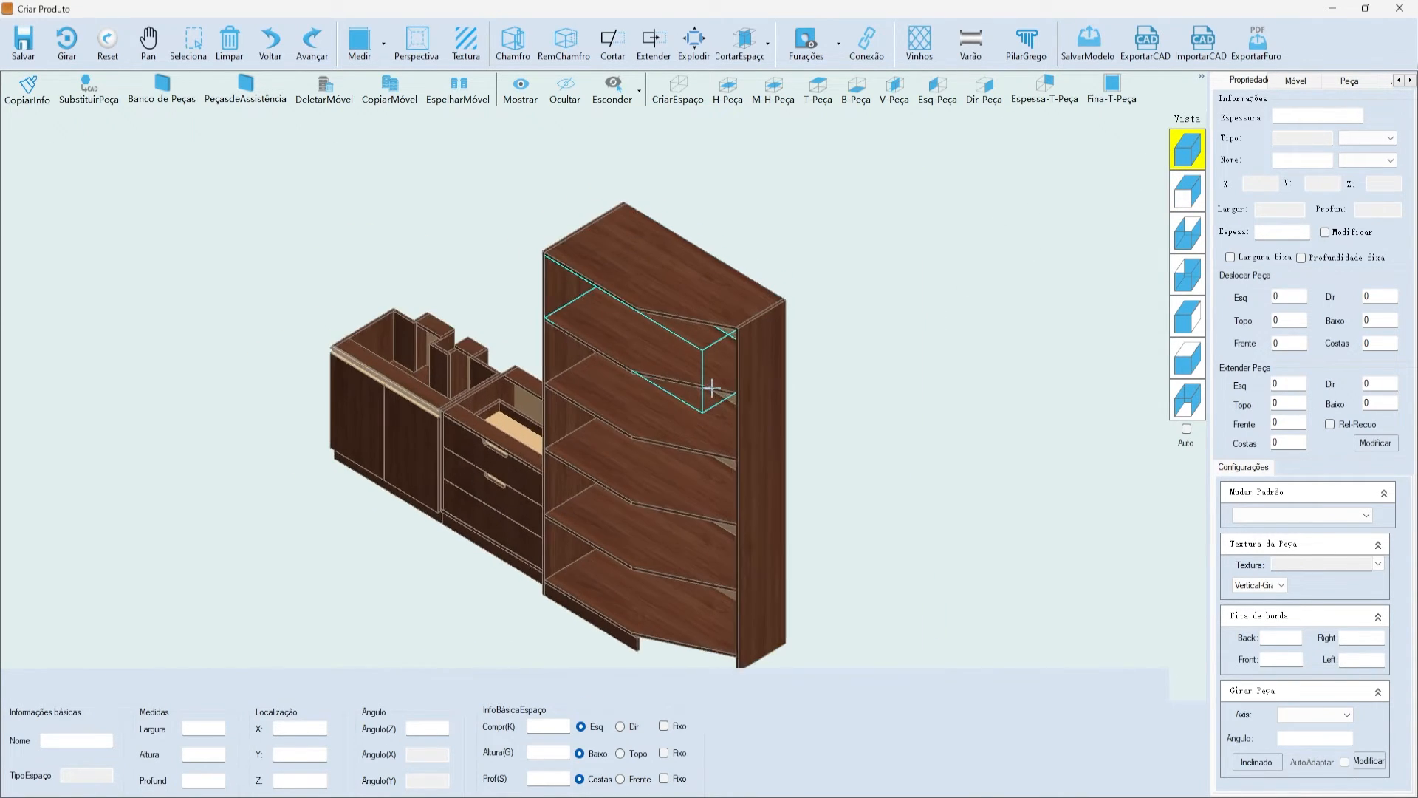
pyautogui.scroll(1, 711, 387)
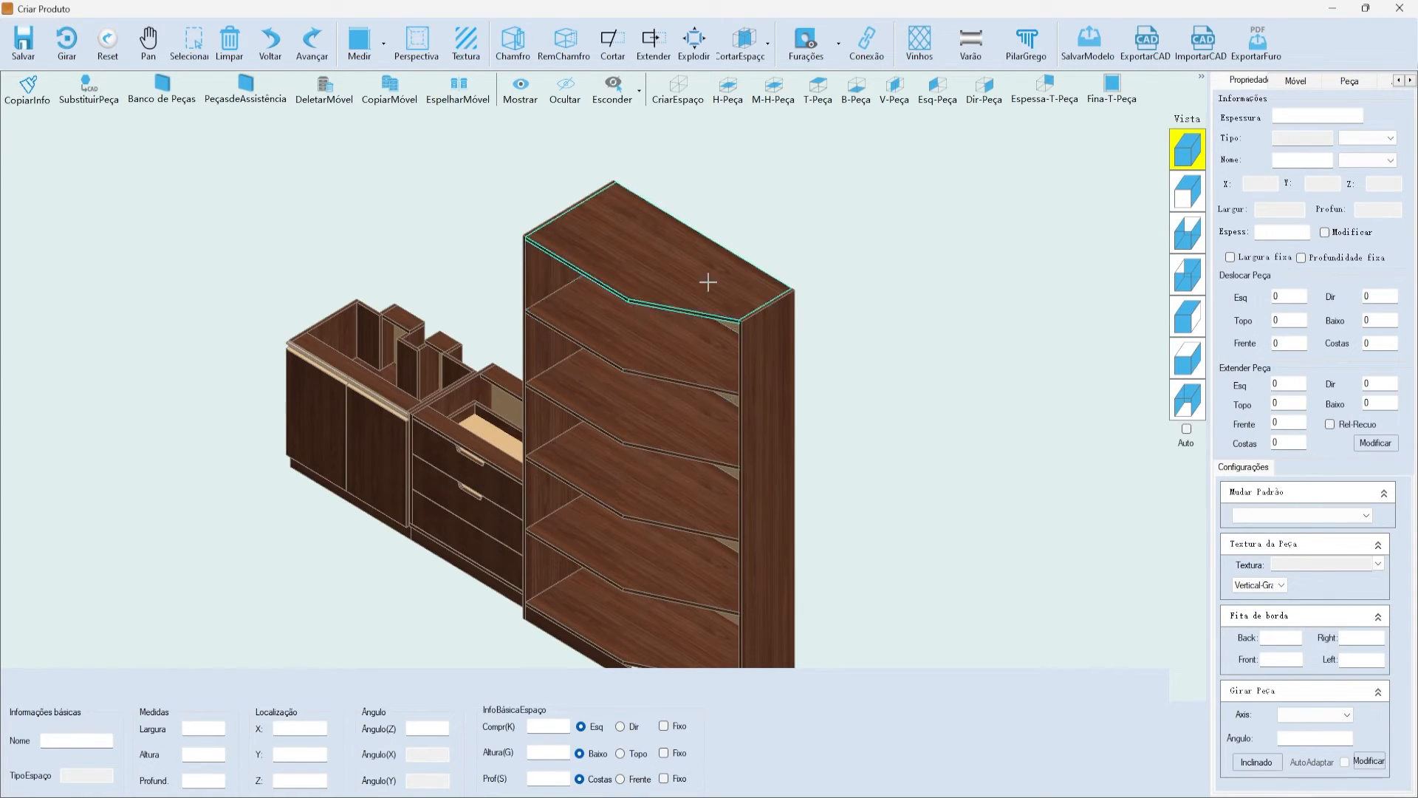
pyautogui.scroll(-2, 717, 332)
pyautogui.scroll(2, 801, 201)
pyautogui.click(666, 223)
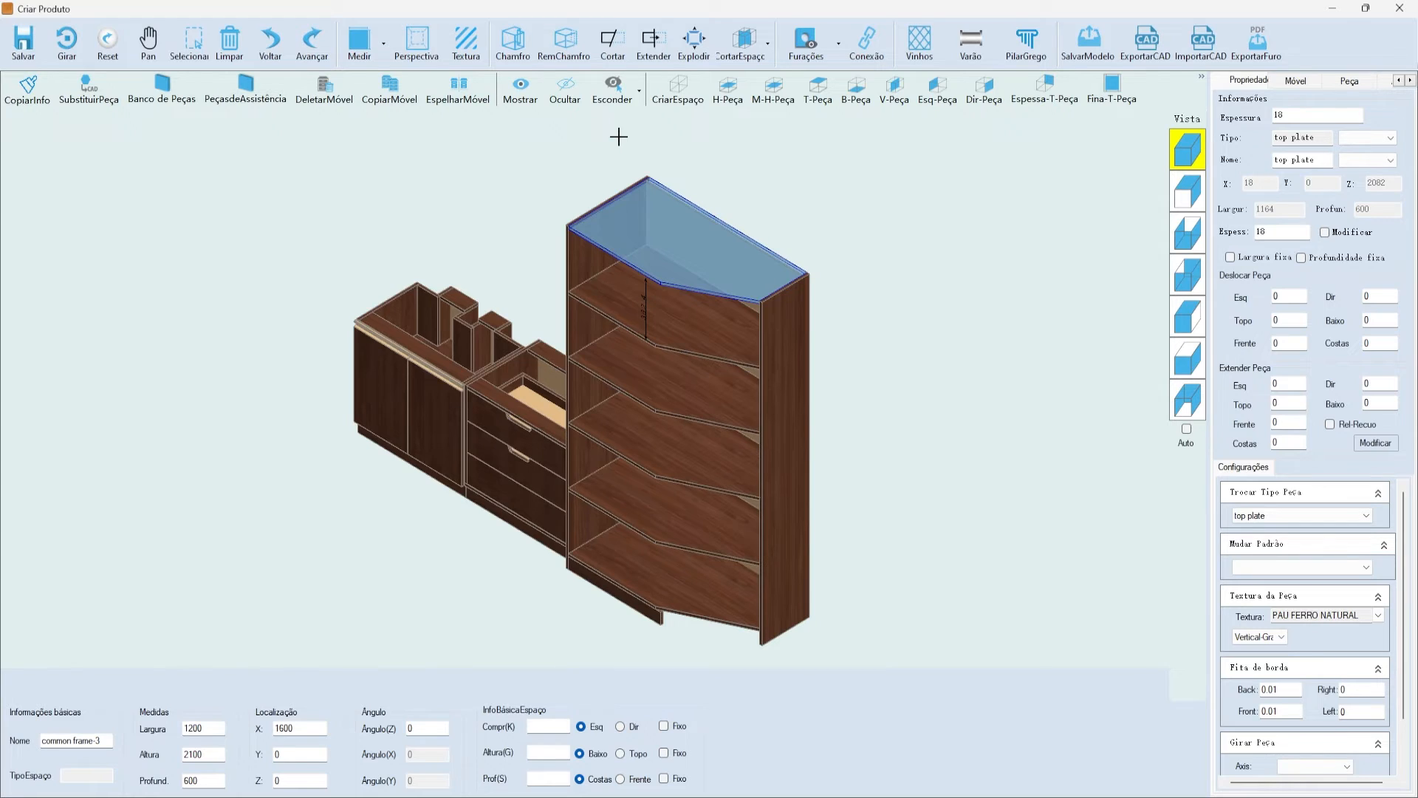
# - Select the tall cabinet's top plate, run a drilling check, and close the check list
pyautogui.click(619, 136)
pyautogui.click(688, 250)
pyautogui.click(766, 232)
pyautogui.click(771, 277)
pyautogui.click(801, 48)
pyautogui.click(818, 71)
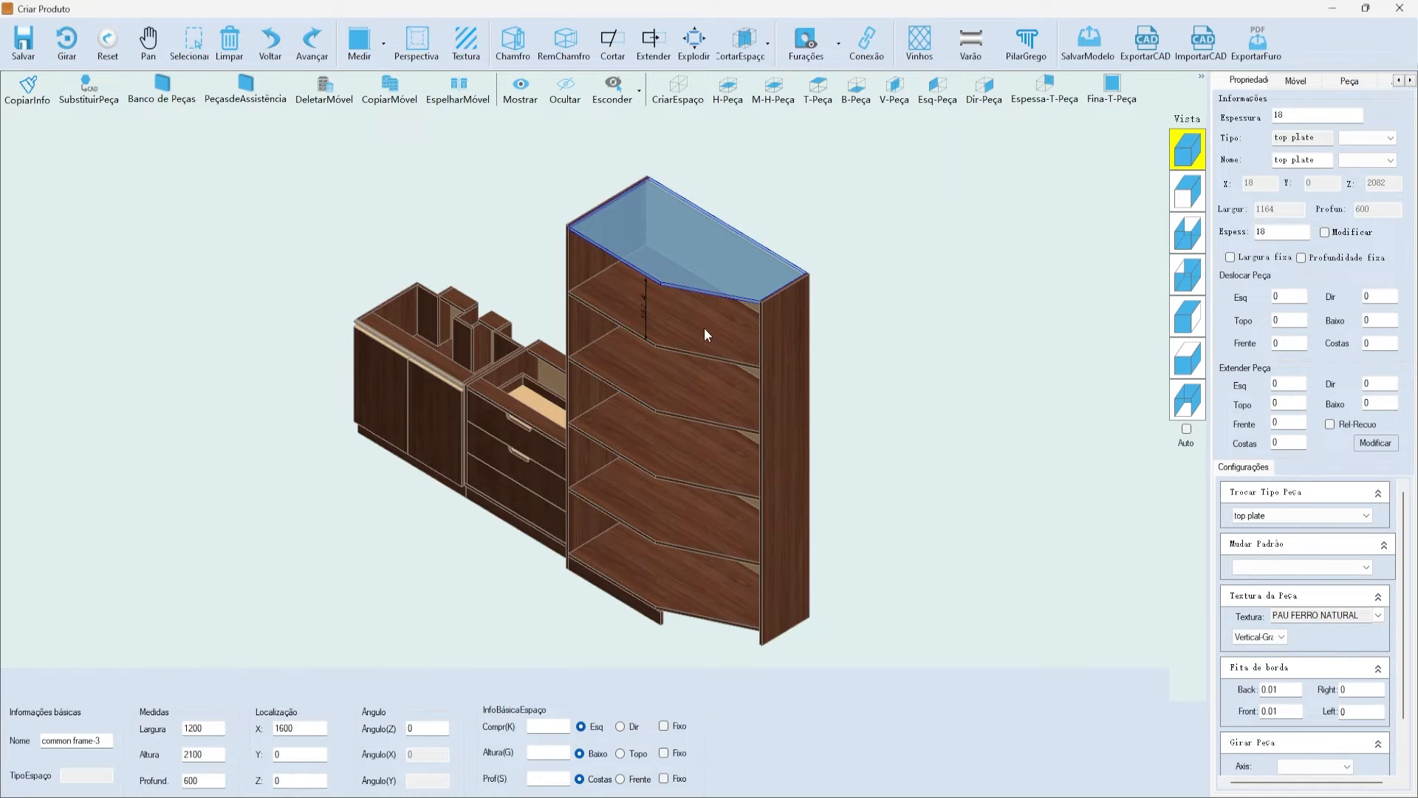
pyautogui.click(805, 45)
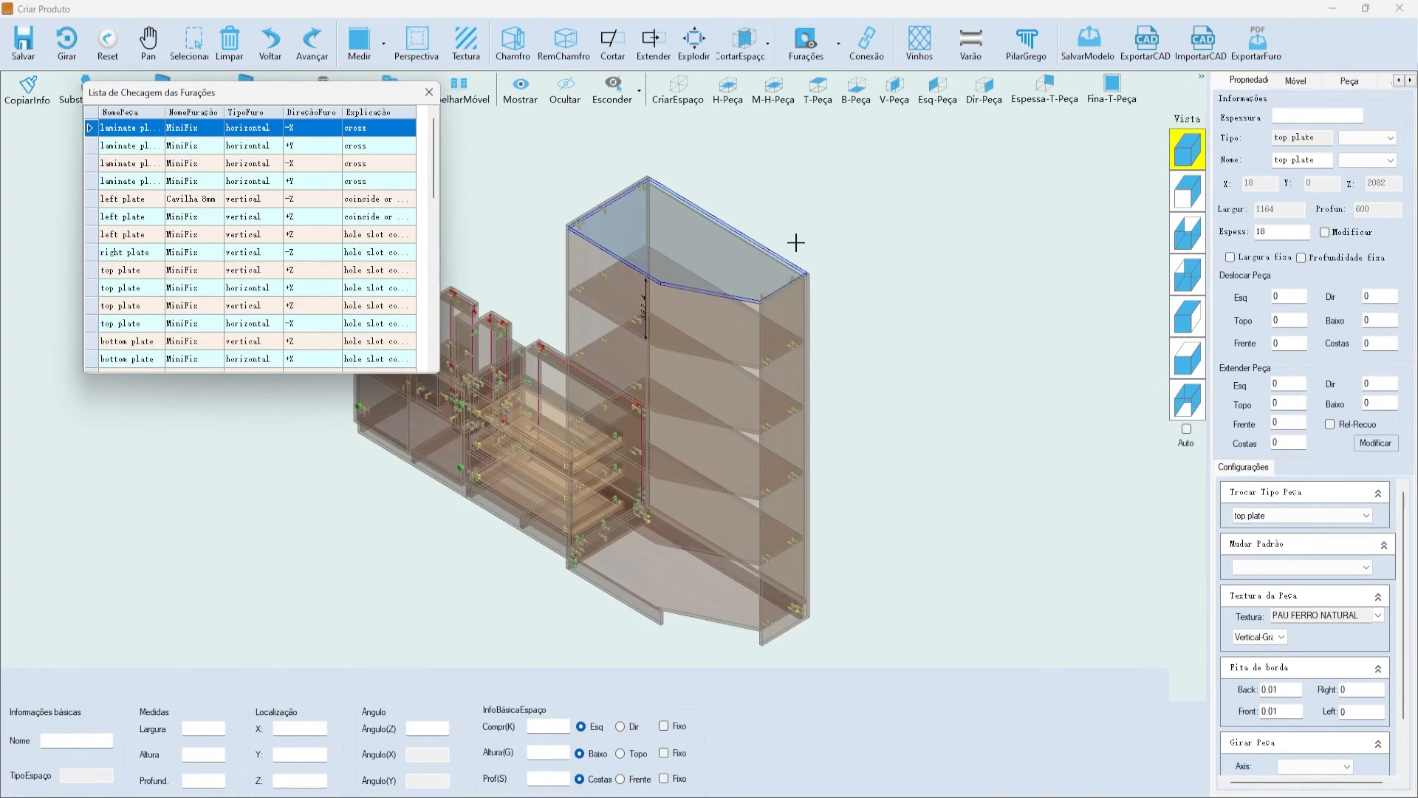
pyautogui.click(431, 91)
# - Zoom out and reset to the isometric view to frame the whole cabinet run
pyautogui.scroll(7, 794, 278)
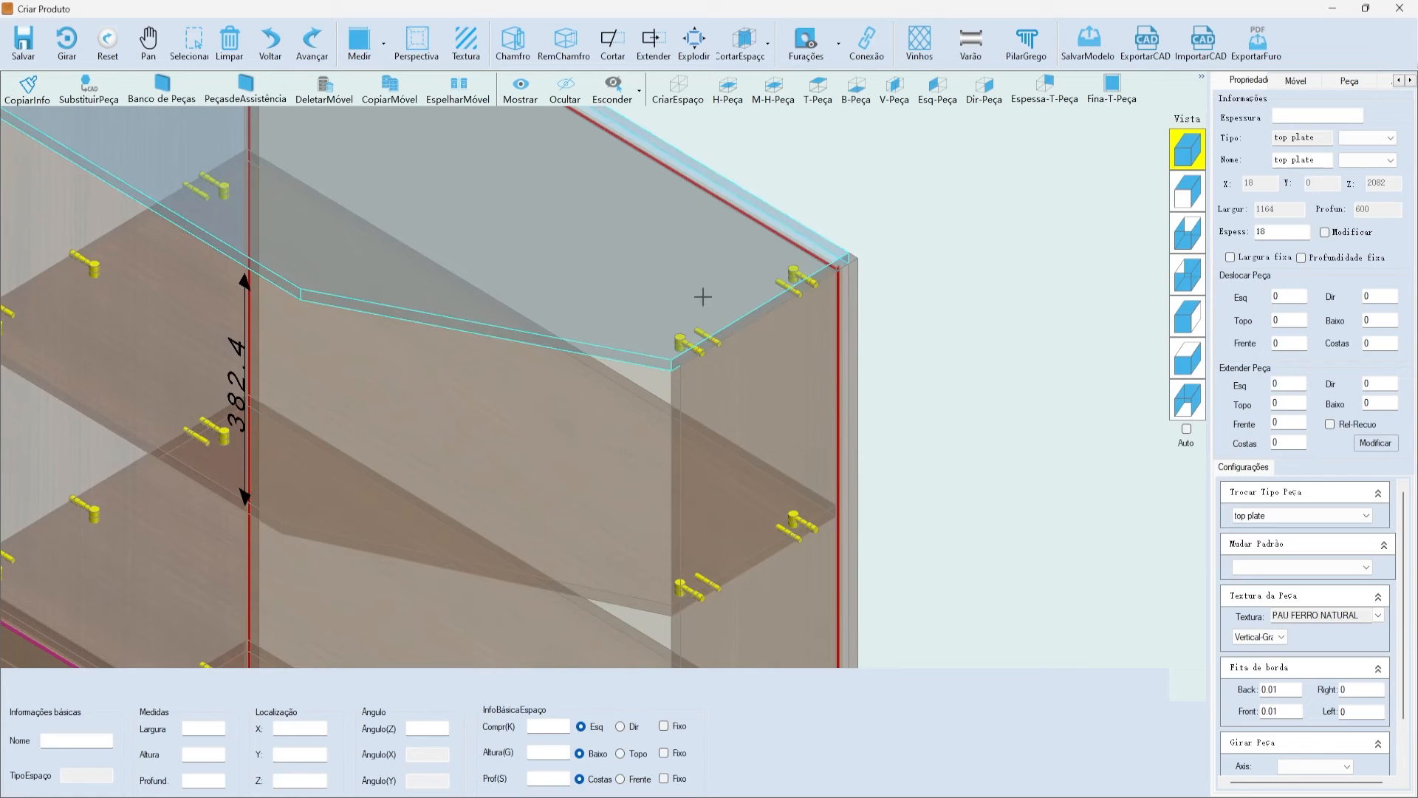
pyautogui.scroll(-5, 694, 285)
pyautogui.scroll(5, 432, 193)
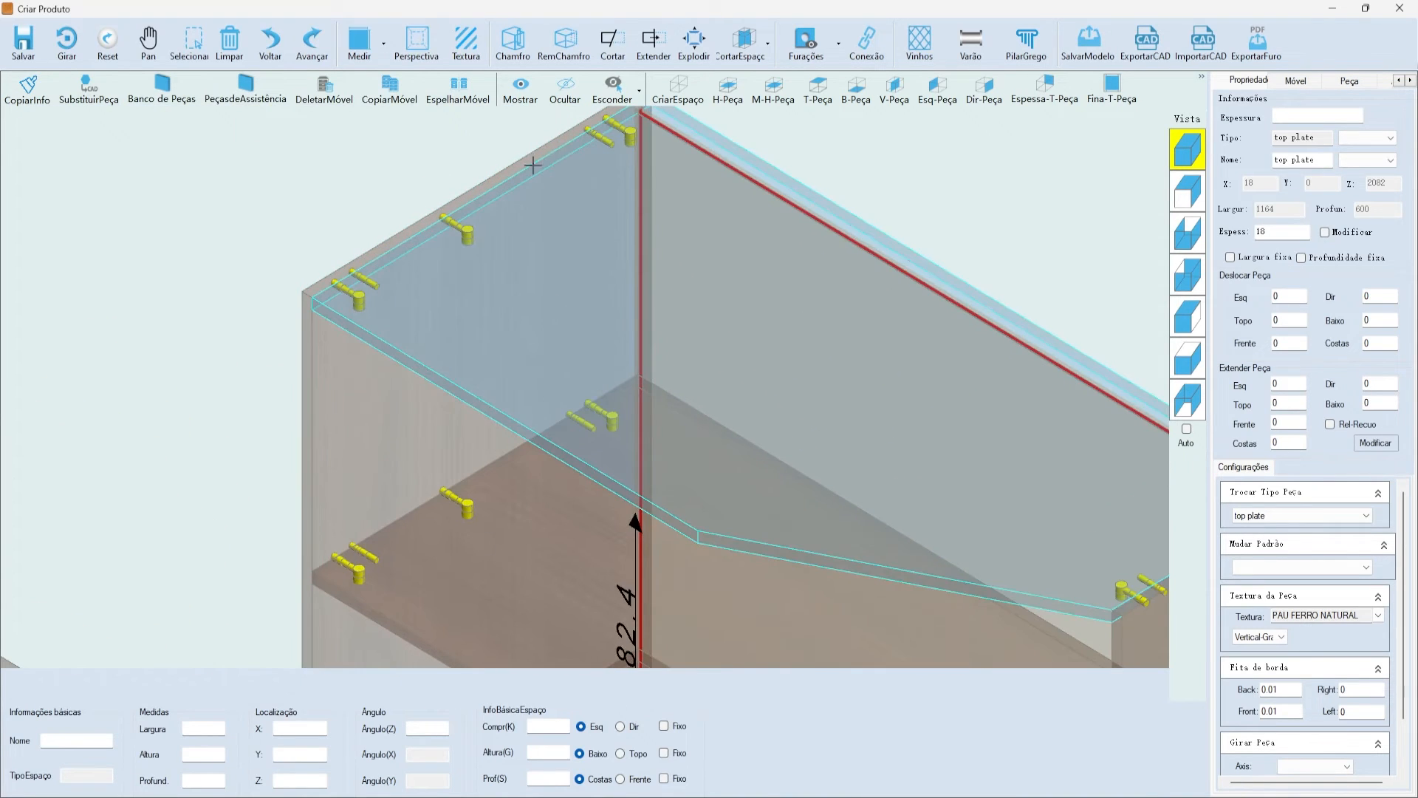
pyautogui.scroll(-2, 402, 314)
pyautogui.scroll(-5, 473, 244)
pyautogui.scroll(3, 760, 362)
pyautogui.scroll(-5, 764, 372)
pyautogui.scroll(4, 756, 577)
pyautogui.scroll(1, 755, 603)
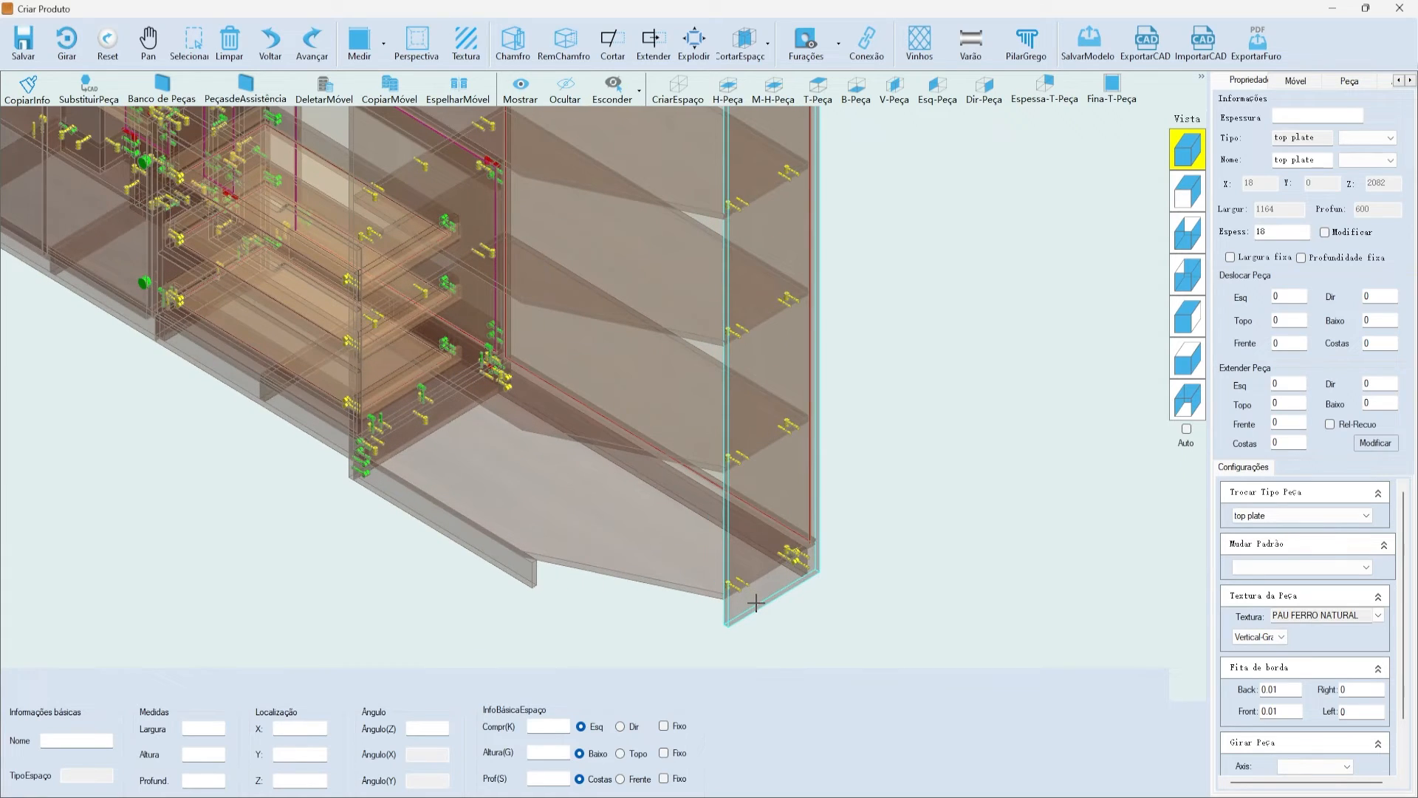
pyautogui.scroll(-3, 756, 603)
pyautogui.scroll(2, 656, 617)
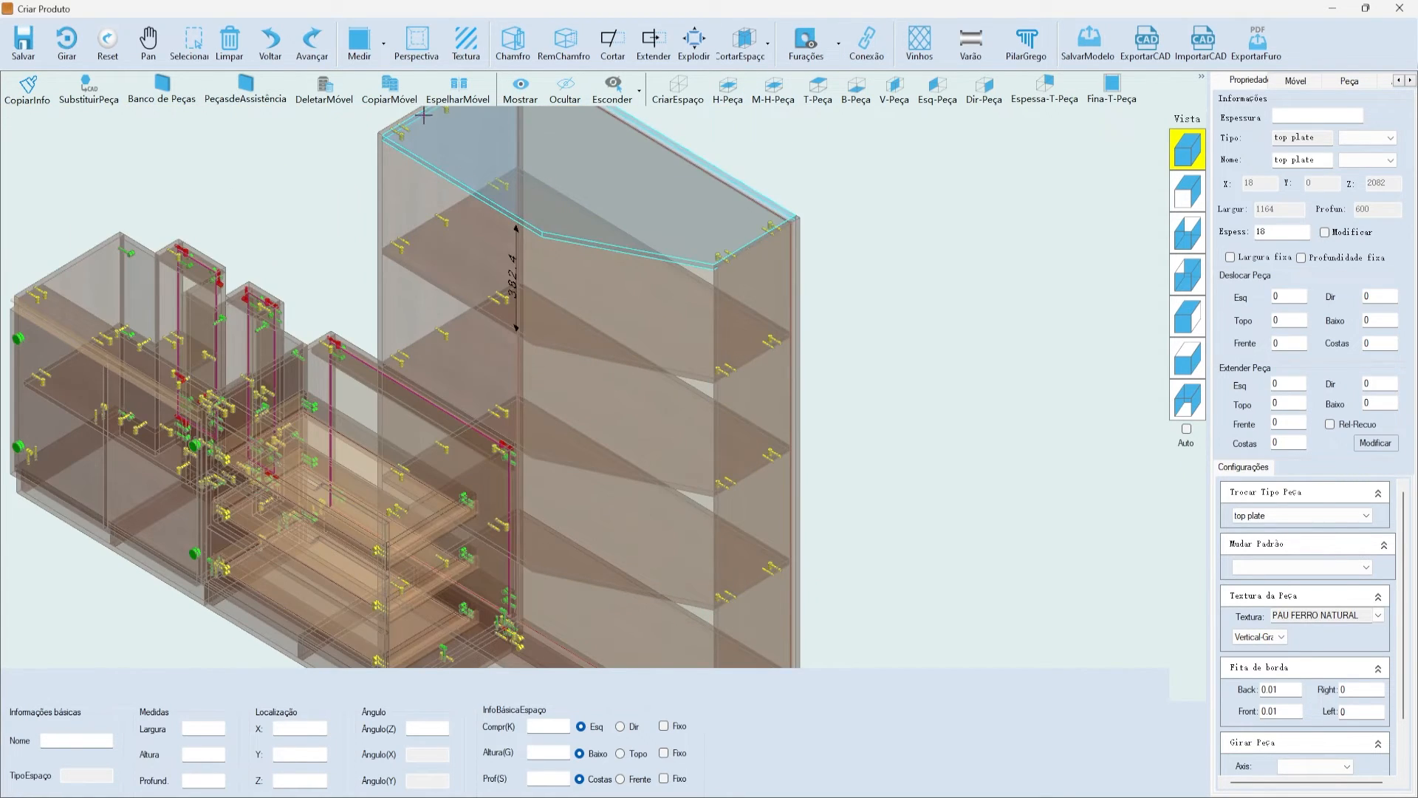
pyautogui.scroll(-1, 618, 285)
pyautogui.scroll(-2, 593, 252)
pyautogui.click(1195, 146)
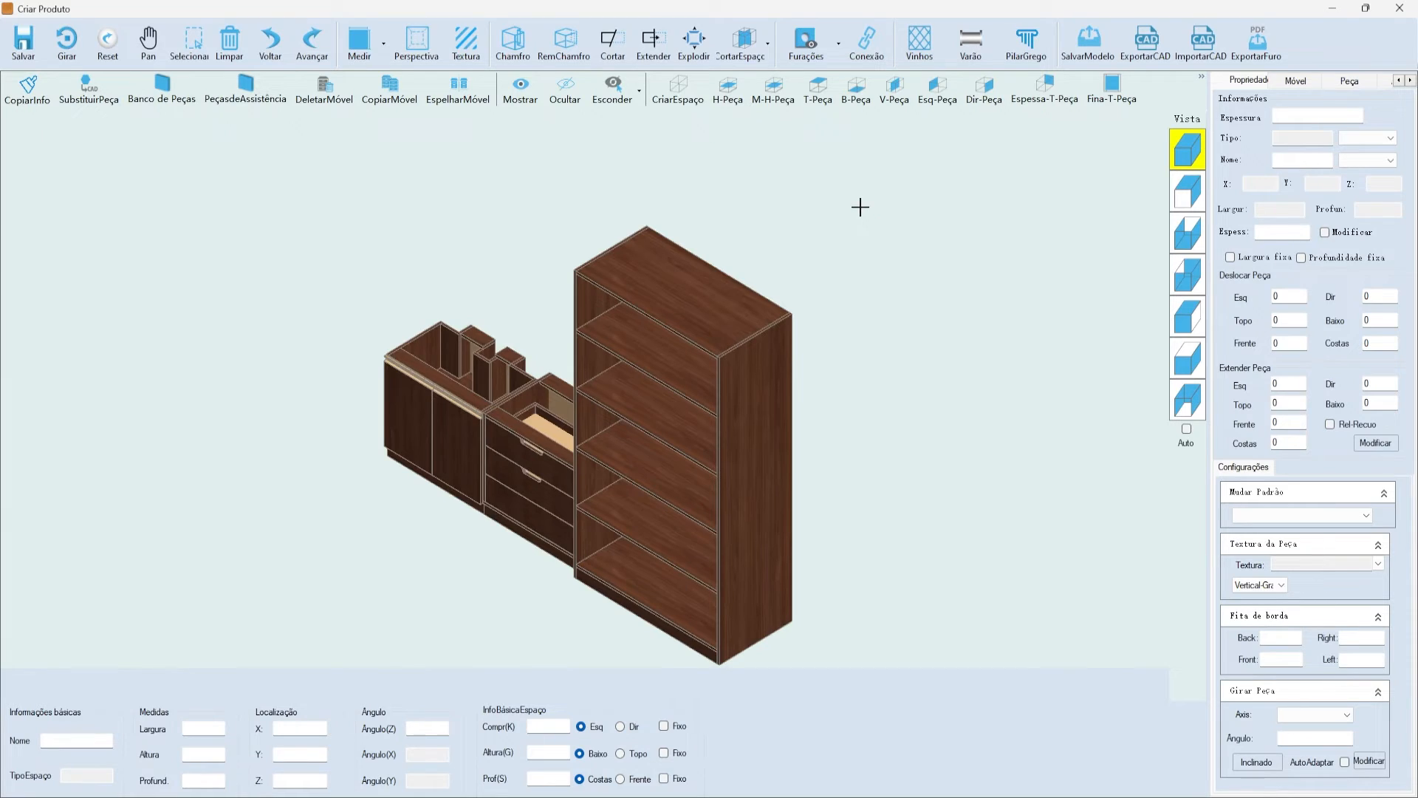
# - Switch to the front view and select the tall cabinet's top compartment
pyautogui.scroll(-2, 997, 184)
pyautogui.click(1175, 146)
pyautogui.click(671, 334)
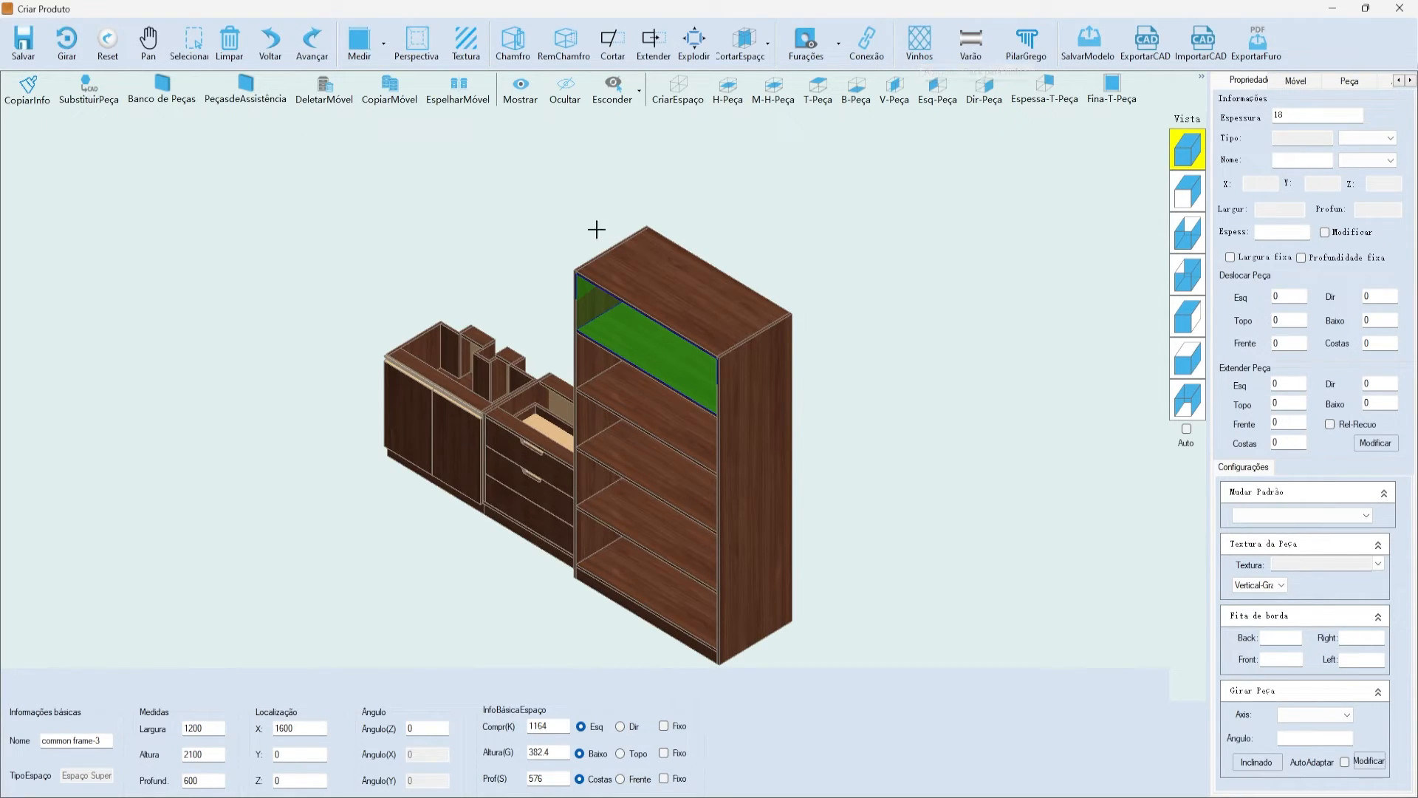
pyautogui.click(1187, 193)
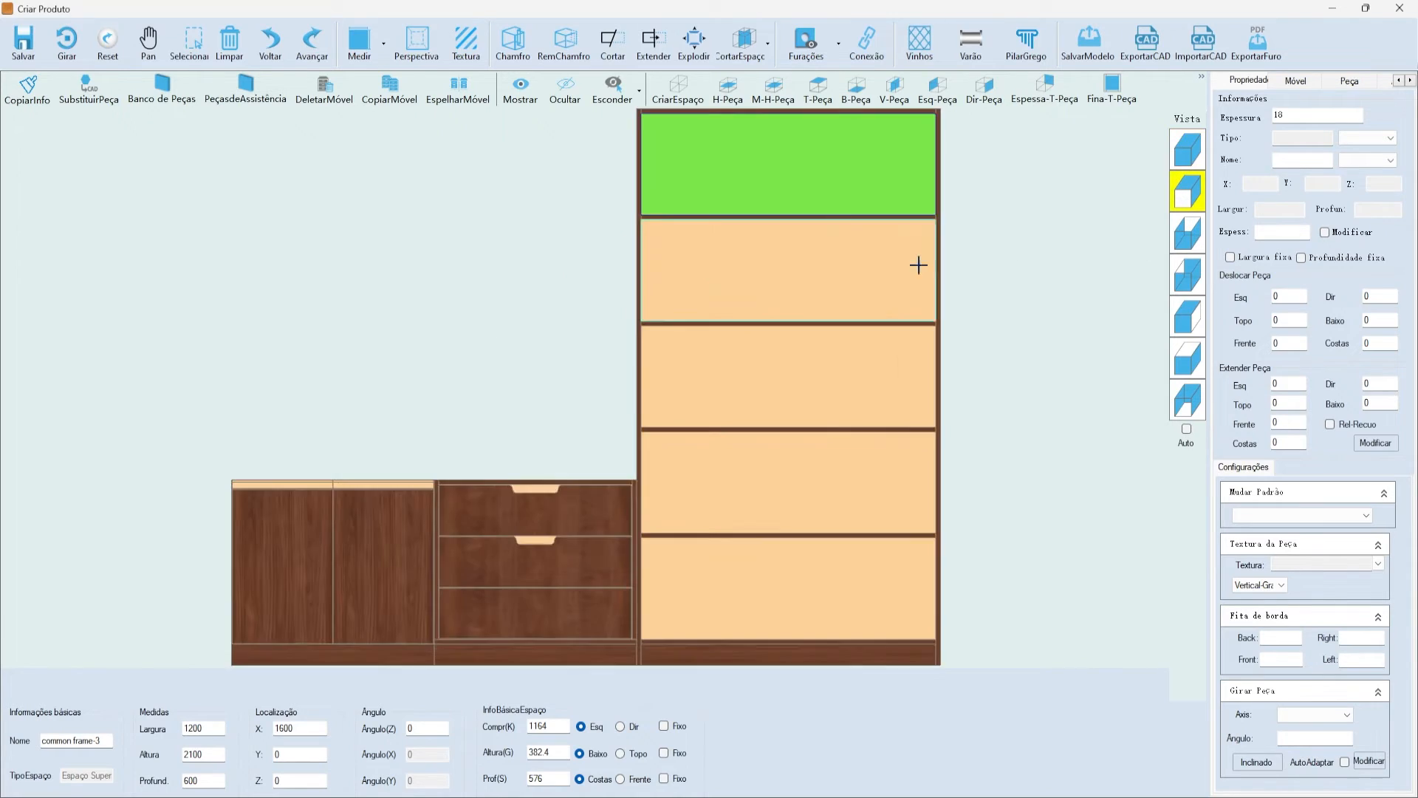
pyautogui.scroll(2, 770, 198)
pyautogui.click(981, 274)
pyautogui.click(755, 269)
pyautogui.scroll(-2, 768, 275)
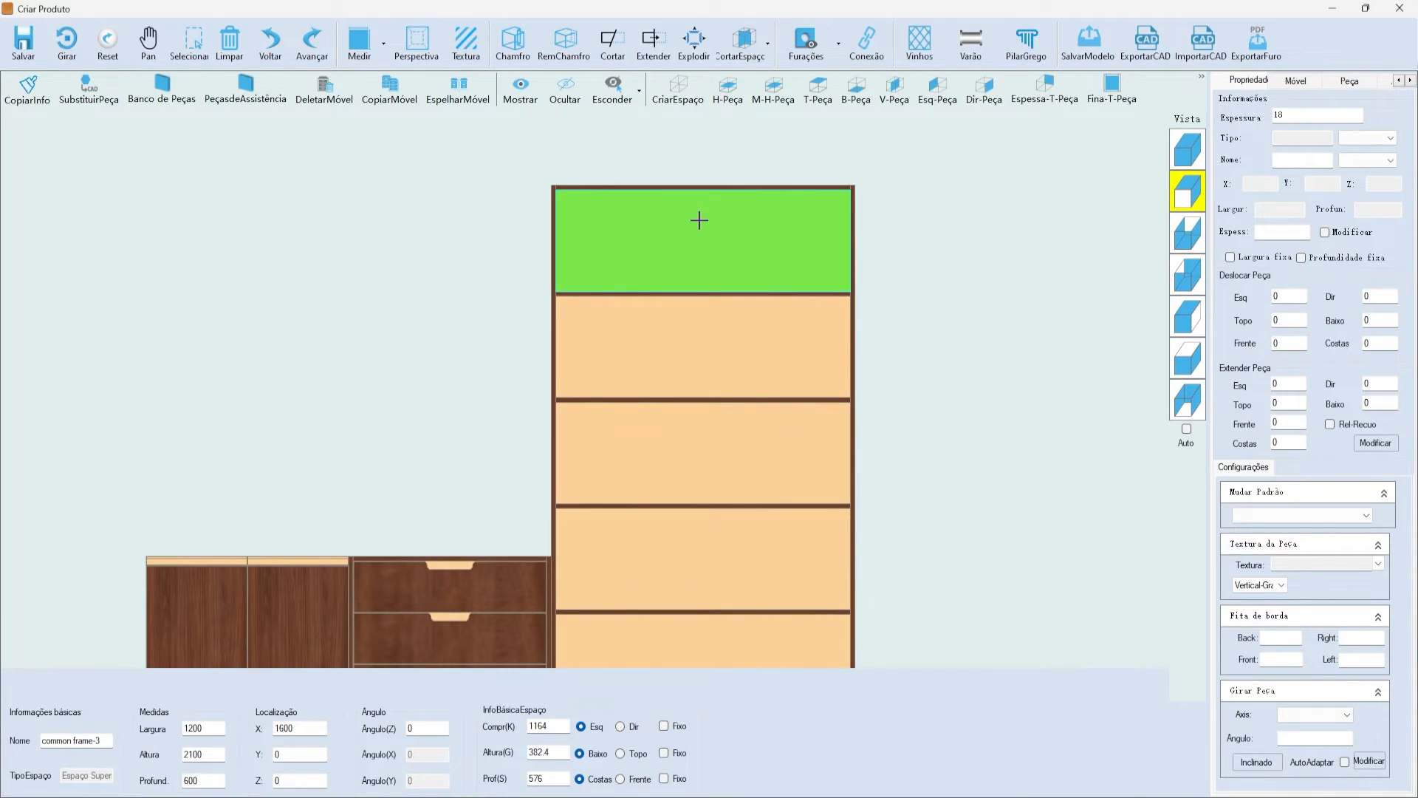
# - Change the top shelf's 382.4 compartment height to 500
pyautogui.click(730, 293)
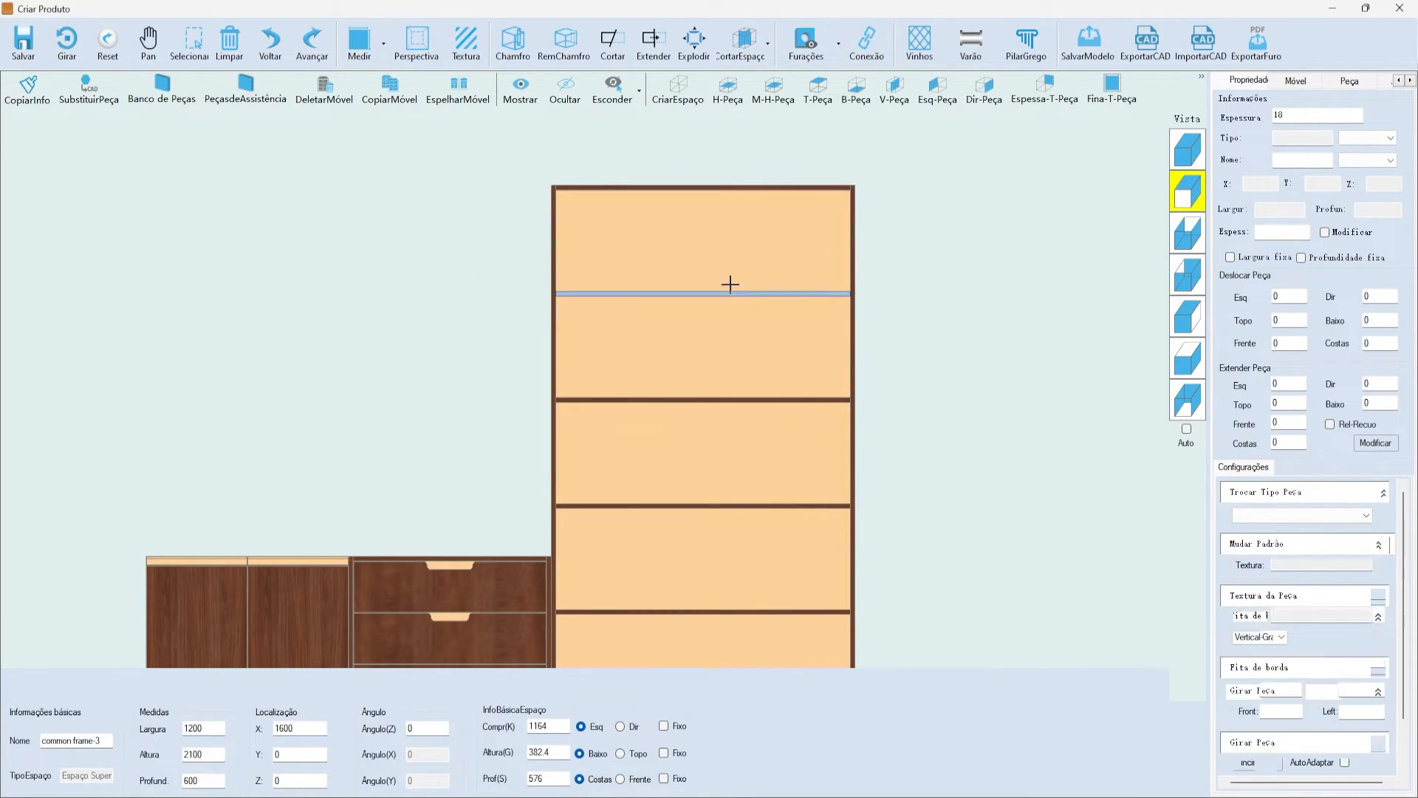
pyautogui.click(703, 198)
pyautogui.write('500')
pyautogui.press('Return')
pyautogui.click(1010, 212)
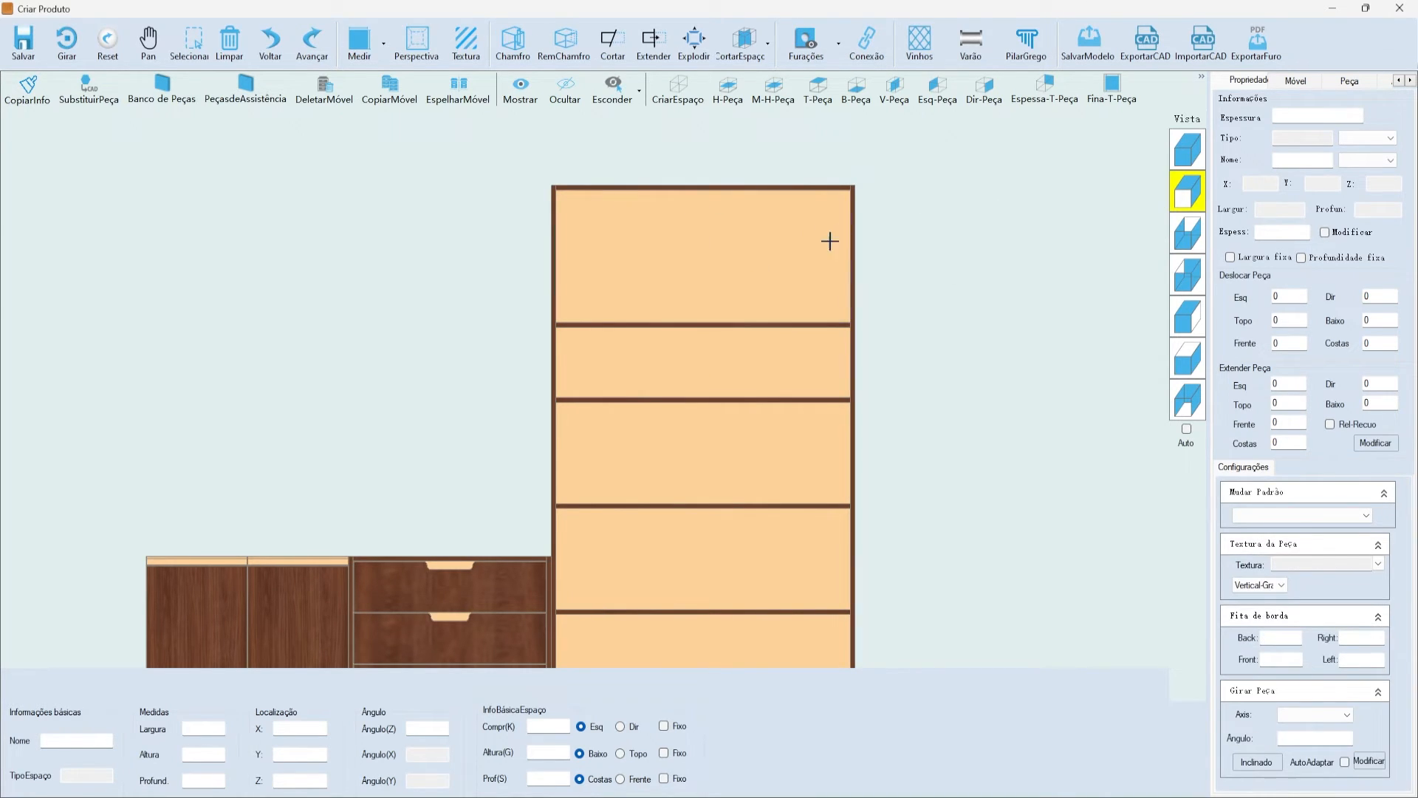
pyautogui.click(702, 301)
pyautogui.scroll(-2, 926, 325)
pyautogui.scroll(3, 947, 246)
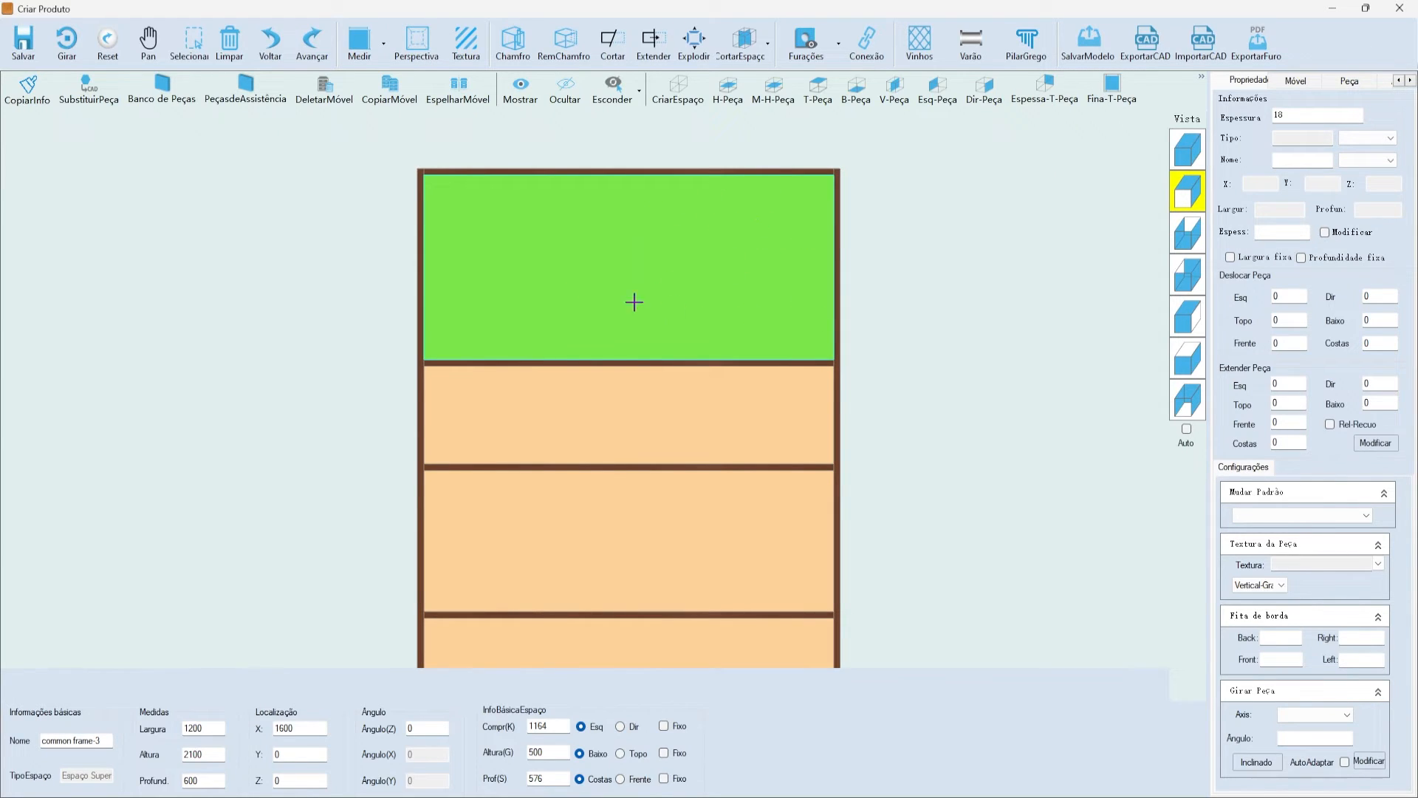
# - Open the Vinhos wine-rack settings and choose the diagonal lattice style
pyautogui.click(921, 44)
pyautogui.moveTo(672, 171); pyautogui.dragTo(803, 144)
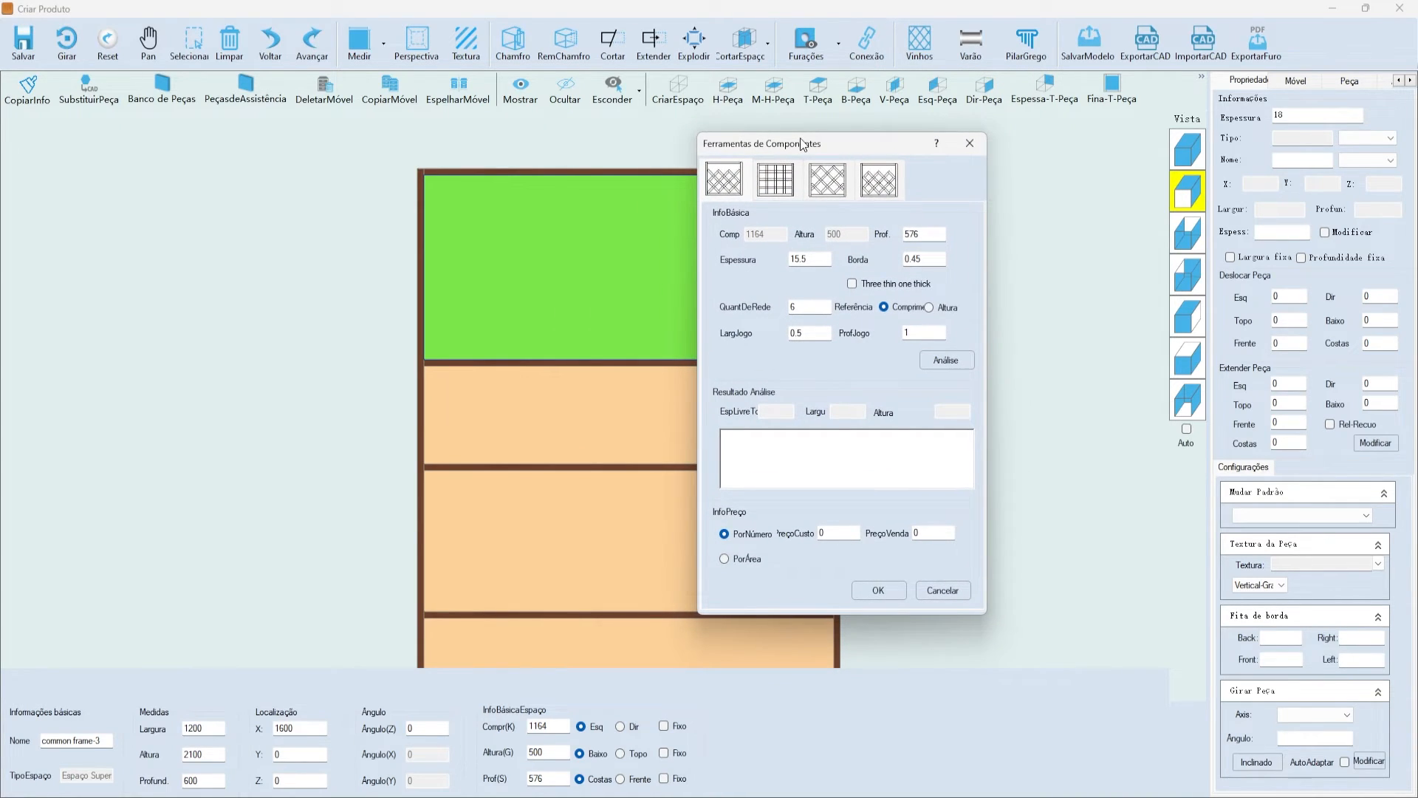
pyautogui.click(790, 183)
pyautogui.click(827, 183)
pyautogui.click(879, 185)
pyautogui.click(841, 194)
pyautogui.click(776, 181)
pyautogui.click(739, 184)
pyautogui.click(764, 181)
pyautogui.click(838, 183)
pyautogui.click(878, 185)
pyautogui.click(838, 184)
pyautogui.click(782, 187)
pyautogui.click(741, 188)
pyautogui.click(827, 181)
pyautogui.click(864, 185)
pyautogui.click(768, 186)
pyautogui.moveTo(783, 151); pyautogui.dragTo(939, 144)
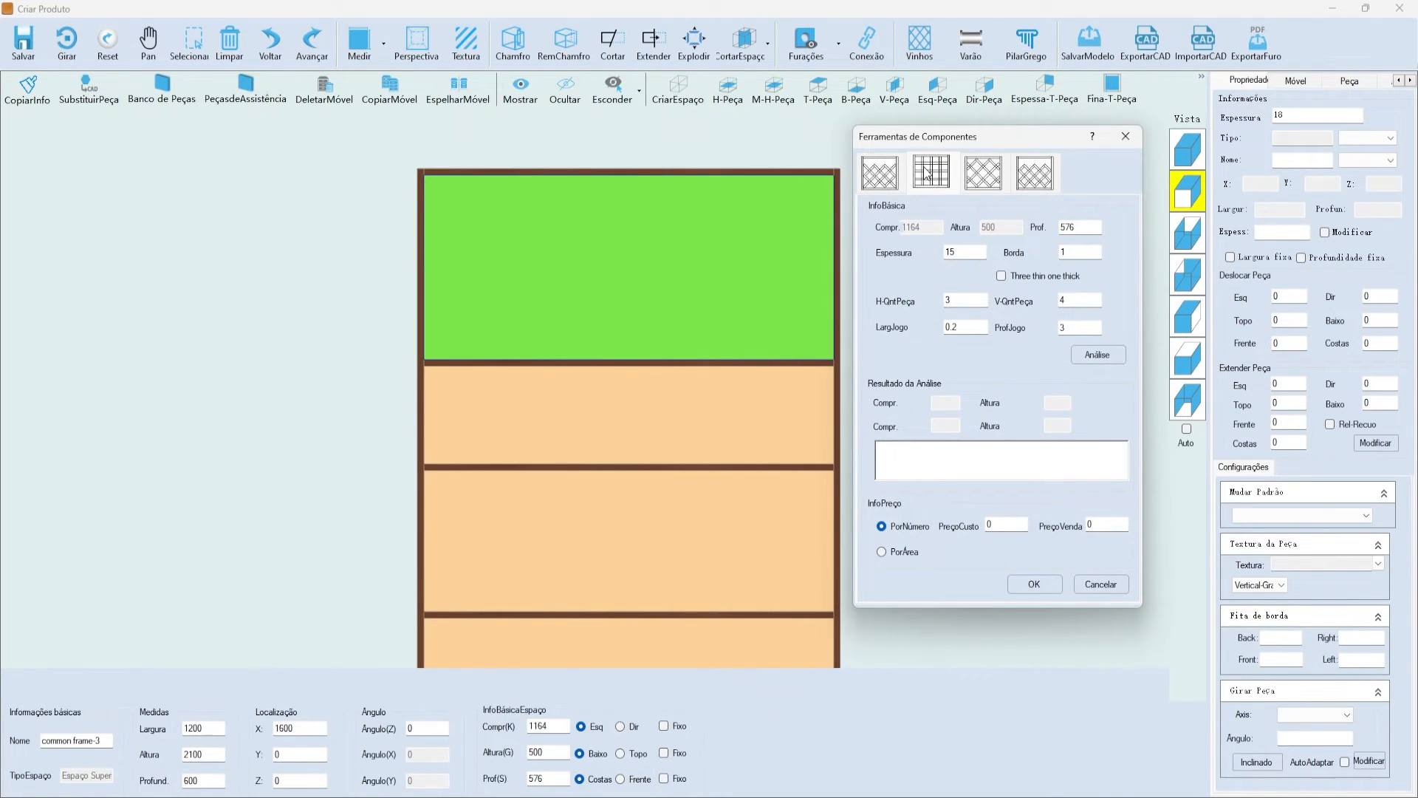
pyautogui.click(888, 185)
pyautogui.moveTo(919, 134); pyautogui.dragTo(954, 154)
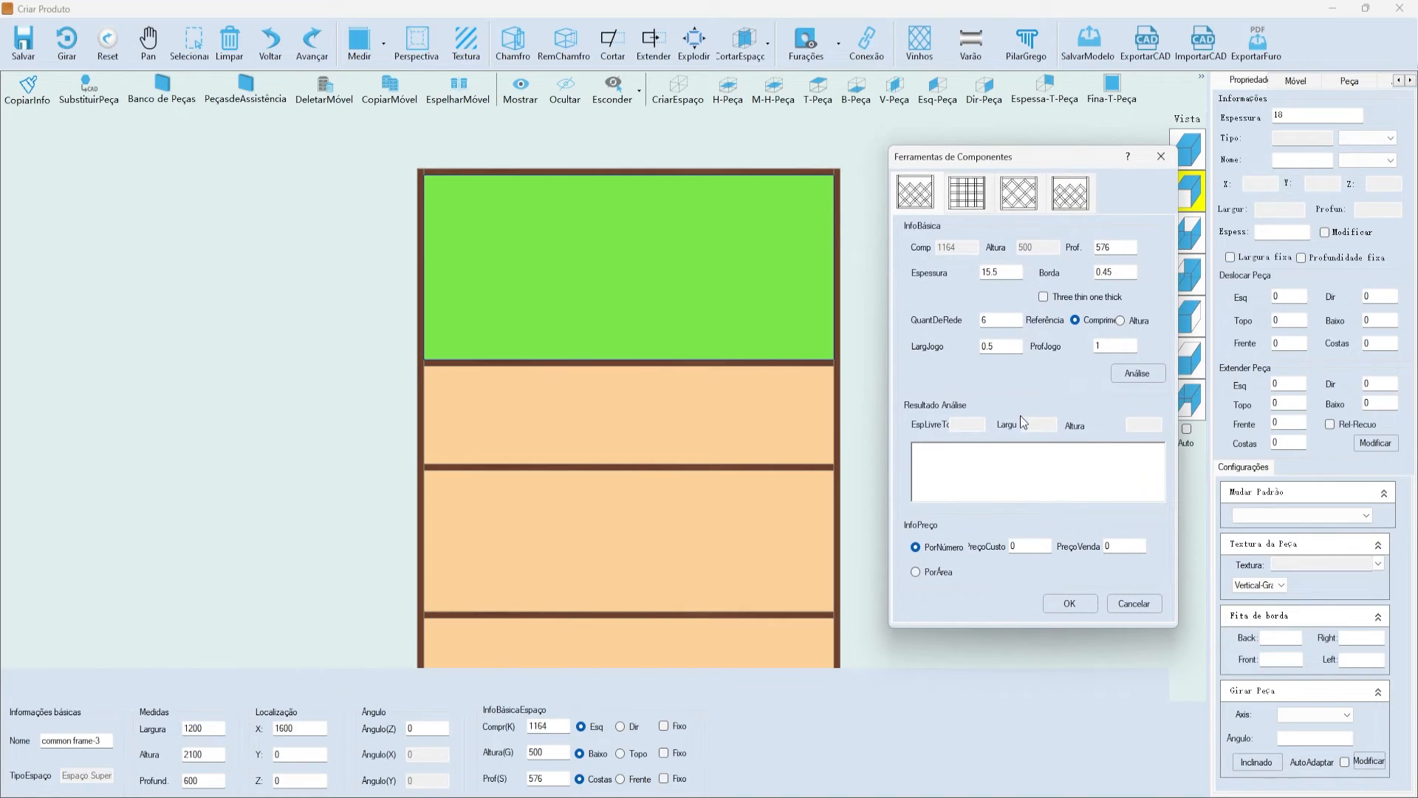
# - Set Espessura to 18 and QuantDeRede to 3, then review the clearance width and depth values
pyautogui.doubleClick(1006, 272)
pyautogui.write('18')
pyautogui.moveTo(1007, 319); pyautogui.dragTo(947, 320)
pyautogui.click(984, 320)
pyautogui.click(1003, 347)
pyautogui.moveTo(1004, 347); pyautogui.dragTo(924, 342)
pyautogui.moveTo(1122, 343); pyautogui.dragTo(965, 342)
# - Analyse the lattice fit, then base the grid count on Altura and recalculate
pyautogui.moveTo(1112, 349); pyautogui.dragTo(1061, 343)
pyautogui.click(1139, 376)
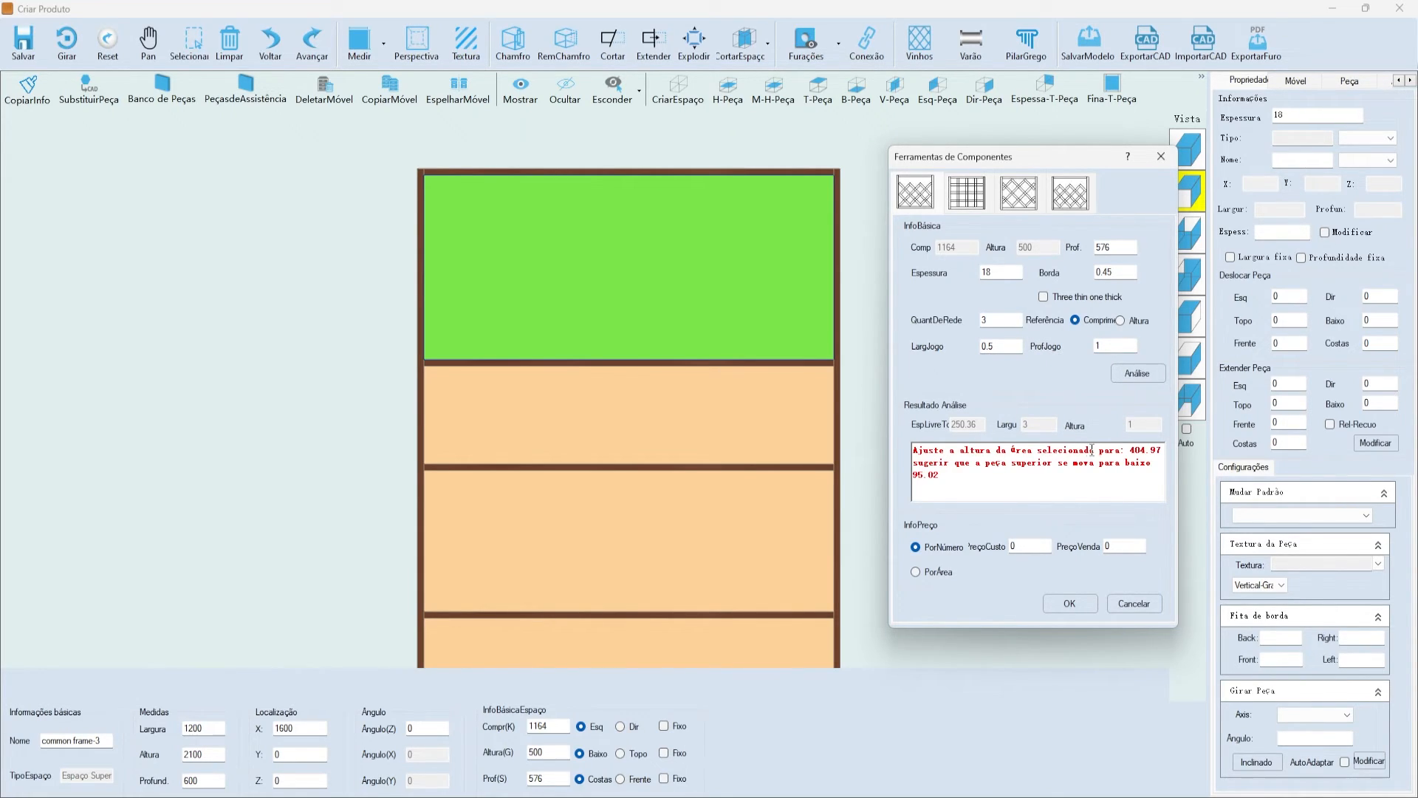
pyautogui.doubleClick(1142, 450)
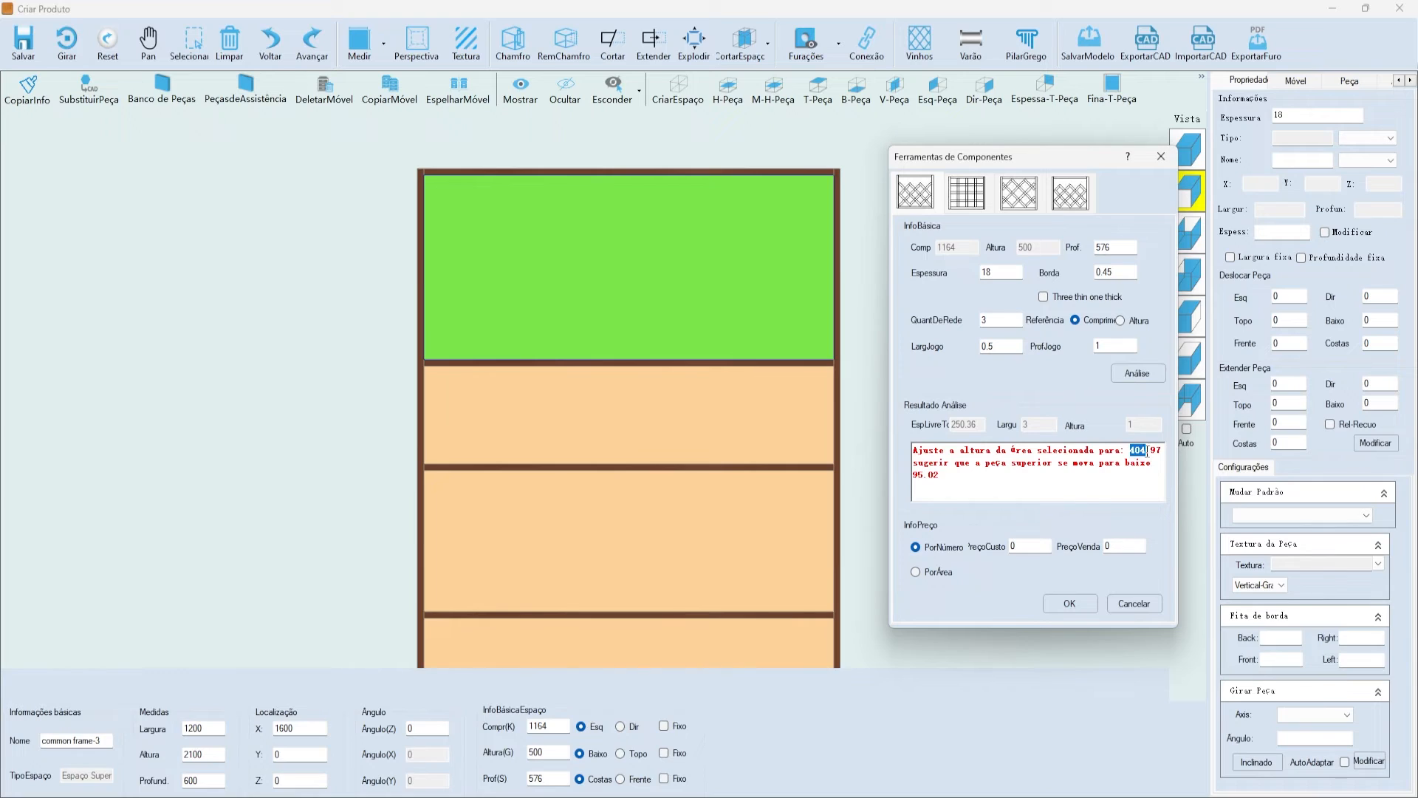
pyautogui.doubleClick(928, 474)
pyautogui.moveTo(944, 164)
pyautogui.mouseDown()
pyautogui.moveTo(869, 124)
pyautogui.moveTo(950, 143)
pyautogui.mouseUp()
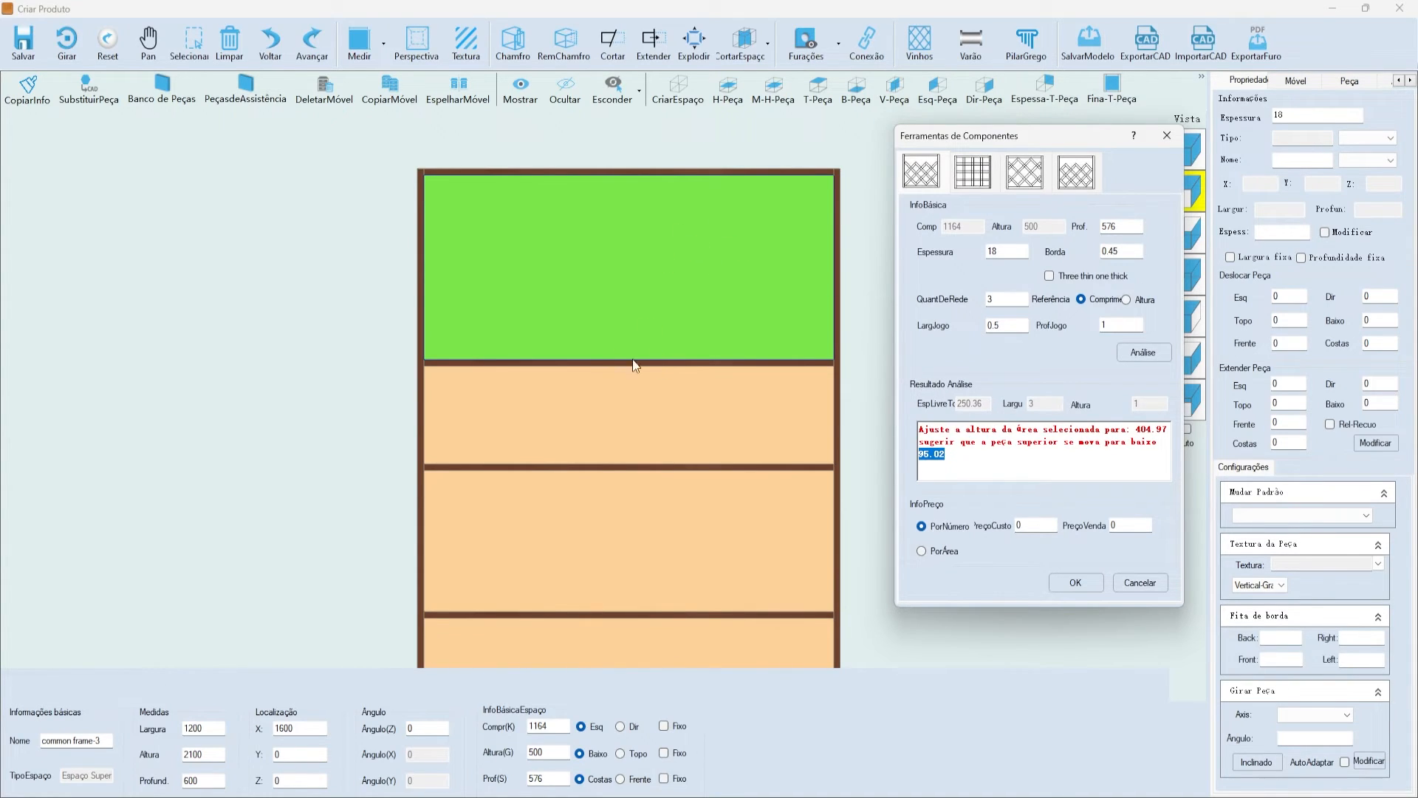
pyautogui.moveTo(1162, 444); pyautogui.dragTo(1134, 426)
pyautogui.moveTo(999, 297); pyautogui.dragTo(949, 285)
pyautogui.click(1126, 299)
pyautogui.click(1137, 353)
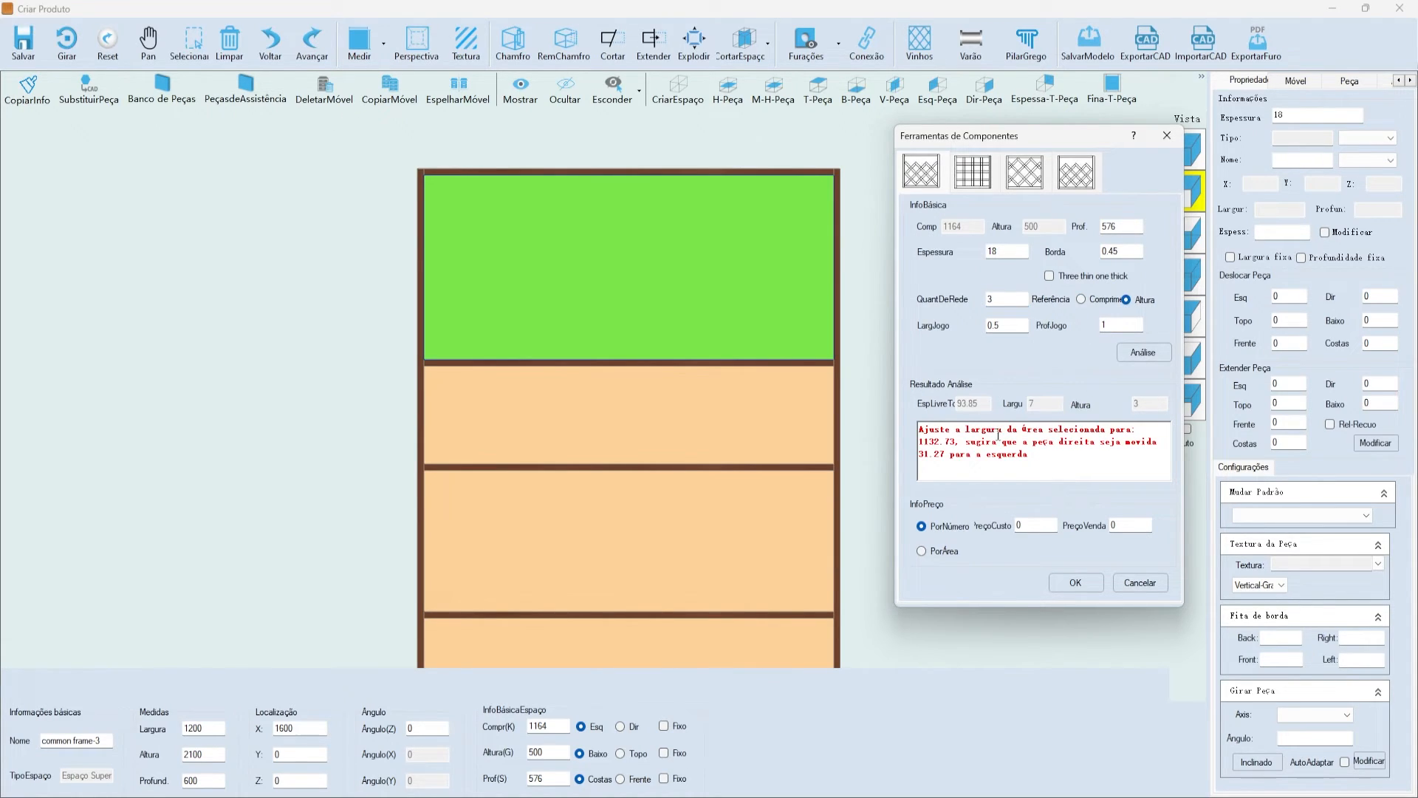
pyautogui.moveTo(928, 454); pyautogui.dragTo(935, 454)
pyautogui.click(1055, 455)
# - Compare the lattice fit for grid counts 2, 4 and 3, keeping 3
pyautogui.doubleClick(997, 299)
pyautogui.write('2')
pyautogui.click(1131, 354)
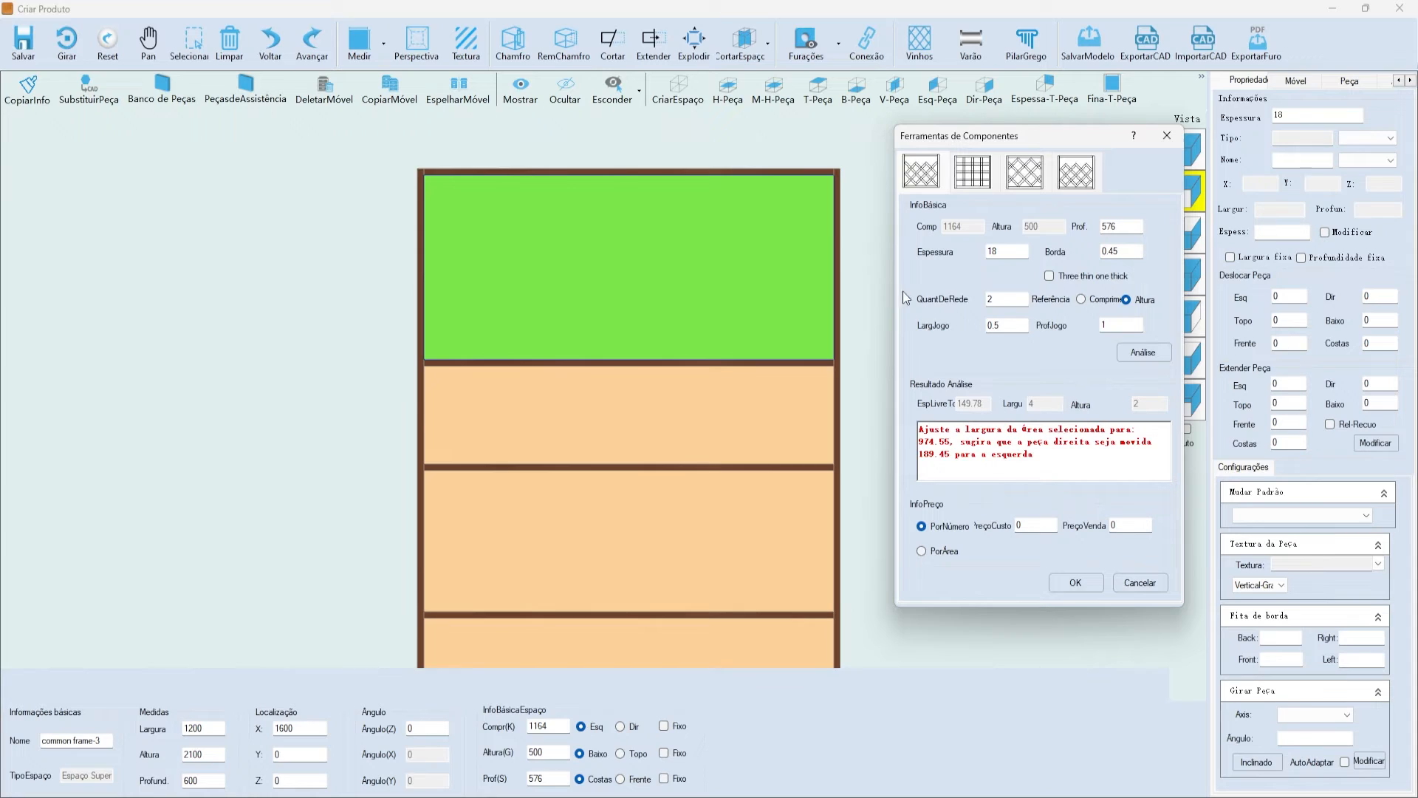
pyautogui.doubleClick(998, 299)
pyautogui.write('4')
pyautogui.click(1138, 352)
pyautogui.doubleClick(998, 299)
pyautogui.write('3')
pyautogui.click(1154, 355)
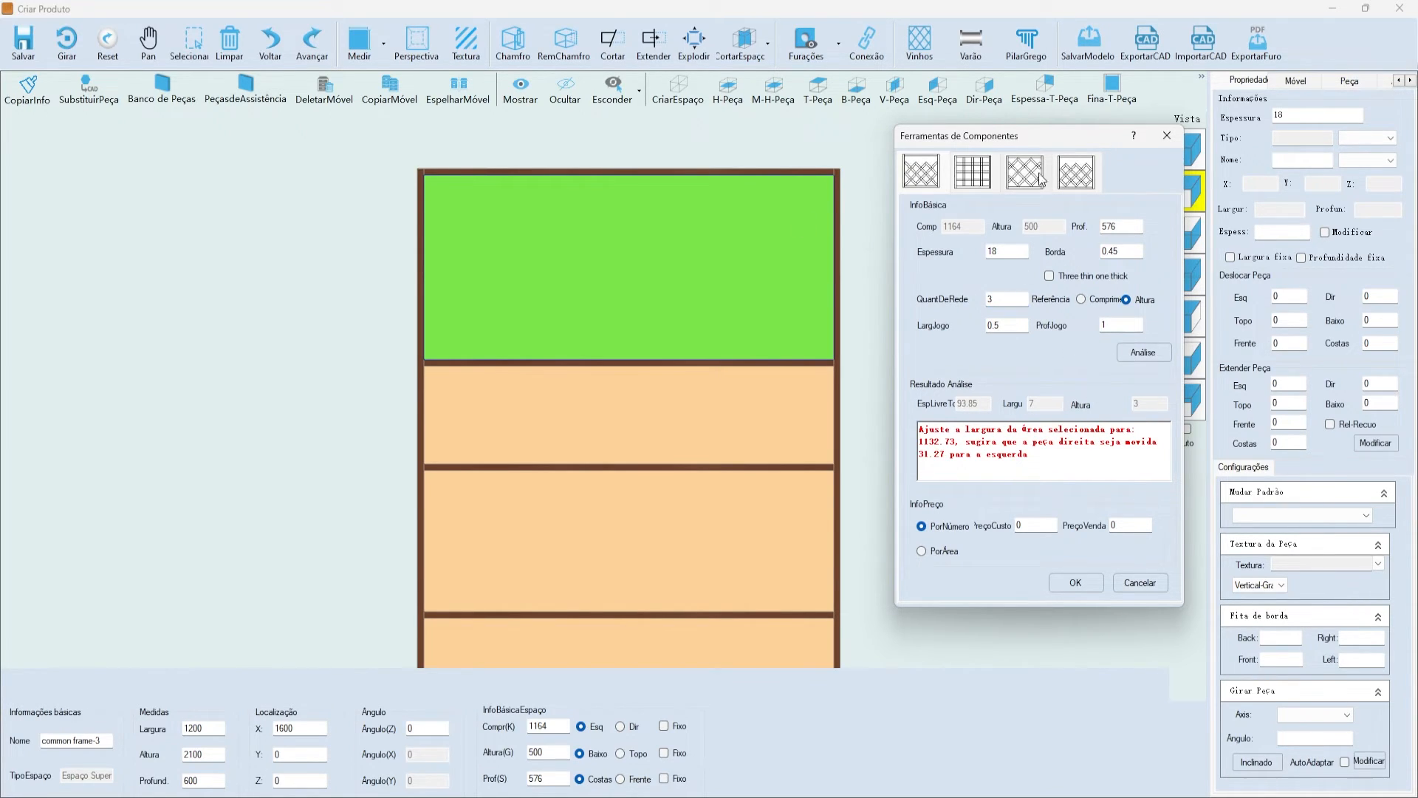
# - Read through the fit advice for the grid count of 3
pyautogui.moveTo(1011, 137); pyautogui.dragTo(962, 138)
pyautogui.moveTo(917, 432); pyautogui.dragTo(1015, 474)
pyautogui.click(1015, 474)
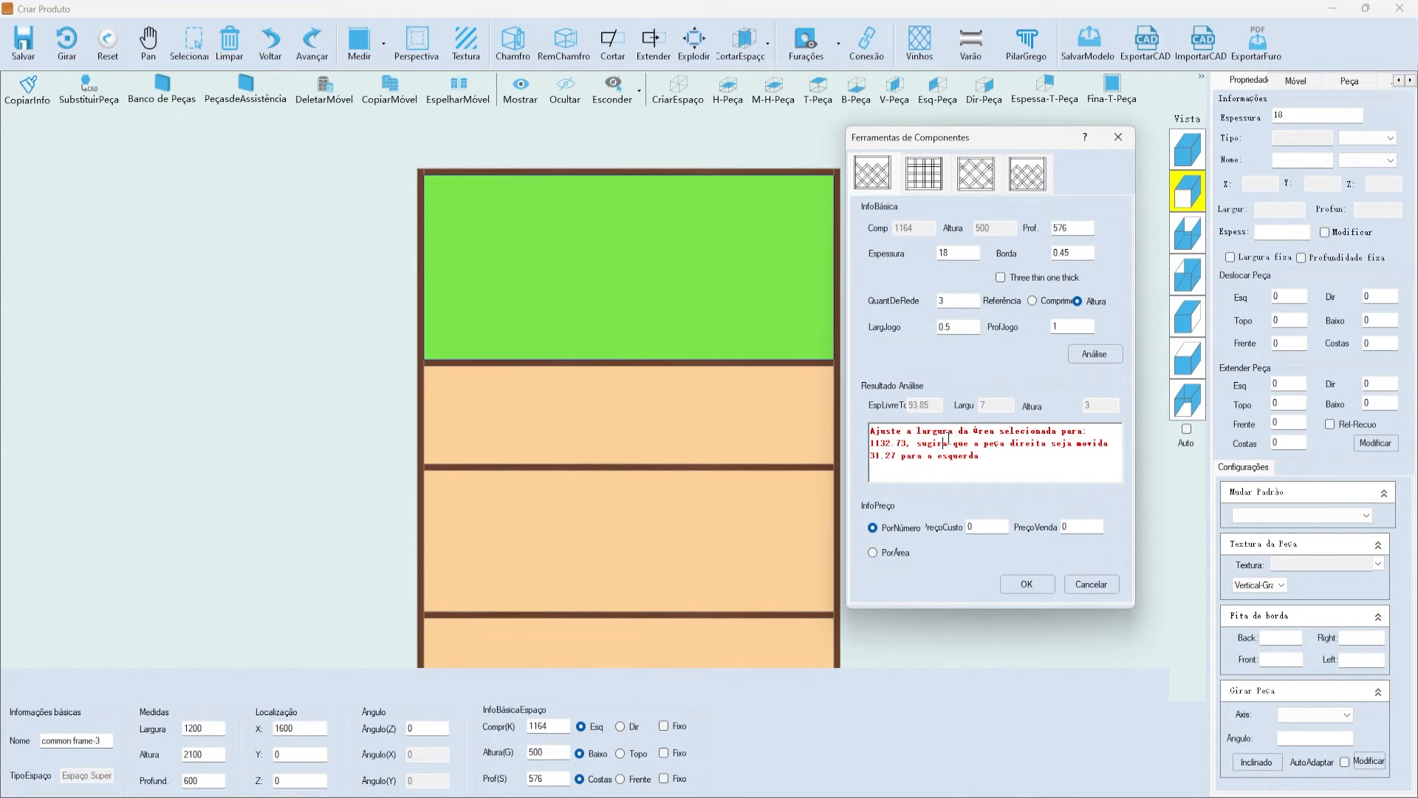
pyautogui.moveTo(882, 458); pyautogui.dragTo(977, 457)
pyautogui.click(976, 457)
pyautogui.moveTo(896, 146); pyautogui.dragTo(1023, 109)
pyautogui.moveTo(996, 392); pyautogui.dragTo(1218, 408)
pyautogui.click(1142, 413)
pyautogui.moveTo(1105, 419); pyautogui.dragTo(985, 371)
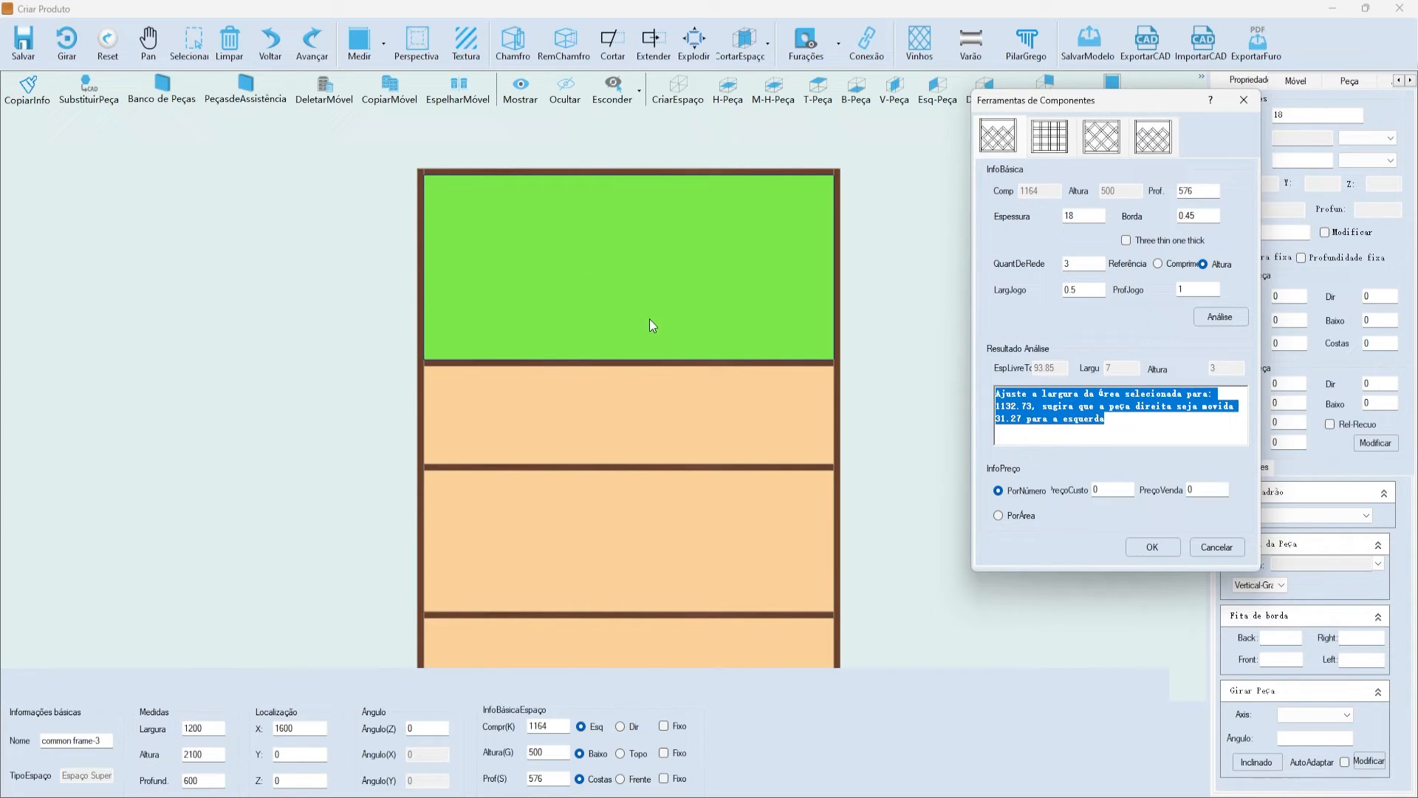
pyautogui.click(1052, 400)
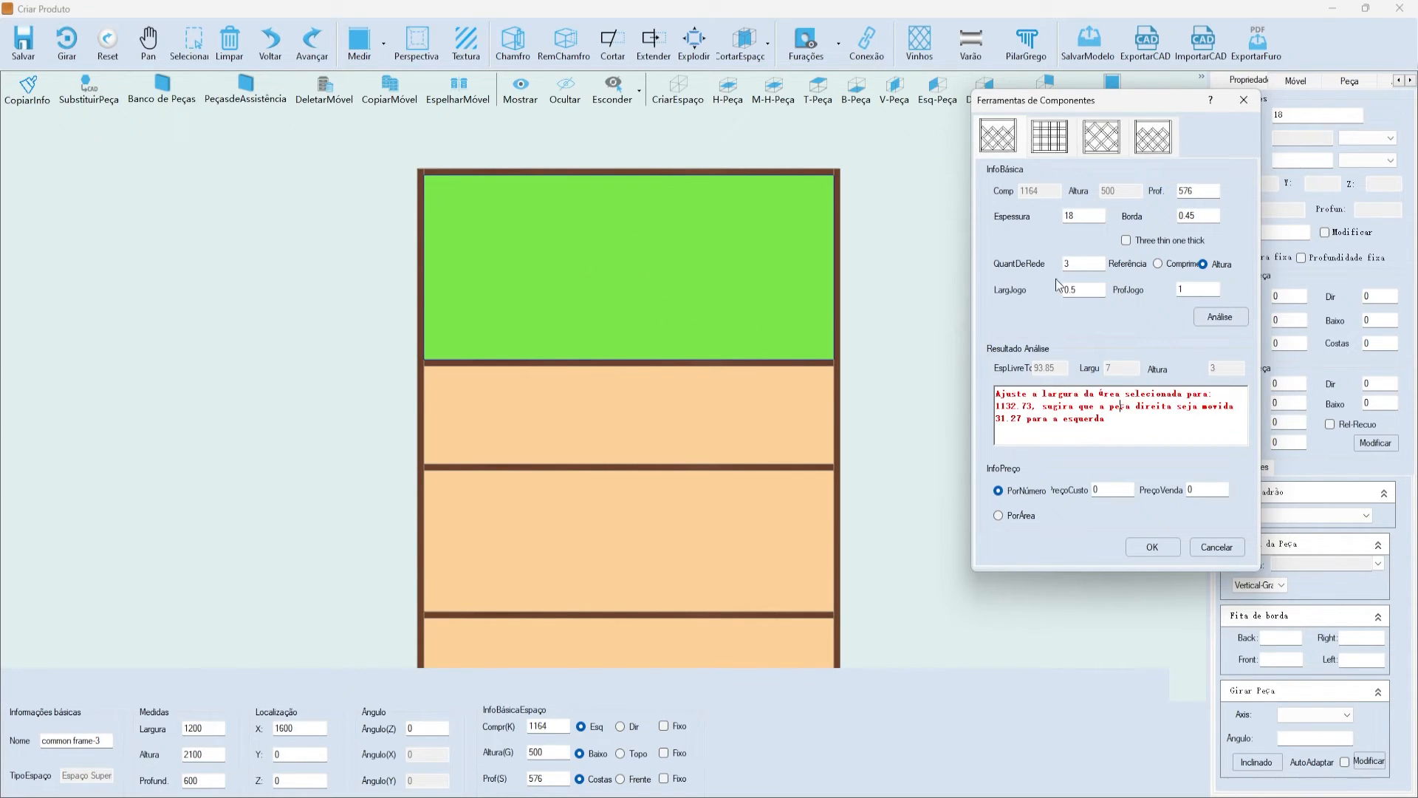
# - Apply the diagonal lattice wine rack and accept moving the right piece 31.27 left
pyautogui.click(1152, 547)
pyautogui.moveTo(697, 379); pyautogui.dragTo(893, 259)
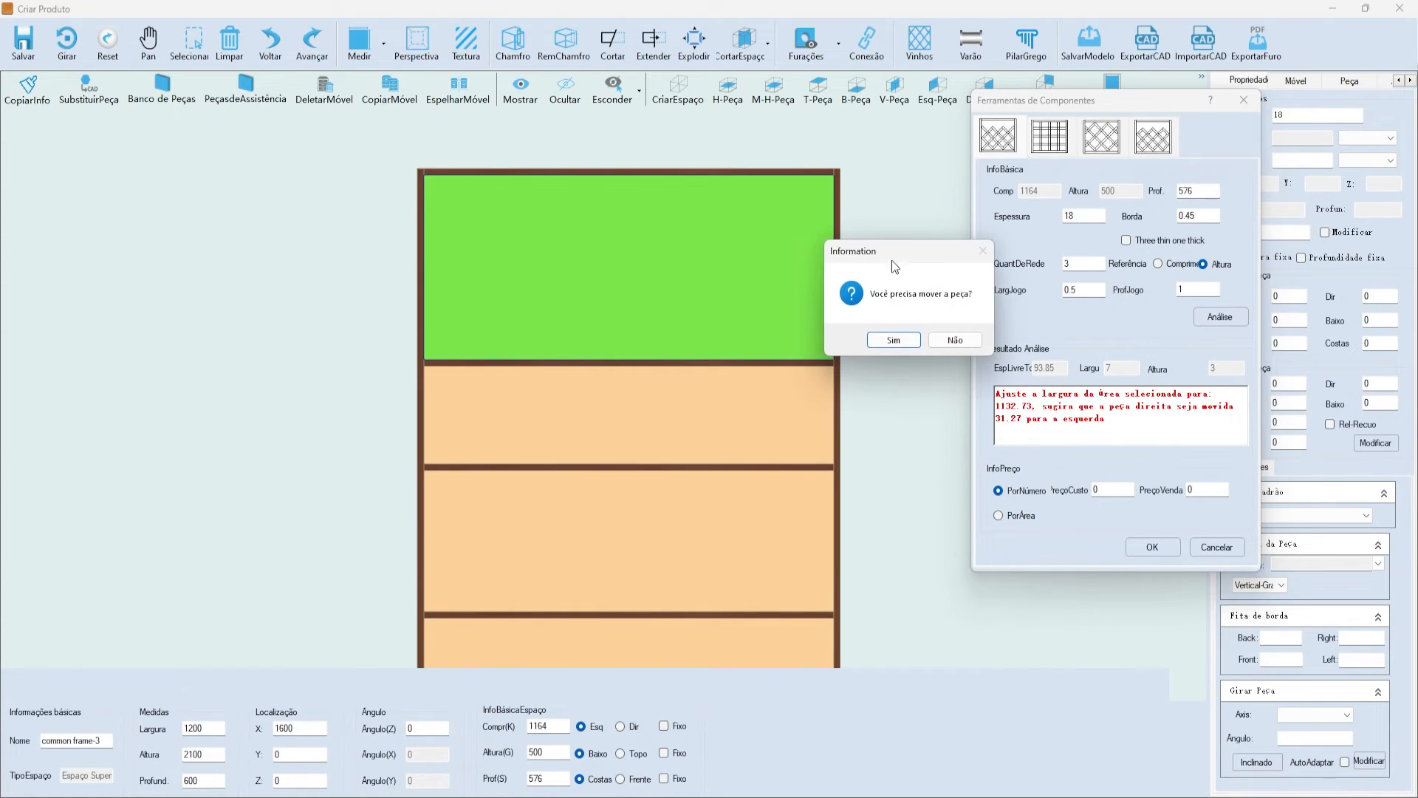
pyautogui.click(896, 344)
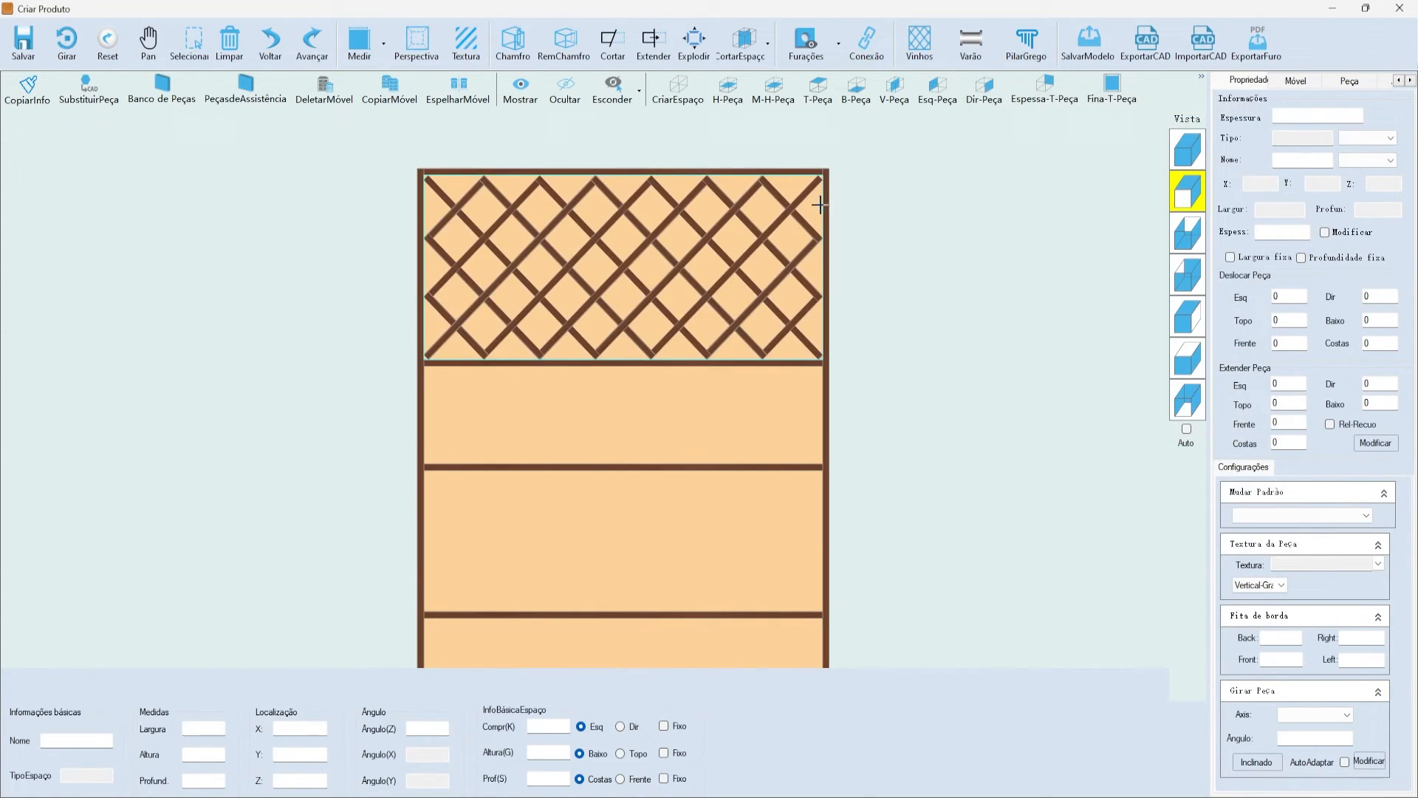
pyautogui.click(826, 208)
pyautogui.scroll(-4, 839, 167)
pyautogui.scroll(1, 835, 218)
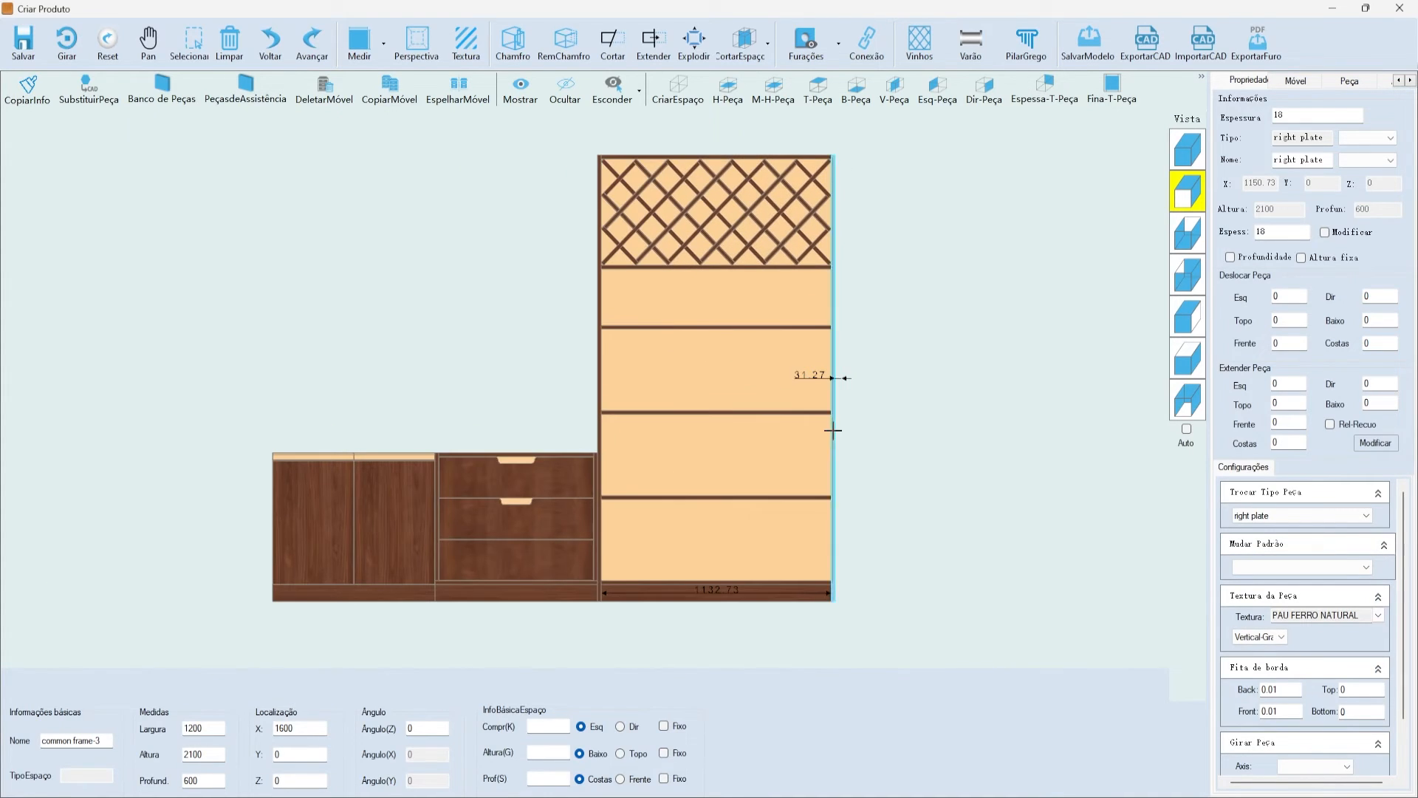
pyautogui.scroll(3, 832, 406)
pyautogui.scroll(-2, 800, 350)
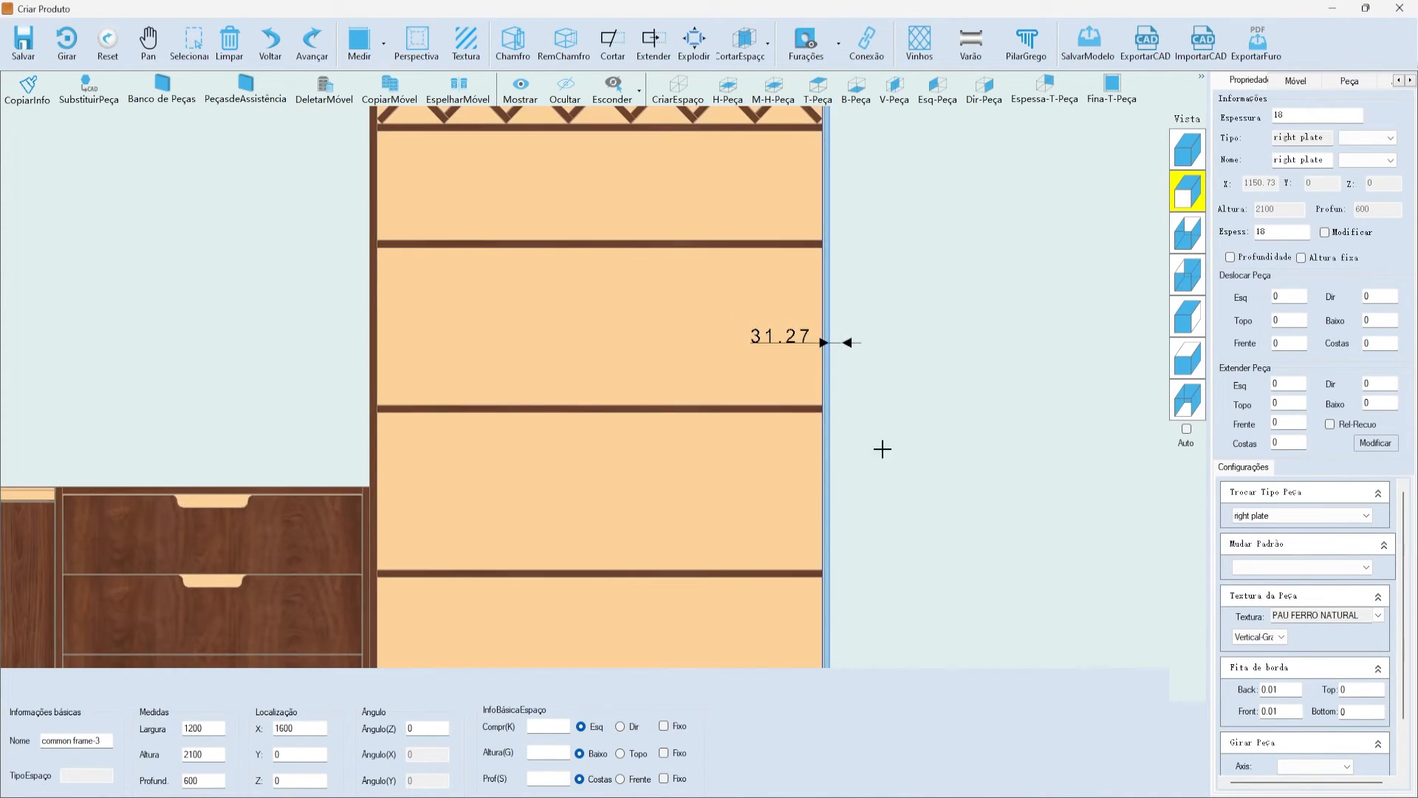
pyautogui.scroll(-2, 786, 184)
pyautogui.scroll(2, 801, 266)
pyautogui.scroll(-2, 785, 180)
pyautogui.scroll(1, 783, 185)
pyautogui.scroll(-2, 790, 189)
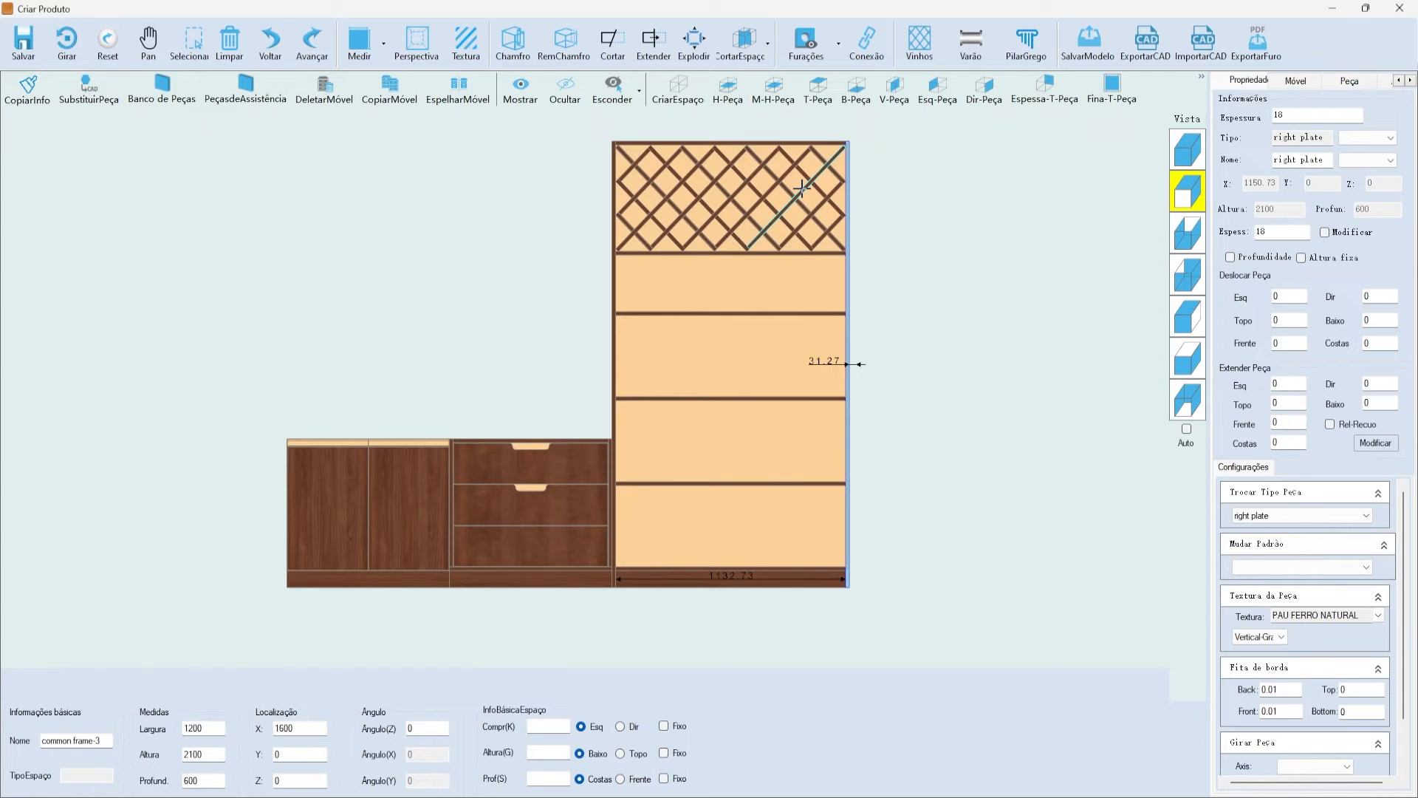
pyautogui.scroll(2, 746, 233)
pyautogui.scroll(-2, 739, 221)
pyautogui.scroll(2, 672, 141)
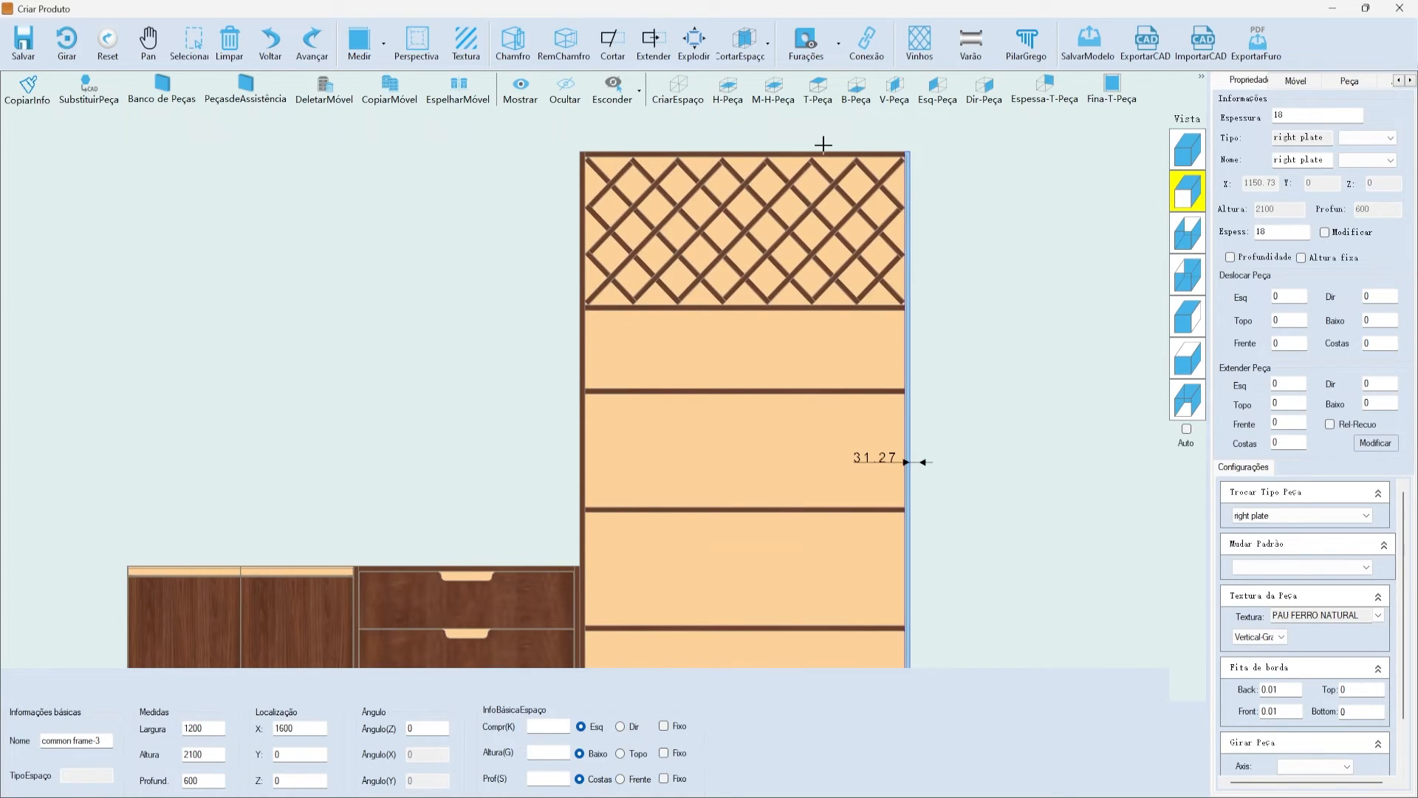
pyautogui.scroll(-1, 824, 144)
pyautogui.scroll(2, 906, 196)
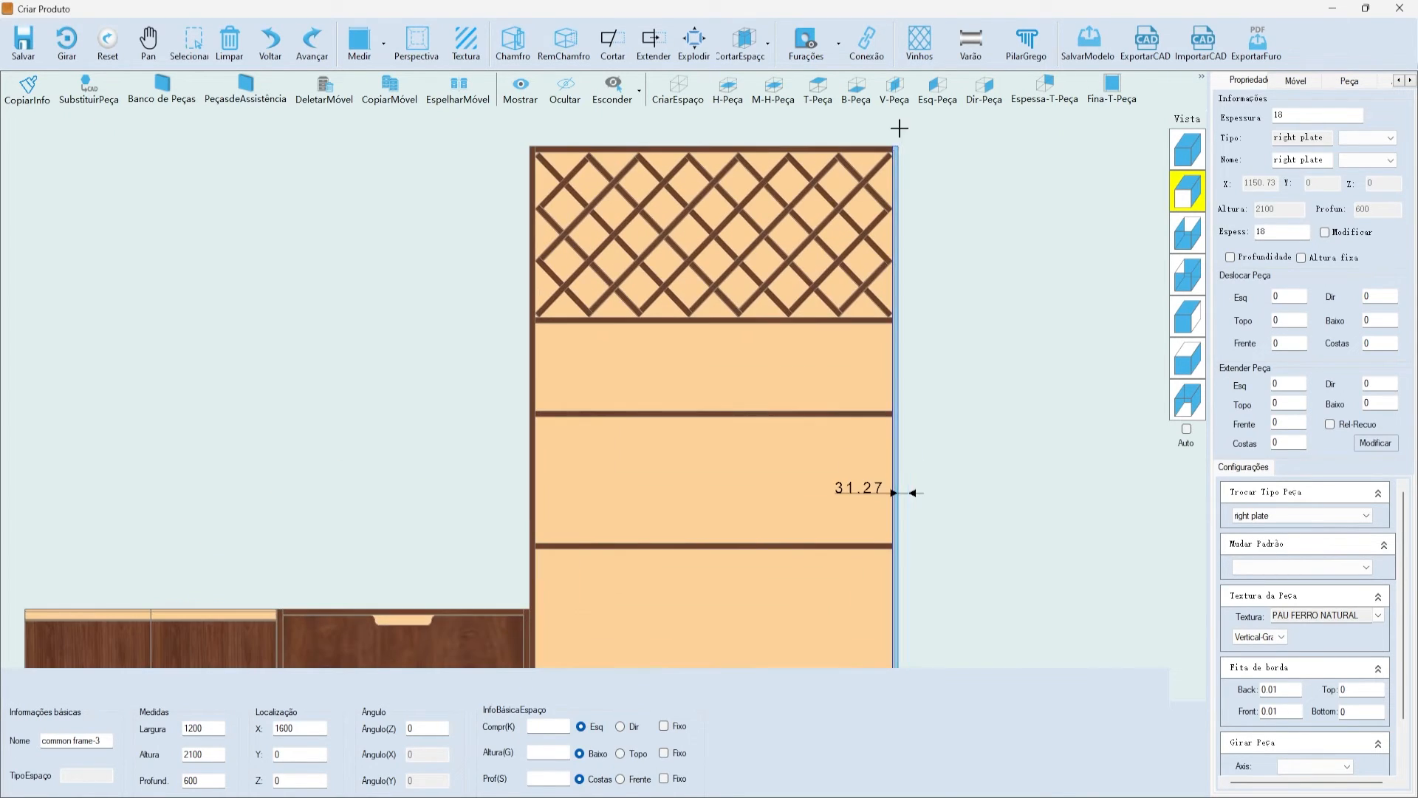
pyautogui.scroll(-2, 928, 285)
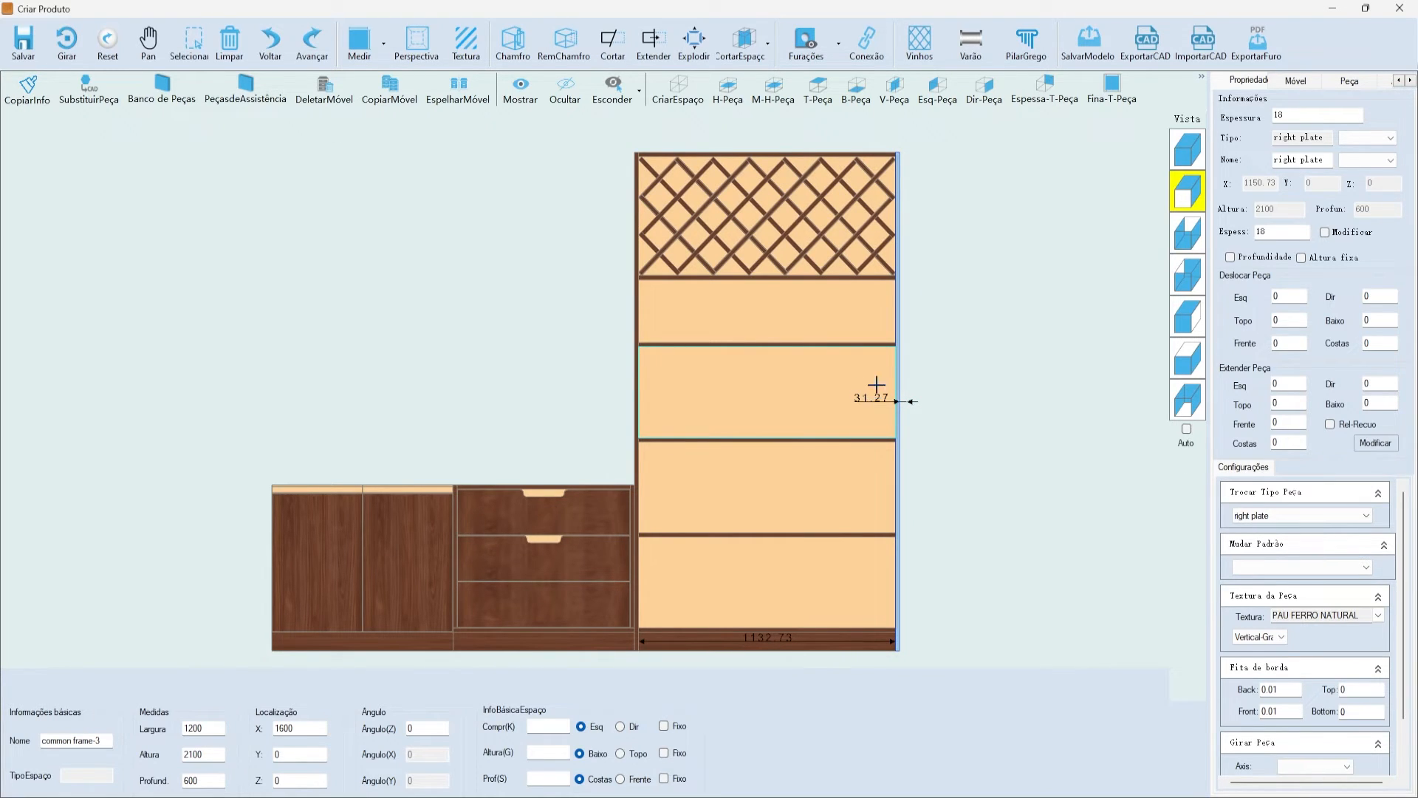
pyautogui.scroll(-1, 769, 232)
pyautogui.scroll(2, 805, 245)
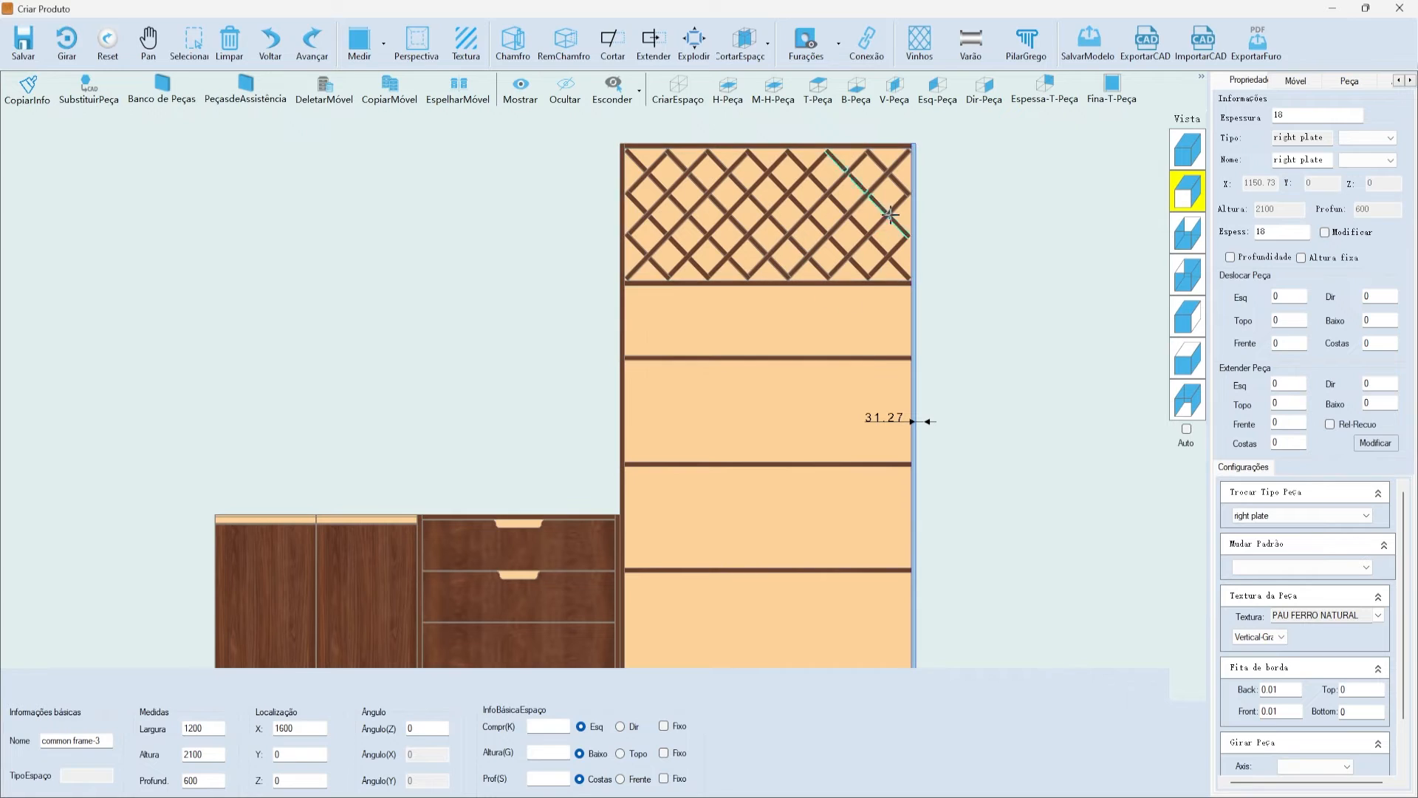
pyautogui.scroll(5, 937, 202)
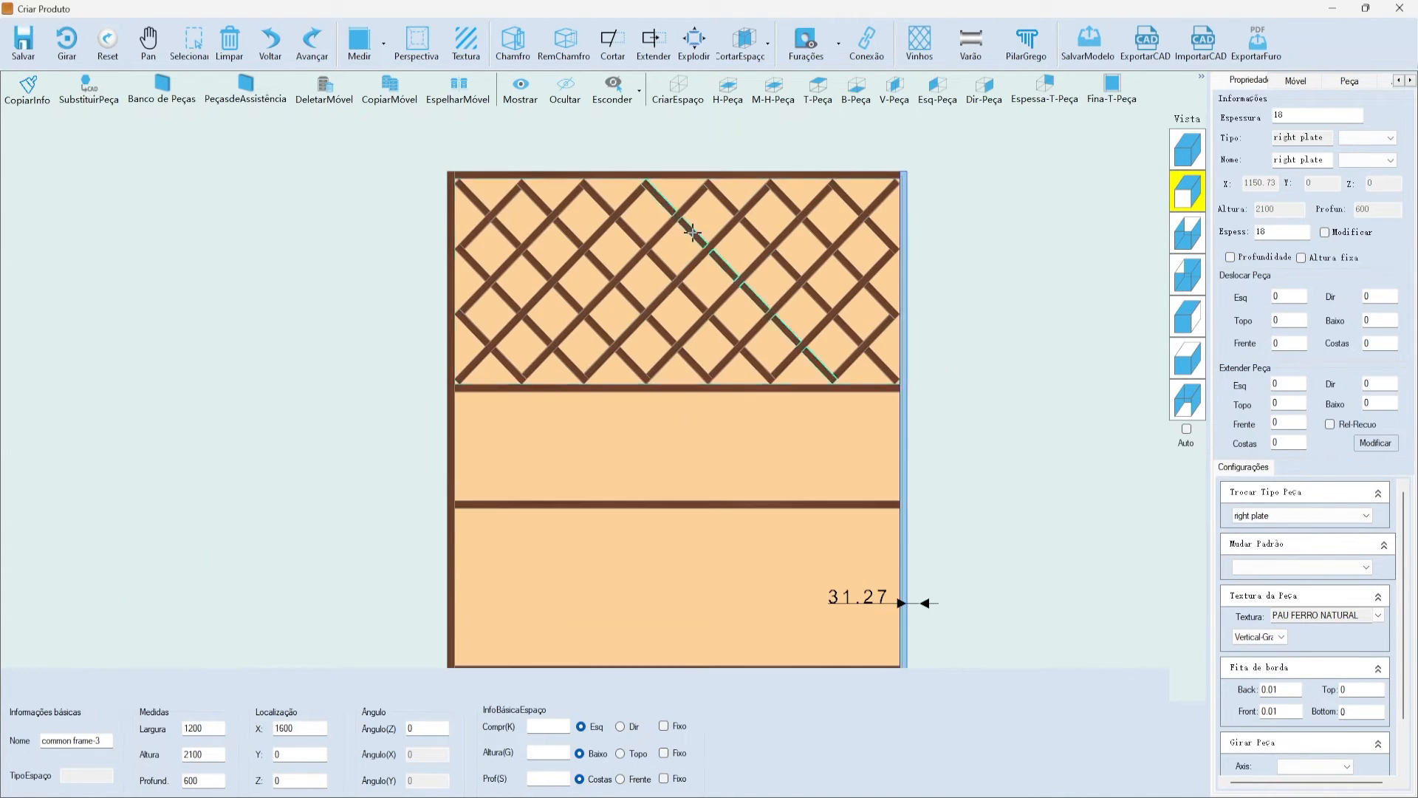
pyautogui.click(510, 210)
pyautogui.scroll(-4, 421, 214)
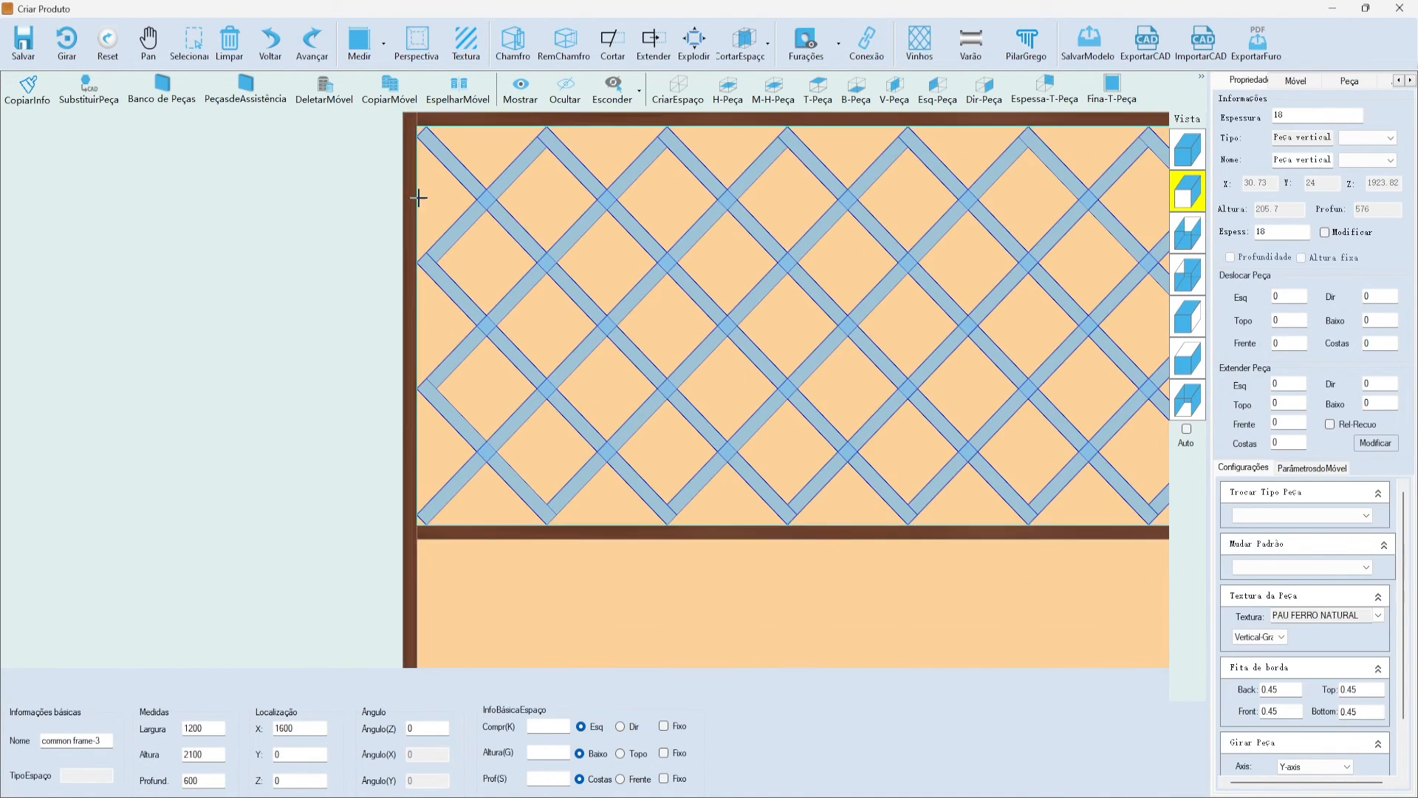
pyautogui.click(1187, 149)
pyautogui.scroll(5, 589, 263)
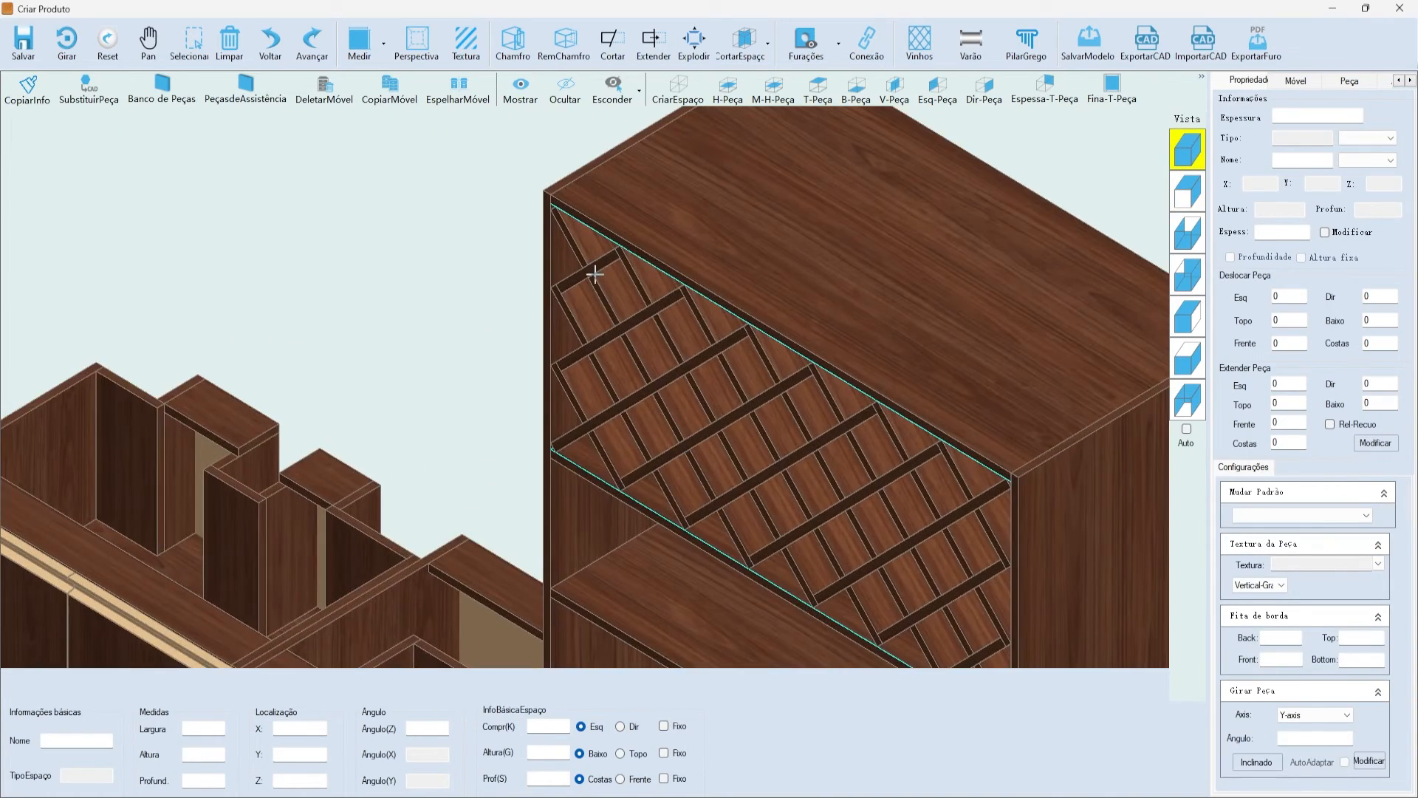
pyautogui.scroll(1, 575, 221)
pyautogui.click(612, 95)
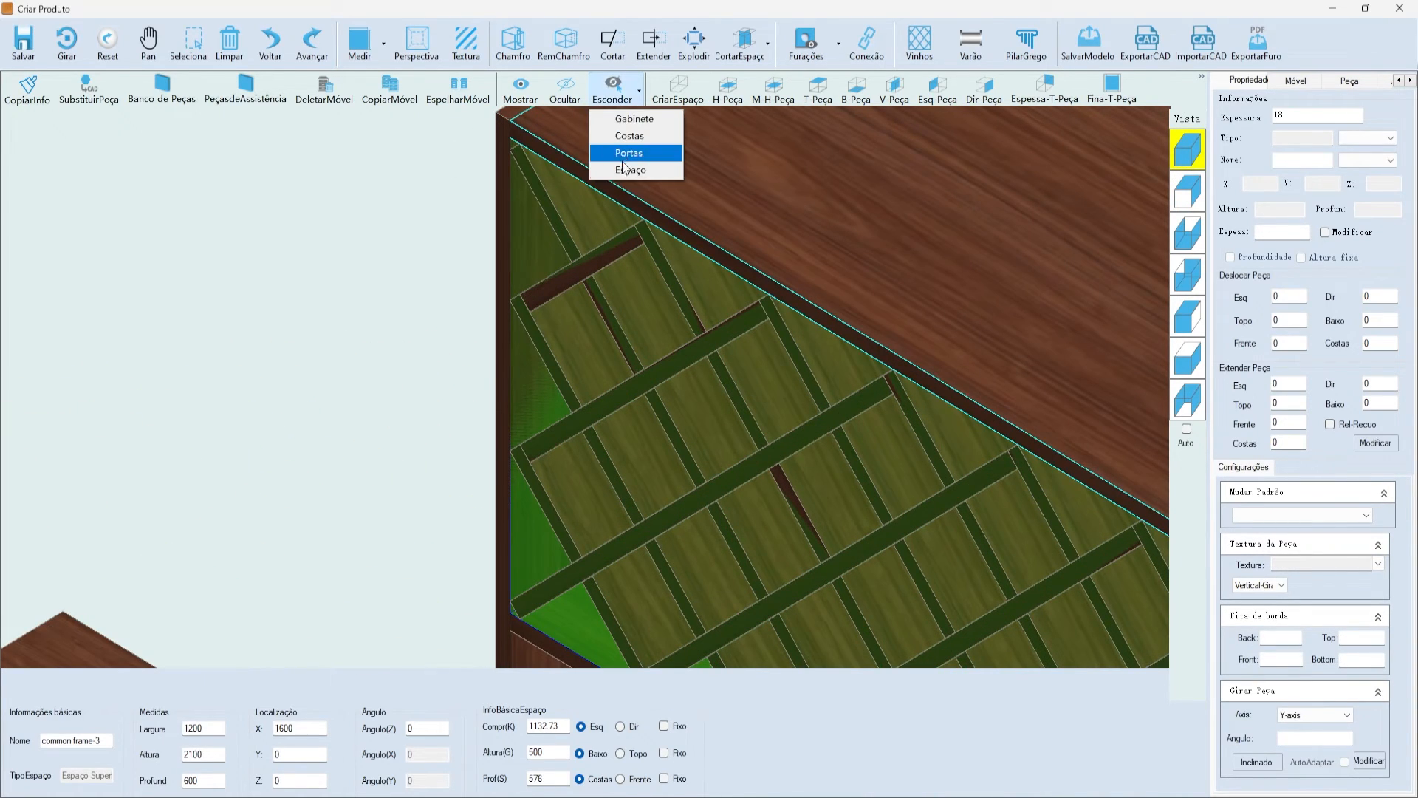
pyautogui.click(632, 153)
pyautogui.click(590, 265)
pyautogui.scroll(-3, 563, 245)
pyautogui.scroll(4, 785, 348)
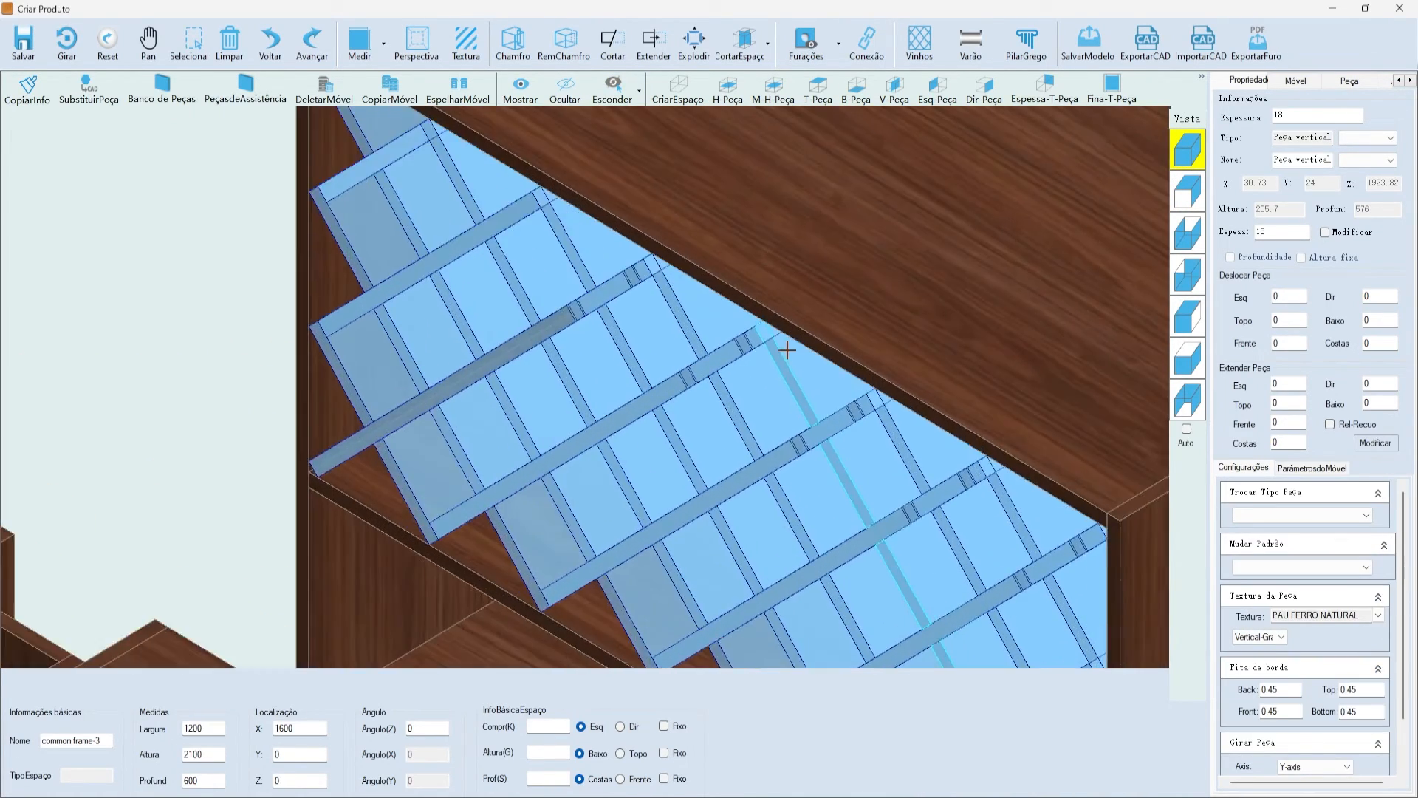
pyautogui.scroll(-2, 795, 431)
pyautogui.scroll(2, 880, 490)
pyautogui.scroll(5, 880, 490)
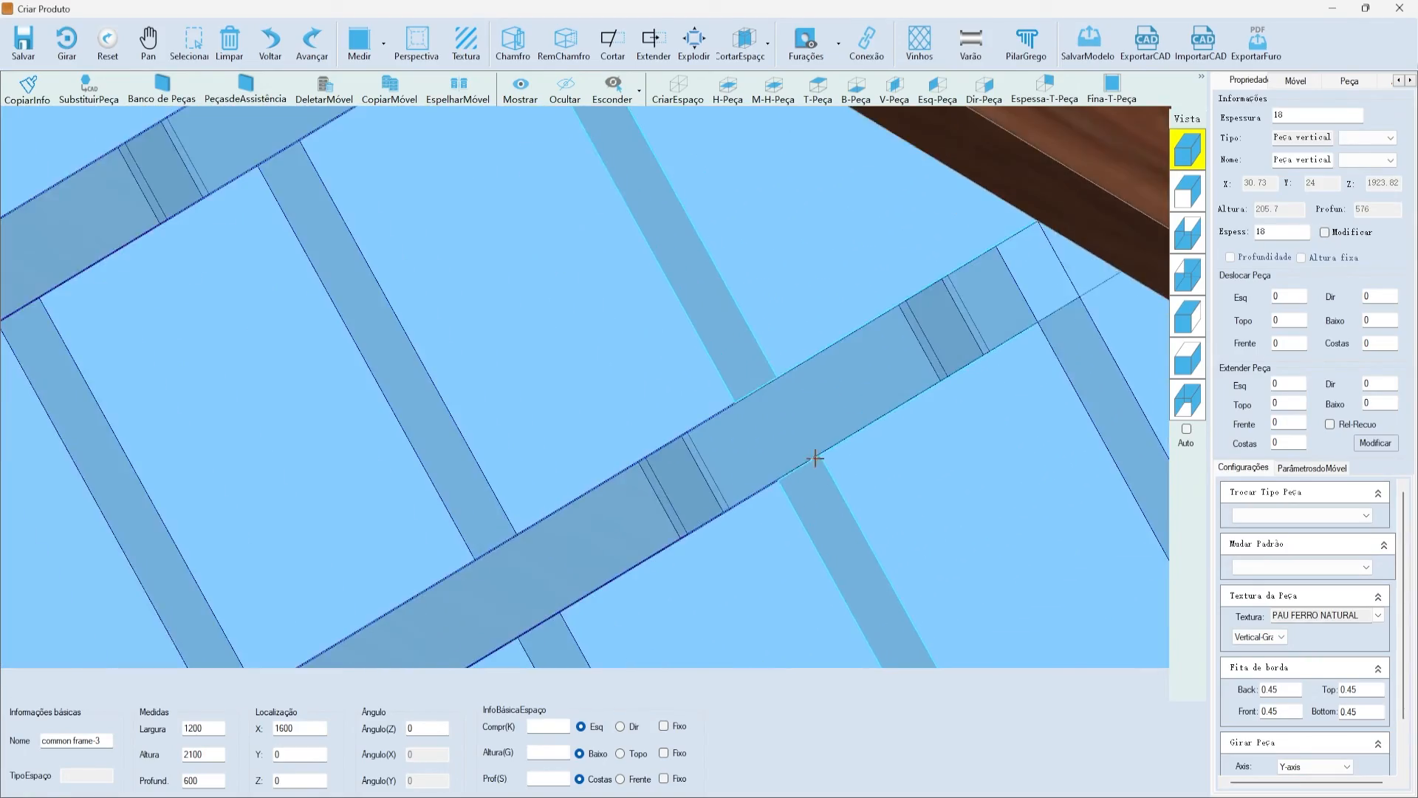
pyautogui.scroll(-3, 797, 405)
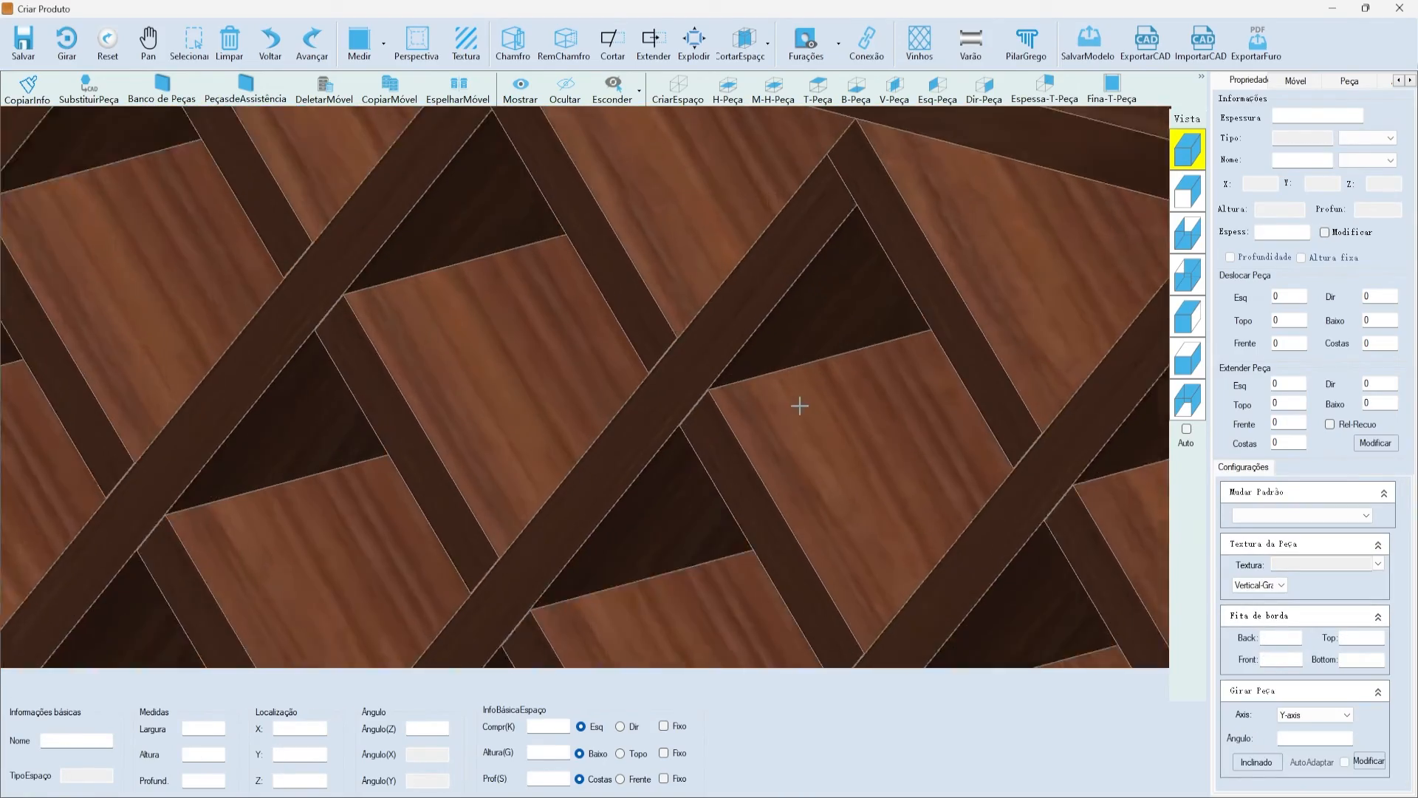
pyautogui.scroll(3, 775, 424)
pyautogui.click(687, 307)
pyautogui.scroll(-4, 688, 354)
pyautogui.click(688, 371)
pyautogui.scroll(5, 688, 371)
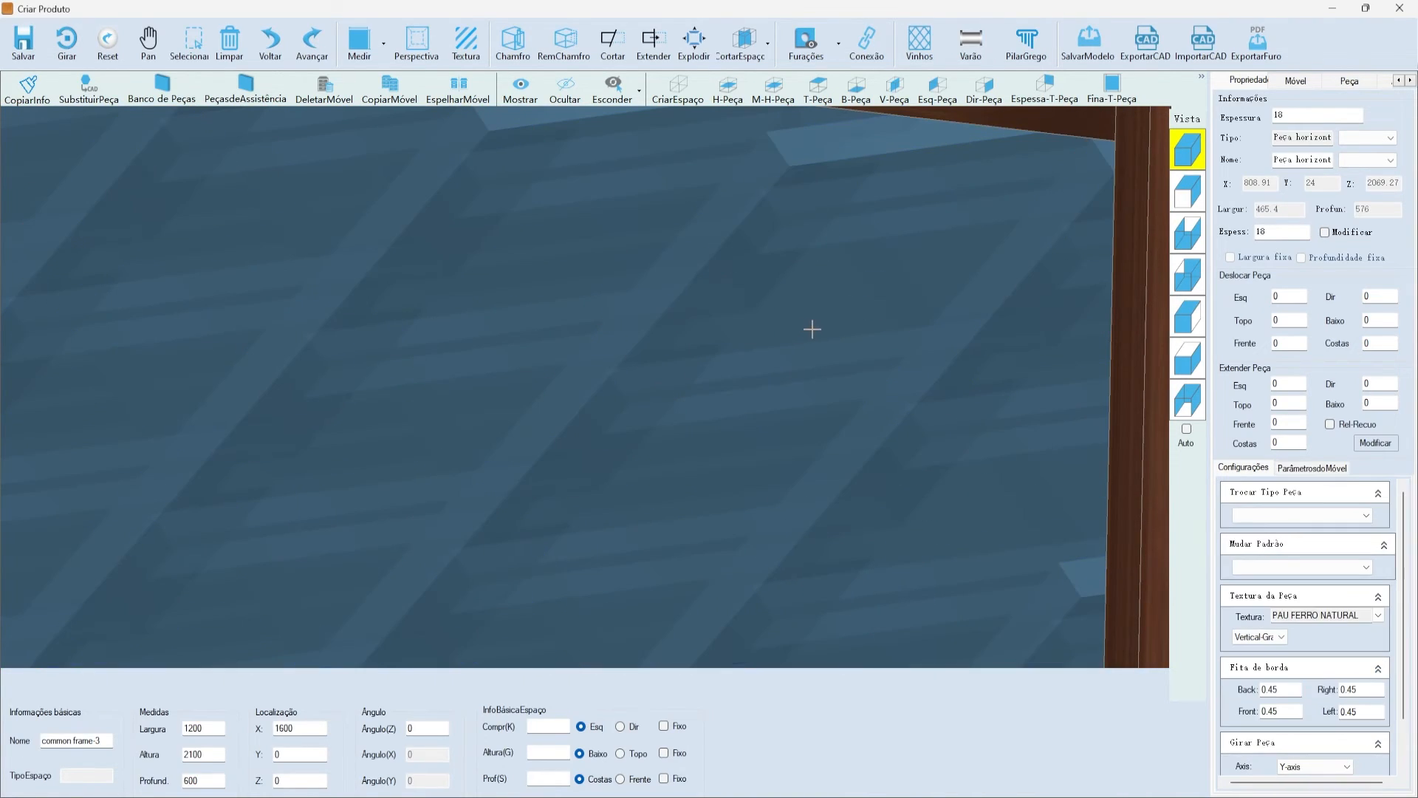
pyautogui.click(774, 409)
pyautogui.click(736, 366)
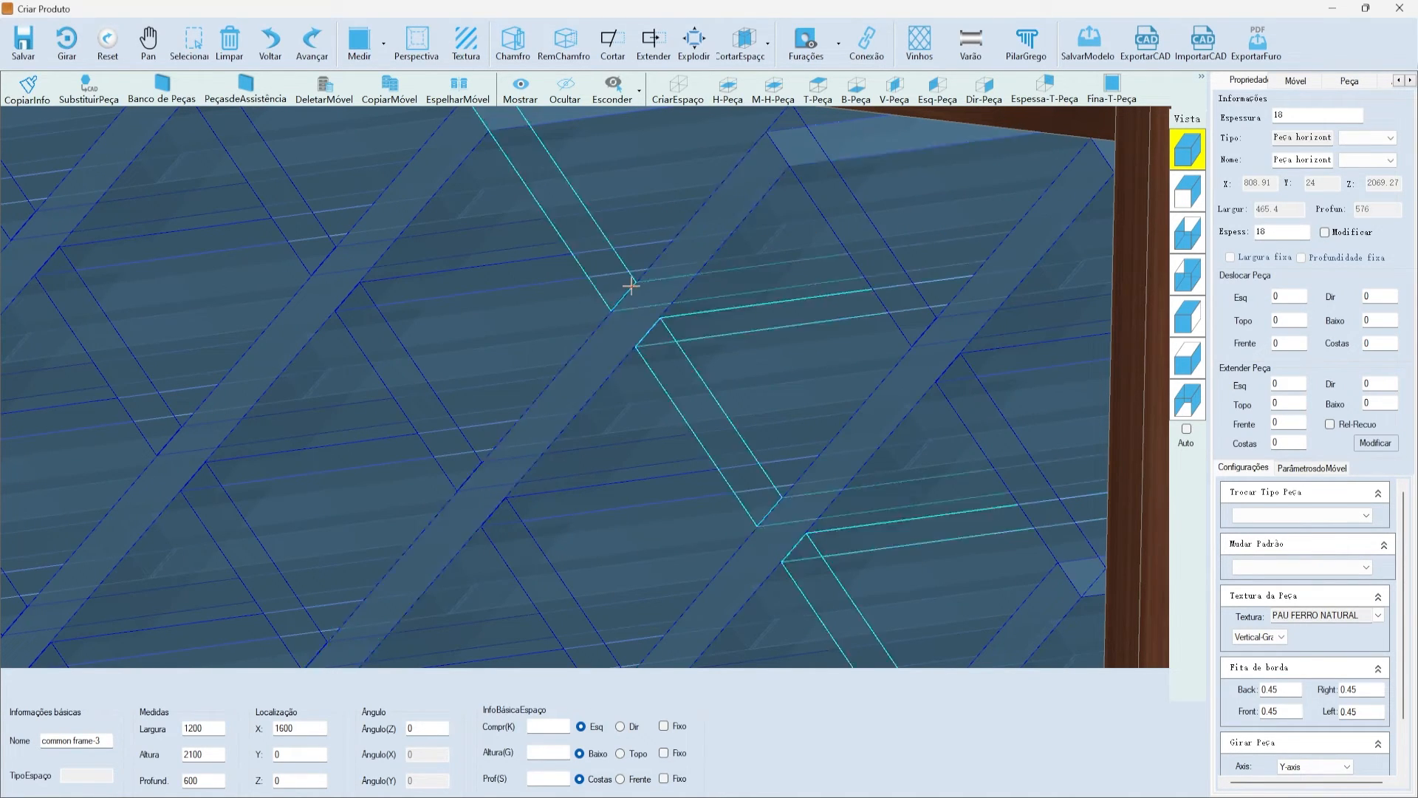
pyautogui.scroll(-8, 654, 280)
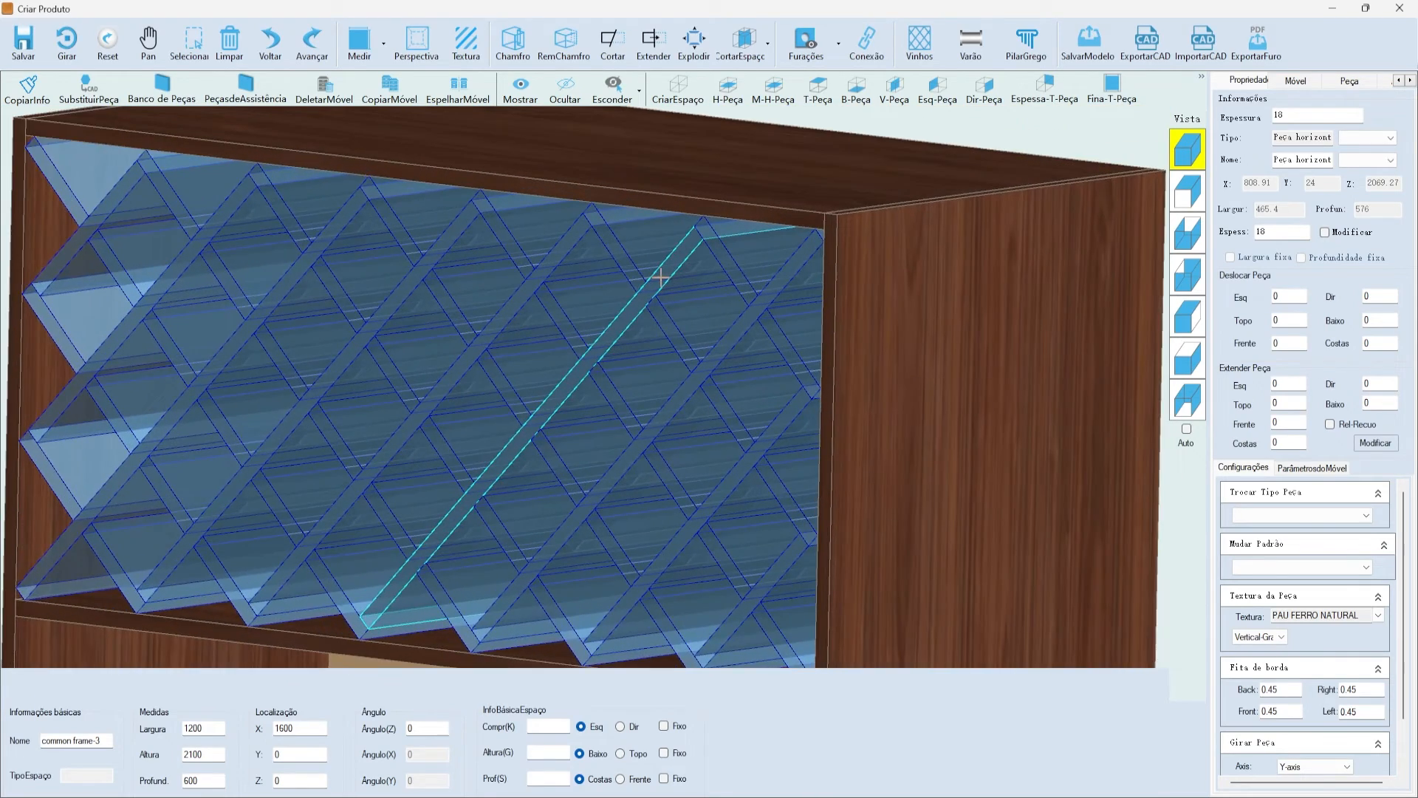
pyautogui.click(660, 278)
pyautogui.scroll(4, 665, 276)
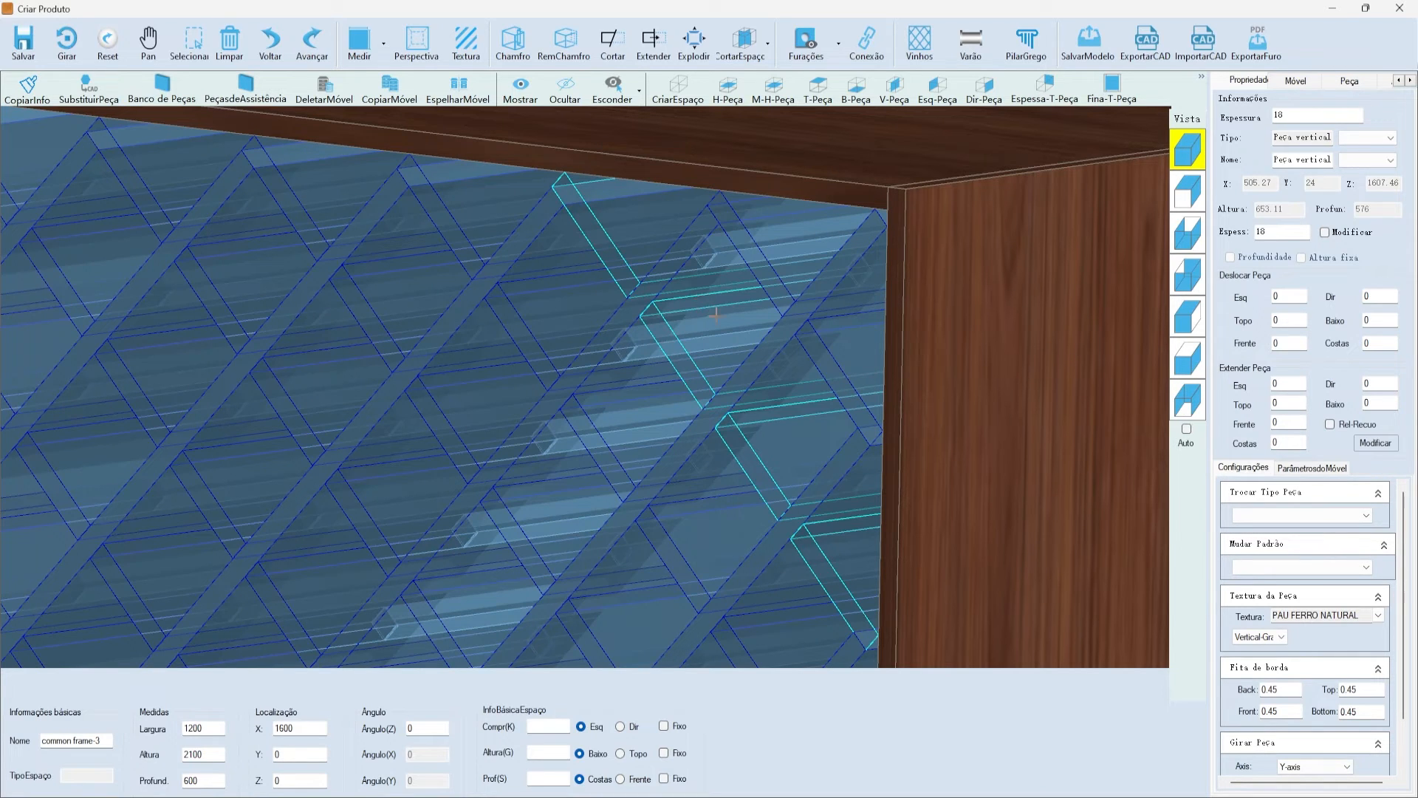
pyautogui.scroll(-5, 700, 284)
pyautogui.click(908, 159)
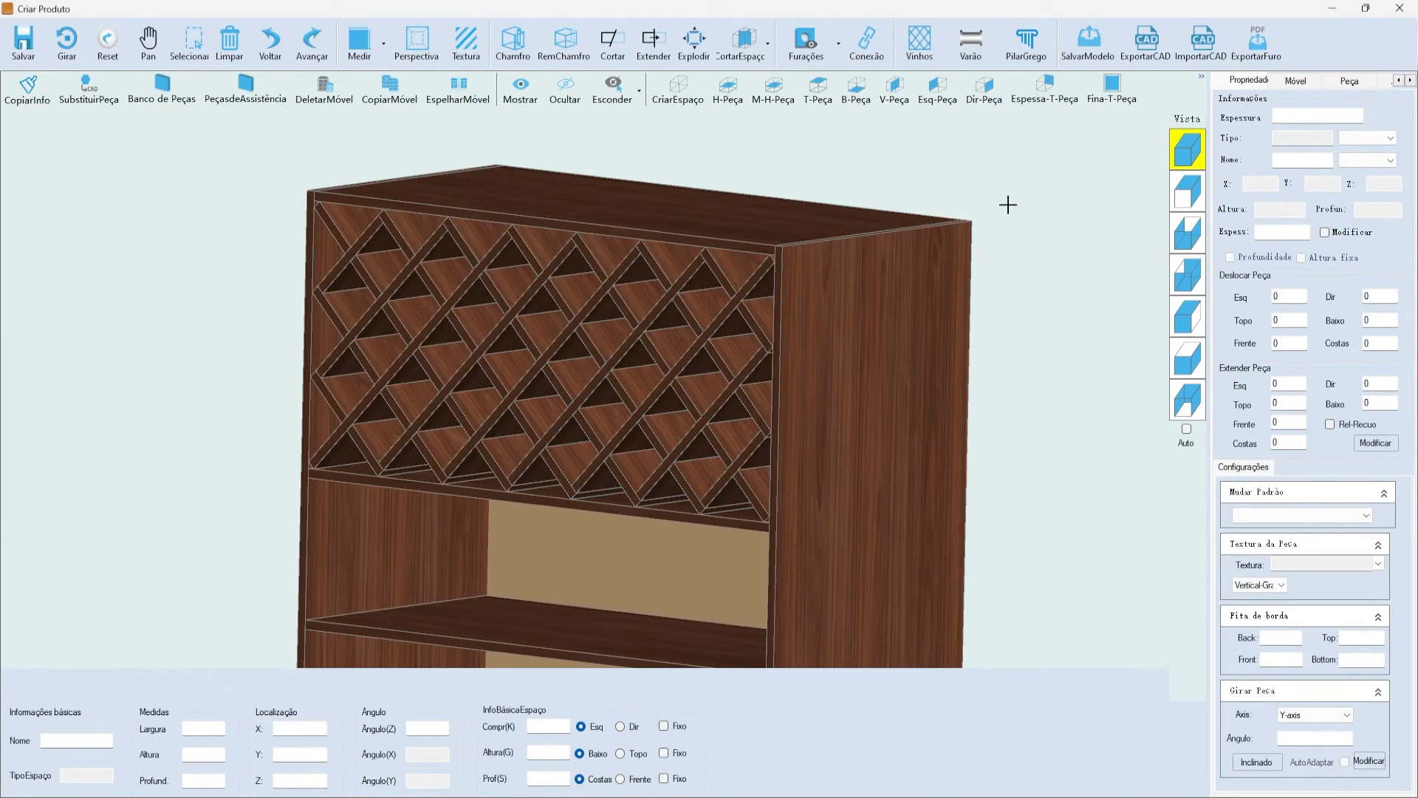
pyautogui.click(1179, 163)
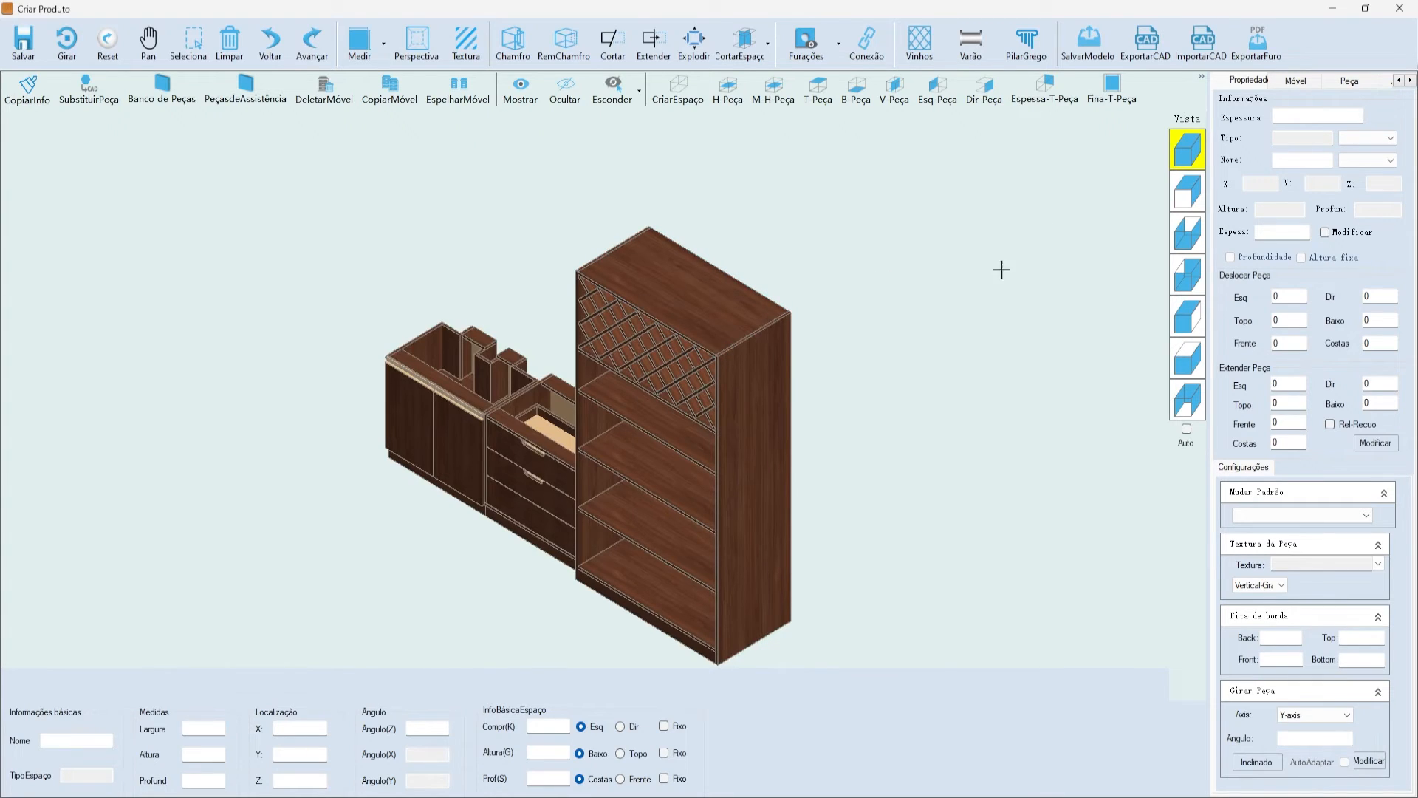
pyautogui.click(1187, 192)
pyautogui.scroll(2, 945, 355)
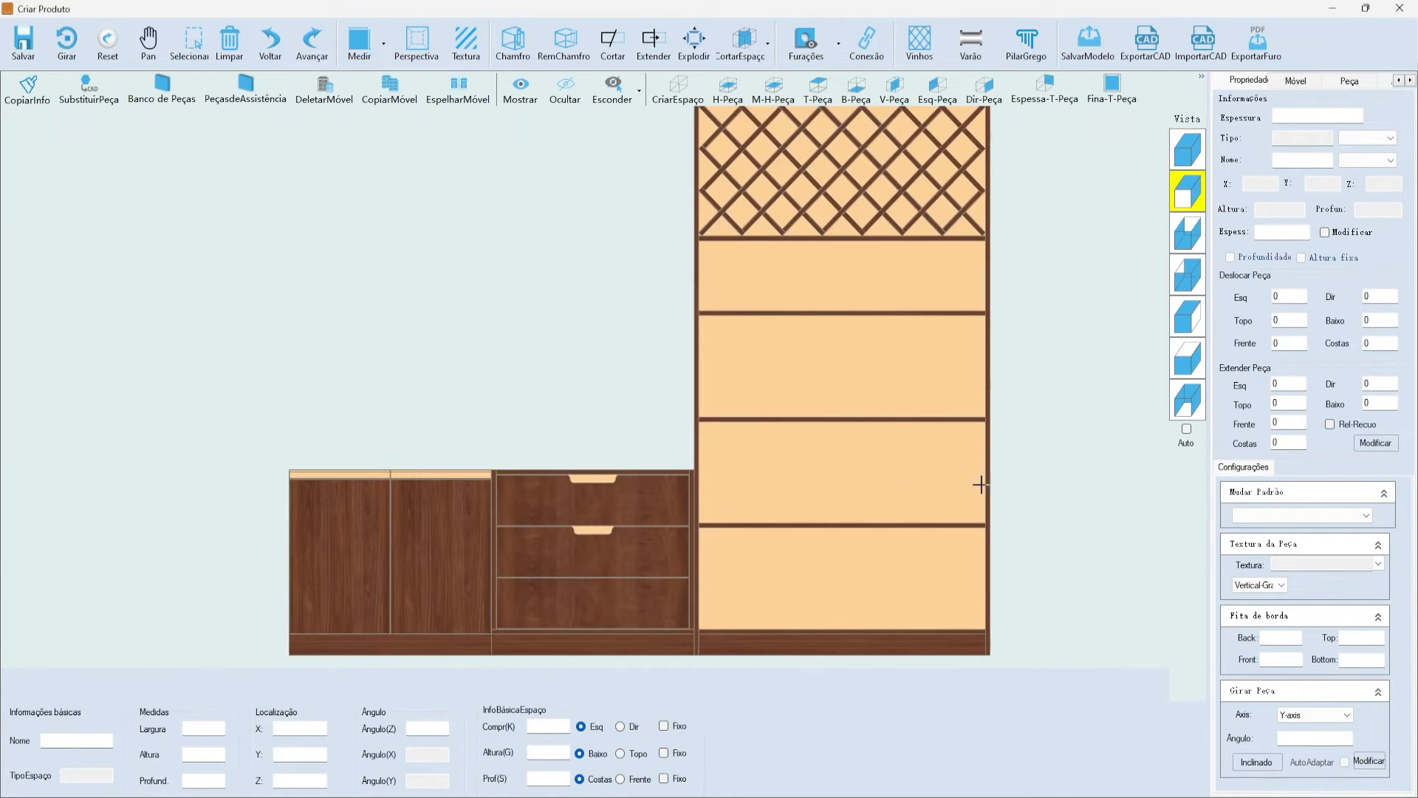
# - Delete the shelf directly below the wine lattice
pyautogui.click(842, 367)
pyautogui.scroll(-3, 818, 324)
pyautogui.scroll(2, 1063, 265)
pyautogui.click(1187, 157)
pyautogui.click(1187, 192)
pyautogui.scroll(2, 953, 248)
pyautogui.click(685, 344)
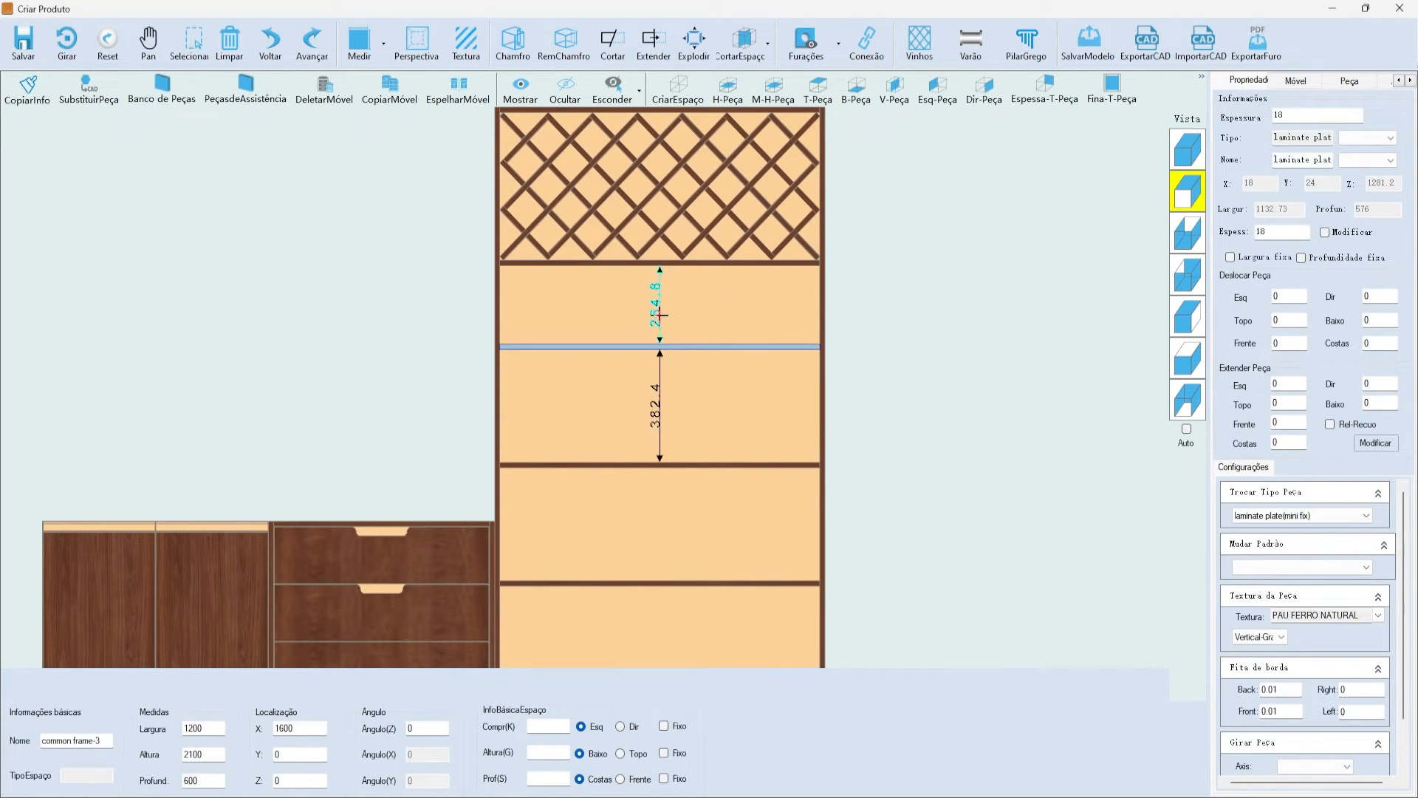
pyautogui.press('Delete')
pyautogui.press('Return')
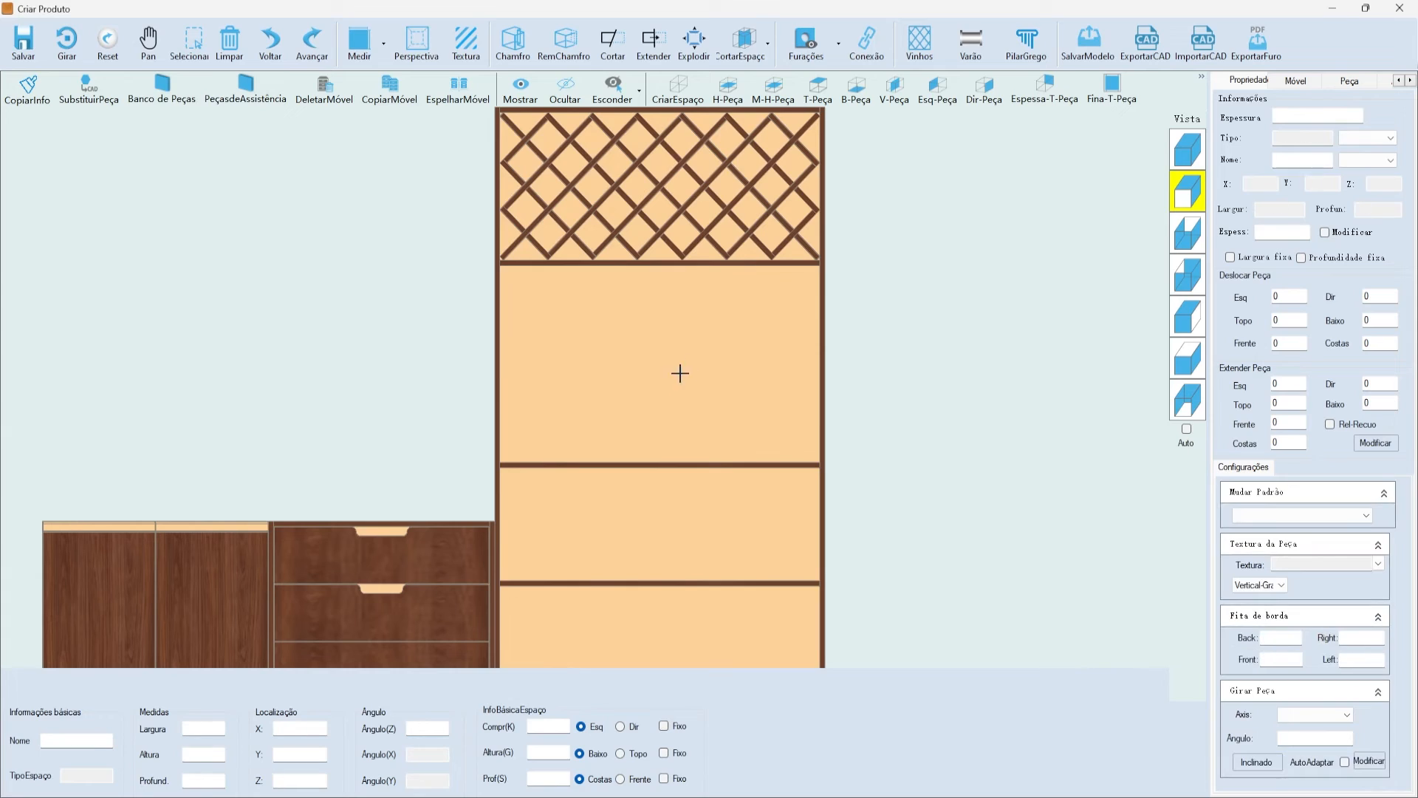
# - Set the next shelf's spacing dimension to 500, leaving a 500-high compartment under the lattice
pyautogui.click(703, 465)
pyautogui.click(660, 270)
pyautogui.write('500')
pyautogui.press('Return')
pyautogui.click(725, 331)
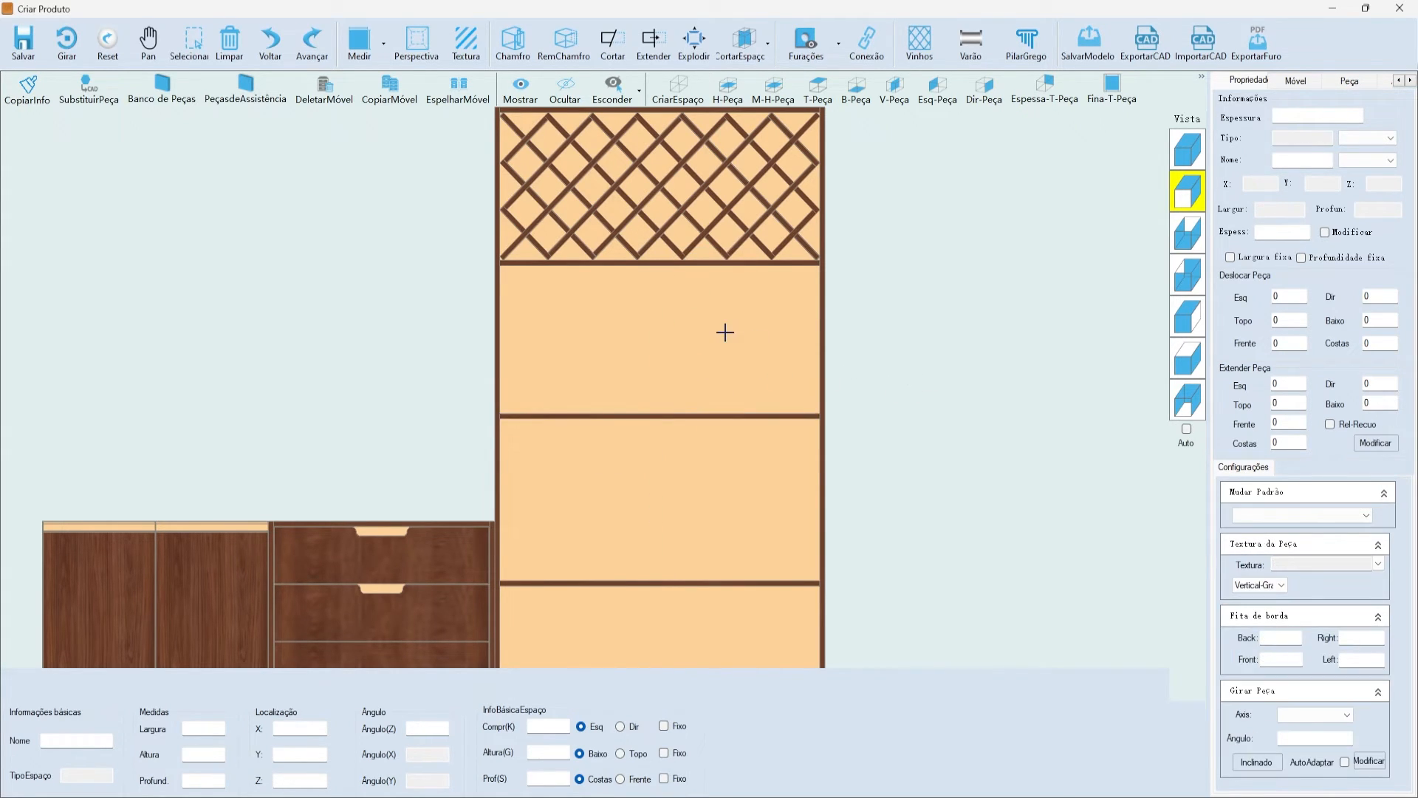
pyautogui.click(653, 291)
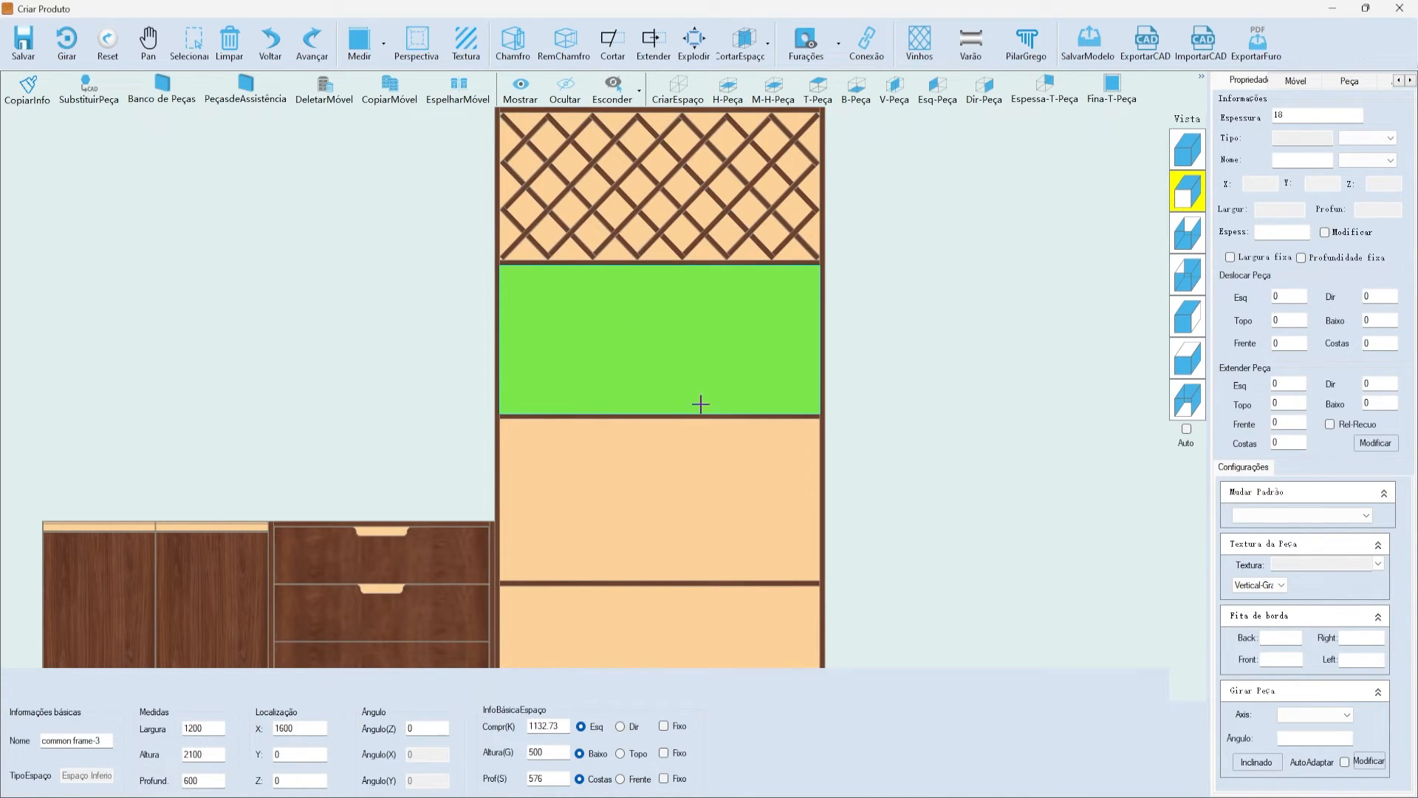
pyautogui.scroll(-3, 745, 457)
pyautogui.scroll(3, 714, 397)
# - Choose the grid-style Vinhos wine rack and analyse its fit for the compartment
pyautogui.click(916, 42)
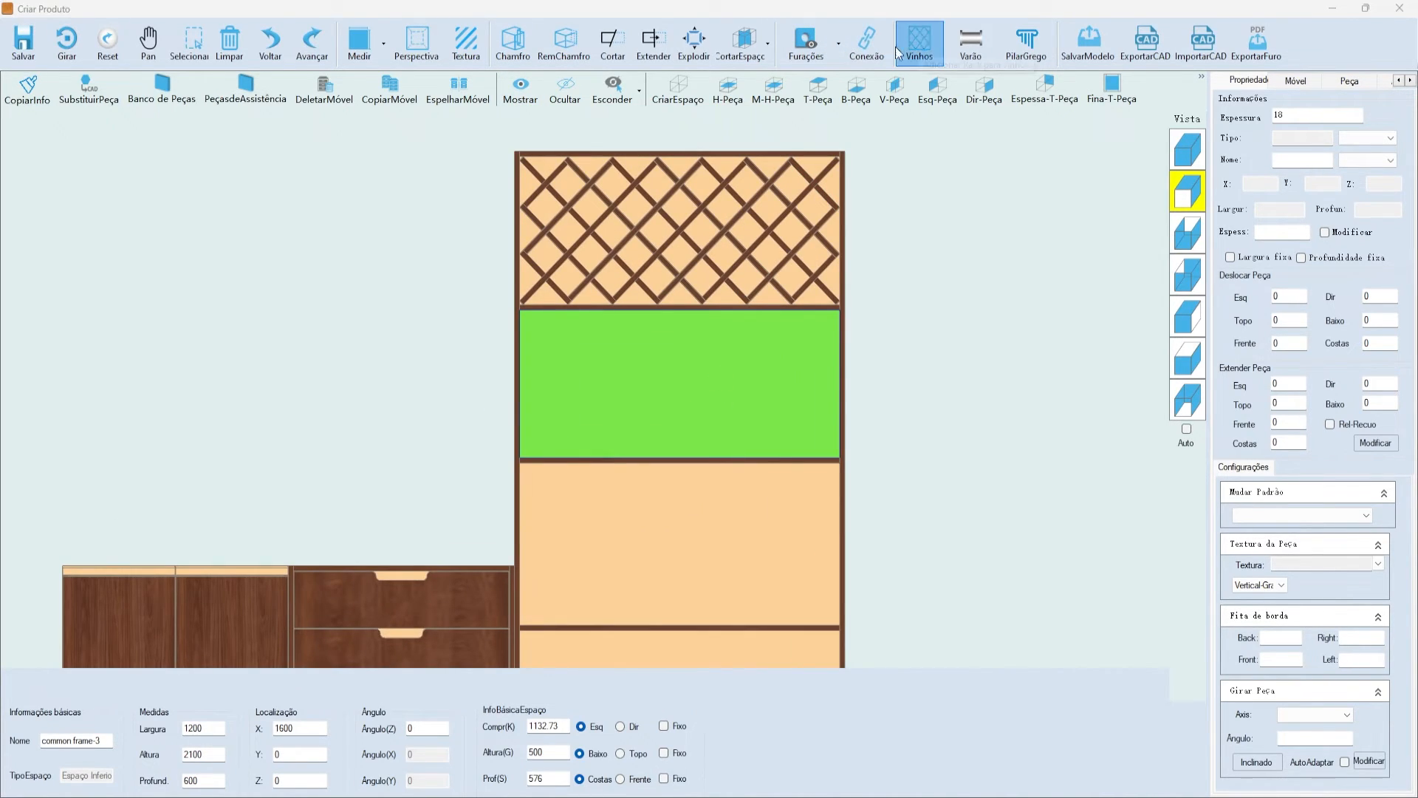
pyautogui.click(645, 209)
pyautogui.moveTo(645, 168); pyautogui.dragTo(972, 190)
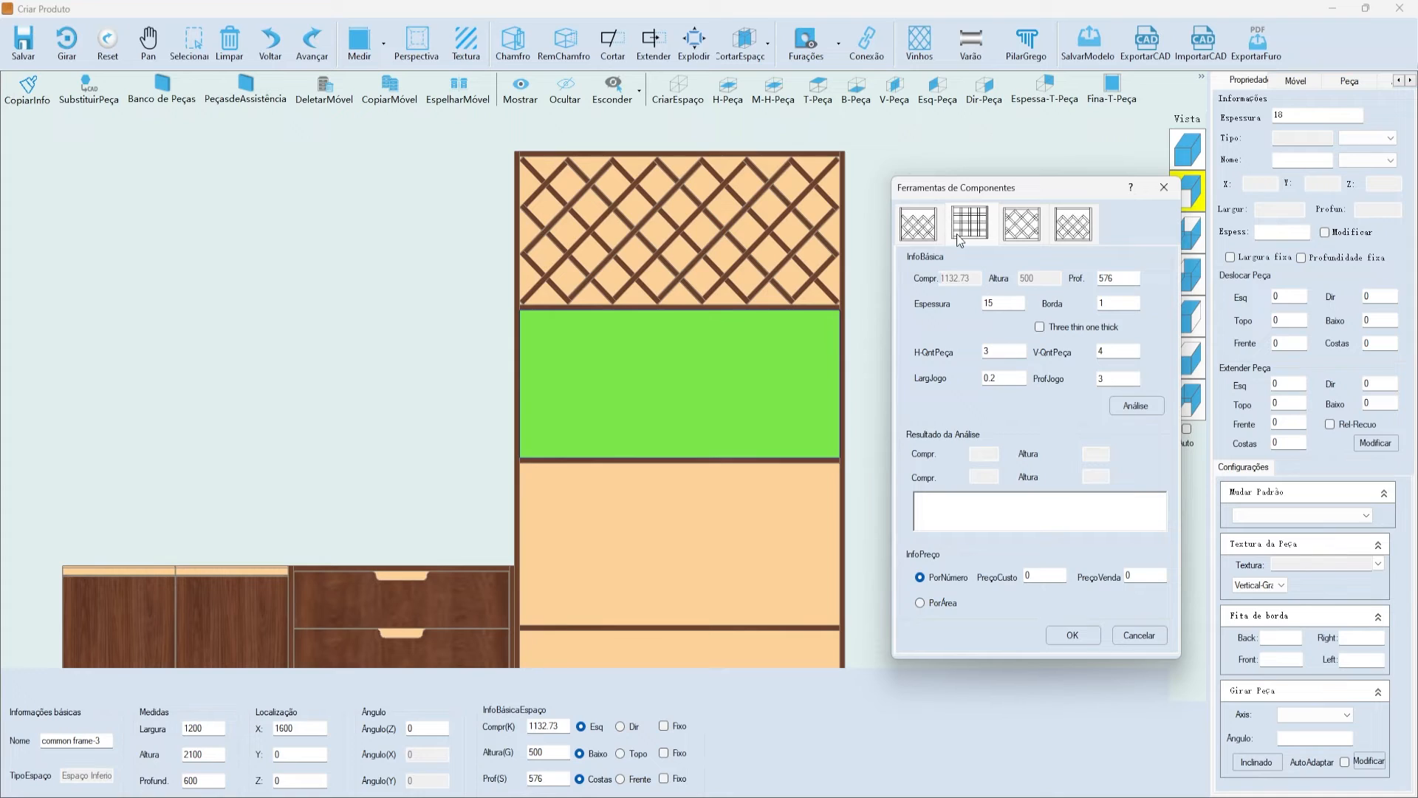
pyautogui.moveTo(921, 192)
pyautogui.mouseDown()
pyautogui.moveTo(835, 196)
pyautogui.moveTo(915, 175)
pyautogui.mouseUp()
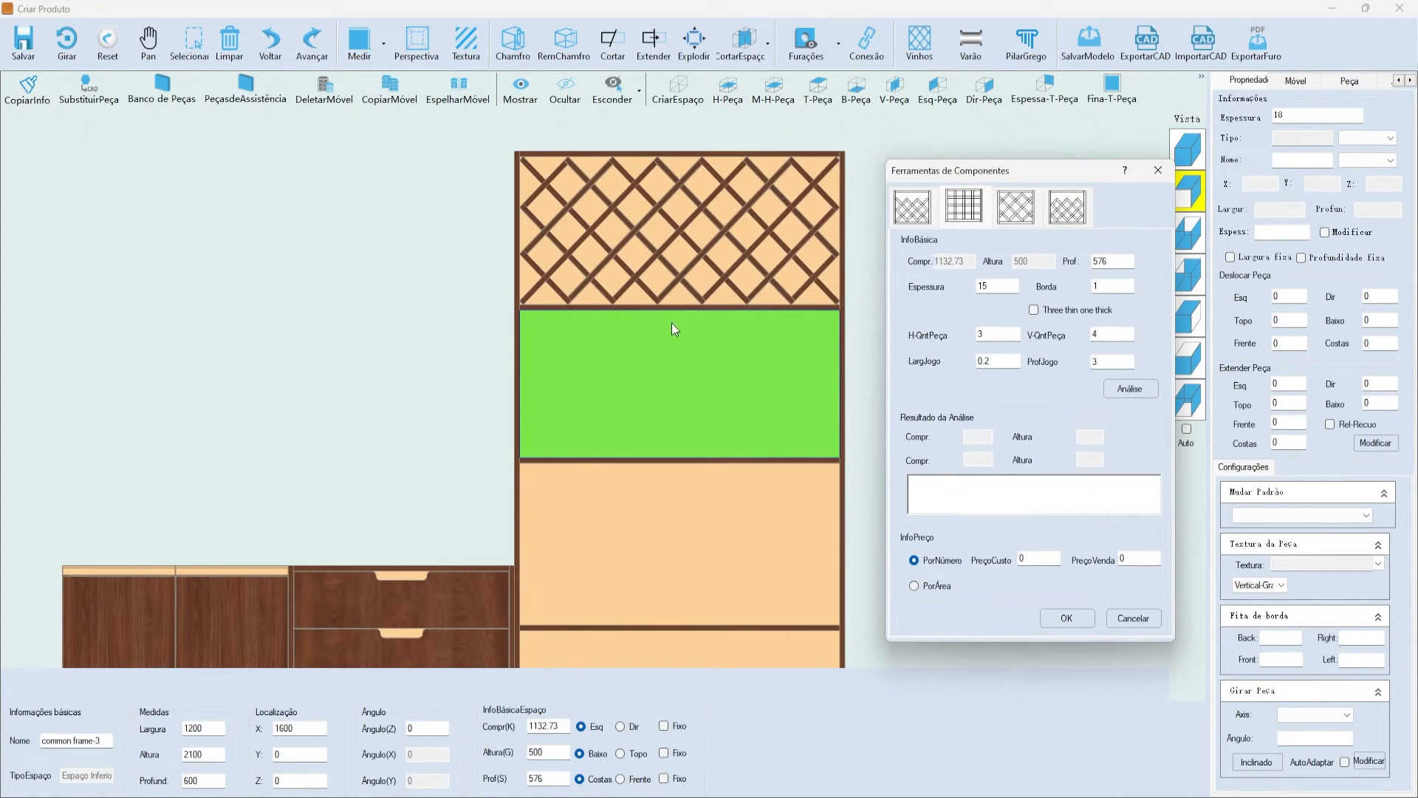
pyautogui.click(1117, 390)
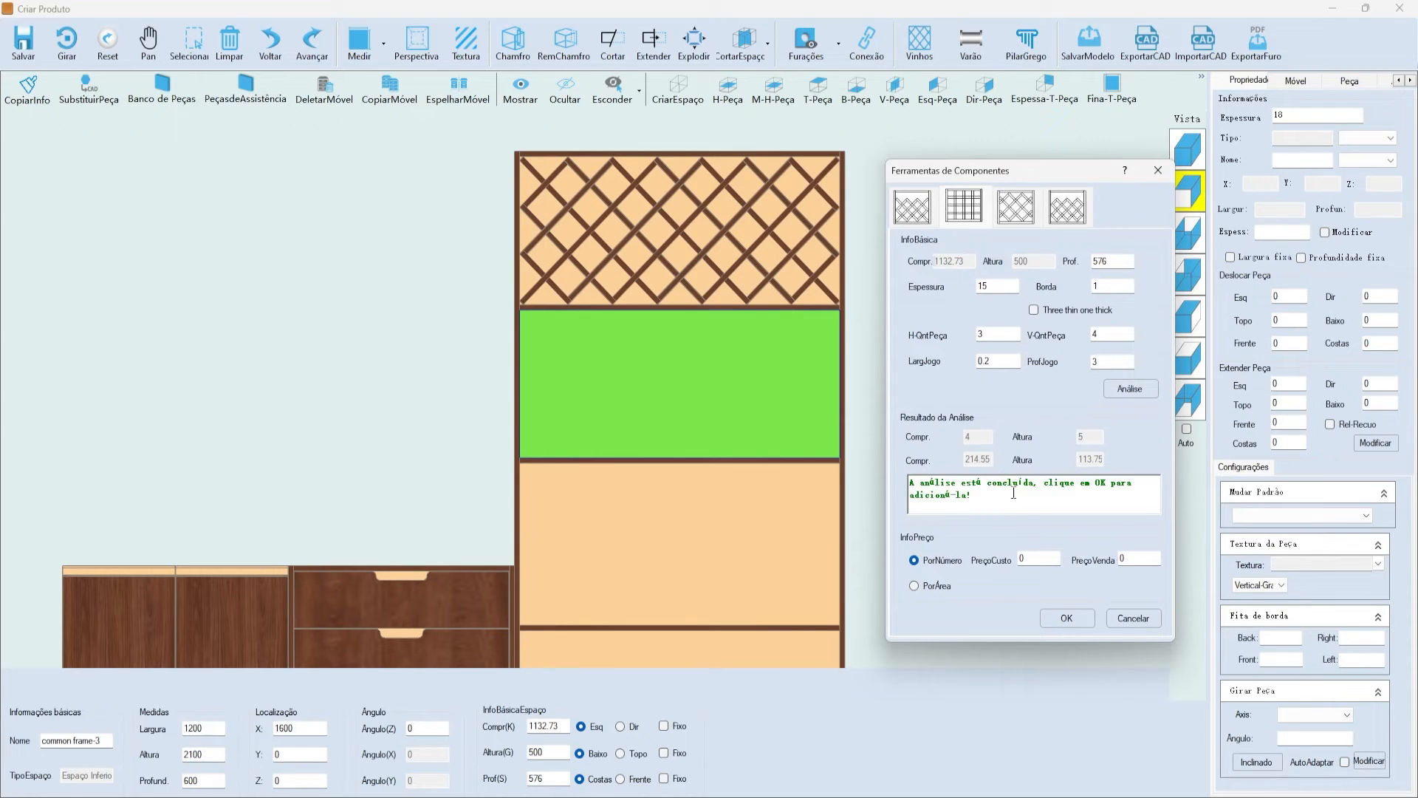
pyautogui.moveTo(1061, 499); pyautogui.dragTo(897, 458)
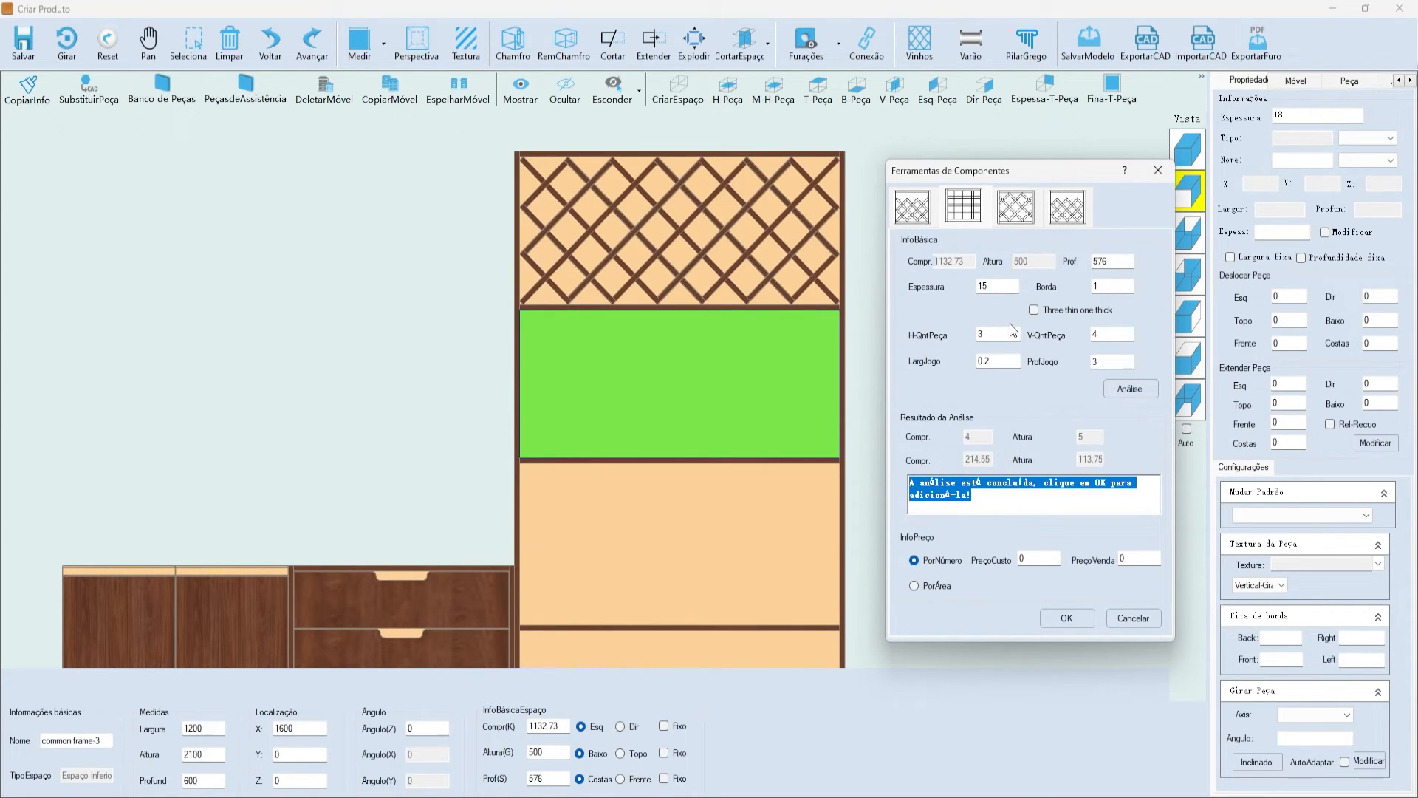
# - Set the grid rack's piece thickness (Espessura) to 18
pyautogui.click(999, 291)
pyautogui.press('BackSpace')
pyautogui.write('8')
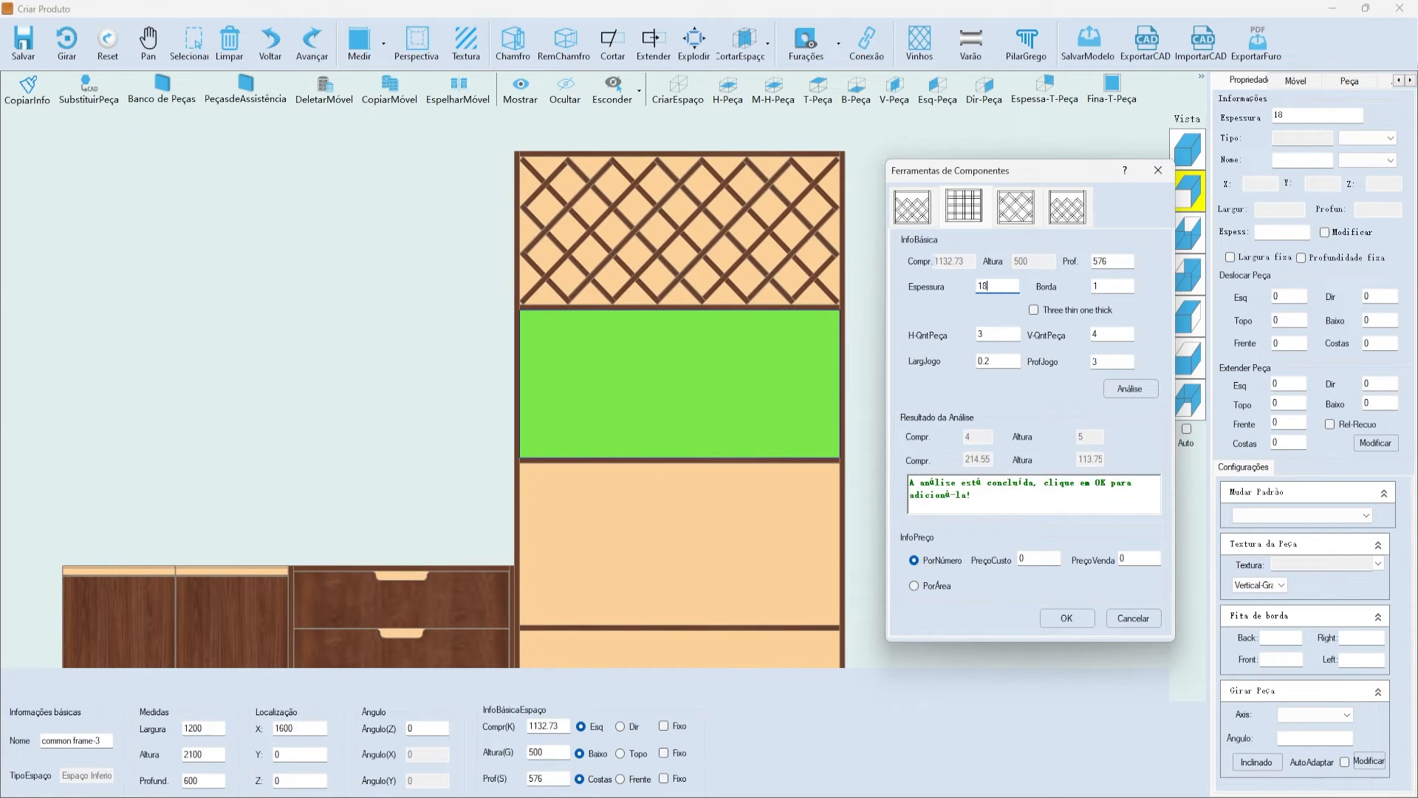
pyautogui.click(1098, 261)
pyautogui.moveTo(1107, 261); pyautogui.dragTo(1040, 261)
pyautogui.moveTo(1024, 170)
pyautogui.mouseDown()
pyautogui.moveTo(972, 175)
pyautogui.moveTo(1006, 169)
pyautogui.mouseUp()
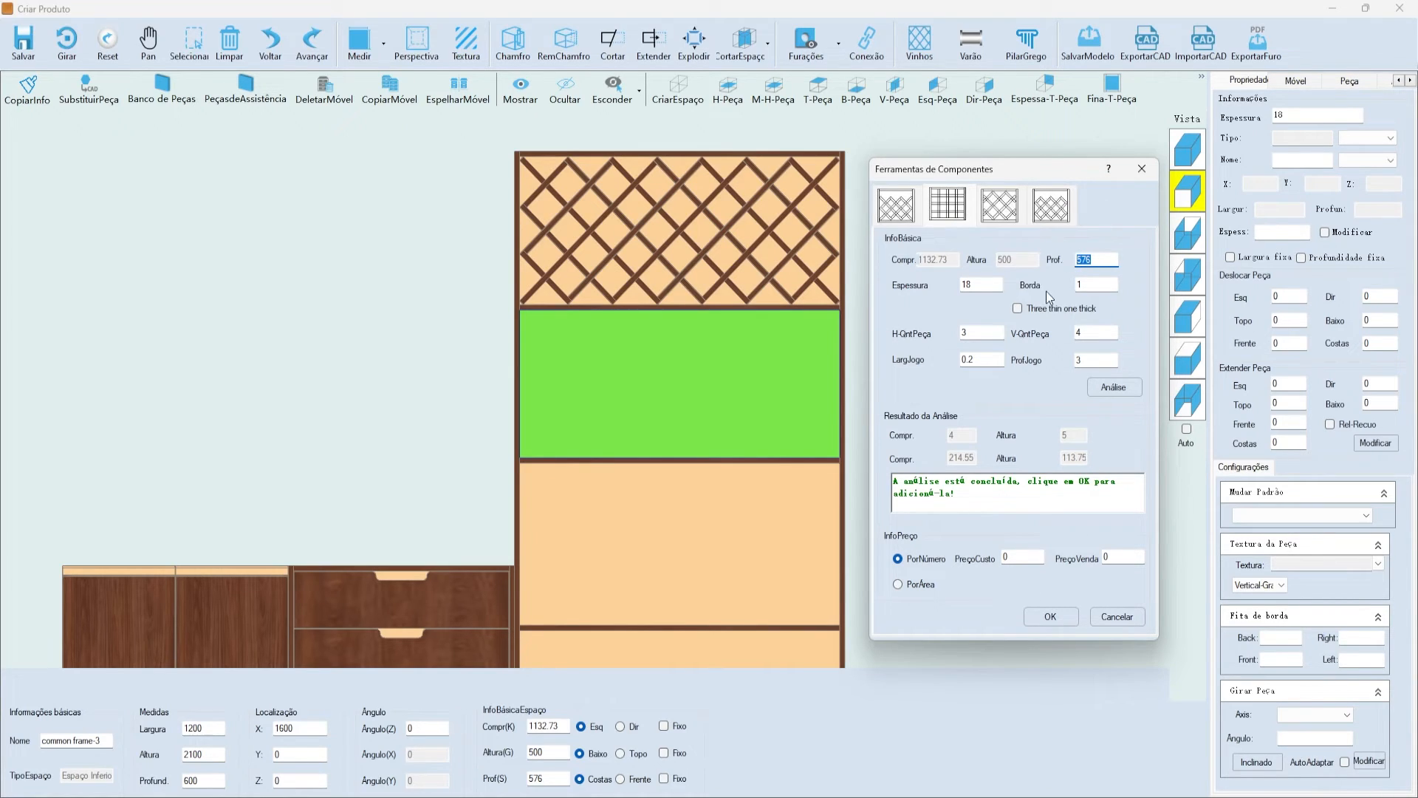
# - Set H-QntPeça to 4, with joint width 0.5 and joint depth 1
pyautogui.click(992, 333)
pyautogui.doubleClick(1093, 287)
pyautogui.click(974, 334)
pyautogui.doubleClick(973, 334)
pyautogui.press('Tab')
pyautogui.moveTo(977, 334); pyautogui.dragTo(889, 333)
pyautogui.write('4')
pyautogui.press('Tab')
pyautogui.moveTo(979, 362); pyautogui.dragTo(862, 359)
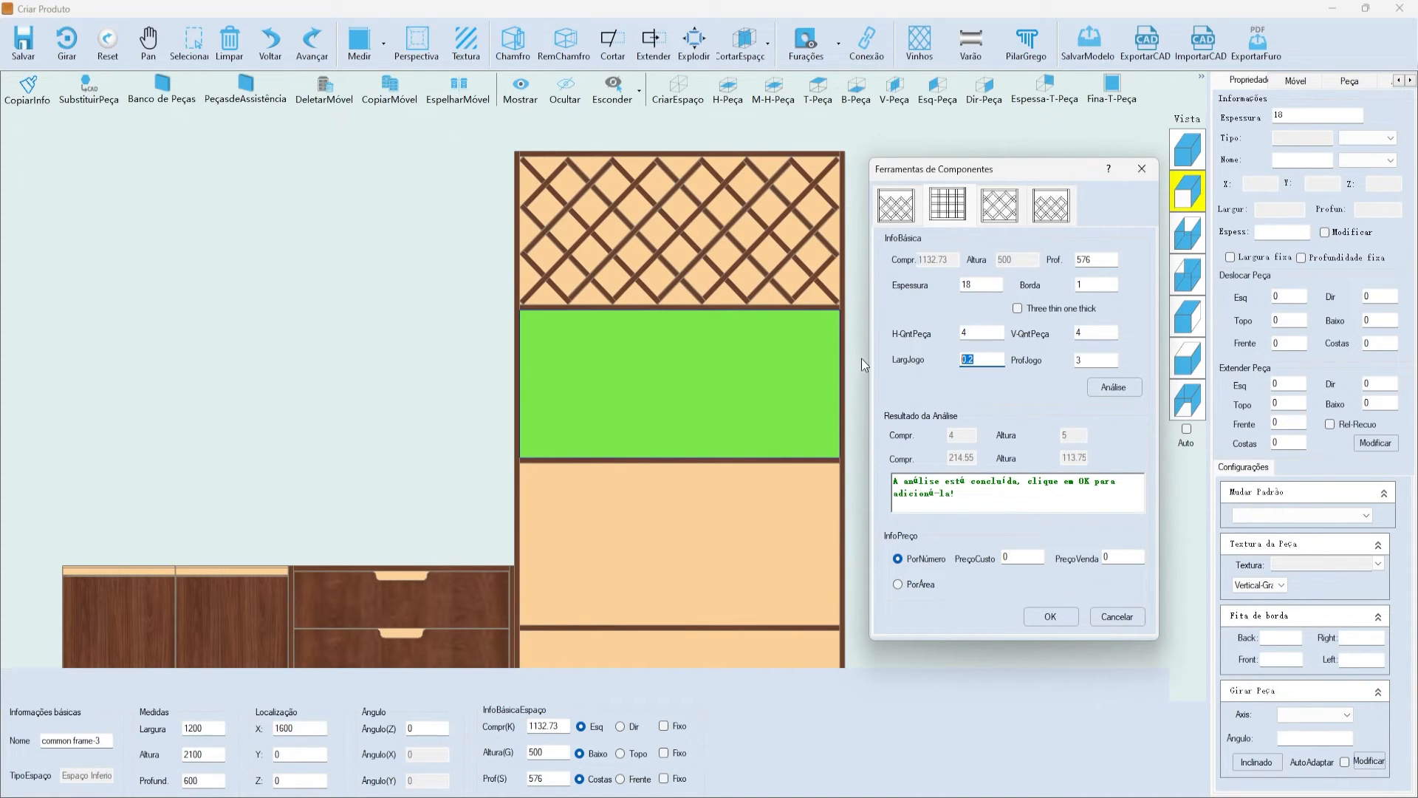
pyautogui.click(991, 361)
pyautogui.click(1079, 359)
# - Re-run the analysis and add the 18-thick 4 × 4 grid rack to the compartment
pyautogui.click(1102, 385)
pyautogui.click(1003, 492)
pyautogui.moveTo(932, 500); pyautogui.dragTo(927, 470)
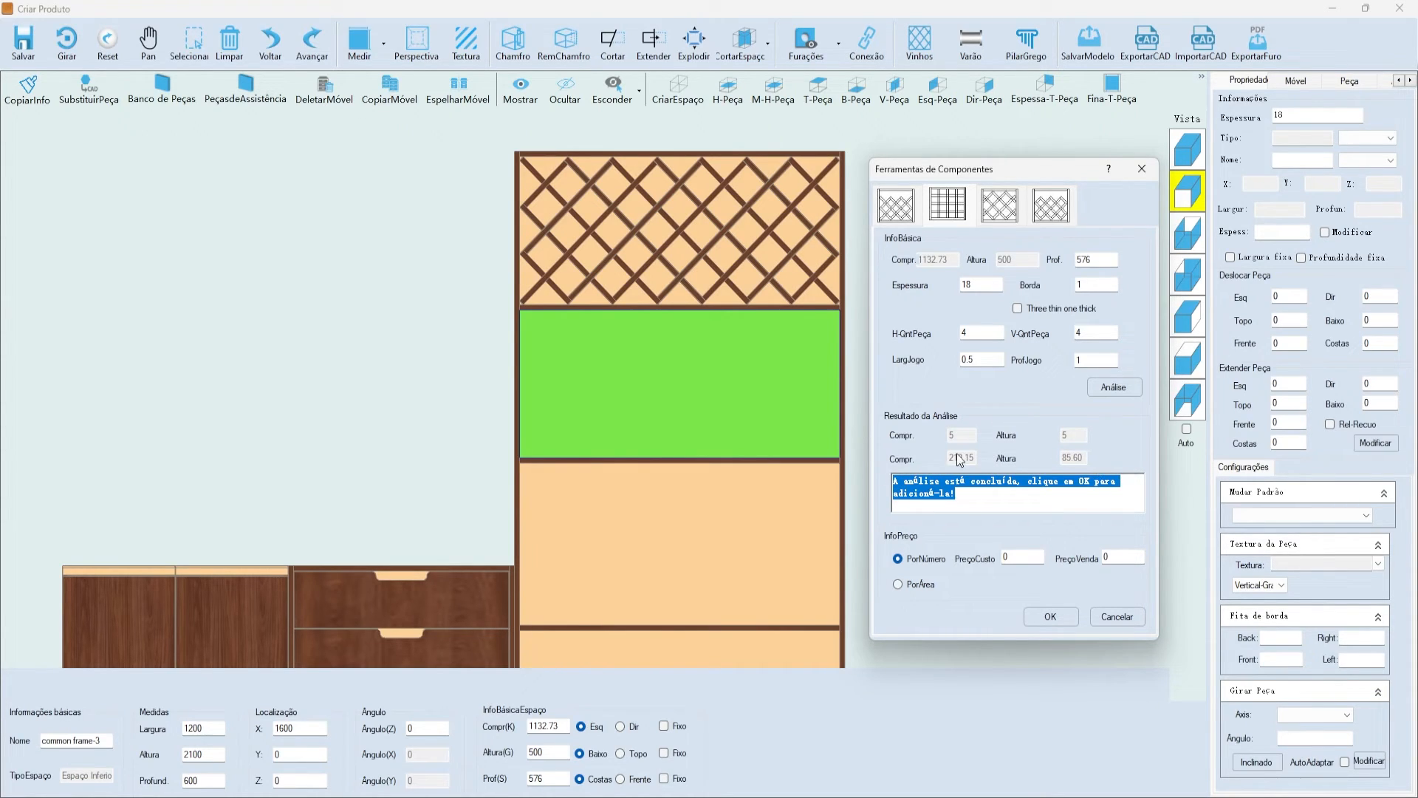
pyautogui.click(970, 493)
pyautogui.tripleClick(971, 492)
pyautogui.click(990, 492)
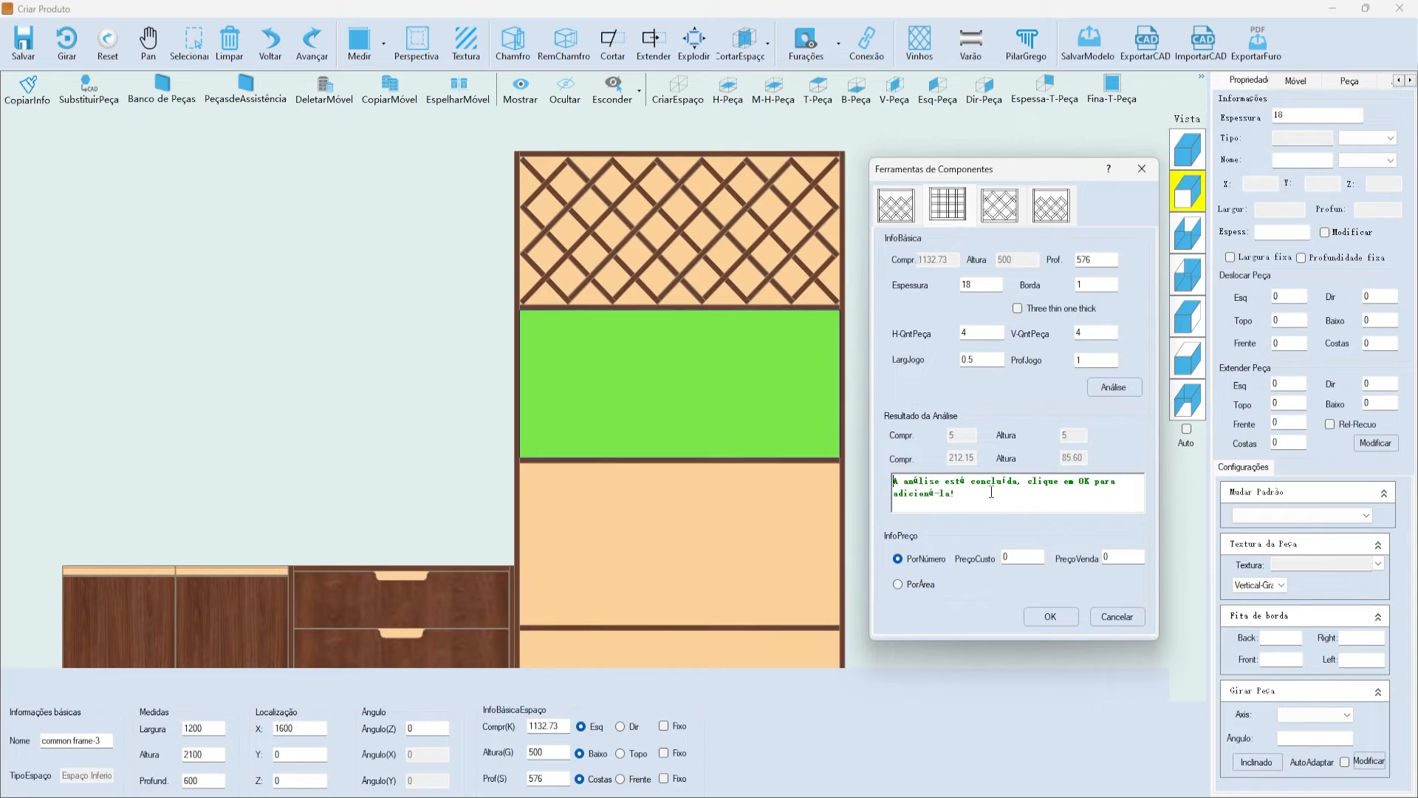
pyautogui.click(1050, 618)
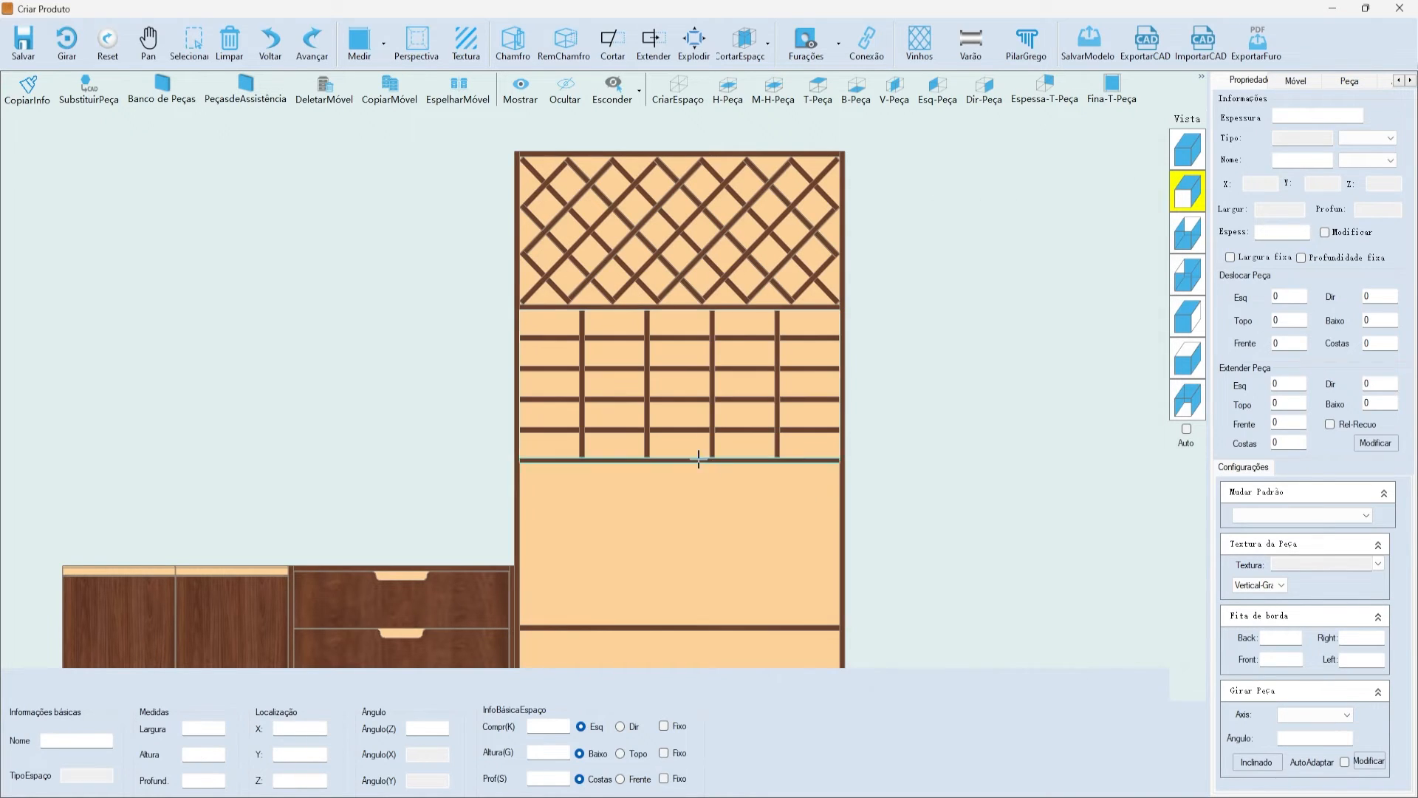
# - Change the shelf's 547.6 compartment-height dimension to 500, raising the shelf beneath
pyautogui.scroll(2, 794, 403)
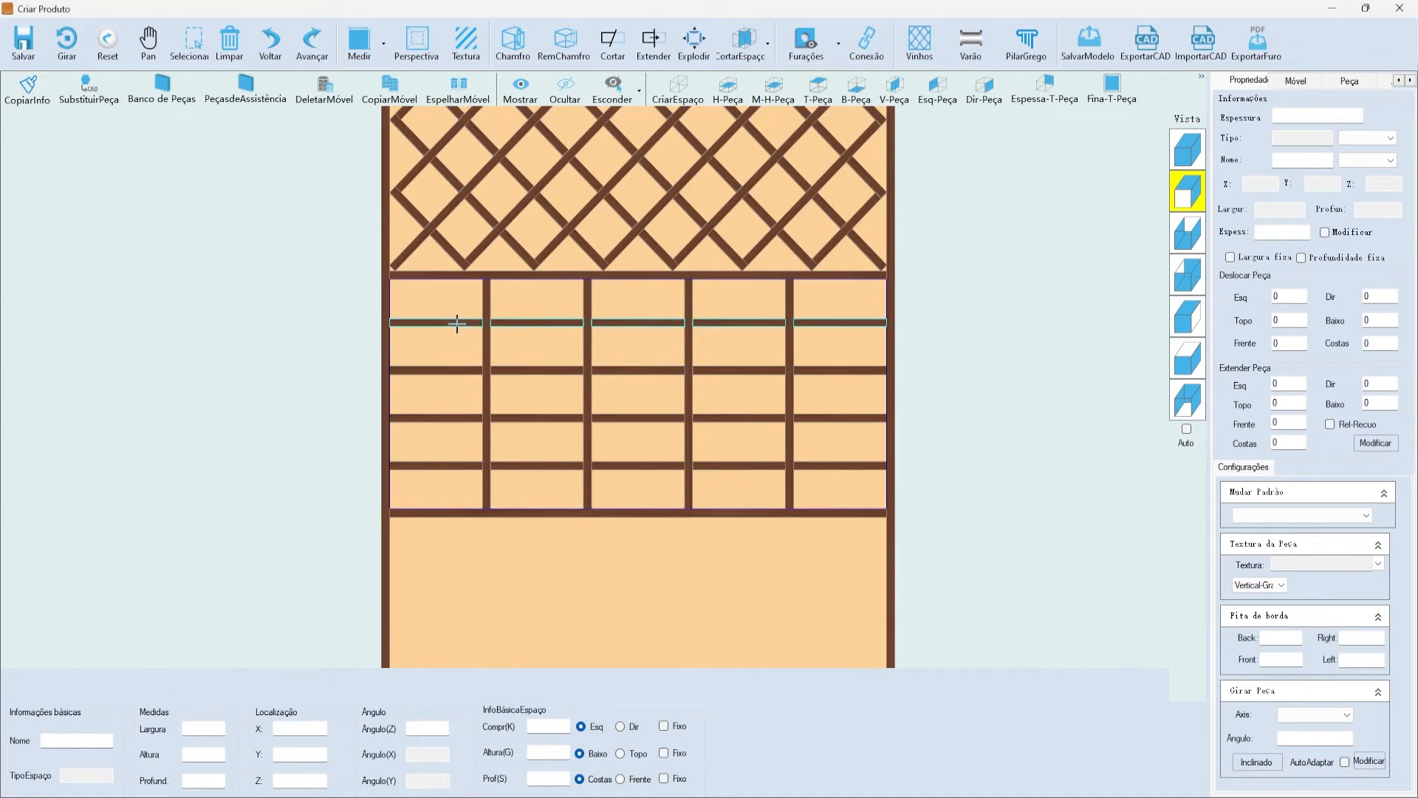
pyautogui.scroll(-3, 594, 294)
pyautogui.scroll(2, 599, 293)
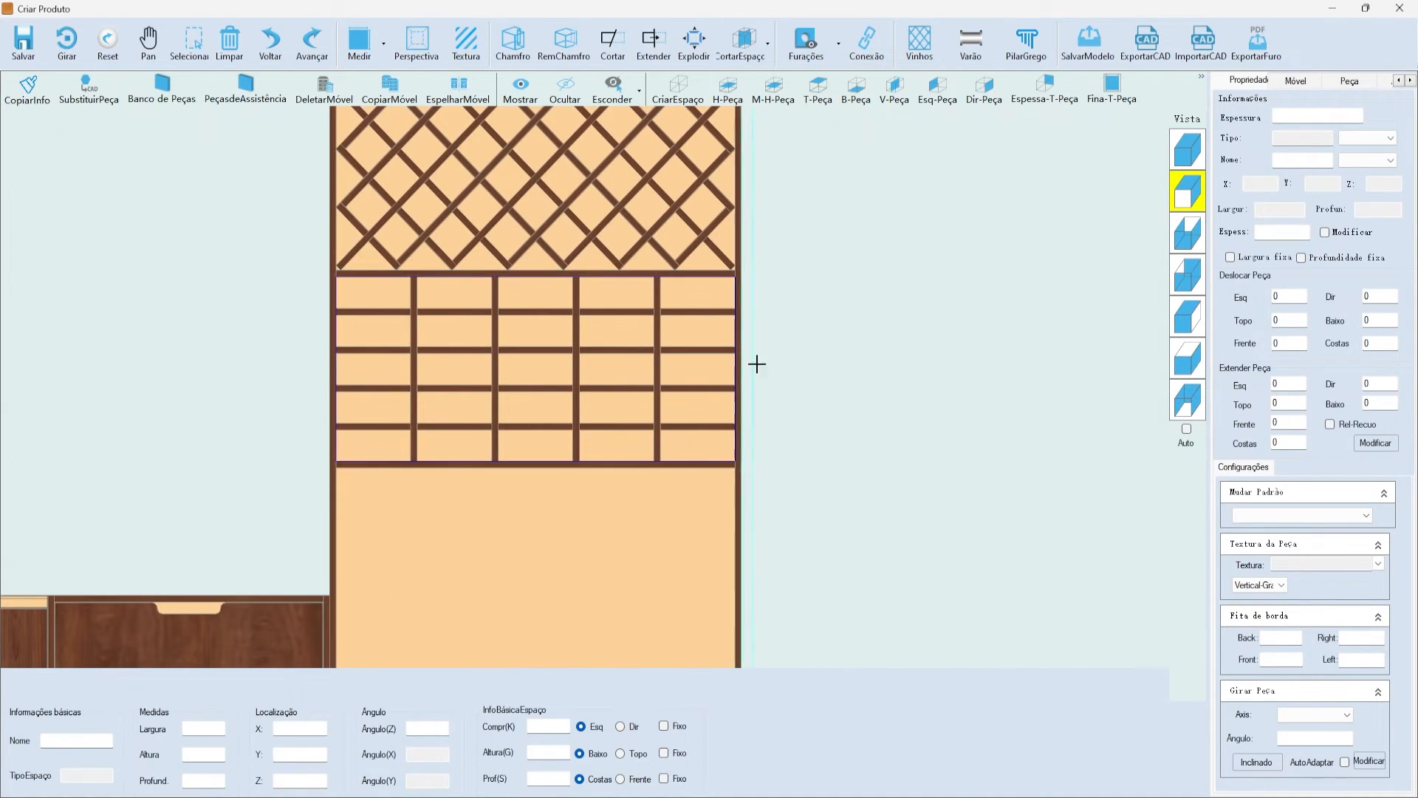
pyautogui.scroll(-1, 849, 306)
pyautogui.scroll(3, 543, 316)
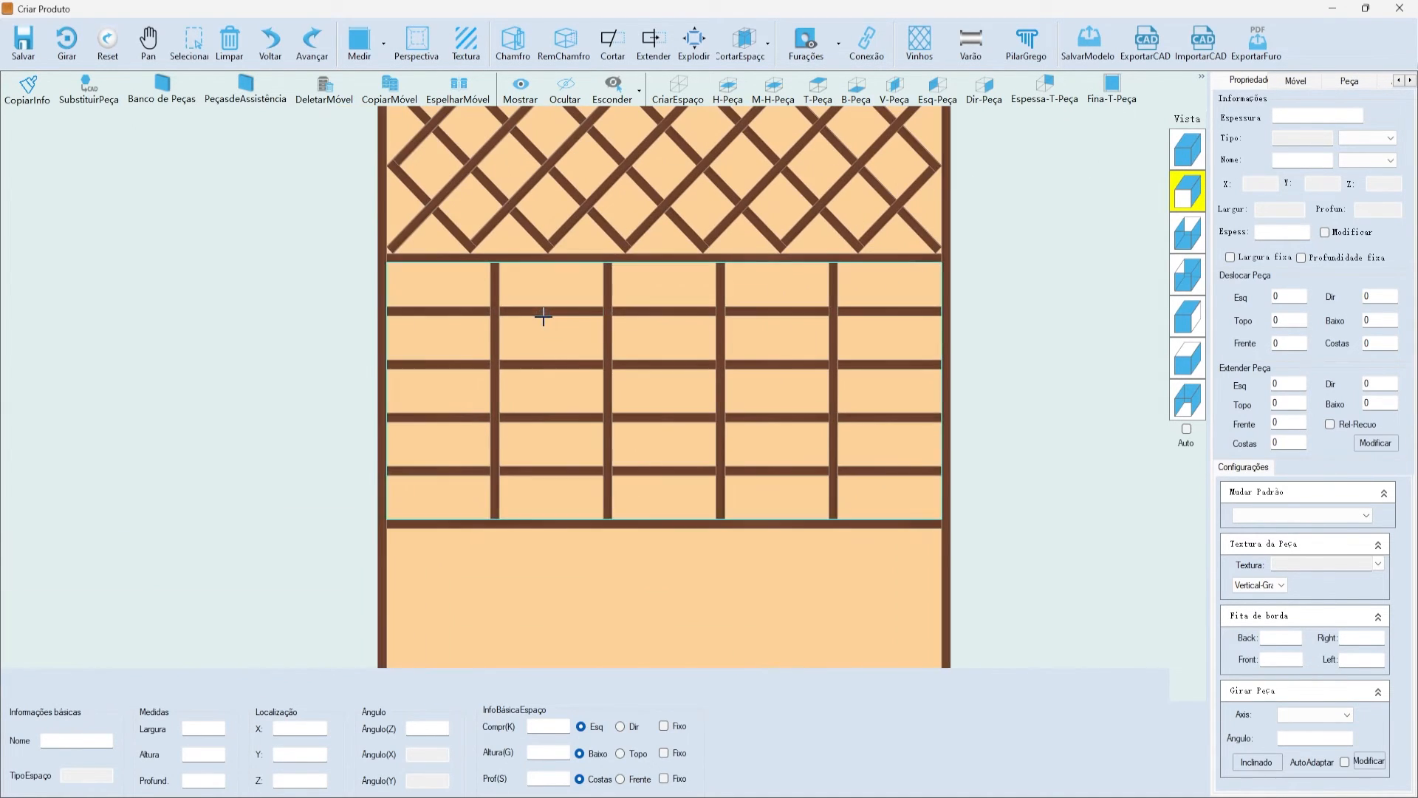
pyautogui.click(1188, 149)
pyautogui.scroll(2, 722, 430)
pyautogui.scroll(-3, 694, 396)
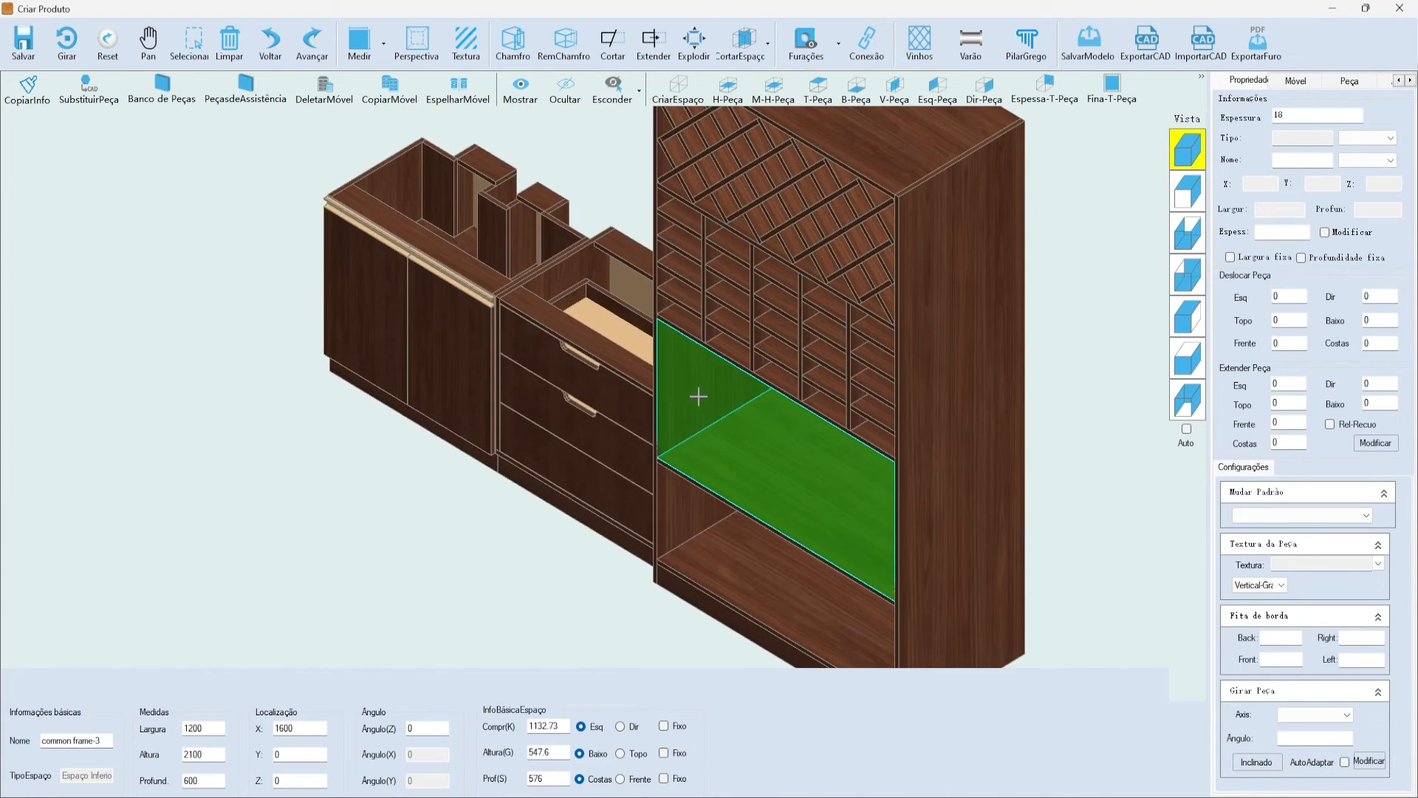
pyautogui.click(1187, 191)
pyautogui.scroll(2, 788, 529)
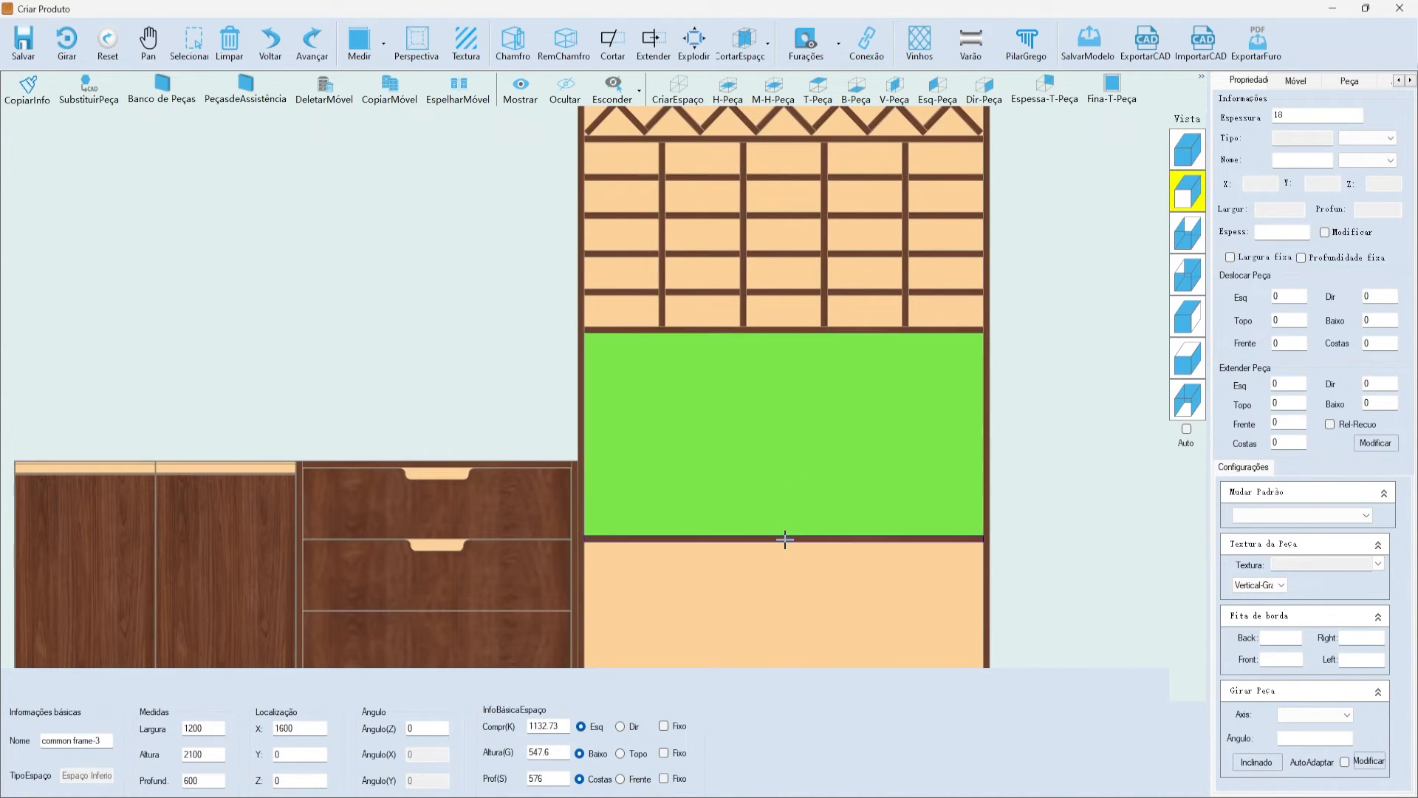
pyautogui.click(786, 537)
pyautogui.click(786, 345)
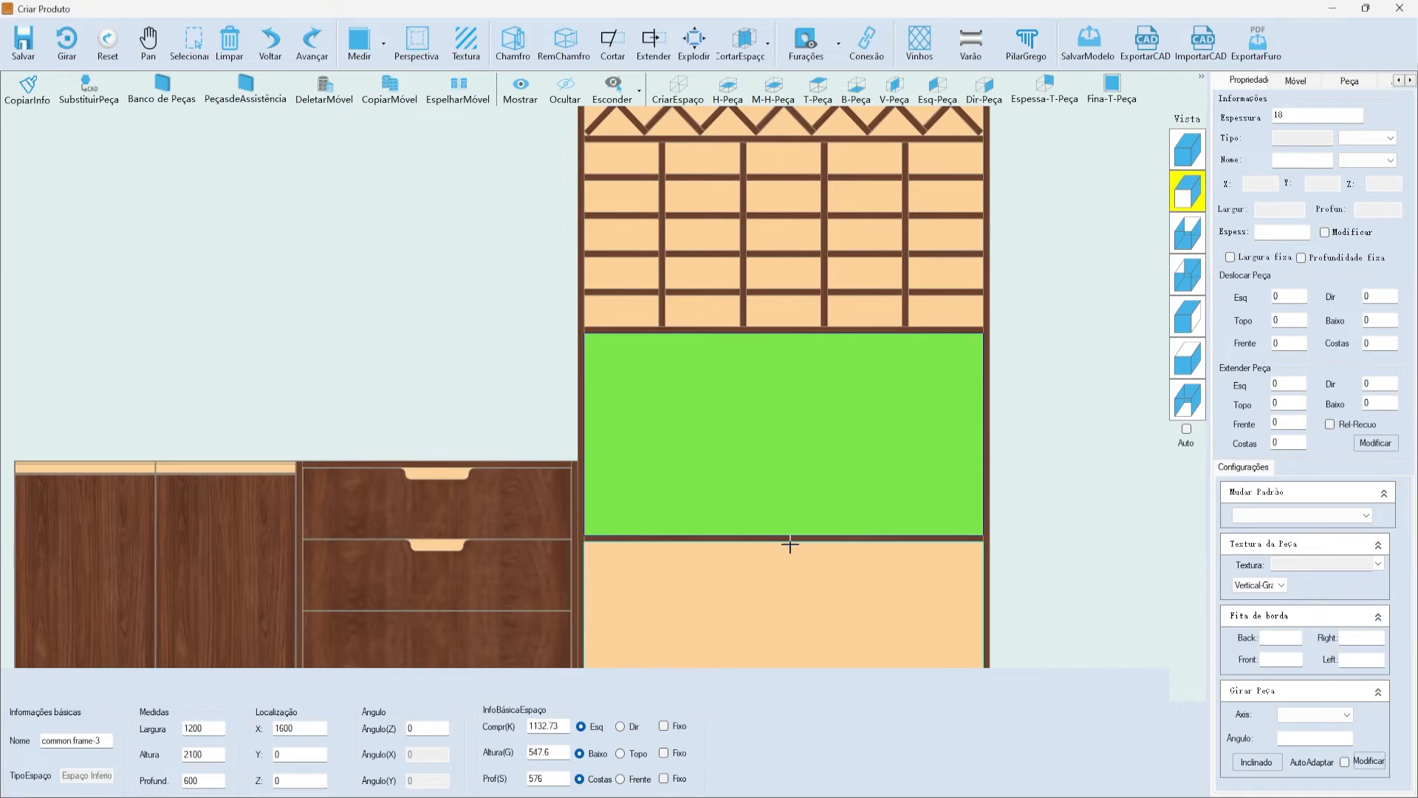
pyautogui.click(788, 540)
pyautogui.doubleClick(783, 337)
pyautogui.write('500')
pyautogui.press('Return')
pyautogui.click(766, 428)
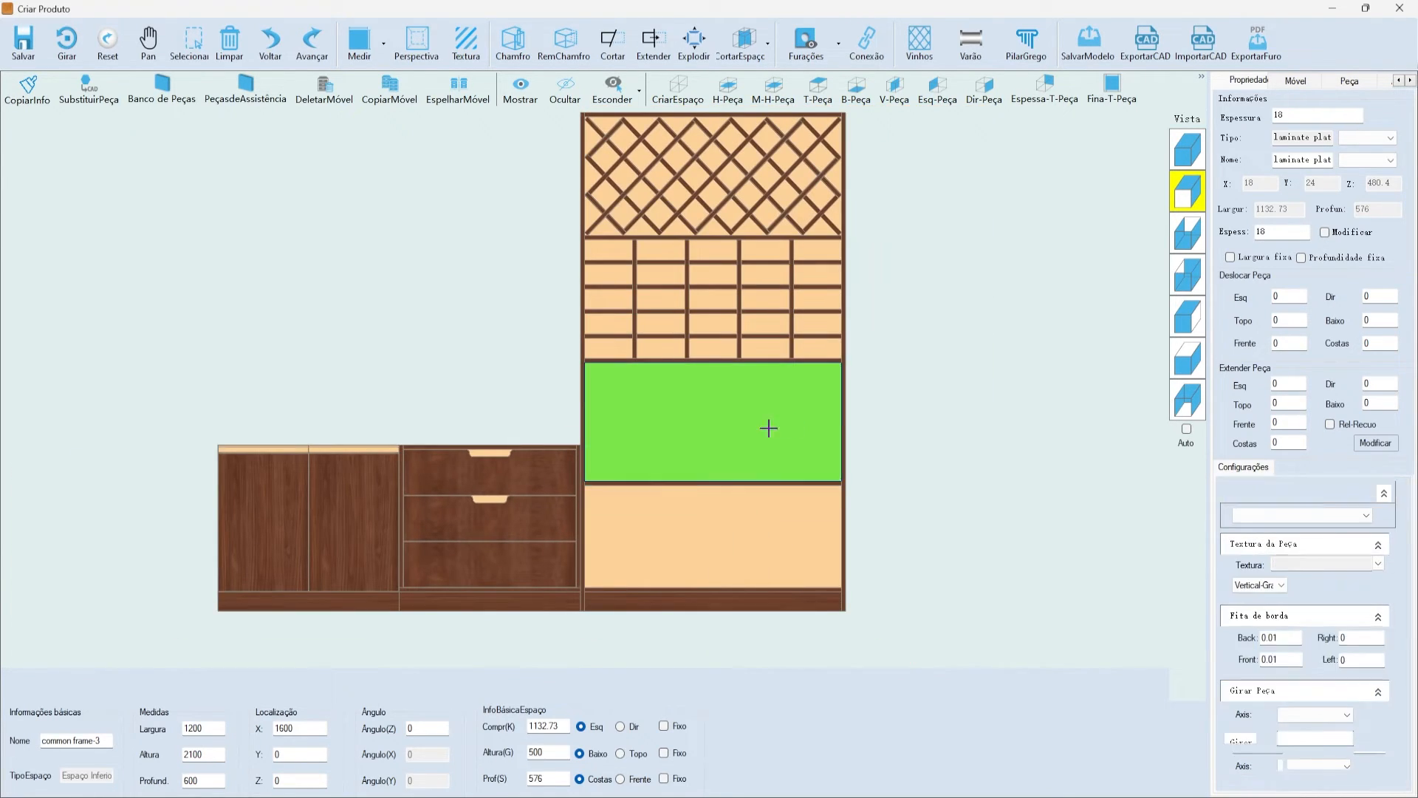
# - Analyse the Vinhos diamond lattice fit and apply an 18-thick diagonal lattice to the compartment
pyautogui.click(920, 43)
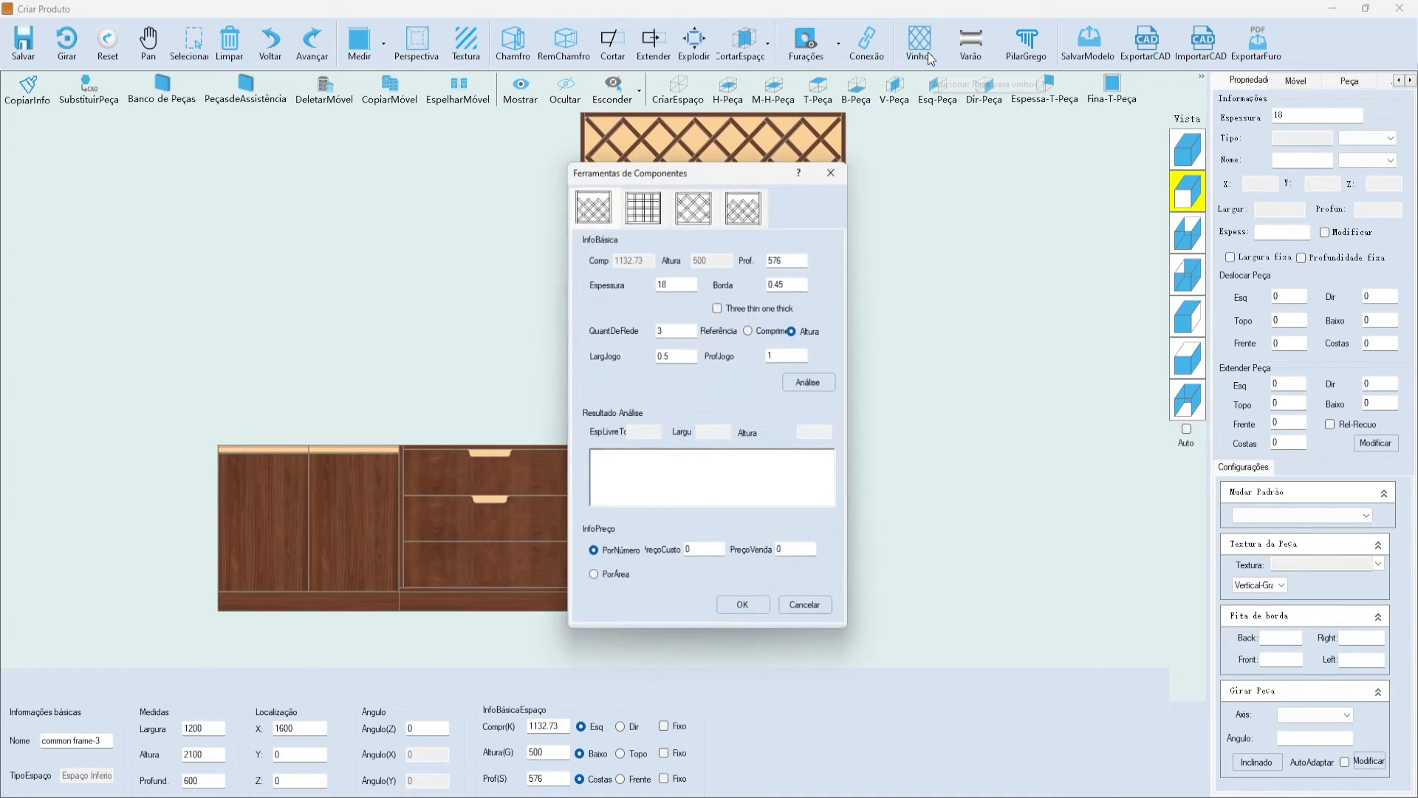
pyautogui.moveTo(660, 168); pyautogui.dragTo(912, 172)
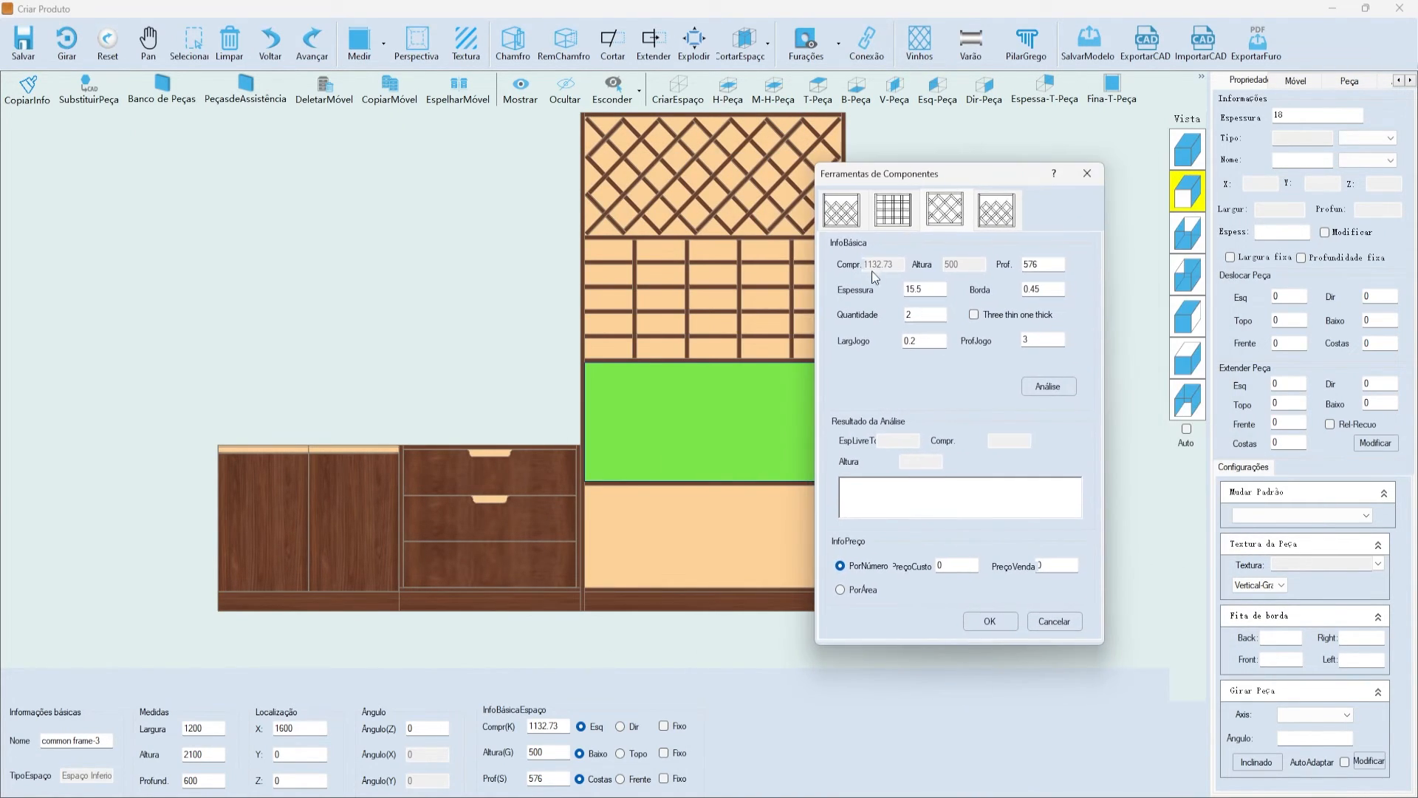
pyautogui.click(1046, 381)
pyautogui.moveTo(907, 503); pyautogui.dragTo(820, 474)
pyautogui.click(923, 502)
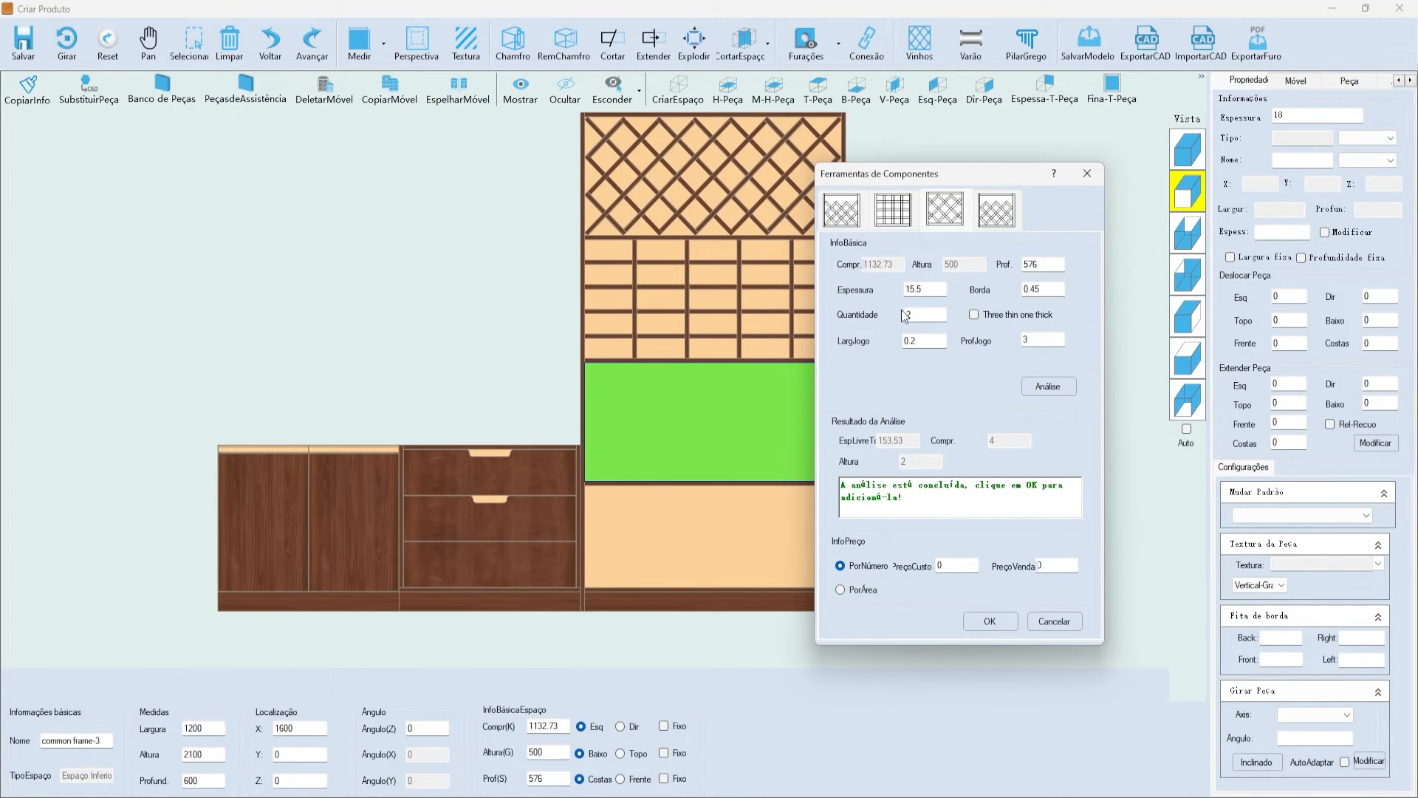
pyautogui.press('Tab')
pyautogui.press('Tab')
pyautogui.moveTo(943, 181); pyautogui.dragTo(1102, 220)
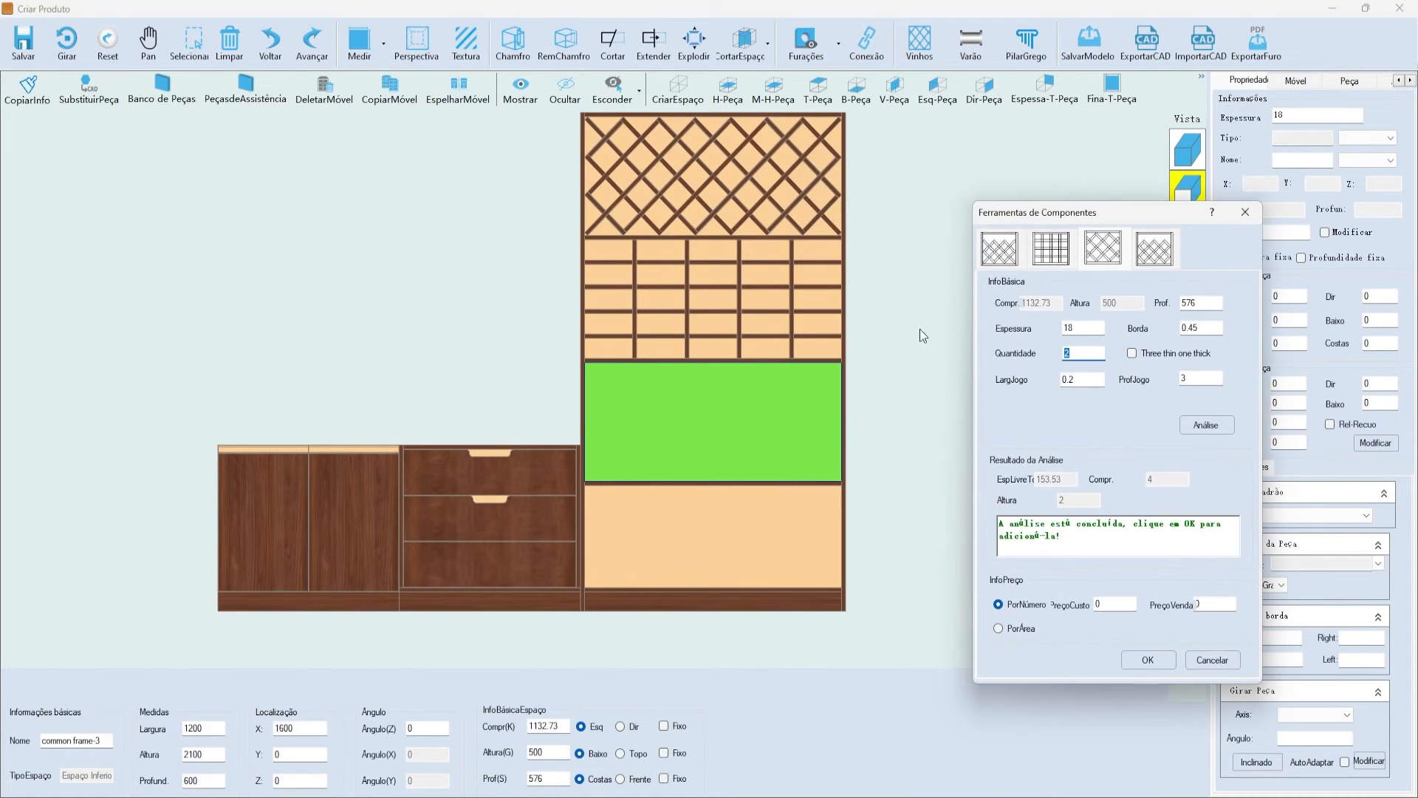
pyautogui.click(1148, 660)
pyautogui.scroll(3, 931, 374)
pyautogui.scroll(-2, 530, 415)
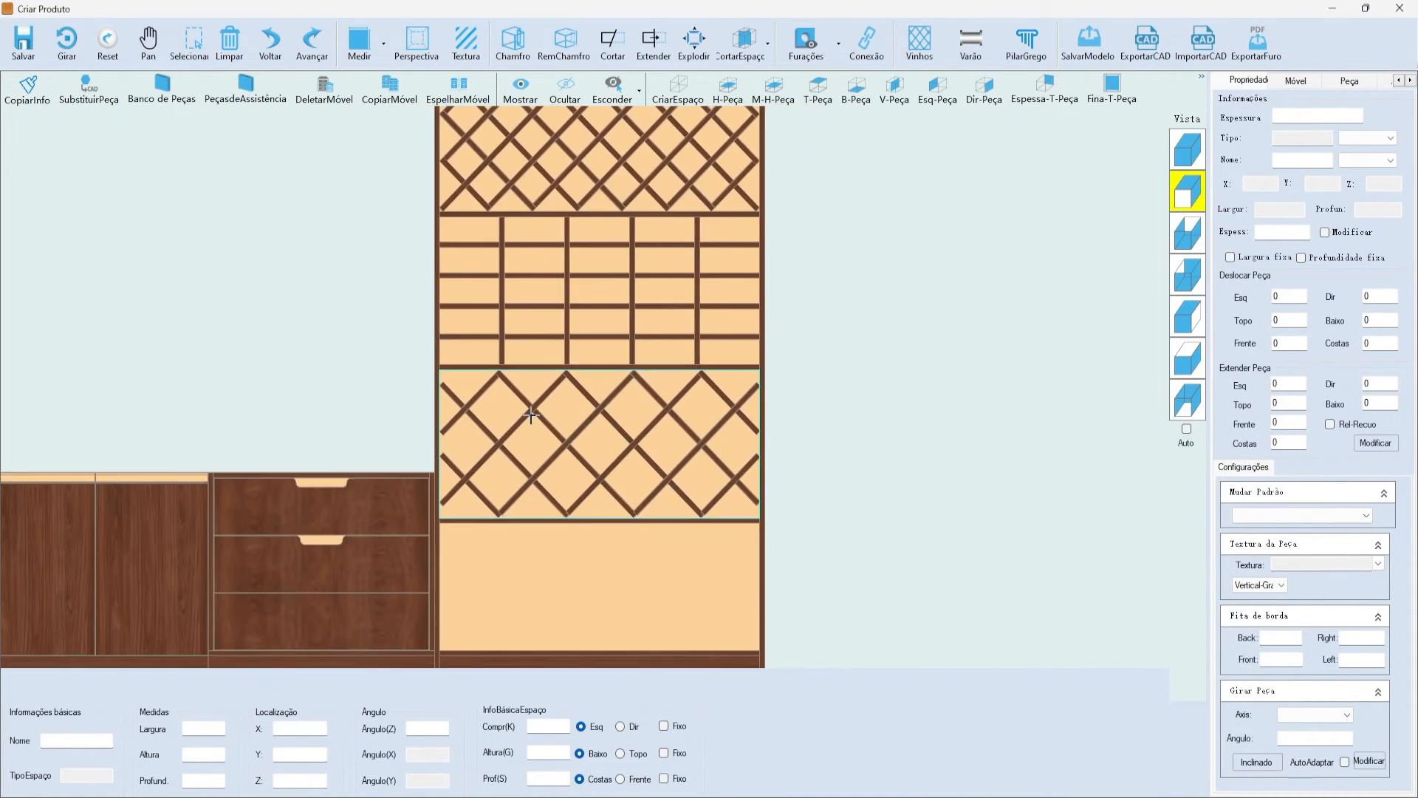
# - Select the new lattice compartment and its diagonal bars to inspect them
pyautogui.click(530, 415)
pyautogui.scroll(2, 500, 456)
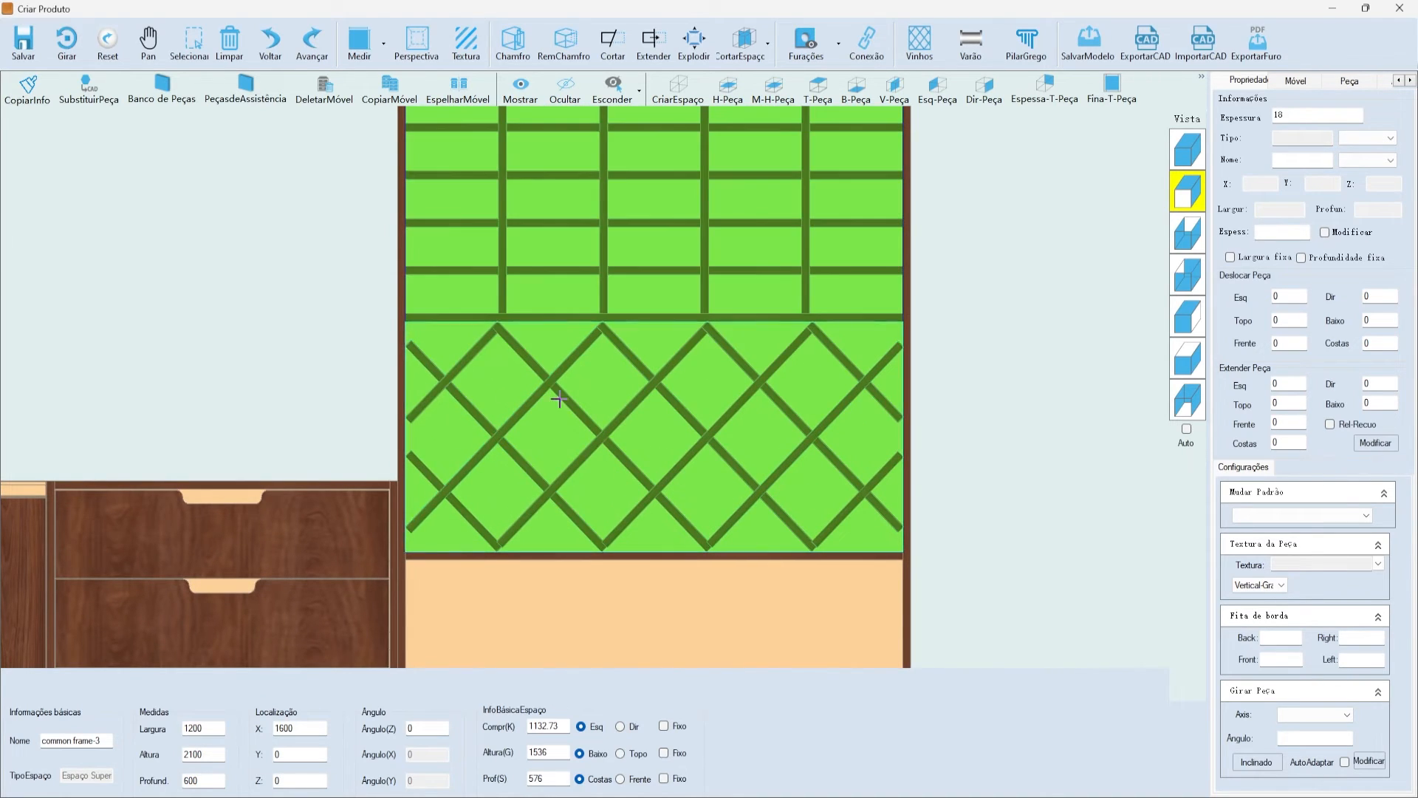
pyautogui.click(1071, 446)
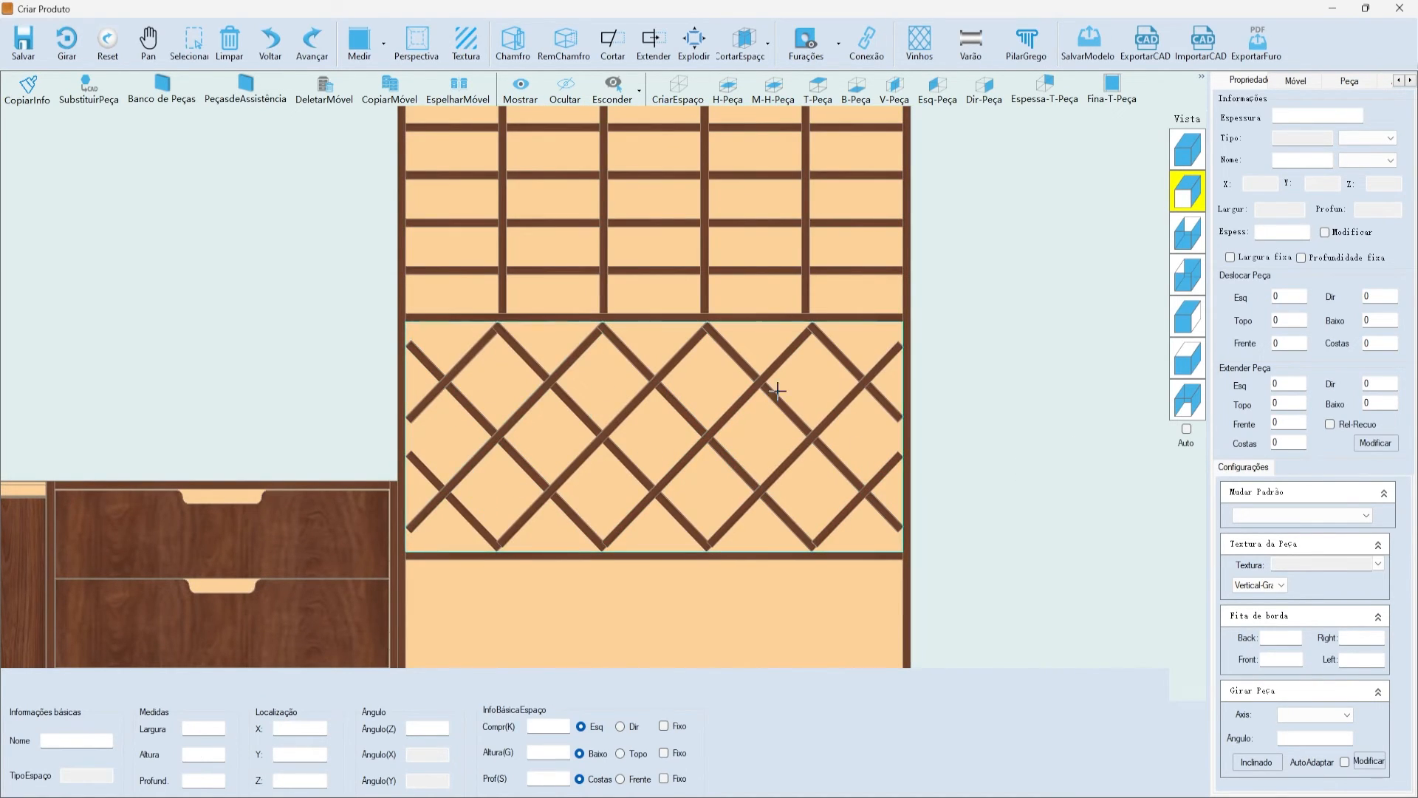
pyautogui.click(820, 429)
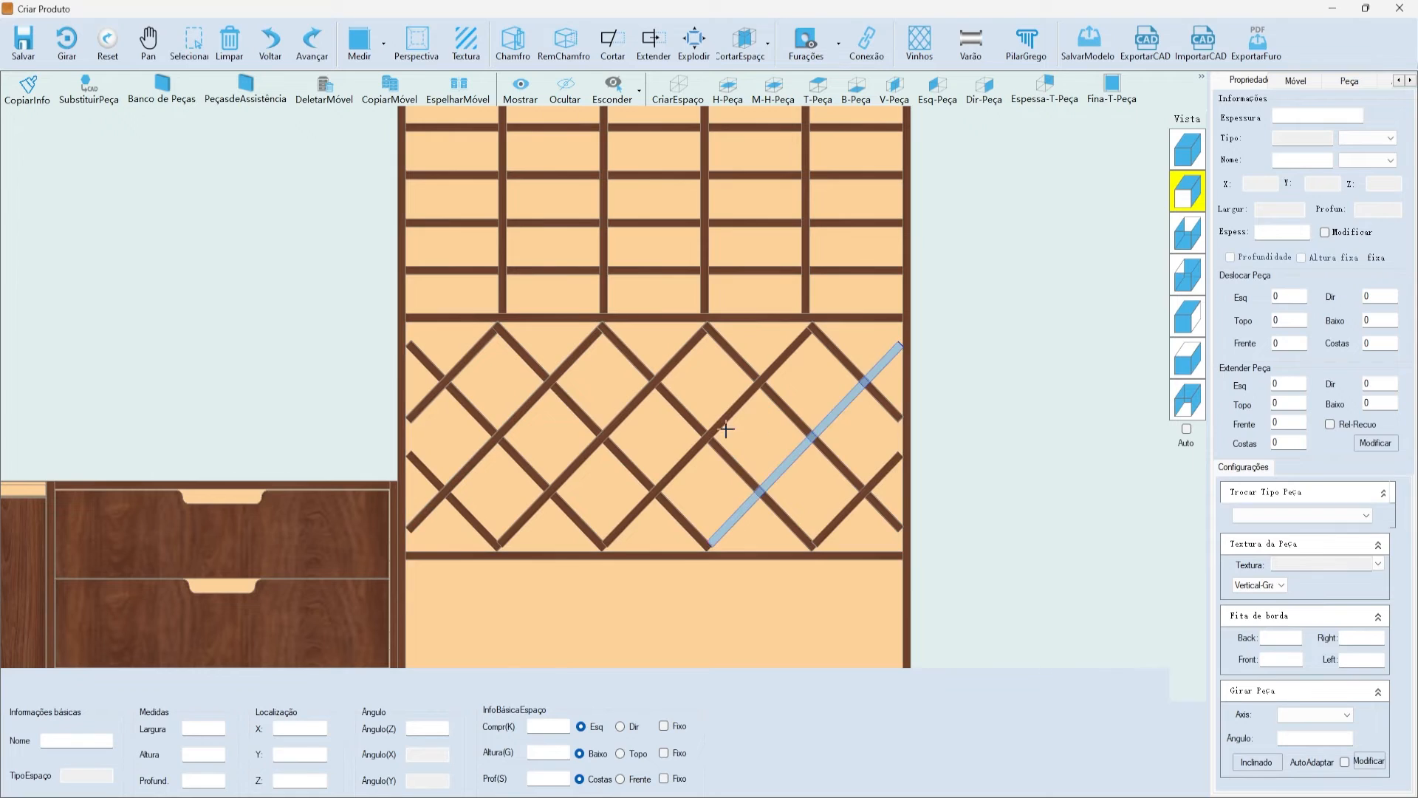
pyautogui.click(608, 421)
pyautogui.click(1077, 326)
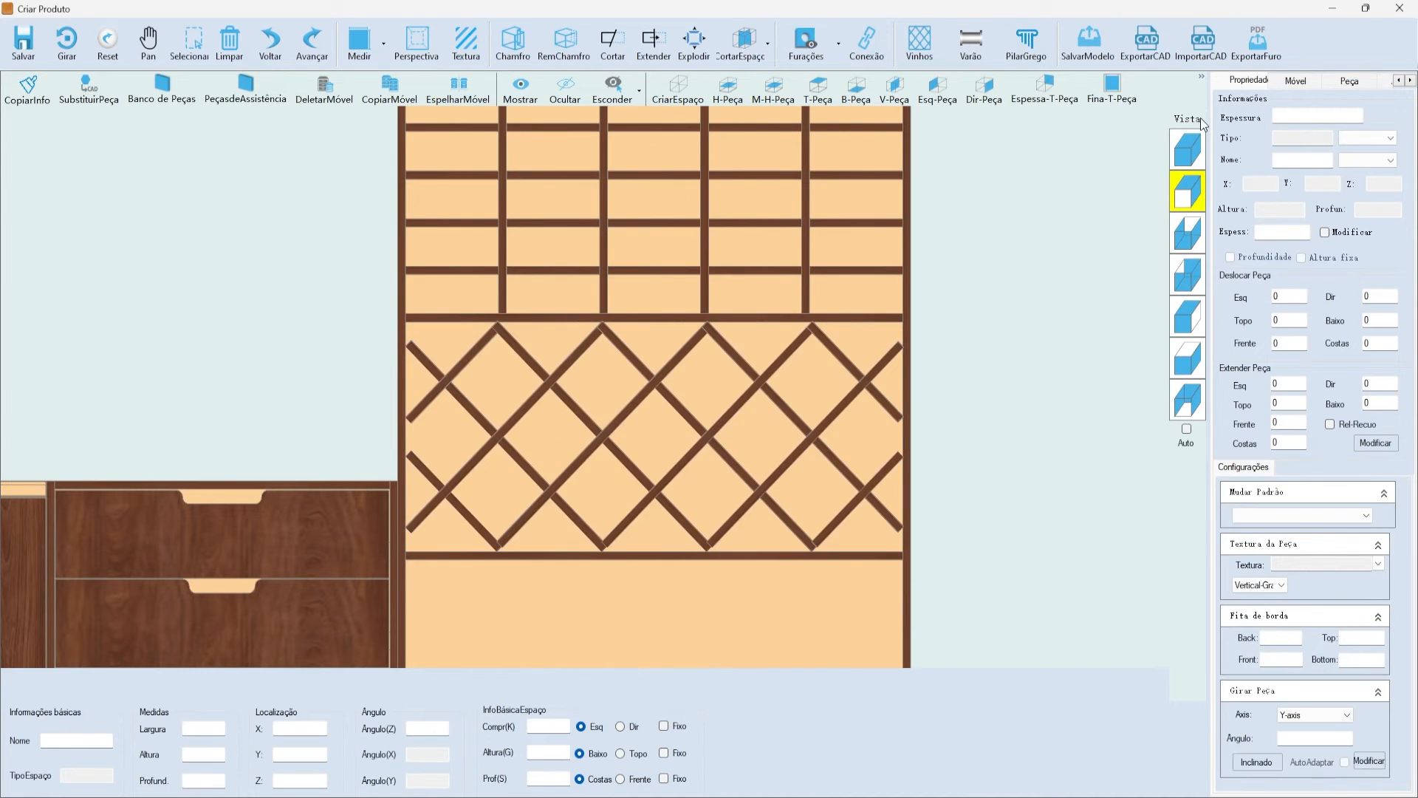
# - Show the cabinet run in isometric 3D and select the open 430-high bottom compartment
pyautogui.click(1187, 150)
pyautogui.scroll(5, 623, 507)
pyautogui.scroll(3, 731, 405)
pyautogui.click(649, 363)
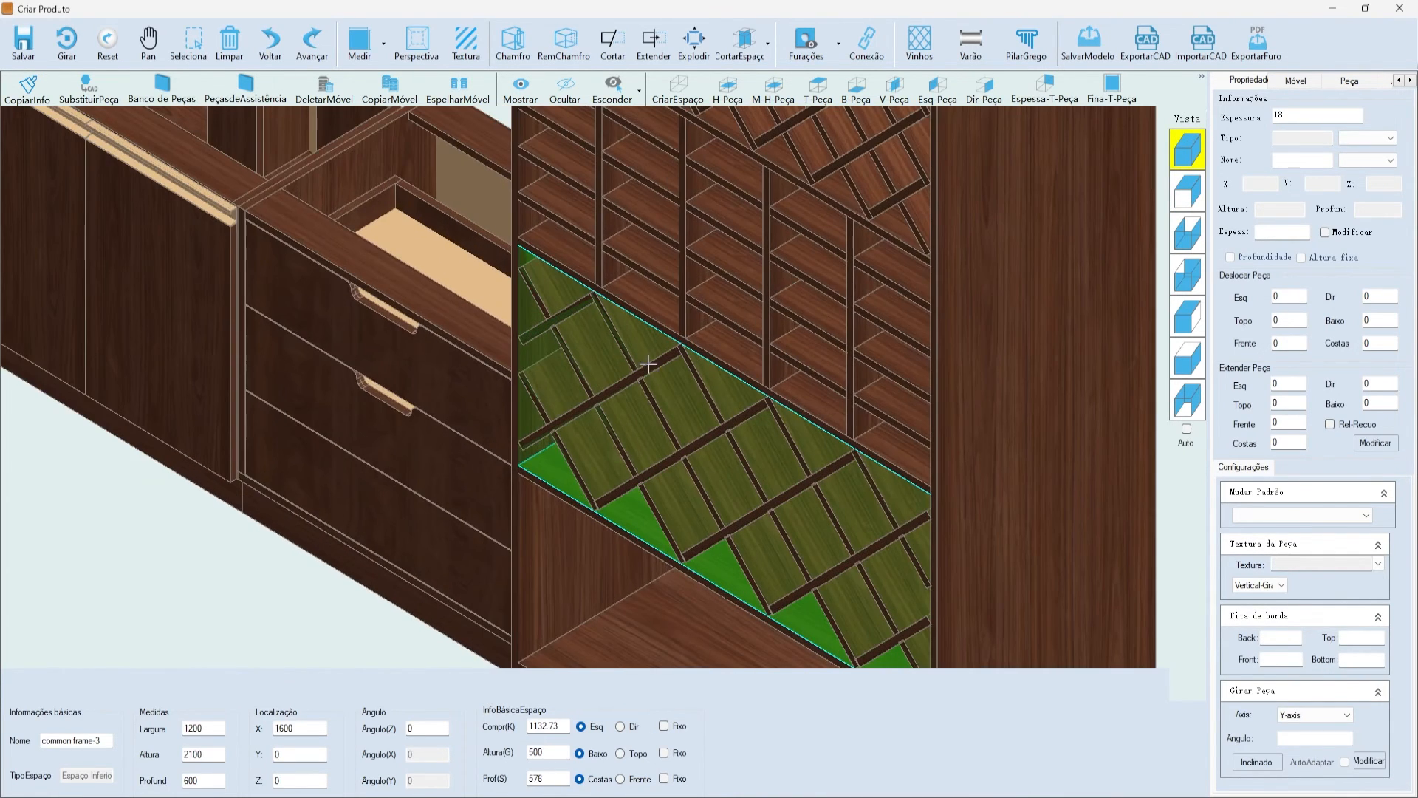
pyautogui.scroll(-10, 635, 377)
pyautogui.scroll(5, 700, 472)
pyautogui.click(716, 465)
pyautogui.scroll(-3, 859, 305)
pyautogui.scroll(3, 938, 216)
pyautogui.scroll(-2, 776, 266)
pyautogui.scroll(5, 671, 500)
pyautogui.scroll(-3, 803, 487)
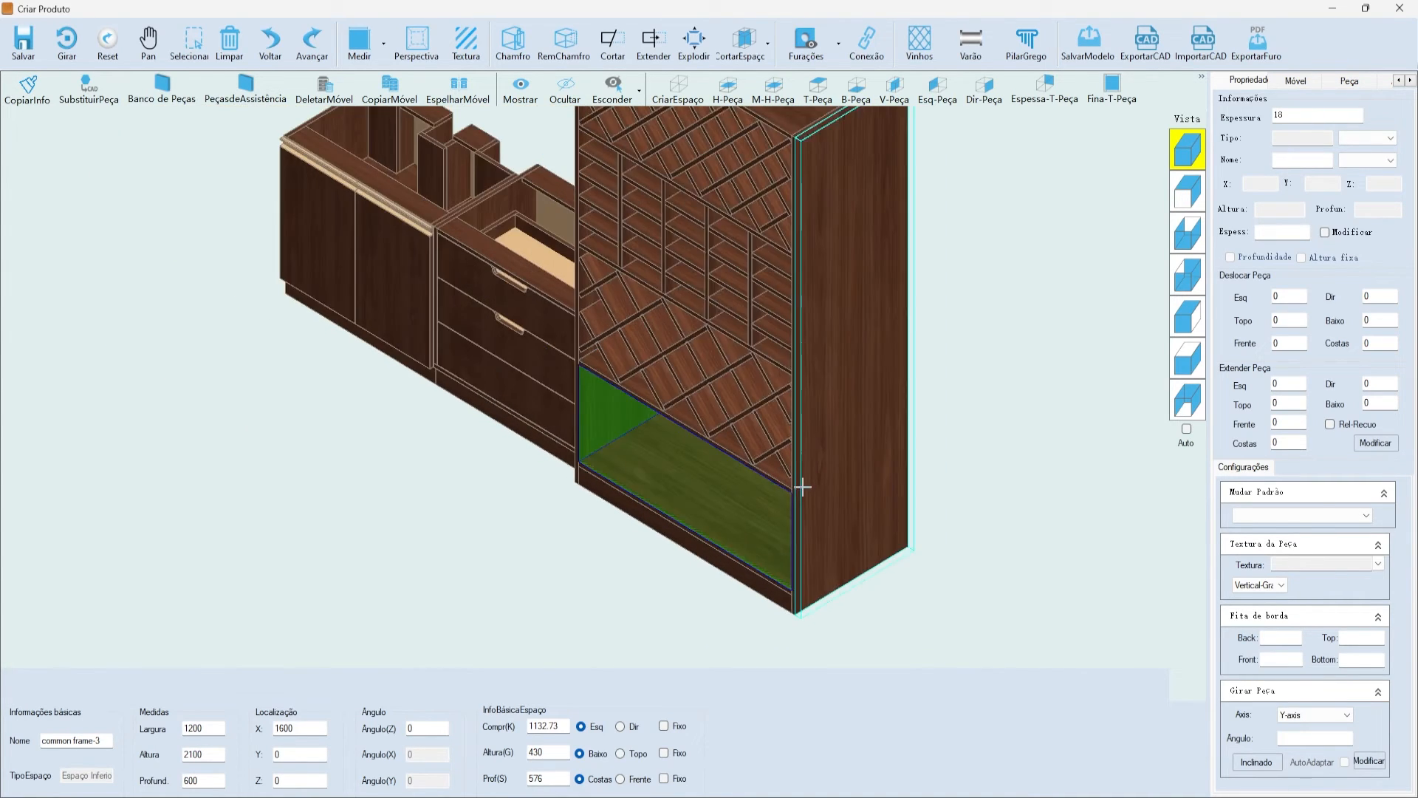
pyautogui.scroll(-2, 803, 487)
# - Choose the fourth Vinhos lattice pattern and analyse its fit in the bottom compartment
pyautogui.click(919, 40)
pyautogui.moveTo(722, 172); pyautogui.dragTo(795, 188)
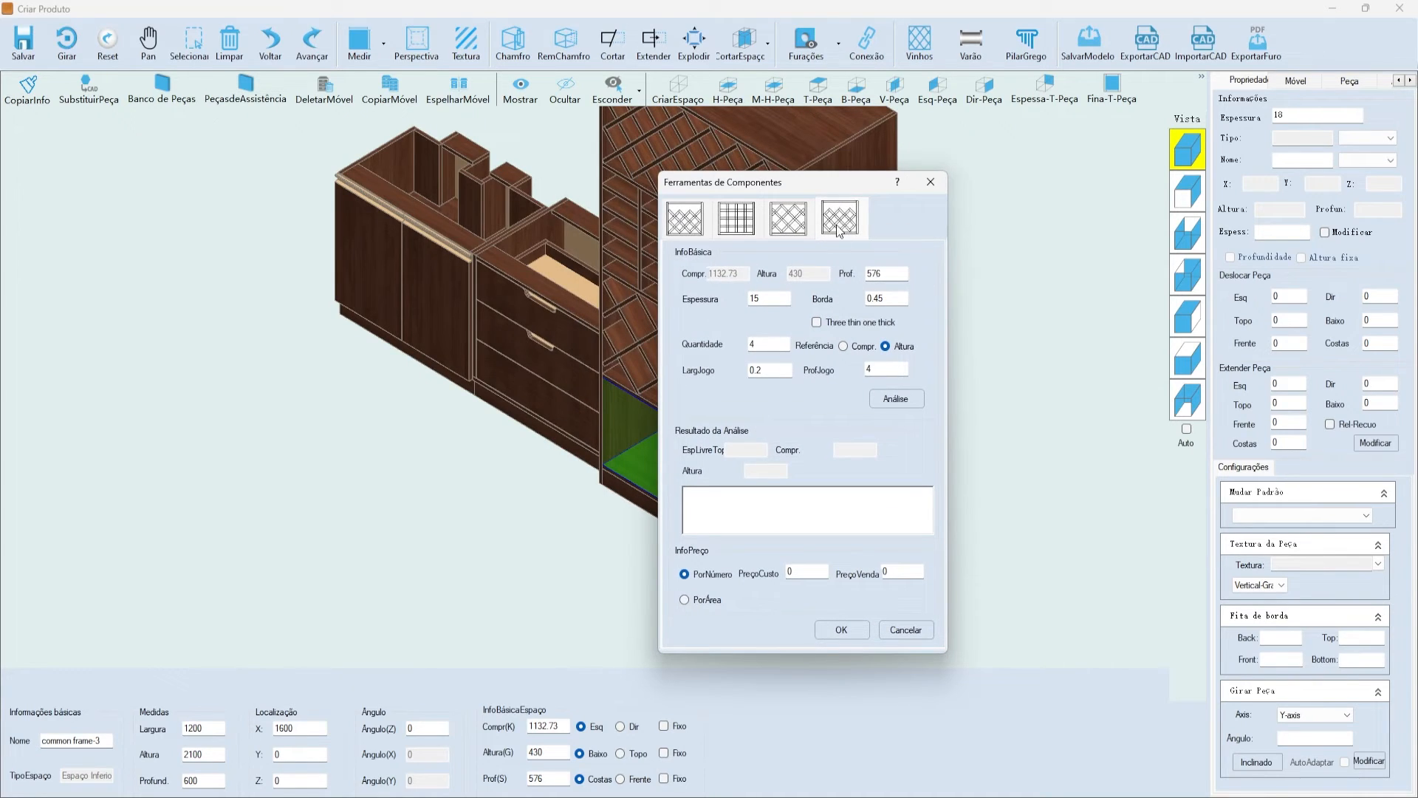
pyautogui.click(919, 400)
pyautogui.moveTo(836, 522); pyautogui.dragTo(681, 493)
pyautogui.click(690, 509)
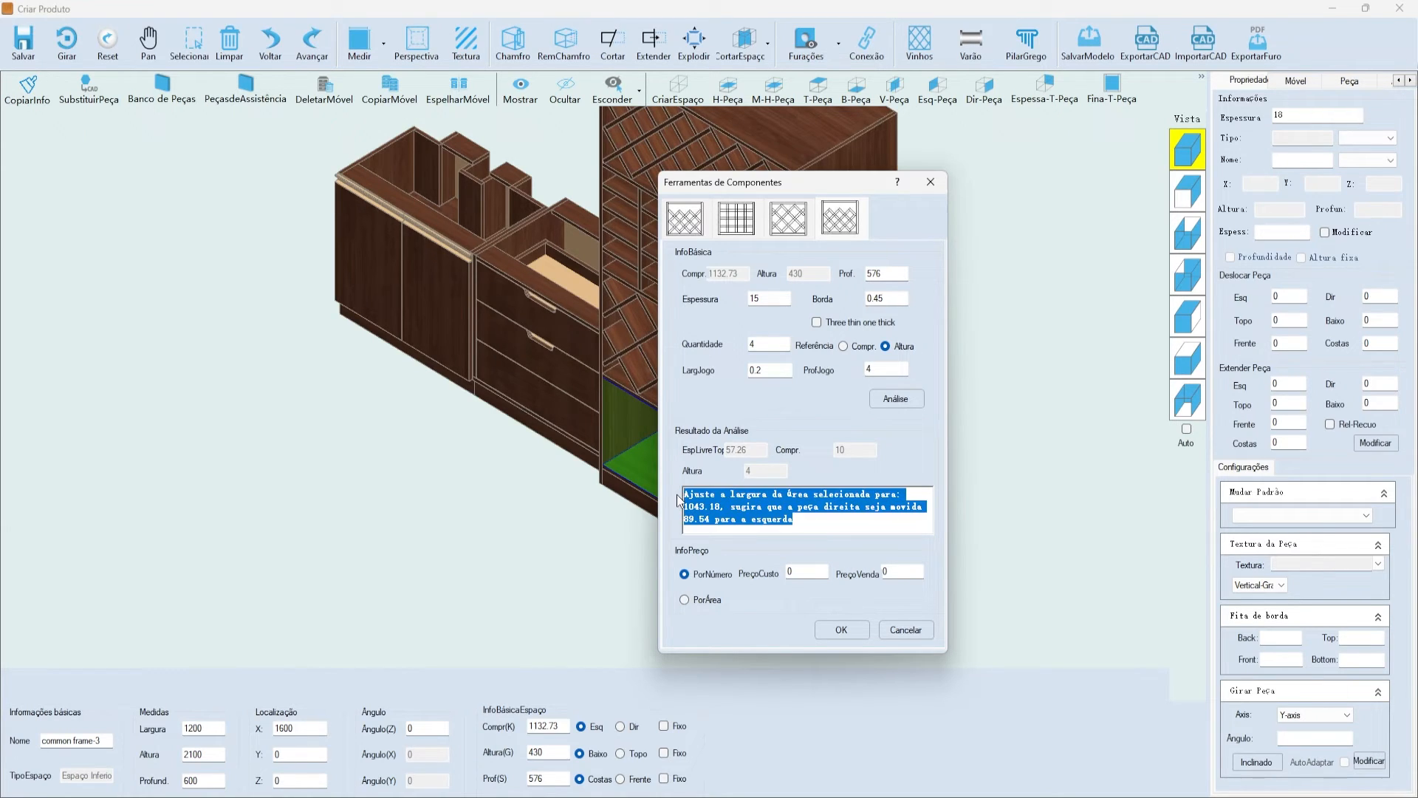
# - Set the lattice Quantidade and apply the 15-thick diamond lattice, agreeing to move the neighbouring piece
pyautogui.click(772, 345)
pyautogui.click(699, 459)
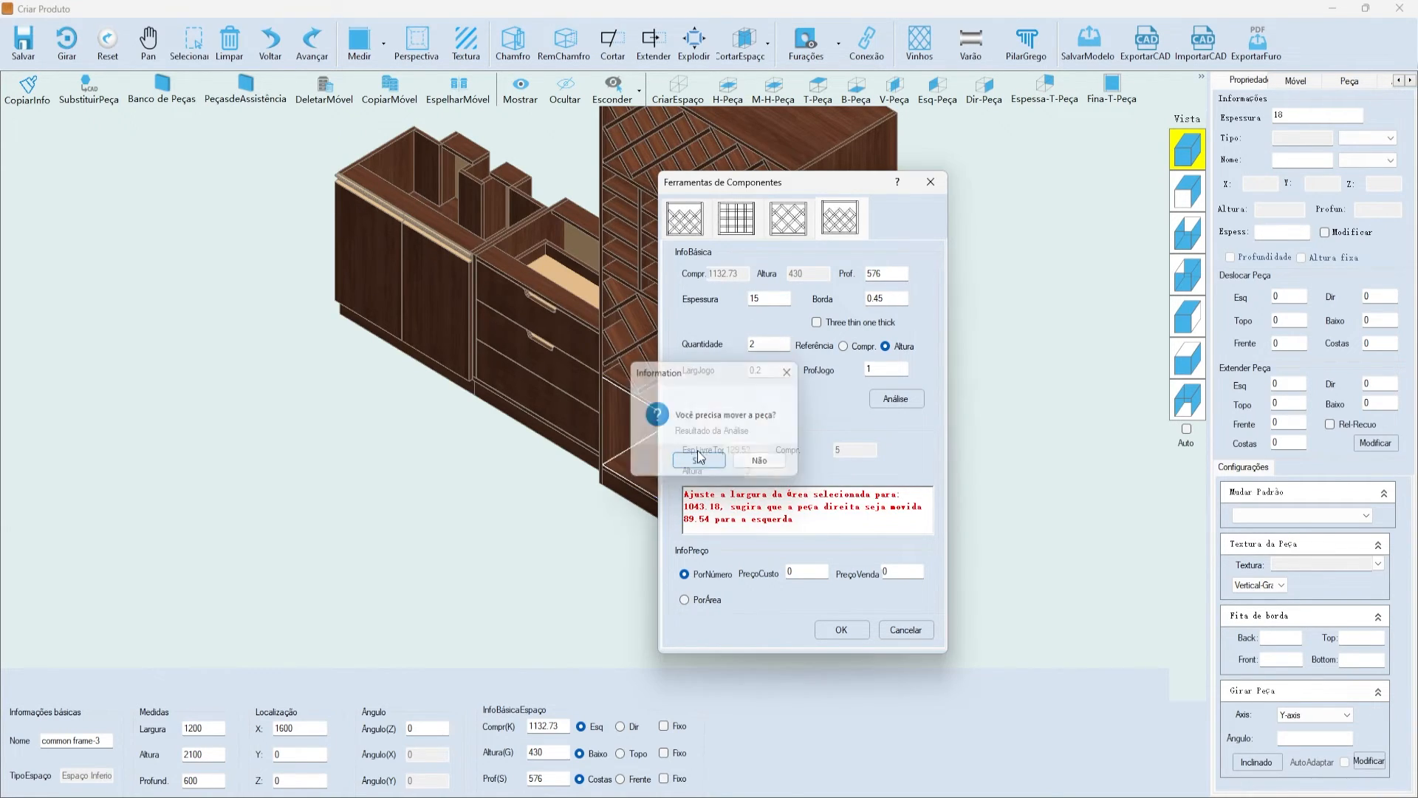
pyautogui.click(842, 630)
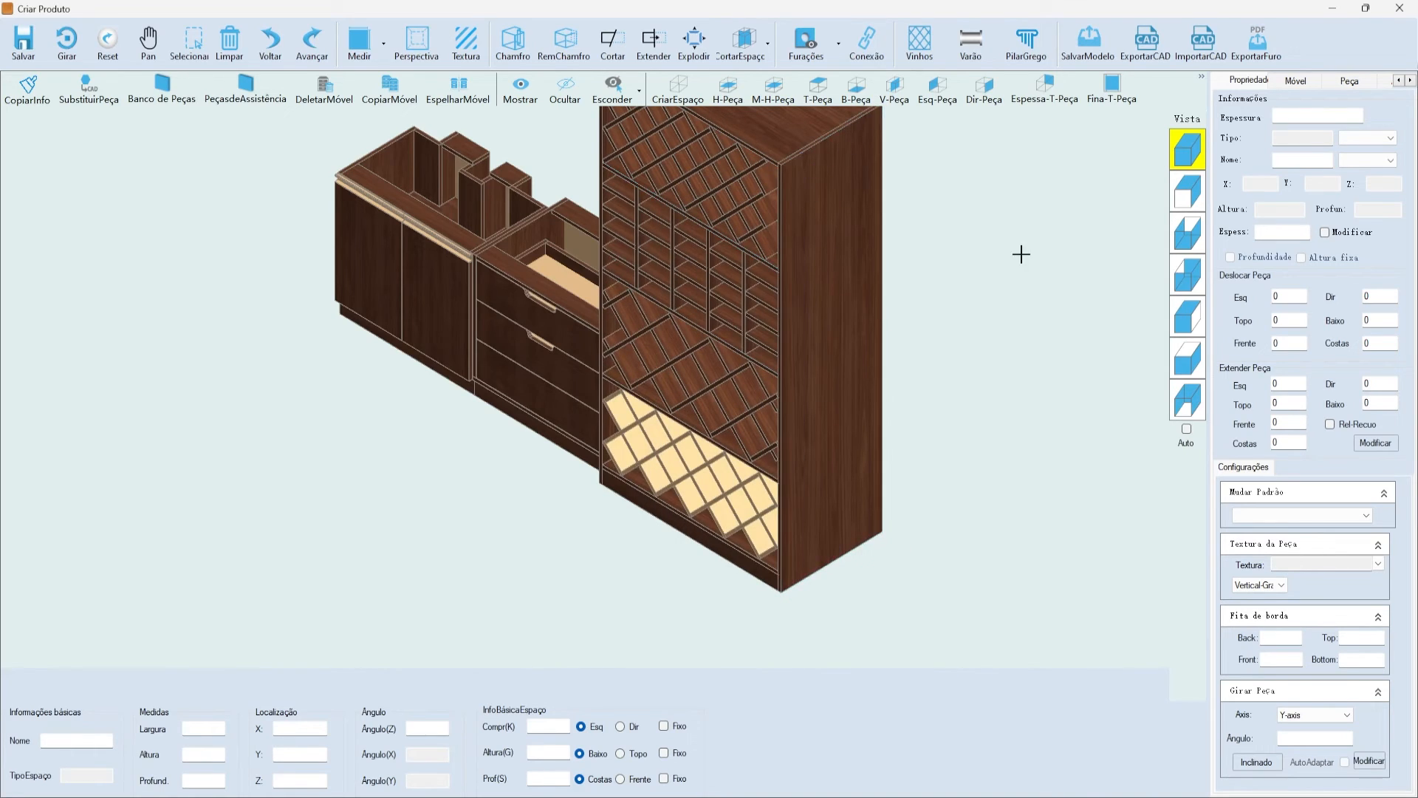
pyautogui.click(1187, 191)
pyautogui.scroll(2, 815, 179)
pyautogui.scroll(-2, 887, 210)
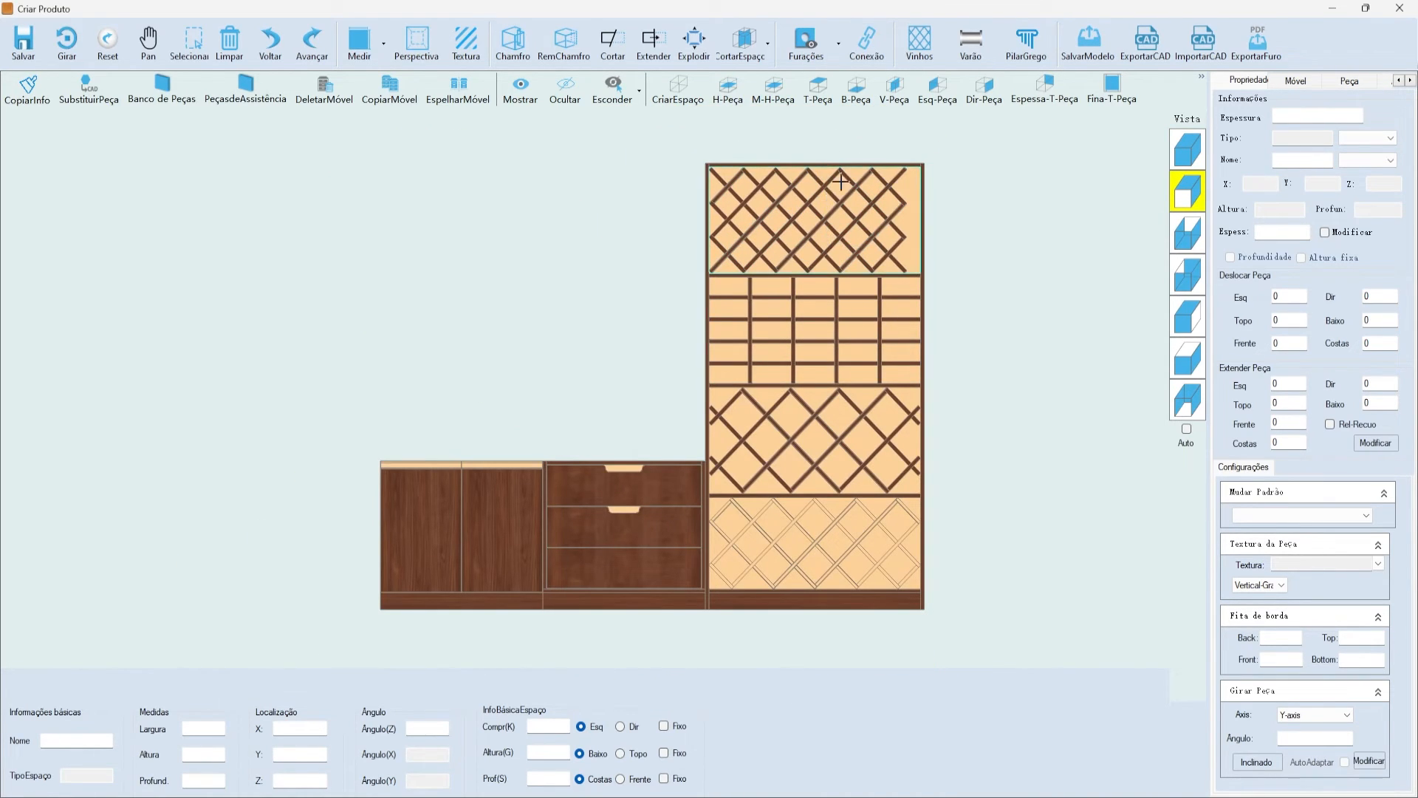
pyautogui.scroll(1, 911, 163)
pyautogui.scroll(-1, 813, 199)
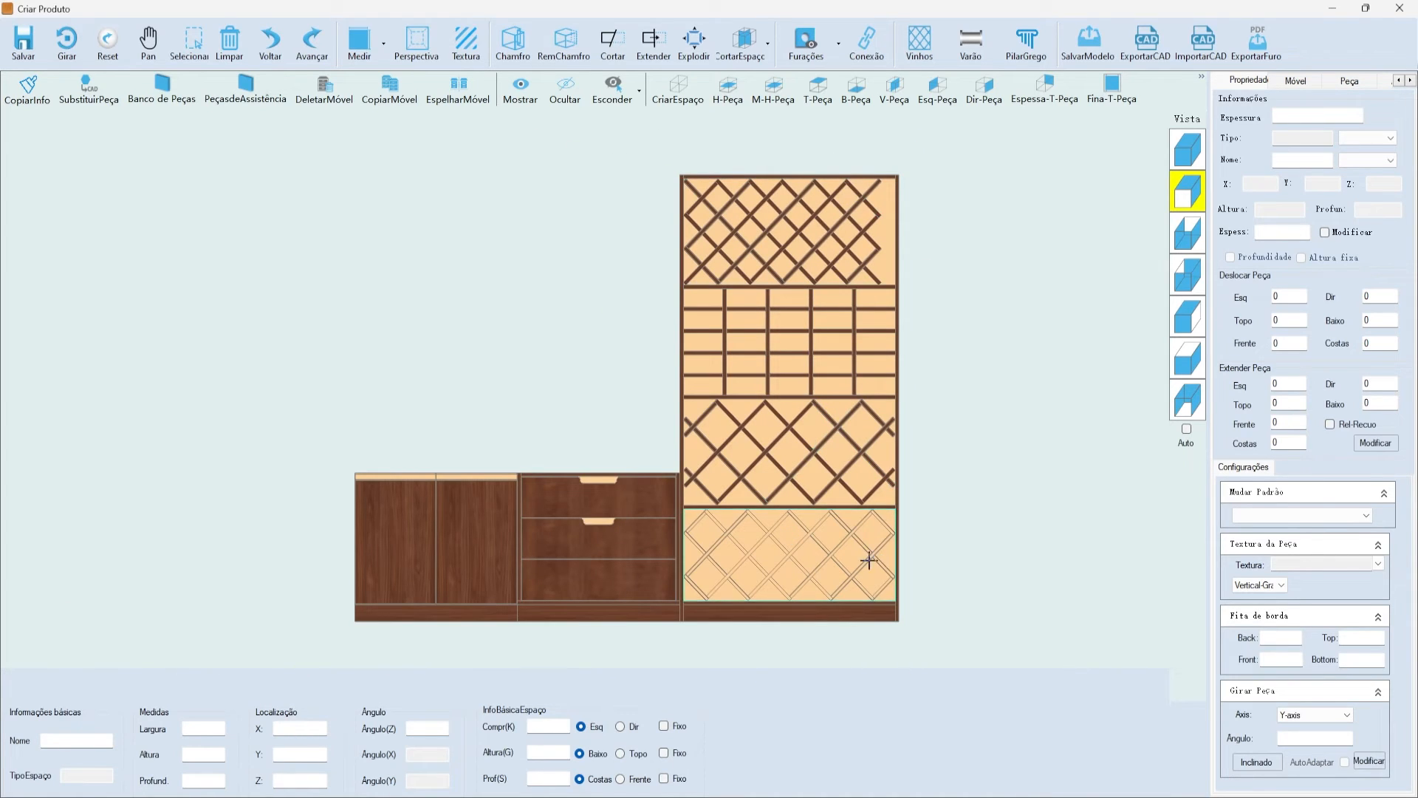
pyautogui.scroll(2, 872, 192)
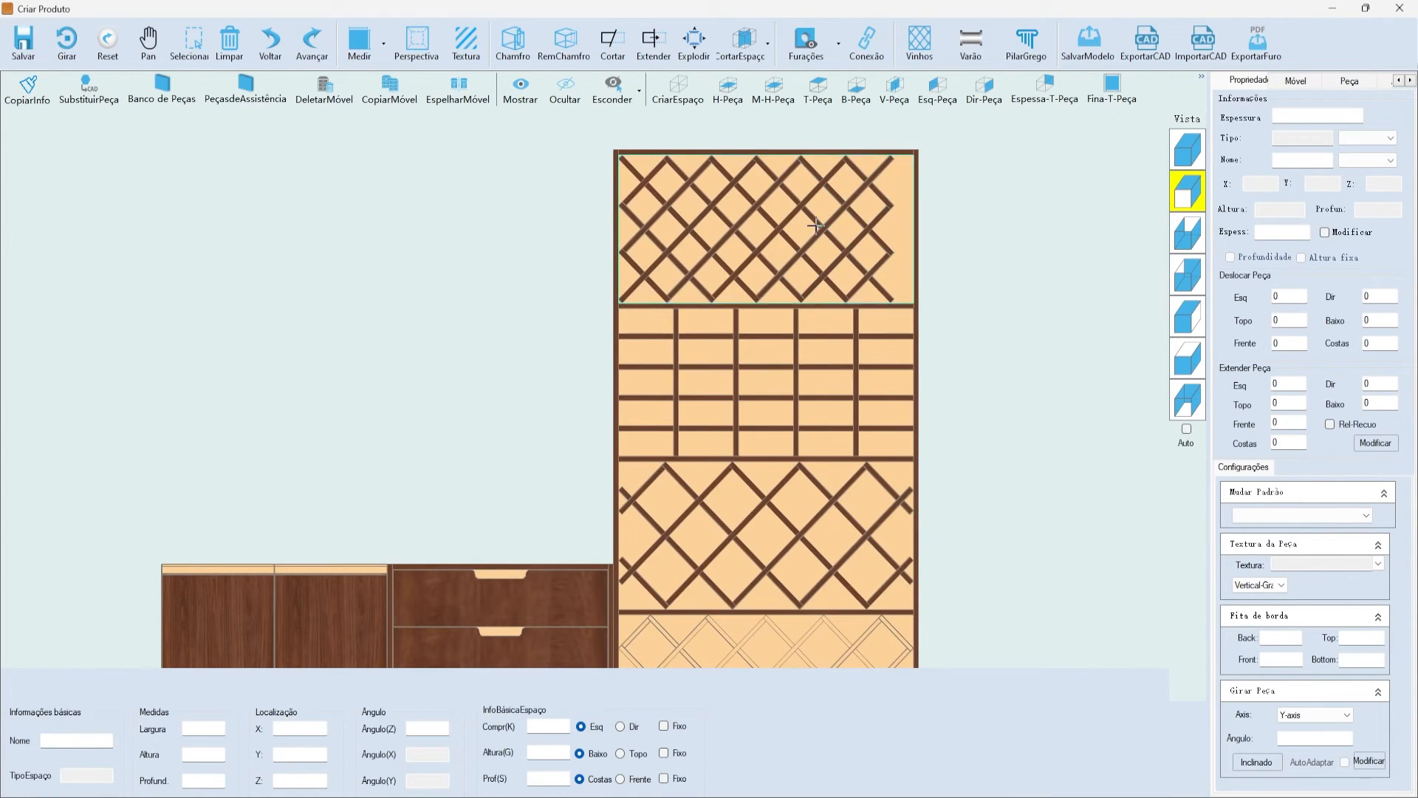
# - Zoom the front view and select the top lattice compartment
pyautogui.scroll(1, 887, 166)
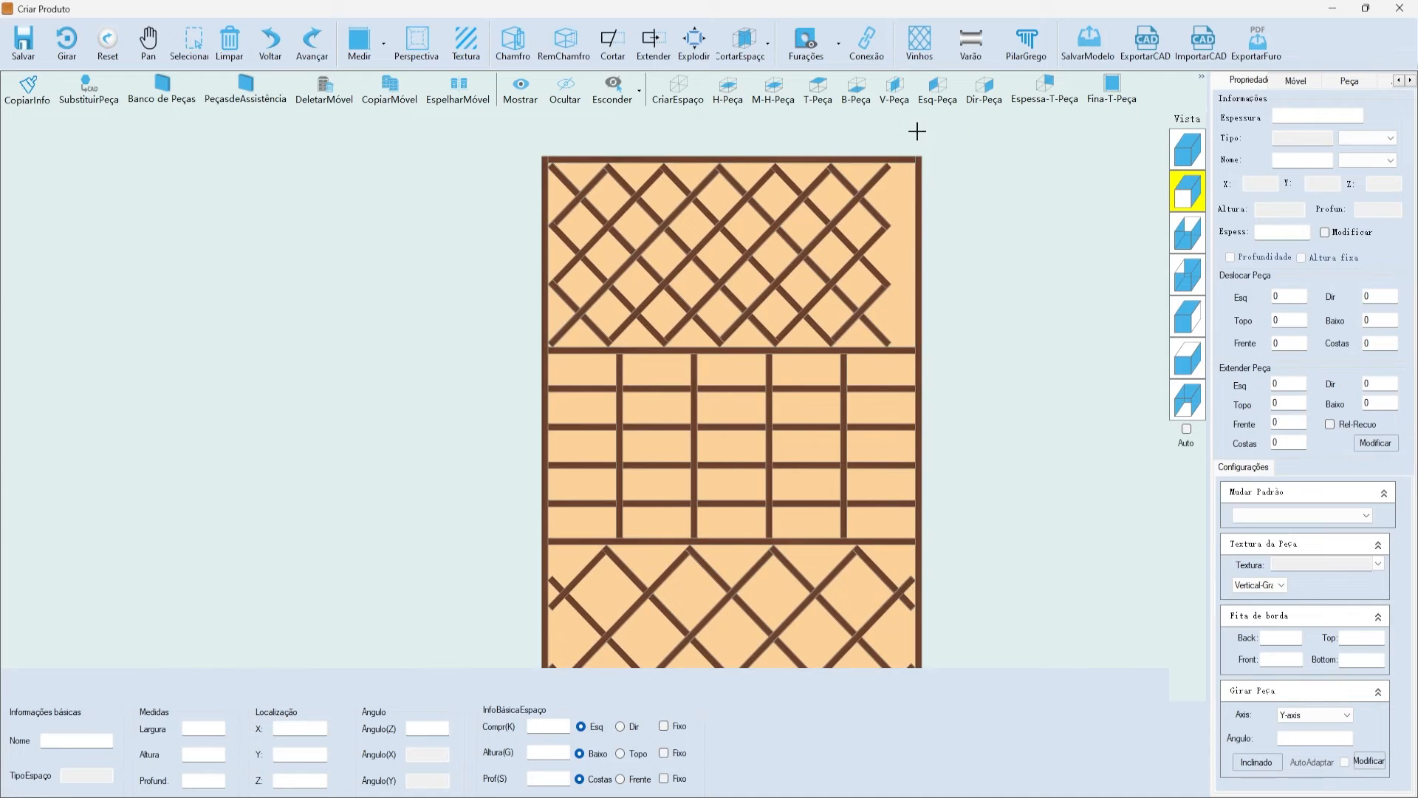
pyautogui.scroll(-4, 905, 181)
pyautogui.scroll(3, 871, 411)
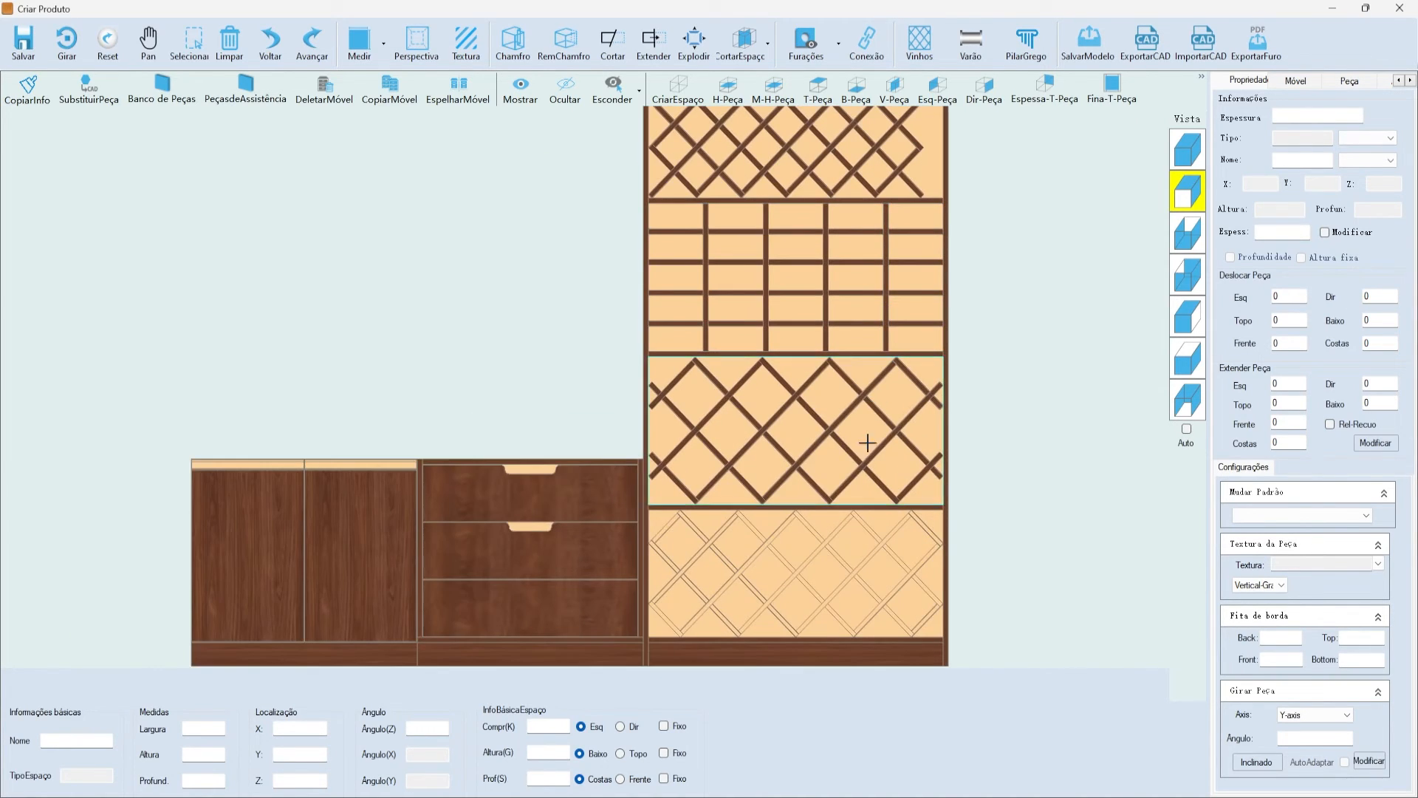
pyautogui.scroll(-2, 763, 507)
pyautogui.scroll(-1, 769, 570)
pyautogui.scroll(1, 812, 547)
pyautogui.scroll(-1, 828, 539)
pyautogui.scroll(3, 831, 270)
pyautogui.click(907, 193)
pyautogui.scroll(-3, 907, 193)
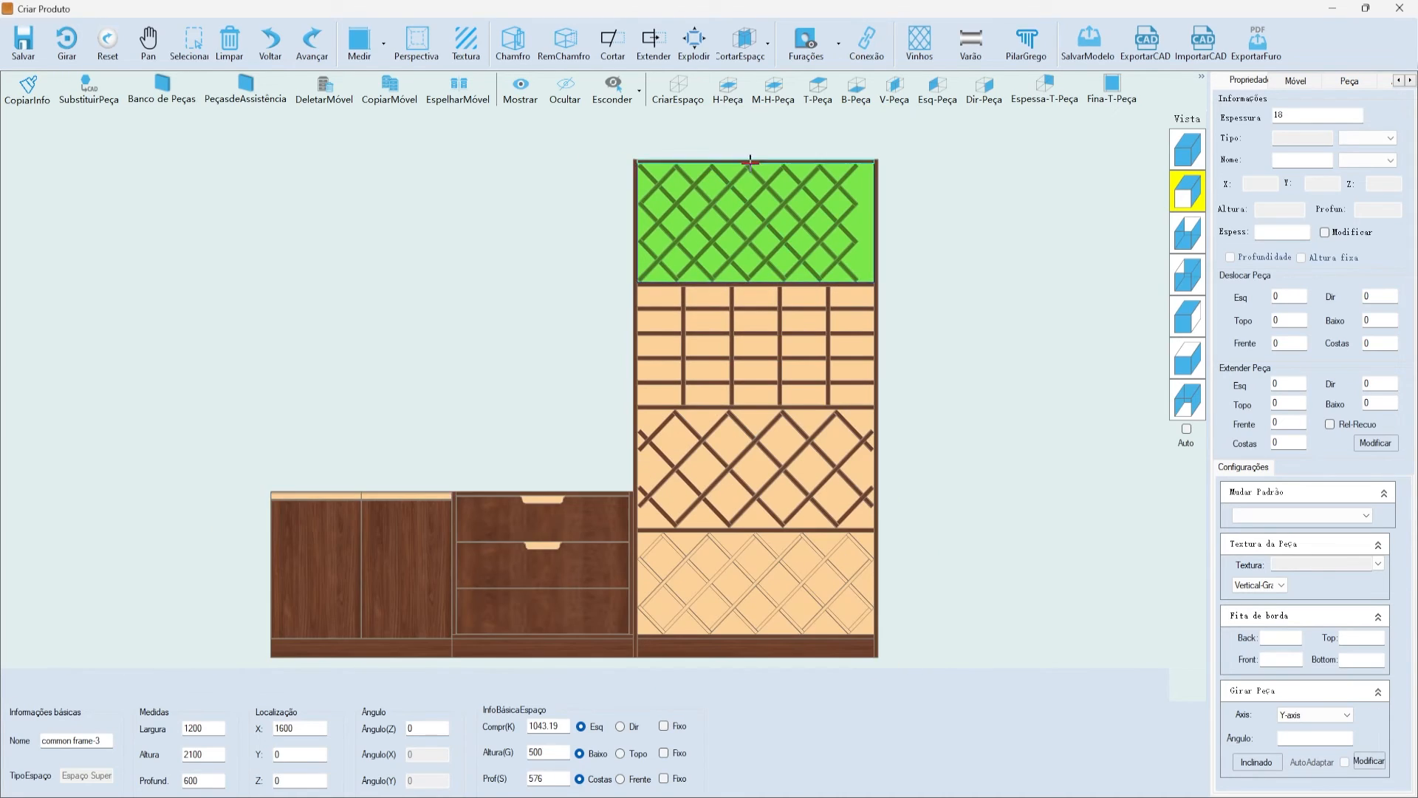
pyautogui.scroll(-1, 627, 268)
# - Show the finished cabinet run in 3D and display its Furações drilling layout with check list
pyautogui.click(1178, 155)
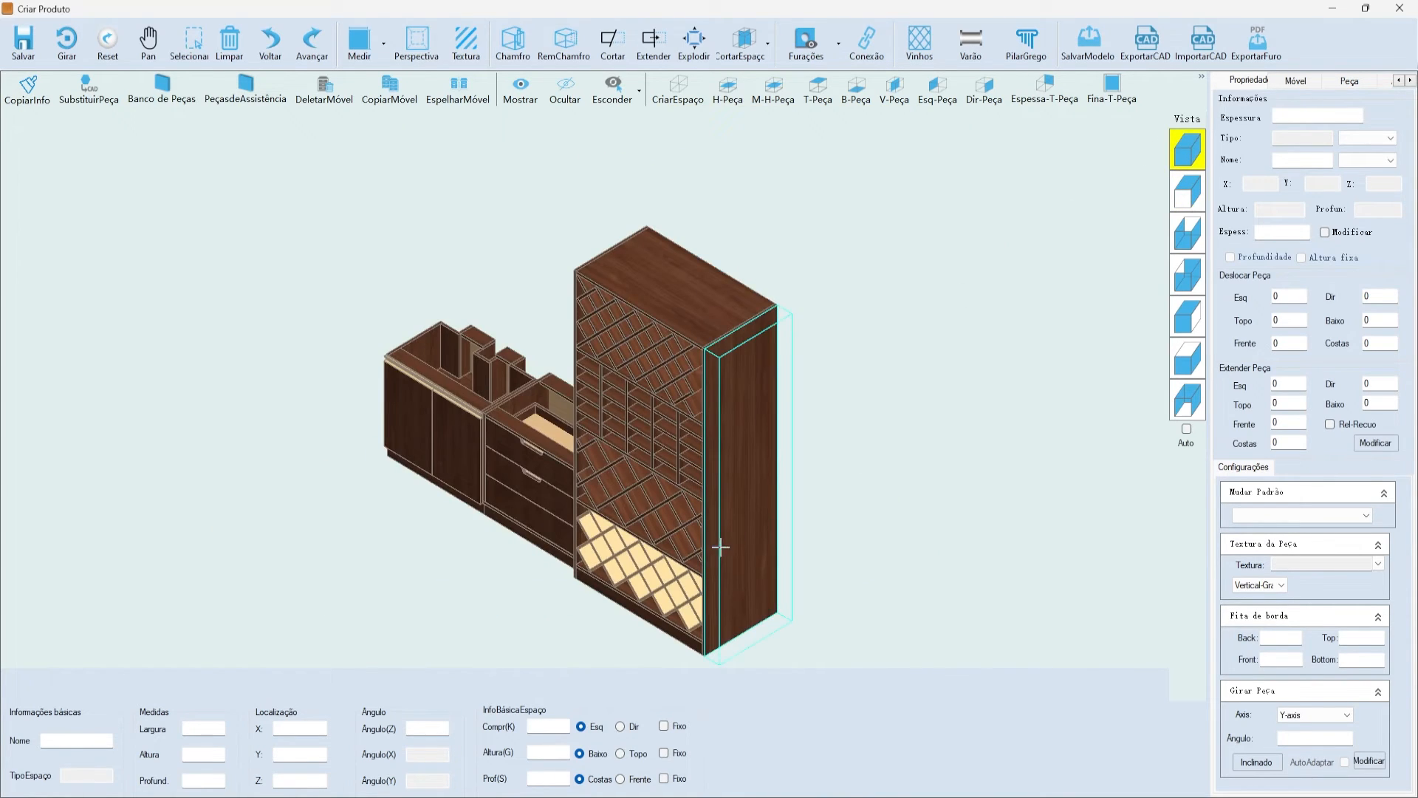
pyautogui.scroll(1, 697, 551)
pyautogui.scroll(2, 694, 551)
pyautogui.scroll(-4, 741, 277)
pyautogui.scroll(2, 721, 175)
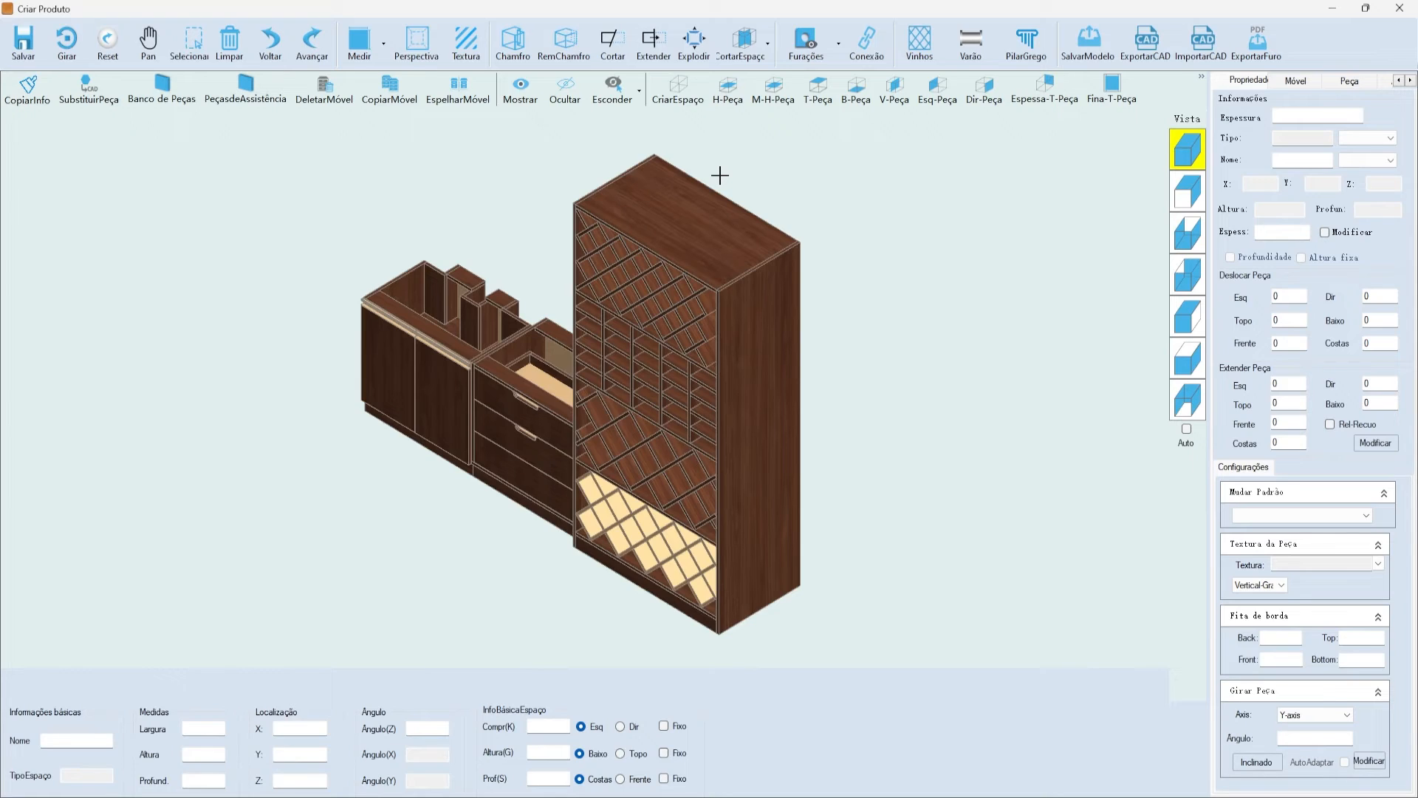
pyautogui.click(795, 60)
# - Show the drilling holes and fittings, then select and deselect all the wine-rack boards
pyautogui.click(832, 76)
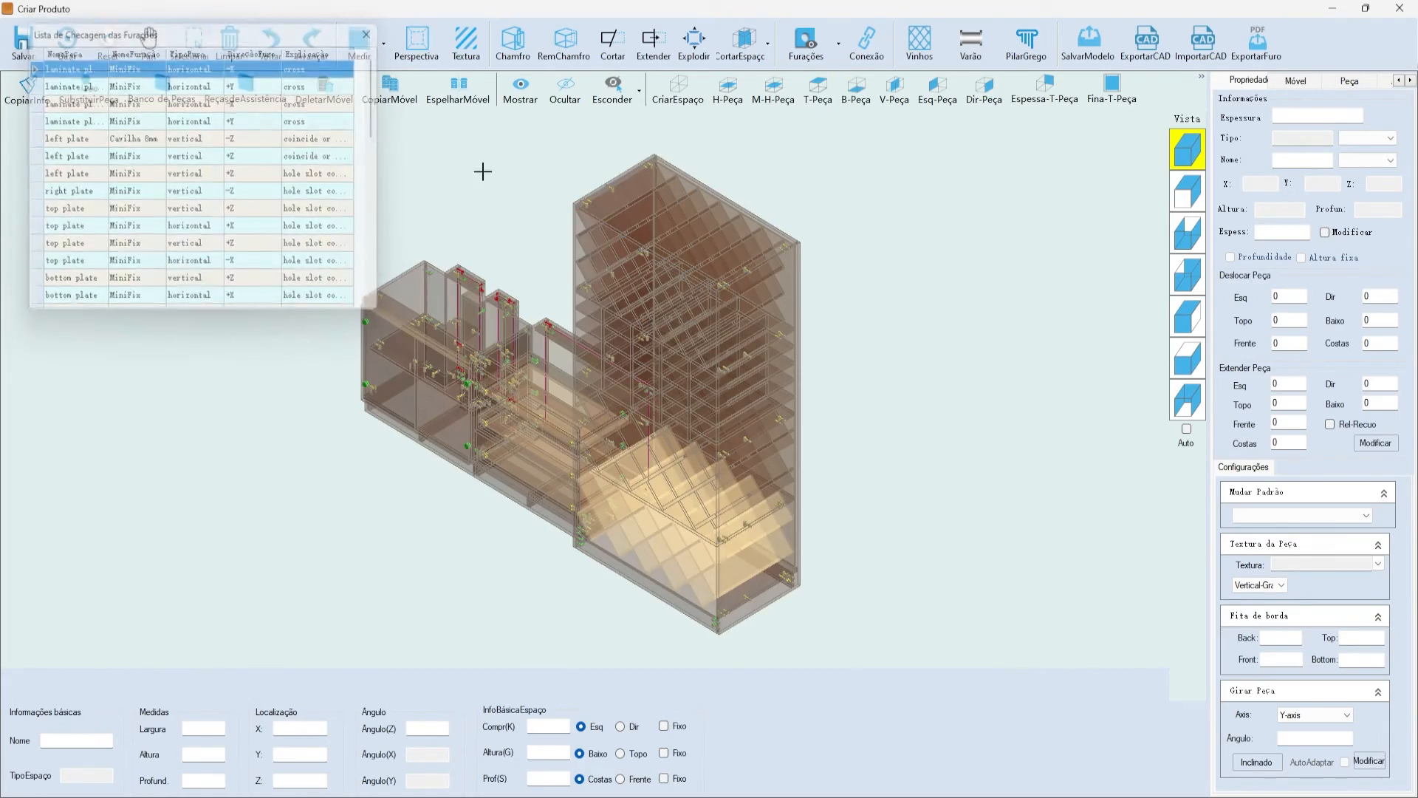
pyautogui.scroll(5, 638, 255)
pyautogui.doubleClick(648, 227)
pyautogui.scroll(-2, 658, 225)
pyautogui.scroll(3, 809, 248)
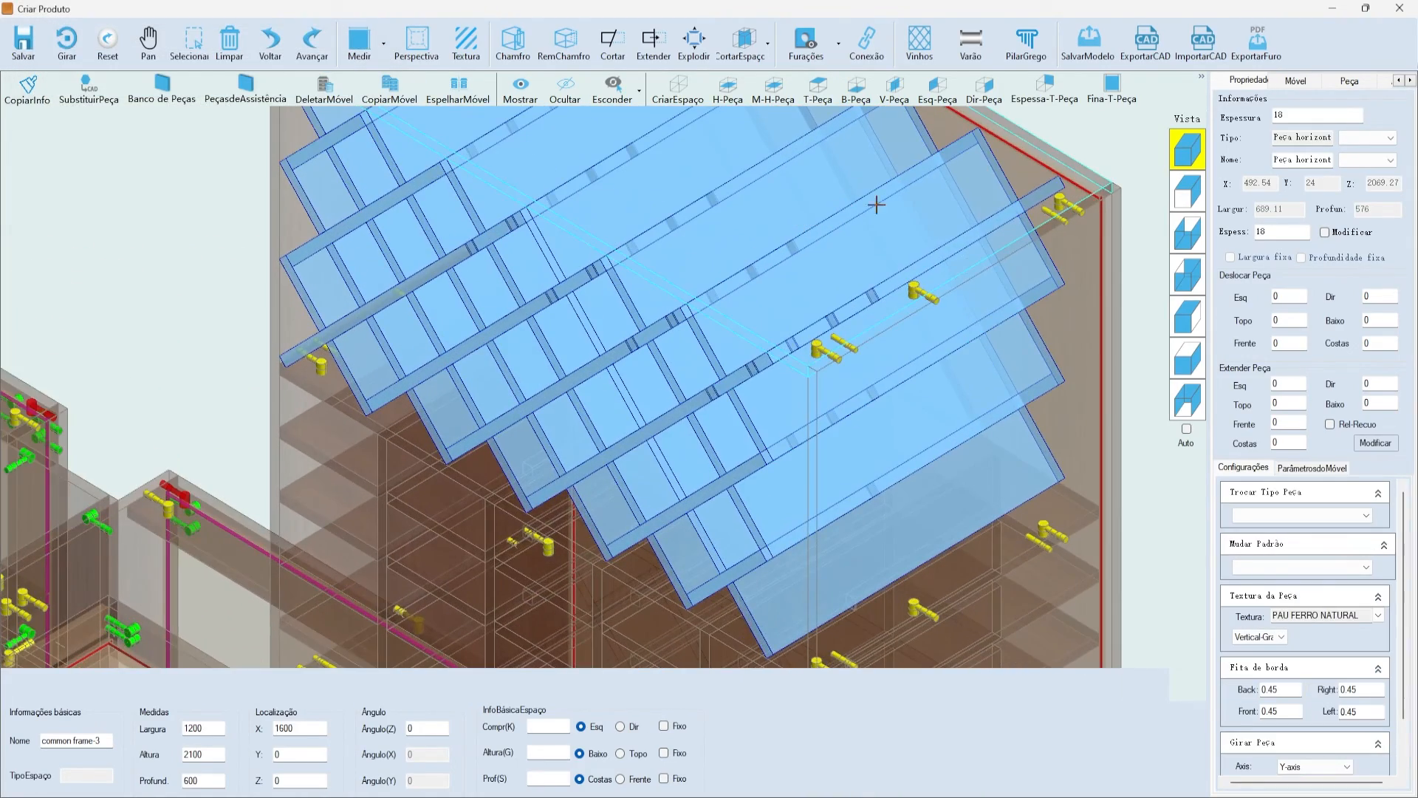
pyautogui.click(1111, 140)
pyautogui.scroll(2, 879, 306)
pyautogui.scroll(-1, 572, 407)
pyautogui.scroll(2, 572, 403)
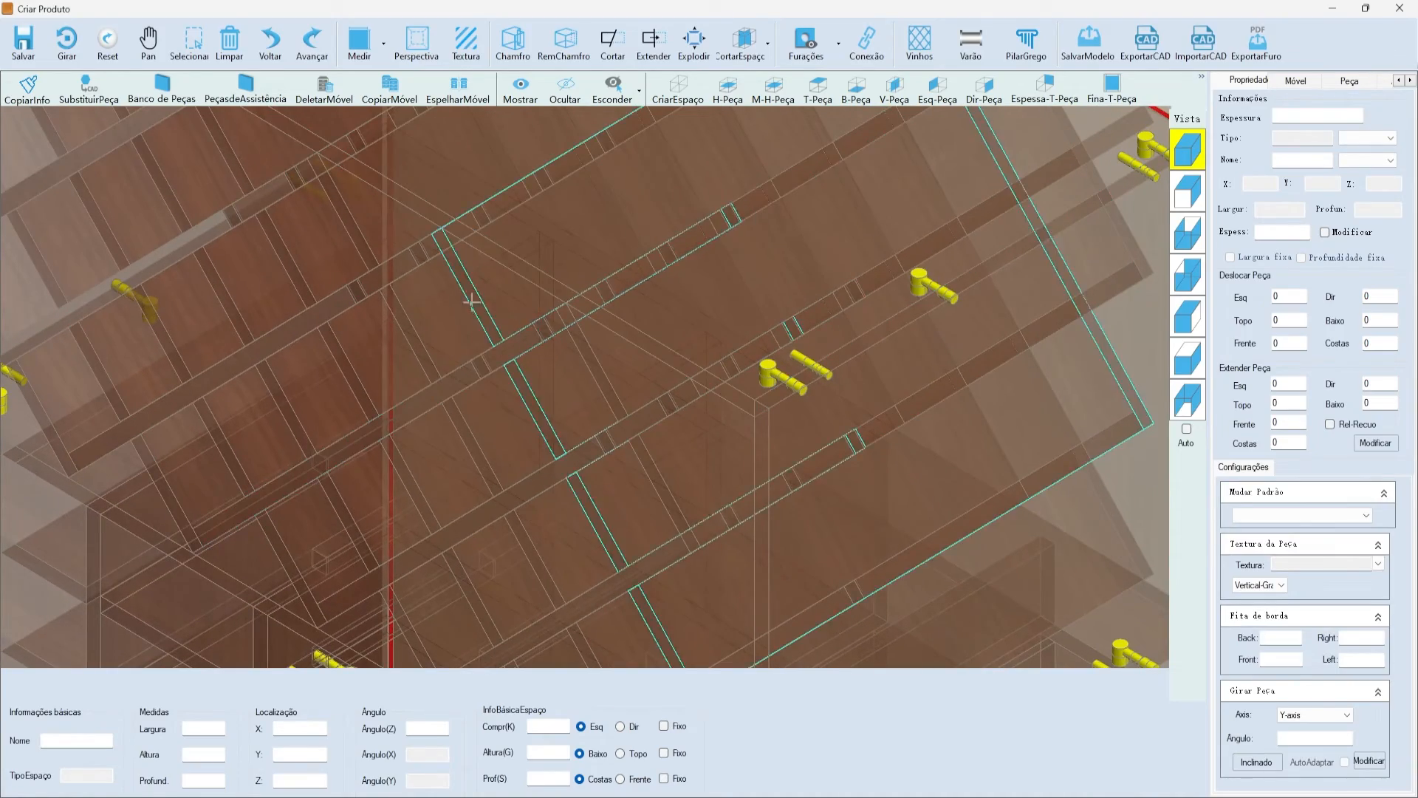
pyautogui.scroll(-4, 715, 215)
pyautogui.scroll(4, 628, 360)
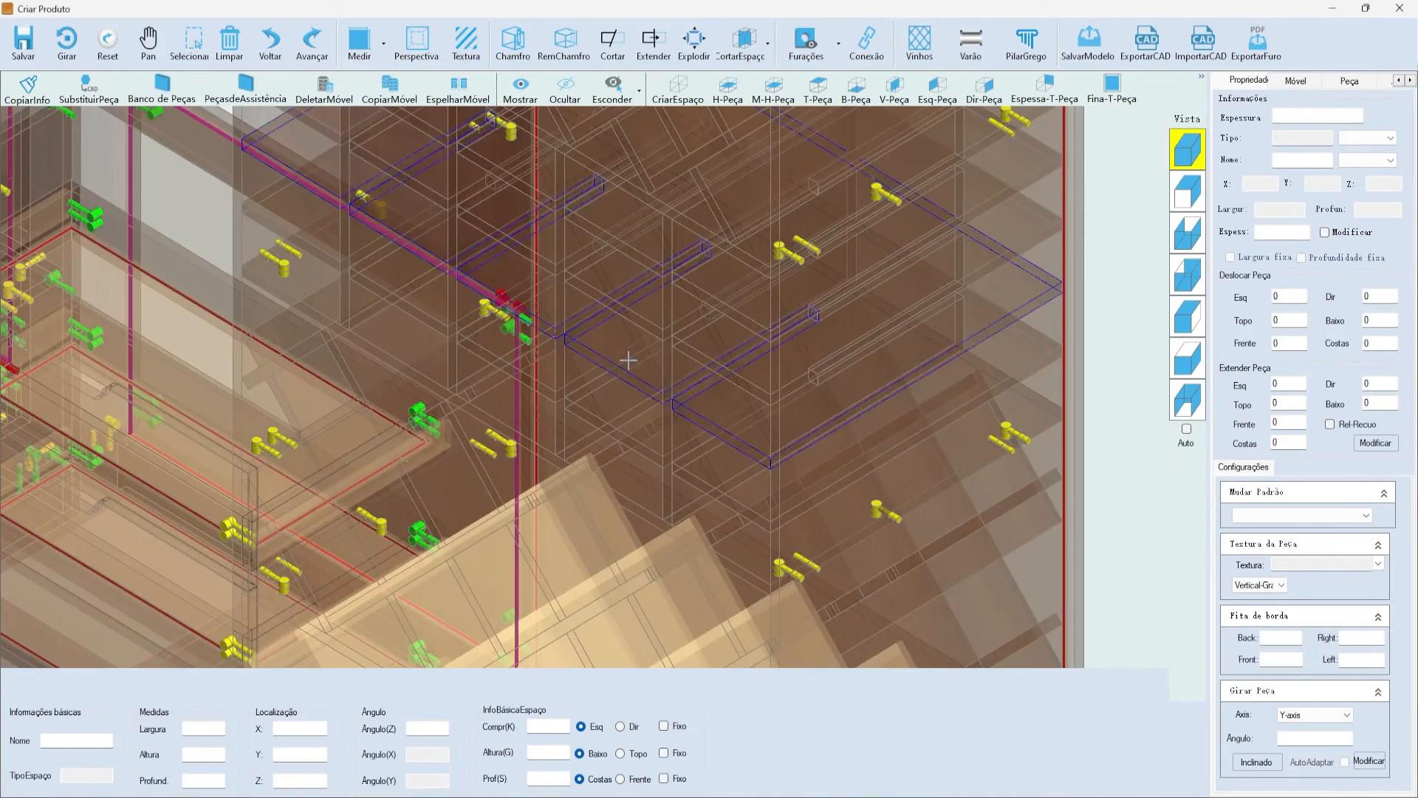
# - Inspect an outlined wine-rack board, then fit the whole cabinet run in isometric view
pyautogui.click(629, 361)
pyautogui.scroll(-1, 631, 361)
pyautogui.scroll(2, 797, 347)
pyautogui.click(1149, 279)
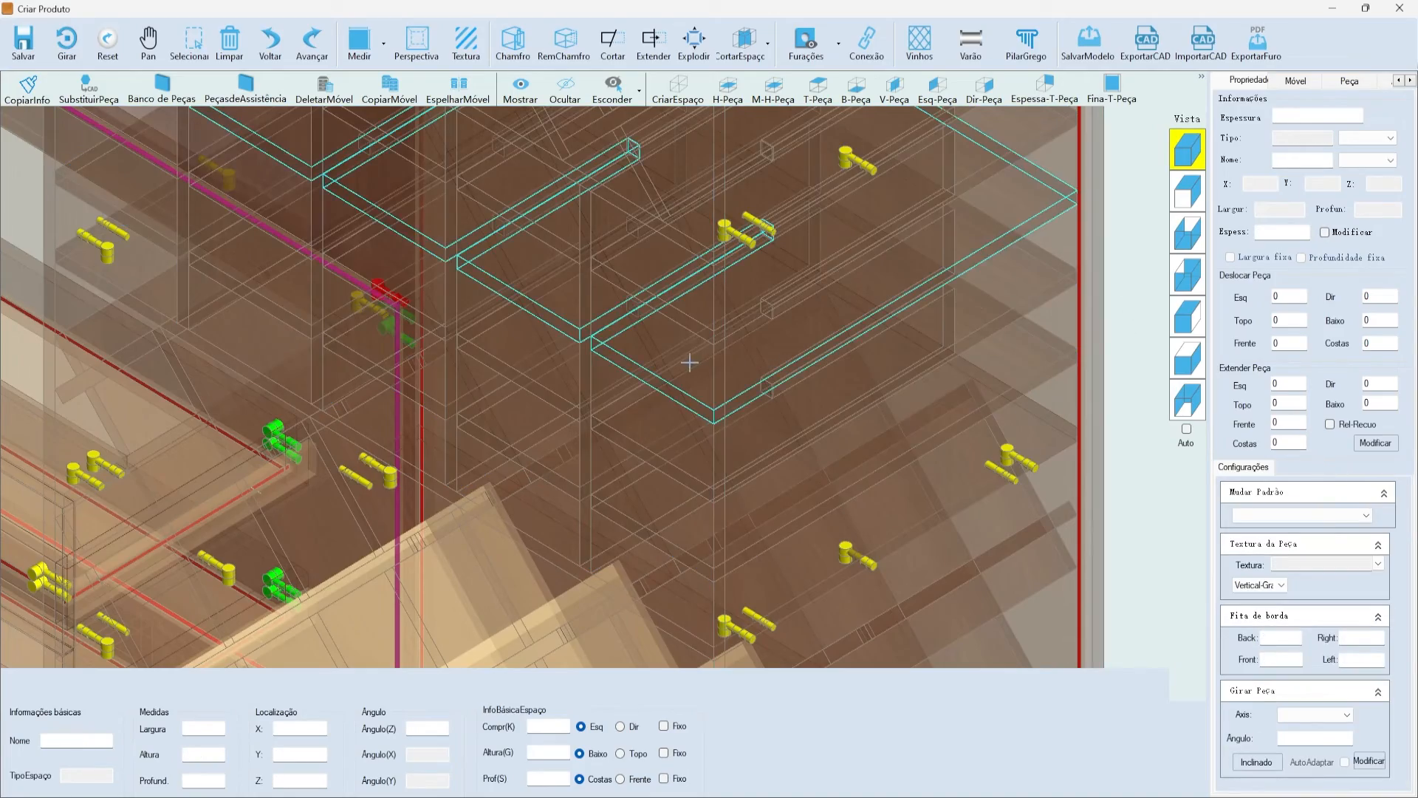
pyautogui.scroll(-2, 660, 350)
pyautogui.scroll(3, 669, 332)
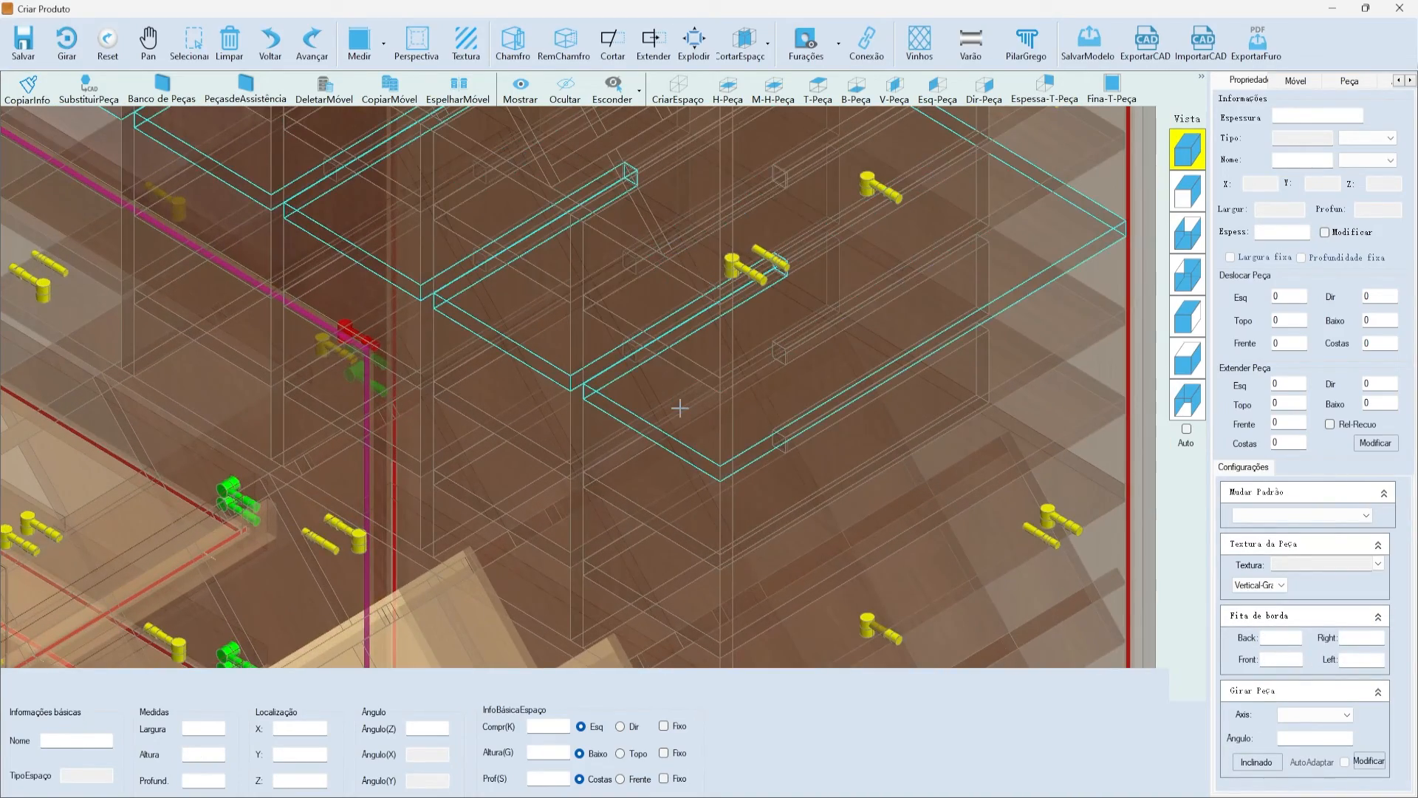
pyautogui.scroll(-3, 695, 510)
pyautogui.scroll(3, 635, 565)
pyautogui.scroll(3, 650, 575)
pyautogui.scroll(-3, 703, 602)
pyautogui.scroll(1, 644, 366)
pyautogui.scroll(-2, 657, 360)
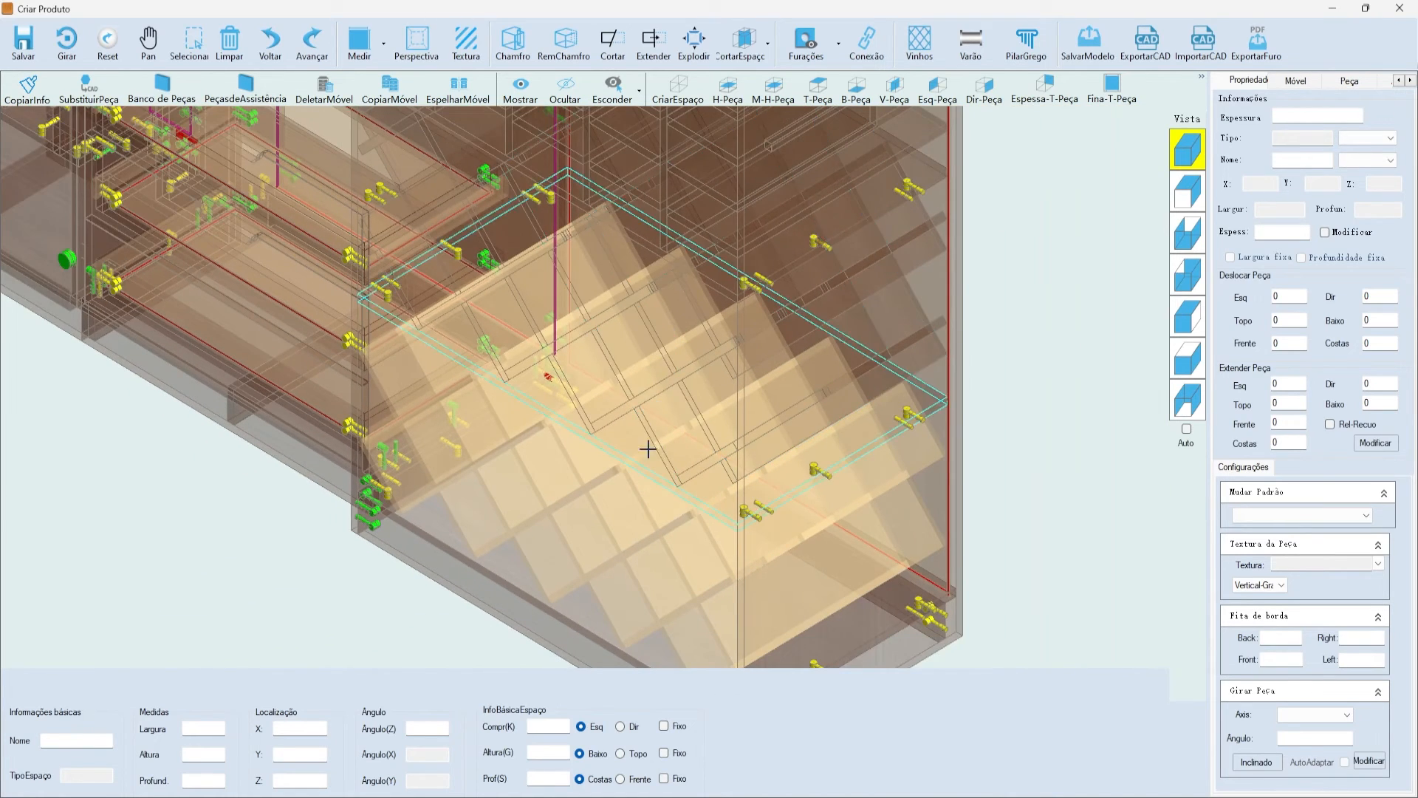
pyautogui.scroll(-5, 648, 448)
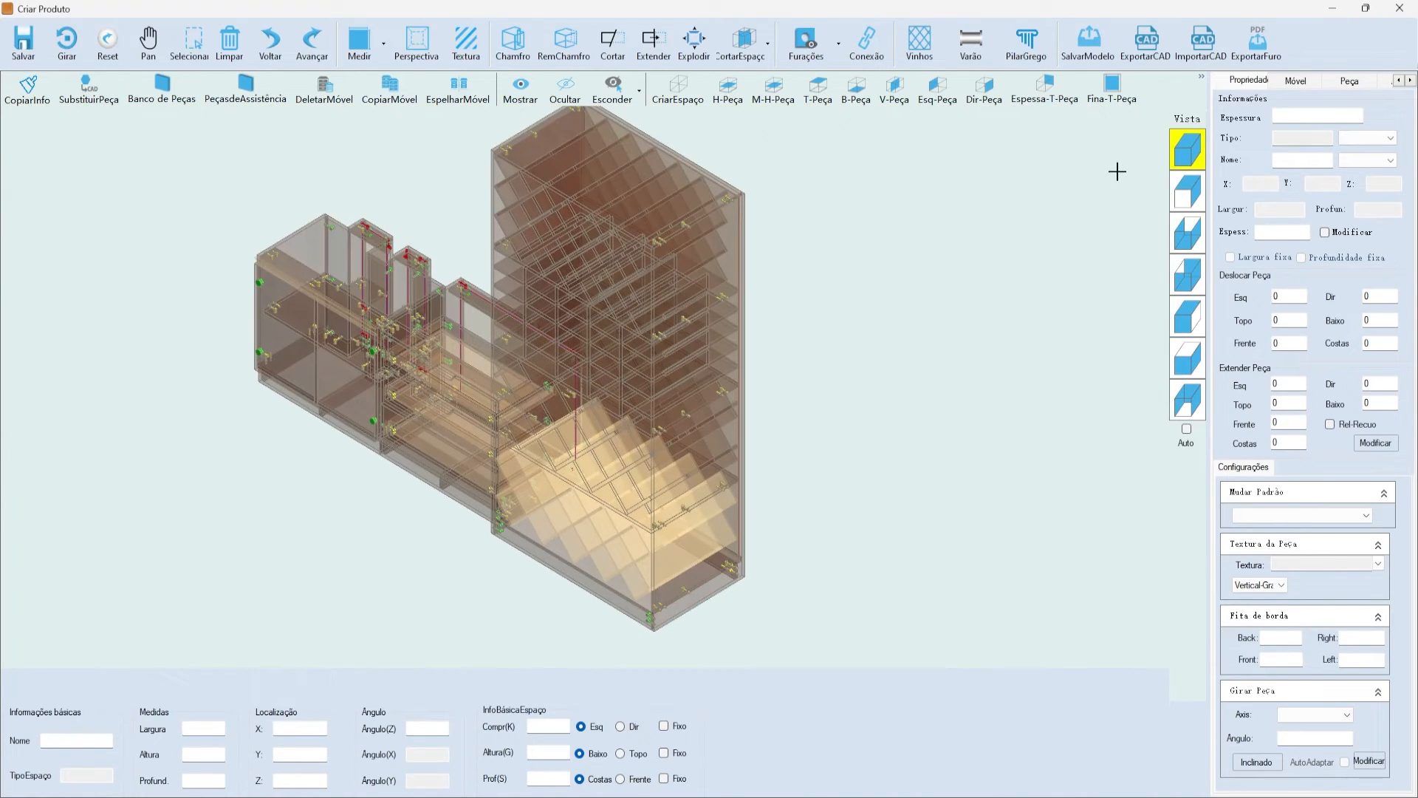
pyautogui.click(1179, 163)
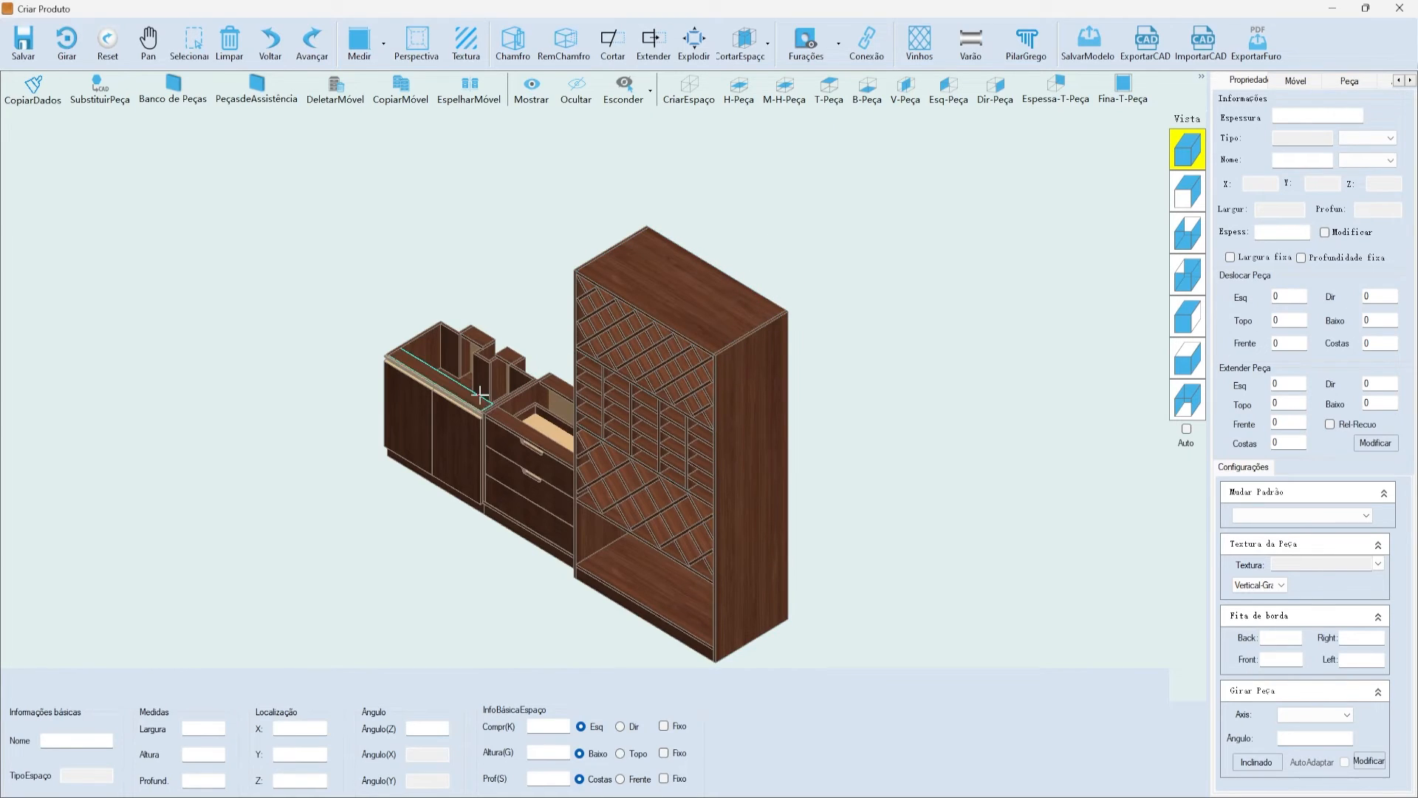
# - Finish the product design and save the furniture modification
pyautogui.click(532, 371)
pyautogui.press('Escape')
pyautogui.click(23, 53)
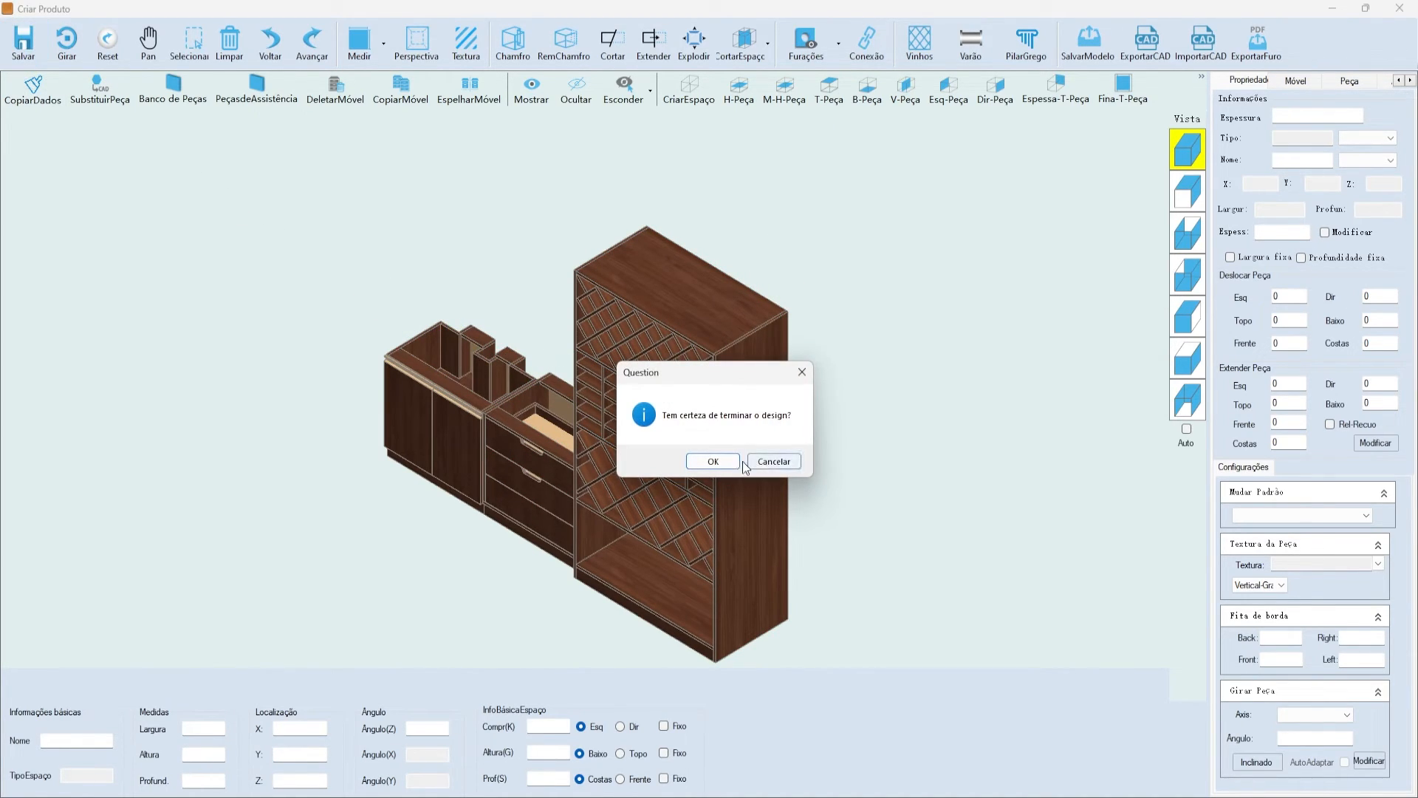
pyautogui.click(721, 464)
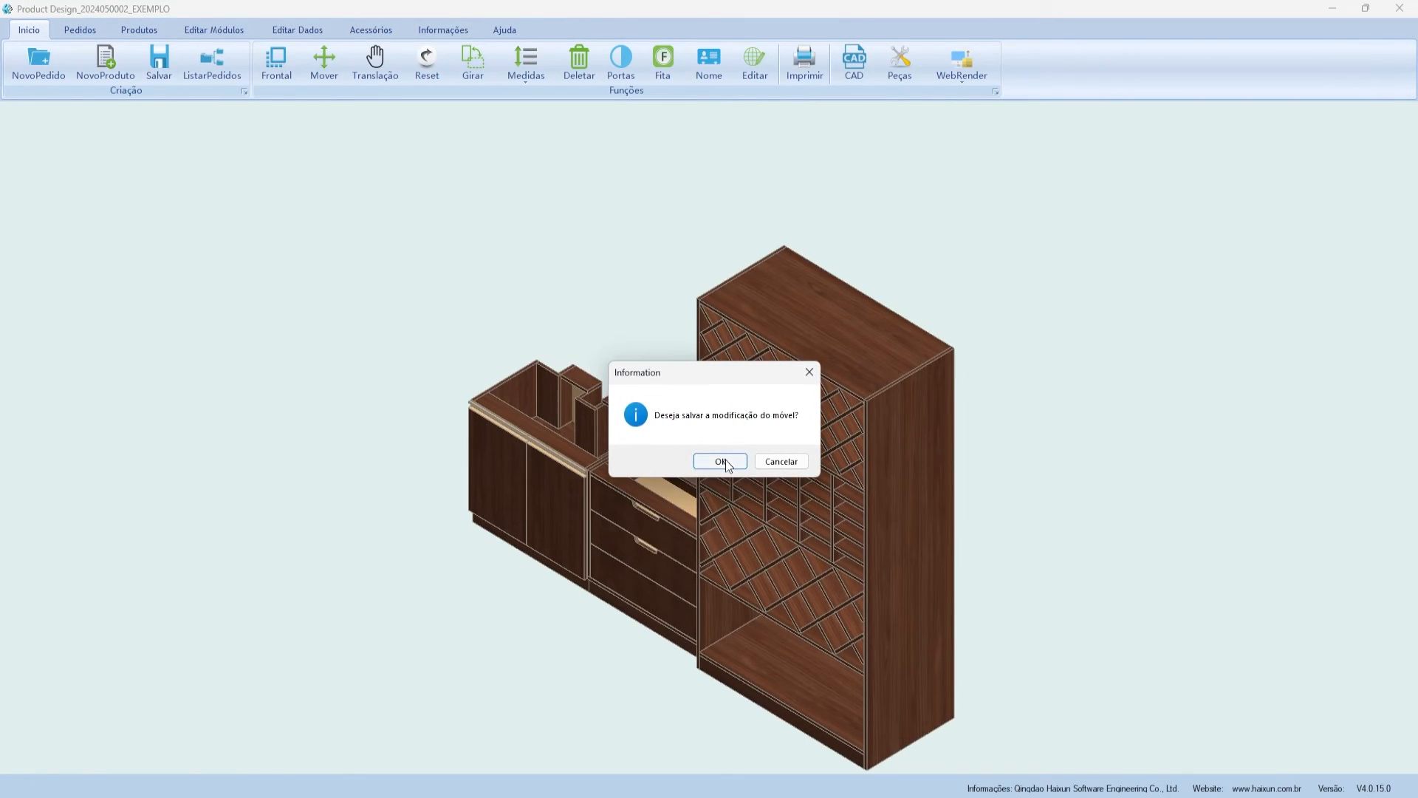
pyautogui.click(724, 462)
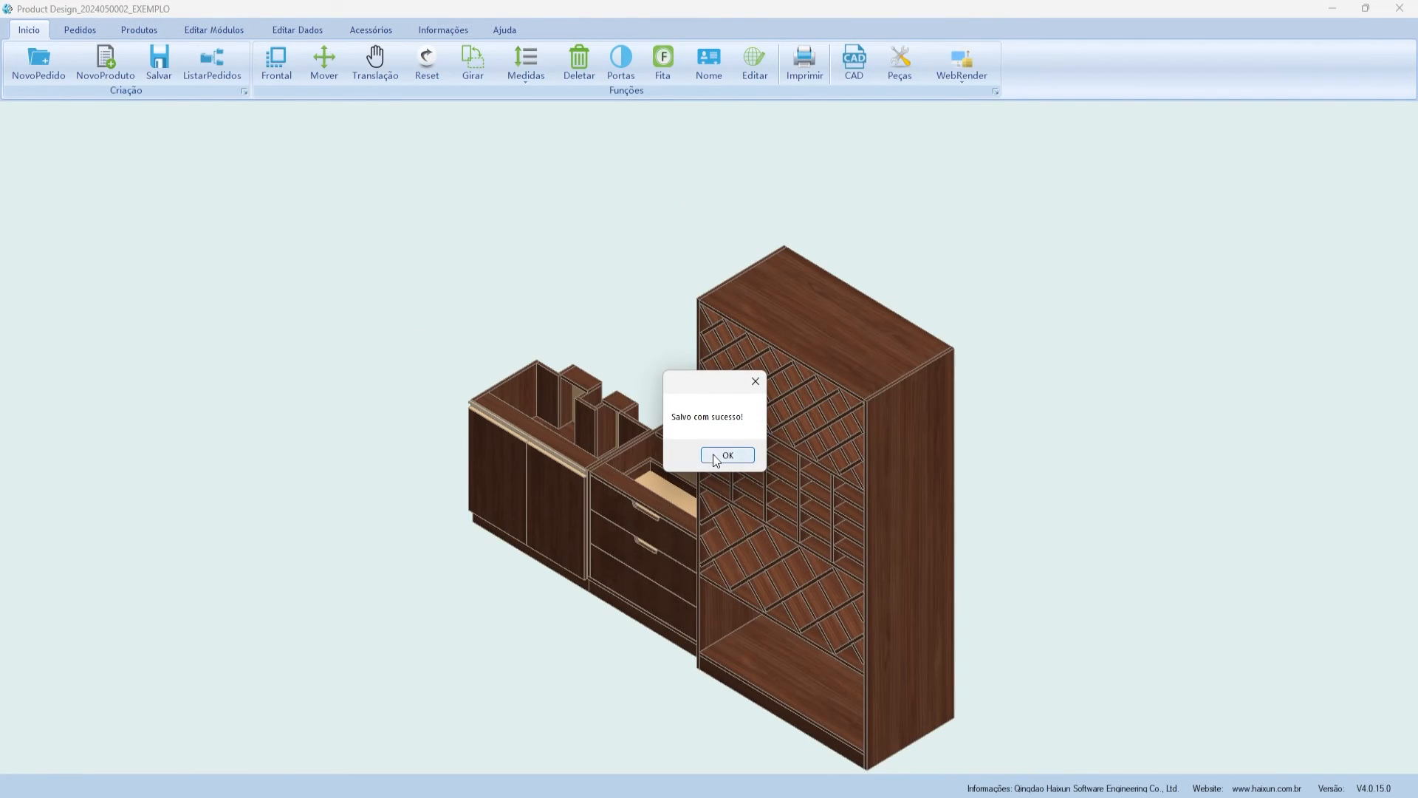
pyautogui.click(724, 454)
# - Keep the cabinet's furniture name as MÓVEL EXEMPLO in the name editor
pyautogui.rightClick(770, 462)
pyautogui.click(806, 635)
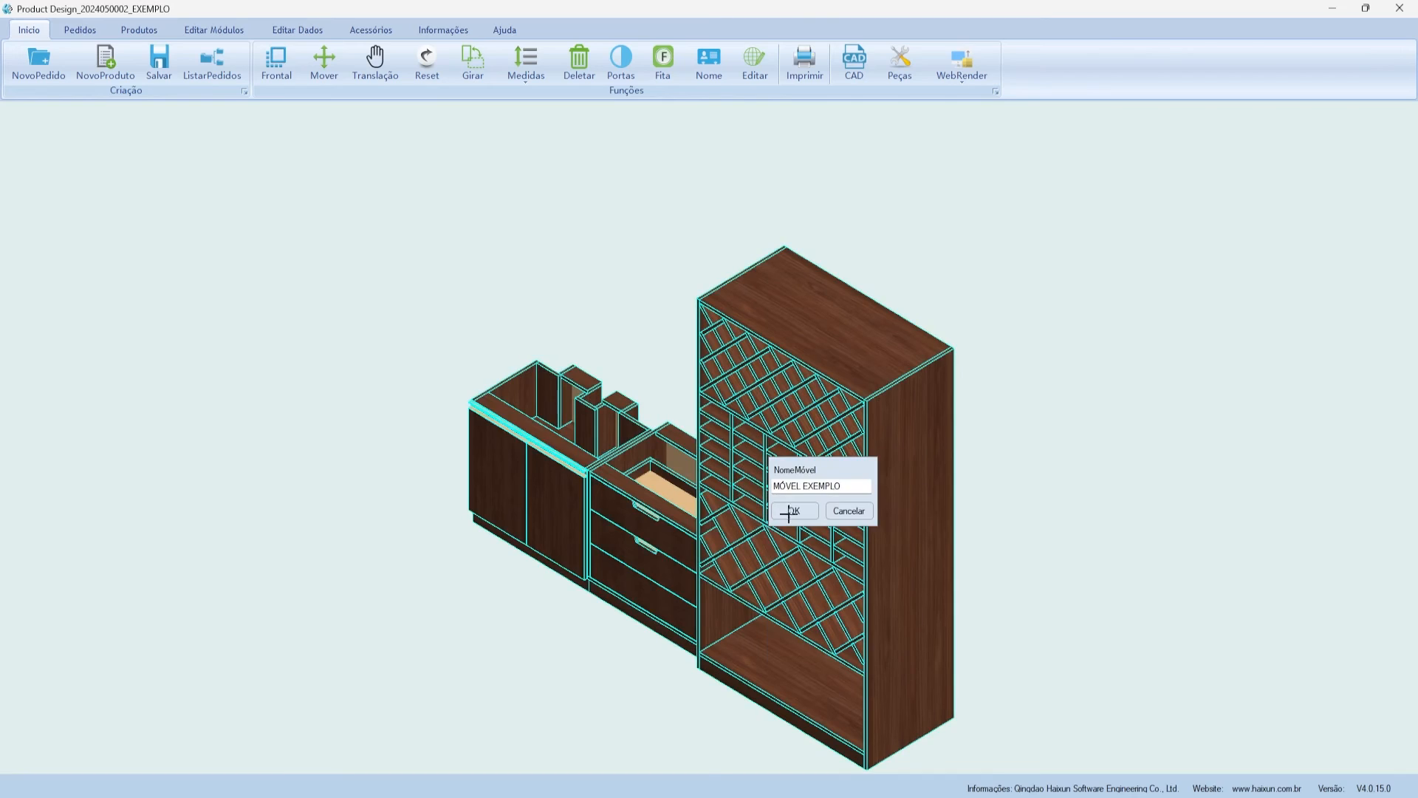
pyautogui.moveTo(840, 485); pyautogui.dragTo(742, 484)
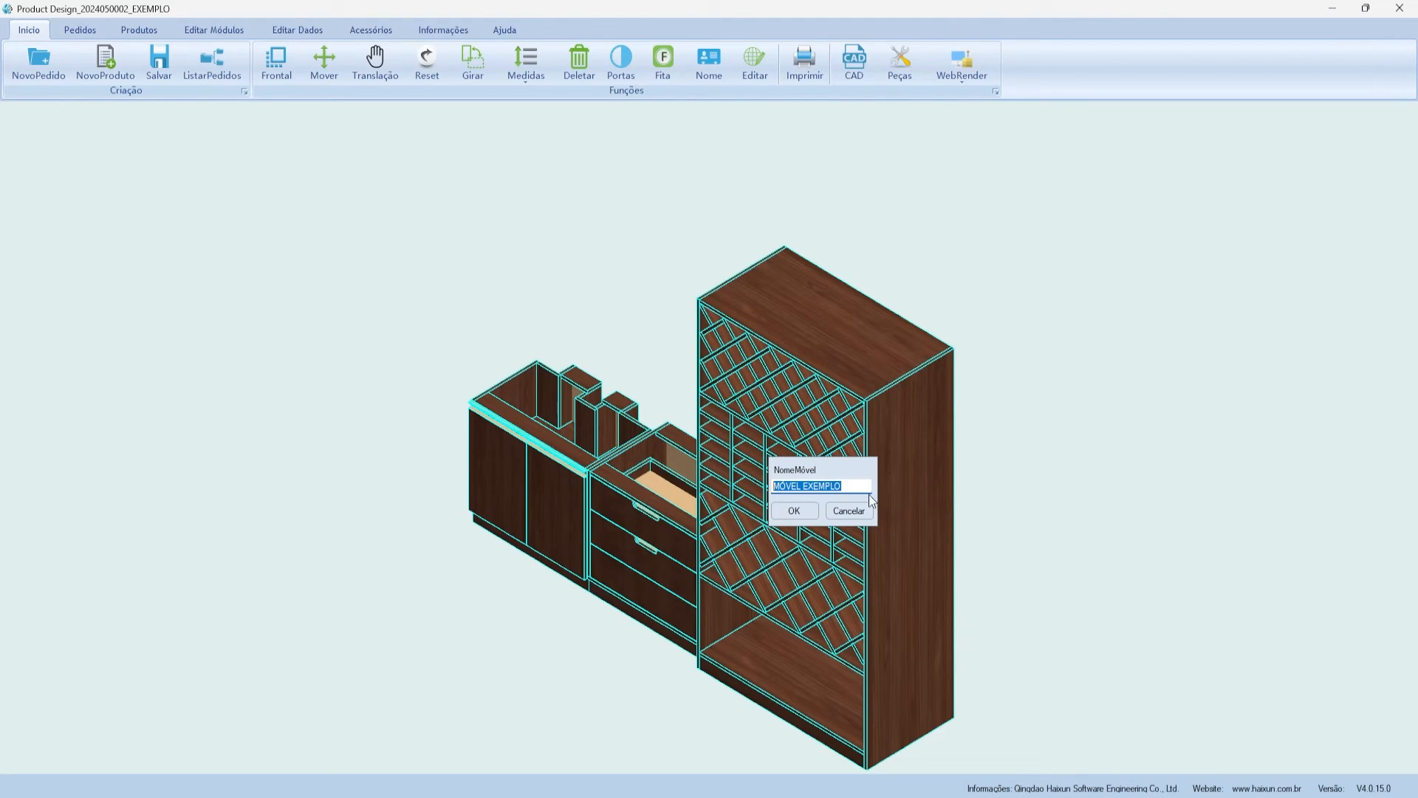
pyautogui.moveTo(843, 486); pyautogui.dragTo(757, 482)
pyautogui.click(794, 510)
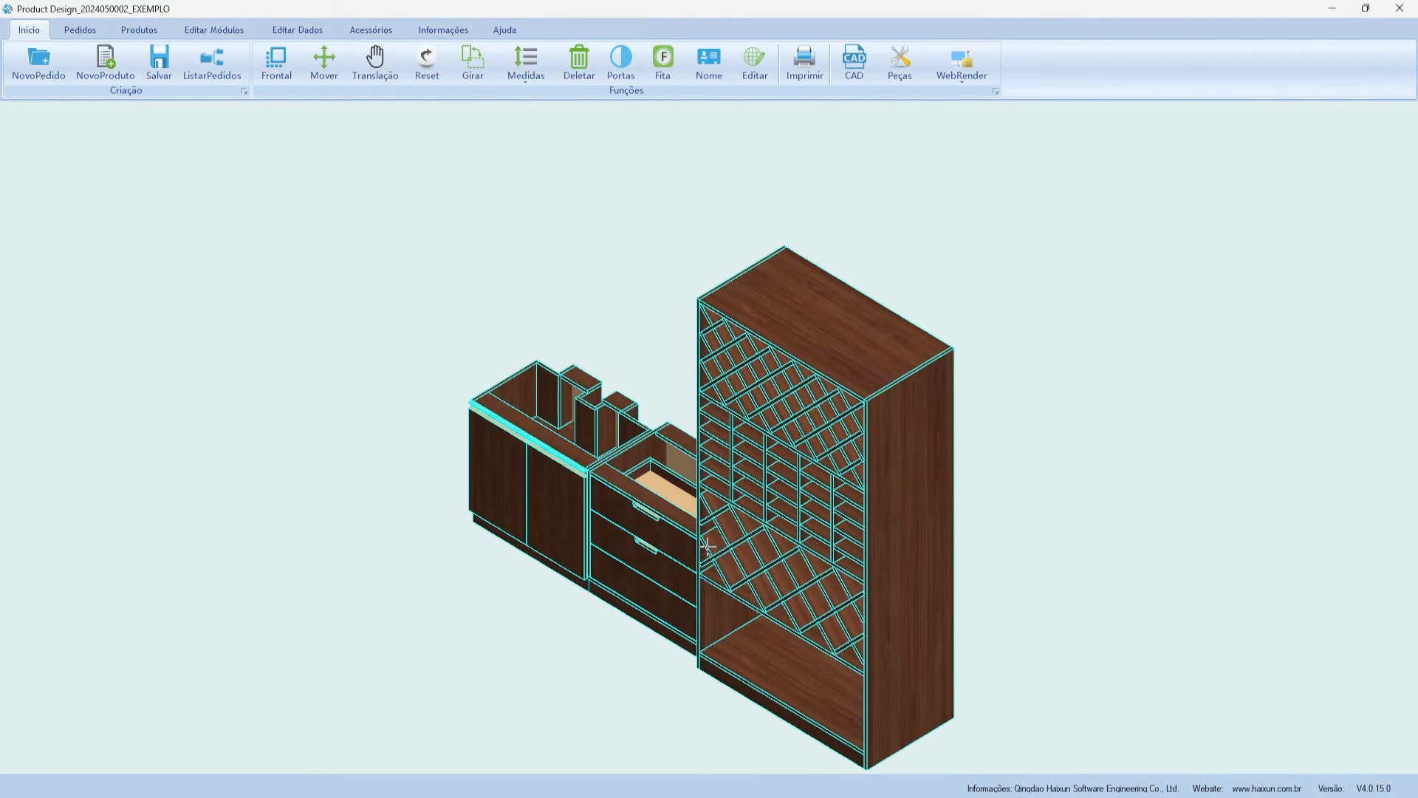
# - Review the cabinet's parts, hardware check, standard hardware and supplements lists in Relatórios
pyautogui.click(446, 31)
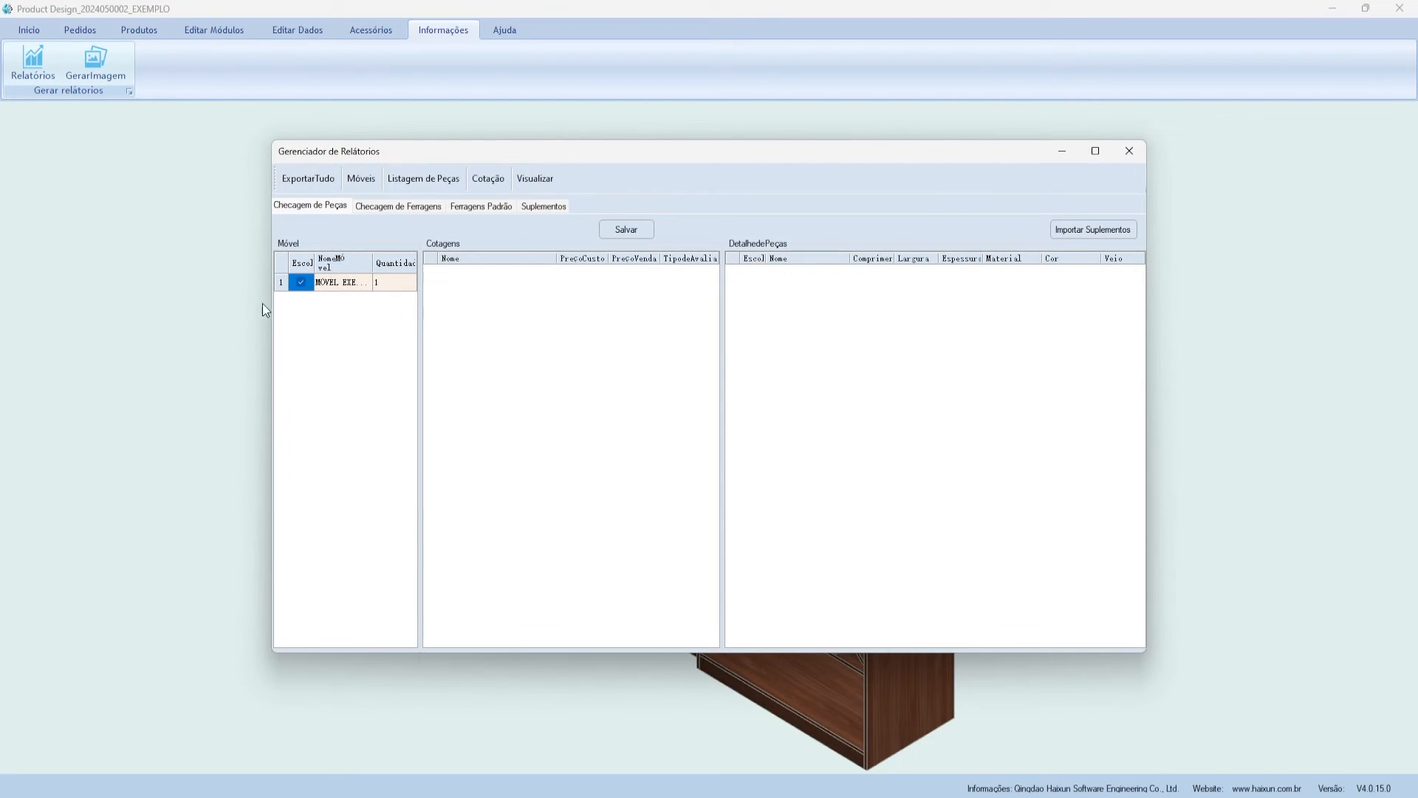
pyautogui.click(336, 283)
pyautogui.scroll(-20, 829, 312)
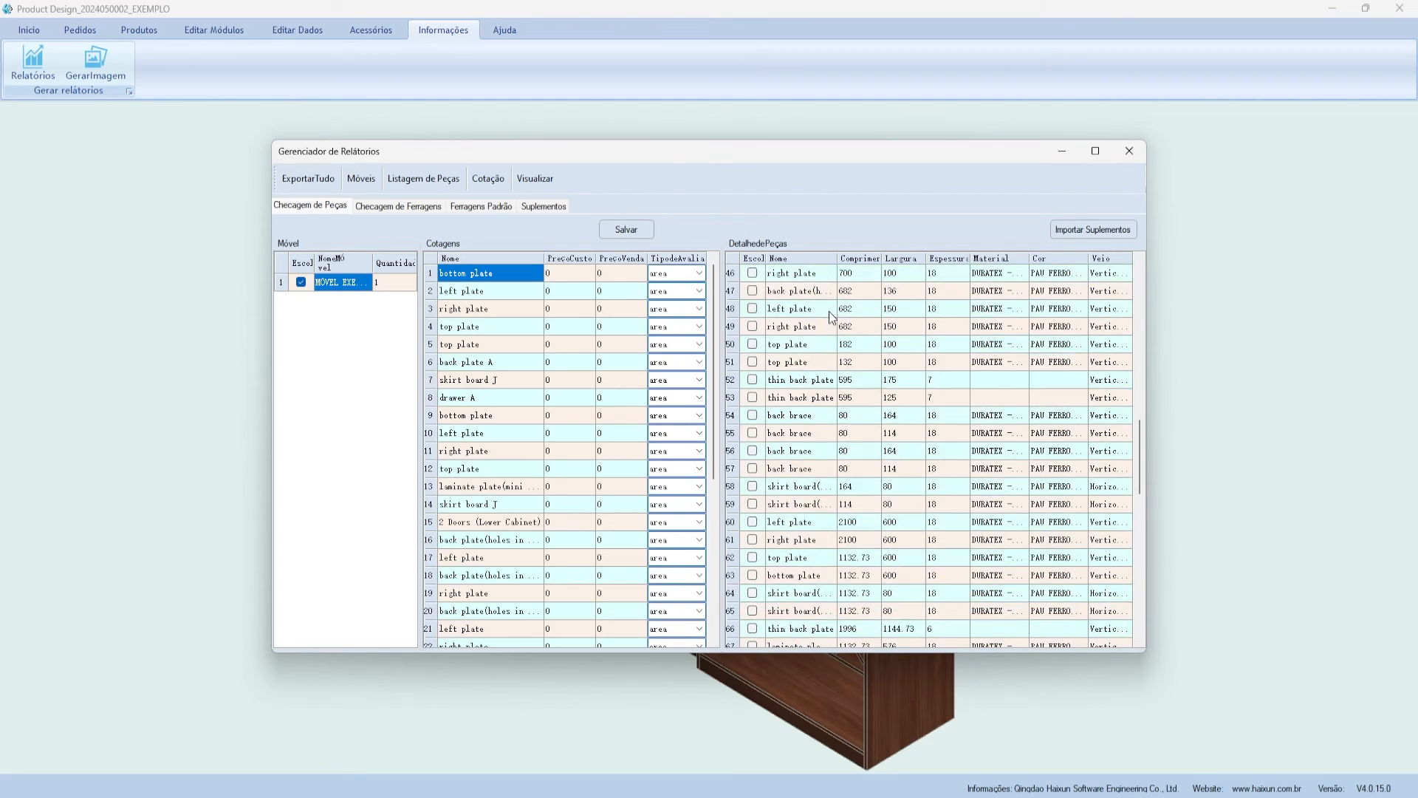
pyautogui.scroll(20, 828, 320)
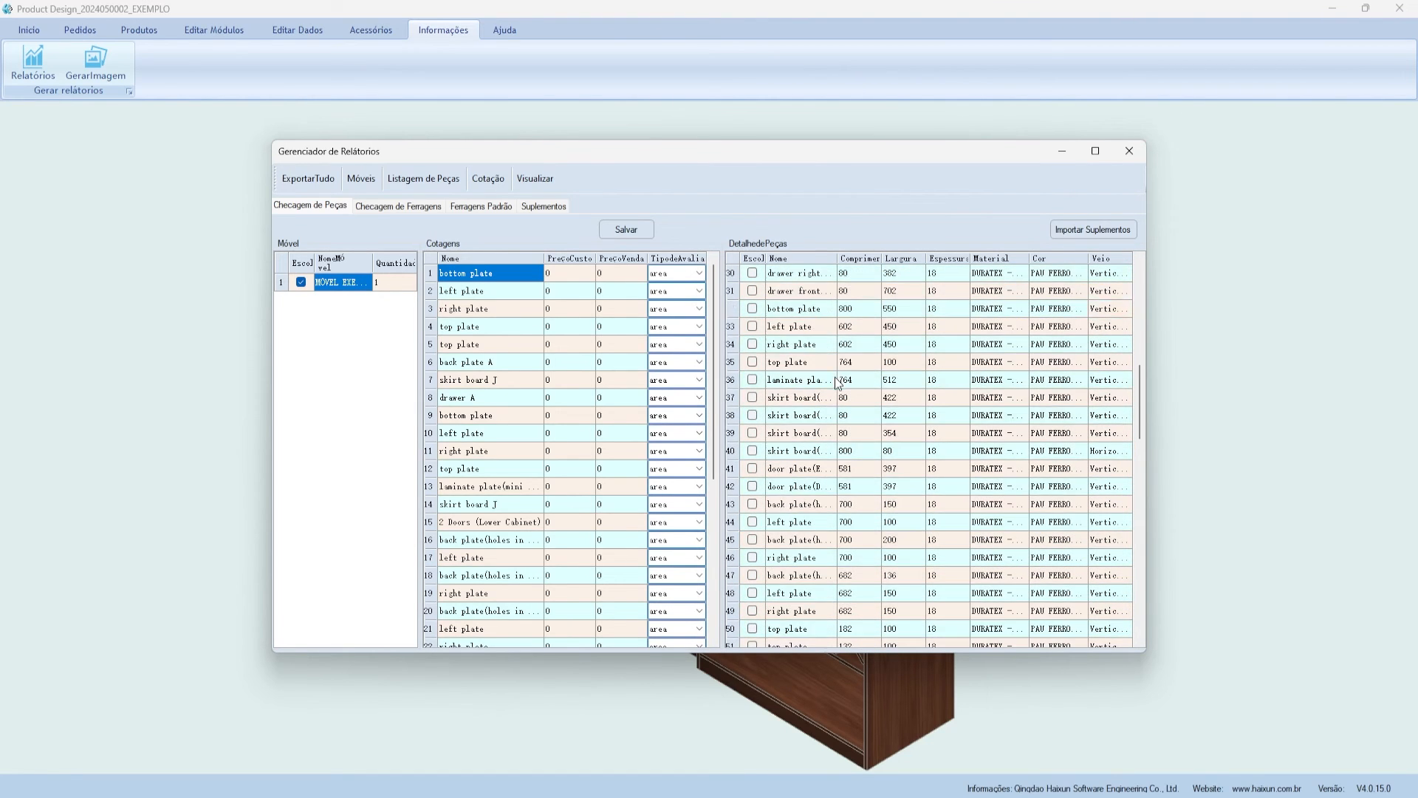
pyautogui.click(389, 205)
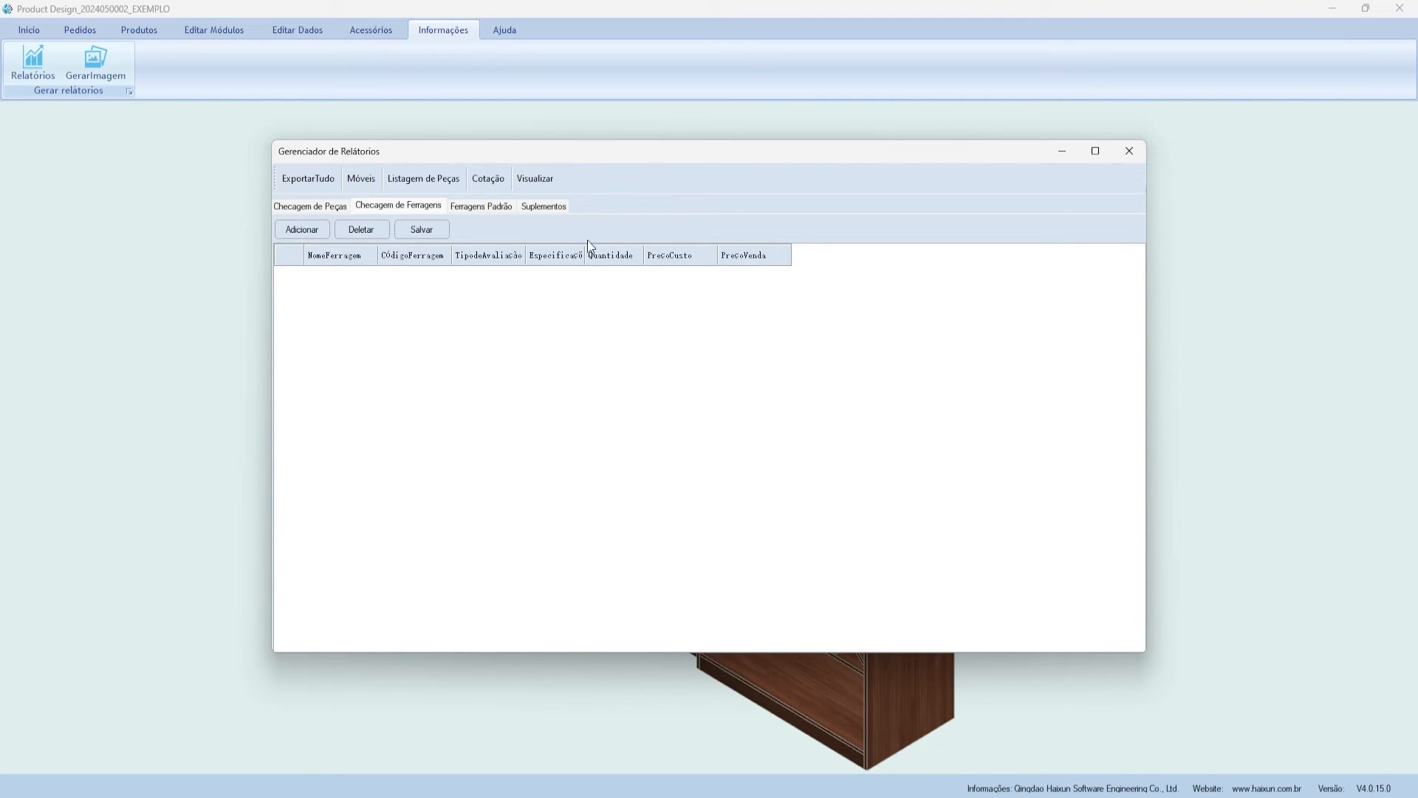
pyautogui.click(484, 207)
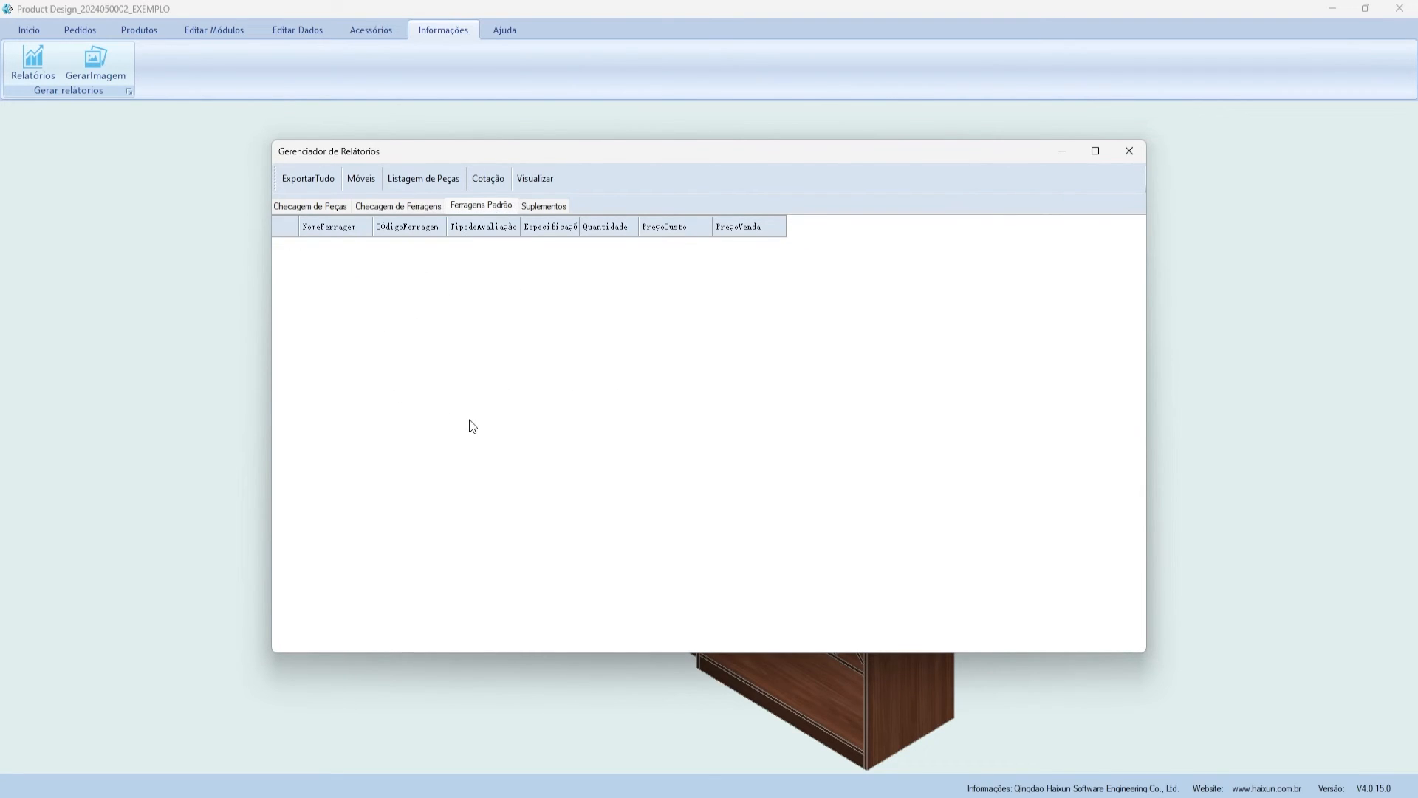
pyautogui.click(531, 208)
pyautogui.click(399, 208)
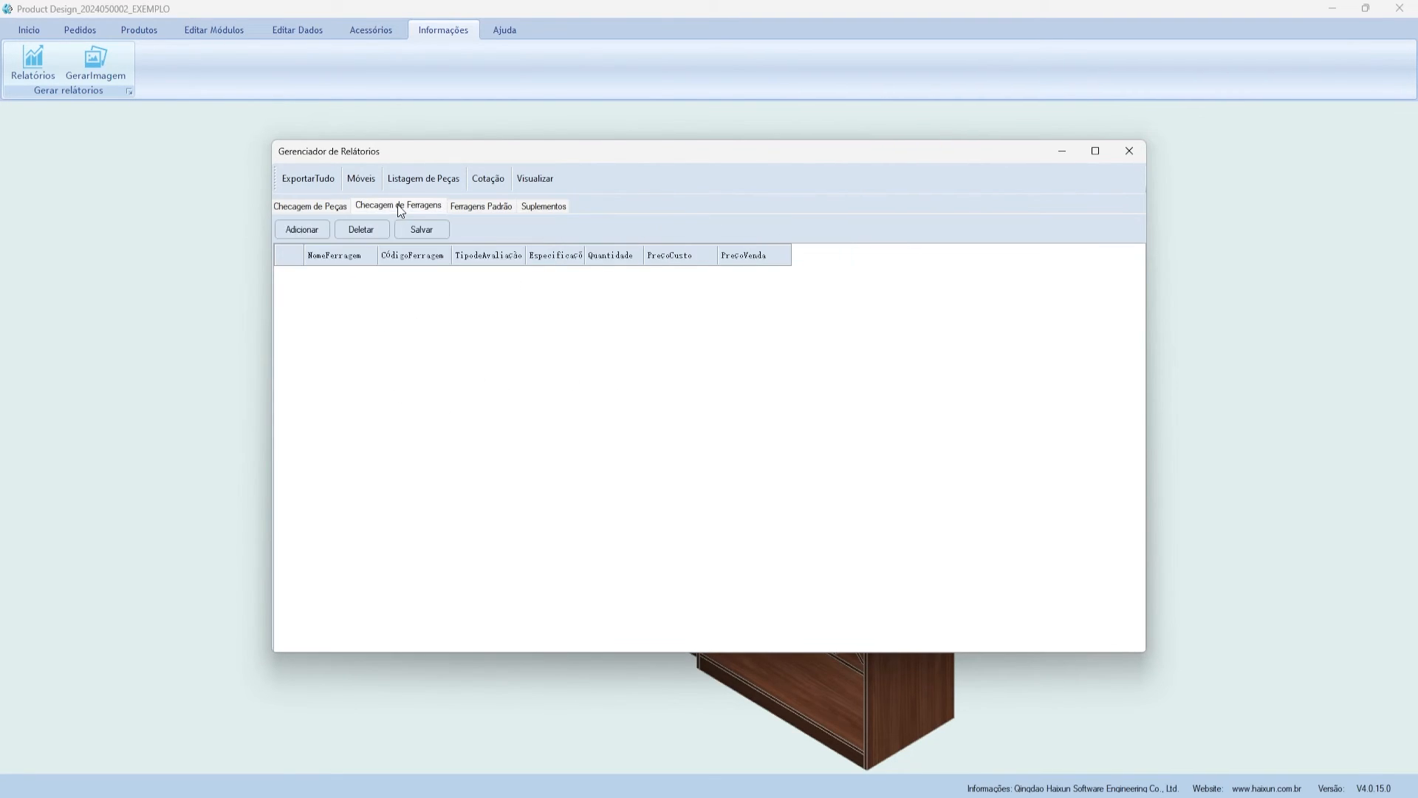
pyautogui.click(306, 207)
pyautogui.moveTo(329, 157); pyautogui.dragTo(292, 152)
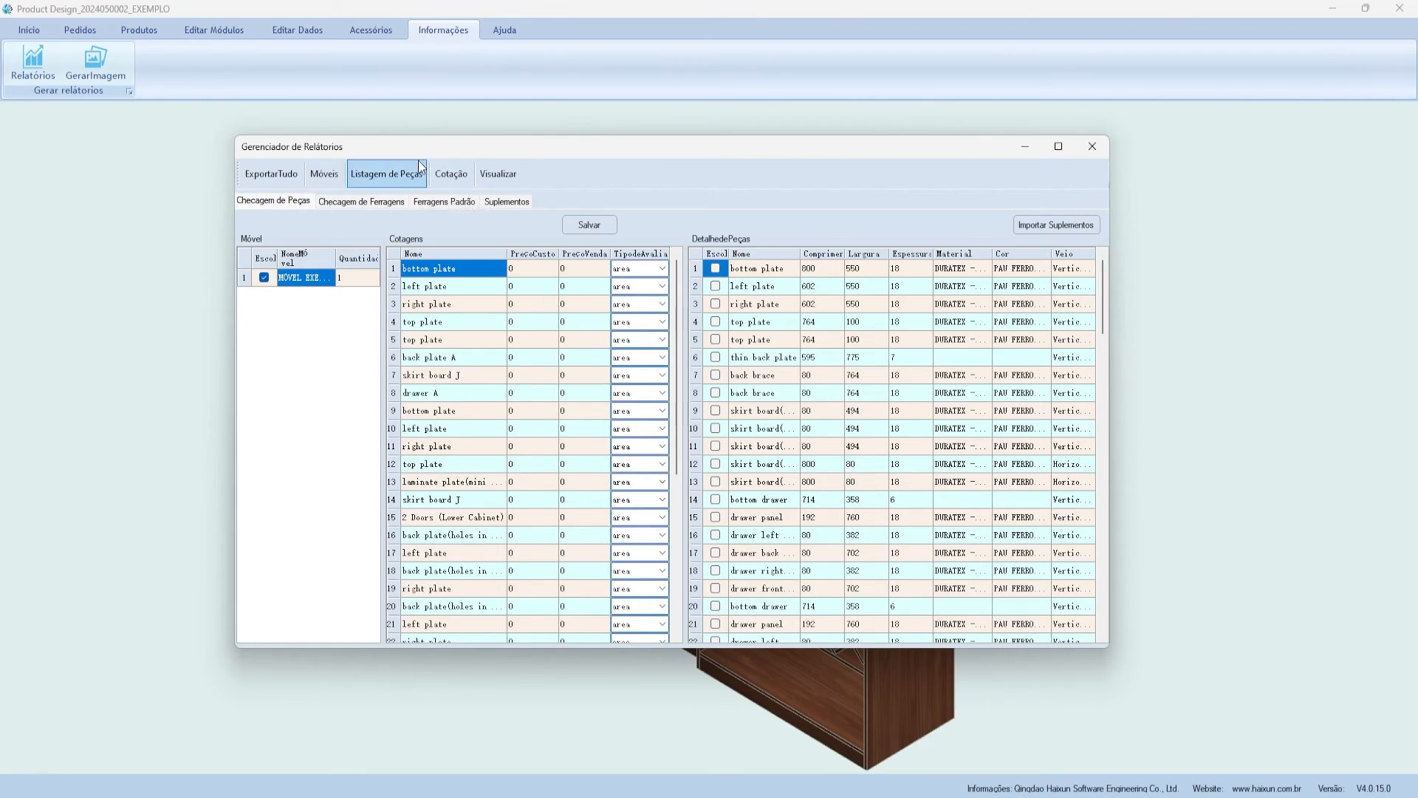
pyautogui.moveTo(415, 156); pyautogui.dragTo(425, 165)
pyautogui.moveTo(525, 158); pyautogui.dragTo(534, 167)
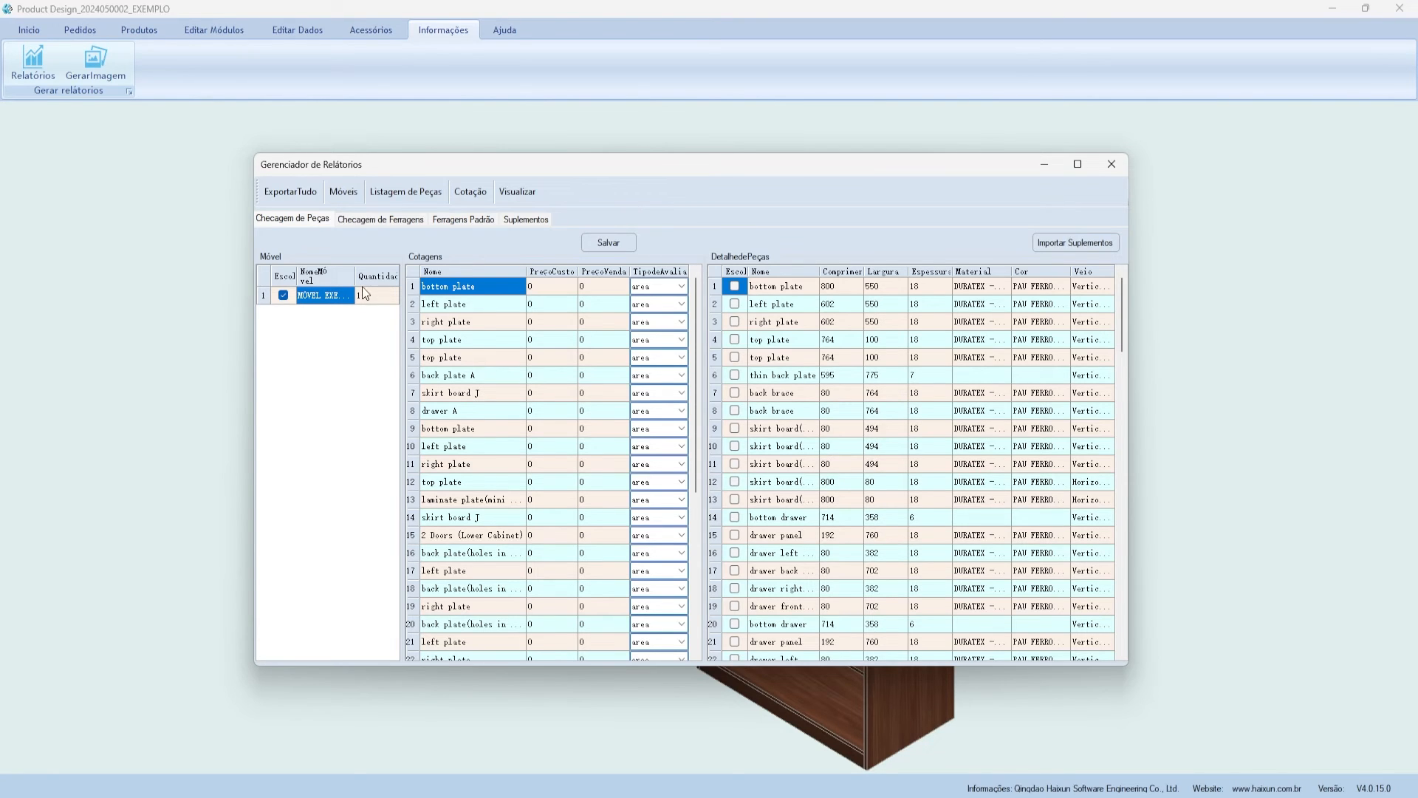
# - Export the hole information as the MÓVEL EXEMPLO XML file and close the report manager
pyautogui.click(343, 195)
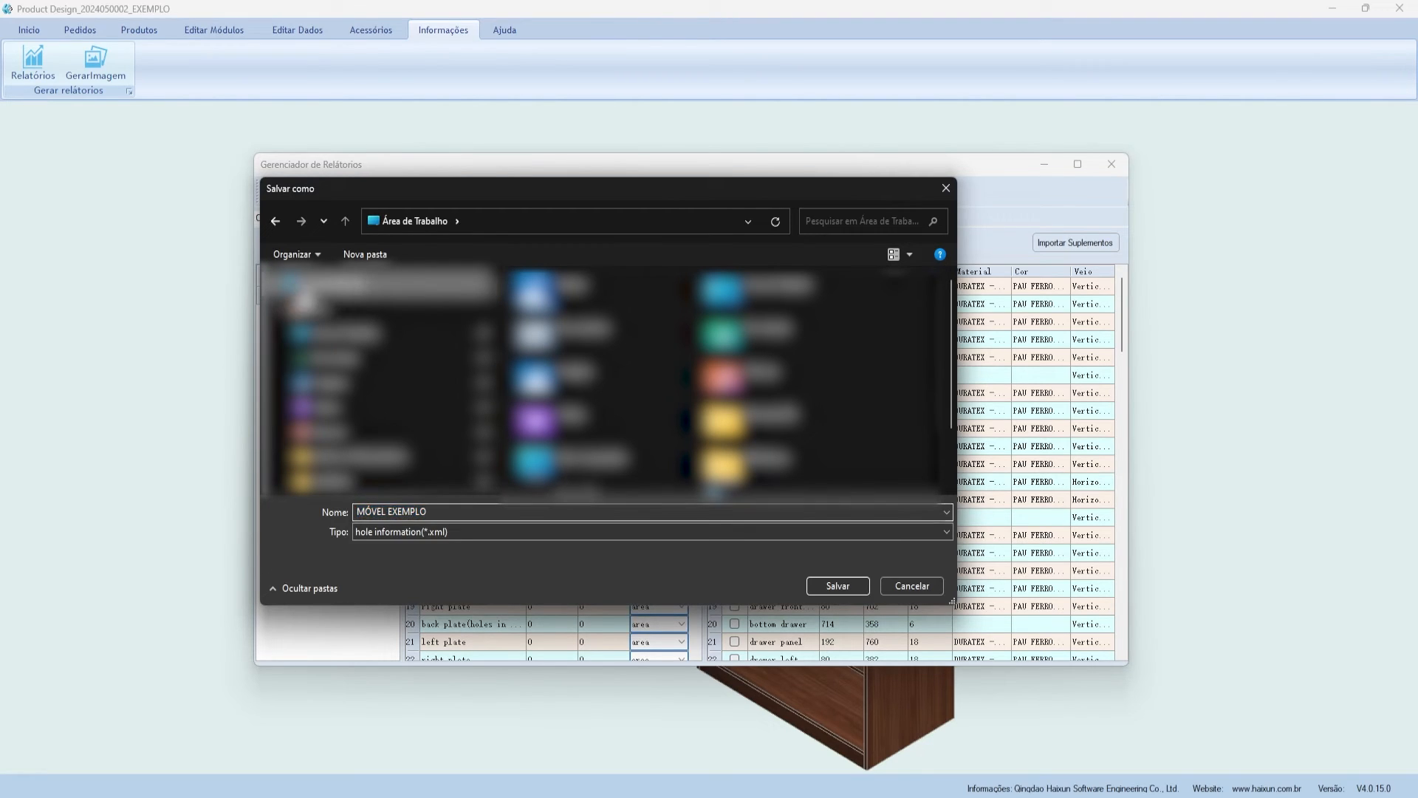
pyautogui.scroll(-2, 746, 340)
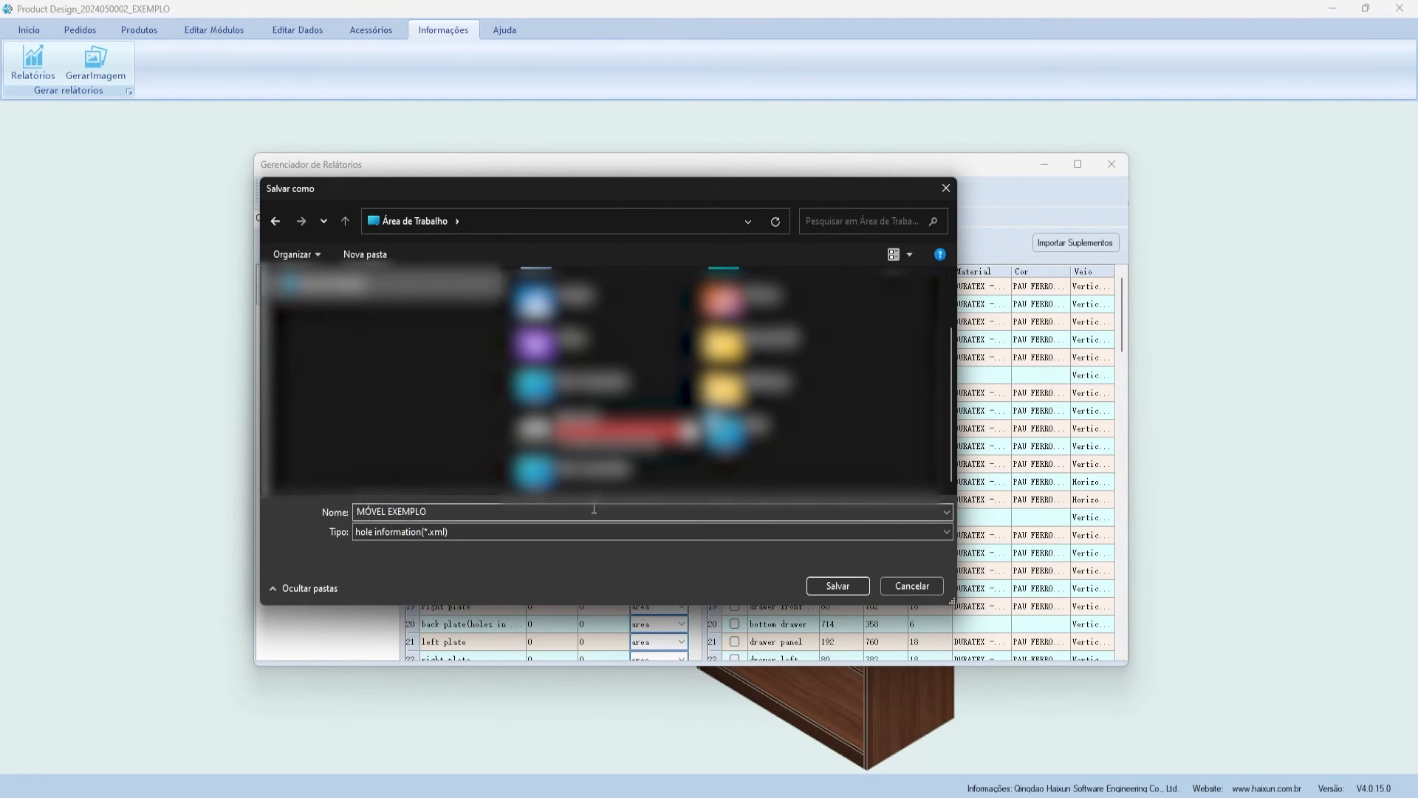
pyautogui.click(843, 585)
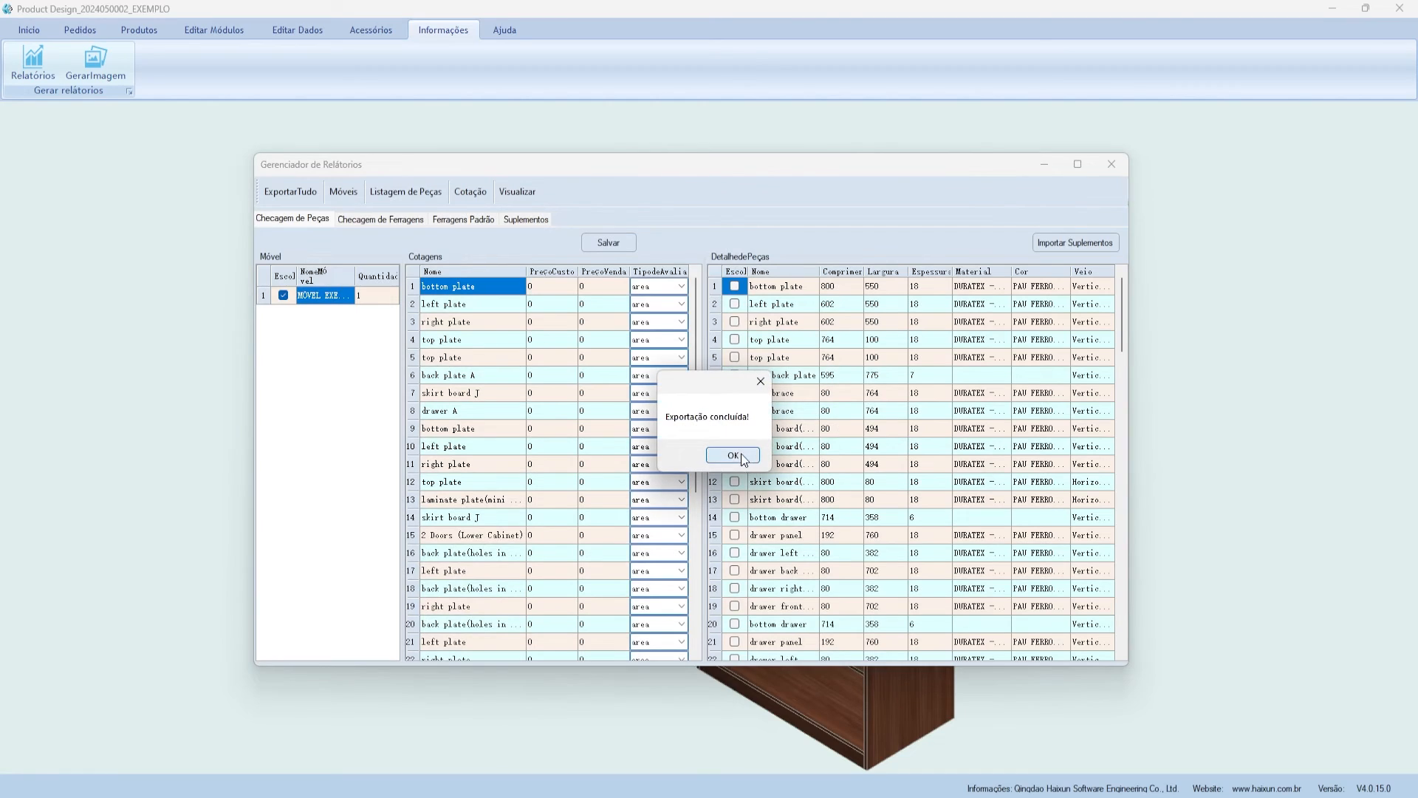
pyautogui.click(739, 457)
pyautogui.click(1112, 164)
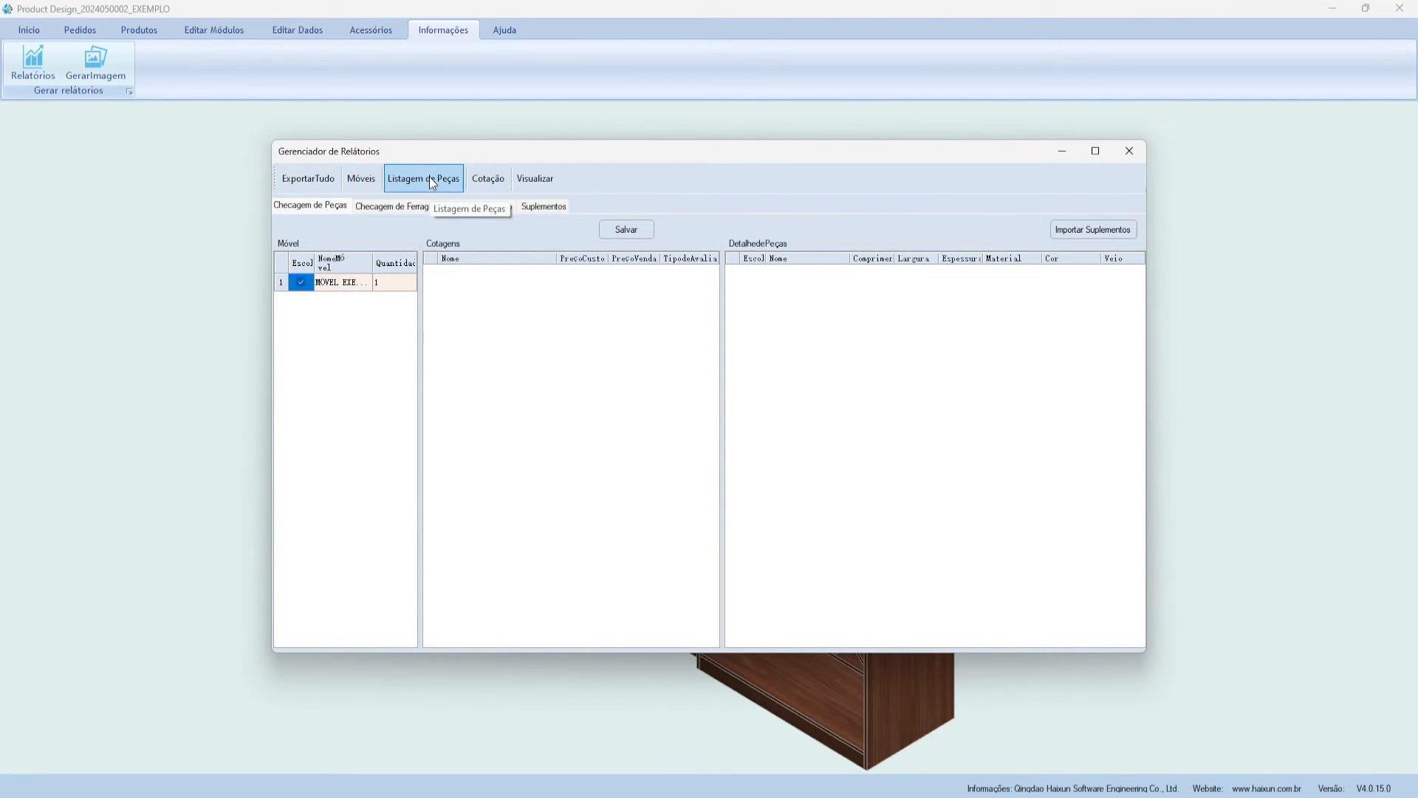
# - Move the report manager window aside and close it
pyautogui.moveTo(440, 156); pyautogui.dragTo(427, 184)
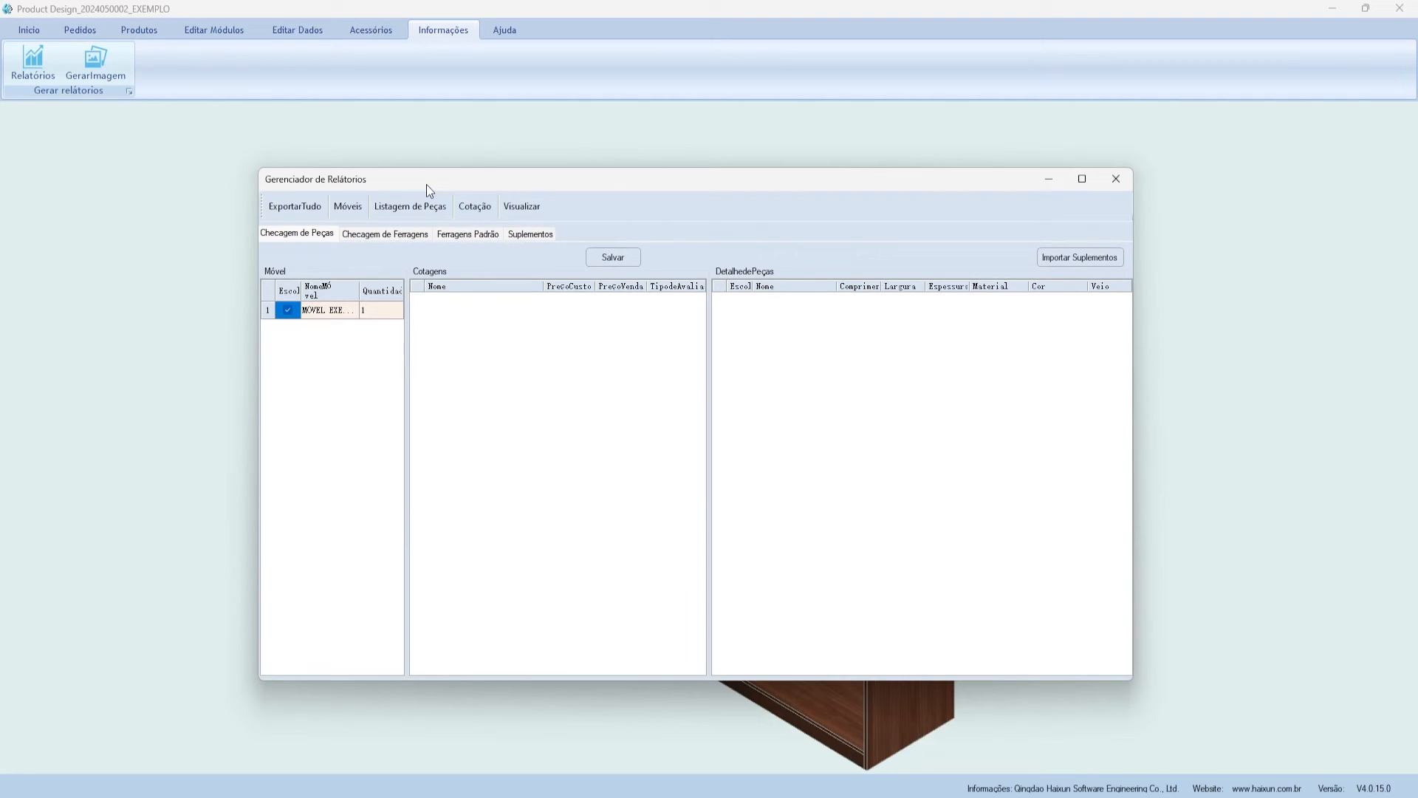
pyautogui.click(1115, 180)
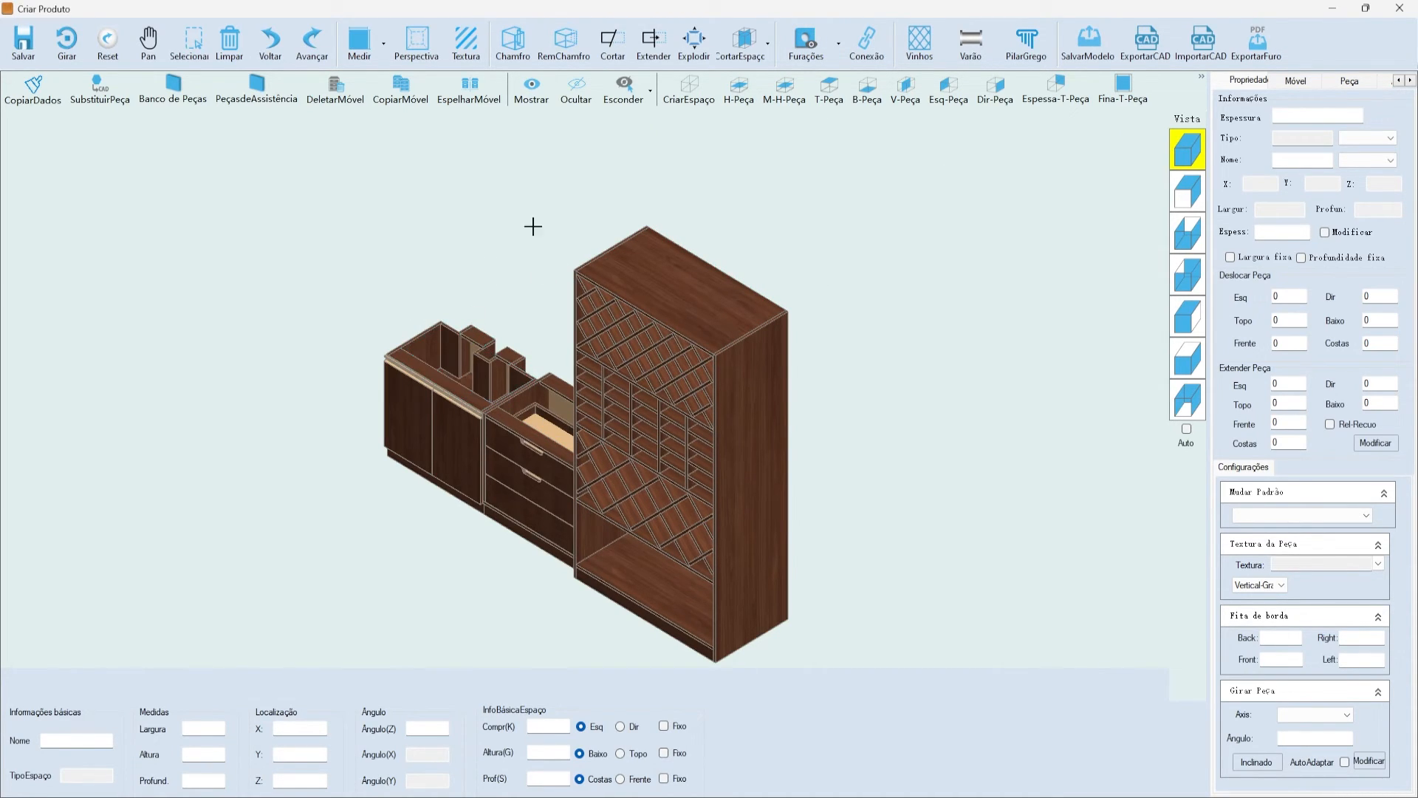
# - Run the drilling hole check and close its list
pyautogui.click(806, 41)
pyautogui.click(816, 70)
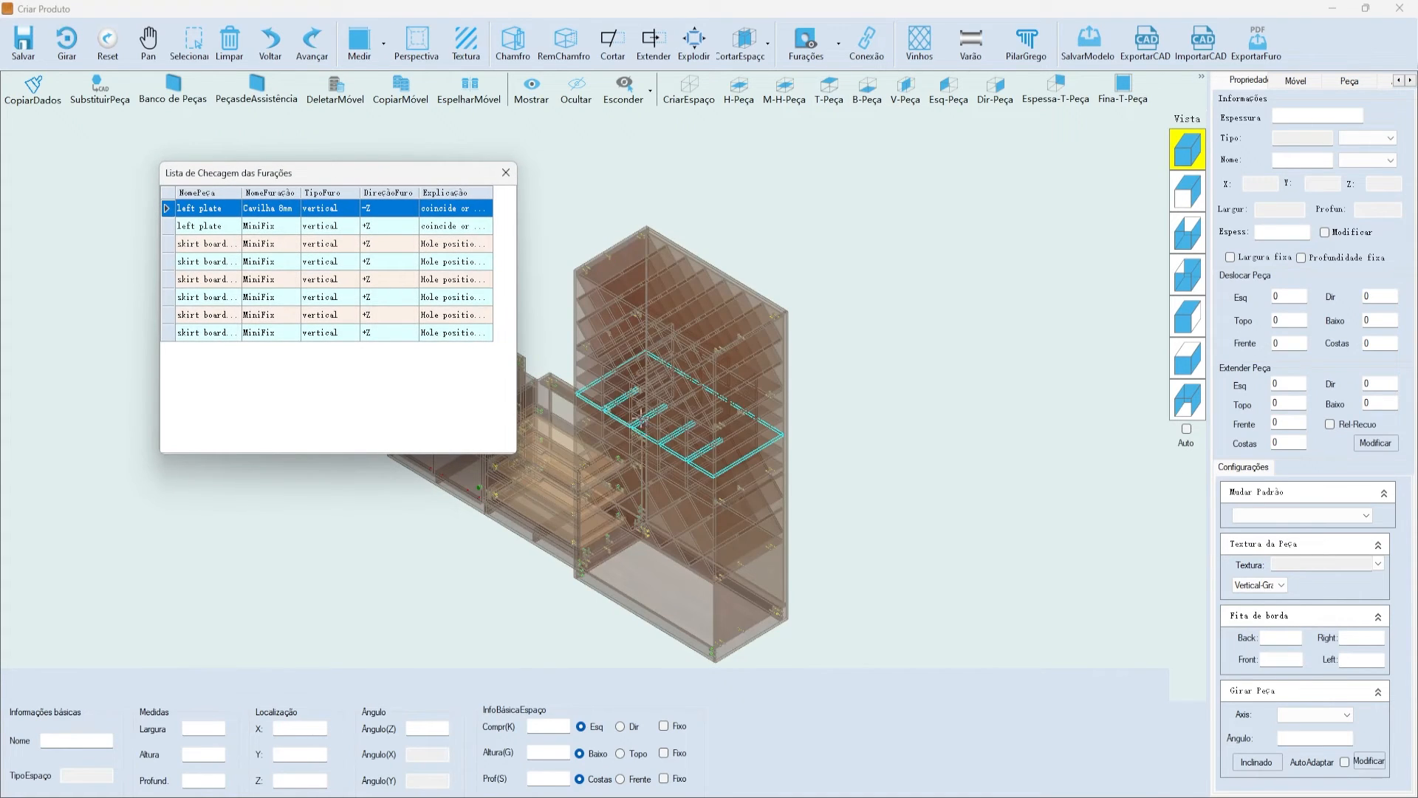
pyautogui.click(506, 172)
# - Export the laminate shelf's drilling drawing as the PDF PRATELEIRA
pyautogui.moveTo(412, 396); pyautogui.dragTo(510, 390, button='middle')
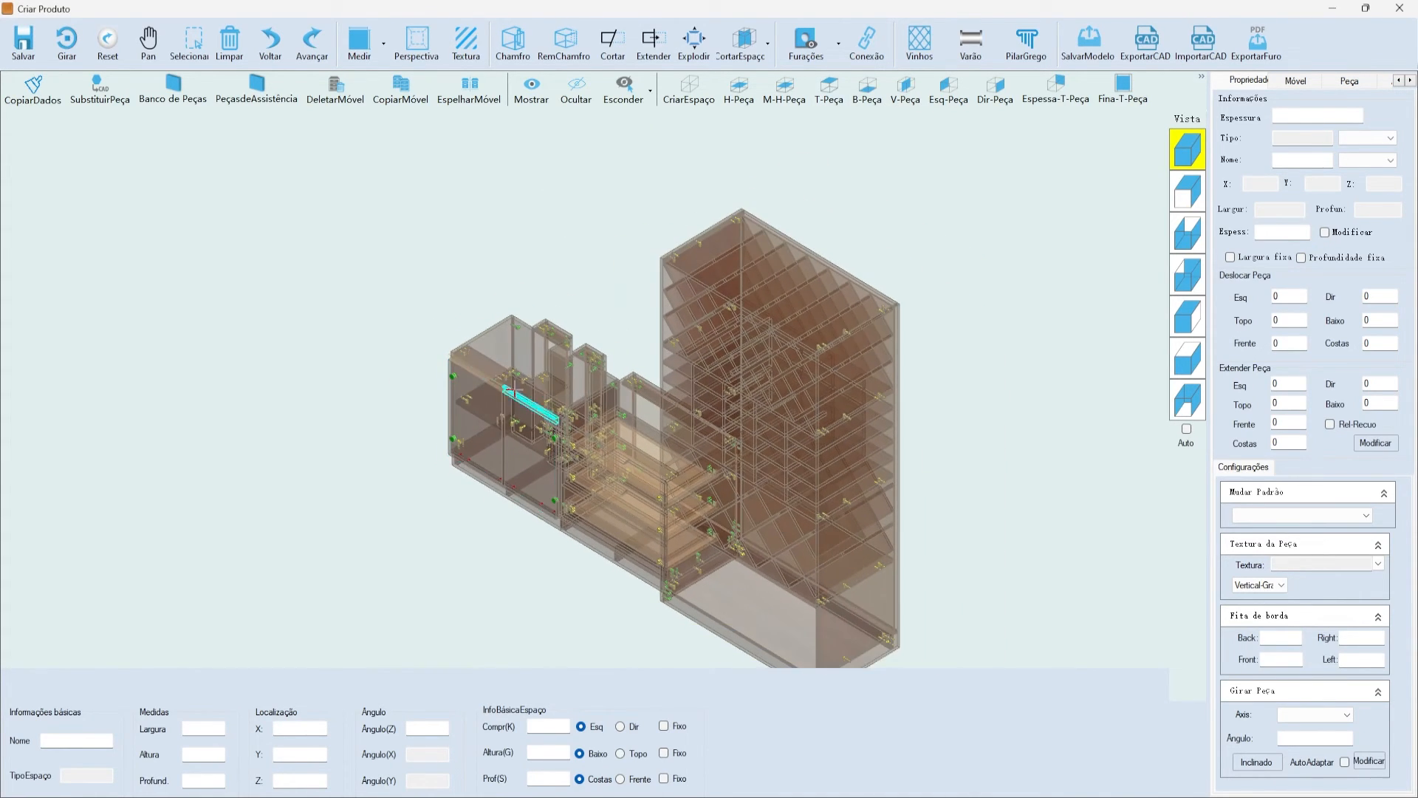
pyautogui.scroll(6, 508, 389)
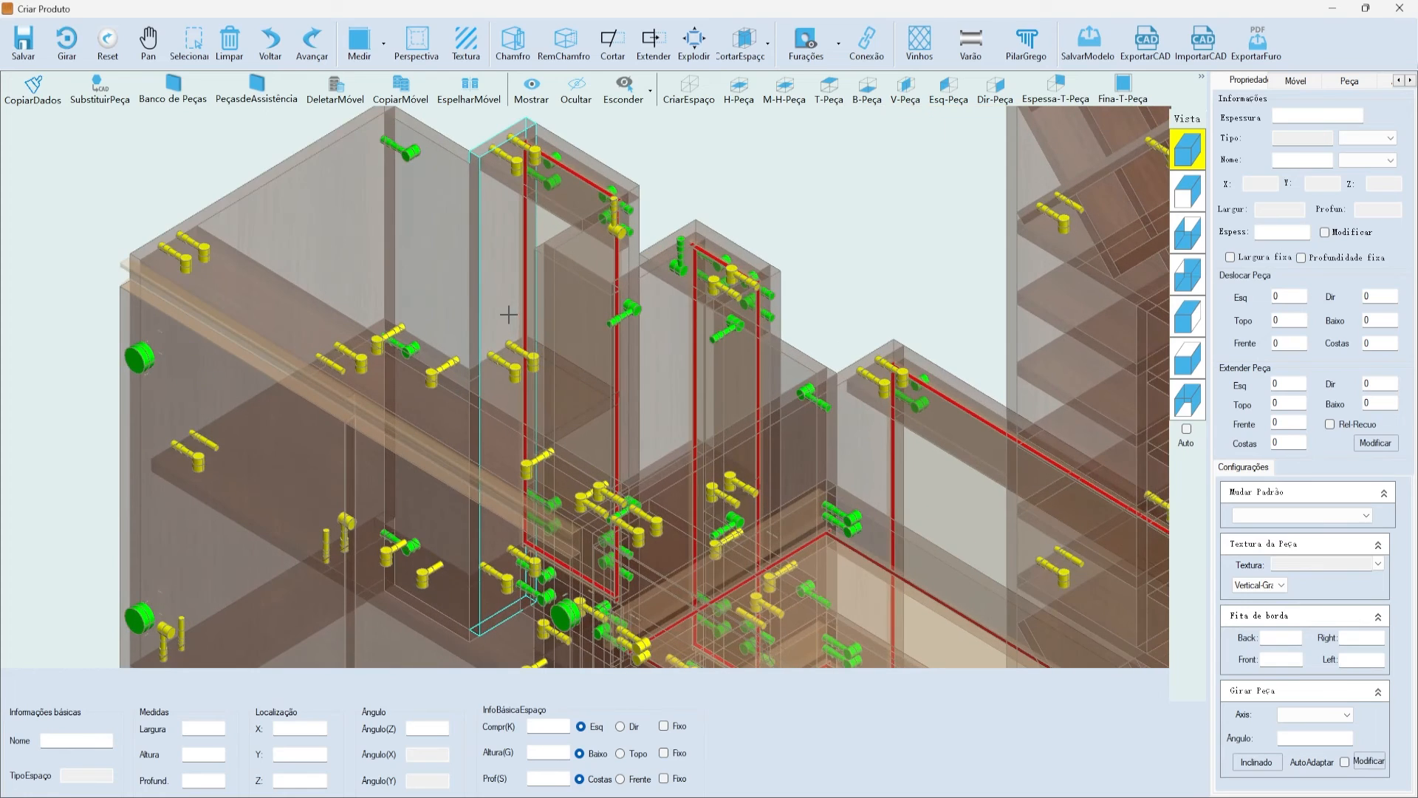
pyautogui.click(458, 446)
pyautogui.scroll(-3, 460, 449)
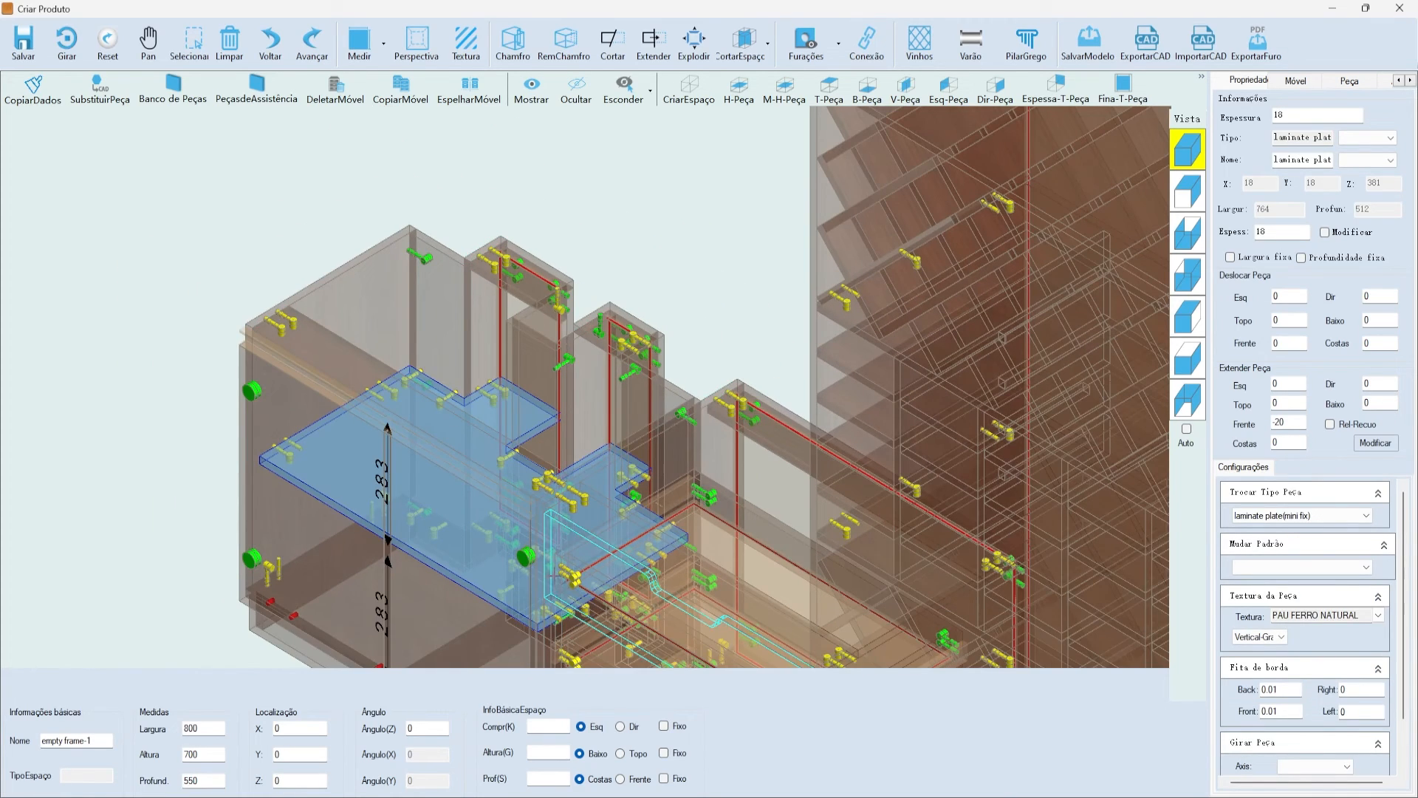
pyautogui.scroll(-2, 587, 395)
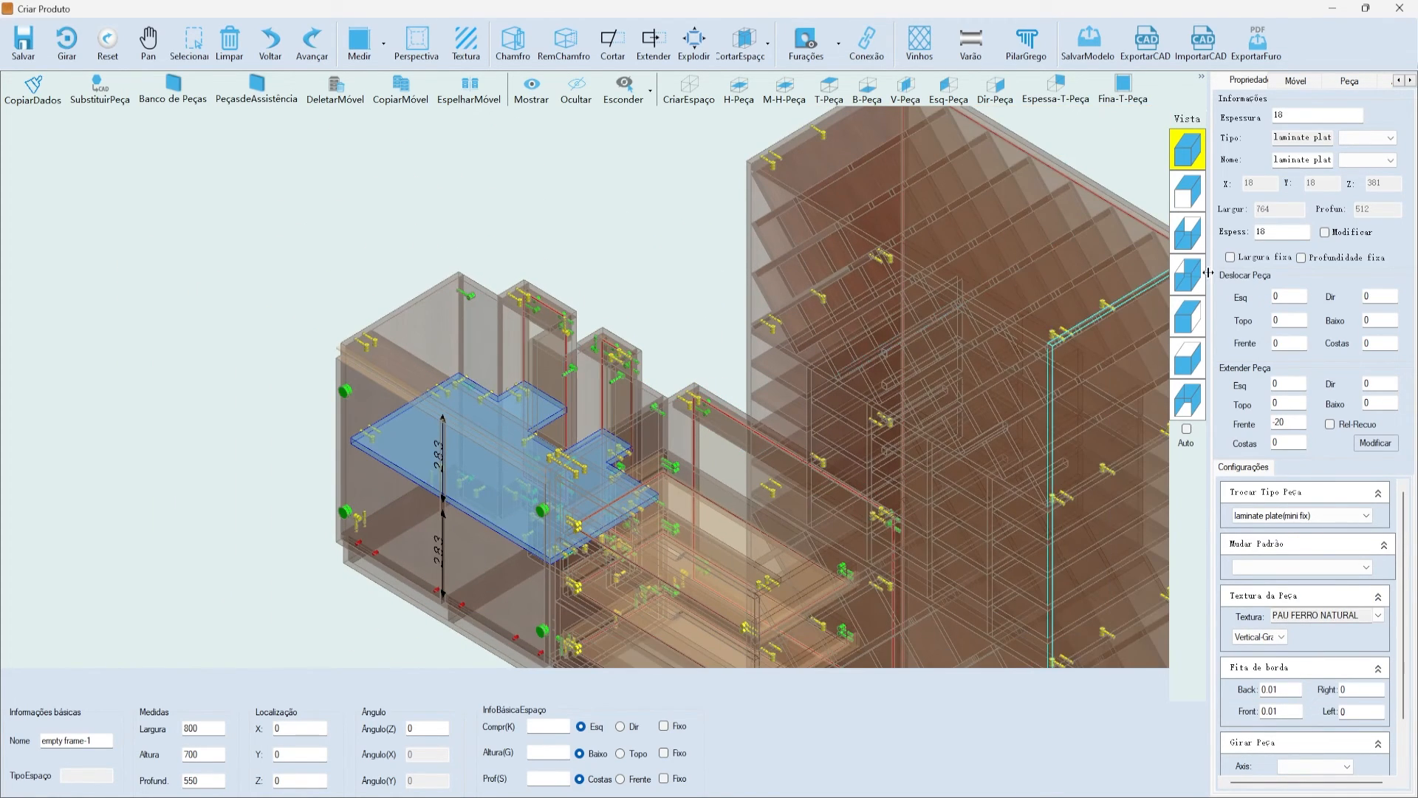
pyautogui.click(1262, 53)
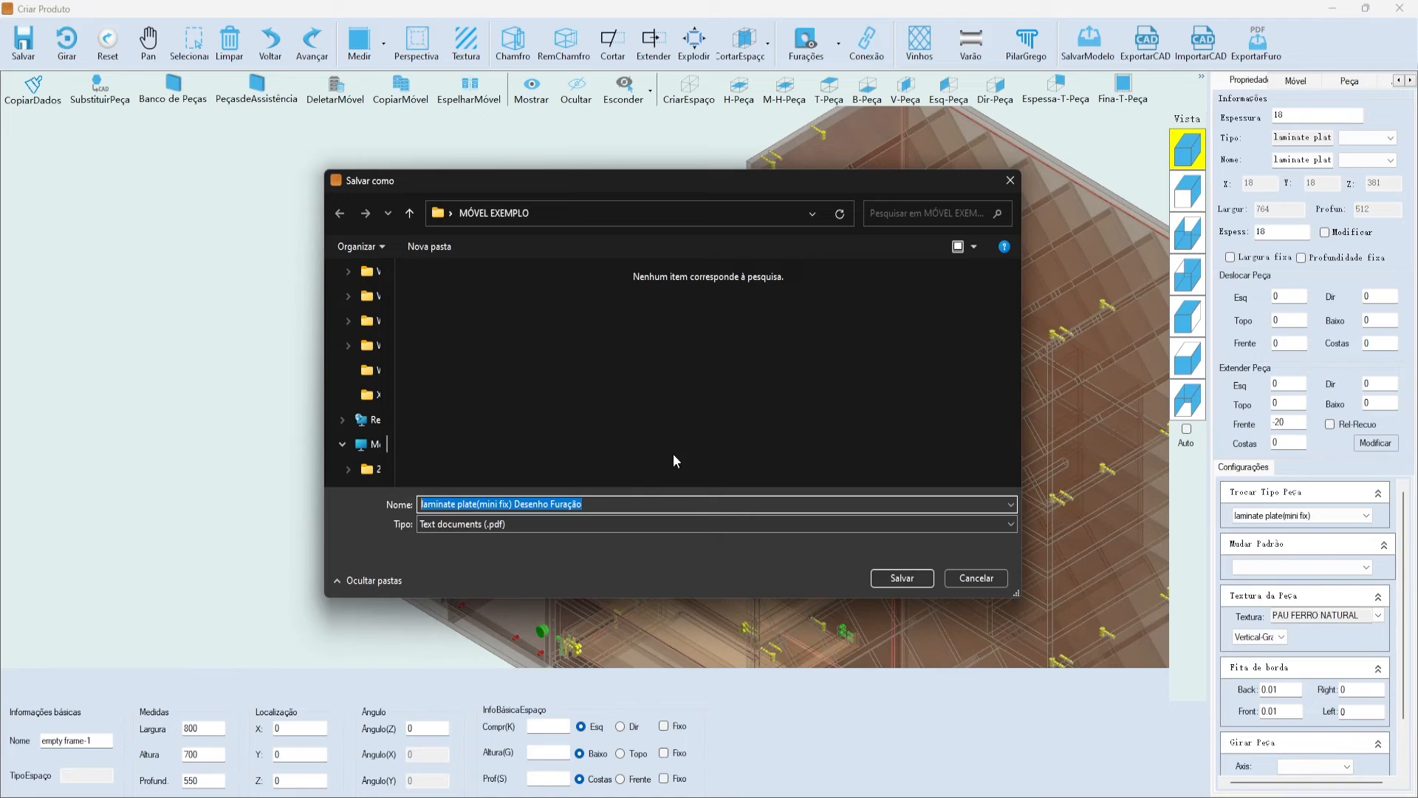
pyautogui.write('PRATELEIRA')
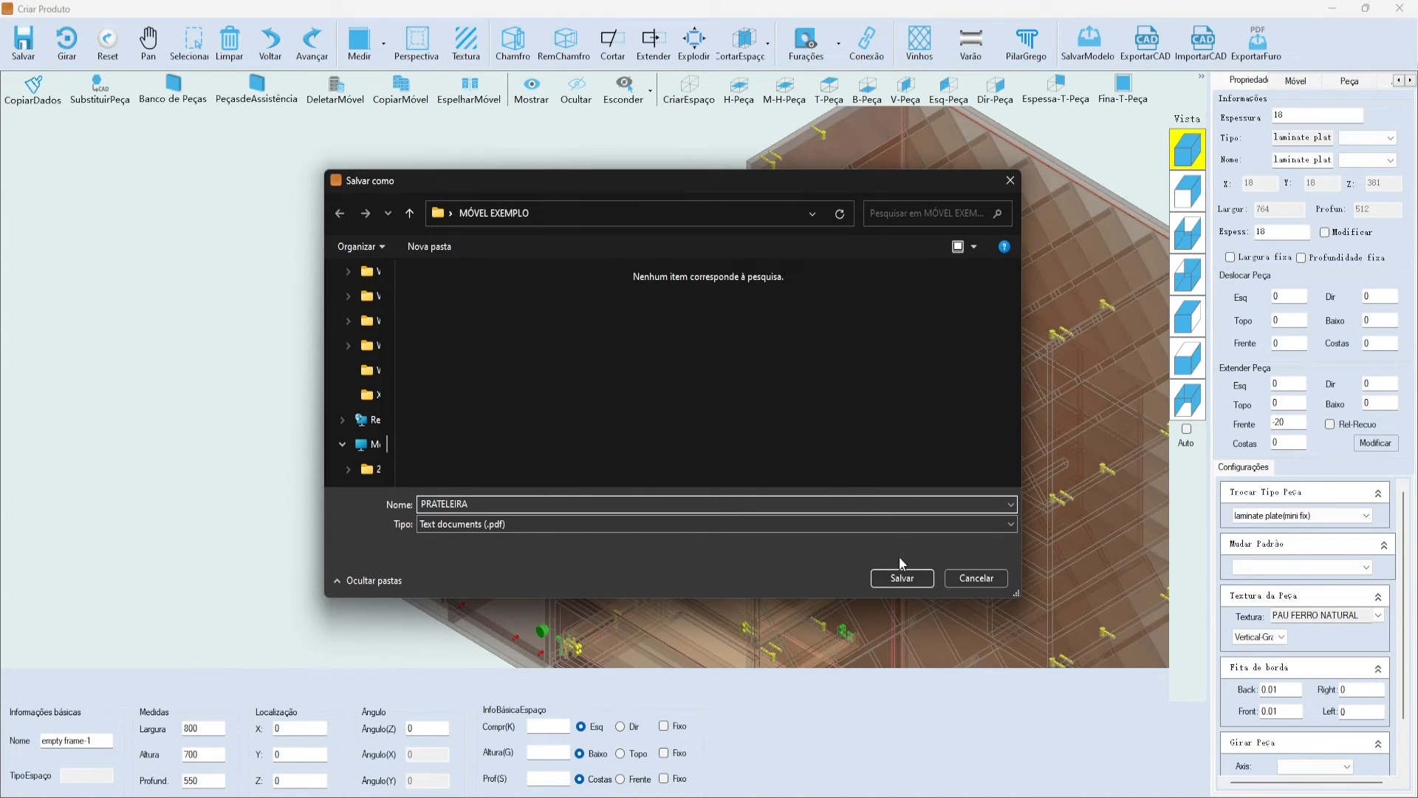
pyautogui.click(902, 577)
pyautogui.click(739, 459)
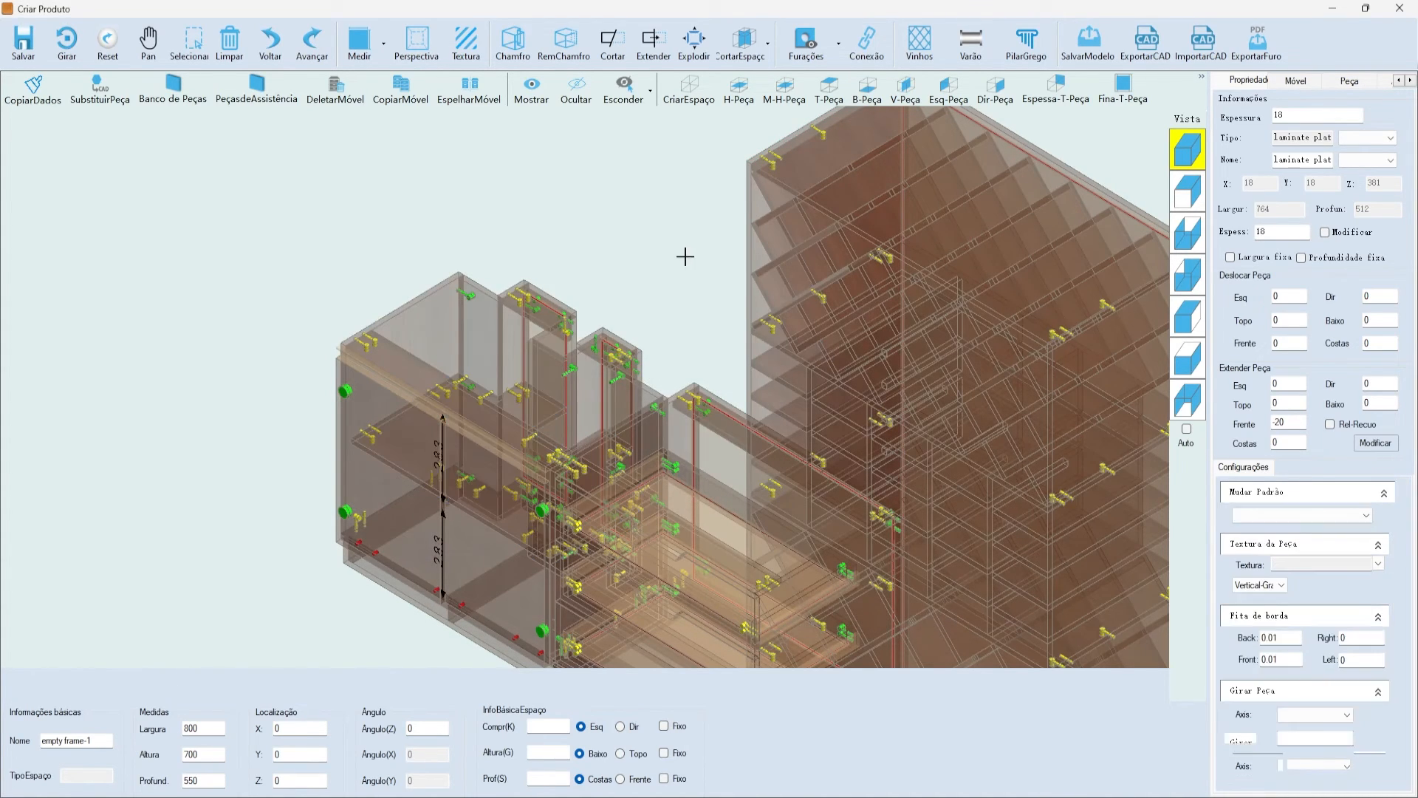
pyautogui.moveTo(98, 793)
pyautogui.click(71, 720)
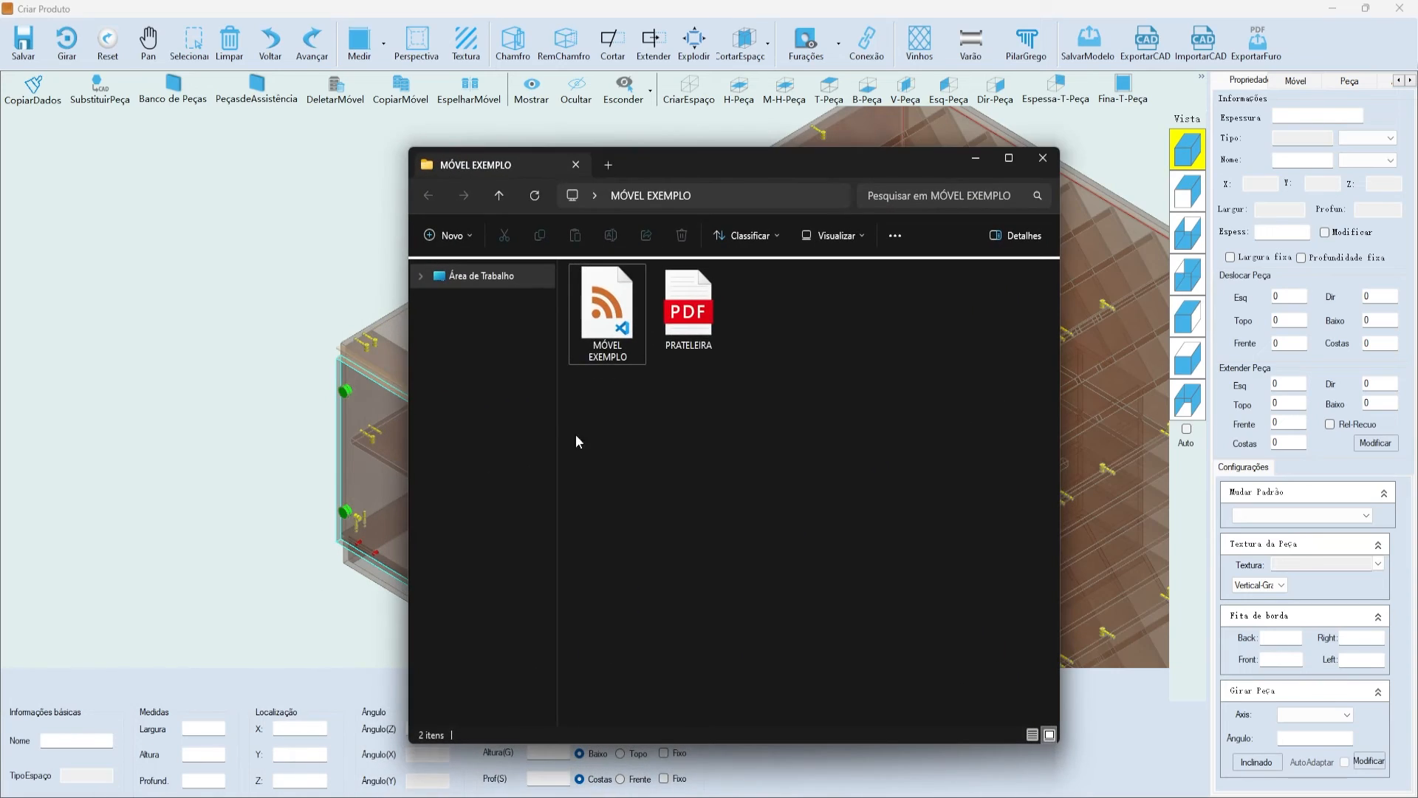
pyautogui.doubleClick(693, 313)
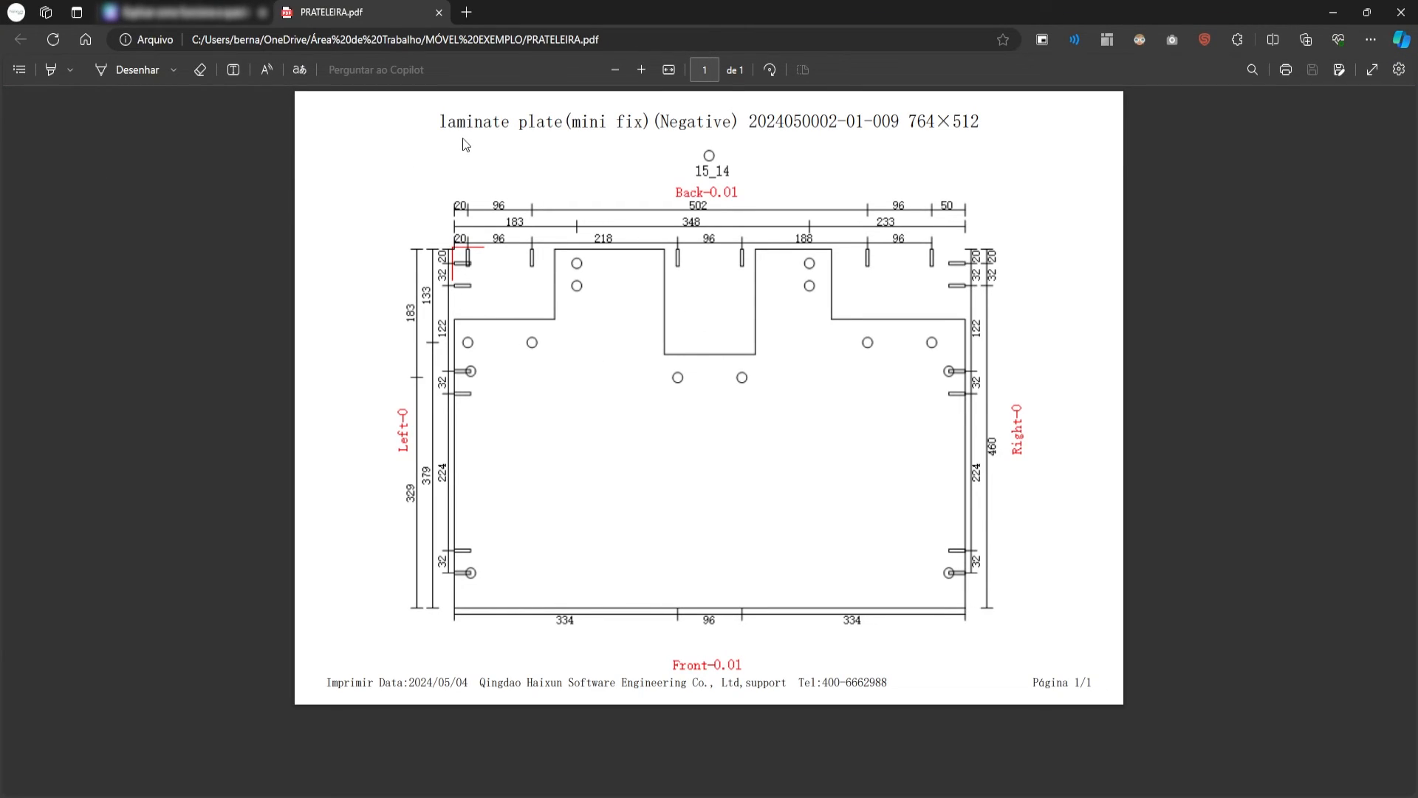
pyautogui.doubleClick(805, 131)
pyautogui.click(695, 116)
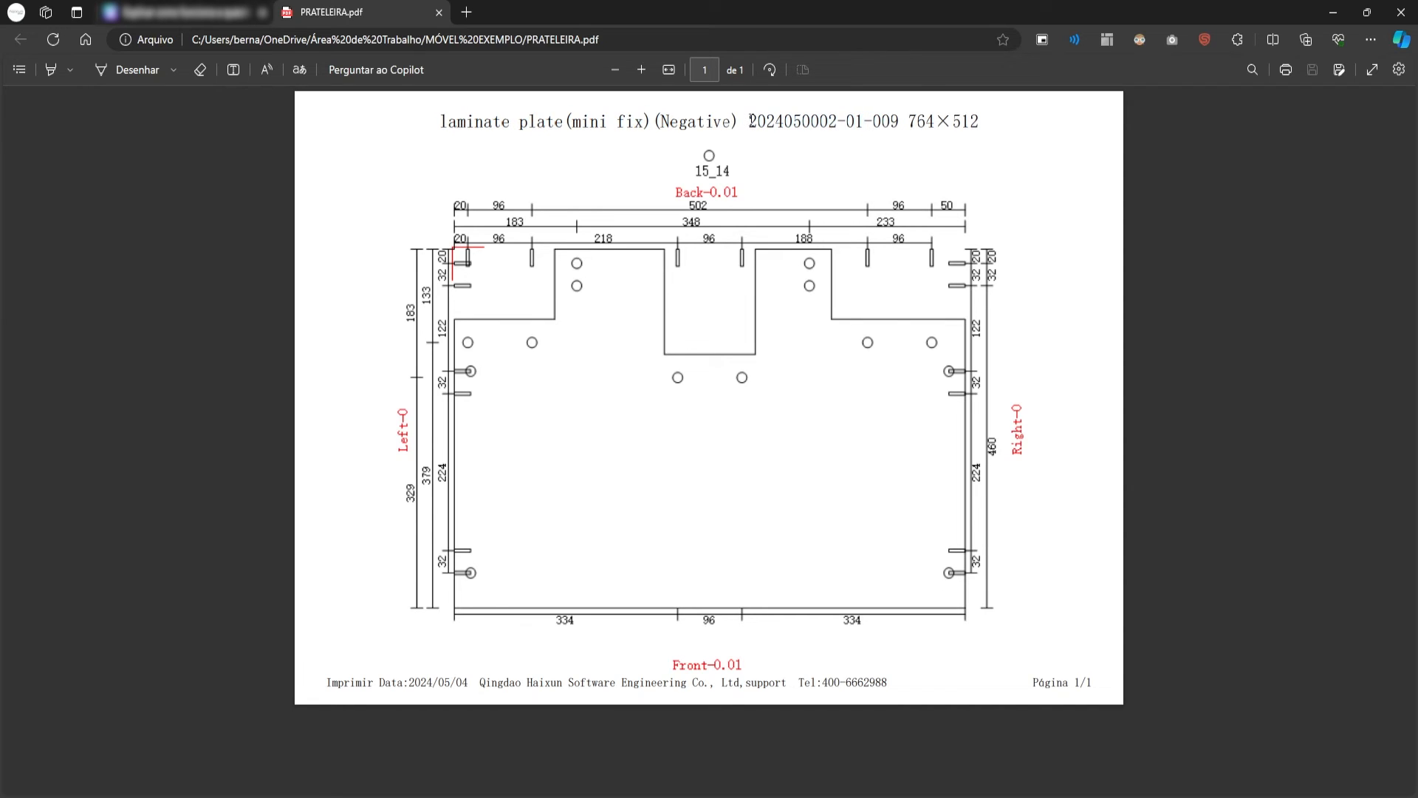
pyautogui.doubleClick(776, 122)
pyautogui.click(909, 158)
pyautogui.moveTo(908, 122); pyautogui.dragTo(1044, 105)
pyautogui.click(710, 168)
# - Return to the cabinet design window
pyautogui.click(244, 730)
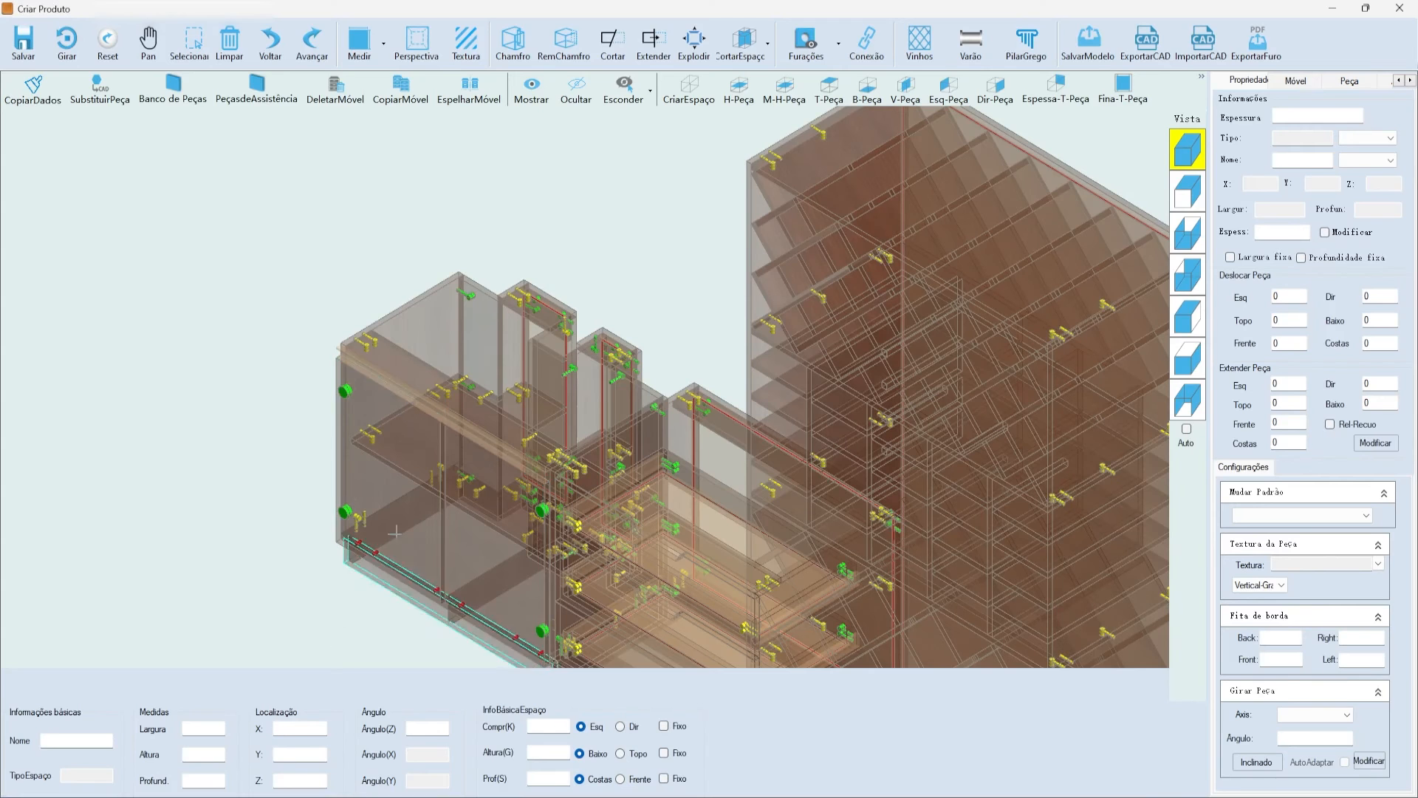
pyautogui.scroll(-3, 393, 247)
pyautogui.scroll(-2, 1033, 166)
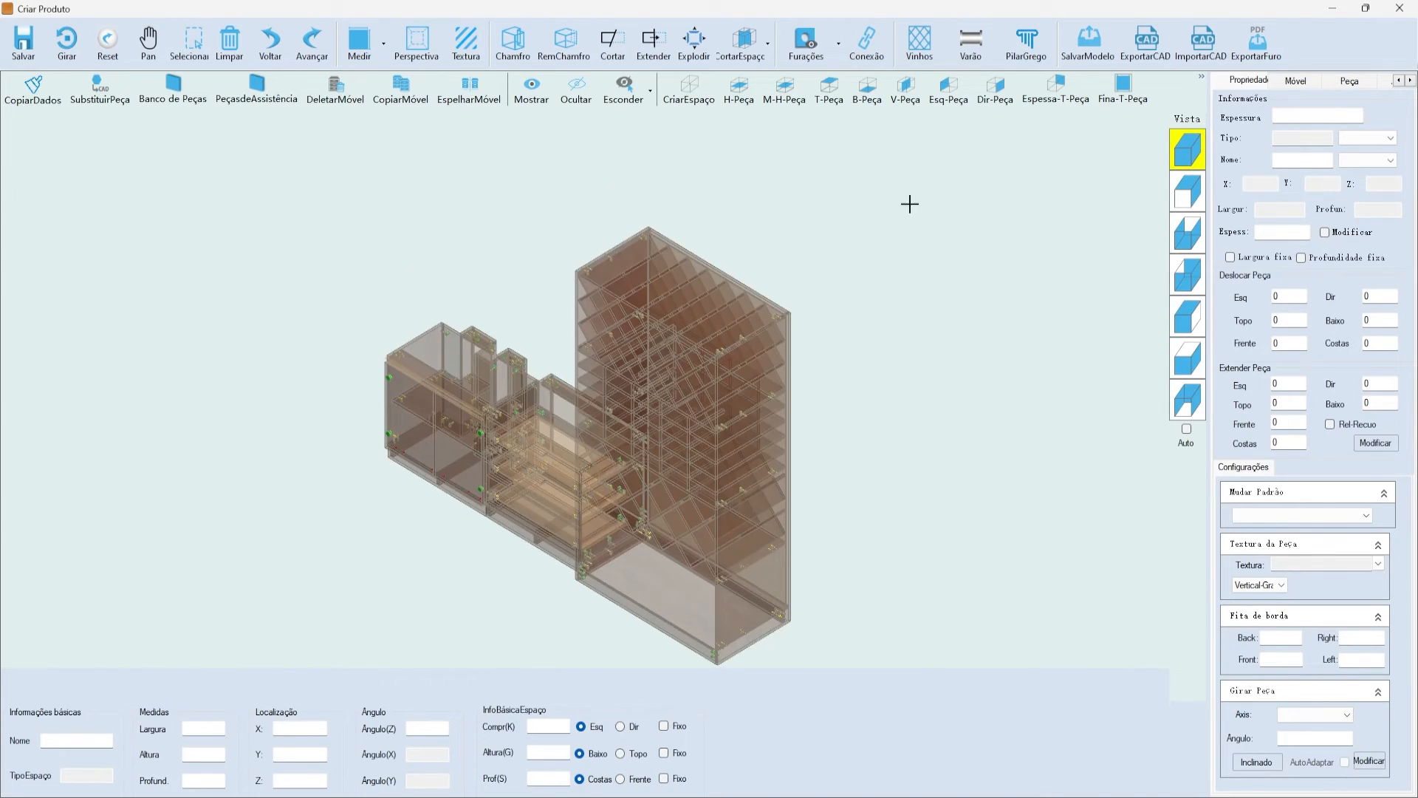
# - Finish editing the cabinet parts, confirm, and save the furniture modification
pyautogui.click(23, 42)
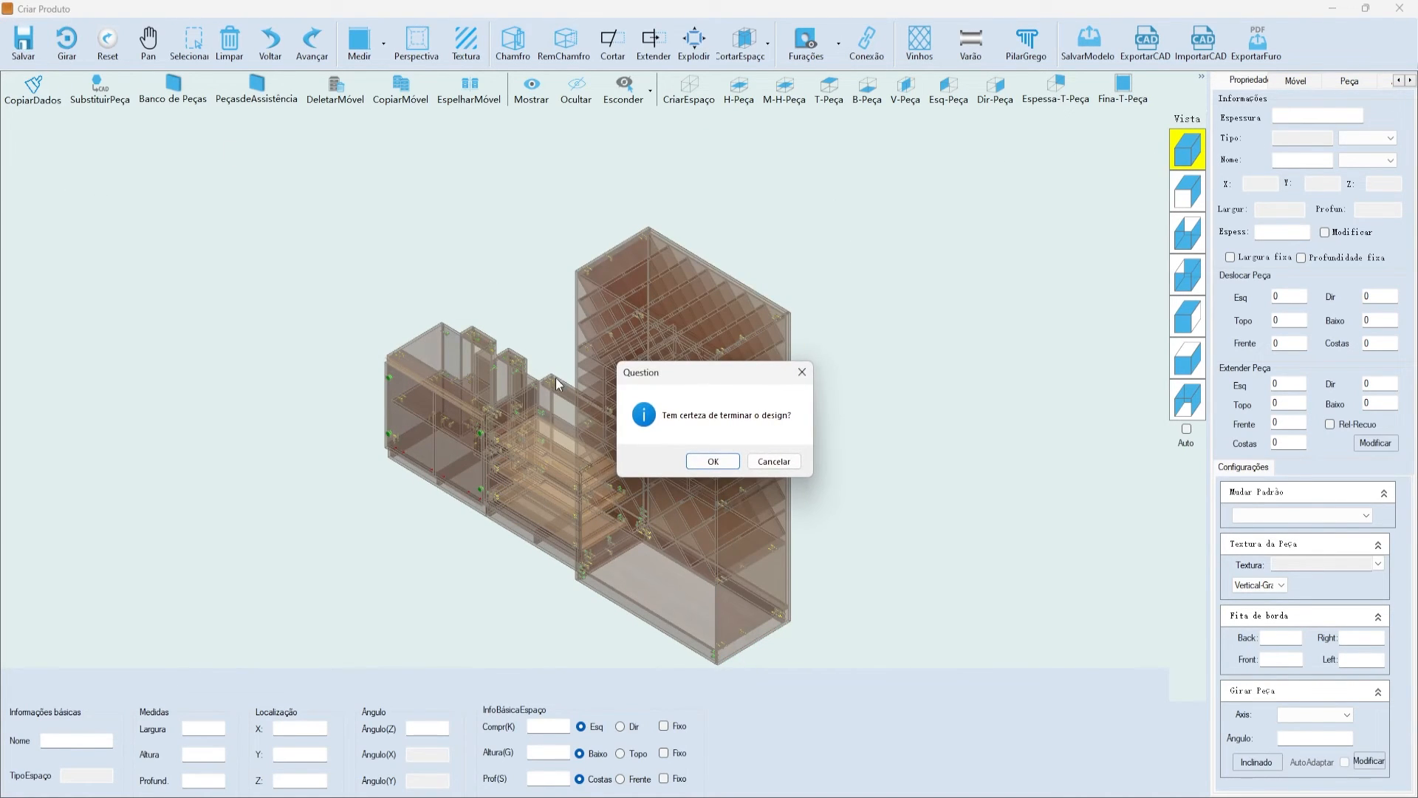
pyautogui.click(706, 462)
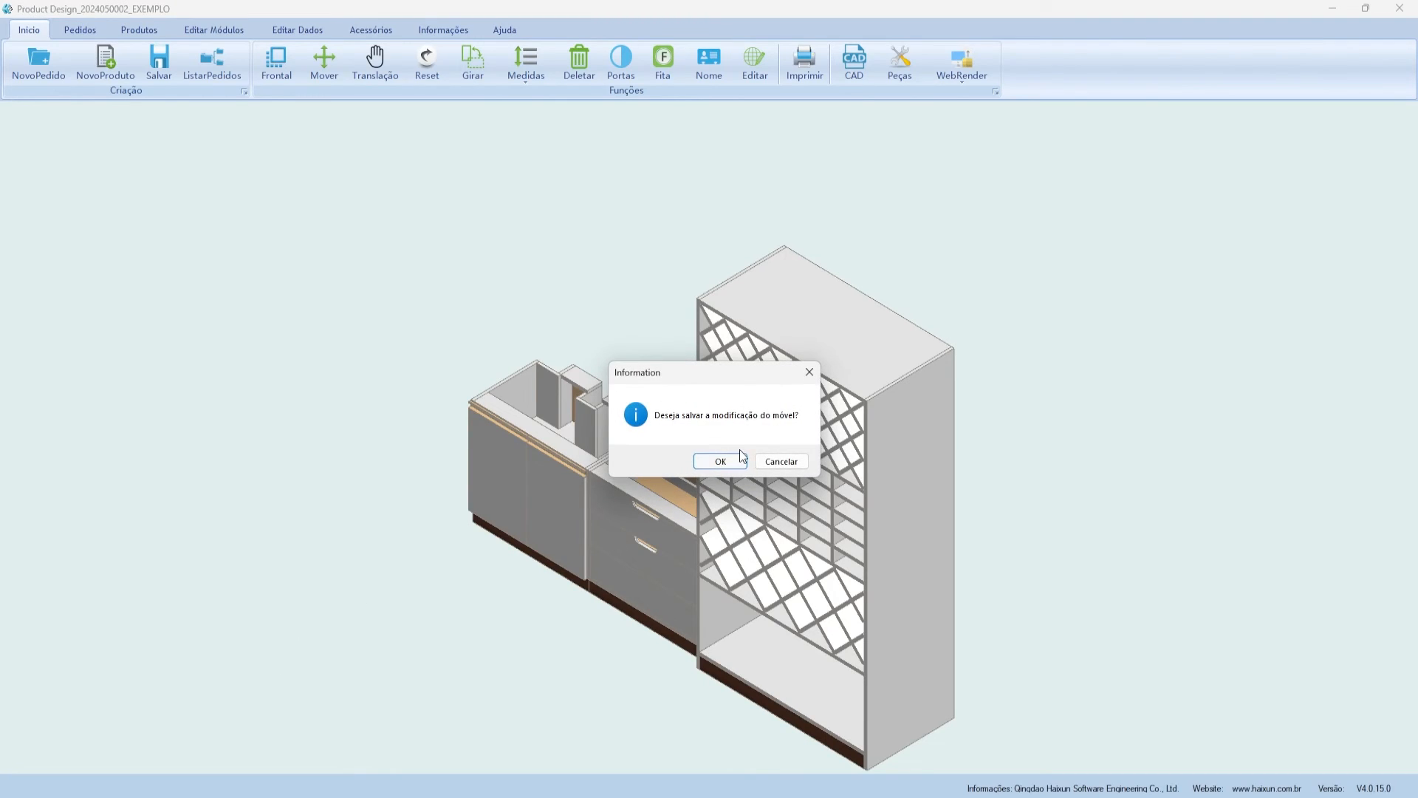
pyautogui.click(722, 461)
pyautogui.click(722, 451)
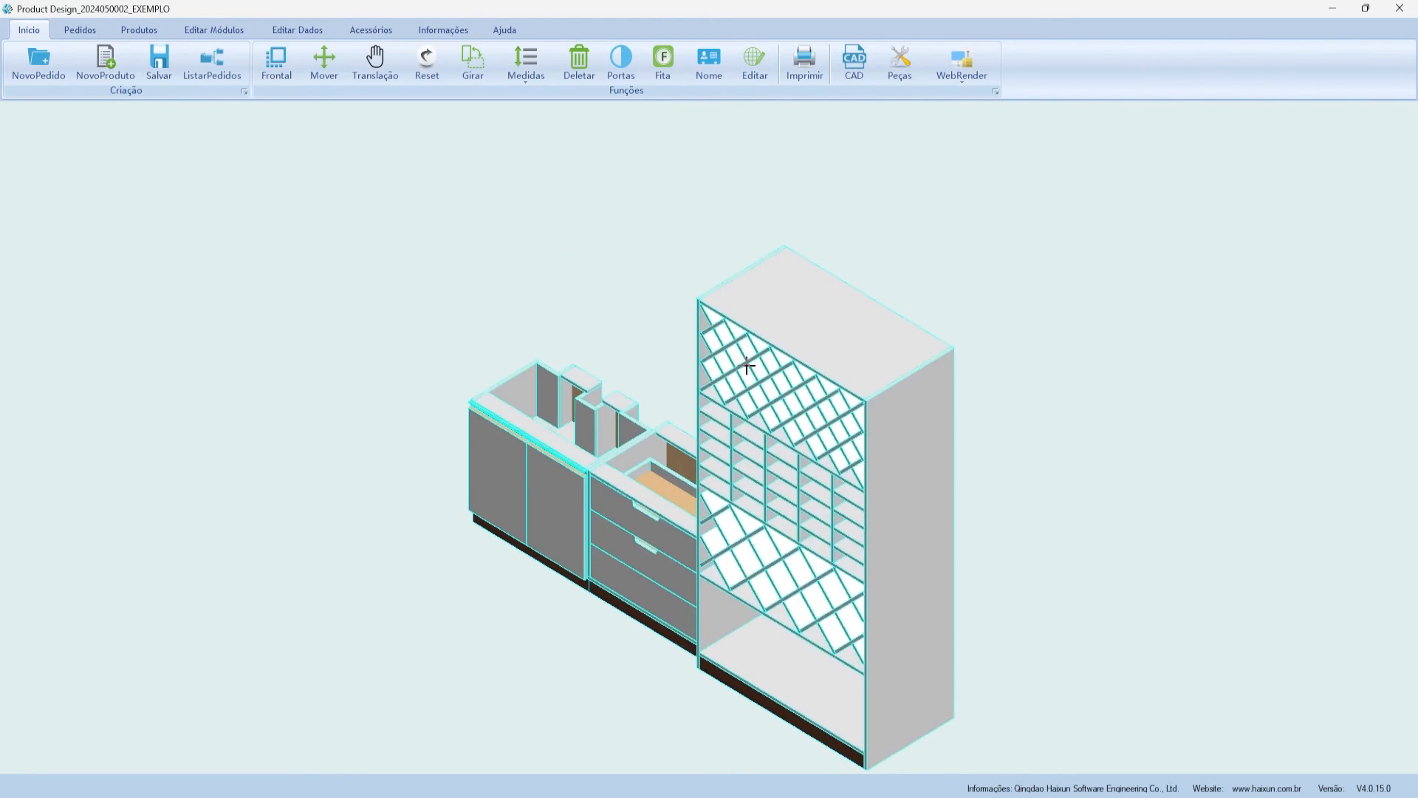
# - Open the cabinet run's print drawings and bring up the dimensioned front view, 2768.73 × 2100
pyautogui.click(824, 68)
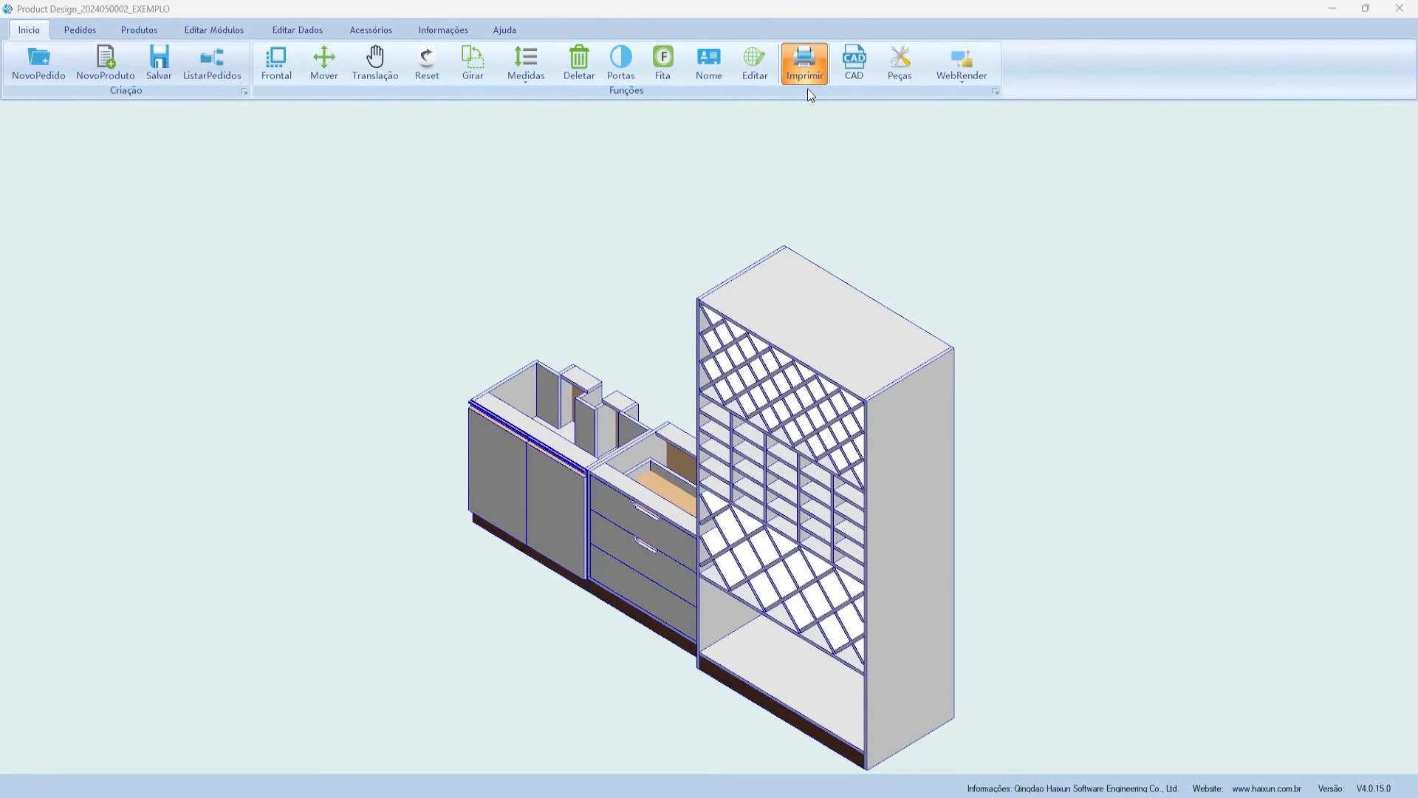
pyautogui.scroll(-3, 621, 240)
pyautogui.scroll(-2, 325, 249)
pyautogui.scroll(3, 213, 265)
pyautogui.scroll(-1, 255, 259)
pyautogui.scroll(-2, 923, 267)
pyautogui.scroll(3, 1200, 270)
pyautogui.scroll(2, 547, 227)
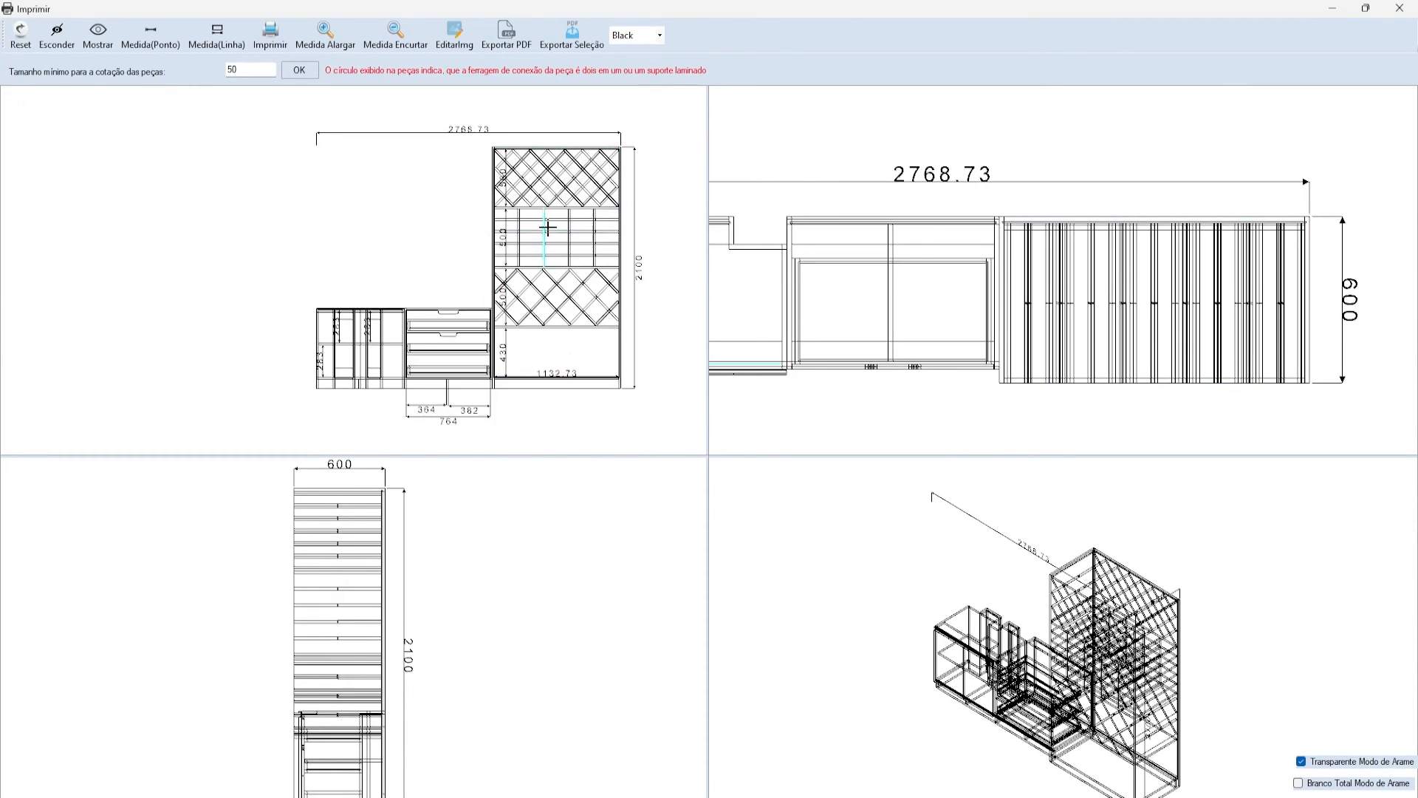
pyautogui.scroll(-3, 945, 277)
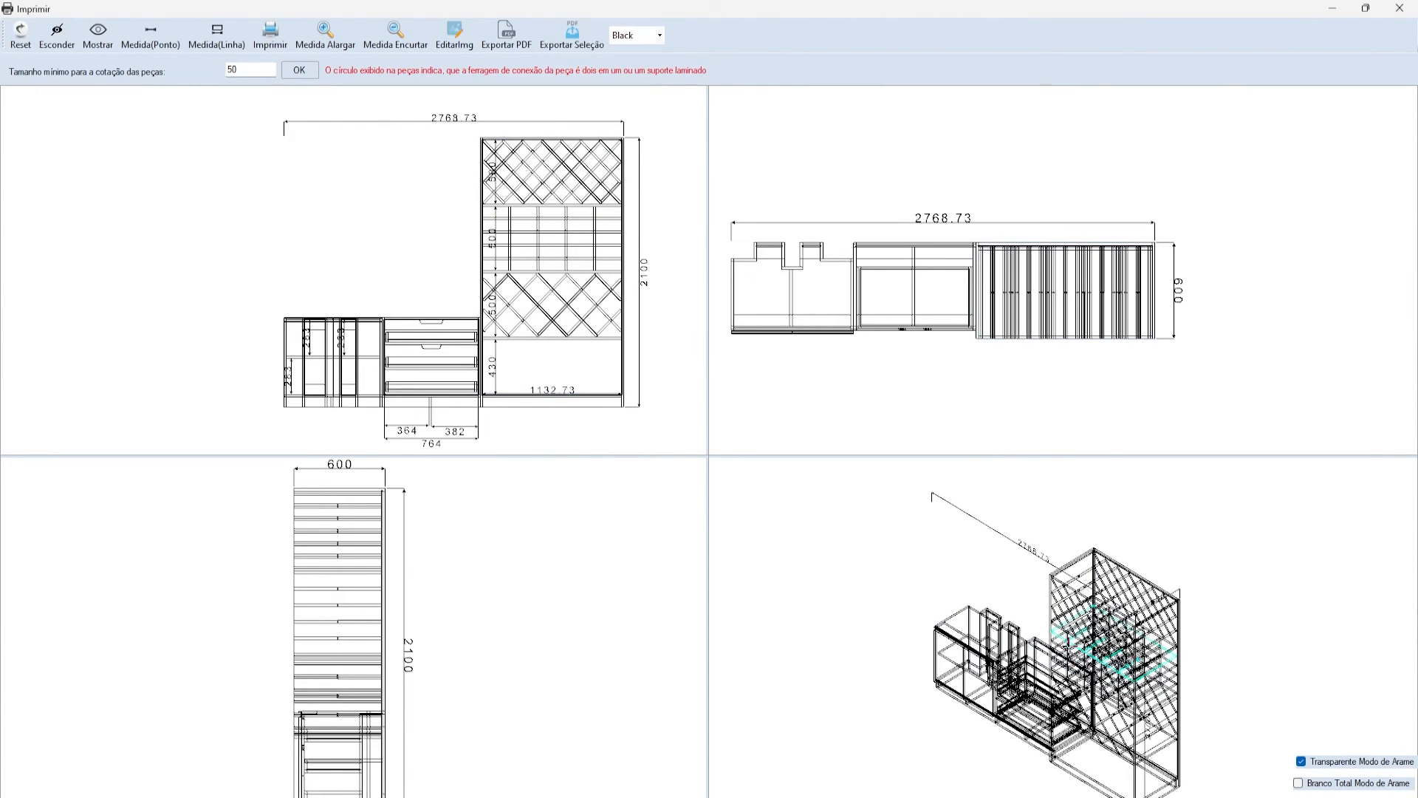
pyautogui.scroll(-2, 185, 615)
pyautogui.scroll(-2, 317, 544)
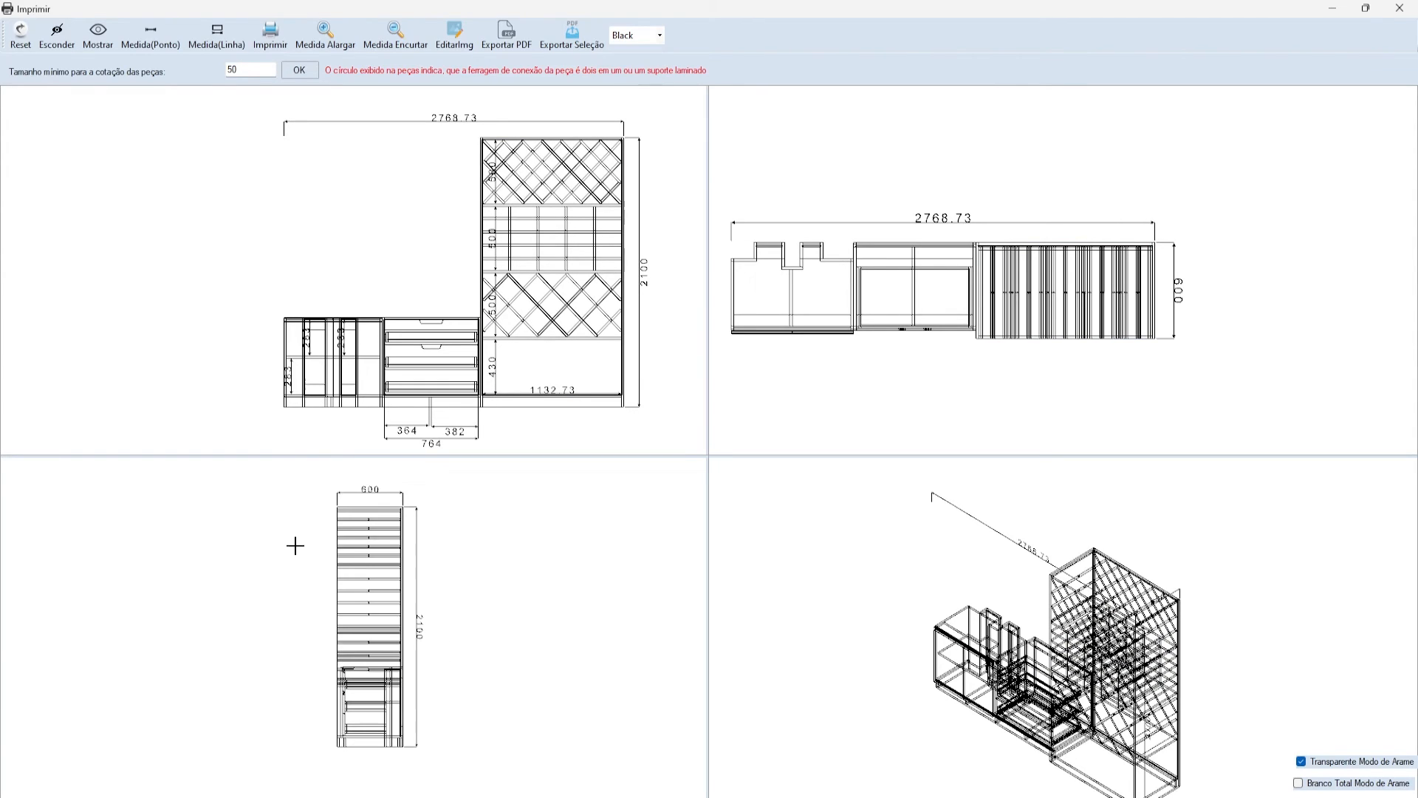
pyautogui.scroll(1, 384, 575)
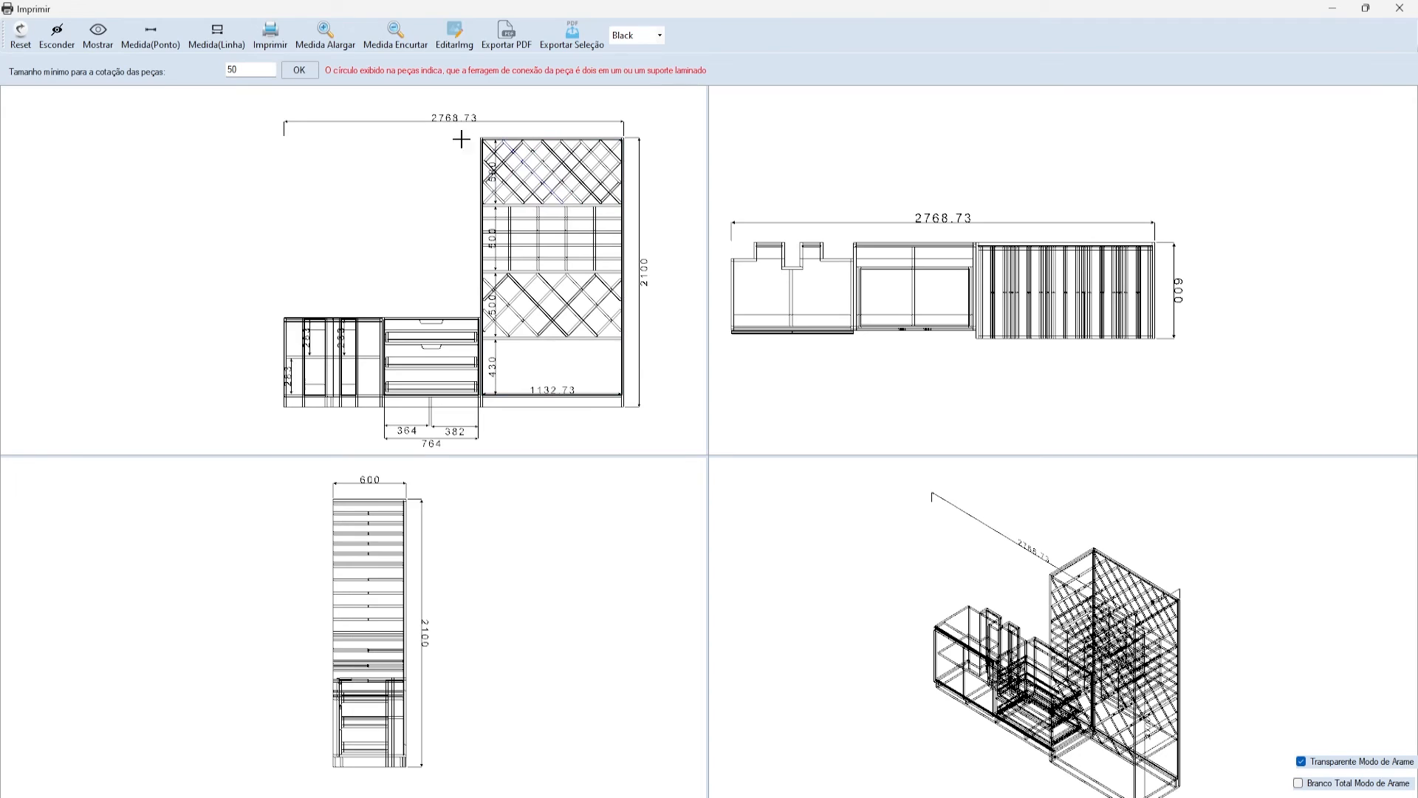
pyautogui.click(287, 41)
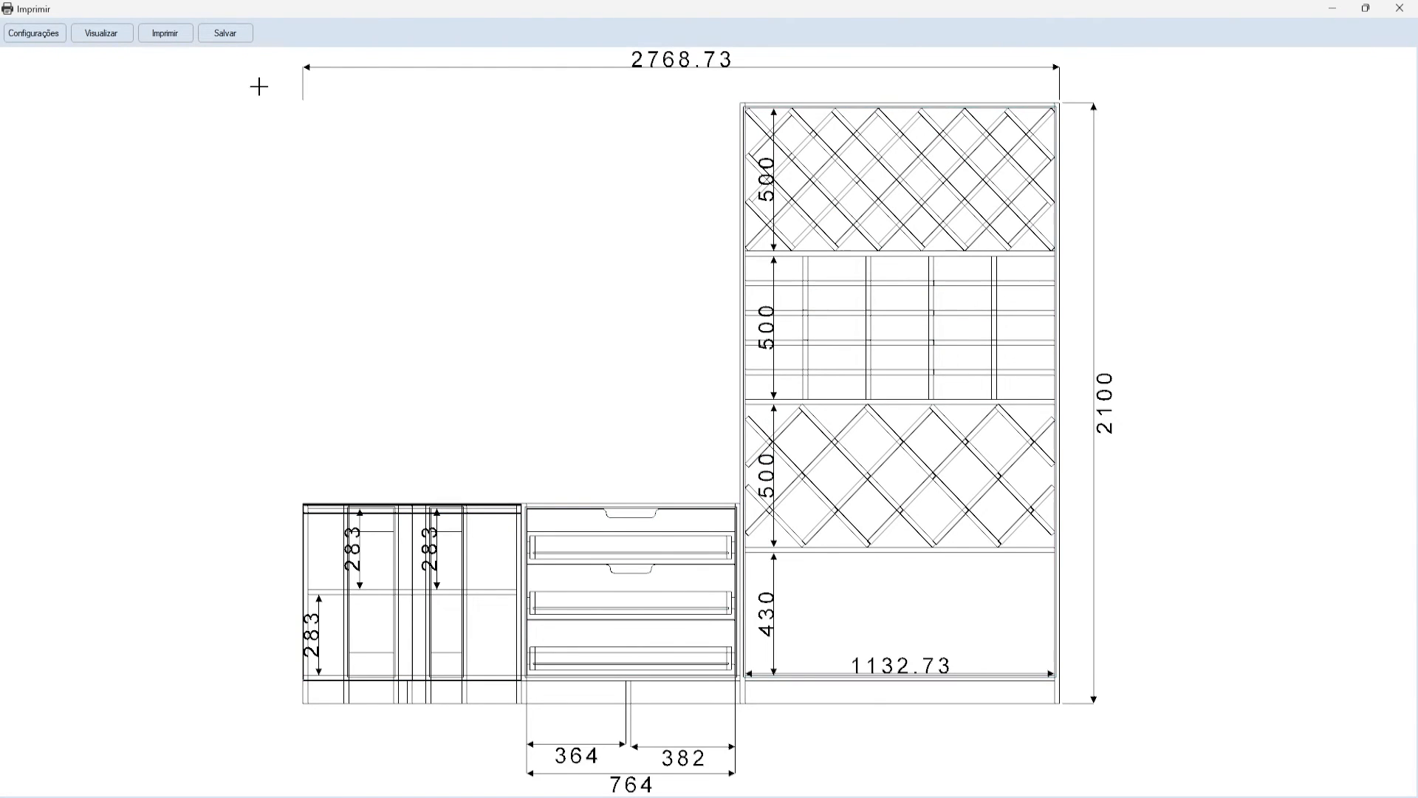
# - Save the front view as the BMP image DESENHO MÓVEL MEDIDAS TOTAL
pyautogui.click(219, 35)
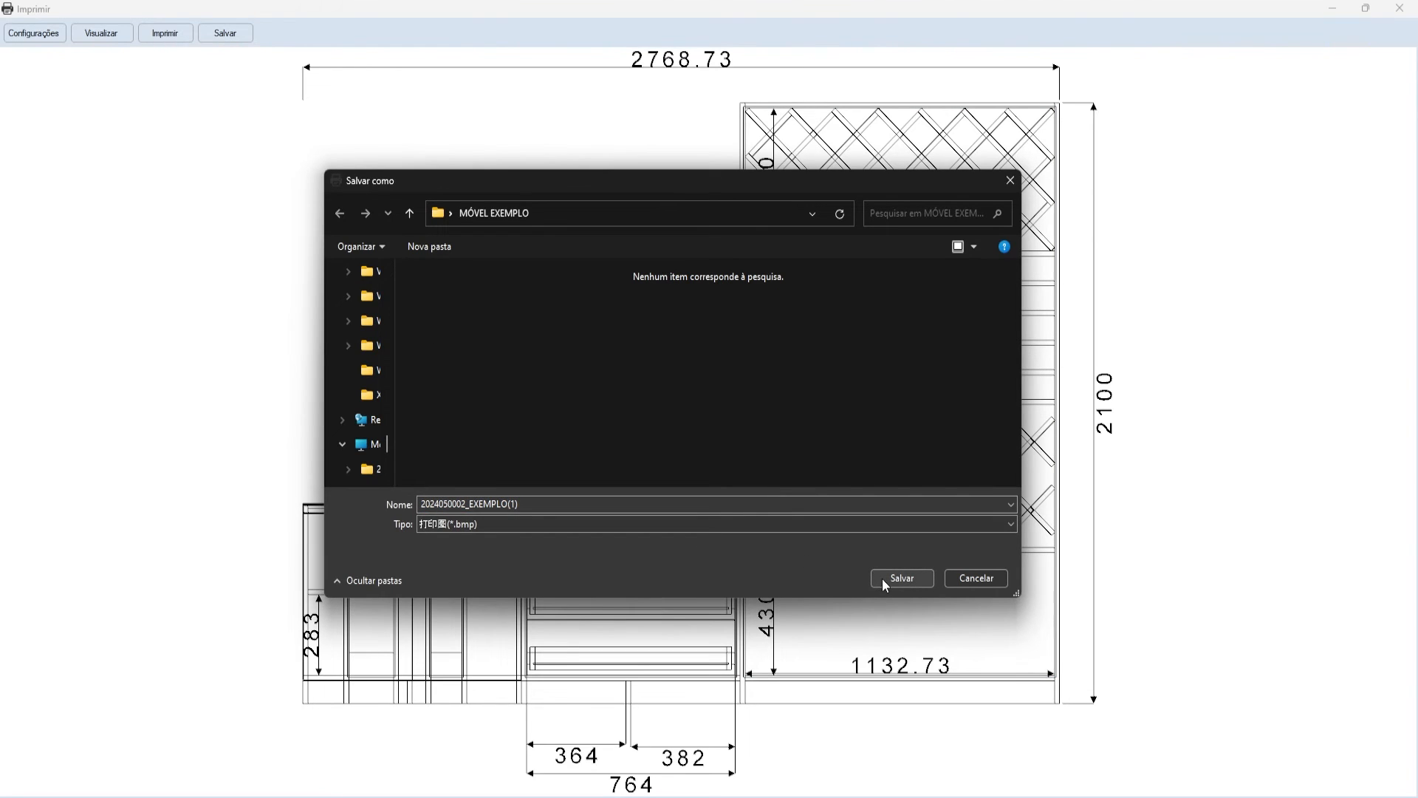
pyautogui.click(555, 504)
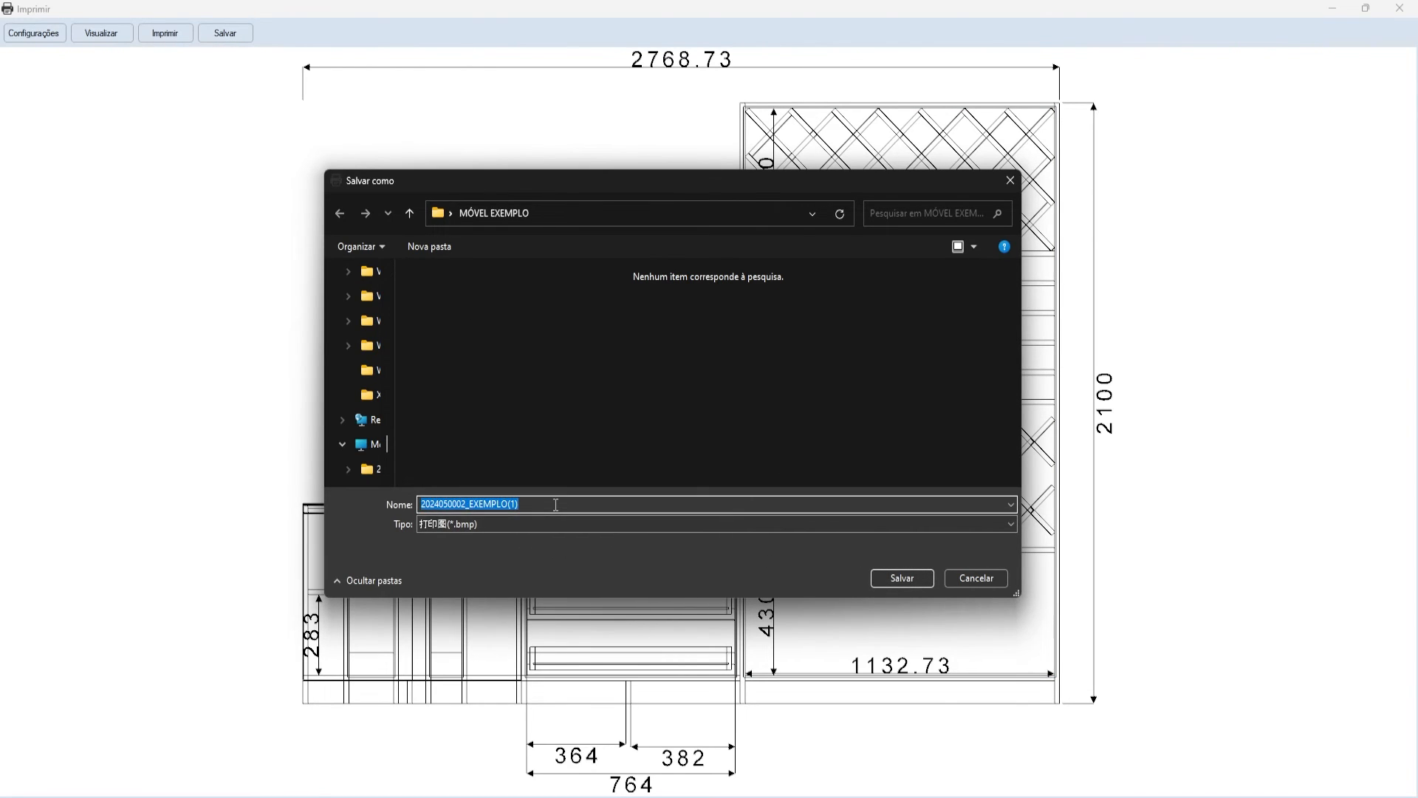
pyautogui.press('BackSpace')
pyautogui.hotkey('ctrl', 'a')
pyautogui.press('BackSpace')
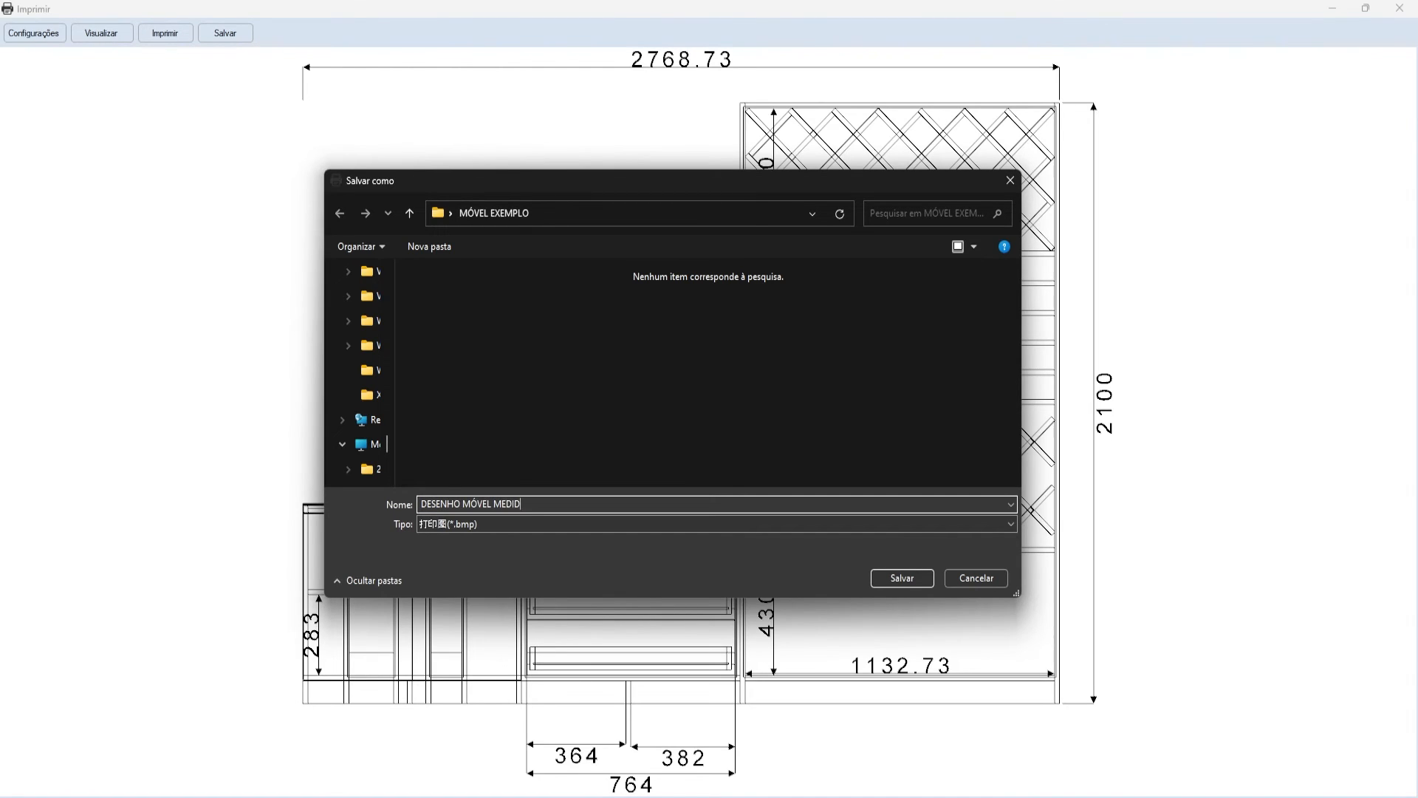
pyautogui.write('DESENHO MÓVEL MEDIDAS TOT')
pyautogui.press('Return')
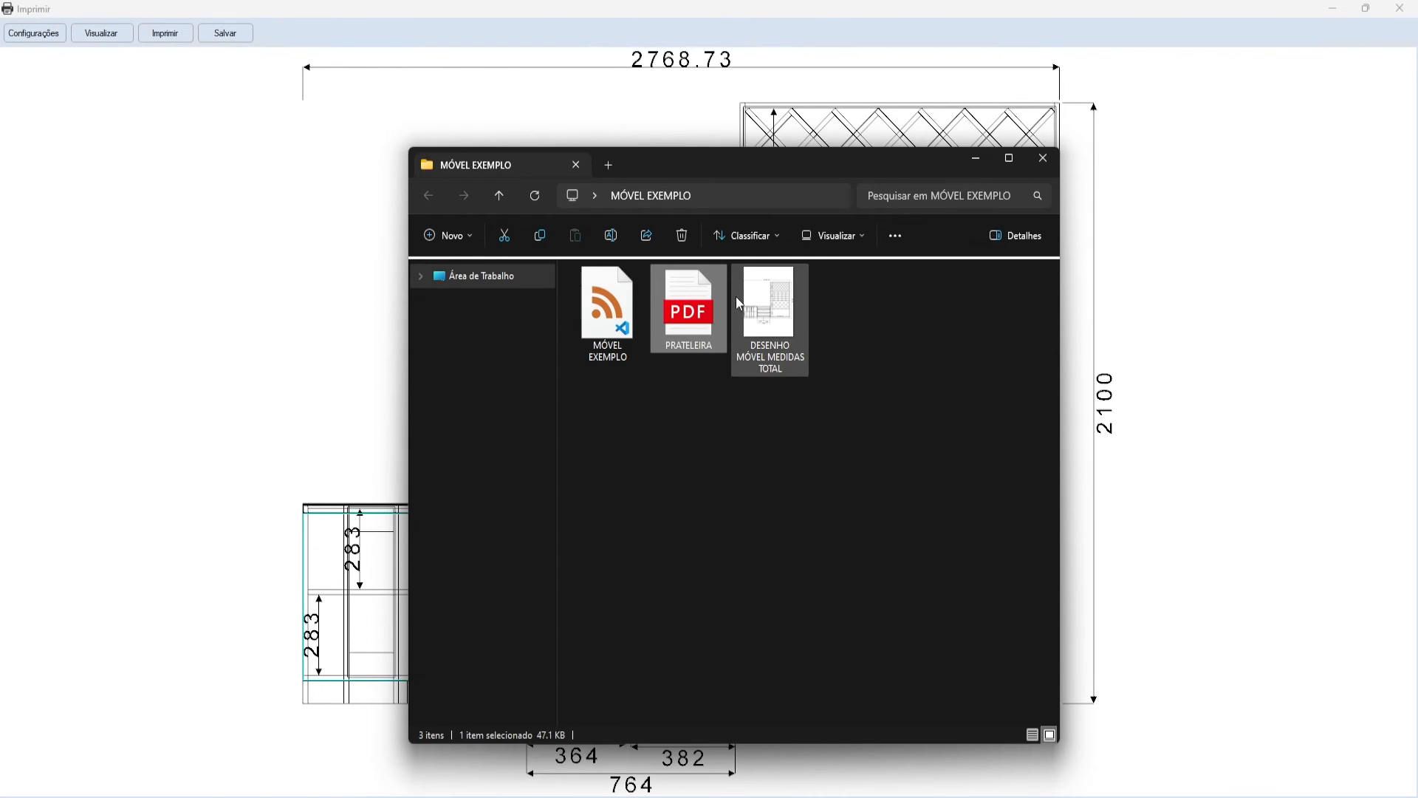
# - Check the saved BMP in the image viewer, then close the viewer and the print window
pyautogui.doubleClick(607, 327)
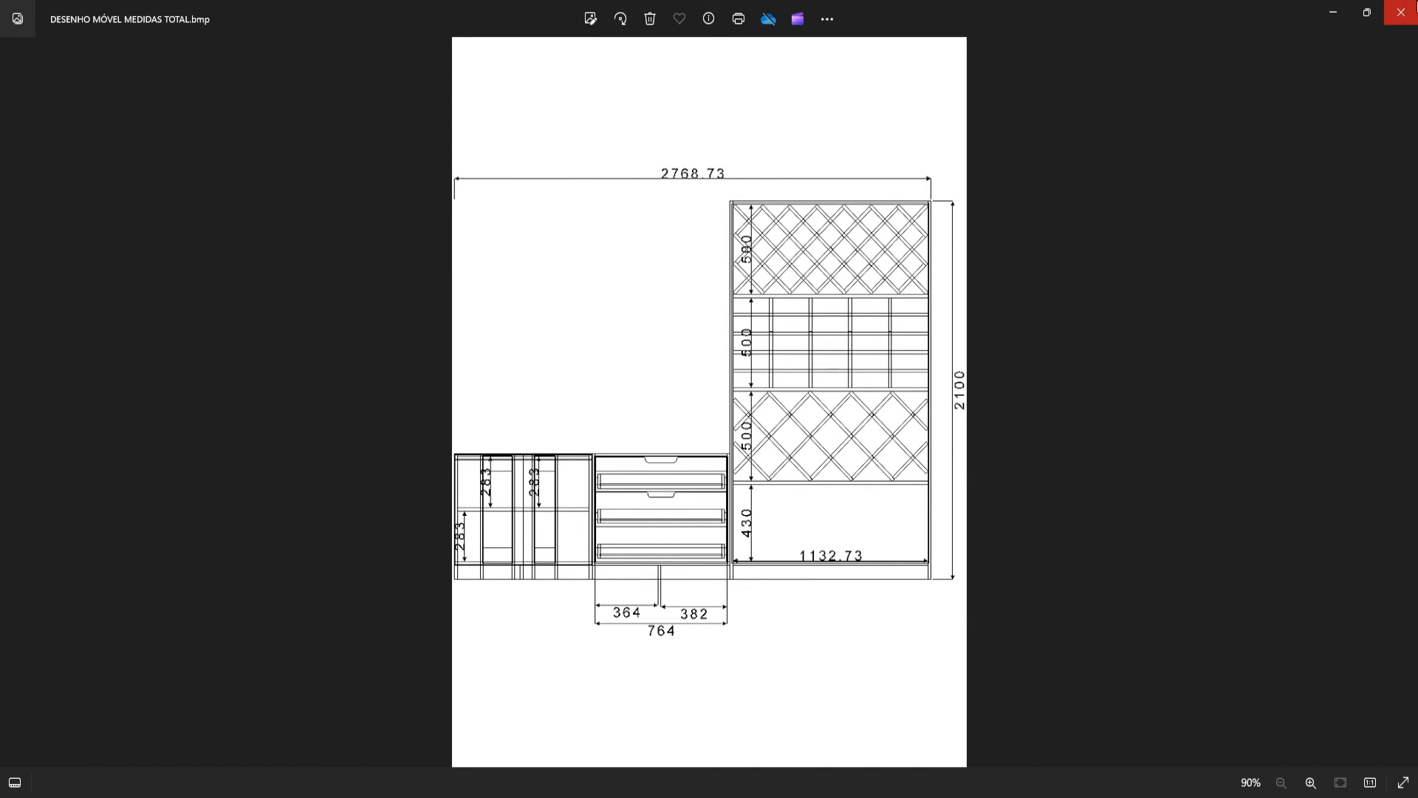
pyautogui.click(1402, 13)
pyautogui.click(967, 159)
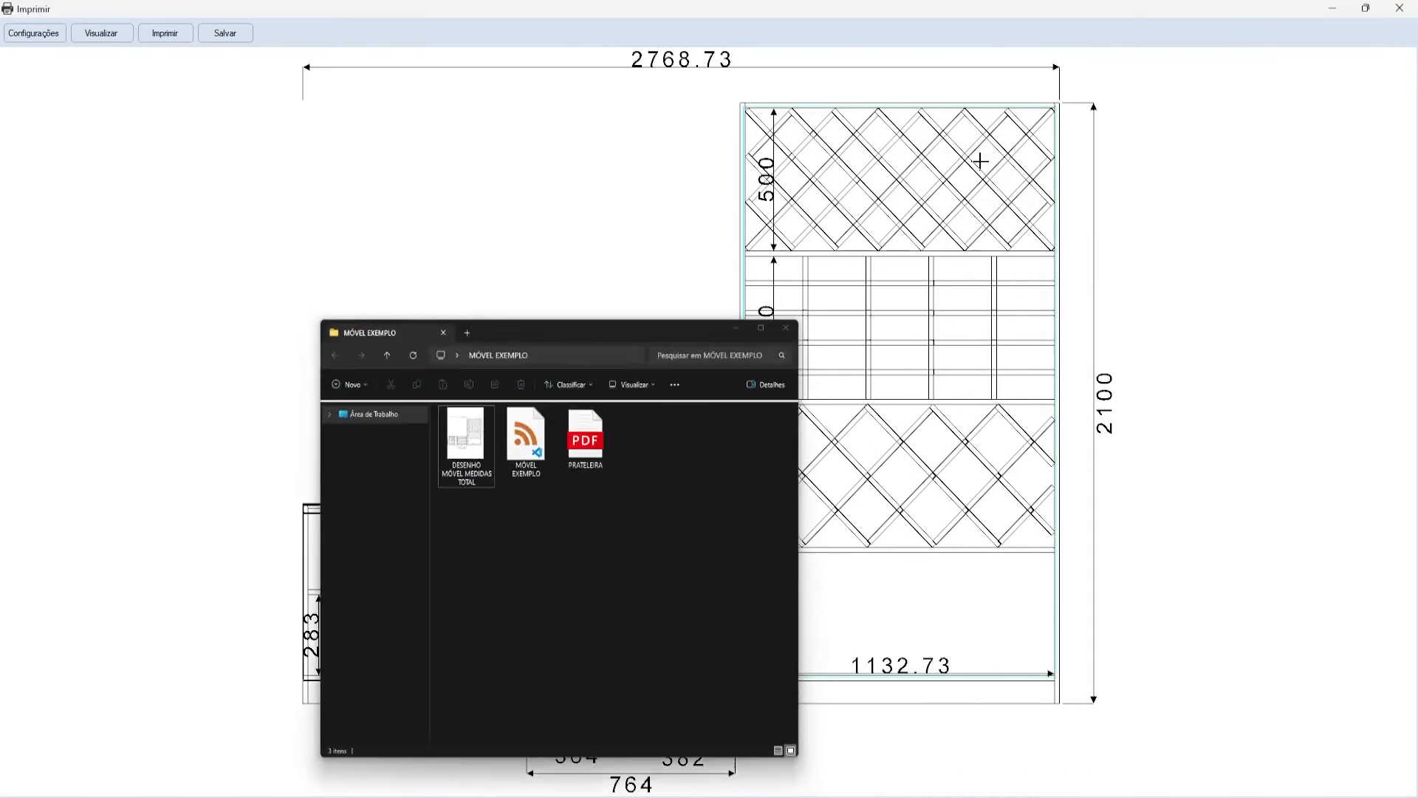
pyautogui.click(1399, 9)
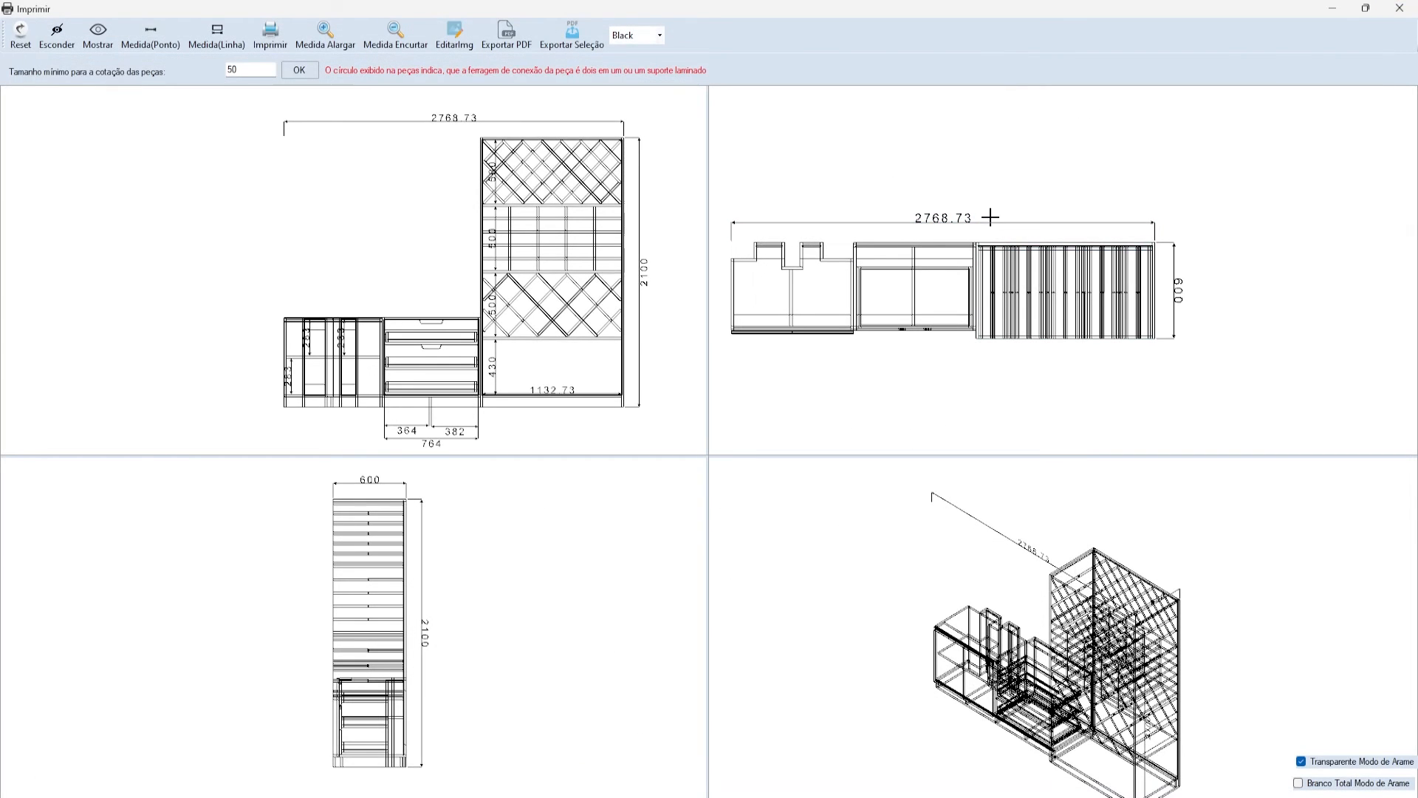
# - Close the four-view print drawings window and clear the model selection
pyautogui.click(1397, 9)
pyautogui.click(654, 267)
pyautogui.scroll(-1, 520, 184)
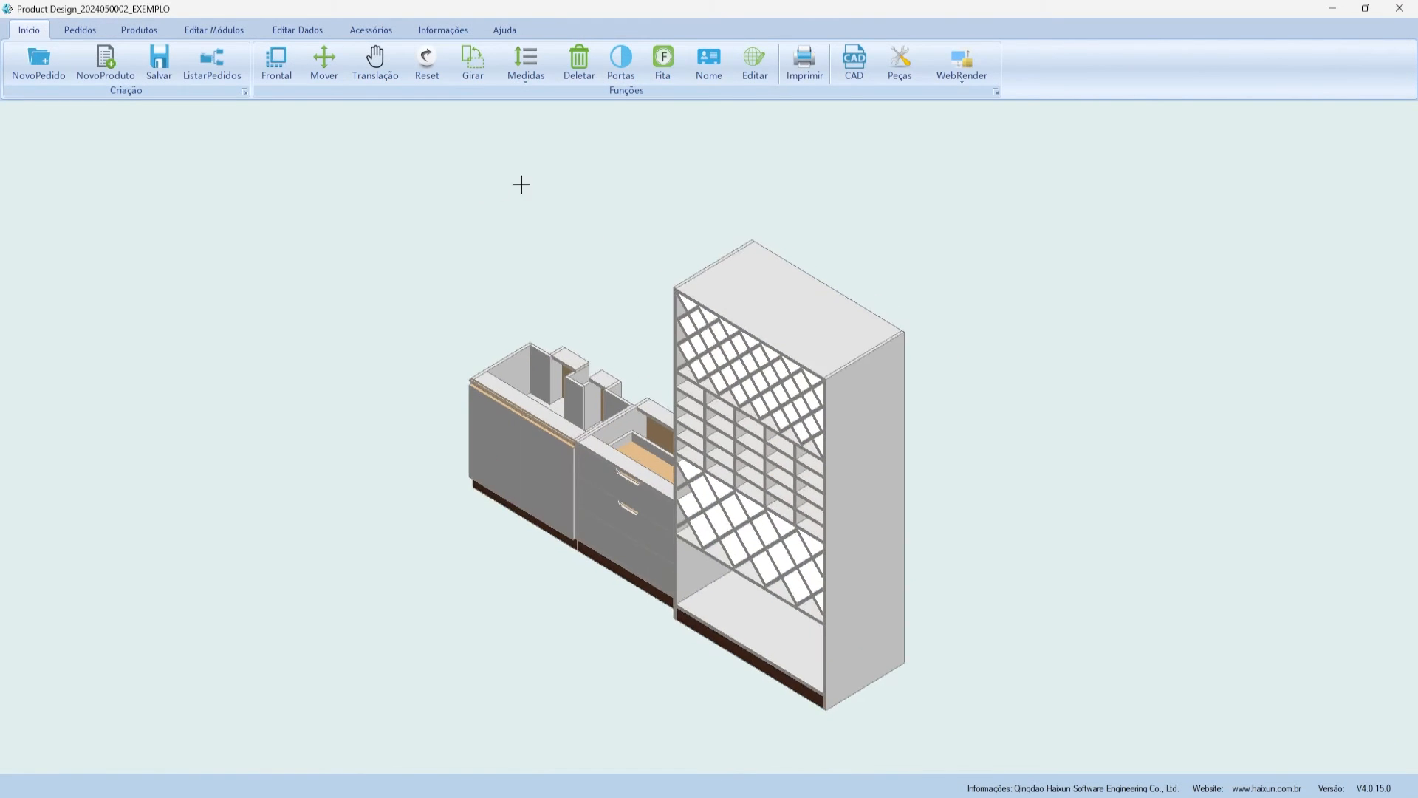
pyautogui.scroll(1, 576, 186)
pyautogui.scroll(-3, 597, 212)
pyautogui.scroll(2, 850, 354)
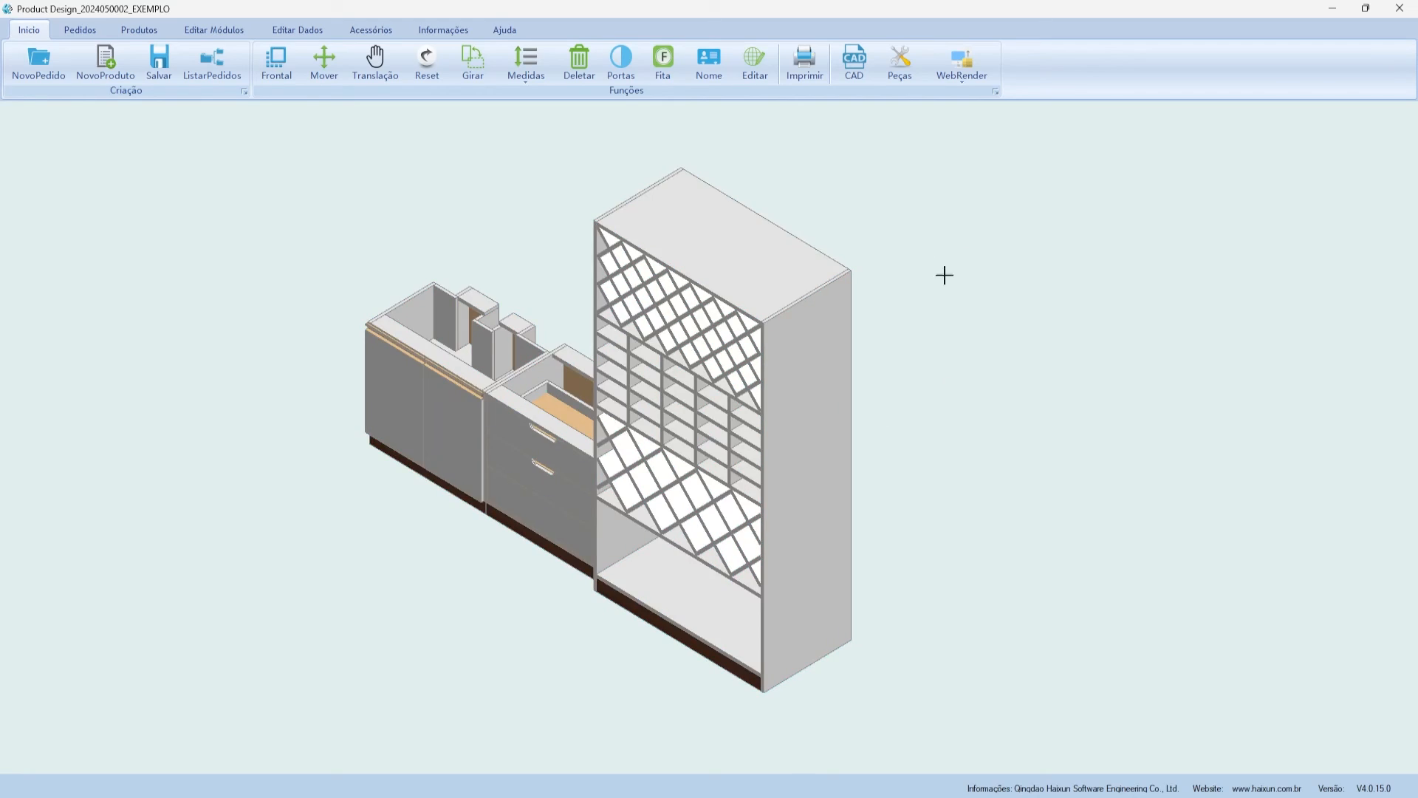
# - Explode the cabinet run into its parts in Mapa de Peças and orbit to view panel 79
pyautogui.click(901, 68)
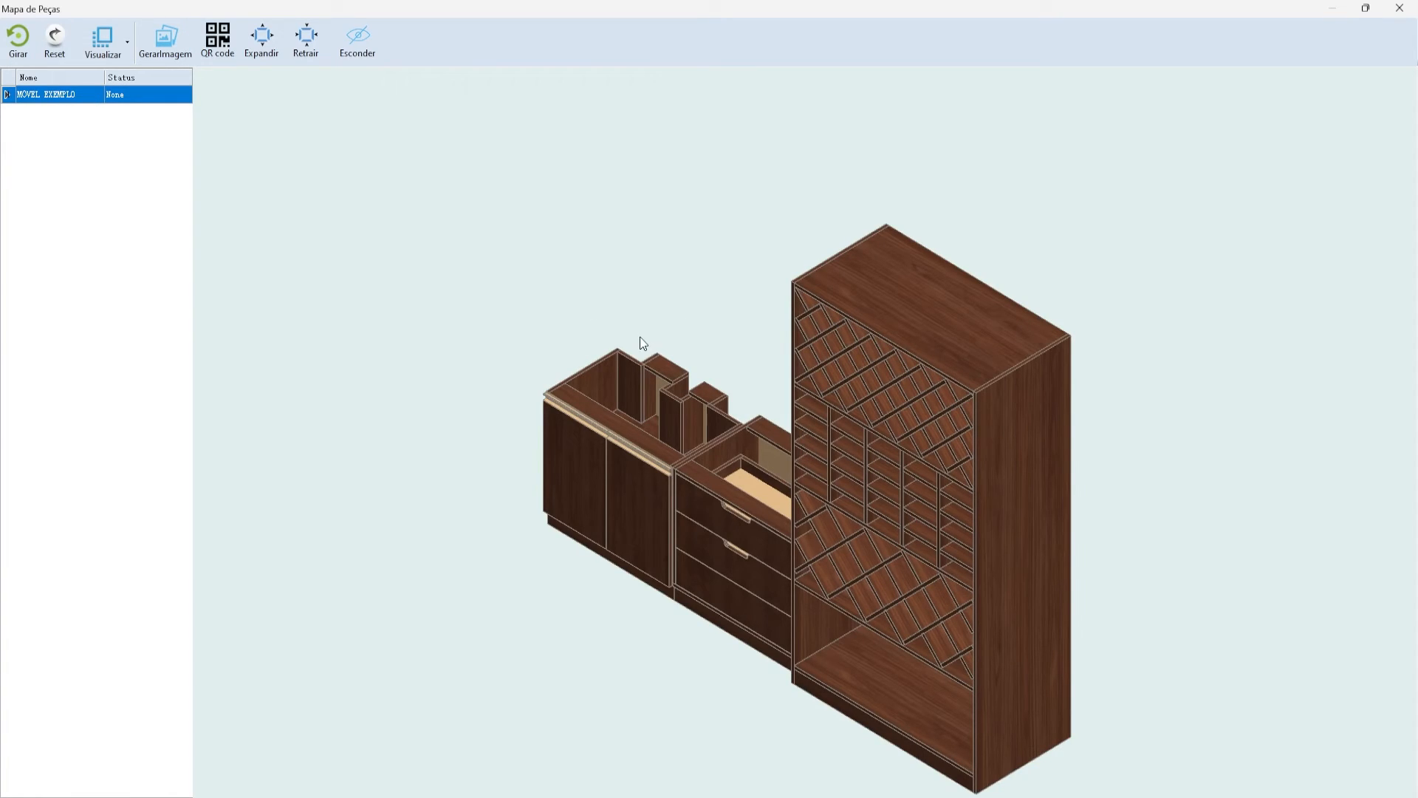
pyautogui.click(266, 34)
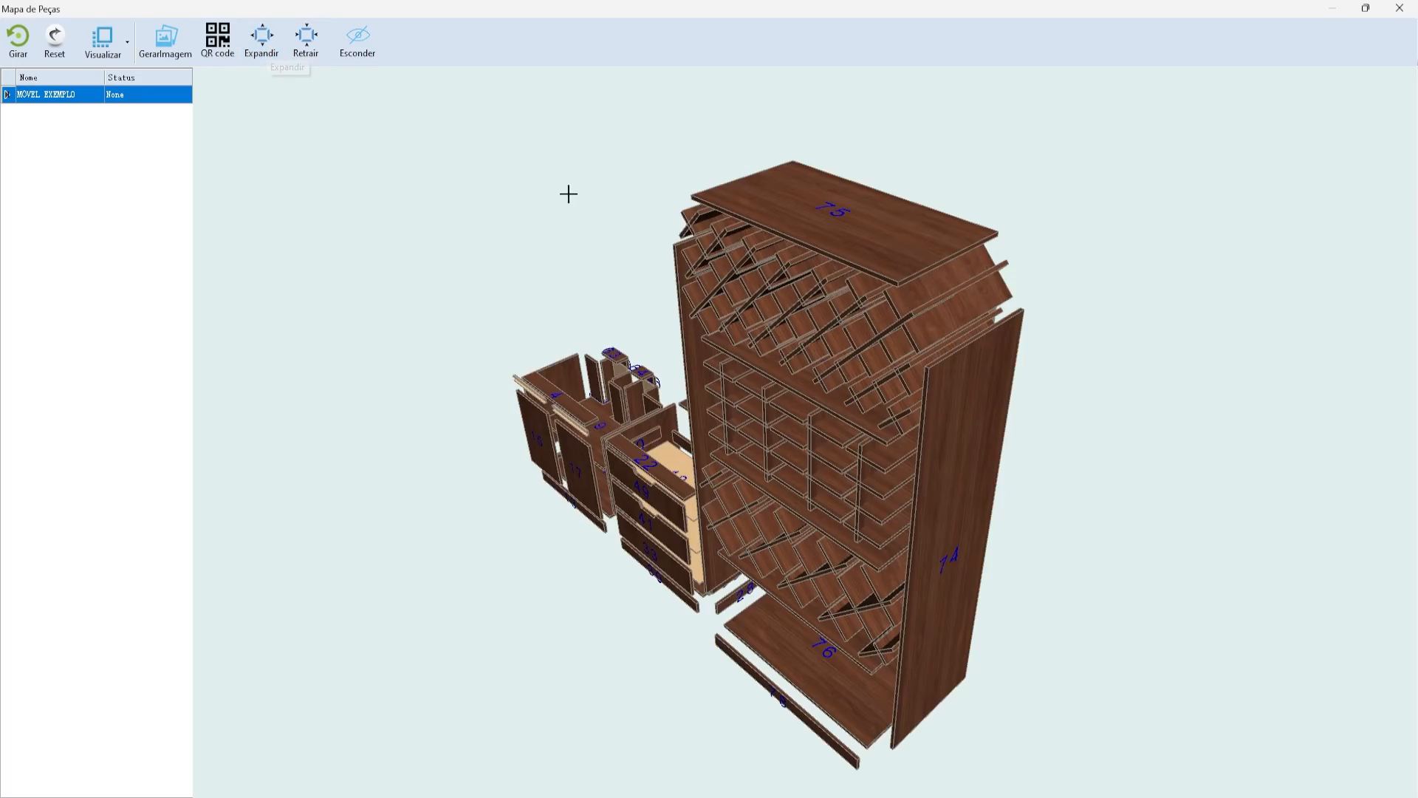
pyautogui.moveTo(826, 461); pyautogui.dragTo(527, 442, button='middle')
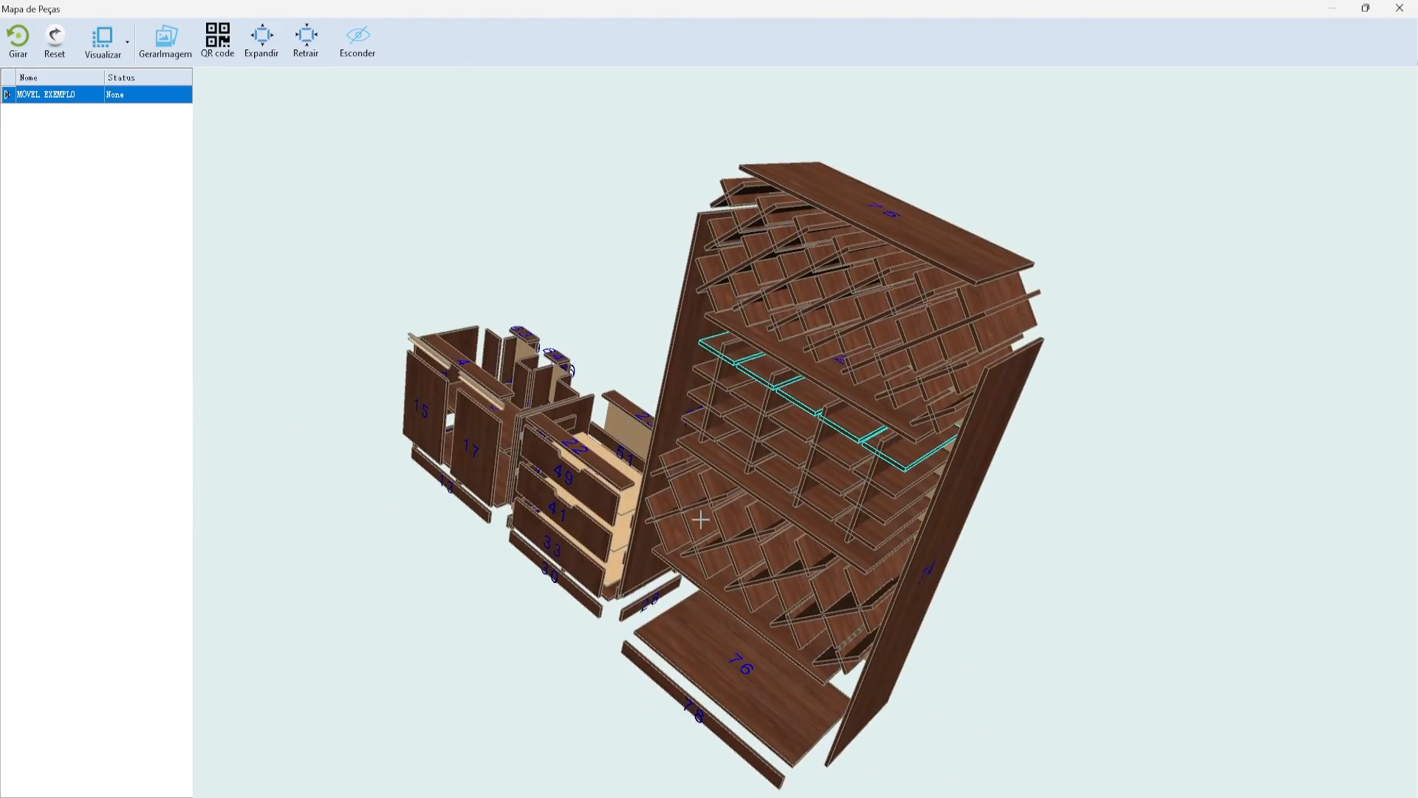
pyautogui.moveTo(700, 519); pyautogui.dragTo(1137, 455, button='middle')
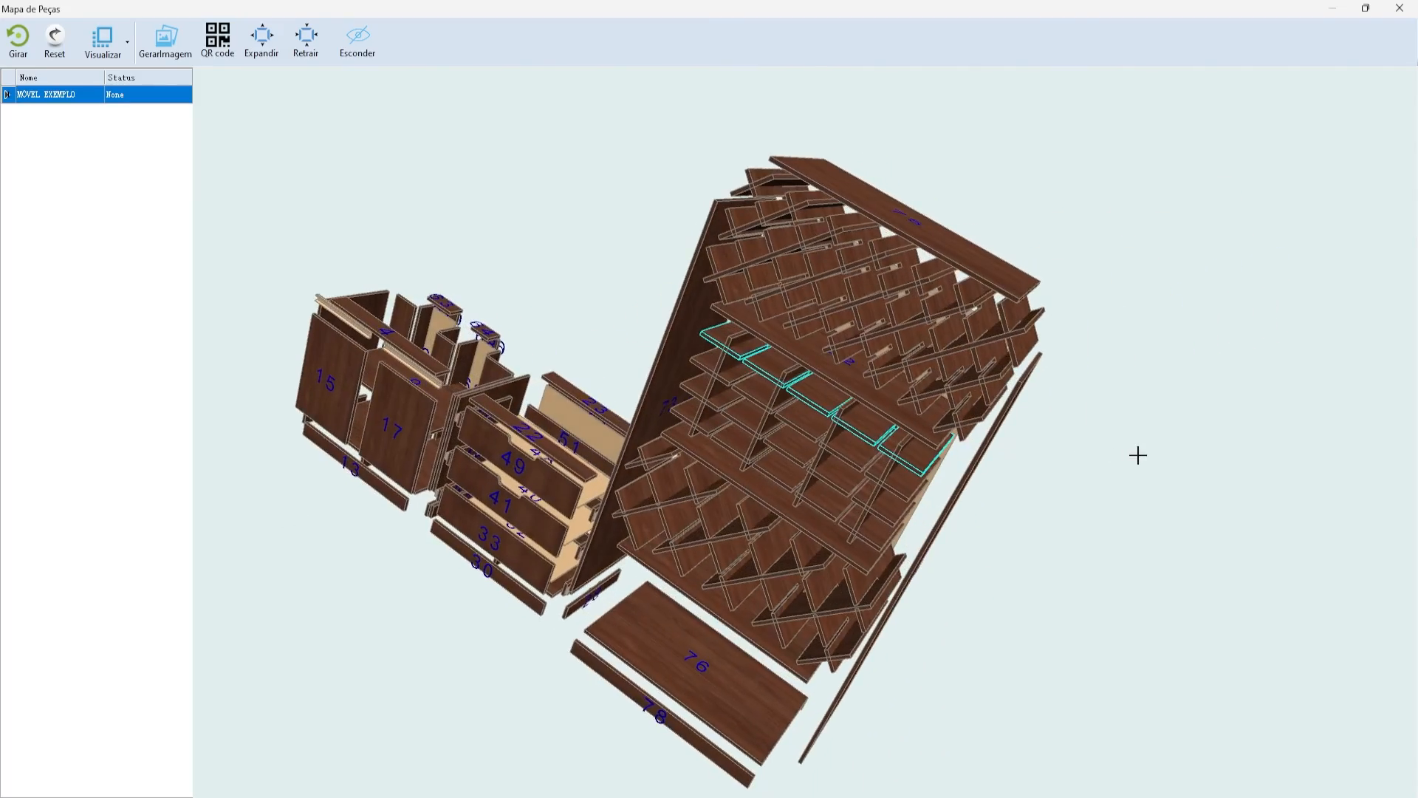
pyautogui.moveTo(677, 377); pyautogui.dragTo(319, 323, button='middle')
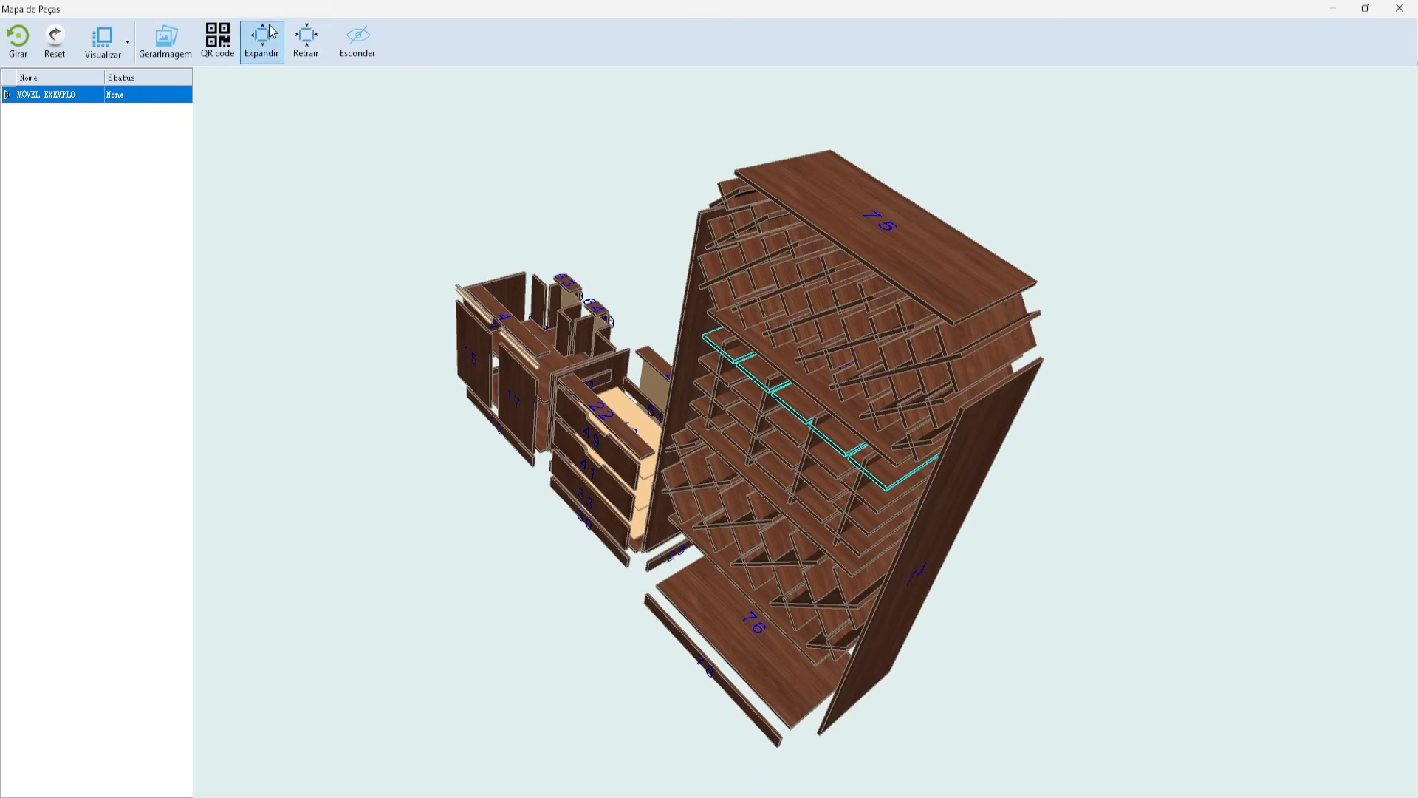
# - Save the exploded view as the image MÓVEL EXPLODIDO.jpg
pyautogui.click(166, 41)
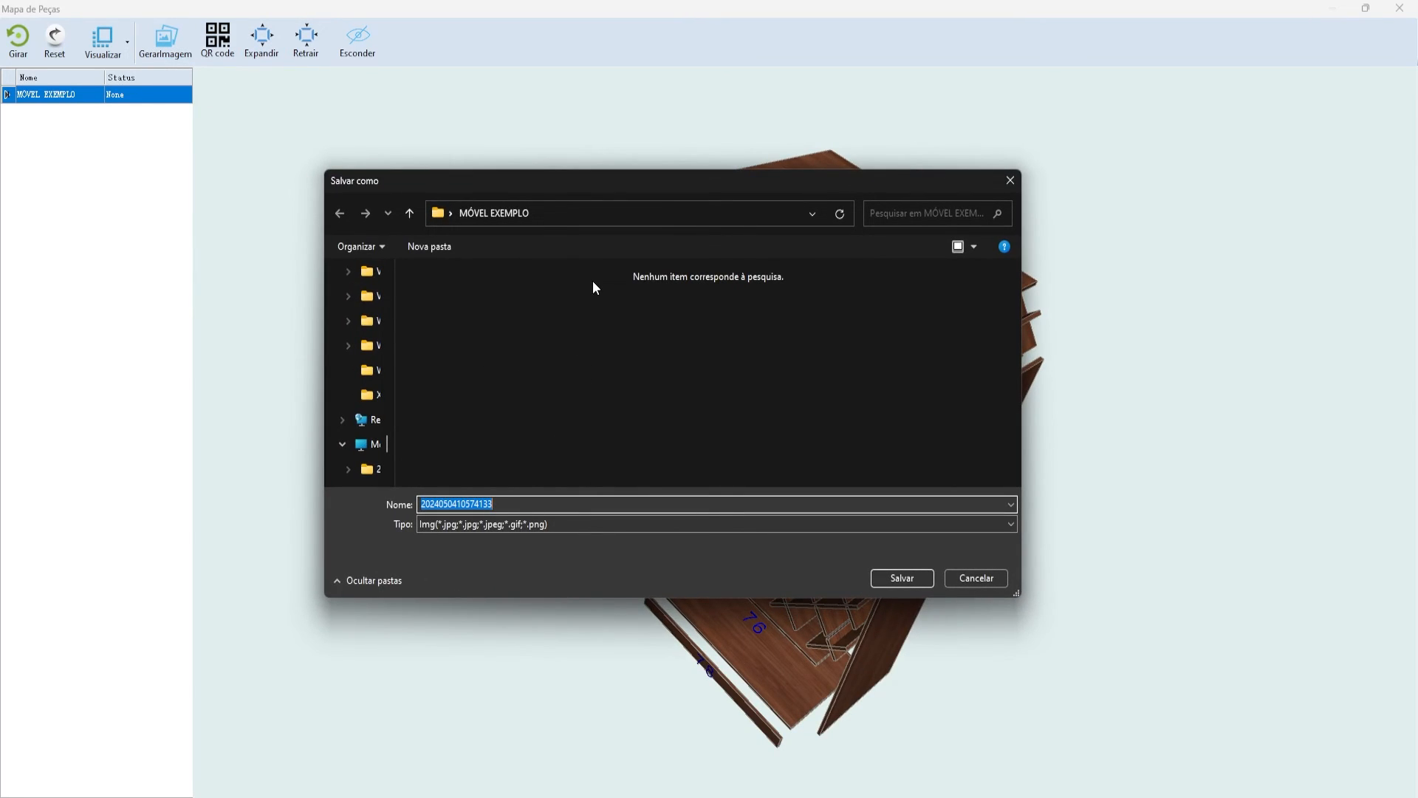
pyautogui.write('MÓVEL E')
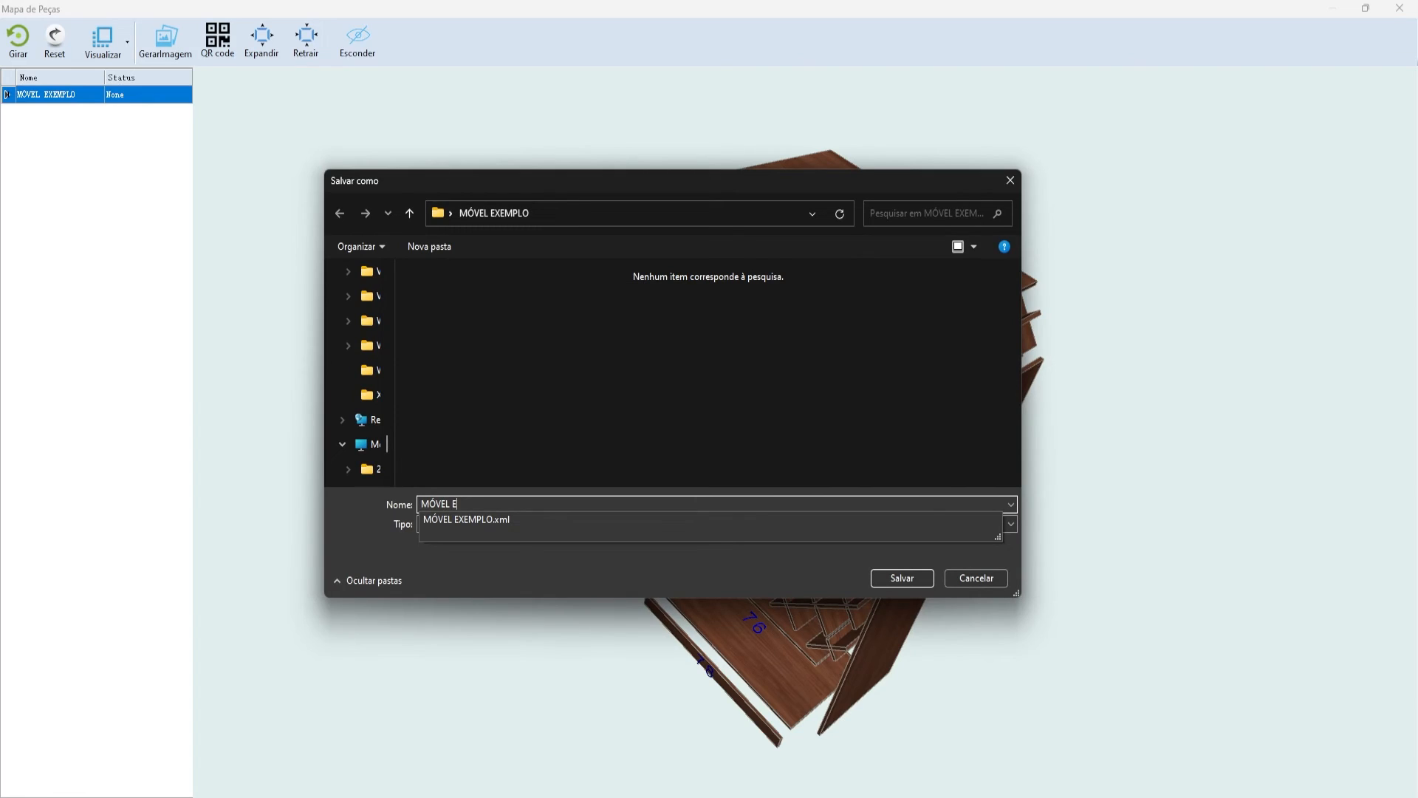
pyautogui.write('XPLODIDO')
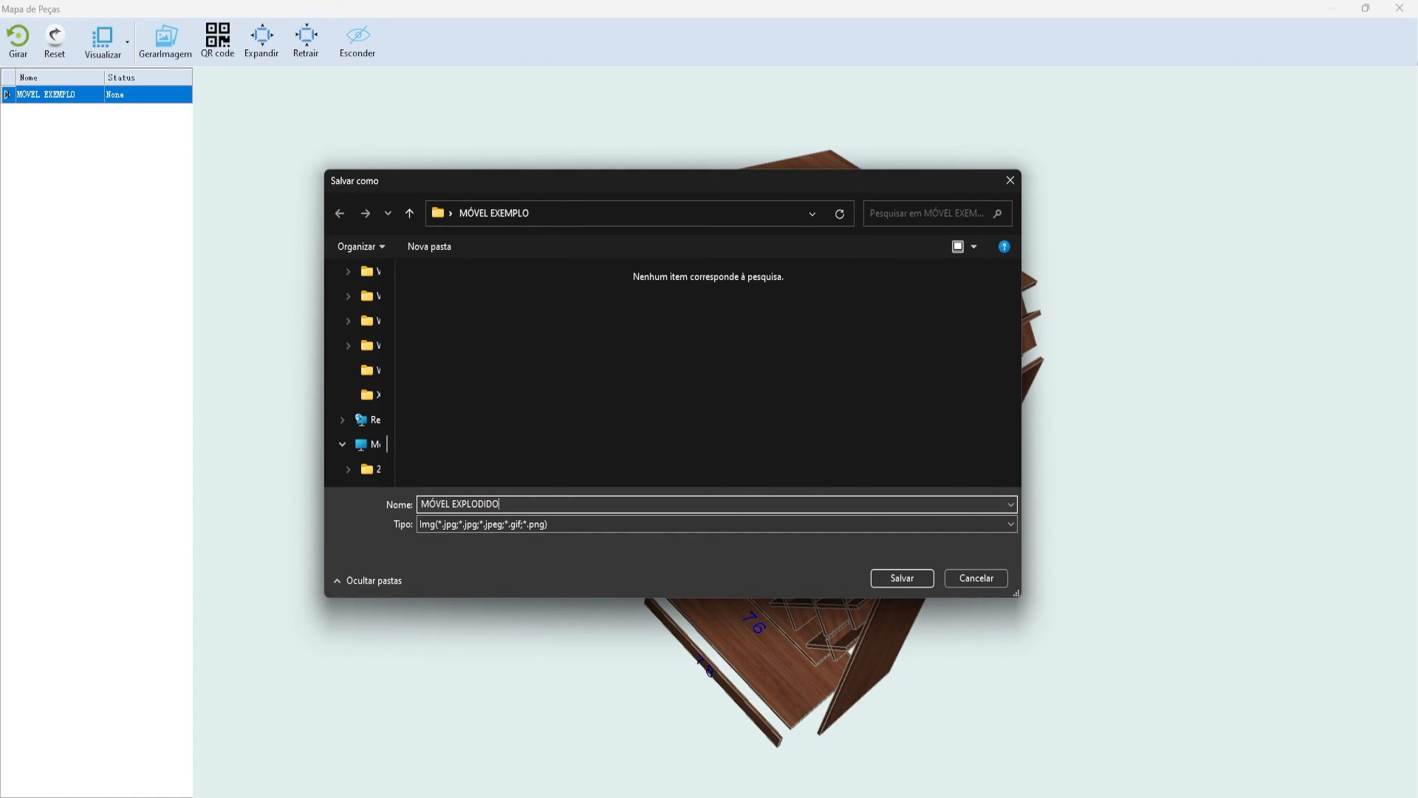
pyautogui.press('Return')
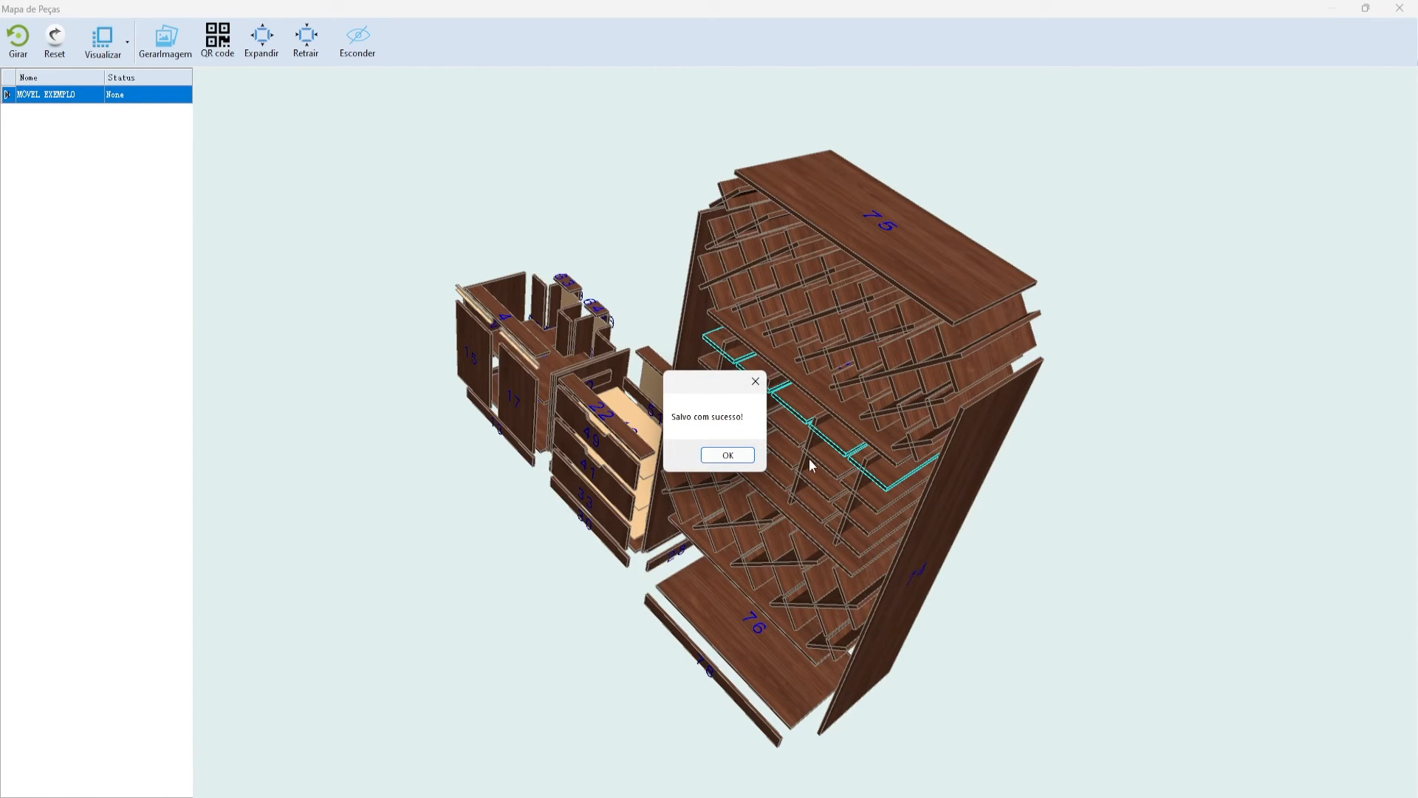
pyautogui.press('Return')
# - Open MÓVEL EXPLODIDO.jpg to check it, then close the viewer, folder and parts map windows
pyautogui.click(766, 325)
pyautogui.doubleClick(766, 325)
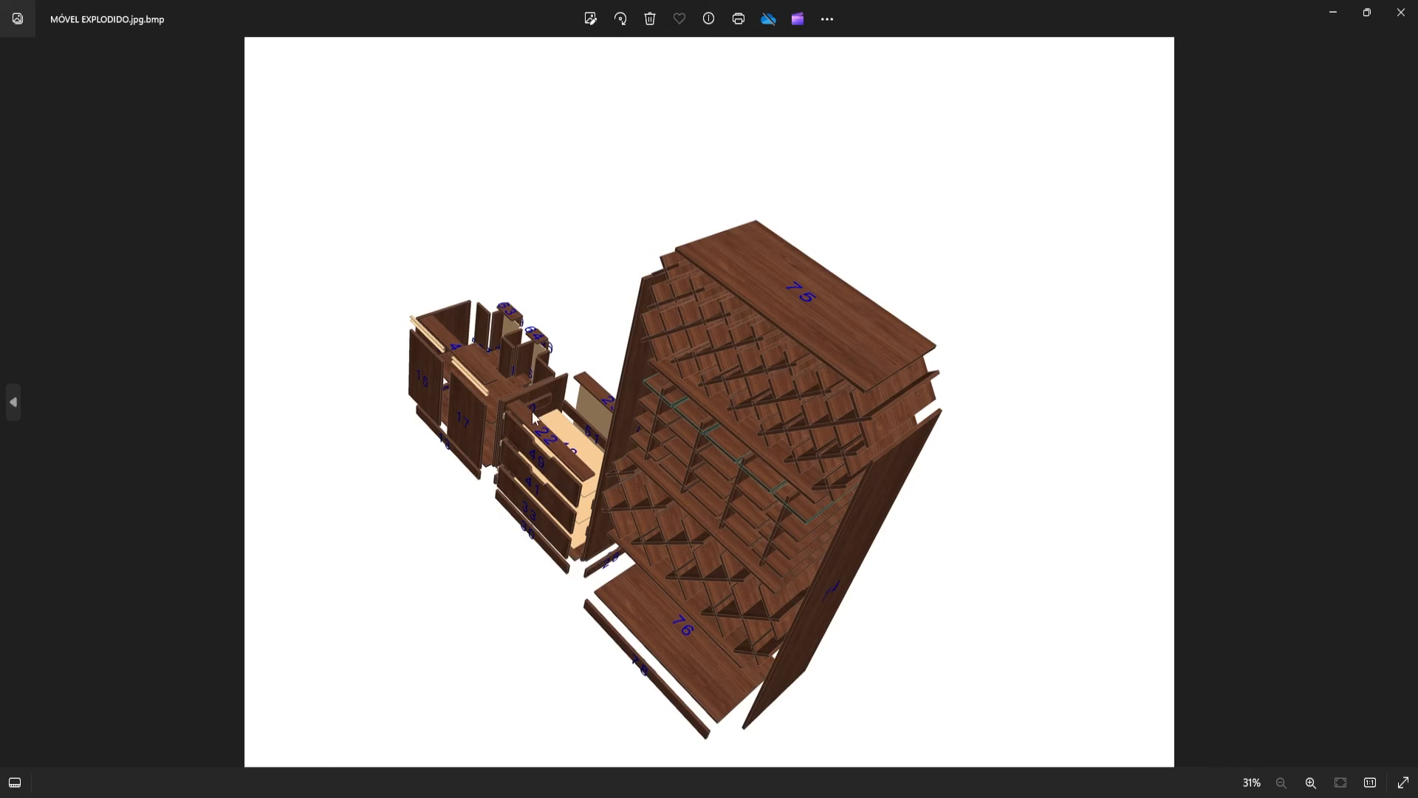
pyautogui.click(1401, 12)
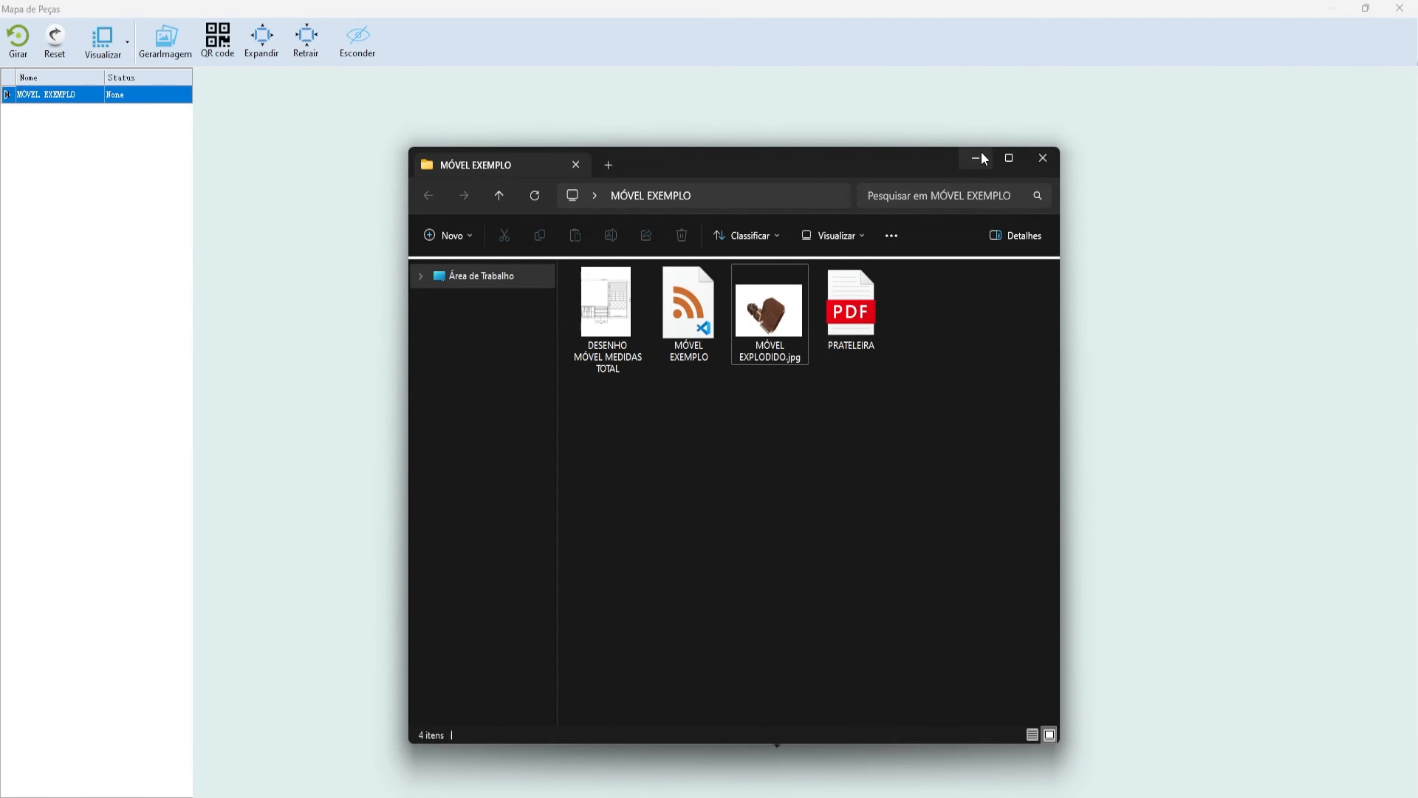
pyautogui.click(1007, 159)
pyautogui.click(1334, 14)
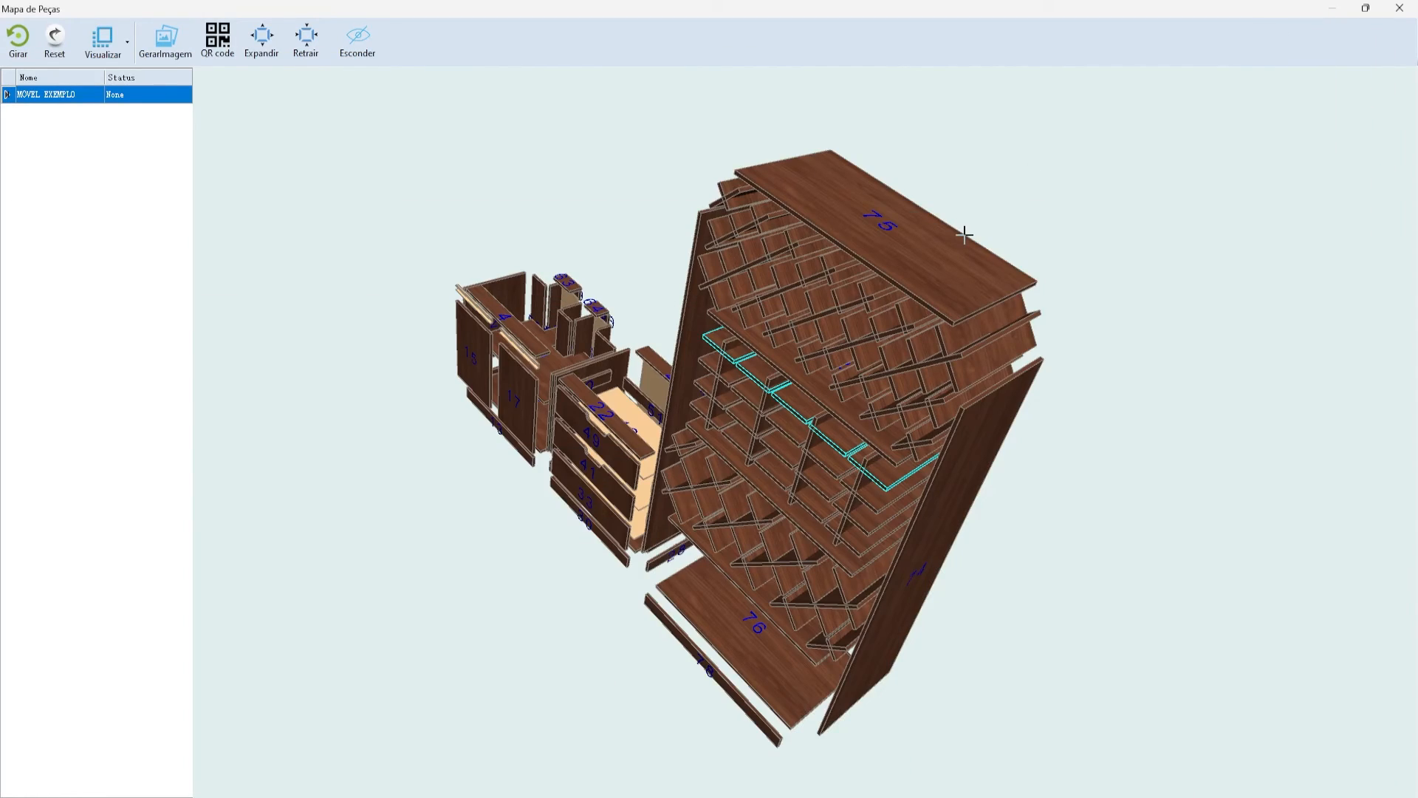
pyautogui.click(1400, 9)
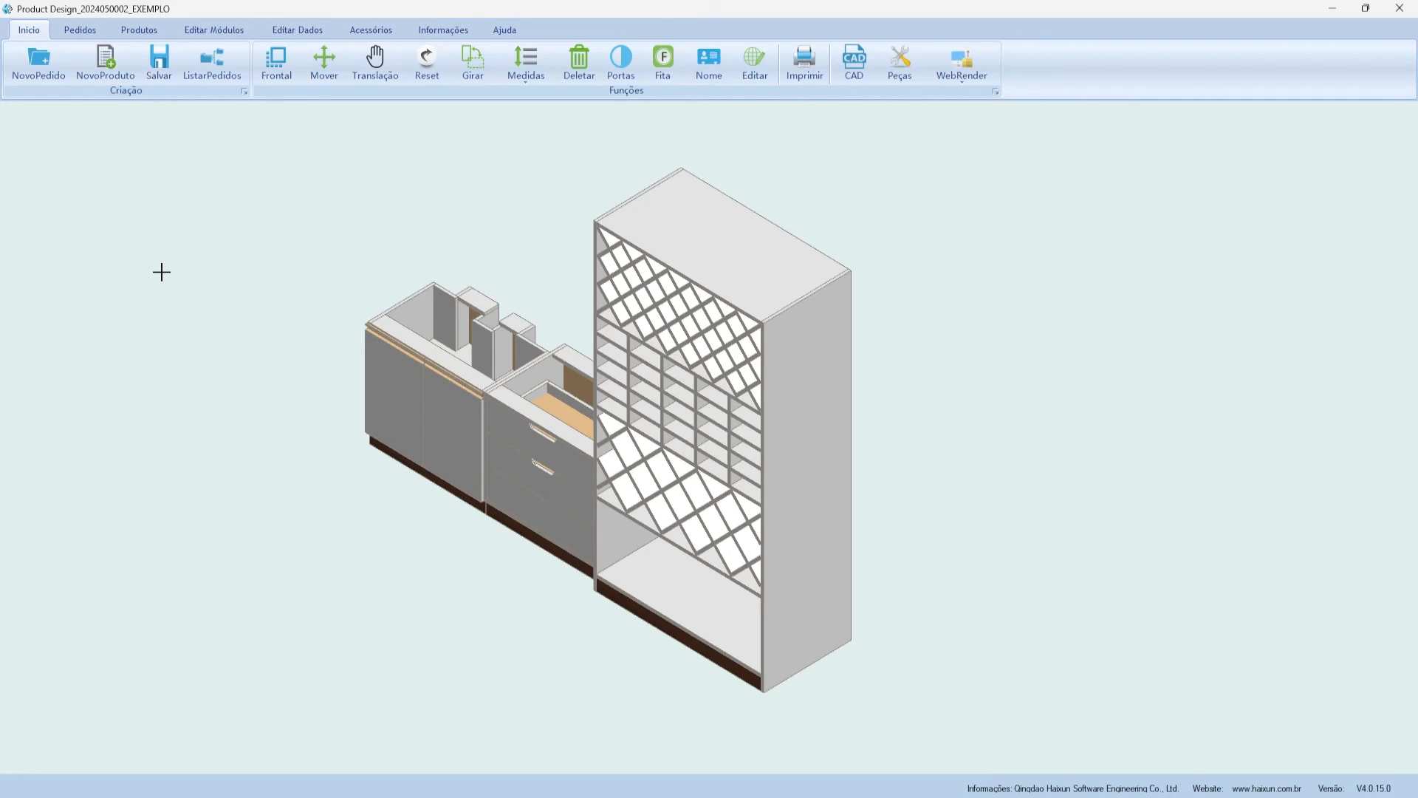
# - Select the assembled wine-rack cabinet run and open Peças to show Mapa de Peças
pyautogui.scroll(1, 161, 271)
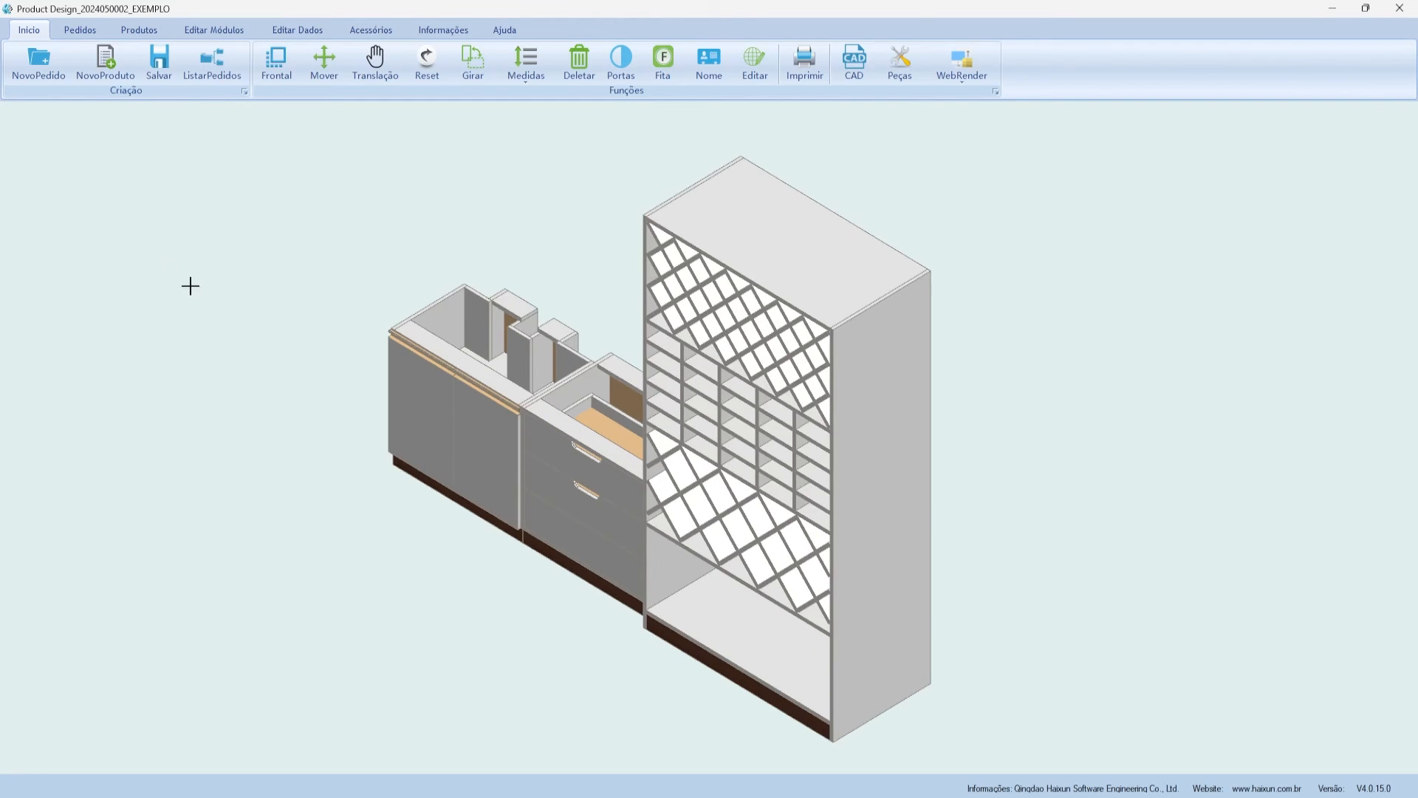
pyautogui.scroll(-2, 528, 608)
pyautogui.scroll(3, 550, 365)
pyautogui.scroll(2, 408, 451)
pyautogui.scroll(-4, 411, 495)
pyautogui.scroll(-2, 510, 392)
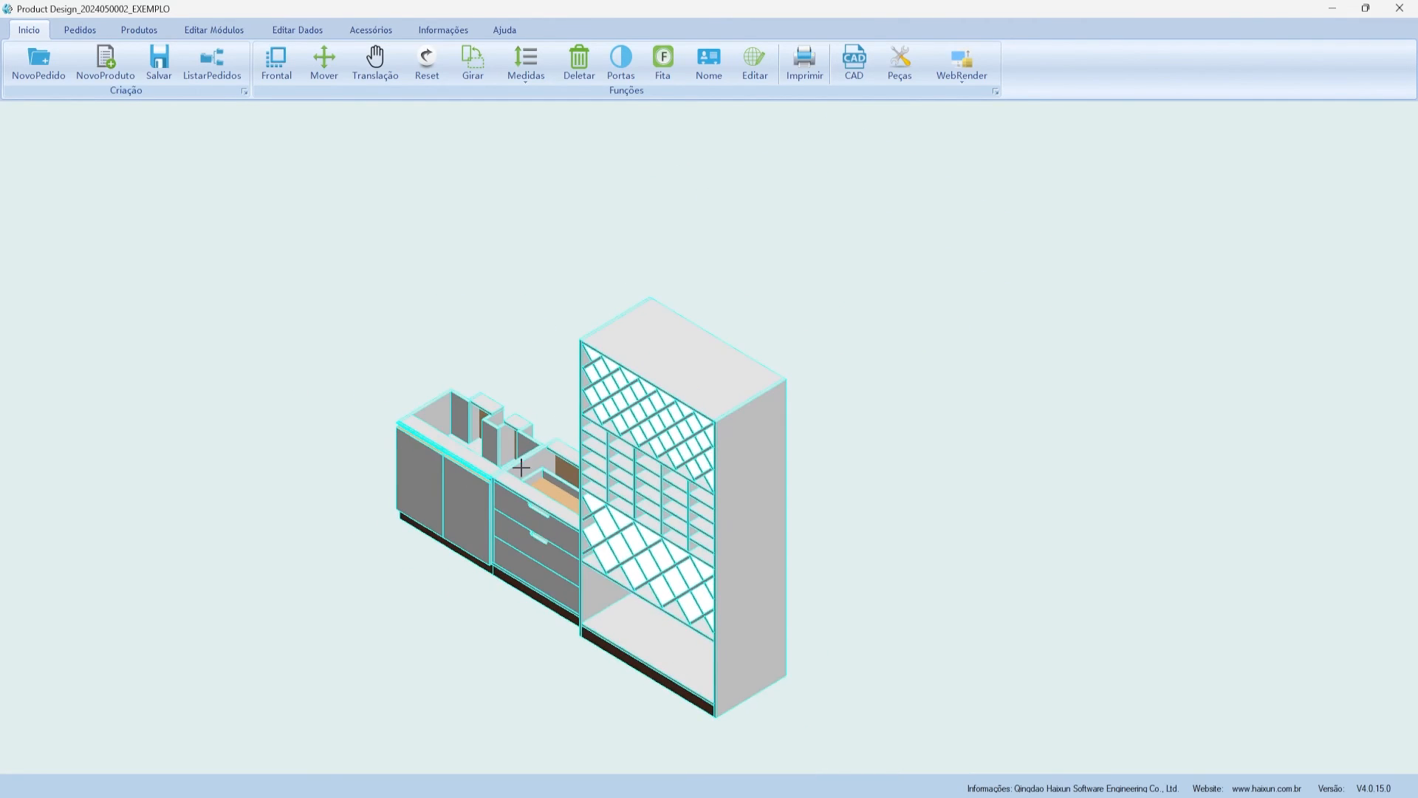
pyautogui.scroll(2, 503, 458)
pyautogui.scroll(-2, 739, 263)
pyautogui.scroll(3, 517, 509)
pyautogui.click(442, 542)
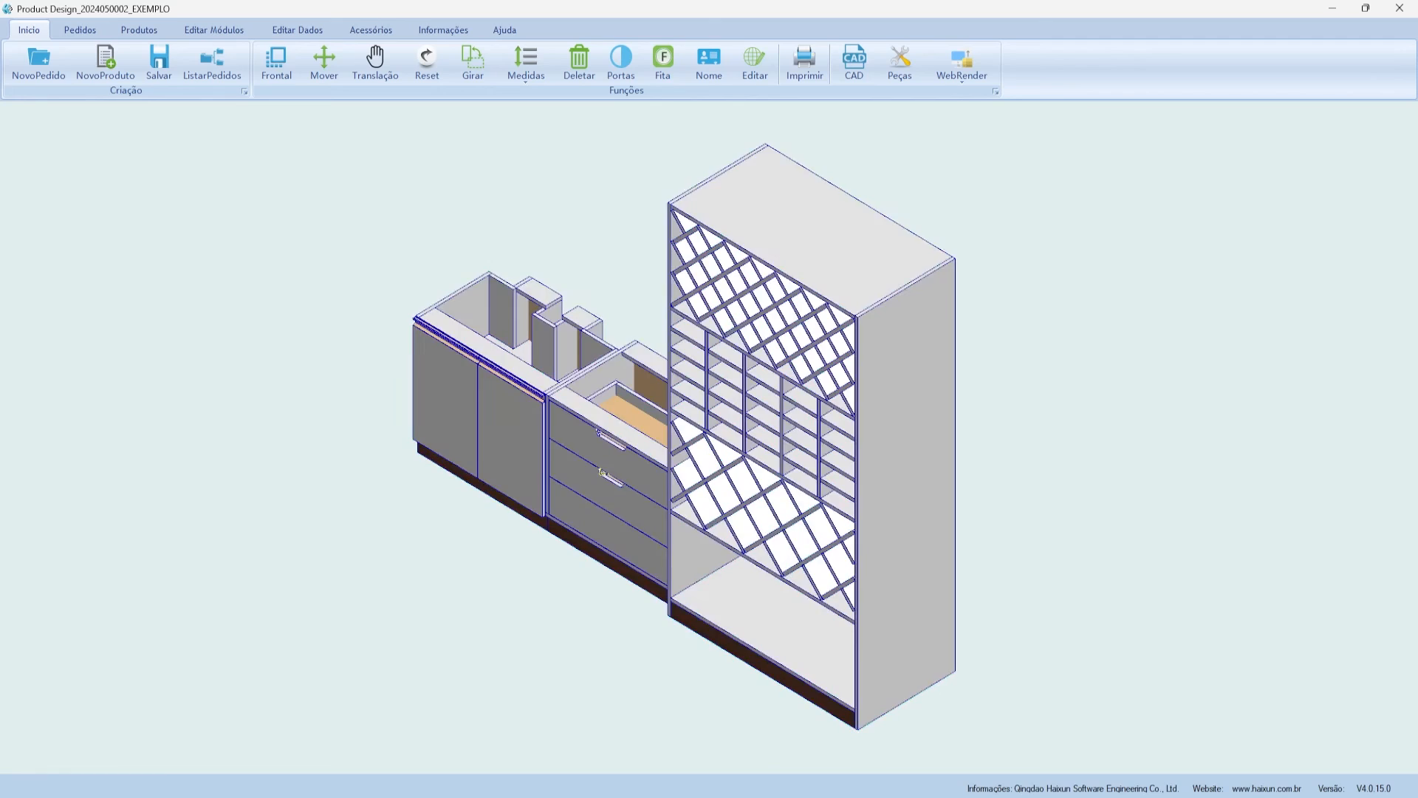
pyautogui.click(916, 71)
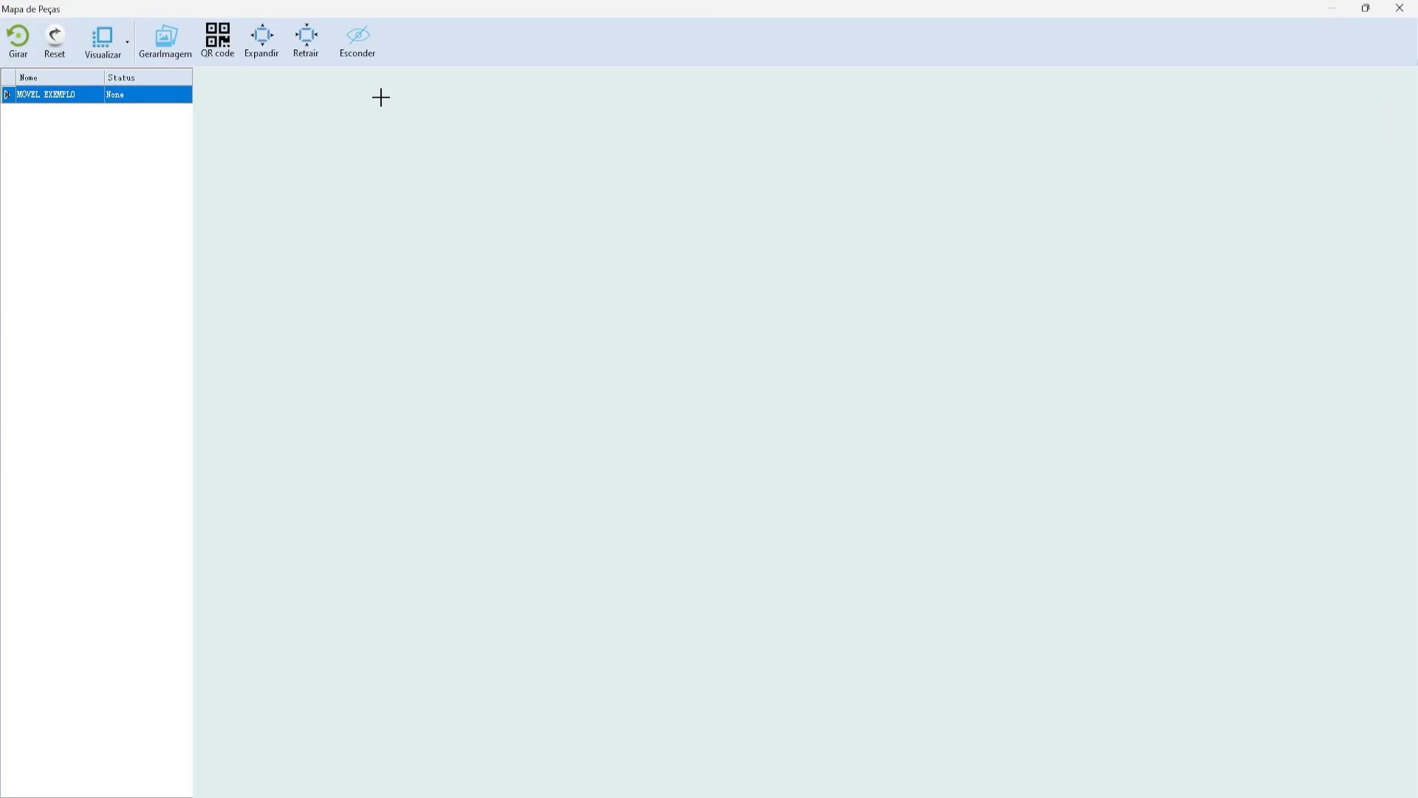
# - Load MOVEL EXEMPLO, generate its QR code and upload it, confirming the sharing success message
pyautogui.doubleClick(83, 92)
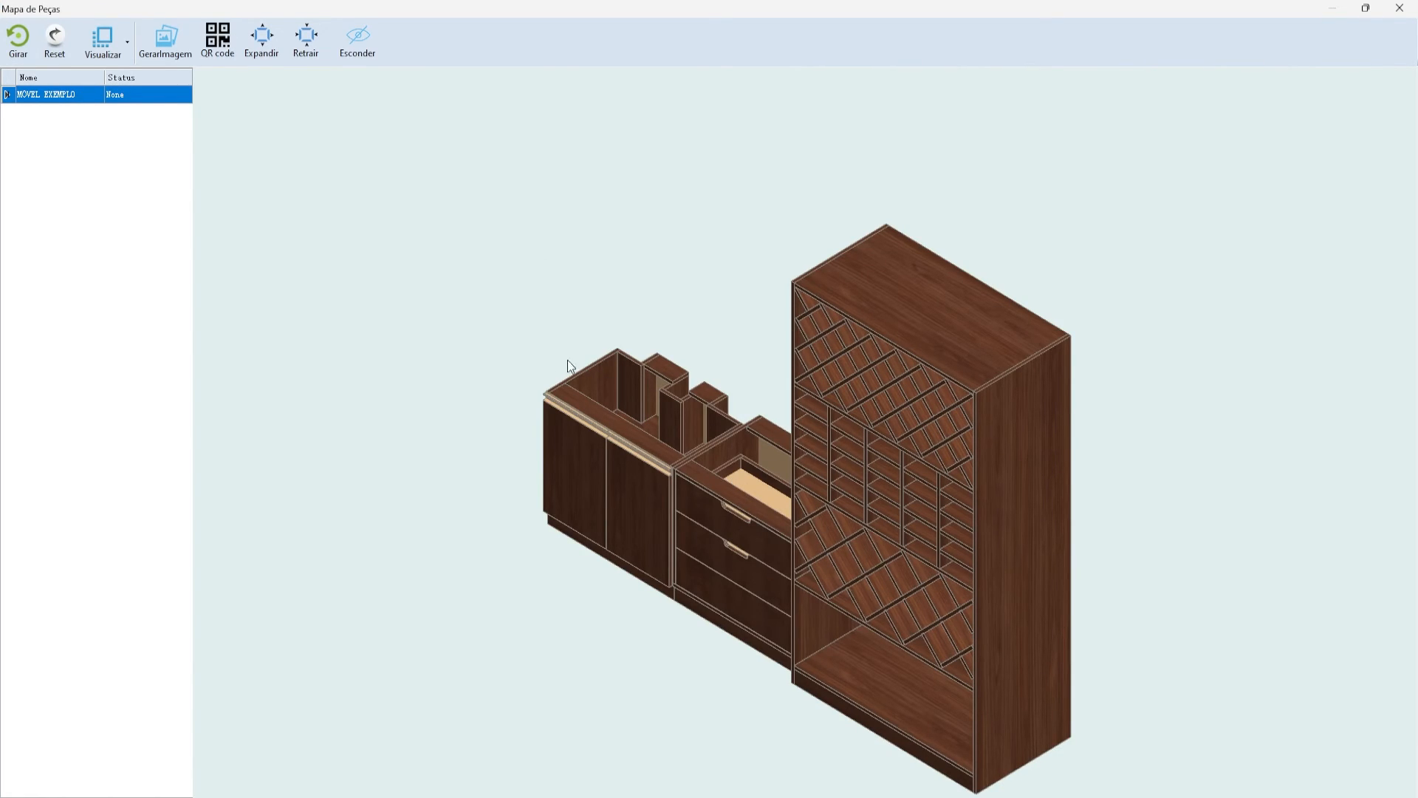
pyautogui.click(219, 44)
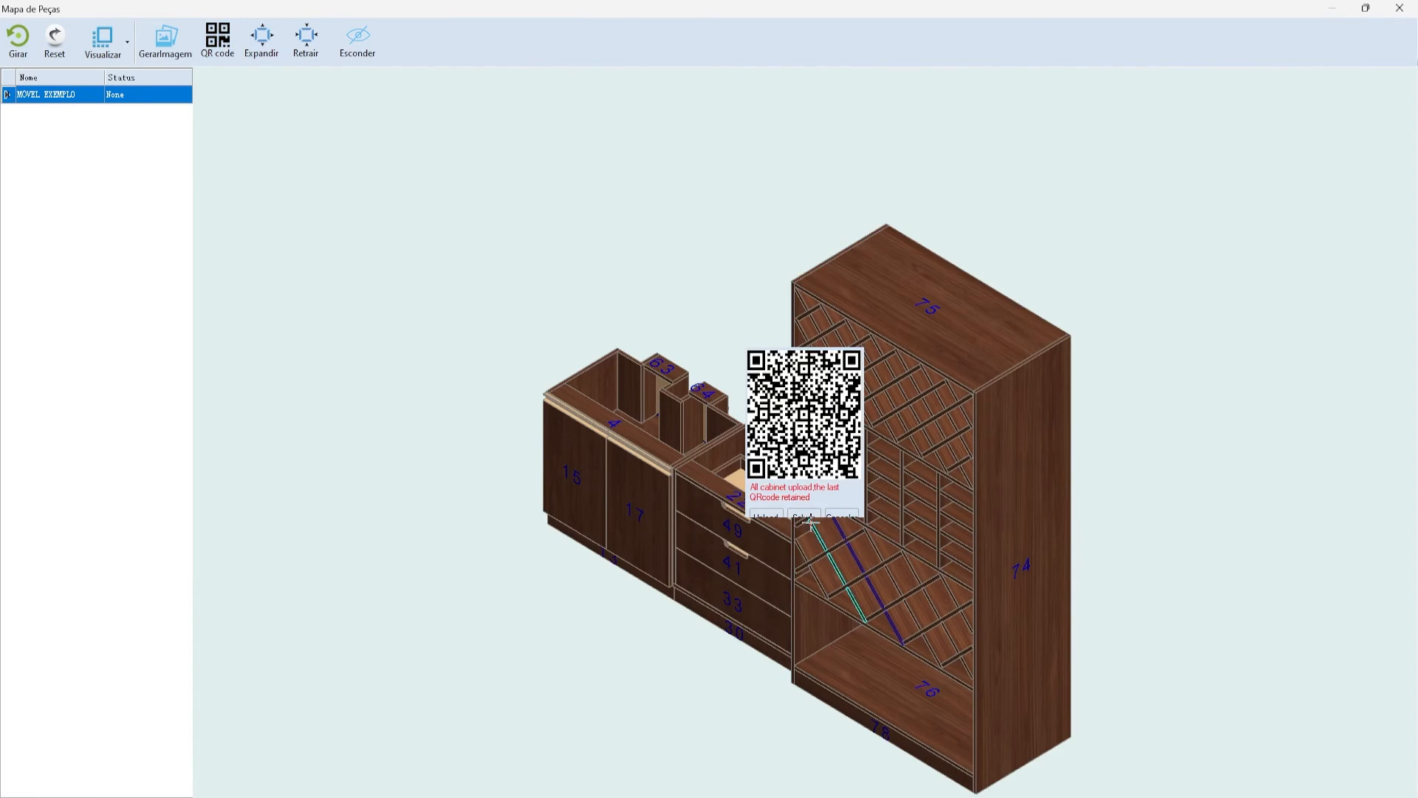
pyautogui.click(766, 518)
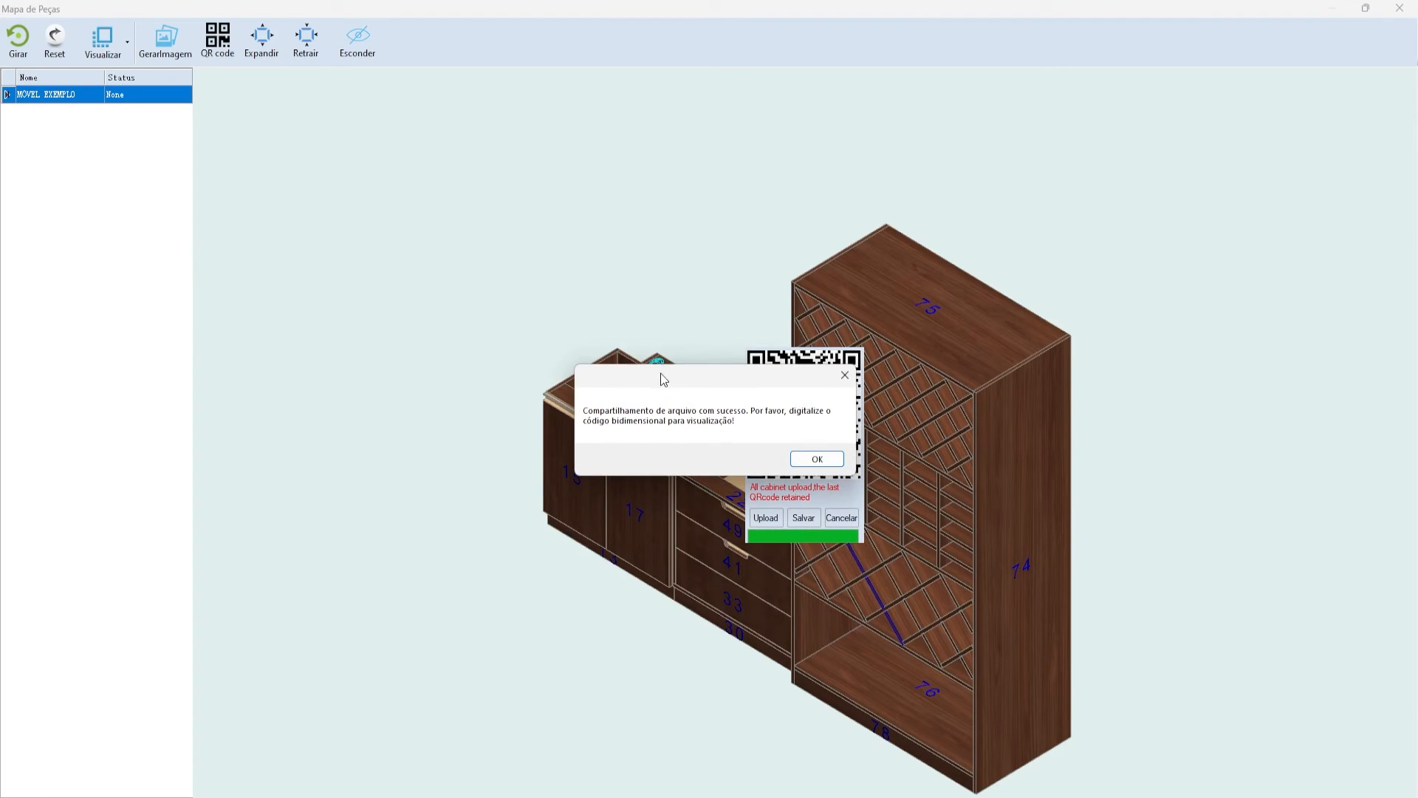
pyautogui.moveTo(662, 380); pyautogui.dragTo(718, 379)
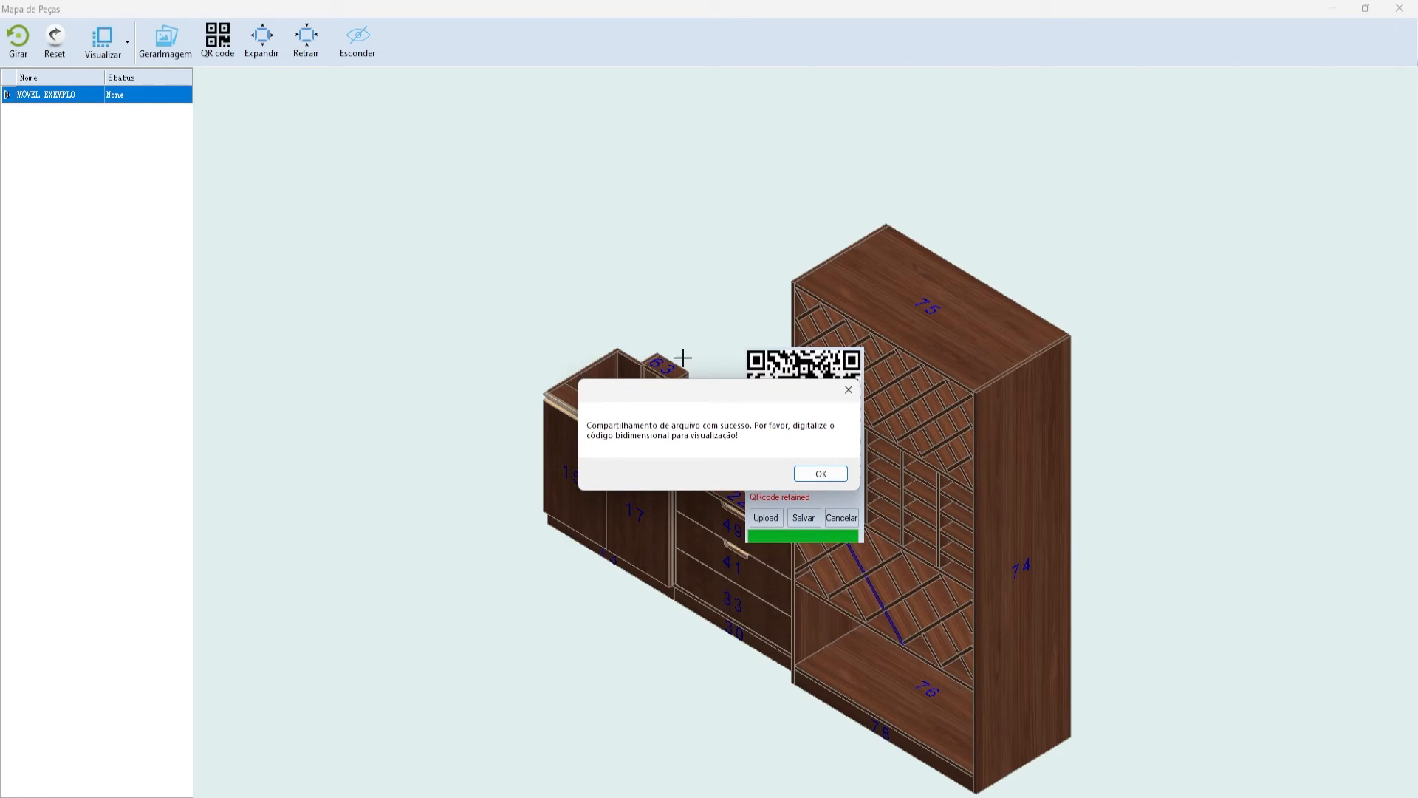
pyautogui.click(817, 474)
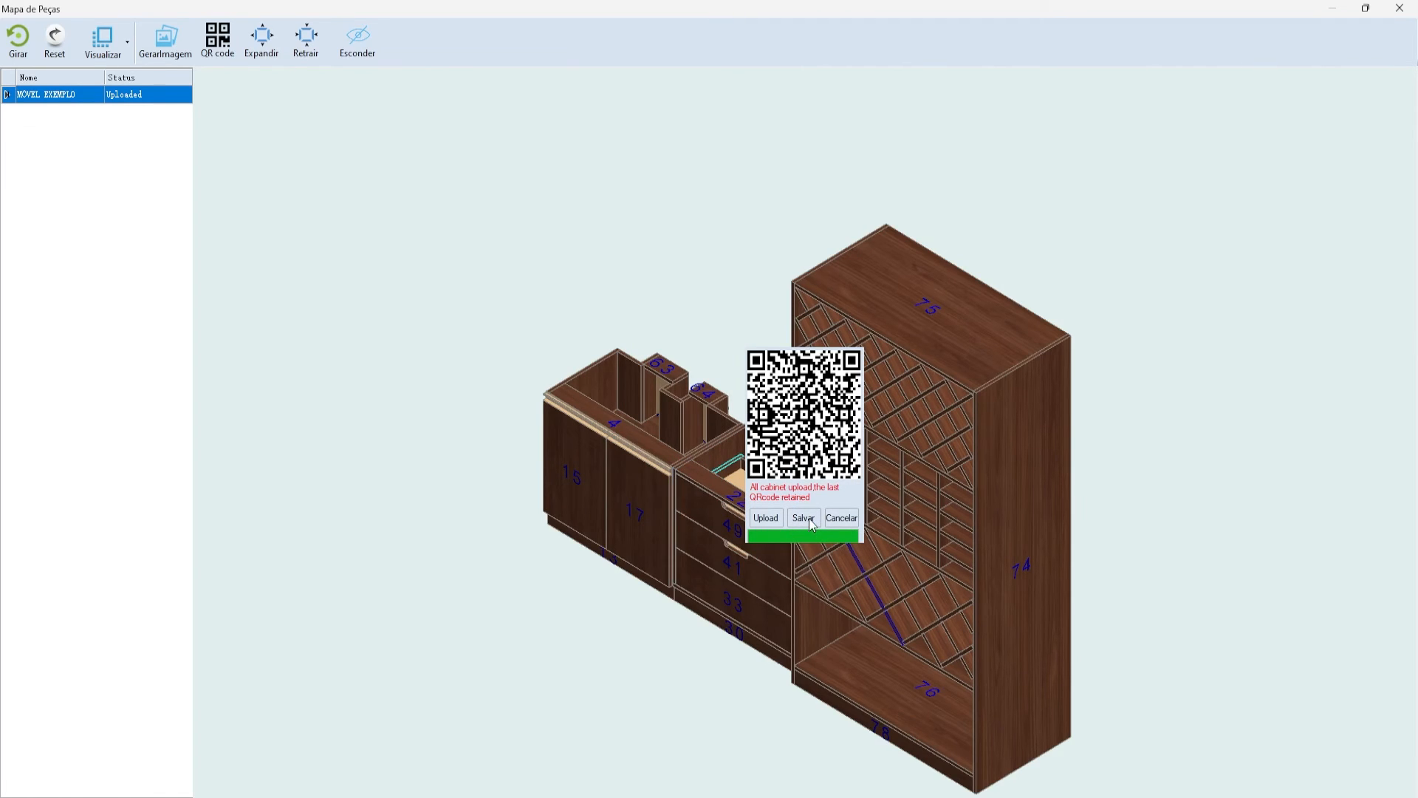
# - Export the QR code as MÓVEL EXEMPLO.jpg, keeping the suggested file name
pyautogui.click(809, 520)
pyautogui.click(642, 432)
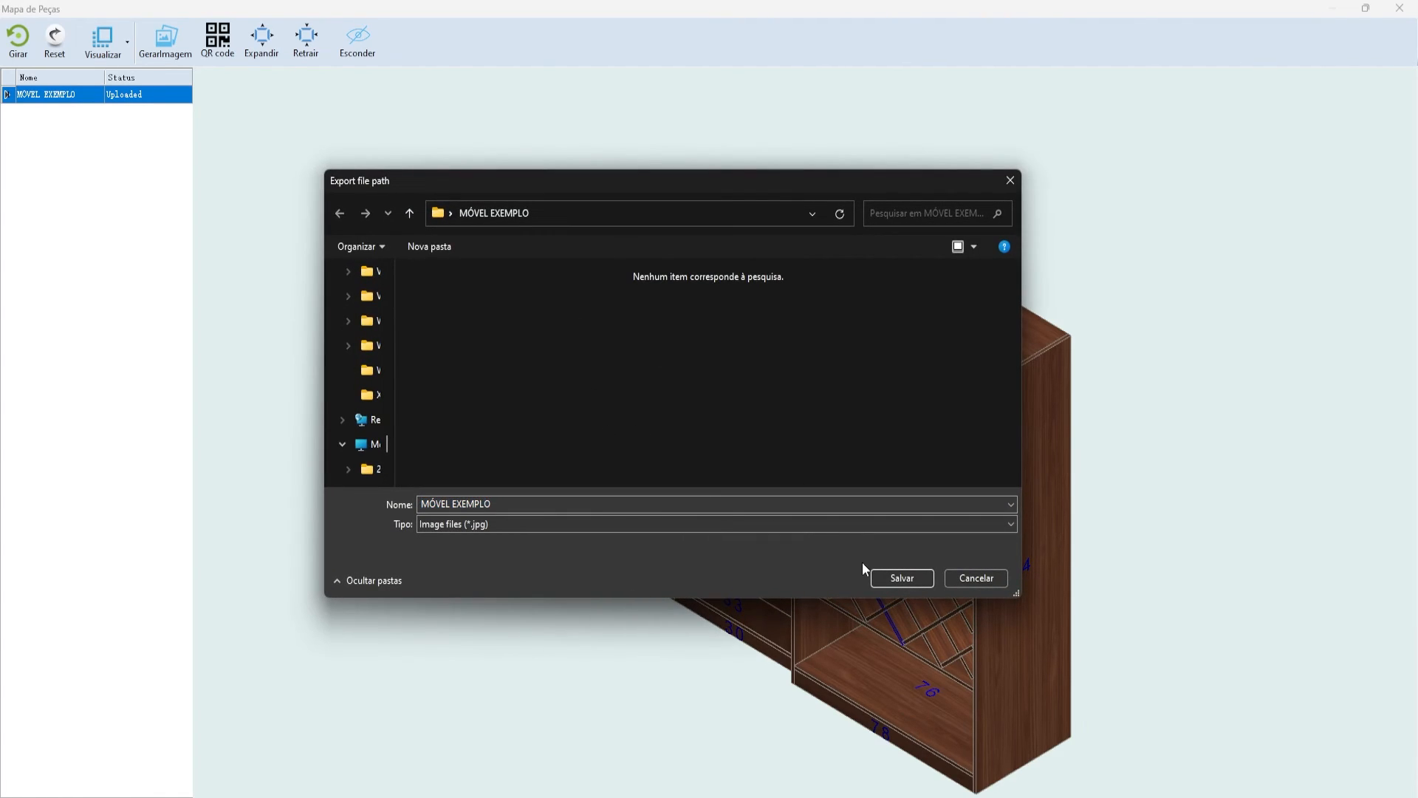
pyautogui.click(902, 578)
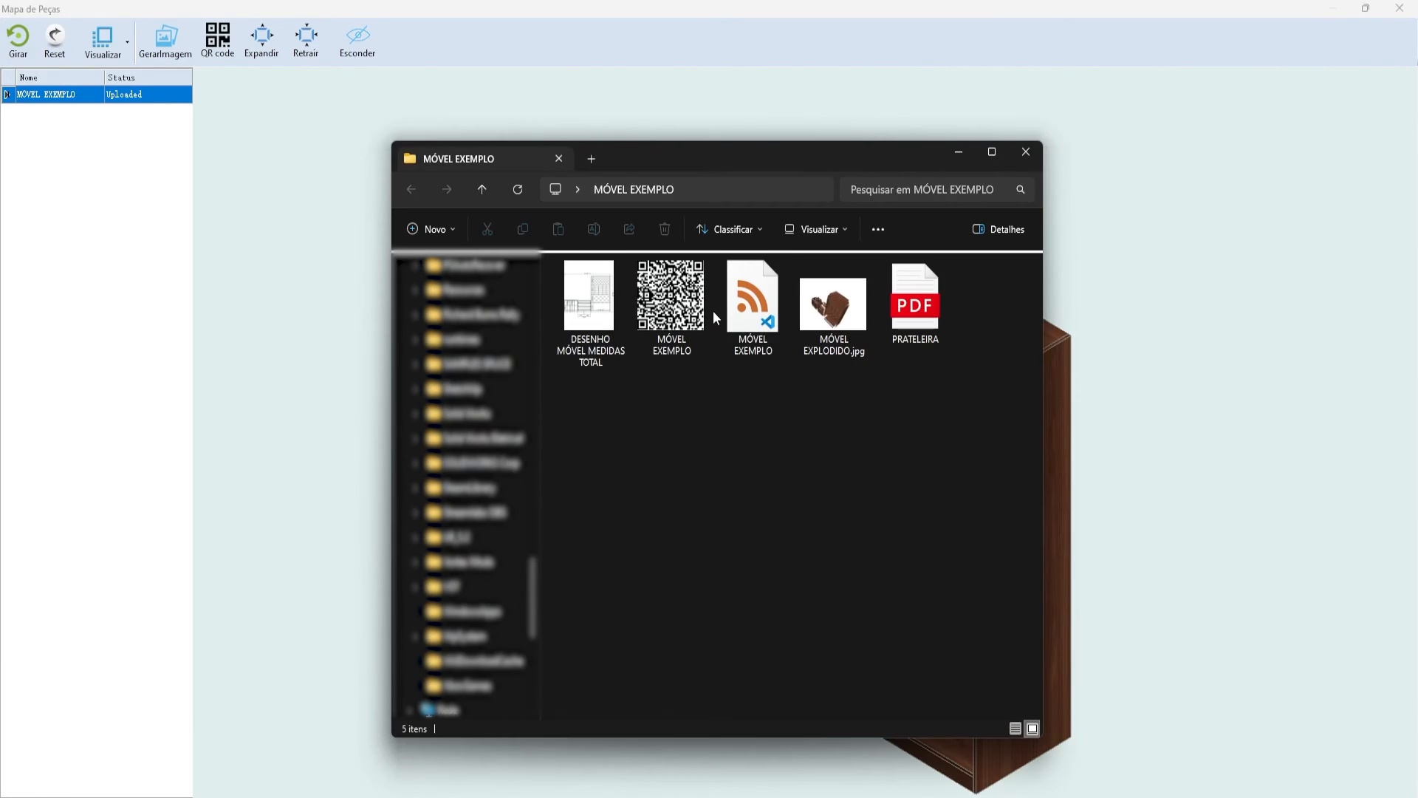
# - Open MÓVEL EXEMPLO.jpg to verify the QR code image, then close the preview
pyautogui.click(672, 307)
pyautogui.doubleClick(673, 306)
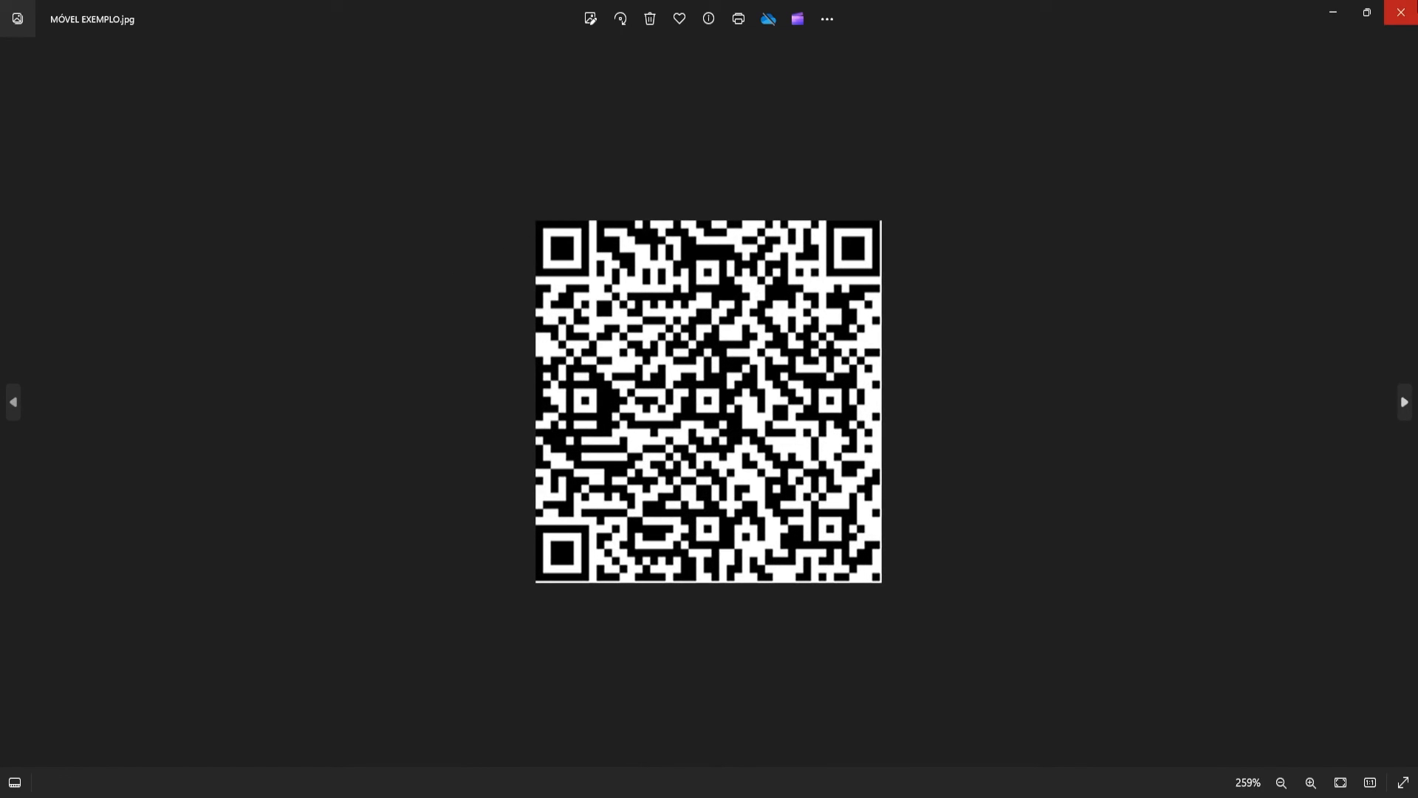
pyautogui.click(1401, 12)
# - Reselect the MÓVEL EXEMPLO QR file and minimize the folder window to return to the cabinets
pyautogui.moveTo(705, 395); pyautogui.dragTo(817, 453)
pyautogui.click(670, 320)
pyautogui.click(836, 457)
pyautogui.click(674, 320)
pyautogui.click(901, 510)
pyautogui.moveTo(807, 481); pyautogui.dragTo(861, 528)
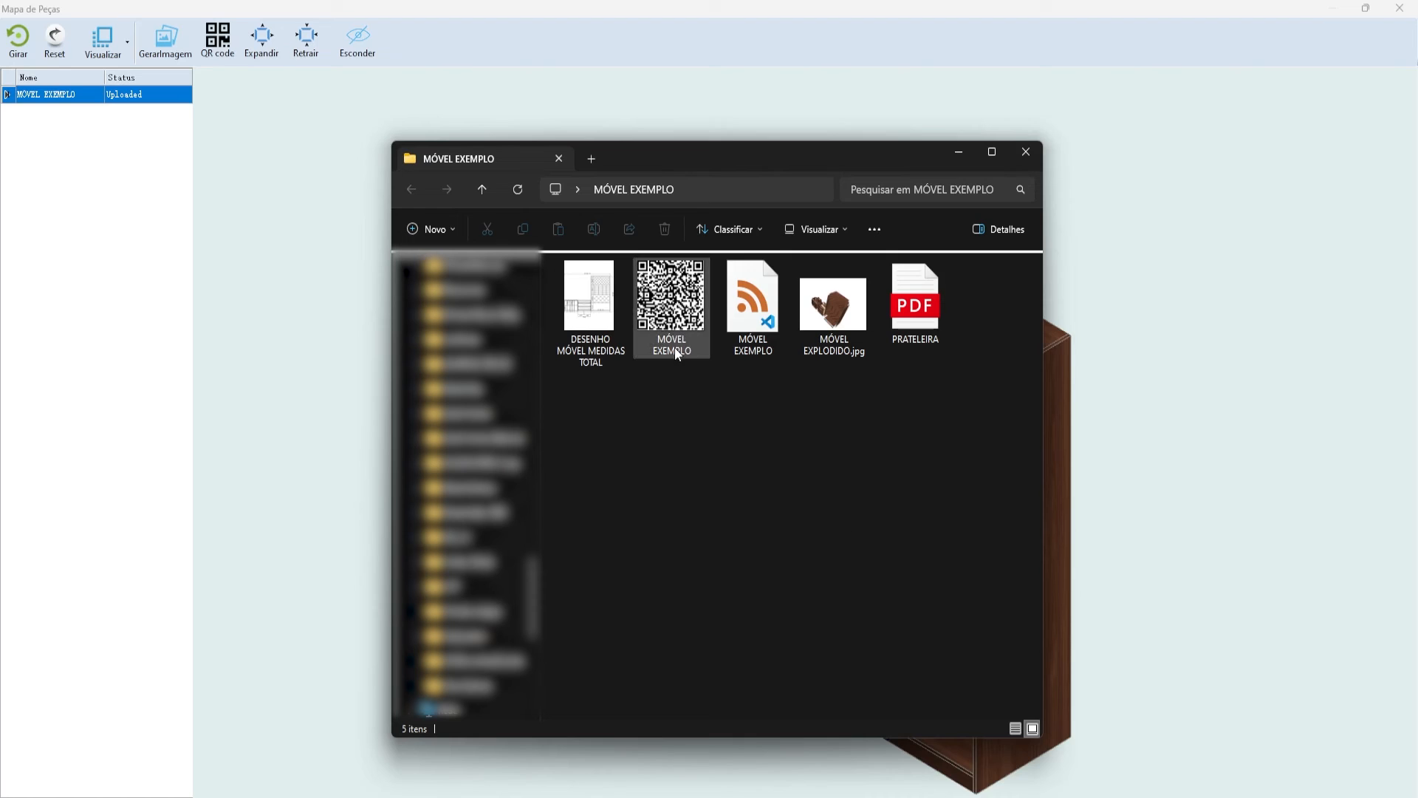
pyautogui.click(655, 315)
pyautogui.click(992, 151)
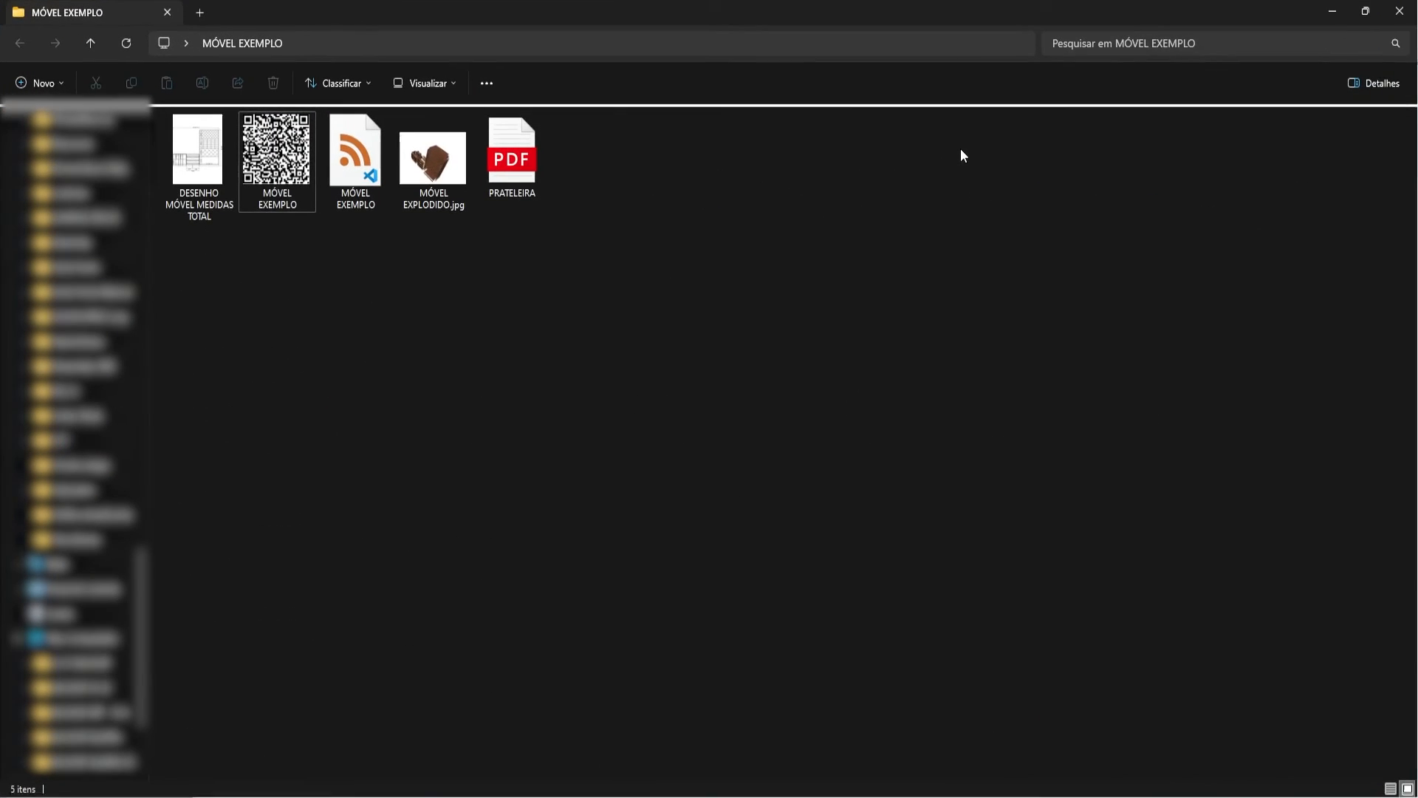
pyautogui.click(1302, 15)
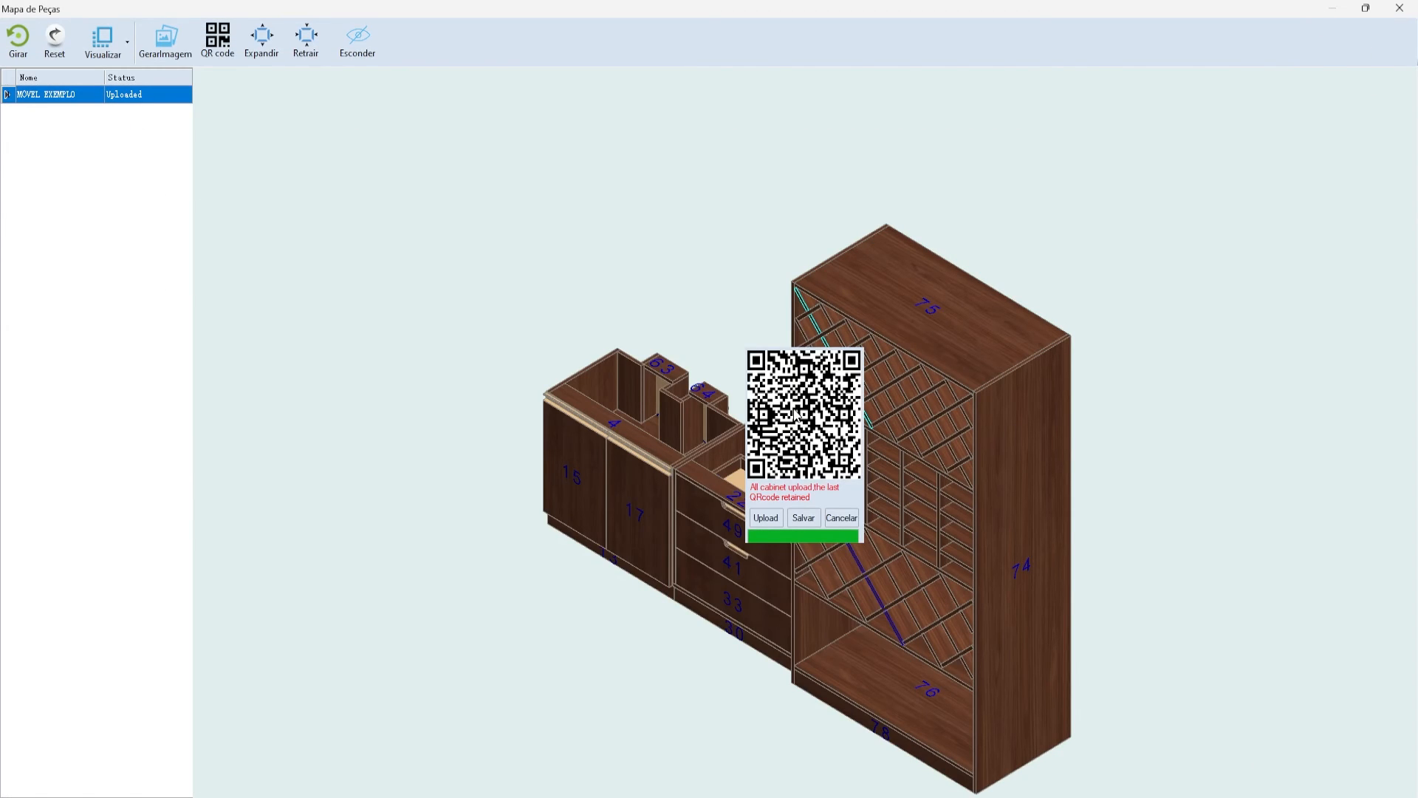
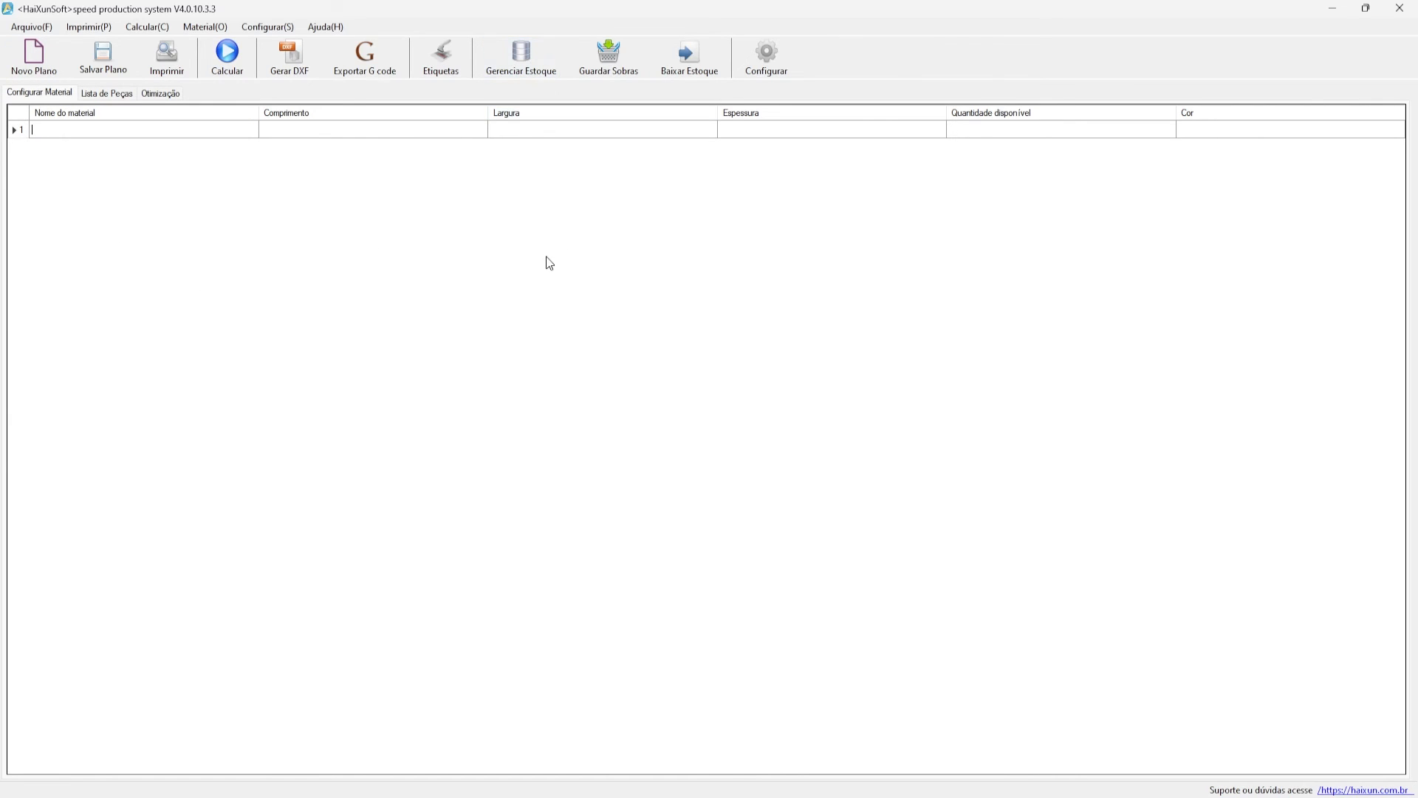
# - Open Gerenciar Estoque, browse the two 2750 × 1850 CHAPA DURAT… sheets, and show the Common category
pyautogui.click(541, 54)
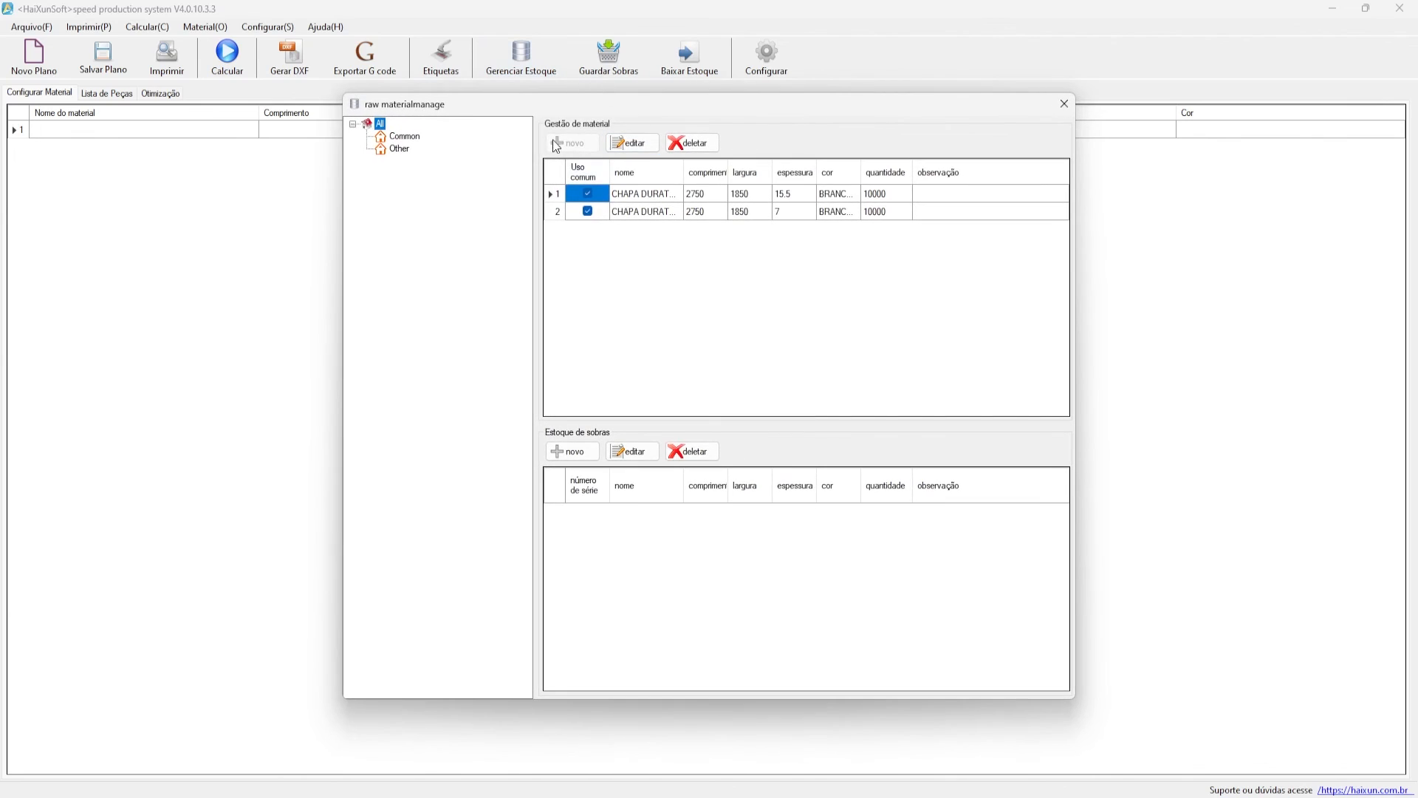
pyautogui.click(611, 267)
pyautogui.click(555, 212)
pyautogui.click(557, 195)
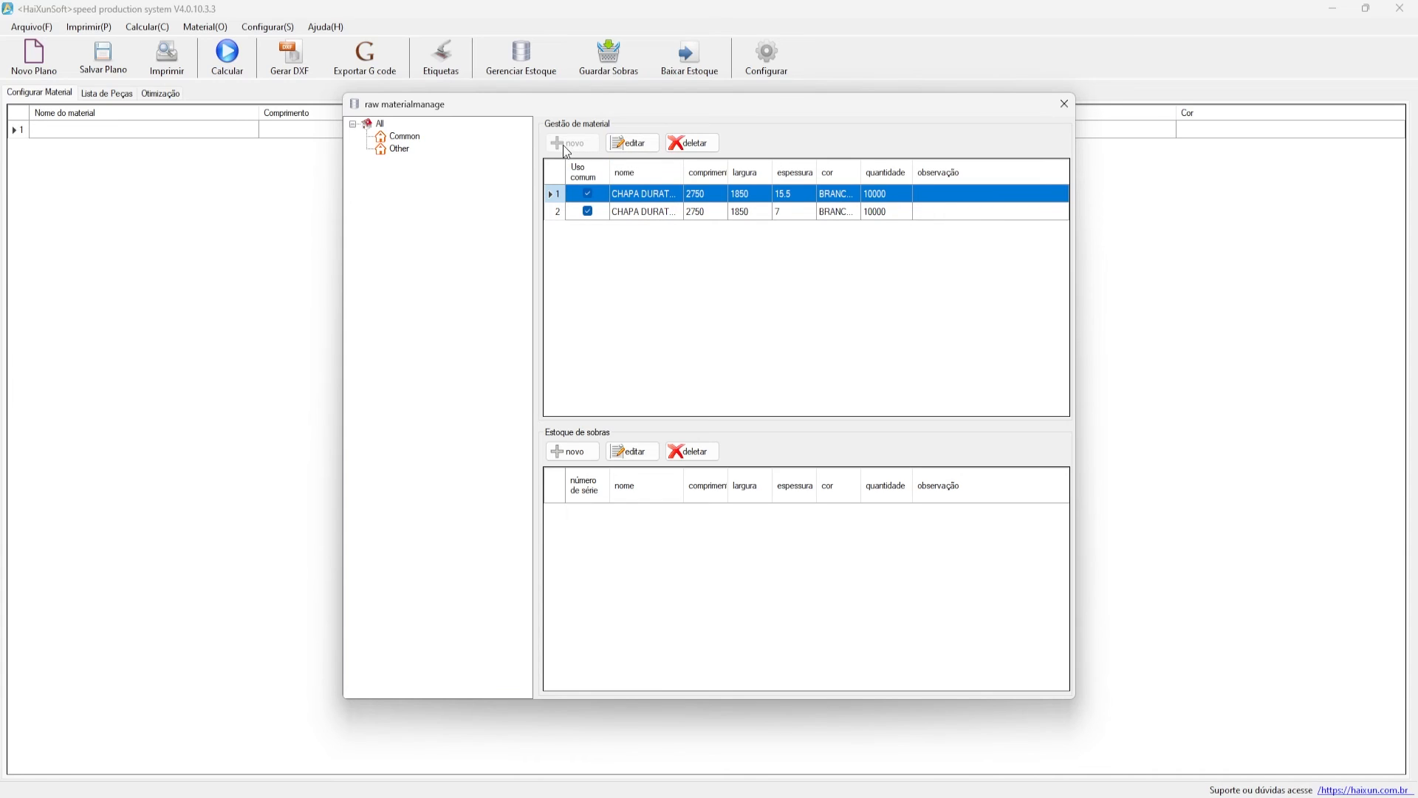
pyautogui.moveTo(568, 98); pyautogui.dragTo(507, 107)
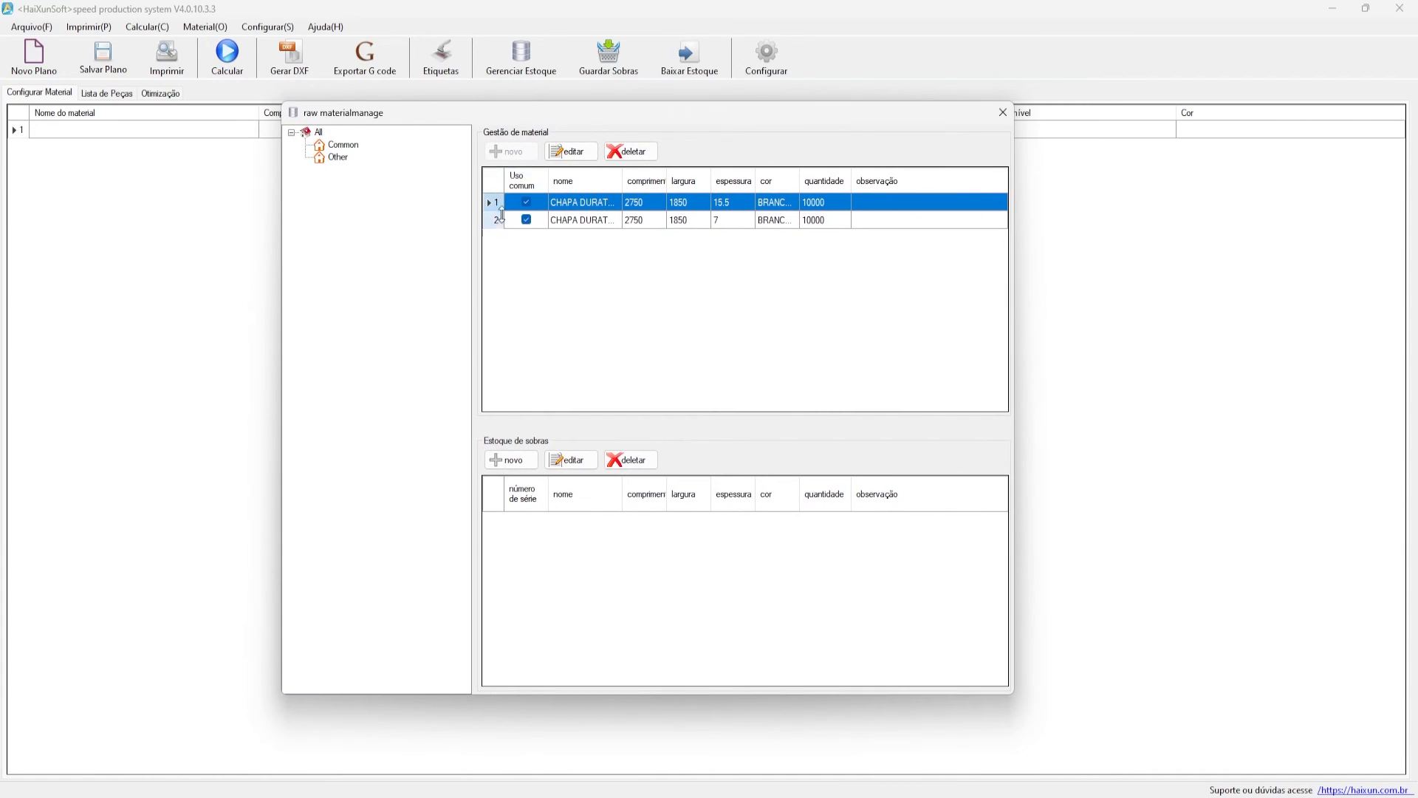
pyautogui.click(493, 221)
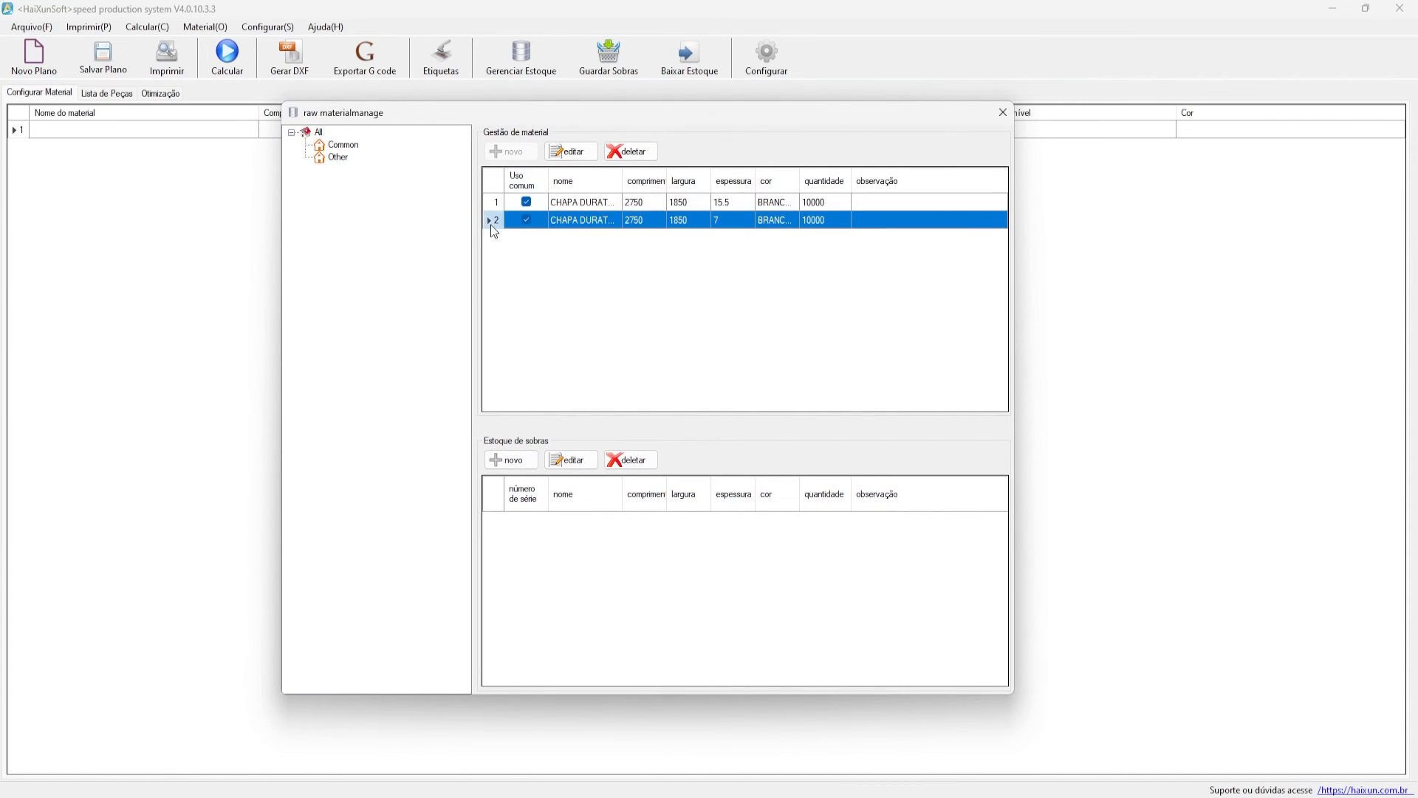
pyautogui.click(344, 146)
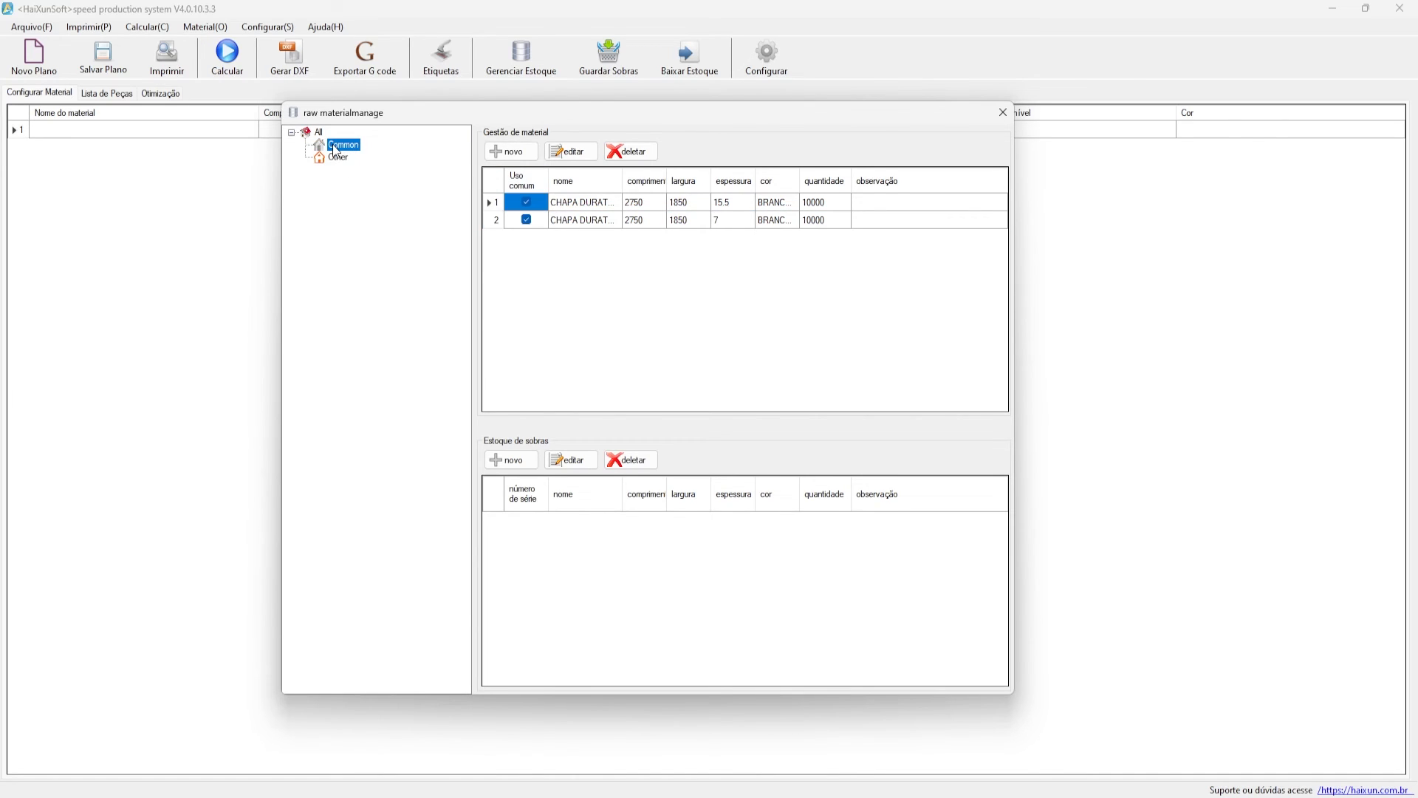
# - Create a new material DURATEX - PAU FERRO NATURAL, 2750 × 1850 × 18, colour PAU FERRO NATURAL
pyautogui.click(510, 152)
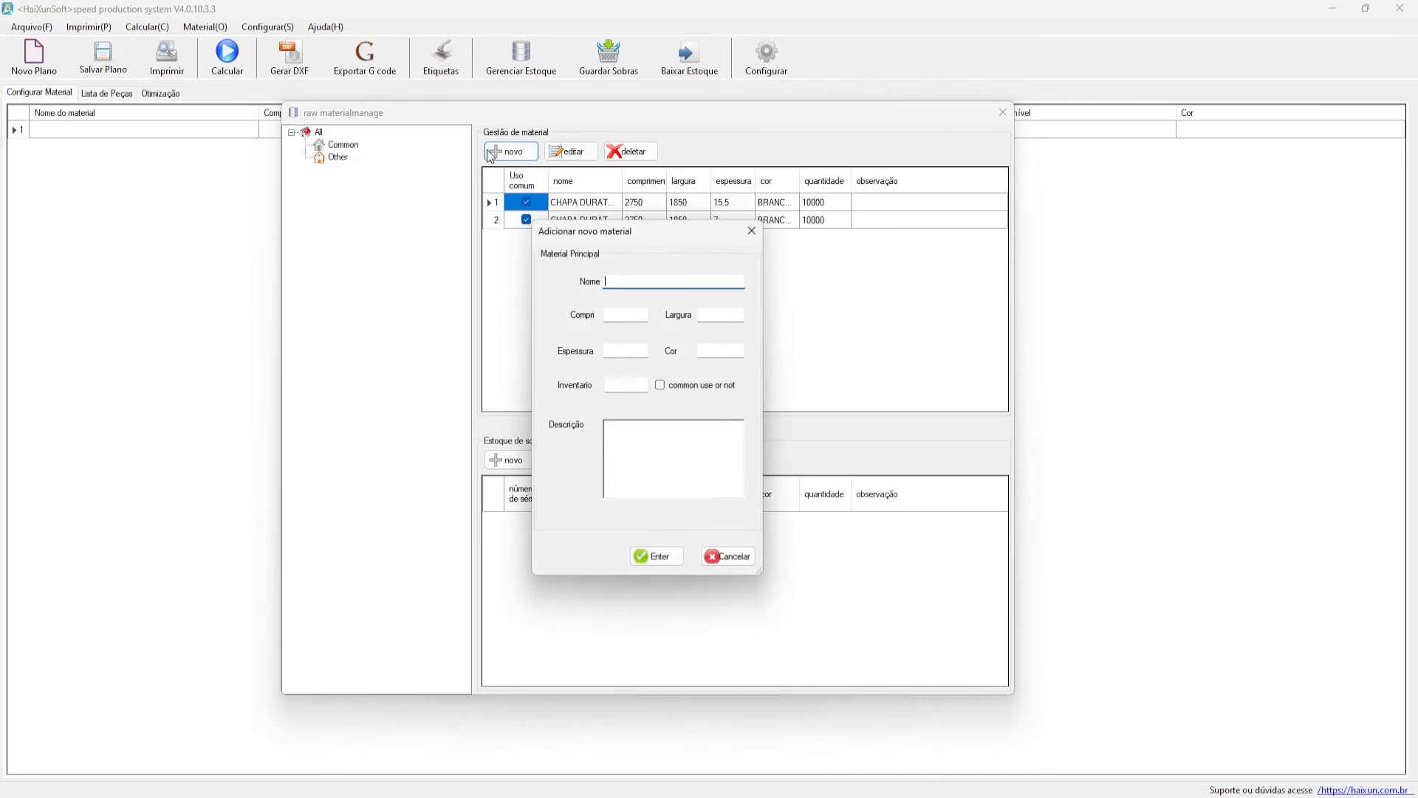
pyautogui.write('DURATEX -')
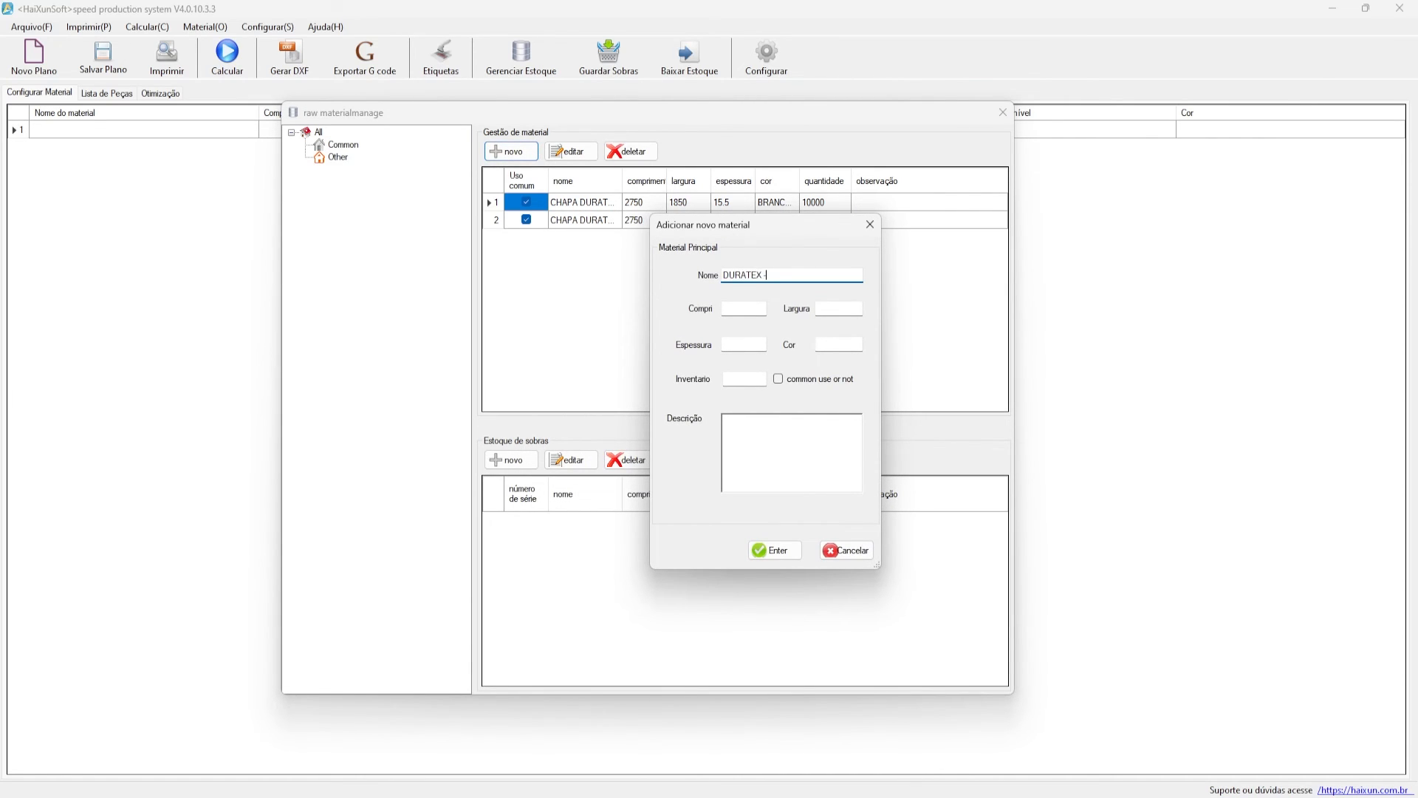
pyautogui.write(' PAU FERRO NATURAL')
pyautogui.click(764, 306)
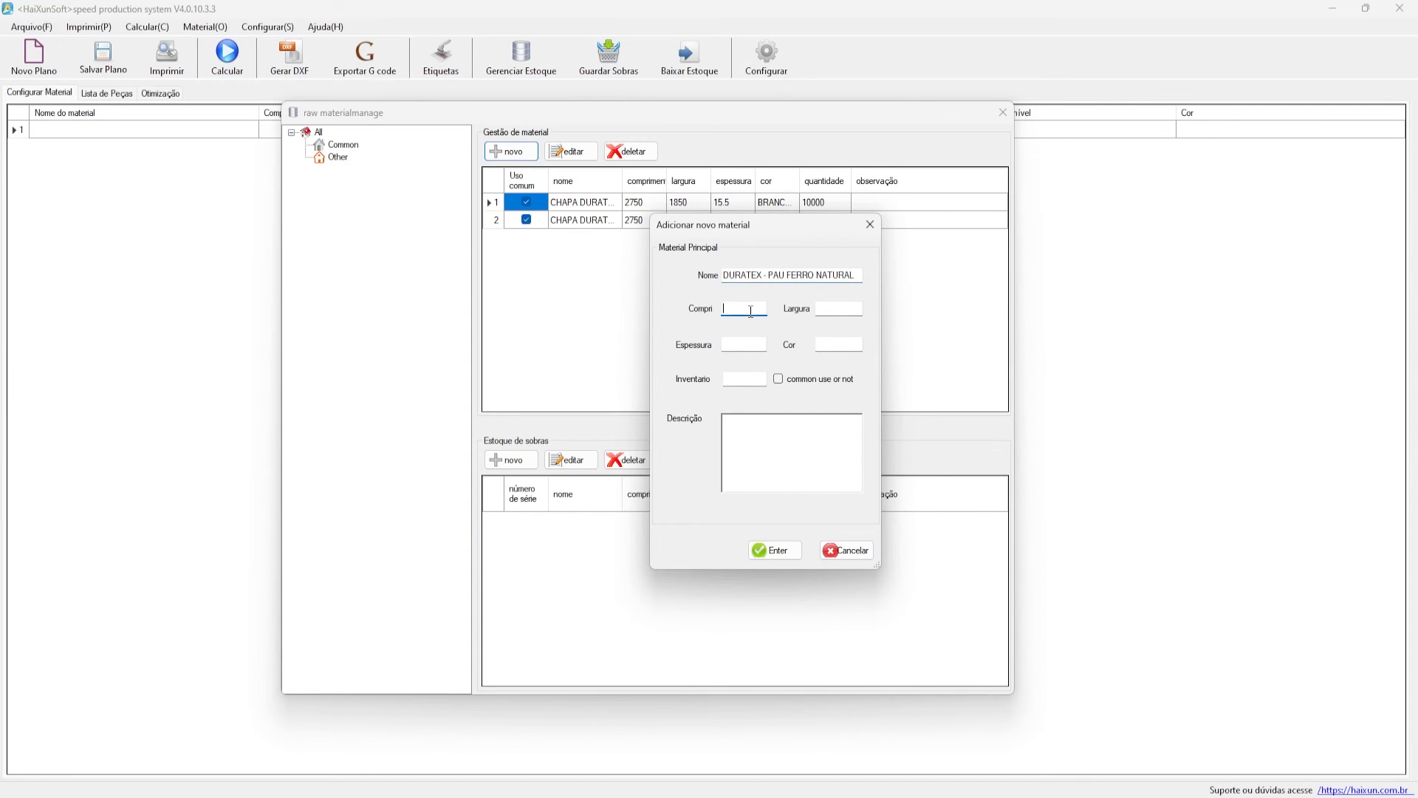
pyautogui.write('2')
pyautogui.click(822, 306)
pyautogui.click(743, 346)
pyautogui.write('1')
pyautogui.click(839, 345)
pyautogui.write('PAU FERRO NATURAL')
pyautogui.moveTo(848, 344); pyautogui.dragTo(812, 345)
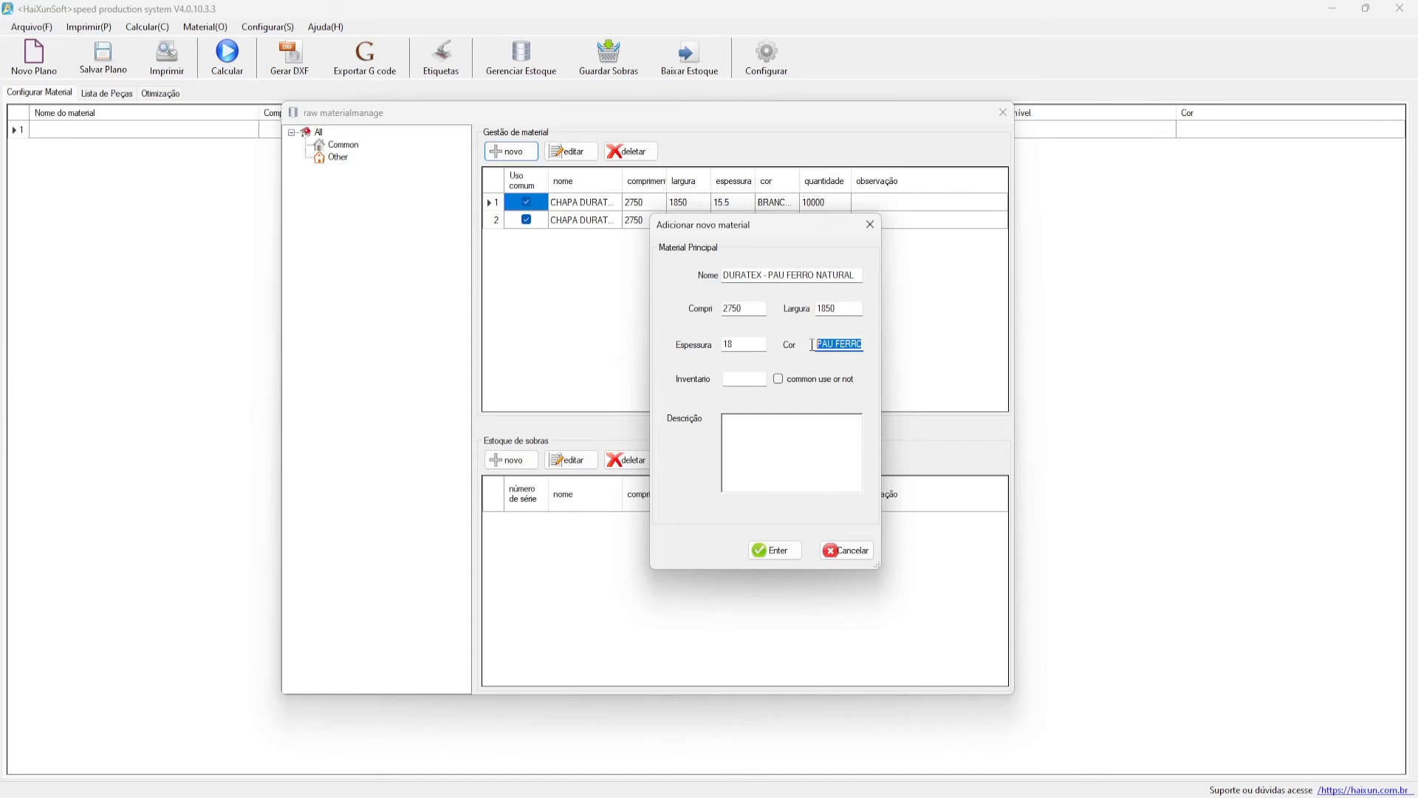
# - Set the inventory to 10000, mark it for common use, and save the new material
pyautogui.click(736, 379)
pyautogui.moveTo(862, 345); pyautogui.dragTo(875, 350)
pyautogui.click(856, 346)
pyautogui.moveTo(773, 226); pyautogui.dragTo(726, 238)
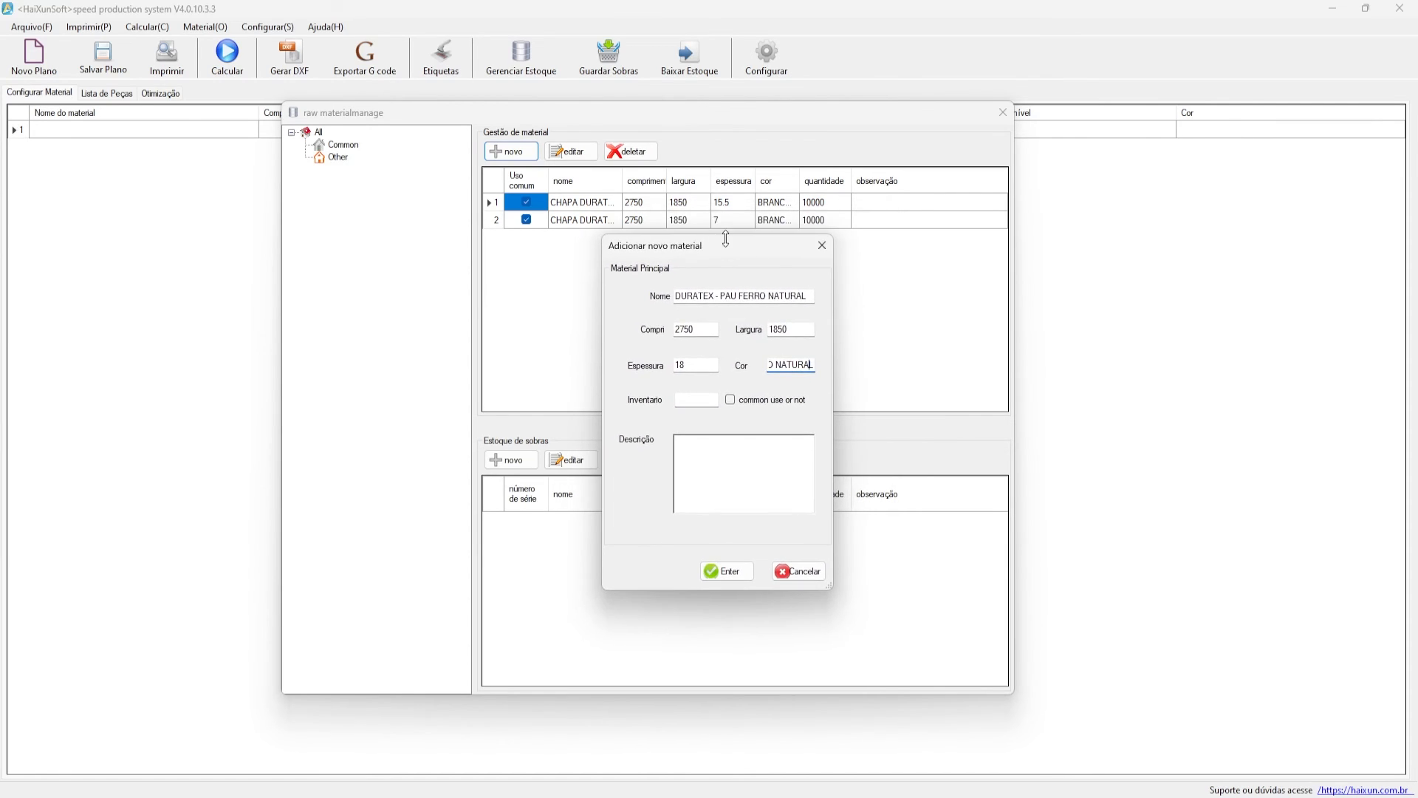
pyautogui.click(701, 400)
pyautogui.write('10000')
pyautogui.click(753, 471)
pyautogui.click(727, 571)
pyautogui.click(743, 457)
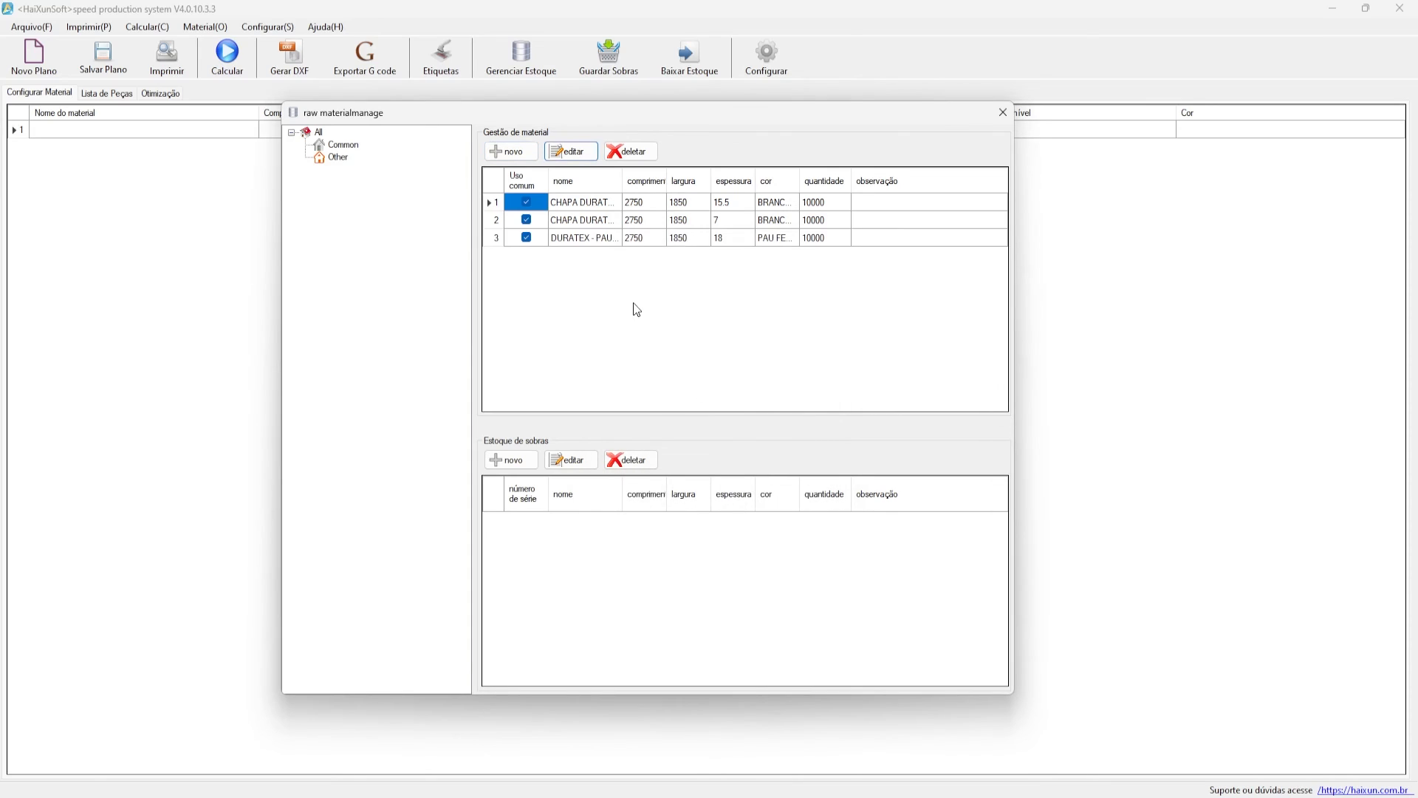
pyautogui.click(580, 239)
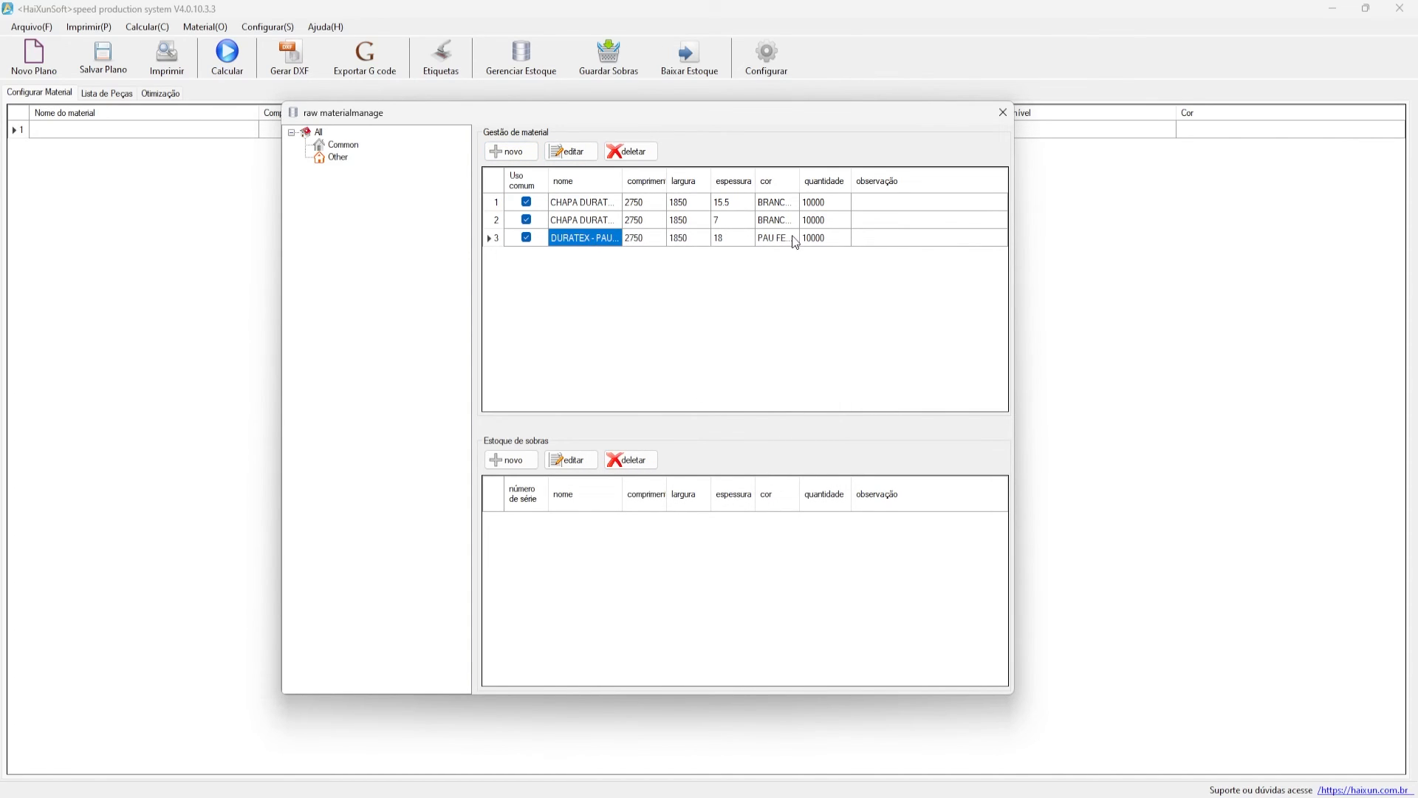
# - Review the new material's stored values and close the stock manager
pyautogui.click(684, 241)
pyautogui.click(644, 242)
pyautogui.click(682, 235)
pyautogui.click(732, 236)
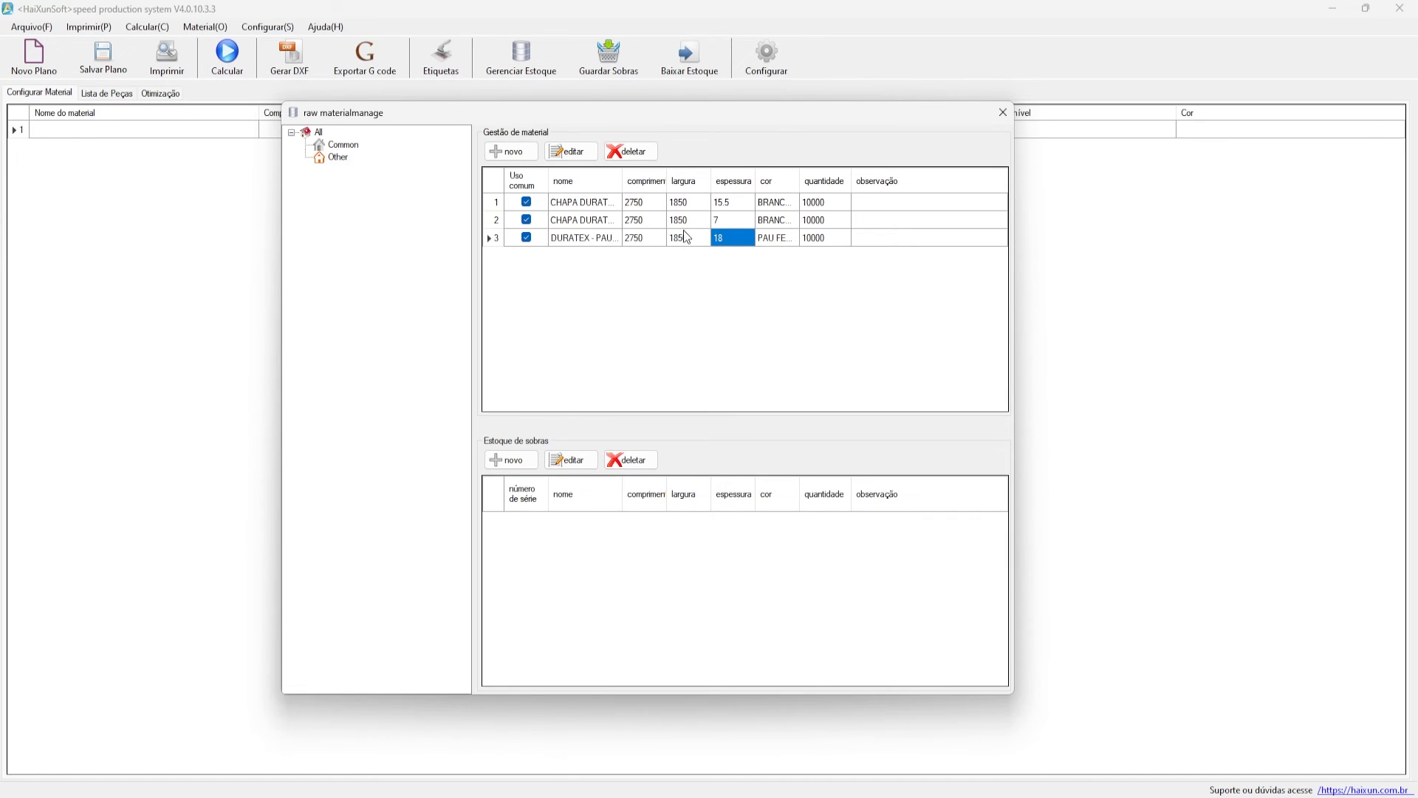
pyautogui.click(775, 233)
pyautogui.click(817, 235)
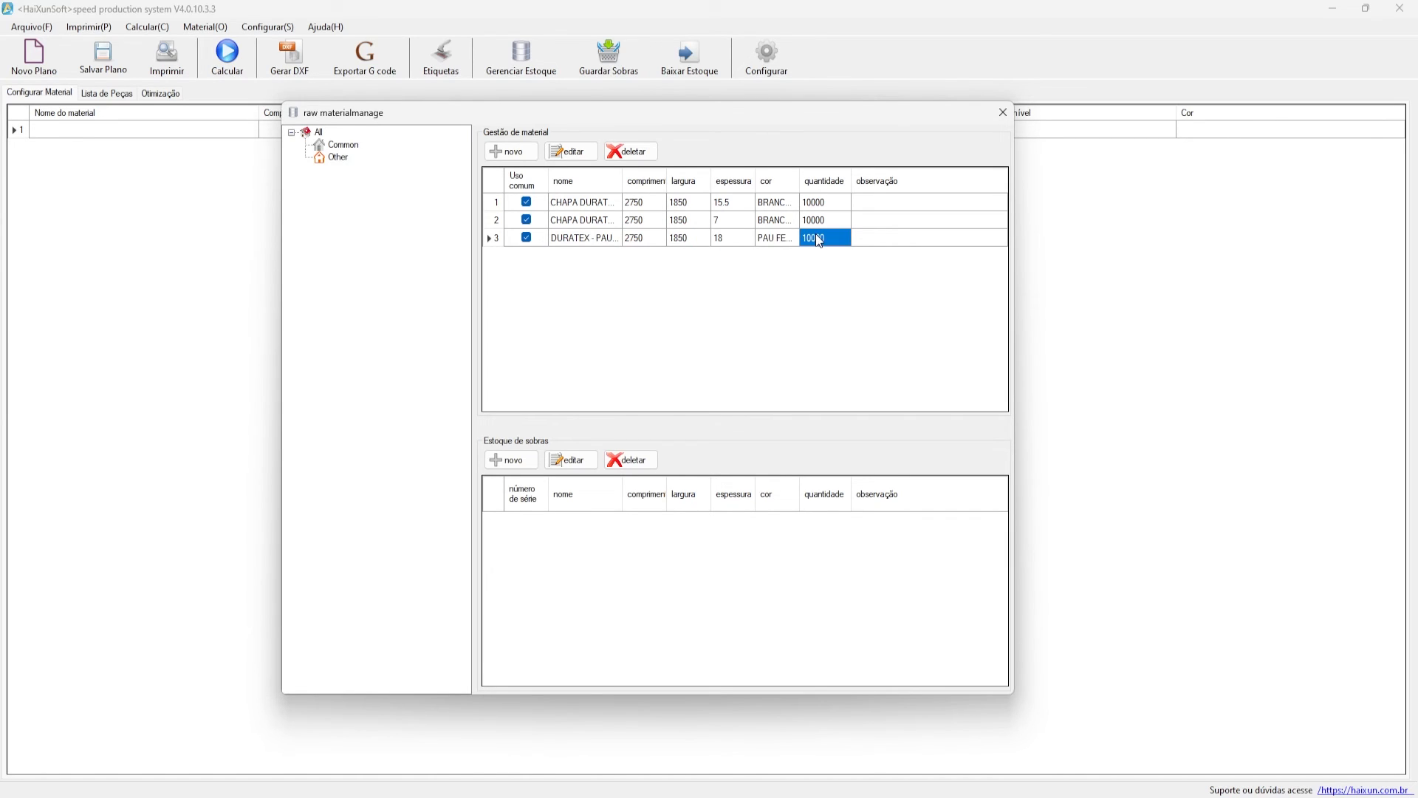
pyautogui.click(1003, 112)
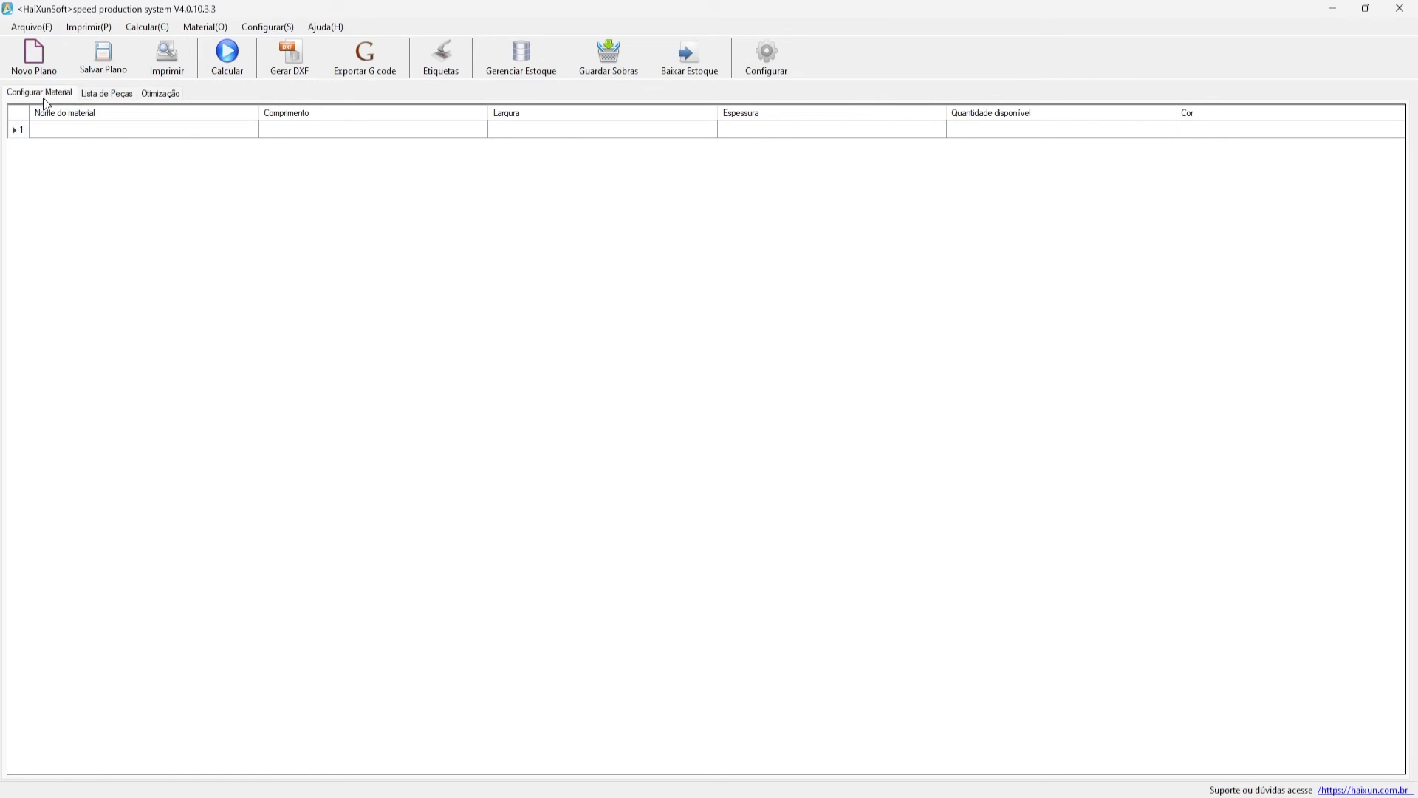
# - Choose the 18-thick DURATEX - PAU FERRO NATURAL sheet via Selecionar material, then show Lista de Peças
pyautogui.rightClick(215, 247)
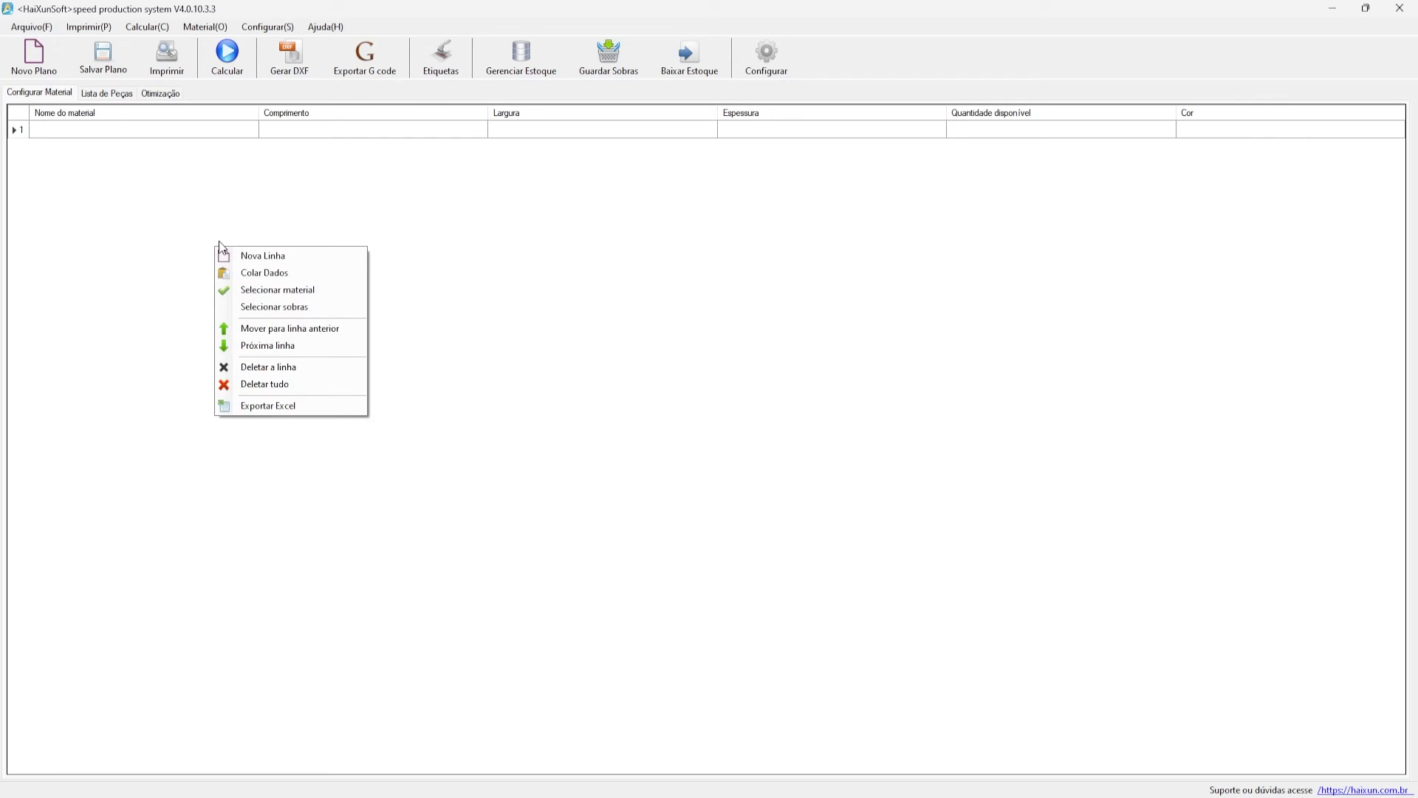
pyautogui.click(335, 292)
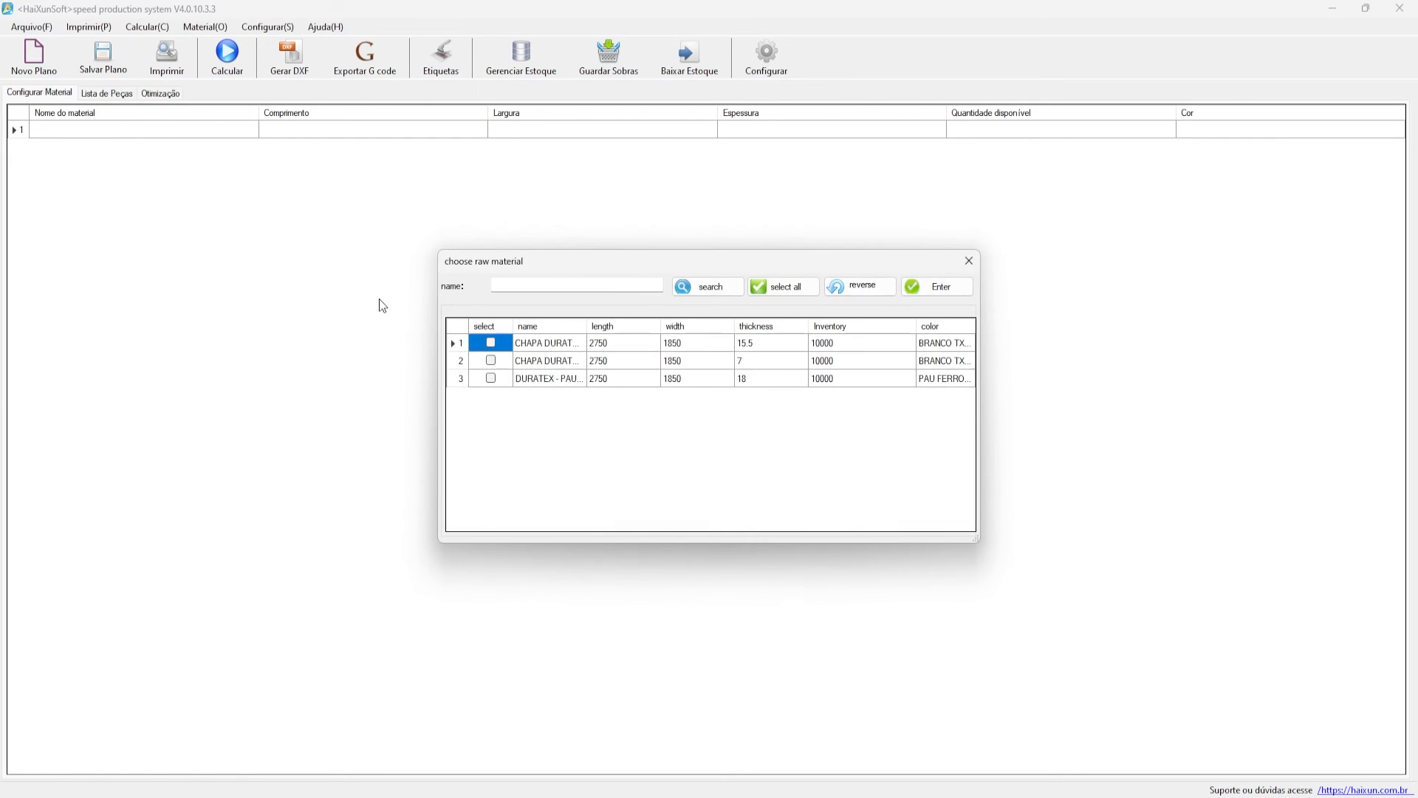
pyautogui.click(490, 378)
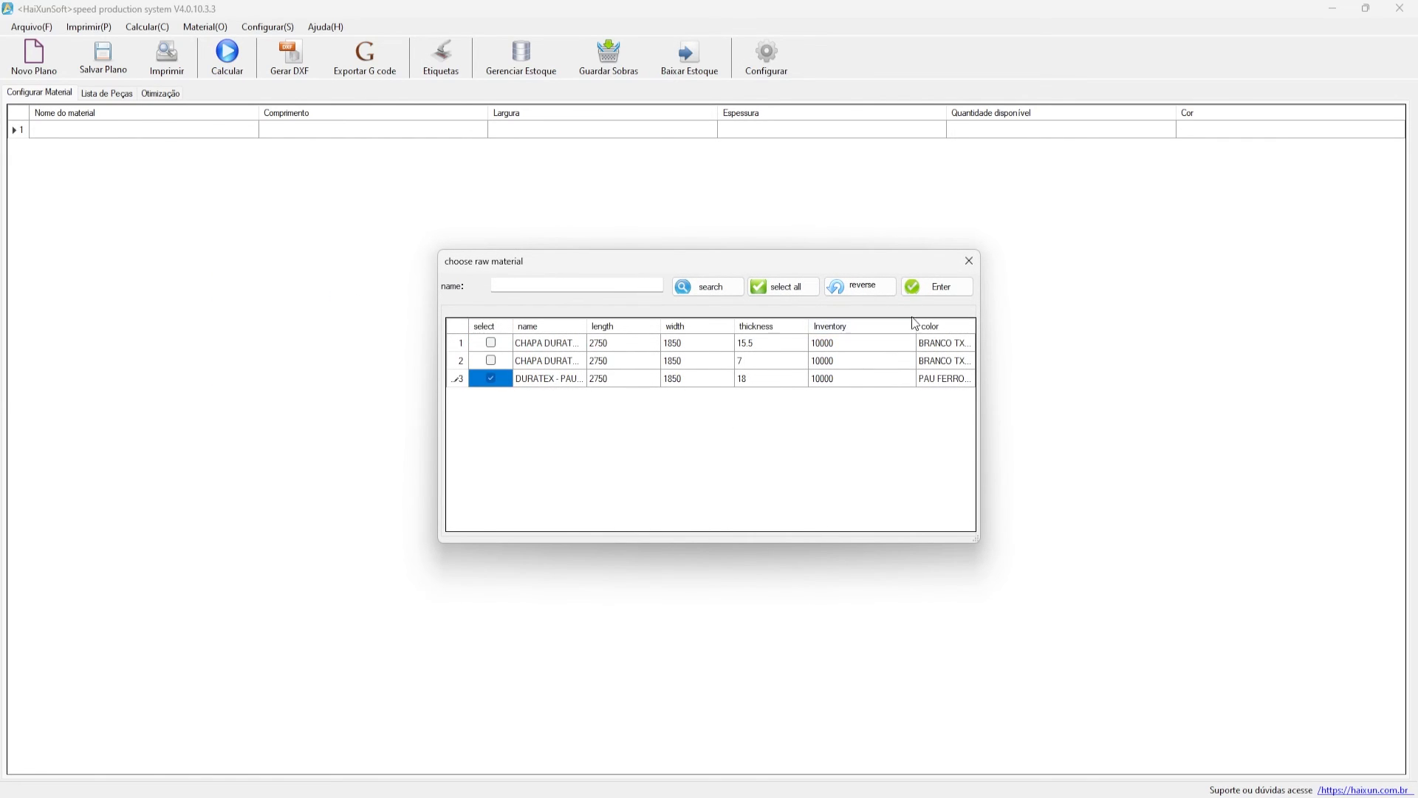
pyautogui.click(935, 287)
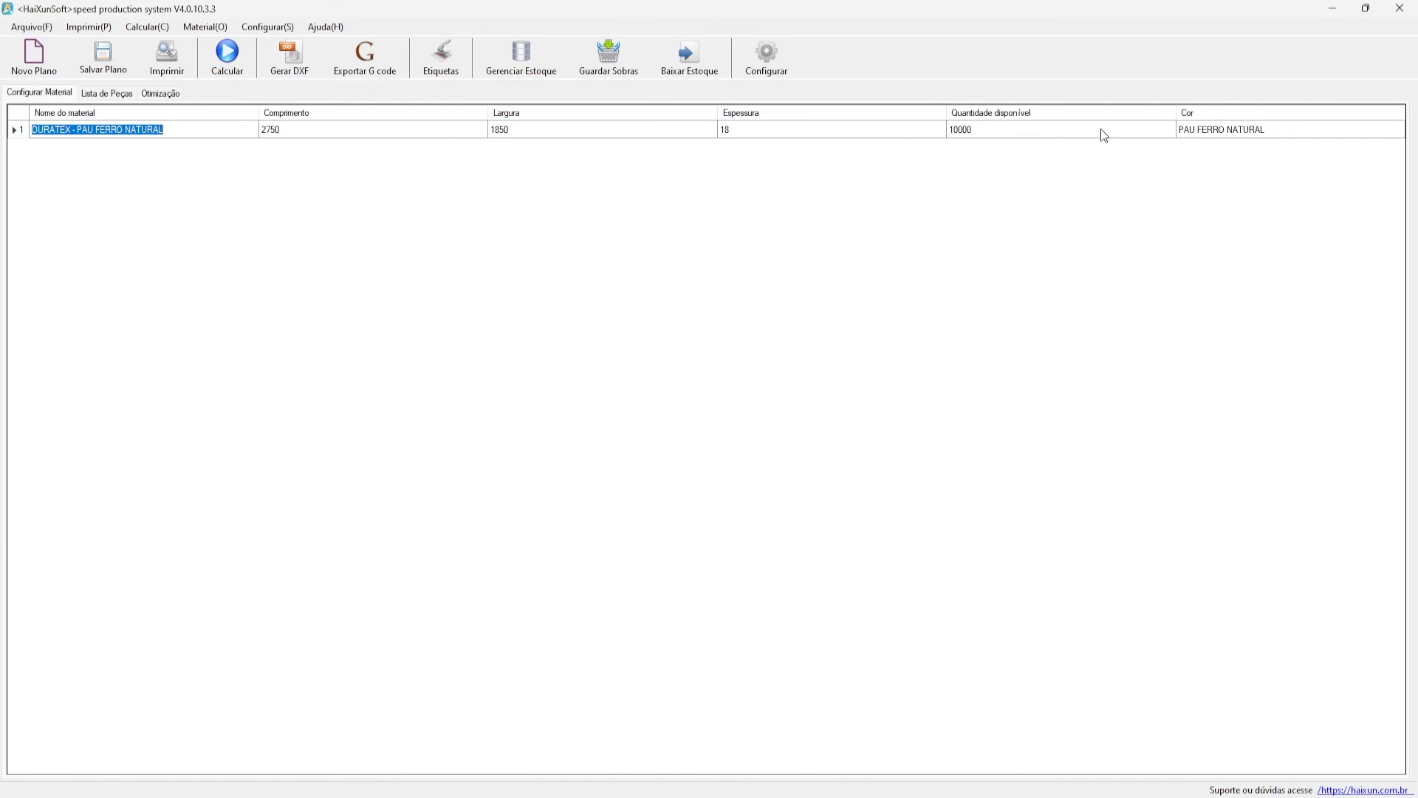
pyautogui.click(96, 96)
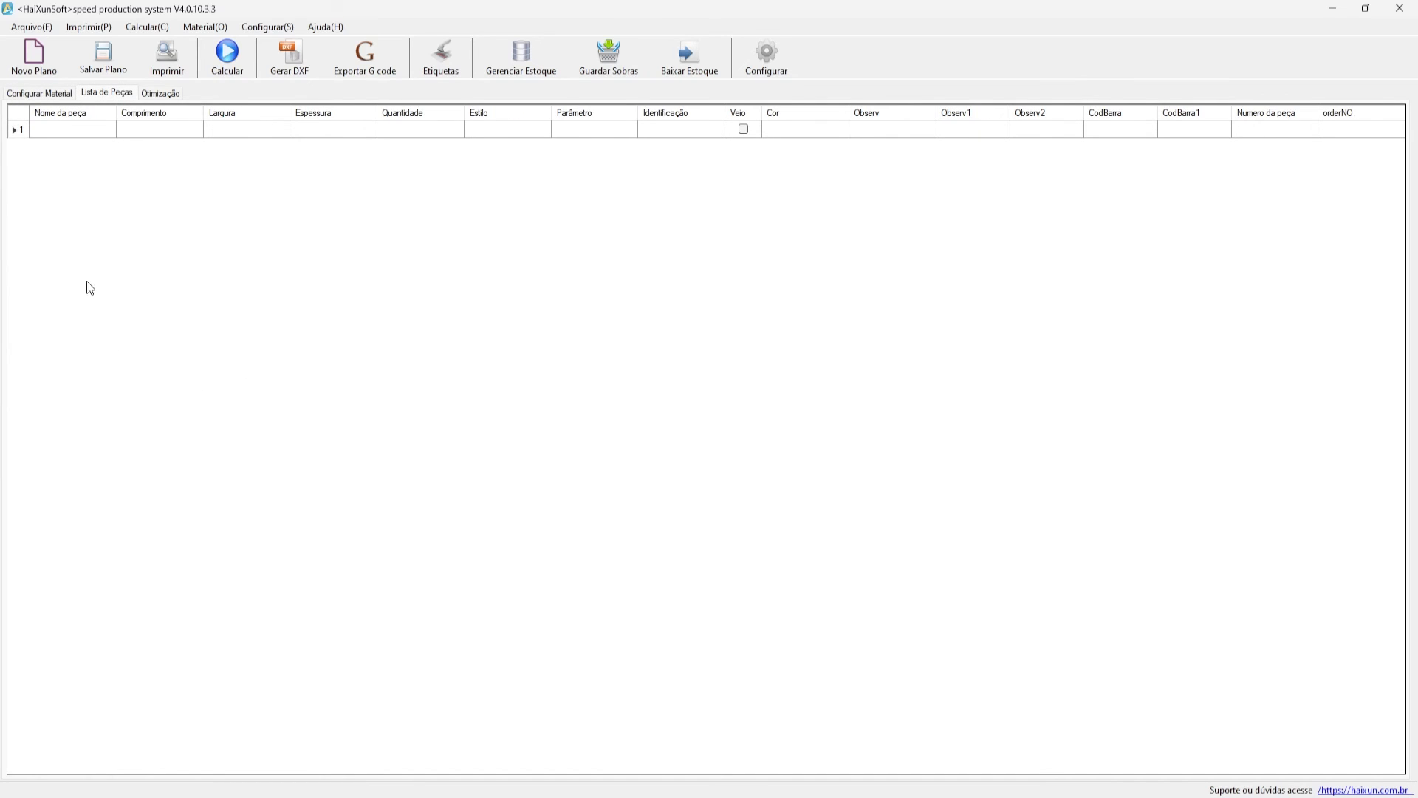
# - Import the MÓVEL EXEMPLO XML file into the parts list with Importar produtos
pyautogui.rightClick(169, 195)
pyautogui.click(214, 393)
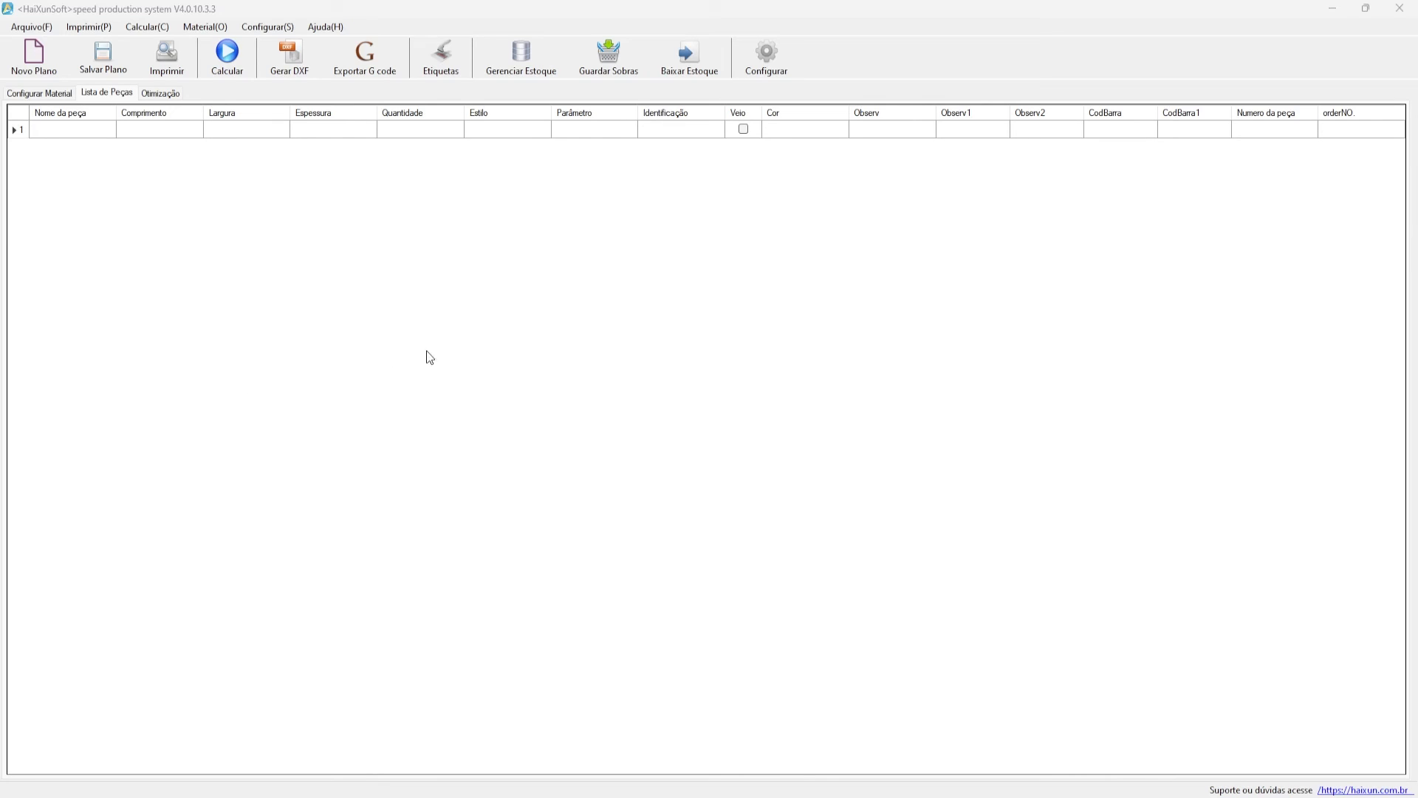
pyautogui.doubleClick(405, 282)
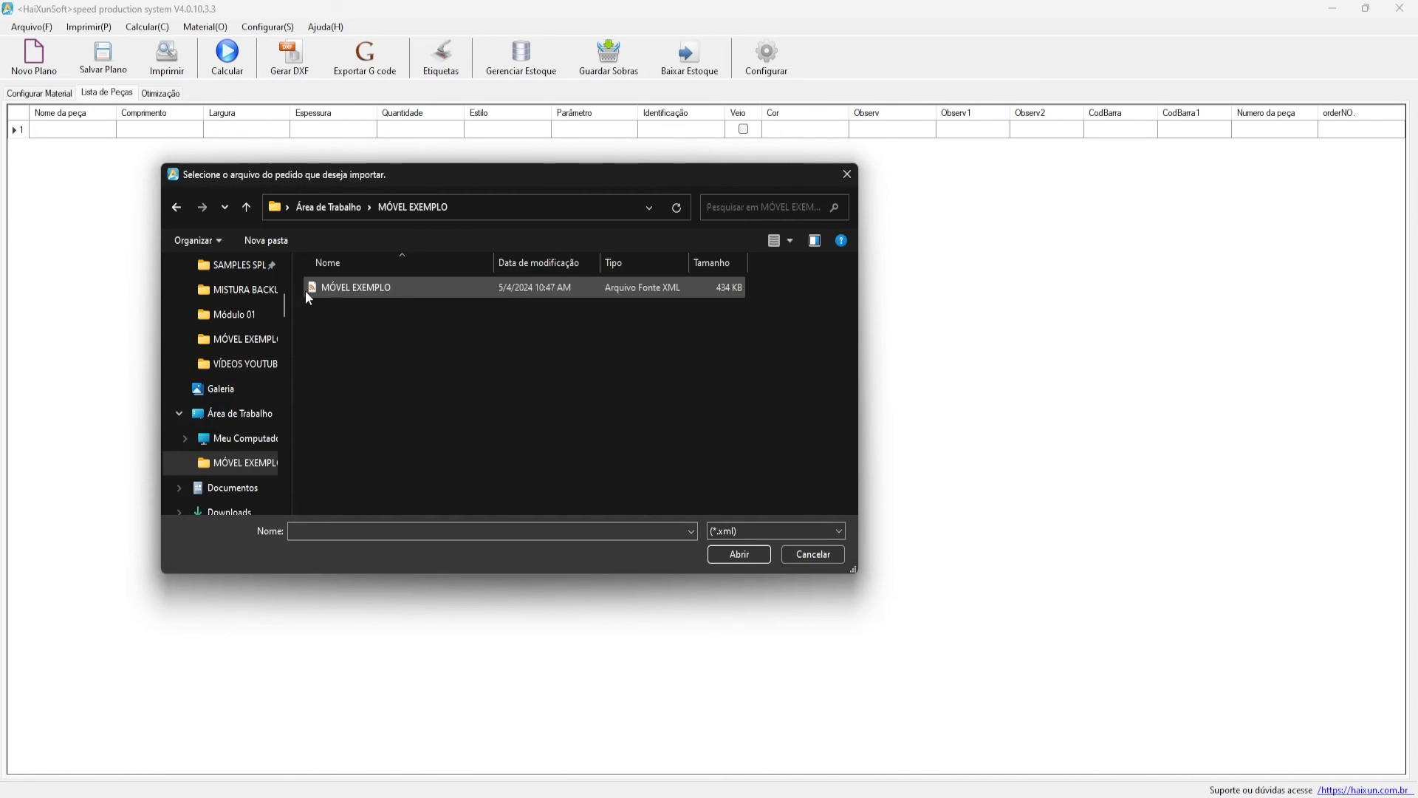
pyautogui.moveTo(288, 370); pyautogui.dragTo(223, 370)
pyautogui.click(305, 288)
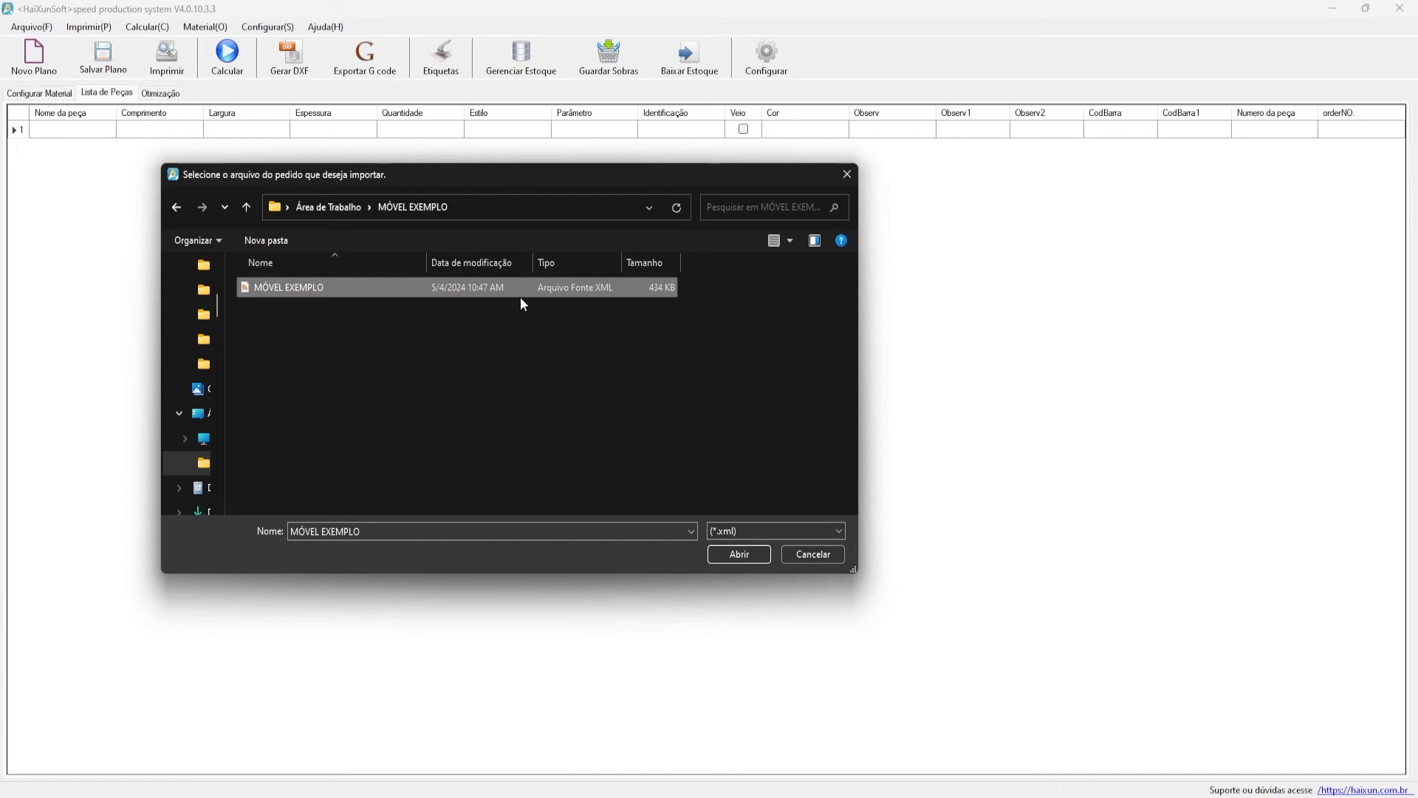
pyautogui.click(733, 554)
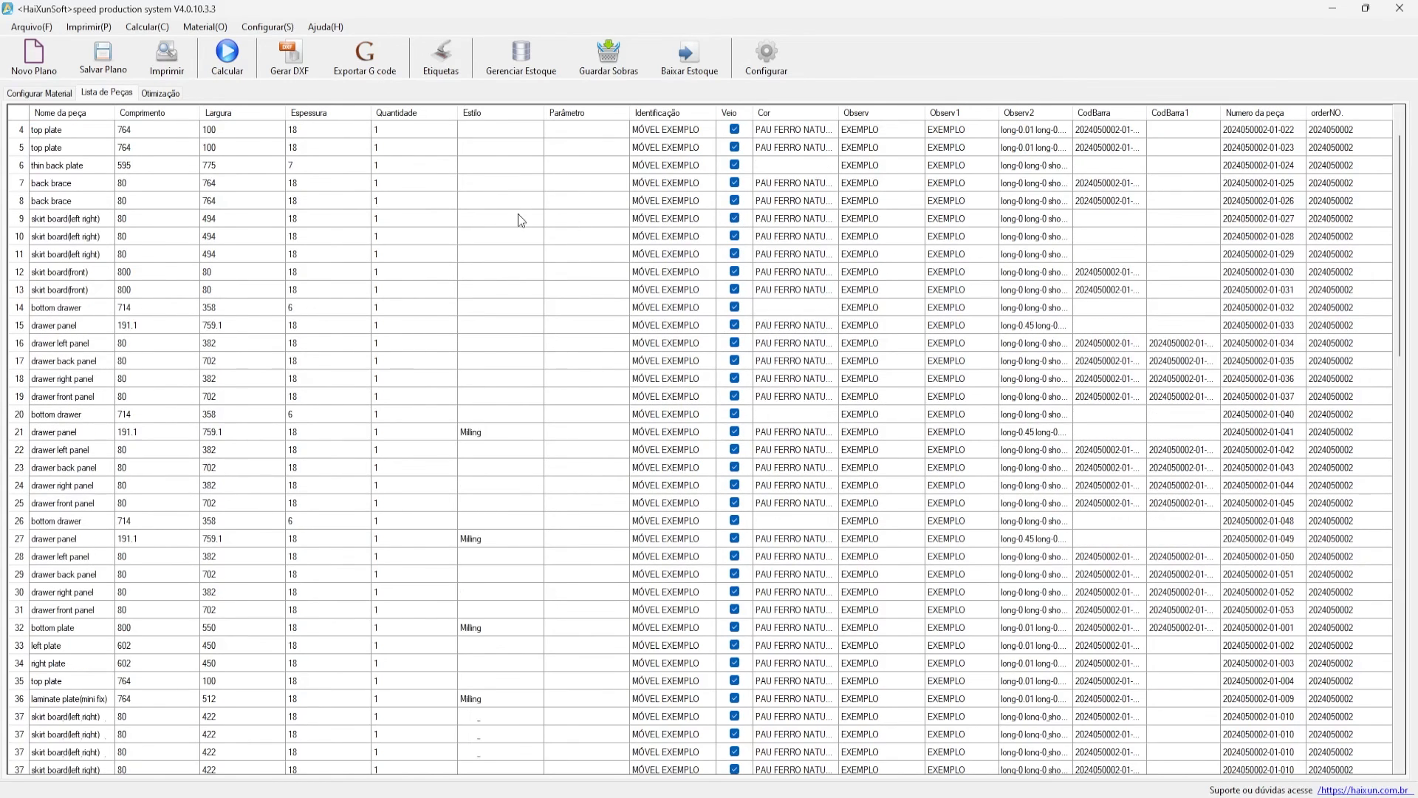
# - Sort parts by thickness and delete the seven thin 6–7 mm uncoloured rows
pyautogui.click(317, 113)
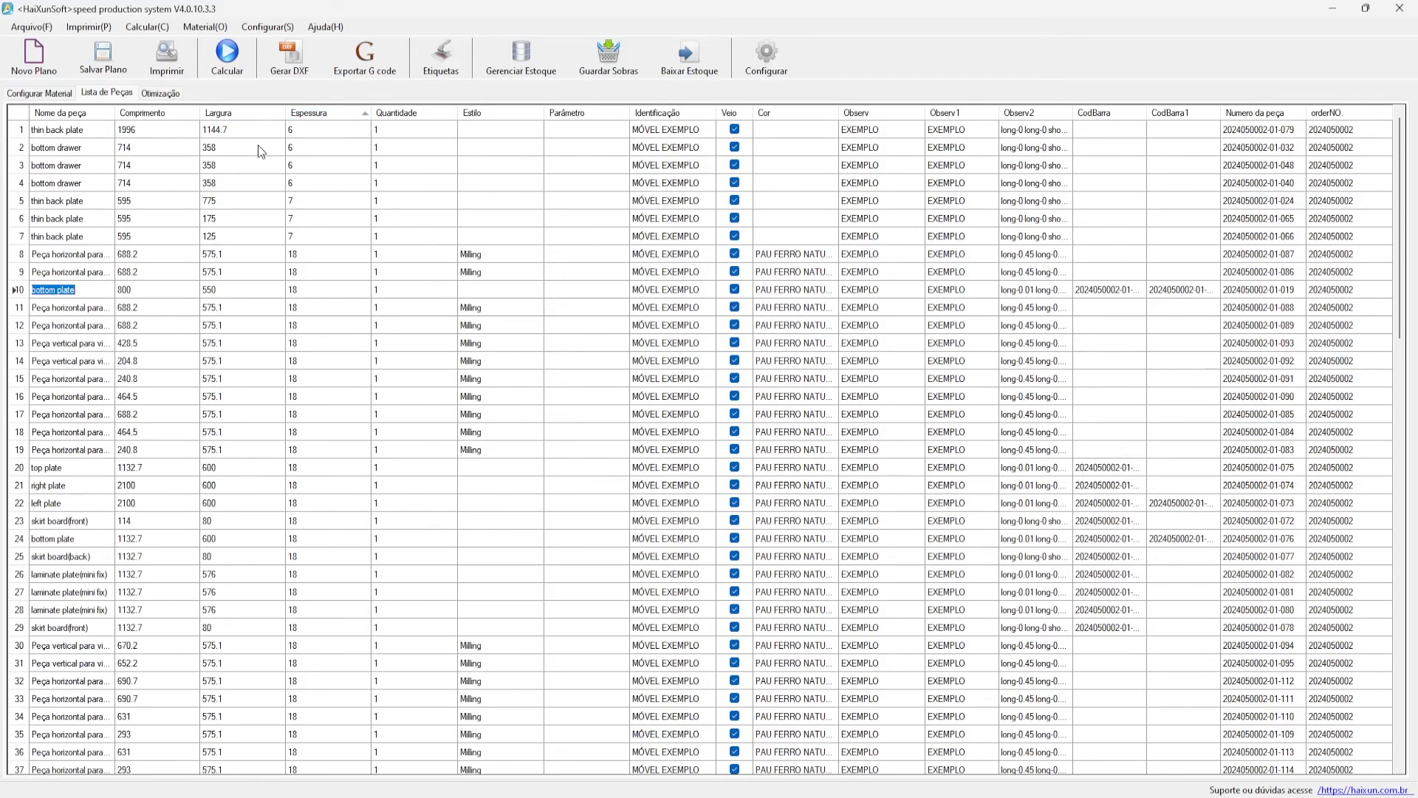
pyautogui.click(30, 132)
pyautogui.keyDown('shift'); pyautogui.click(19, 236); pyautogui.keyUp('shift')
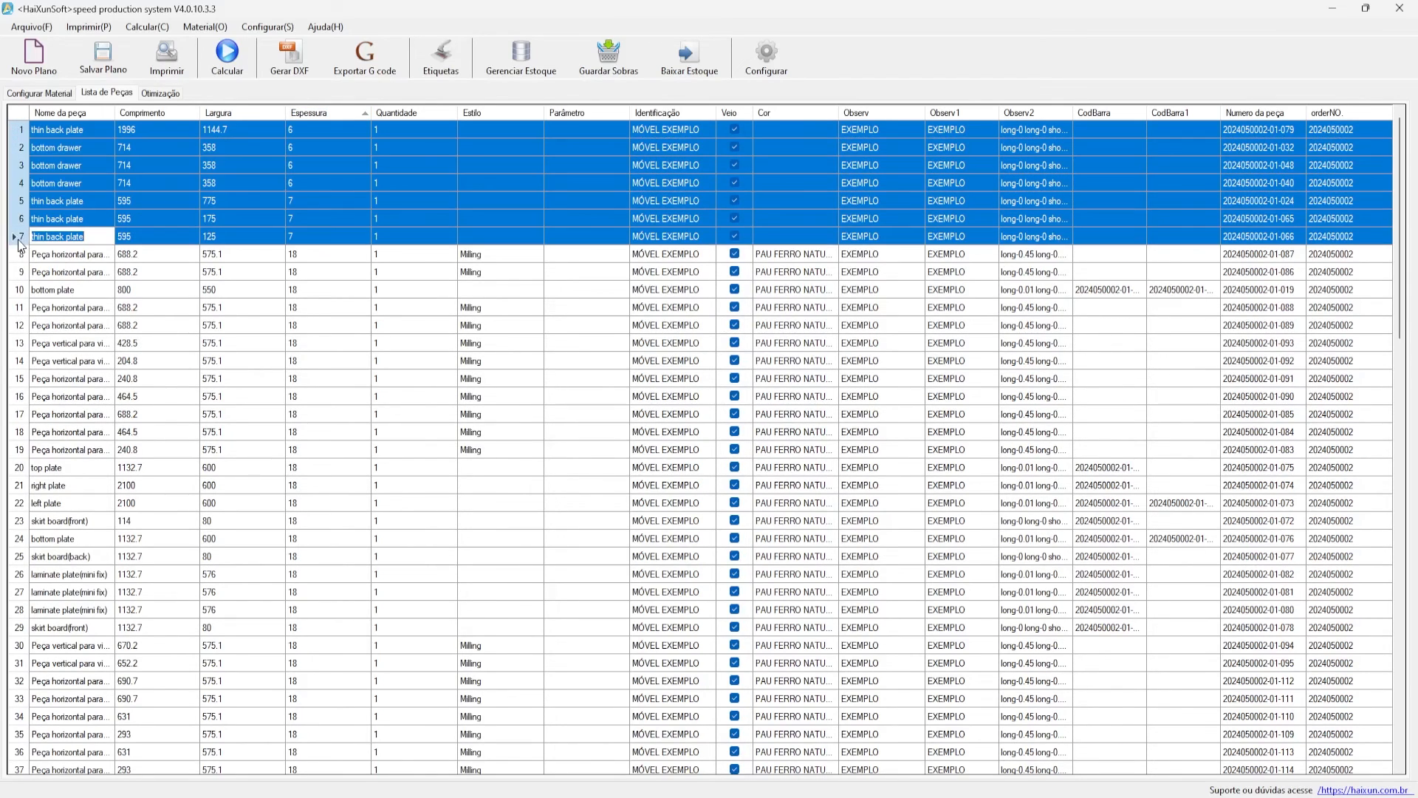
pyautogui.rightClick(16, 240)
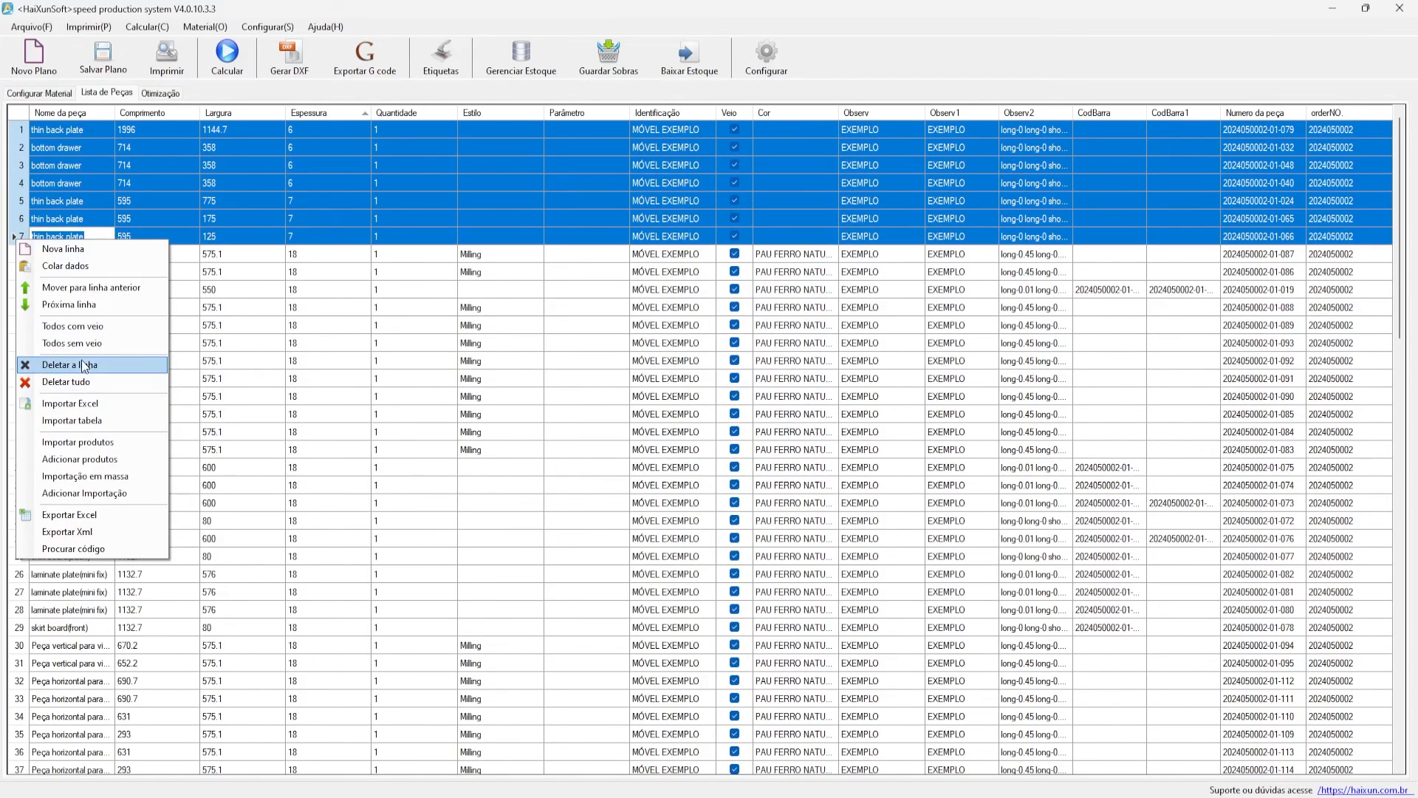
pyautogui.click(18, 130)
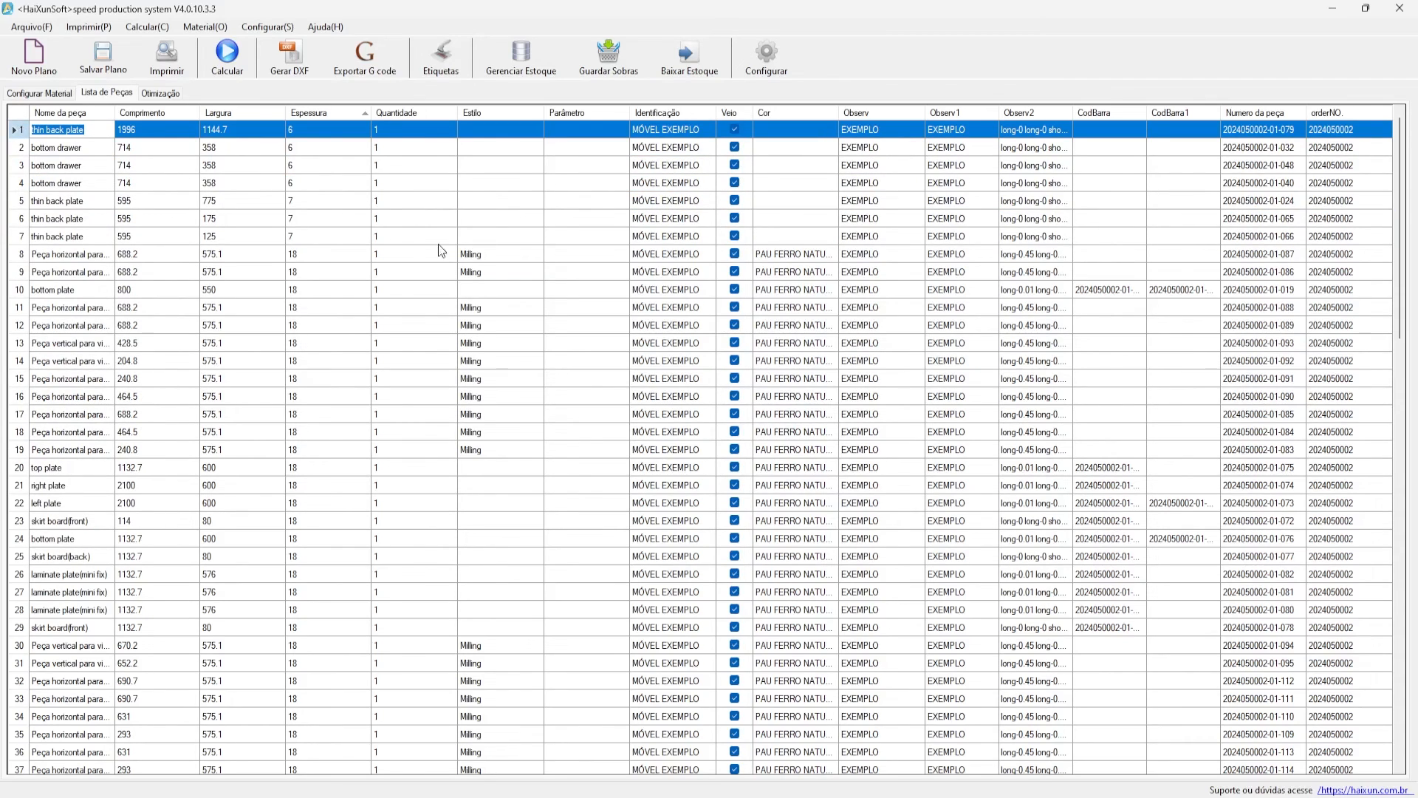
pyautogui.keyDown('shift'); pyautogui.click(21, 237); pyautogui.keyUp('shift')
pyautogui.rightClick(20, 241)
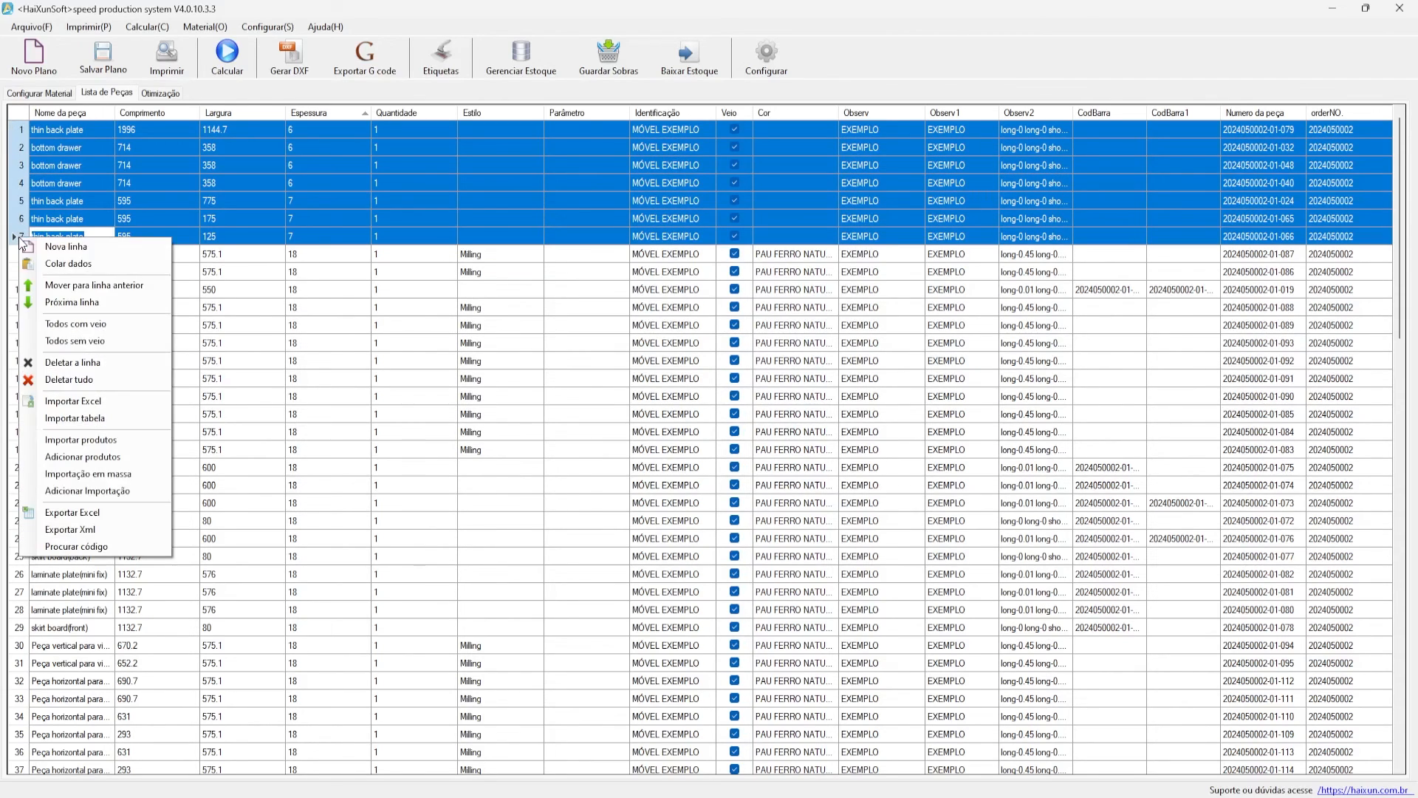
pyautogui.click(80, 362)
pyautogui.click(739, 461)
# - Widen the Cor column and verify the remaining parts are all 18-thick PAU FERRO NATURAL
pyautogui.doubleClick(637, 233)
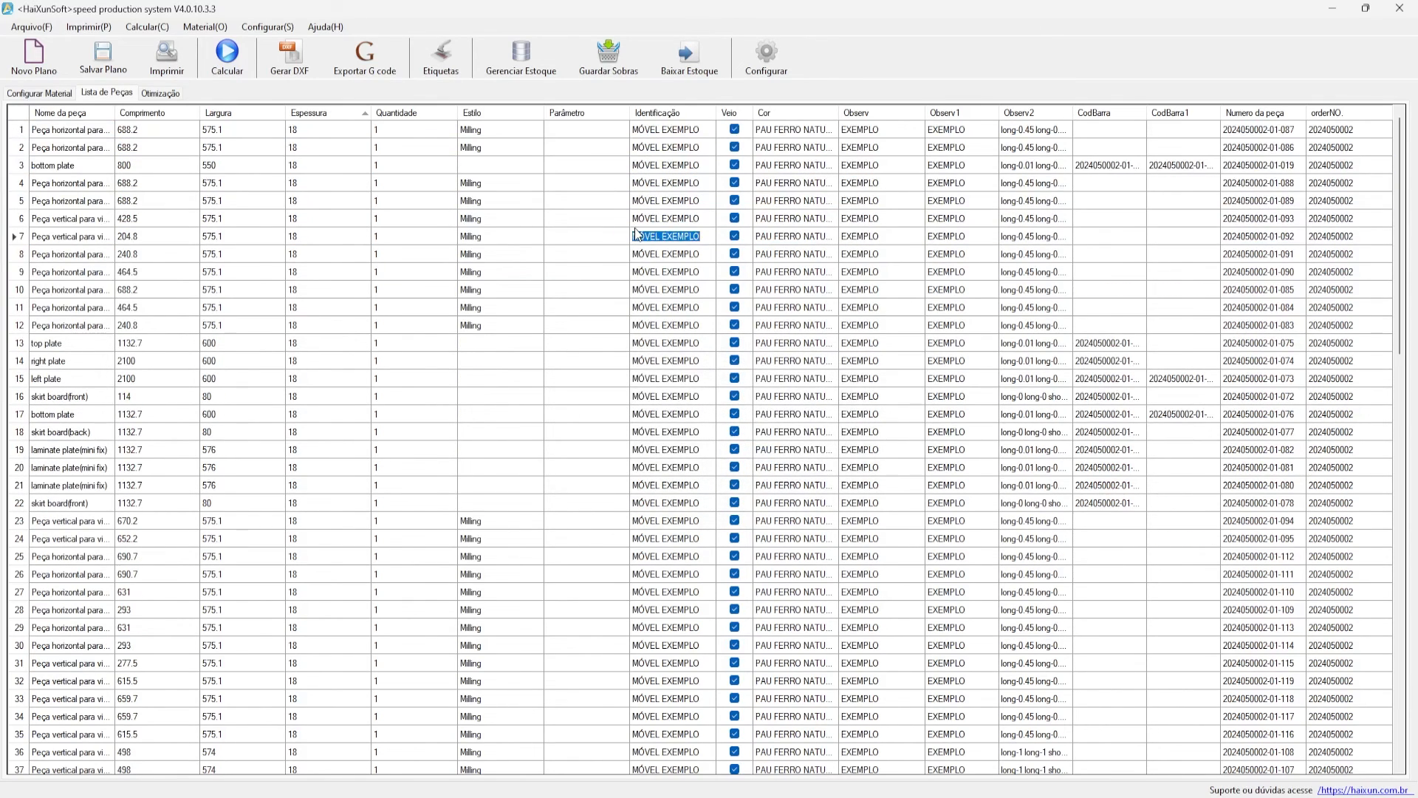
pyautogui.scroll(-20, 383, 210)
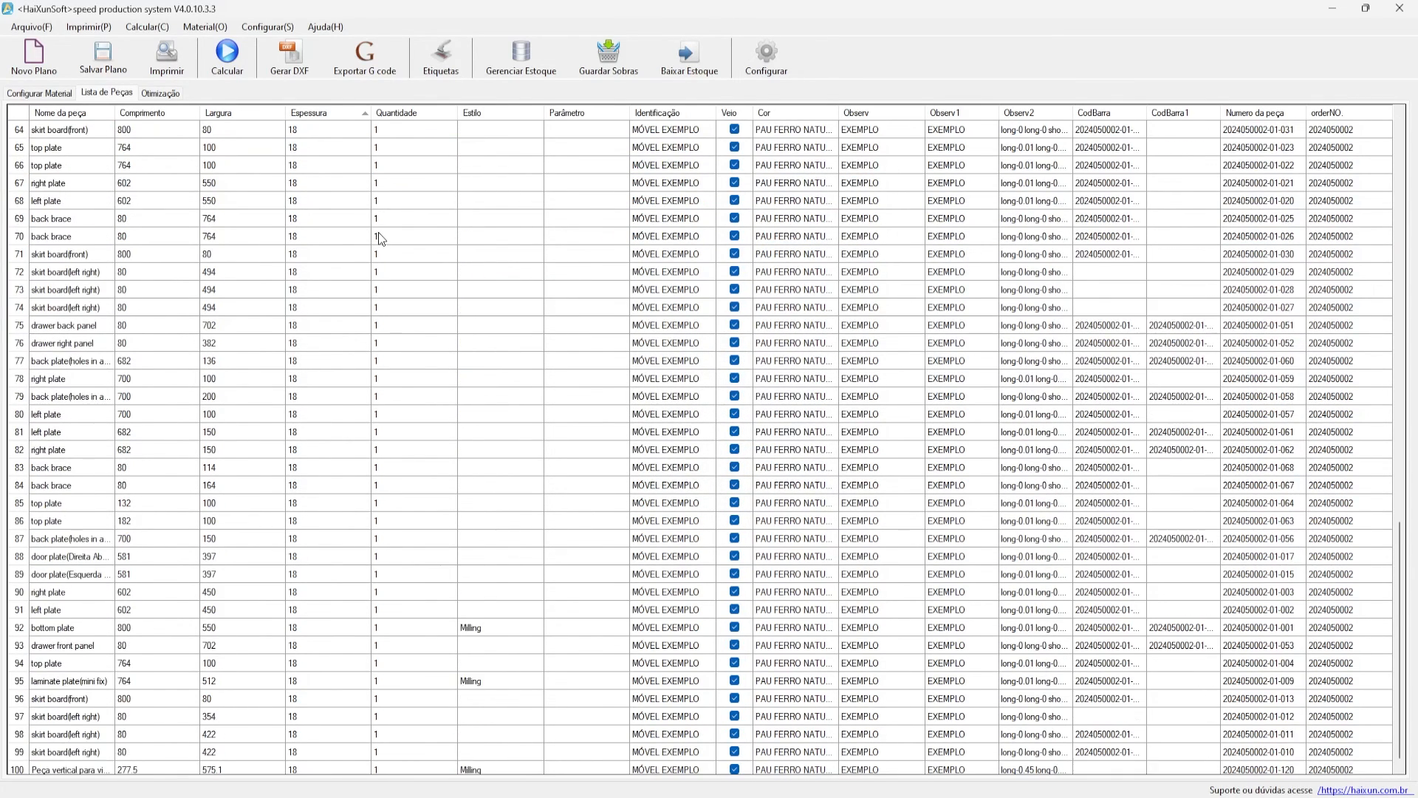
pyautogui.scroll(15, 502, 344)
pyautogui.moveTo(840, 112); pyautogui.dragTo(909, 120)
pyautogui.doubleClick(785, 139)
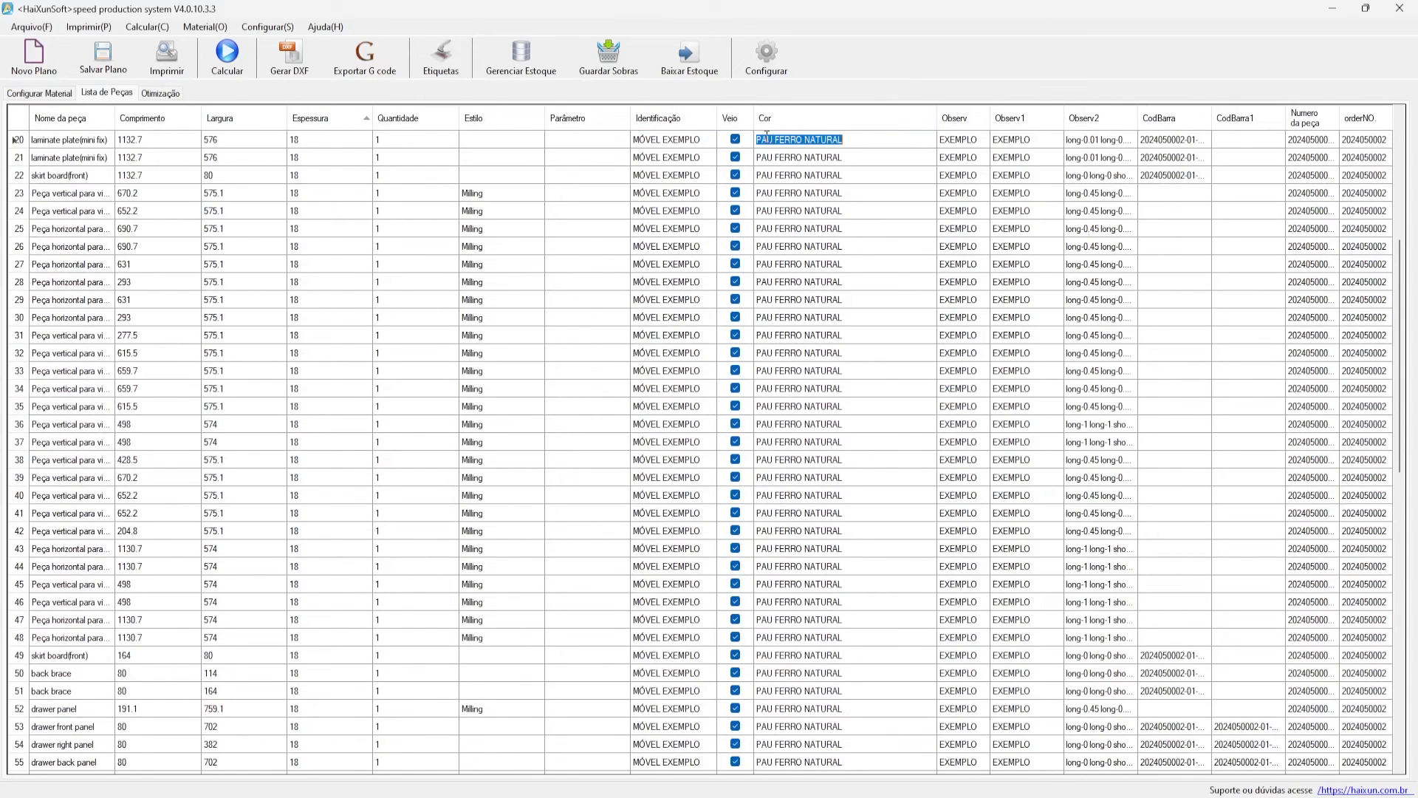
pyautogui.click(63, 93)
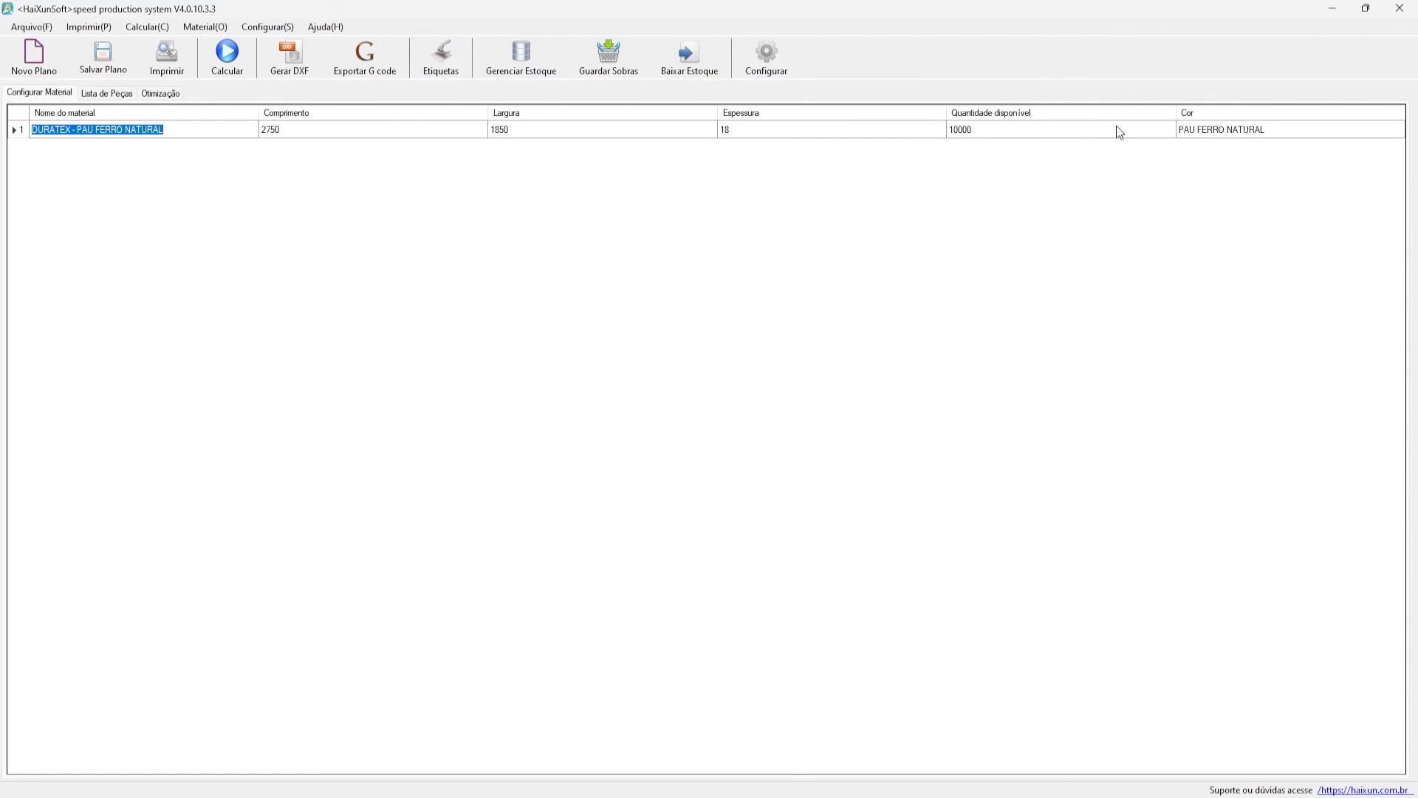
pyautogui.doubleClick(1193, 127)
pyautogui.click(108, 95)
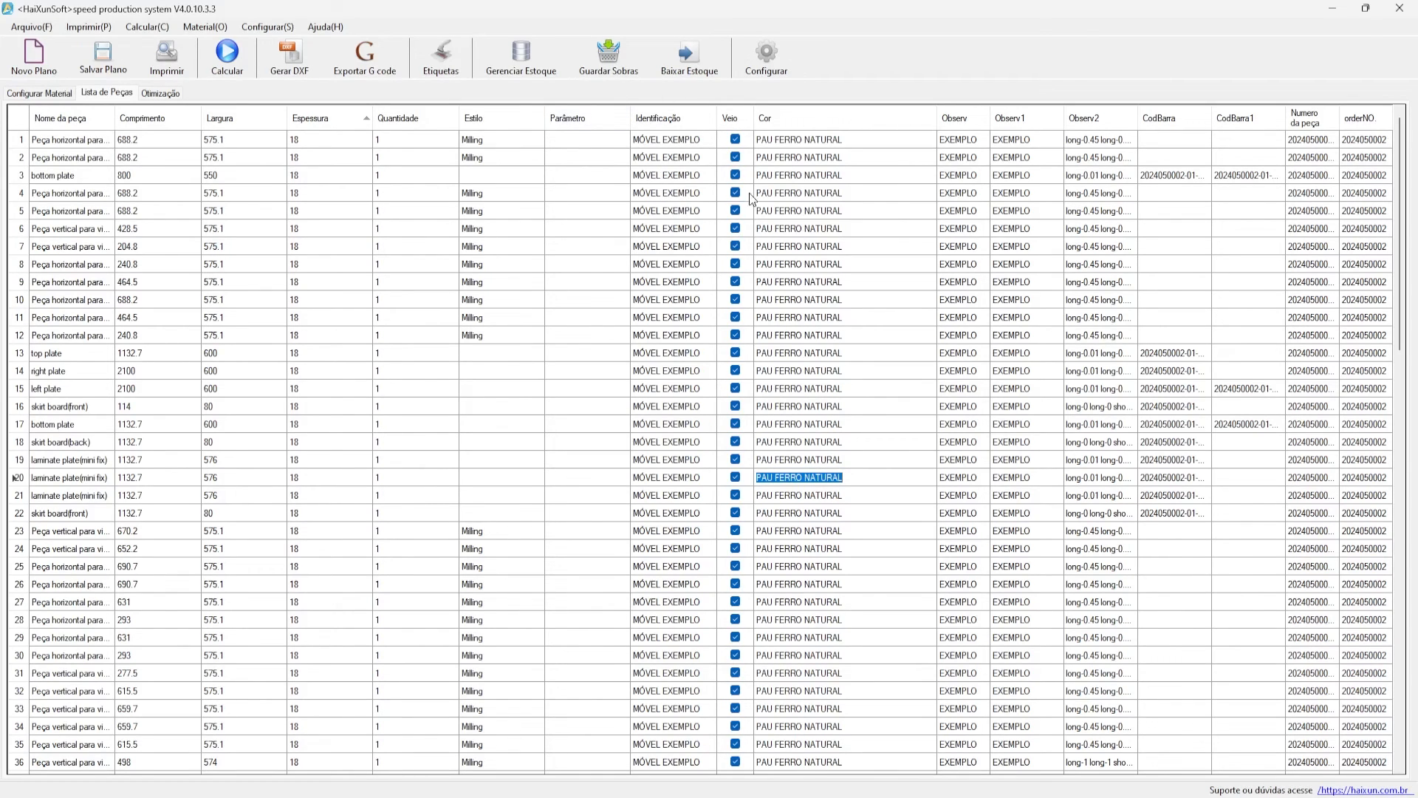
pyautogui.scroll(-3, 741, 242)
pyautogui.scroll(3, 741, 242)
pyautogui.scroll(-13, 477, 362)
pyautogui.scroll(-8, 494, 427)
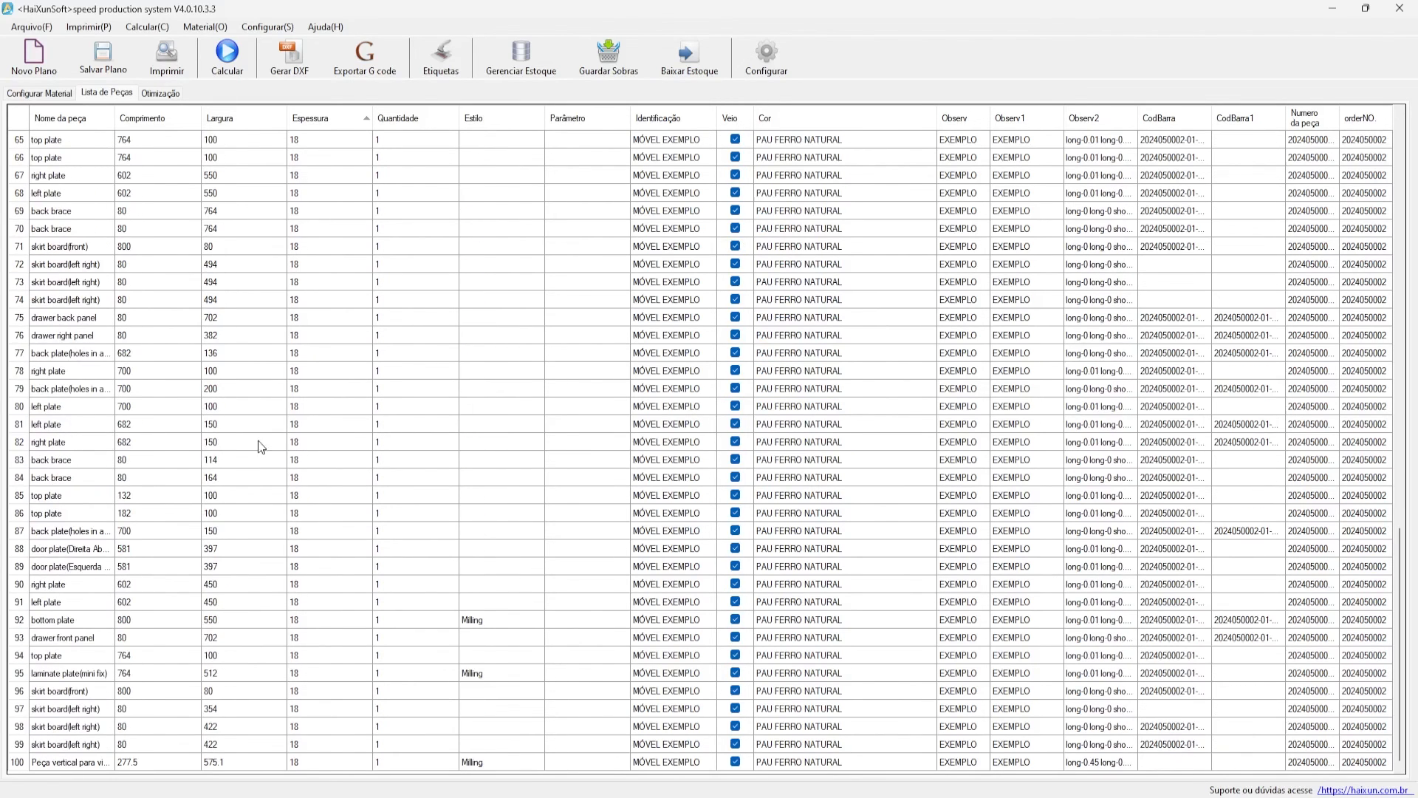
pyautogui.scroll(20, 184, 533)
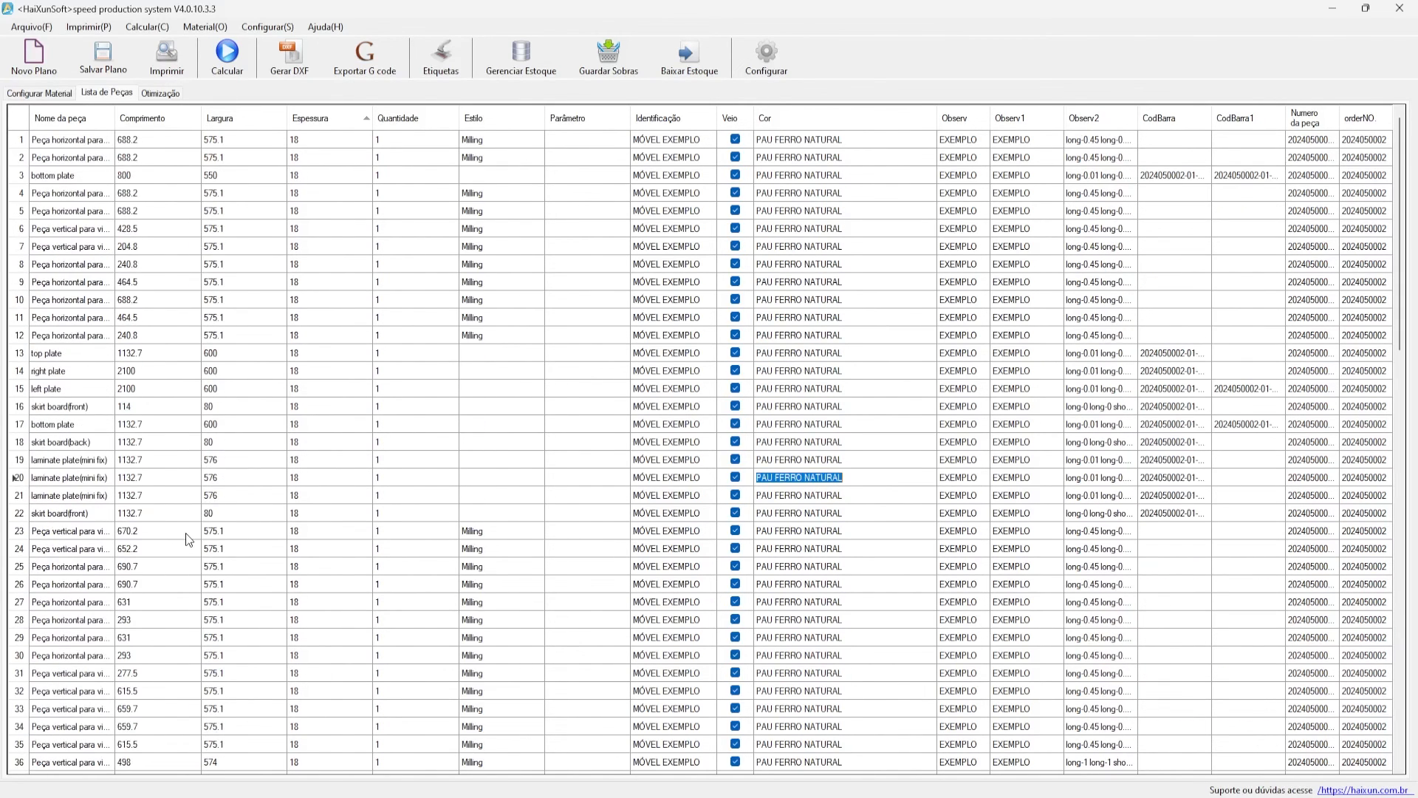
# - Run Calcular for a six-sheet 79.33% plan and show sheet 001 at 91.23%
pyautogui.click(224, 59)
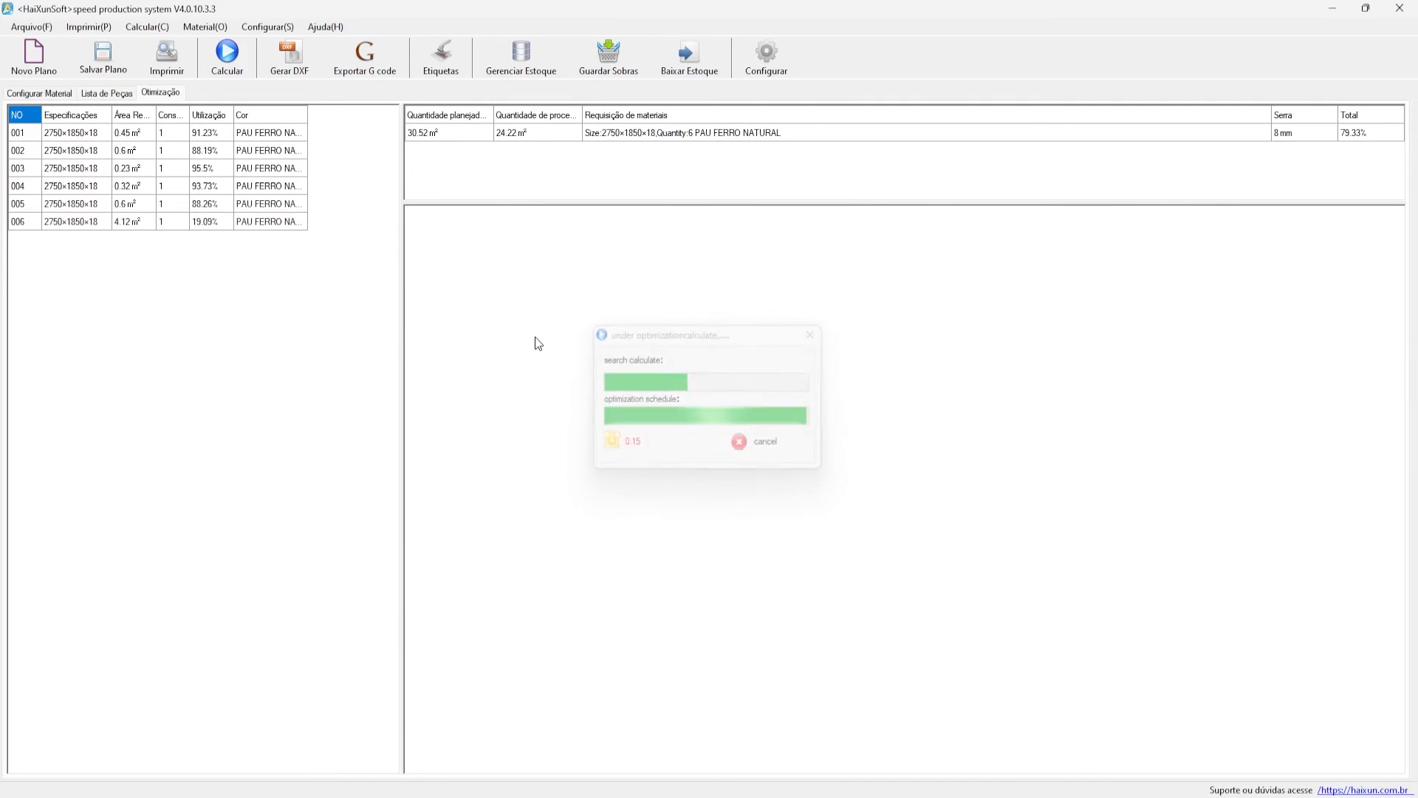
pyautogui.click(204, 136)
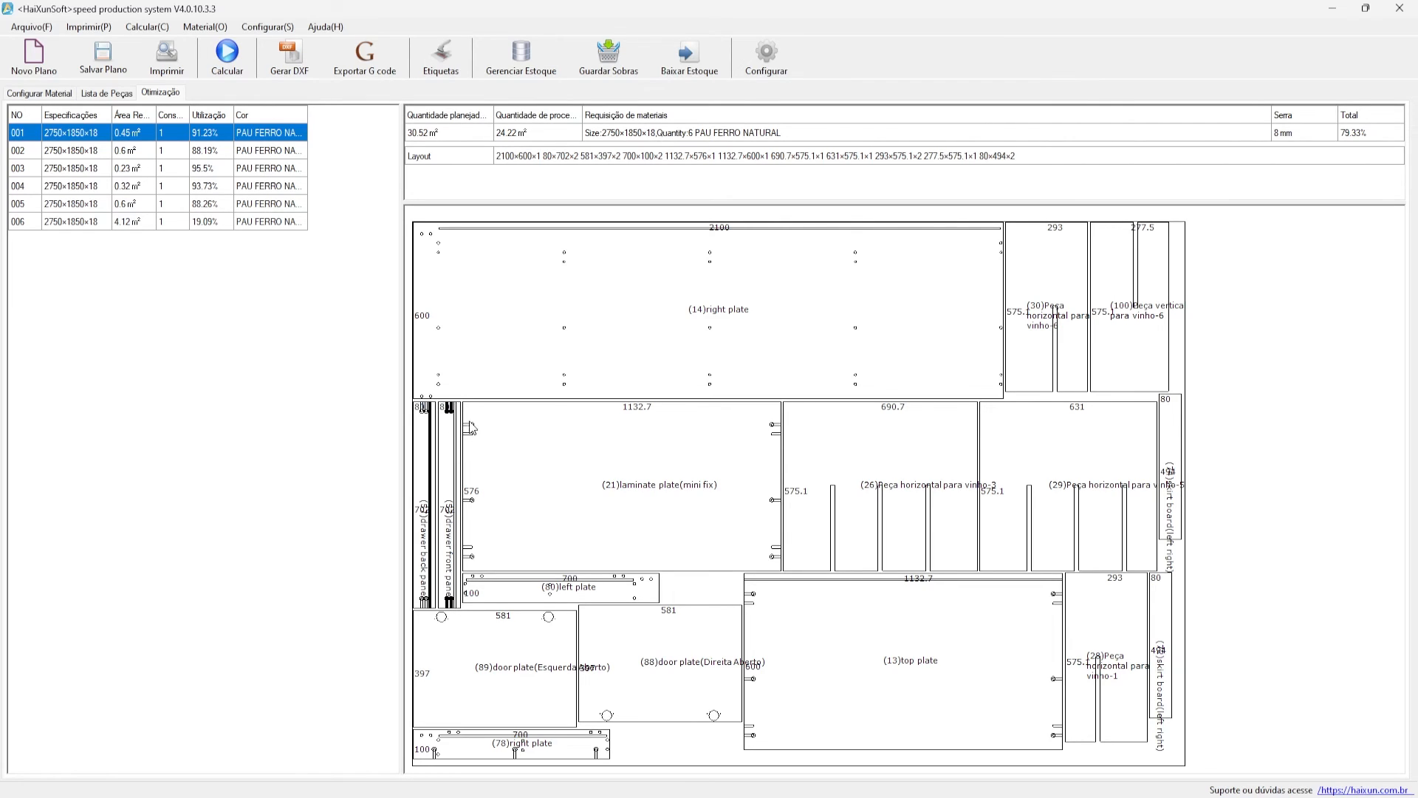
# - Rotate the drawer front panel on sheet 001, save its layout, then show sheet 002
pyautogui.rightClick(477, 415)
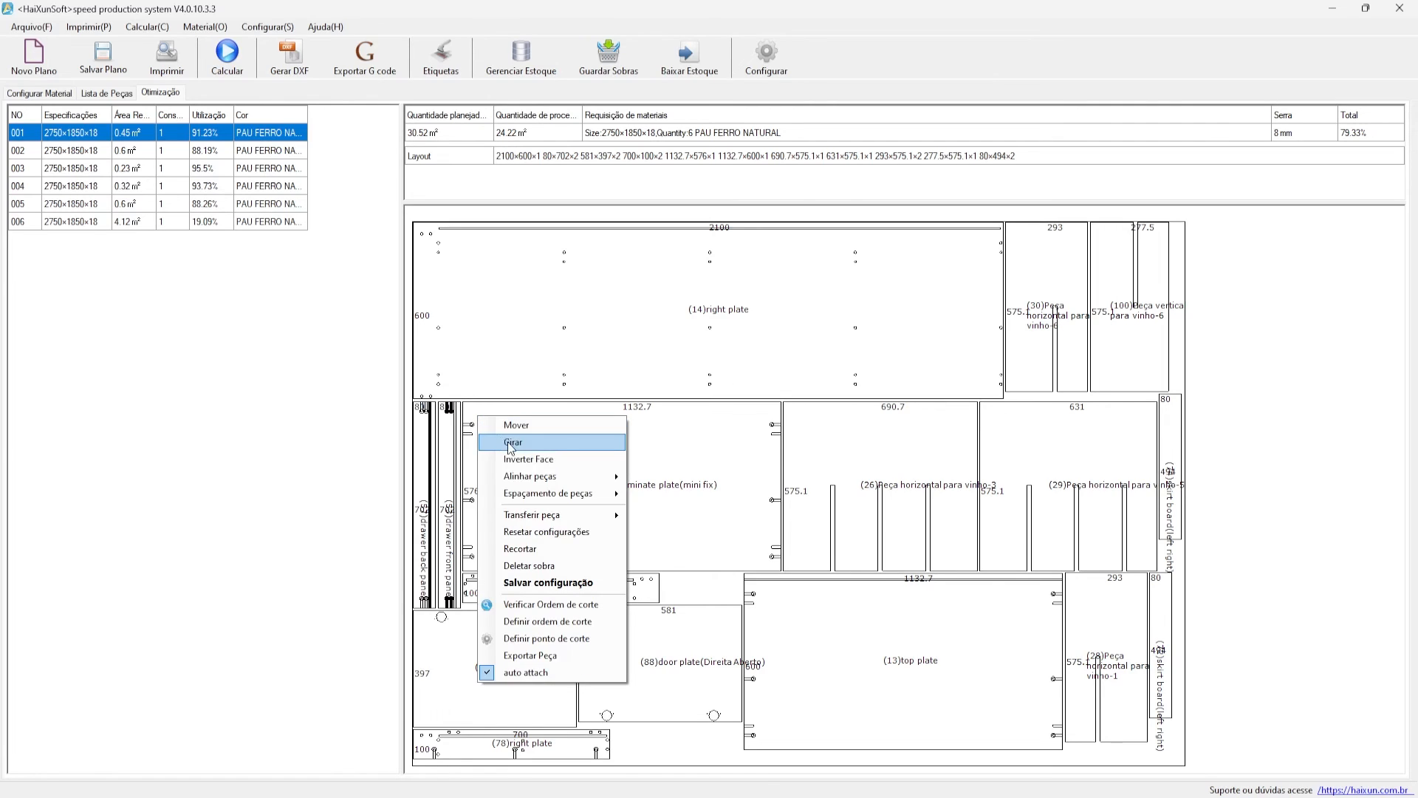
pyautogui.click(521, 463)
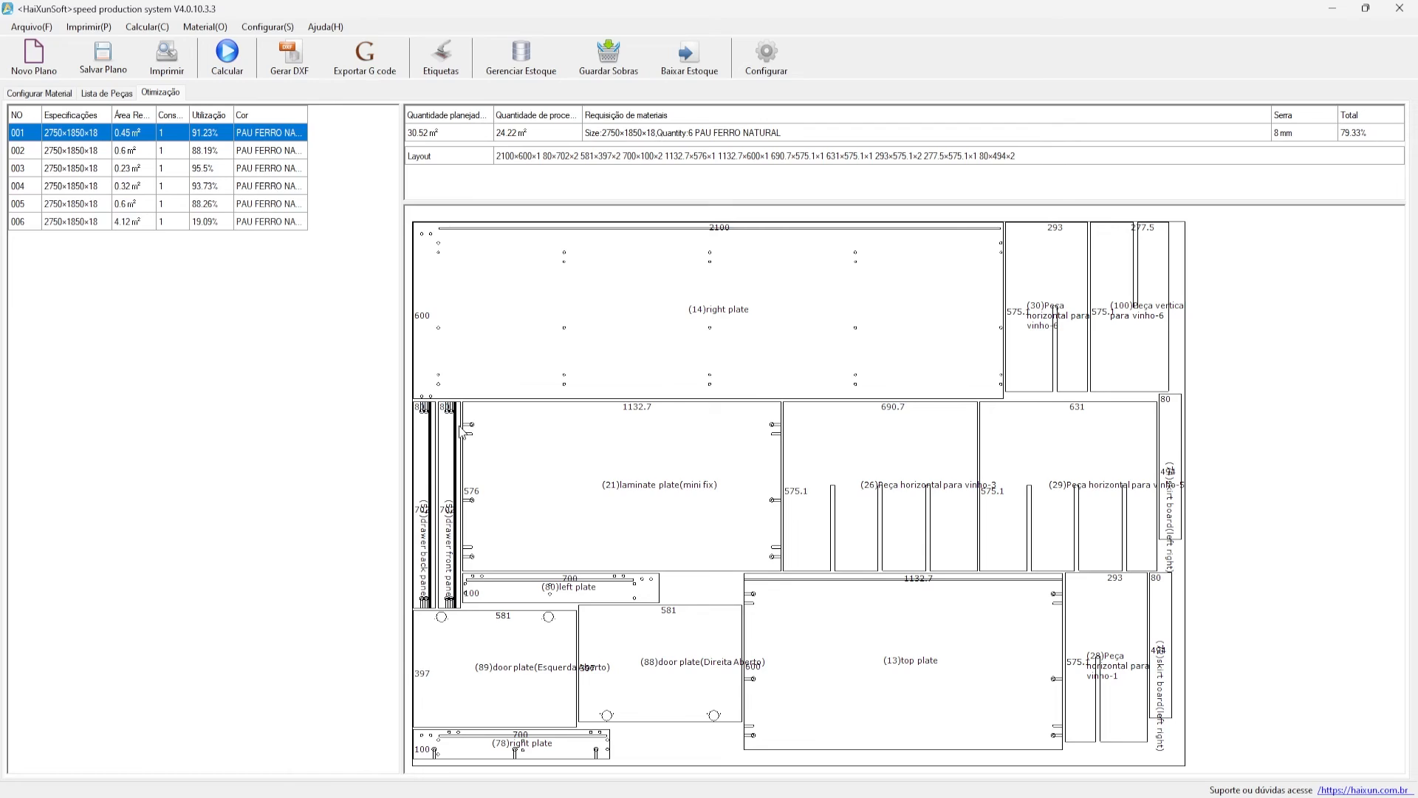
pyautogui.rightClick(626, 467)
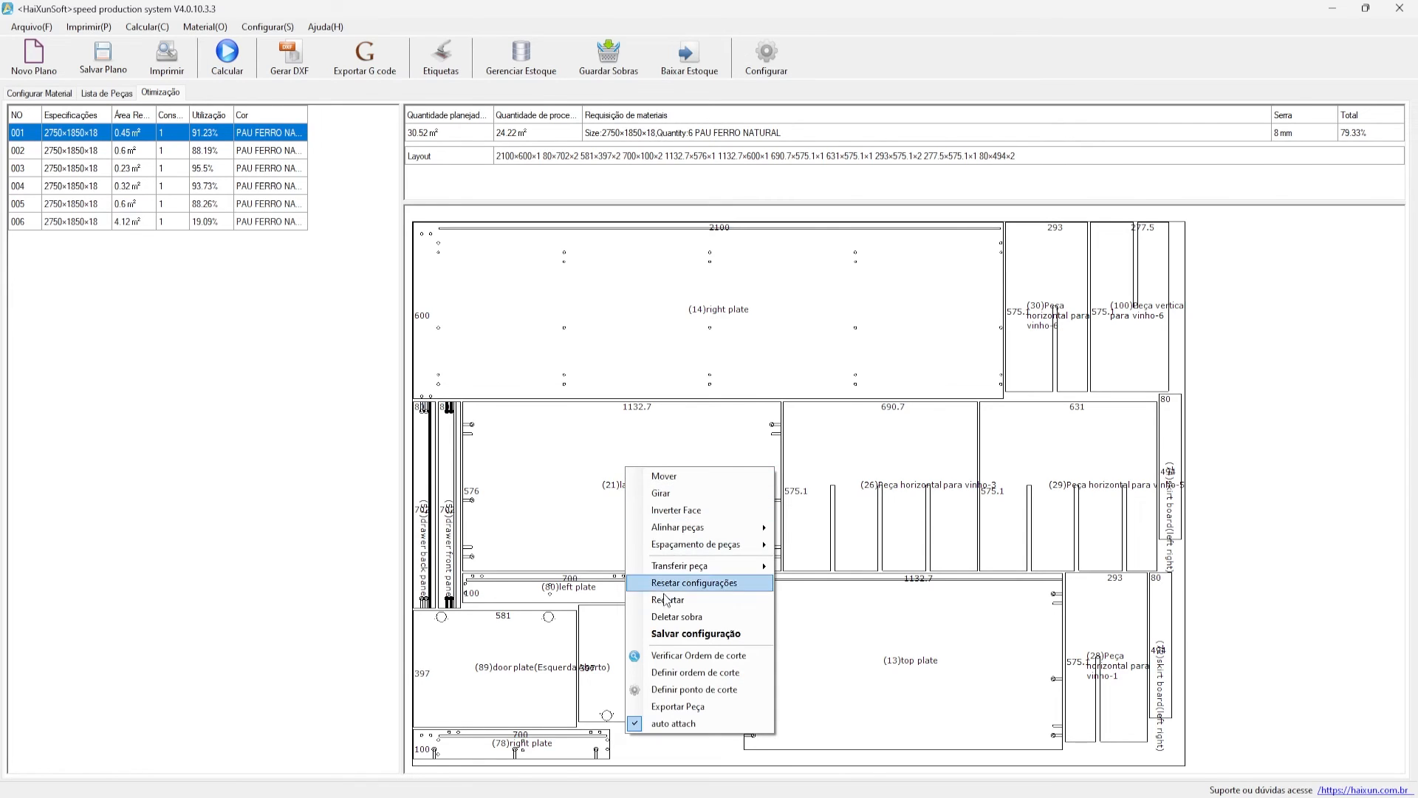
pyautogui.click(733, 637)
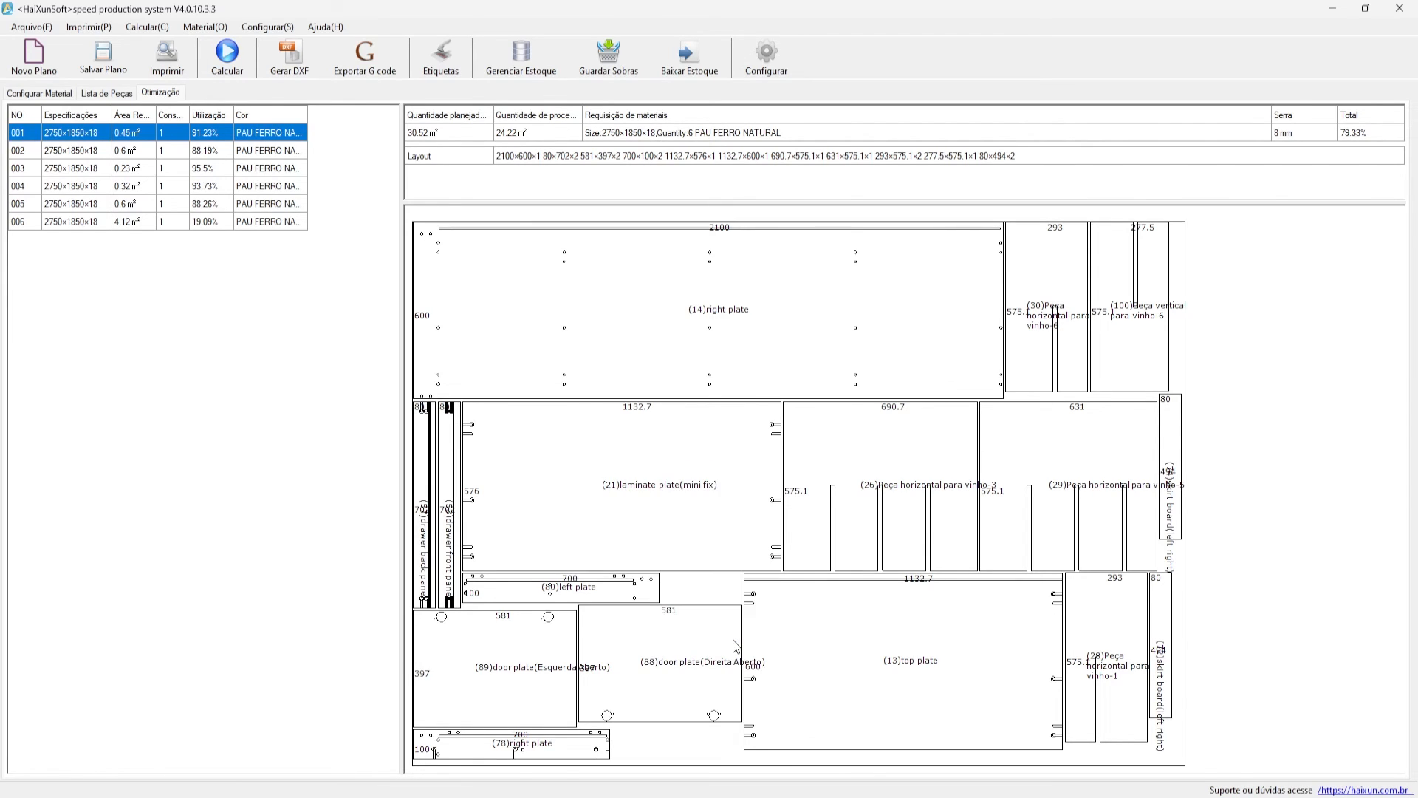
pyautogui.click(730, 459)
pyautogui.click(204, 151)
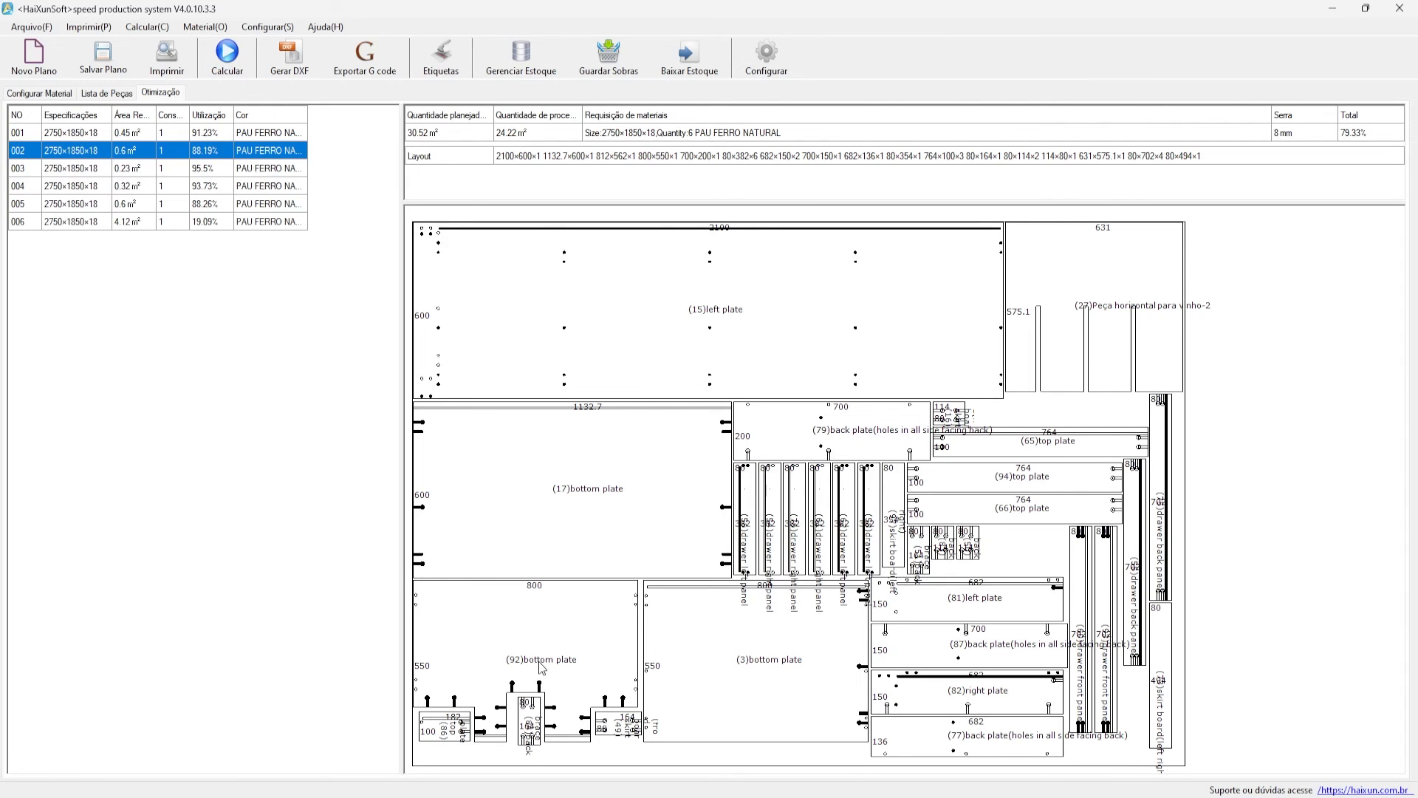
# - Step through sheets 003, 004, 005 and 006, ending on sheet 006 at 19.09% use
pyautogui.click(185, 174)
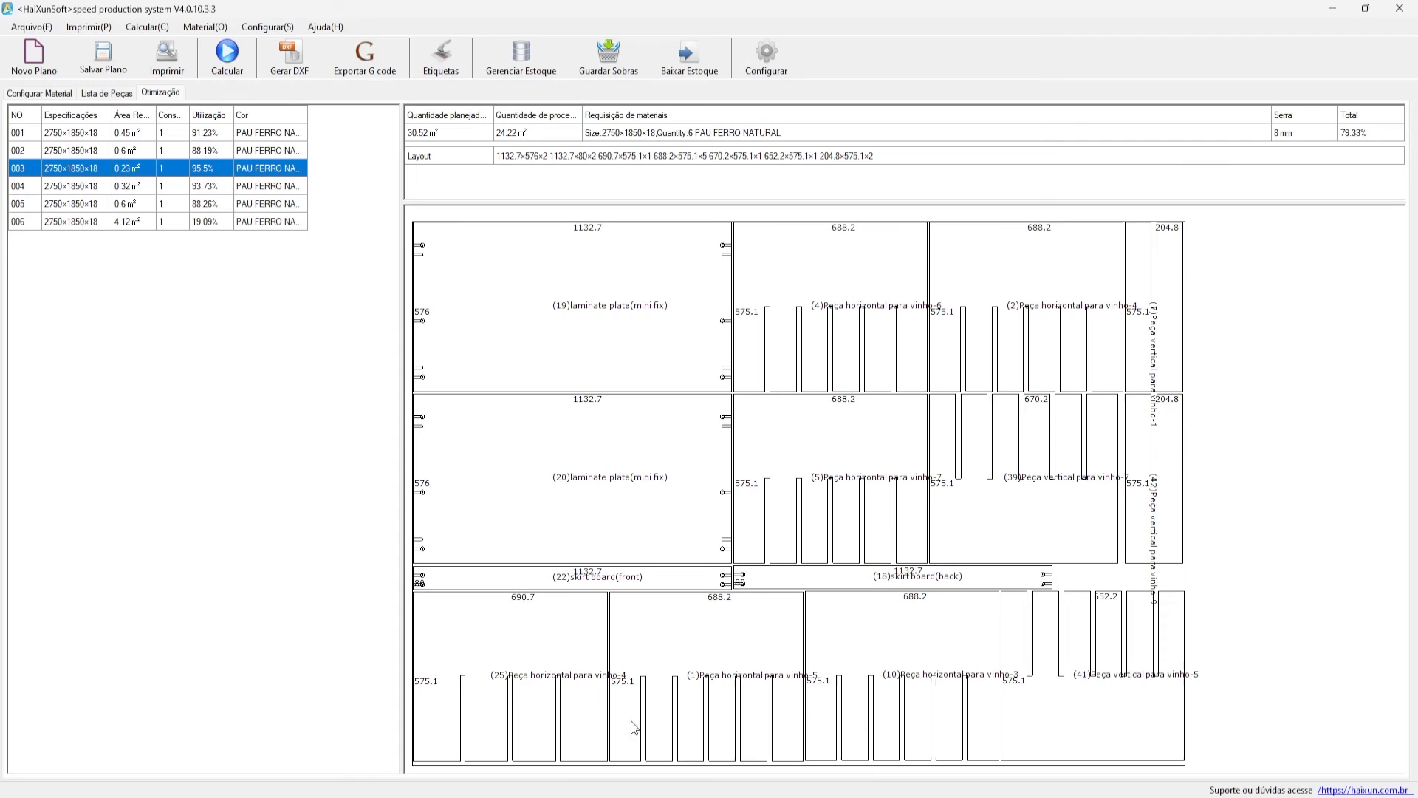
pyautogui.click(183, 188)
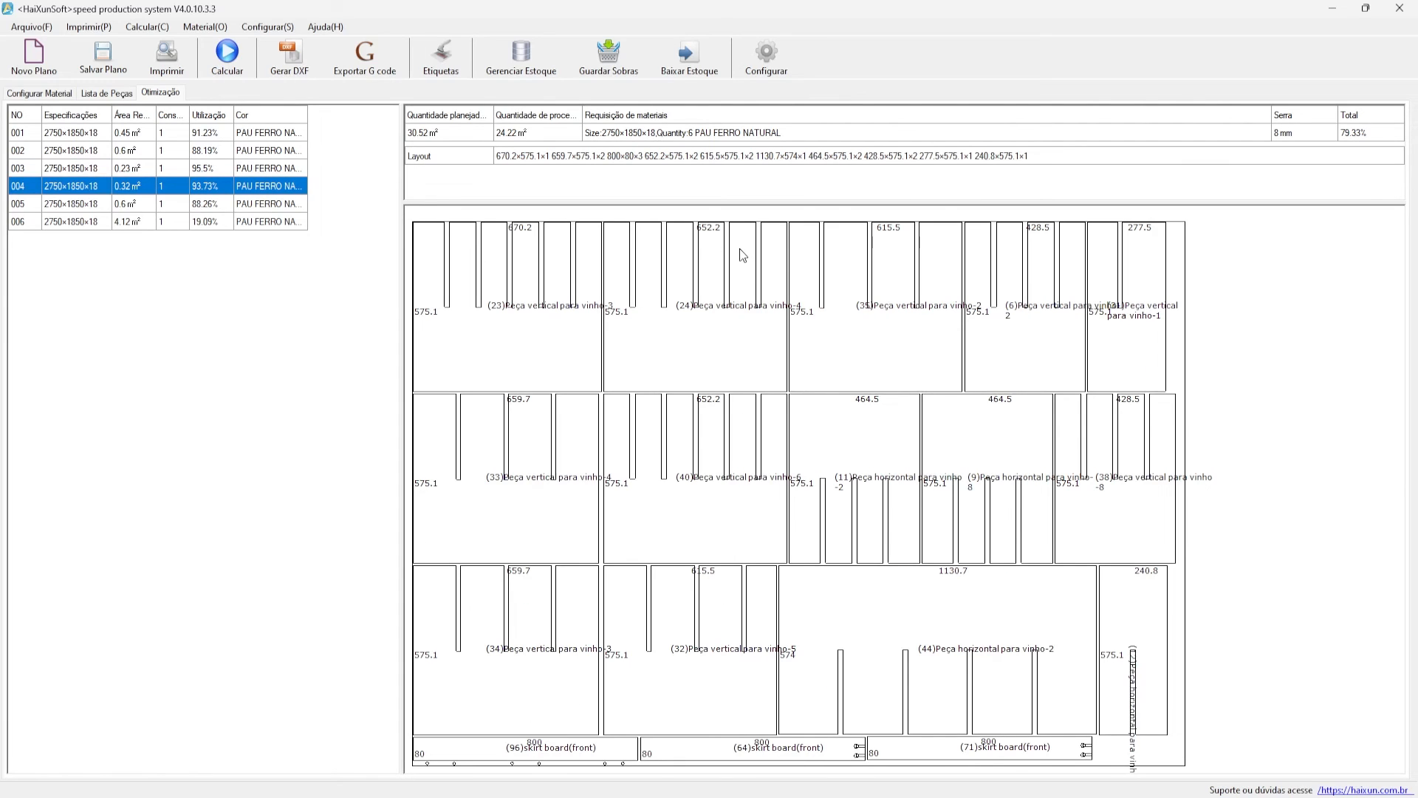
pyautogui.click(229, 200)
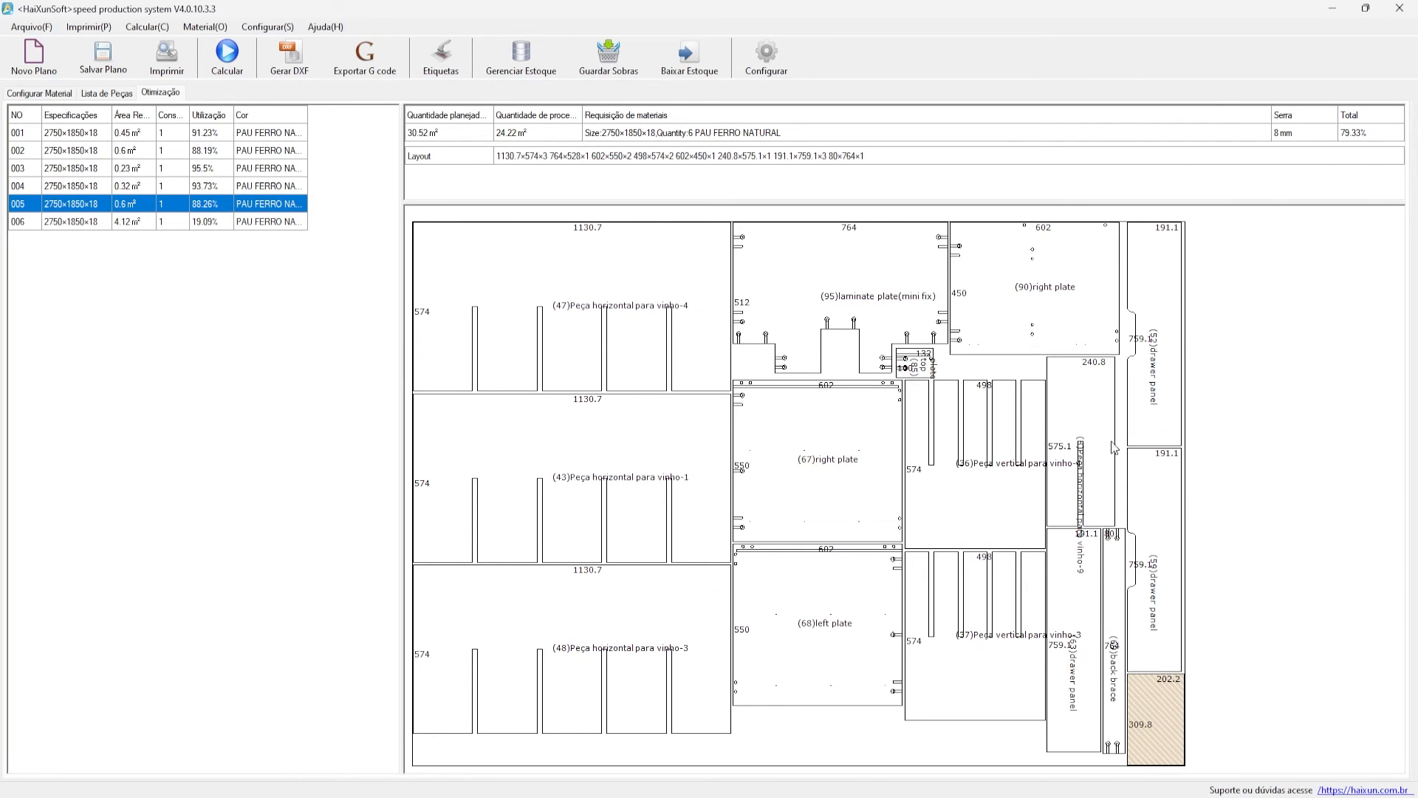
pyautogui.click(242, 222)
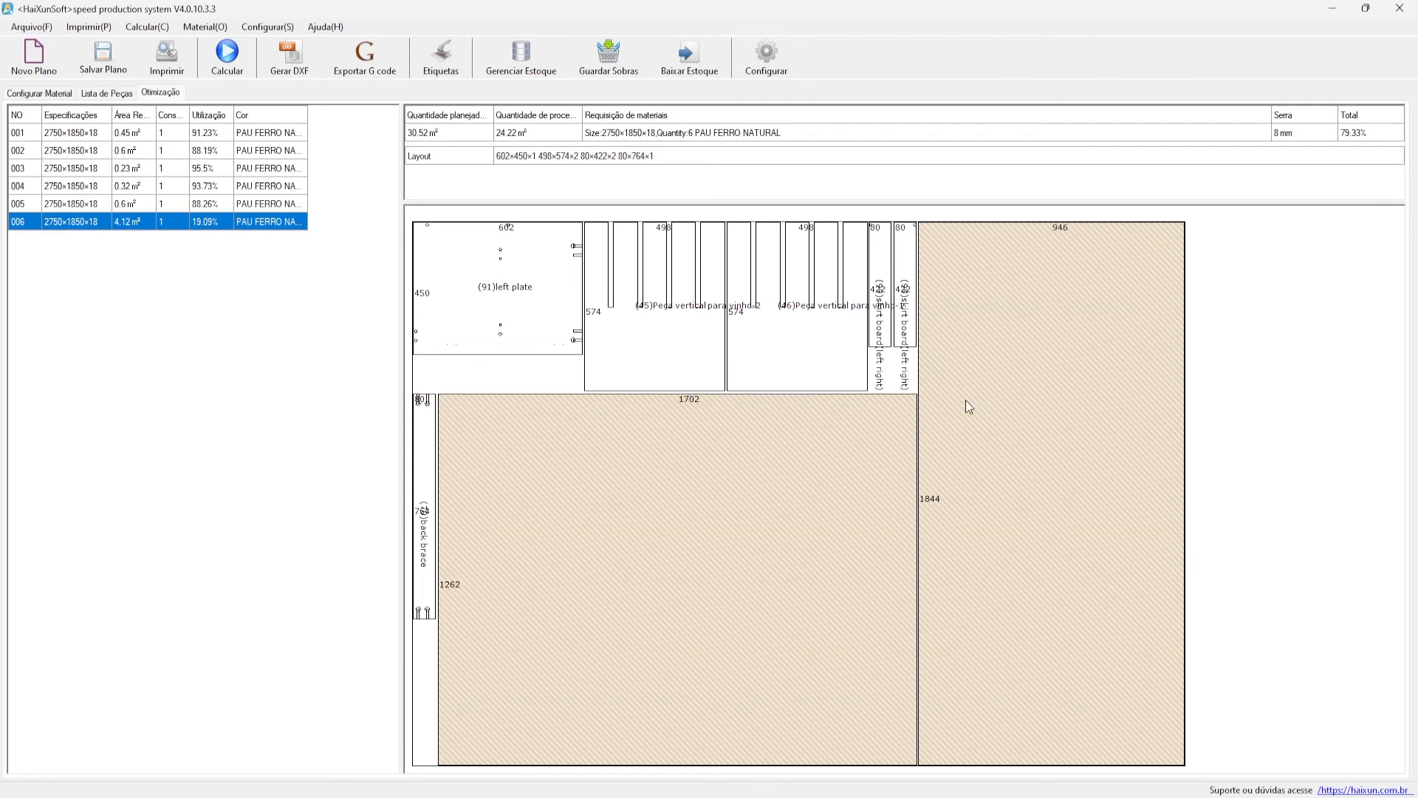
pyautogui.rightClick(581, 387)
# - Move the back brace up beside the skirt boards on sheet 006 and save the layout
pyautogui.click(654, 397)
pyautogui.moveTo(428, 473)
pyautogui.mouseDown()
pyautogui.moveTo(905, 425)
pyautogui.moveTo(977, 389)
pyautogui.moveTo(944, 346)
pyautogui.moveTo(923, 391)
pyautogui.moveTo(935, 399)
pyautogui.moveTo(916, 396)
pyautogui.moveTo(913, 417)
pyautogui.moveTo(934, 411)
pyautogui.mouseUp()
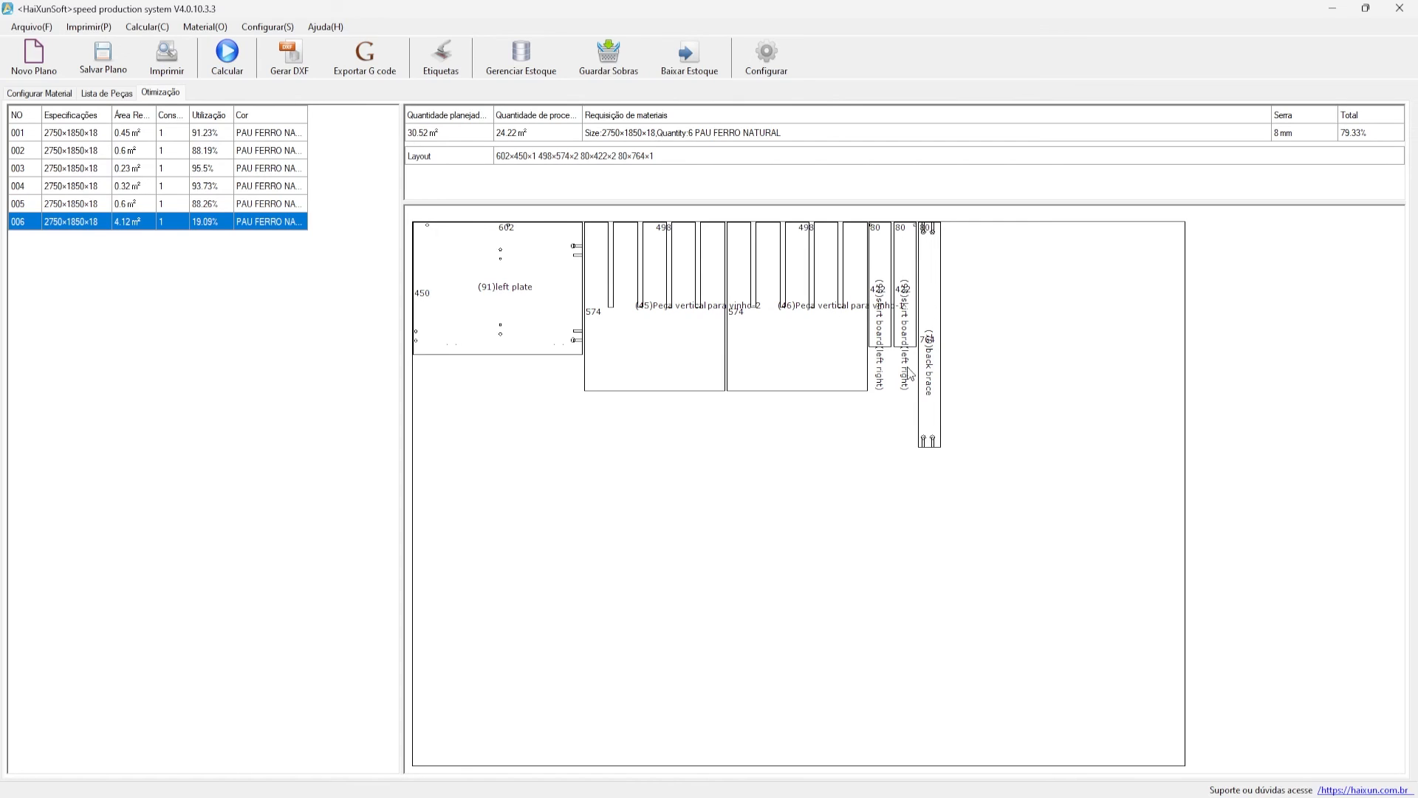
pyautogui.moveTo(928, 350); pyautogui.dragTo(927, 352)
pyautogui.rightClick(520, 375)
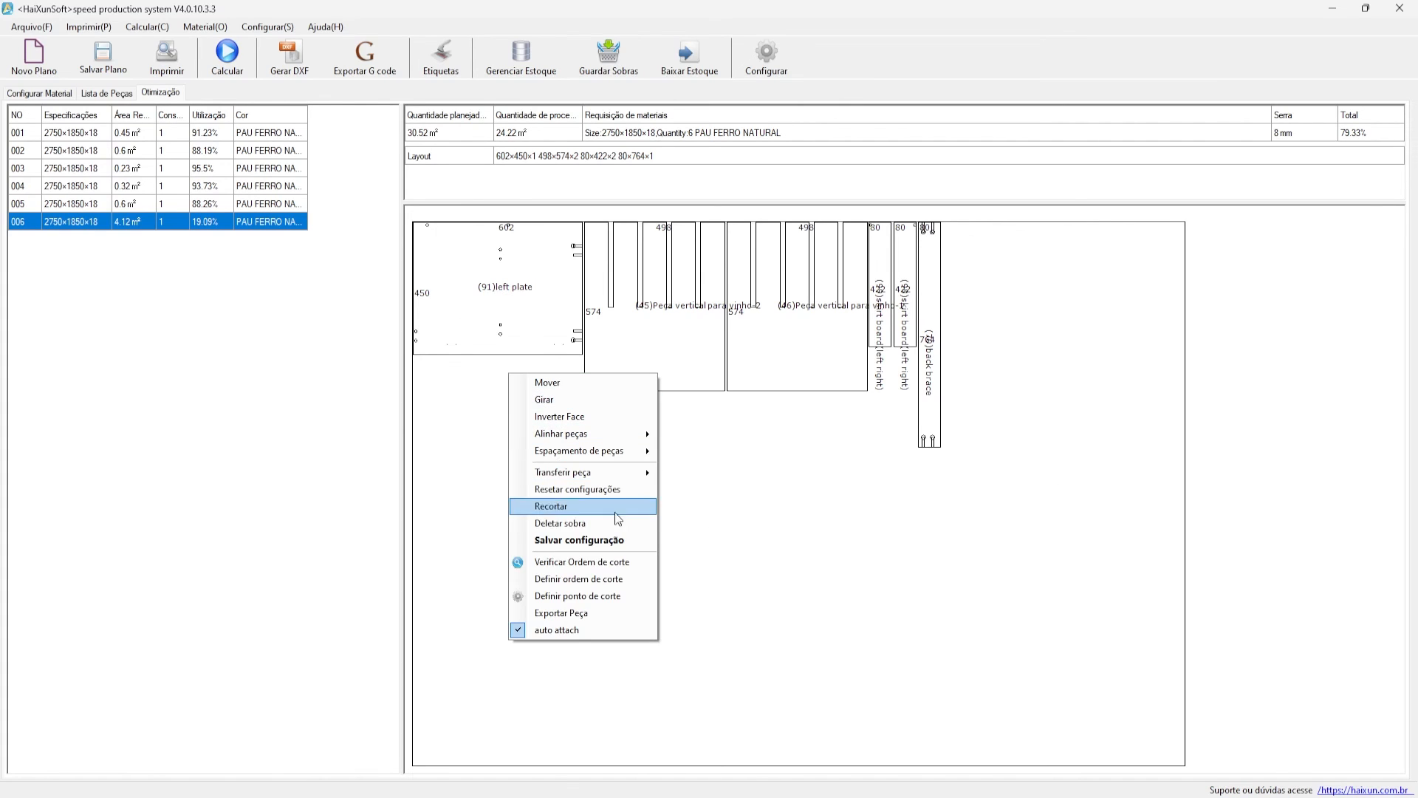
pyautogui.click(576, 537)
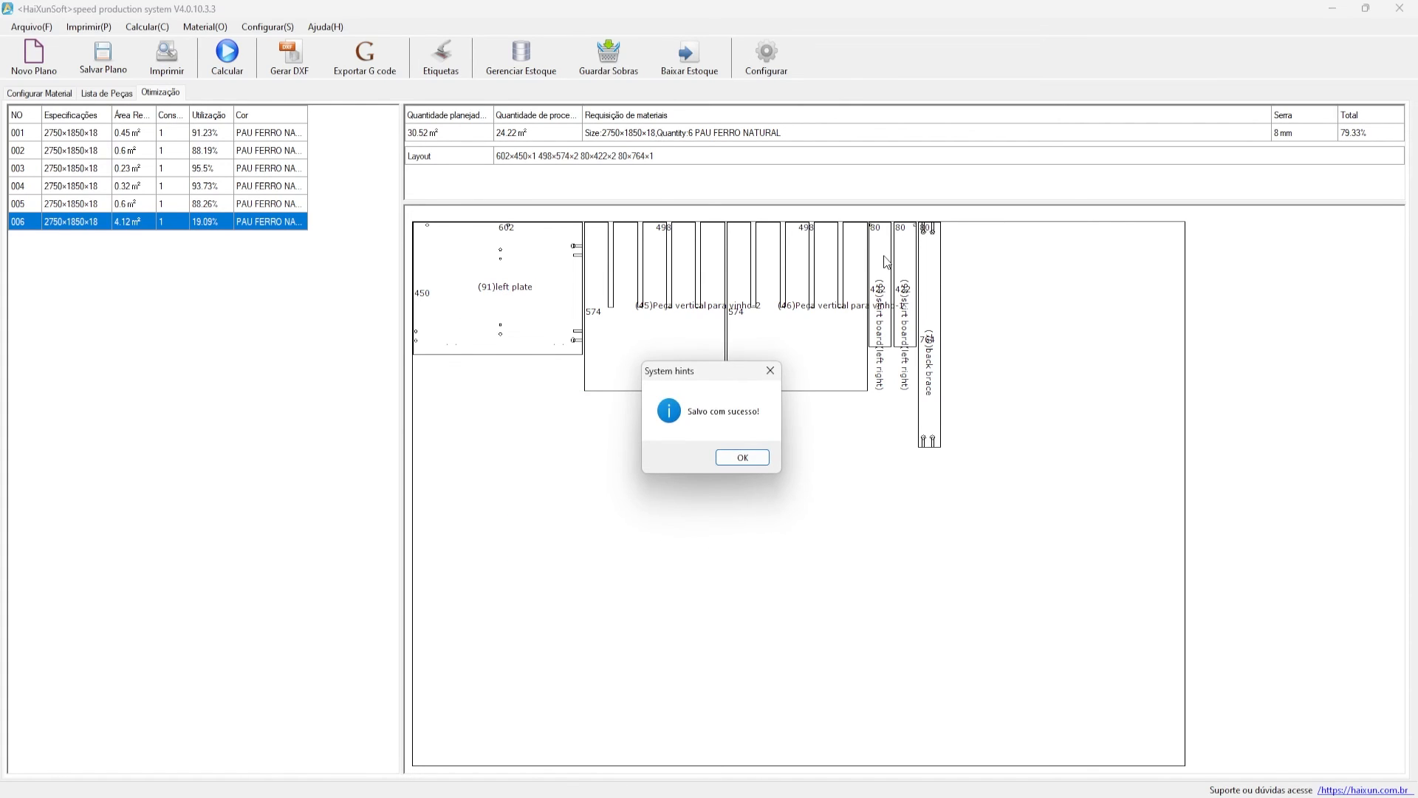
pyautogui.click(739, 459)
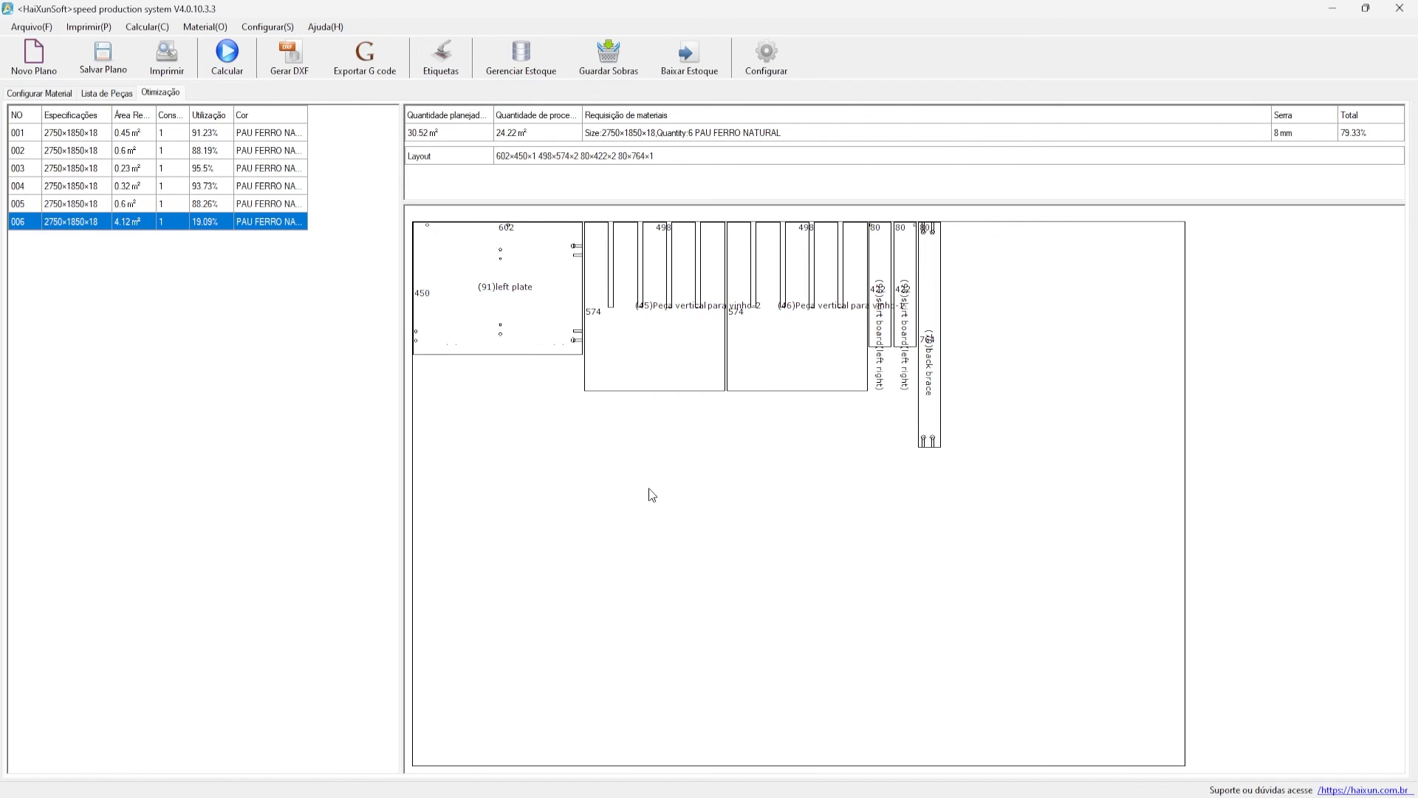
pyautogui.rightClick(651, 454)
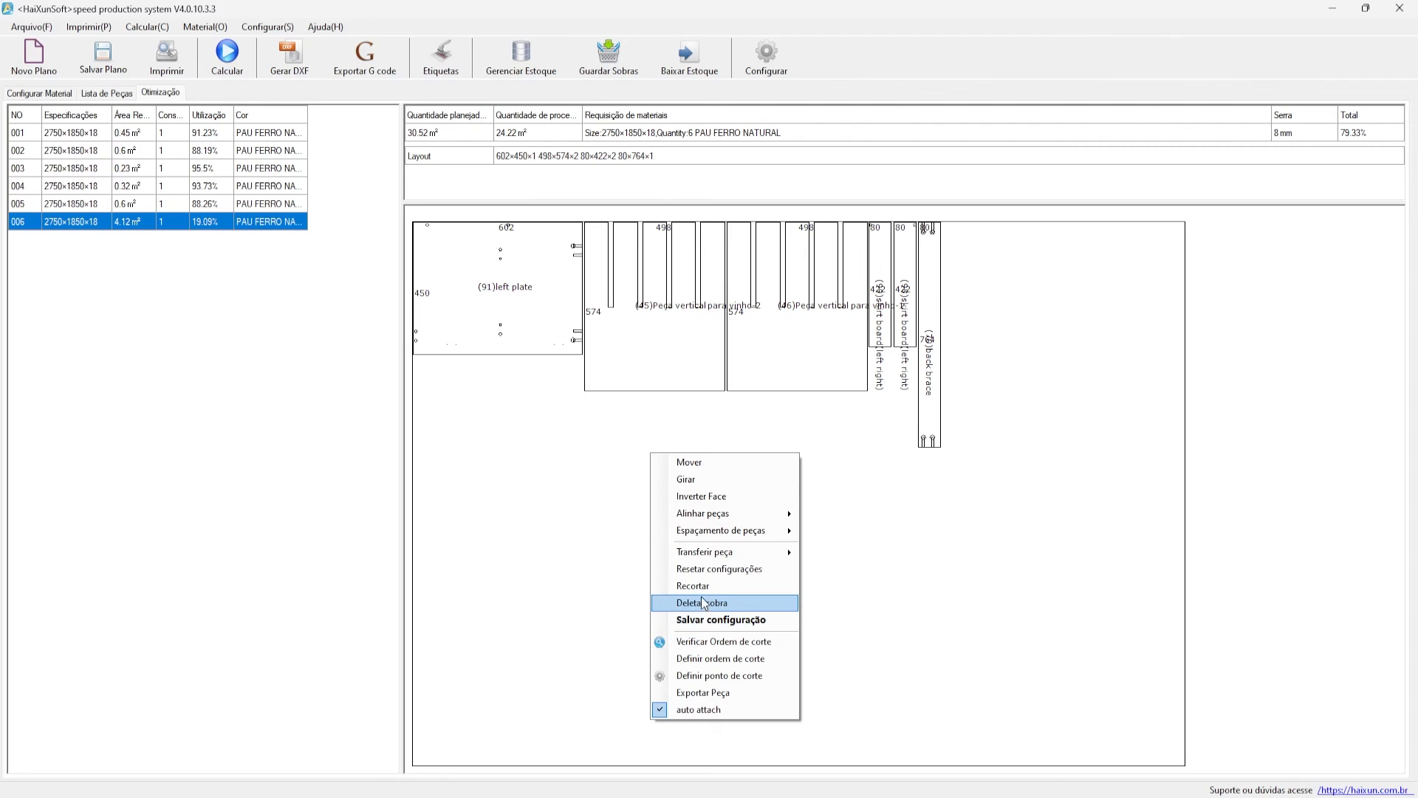
pyautogui.click(728, 585)
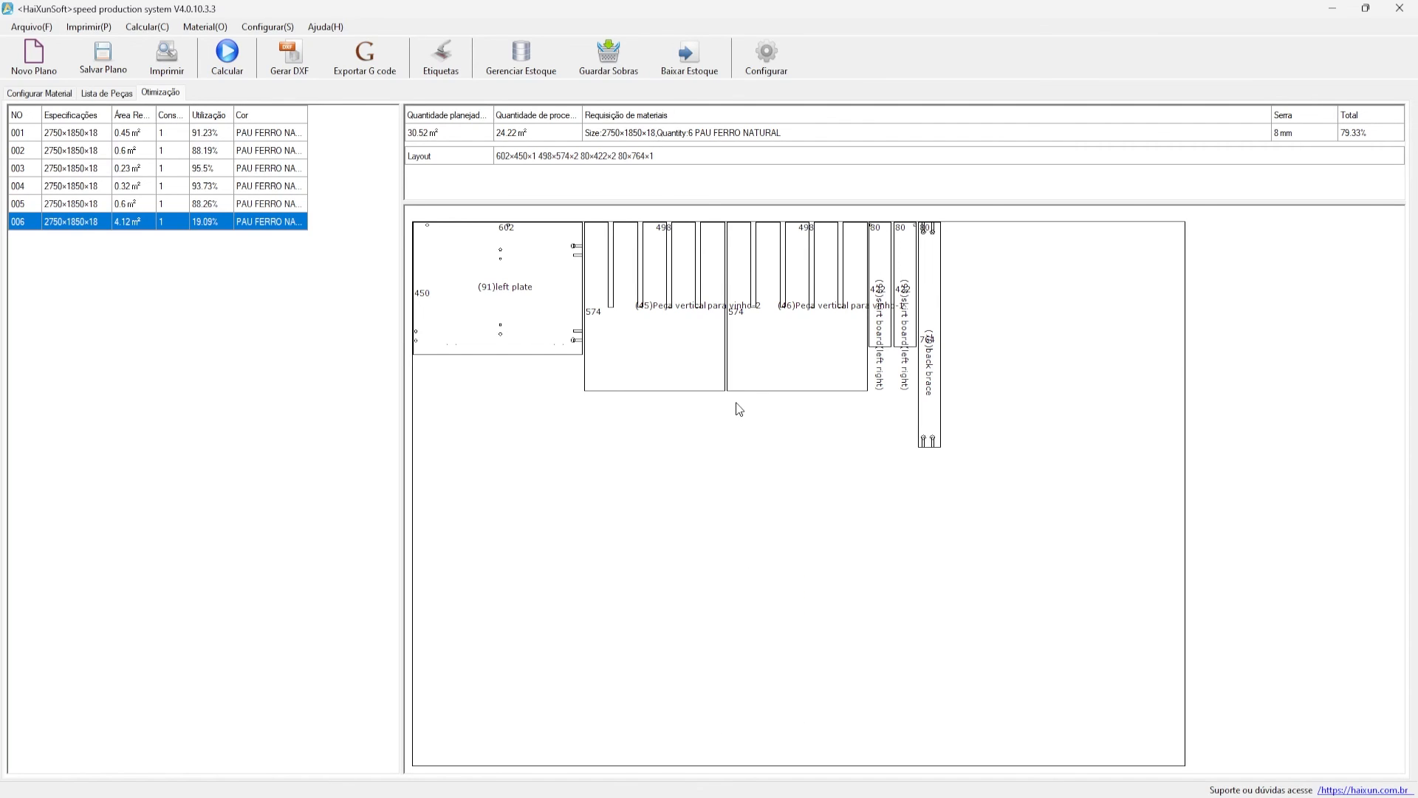
# - Mark 1790×1262 and 858×1844 offcuts on sheet 006 and save the layout
pyautogui.click(916, 442)
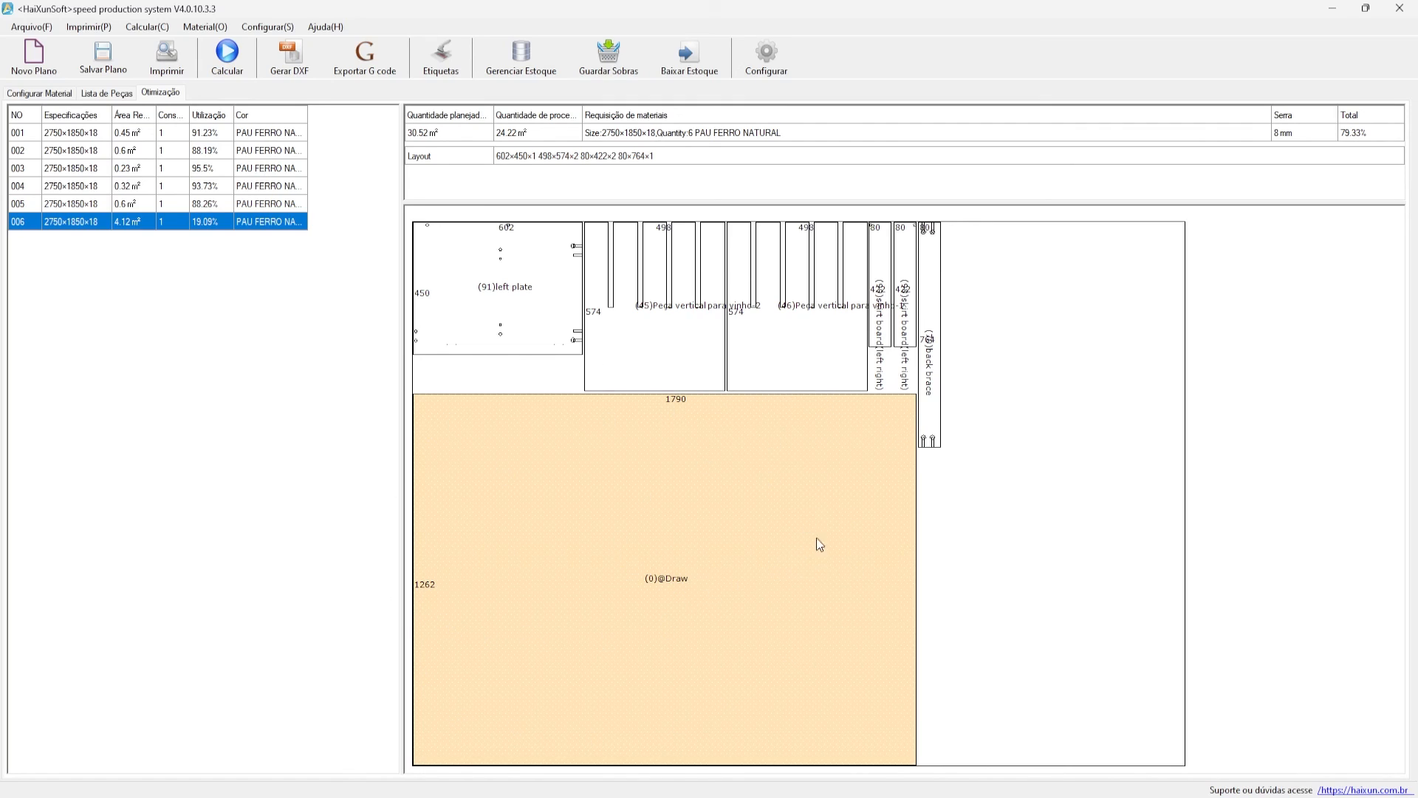
pyautogui.click(956, 318)
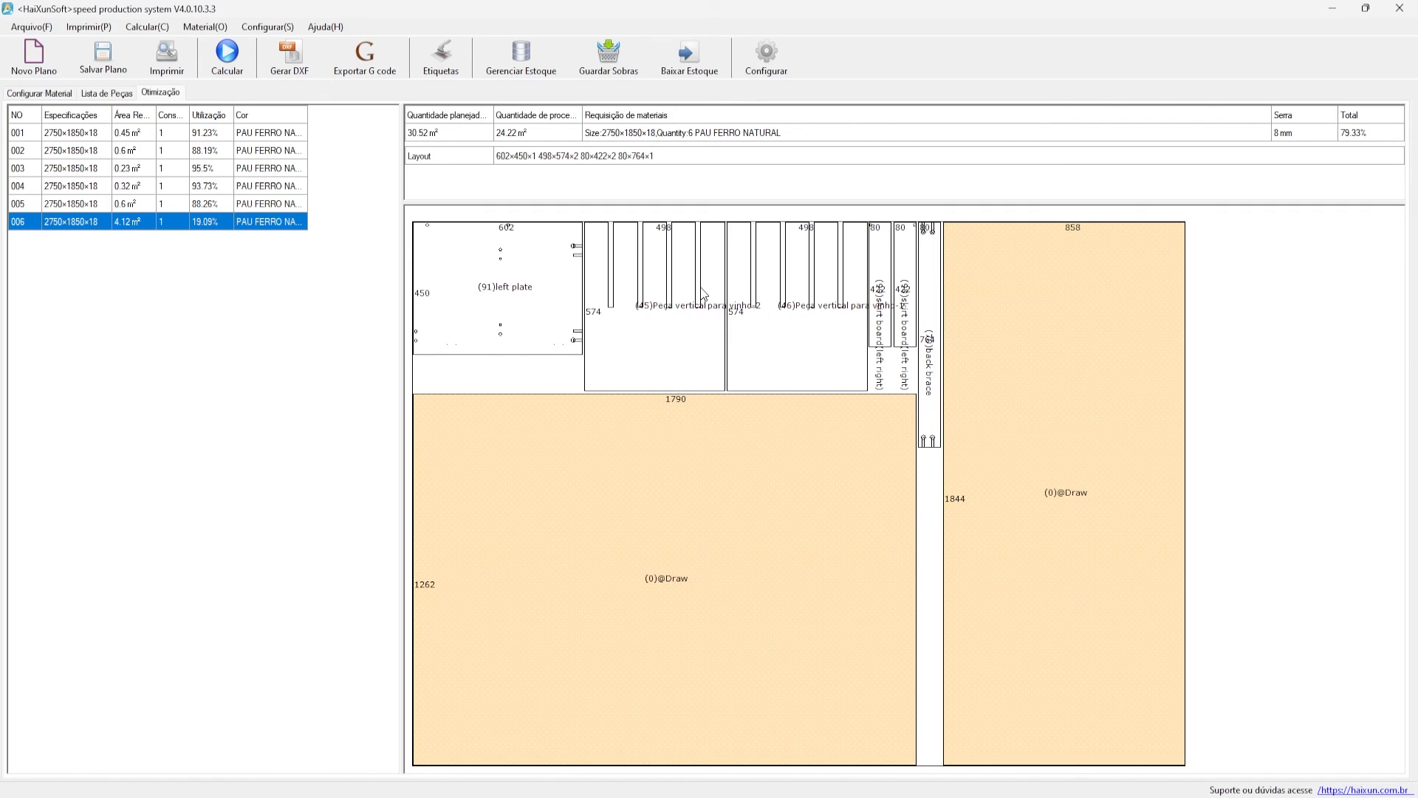
pyautogui.rightClick(654, 298)
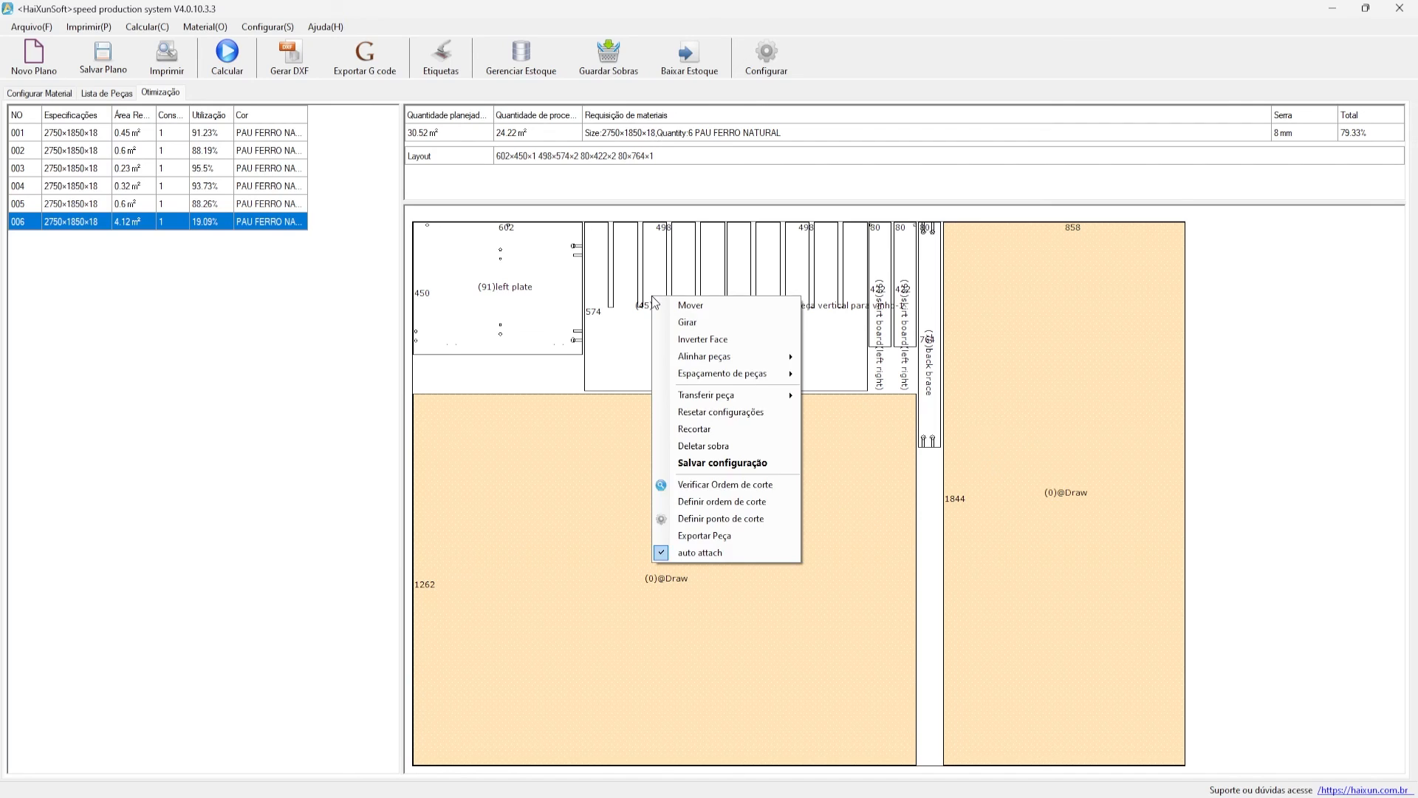
pyautogui.click(743, 464)
pyautogui.click(722, 457)
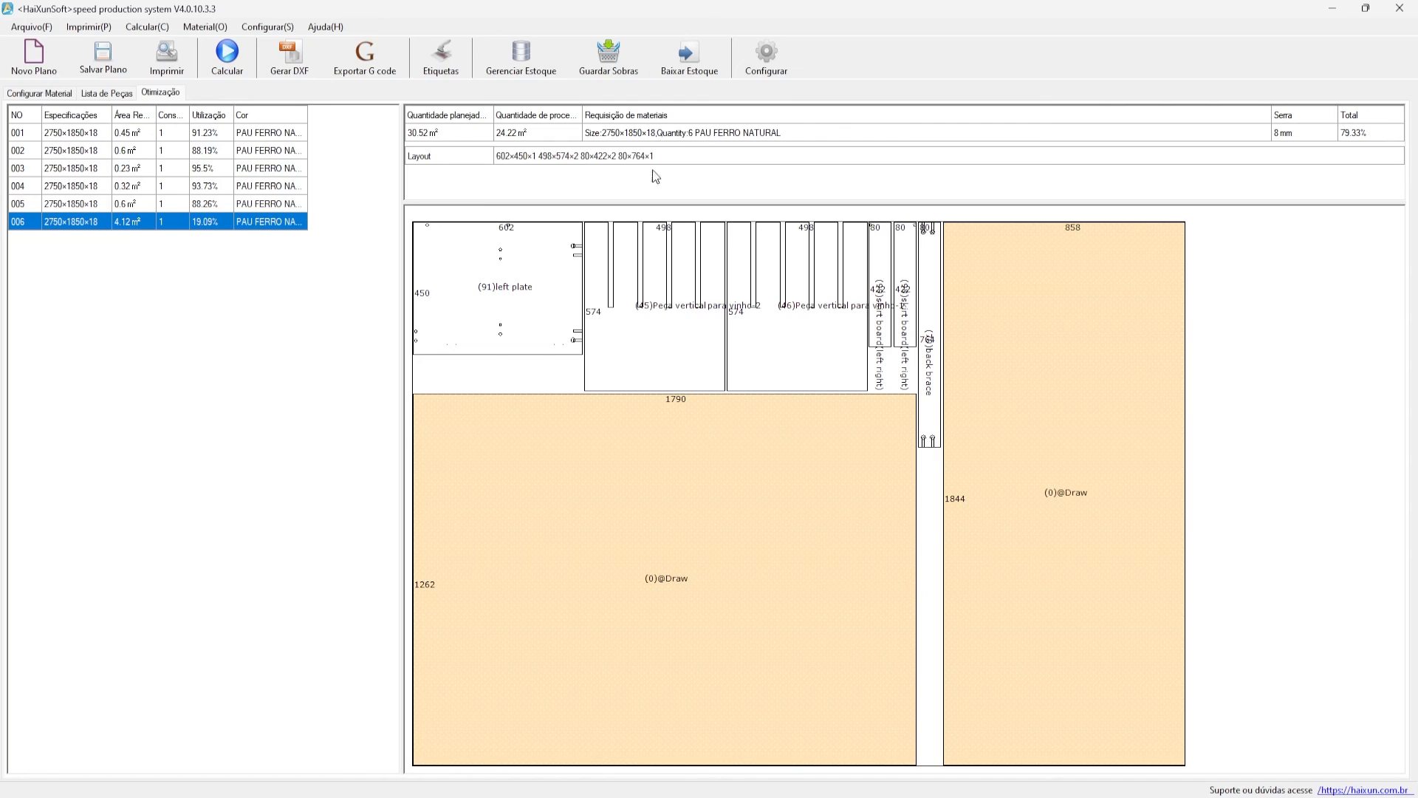
# - Save the marked offcuts to stock and confirm the 1790×1262 and 858×1844 leftover entries in Gerenciar Estoque
pyautogui.click(633, 76)
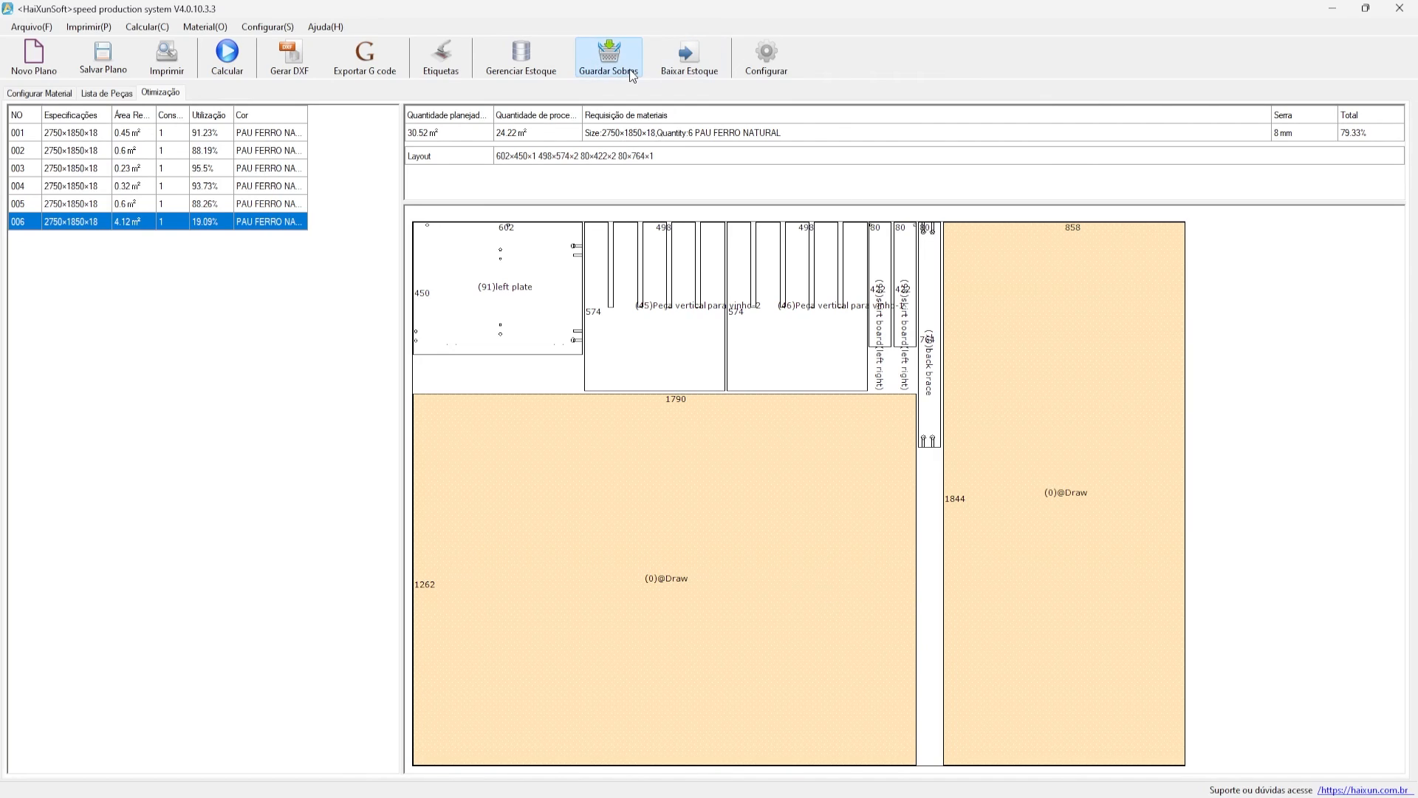
pyautogui.click(805, 458)
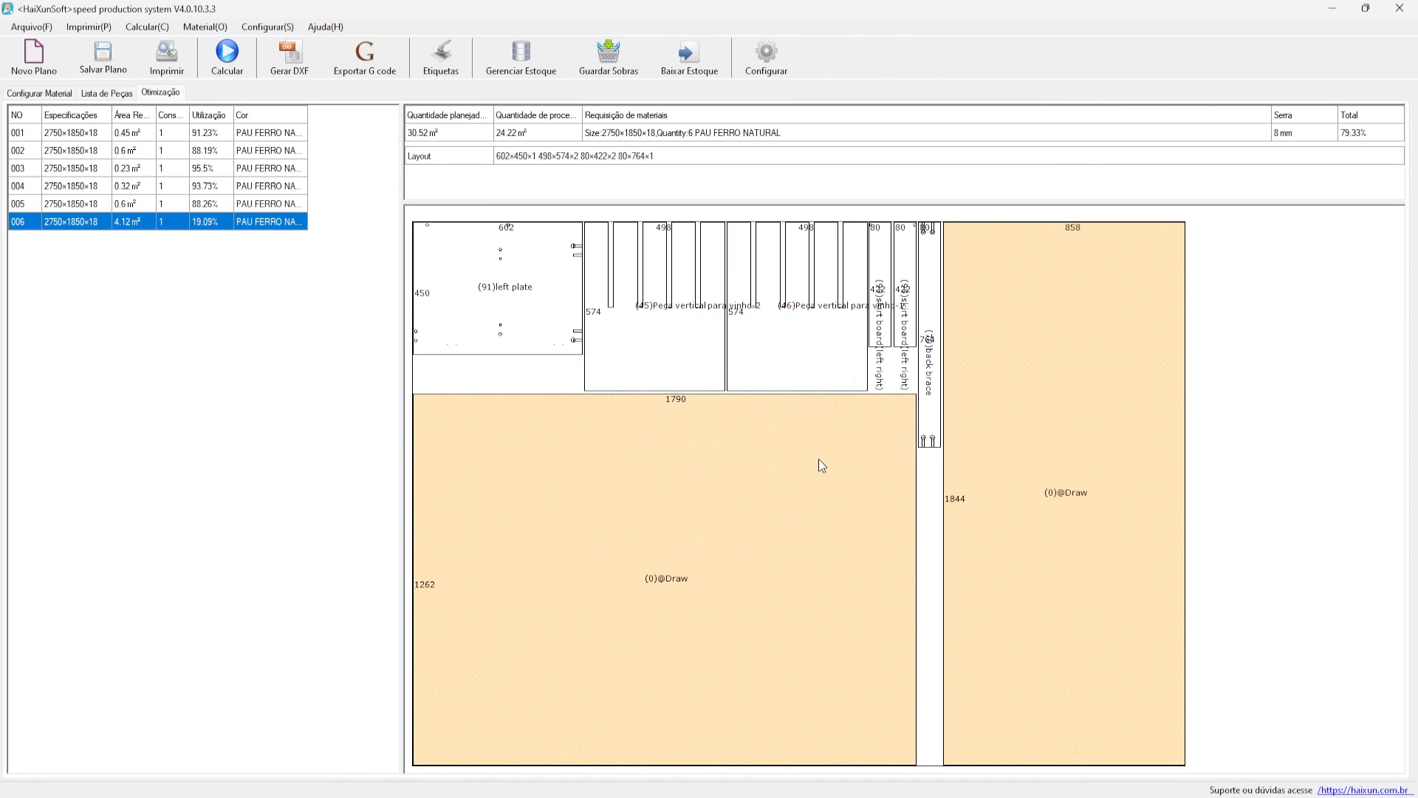
pyautogui.click(523, 53)
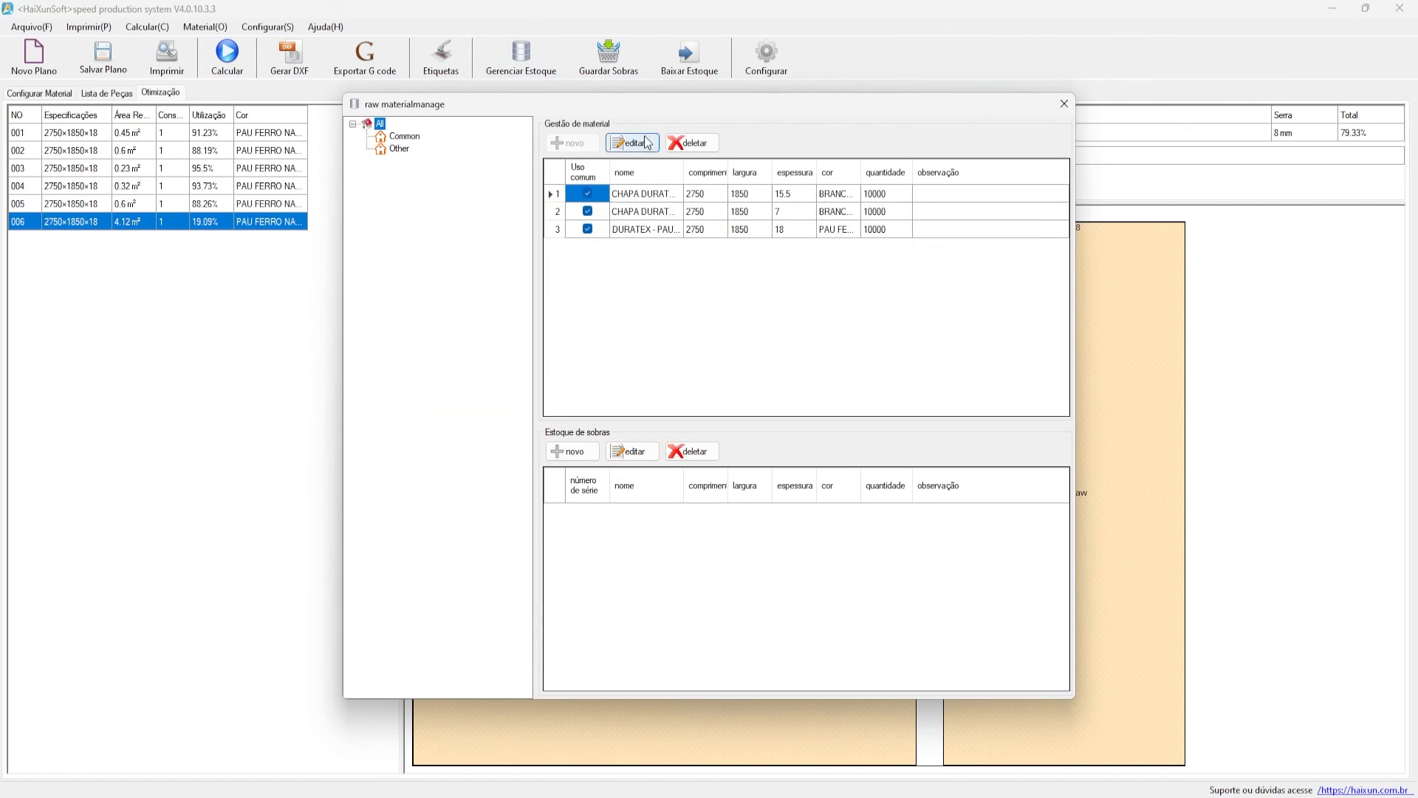
pyautogui.click(558, 231)
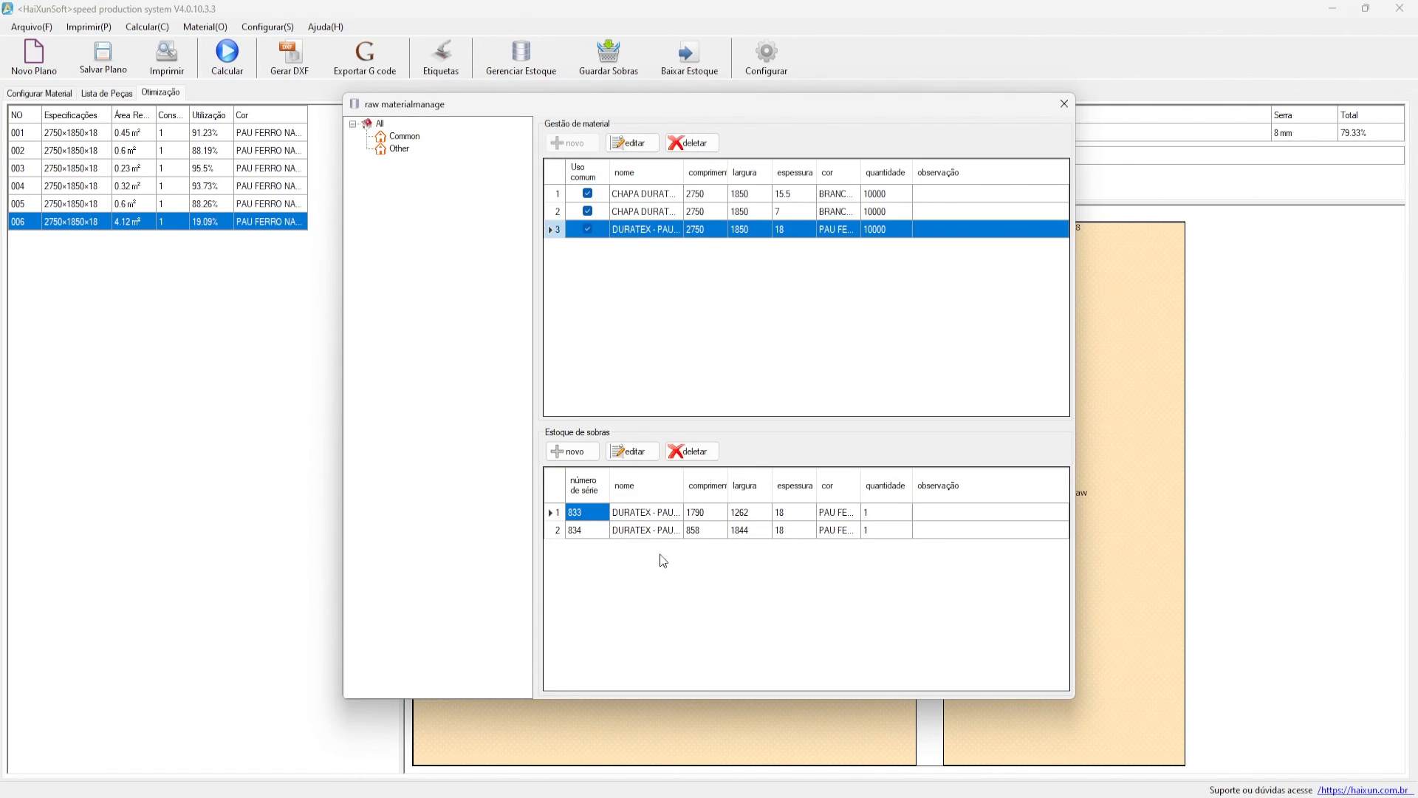
pyautogui.click(560, 531)
pyautogui.click(559, 514)
pyautogui.click(560, 530)
pyautogui.click(559, 514)
pyautogui.click(560, 531)
pyautogui.click(559, 514)
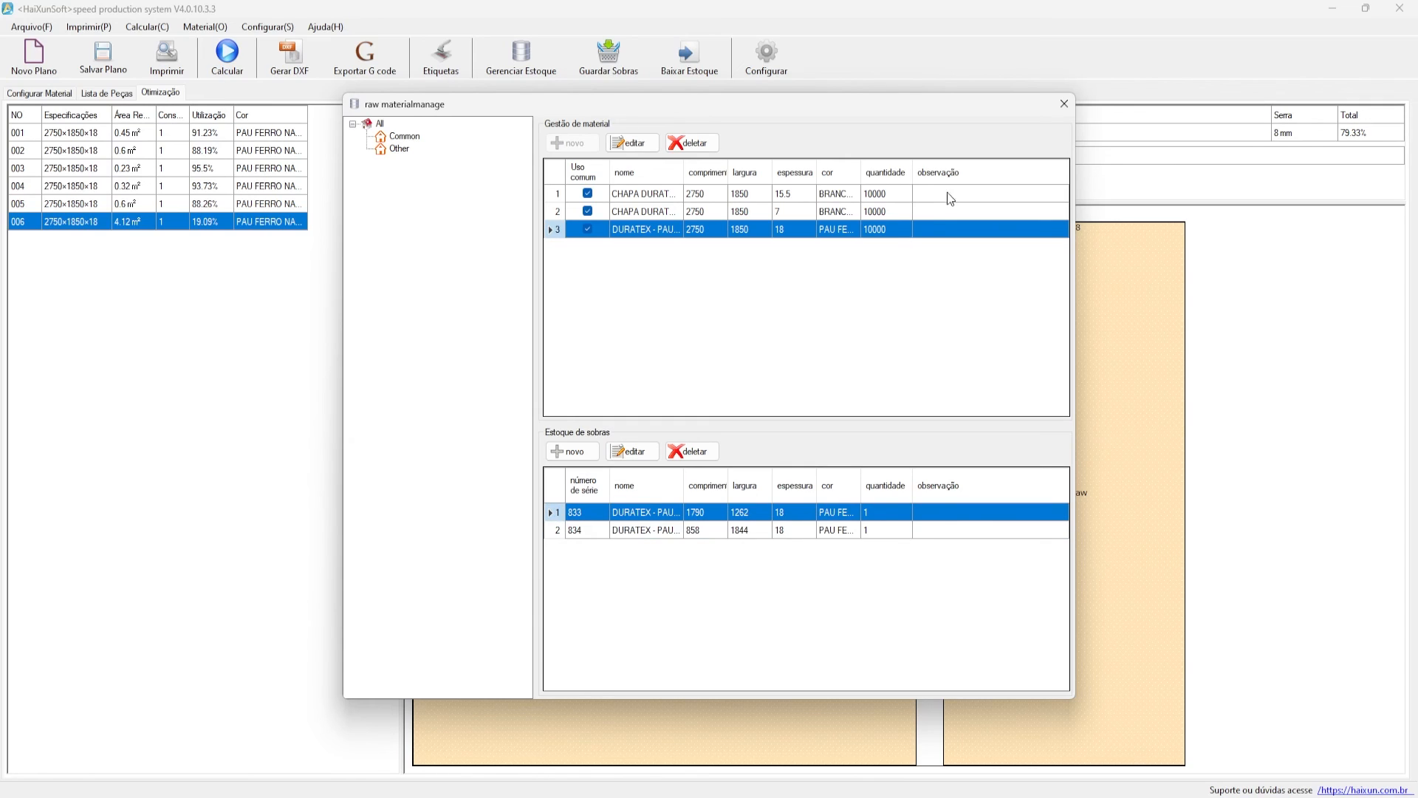
pyautogui.click(1065, 103)
# - Review the plan's current Pau Ferro sheet material with its 2750 length
pyautogui.click(99, 96)
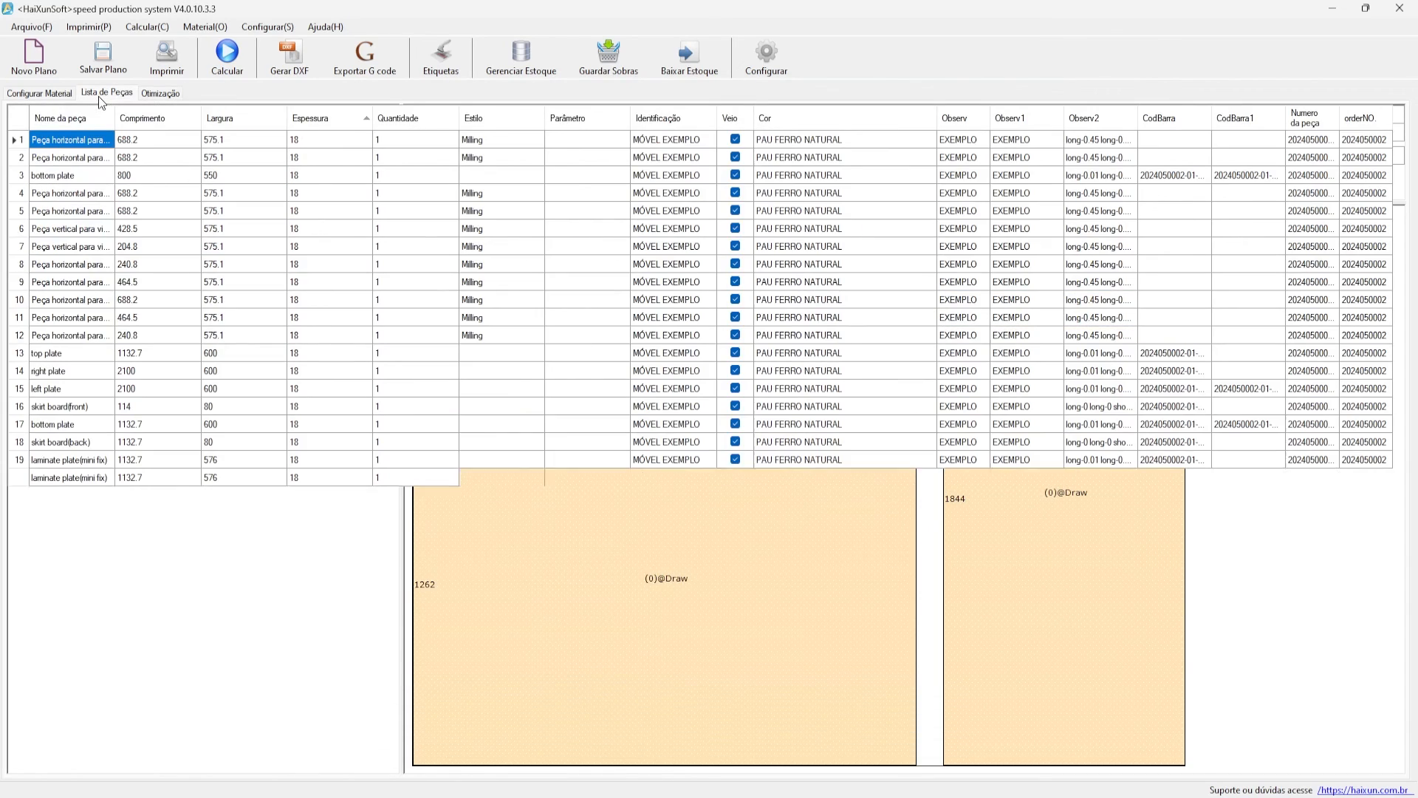
pyautogui.click(47, 96)
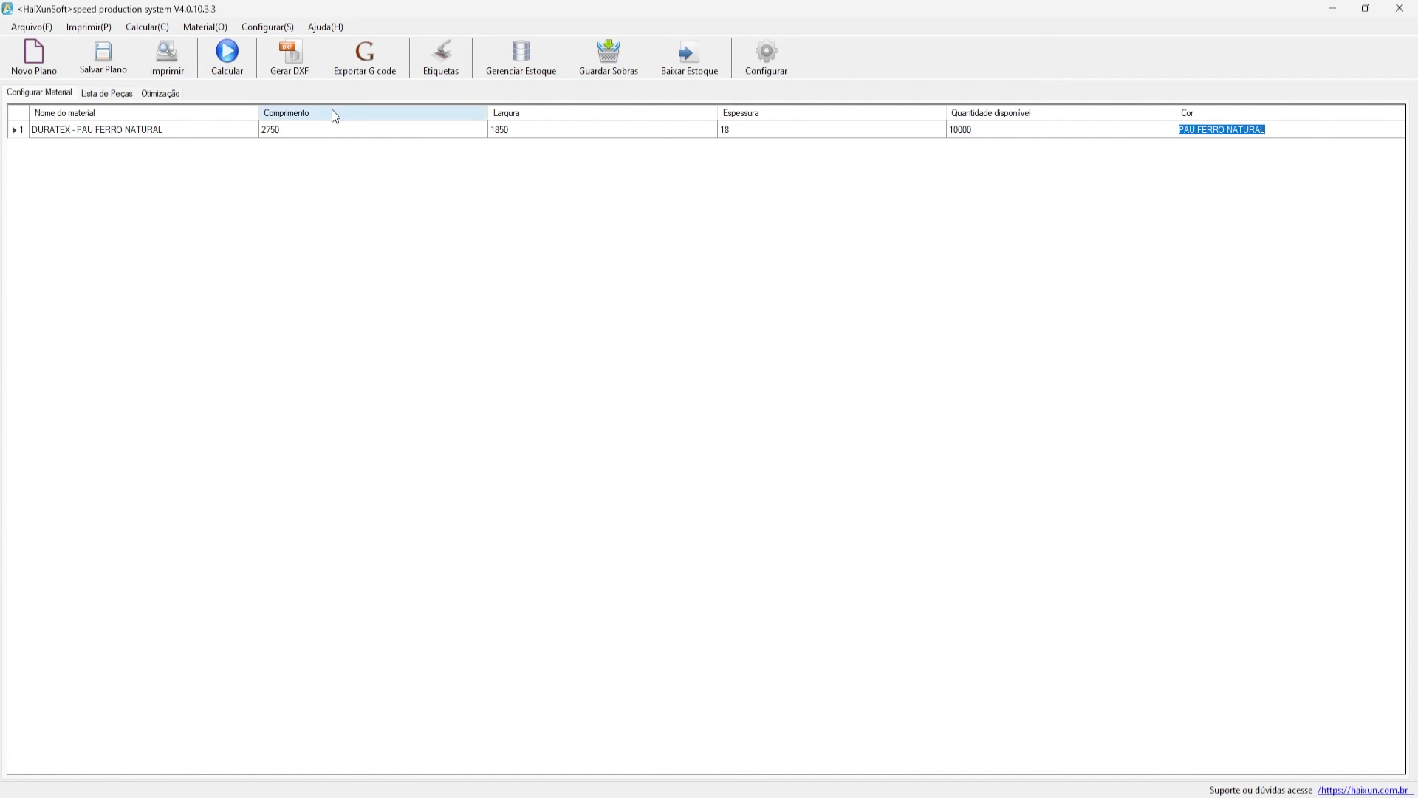
pyautogui.click(340, 130)
pyautogui.click(230, 133)
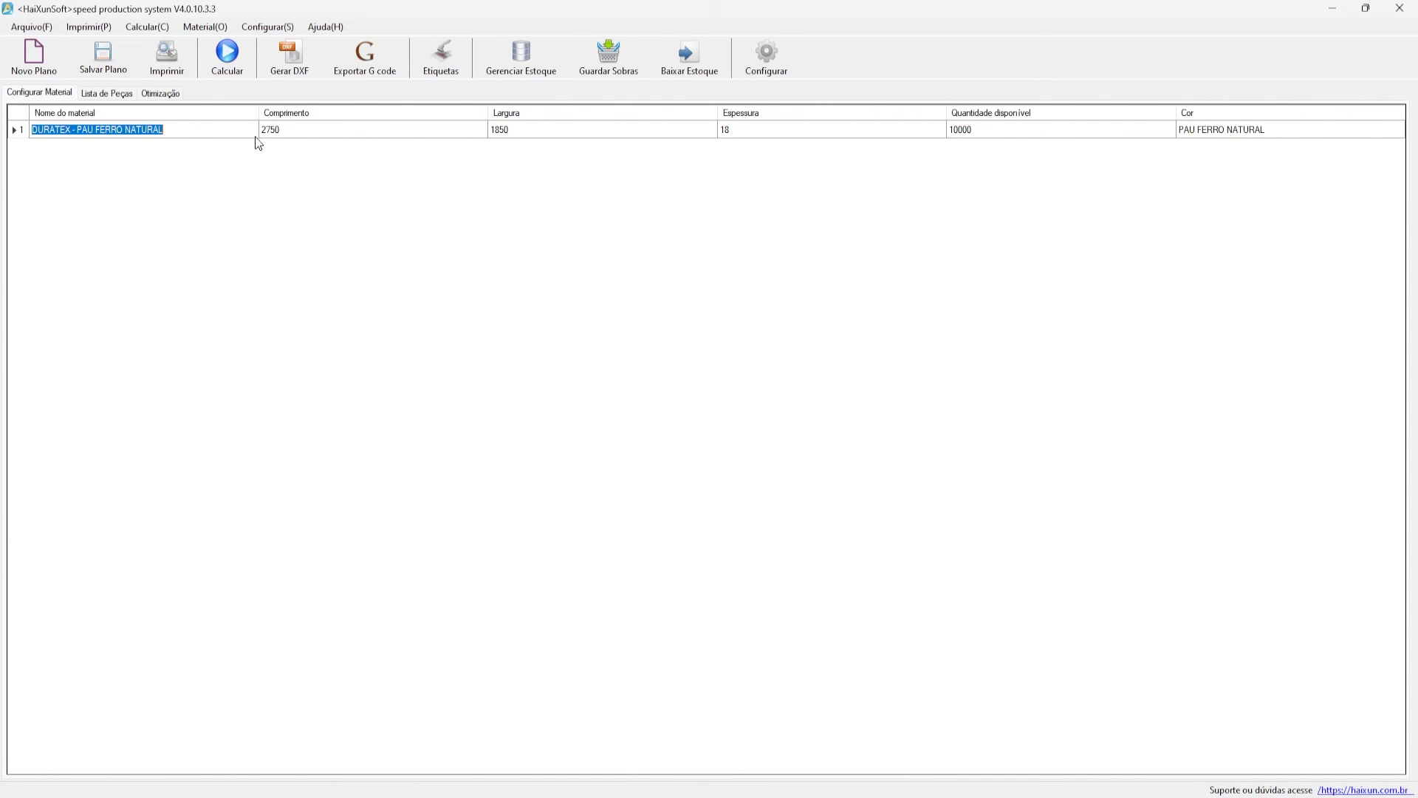
pyautogui.click(261, 134)
# - Add the 1790×1262 and 858×1844 Pau Ferro leftovers as sheet materials via Selecionar sobras
pyautogui.rightClick(152, 193)
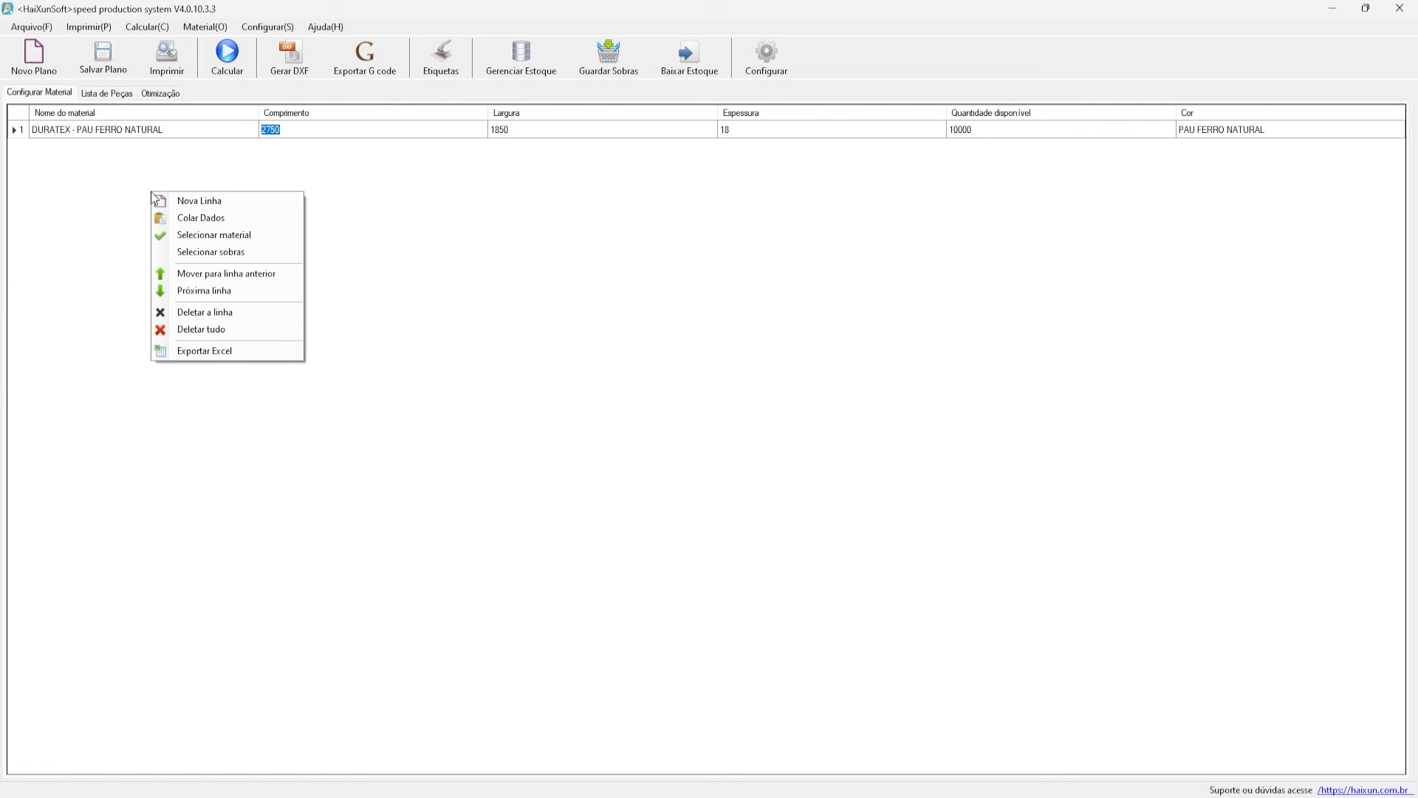
pyautogui.click(179, 252)
pyautogui.click(491, 319)
pyautogui.click(491, 337)
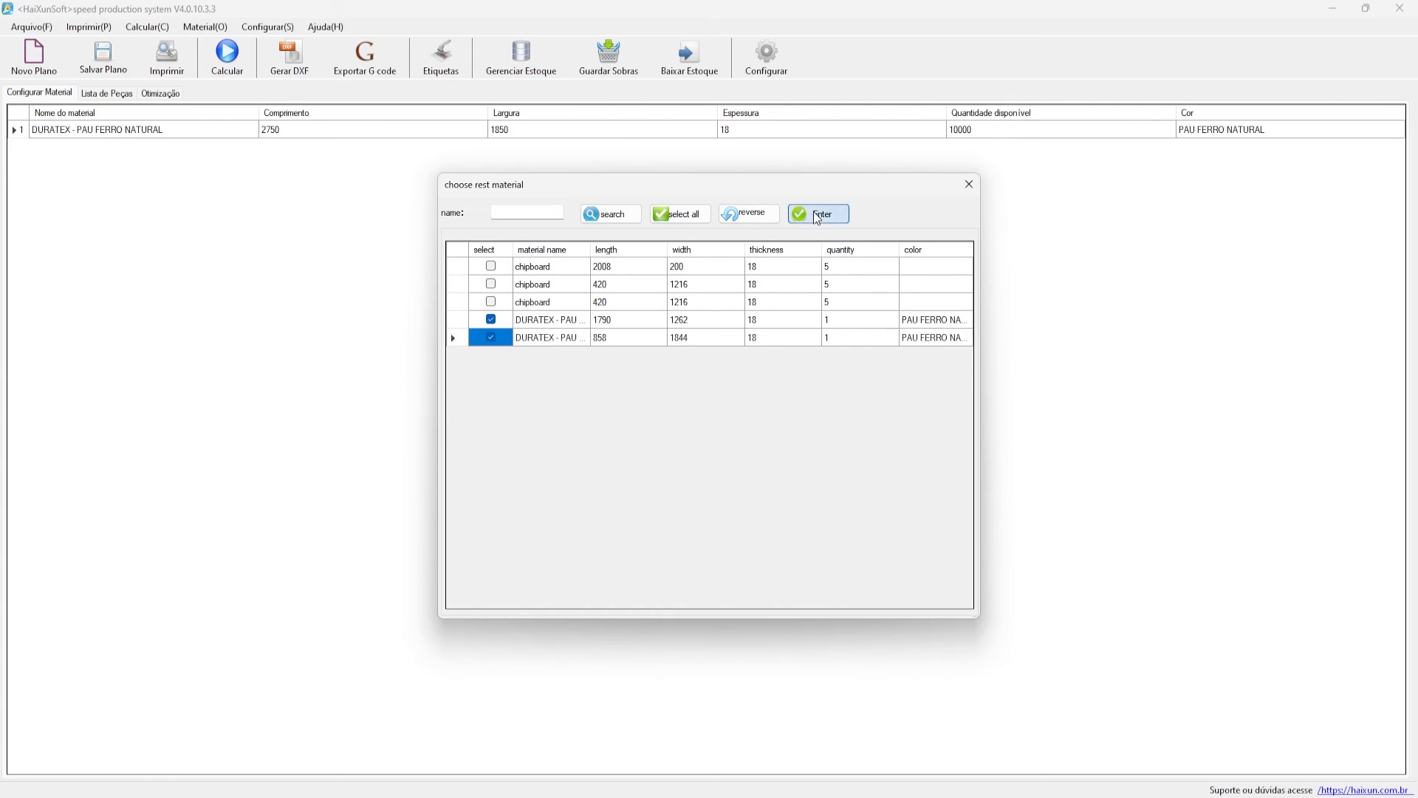
pyautogui.click(818, 213)
# - Check the added leftover rows' dimensions and their 18 mm thickness
pyautogui.click(200, 165)
pyautogui.click(352, 150)
pyautogui.click(411, 169)
pyautogui.click(531, 151)
pyautogui.click(597, 164)
pyautogui.click(739, 148)
pyautogui.click(753, 164)
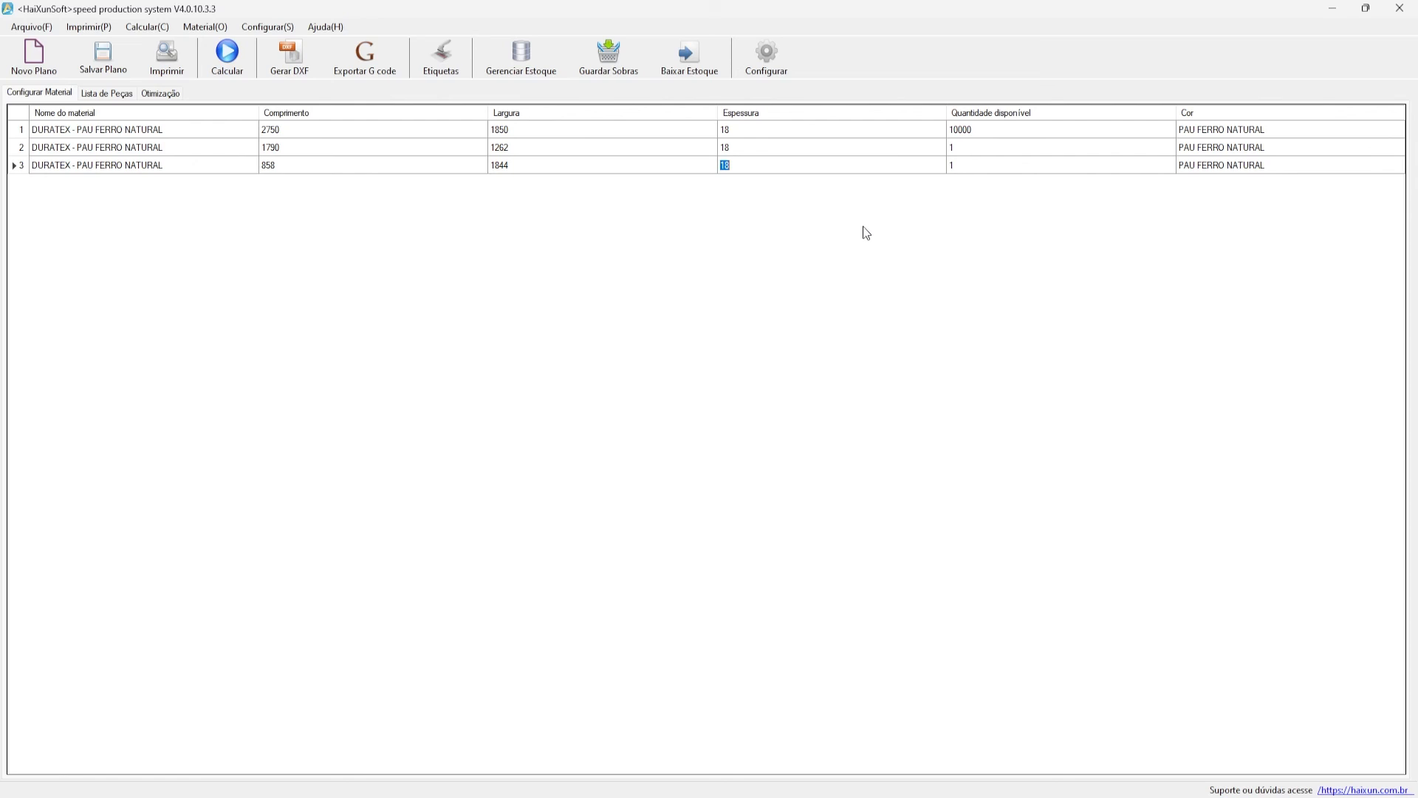
# - Verify the 1790 length and 1262 width stay unchanged, then return to the parts list
pyautogui.click(161, 148)
pyautogui.click(162, 165)
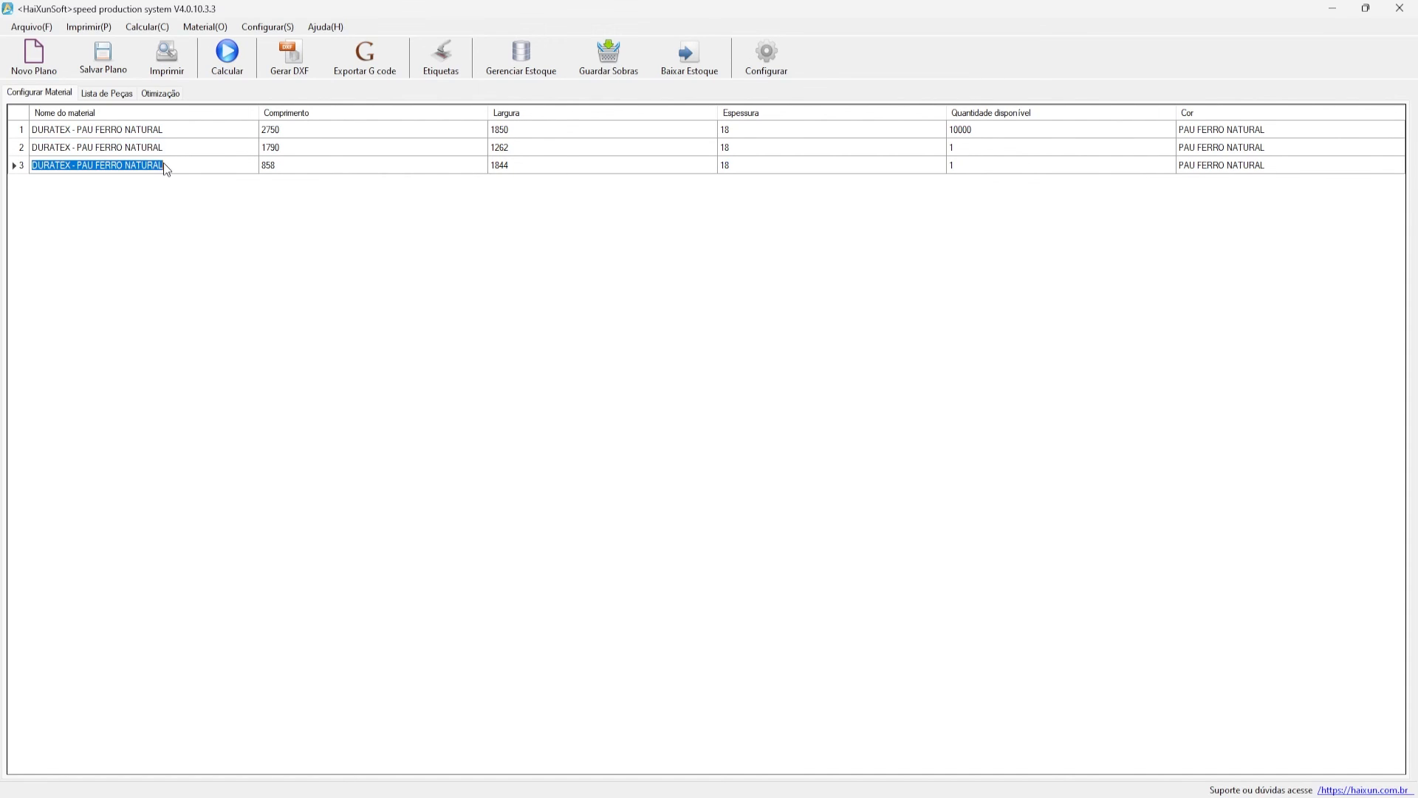
pyautogui.click(280, 150)
pyautogui.click(517, 146)
pyautogui.click(534, 148)
pyautogui.hotkey('shift', 'Tab')
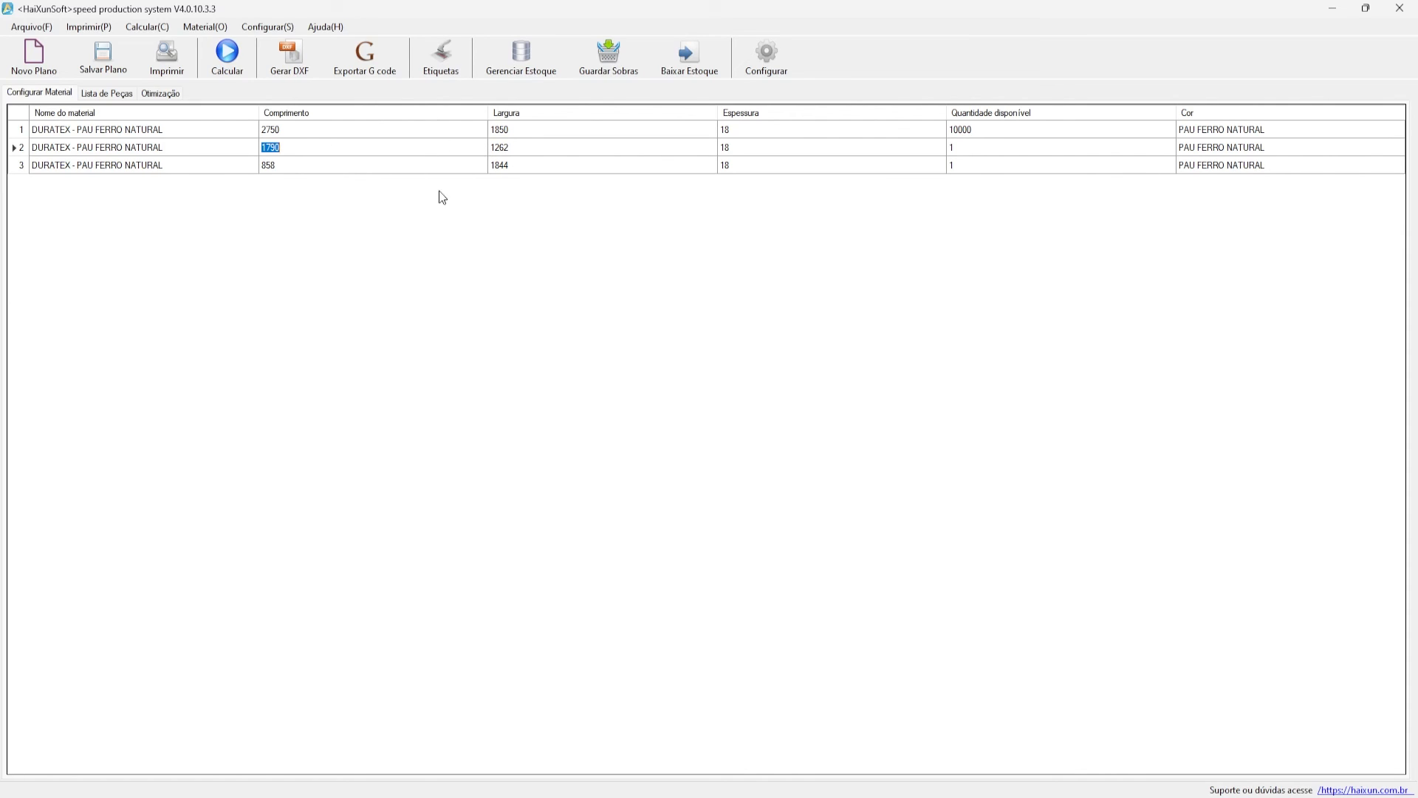
pyautogui.click(106, 93)
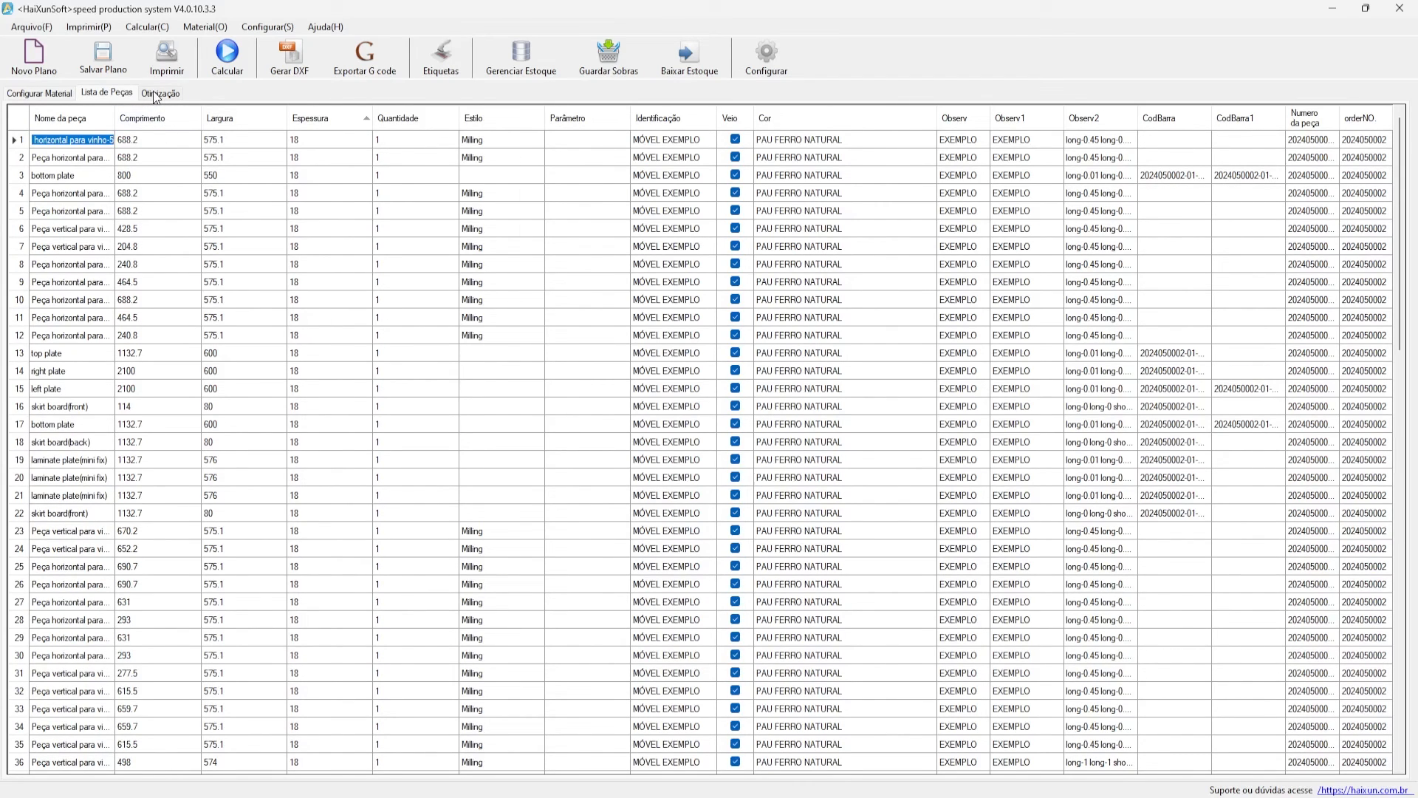
pyautogui.click(212, 261)
pyautogui.click(517, 212)
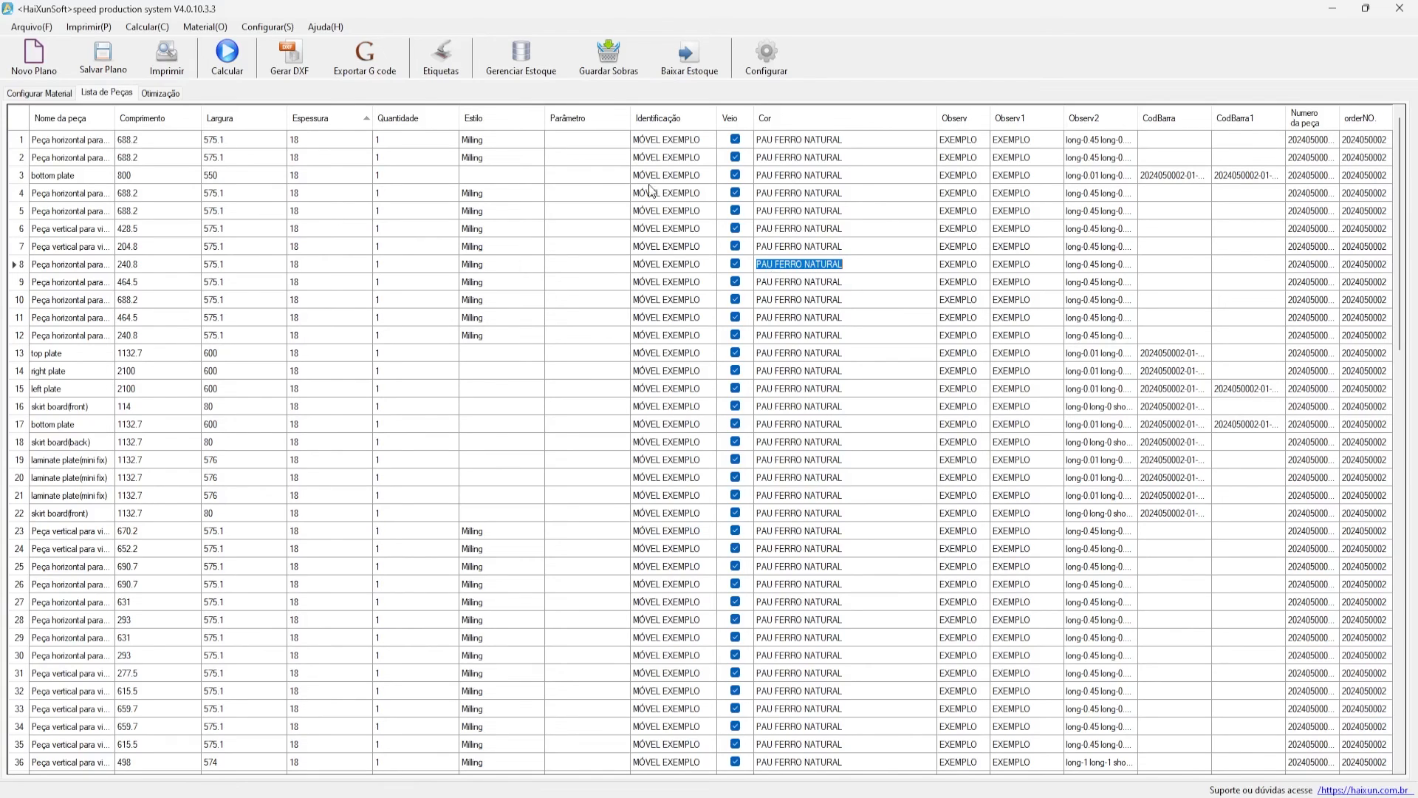
pyautogui.click(581, 213)
pyautogui.click(473, 214)
# - Open Configurar ferramentas from the Configurar menu and enlarge its window
pyautogui.click(247, 29)
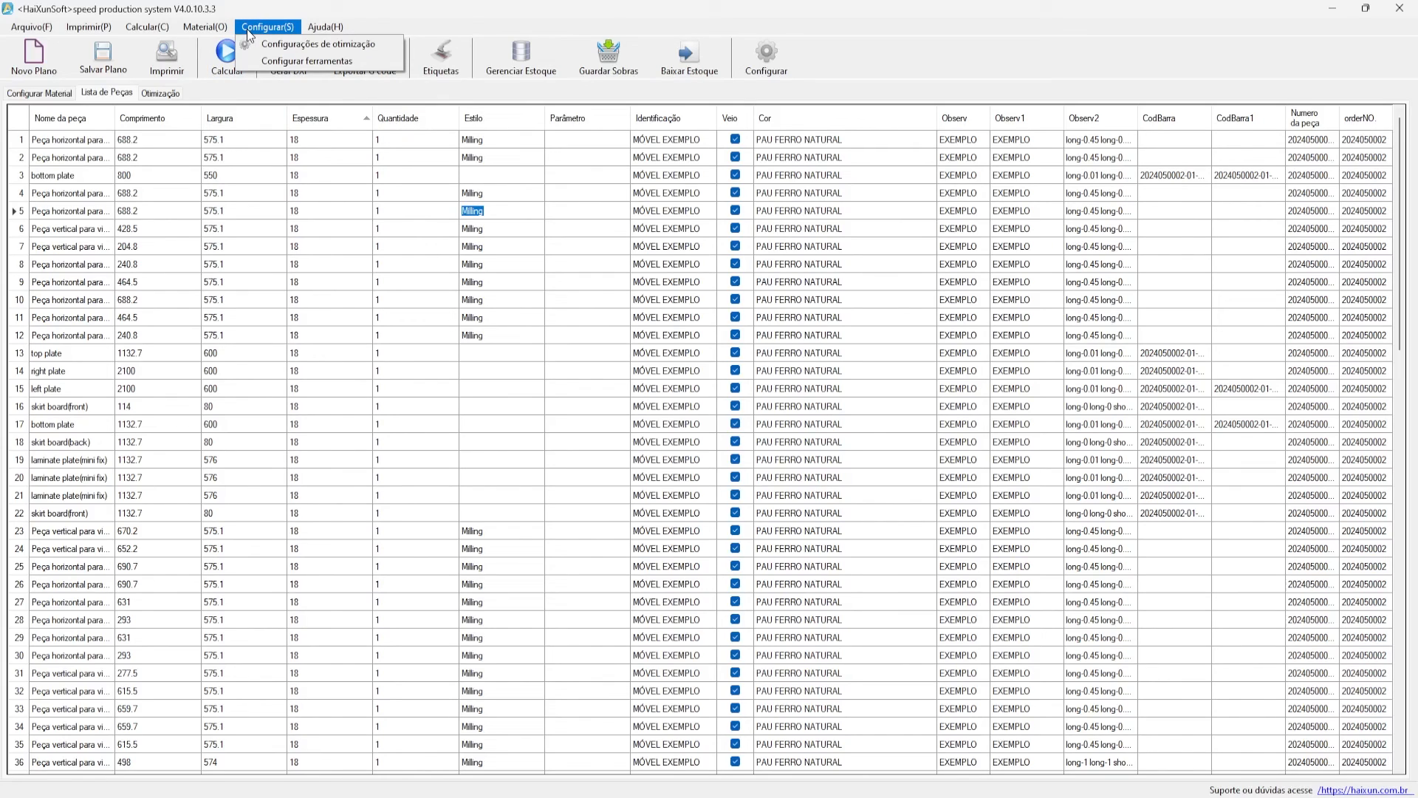
pyautogui.click(362, 60)
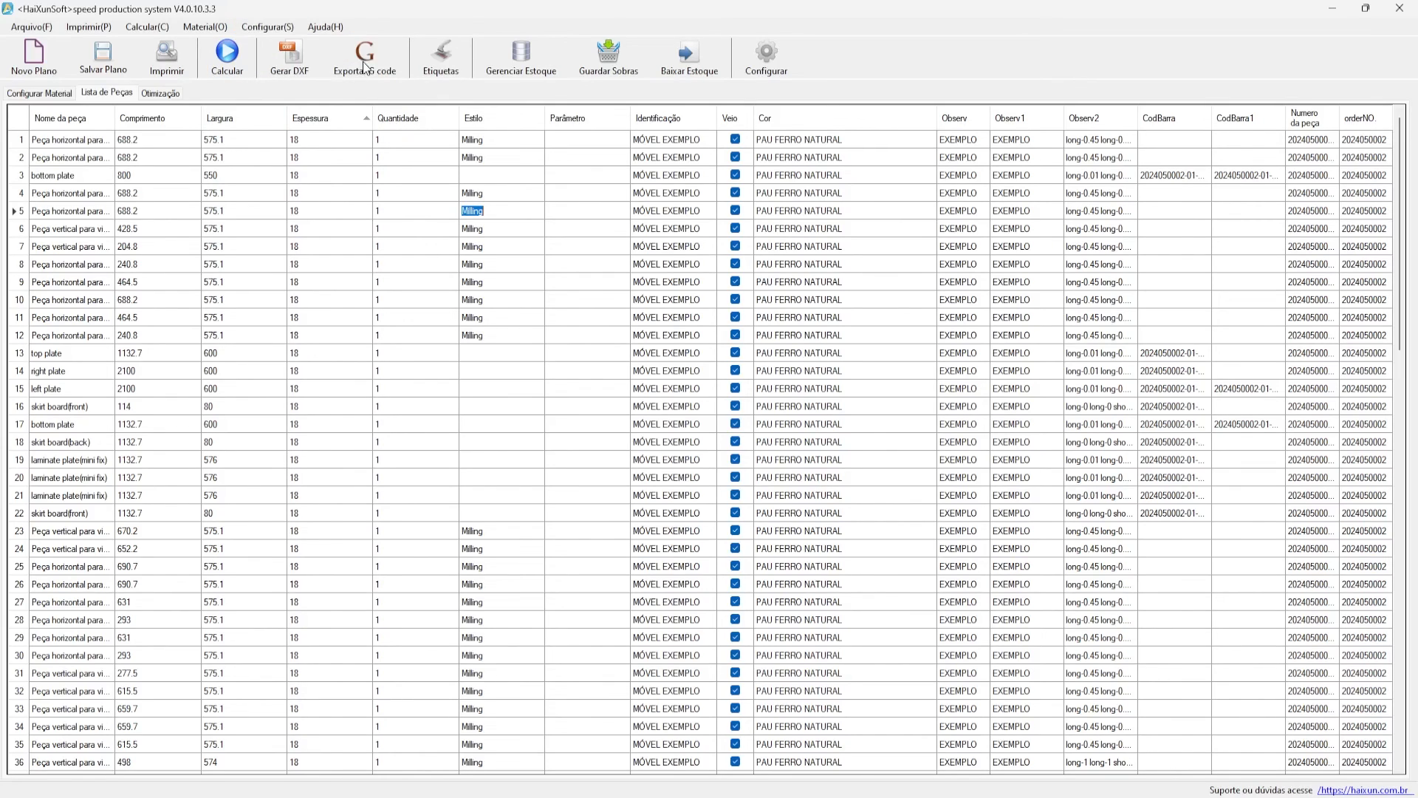
pyautogui.moveTo(625, 261); pyautogui.dragTo(649, 181)
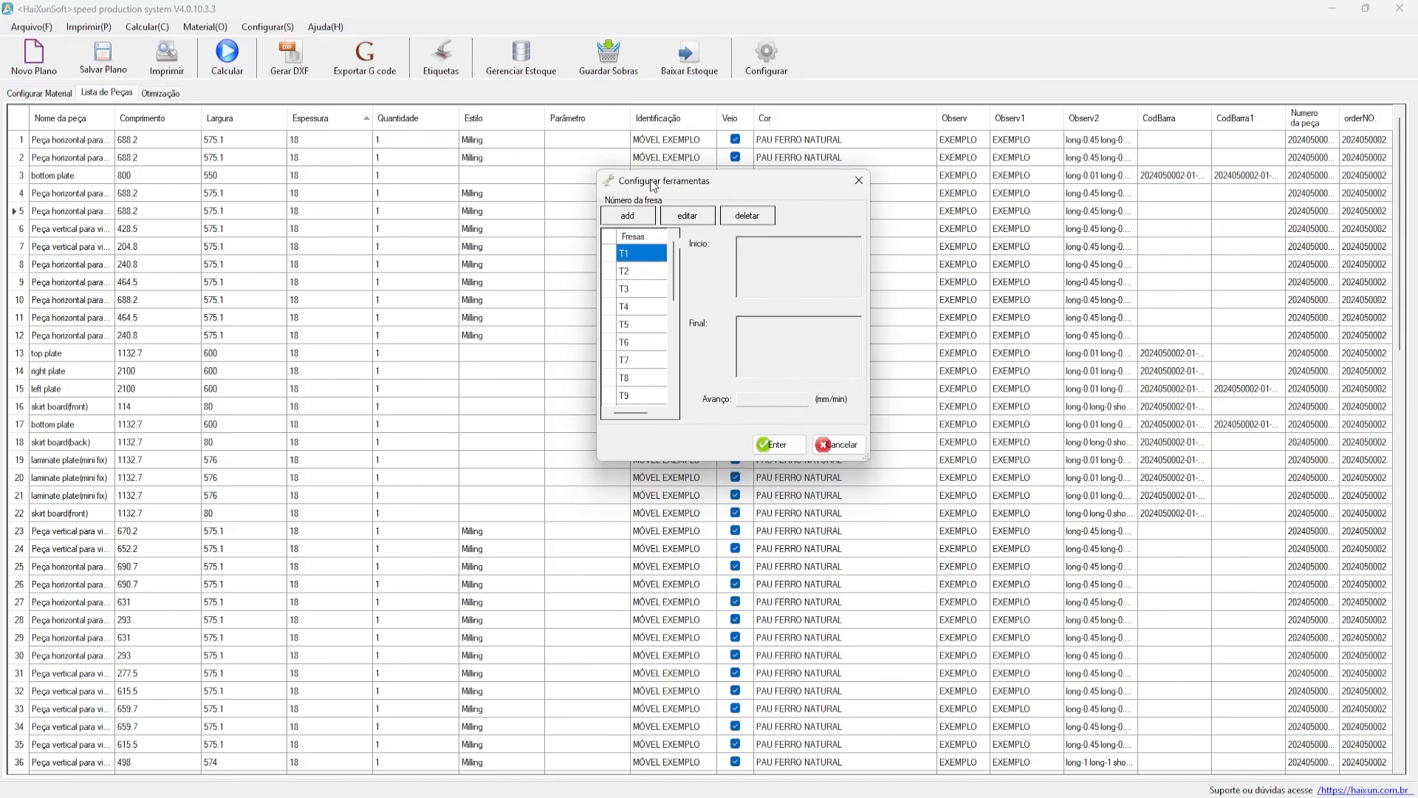
pyautogui.moveTo(869, 460)
pyautogui.mouseDown()
pyautogui.moveTo(953, 499)
pyautogui.moveTo(876, 471)
pyautogui.mouseUp()
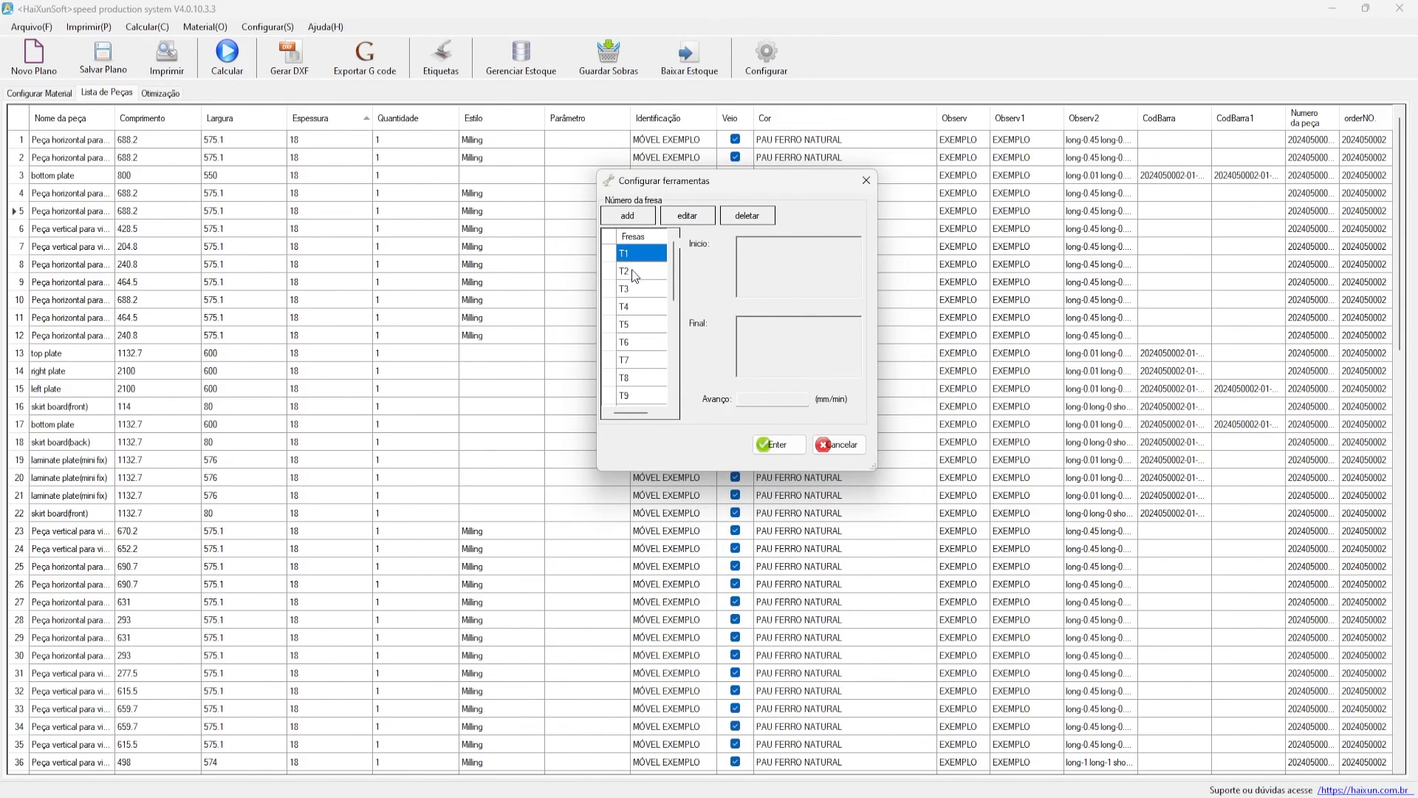
# - Inspect tool T1's start code G43 H1 M03 S18000, end code M05 and feed 5000
pyautogui.click(635, 258)
pyautogui.moveTo(756, 241); pyautogui.dragTo(718, 243)
pyautogui.click(805, 259)
pyautogui.moveTo(820, 275); pyautogui.dragTo(734, 242)
pyautogui.click(789, 334)
pyautogui.press('Tab')
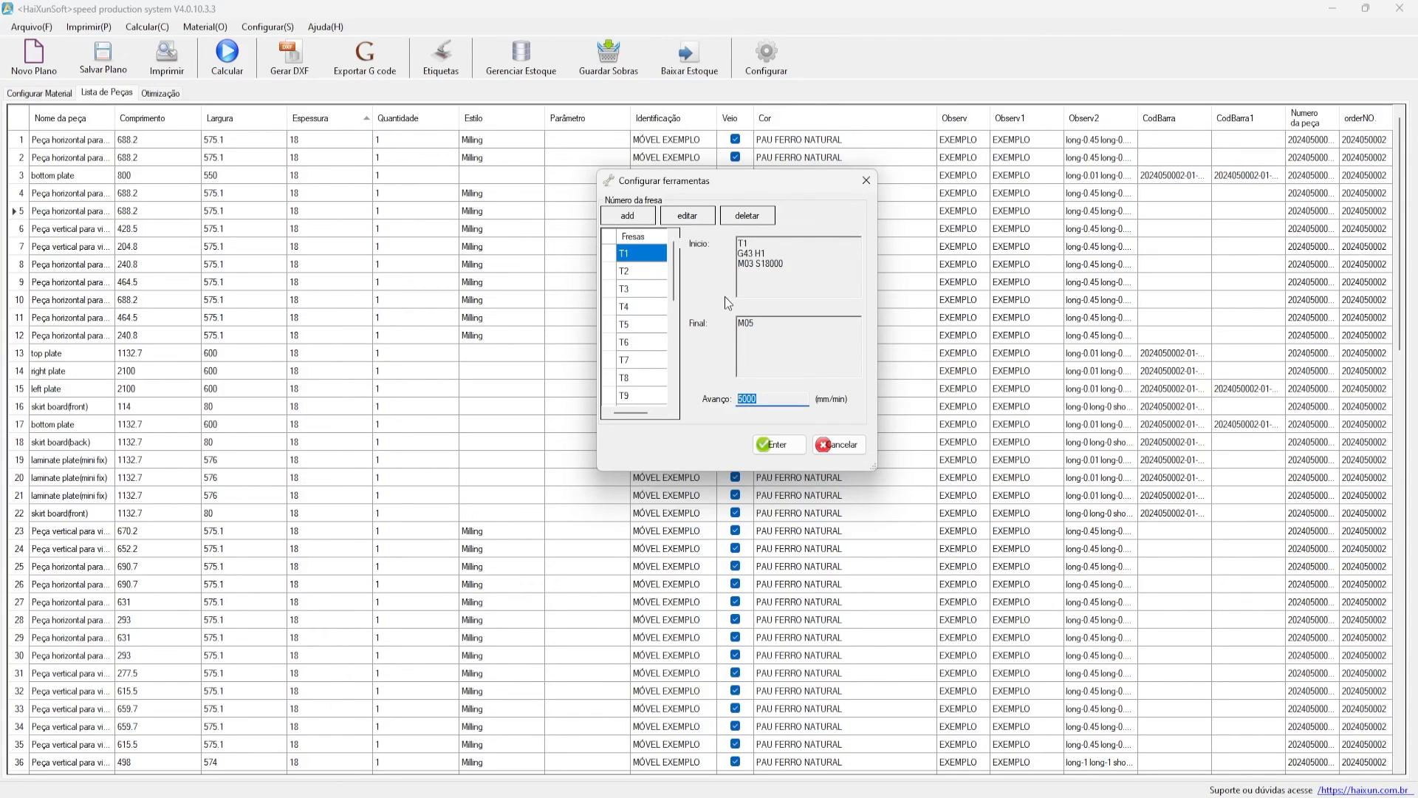
pyautogui.click(664, 252)
# - Open T1 in the Cadastrar ferramenta form and highlight its start code
pyautogui.click(687, 215)
pyautogui.moveTo(687, 193); pyautogui.dragTo(434, 333)
pyautogui.click(481, 417)
pyautogui.moveTo(508, 437); pyautogui.dragTo(423, 405)
pyautogui.click(491, 425)
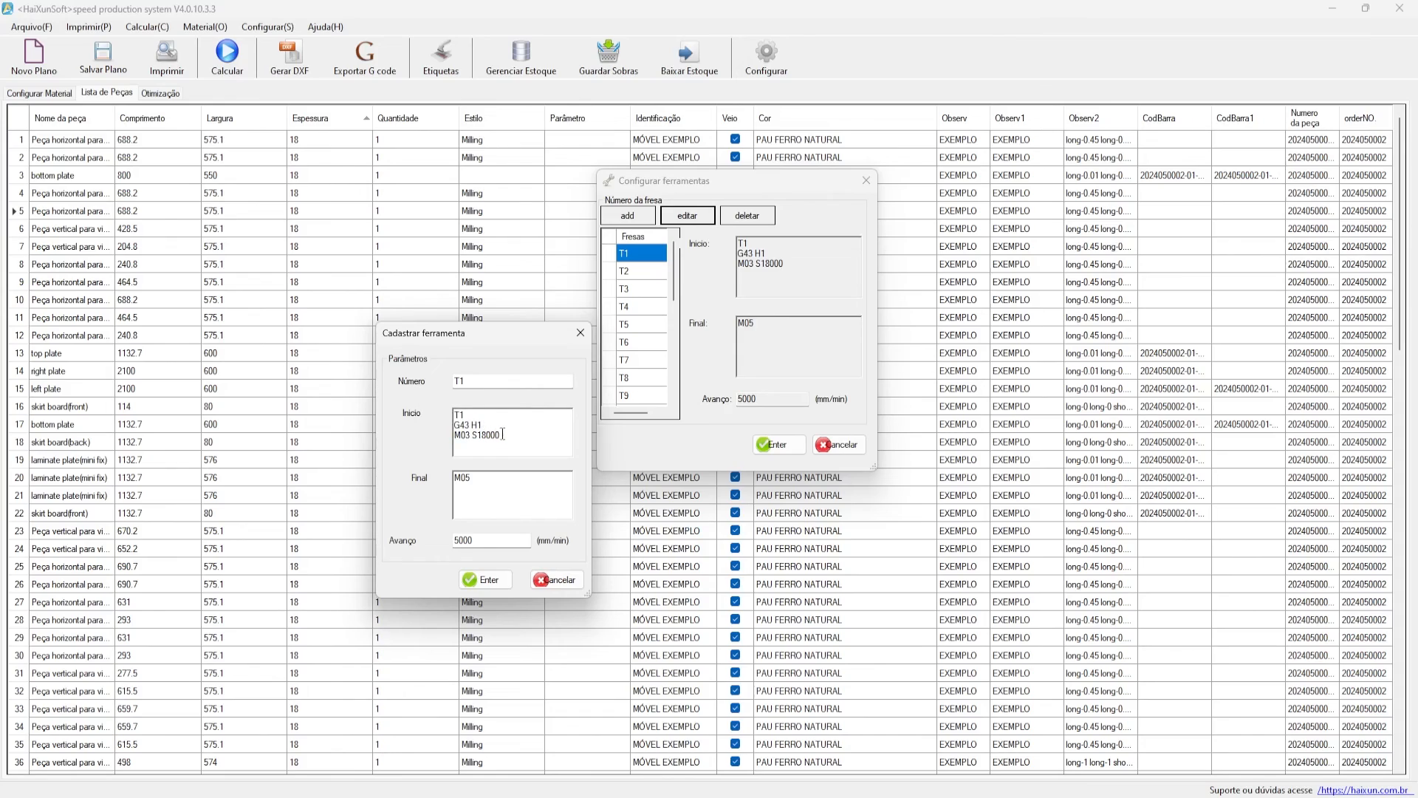
# - Highlight G43, H1, M03 and S18000 in T1's start code to explain each
pyautogui.moveTo(520, 429); pyautogui.dragTo(455, 423)
pyautogui.click(518, 433)
pyautogui.moveTo(484, 425); pyautogui.dragTo(472, 425)
pyautogui.moveTo(465, 425); pyautogui.dragTo(488, 422)
pyautogui.click(458, 426)
pyautogui.click(488, 423)
pyautogui.moveTo(470, 434); pyautogui.dragTo(455, 435)
pyautogui.moveTo(470, 435); pyautogui.dragTo(448, 408)
pyautogui.click(517, 432)
# - Move the edit form up and highlight the T1, G43 H1 and M03 S18000 lines
pyautogui.moveTo(438, 331); pyautogui.dragTo(390, 210)
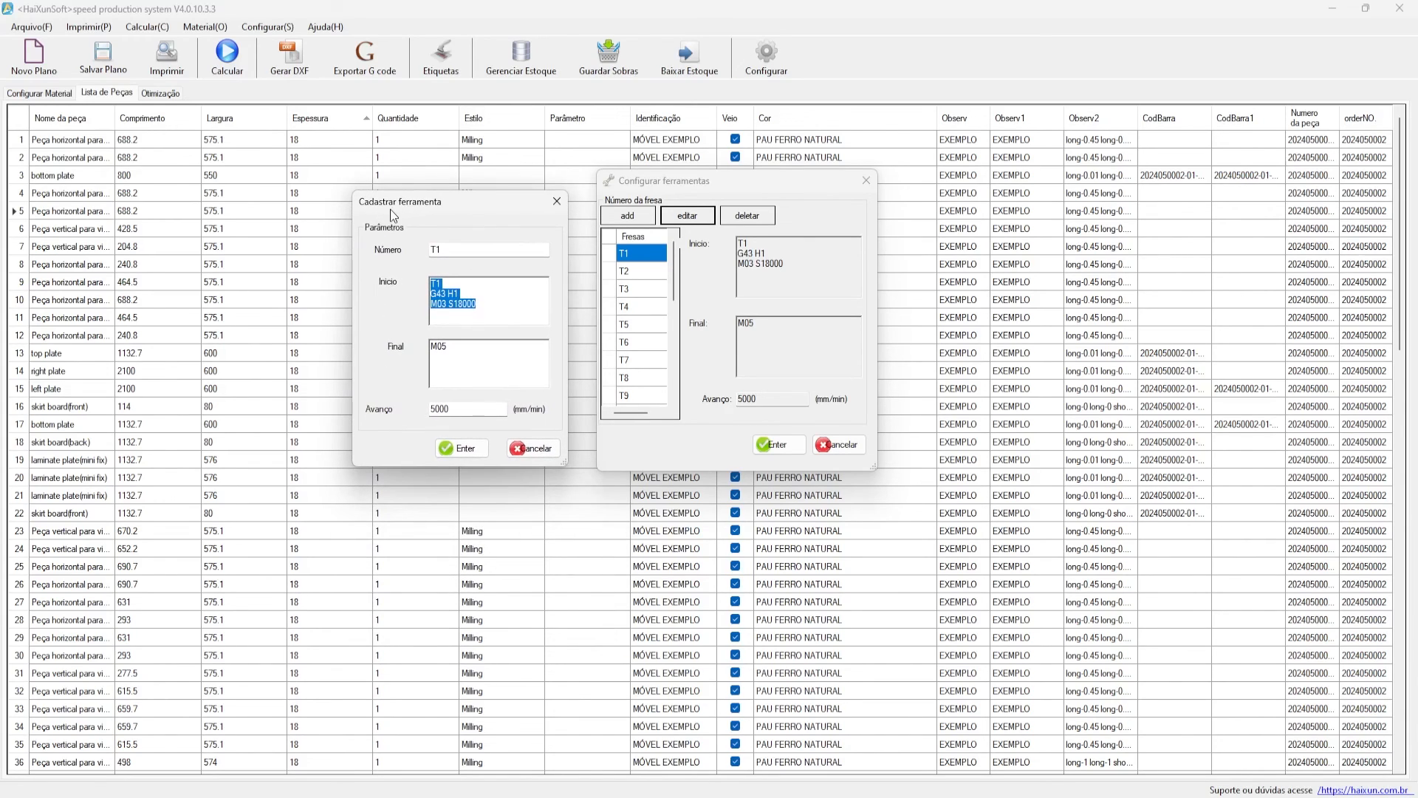
pyautogui.click(444, 291)
pyautogui.moveTo(481, 303); pyautogui.dragTo(442, 293)
pyautogui.click(444, 288)
pyautogui.moveTo(459, 294); pyautogui.dragTo(431, 304)
pyautogui.click(466, 297)
pyautogui.click(451, 300)
pyautogui.click(463, 303)
# - Point out the M05 end code and close T1's edit form unchanged
pyautogui.moveTo(450, 347); pyautogui.dragTo(428, 348)
pyautogui.click(460, 351)
pyautogui.moveTo(494, 207); pyautogui.dragTo(494, 276)
pyautogui.click(556, 273)
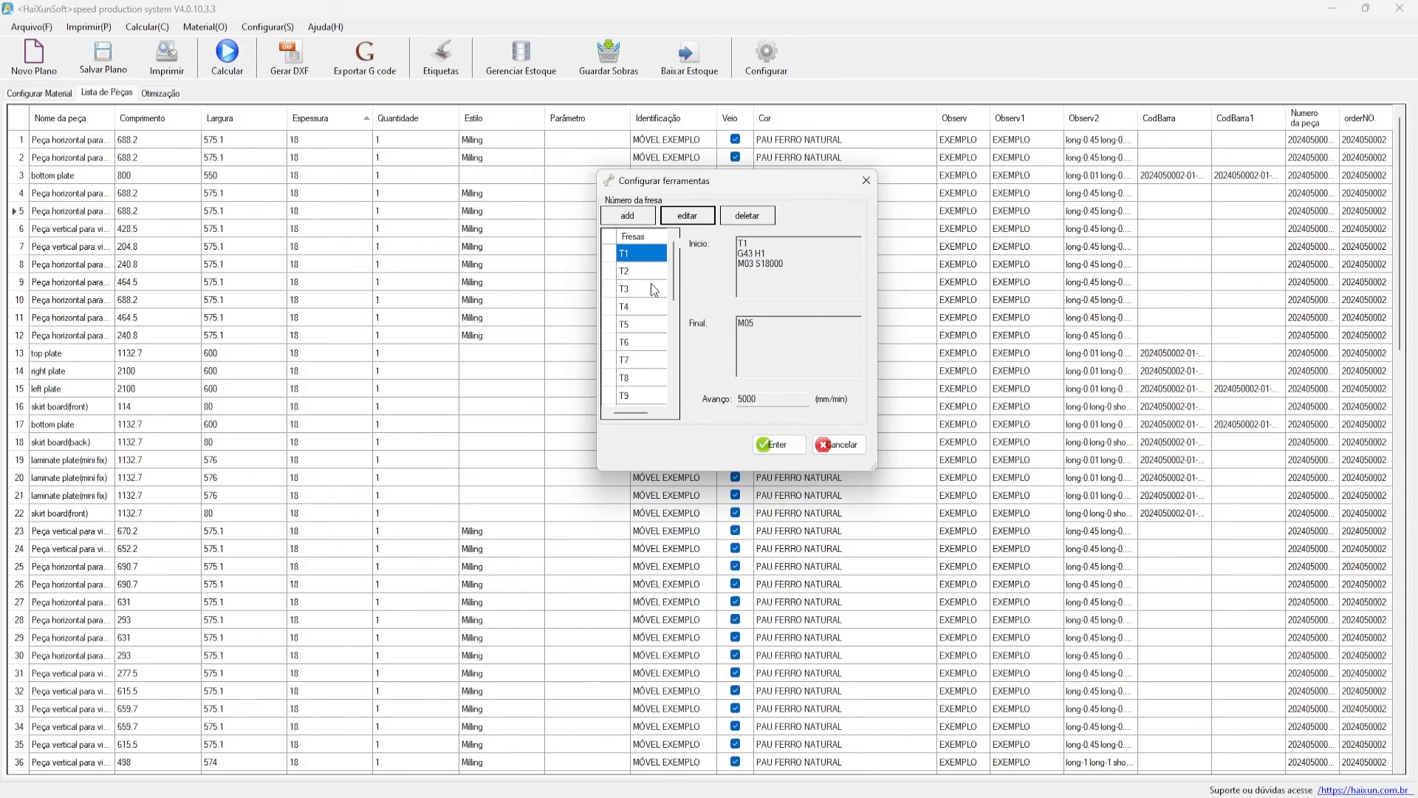
# - Scroll the tool list from T2 down to milling tool T21 and show its settings
pyautogui.click(649, 273)
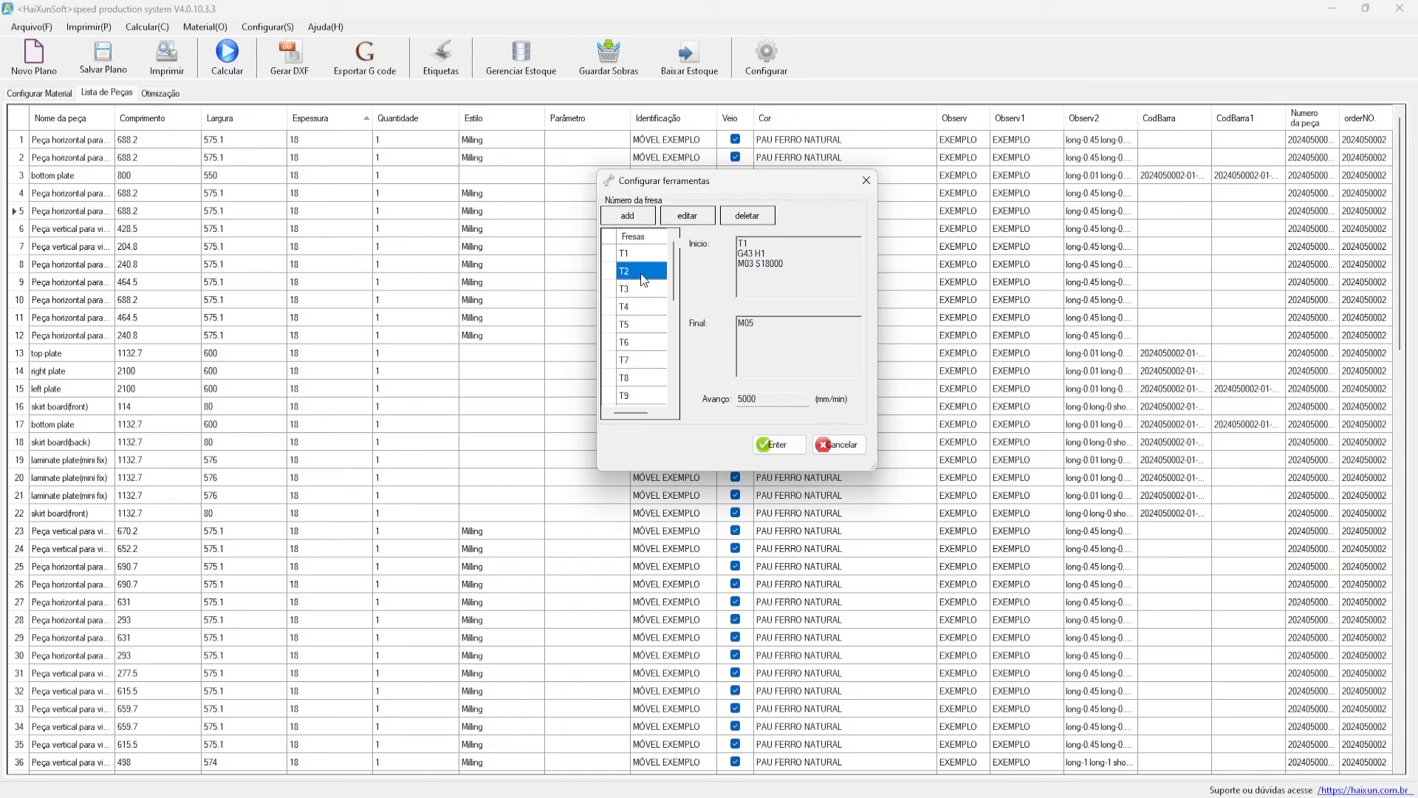
pyautogui.scroll(-1, 661, 256)
pyautogui.scroll(-1, 636, 333)
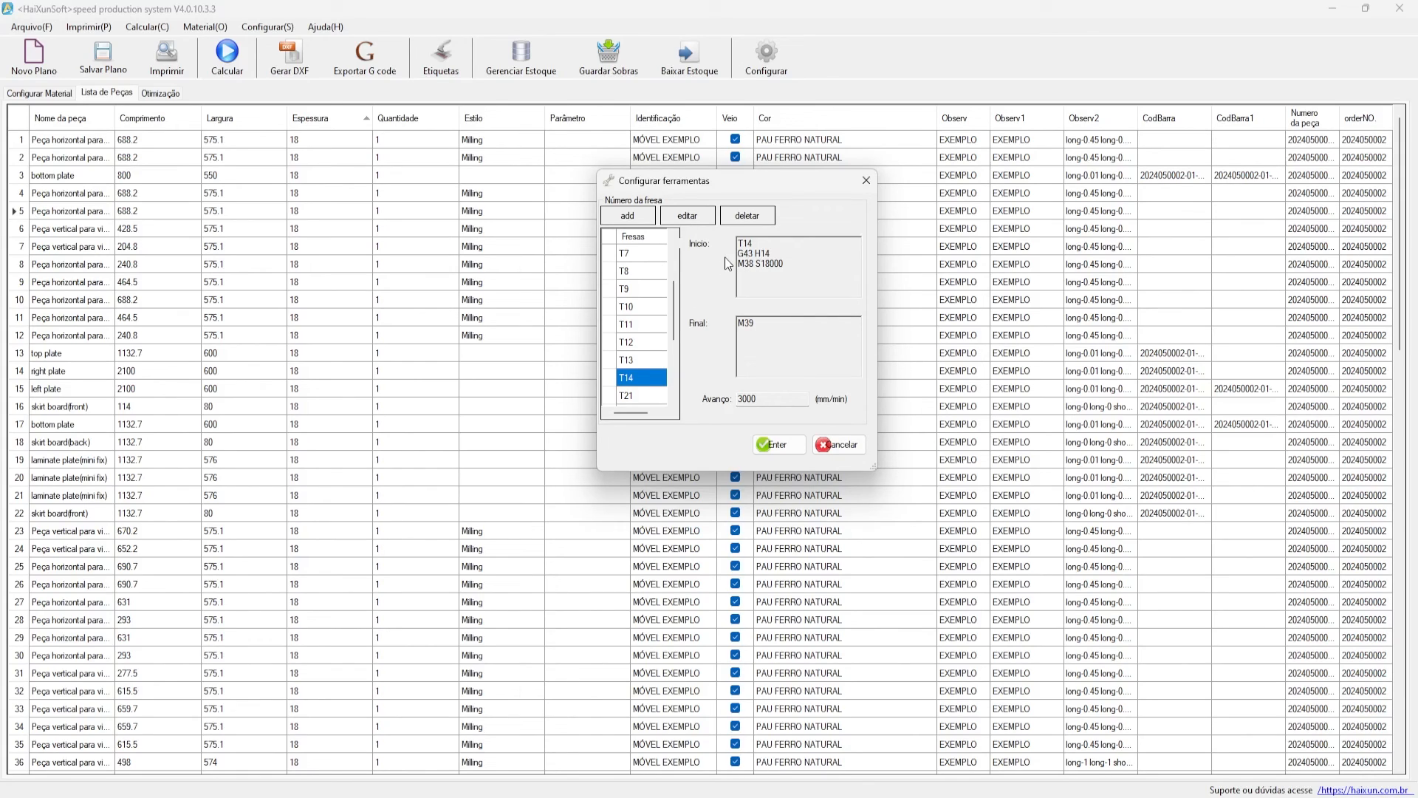
pyautogui.moveTo(739, 264); pyautogui.dragTo(784, 264)
pyautogui.scroll(-1, 641, 317)
pyautogui.scroll(-1, 645, 319)
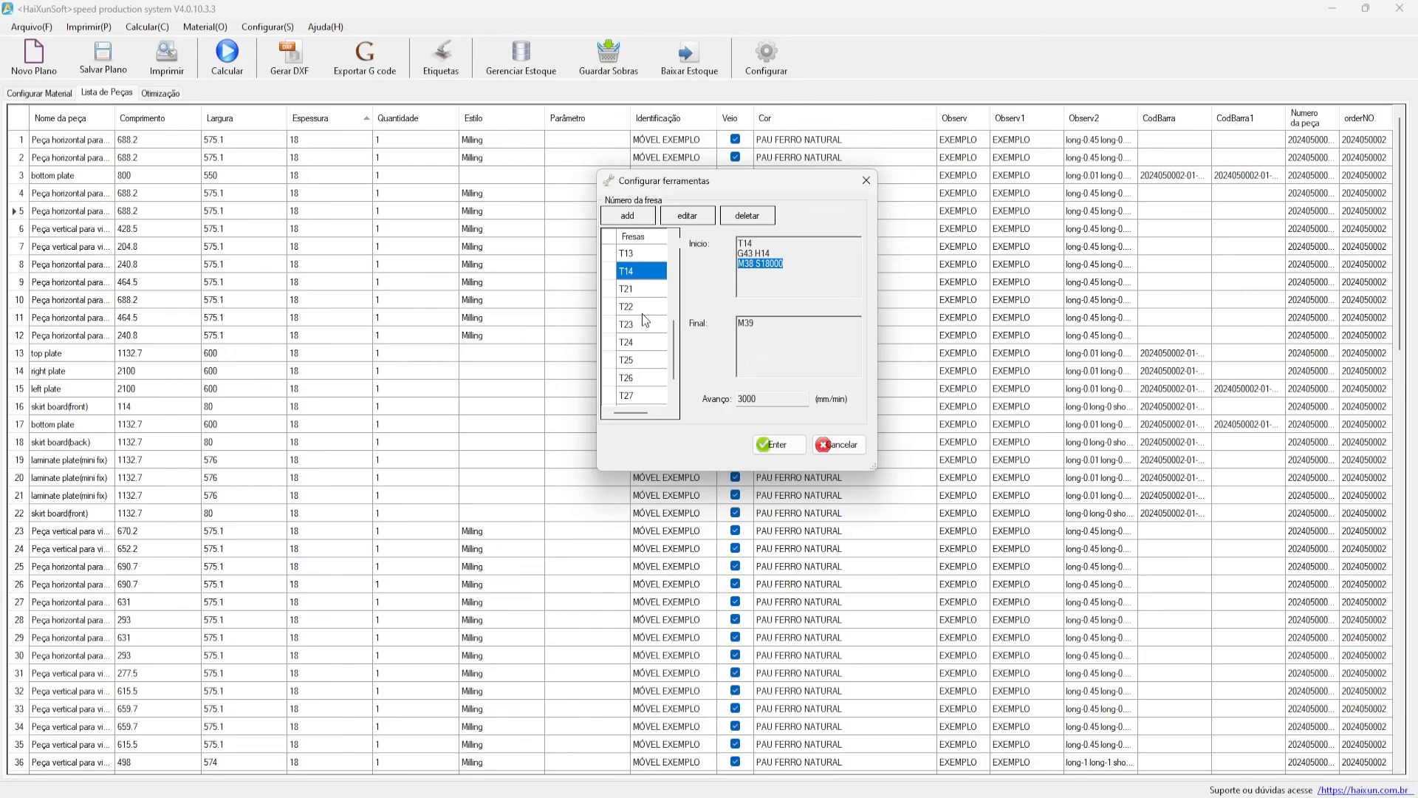
pyautogui.scroll(1, 644, 333)
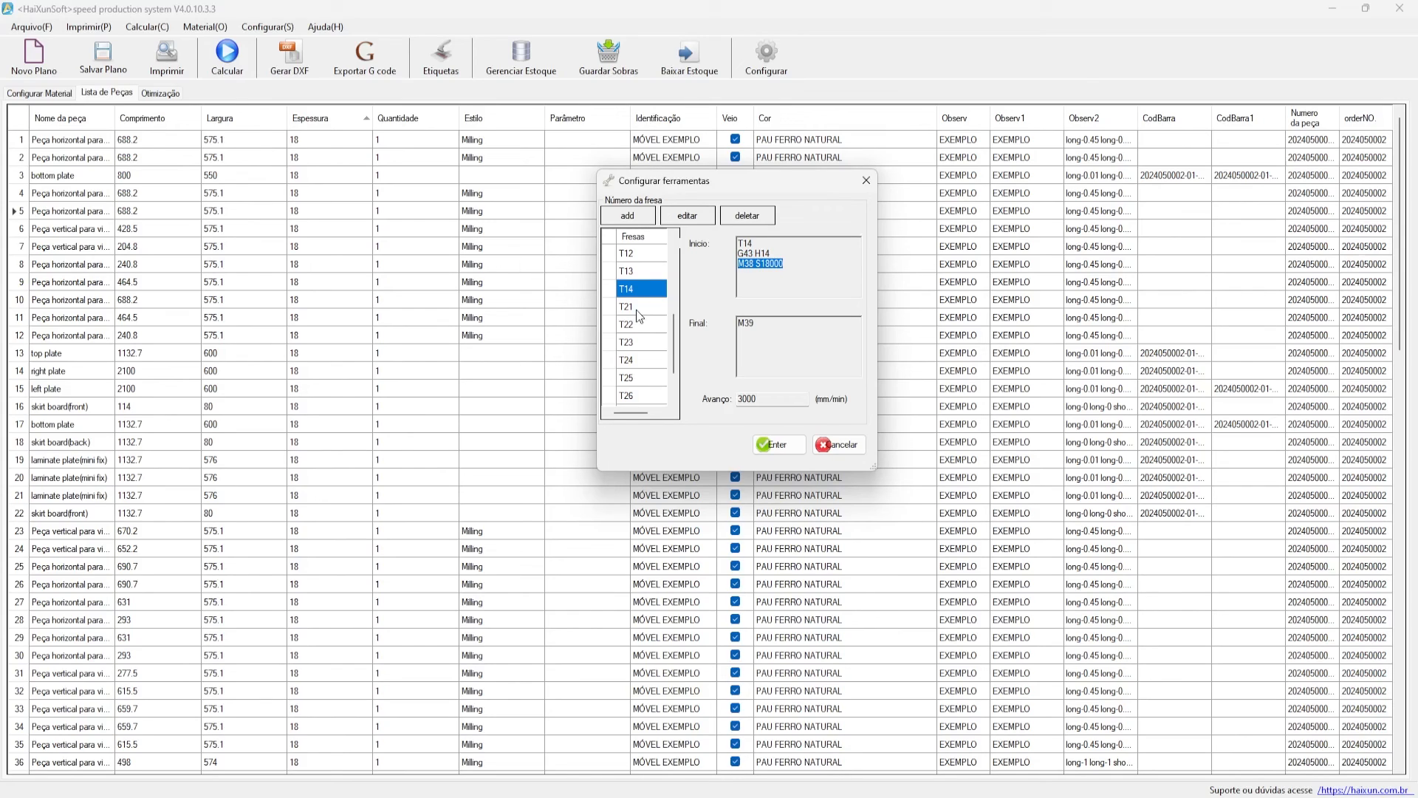
pyautogui.scroll(-3, 636, 309)
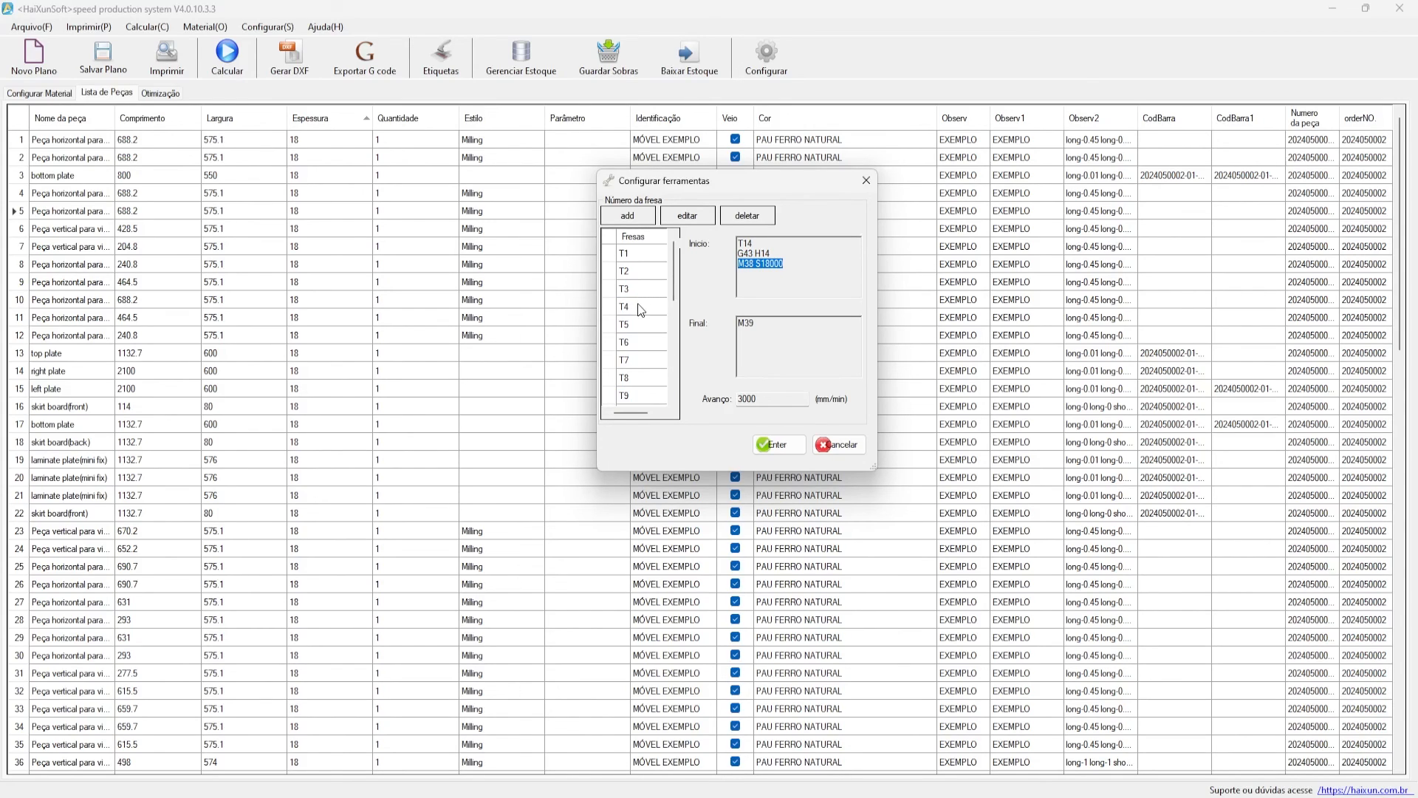
pyautogui.scroll(3, 644, 284)
pyautogui.click(645, 309)
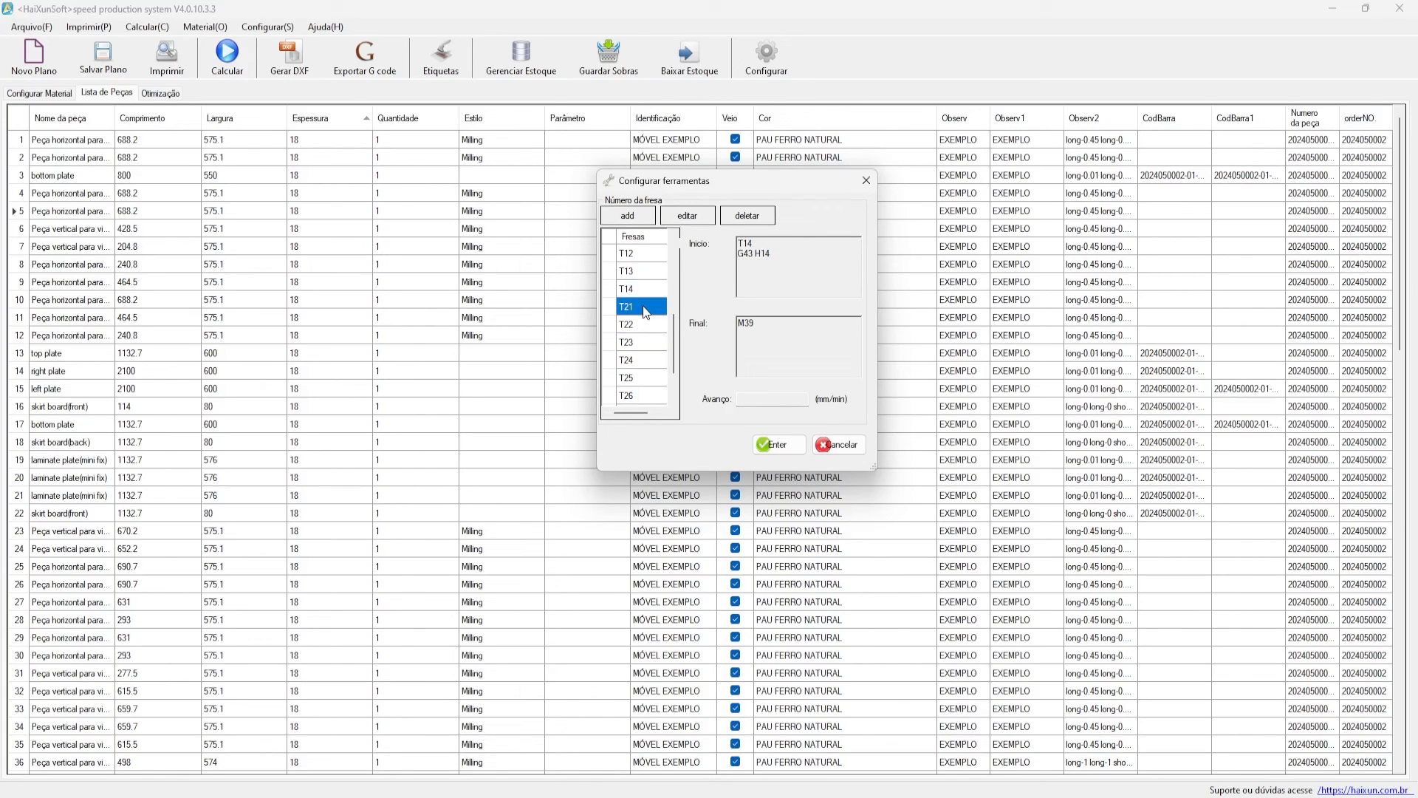
pyautogui.click(645, 309)
pyautogui.scroll(1, 631, 340)
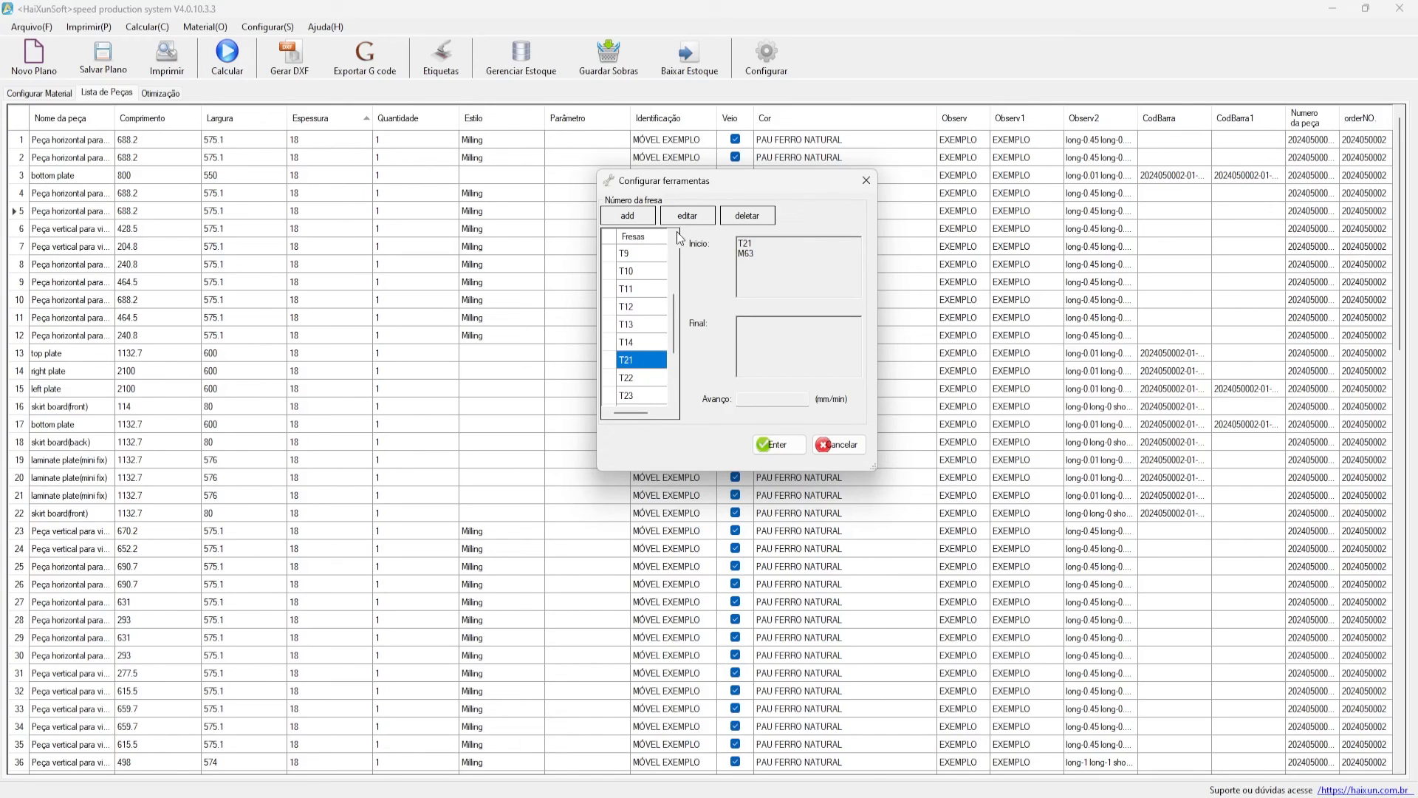
# - Open T21's edit form, inspect its start code T21 M63, and close it unchanged
pyautogui.click(687, 215)
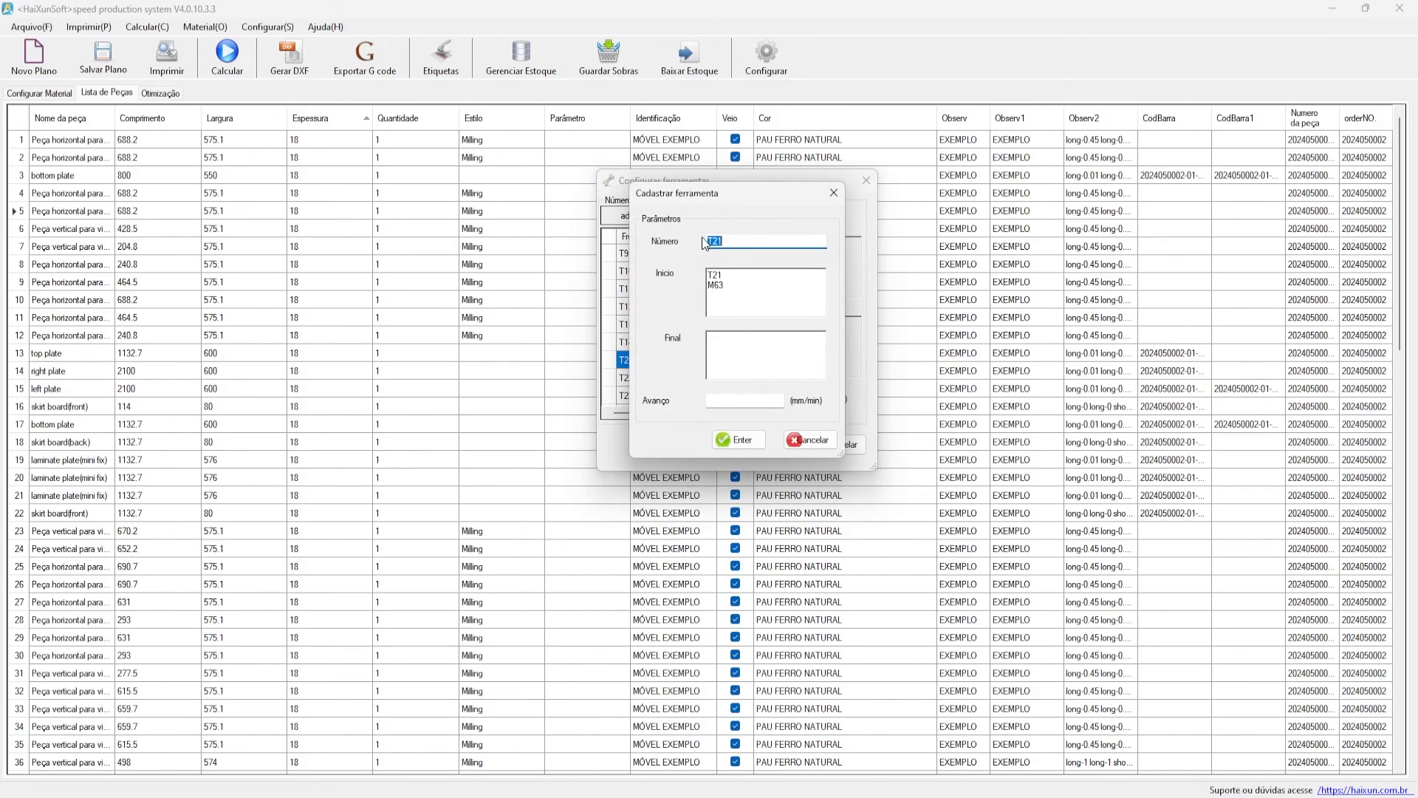
pyautogui.doubleClick(717, 243)
pyautogui.doubleClick(724, 276)
pyautogui.click(735, 275)
pyautogui.moveTo(706, 204); pyautogui.dragTo(694, 267)
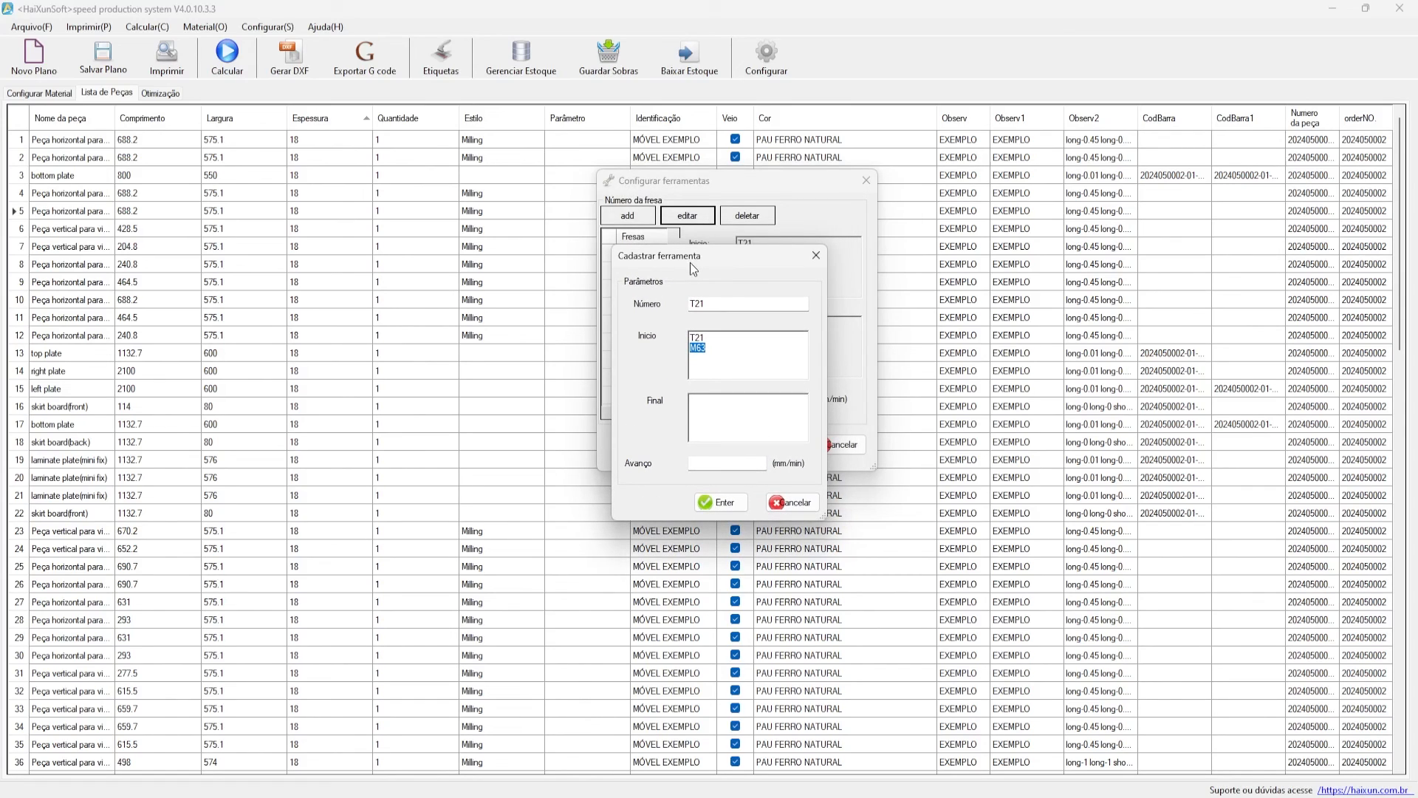
pyautogui.moveTo(739, 369); pyautogui.dragTo(679, 348)
pyautogui.click(731, 353)
pyautogui.click(714, 346)
pyautogui.click(814, 255)
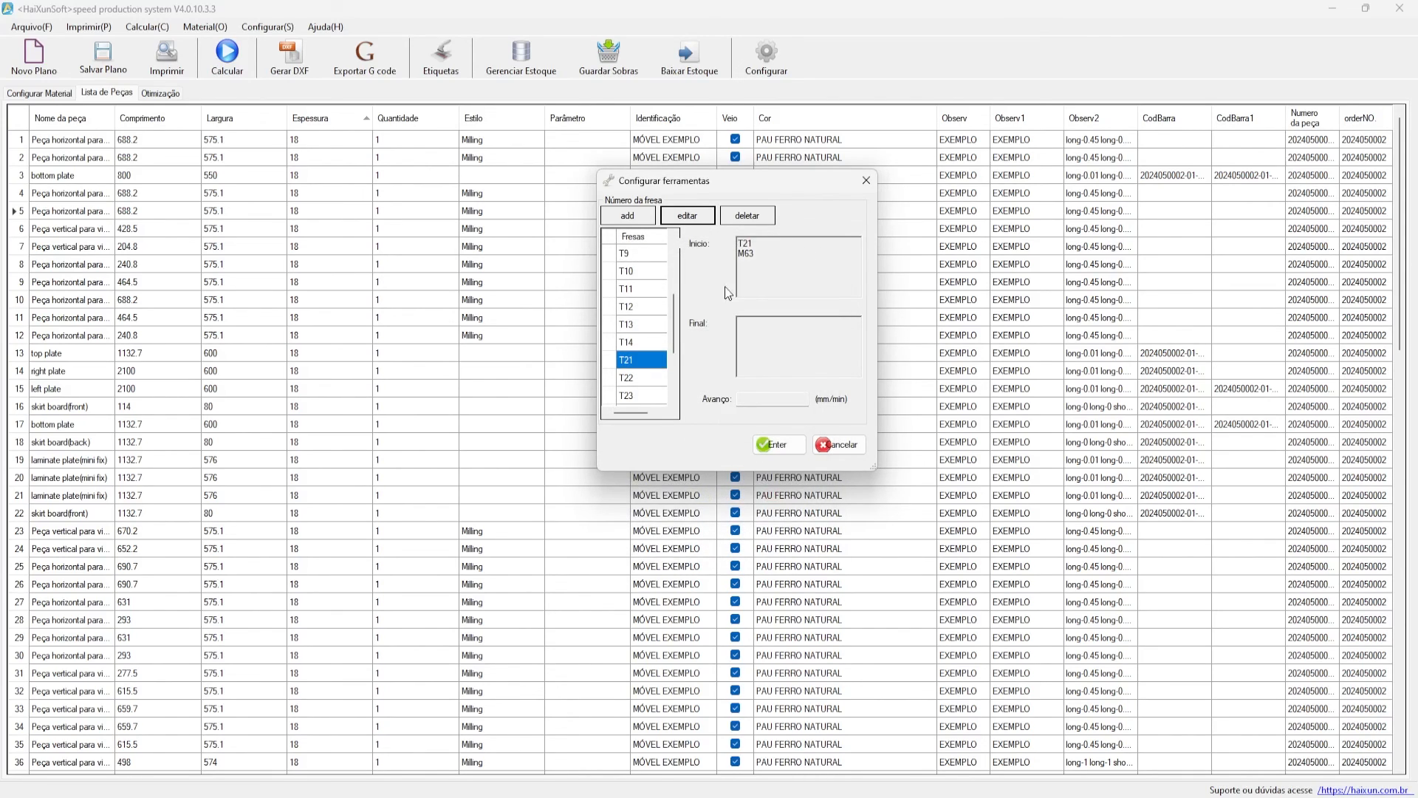
# - Close the tool settings window to return to the parts list
pyautogui.scroll(3, 647, 350)
pyautogui.moveTo(702, 187); pyautogui.dragTo(511, 210)
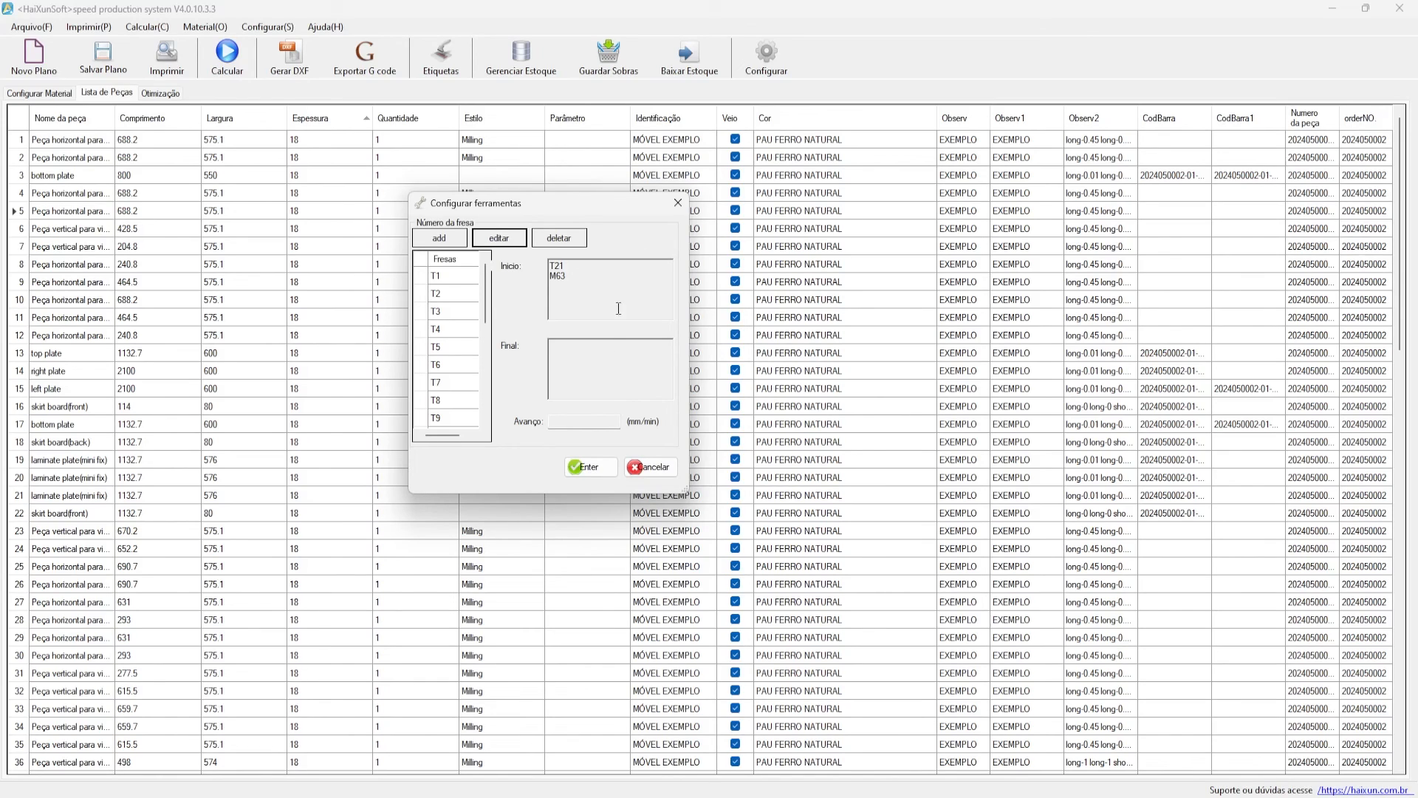
pyautogui.click(678, 203)
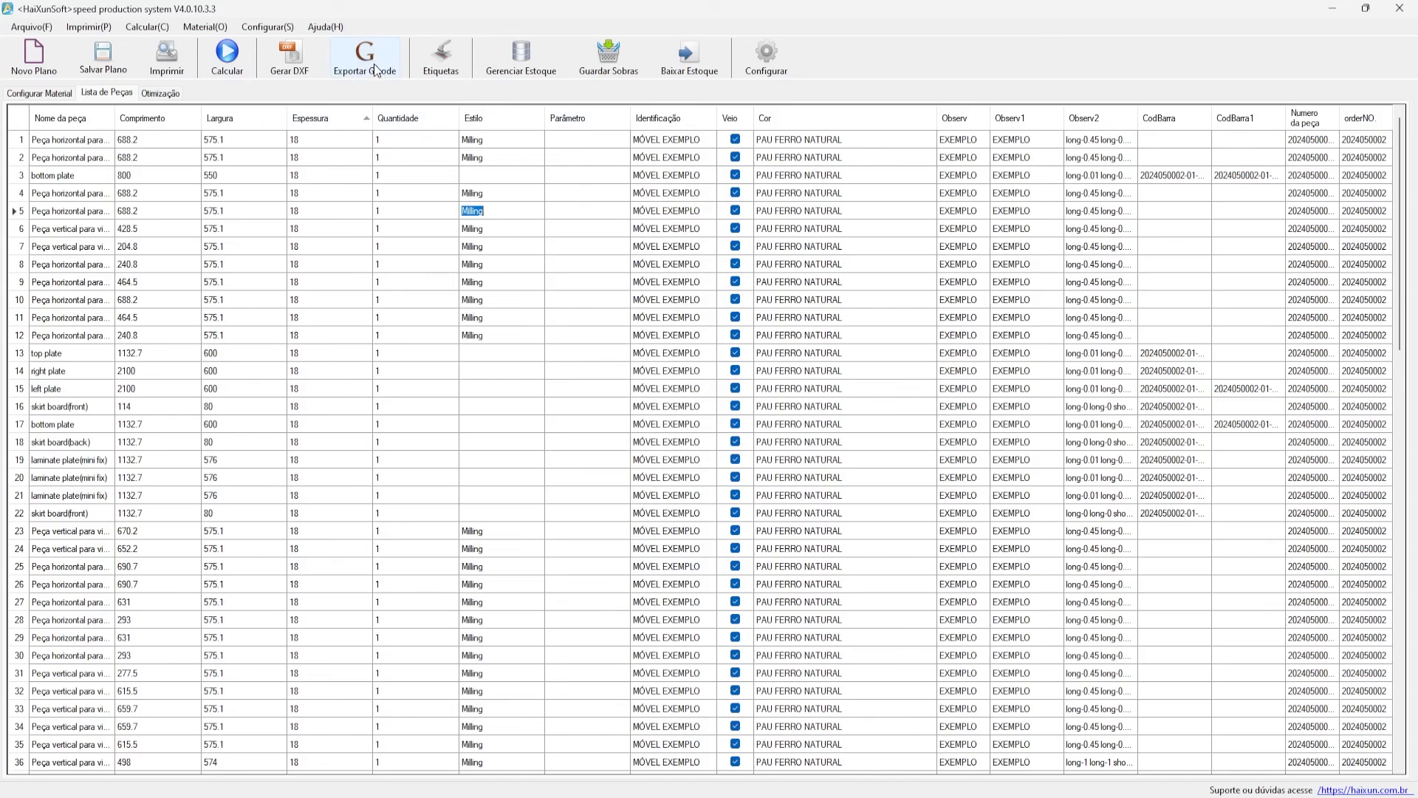
# - Keep the current layout and review CNC-Control cutting speed 12000 and slot speed 15000
pyautogui.click(737, 211)
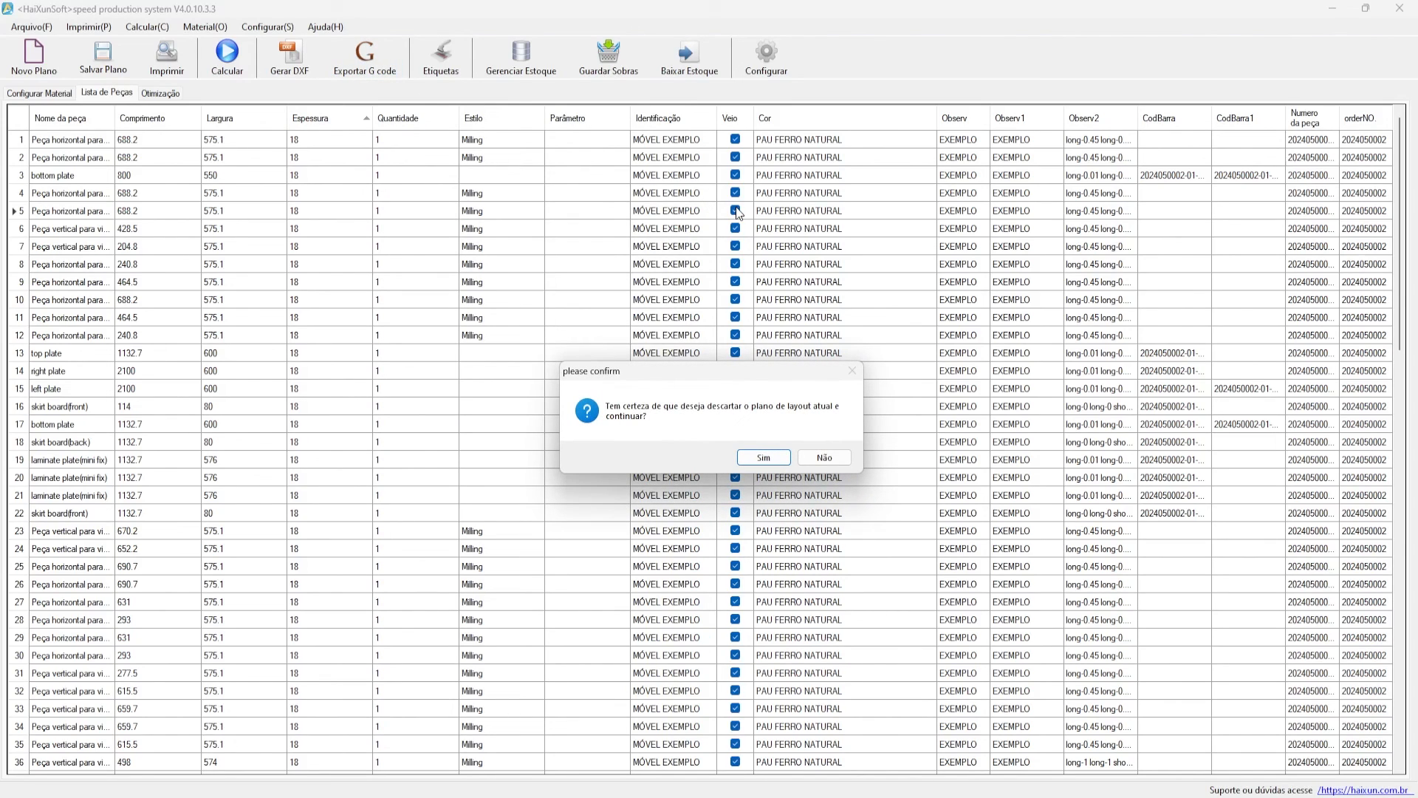
pyautogui.click(825, 458)
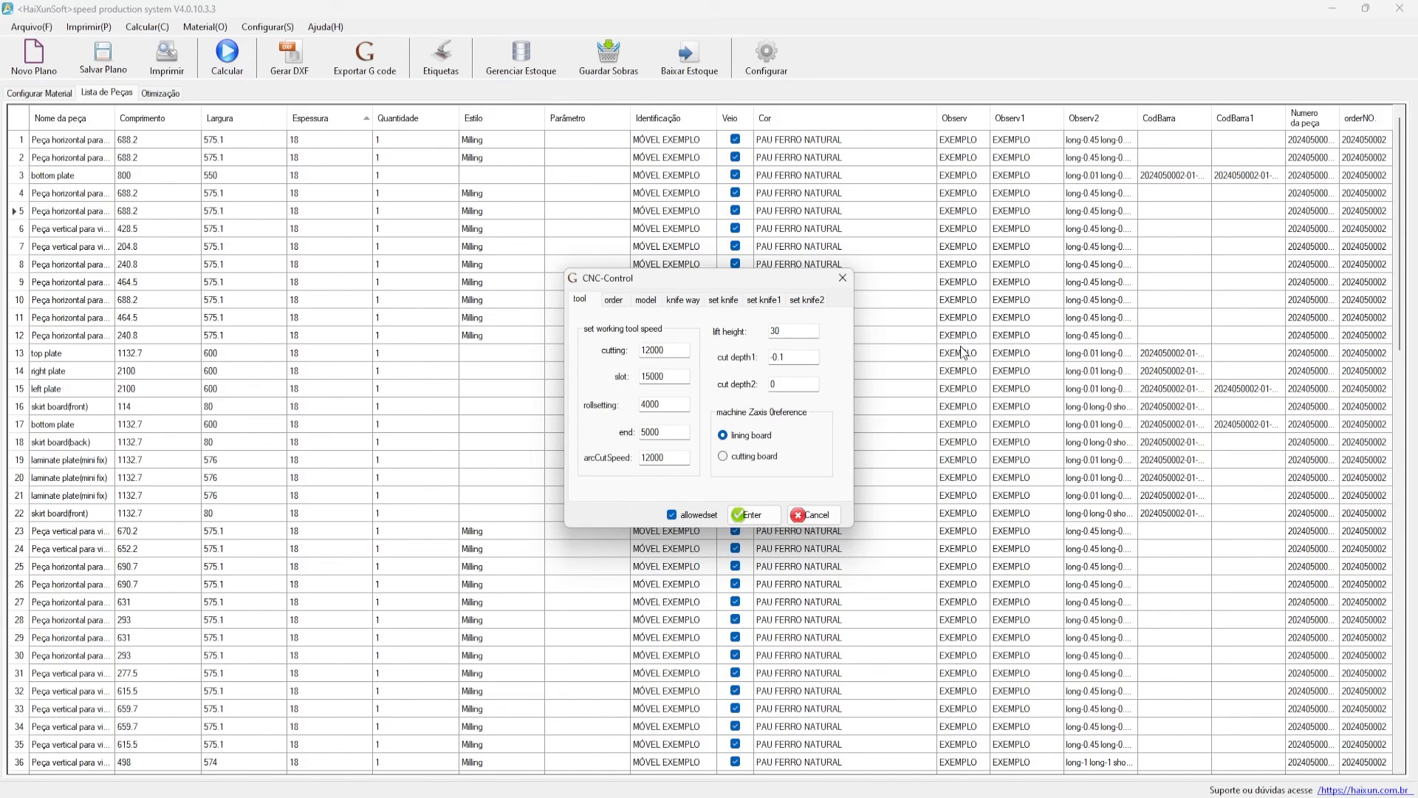
pyautogui.moveTo(685, 279); pyautogui.dragTo(657, 270)
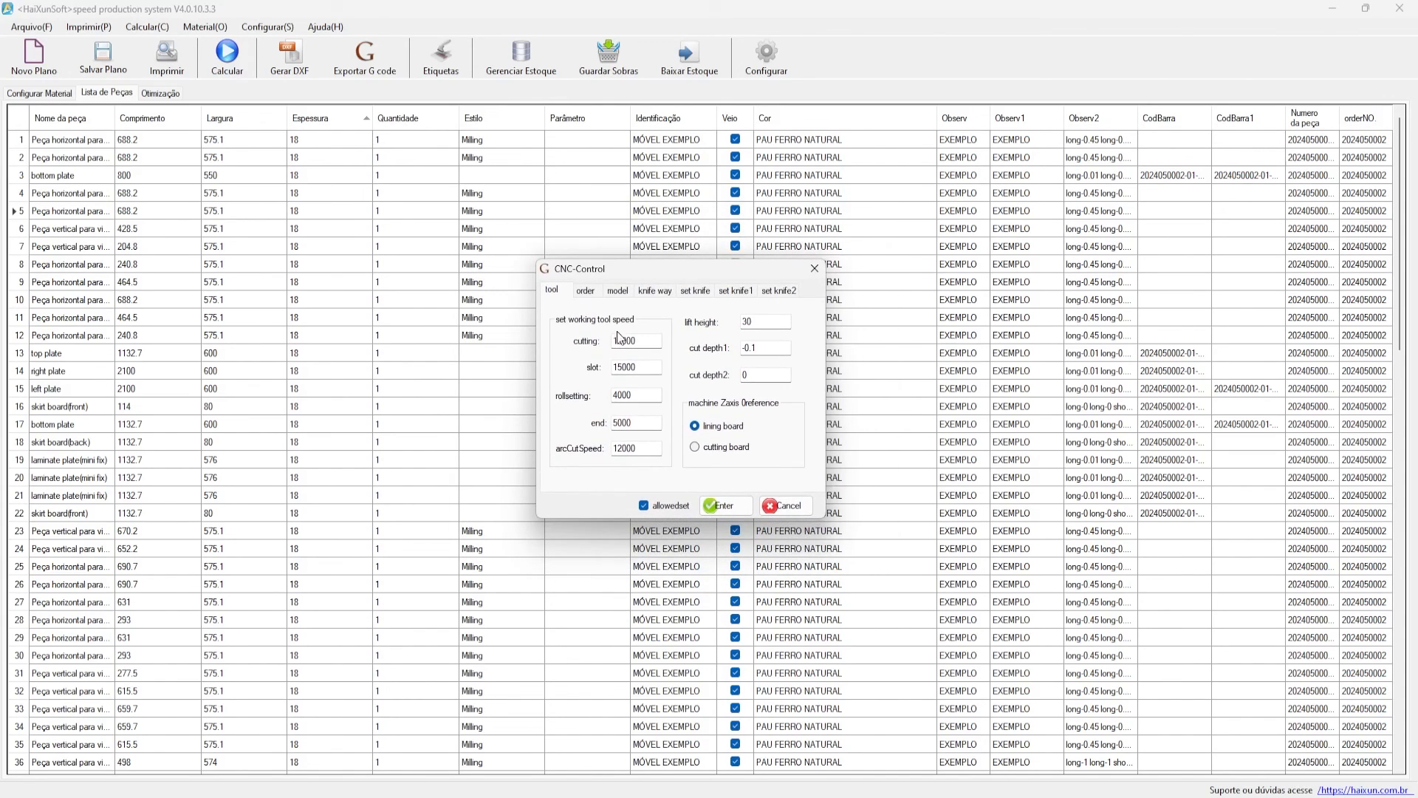
pyautogui.doubleClick(650, 344)
pyautogui.press('Tab')
pyautogui.doubleClick(654, 345)
# - Check the rollsetting speed 4000, end speed 5000 and arc cut speed 12000
pyautogui.doubleClick(640, 394)
pyautogui.moveTo(655, 429); pyautogui.dragTo(588, 424)
pyautogui.click(660, 450)
pyautogui.moveTo(660, 450); pyautogui.dragTo(599, 452)
# - Check lift height 30 and cut depth1 -0.1, then bring up the order G-code settings
pyautogui.moveTo(768, 323); pyautogui.dragTo(706, 327)
pyautogui.click(751, 325)
pyautogui.press('Tab')
pyautogui.press('Tab')
pyautogui.hotkey('shift', 'Tab')
pyautogui.moveTo(589, 274); pyautogui.dragTo(578, 299)
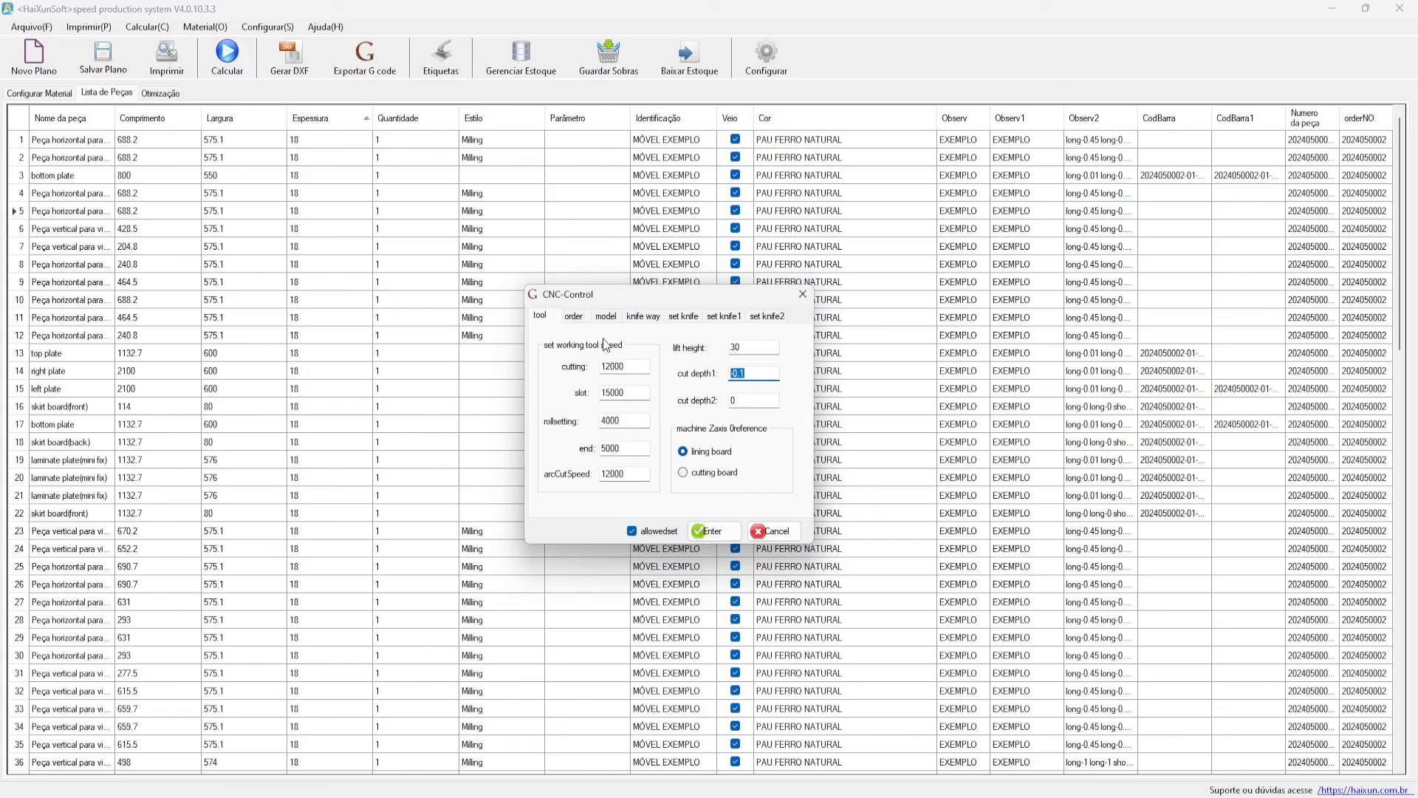
pyautogui.click(579, 316)
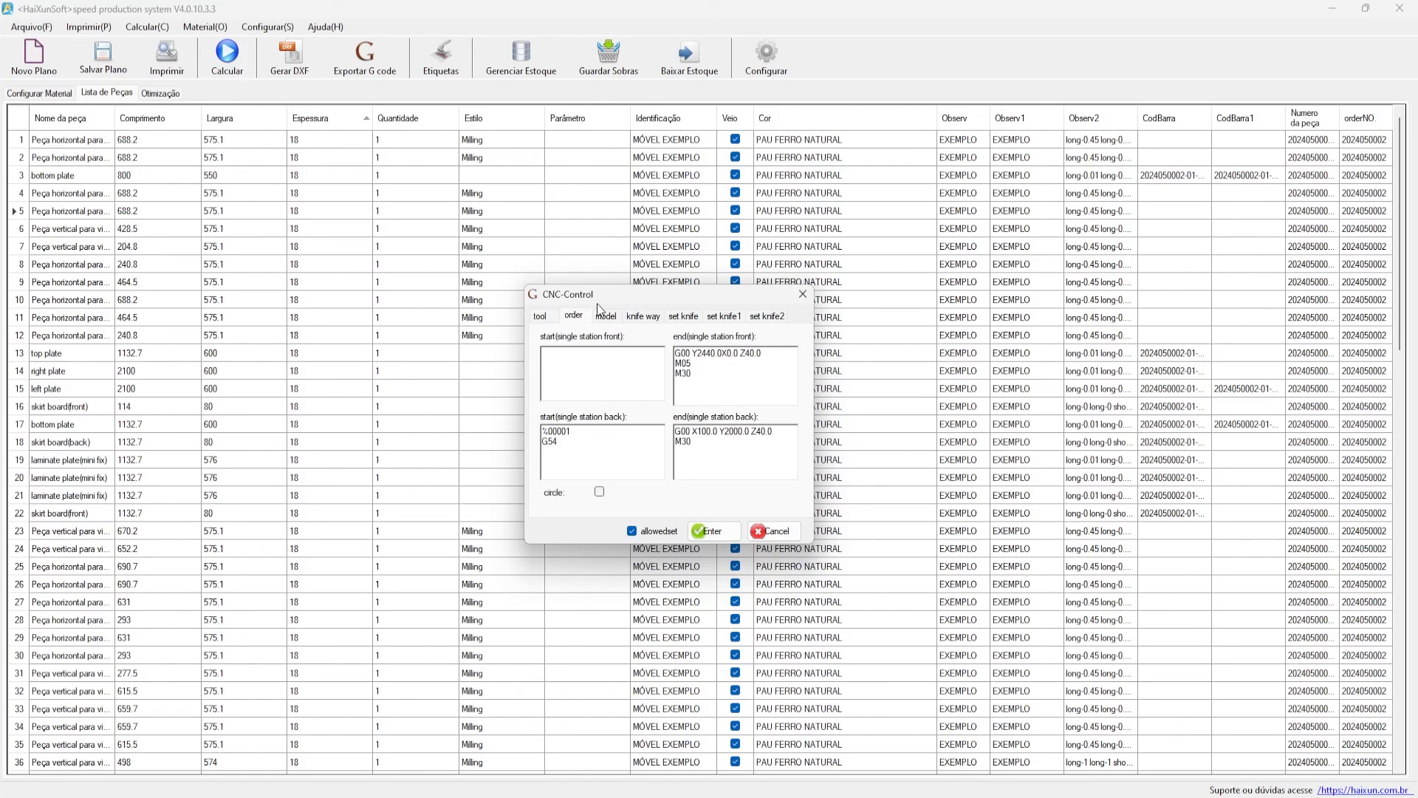
# - Go through the front end code lines G00, M05 and M30, then show the drill-mode model settings
pyautogui.click(707, 333)
pyautogui.hotkey('ctrl', 'a')
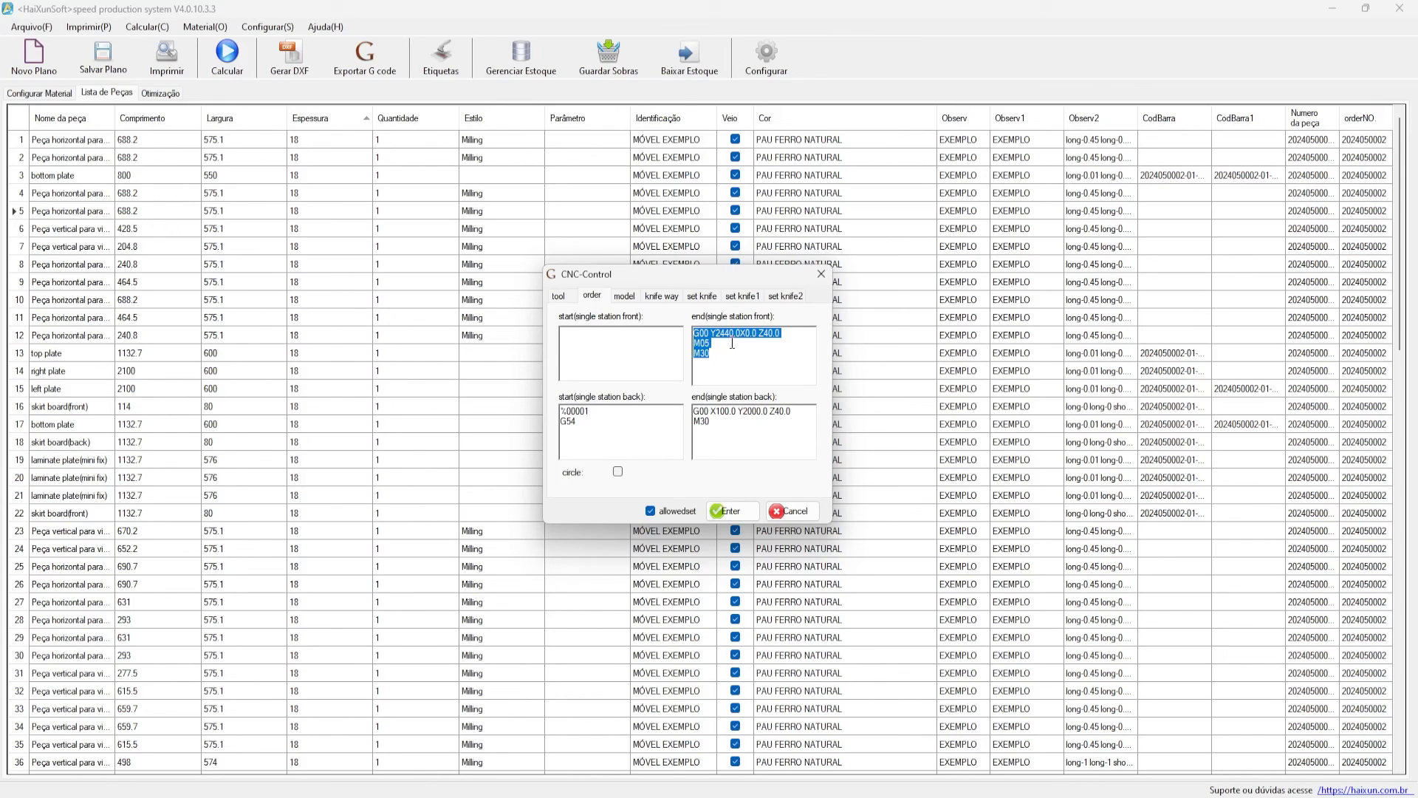
pyautogui.moveTo(695, 334); pyautogui.dragTo(795, 330)
pyautogui.doubleClick(702, 343)
pyautogui.click(707, 356)
pyautogui.doubleClick(704, 353)
pyautogui.click(743, 421)
pyautogui.click(615, 295)
pyautogui.moveTo(615, 276); pyautogui.dragTo(565, 282)
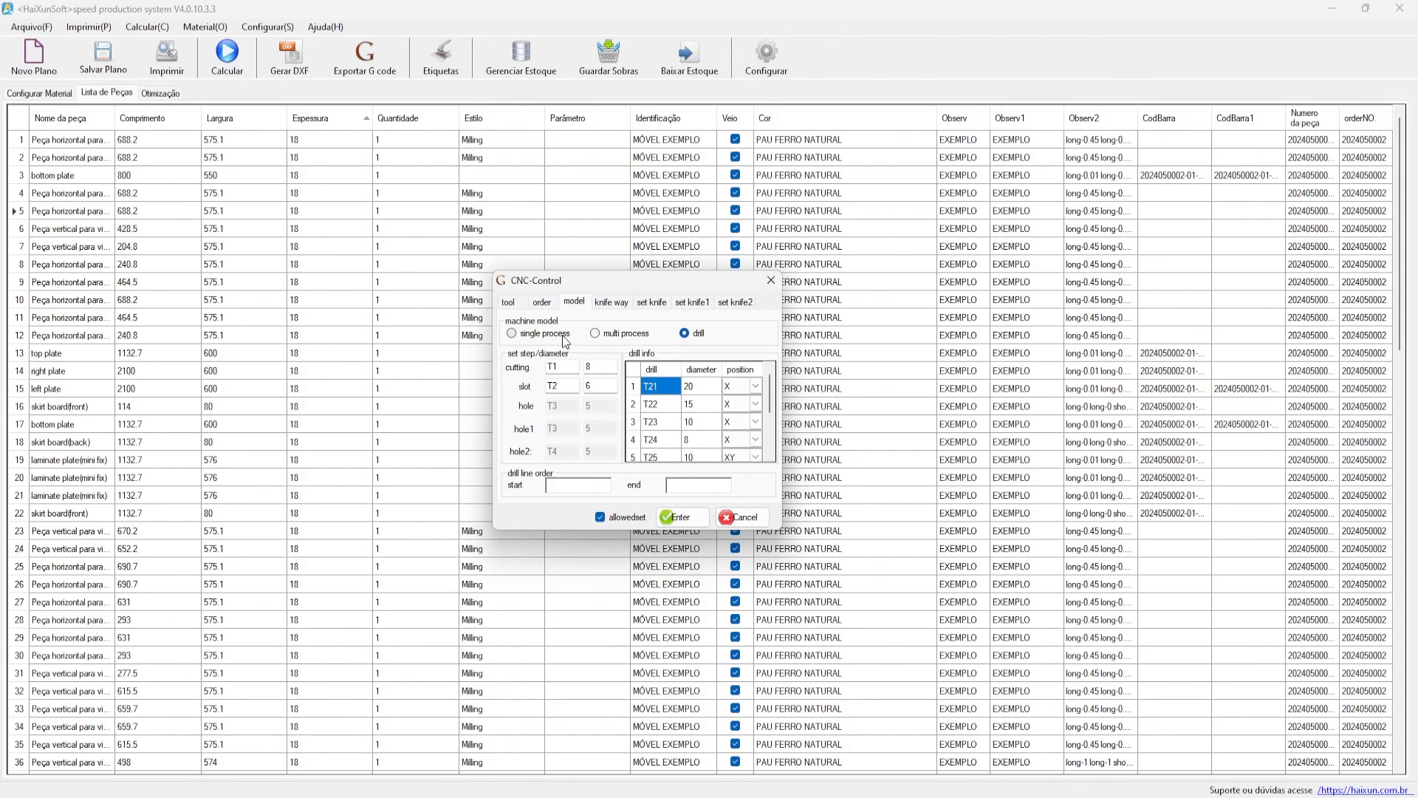
# - Compare the single and multi process models' tool numbers (T1, T2, T4) and hole diameter 5
pyautogui.click(566, 339)
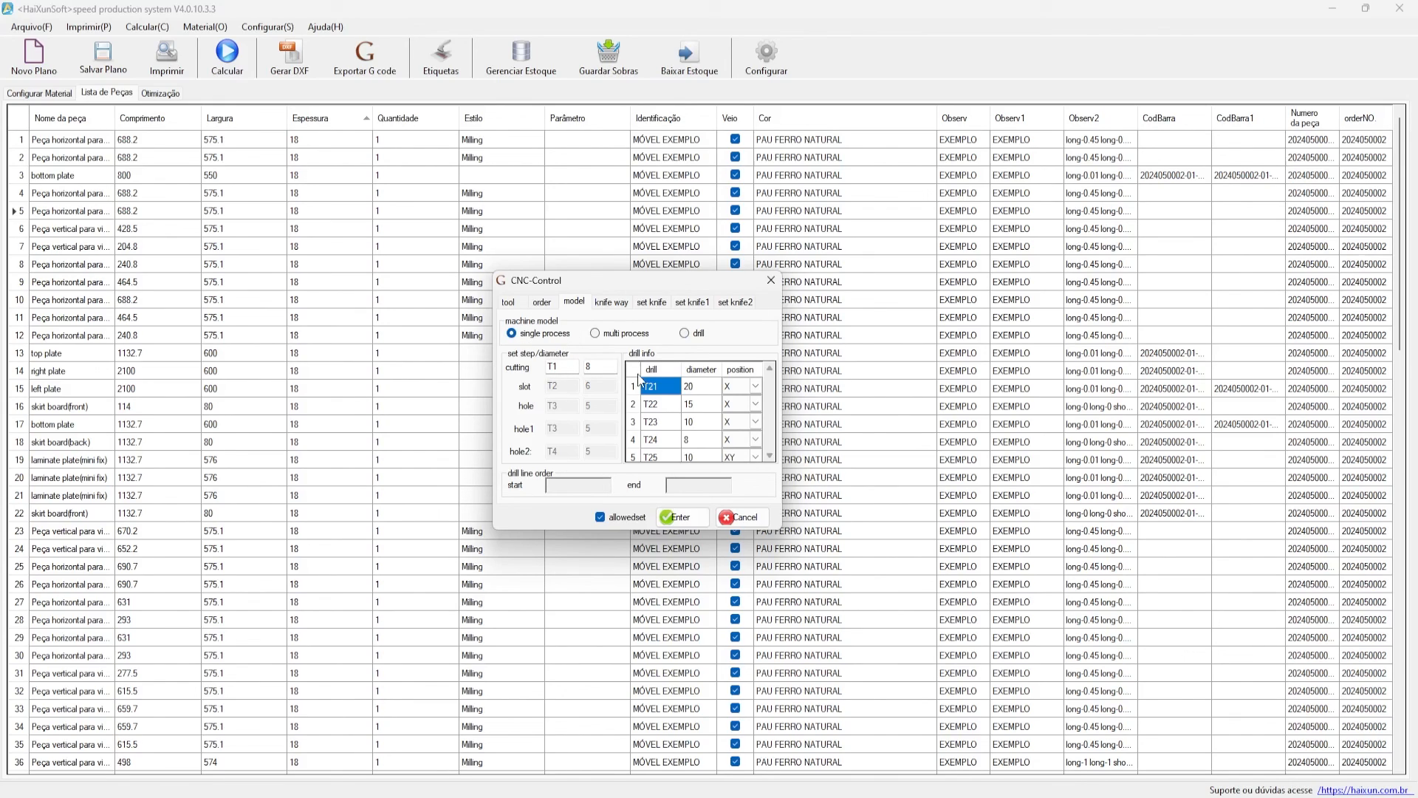
pyautogui.moveTo(548, 368)
pyautogui.mouseDown()
pyautogui.moveTo(582, 374)
pyautogui.moveTo(544, 362)
pyautogui.mouseUp()
pyautogui.click(610, 334)
pyautogui.moveTo(621, 286); pyautogui.dragTo(684, 284)
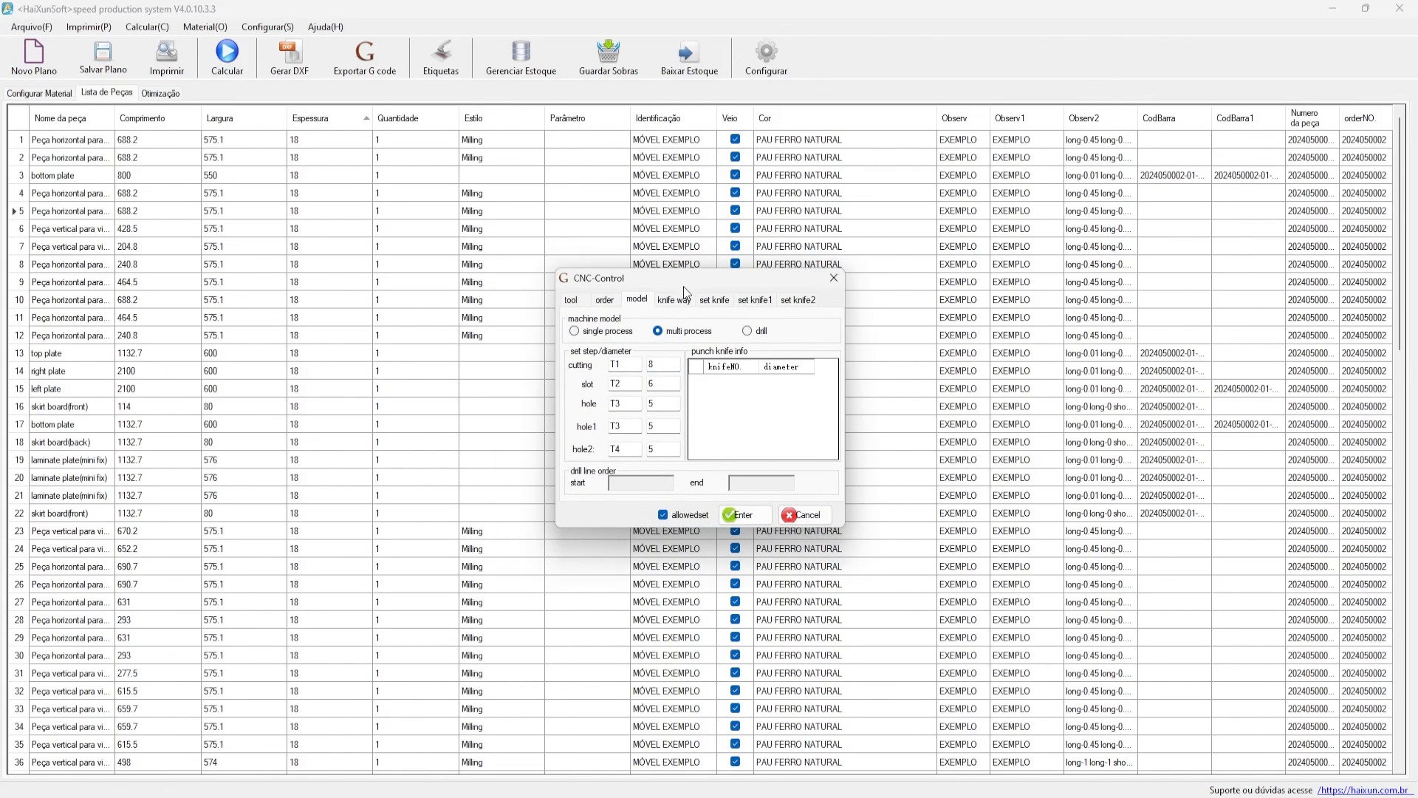
pyautogui.click(625, 364)
pyautogui.click(630, 426)
pyautogui.click(626, 404)
pyautogui.click(623, 385)
pyautogui.doubleClick(617, 384)
pyautogui.press('Tab')
pyautogui.press('Tab')
pyautogui.press('Tab')
pyautogui.doubleClick(651, 405)
# - Return to the drill model and inspect drills T21 (diameter 20) and T22 (diameter 15)
pyautogui.click(749, 330)
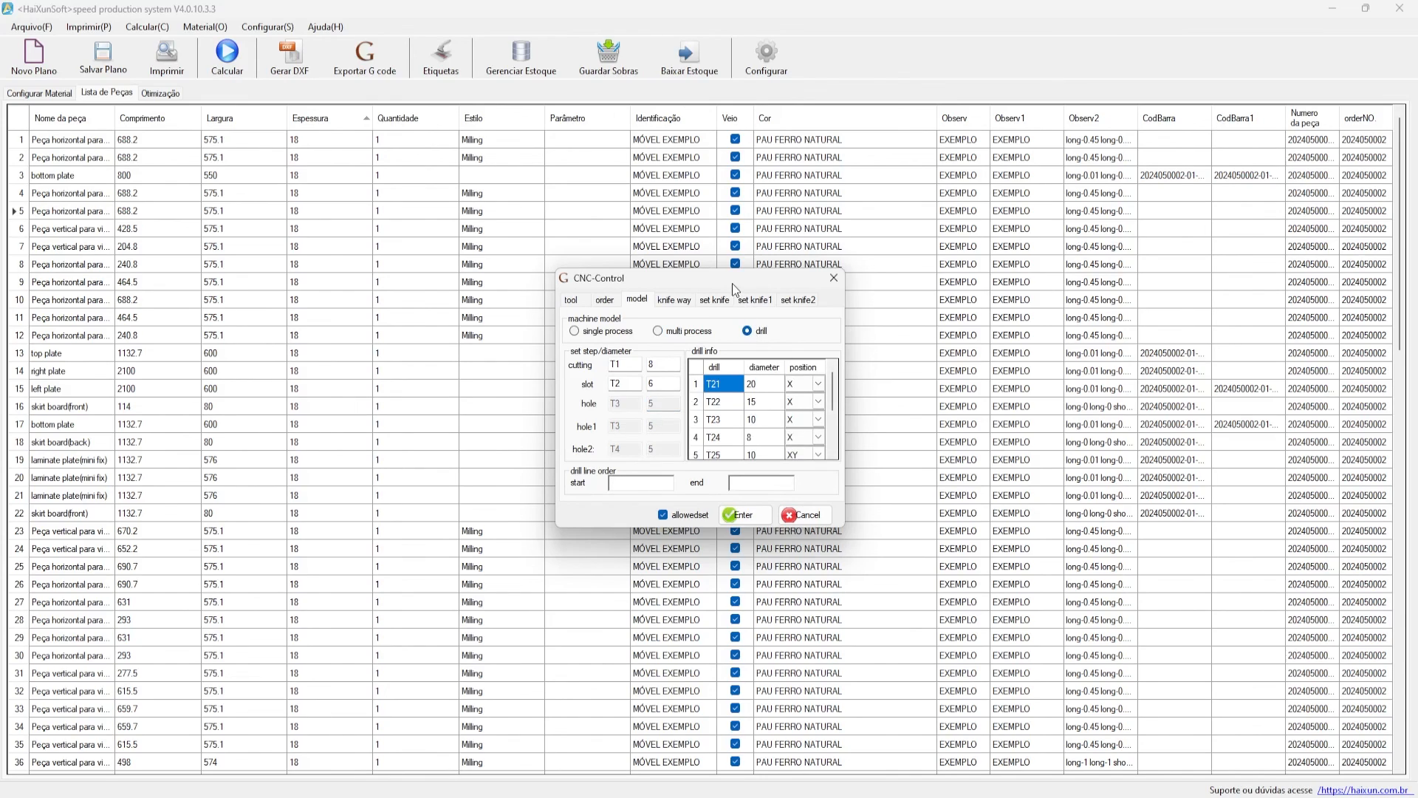
pyautogui.moveTo(734, 284); pyautogui.dragTo(714, 288)
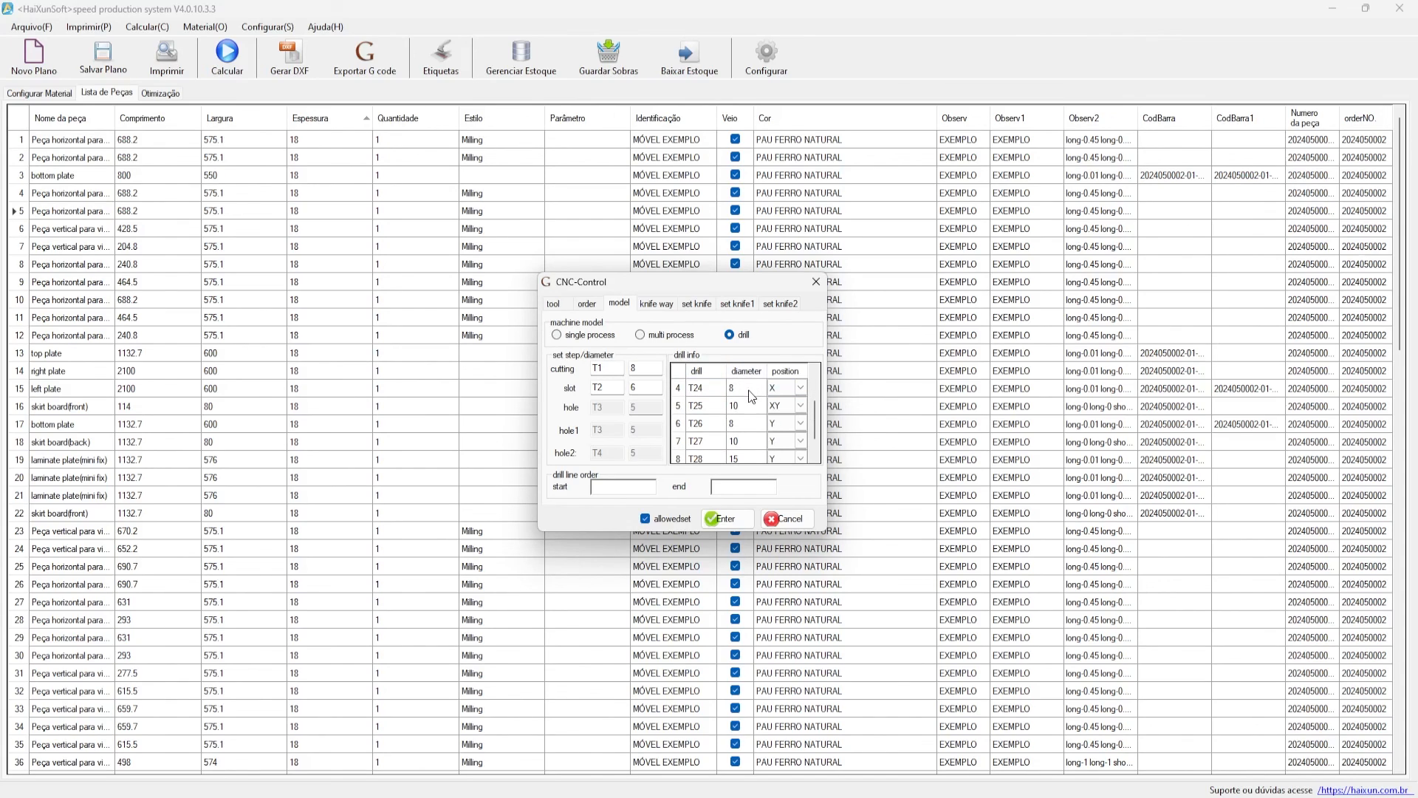
pyautogui.click(722, 399)
pyautogui.click(708, 384)
pyautogui.click(745, 390)
pyautogui.moveTo(701, 294); pyautogui.dragTo(512, 295)
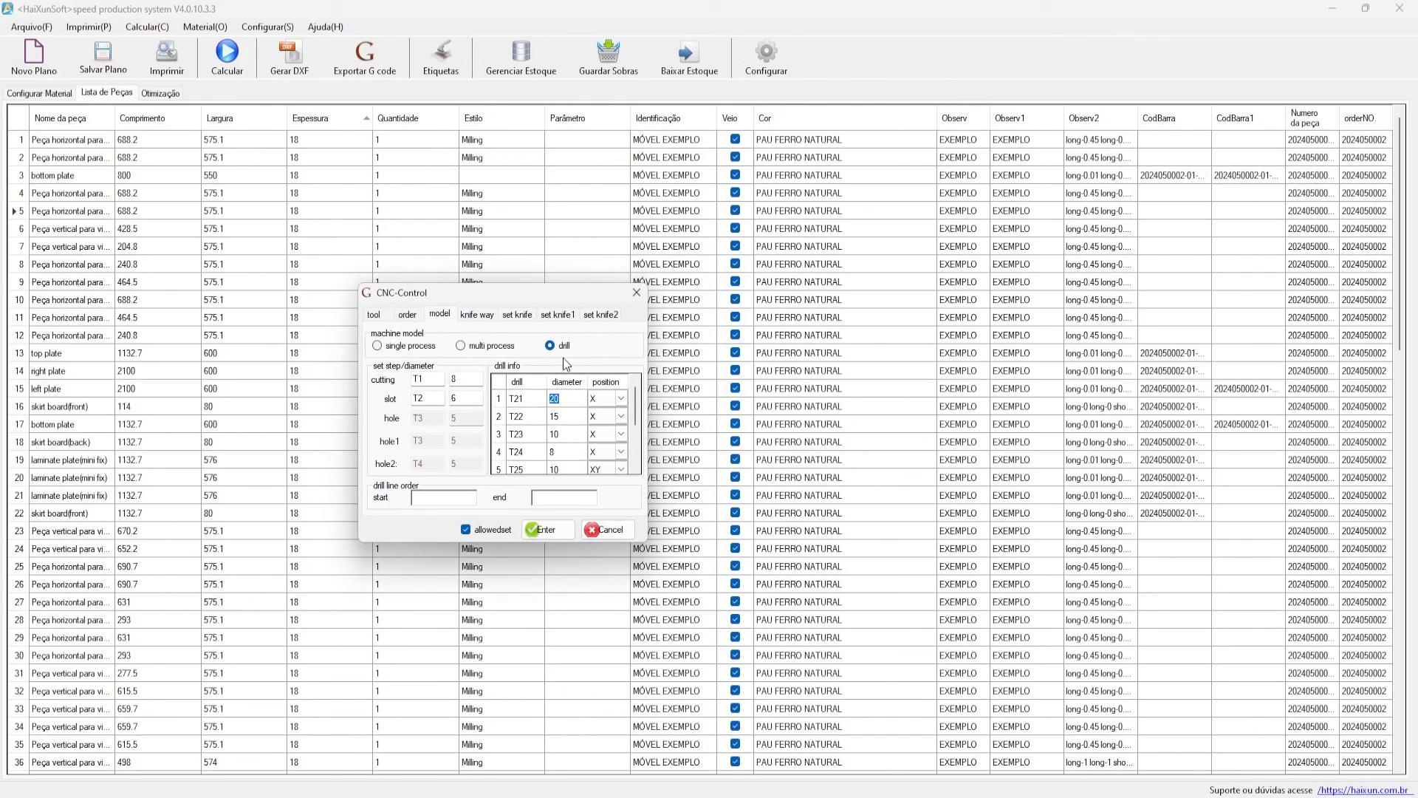
pyautogui.click(567, 418)
# - Check cutting tool T1 and slot tool T2, then show knife way settings: height 30, speed 2000
pyautogui.click(432, 379)
pyautogui.doubleClick(427, 379)
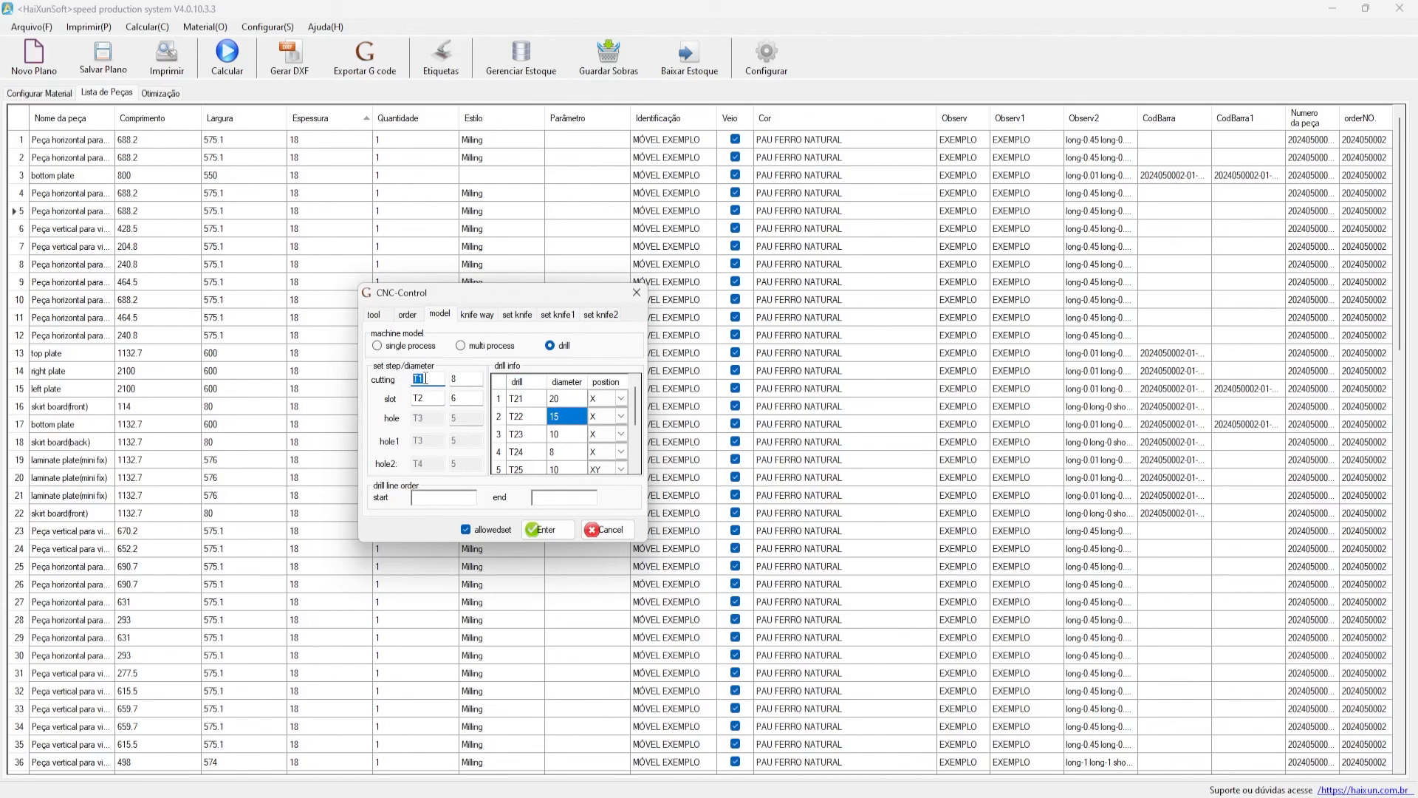
pyautogui.doubleClick(432, 397)
pyautogui.moveTo(445, 299); pyautogui.dragTo(507, 324)
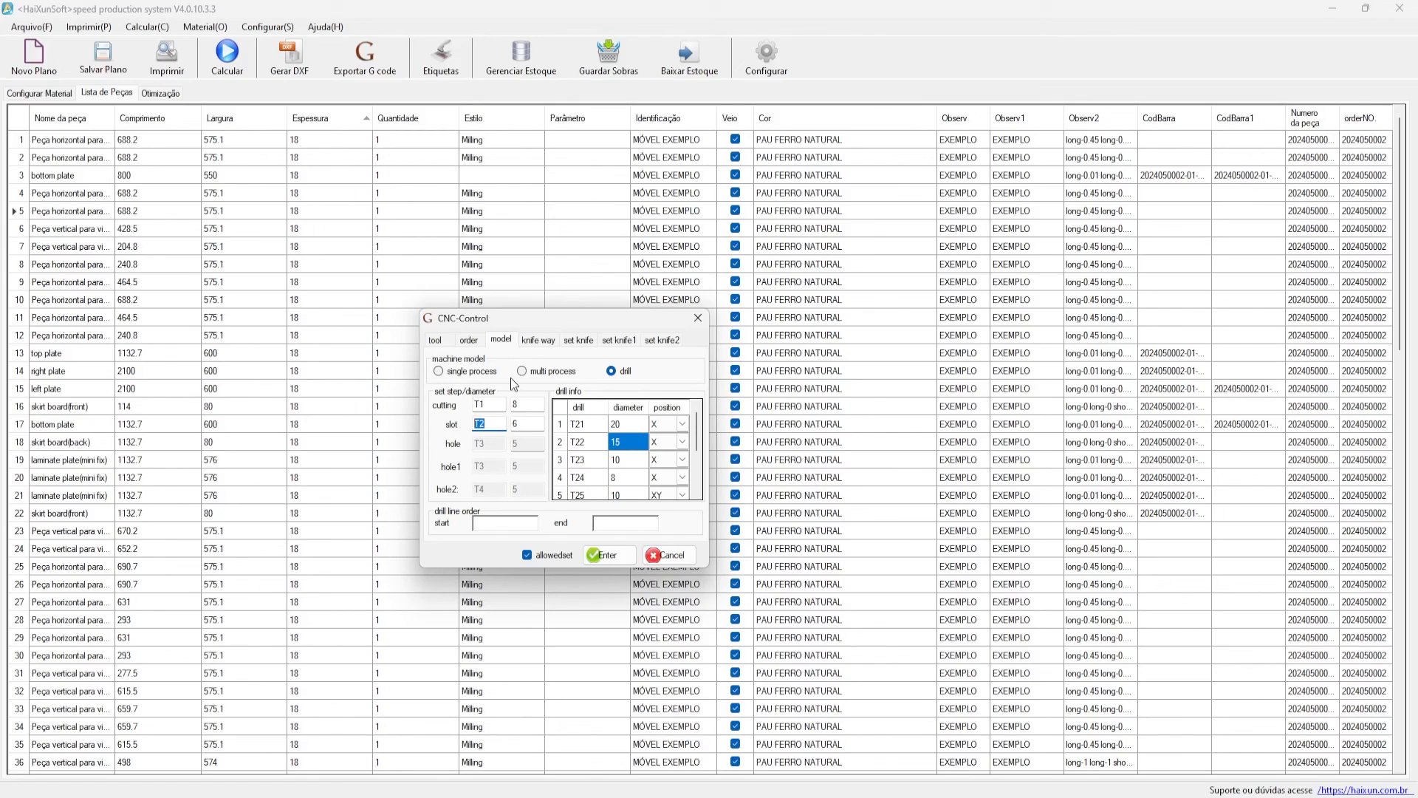
pyautogui.moveTo(537, 317); pyautogui.dragTo(599, 323)
pyautogui.click(547, 342)
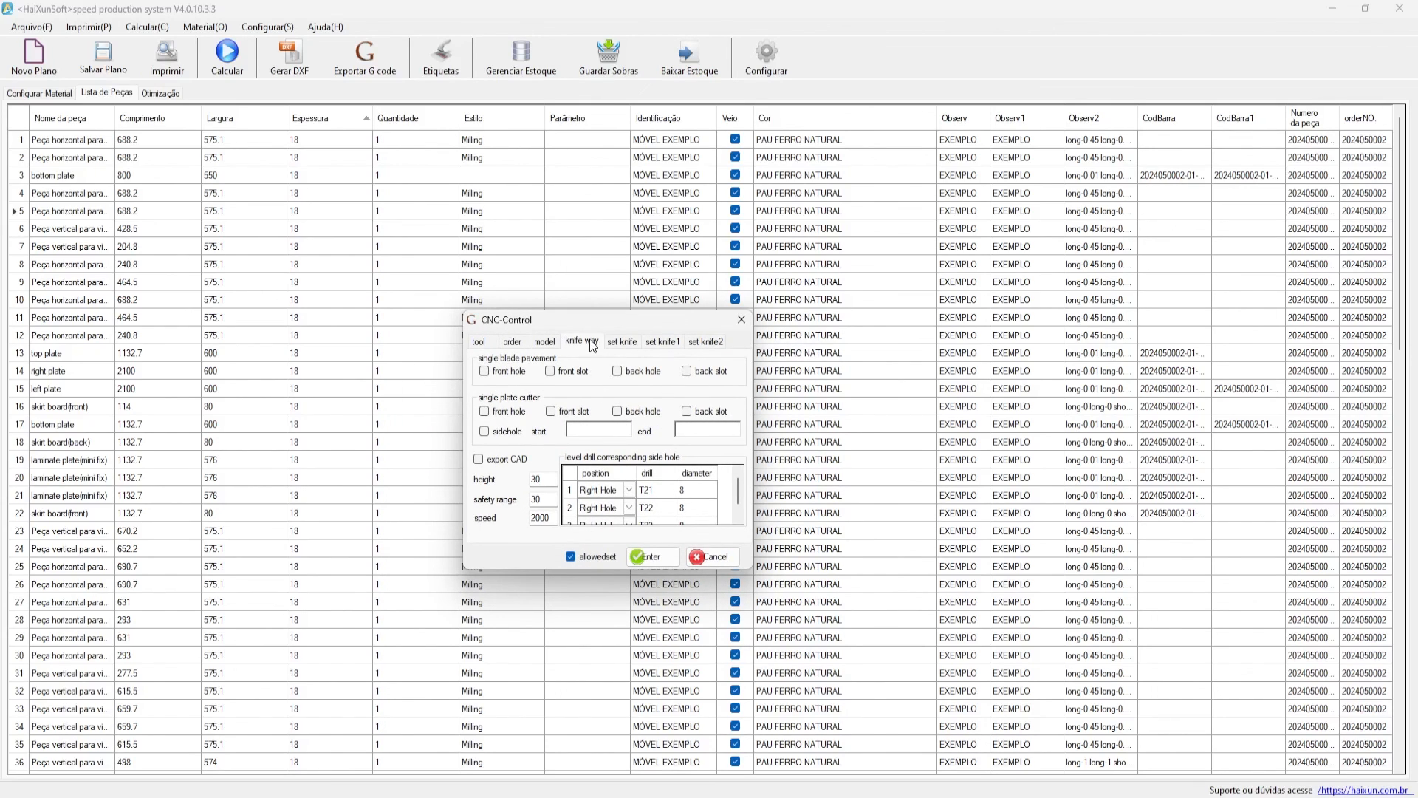
# - Show the set knife options: drill down together T11T1200, deburring along X and Y at 800
pyautogui.moveTo(567, 323); pyautogui.dragTo(532, 333)
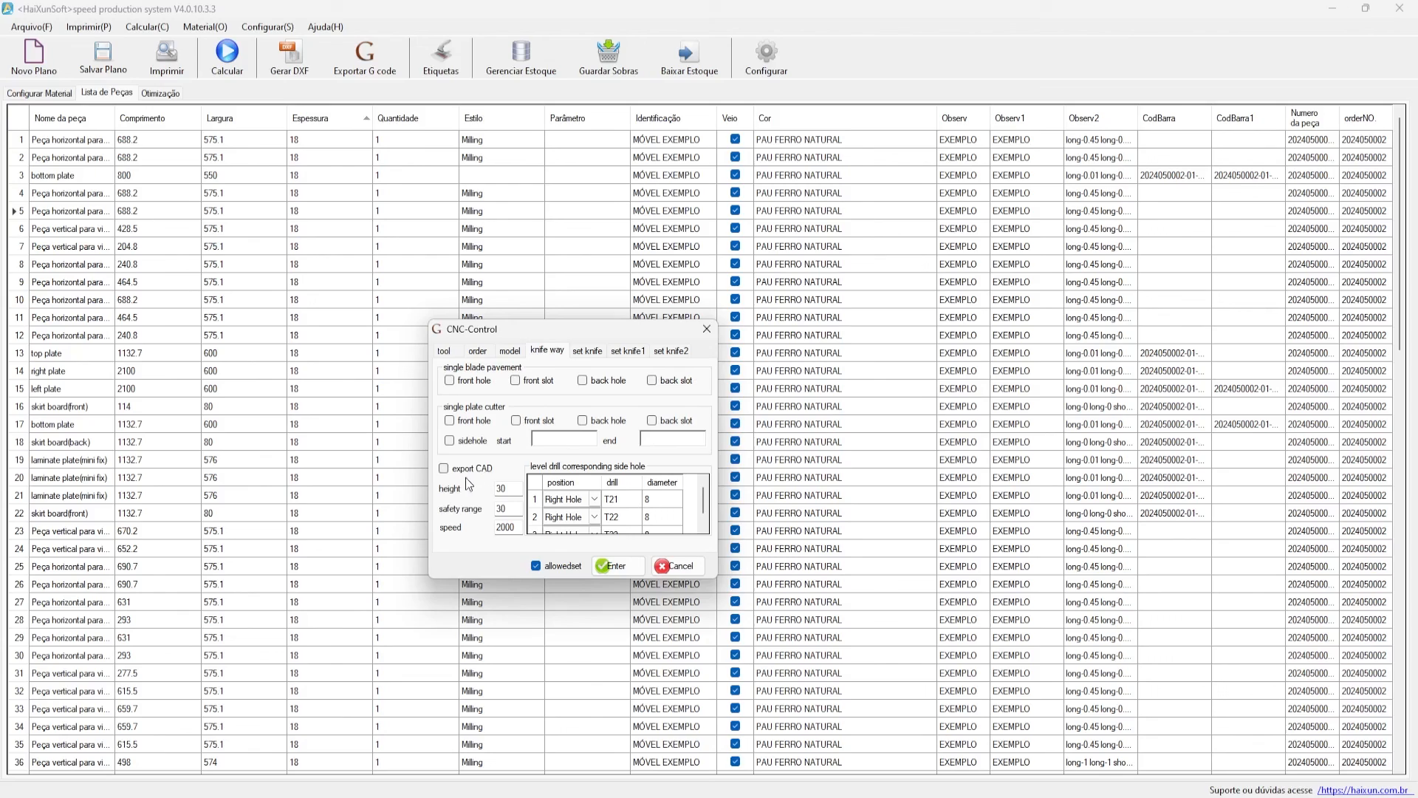
pyautogui.click(597, 345)
pyautogui.moveTo(600, 335); pyautogui.dragTo(523, 332)
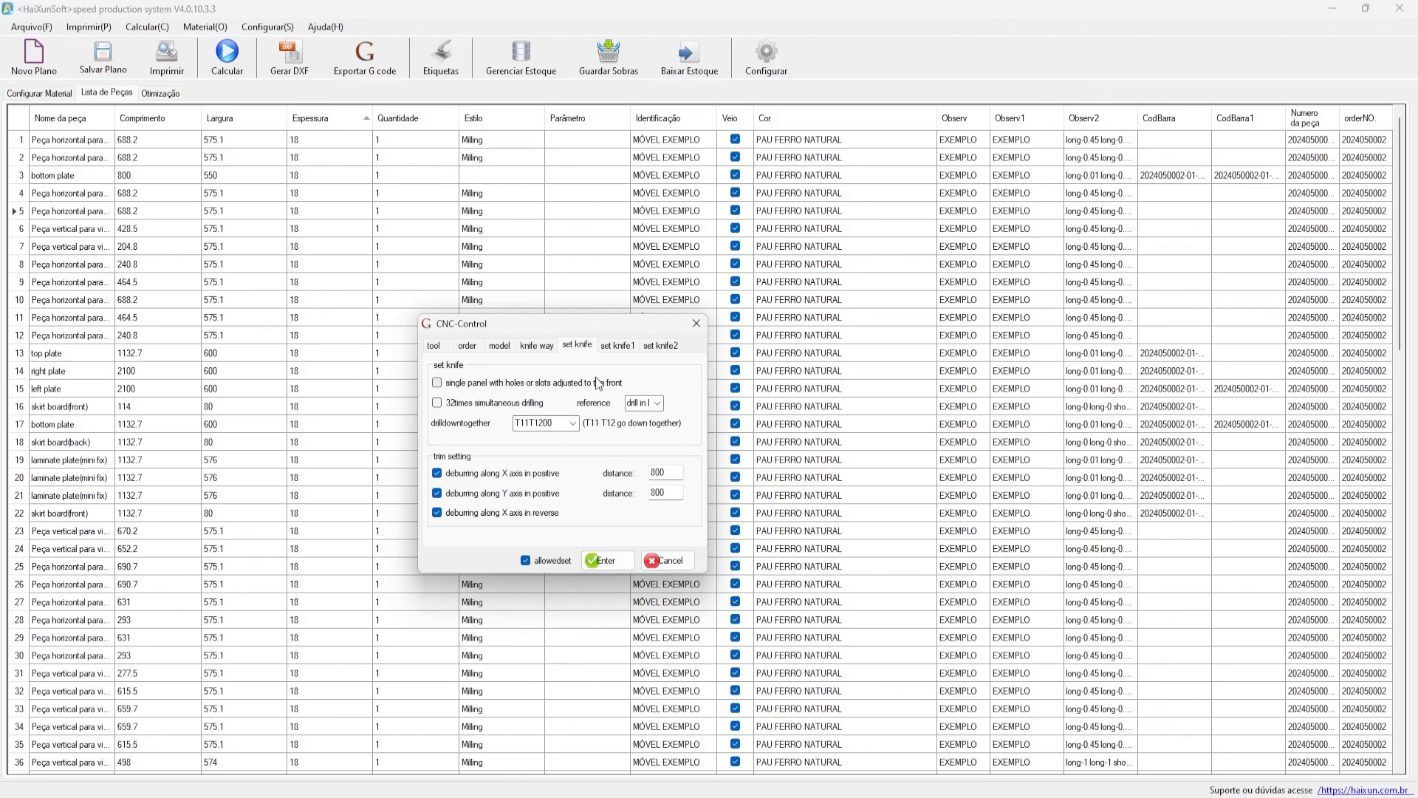
# - In set knife1, switch export side hole file on and then back off
pyautogui.moveTo(546, 328)
pyautogui.mouseDown()
pyautogui.moveTo(596, 309)
pyautogui.moveTo(559, 321)
pyautogui.mouseUp()
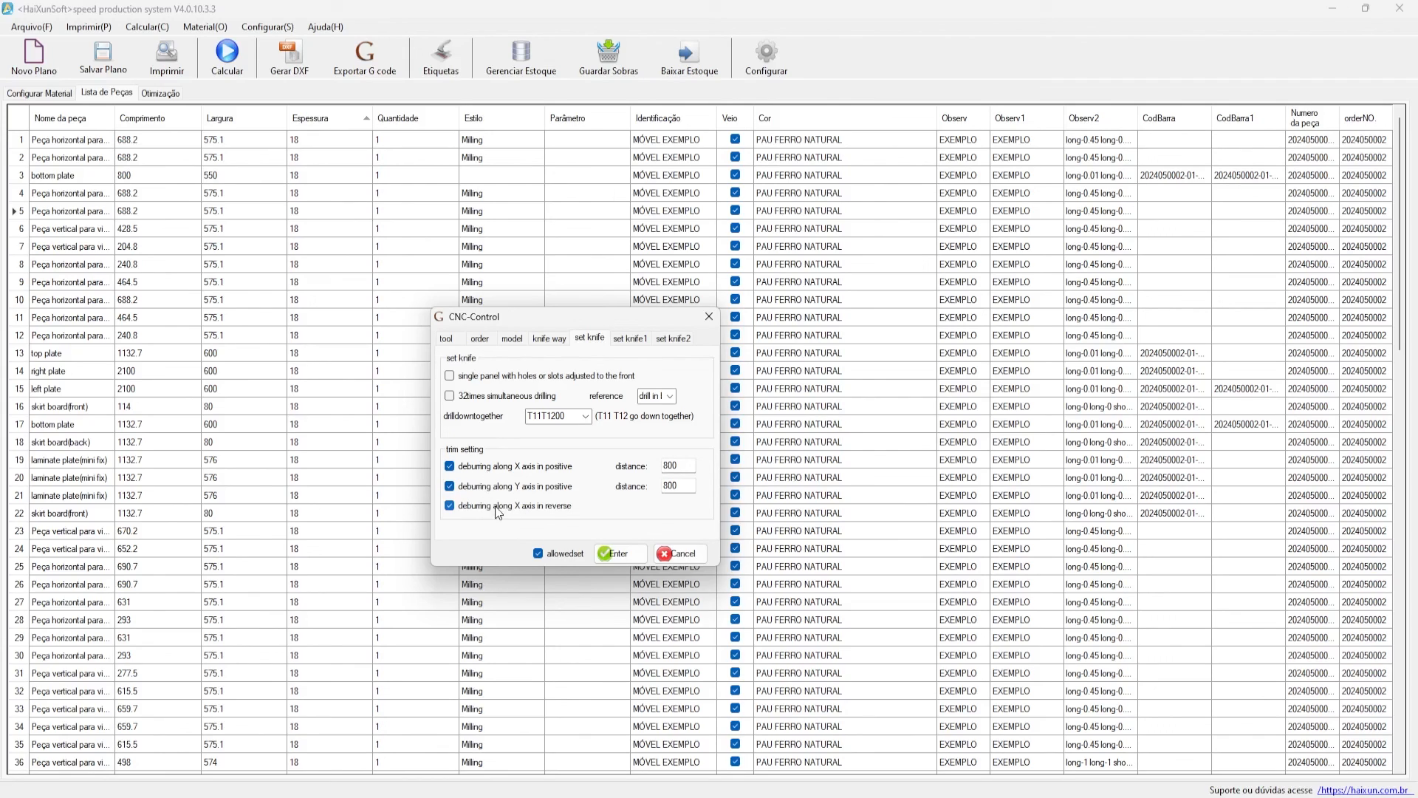
pyautogui.click(629, 338)
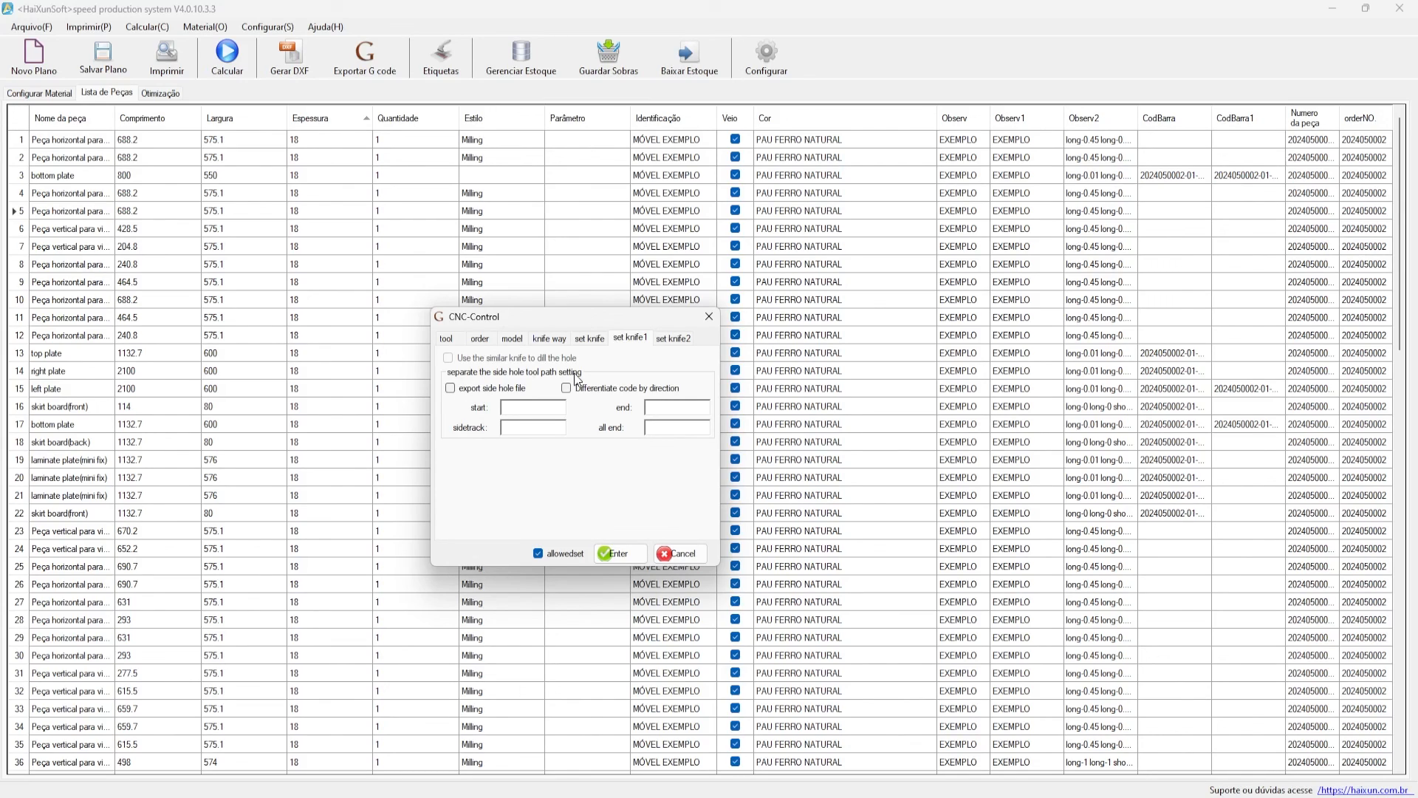
pyautogui.click(504, 389)
pyautogui.click(472, 388)
# - Inspect set knife2's punch minimum diameter 30 and slot knife T2, then return to tool speeds
pyautogui.click(671, 338)
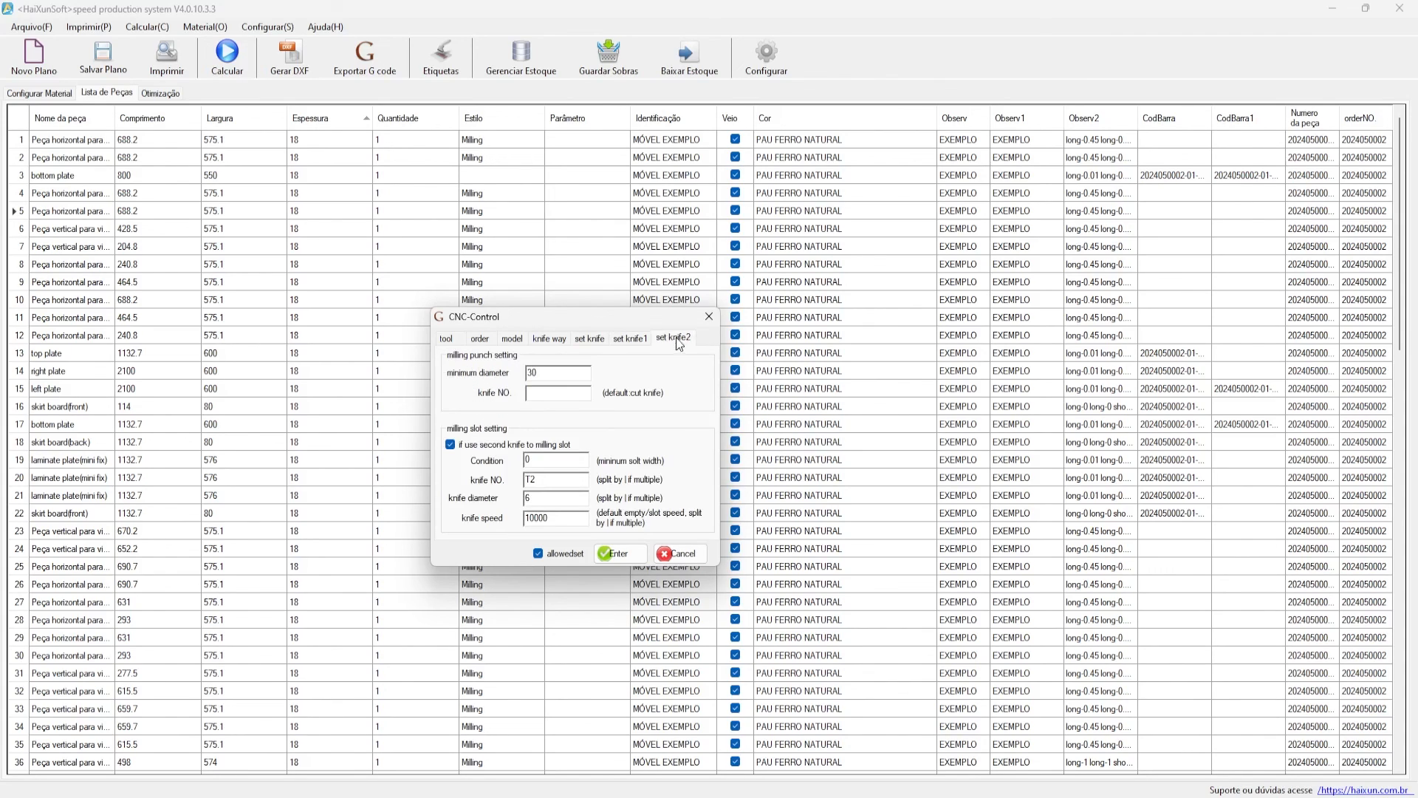
pyautogui.moveTo(654, 319); pyautogui.dragTo(674, 333)
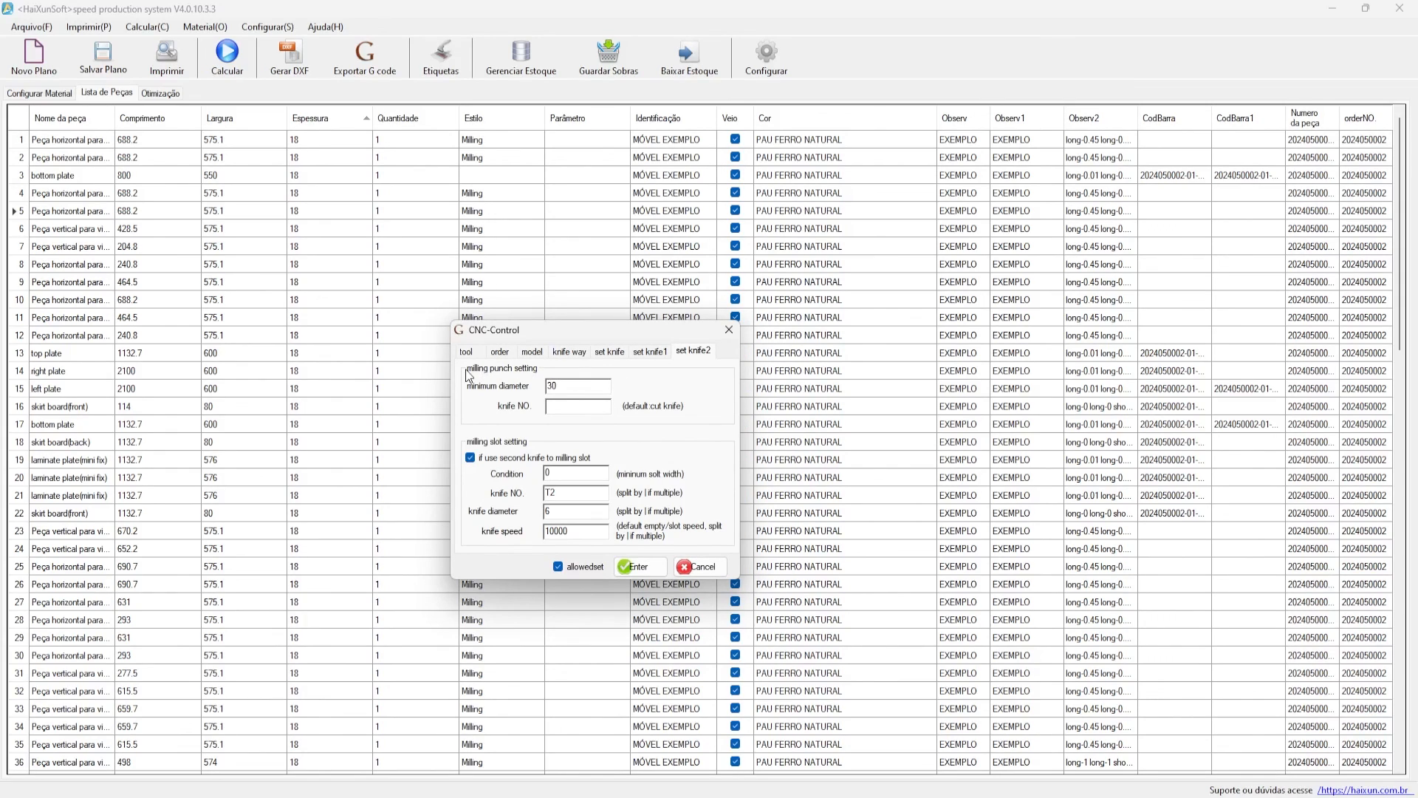
pyautogui.click(554, 405)
pyautogui.doubleClick(583, 387)
pyautogui.click(561, 387)
pyautogui.doubleClick(568, 492)
pyautogui.hotkey('shift', 'Tab')
pyautogui.press('Tab')
pyautogui.press('Tab')
pyautogui.press('Tab')
pyautogui.click(645, 354)
pyautogui.click(472, 351)
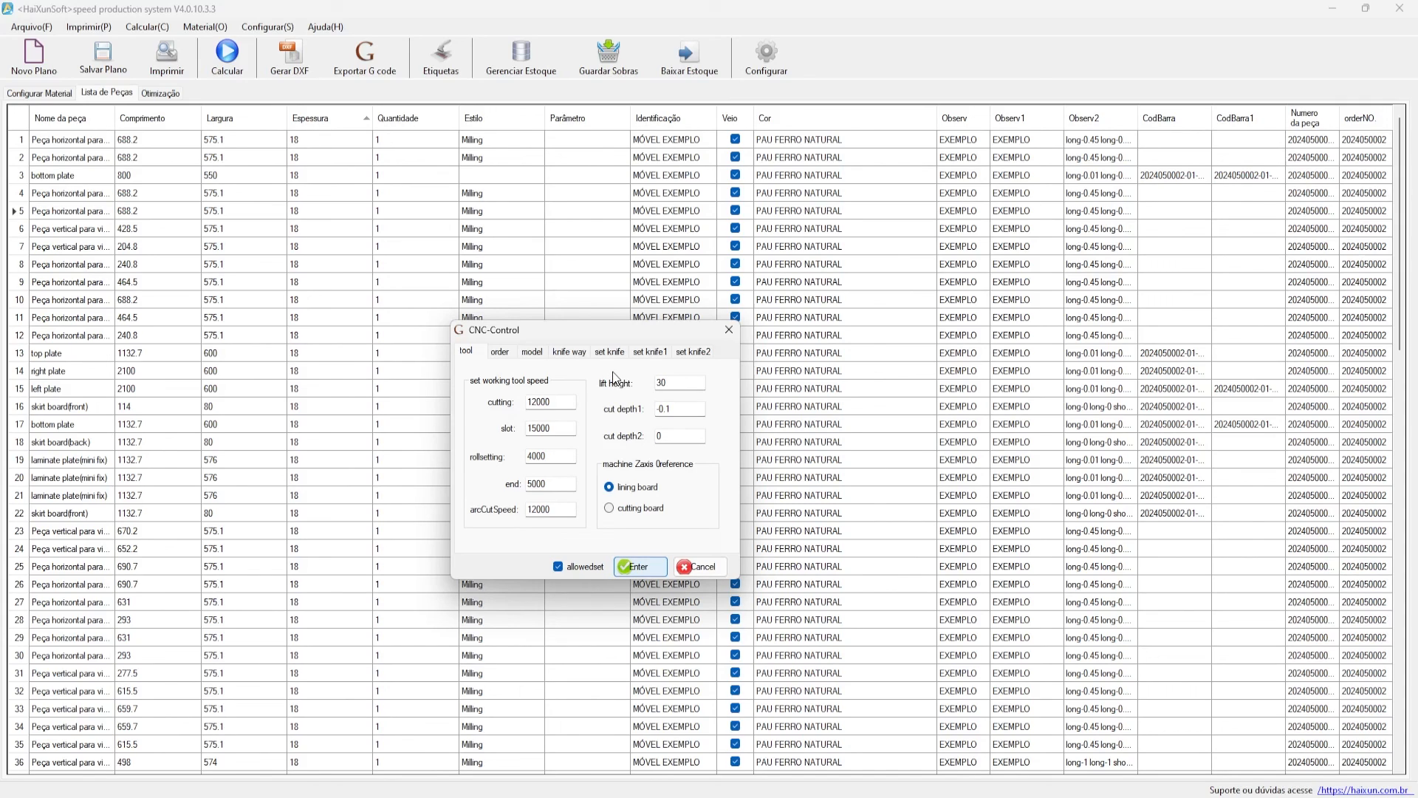
# - Export the G-code to the MÓVEL EXEMPLO folder and dismiss the 'Conclua a exportação!' message
pyautogui.click(657, 567)
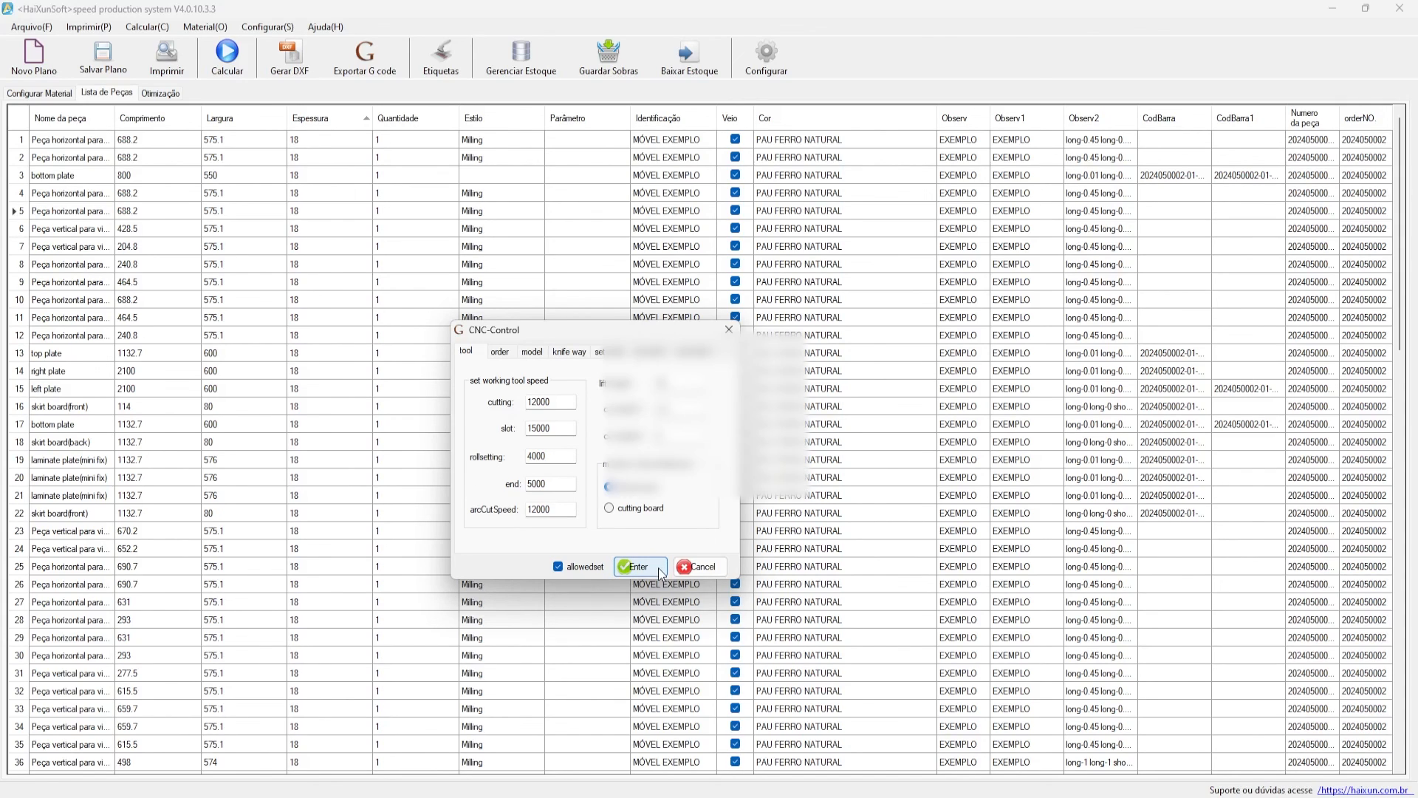
pyautogui.moveTo(642, 284); pyautogui.dragTo(528, 280)
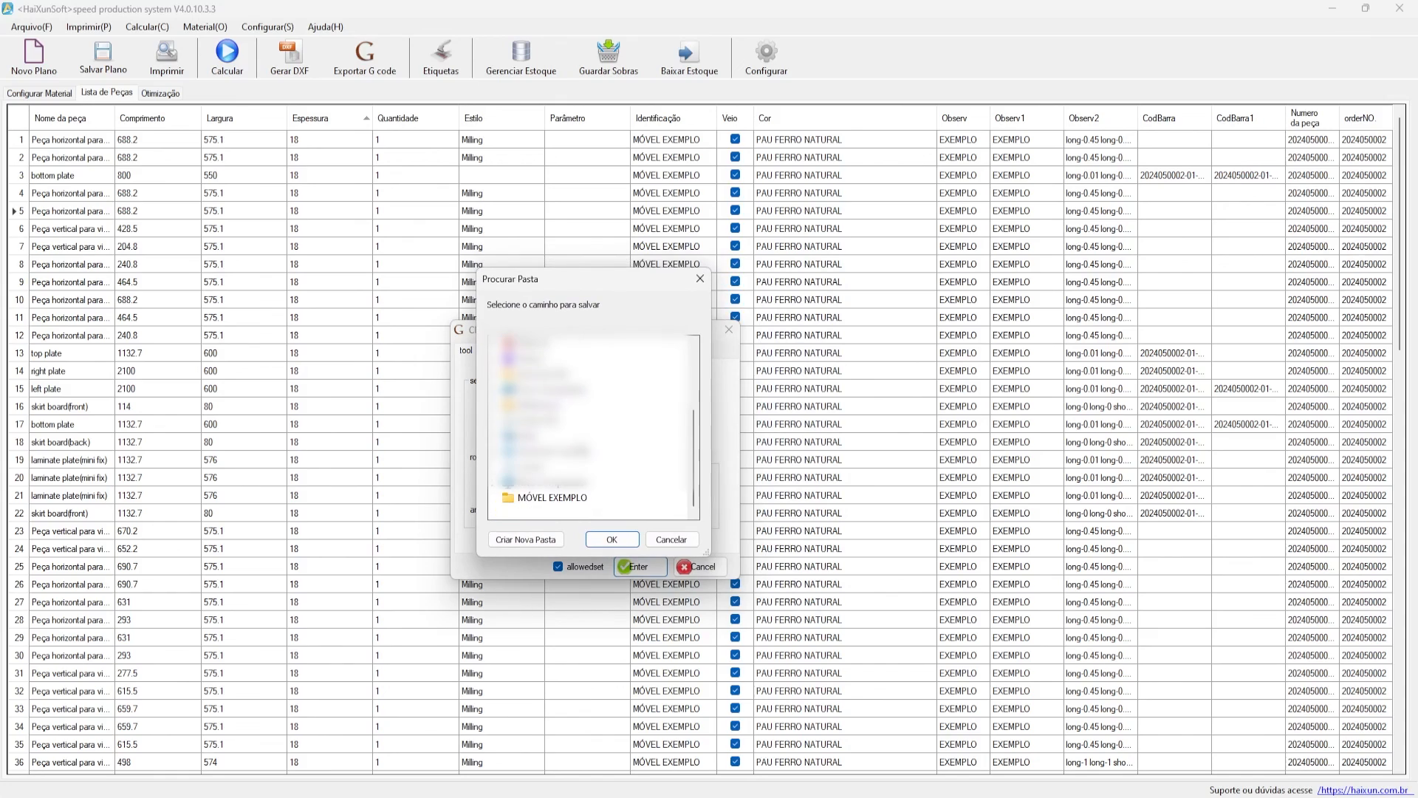
pyautogui.click(551, 497)
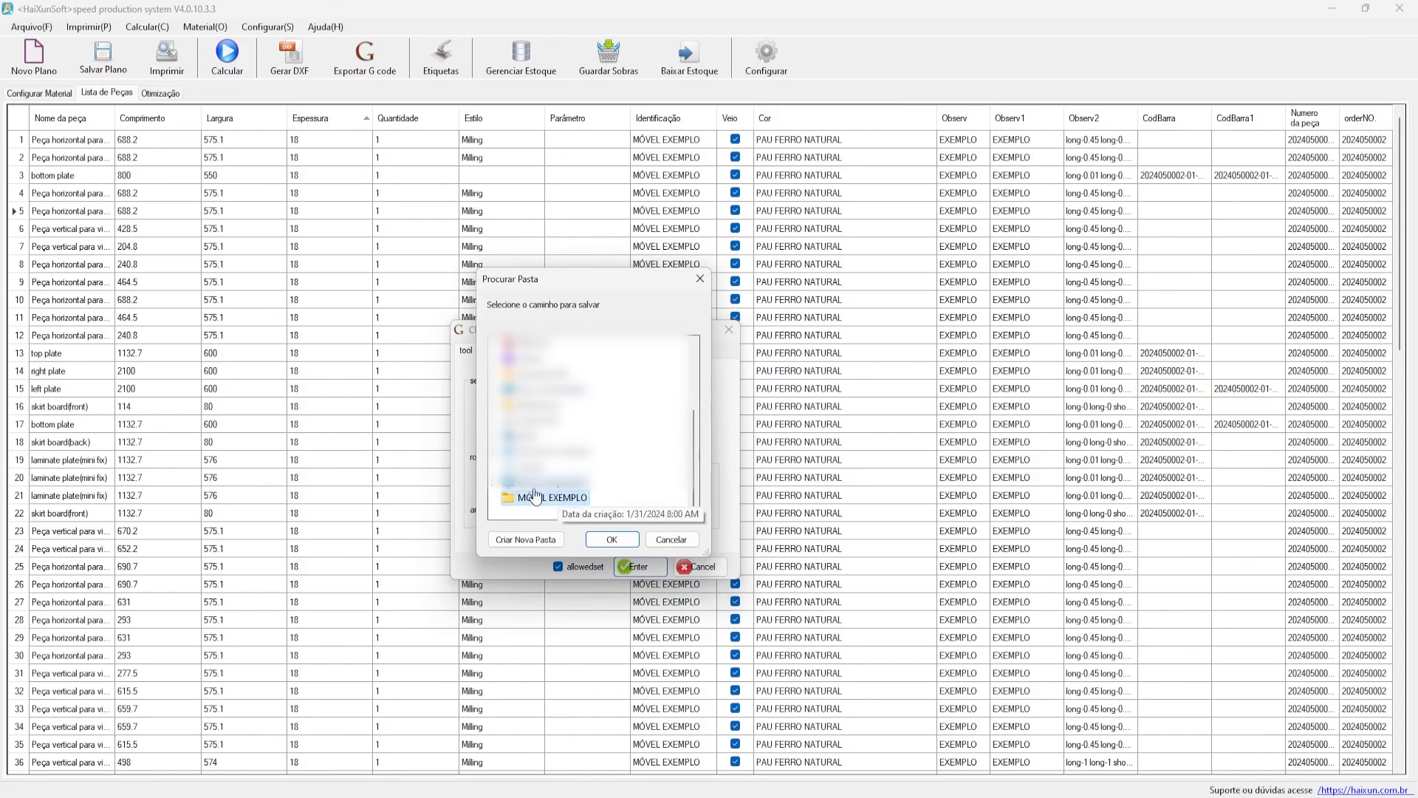
pyautogui.click(612, 539)
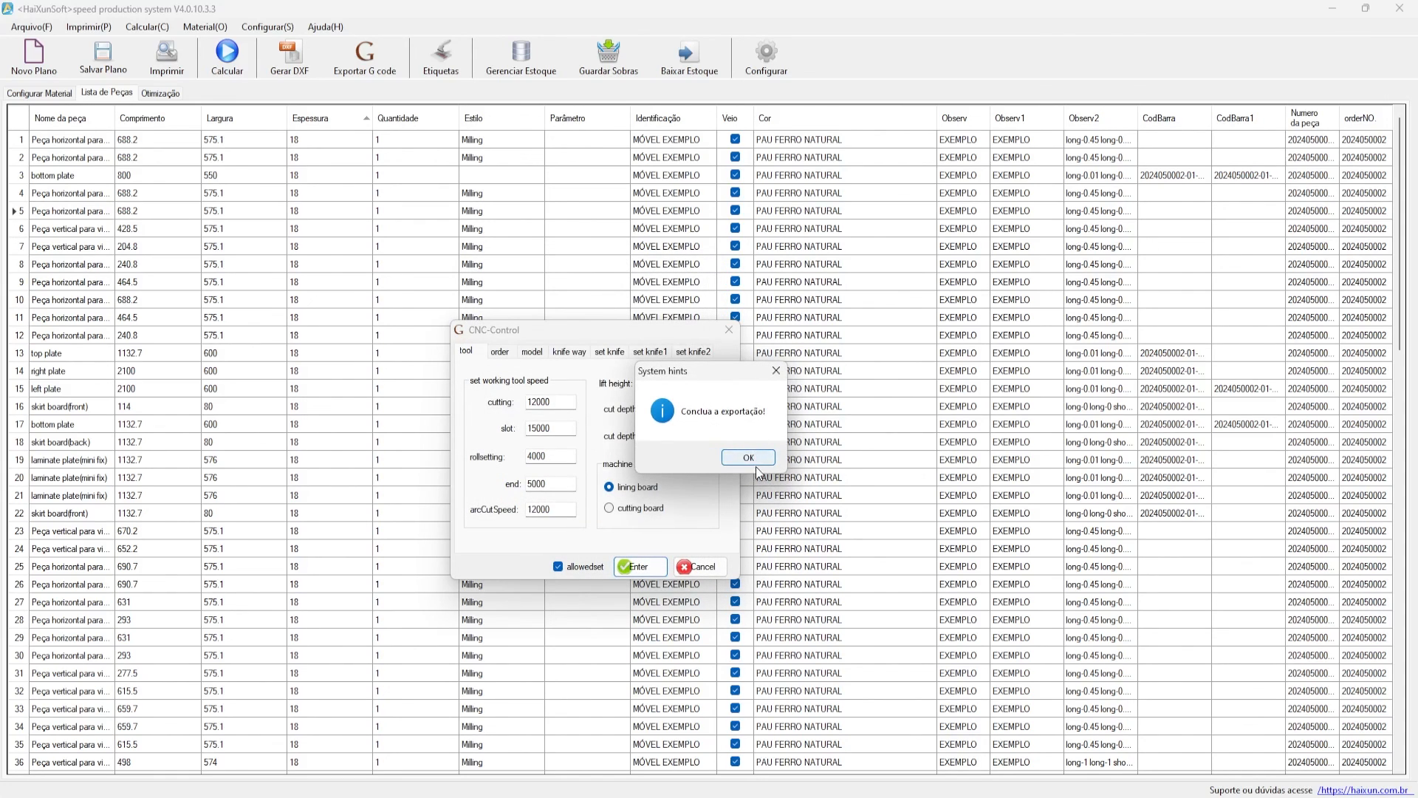
pyautogui.click(745, 458)
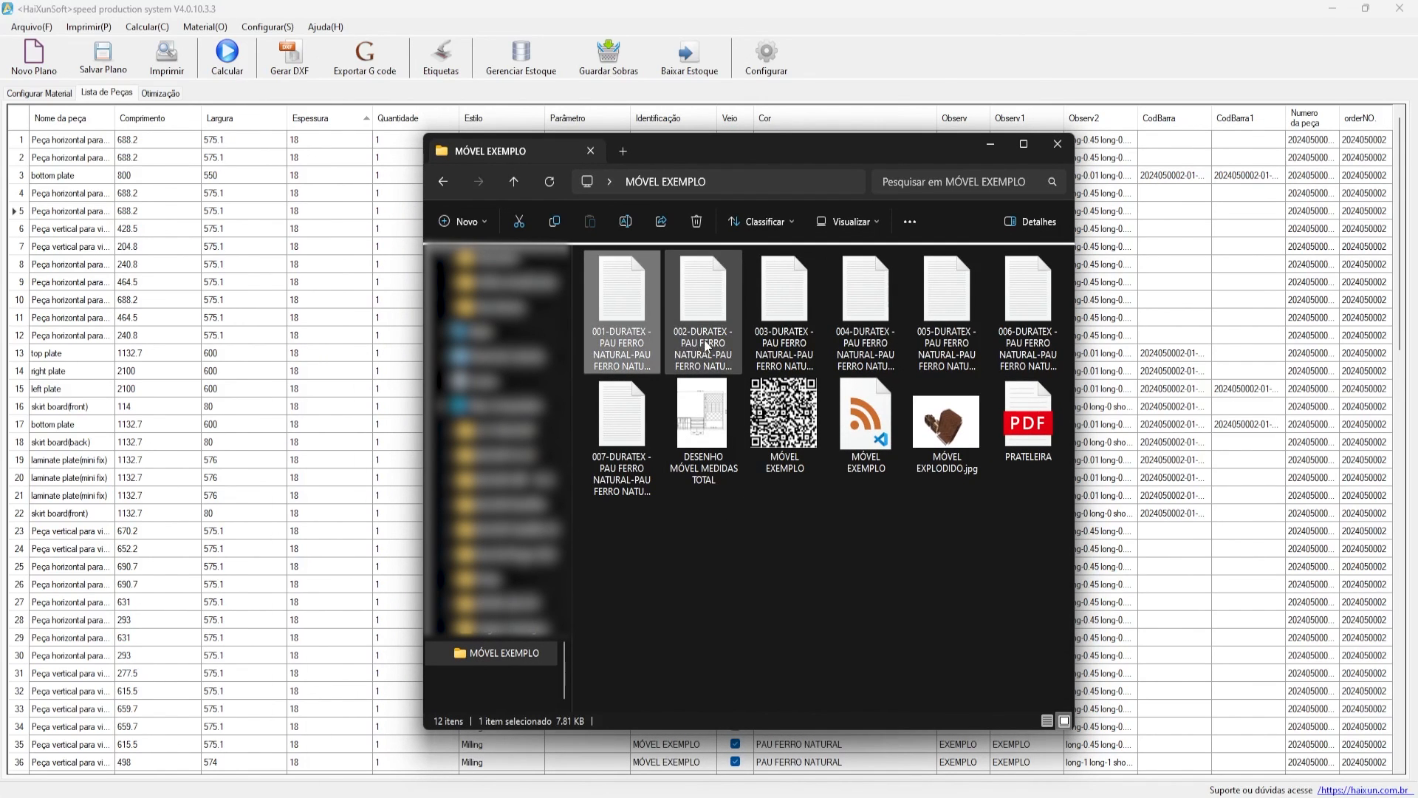
# - Read sheet 001's G-code in Notepad, then close Notepad and the MÓVEL EXEMPLO folder
pyautogui.keyDown('ctrl'); pyautogui.scroll(2, 655, 309); pyautogui.keyUp('ctrl')
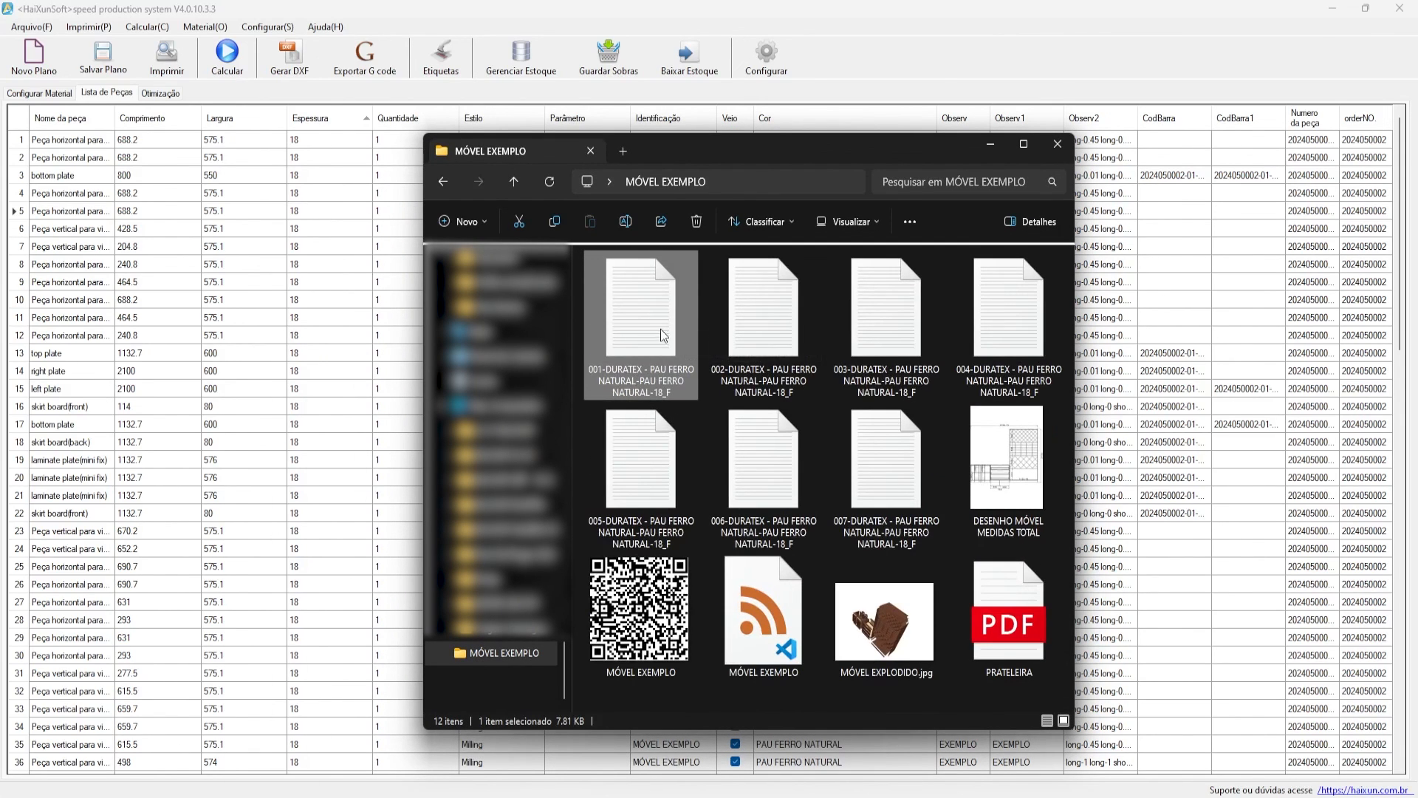
pyautogui.doubleClick(894, 268)
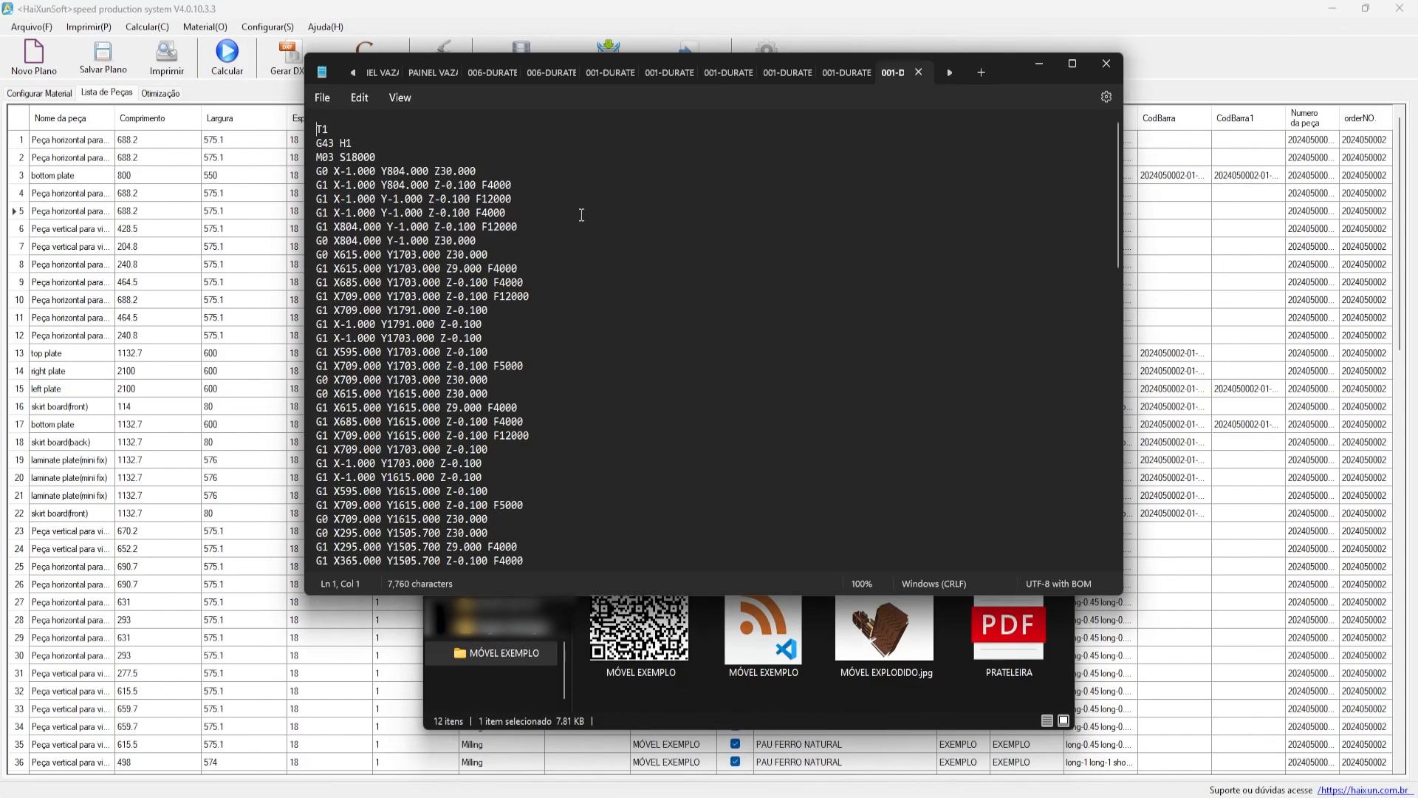
pyautogui.scroll(-20, 475, 194)
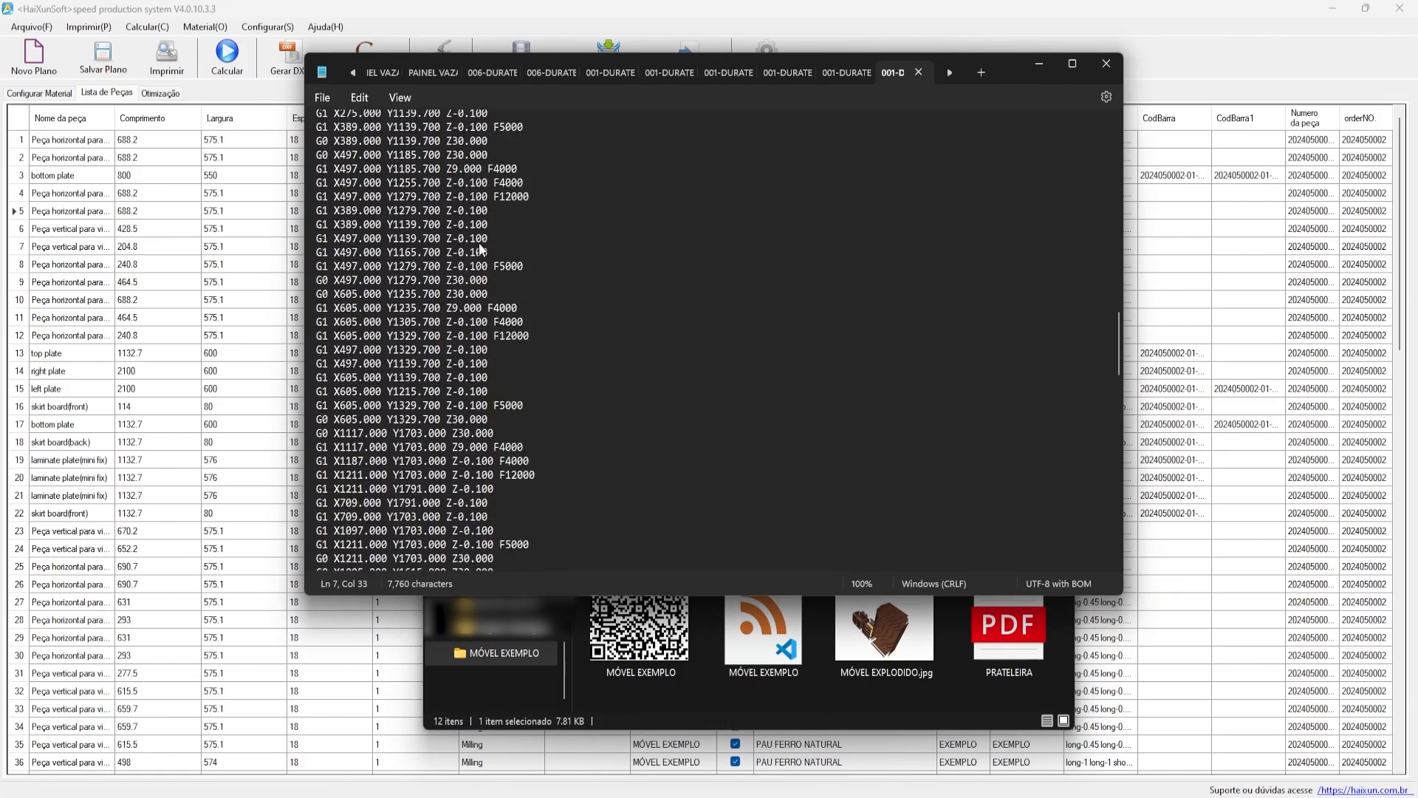
pyautogui.scroll(-3, 496, 241)
pyautogui.click(1106, 64)
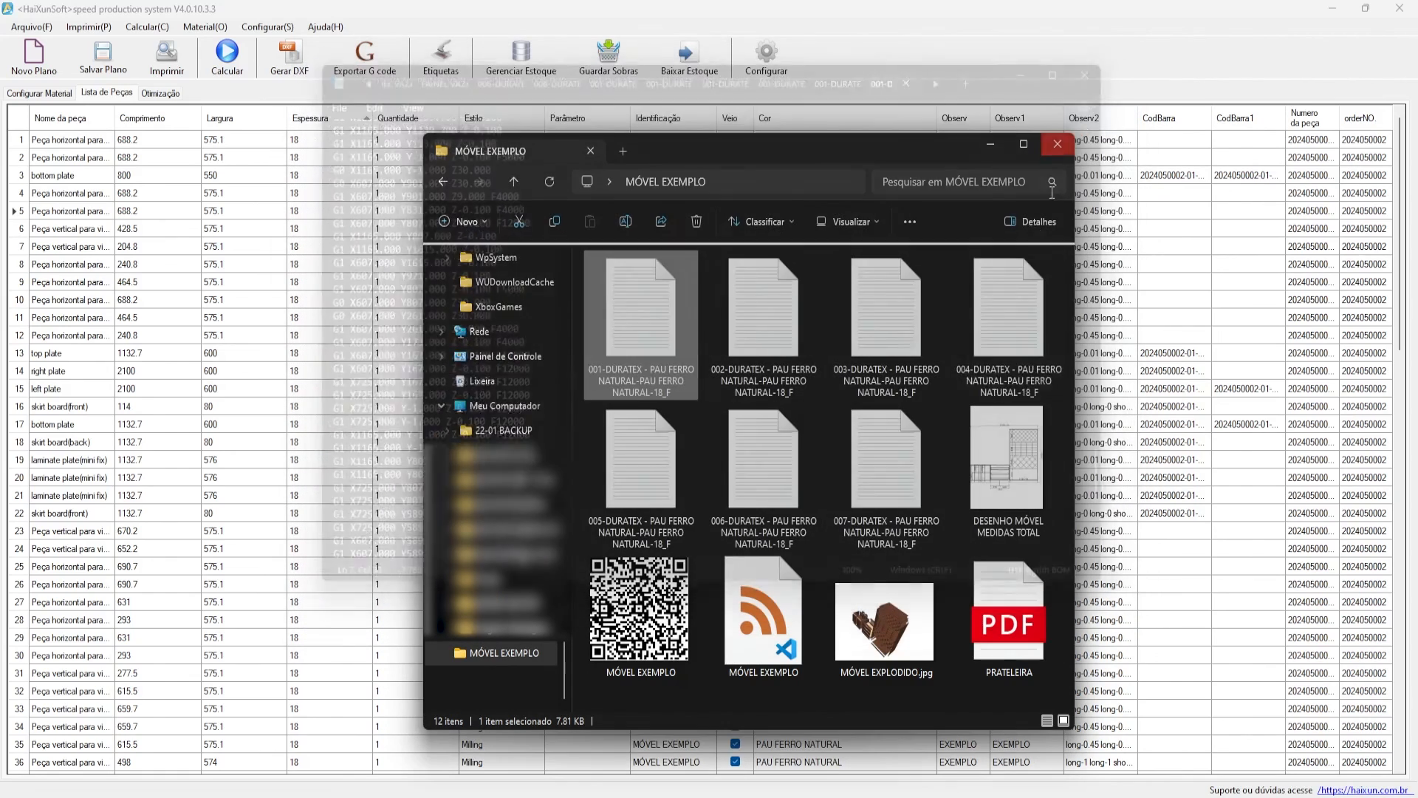
pyautogui.click(1058, 144)
pyautogui.click(539, 262)
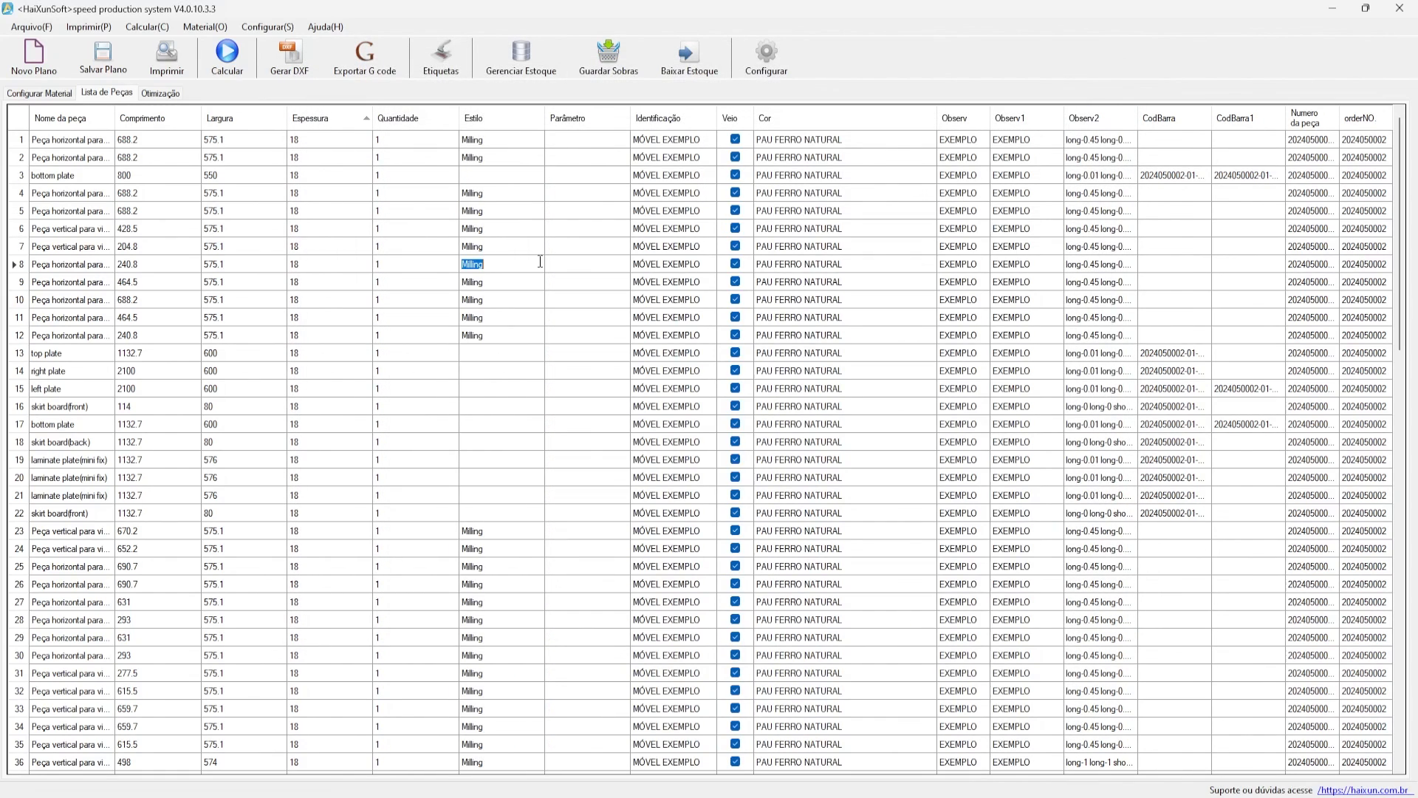
# - Show Configurar Material with the single DURATEX - PAU FERRO NATURAL 2750 × 1850 × 18 sheet
pyautogui.click(540, 262)
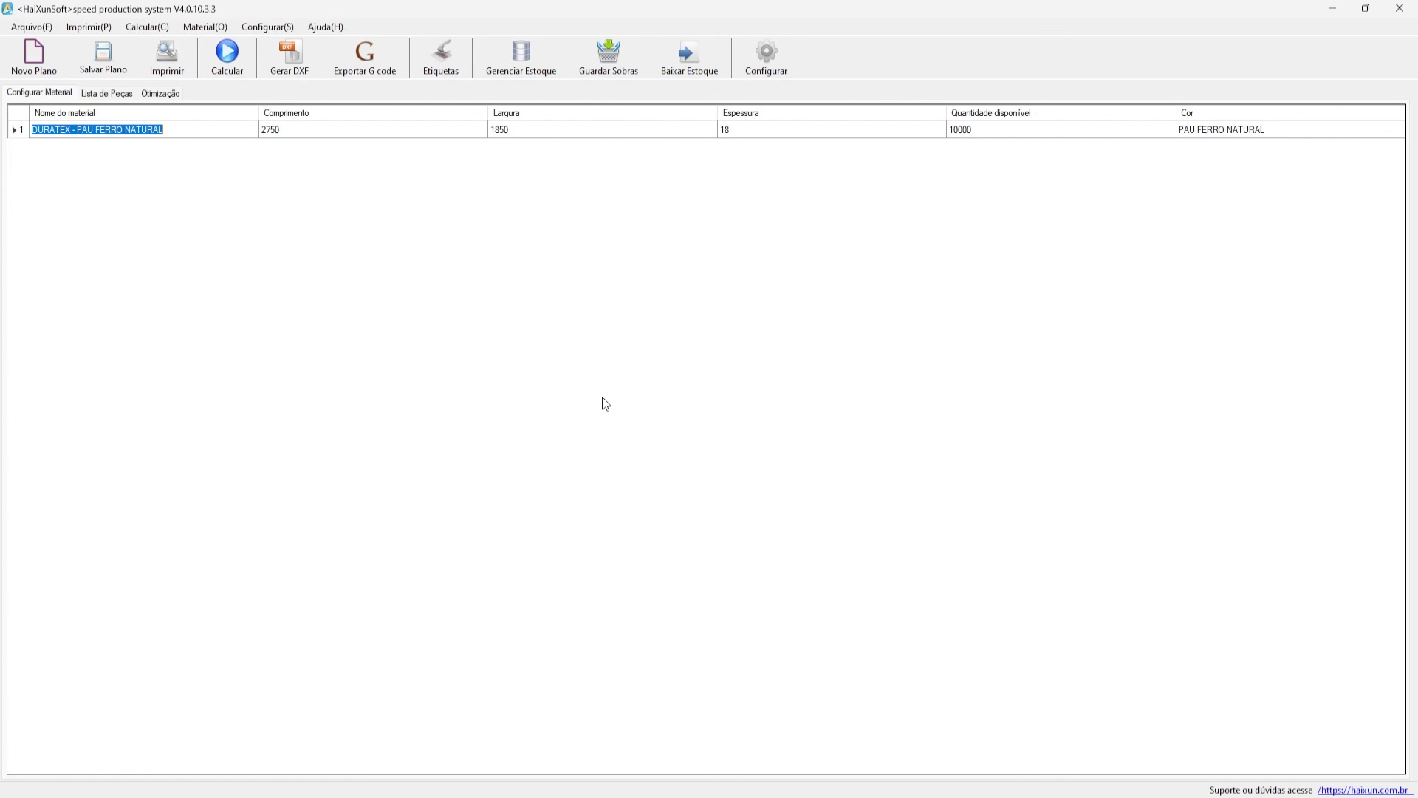
# - Keep Utilizar Sobras as the optimization priority after trying Utilizar Chapas, and check offcut size 2750 × 1850
pyautogui.click(775, 59)
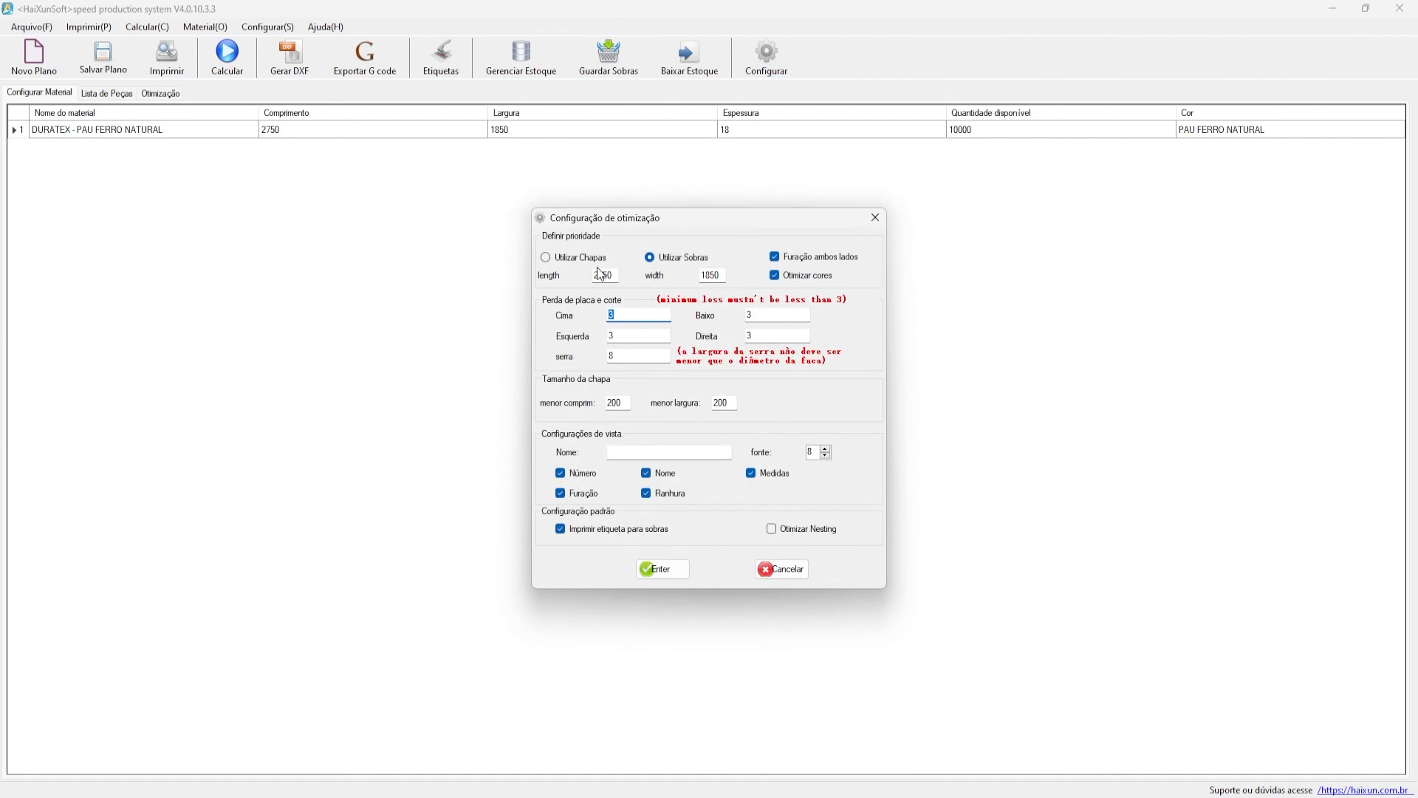
pyautogui.moveTo(583, 224); pyautogui.dragTo(614, 258)
pyautogui.click(565, 294)
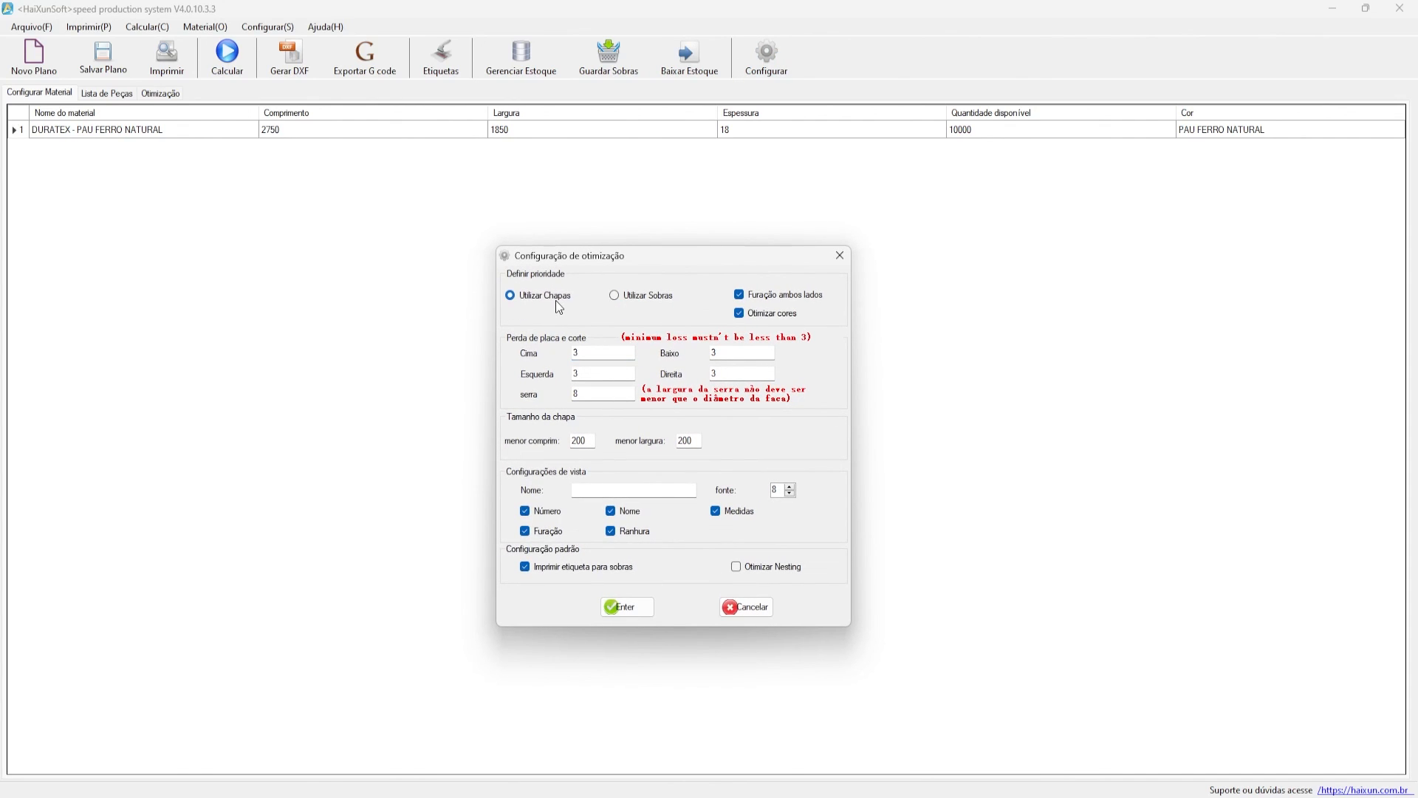
pyautogui.moveTo(604, 262); pyautogui.dragTo(598, 239)
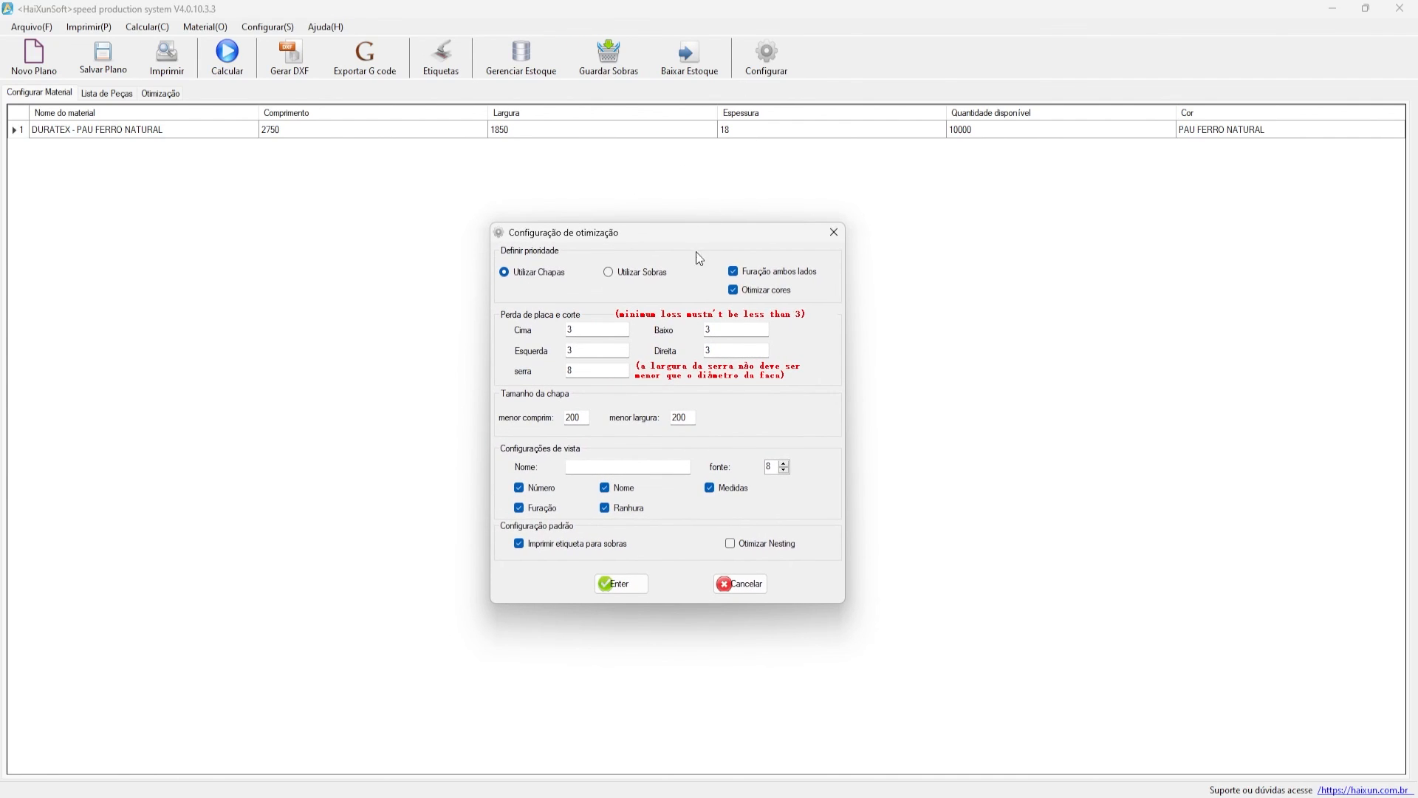
pyautogui.click(637, 284)
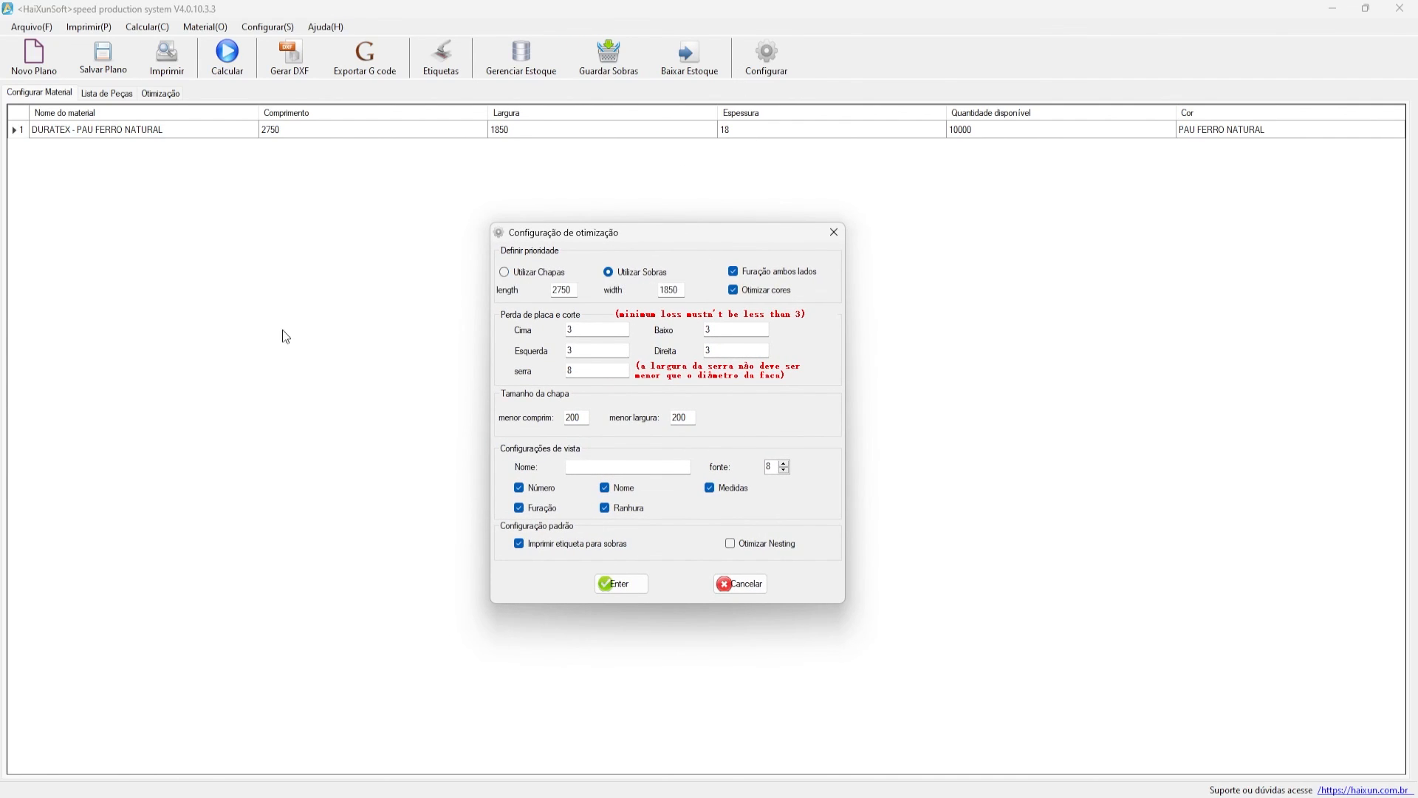
pyautogui.doubleClick(563, 290)
pyautogui.press('Tab')
pyautogui.moveTo(678, 232); pyautogui.dragTo(690, 210)
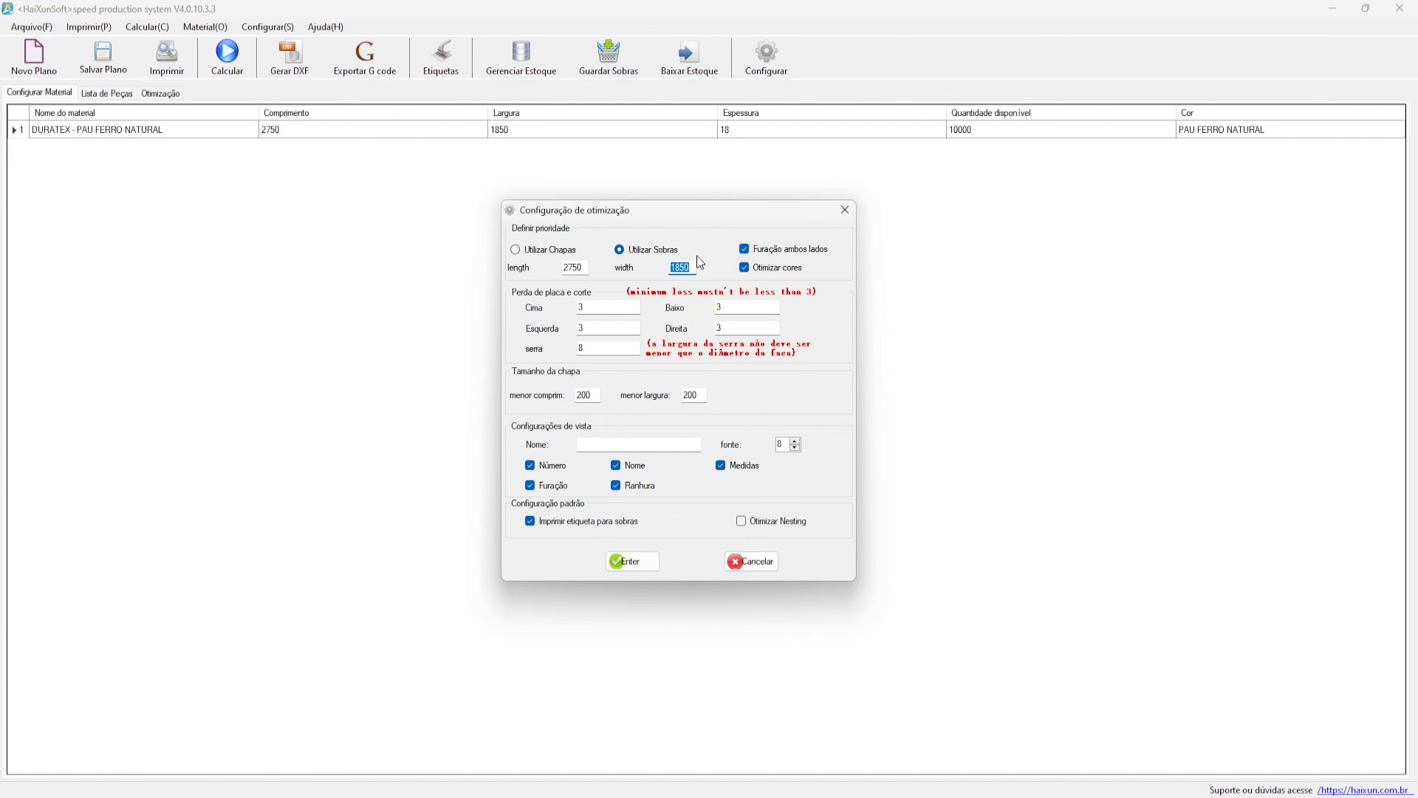
pyautogui.moveTo(580, 269); pyautogui.dragTo(554, 276)
pyautogui.moveTo(606, 217)
pyautogui.mouseDown()
pyautogui.moveTo(571, 241)
pyautogui.moveTo(624, 222)
pyautogui.mouseUp()
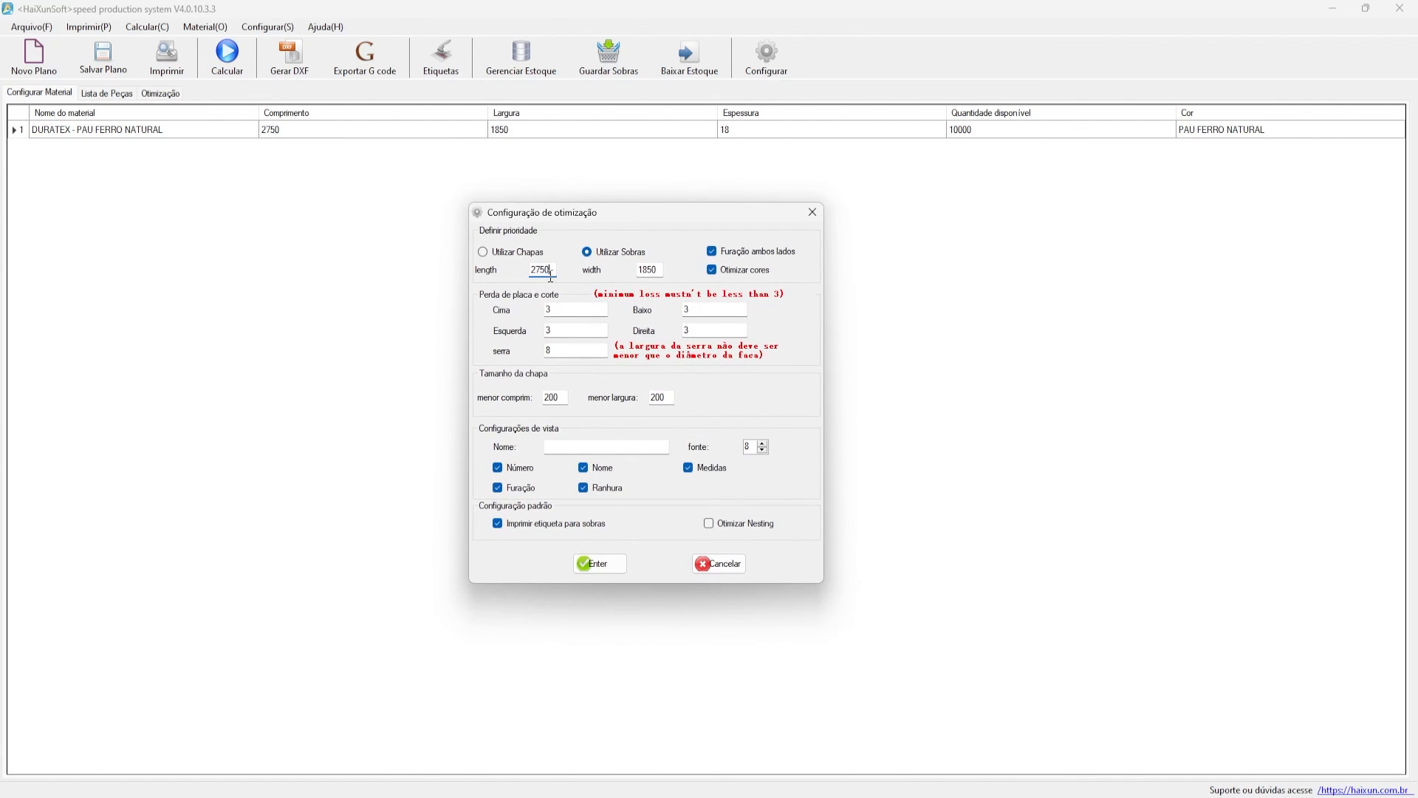
pyautogui.doubleClick(659, 270)
# - Save the optimization settings and add the 1790 × 1262 and 858 × 1844 offcuts via Selecionar sobras
pyautogui.click(589, 565)
pyautogui.click(825, 465)
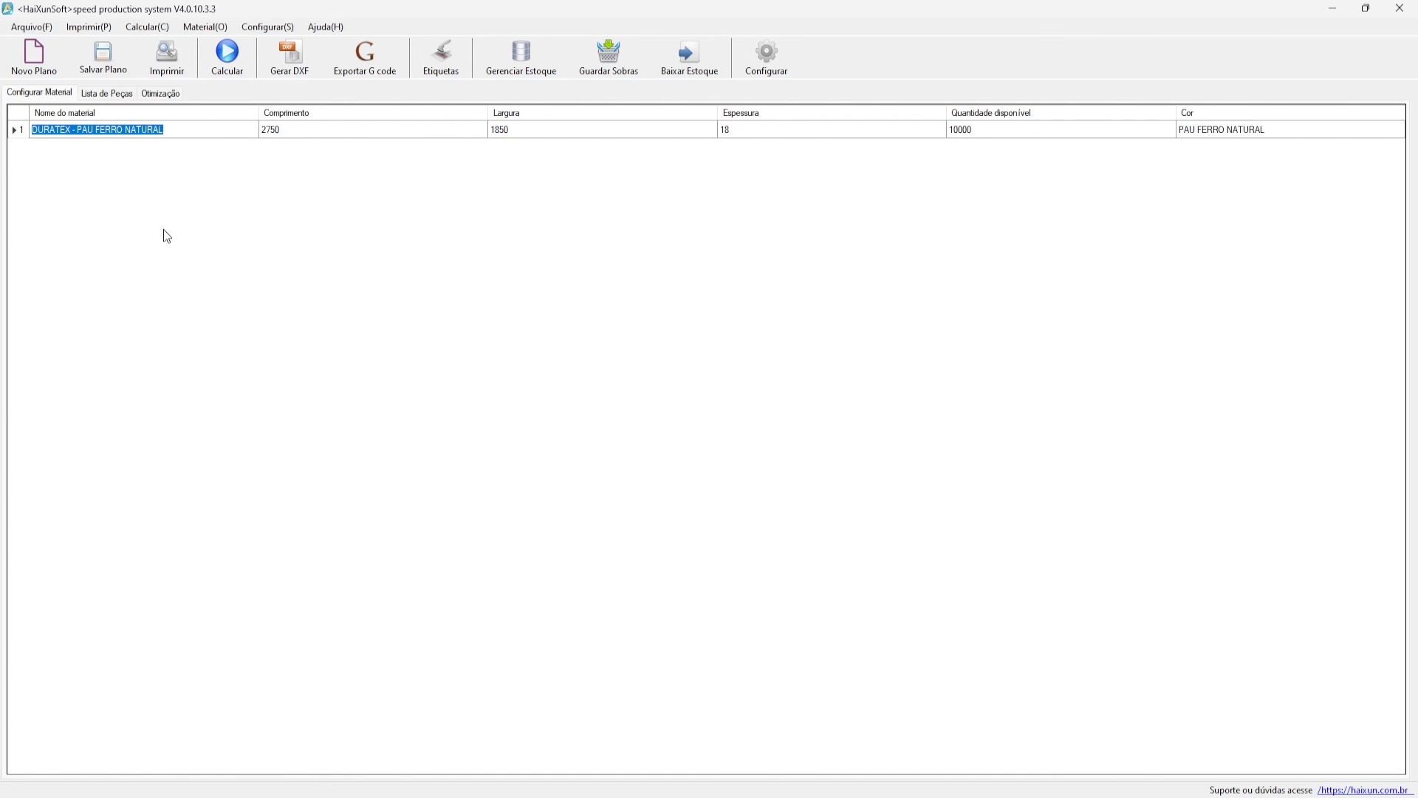
pyautogui.rightClick(165, 172)
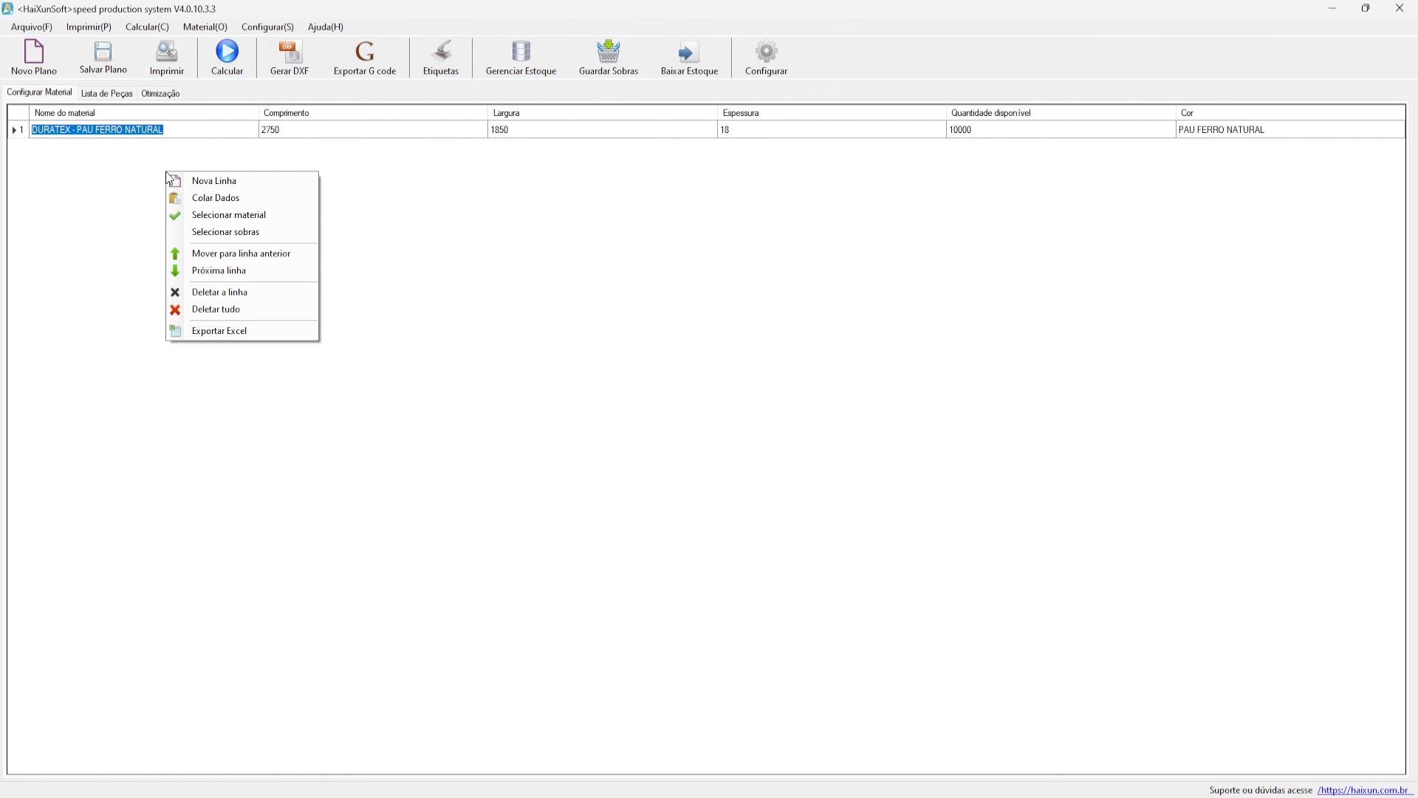
pyautogui.click(294, 234)
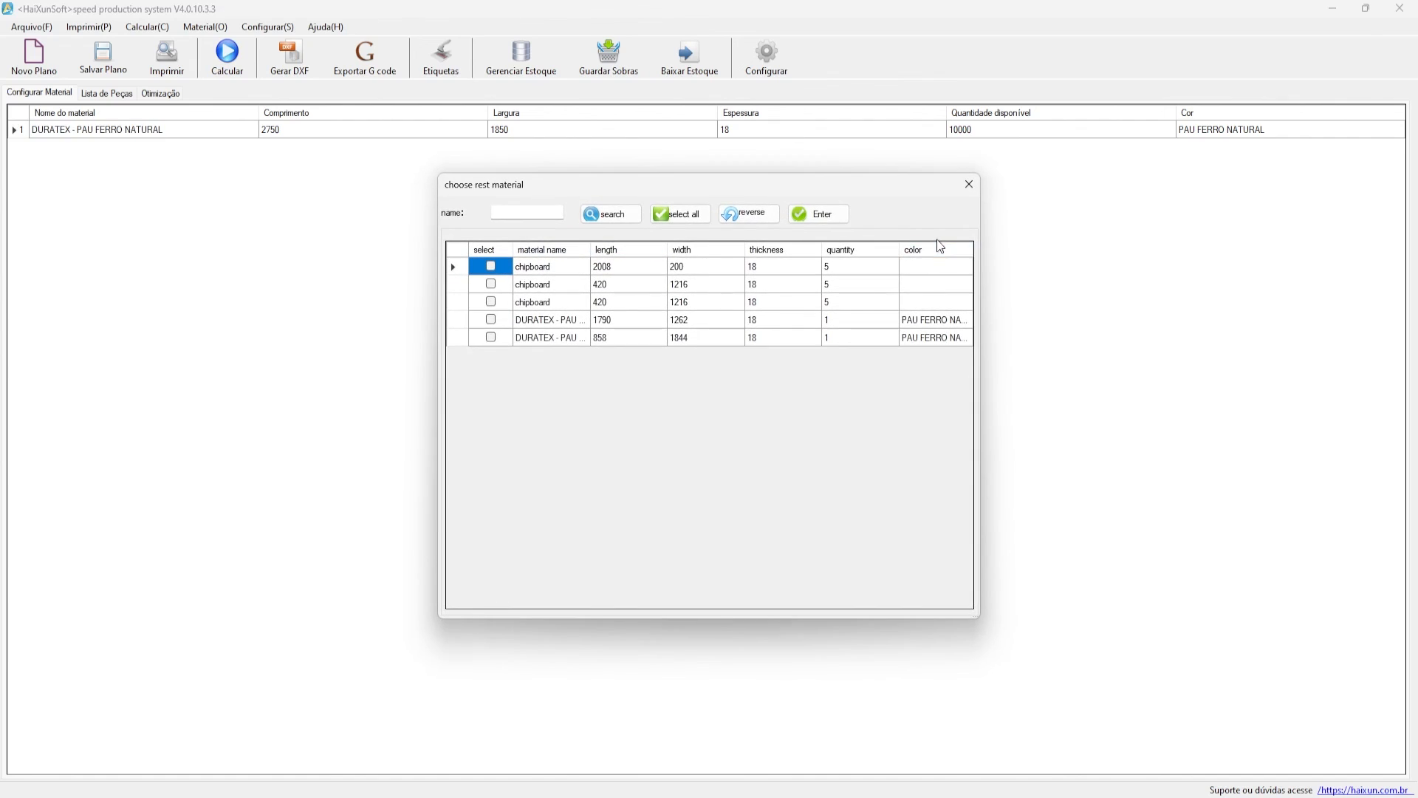
pyautogui.click(492, 319)
pyautogui.click(491, 337)
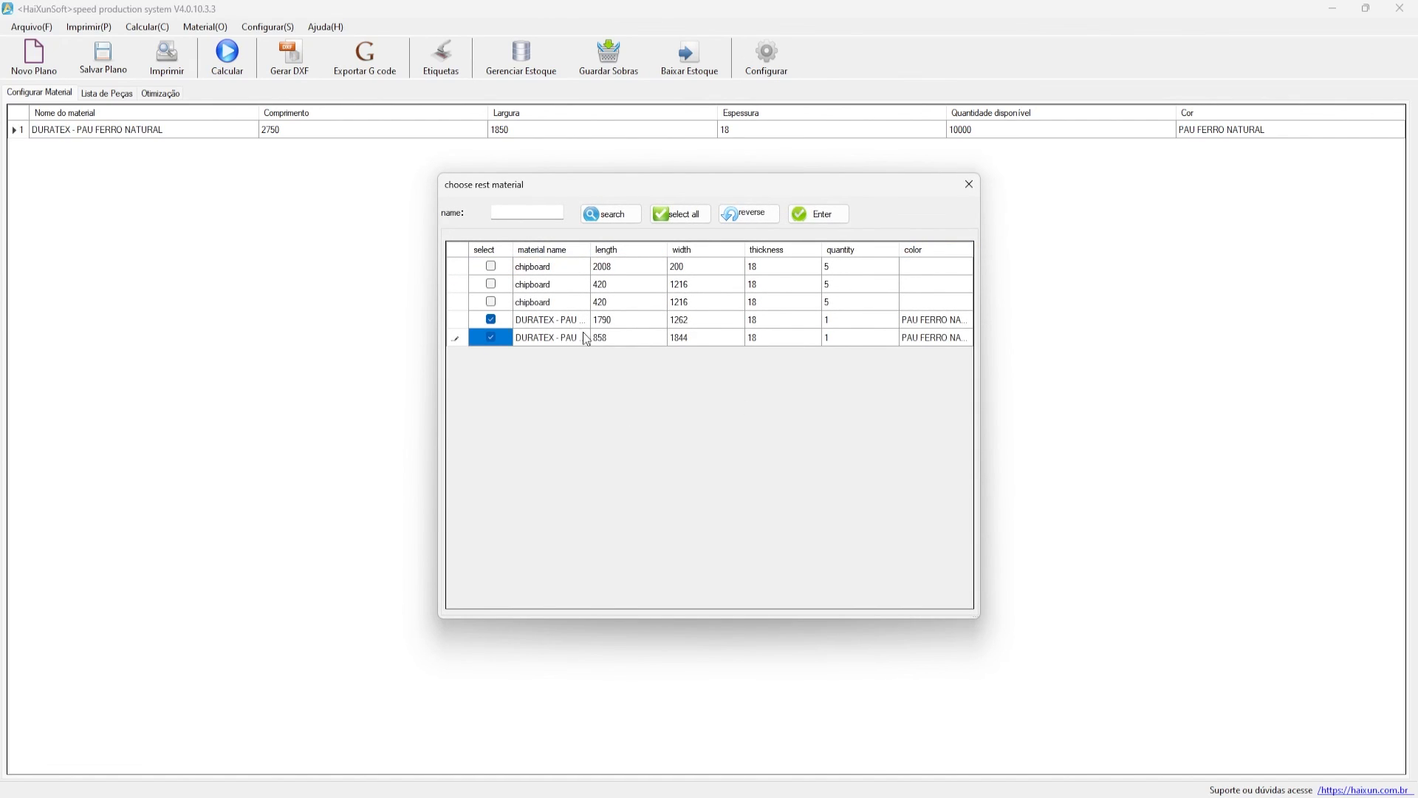
pyautogui.click(612, 318)
pyautogui.moveTo(695, 325); pyautogui.dragTo(624, 339)
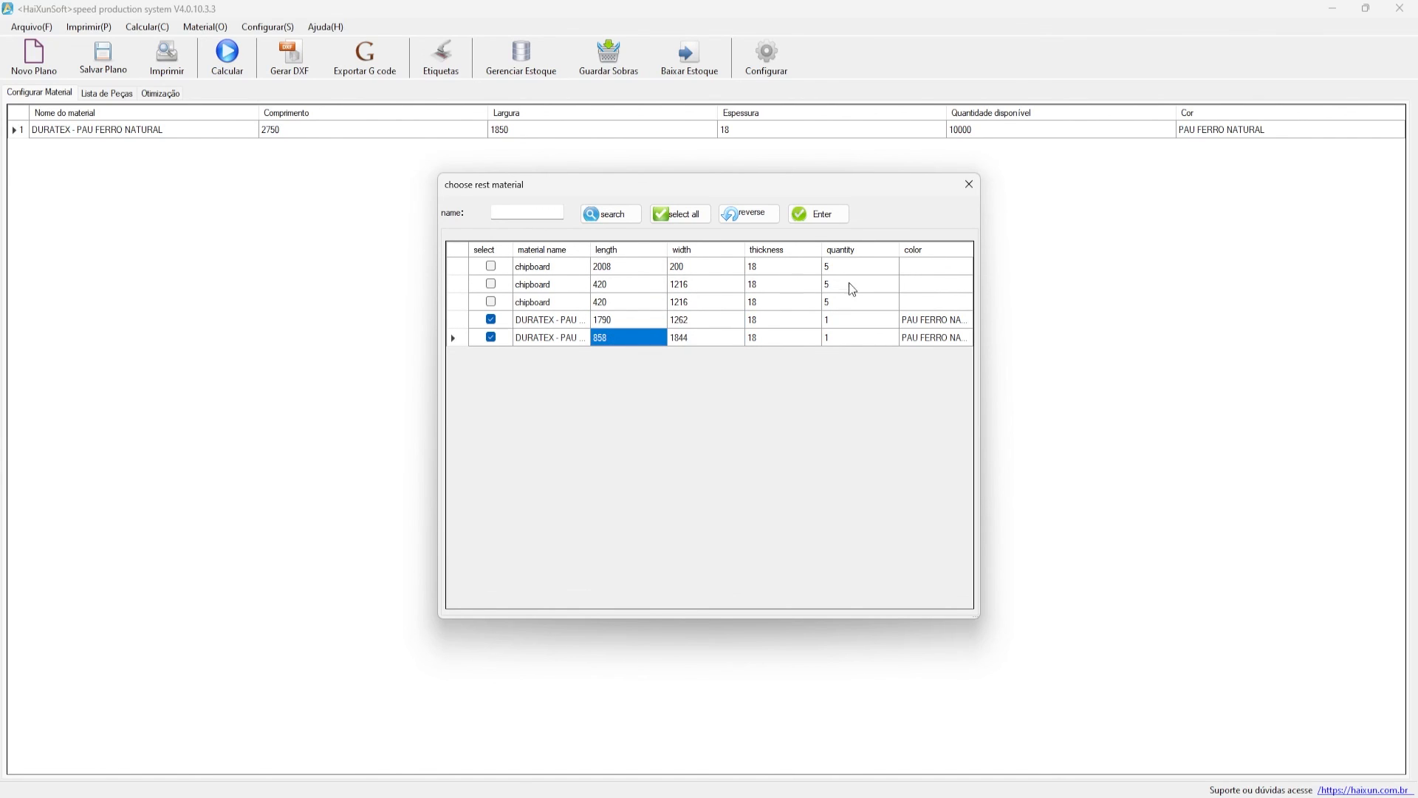
pyautogui.click(828, 215)
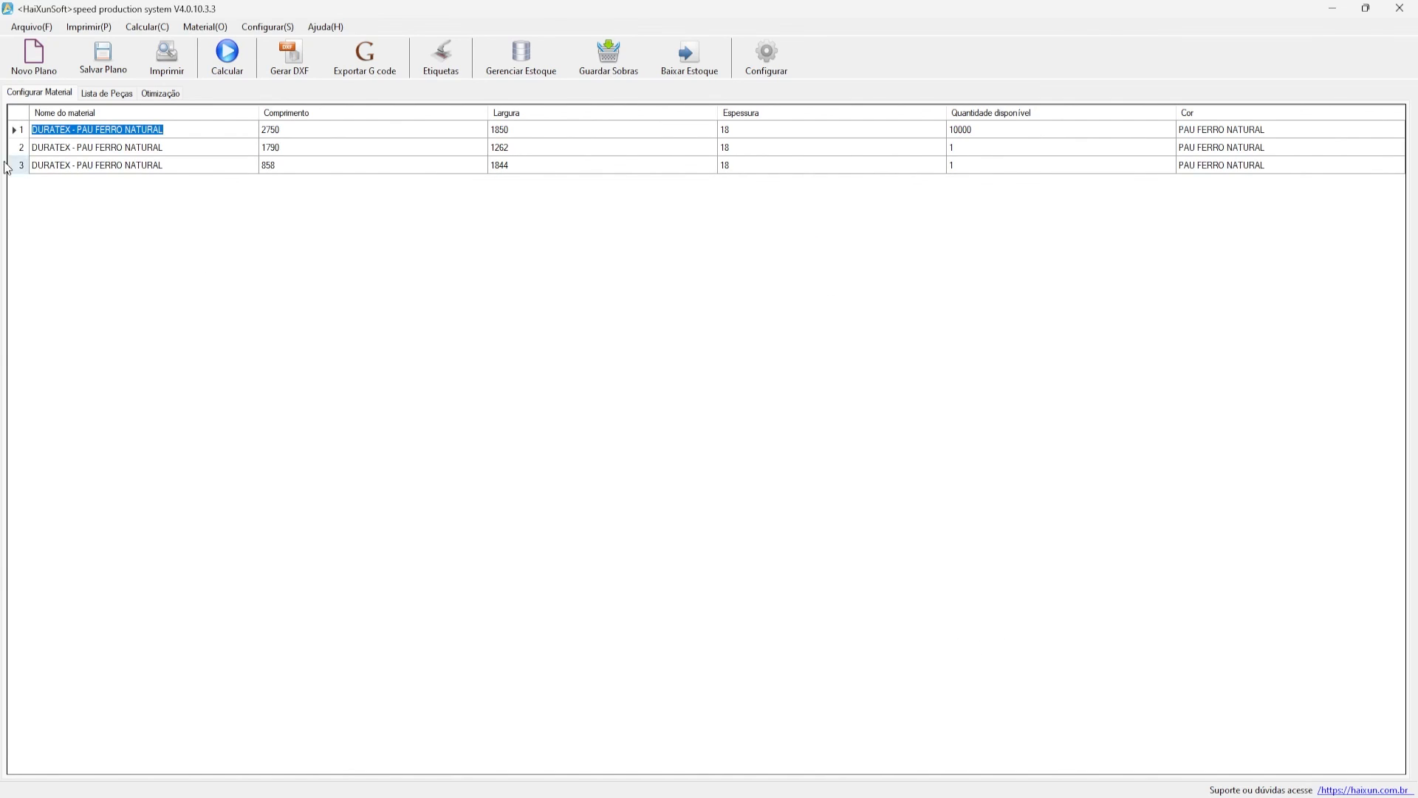
# - Recalculate the cutting plan so the nesting uses the added offcuts
pyautogui.click(96, 96)
pyautogui.click(149, 98)
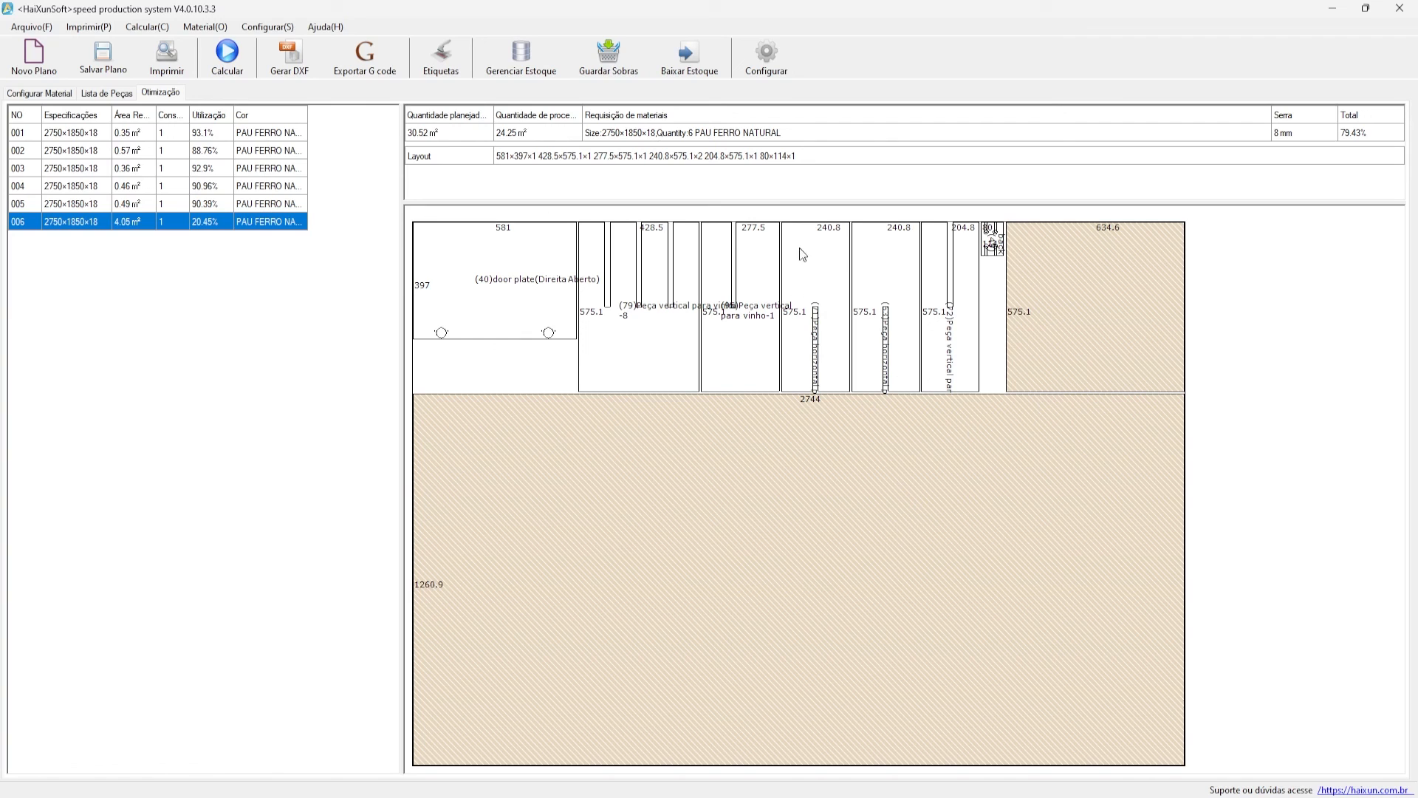
pyautogui.click(104, 91)
pyautogui.scroll(-4, 466, 259)
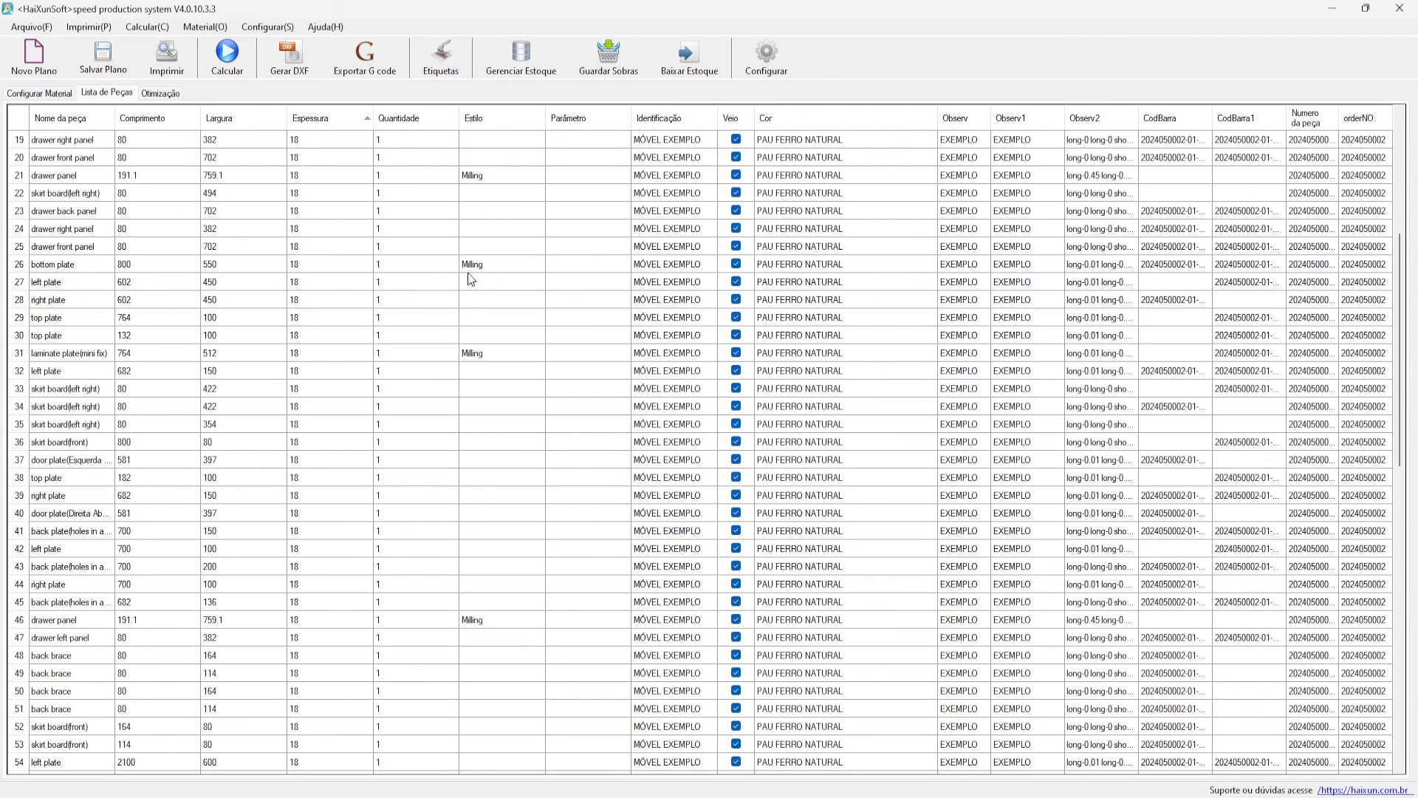
pyautogui.scroll(4, 450, 299)
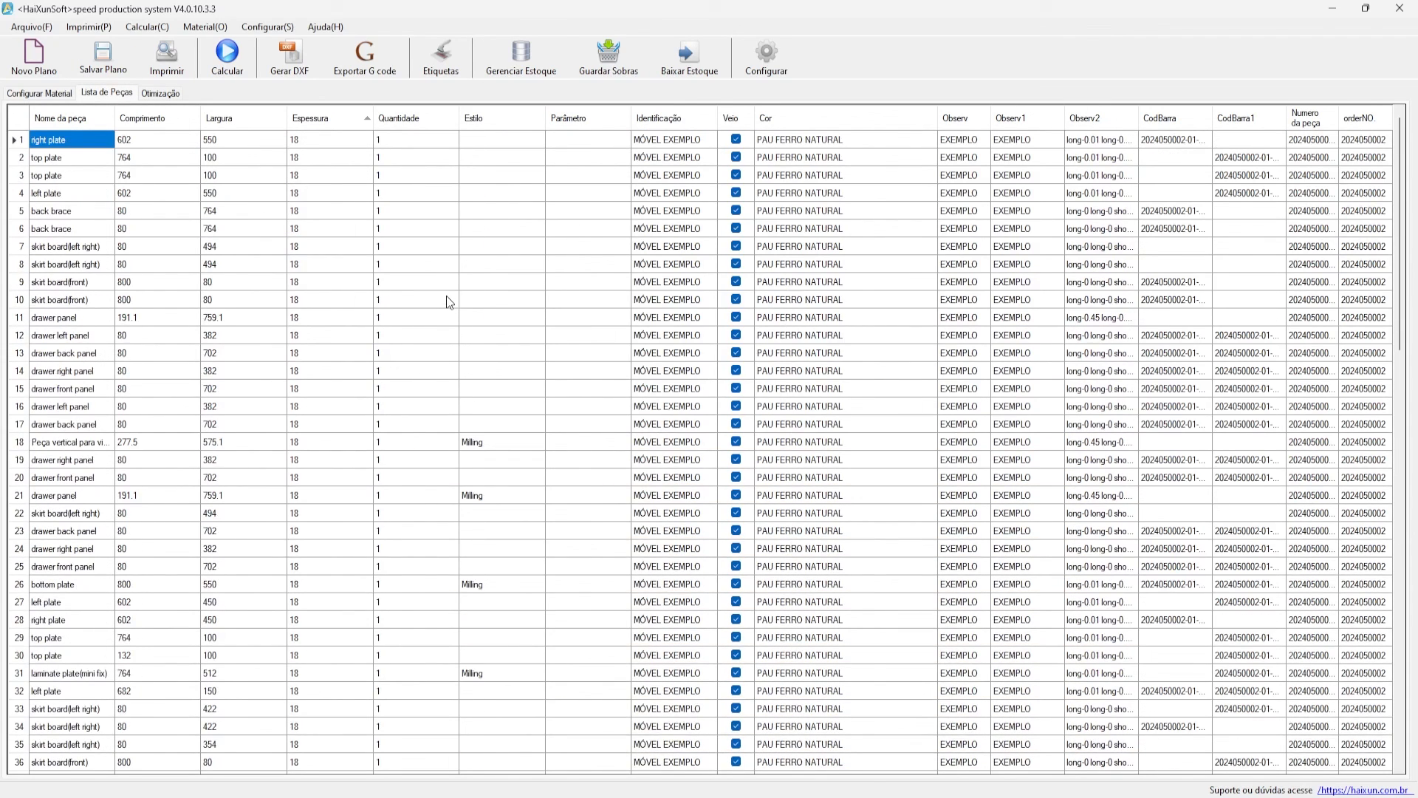
pyautogui.click(236, 60)
pyautogui.press('Return')
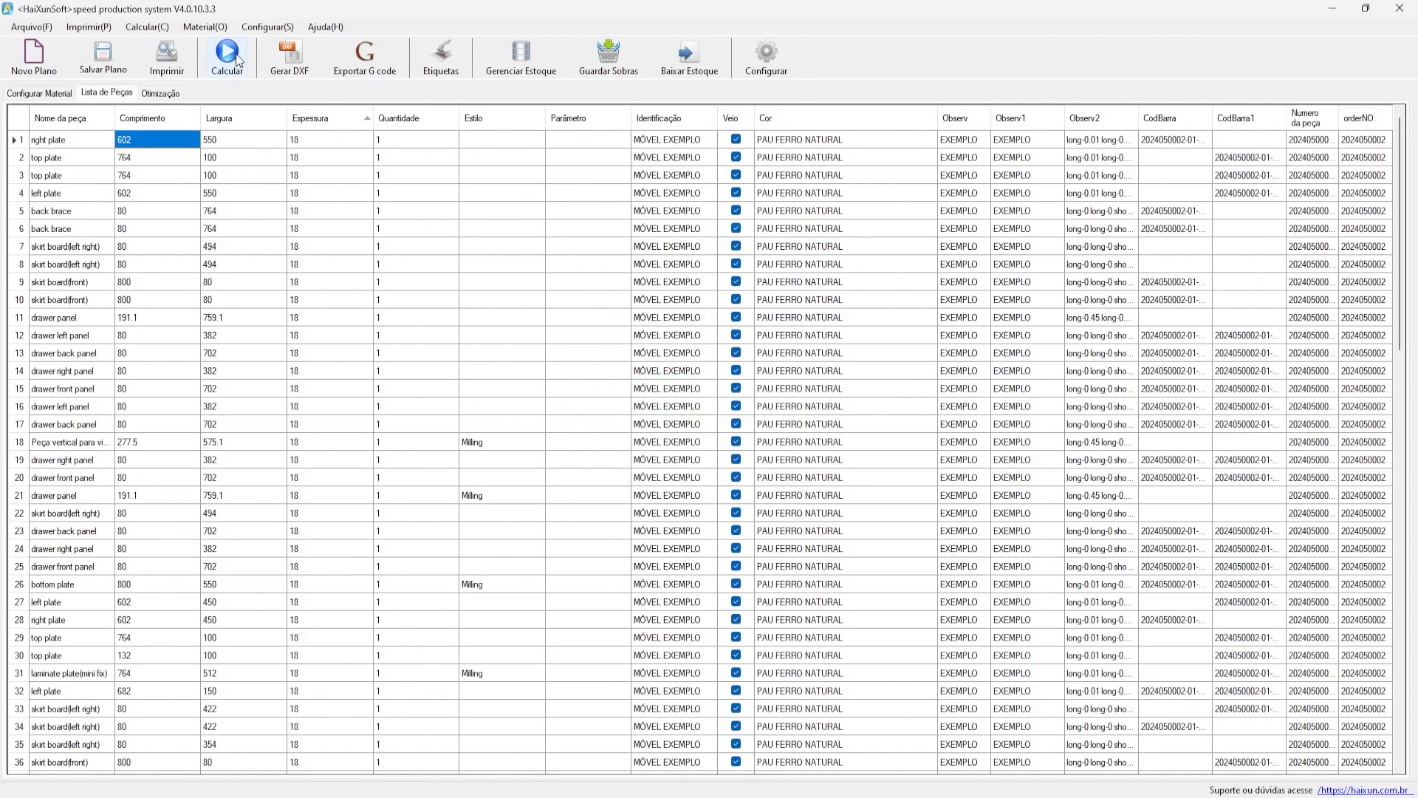
# - Step through the cutting layouts of sheets 001 to 007, then return to Lista de Peças
pyautogui.click(160, 94)
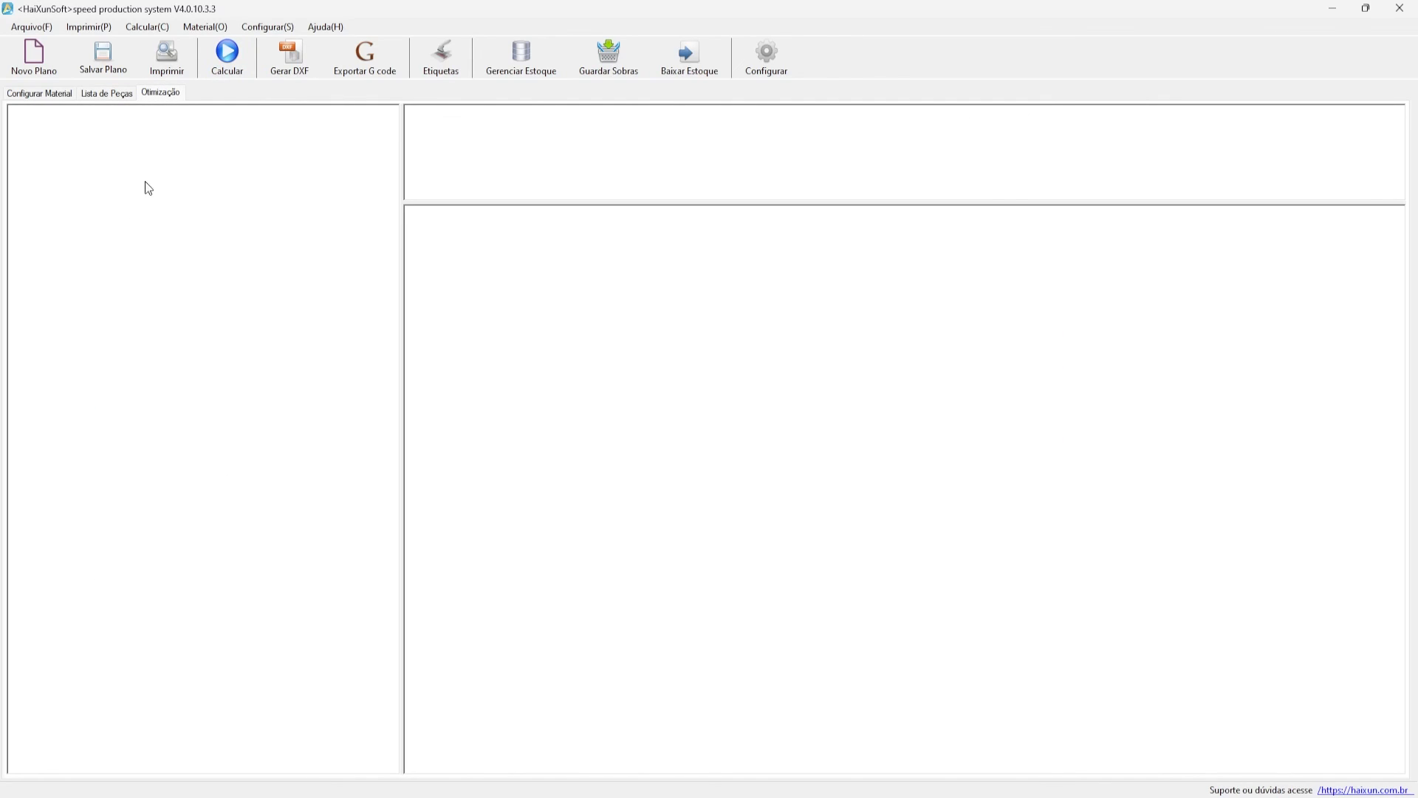
pyautogui.click(206, 136)
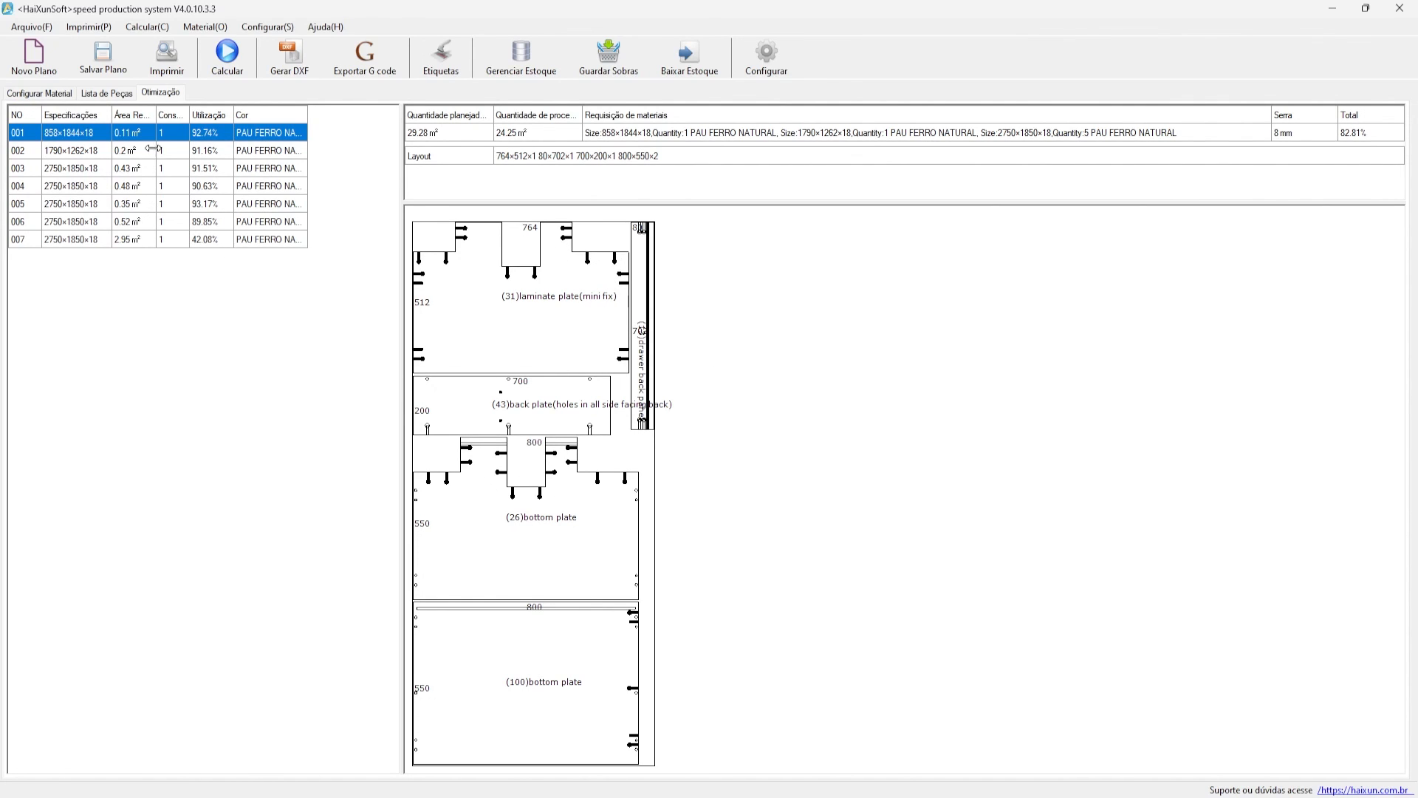
pyautogui.click(153, 151)
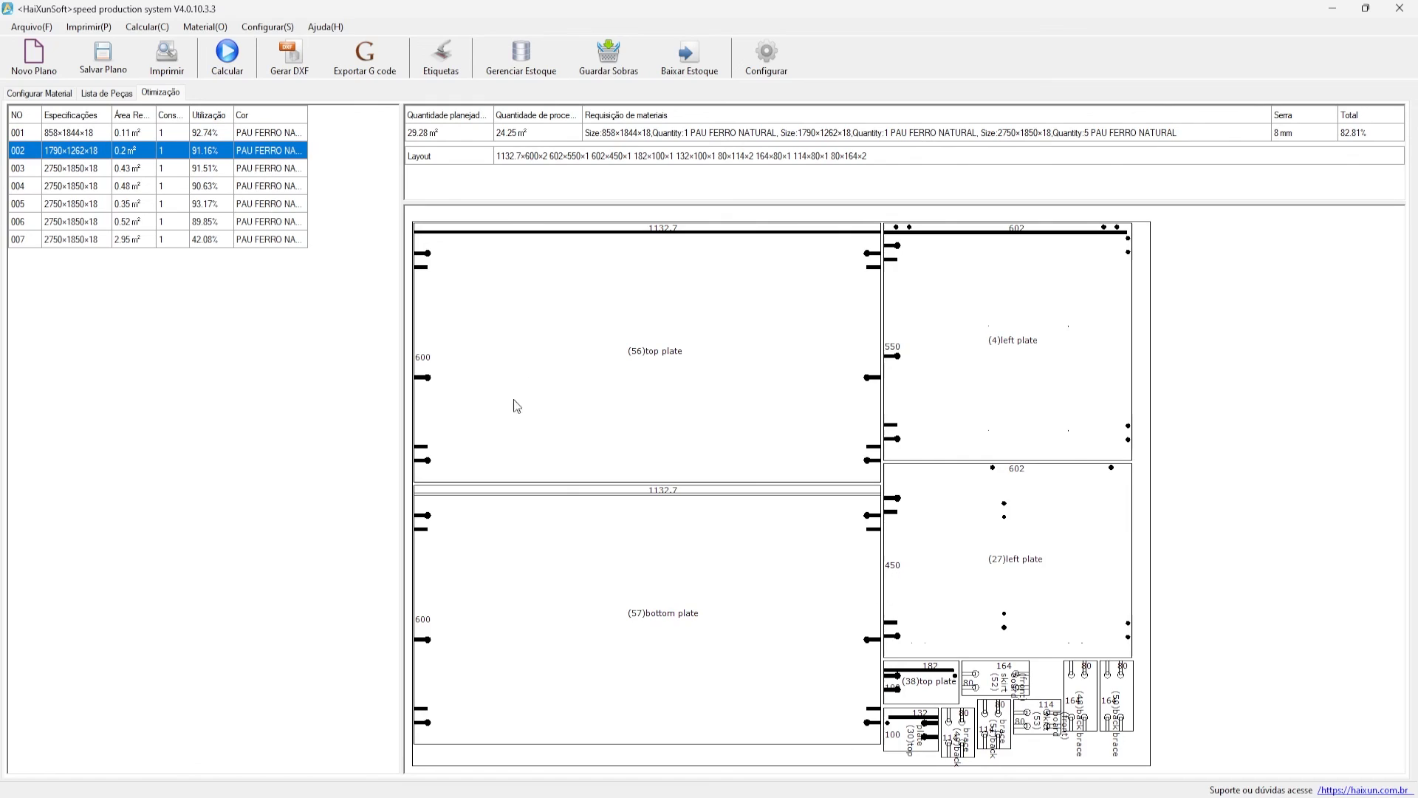
pyautogui.click(81, 135)
pyautogui.click(86, 151)
pyautogui.click(84, 133)
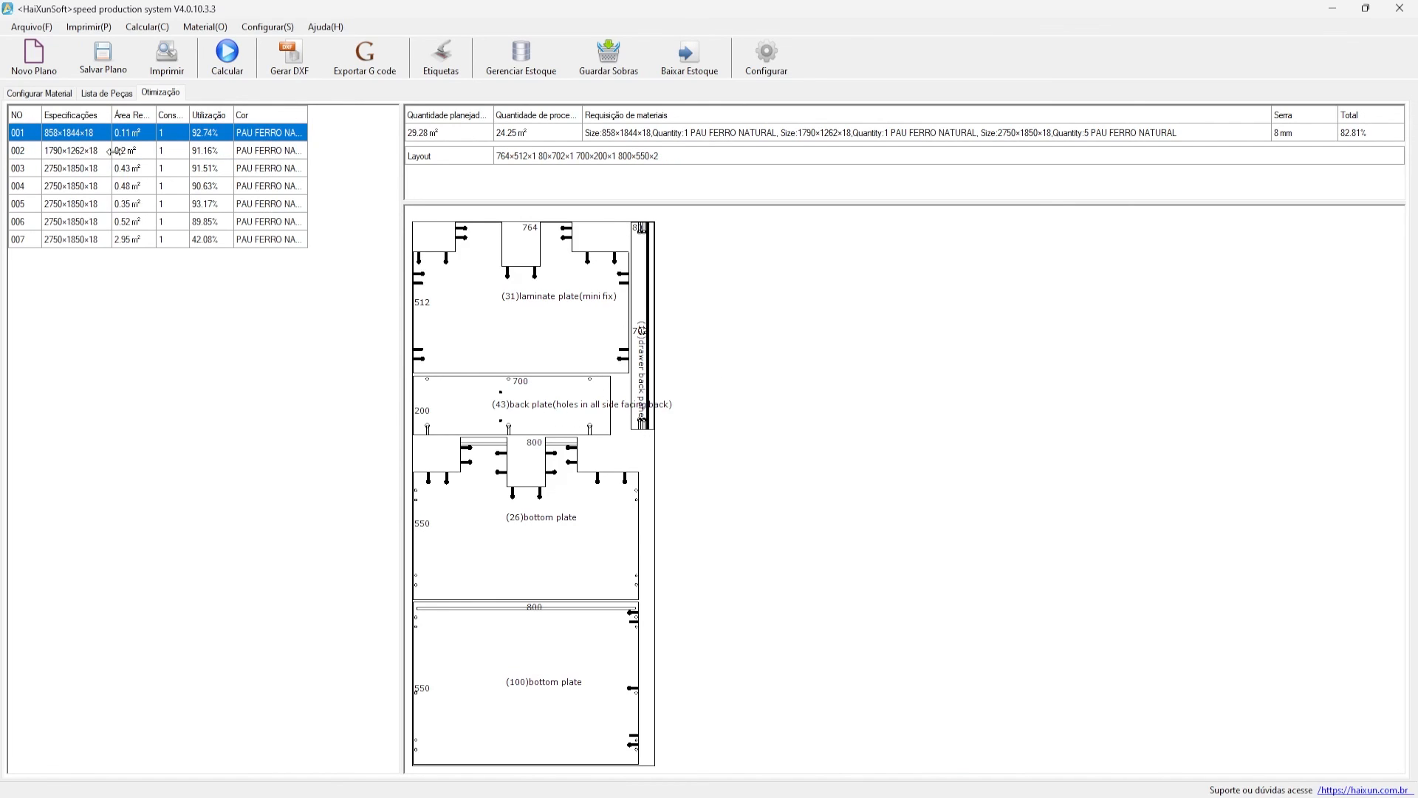
pyautogui.click(114, 151)
pyautogui.click(107, 169)
pyautogui.click(104, 187)
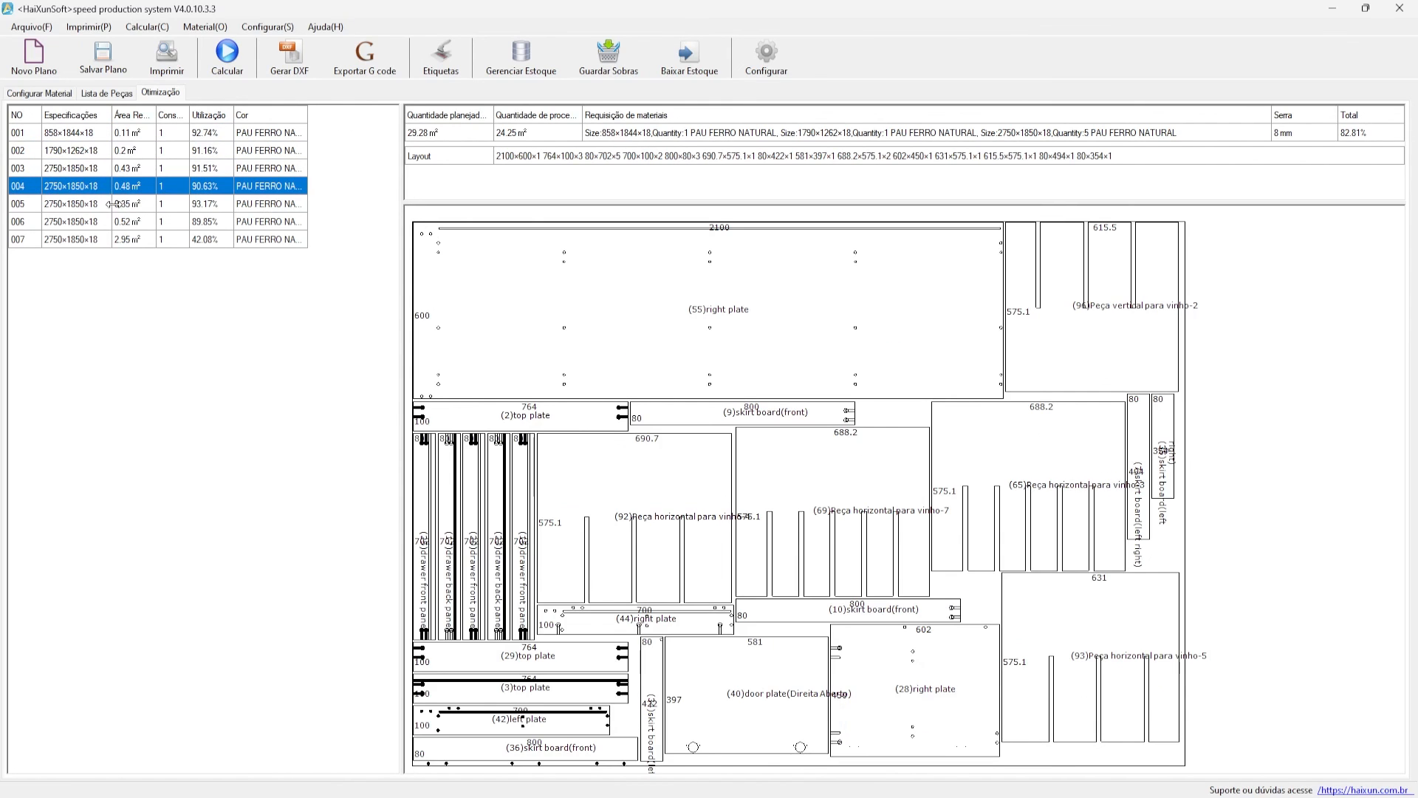
pyautogui.click(113, 204)
pyautogui.click(107, 221)
pyautogui.click(94, 239)
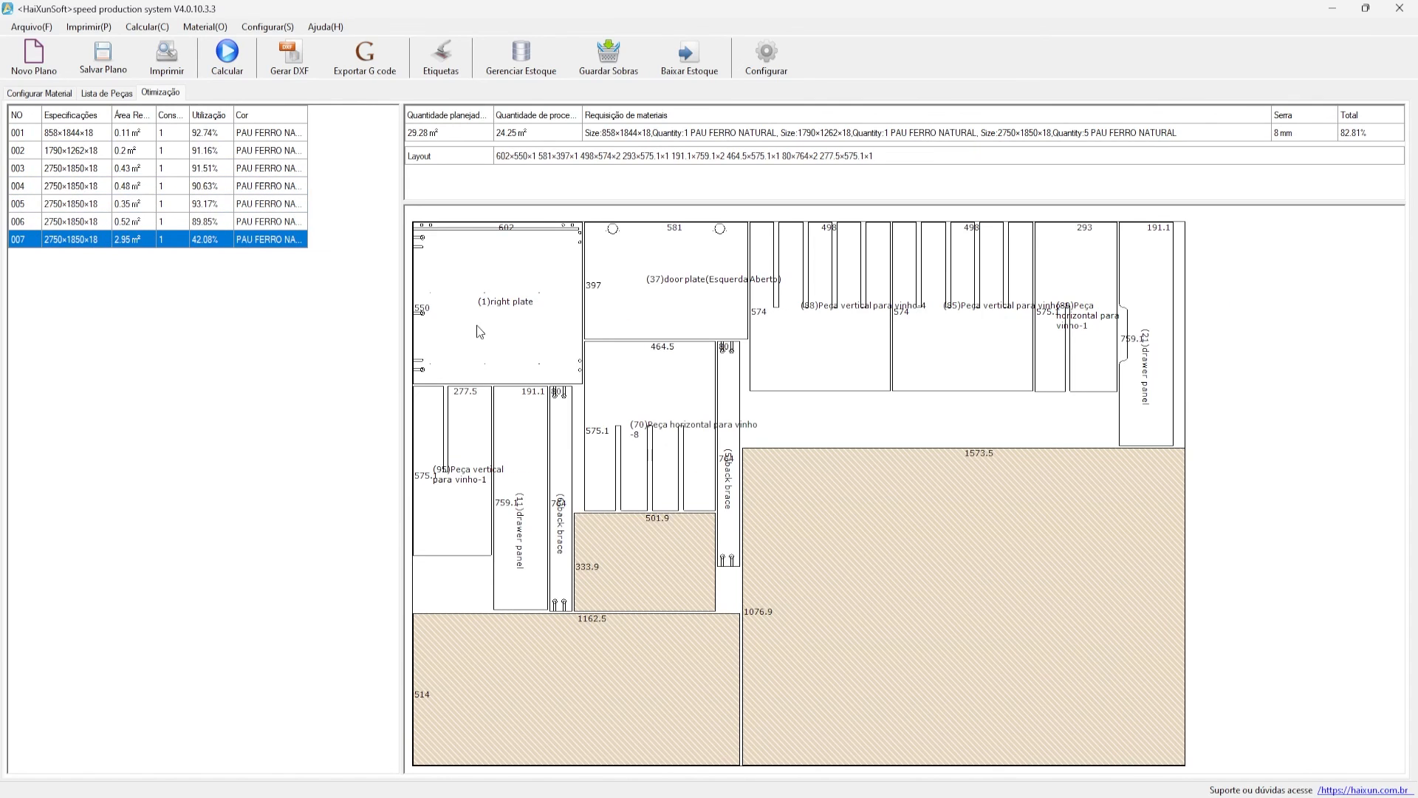
pyautogui.click(139, 150)
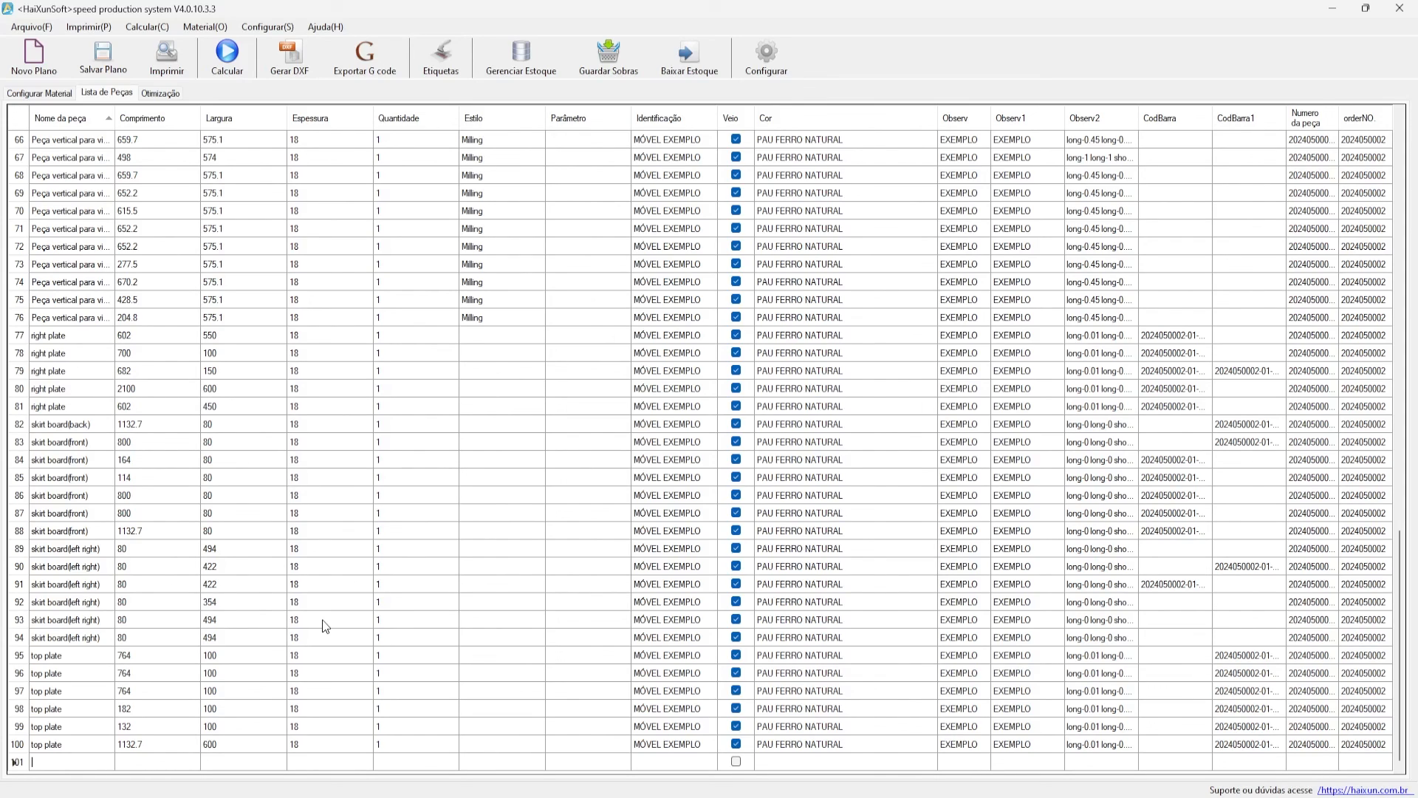
# - Delete the empty trailing row from the parts list
pyautogui.rightClick(11, 767)
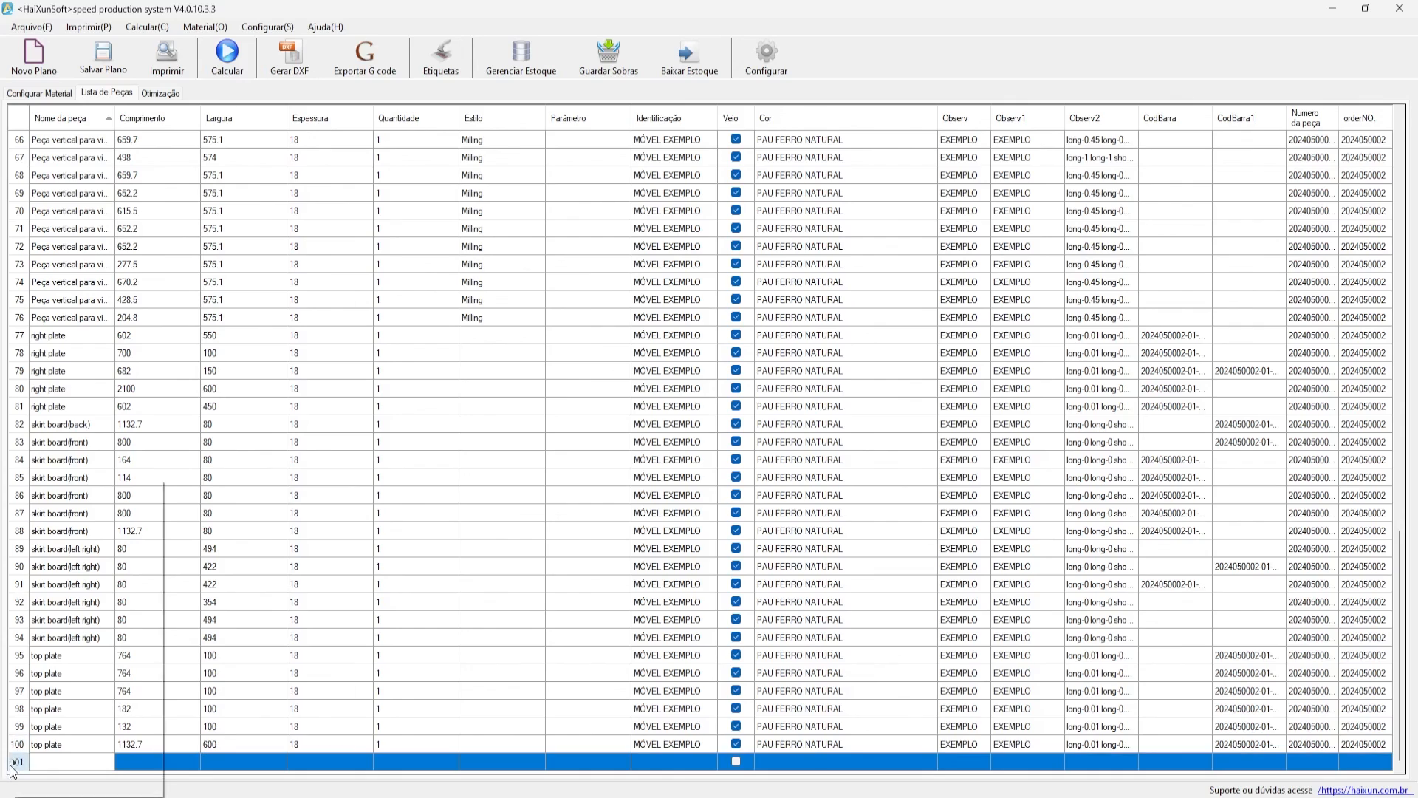
pyautogui.click(63, 643)
pyautogui.click(746, 456)
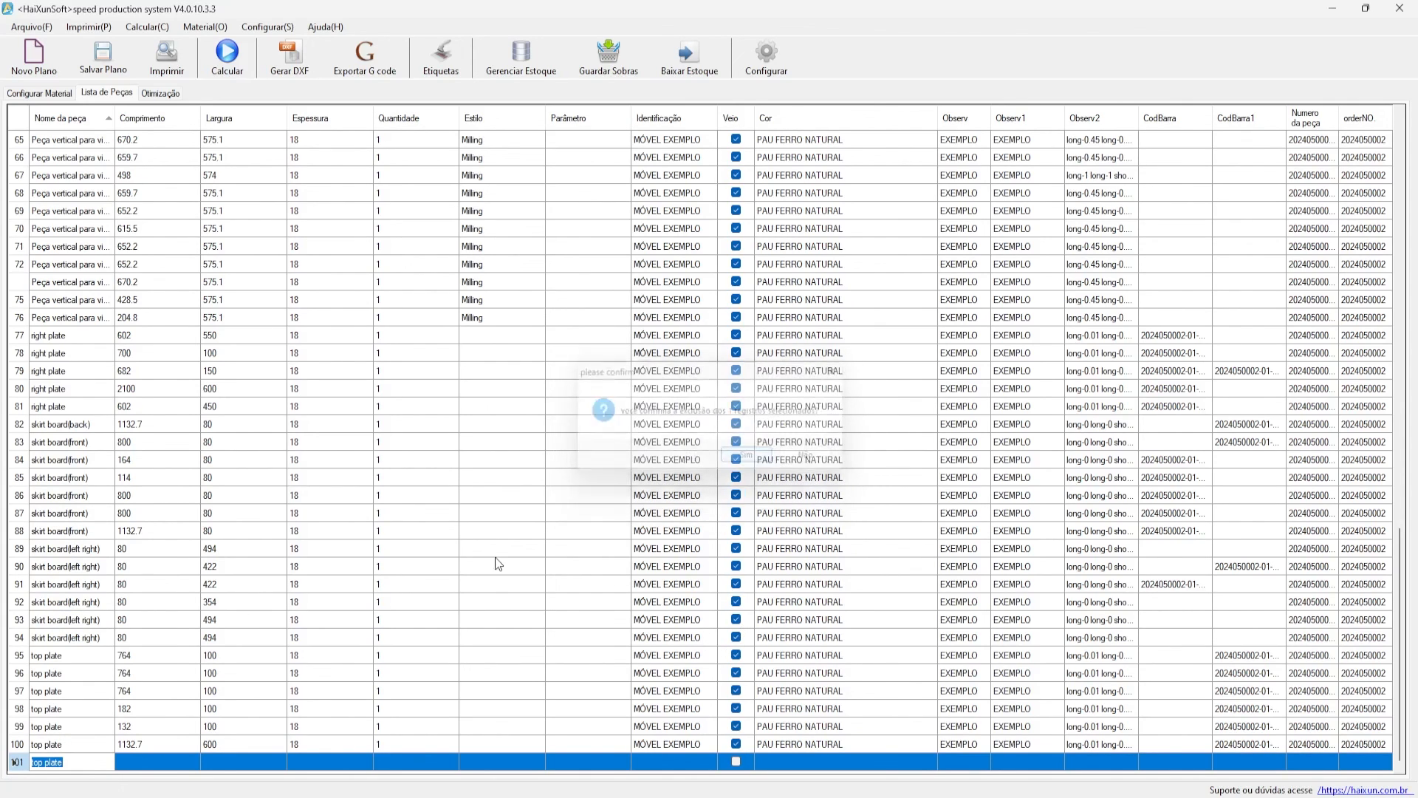
# - Add a new part row sized 500 × 500 × 18 with quantity 1
pyautogui.rightClick(548, 676)
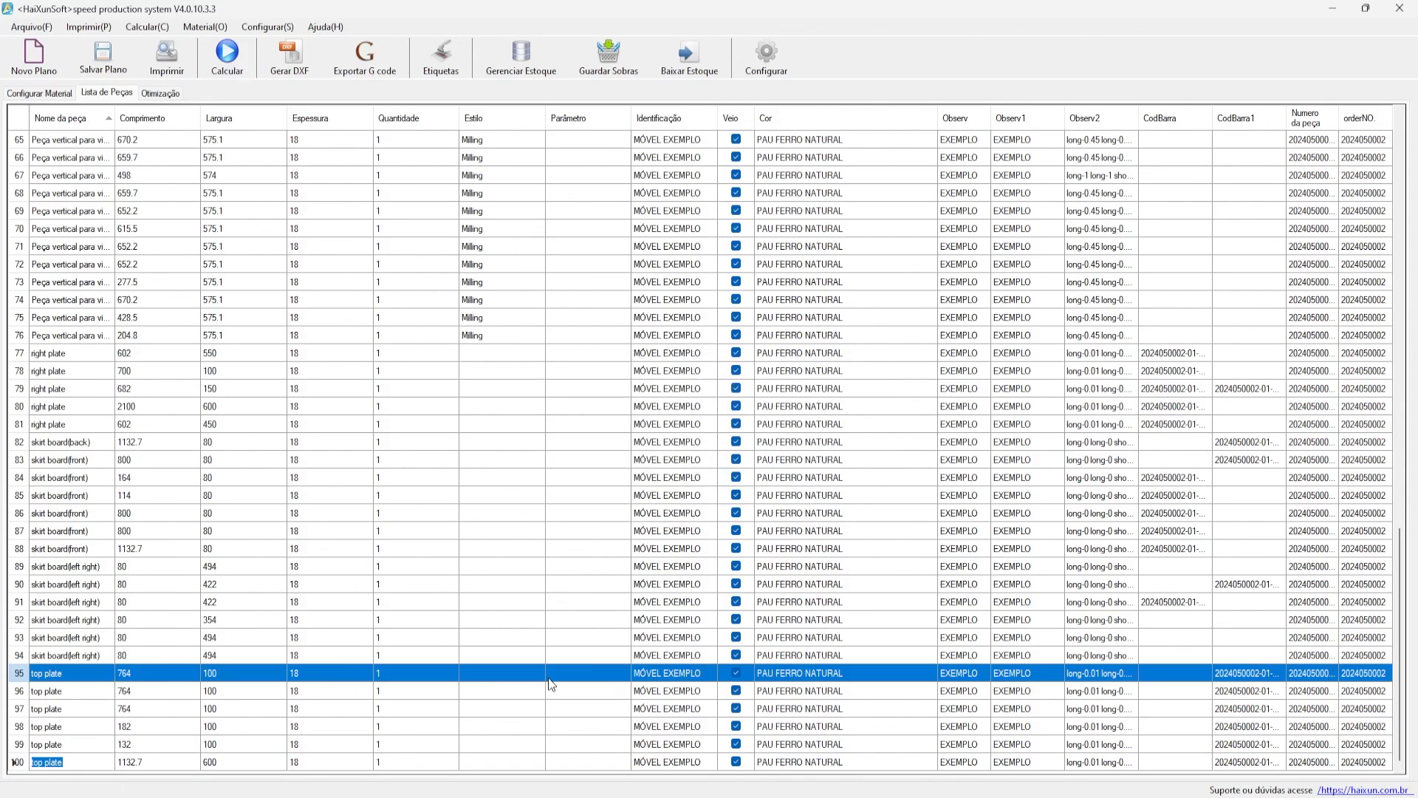
pyautogui.click(602, 488)
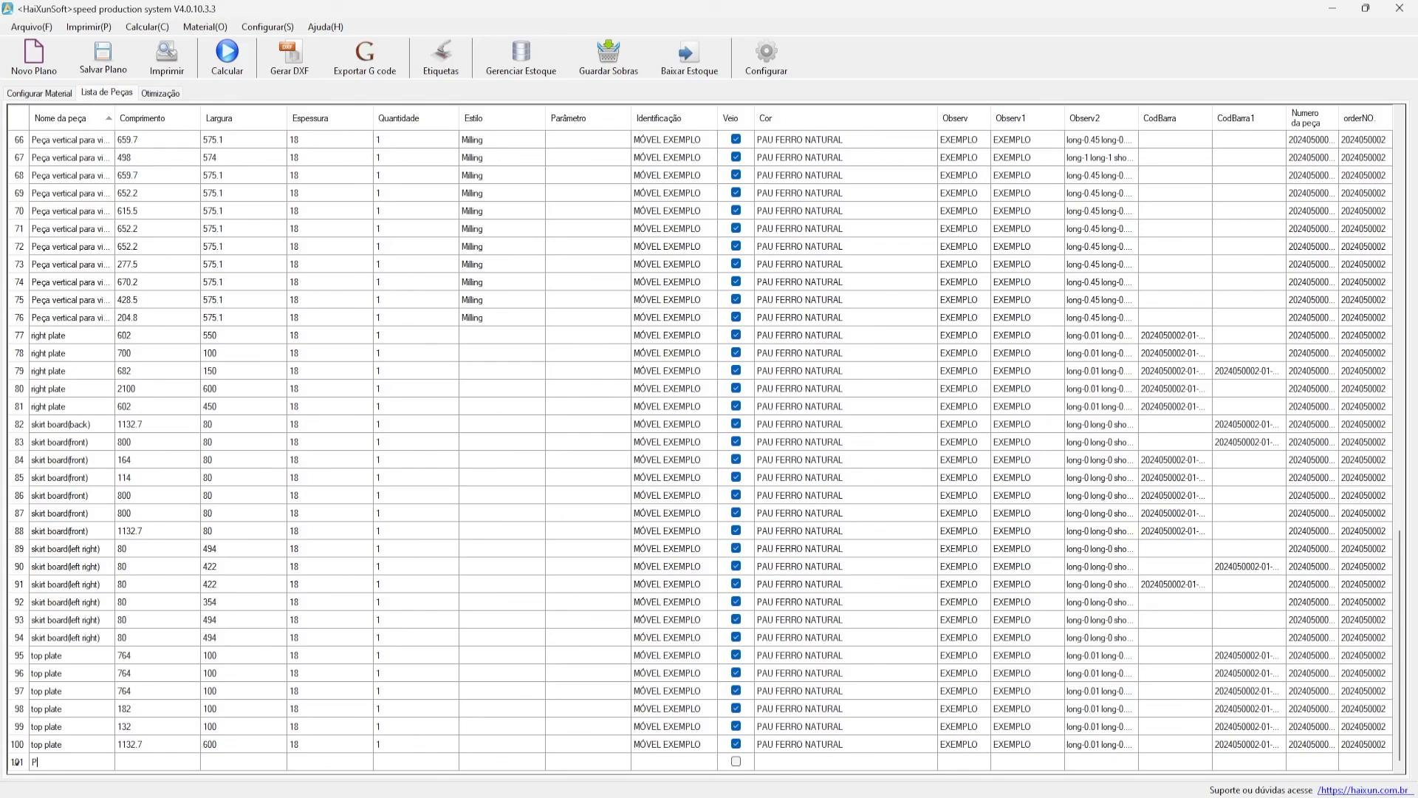
pyautogui.click(182, 762)
pyautogui.write('5000')
pyautogui.press('Tab')
pyautogui.click(436, 760)
pyautogui.write('1')
# - Copy identification MÓVEL EXEMPLO, colour PAU FERRO NATURAL and EXEMPLO notes into the new part
pyautogui.click(672, 745)
pyautogui.hotkey('ctrl', 'c')
pyautogui.click(673, 762)
pyautogui.hotkey('ctrl', 'v')
pyautogui.click(793, 744)
pyautogui.hotkey('ctrl', 'c')
pyautogui.click(792, 762)
pyautogui.hotkey('ctrl', 'v')
pyautogui.click(958, 744)
pyautogui.hotkey('ctrl', 'c')
pyautogui.click(960, 762)
pyautogui.hotkey('ctrl', 'v')
pyautogui.click(1012, 744)
pyautogui.hotkey('ctrl', 'c')
pyautogui.click(1004, 761)
pyautogui.hotkey('ctrl', 'v')
pyautogui.click(1114, 744)
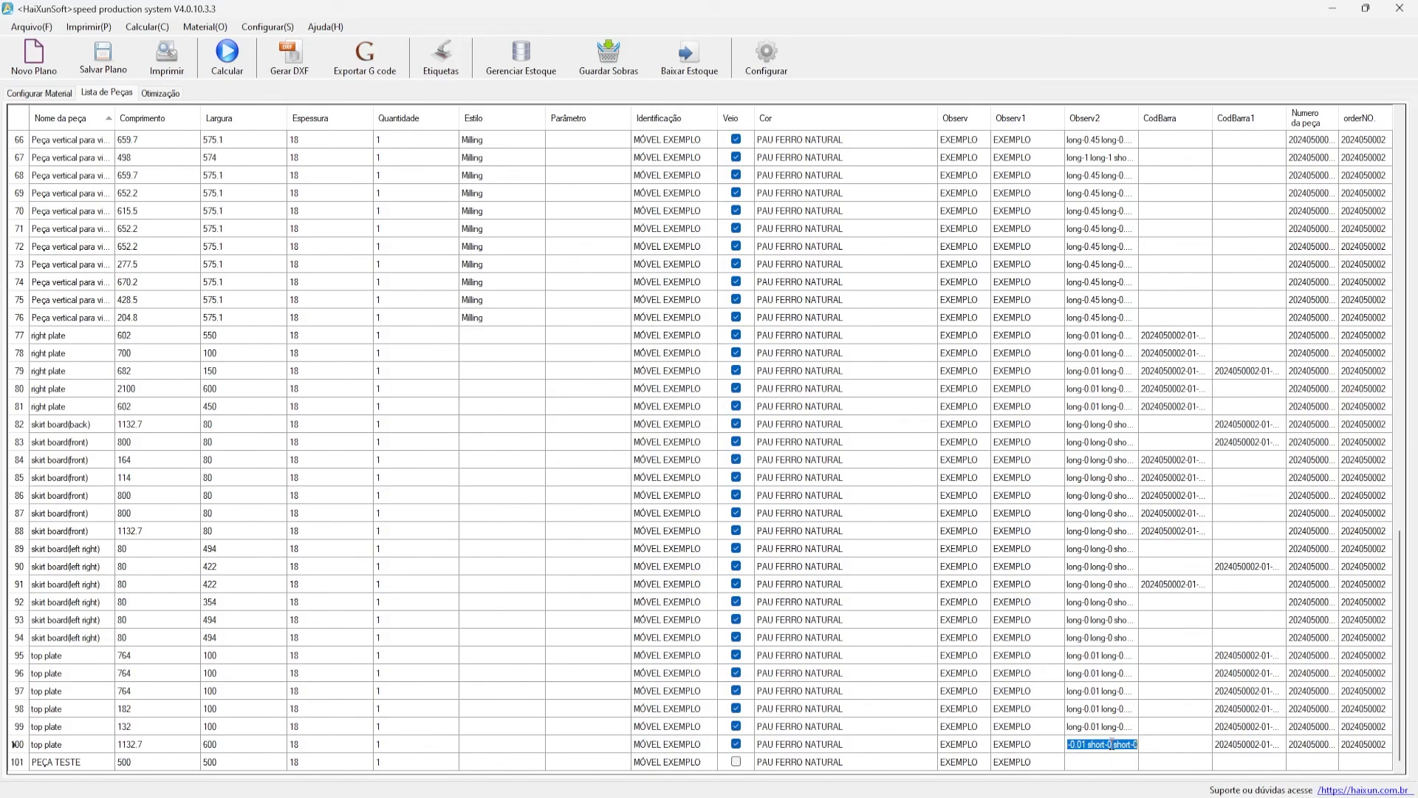
pyautogui.click(1097, 747)
# - Set both barcodes of the new part to 001 and paste in the order number
pyautogui.click(1168, 763)
pyautogui.write('001')
pyautogui.click(1246, 760)
pyautogui.write('001')
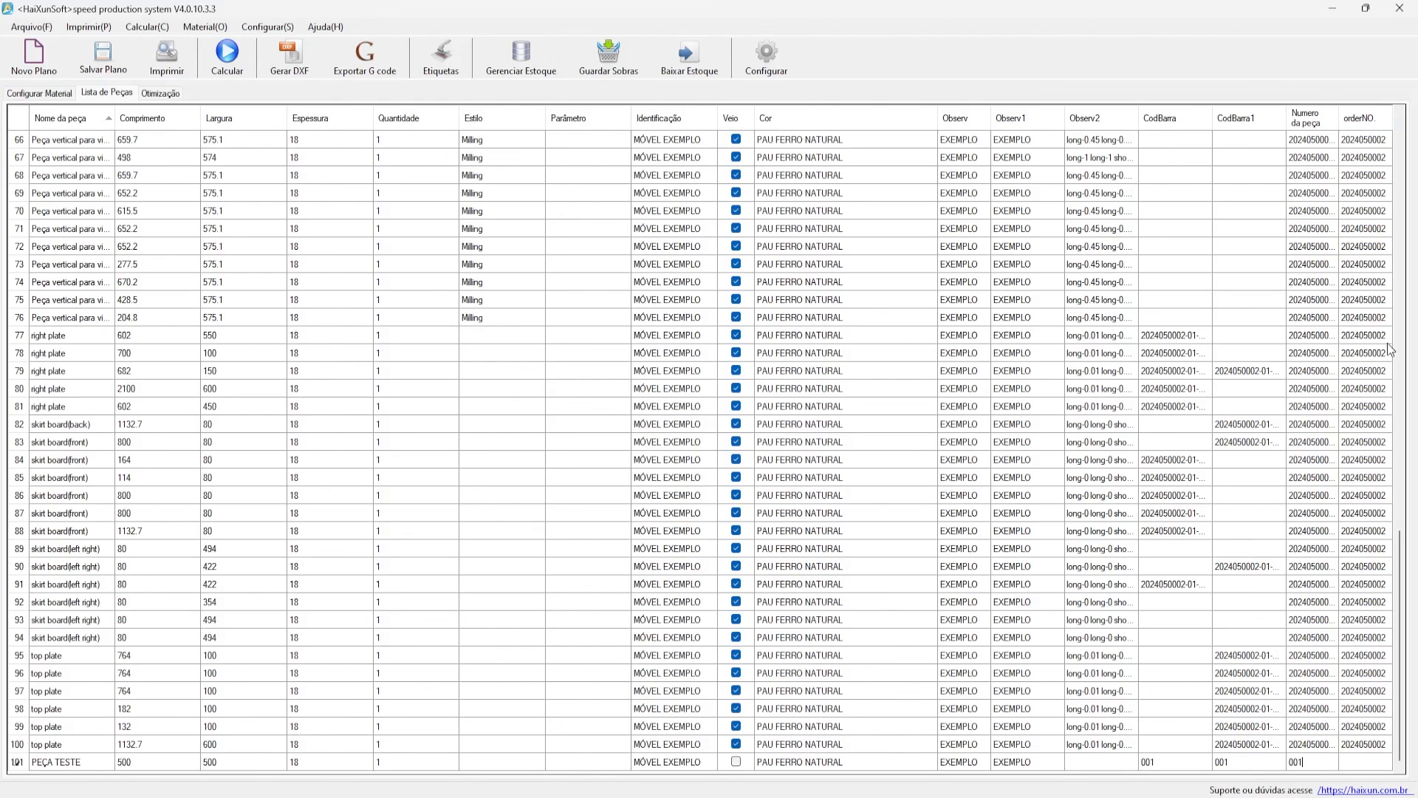
pyautogui.click(1366, 728)
pyautogui.hotkey('ctrl', 'v')
pyautogui.click(861, 728)
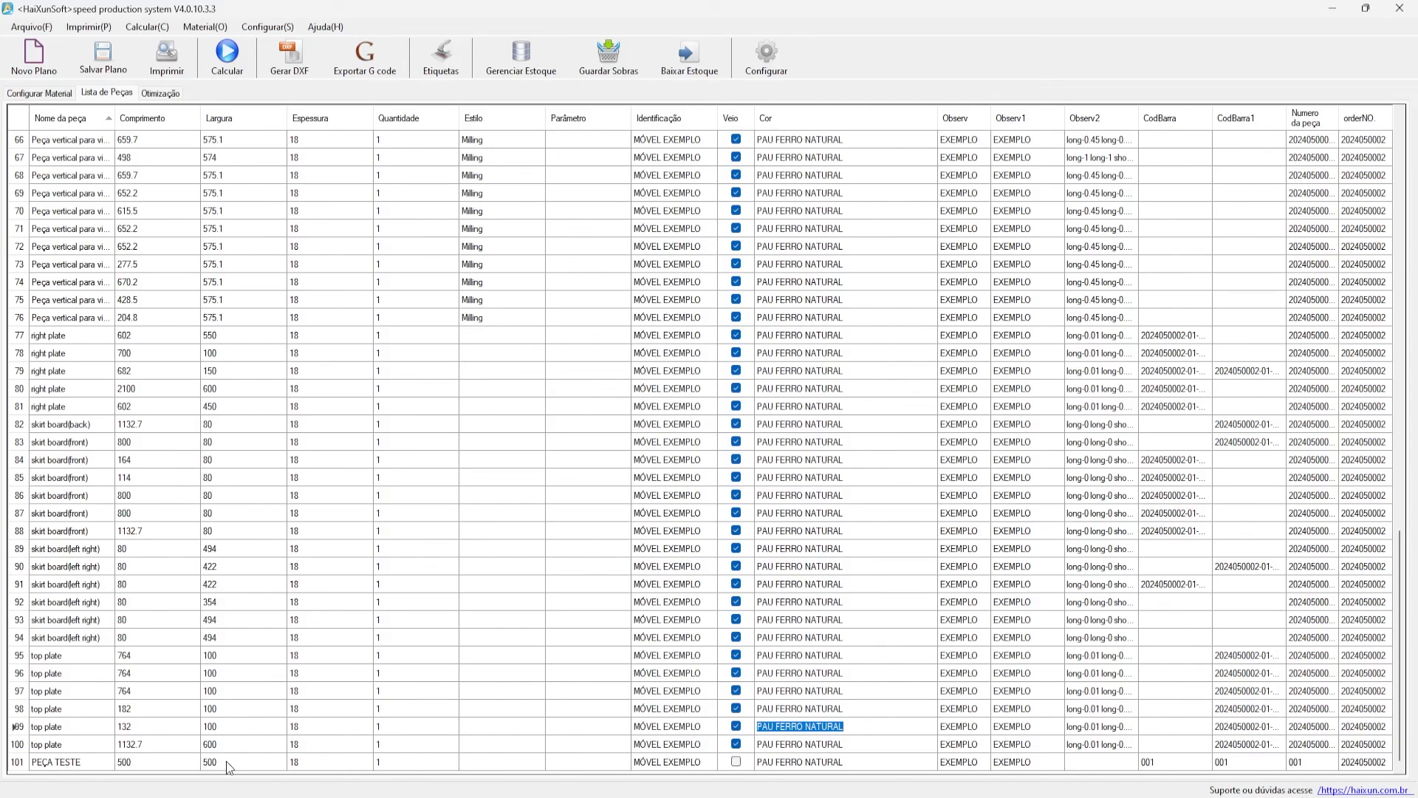
# - Open the workingdesign shape catalogue for the PEÇA TESTE row
pyautogui.click(17, 761)
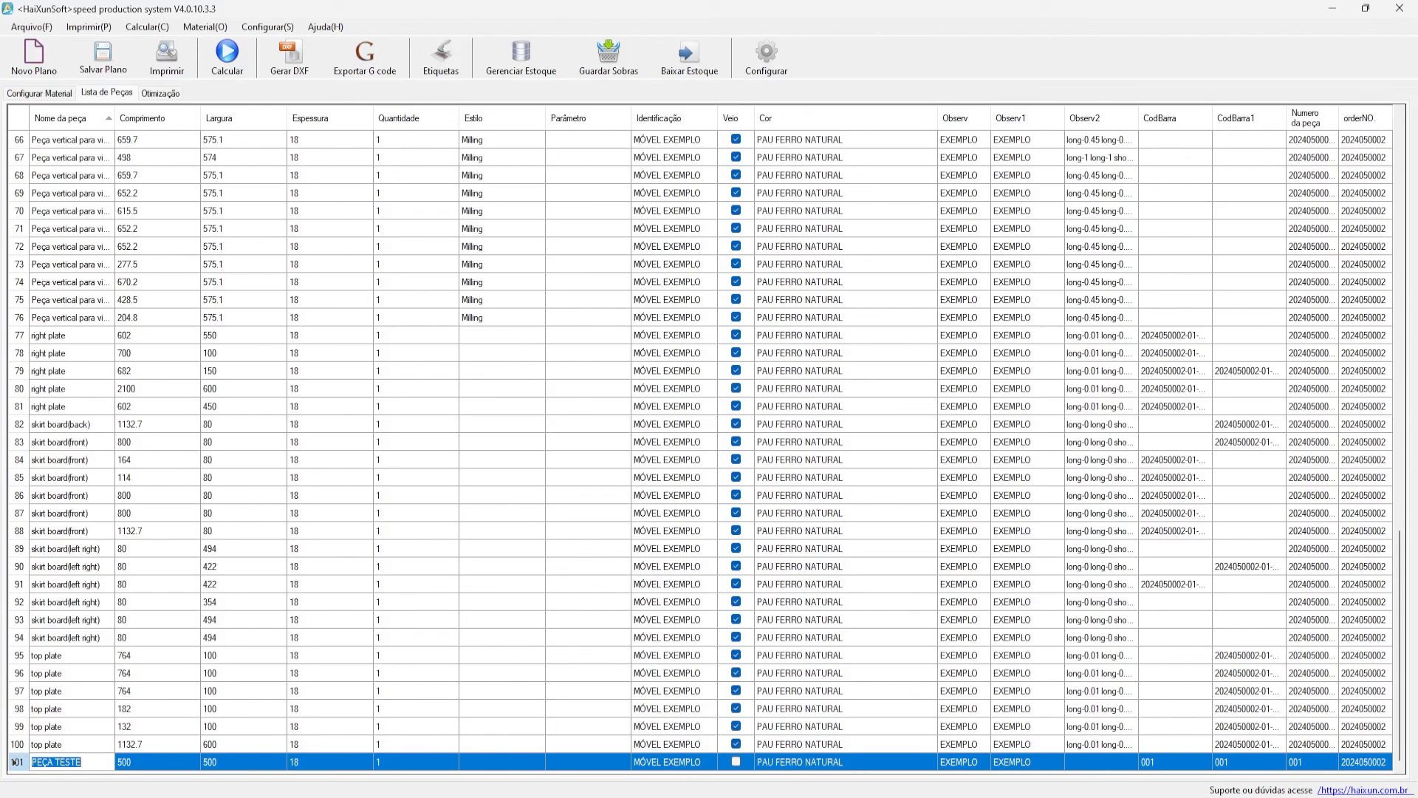
pyautogui.click(157, 760)
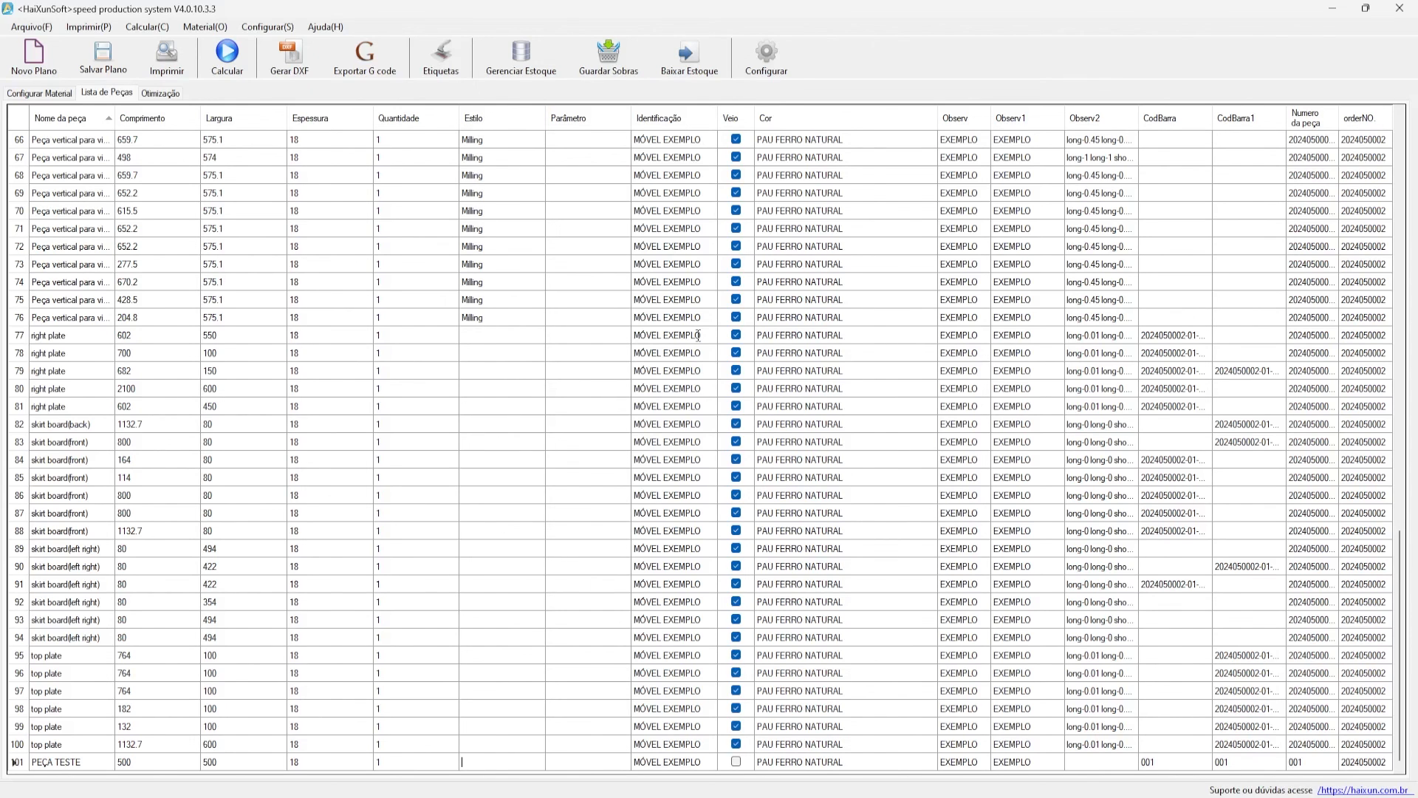
pyautogui.press('Return')
pyautogui.moveTo(547, 170); pyautogui.dragTo(602, 236)
pyautogui.scroll(-6, 534, 328)
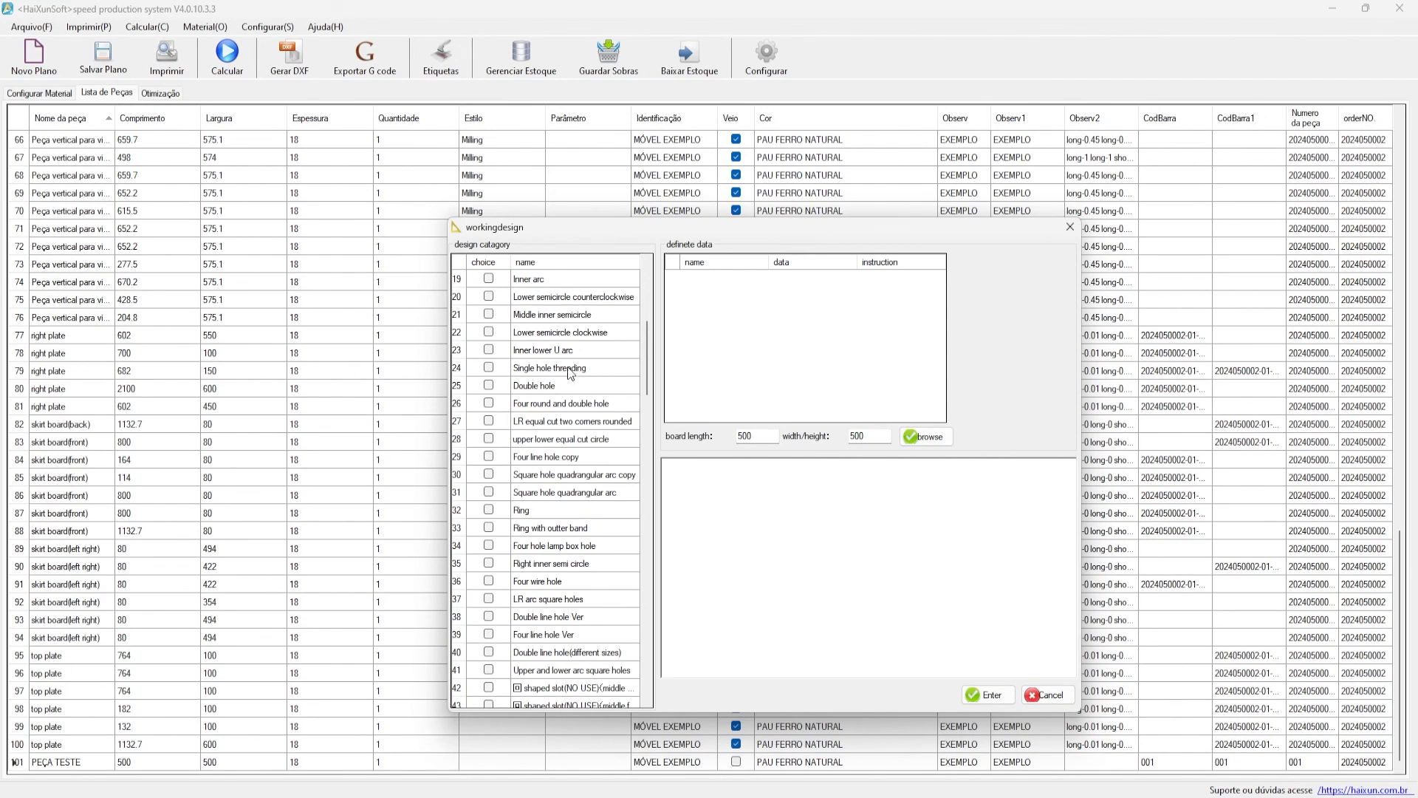
# - Preview the Double hole and Left lower circle corner designs in the workingdesign window
pyautogui.click(540, 387)
pyautogui.click(538, 387)
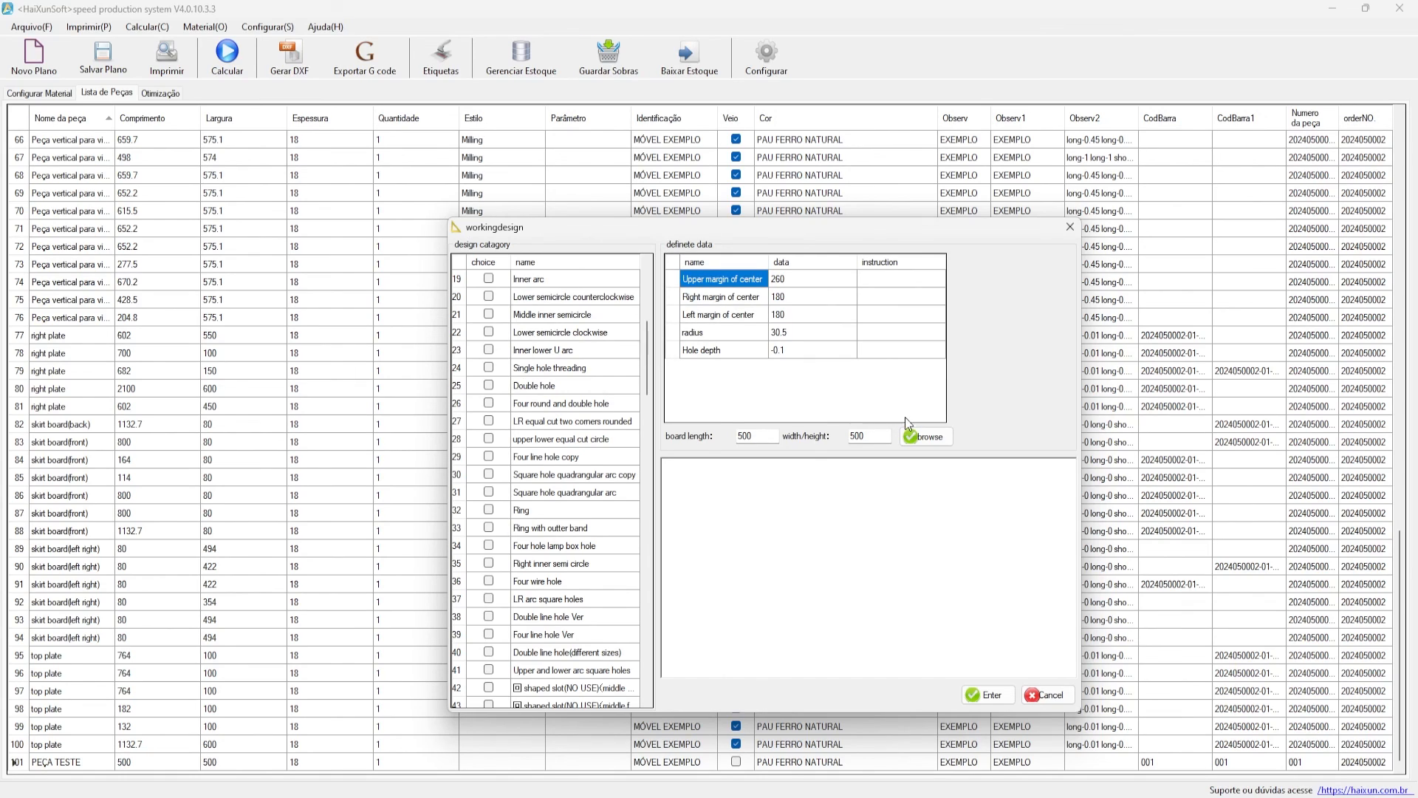
pyautogui.click(936, 439)
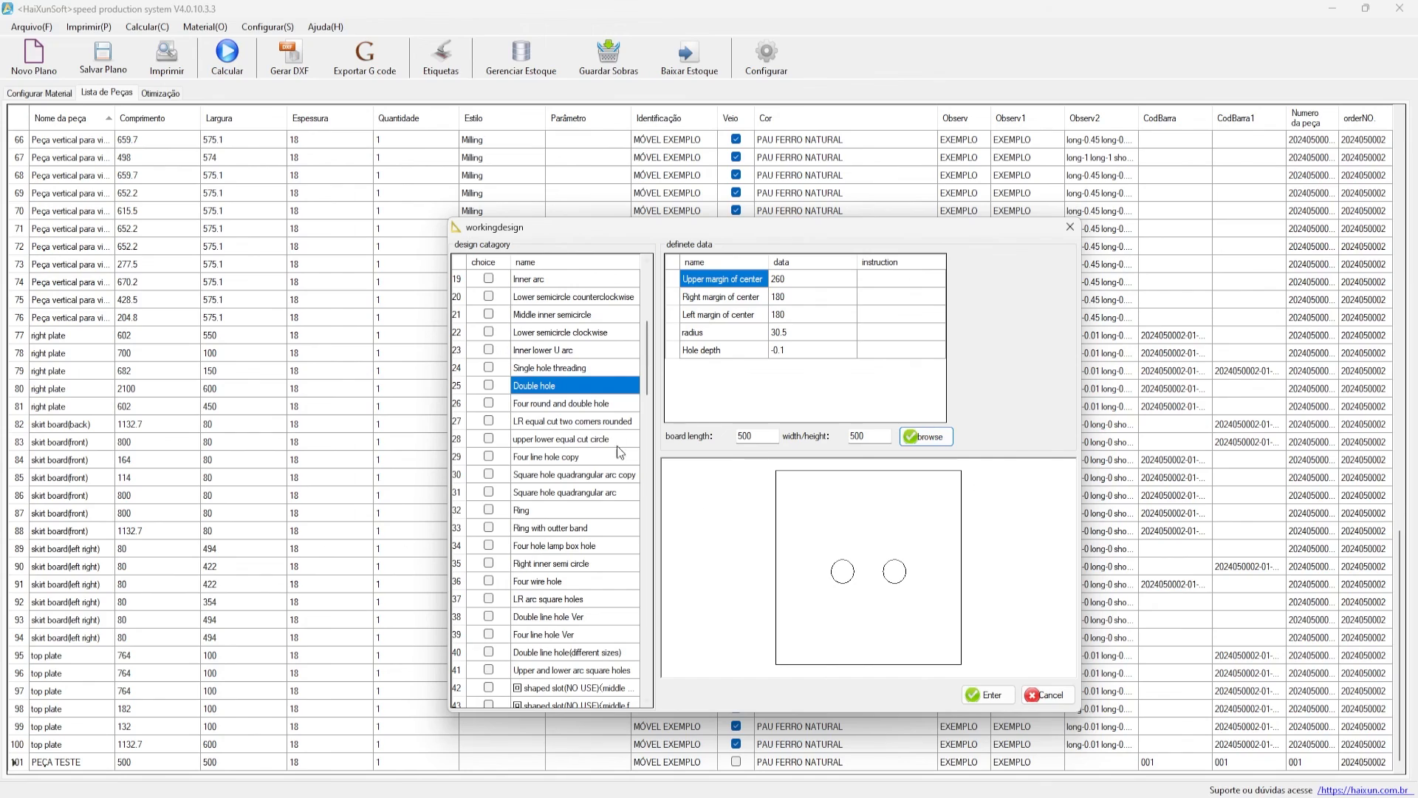
pyautogui.scroll(5, 613, 428)
pyautogui.click(543, 356)
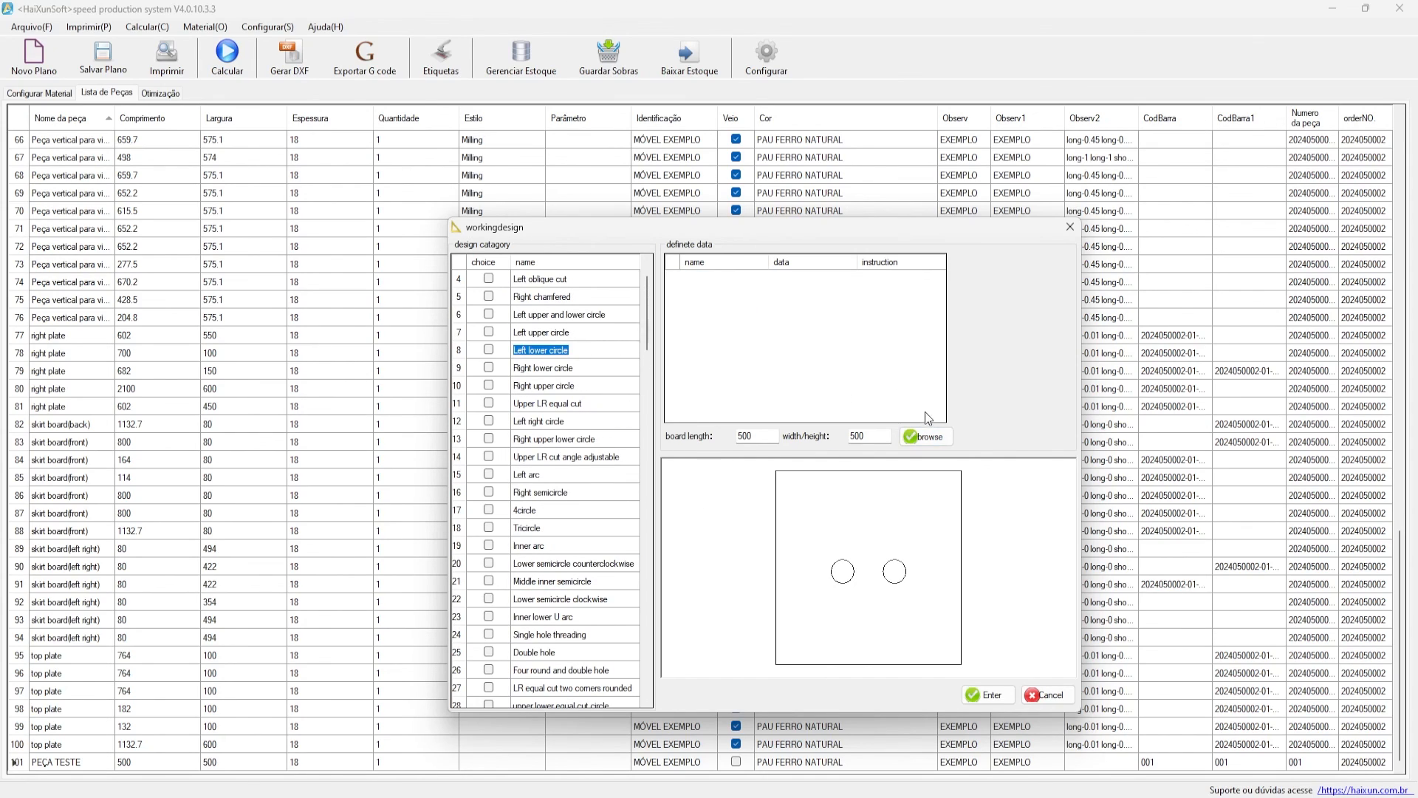
pyautogui.click(930, 438)
pyautogui.click(930, 437)
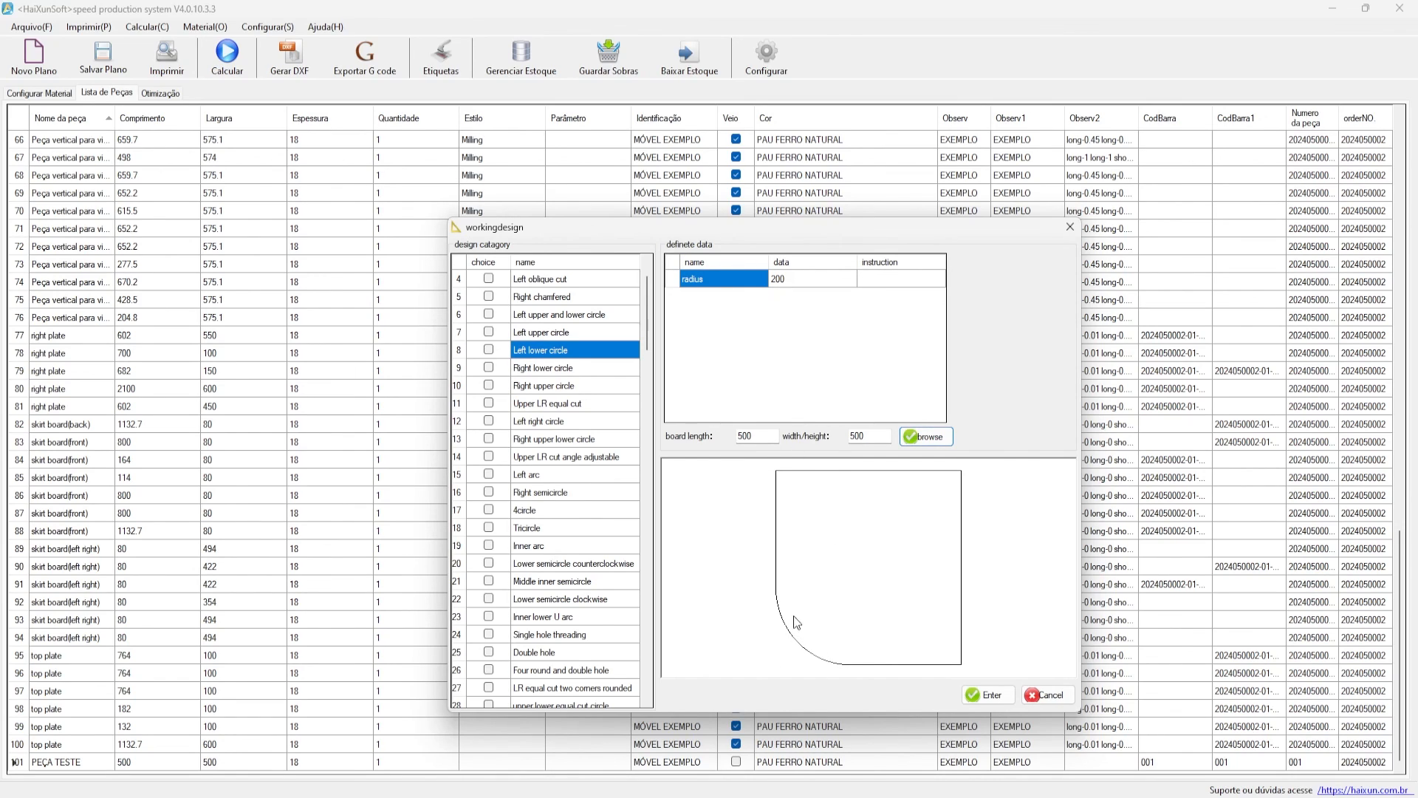
# - Apply the Left lower circle corner with radius 200 to PEÇA TESTE and recalculate
pyautogui.click(982, 695)
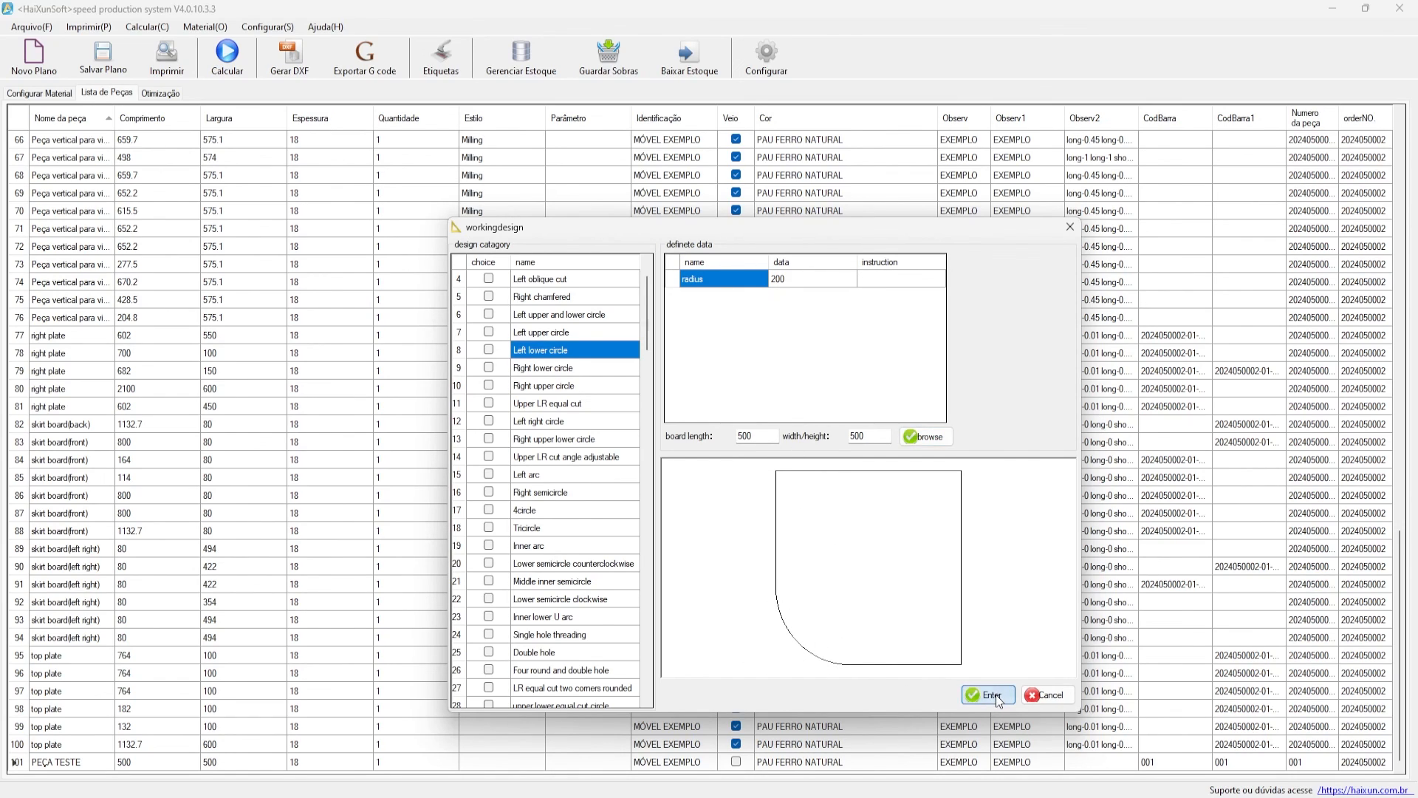
pyautogui.click(768, 458)
pyautogui.click(488, 349)
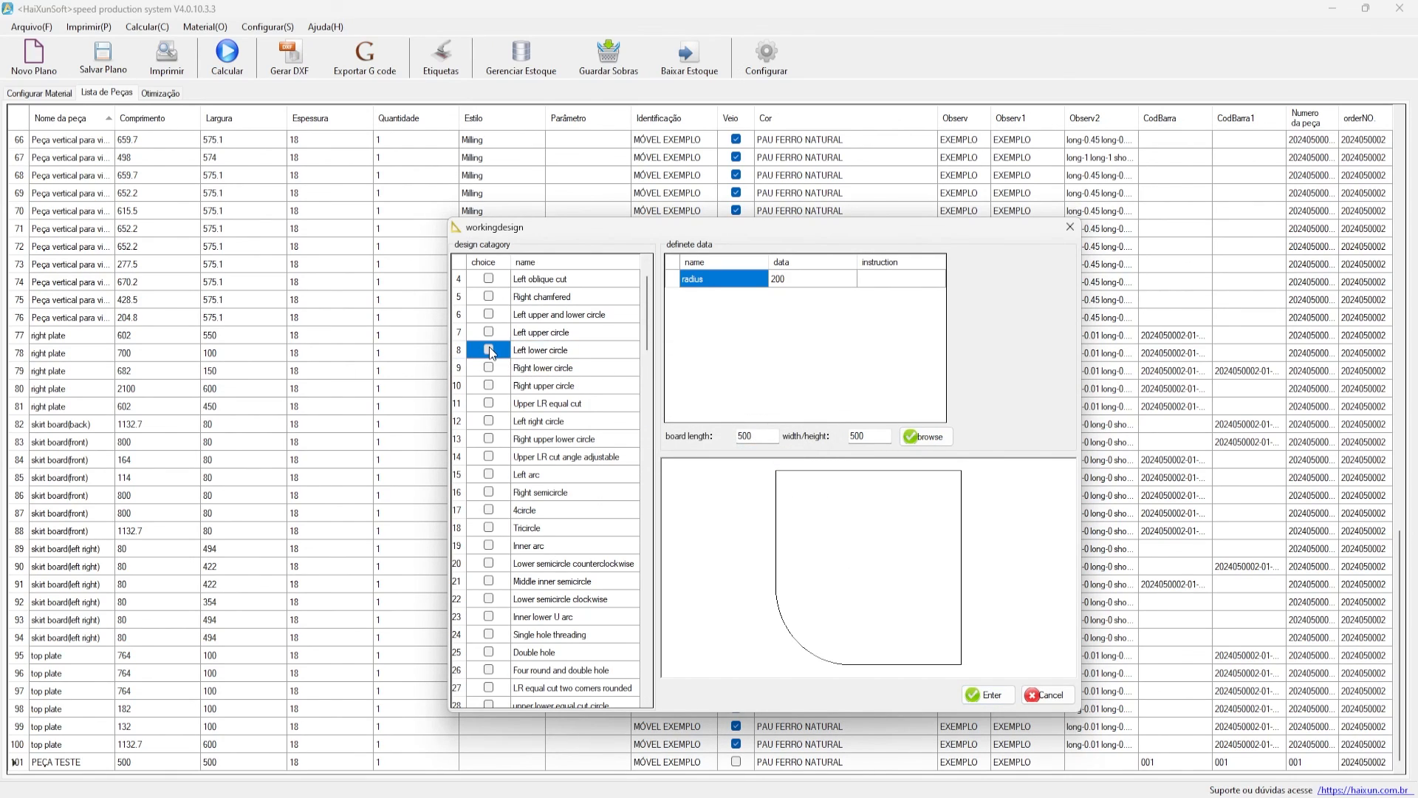
pyautogui.click(488, 349)
pyautogui.click(988, 695)
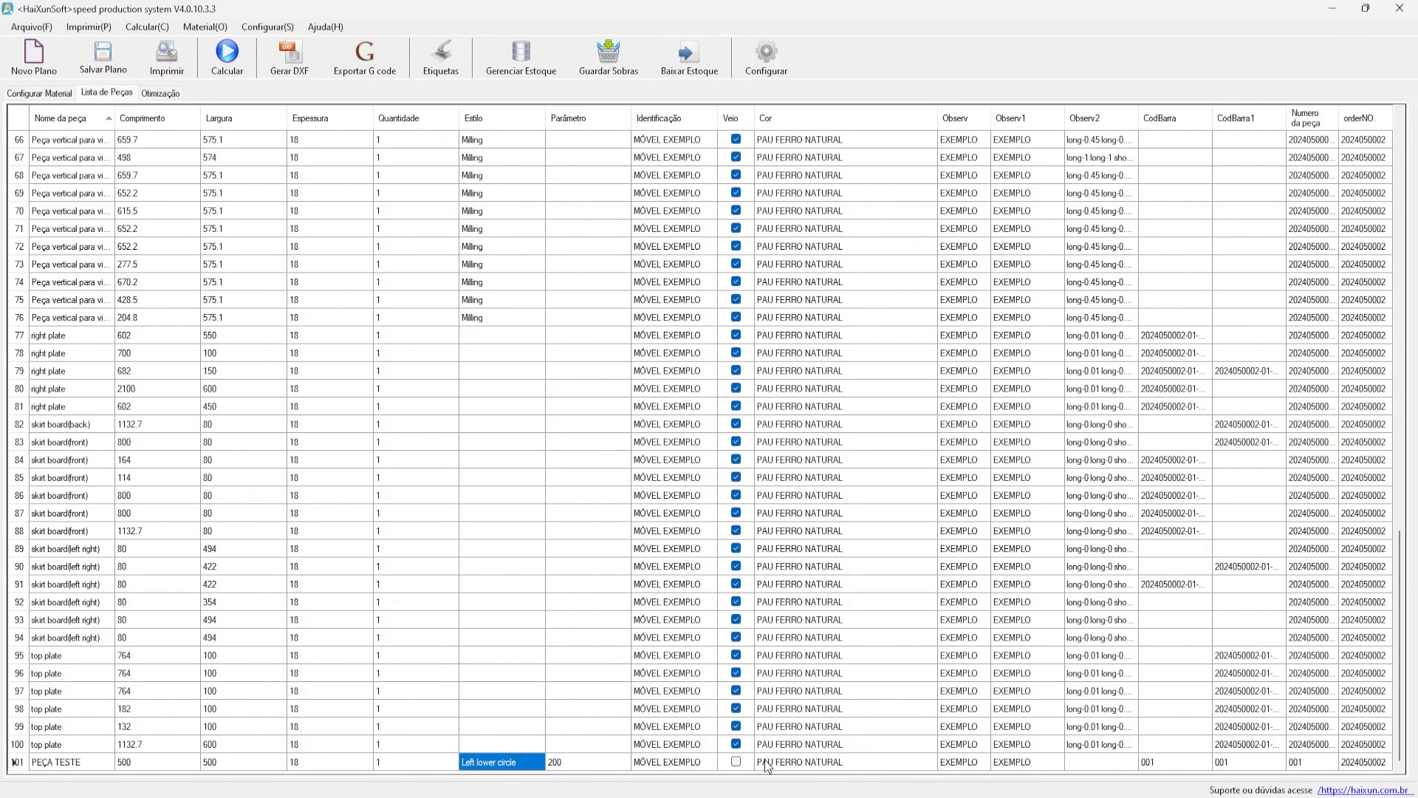
pyautogui.click(227, 53)
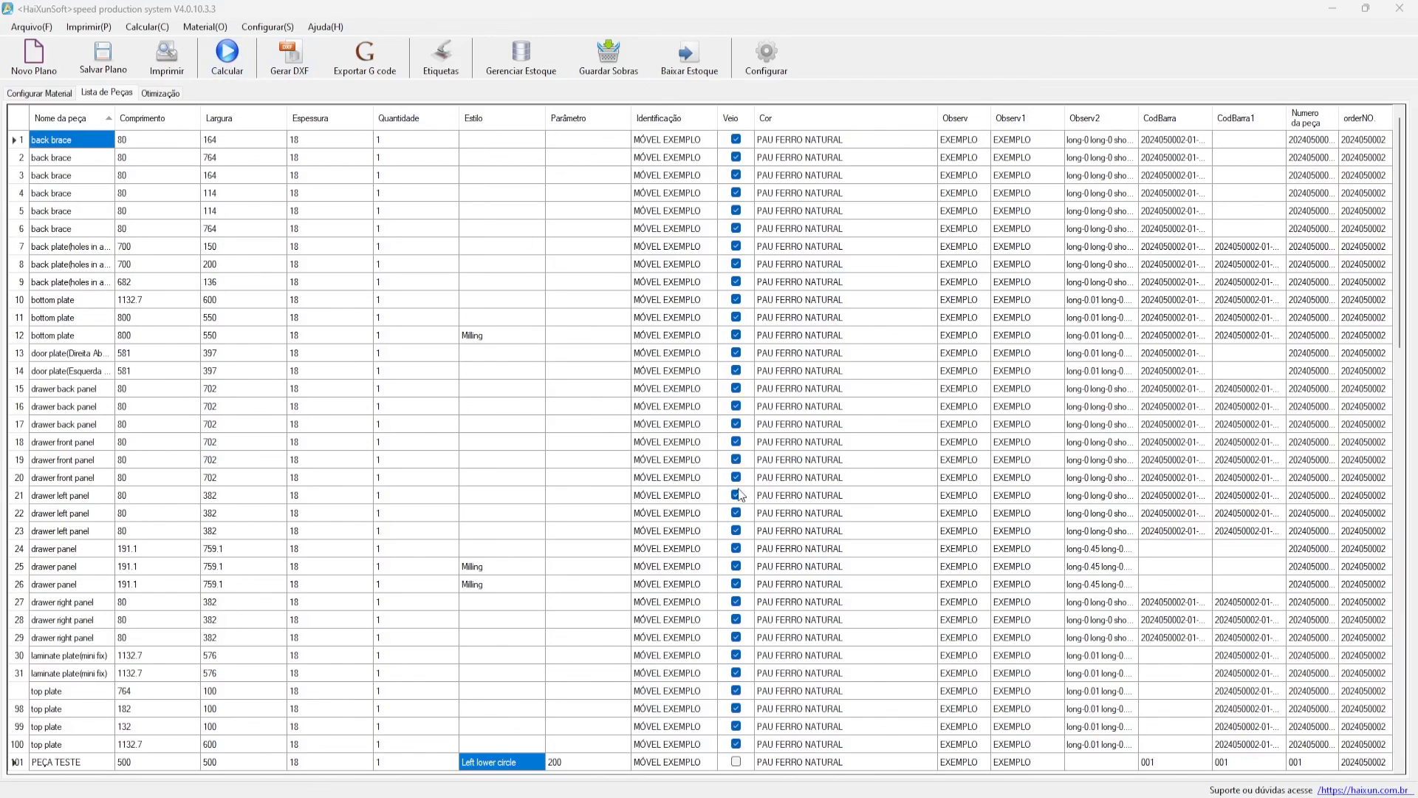
# - Run the optimization and show sheet 005's cutting plan in Otimização
pyautogui.click(761, 458)
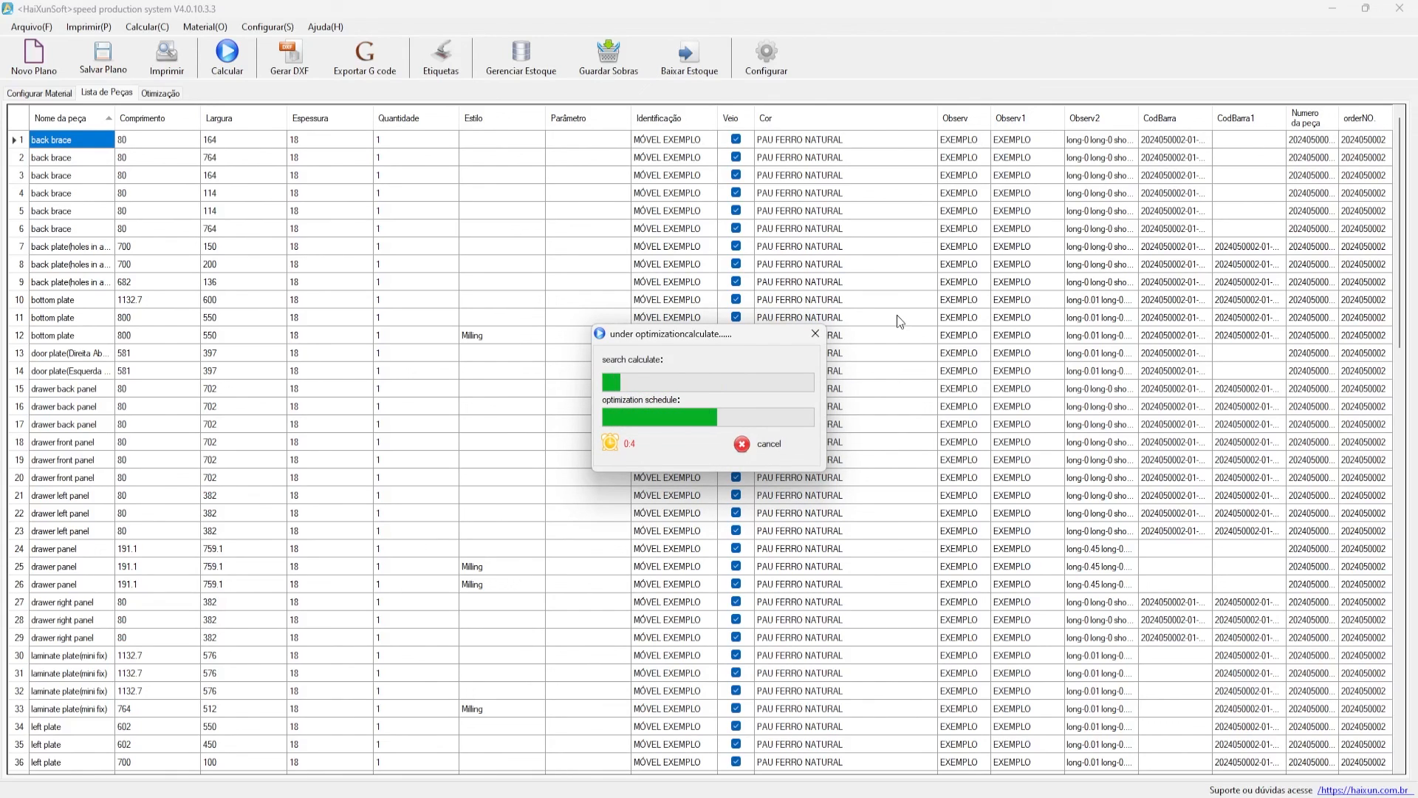
pyautogui.click(161, 93)
pyautogui.click(215, 238)
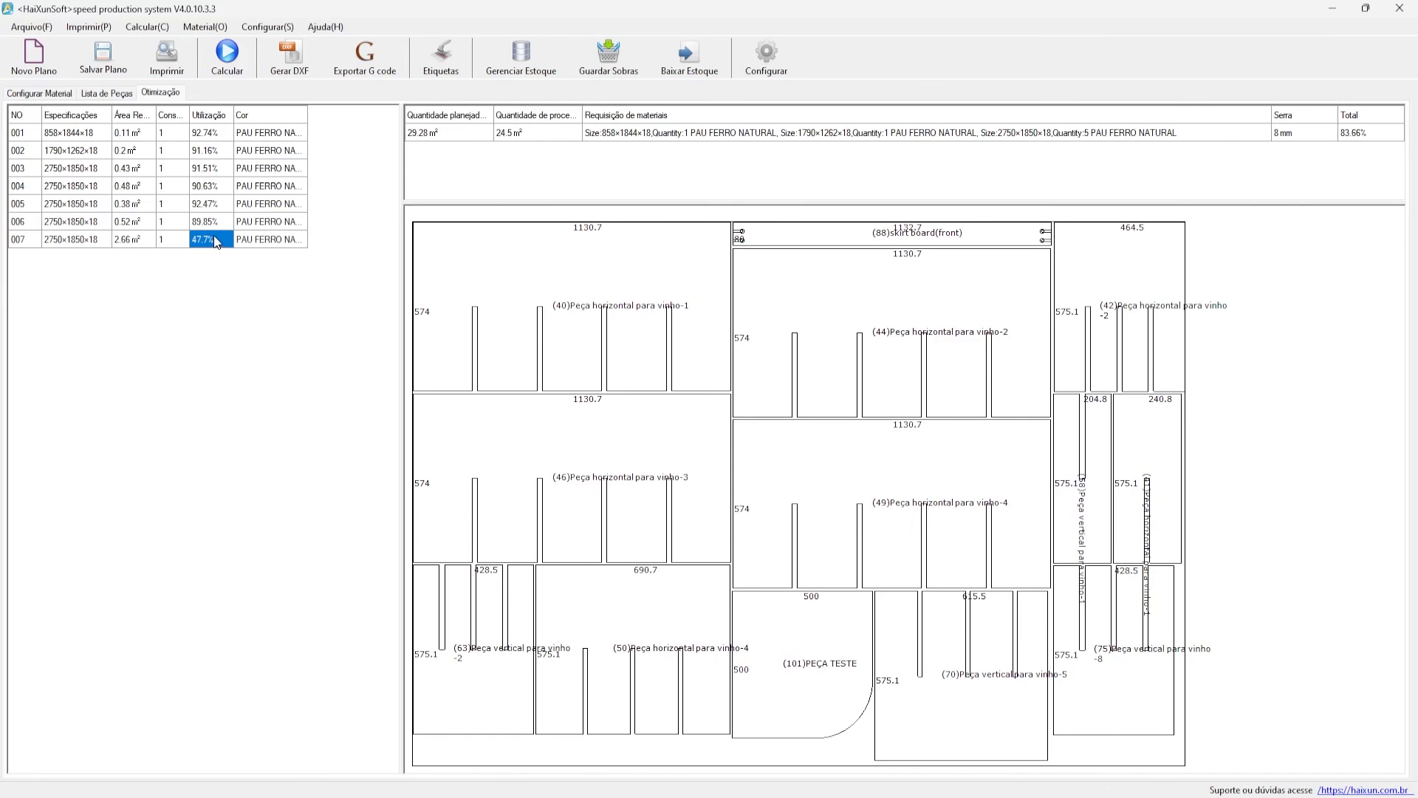
pyautogui.click(216, 218)
pyautogui.click(214, 203)
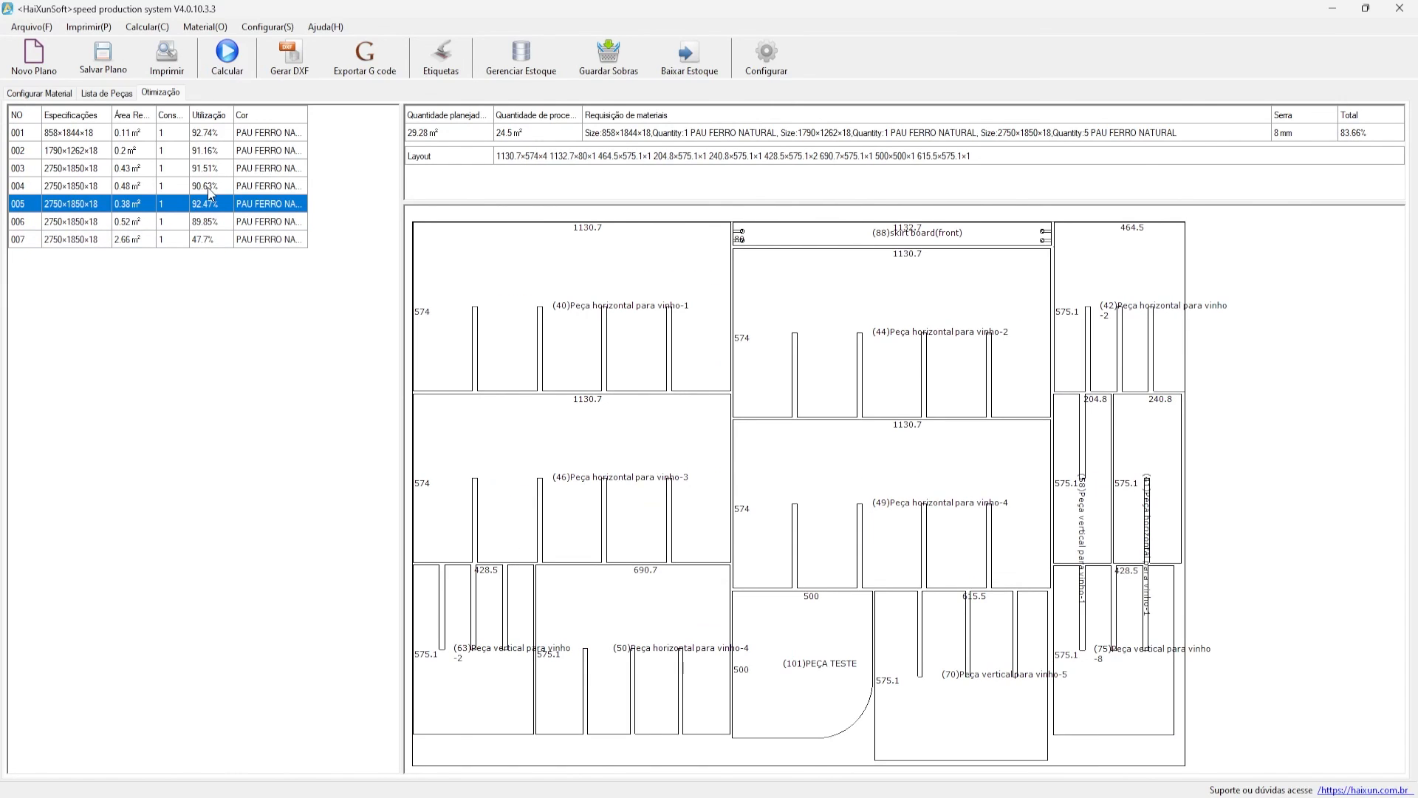
# - Save sheet 005's layout with Salvar configuração and acknowledge the confirmation
pyautogui.rightClick(815, 642)
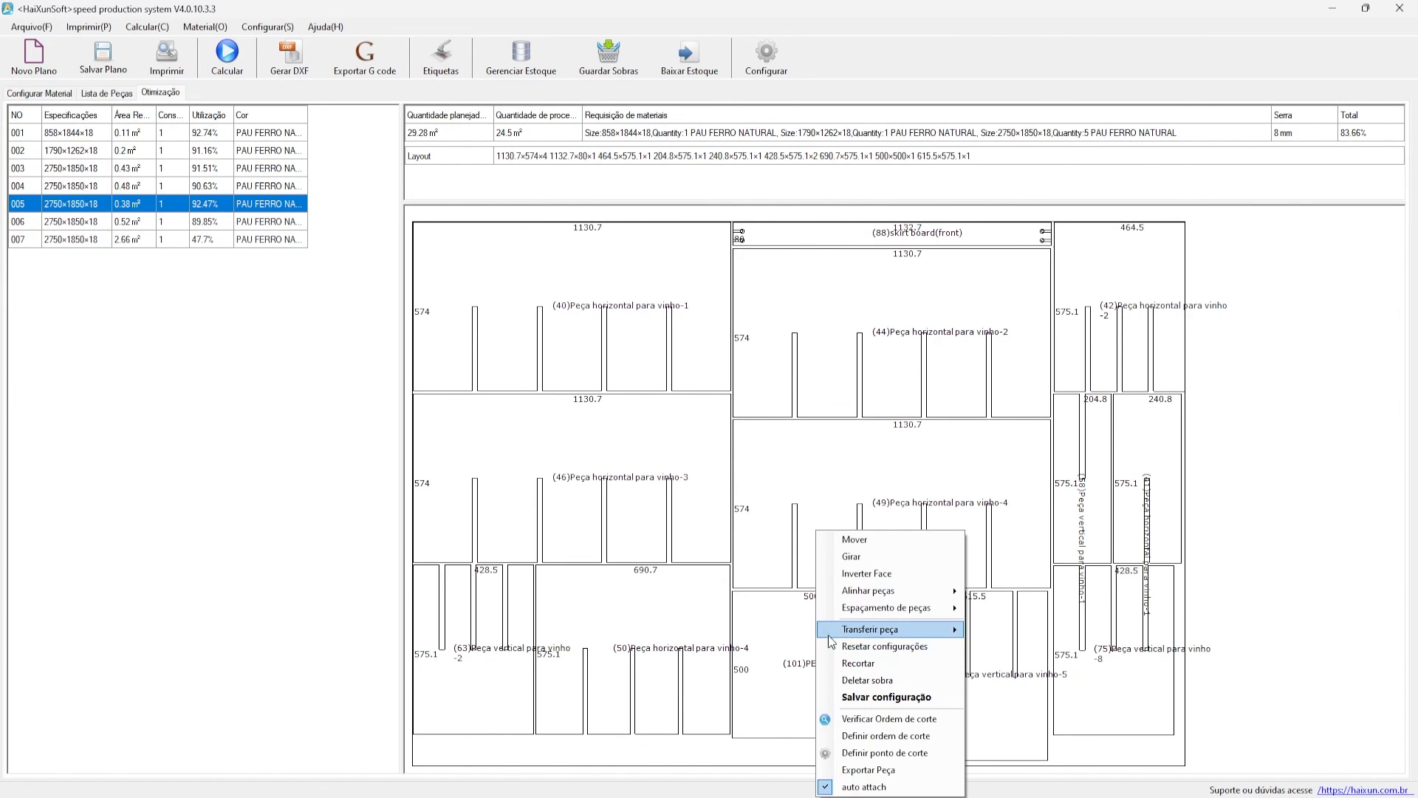
pyautogui.click(855, 540)
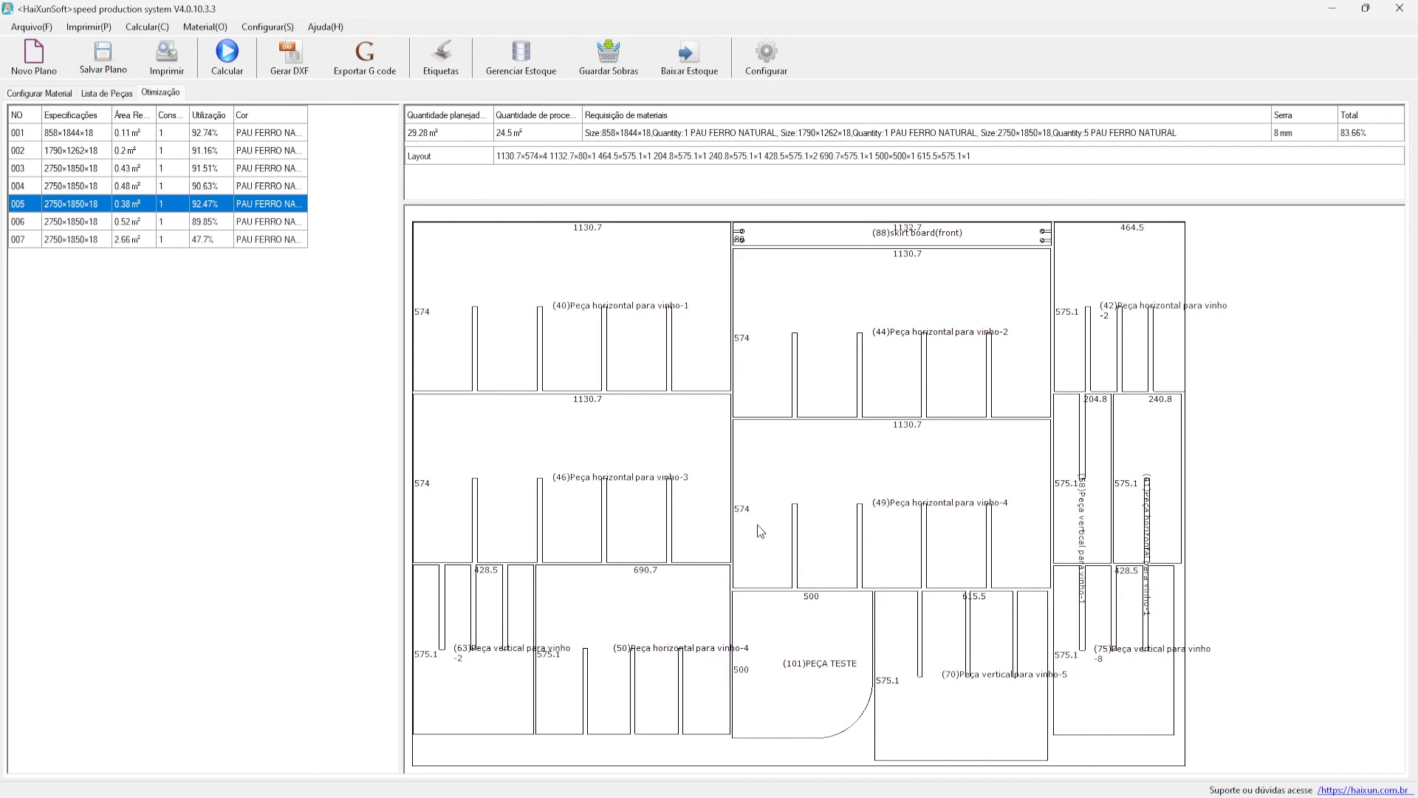
pyautogui.rightClick(765, 599)
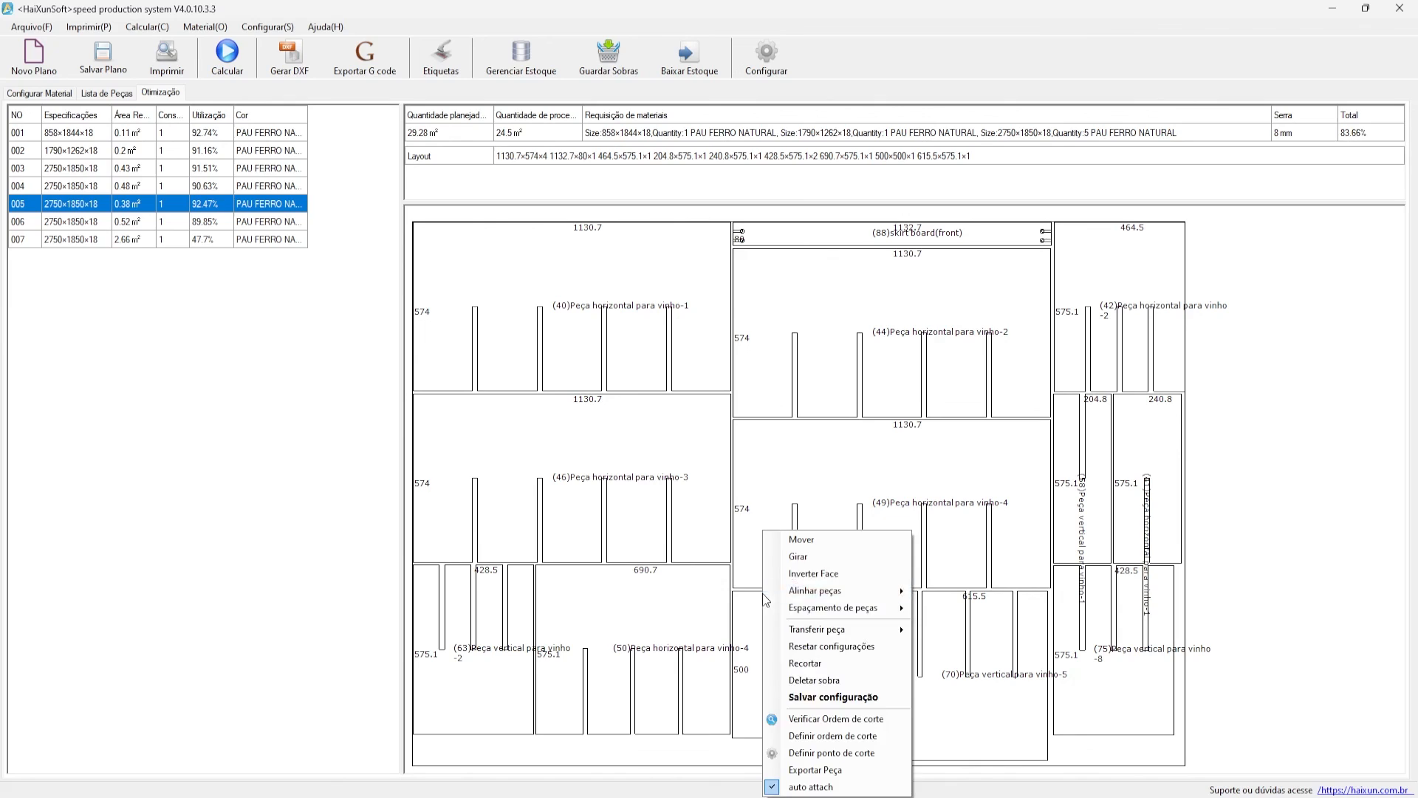
pyautogui.click(824, 698)
pyautogui.click(746, 456)
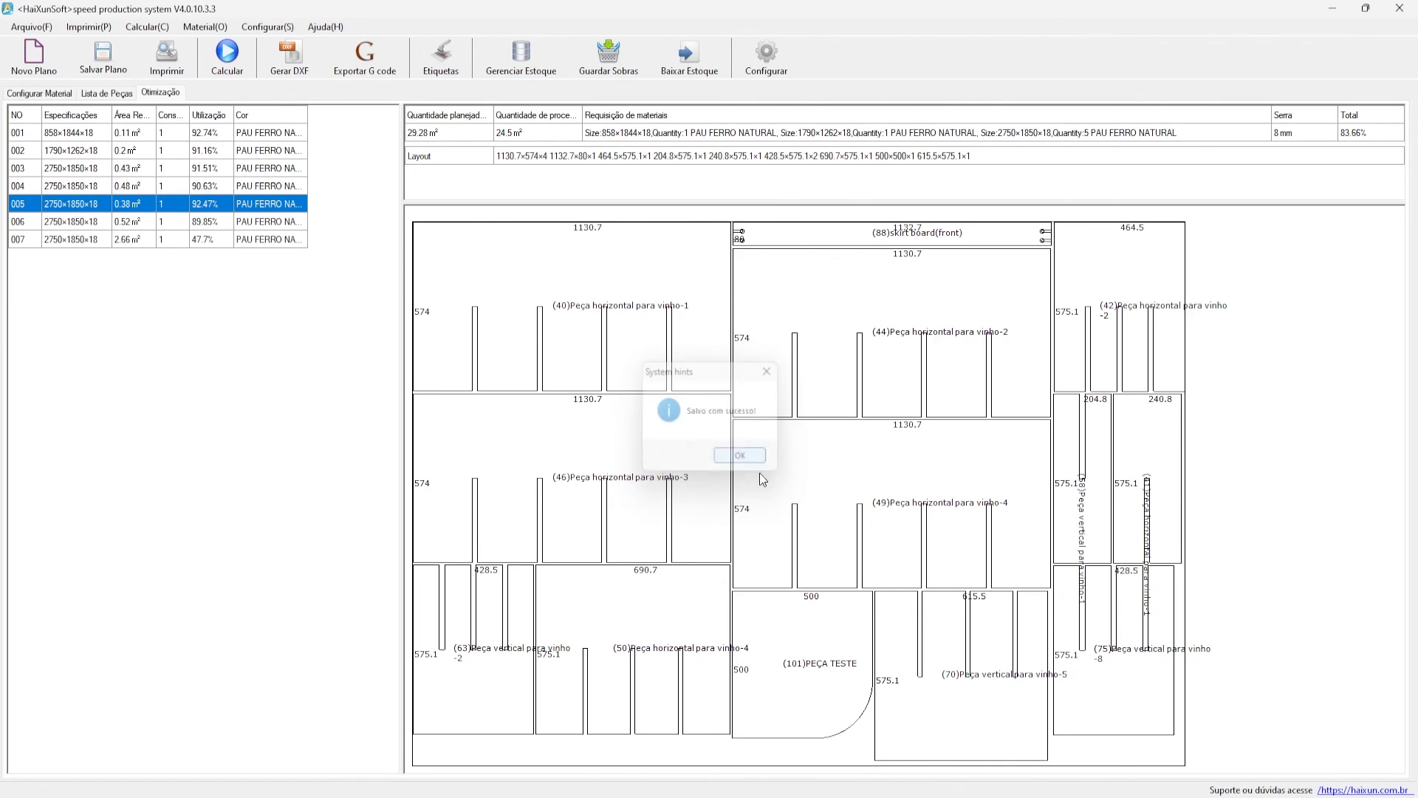